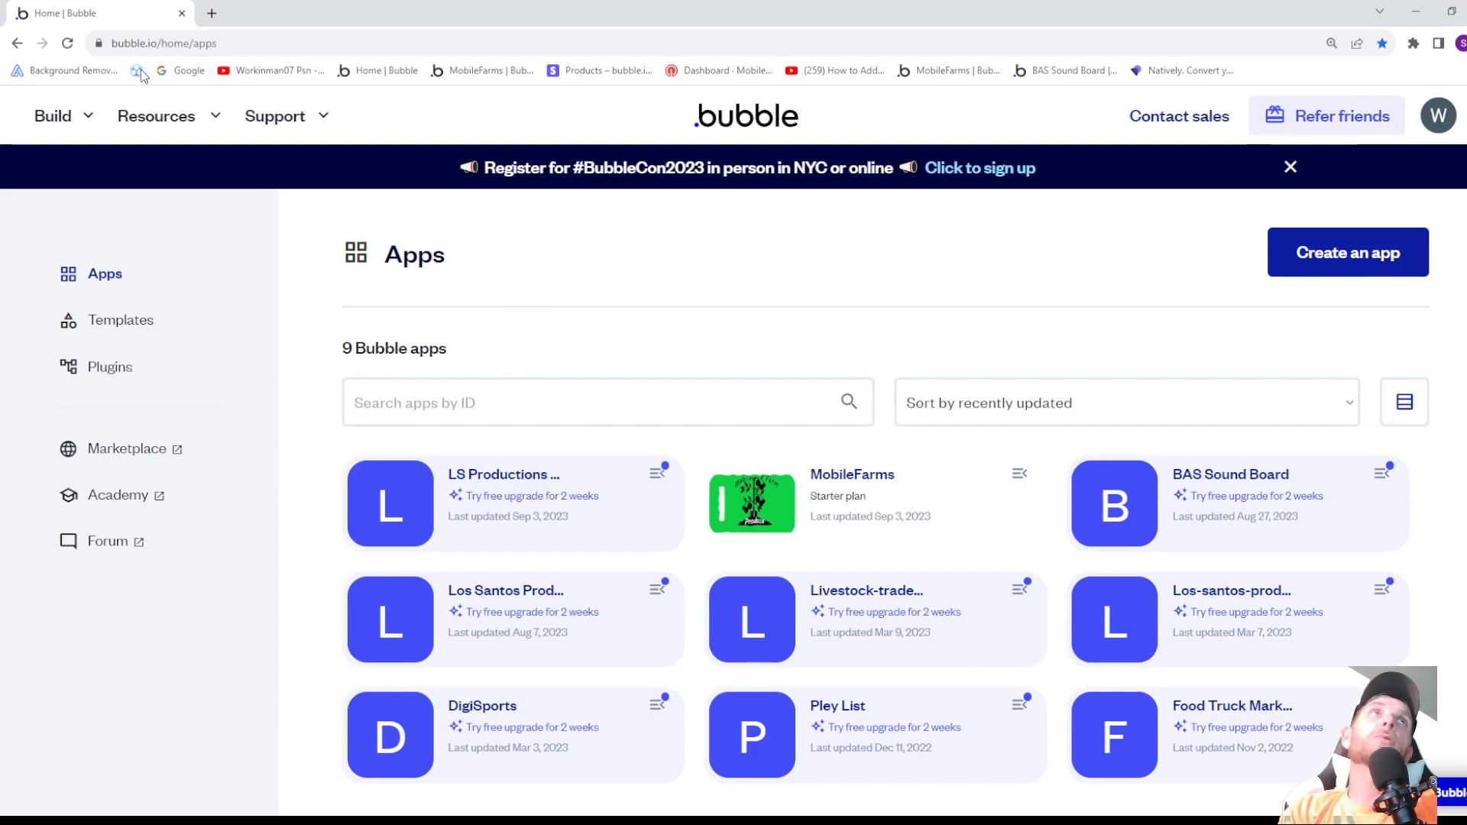
{"action": "left_click_drag", "start_coordinate": [157, 43], "coordinate": [104, 46]}
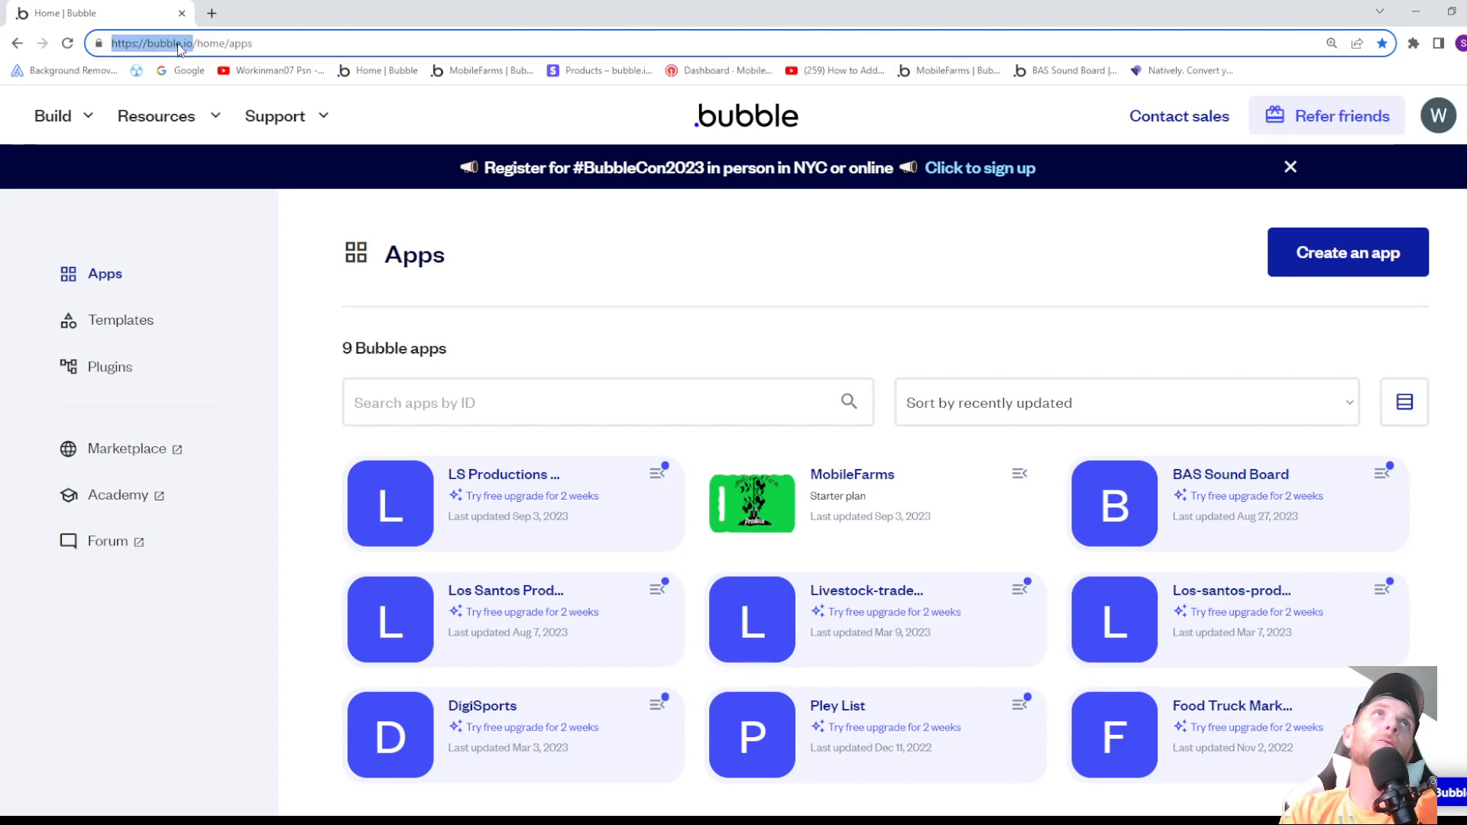
{"action": "left_click", "coordinate": [284, 44]}
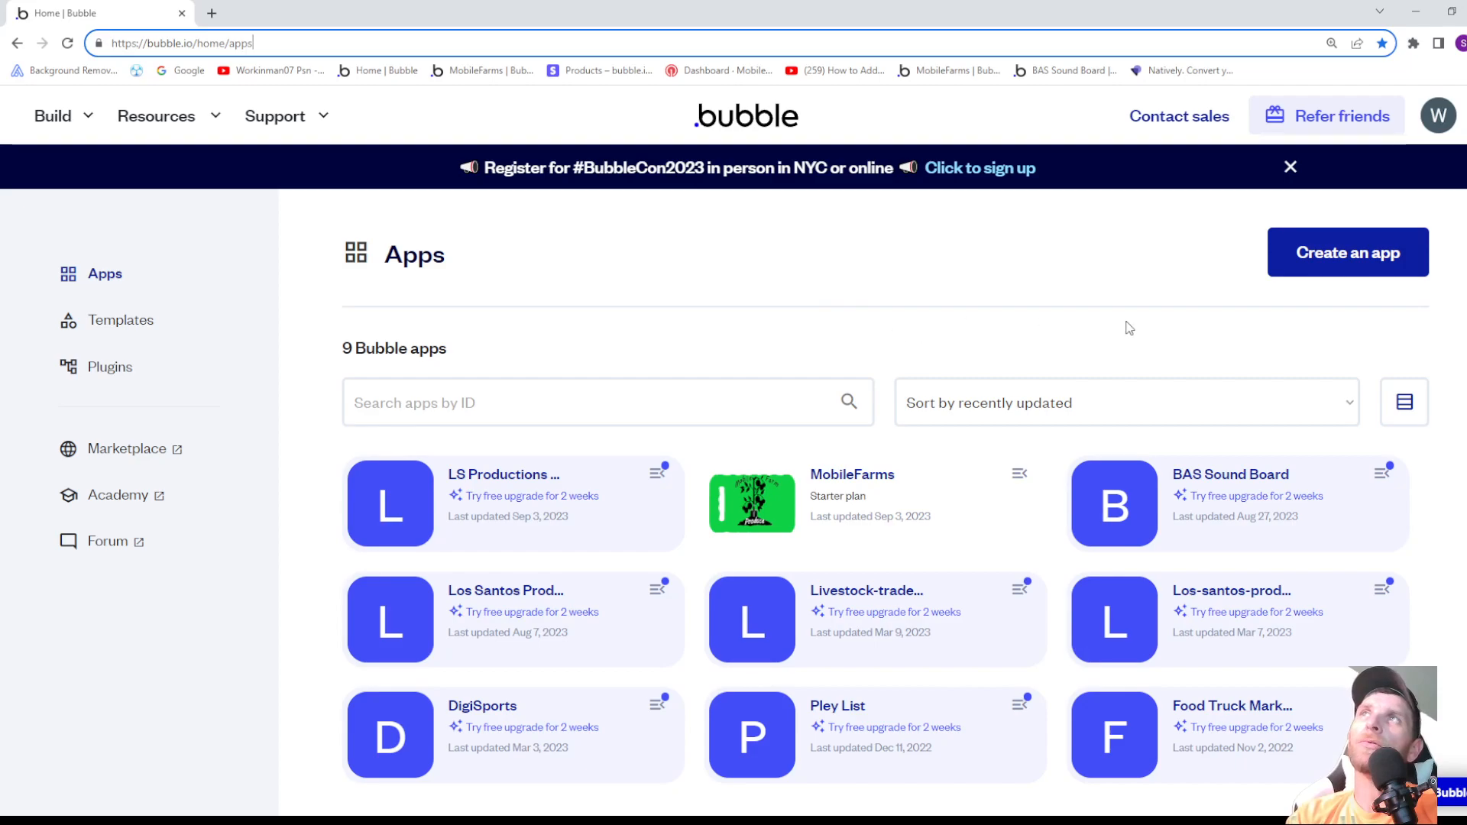
{"action": "left_click", "coordinate": [1328, 262]}
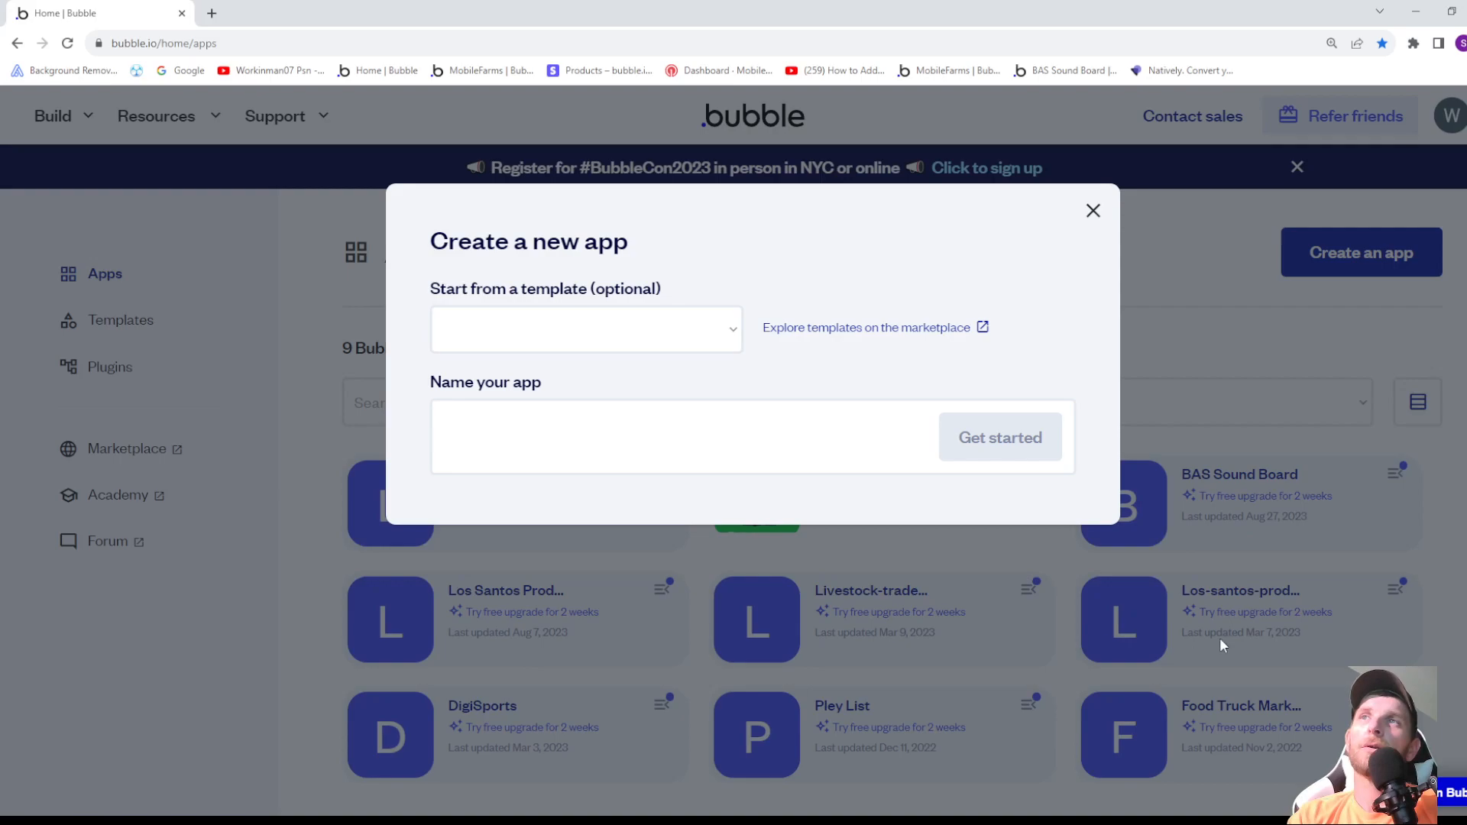
{"action": "left_click", "coordinate": [596, 341]}
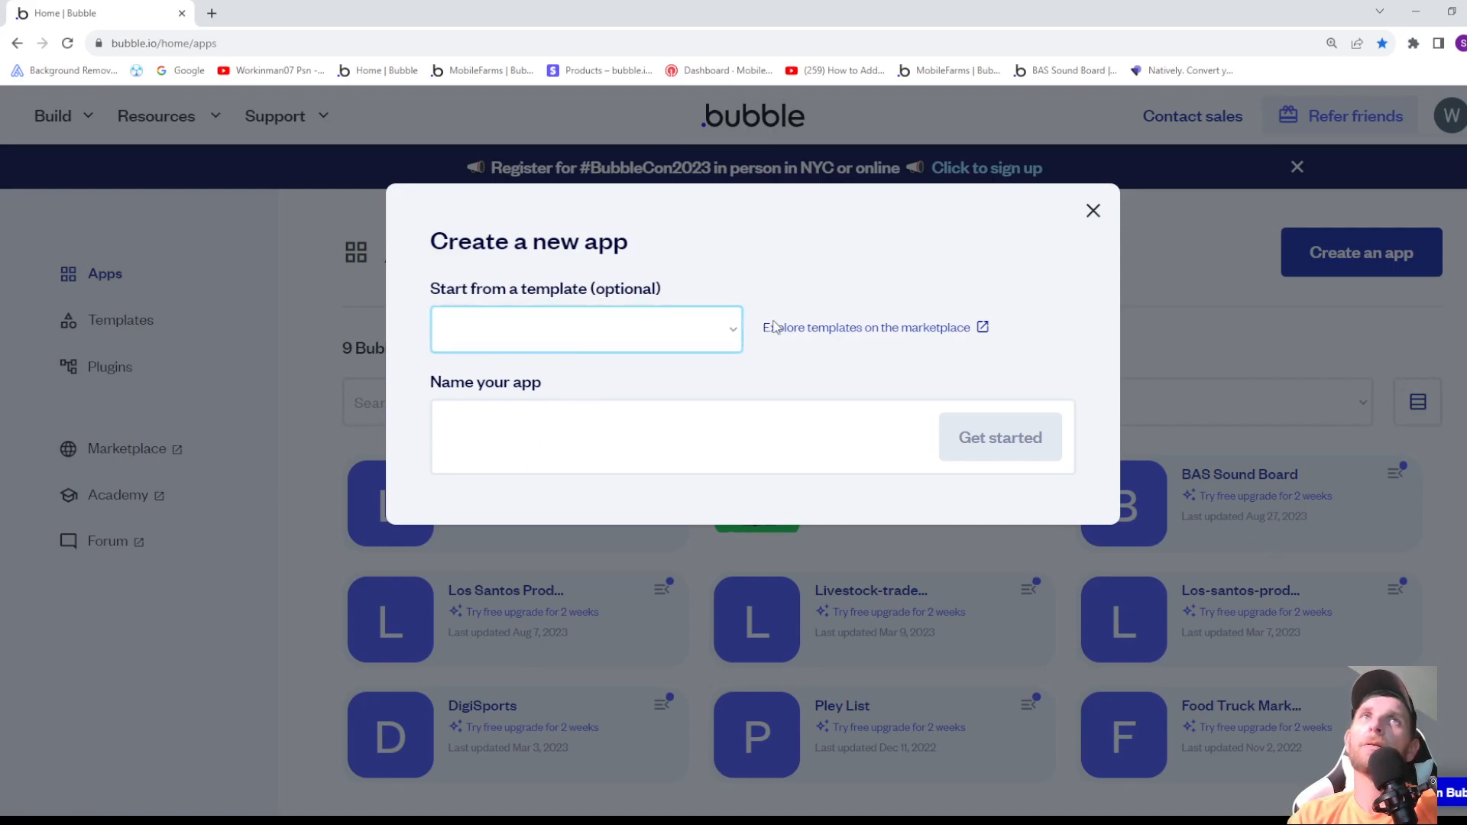
{"action": "left_click", "coordinate": [642, 426]}
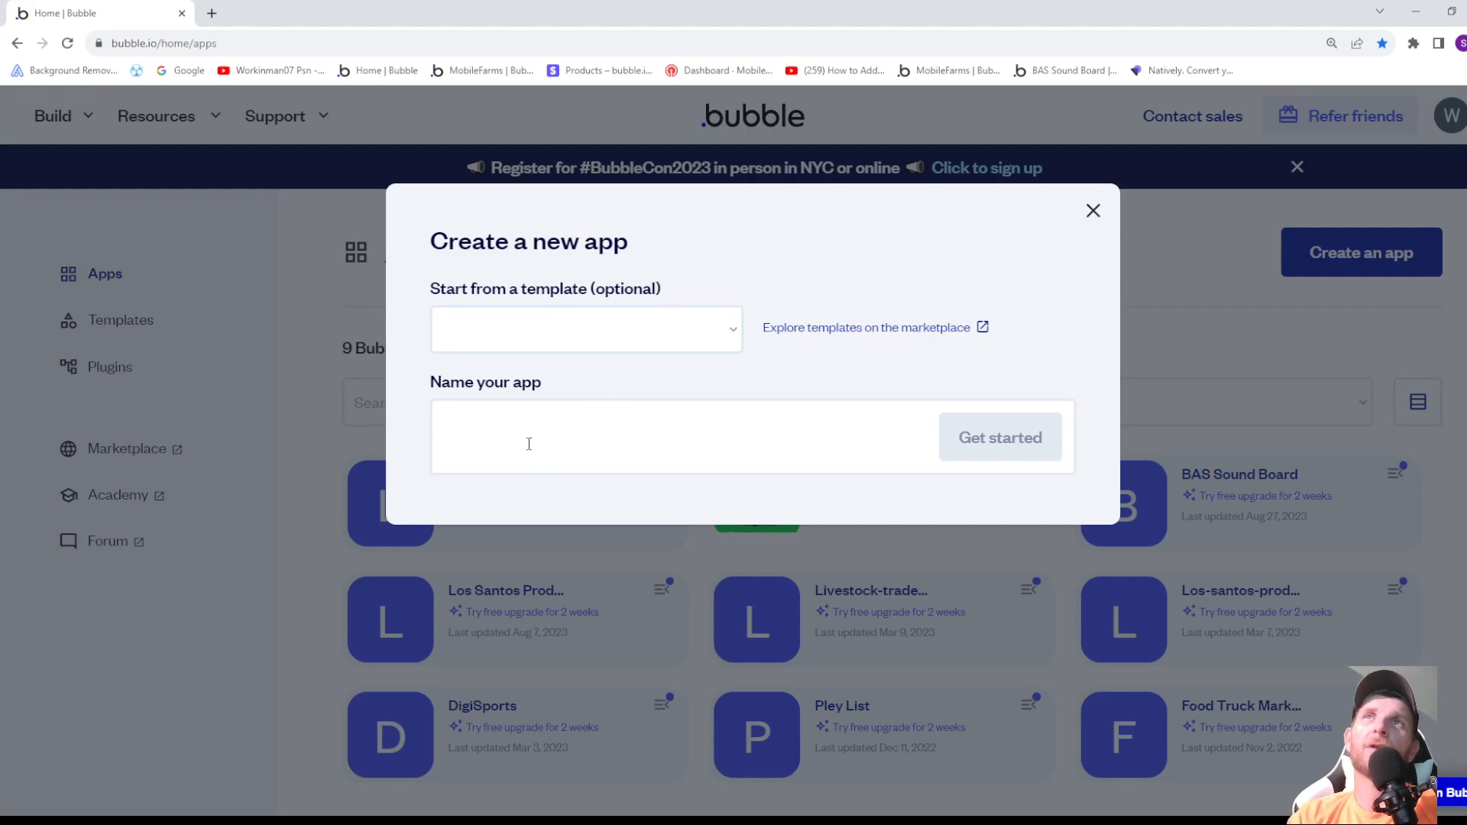
{"action": "left_click", "coordinate": [1093, 210]}
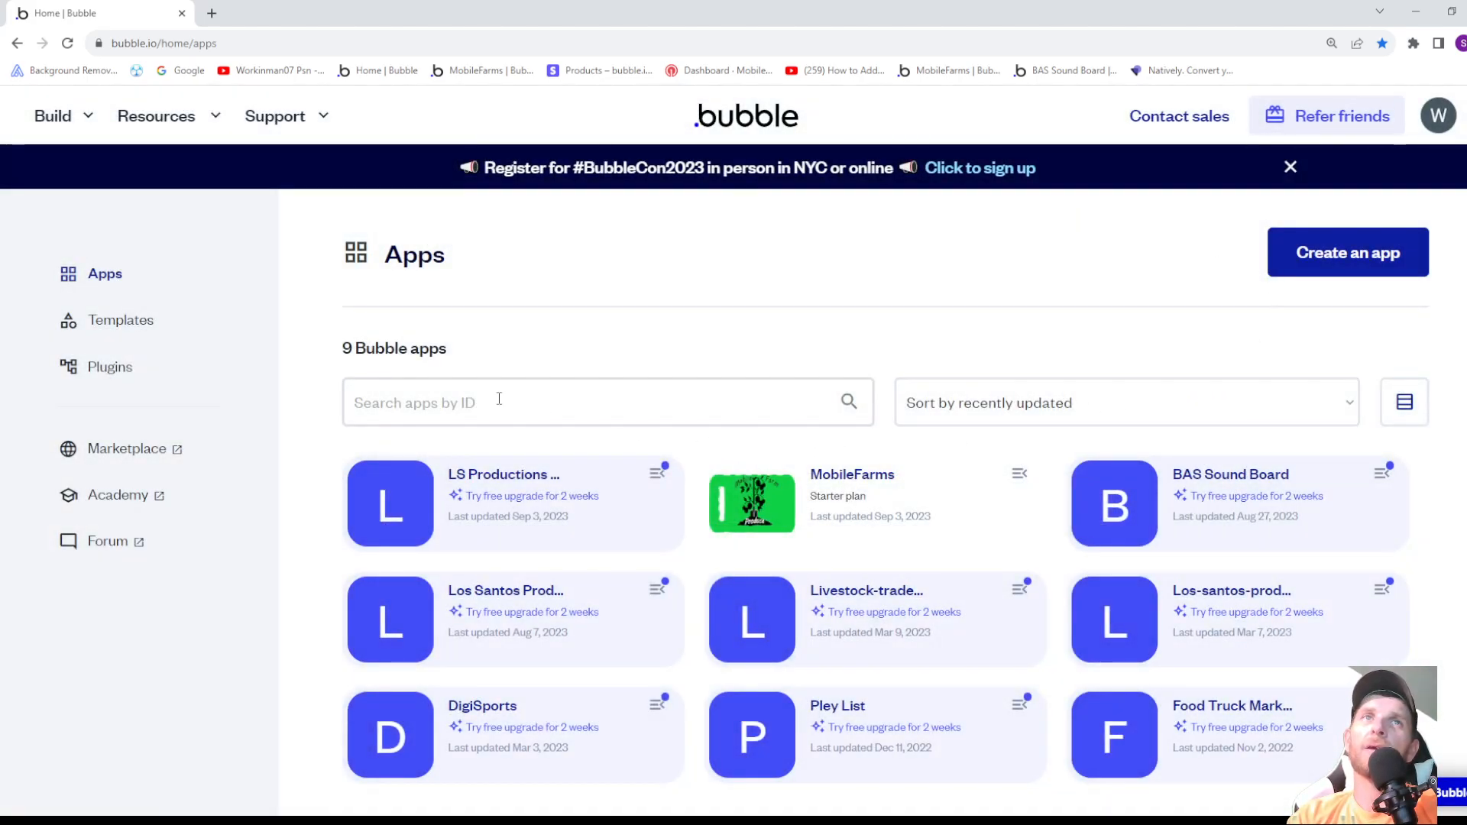
- Open the LS Productions CAD/MDT app for editing, dismiss the trial offer and select its index page
{"action": "left_click", "coordinate": [505, 478]}
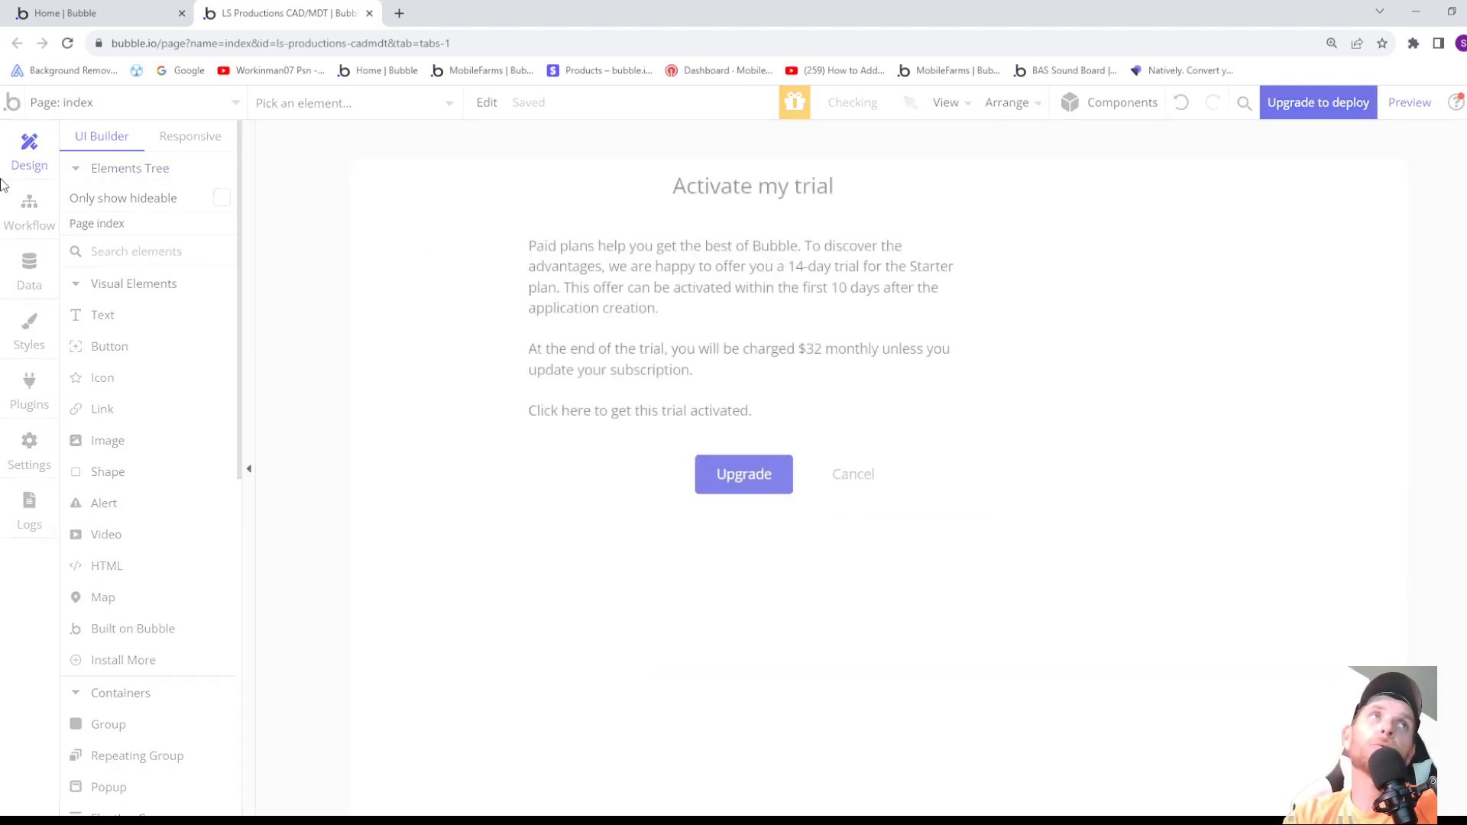
{"action": "left_click", "coordinate": [855, 475]}
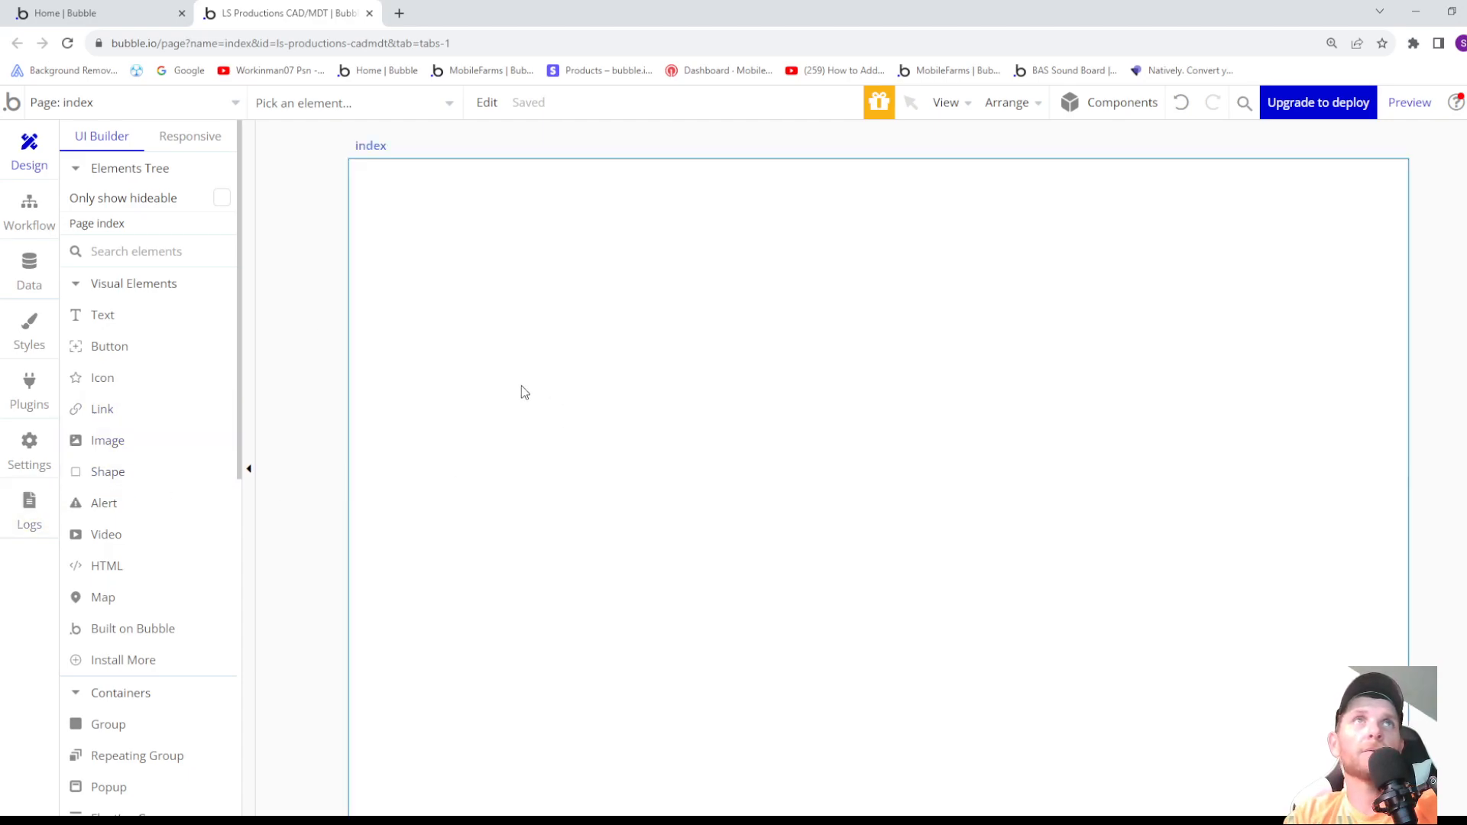
{"action": "left_click", "coordinate": [543, 367]}
{"action": "scroll", "coordinate": [684, 300], "scroll_direction": "down", "scroll_amount": 1}
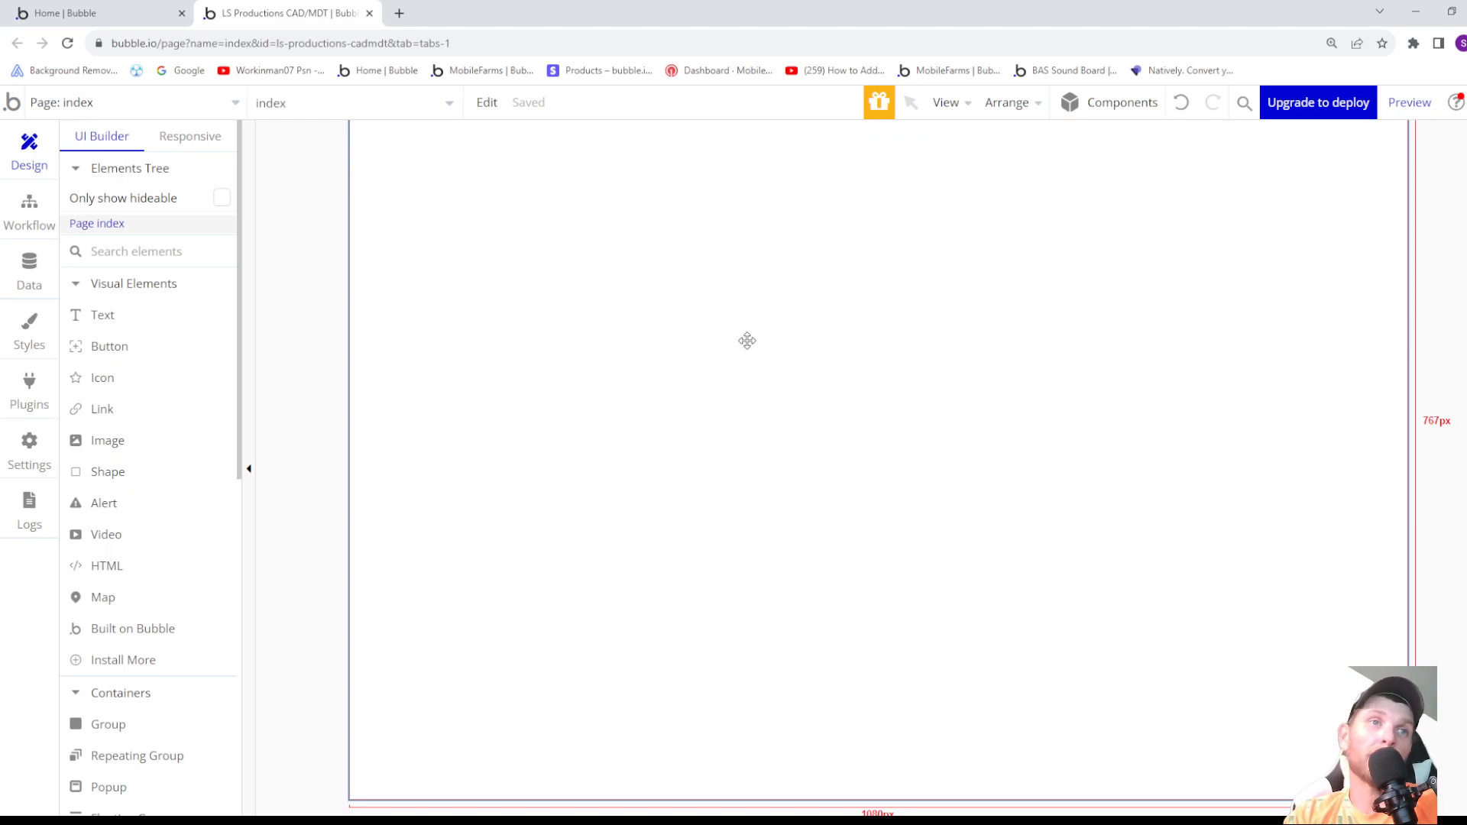
{"action": "scroll", "coordinate": [748, 341], "scroll_direction": "up", "scroll_amount": 2}
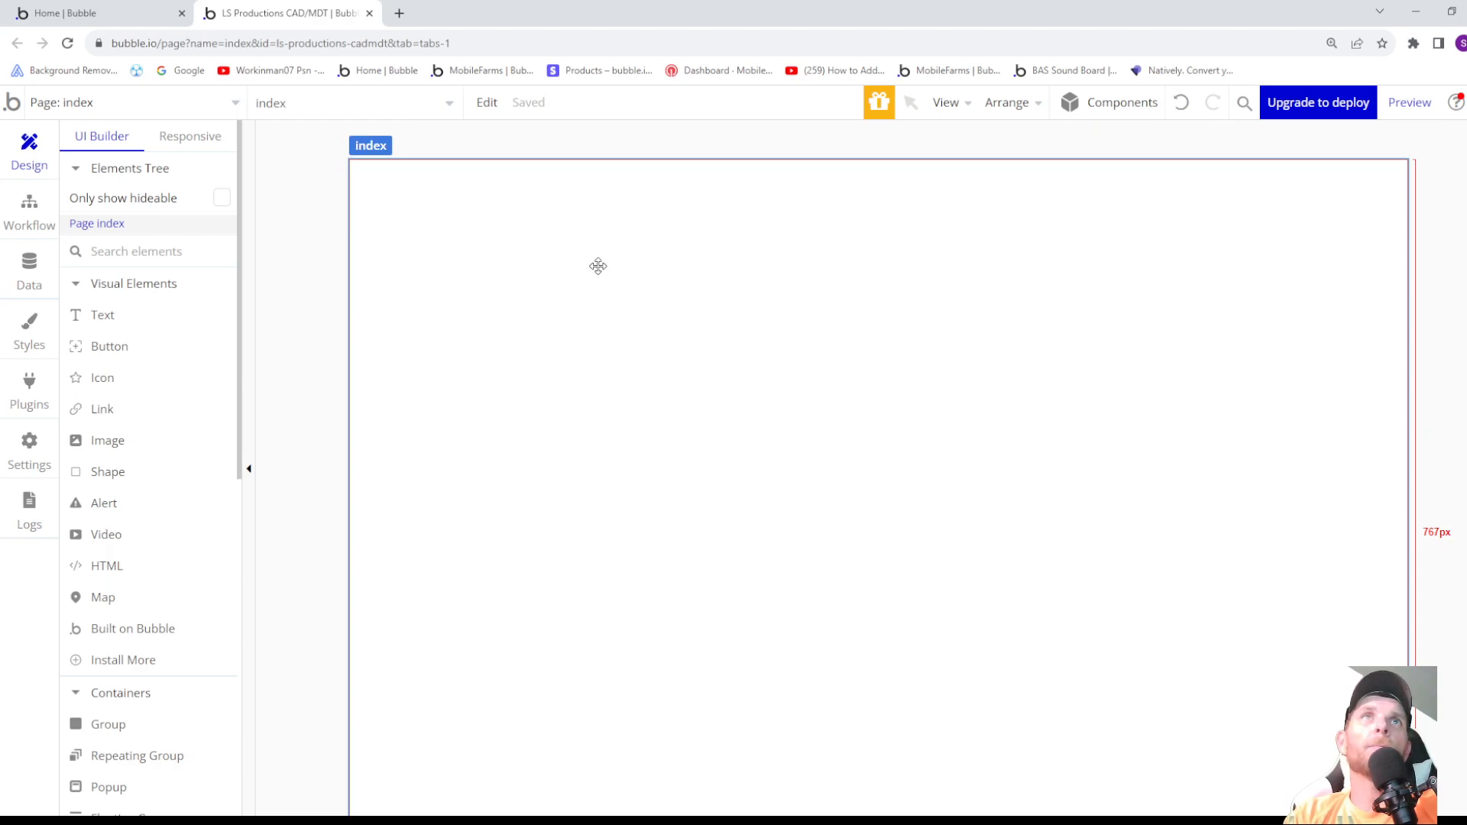
- Open the index page's properties and mark the page as a native app, acknowledging the native app guidance
{"action": "double_click", "coordinate": [598, 266]}
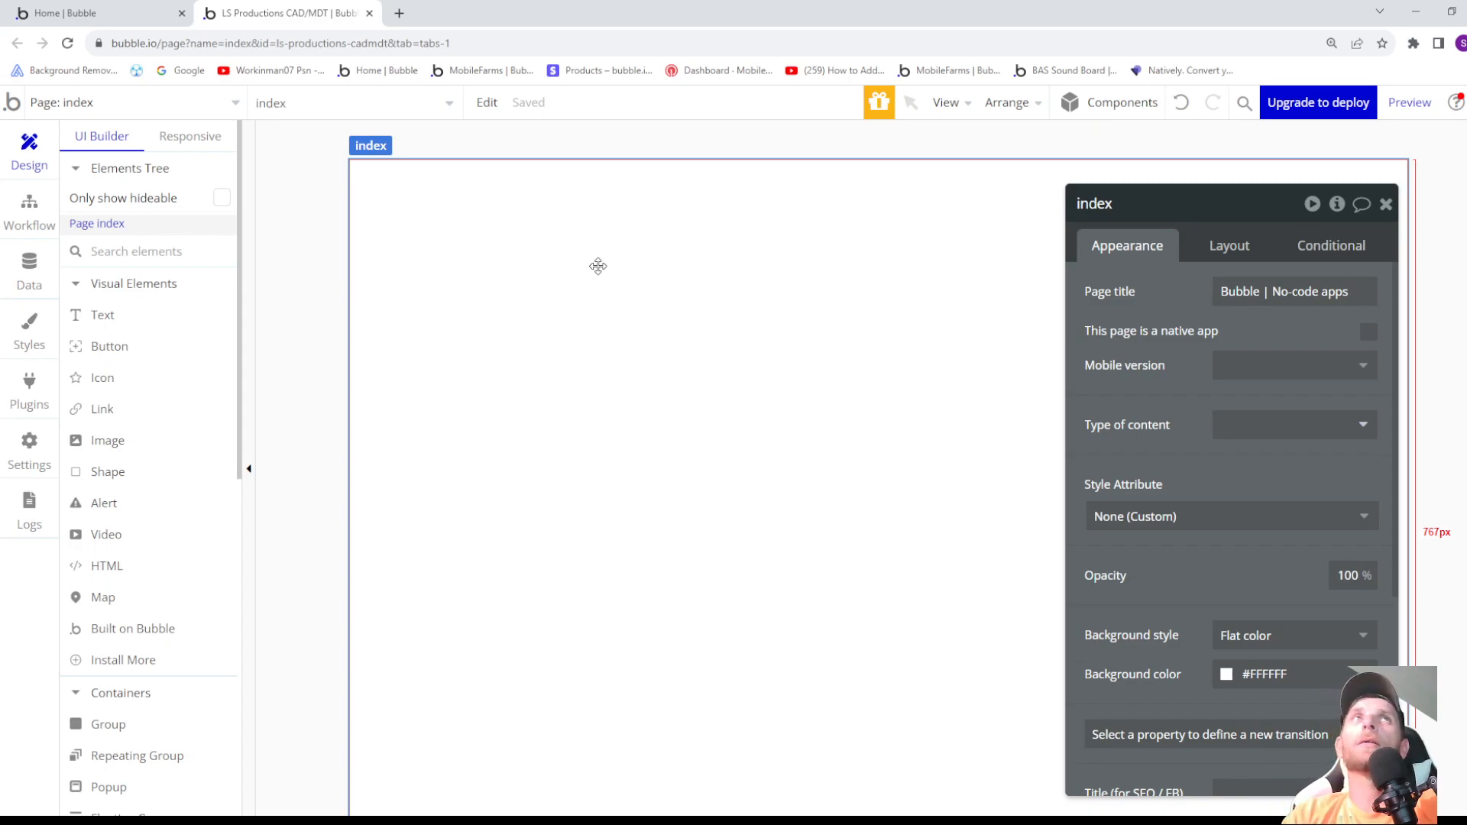
{"action": "left_click_drag", "start_coordinate": [1213, 210], "coordinate": [1202, 179]}
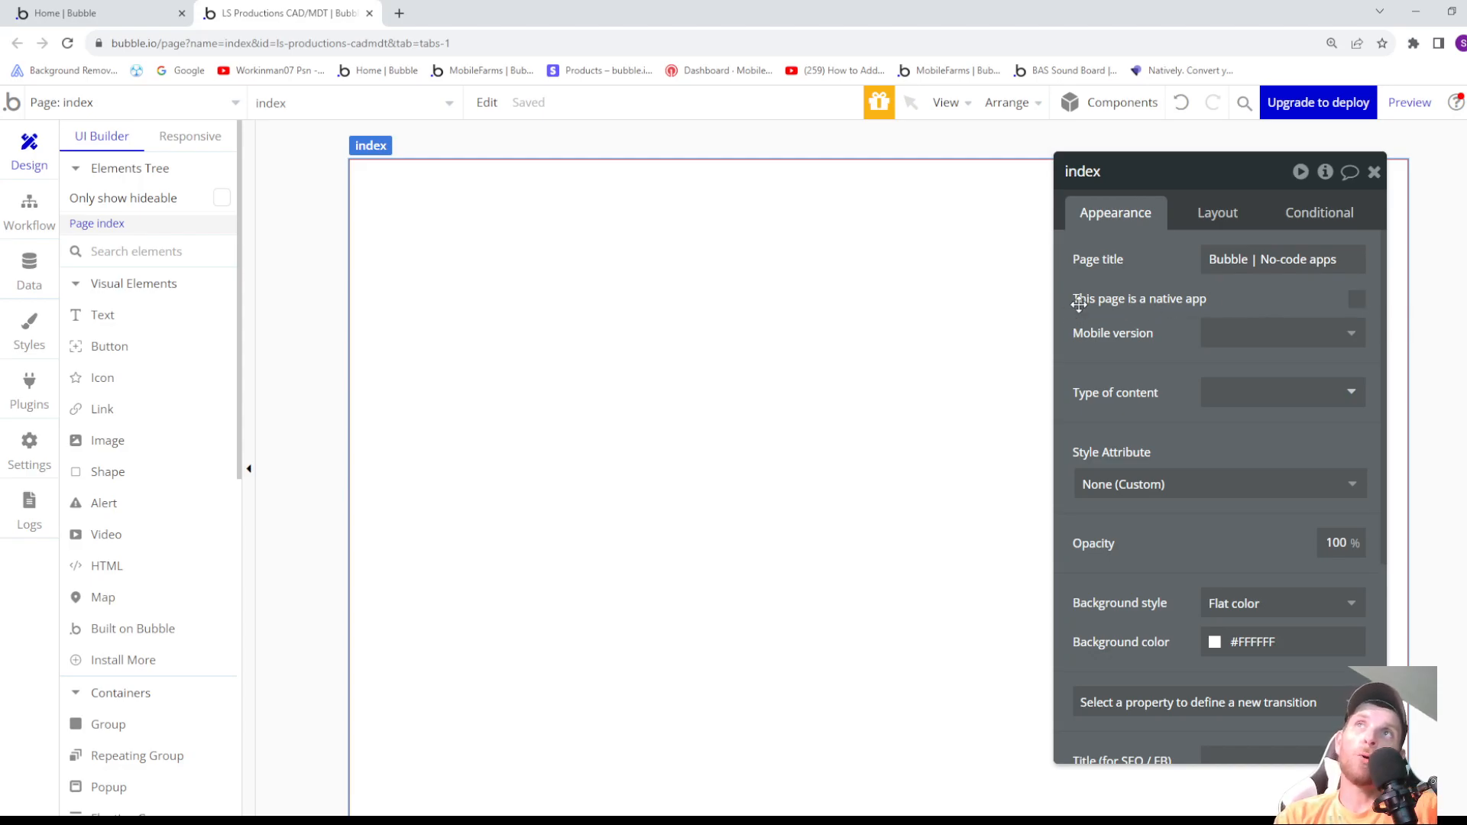
{"action": "left_click", "coordinate": [1357, 300]}
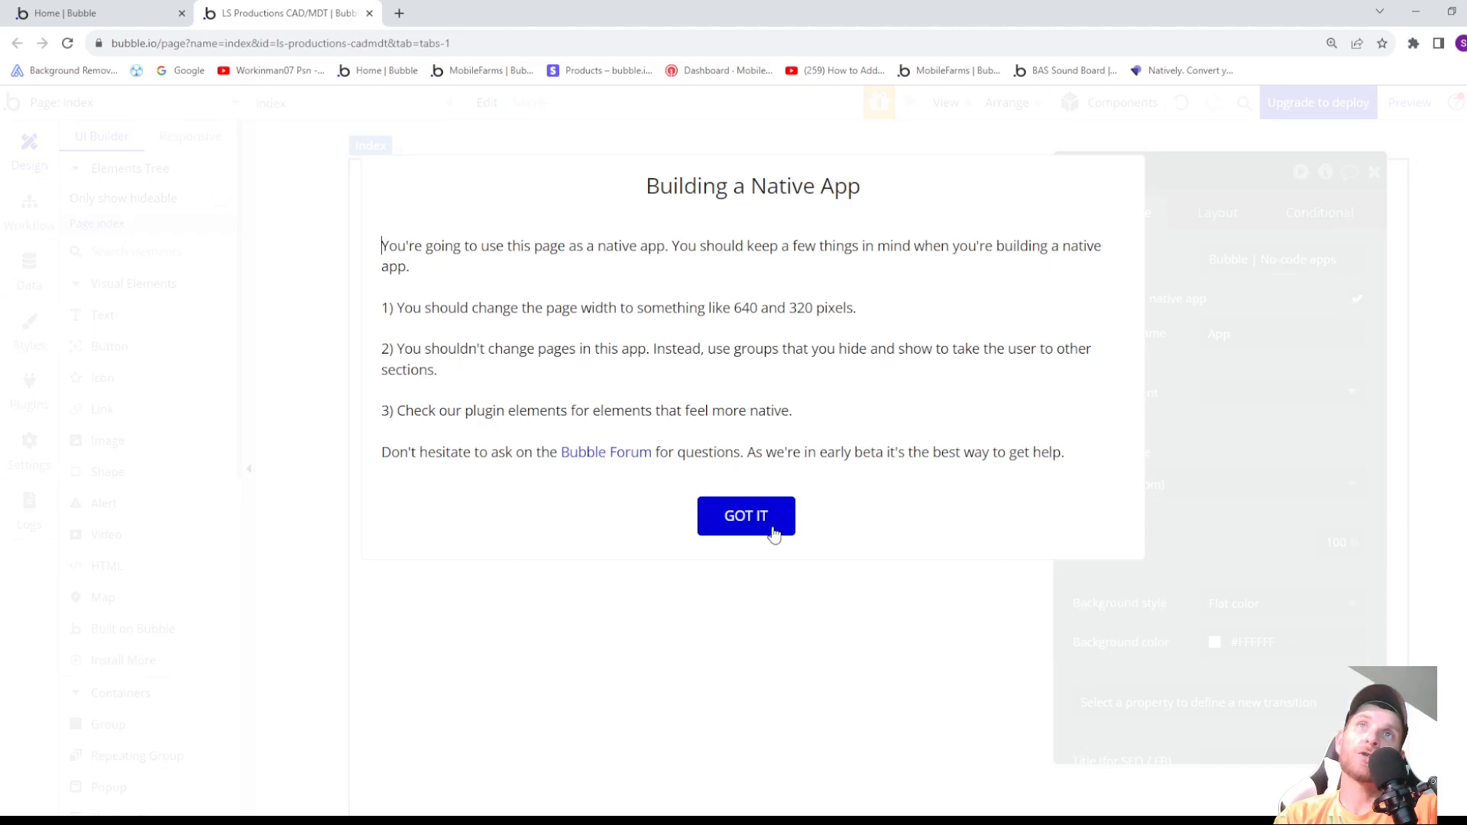
{"action": "left_click", "coordinate": [749, 518]}
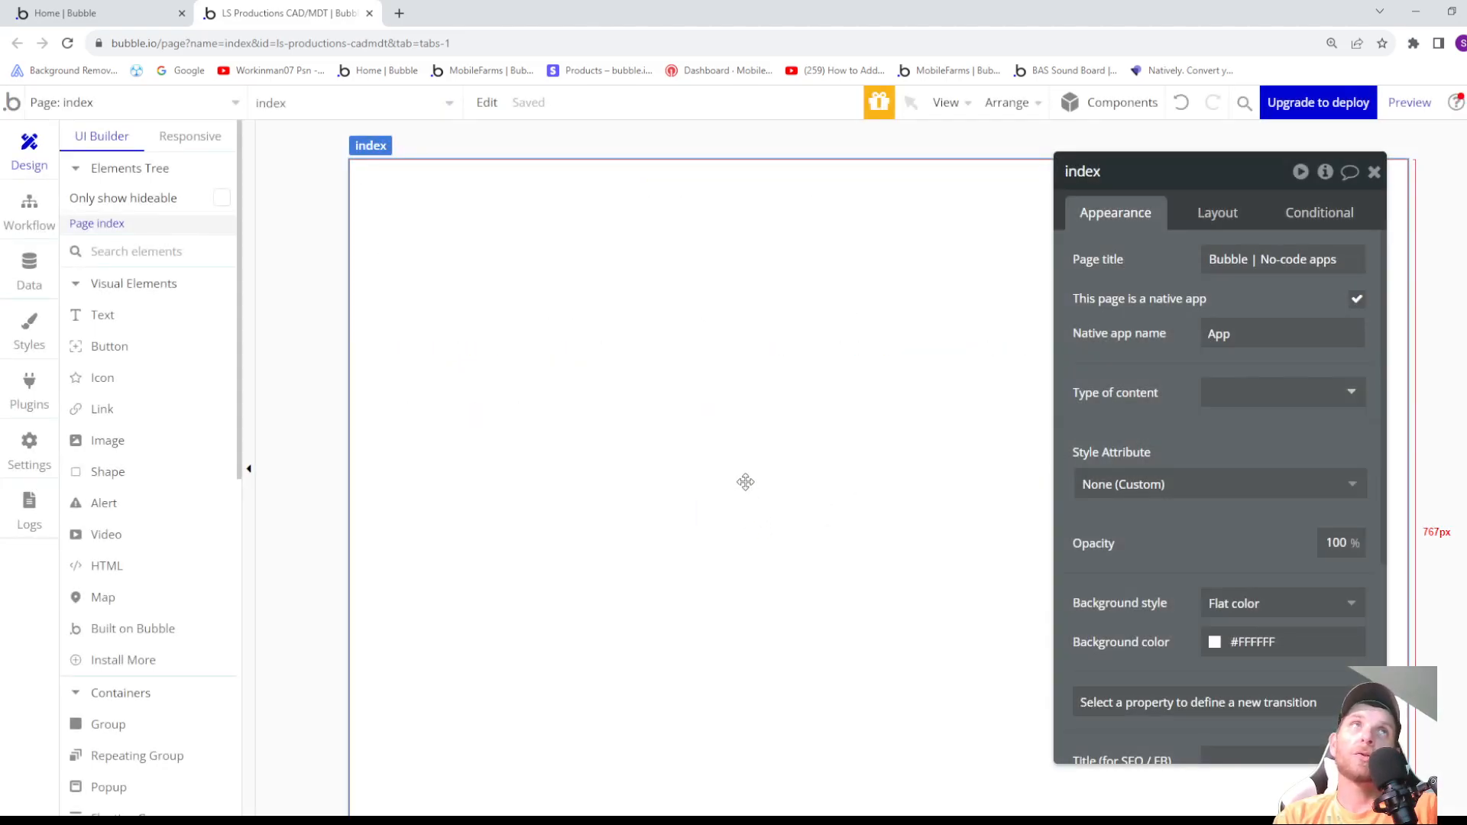
{"action": "left_click", "coordinate": [140, 106]}
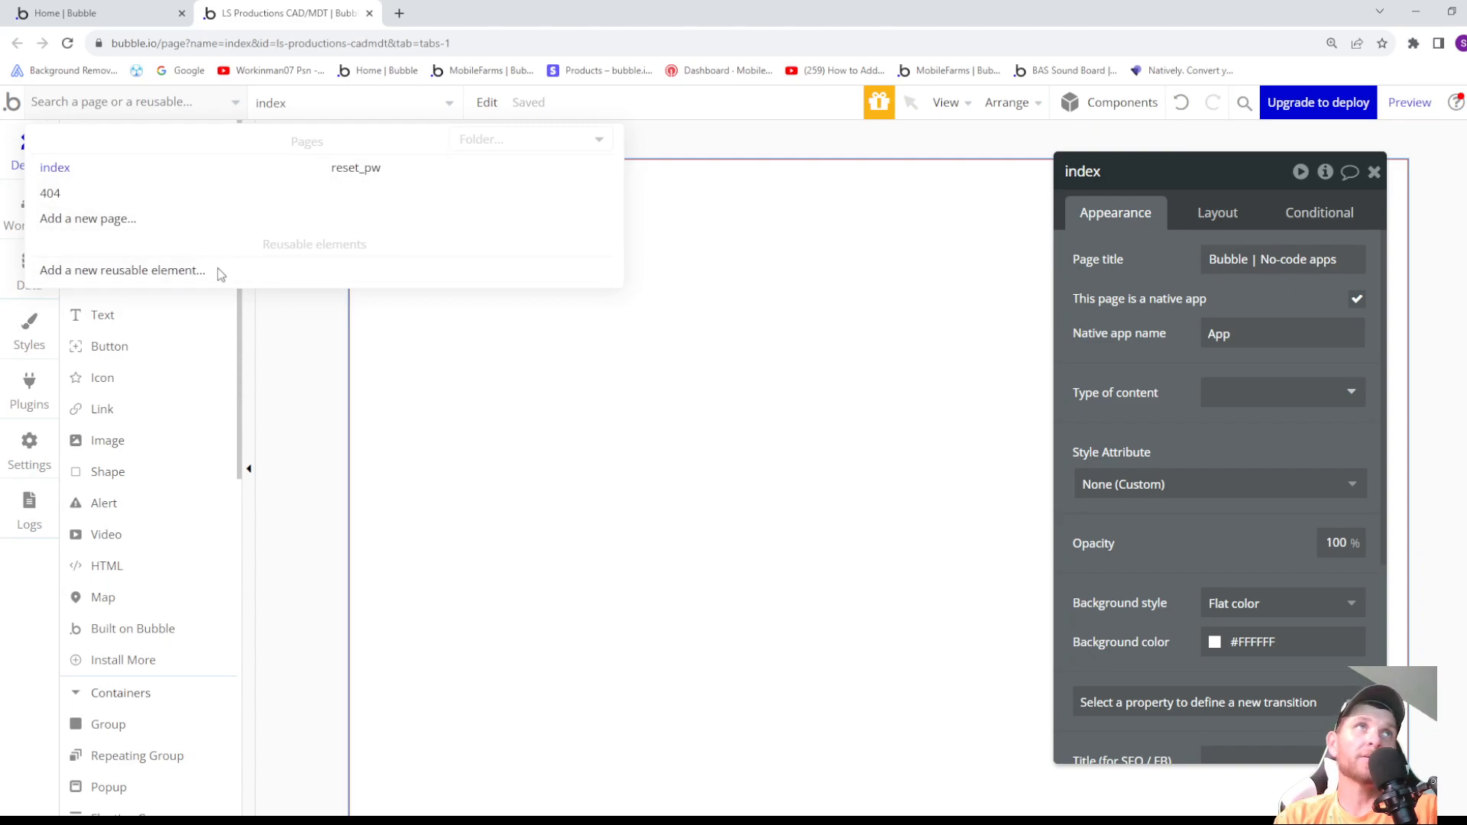
{"action": "left_click", "coordinate": [525, 448]}
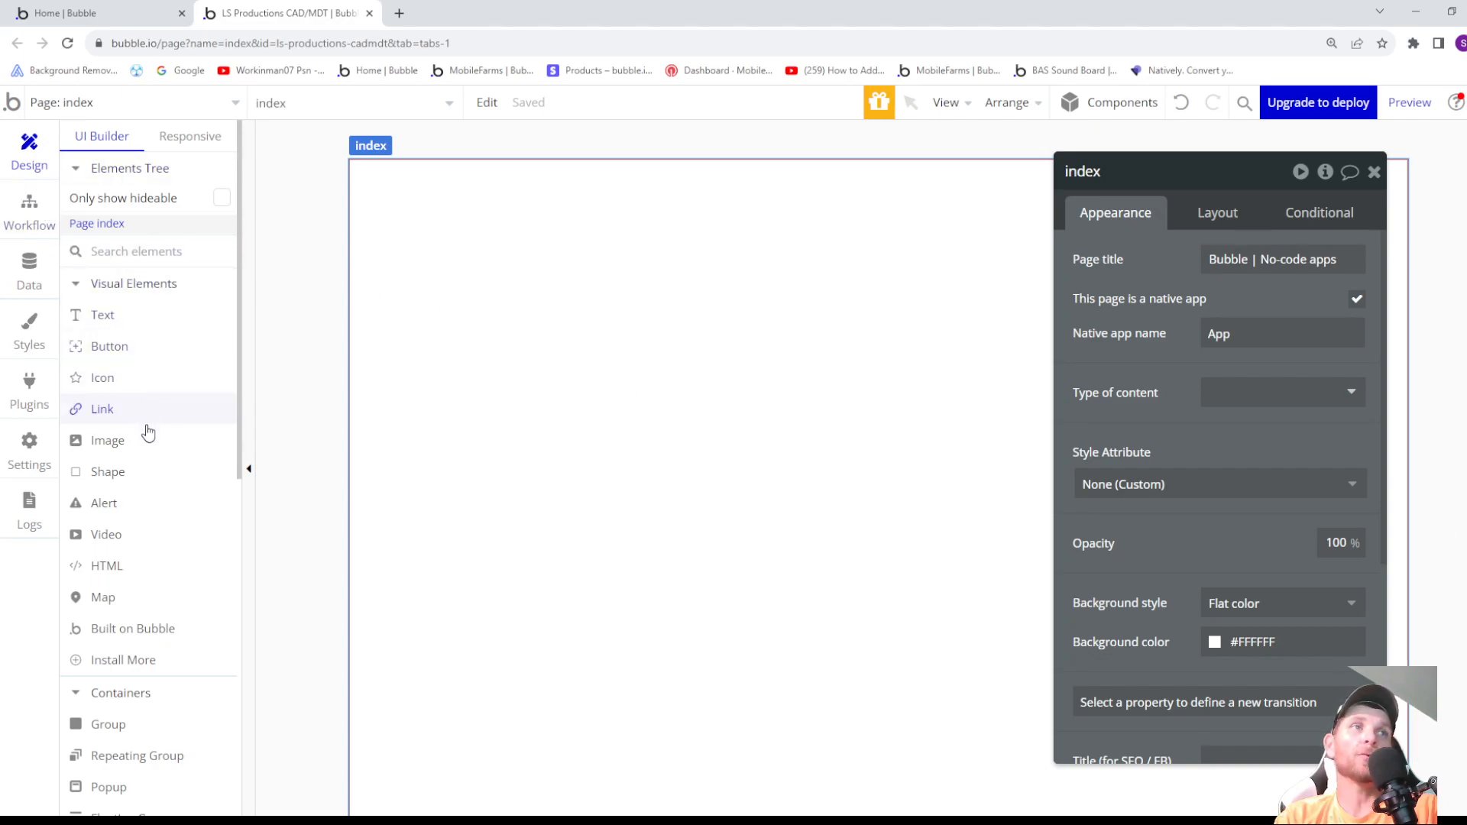
{"action": "scroll", "coordinate": [162, 609], "scroll_direction": "down", "scroll_amount": 1}
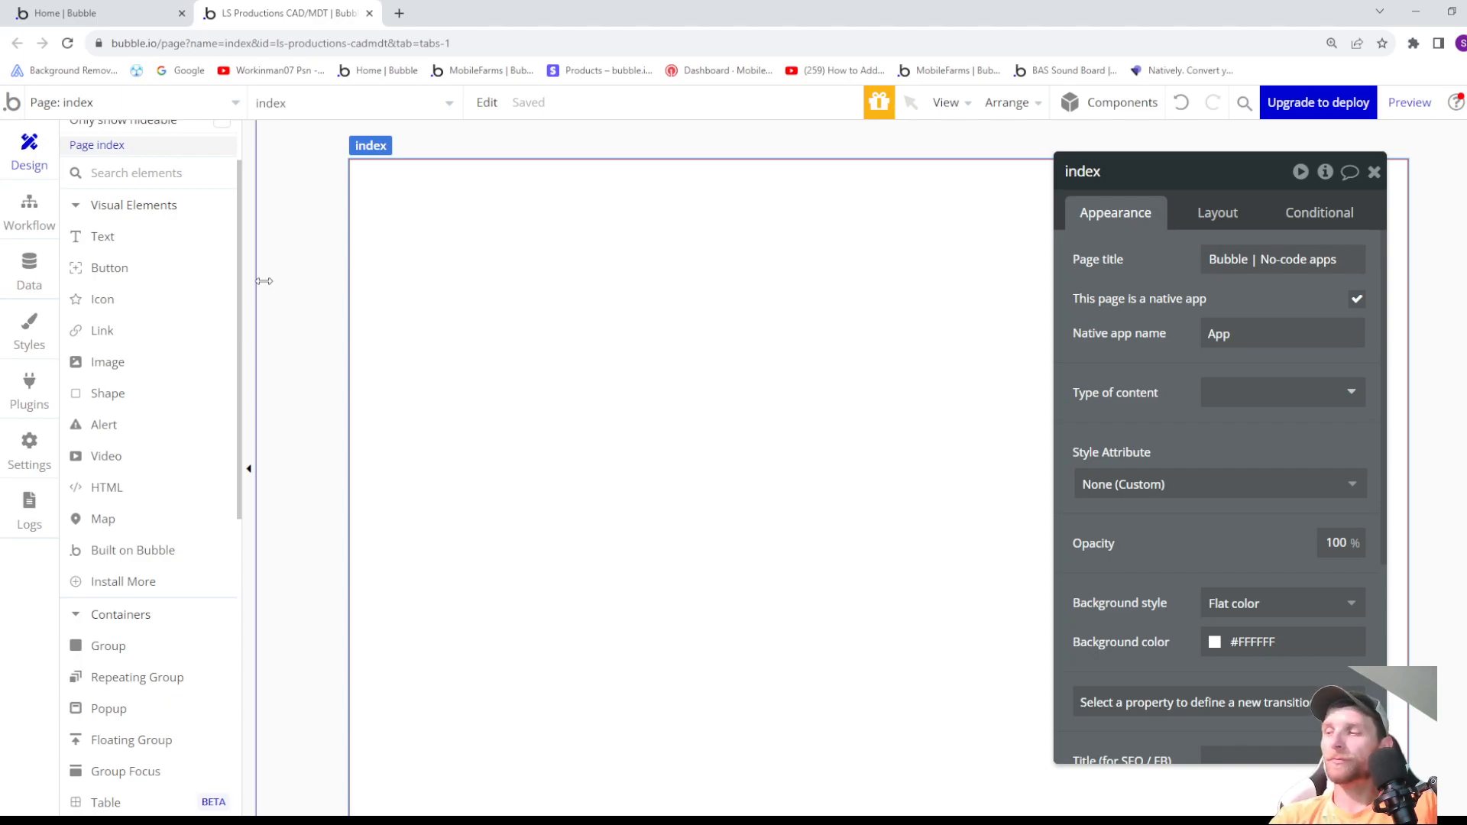
{"action": "scroll", "coordinate": [121, 256], "scroll_direction": "up", "scroll_amount": 2}
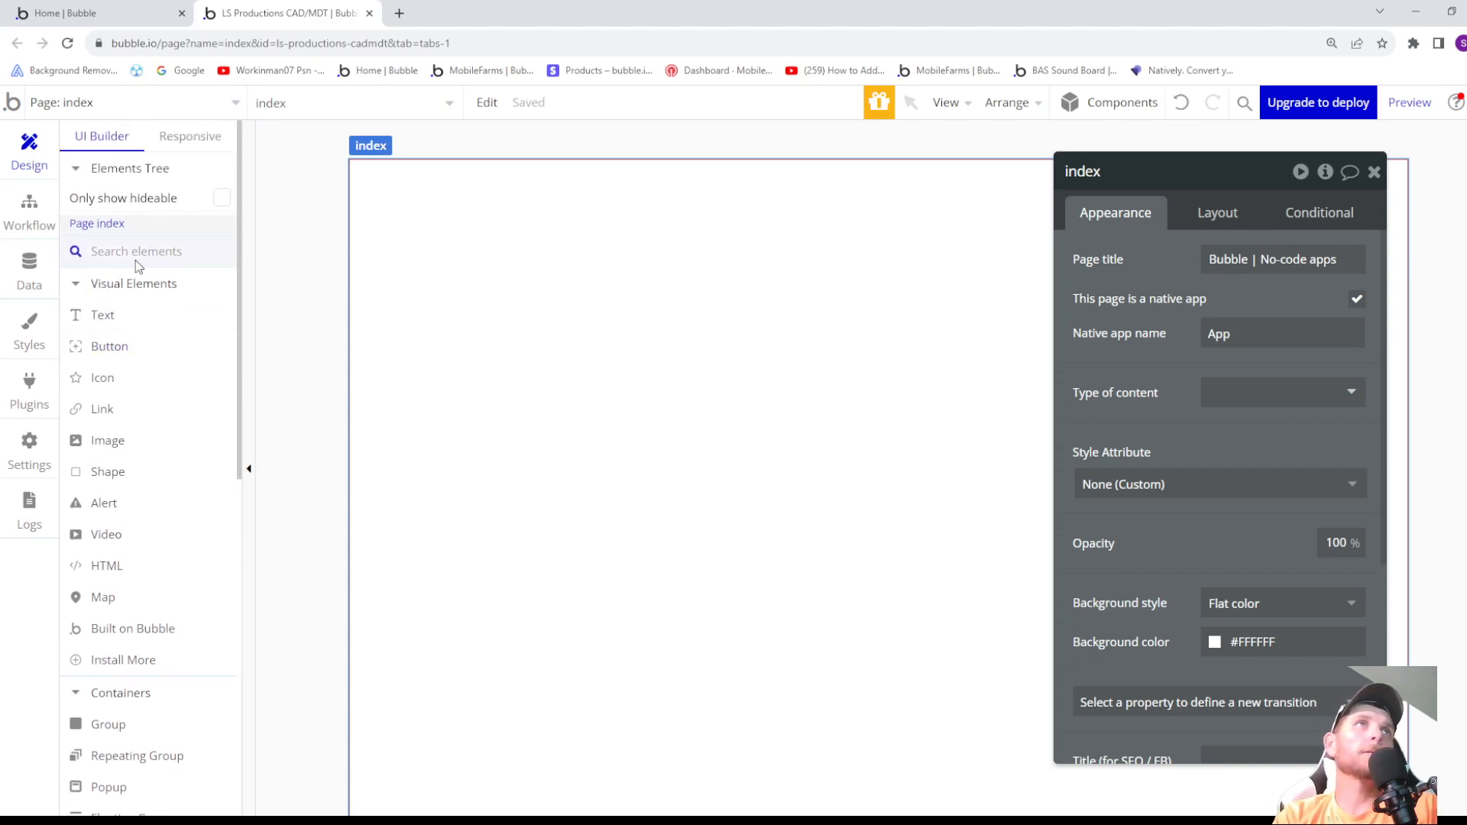
- Set the index page's native app name to "Los Santos Productions CAD Systems"
{"action": "left_click", "coordinate": [1258, 335]}
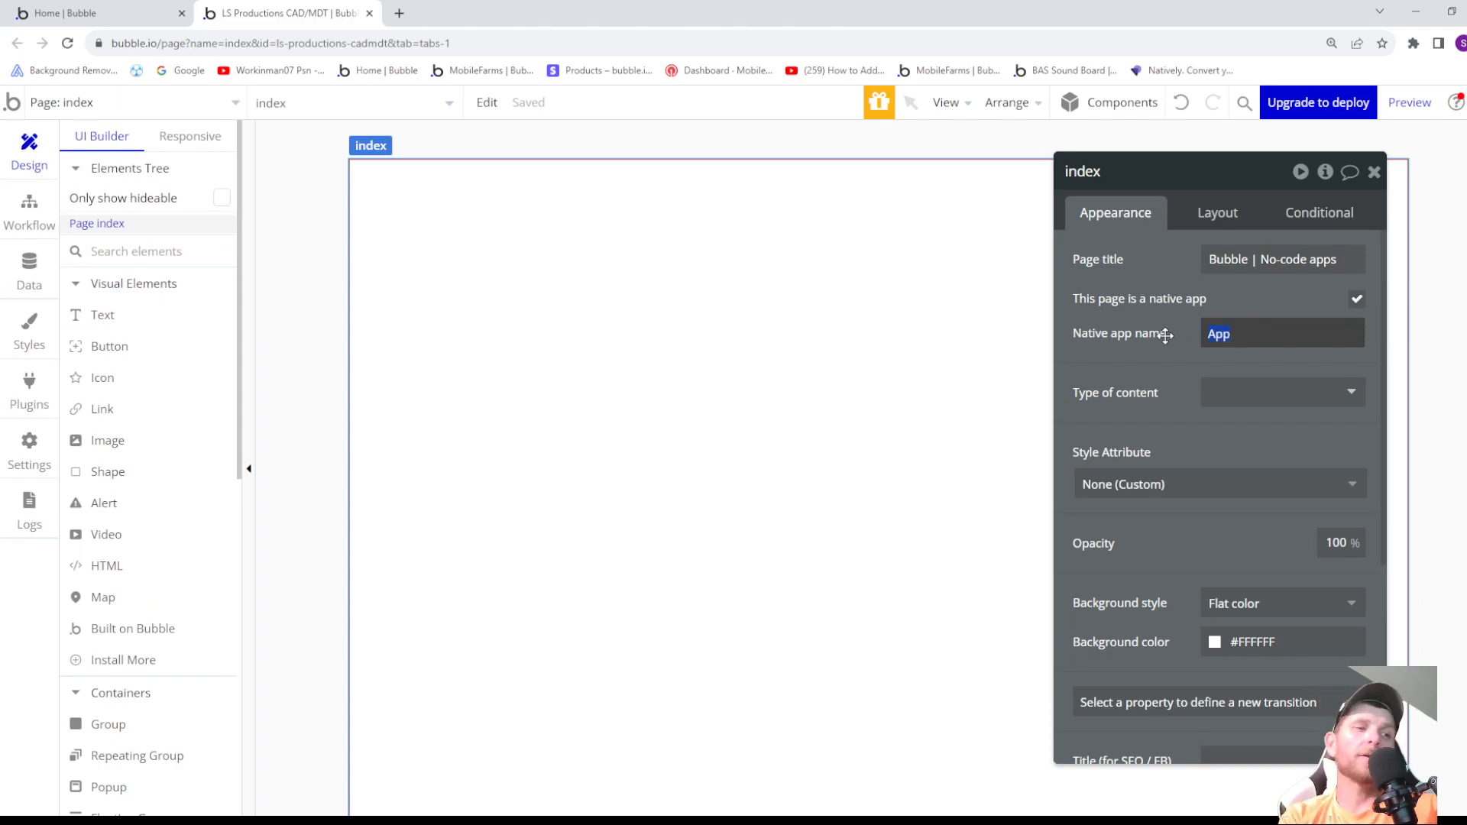
{"action": "type", "text": "Los Santos Product"}
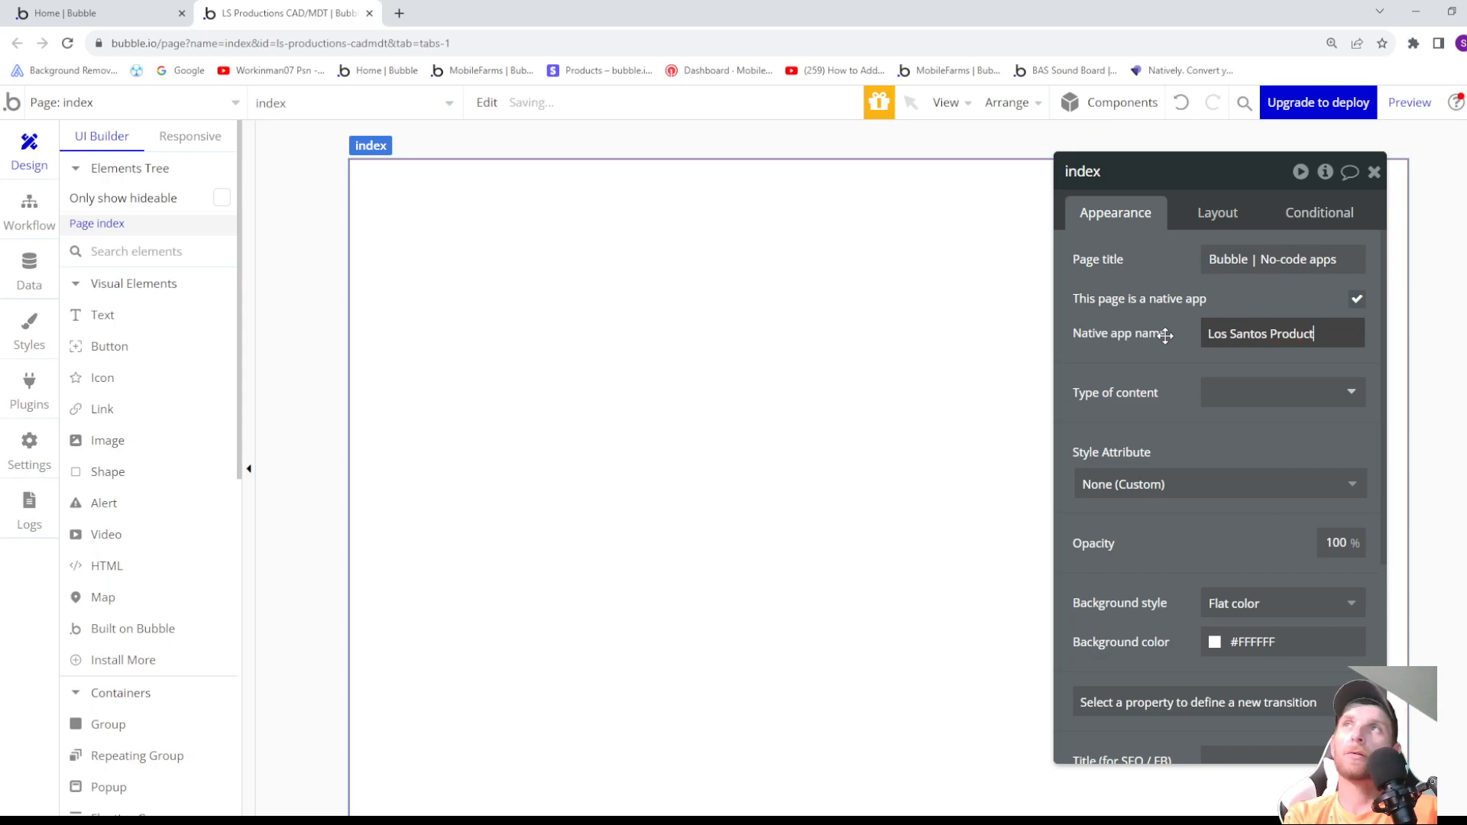
{"action": "type", "text": "ions CA"}
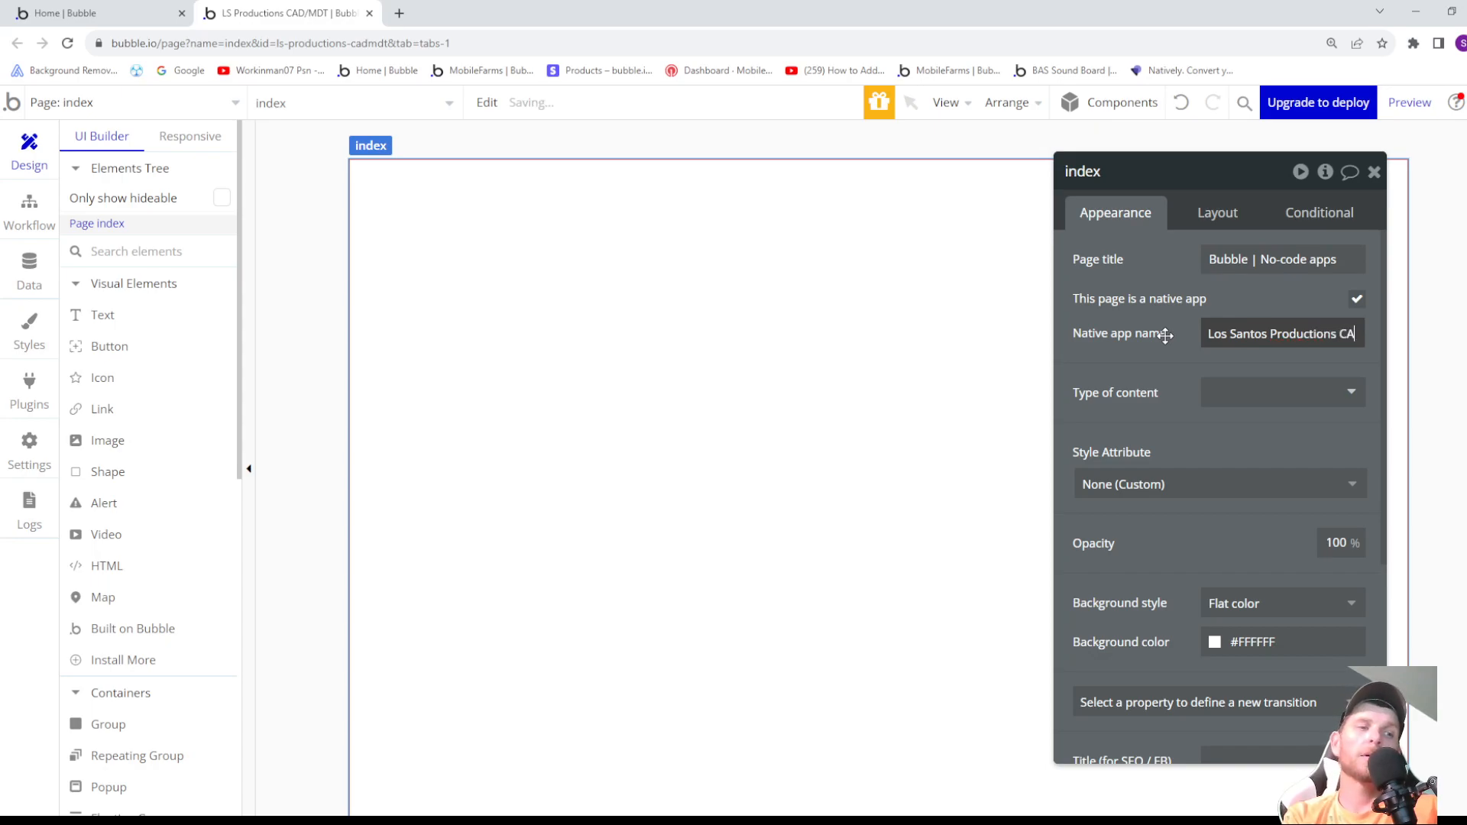
{"action": "type", "text": "D SY"}
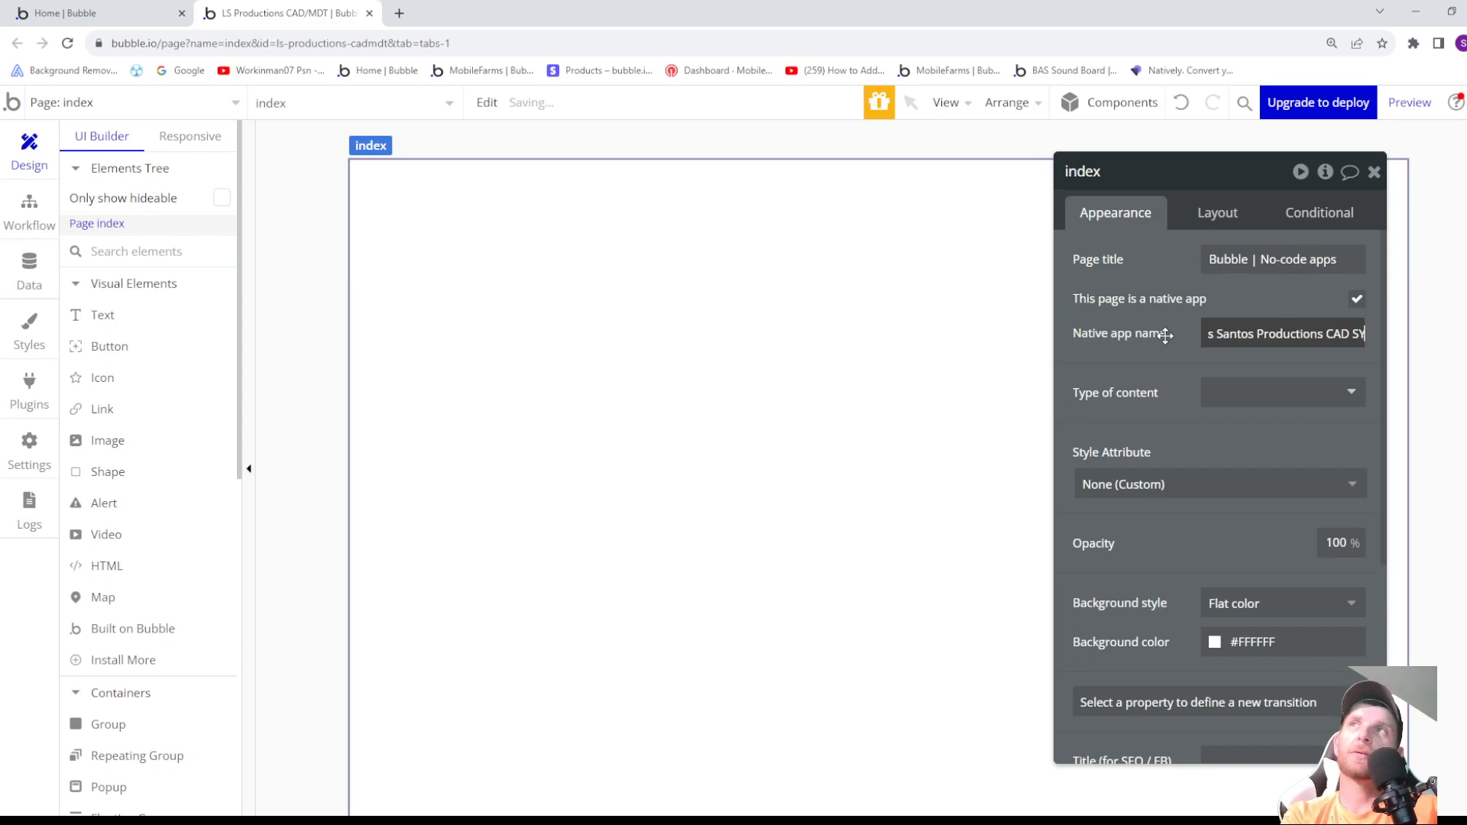
{"action": "type", "text": "STEMS"}
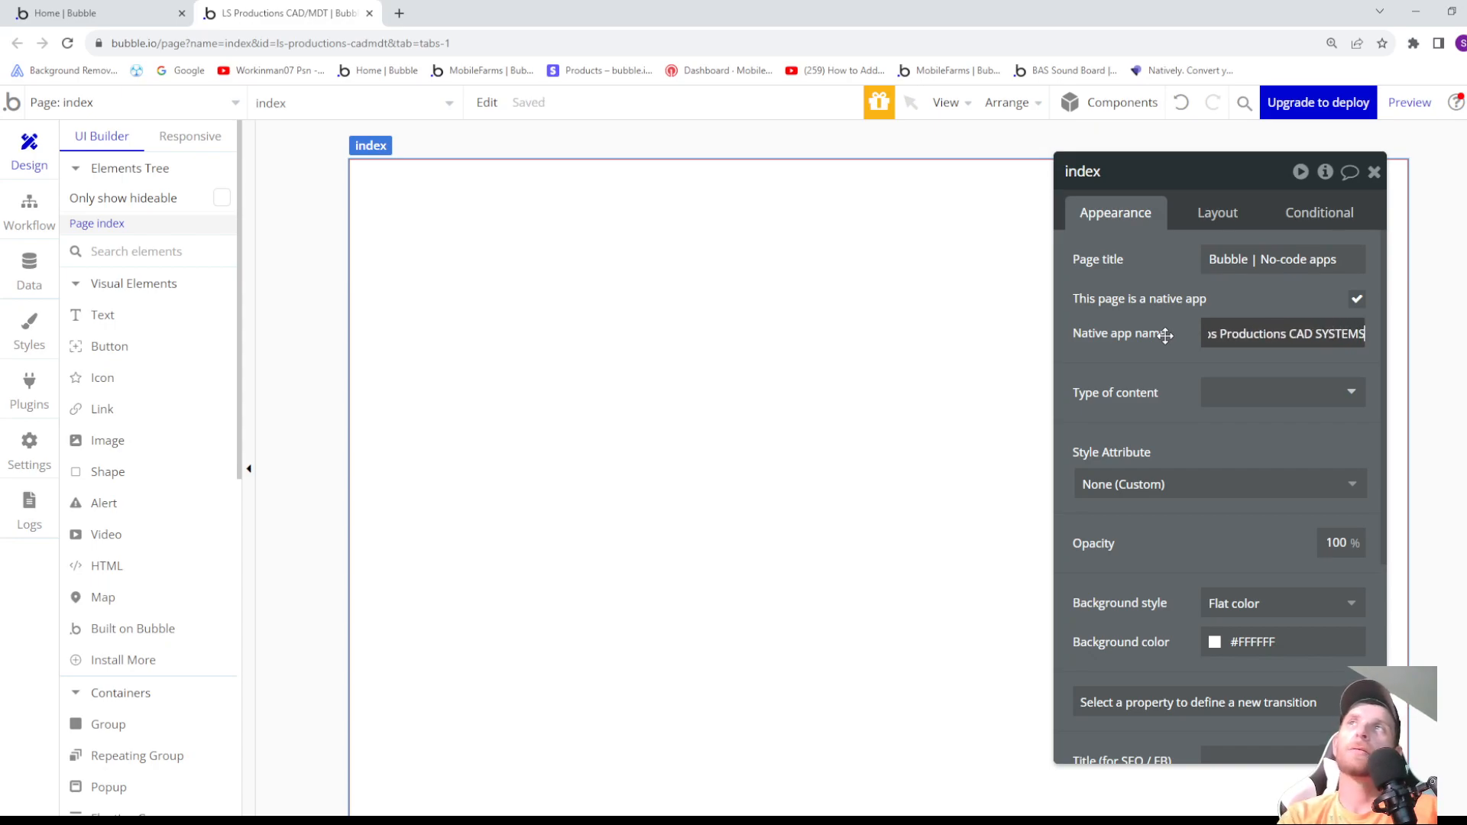
{"action": "key", "text": "BackSpace"}
{"action": "key", "text": "BackSpace"}
{"action": "key", "text": "BackSpace"}
{"action": "key", "text": "BackSpace"}
{"action": "key", "text": "BackSpace"}
{"action": "key", "text": "BackSpace"}
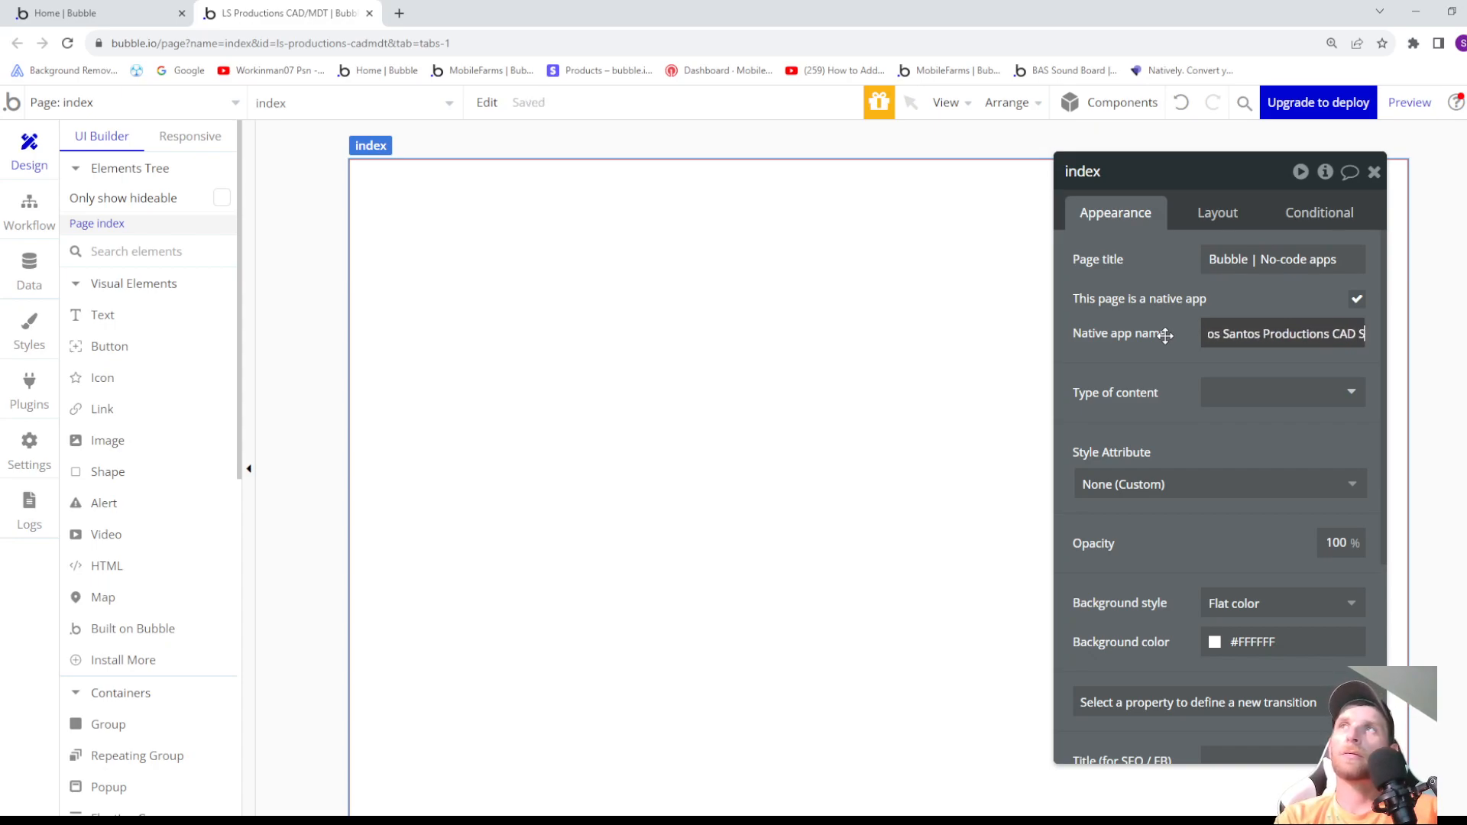
{"action": "type", "text": "ystems"}
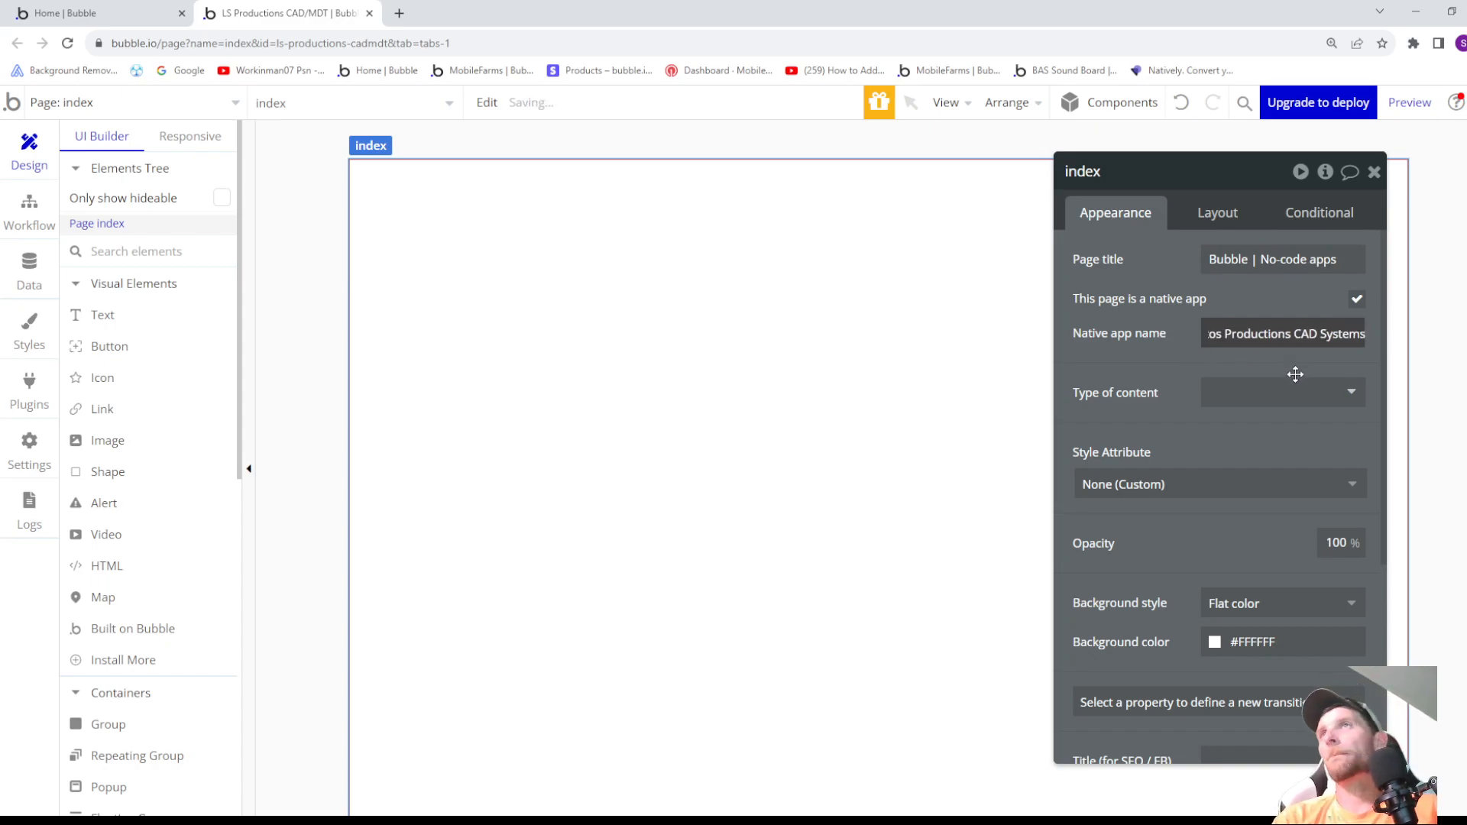
- Set the index page's type of content to User and its background style to Image, uploading "App Home Screen.png" as the static image
{"action": "left_click", "coordinate": [1252, 405]}
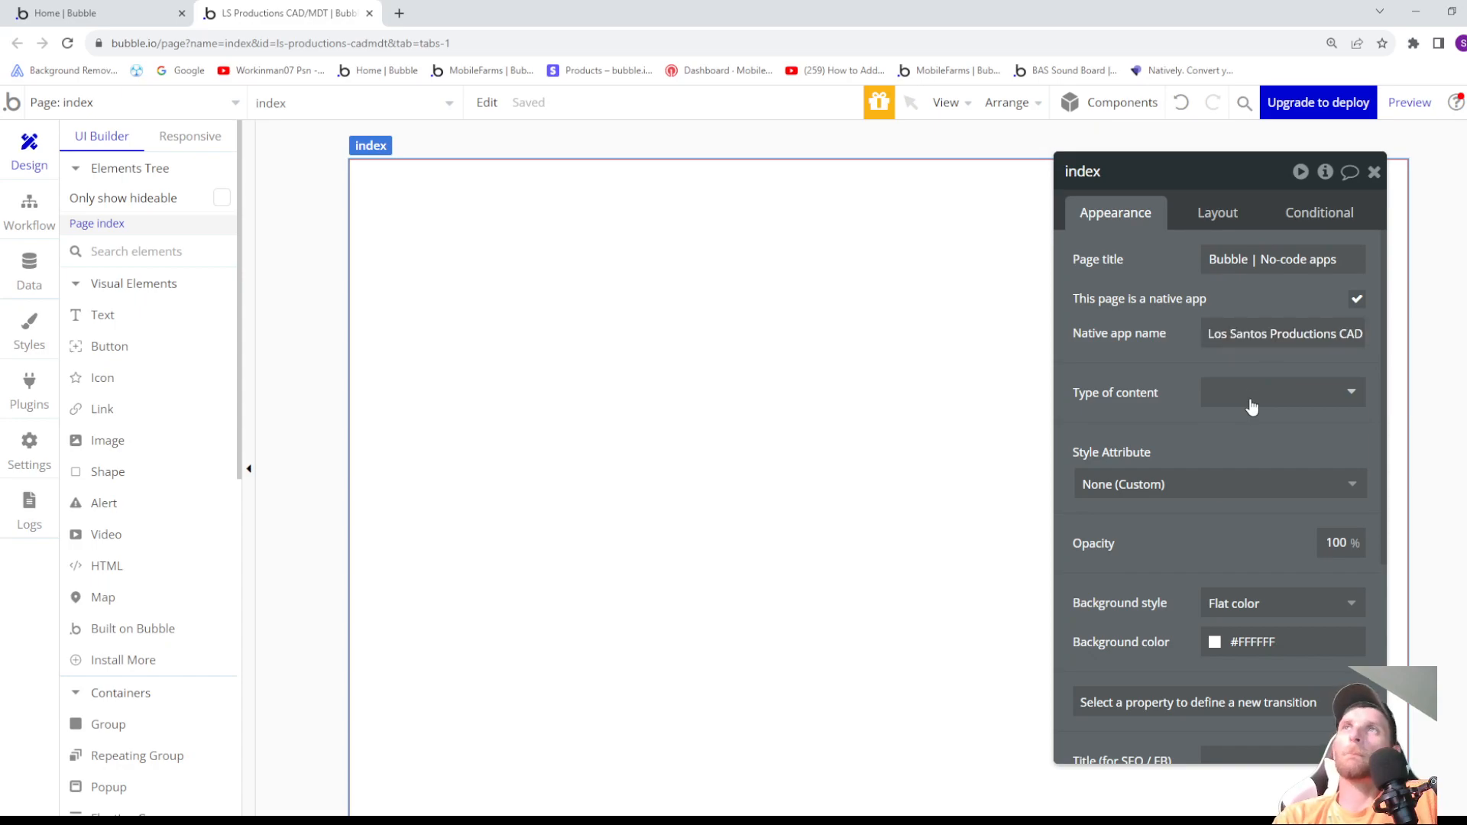
{"action": "left_click", "coordinate": [1244, 474]}
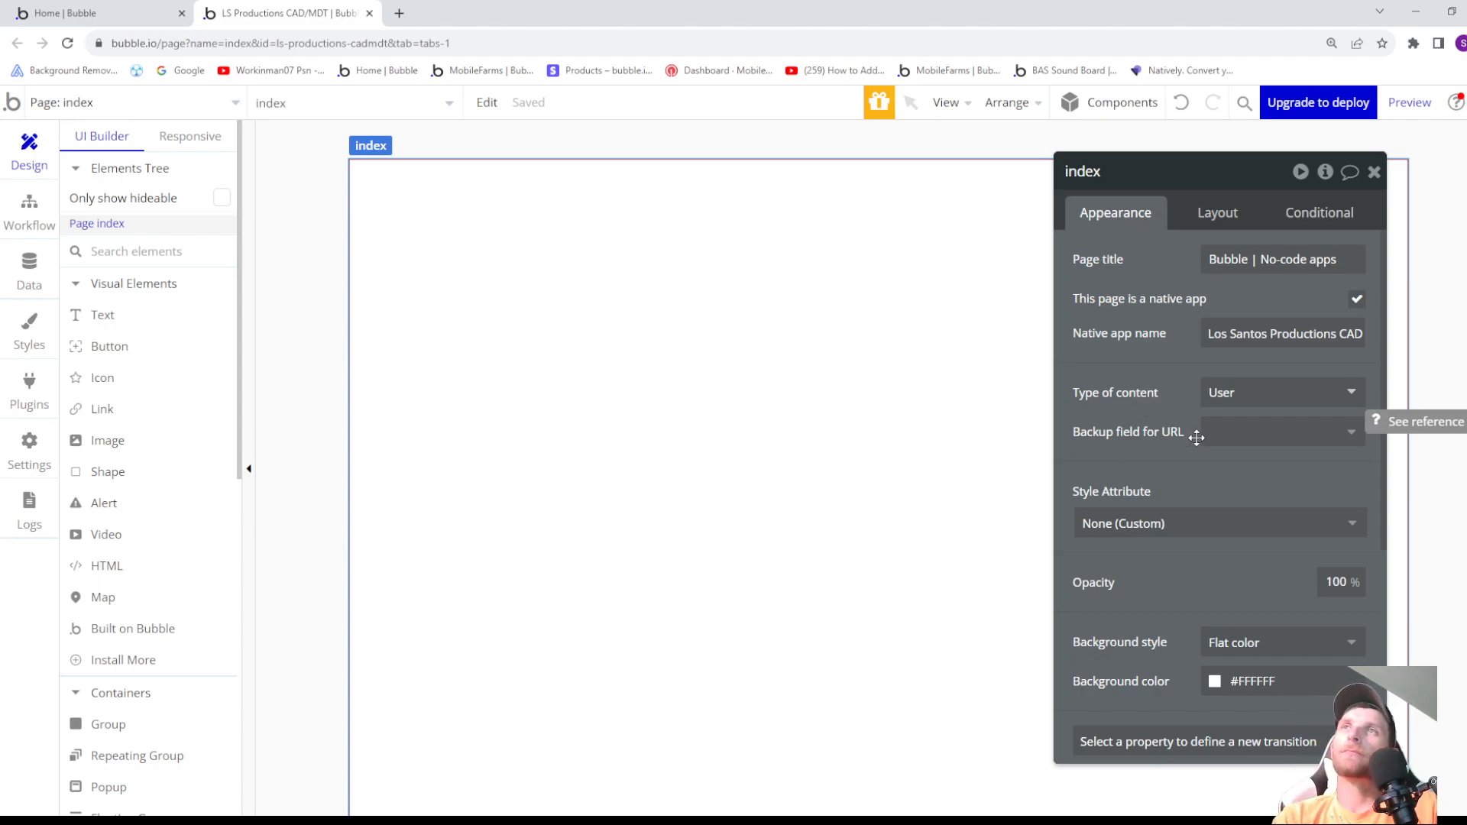
{"action": "scroll", "coordinate": [1197, 440], "scroll_direction": "down", "scroll_amount": 2}
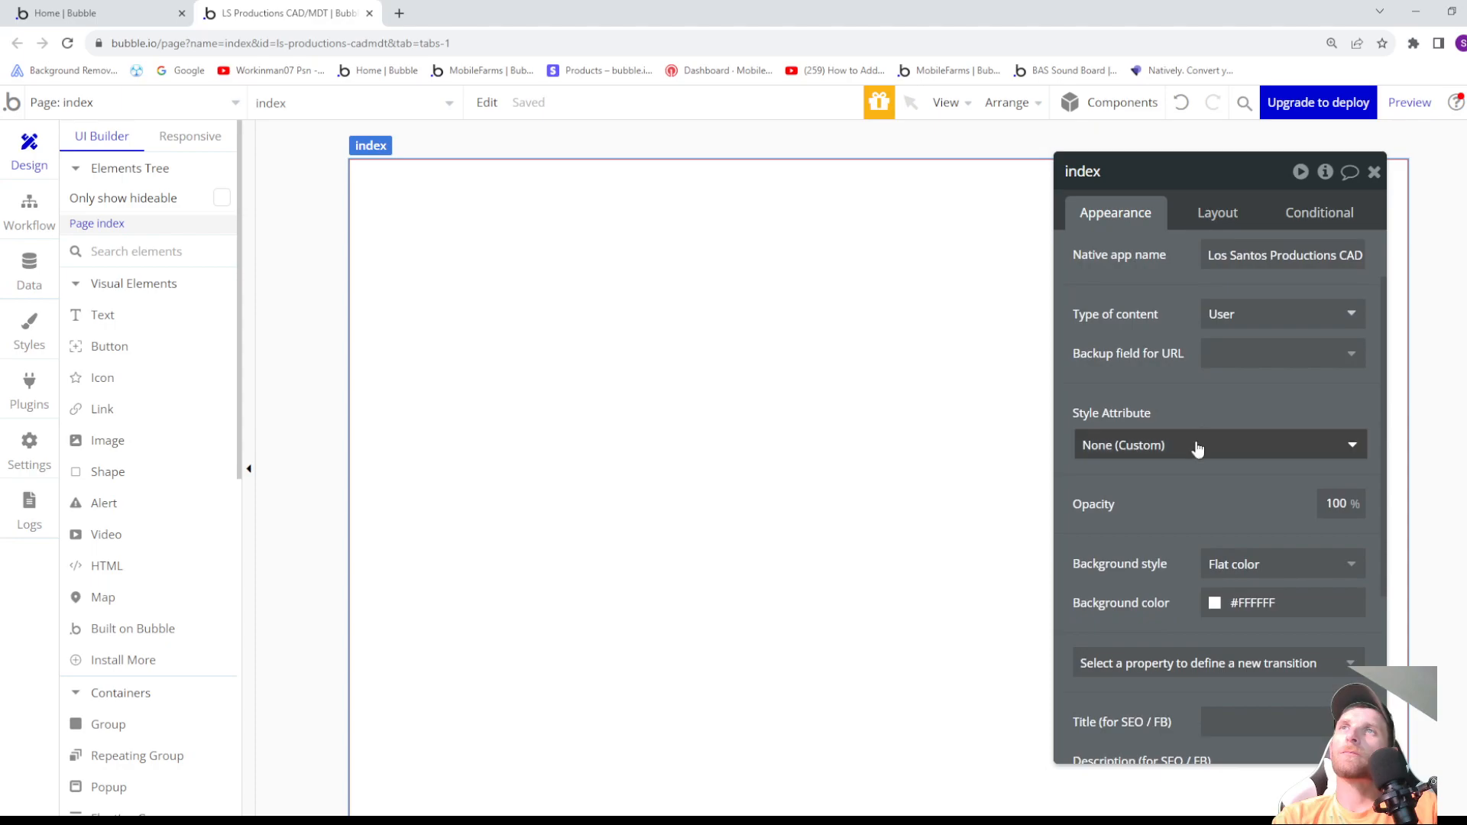
{"action": "scroll", "coordinate": [1194, 443], "scroll_direction": "down", "scroll_amount": 1}
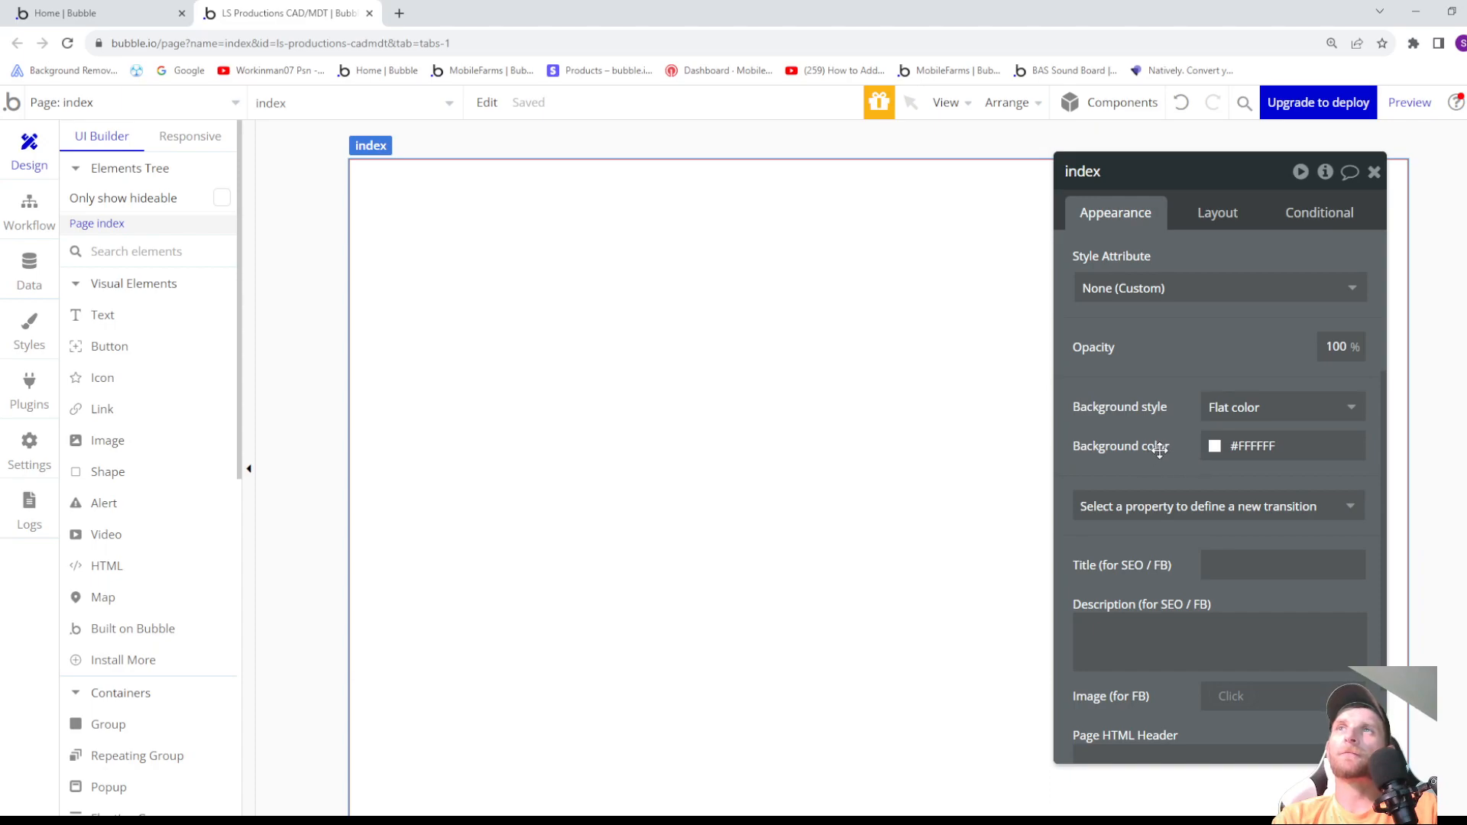
{"action": "left_click", "coordinate": [1230, 425]}
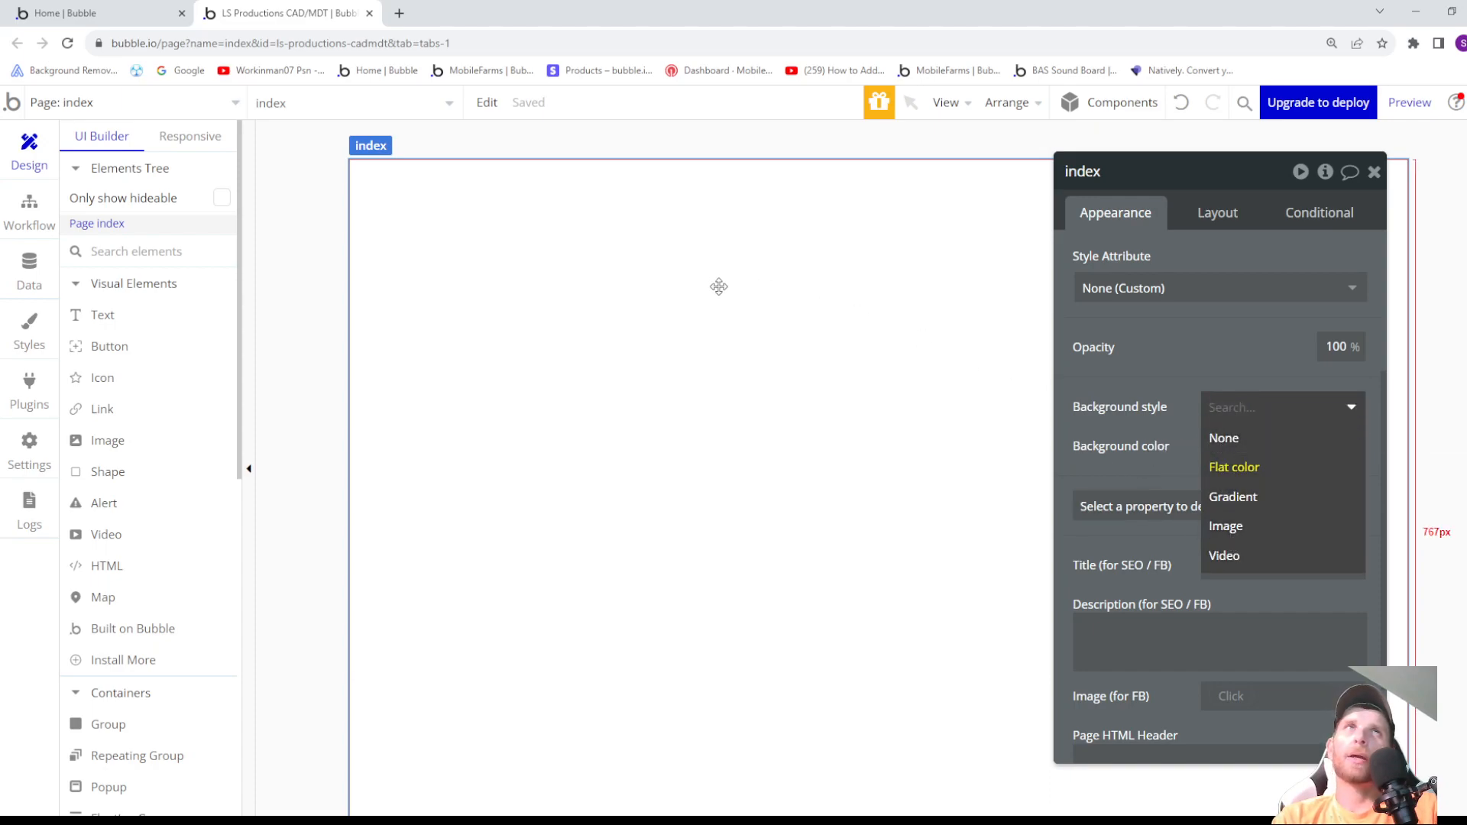
{"action": "left_click", "coordinate": [1225, 535]}
{"action": "left_click", "coordinate": [1239, 467]}
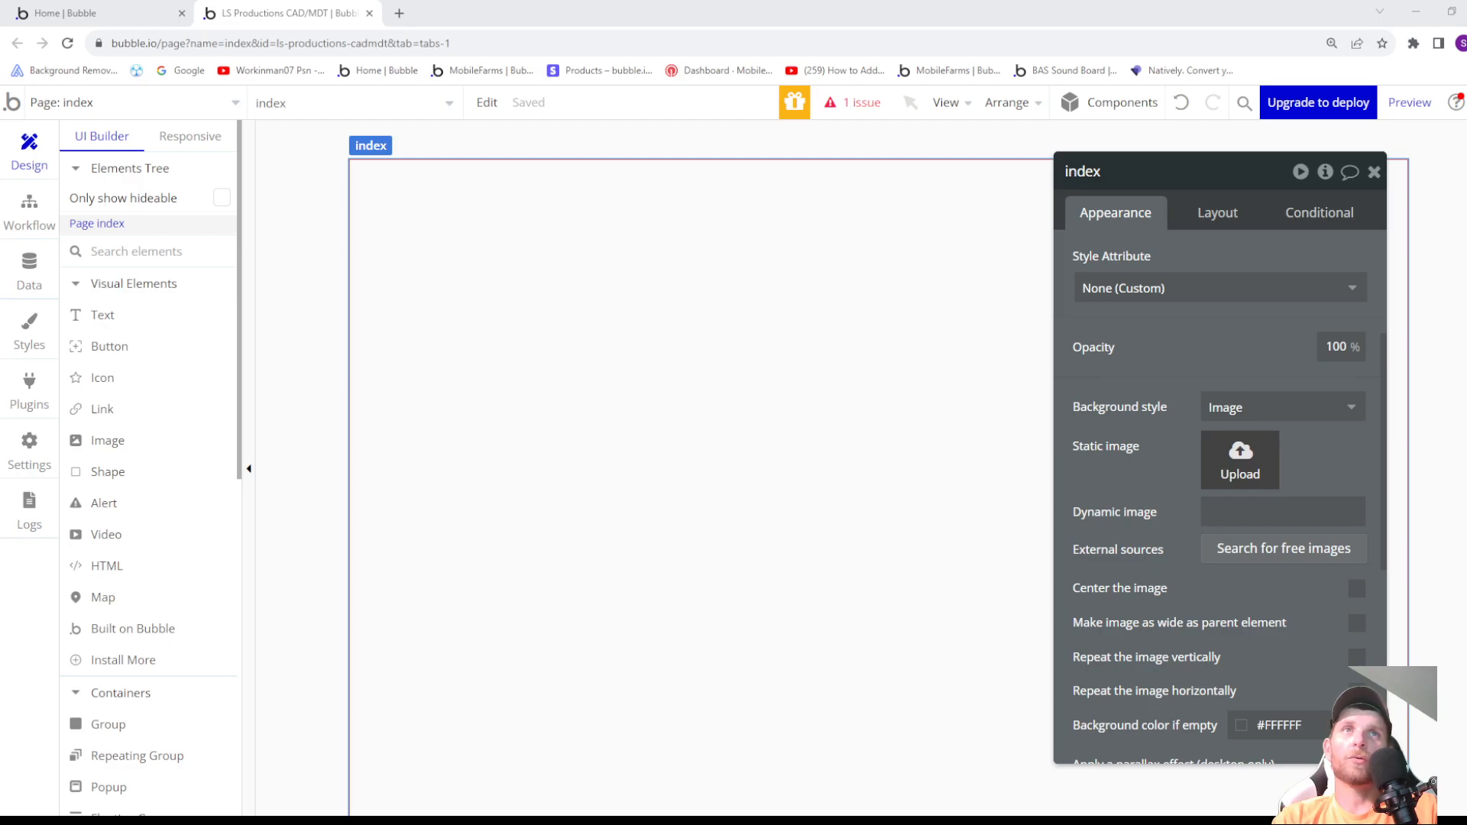
{"action": "left_click", "coordinate": [515, 427]}
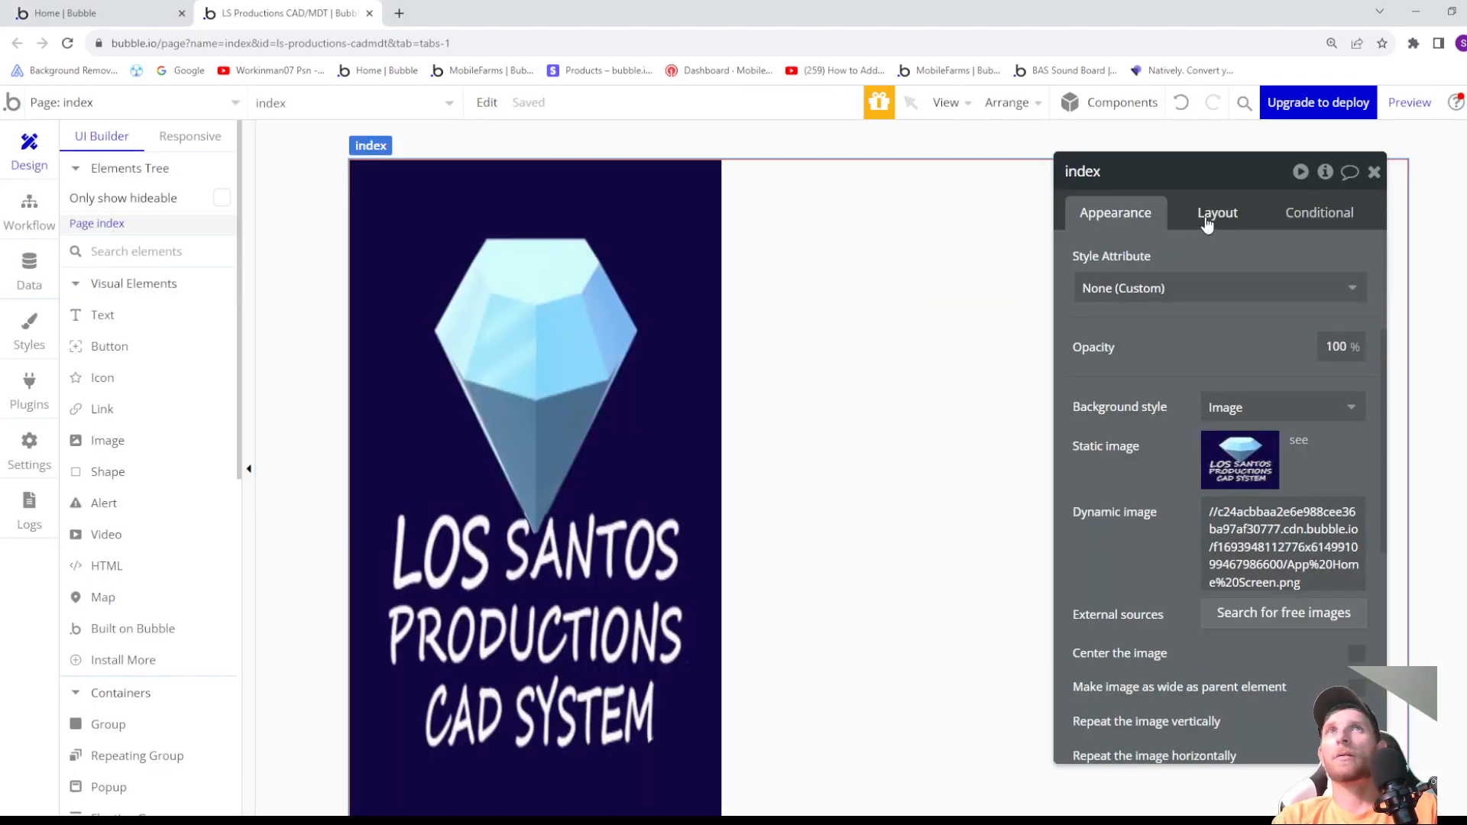
- Set the index page's container layout to Row with centered container alignment
{"action": "left_click", "coordinate": [1202, 215]}
{"action": "left_click", "coordinate": [1227, 260]}
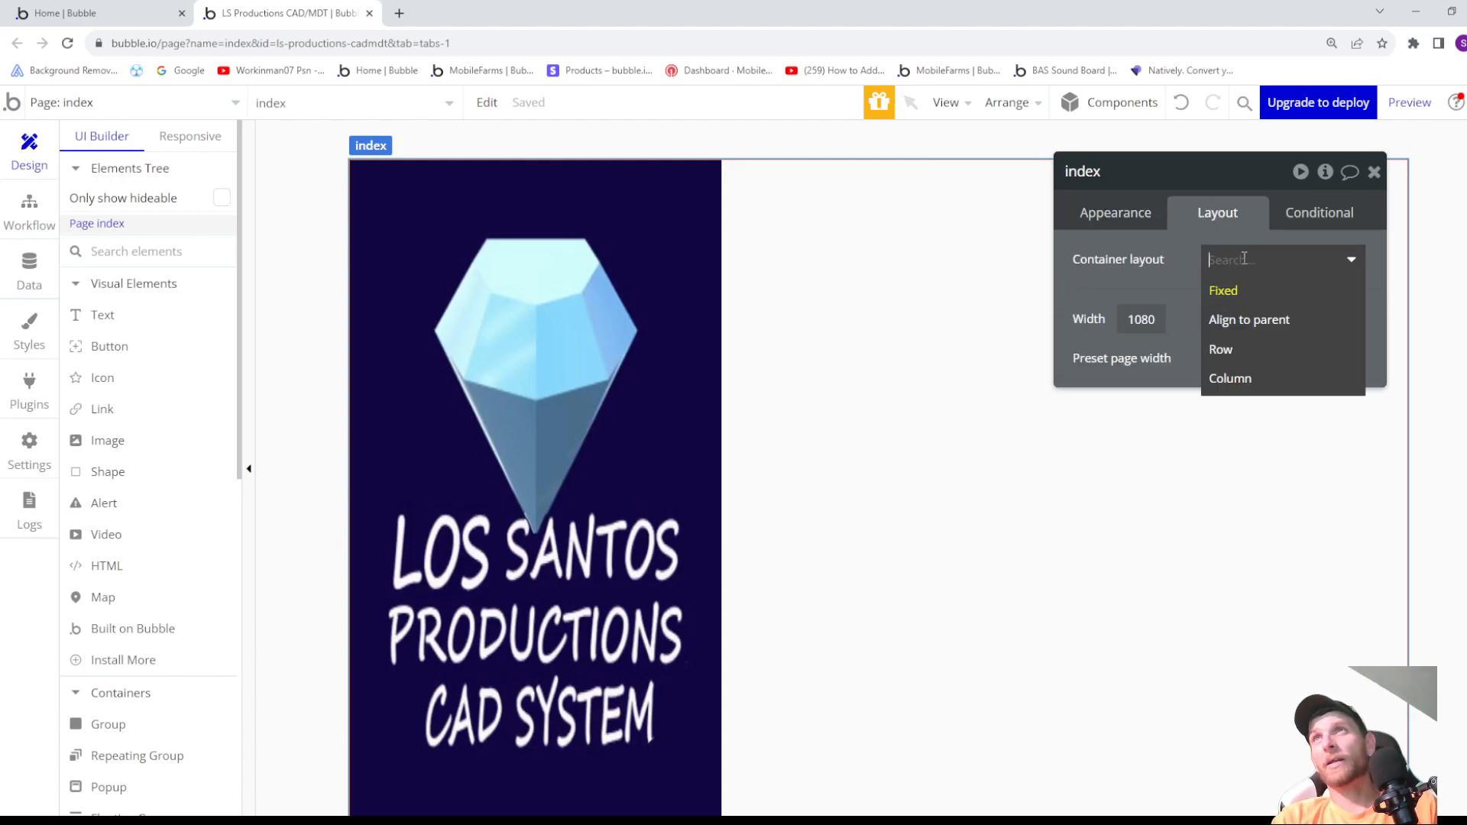
{"action": "left_click", "coordinate": [1226, 356]}
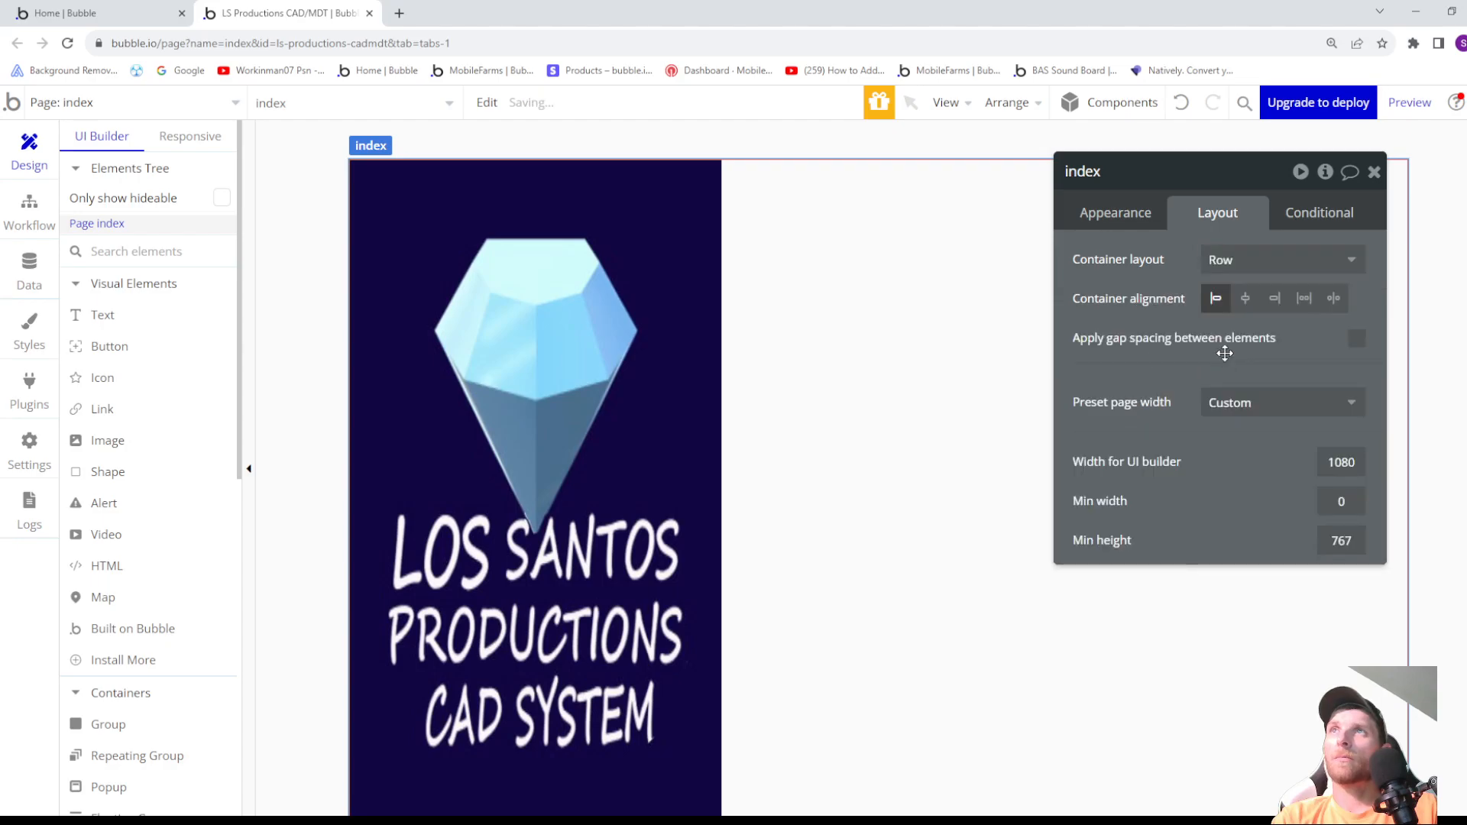
{"action": "left_click", "coordinate": [1247, 300]}
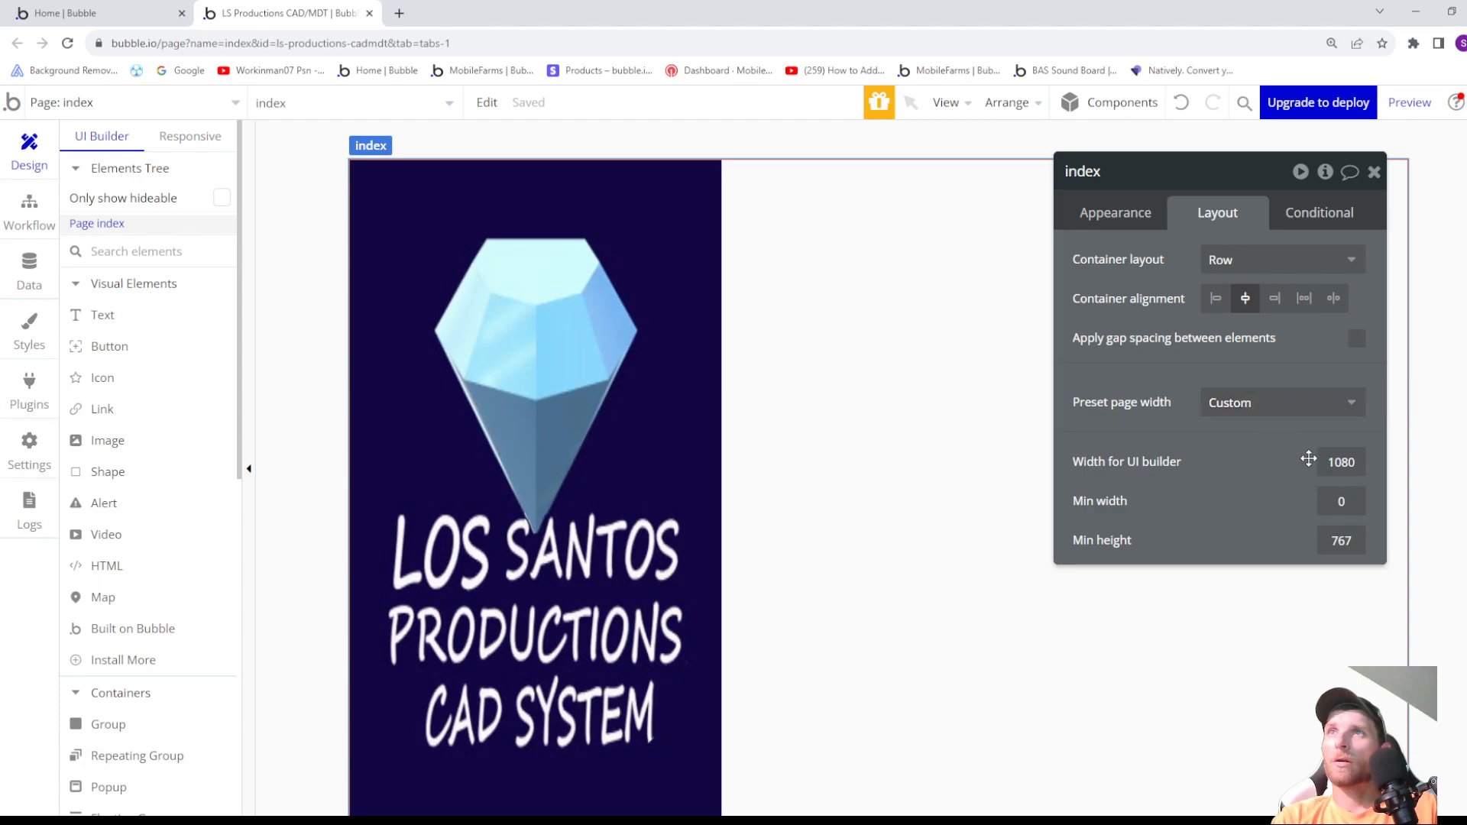
- Set the index page's preset page width to Mobile and its container layout to Align to parent
{"action": "left_click", "coordinate": [1274, 401]}
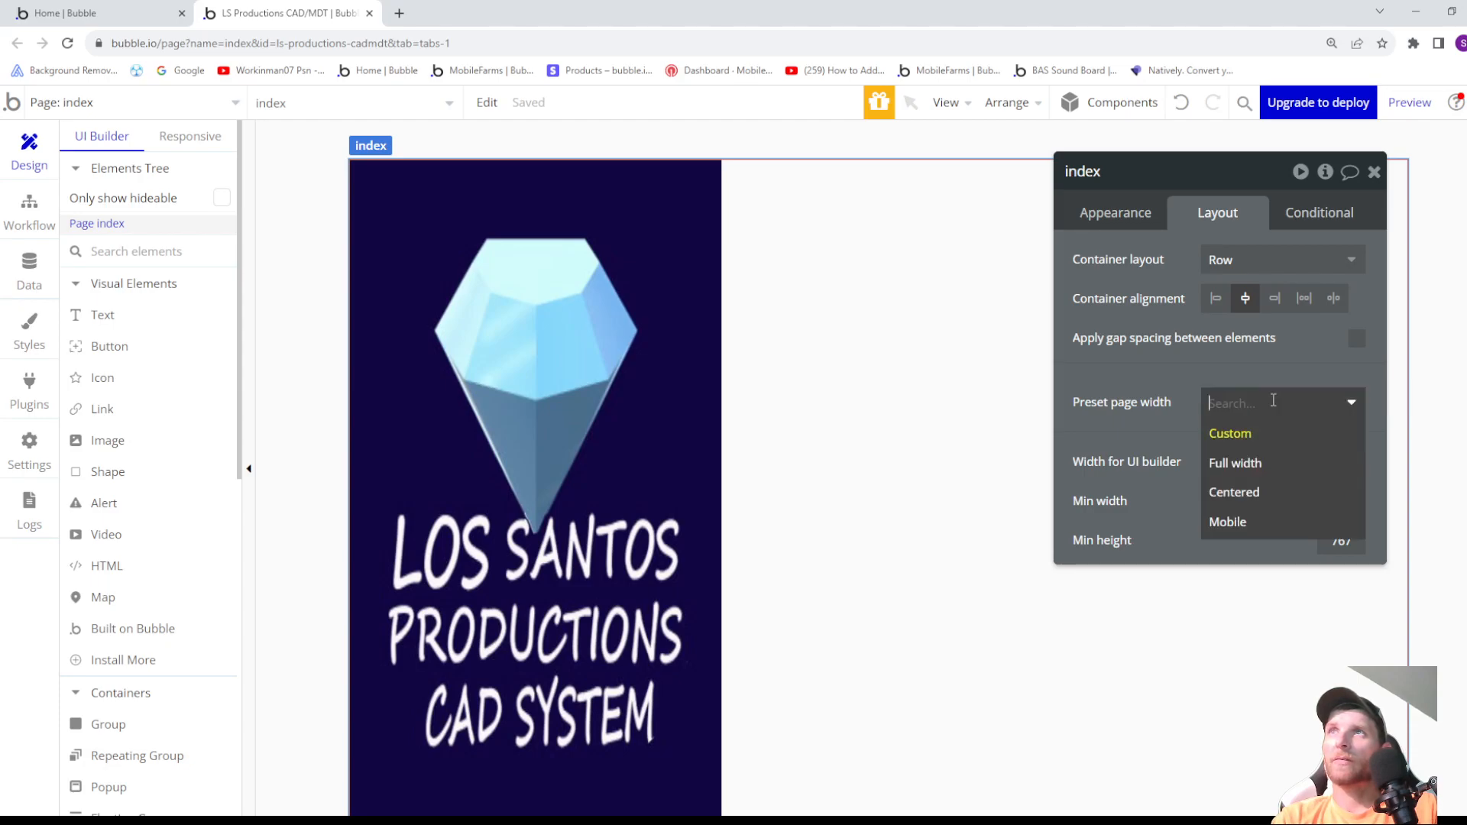
{"action": "left_click", "coordinate": [1245, 522]}
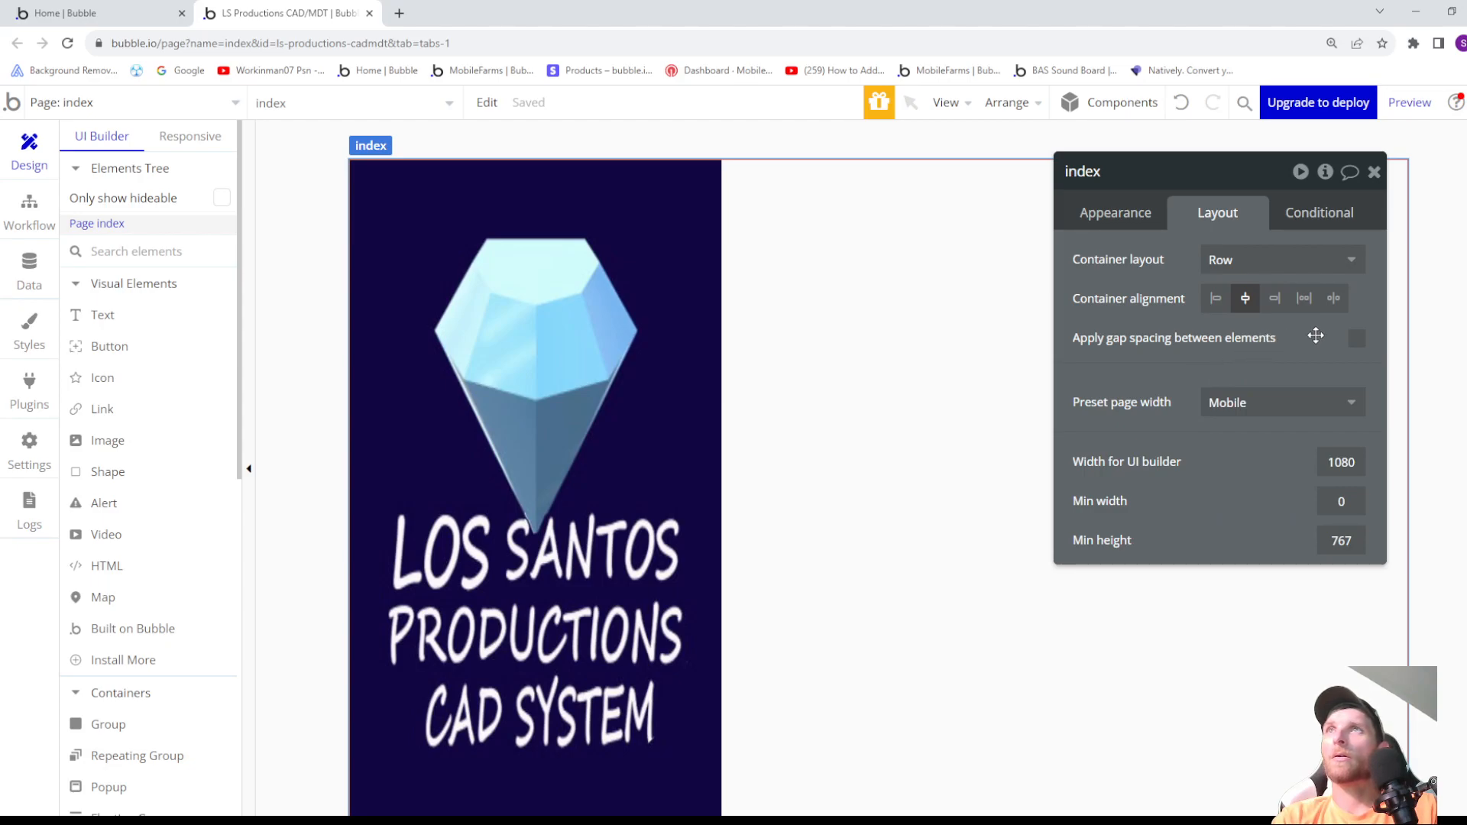
{"action": "left_click", "coordinate": [1357, 345]}
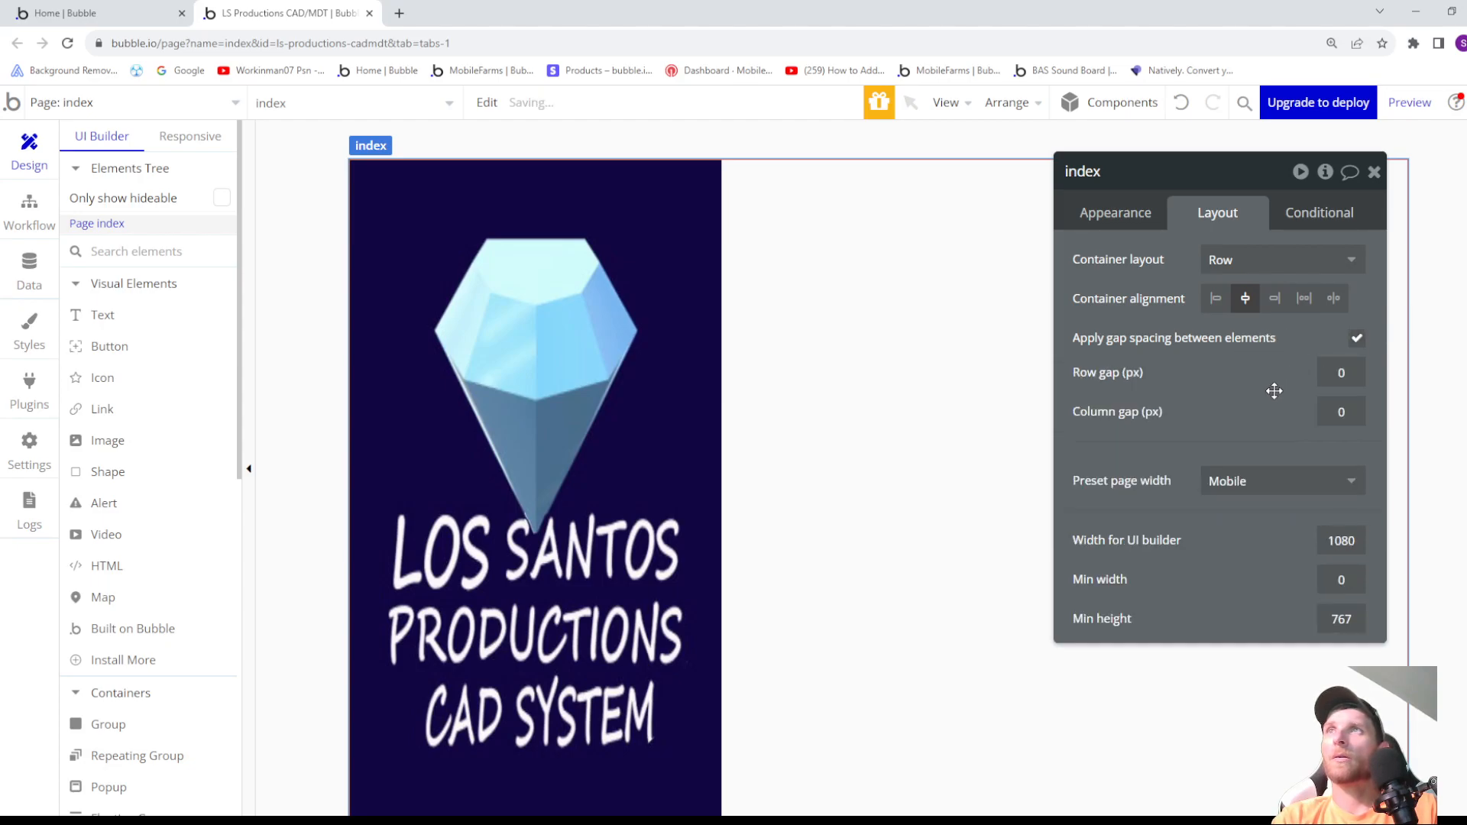
{"action": "left_click", "coordinate": [1271, 262]}
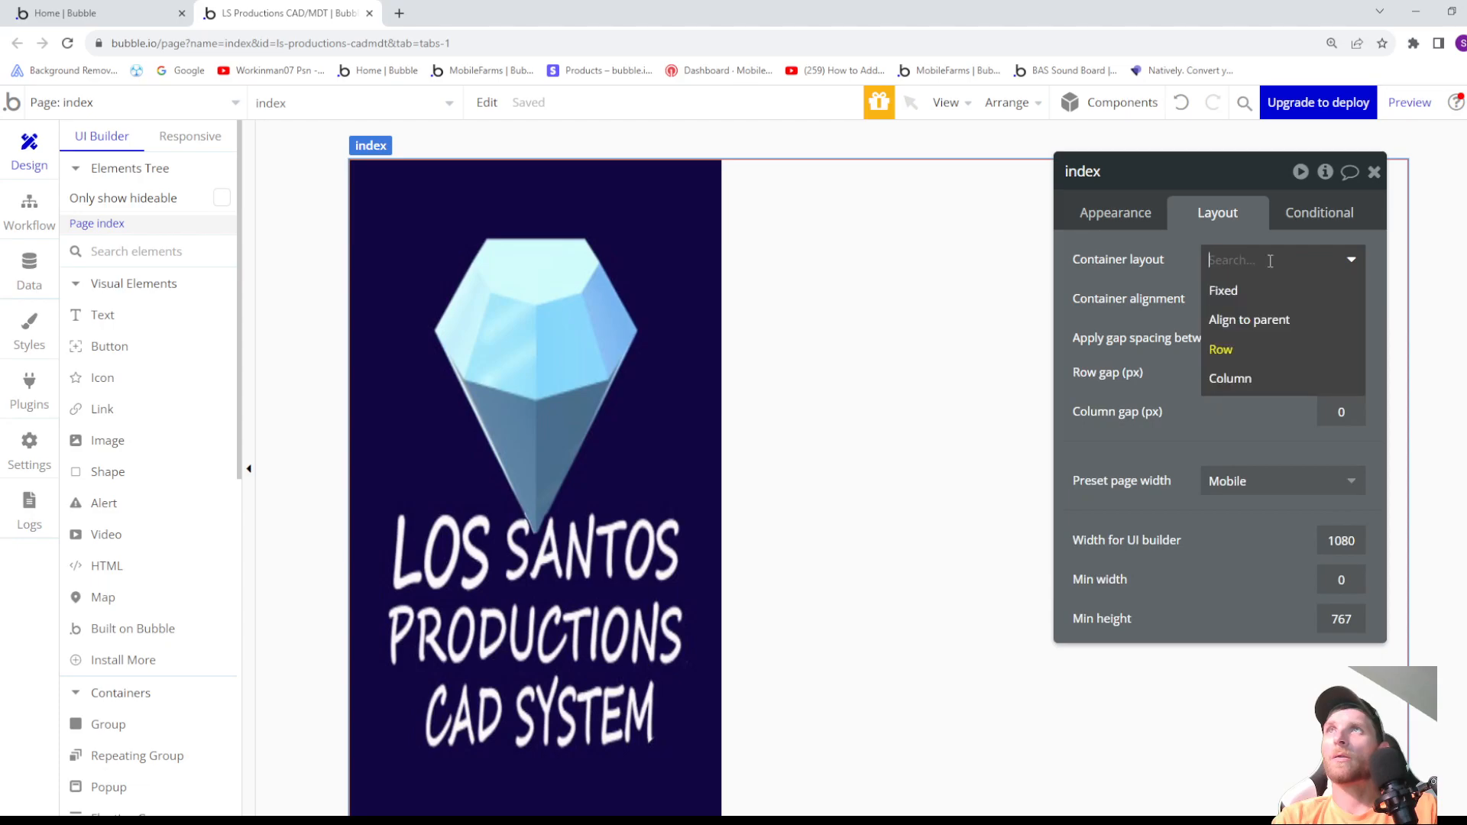
{"action": "left_click", "coordinate": [1249, 325]}
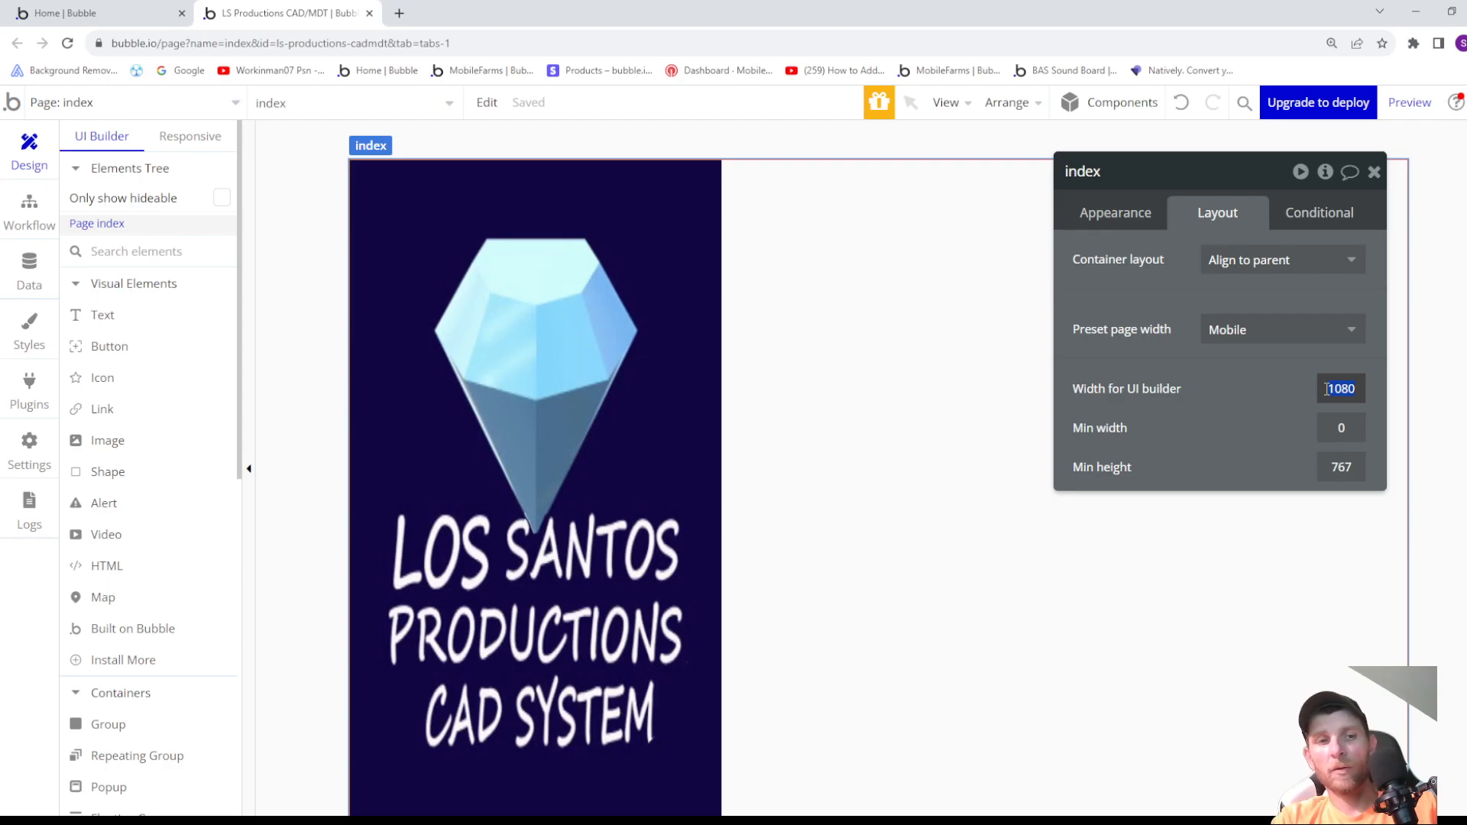
- Set the index page's width for the UI builder to 380 and its min height to 640
{"action": "left_click", "coordinate": [1327, 389]}
{"action": "type", "text": "380"}
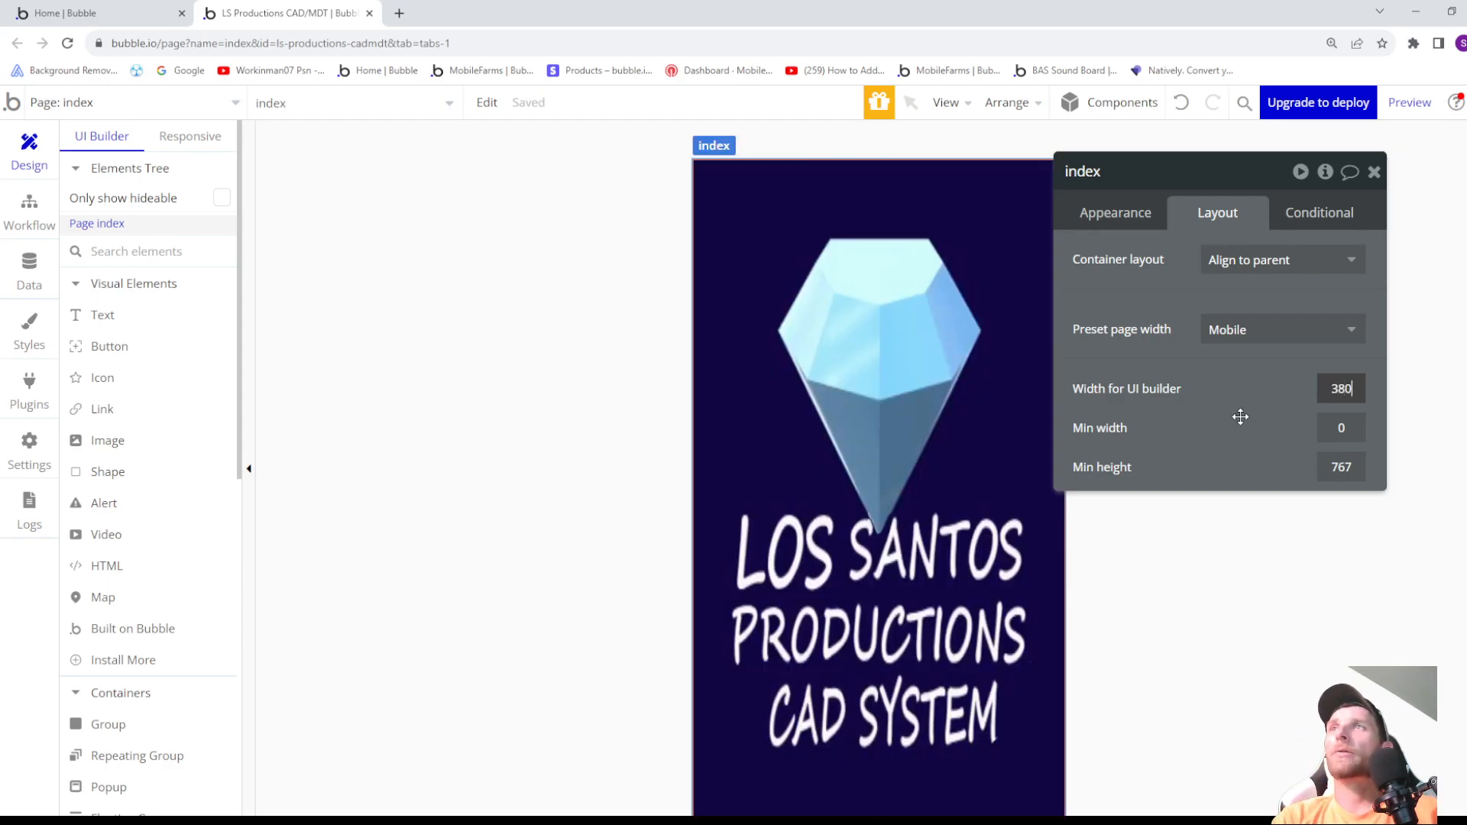
{"action": "left_click", "coordinate": [1353, 467]}
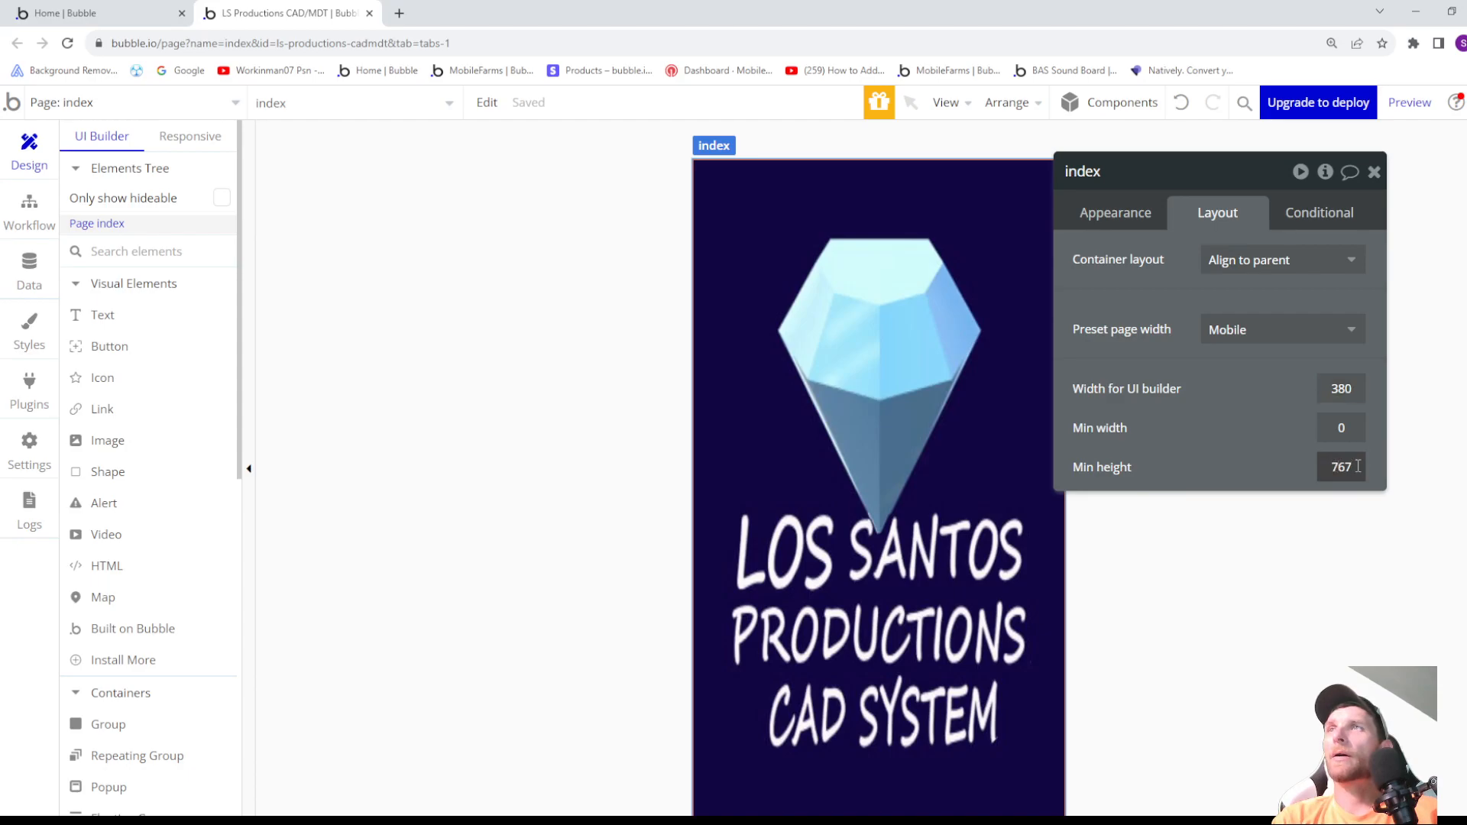
{"action": "type", "text": "640"}
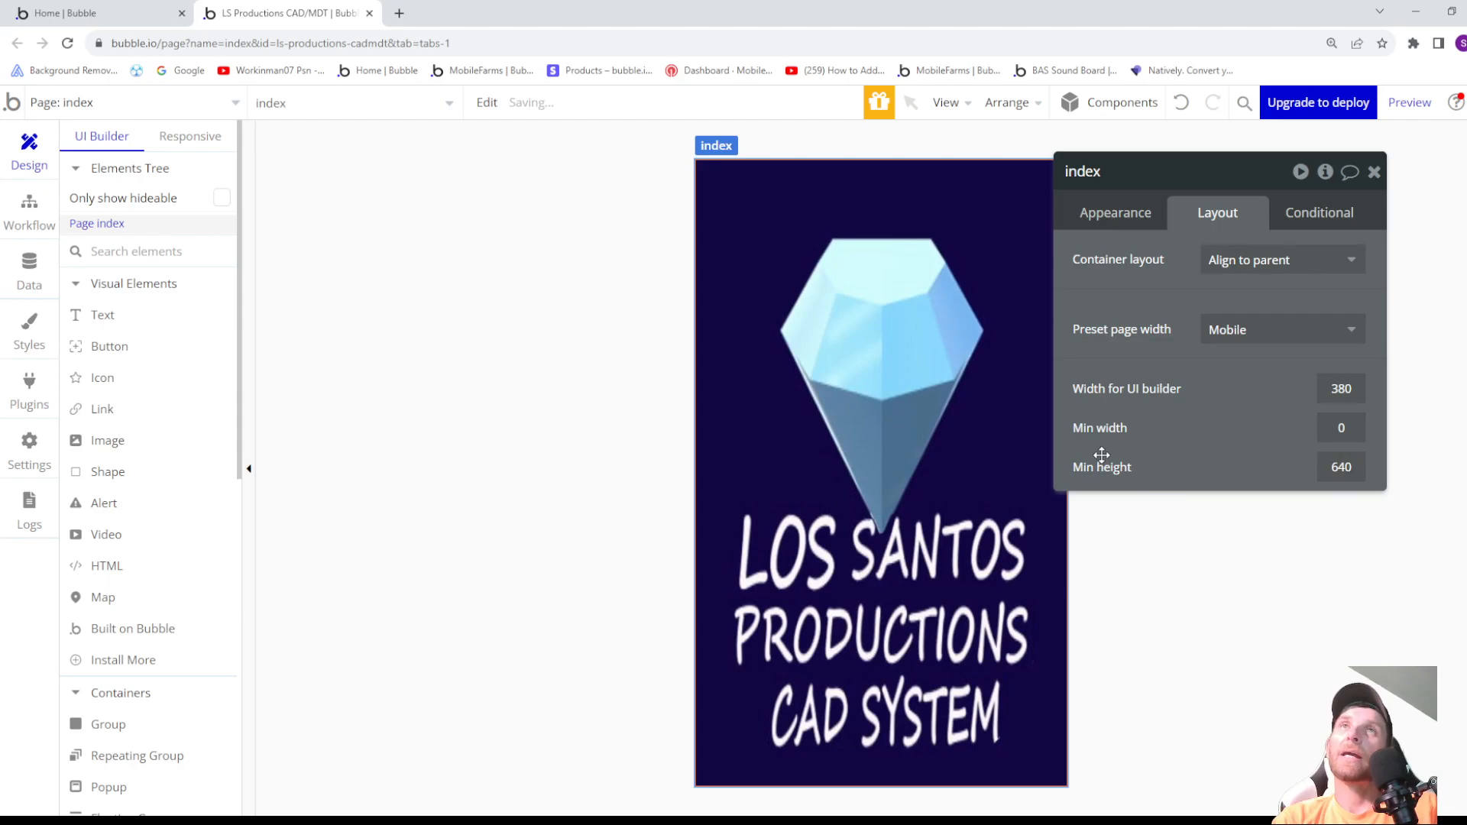
{"action": "left_click_drag", "start_coordinate": [1182, 180], "coordinate": [1261, 174]}
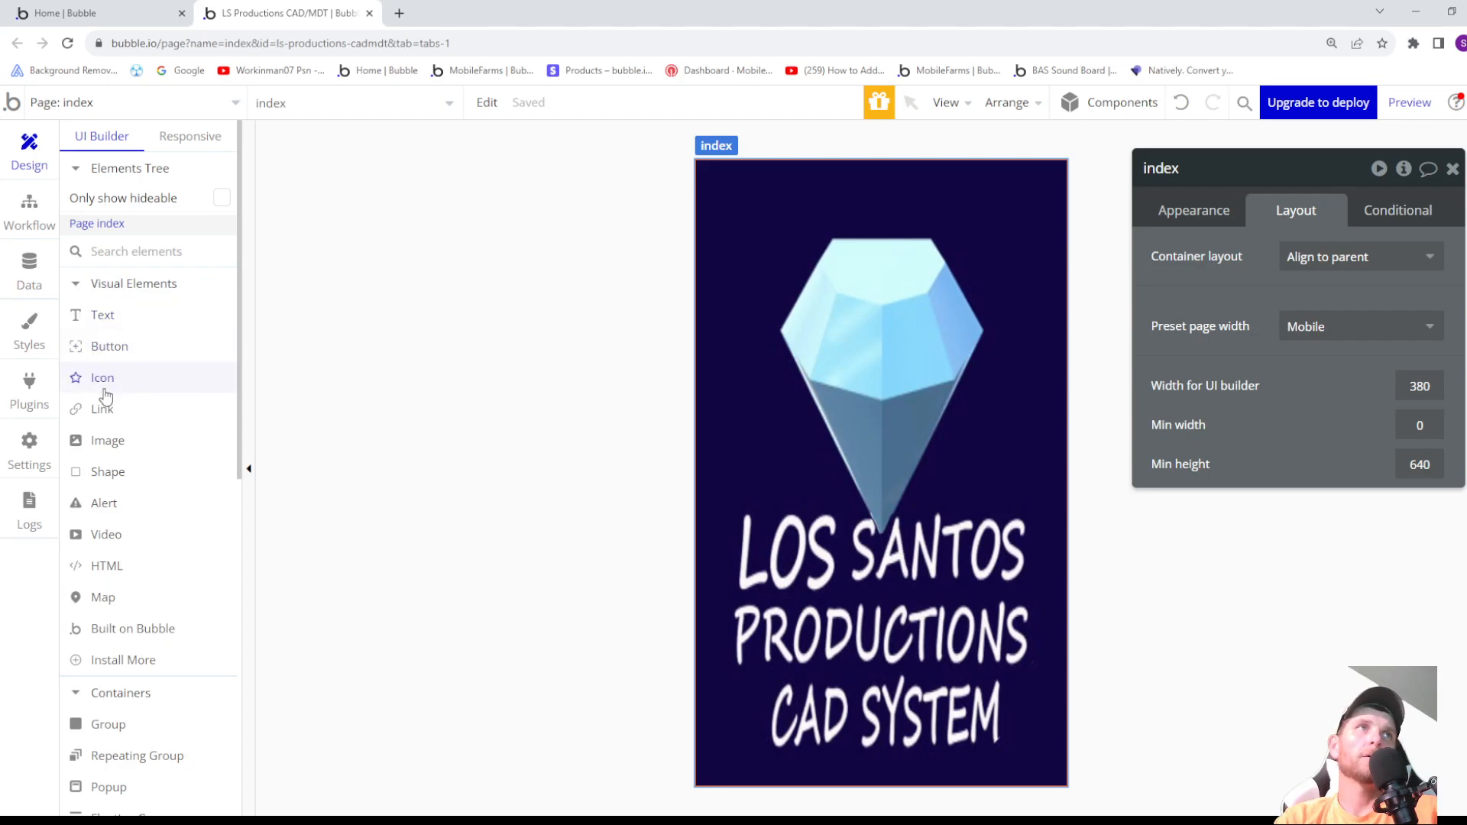
- Draw a group about 375 by 632 px over nearly the whole index page and name it "Group Sign Up"
{"action": "scroll", "coordinate": [126, 563], "scroll_direction": "down", "scroll_amount": 1}
{"action": "left_click", "coordinate": [108, 648]}
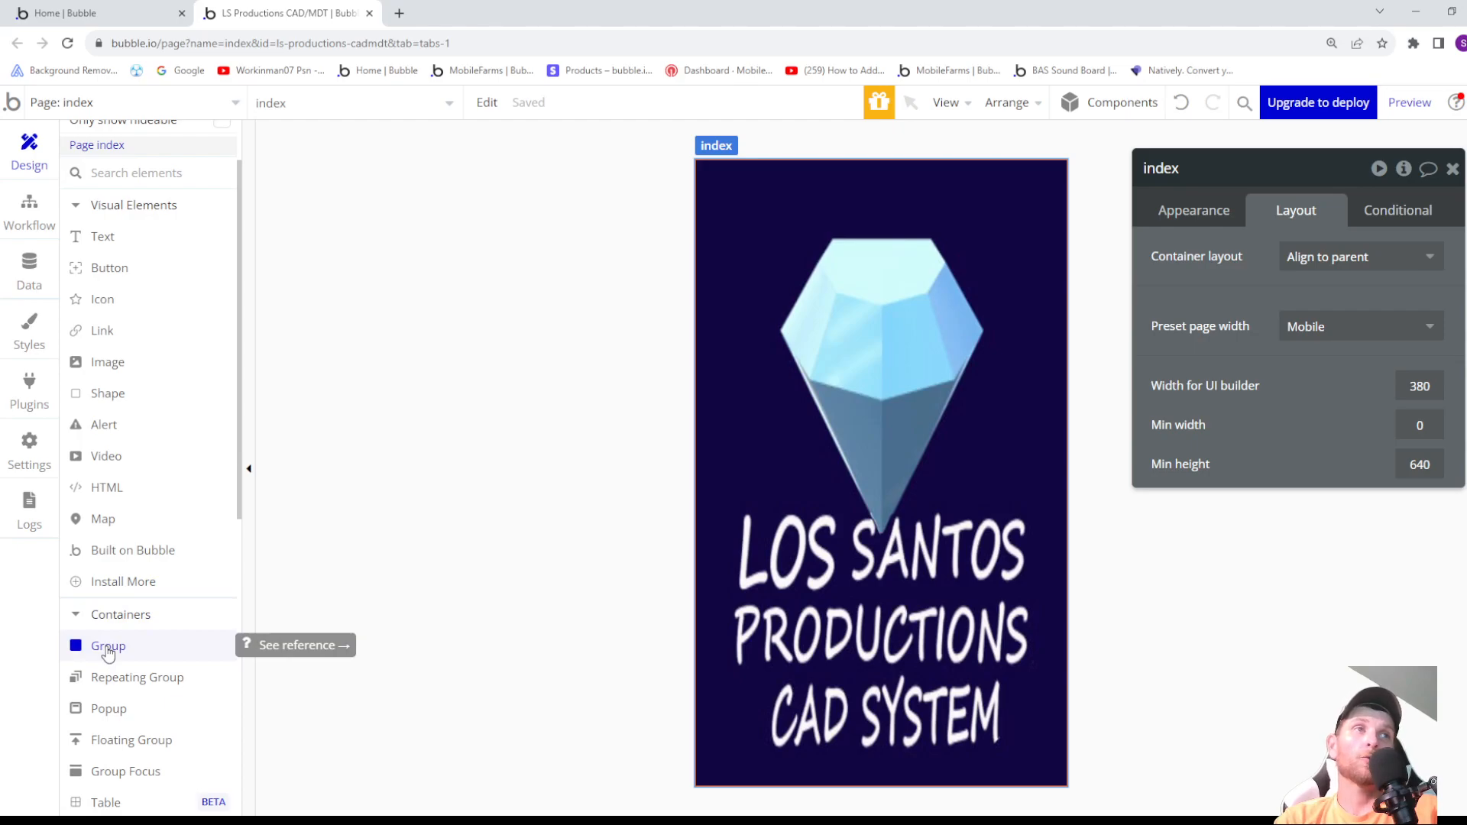
{"action": "left_click", "coordinate": [108, 651]}
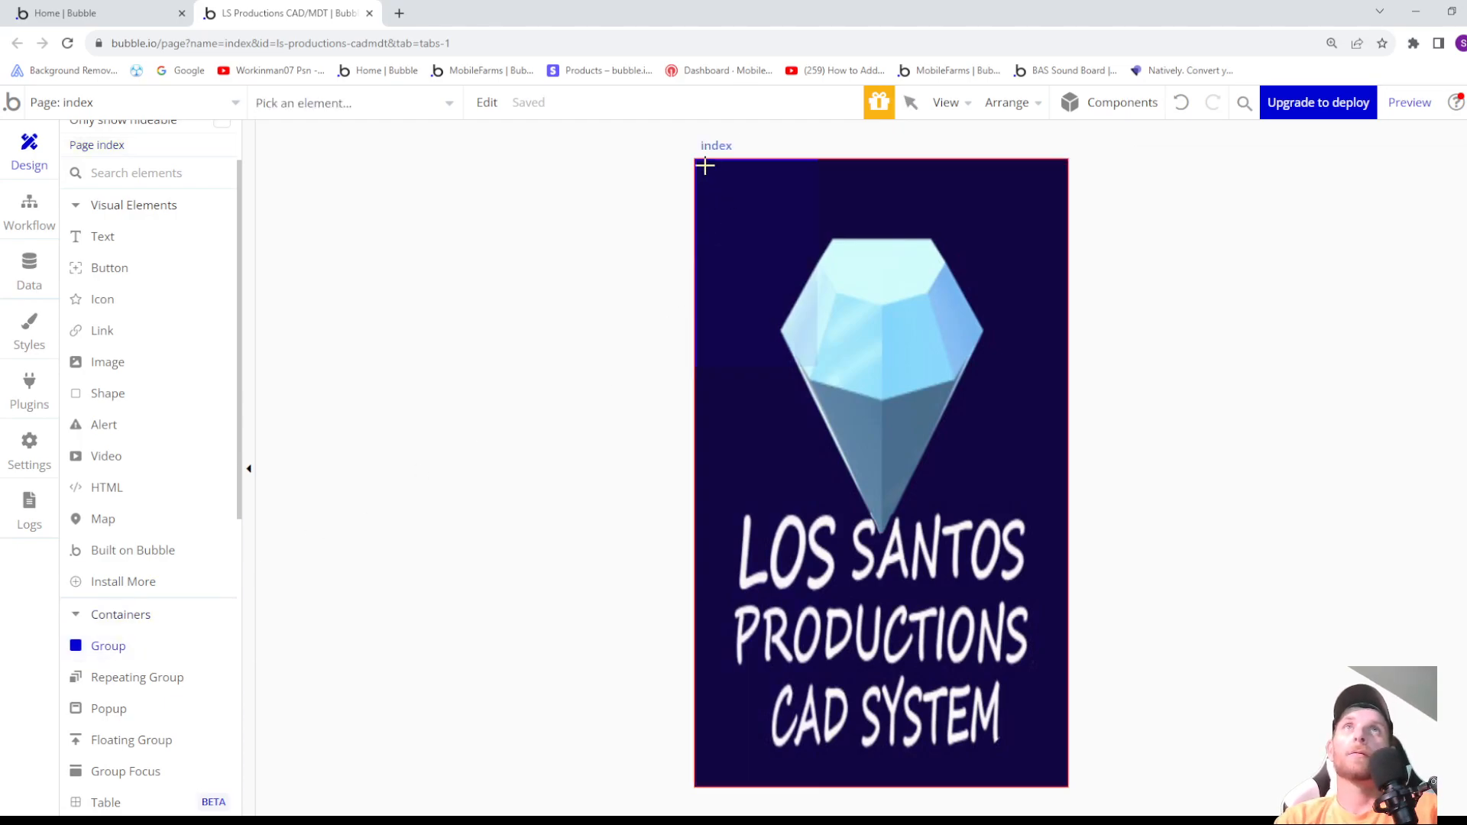
{"action": "left_click_drag", "start_coordinate": [697, 162], "coordinate": [1063, 777]}
{"action": "left_click", "coordinate": [1211, 167]}
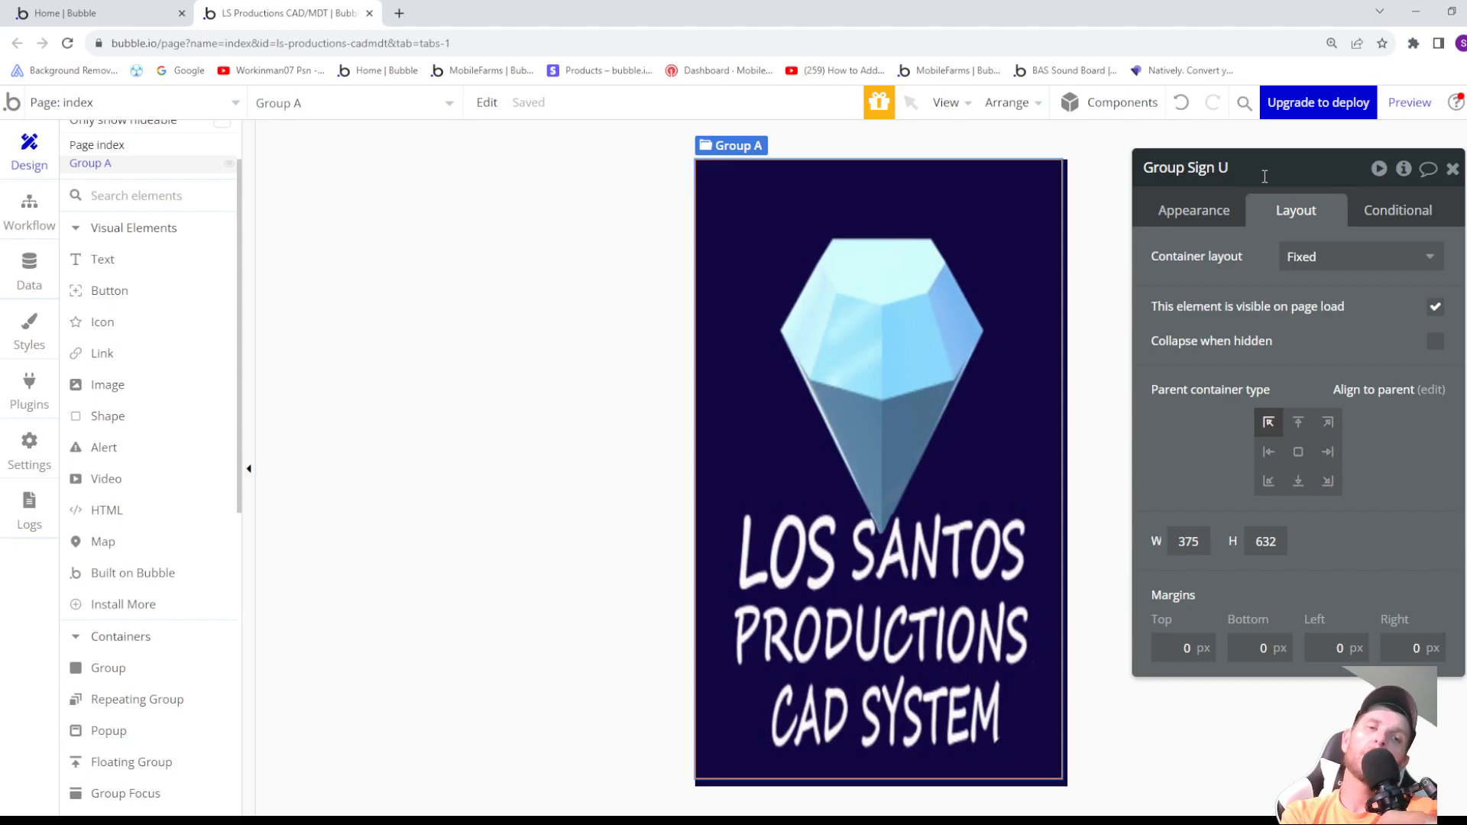
{"action": "key", "text": "Return"}
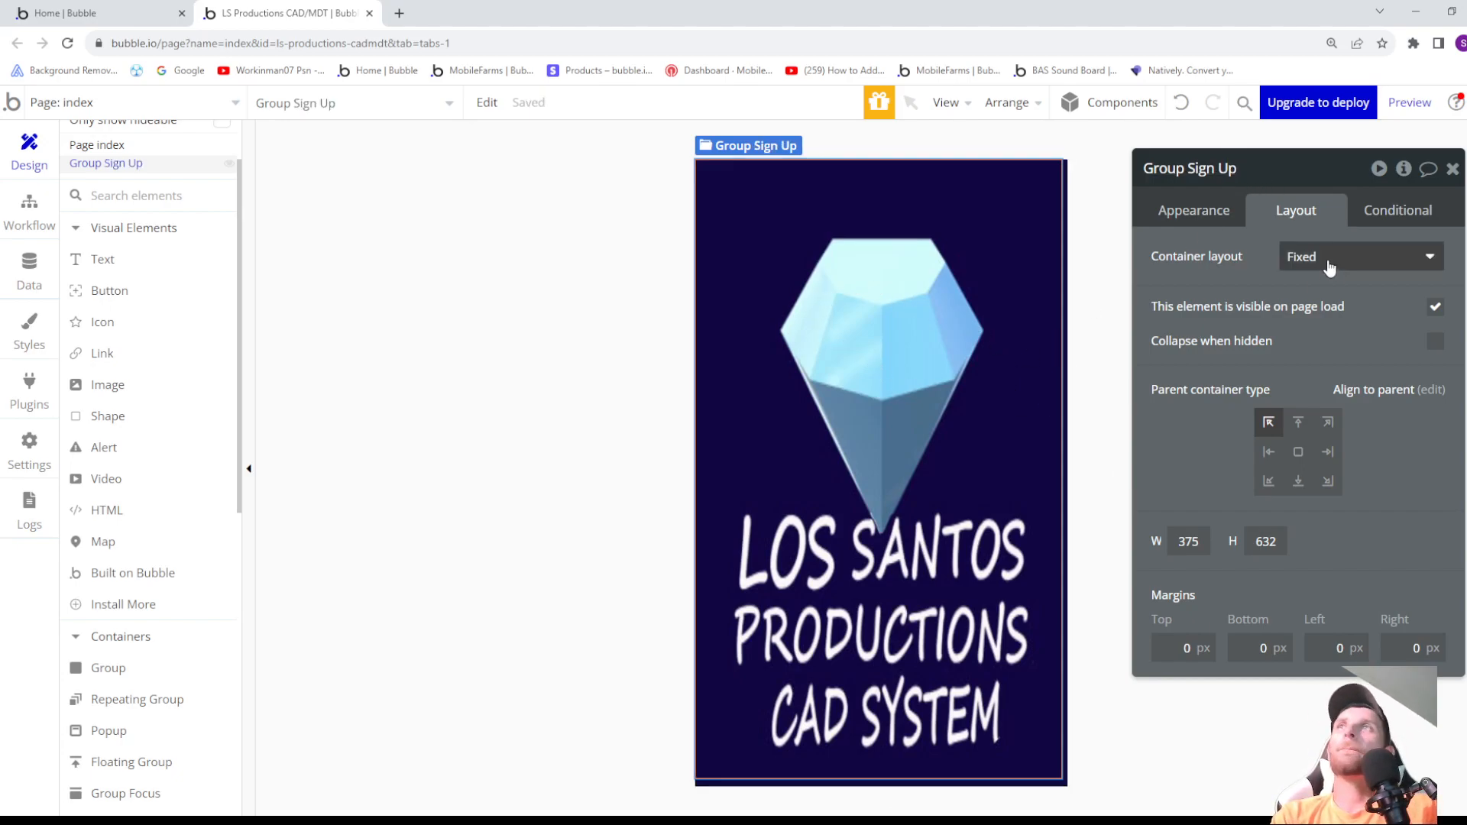
- Make Group Sign Up hidden on page load and collapsed when hidden, with a Fade In/Out collapse animation
{"action": "left_click", "coordinate": [1436, 308]}
{"action": "left_click", "coordinate": [1436, 309]}
{"action": "left_click", "coordinate": [1436, 310]}
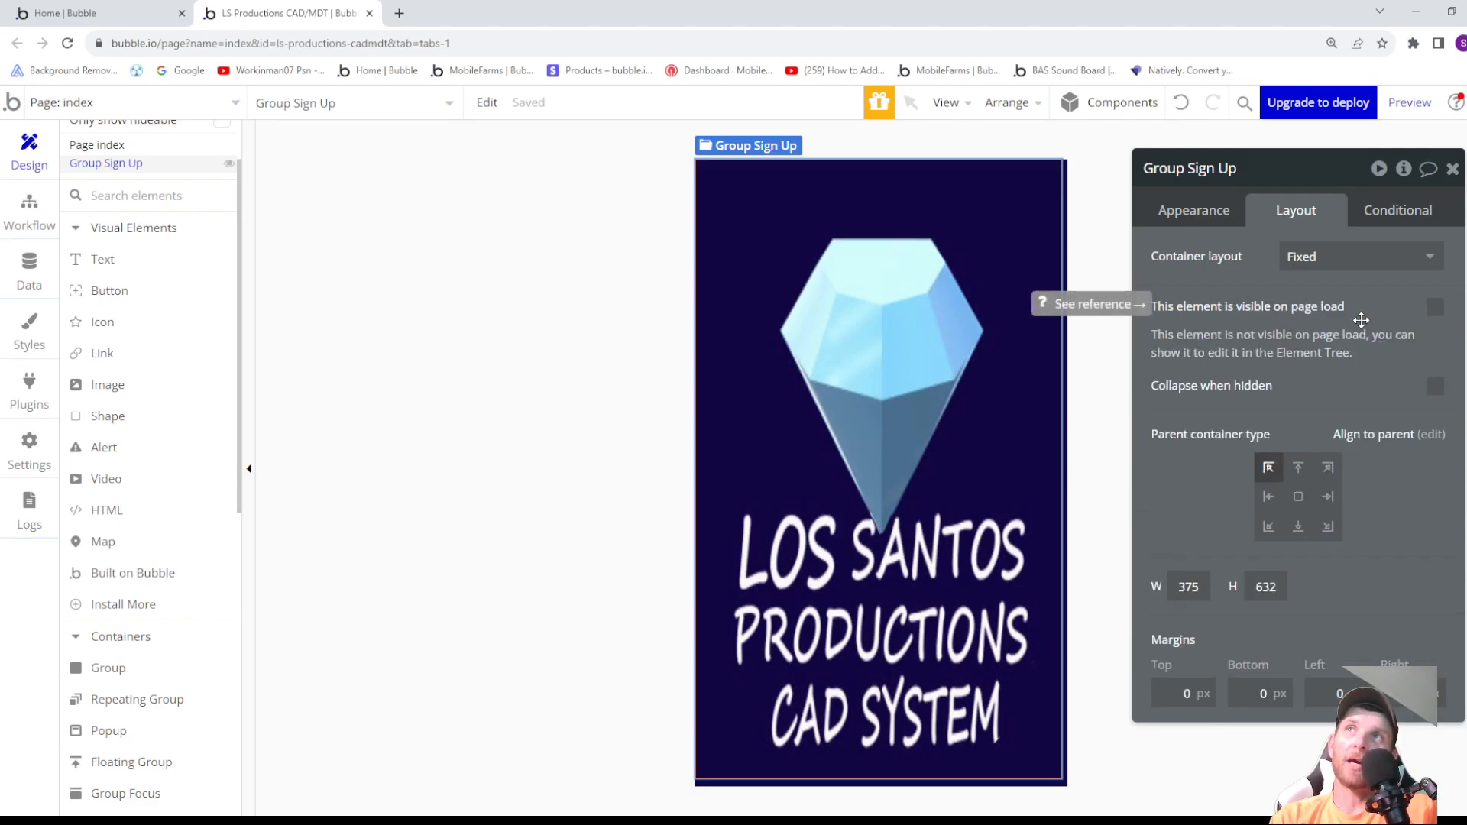
{"action": "left_click", "coordinate": [1436, 387]}
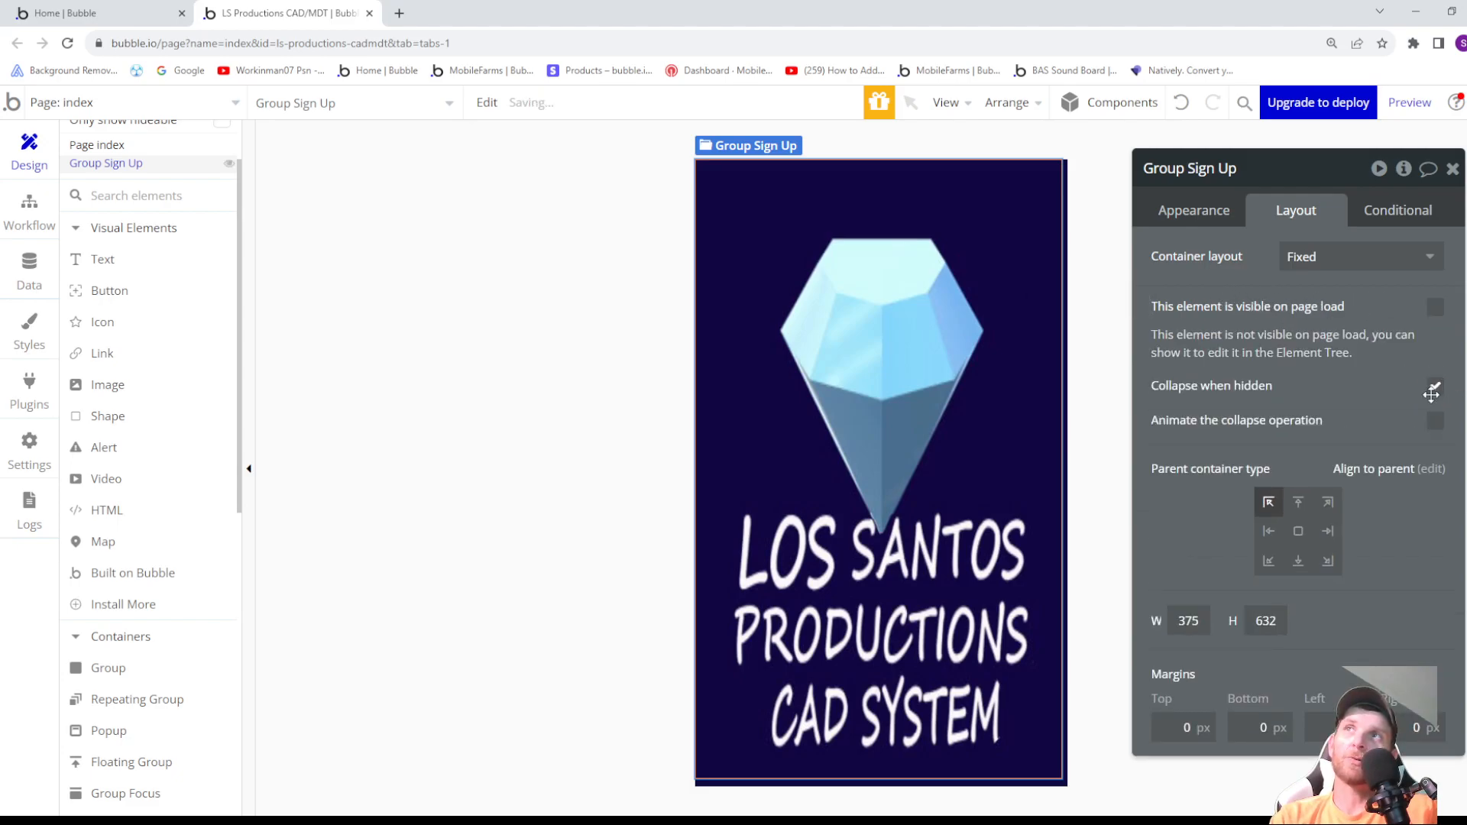
{"action": "left_click", "coordinate": [1434, 420]}
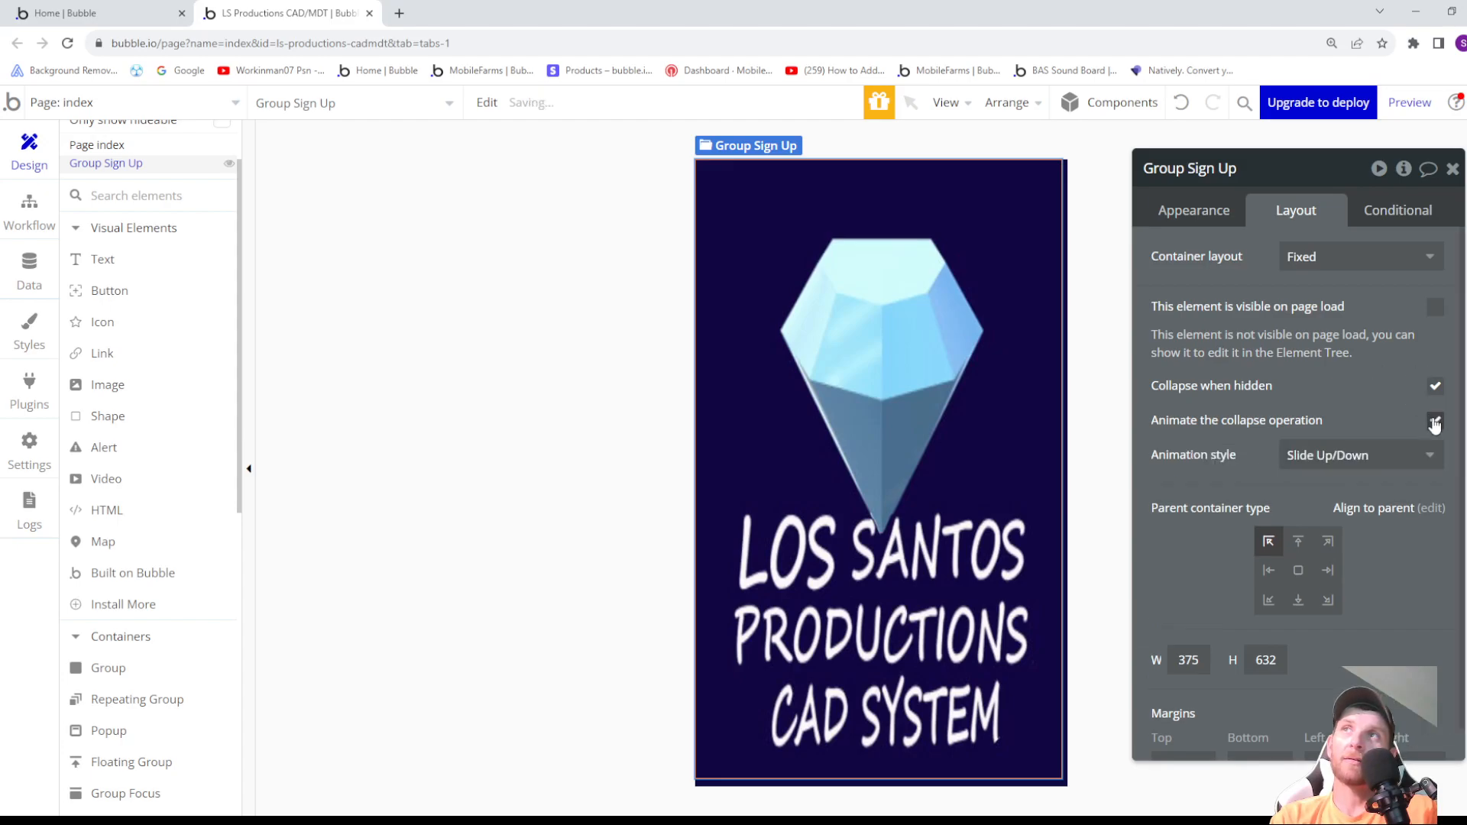
{"action": "left_click", "coordinate": [1420, 455]}
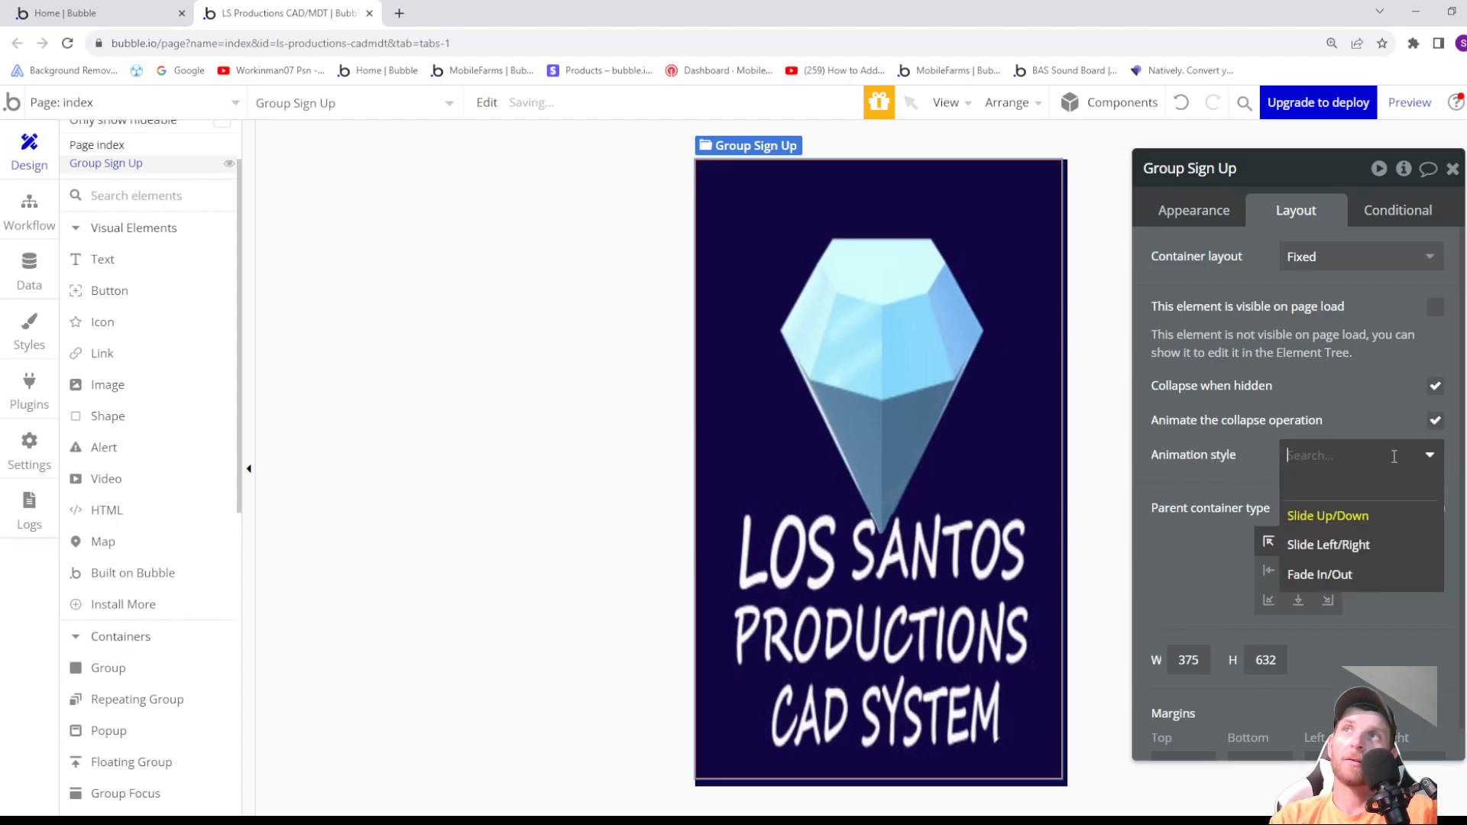
{"action": "left_click", "coordinate": [1365, 580]}
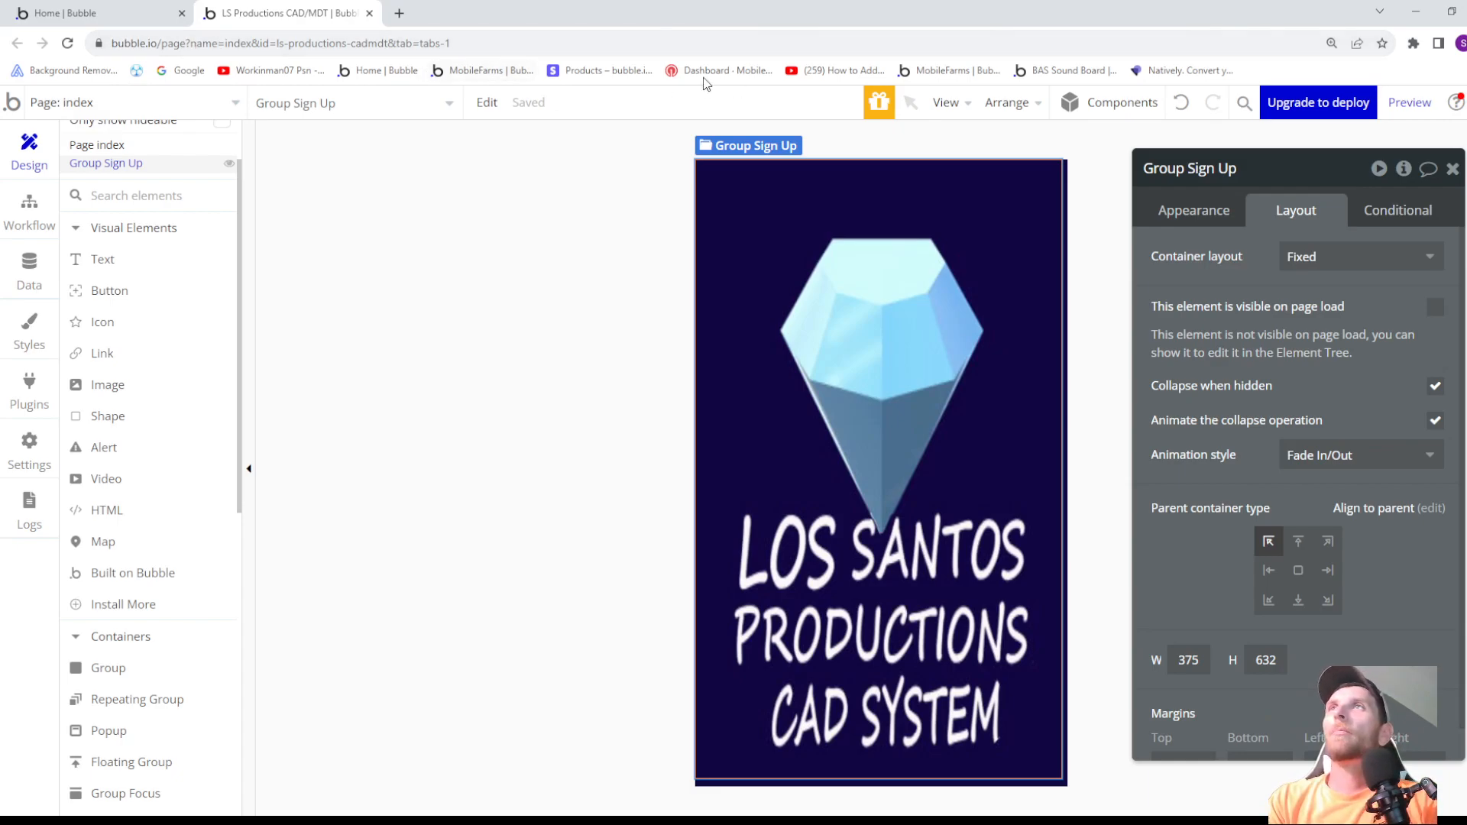
- Set Group Sign Up's container layout to Row with centered container alignment
{"action": "left_click", "coordinate": [1331, 269]}
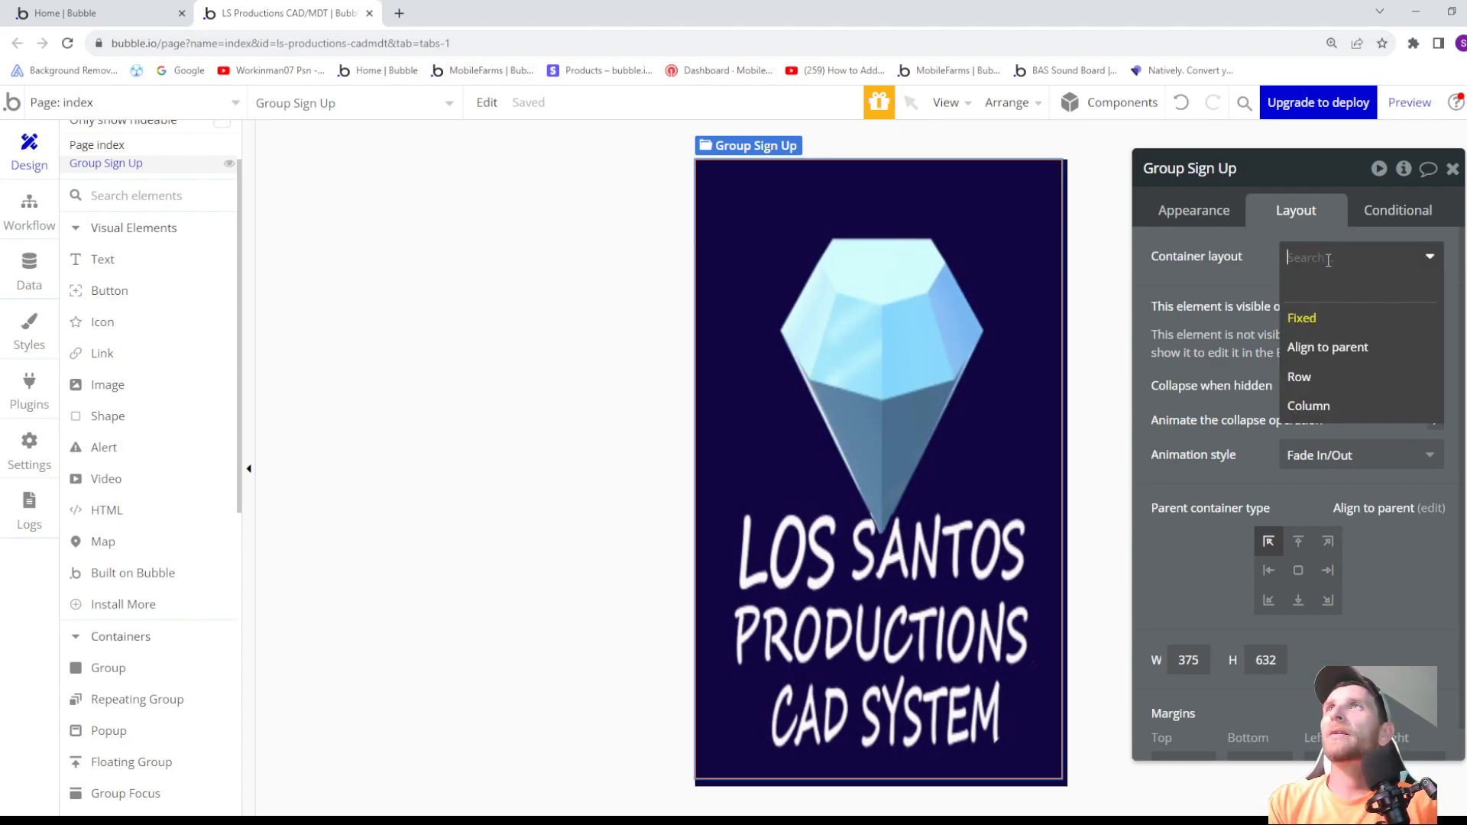
{"action": "left_click", "coordinate": [1316, 382]}
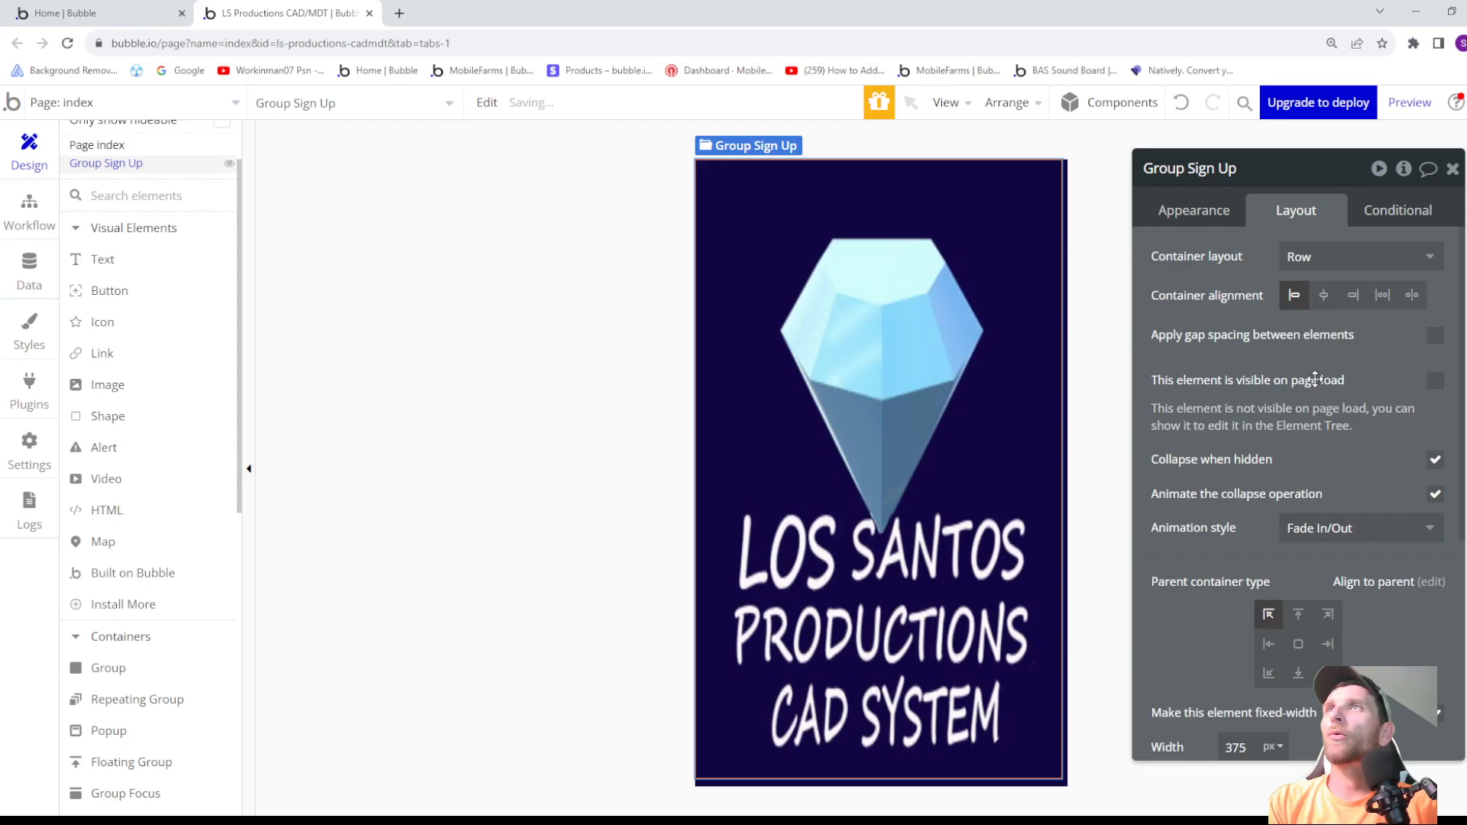
{"action": "left_click", "coordinate": [1325, 296]}
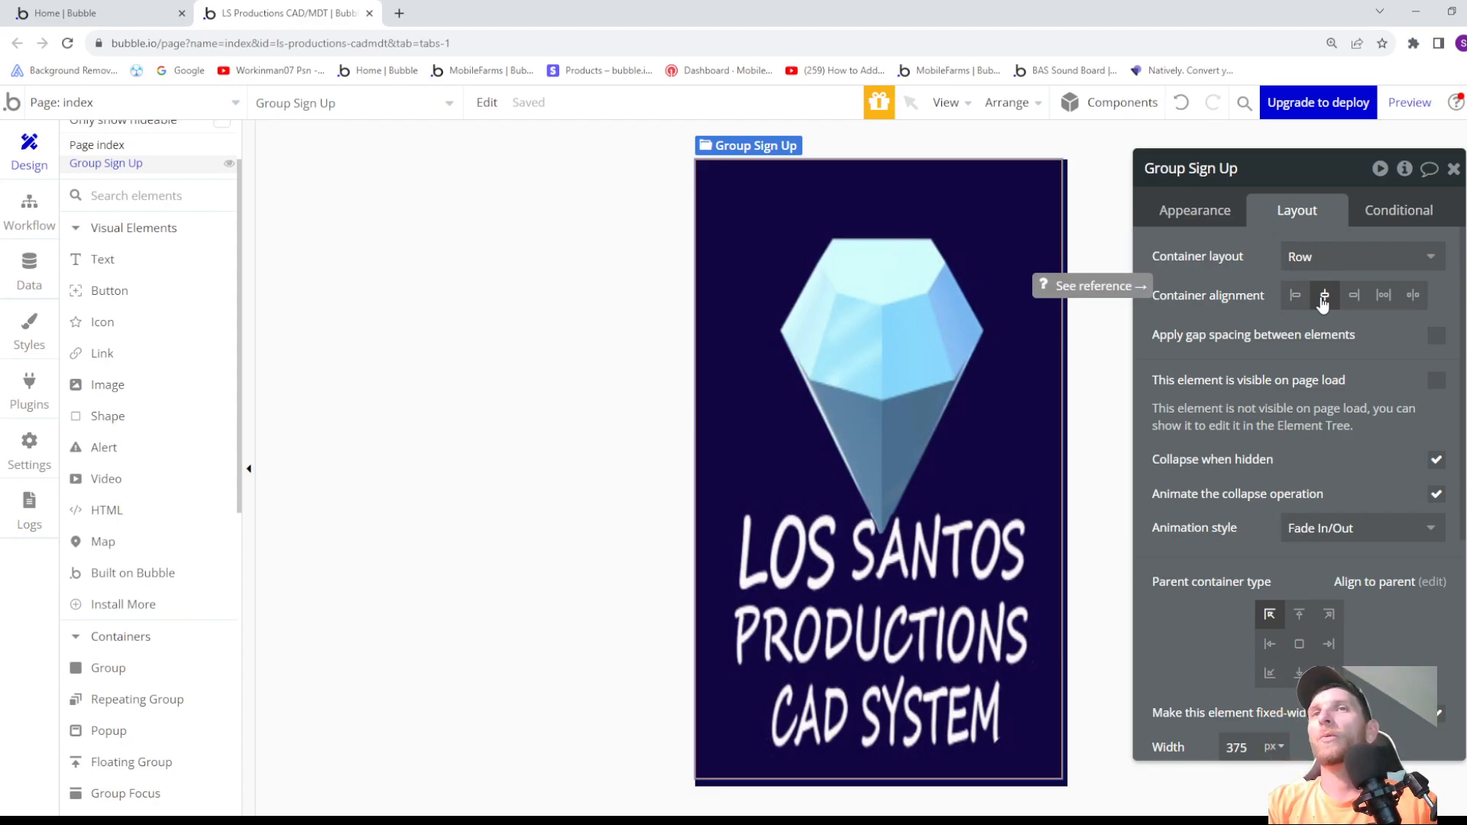
- Add two buttons inside Group Sign Up, about 236 px and 268 px wide
{"action": "left_click", "coordinate": [115, 302]}
{"action": "left_click_drag", "start_coordinate": [741, 203], "coordinate": [982, 239]}
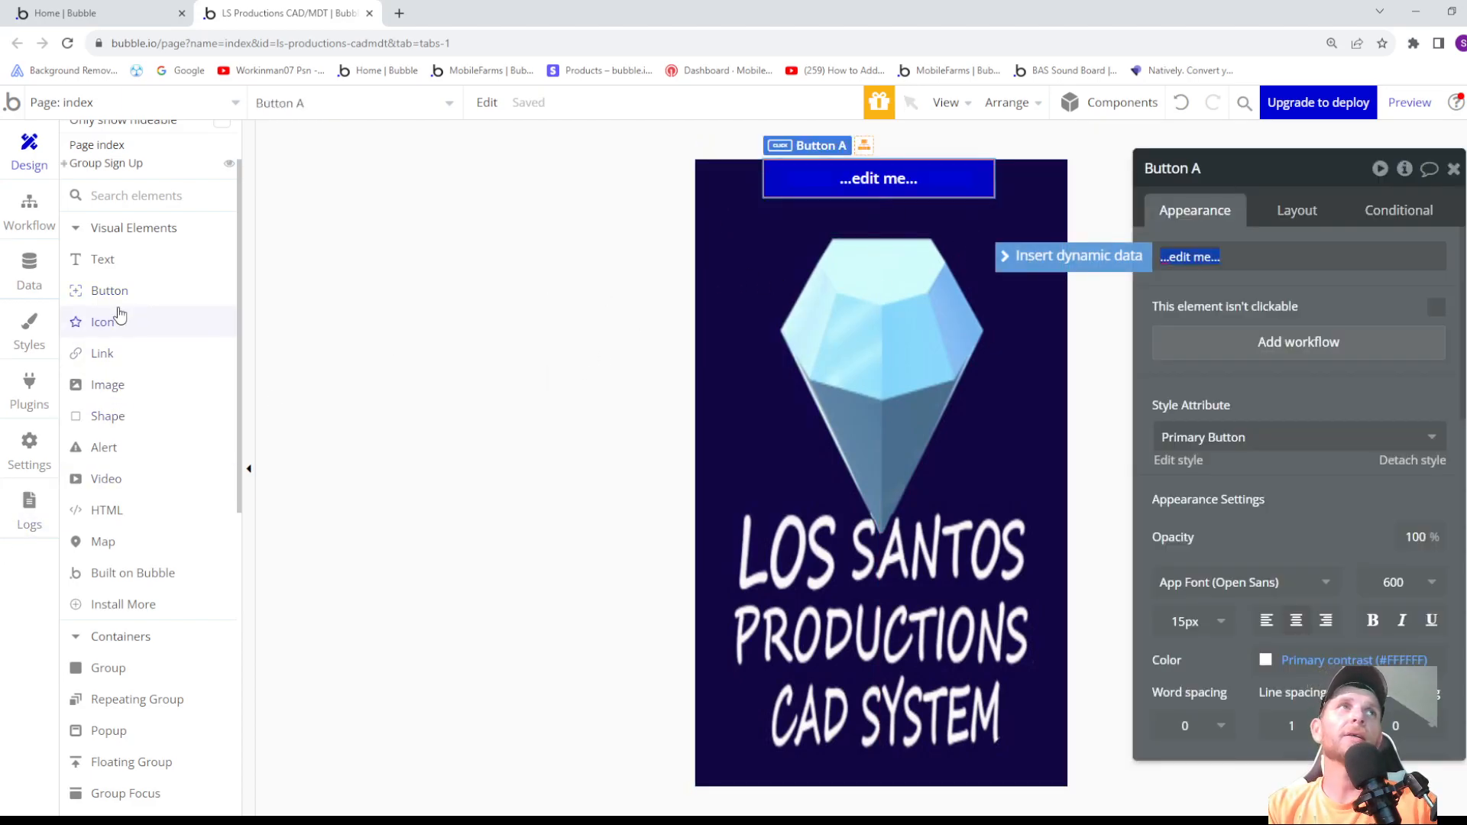
{"action": "left_click", "coordinate": [110, 292]}
{"action": "left_click_drag", "start_coordinate": [714, 255], "coordinate": [976, 275]}
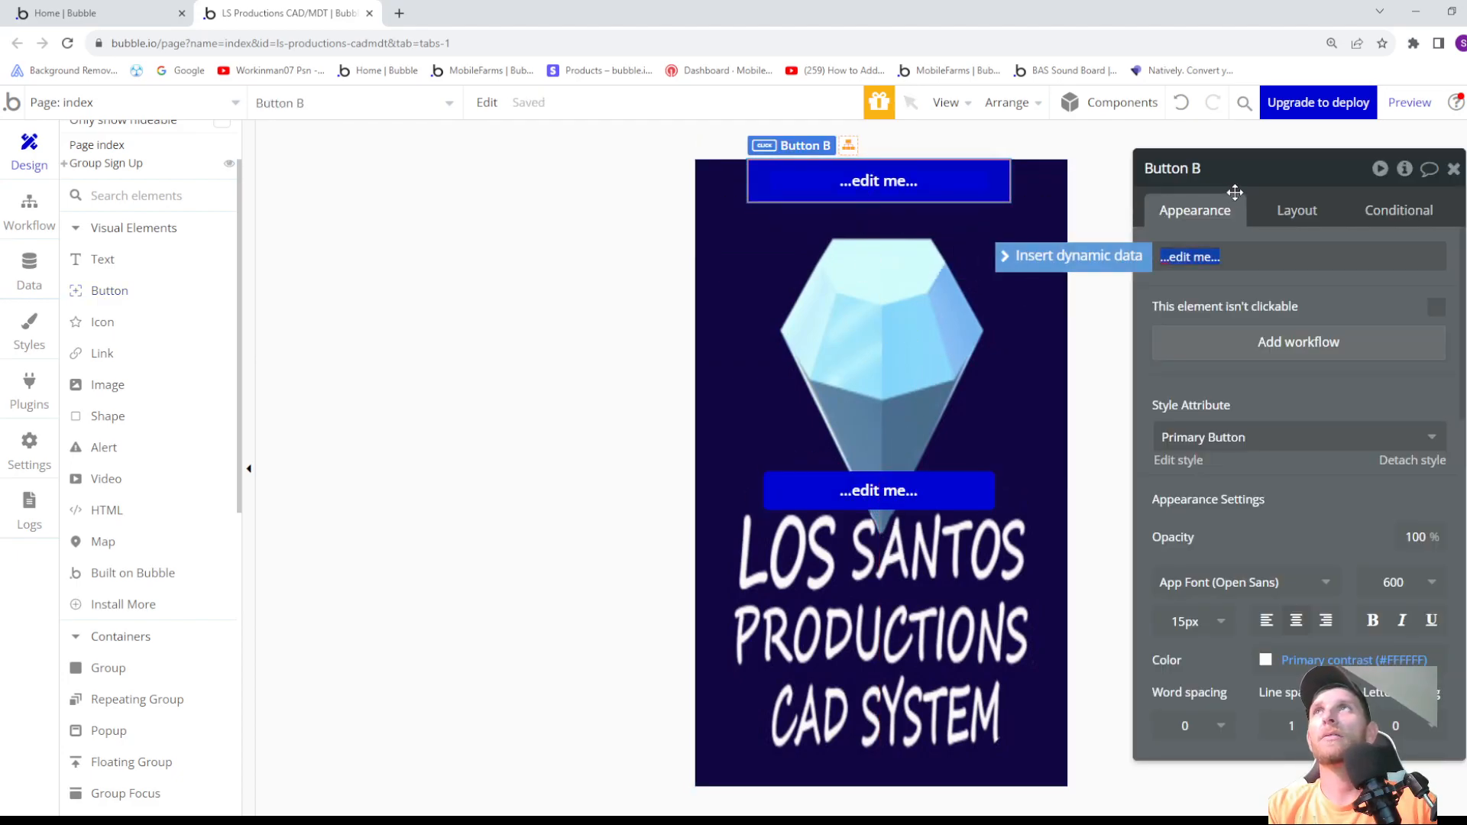
- Reorder the buttons inside Group Sign Up so that Button A comes before Button B
{"action": "left_click", "coordinate": [1289, 220]}
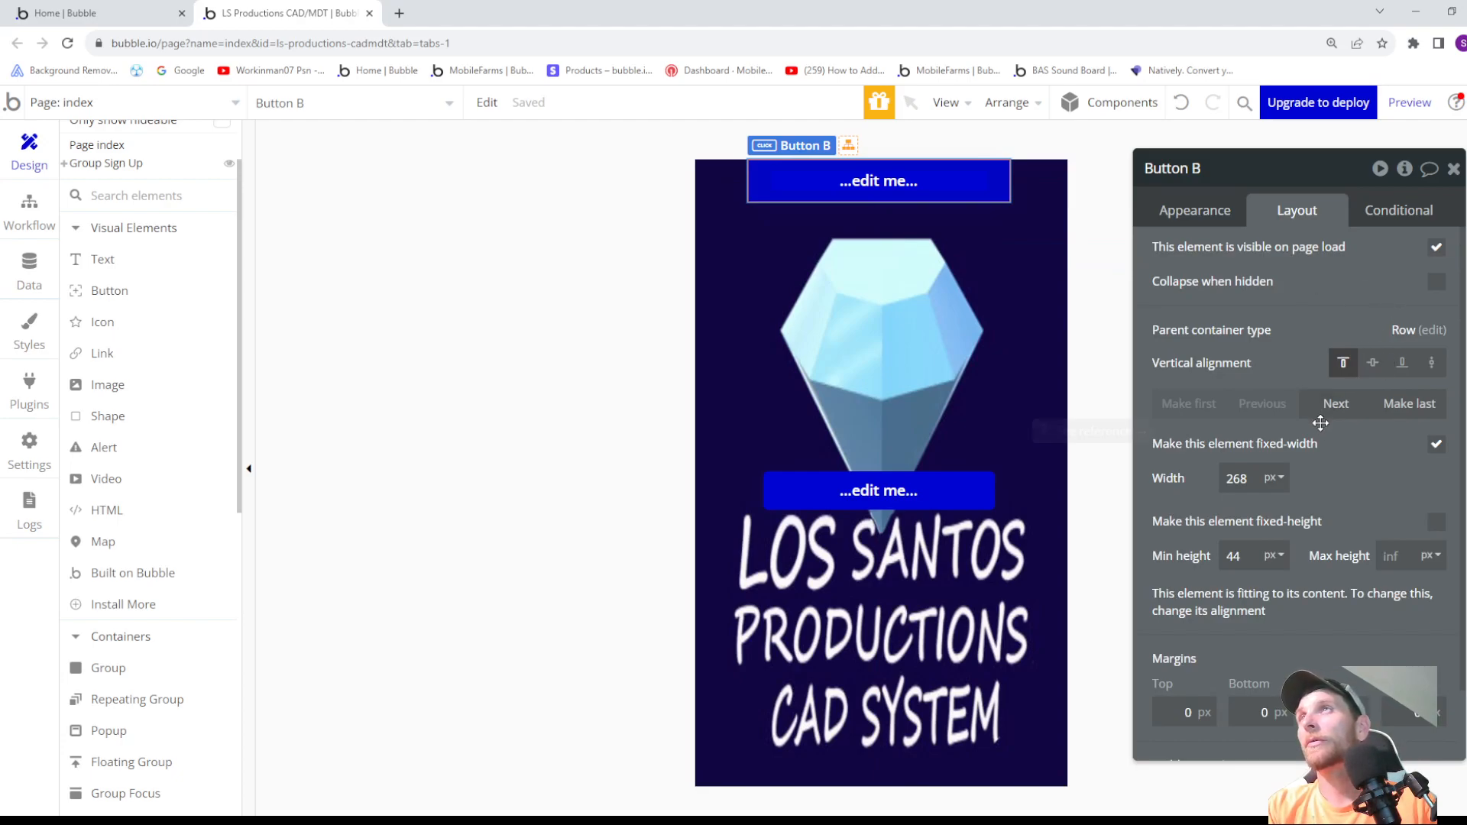
{"action": "scroll", "coordinate": [1367, 421], "scroll_direction": "down", "scroll_amount": 1}
{"action": "scroll", "coordinate": [1347, 450], "scroll_direction": "up", "scroll_amount": 1}
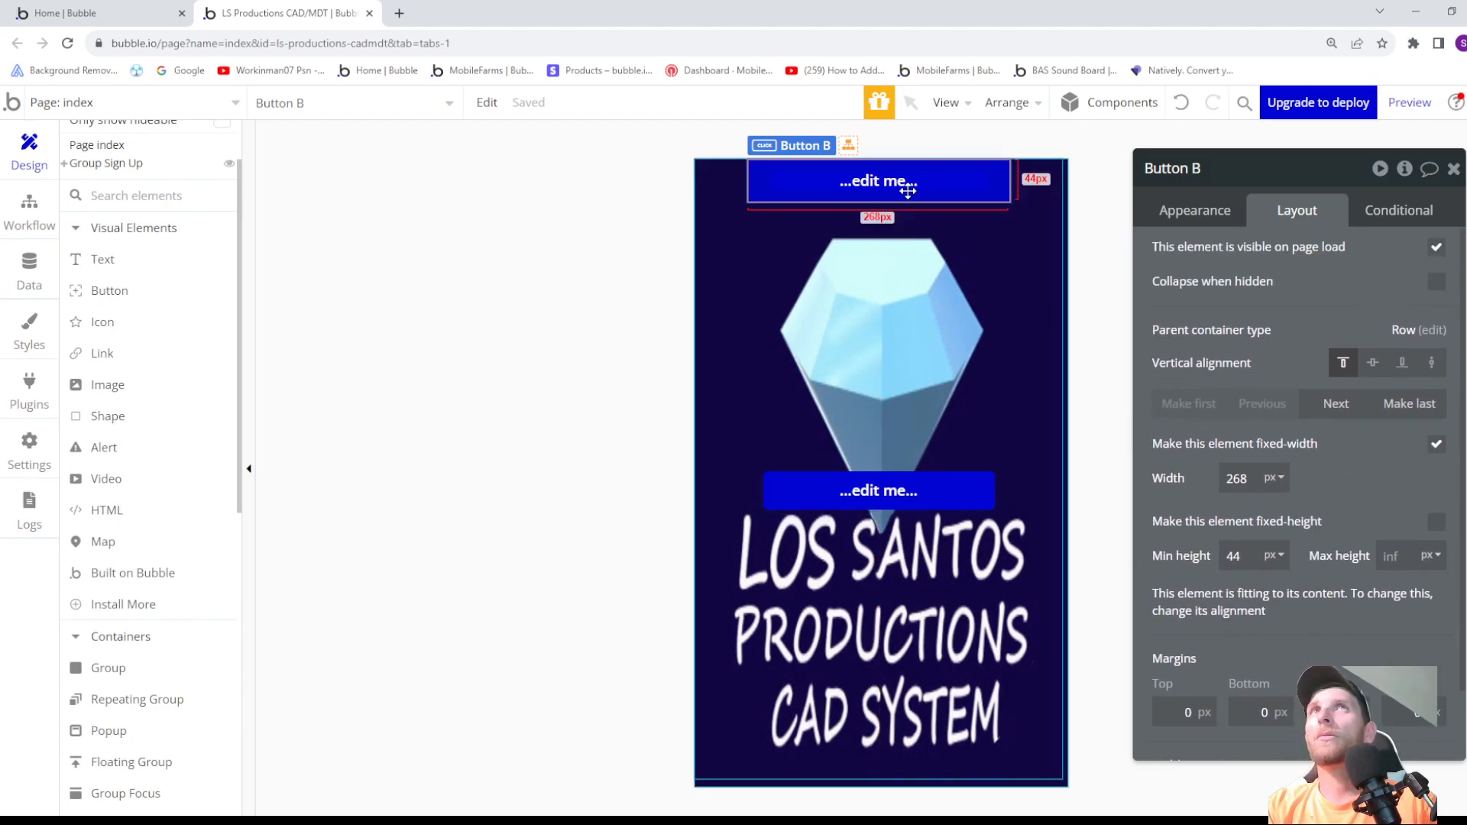
{"action": "scroll", "coordinate": [76, 305], "scroll_direction": "up", "scroll_amount": 1}
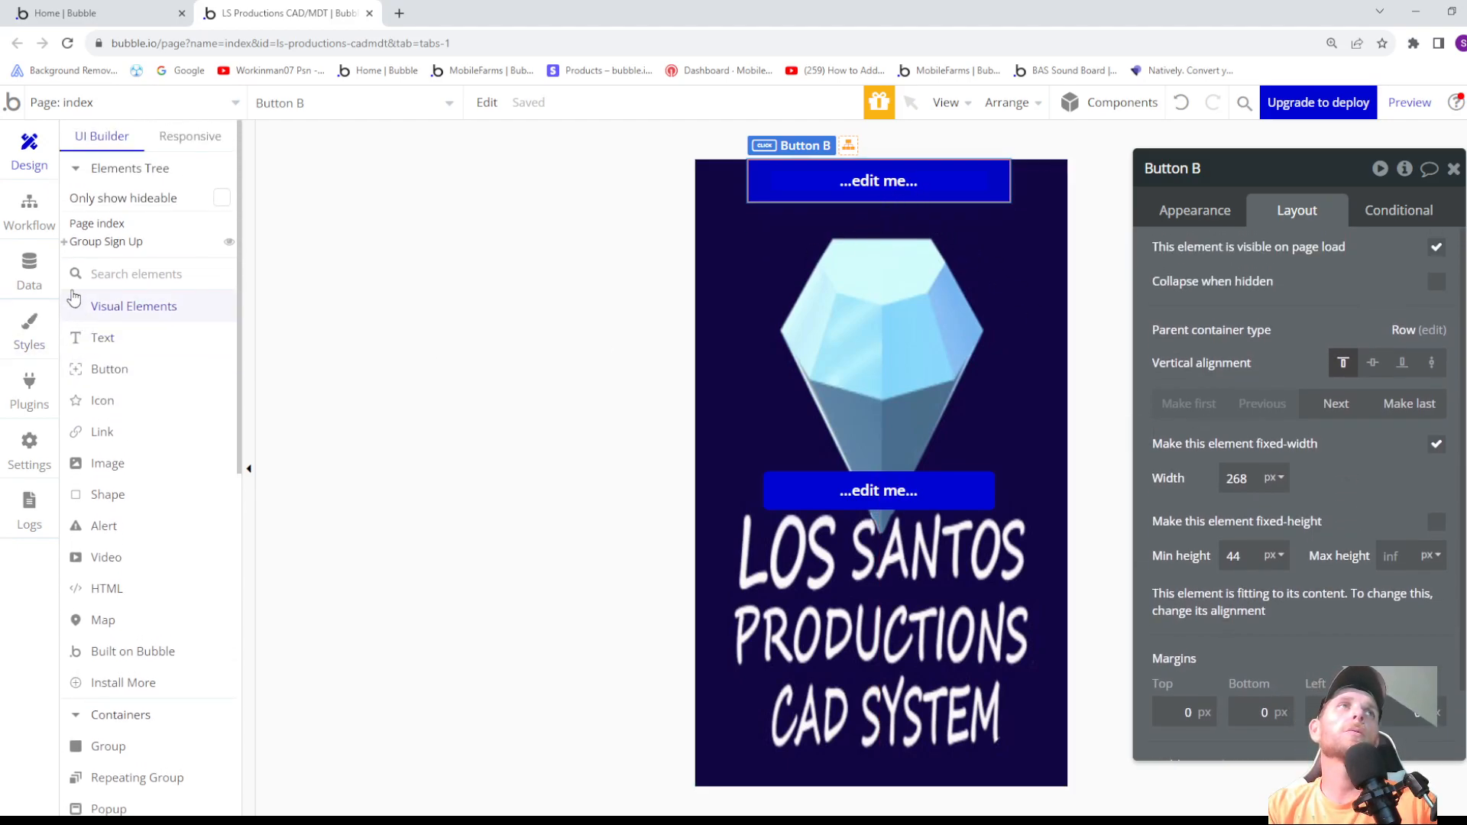
{"action": "left_click", "coordinate": [63, 243]}
{"action": "left_click_drag", "start_coordinate": [129, 284], "coordinate": [126, 262]}
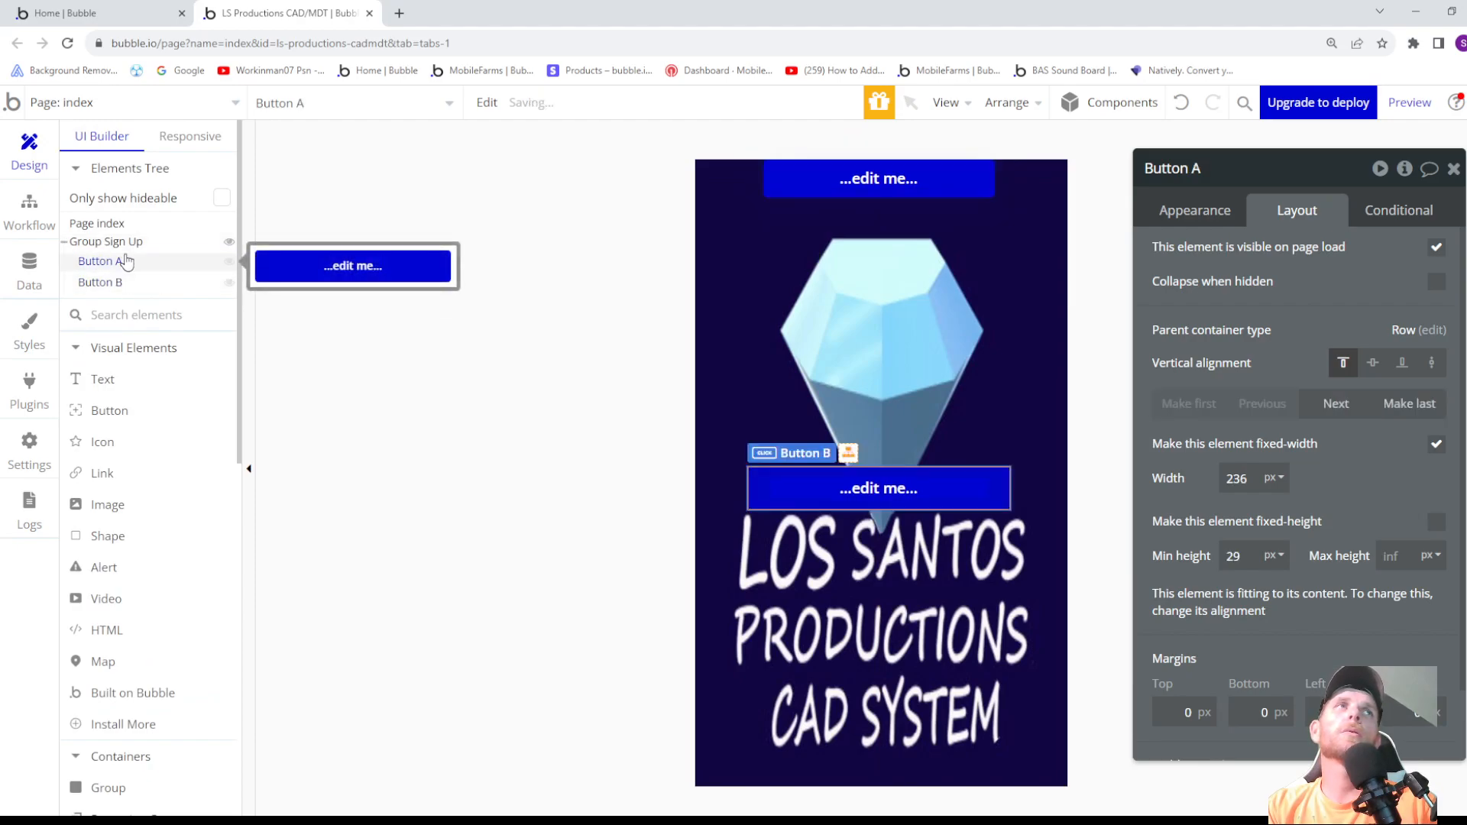
- Label the first button in Group Sign Up "a" and the second one "b"
{"action": "left_click", "coordinate": [1181, 219]}
{"action": "left_click", "coordinate": [1220, 257]}
{"action": "type", "text": "a"}
{"action": "left_click", "coordinate": [107, 284]}
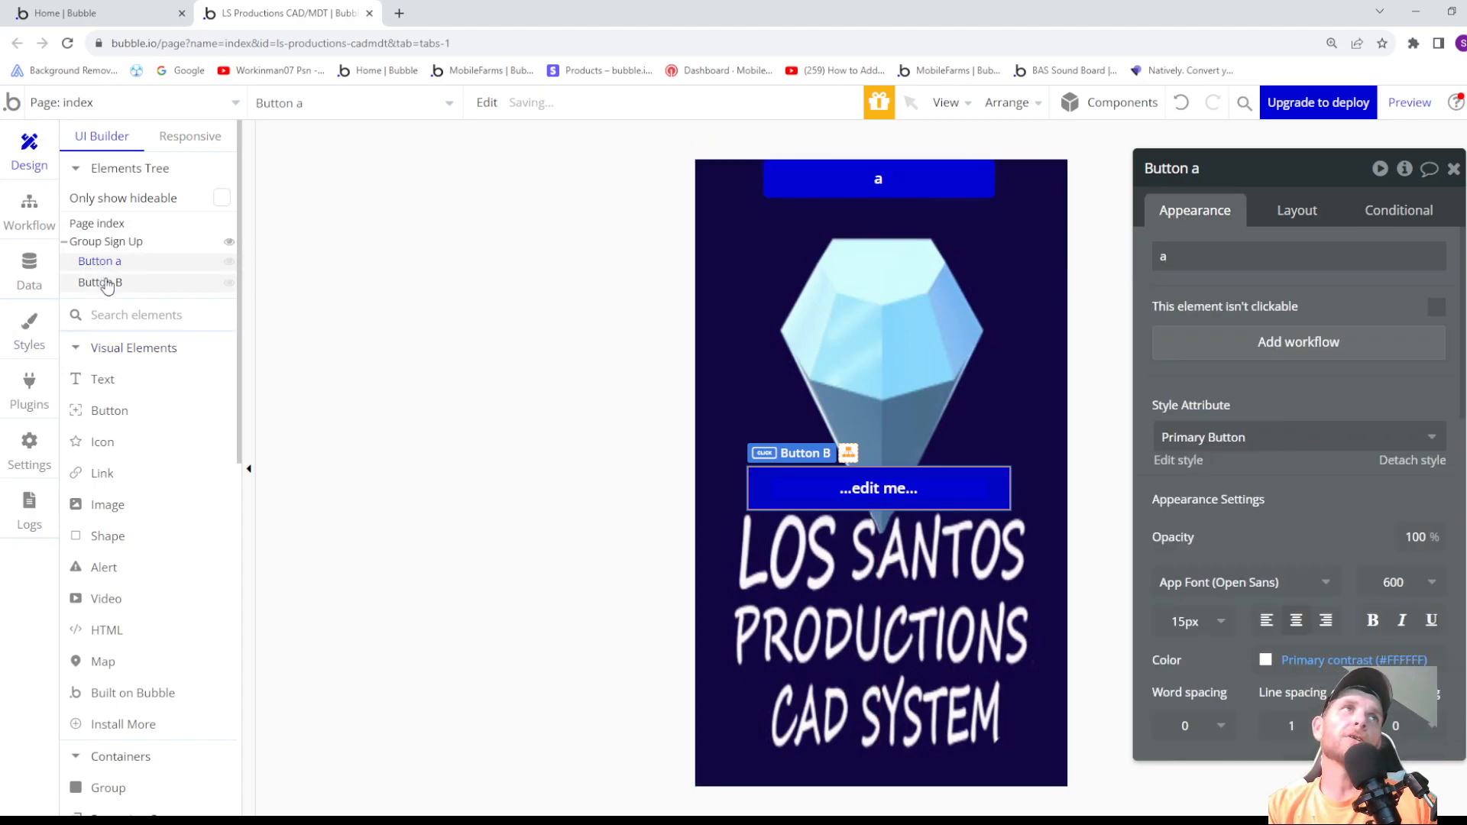
{"action": "left_click", "coordinate": [1232, 259]}
{"action": "type", "text": "a"}
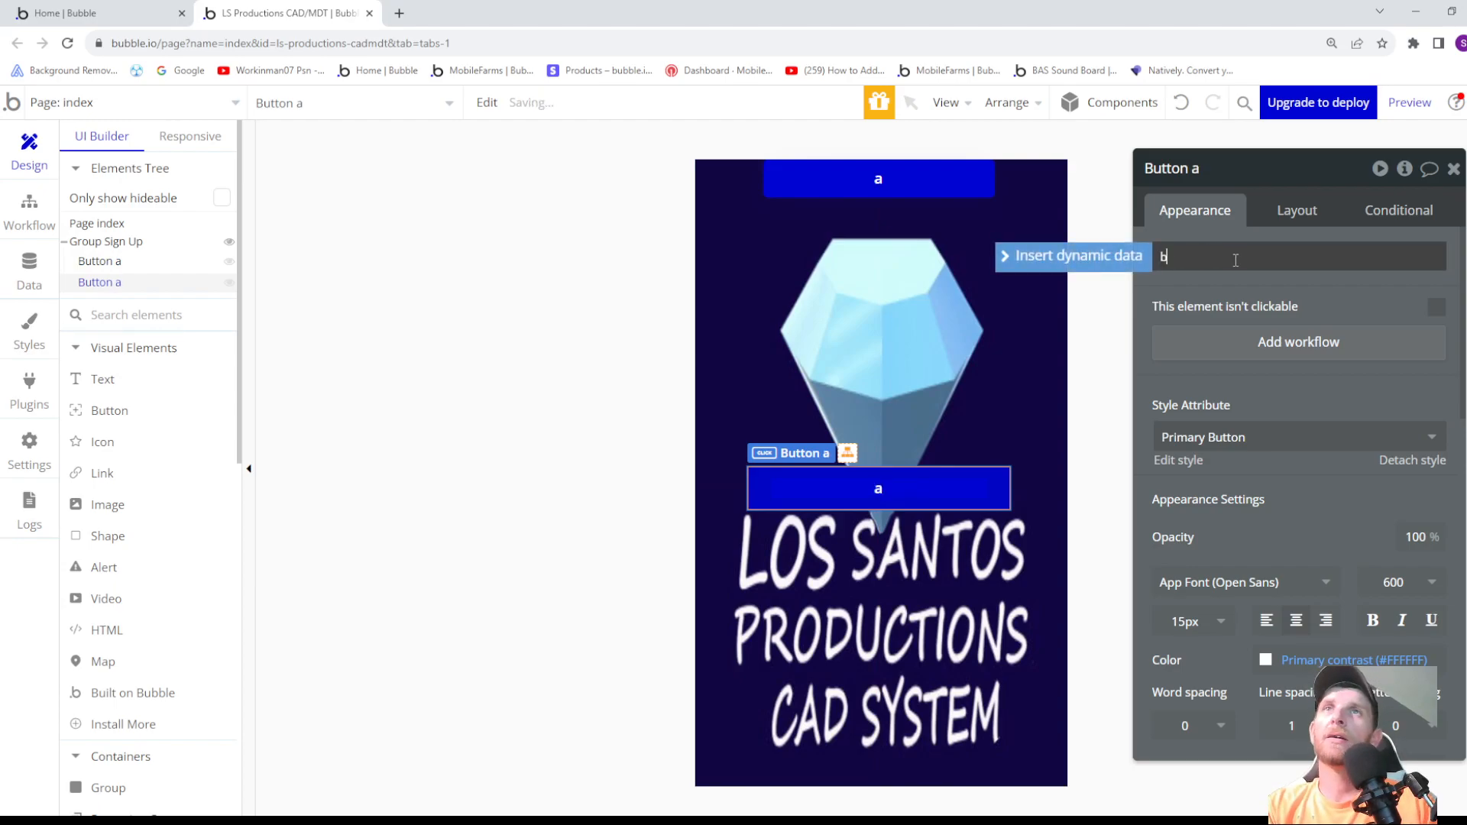
{"action": "left_click", "coordinate": [105, 285]}
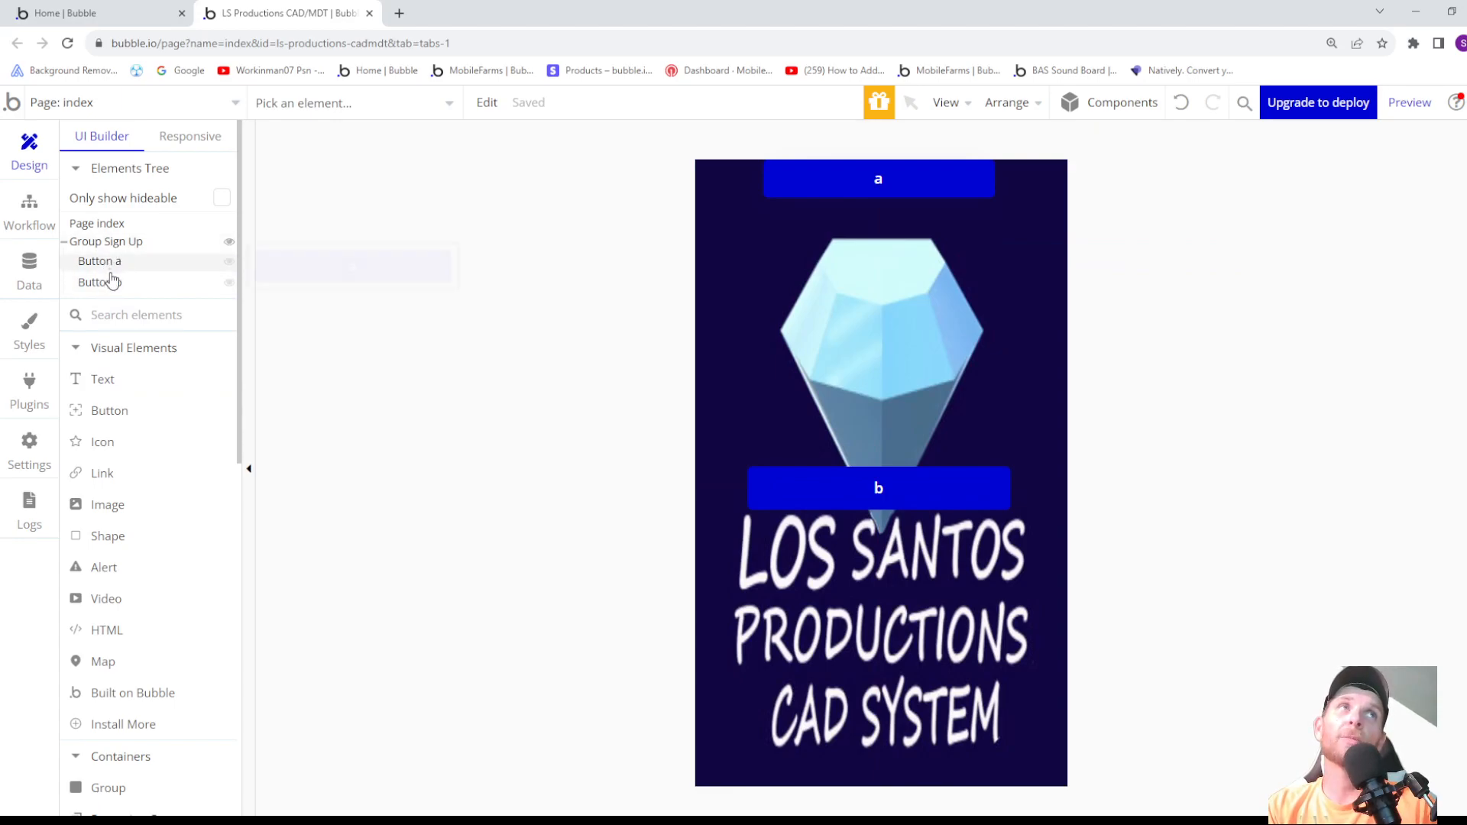
- Try placing button b before button a in Group Sign Up, and put button a back in first place
{"action": "left_click_drag", "start_coordinate": [110, 283], "coordinate": [120, 258]}
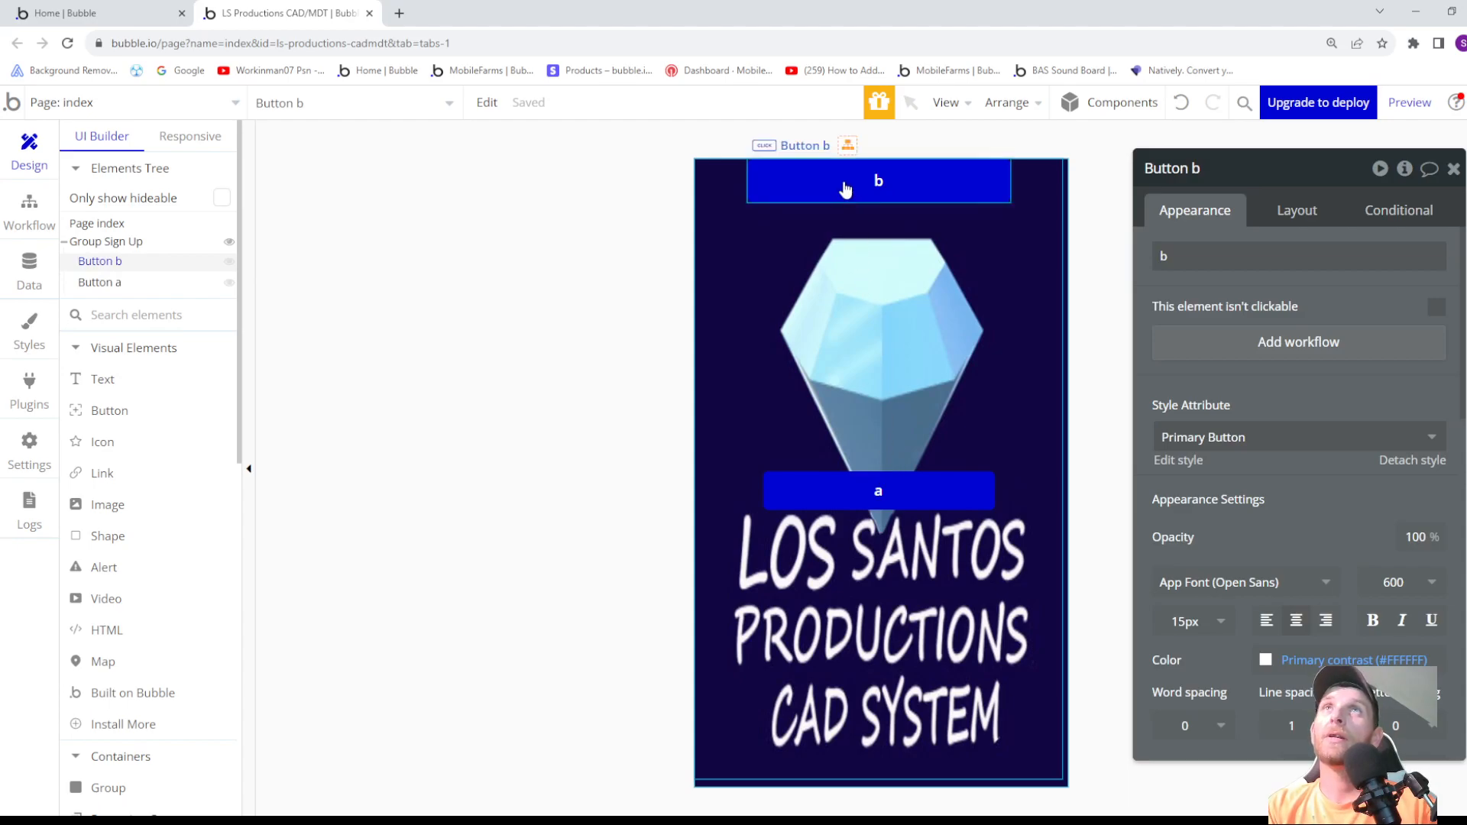
{"action": "left_click_drag", "start_coordinate": [109, 282], "coordinate": [123, 264]}
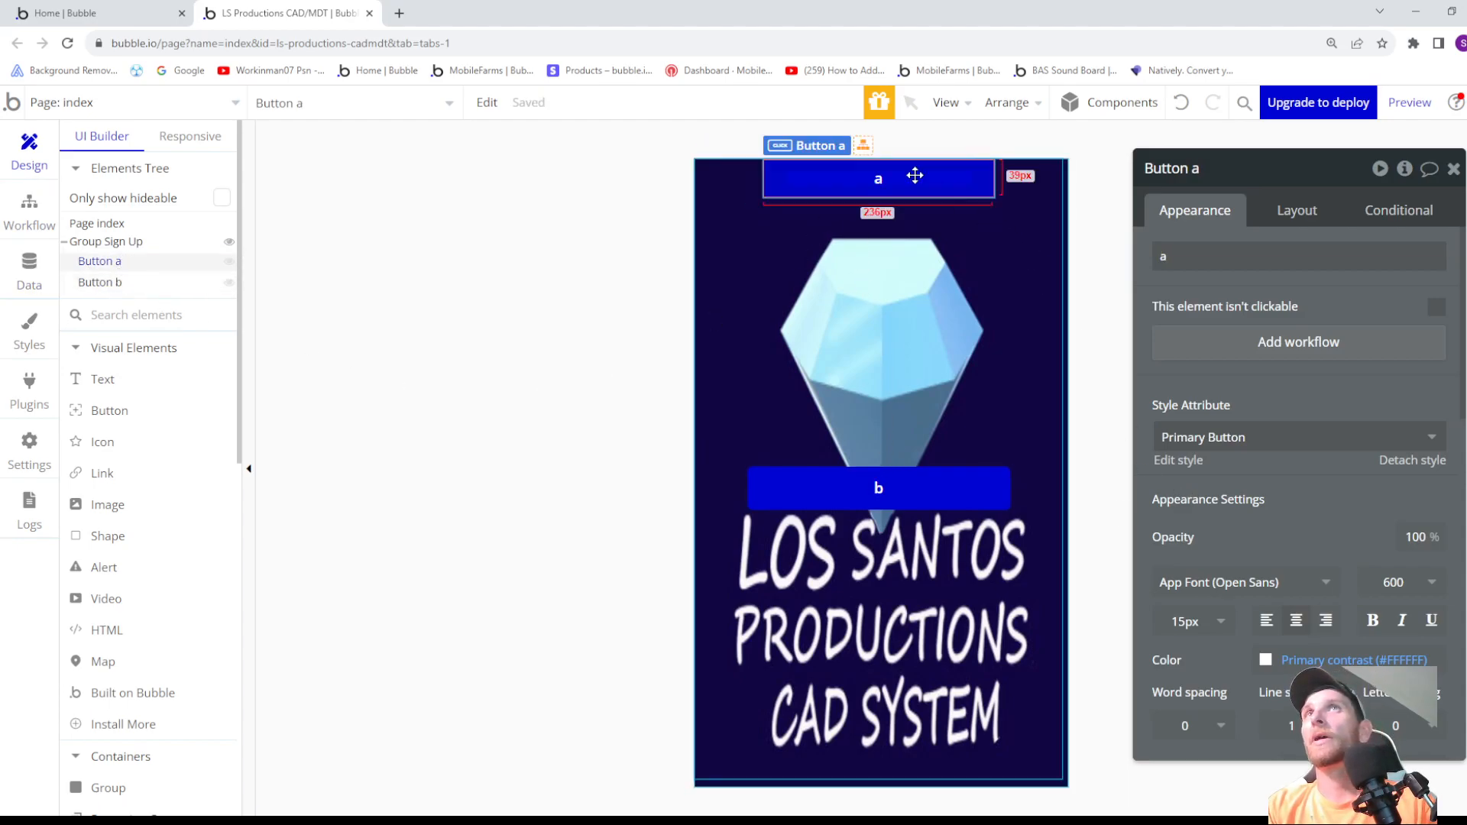
- Try centring button a and button b vertically within Group Sign Up
{"action": "left_click", "coordinate": [1301, 213]}
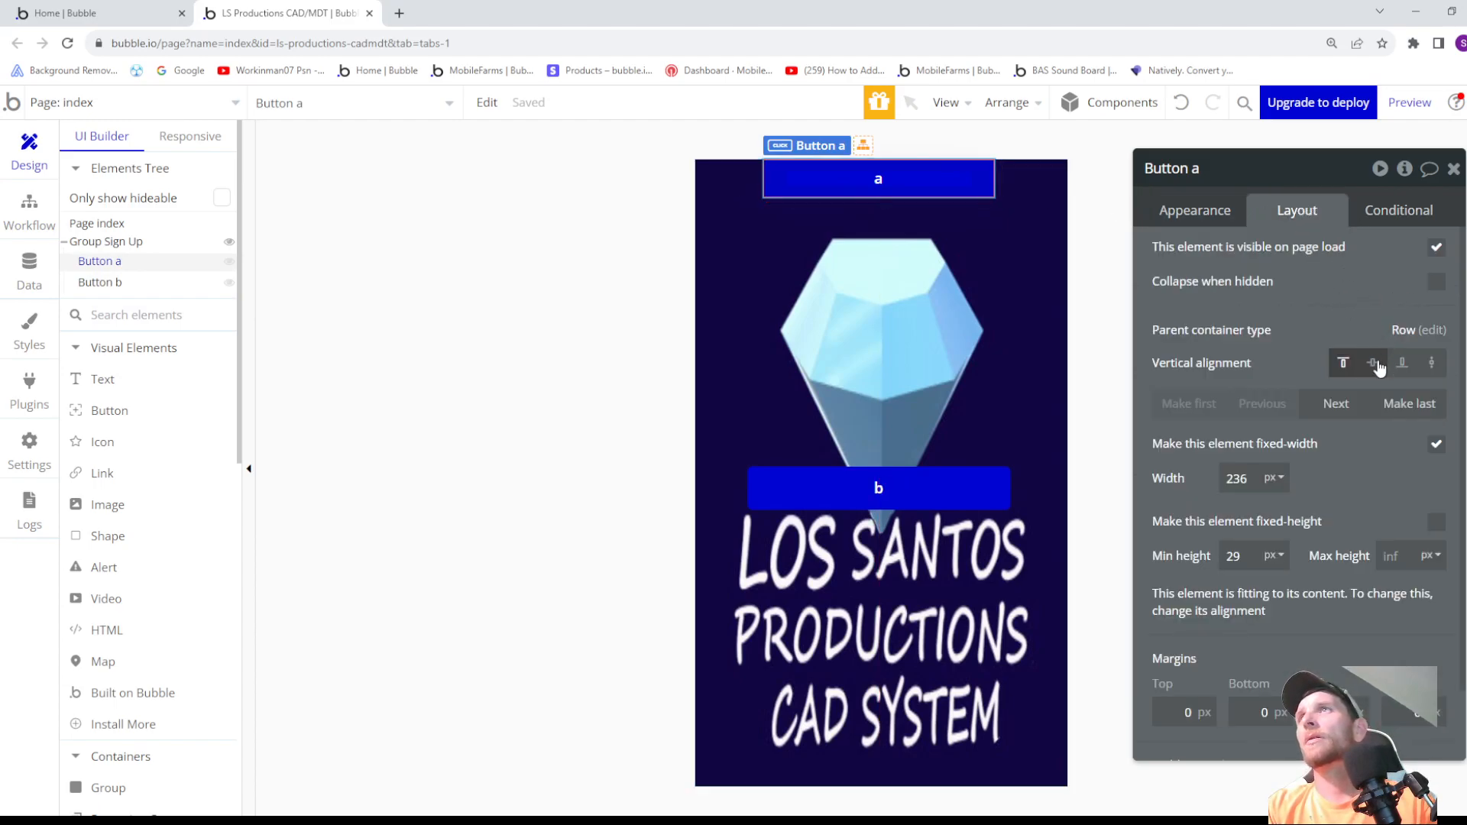
{"action": "scroll", "coordinate": [1359, 392], "scroll_direction": "down", "scroll_amount": 1}
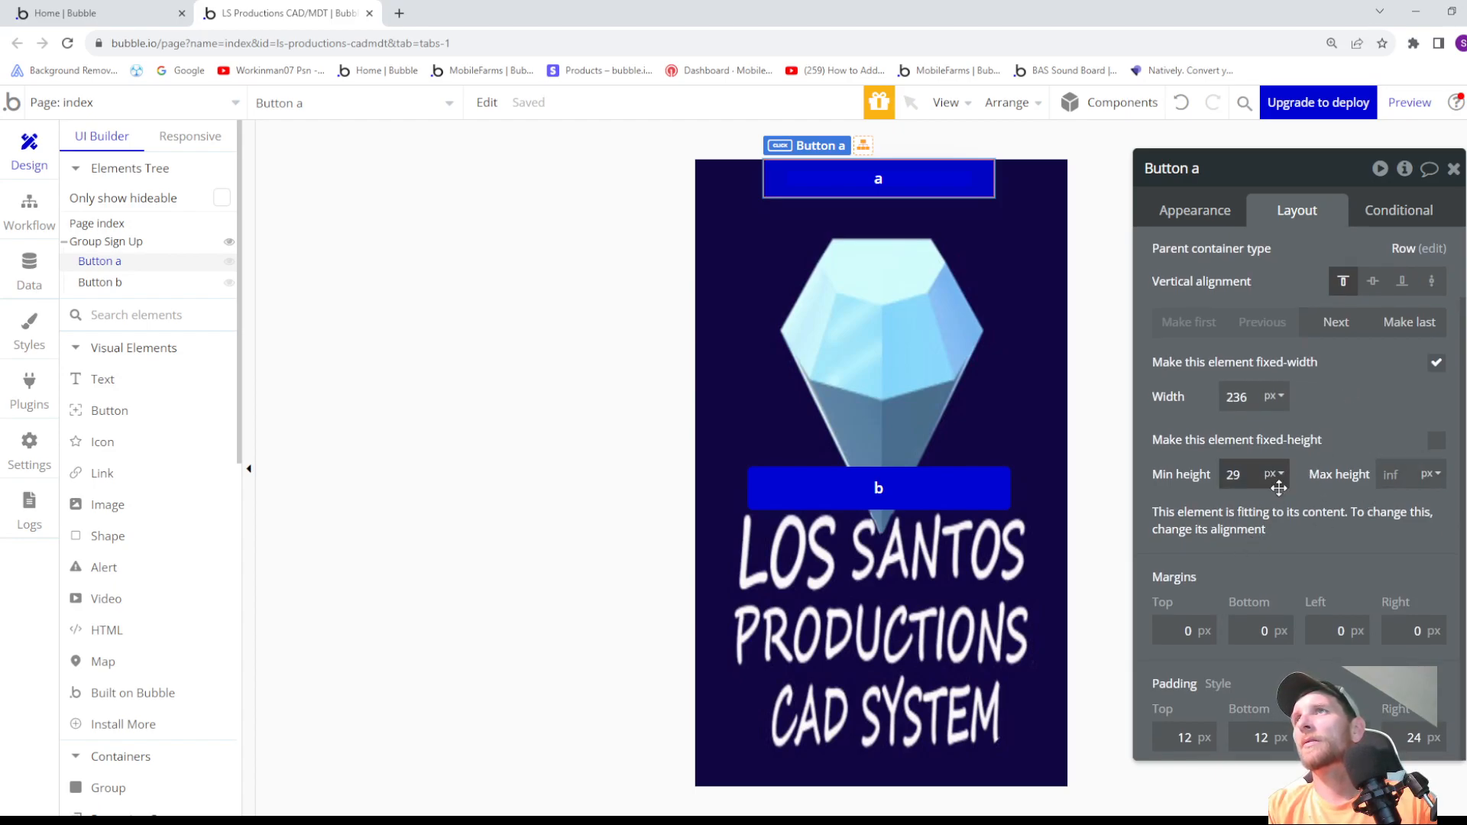
{"action": "scroll", "coordinate": [1299, 363], "scroll_direction": "up", "scroll_amount": 1}
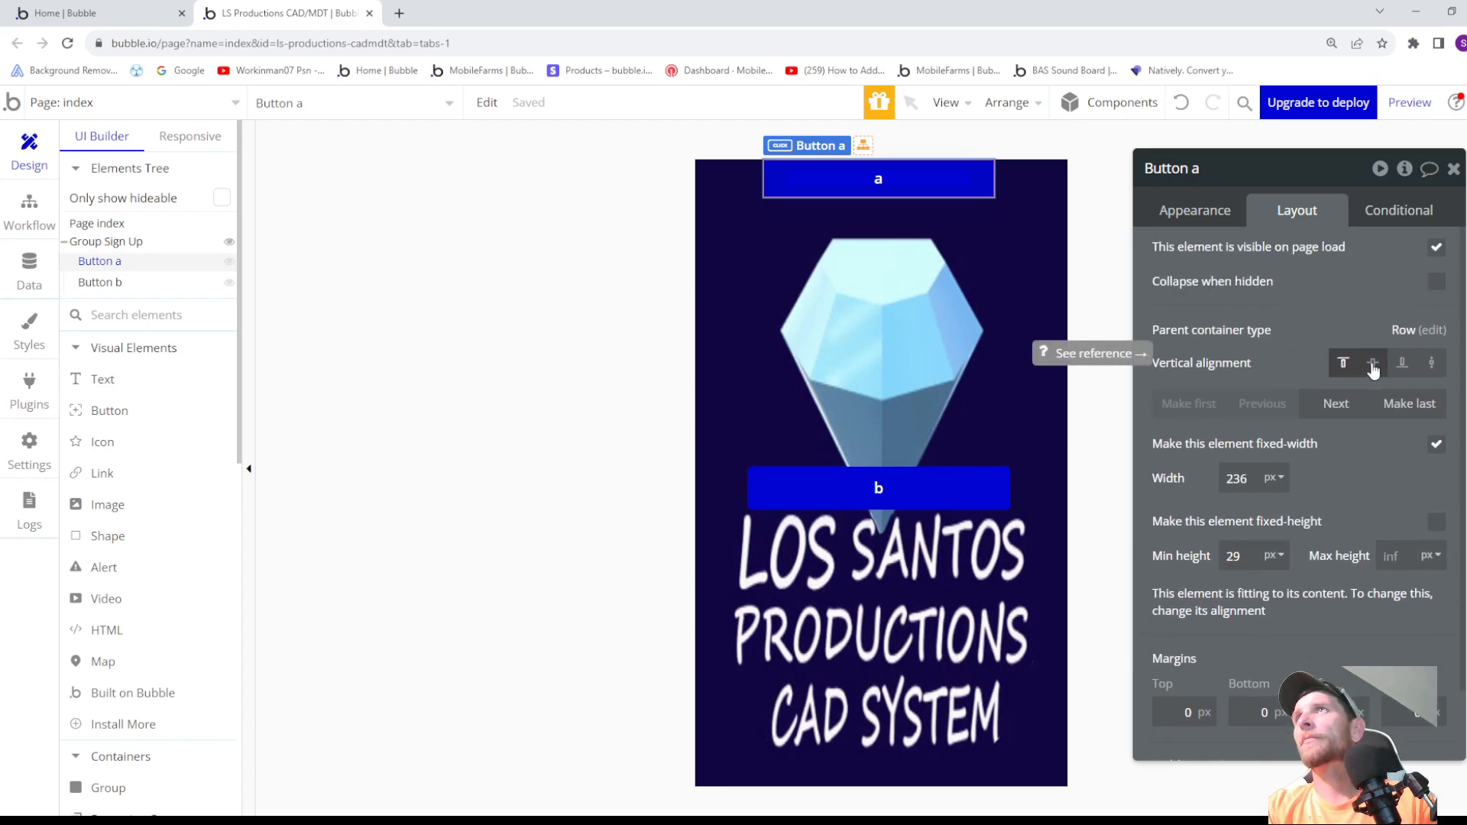
{"action": "left_click", "coordinate": [1373, 362]}
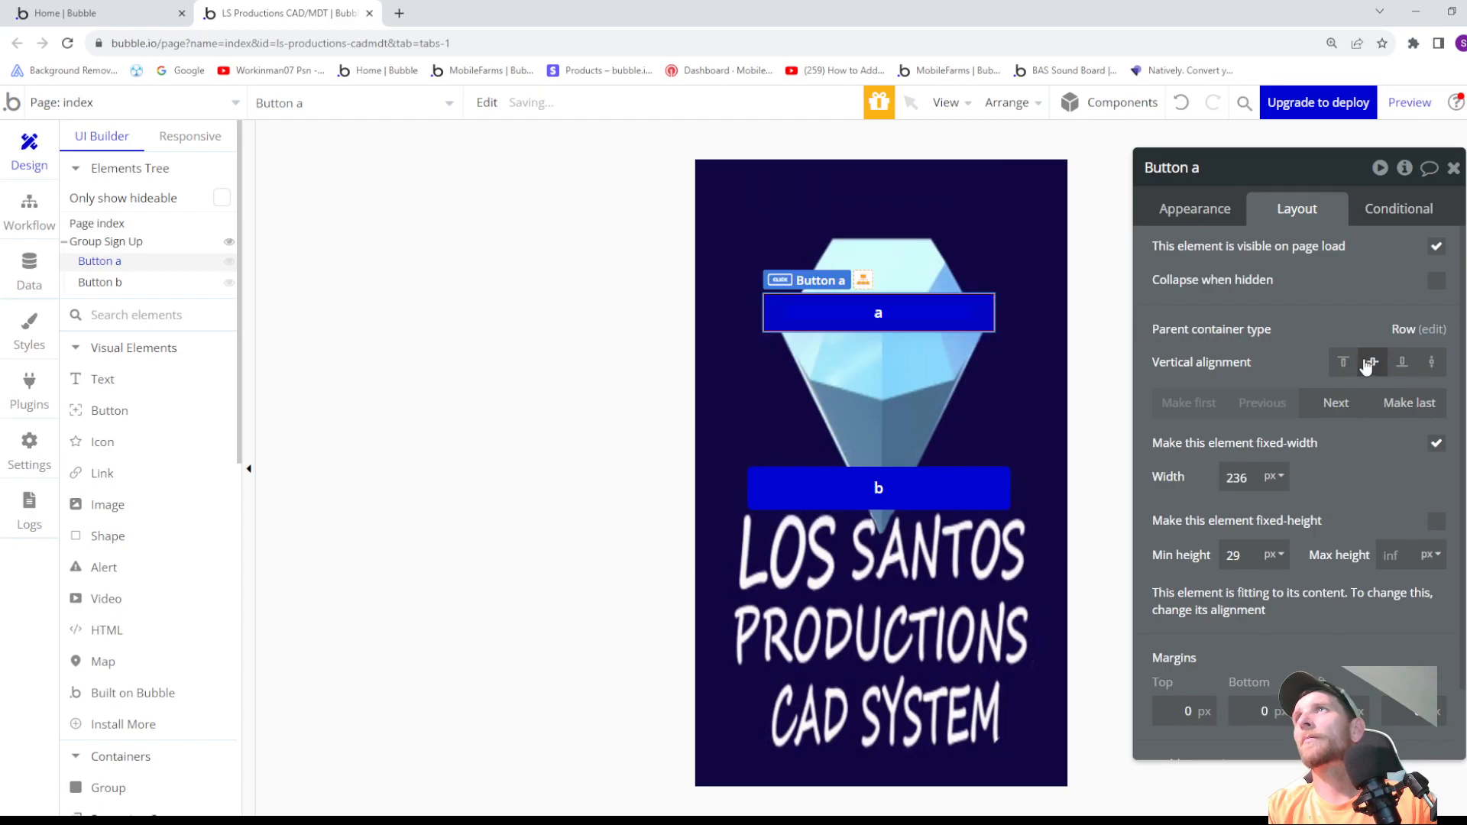
{"action": "left_click", "coordinate": [94, 285]}
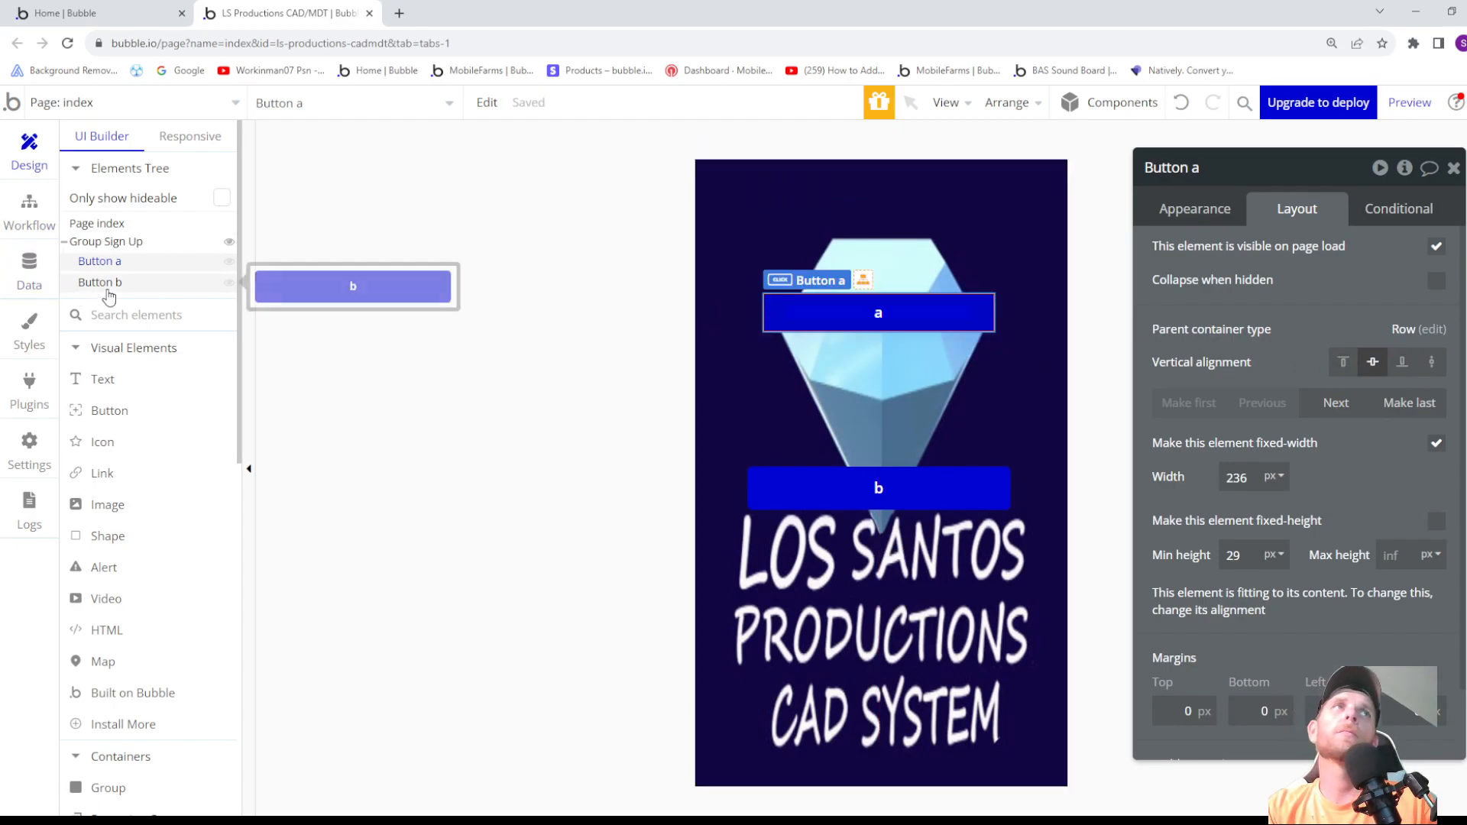
{"action": "left_click", "coordinate": [1373, 362]}
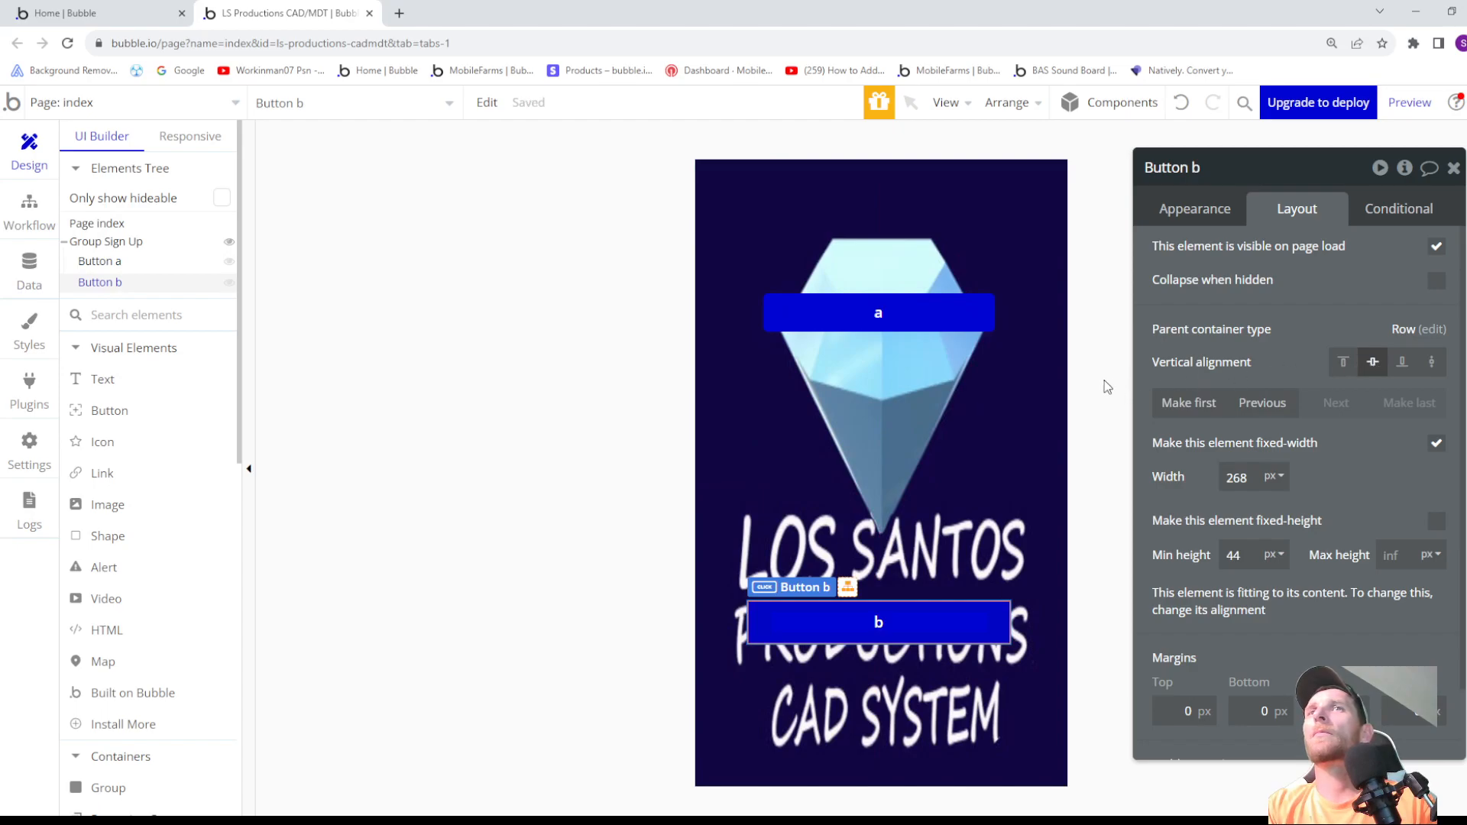
- Set the vertical alignment of button b and button a back to top
{"action": "left_click", "coordinate": [1343, 362]}
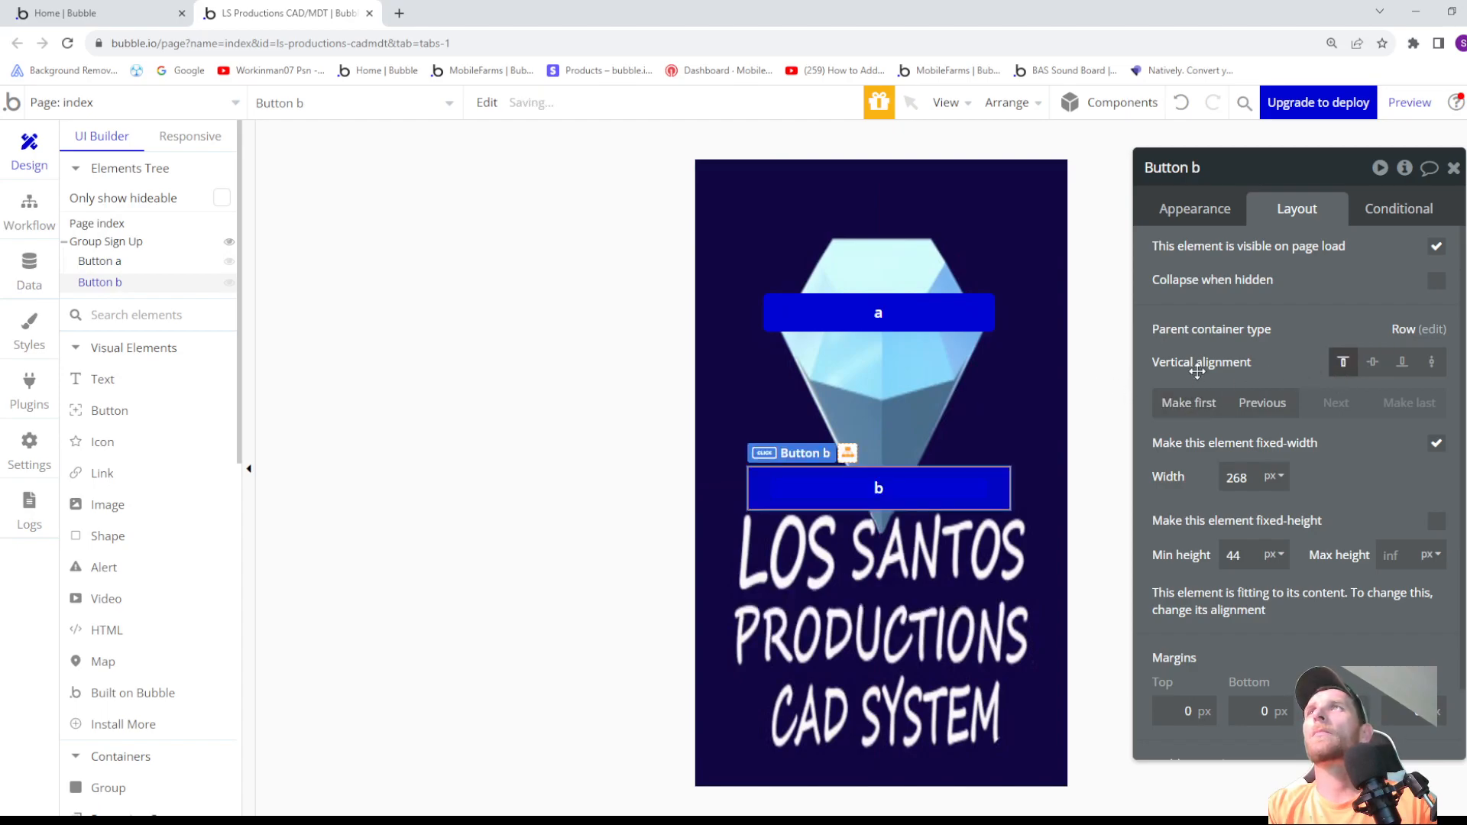
{"action": "left_click", "coordinate": [112, 268]}
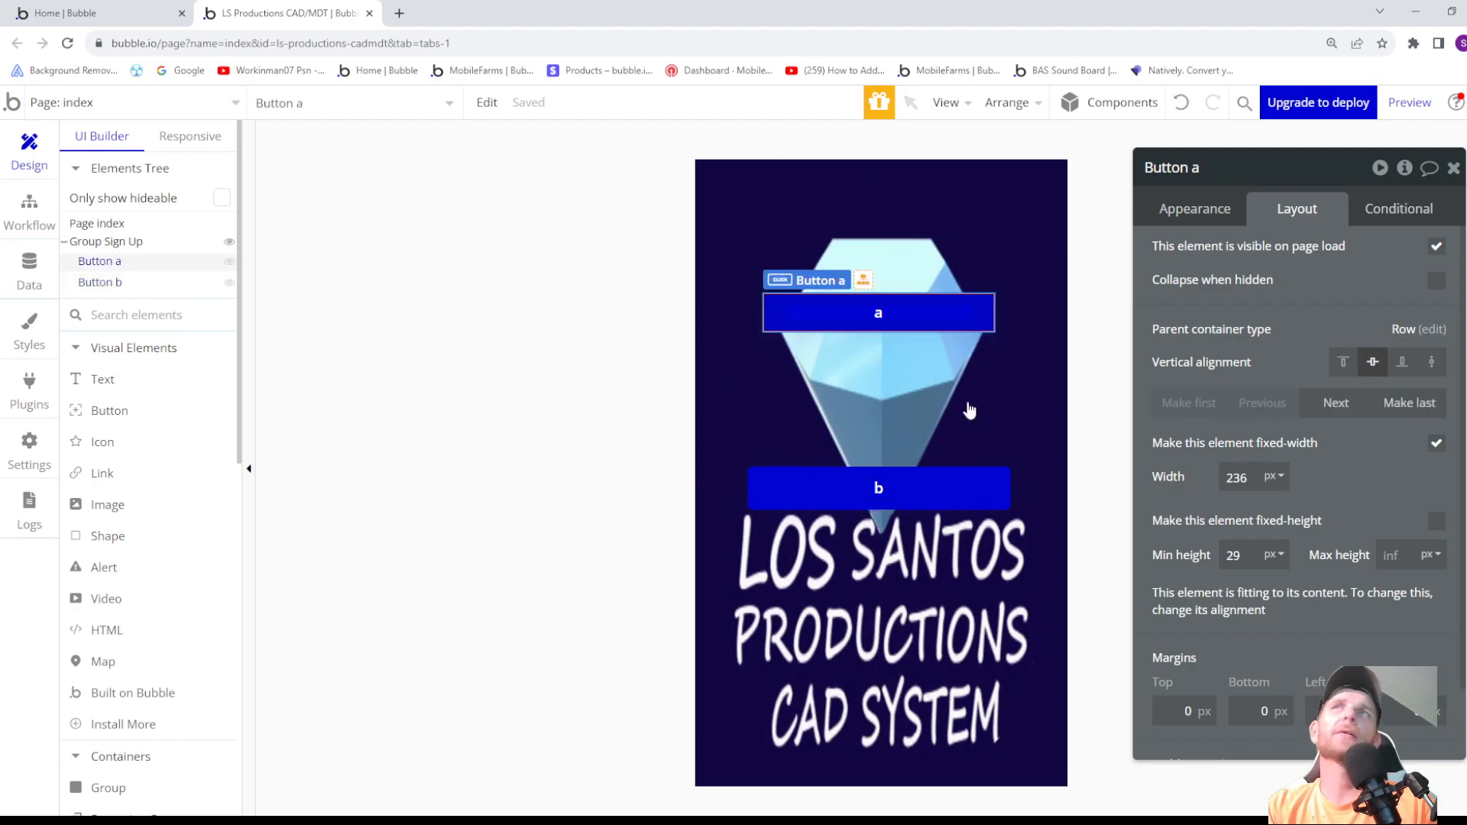
{"action": "left_click", "coordinate": [1344, 362]}
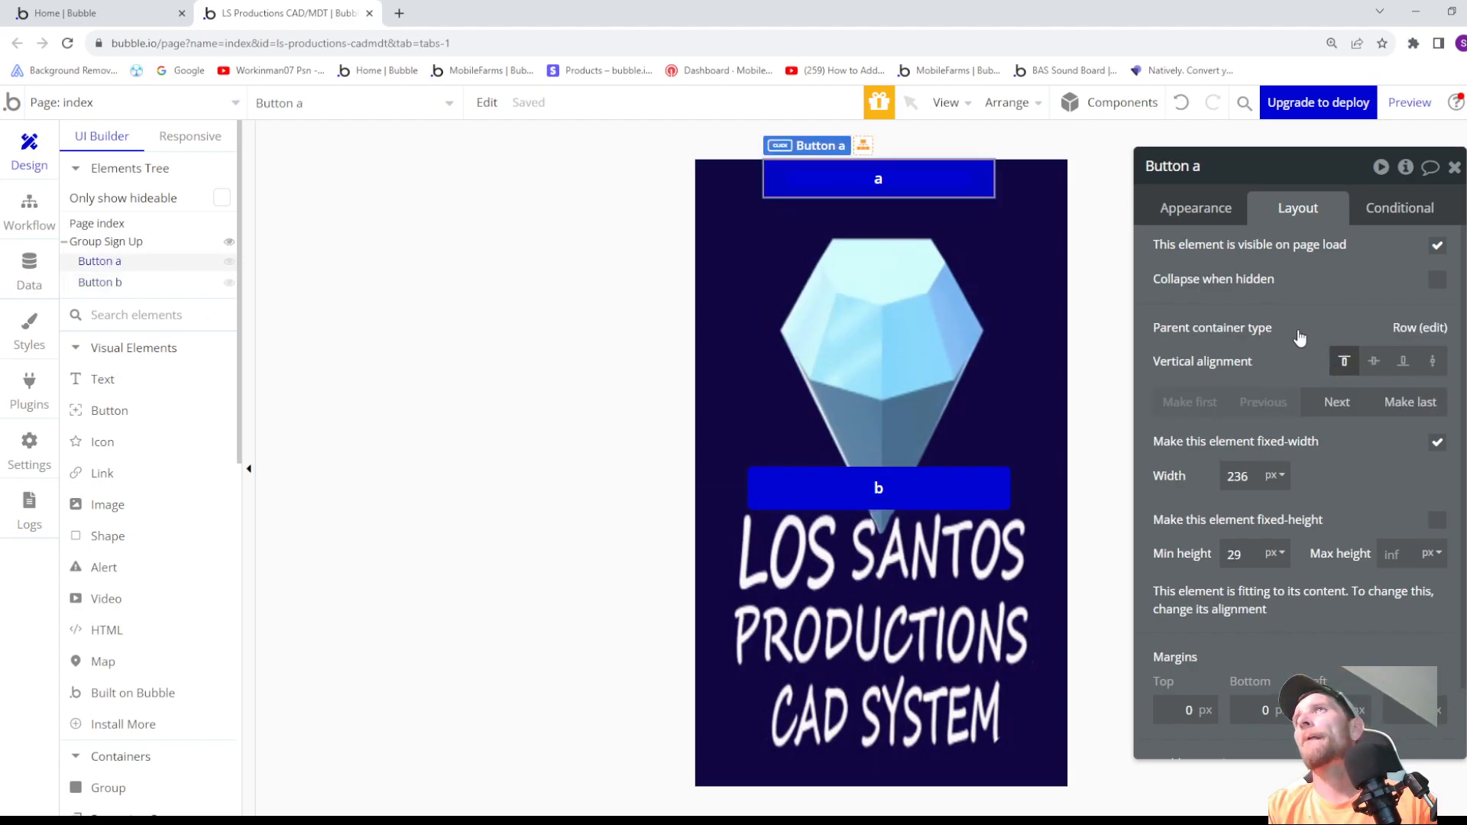
- Apply gap spacing between the elements of Group Sign Up, with a row gap of 10 px
{"action": "scroll", "coordinate": [1284, 554], "scroll_direction": "down", "scroll_amount": 1}
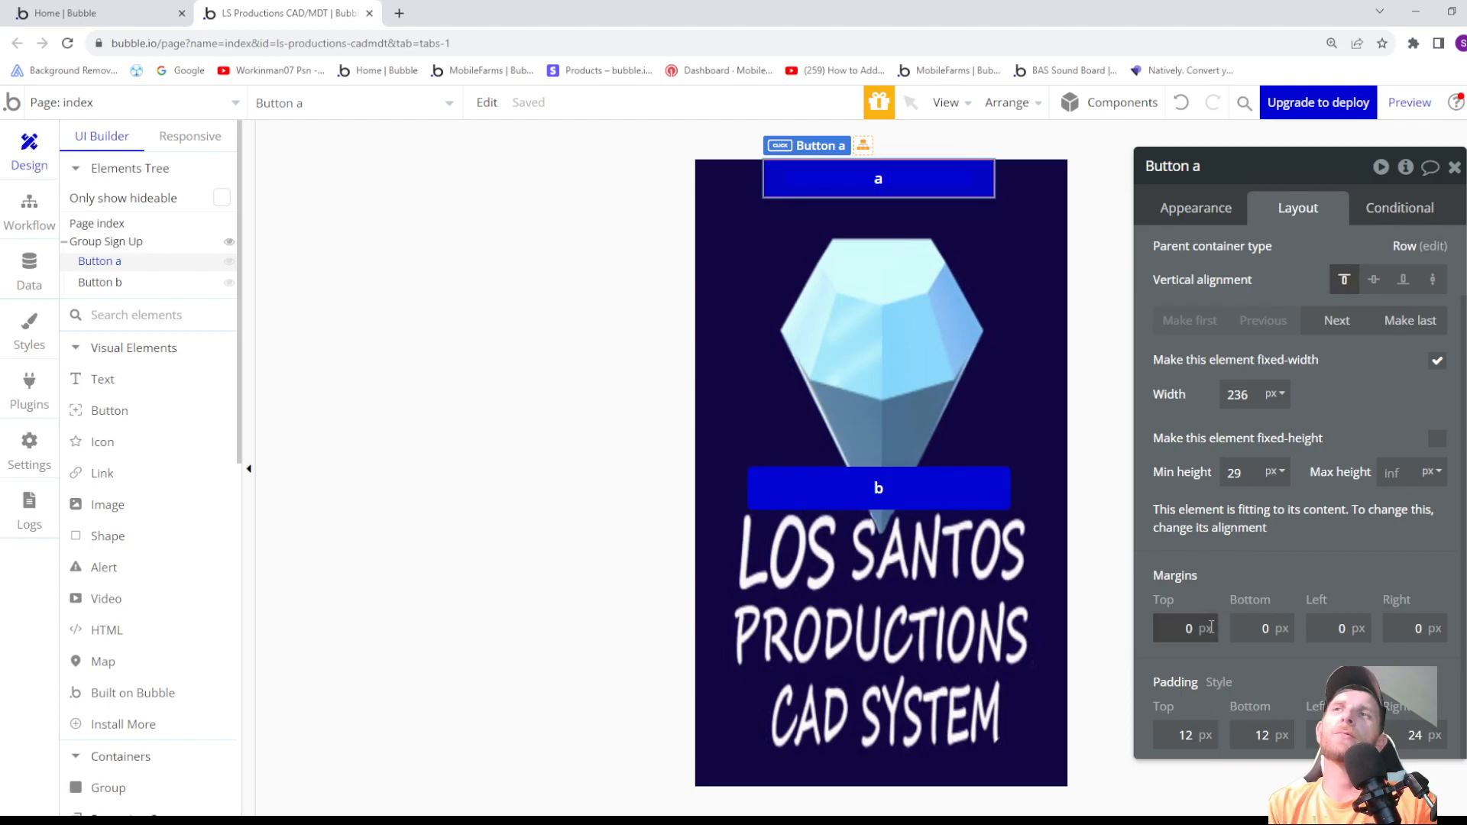
{"action": "left_click", "coordinate": [876, 579]}
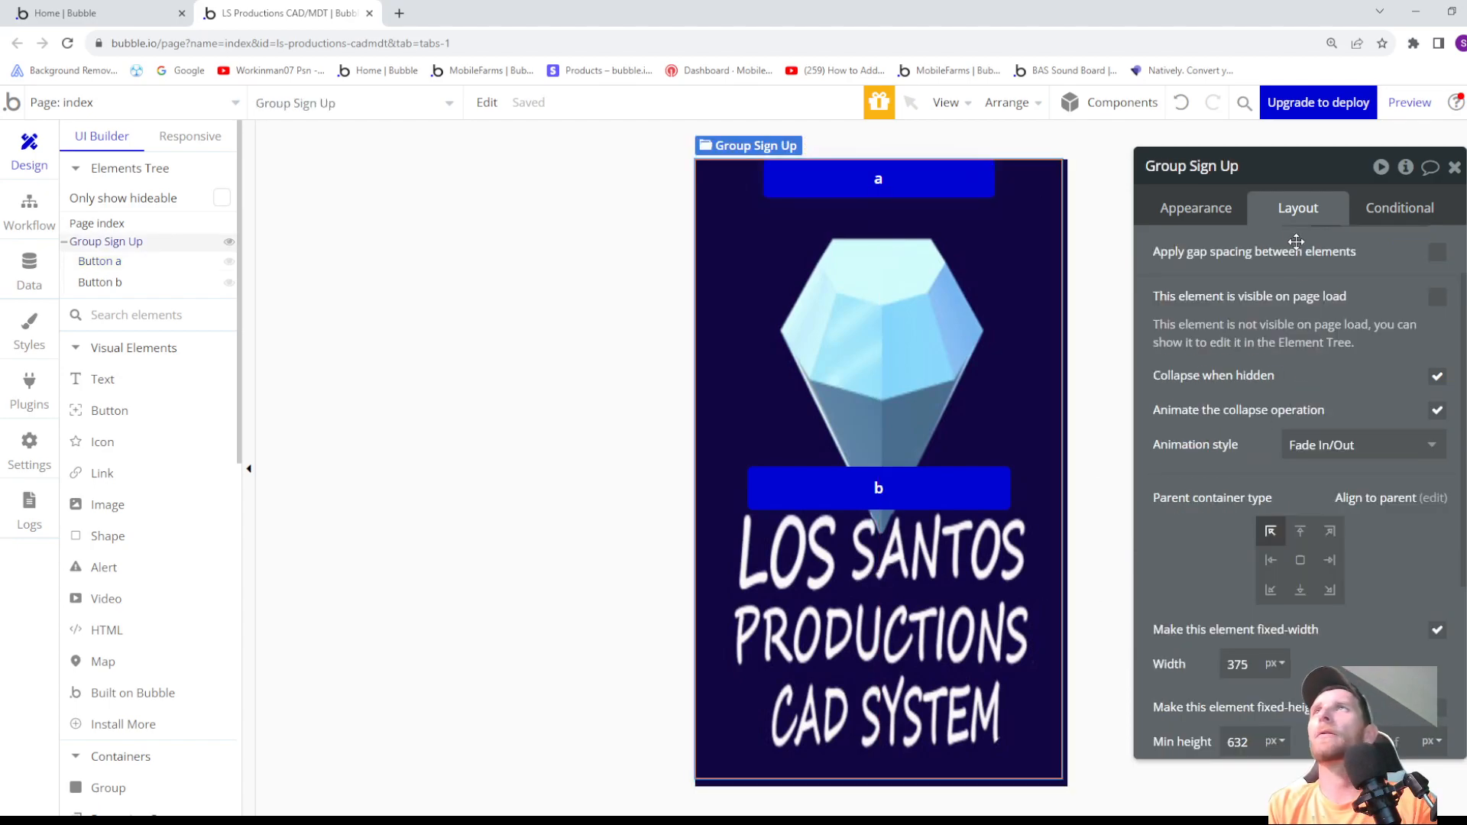
{"action": "scroll", "coordinate": [1326, 367], "scroll_direction": "down", "scroll_amount": 2}
{"action": "scroll", "coordinate": [1241, 272], "scroll_direction": "up", "scroll_amount": 3}
{"action": "left_click", "coordinate": [1208, 206]}
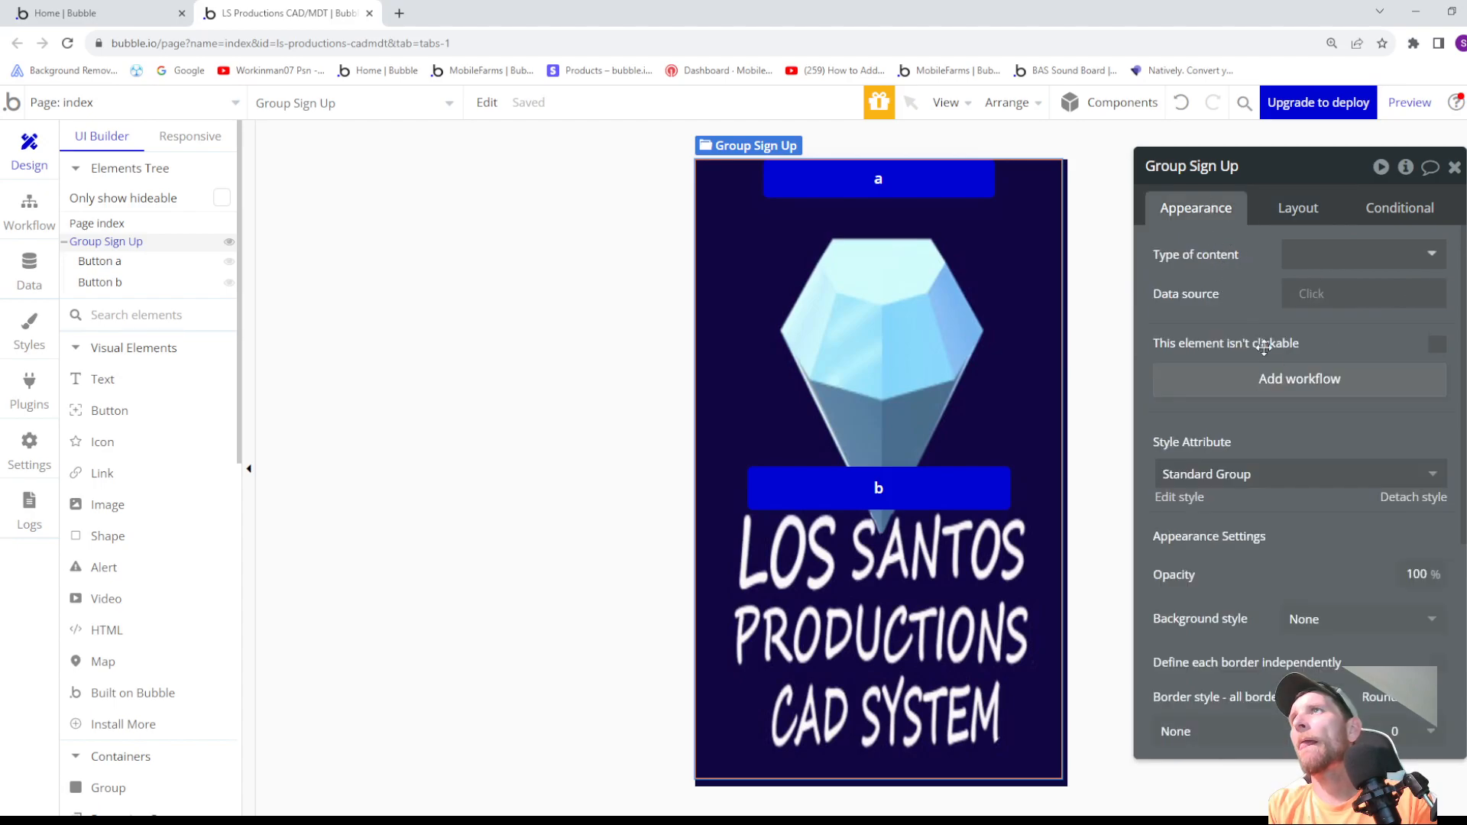
{"action": "scroll", "coordinate": [1232, 395], "scroll_direction": "down", "scroll_amount": 4}
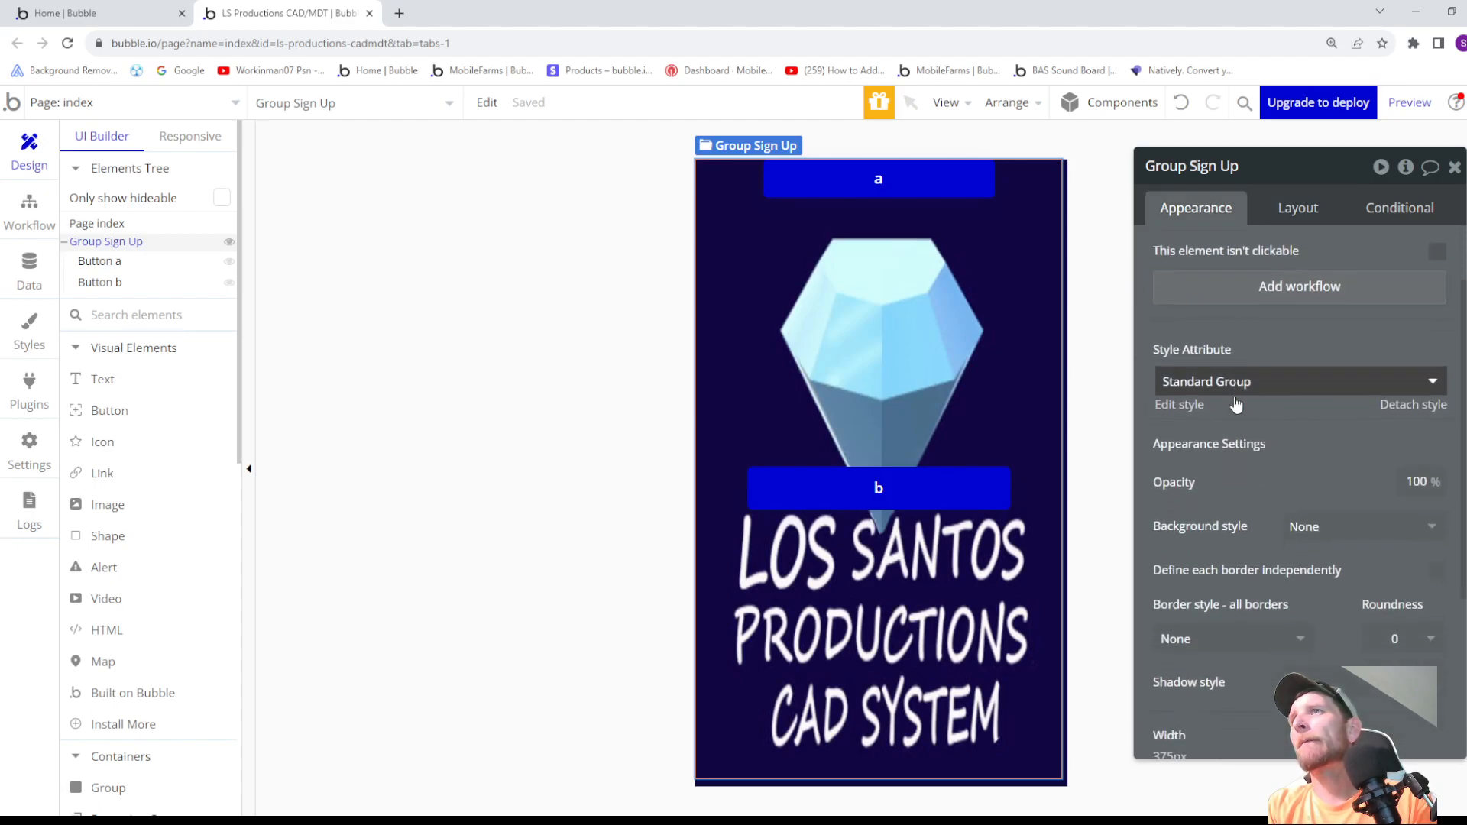
{"action": "scroll", "coordinate": [1238, 410], "scroll_direction": "up", "scroll_amount": 1}
{"action": "scroll", "coordinate": [1264, 412], "scroll_direction": "up", "scroll_amount": 3}
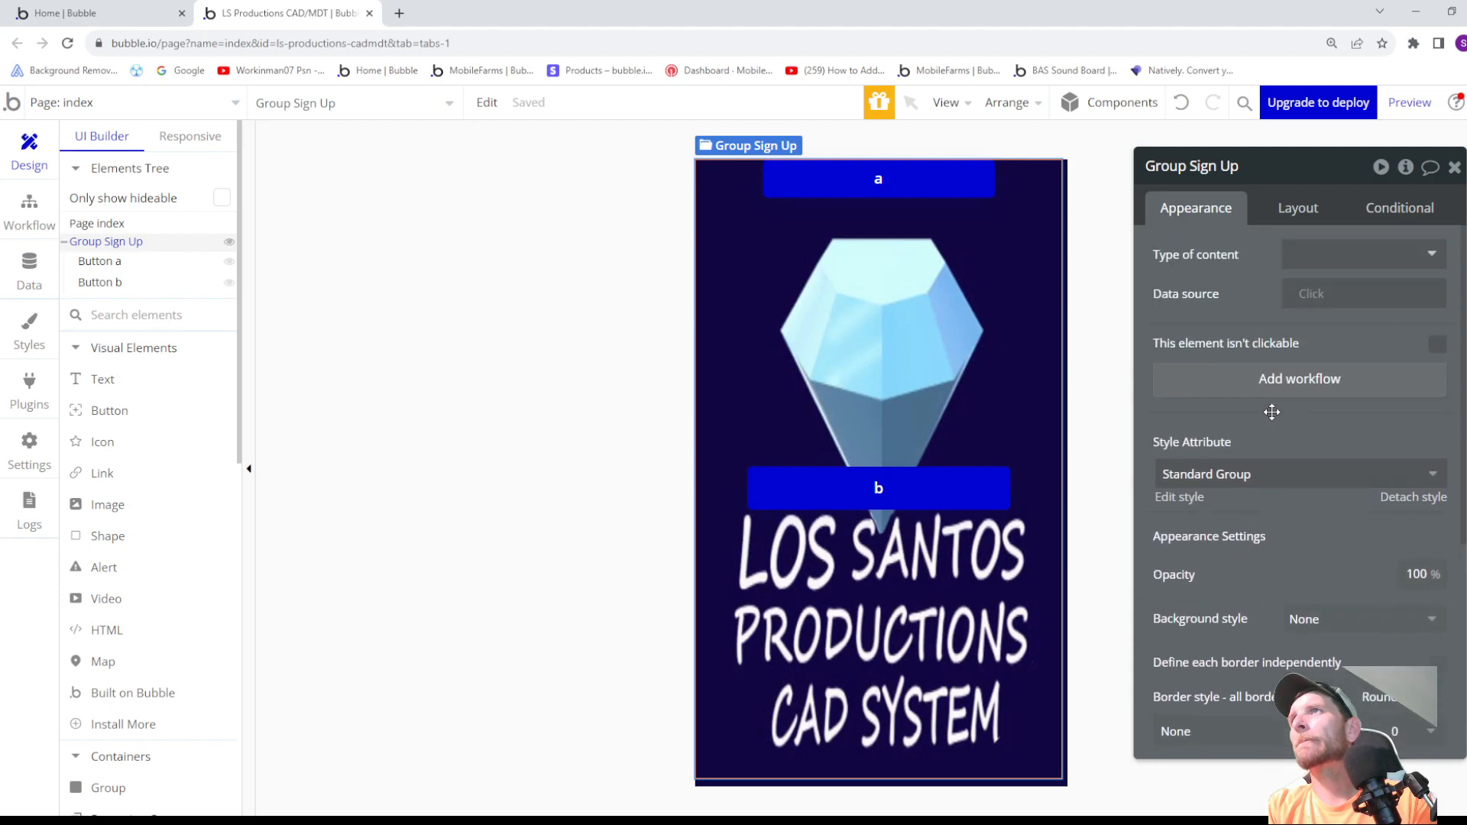
{"action": "left_click", "coordinate": [1299, 208]}
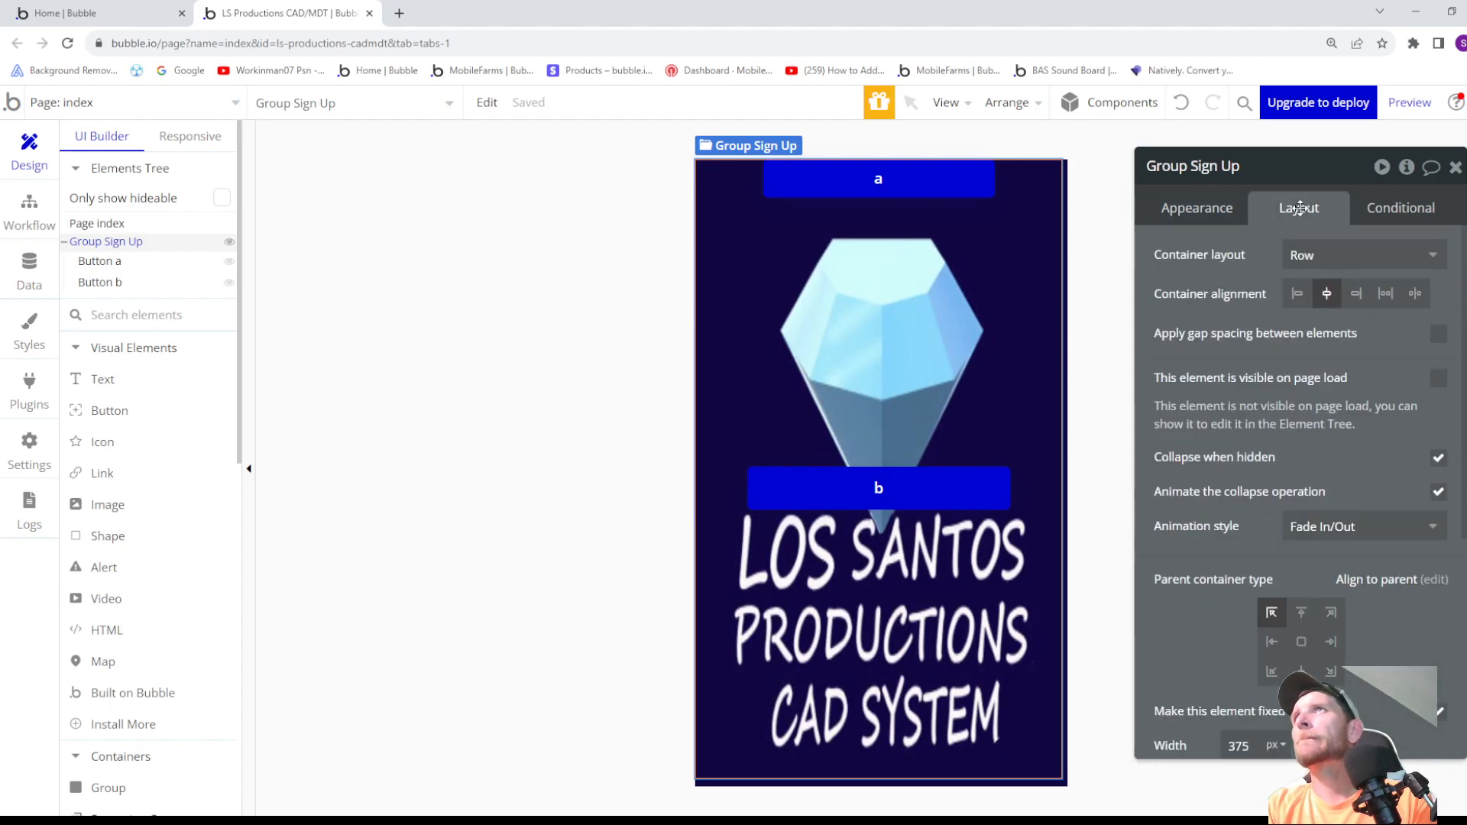
{"action": "left_click", "coordinate": [1437, 336]}
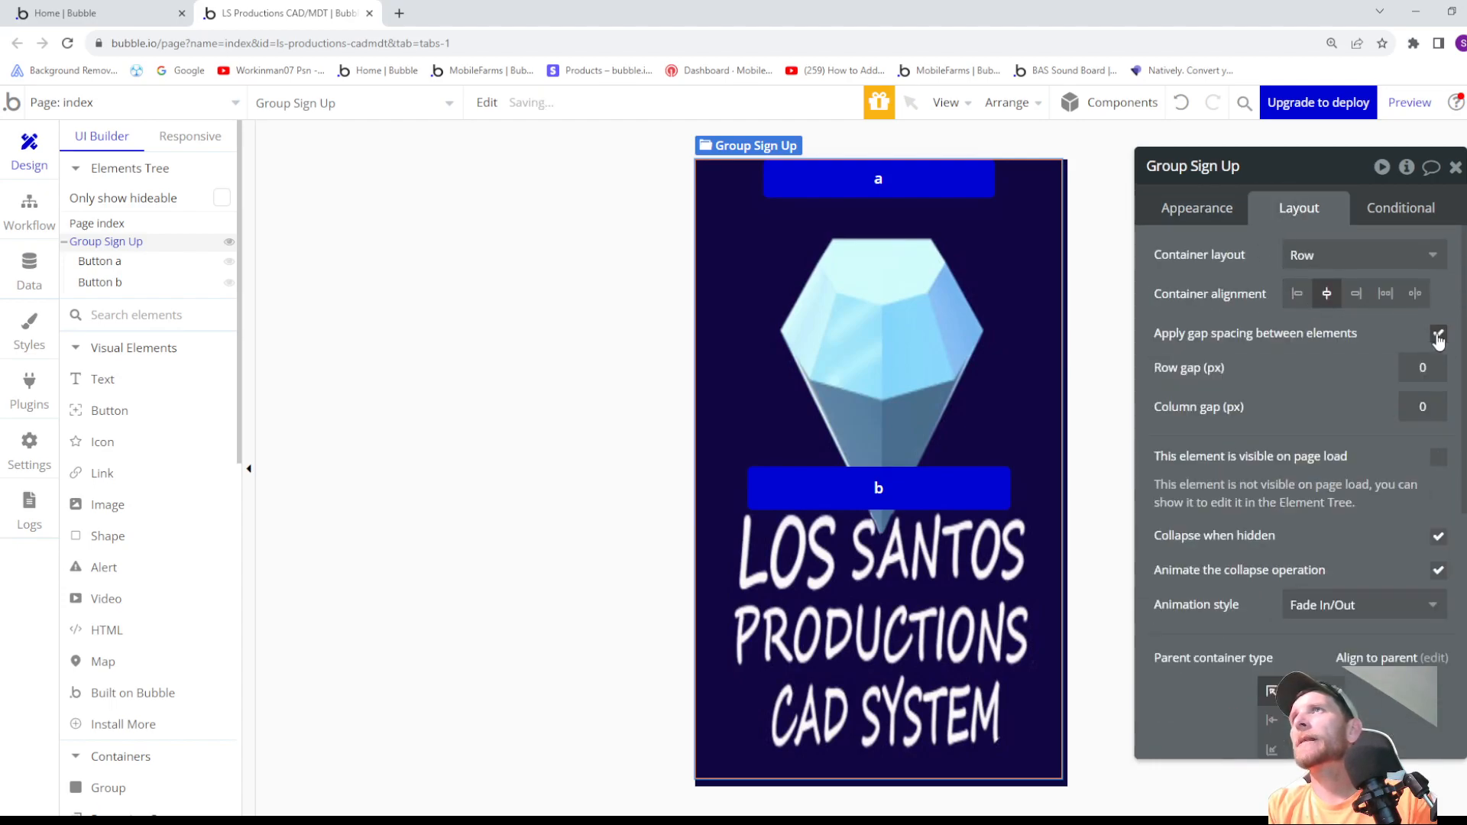
{"action": "left_click", "coordinate": [1436, 367]}
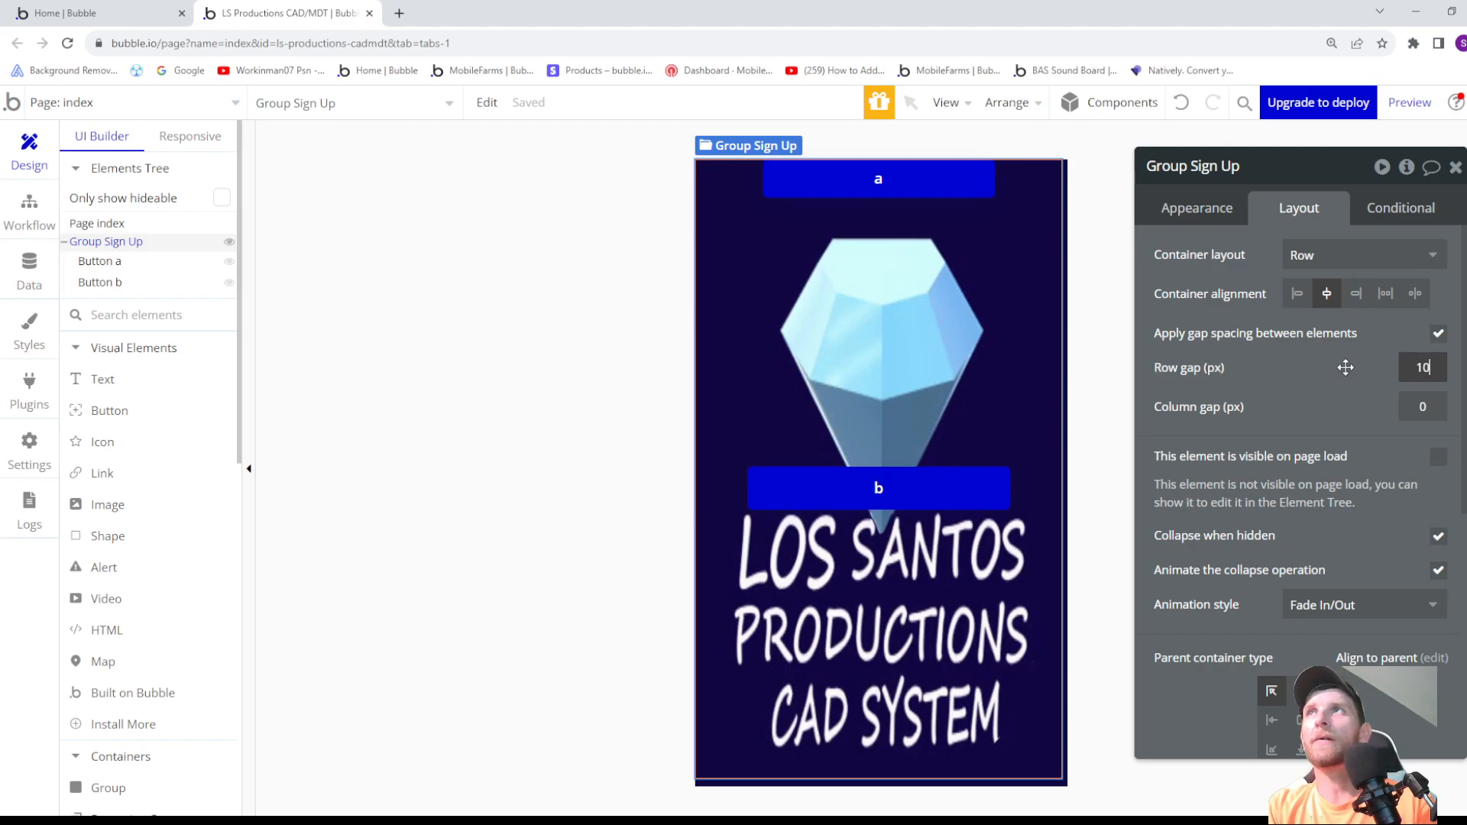
{"action": "left_click", "coordinate": [1313, 424]}
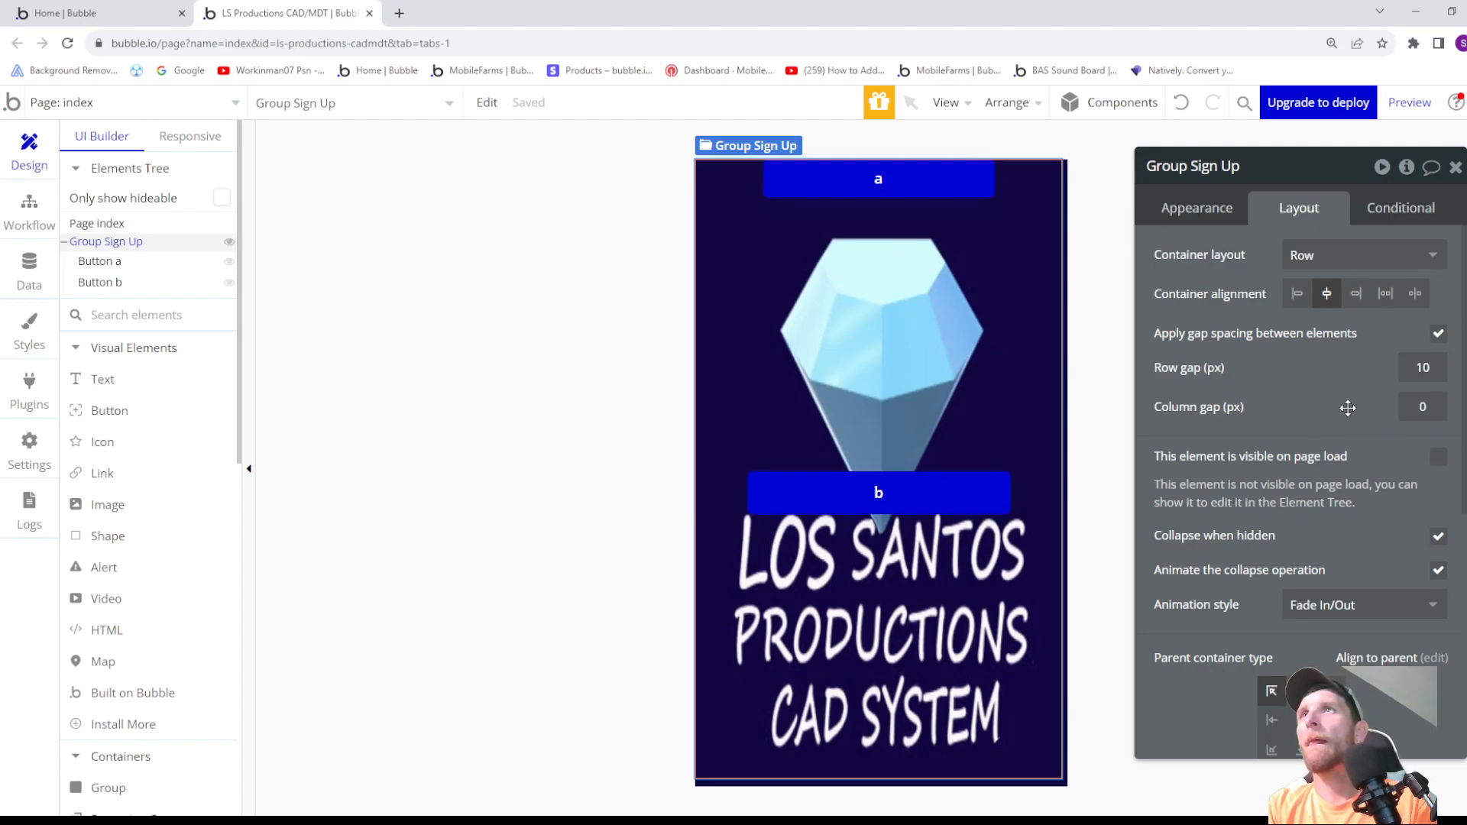
- Change Group Sign Up's container layout to Column and centre button a and button b horizontally
{"action": "left_click", "coordinate": [1335, 269]}
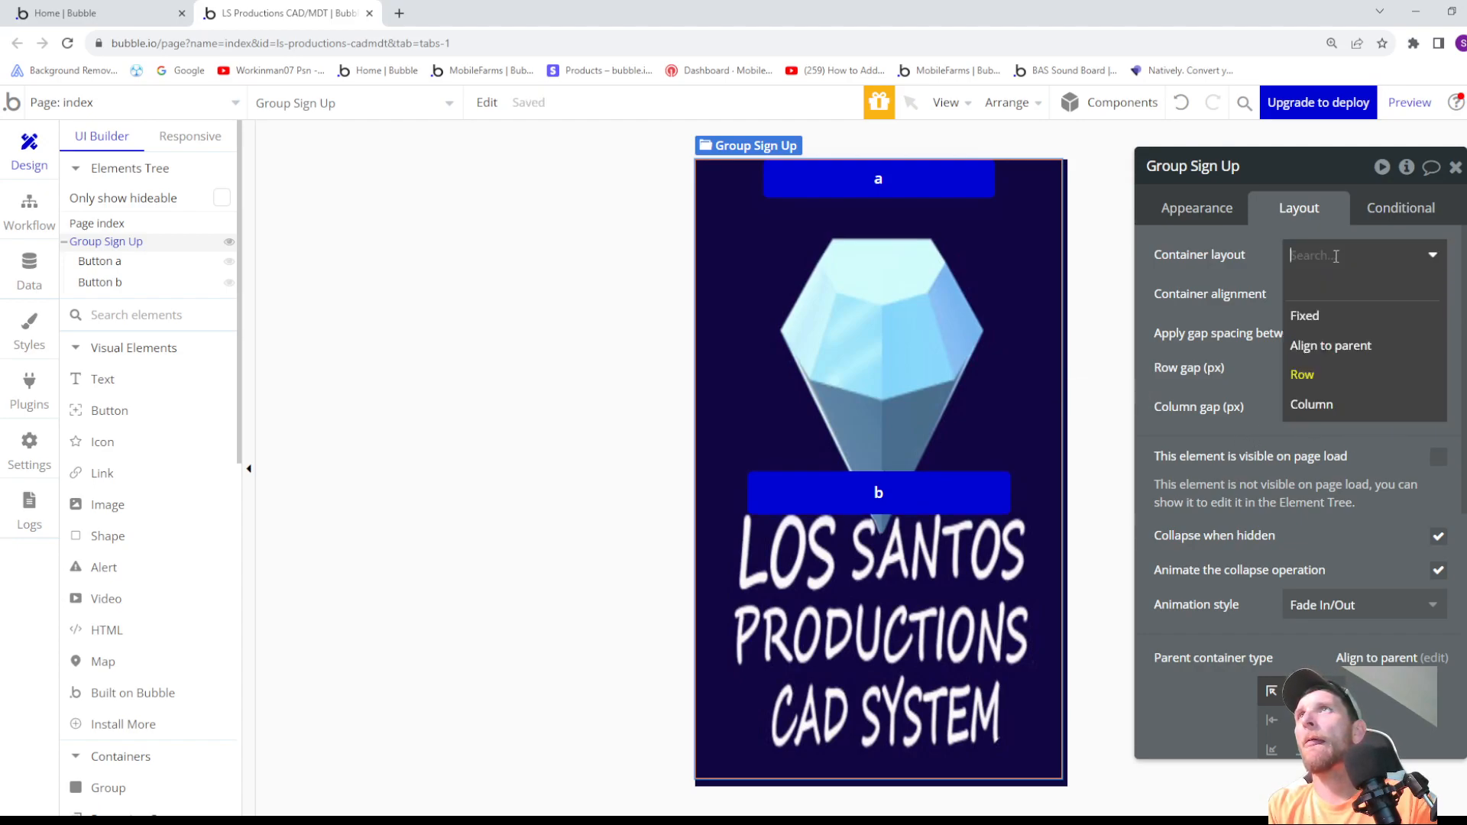
{"action": "left_click", "coordinate": [1332, 400]}
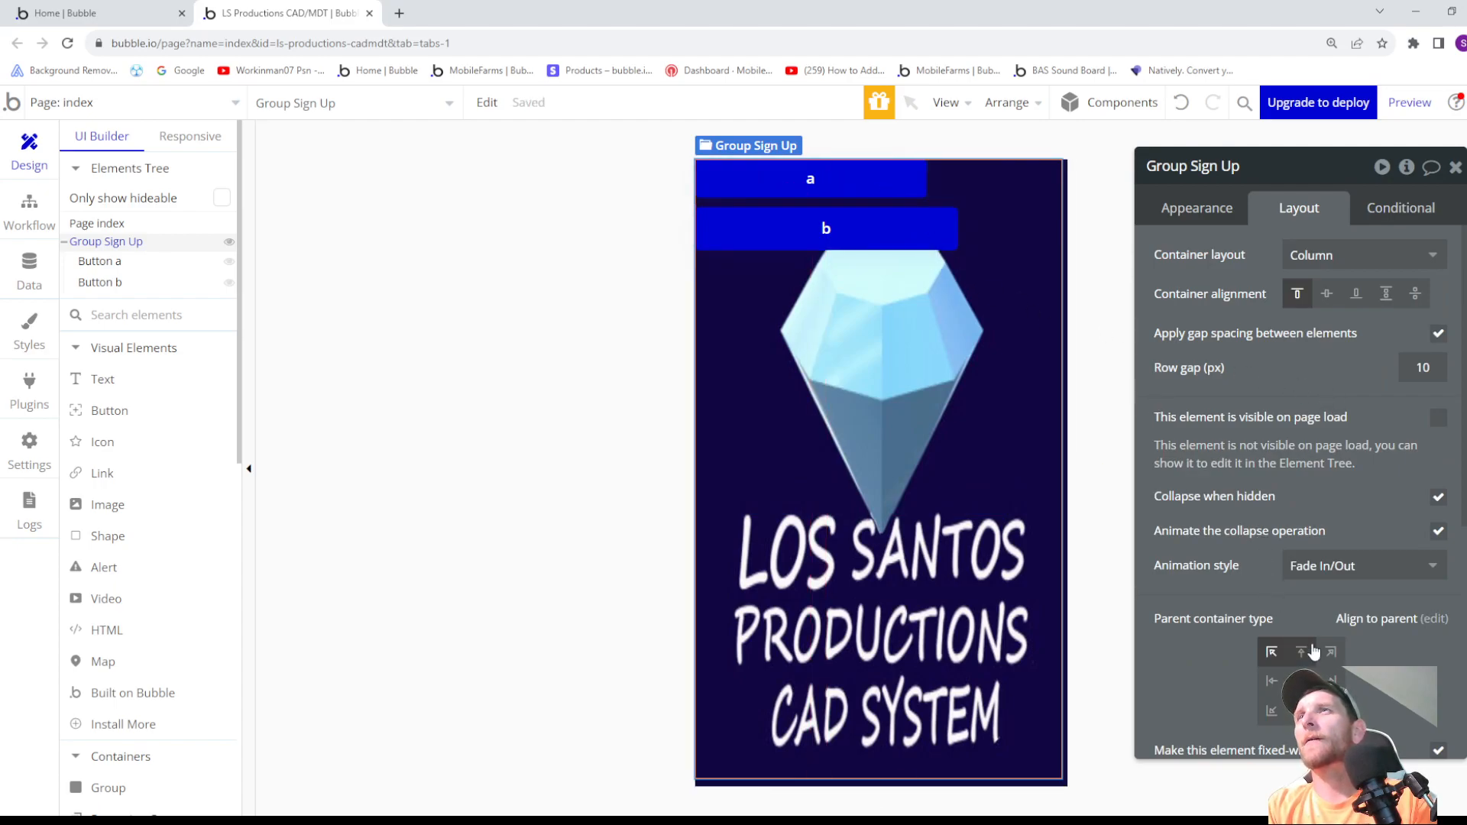
{"action": "left_click", "coordinate": [845, 180]}
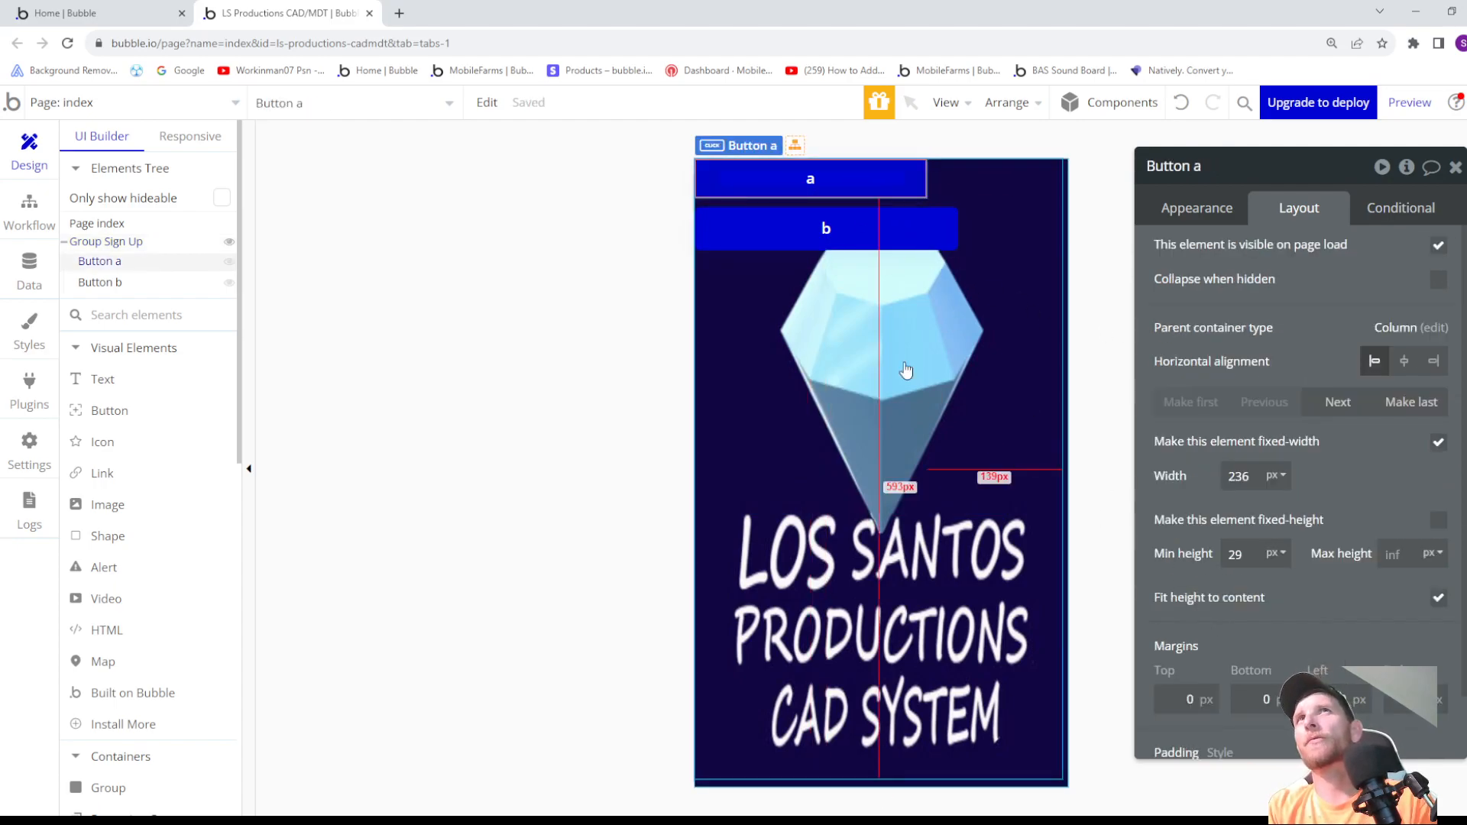
{"action": "left_click", "coordinate": [1404, 362]}
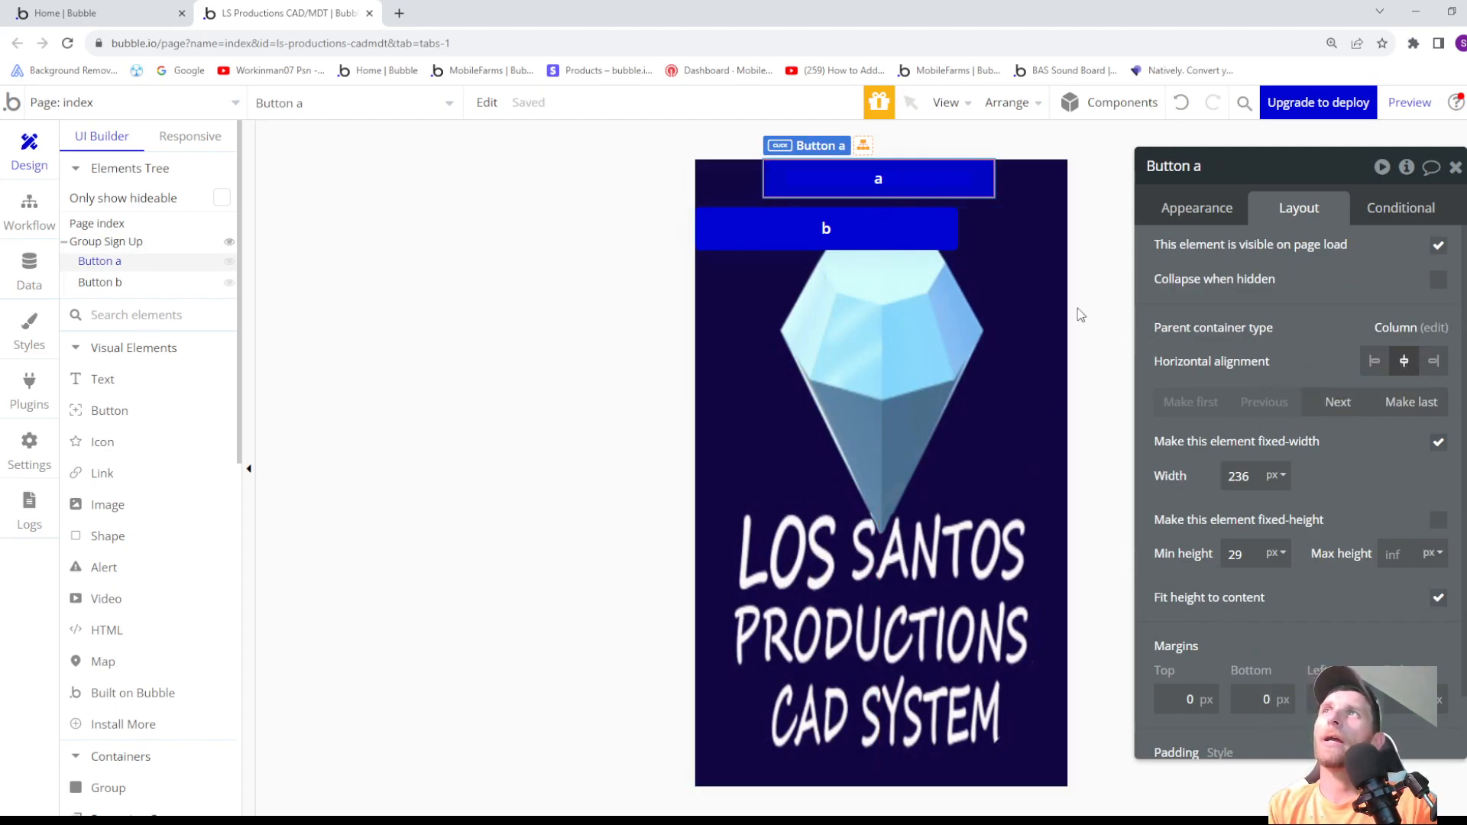
{"action": "left_click", "coordinate": [941, 229]}
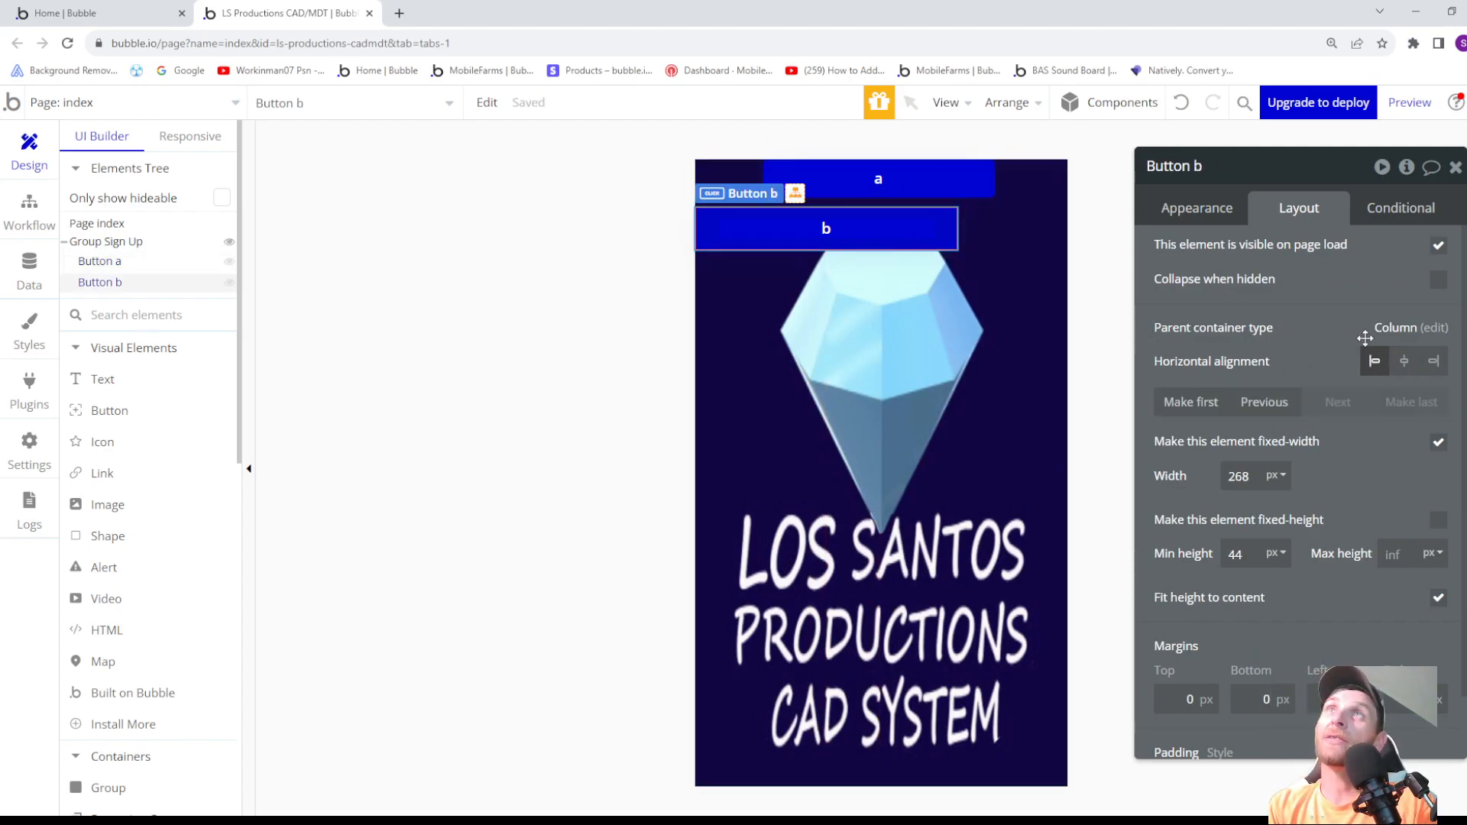
{"action": "left_click", "coordinate": [1405, 366]}
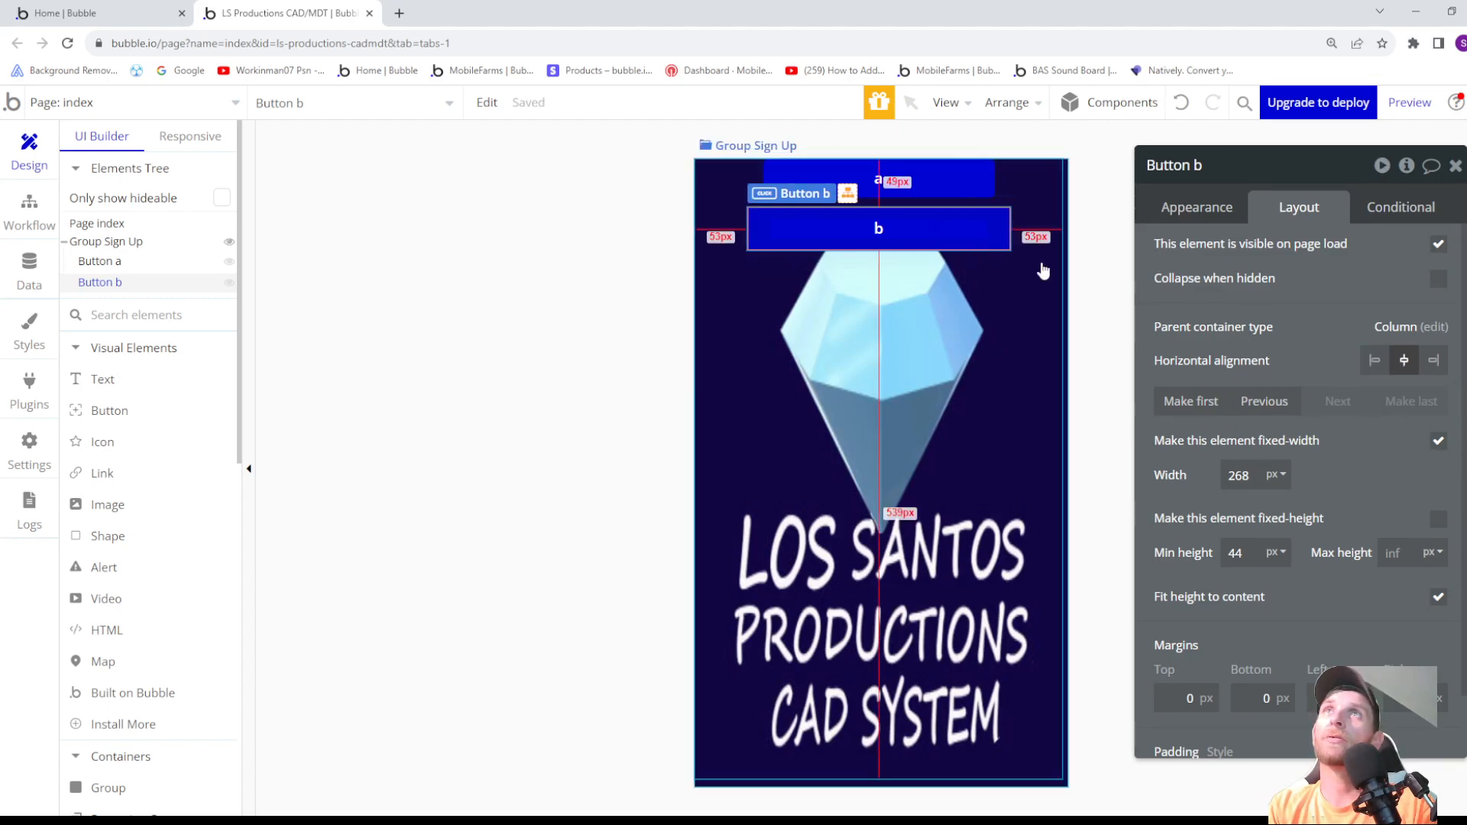
- Set button b's fixed width to 236 px to match button a
{"action": "left_click", "coordinate": [965, 289]}
{"action": "left_click", "coordinate": [955, 237]}
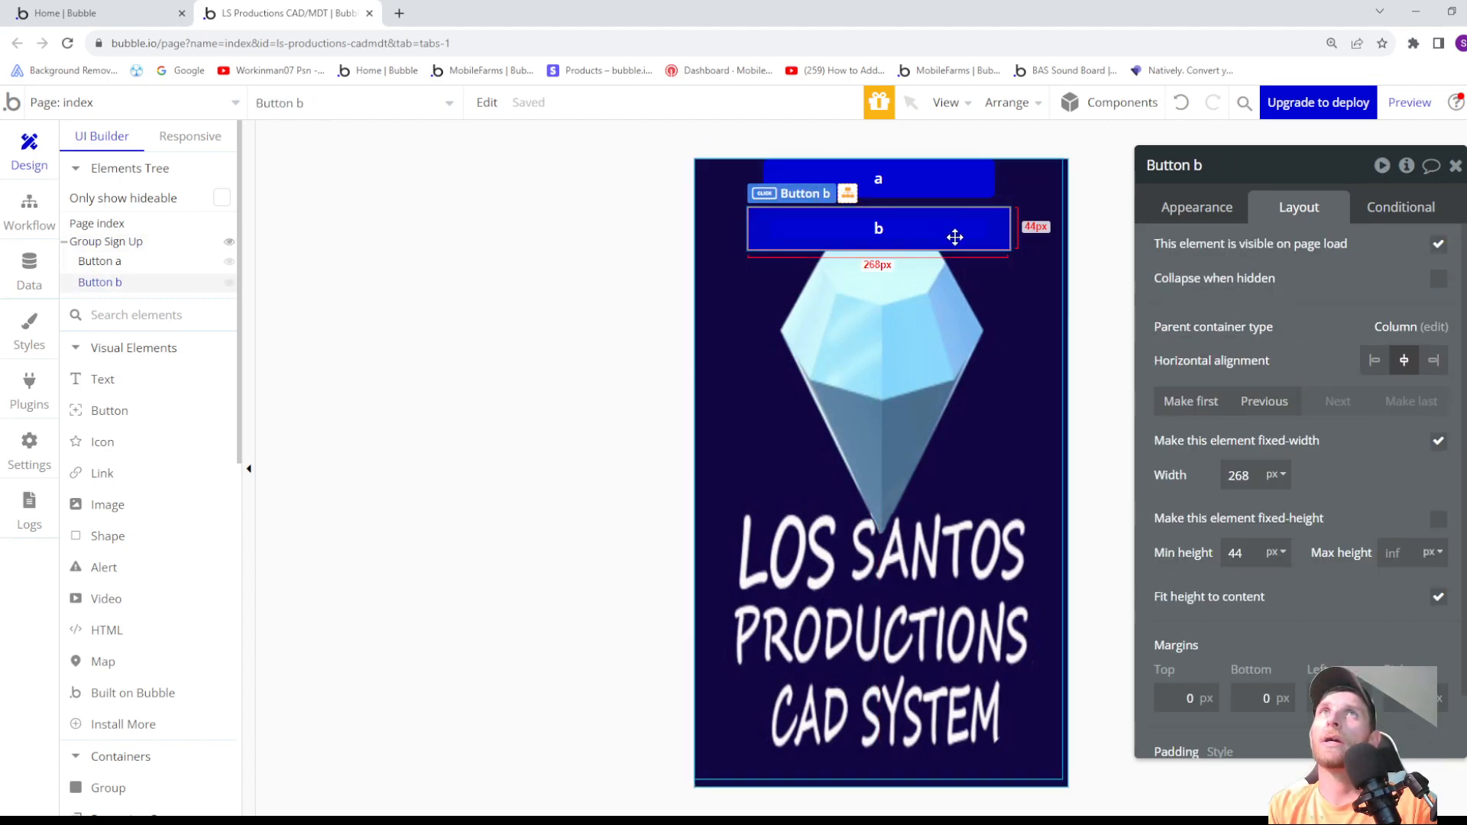
{"action": "left_click", "coordinate": [942, 191]}
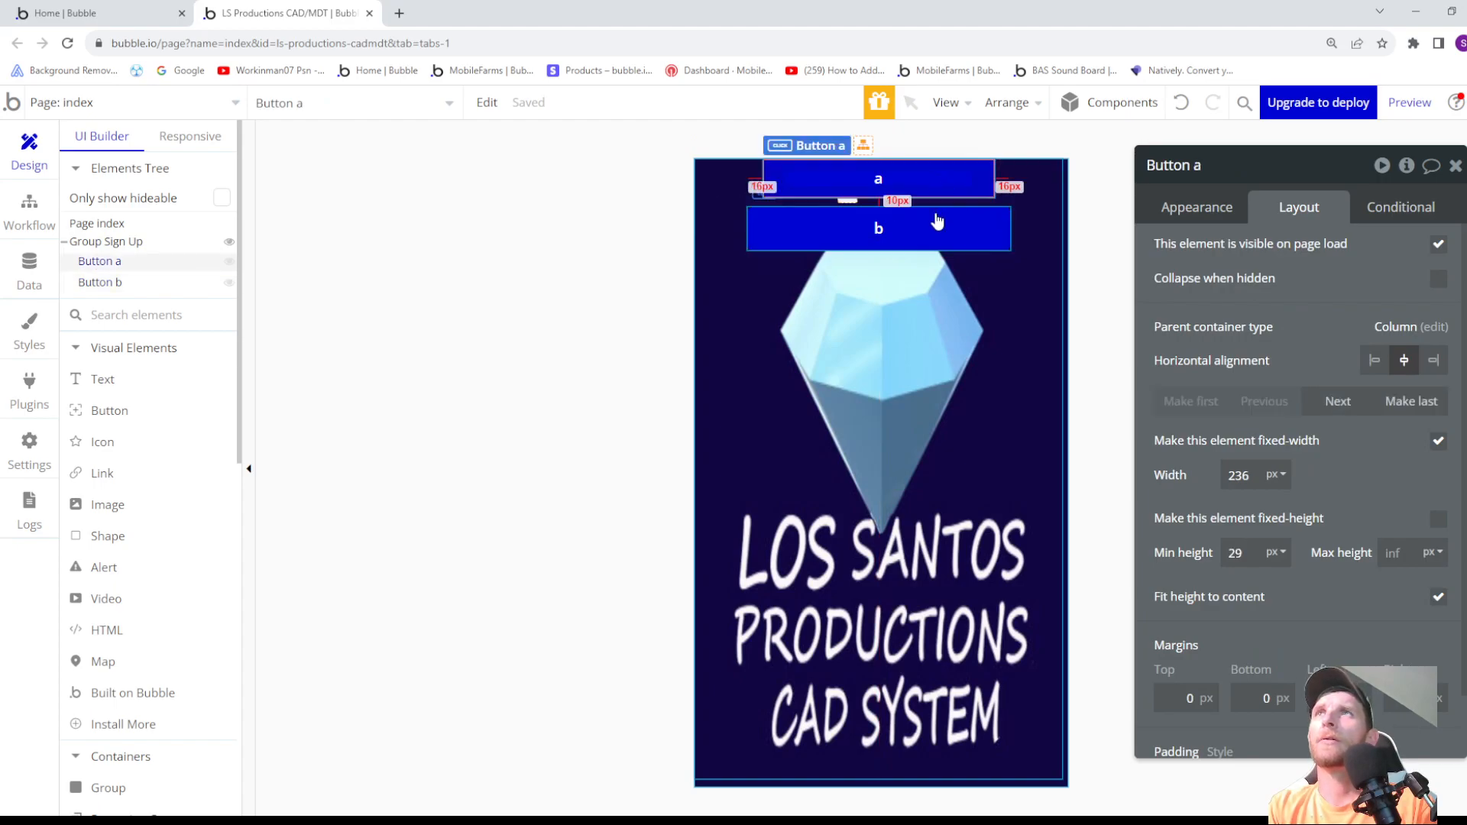
{"action": "left_click", "coordinate": [935, 220]}
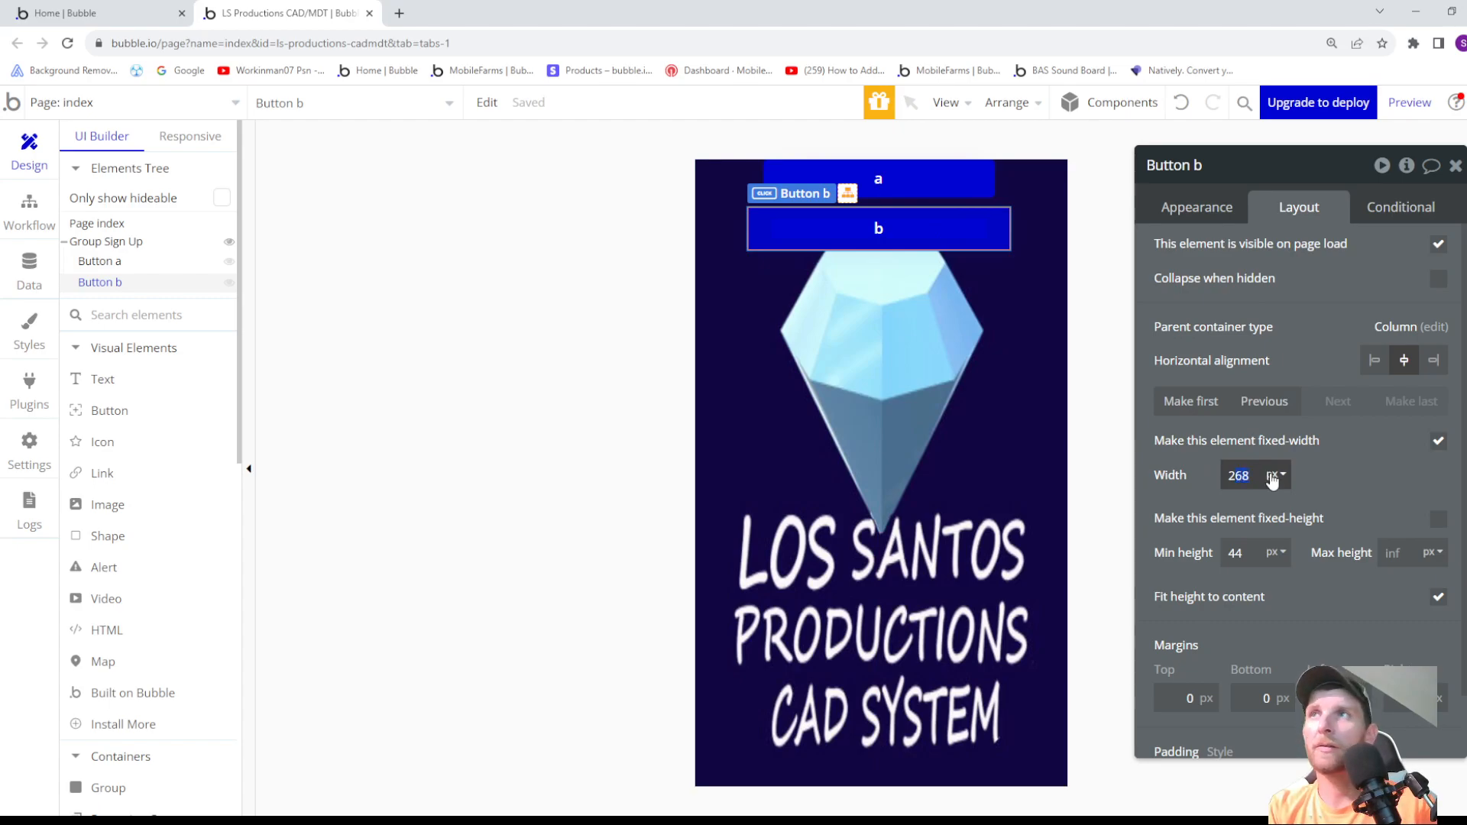
{"action": "left_click", "coordinate": [1345, 481]}
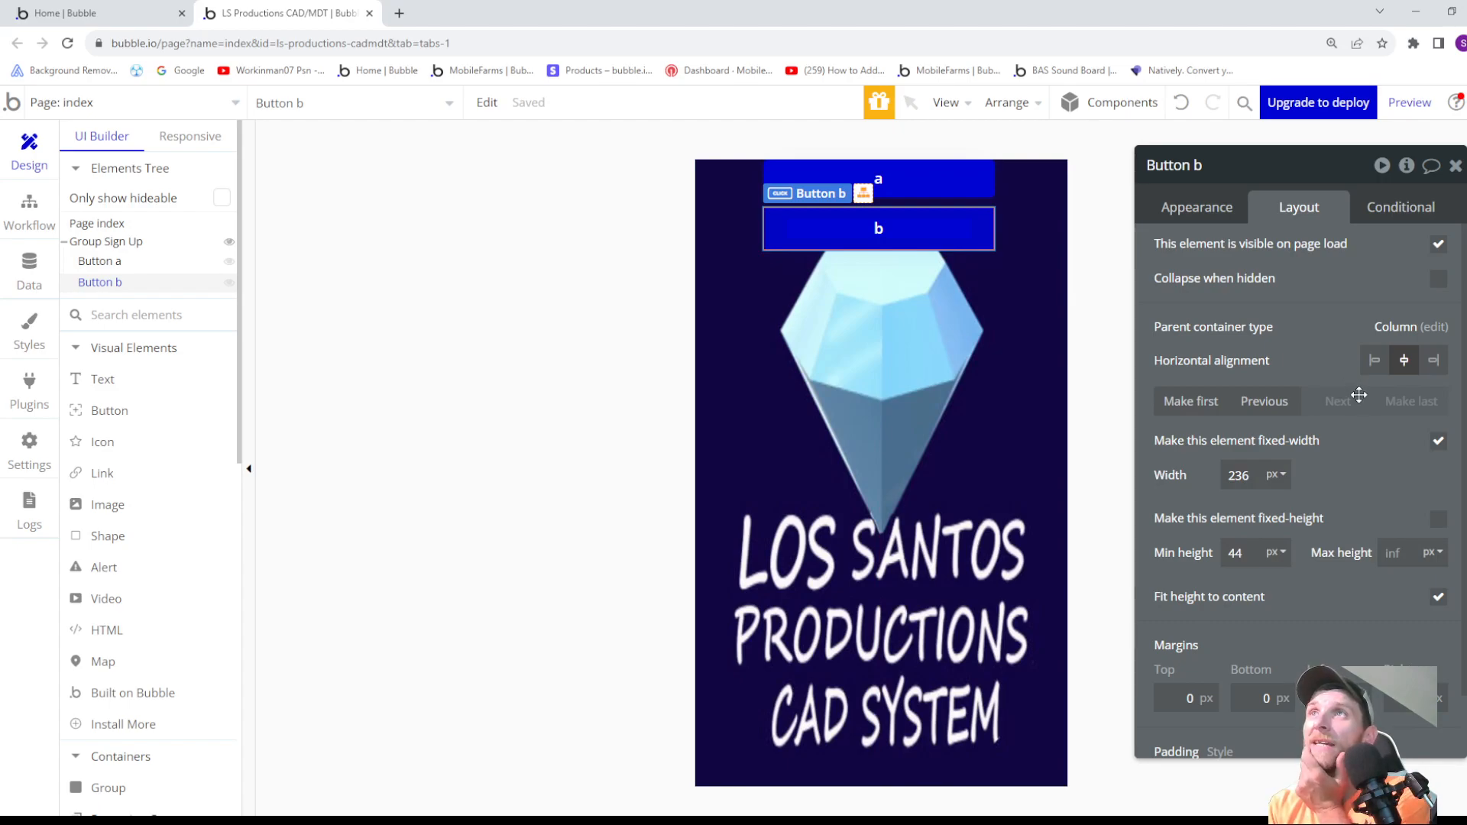
- Add a text element about 248 px wide and 80 px high below the buttons in Group Sign Up, reading "be here"
{"action": "left_click", "coordinate": [1036, 353]}
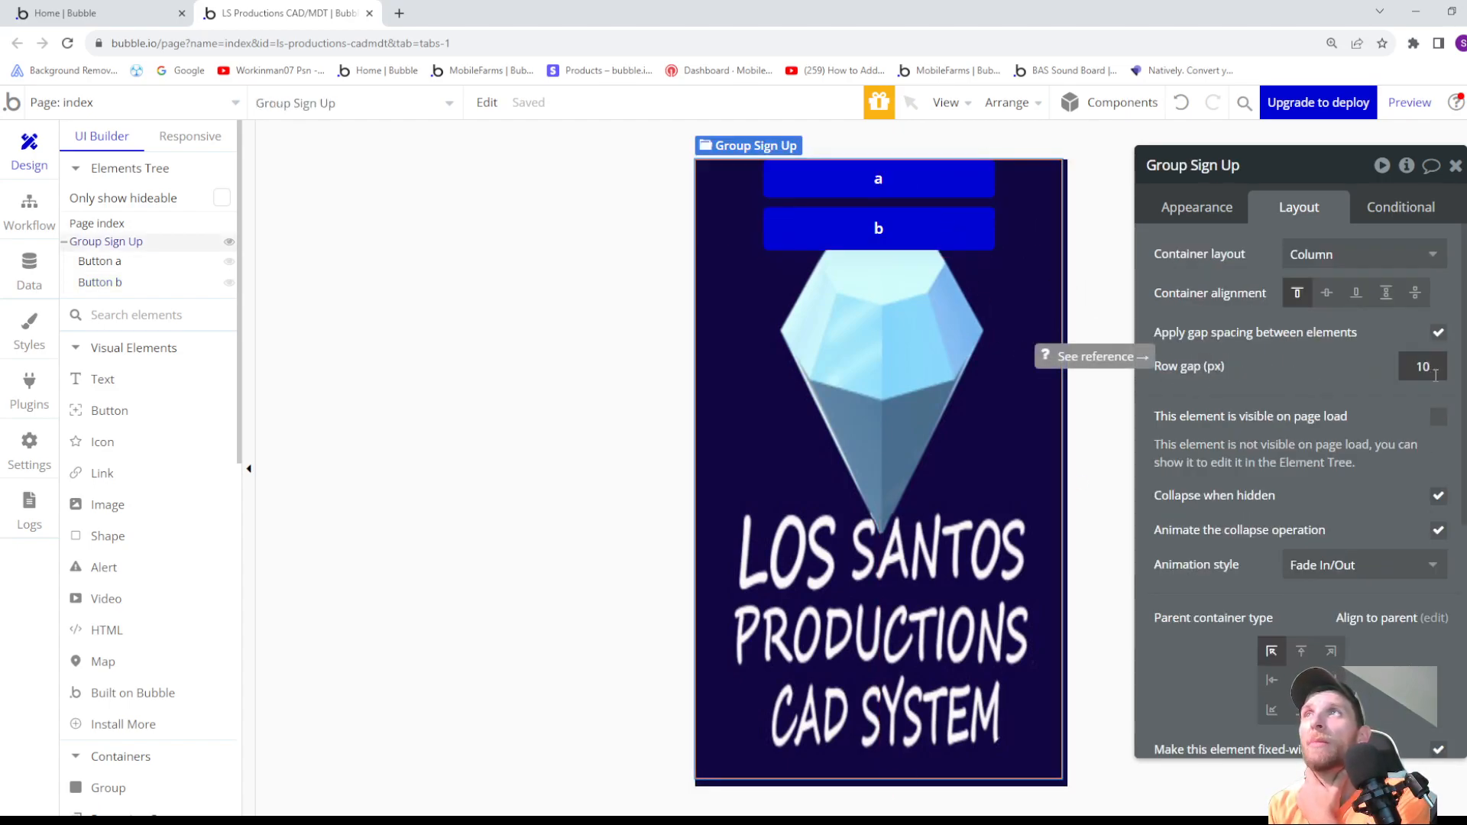
{"action": "left_click", "coordinate": [960, 236]}
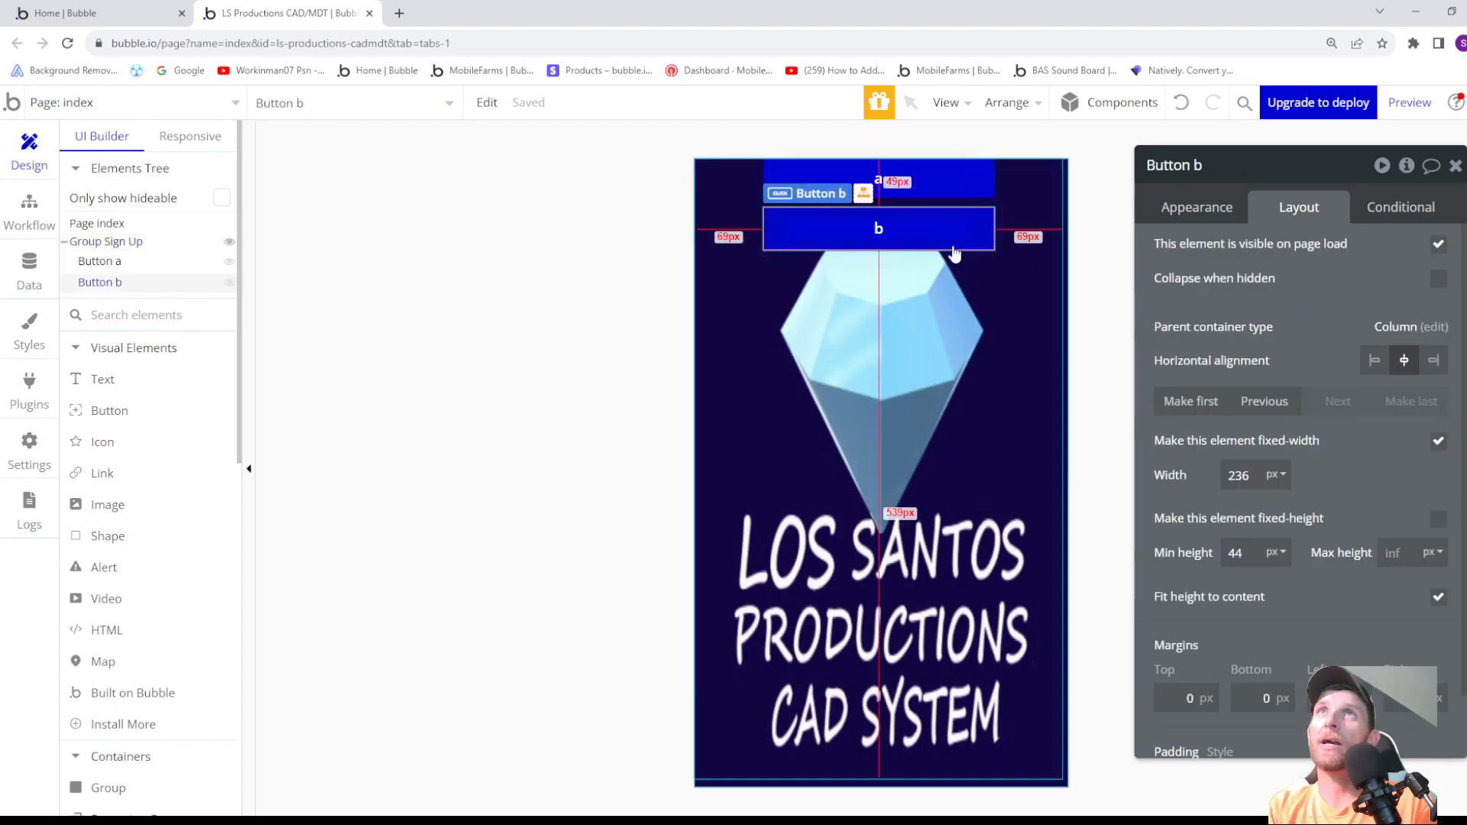
{"action": "left_click", "coordinate": [84, 392]}
{"action": "left_click", "coordinate": [64, 243]}
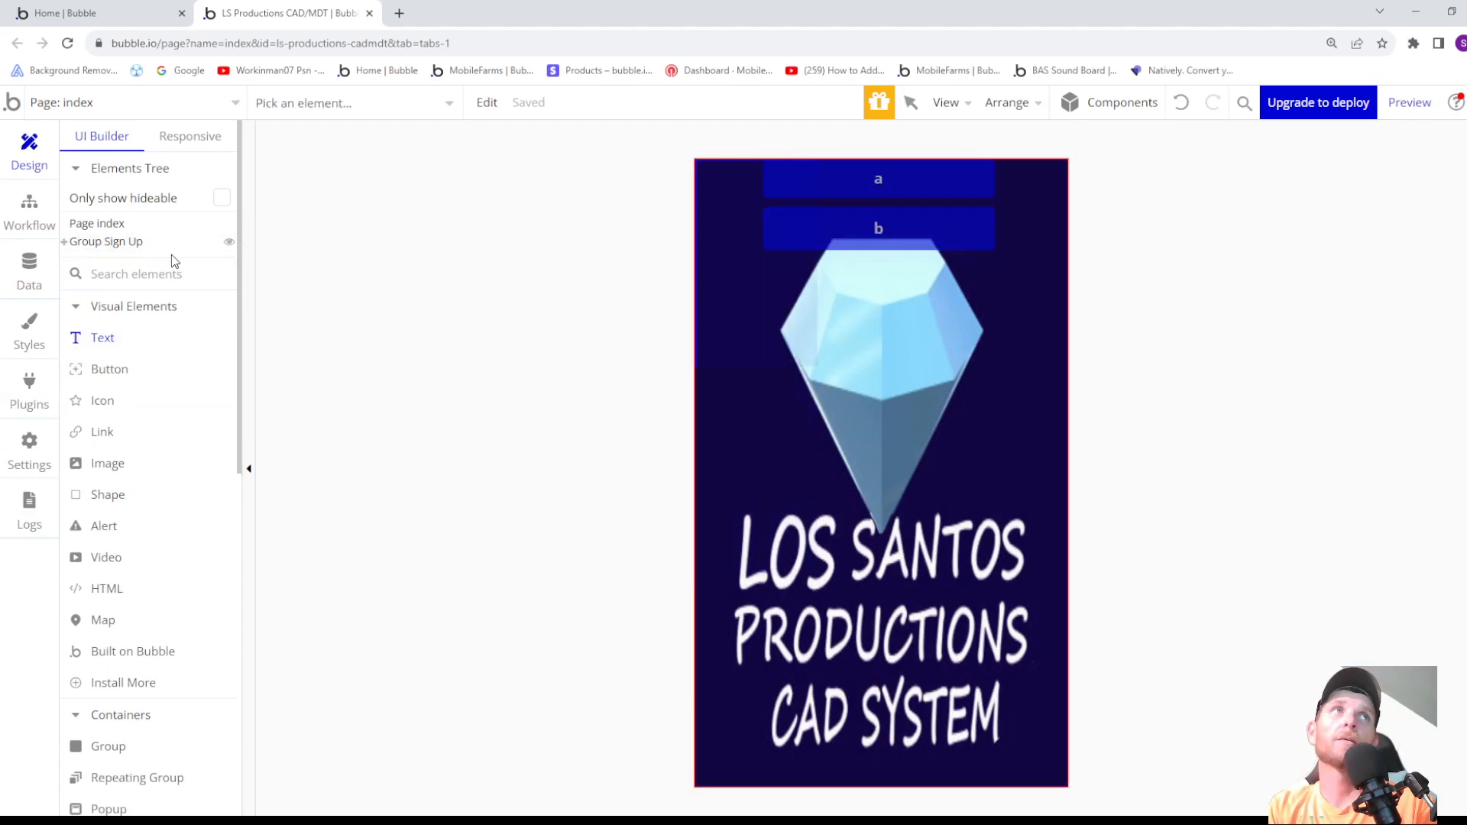
{"action": "left_click", "coordinate": [65, 243]}
{"action": "left_click", "coordinate": [92, 242]}
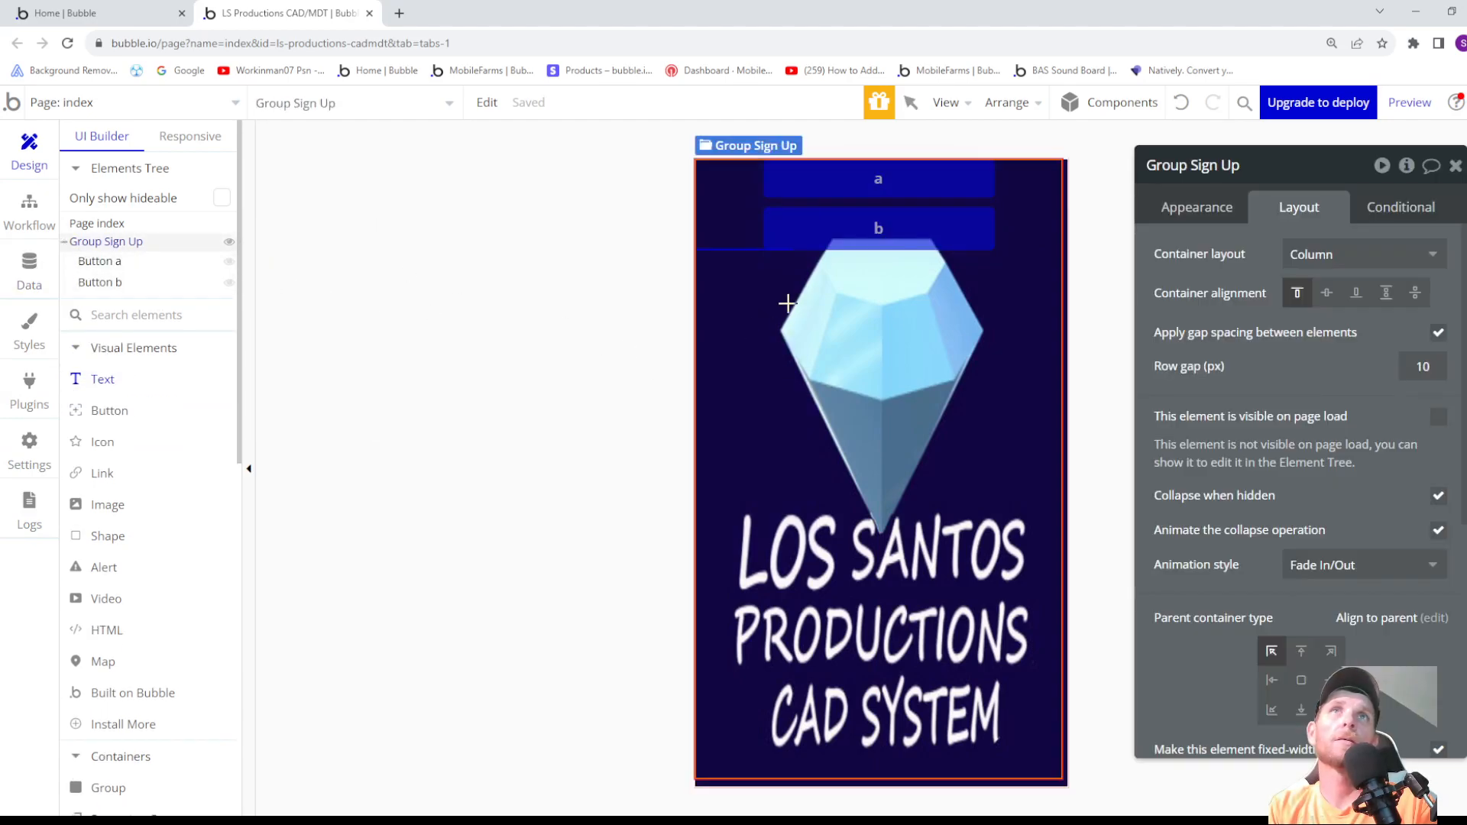
{"action": "left_click_drag", "start_coordinate": [757, 268], "coordinate": [986, 356]}
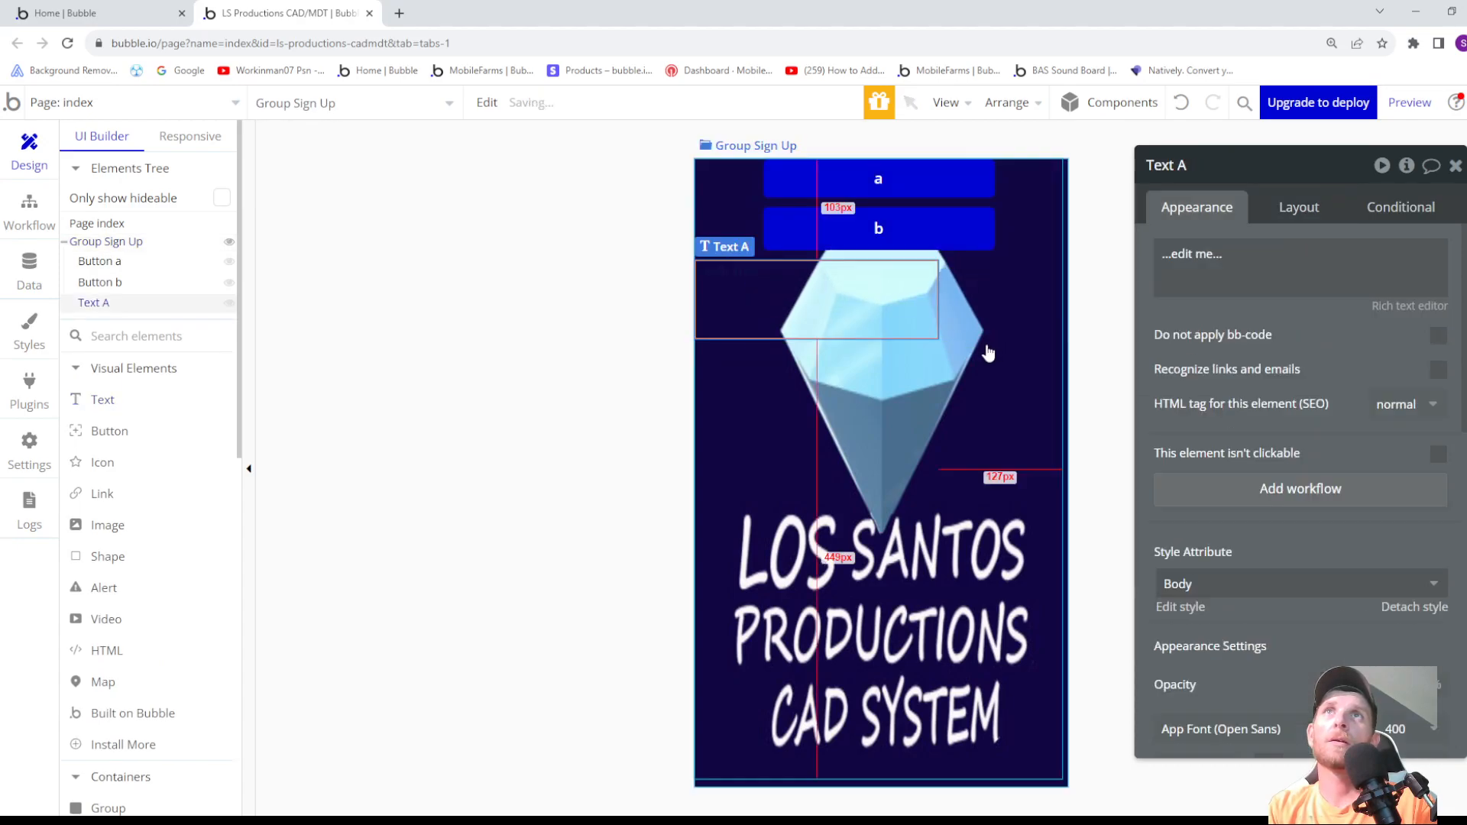
{"action": "type", "text": "be here"}
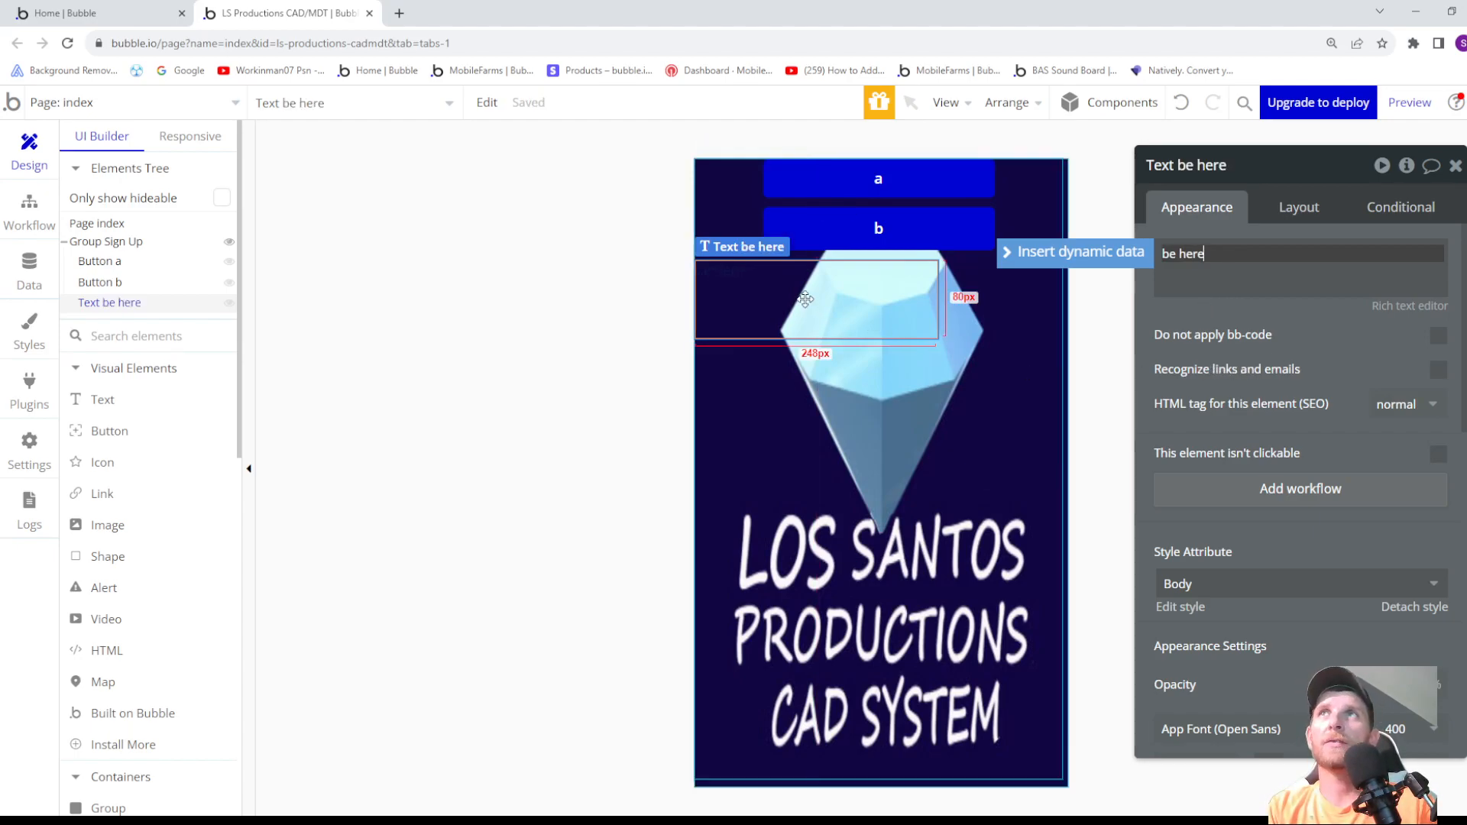
- Centre the be here text element horizontally in Group Sign Up
{"action": "left_click", "coordinate": [1300, 208]}
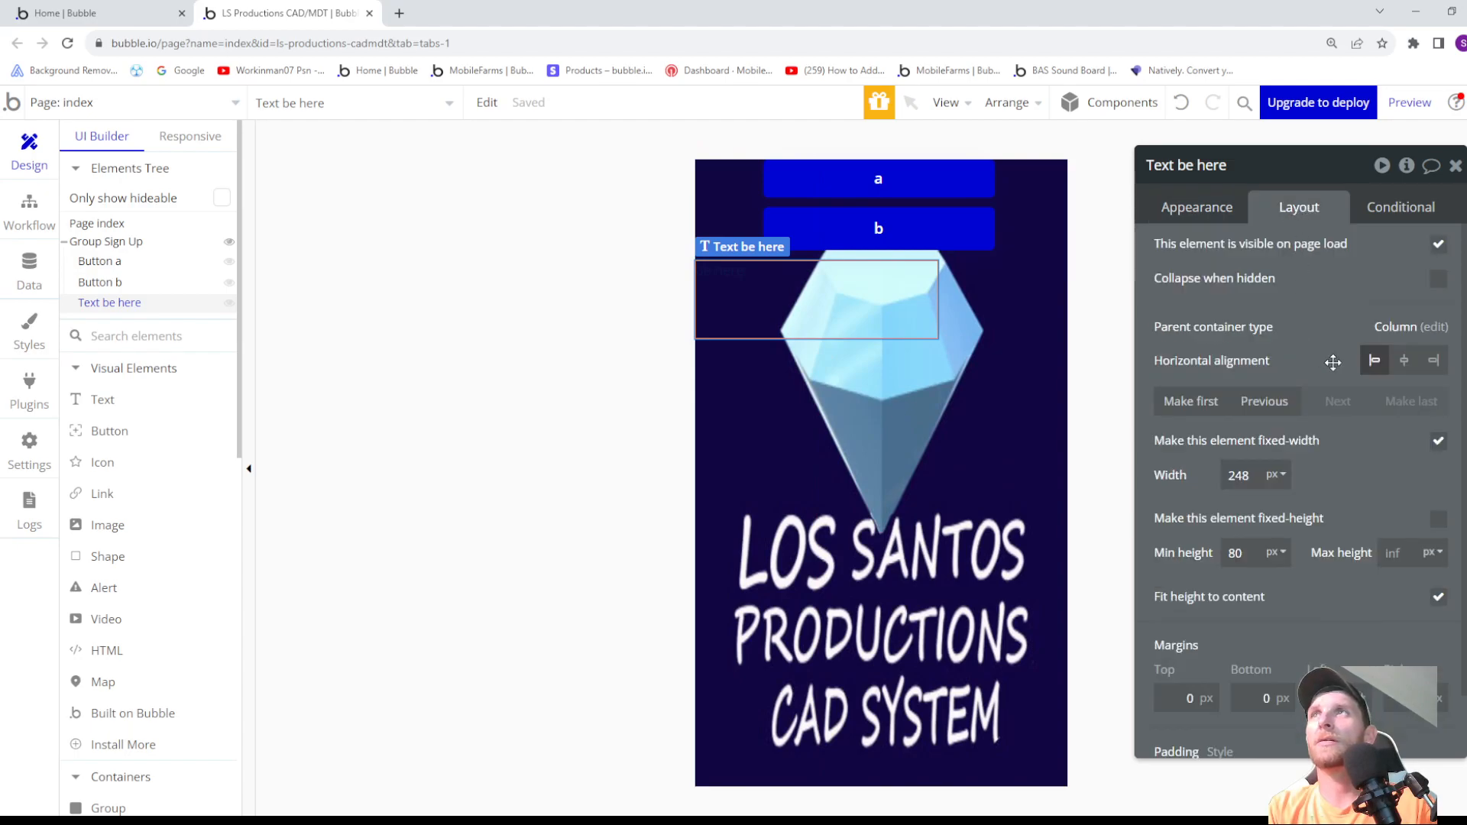
{"action": "left_click", "coordinate": [1405, 361]}
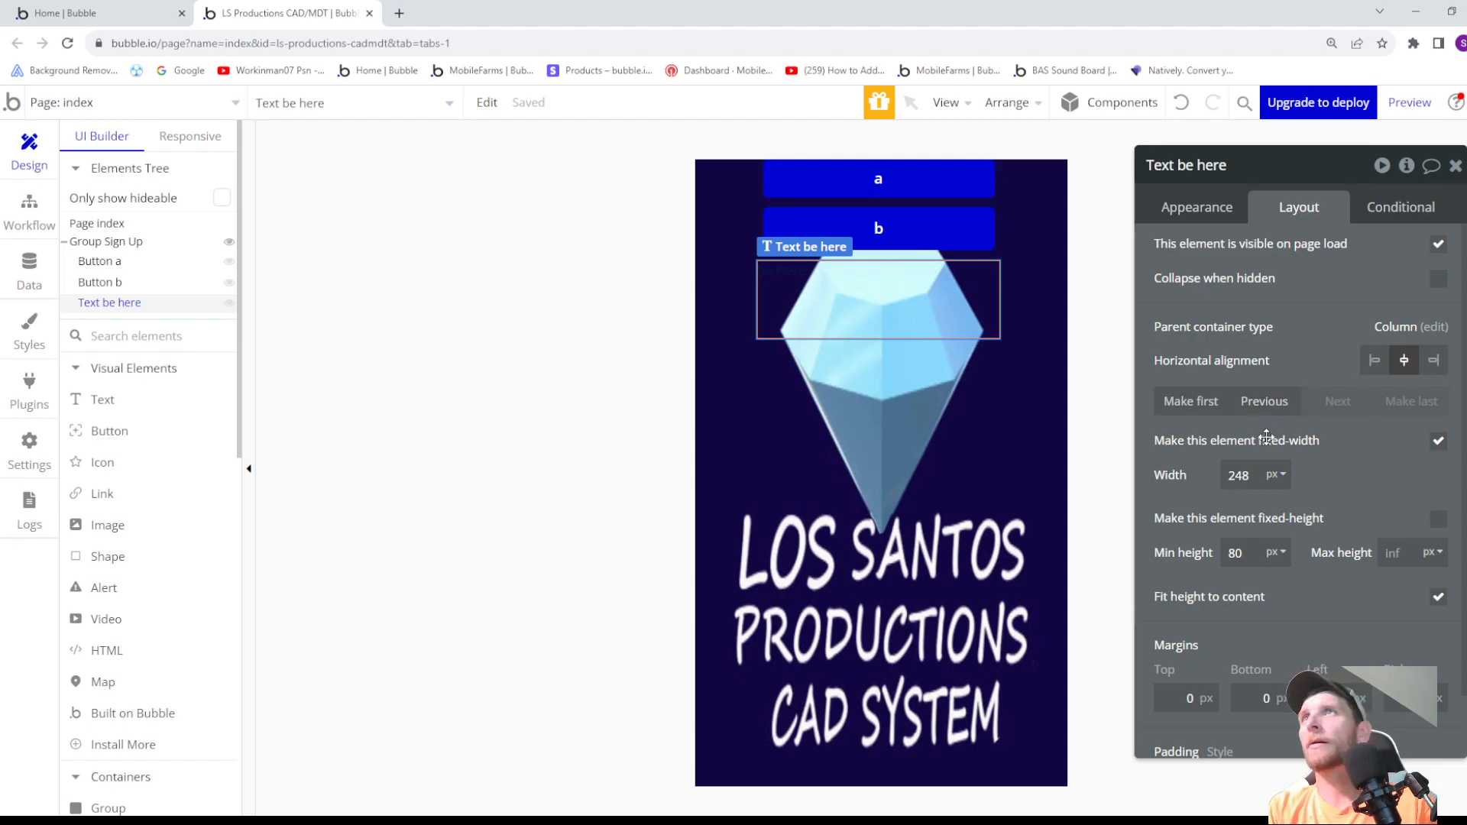
{"action": "scroll", "coordinate": [1267, 436], "scroll_direction": "down", "scroll_amount": 1}
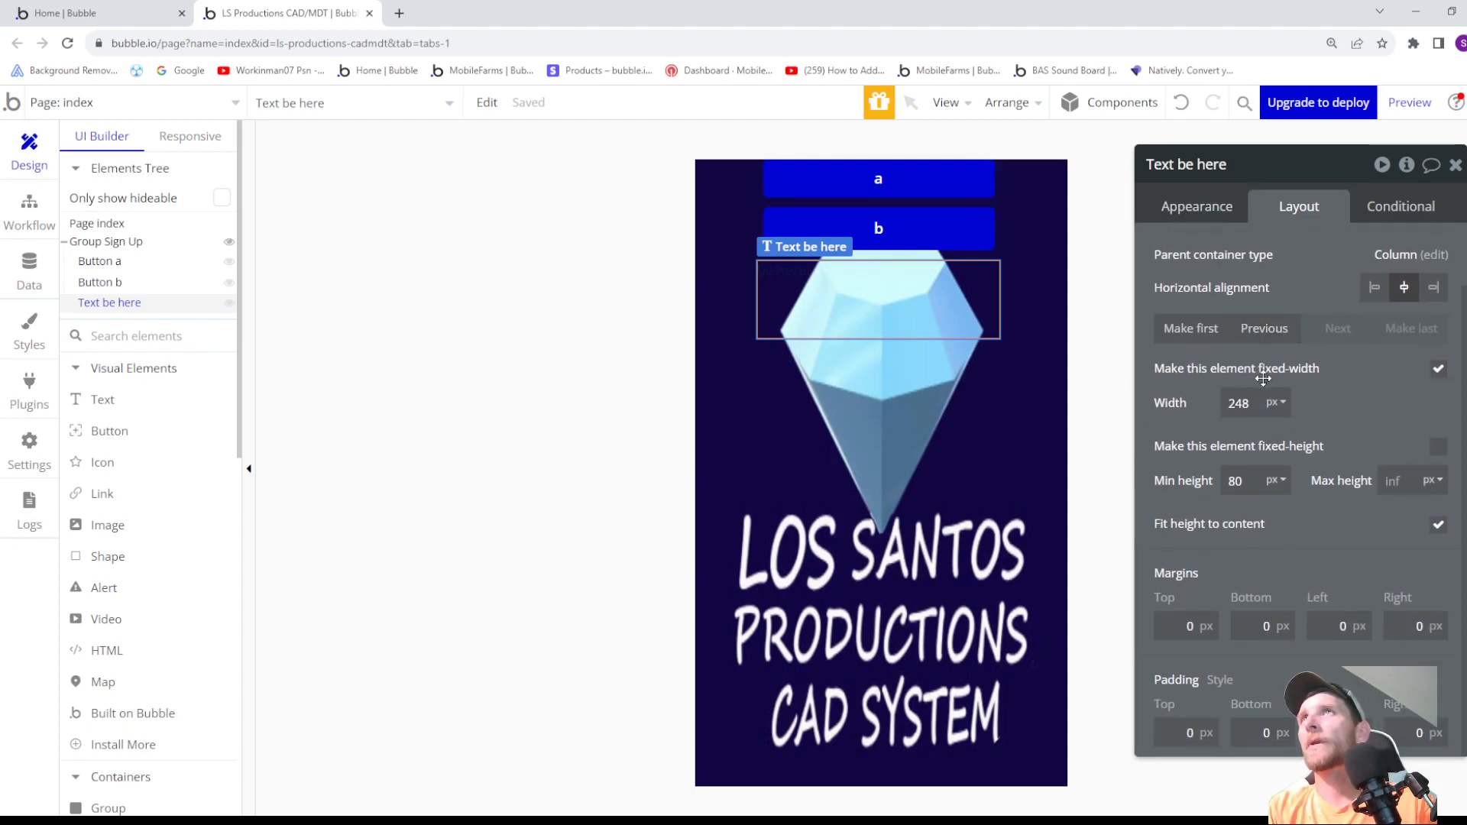
- Set the be here text's colour to white, #FFFFFF
{"action": "left_click", "coordinate": [1170, 211]}
{"action": "scroll", "coordinate": [1213, 441], "scroll_direction": "down", "scroll_amount": 2}
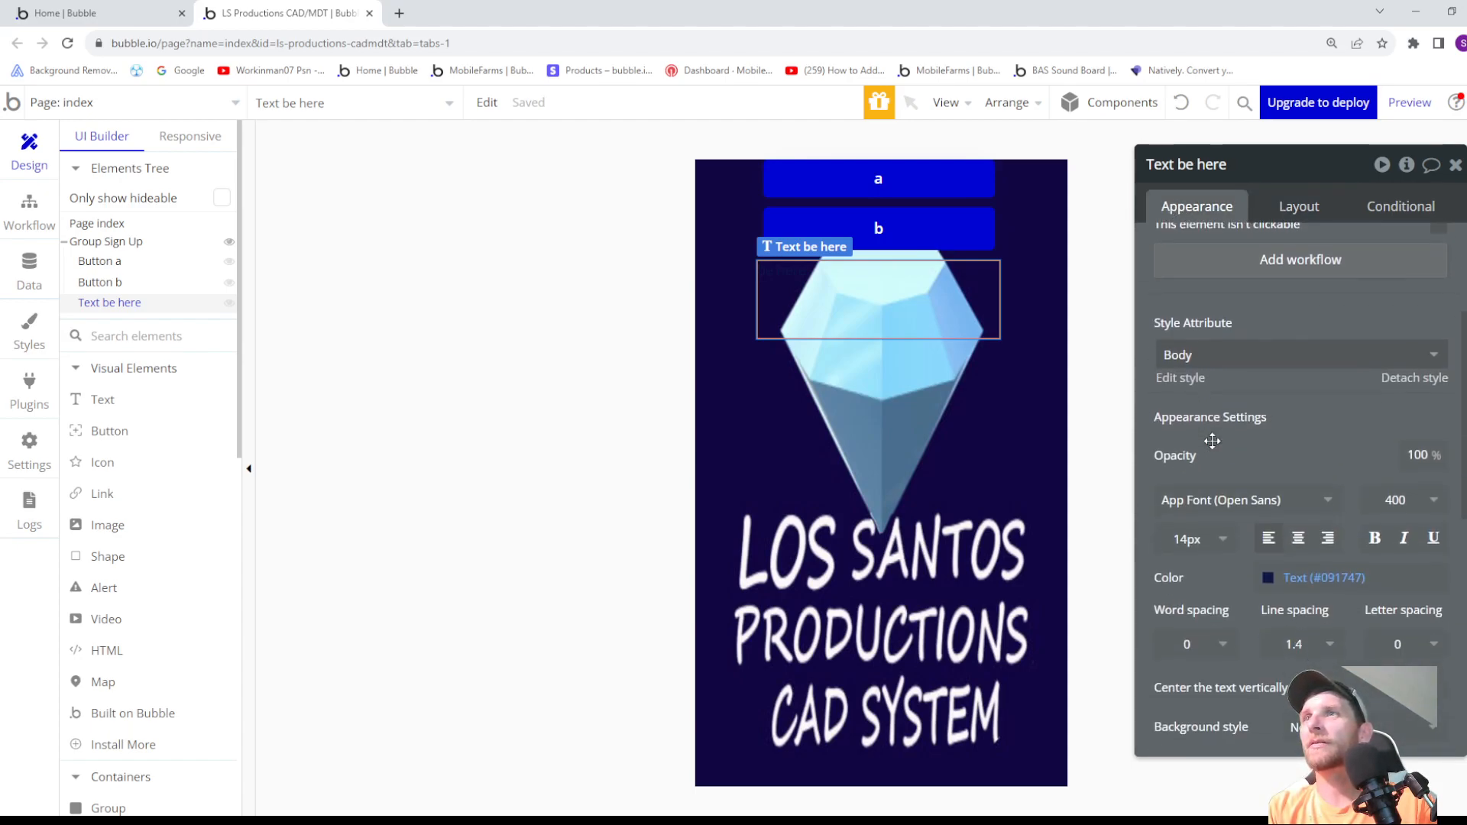
{"action": "left_click", "coordinate": [1268, 579]}
{"action": "left_click_drag", "start_coordinate": [1268, 579], "coordinate": [1210, 469]}
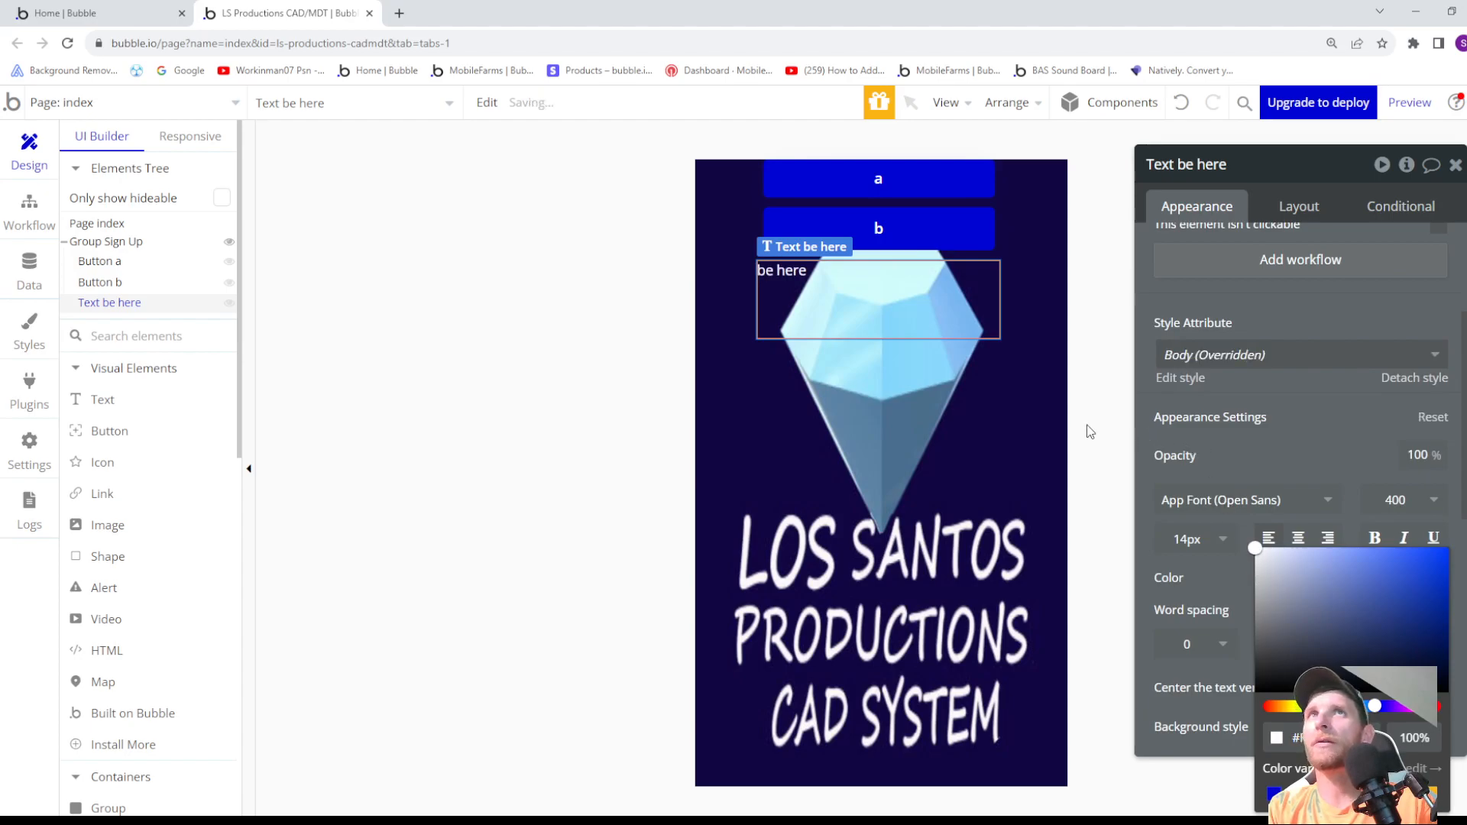
{"action": "left_click", "coordinate": [992, 390]}
{"action": "left_click", "coordinate": [867, 279]}
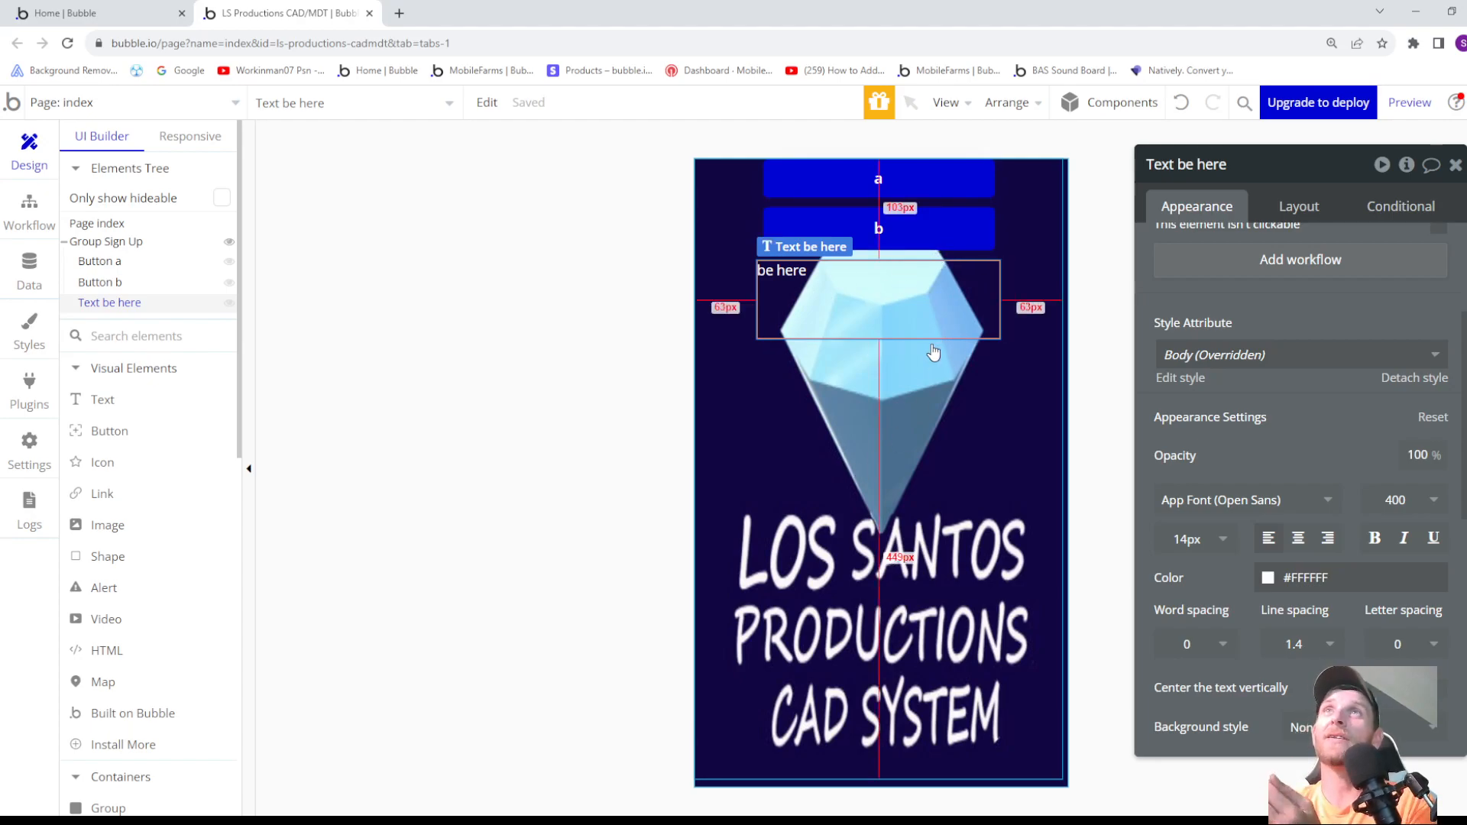
- Try a small negative top margin on the be here text and undo it
{"action": "left_click", "coordinate": [1293, 210]}
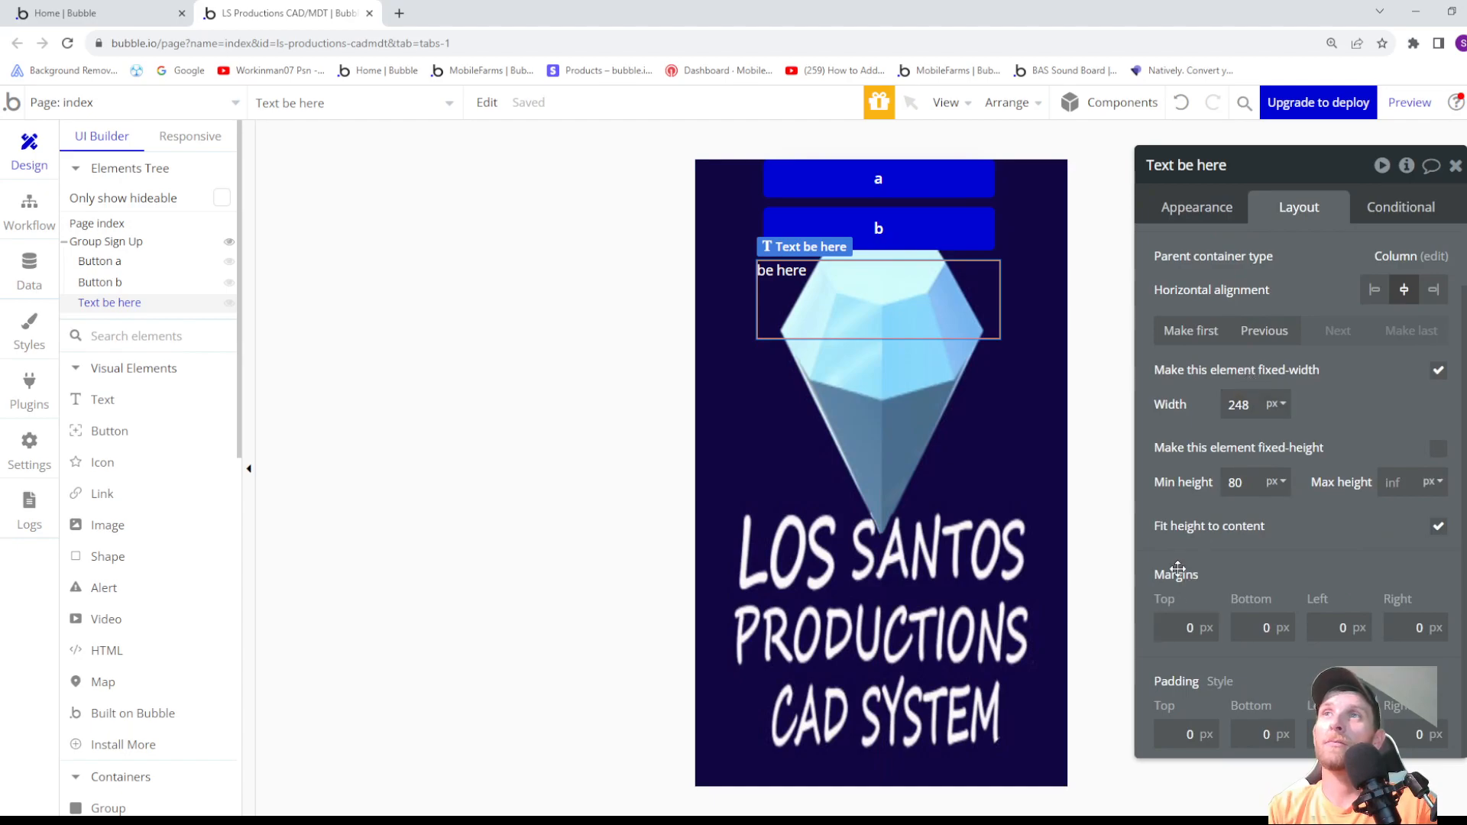
{"action": "left_click", "coordinate": [1191, 623]}
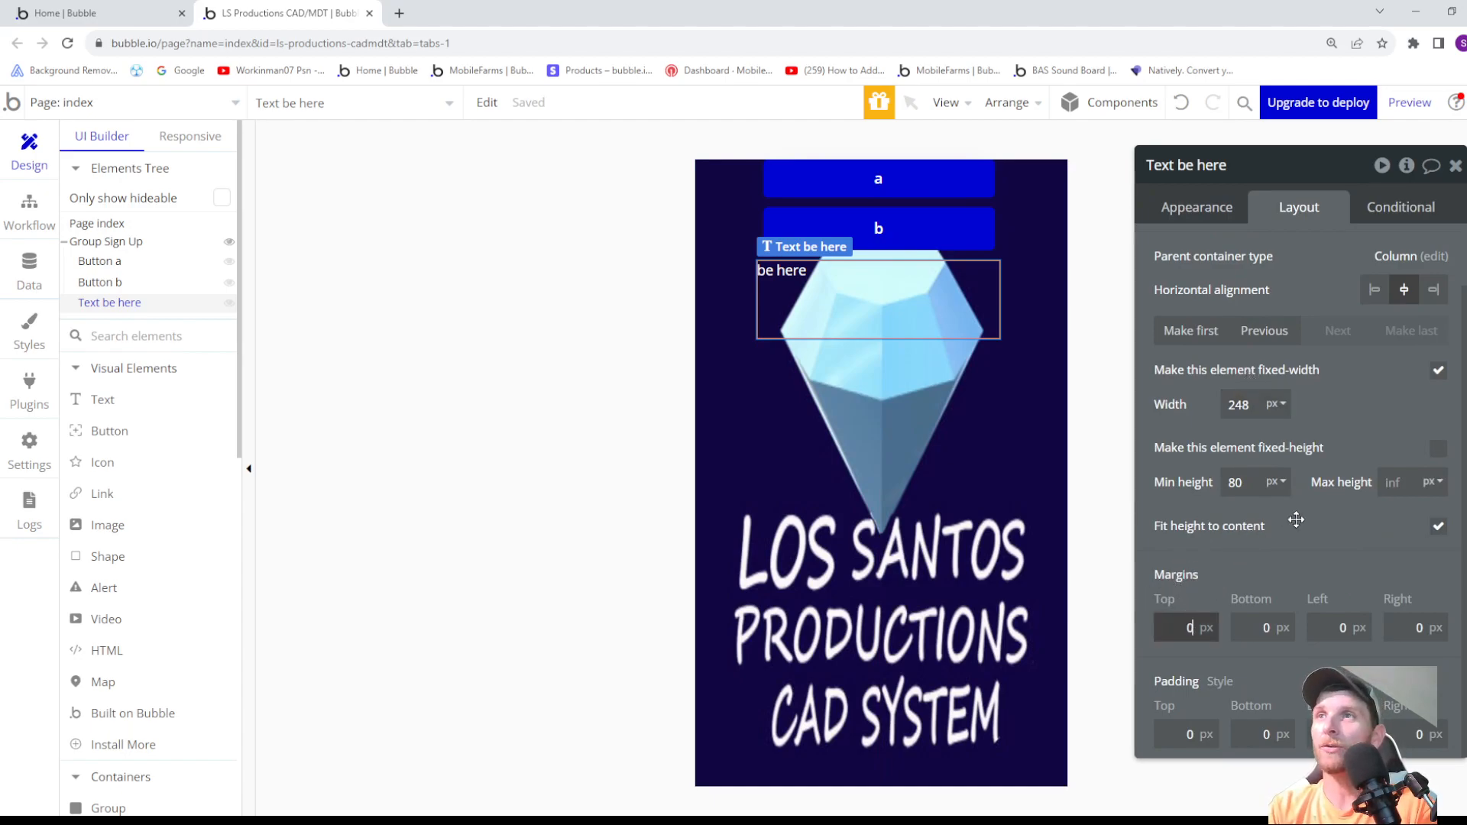
{"action": "key", "text": "BackSpace"}
{"action": "type", "text": "-5"}
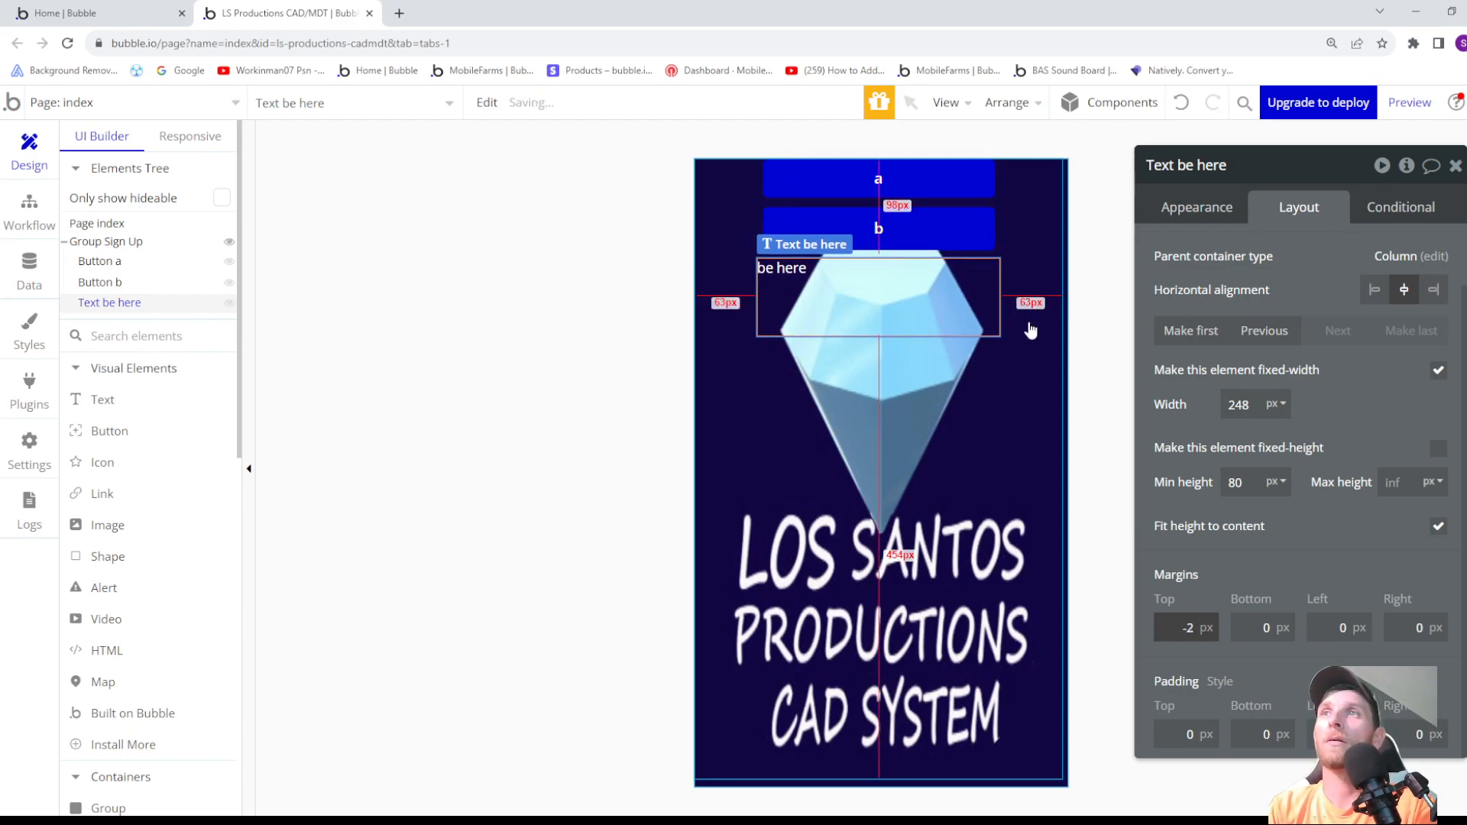
{"action": "key", "text": "ctrl+z"}
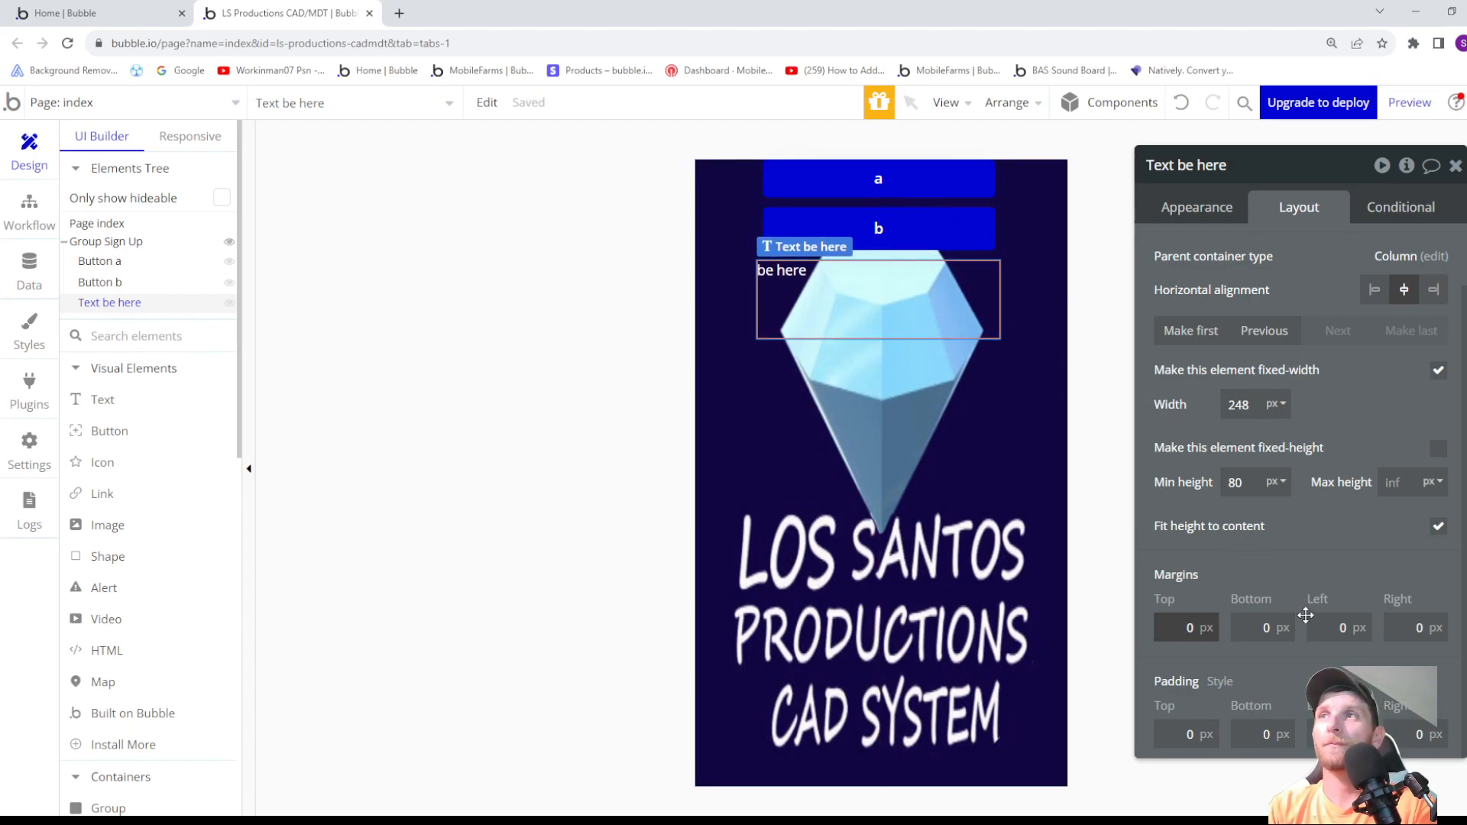
- Try negative left margins of around -30 px on the be here text
{"action": "left_click", "coordinate": [1337, 627]}
{"action": "type", "text": "-11"}
{"action": "key", "text": "Down"}
{"action": "key", "text": "Down"}
{"action": "key", "text": "Down"}
{"action": "key", "text": "Down"}
{"action": "key", "text": "Down"}
{"action": "key", "text": "Down"}
{"action": "key", "text": "Down"}
{"action": "key", "text": "Down"}
{"action": "key", "text": "Down"}
{"action": "key", "text": "Down"}
{"action": "key", "text": "Down"}
{"action": "key", "text": "Down"}
{"action": "key", "text": "Down"}
{"action": "key", "text": "Down"}
{"action": "key", "text": "Down"}
{"action": "key", "text": "Down"}
{"action": "key", "text": "Down"}
{"action": "key", "text": "Down"}
{"action": "key", "text": "Down"}
{"action": "key", "text": "Down"}
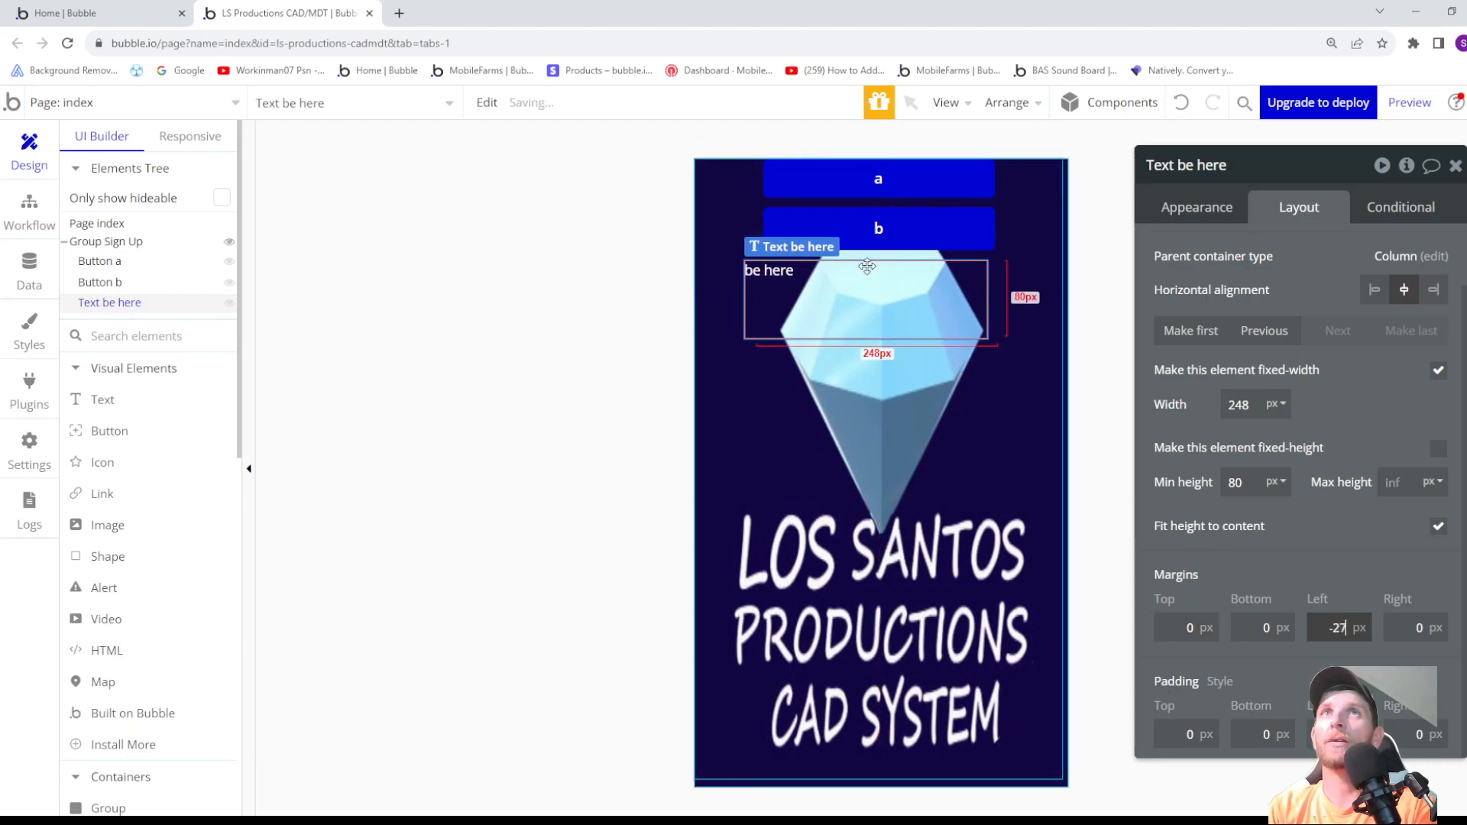
{"action": "key", "text": "Up"}
{"action": "key", "text": "Up"}
{"action": "key", "text": "Up"}
{"action": "key", "text": "Up"}
{"action": "key", "text": "Up"}
{"action": "key", "text": "Up"}
{"action": "key", "text": "Up"}
{"action": "key", "text": "Up"}
{"action": "key", "text": "Up"}
{"action": "key", "text": "Up"}
{"action": "key", "text": "Up"}
{"action": "key", "text": "Up"}
{"action": "key", "text": "Up"}
{"action": "key", "text": "Up"}
{"action": "key", "text": "Up"}
{"action": "key", "text": "Up"}
{"action": "key", "text": "Up"}
{"action": "key", "text": "Up"}
{"action": "key", "text": "Up"}
{"action": "key", "text": "Up"}
{"action": "key", "text": "Up"}
{"action": "key", "text": "Up"}
{"action": "key", "text": "Up"}
{"action": "key", "text": "Up"}
{"action": "key", "text": "Up"}
{"action": "key", "text": "Up"}
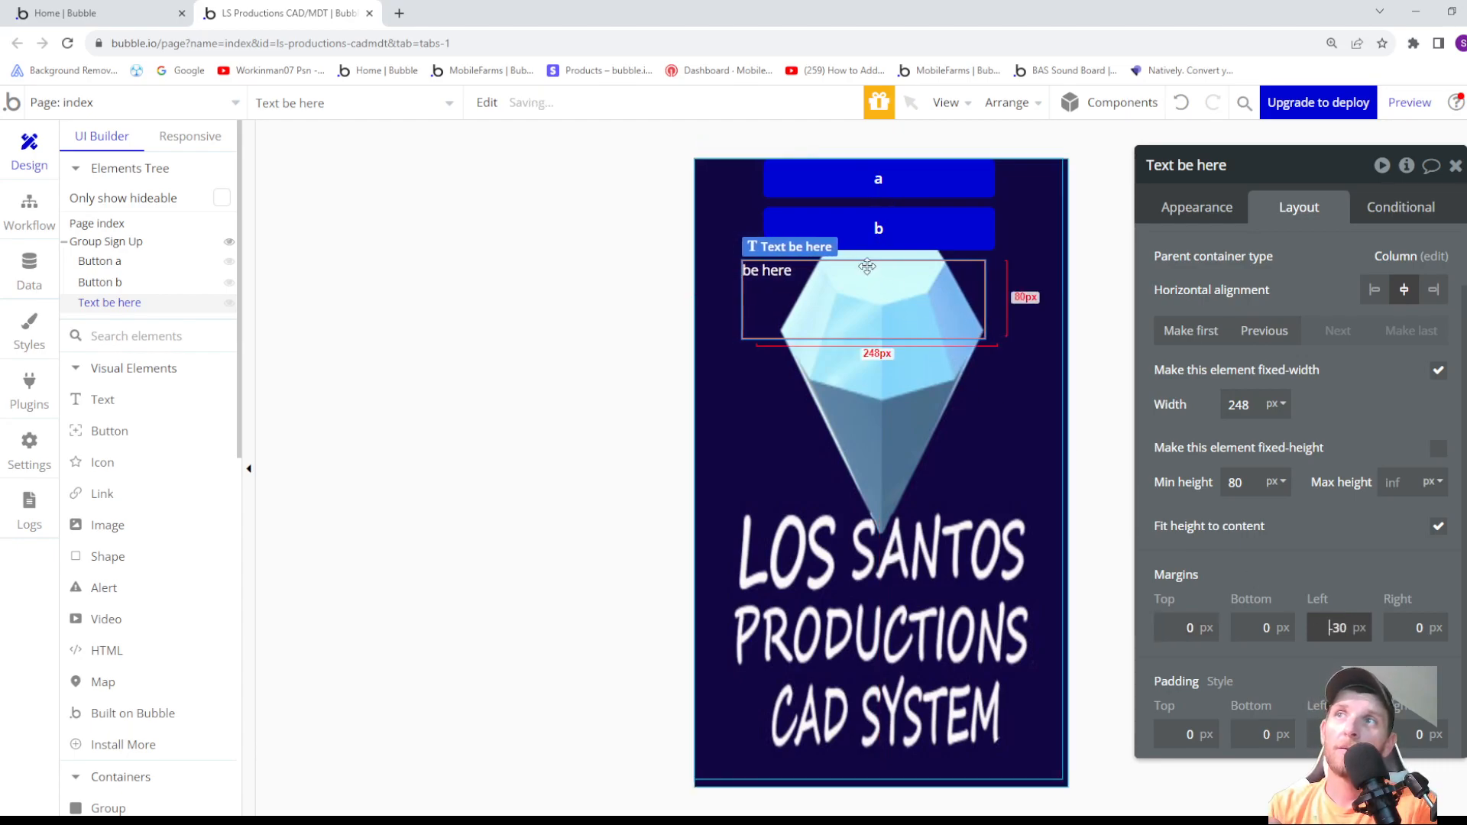
{"action": "key", "text": "Down"}
{"action": "key", "text": "Down"}
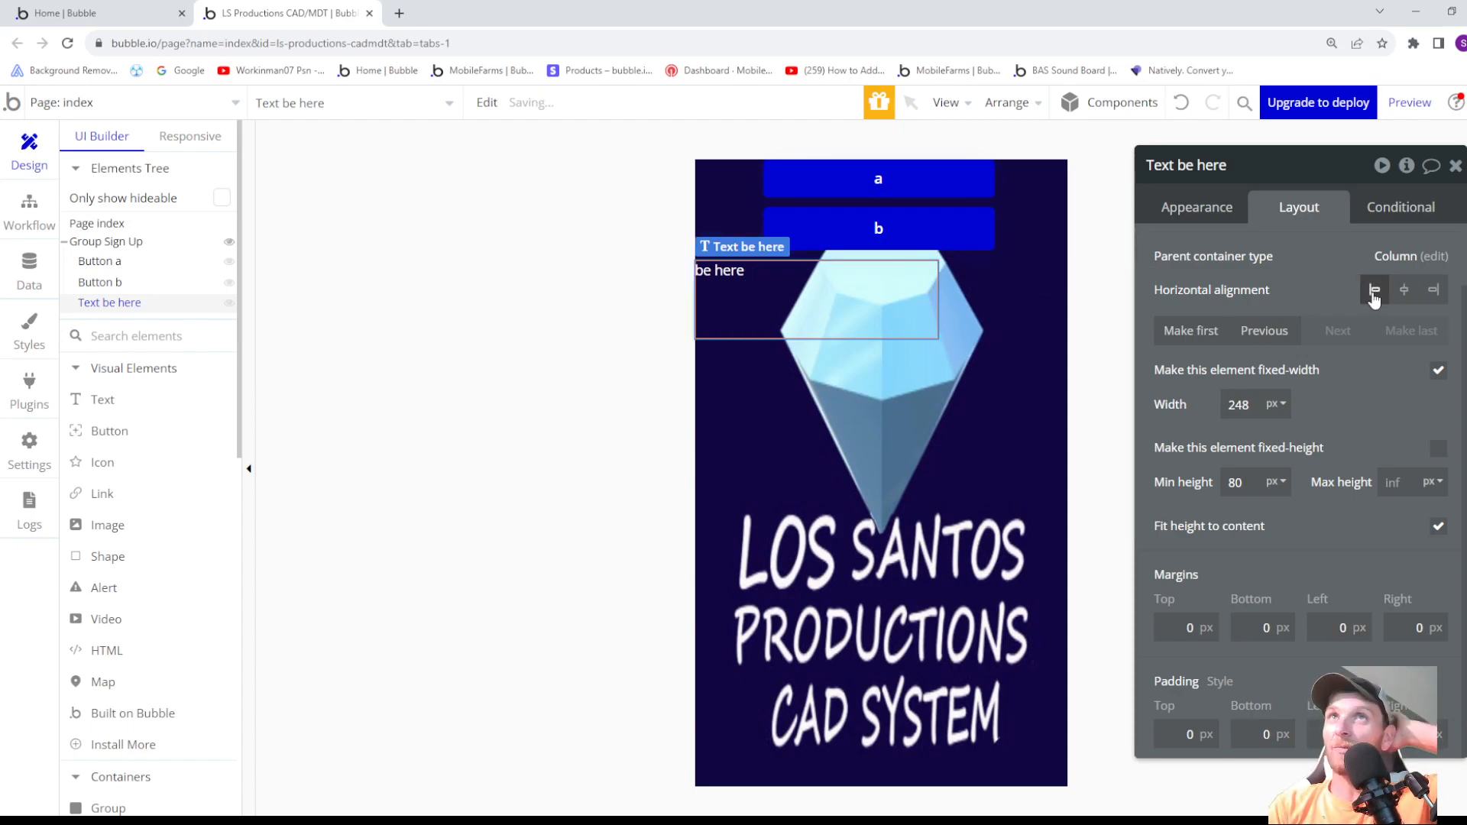
- Try right horizontal alignment on the be here text and return it to centre
{"action": "left_click", "coordinate": [1427, 295]}
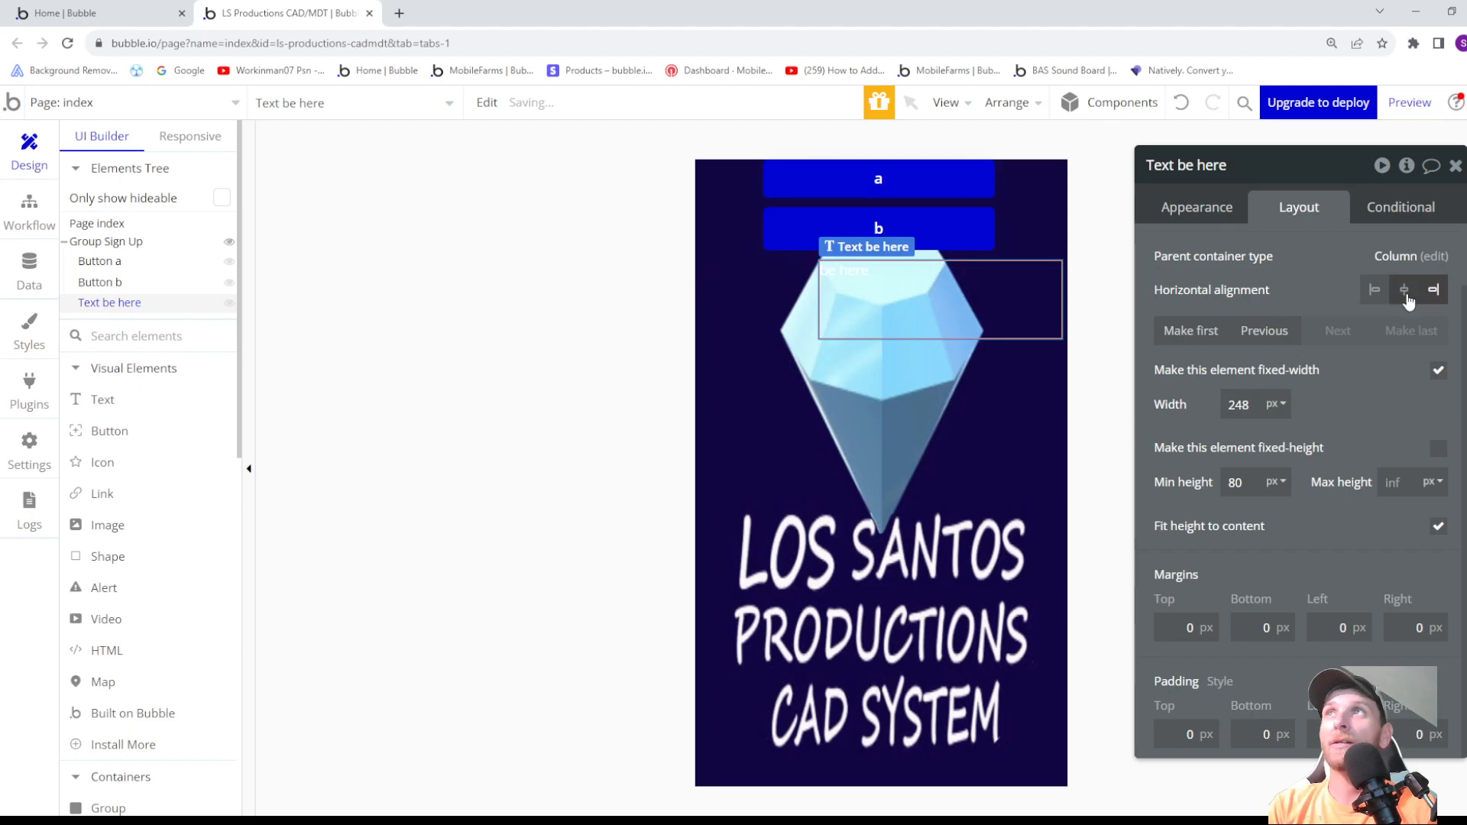
{"action": "left_click", "coordinate": [1404, 293]}
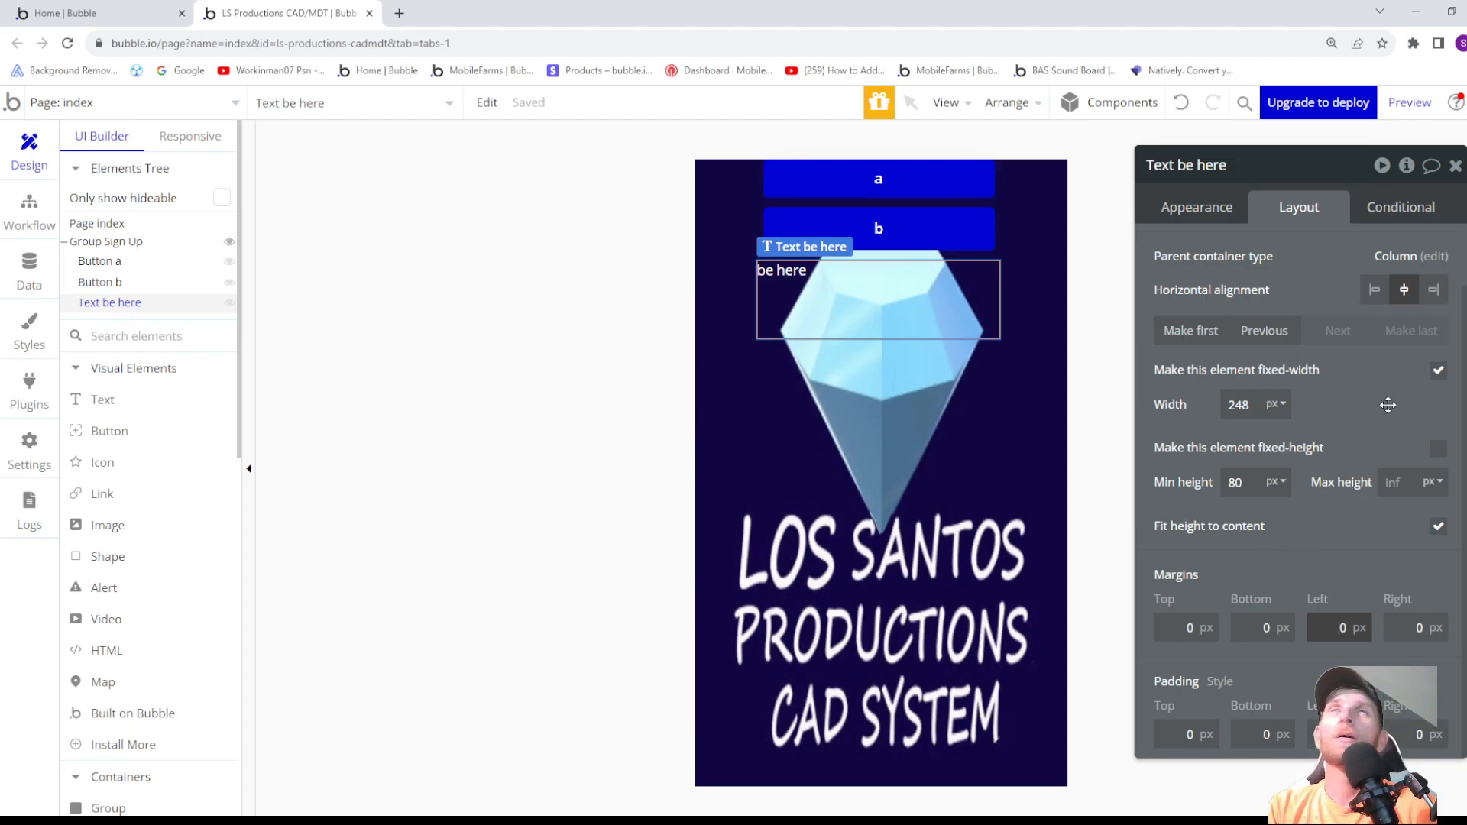
- Make Group Sign Up visible on page load
{"action": "left_click", "coordinate": [985, 468]}
{"action": "scroll", "coordinate": [1360, 306], "scroll_direction": "up", "scroll_amount": 1}
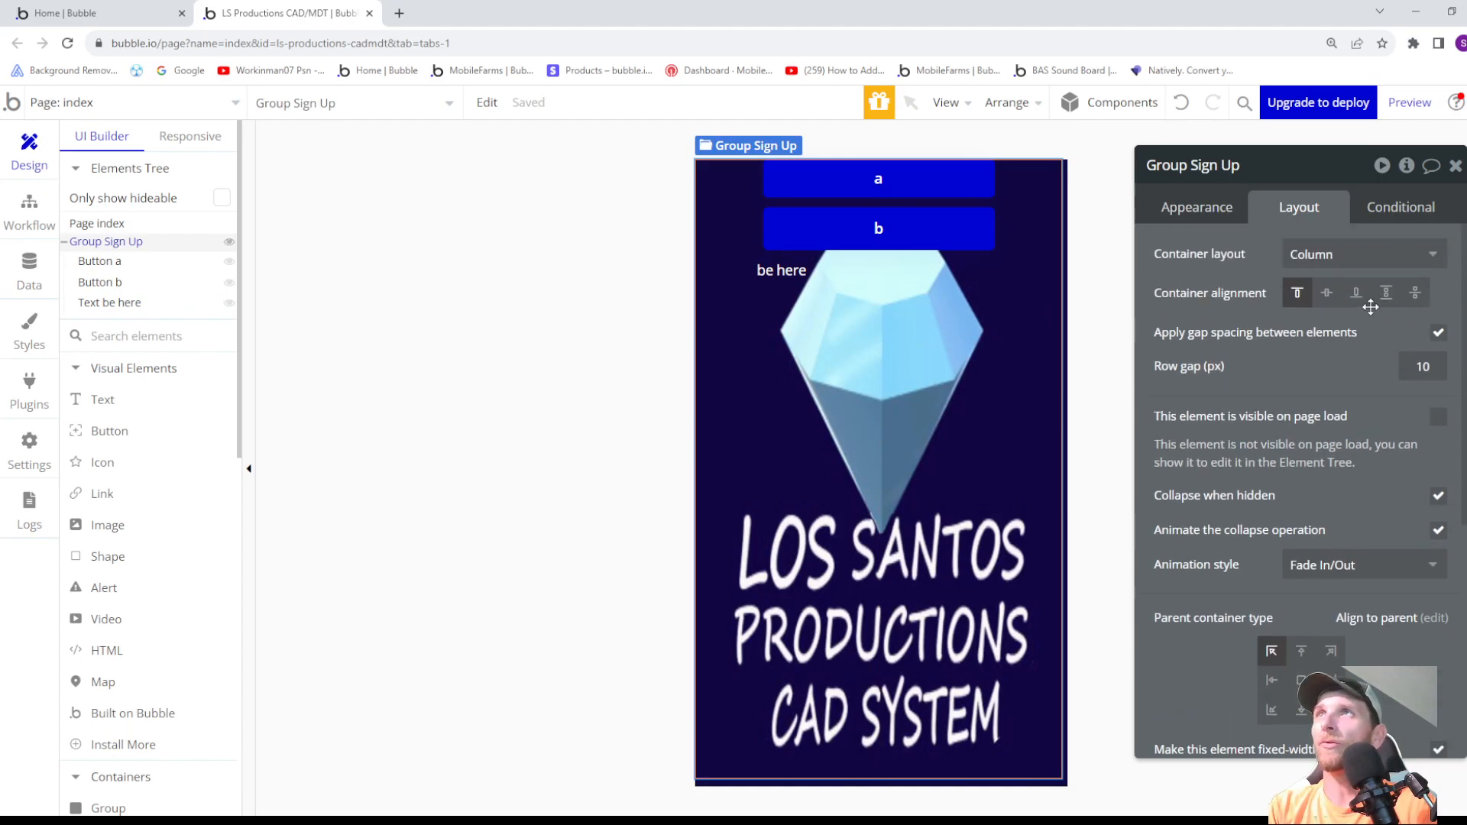
{"action": "left_click", "coordinate": [1234, 211]}
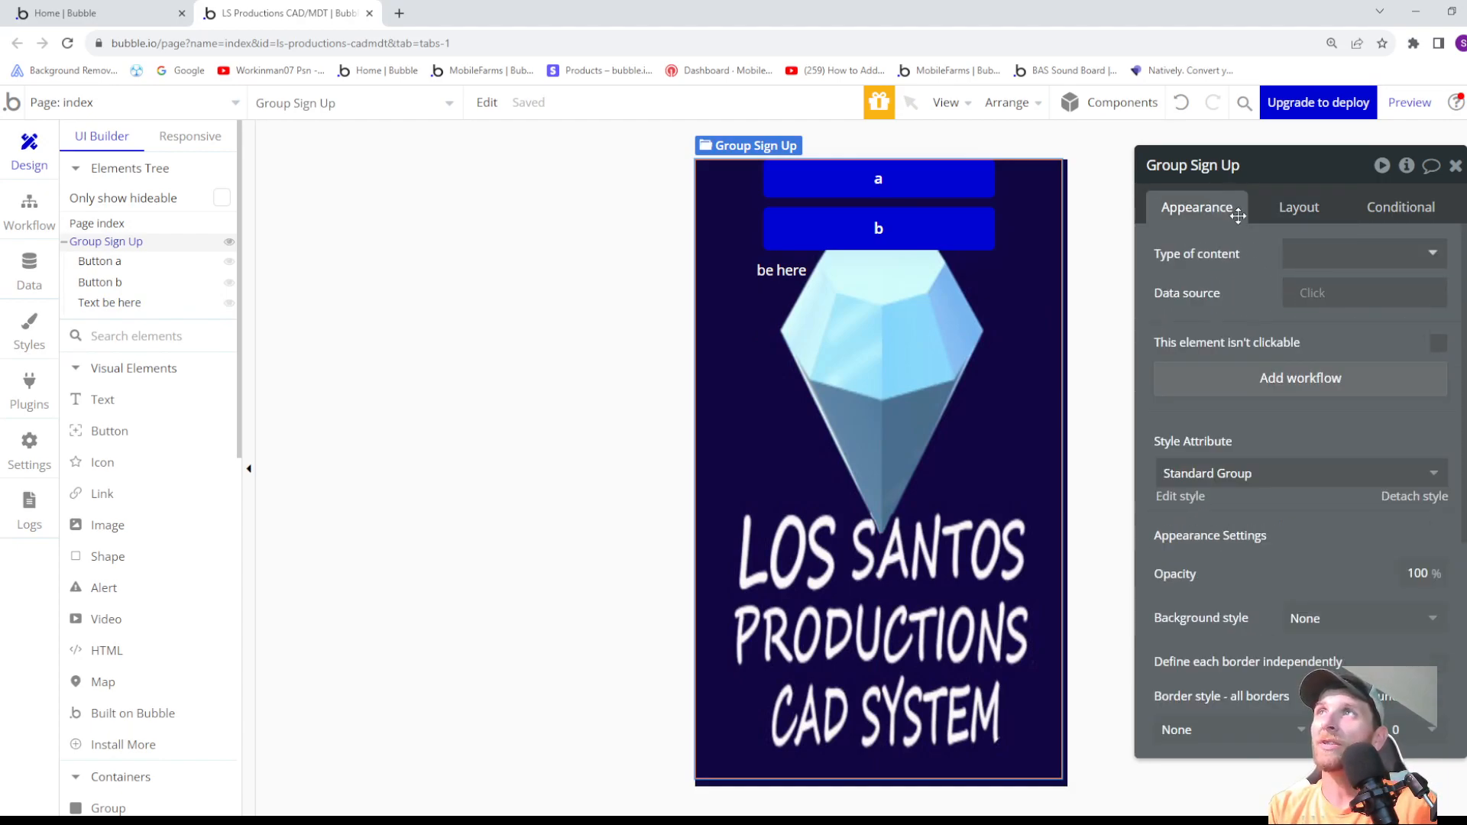
{"action": "left_click", "coordinate": [1298, 207]}
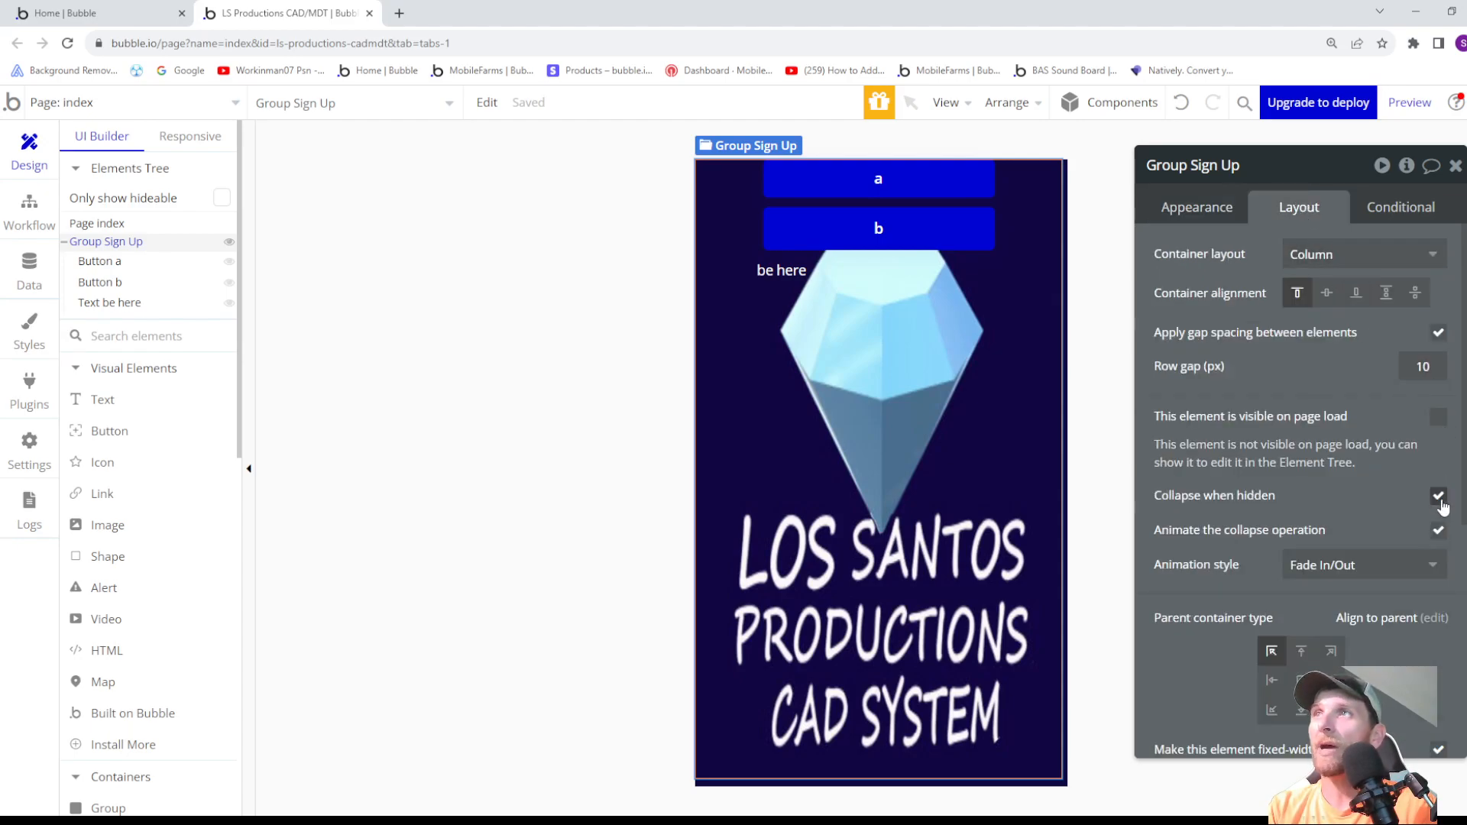
{"action": "left_click", "coordinate": [1440, 419]}
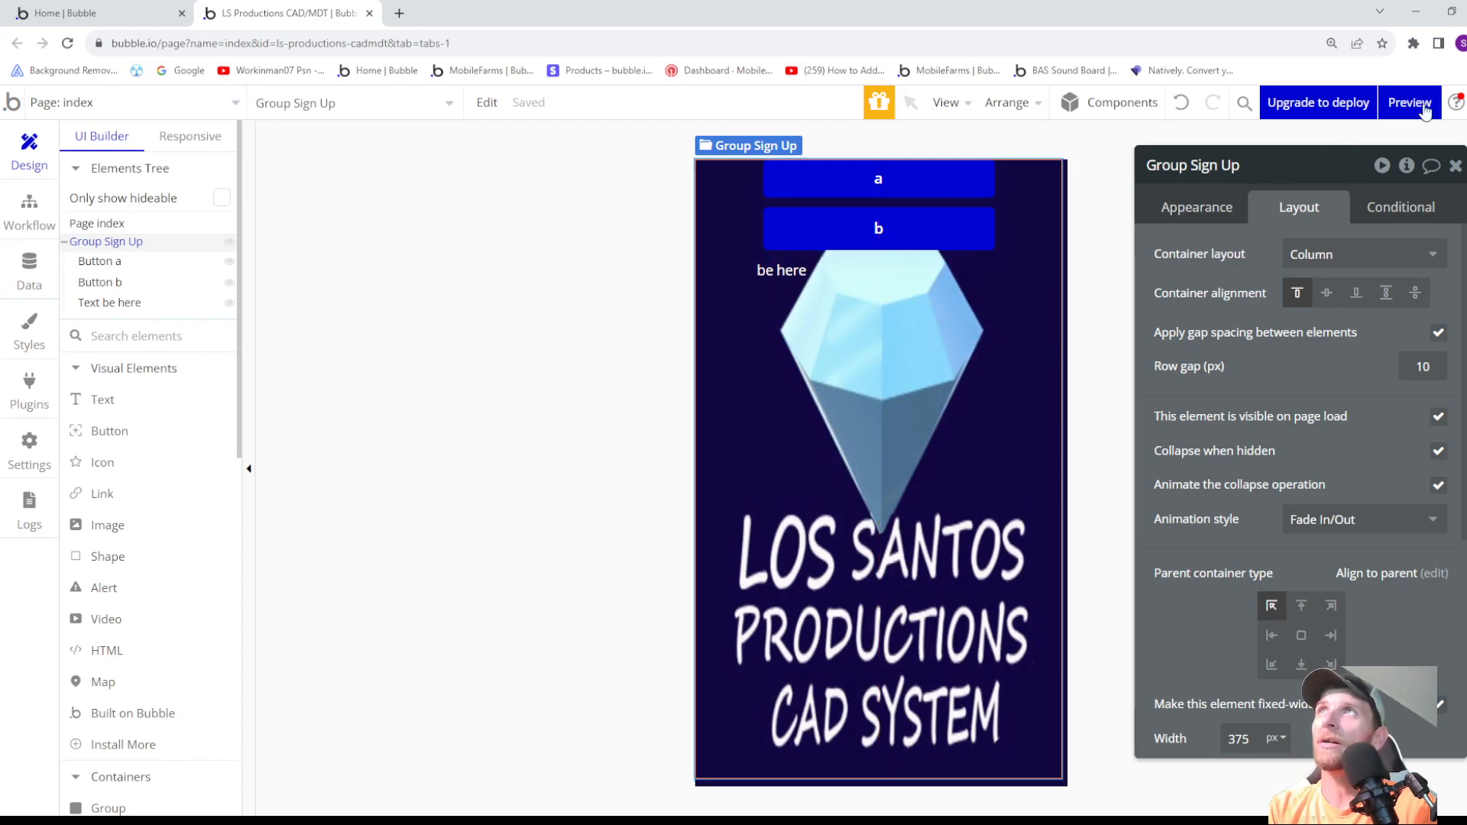
{"action": "mouse_move", "coordinate": [1418, 111]}
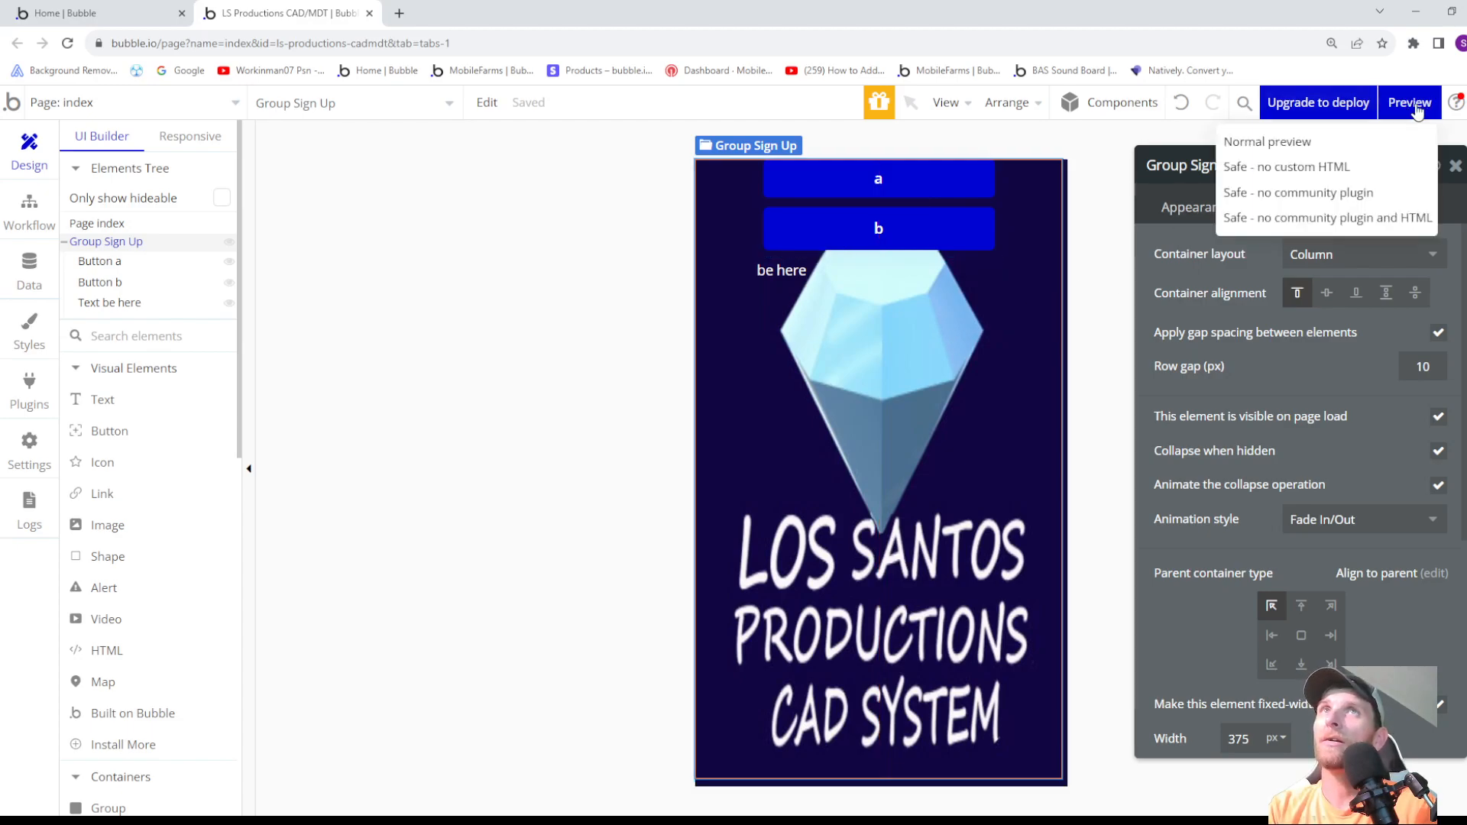
- Left-align the be here text and move it to a 71 px left margin, in line with the buttons' left edge
{"action": "left_click", "coordinate": [863, 325]}
{"action": "left_click", "coordinate": [1375, 365]}
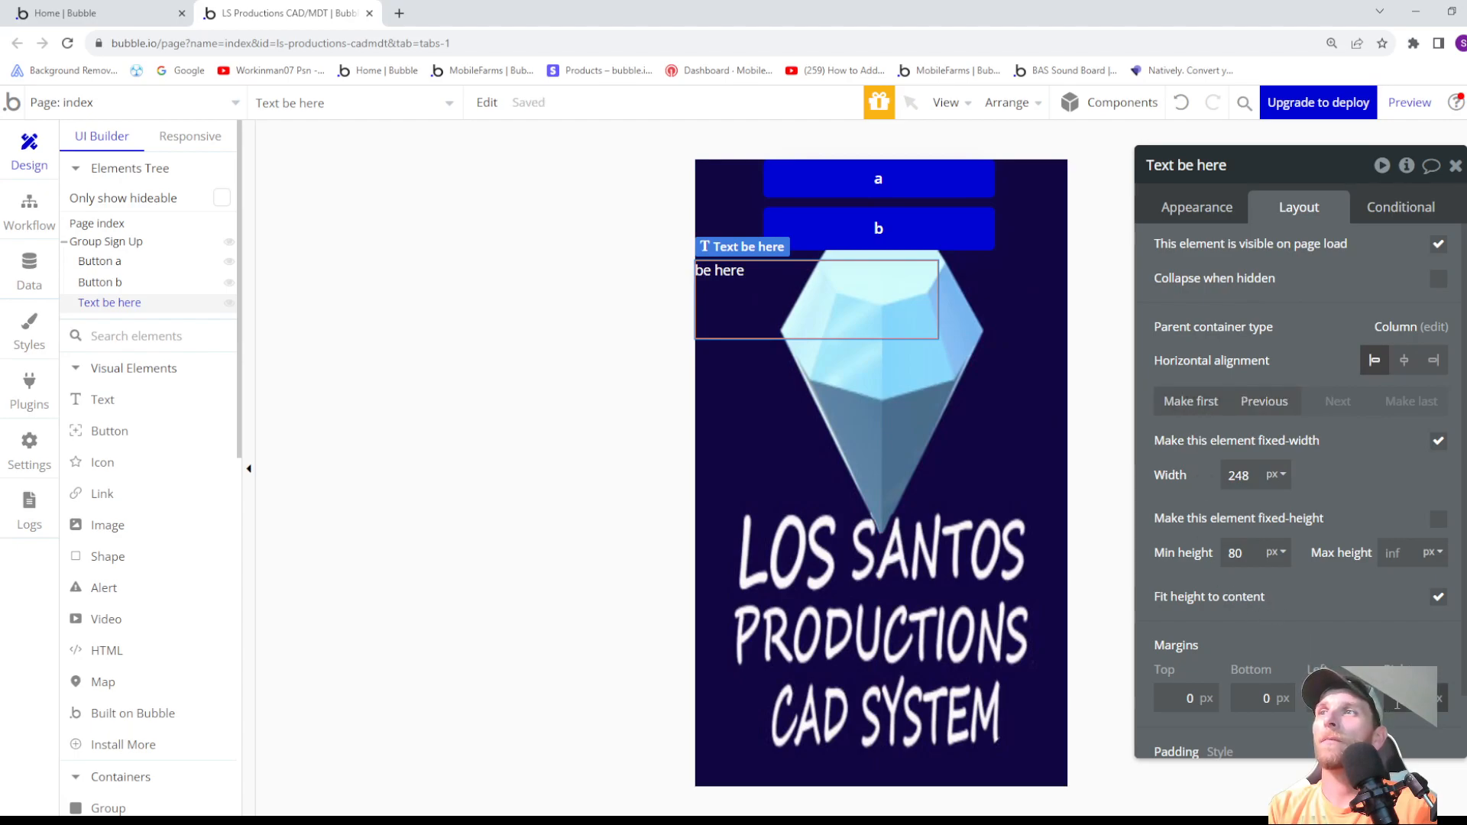
{"action": "left_click_drag", "start_coordinate": [804, 267], "coordinate": [837, 220]}
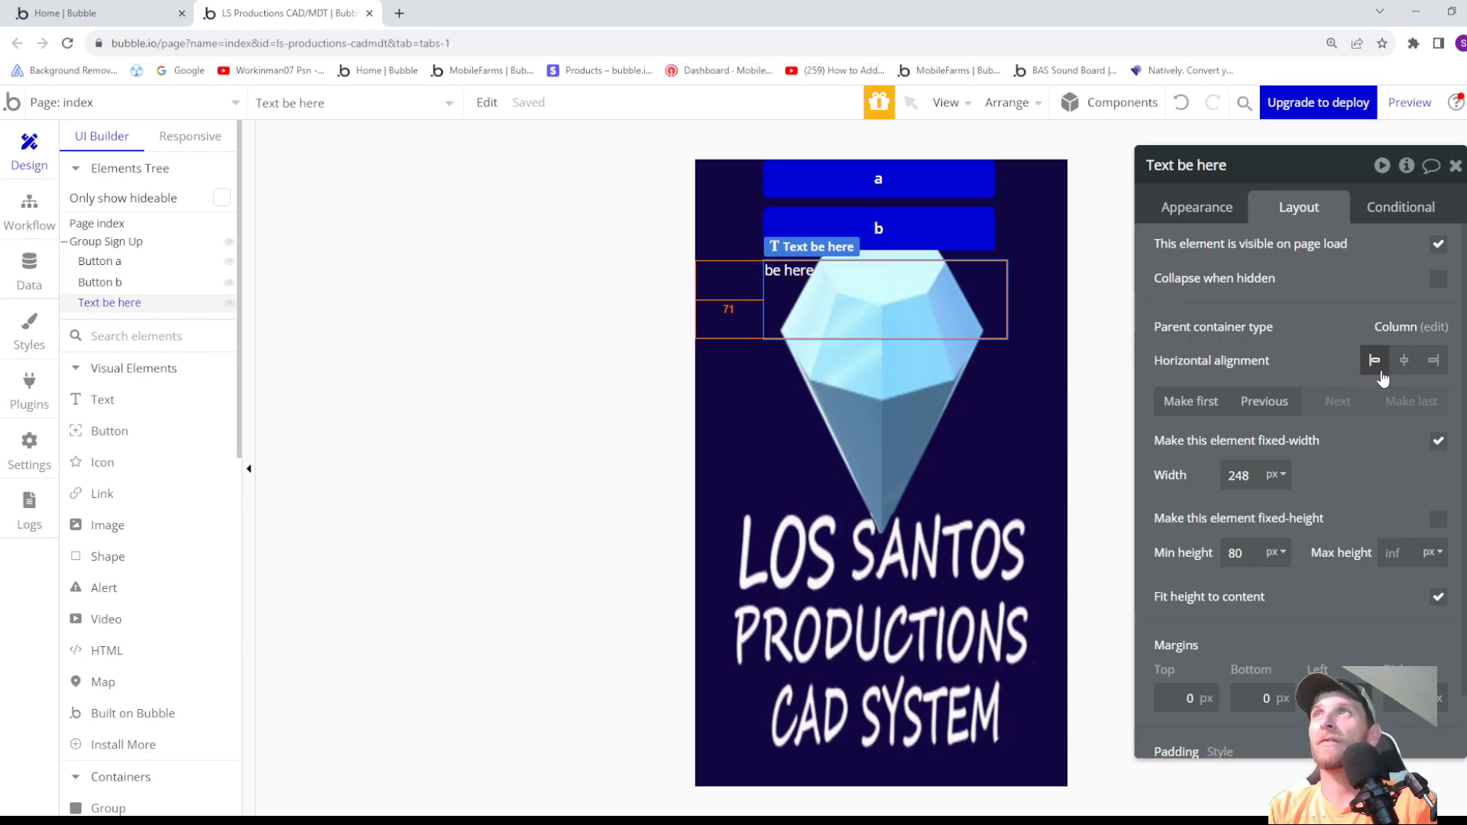
- Check button b's horizontal alignment and preview the page to compare the buttons with the text, then return to the editor
{"action": "left_click", "coordinate": [923, 221]}
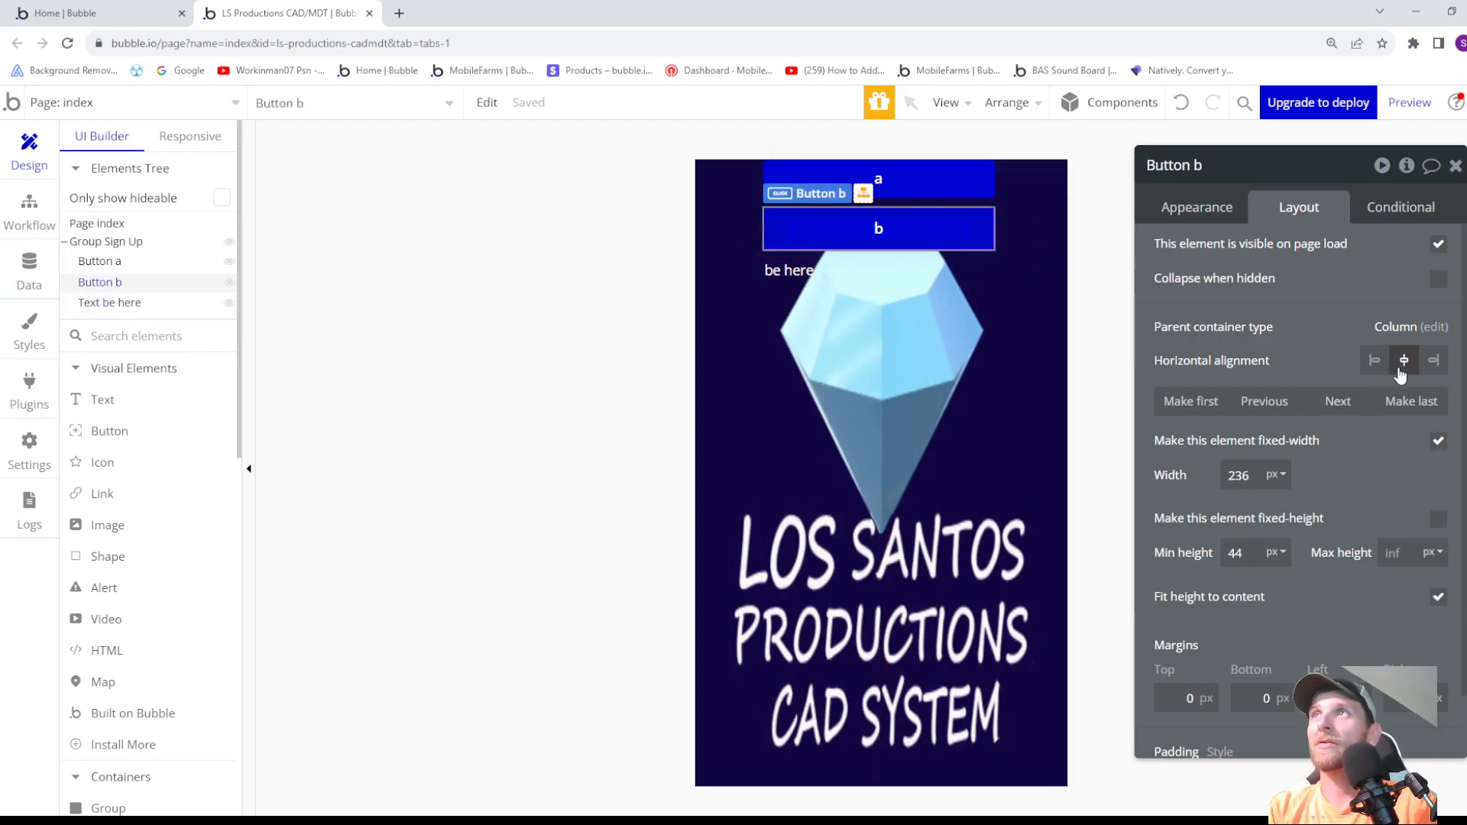
{"action": "left_click", "coordinate": [1414, 103]}
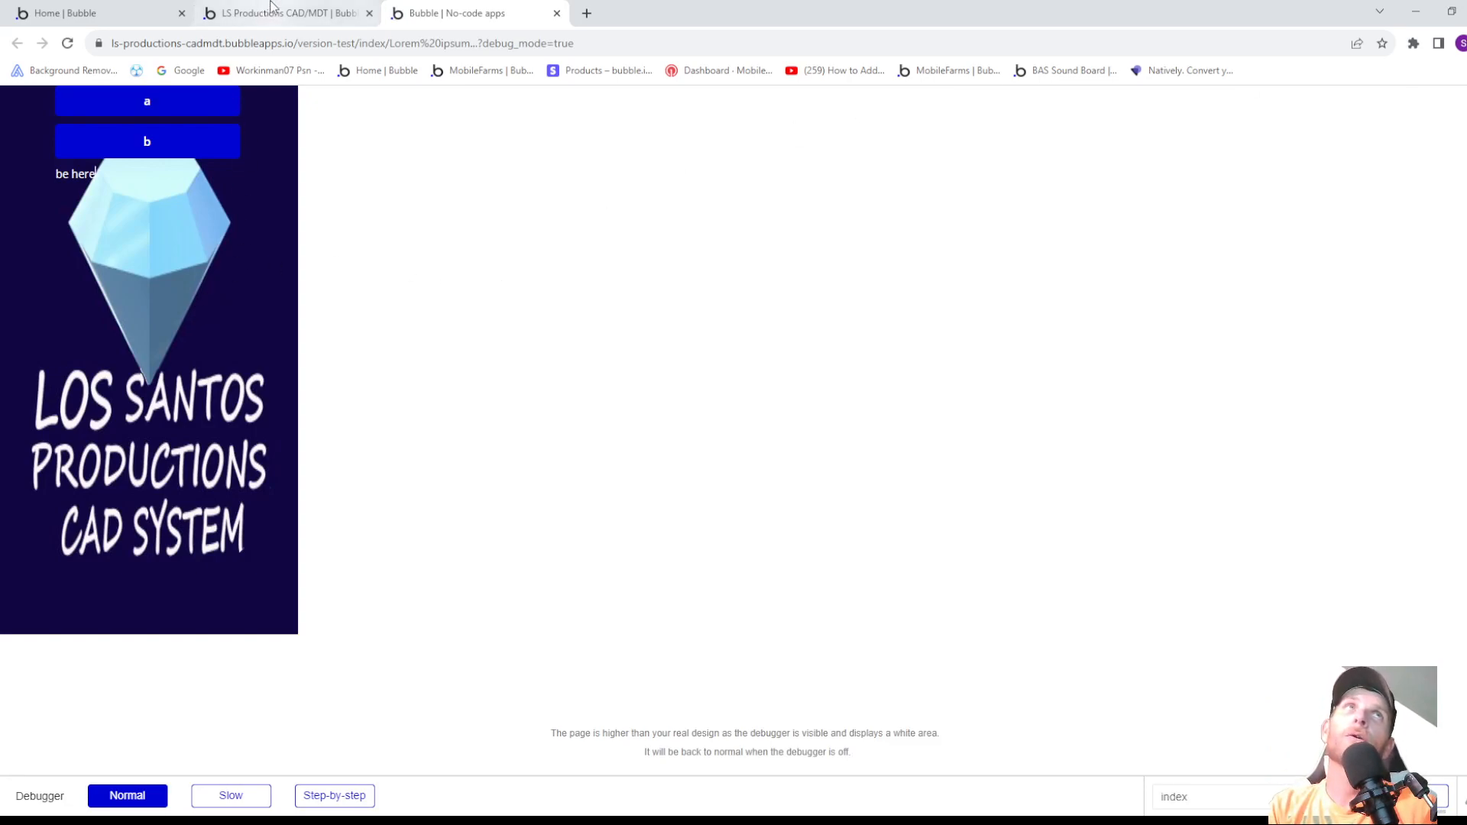
{"action": "left_click", "coordinate": [276, 23]}
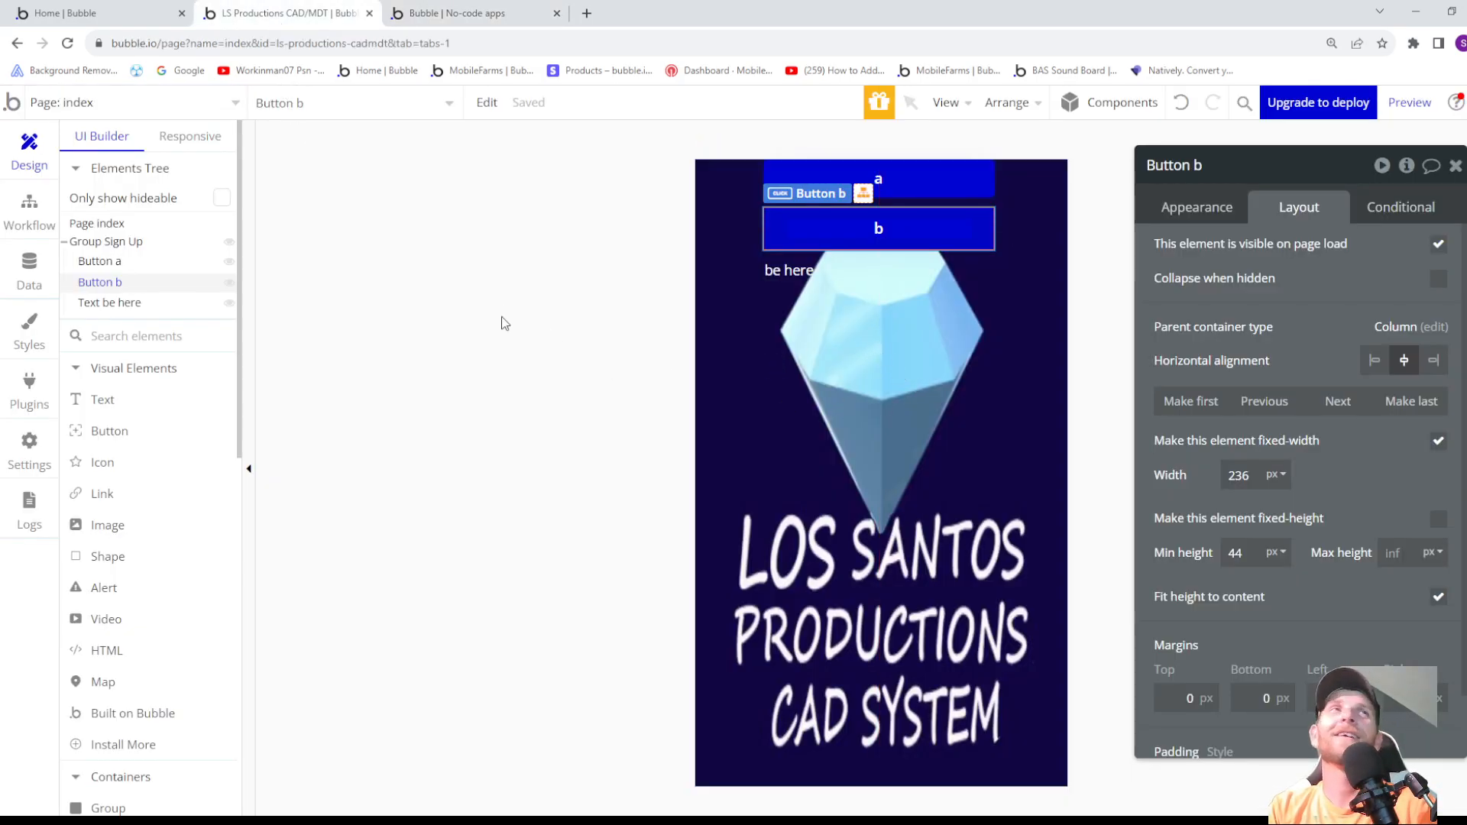
- Turn off the fixed width of Group Sign Up, keeping a minimum width of 375 px
{"action": "left_click", "coordinate": [113, 225]}
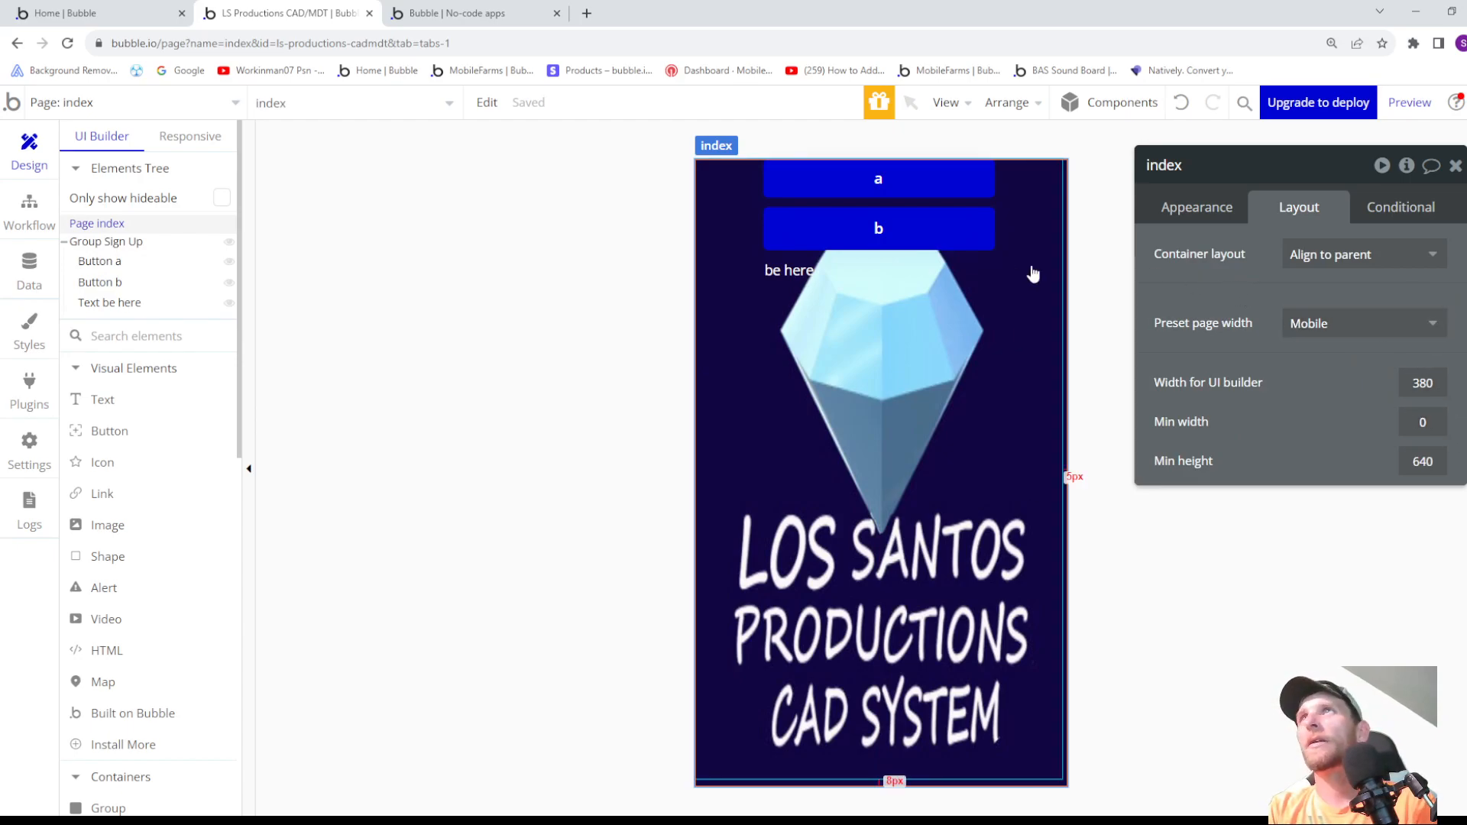
{"action": "left_click", "coordinate": [135, 241]}
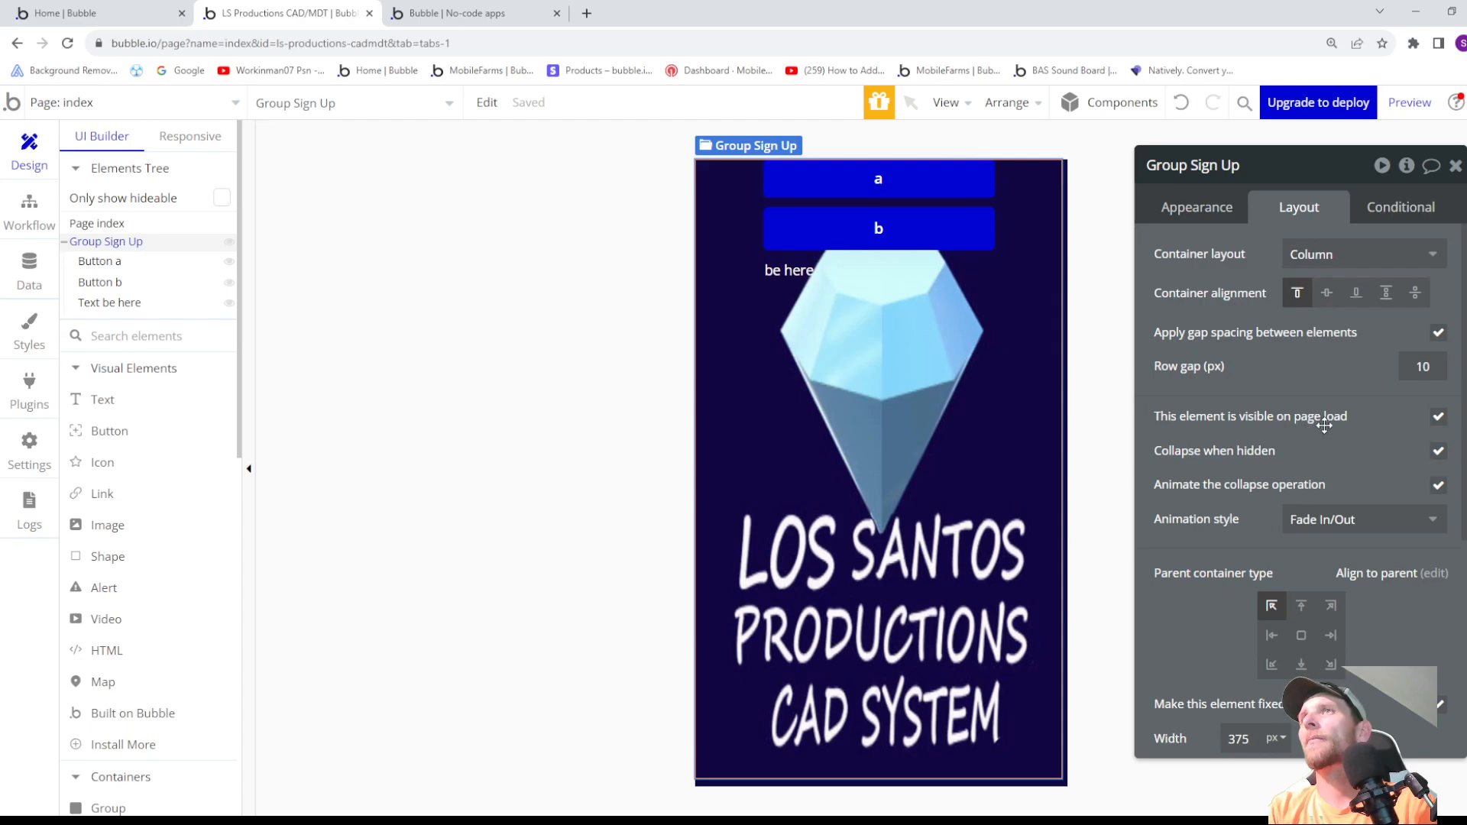
{"action": "scroll", "coordinate": [1317, 440], "scroll_direction": "down", "scroll_amount": 2}
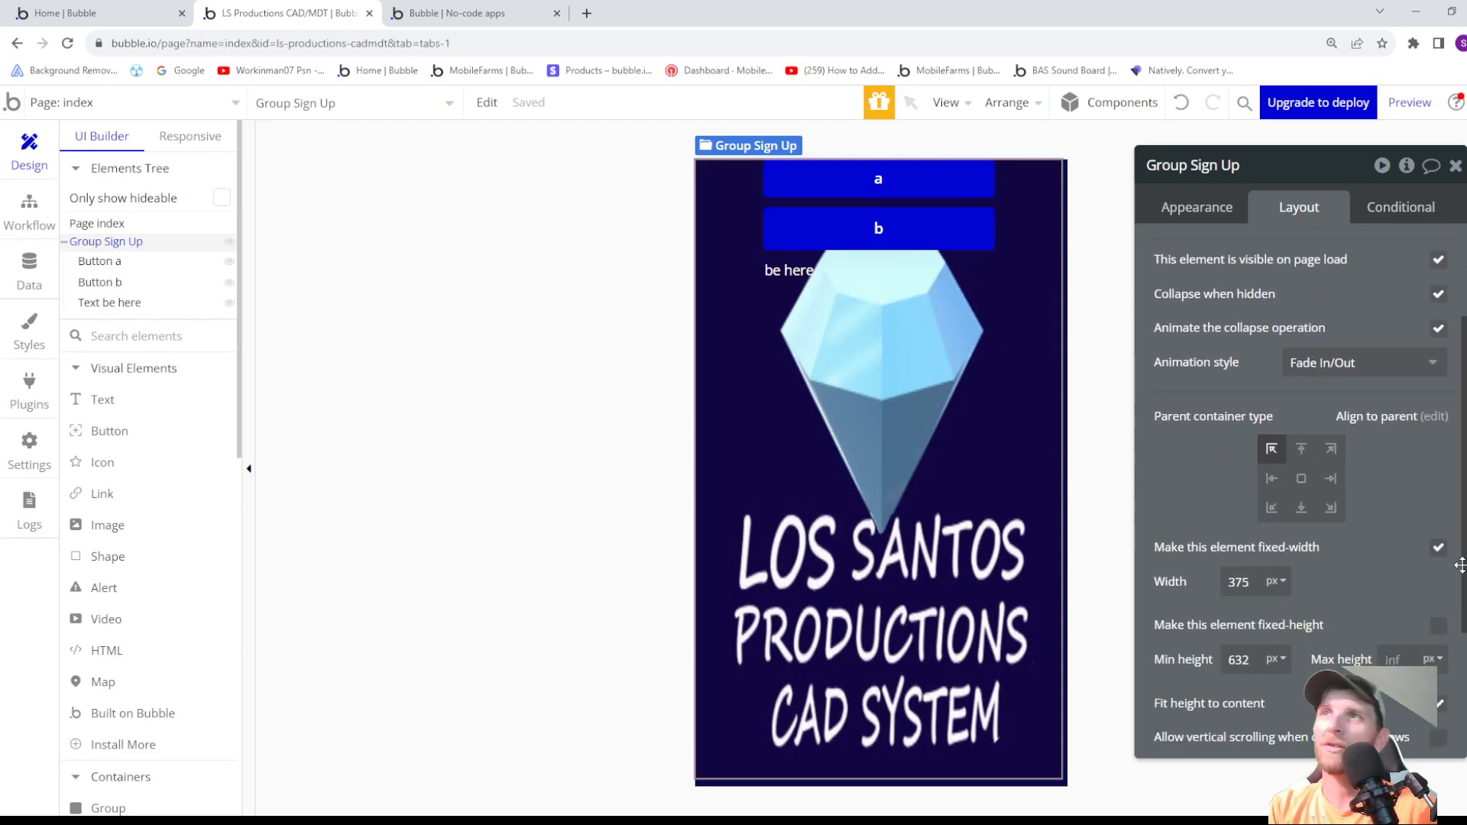
{"action": "left_click", "coordinate": [1439, 550]}
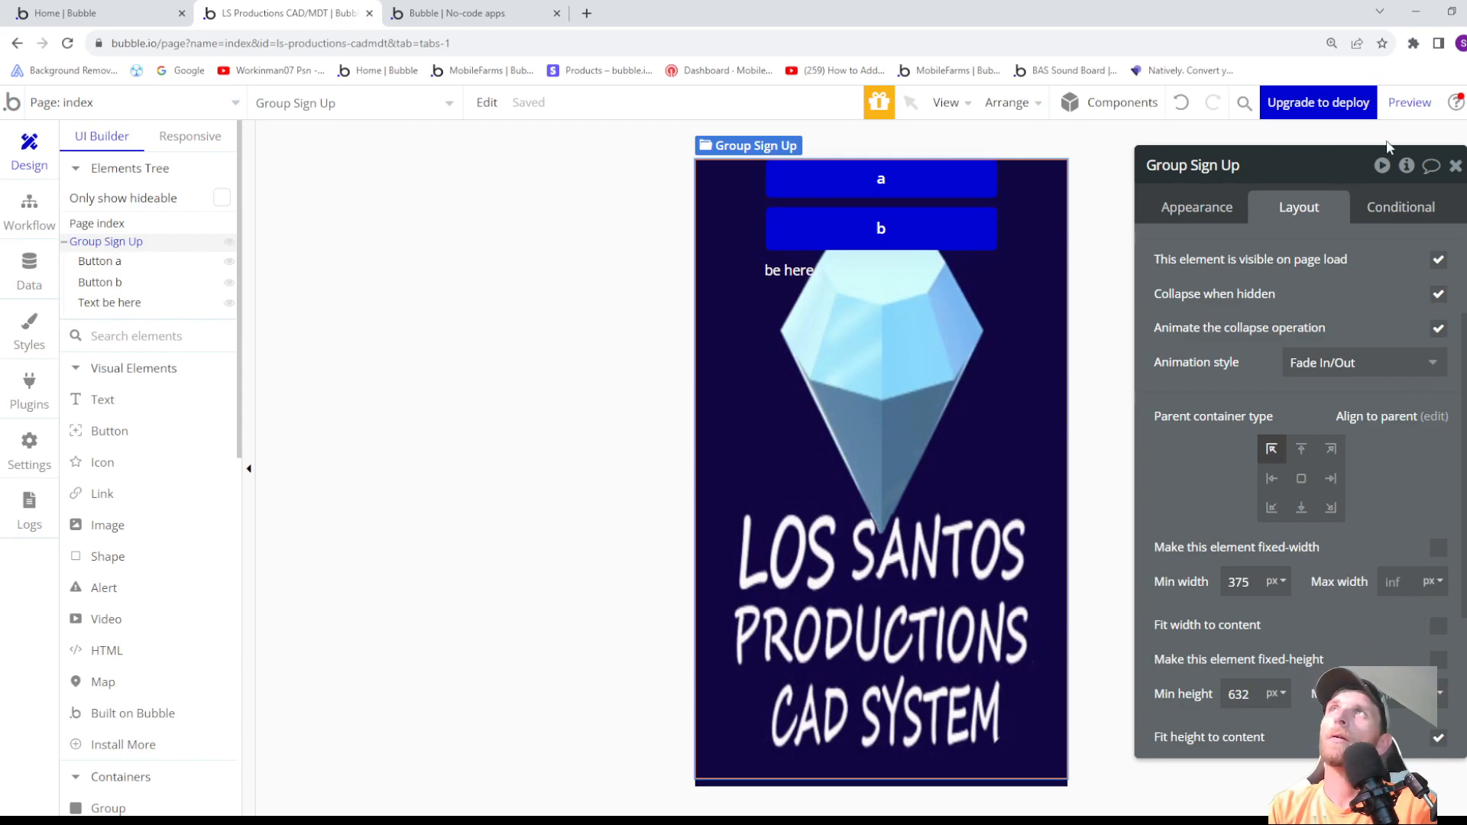
- Preview the page to compare the positions of the buttons and the be here text, then close the preview
{"action": "left_click", "coordinate": [1401, 111]}
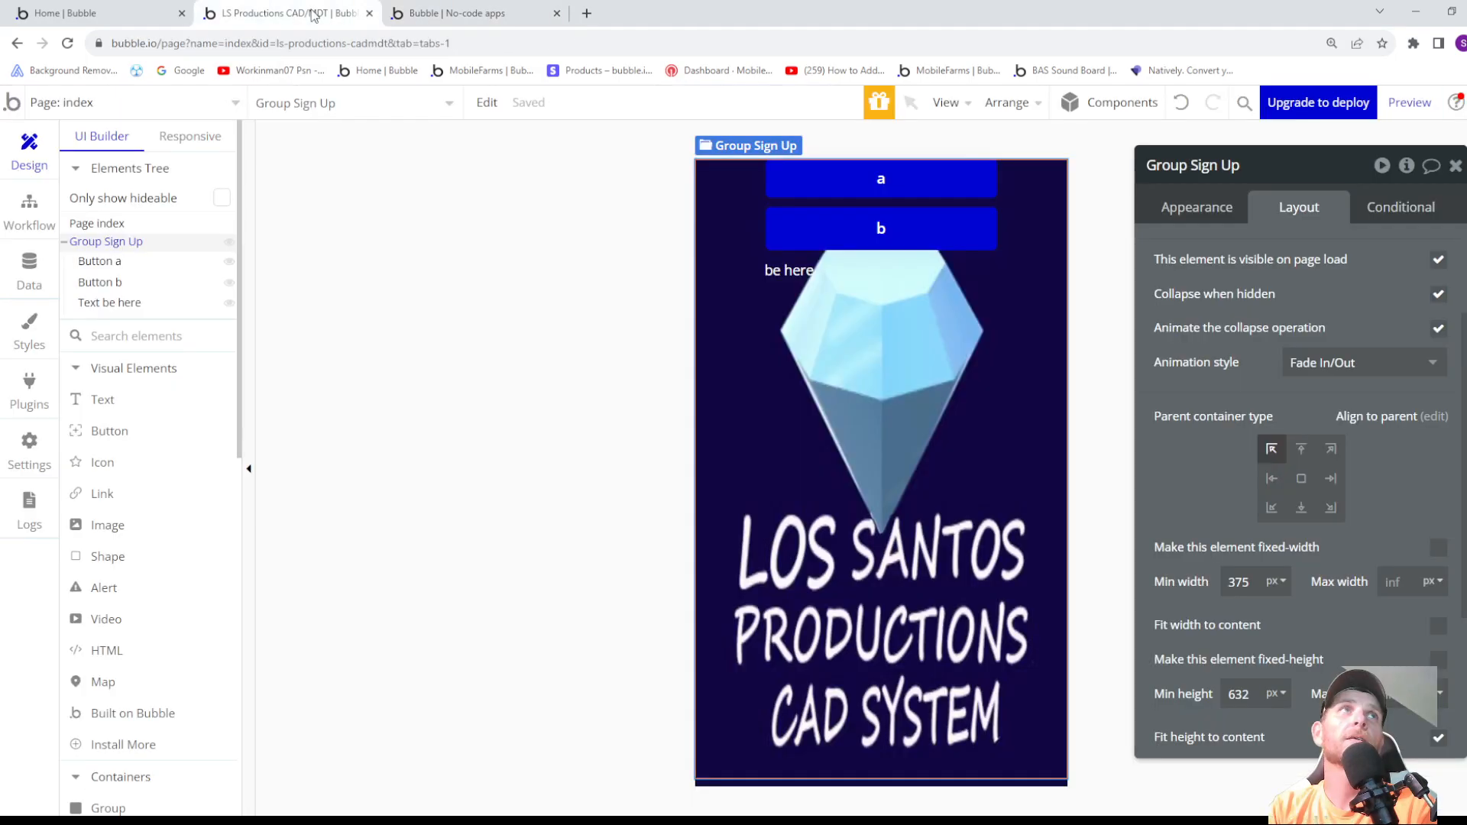
{"action": "left_click", "coordinate": [286, 13]}
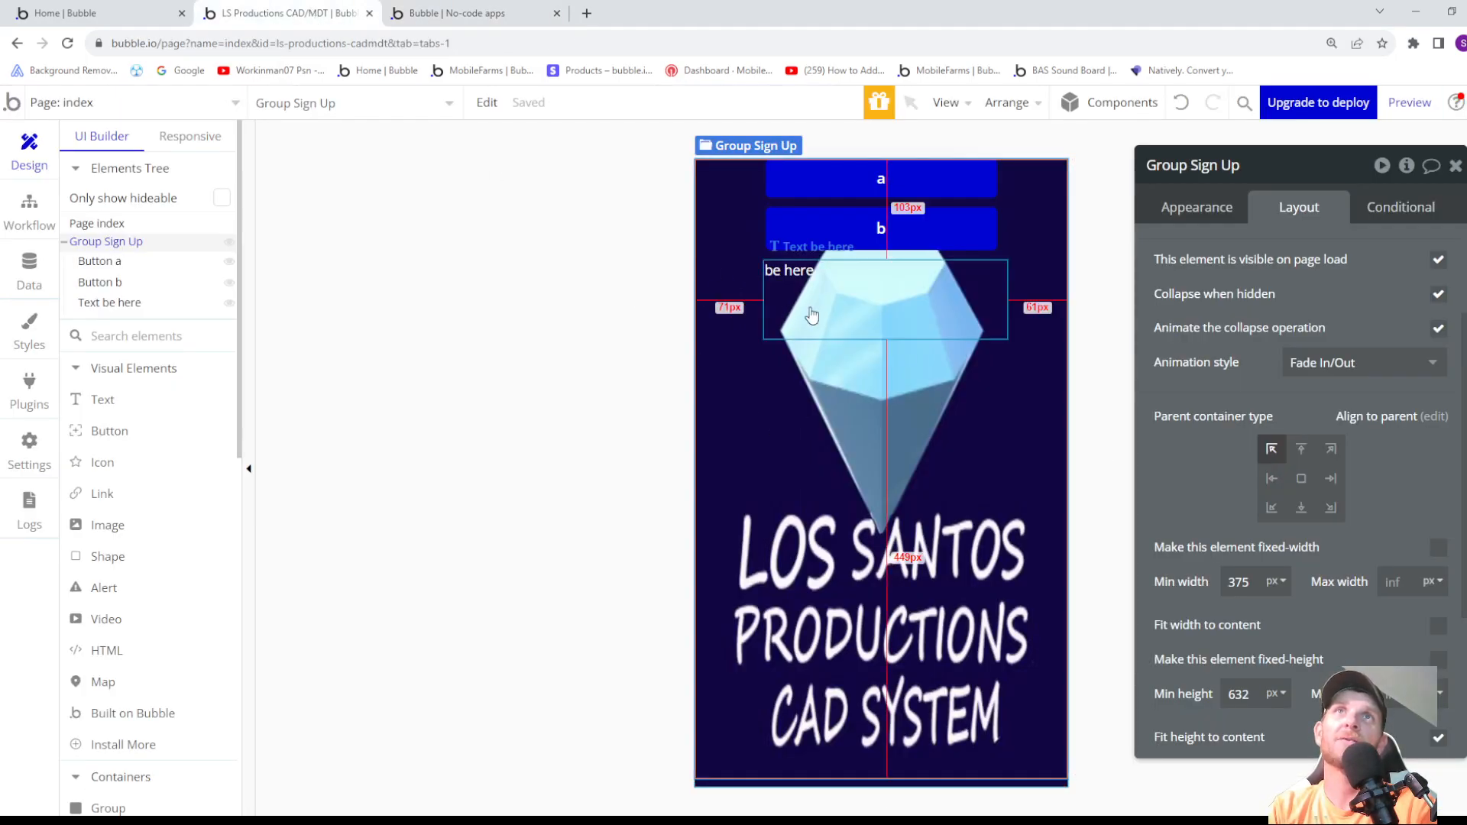
{"action": "left_click", "coordinate": [458, 13]}
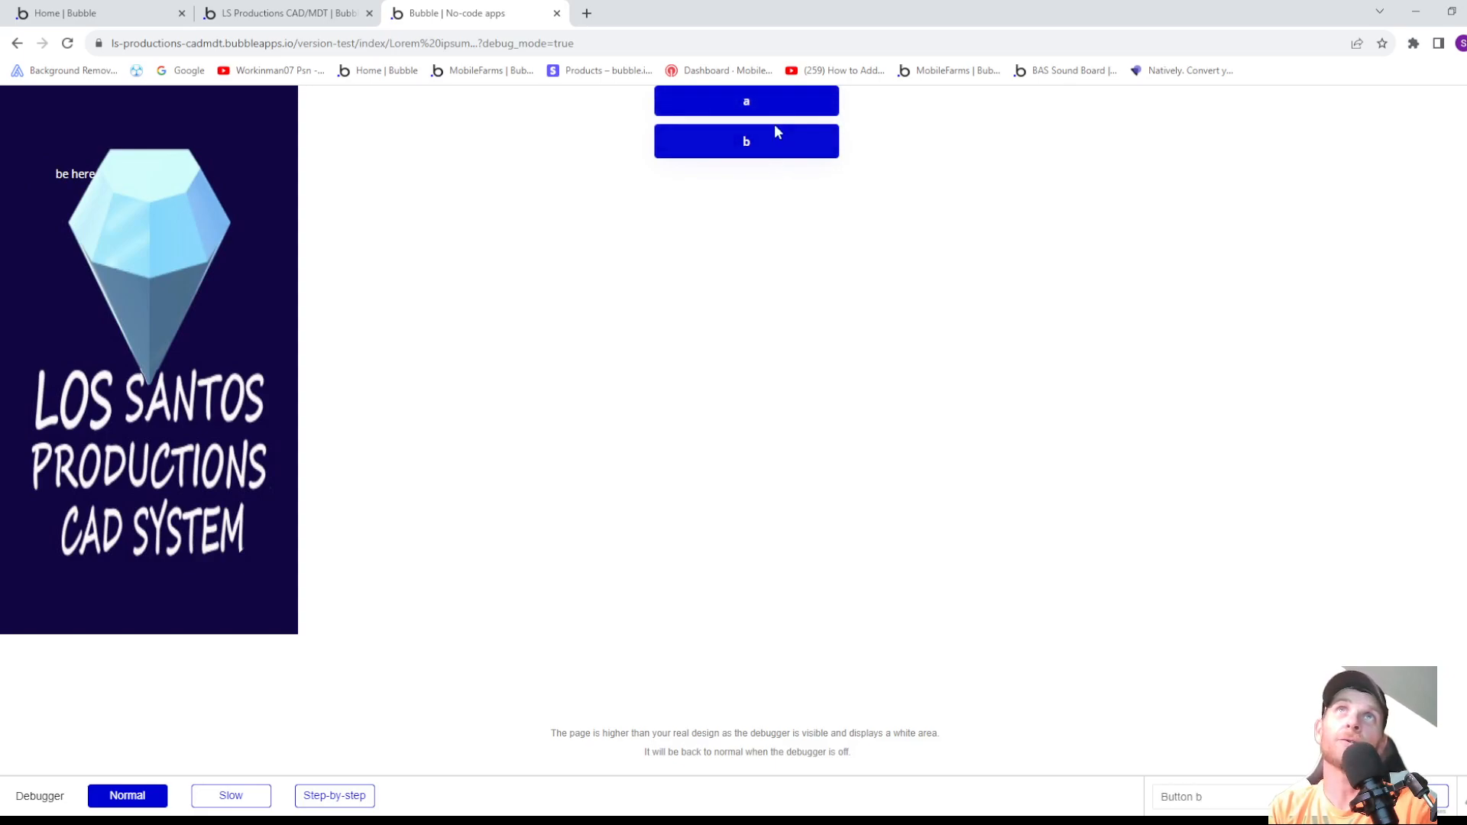
{"action": "left_click", "coordinate": [556, 14]}
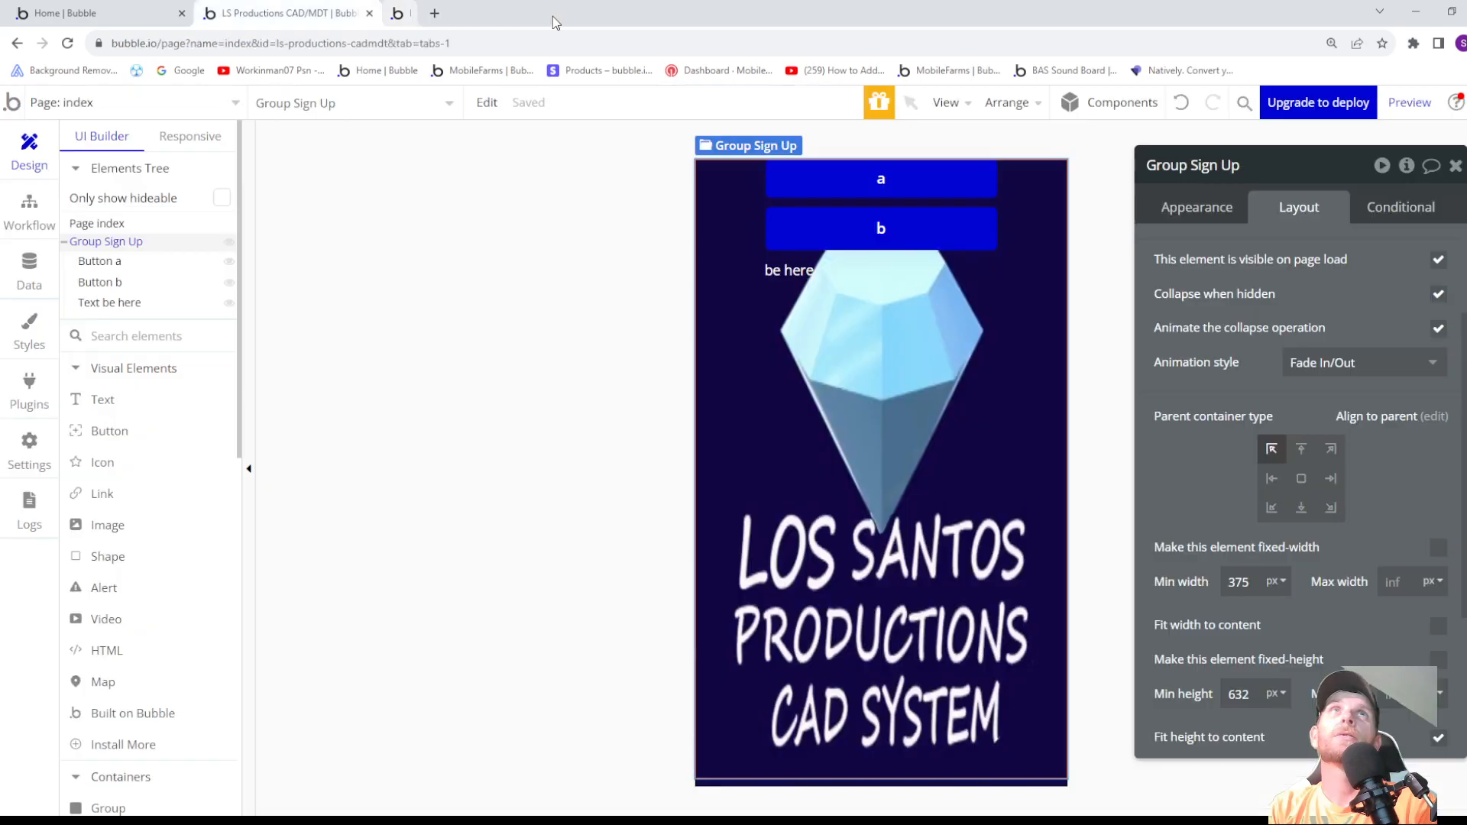
- Set the be here text's horizontal alignment to centre
{"action": "left_click", "coordinate": [845, 278]}
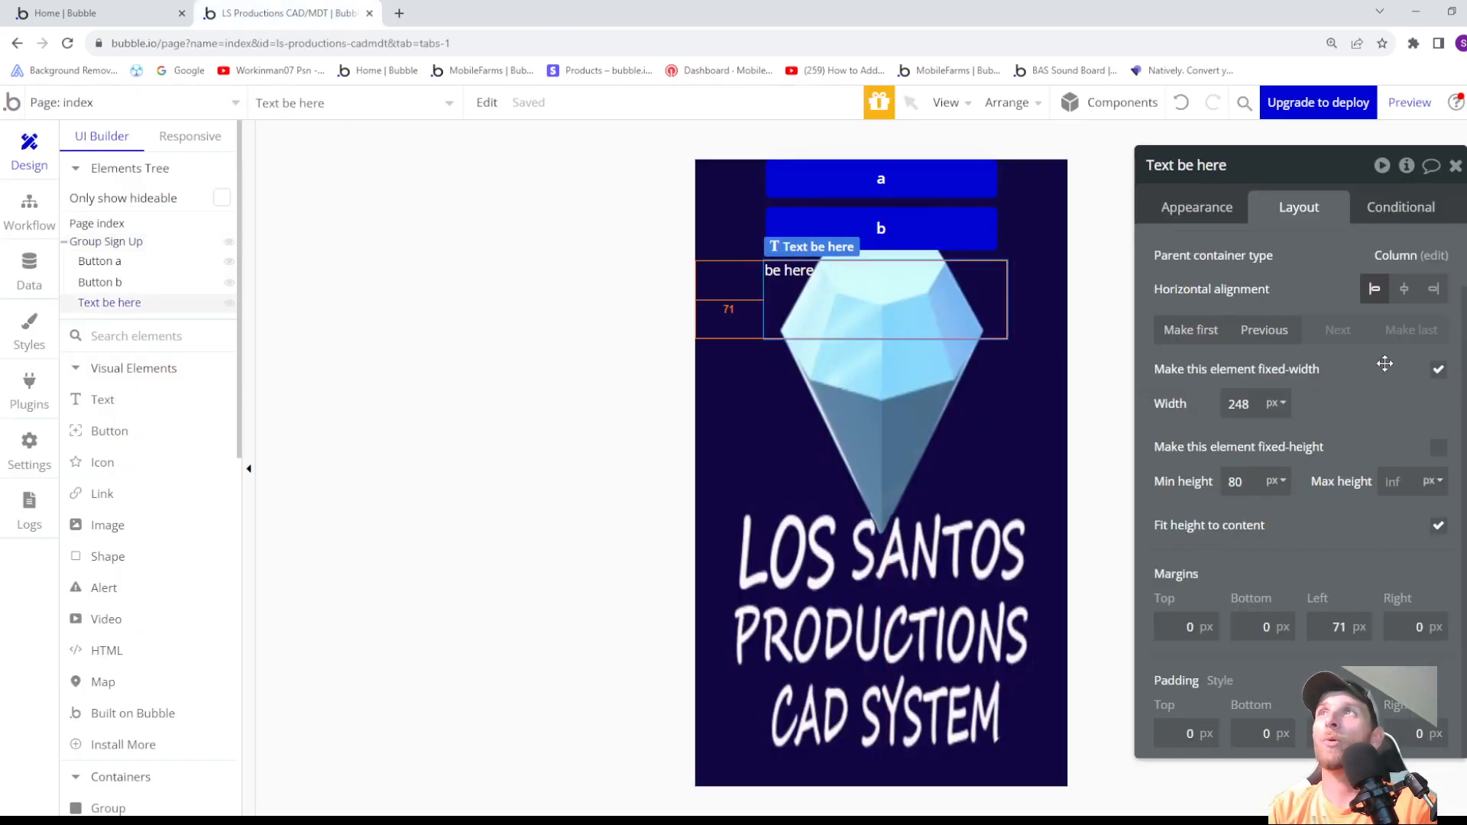
{"action": "left_click", "coordinate": [1404, 291]}
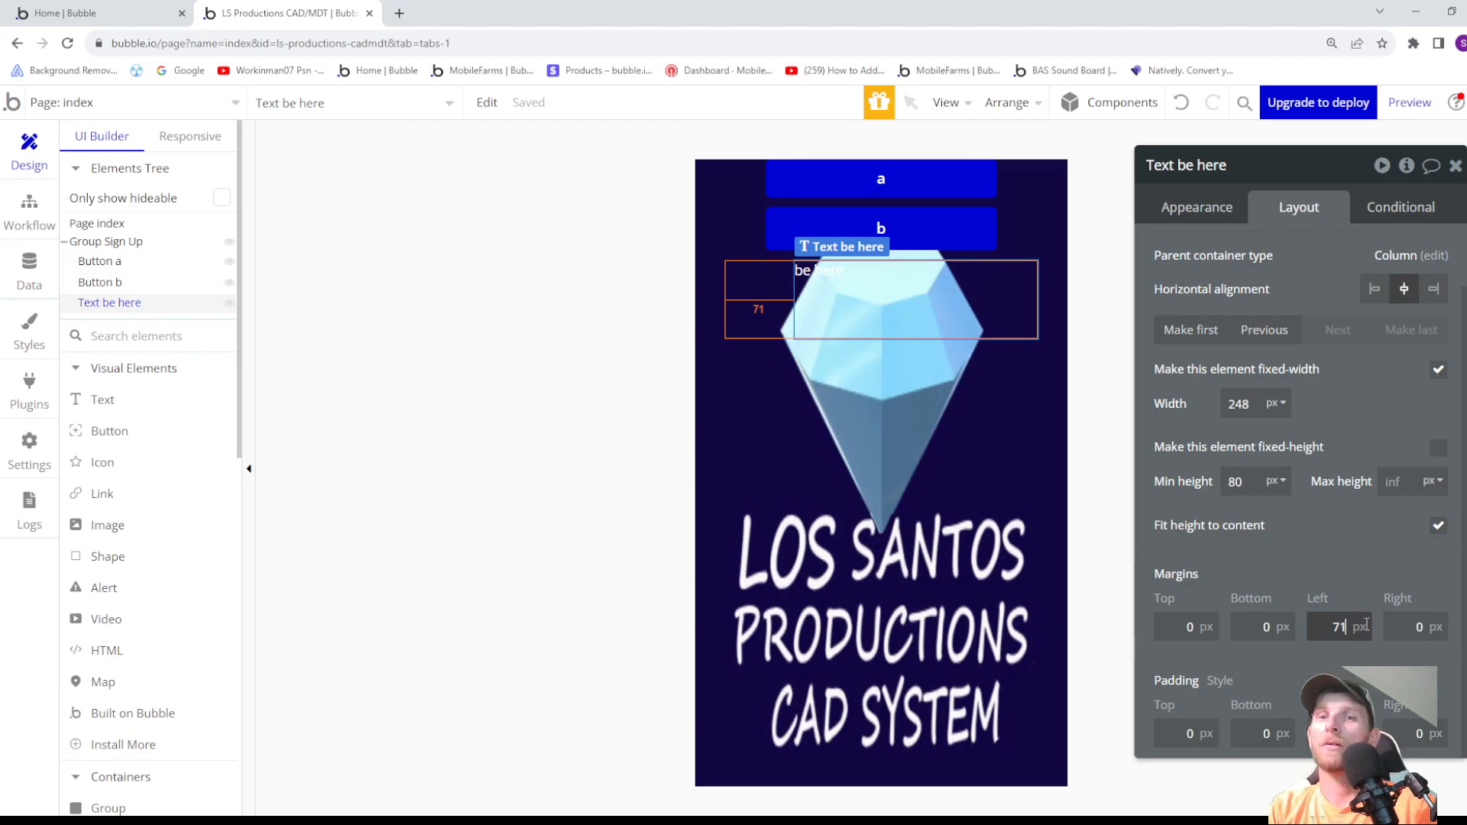
- Set the be here text's left margin to 0 px
{"action": "key", "text": "BackSpace"}
{"action": "type", "text": "0"}
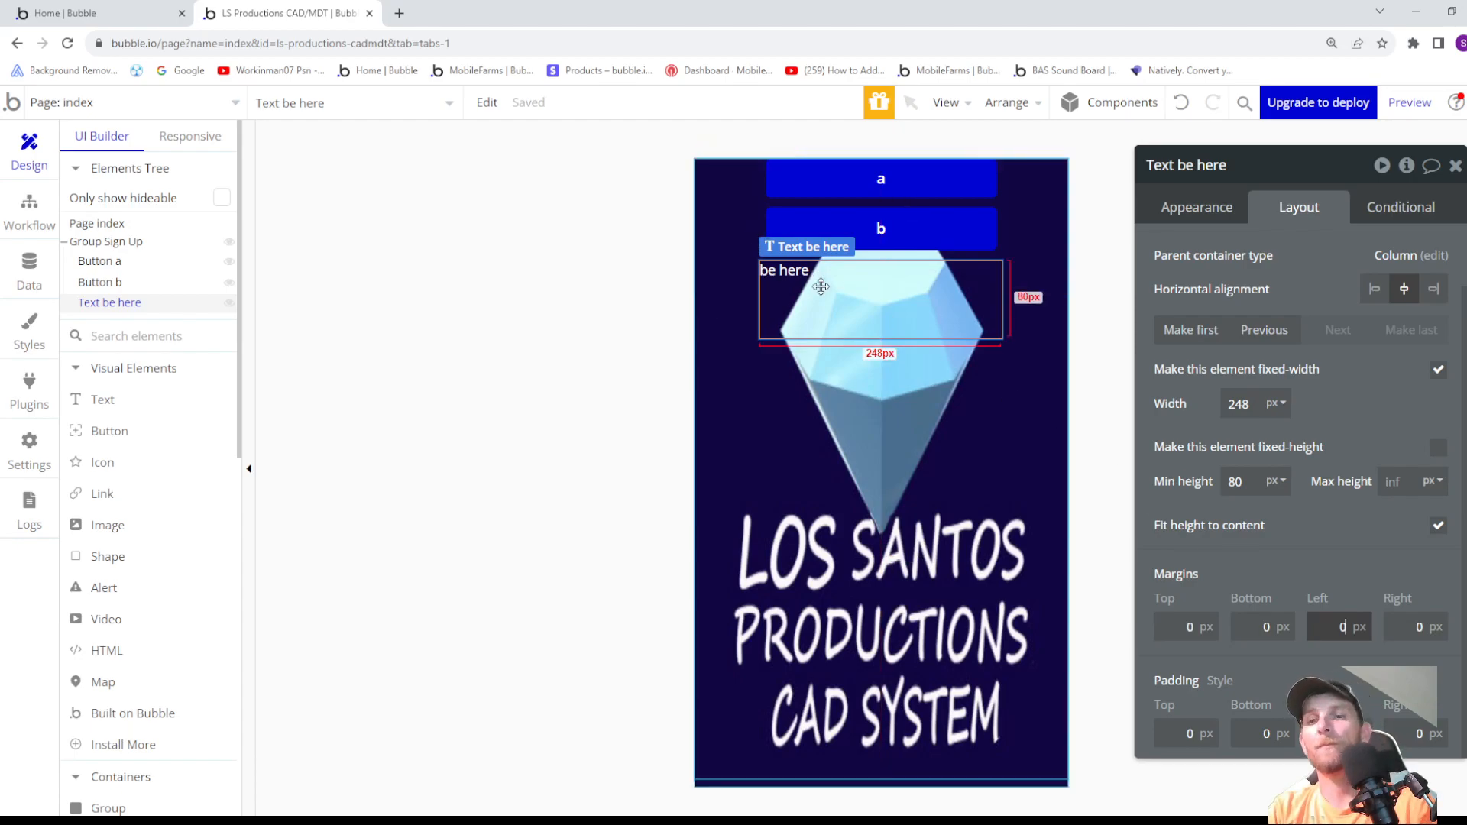
- Delete the be here text, button b and button a from Group Sign Up
{"action": "left_click", "coordinate": [838, 309]}
{"action": "key", "text": "Delete"}
{"action": "left_click", "coordinate": [868, 225]}
{"action": "key", "text": "Delete"}
{"action": "left_click", "coordinate": [868, 195]}
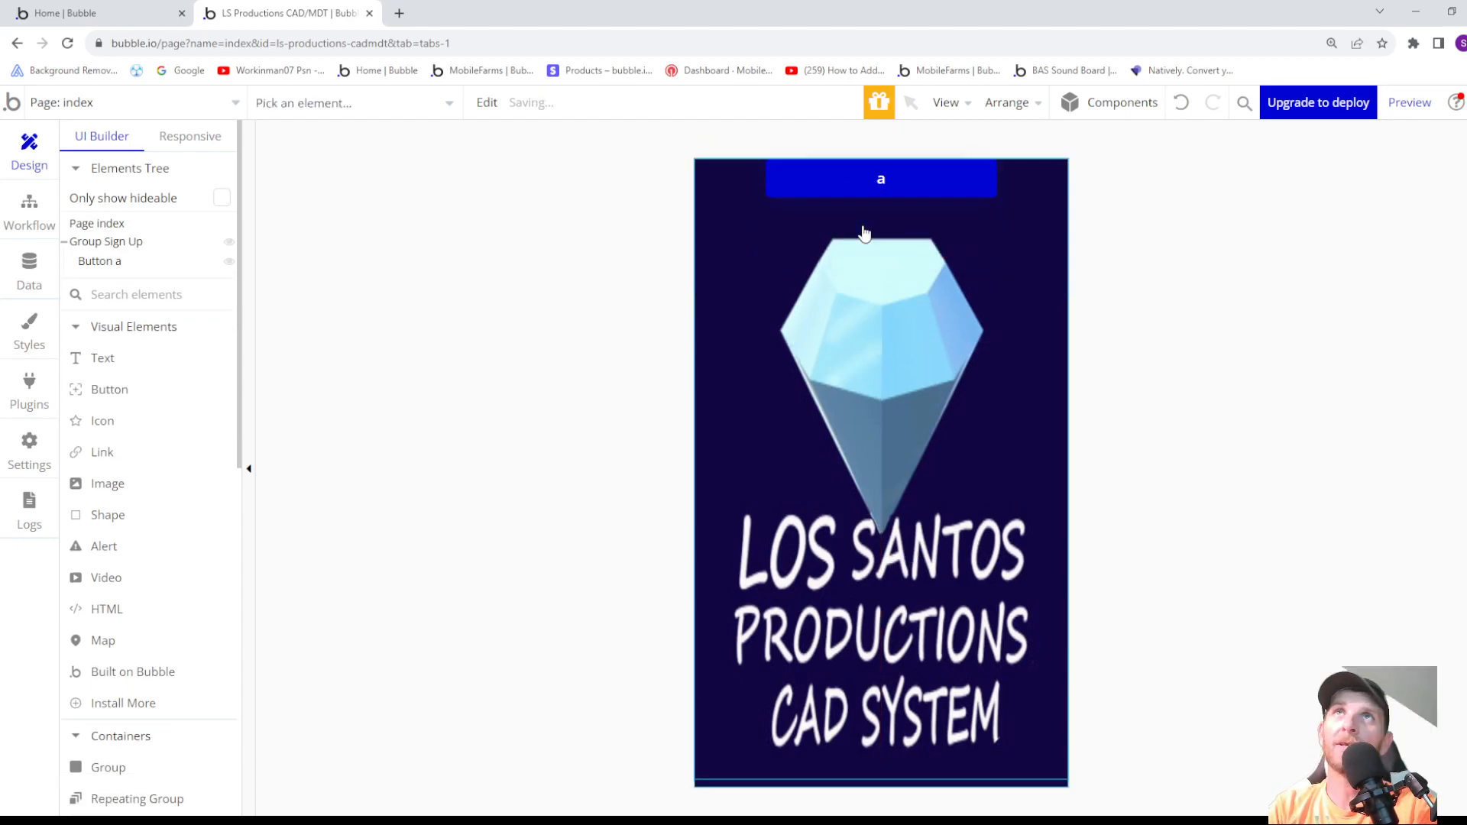
{"action": "key", "text": "Delete"}
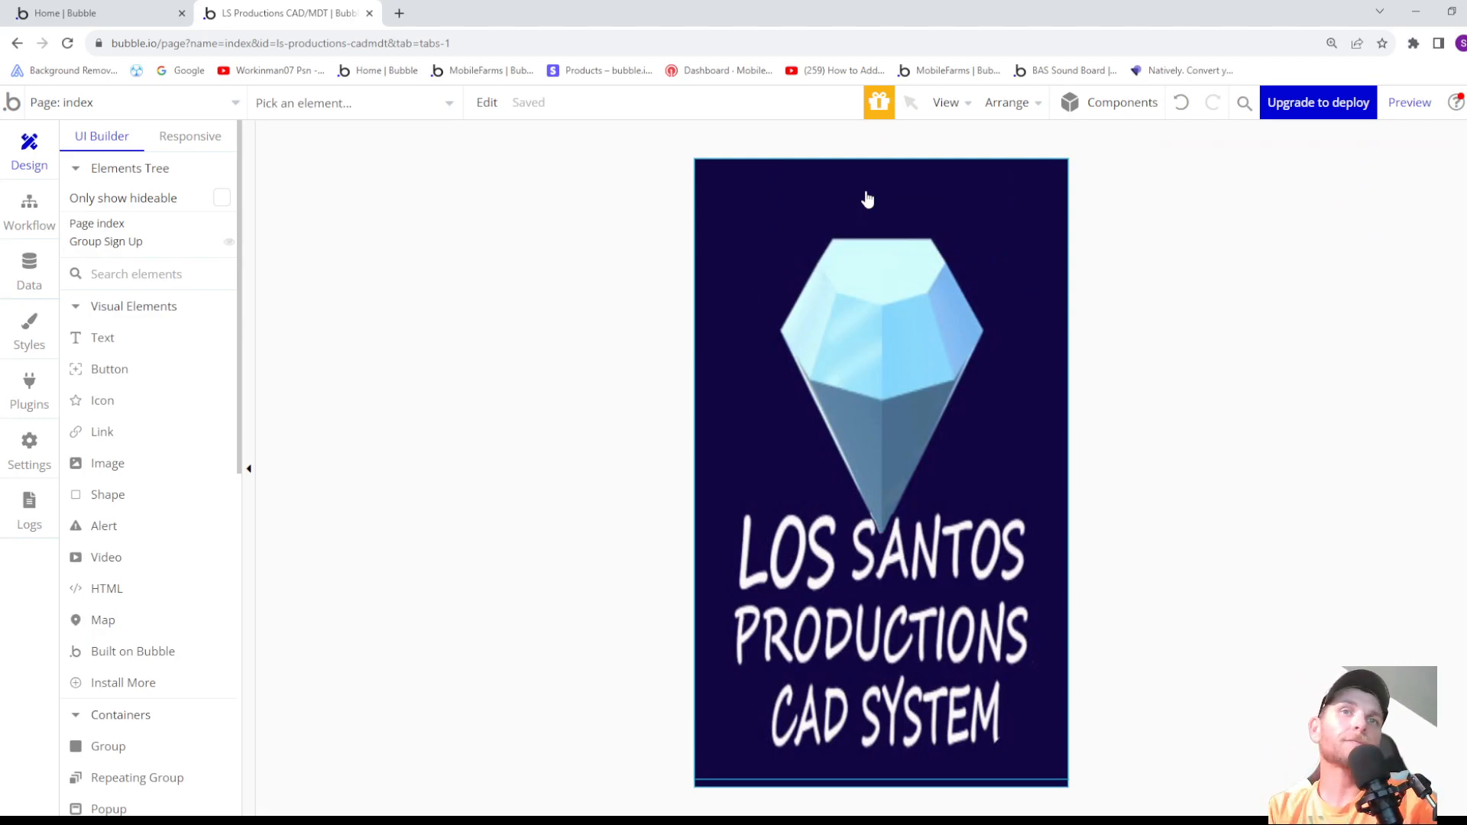
- Align Group Sign Up to the top centre of its parent container
{"action": "left_click", "coordinate": [861, 484]}
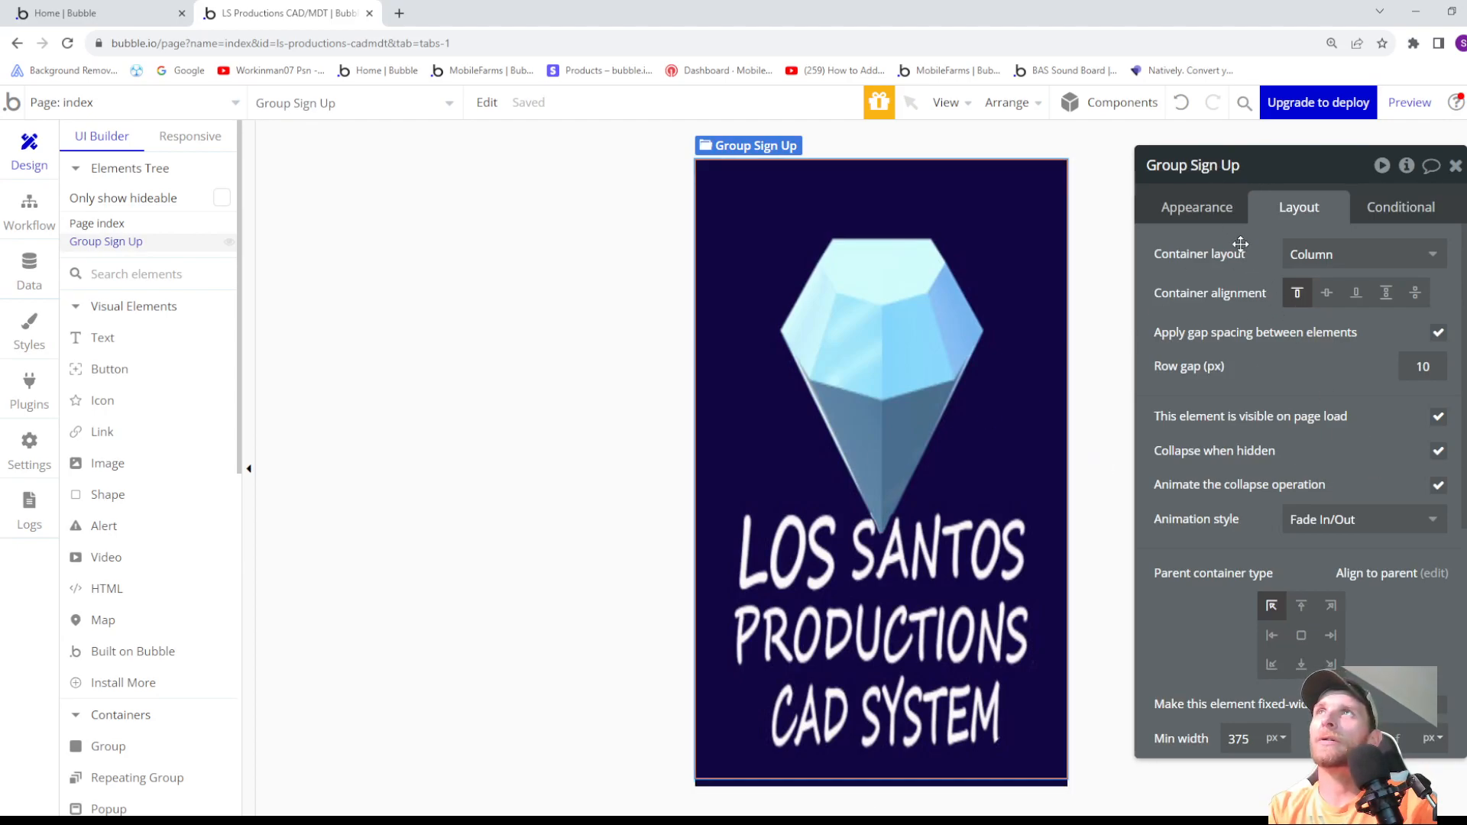
{"action": "left_click", "coordinate": [1303, 607]}
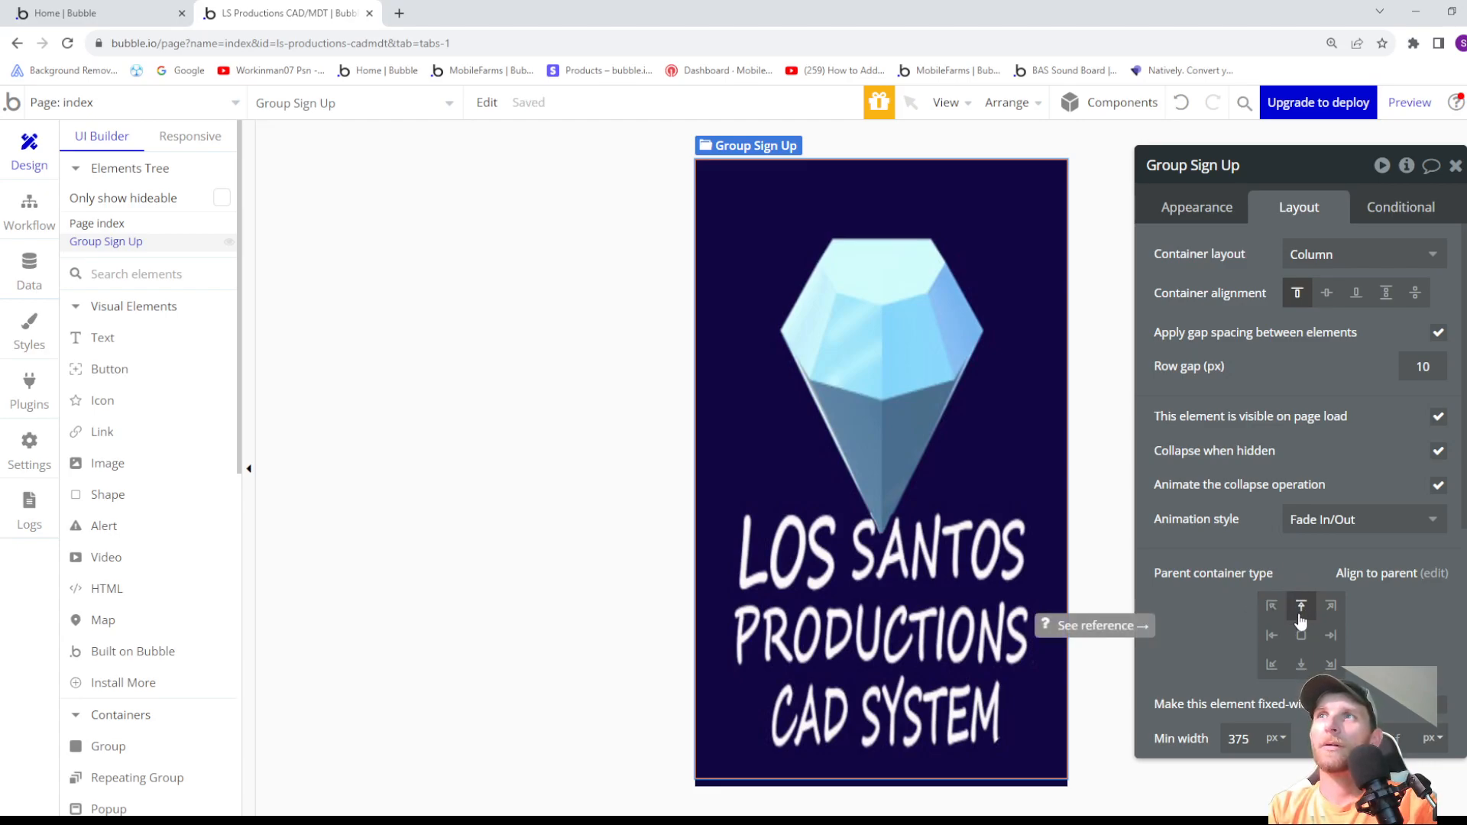
{"action": "mouse_move", "coordinate": [1414, 111]}
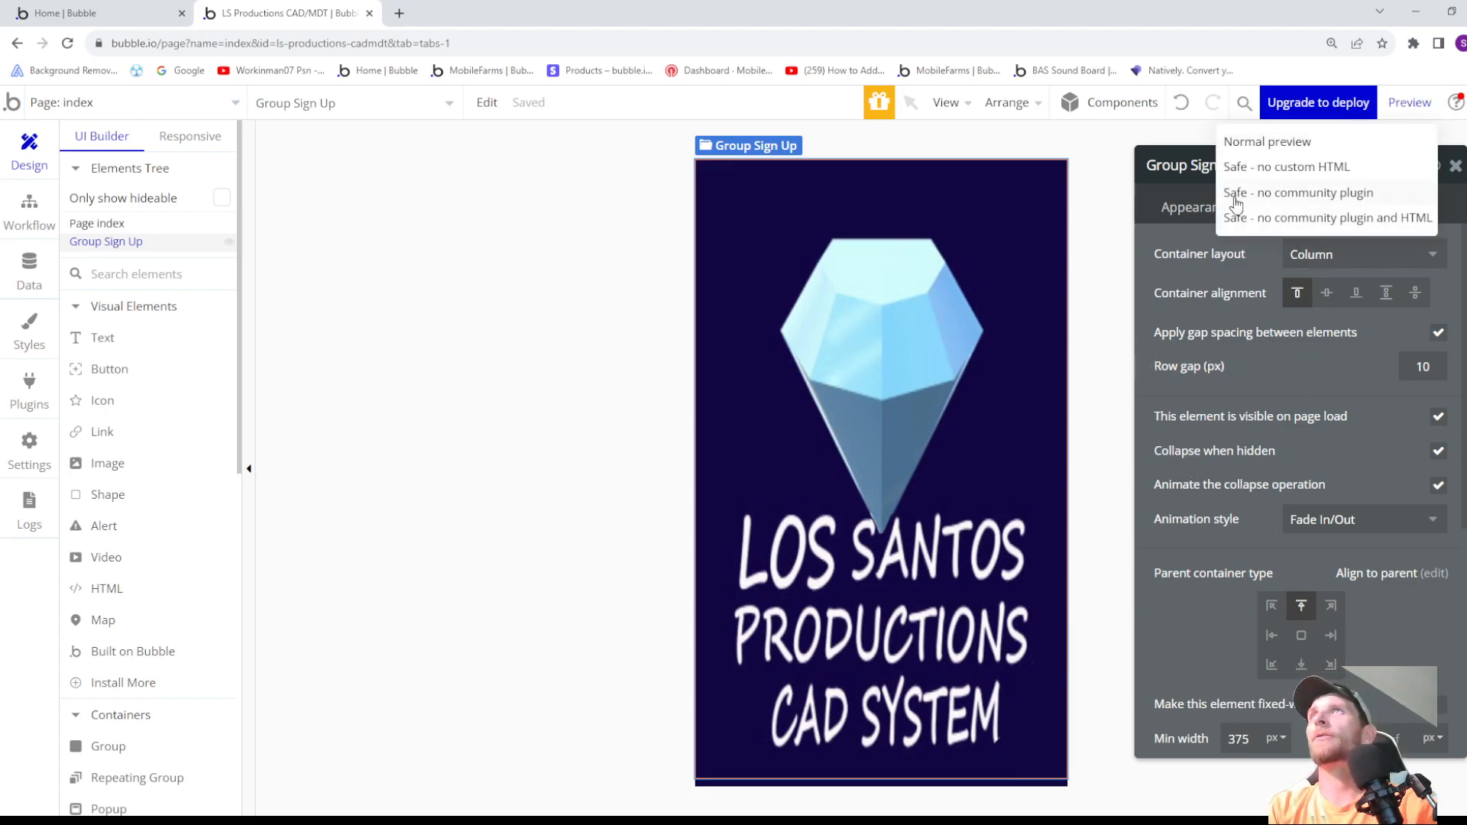
{"action": "left_click", "coordinate": [1146, 136]}
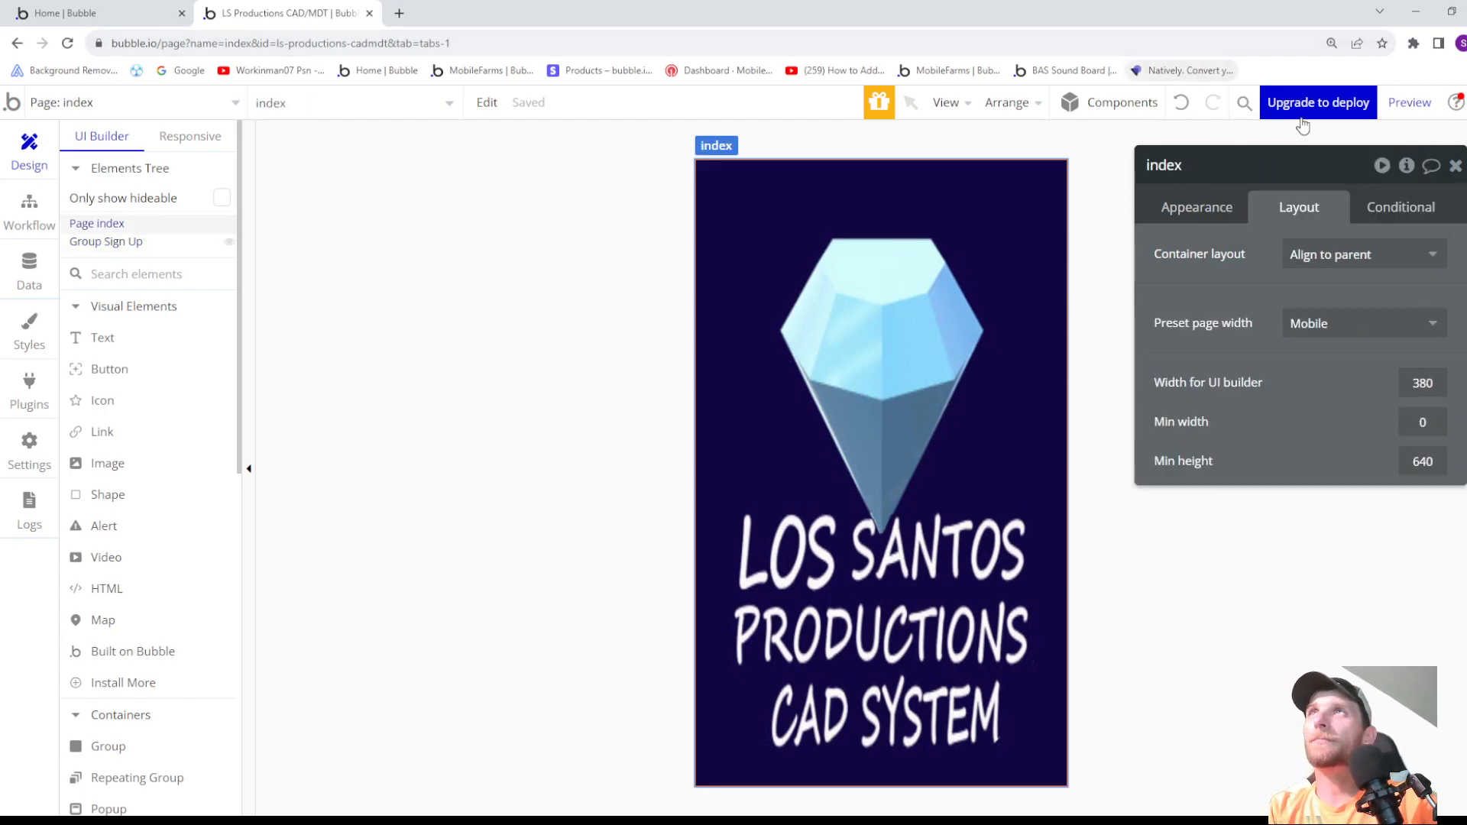
{"action": "left_click", "coordinate": [1213, 208]}
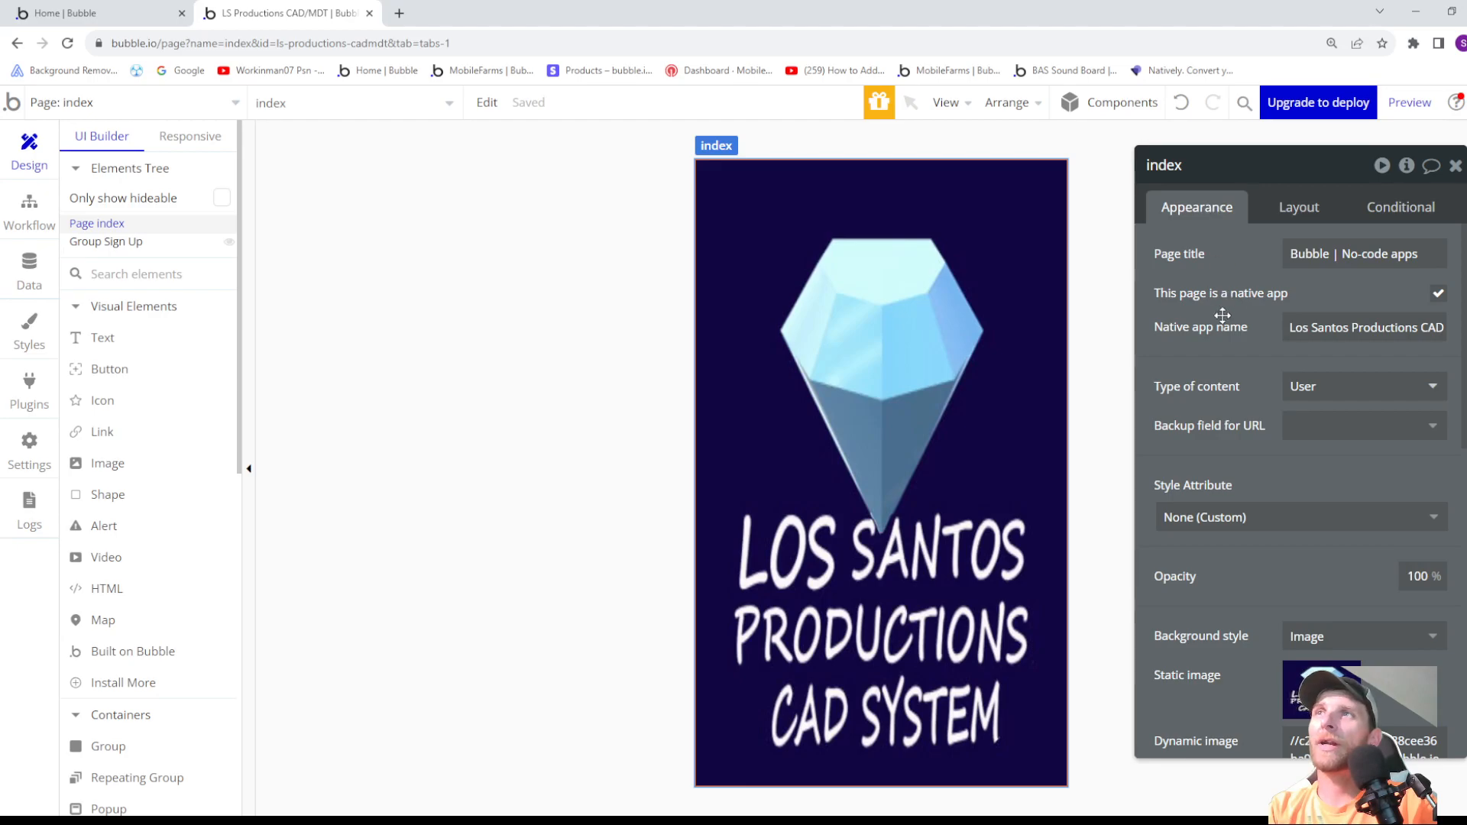
- Set Group Sign Up's type of content to User and its data source to Current User
{"action": "left_click", "coordinate": [968, 308]}
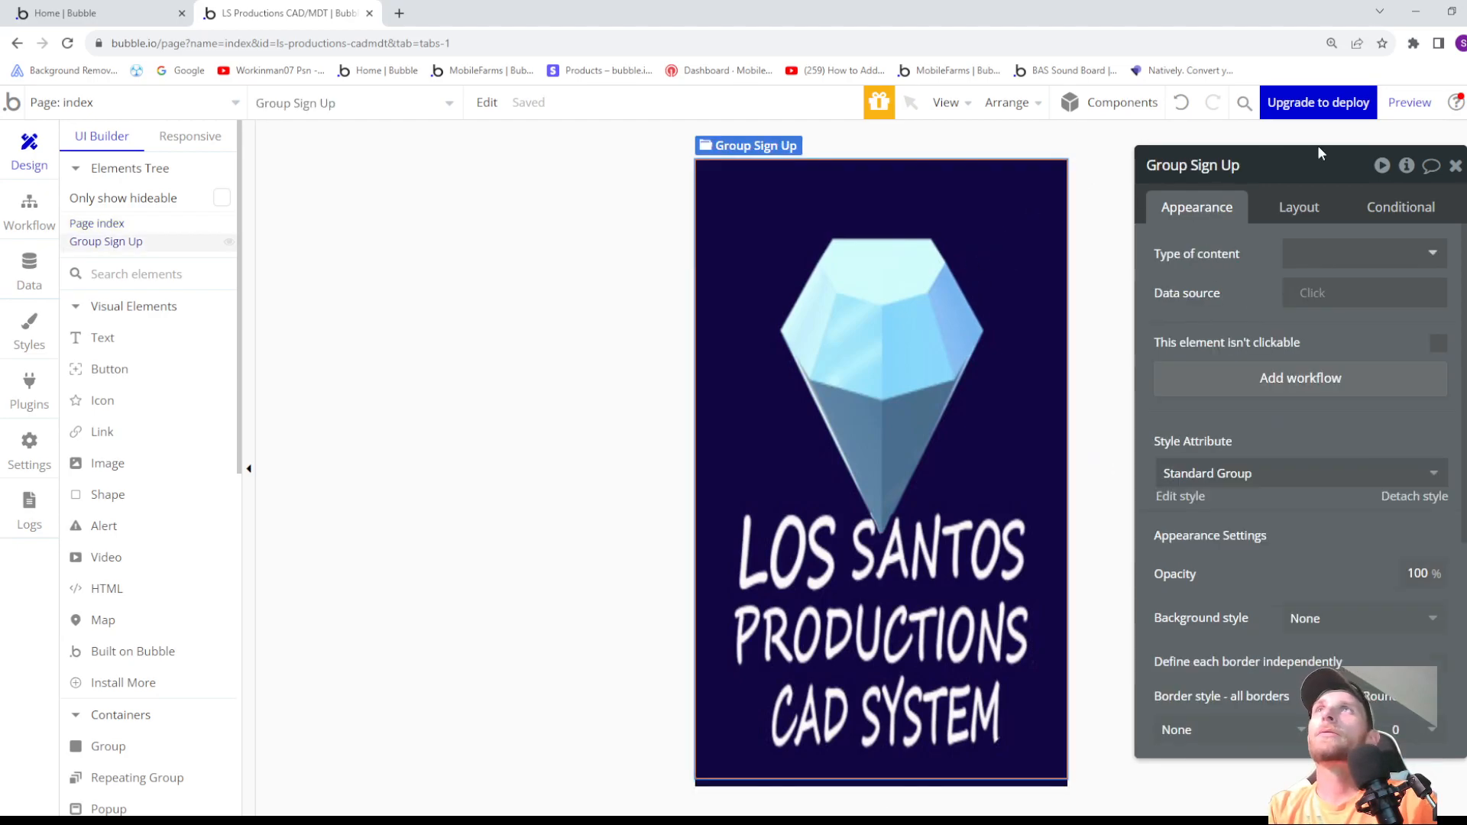
{"action": "left_click", "coordinate": [1336, 259]}
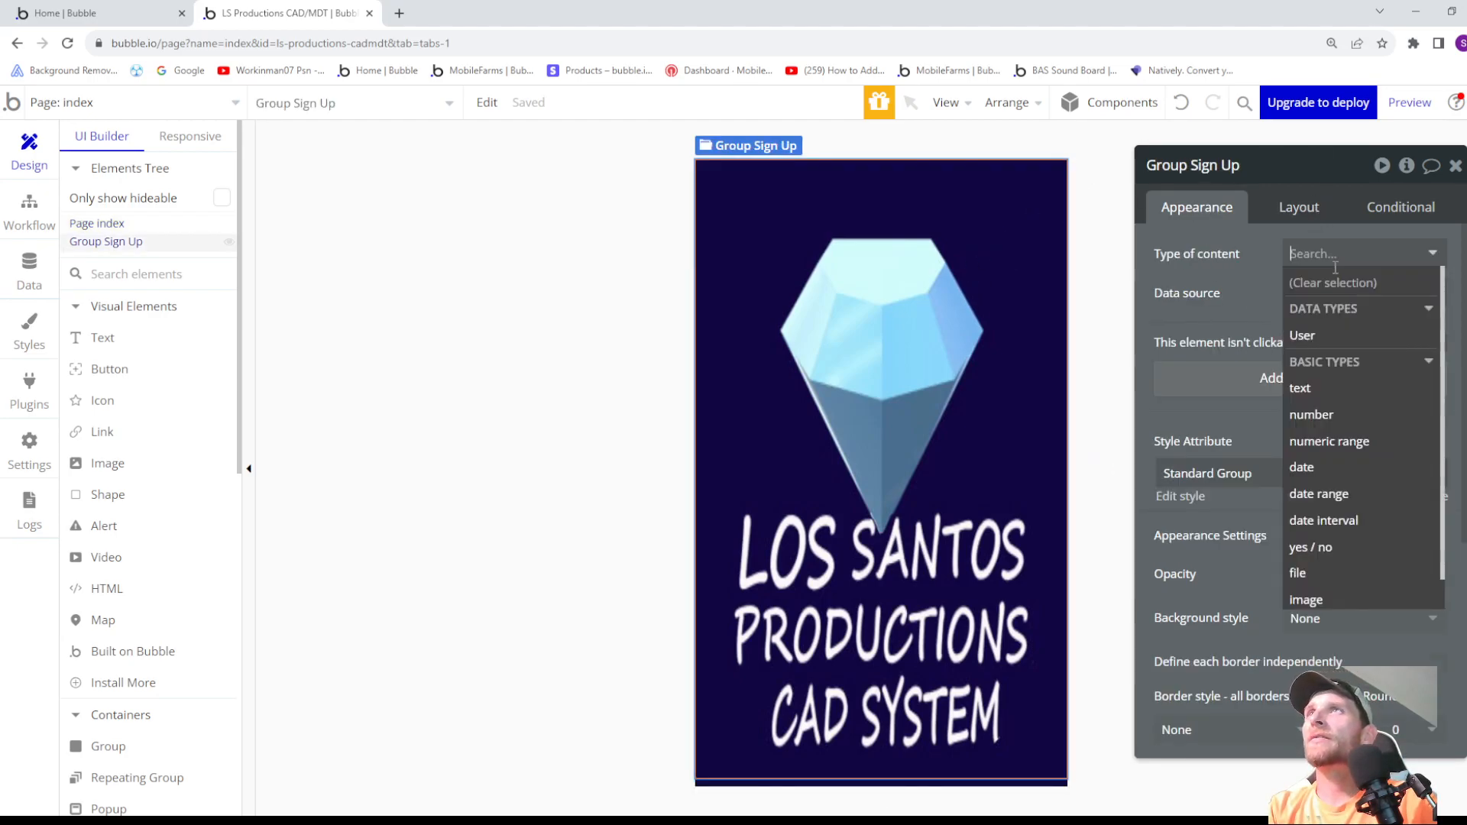
{"action": "left_click", "coordinate": [1340, 337]}
{"action": "left_click", "coordinate": [1326, 299]}
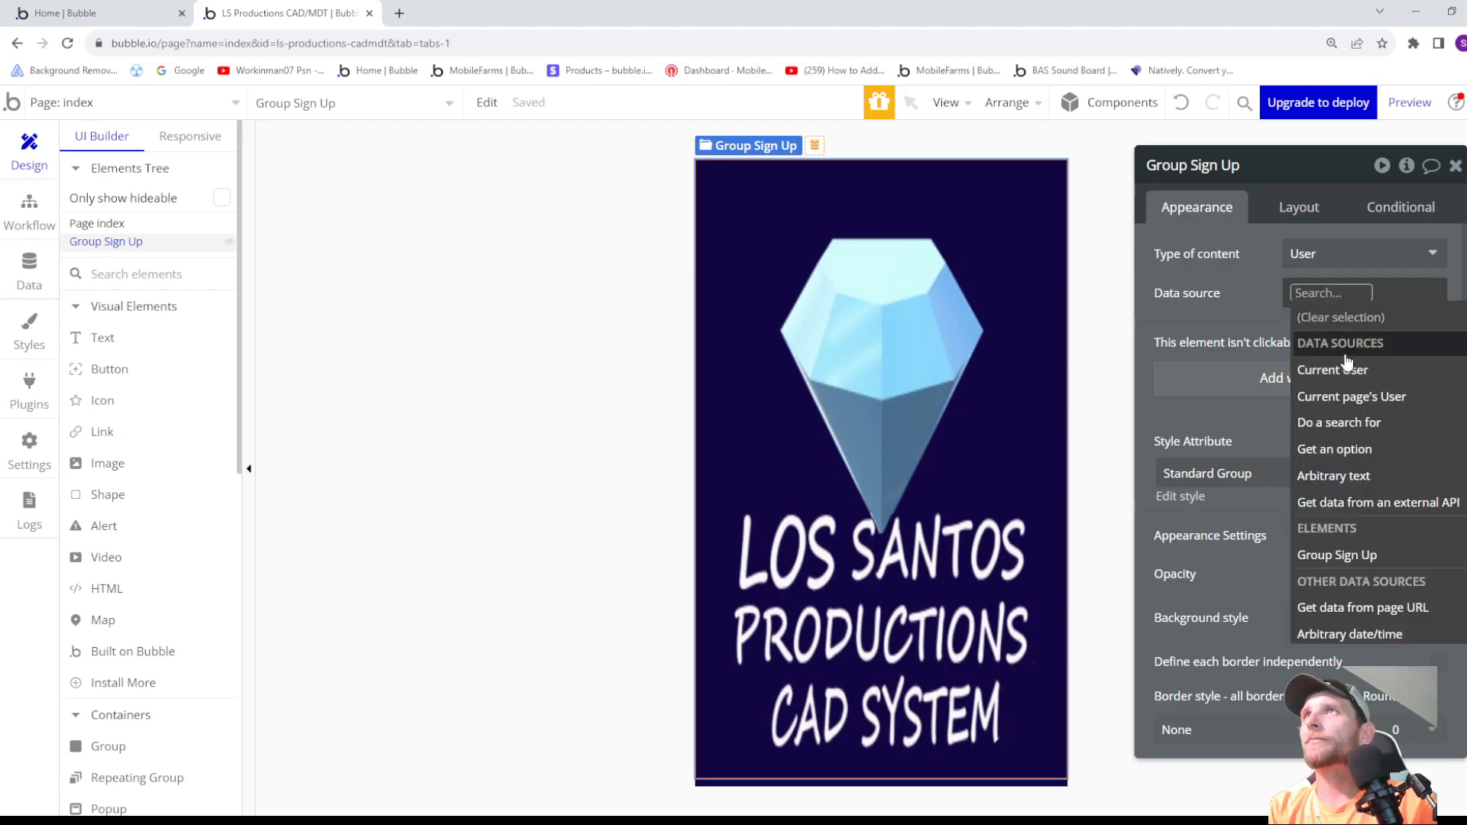
{"action": "left_click", "coordinate": [1315, 370]}
{"action": "left_click", "coordinate": [1269, 300]}
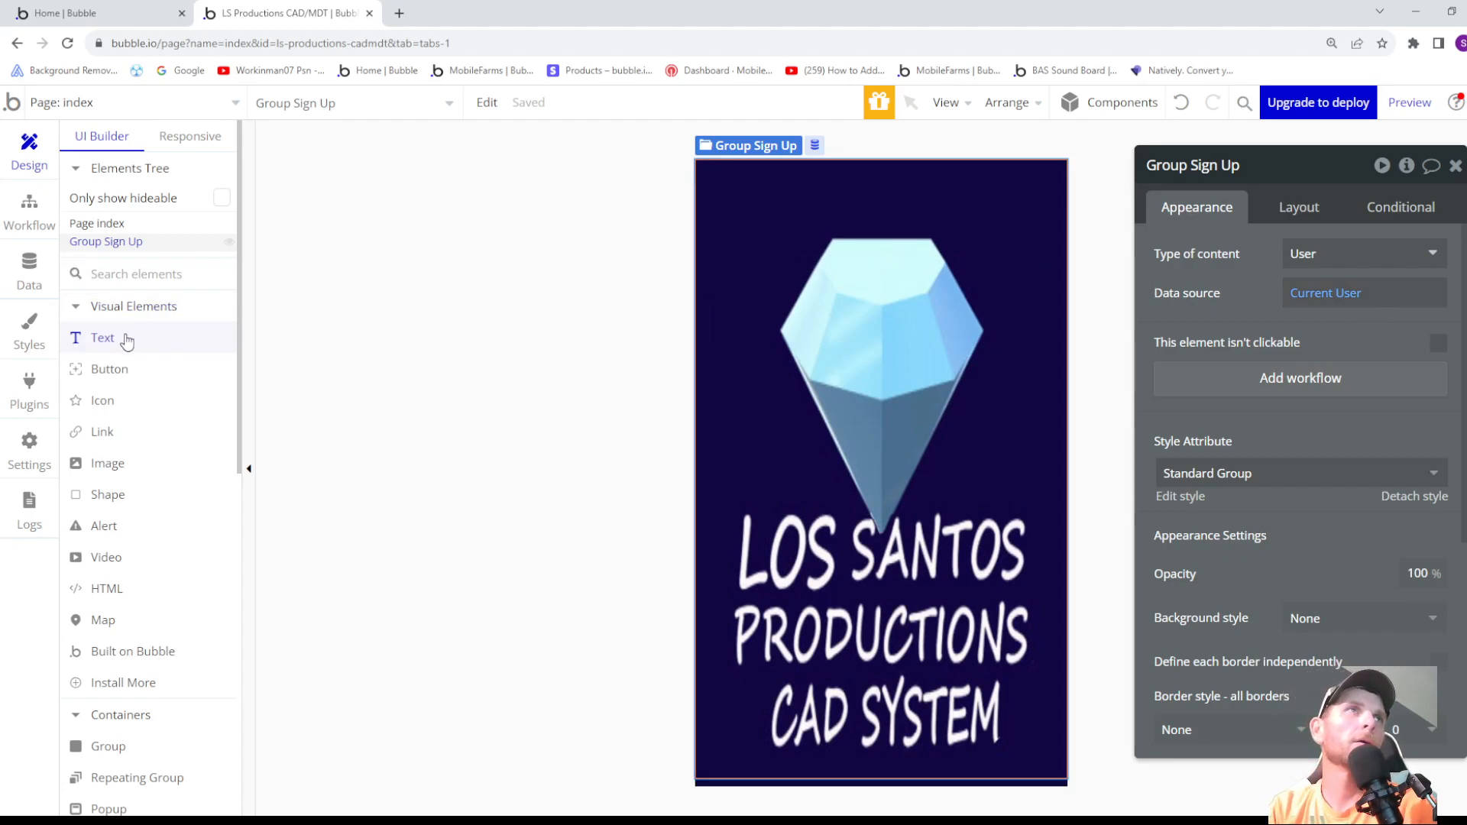
- Open Group Sign Up's Standard Group style for editing and set its background style to Flat color
{"action": "left_click_drag", "start_coordinate": [125, 342], "coordinate": [1155, 221]}
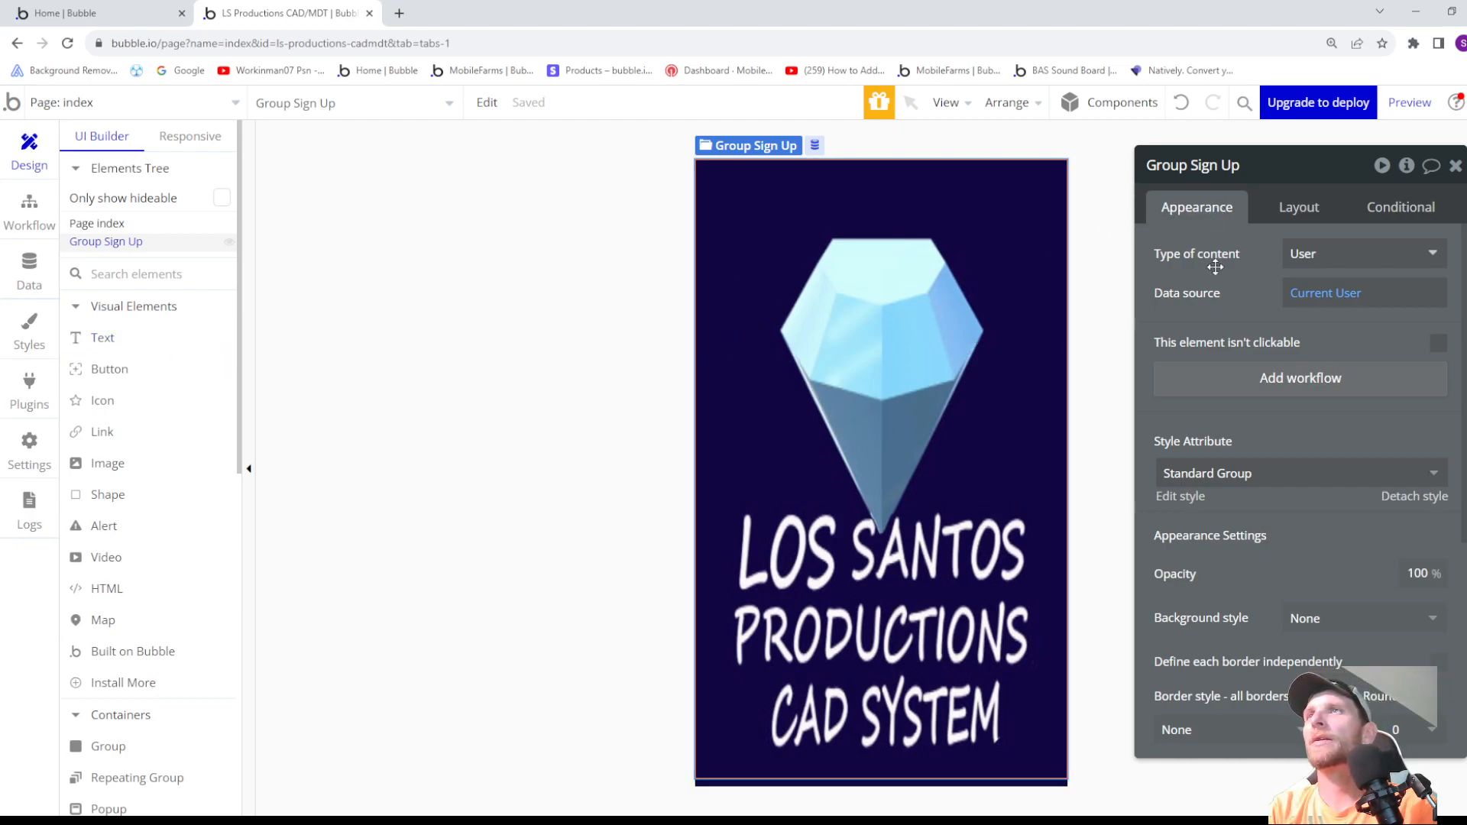
{"action": "left_click", "coordinate": [1181, 497]}
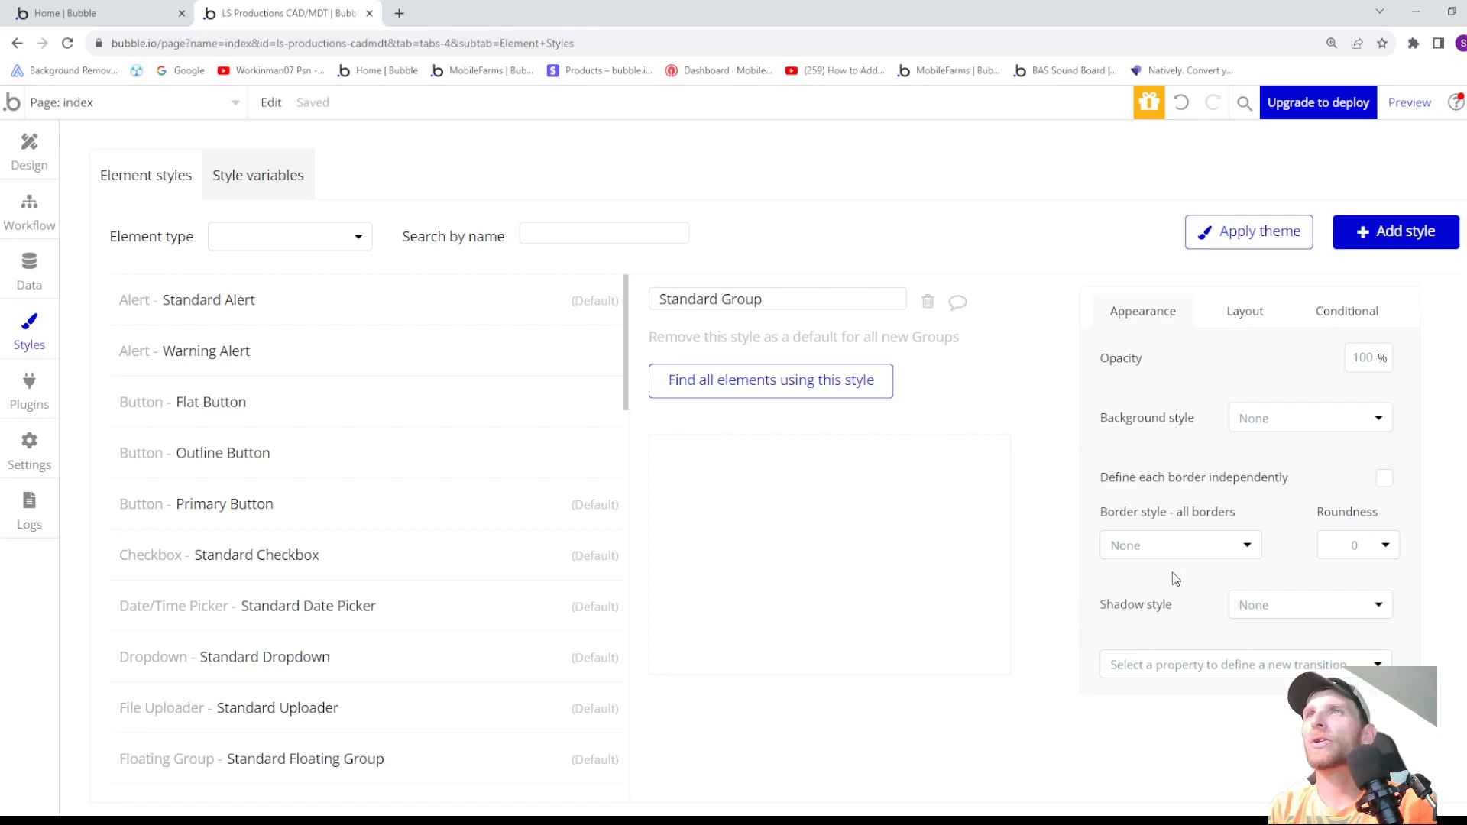
{"action": "left_click", "coordinate": [1186, 547]}
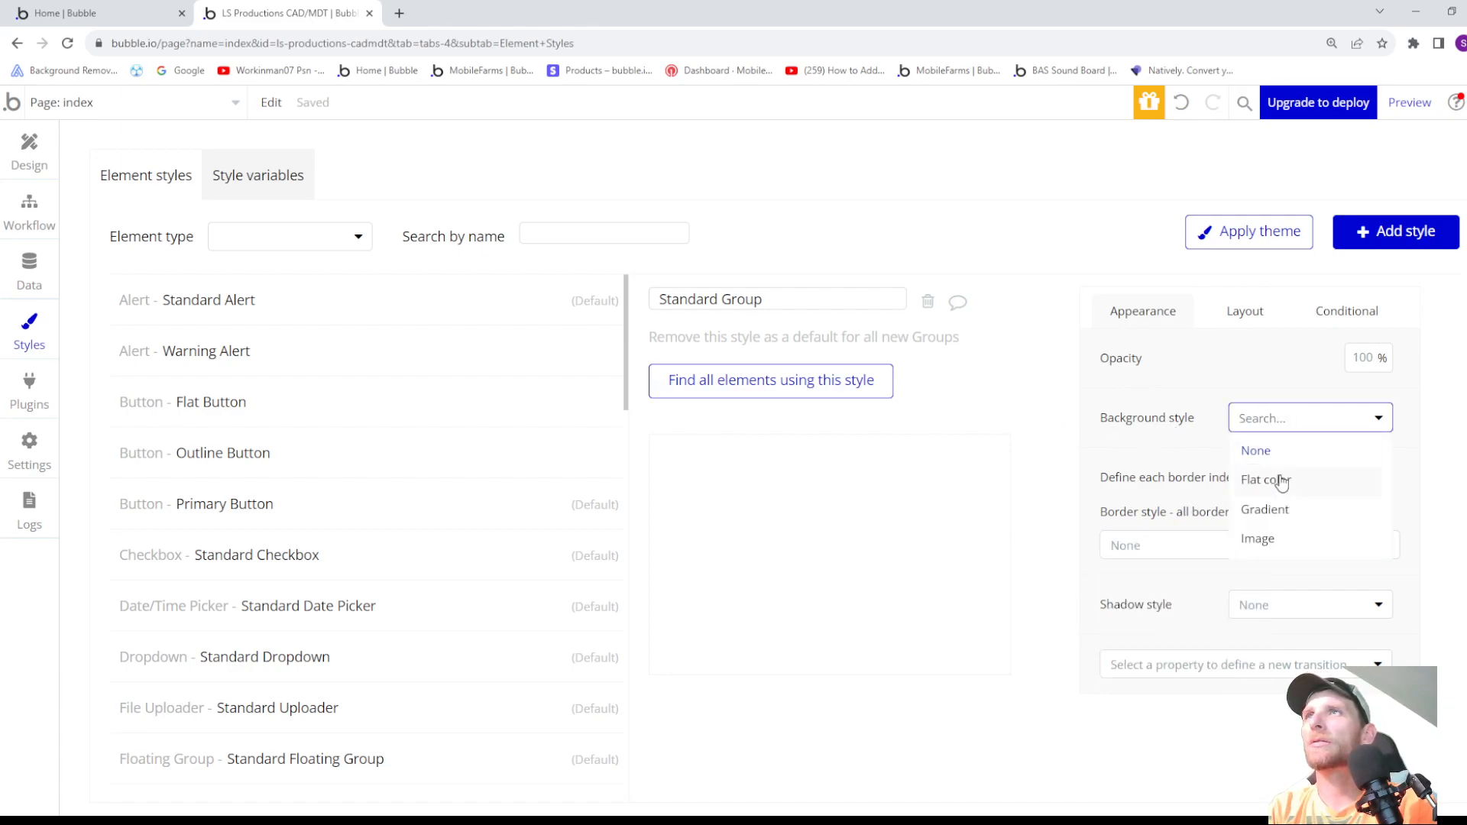
{"action": "left_click", "coordinate": [1280, 483]}
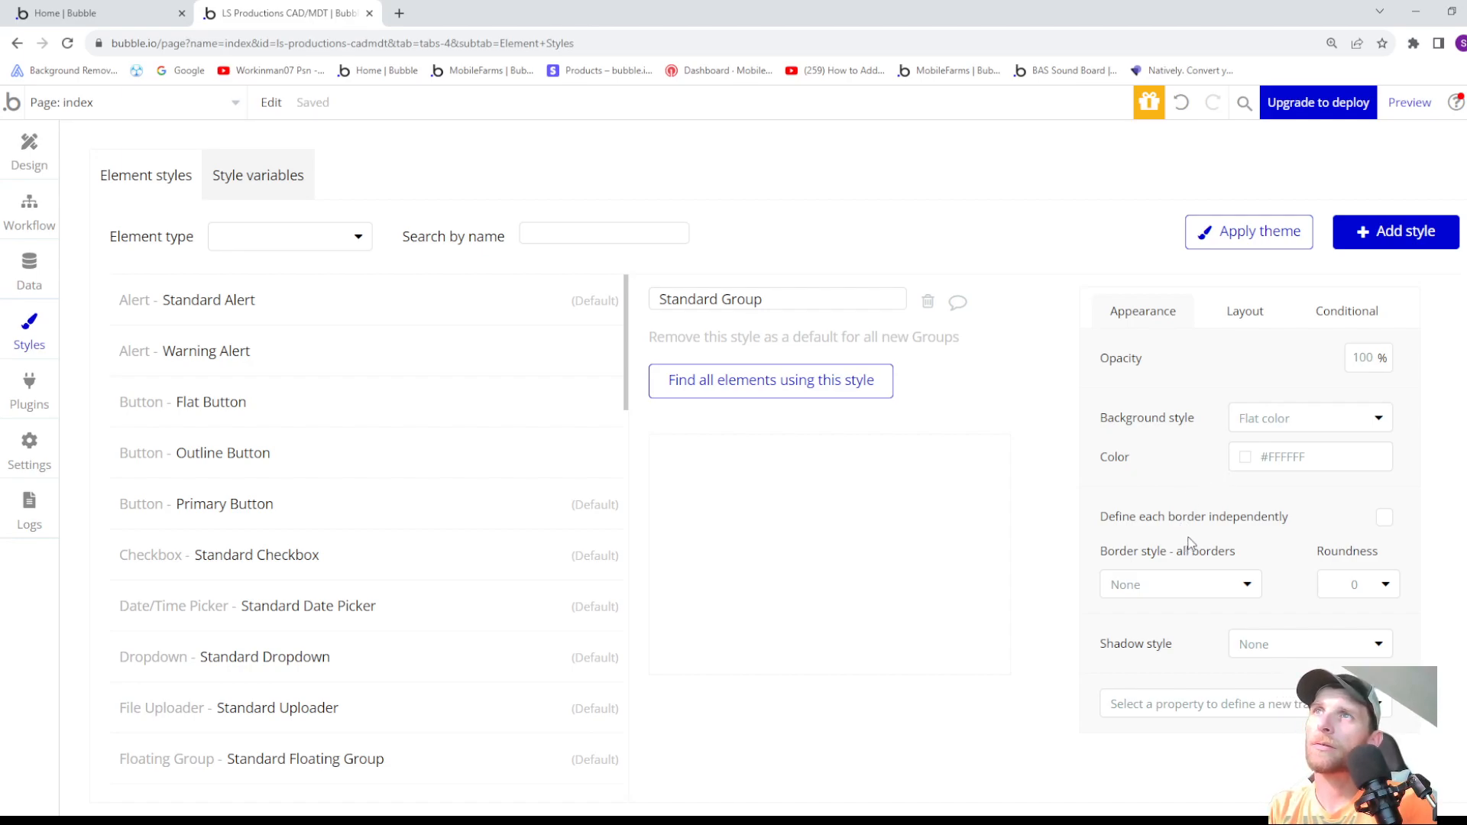
- Give the Standard Group style a solid border on all sides with roundness 20 and width 2
{"action": "left_click", "coordinate": [1234, 586]}
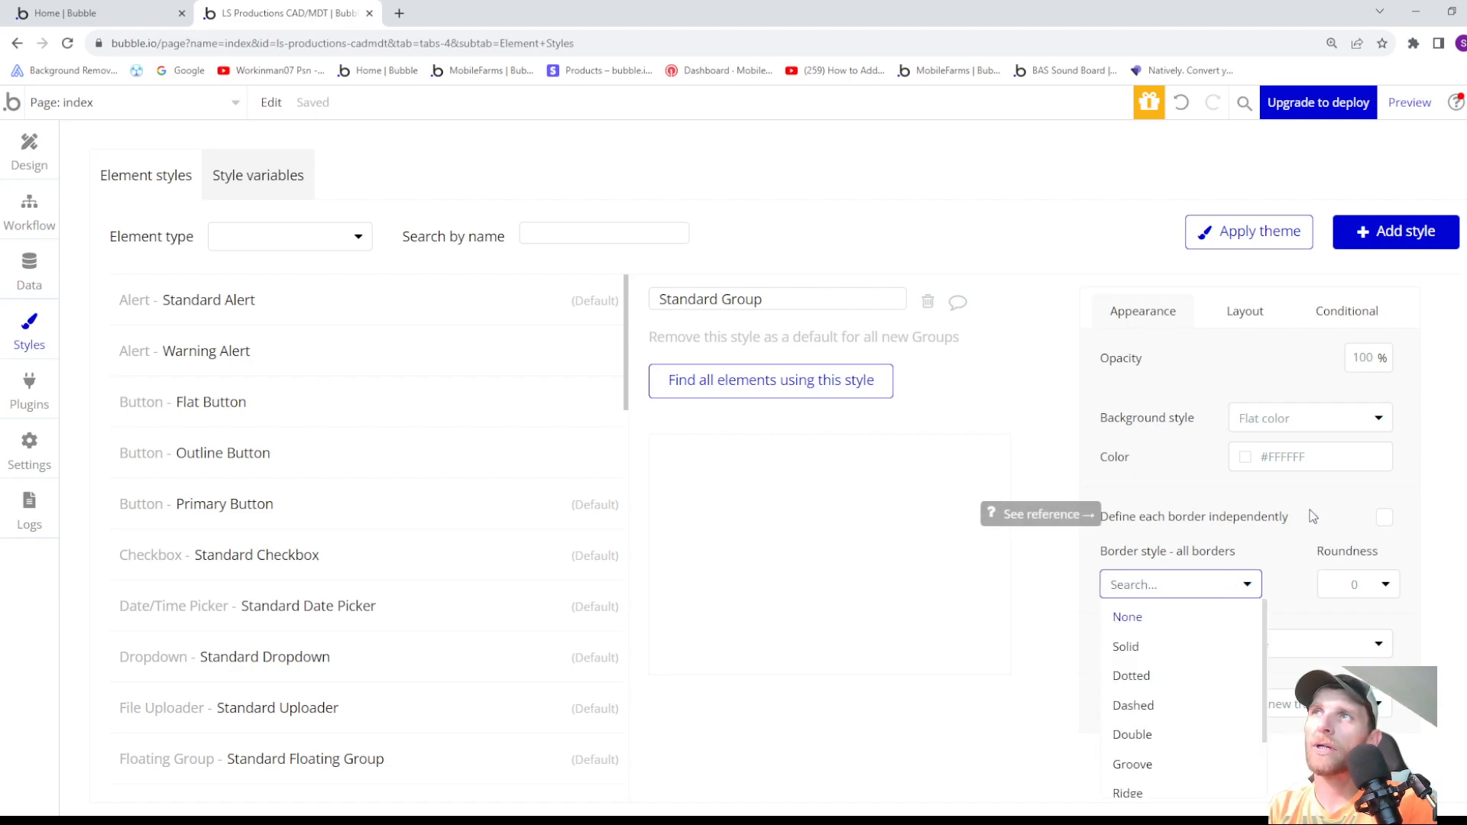
{"action": "left_click", "coordinate": [1292, 496]}
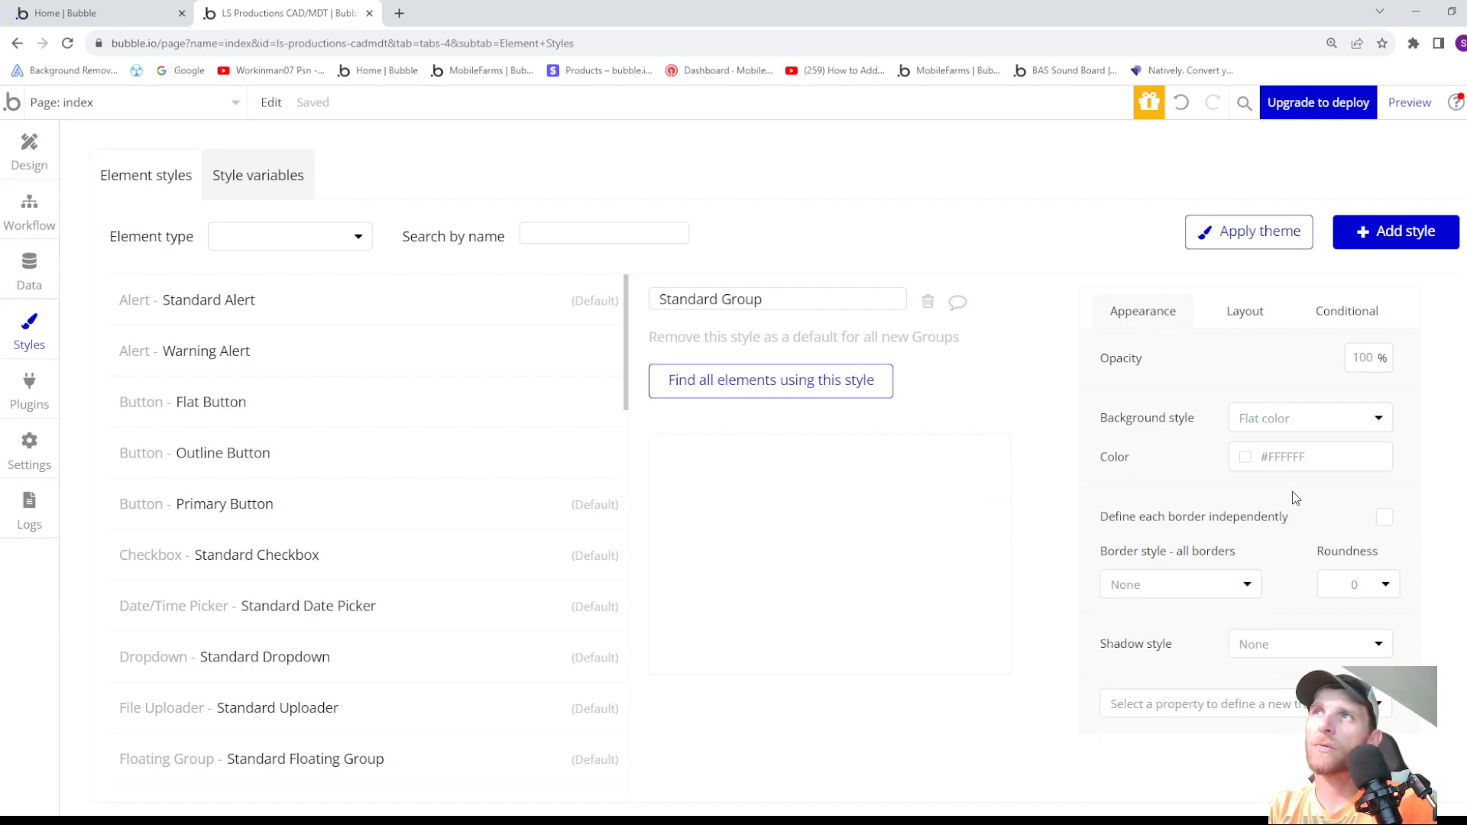
{"action": "left_click", "coordinate": [1192, 584]}
{"action": "left_click", "coordinate": [1177, 648]}
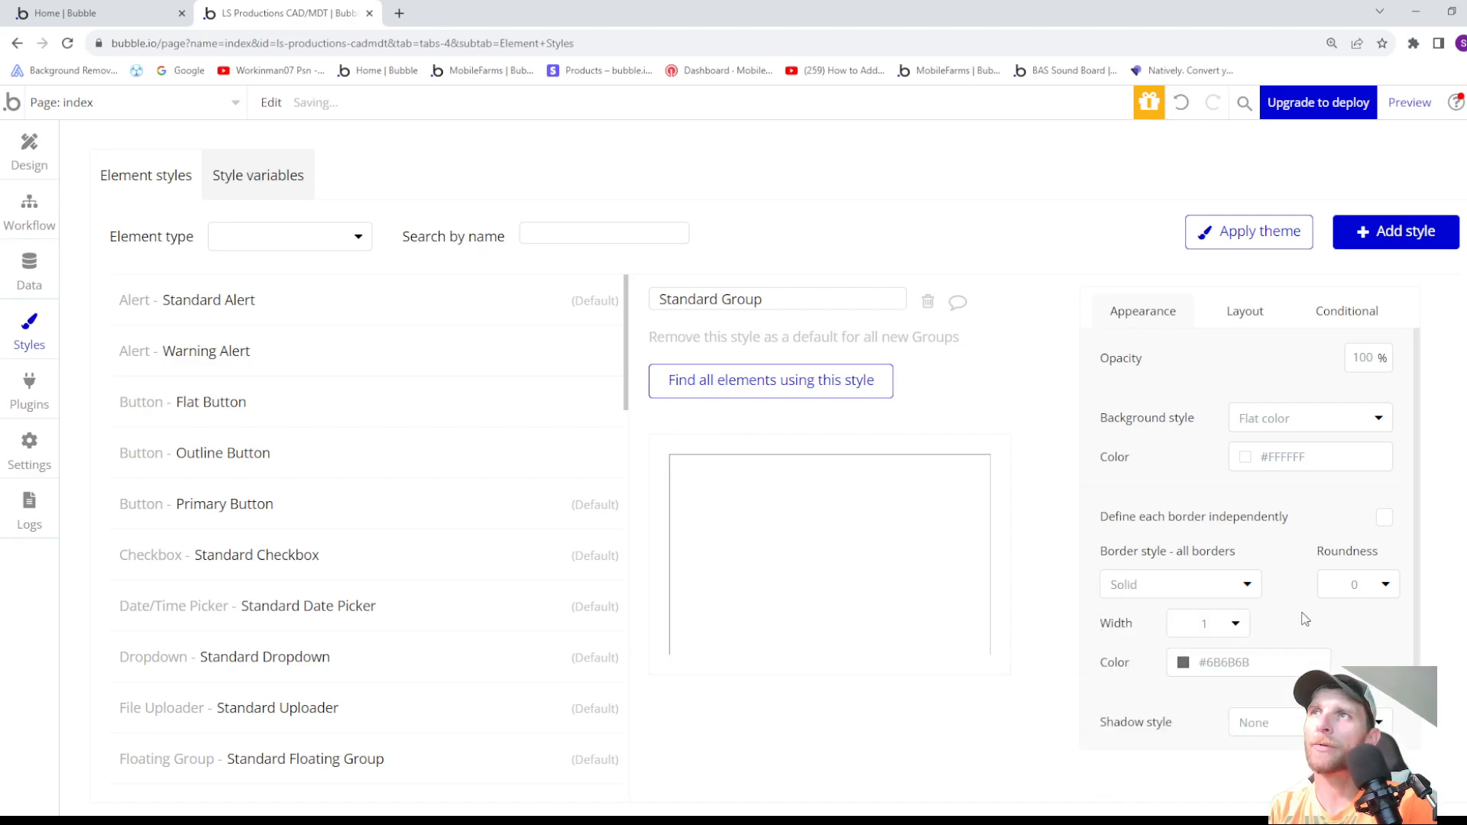
{"action": "left_click", "coordinate": [1347, 587]}
{"action": "type", "text": "20"}
{"action": "left_click", "coordinate": [1236, 628]}
{"action": "left_click", "coordinate": [1219, 675]}
- Set the Standard Group style's border color to #000000
{"action": "scroll", "coordinate": [1310, 600], "scroll_direction": "down", "scroll_amount": 1}
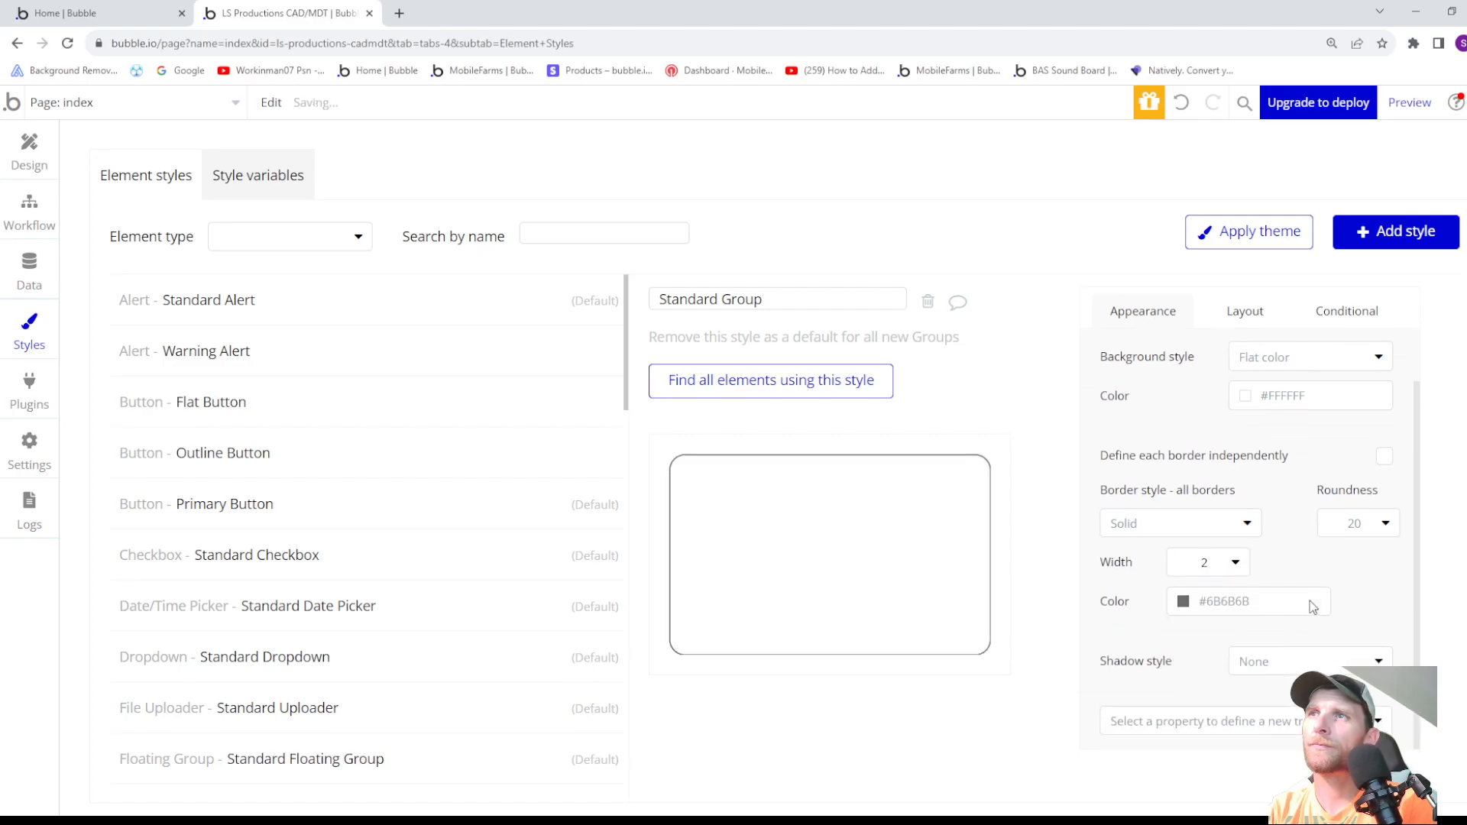
{"action": "left_click", "coordinate": [1183, 601]}
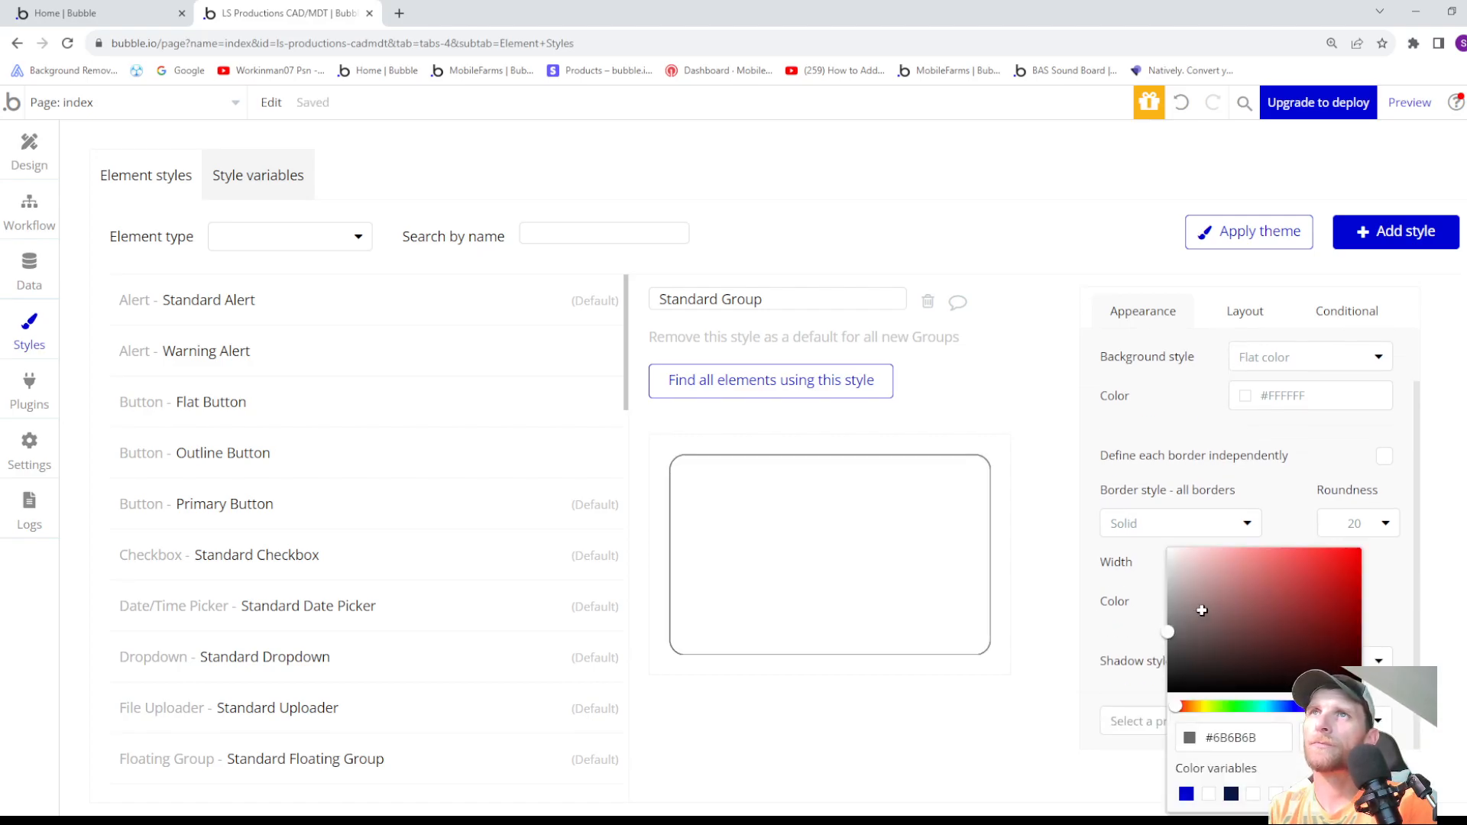
{"action": "left_click_drag", "start_coordinate": [1200, 614], "coordinate": [1169, 692]}
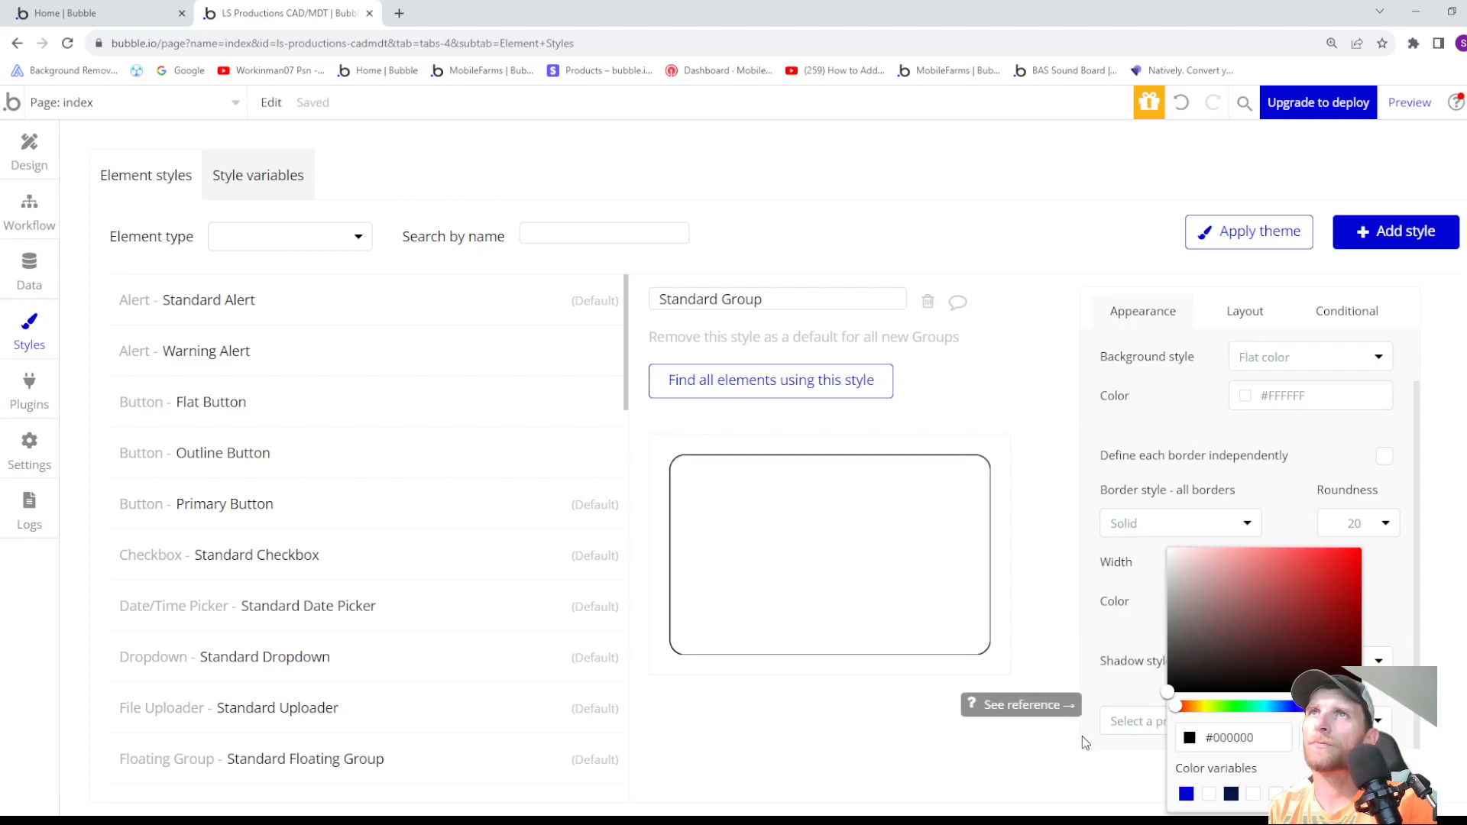
{"action": "left_click", "coordinate": [1096, 575]}
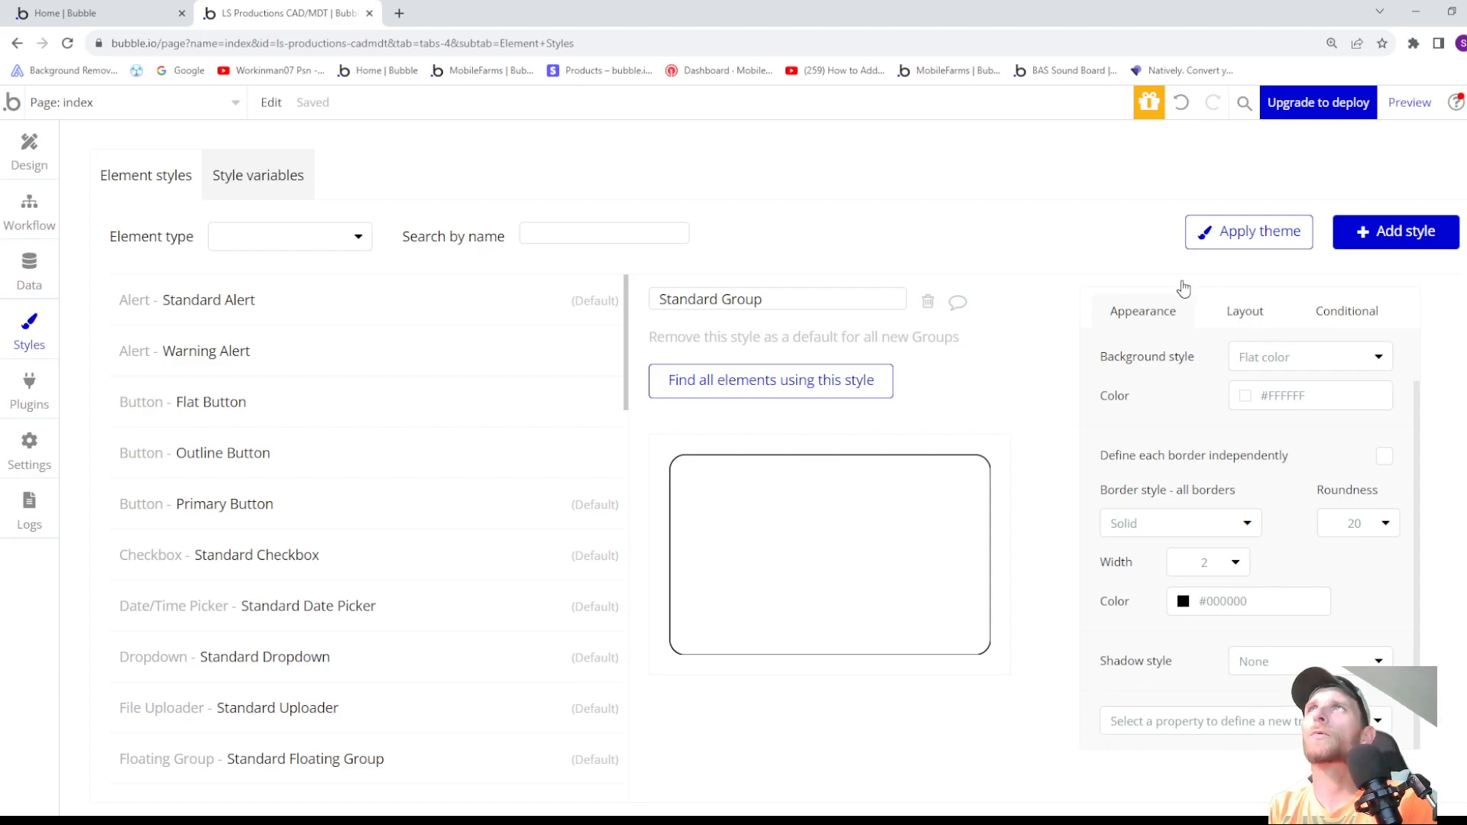
- Return to the page design and review Group Sign Up's layout settings
{"action": "left_click", "coordinate": [30, 146]}
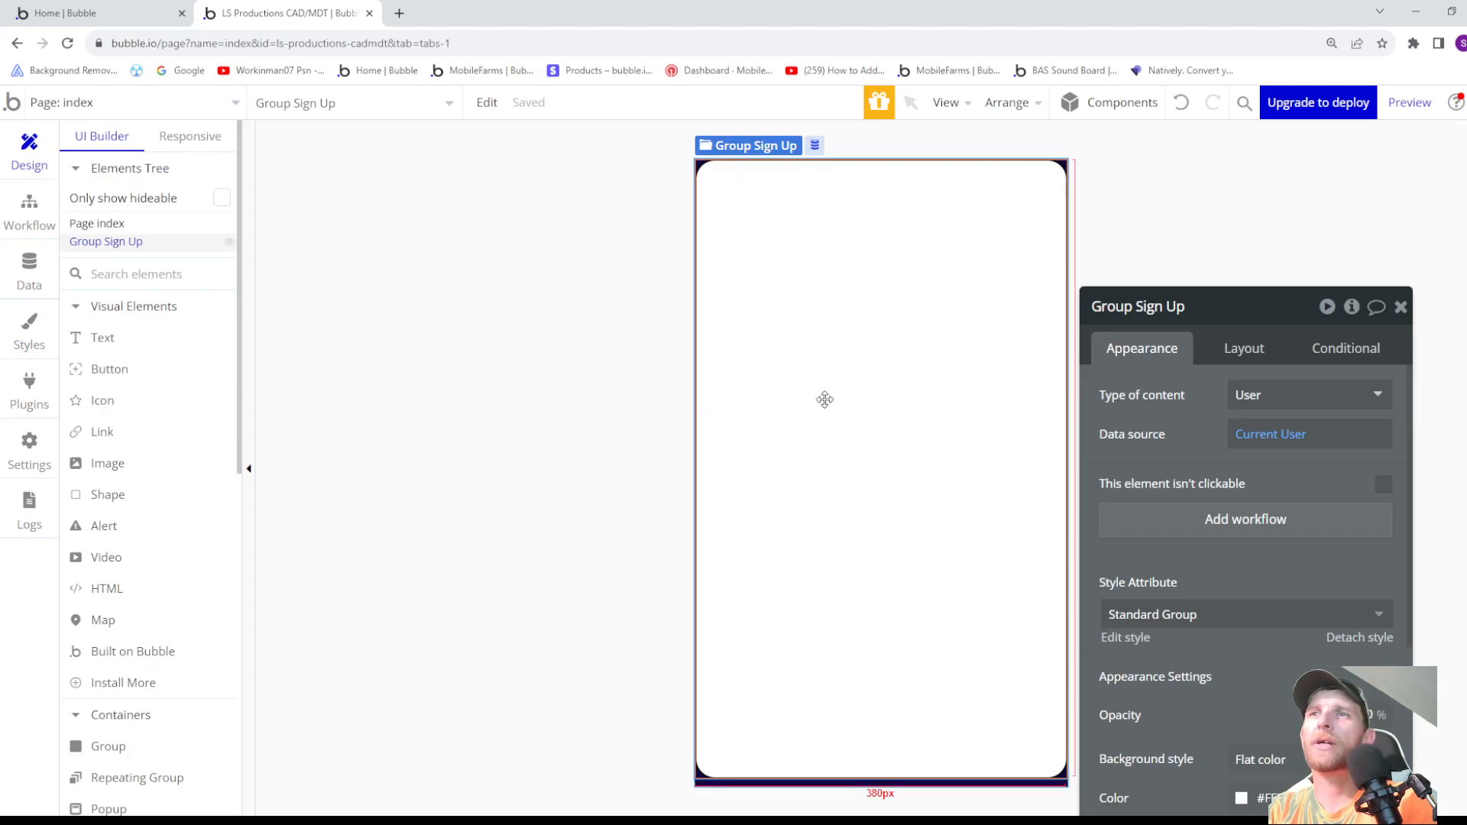
{"action": "left_click", "coordinate": [1246, 365]}
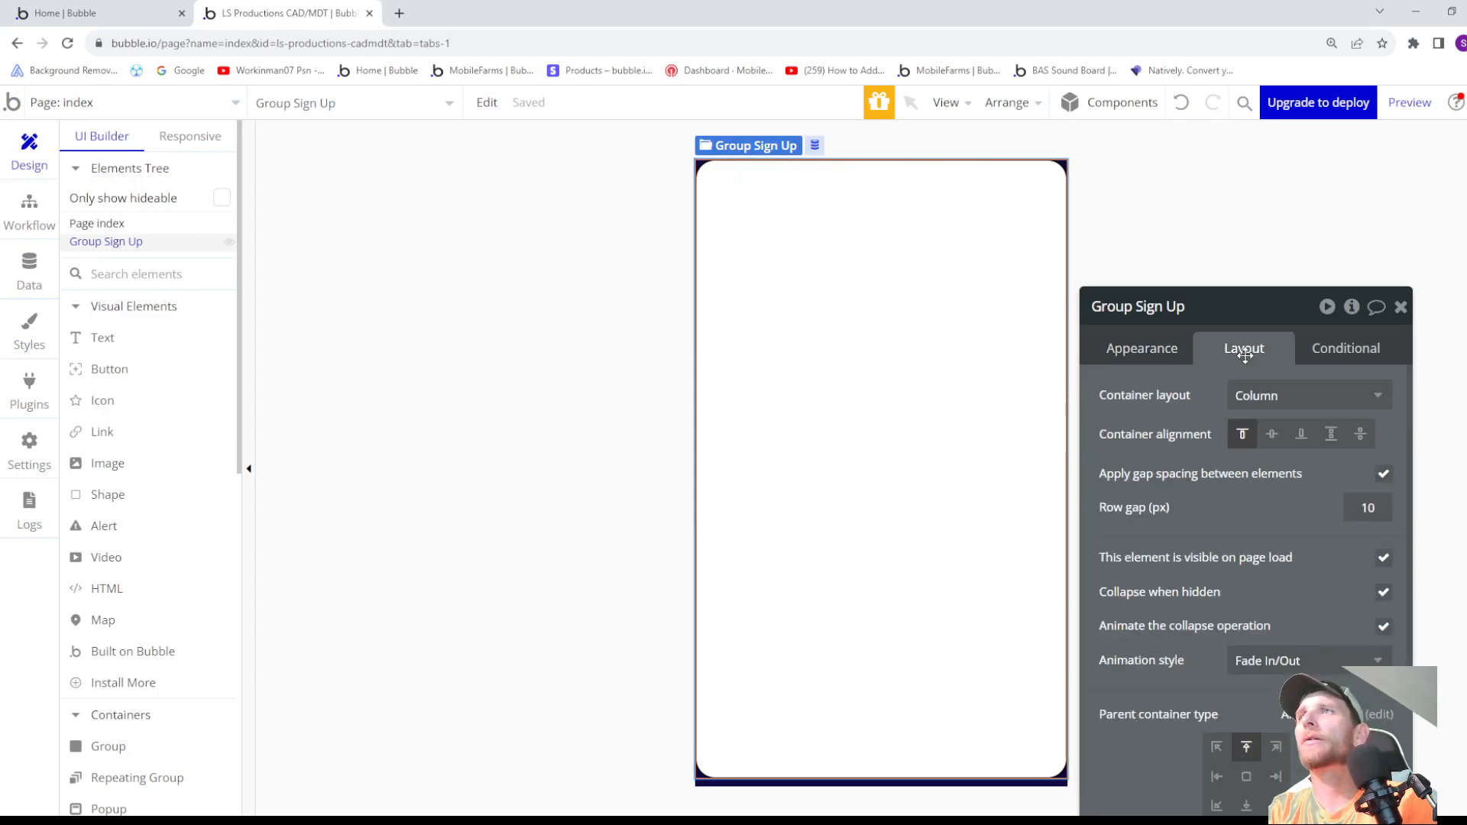
{"action": "scroll", "coordinate": [1318, 611], "scroll_direction": "down", "scroll_amount": 3}
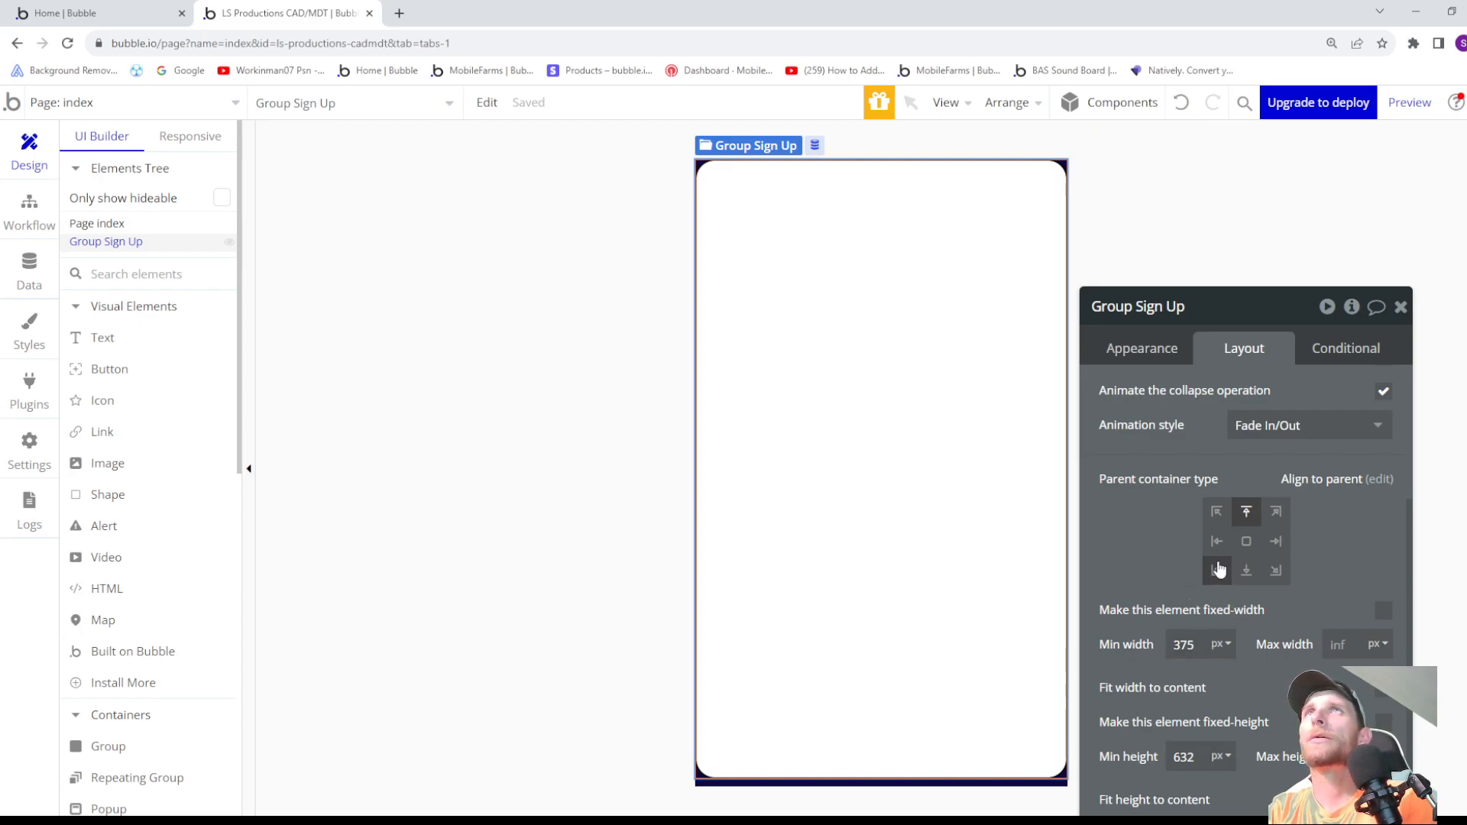
{"action": "scroll", "coordinate": [1215, 569], "scroll_direction": "up", "scroll_amount": 3}
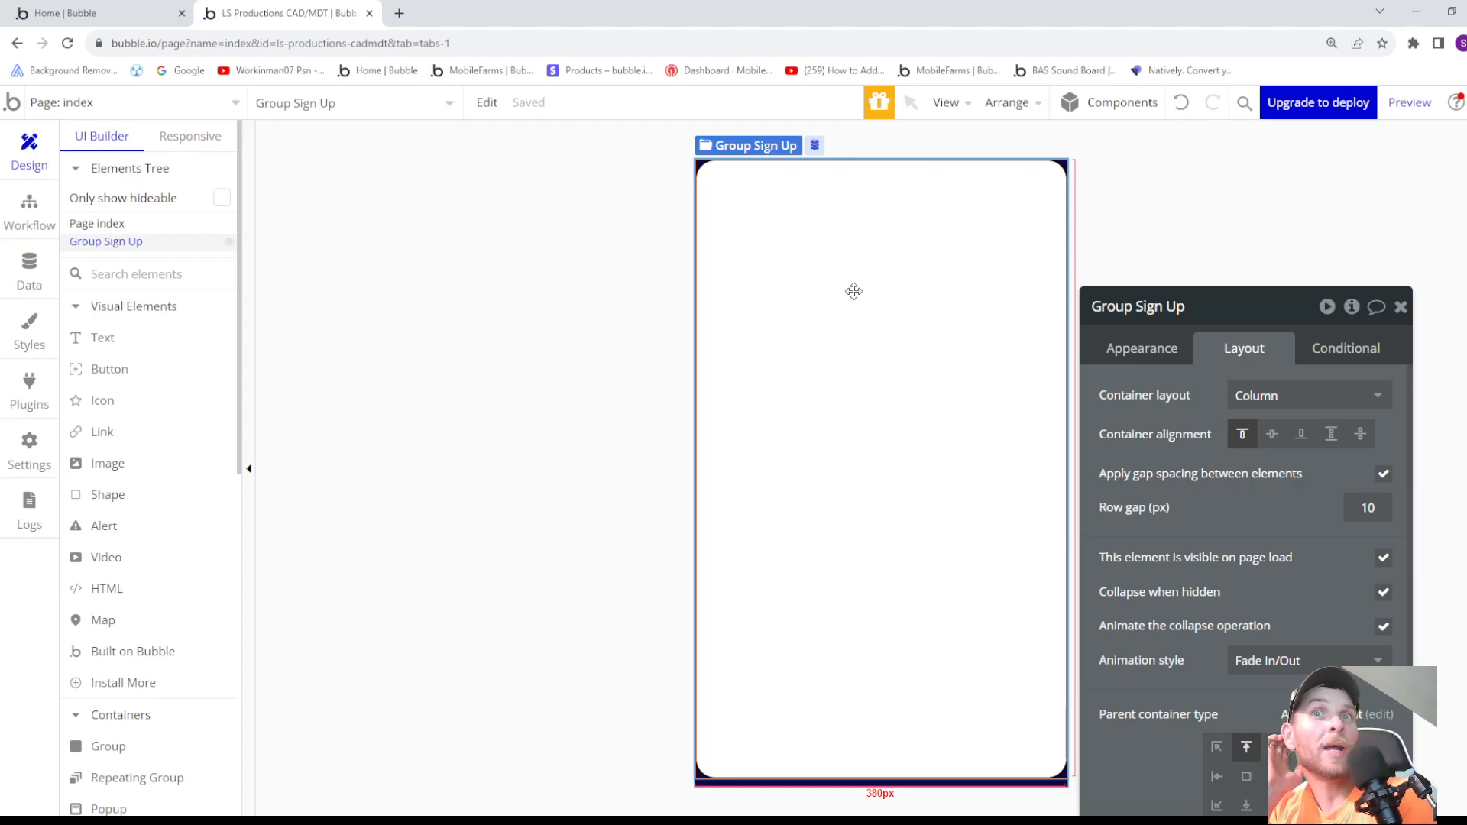
- Try hiding Group Sign Up in the elements tree and turning off its visibility on page load, and turn that option back on
{"action": "left_click", "coordinate": [229, 243]}
{"action": "left_click", "coordinate": [229, 243]}
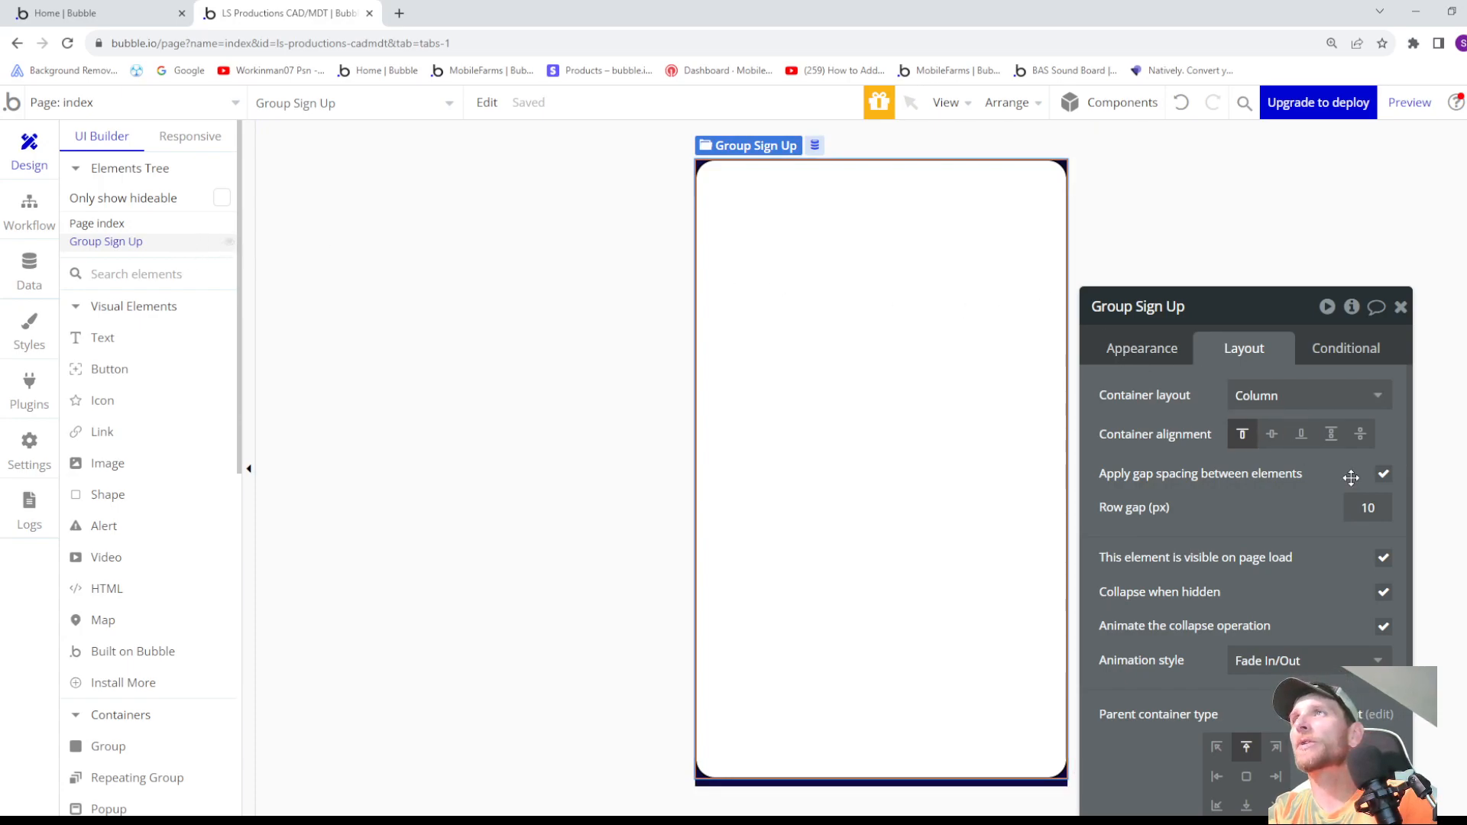
{"action": "left_click", "coordinate": [1385, 564]}
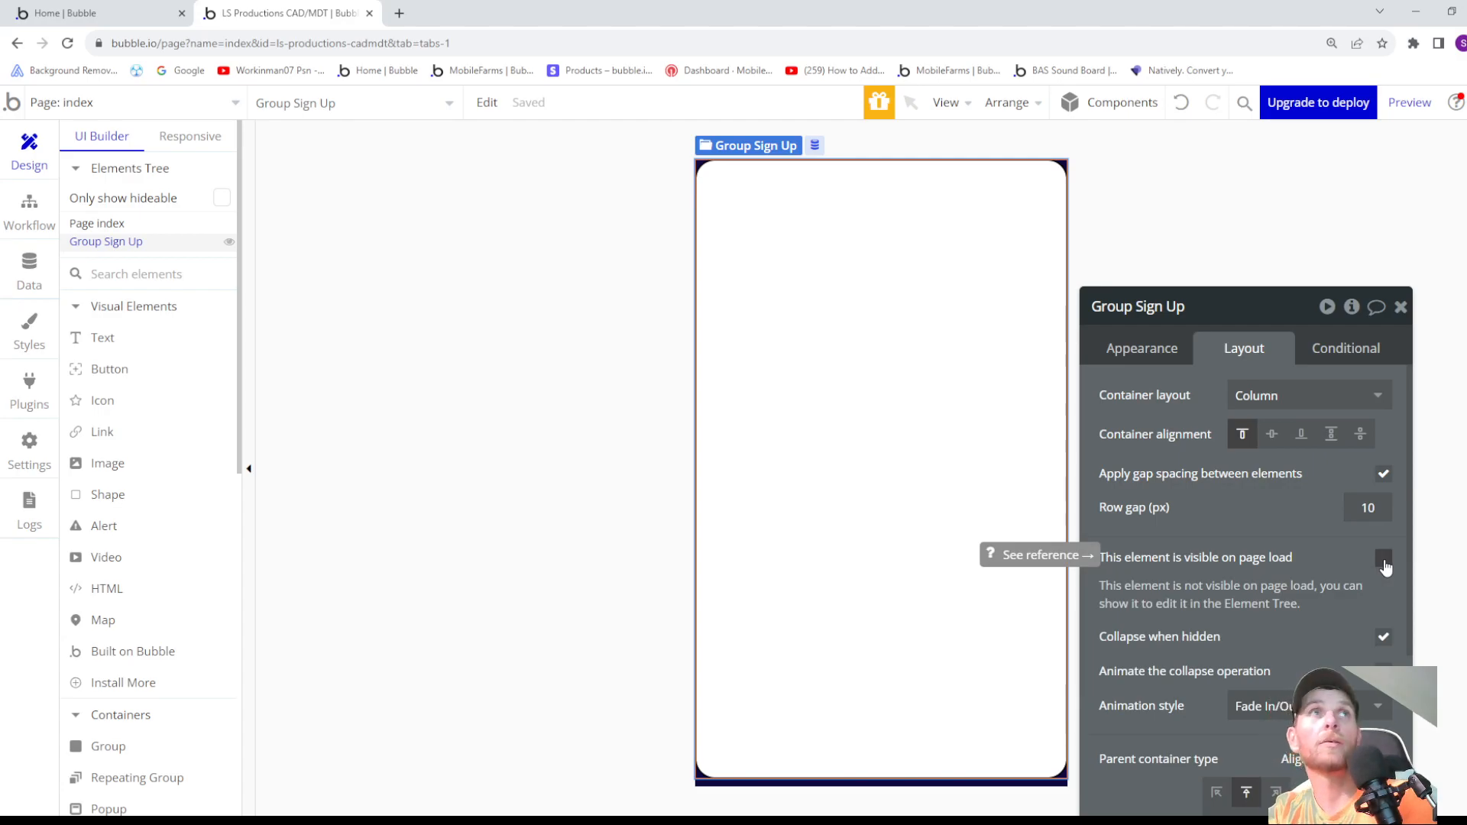
{"action": "left_click", "coordinate": [117, 245]}
{"action": "left_click", "coordinate": [116, 245]}
{"action": "left_click", "coordinate": [117, 245]}
{"action": "left_click", "coordinate": [117, 244]}
{"action": "left_click", "coordinate": [117, 244]}
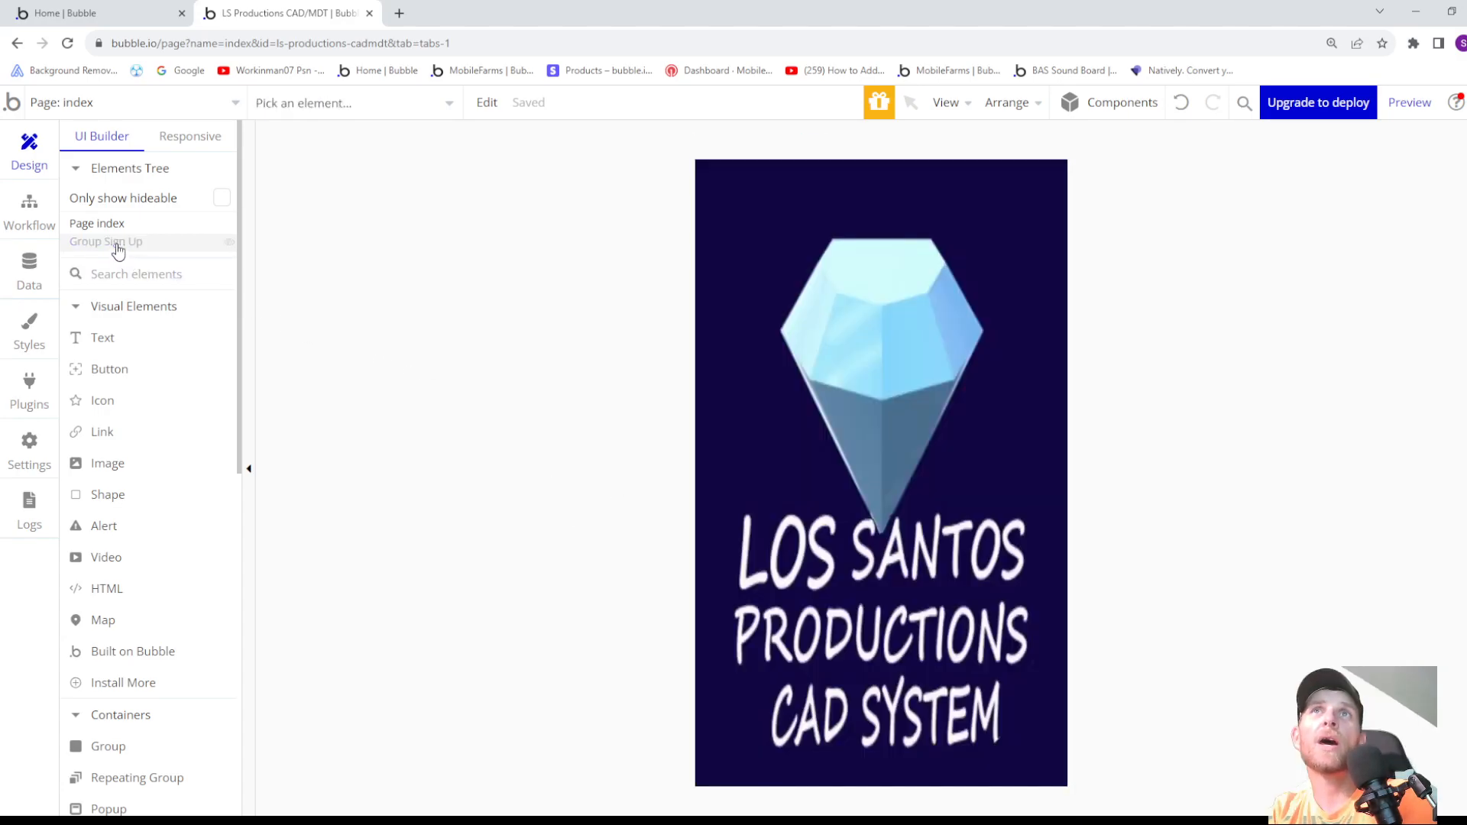
{"action": "left_click", "coordinate": [117, 245]}
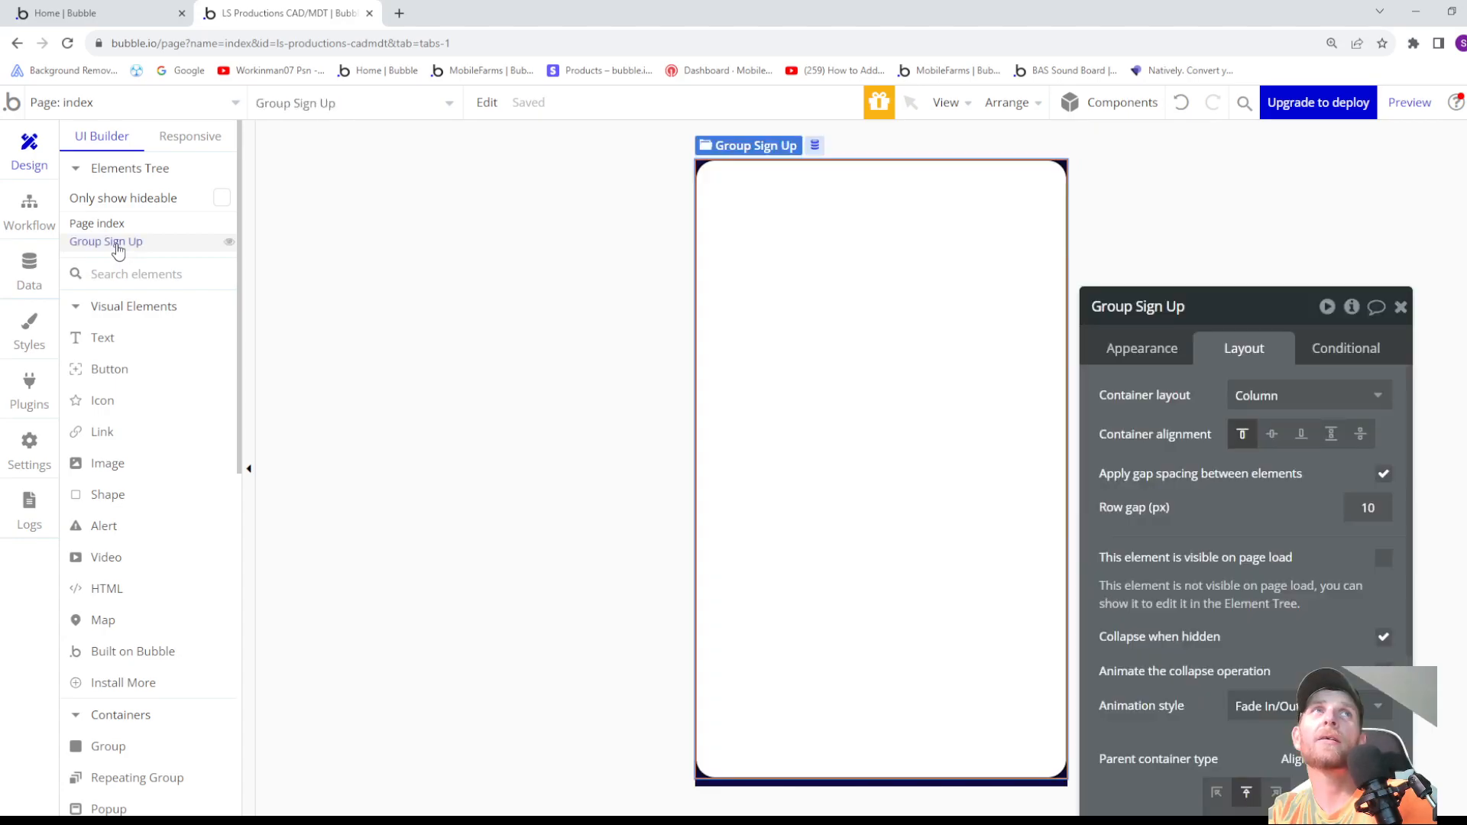
{"action": "left_click", "coordinate": [1384, 560]}
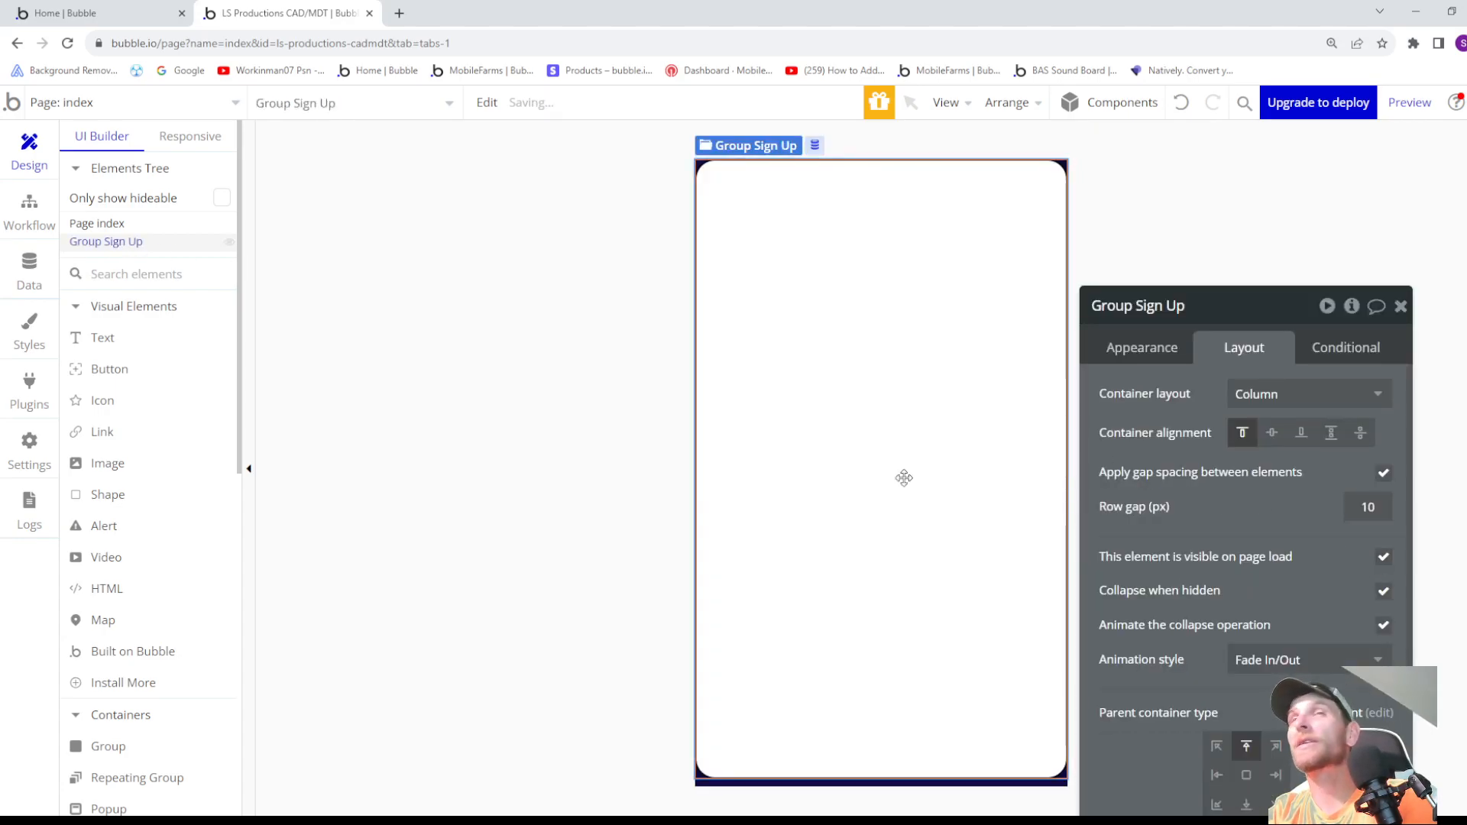
- Toggle Group Sign Up's visibility in the editor from the elements tree, leaving the group shown
{"action": "left_click", "coordinate": [120, 245]}
{"action": "left_click", "coordinate": [120, 244]}
{"action": "left_click", "coordinate": [120, 245]}
{"action": "left_click", "coordinate": [119, 244]}
{"action": "left_click", "coordinate": [120, 244]}
{"action": "left_click", "coordinate": [120, 244]}
{"action": "left_click", "coordinate": [120, 245]}
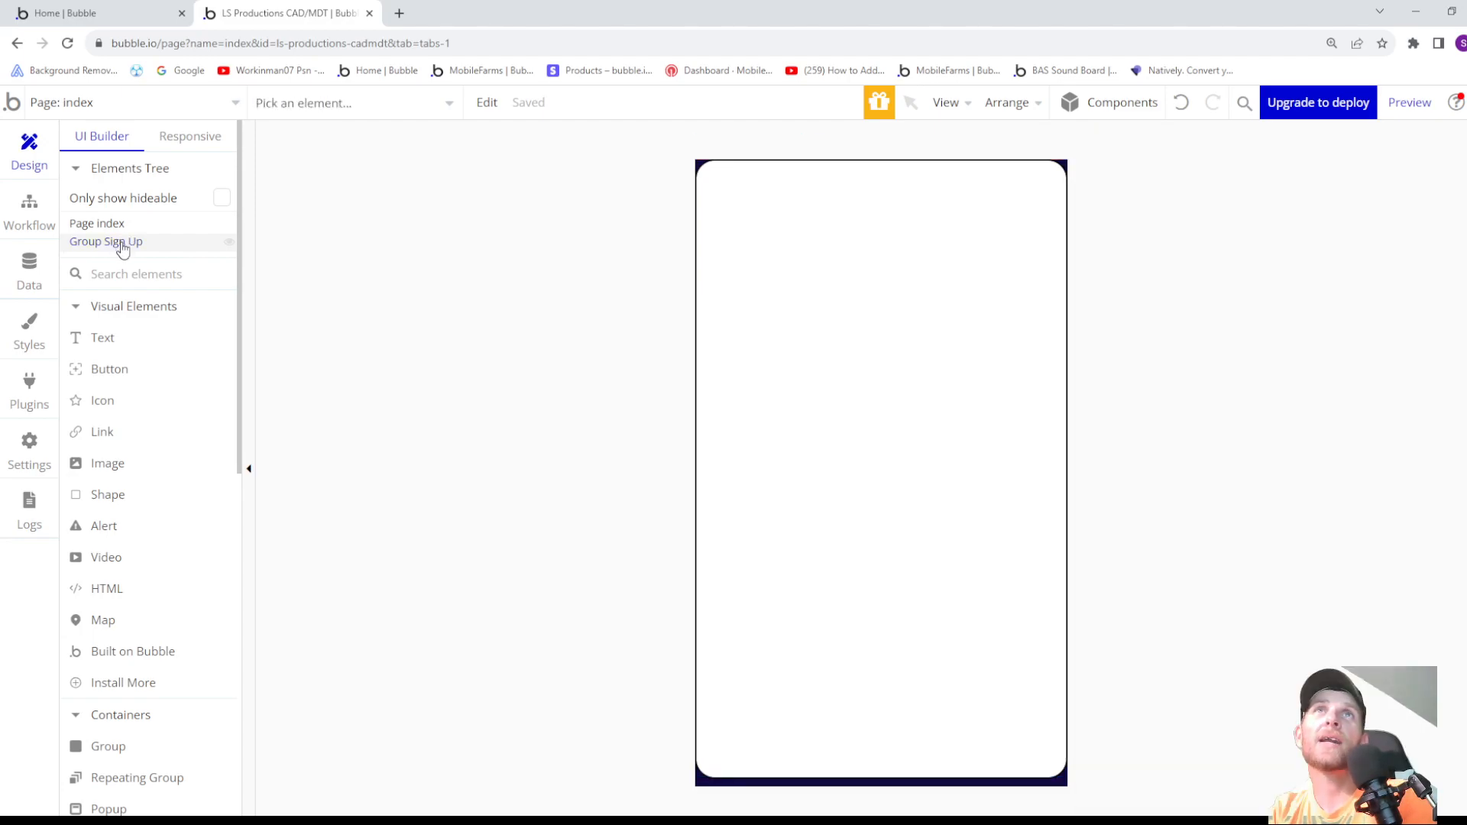
{"action": "left_click", "coordinate": [120, 245]}
{"action": "left_click", "coordinate": [230, 244]}
{"action": "left_click", "coordinate": [231, 245]}
{"action": "left_click", "coordinate": [230, 244]}
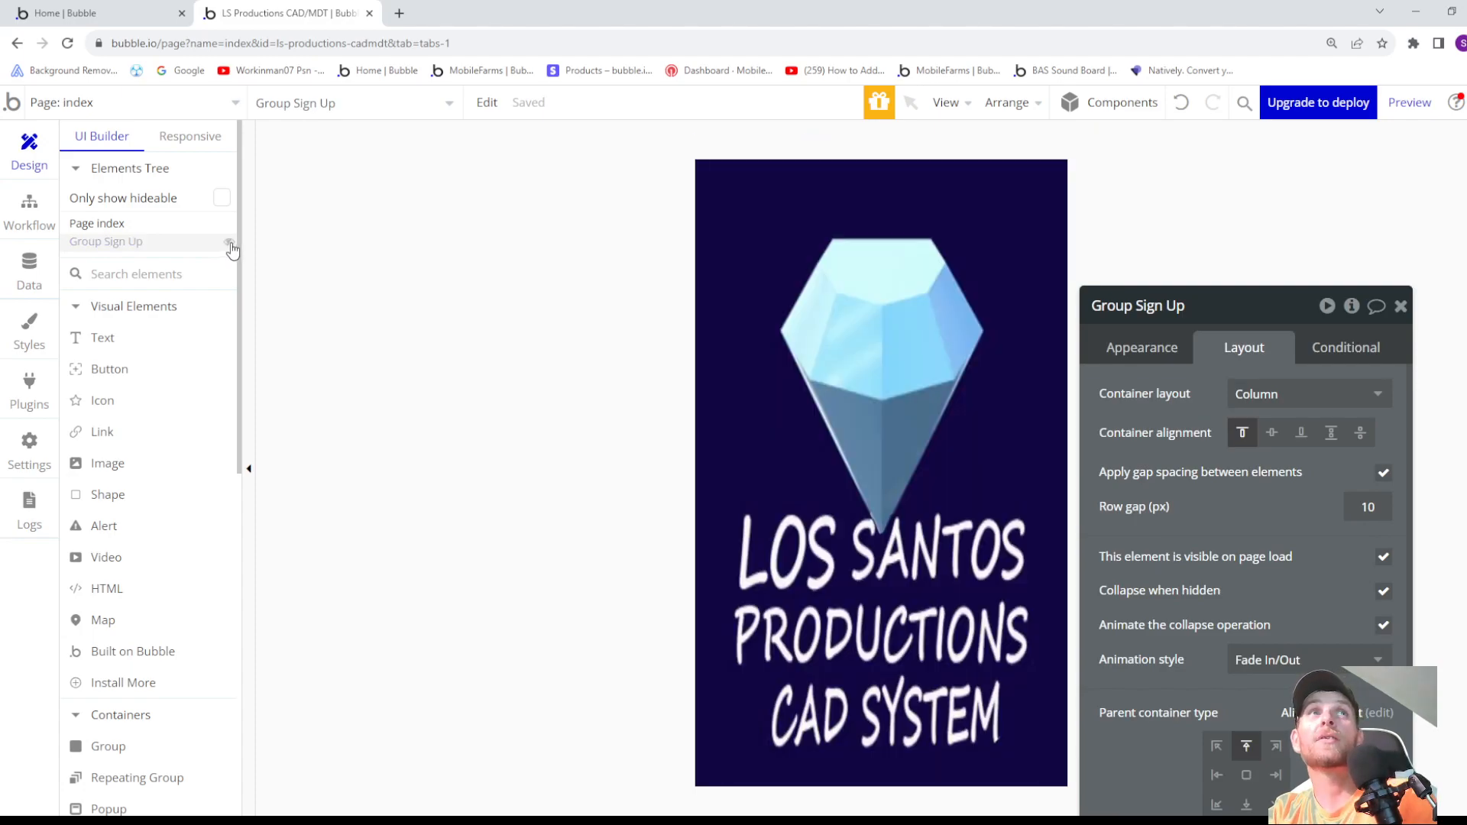
{"action": "left_click", "coordinate": [230, 244]}
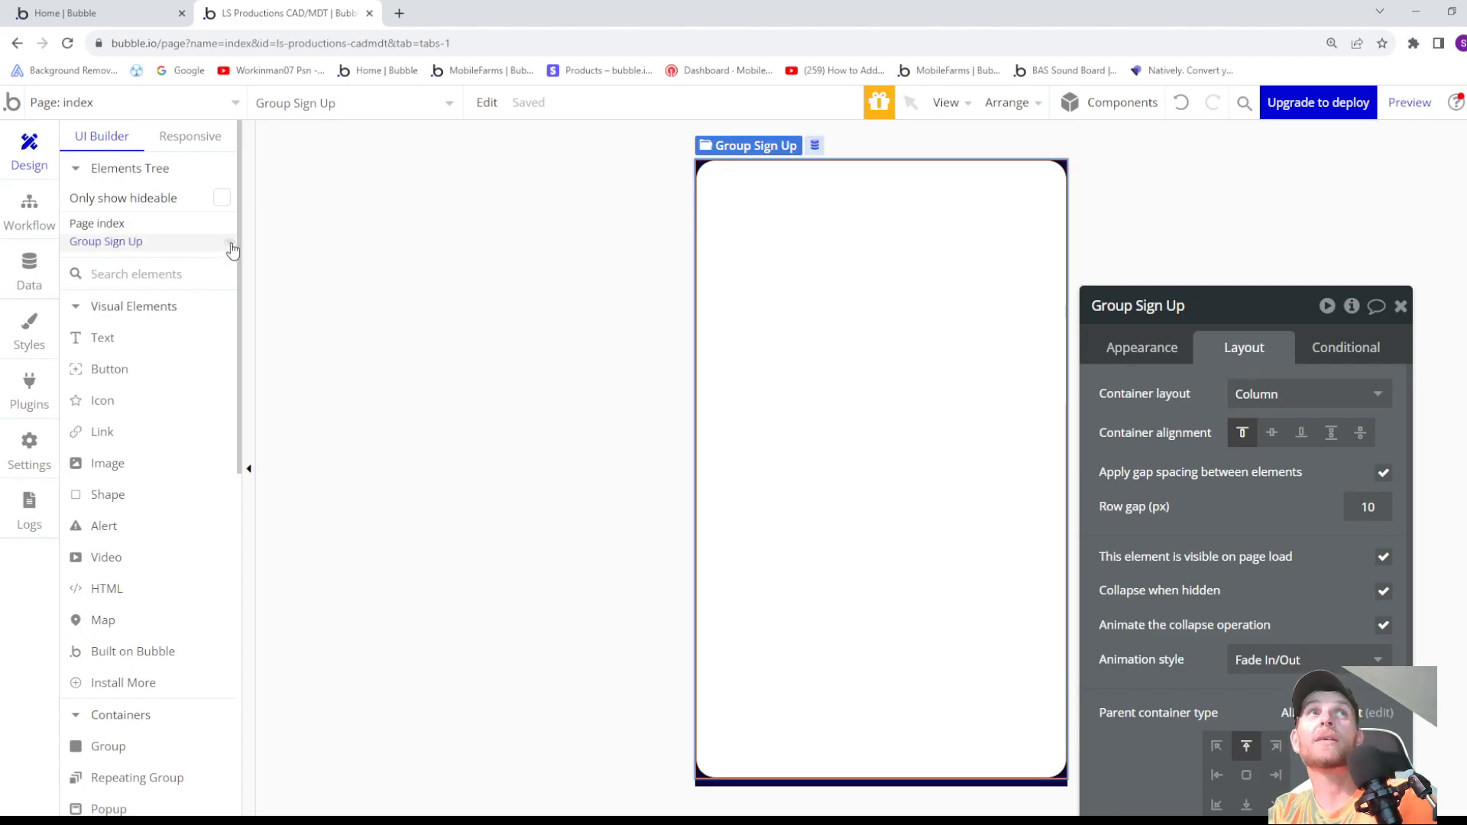
- Turn off Group Sign Up's visibility on page load and keep the group selected in the elements tree
{"action": "left_click", "coordinate": [1384, 558]}
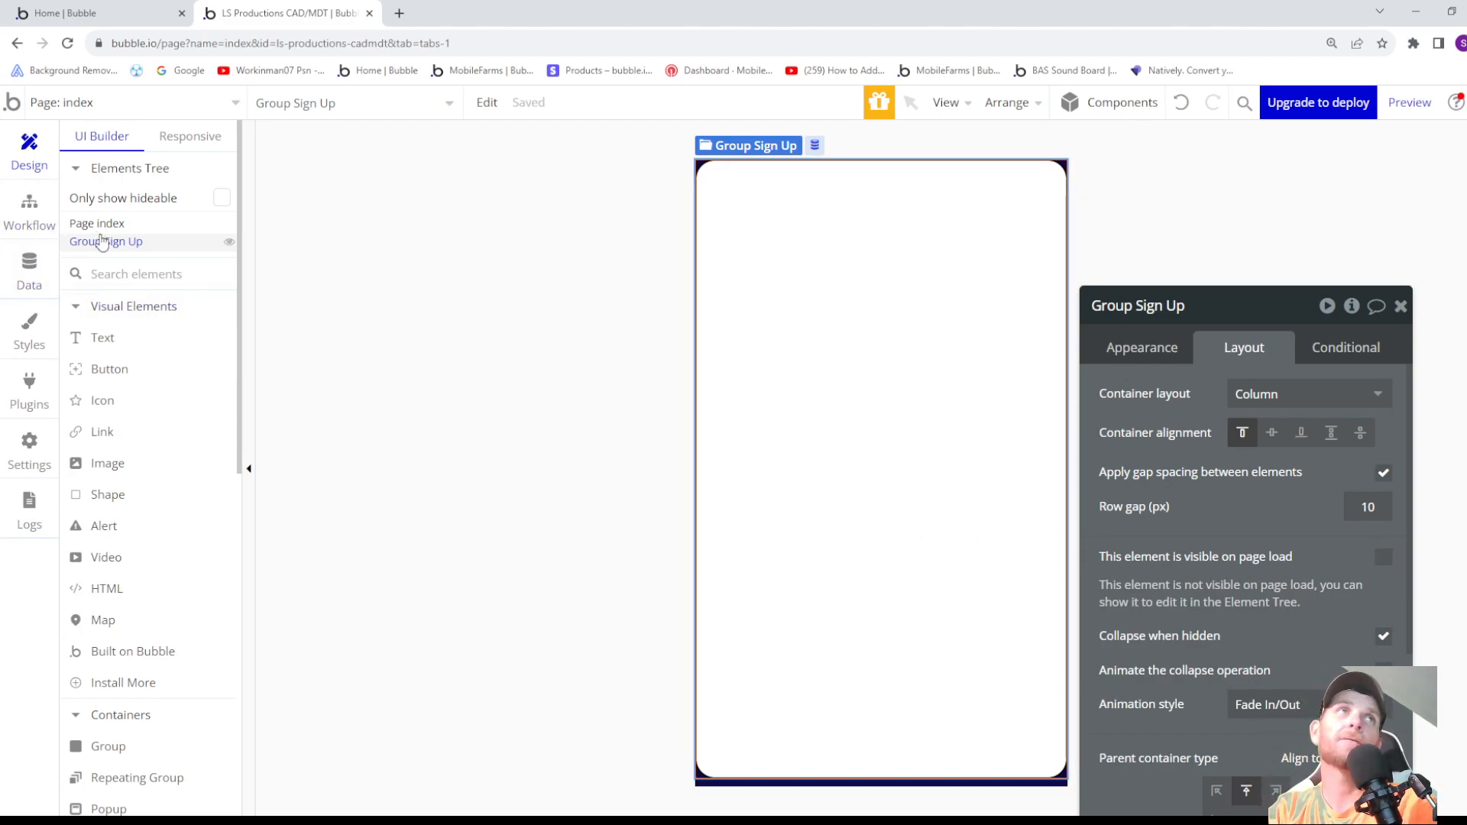
{"action": "left_click", "coordinate": [122, 244]}
{"action": "left_click", "coordinate": [123, 243]}
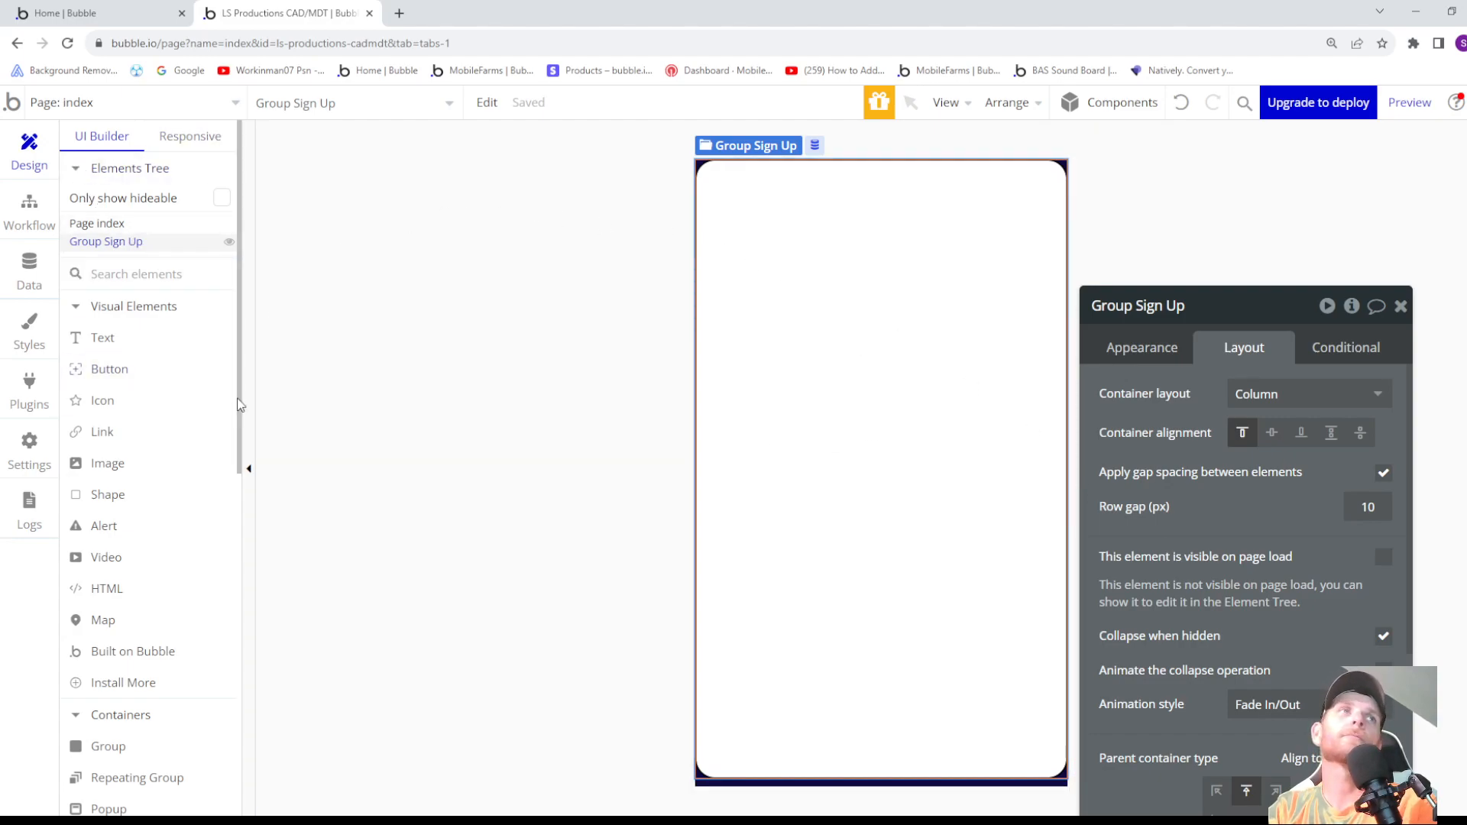
- Add a text element about 267 px wide and 52 px high at the top of Group Sign Up, reading "Sign Up"
{"action": "left_click", "coordinate": [107, 341]}
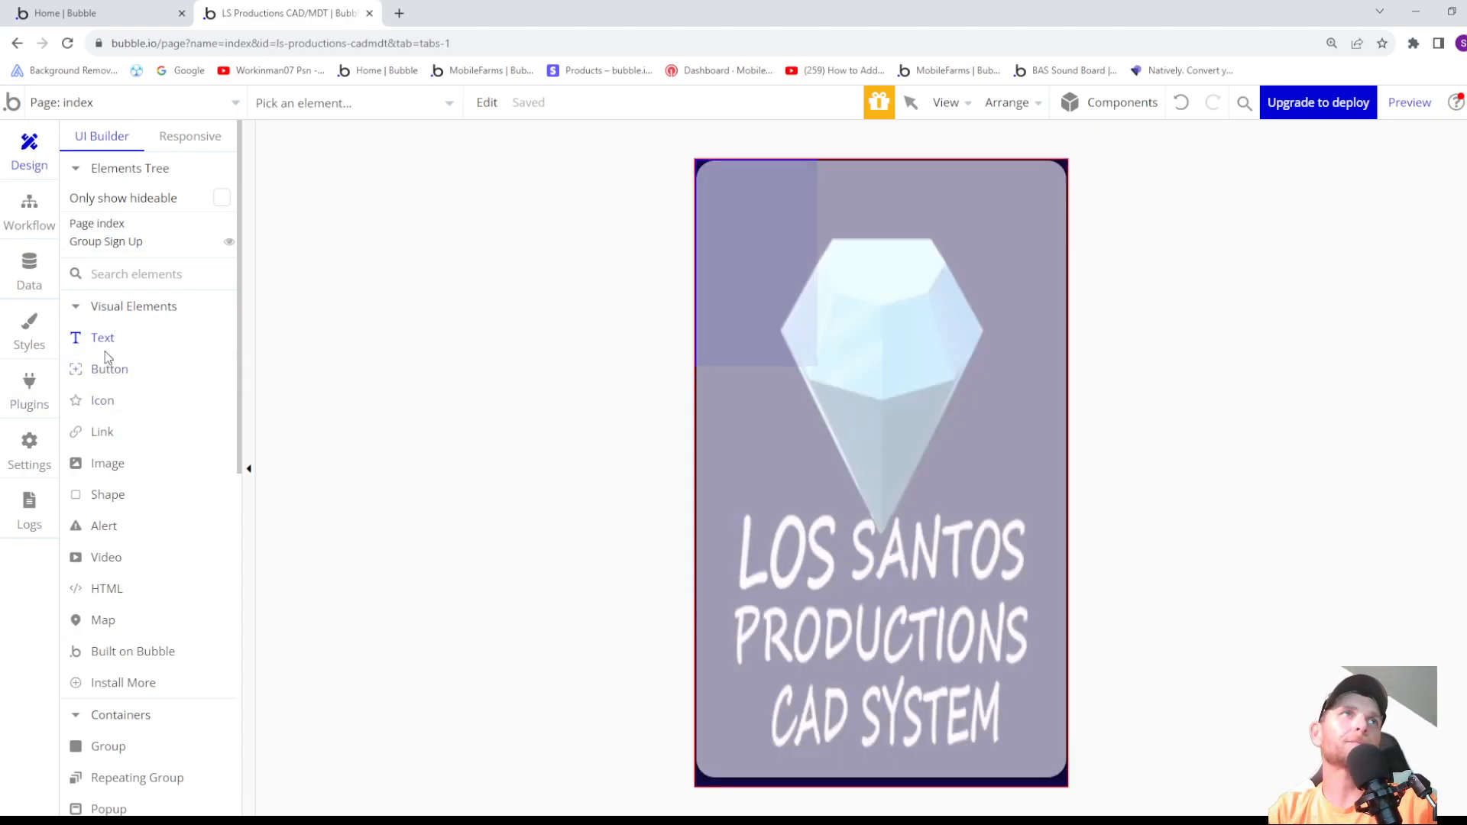
{"action": "left_click", "coordinate": [99, 242]}
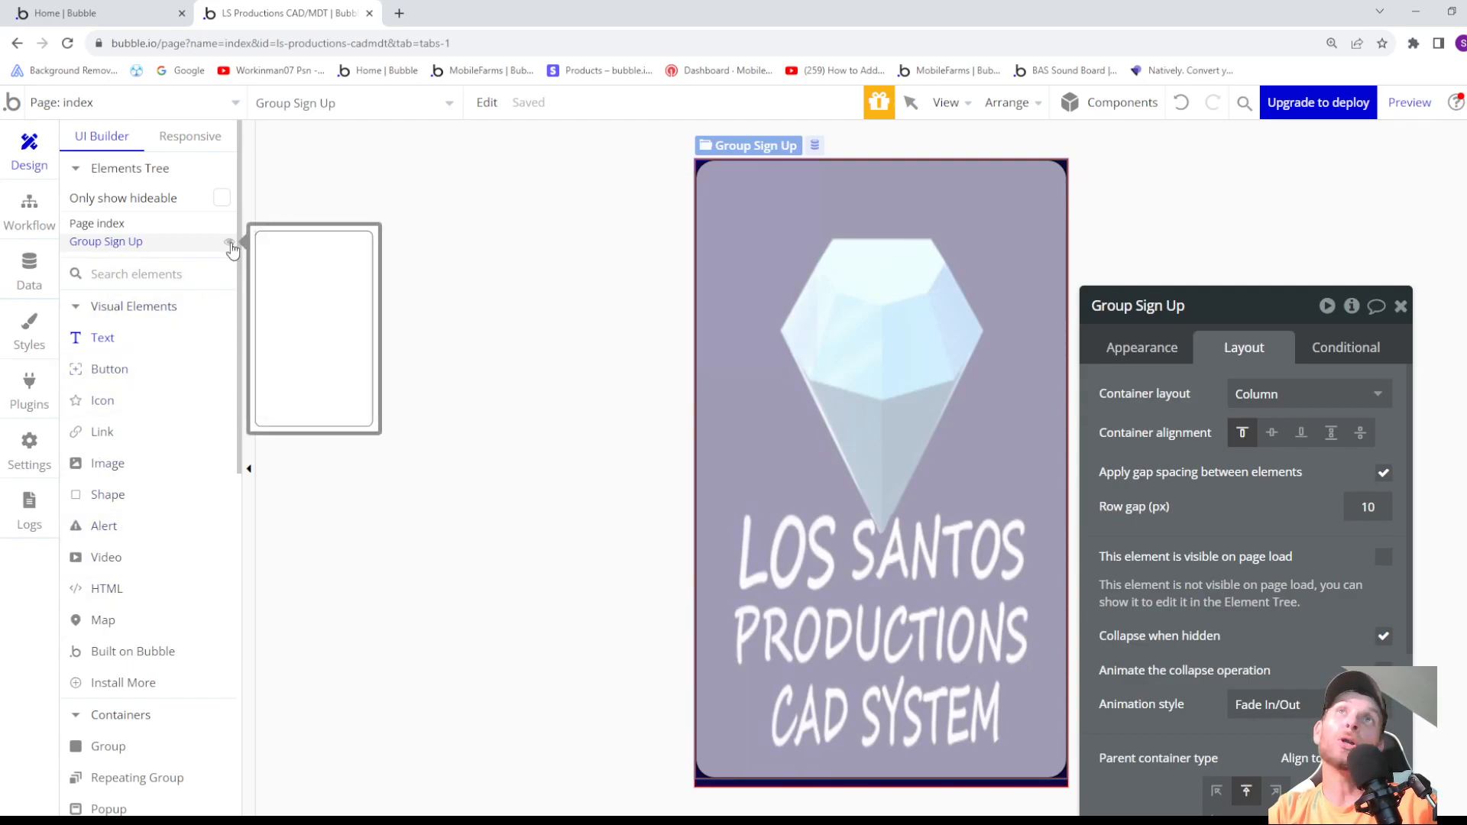
{"action": "left_click_drag", "start_coordinate": [748, 197], "coordinate": [1016, 251]}
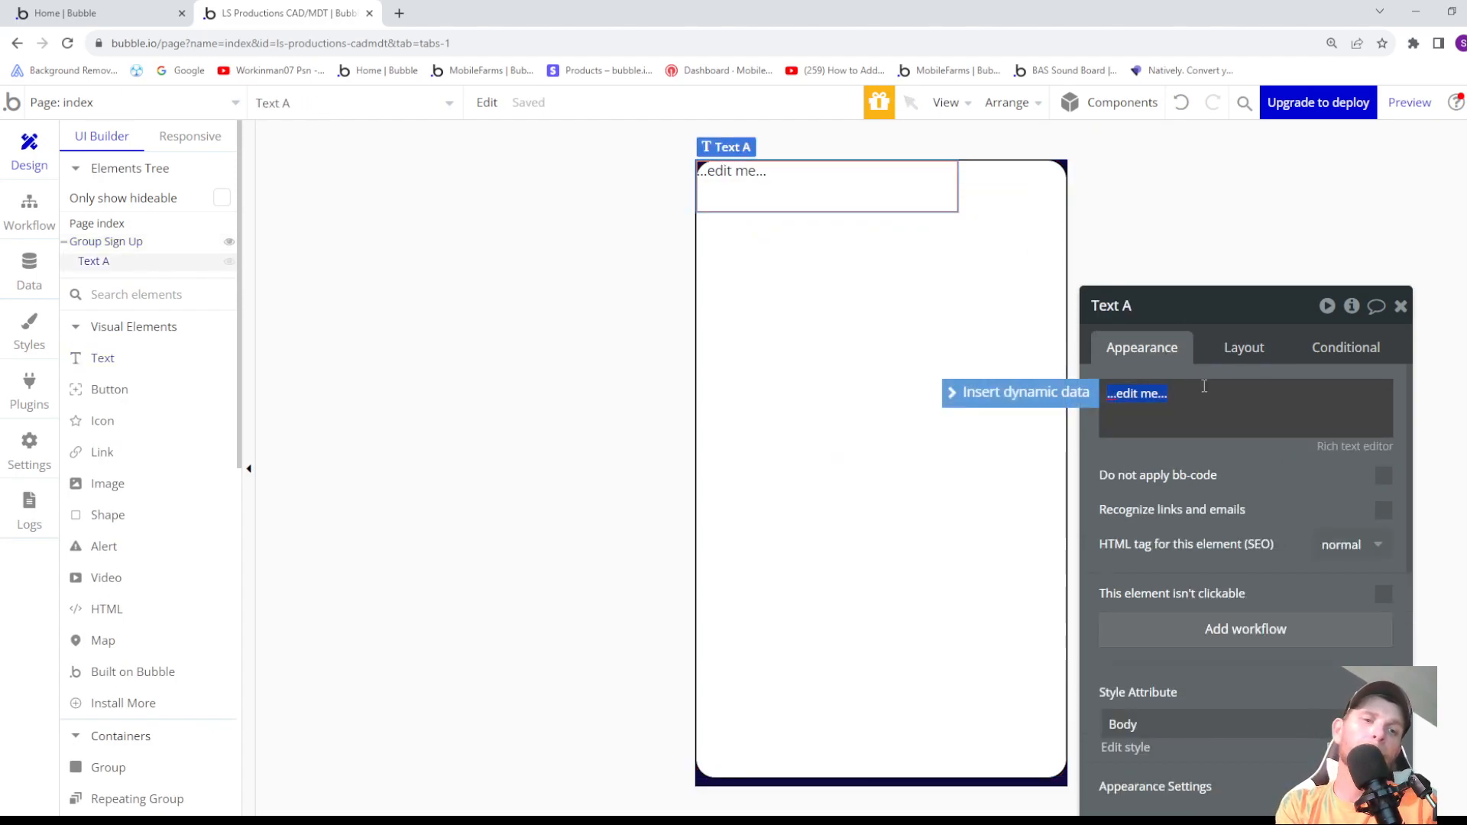
{"action": "type", "text": "Sign Up"}
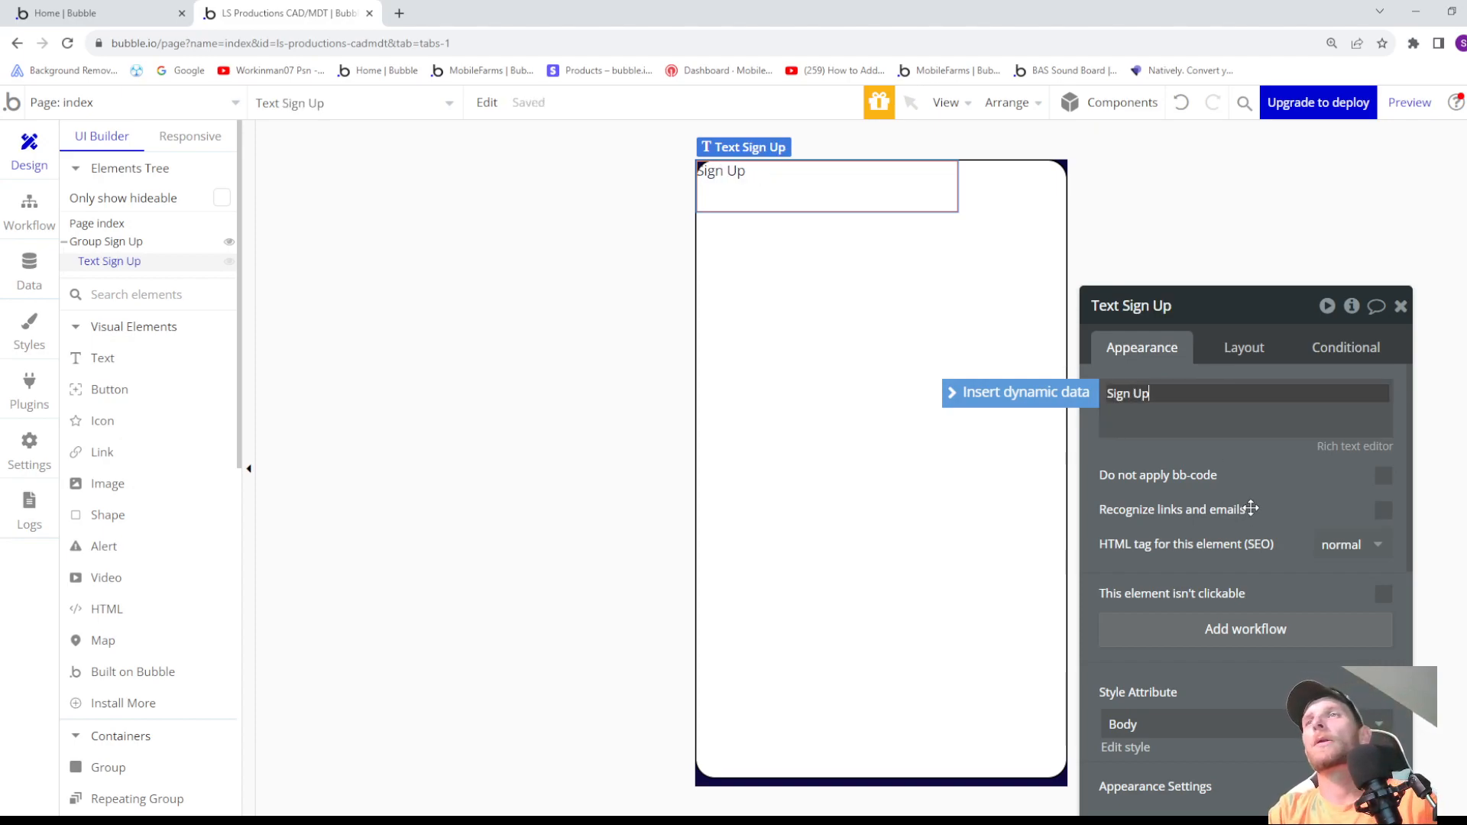
- Apply the Heading 1 style to the Sign Up text and center its text alignment
{"action": "scroll", "coordinate": [1242, 520], "scroll_direction": "down", "scroll_amount": 1}
{"action": "scroll", "coordinate": [1241, 522], "scroll_direction": "down", "scroll_amount": 1}
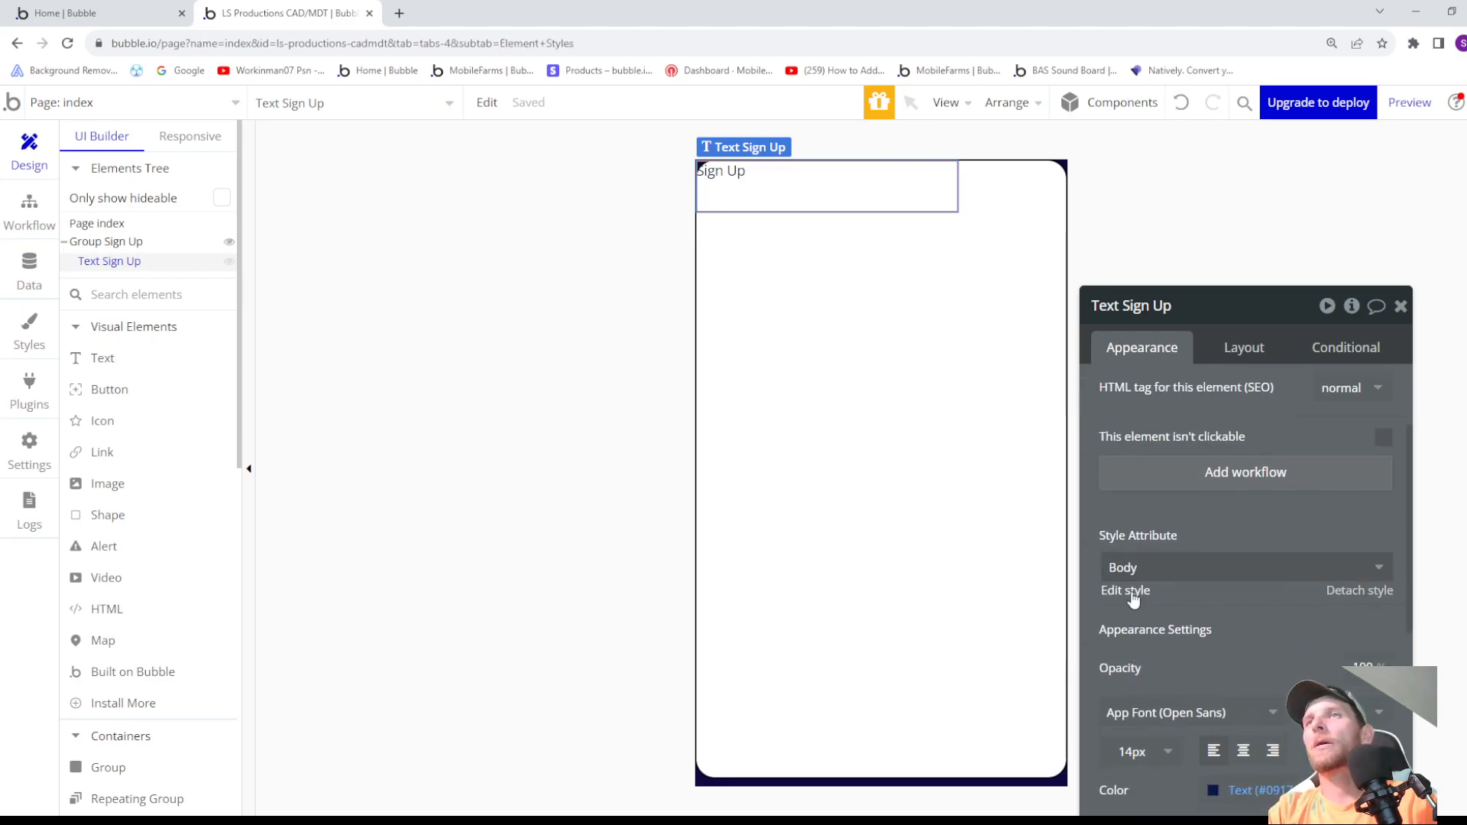
{"action": "left_click", "coordinate": [1132, 590]}
{"action": "left_click", "coordinate": [29, 153]}
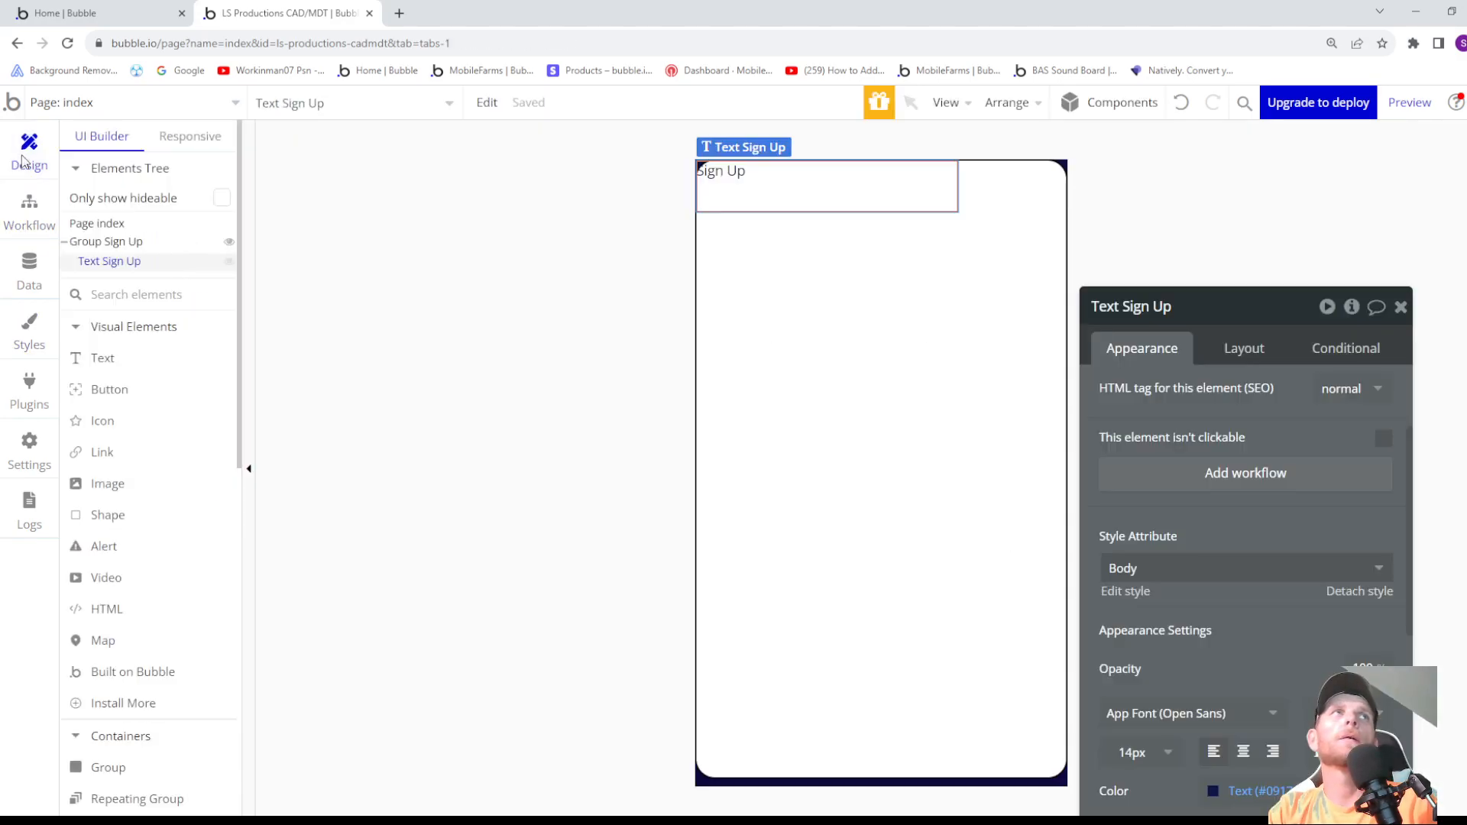
{"action": "left_click", "coordinate": [1381, 575]}
{"action": "scroll", "coordinate": [1162, 604], "scroll_direction": "down", "scroll_amount": 2}
{"action": "left_click", "coordinate": [1158, 605]}
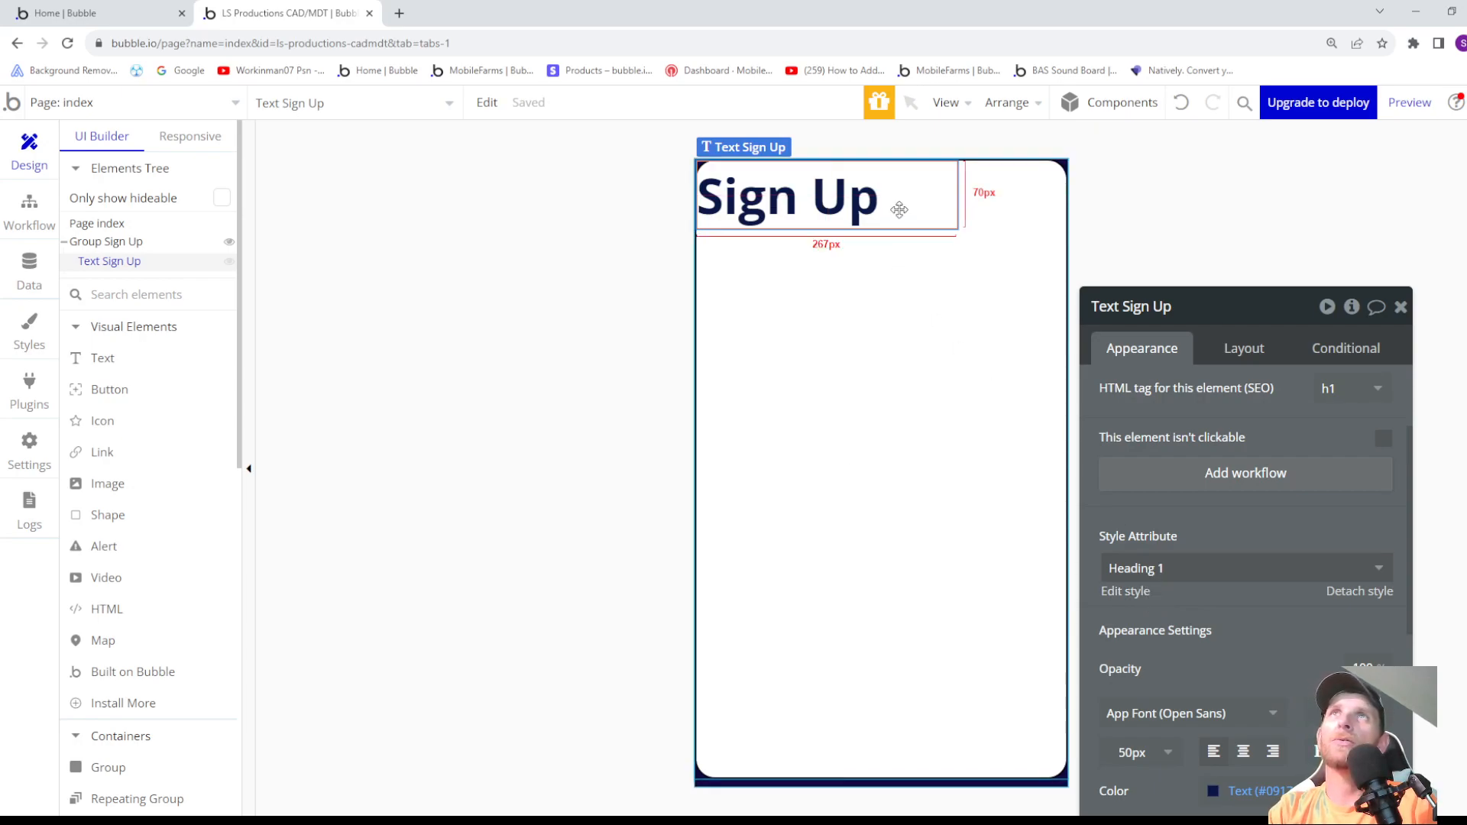
{"action": "scroll", "coordinate": [1299, 642], "scroll_direction": "down", "scroll_amount": 1}
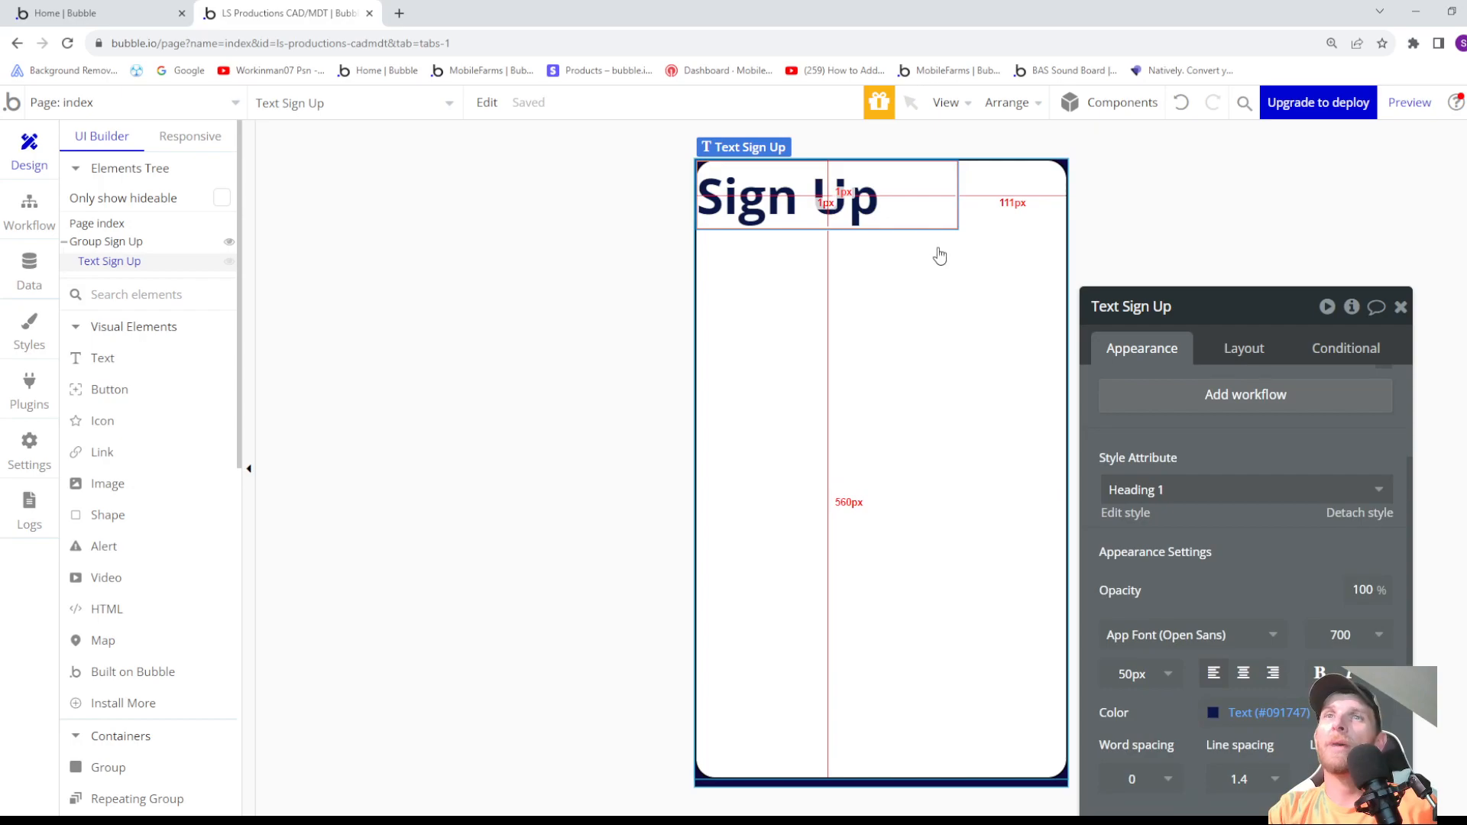
{"action": "left_click", "coordinate": [1244, 673]}
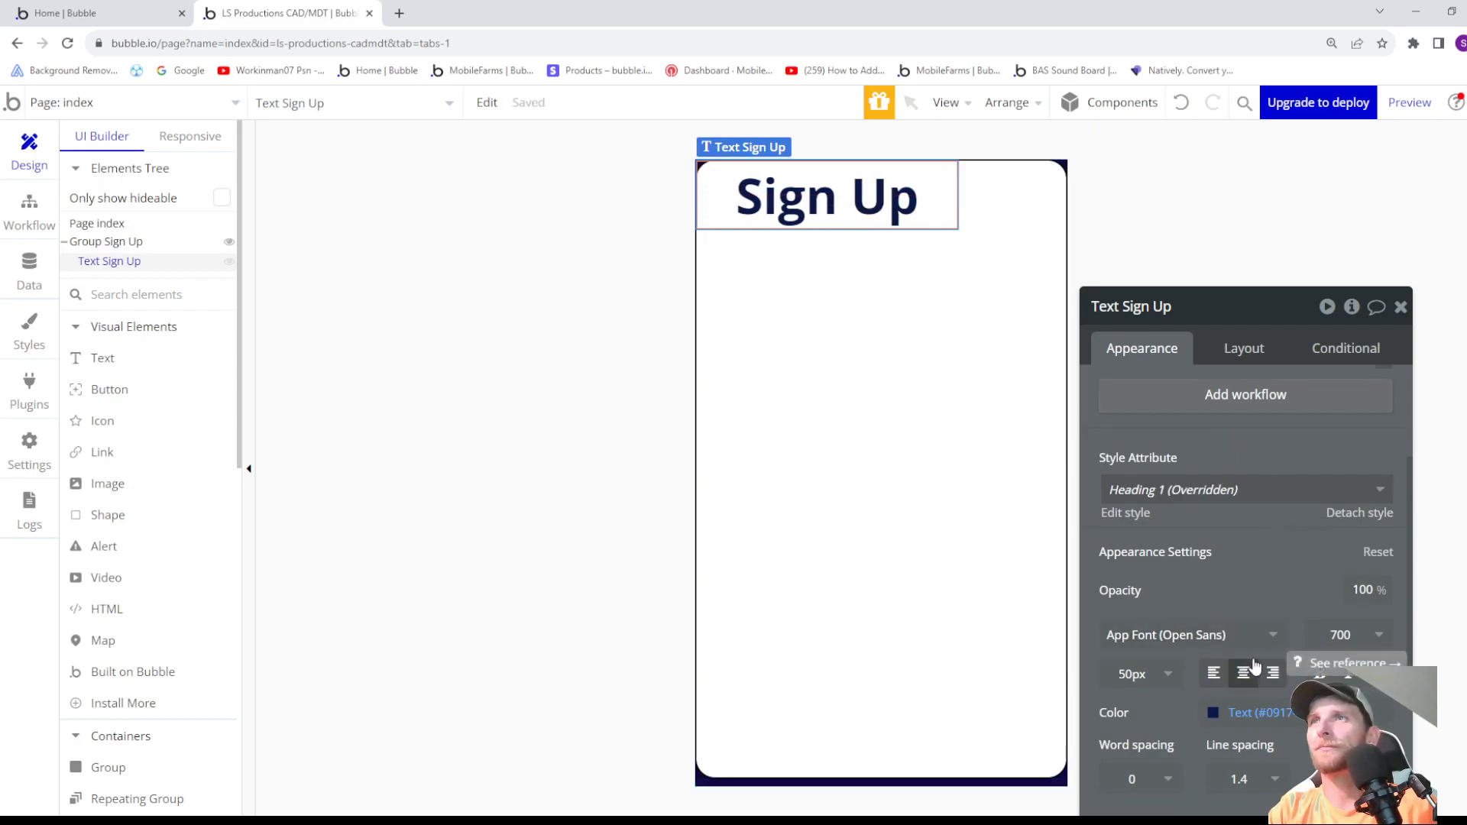
- Open the Heading 1 style for editing and center its text alignment
{"action": "scroll", "coordinate": [1215, 509], "scroll_direction": "down", "scroll_amount": 1}
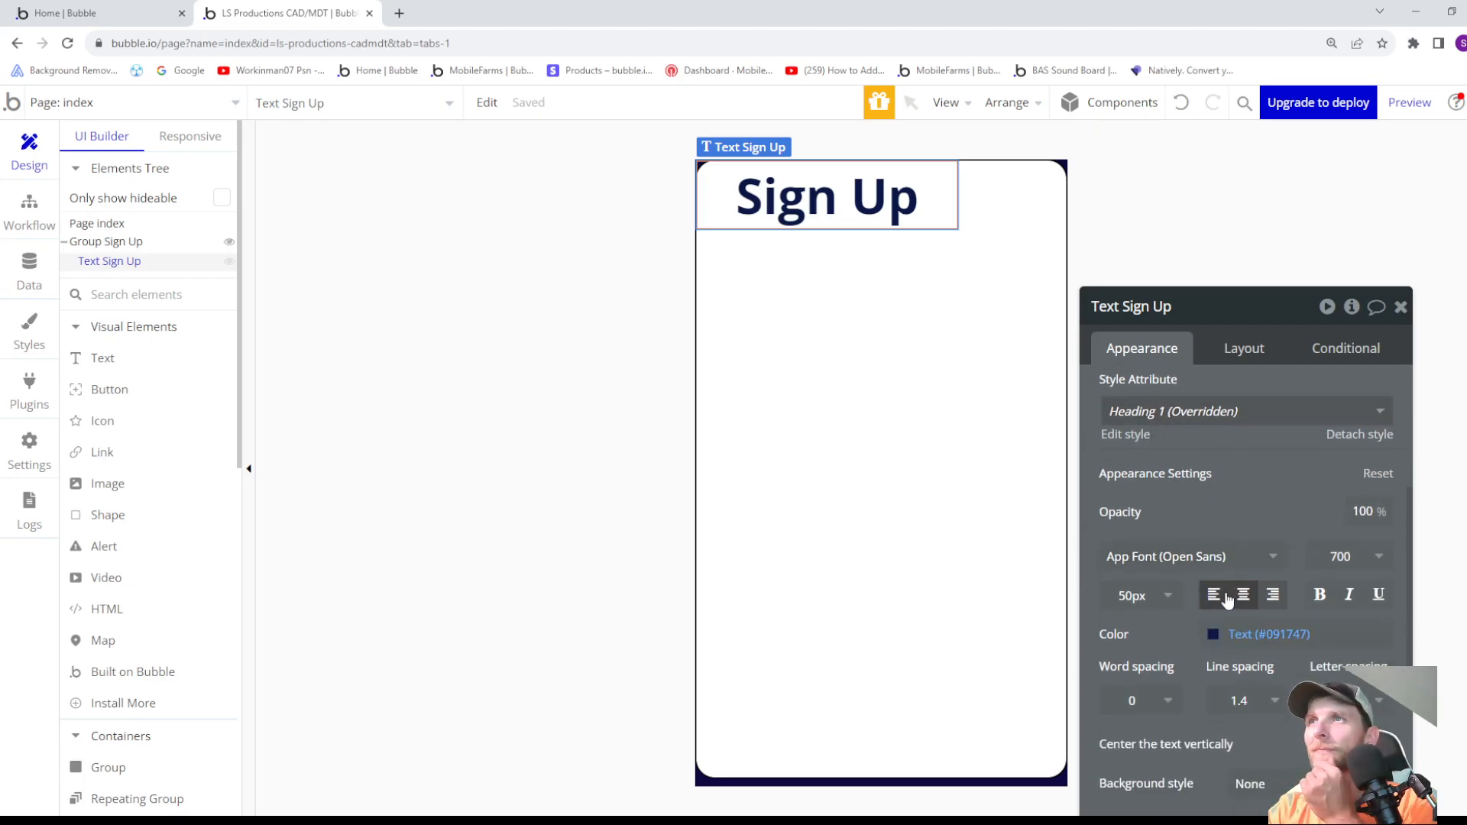
{"action": "left_click", "coordinate": [1137, 436]}
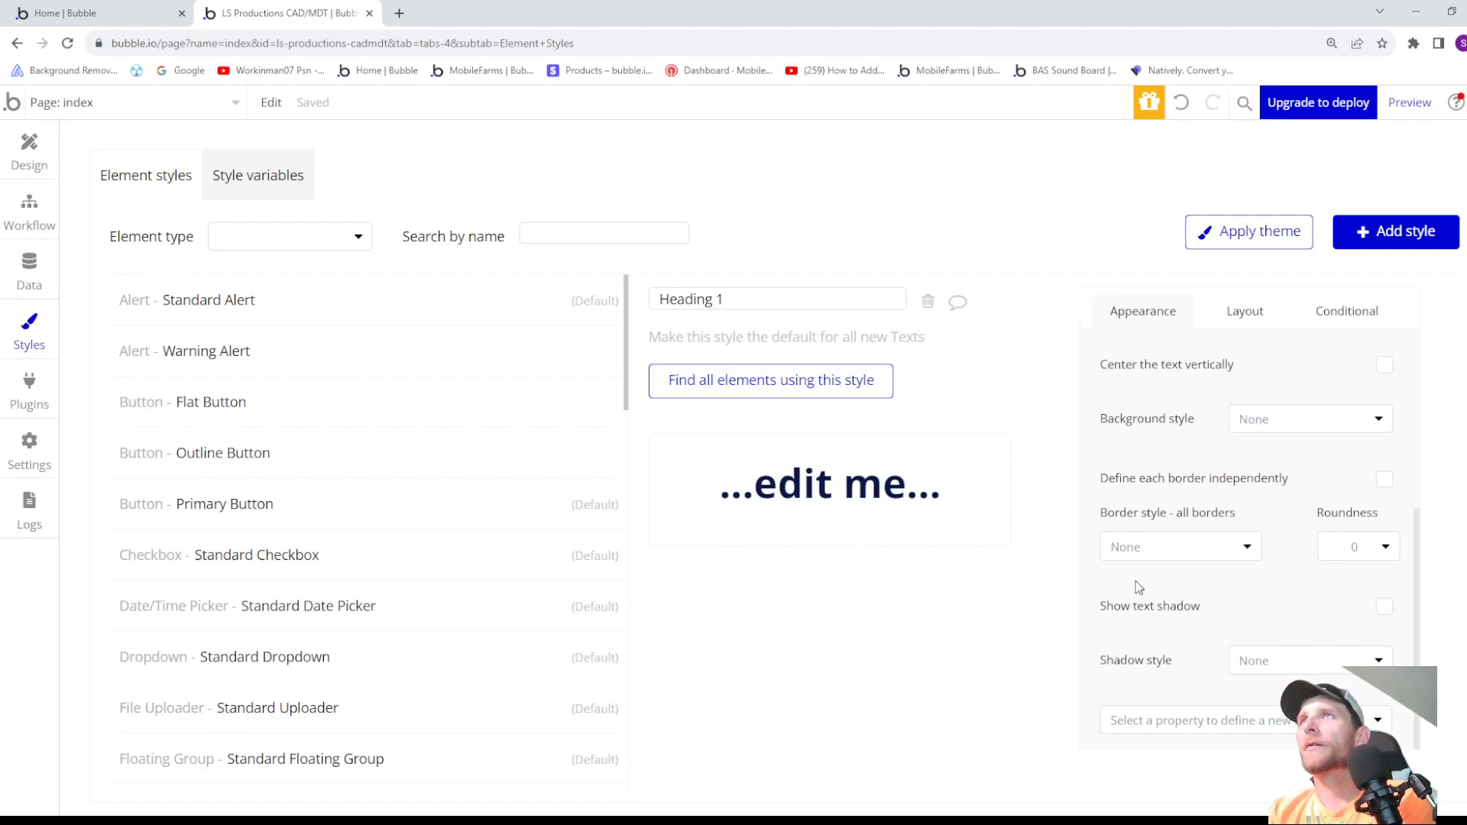
{"action": "scroll", "coordinate": [1193, 556], "scroll_direction": "up", "scroll_amount": 4}
{"action": "left_click", "coordinate": [1245, 518]}
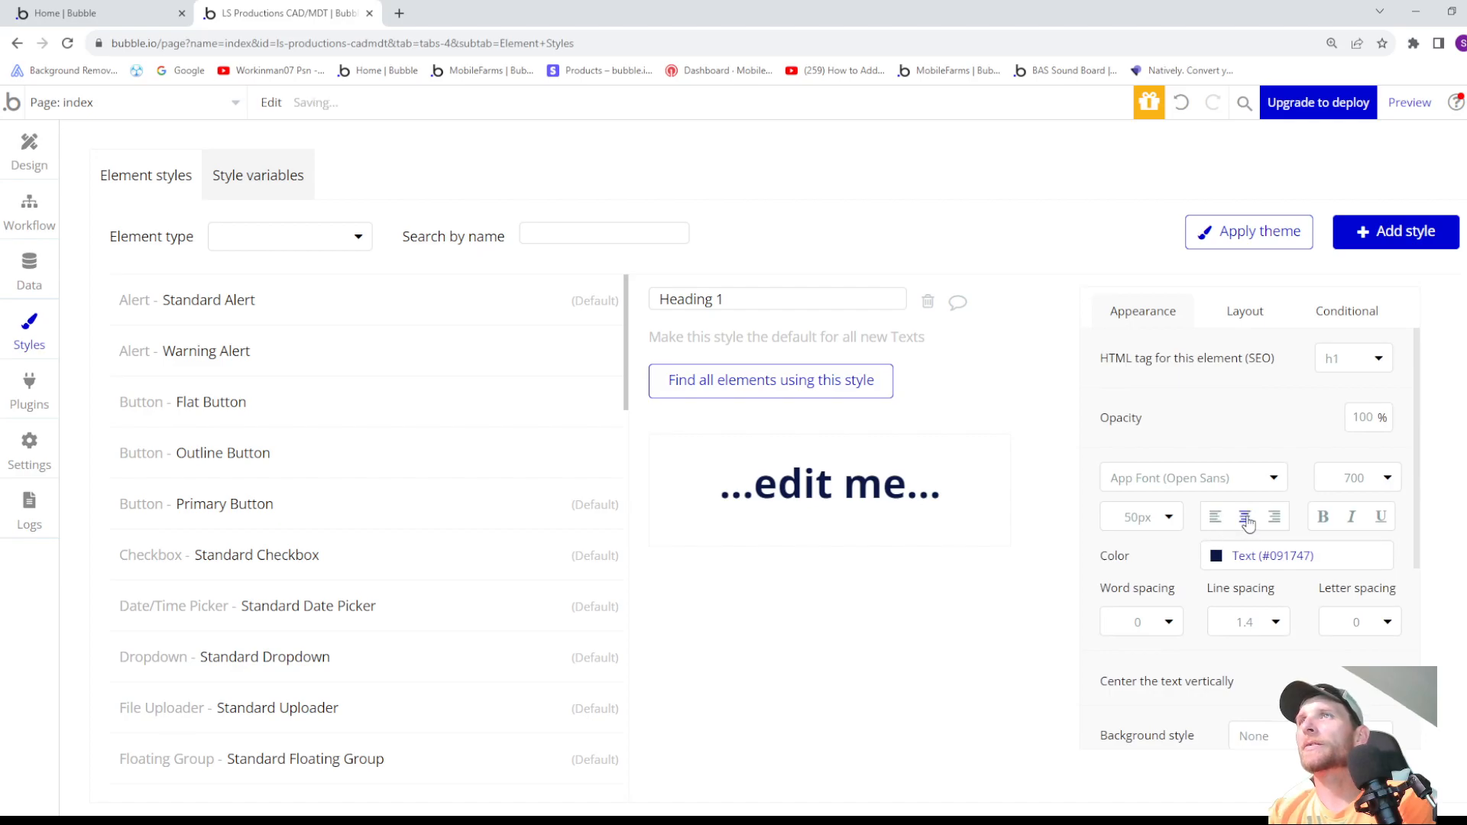
- Set the Heading 1 style's font to Acme
{"action": "left_click", "coordinate": [1236, 484]}
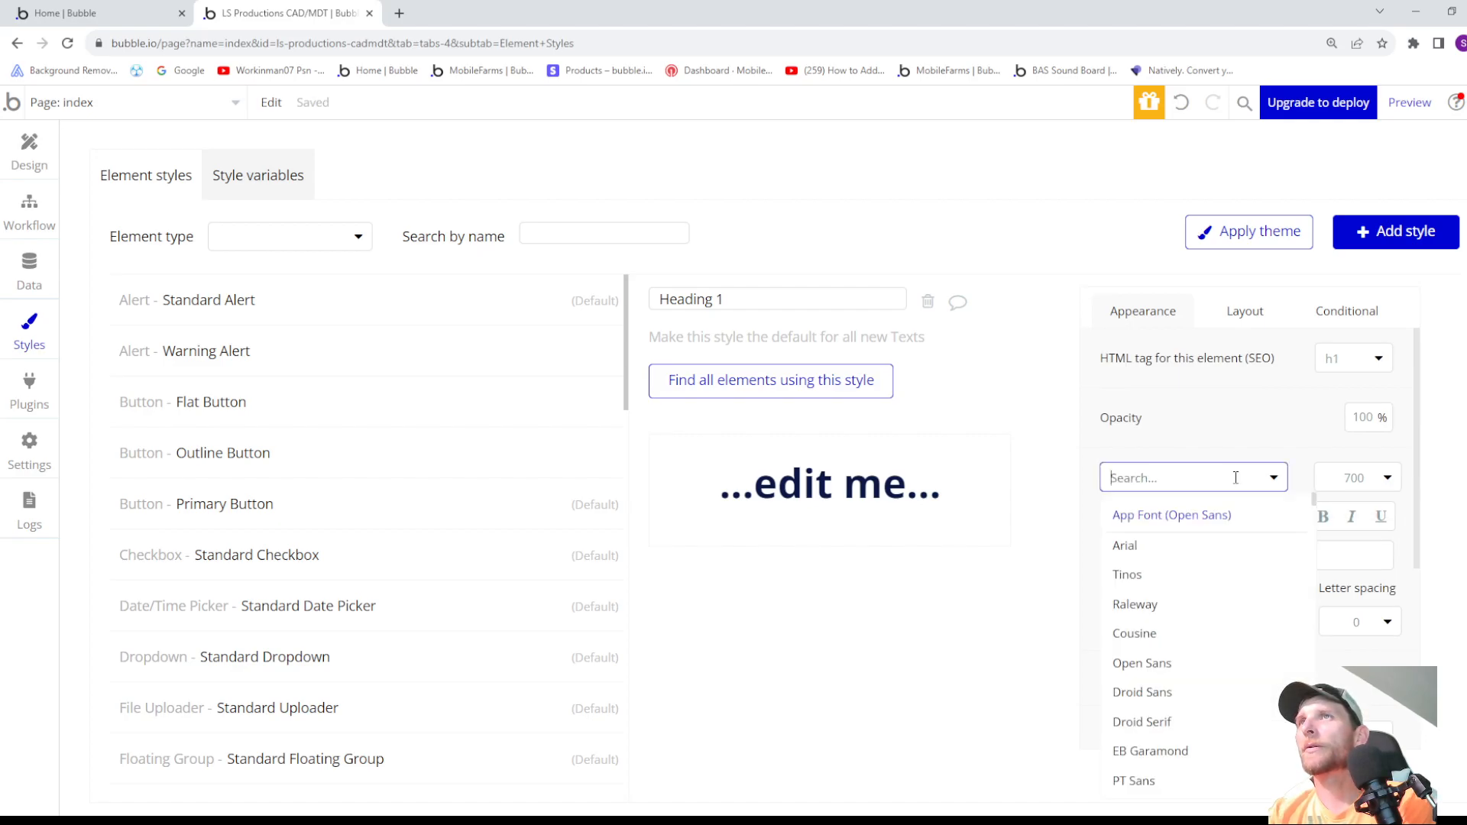
{"action": "scroll", "coordinate": [1179, 566], "scroll_direction": "down", "scroll_amount": 3}
{"action": "scroll", "coordinate": [1182, 573], "scroll_direction": "down", "scroll_amount": 2}
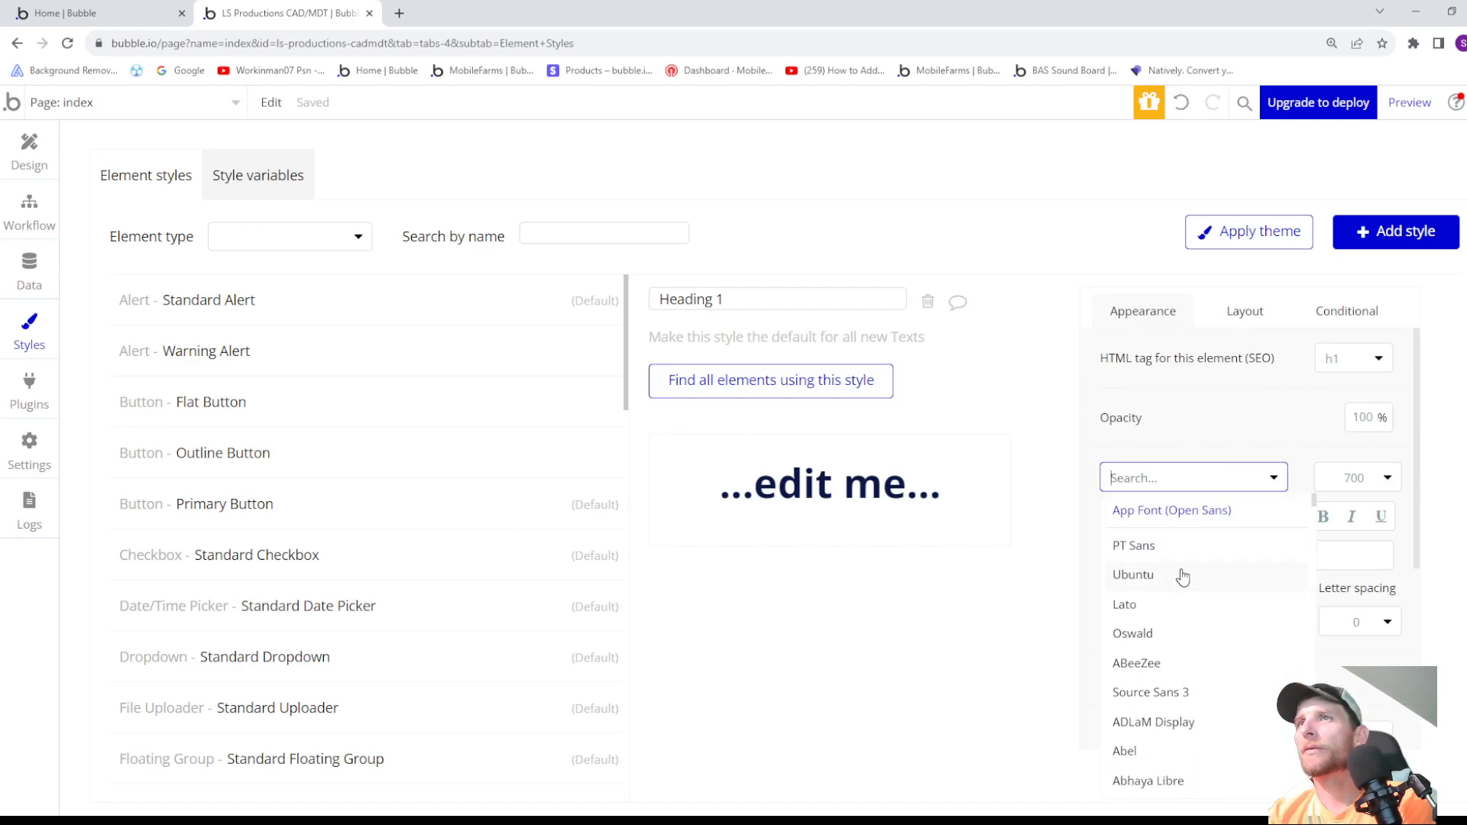
{"action": "scroll", "coordinate": [1177, 581], "scroll_direction": "down", "scroll_amount": 5}
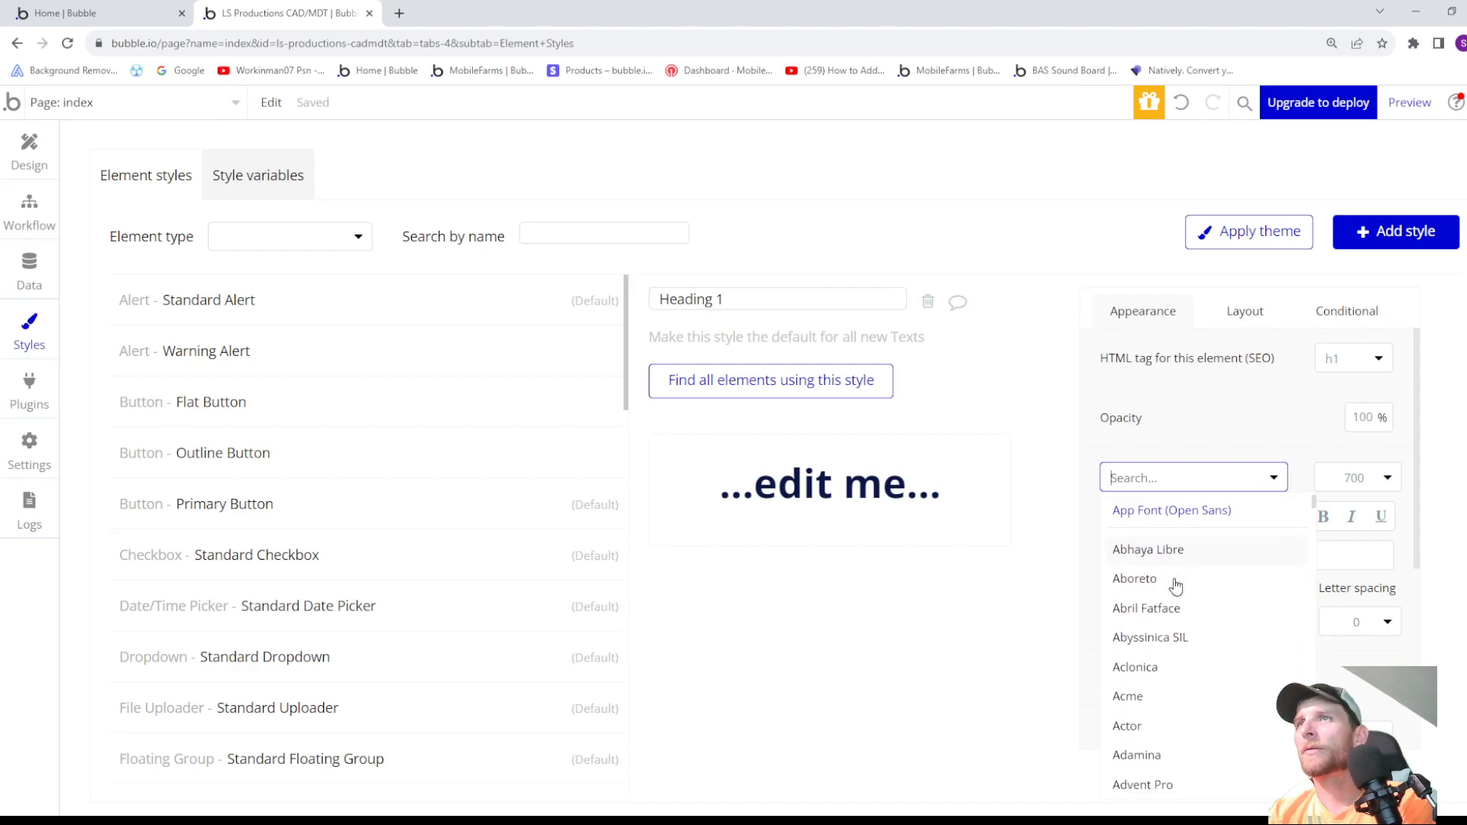
{"action": "left_click", "coordinate": [1150, 616]}
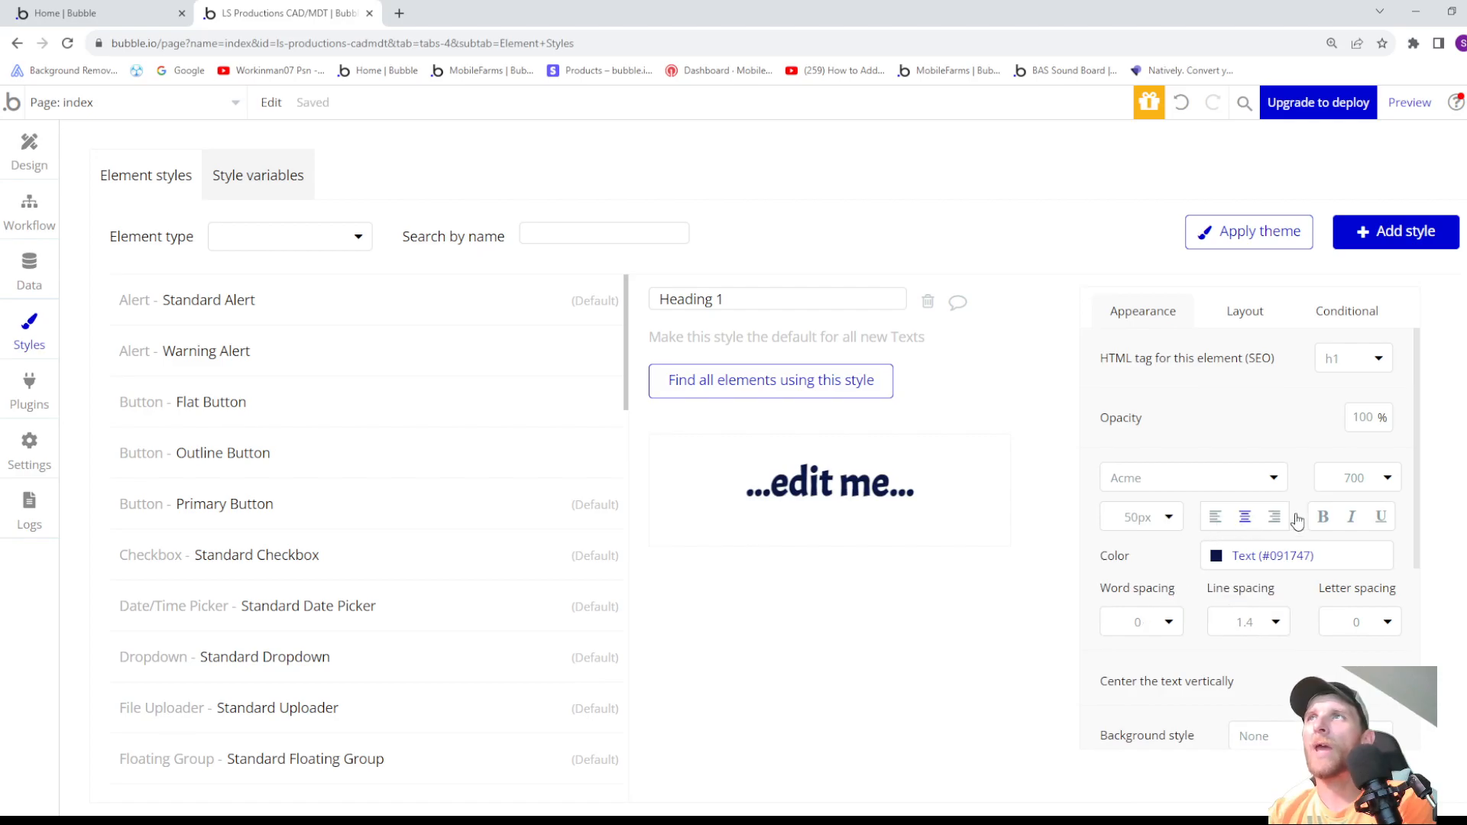
- Try bold on the Heading 1 style and review its spacing, background, border and shadow settings
{"action": "left_click", "coordinate": [1324, 518]}
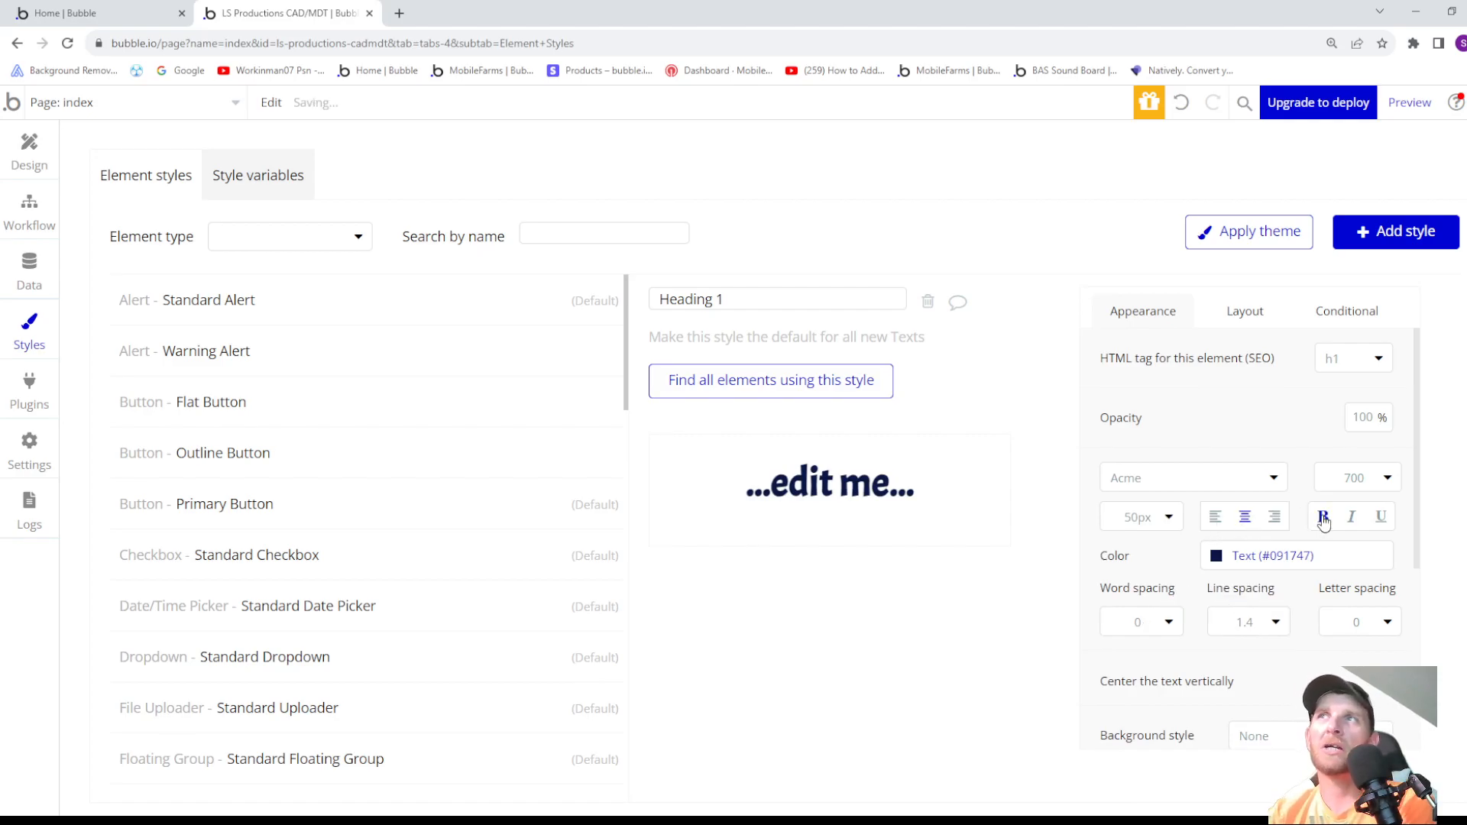
{"action": "scroll", "coordinate": [1186, 543], "scroll_direction": "down", "scroll_amount": 1}
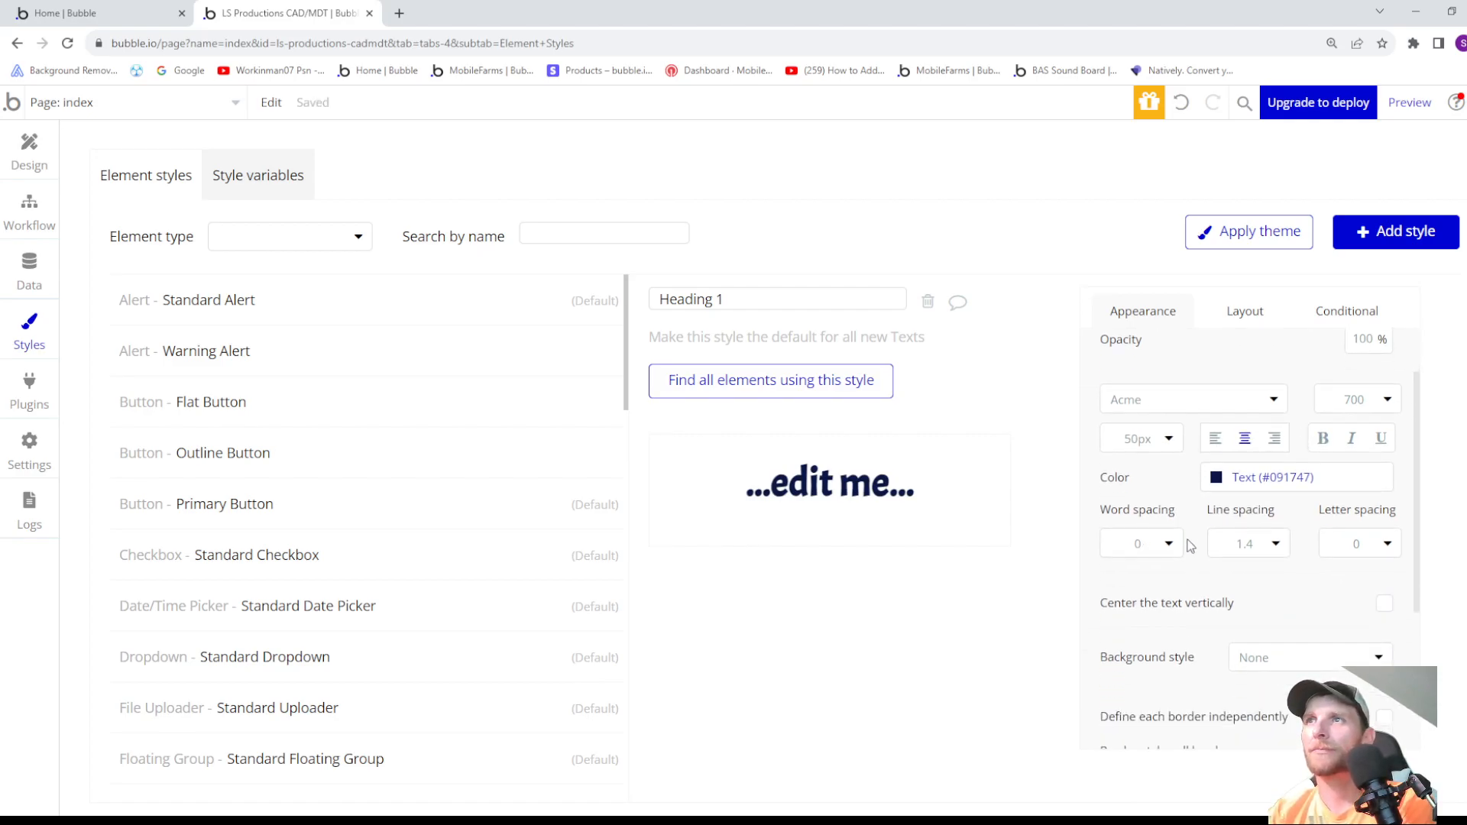
{"action": "scroll", "coordinate": [1190, 546], "scroll_direction": "down", "scroll_amount": 1}
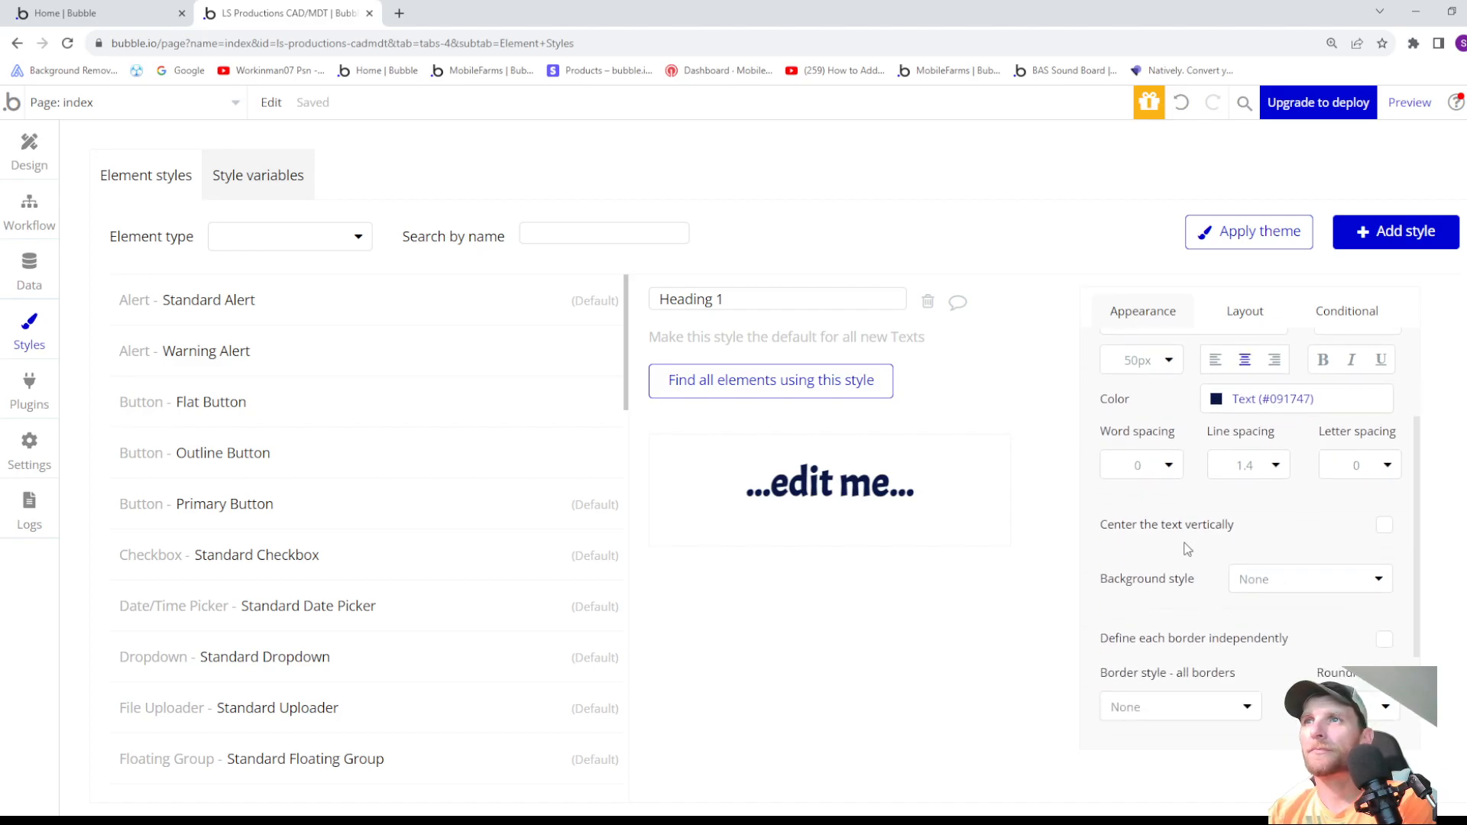
{"action": "scroll", "coordinate": [1187, 548], "scroll_direction": "down", "scroll_amount": 1}
{"action": "scroll", "coordinate": [1187, 551], "scroll_direction": "down", "scroll_amount": 1}
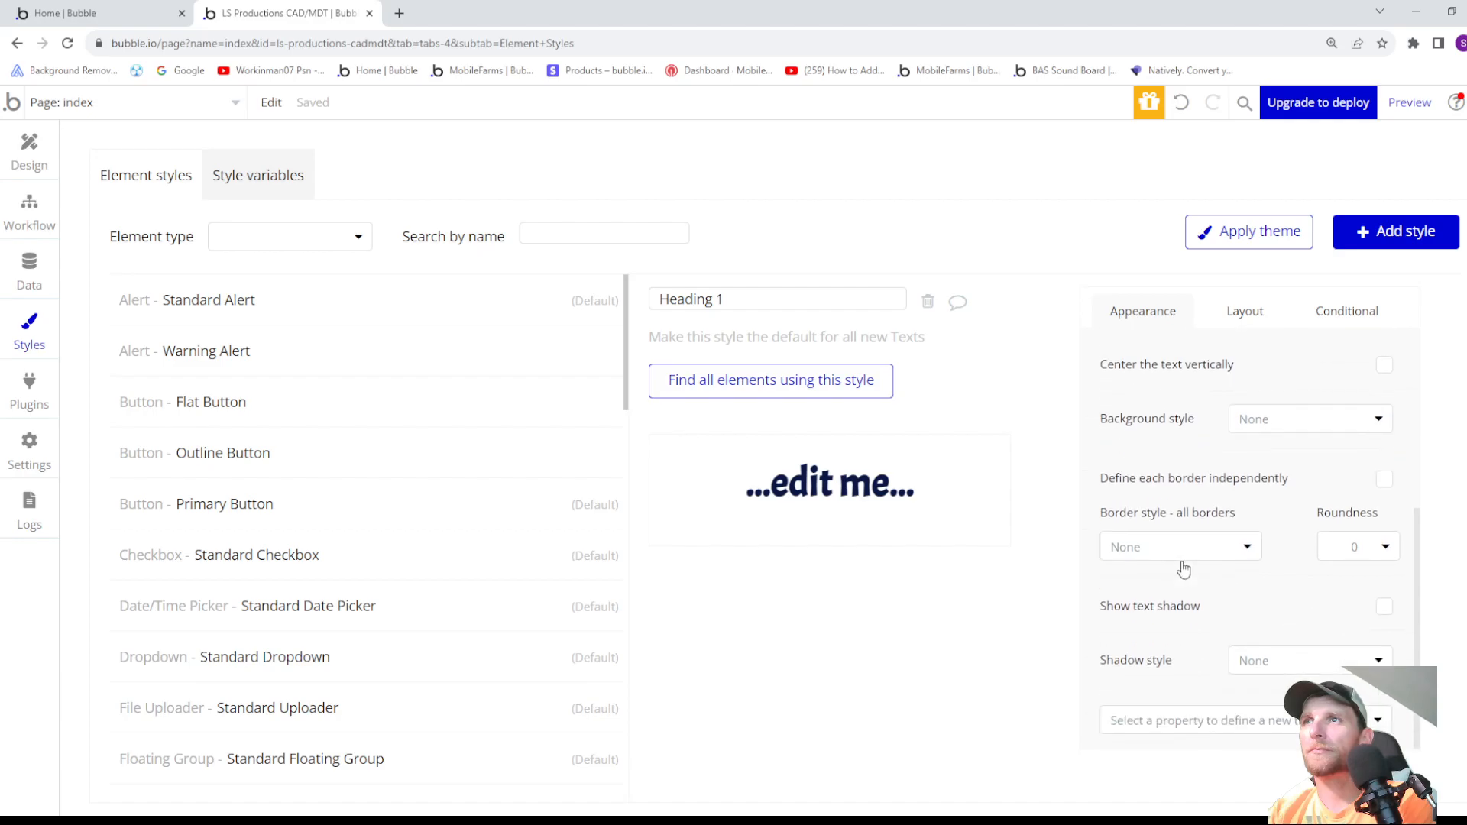
{"action": "scroll", "coordinate": [1186, 575], "scroll_direction": "up", "scroll_amount": 4}
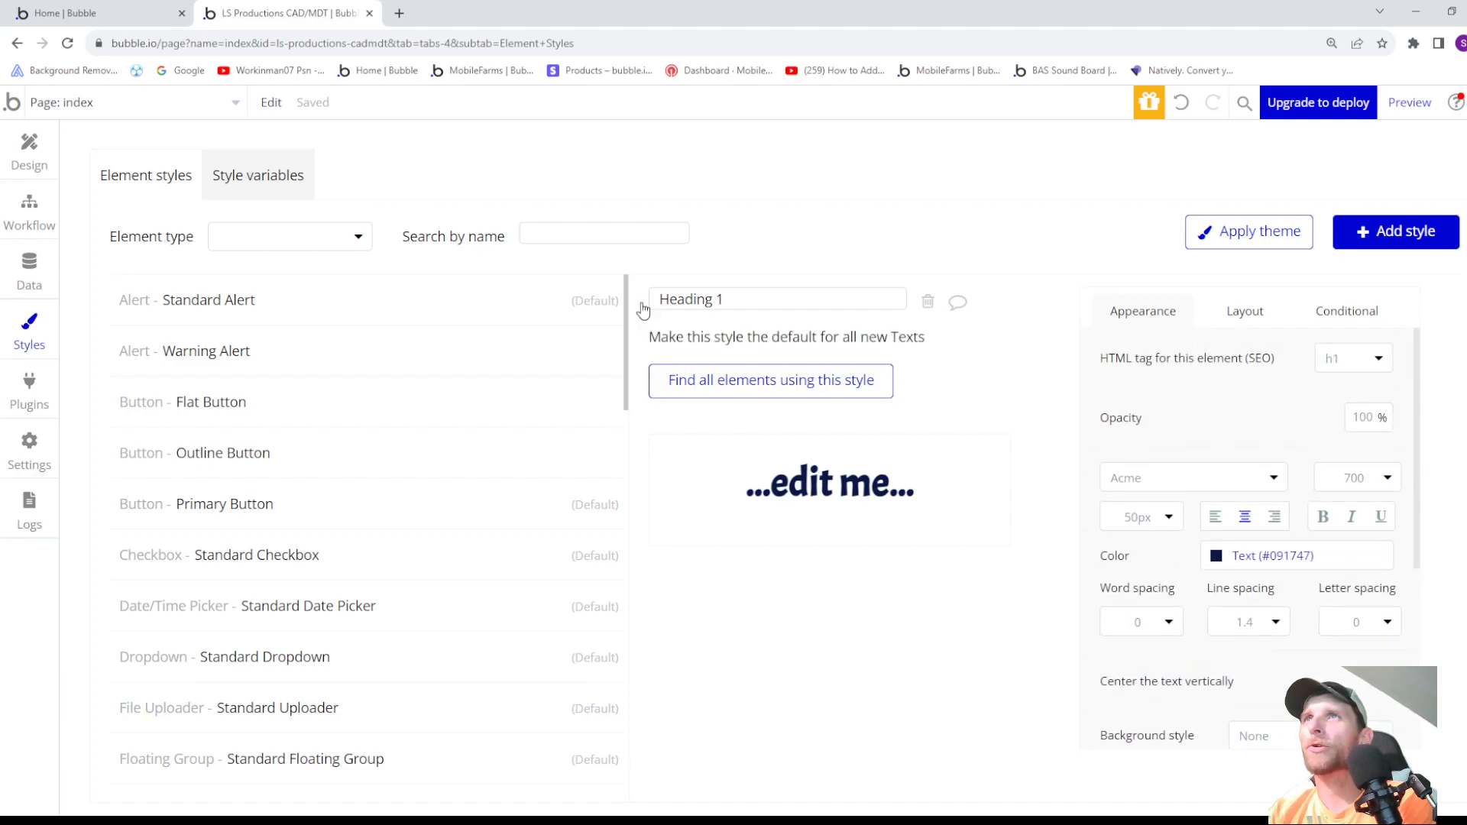
- Return to the page design and center the Sign Up text horizontally within its group
{"action": "left_click", "coordinate": [25, 156]}
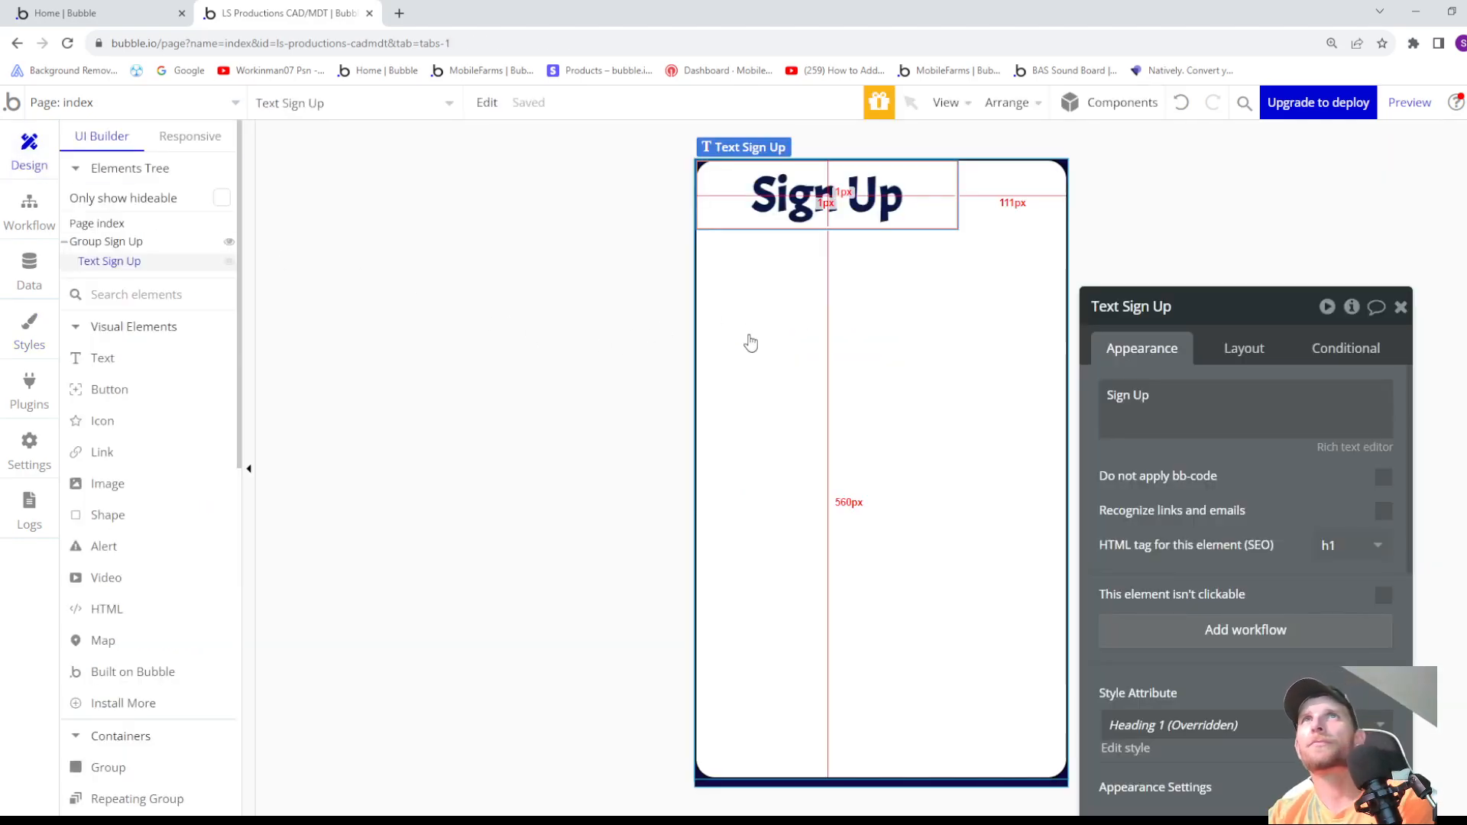
{"action": "left_click", "coordinate": [1242, 349]}
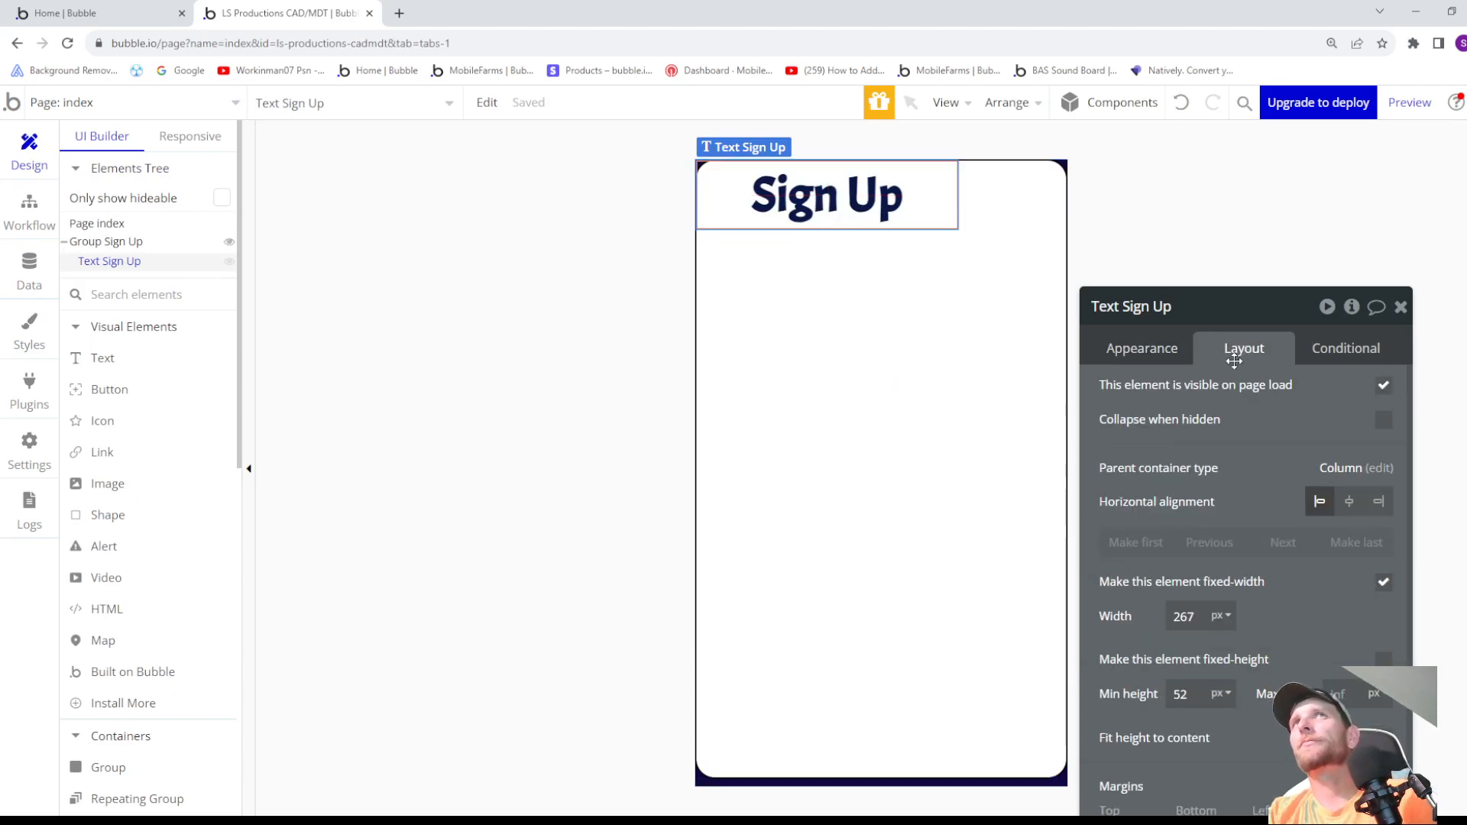
{"action": "left_click", "coordinate": [1349, 501]}
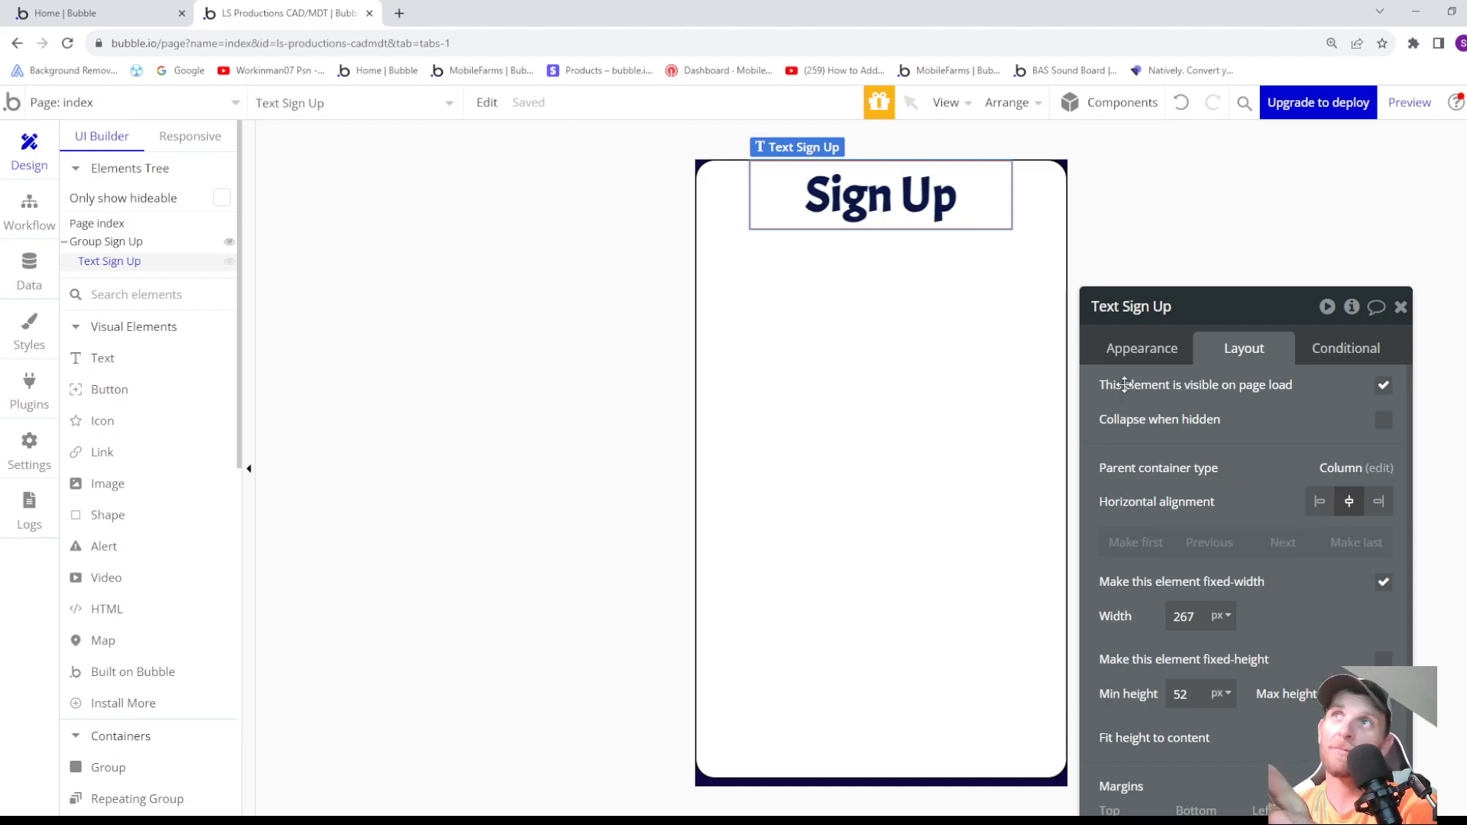
- Try turning off the Sign Up text's fixed width and turn it back on
{"action": "left_click", "coordinate": [1120, 350]}
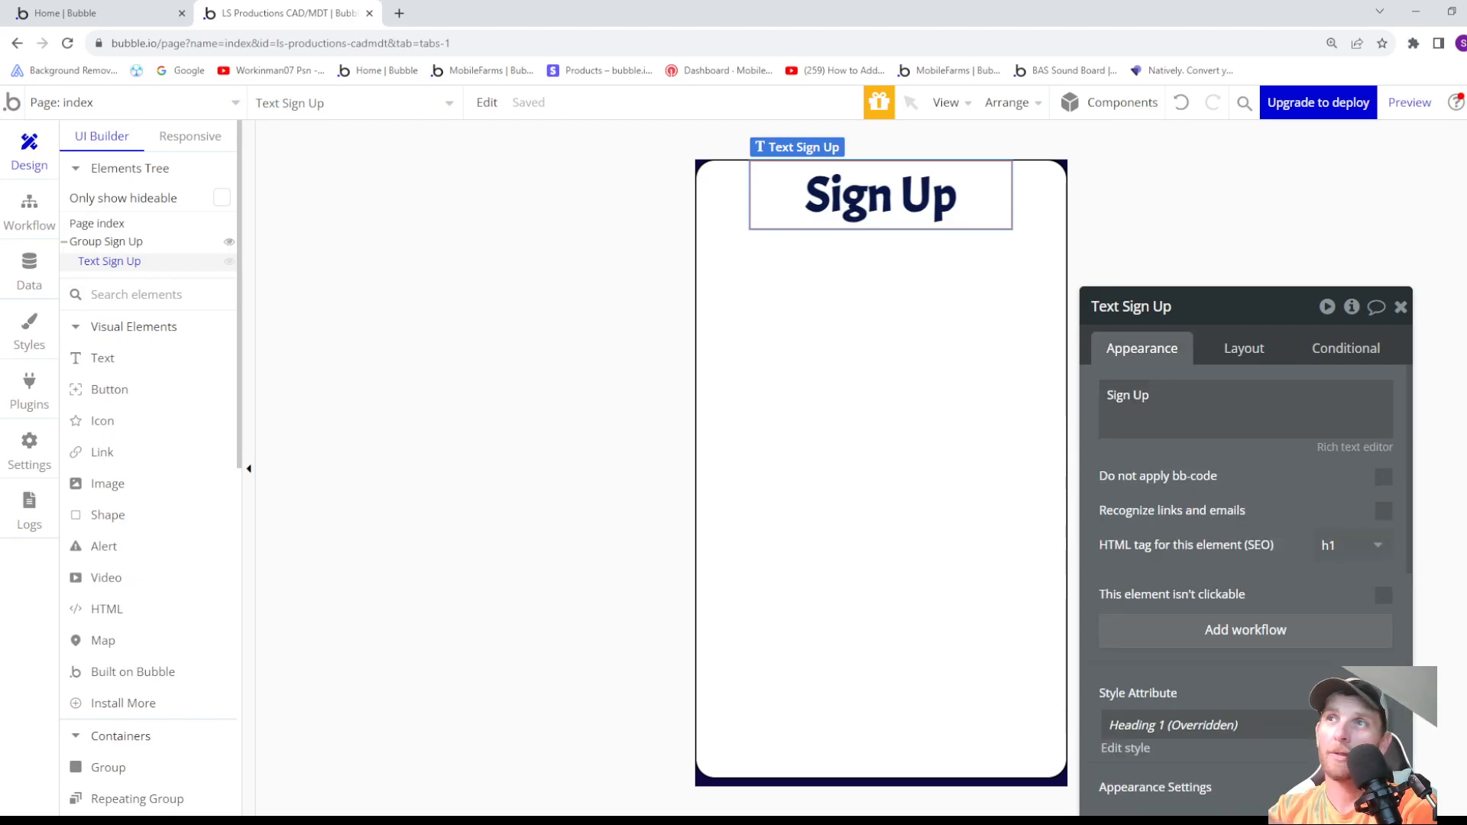
{"action": "left_click", "coordinate": [1243, 347]}
{"action": "scroll", "coordinate": [1310, 540], "scroll_direction": "down", "scroll_amount": 1}
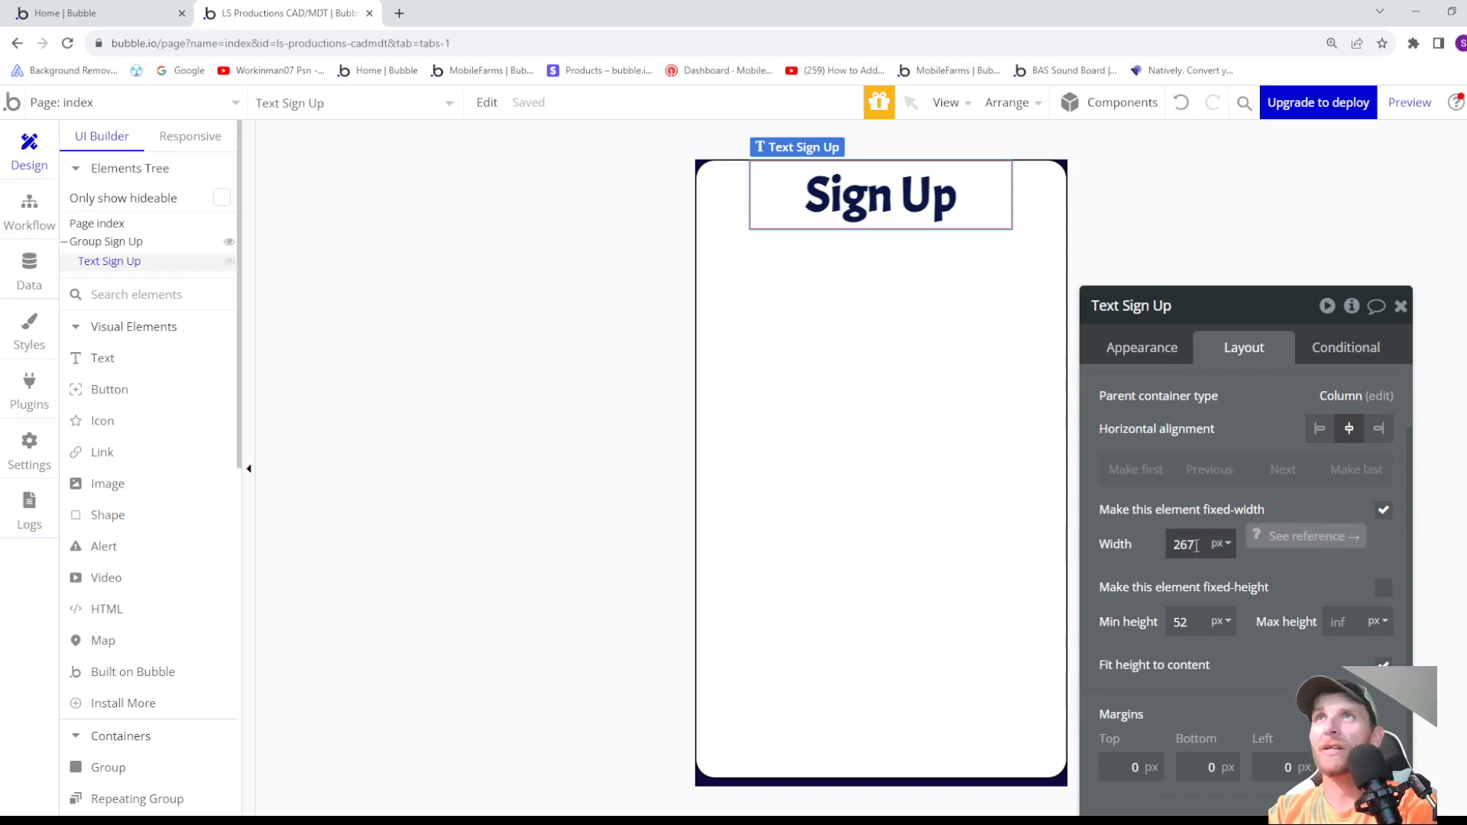
{"action": "left_click", "coordinate": [1383, 511]}
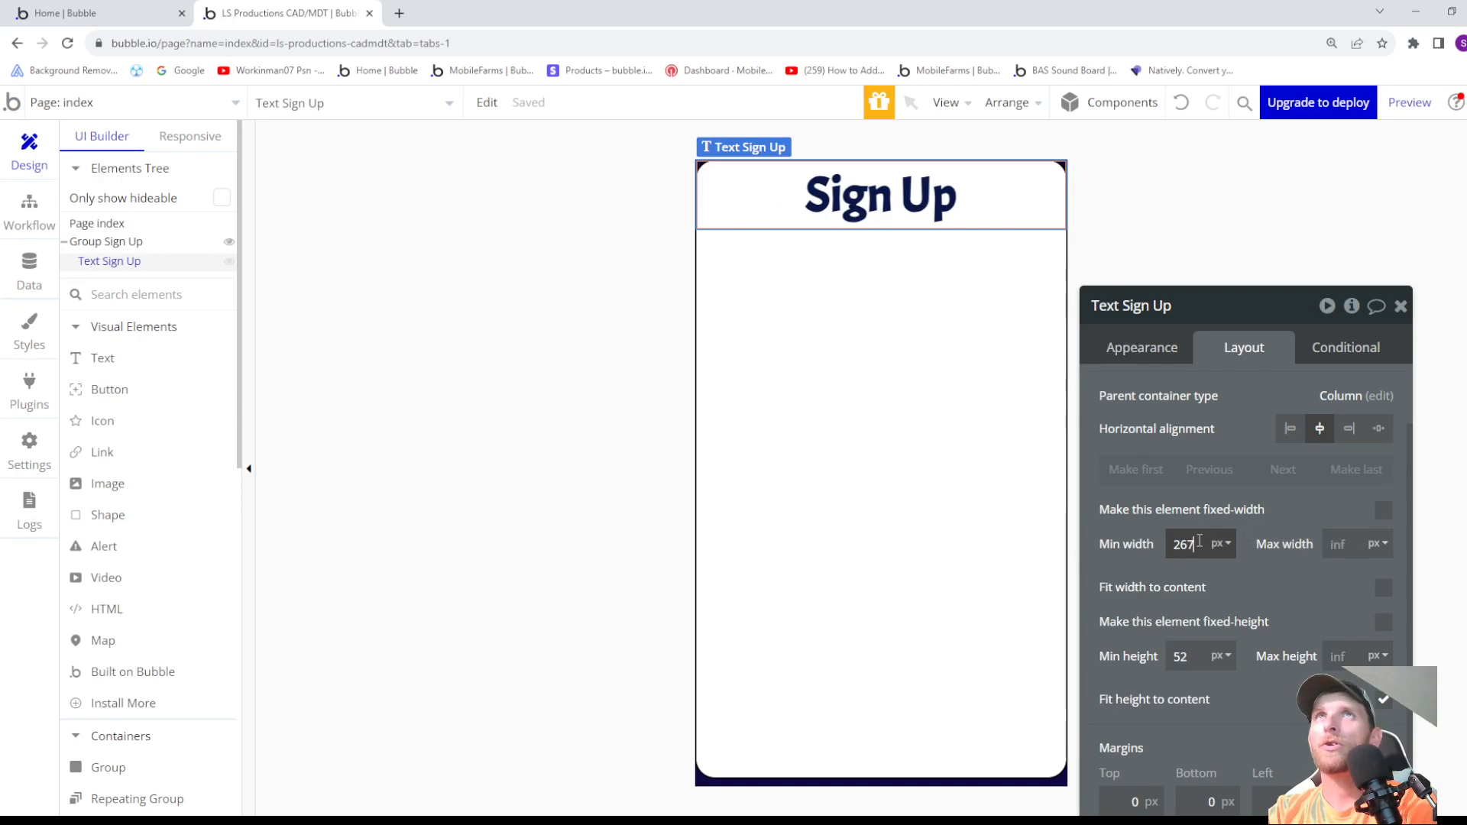
{"action": "left_click", "coordinate": [1382, 511]}
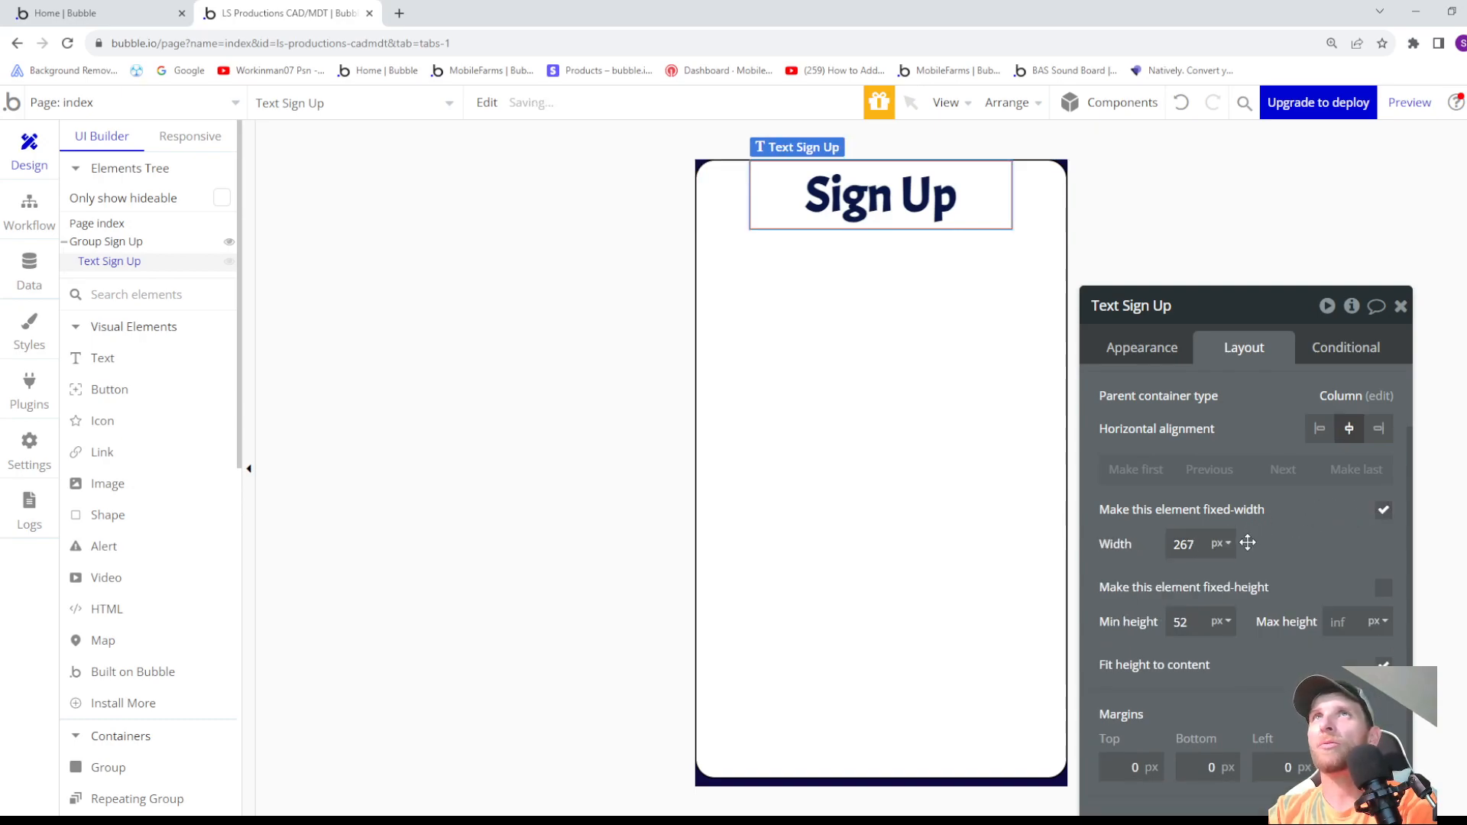
- Reduce the Sign Up text's fixed width to 162 px
{"action": "left_click", "coordinate": [1197, 543]}
{"action": "key", "text": "Down"}
{"action": "key", "text": "Down"}
{"action": "key", "text": "Down"}
{"action": "key", "text": "Down"}
{"action": "key", "text": "Down"}
{"action": "key", "text": "Down"}
{"action": "key", "text": "Down"}
{"action": "key", "text": "Down"}
{"action": "key", "text": "Down"}
{"action": "key", "text": "Down"}
{"action": "key", "text": "Down"}
{"action": "key", "text": "Down"}
{"action": "key", "text": "Down"}
{"action": "key", "text": "Down"}
{"action": "key", "text": "Down"}
{"action": "key", "text": "Down"}
{"action": "key", "text": "Down"}
{"action": "key", "text": "Down"}
{"action": "key", "text": "Down"}
{"action": "key", "text": "Down"}
{"action": "key", "text": "Down"}
{"action": "key", "text": "Down"}
{"action": "key", "text": "Down"}
{"action": "key", "text": "Down"}
{"action": "key", "text": "Down"}
{"action": "key", "text": "Down"}
{"action": "key", "text": "Down"}
{"action": "key", "text": "Down"}
{"action": "key", "text": "Down"}
{"action": "key", "text": "Down"}
{"action": "key", "text": "Down"}
{"action": "key", "text": "Down"}
{"action": "key", "text": "Down"}
{"action": "key", "text": "Down"}
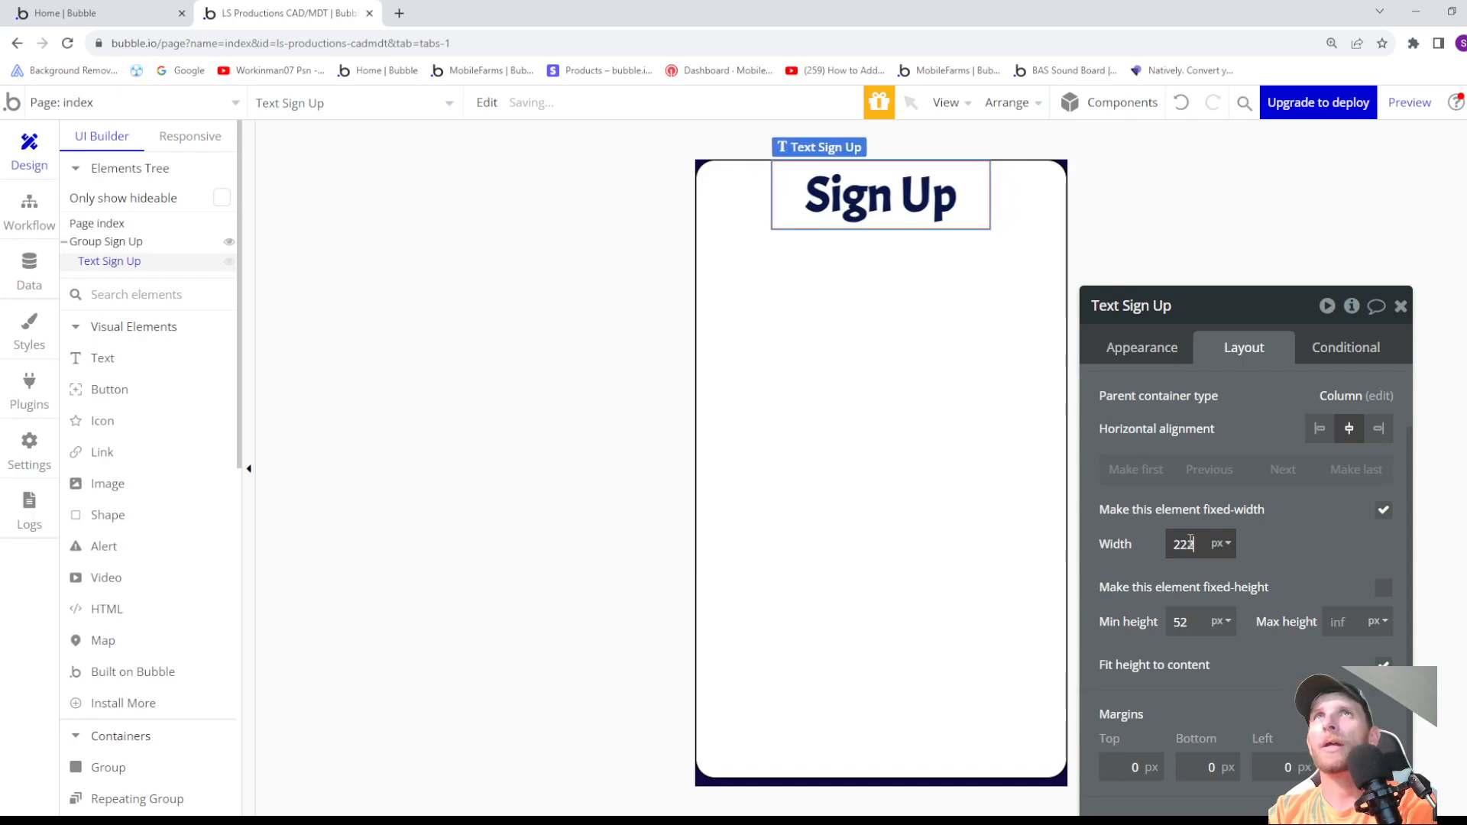
{"action": "key", "text": "Down"}
{"action": "key", "text": "Down"}
{"action": "key", "text": "Down"}
{"action": "key", "text": "Down"}
{"action": "key", "text": "Down"}
{"action": "key", "text": "Down"}
{"action": "key", "text": "Down"}
{"action": "key", "text": "Down"}
{"action": "key", "text": "Down"}
{"action": "key", "text": "Down"}
{"action": "key", "text": "Down"}
{"action": "key", "text": "Down"}
{"action": "key", "text": "Down"}
{"action": "key", "text": "Down"}
{"action": "key", "text": "Down"}
{"action": "key", "text": "Down"}
{"action": "key", "text": "Down"}
{"action": "key", "text": "Down"}
{"action": "key", "text": "Down"}
{"action": "key", "text": "Down"}
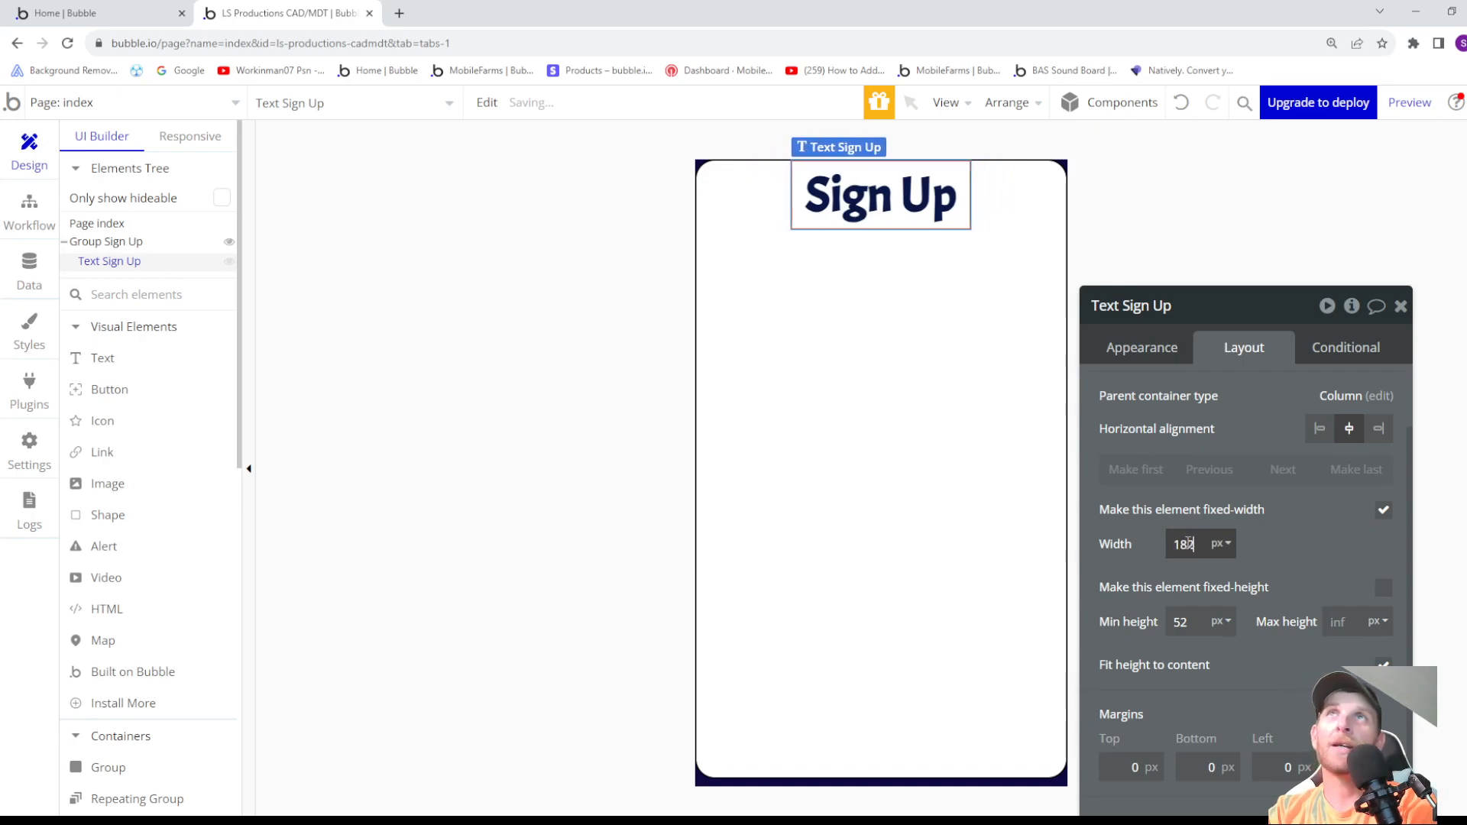
{"action": "key", "text": "Down"}
{"action": "key", "text": "Down"}
{"action": "key", "text": "Down"}
{"action": "key", "text": "Down"}
{"action": "key", "text": "Down"}
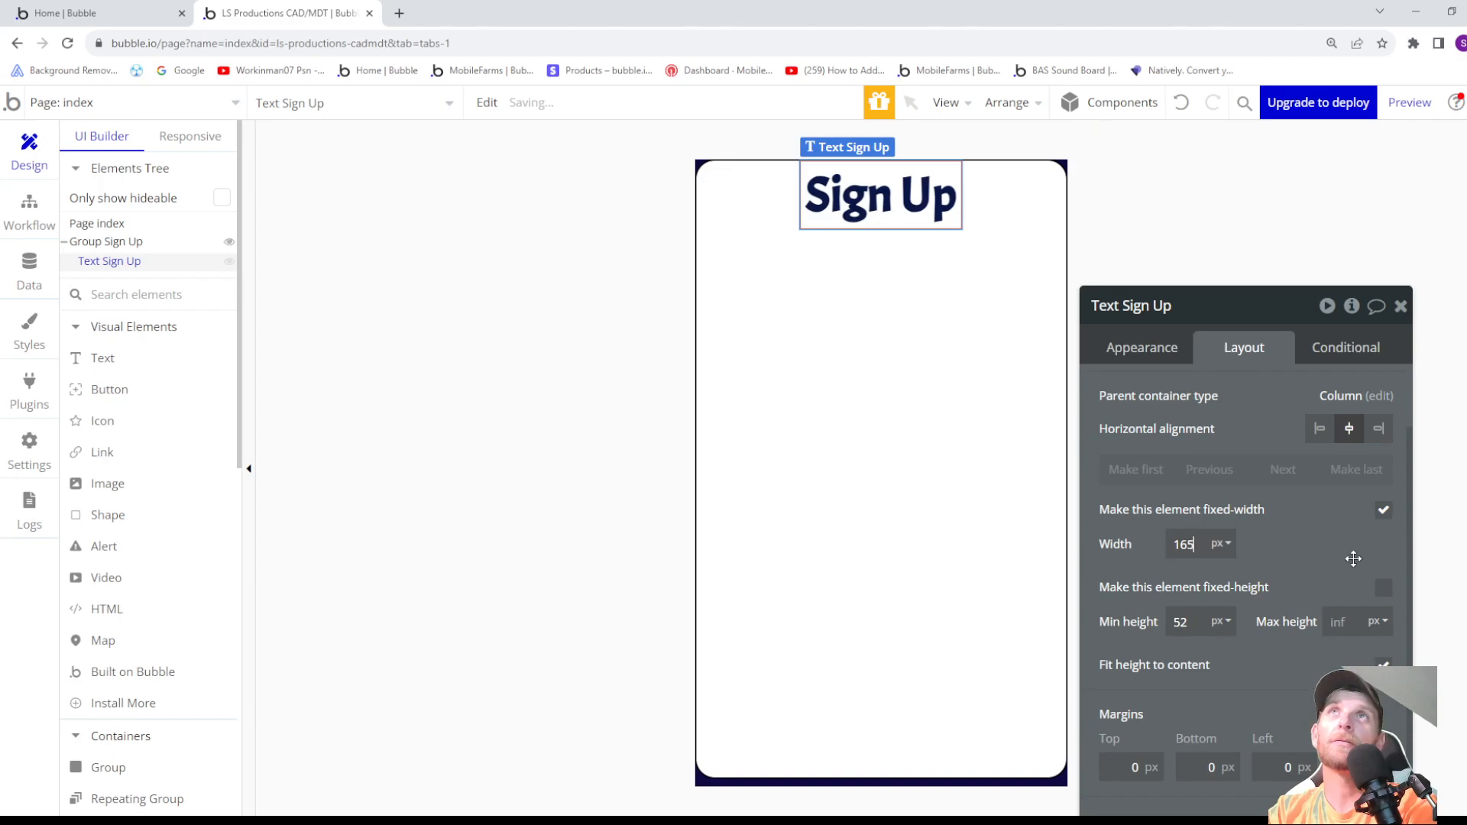
- Turn off the Sign Up text's fixed width and make its width fit the content
{"action": "left_click", "coordinate": [1384, 511]}
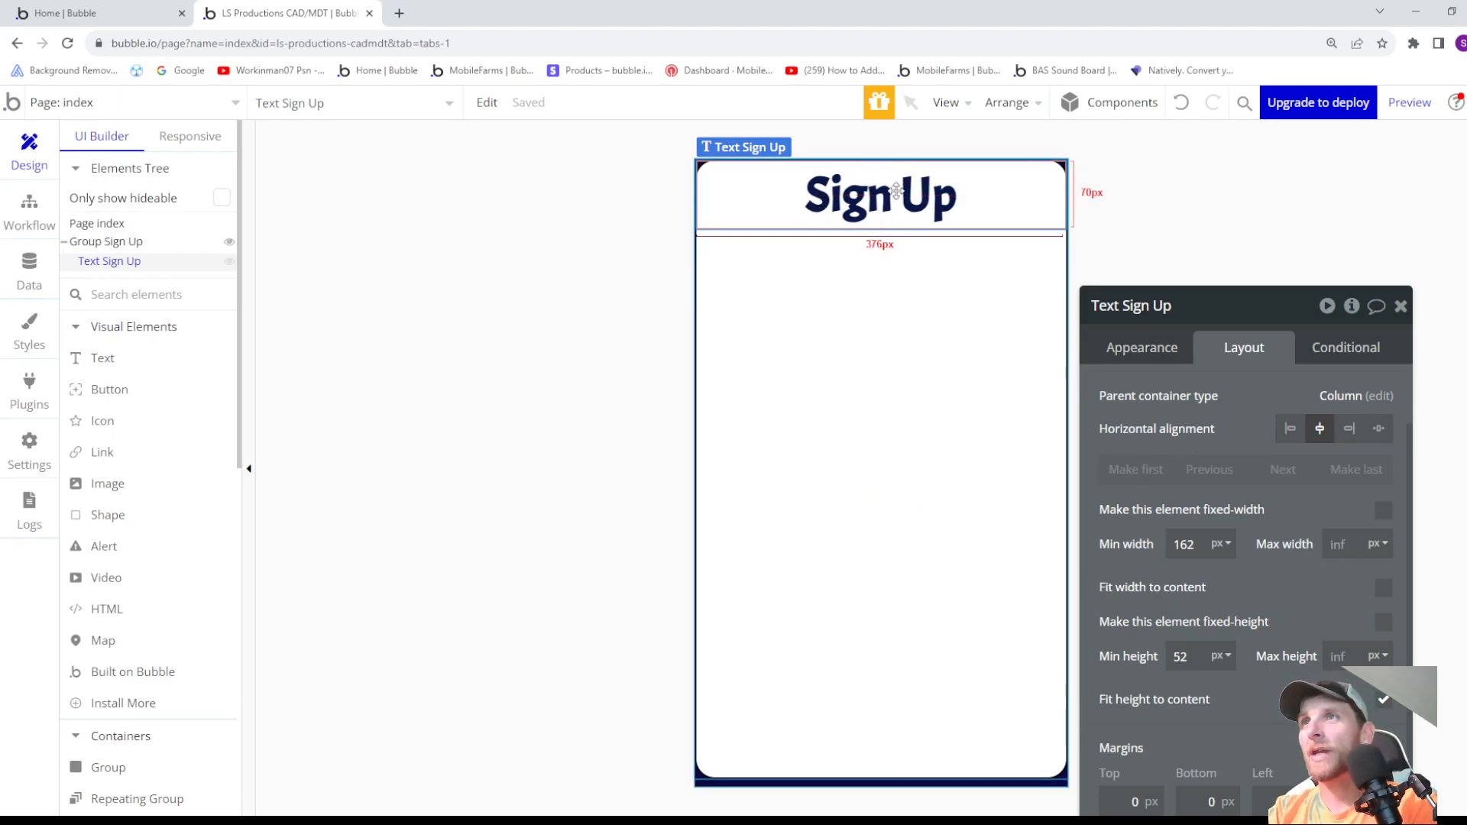
{"action": "left_click", "coordinate": [1384, 600]}
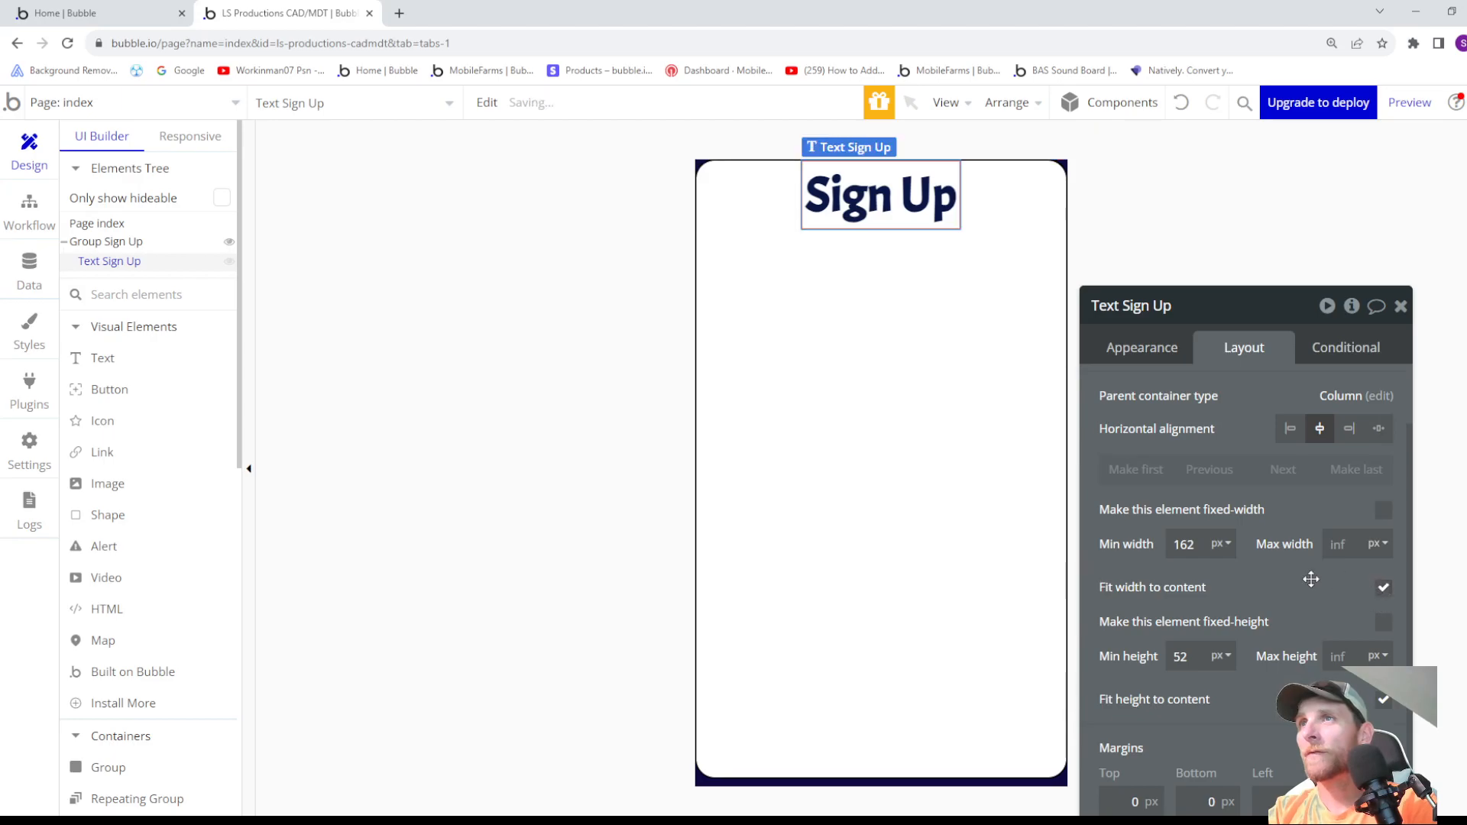
- Turn the Sign Up text's fixed width on and back off as a demonstration
{"action": "left_click", "coordinate": [1384, 509]}
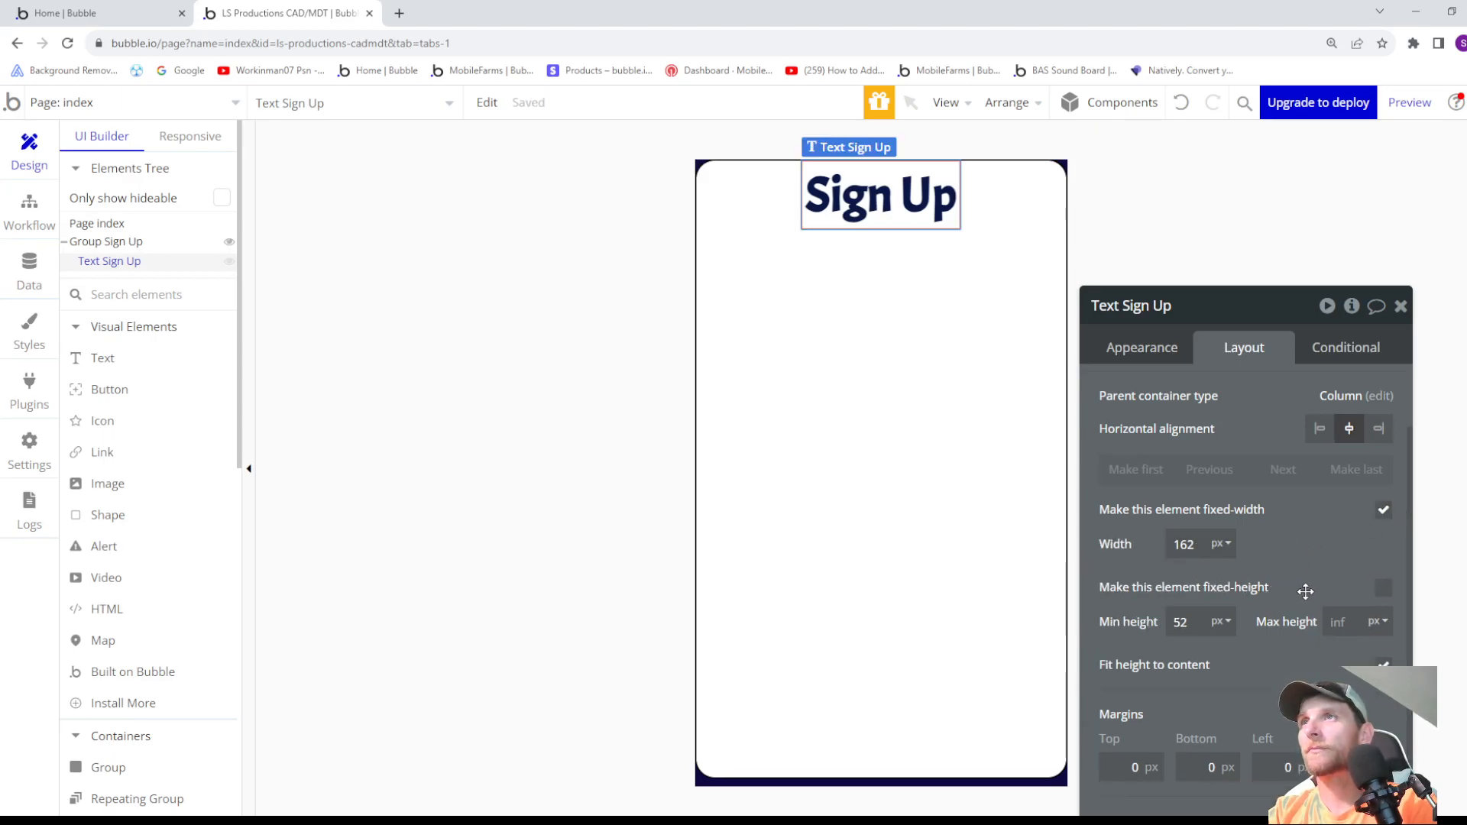
{"action": "left_click", "coordinate": [1384, 510]}
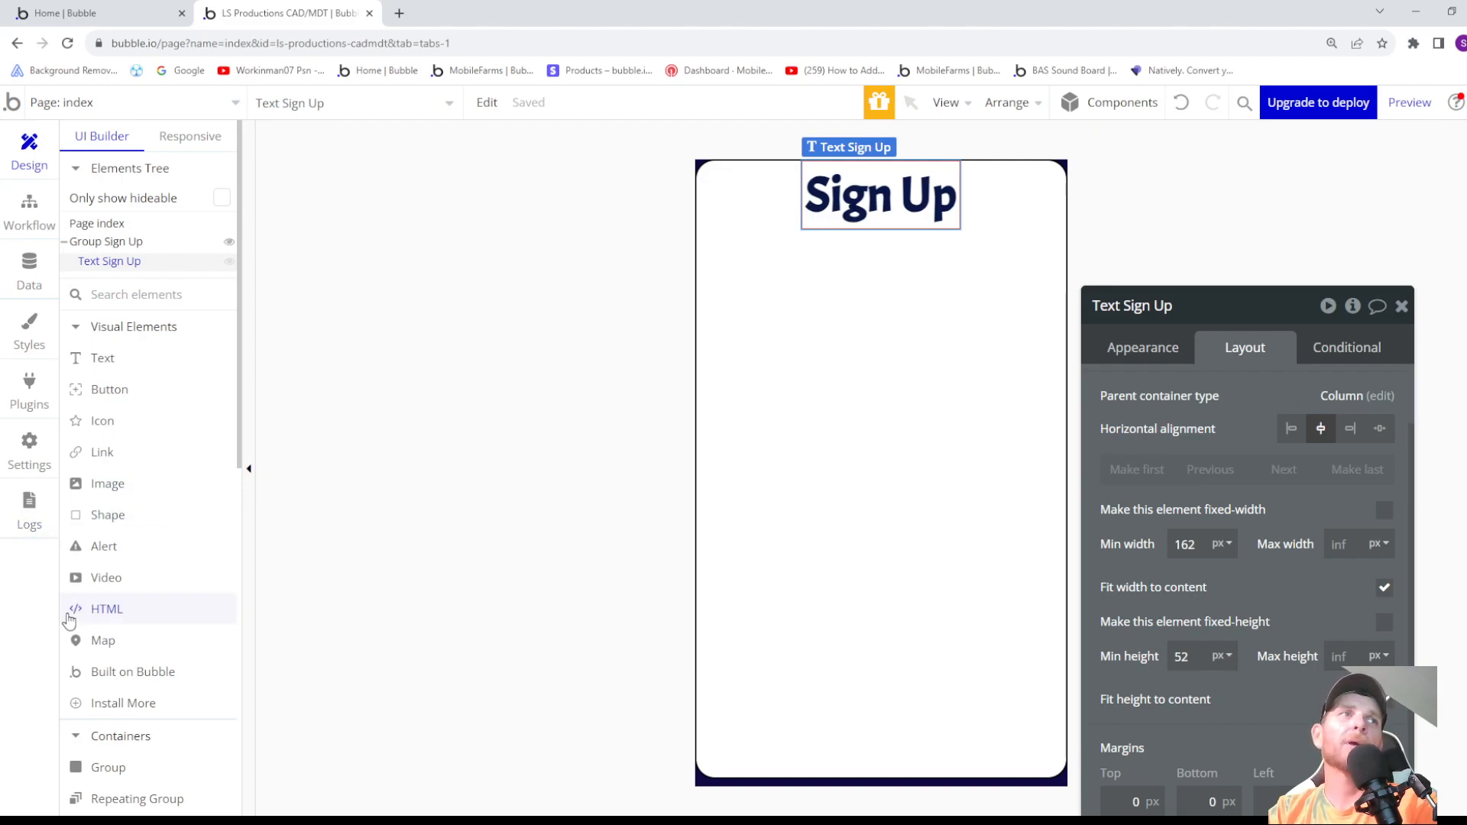
- Add an icon in the upper-left corner of Group Sign Up and choose the left arrow as its symbol
{"action": "left_click", "coordinate": [114, 424]}
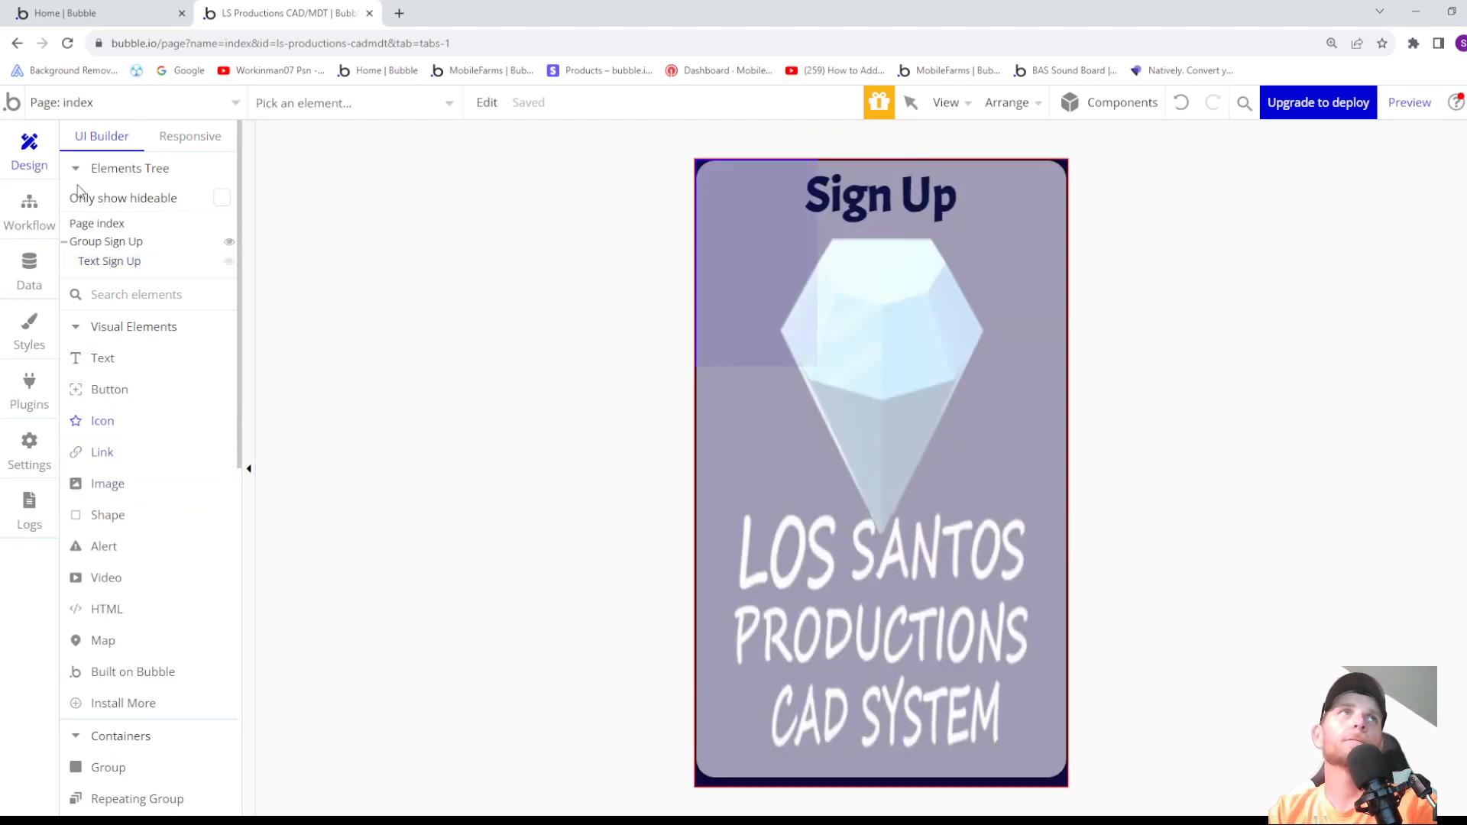
{"action": "left_click", "coordinate": [89, 243]}
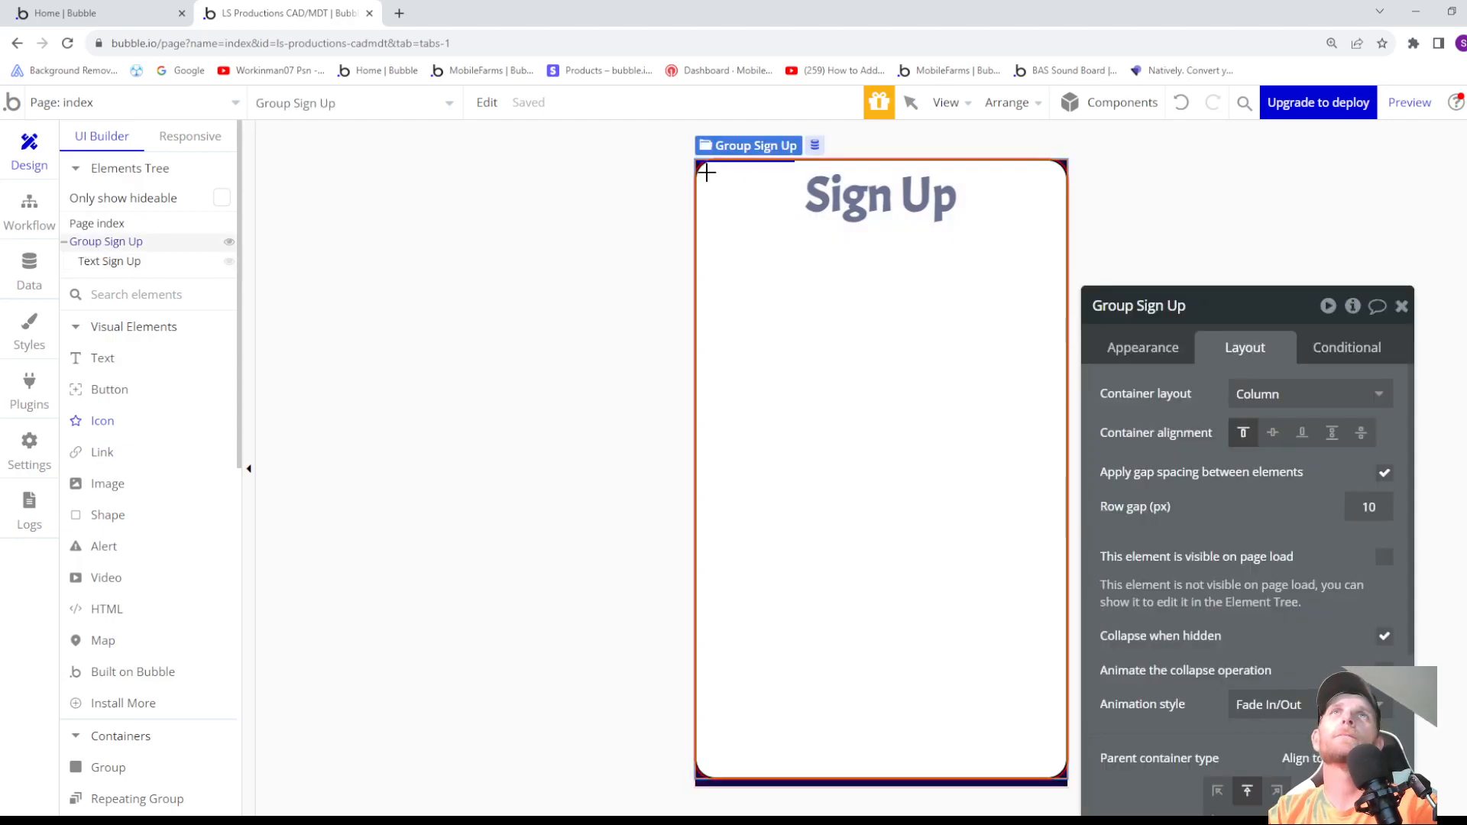
{"action": "left_click_drag", "start_coordinate": [706, 168], "coordinate": [783, 231]}
{"action": "scroll", "coordinate": [1334, 535], "scroll_direction": "down", "scroll_amount": 1}
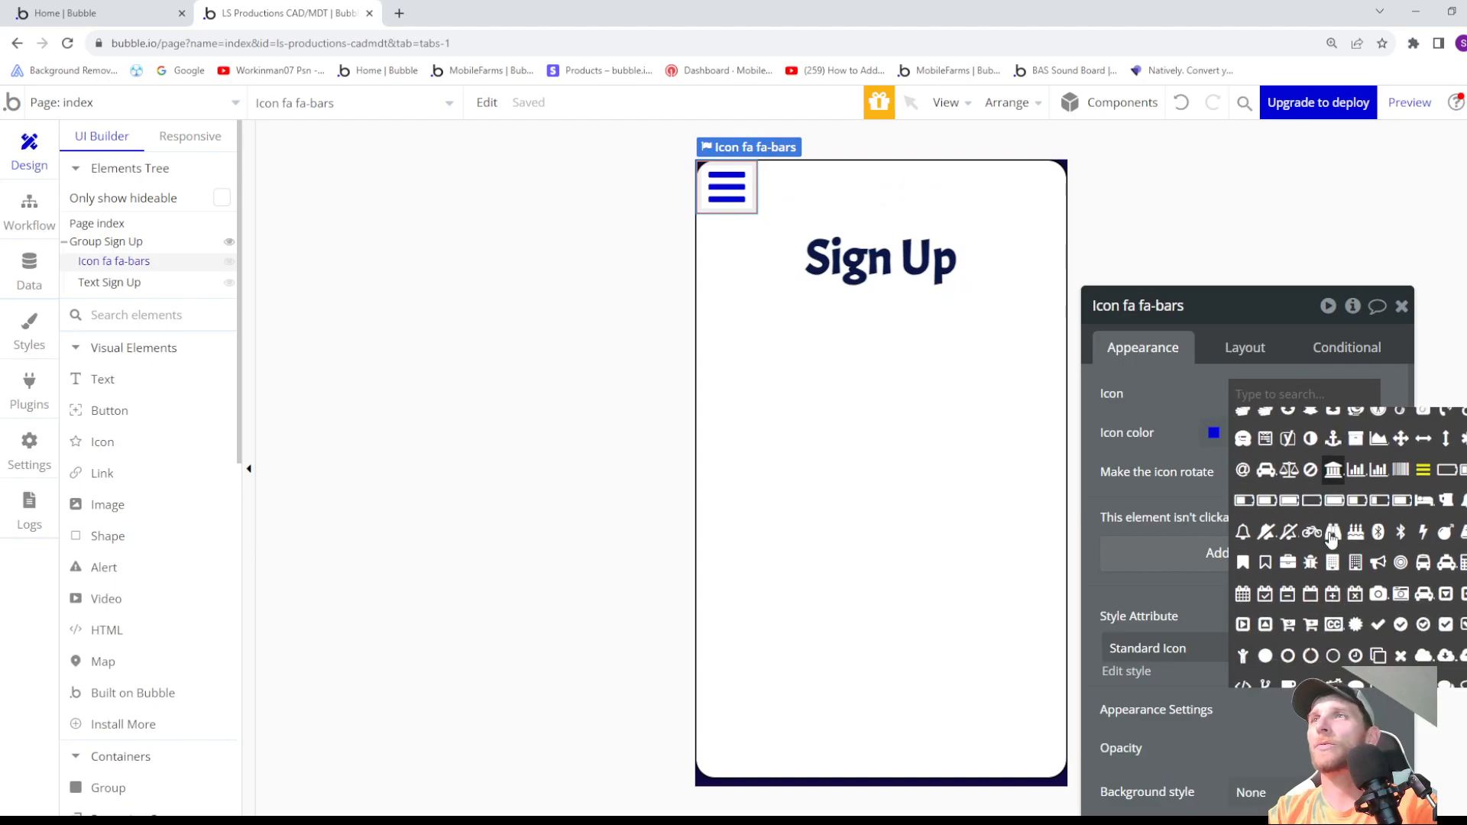
{"action": "type", "text": "arr"}
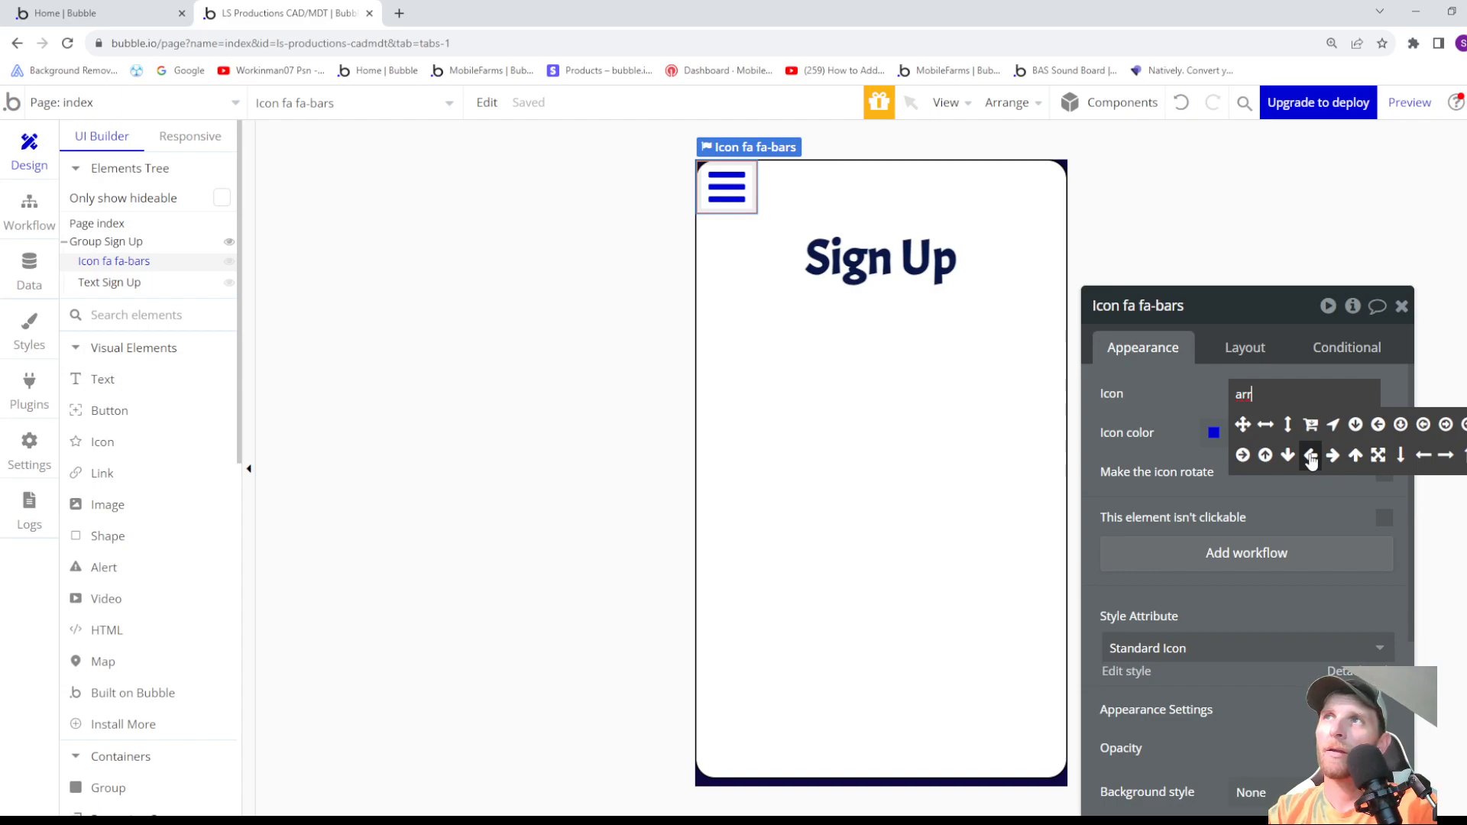
{"action": "left_click", "coordinate": [1310, 456]}
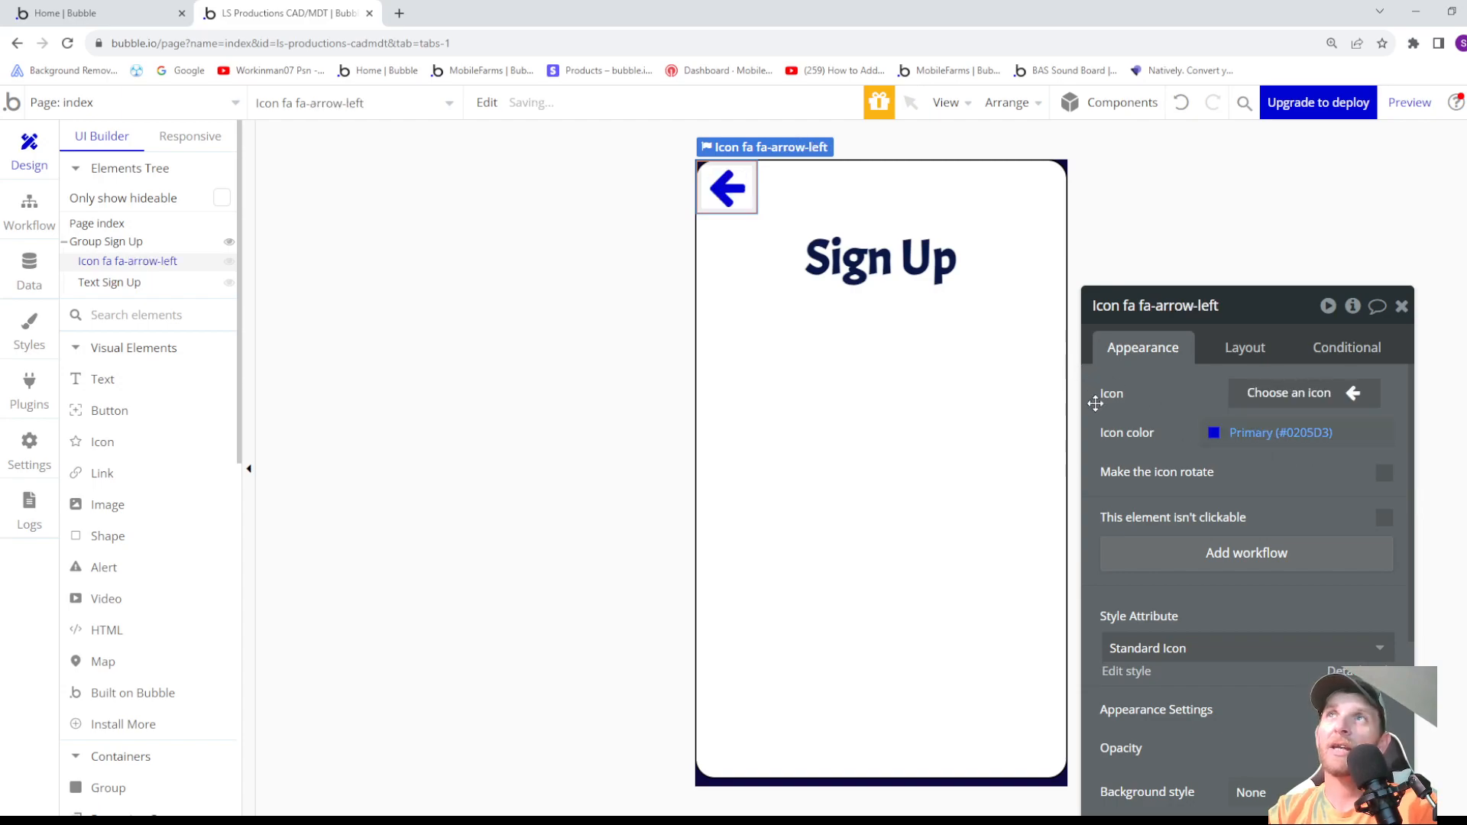
- Create a new icon style named Back Button from the left-arrow icon
{"action": "scroll", "coordinate": [1205, 533], "scroll_direction": "down", "scroll_amount": 2}
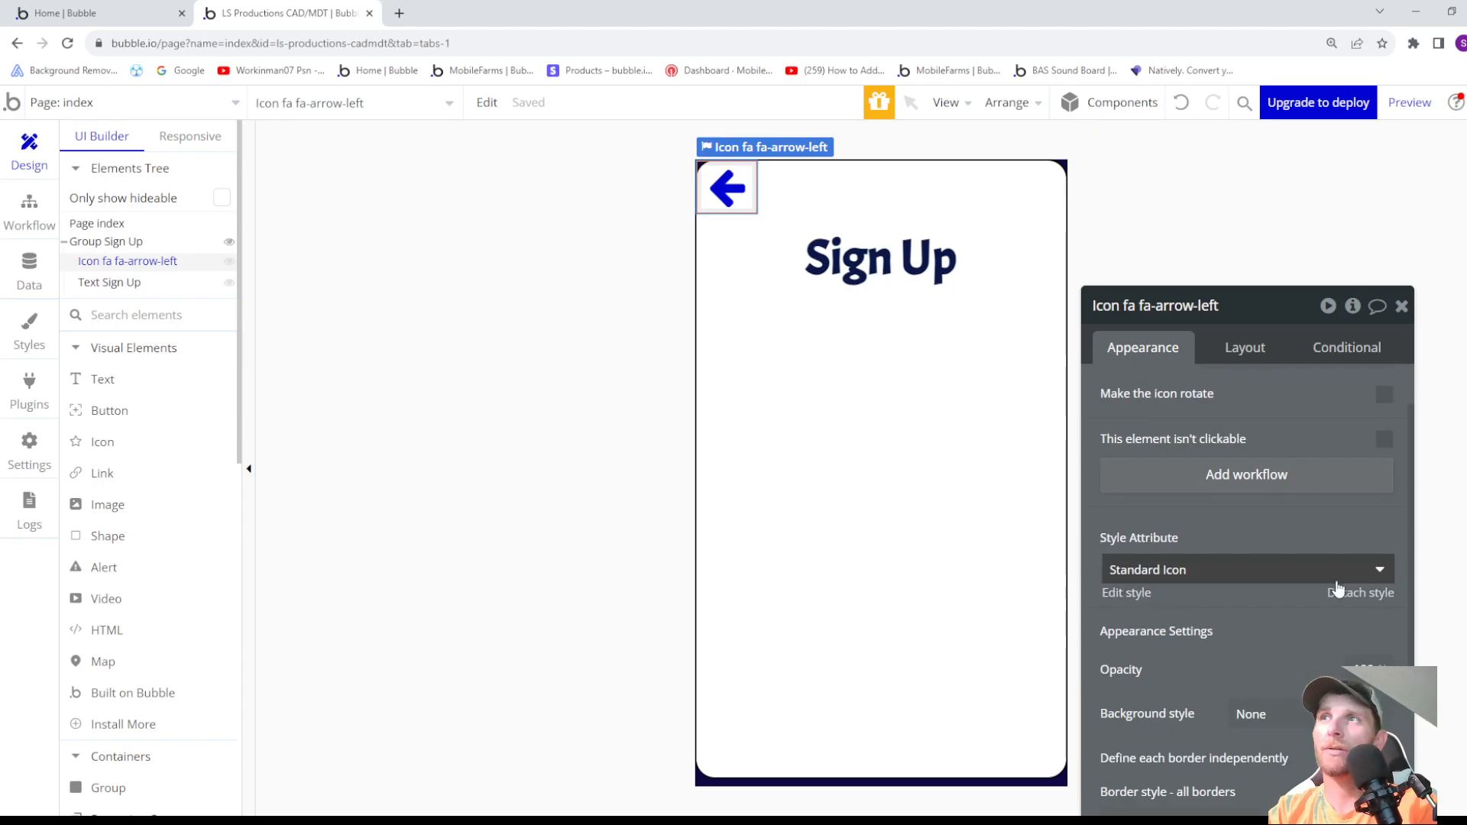
{"action": "left_click", "coordinate": [1208, 569]}
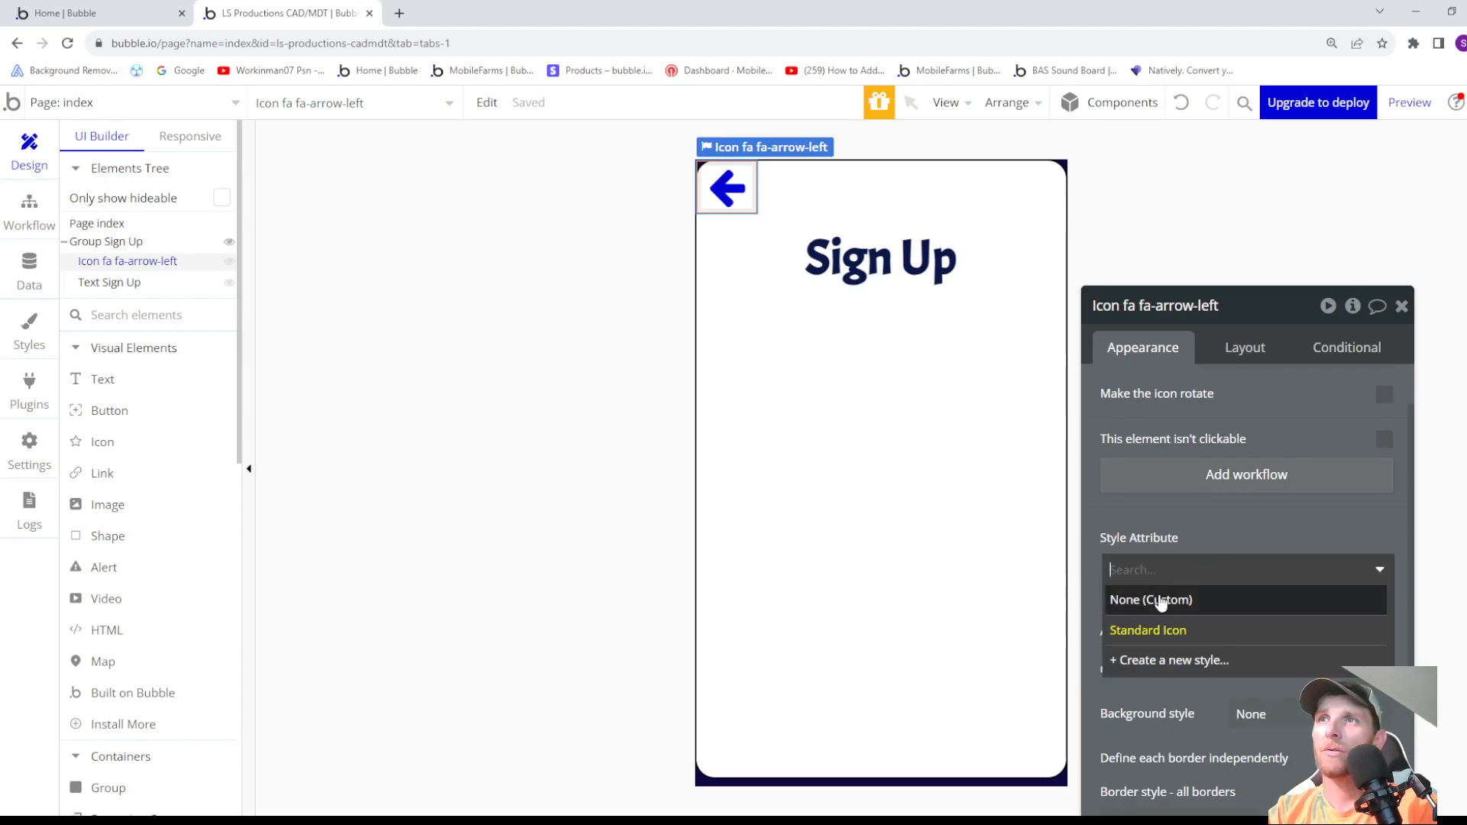
{"action": "left_click", "coordinate": [1176, 661]}
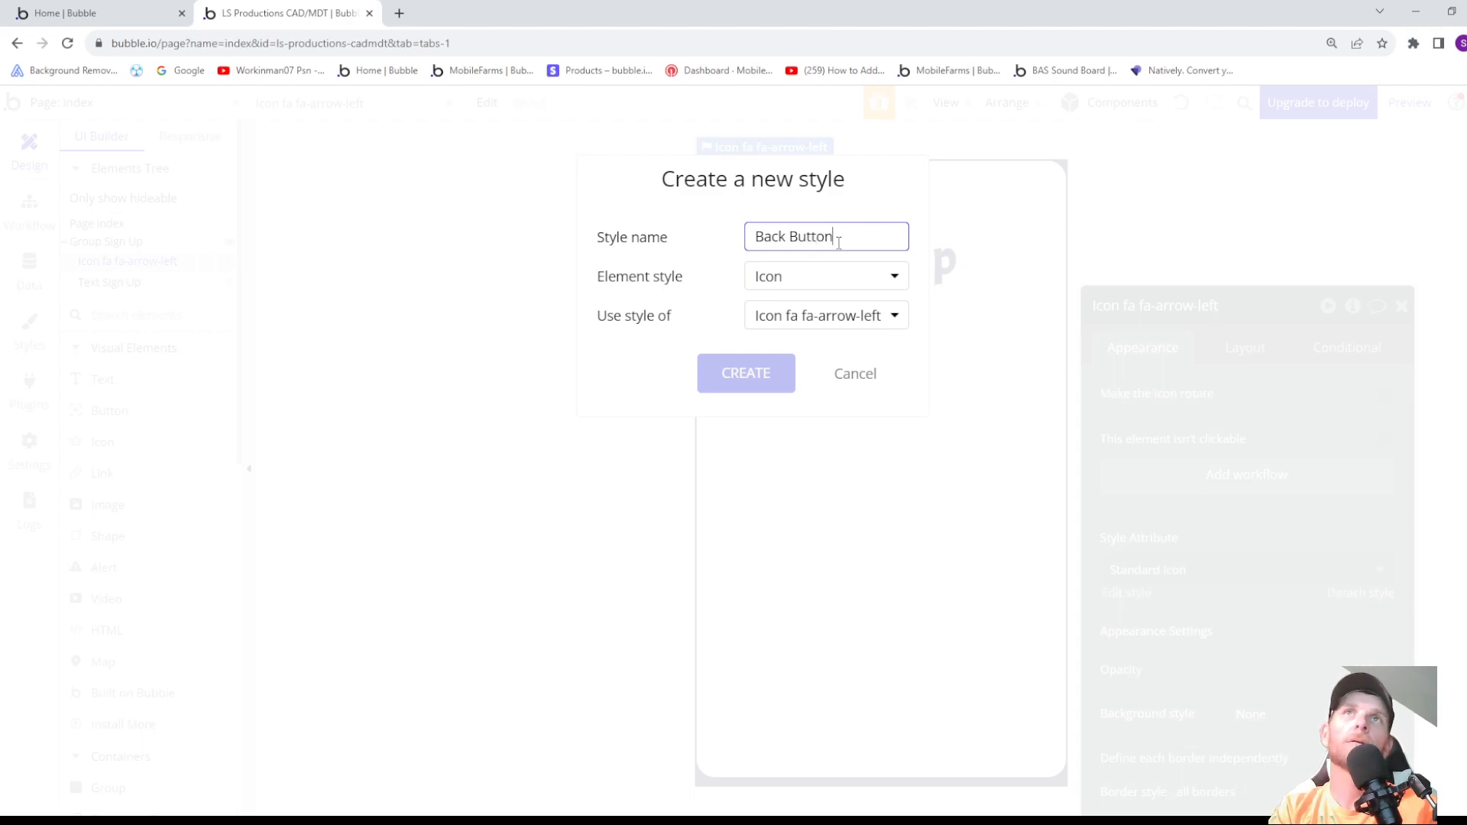
{"action": "left_click", "coordinate": [746, 373]}
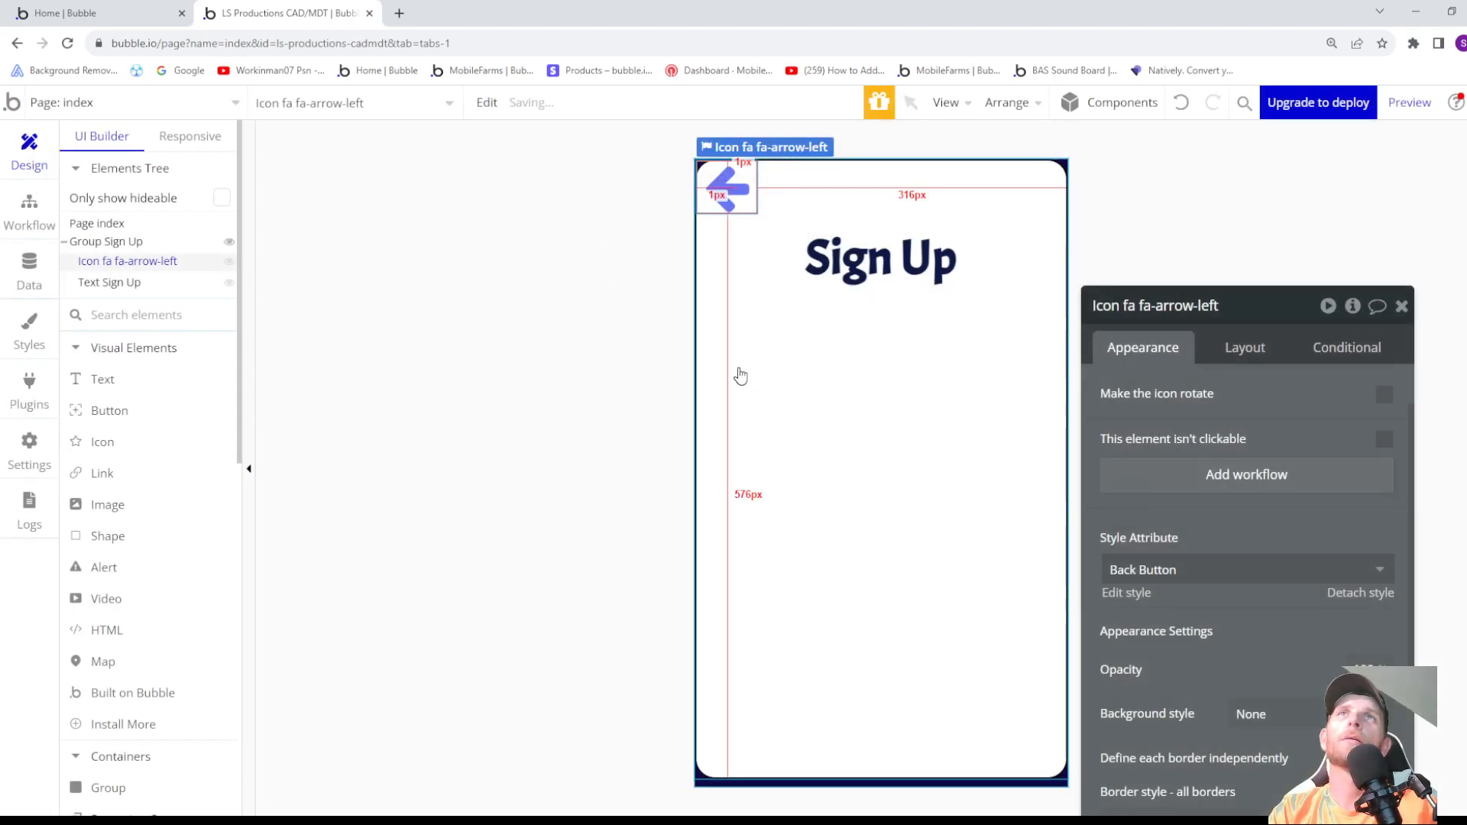
- Edit the Back Button style and set its icon color to the Text variable (#091747)
{"action": "scroll", "coordinate": [1148, 411], "scroll_direction": "down", "scroll_amount": 2}
{"action": "left_click", "coordinate": [1127, 434]}
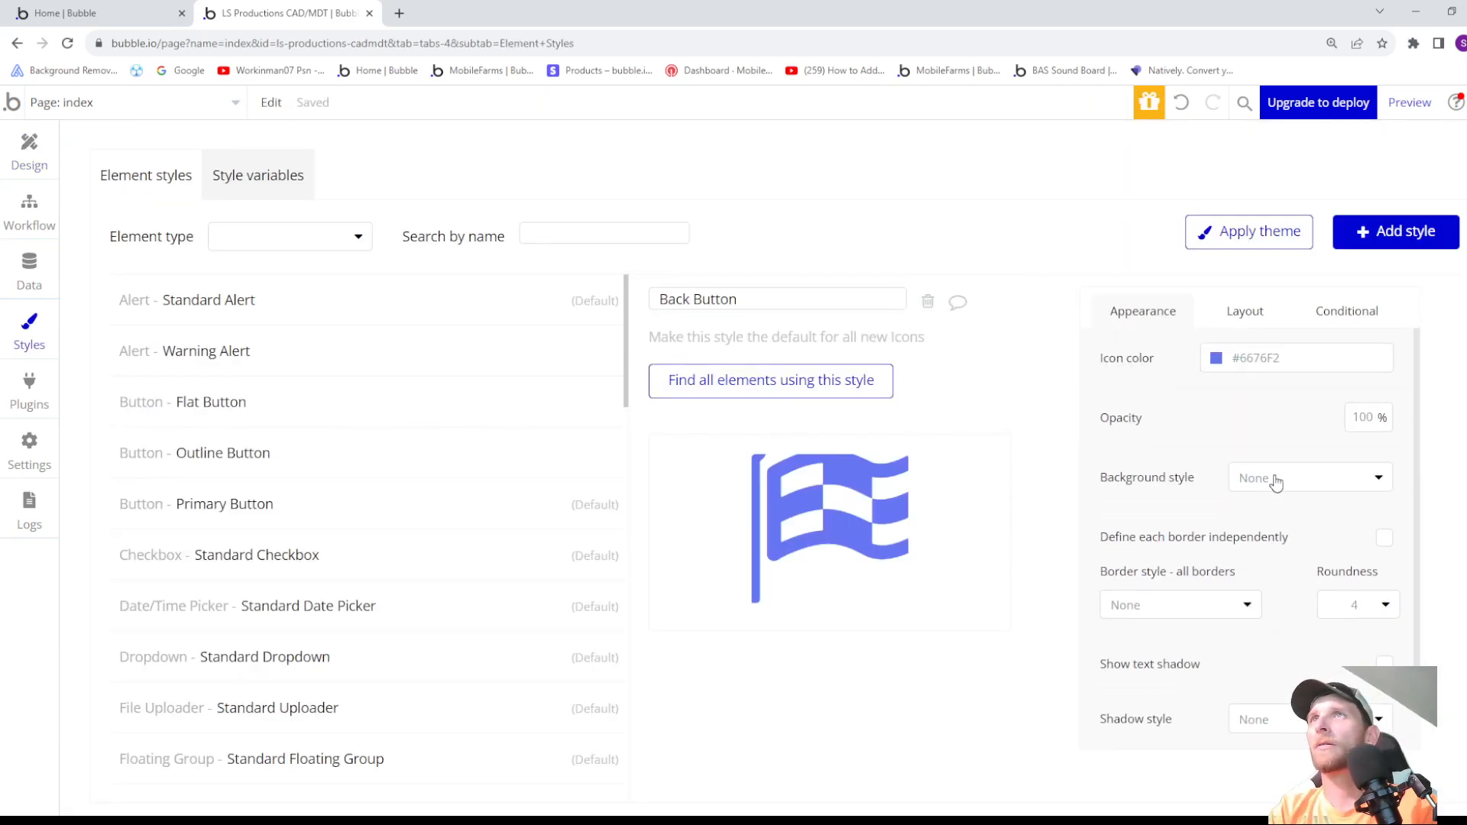
{"action": "left_click", "coordinate": [1217, 359]}
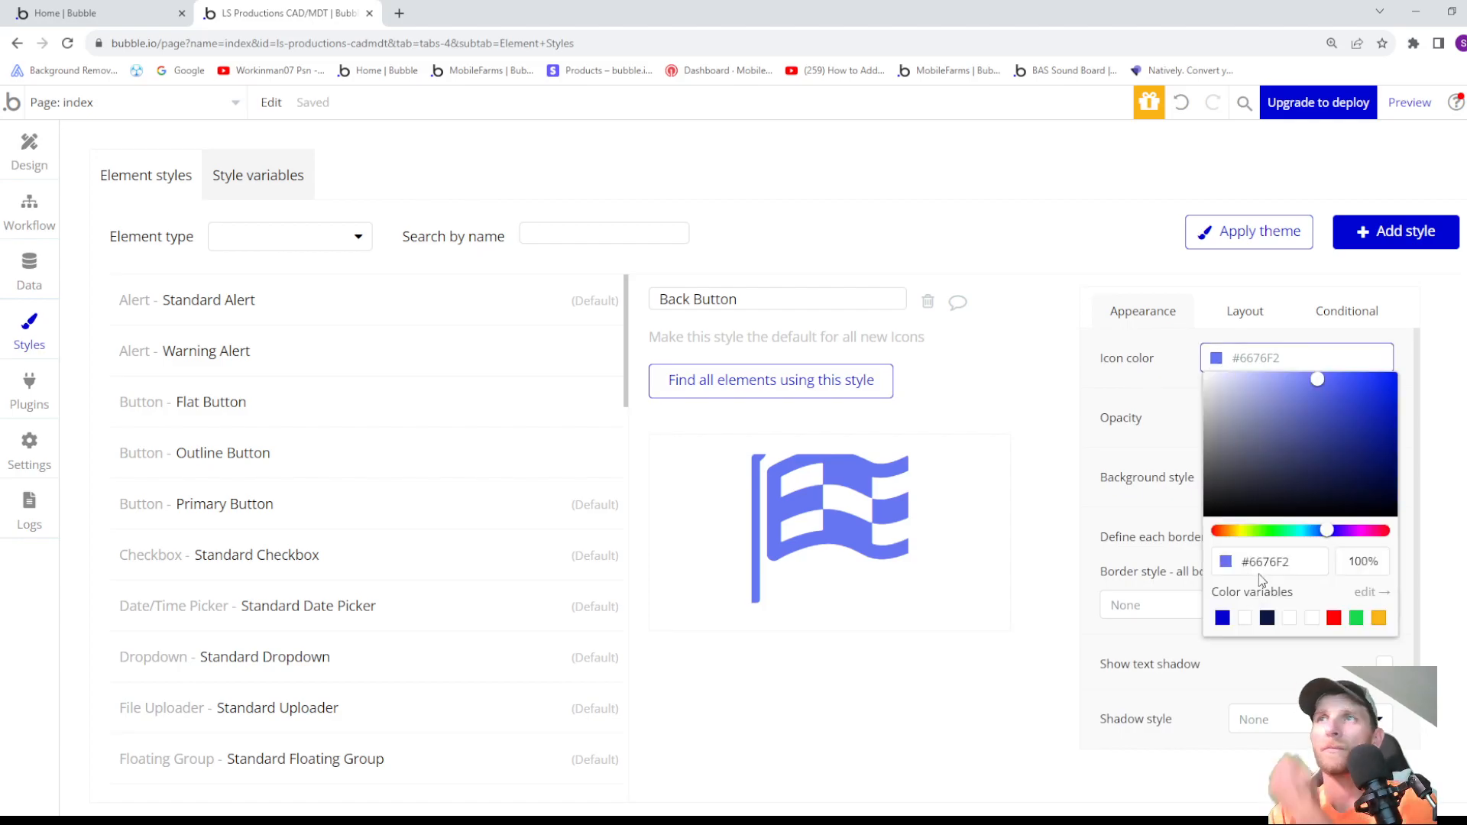
{"action": "left_click", "coordinate": [1268, 620]}
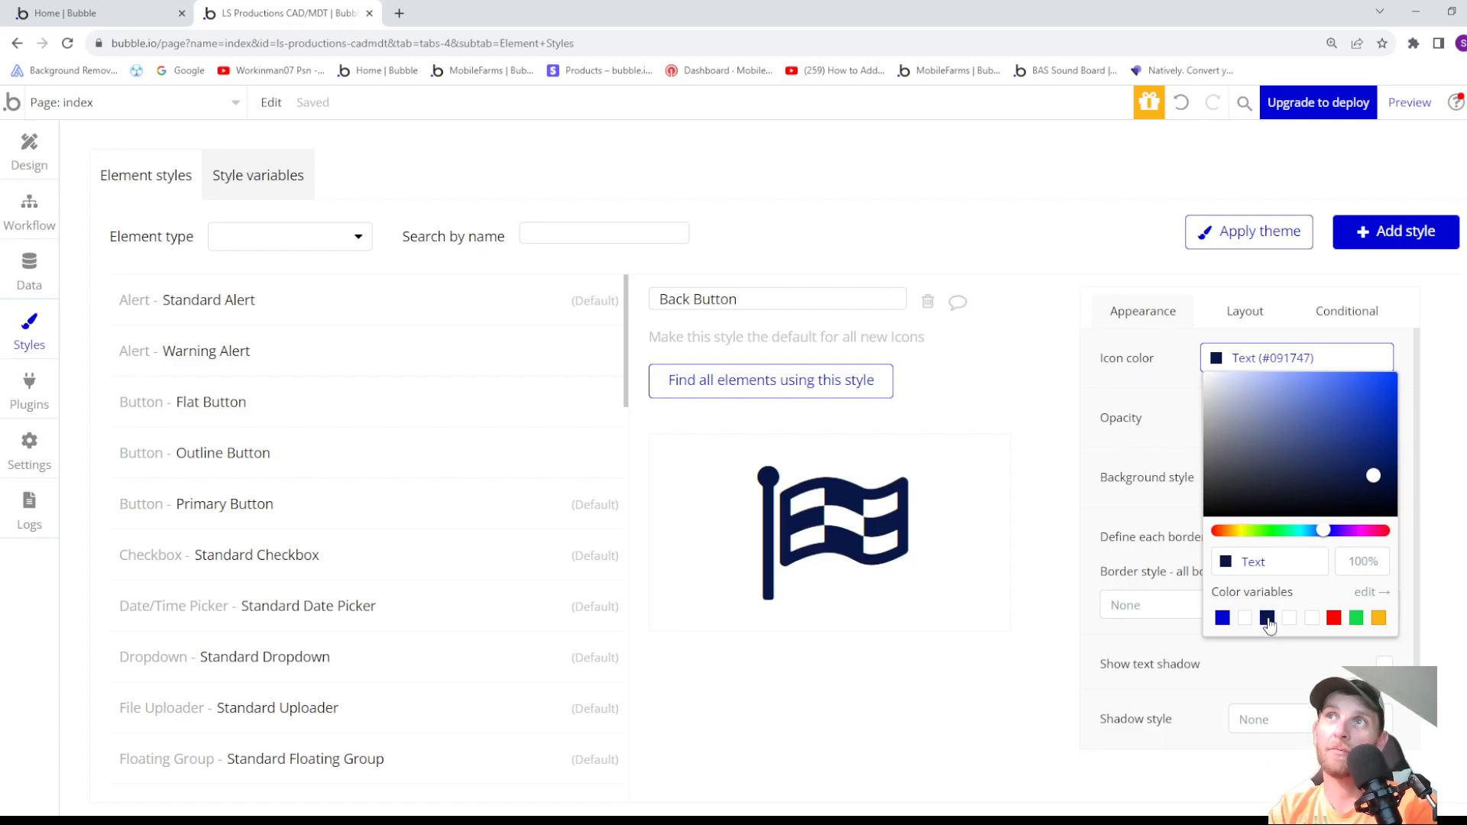
{"action": "left_click", "coordinate": [1164, 518]}
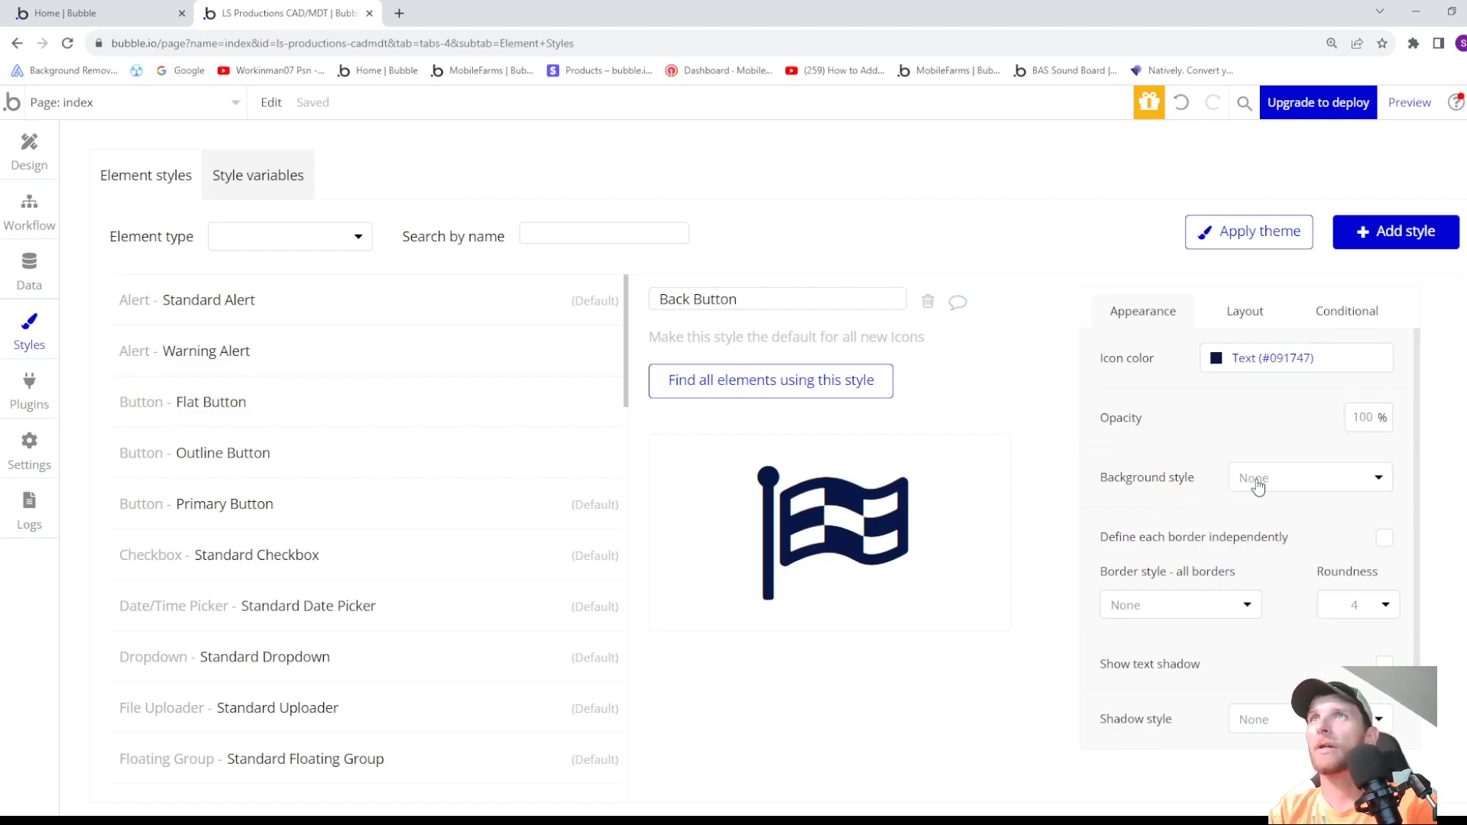
- Give the Back Button style a solid border on all sides with a roundness of 20
{"action": "scroll", "coordinate": [1265, 493], "scroll_direction": "down", "scroll_amount": 1}
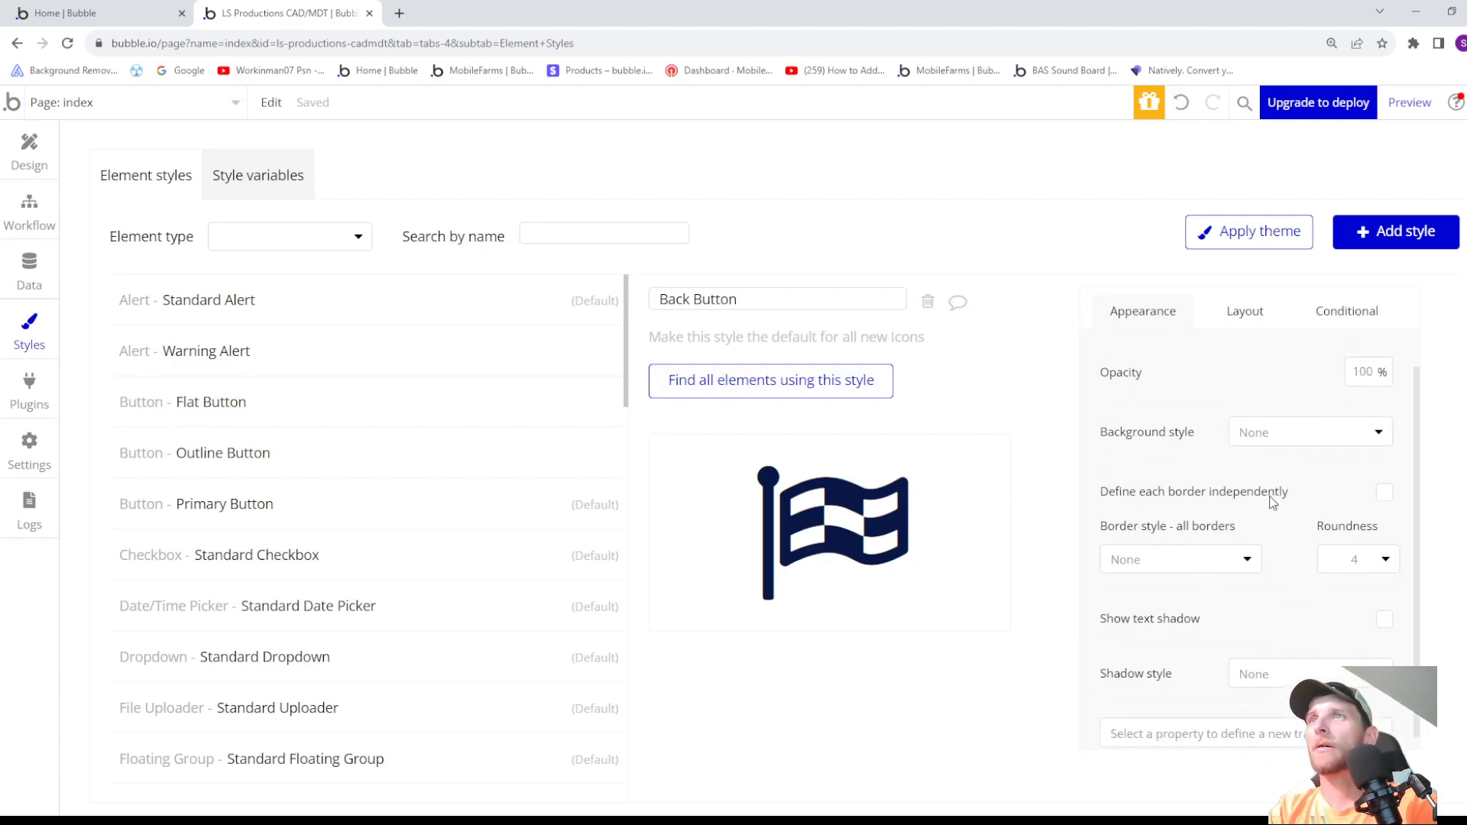
{"action": "left_click", "coordinate": [1209, 556]}
{"action": "left_click", "coordinate": [1156, 609]}
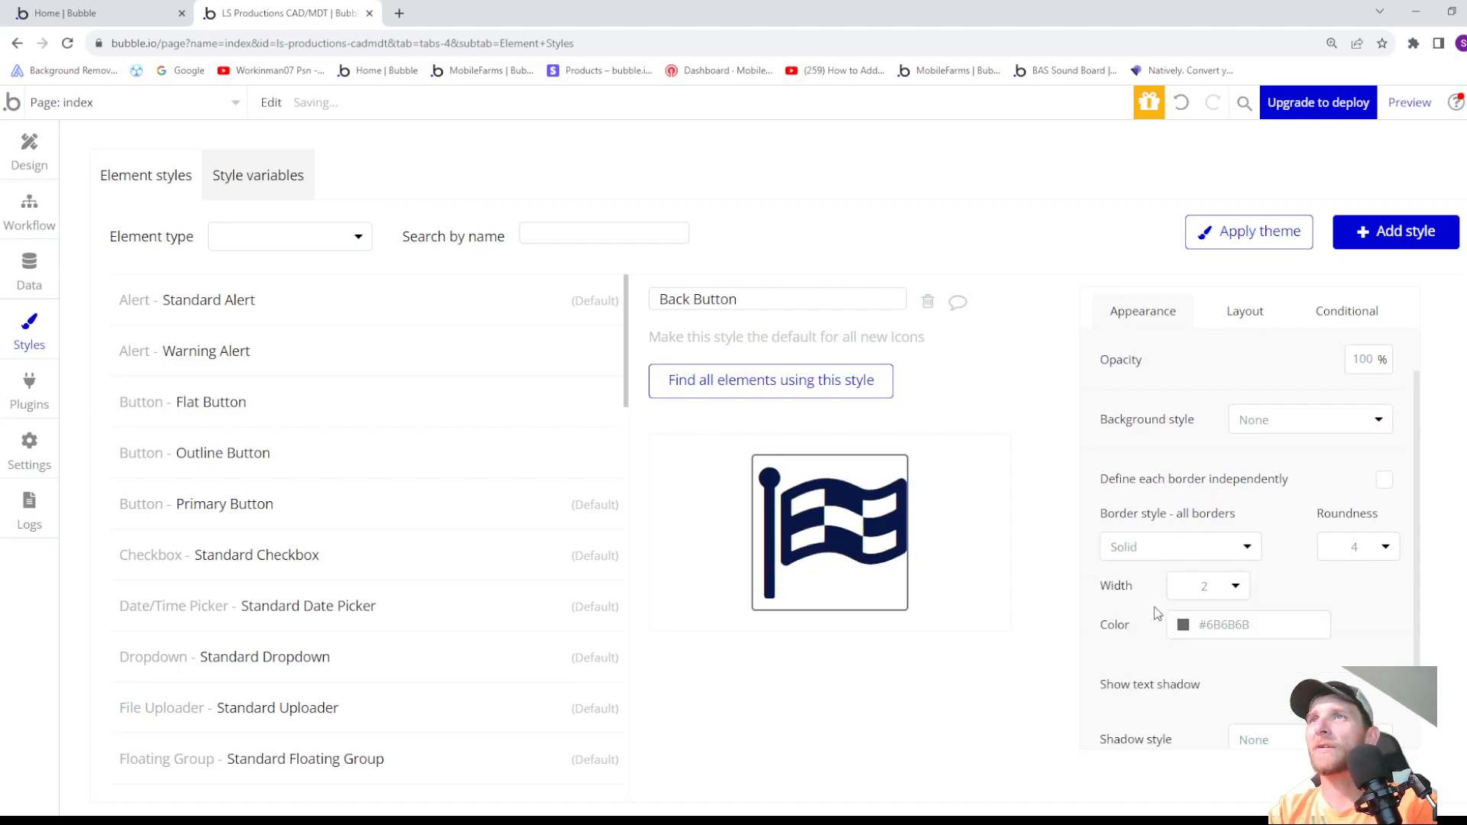
{"action": "left_click", "coordinate": [1375, 549]}
{"action": "key", "text": "BackSpace"}
{"action": "type", "text": "20"}
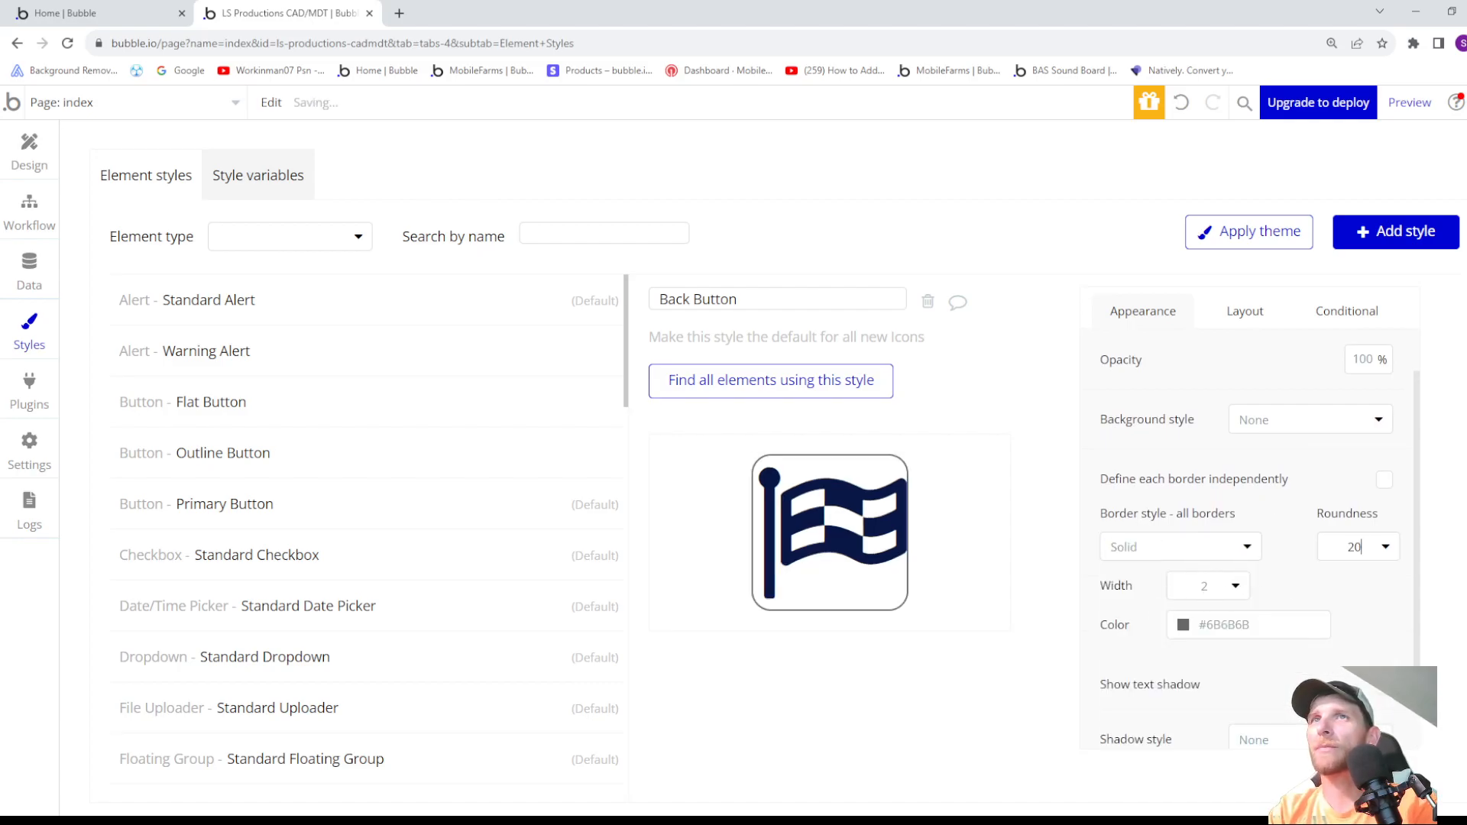
- Set the Back Button style's border color to the Text variable (#091747)
{"action": "left_click", "coordinate": [1184, 626]}
{"action": "left_click", "coordinate": [1232, 794]}
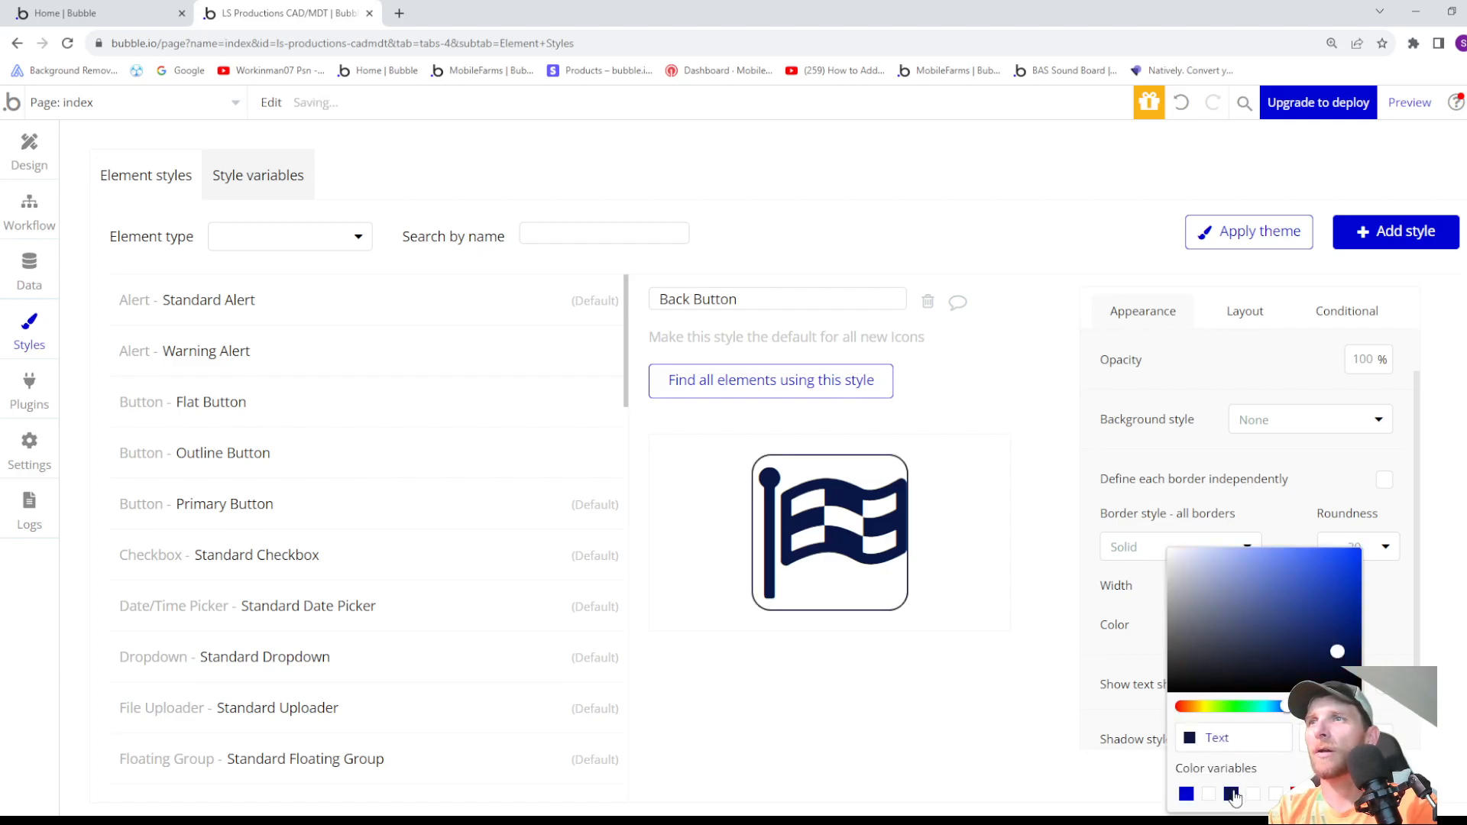
{"action": "left_click", "coordinate": [1137, 612]}
{"action": "scroll", "coordinate": [1137, 588], "scroll_direction": "down", "scroll_amount": 1}
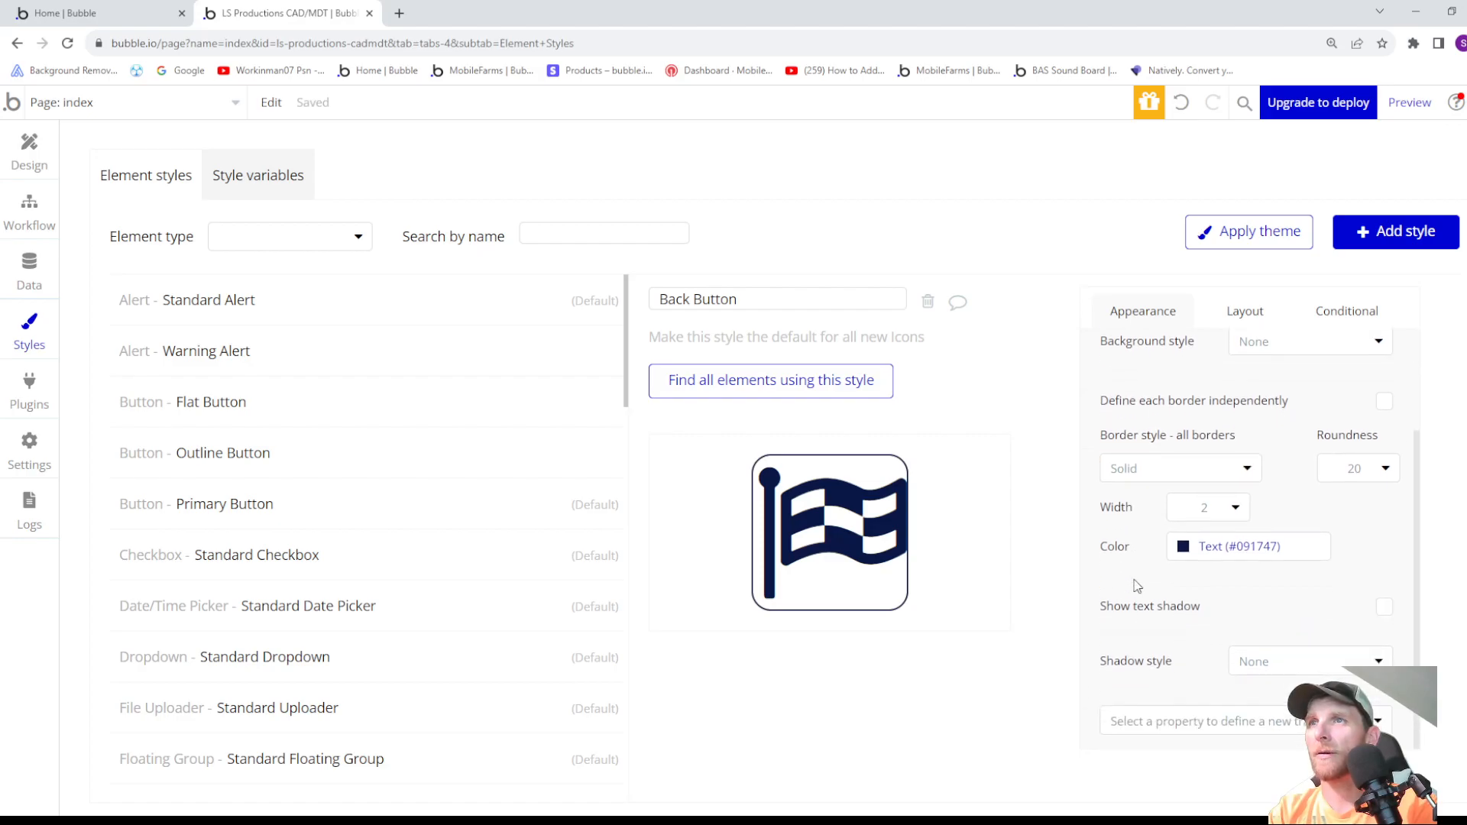
{"action": "scroll", "coordinate": [1137, 586], "scroll_direction": "up", "scroll_amount": 2}
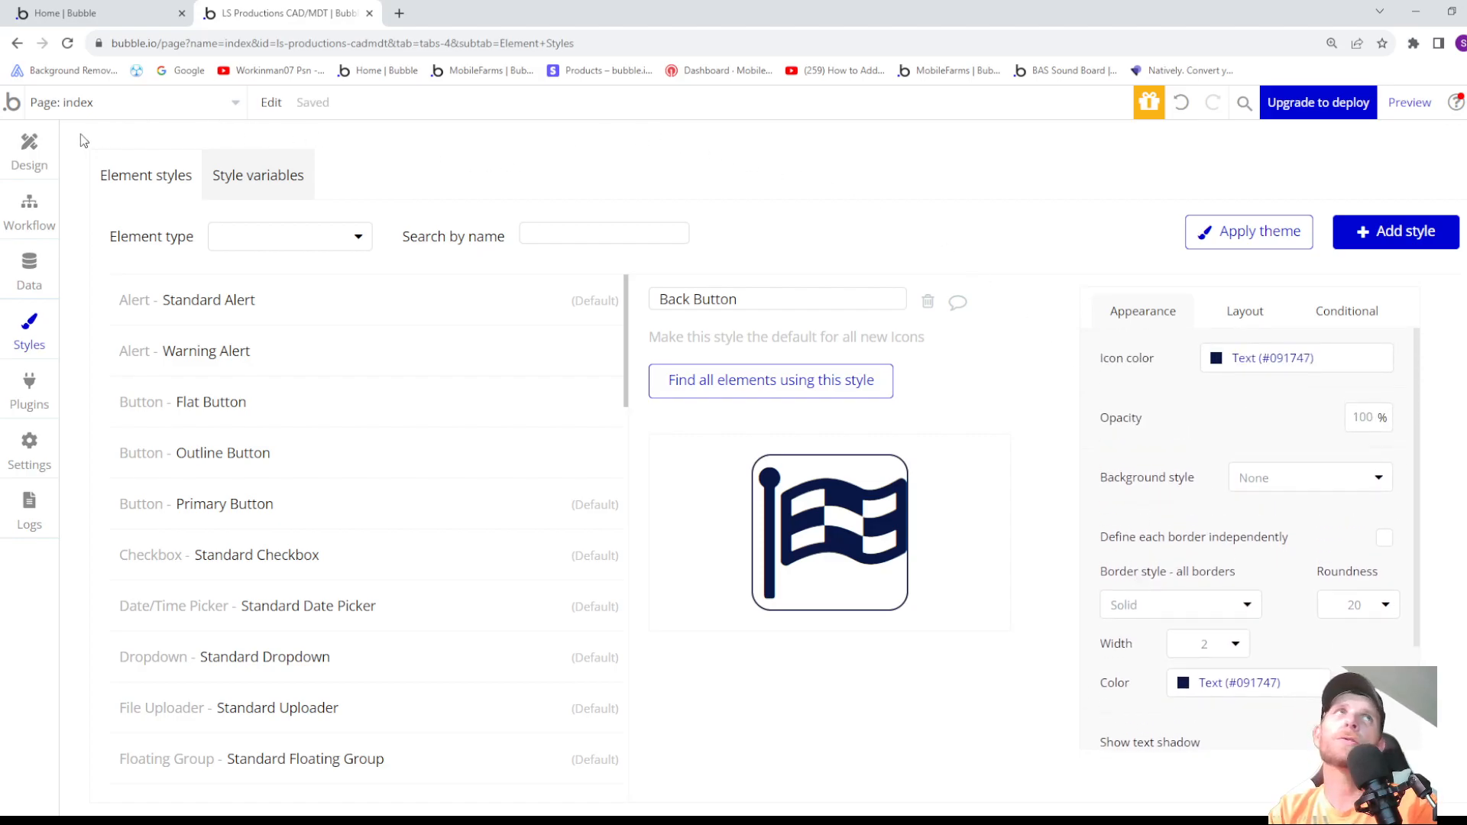
- Return to the page design and set the left-arrow icon's fixed width and height to 35 px each
{"action": "left_click", "coordinate": [28, 152]}
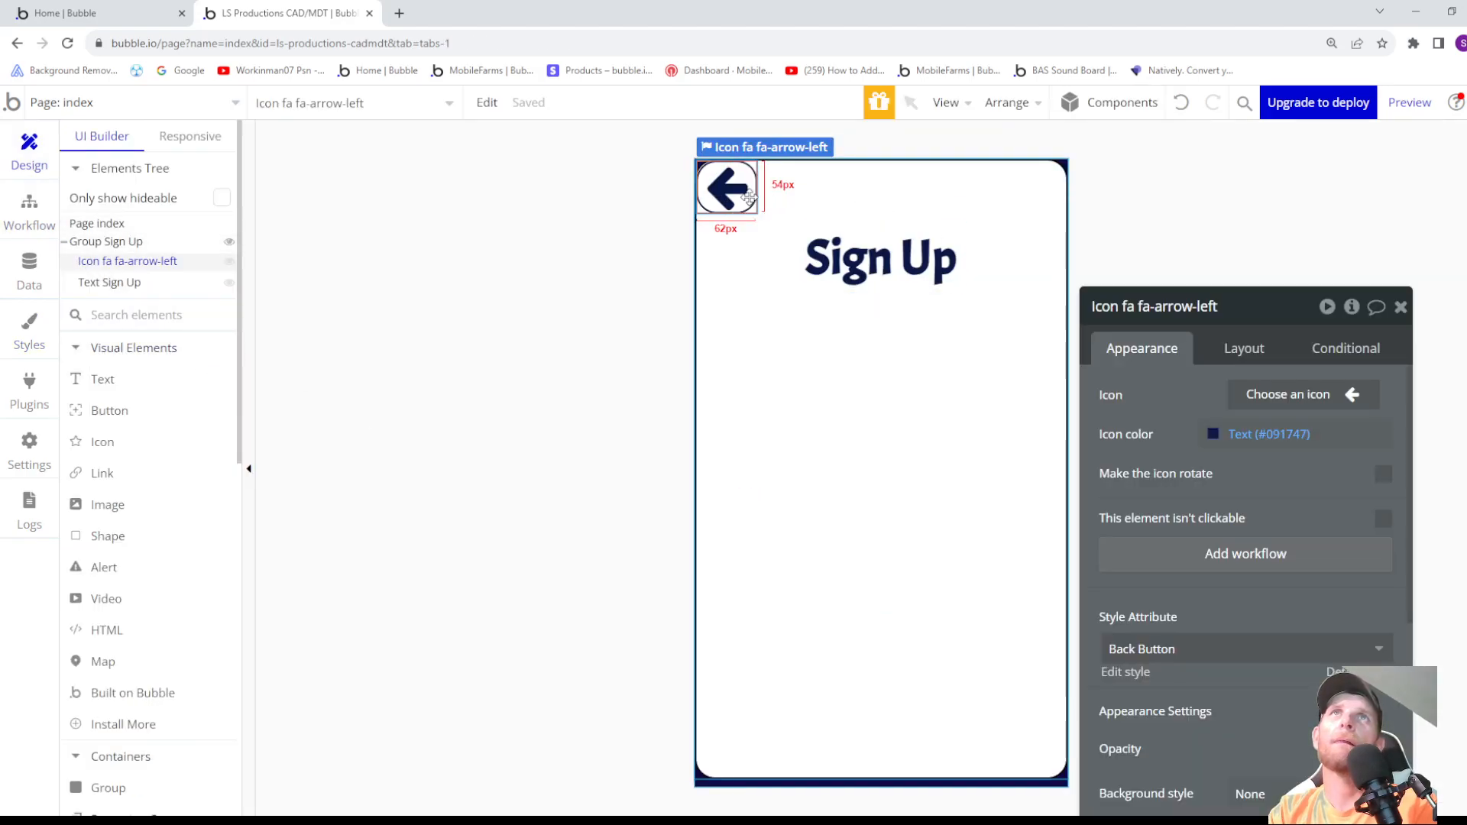
{"action": "left_click", "coordinate": [1244, 349]}
{"action": "scroll", "coordinate": [1181, 453], "scroll_direction": "down", "scroll_amount": 1}
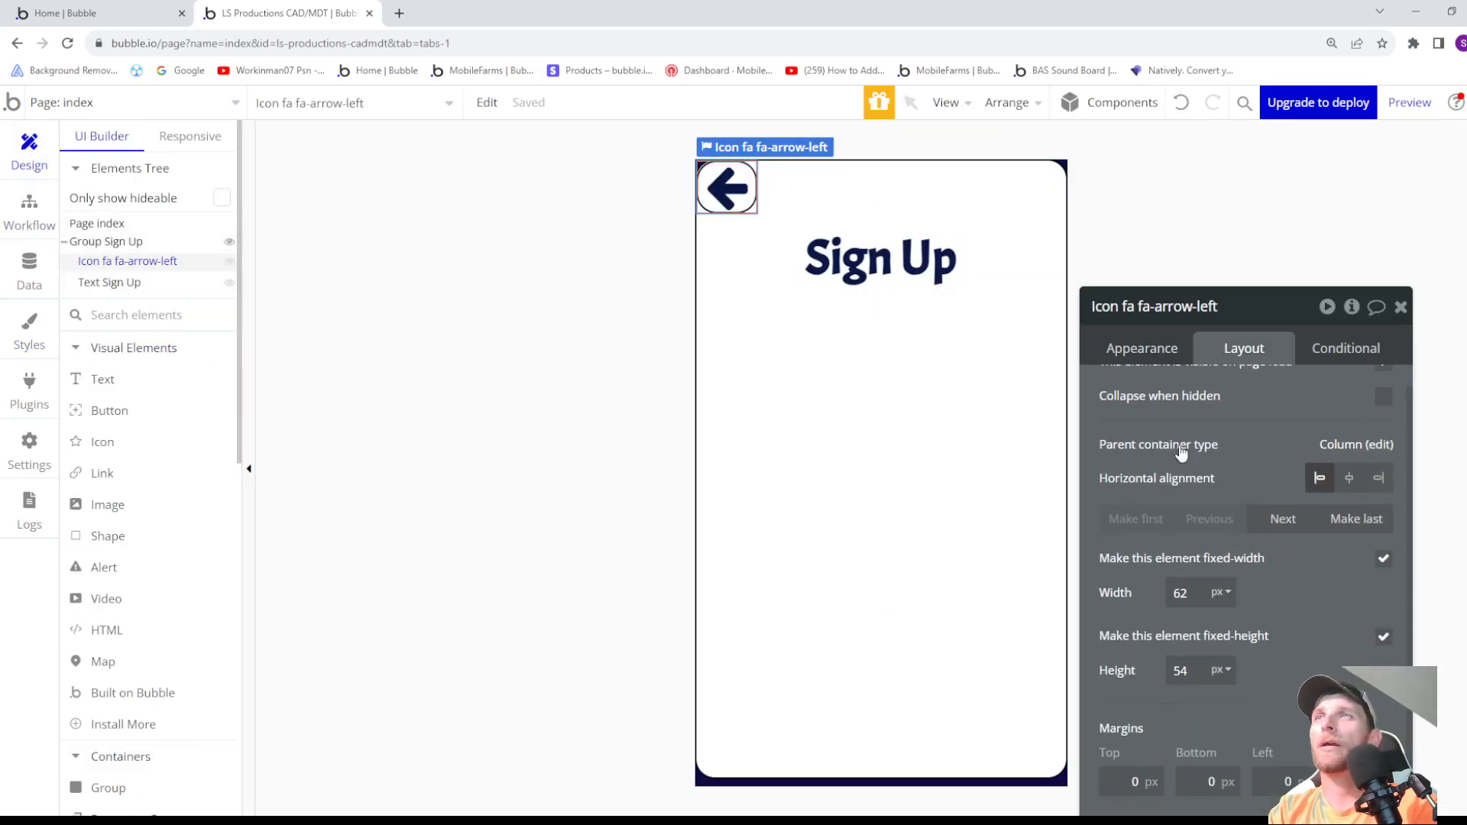
{"action": "scroll", "coordinate": [1181, 452], "scroll_direction": "down", "scroll_amount": 1}
{"action": "left_click", "coordinate": [1184, 581]}
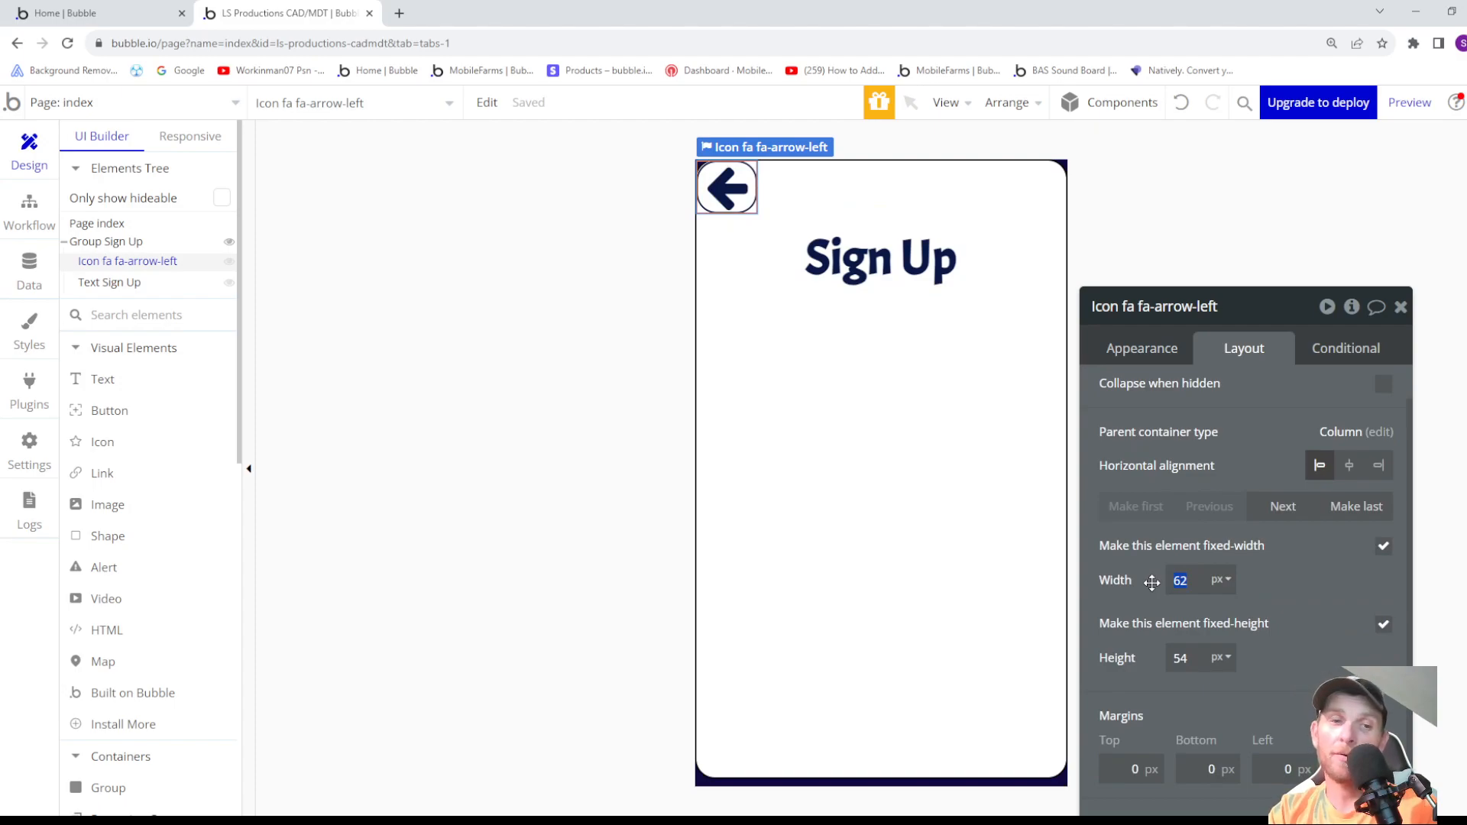
{"action": "type", "text": "35"}
{"action": "left_click", "coordinate": [1183, 656]}
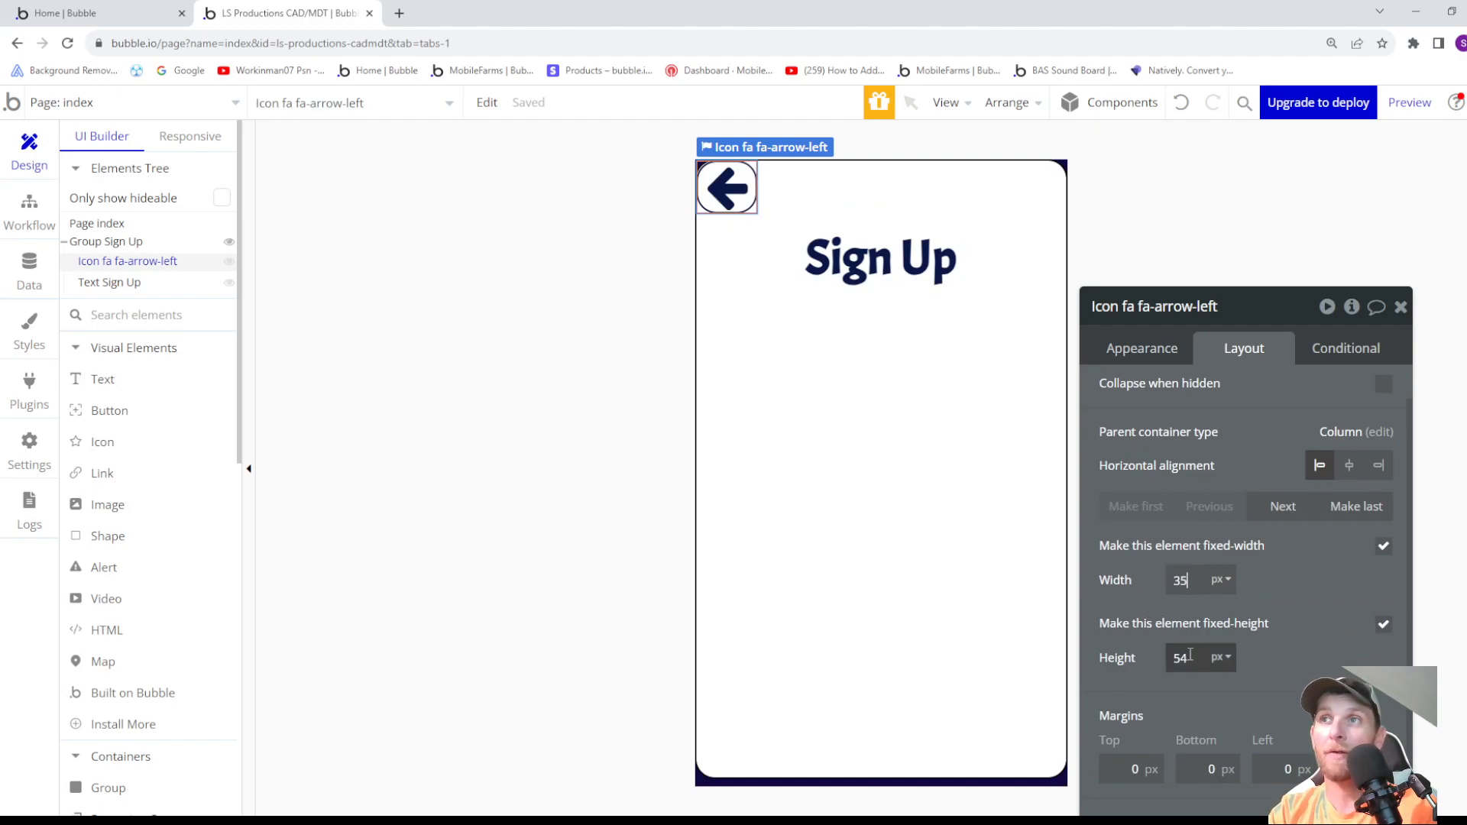
{"action": "type", "text": "35"}
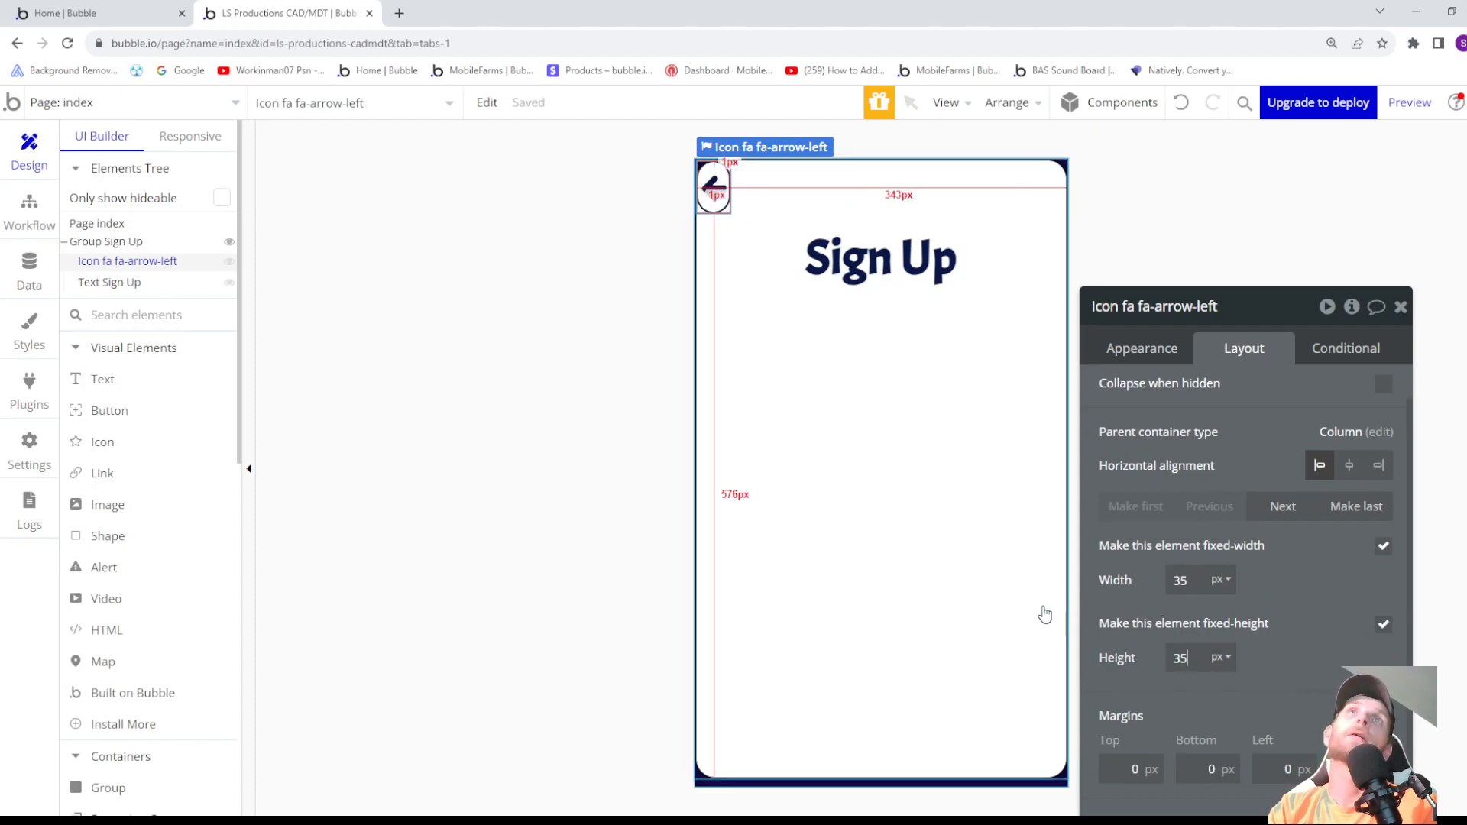
{"action": "left_click", "coordinate": [1291, 628]}
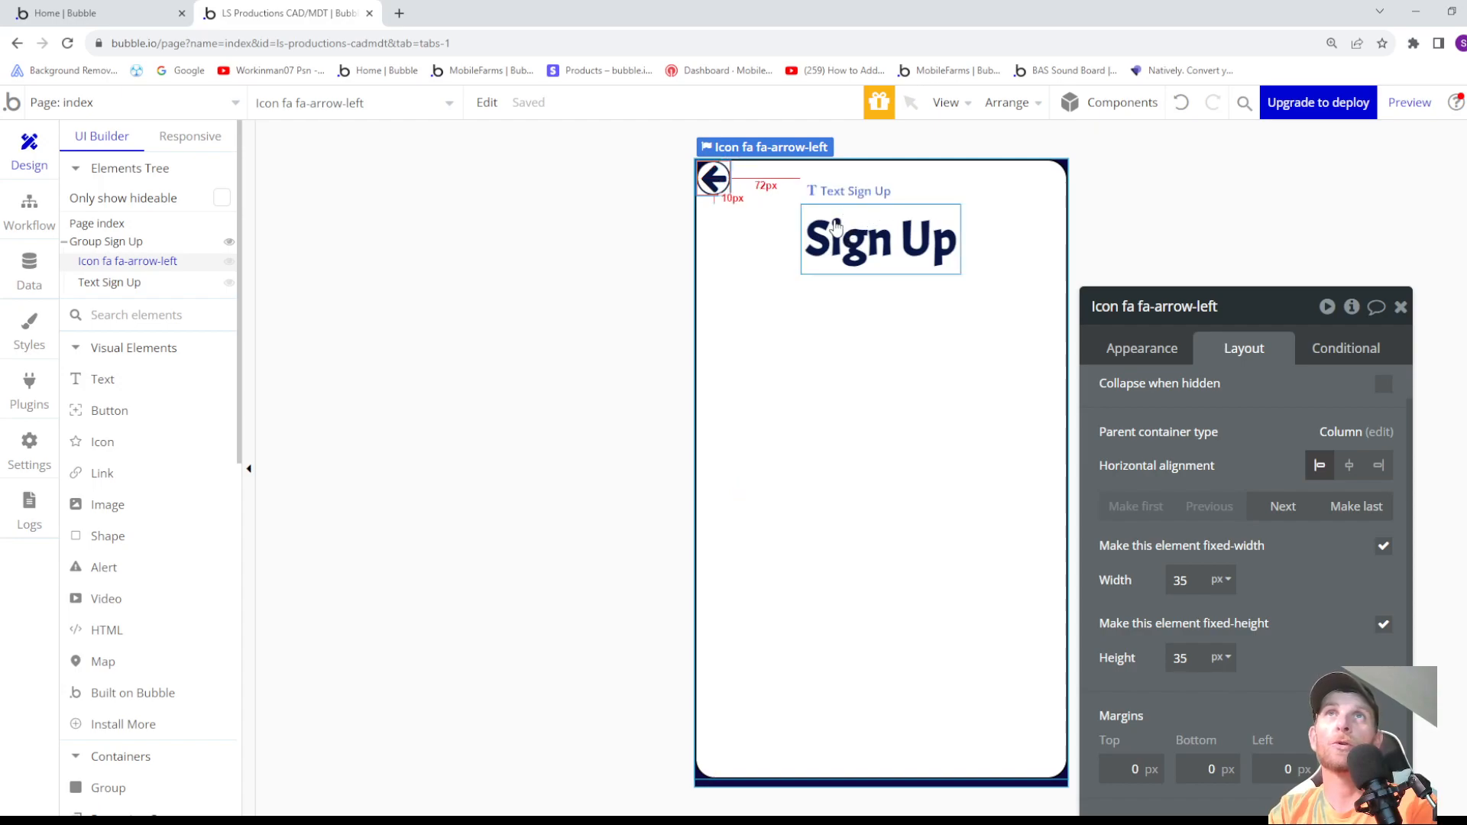
- Set the left-arrow icon's bottom margin to -44 px to pull the Sign Up heading up beside it
{"action": "left_click", "coordinate": [109, 282]}
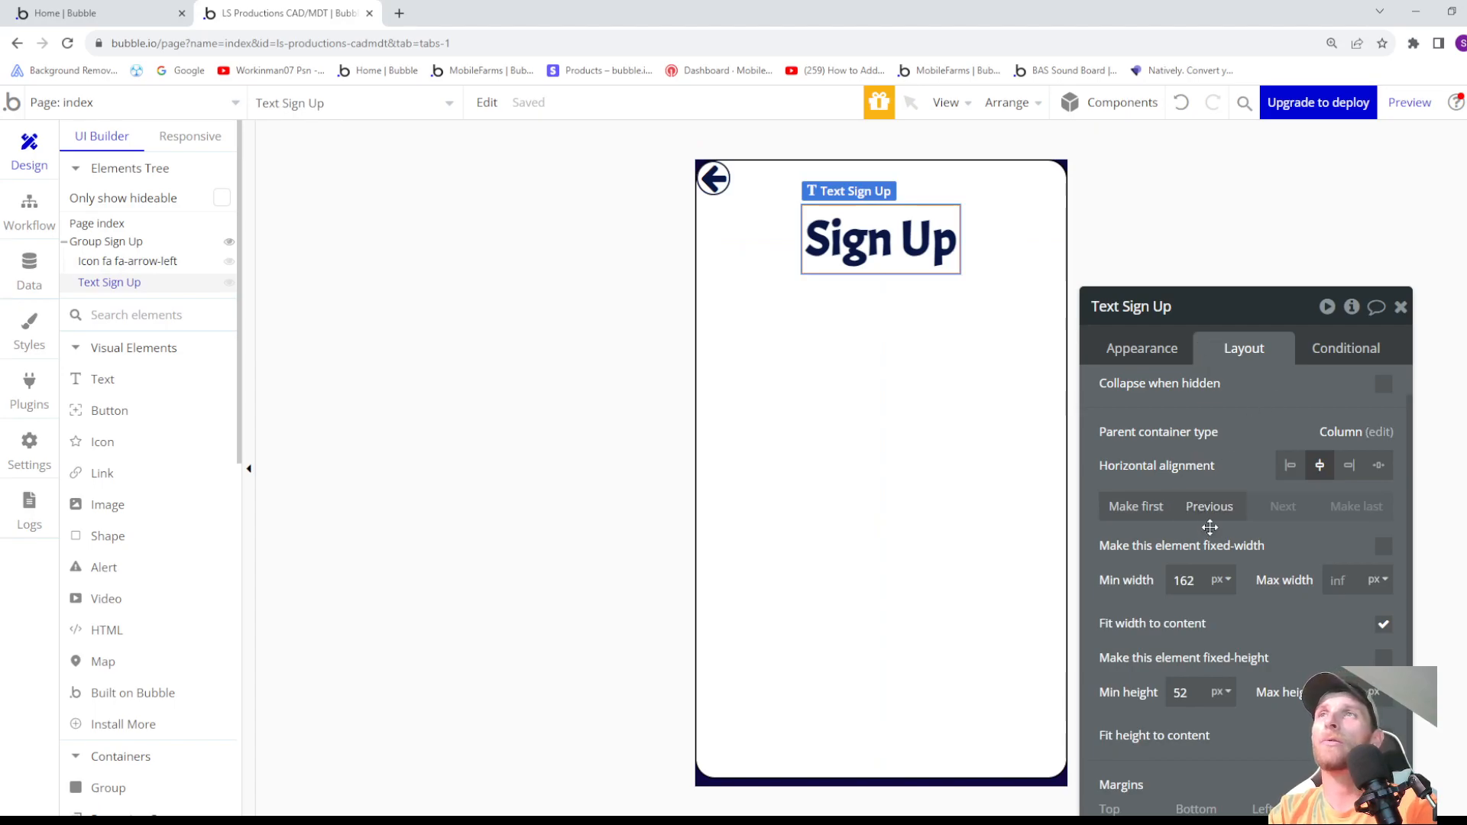
{"action": "scroll", "coordinate": [1215, 581], "scroll_direction": "down", "scroll_amount": 1}
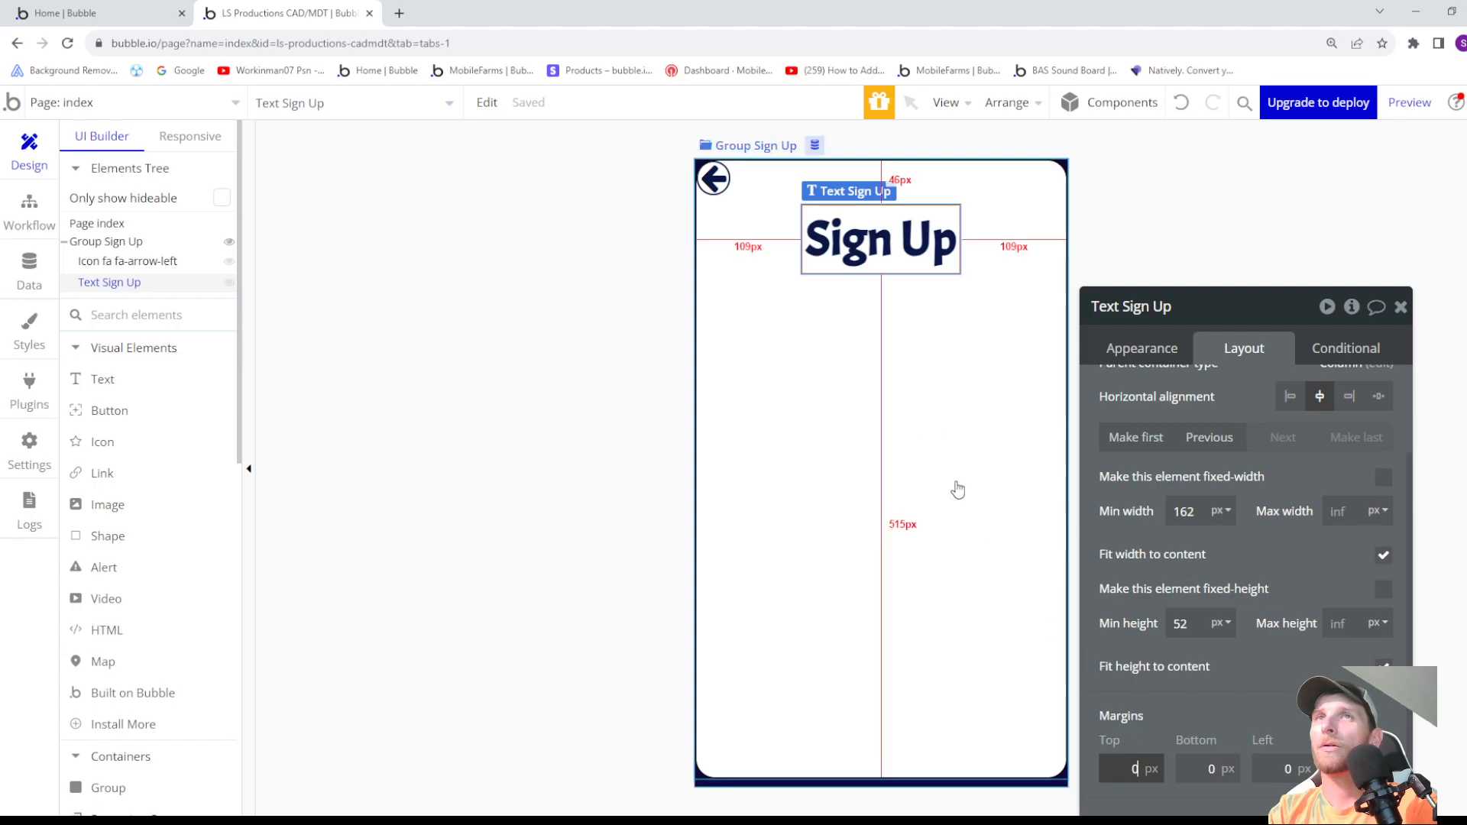
{"action": "left_click", "coordinate": [713, 179]}
{"action": "left_click_drag", "start_coordinate": [1220, 737], "coordinate": [832, 178]}
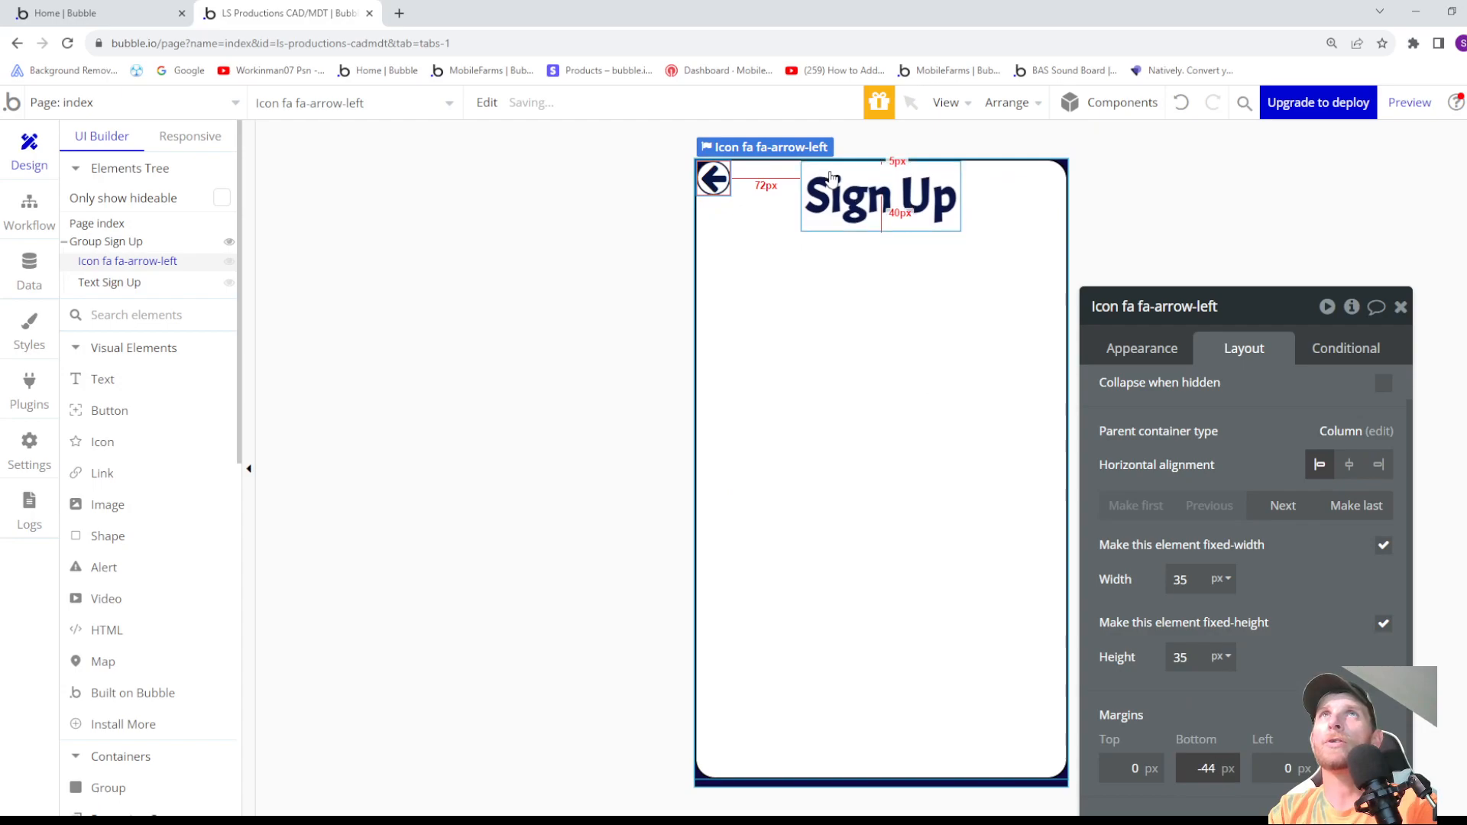
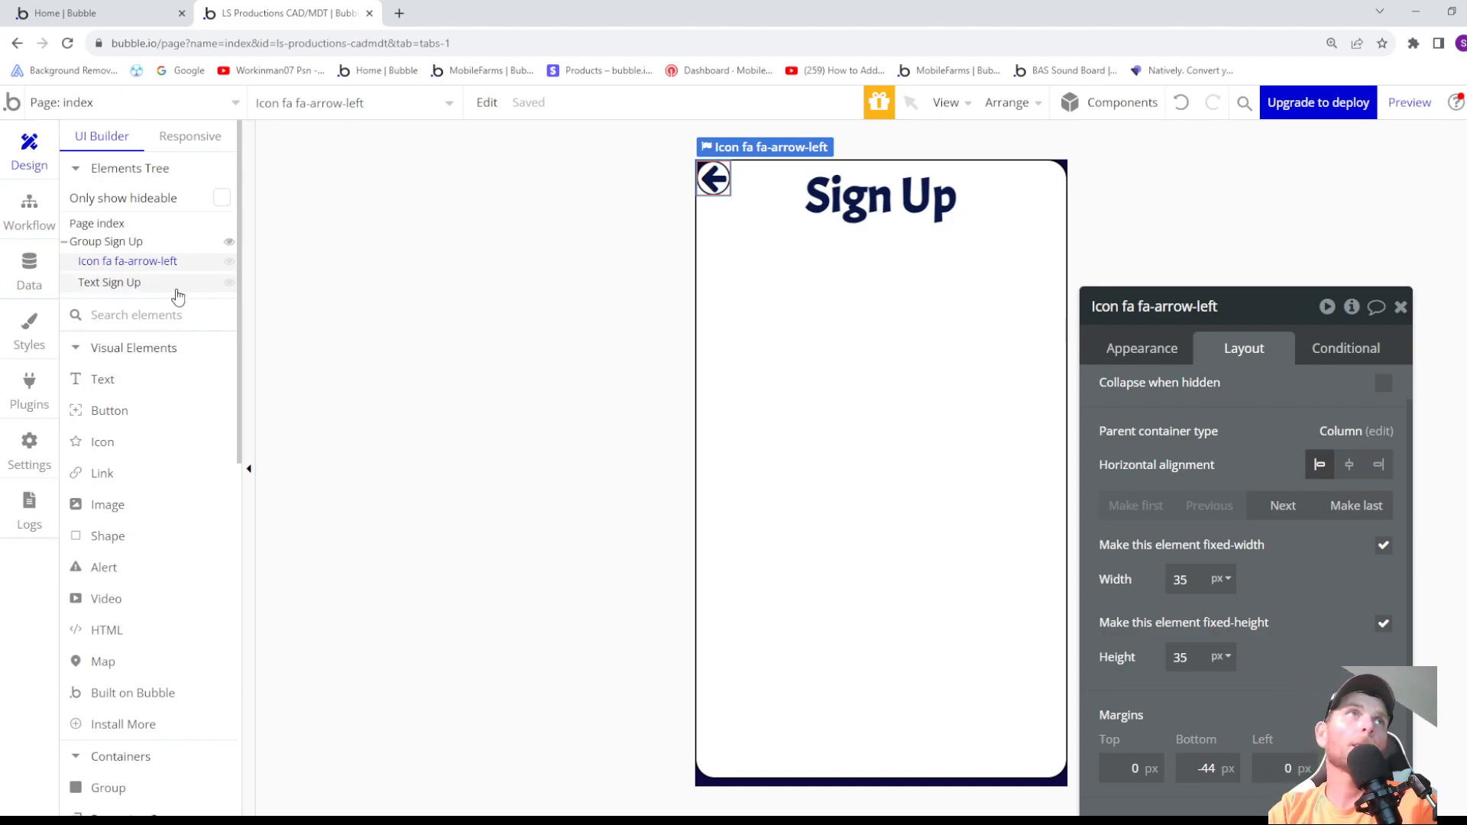
- Set the left-arrow icon's left and top margins to 5 px each
{"action": "mouse_move", "coordinate": [81, 262]}
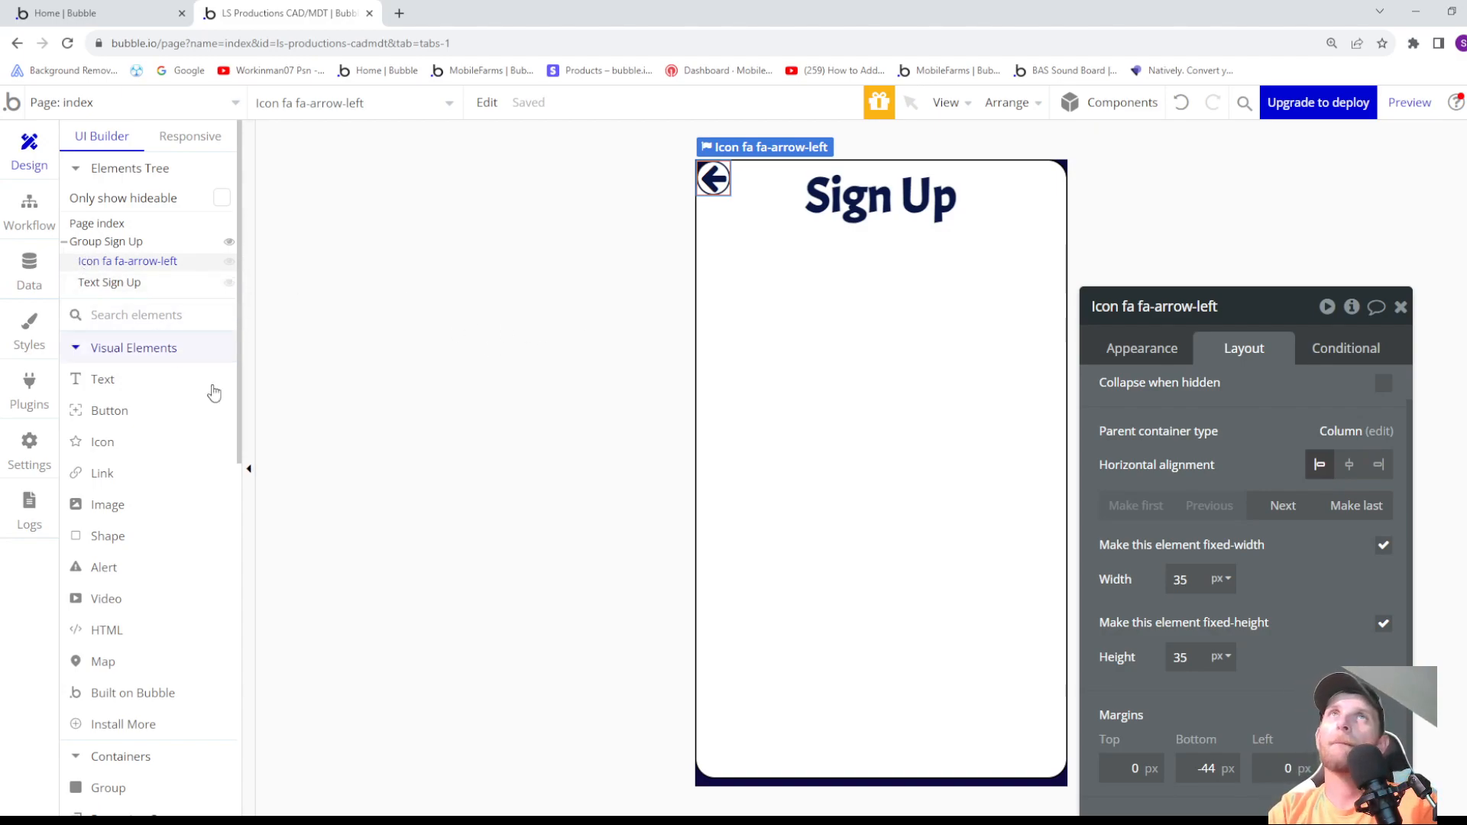
{"action": "double_click", "coordinate": [1280, 767]}
{"action": "type", "text": "5"}
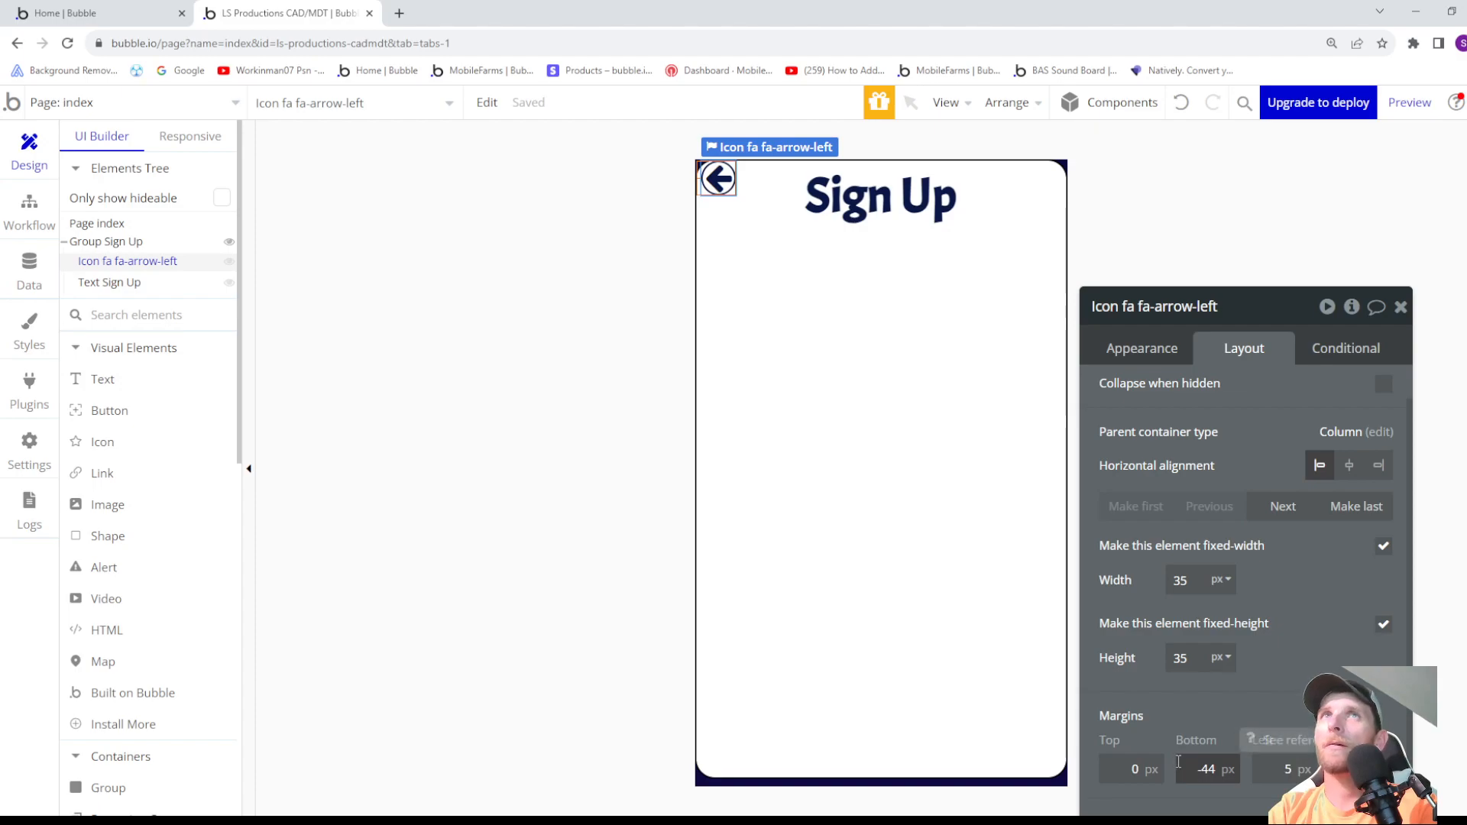
{"action": "double_click", "coordinate": [1131, 769]}
{"action": "type", "text": "5"}
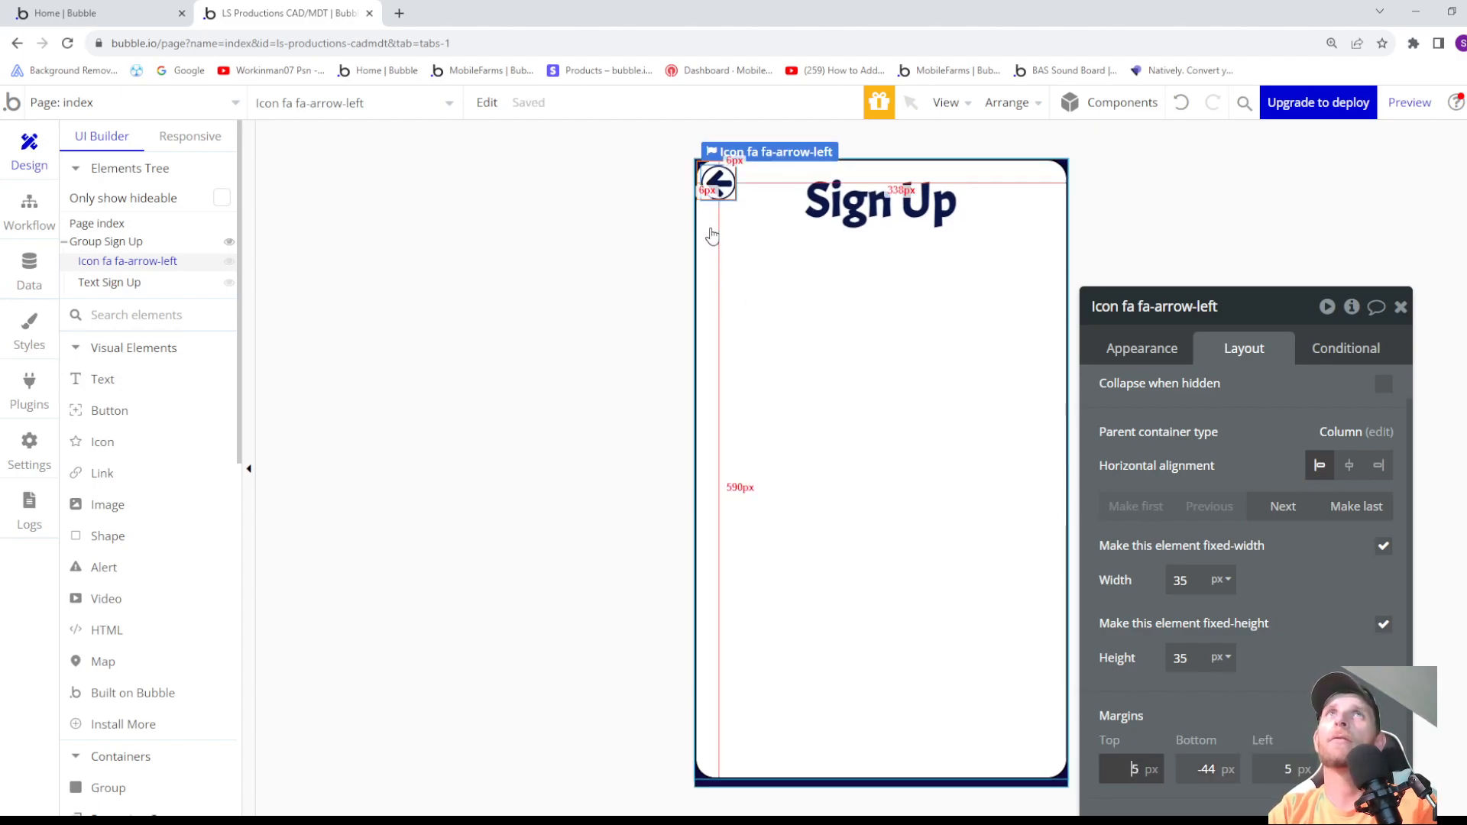
- Draw a Shape element about 373 px wide and 18 px high in Group Sign Up, directly below the Sign Up heading
{"action": "left_click", "coordinate": [747, 255]}
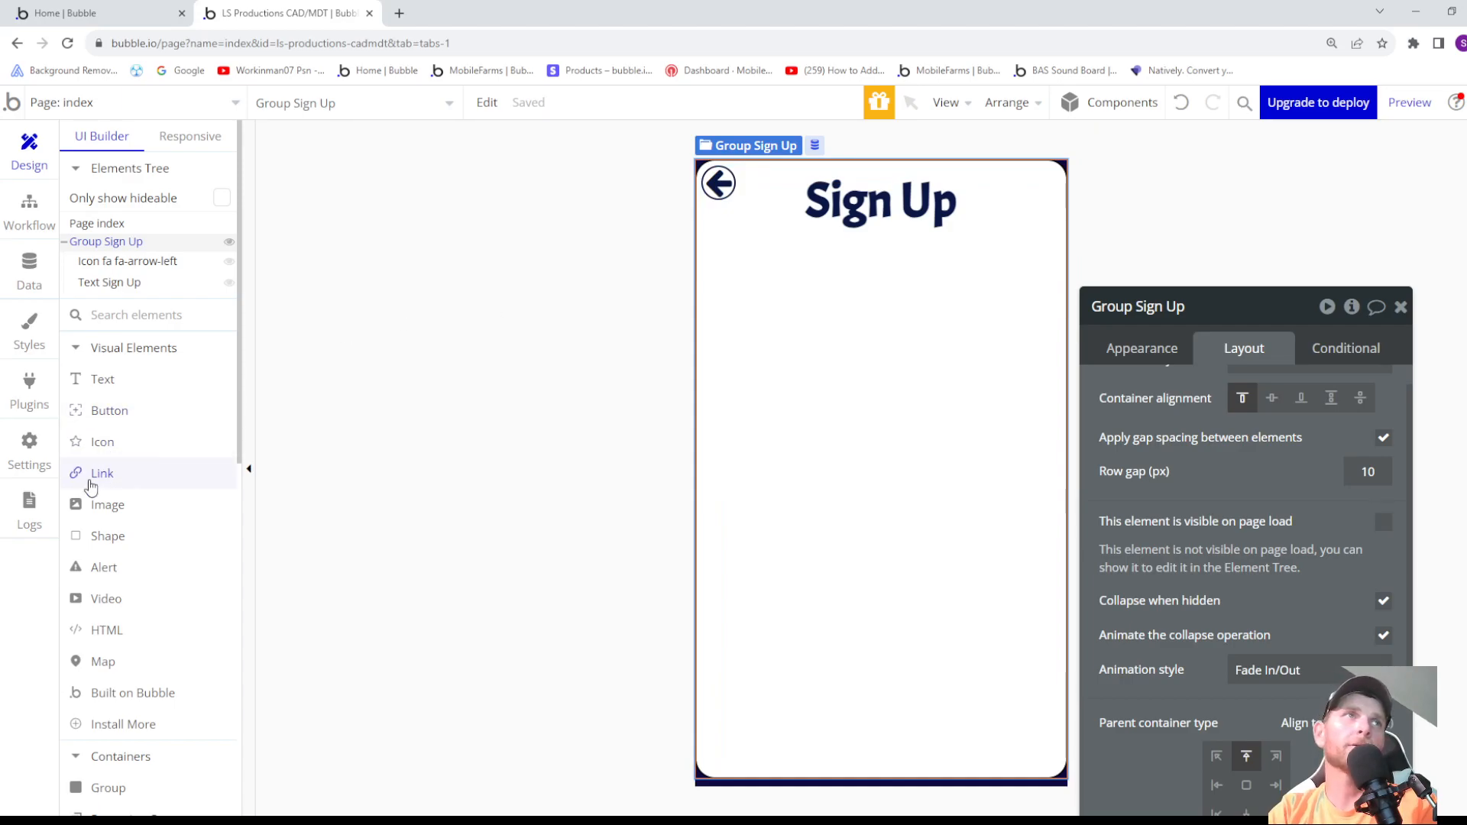
{"action": "left_click", "coordinate": [103, 536]}
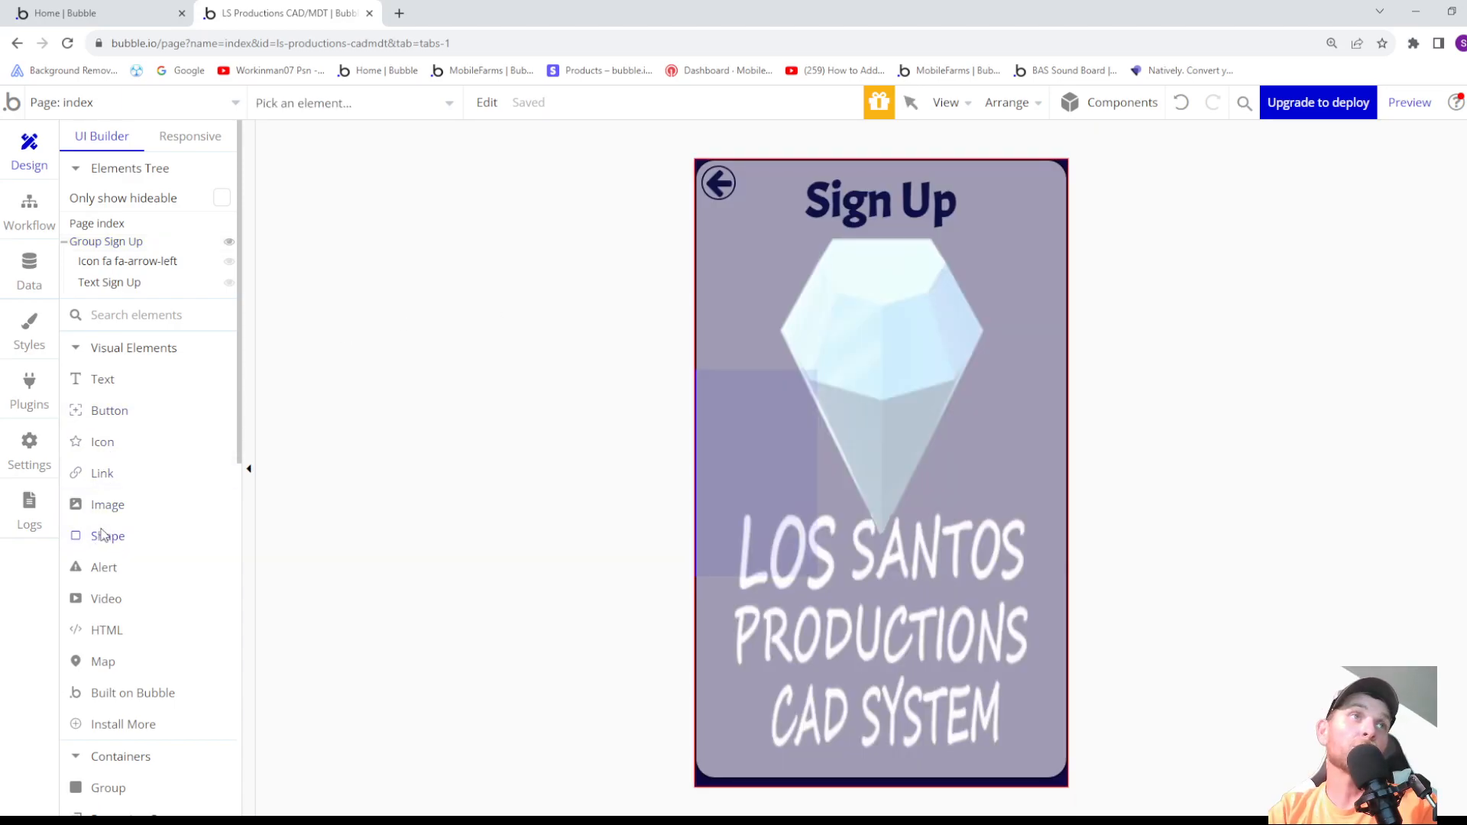
{"action": "left_click", "coordinate": [109, 243]}
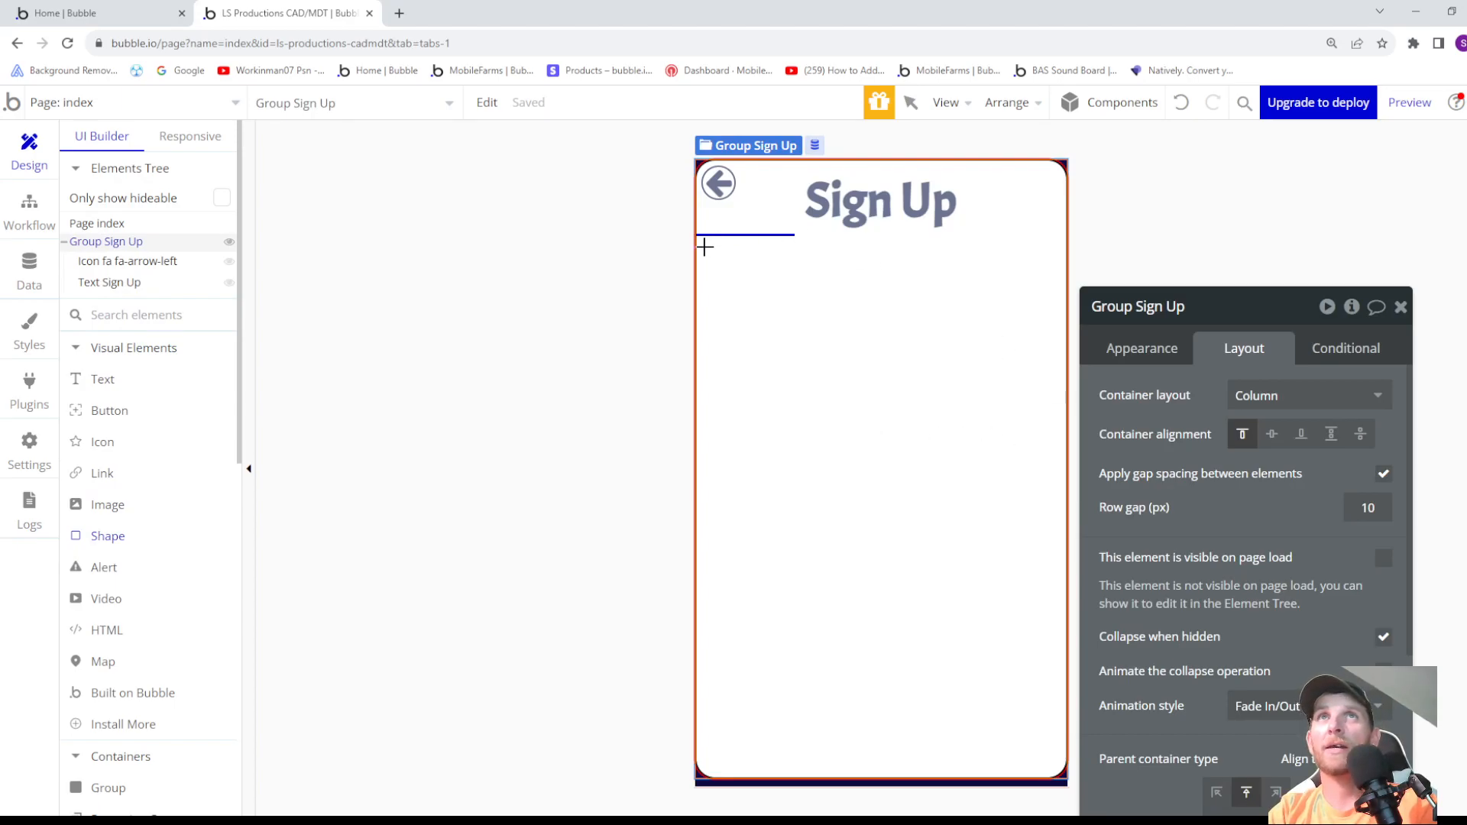
{"action": "left_click_drag", "start_coordinate": [698, 240], "coordinate": [1064, 260]}
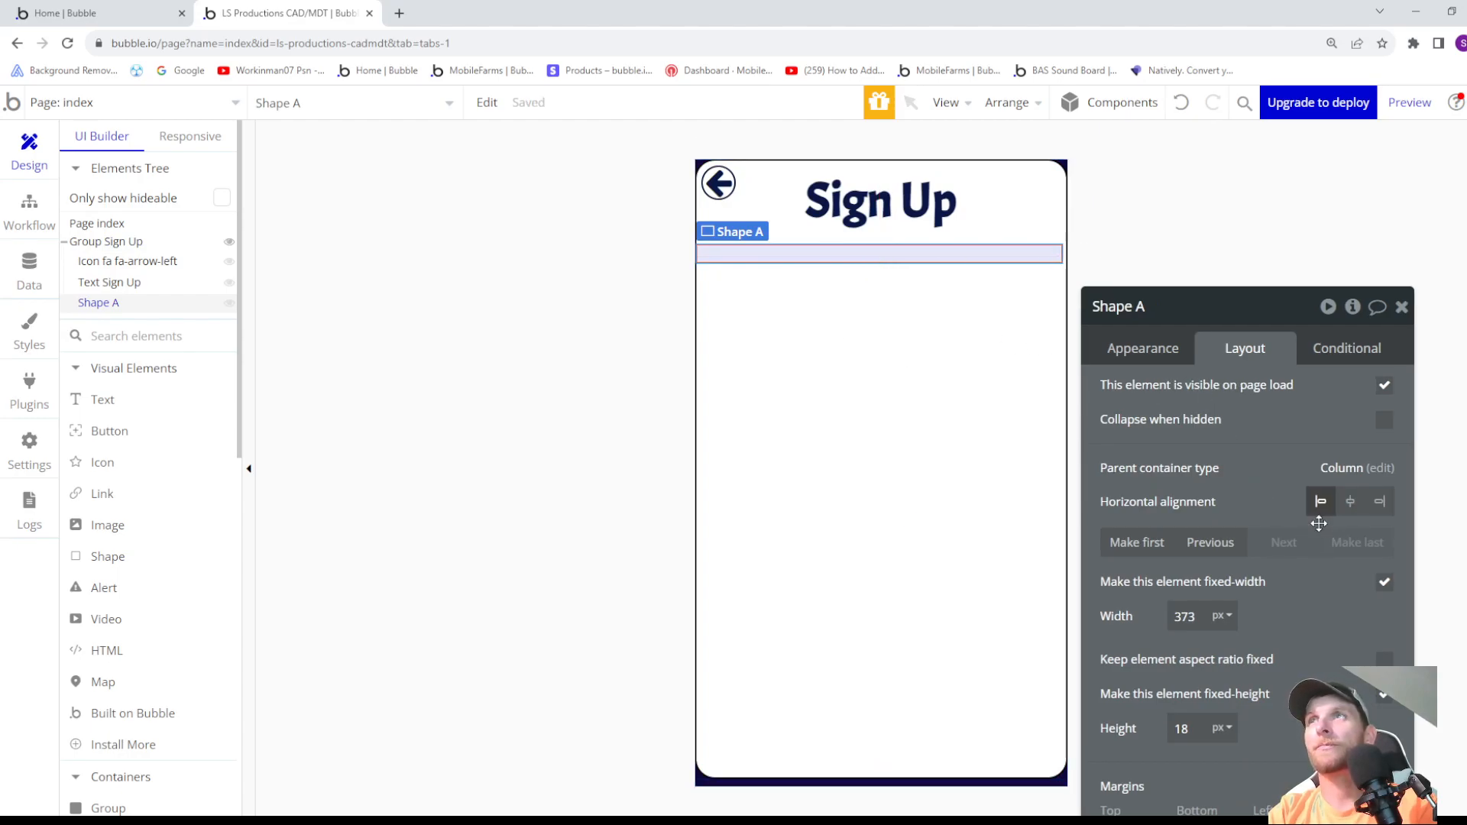
- Center the new shape horizontally, turn off its fixed width and set its minimum width to 374 px
{"action": "left_click", "coordinate": [1352, 505]}
{"action": "left_click", "coordinate": [1384, 583]}
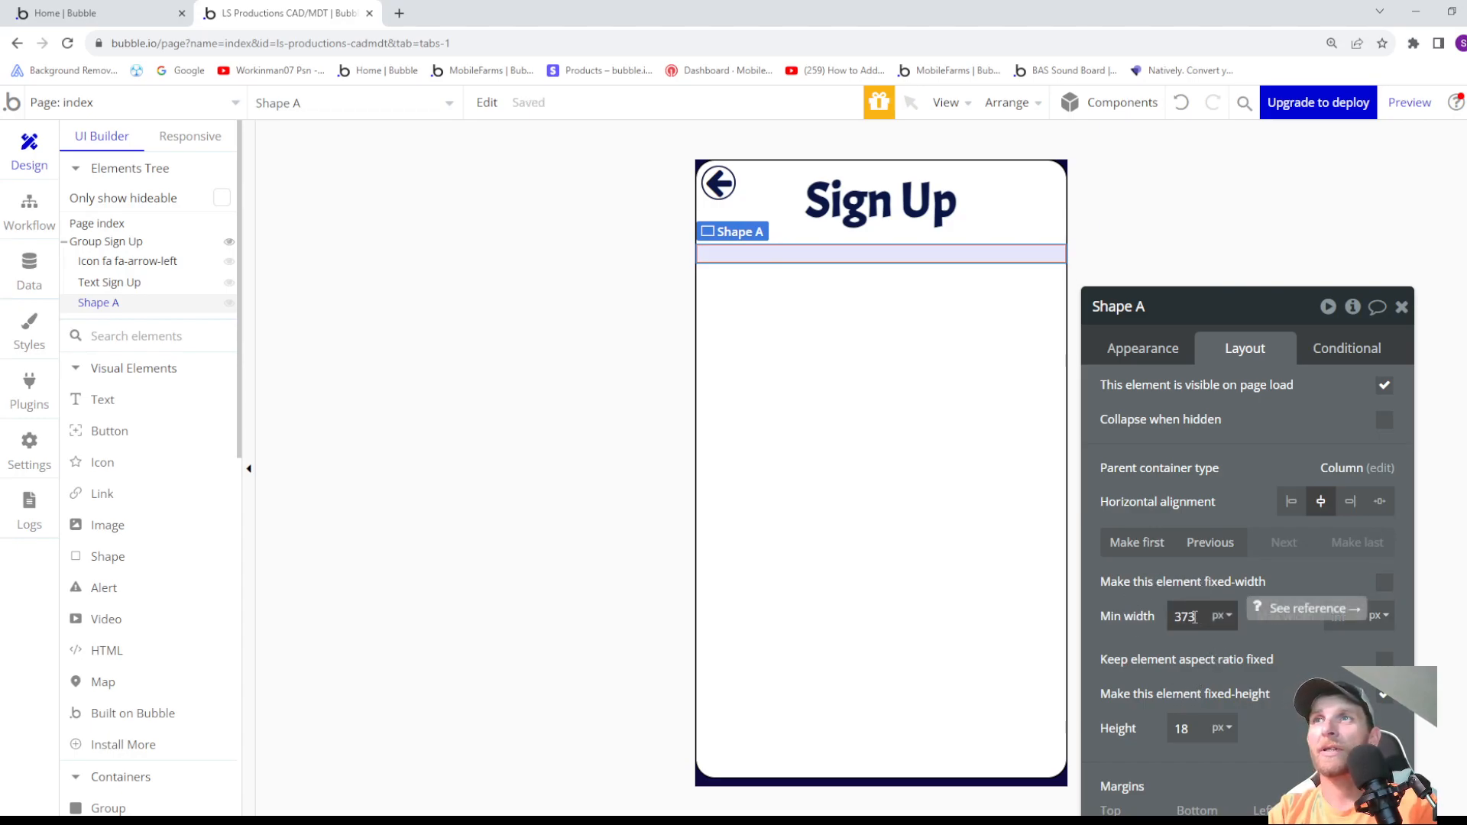
{"action": "left_click", "coordinate": [1185, 623]}
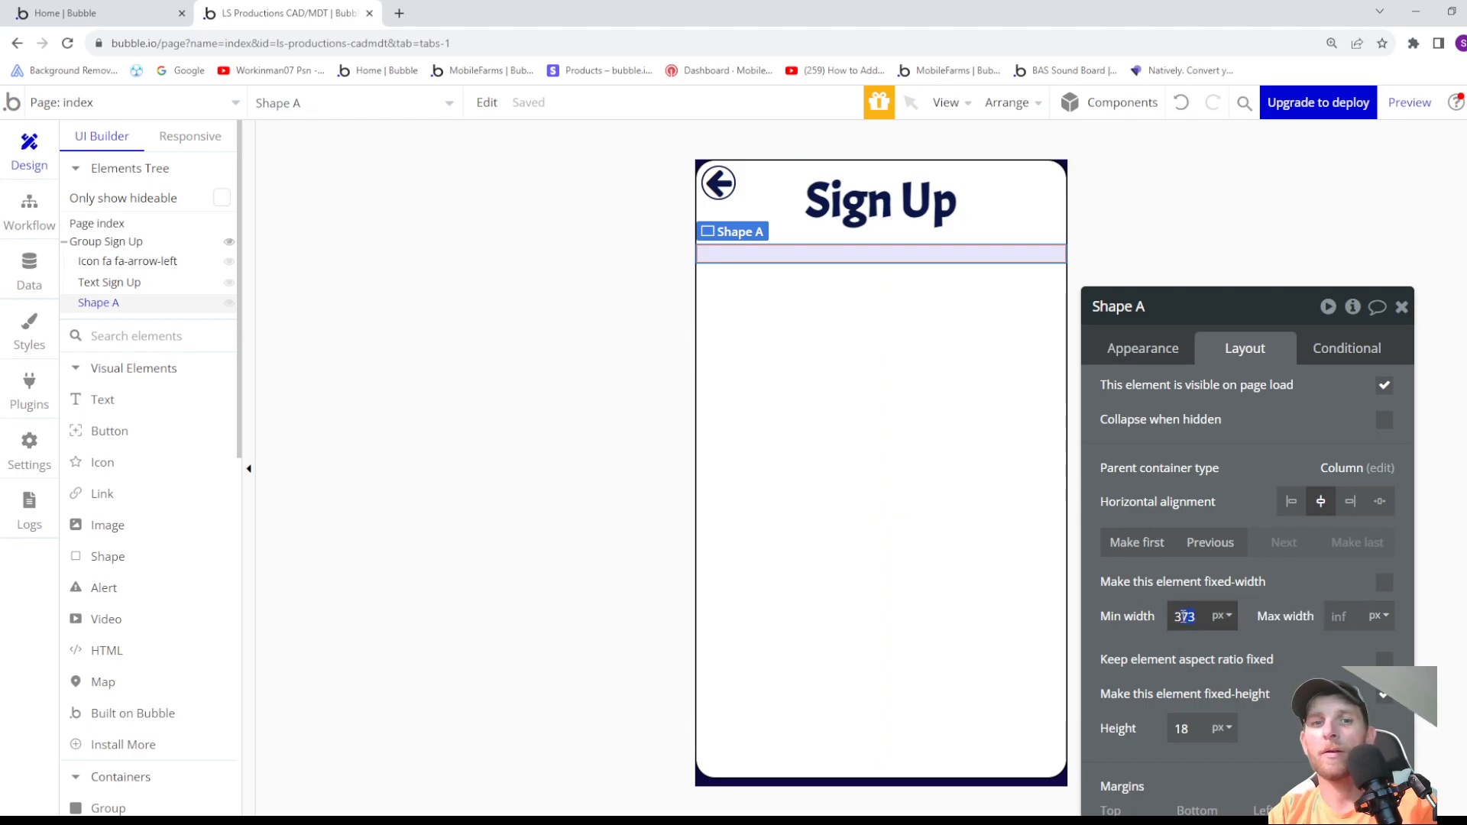
{"action": "type", "text": "4"}
{"action": "left_click", "coordinate": [1193, 640]}
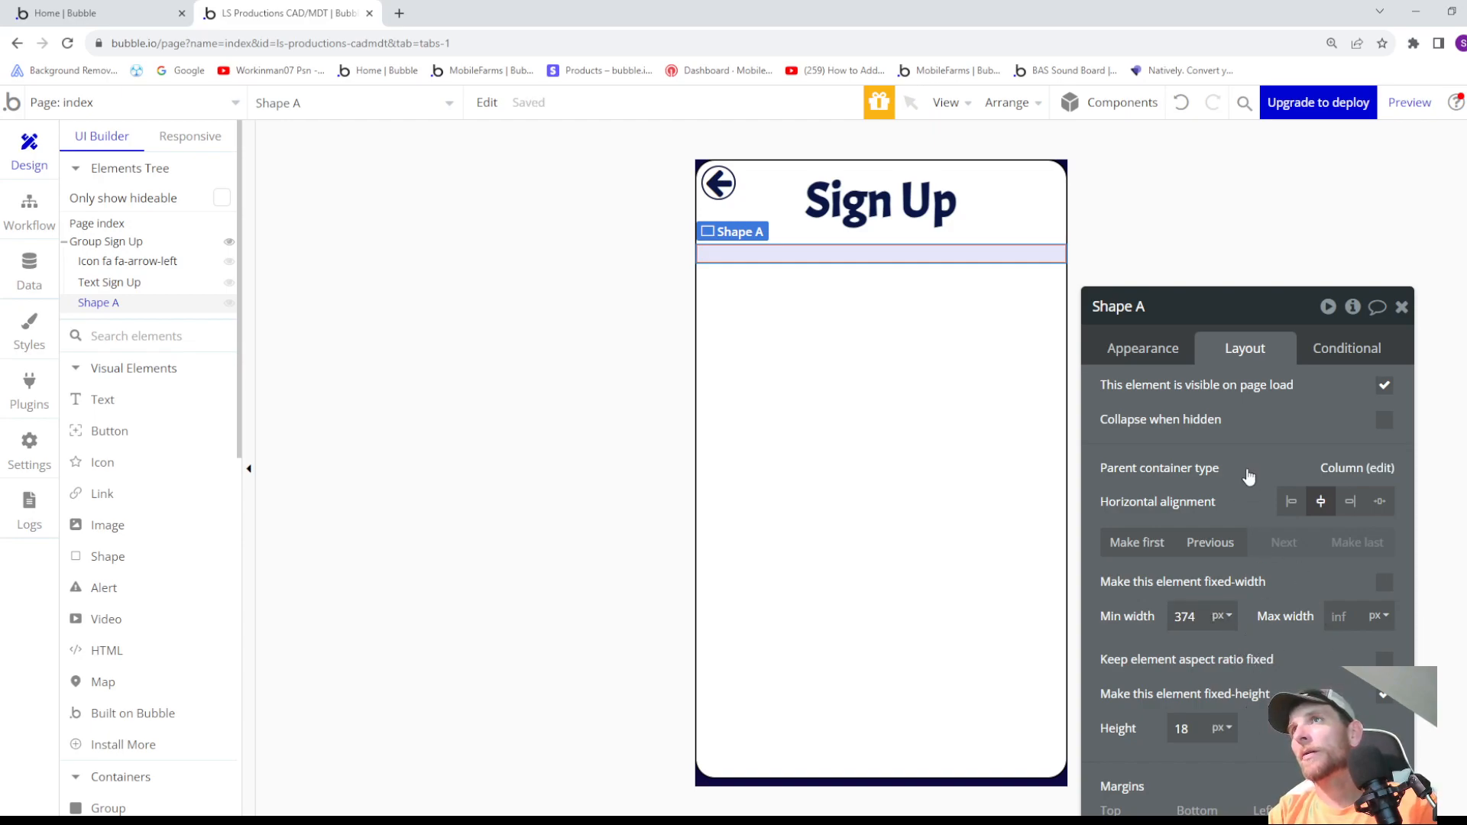
- Set the shape's background color to the Text variable (#091747)
{"action": "left_click", "coordinate": [1149, 349]}
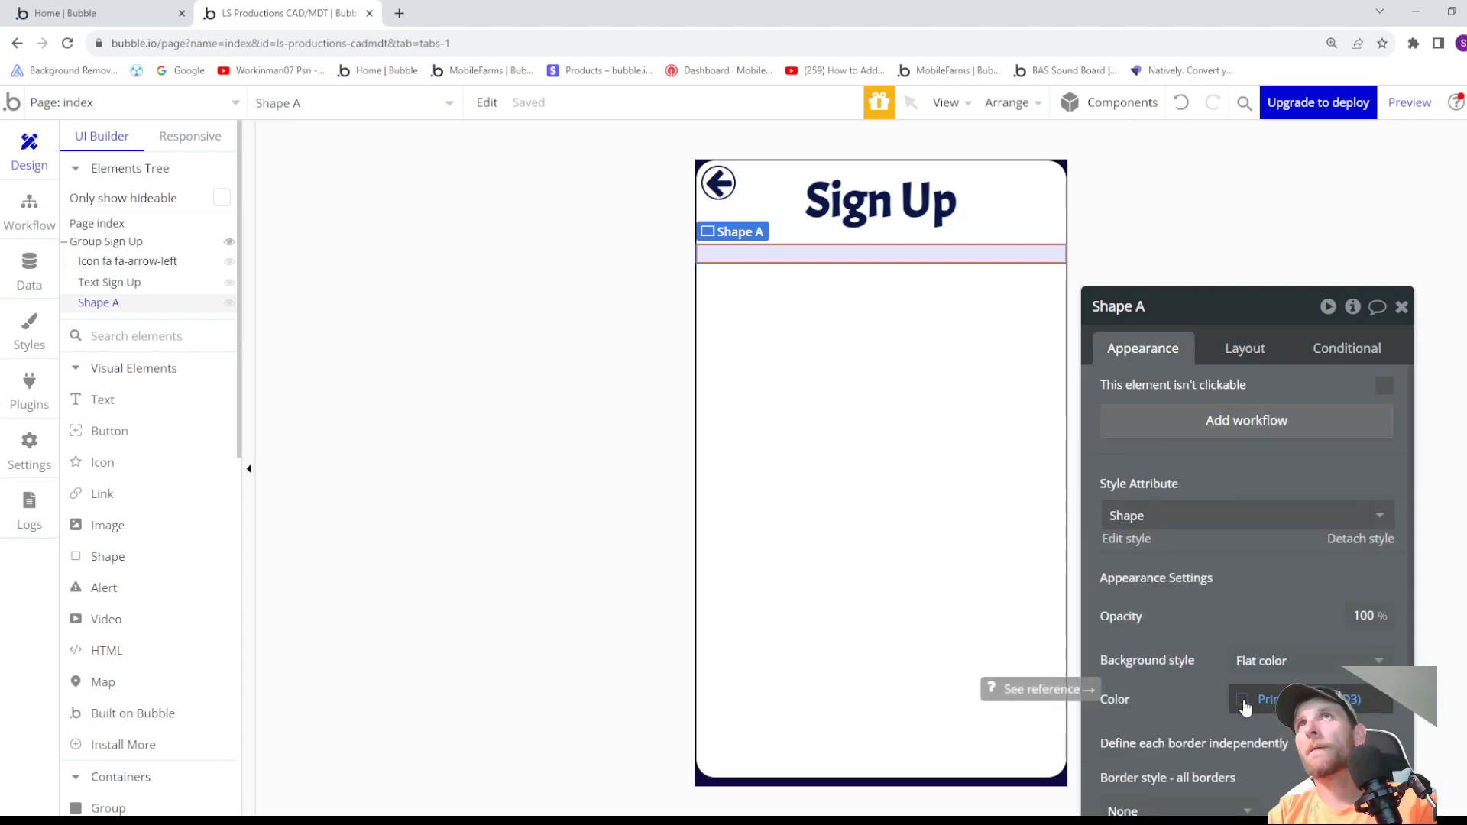
{"action": "left_click", "coordinate": [920, 478]}
{"action": "left_click", "coordinate": [917, 256]}
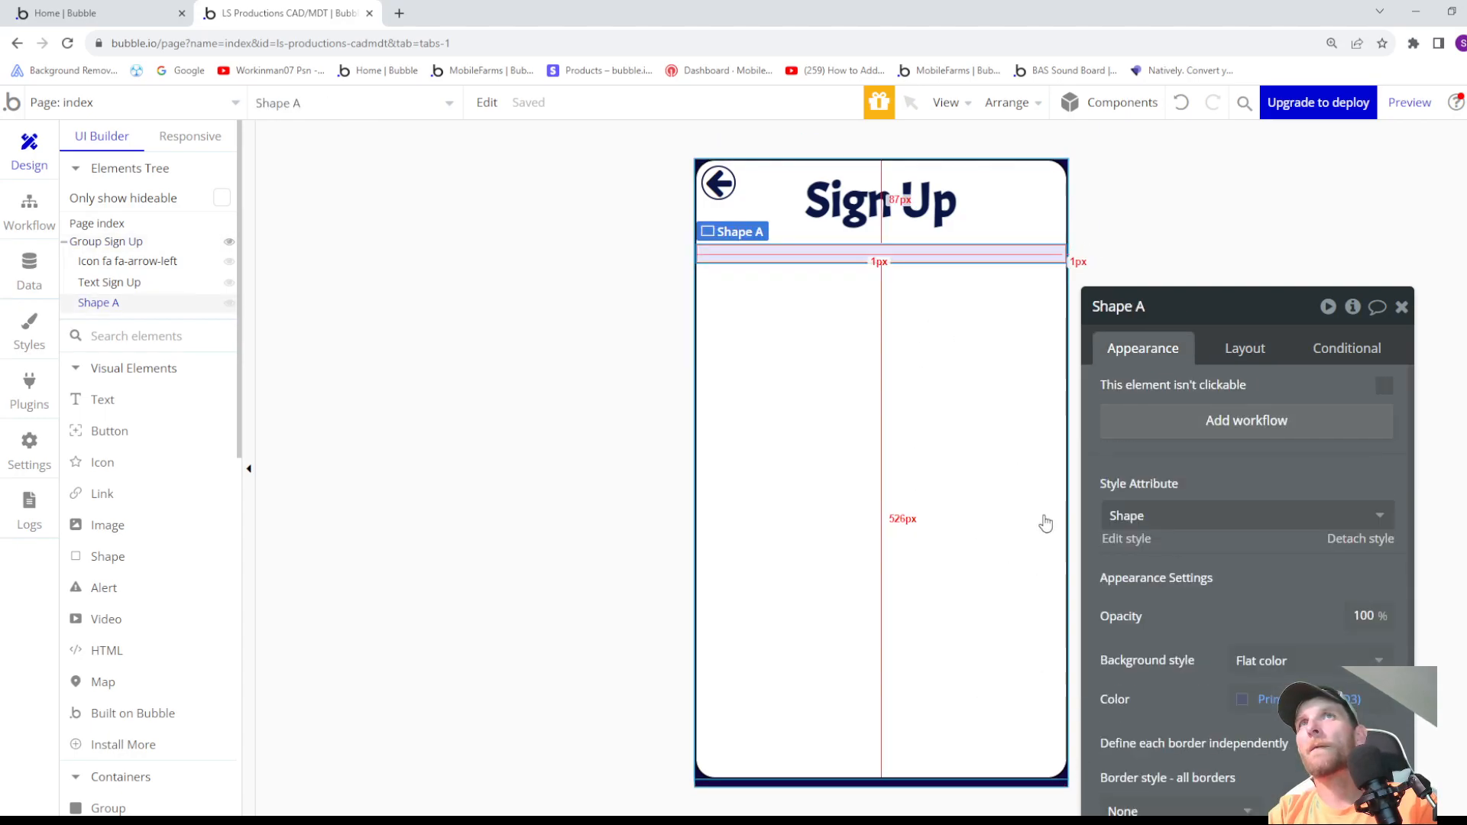
{"action": "left_click", "coordinate": [1267, 700]}
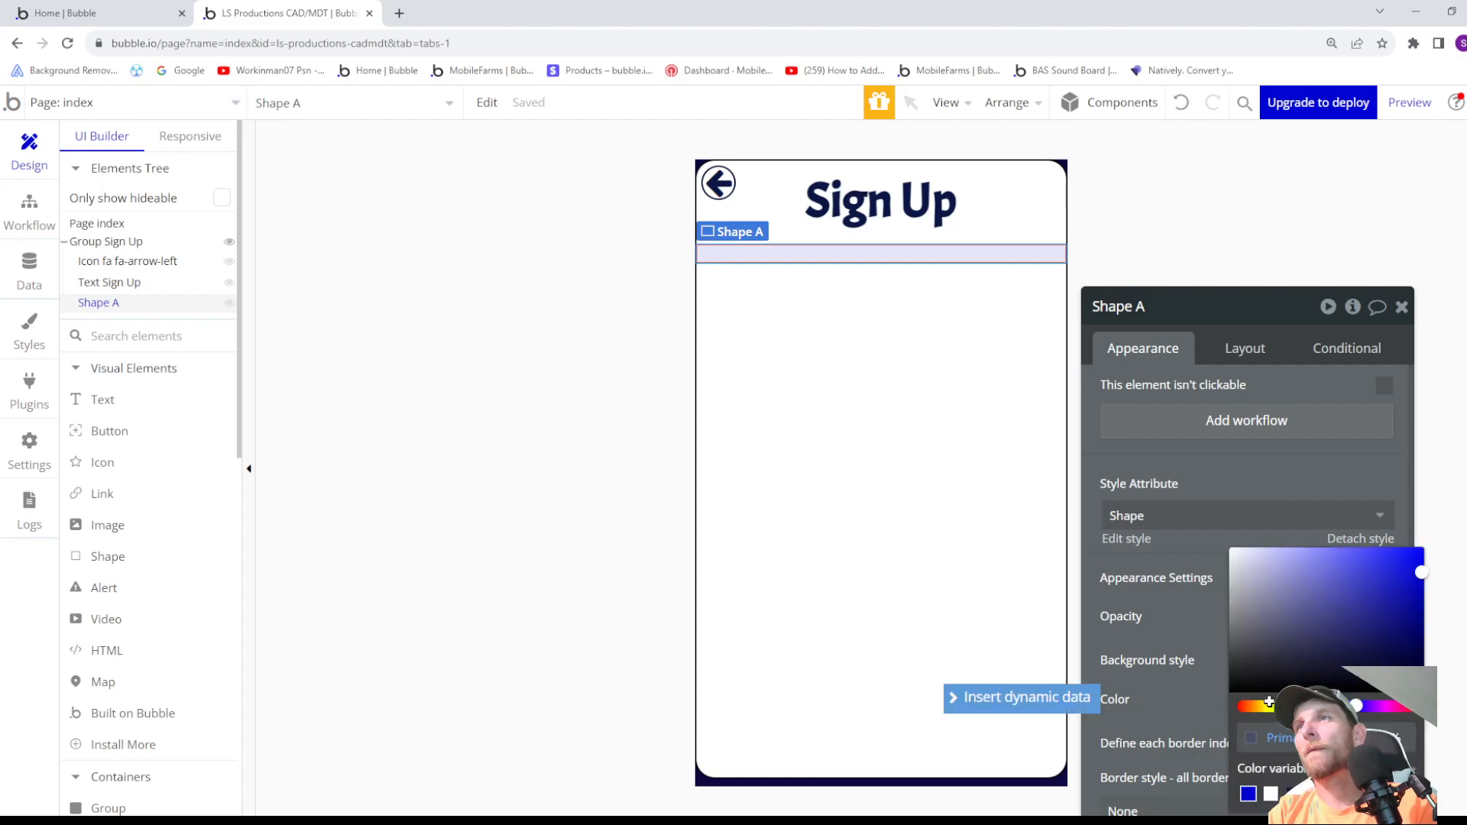
{"action": "left_click", "coordinate": [1293, 794]}
{"action": "left_click", "coordinate": [1197, 702]}
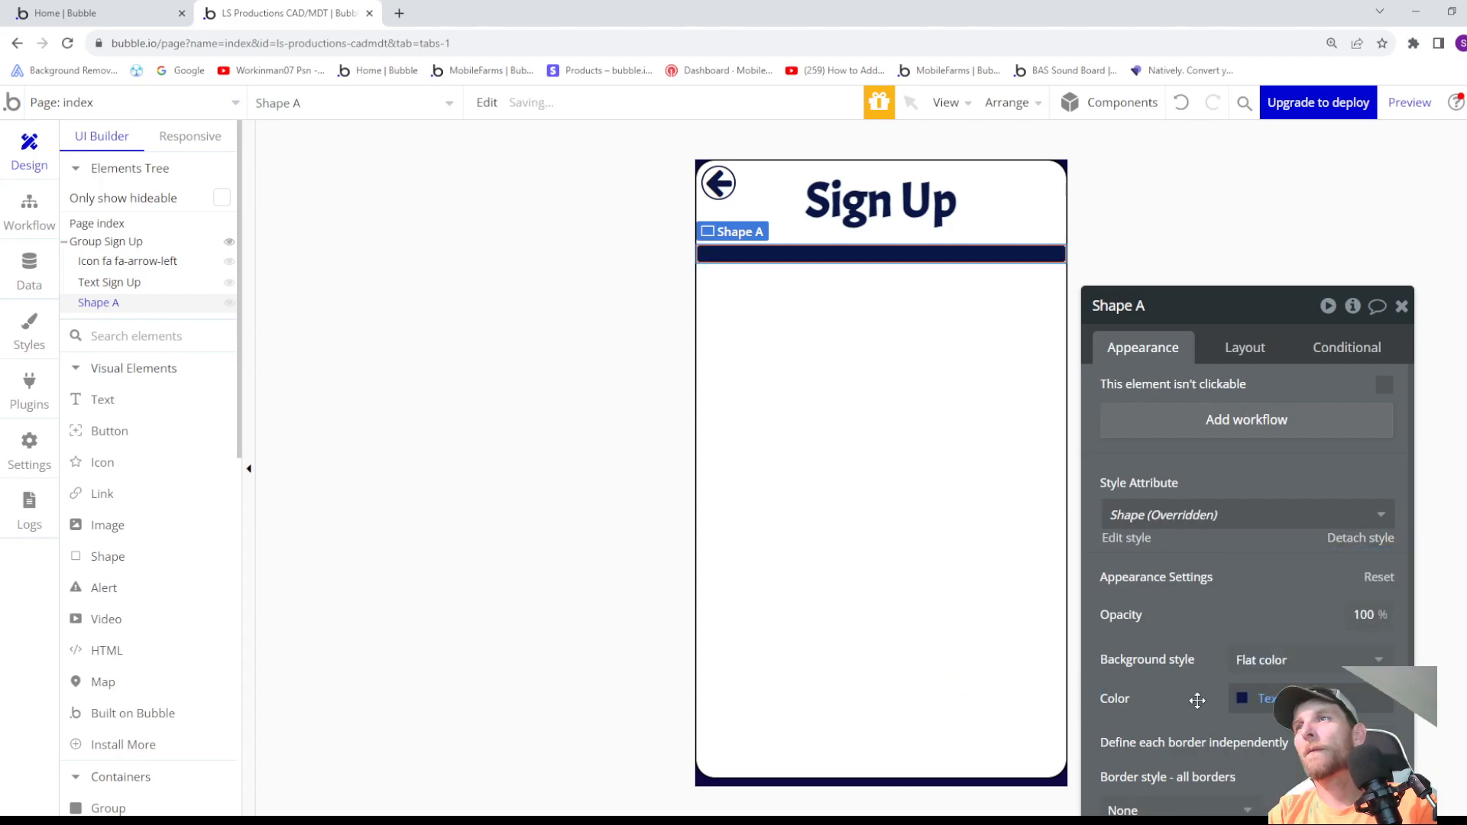
{"action": "scroll", "coordinate": [1230, 700], "scroll_direction": "down", "scroll_amount": 1}
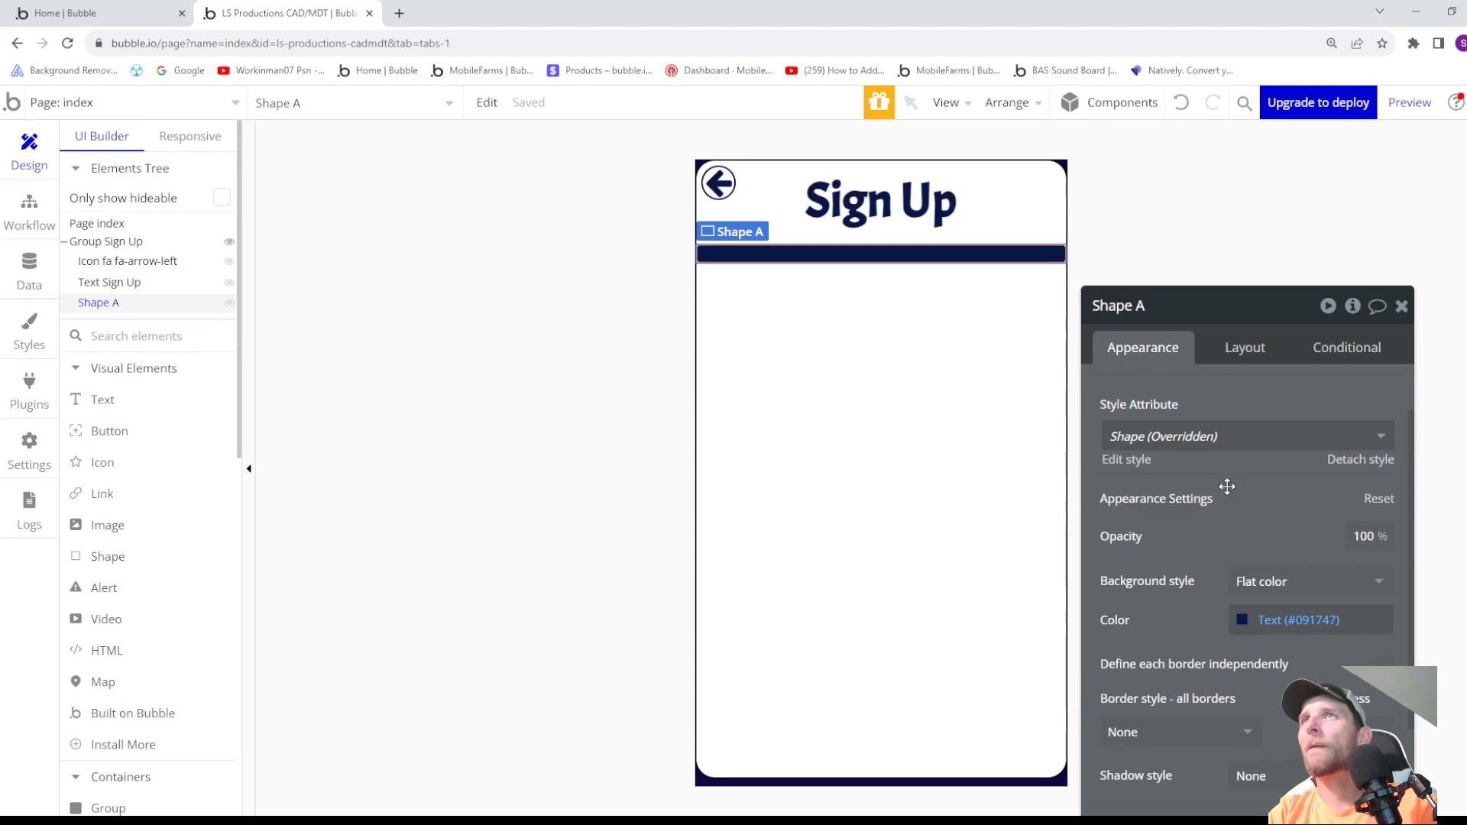
{"action": "left_click", "coordinate": [1296, 443]}
{"action": "left_click", "coordinate": [1204, 528]}
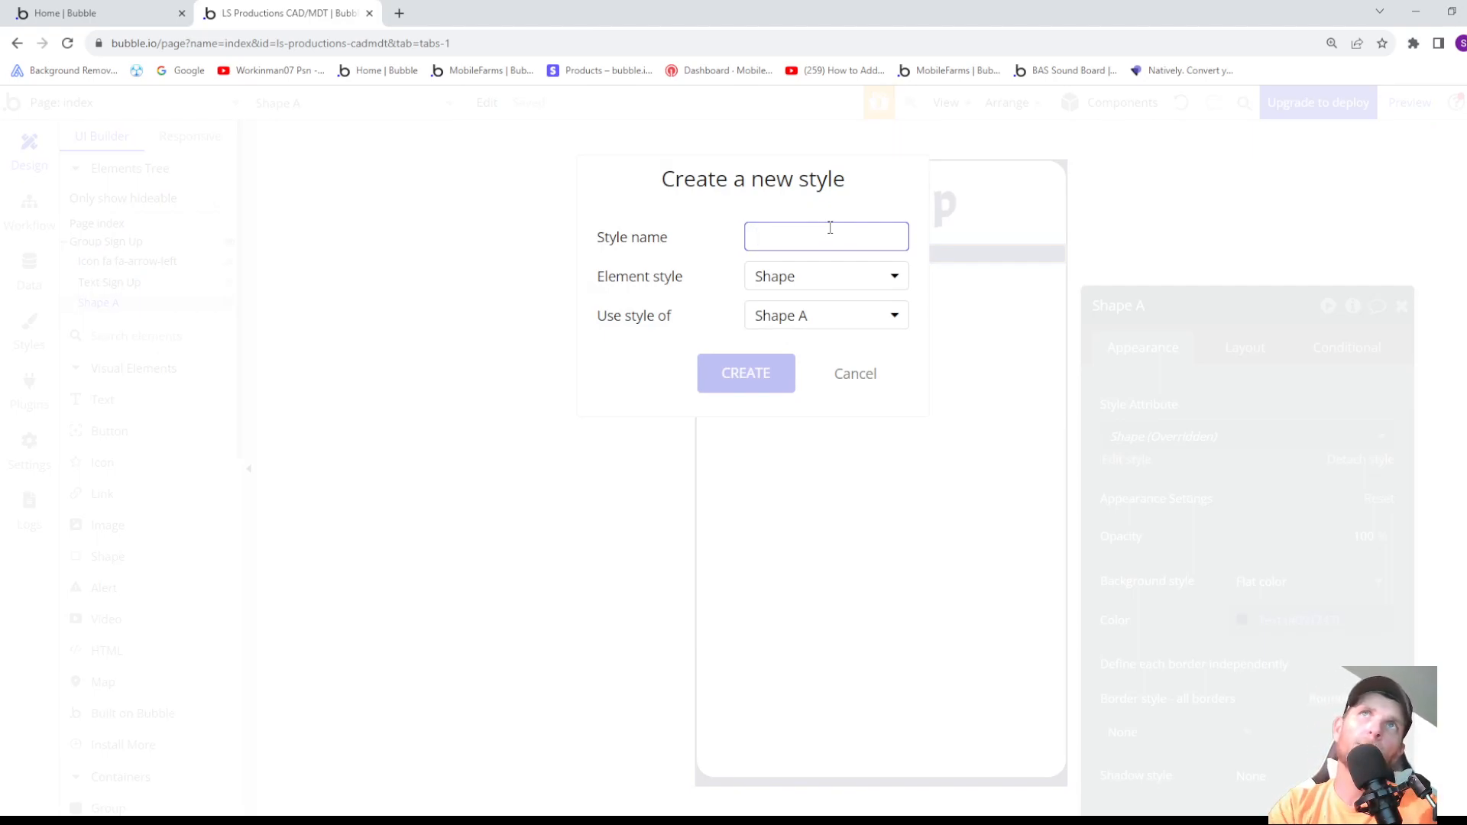
{"action": "left_click", "coordinate": [861, 376]}
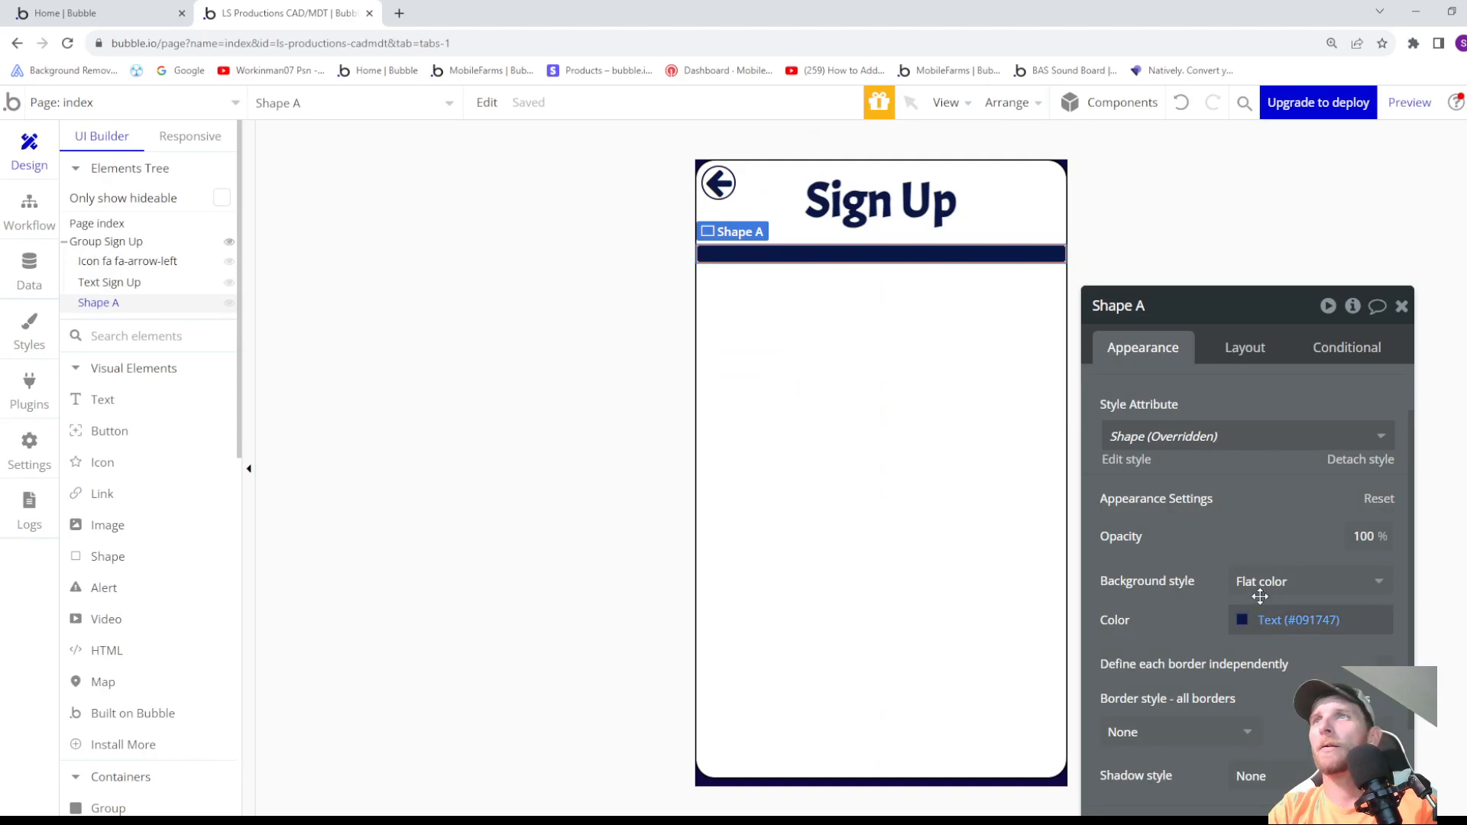
- Change the default Shape style's color to the Text variable (#091747) and return to the page design
{"action": "left_click", "coordinate": [1130, 459]}
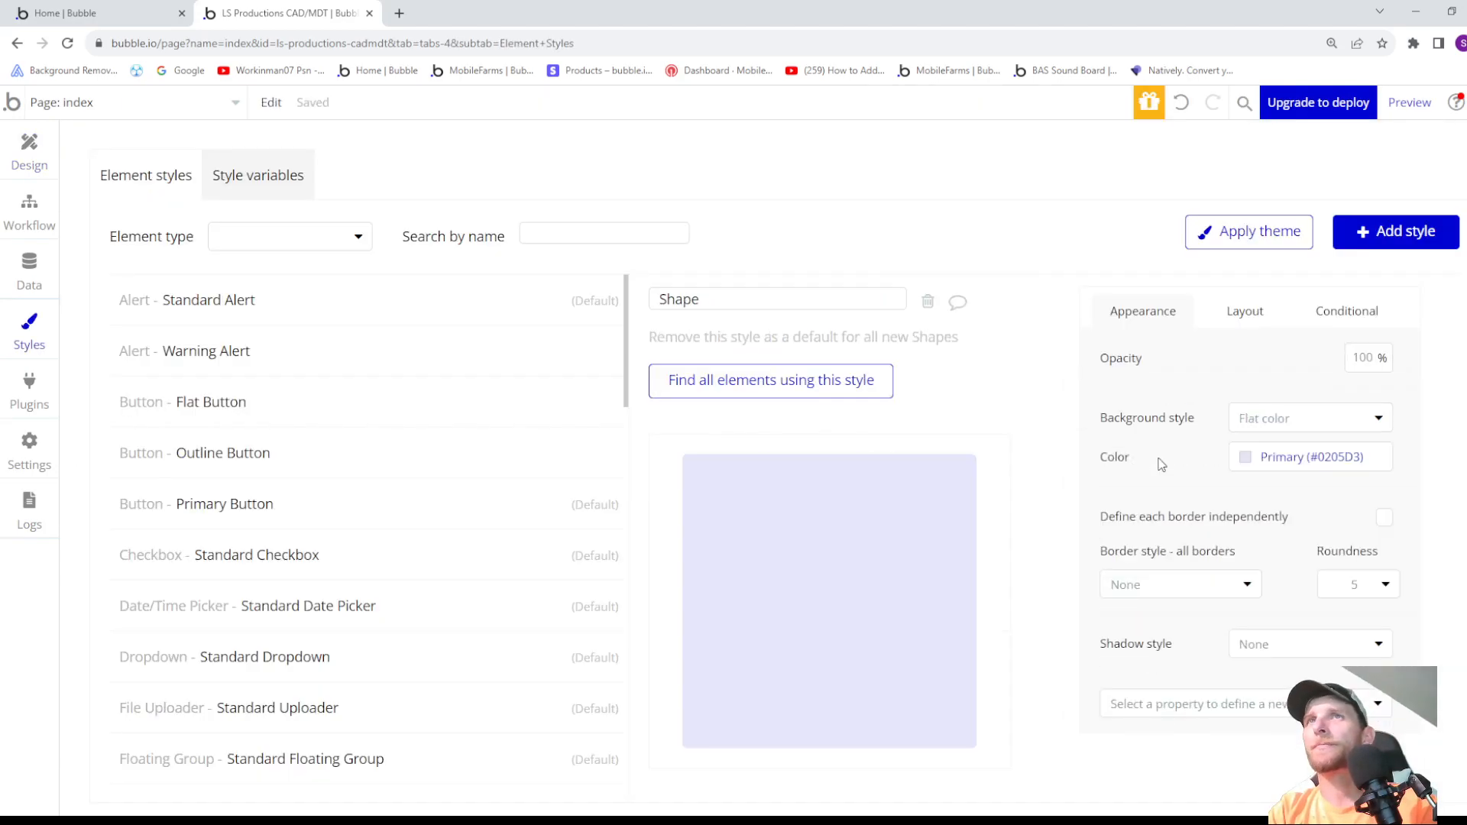
{"action": "left_click", "coordinate": [1251, 457]}
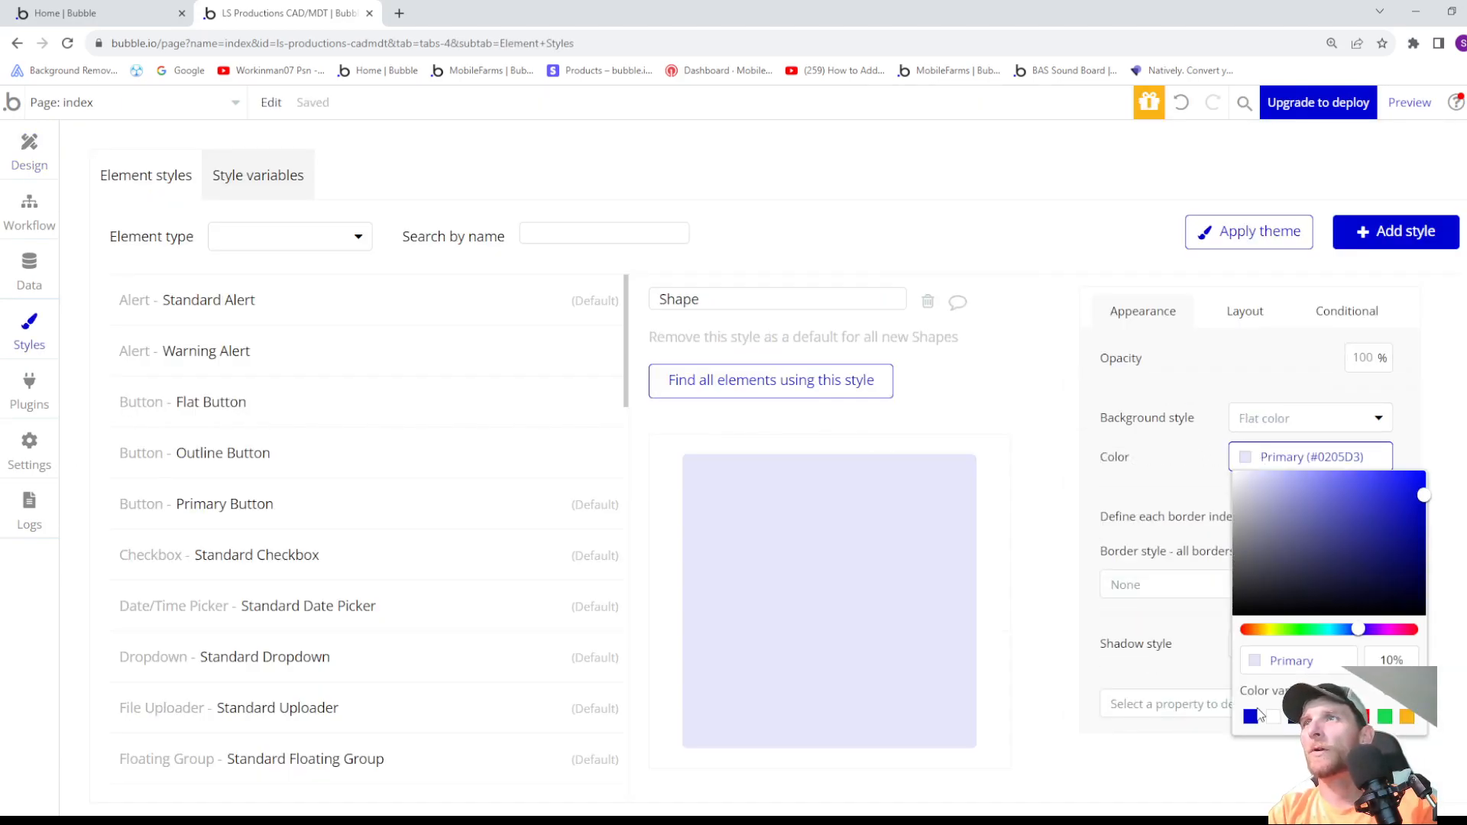
{"action": "left_click", "coordinate": [1294, 722]}
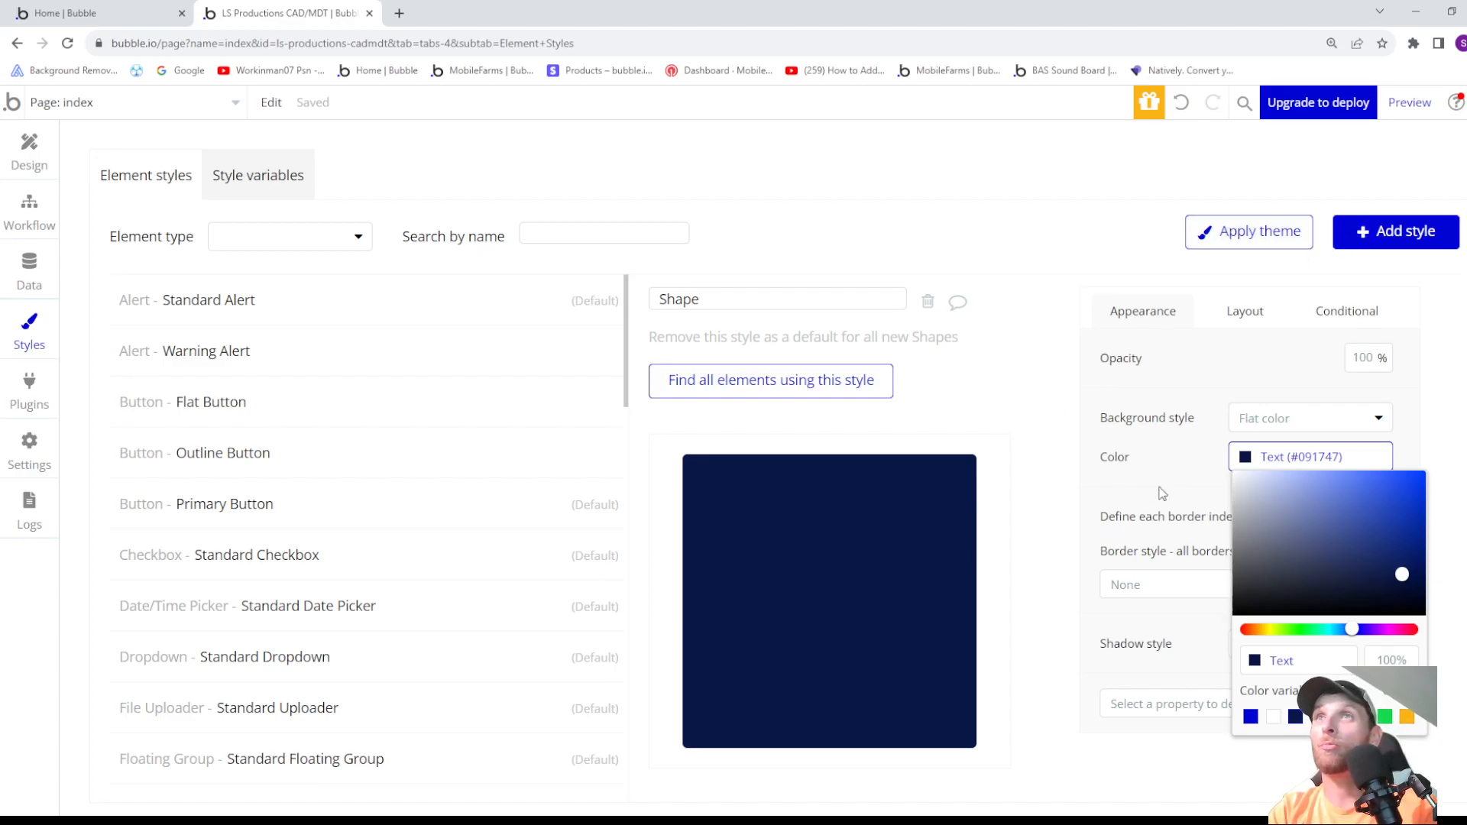
{"action": "left_click", "coordinate": [31, 156]}
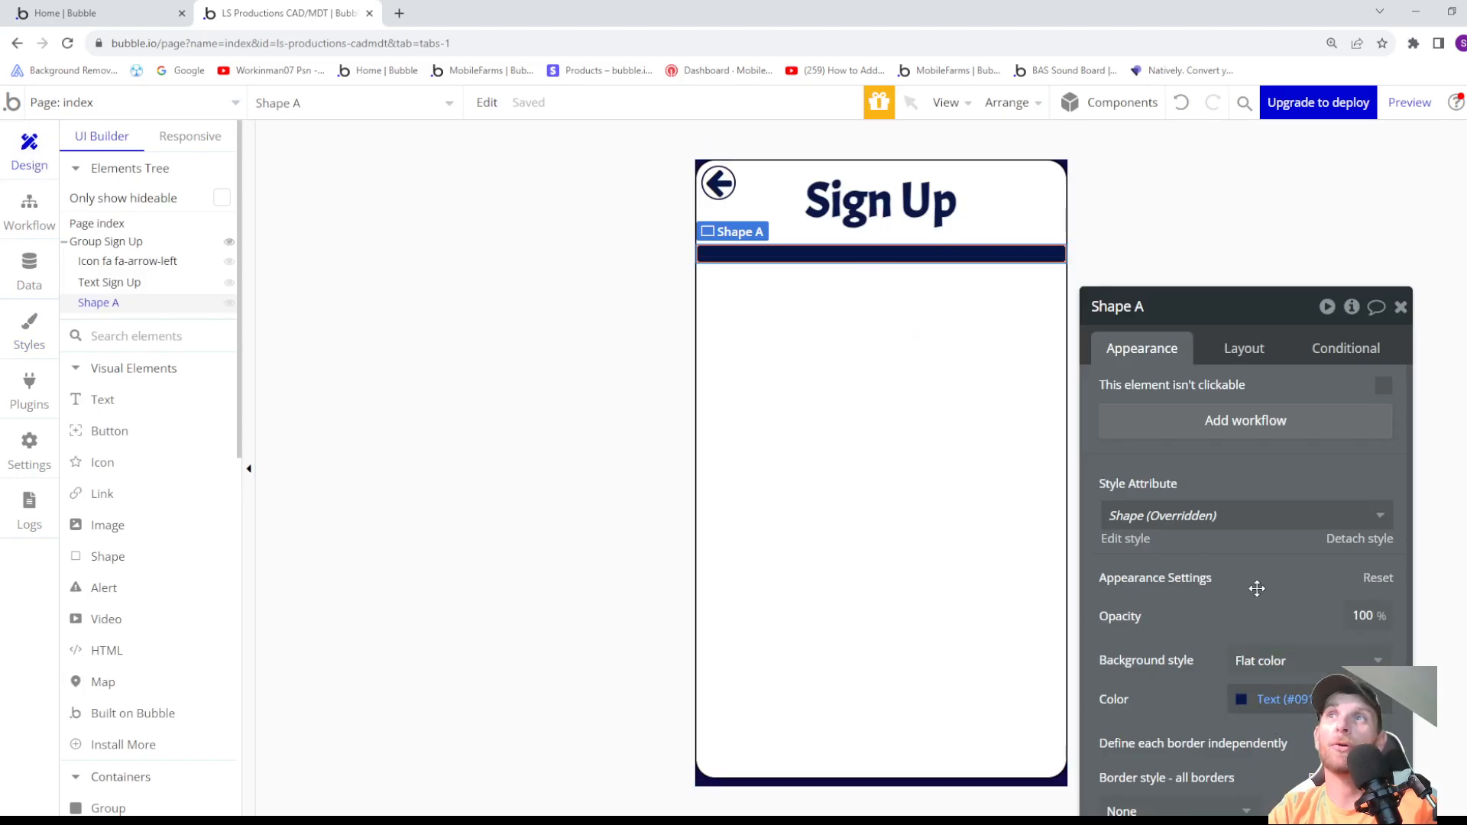
{"action": "left_click", "coordinate": [1250, 521]}
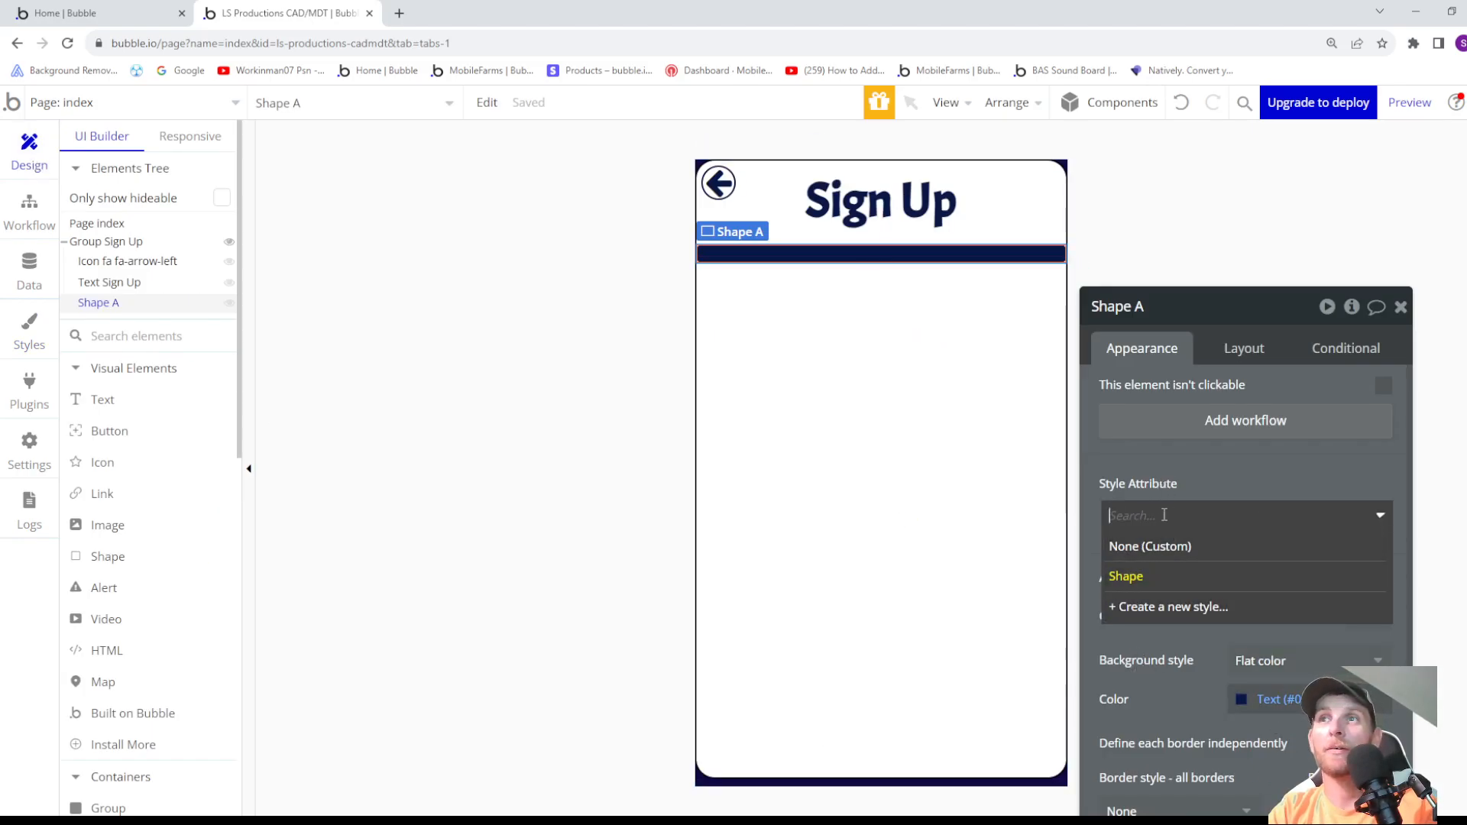
{"action": "left_click", "coordinate": [1118, 654]}
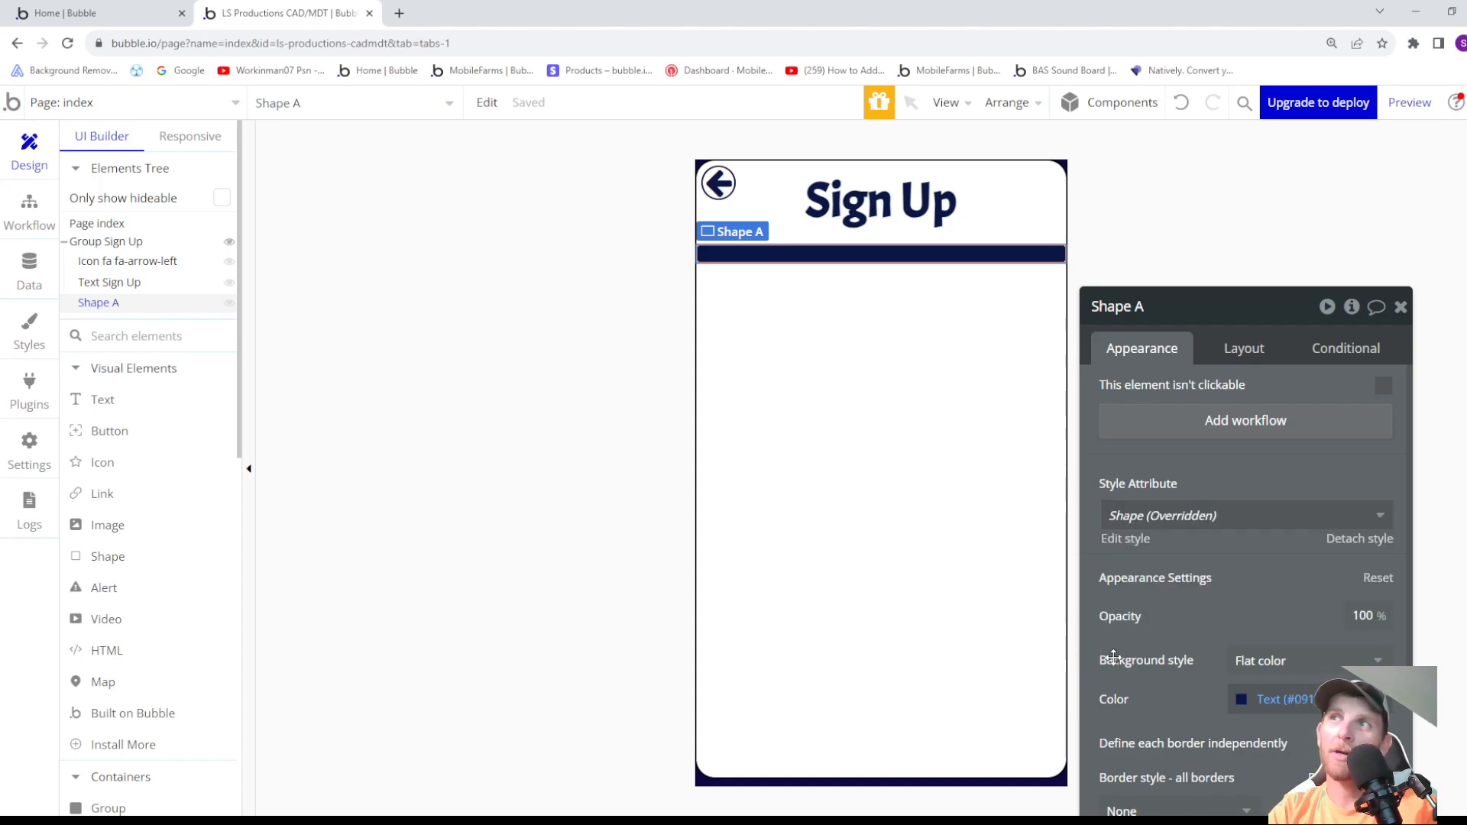
{"action": "scroll", "coordinate": [1128, 664], "scroll_direction": "down", "scroll_amount": 1}
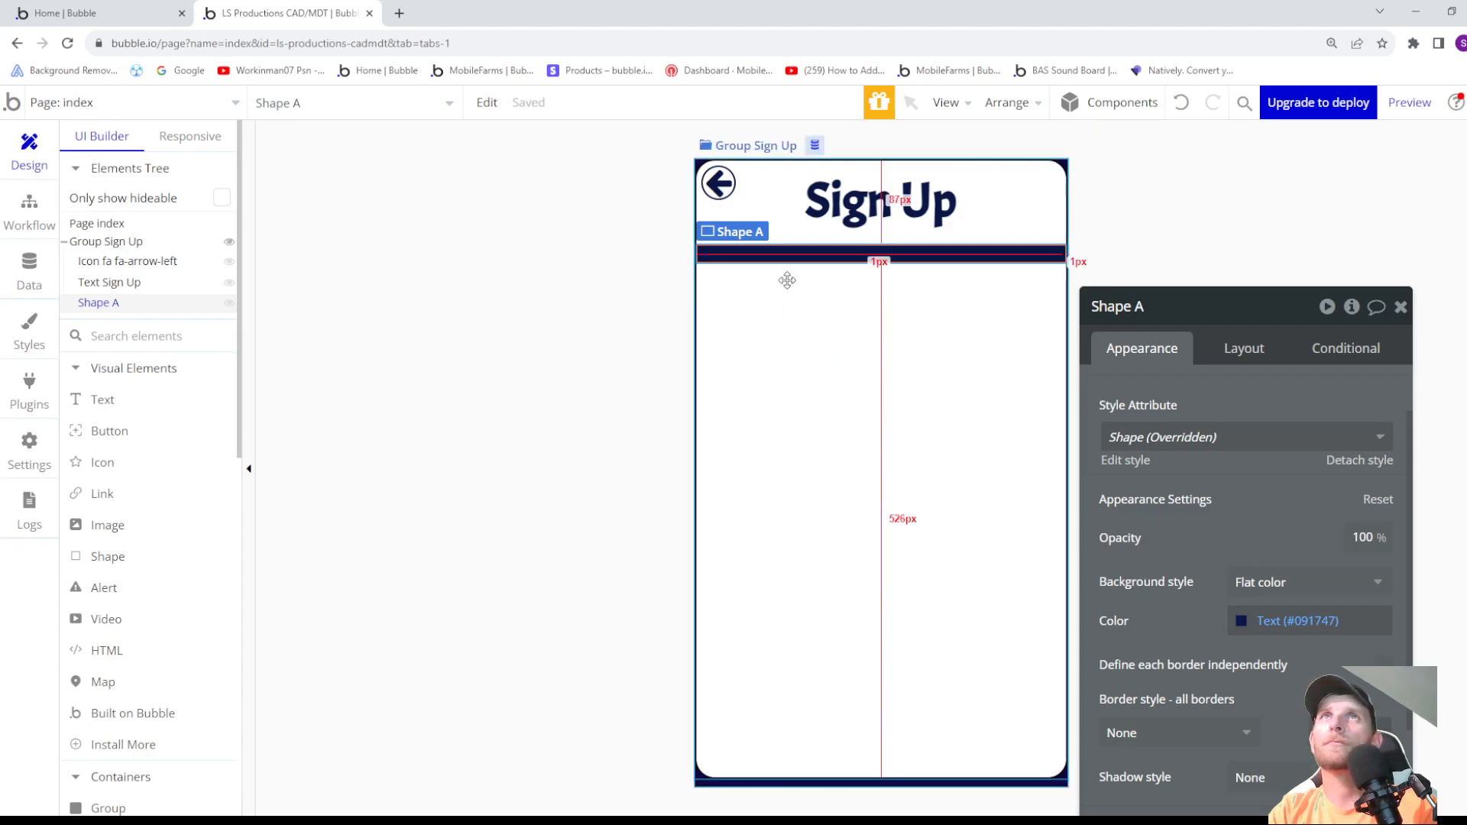
- Reduce the divider shape's fixed height to 15 px
{"action": "left_click", "coordinate": [907, 409]}
{"action": "left_click", "coordinate": [907, 254]}
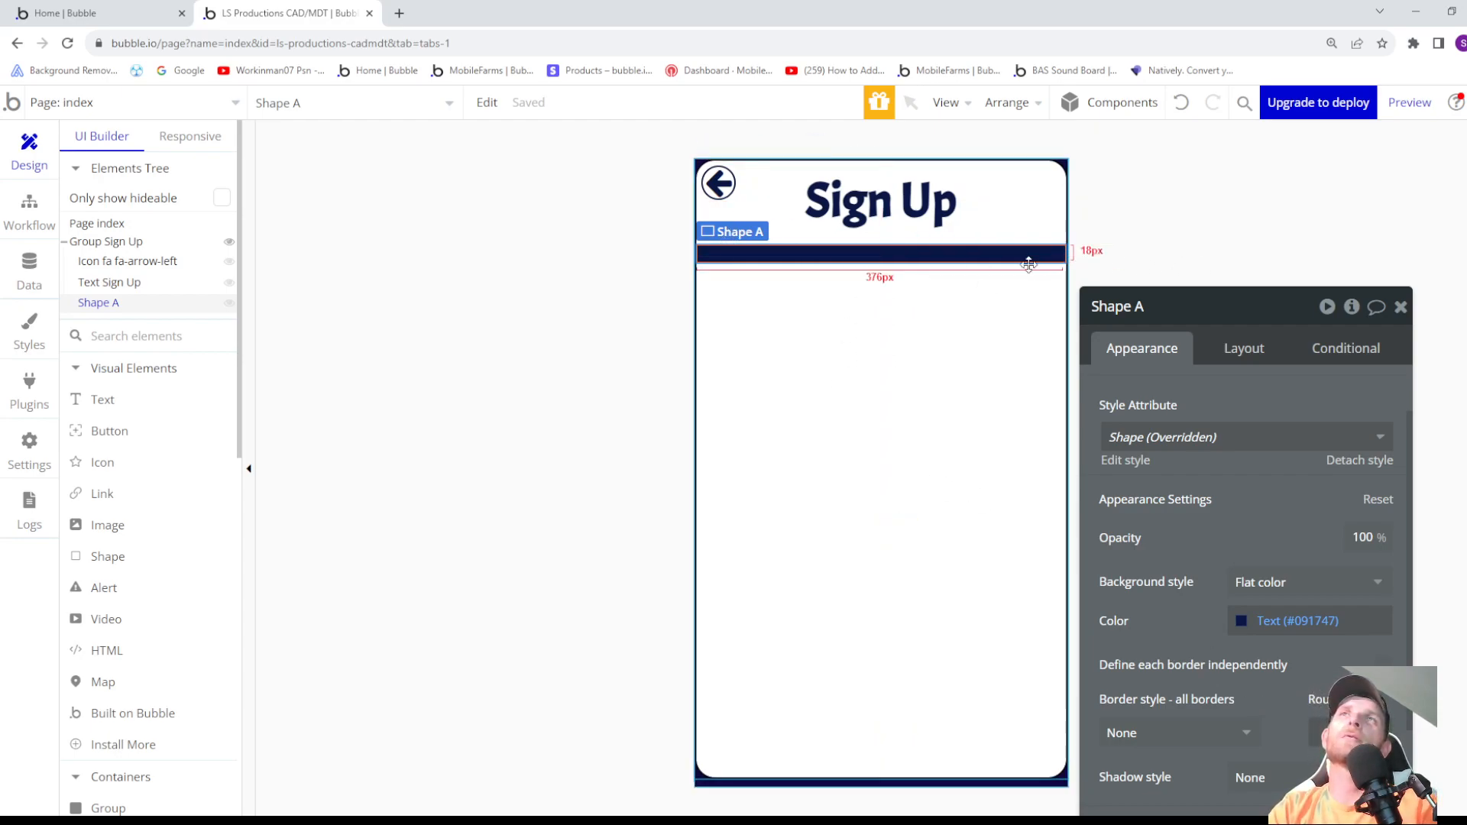
{"action": "left_click", "coordinate": [1239, 359]}
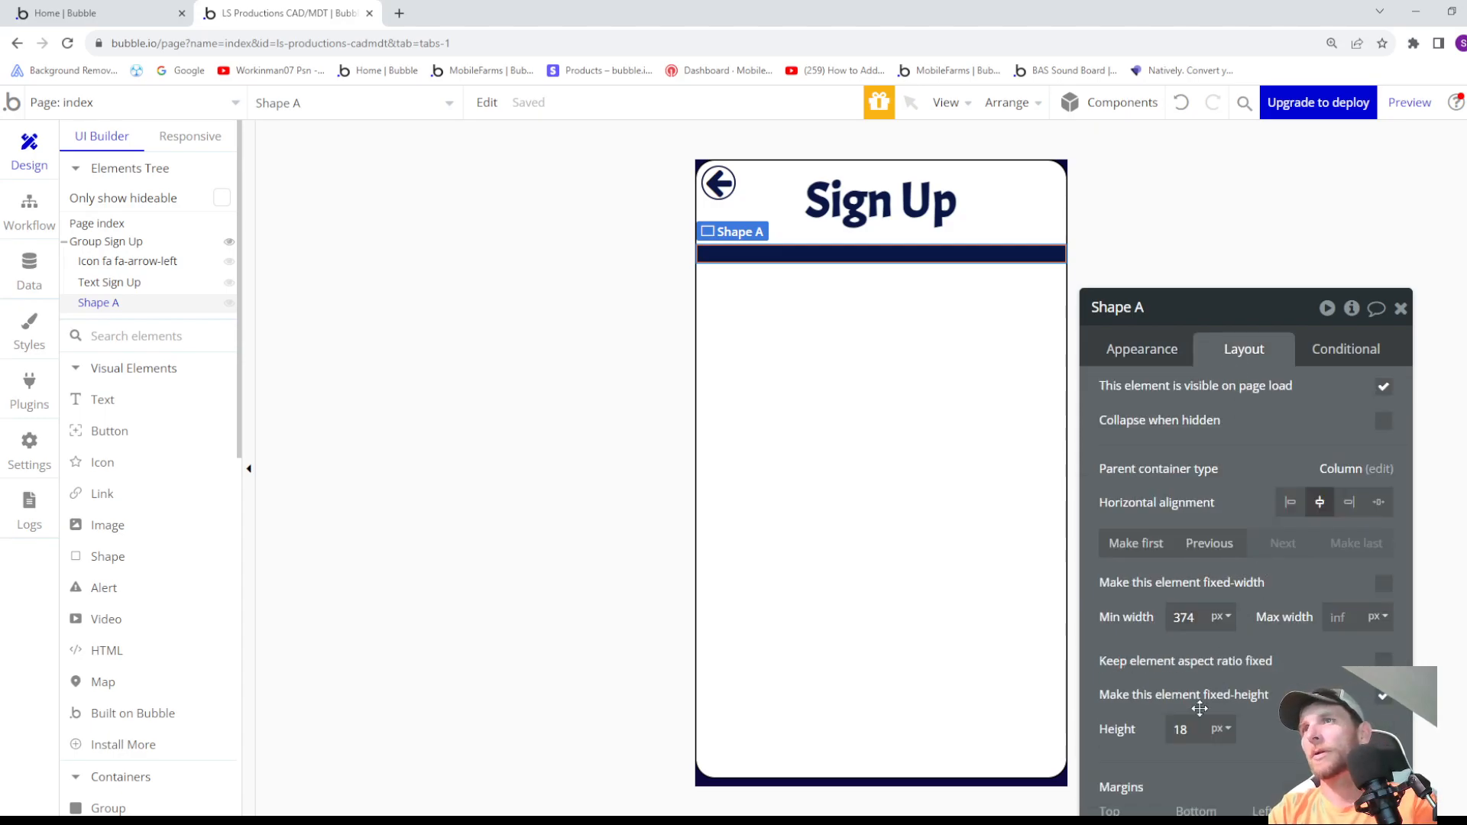
{"action": "left_click", "coordinate": [1198, 728]}
{"action": "key", "text": "Down"}
{"action": "key", "text": "Down"}
{"action": "key", "text": "Down"}
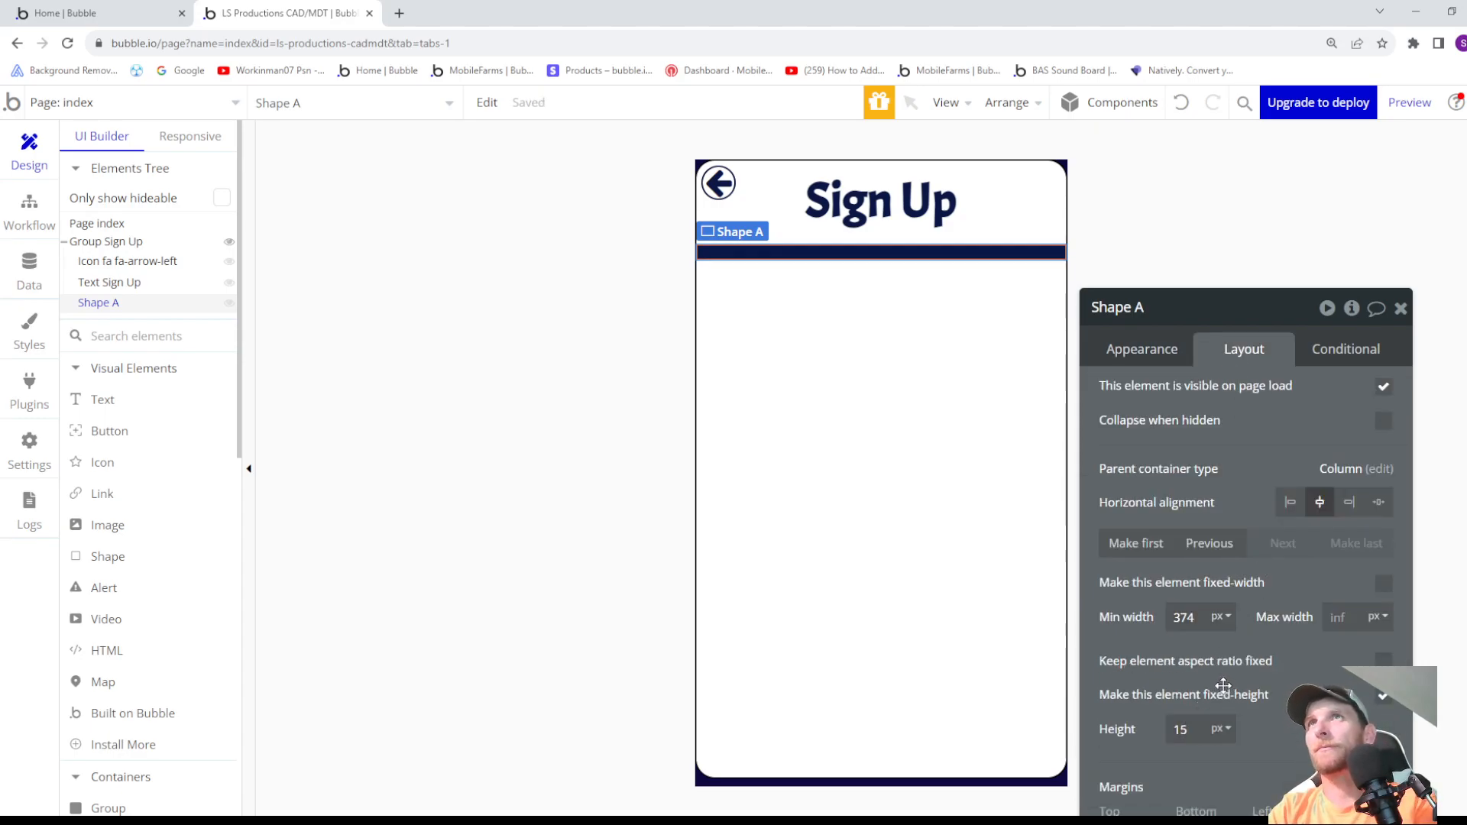
- Add a text element reading "User Name:" to Group Sign Up, just below the divider bar
{"action": "left_click", "coordinate": [892, 535]}
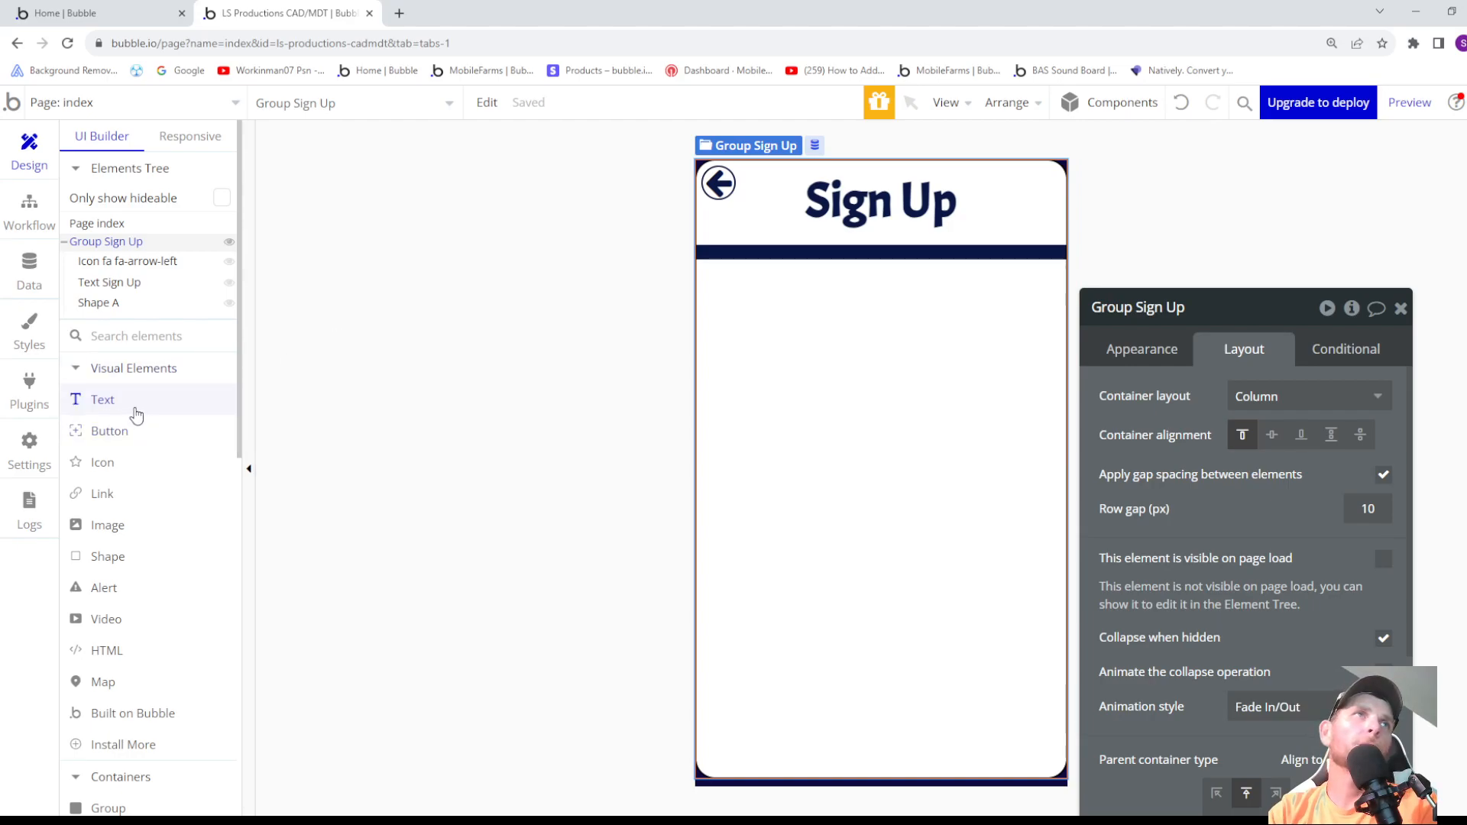
{"action": "left_click", "coordinate": [124, 411]}
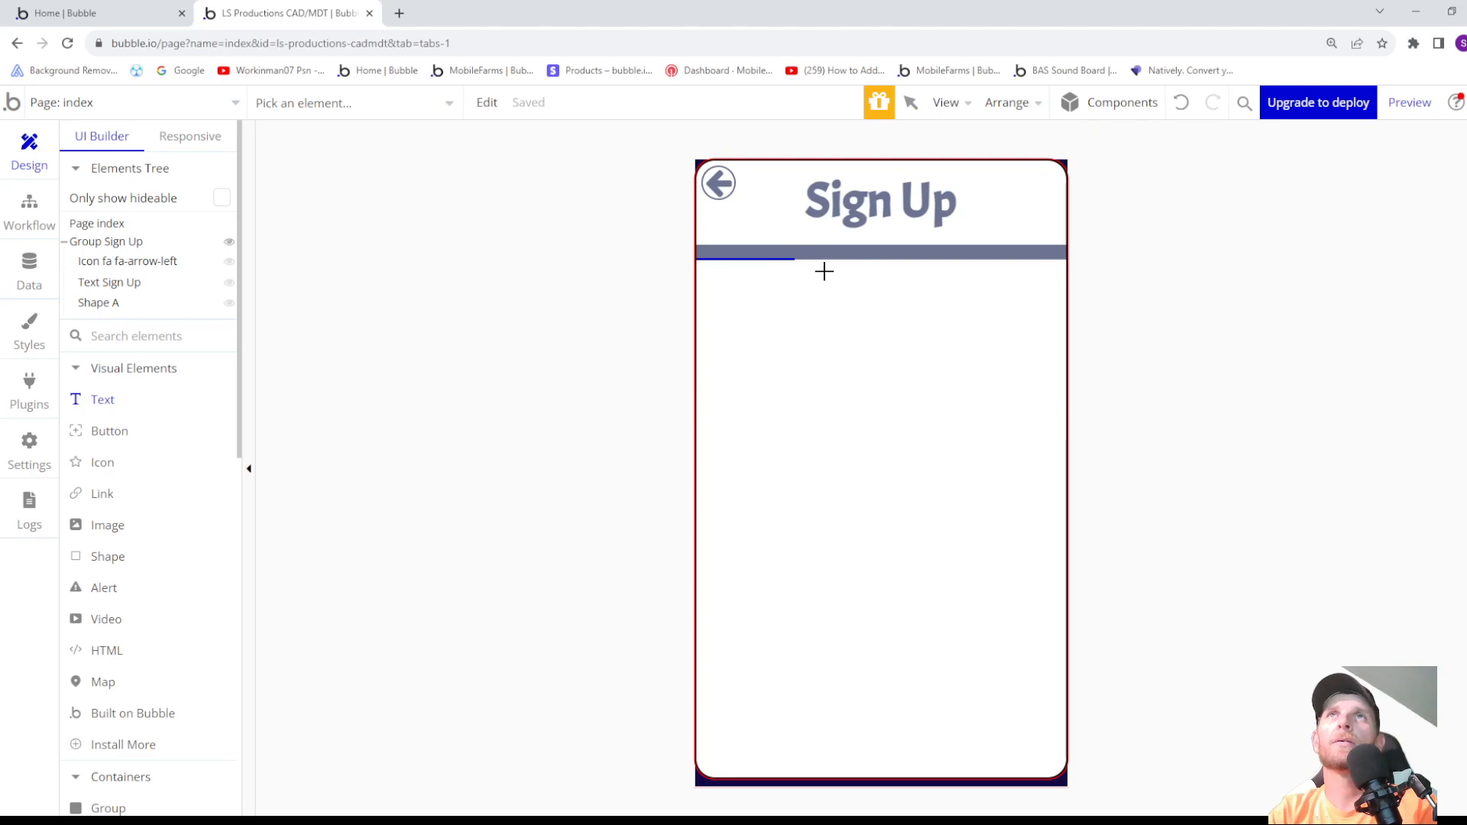
{"action": "left_click_drag", "start_coordinate": [853, 269], "coordinate": [1007, 310]}
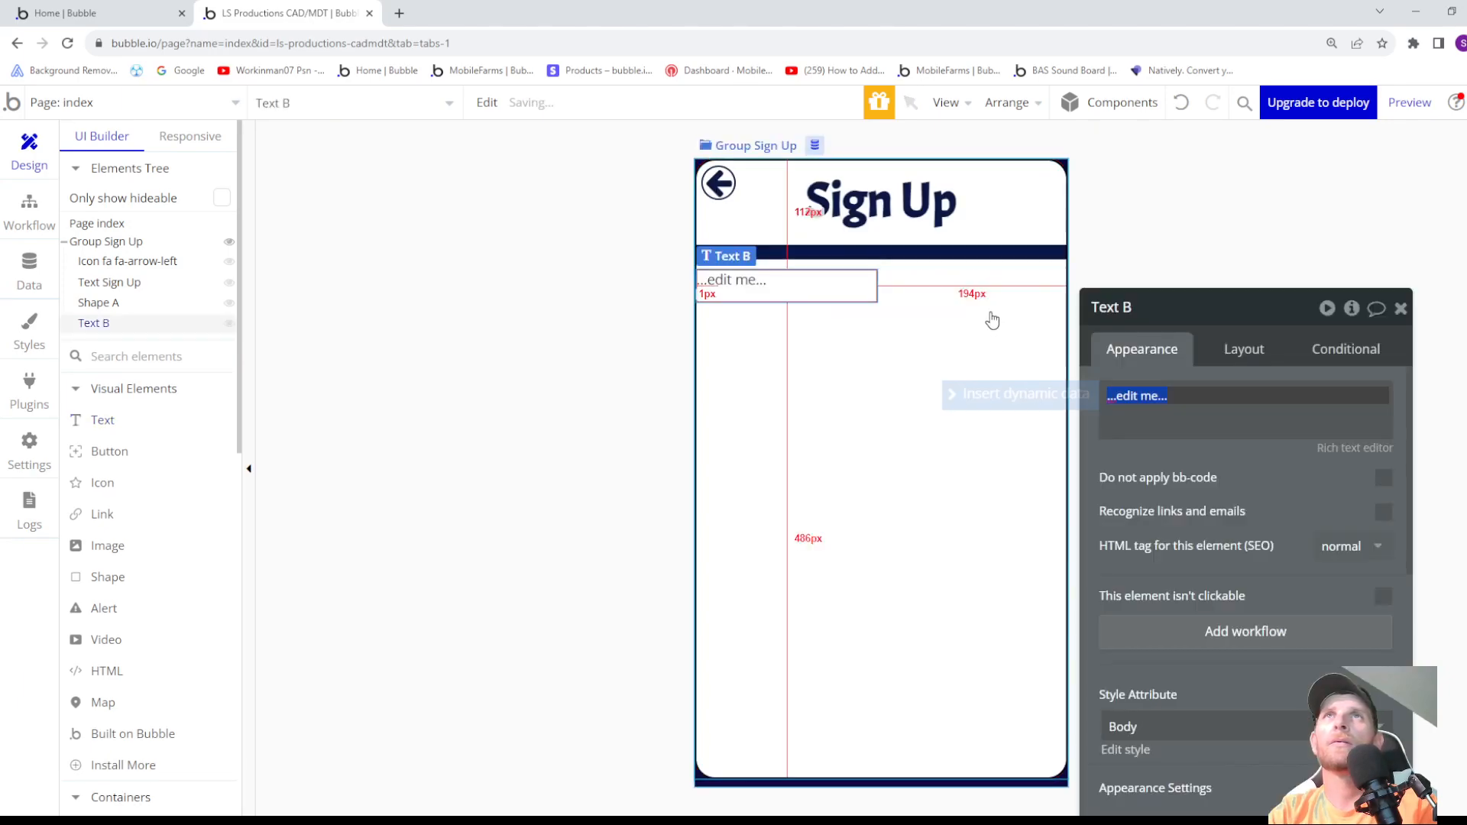
{"action": "type", "text": "User Name:"}
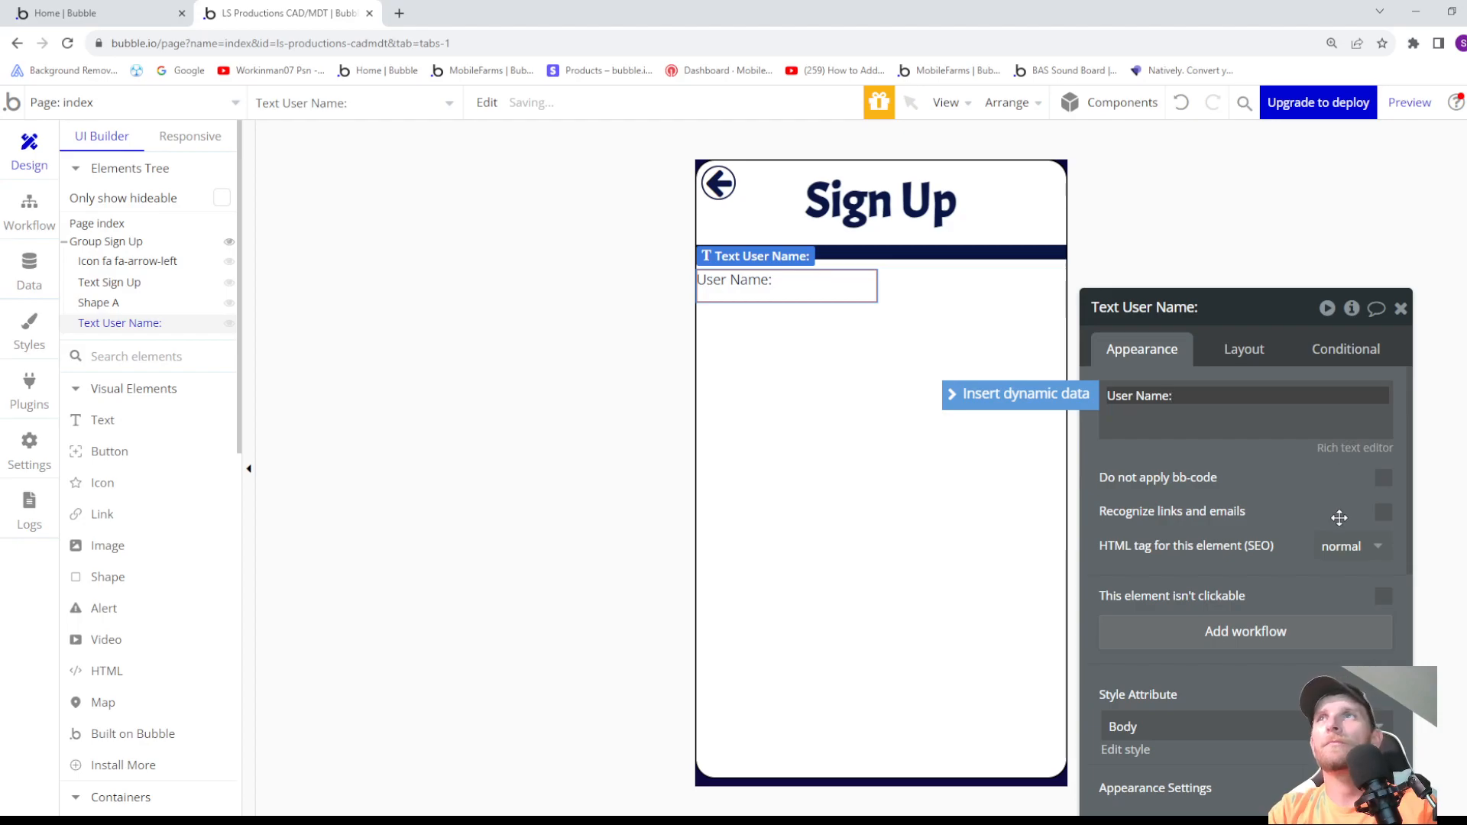
- Change the Body text style's font to Acme and return to the page design
{"action": "scroll", "coordinate": [1221, 568], "scroll_direction": "down", "scroll_amount": 1}
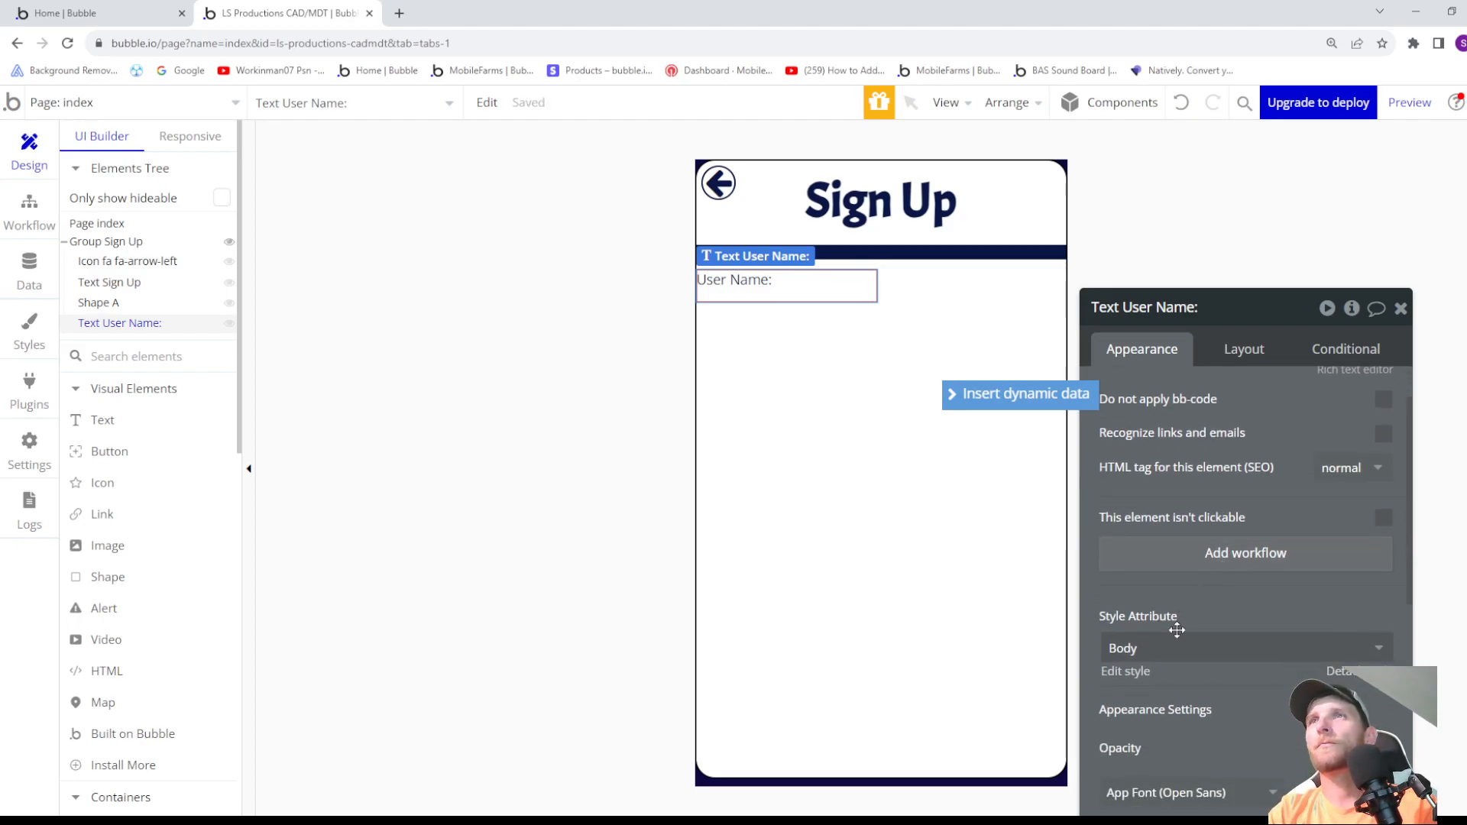
{"action": "left_click", "coordinate": [1130, 672]}
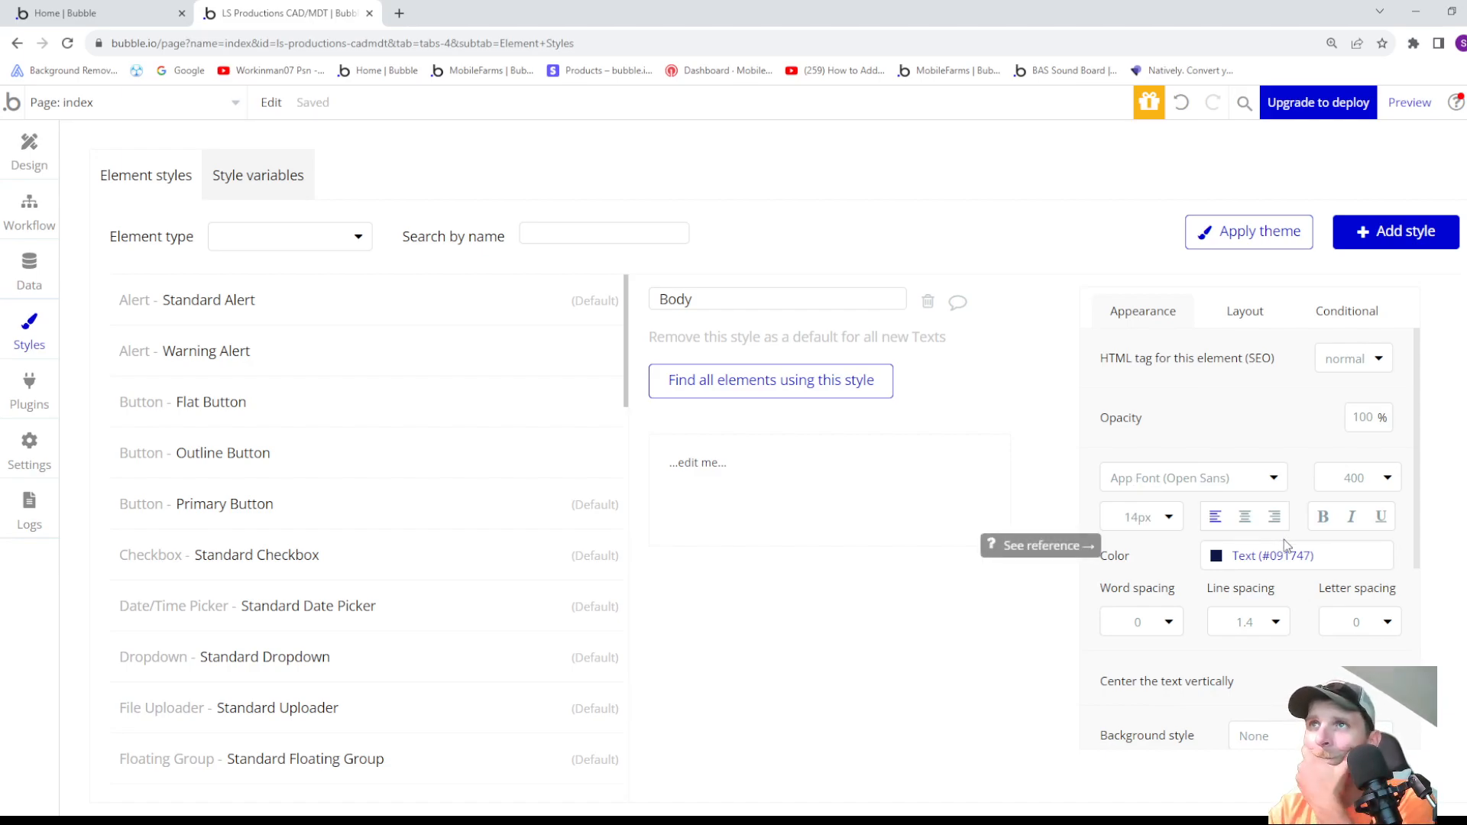
{"action": "scroll", "coordinate": [1284, 545], "scroll_direction": "down", "scroll_amount": 2}
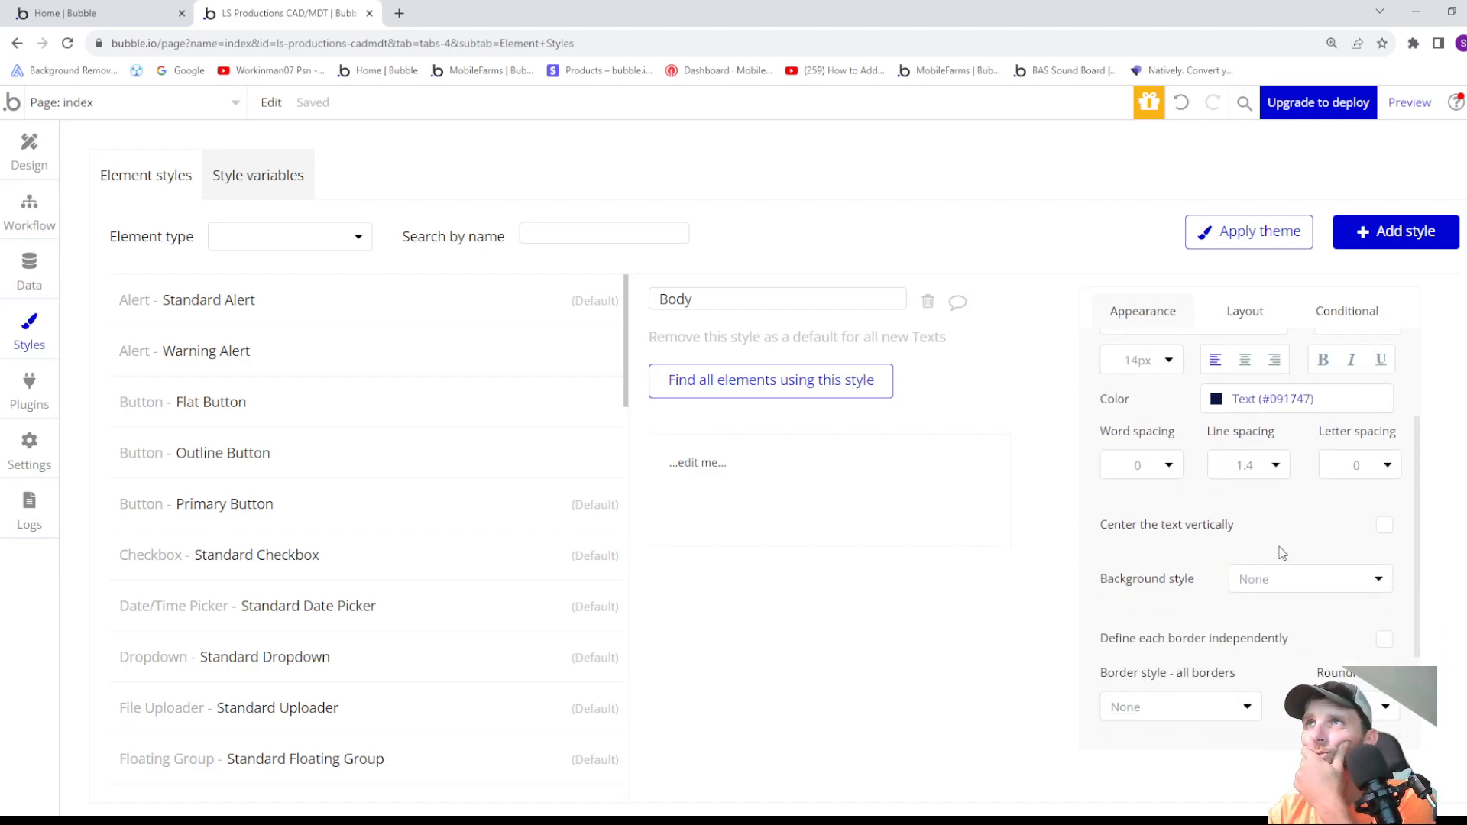
{"action": "scroll", "coordinate": [1282, 553], "scroll_direction": "up", "scroll_amount": 2}
{"action": "left_click", "coordinate": [1193, 480]}
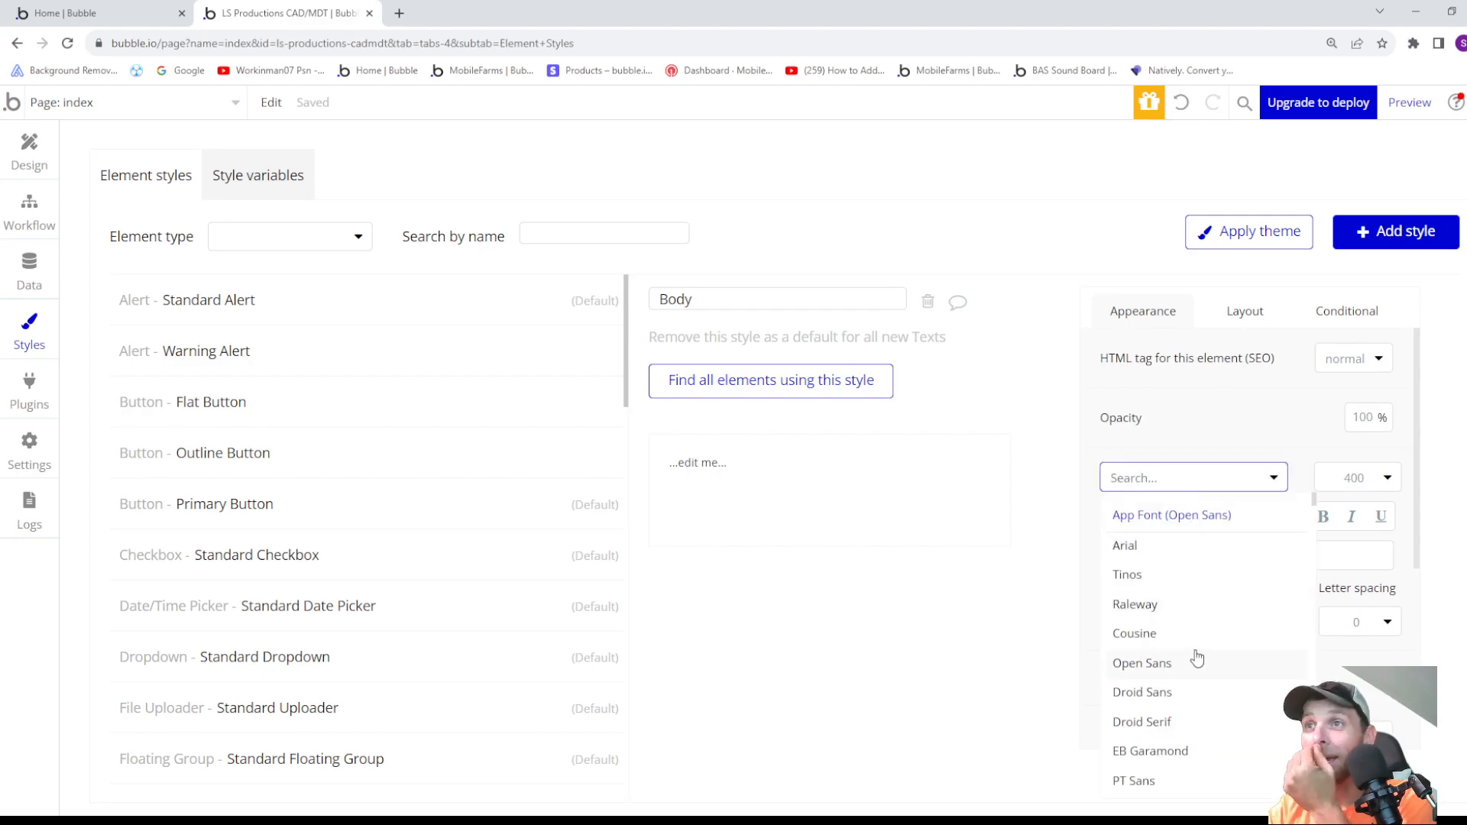
{"action": "scroll", "coordinate": [1197, 659], "scroll_direction": "down", "scroll_amount": 10}
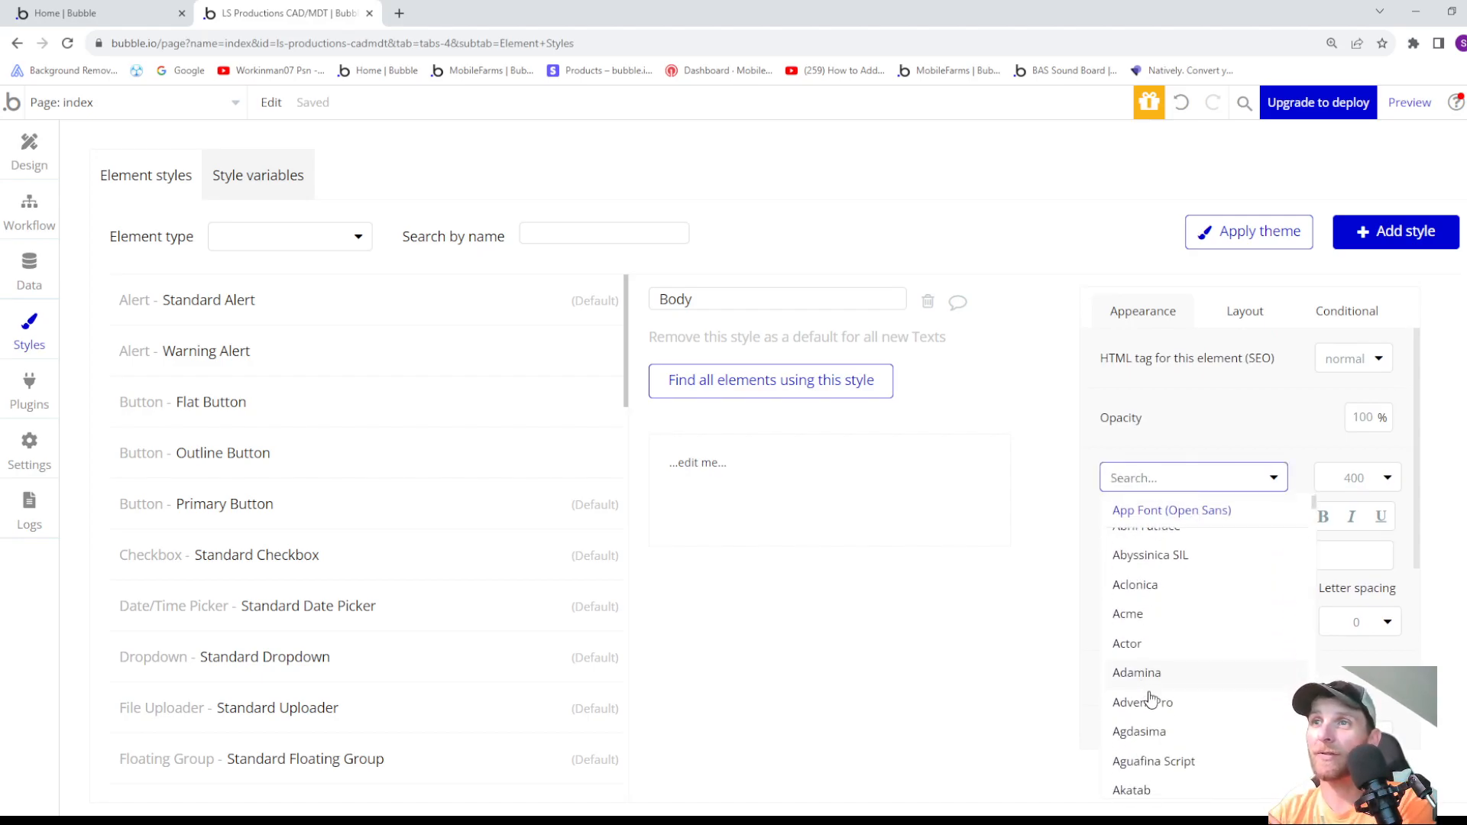
{"action": "left_click", "coordinate": [1129, 614]}
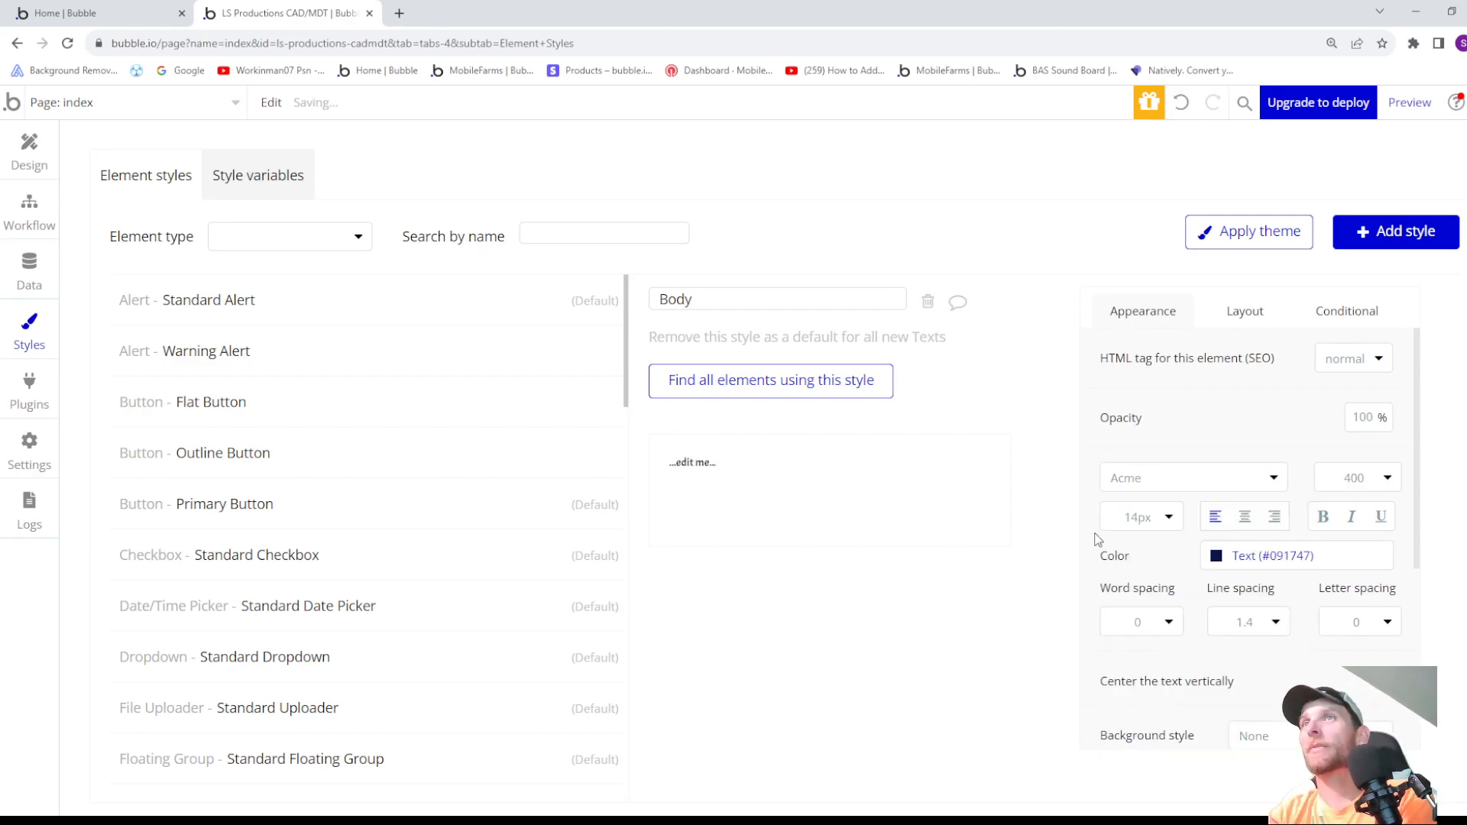
{"action": "scroll", "coordinate": [1109, 556], "scroll_direction": "down", "scroll_amount": 2}
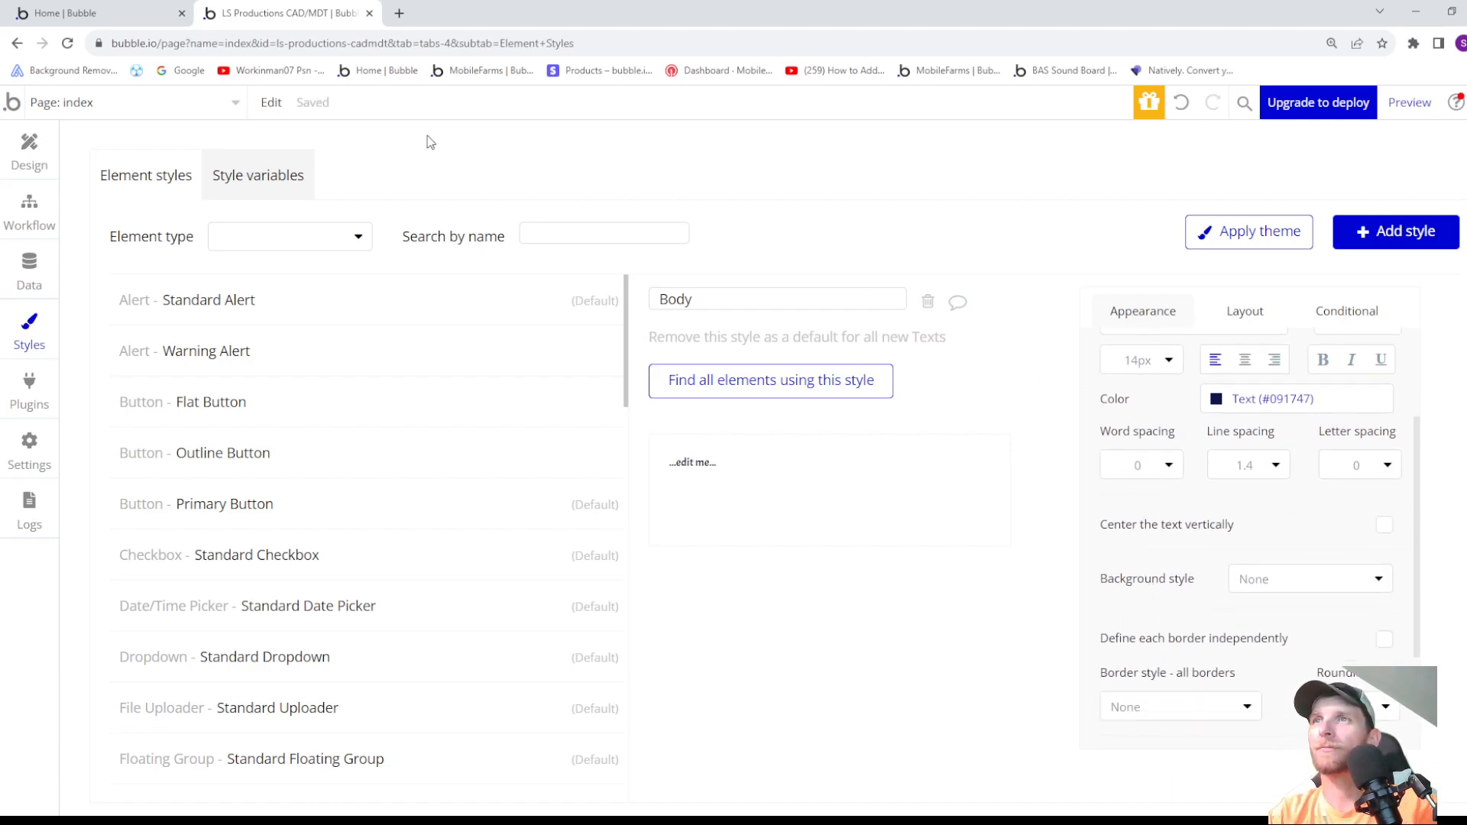
{"action": "left_click", "coordinate": [29, 149]}
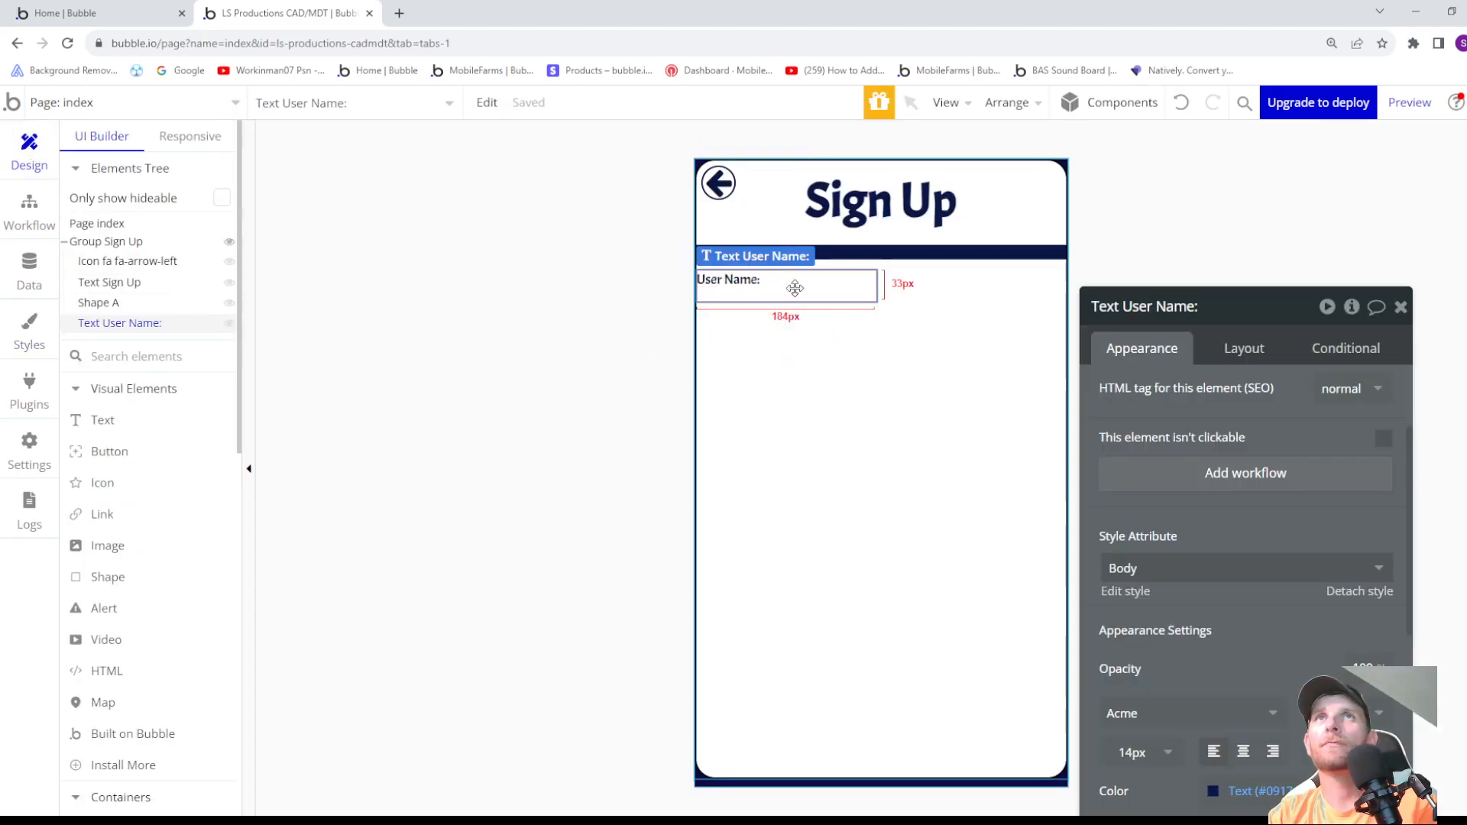
- Center the "User Name:" text horizontally in its group and replace its fixed width with fit width to content
{"action": "left_click", "coordinate": [1240, 348]}
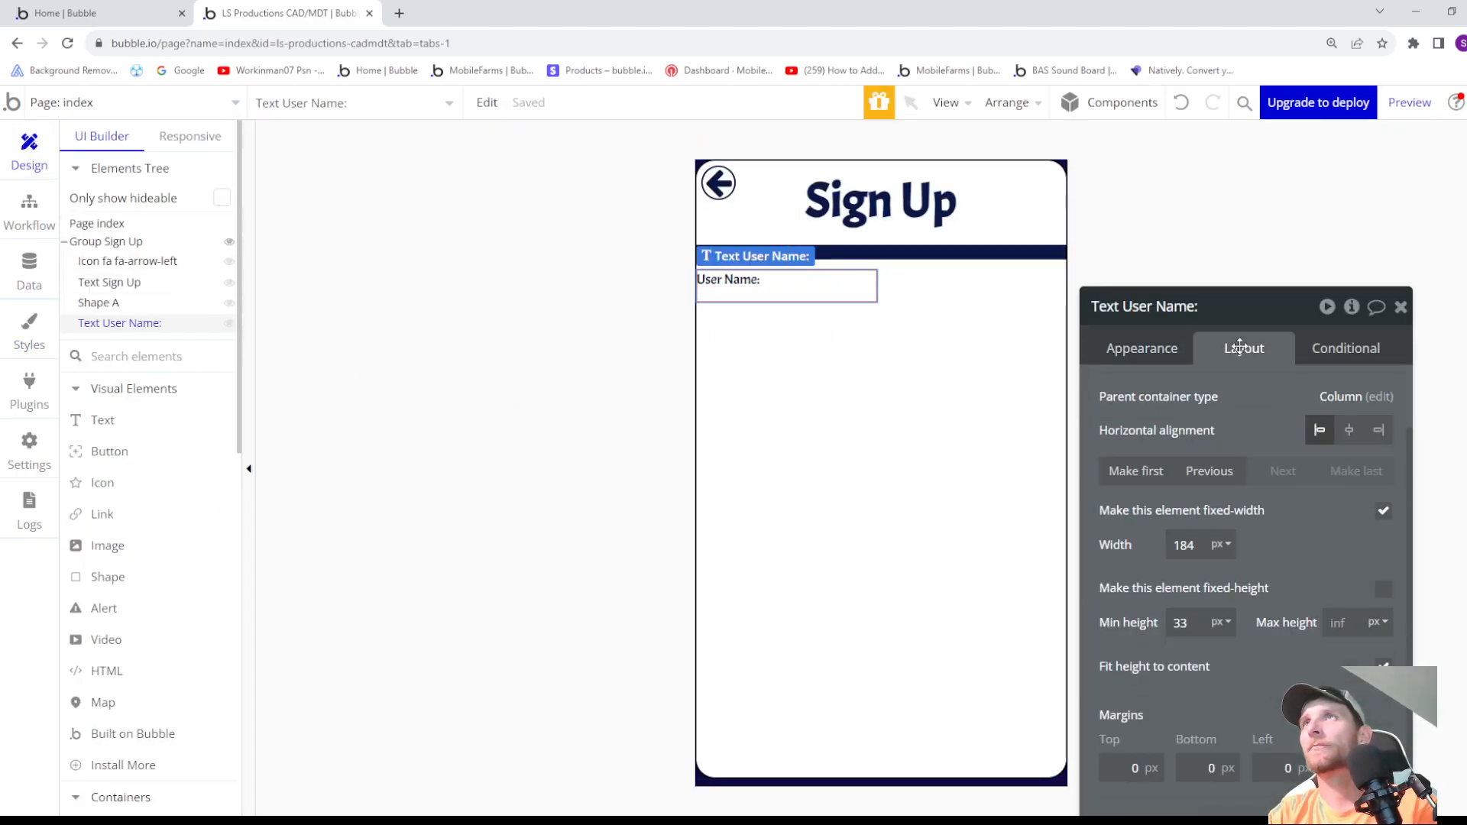
{"action": "left_click", "coordinate": [1350, 434]}
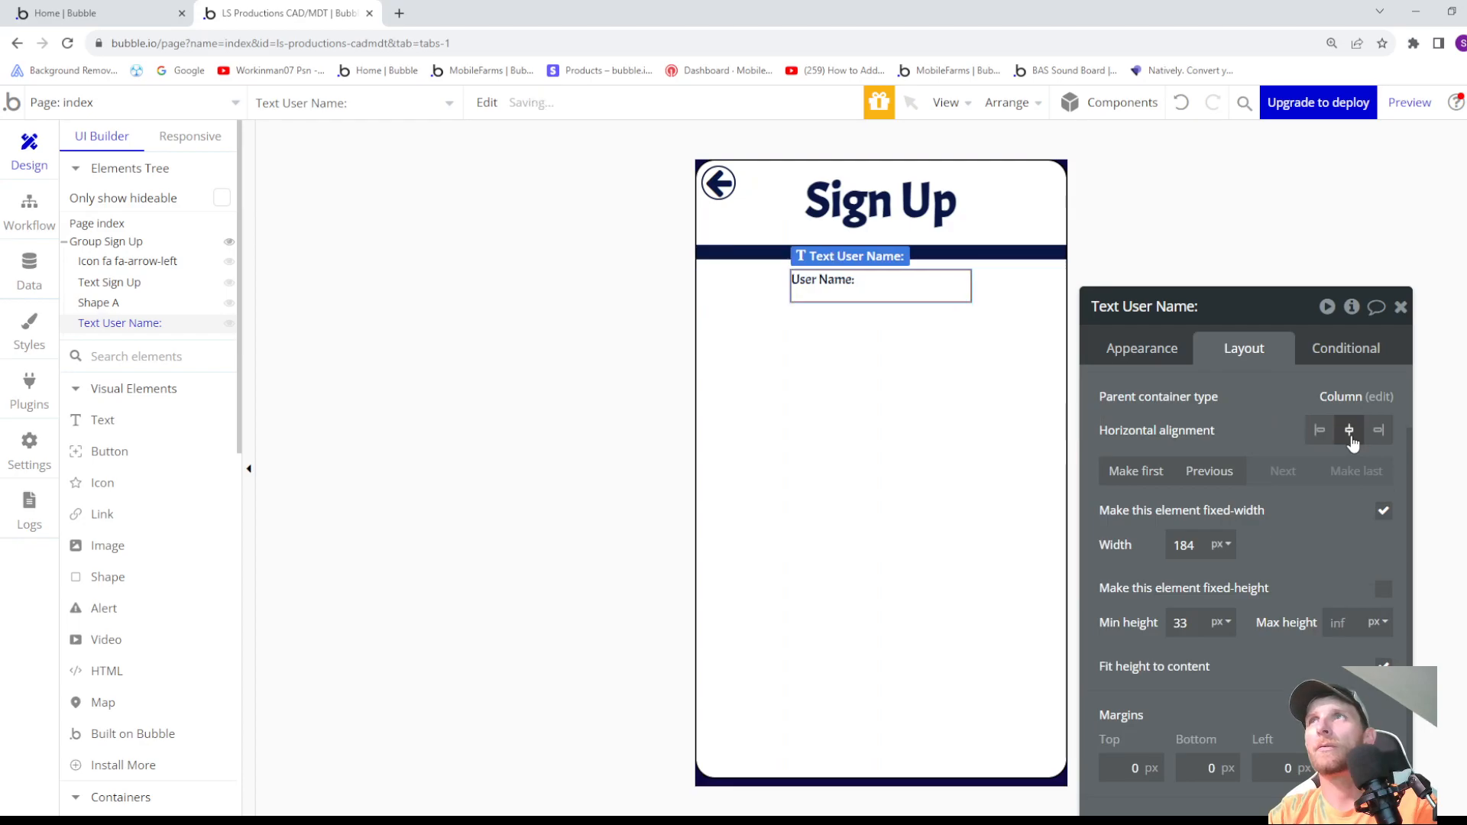
{"action": "left_click", "coordinate": [1384, 510]}
{"action": "left_click", "coordinate": [1388, 567]}
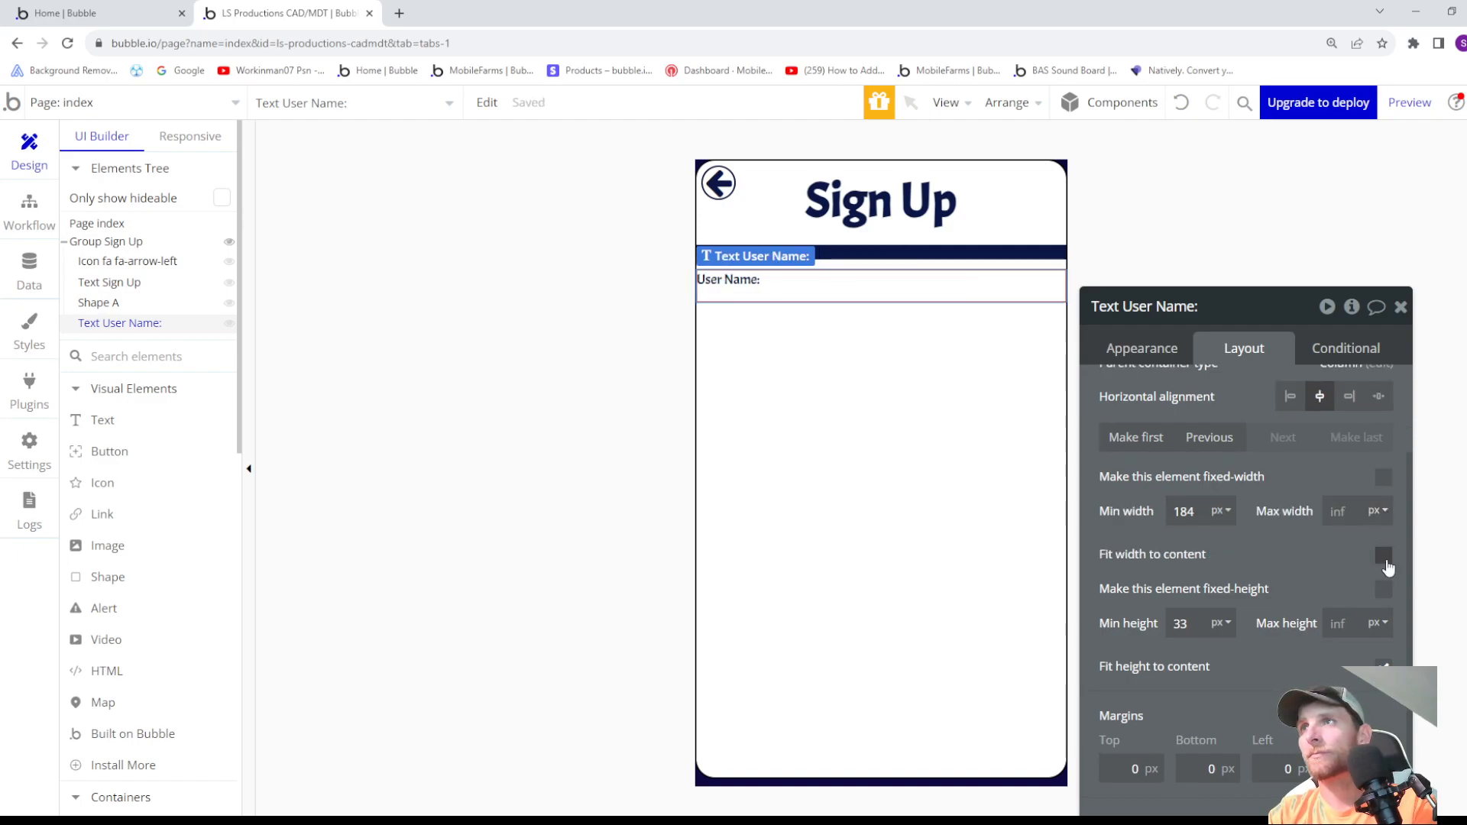
- Set the "User Name:" text's minimum width to 68 px and its minimum height to 20 px
{"action": "left_click", "coordinate": [1196, 512]}
{"action": "key", "text": "Down"}
{"action": "key", "text": "Down"}
{"action": "key", "text": "Down"}
{"action": "key", "text": "Down"}
{"action": "key", "text": "Down"}
{"action": "key", "text": "Down"}
{"action": "key", "text": "Down"}
{"action": "key", "text": "Down"}
{"action": "key", "text": "Down"}
{"action": "key", "text": "Down"}
{"action": "key", "text": "Down"}
{"action": "key", "text": "Down"}
{"action": "key", "text": "Down"}
{"action": "key", "text": "Down"}
{"action": "key", "text": "Down"}
{"action": "key", "text": "Down"}
{"action": "key", "text": "Down"}
{"action": "key", "text": "Down"}
{"action": "key", "text": "Down"}
{"action": "key", "text": "Down"}
{"action": "key", "text": "Down"}
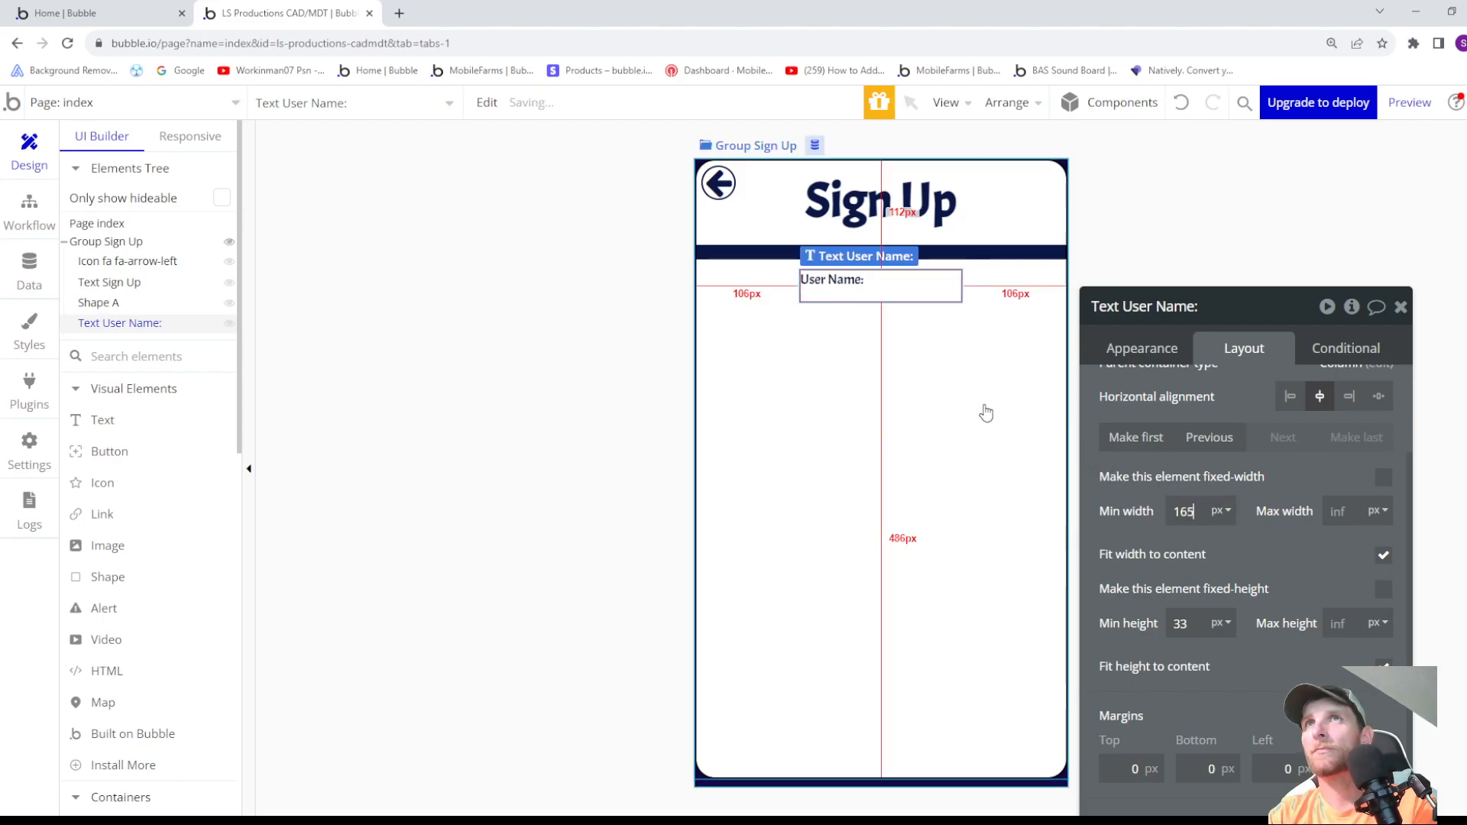
{"action": "key", "text": "Down"}
{"action": "key", "text": "Down"}
{"action": "key", "text": "Down"}
{"action": "key", "text": "Down"}
{"action": "key", "text": "Down"}
{"action": "key", "text": "Down"}
{"action": "key", "text": "Down"}
{"action": "key", "text": "Down"}
{"action": "key", "text": "Down"}
{"action": "key", "text": "Down"}
{"action": "key", "text": "Down"}
{"action": "key", "text": "Down"}
{"action": "key", "text": "Down"}
{"action": "key", "text": "Down"}
{"action": "key", "text": "Down"}
{"action": "key", "text": "Down"}
{"action": "key", "text": "Down"}
{"action": "key", "text": "Down"}
{"action": "key", "text": "Down"}
{"action": "key", "text": "Down"}
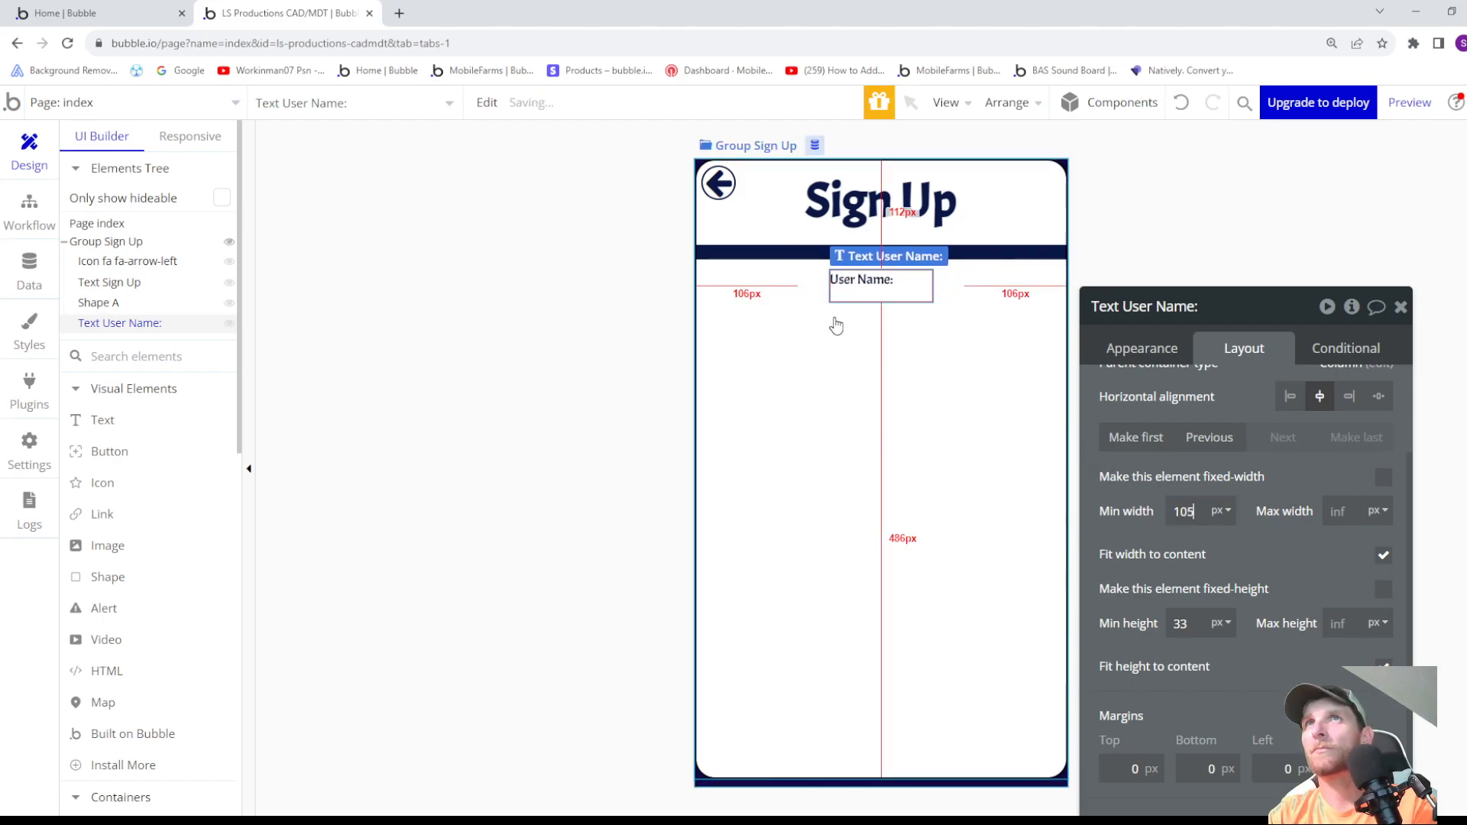
{"action": "key", "text": "Down"}
{"action": "key", "text": "Down"}
{"action": "key", "text": "Down"}
{"action": "key", "text": "Down"}
{"action": "key", "text": "Down"}
{"action": "key", "text": "Down"}
{"action": "key", "text": "Down"}
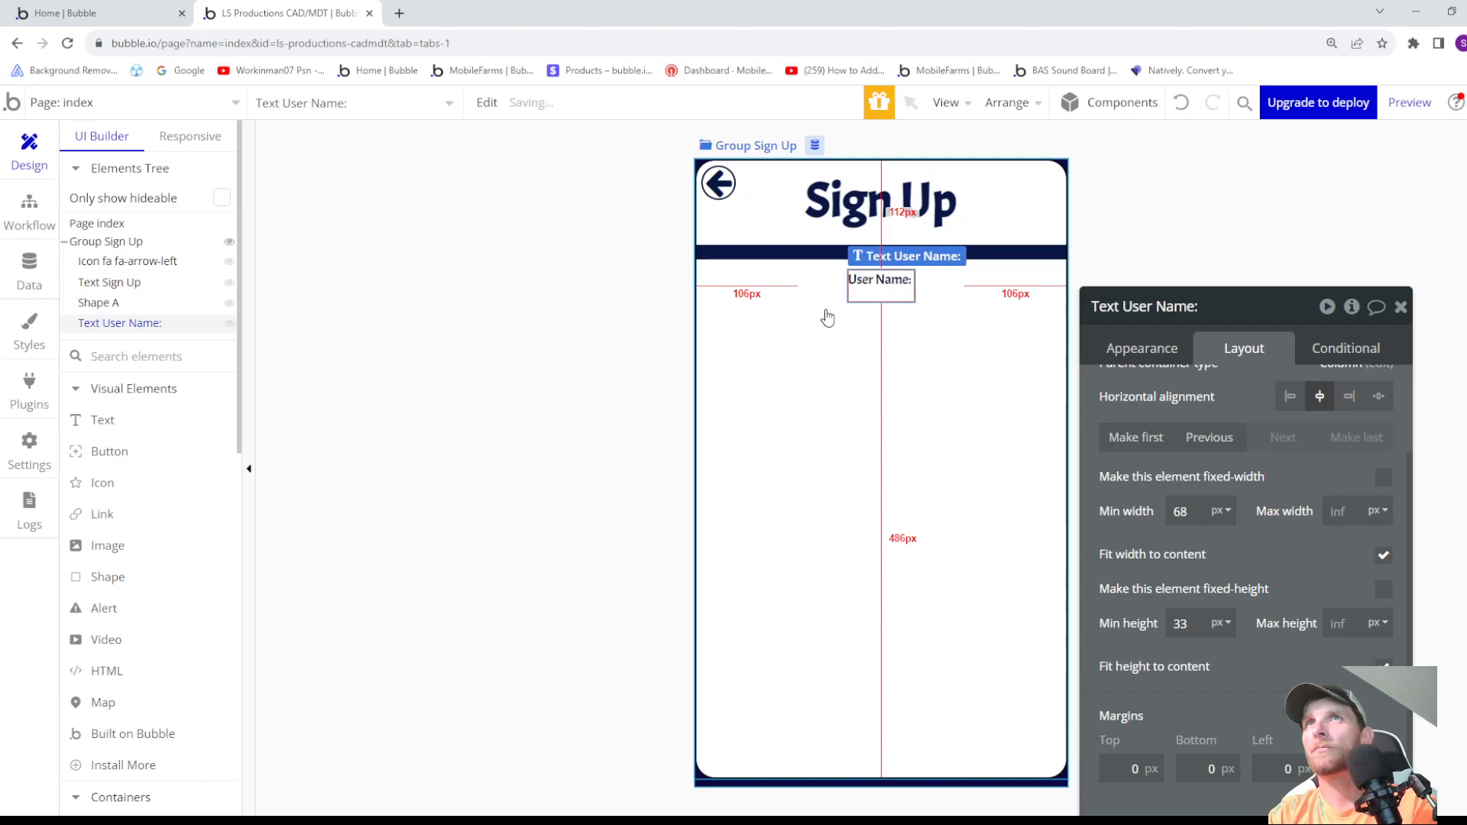
{"action": "double_click", "coordinate": [1182, 627]}
{"action": "type", "text": "22"}
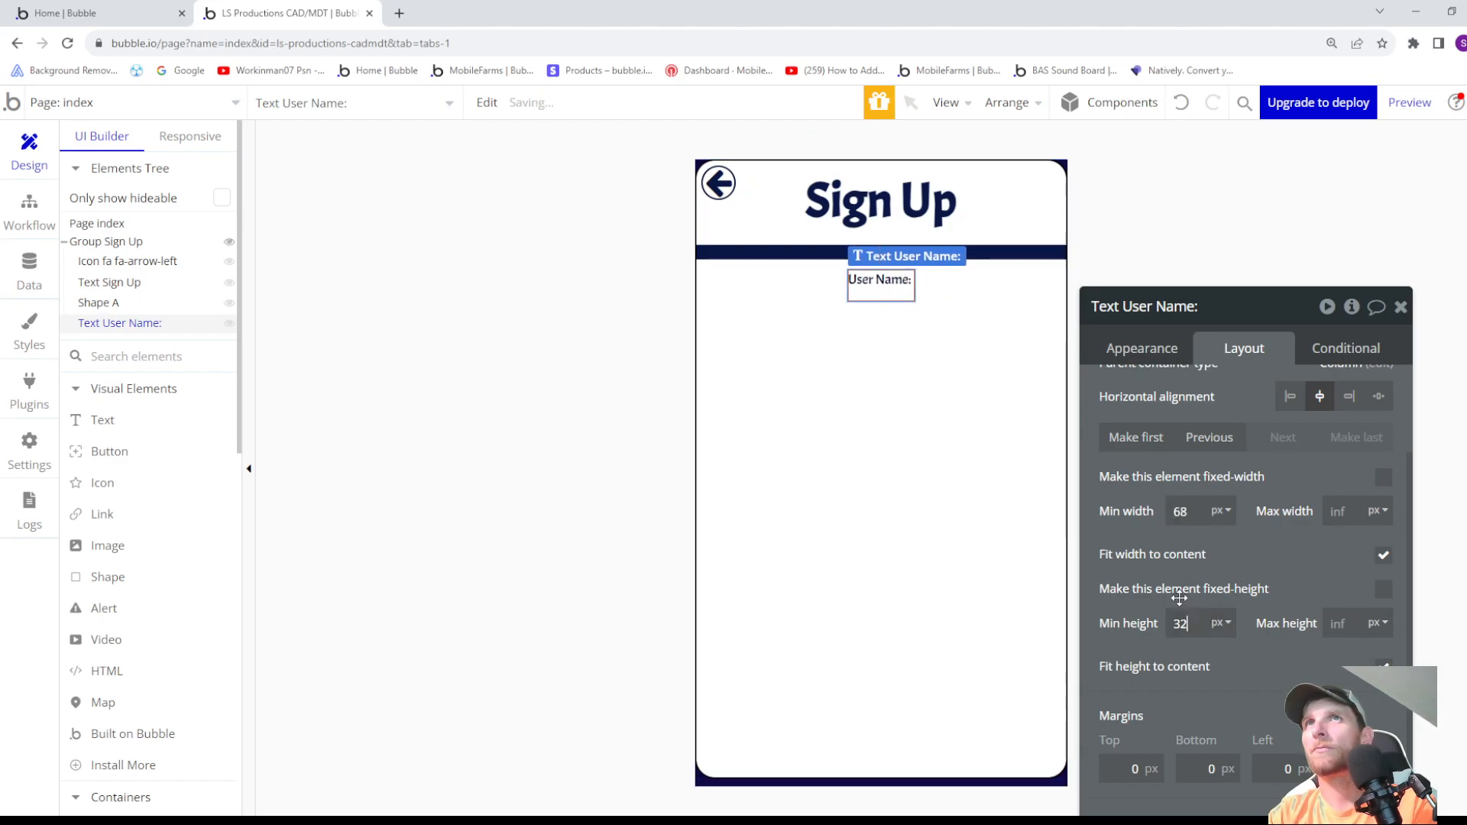
{"action": "key", "text": "Down"}
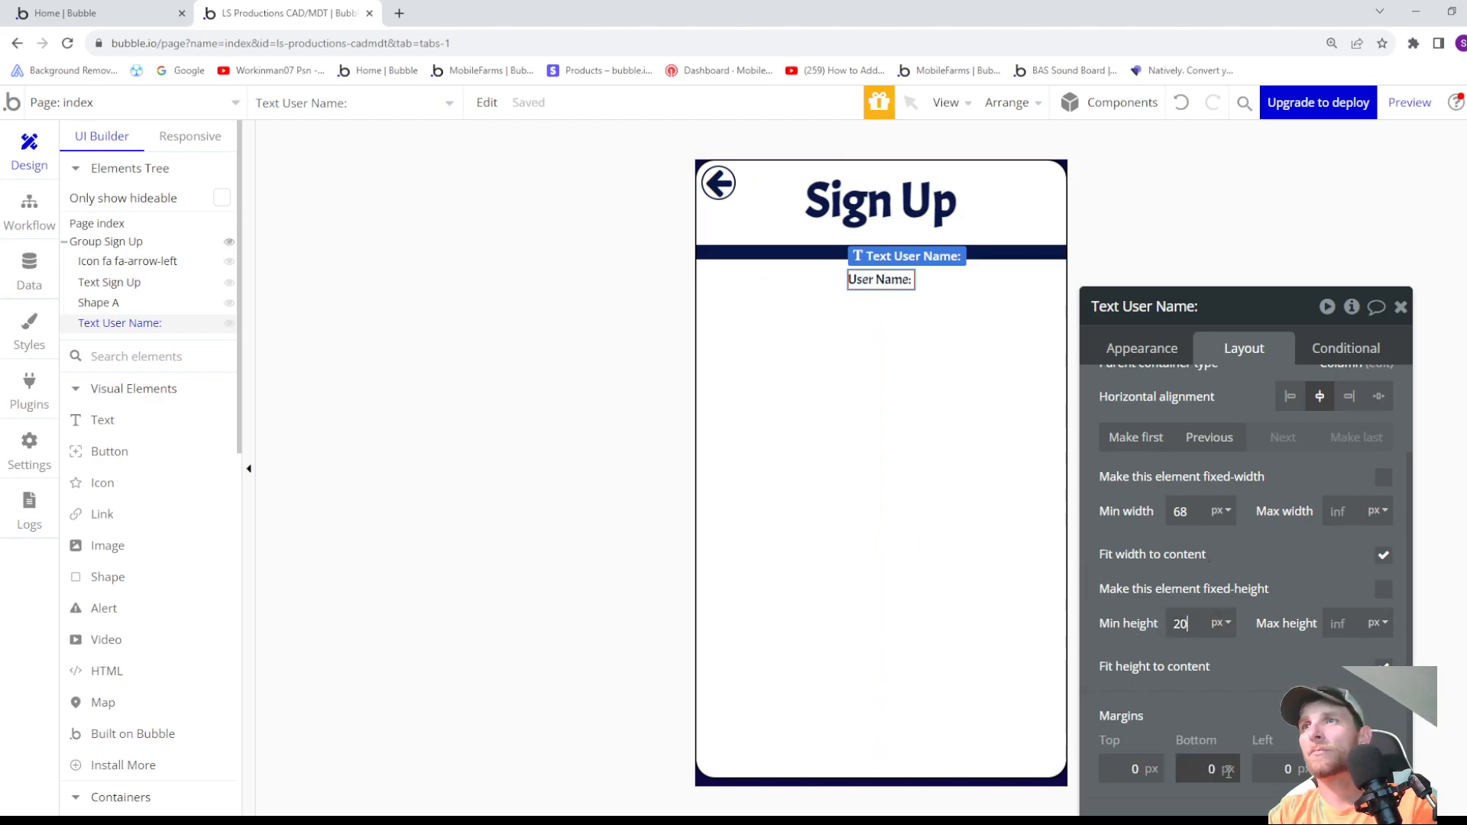
- Set the "User Name:" text's left margin to -266 px
{"action": "left_click", "coordinate": [1271, 771]}
{"action": "key", "text": "Down"}
{"action": "key", "text": "Down"}
{"action": "key", "text": "Down"}
{"action": "key", "text": "Down"}
{"action": "key", "text": "Down"}
{"action": "key", "text": "Down"}
{"action": "key", "text": "Down"}
{"action": "key", "text": "Down"}
{"action": "key", "text": "Down"}
{"action": "key", "text": "Down"}
{"action": "key", "text": "Down"}
{"action": "key", "text": "Down"}
{"action": "key", "text": "Down"}
{"action": "key", "text": "Down"}
{"action": "key", "text": "Down"}
{"action": "key", "text": "Down"}
{"action": "key", "text": "Down"}
{"action": "key", "text": "Down"}
{"action": "key", "text": "Down"}
{"action": "key", "text": "Down"}
{"action": "key", "text": "Down"}
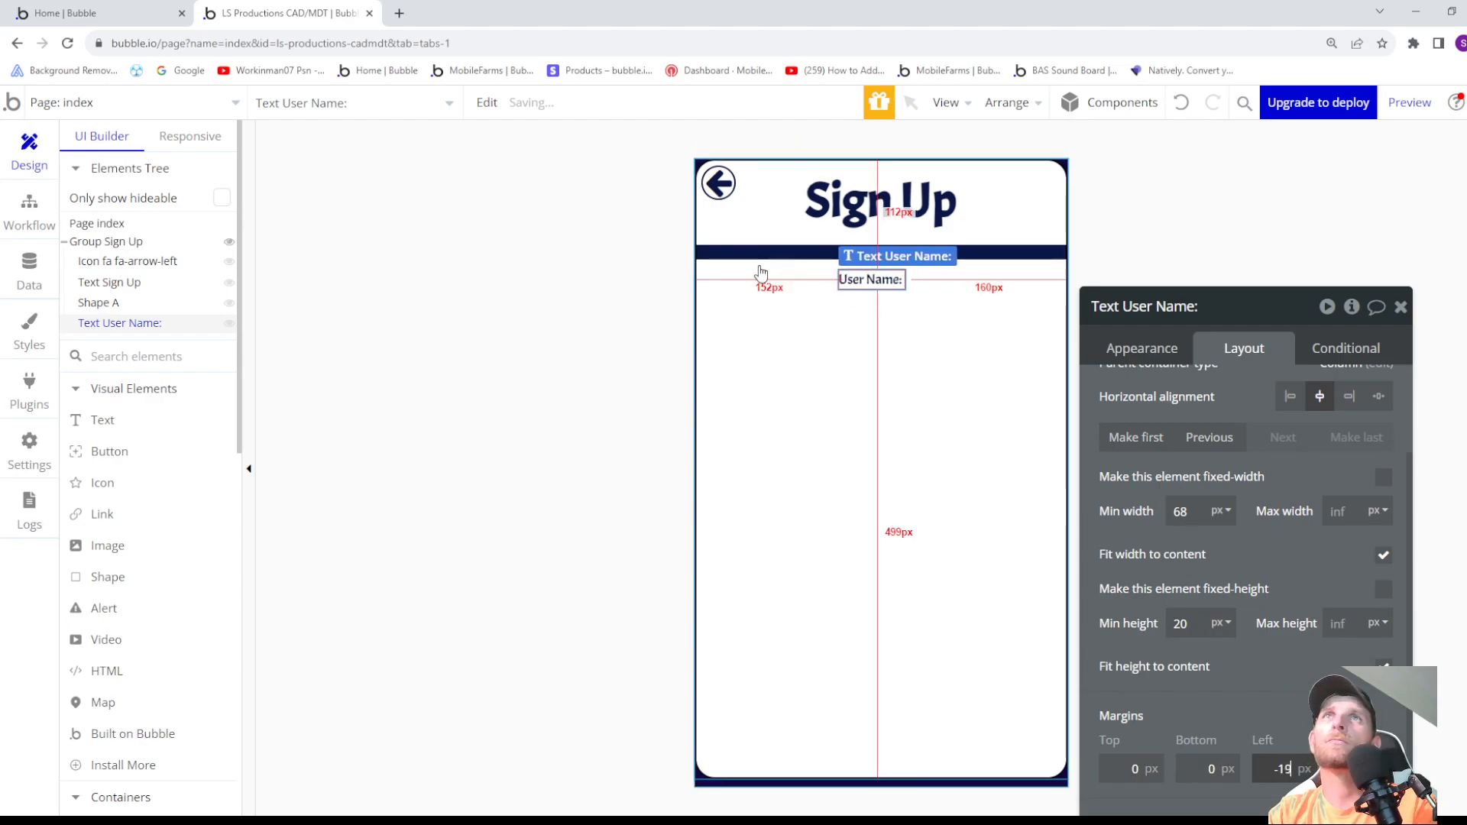
{"action": "key", "text": "Down"}
{"action": "key", "text": "Down"}
{"action": "key", "text": "Down"}
{"action": "key", "text": "Down"}
{"action": "key", "text": "Down"}
{"action": "key", "text": "Down"}
{"action": "key", "text": "Down"}
{"action": "key", "text": "Down"}
{"action": "key", "text": "Down"}
{"action": "key", "text": "Down"}
{"action": "key", "text": "Down"}
{"action": "key", "text": "Down"}
{"action": "key", "text": "Down"}
{"action": "key", "text": "Down"}
{"action": "key", "text": "Down"}
{"action": "key", "text": "Down"}
{"action": "key", "text": "Down"}
{"action": "key", "text": "Down"}
{"action": "key", "text": "Down"}
{"action": "key", "text": "Down"}
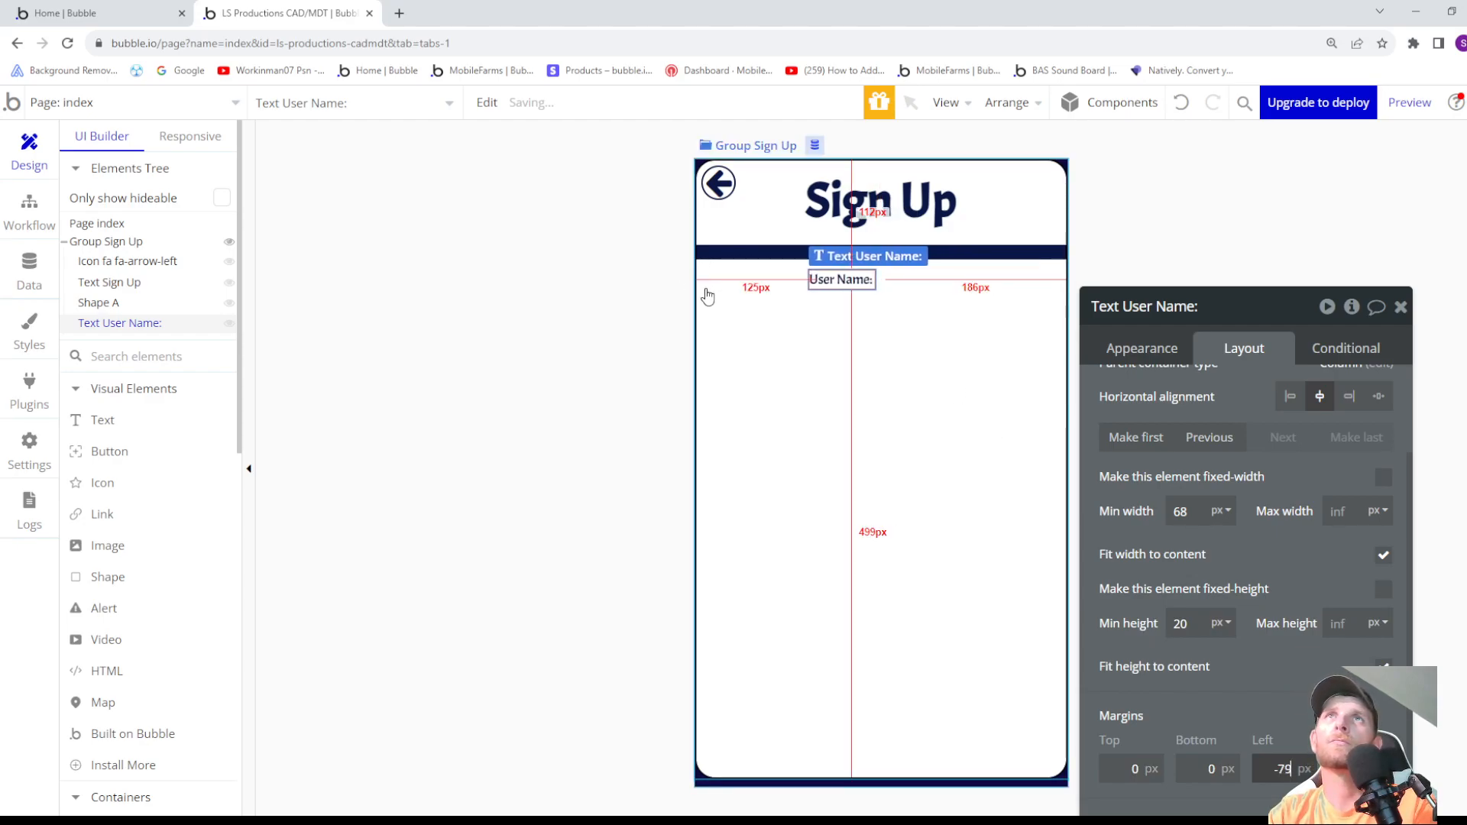
{"action": "key", "text": "Down"}
{"action": "key", "text": "Down"}
{"action": "key", "text": "Down"}
{"action": "key", "text": "Down"}
{"action": "key", "text": "Down"}
{"action": "key", "text": "Down"}
{"action": "key", "text": "Down"}
{"action": "key", "text": "Down"}
{"action": "key", "text": "Down"}
{"action": "key", "text": "Down"}
{"action": "key", "text": "Down"}
{"action": "key", "text": "Down"}
{"action": "key", "text": "Down"}
{"action": "key", "text": "Down"}
{"action": "key", "text": "Down"}
{"action": "key", "text": "Down"}
{"action": "key", "text": "Down"}
{"action": "key", "text": "Down"}
{"action": "key", "text": "Down"}
{"action": "key", "text": "Down"}
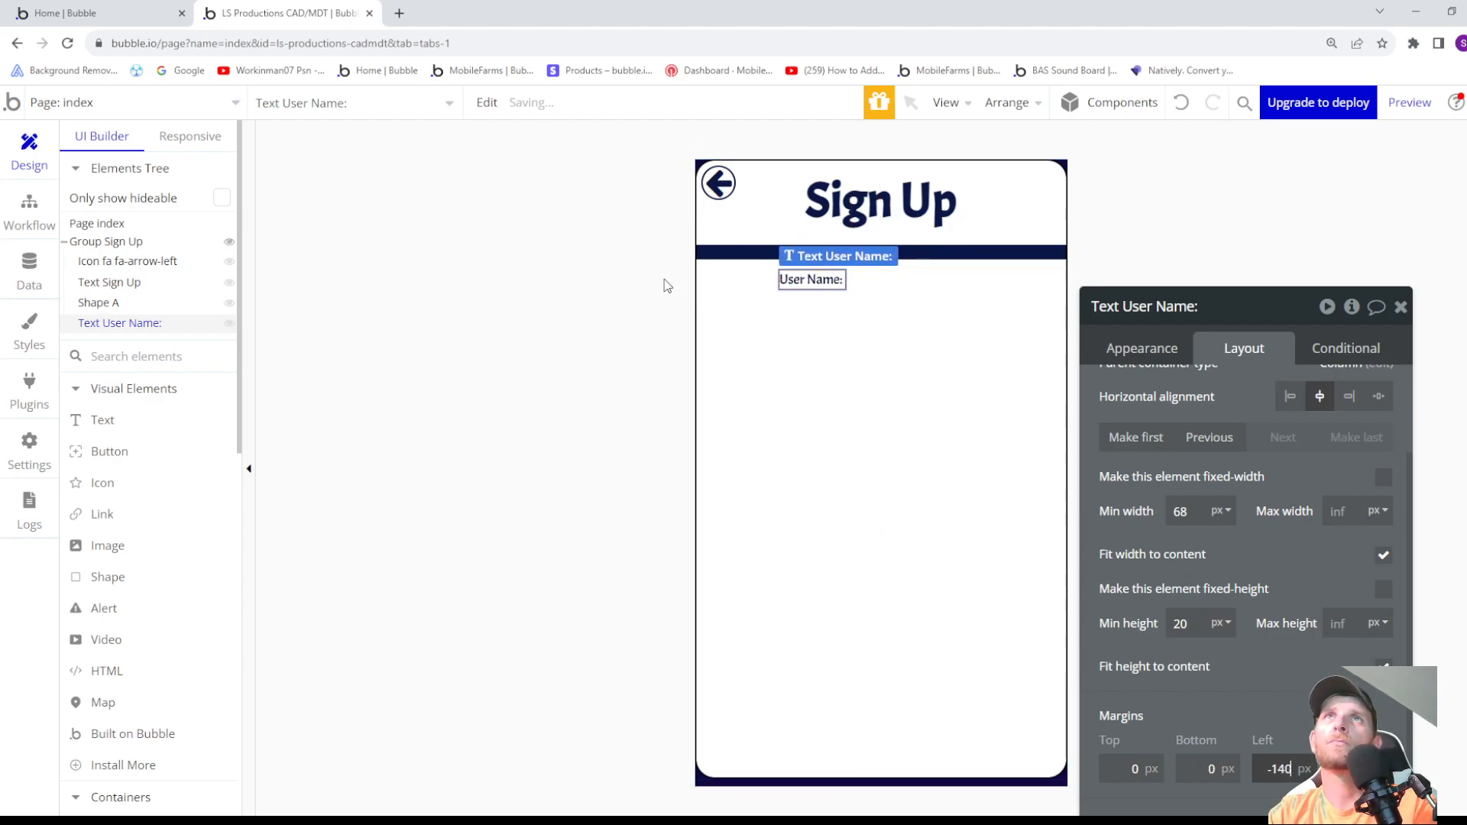
{"action": "key", "text": "Down"}
{"action": "key", "text": "Down"}
{"action": "key", "text": "Down"}
{"action": "key", "text": "Down"}
{"action": "key", "text": "Down"}
{"action": "key", "text": "Down"}
{"action": "key", "text": "Down"}
{"action": "key", "text": "Down"}
{"action": "key", "text": "Down"}
{"action": "key", "text": "Down"}
{"action": "key", "text": "Down"}
{"action": "key", "text": "Down"}
{"action": "key", "text": "Down"}
{"action": "key", "text": "Down"}
{"action": "key", "text": "Down"}
{"action": "key", "text": "Down"}
{"action": "key", "text": "Down"}
{"action": "key", "text": "Down"}
{"action": "key", "text": "Down"}
{"action": "key", "text": "Down"}
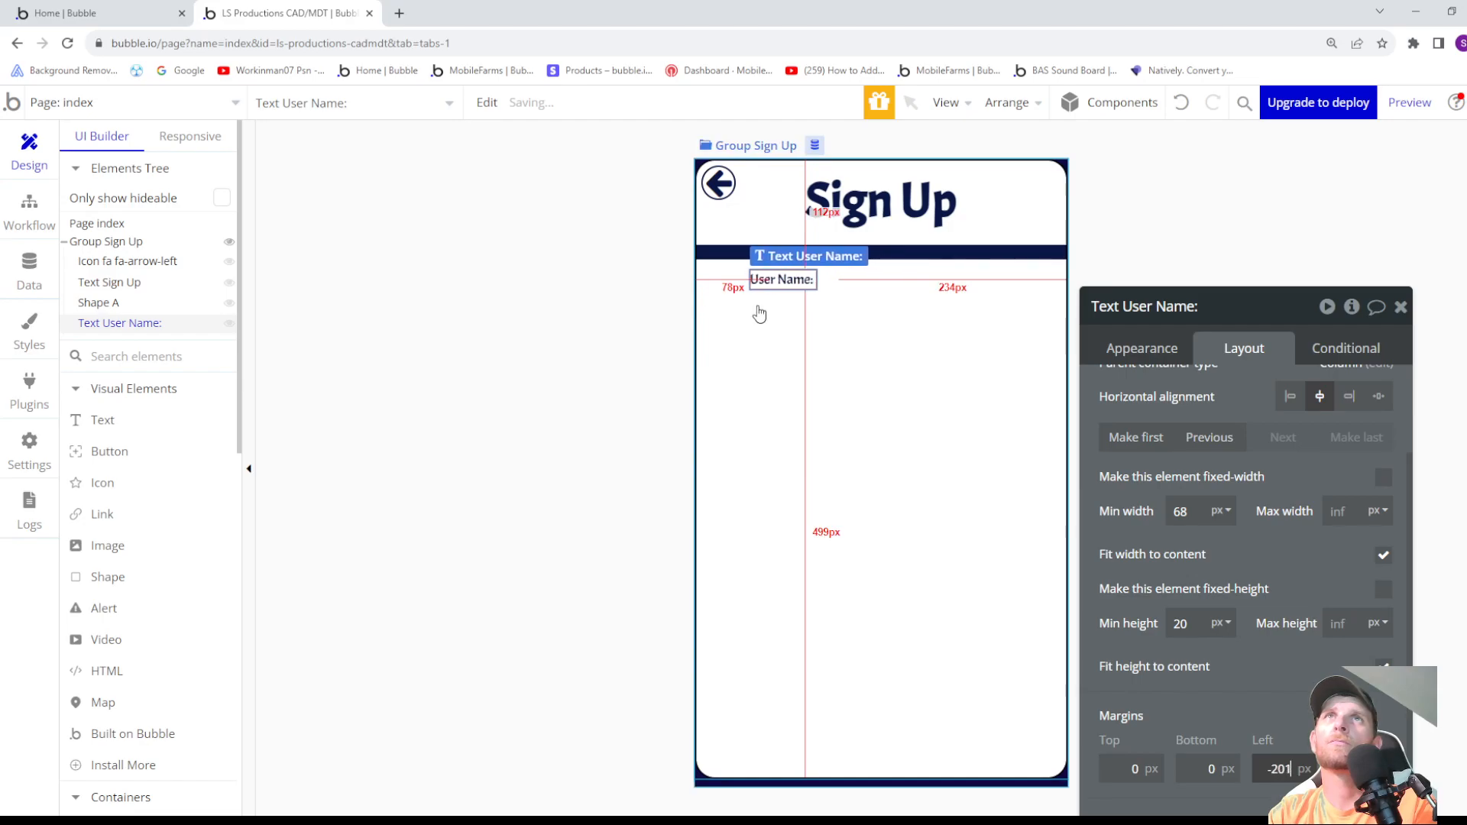
{"action": "key", "text": "Down"}
{"action": "key", "text": "Down"}
{"action": "key", "text": "Down"}
{"action": "key", "text": "Down"}
{"action": "key", "text": "Down"}
{"action": "key", "text": "Down"}
{"action": "key", "text": "Down"}
{"action": "key", "text": "Down"}
{"action": "key", "text": "Down"}
{"action": "key", "text": "Down"}
{"action": "key", "text": "Down"}
{"action": "key", "text": "Down"}
{"action": "key", "text": "Down"}
{"action": "key", "text": "Down"}
{"action": "key", "text": "Down"}
{"action": "key", "text": "Down"}
{"action": "key", "text": "Down"}
{"action": "key", "text": "Down"}
{"action": "key", "text": "Down"}
{"action": "key", "text": "Down"}
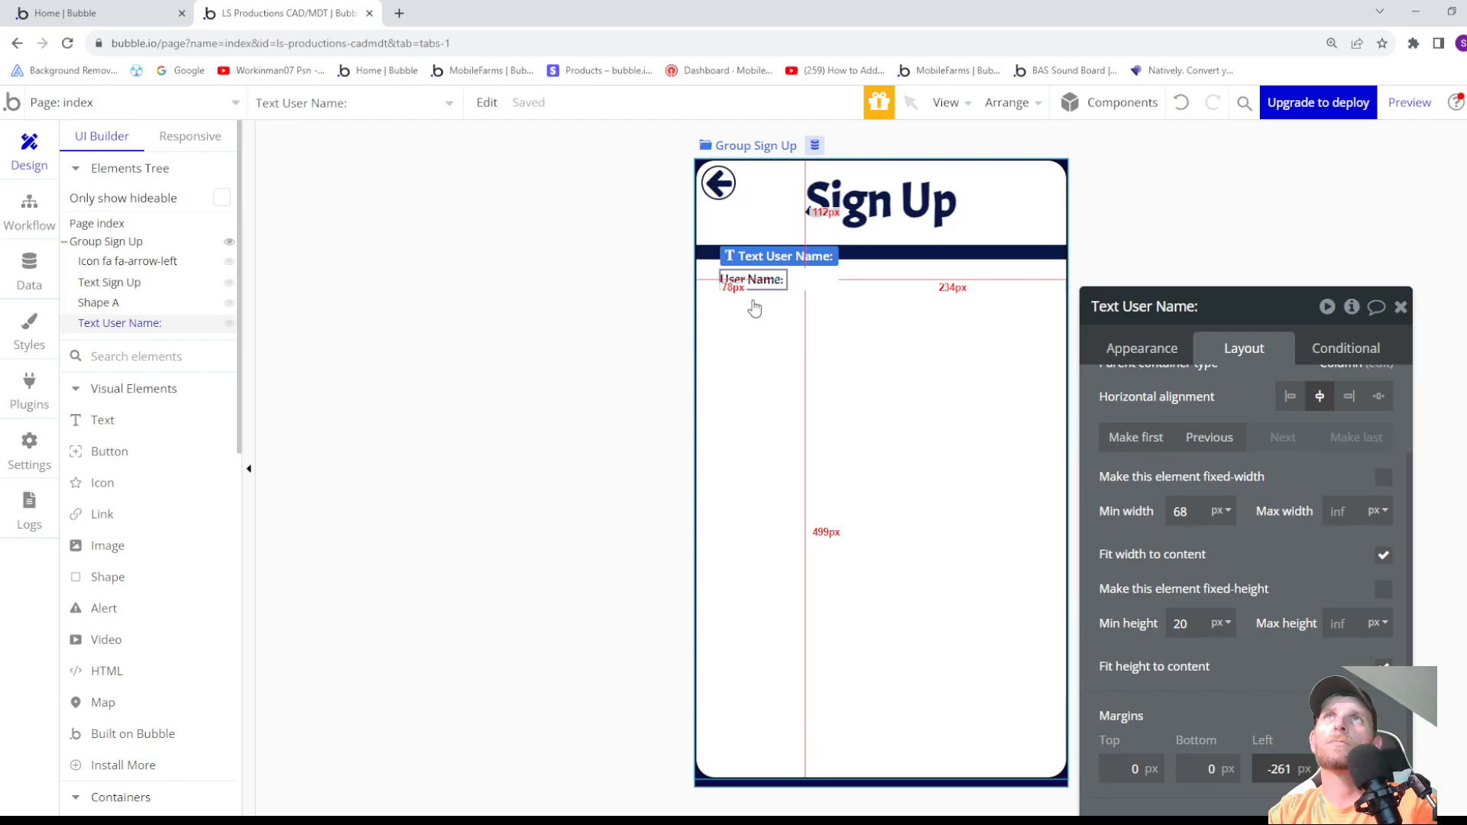
{"action": "key", "text": "Down"}
{"action": "key", "text": "Down"}
{"action": "key", "text": "Down"}
{"action": "key", "text": "Down"}
{"action": "key", "text": "Down"}
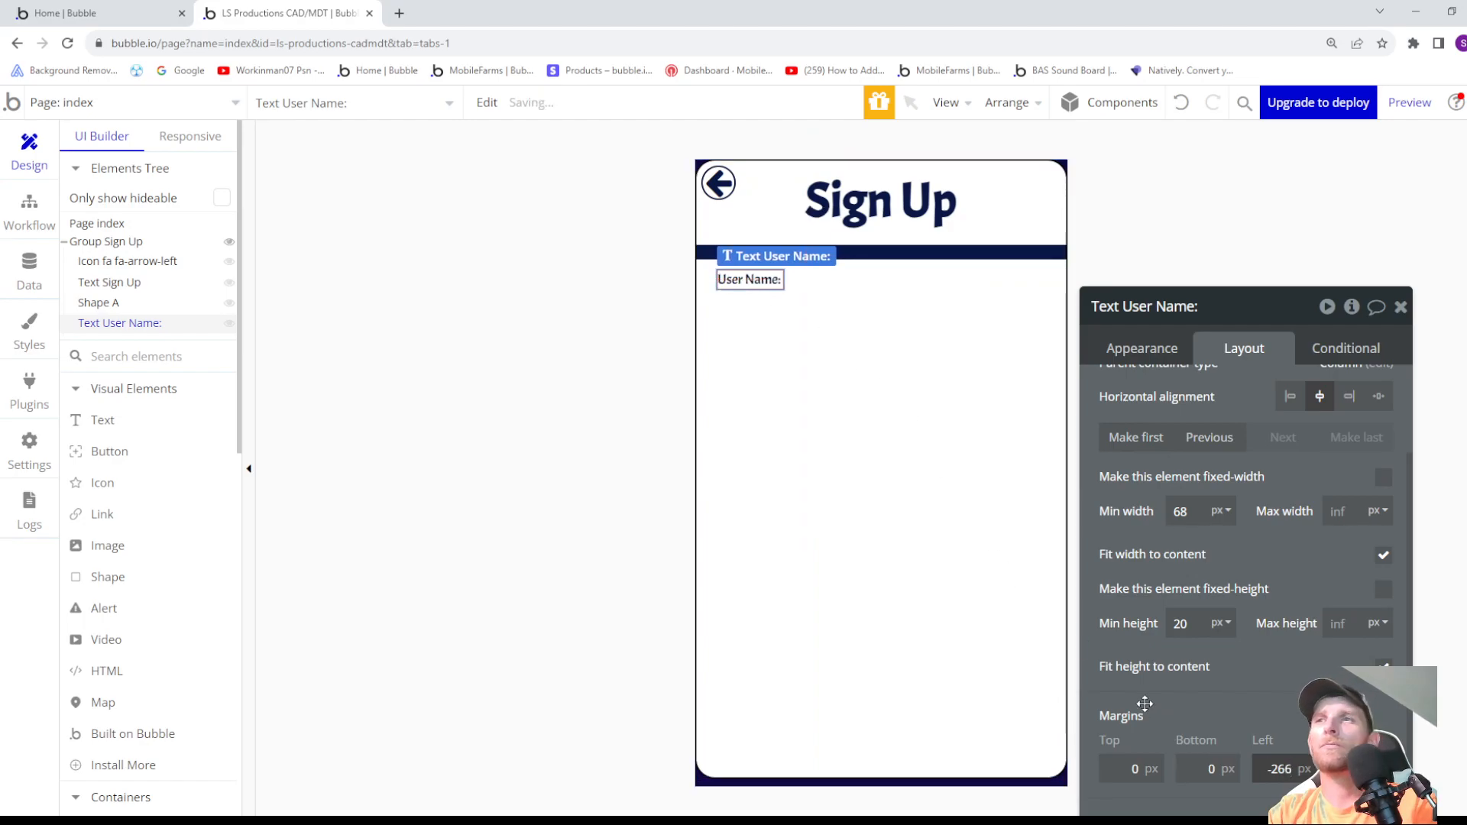
- Set the "User Name:" text's top margin to 40 px
{"action": "left_click", "coordinate": [1136, 769]}
{"action": "key", "text": "Up"}
{"action": "key", "text": "Up"}
{"action": "key", "text": "Up"}
{"action": "key", "text": "Up"}
{"action": "key", "text": "Up"}
{"action": "key", "text": "Up"}
{"action": "key", "text": "Up"}
{"action": "key", "text": "Up"}
{"action": "key", "text": "Up"}
{"action": "key", "text": "Up"}
{"action": "key", "text": "Up"}
{"action": "key", "text": "Up"}
{"action": "key", "text": "Up"}
{"action": "key", "text": "Up"}
{"action": "key", "text": "Up"}
{"action": "key", "text": "Up"}
{"action": "key", "text": "Up"}
{"action": "key", "text": "Up"}
{"action": "key", "text": "Up"}
{"action": "key", "text": "Up"}
{"action": "key", "text": "Up"}
{"action": "key", "text": "Up"}
{"action": "key", "text": "Up"}
{"action": "key", "text": "Up"}
{"action": "key", "text": "Up"}
{"action": "key", "text": "Up"}
{"action": "key", "text": "Up"}
{"action": "key", "text": "Up"}
{"action": "key", "text": "Up"}
{"action": "key", "text": "Up"}
{"action": "key", "text": "Up"}
{"action": "key", "text": "Up"}
{"action": "key", "text": "Up"}
{"action": "key", "text": "Up"}
{"action": "key", "text": "Up"}
{"action": "key", "text": "Up"}
{"action": "key", "text": "Up"}
{"action": "key", "text": "Up"}
{"action": "key", "text": "Up"}
{"action": "key", "text": "Up"}
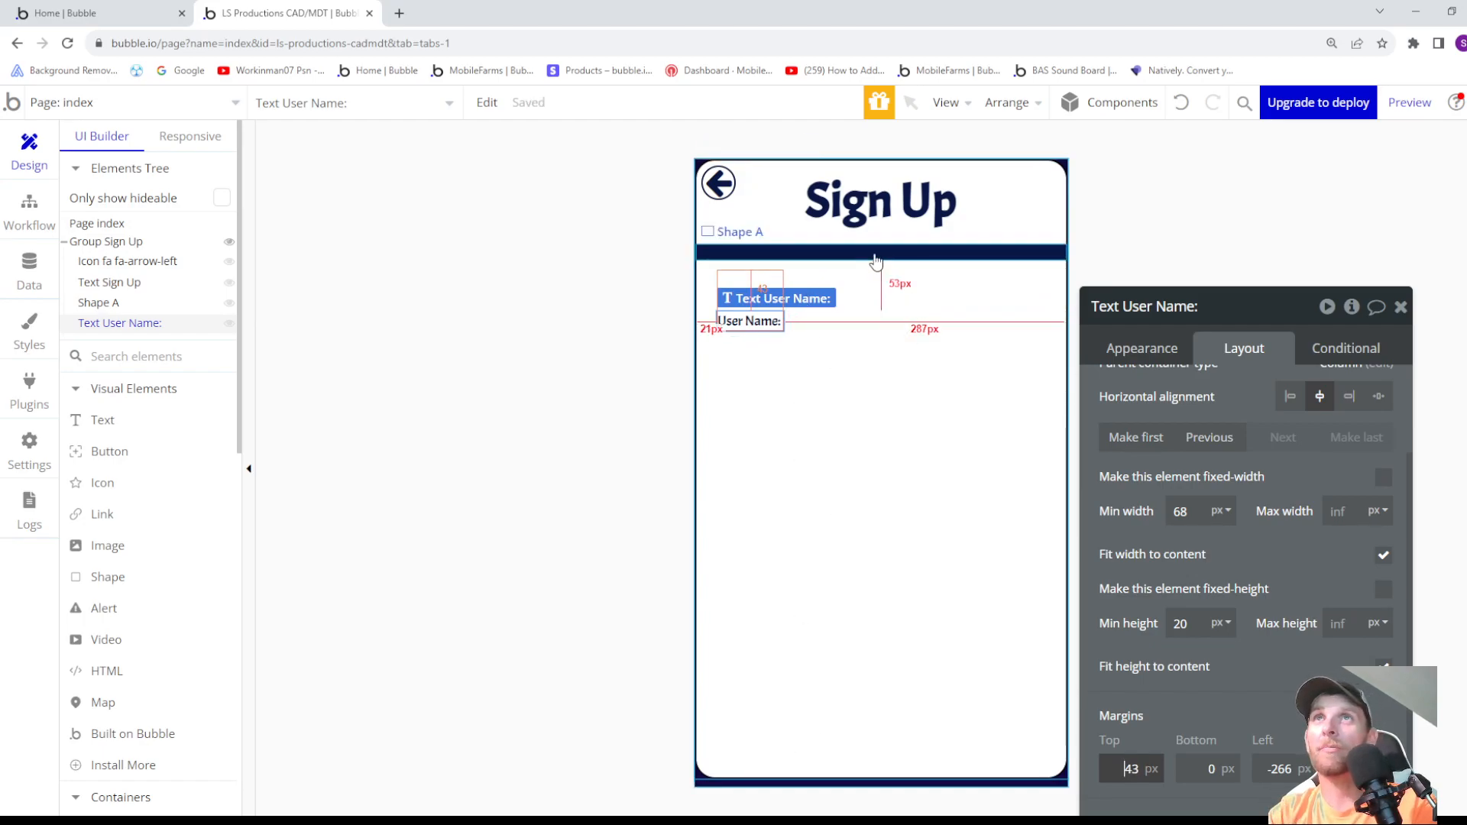
{"action": "key", "text": "Down"}
{"action": "key", "text": "Down"}
{"action": "key", "text": "Down"}
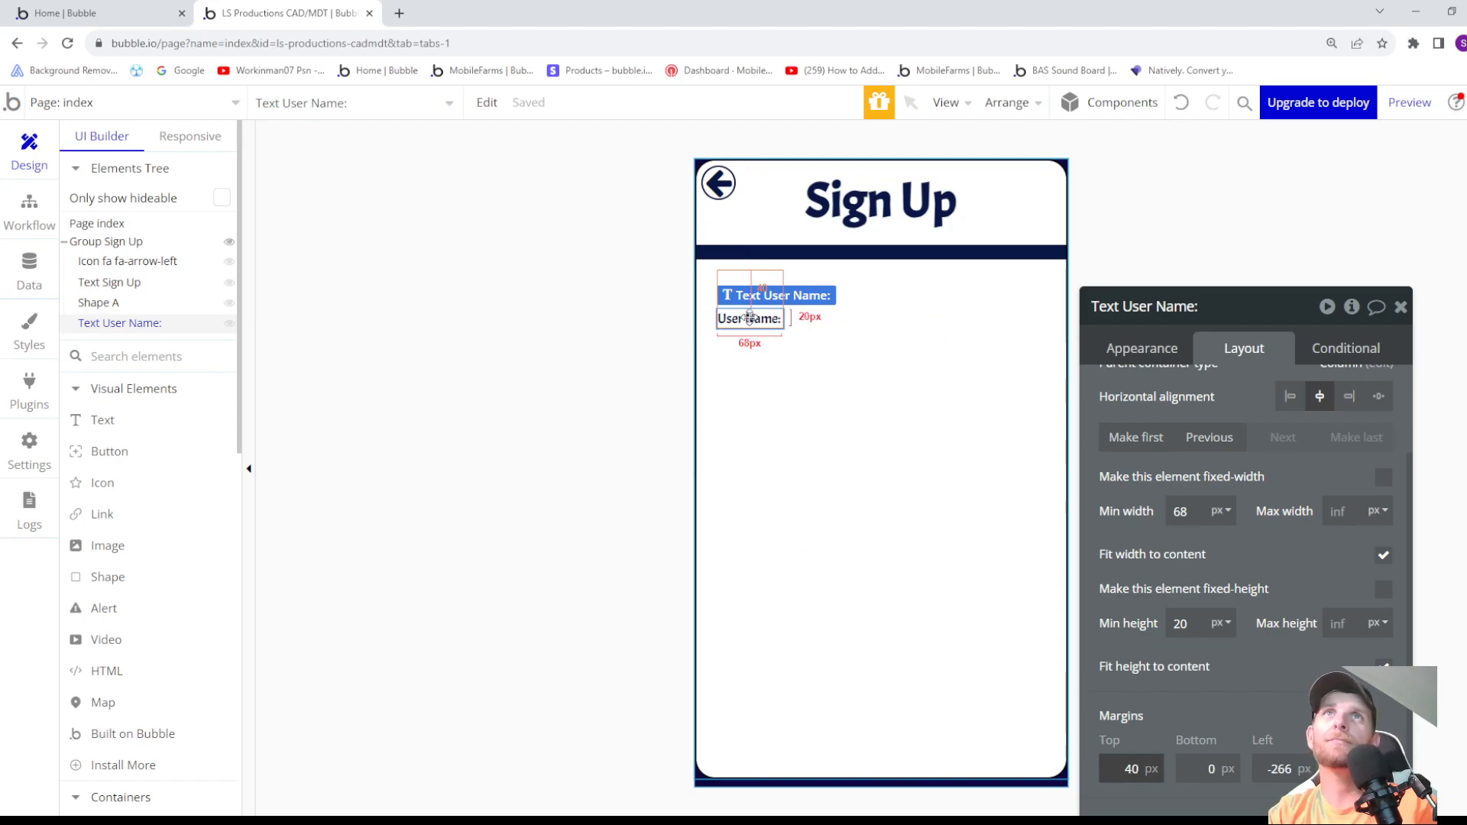
- Add an input about 264 by 24 px to Group Sign Up and order it directly below the "User Name:" text
{"action": "scroll", "coordinate": [171, 393], "scroll_direction": "down", "scroll_amount": 5}
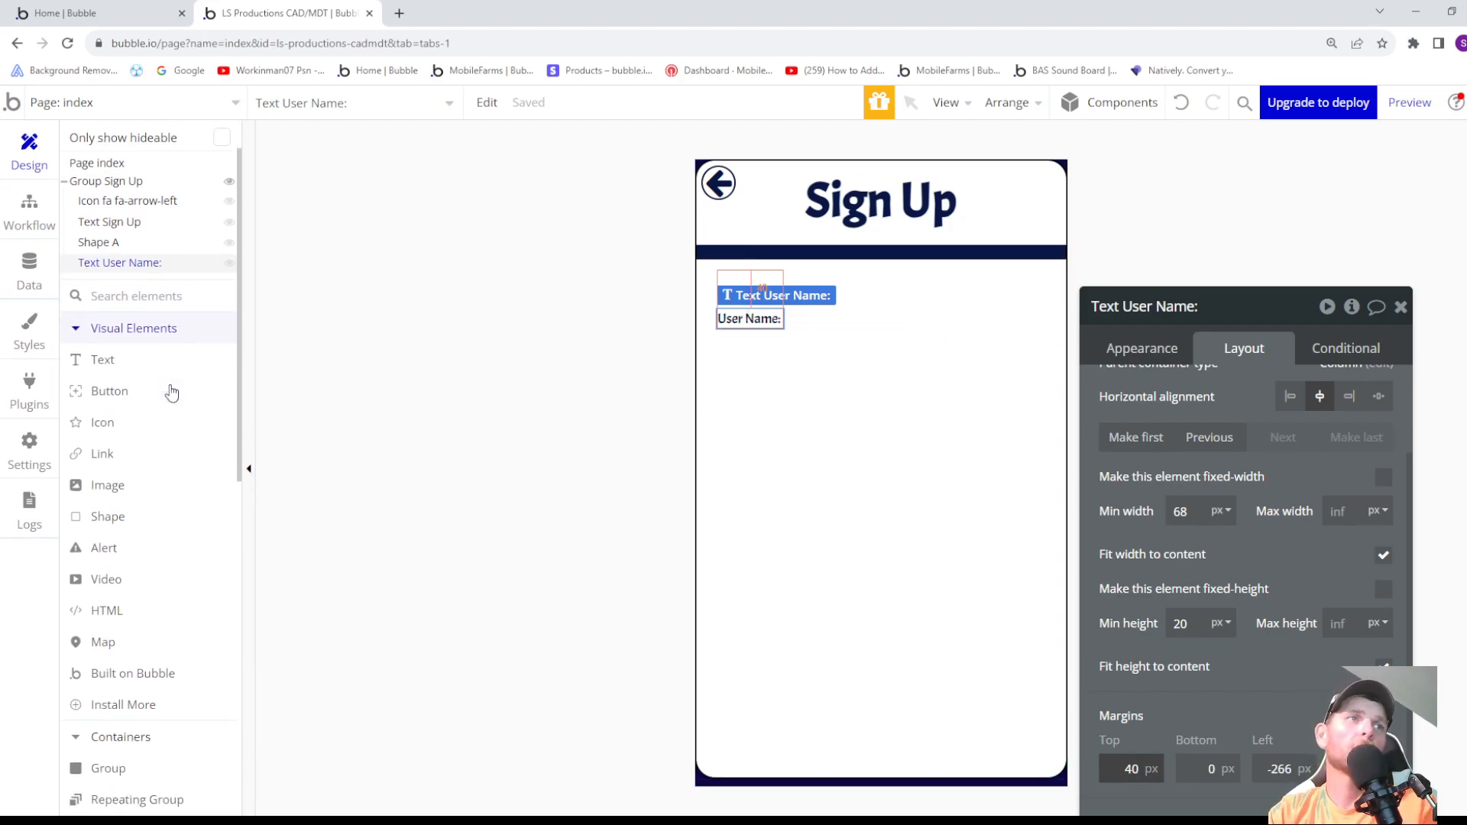
{"action": "scroll", "coordinate": [150, 440], "scroll_direction": "down", "scroll_amount": 4}
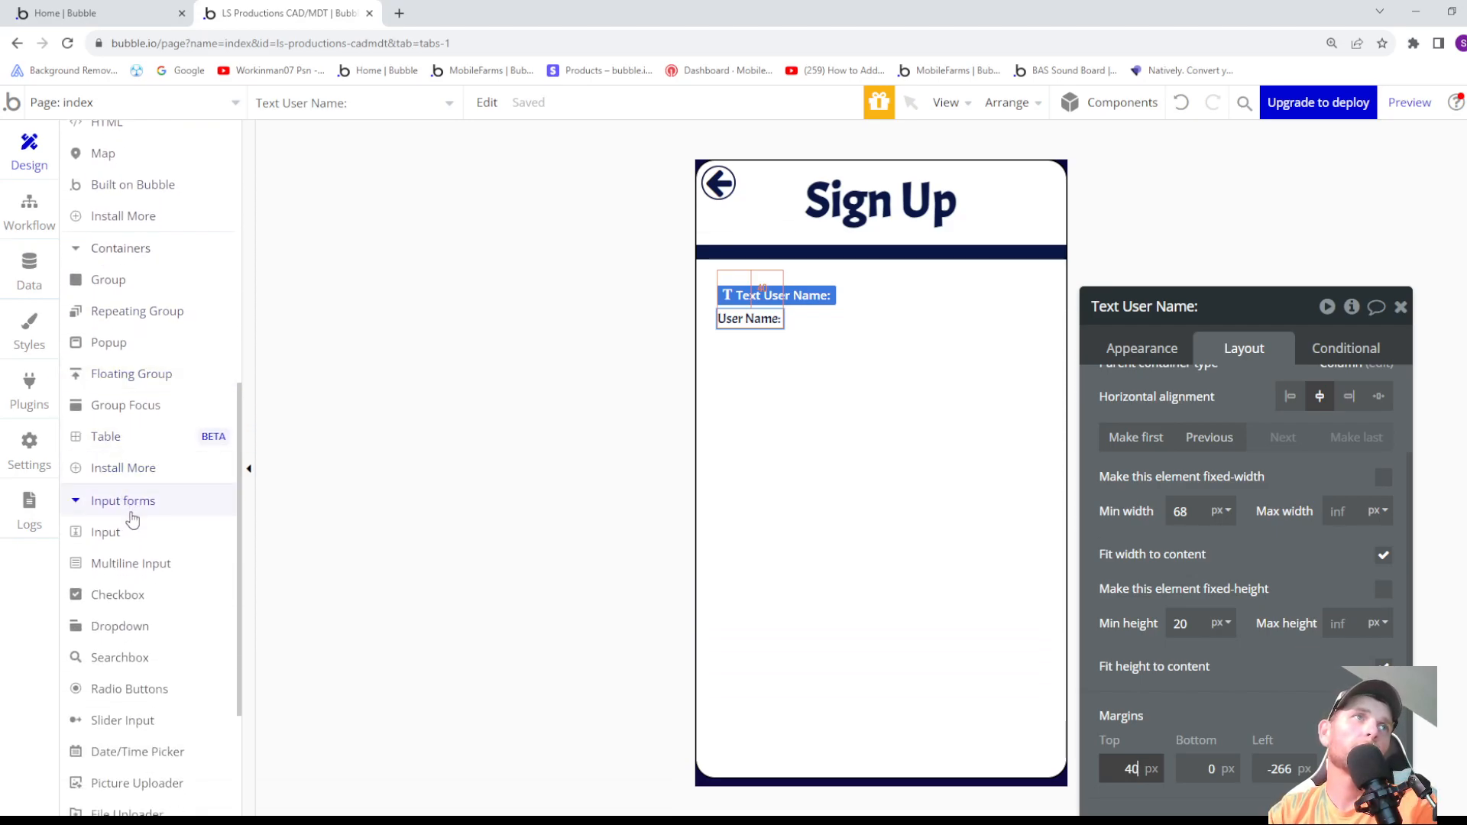
{"action": "mouse_move", "coordinate": [113, 545]}
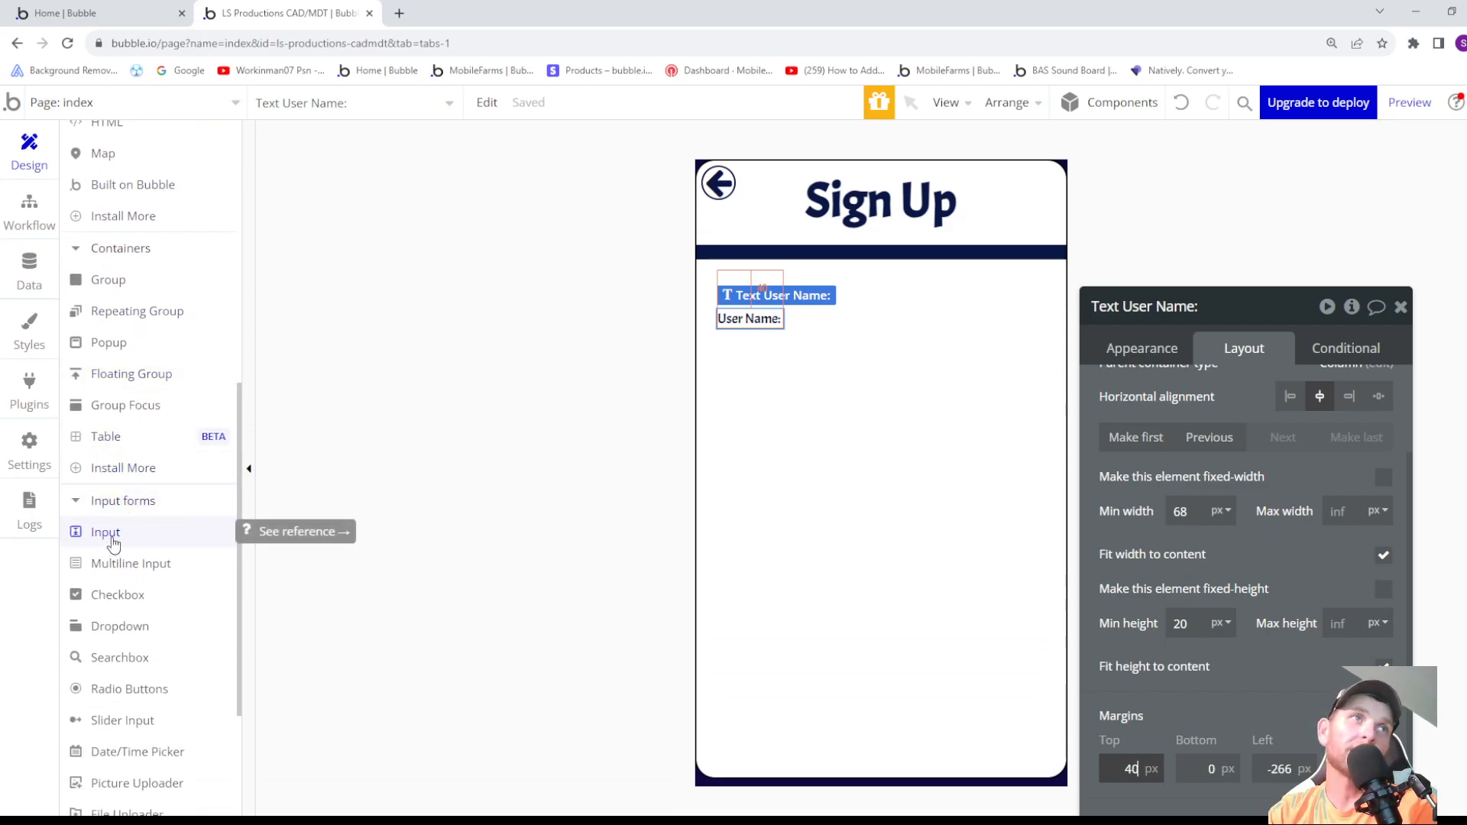
{"action": "left_click", "coordinate": [112, 545]}
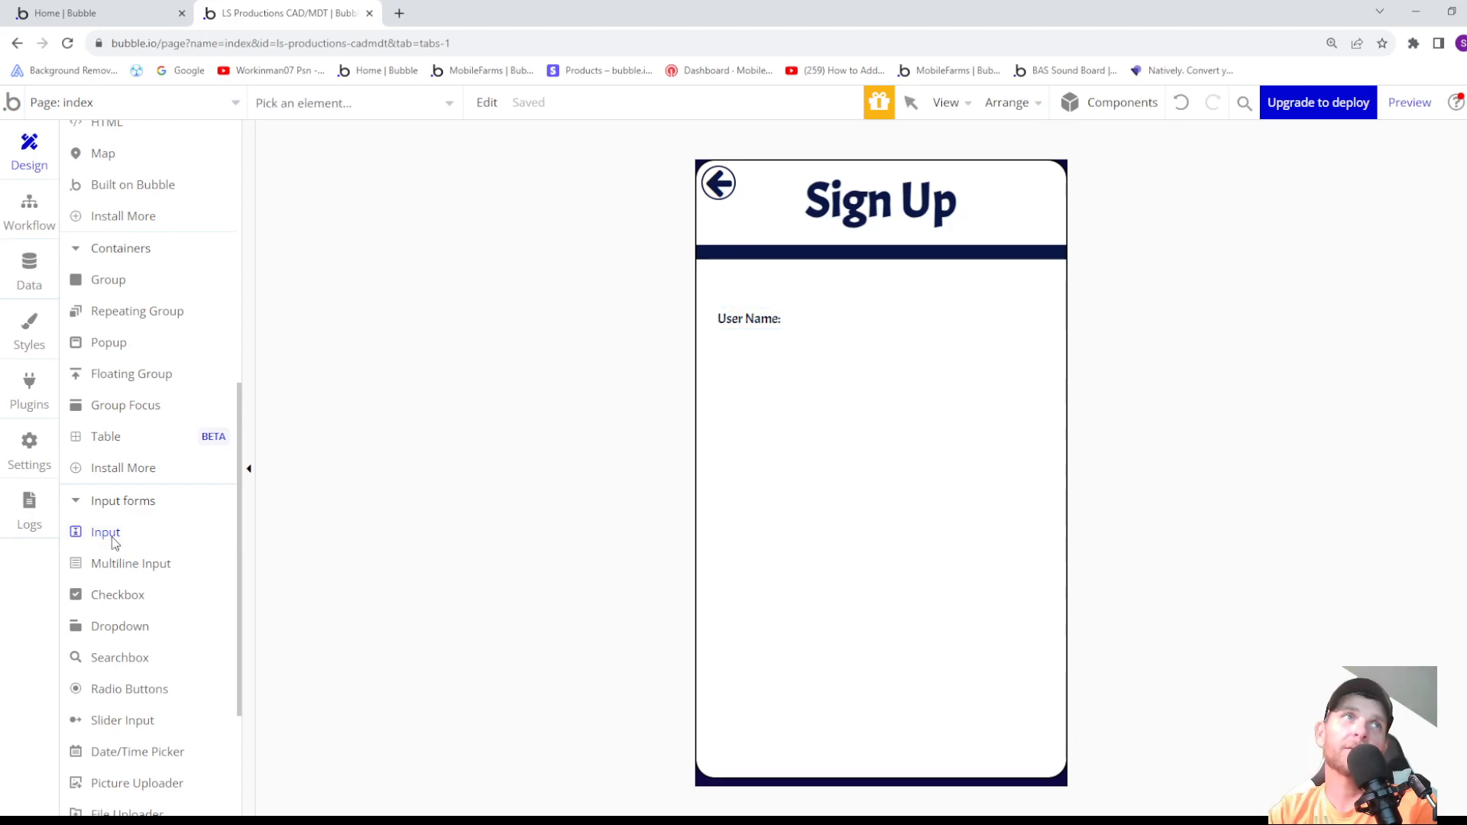
{"action": "scroll", "coordinate": [100, 243], "scroll_direction": "up", "scroll_amount": 6}
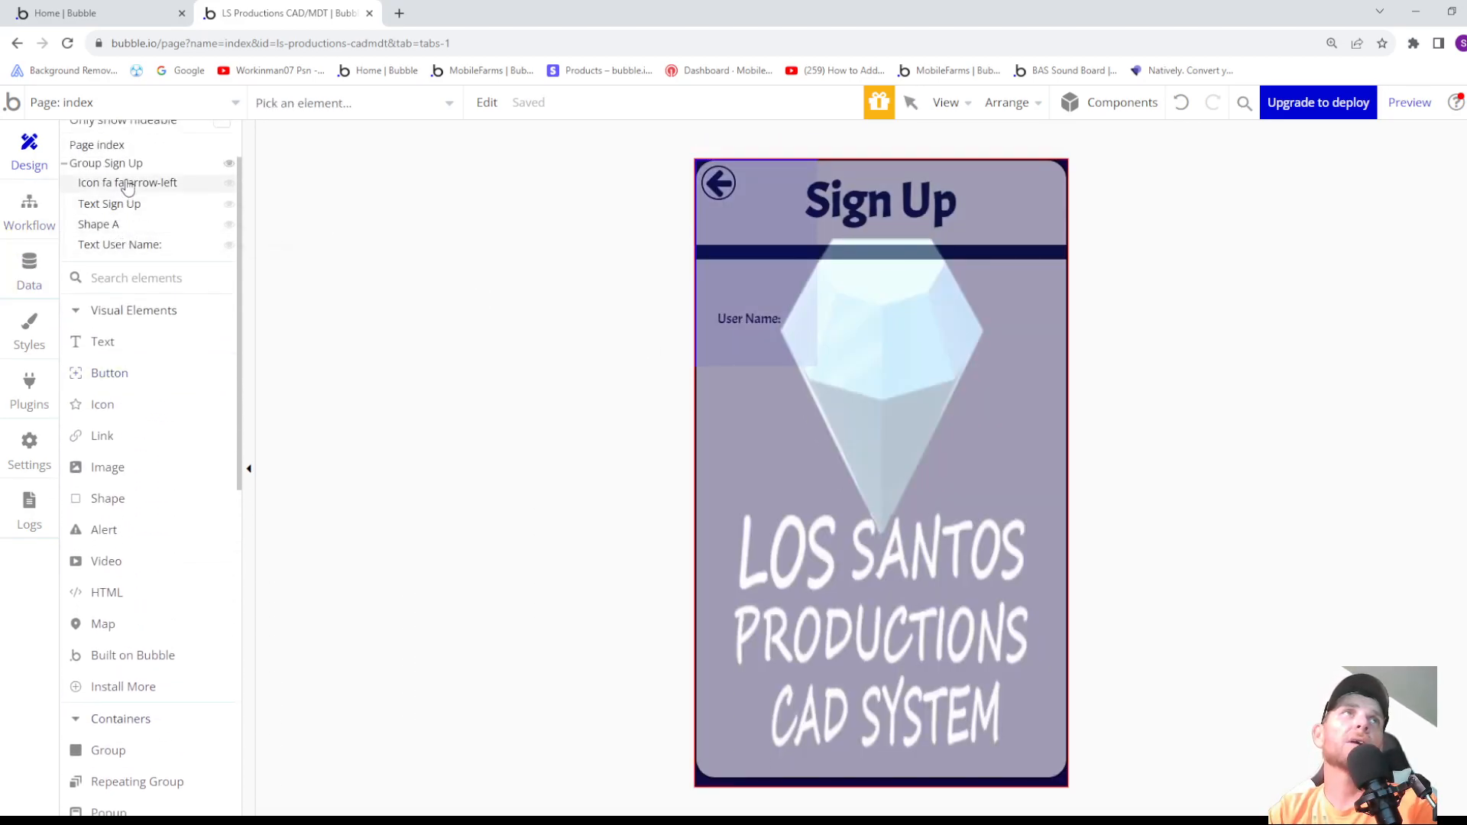
{"action": "left_click", "coordinate": [115, 163]}
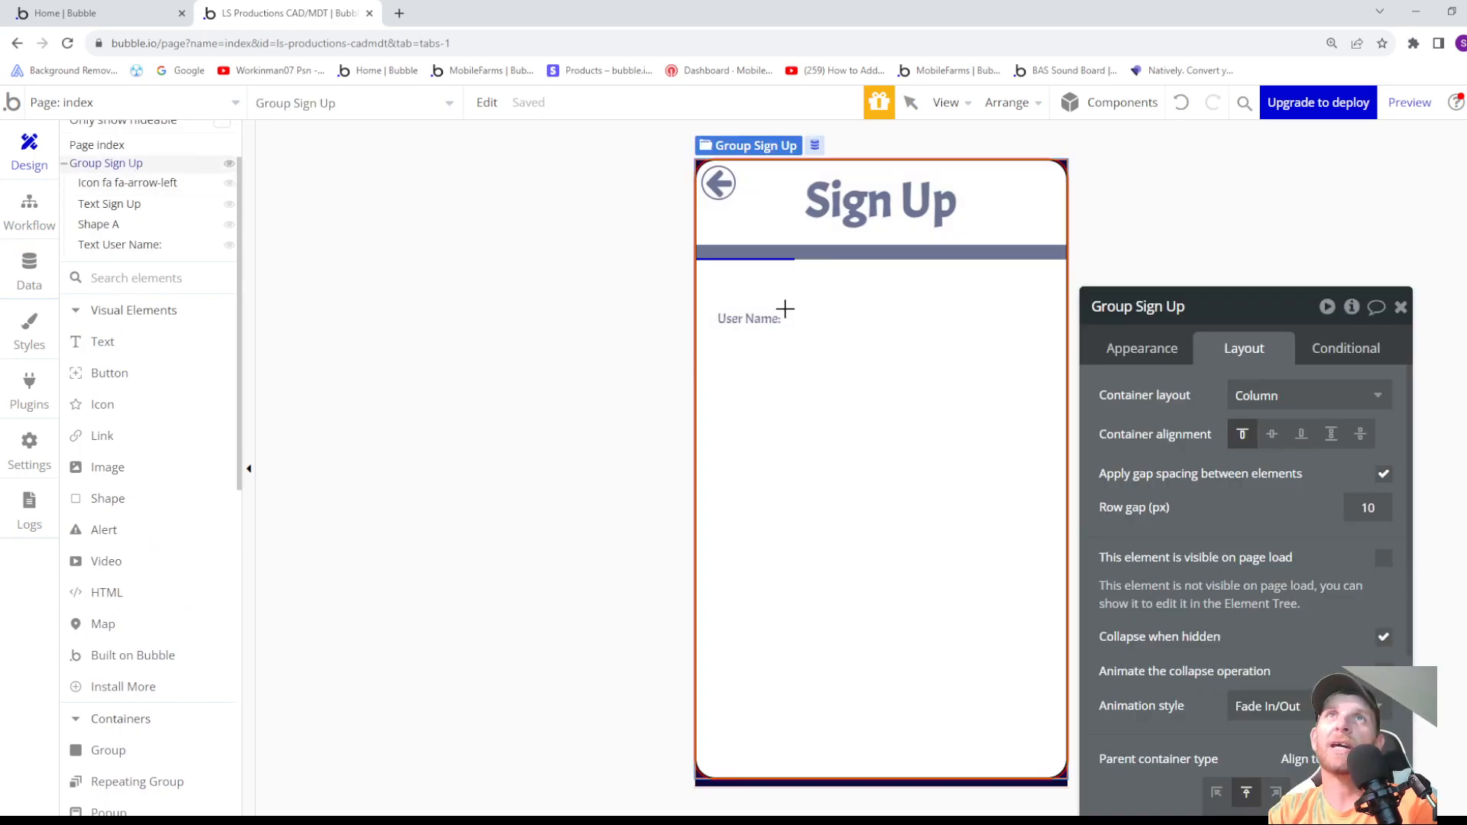
{"action": "left_click_drag", "start_coordinate": [785, 305], "coordinate": [1041, 322]}
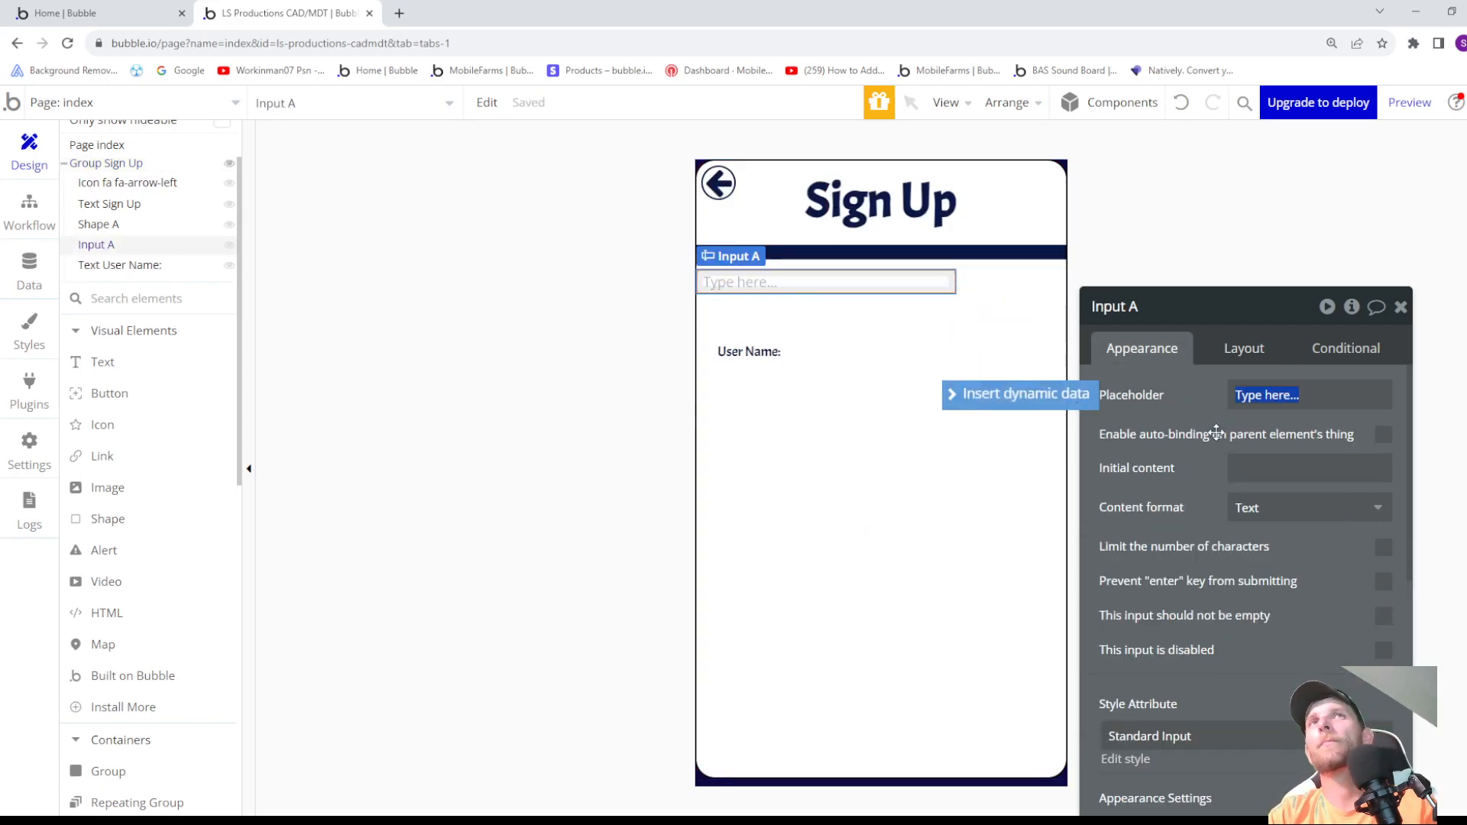
{"action": "left_click", "coordinate": [100, 265]}
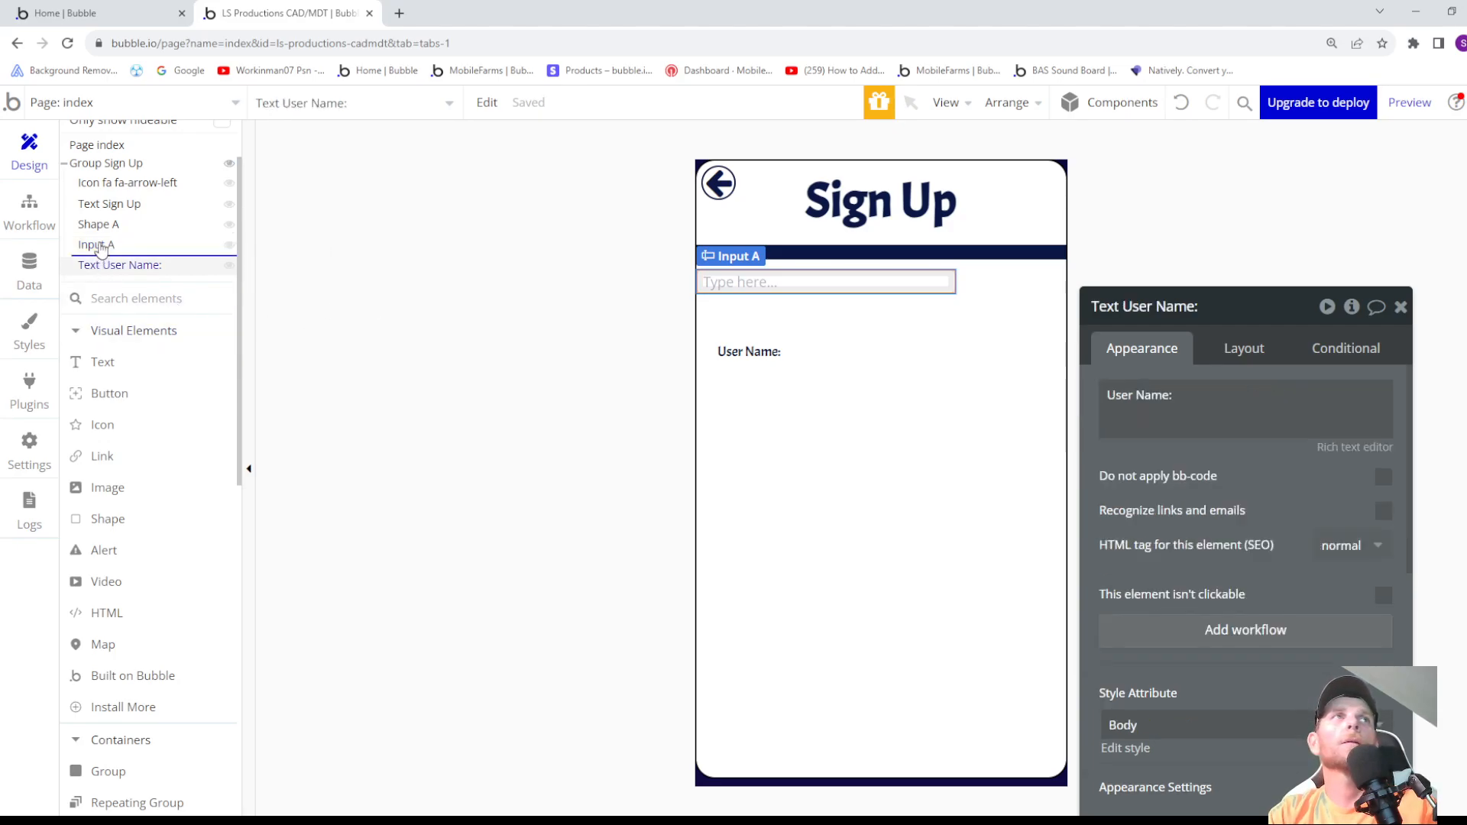
{"action": "left_click_drag", "start_coordinate": [101, 251], "coordinate": [101, 244]}
- Rename the new input to "Input User Name" and center it horizontally in the group
{"action": "left_click", "coordinate": [112, 269]}
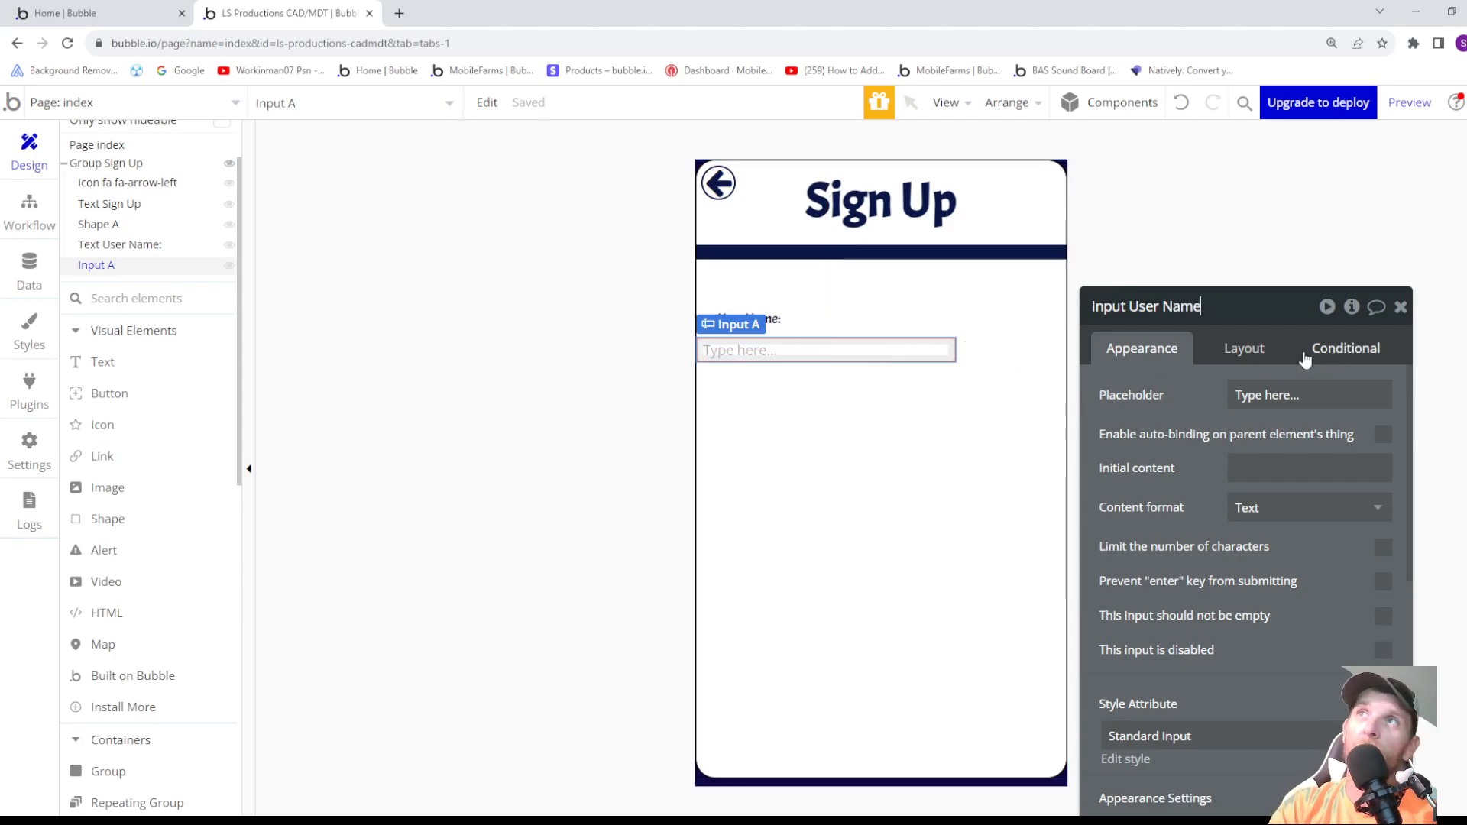
{"action": "left_click", "coordinate": [1250, 350]}
{"action": "left_click", "coordinate": [1351, 502]}
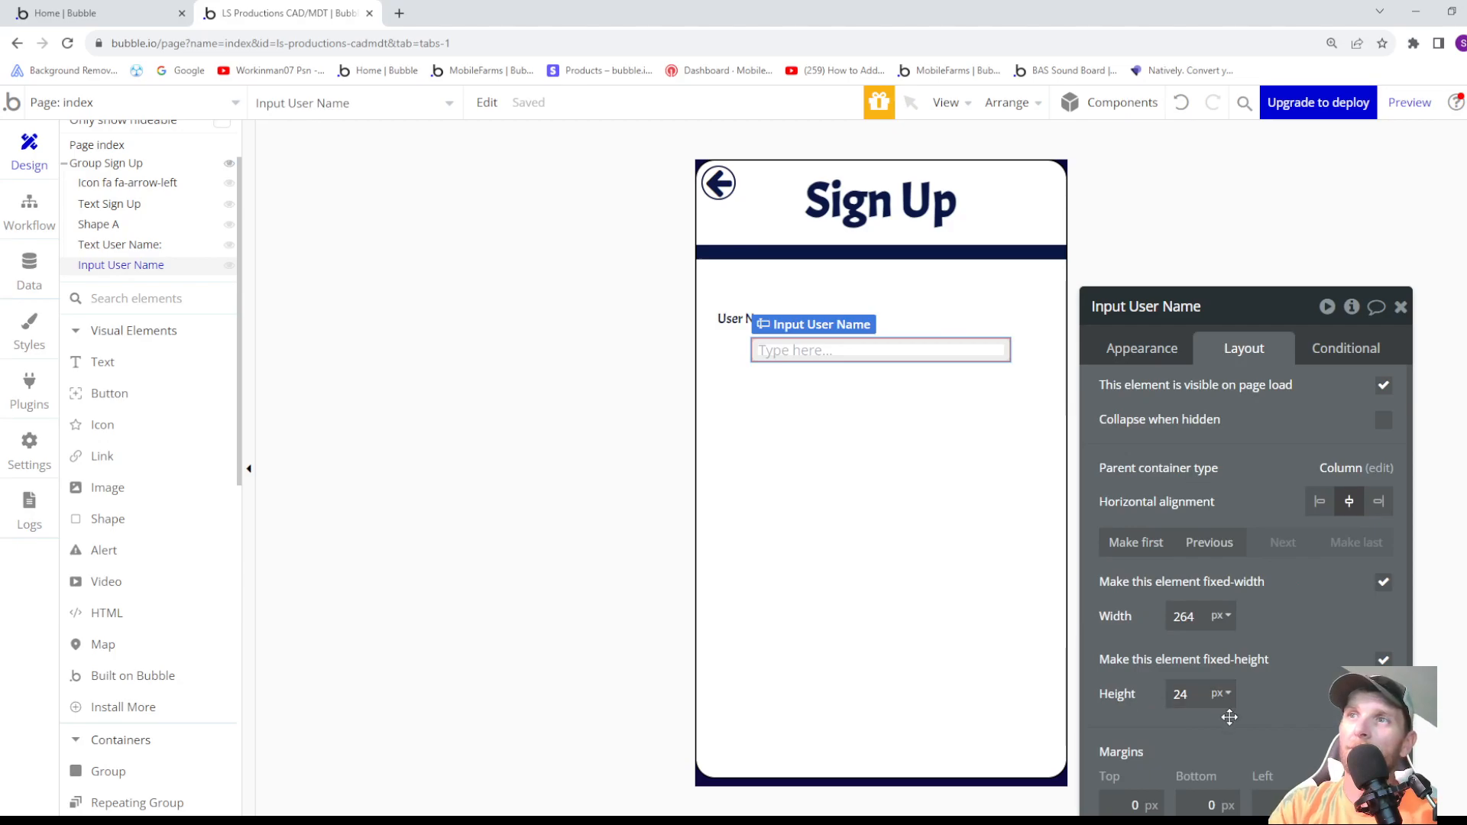
{"action": "scroll", "coordinate": [1215, 686], "scroll_direction": "down", "scroll_amount": 1}
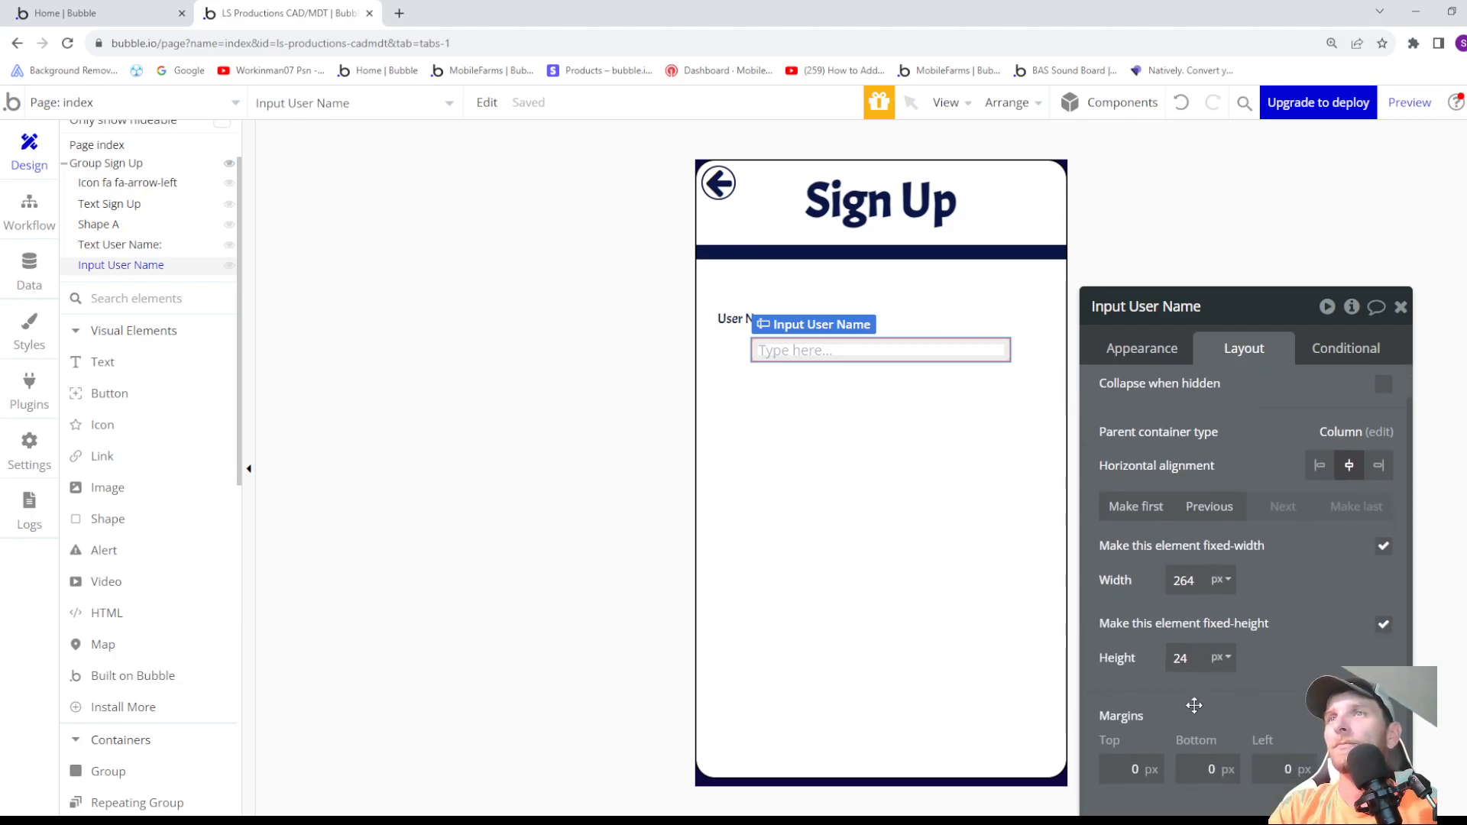
- Set the "User Name:" text's bottom margin to -31 px
{"action": "left_click", "coordinate": [736, 319]}
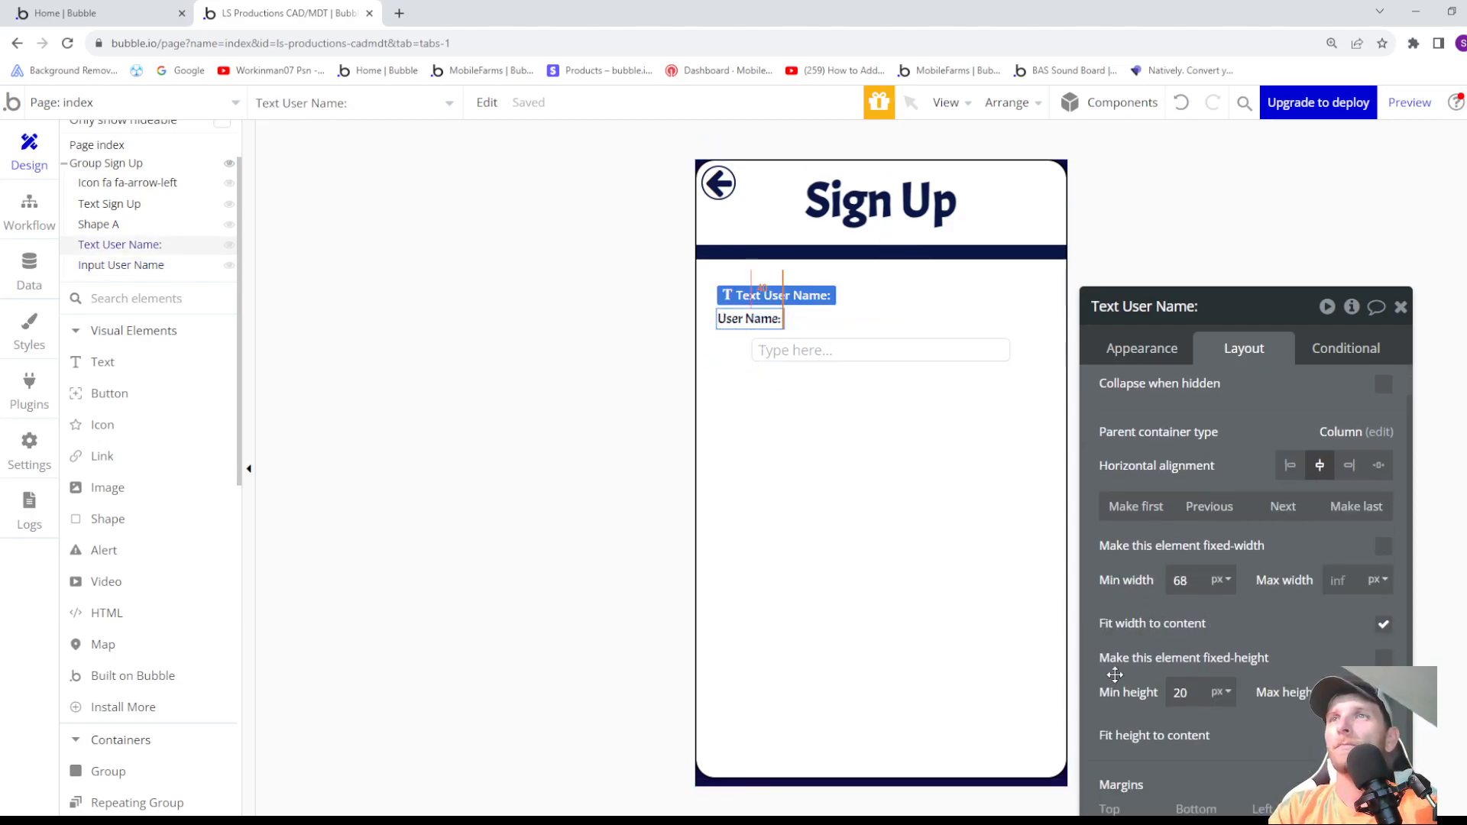
{"action": "scroll", "coordinate": [1189, 688], "scroll_direction": "down", "scroll_amount": 1}
{"action": "left_click", "coordinate": [1208, 768]}
{"action": "key", "text": "Down"}
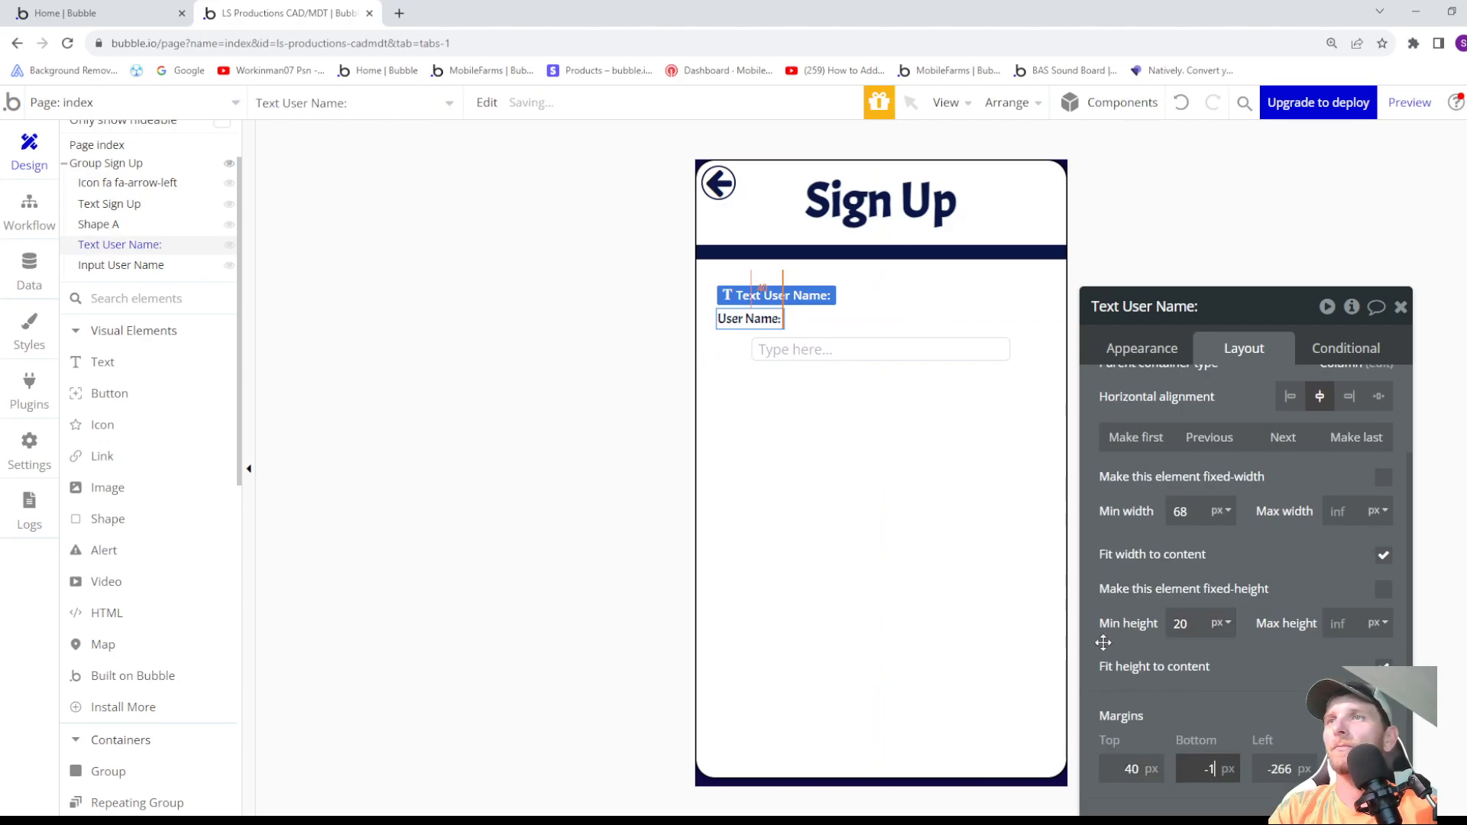
{"action": "key", "text": "Down"}
{"action": "key", "text": "Down"}
{"action": "key", "text": "Down"}
{"action": "key", "text": "Down"}
{"action": "key", "text": "Down"}
{"action": "key", "text": "Down"}
{"action": "key", "text": "Down"}
{"action": "key", "text": "Down"}
{"action": "key", "text": "Down"}
{"action": "key", "text": "Down"}
{"action": "key", "text": "Down"}
{"action": "key", "text": "Down"}
{"action": "key", "text": "Down"}
{"action": "key", "text": "Down"}
{"action": "key", "text": "Down"}
{"action": "key", "text": "Down"}
{"action": "key", "text": "Down"}
{"action": "key", "text": "Down"}
{"action": "key", "text": "Down"}
{"action": "key", "text": "Down"}
{"action": "key", "text": "Down"}
{"action": "key", "text": "Down"}
{"action": "key", "text": "Down"}
{"action": "key", "text": "Down"}
{"action": "key", "text": "Down"}
{"action": "key", "text": "Down"}
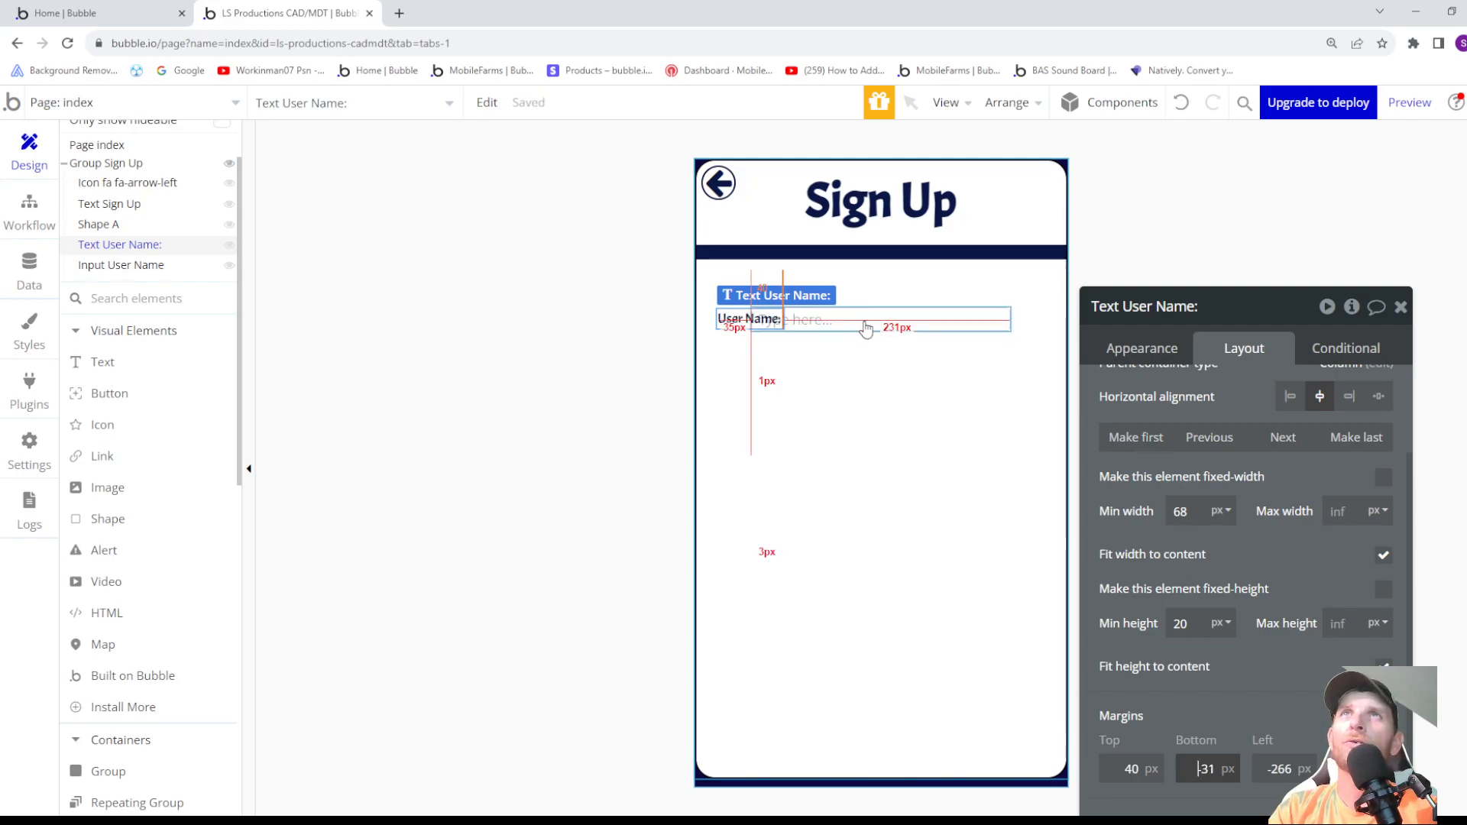
- Set Input User Name's left margin to 90 px
{"action": "left_click", "coordinate": [920, 322]}
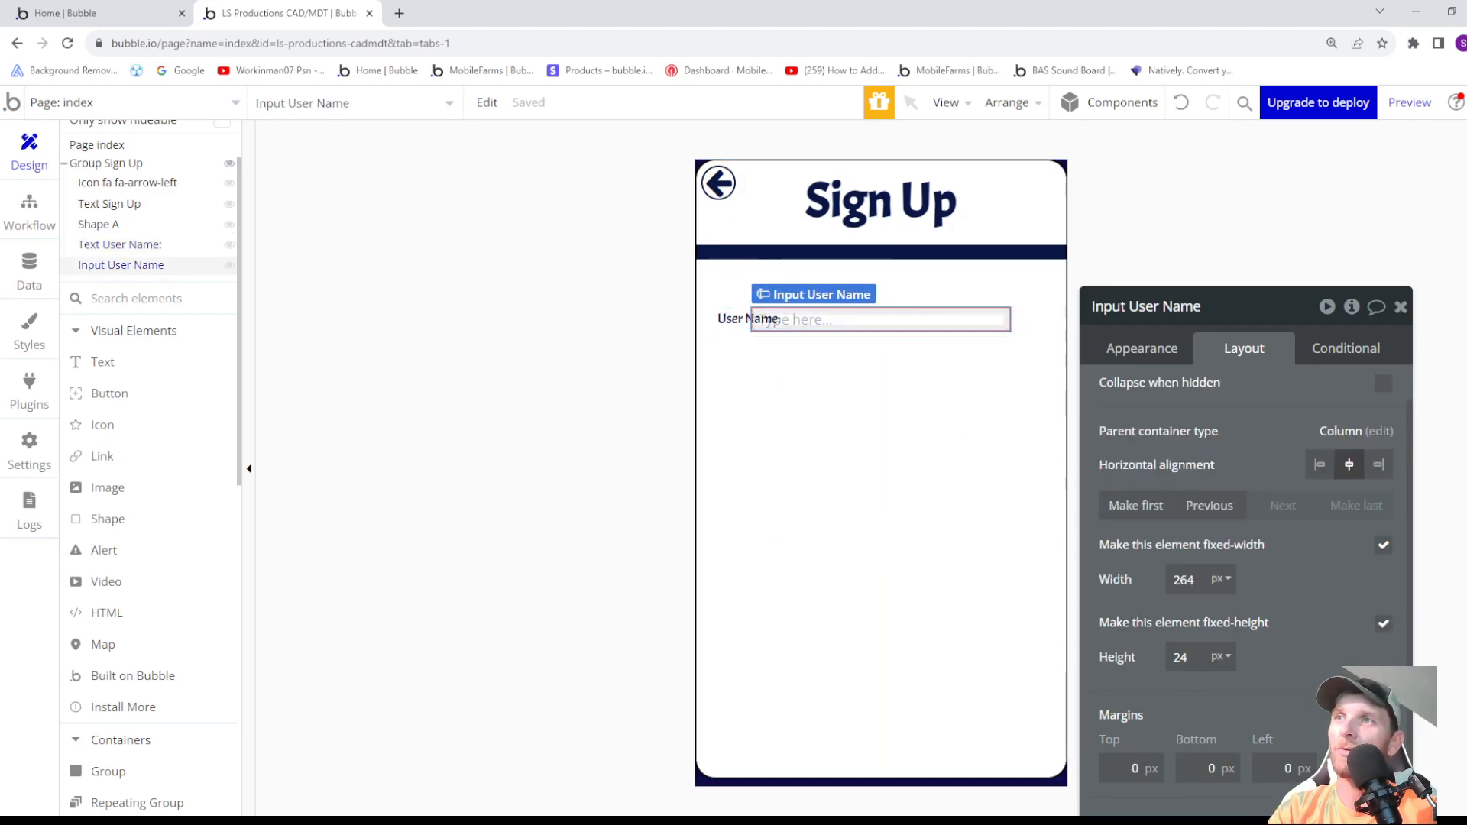
{"action": "left_click", "coordinate": [1302, 768]}
{"action": "type", "text": "39"}
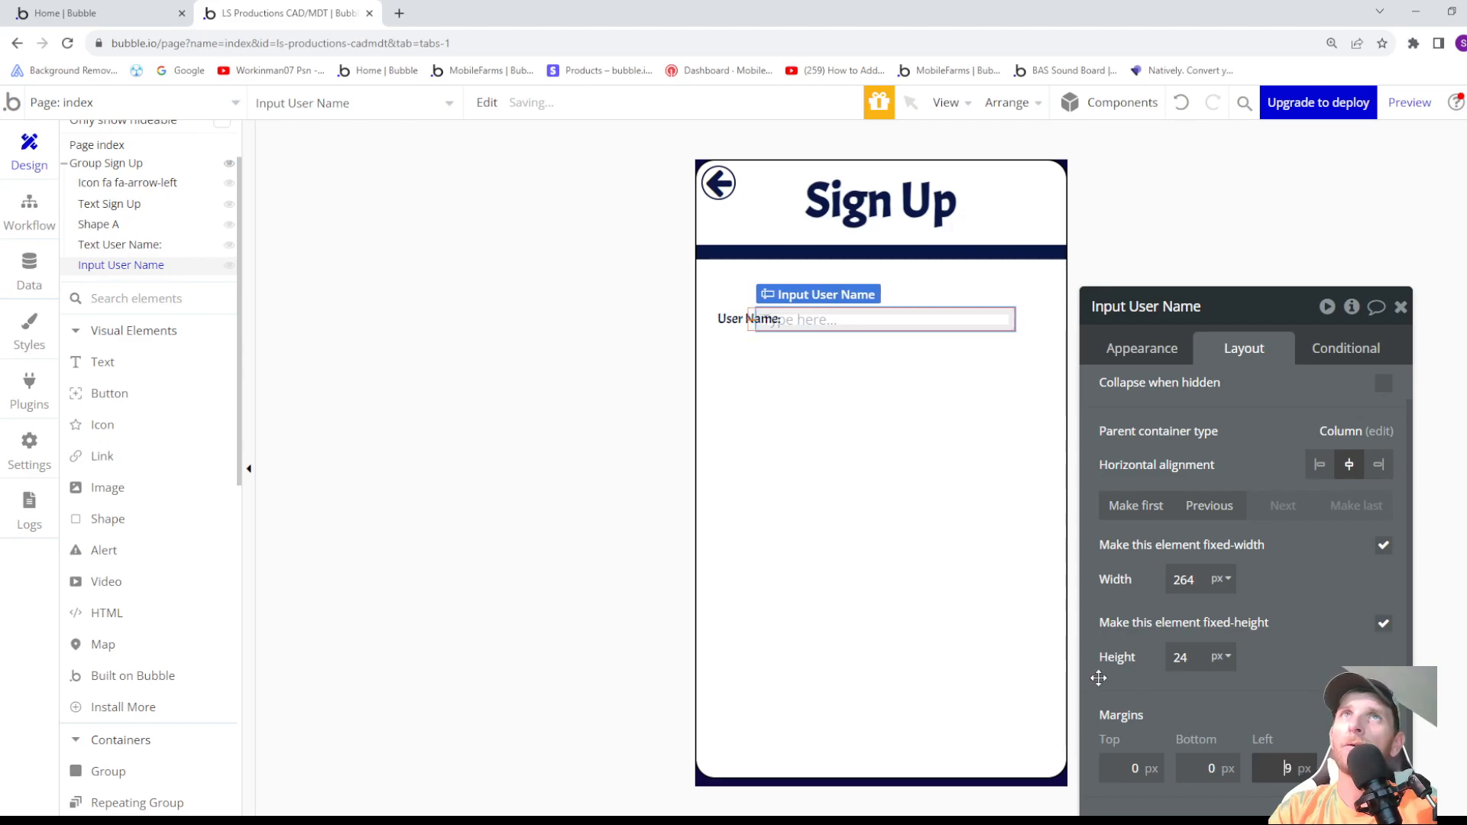
{"action": "key", "text": "Up"}
{"action": "key", "text": "Up"}
{"action": "key", "text": "Up"}
{"action": "key", "text": "Up"}
{"action": "key", "text": "Up"}
{"action": "key", "text": "Up"}
{"action": "key", "text": "Up"}
{"action": "key", "text": "Up"}
{"action": "key", "text": "Up"}
{"action": "key", "text": "Up"}
{"action": "key", "text": "Up"}
{"action": "key", "text": "Up"}
{"action": "key", "text": "Up"}
{"action": "key", "text": "Up"}
{"action": "key", "text": "Up"}
{"action": "key", "text": "Up"}
{"action": "key", "text": "Up"}
{"action": "key", "text": "Up"}
{"action": "key", "text": "Up"}
{"action": "key", "text": "Up"}
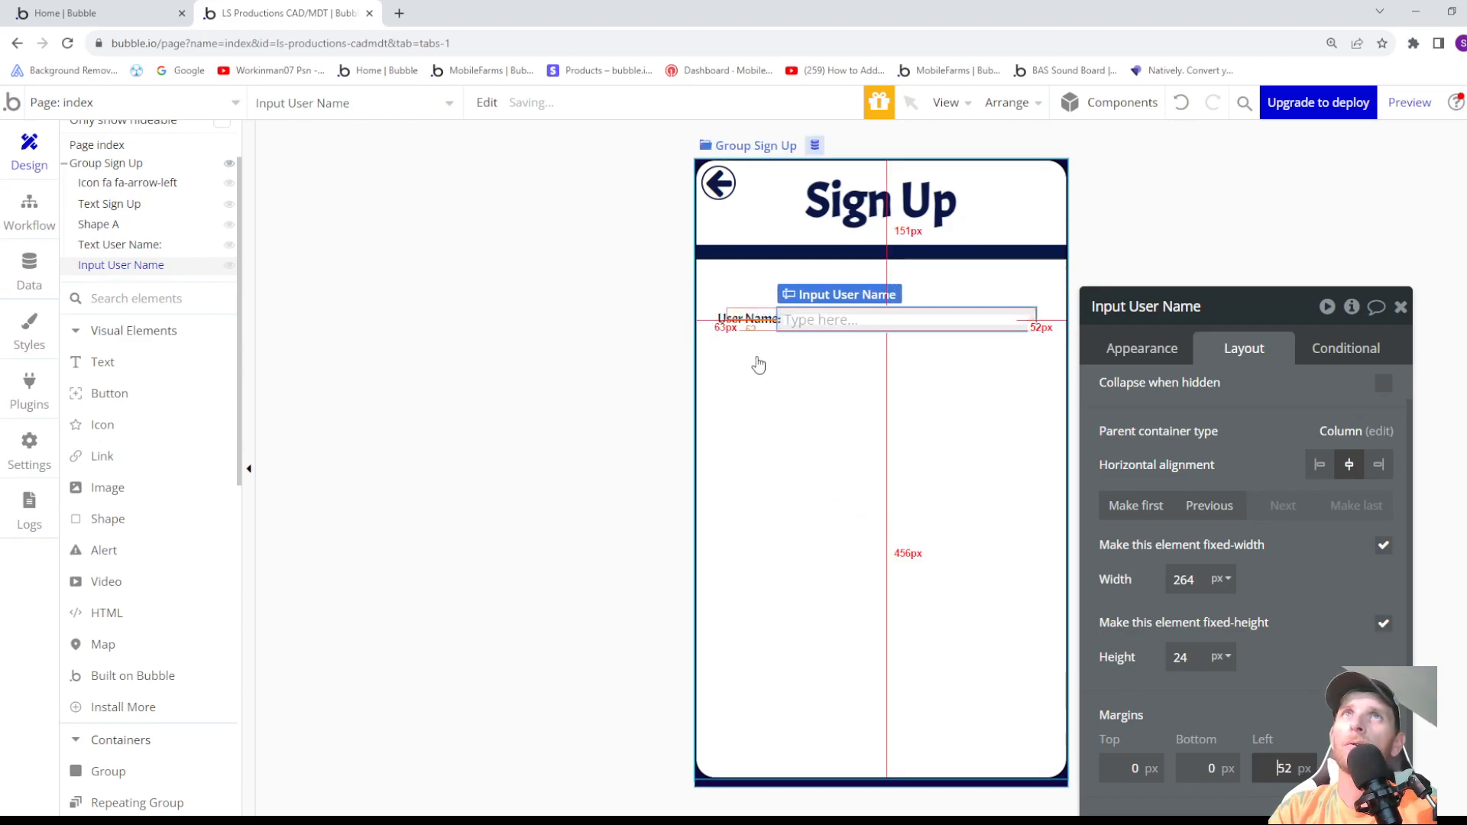
{"action": "key", "text": "Up"}
{"action": "key", "text": "Up"}
{"action": "key", "text": "Up"}
{"action": "key", "text": "Up"}
{"action": "key", "text": "Up"}
{"action": "key", "text": "Up"}
{"action": "key", "text": "Up"}
{"action": "key", "text": "Up"}
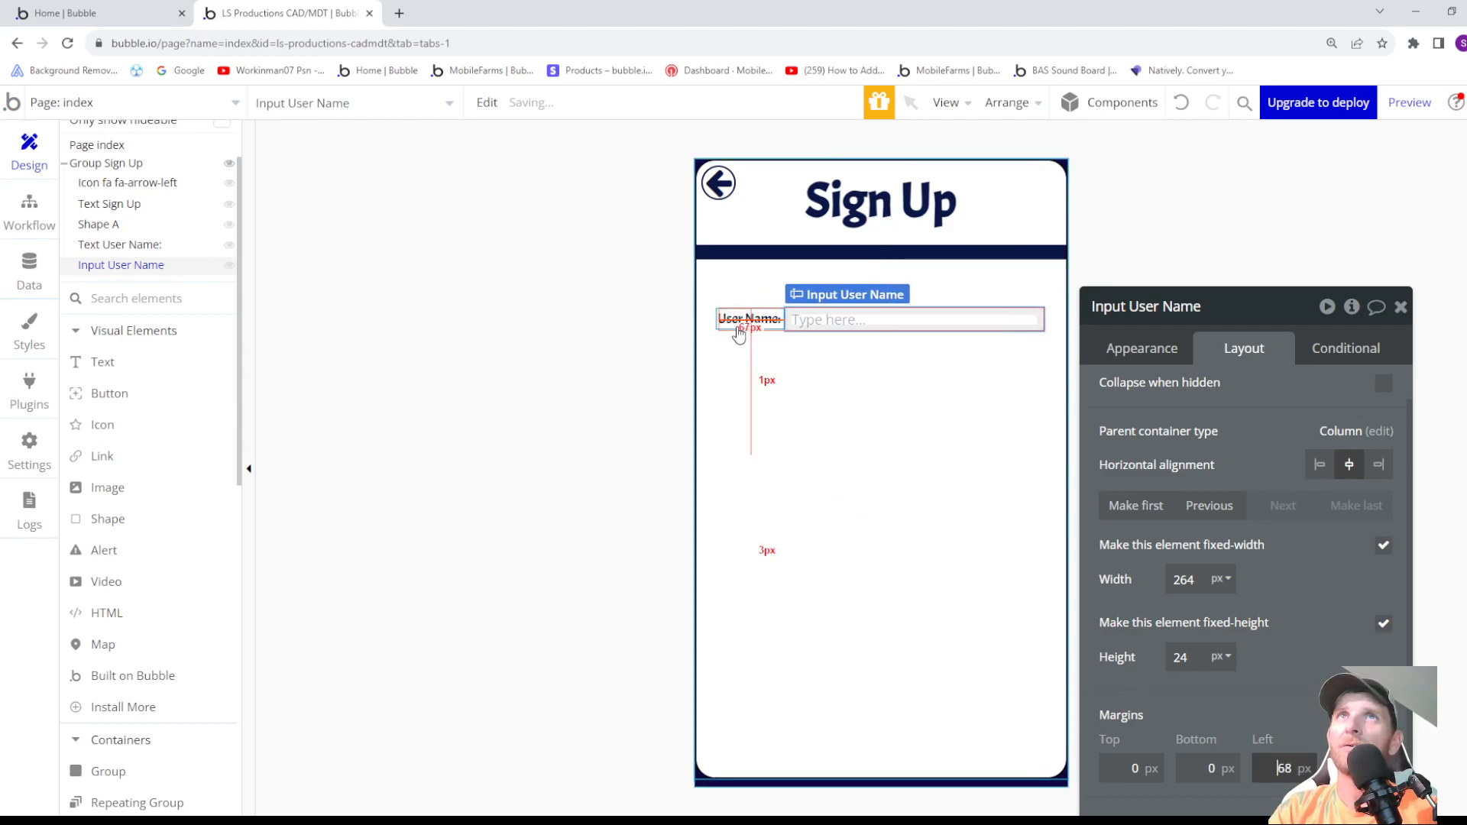
{"action": "key", "text": "Up"}
{"action": "key", "text": "Up"}
{"action": "key", "text": "Up"}
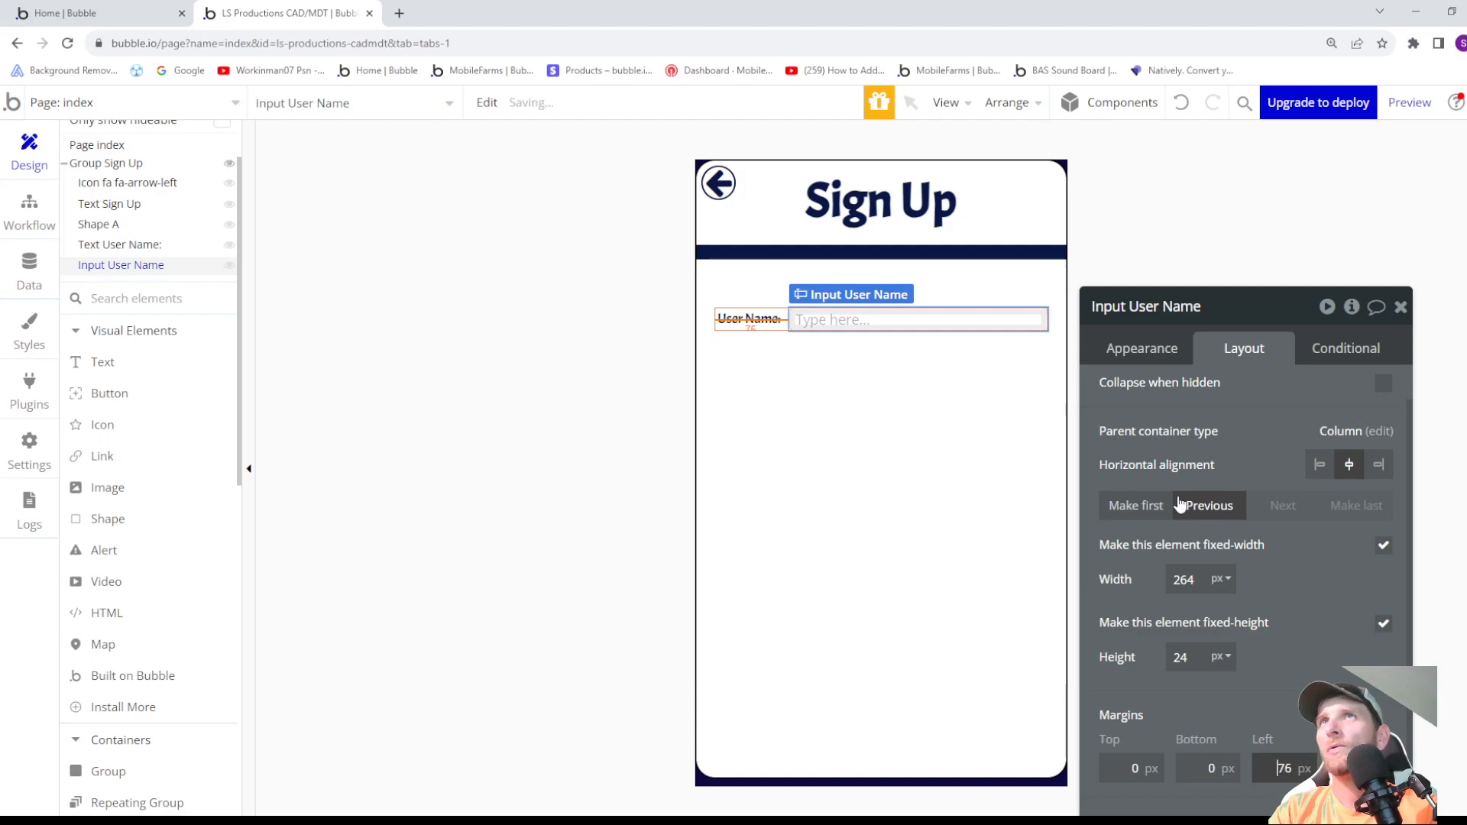
{"action": "key", "text": "Up"}
{"action": "key", "text": "Up"}
{"action": "key", "text": "Up"}
{"action": "key", "text": "Up"}
{"action": "key", "text": "Up"}
{"action": "key", "text": "Up"}
{"action": "key", "text": "Up"}
{"action": "key", "text": "Up"}
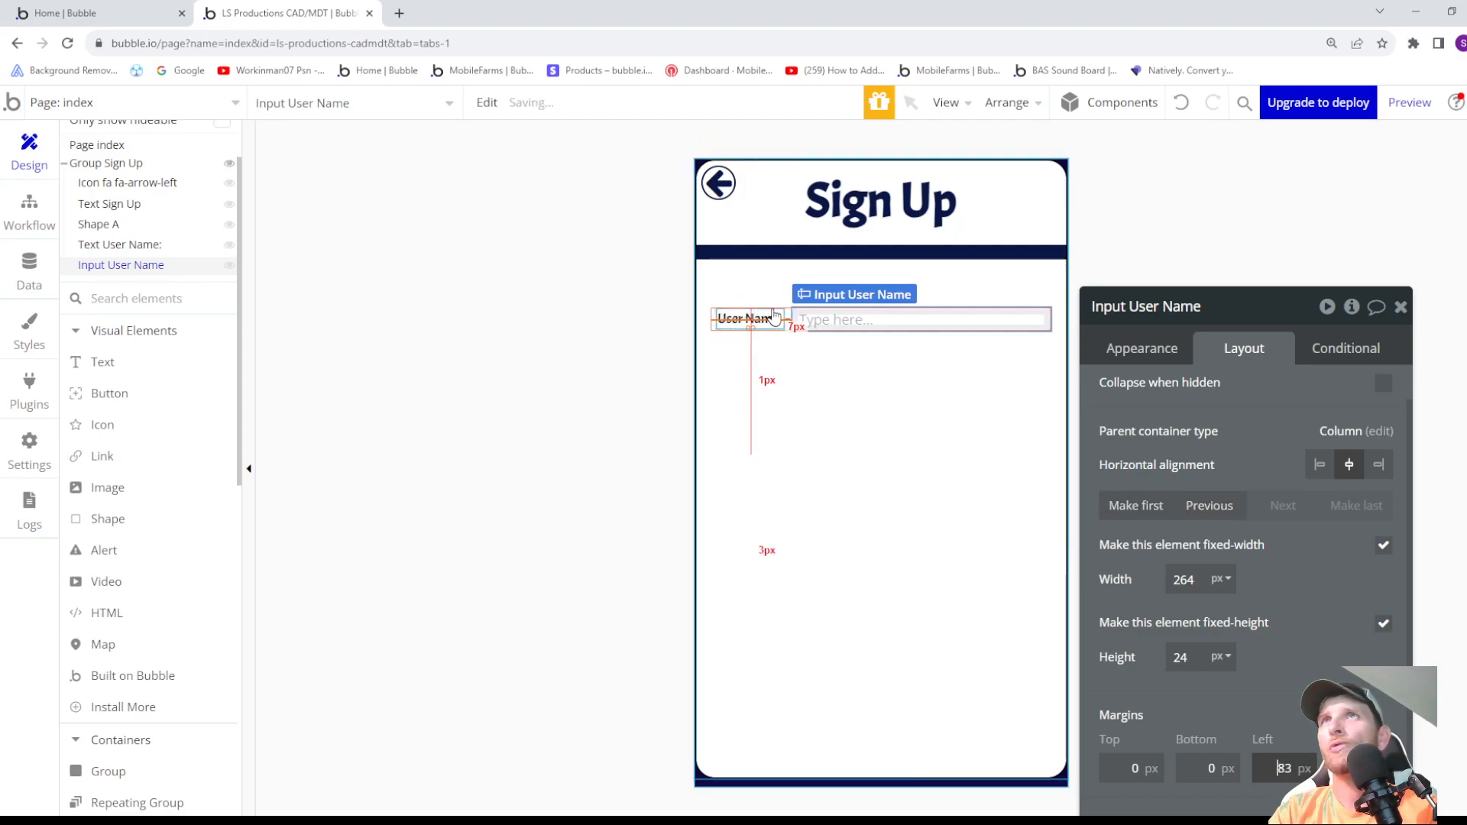
{"action": "key", "text": "Up"}
{"action": "key", "text": "Up"}
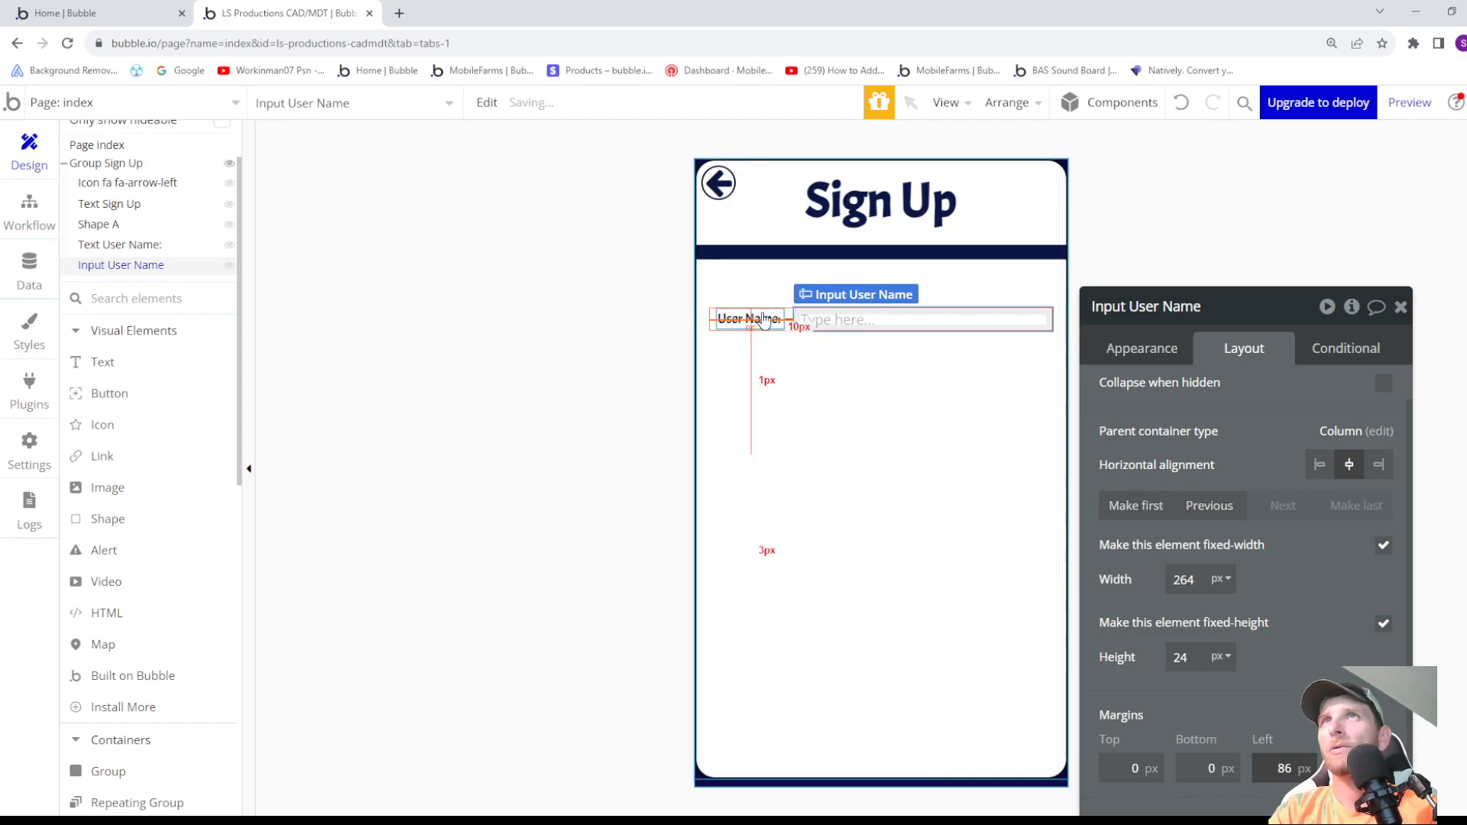
{"action": "key", "text": "Up"}
{"action": "key", "text": "Up"}
{"action": "key", "text": "Up"}
{"action": "key", "text": "Up"}
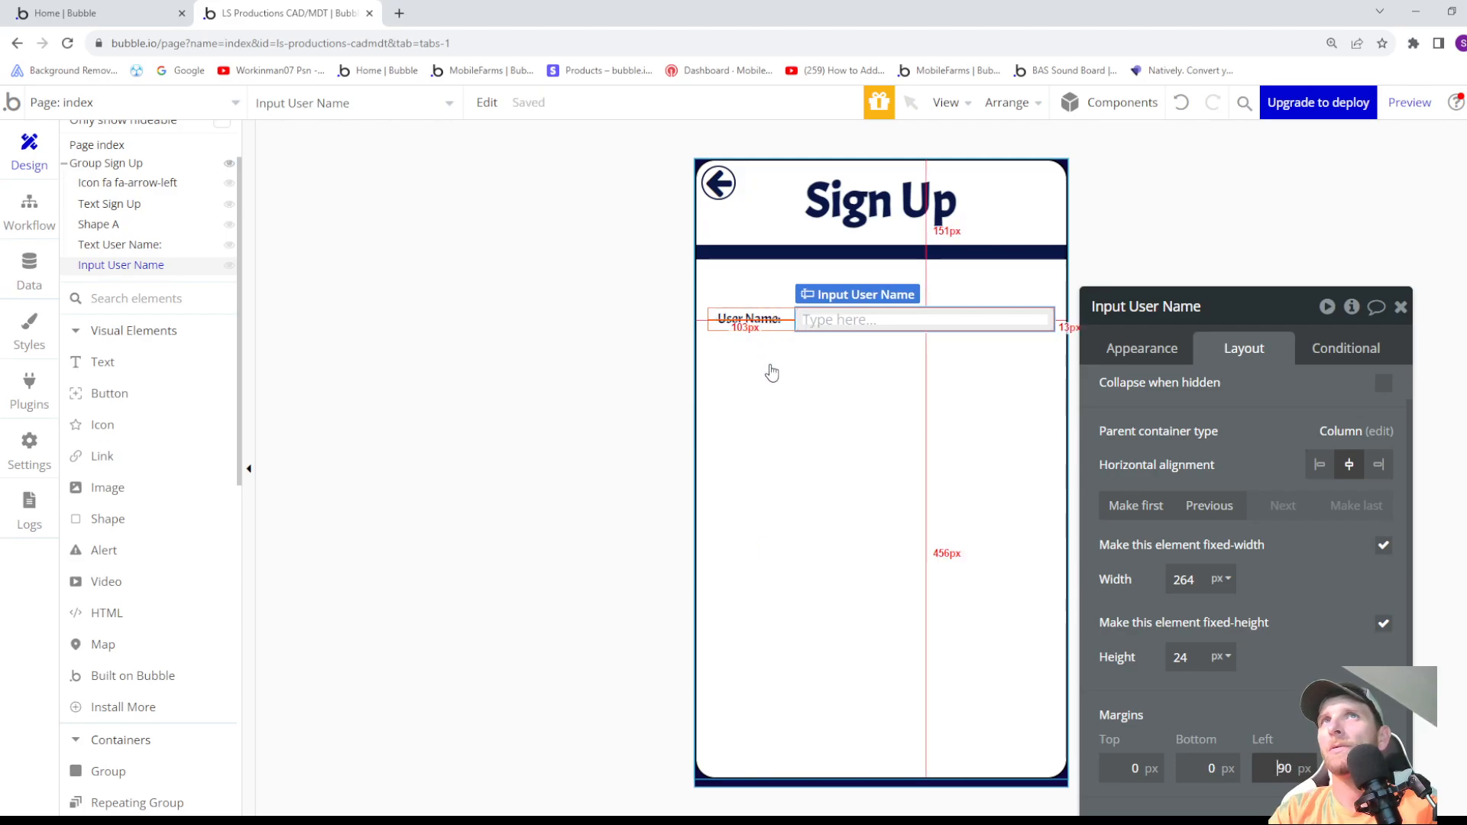
- Open the Standard Input style of Input User Name for editing and set its background style to Flat color
{"action": "left_click", "coordinate": [1159, 356]}
{"action": "scroll", "coordinate": [1215, 550], "scroll_direction": "down", "scroll_amount": 1}
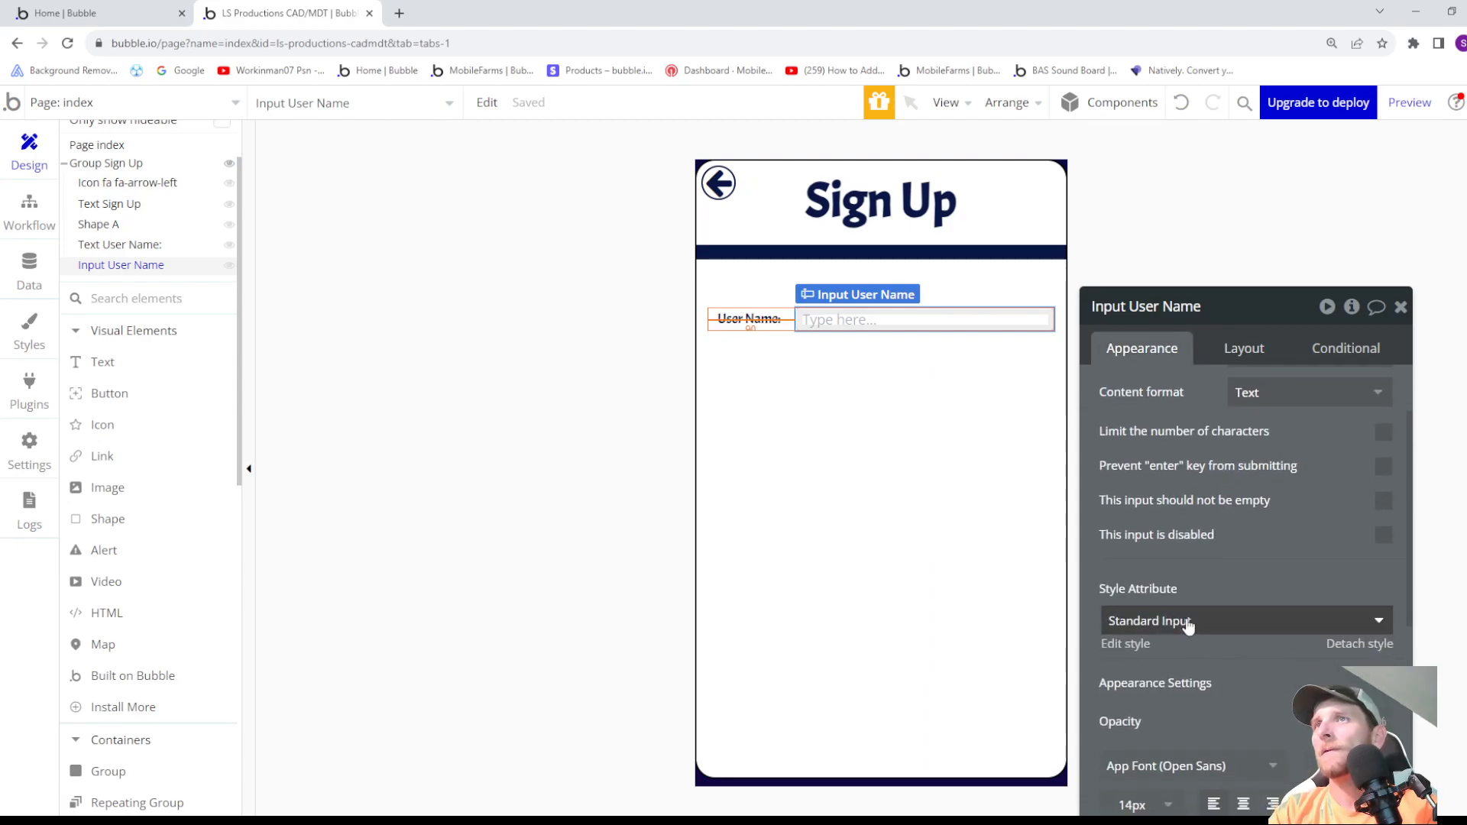
{"action": "left_click", "coordinate": [1147, 647]}
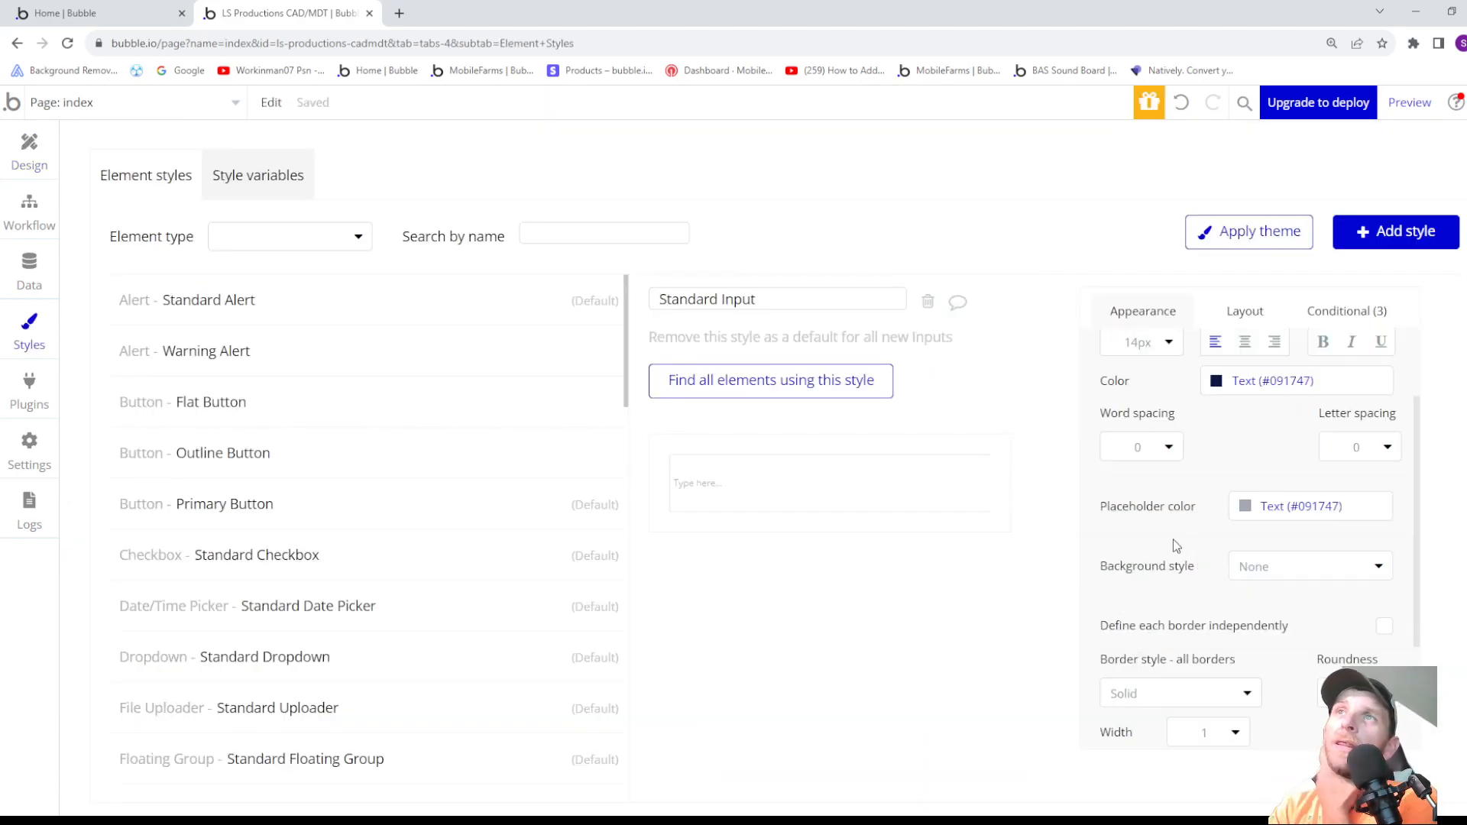
{"action": "left_click", "coordinate": [1262, 573]}
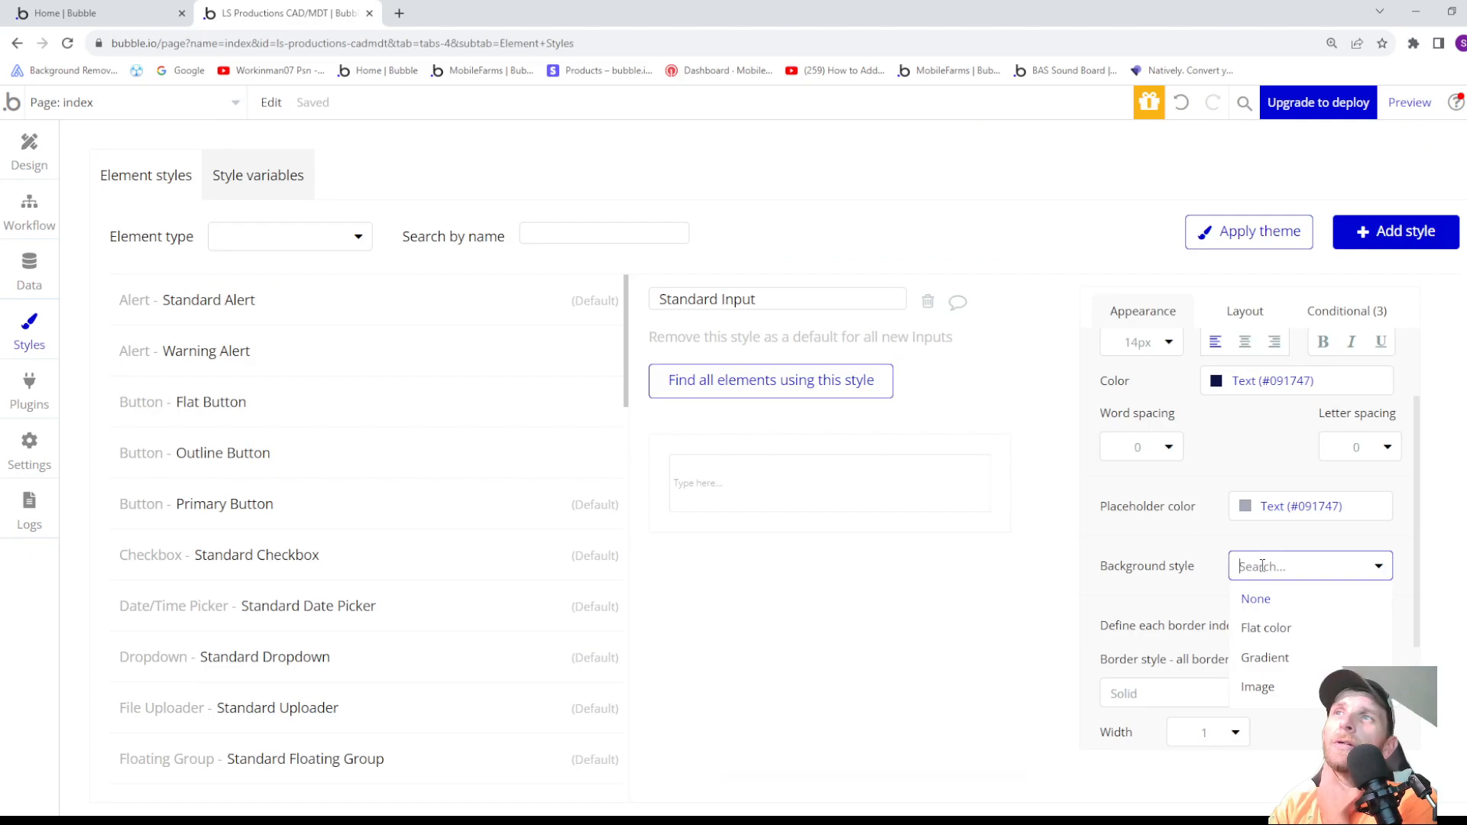
{"action": "left_click", "coordinate": [1267, 630]}
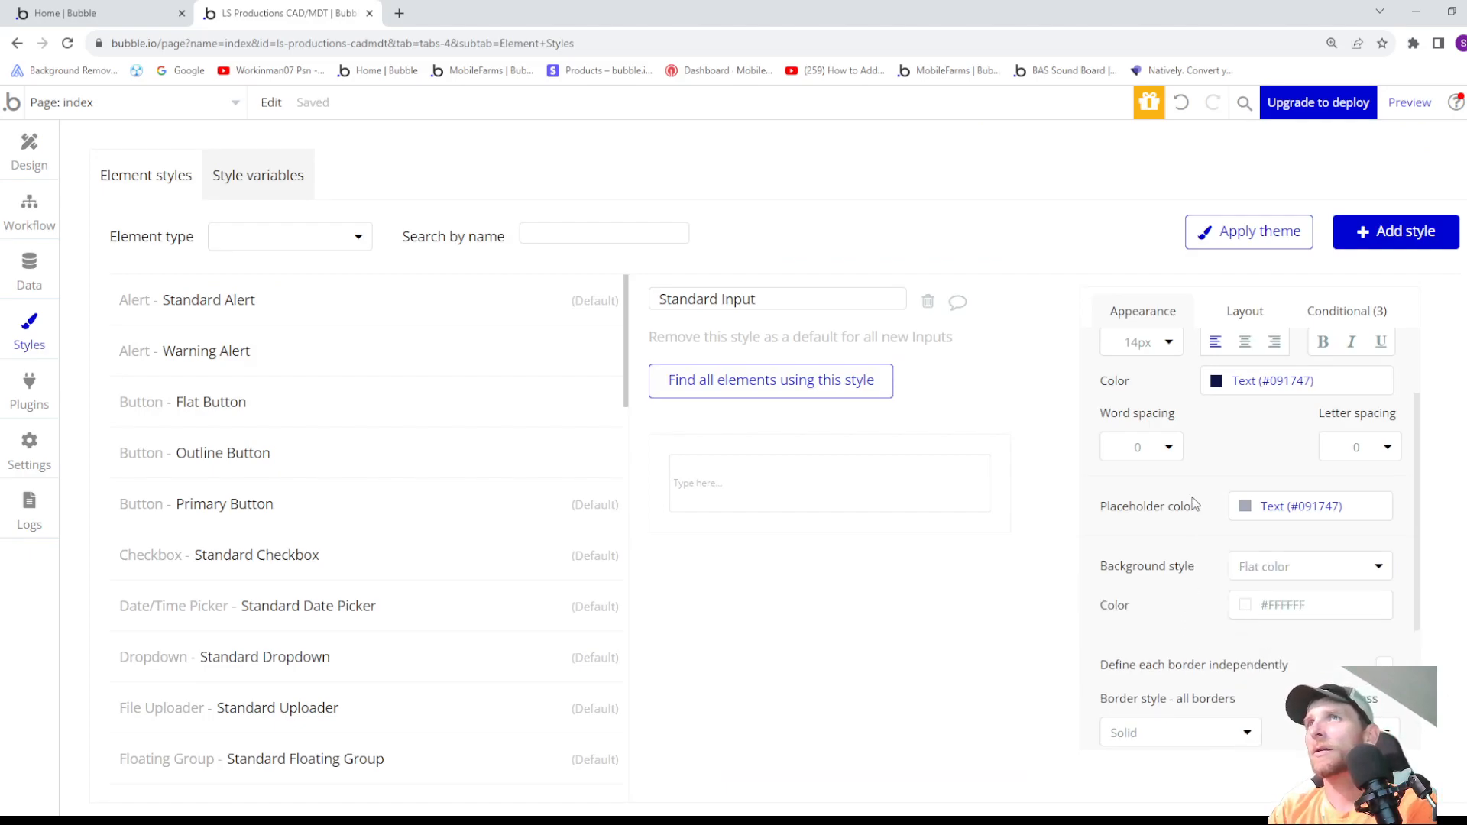
- Set the Standard Input style's border roundness to 2 and border width to 2
{"action": "scroll", "coordinate": [1175, 496], "scroll_direction": "down", "scroll_amount": 1}
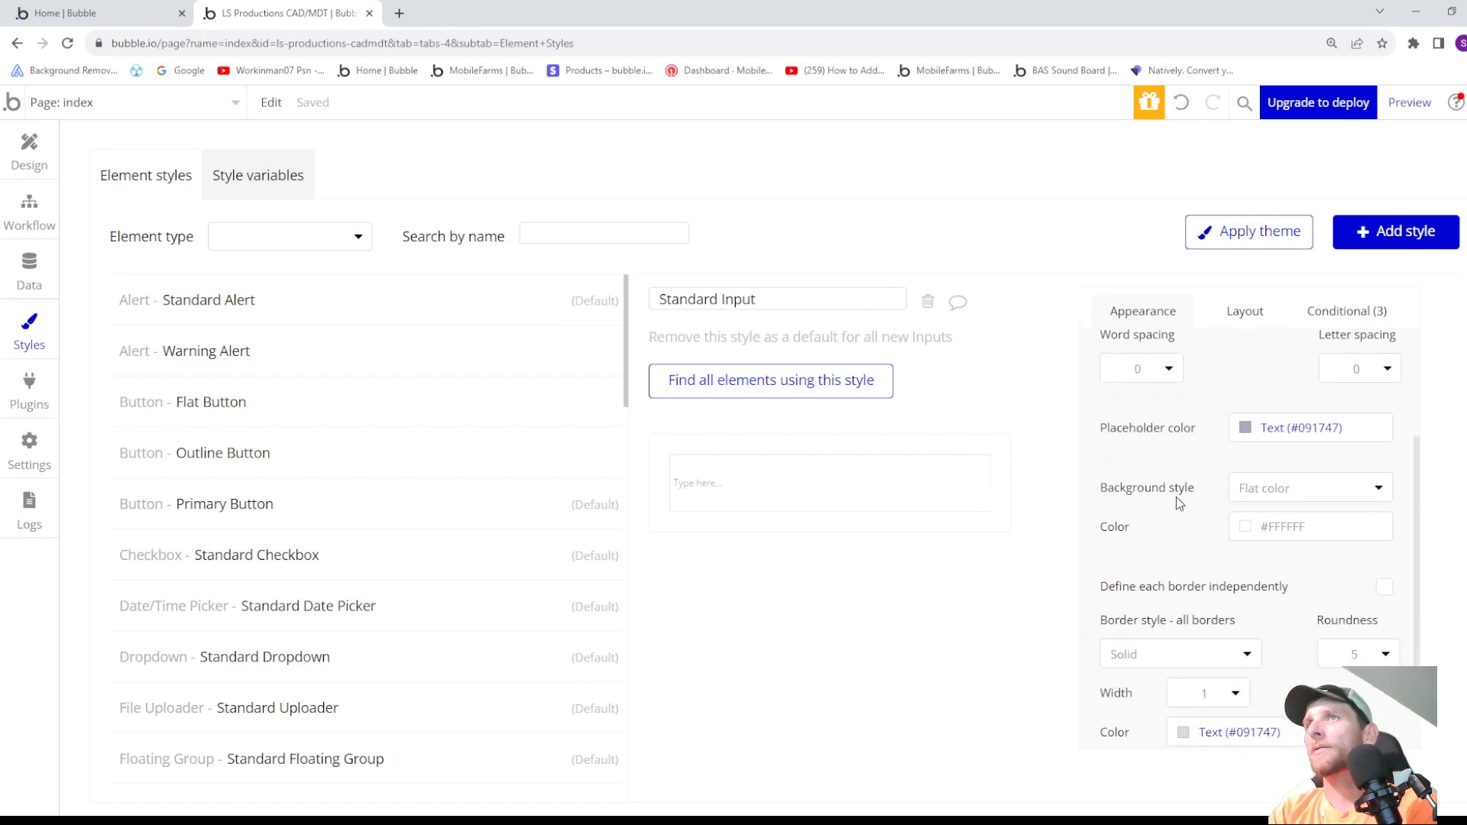
{"action": "scroll", "coordinate": [1178, 502], "scroll_direction": "down", "scroll_amount": 1}
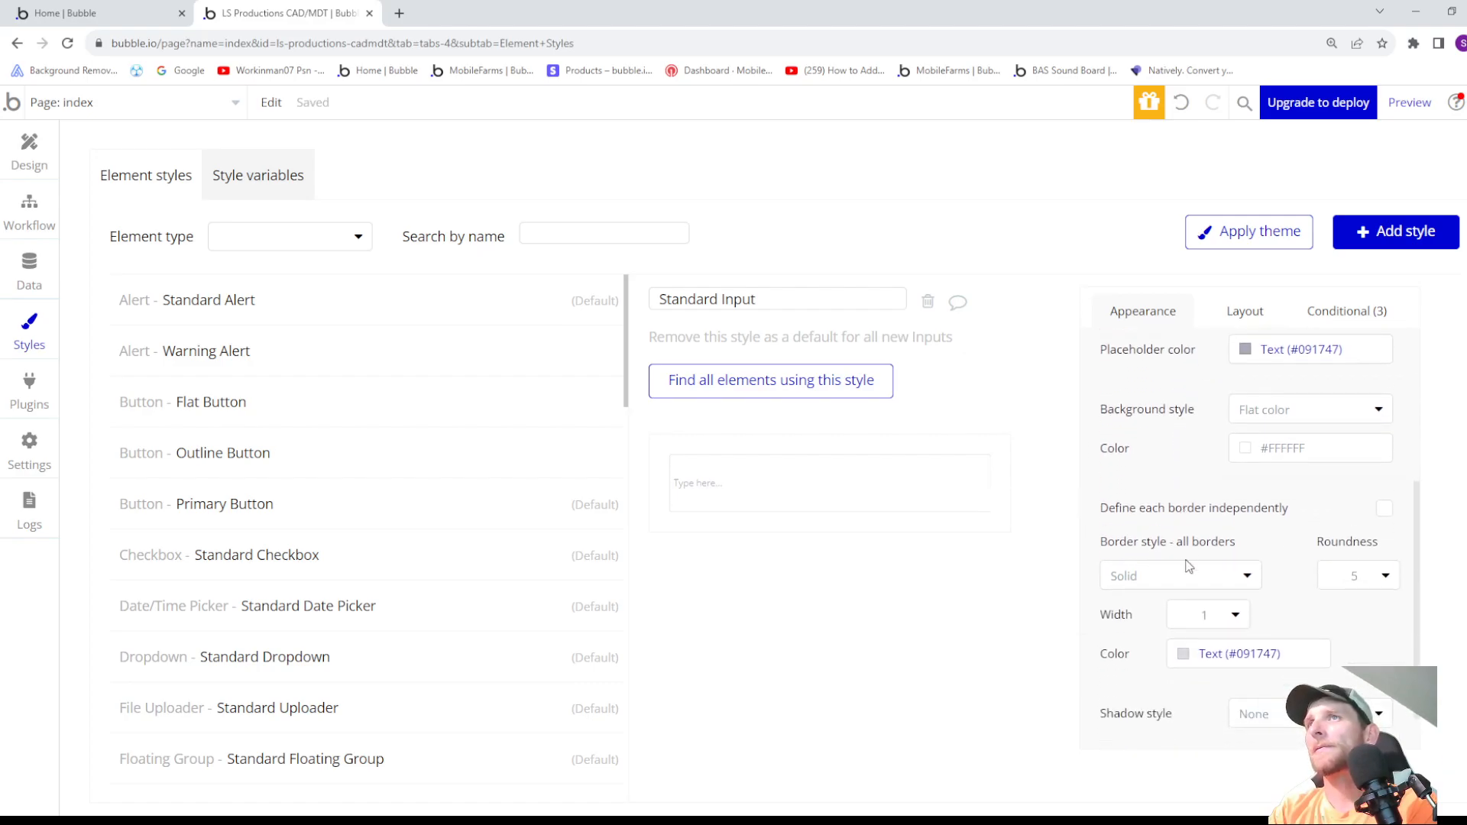
{"action": "left_click", "coordinate": [1355, 578]}
{"action": "type", "text": "2"}
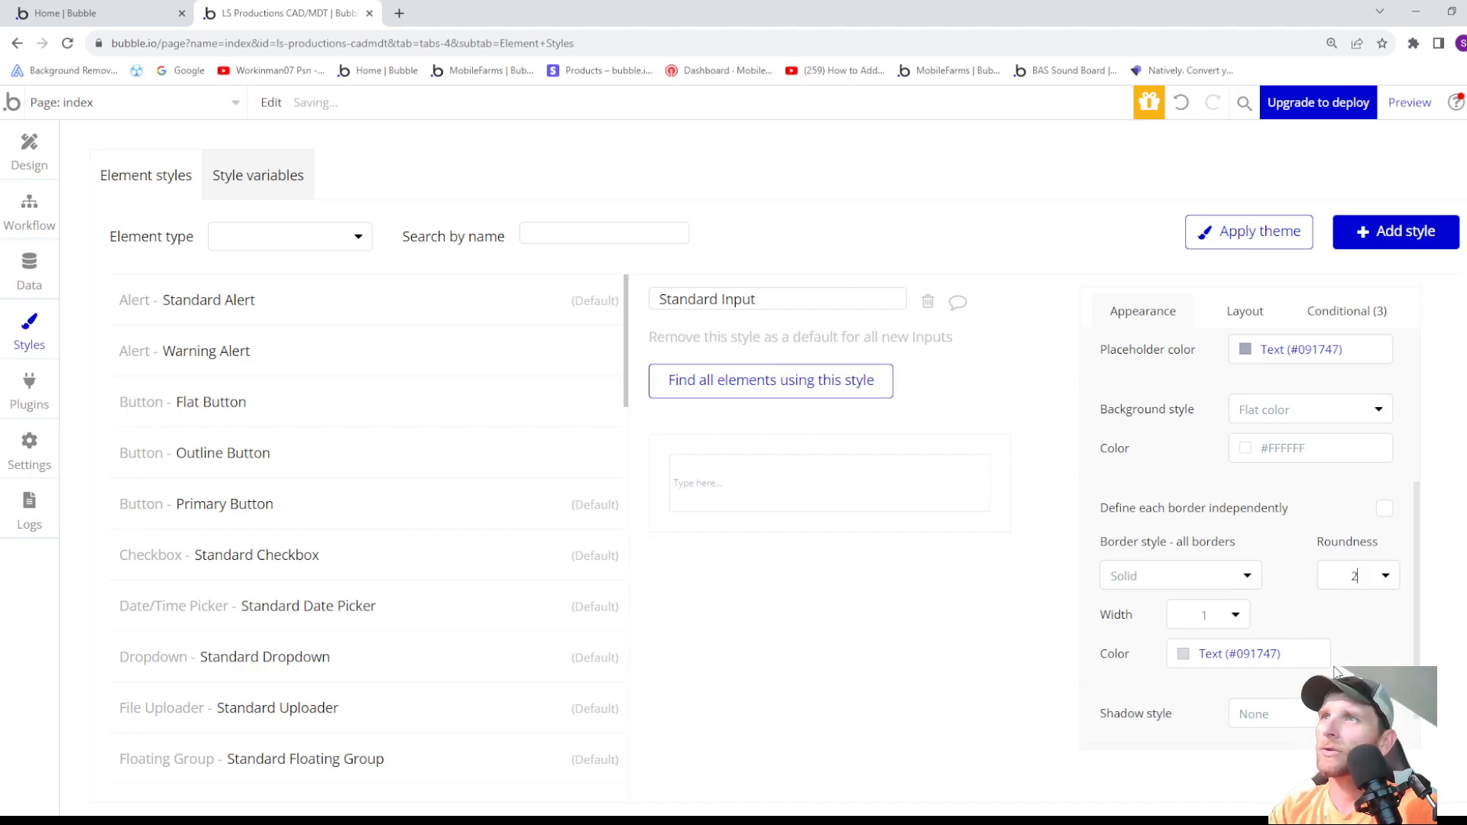
{"action": "left_click", "coordinate": [1214, 621]}
{"action": "left_click", "coordinate": [1210, 674]}
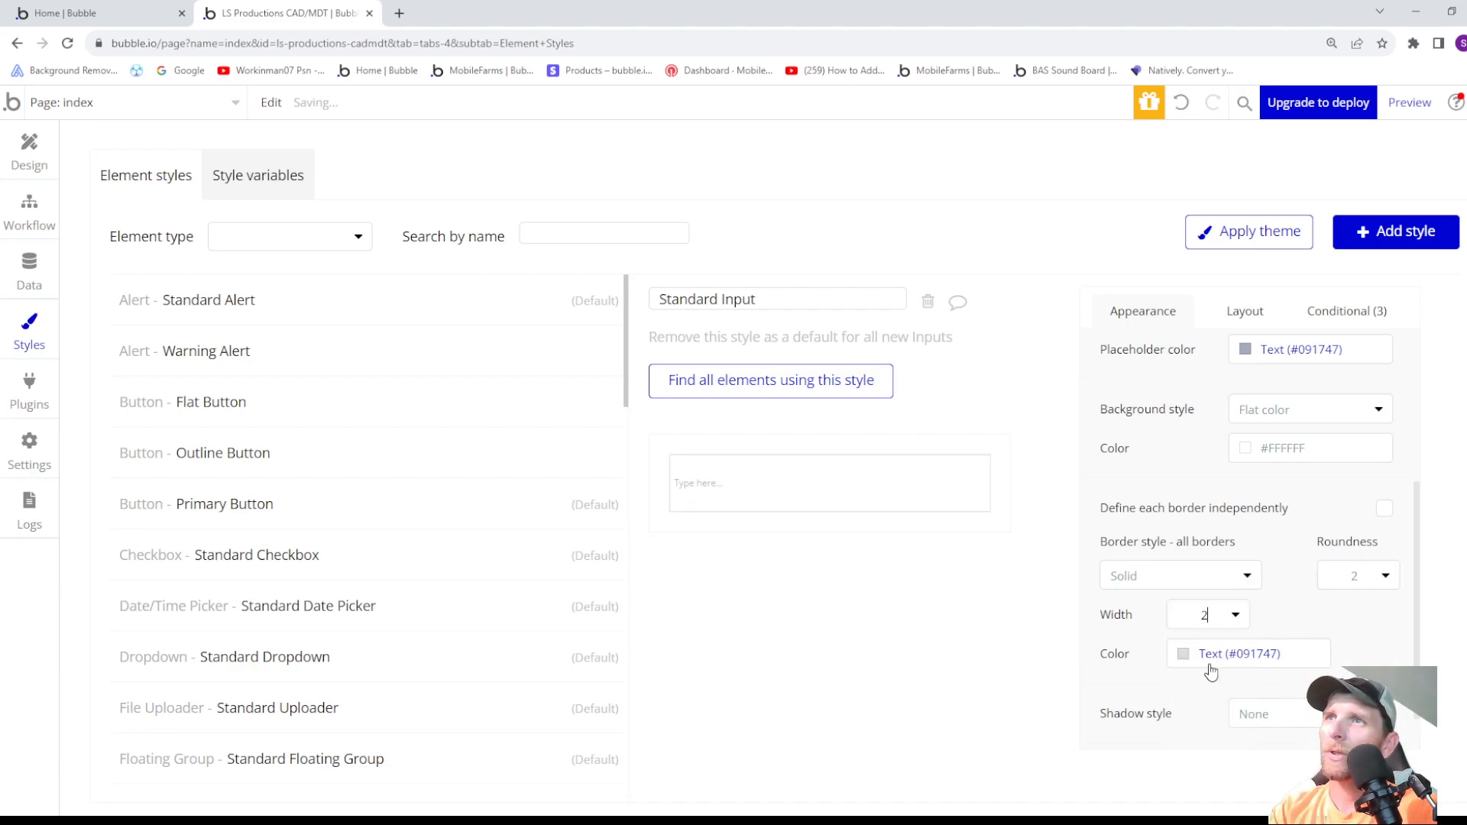
- Set the Standard Input style's border color to the dark navy Text color variable (#091747)
{"action": "left_click", "coordinate": [1199, 653]}
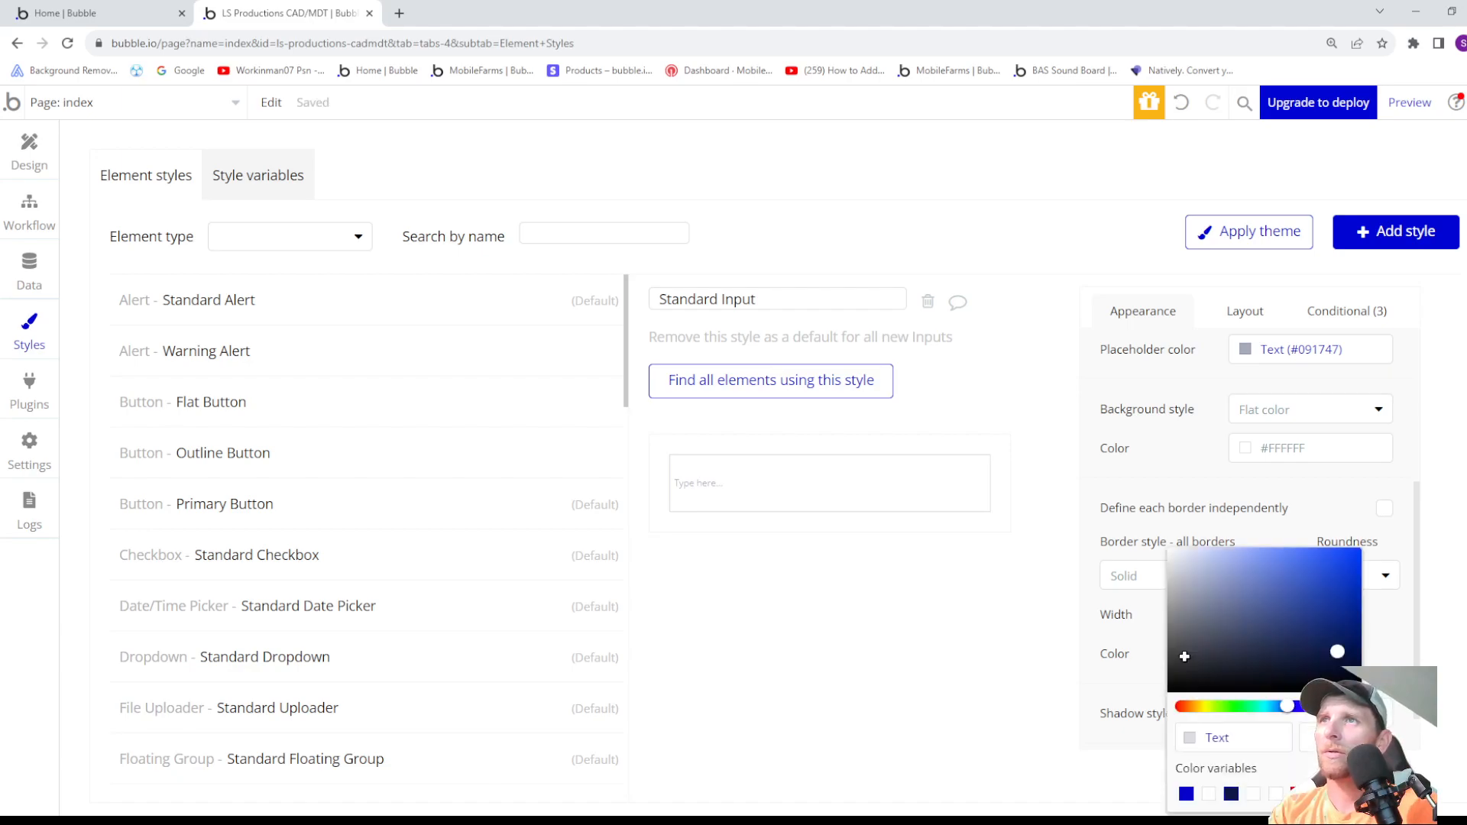
{"action": "left_click", "coordinate": [1156, 687]}
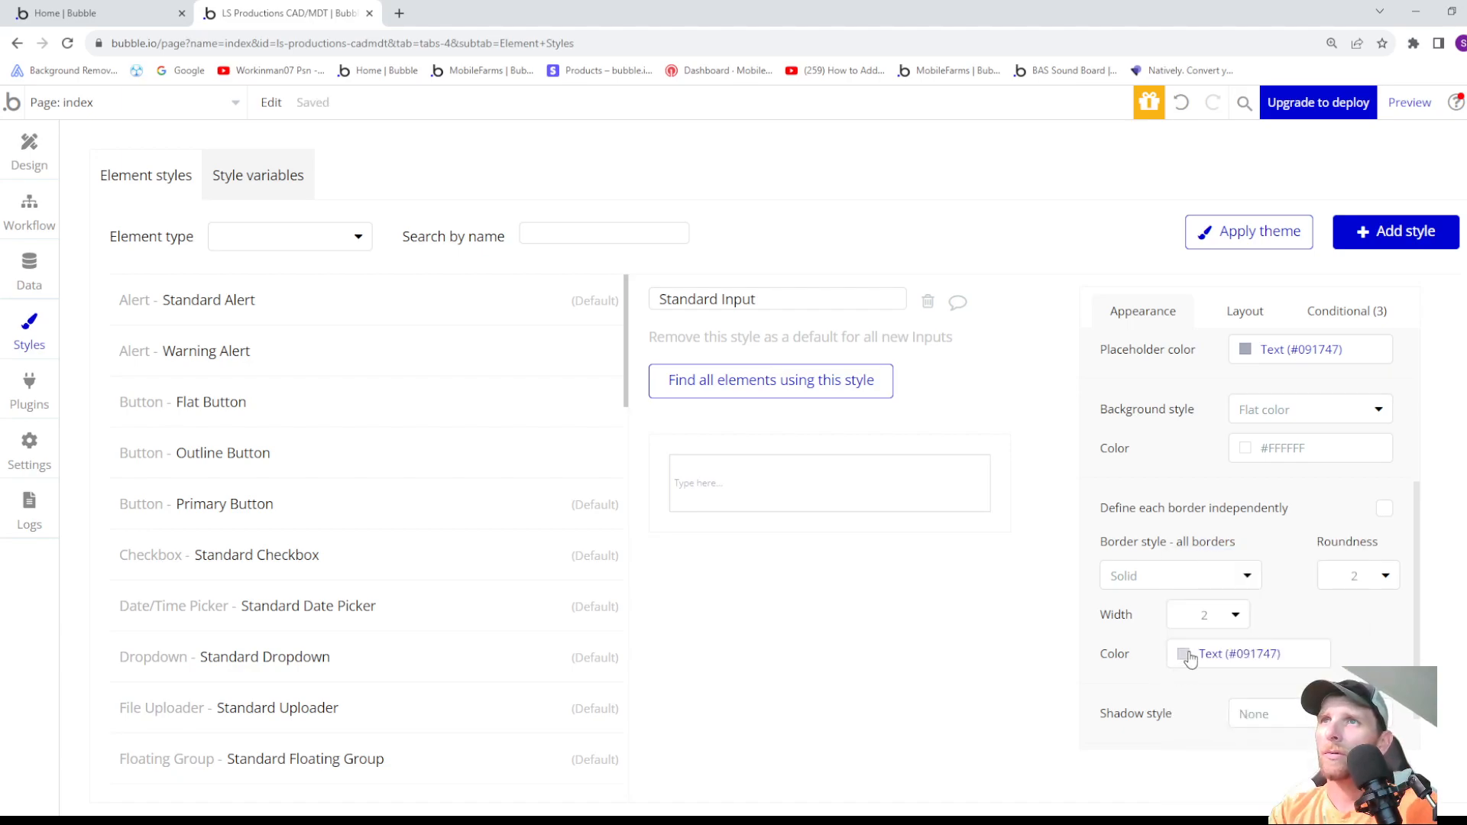
{"action": "left_click", "coordinate": [1188, 655]}
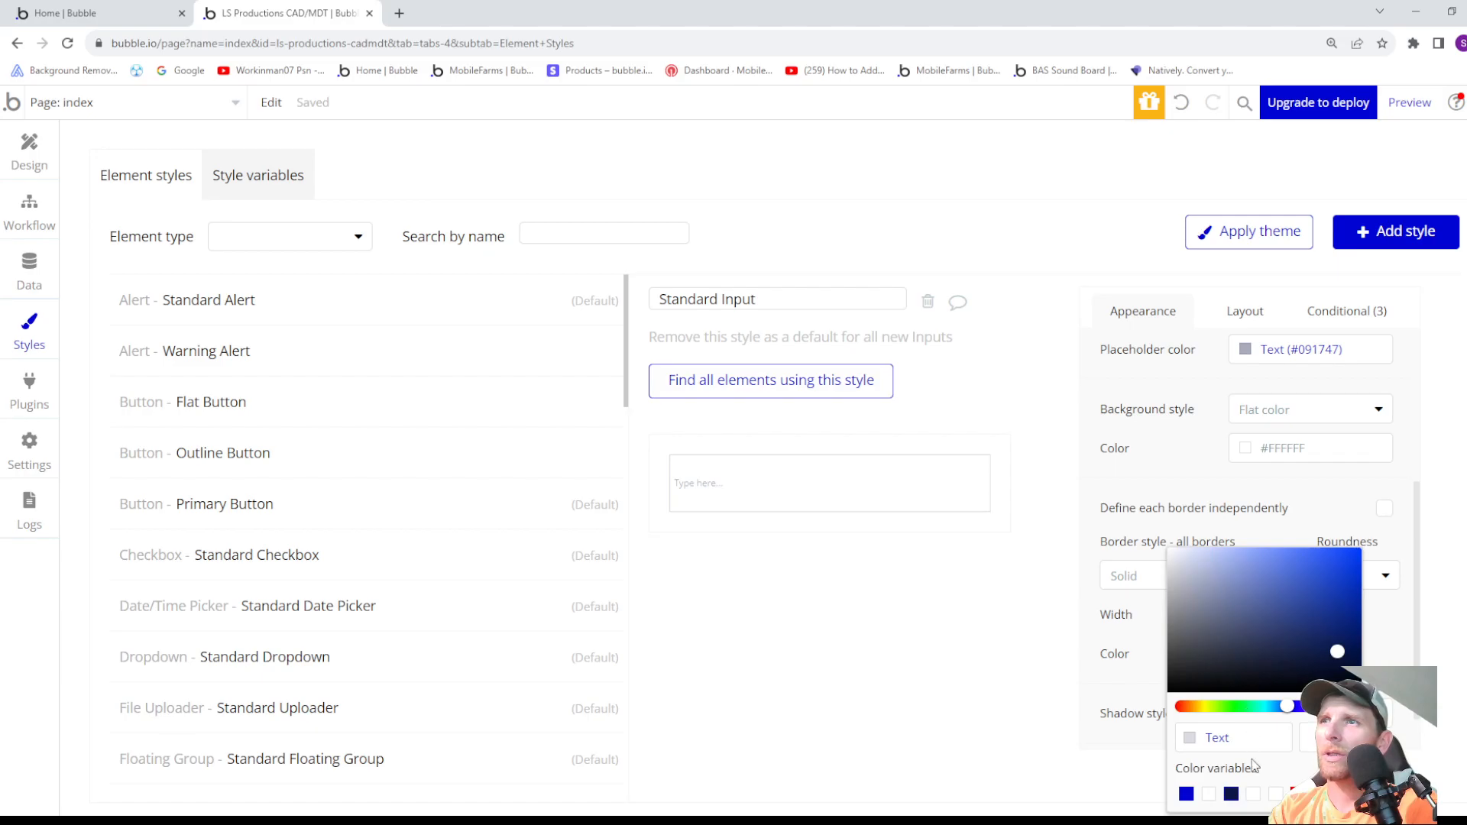
{"action": "left_click", "coordinate": [1231, 795]}
{"action": "left_click", "coordinate": [1132, 703]}
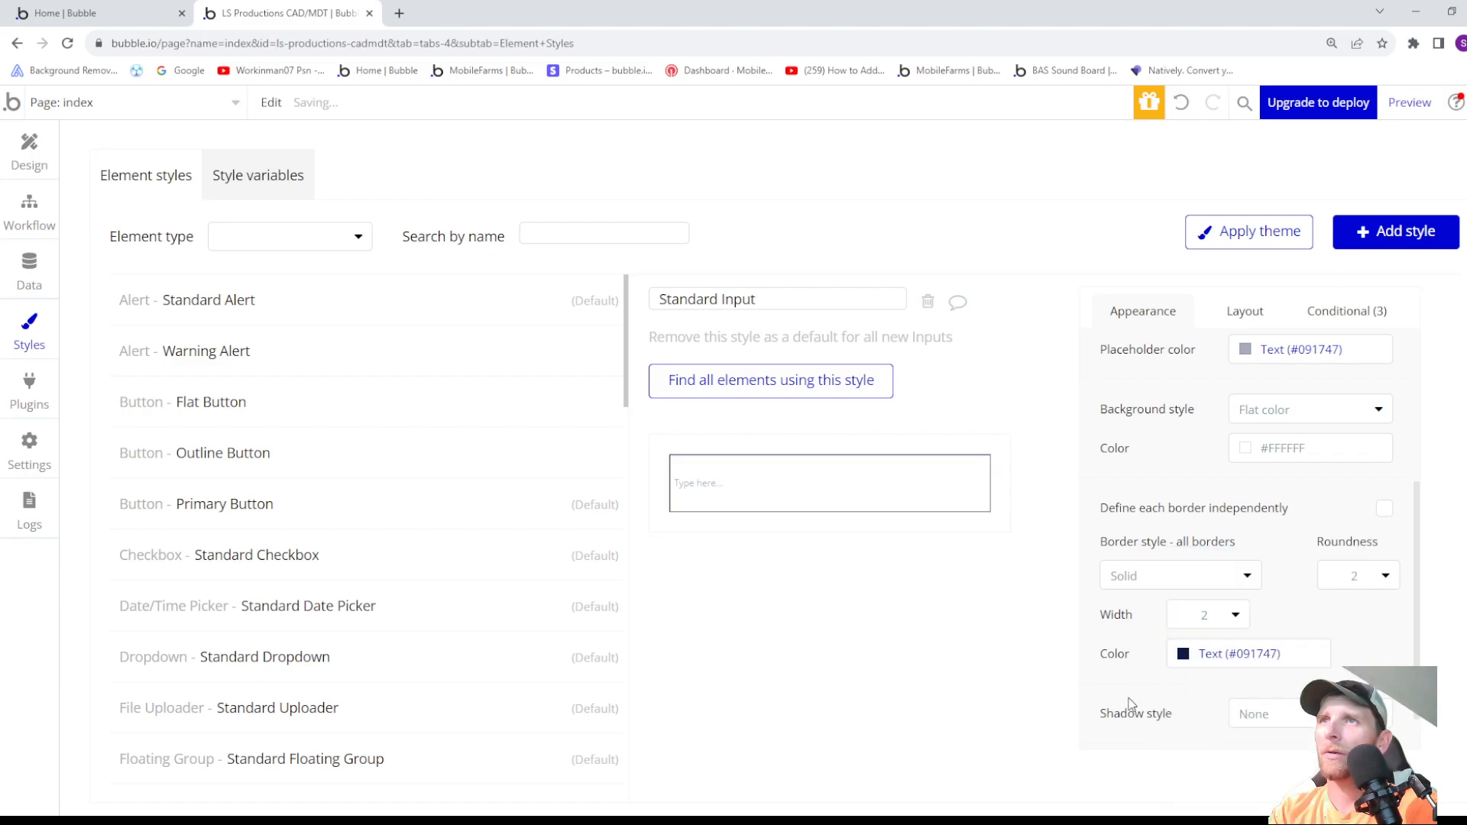
- Change the Standard Input style's font to Acme
{"action": "scroll", "coordinate": [1175, 672], "scroll_direction": "down", "scroll_amount": 1}
{"action": "scroll", "coordinate": [1186, 657], "scroll_direction": "up", "scroll_amount": 3}
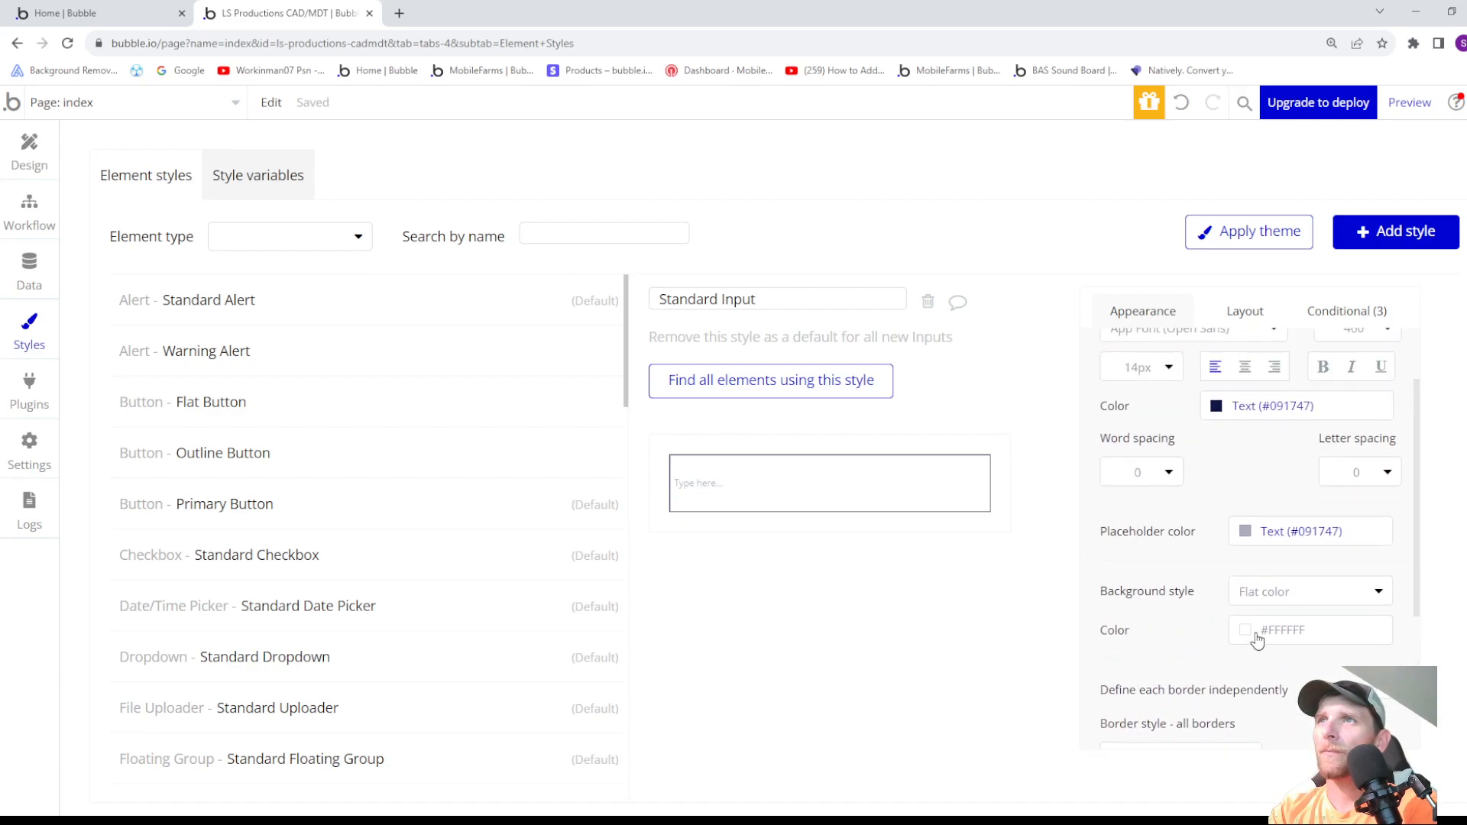
{"action": "scroll", "coordinate": [1257, 641], "scroll_direction": "up", "scroll_amount": 1}
{"action": "scroll", "coordinate": [1250, 621], "scroll_direction": "up", "scroll_amount": 1}
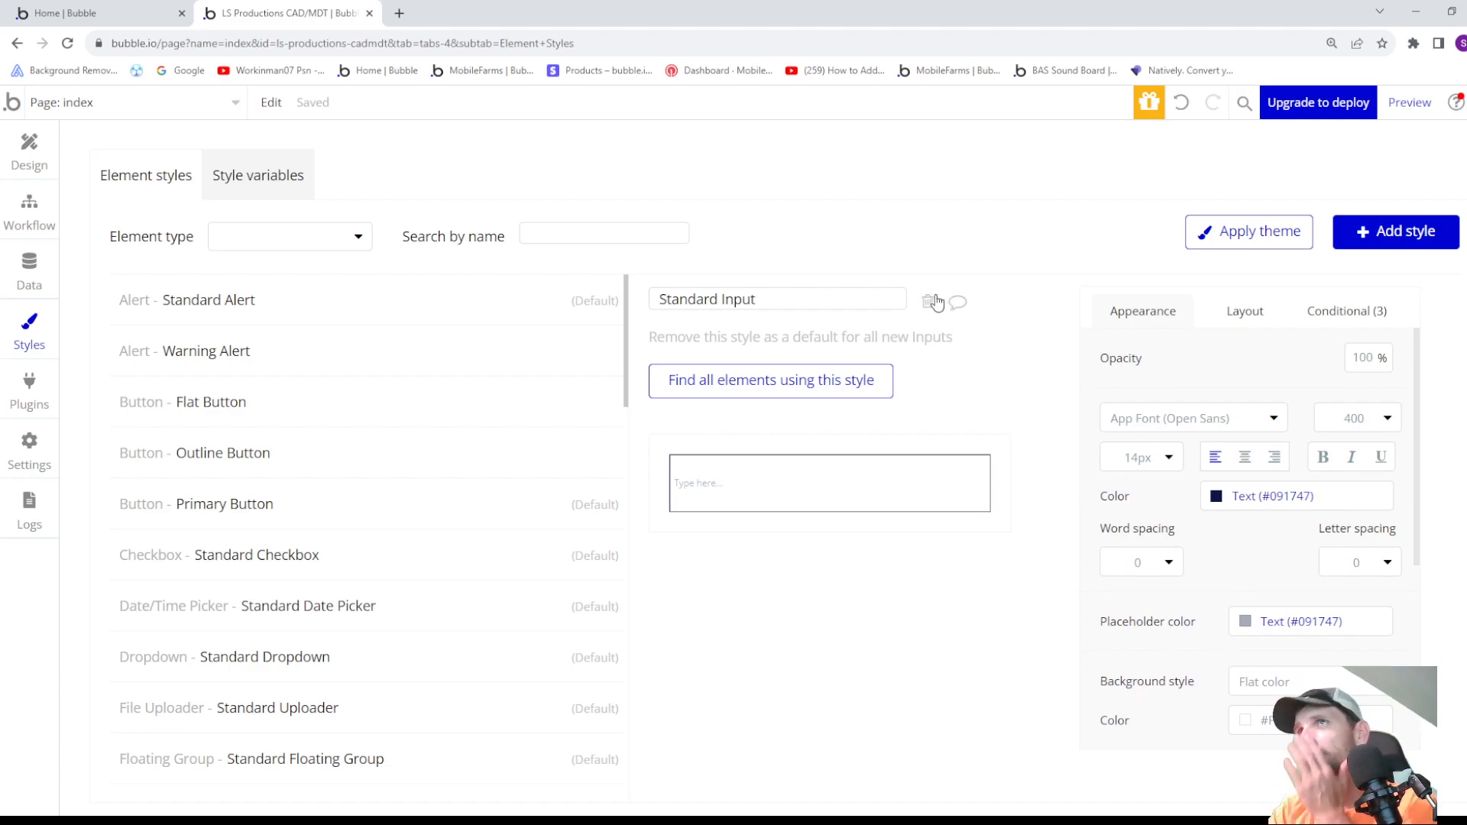
{"action": "left_click", "coordinate": [1140, 419]}
{"action": "scroll", "coordinate": [1211, 654], "scroll_direction": "down", "scroll_amount": 1}
{"action": "scroll", "coordinate": [1205, 658], "scroll_direction": "down", "scroll_amount": 5}
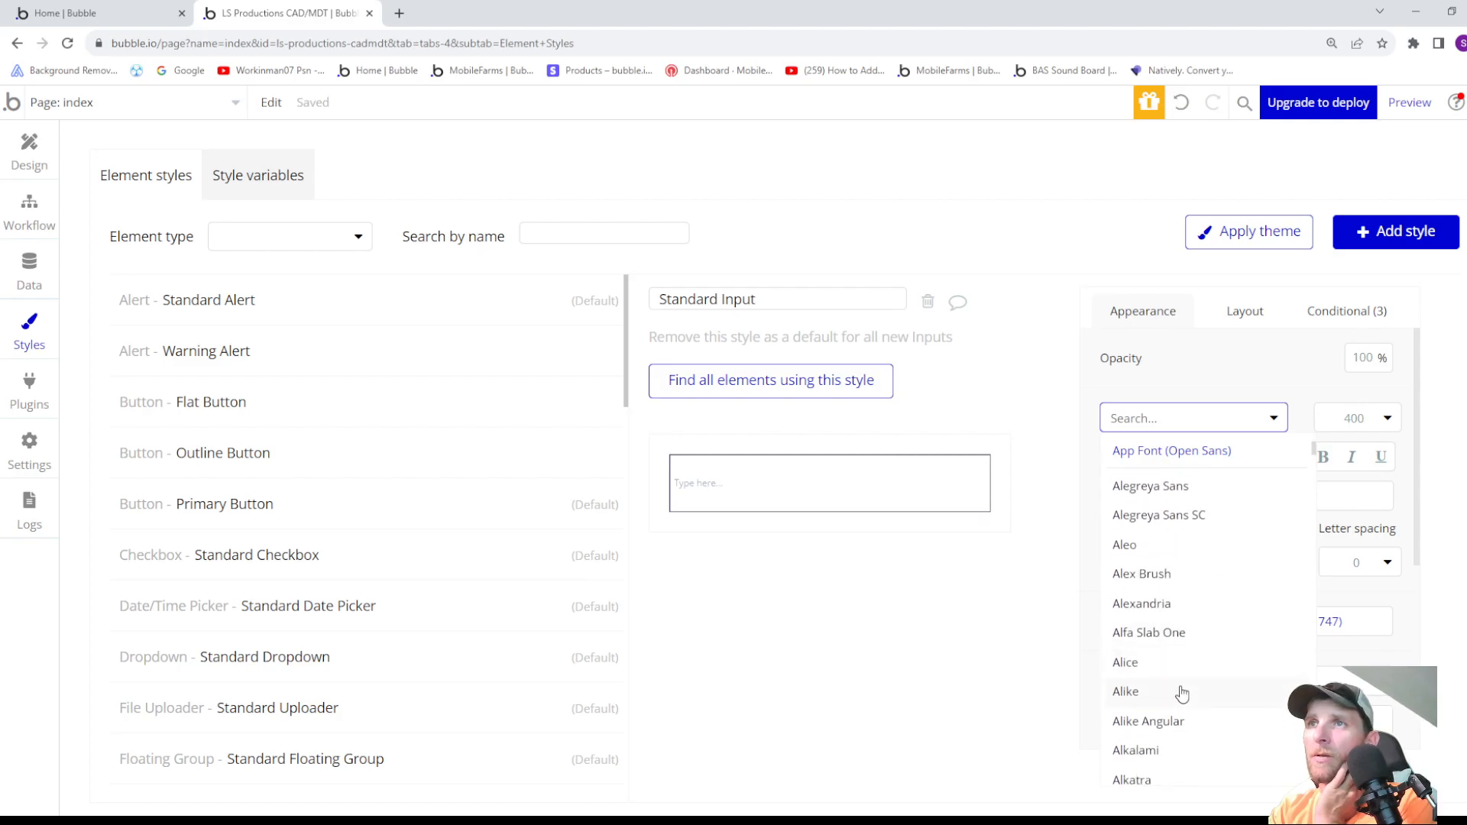
{"action": "scroll", "coordinate": [1167, 698], "scroll_direction": "down", "scroll_amount": 5}
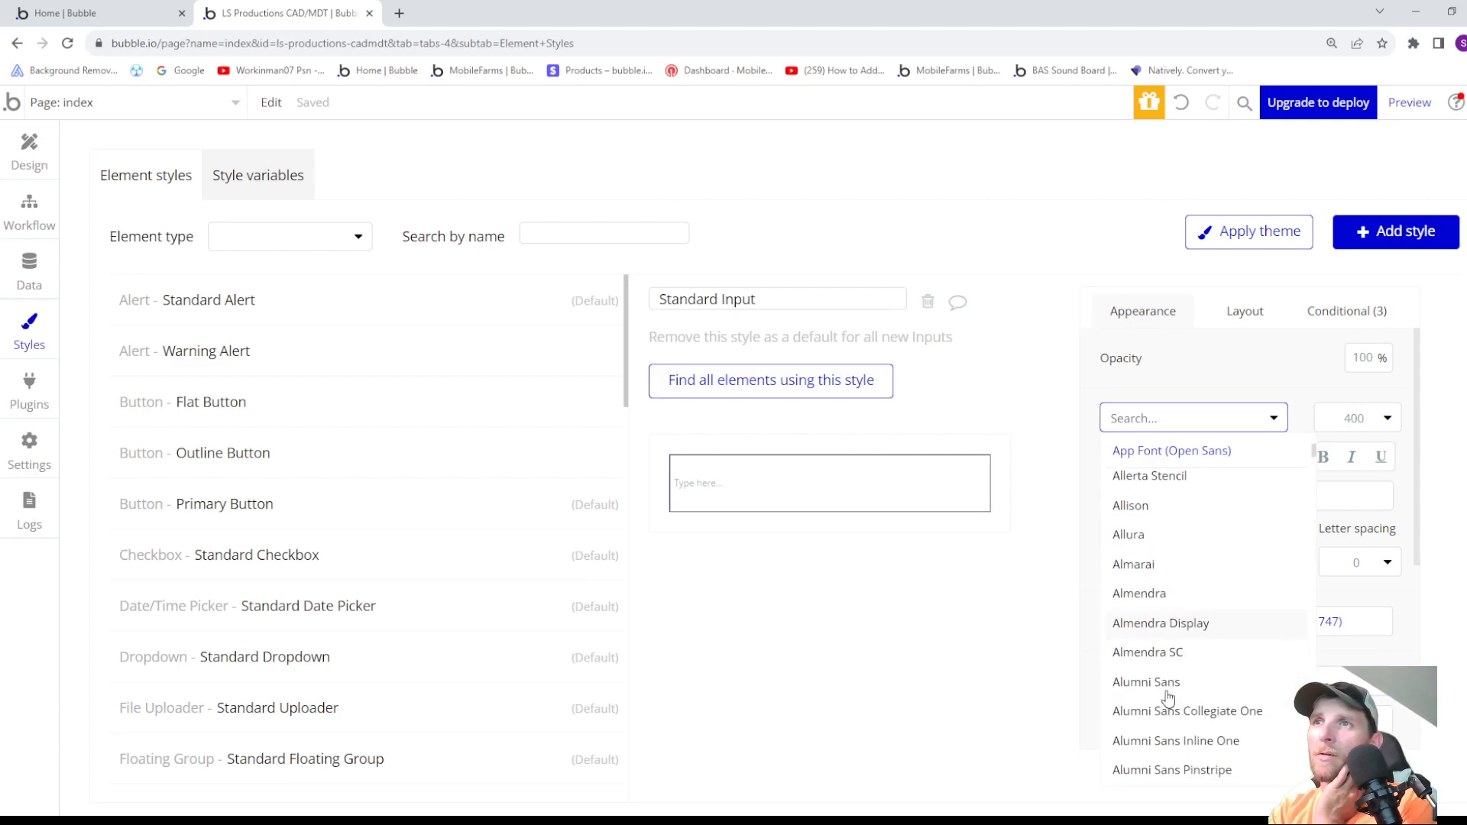
{"action": "scroll", "coordinate": [1167, 698], "scroll_direction": "down", "scroll_amount": 2}
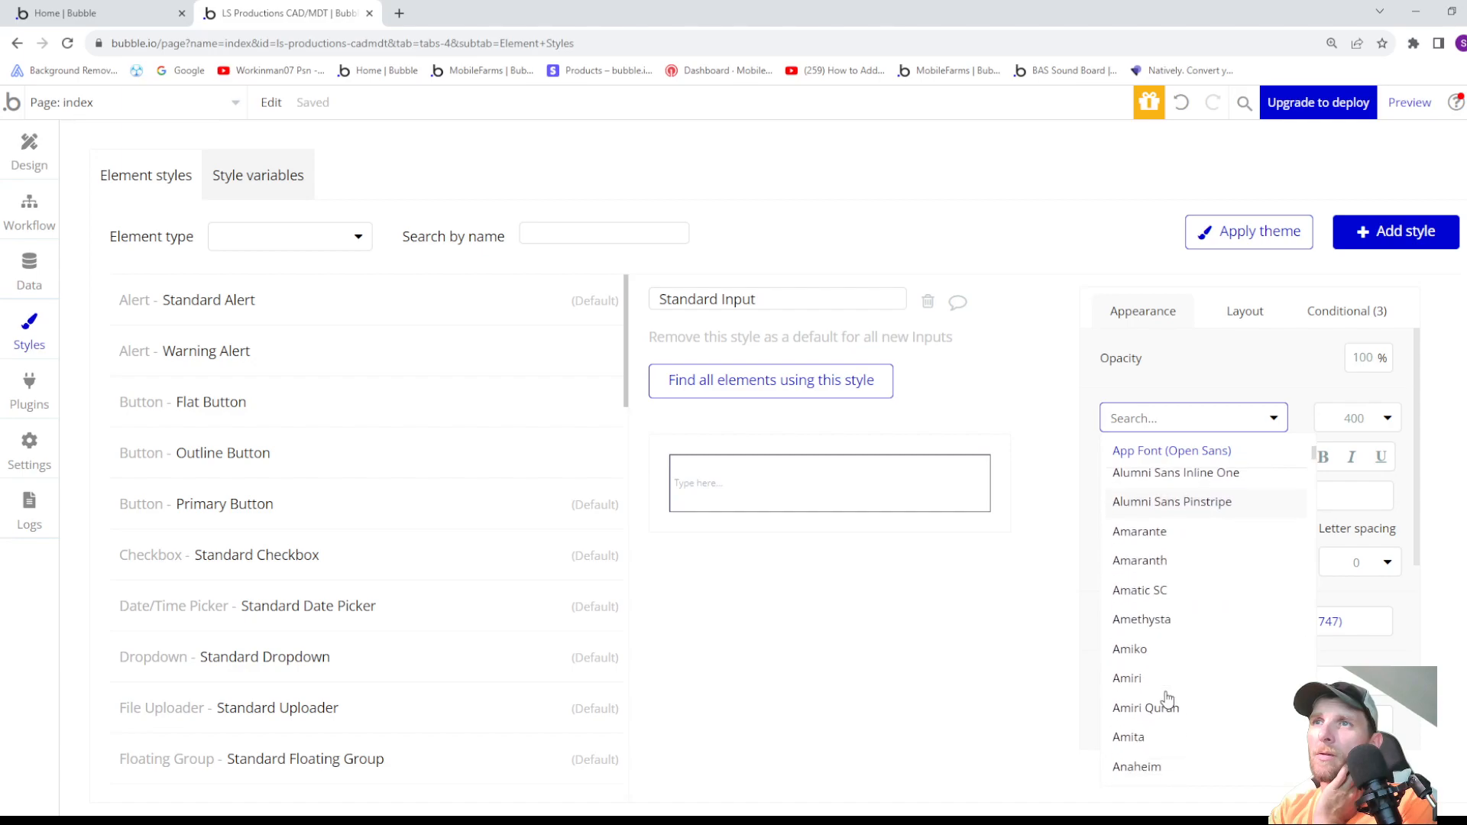
{"action": "scroll", "coordinate": [1167, 697], "scroll_direction": "up", "scroll_amount": 7}
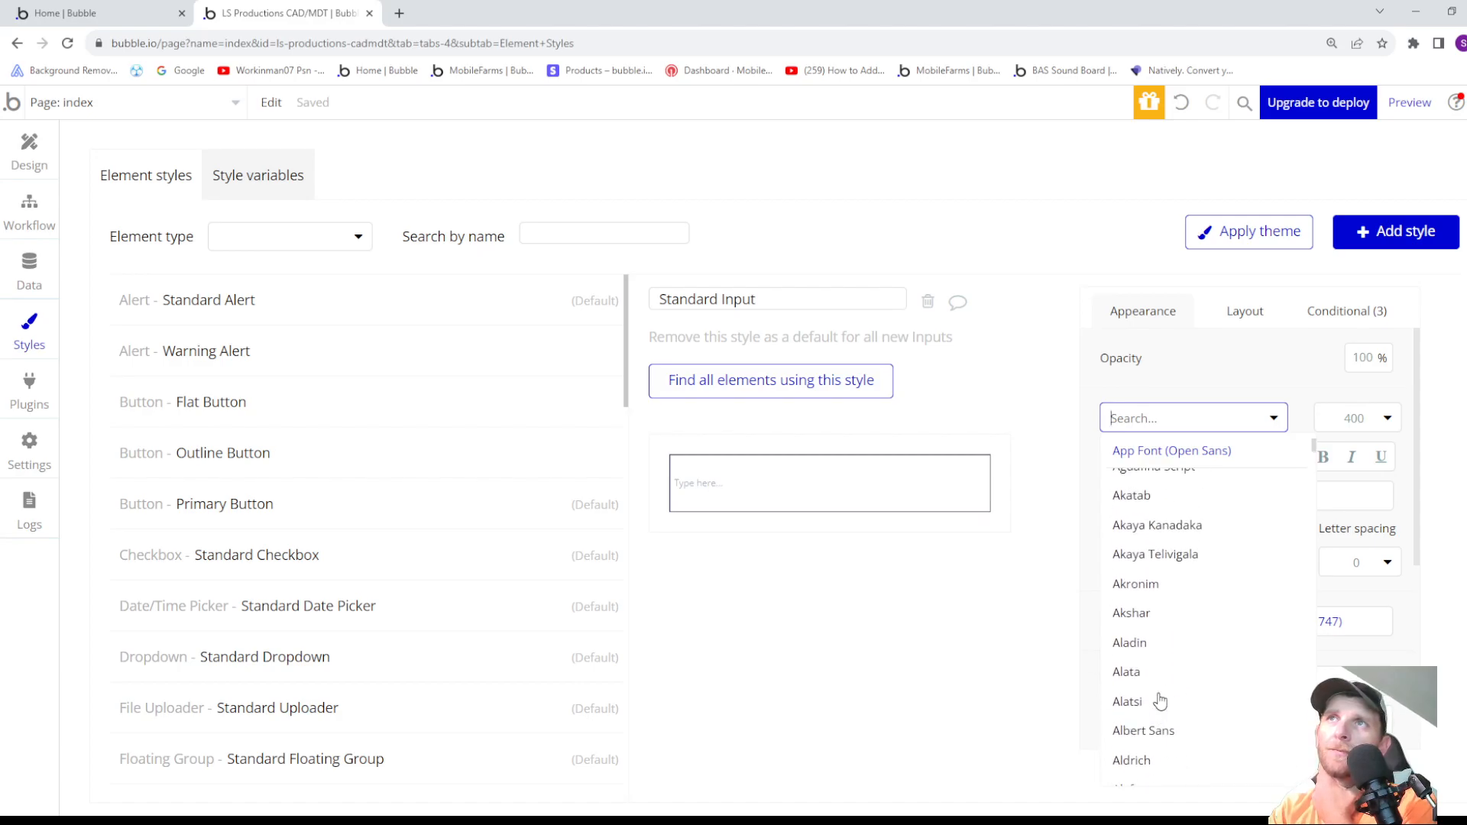
{"action": "scroll", "coordinate": [1160, 700], "scroll_direction": "up", "scroll_amount": 6}
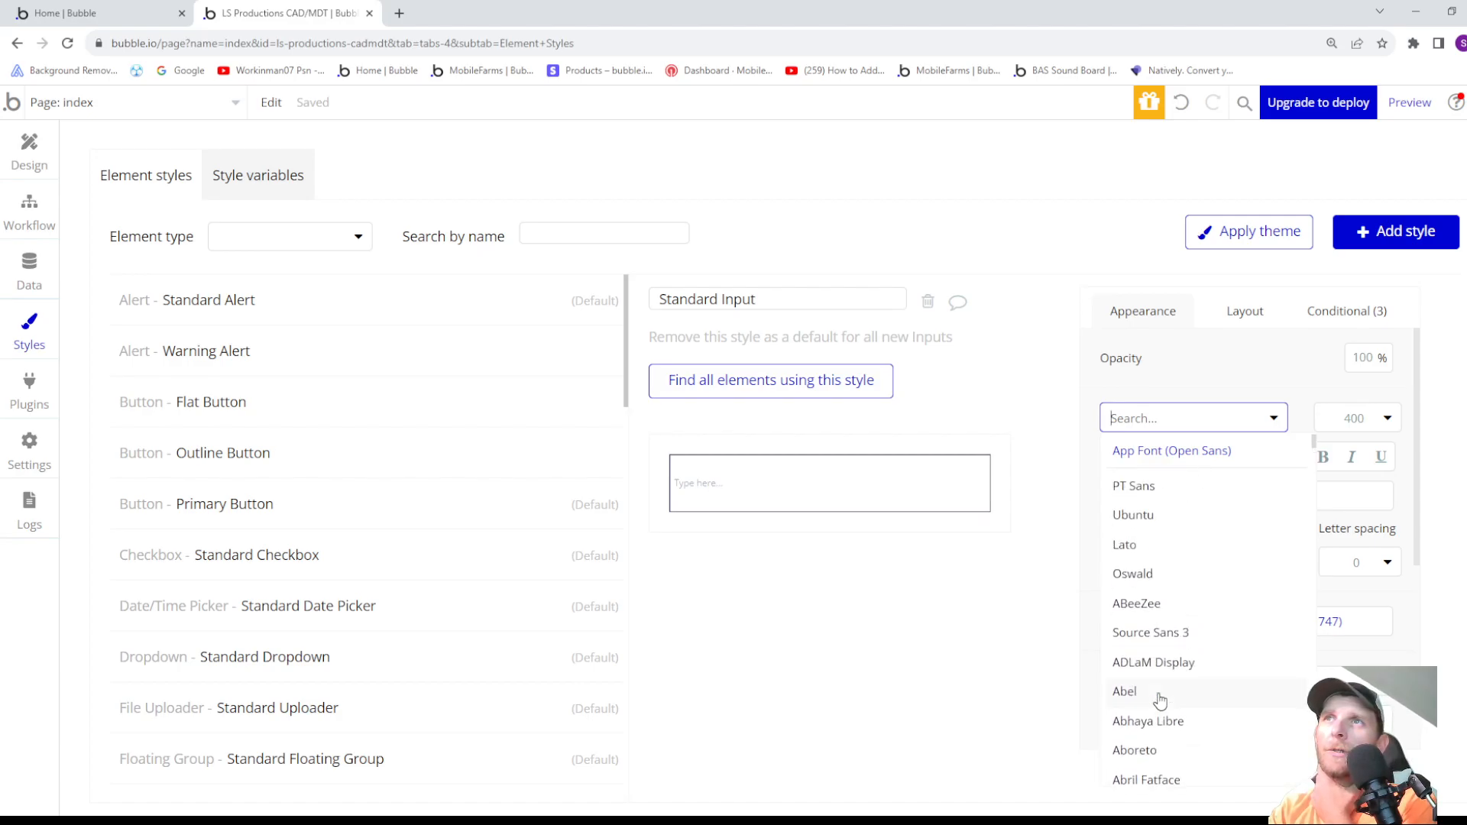
{"action": "scroll", "coordinate": [1160, 697], "scroll_direction": "down", "scroll_amount": 3}
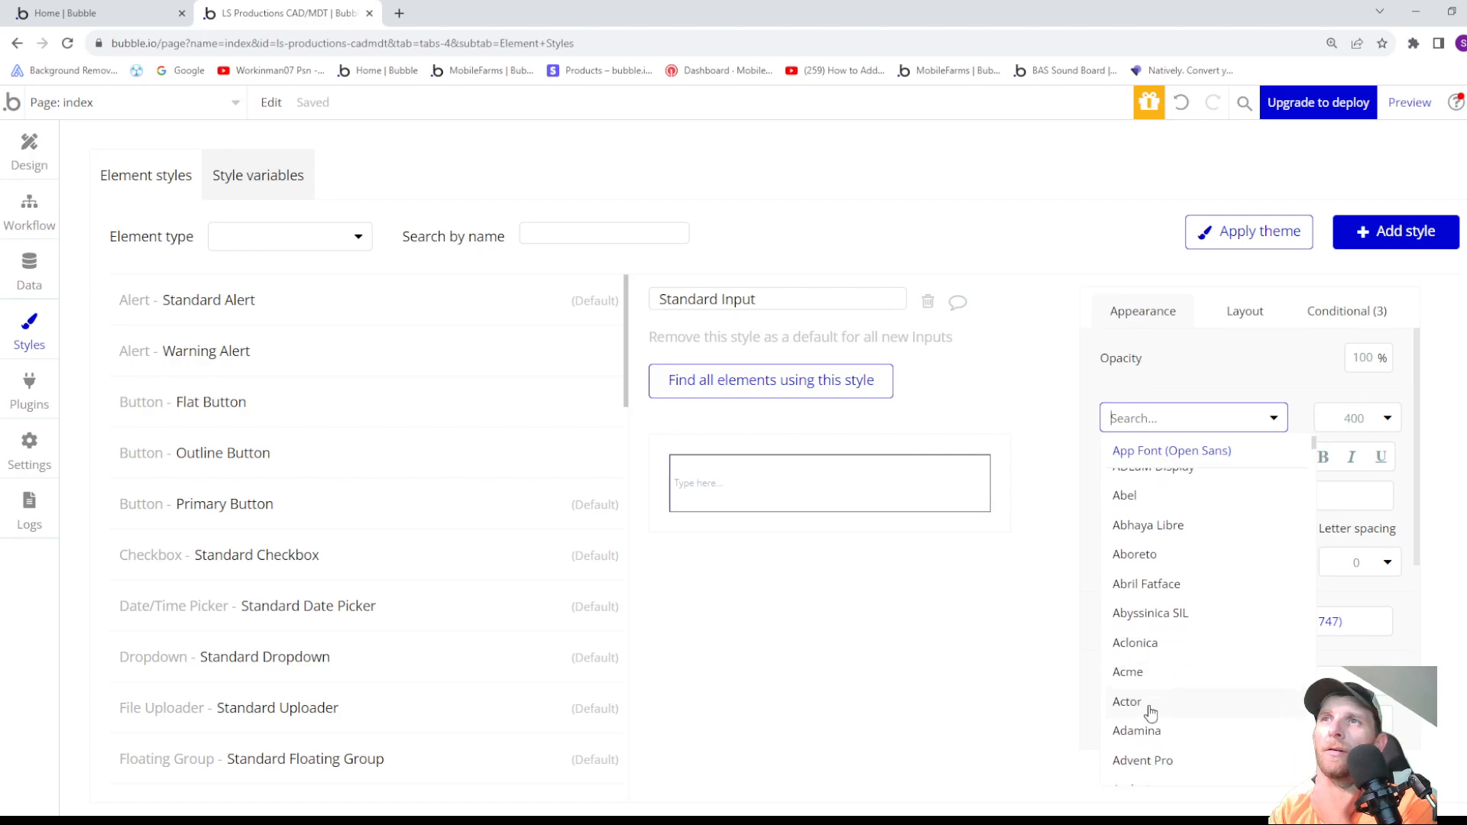
{"action": "left_click", "coordinate": [1135, 644]}
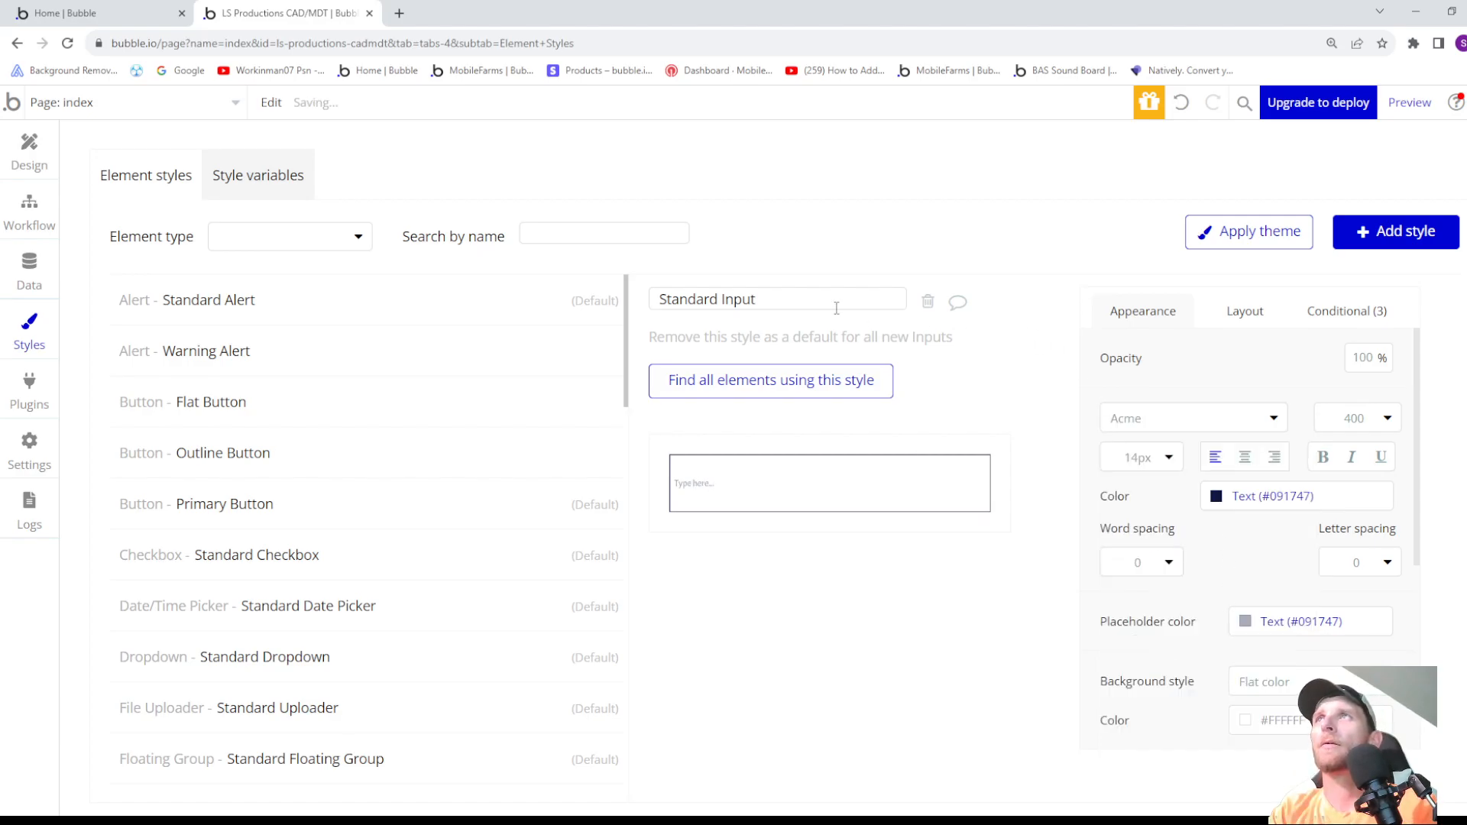
- Return to the index page design and inspect the restyled Input User Name in Group Sign Up
{"action": "left_click", "coordinate": [20, 154]}
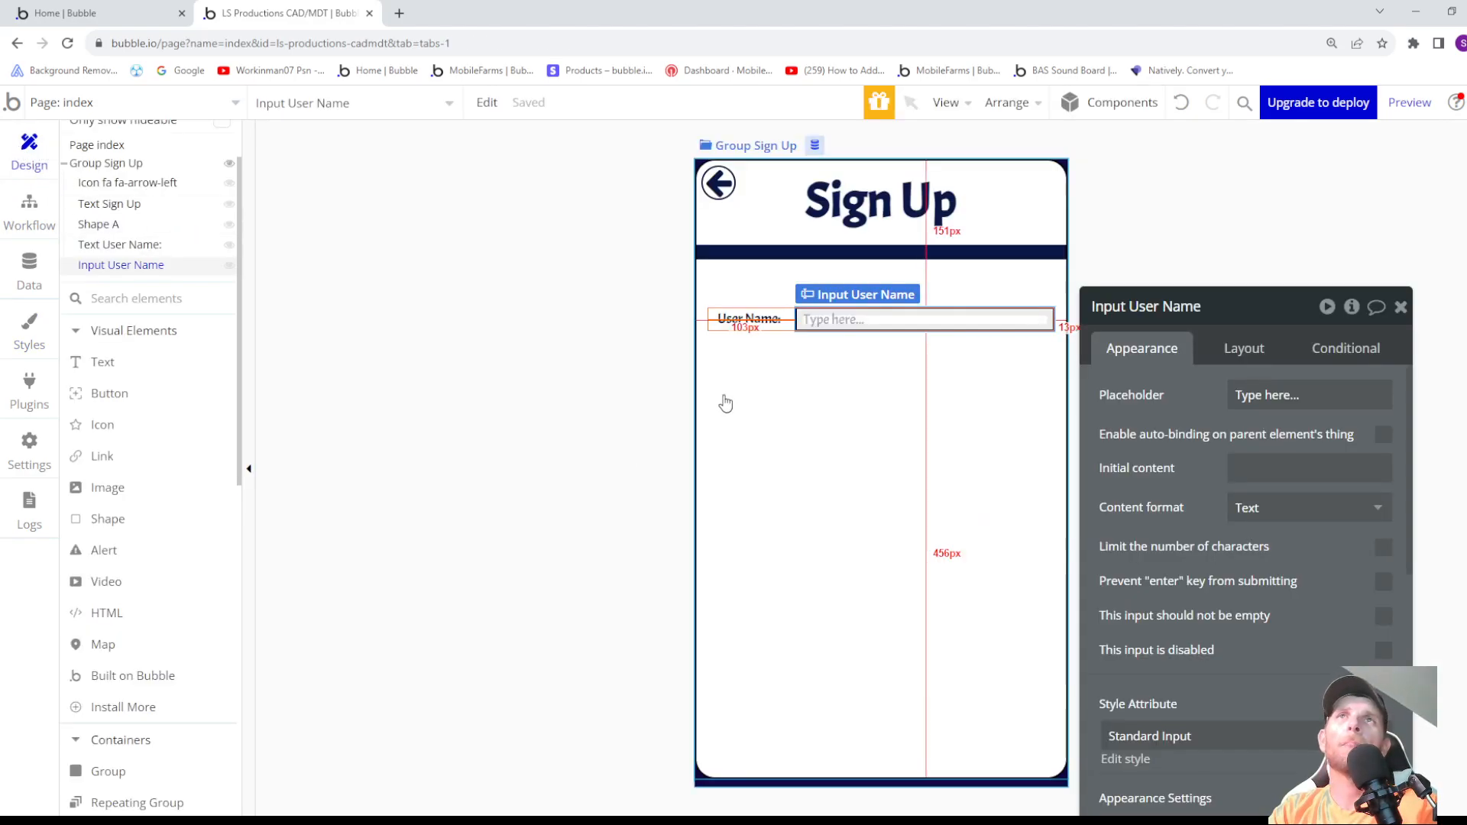
{"action": "left_click", "coordinate": [802, 393]}
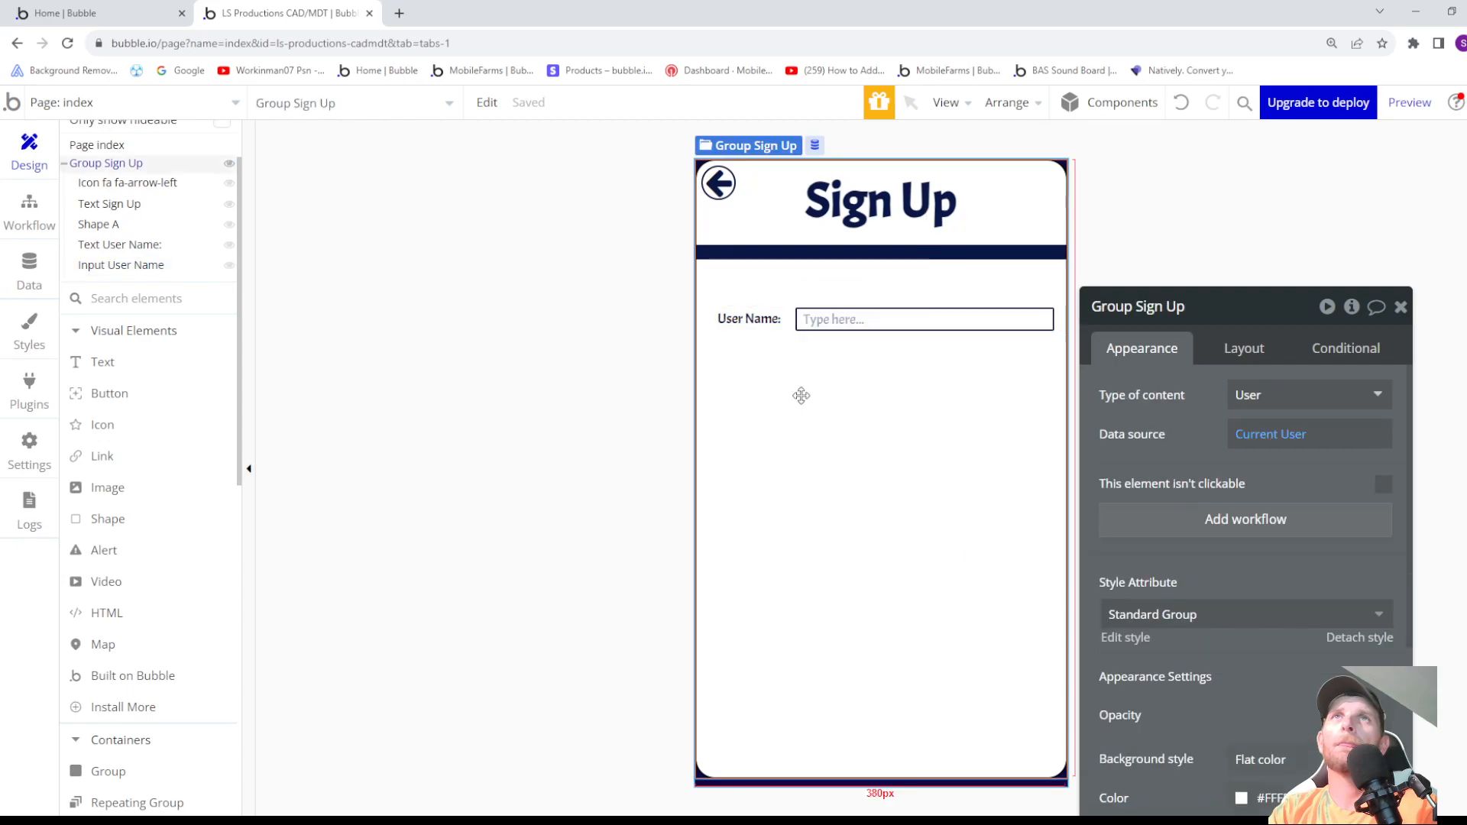
{"action": "left_click", "coordinate": [841, 325]}
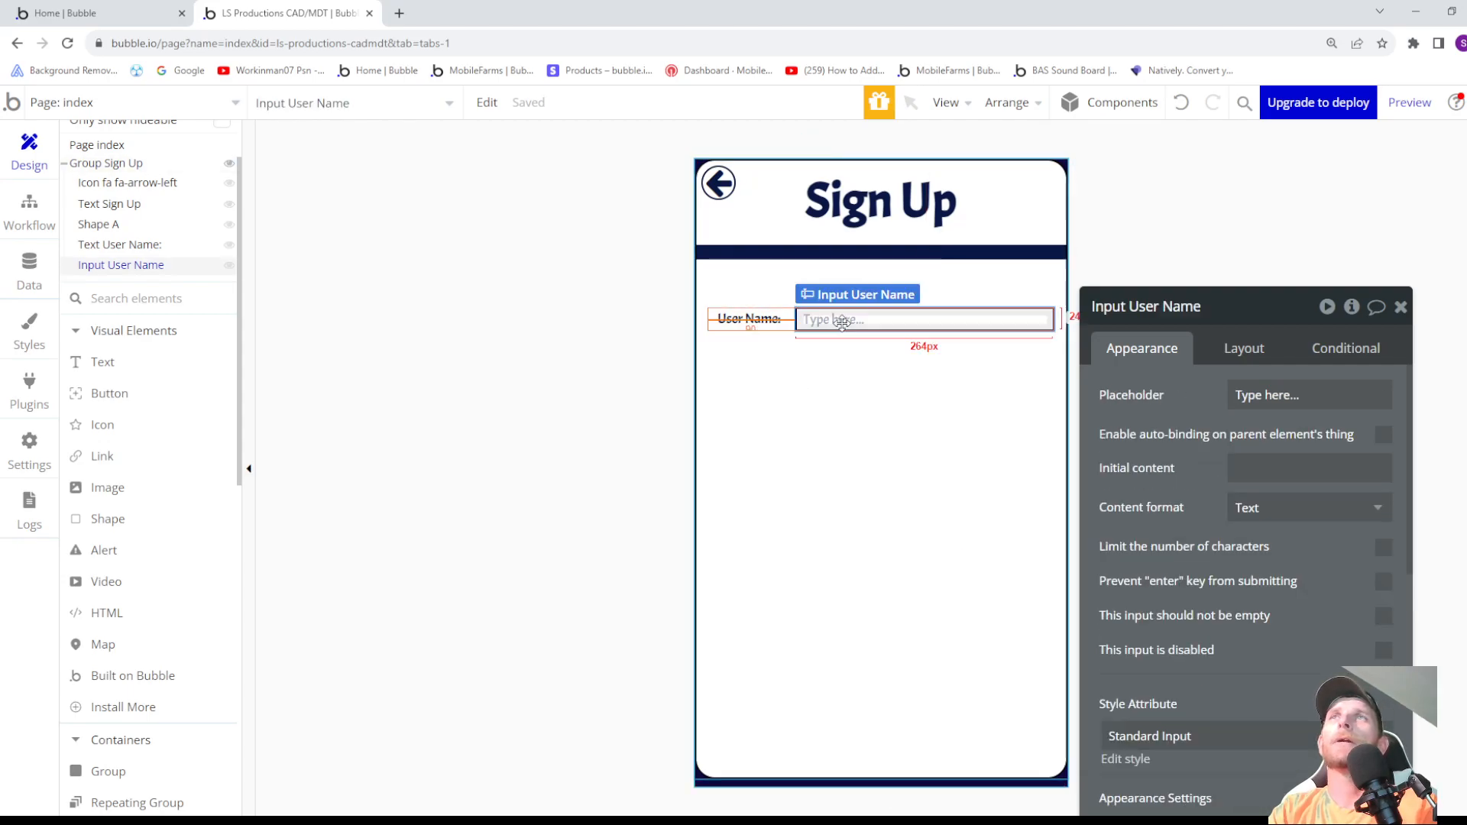
{"action": "left_click", "coordinate": [765, 323]}
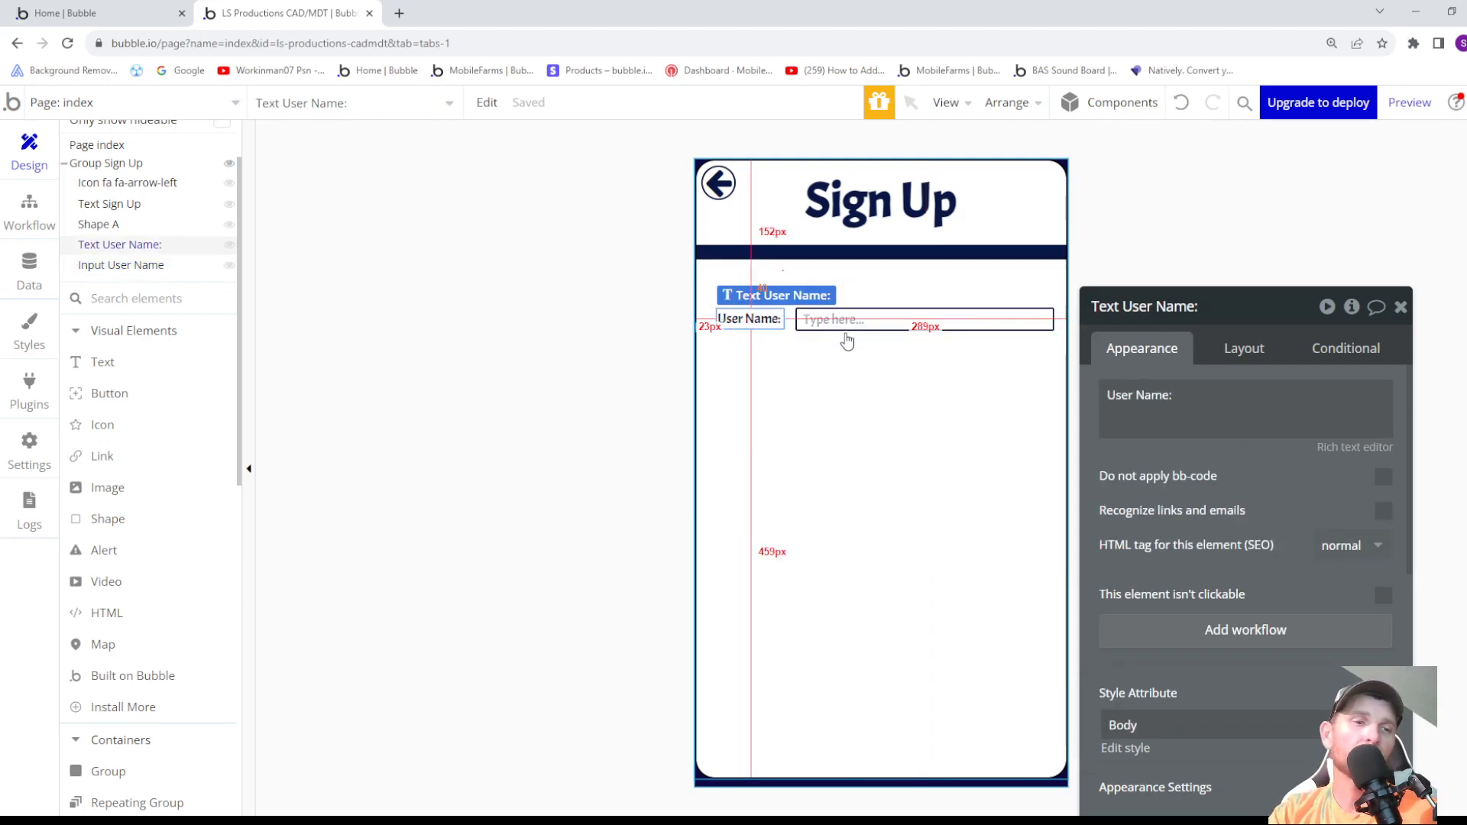
{"action": "key", "text": "ctrl+c"}
{"action": "key", "text": "ctrl+v"}
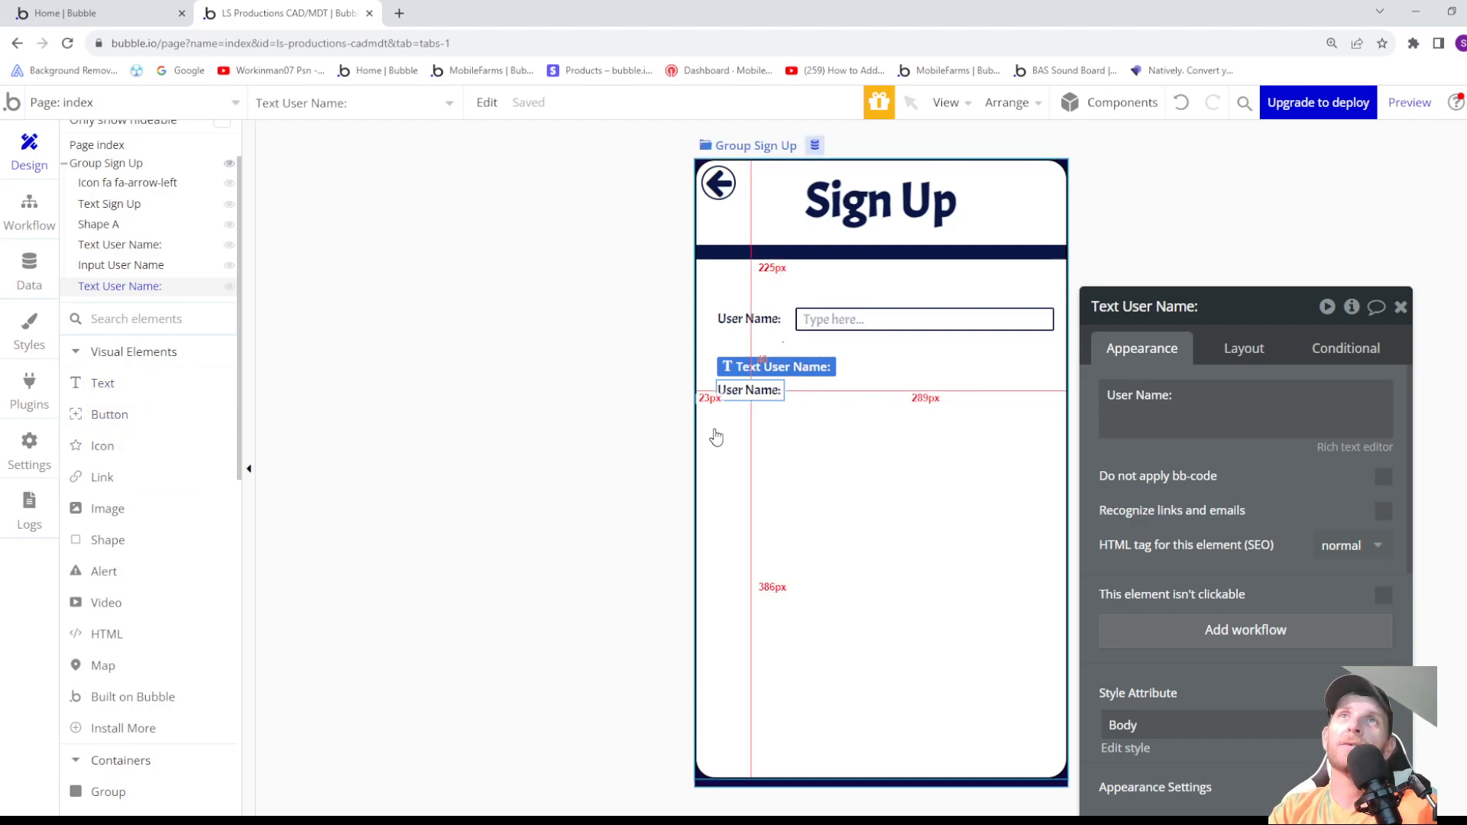
{"action": "key", "text": "Delete"}
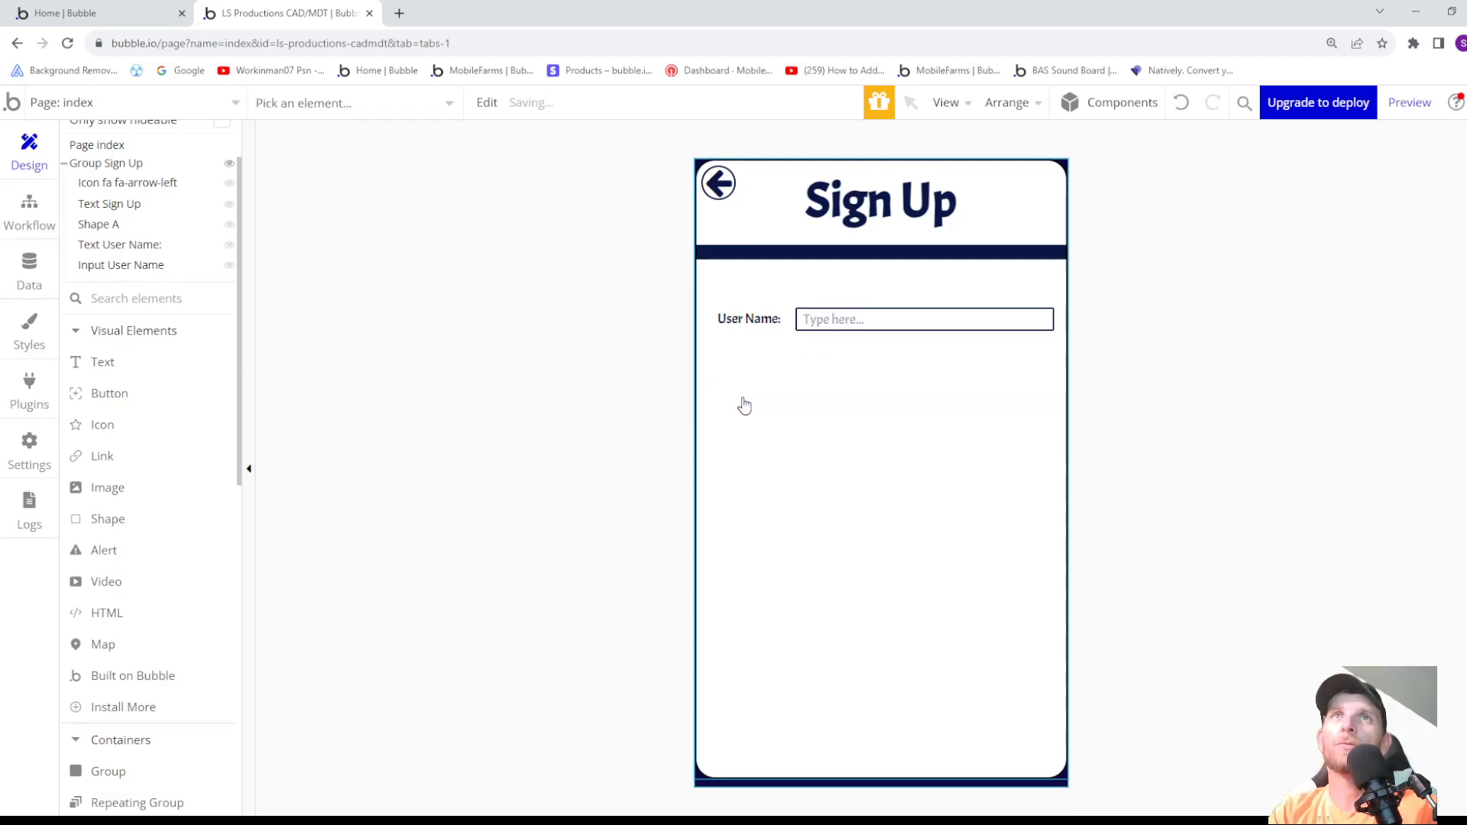
- Add a text element reading "Email:" to Group Sign Up, just below the User Name row
{"action": "left_click", "coordinate": [127, 364]}
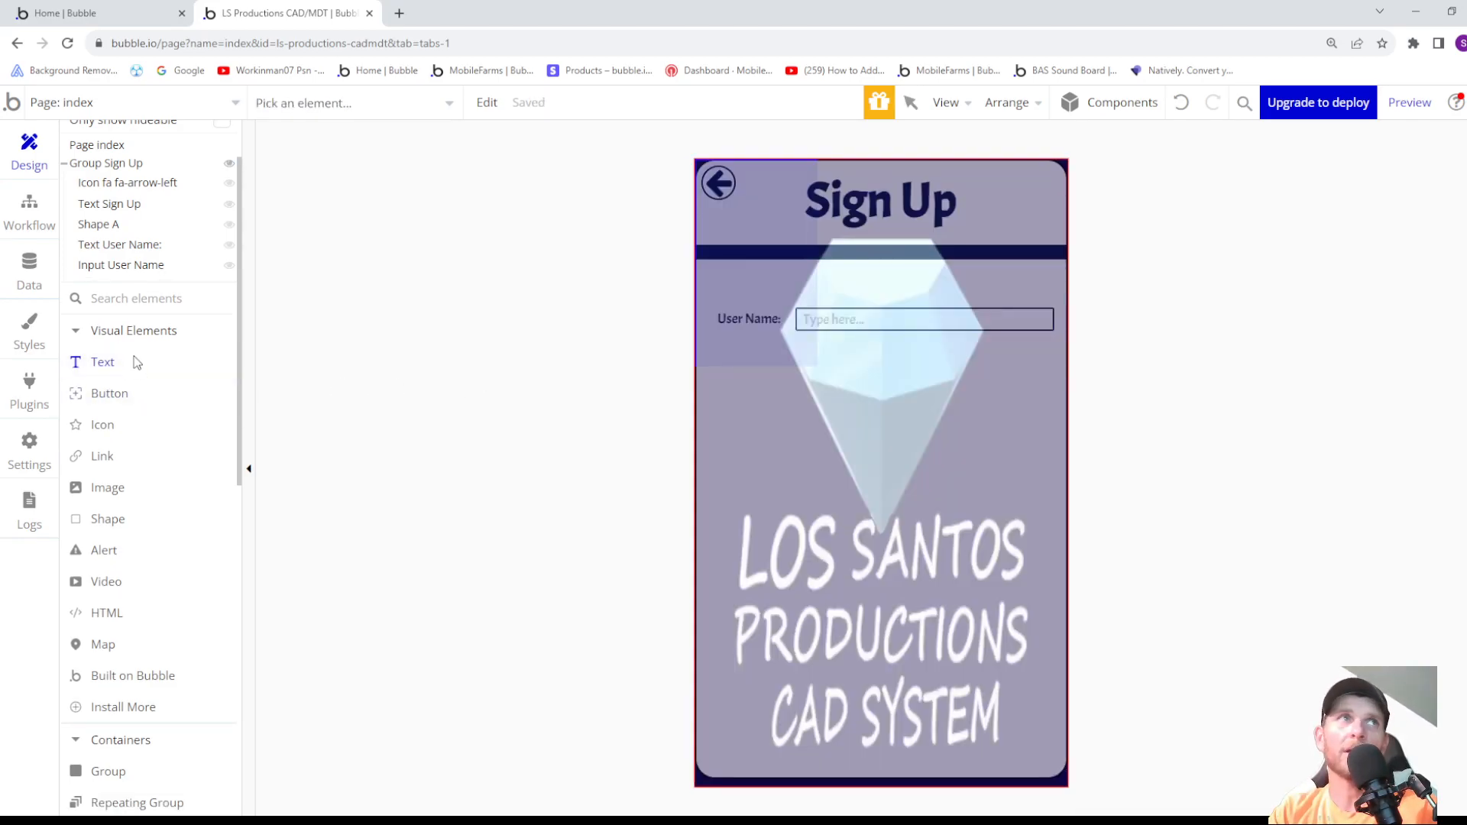
{"action": "left_click", "coordinate": [99, 163]}
{"action": "left_click_drag", "start_coordinate": [704, 337], "coordinate": [835, 371]}
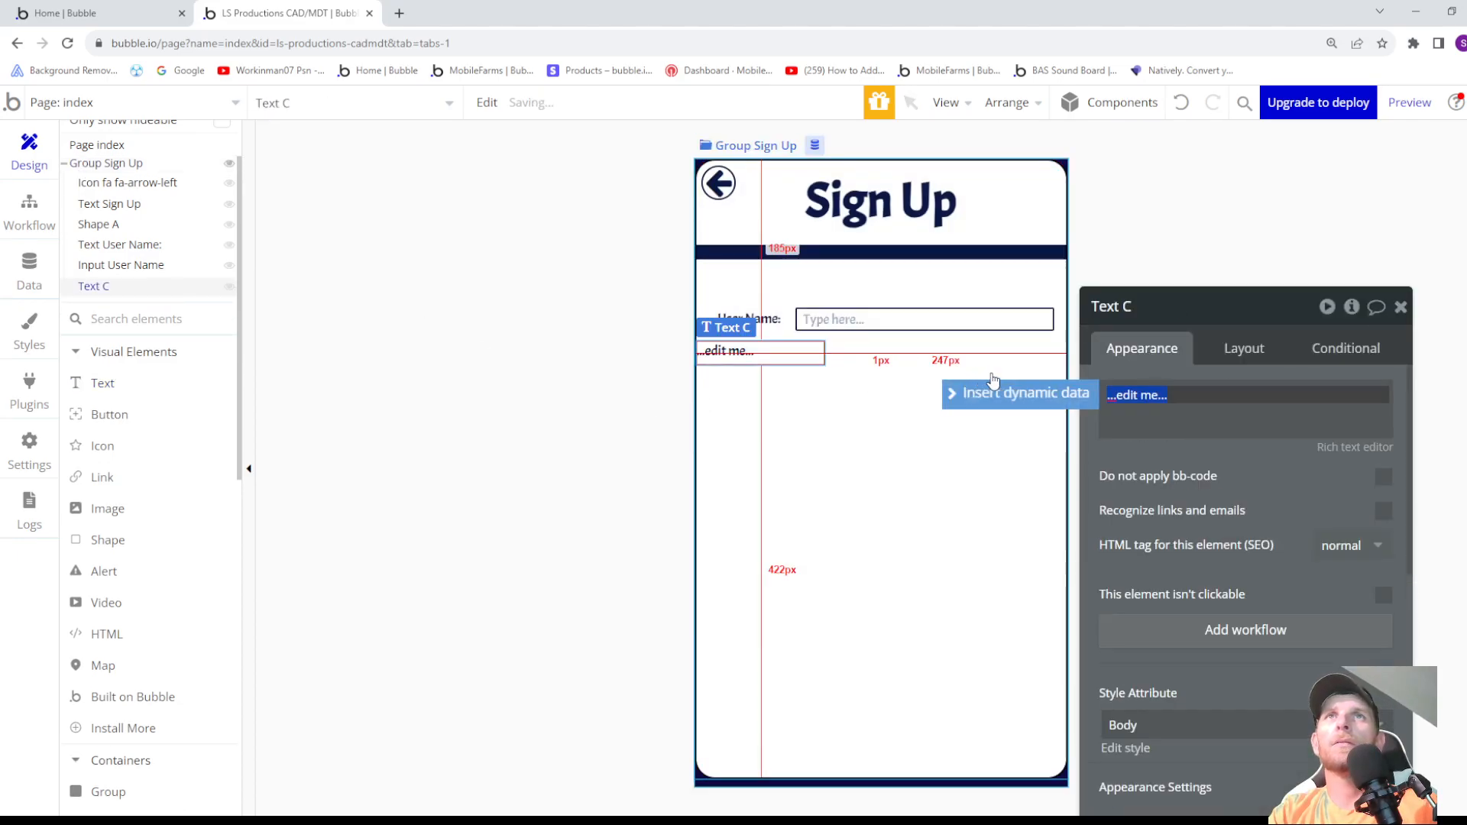
{"action": "type", "text": "Email:"}
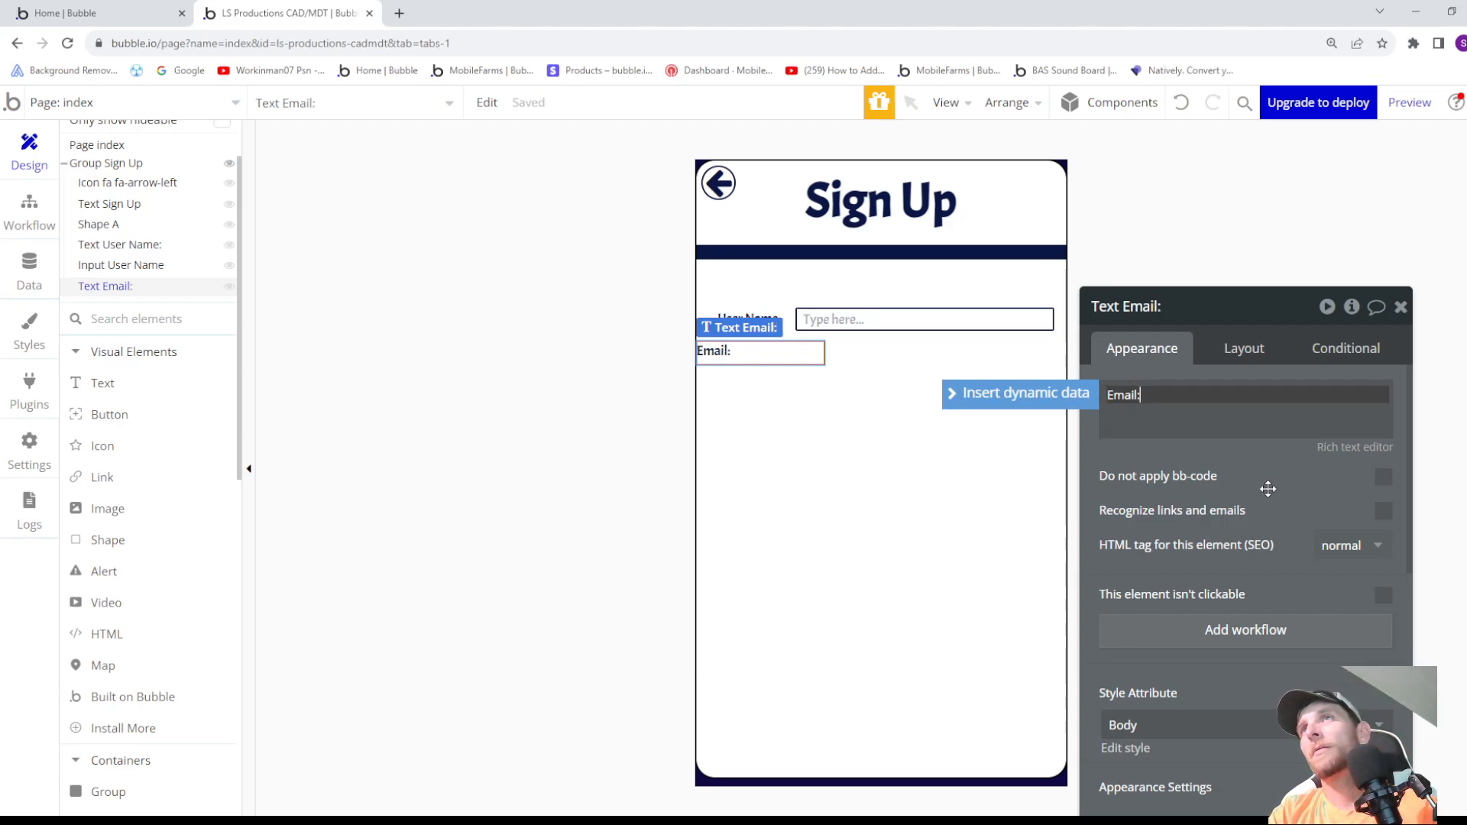
- Center the Email: label horizontally, turn off its fixed width and make its width fit the content
{"action": "left_click", "coordinate": [1233, 351]}
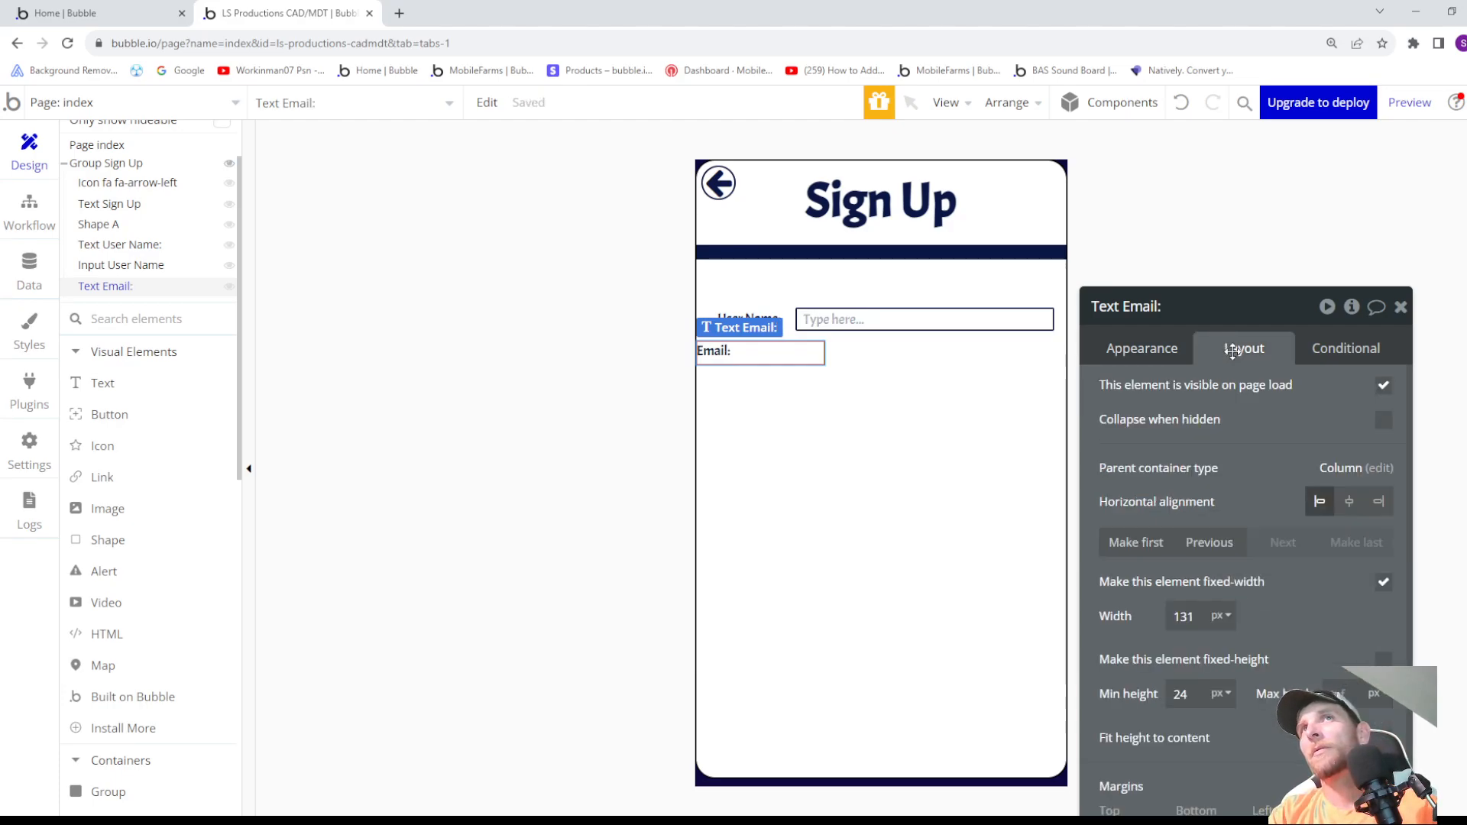
{"action": "left_click", "coordinate": [1349, 501]}
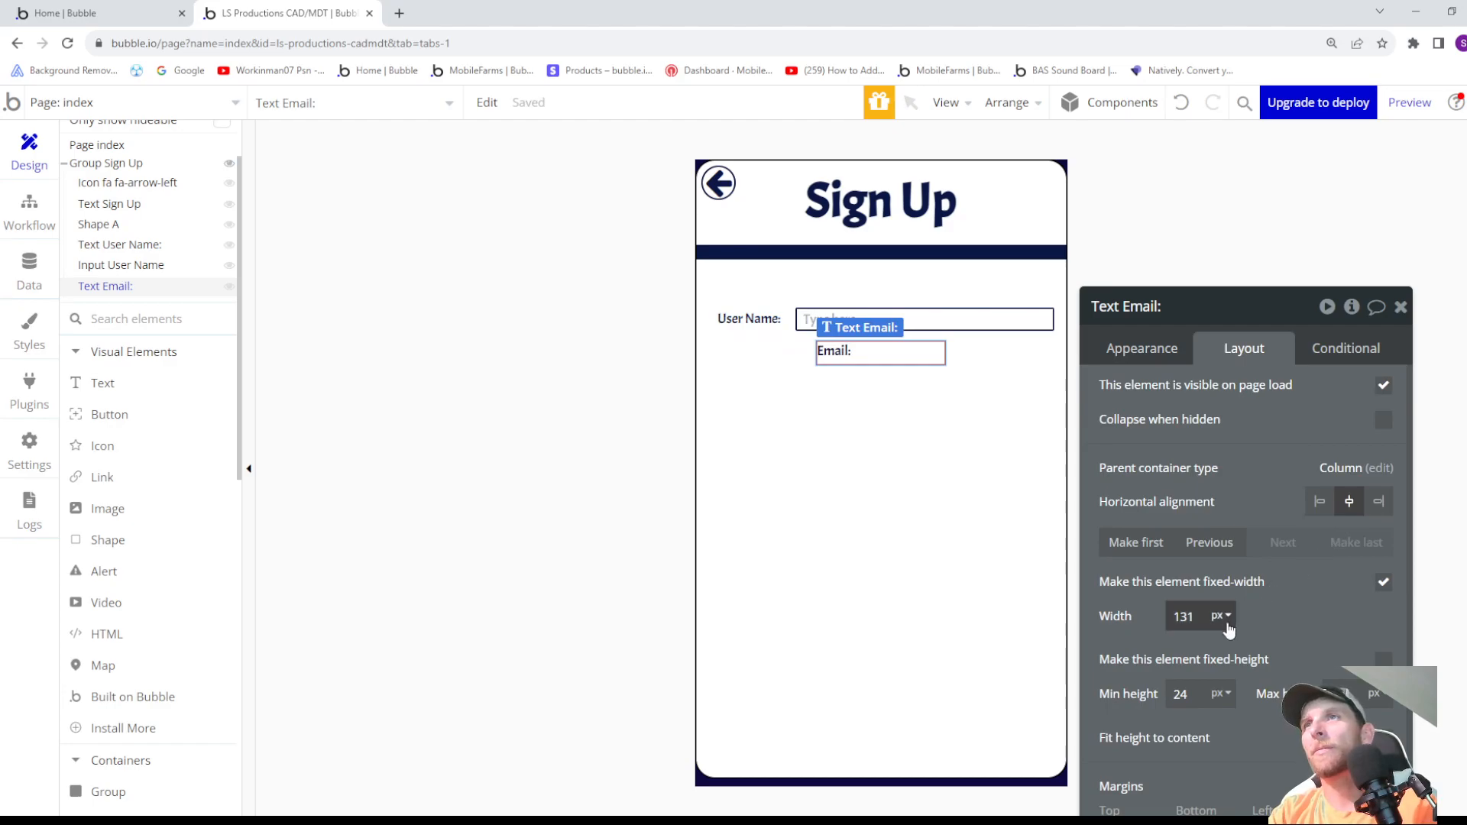
{"action": "left_click", "coordinate": [1384, 583]}
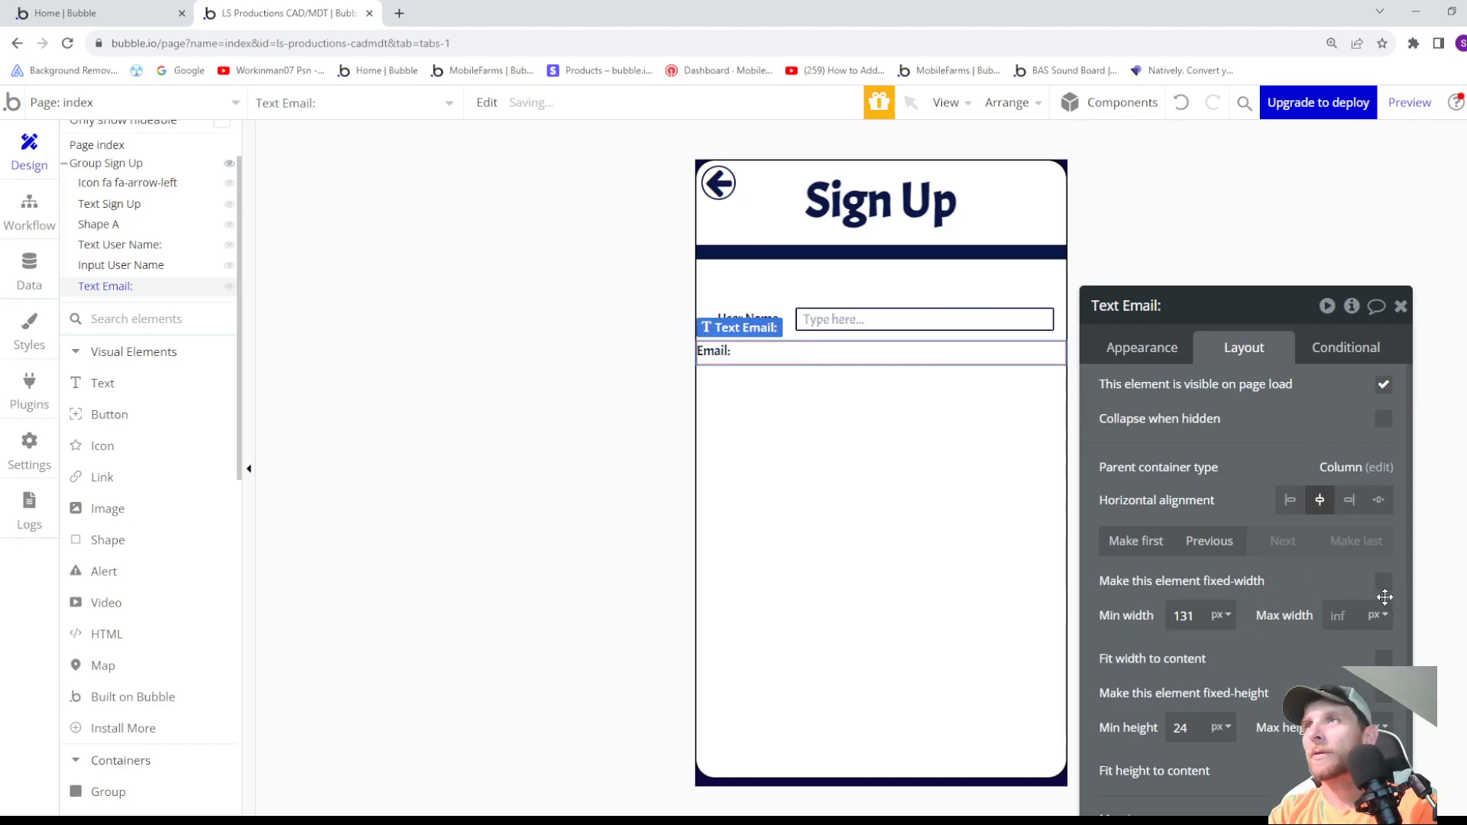
{"action": "left_click", "coordinate": [1385, 660]}
- Reduce the Email: label's minimum width to 39 px
{"action": "left_click", "coordinate": [1206, 621]}
{"action": "key", "text": "Down"}
{"action": "key", "text": "Down"}
{"action": "key", "text": "Down"}
{"action": "key", "text": "Down"}
{"action": "key", "text": "Down"}
{"action": "key", "text": "Down"}
{"action": "key", "text": "Down"}
{"action": "key", "text": "Down"}
{"action": "key", "text": "Down"}
{"action": "key", "text": "Down"}
{"action": "key", "text": "Down"}
{"action": "key", "text": "Down"}
{"action": "key", "text": "Down"}
{"action": "key", "text": "Down"}
{"action": "key", "text": "Down"}
{"action": "key", "text": "Down"}
{"action": "key", "text": "Down"}
{"action": "key", "text": "Down"}
{"action": "key", "text": "Down"}
{"action": "key", "text": "Down"}
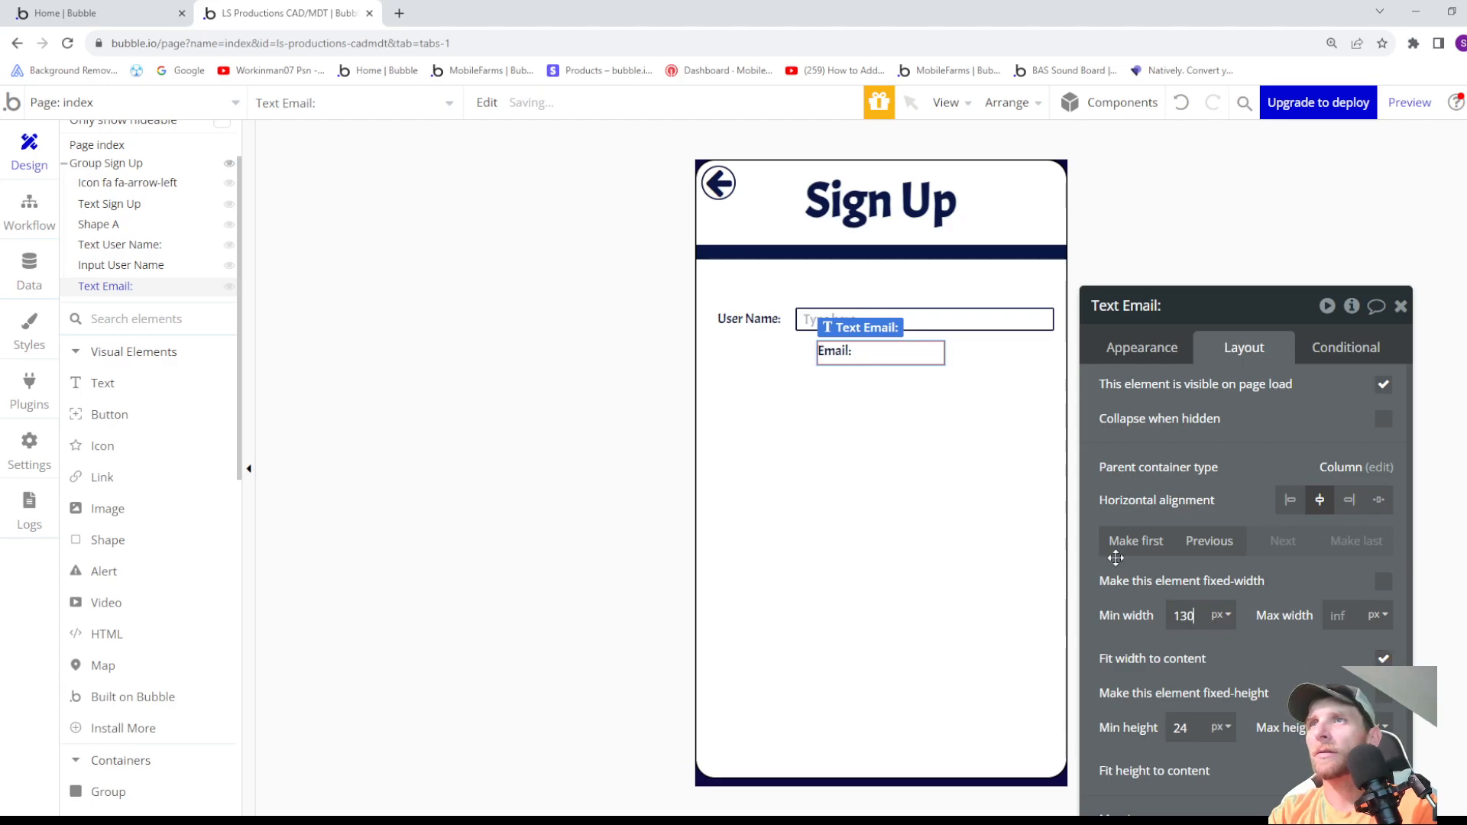
{"action": "key", "text": "Down"}
{"action": "key", "text": "Down"}
{"action": "key", "text": "Down"}
{"action": "key", "text": "Down"}
{"action": "key", "text": "Down"}
{"action": "key", "text": "Down"}
{"action": "key", "text": "Down"}
{"action": "key", "text": "Down"}
{"action": "key", "text": "Down"}
{"action": "key", "text": "Down"}
{"action": "key", "text": "Down"}
{"action": "key", "text": "Down"}
{"action": "key", "text": "Down"}
{"action": "key", "text": "Down"}
{"action": "key", "text": "Down"}
{"action": "key", "text": "Down"}
{"action": "key", "text": "Down"}
{"action": "key", "text": "Down"}
{"action": "key", "text": "Down"}
{"action": "key", "text": "Down"}
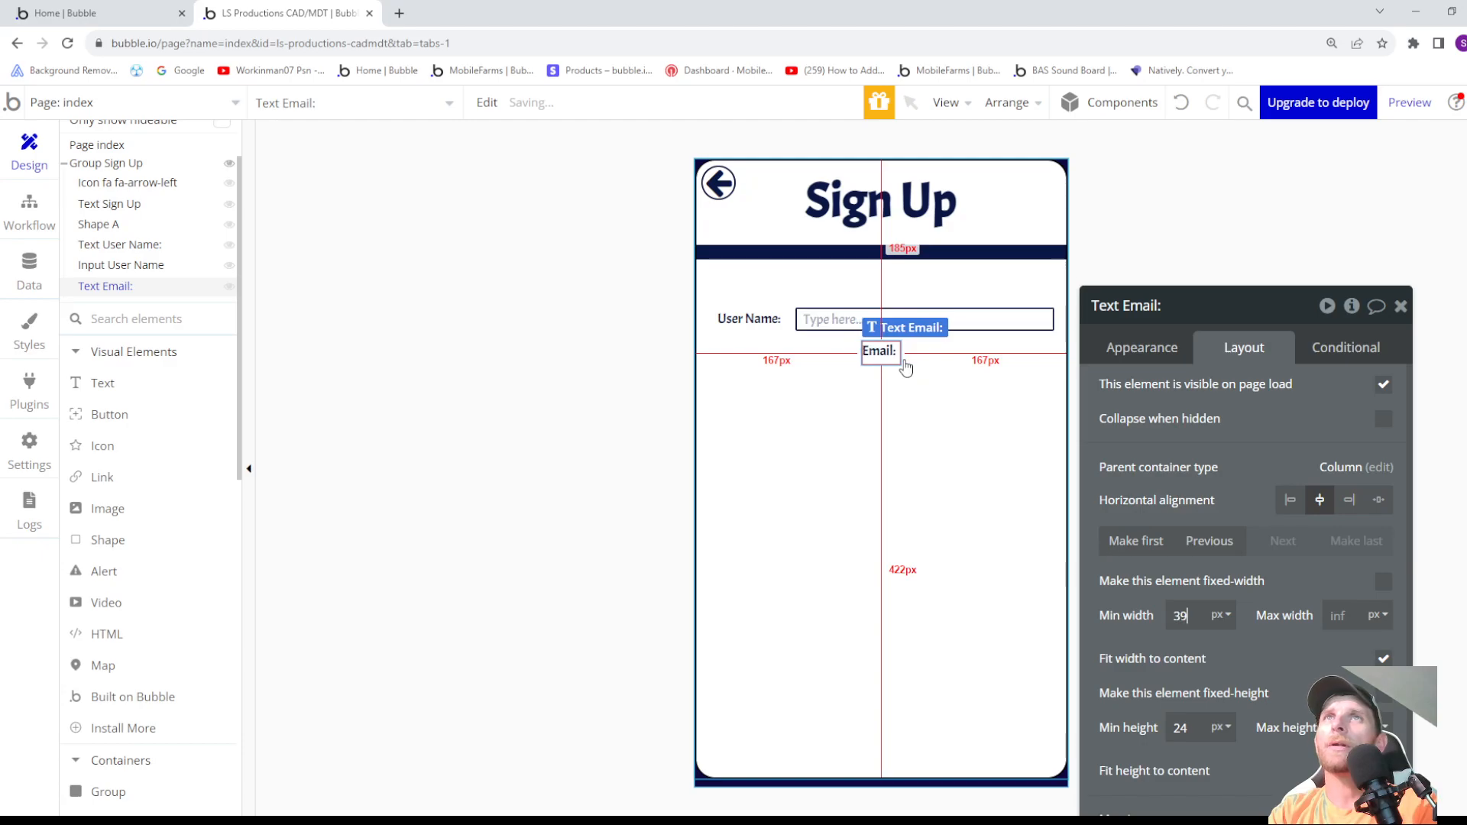
- Shift the User Name: label slightly left by lowering its left margin to -271 px
{"action": "left_click", "coordinate": [730, 321]}
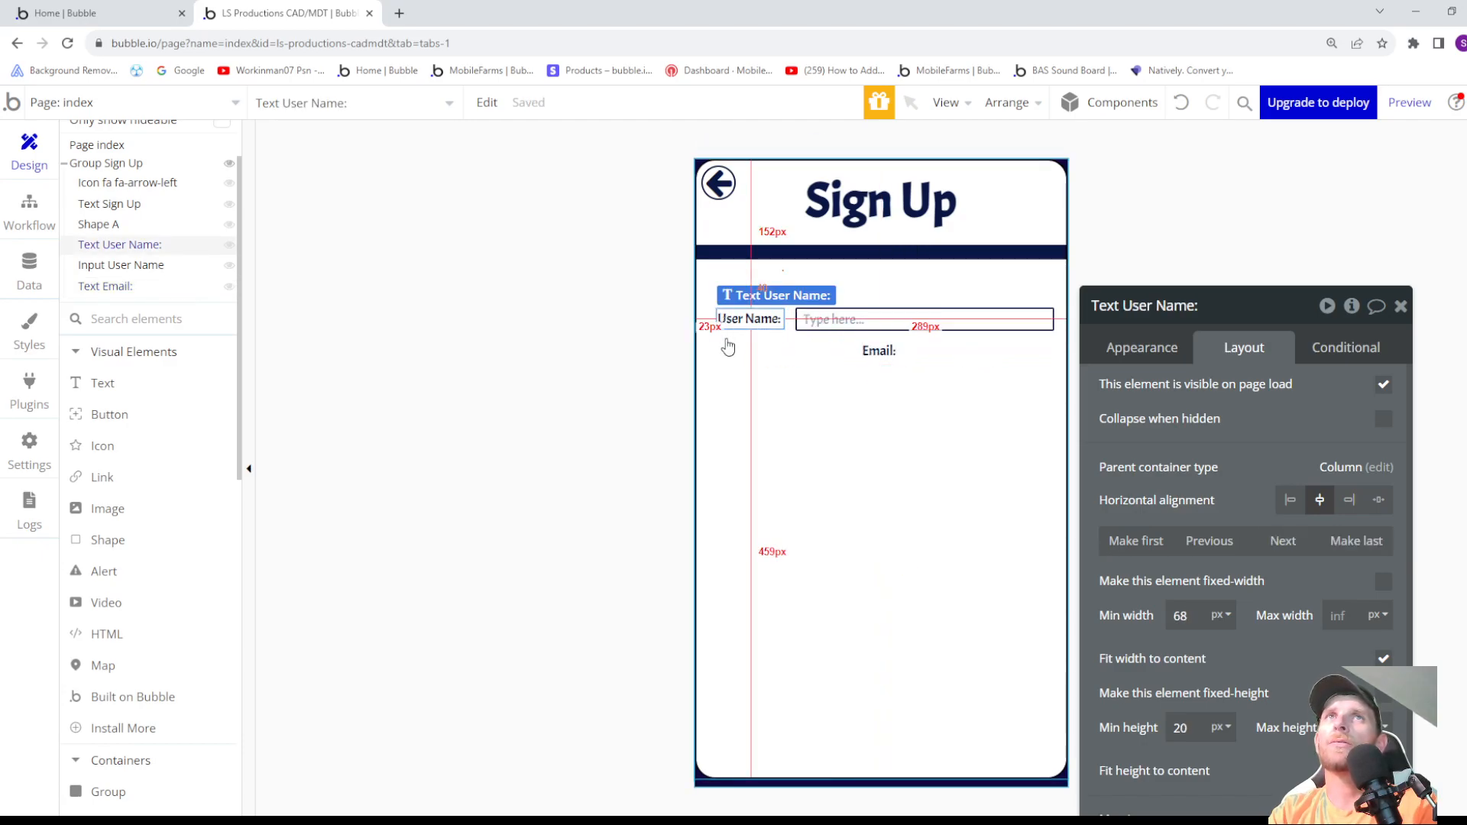
{"action": "scroll", "coordinate": [1215, 581], "scroll_direction": "down", "scroll_amount": 1}
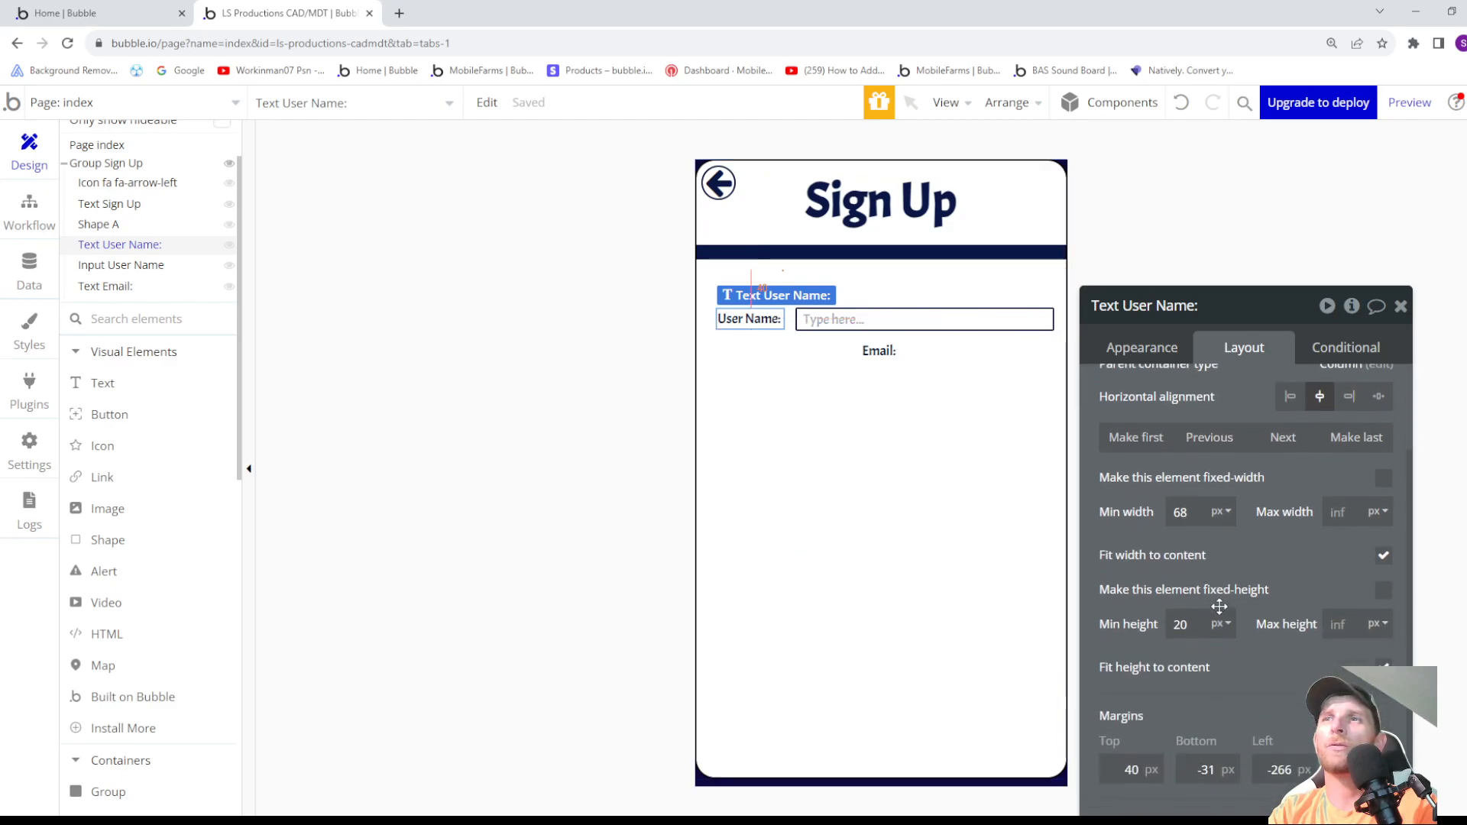
{"action": "left_click", "coordinate": [1279, 766]}
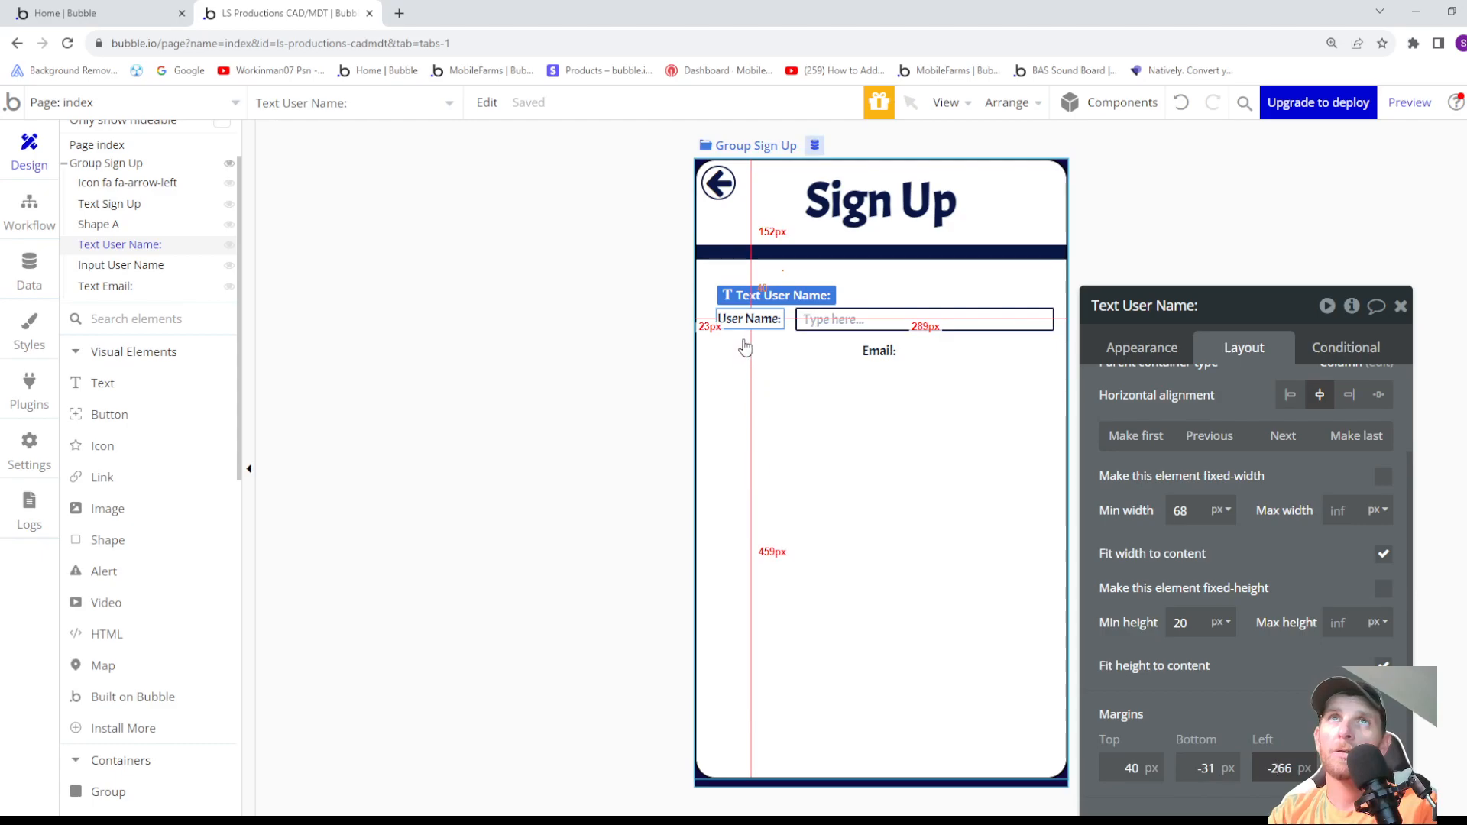
{"action": "key", "text": "Down"}
{"action": "key", "text": "Down"}
{"action": "key", "text": "Down"}
{"action": "key", "text": "Down"}
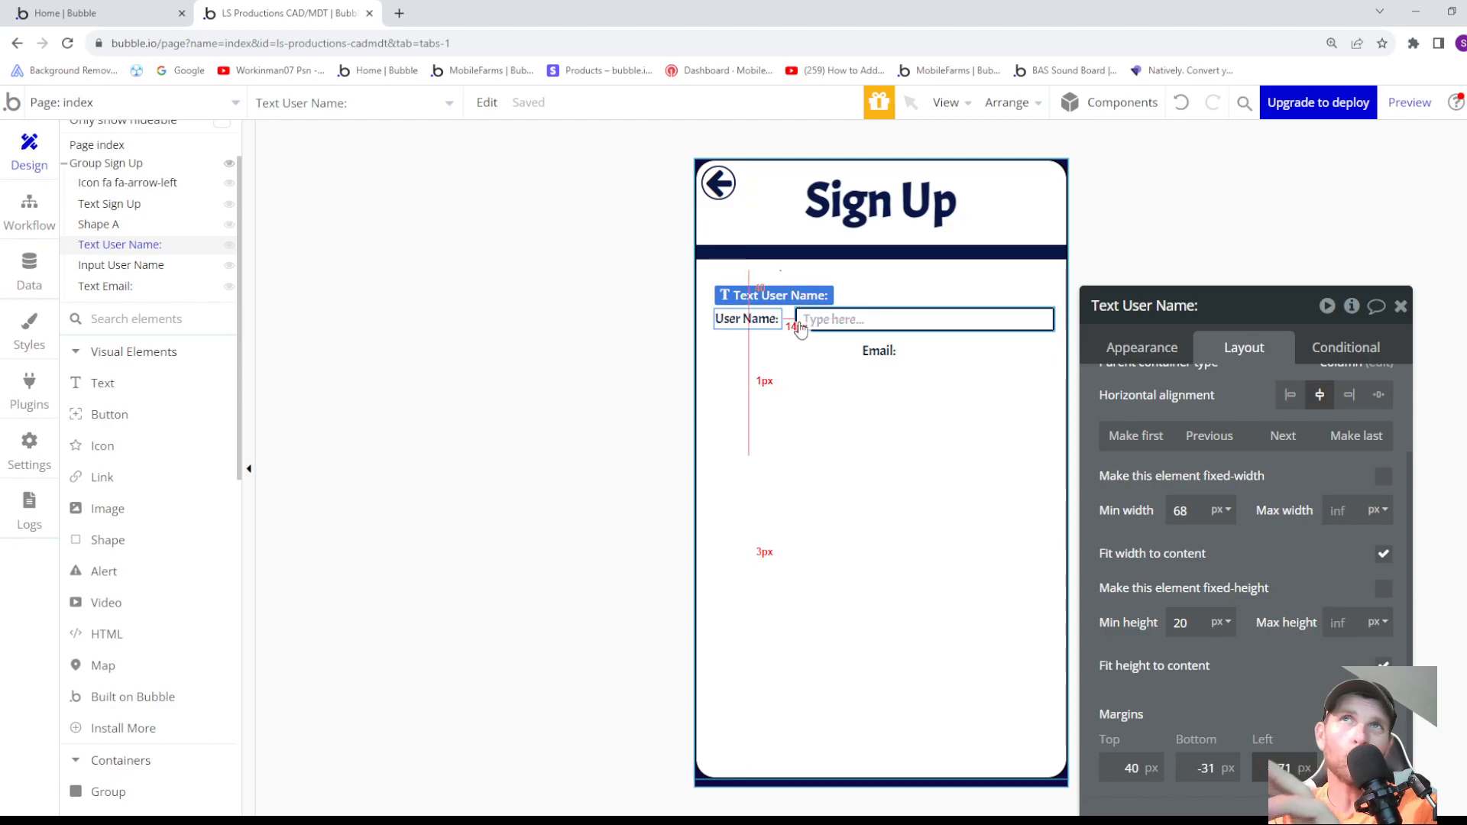
- Set the Email: label's left margin to -300 px so it lines up with the start of the User Name: label
{"action": "left_click", "coordinate": [879, 351]}
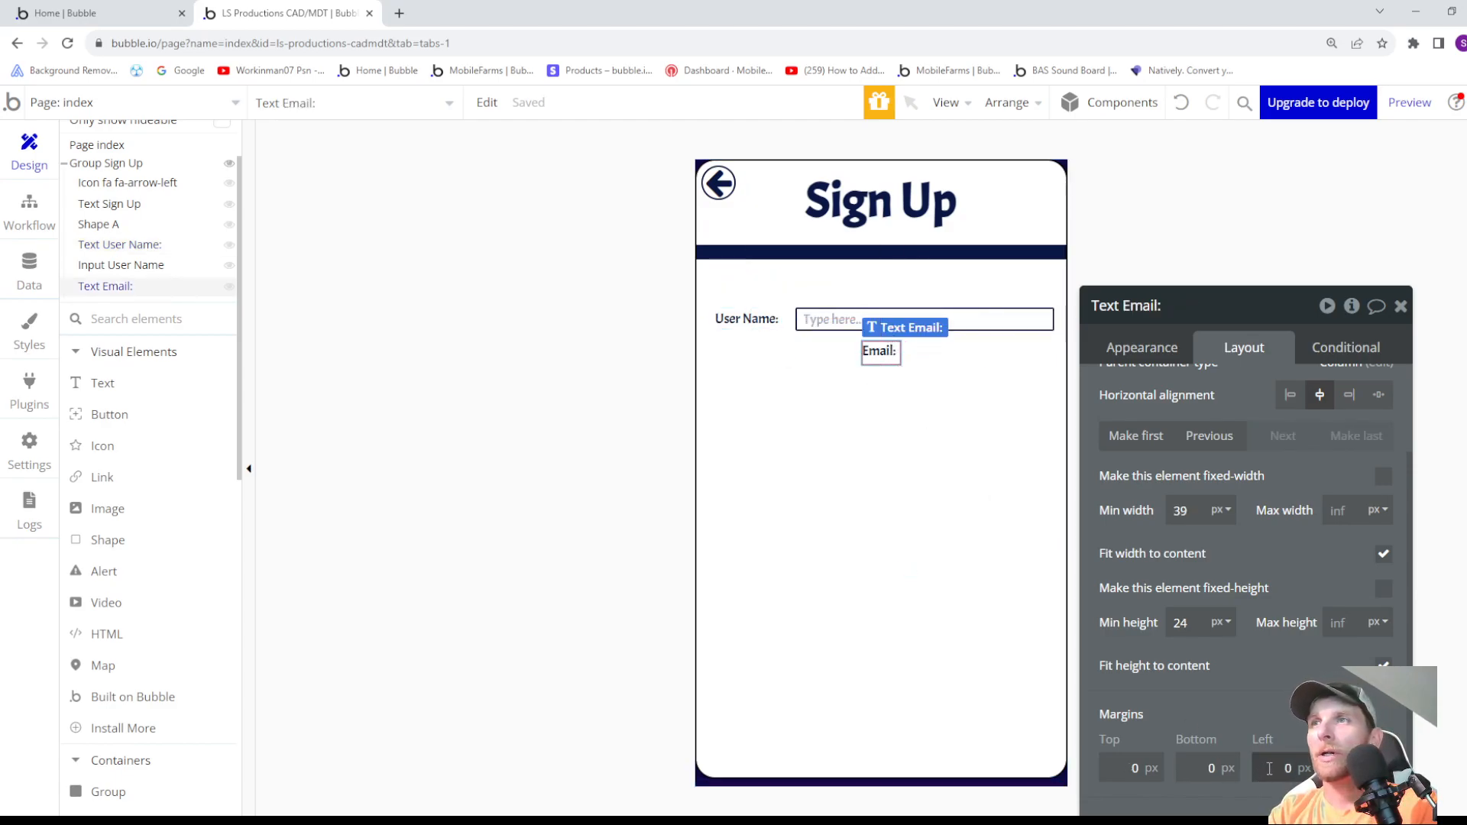
{"action": "key", "text": "Delete"}
{"action": "type", "text": "-45"}
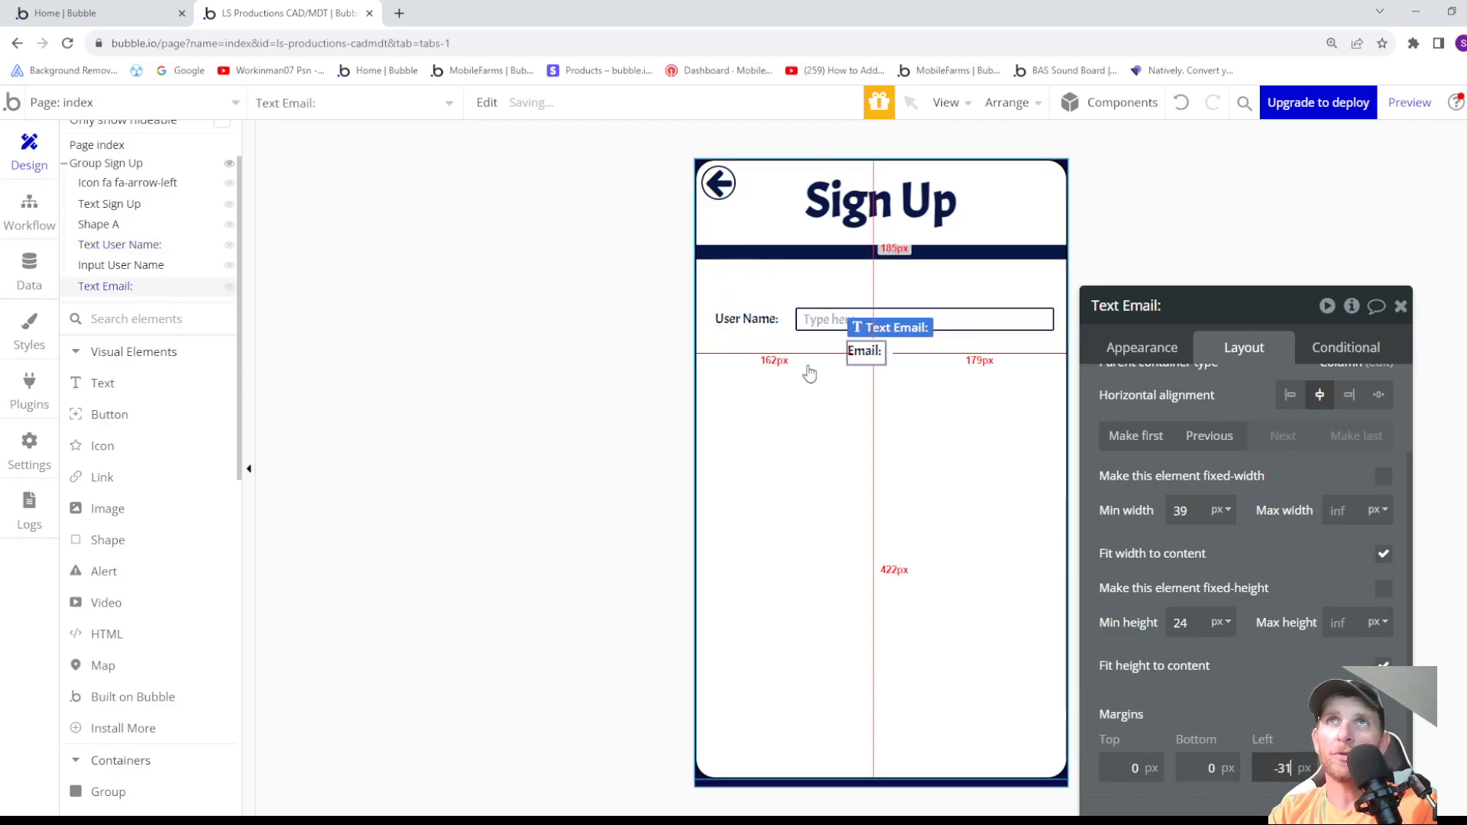
{"action": "key", "text": "Down"}
{"action": "key", "text": "Down"}
{"action": "key", "text": "Down"}
{"action": "key", "text": "Down"}
{"action": "key", "text": "Down"}
{"action": "key", "text": "Down"}
{"action": "key", "text": "Down"}
{"action": "key", "text": "Down"}
{"action": "key", "text": "Down"}
{"action": "key", "text": "Down"}
{"action": "key", "text": "Down"}
{"action": "key", "text": "Down"}
{"action": "key", "text": "Down"}
{"action": "key", "text": "Down"}
{"action": "key", "text": "Down"}
{"action": "key", "text": "Down"}
{"action": "key", "text": "Down"}
{"action": "key", "text": "Down"}
{"action": "key", "text": "Down"}
{"action": "key", "text": "Down"}
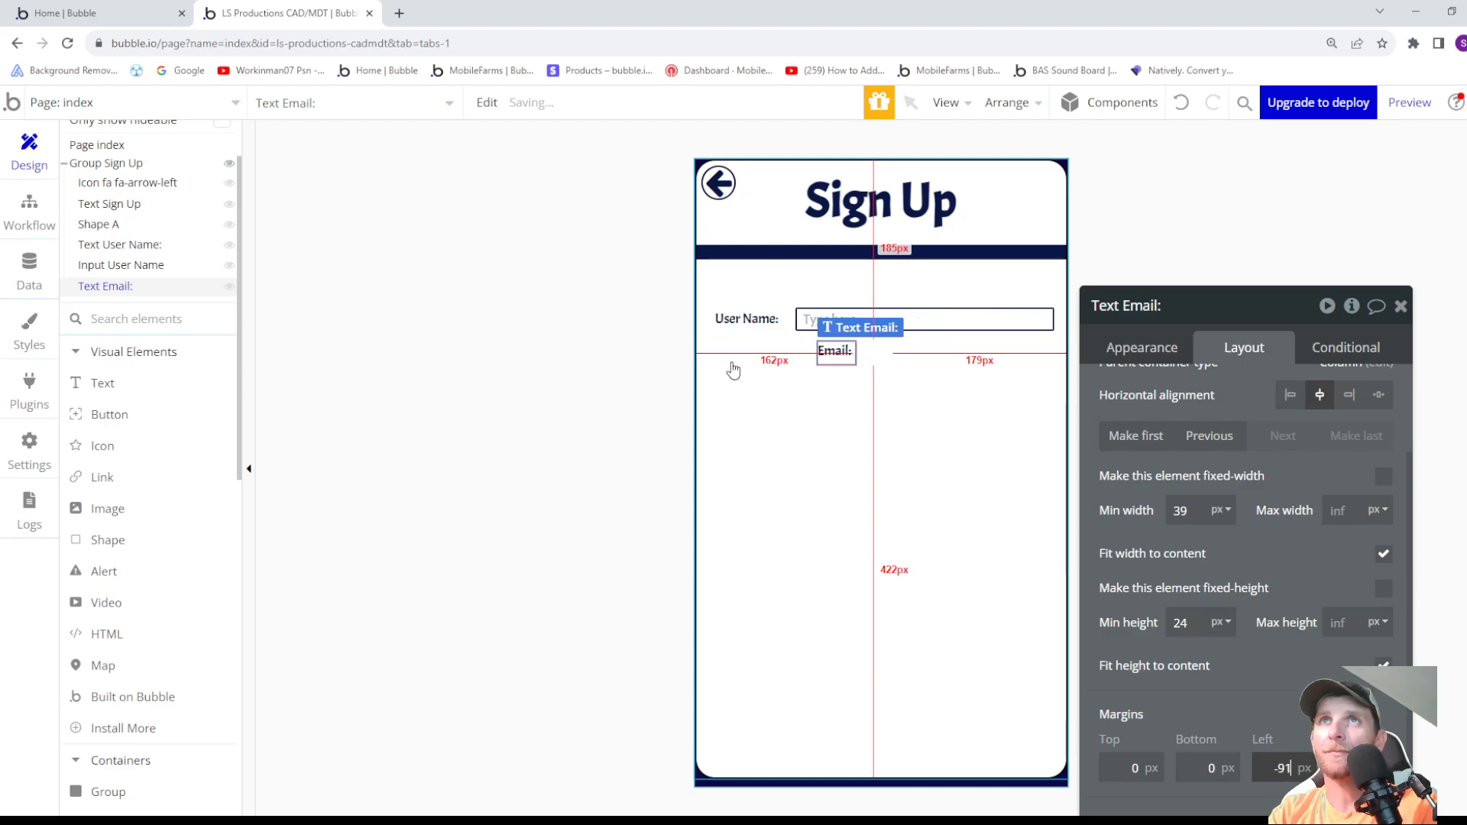
{"action": "key", "text": "Down"}
{"action": "key", "text": "Down"}
{"action": "key", "text": "Down"}
{"action": "key", "text": "Down"}
{"action": "key", "text": "Down"}
{"action": "key", "text": "Down"}
{"action": "key", "text": "Down"}
{"action": "key", "text": "Down"}
{"action": "key", "text": "Down"}
{"action": "key", "text": "Down"}
{"action": "key", "text": "Down"}
{"action": "key", "text": "Down"}
{"action": "key", "text": "Down"}
{"action": "key", "text": "Down"}
{"action": "key", "text": "Down"}
{"action": "key", "text": "Down"}
{"action": "key", "text": "Down"}
{"action": "key", "text": "Down"}
{"action": "key", "text": "Down"}
{"action": "key", "text": "Down"}
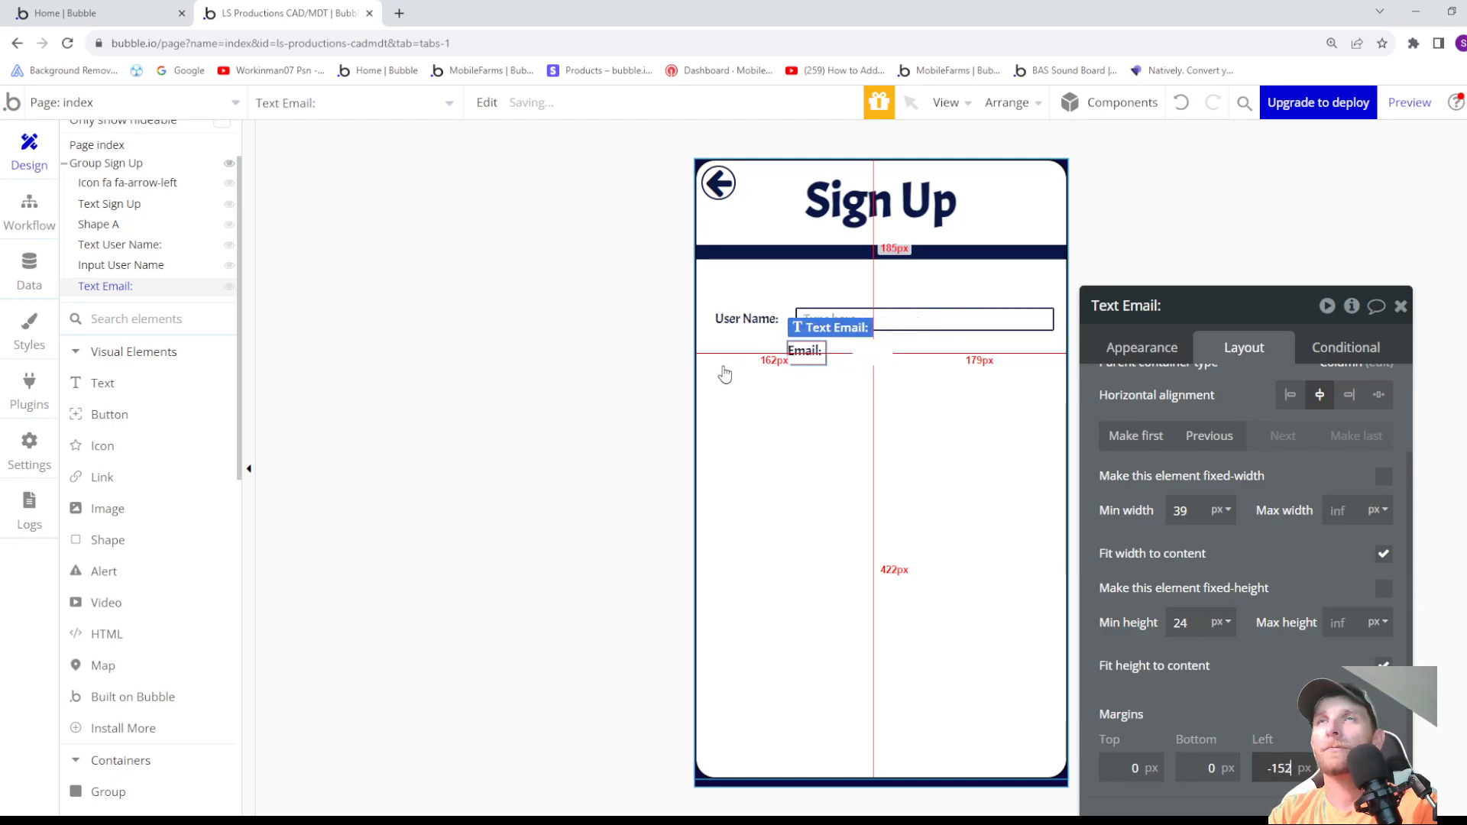
{"action": "key", "text": "Down"}
{"action": "key", "text": "Down"}
{"action": "key", "text": "Down"}
{"action": "key", "text": "Down"}
{"action": "key", "text": "Down"}
{"action": "key", "text": "Down"}
{"action": "key", "text": "Down"}
{"action": "key", "text": "Down"}
{"action": "key", "text": "Down"}
{"action": "key", "text": "Down"}
{"action": "key", "text": "Down"}
{"action": "key", "text": "Down"}
{"action": "key", "text": "Down"}
{"action": "key", "text": "Down"}
{"action": "key", "text": "Down"}
{"action": "key", "text": "Down"}
{"action": "key", "text": "Down"}
{"action": "key", "text": "Down"}
{"action": "key", "text": "Down"}
{"action": "key", "text": "Down"}
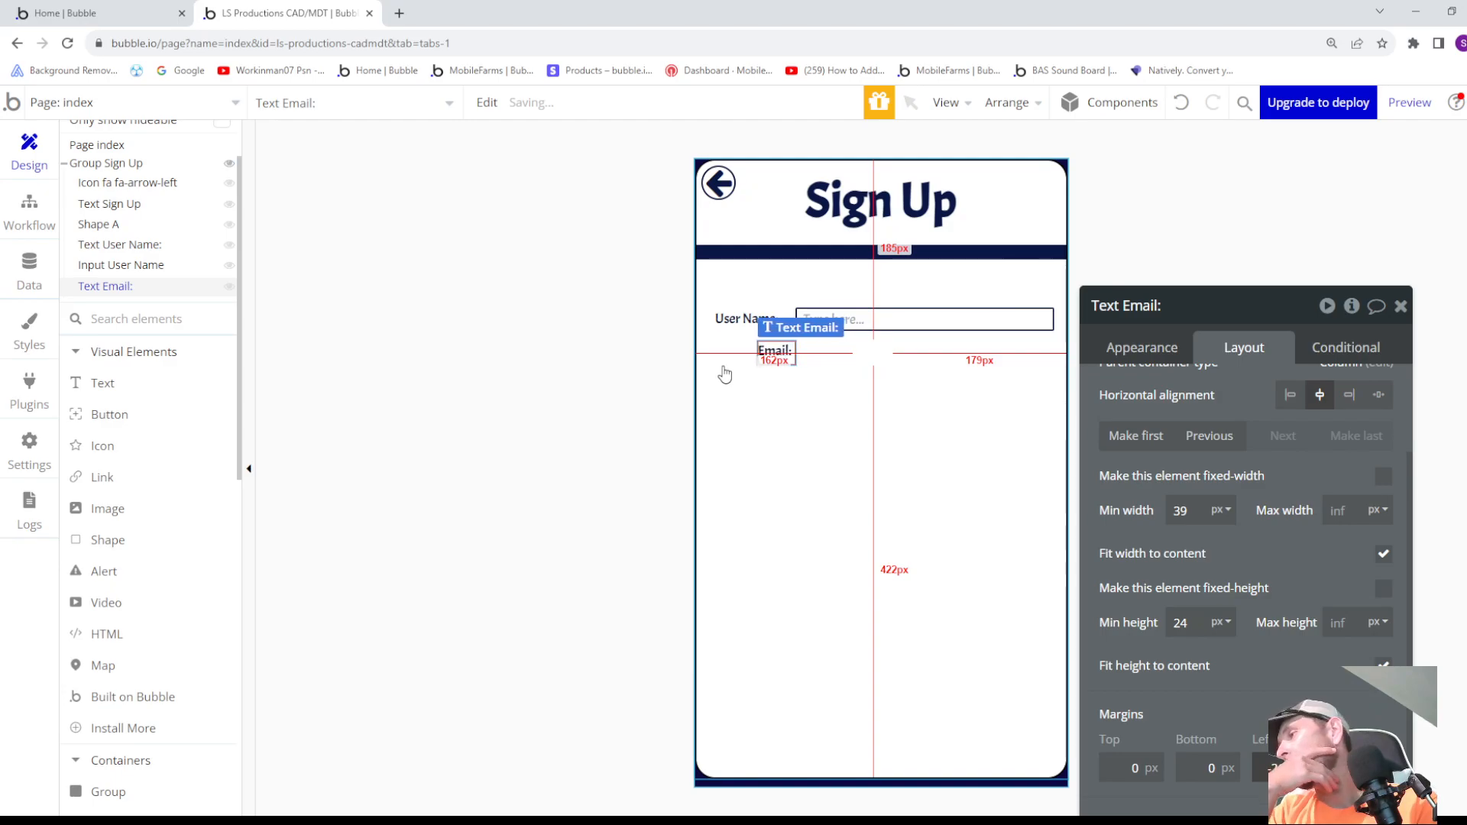
{"action": "key", "text": "Down"}
{"action": "key", "text": "Down"}
{"action": "key", "text": "Down"}
{"action": "key", "text": "Down"}
{"action": "key", "text": "Down"}
{"action": "key", "text": "Down"}
{"action": "key", "text": "Down"}
{"action": "key", "text": "Down"}
{"action": "key", "text": "Down"}
{"action": "key", "text": "Down"}
{"action": "key", "text": "Down"}
{"action": "key", "text": "Down"}
{"action": "key", "text": "Down"}
{"action": "key", "text": "Down"}
{"action": "key", "text": "Down"}
{"action": "key", "text": "Down"}
{"action": "key", "text": "Down"}
{"action": "key", "text": "Down"}
{"action": "key", "text": "Down"}
{"action": "key", "text": "Down"}
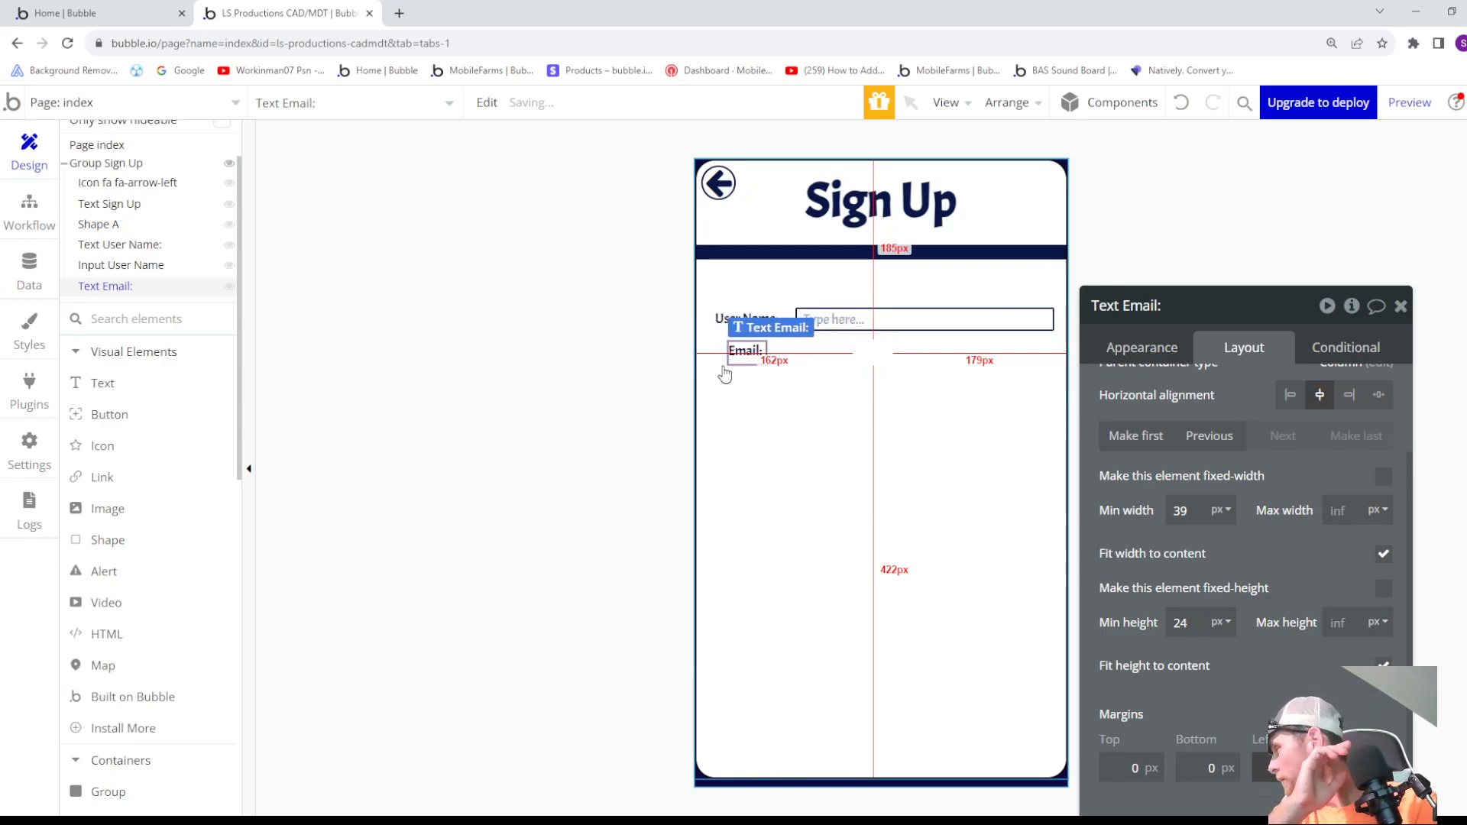
{"action": "key", "text": "Down"}
{"action": "key", "text": "Down"}
{"action": "key", "text": "Down"}
{"action": "key", "text": "Down"}
{"action": "key", "text": "Down"}
{"action": "key", "text": "Down"}
{"action": "key", "text": "Down"}
{"action": "key", "text": "Down"}
{"action": "key", "text": "Down"}
{"action": "key", "text": "Down"}
{"action": "key", "text": "Down"}
{"action": "key", "text": "Down"}
{"action": "key", "text": "Down"}
{"action": "key", "text": "Down"}
{"action": "key", "text": "Down"}
{"action": "key", "text": "Down"}
{"action": "key", "text": "Down"}
{"action": "key", "text": "Down"}
{"action": "key", "text": "Down"}
{"action": "key", "text": "Down"}
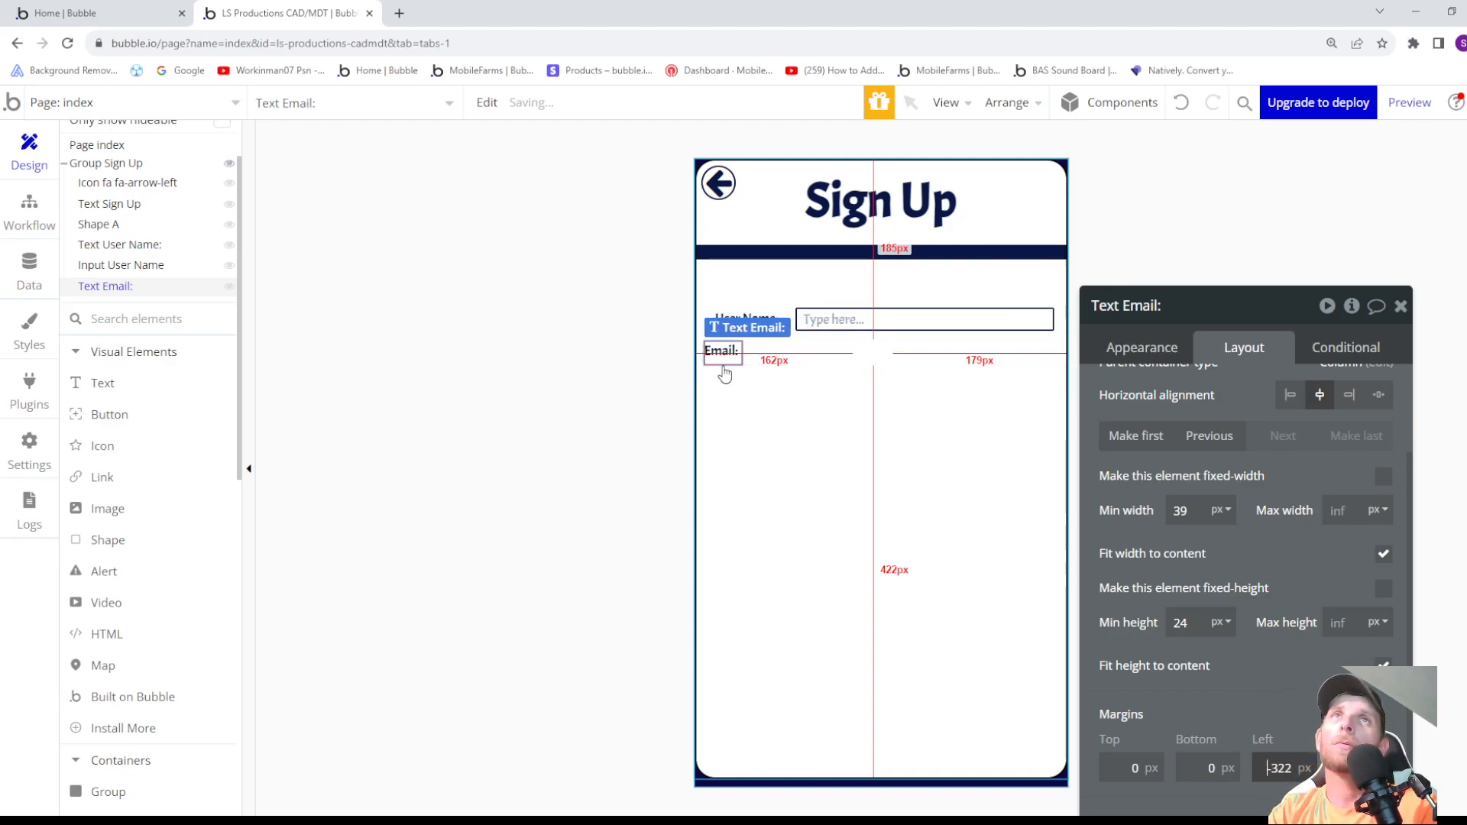
{"action": "key", "text": "Up"}
{"action": "key", "text": "Up"}
{"action": "key", "text": "Up"}
{"action": "key", "text": "Up"}
{"action": "key", "text": "Up"}
{"action": "key", "text": "Up"}
{"action": "key", "text": "Up"}
{"action": "key", "text": "Up"}
{"action": "key", "text": "Up"}
{"action": "key", "text": "Up"}
{"action": "key", "text": "Up"}
{"action": "key", "text": "Up"}
{"action": "key", "text": "Up"}
{"action": "key", "text": "Up"}
{"action": "key", "text": "Up"}
{"action": "key", "text": "Up"}
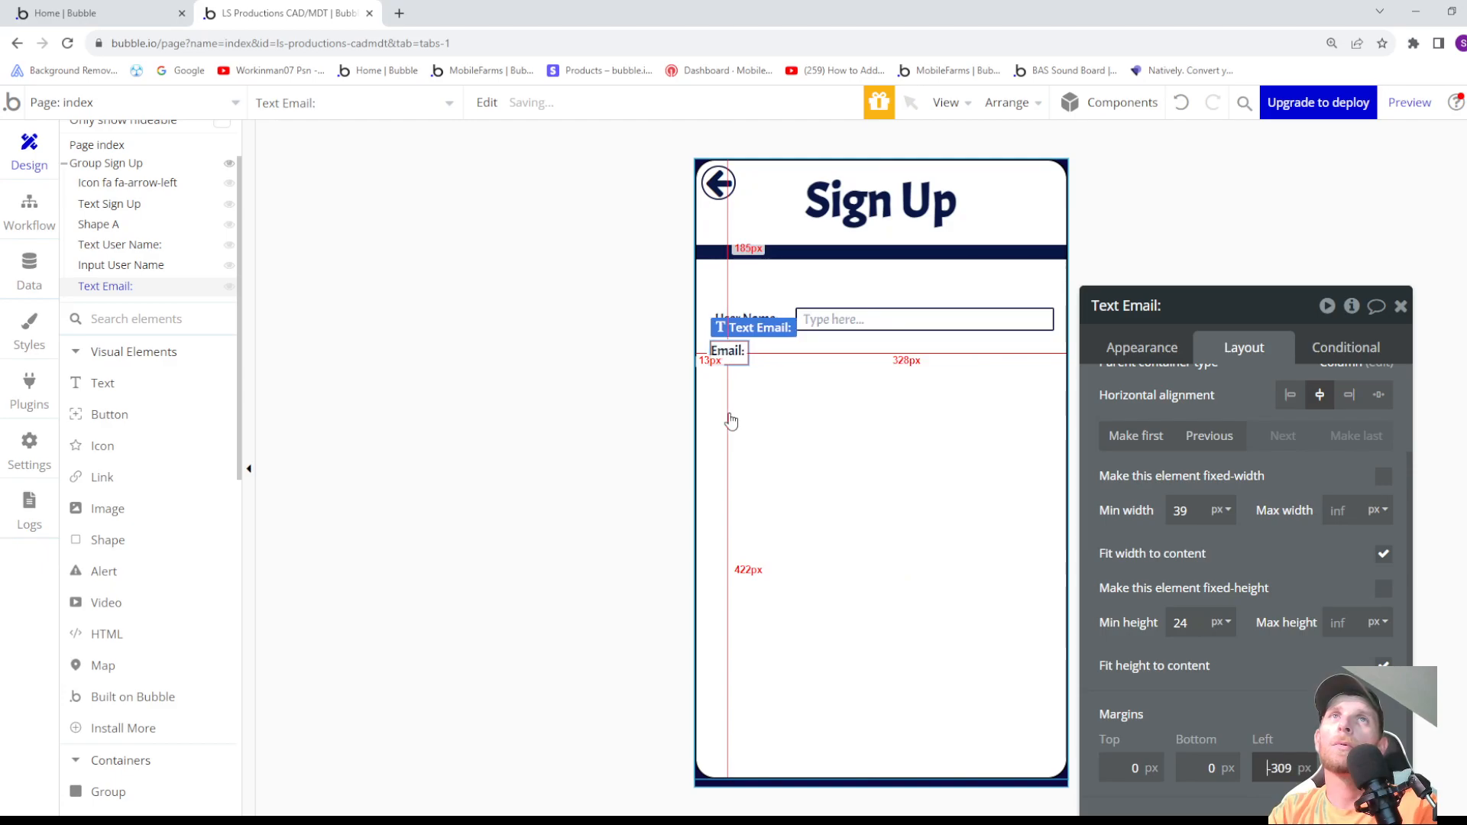
{"action": "key", "text": "Up"}
{"action": "key", "text": "Up"}
{"action": "key", "text": "Up"}
{"action": "key", "text": "Up"}
{"action": "key", "text": "Up"}
{"action": "key", "text": "Down"}
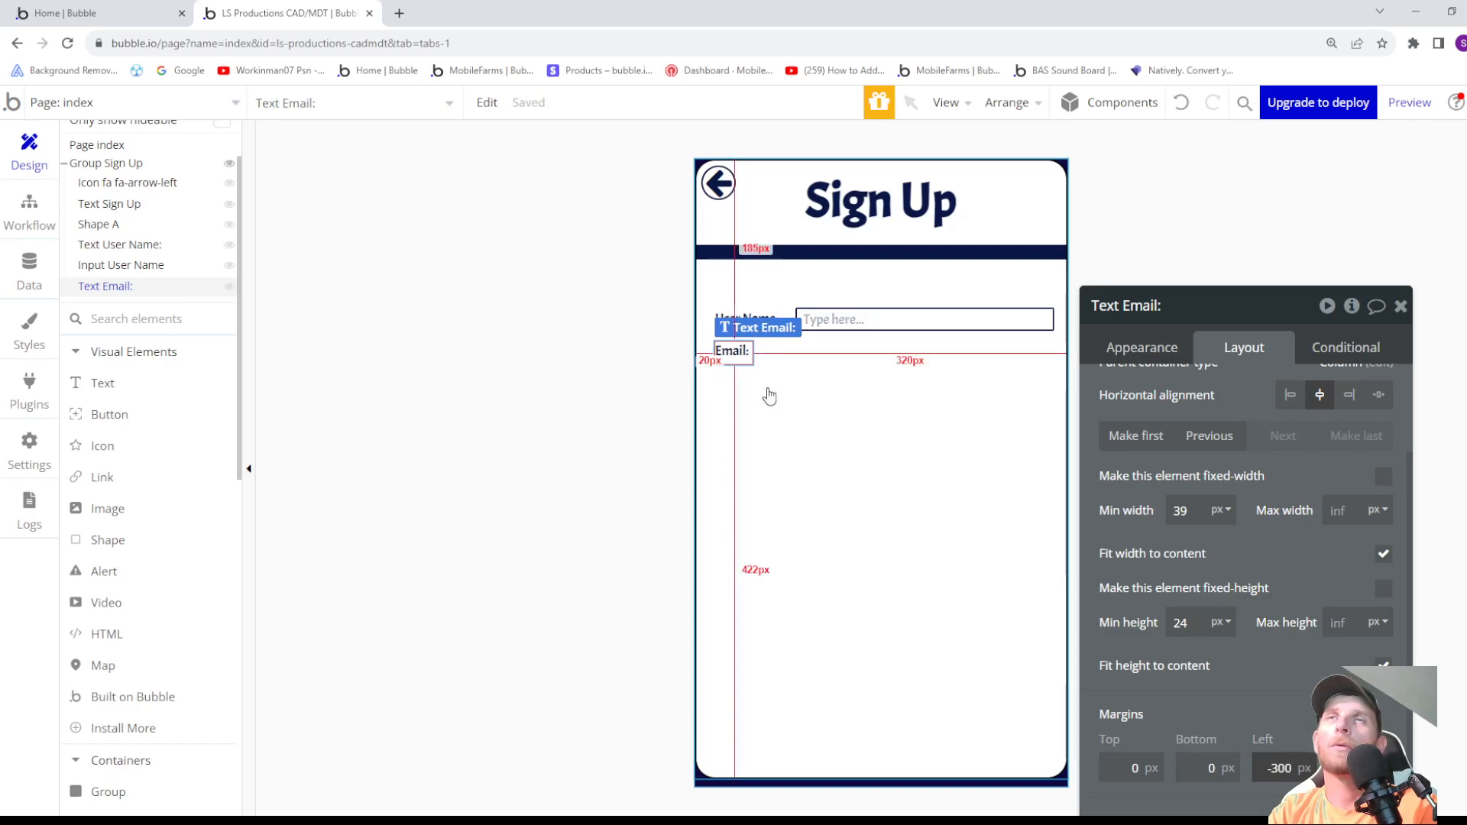
- Draw a new input element inside Group Sign Up in the Email row, about as wide as the User Name input
{"action": "left_click", "coordinate": [768, 393]}
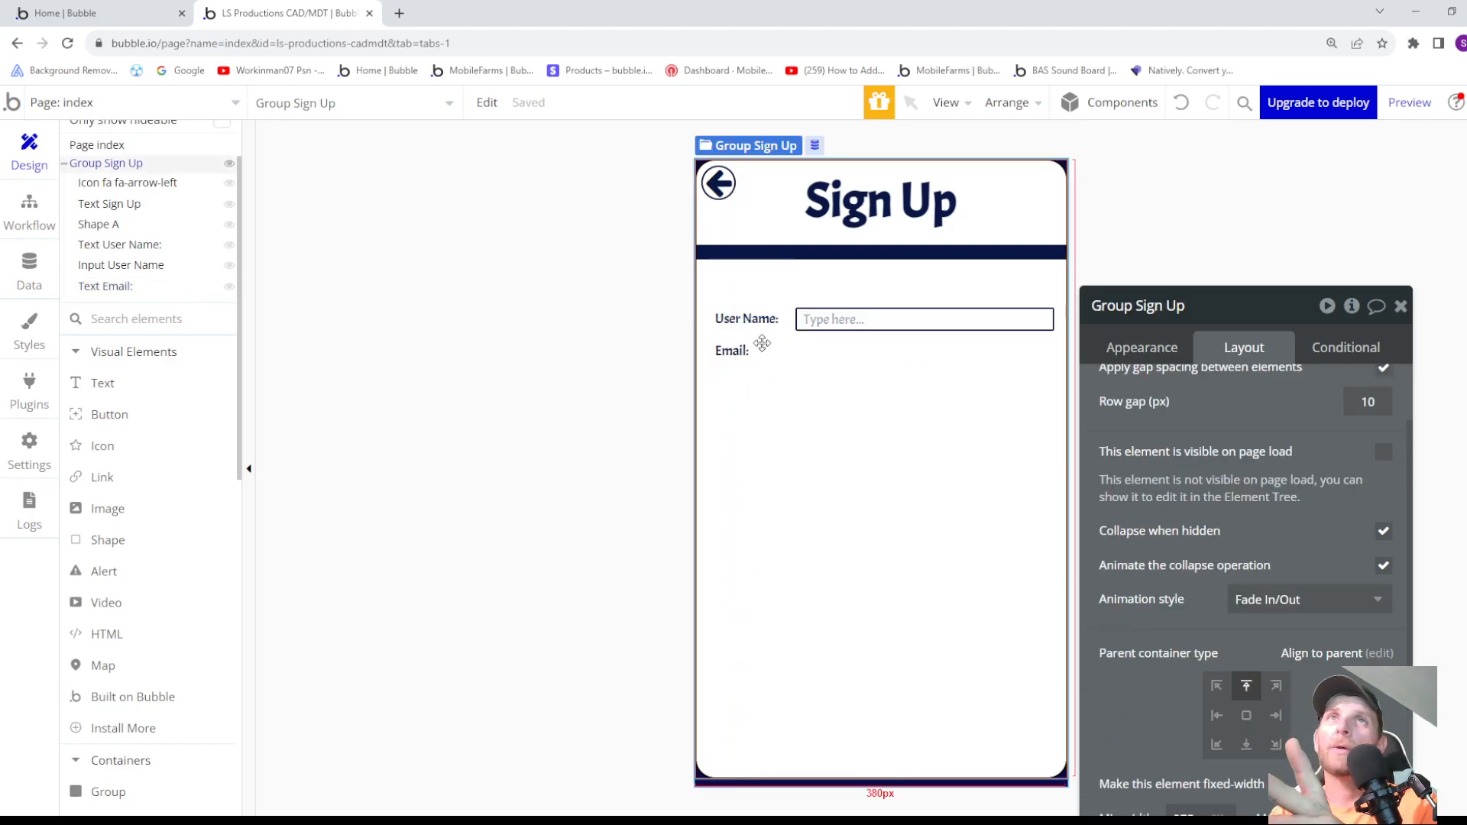
{"action": "scroll", "coordinate": [153, 505], "scroll_direction": "down", "scroll_amount": 2}
{"action": "scroll", "coordinate": [149, 512], "scroll_direction": "down", "scroll_amount": 5}
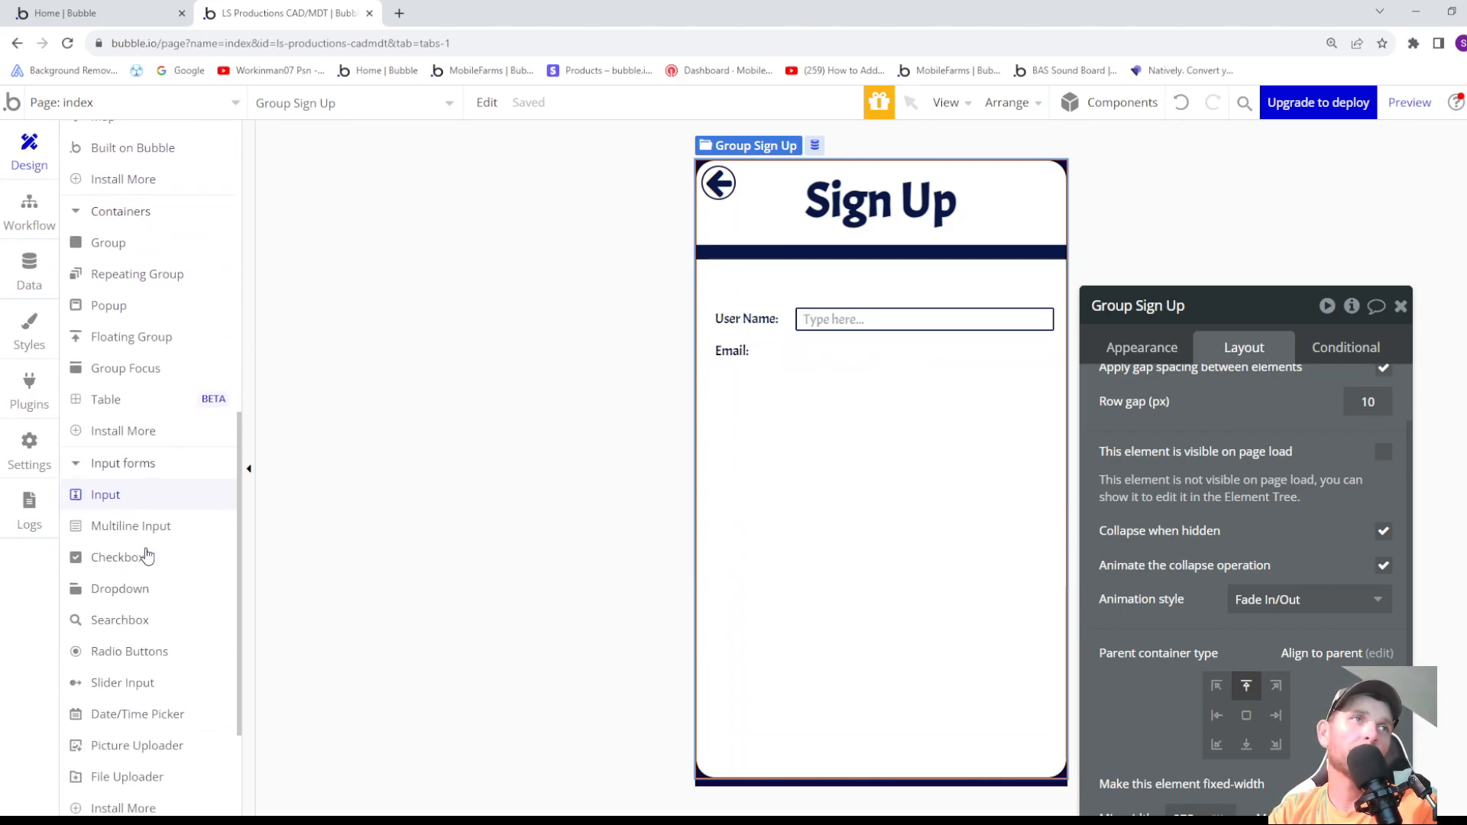
{"action": "left_click", "coordinate": [139, 496]}
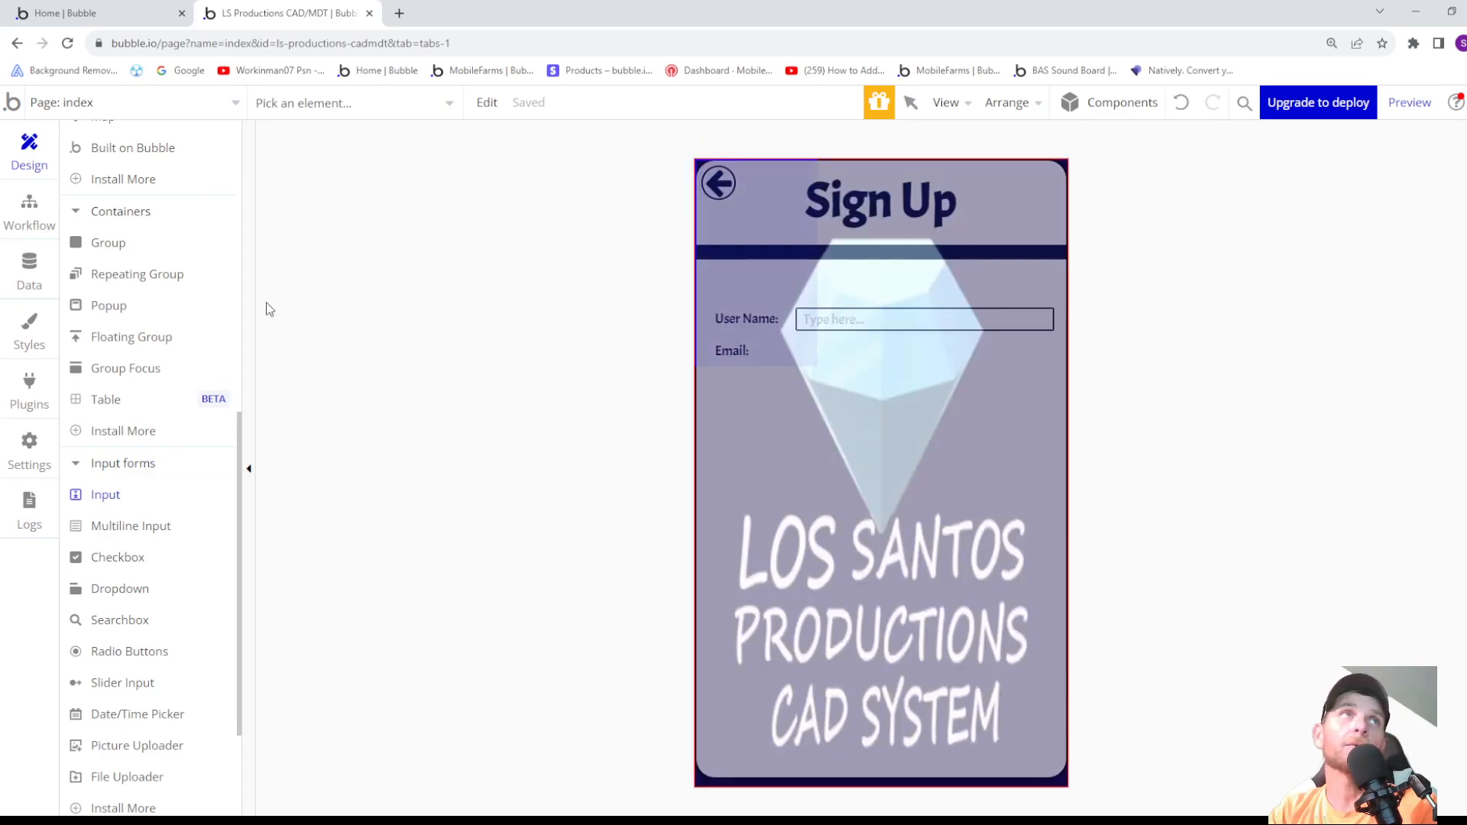
{"action": "scroll", "coordinate": [180, 291], "scroll_direction": "up", "scroll_amount": 7}
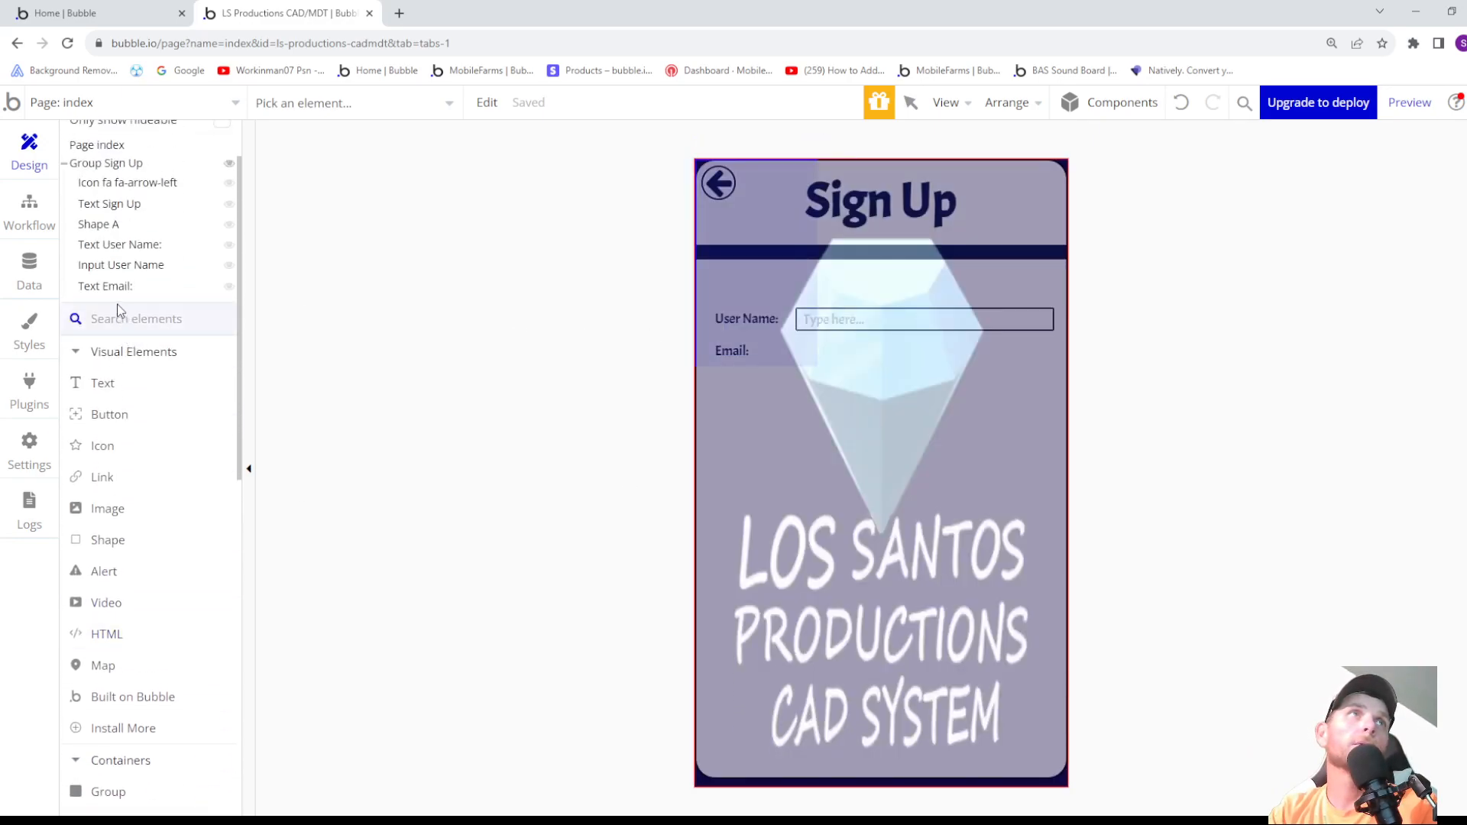
{"action": "scroll", "coordinate": [121, 295], "scroll_direction": "up", "scroll_amount": 1}
{"action": "left_click", "coordinate": [107, 241]}
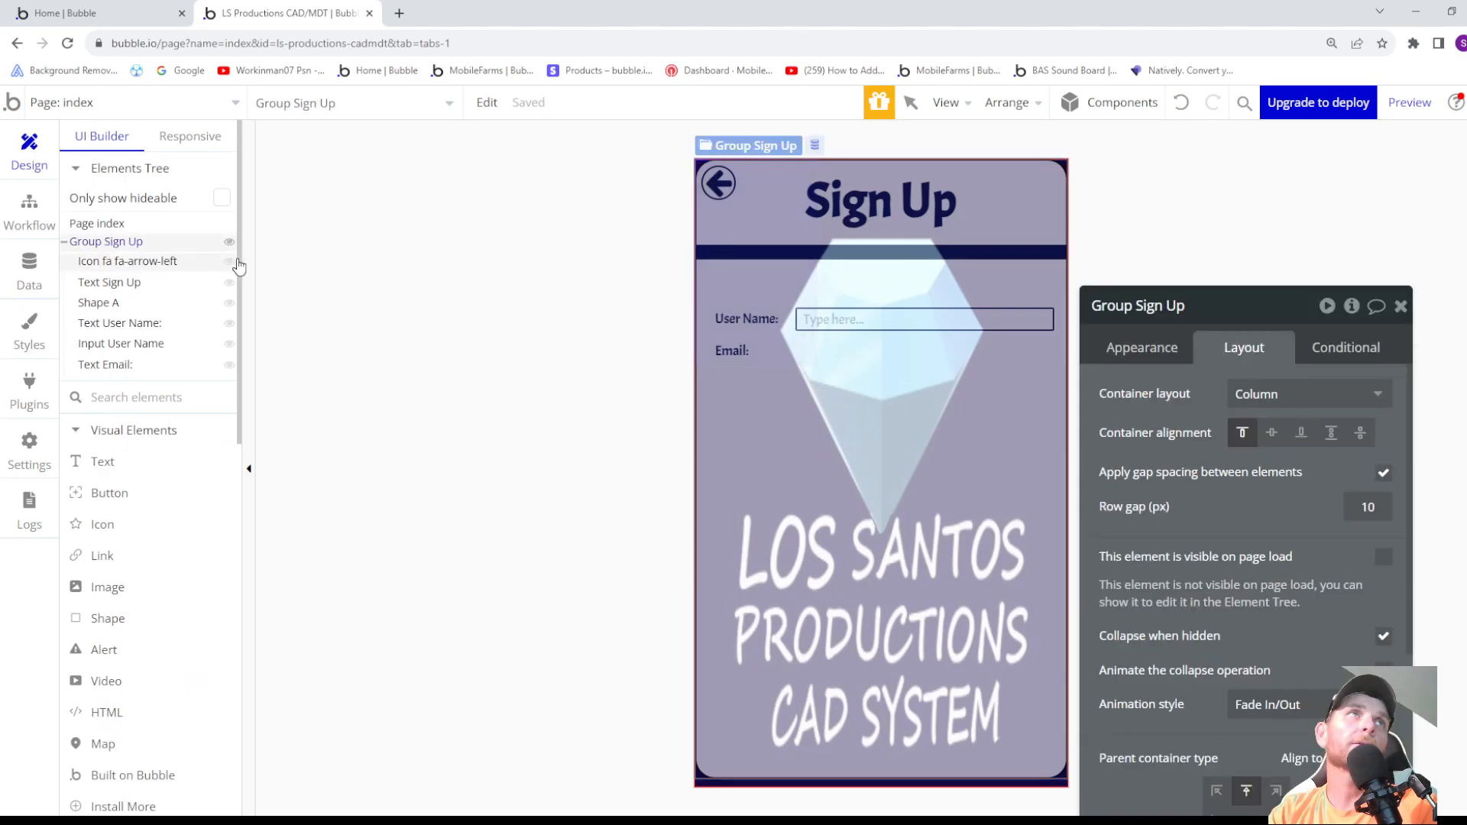
{"action": "mouse_move", "coordinate": [778, 341]}
{"action": "left_mouse_down"}
{"action": "mouse_move", "coordinate": [969, 366]}
{"action": "mouse_move", "coordinate": [1050, 357]}
{"action": "mouse_move", "coordinate": [1033, 364]}
{"action": "left_mouse_up"}
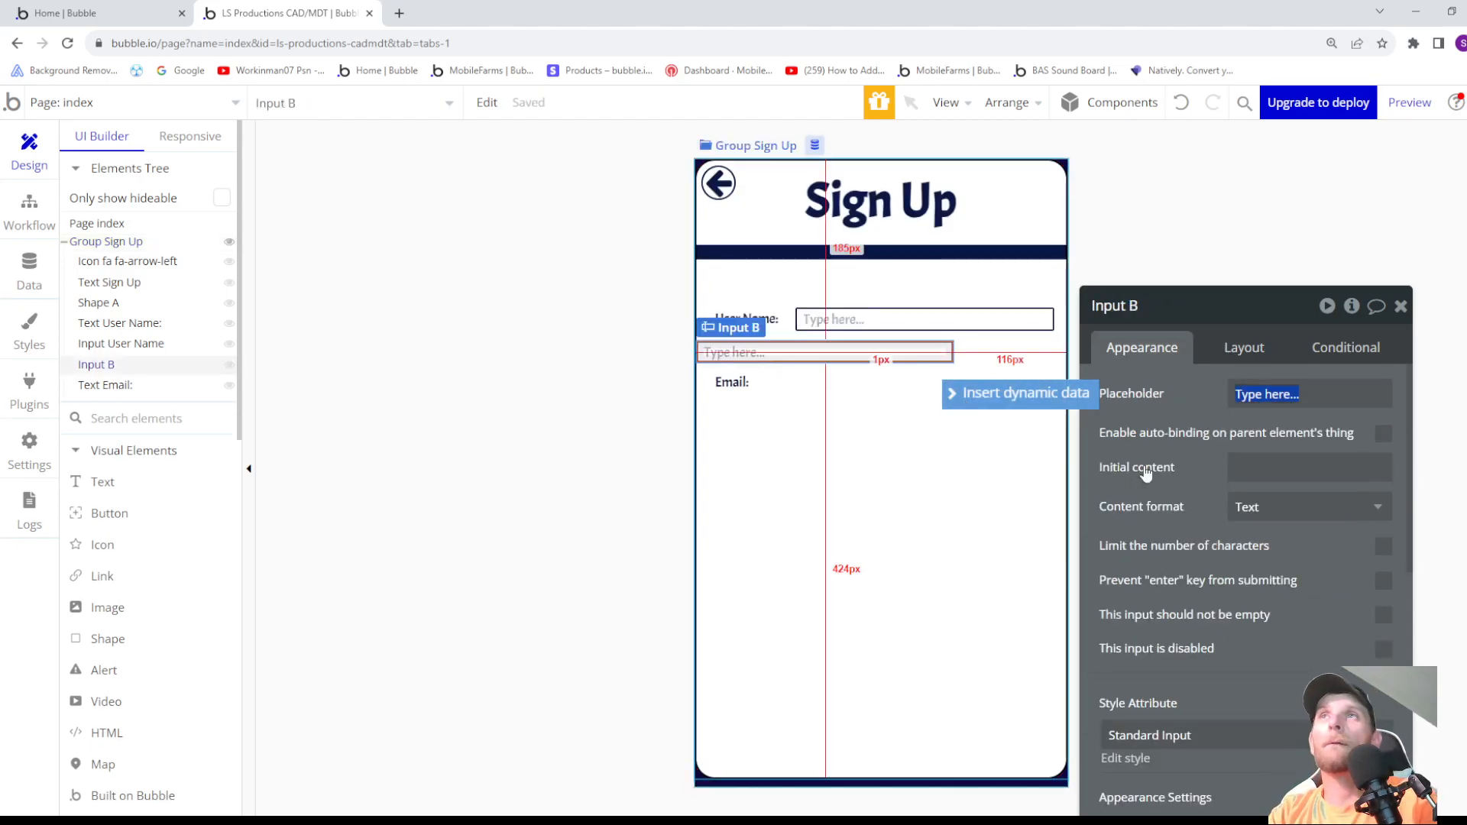
- Rename the new input to Input Email and set its content format to Email
{"action": "scroll", "coordinate": [1292, 518], "scroll_direction": "down", "scroll_amount": 3}
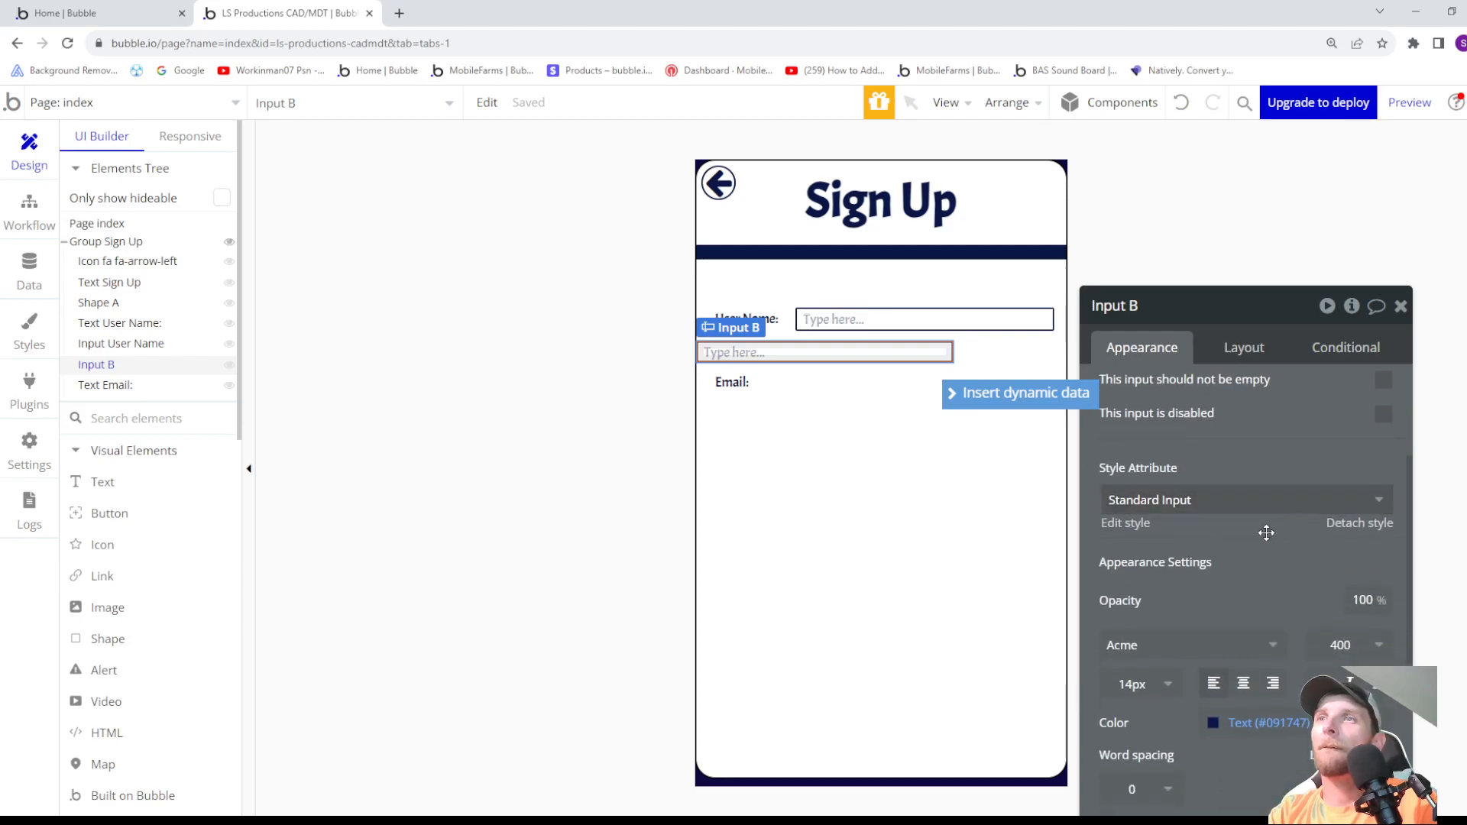
{"action": "scroll", "coordinate": [1169, 505], "scroll_direction": "up", "scroll_amount": 3}
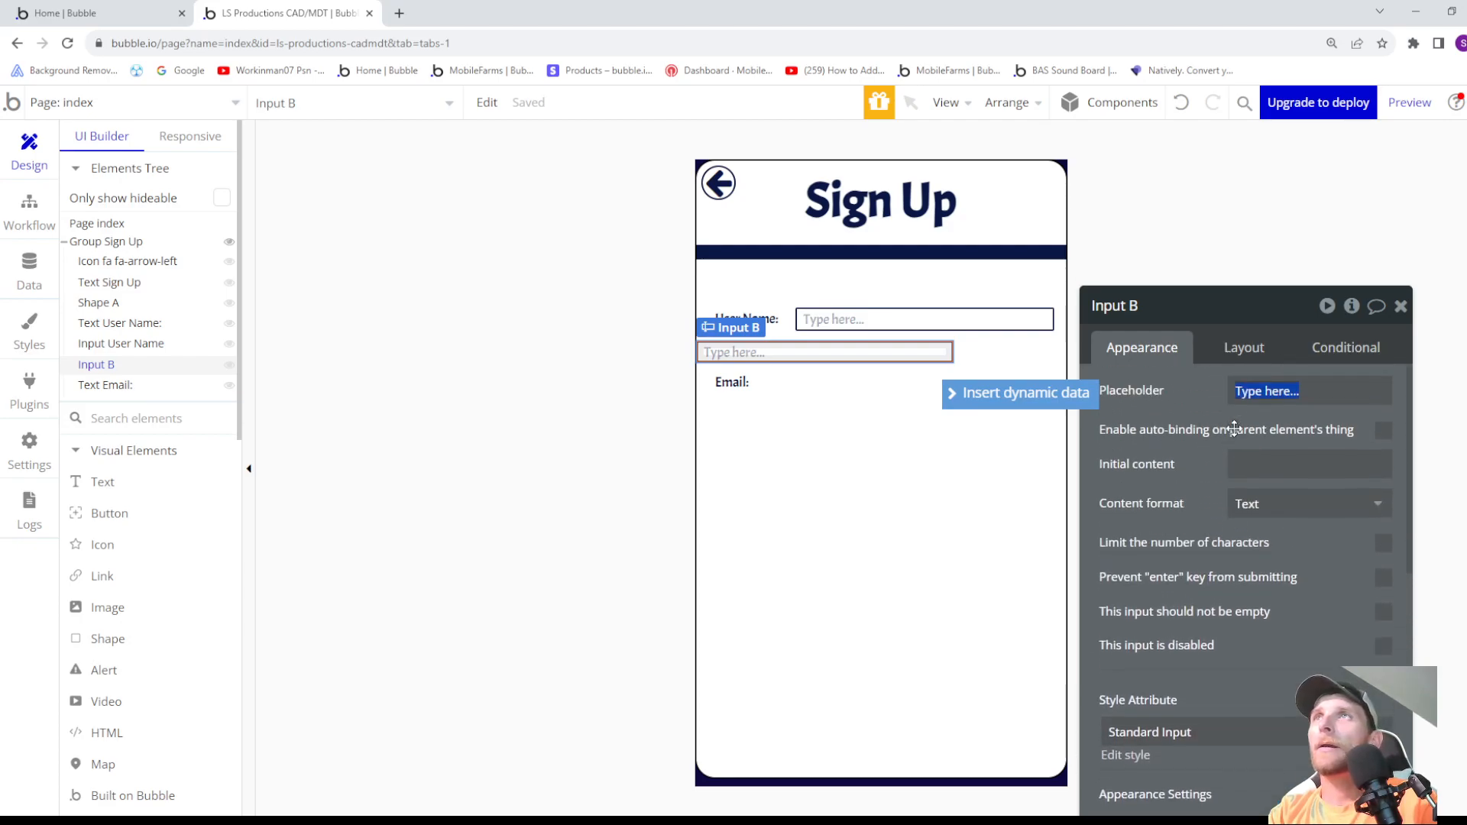
{"action": "left_click", "coordinate": [1147, 308]}
{"action": "key", "text": "BackSpace"}
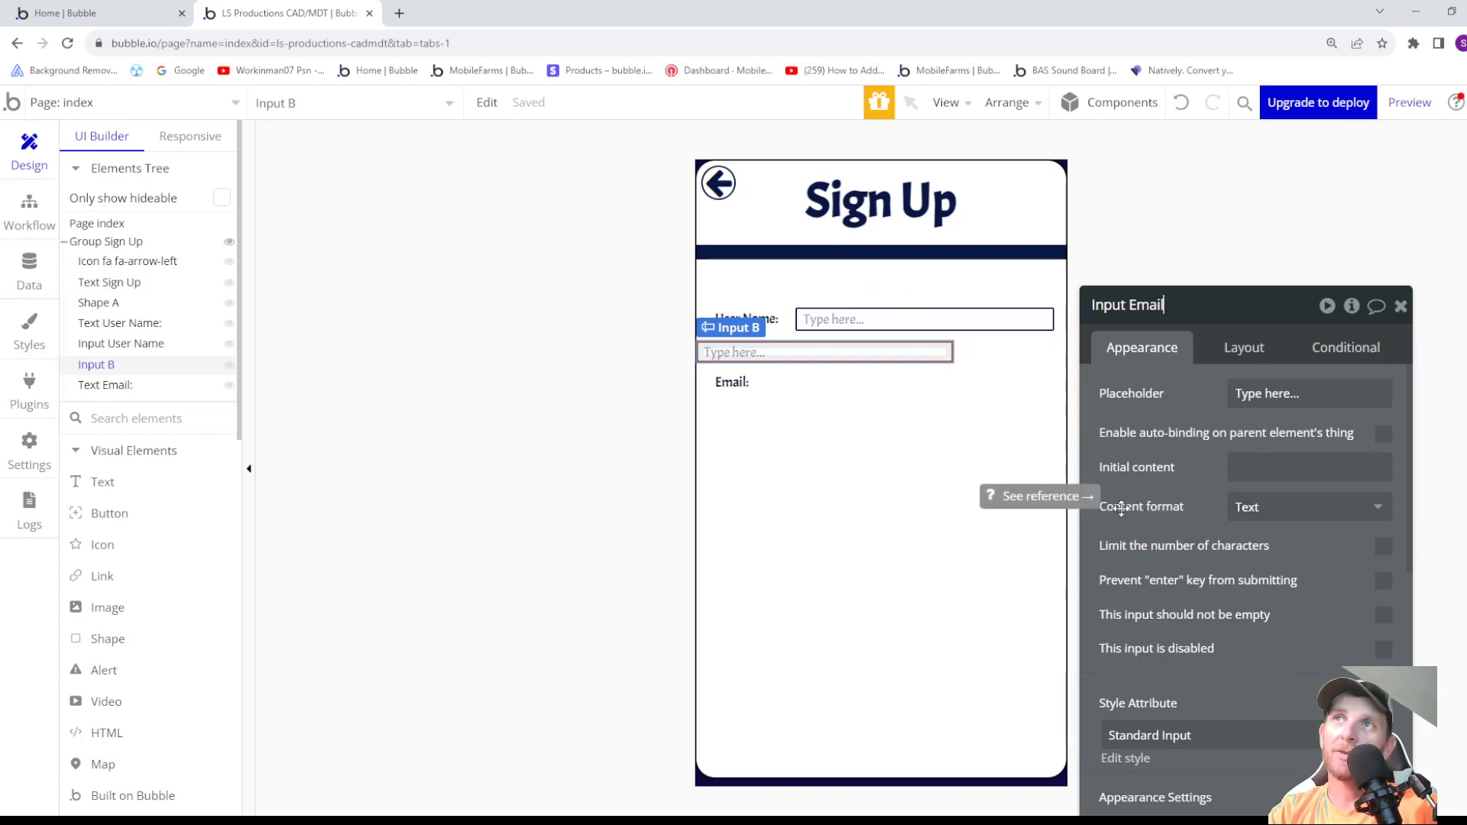
{"action": "left_click", "coordinate": [1248, 507]}
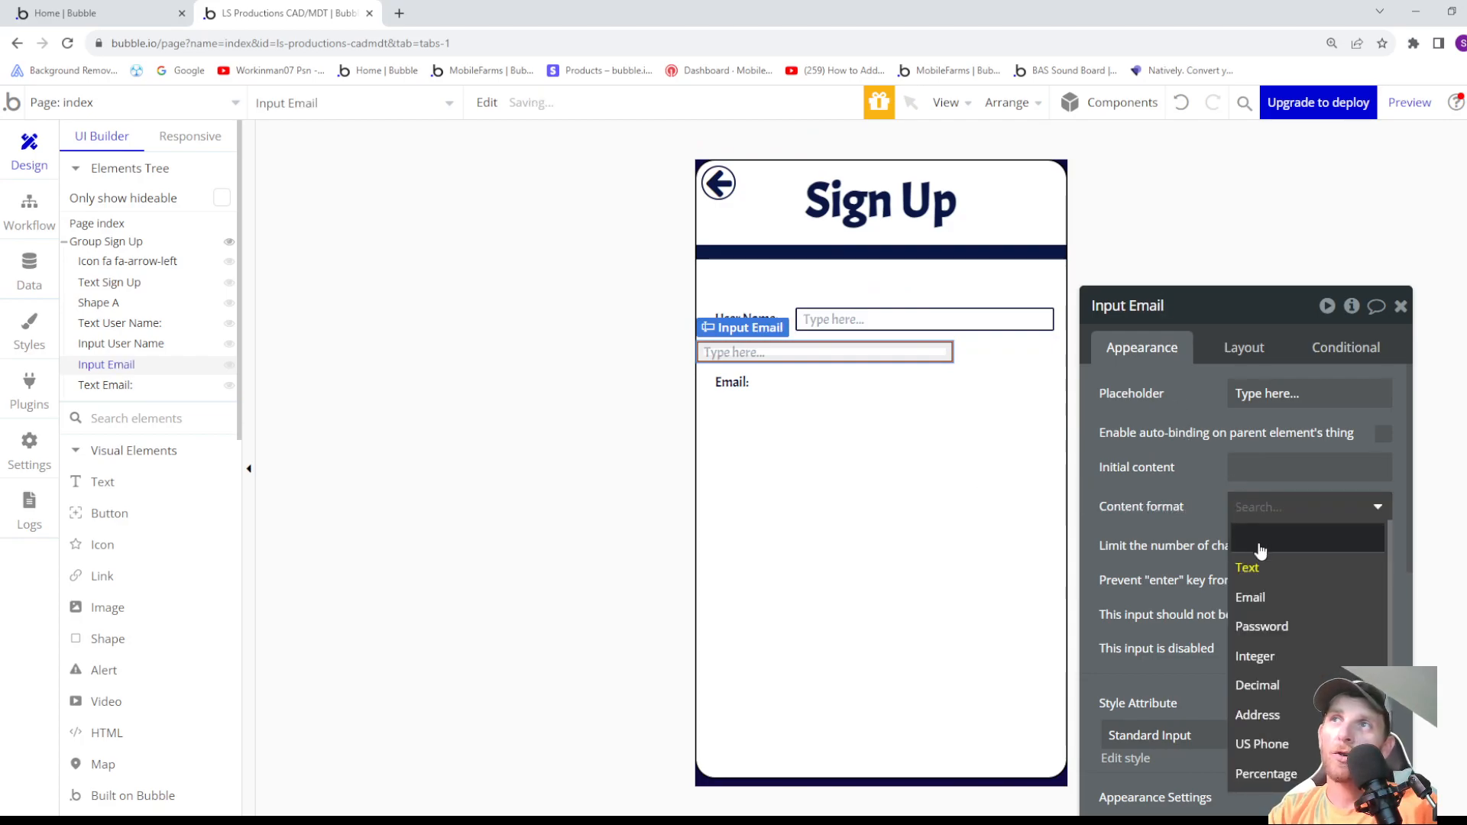
{"action": "left_click", "coordinate": [1260, 605]}
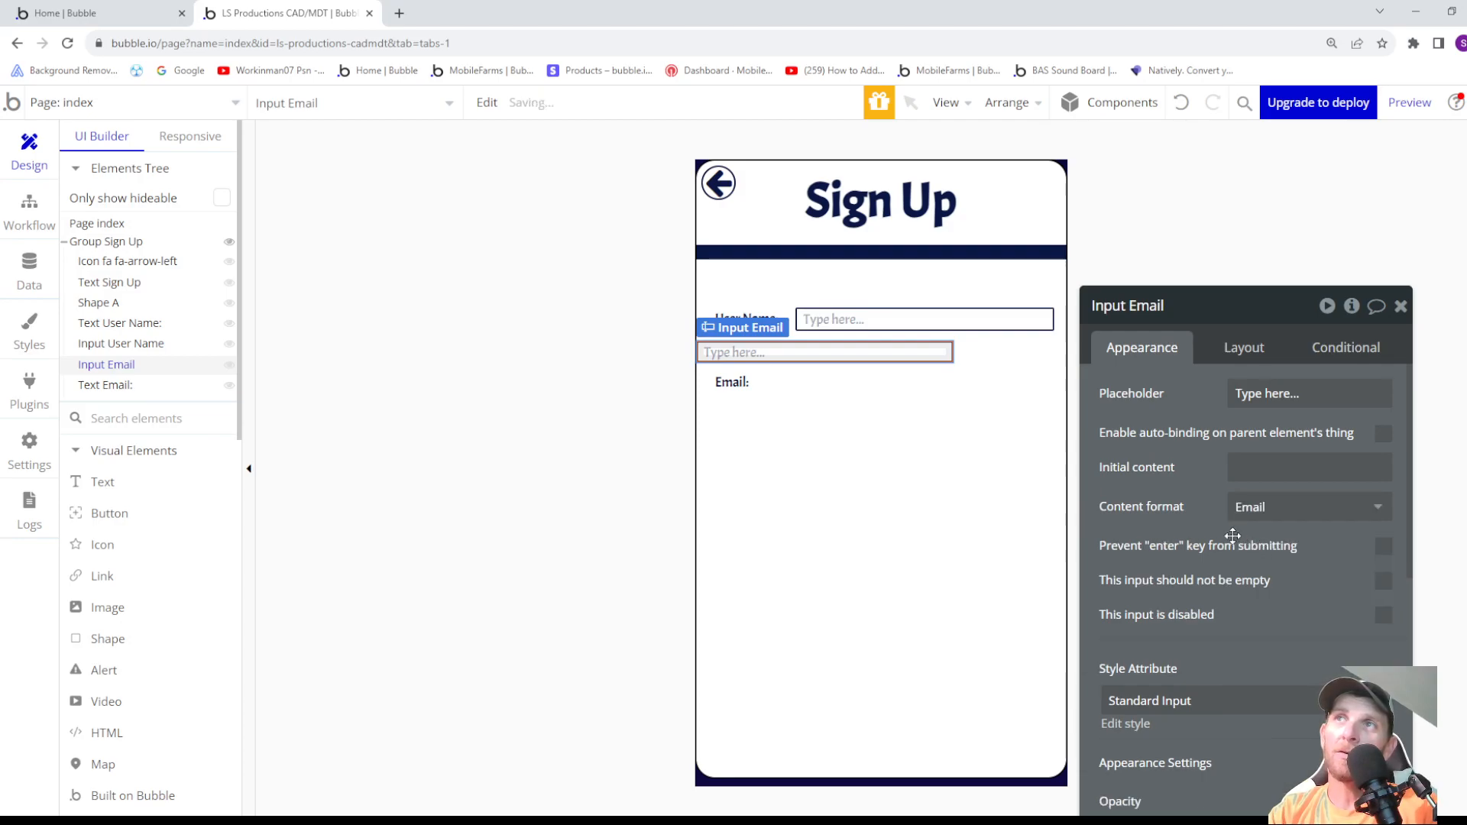
- Make Input Email non-empty and block enter-key submission on both Input Email and Input User Name
{"action": "left_click", "coordinate": [1385, 547]}
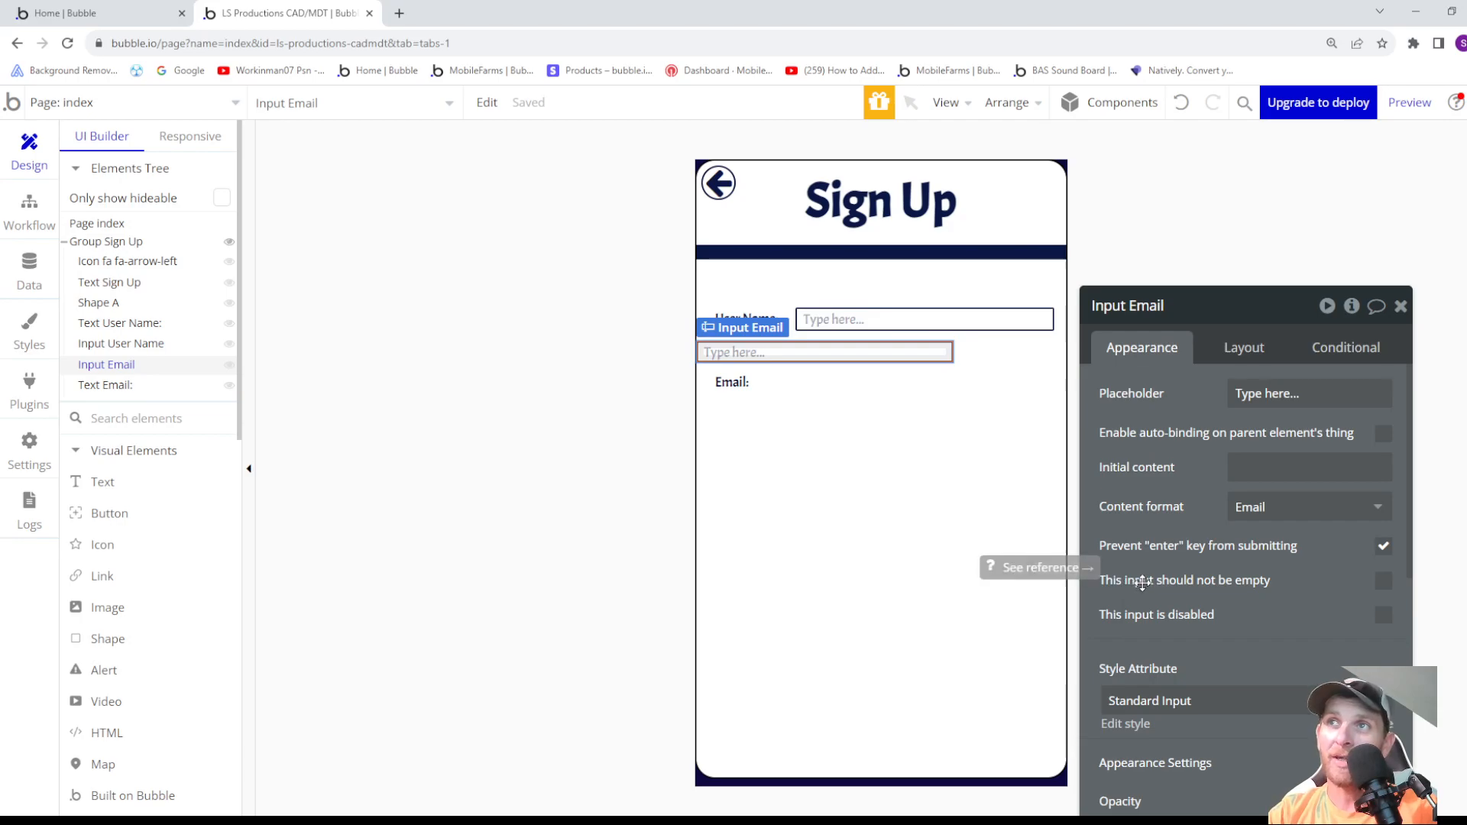
{"action": "left_click", "coordinate": [1383, 581]}
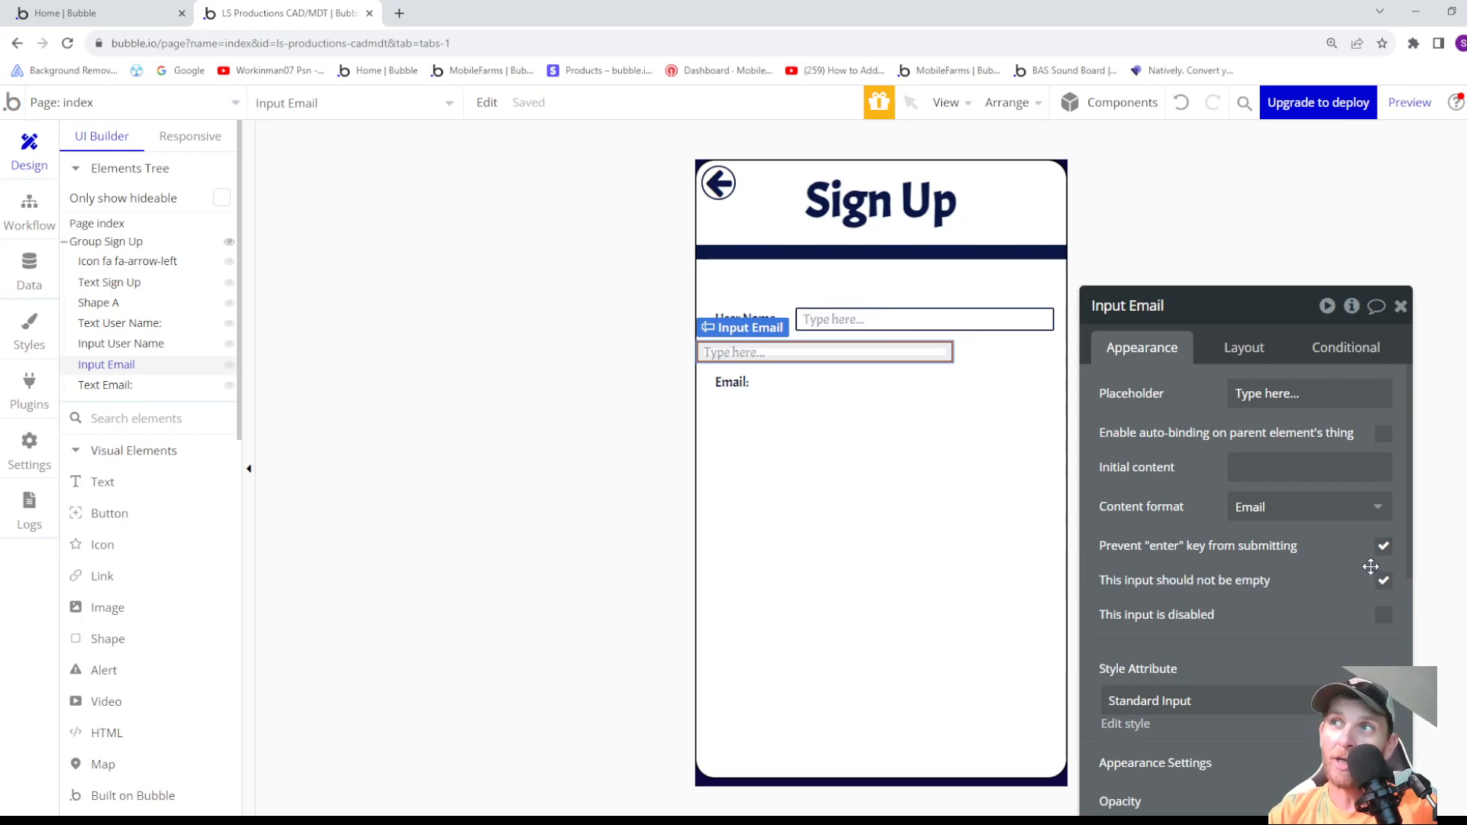
{"action": "left_click", "coordinate": [852, 320]}
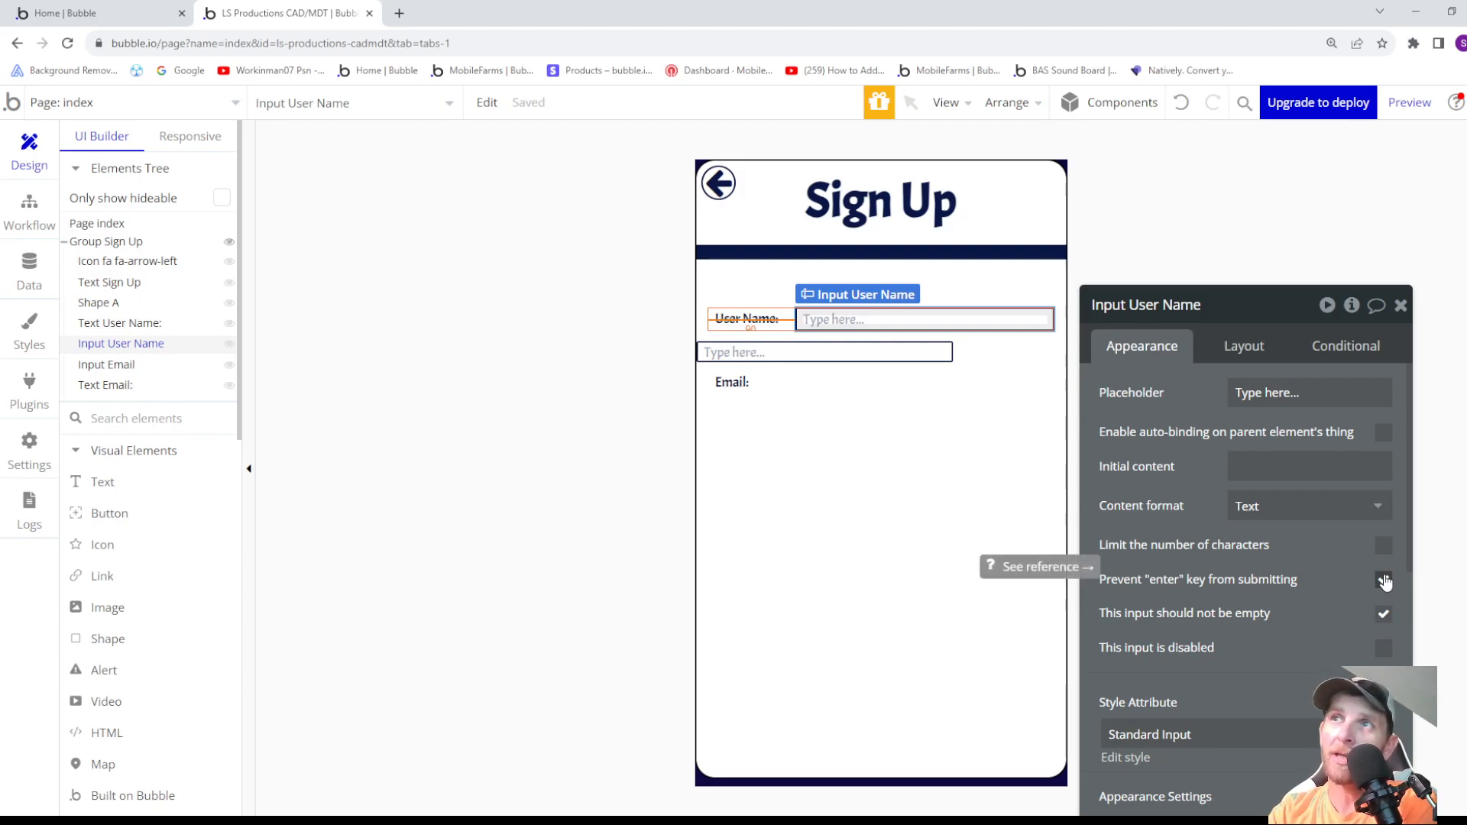
{"action": "left_click", "coordinate": [1384, 581]}
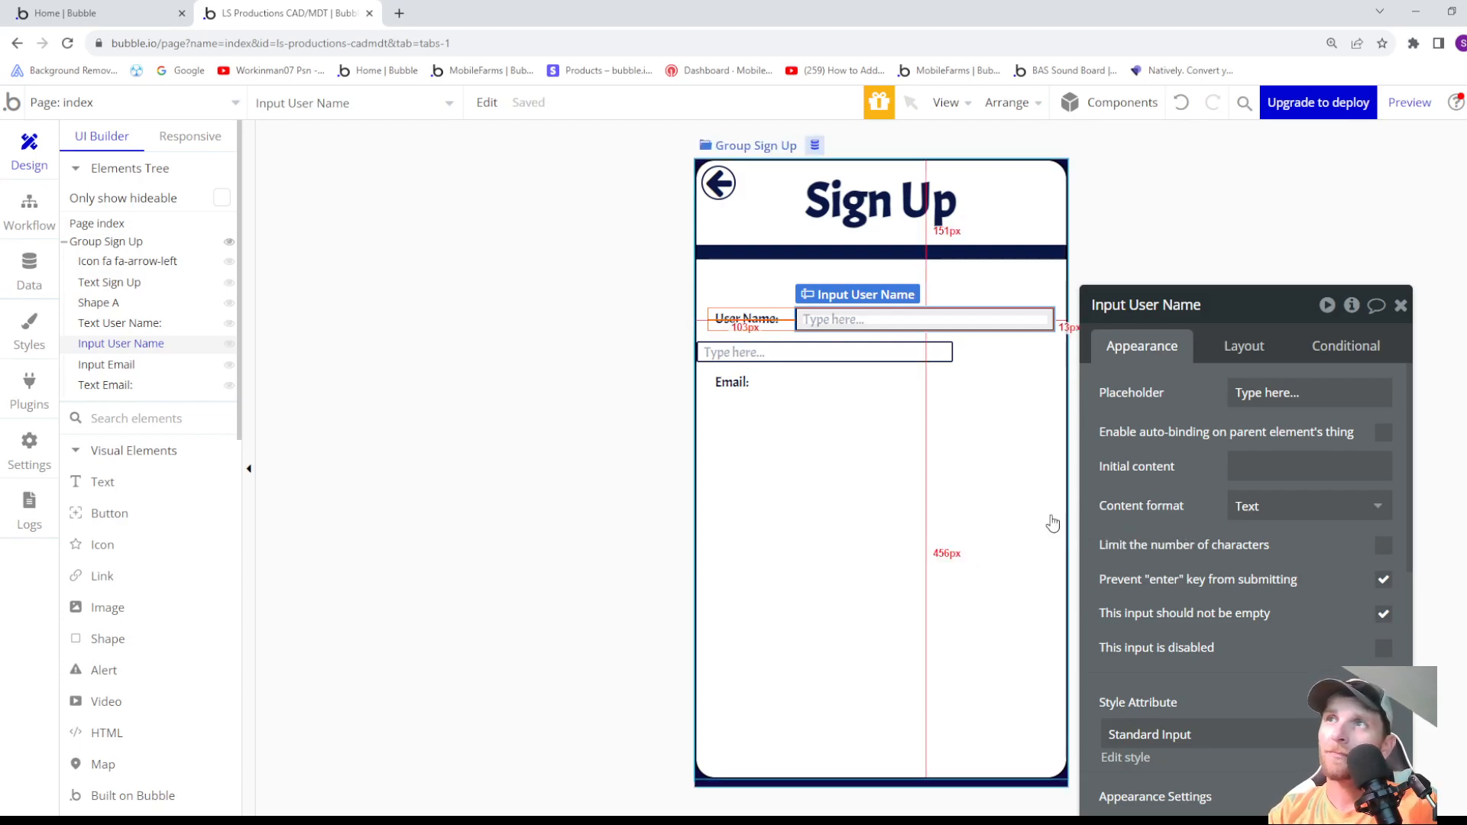
- Move the Email: label ahead of Input Email in the element order of Group Sign Up
{"action": "left_click", "coordinate": [774, 353]}
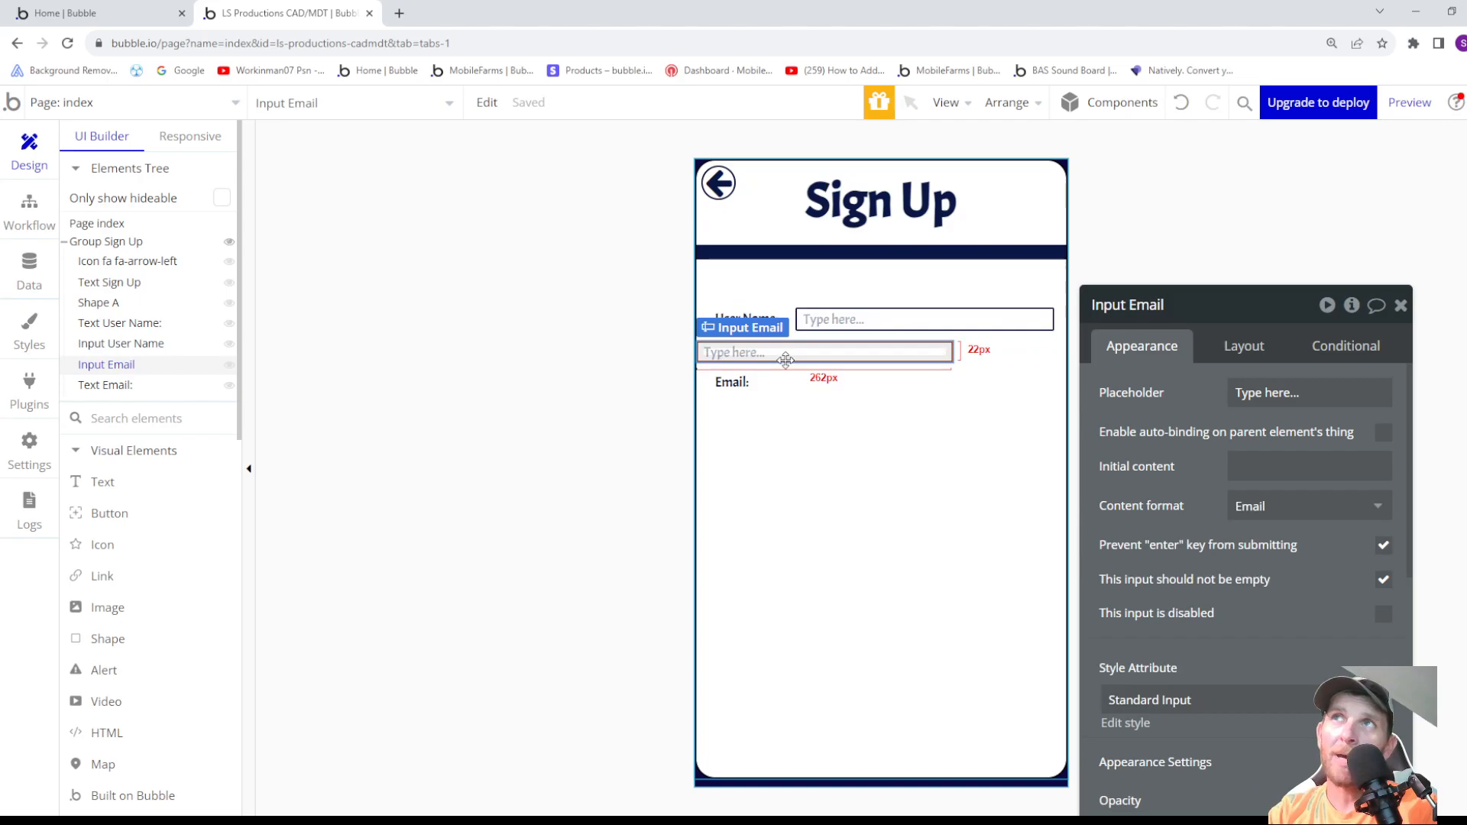
{"action": "left_click", "coordinate": [1245, 348]}
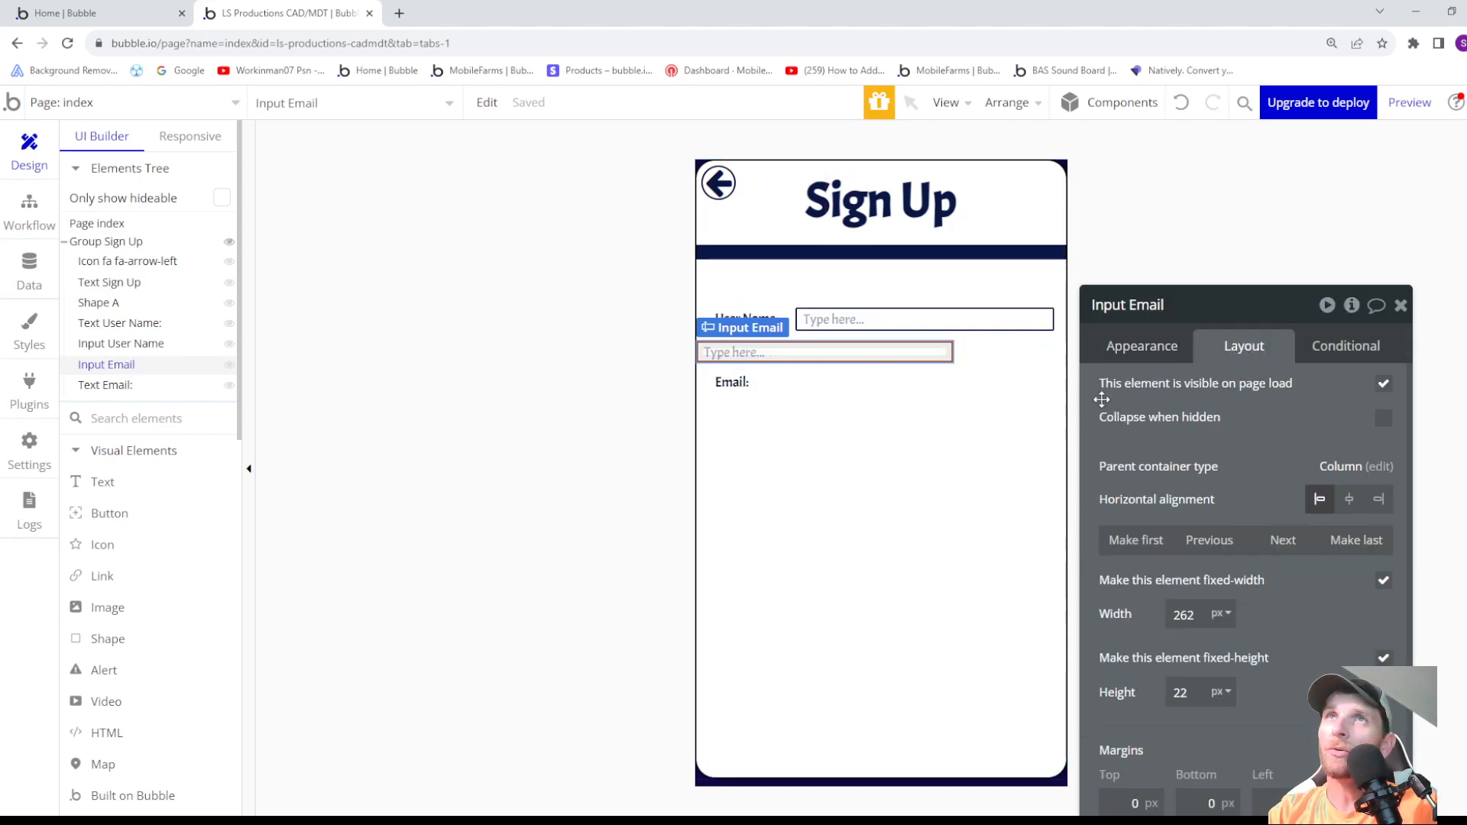
{"action": "left_click_drag", "start_coordinate": [98, 380], "coordinate": [95, 361]}
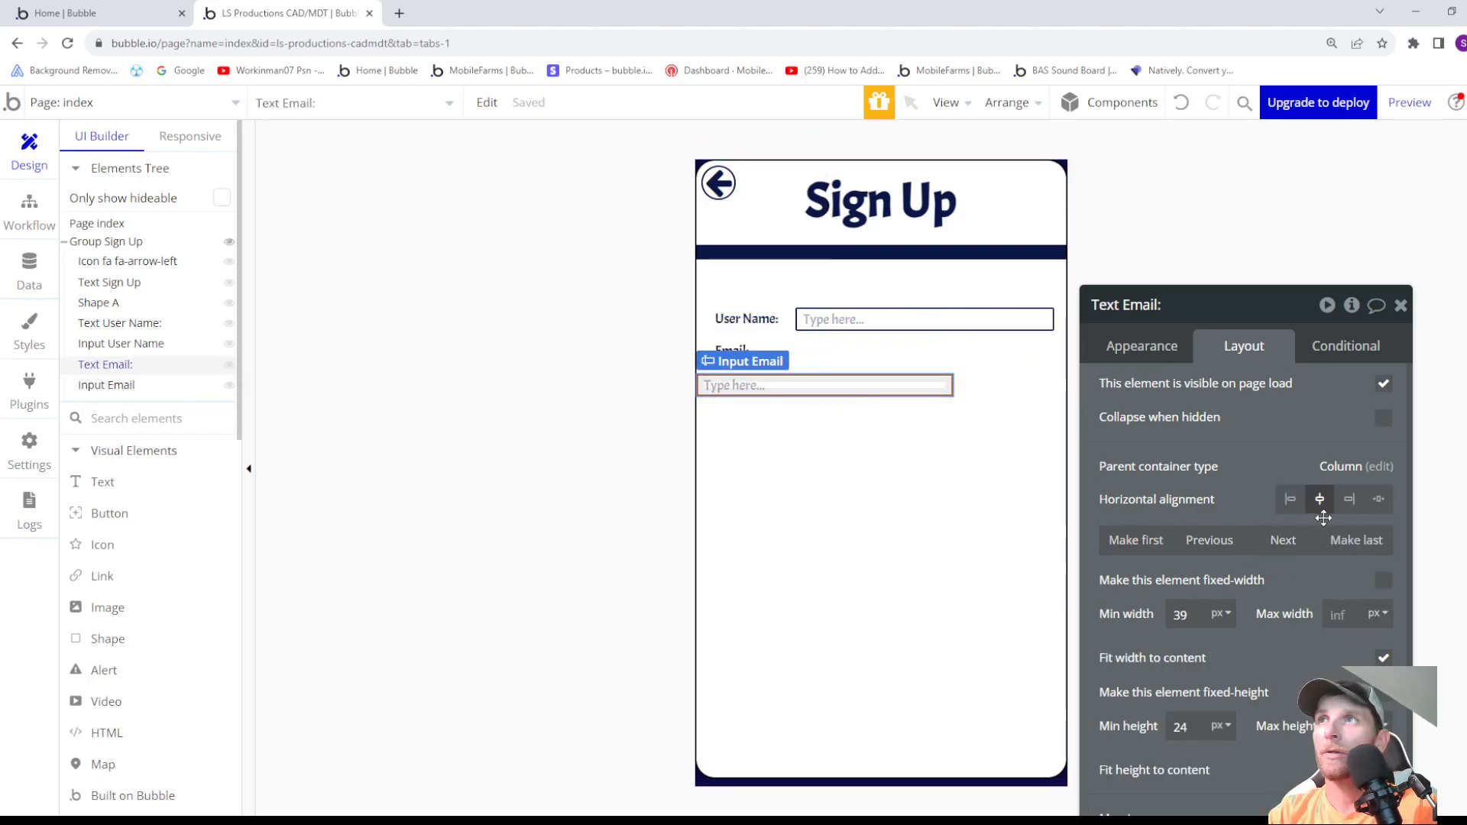
- Set the Email: label's bottom margin to -35 px to pull Input Email up into the label's row
{"action": "scroll", "coordinate": [1202, 704], "scroll_direction": "down", "scroll_amount": 2}
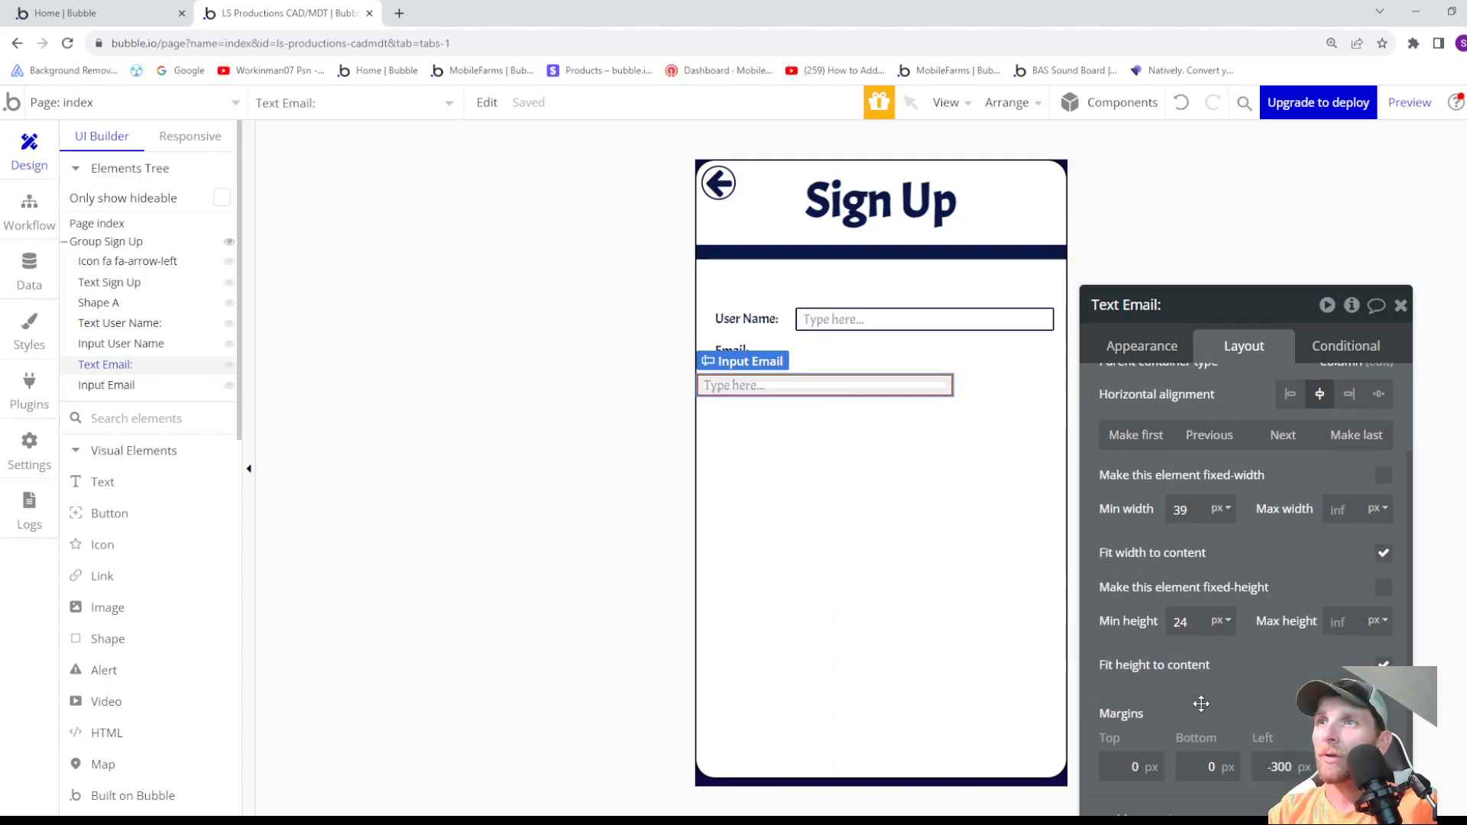
{"action": "mouse_move", "coordinate": [732, 351]}
{"action": "left_mouse_down"}
{"action": "mouse_move", "coordinate": [814, 386]}
{"action": "mouse_move", "coordinate": [735, 353]}
{"action": "left_mouse_up"}
{"action": "double_click", "coordinate": [1198, 761]}
{"action": "type", "text": "-26"}
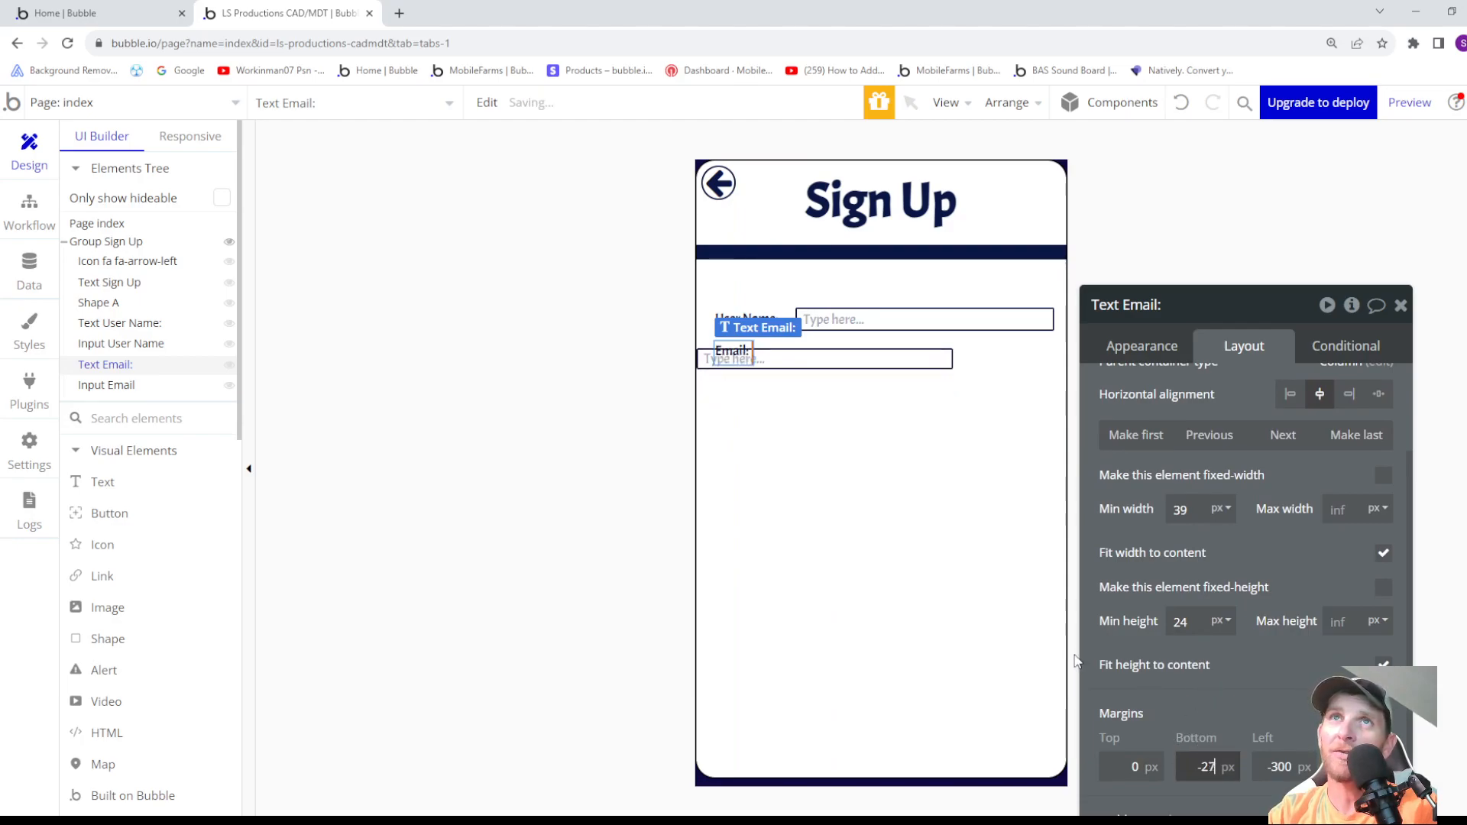
{"action": "key", "text": "BackSpace"}
{"action": "key", "text": "BackSpace"}
{"action": "type", "text": "33"}
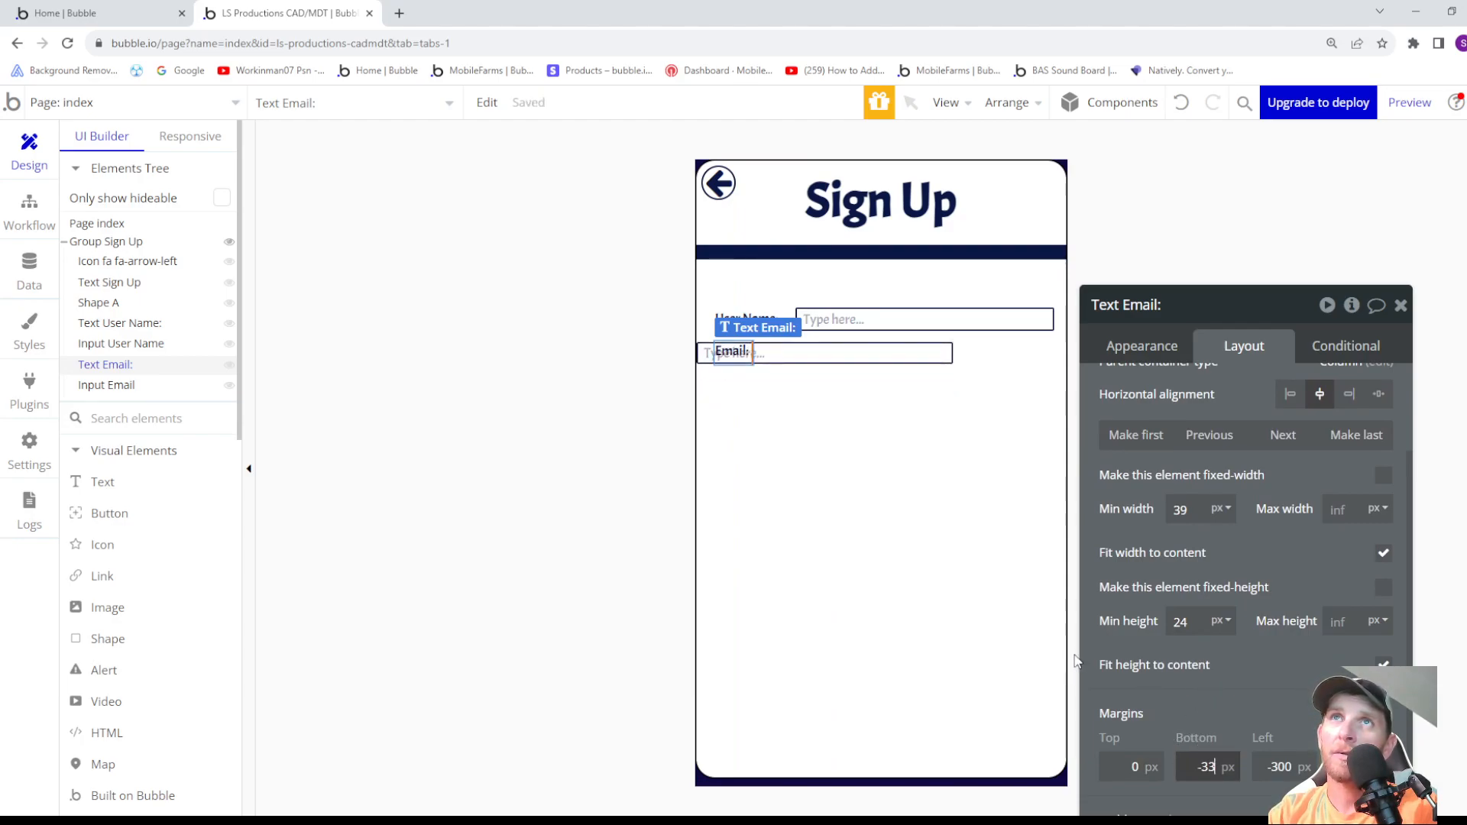
{"action": "key", "text": "BackSpace"}
{"action": "type", "text": "5"}
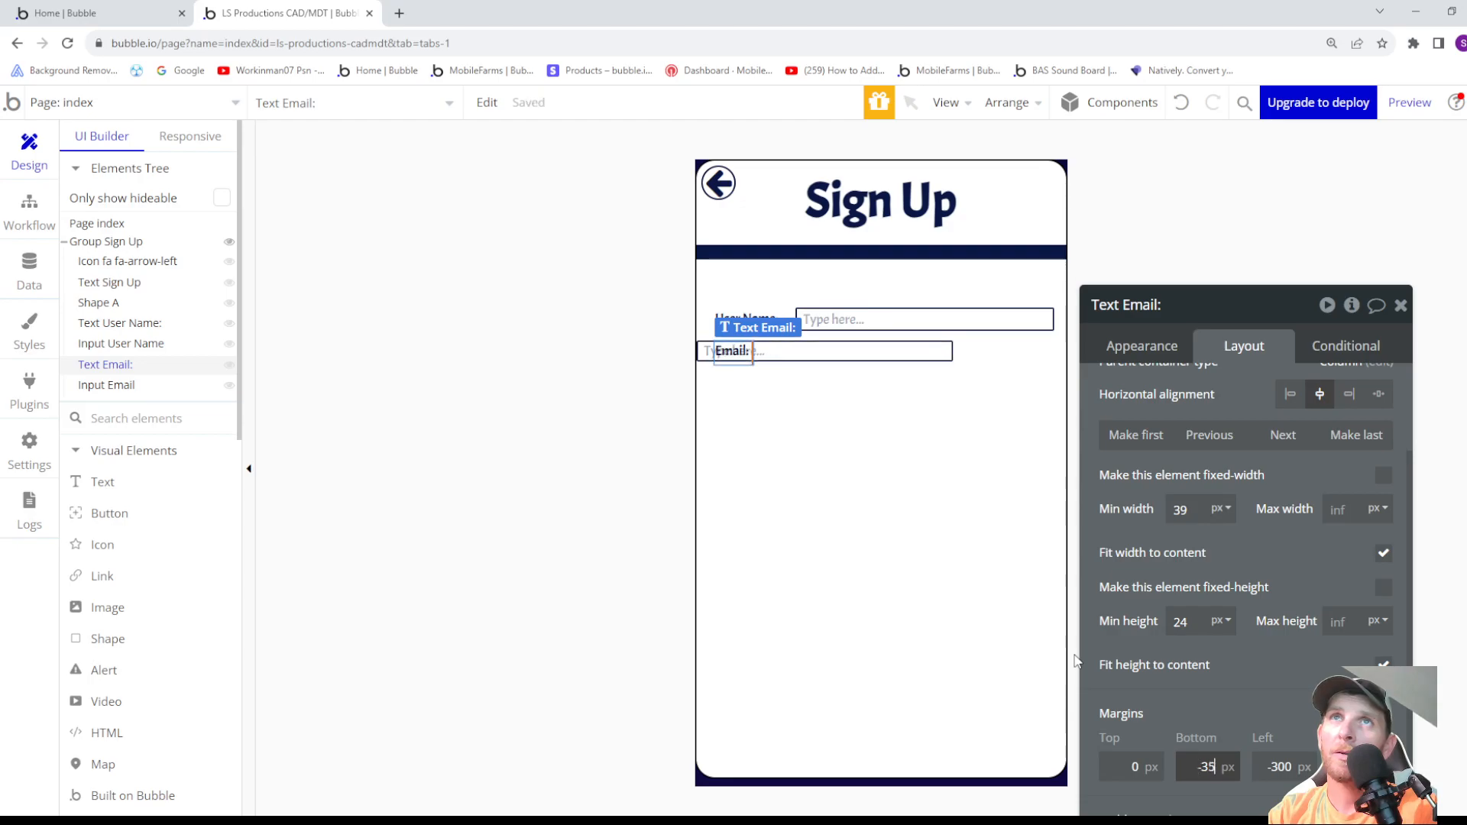
- Raise Input Email's left margin to 64 px and center the input horizontally in its parent
{"action": "left_click", "coordinate": [816, 356]}
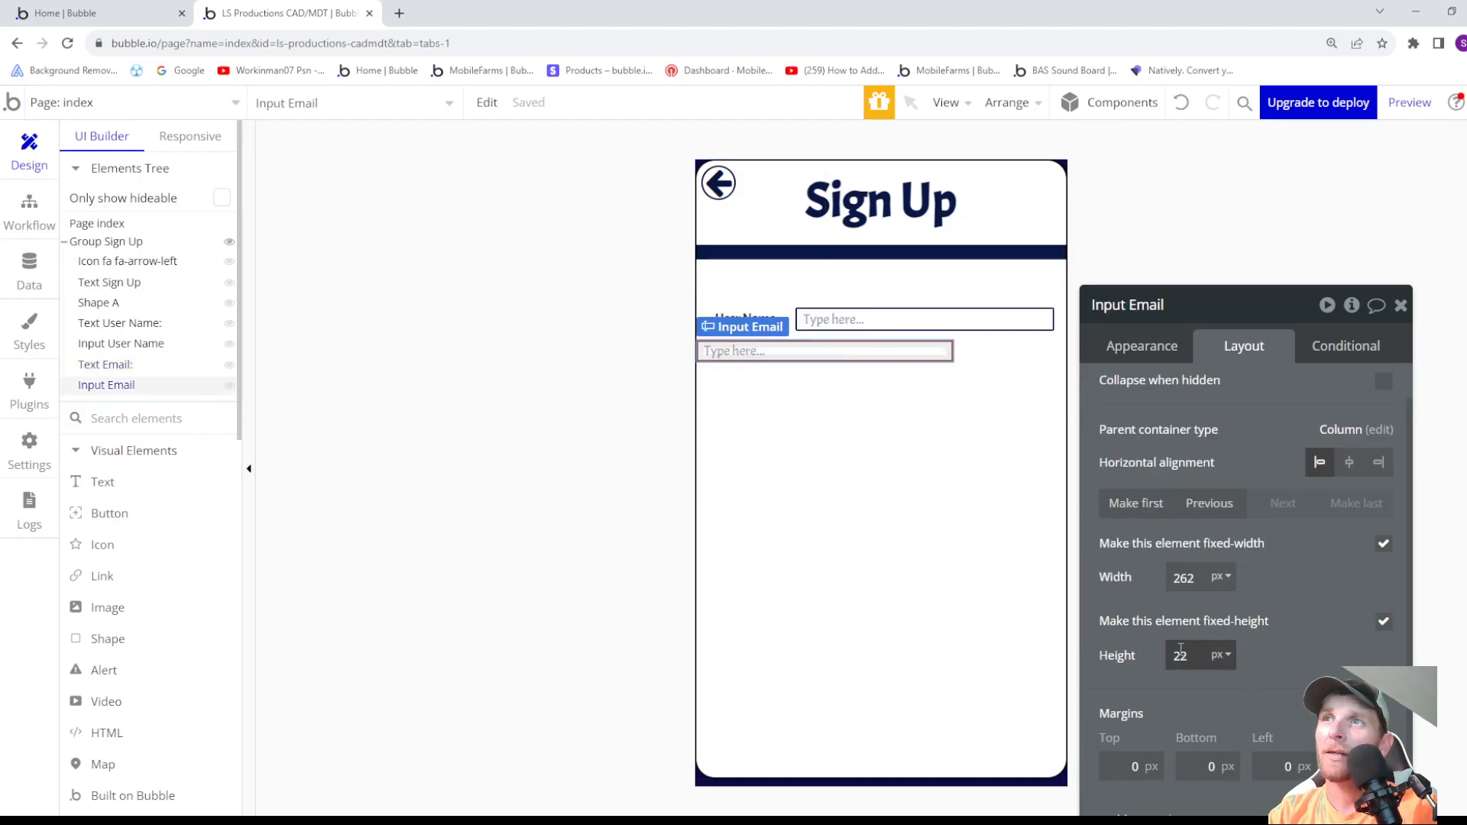
{"action": "key", "text": "Up"}
{"action": "key", "text": "Up"}
{"action": "key", "text": "Up"}
{"action": "key", "text": "Up"}
{"action": "key", "text": "Up"}
{"action": "key", "text": "Up"}
{"action": "key", "text": "Up"}
{"action": "key", "text": "Up"}
{"action": "key", "text": "Up"}
{"action": "key", "text": "Up"}
{"action": "key", "text": "Up"}
{"action": "key", "text": "Up"}
{"action": "key", "text": "Up"}
{"action": "key", "text": "Up"}
{"action": "key", "text": "Up"}
{"action": "key", "text": "Up"}
{"action": "key", "text": "Up"}
{"action": "key", "text": "Up"}
{"action": "key", "text": "Up"}
{"action": "key", "text": "Up"}
{"action": "key", "text": "Up"}
{"action": "key", "text": "Up"}
{"action": "key", "text": "Up"}
{"action": "key", "text": "Up"}
{"action": "key", "text": "Up"}
{"action": "key", "text": "Up"}
{"action": "key", "text": "Up"}
{"action": "key", "text": "Up"}
{"action": "key", "text": "Up"}
{"action": "key", "text": "Up"}
{"action": "key", "text": "Up"}
{"action": "key", "text": "Up"}
{"action": "key", "text": "Up"}
{"action": "key", "text": "Up"}
{"action": "key", "text": "Up"}
{"action": "key", "text": "Up"}
{"action": "key", "text": "Up"}
{"action": "key", "text": "Up"}
{"action": "key", "text": "Up"}
{"action": "key", "text": "Up"}
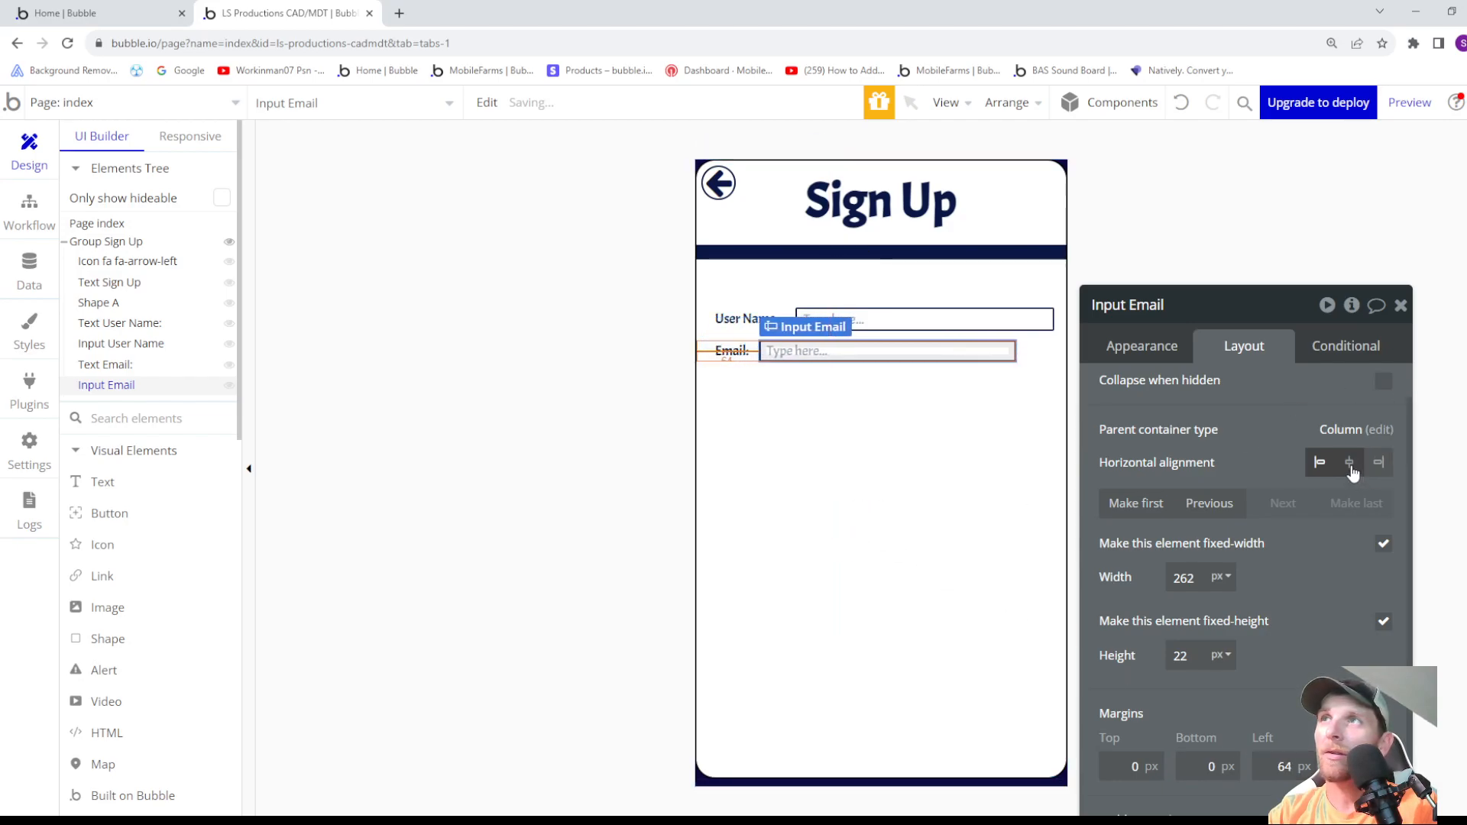
{"action": "left_click", "coordinate": [1350, 465]}
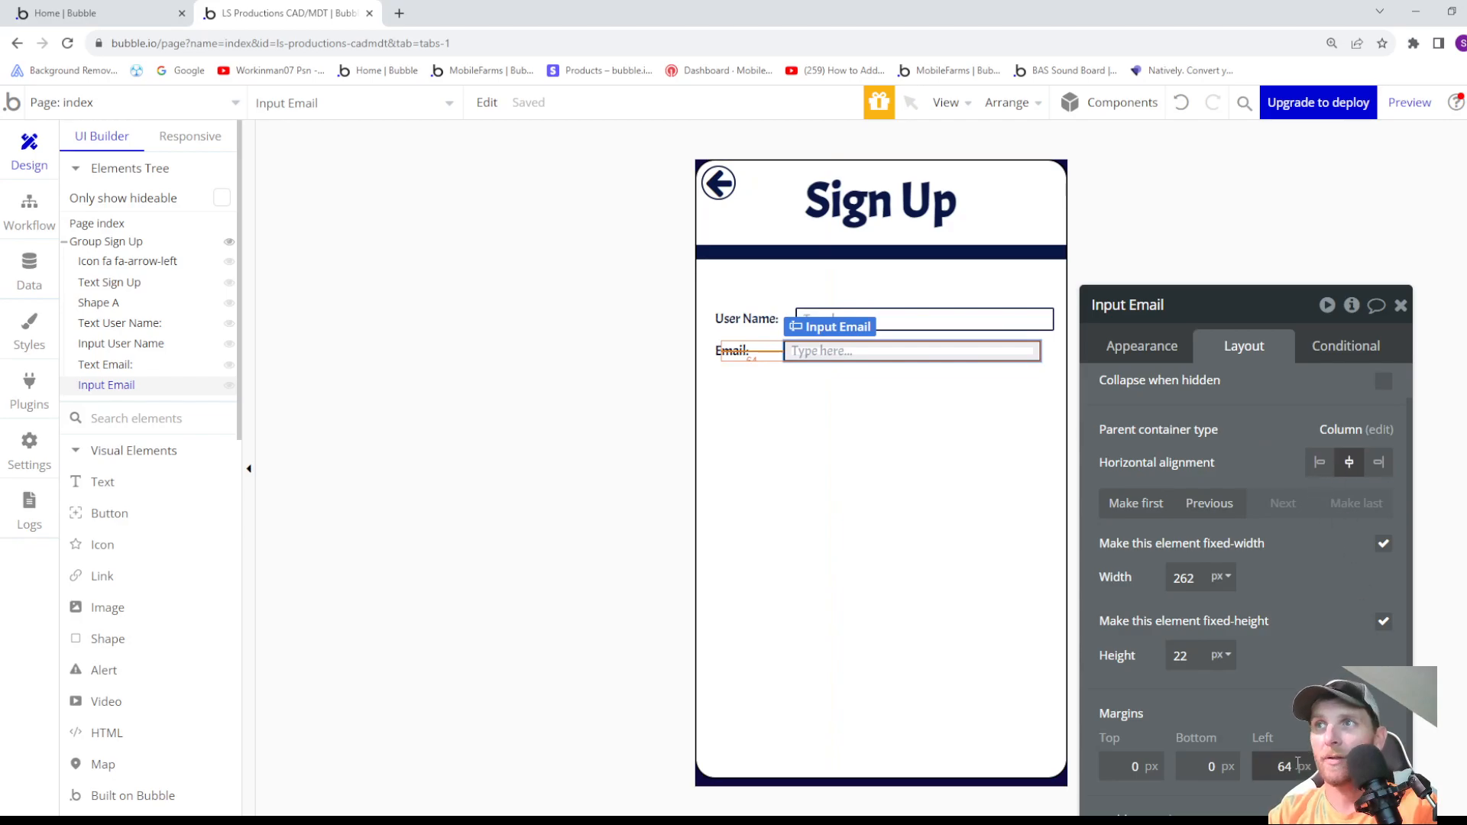
- Set Input Email's left margin to 88 px to line up its left edge with Input User Name
{"action": "key", "text": "Up"}
{"action": "key", "text": "Up"}
{"action": "key", "text": "Up"}
{"action": "key", "text": "Up"}
{"action": "key", "text": "Up"}
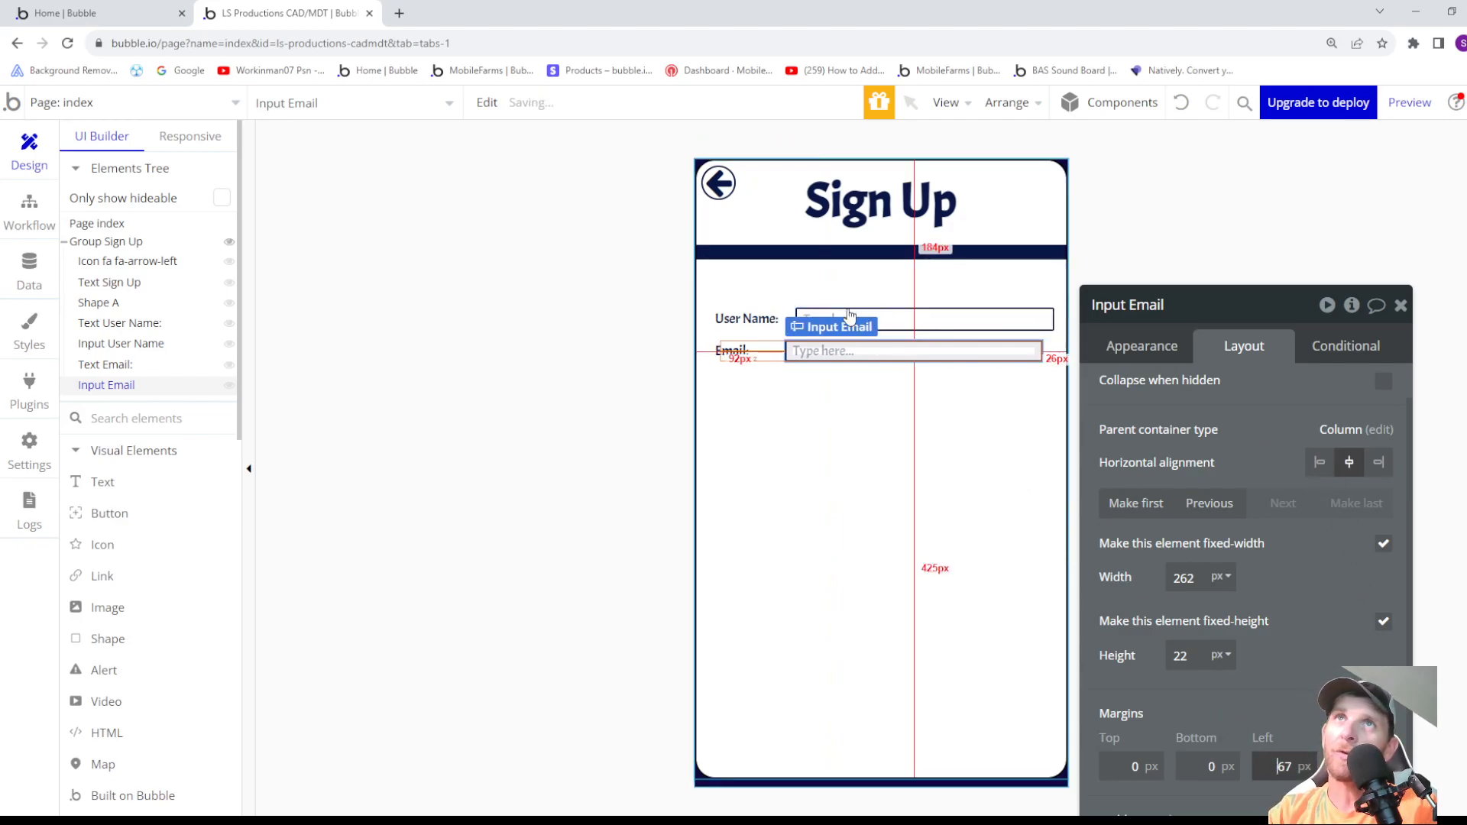
{"action": "key", "text": "Up"}
{"action": "key", "text": "Up"}
{"action": "key", "text": "Up"}
{"action": "key", "text": "Up"}
{"action": "key", "text": "Up"}
{"action": "key", "text": "Up"}
{"action": "key", "text": "Up"}
{"action": "key", "text": "Up"}
{"action": "key", "text": "Up"}
{"action": "key", "text": "Up"}
{"action": "key", "text": "Up"}
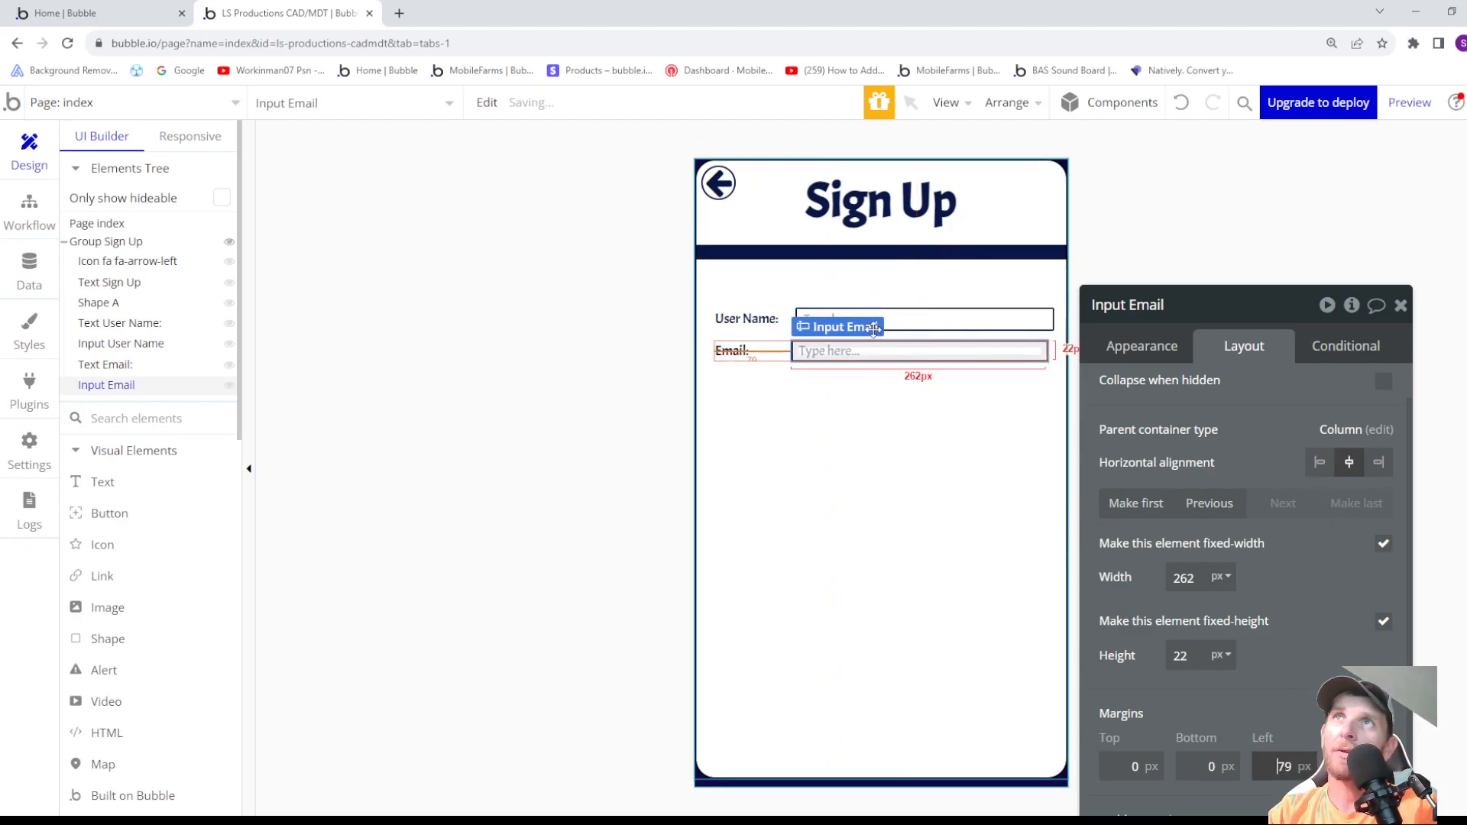
{"action": "key", "text": "Up"}
{"action": "key", "text": "Up"}
{"action": "key", "text": "Up"}
{"action": "key", "text": "Up"}
{"action": "key", "text": "Up"}
{"action": "key", "text": "Up"}
{"action": "key", "text": "Up"}
{"action": "key", "text": "Up"}
{"action": "key", "text": "Up"}
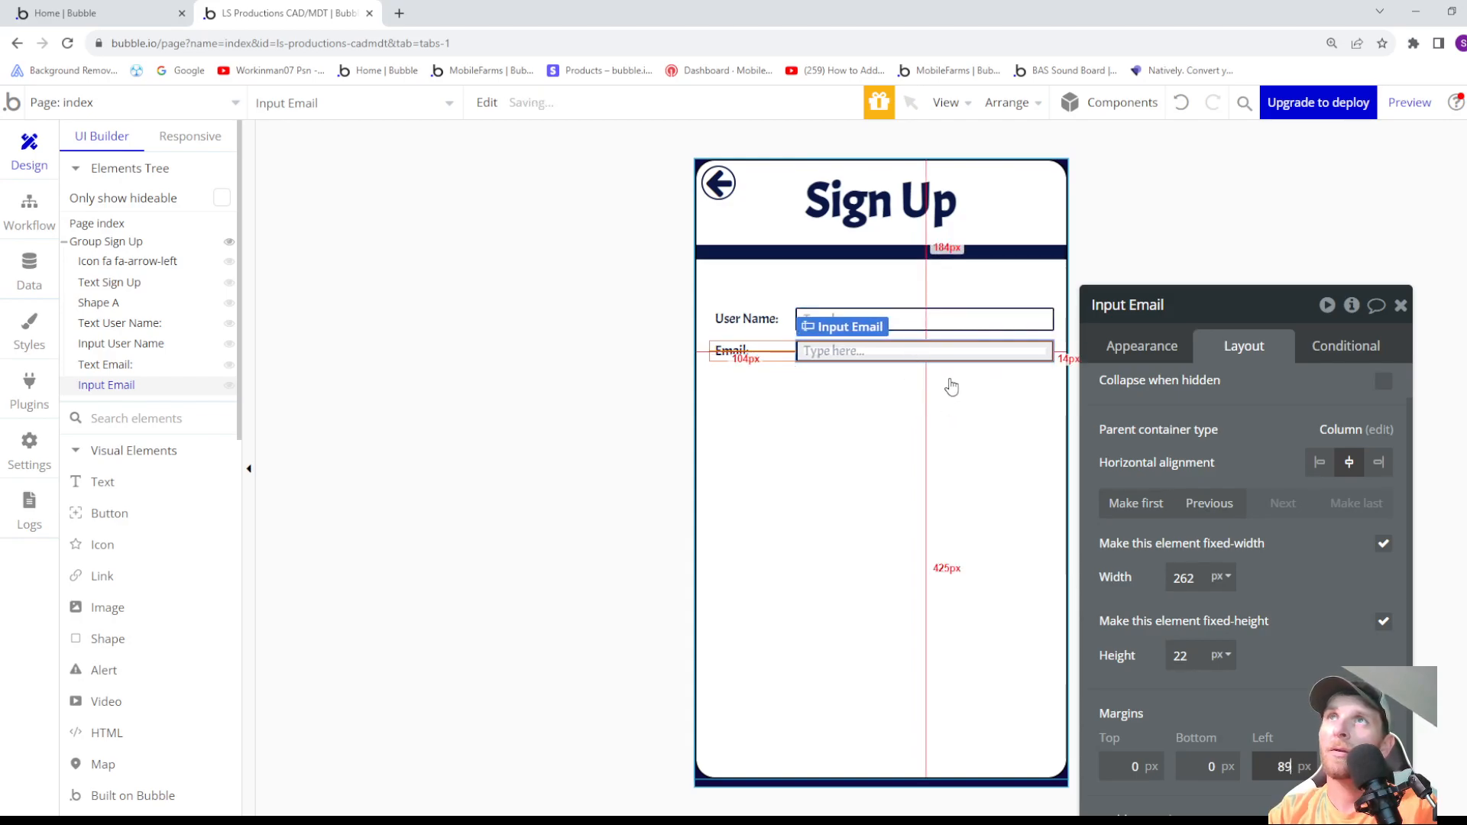
{"action": "key", "text": "Down"}
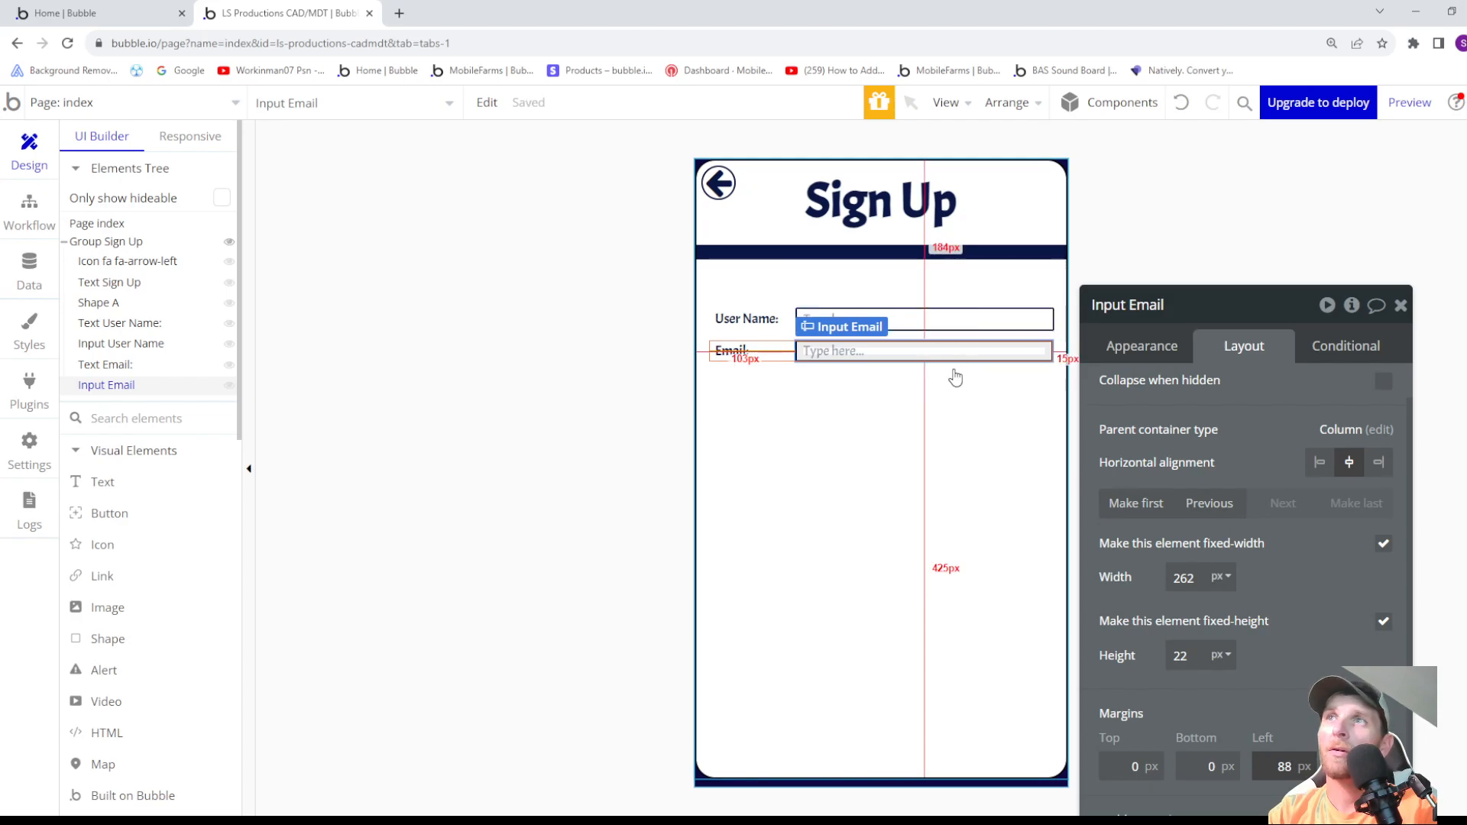
- Match Input Email's size to Input User Name by setting its height to 24 px and width to 264 px
{"action": "left_click", "coordinate": [943, 321]}
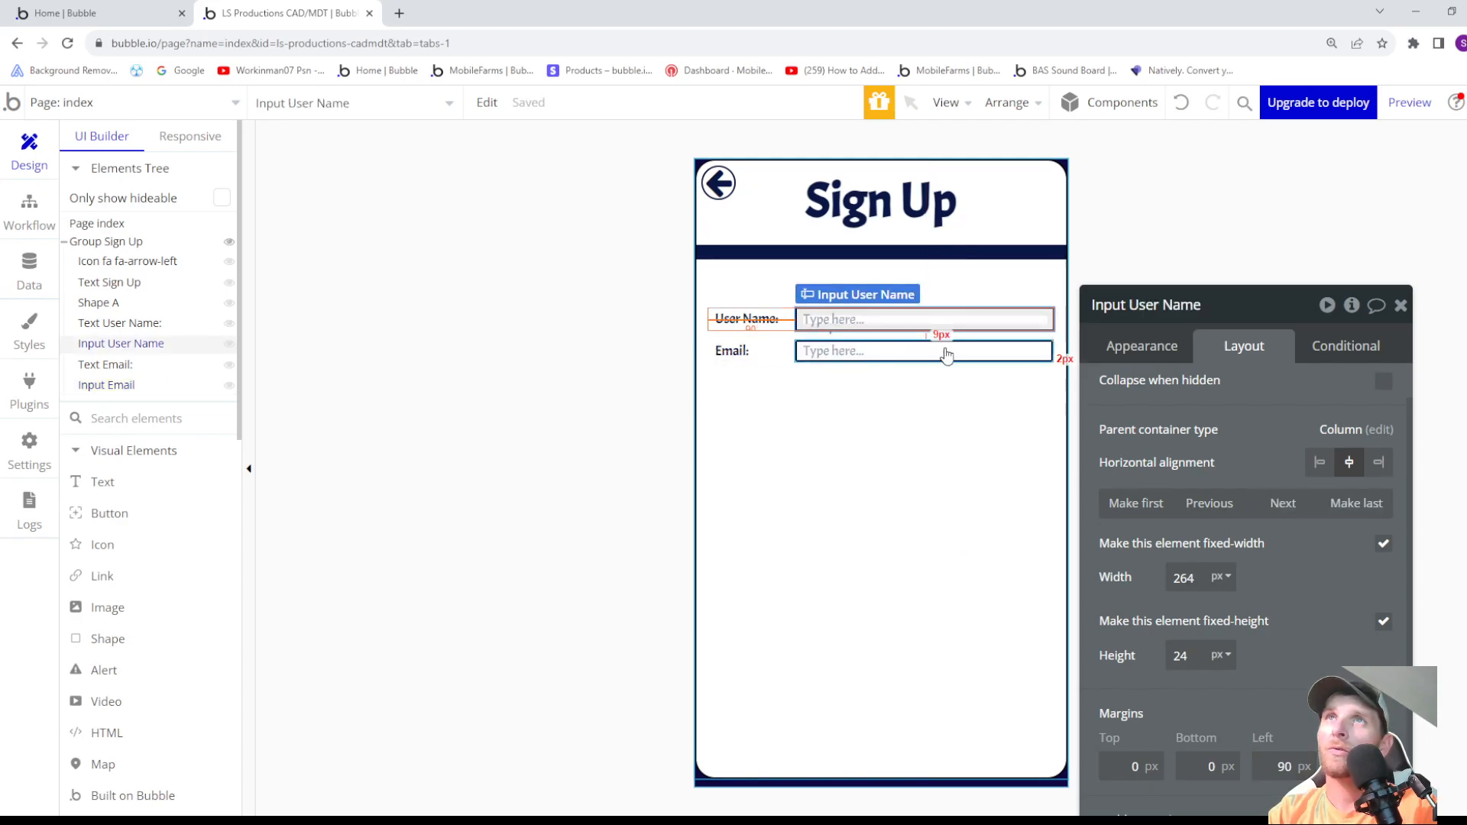
{"action": "left_click", "coordinate": [946, 355]}
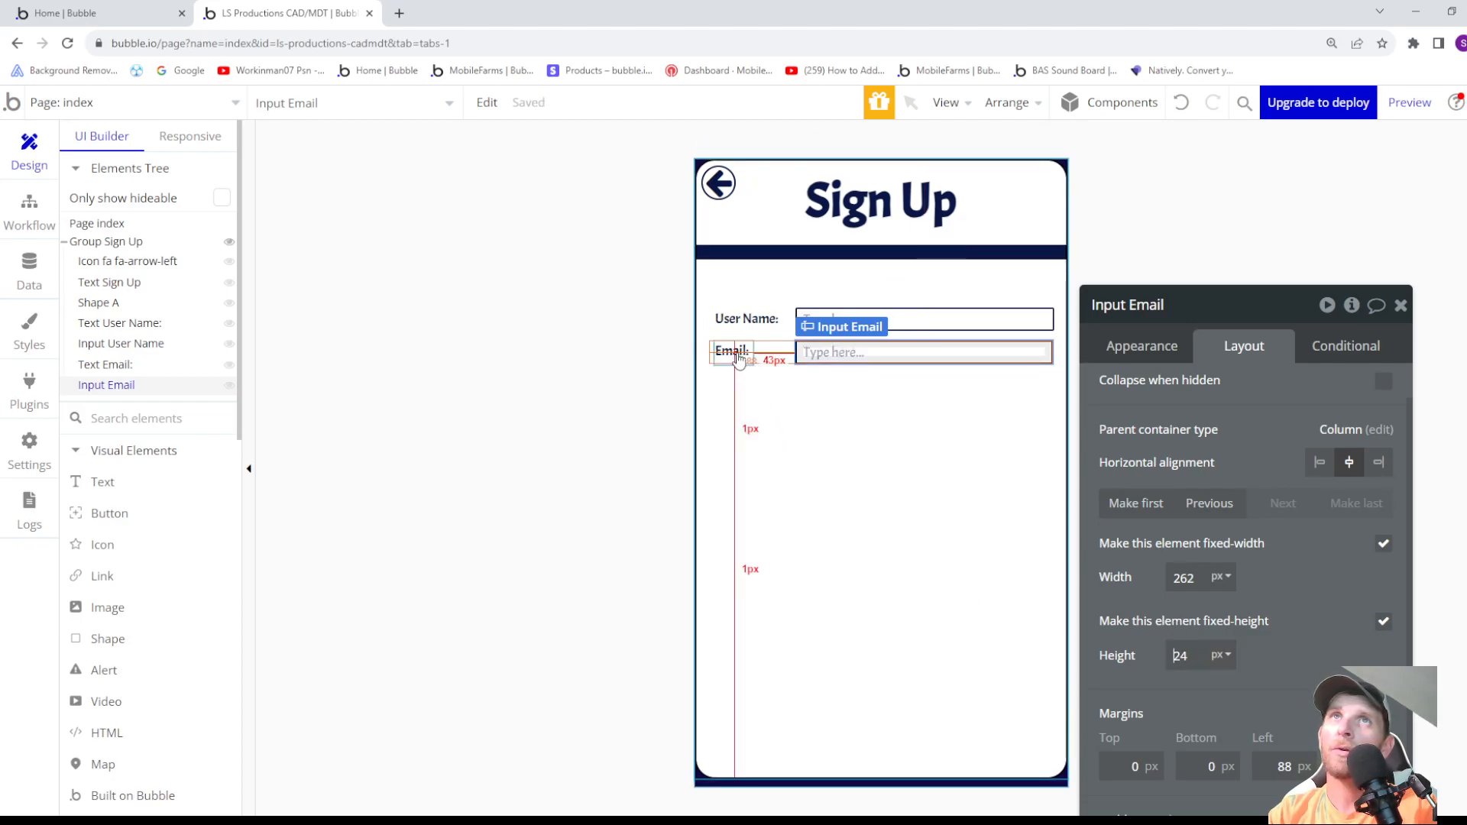
{"action": "left_click", "coordinate": [878, 413]}
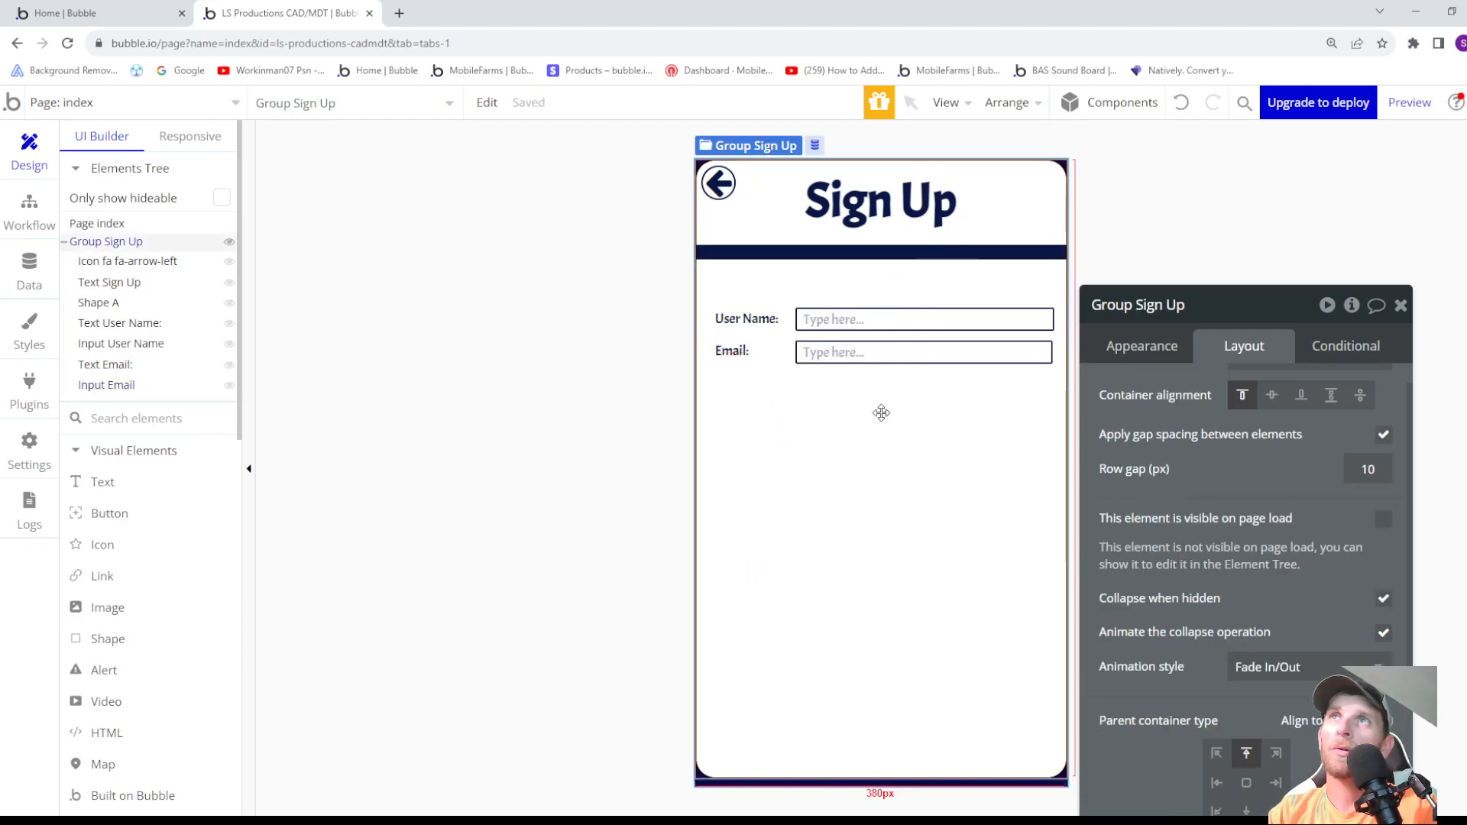
{"action": "left_click", "coordinate": [940, 325]}
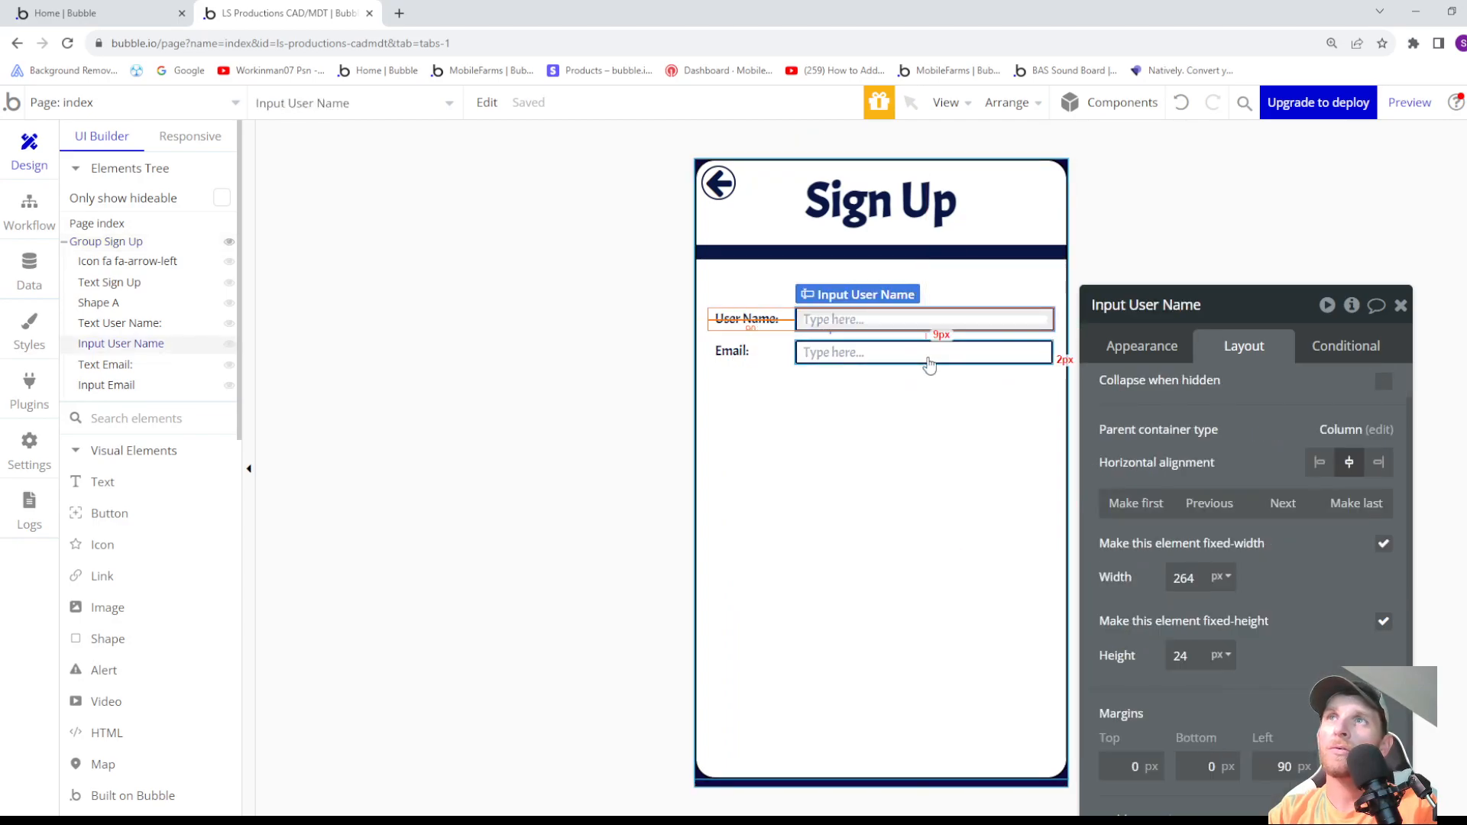
{"action": "left_click", "coordinate": [928, 356]}
{"action": "left_click", "coordinate": [1199, 578]}
{"action": "key", "text": "Up"}
{"action": "key", "text": "Up"}
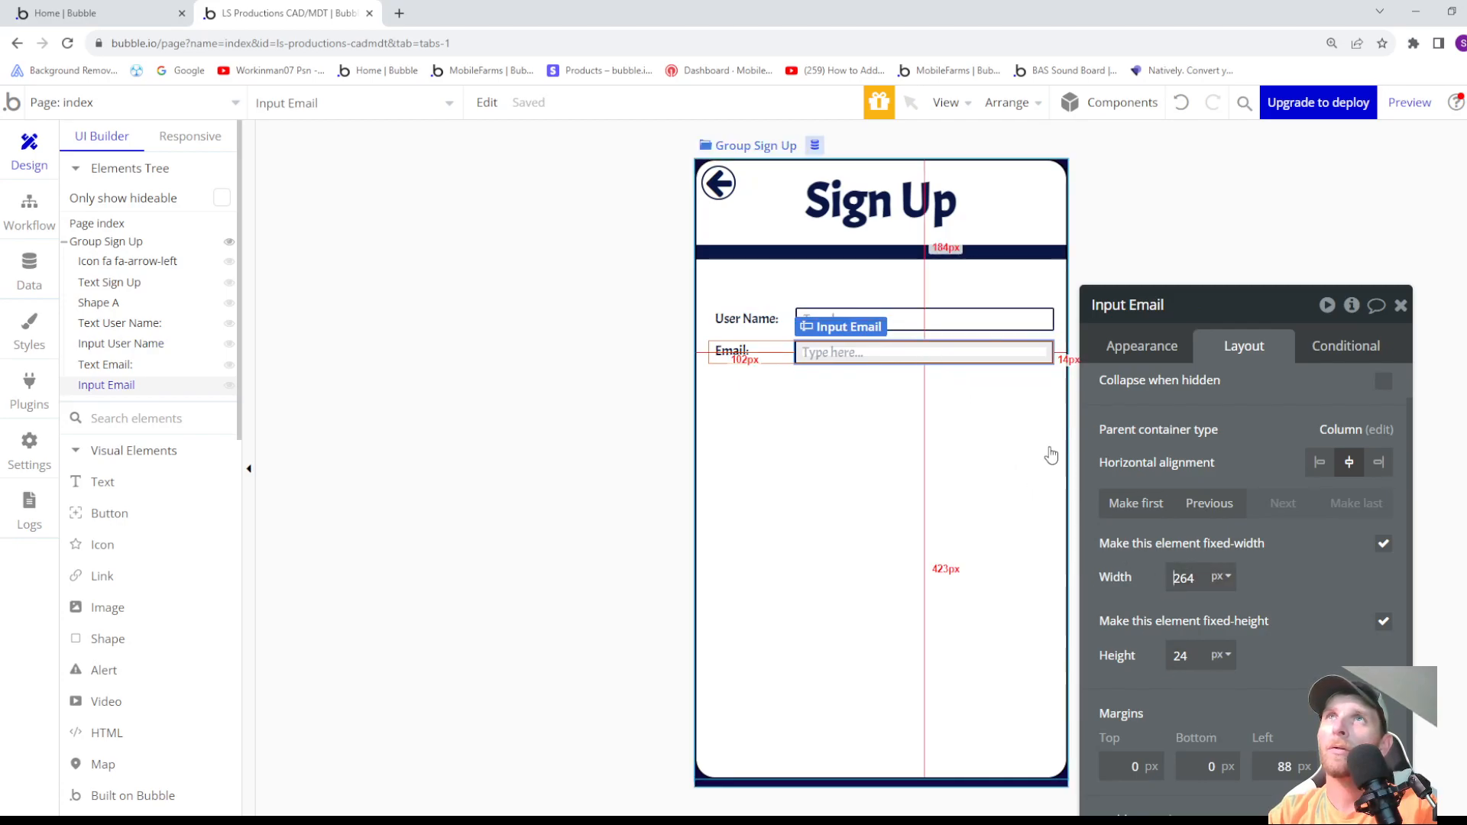
- Set Input Email's left margin to 89 px and check its alignment against Input User Name
{"action": "left_click", "coordinate": [1003, 316]}
{"action": "left_click", "coordinate": [1005, 352]}
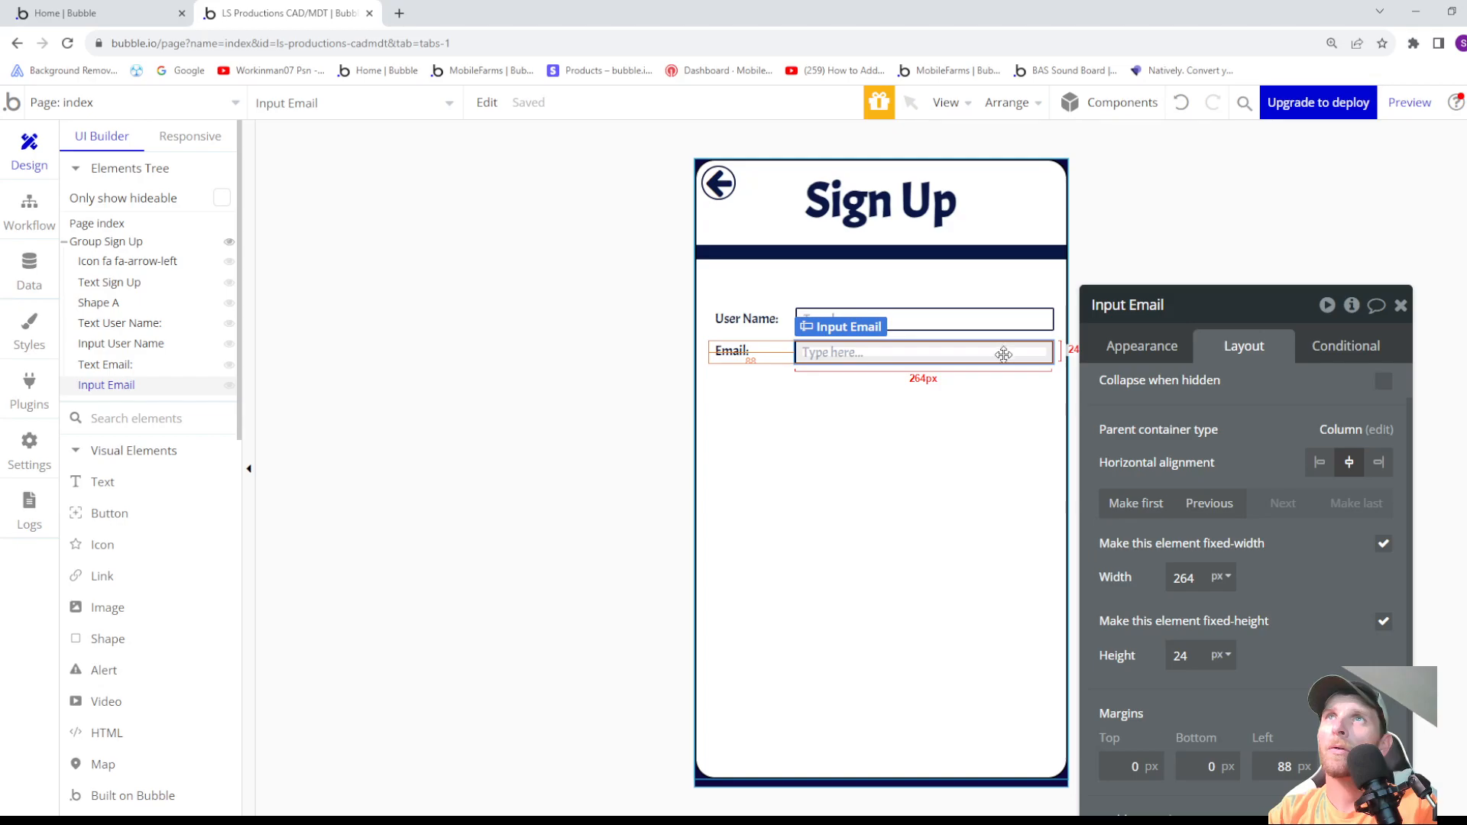
{"action": "left_click", "coordinate": [905, 446]}
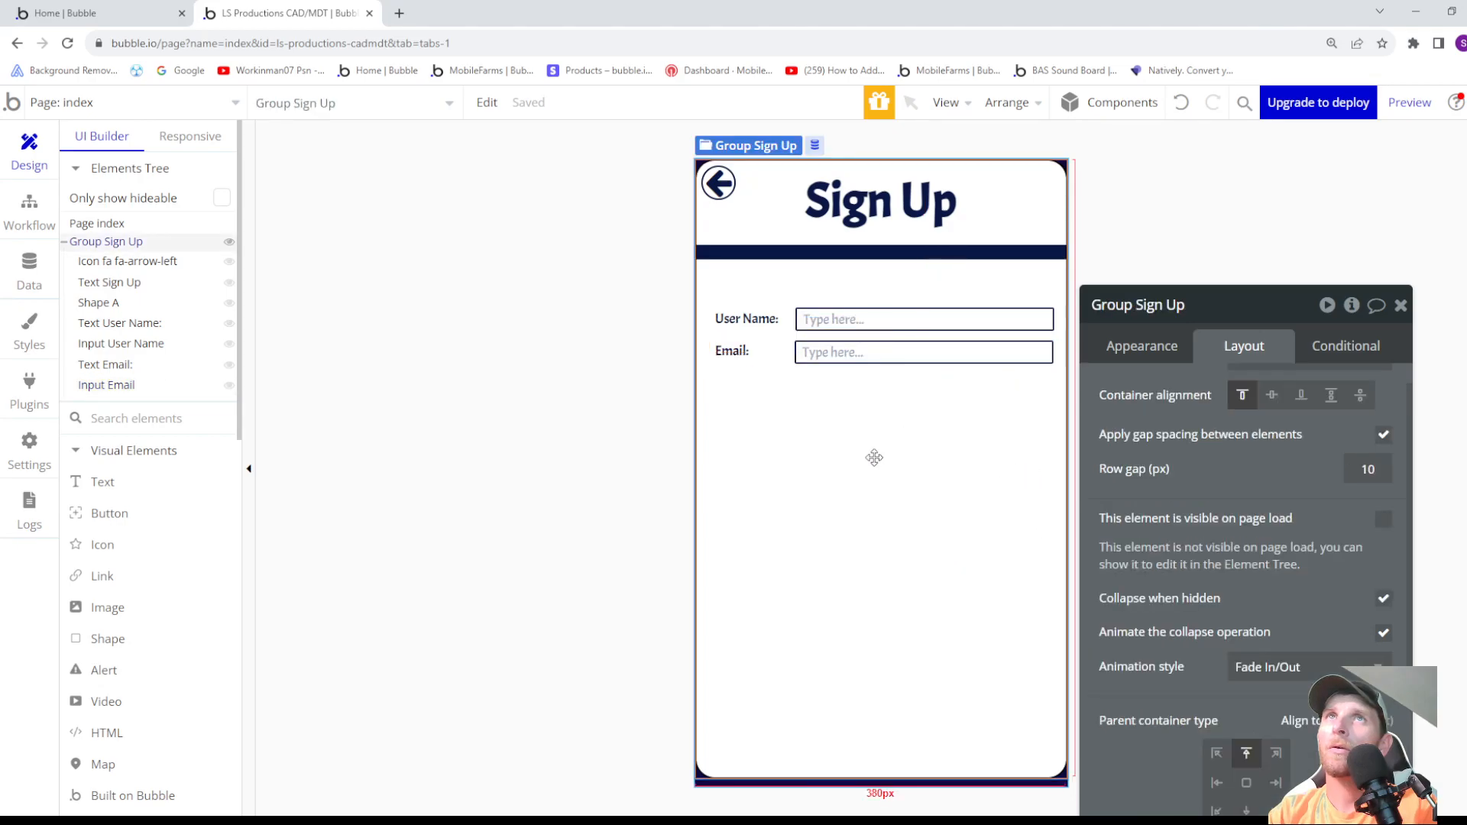
{"action": "left_click", "coordinate": [886, 355]}
{"action": "key", "text": "Up"}
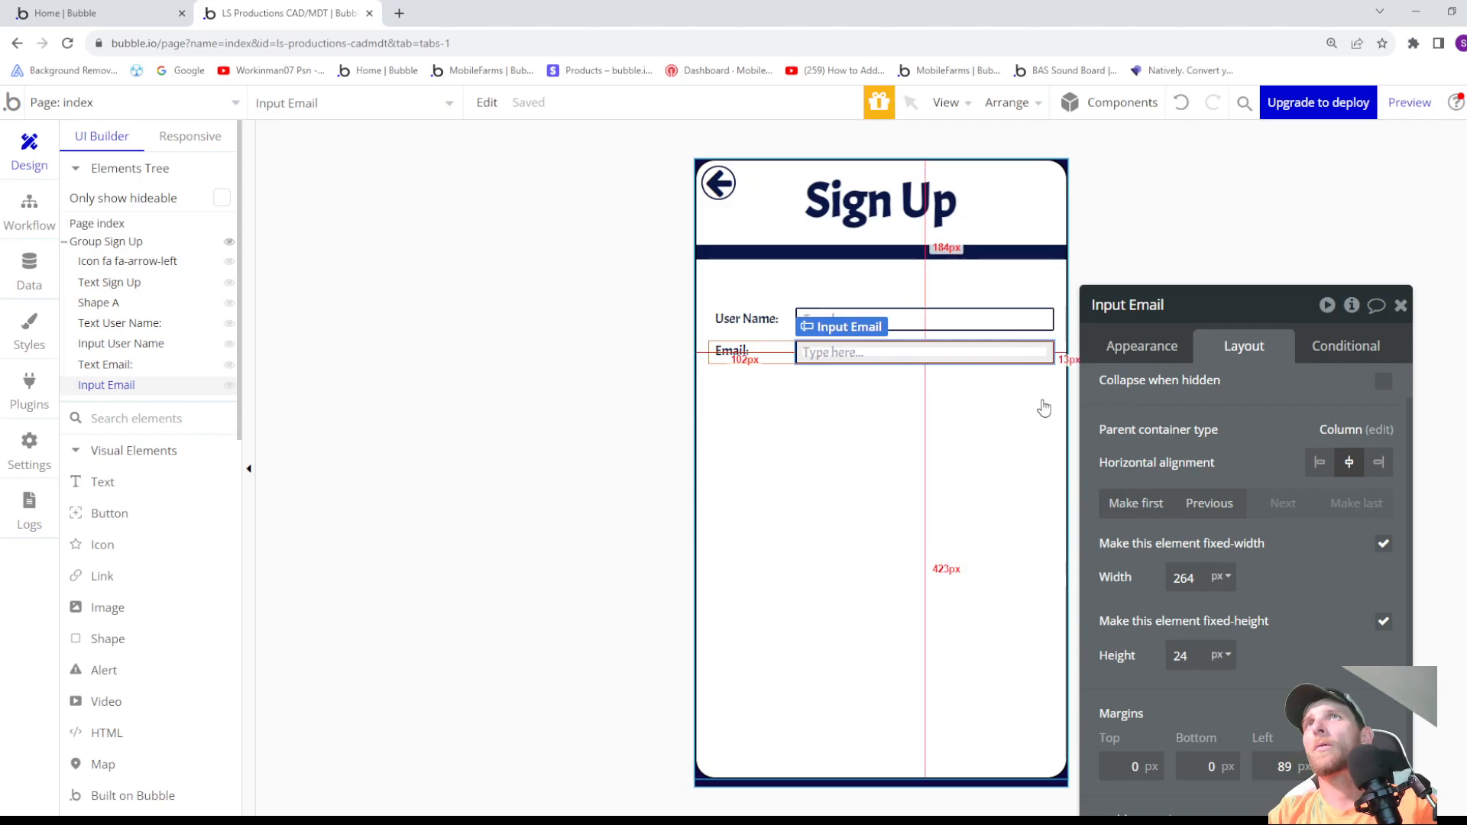
{"action": "left_click", "coordinate": [1026, 326]}
{"action": "left_click", "coordinate": [1028, 354]}
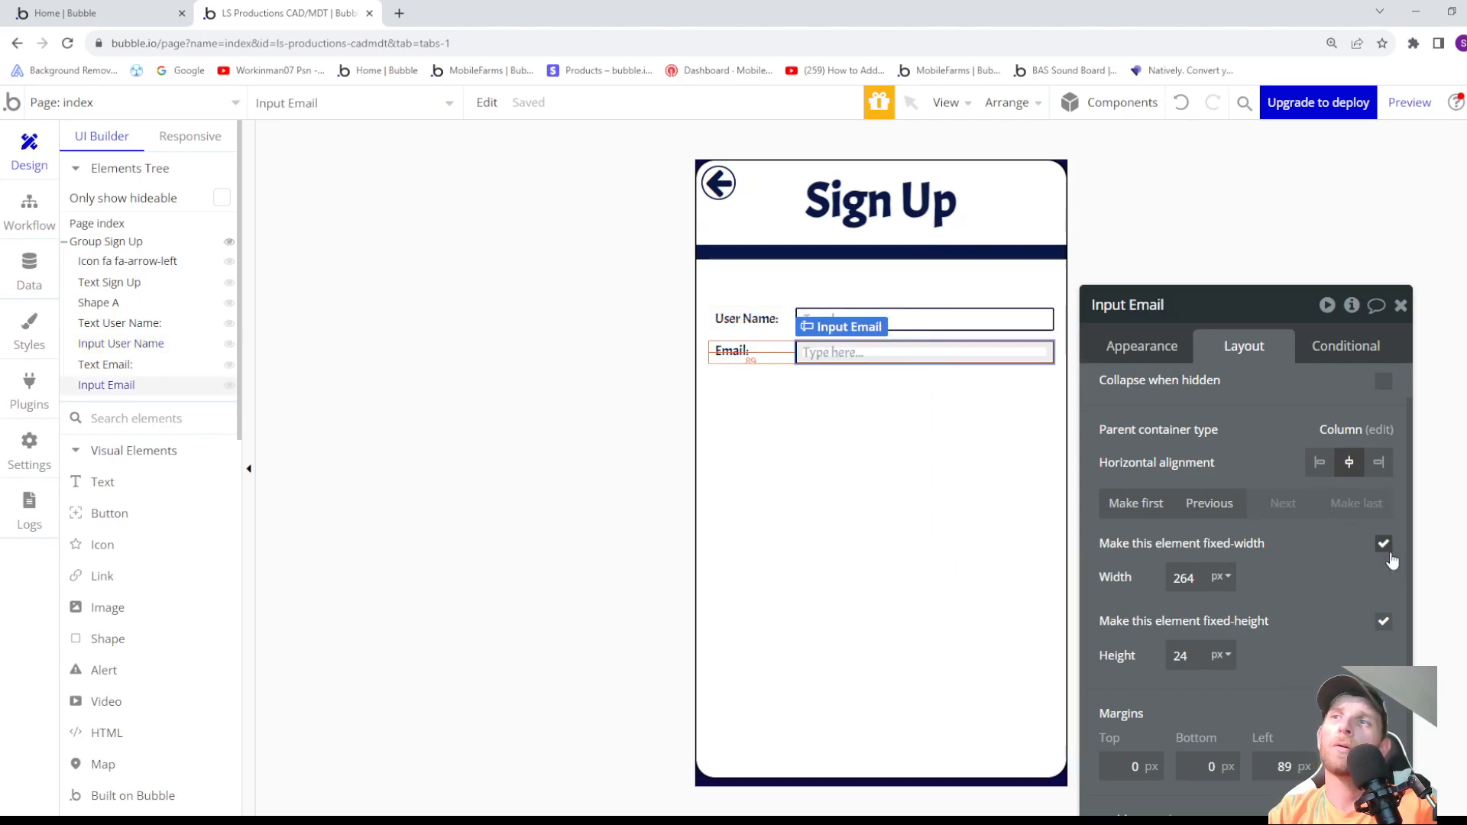
{"action": "left_click", "coordinate": [937, 540]}
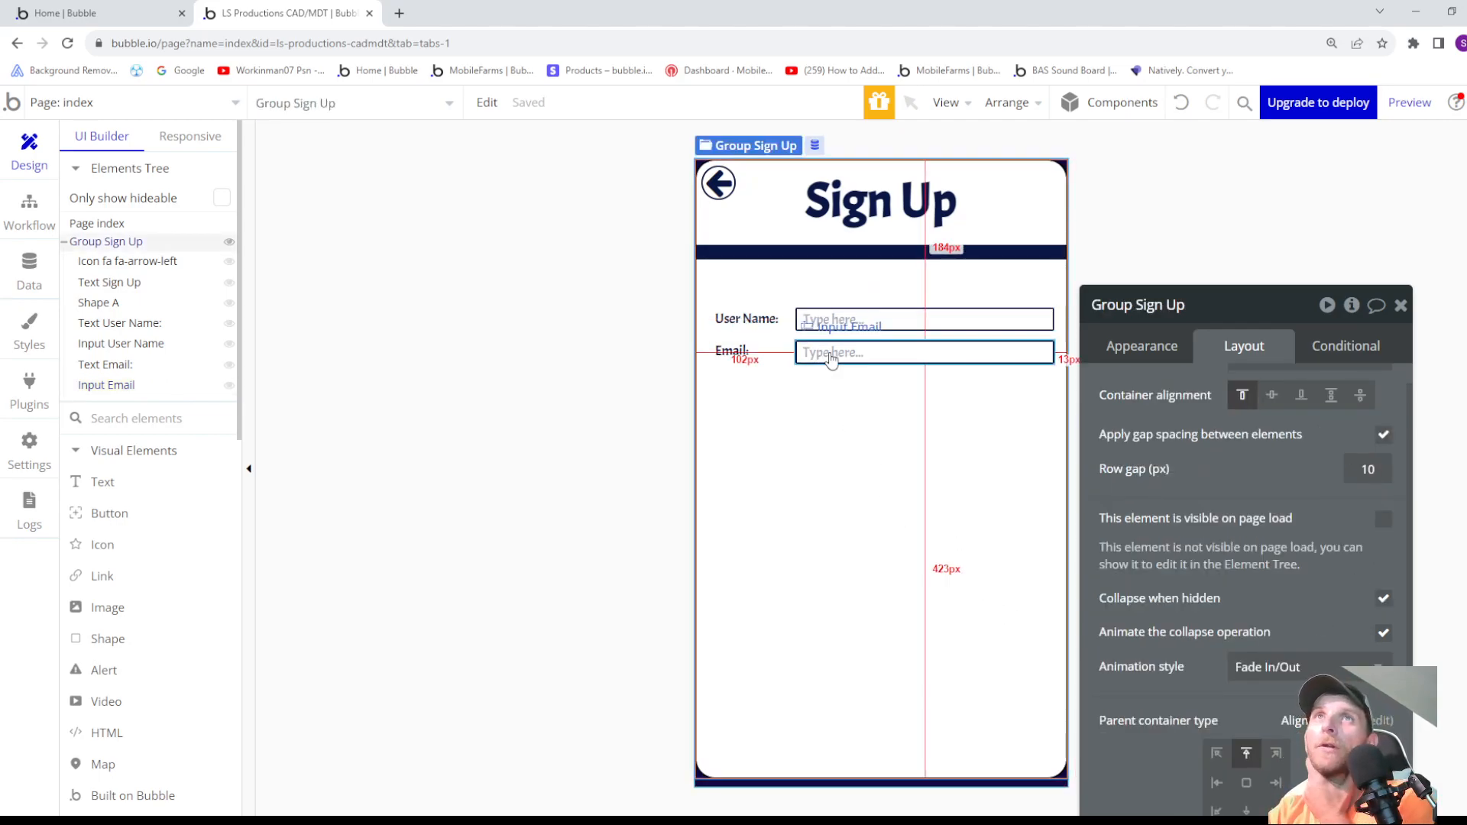
{"action": "left_click", "coordinate": [843, 321]}
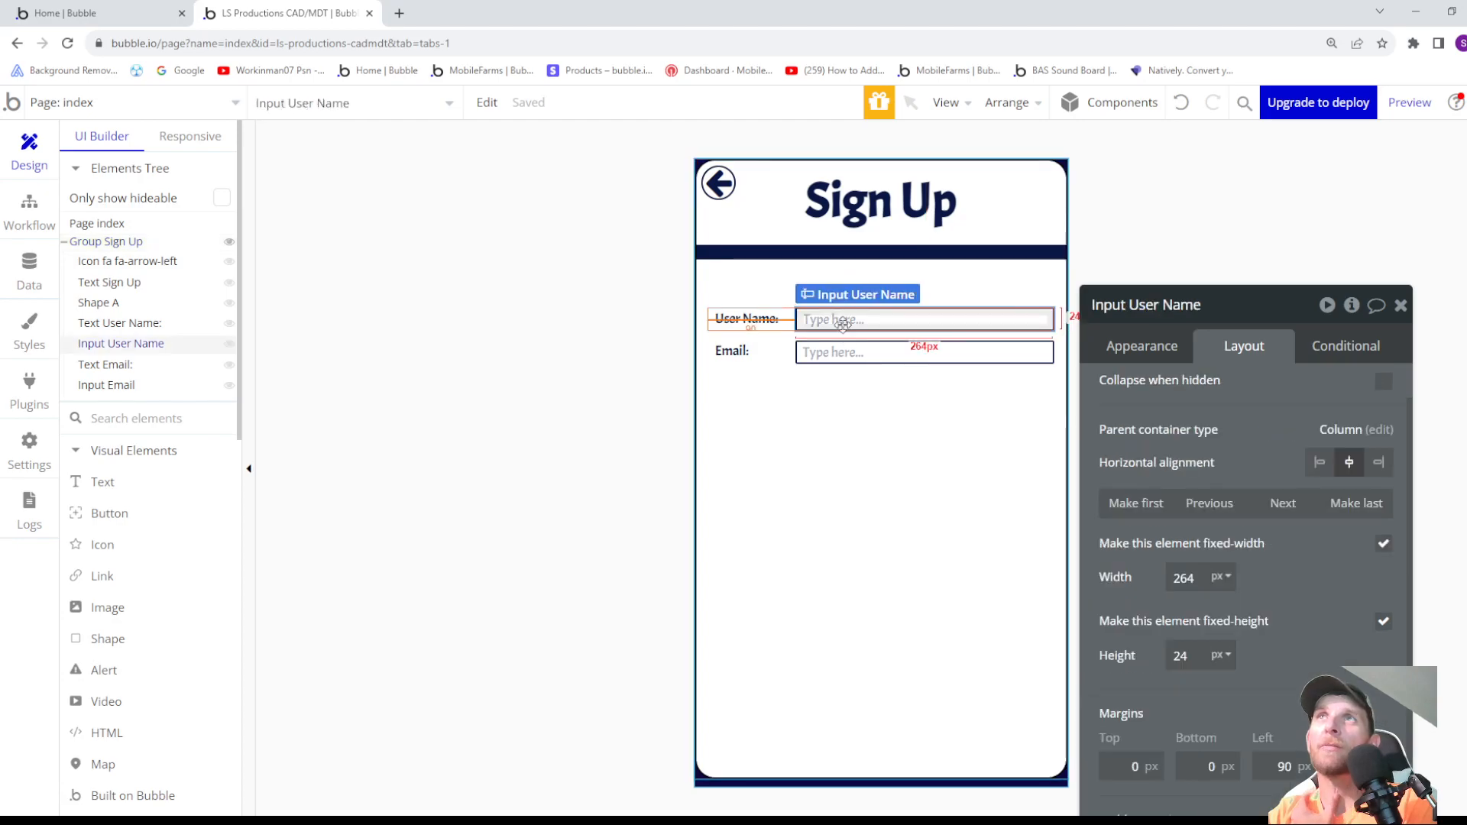
{"action": "left_click", "coordinate": [835, 356]}
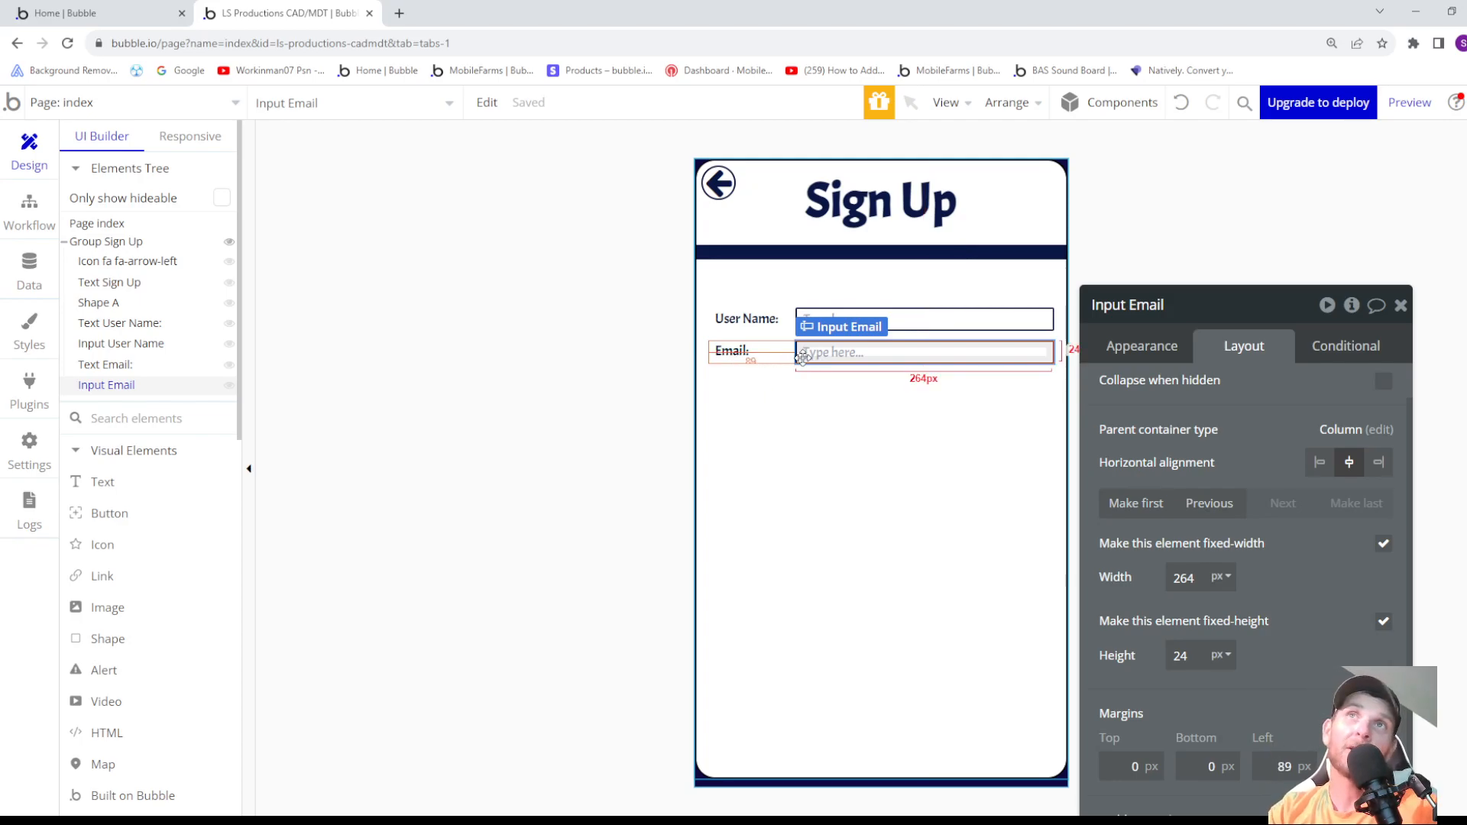
{"action": "left_click", "coordinate": [732, 359]}
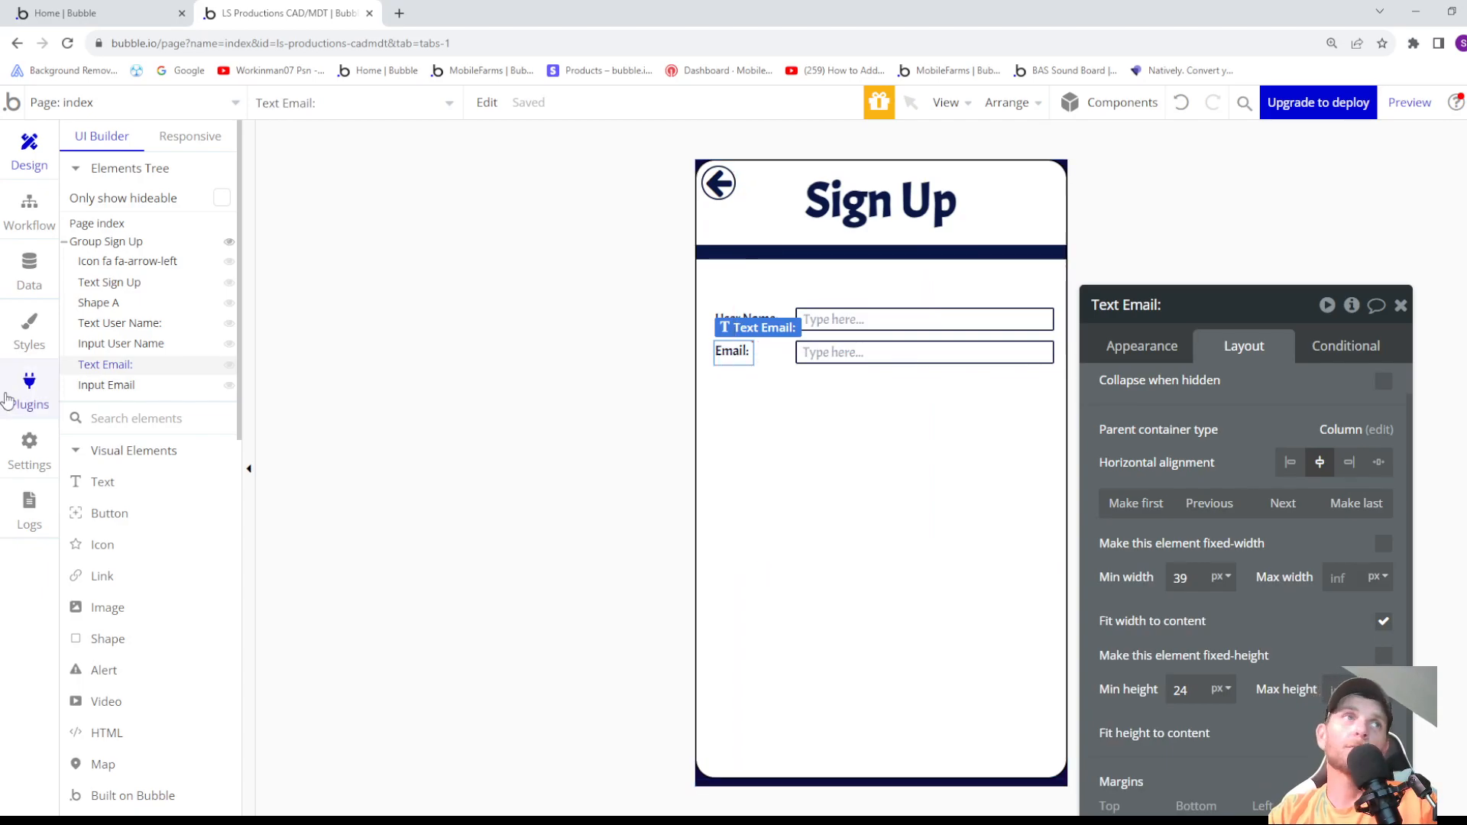
- Draw a new text element inside Group Sign Up below the Email row and enter the text Password
{"action": "left_click", "coordinate": [101, 482]}
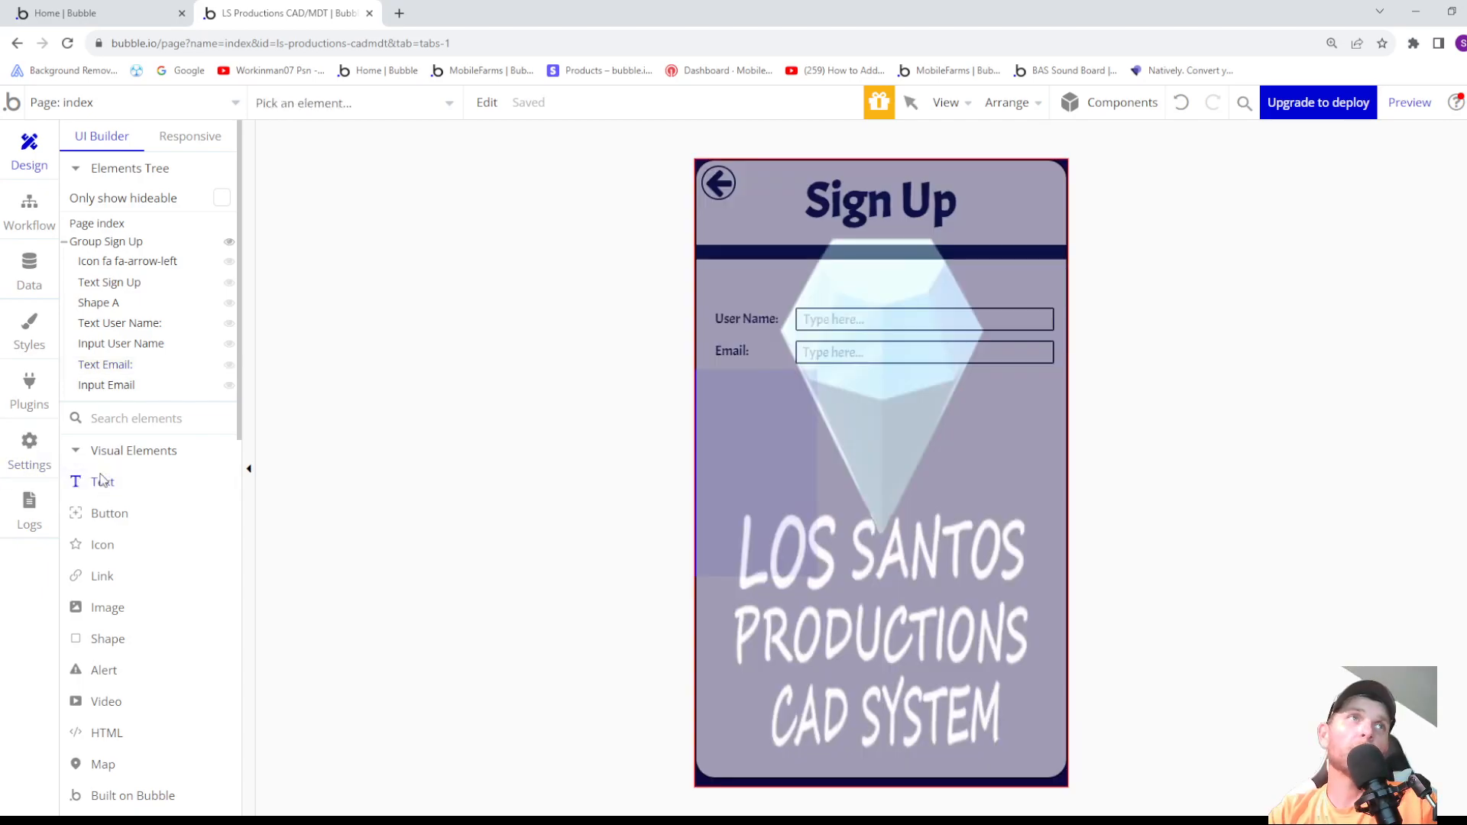
{"action": "left_click", "coordinate": [93, 242]}
{"action": "left_click_drag", "start_coordinate": [806, 369], "coordinate": [926, 411]}
{"action": "type", "text": "Pasw"}
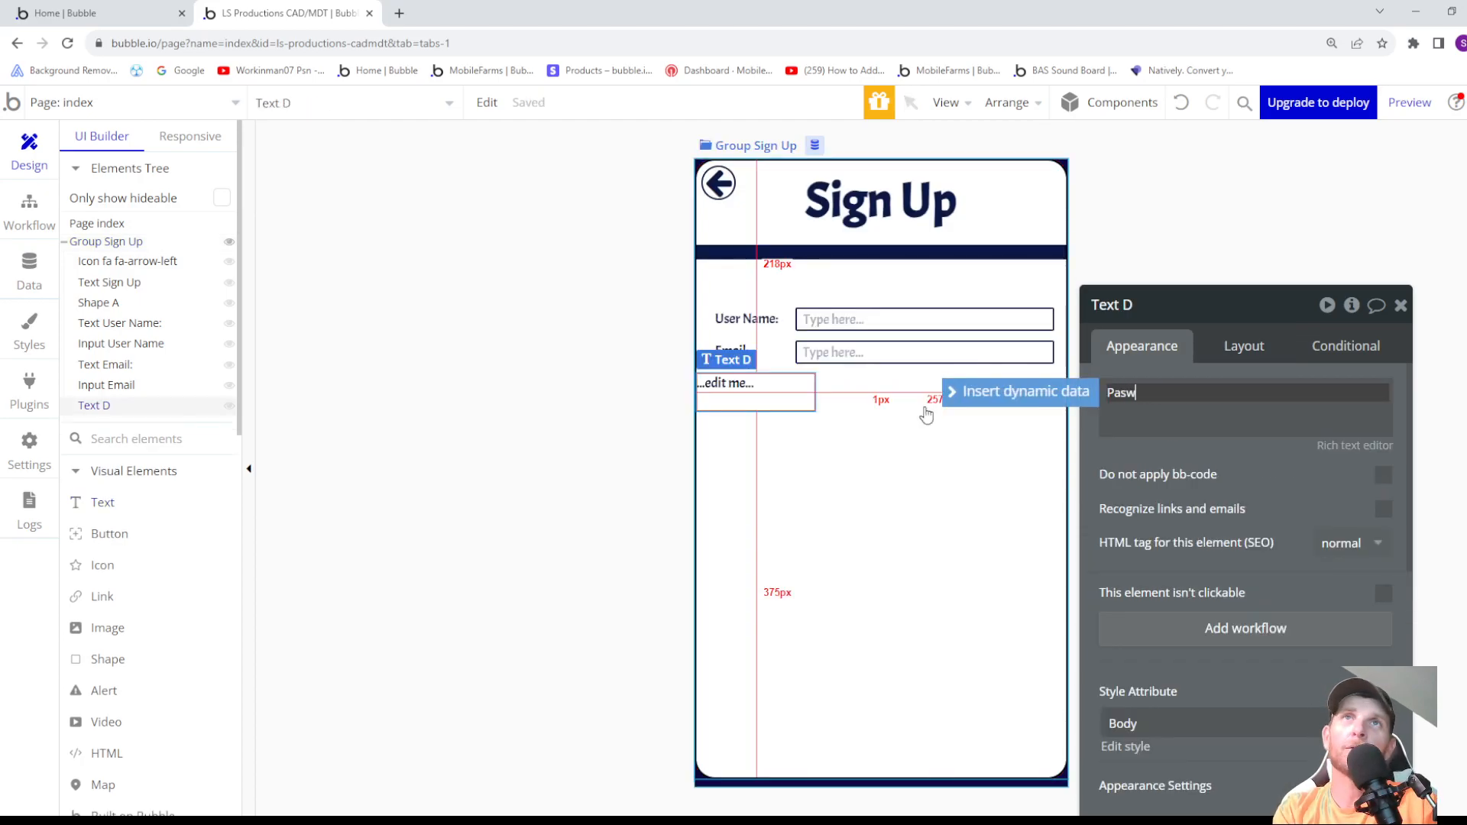
{"action": "key", "text": "BackSpace"}
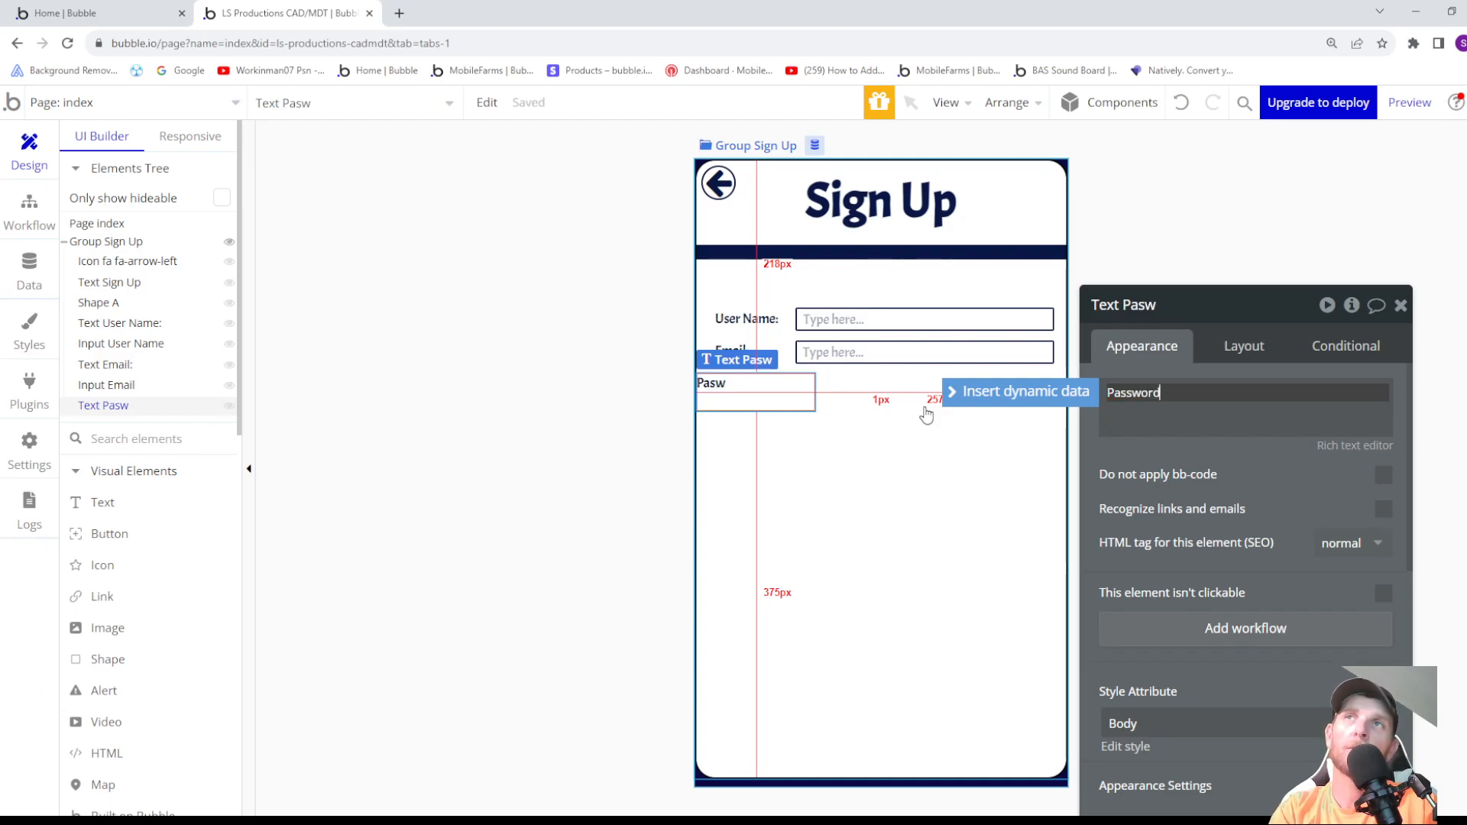
{"action": "type", "text": "sword"}
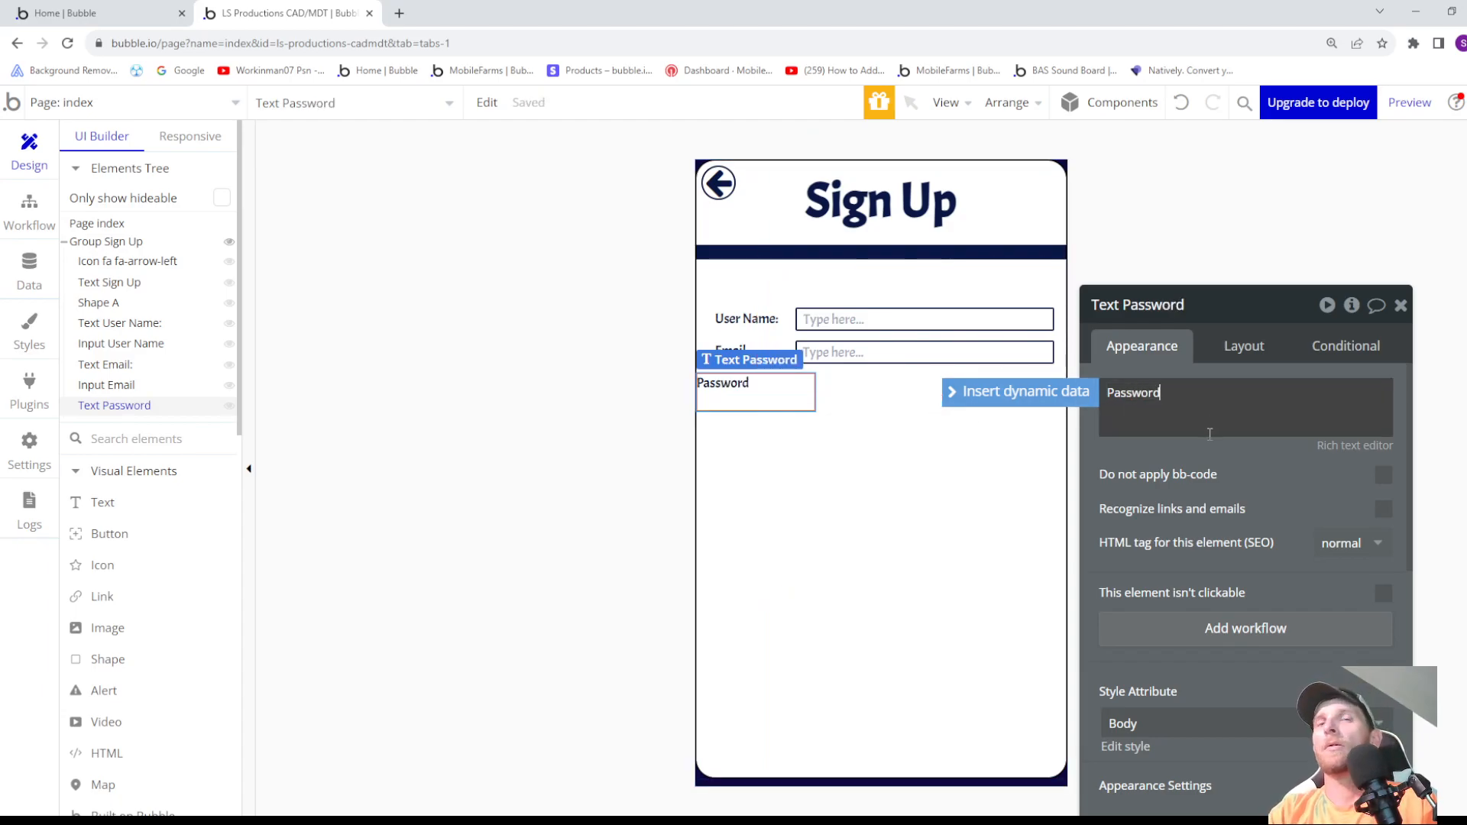
{"action": "type", "text": ":"}
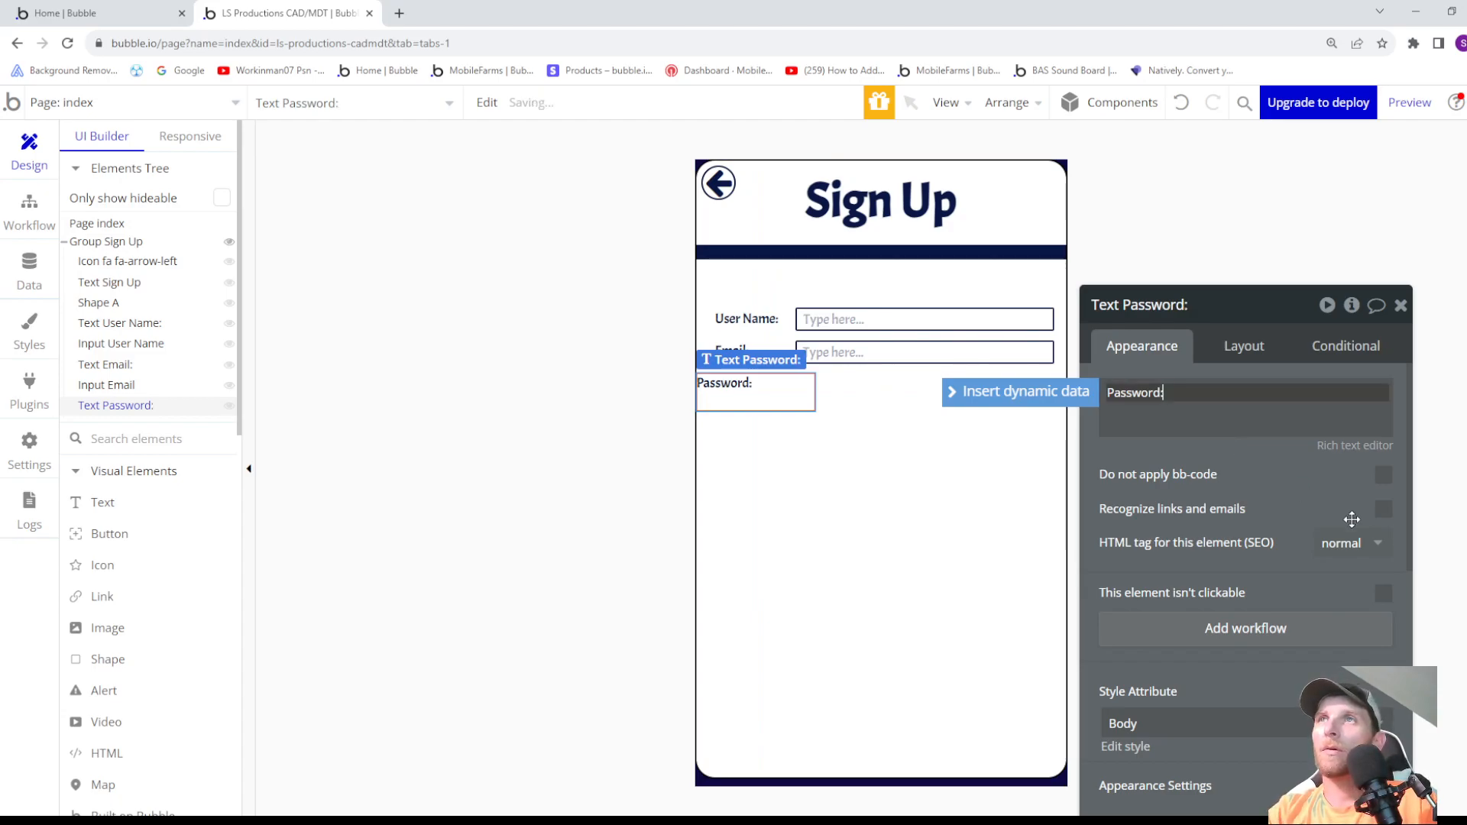
- Complete the label's text as Password: and centre it horizontally in Group Sign Up
{"action": "left_click", "coordinate": [1254, 359]}
{"action": "left_click", "coordinate": [1251, 357]}
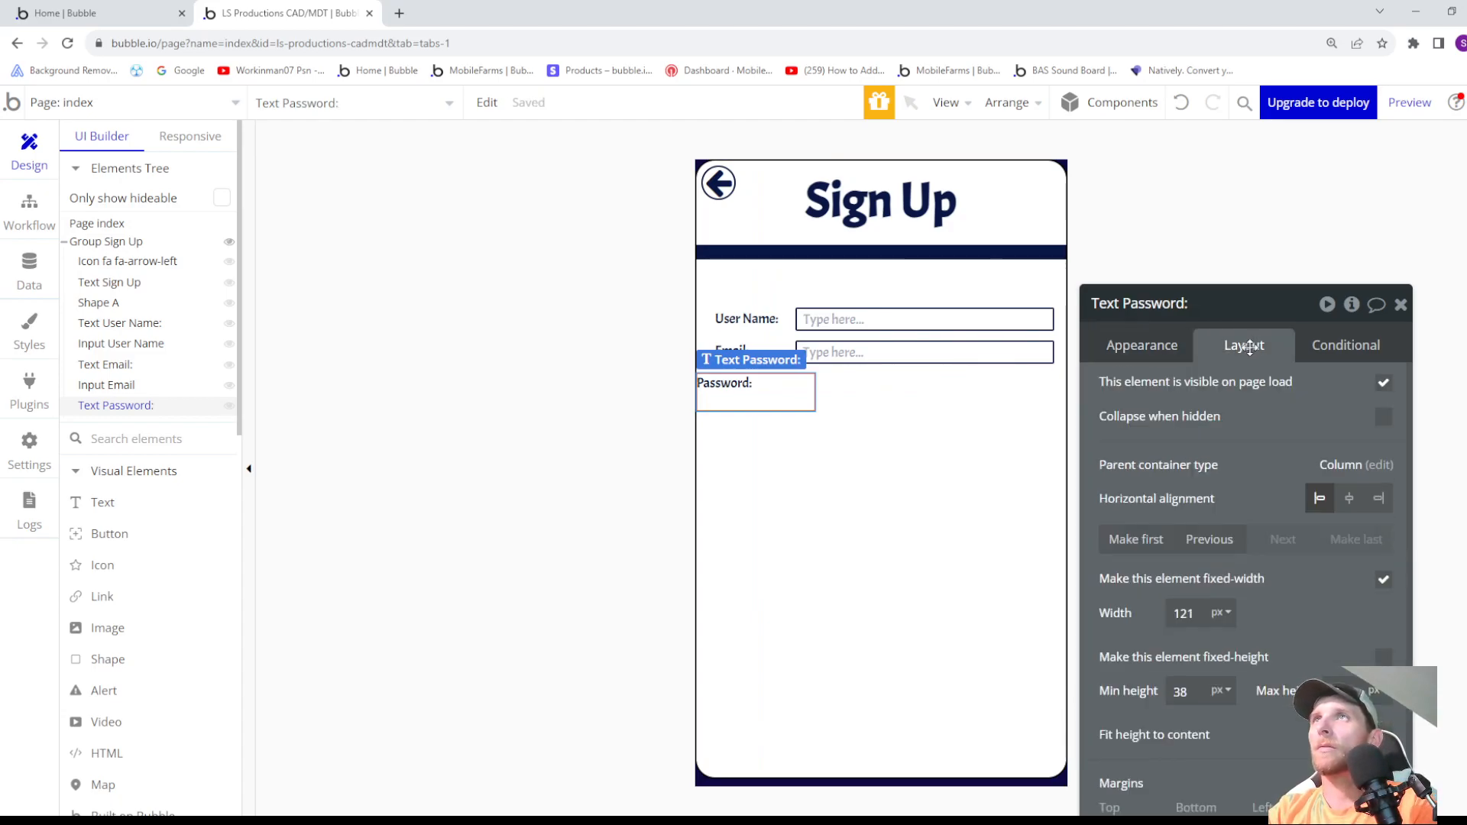
{"action": "left_click", "coordinate": [1349, 498]}
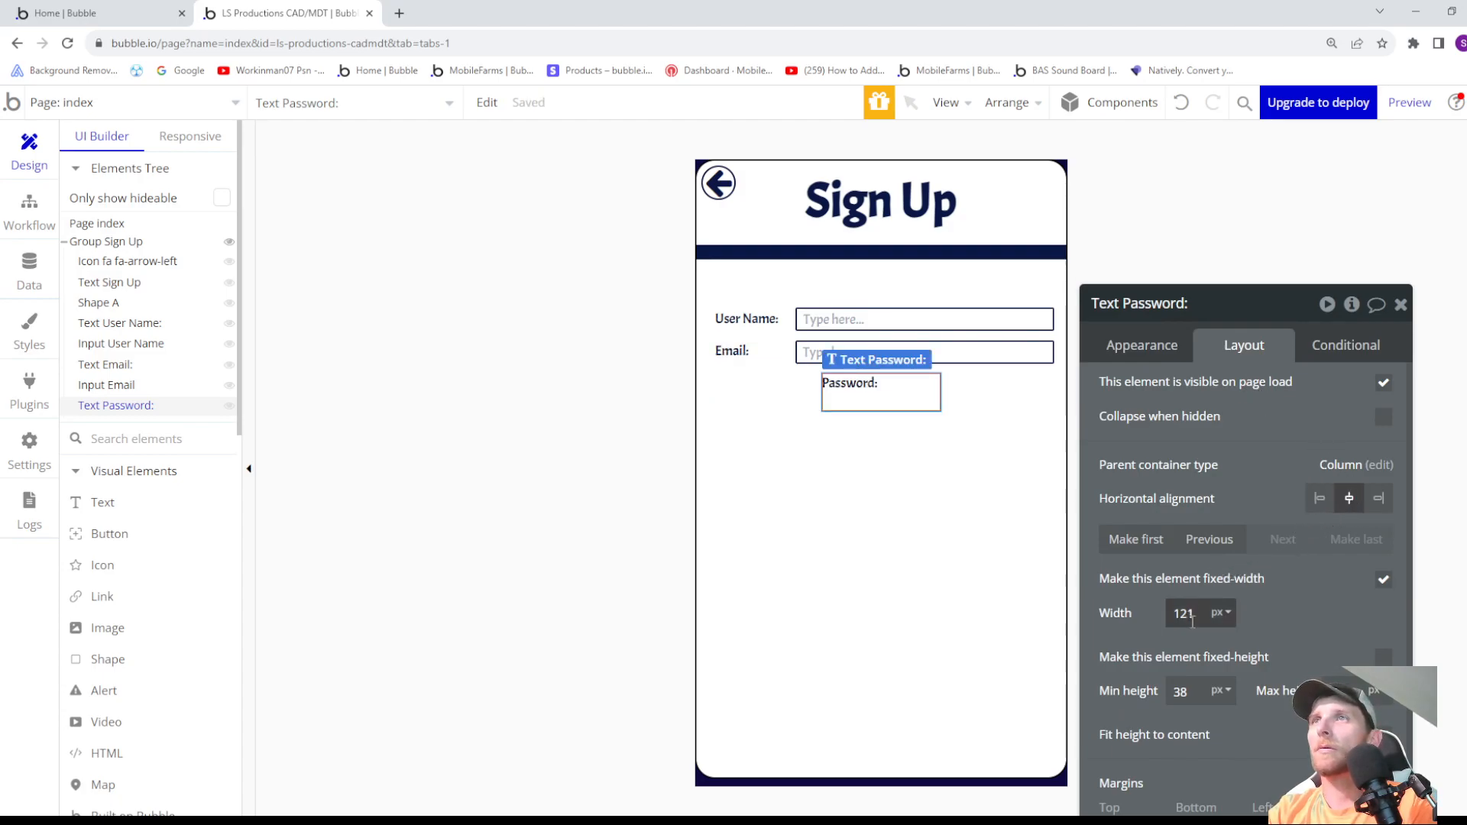
- Set the Password label's minimum height to 20 px
{"action": "double_click", "coordinate": [1181, 691]}
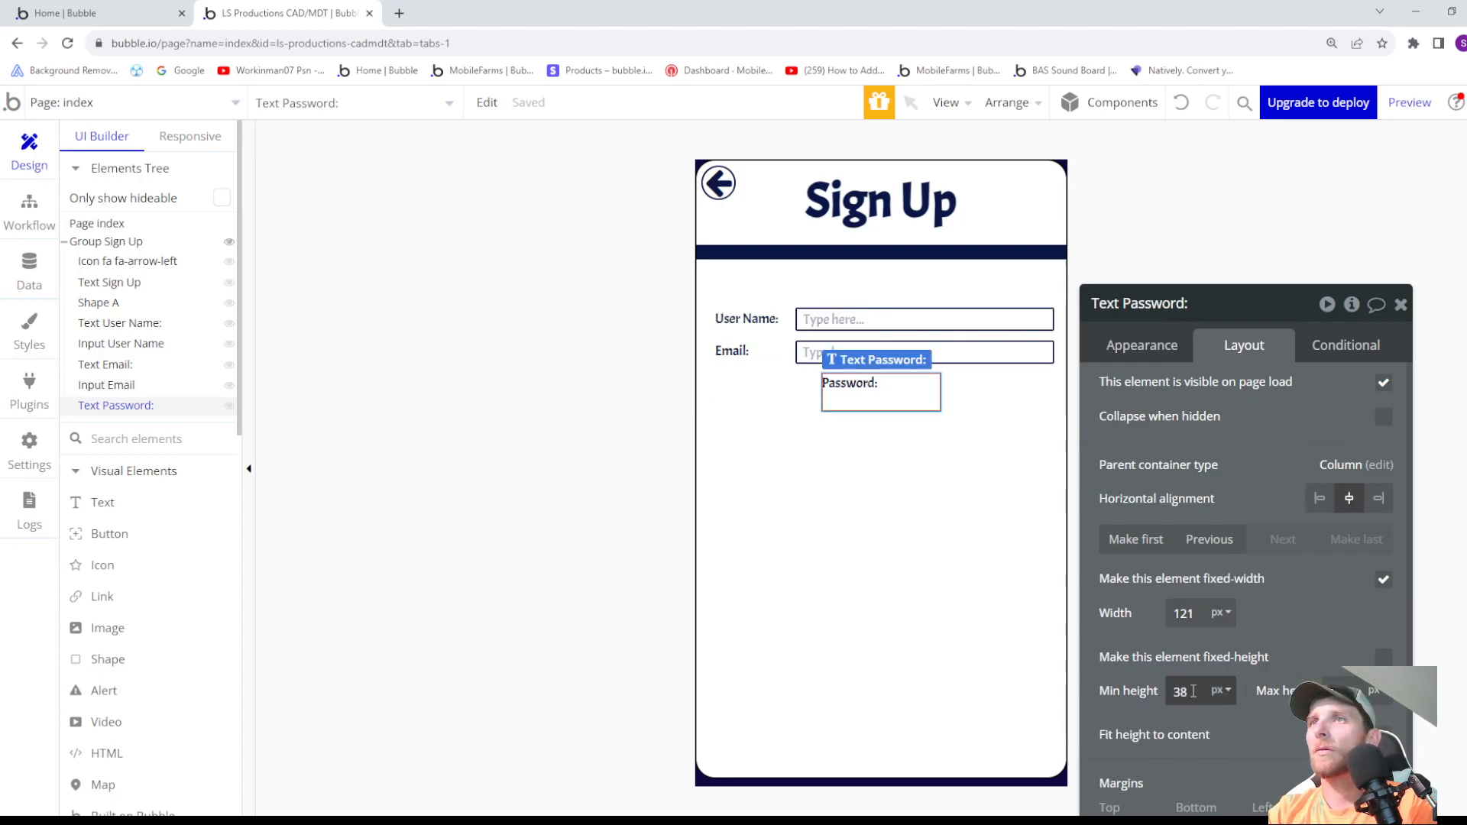
{"action": "type", "text": "25"}
{"action": "key", "text": "BackSpace"}
{"action": "type", "text": "3"}
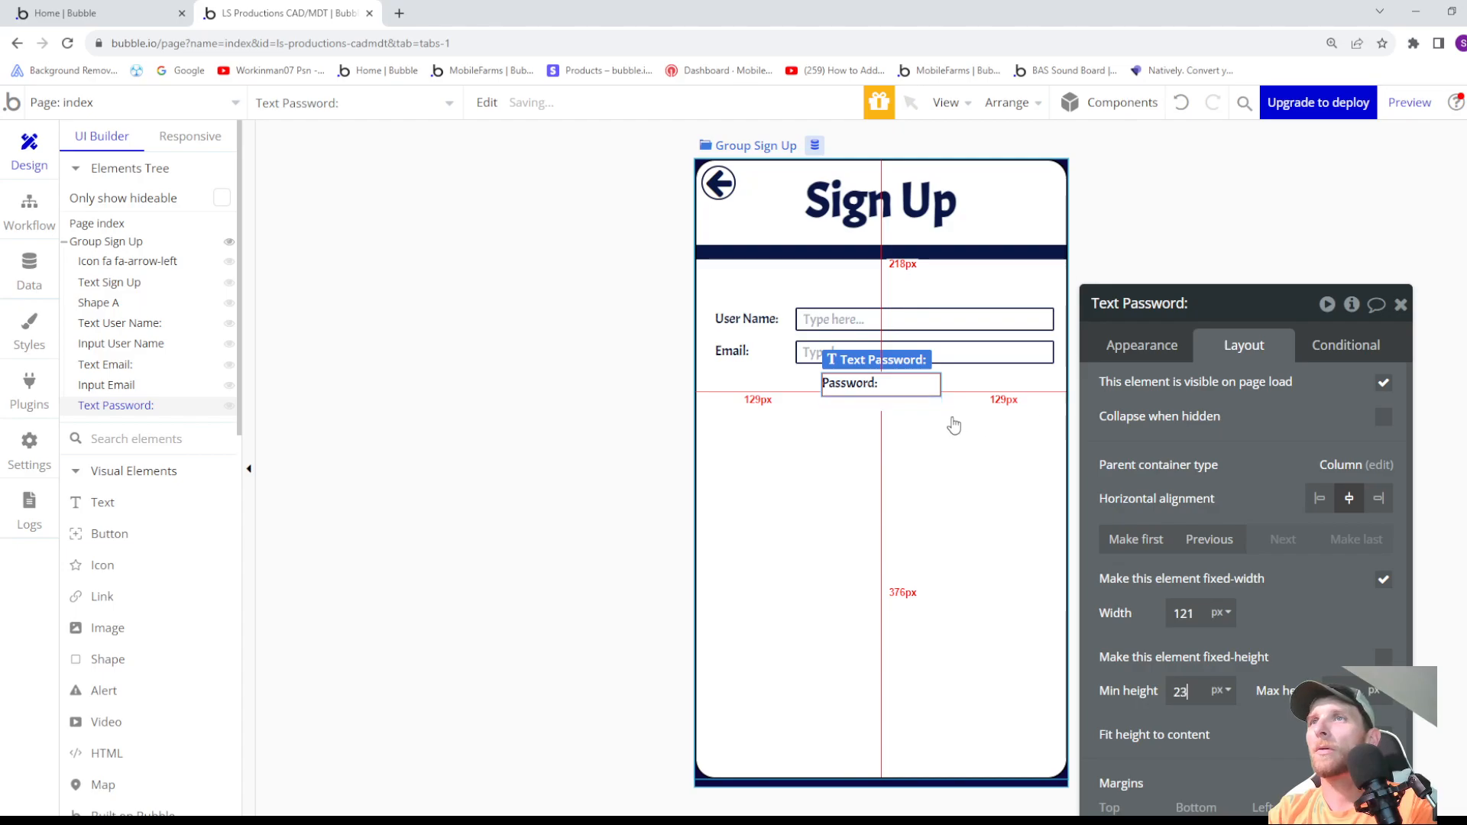
{"action": "key", "text": "BackSpace"}
{"action": "type", "text": "0"}
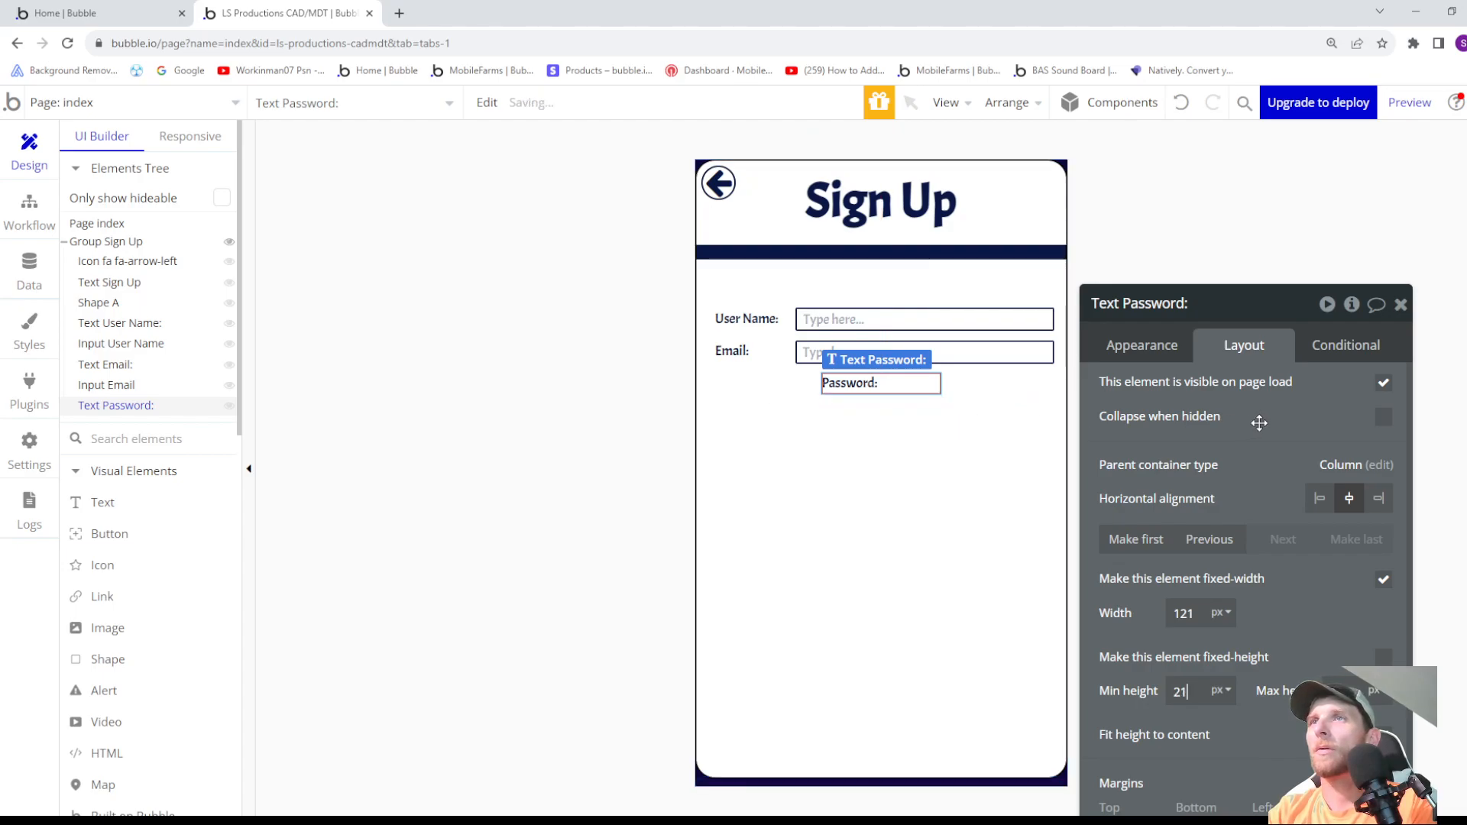
- Turn off the Password label's fixed width and fit its width to its content
{"action": "left_click", "coordinate": [1202, 612]}
{"action": "key", "text": "BackSpace"}
{"action": "key", "text": "BackSpace"}
{"action": "type", "text": "01"}
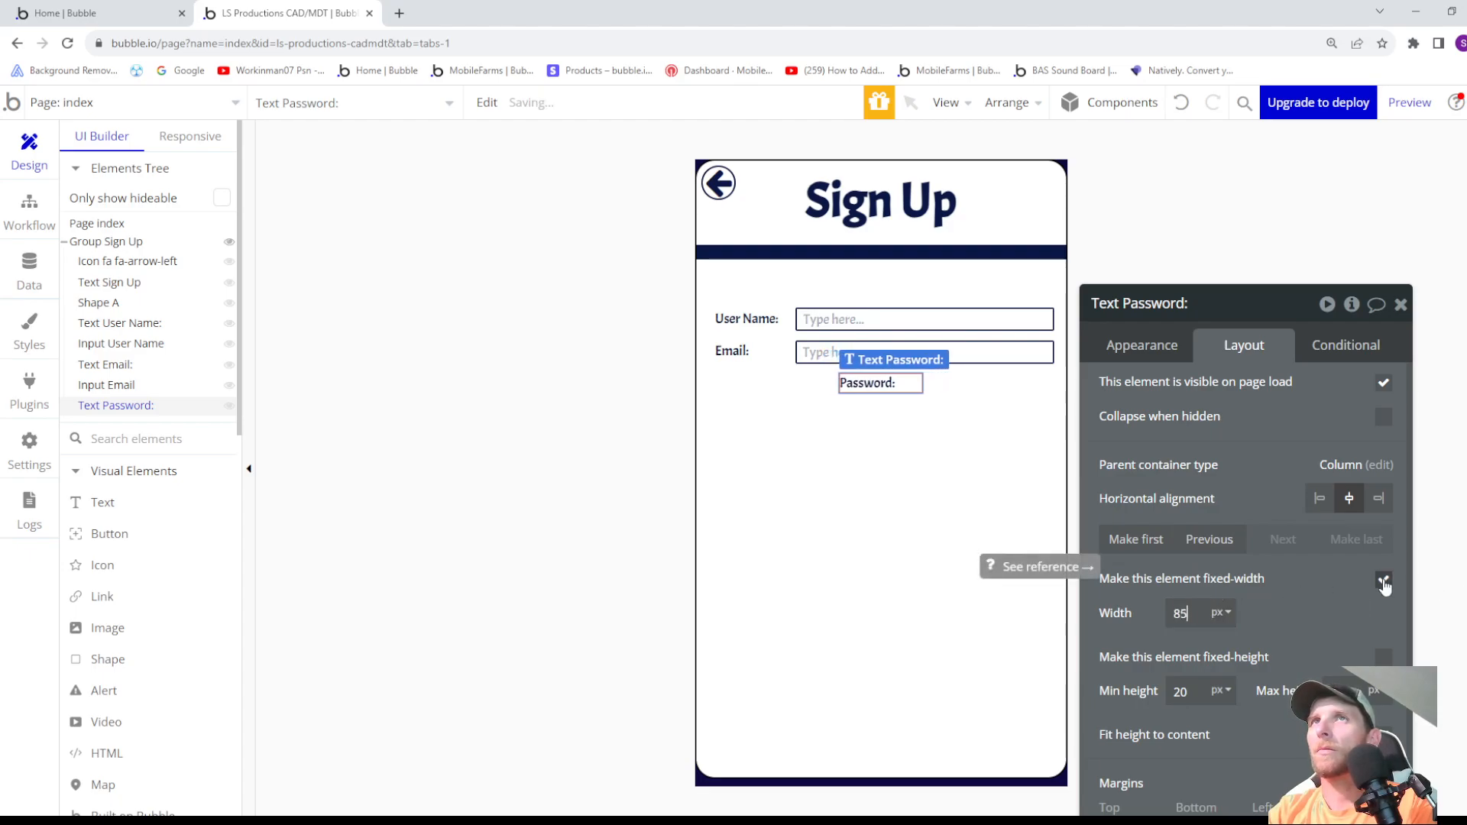
{"action": "left_click", "coordinate": [1384, 582]}
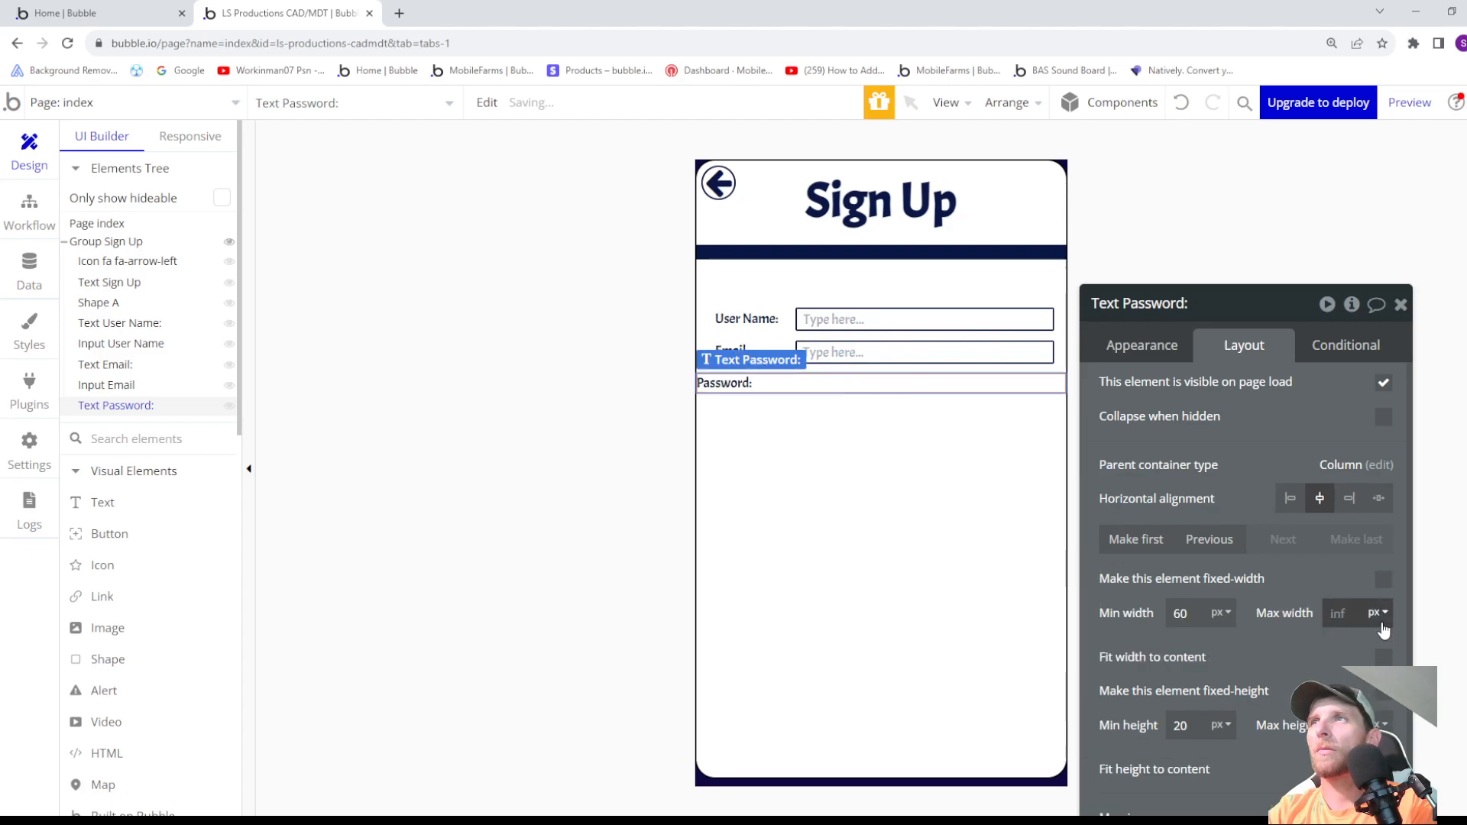
{"action": "left_click", "coordinate": [1382, 659]}
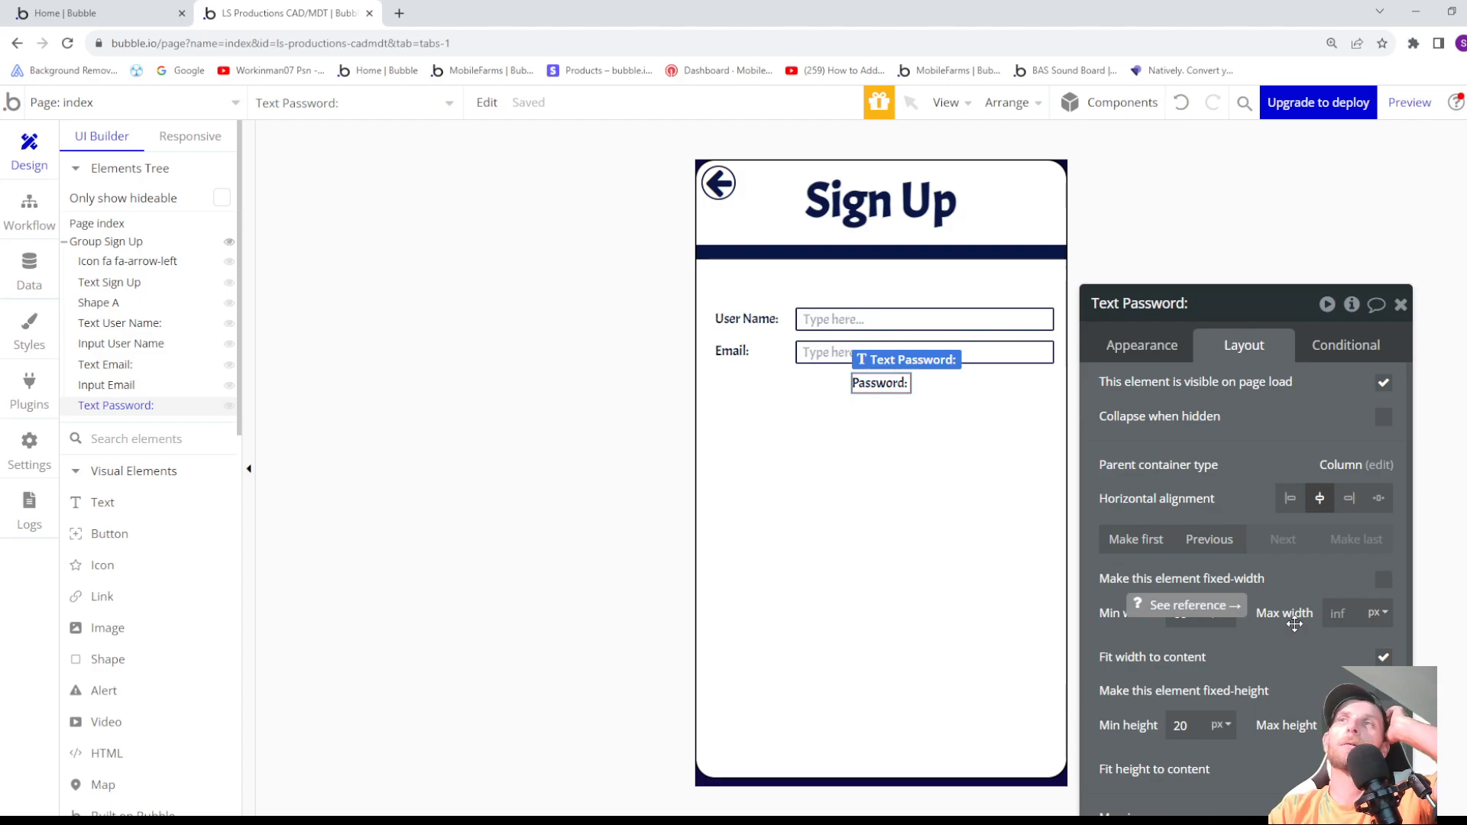
- Set the Password label's left margin to -279 px, lining up its left edge with the User Name and Email labels
{"action": "left_click", "coordinate": [1163, 362]}
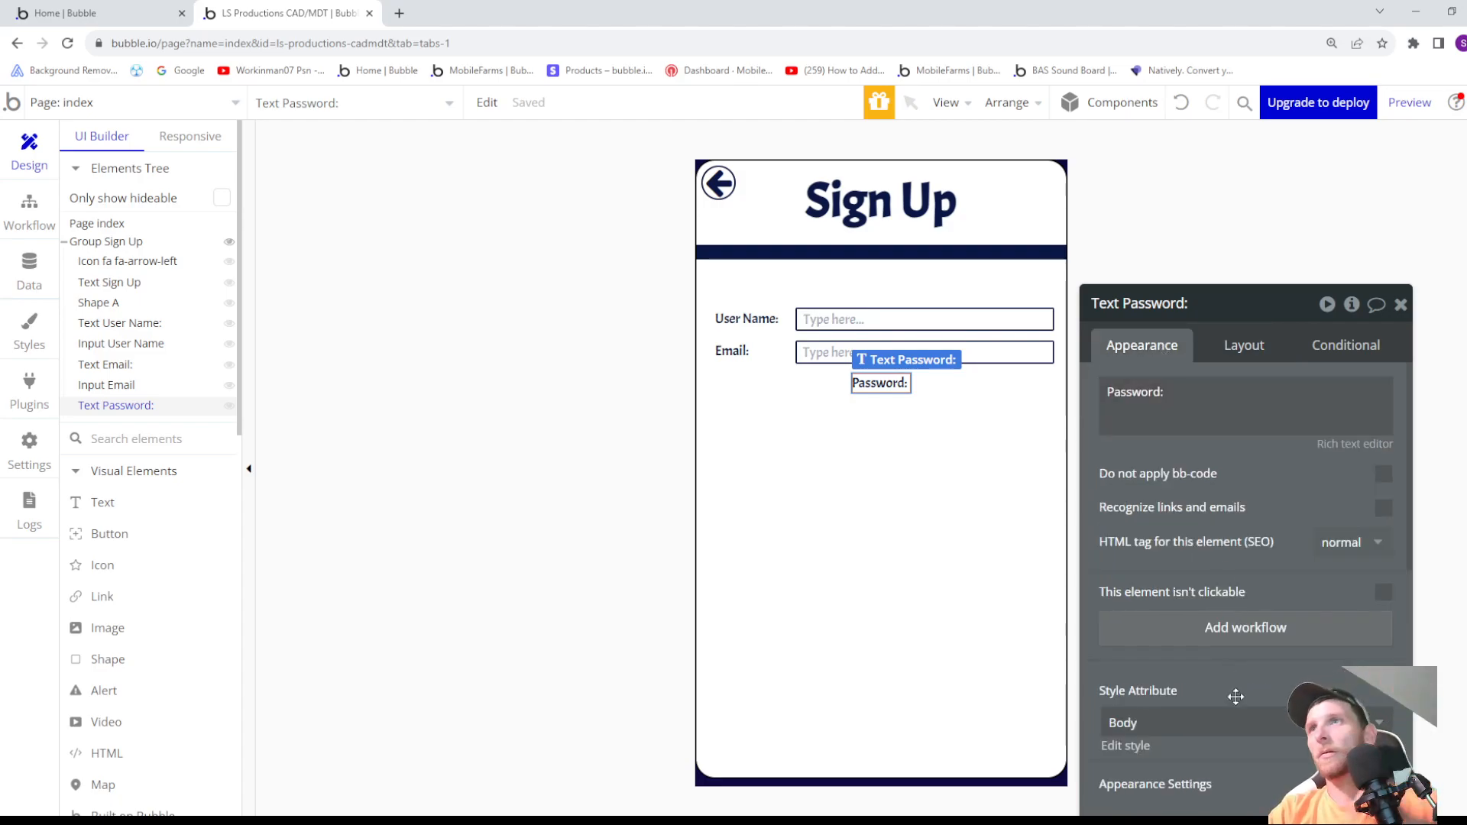
{"action": "left_click", "coordinate": [1244, 345]}
{"action": "key", "text": "Down"}
{"action": "key", "text": "Down"}
{"action": "key", "text": "Down"}
{"action": "key", "text": "Down"}
{"action": "key", "text": "Down"}
{"action": "key", "text": "Down"}
{"action": "key", "text": "Down"}
{"action": "key", "text": "Down"}
{"action": "key", "text": "Down"}
{"action": "key", "text": "Down"}
{"action": "key", "text": "Down"}
{"action": "key", "text": "Down"}
{"action": "key", "text": "Down"}
{"action": "key", "text": "Down"}
{"action": "key", "text": "Down"}
{"action": "key", "text": "Down"}
{"action": "key", "text": "Down"}
{"action": "key", "text": "Down"}
{"action": "key", "text": "Down"}
{"action": "key", "text": "Down"}
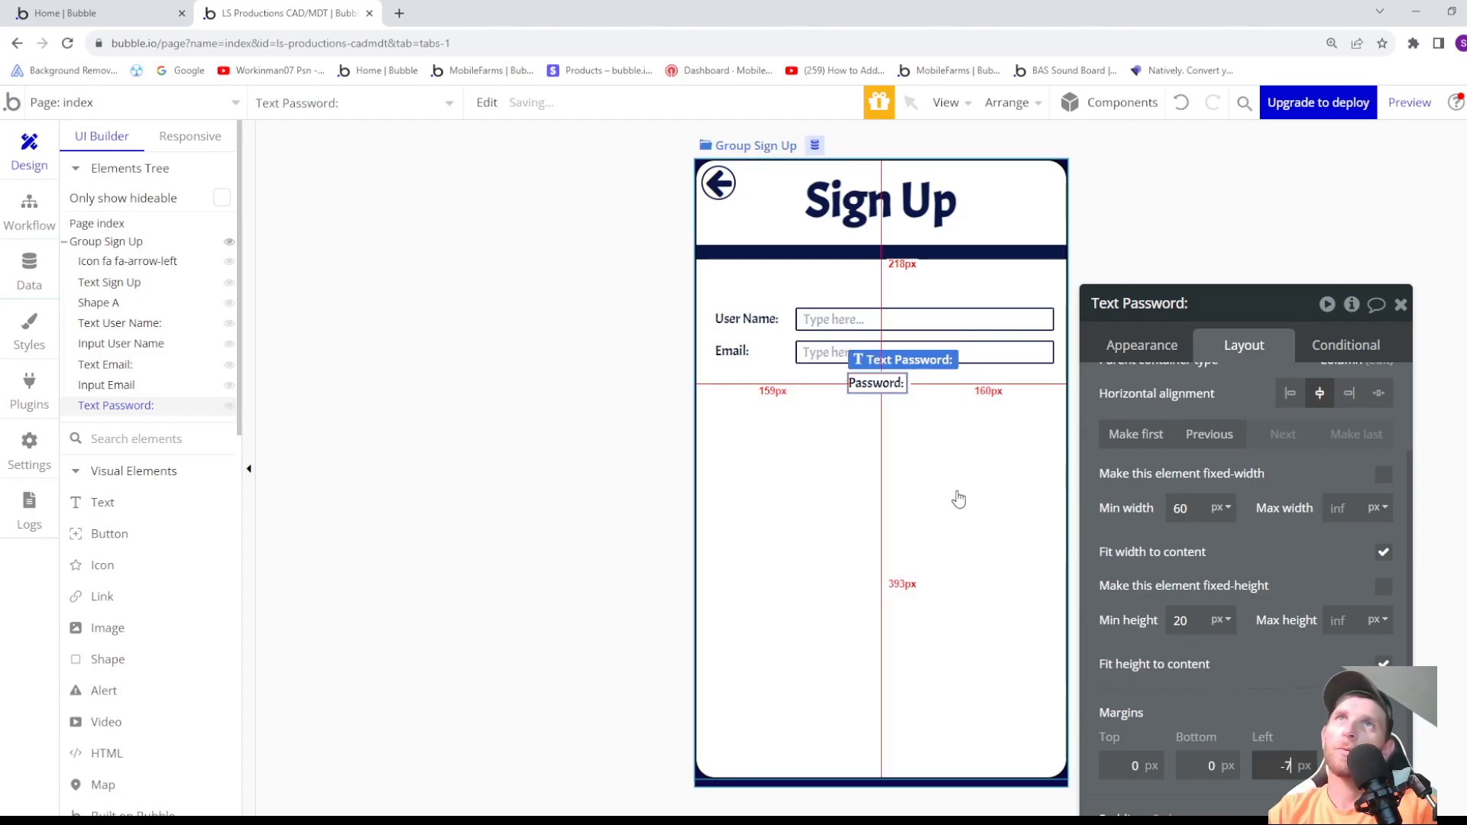
{"action": "key", "text": "Down"}
{"action": "key", "text": "Down"}
{"action": "key", "text": "Down"}
{"action": "key", "text": "Down"}
{"action": "key", "text": "Down"}
{"action": "key", "text": "Down"}
{"action": "key", "text": "Down"}
{"action": "key", "text": "Down"}
{"action": "key", "text": "Down"}
{"action": "key", "text": "Down"}
{"action": "key", "text": "Down"}
{"action": "key", "text": "Down"}
{"action": "key", "text": "Down"}
{"action": "key", "text": "Down"}
{"action": "key", "text": "Down"}
{"action": "key", "text": "Down"}
{"action": "key", "text": "Down"}
{"action": "key", "text": "Down"}
{"action": "key", "text": "Down"}
{"action": "key", "text": "Down"}
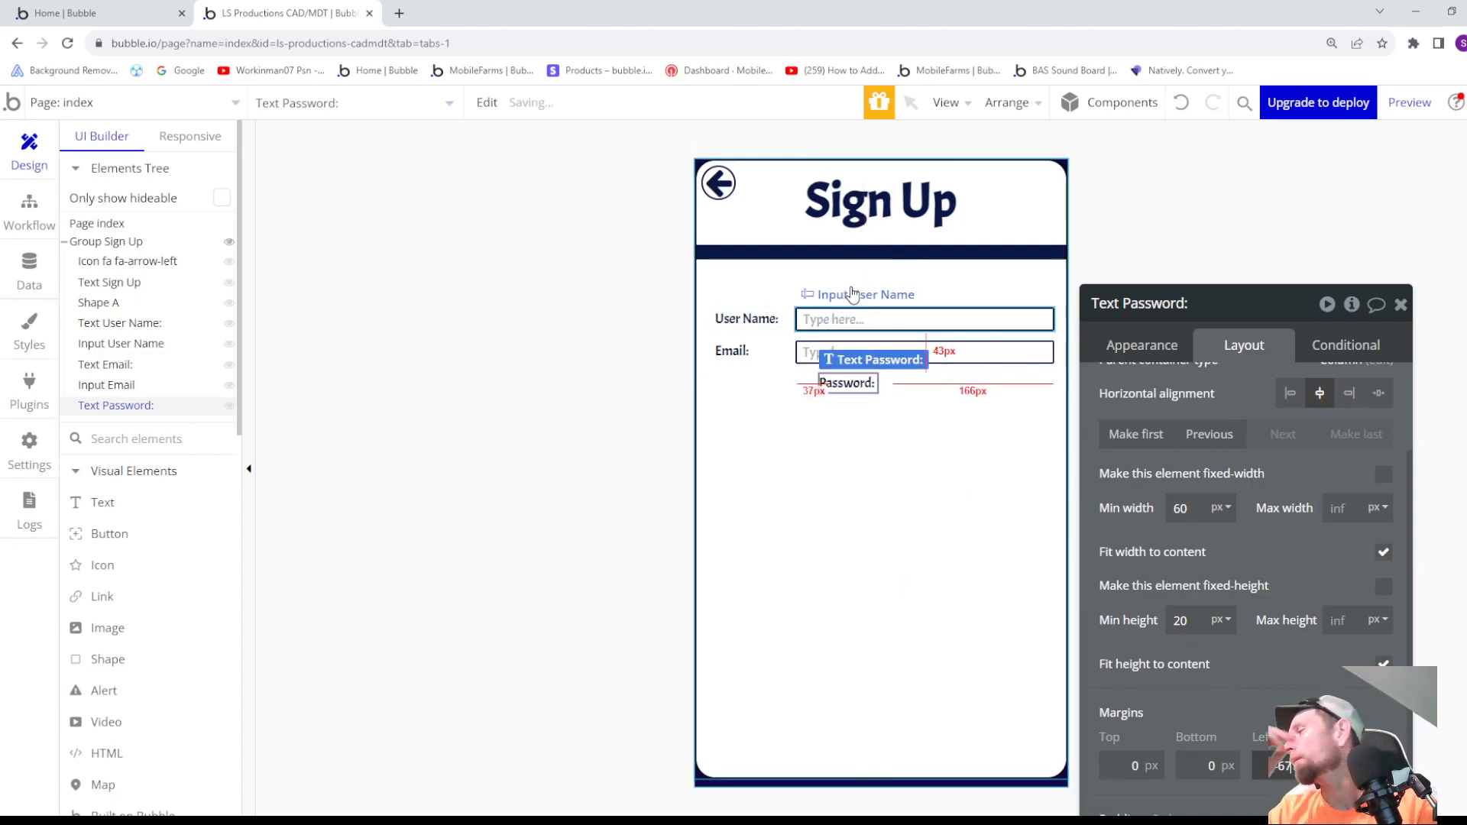
{"action": "key", "text": "Down"}
{"action": "key", "text": "Down"}
{"action": "key", "text": "Down"}
{"action": "key", "text": "Down"}
{"action": "key", "text": "Down"}
{"action": "key", "text": "Down"}
{"action": "key", "text": "Down"}
{"action": "key", "text": "Down"}
{"action": "key", "text": "Down"}
{"action": "key", "text": "Down"}
{"action": "key", "text": "Down"}
{"action": "key", "text": "Down"}
{"action": "key", "text": "Down"}
{"action": "key", "text": "Down"}
{"action": "key", "text": "Down"}
{"action": "key", "text": "Down"}
{"action": "key", "text": "Down"}
{"action": "key", "text": "Down"}
{"action": "key", "text": "Down"}
{"action": "key", "text": "Down"}
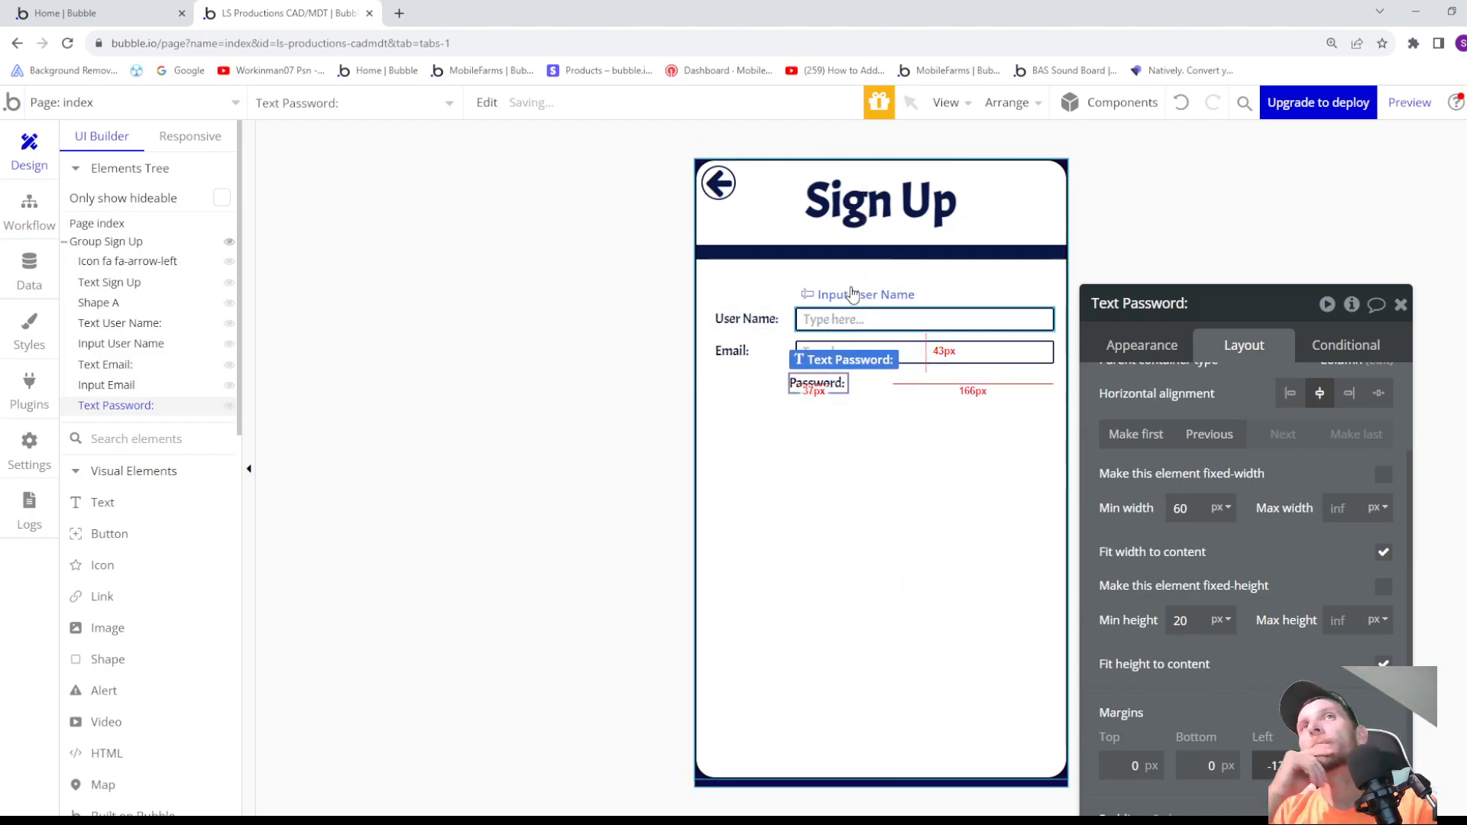
{"action": "key", "text": "Down"}
{"action": "key", "text": "Down"}
{"action": "key", "text": "Down"}
{"action": "key", "text": "Down"}
{"action": "key", "text": "Down"}
{"action": "key", "text": "Down"}
{"action": "key", "text": "Down"}
{"action": "key", "text": "Down"}
{"action": "key", "text": "Down"}
{"action": "key", "text": "Down"}
{"action": "key", "text": "Down"}
{"action": "key", "text": "Down"}
{"action": "key", "text": "Down"}
{"action": "key", "text": "Down"}
{"action": "key", "text": "Down"}
{"action": "key", "text": "Down"}
{"action": "key", "text": "Down"}
{"action": "key", "text": "Down"}
{"action": "key", "text": "Down"}
{"action": "key", "text": "Down"}
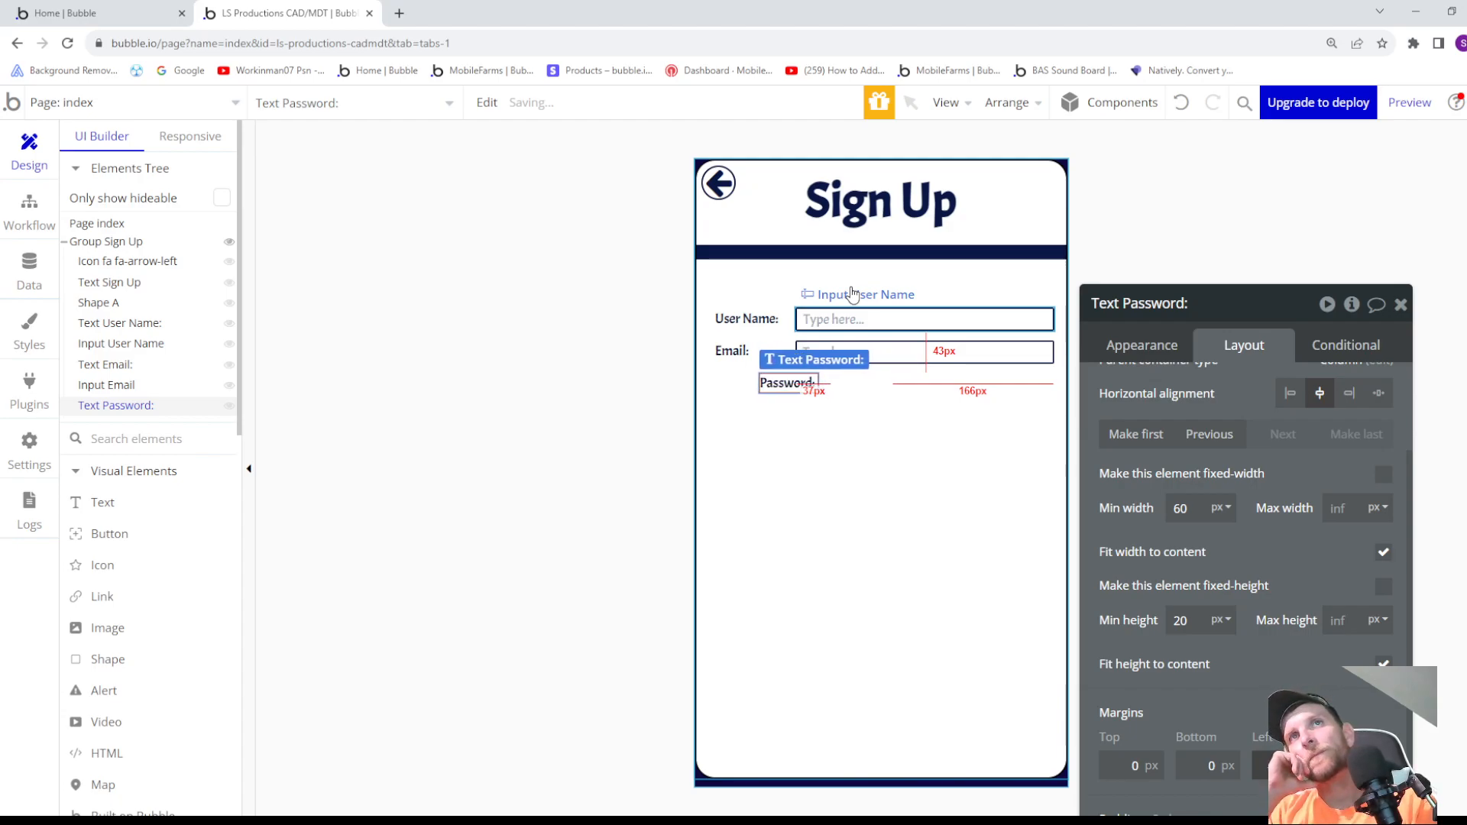
{"action": "key", "text": "Down"}
{"action": "key", "text": "Down"}
{"action": "key", "text": "Down"}
{"action": "key", "text": "Down"}
{"action": "key", "text": "Down"}
{"action": "key", "text": "Down"}
{"action": "key", "text": "Down"}
{"action": "key", "text": "Down"}
{"action": "key", "text": "Down"}
{"action": "key", "text": "Down"}
{"action": "key", "text": "Down"}
{"action": "key", "text": "Down"}
{"action": "key", "text": "Down"}
{"action": "key", "text": "Down"}
{"action": "key", "text": "Down"}
{"action": "key", "text": "Down"}
{"action": "key", "text": "Down"}
{"action": "key", "text": "Down"}
{"action": "key", "text": "Down"}
{"action": "key", "text": "Down"}
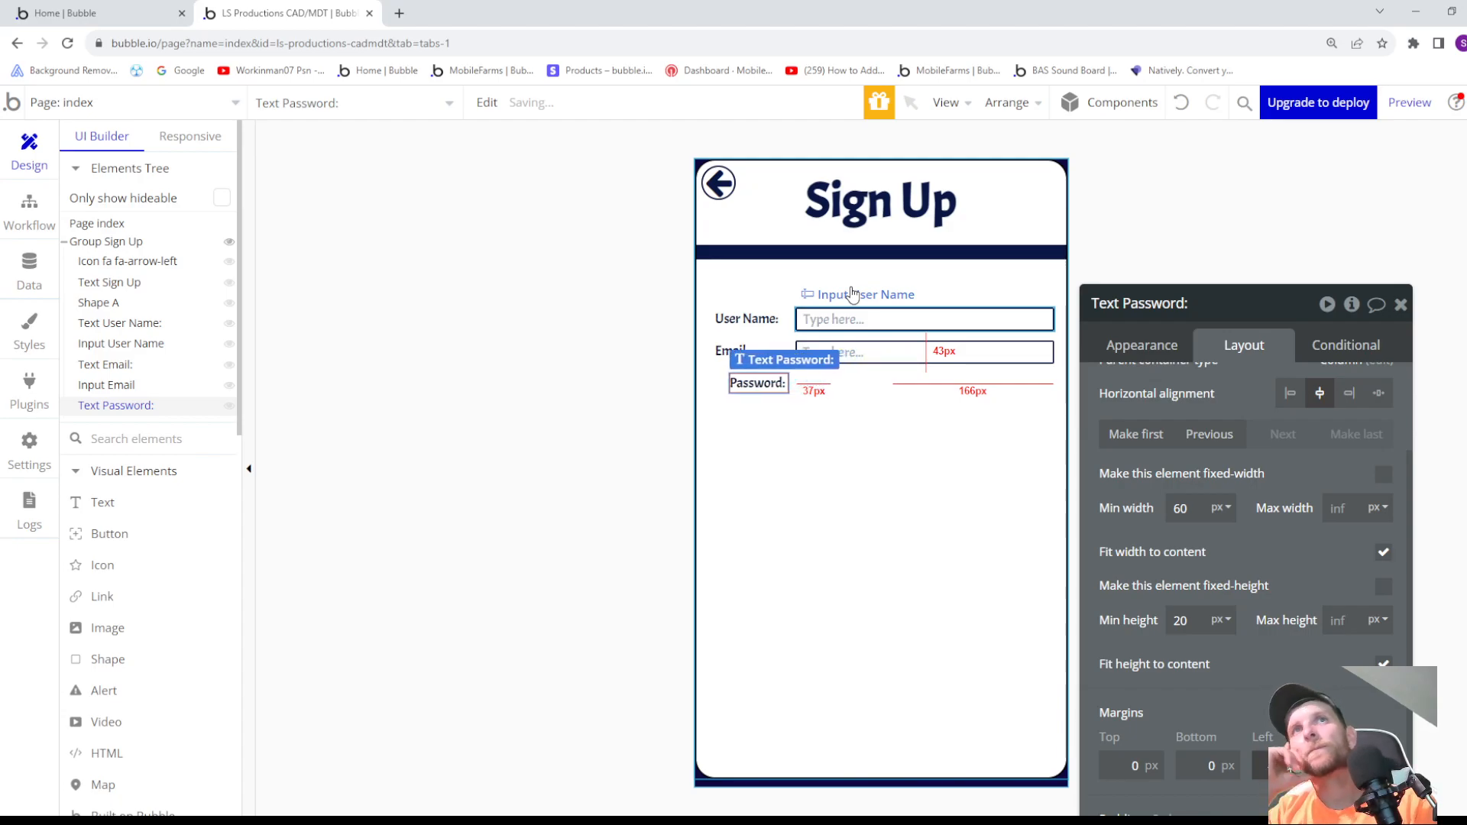
{"action": "key", "text": "Down"}
{"action": "key", "text": "Down"}
{"action": "key", "text": "Down"}
{"action": "key", "text": "Down"}
{"action": "key", "text": "Down"}
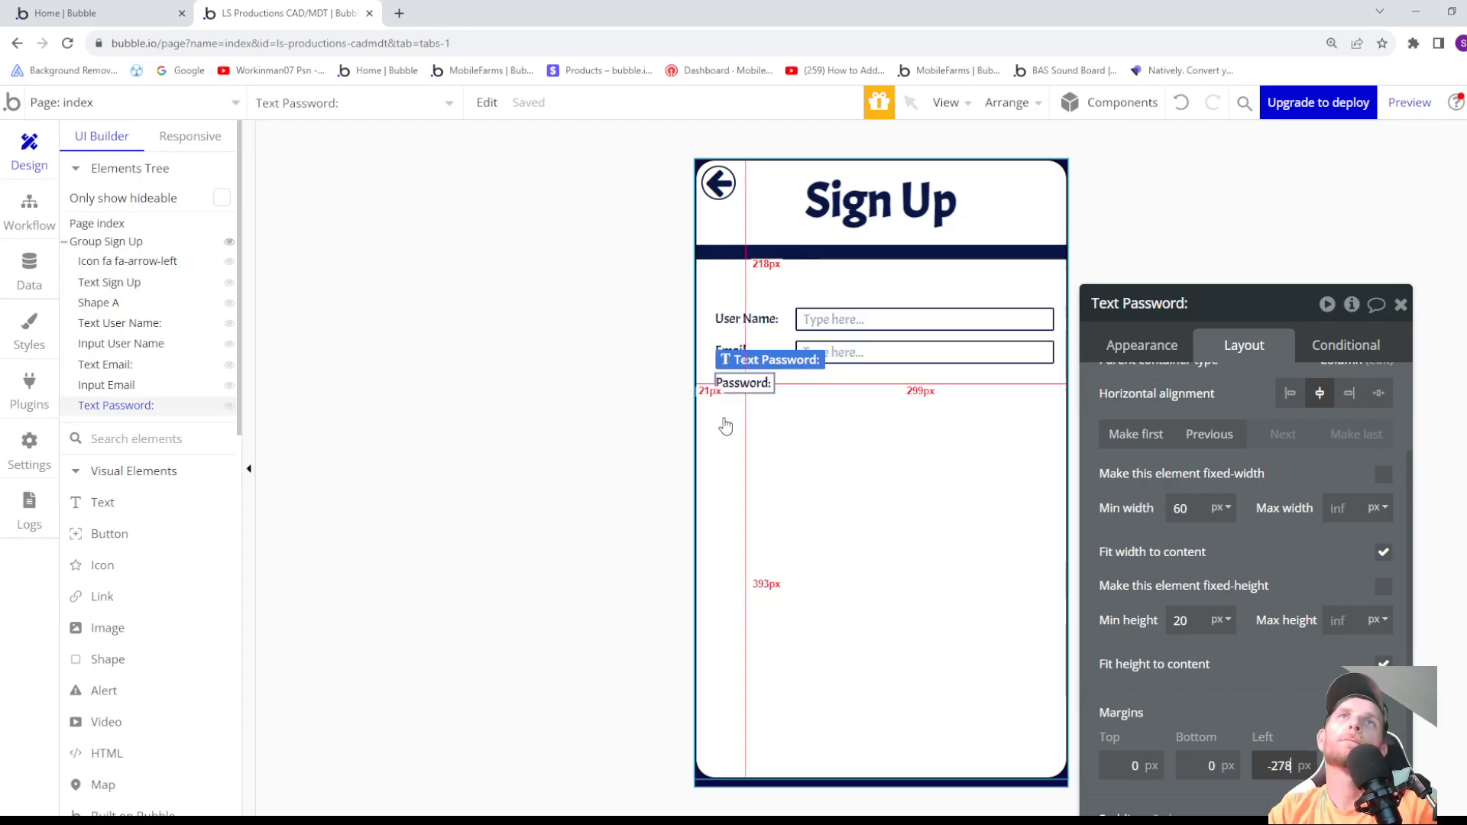
{"action": "left_click", "coordinate": [739, 413]}
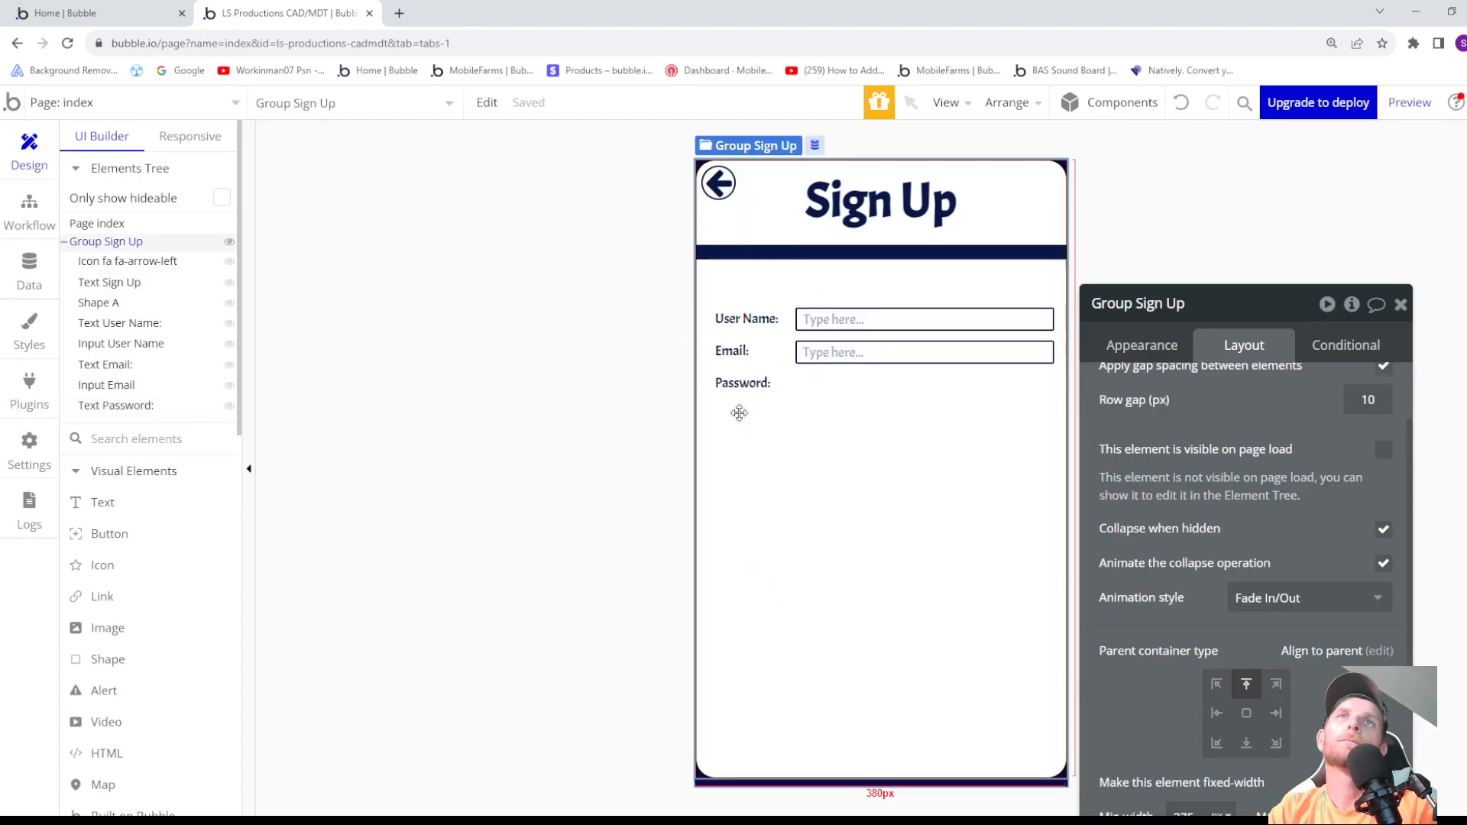
{"action": "left_click", "coordinate": [733, 352]}
{"action": "left_click", "coordinate": [741, 384]}
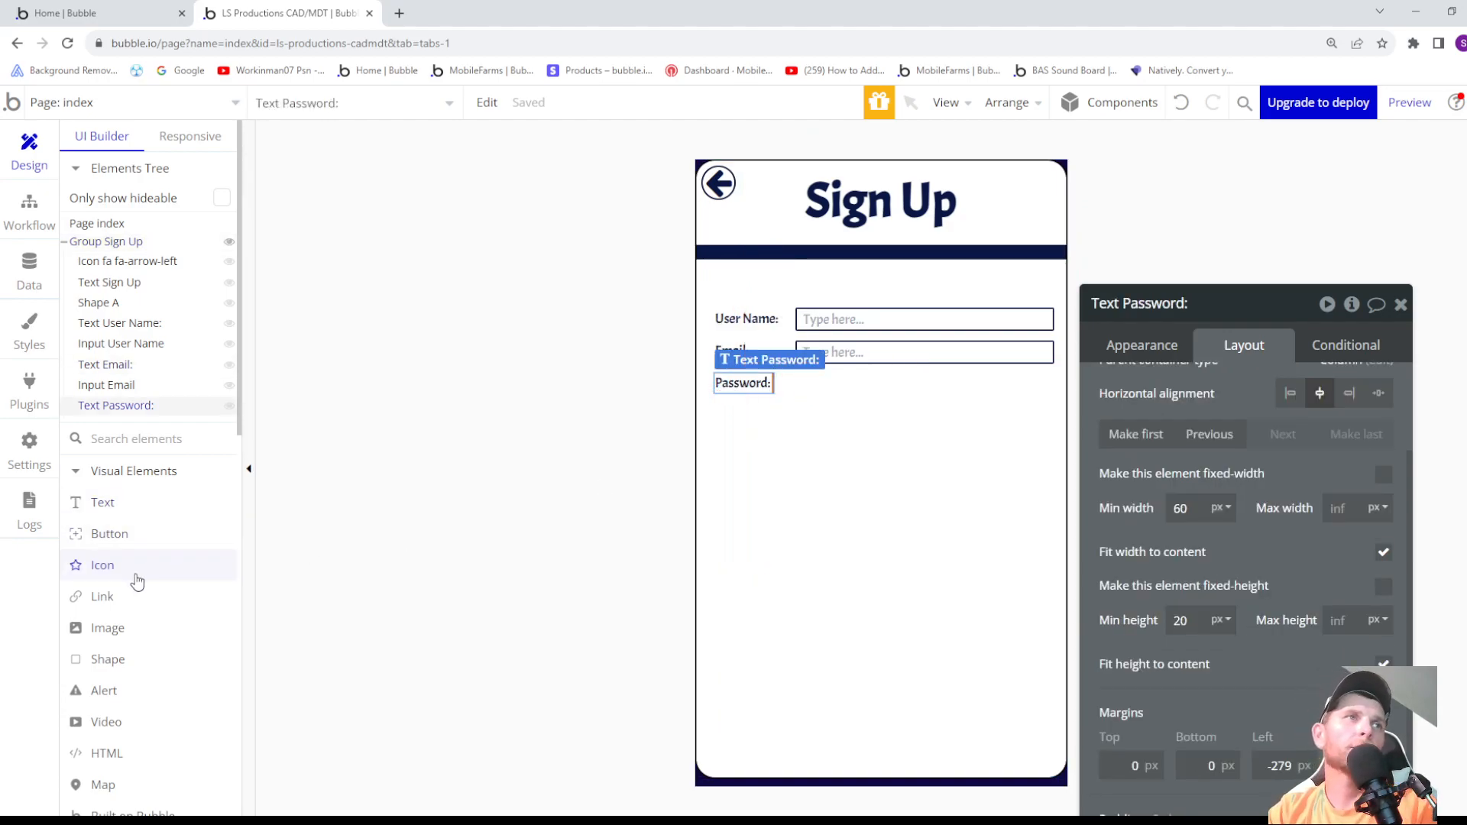
- Draw an input about 273 px wide and 23 px high below the Password label and name it Input Password
{"action": "scroll", "coordinate": [138, 581], "scroll_direction": "down", "scroll_amount": 4}
{"action": "scroll", "coordinate": [121, 656], "scroll_direction": "down", "scroll_amount": 2}
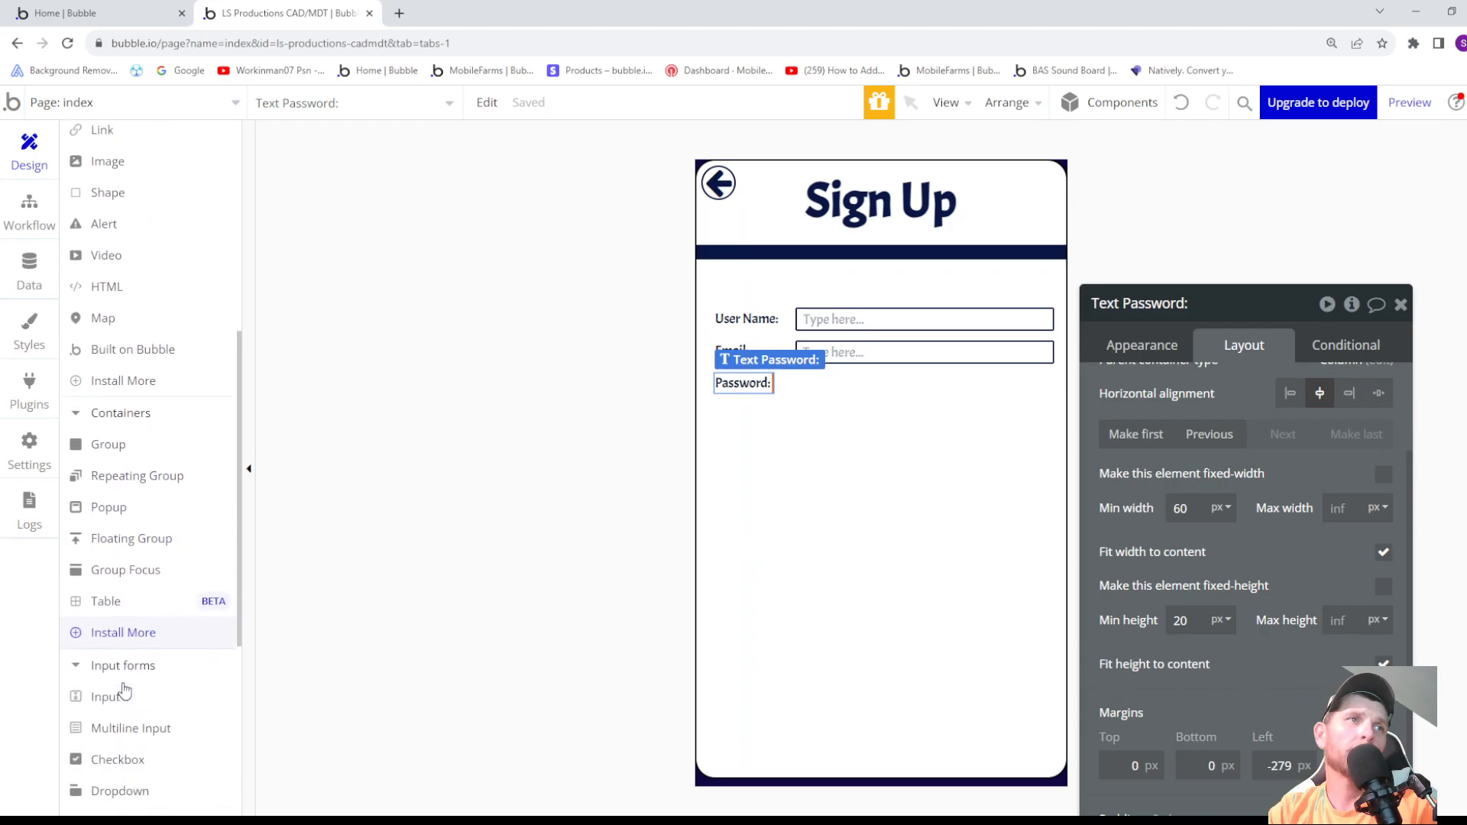
{"action": "left_click", "coordinate": [116, 694]}
{"action": "left_click_drag", "start_coordinate": [773, 411], "coordinate": [1040, 432]}
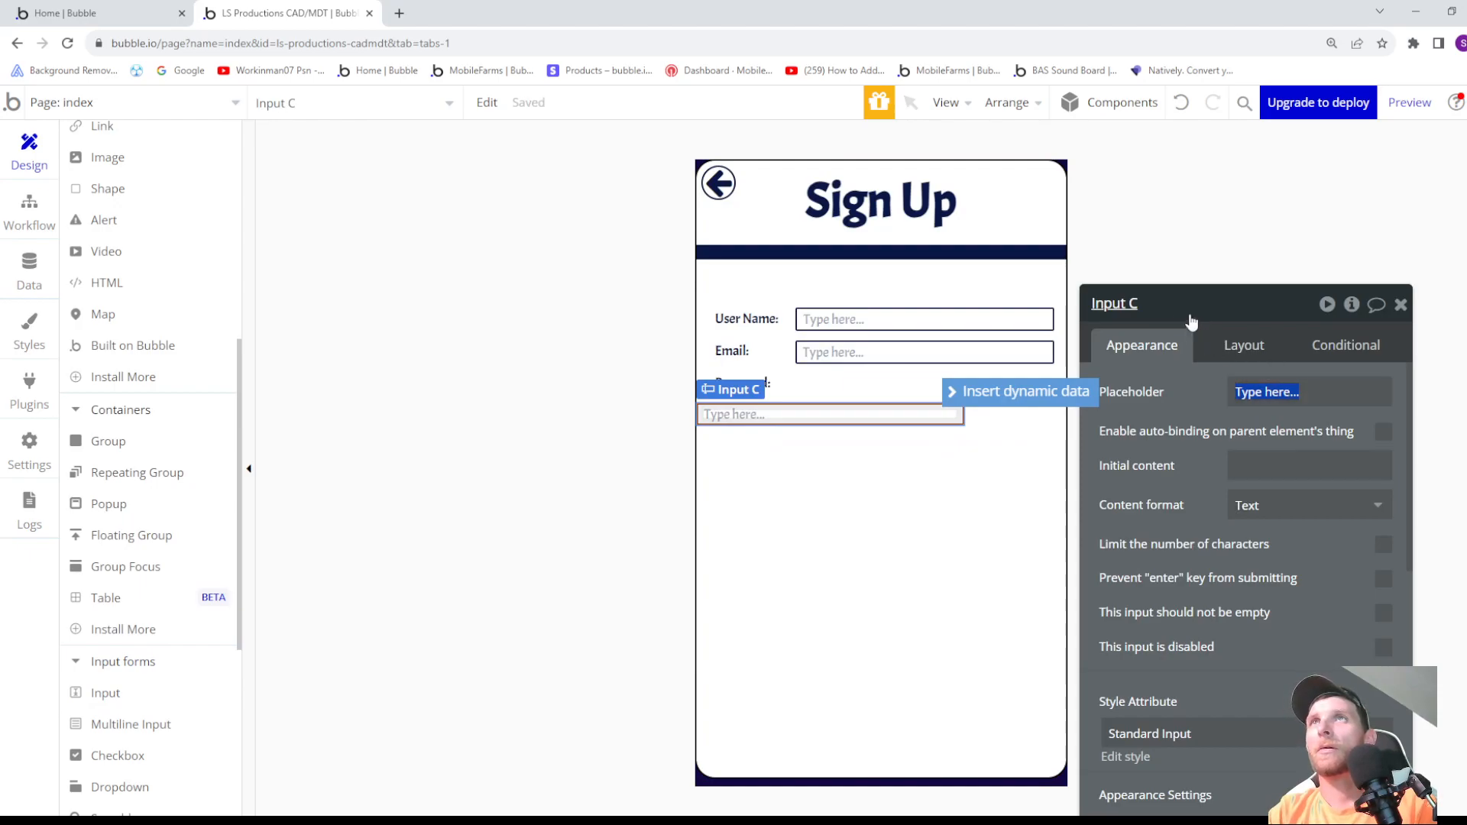
{"action": "left_click", "coordinate": [1171, 303]}
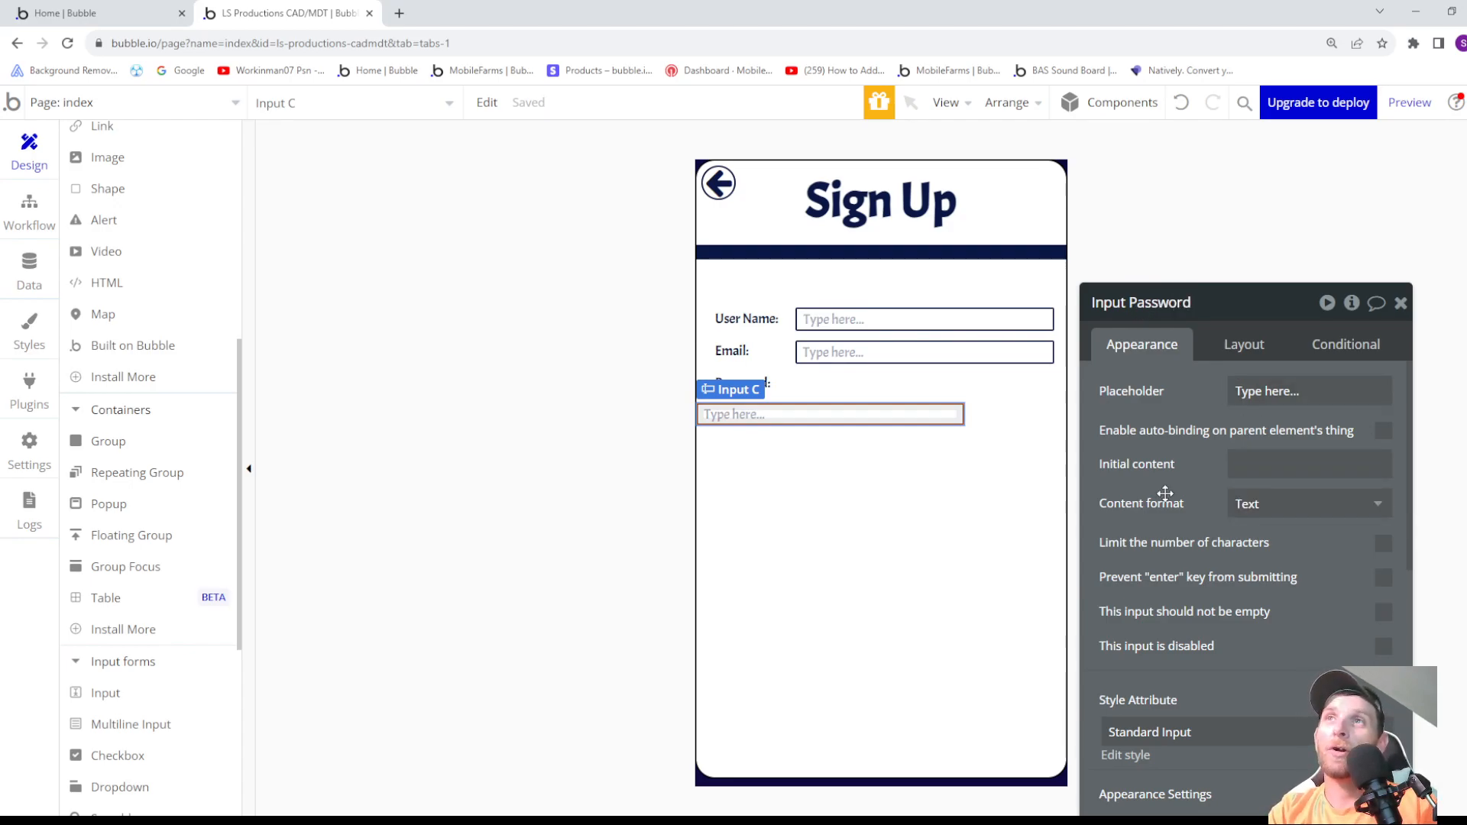
- Set Input Password's content format to Password, prevent the enter key from submitting, and require that it is not empty, as for Input Email
{"action": "left_click", "coordinate": [1264, 510]}
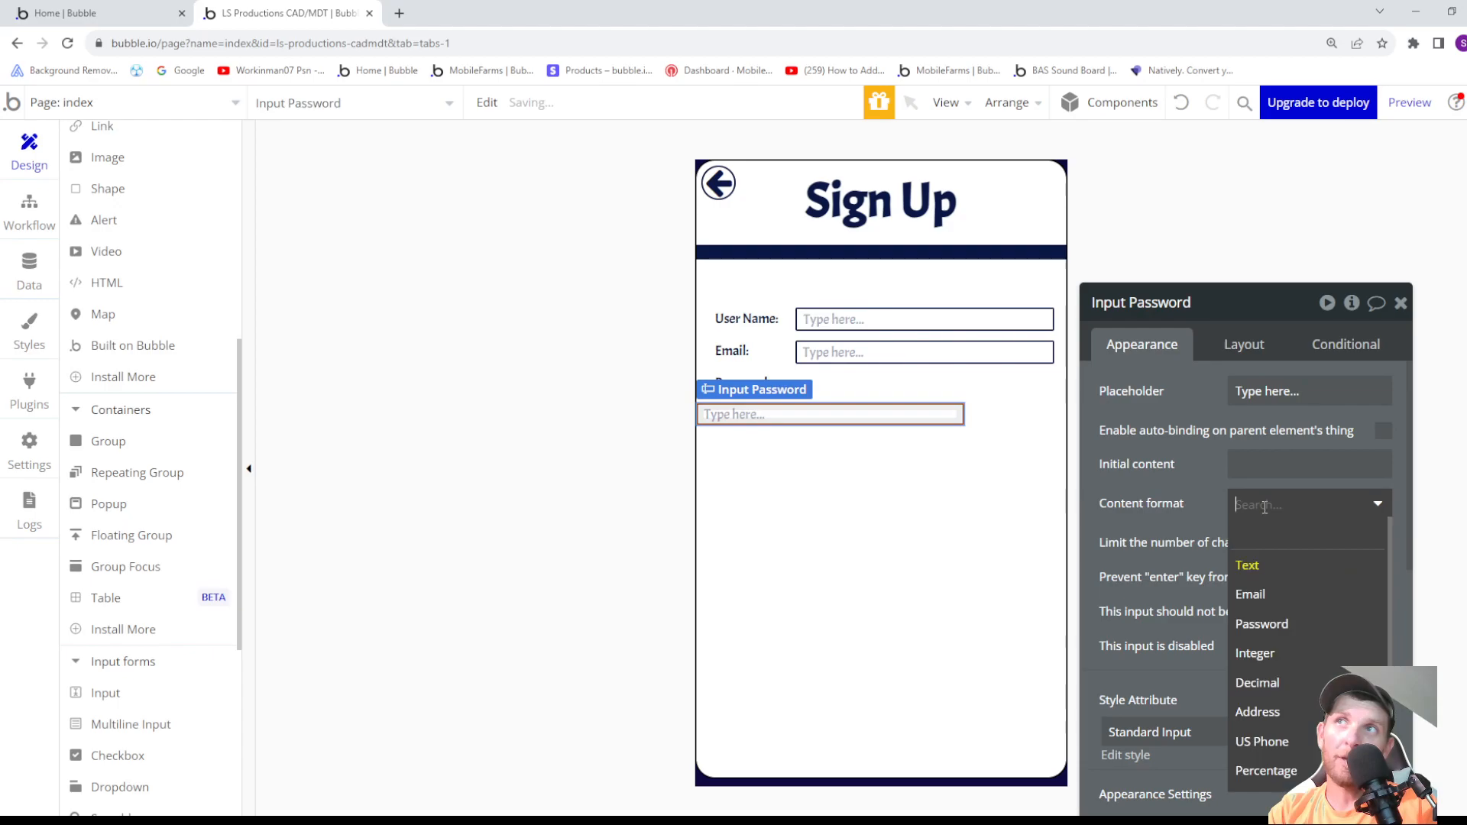
{"action": "left_click", "coordinate": [1280, 626]}
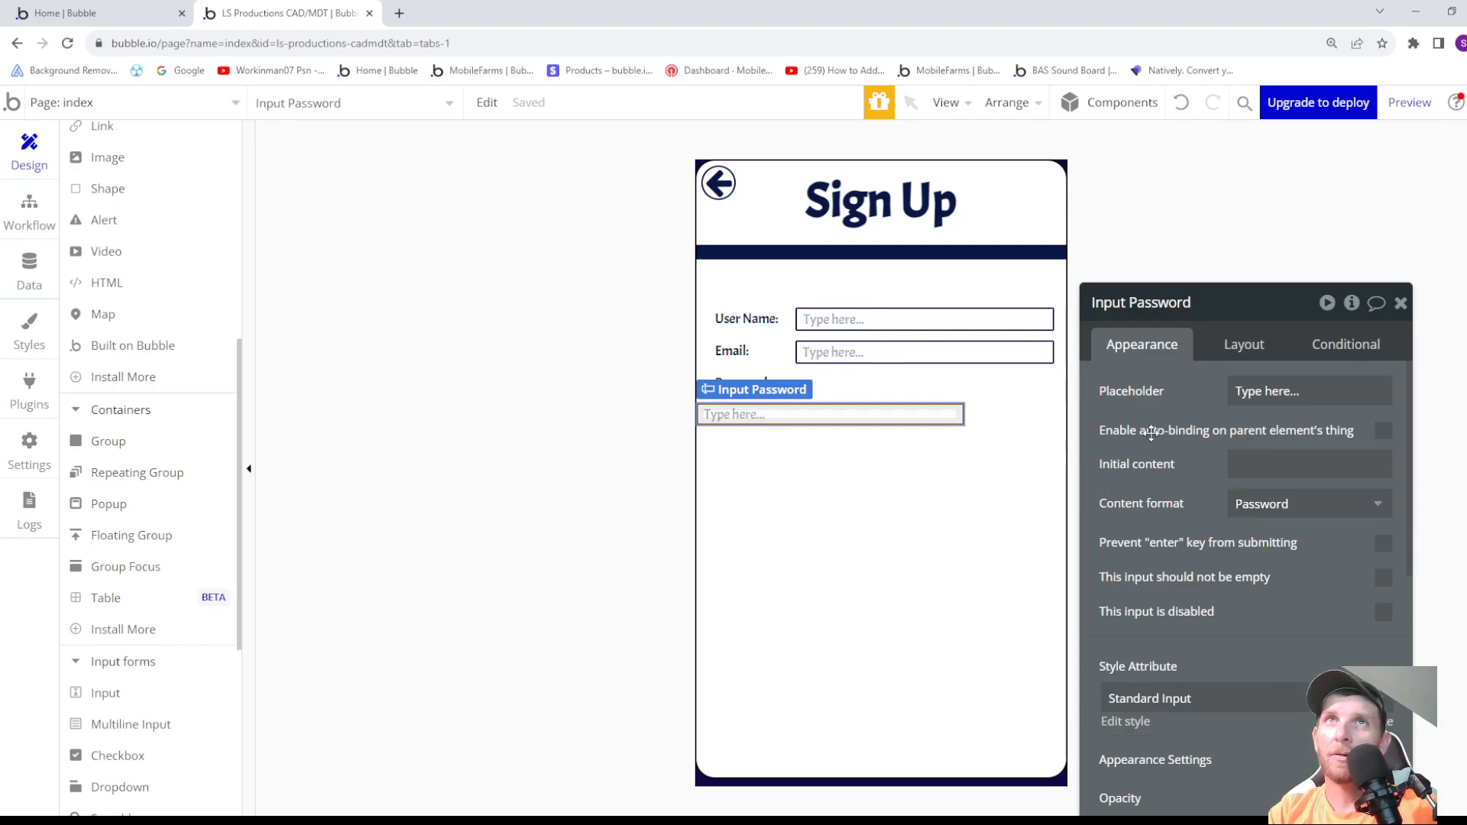
{"action": "left_click", "coordinate": [872, 360]}
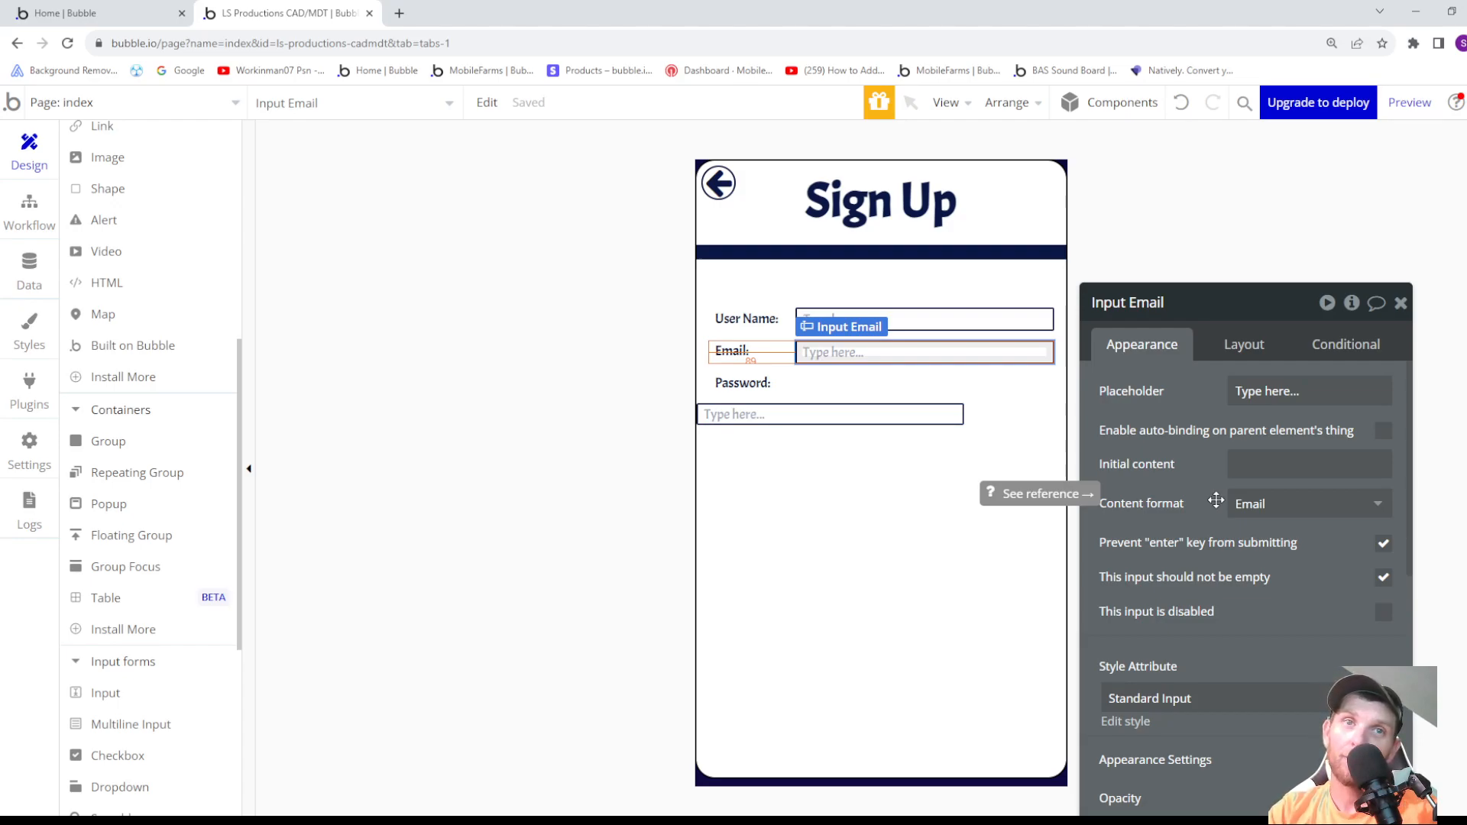
{"action": "left_click", "coordinate": [786, 415]}
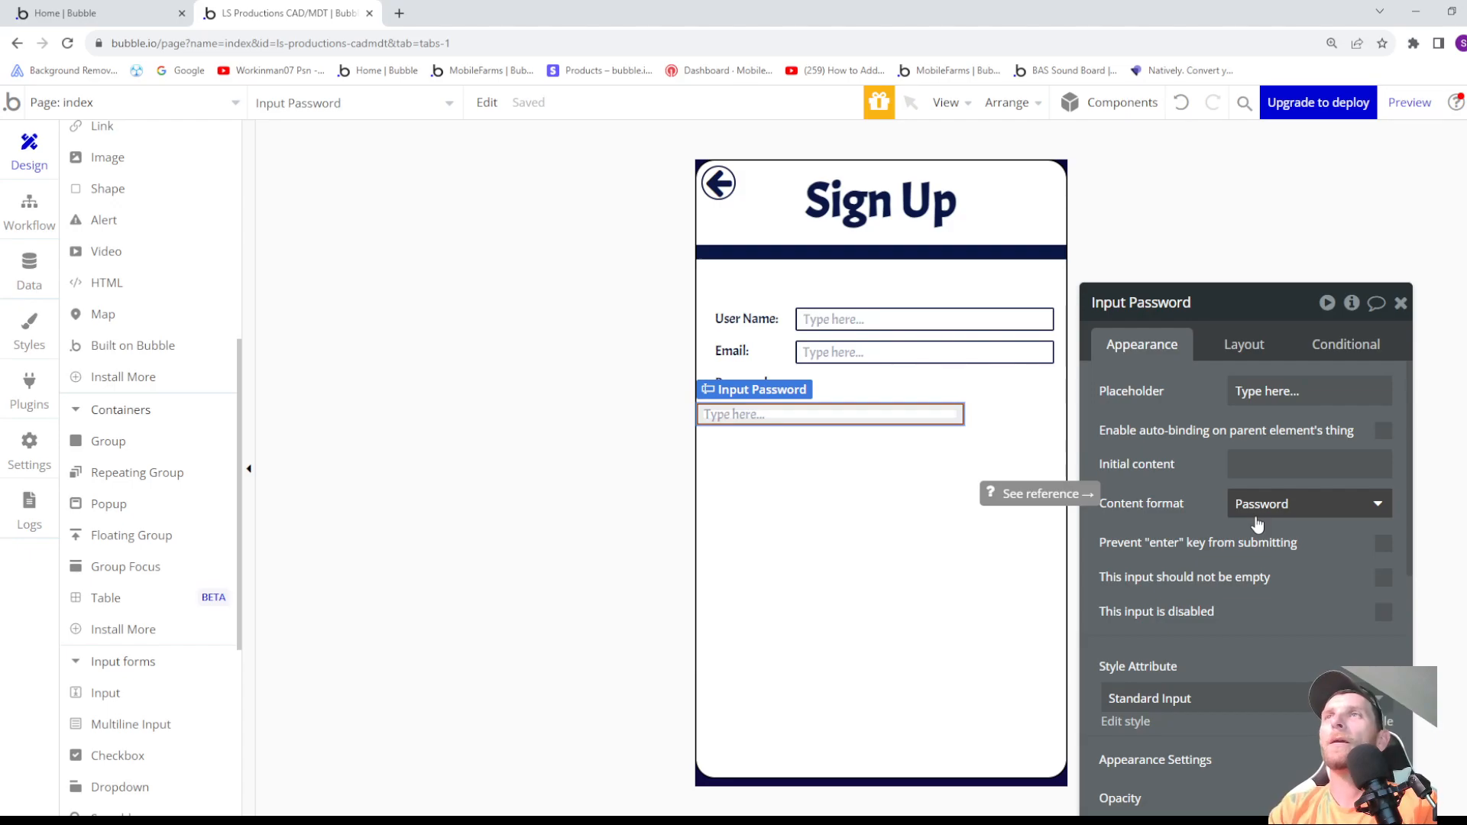
{"action": "left_click", "coordinate": [1384, 579]}
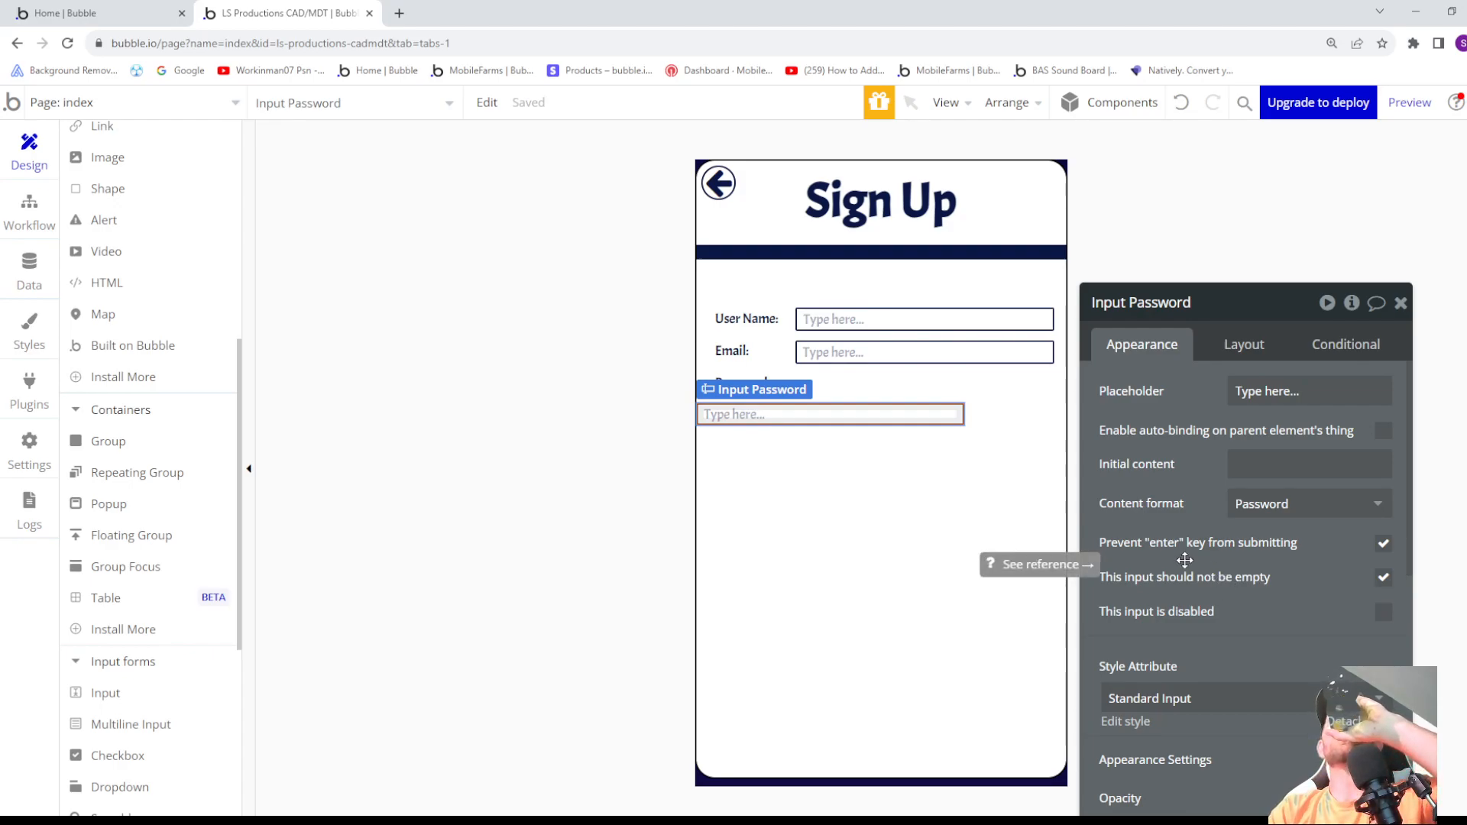
- Set the Password label's bottom margin to -31 px to pull Input Password up onto the label's row
{"action": "left_click", "coordinate": [1232, 349]}
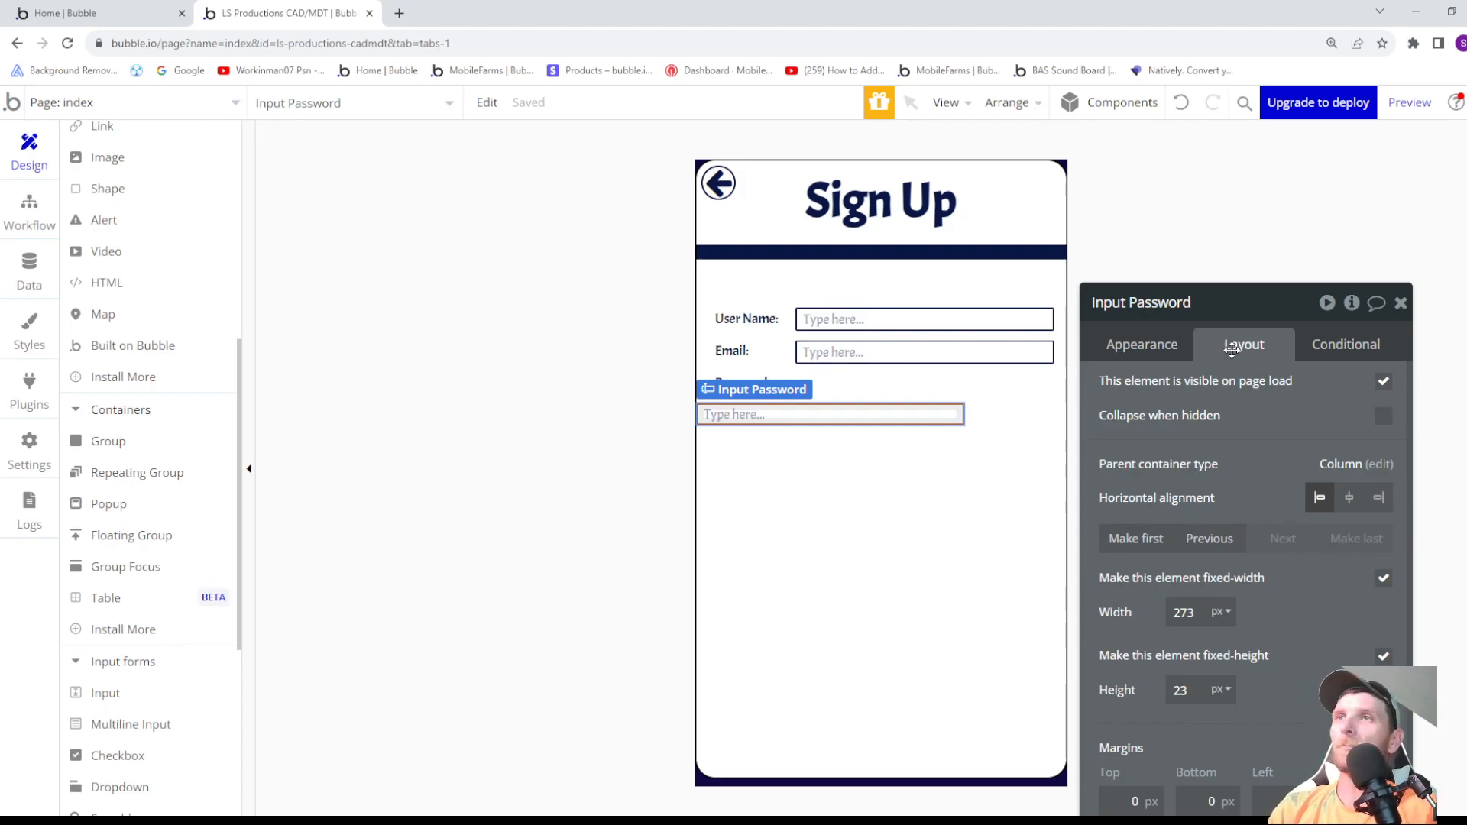
{"action": "left_click", "coordinate": [856, 378]}
{"action": "left_click", "coordinate": [760, 386]}
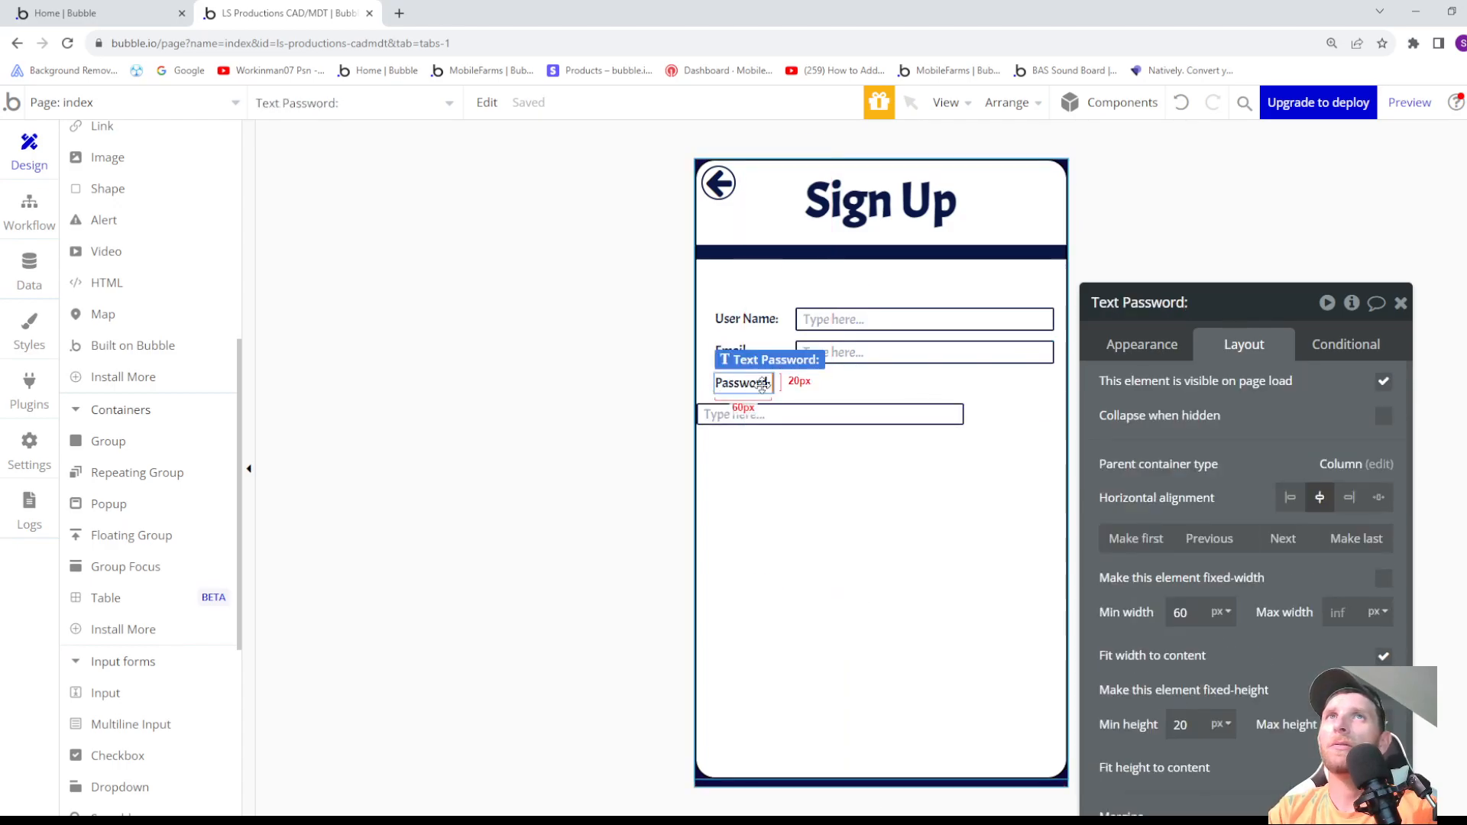
{"action": "scroll", "coordinate": [1202, 556], "scroll_direction": "down", "scroll_amount": 2}
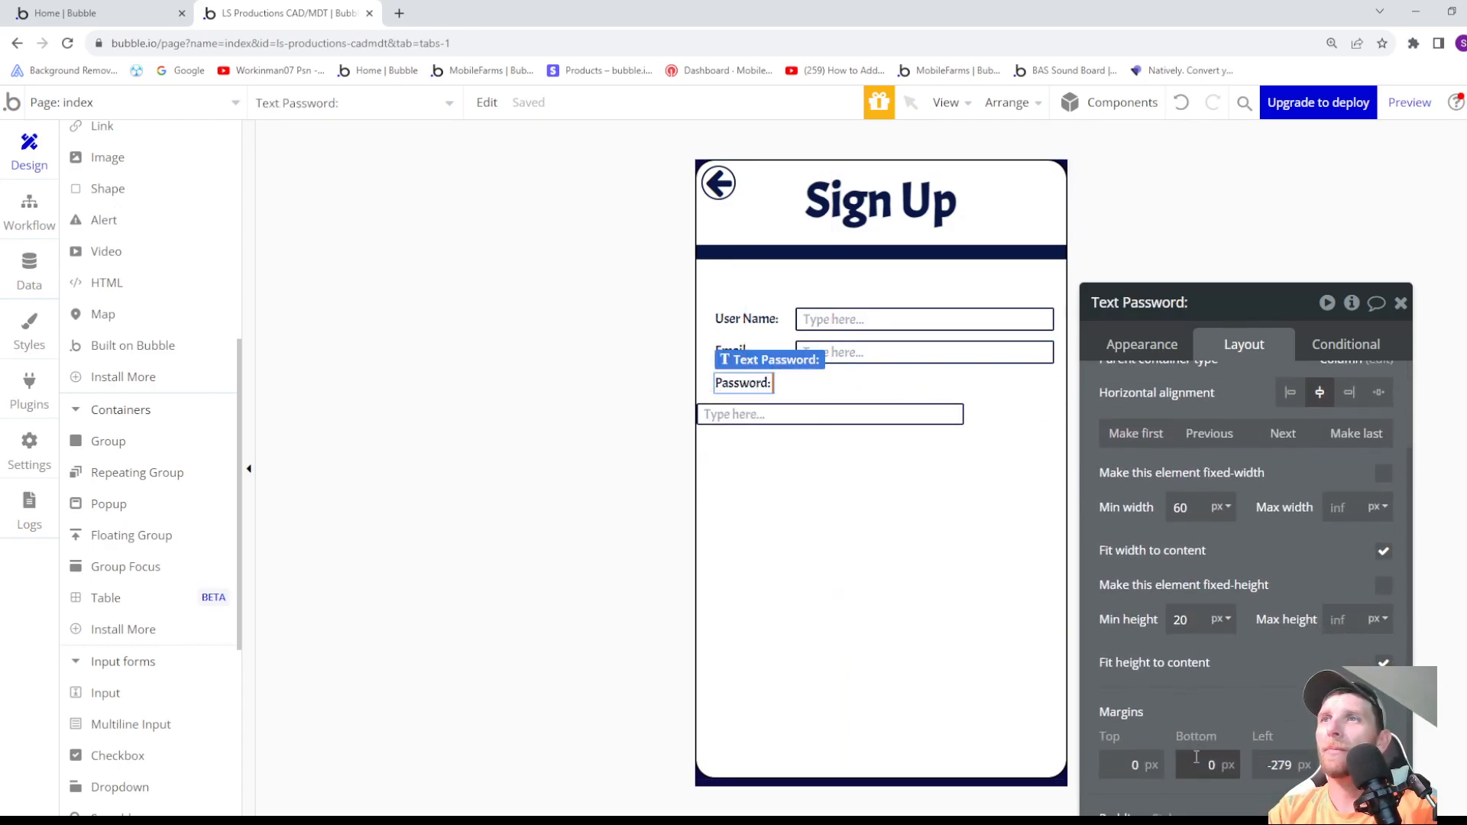
{"action": "type", "text": "-30"}
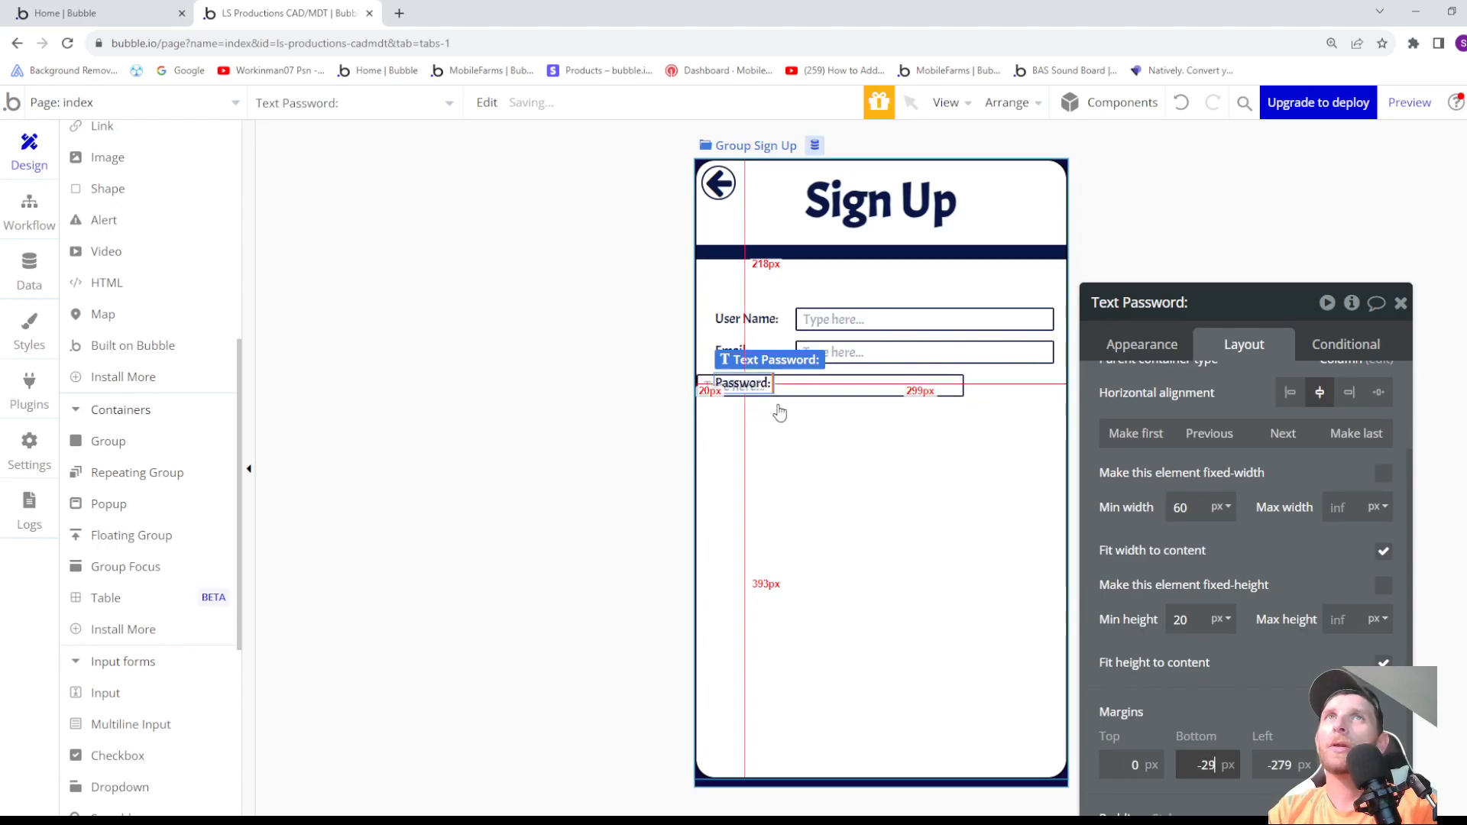
{"action": "key", "text": "BackSpace"}
{"action": "type", "text": "1"}
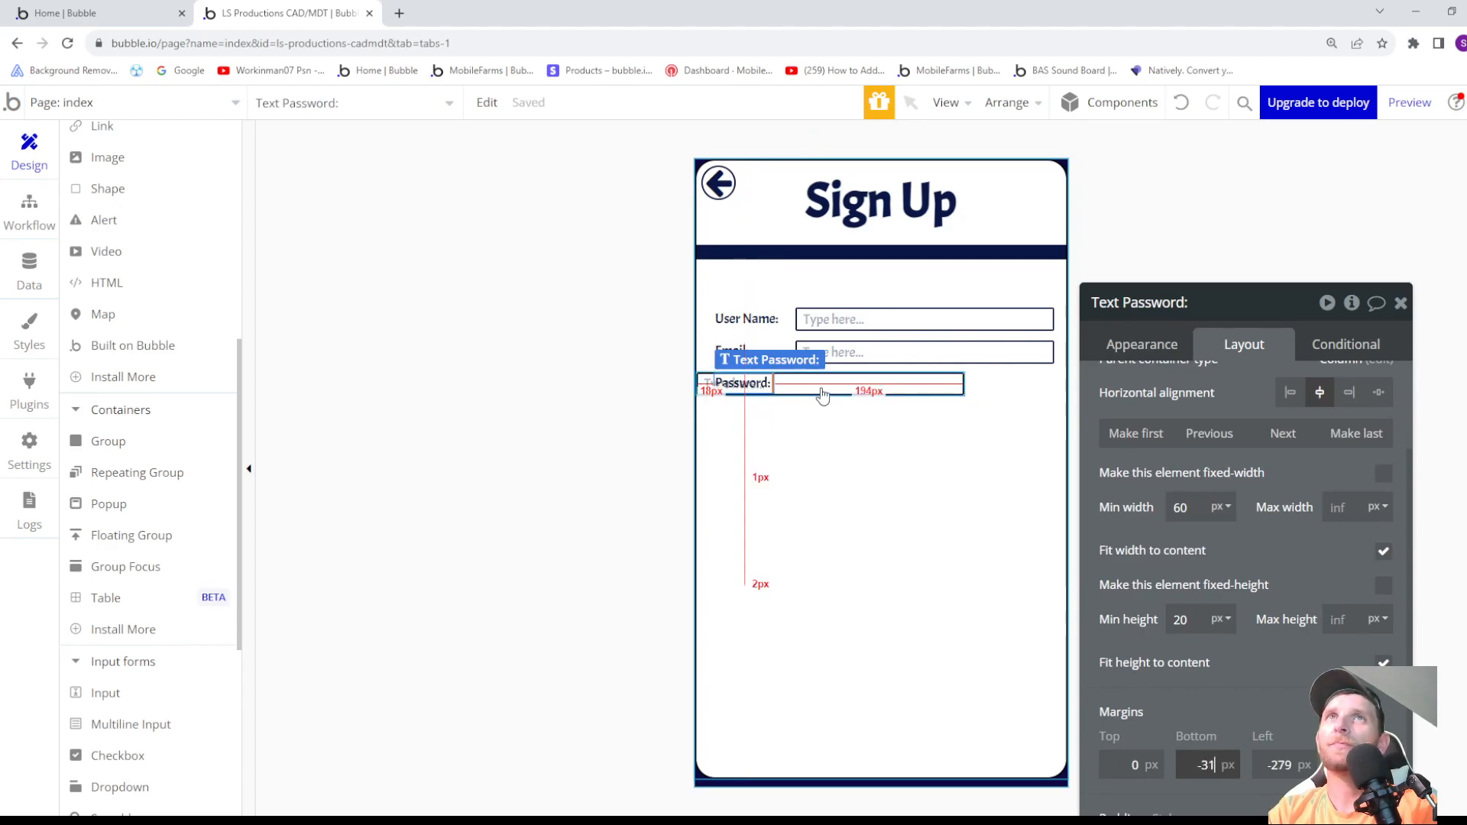
- Set Input Password's height to 24 px and its width to 264 px, matching Input Email
{"action": "left_click", "coordinate": [818, 387]}
{"action": "key", "text": "Up"}
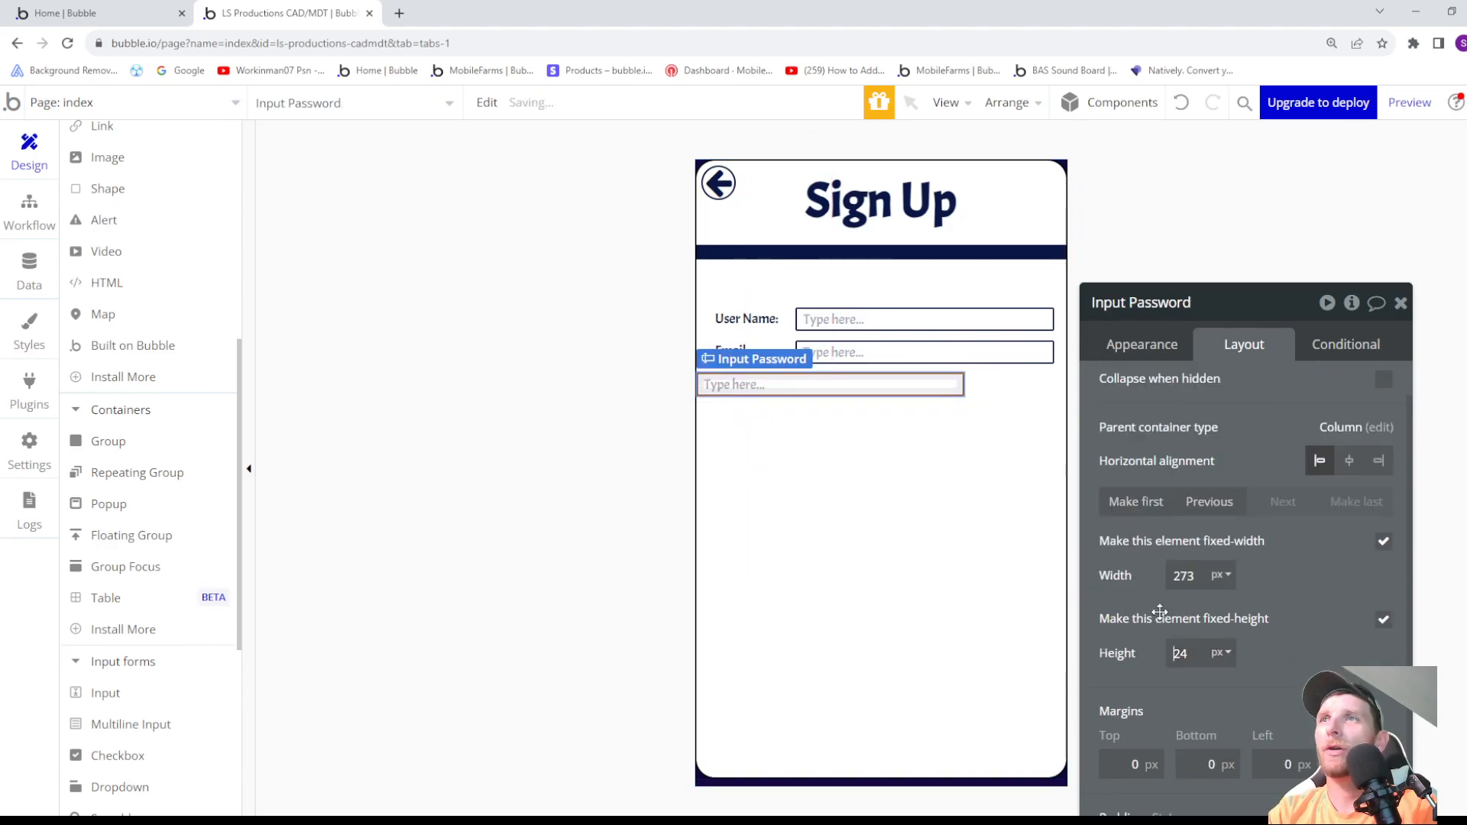
{"action": "left_click", "coordinate": [1196, 577]}
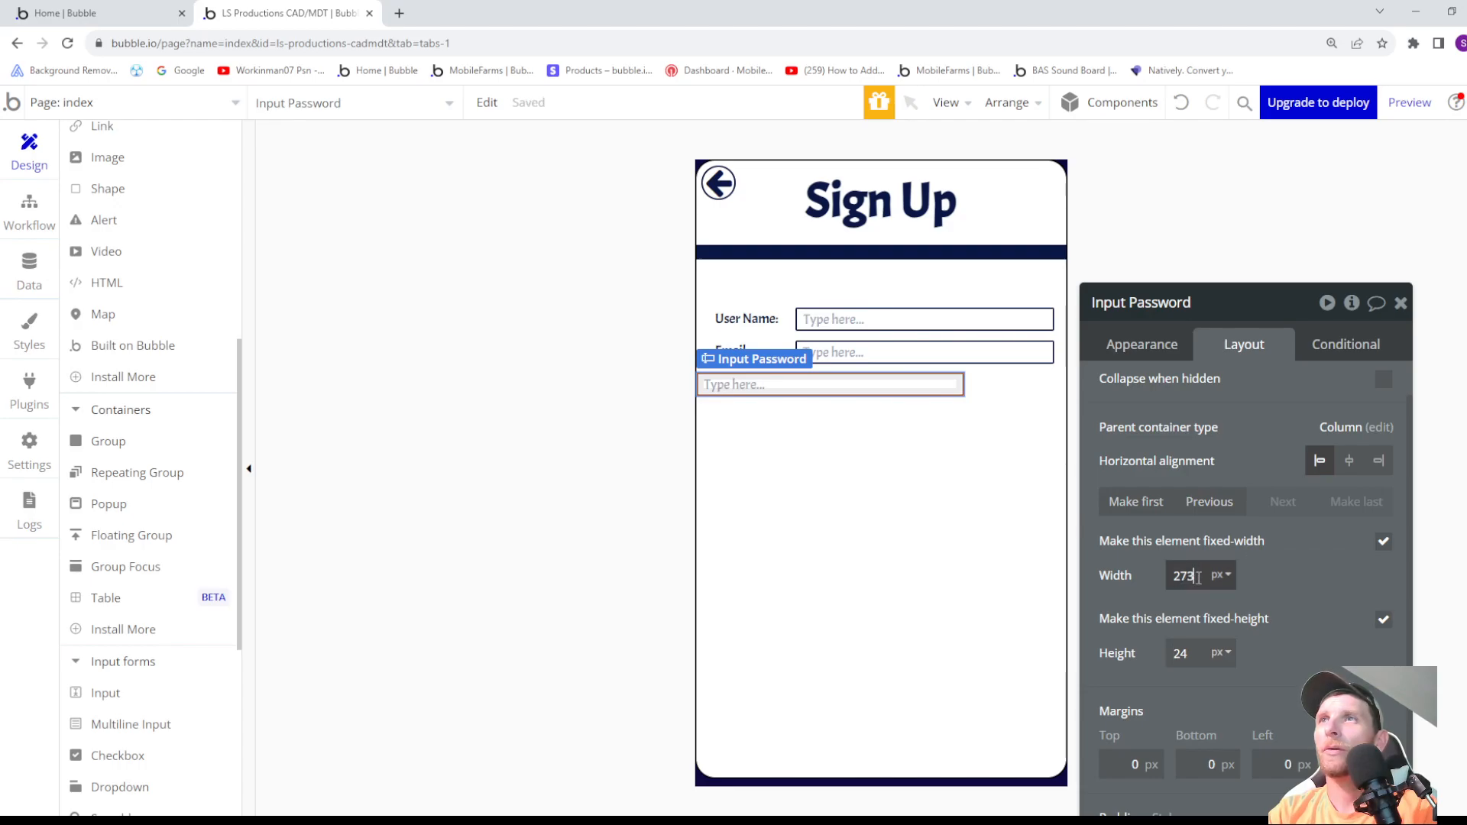
{"action": "key", "text": "Down"}
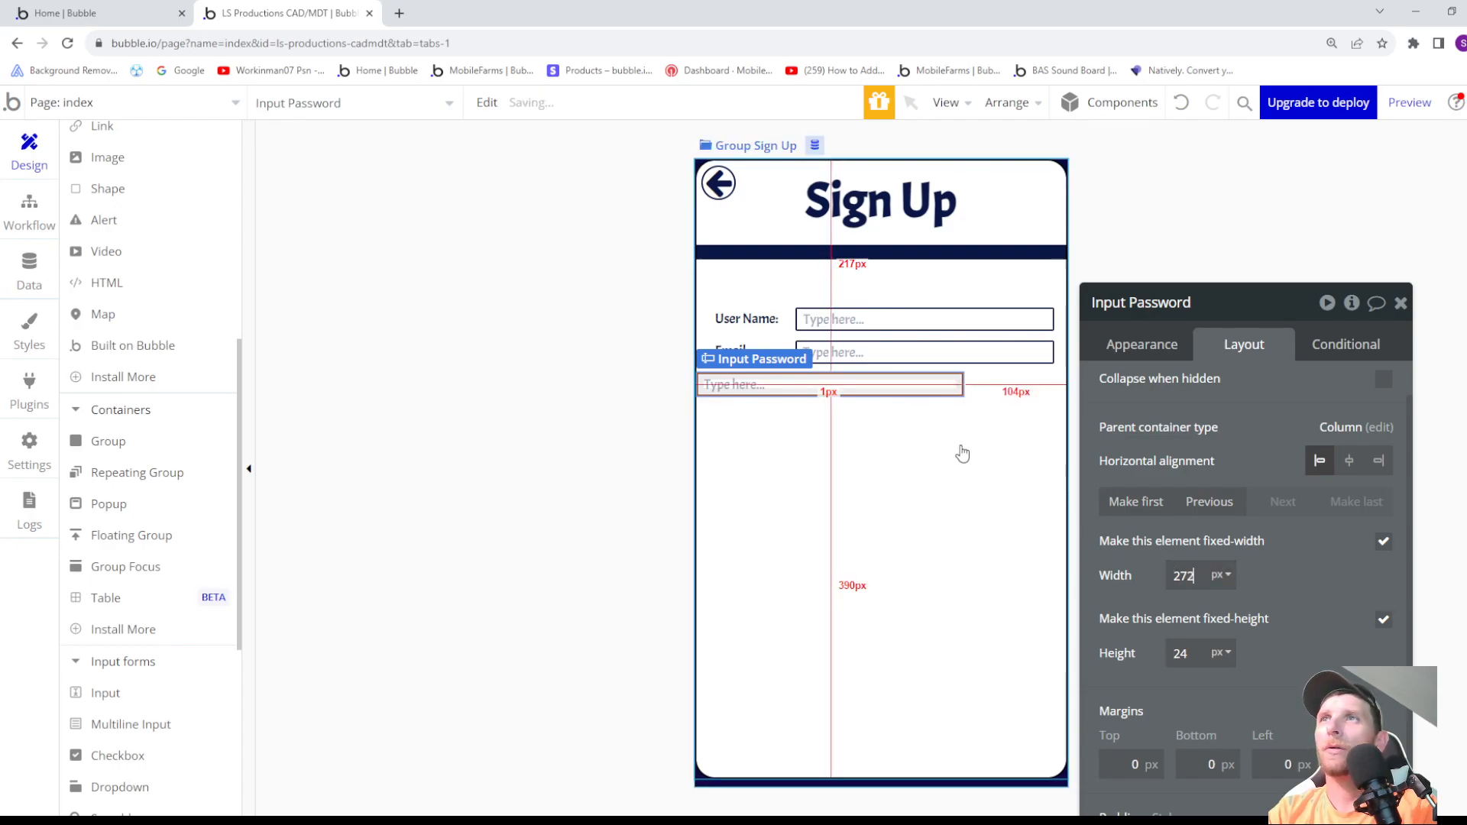
{"action": "key", "text": "Down"}
{"action": "key", "text": "Down"}
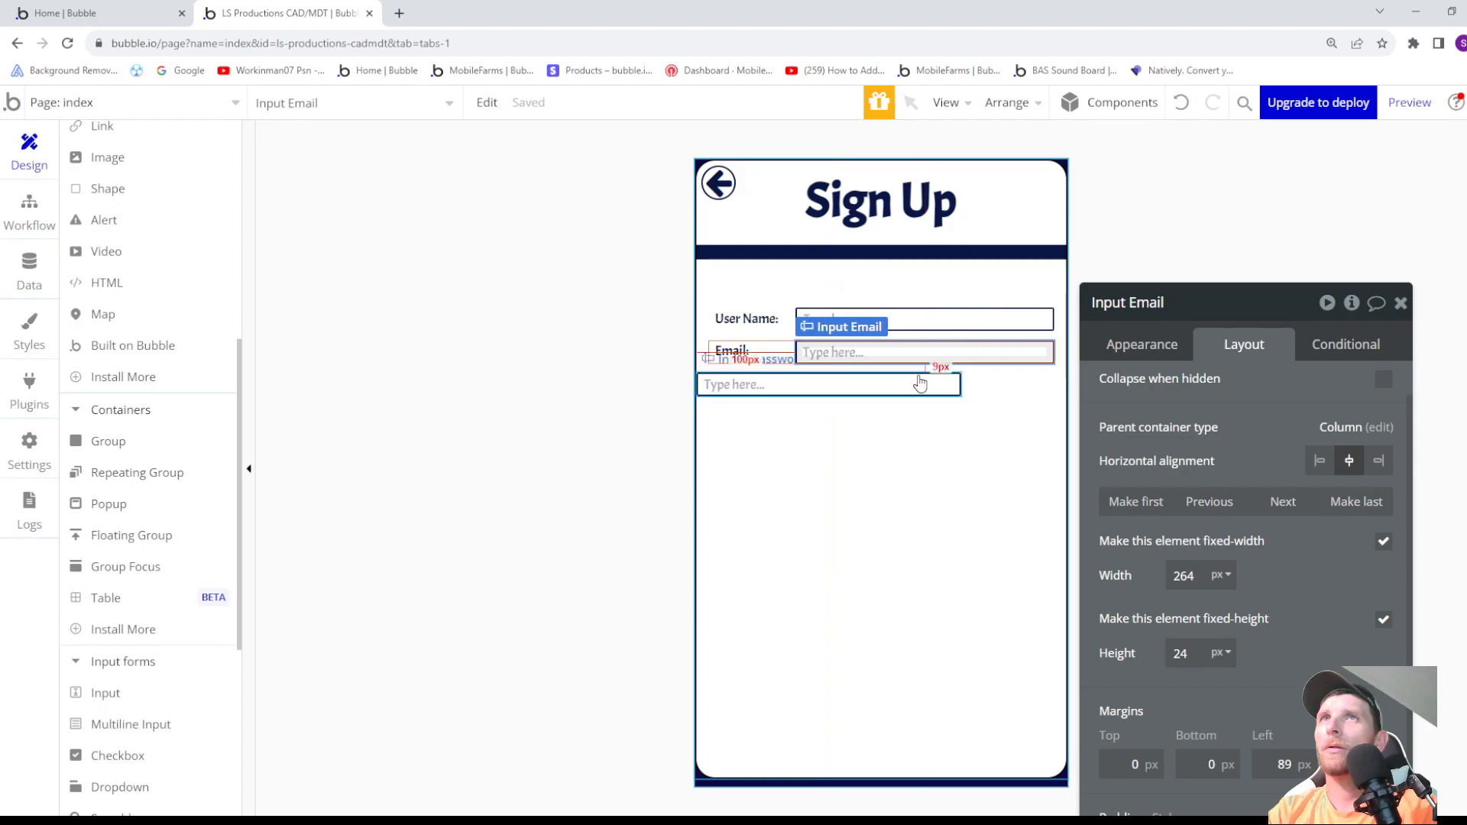
{"action": "key", "text": "Down"}
{"action": "key", "text": "Down"}
{"action": "key", "text": "Down"}
{"action": "key", "text": "Down"}
{"action": "key", "text": "Down"}
{"action": "key", "text": "Down"}
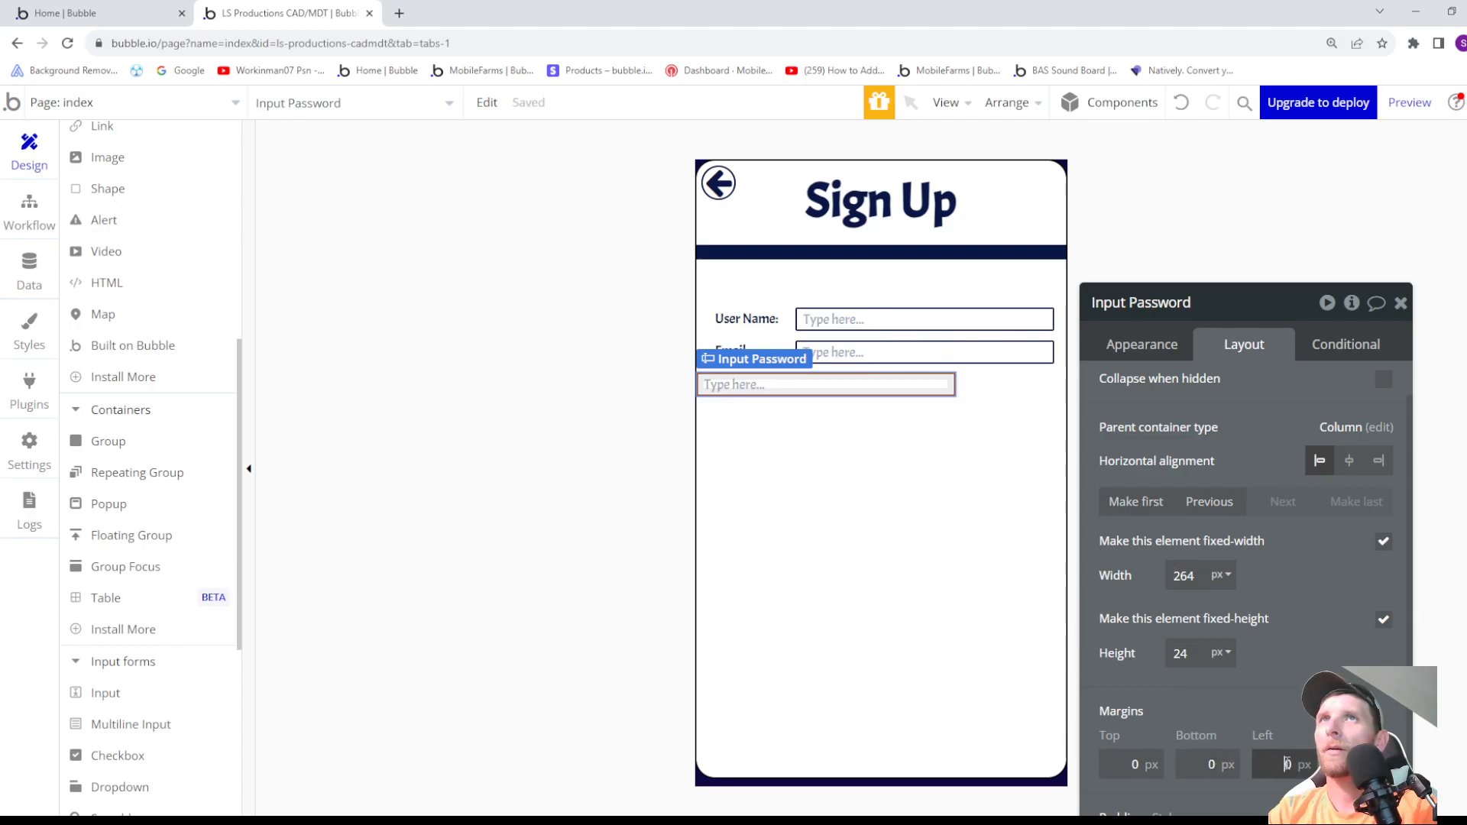
- Set Input Password's left margin to 101 px, lining it up with the User Name and Email inputs
{"action": "key", "text": "Up"}
{"action": "key", "text": "Up"}
{"action": "key", "text": "Up"}
{"action": "key", "text": "Up"}
{"action": "key", "text": "Up"}
{"action": "key", "text": "Up"}
{"action": "key", "text": "Up"}
{"action": "key", "text": "Up"}
{"action": "key", "text": "Up"}
{"action": "key", "text": "Up"}
{"action": "key", "text": "Up"}
{"action": "key", "text": "Up"}
{"action": "key", "text": "Up"}
{"action": "key", "text": "Up"}
{"action": "key", "text": "Up"}
{"action": "key", "text": "Up"}
{"action": "key", "text": "Up"}
{"action": "key", "text": "Up"}
{"action": "key", "text": "Up"}
{"action": "key", "text": "Up"}
{"action": "key", "text": "Up"}
{"action": "key", "text": "Up"}
{"action": "key", "text": "Up"}
{"action": "key", "text": "Up"}
{"action": "key", "text": "Up"}
{"action": "key", "text": "Up"}
{"action": "key", "text": "Up"}
{"action": "key", "text": "Up"}
{"action": "key", "text": "Up"}
{"action": "key", "text": "Up"}
{"action": "key", "text": "Up"}
{"action": "key", "text": "Up"}
{"action": "key", "text": "Up"}
{"action": "key", "text": "Up"}
{"action": "key", "text": "Up"}
{"action": "key", "text": "Up"}
{"action": "key", "text": "Up"}
{"action": "key", "text": "Up"}
{"action": "key", "text": "Up"}
{"action": "key", "text": "Up"}
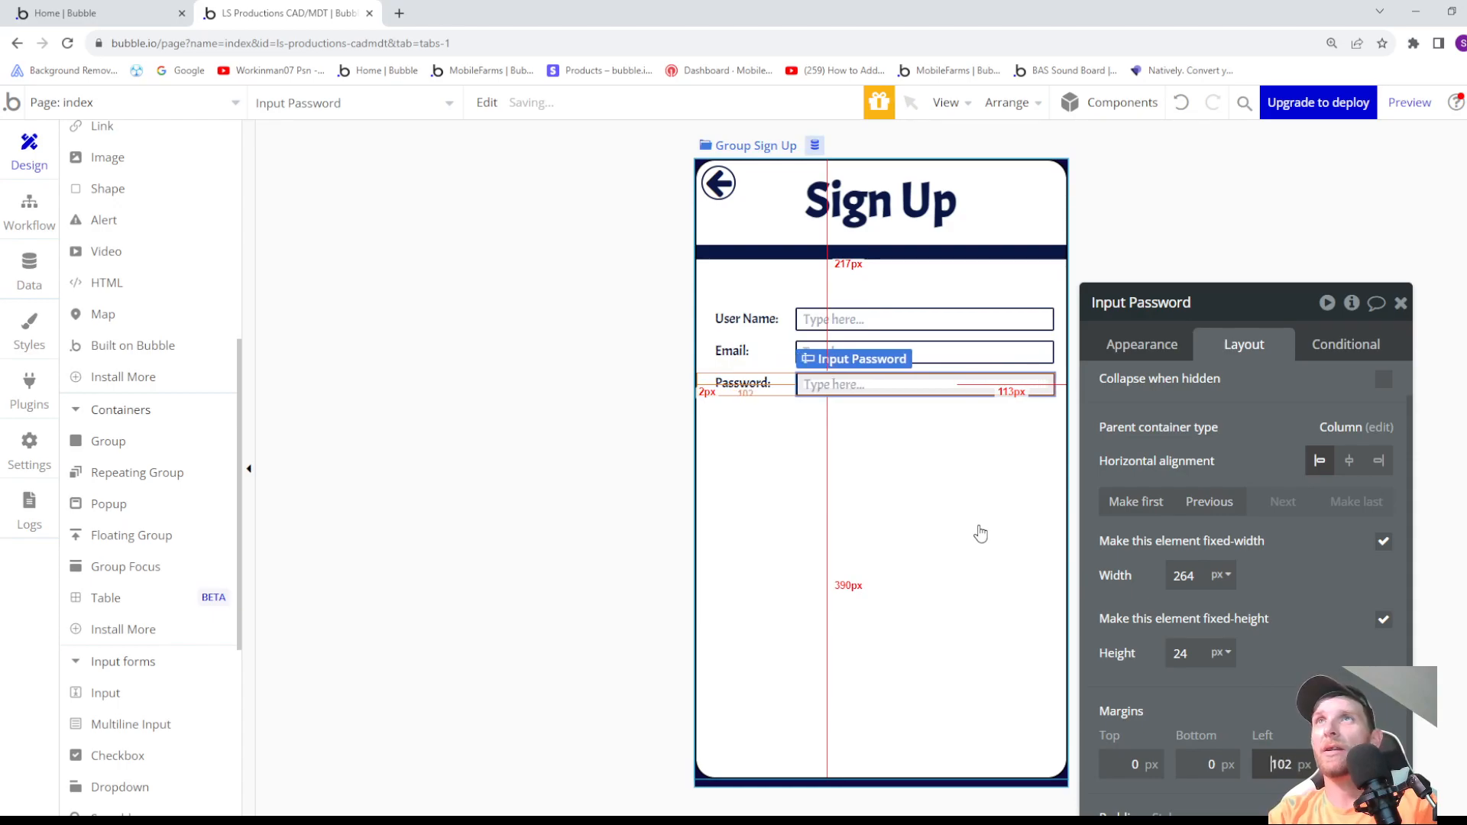
{"action": "key", "text": "Down"}
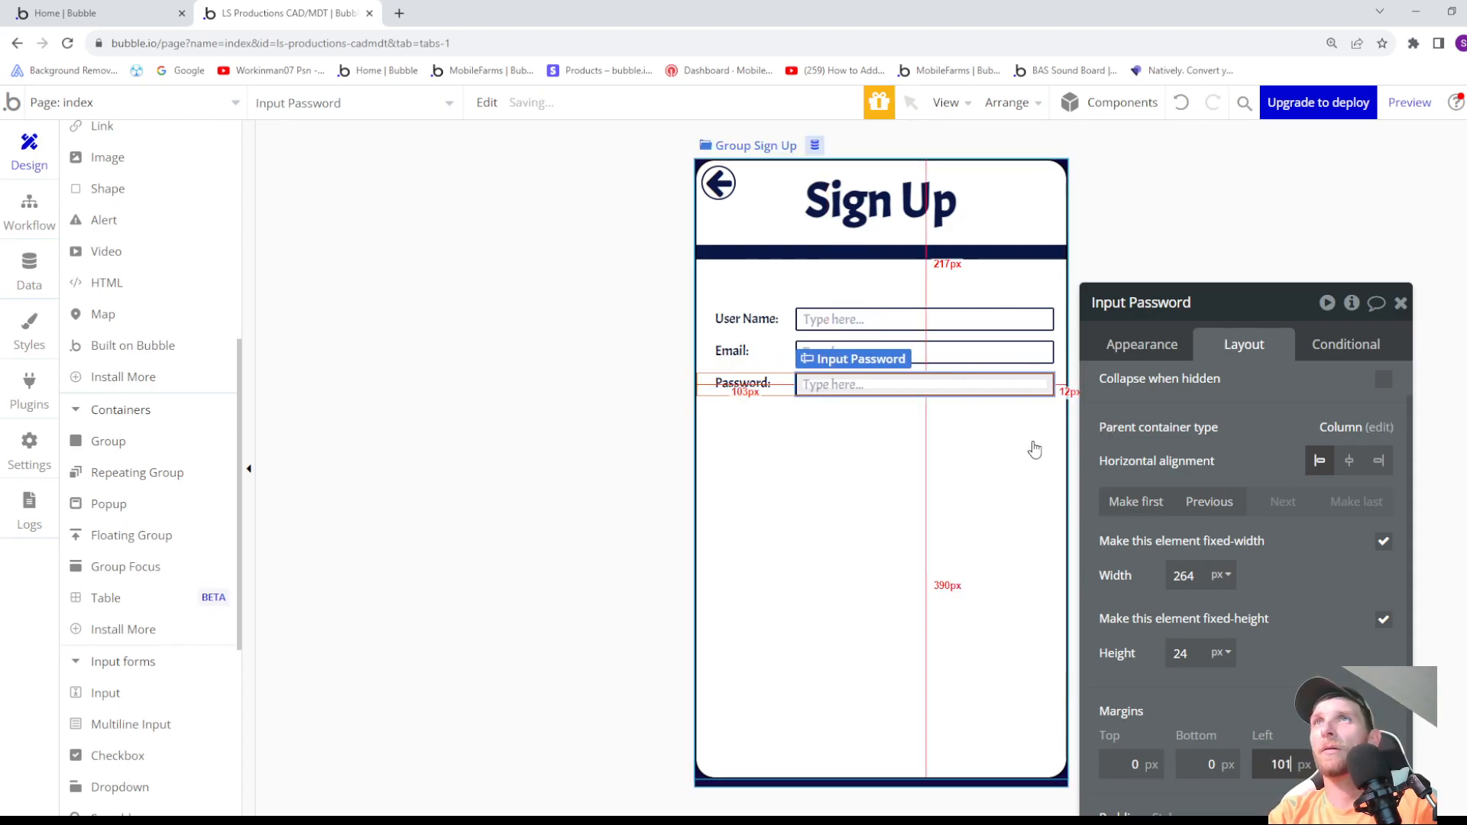
{"action": "key", "text": "Down"}
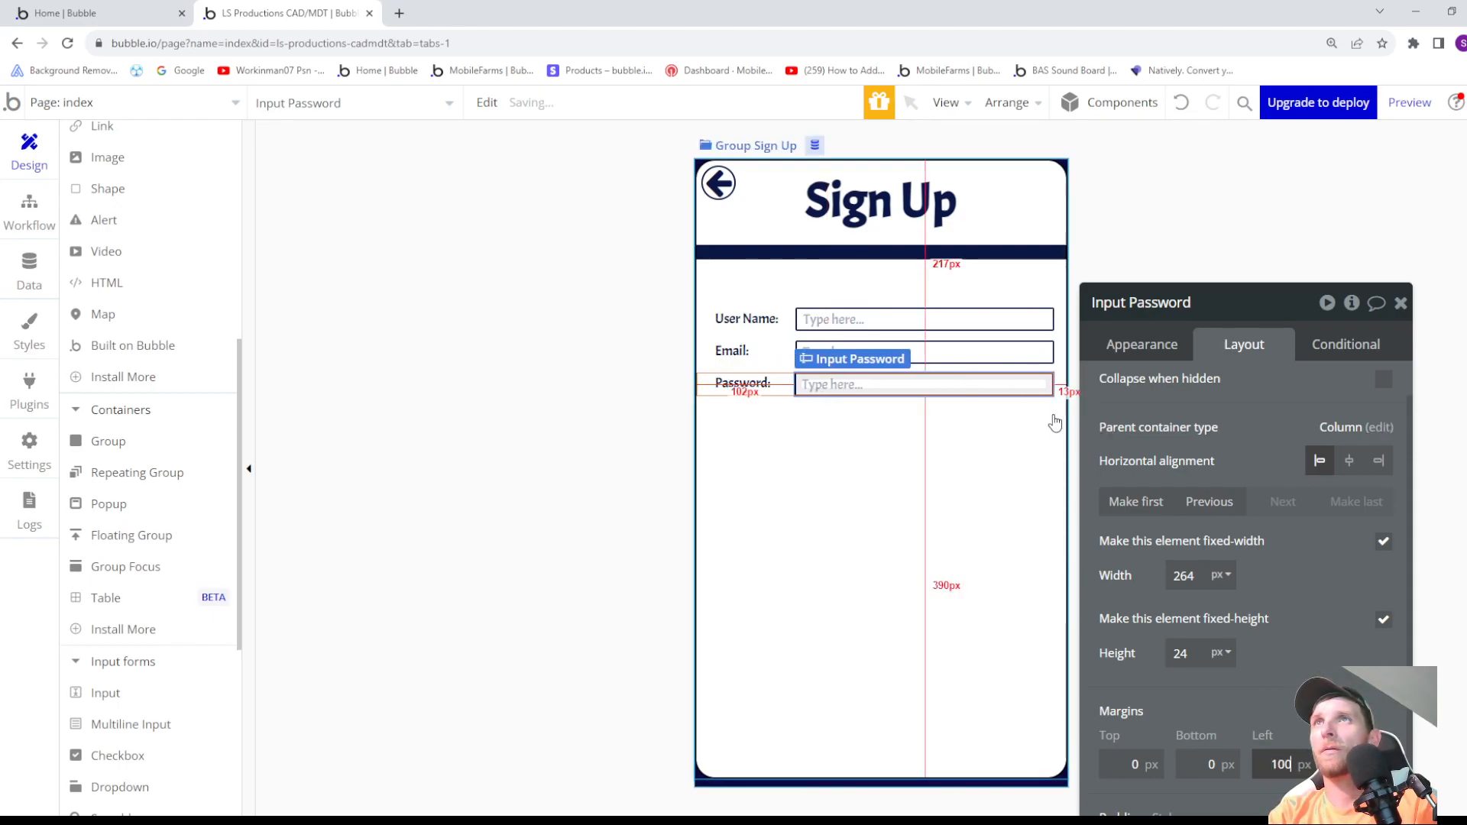
{"action": "key", "text": "Up"}
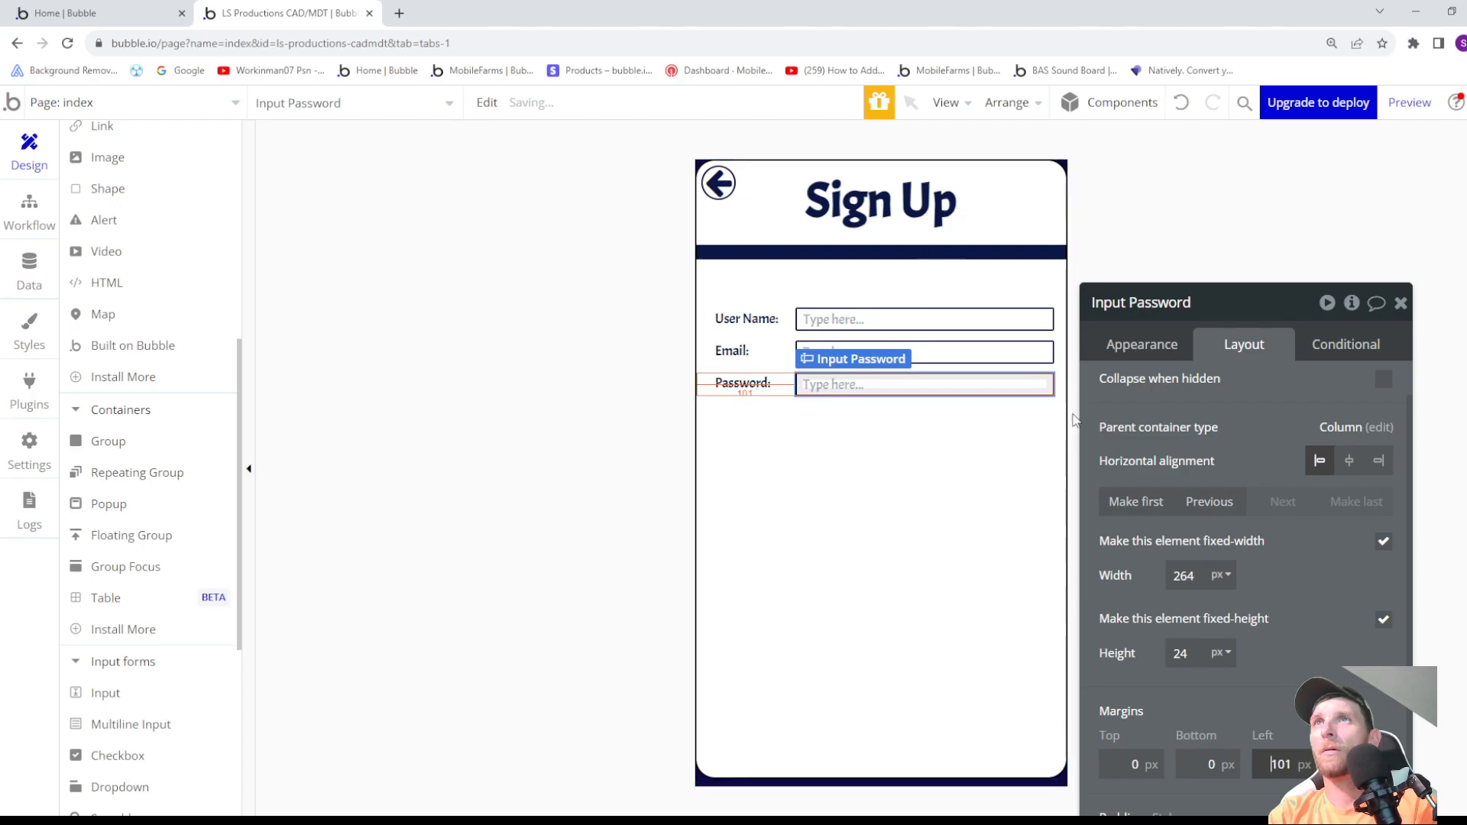
{"action": "left_click", "coordinate": [1022, 434]}
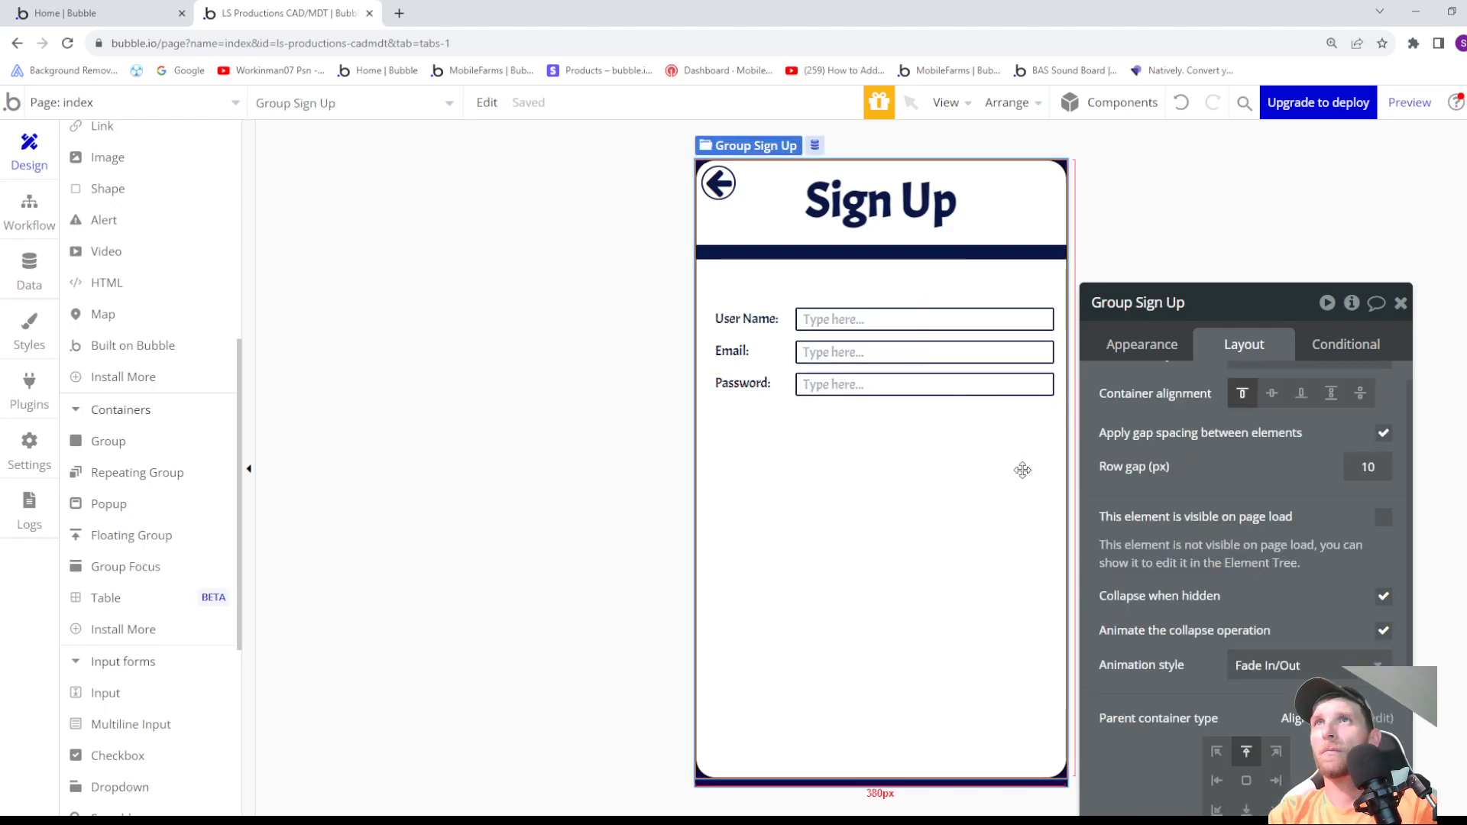
{"action": "left_click", "coordinate": [824, 391]}
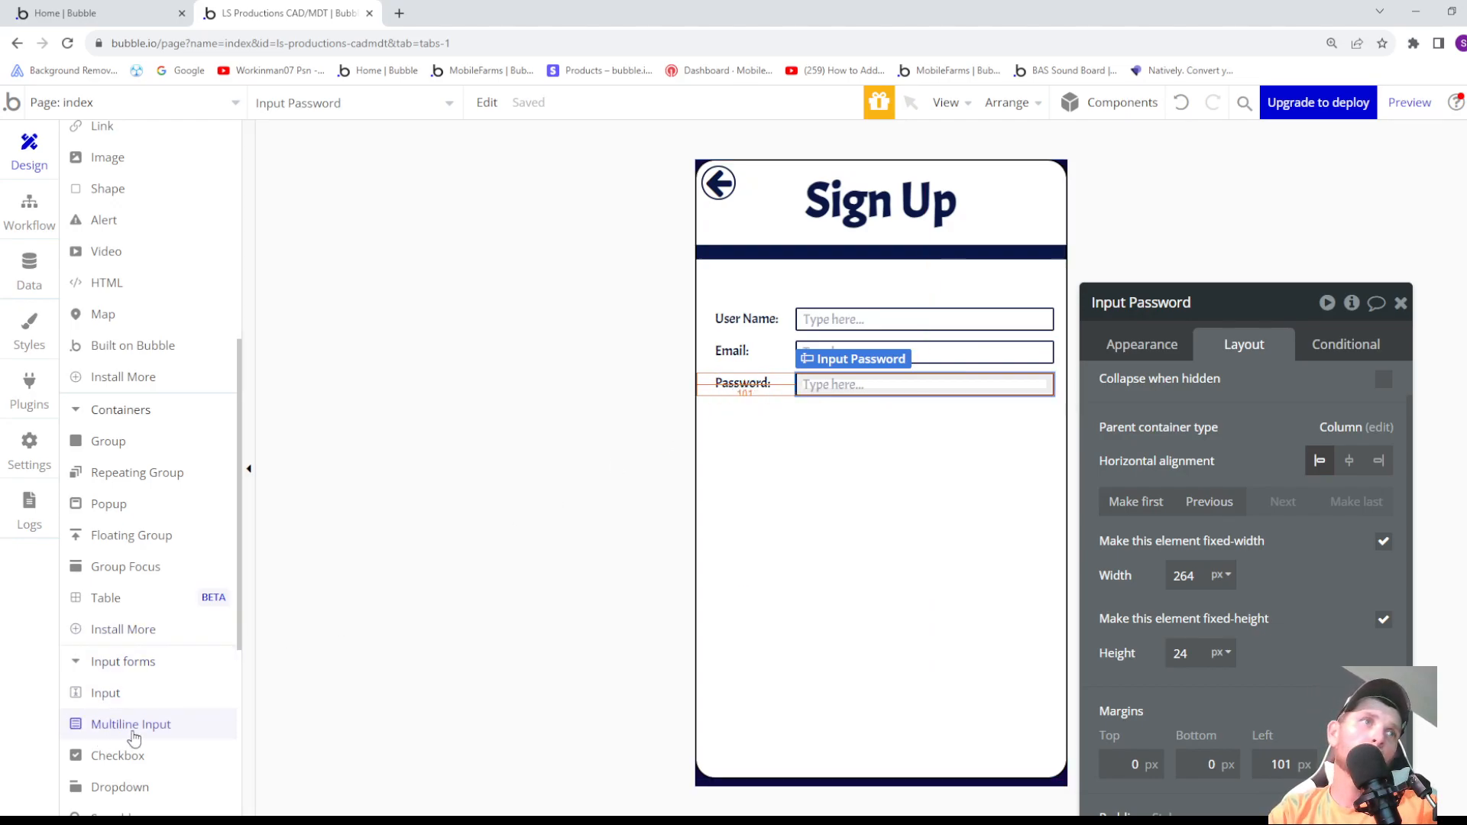
- Draw a text element about 146 px wide and 37 px high below the Password row, reading "Confirm Password" on two lines
{"action": "scroll", "coordinate": [109, 300], "scroll_direction": "up", "scroll_amount": 2}
{"action": "scroll", "coordinate": [109, 299], "scroll_direction": "up", "scroll_amount": 2}
{"action": "left_click", "coordinate": [103, 267]}
{"action": "left_click_drag", "start_coordinate": [810, 423], "coordinate": [954, 468]}
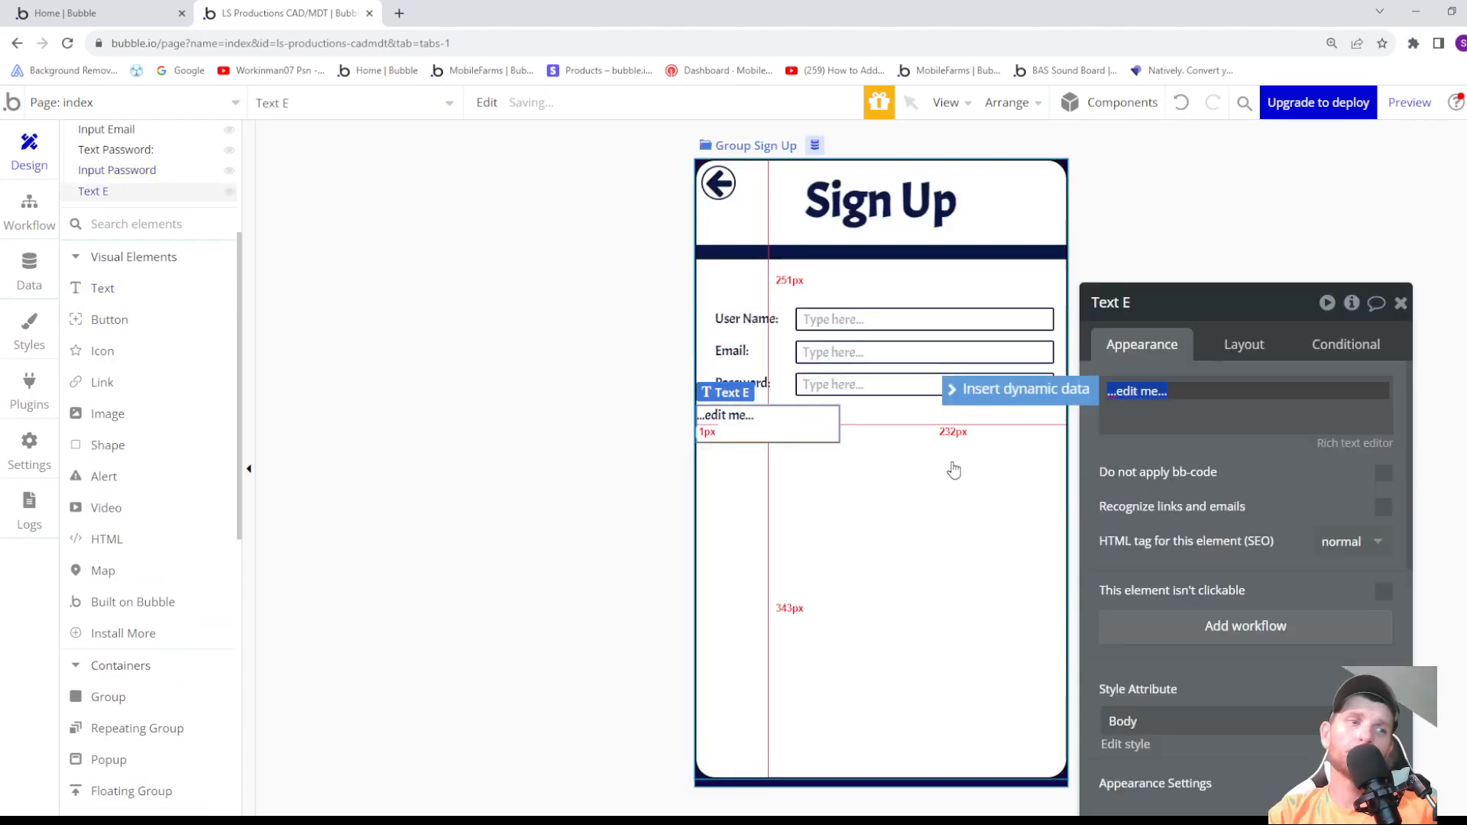
{"action": "type", "text": "Confirm Password"}
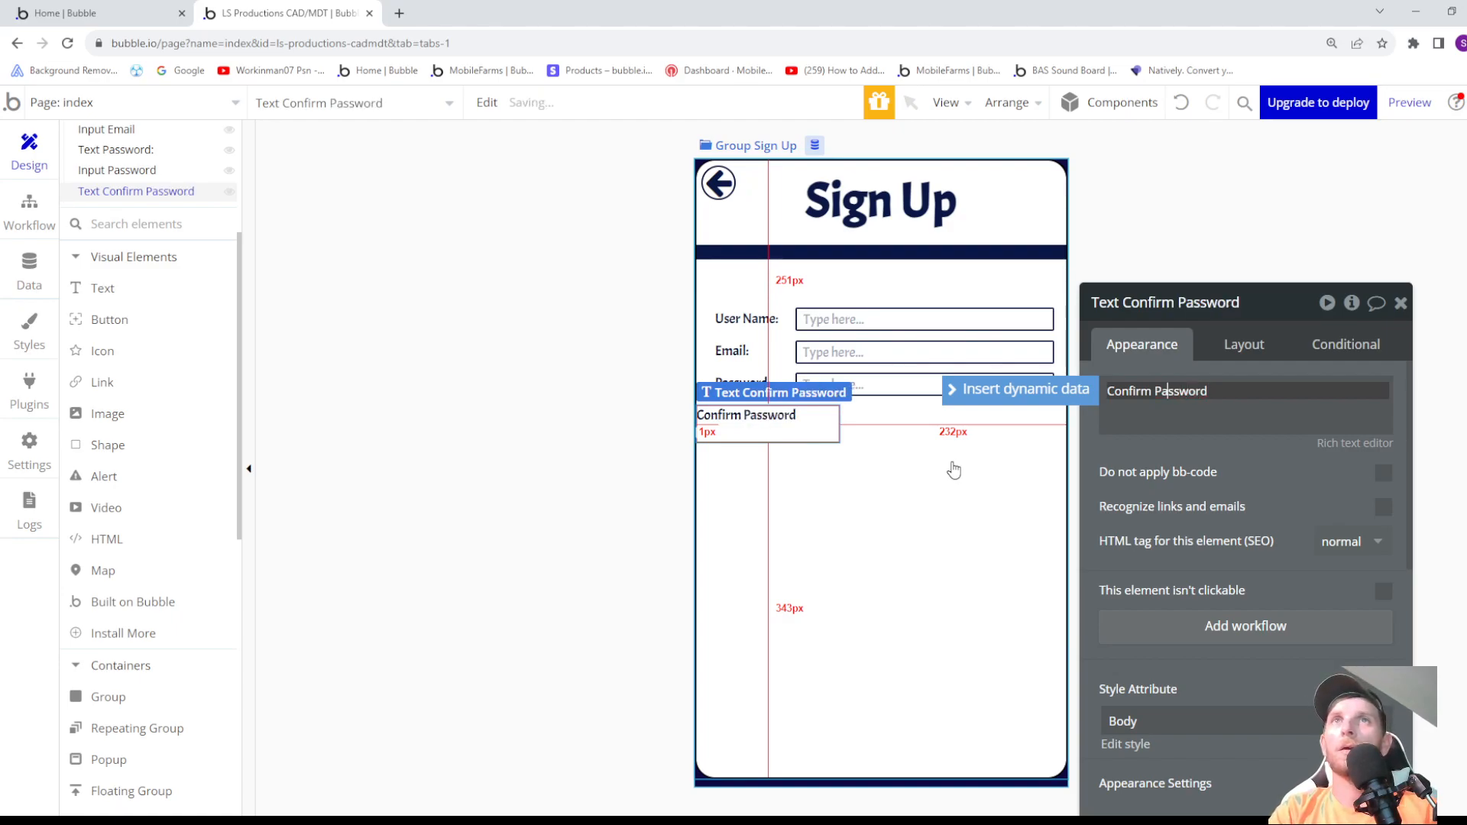
{"action": "key", "text": "ctrl+Left"}
{"action": "key", "text": "Return"}
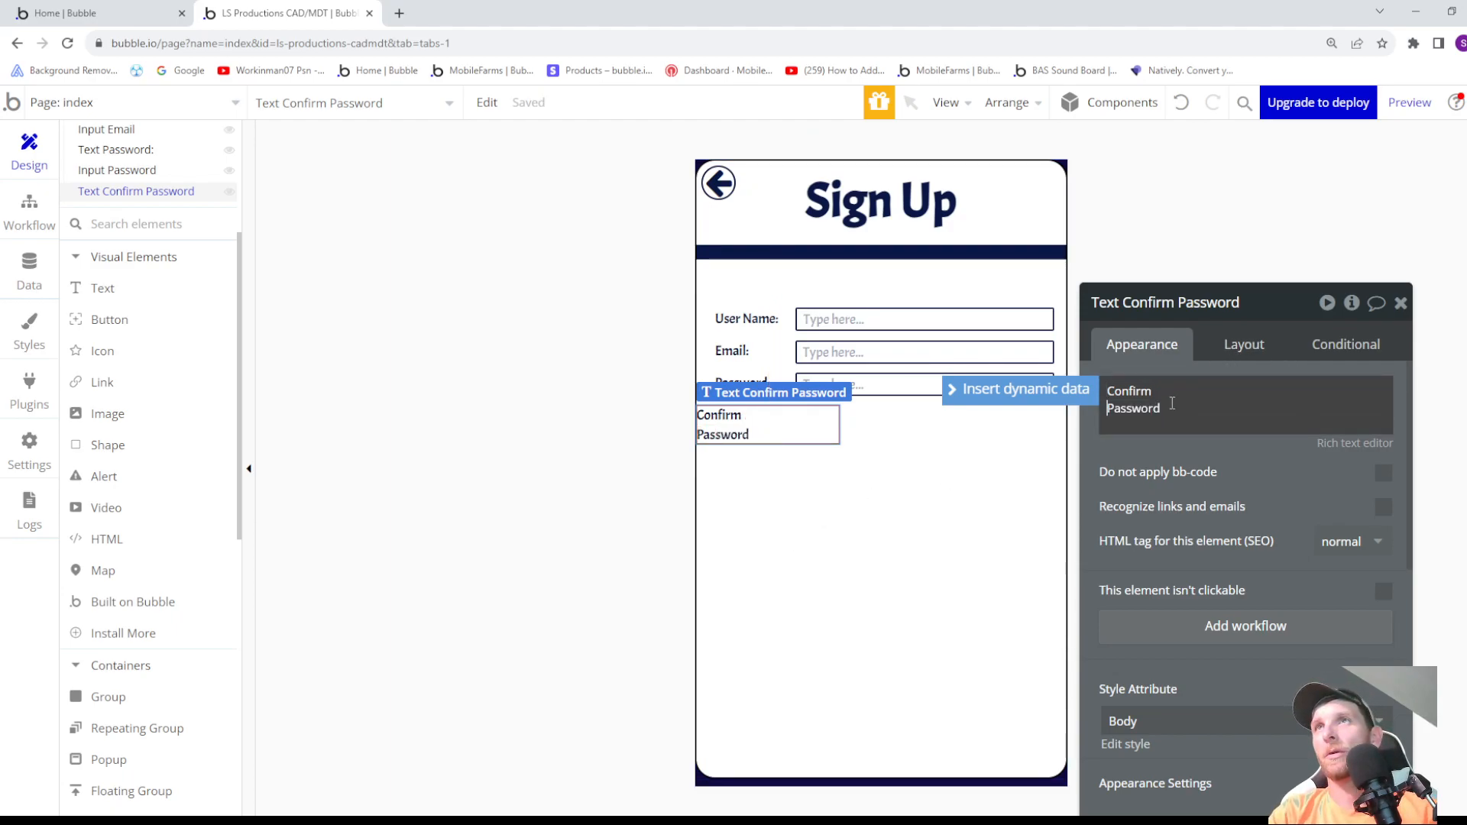
- Center the Confirm Password label's text and set the element's horizontal alignment to center
{"action": "scroll", "coordinate": [1172, 403], "scroll_direction": "down", "scroll_amount": 3}
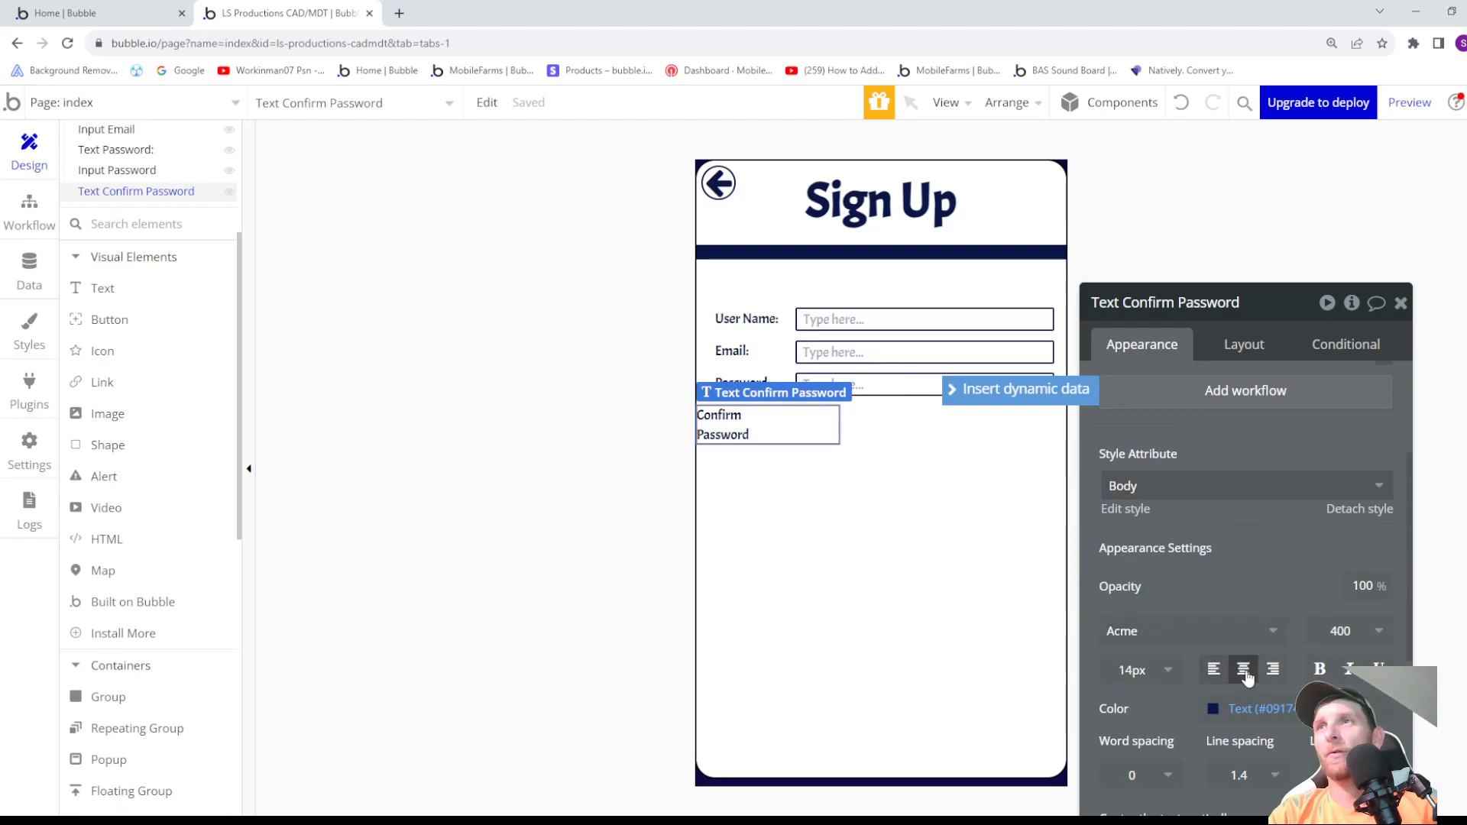
{"action": "left_click", "coordinate": [1245, 671]}
{"action": "left_click", "coordinate": [1238, 343]}
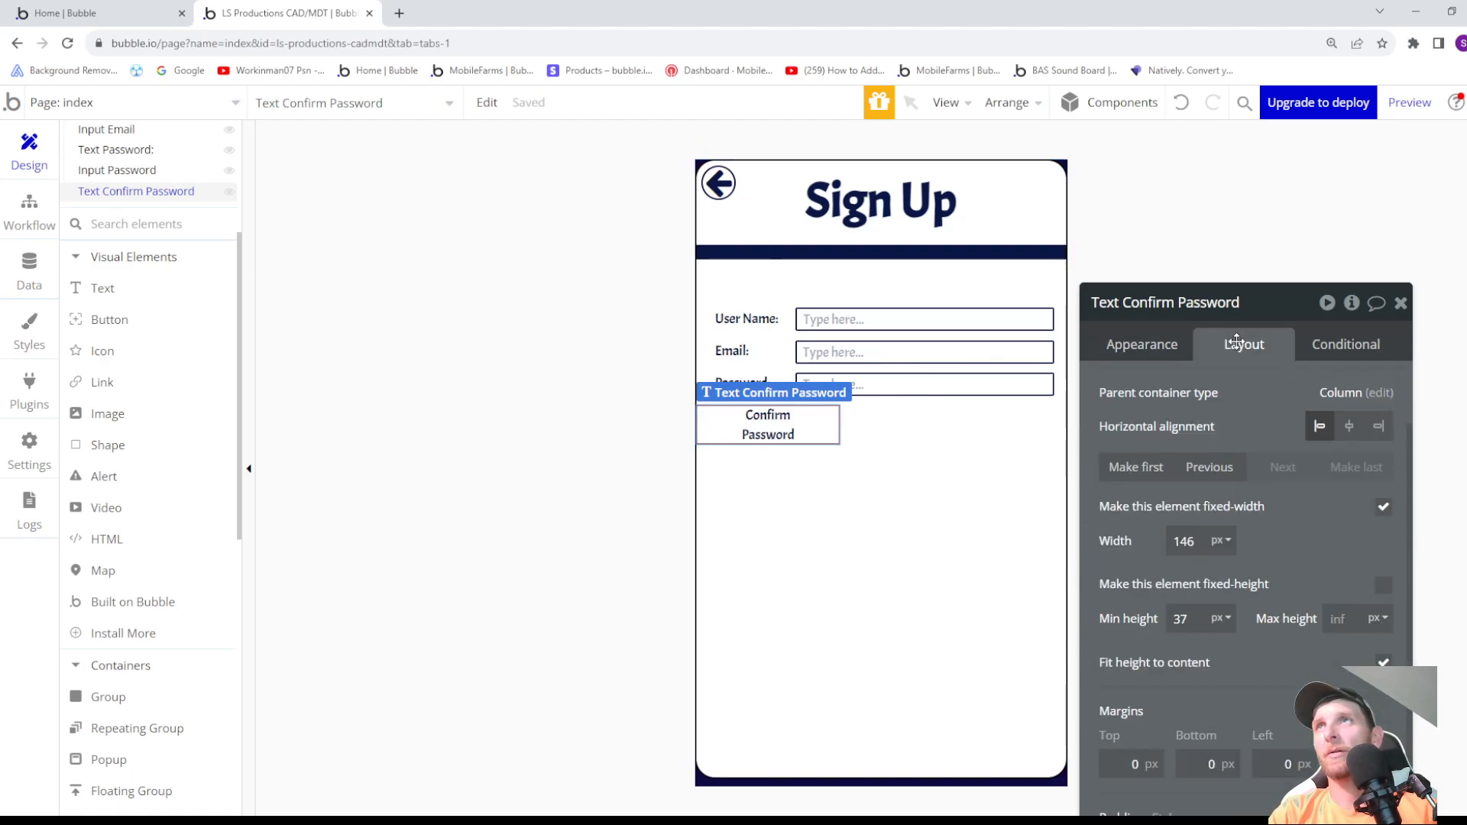
{"action": "left_click", "coordinate": [1349, 427]}
- Set the Confirm Password label's width to 66 px, with fixed width off and width fitted to content
{"action": "left_click", "coordinate": [1194, 549]}
{"action": "key", "text": "Down"}
{"action": "key", "text": "Down"}
{"action": "key", "text": "Down"}
{"action": "key", "text": "Down"}
{"action": "key", "text": "Down"}
{"action": "key", "text": "Down"}
{"action": "key", "text": "Down"}
{"action": "key", "text": "Down"}
{"action": "key", "text": "Down"}
{"action": "key", "text": "Down"}
{"action": "key", "text": "Down"}
{"action": "key", "text": "Down"}
{"action": "key", "text": "Down"}
{"action": "key", "text": "Down"}
{"action": "key", "text": "Down"}
{"action": "key", "text": "Down"}
{"action": "key", "text": "Down"}
{"action": "key", "text": "Down"}
{"action": "key", "text": "Down"}
{"action": "key", "text": "Down"}
{"action": "key", "text": "Down"}
{"action": "key", "text": "Down"}
{"action": "key", "text": "Down"}
{"action": "key", "text": "Down"}
{"action": "key", "text": "Down"}
{"action": "key", "text": "Down"}
{"action": "key", "text": "Down"}
{"action": "key", "text": "Down"}
{"action": "key", "text": "Down"}
{"action": "key", "text": "Down"}
{"action": "key", "text": "Down"}
{"action": "key", "text": "Down"}
{"action": "key", "text": "Down"}
{"action": "key", "text": "Down"}
{"action": "key", "text": "Down"}
{"action": "key", "text": "Down"}
{"action": "key", "text": "Down"}
{"action": "key", "text": "Down"}
{"action": "key", "text": "Down"}
{"action": "key", "text": "Down"}
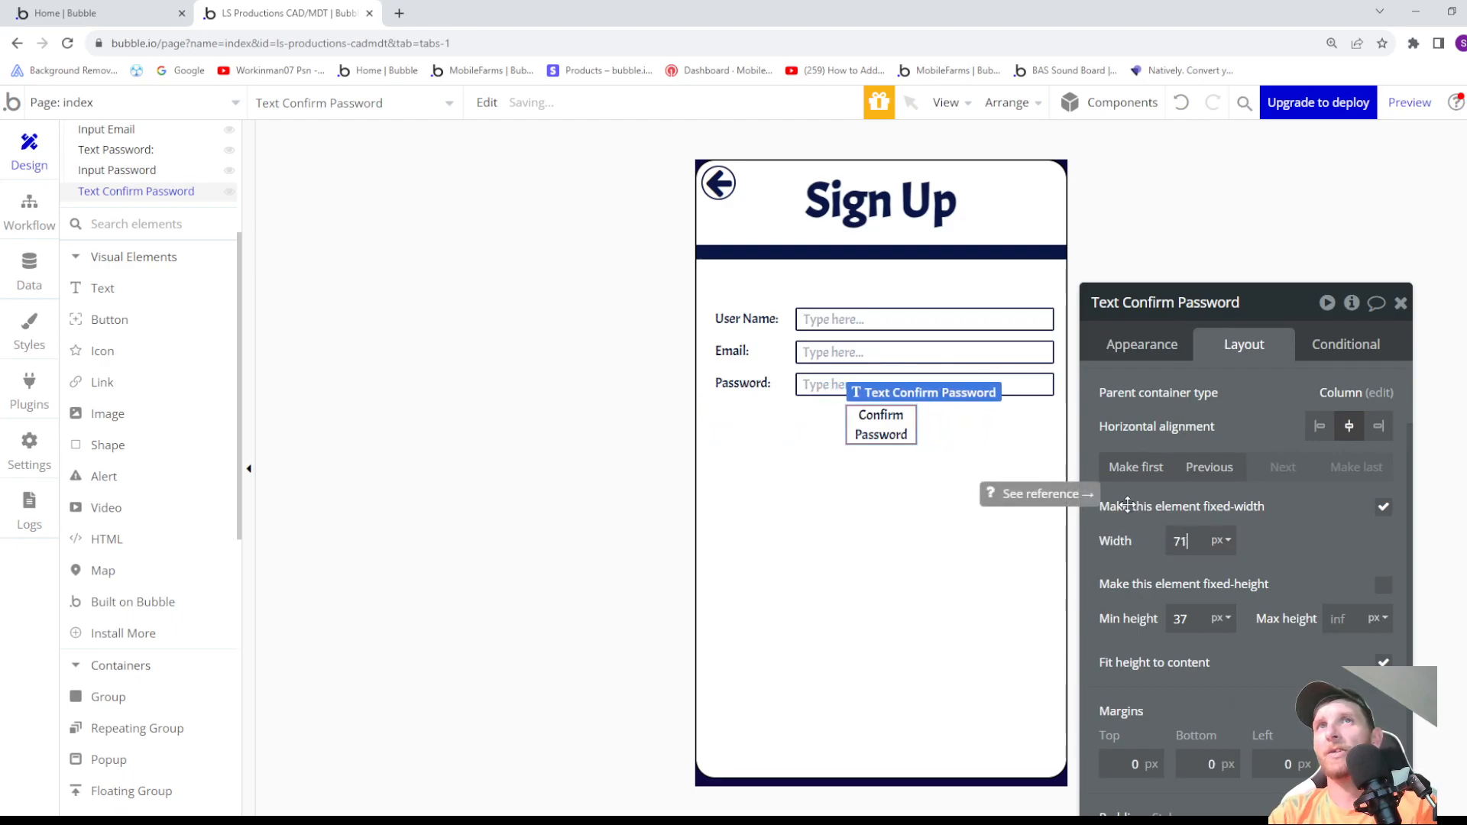
{"action": "left_click_drag", "start_coordinate": [904, 428], "coordinate": [990, 443]}
{"action": "key", "text": "Down"}
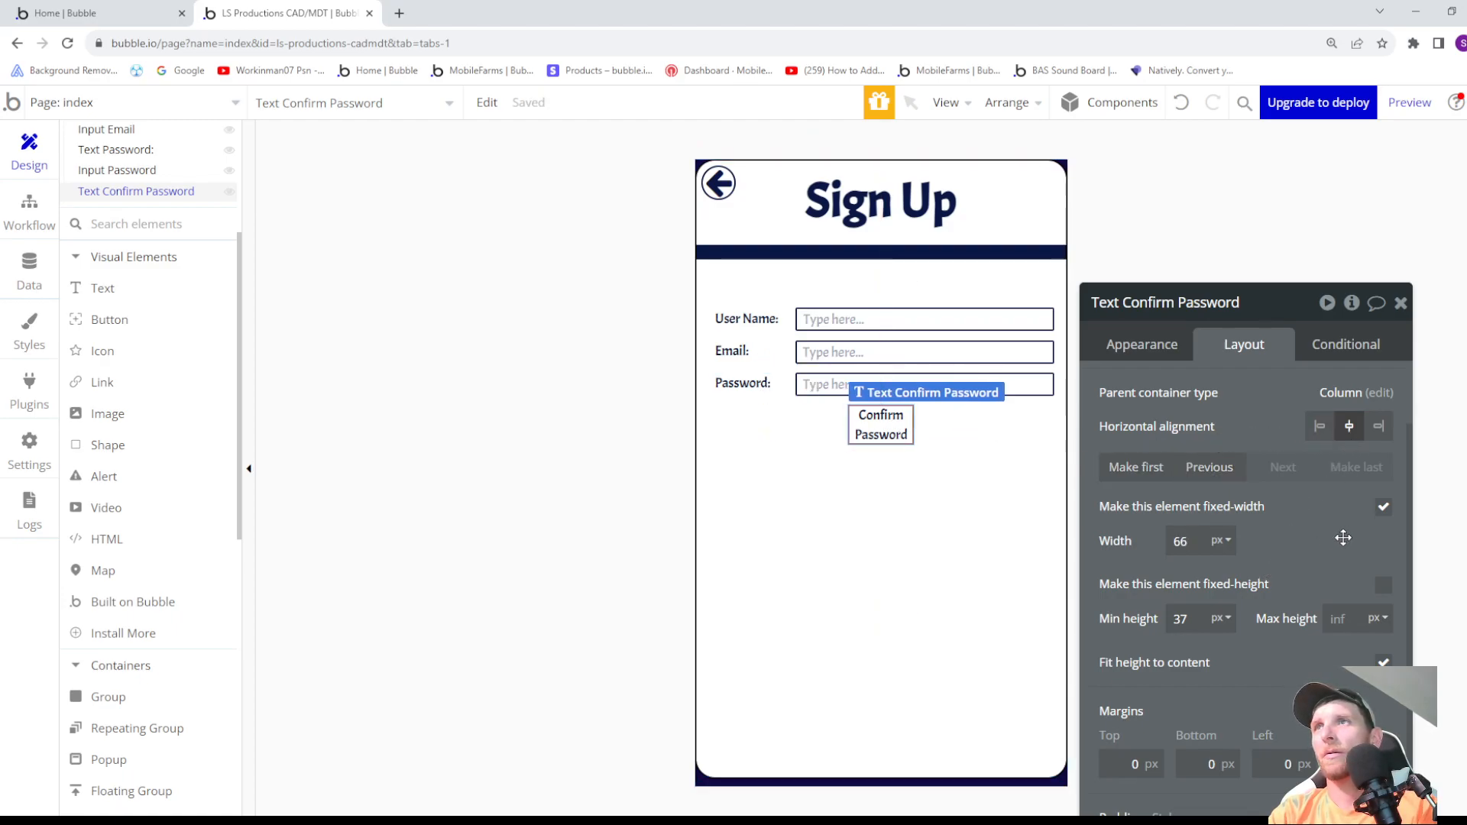
{"action": "left_click", "coordinate": [1384, 507]}
{"action": "left_click", "coordinate": [1384, 587]}
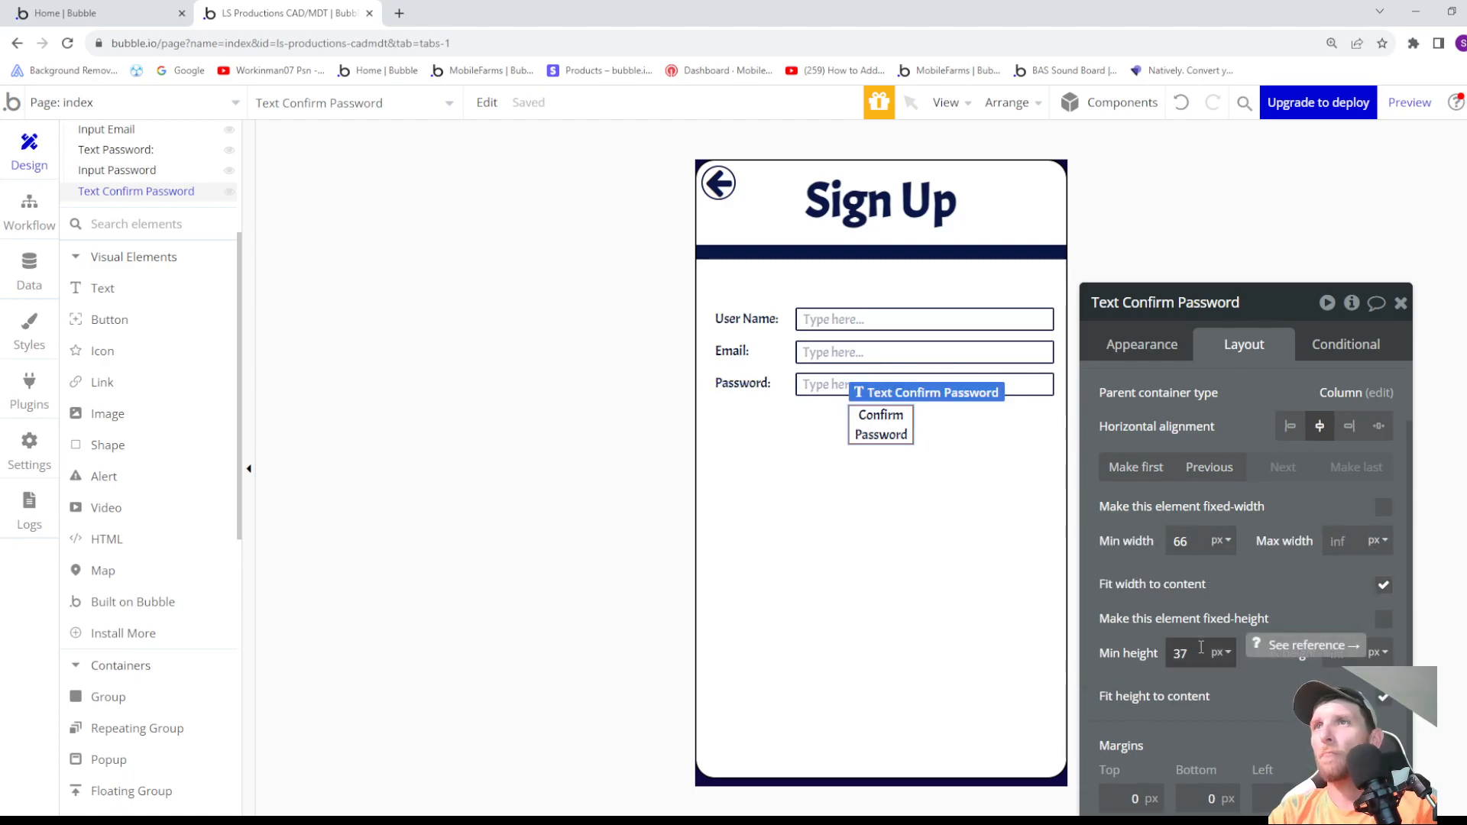
- Set the Confirm Password label's left margin to -274 px, lining it up beneath the other labels
{"action": "scroll", "coordinate": [1197, 652], "scroll_direction": "down", "scroll_amount": 1}
{"action": "left_click", "coordinate": [1278, 766]}
{"action": "type", "text": "-7"}
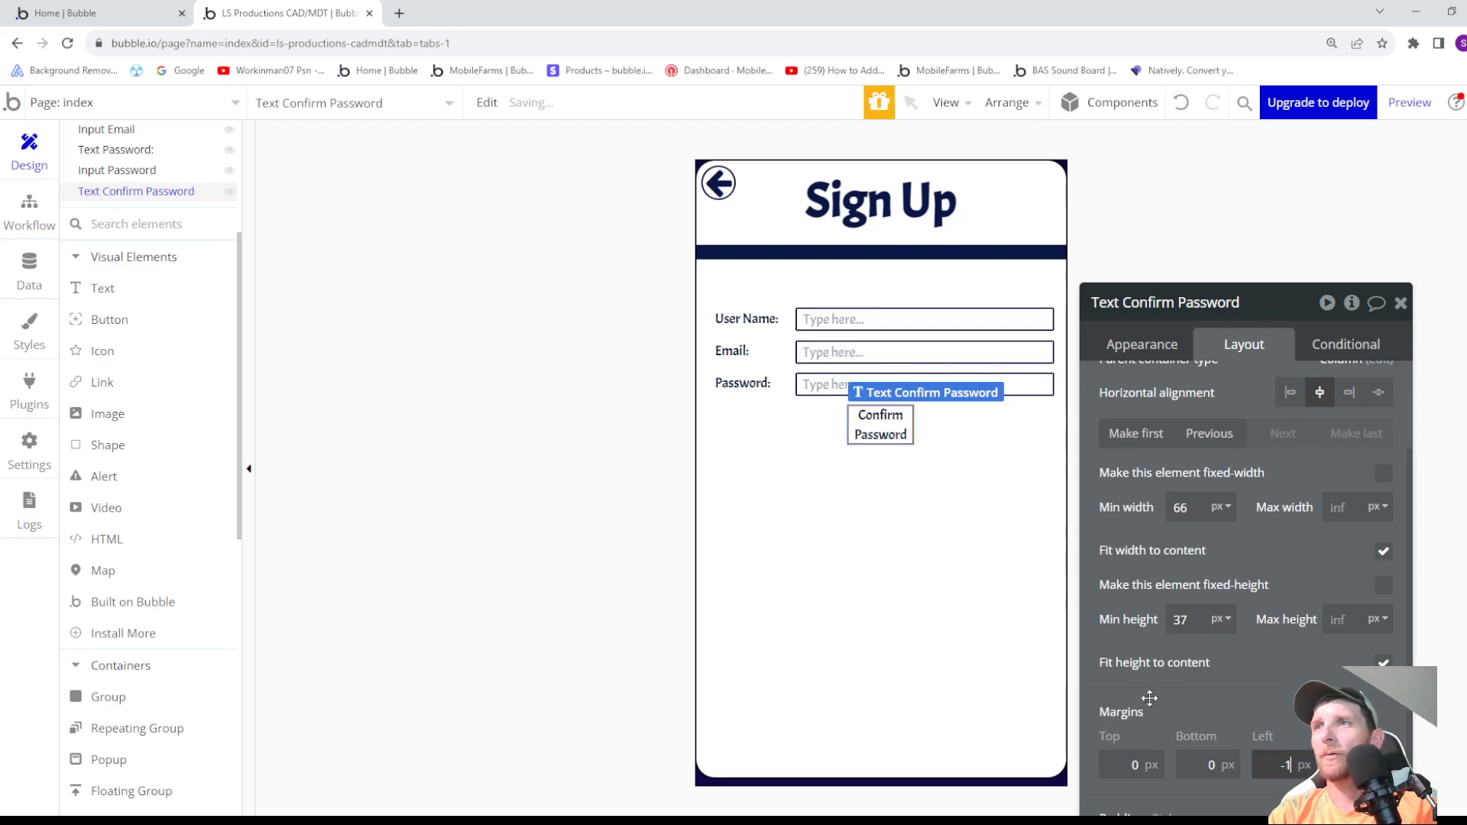
{"action": "key", "text": "Down"}
{"action": "key", "text": "Down"}
{"action": "key", "text": "Down"}
{"action": "key", "text": "Down"}
{"action": "key", "text": "Down"}
{"action": "key", "text": "Down"}
{"action": "key", "text": "Down"}
{"action": "key", "text": "Down"}
{"action": "key", "text": "Down"}
{"action": "key", "text": "Down"}
{"action": "key", "text": "Down"}
{"action": "key", "text": "Down"}
{"action": "key", "text": "Down"}
{"action": "key", "text": "Down"}
{"action": "key", "text": "Down"}
{"action": "key", "text": "Down"}
{"action": "key", "text": "Down"}
{"action": "key", "text": "Down"}
{"action": "key", "text": "Down"}
{"action": "key", "text": "Down"}
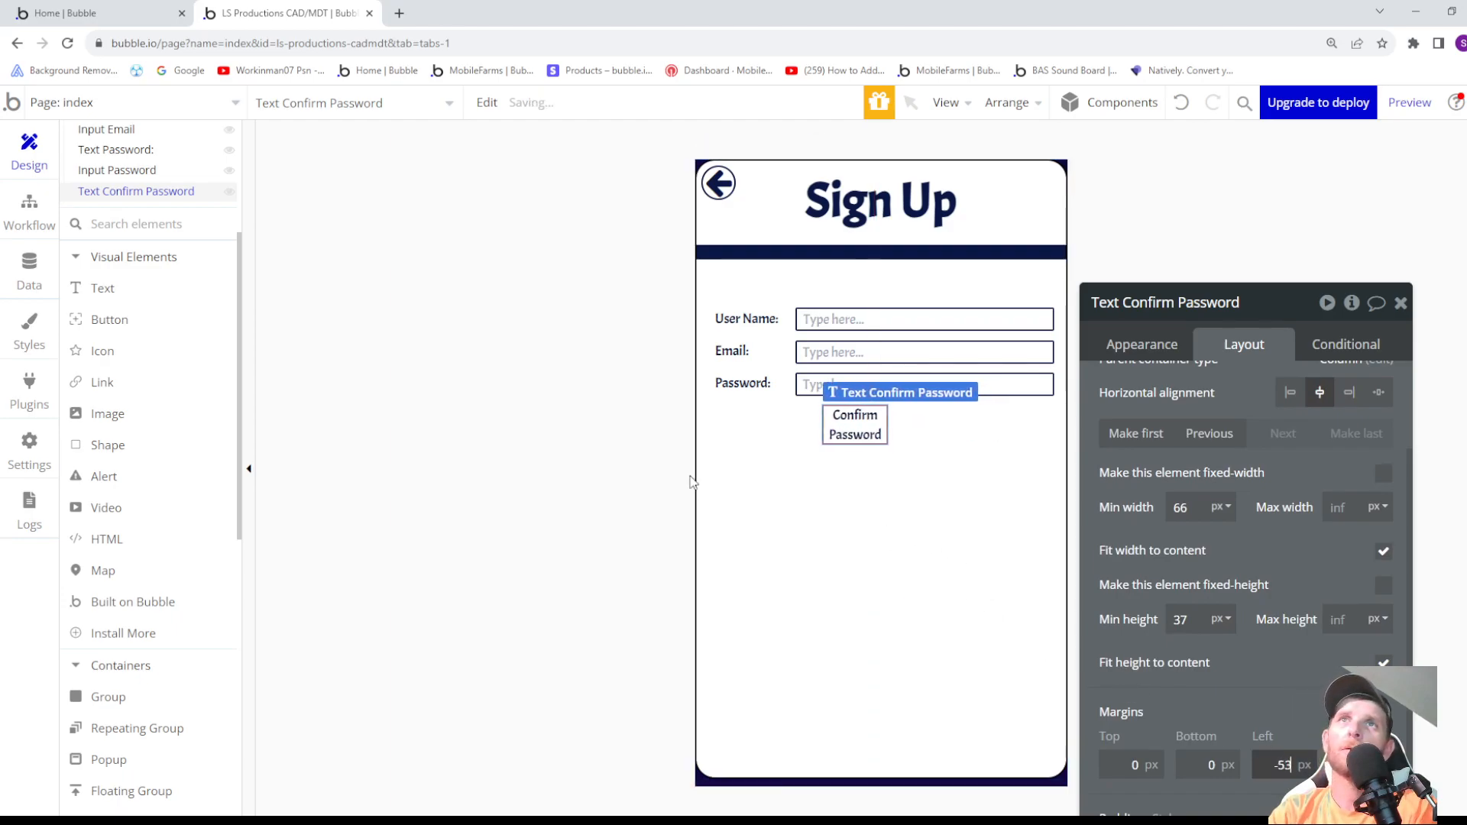
{"action": "key", "text": "Down"}
{"action": "key", "text": "Down"}
{"action": "key", "text": "Down"}
{"action": "key", "text": "Down"}
{"action": "key", "text": "Down"}
{"action": "key", "text": "Down"}
{"action": "key", "text": "Down"}
{"action": "key", "text": "Down"}
{"action": "key", "text": "Down"}
{"action": "key", "text": "Down"}
{"action": "key", "text": "Down"}
{"action": "key", "text": "Down"}
{"action": "key", "text": "Down"}
{"action": "key", "text": "Down"}
{"action": "key", "text": "Down"}
{"action": "key", "text": "Down"}
{"action": "key", "text": "Down"}
{"action": "key", "text": "Down"}
{"action": "key", "text": "Down"}
{"action": "key", "text": "Down"}
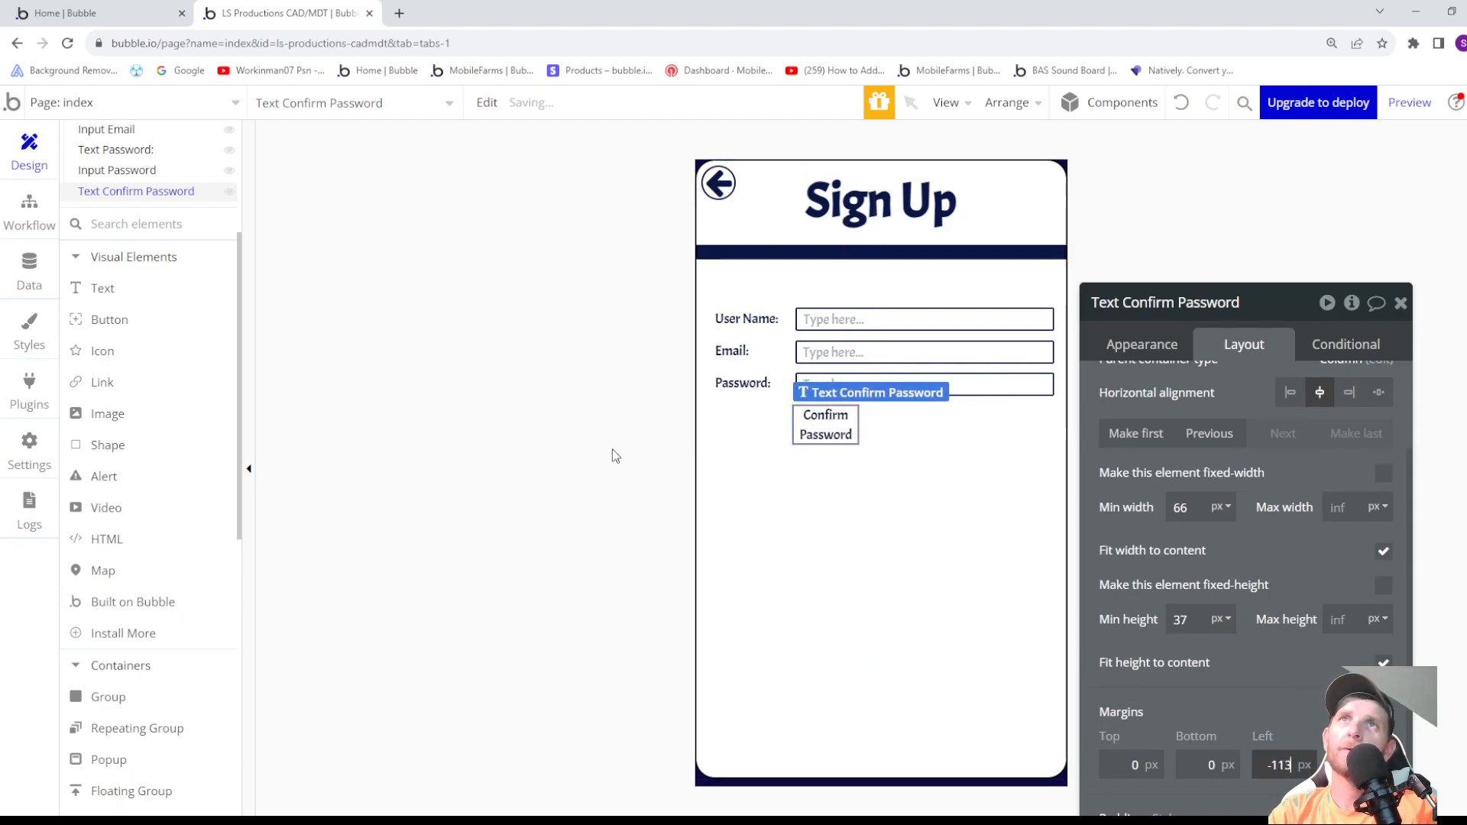
{"action": "key", "text": "Down"}
{"action": "key", "text": "Down"}
{"action": "key", "text": "Down"}
{"action": "key", "text": "Down"}
{"action": "key", "text": "Down"}
{"action": "key", "text": "Down"}
{"action": "key", "text": "Down"}
{"action": "key", "text": "Down"}
{"action": "key", "text": "Down"}
{"action": "key", "text": "Down"}
{"action": "key", "text": "Down"}
{"action": "key", "text": "Down"}
{"action": "key", "text": "Down"}
{"action": "key", "text": "Down"}
{"action": "key", "text": "Down"}
{"action": "key", "text": "Down"}
{"action": "key", "text": "Down"}
{"action": "key", "text": "Down"}
{"action": "key", "text": "Down"}
{"action": "key", "text": "Down"}
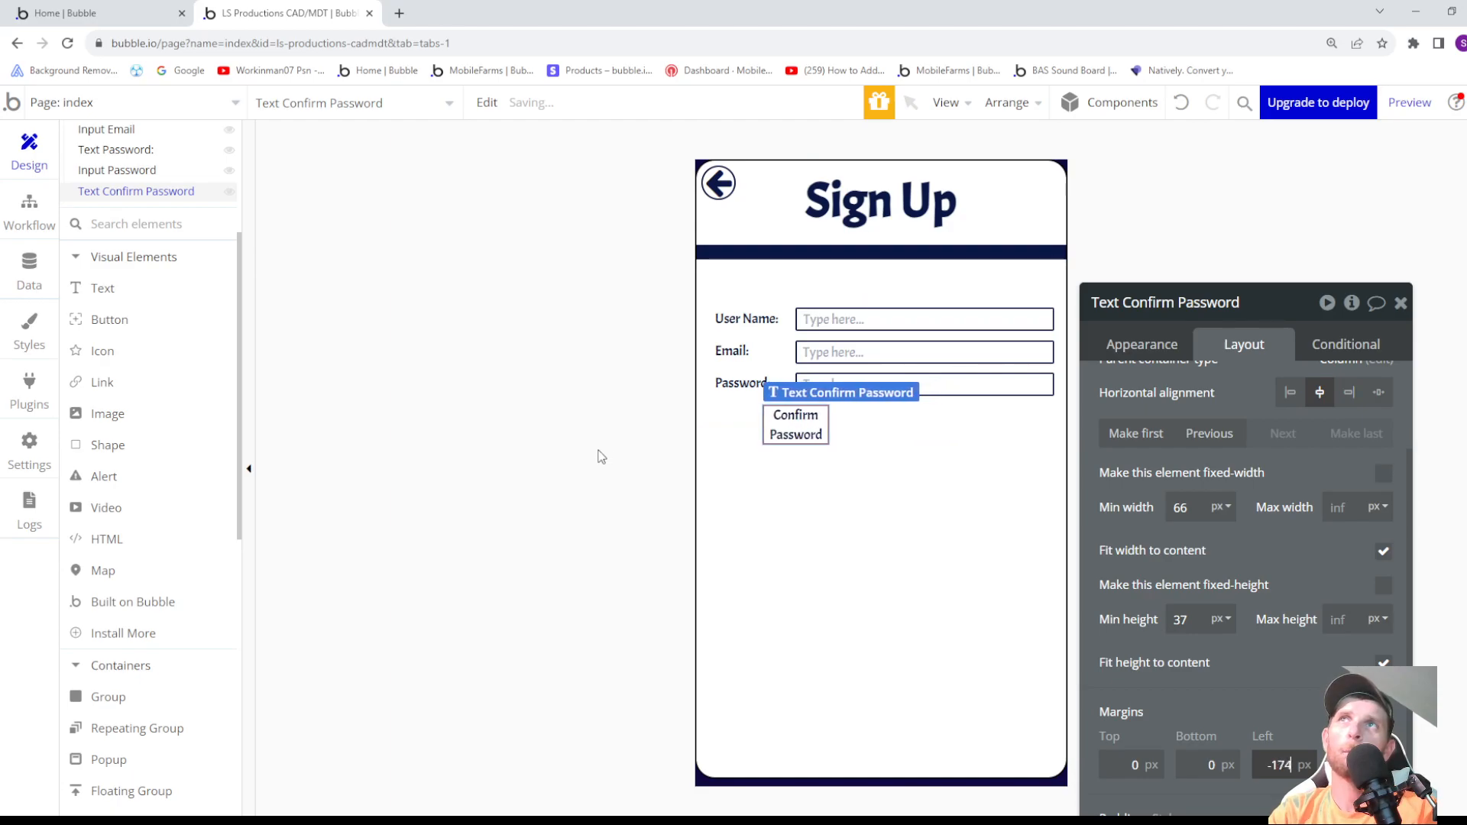
{"action": "key", "text": "Down"}
{"action": "key", "text": "Down"}
{"action": "key", "text": "Down"}
{"action": "key", "text": "Down"}
{"action": "key", "text": "Down"}
{"action": "key", "text": "Down"}
{"action": "key", "text": "Down"}
{"action": "key", "text": "Down"}
{"action": "key", "text": "Down"}
{"action": "key", "text": "Down"}
{"action": "key", "text": "Down"}
{"action": "key", "text": "Down"}
{"action": "key", "text": "Down"}
{"action": "key", "text": "Down"}
{"action": "key", "text": "Down"}
{"action": "key", "text": "Down"}
{"action": "key", "text": "Down"}
{"action": "key", "text": "Down"}
{"action": "key", "text": "Down"}
{"action": "key", "text": "Down"}
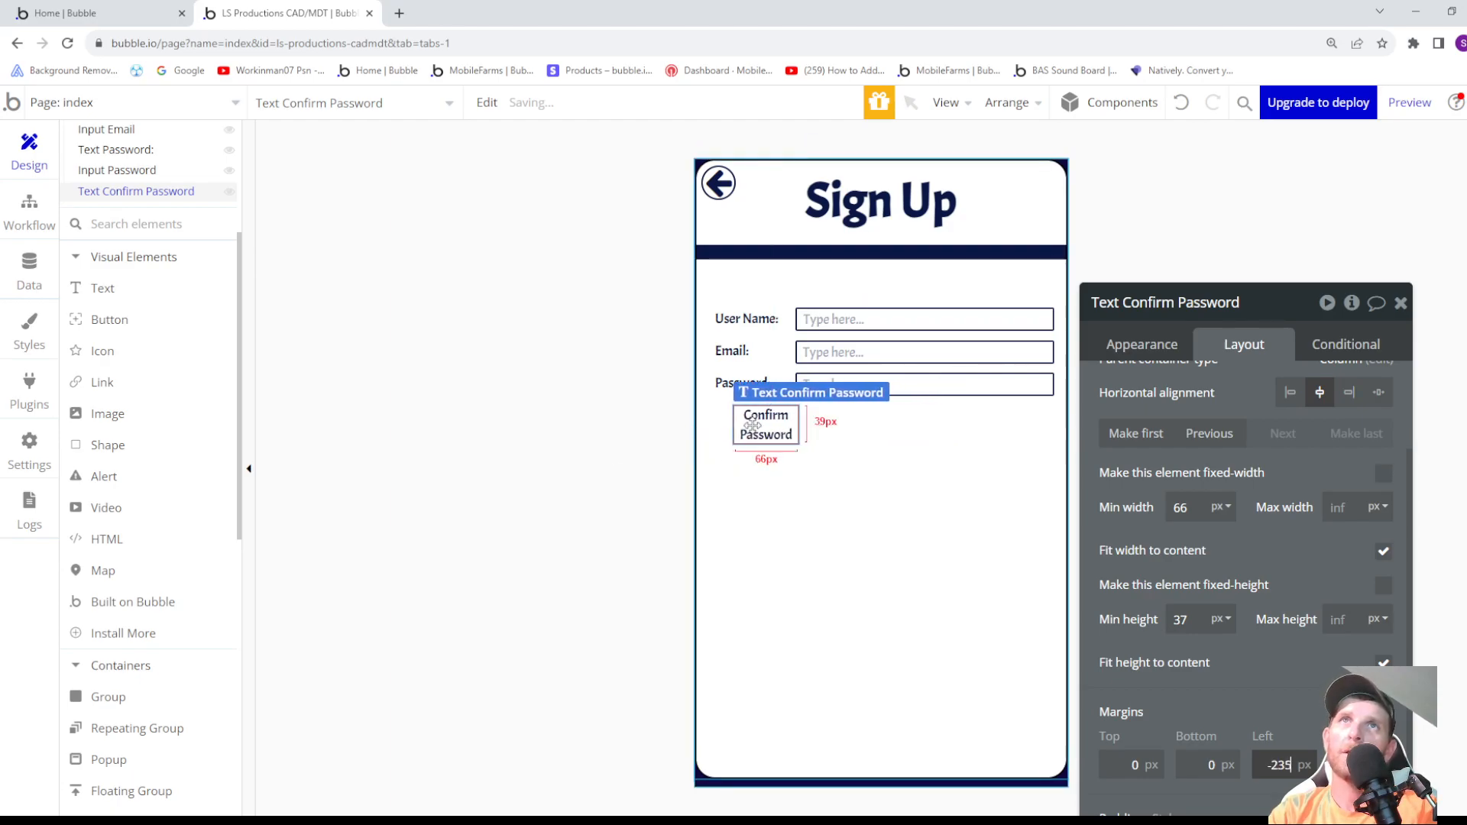
{"action": "key", "text": "Down"}
{"action": "key", "text": "Down"}
{"action": "key", "text": "Down"}
{"action": "key", "text": "Down"}
{"action": "key", "text": "Down"}
{"action": "key", "text": "Down"}
{"action": "key", "text": "Down"}
{"action": "key", "text": "Down"}
{"action": "key", "text": "Down"}
{"action": "key", "text": "Down"}
{"action": "key", "text": "Down"}
{"action": "key", "text": "Down"}
{"action": "key", "text": "Down"}
{"action": "key", "text": "Down"}
{"action": "key", "text": "Down"}
{"action": "key", "text": "Down"}
{"action": "key", "text": "Down"}
{"action": "key", "text": "Down"}
{"action": "key", "text": "Down"}
{"action": "key", "text": "Down"}
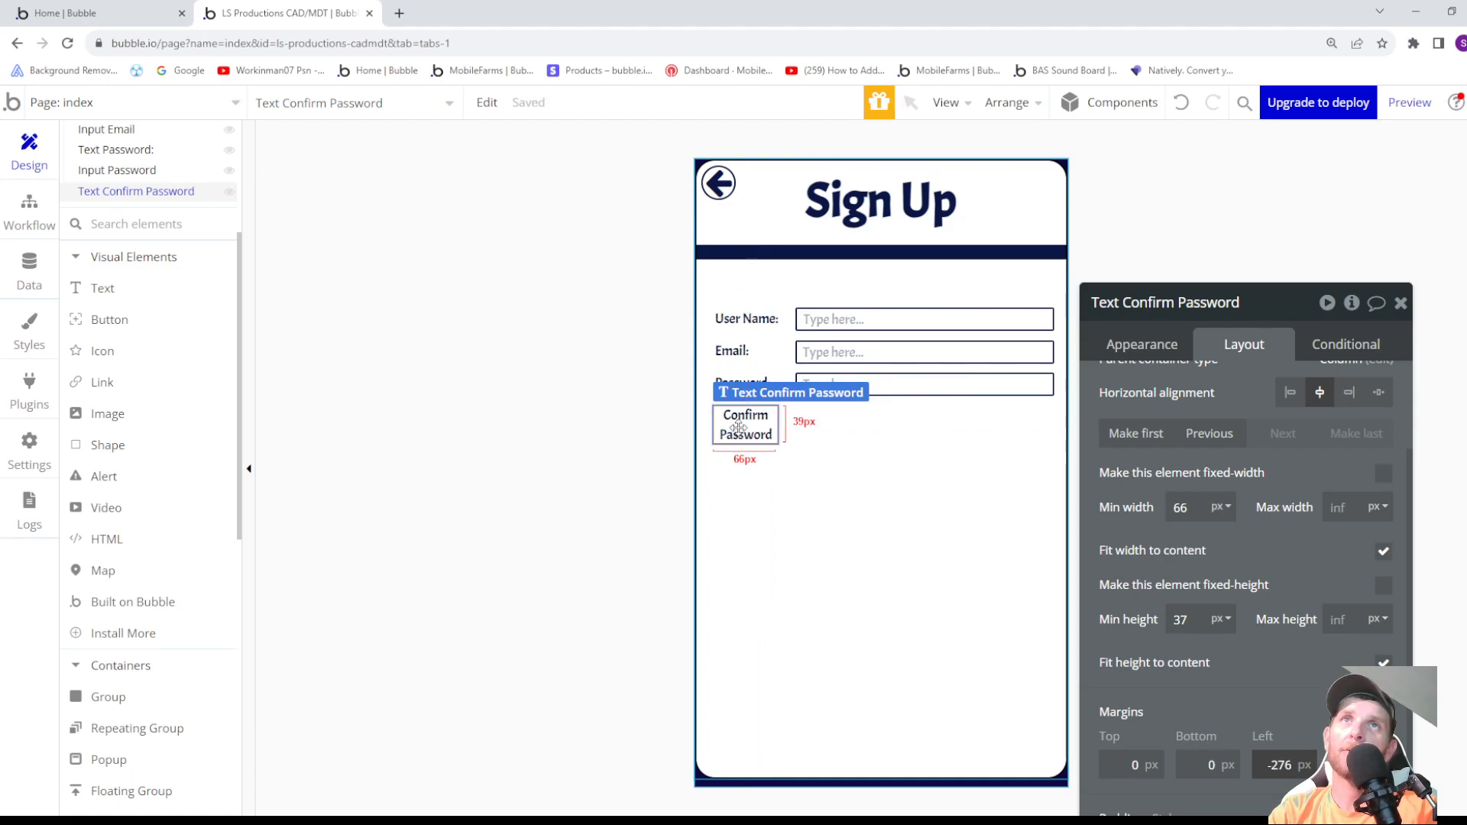
{"action": "key", "text": "Up"}
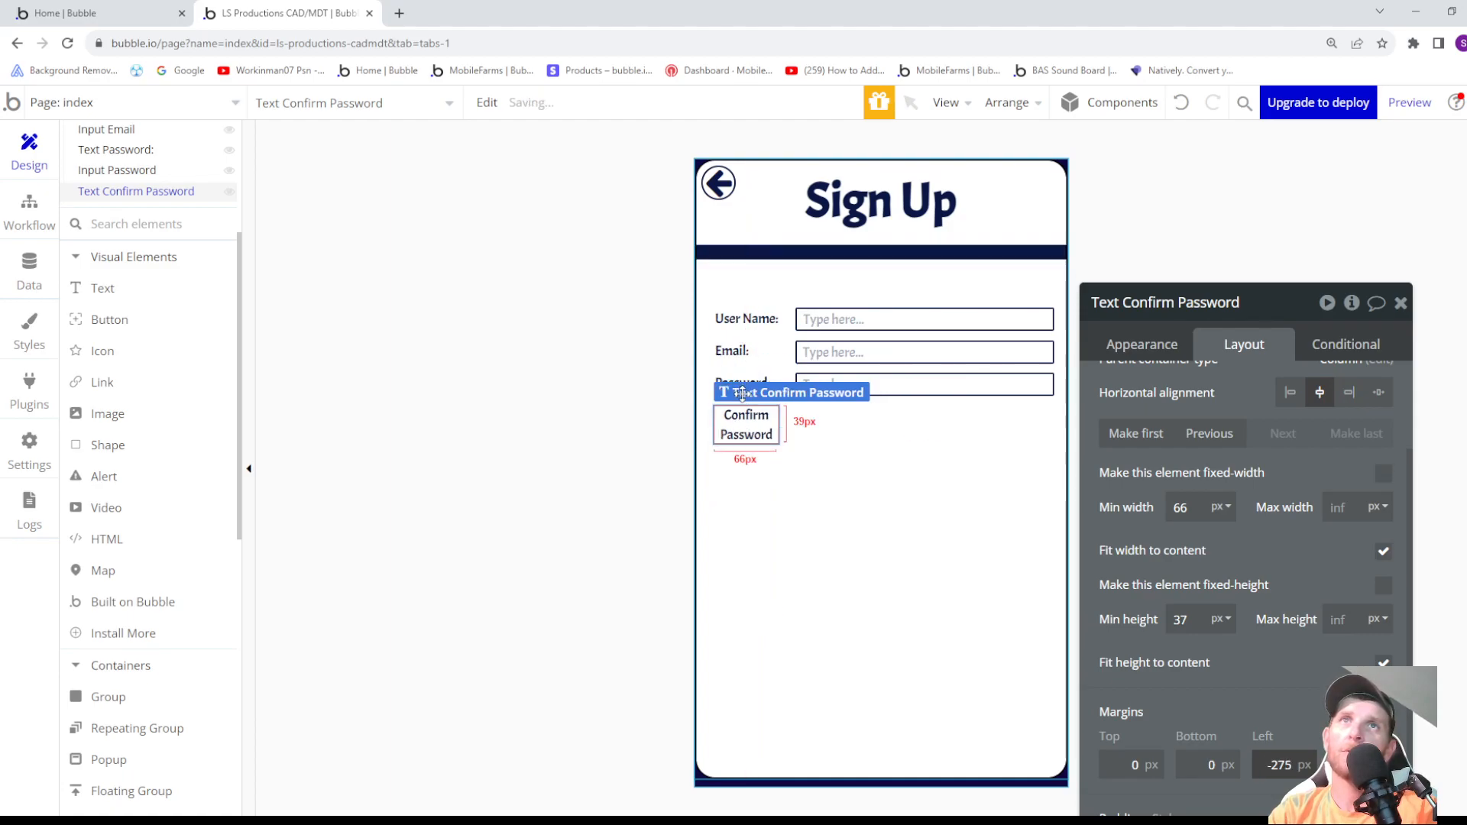
{"action": "key", "text": "Up"}
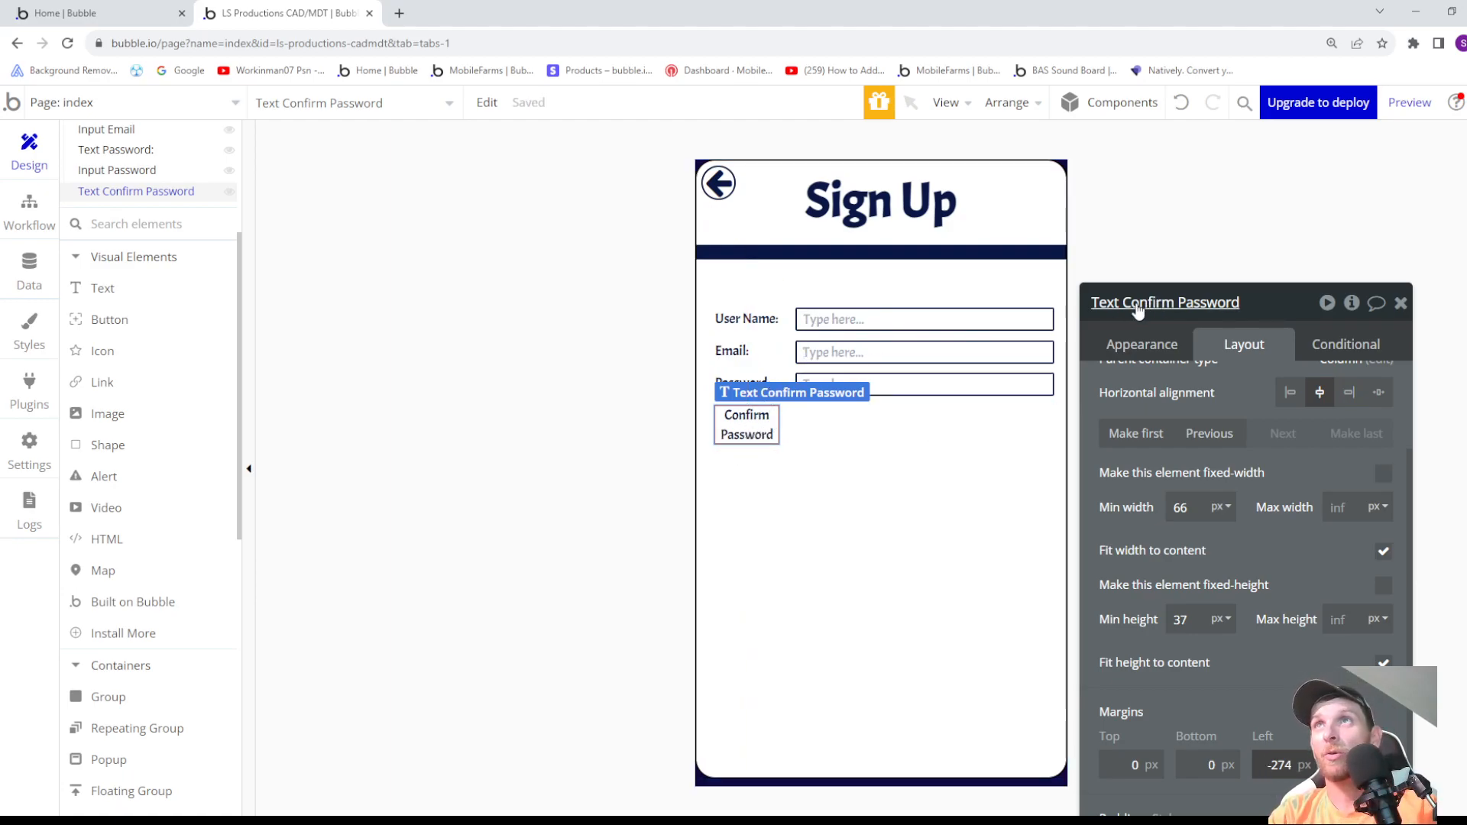
{"action": "left_click", "coordinate": [1174, 345]}
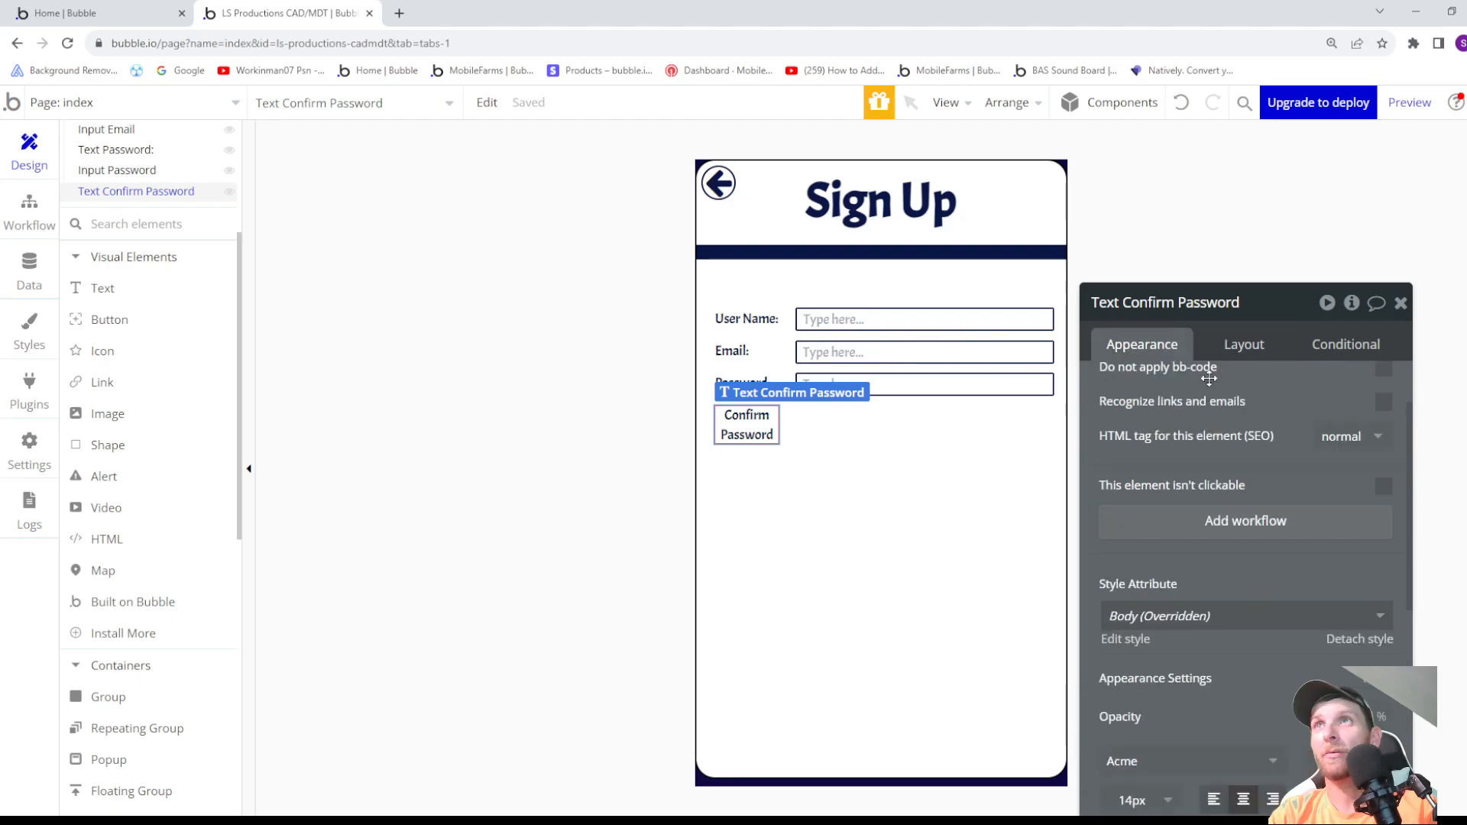
{"action": "scroll", "coordinate": [1188, 405], "scroll_direction": "up", "scroll_amount": 2}
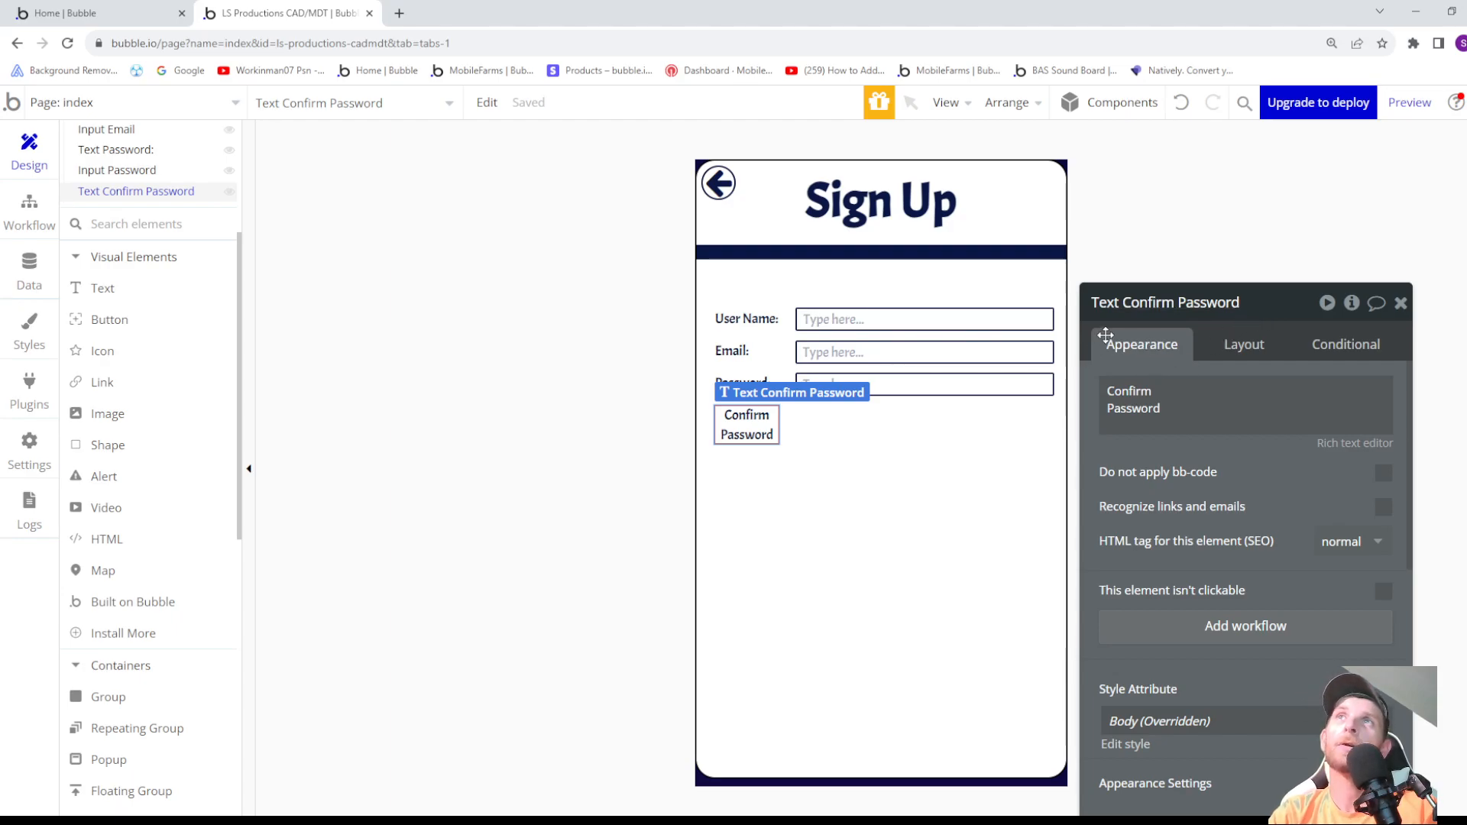
{"action": "left_click", "coordinate": [980, 392]}
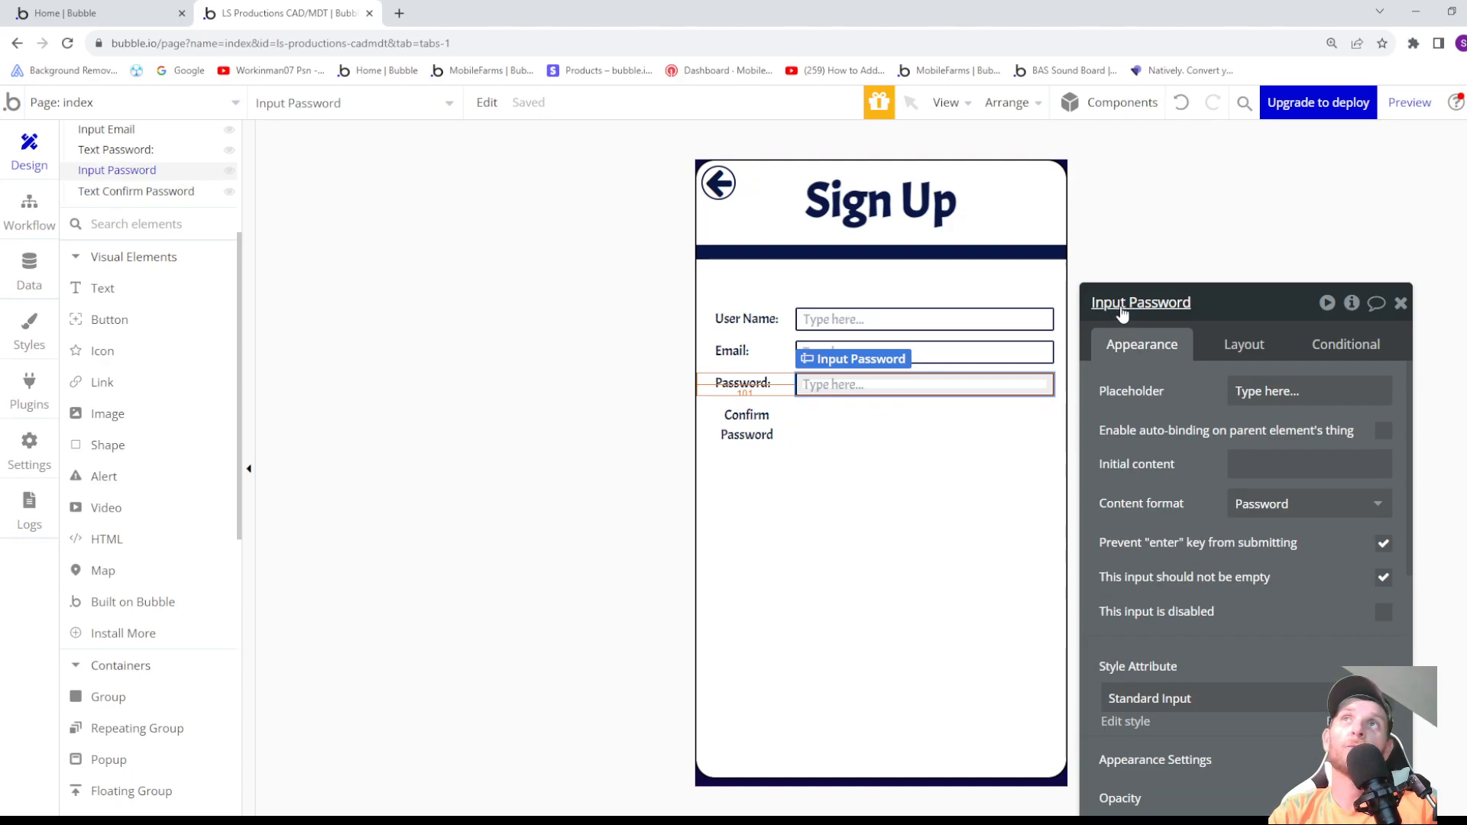
- Draw a new input inside Group Sign Up, below the Confirm Password label
{"action": "scroll", "coordinate": [104, 694], "scroll_direction": "down", "scroll_amount": 3}
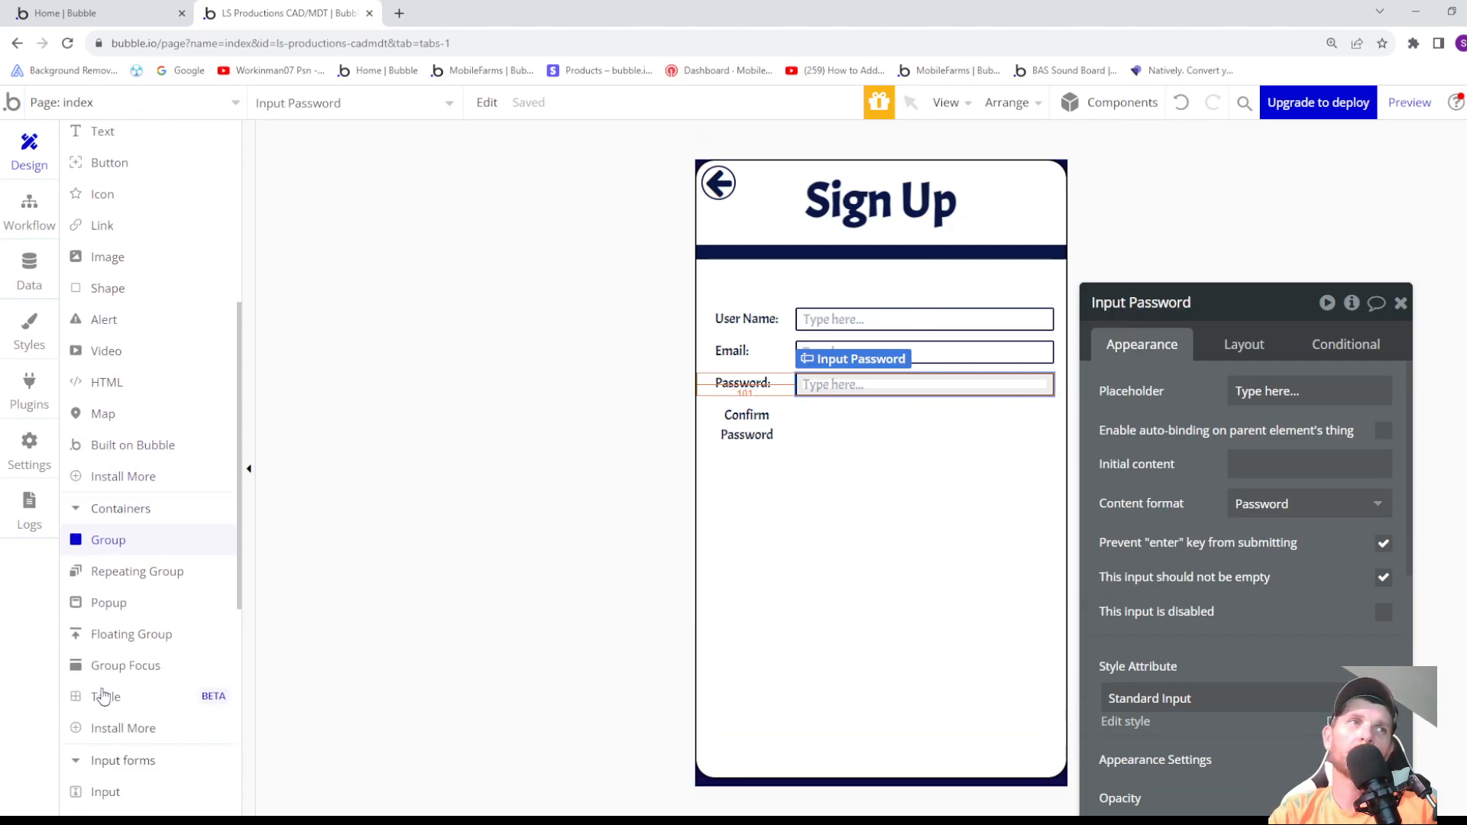
{"action": "left_click", "coordinate": [109, 714]}
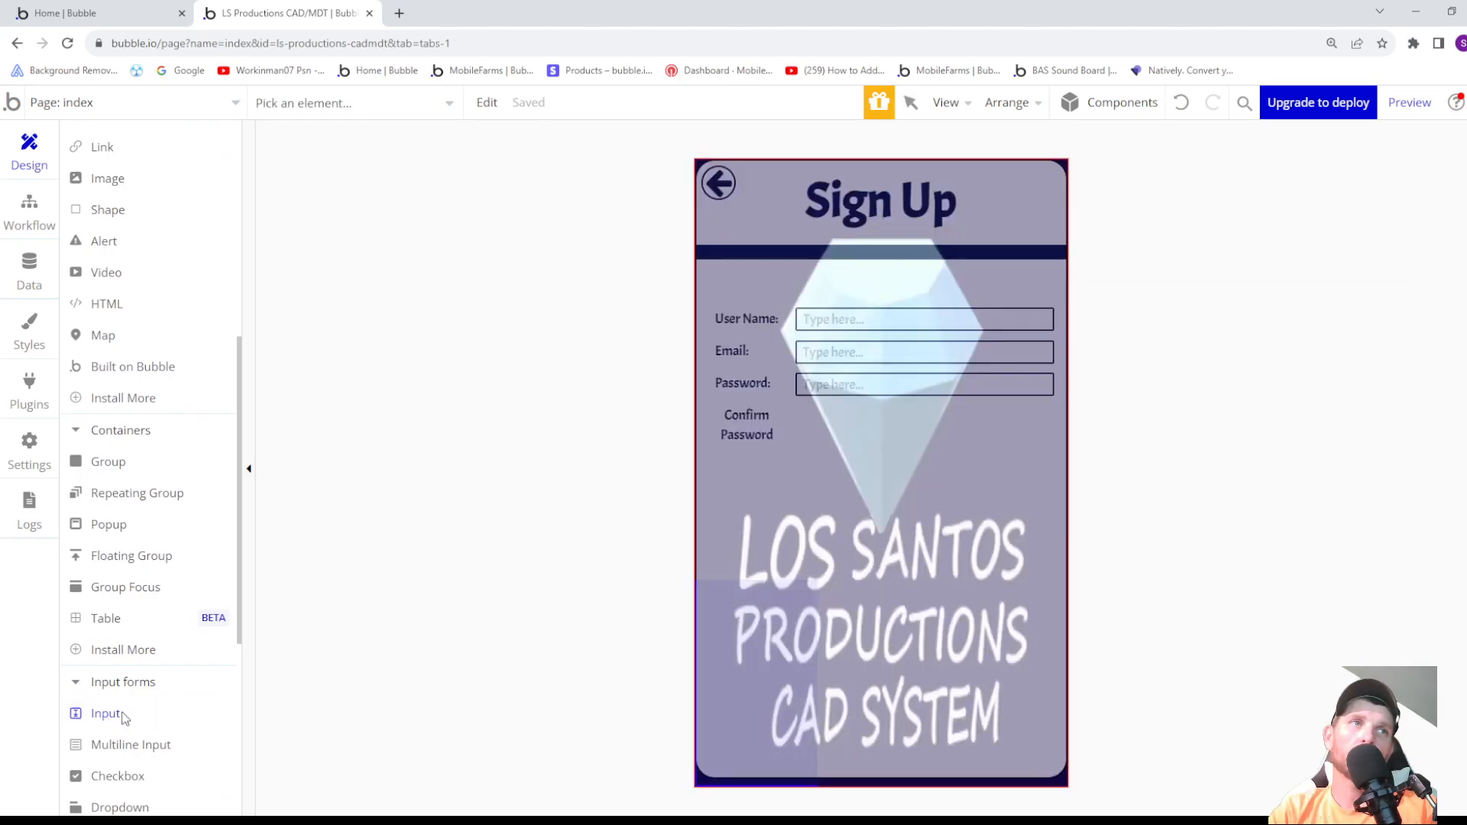
{"action": "scroll", "coordinate": [76, 298], "scroll_direction": "up", "scroll_amount": 5}
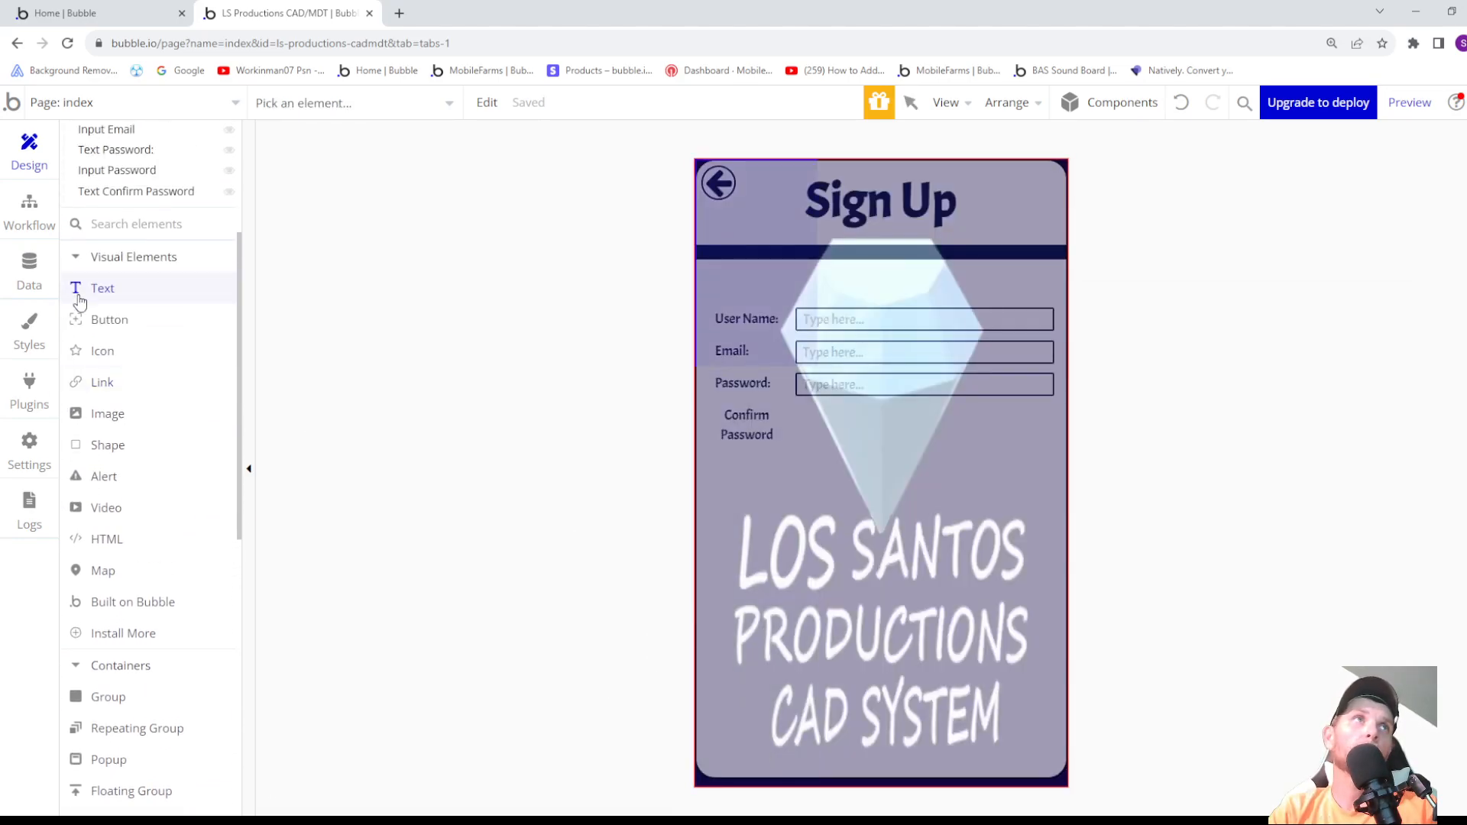
{"action": "scroll", "coordinate": [97, 295], "scroll_direction": "up", "scroll_amount": 2}
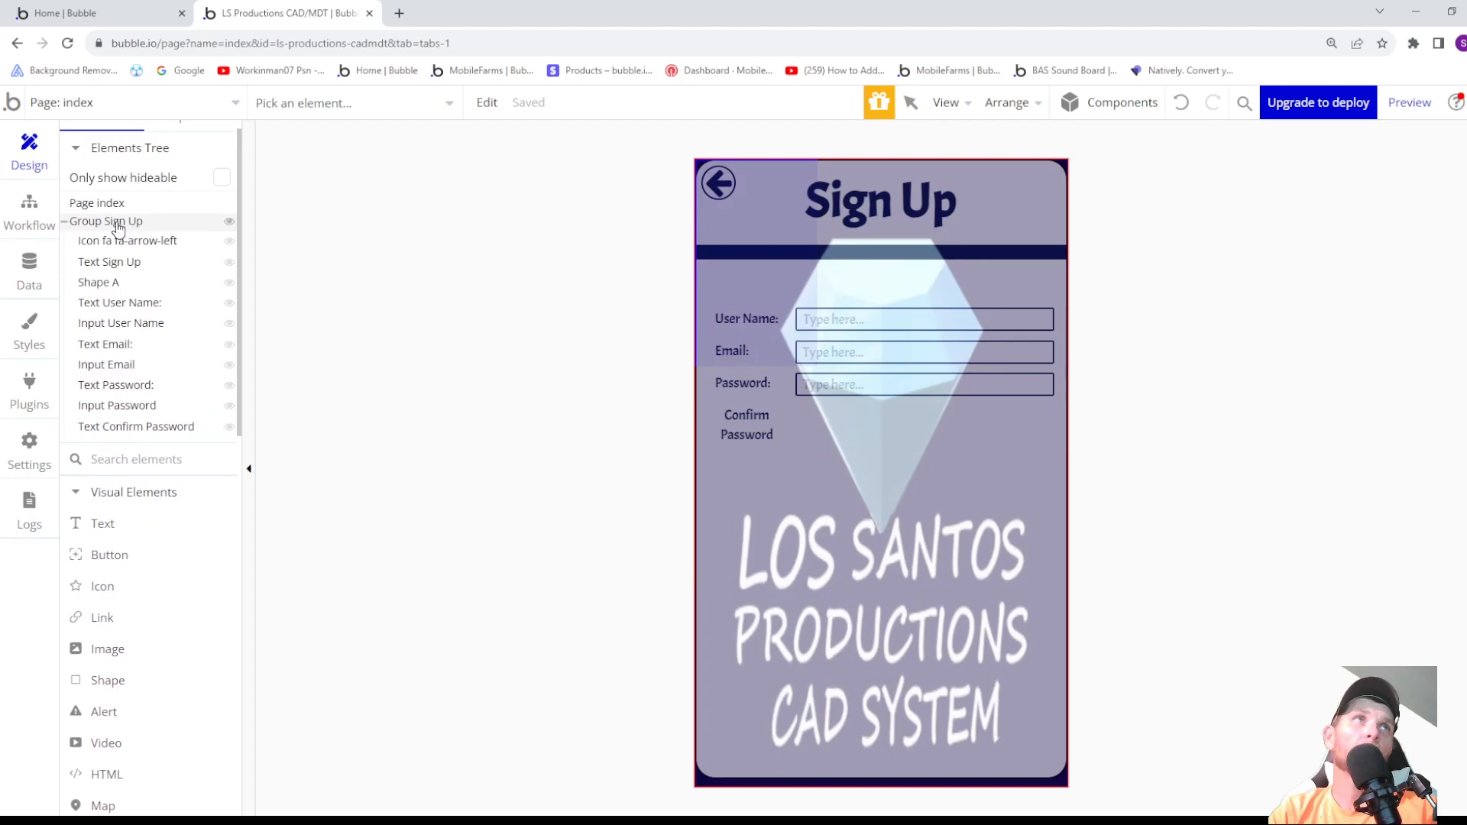
{"action": "left_click", "coordinate": [115, 220]}
{"action": "mouse_move", "coordinate": [805, 464]}
{"action": "left_mouse_down"}
{"action": "mouse_move", "coordinate": [969, 469]}
{"action": "mouse_move", "coordinate": [1051, 496]}
{"action": "left_mouse_up"}
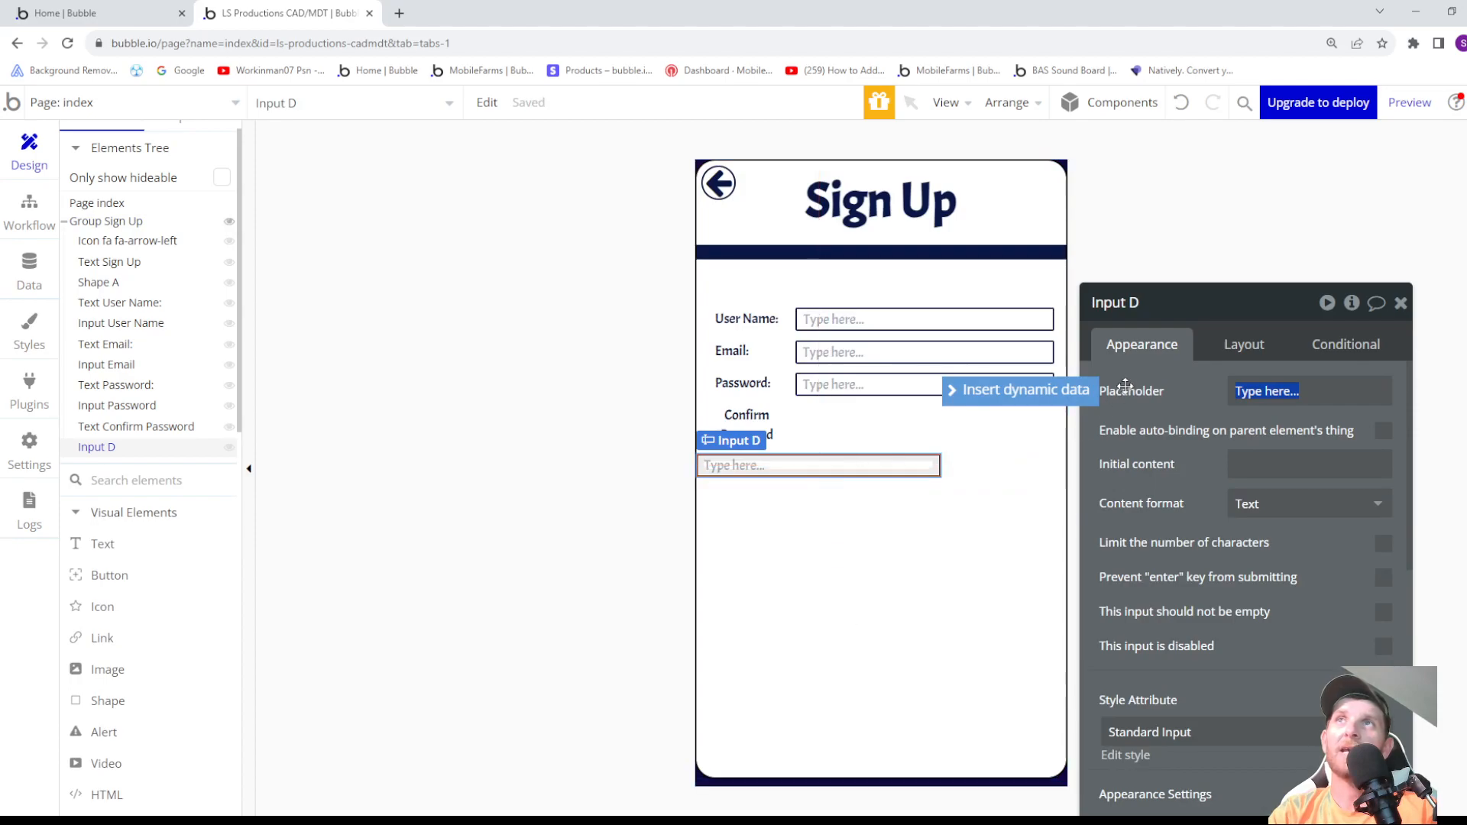
- Rename the new input "Input Confirm Password" and set its content format to Password
{"action": "left_click", "coordinate": [1158, 304]}
{"action": "double_click", "coordinate": [1135, 303]}
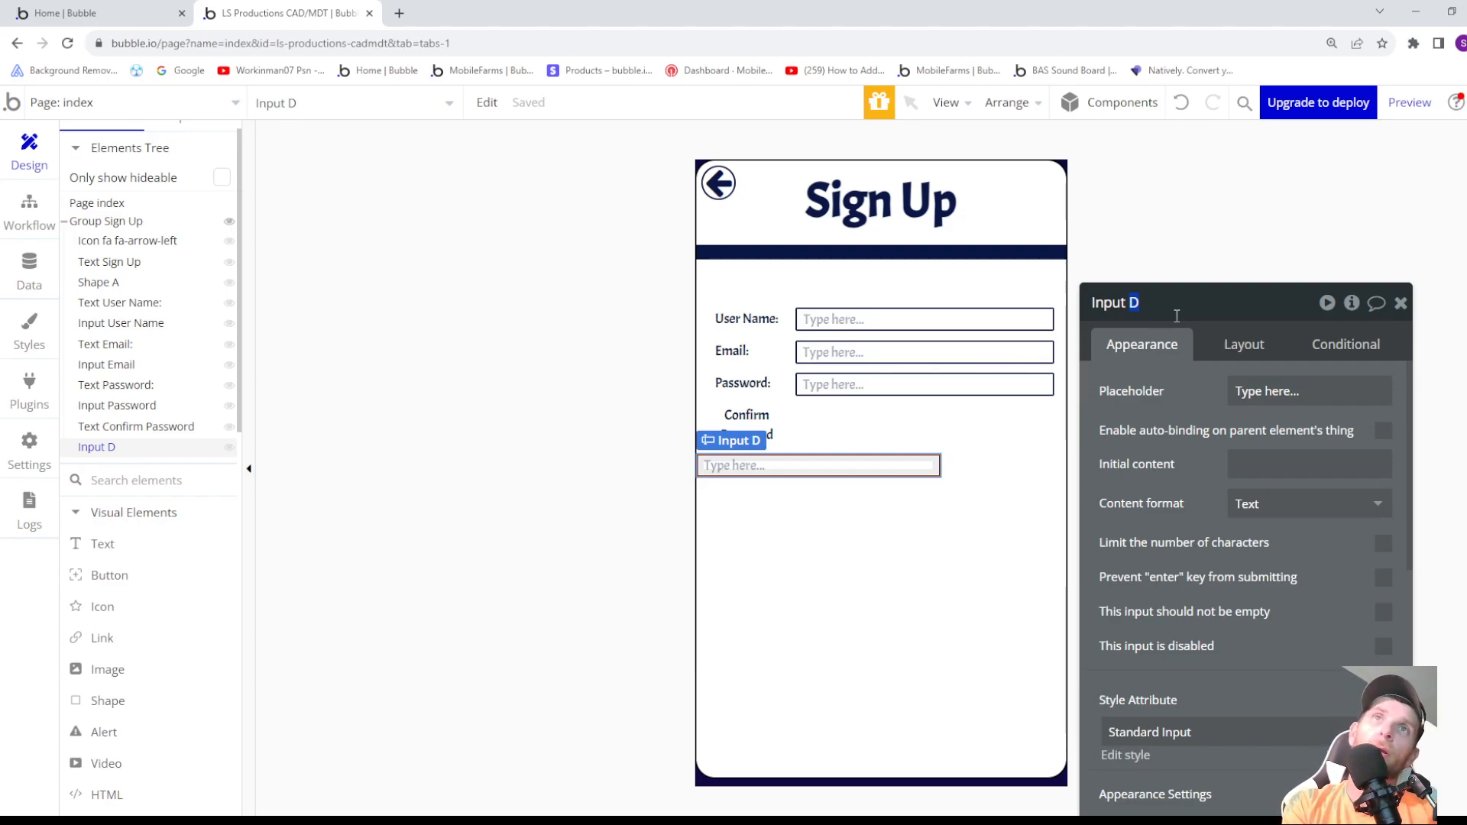
{"action": "type", "text": "Confrim Password"}
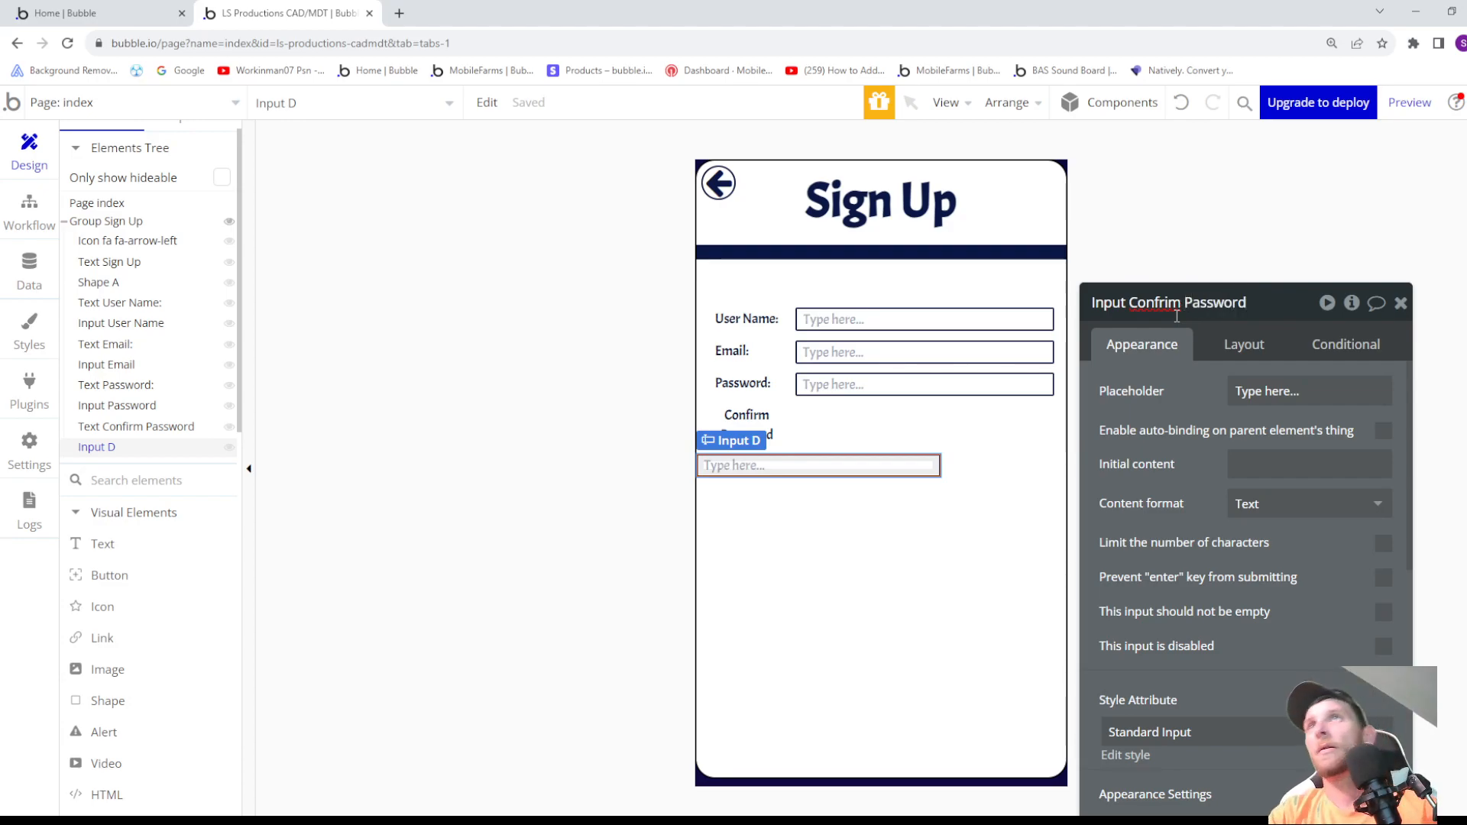
{"action": "left_click", "coordinate": [1182, 302]}
{"action": "key", "text": "BackSpace"}
{"action": "key", "text": "BackSpace"}
{"action": "key", "text": "BackSpace"}
{"action": "type", "text": "irm"}
{"action": "key", "text": "BackSpace"}
{"action": "type", "text": "r"}
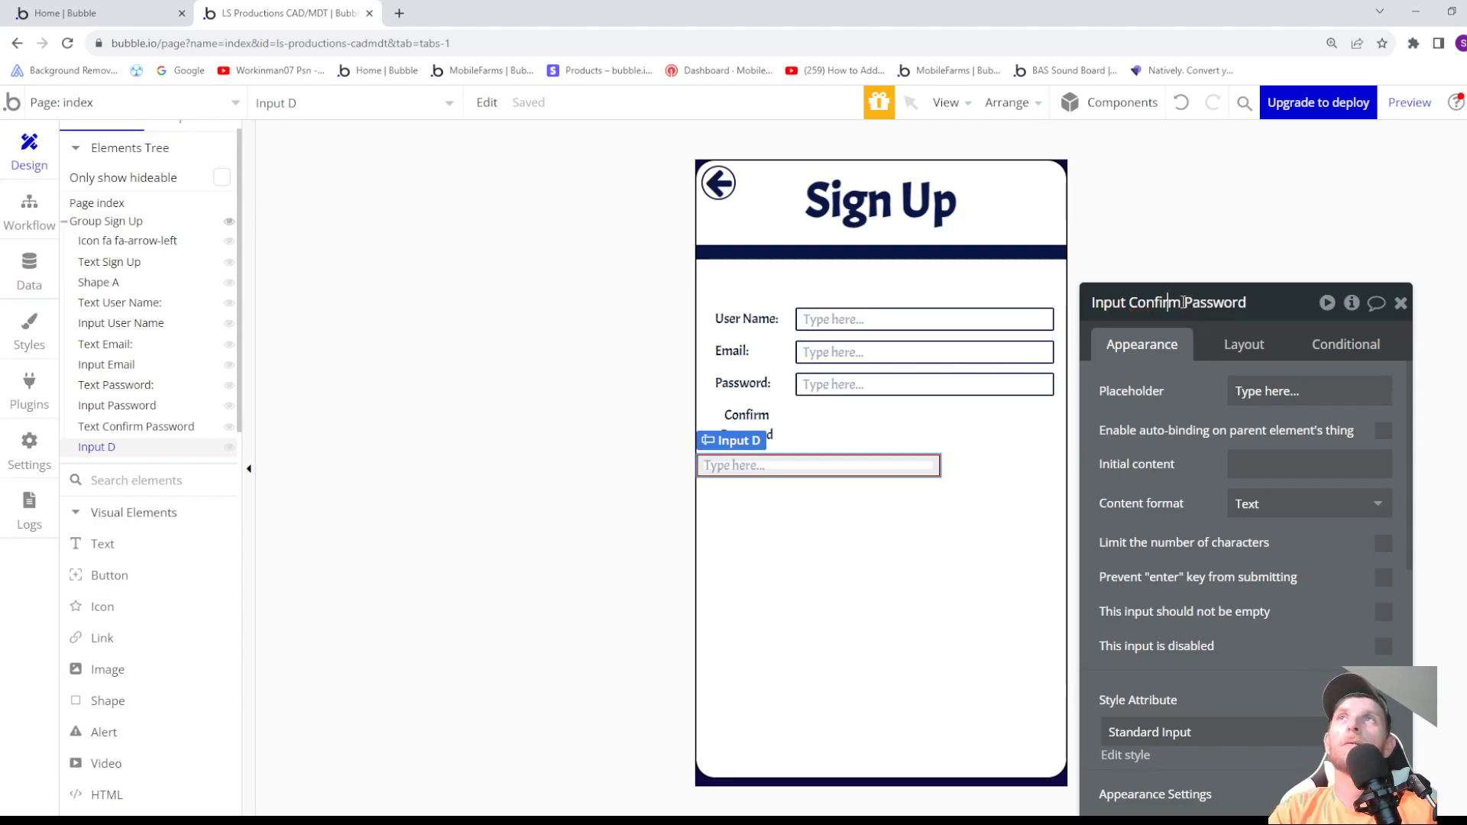
{"action": "left_click", "coordinate": [1275, 505]}
{"action": "left_click", "coordinate": [1275, 625]}
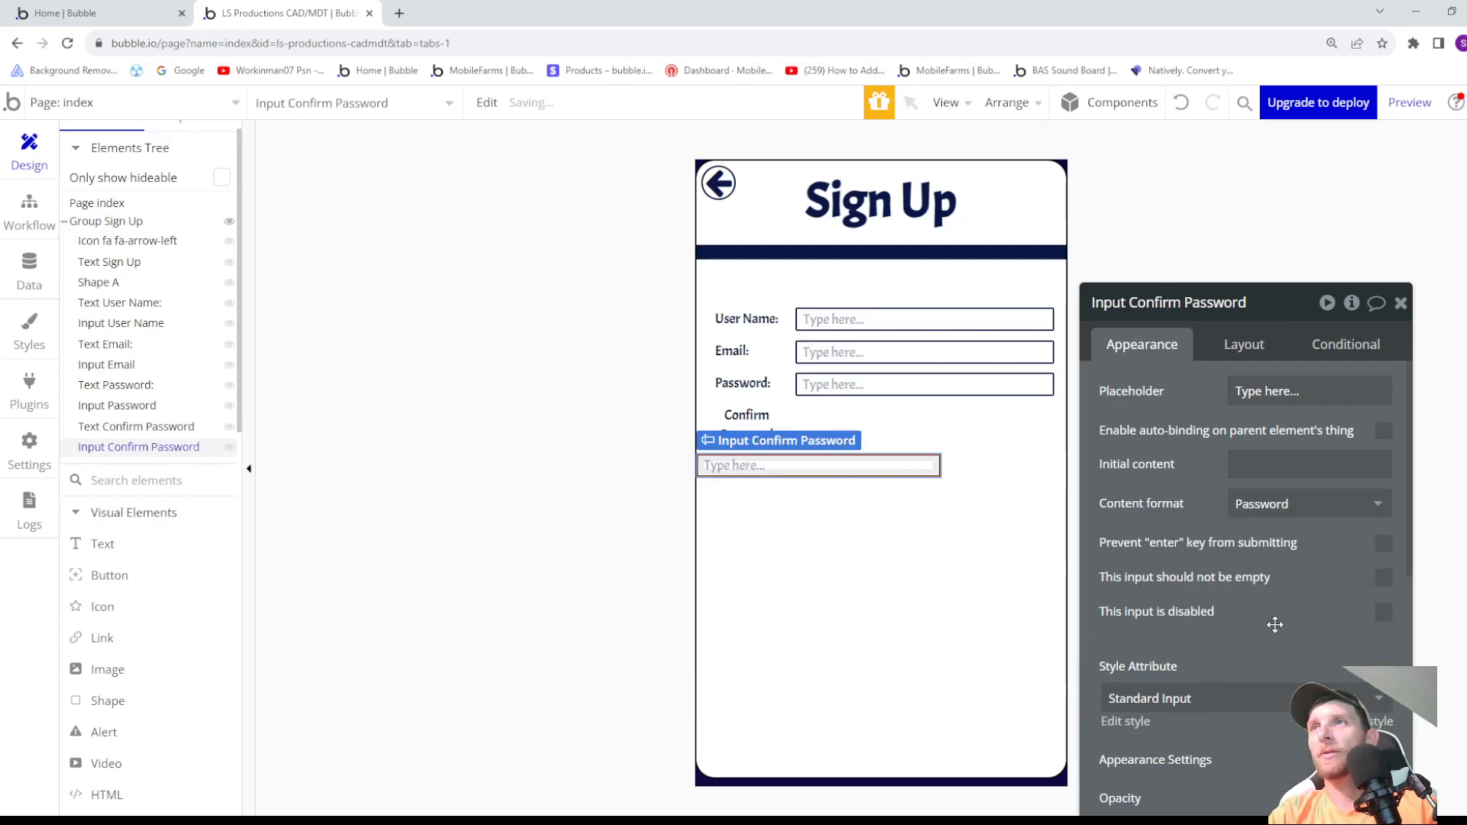
- Set the Confirm Password input's fixed width to 264 px and its height to 24 px
{"action": "left_click", "coordinate": [1246, 344]}
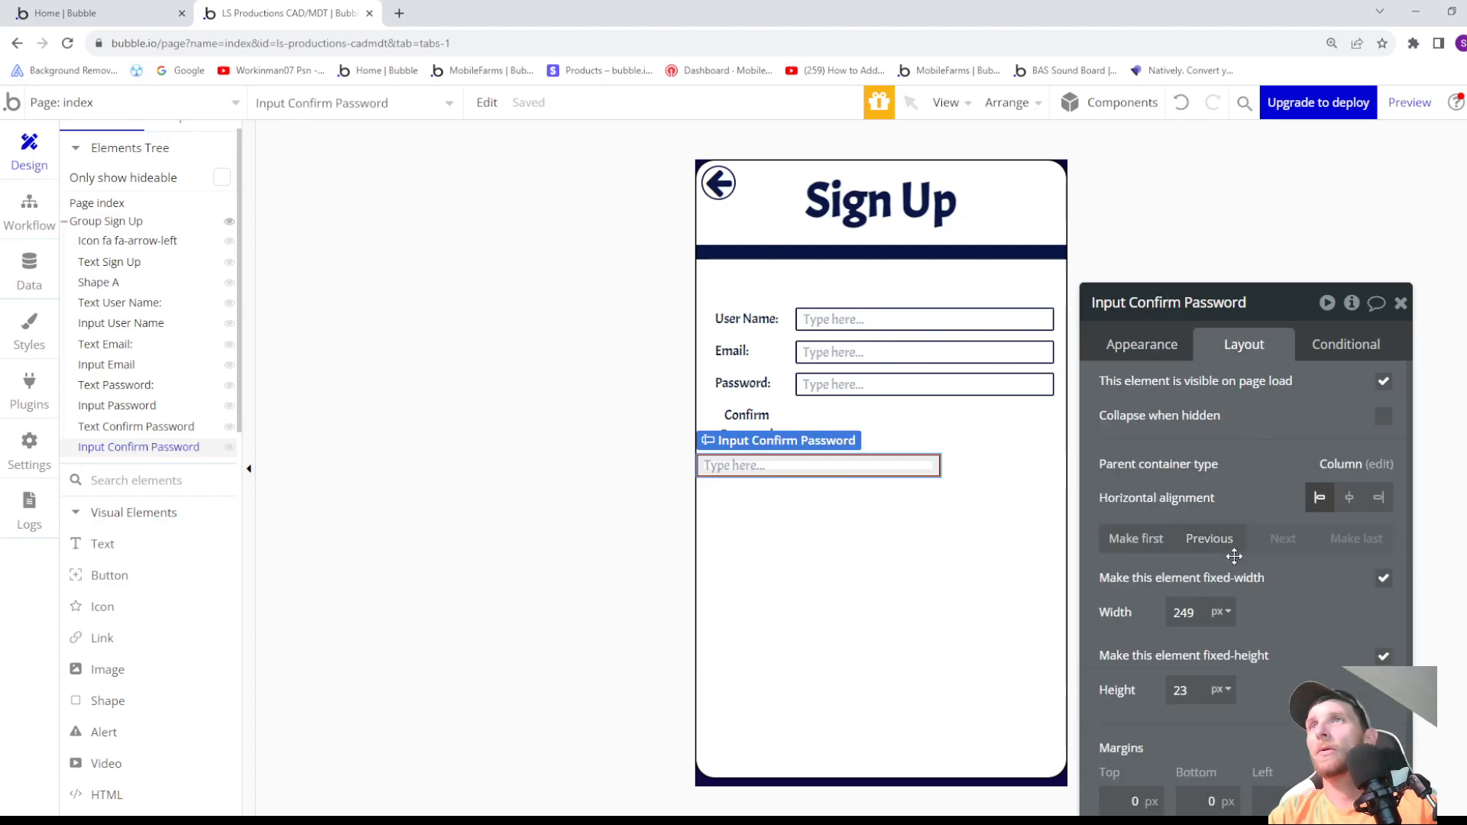
{"action": "left_click_drag", "start_coordinate": [1183, 615], "coordinate": [1174, 613]}
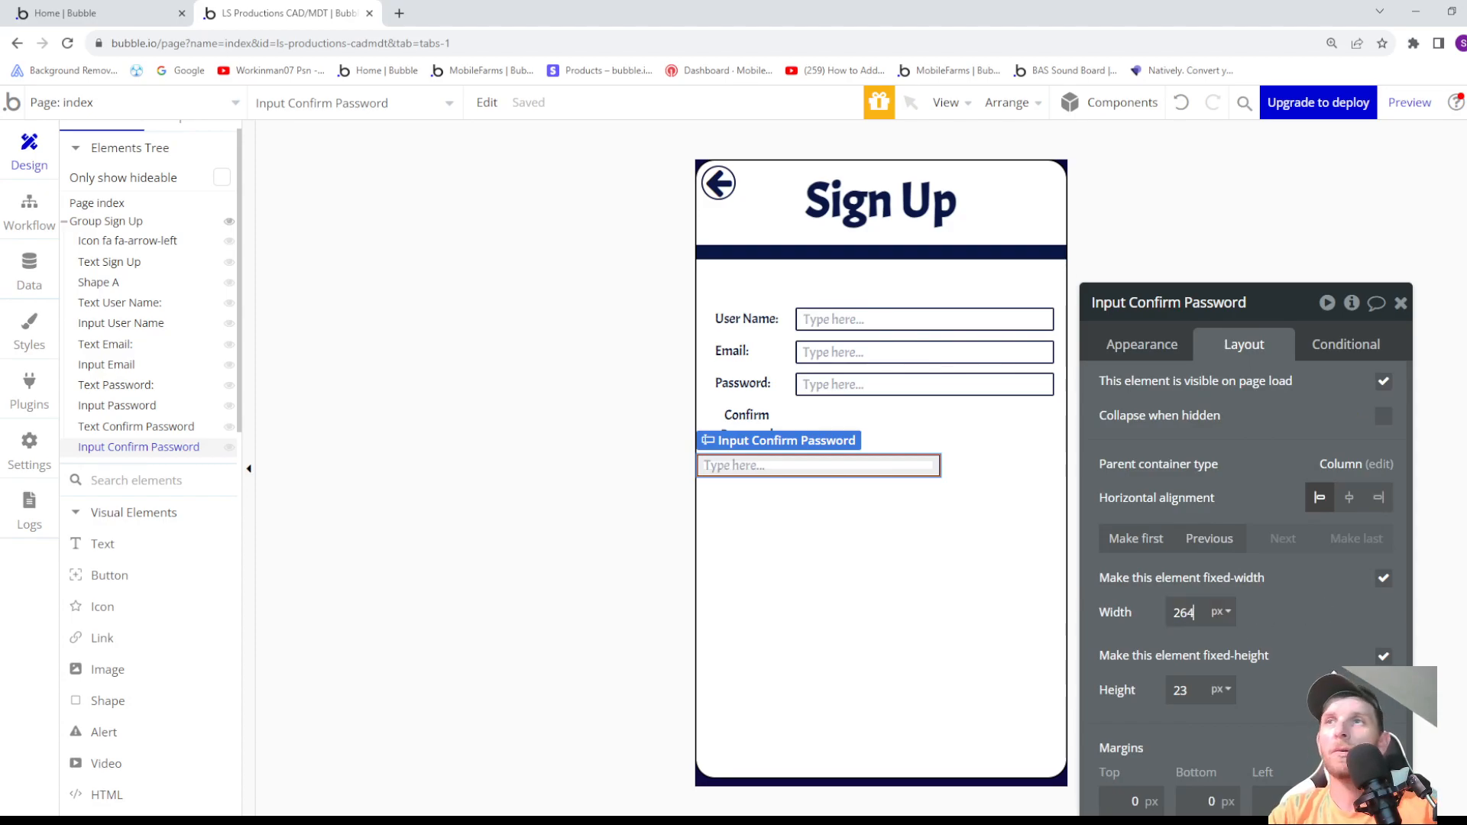
{"action": "left_click", "coordinate": [1190, 689]}
{"action": "key", "text": "Up"}
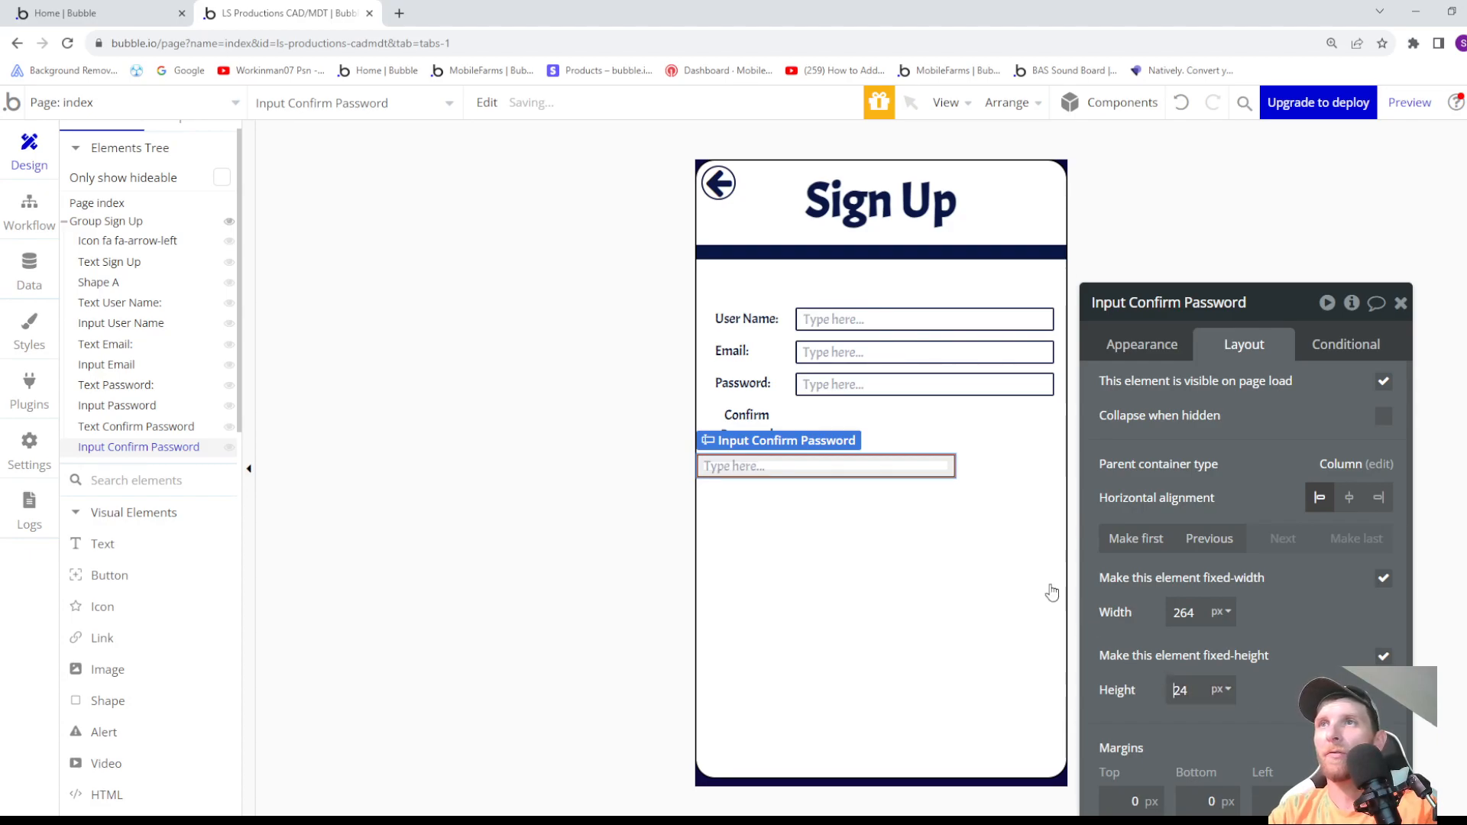
- Set the Confirm Password label's bottom margin to -42 px, raising the input below it to the label's row
{"action": "left_click", "coordinate": [774, 440]}
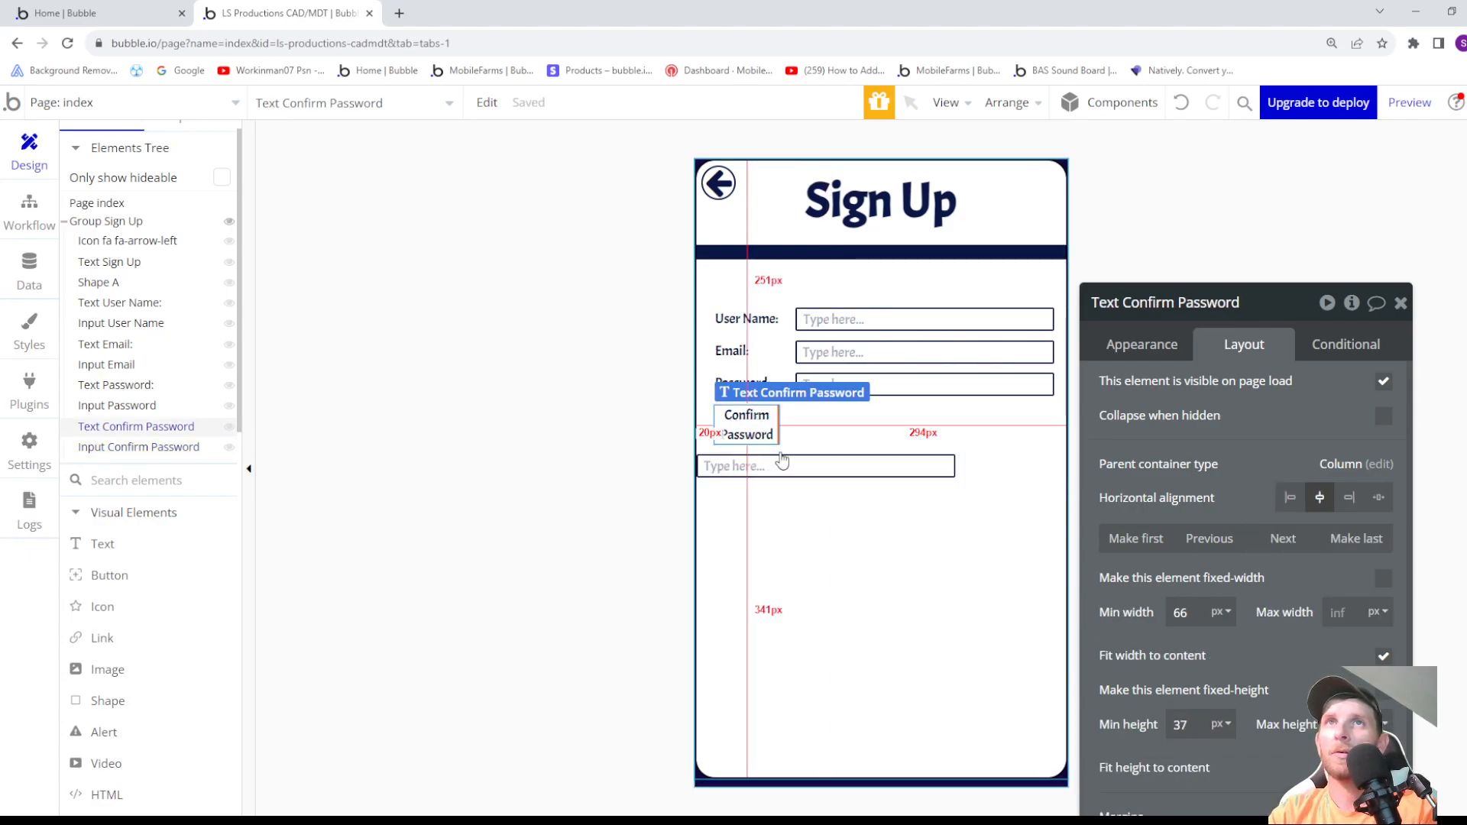
{"action": "left_click", "coordinate": [795, 468]}
{"action": "left_click", "coordinate": [757, 422]}
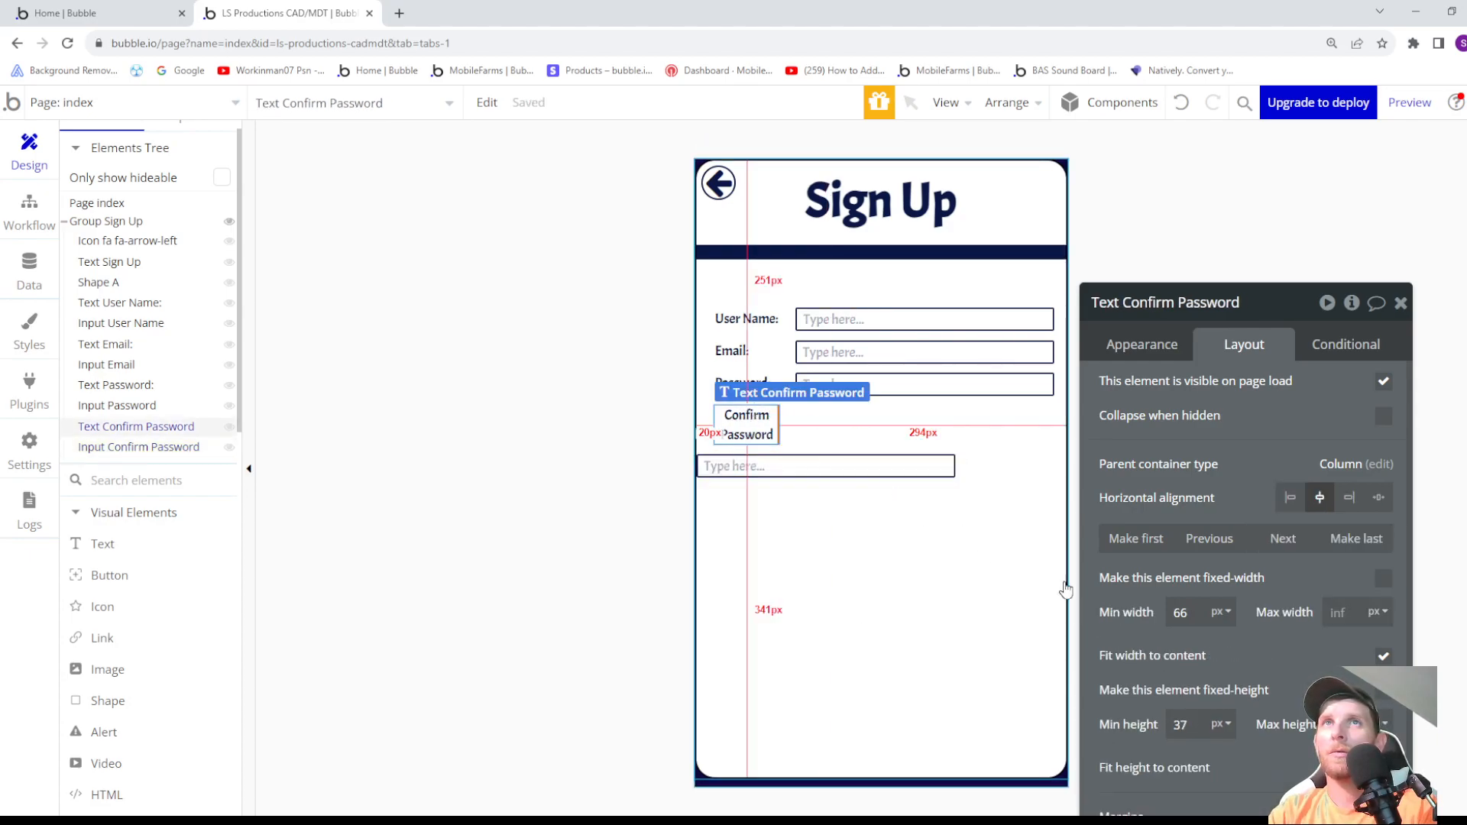
{"action": "scroll", "coordinate": [1177, 734], "scroll_direction": "down", "scroll_amount": 1}
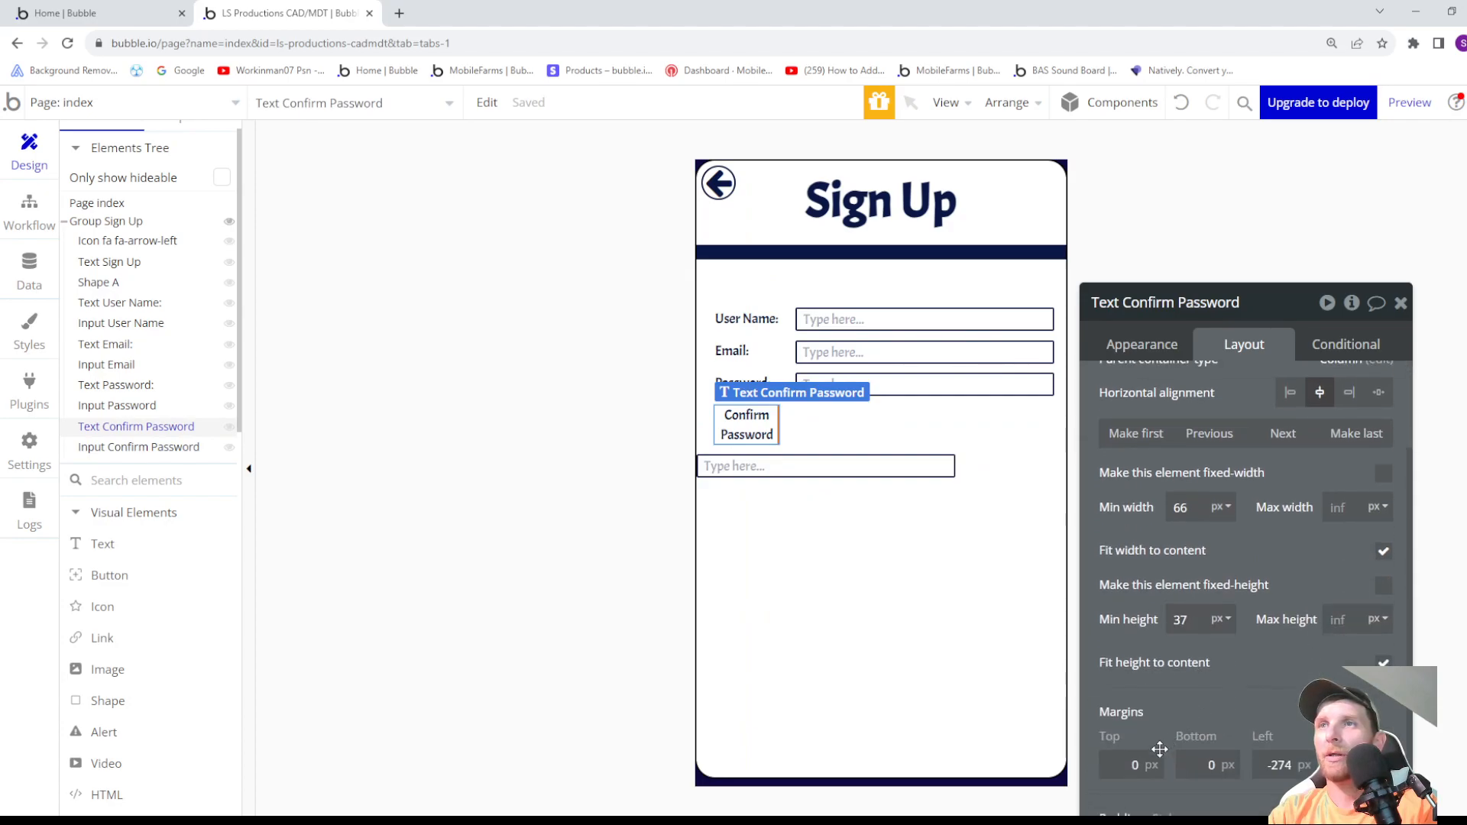
{"action": "key", "text": "Down"}
{"action": "key", "text": "Down"}
{"action": "key", "text": "Down"}
{"action": "key", "text": "Down"}
{"action": "key", "text": "Down"}
{"action": "key", "text": "Down"}
{"action": "key", "text": "Down"}
{"action": "key", "text": "Down"}
{"action": "key", "text": "Down"}
{"action": "key", "text": "Down"}
{"action": "key", "text": "Down"}
{"action": "key", "text": "Down"}
{"action": "key", "text": "Down"}
{"action": "key", "text": "Down"}
{"action": "key", "text": "Down"}
{"action": "key", "text": "Down"}
{"action": "key", "text": "Down"}
{"action": "key", "text": "Down"}
{"action": "key", "text": "Down"}
{"action": "key", "text": "Down"}
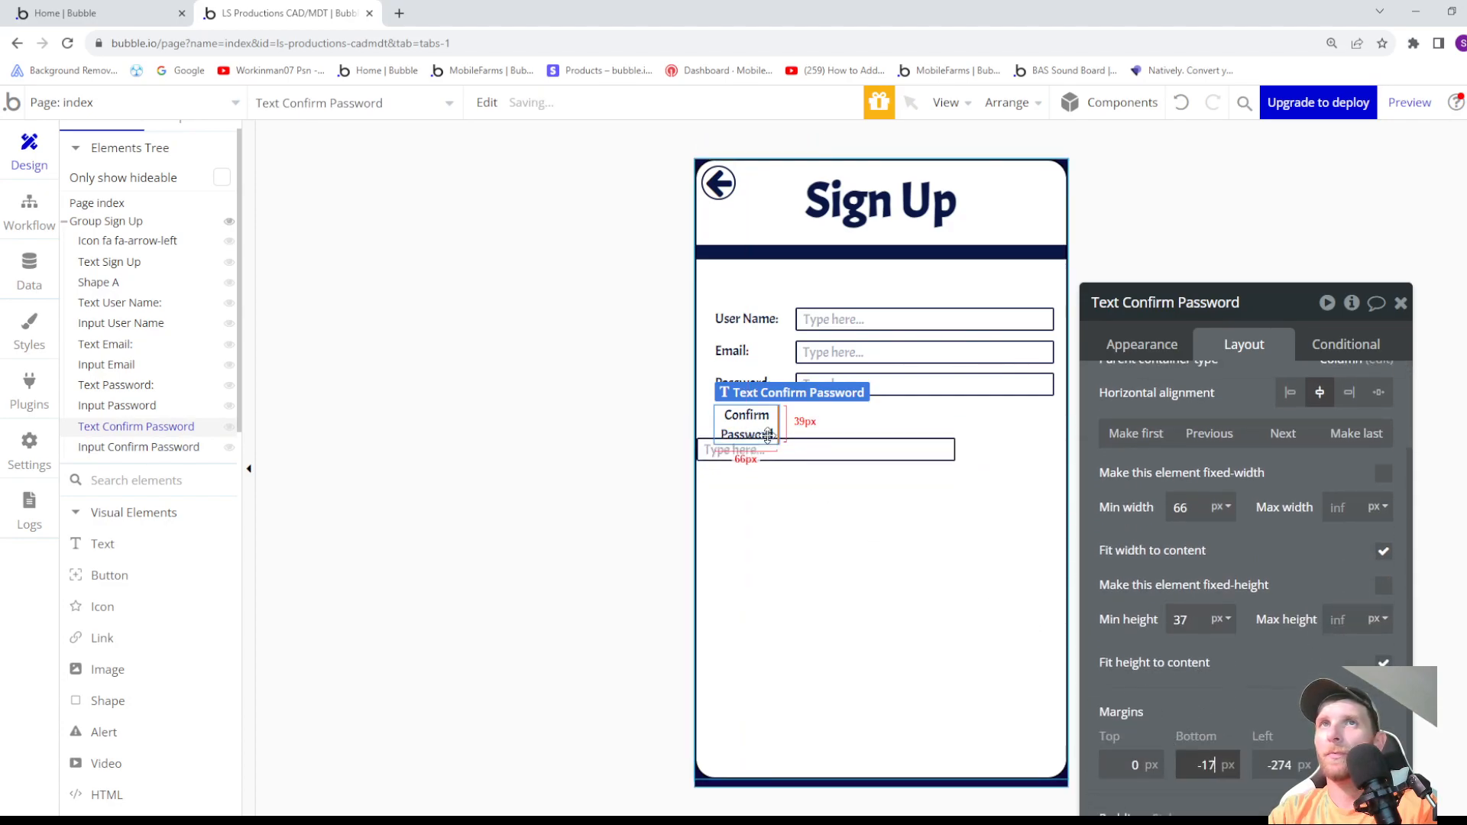
{"action": "key", "text": "Down"}
{"action": "key", "text": "Down"}
{"action": "key", "text": "Up"}
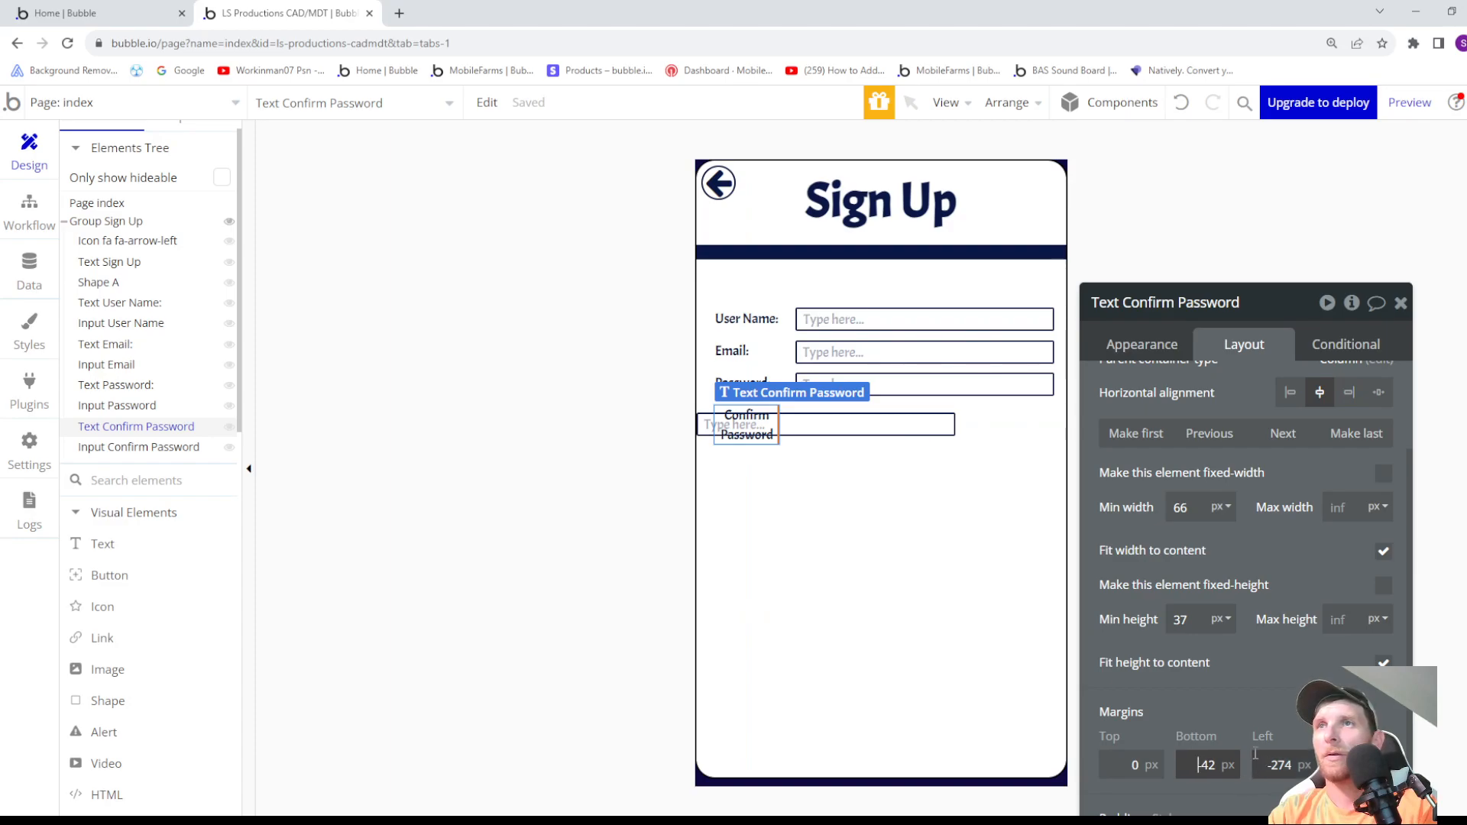
- Set the Confirm Password input's left margin to 101 px, lining it up beneath the other inputs
{"action": "left_click", "coordinate": [864, 424]}
{"action": "left_click", "coordinate": [748, 449]}
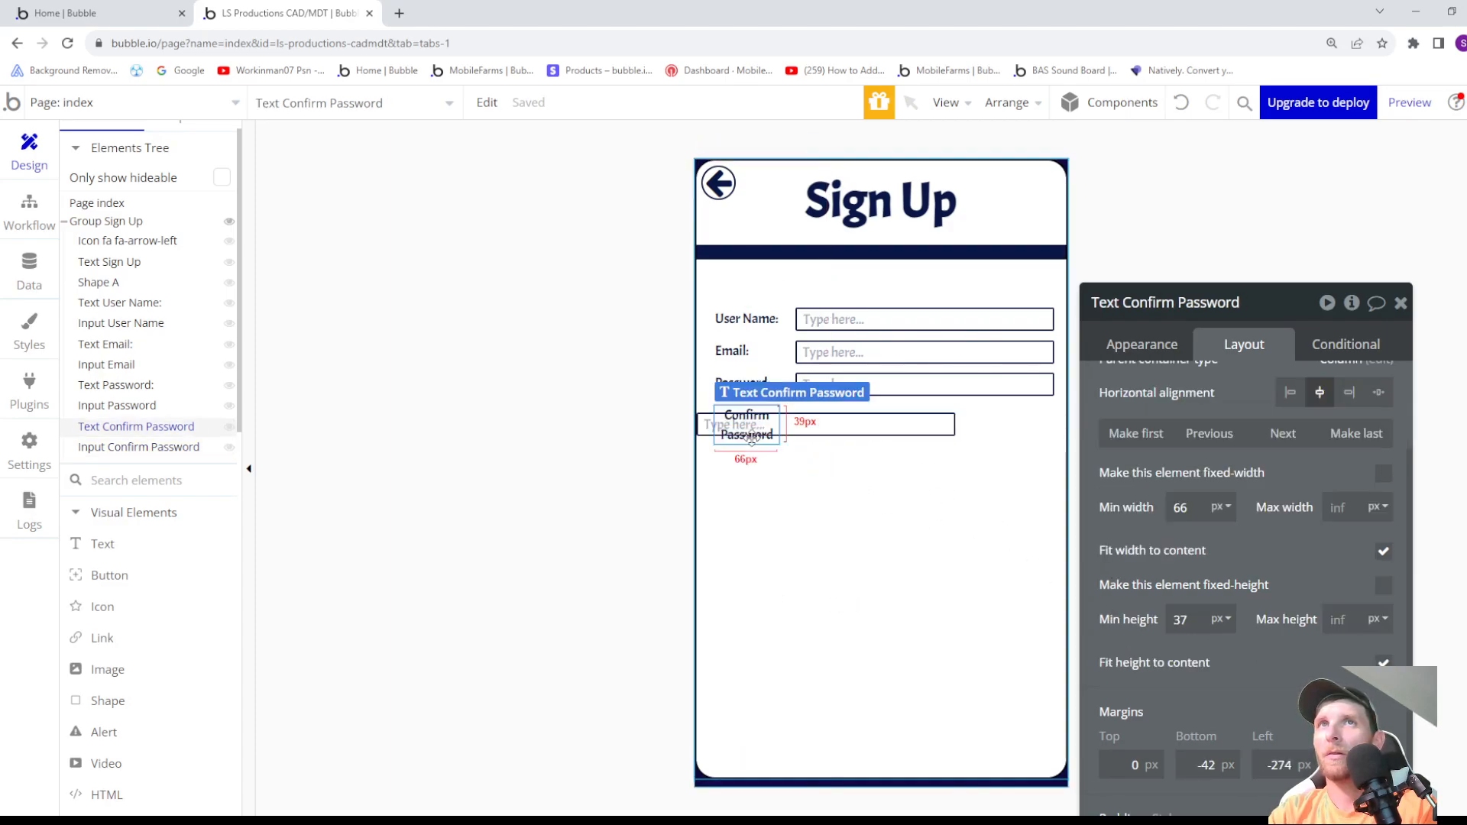
{"action": "left_click", "coordinate": [832, 436]}
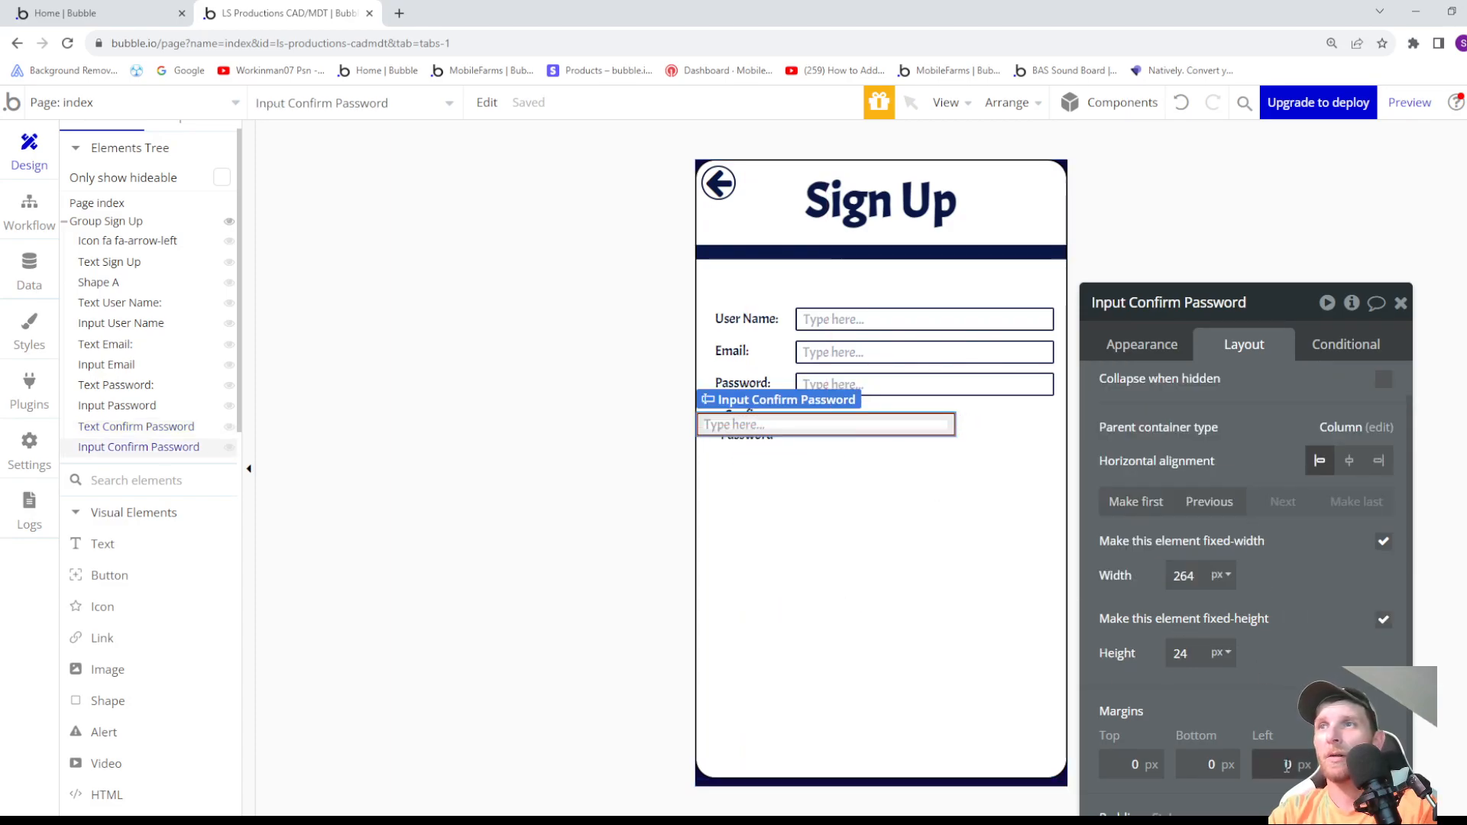
{"action": "key", "text": "Up"}
{"action": "key", "text": "Up"}
{"action": "key", "text": "Up"}
{"action": "key", "text": "Up"}
{"action": "key", "text": "Up"}
{"action": "key", "text": "Up"}
{"action": "key", "text": "Up"}
{"action": "key", "text": "Up"}
{"action": "key", "text": "Up"}
{"action": "key", "text": "Up"}
{"action": "key", "text": "Up"}
{"action": "key", "text": "Up"}
{"action": "key", "text": "Up"}
{"action": "key", "text": "Up"}
{"action": "key", "text": "Up"}
{"action": "key", "text": "Up"}
{"action": "key", "text": "Up"}
{"action": "key", "text": "Up"}
{"action": "key", "text": "Up"}
{"action": "key", "text": "Up"}
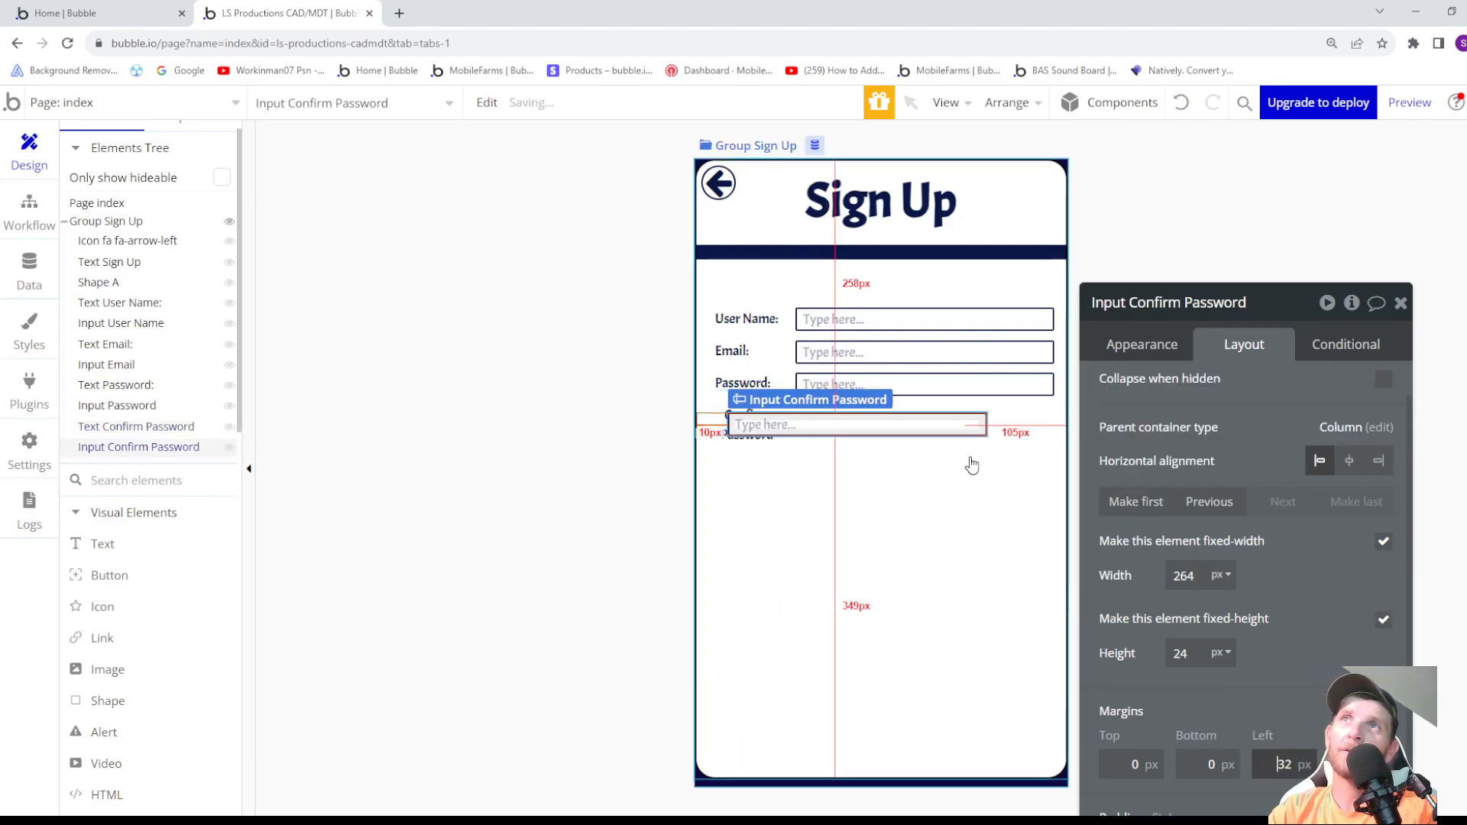
{"action": "key", "text": "Up"}
{"action": "key", "text": "Up"}
{"action": "key", "text": "Up"}
{"action": "key", "text": "Up"}
{"action": "key", "text": "Up"}
{"action": "key", "text": "Up"}
{"action": "key", "text": "Up"}
{"action": "key", "text": "Up"}
{"action": "key", "text": "Up"}
{"action": "key", "text": "Up"}
{"action": "key", "text": "Up"}
{"action": "key", "text": "Up"}
{"action": "key", "text": "Up"}
{"action": "key", "text": "Up"}
{"action": "key", "text": "Up"}
{"action": "key", "text": "Up"}
{"action": "key", "text": "Up"}
{"action": "key", "text": "Up"}
{"action": "key", "text": "Up"}
{"action": "key", "text": "Up"}
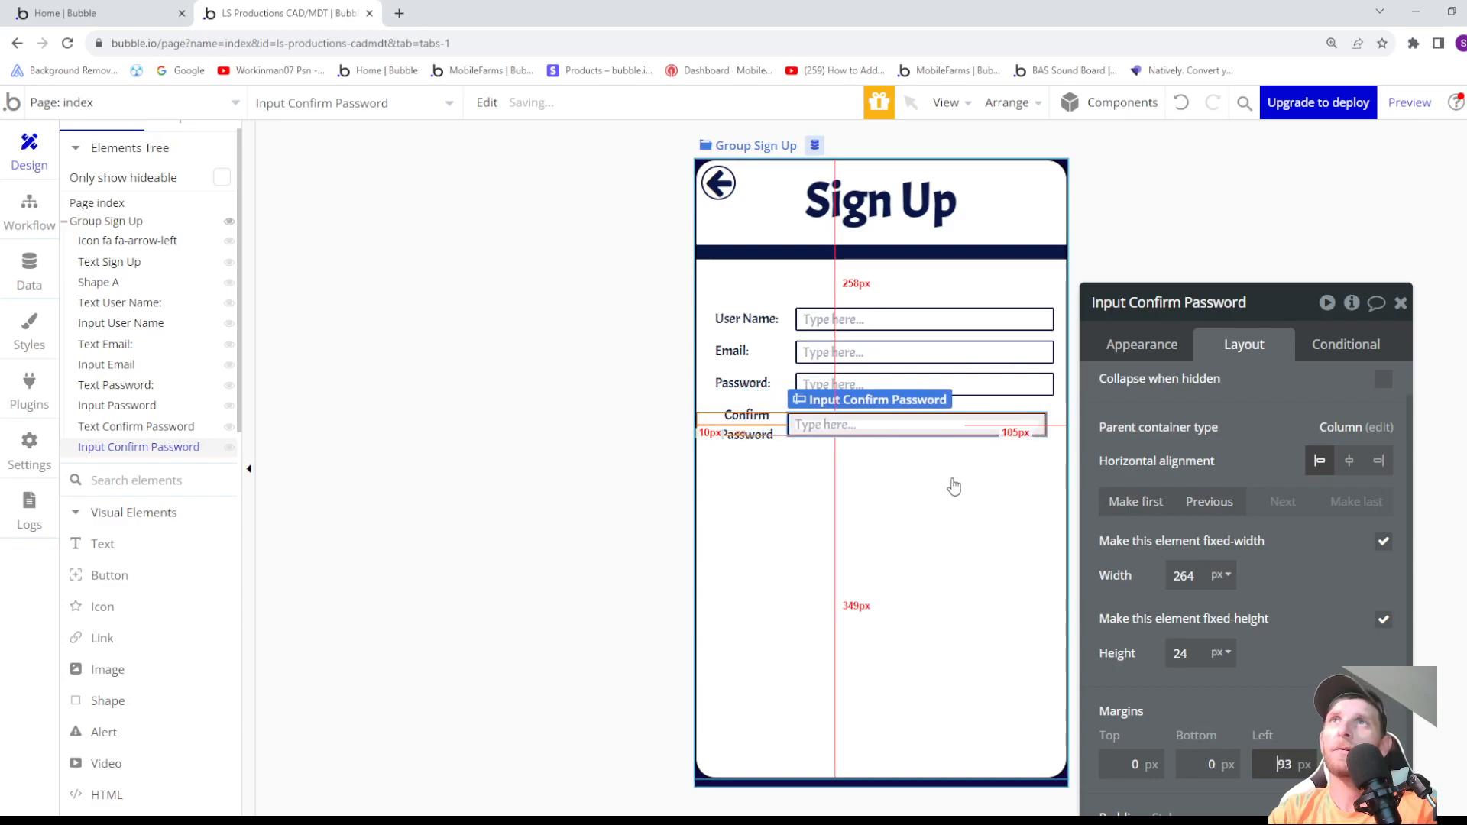
{"action": "key", "text": "Up"}
{"action": "key", "text": "Up"}
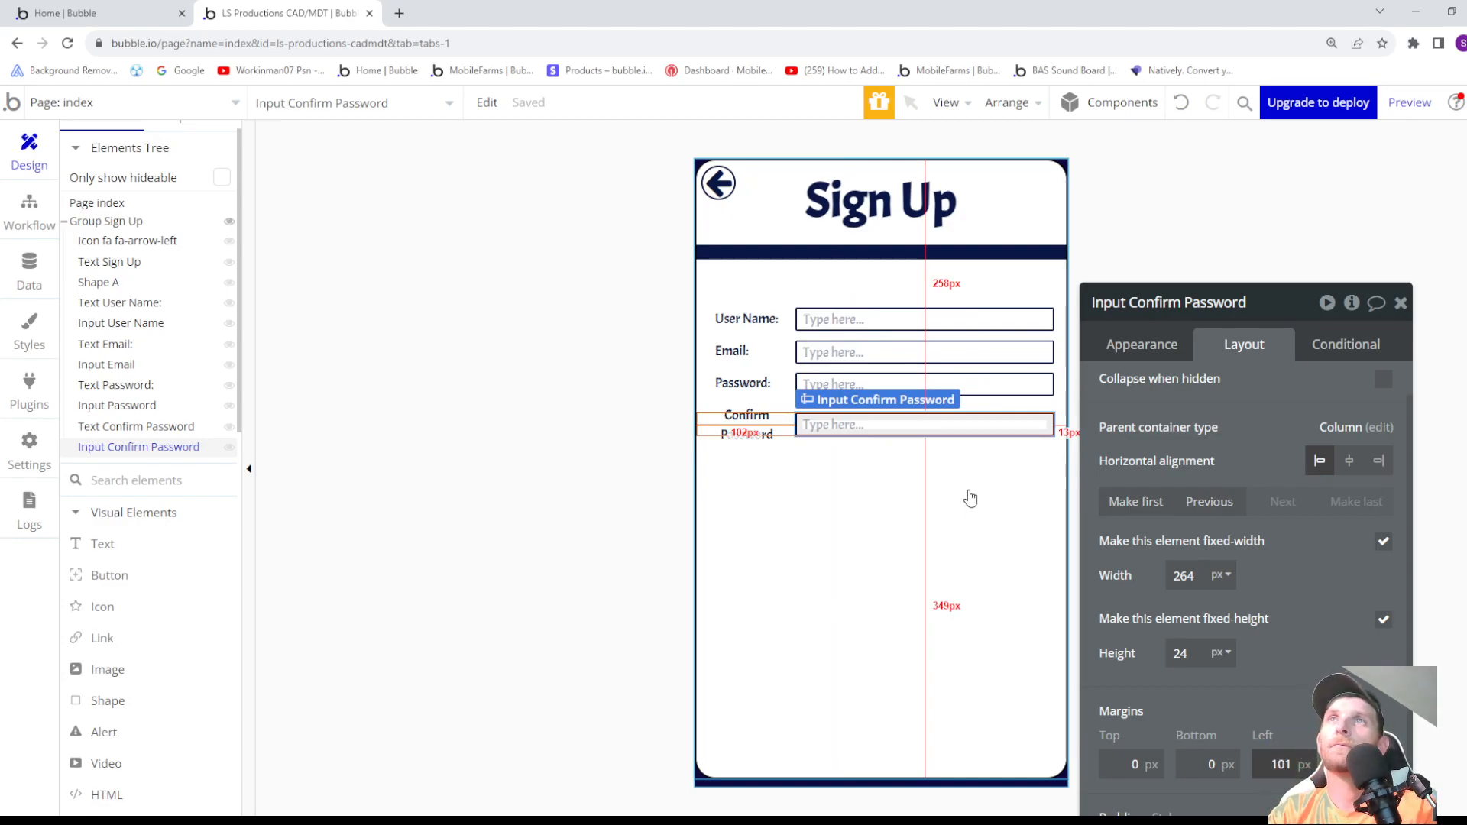
- Draw a text about 103 px wide and 29 px high below the Confirm Password row in Group Sign Up, reading "Server ID"
{"action": "left_click", "coordinate": [968, 490]}
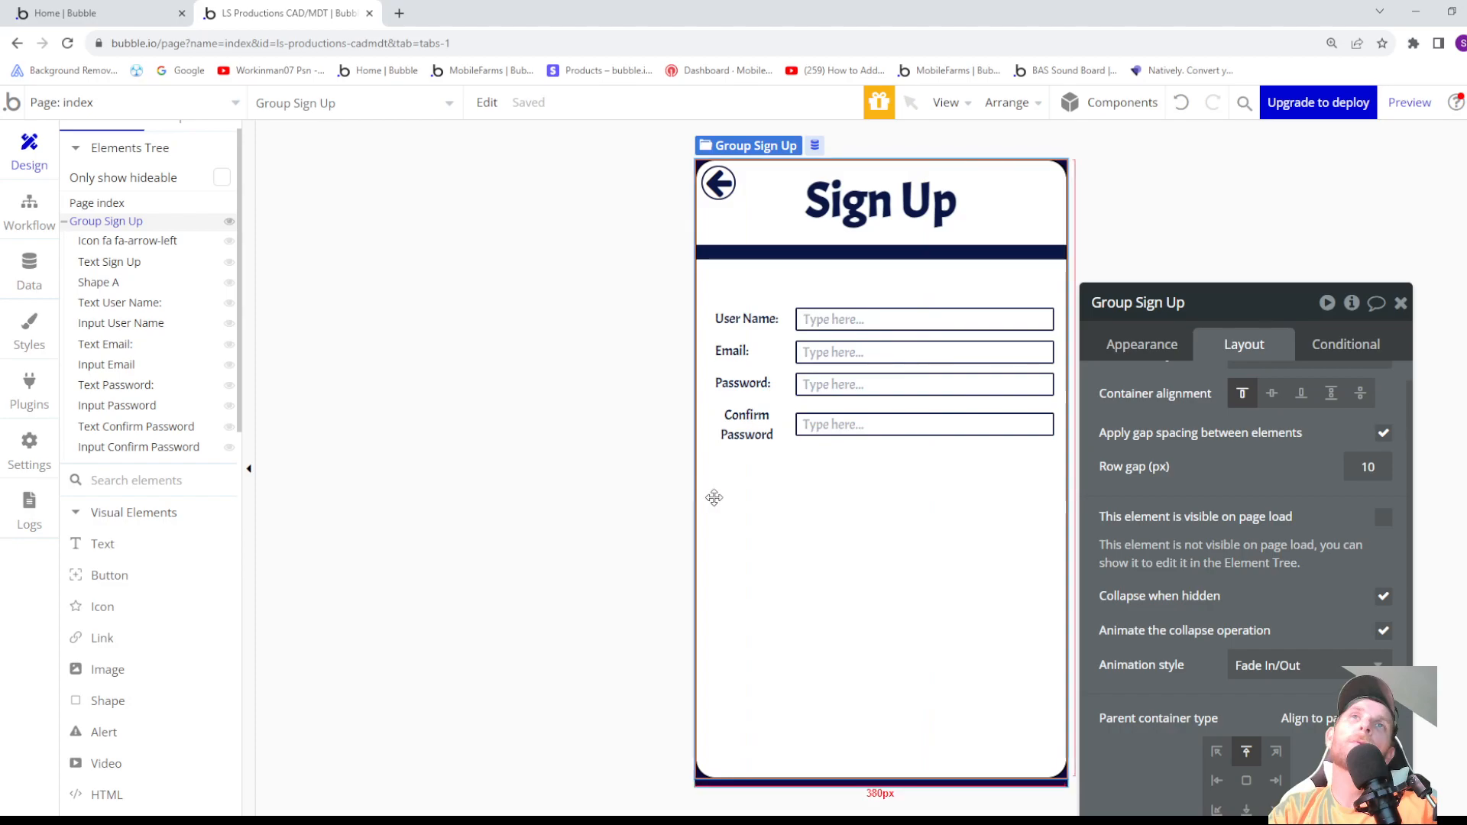
{"action": "left_click", "coordinate": [119, 544]}
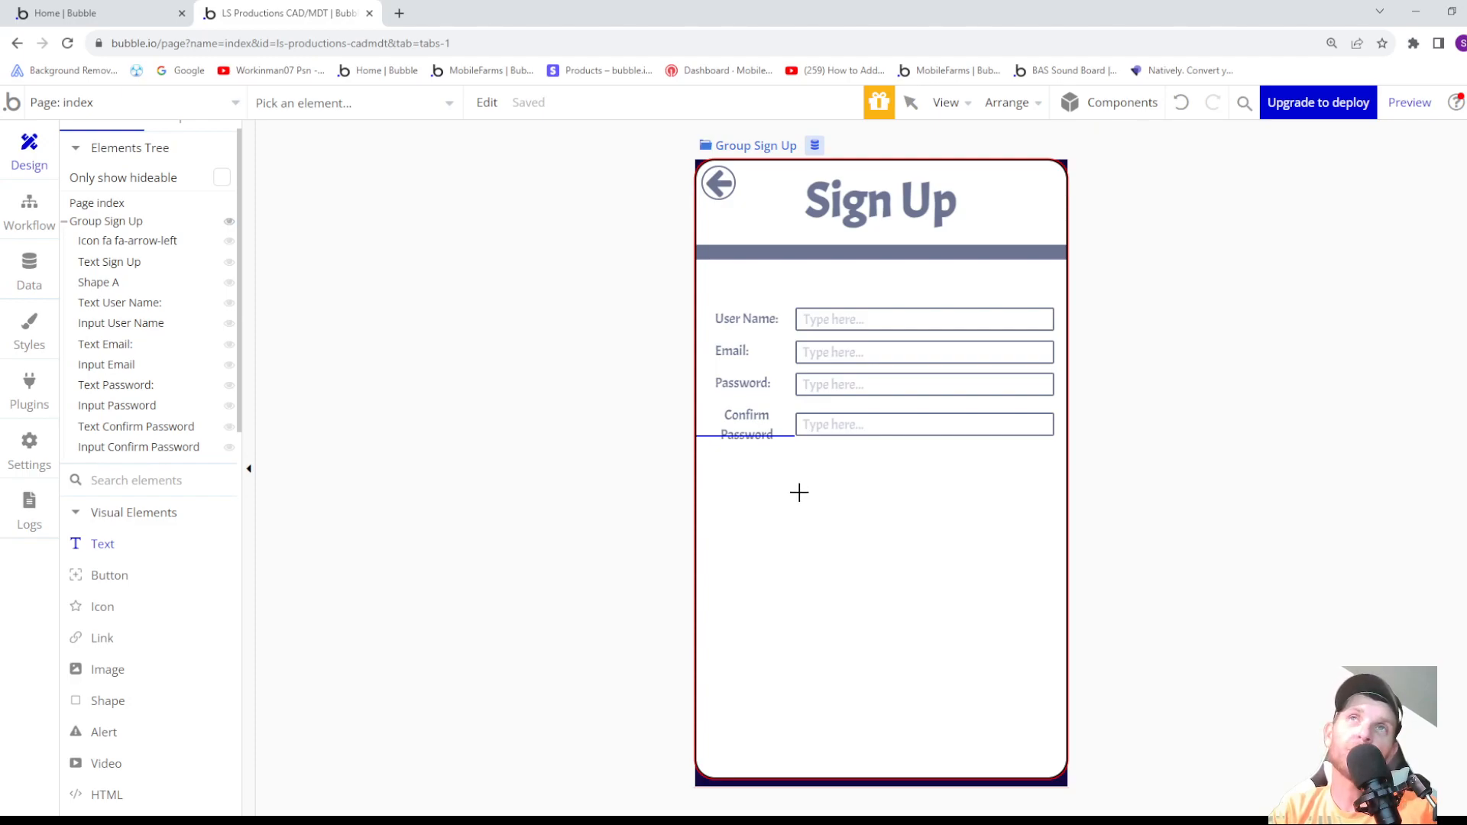
{"action": "left_click_drag", "start_coordinate": [764, 457], "coordinate": [867, 496]}
{"action": "type", "text": "Server ID"}
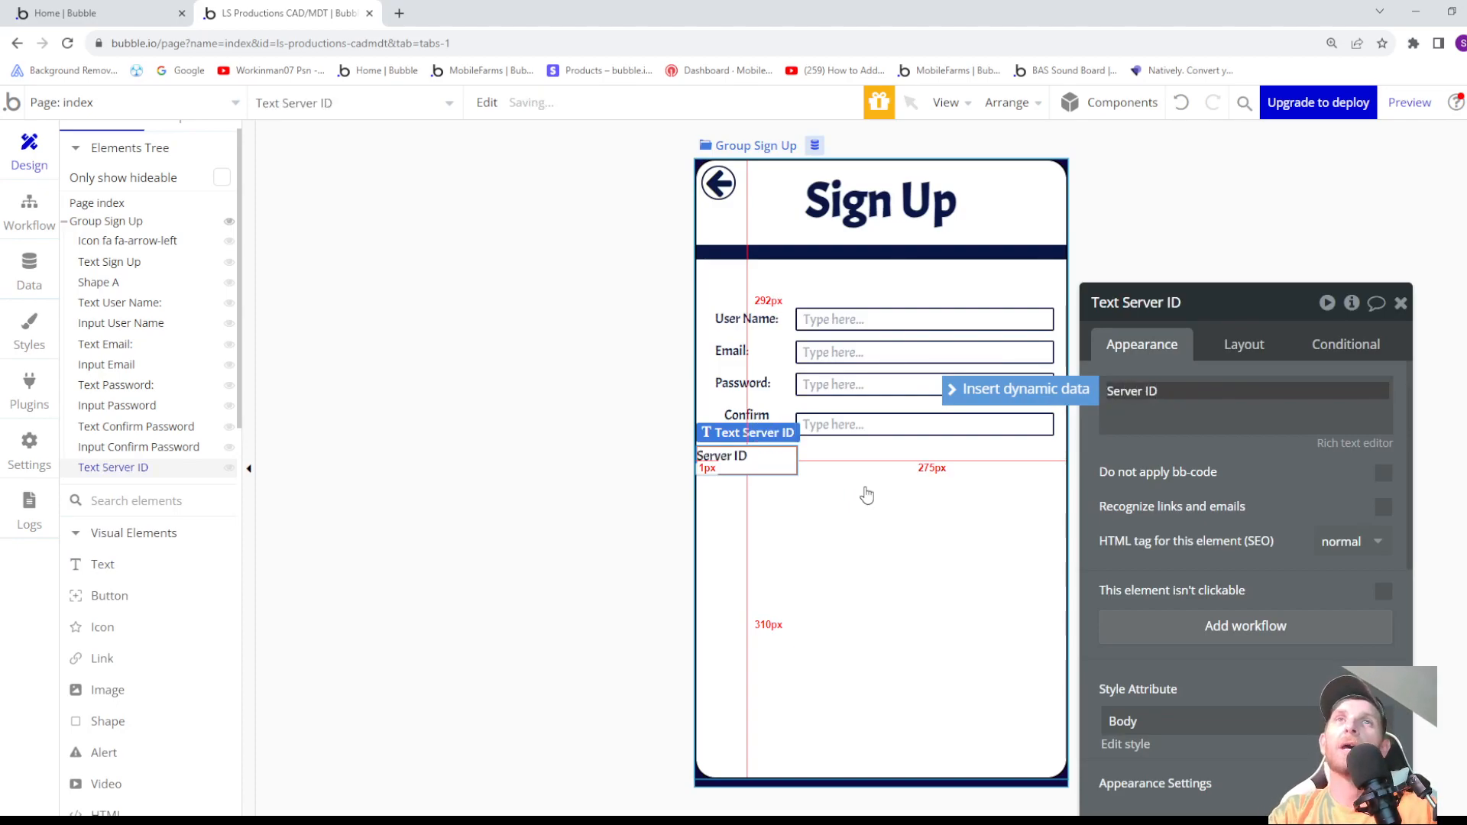
- Set the Server ID label's horizontal alignment to center and its width to 54 px
{"action": "left_click", "coordinate": [1231, 348]}
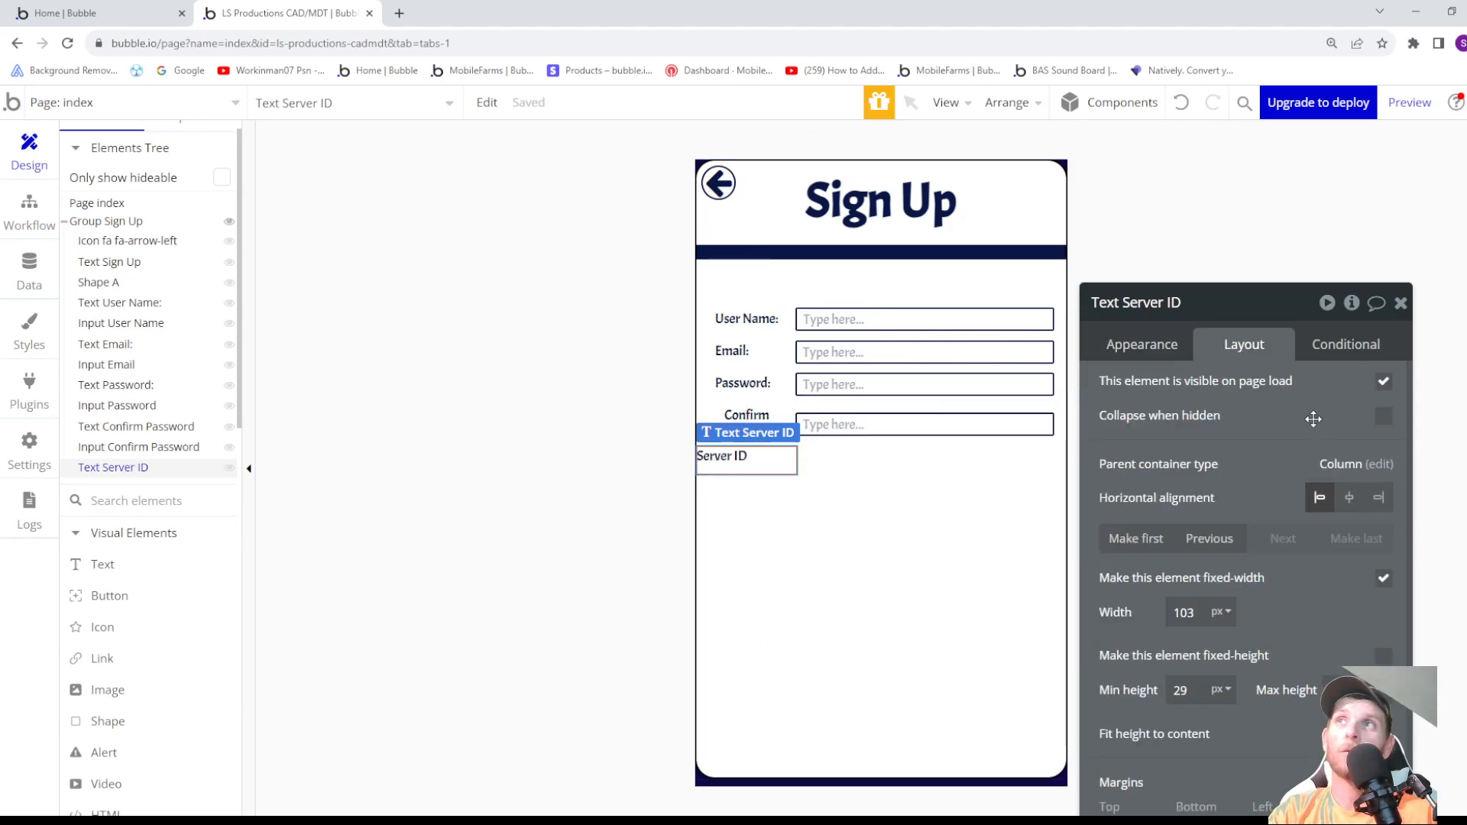
{"action": "left_click", "coordinate": [1350, 498]}
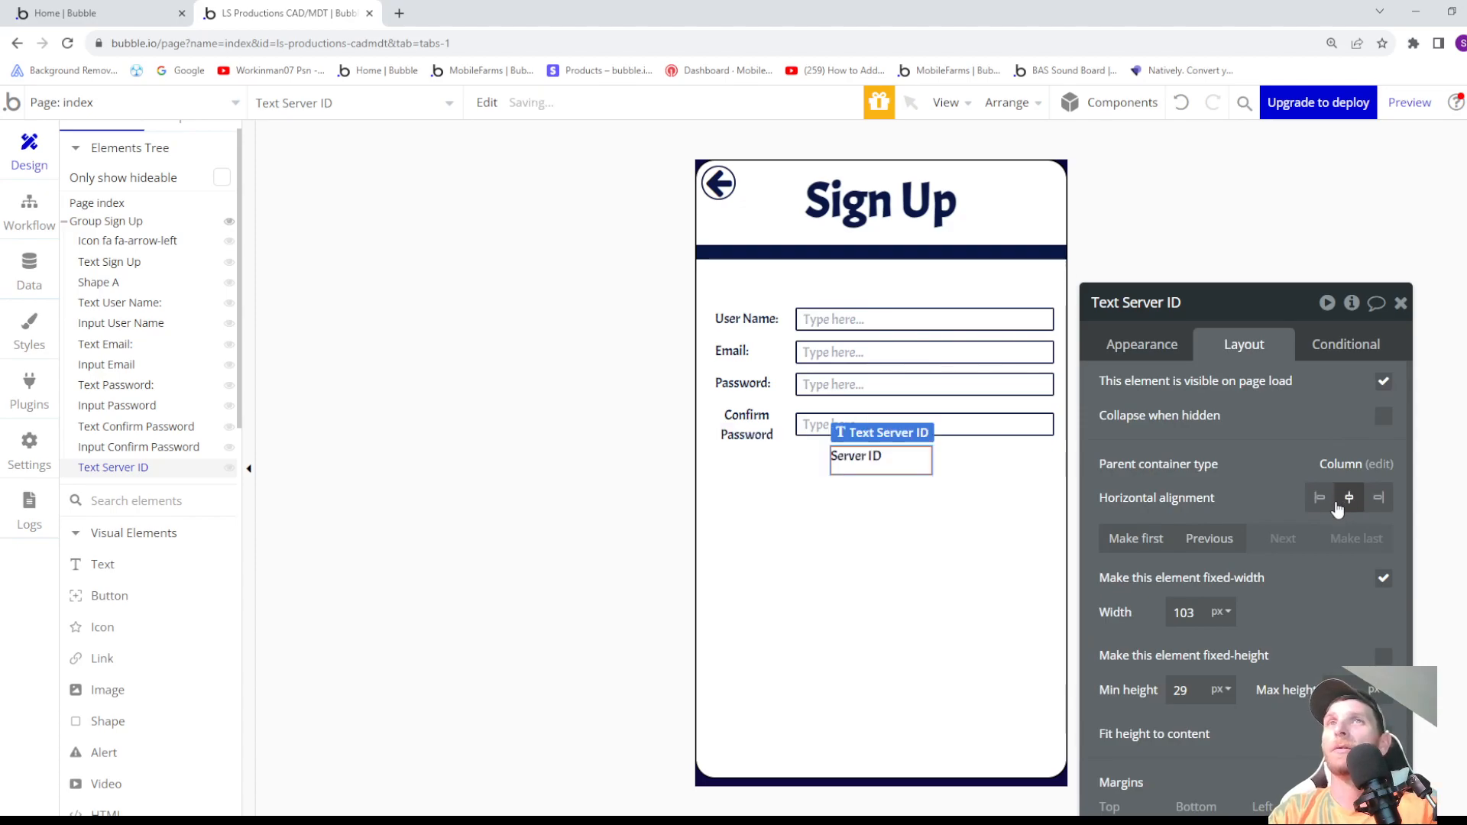
{"action": "double_click", "coordinate": [1207, 615]}
{"action": "type", "text": "82"}
{"action": "key", "text": "Down"}
{"action": "key", "text": "Down"}
{"action": "key", "text": "Down"}
{"action": "key", "text": "Down"}
{"action": "key", "text": "Down"}
{"action": "key", "text": "Down"}
{"action": "key", "text": "Down"}
{"action": "key", "text": "Down"}
{"action": "key", "text": "Down"}
{"action": "key", "text": "Down"}
{"action": "key", "text": "Down"}
{"action": "key", "text": "Down"}
{"action": "key", "text": "Down"}
{"action": "key", "text": "Down"}
{"action": "key", "text": "Down"}
{"action": "key", "text": "Down"}
{"action": "key", "text": "Down"}
{"action": "key", "text": "Down"}
{"action": "key", "text": "Down"}
{"action": "key", "text": "Down"}
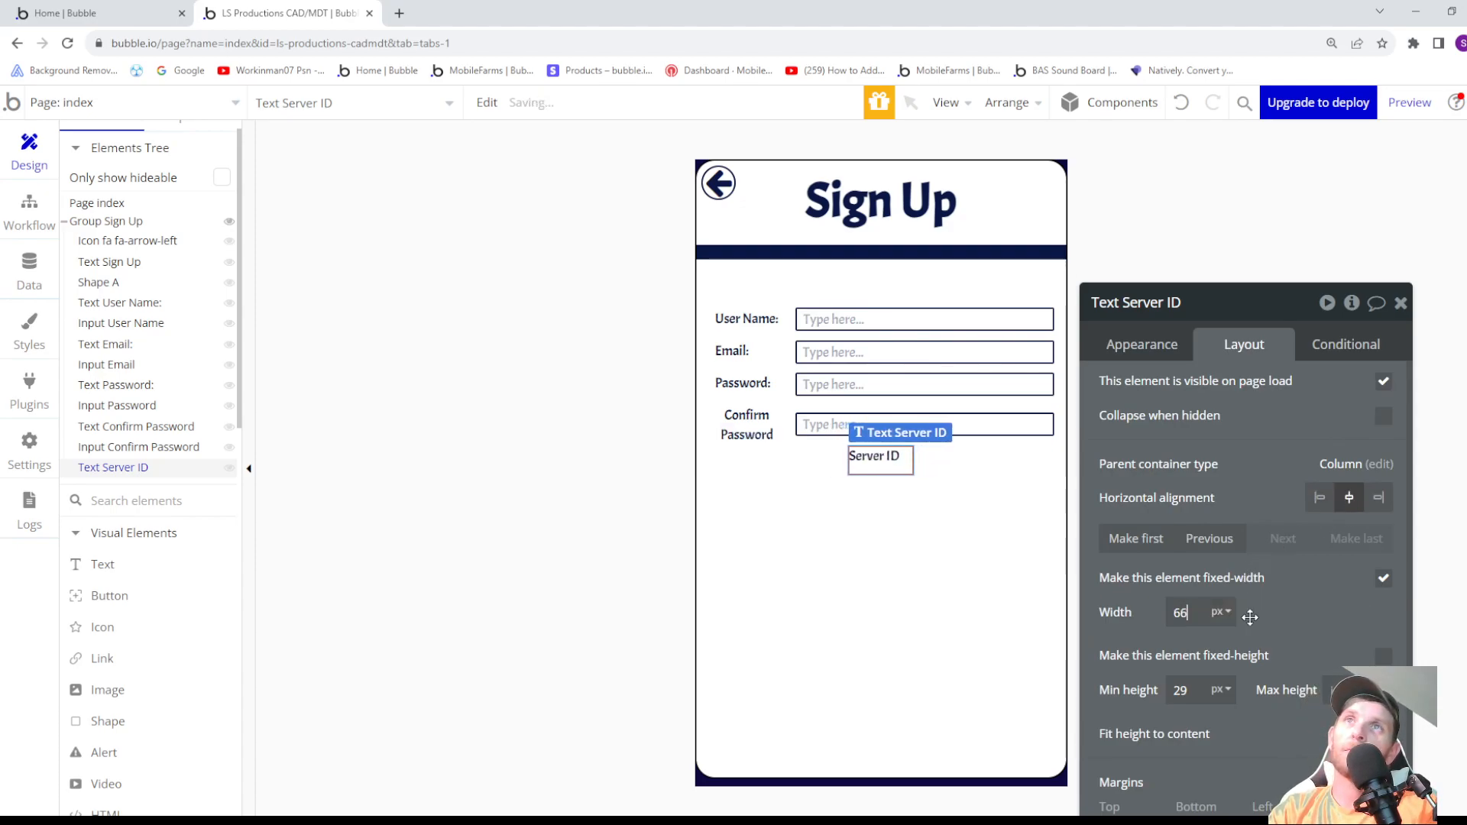
{"action": "key", "text": "Down"}
{"action": "key", "text": "Down"}
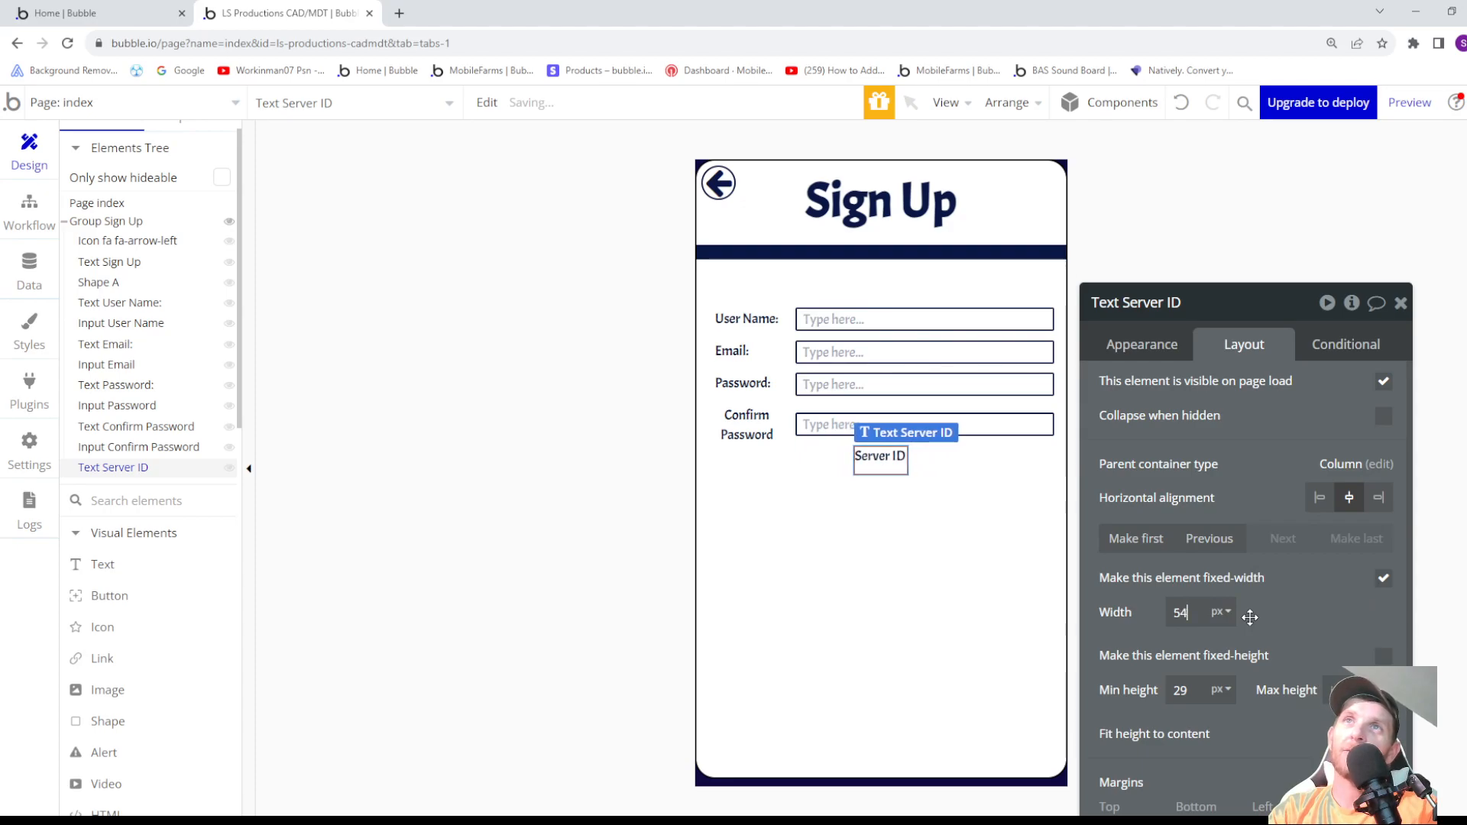
- Set the Server ID label's minimum height to 20 px, with fixed width off and width fitted to content
{"action": "left_click", "coordinate": [1200, 690]}
{"action": "key", "text": "Down"}
{"action": "key", "text": "Down"}
{"action": "key", "text": "Down"}
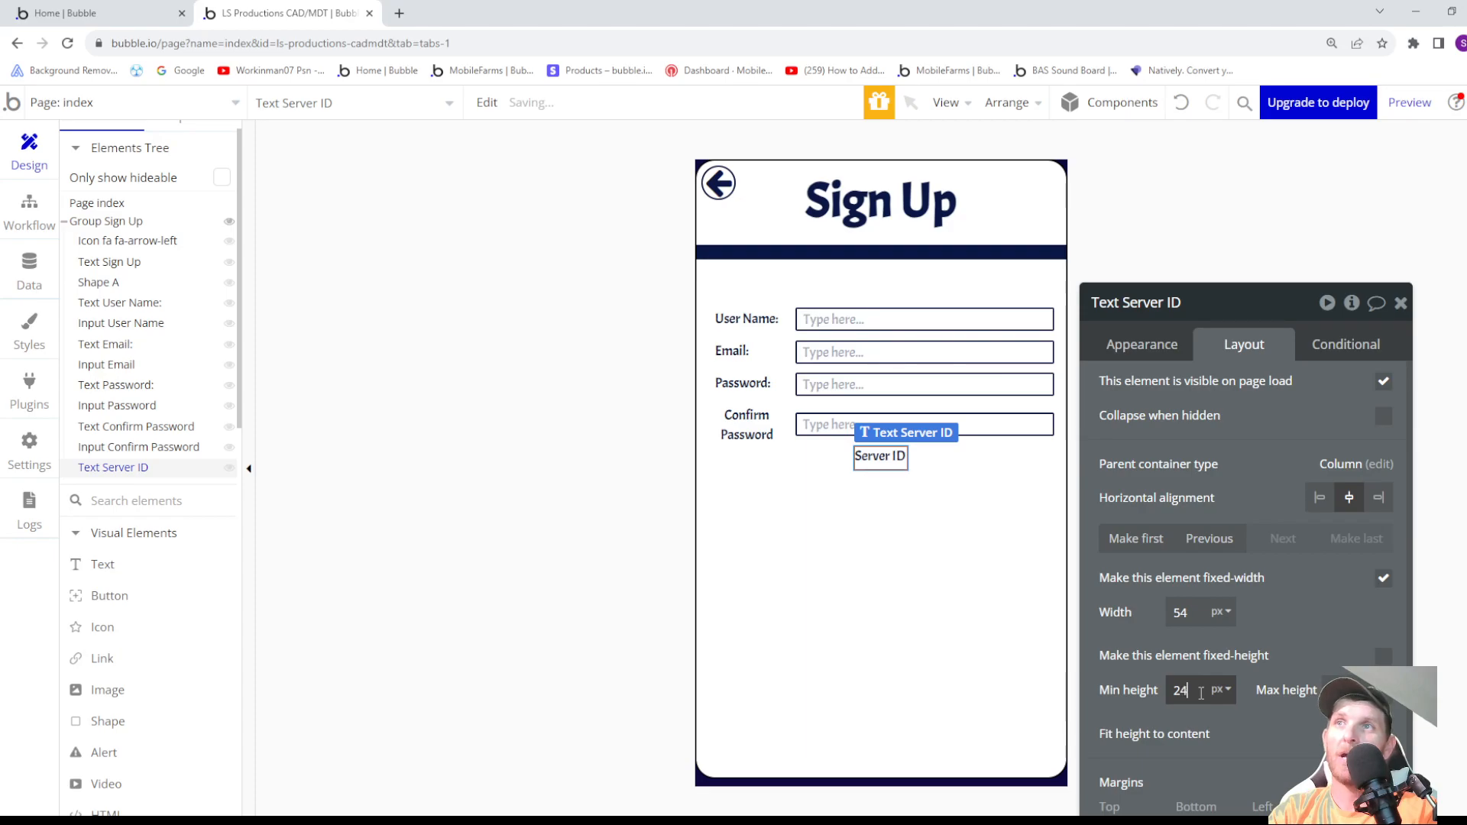
{"action": "key", "text": "Down"}
{"action": "key", "text": "Down"}
{"action": "key", "text": "Down"}
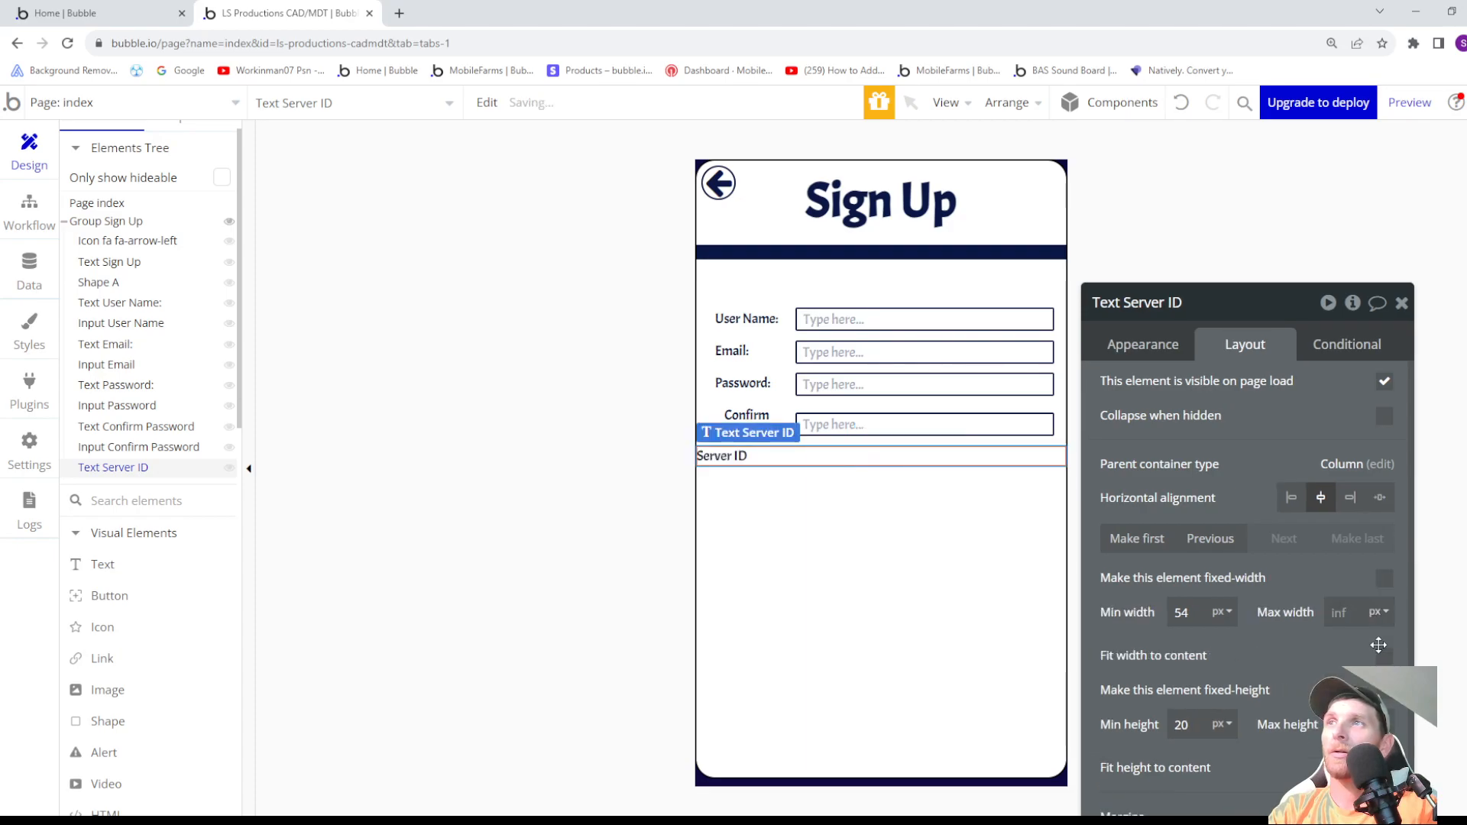
{"action": "left_click", "coordinate": [1385, 658]}
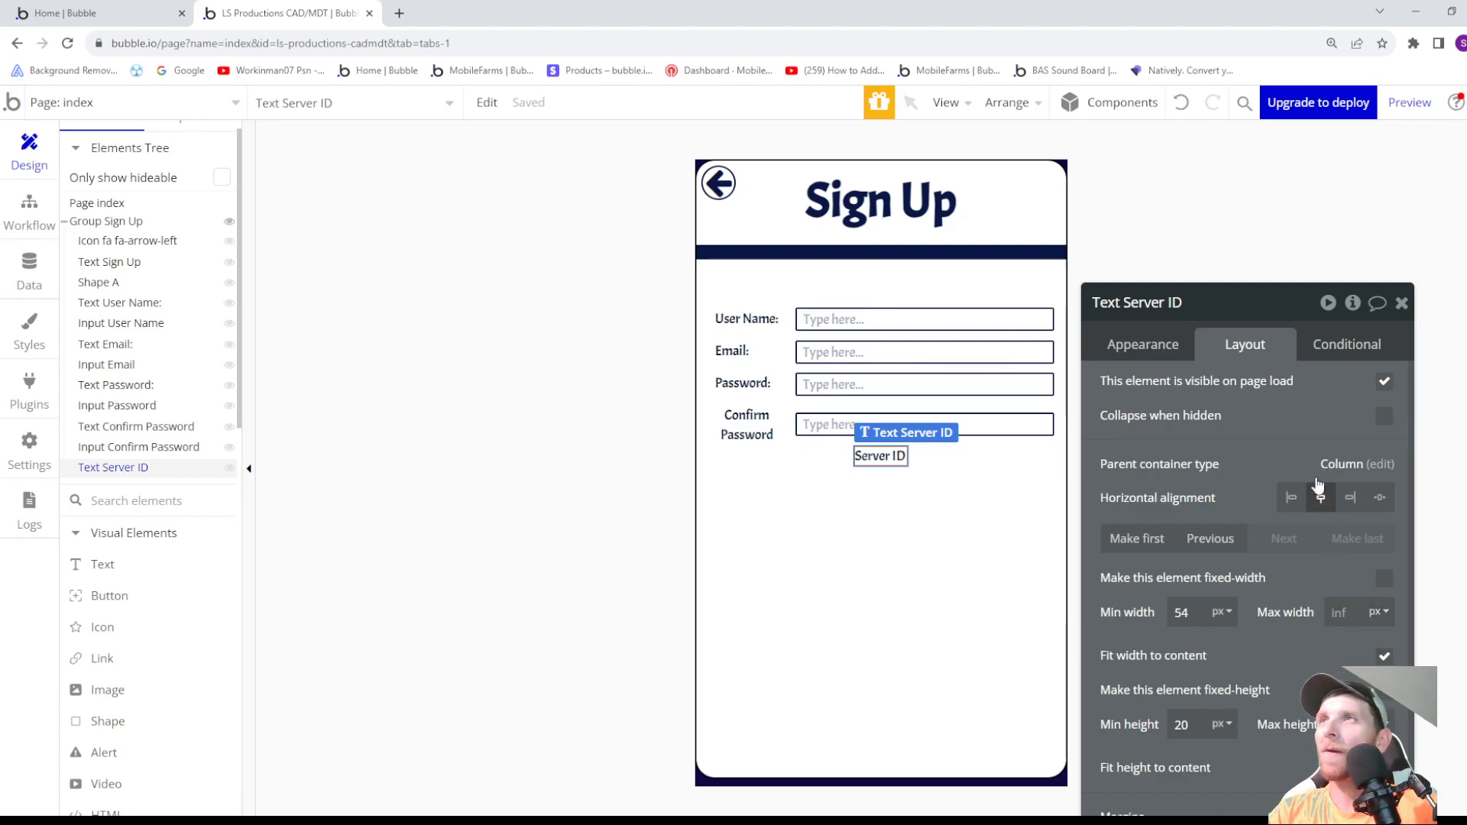
- Set the Server ID label's left margin to -269 px, moving it beneath the Confirm Password label
{"action": "scroll", "coordinate": [1211, 600], "scroll_direction": "down", "scroll_amount": 1}
{"action": "left_click", "coordinate": [1287, 765]}
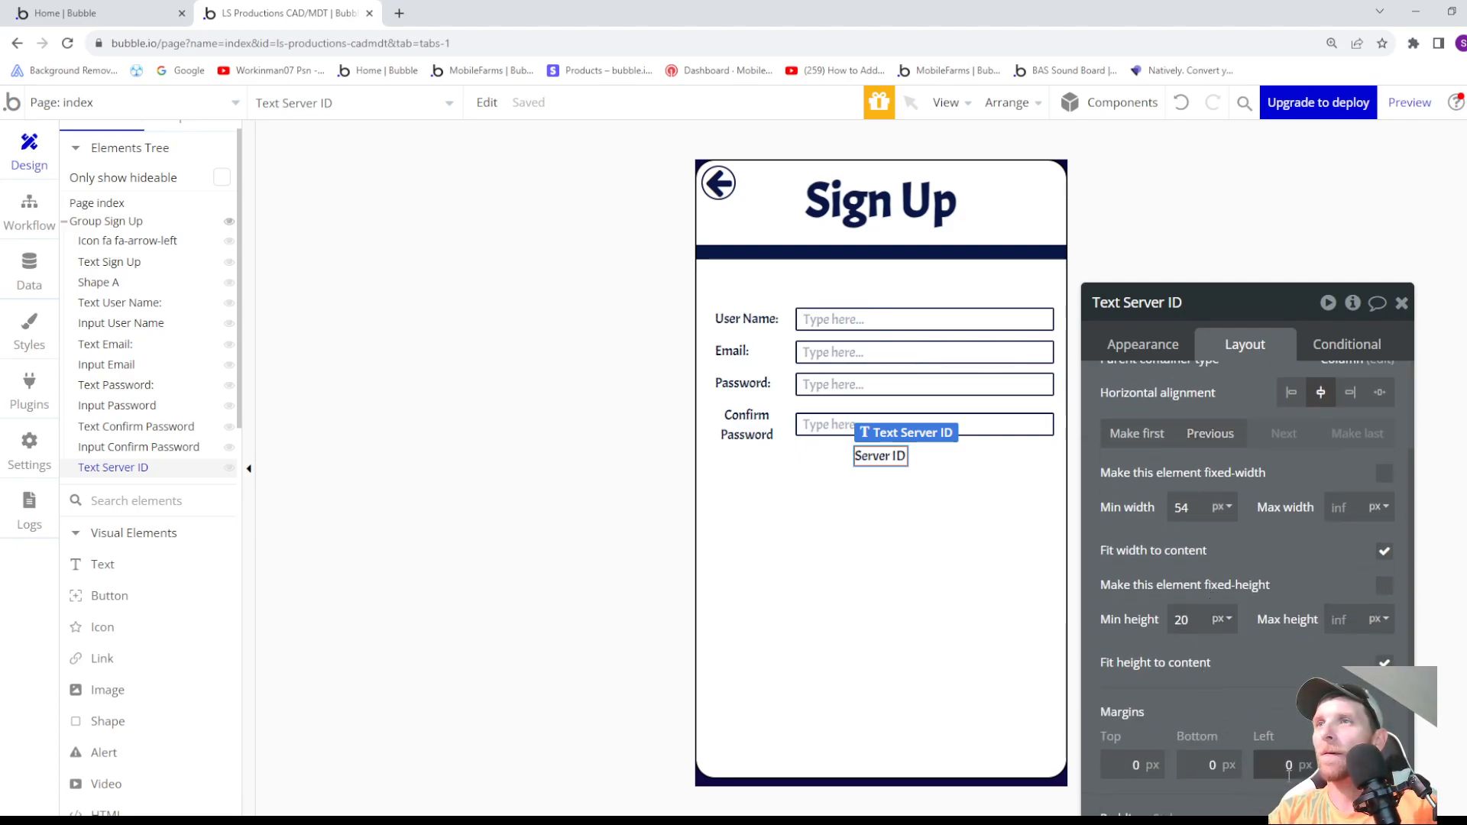
{"action": "key", "text": "Down"}
{"action": "key", "text": "Down"}
{"action": "key", "text": "Down"}
{"action": "key", "text": "Down"}
{"action": "key", "text": "Down"}
{"action": "key", "text": "Down"}
{"action": "key", "text": "Down"}
{"action": "key", "text": "Down"}
{"action": "key", "text": "Down"}
{"action": "key", "text": "Down"}
{"action": "key", "text": "Down"}
{"action": "key", "text": "Down"}
{"action": "key", "text": "Down"}
{"action": "key", "text": "Down"}
{"action": "key", "text": "Down"}
{"action": "key", "text": "Down"}
{"action": "key", "text": "Down"}
{"action": "key", "text": "Down"}
{"action": "key", "text": "Down"}
{"action": "key", "text": "Down"}
{"action": "key", "text": "Down"}
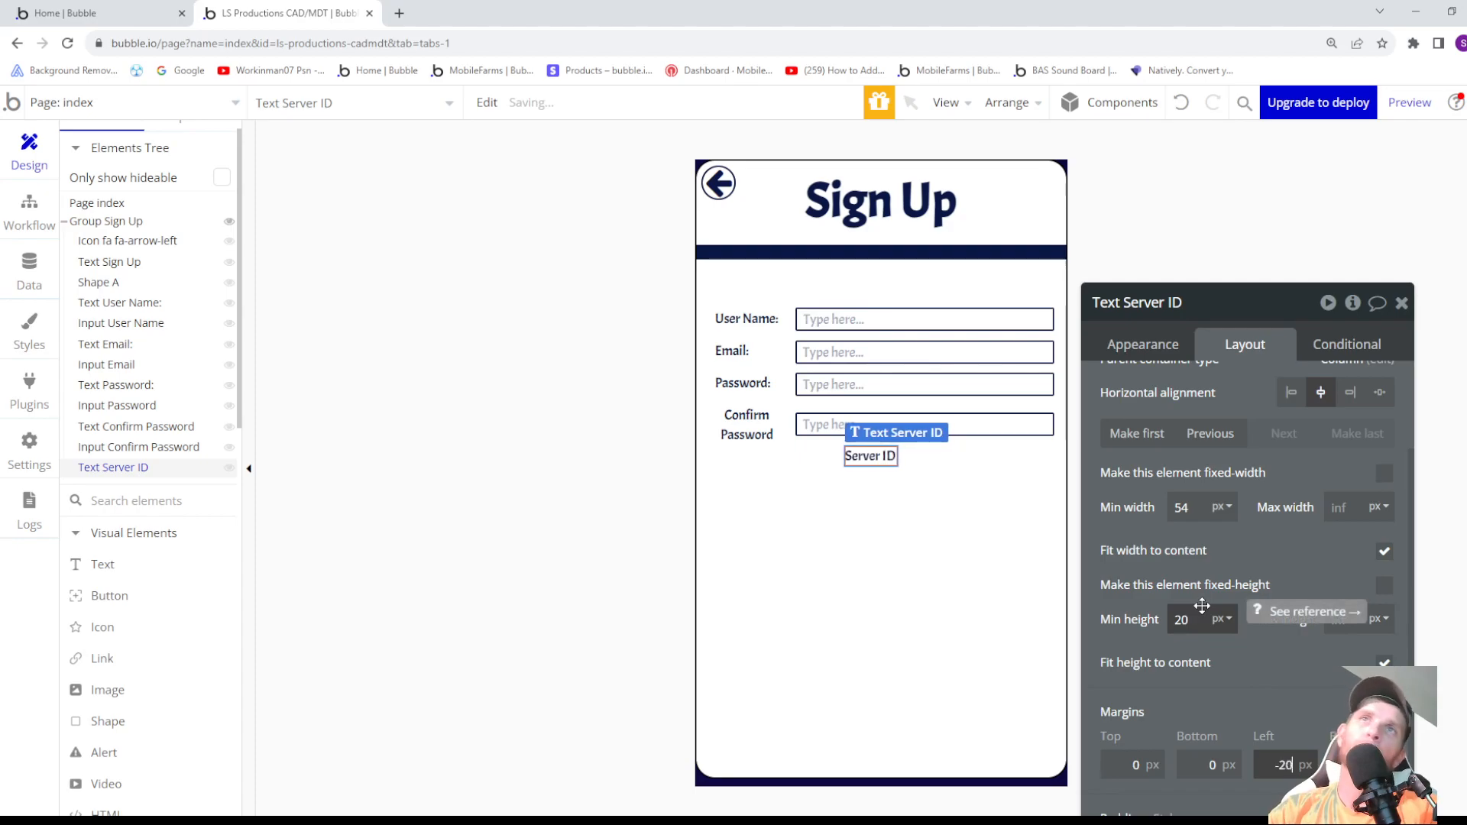
{"action": "key", "text": "Down"}
{"action": "key", "text": "Down"}
{"action": "key", "text": "Down"}
{"action": "key", "text": "Down"}
{"action": "key", "text": "Down"}
{"action": "key", "text": "Down"}
{"action": "key", "text": "Down"}
{"action": "key", "text": "Down"}
{"action": "key", "text": "Down"}
{"action": "key", "text": "Down"}
{"action": "key", "text": "Down"}
{"action": "key", "text": "Down"}
{"action": "key", "text": "Down"}
{"action": "key", "text": "Down"}
{"action": "key", "text": "Down"}
{"action": "key", "text": "Down"}
{"action": "key", "text": "Down"}
{"action": "key", "text": "Down"}
{"action": "key", "text": "Down"}
{"action": "key", "text": "Down"}
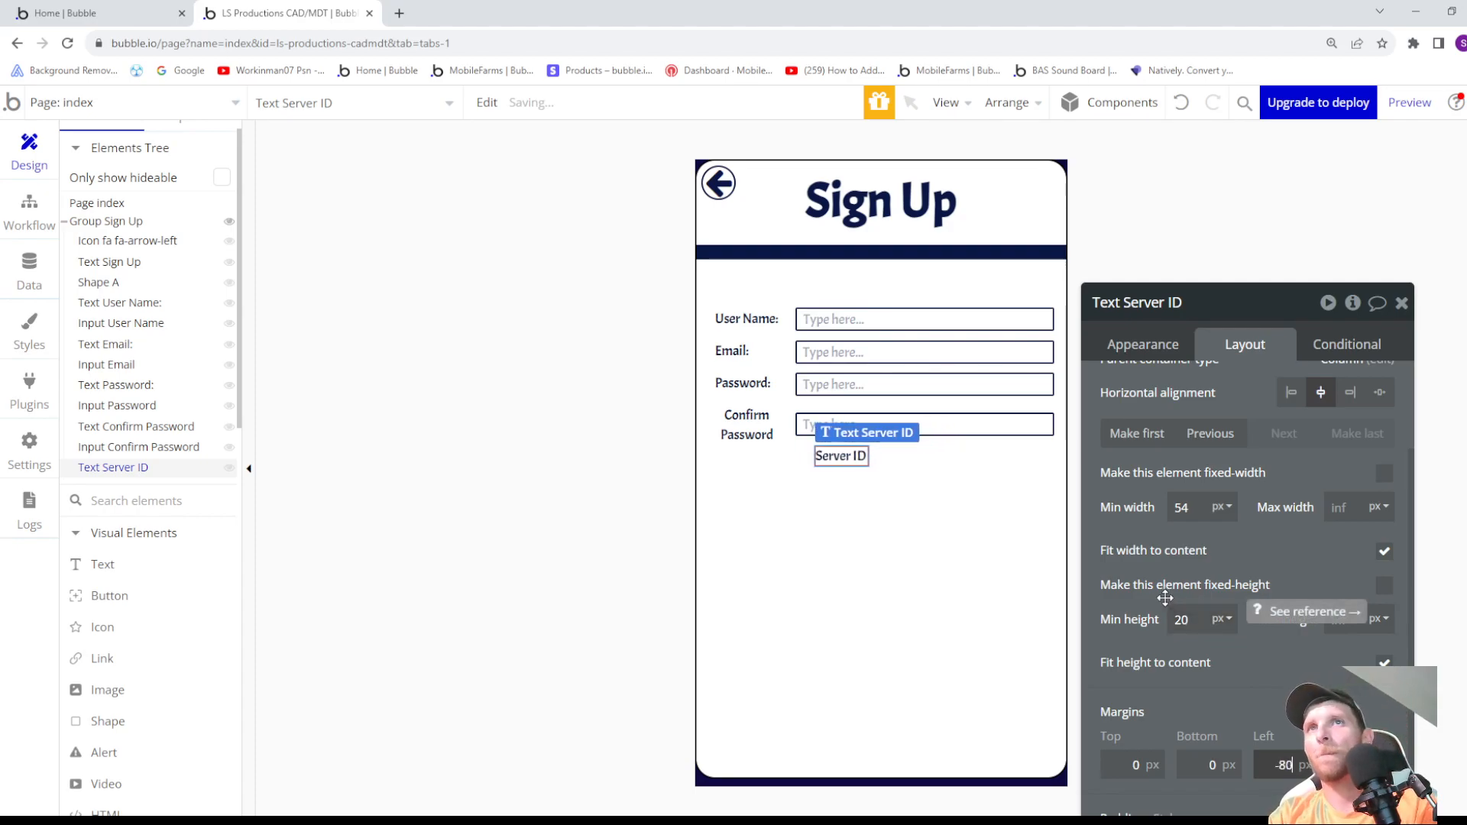
{"action": "key", "text": "Down"}
{"action": "key", "text": "Down"}
{"action": "key", "text": "Down"}
{"action": "key", "text": "Down"}
{"action": "key", "text": "Down"}
{"action": "key", "text": "Down"}
{"action": "key", "text": "Down"}
{"action": "key", "text": "Down"}
{"action": "key", "text": "Down"}
{"action": "key", "text": "Down"}
{"action": "key", "text": "Down"}
{"action": "key", "text": "Down"}
{"action": "key", "text": "Down"}
{"action": "key", "text": "Down"}
{"action": "key", "text": "Down"}
{"action": "key", "text": "Down"}
{"action": "key", "text": "Down"}
{"action": "key", "text": "Down"}
{"action": "key", "text": "Down"}
{"action": "key", "text": "Down"}
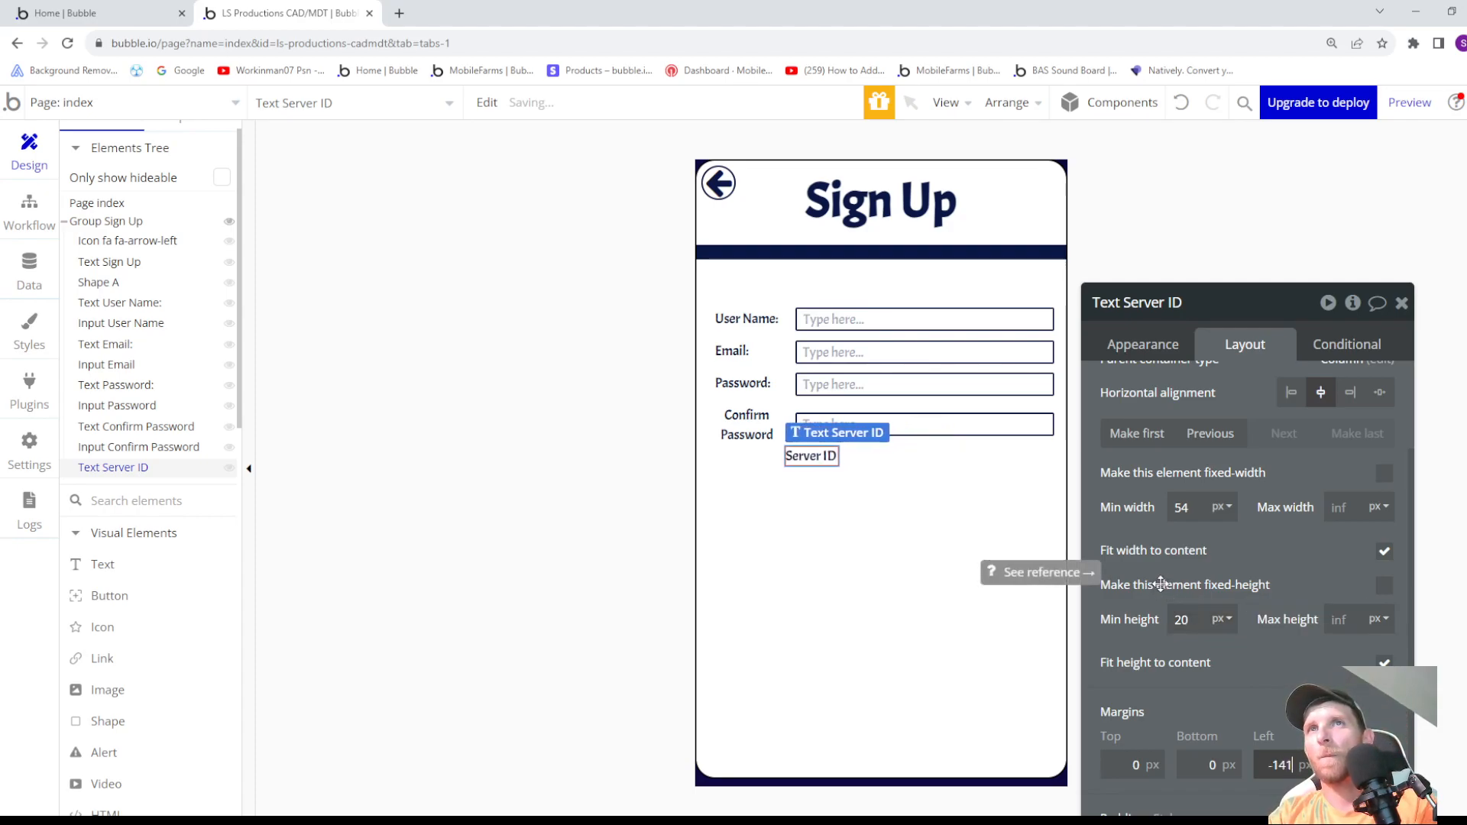
{"action": "key", "text": "Down"}
{"action": "key", "text": "Down"}
{"action": "key", "text": "Down"}
{"action": "key", "text": "Down"}
{"action": "key", "text": "Down"}
{"action": "key", "text": "Down"}
{"action": "key", "text": "Down"}
{"action": "key", "text": "Down"}
{"action": "key", "text": "Down"}
{"action": "key", "text": "Down"}
{"action": "key", "text": "Down"}
{"action": "key", "text": "Down"}
{"action": "key", "text": "Down"}
{"action": "key", "text": "Down"}
{"action": "key", "text": "Down"}
{"action": "key", "text": "Down"}
{"action": "key", "text": "Down"}
{"action": "key", "text": "Down"}
{"action": "key", "text": "Down"}
{"action": "key", "text": "Down"}
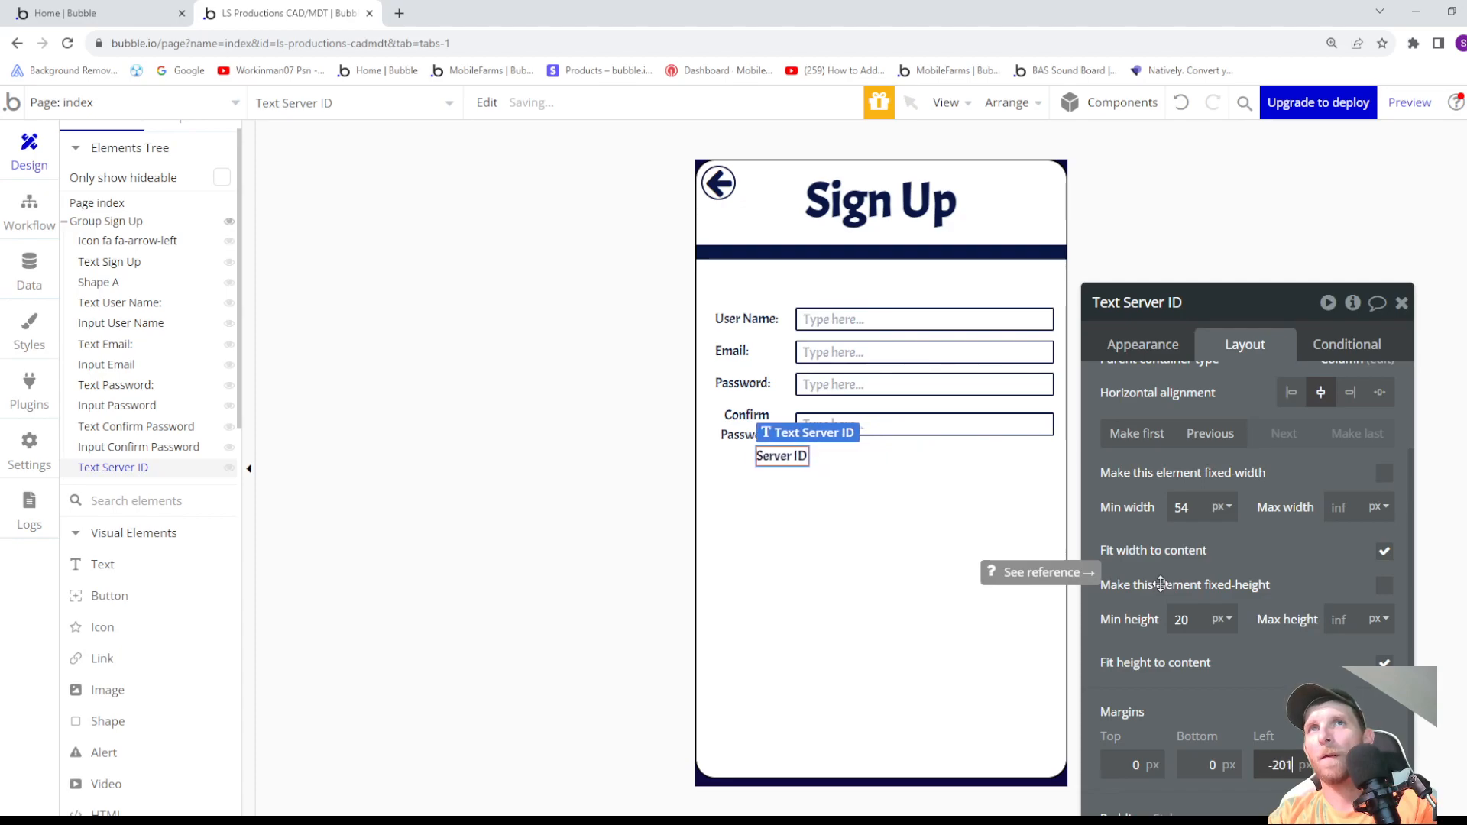
{"action": "key", "text": "Down"}
{"action": "key", "text": "Down"}
{"action": "key", "text": "Down"}
{"action": "key", "text": "Down"}
{"action": "key", "text": "Down"}
{"action": "key", "text": "Down"}
{"action": "key", "text": "Down"}
{"action": "key", "text": "Down"}
{"action": "key", "text": "Down"}
{"action": "key", "text": "Down"}
{"action": "key", "text": "Down"}
{"action": "key", "text": "Down"}
{"action": "key", "text": "Down"}
{"action": "key", "text": "Down"}
{"action": "key", "text": "Down"}
{"action": "key", "text": "Down"}
{"action": "key", "text": "Down"}
{"action": "key", "text": "Down"}
{"action": "key", "text": "Down"}
{"action": "key", "text": "Down"}
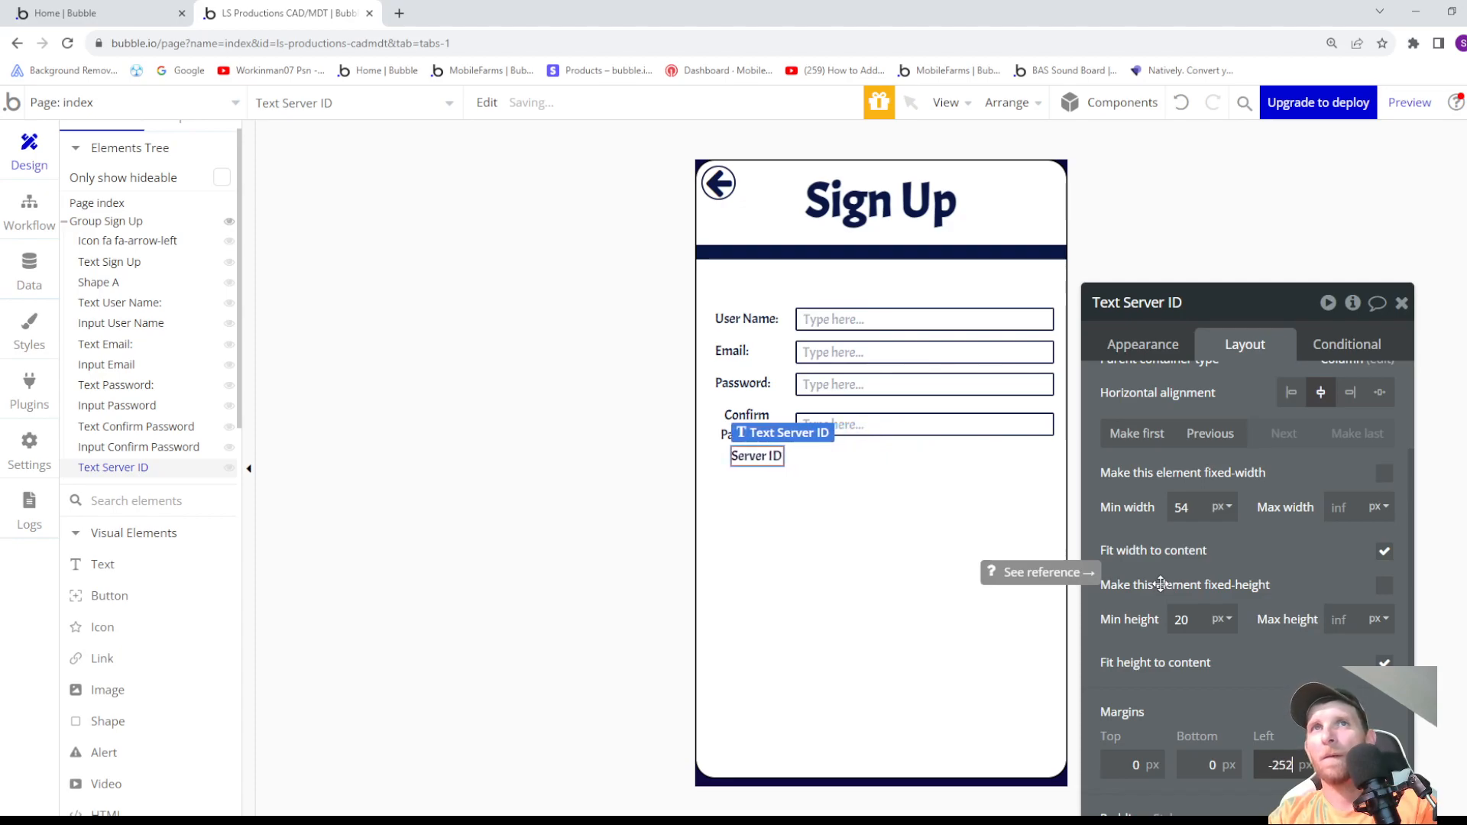
{"action": "key", "text": "Down"}
{"action": "key", "text": "Down"}
{"action": "key", "text": "Down"}
{"action": "key", "text": "Down"}
{"action": "key", "text": "Down"}
{"action": "key", "text": "Down"}
{"action": "key", "text": "Down"}
{"action": "key", "text": "Down"}
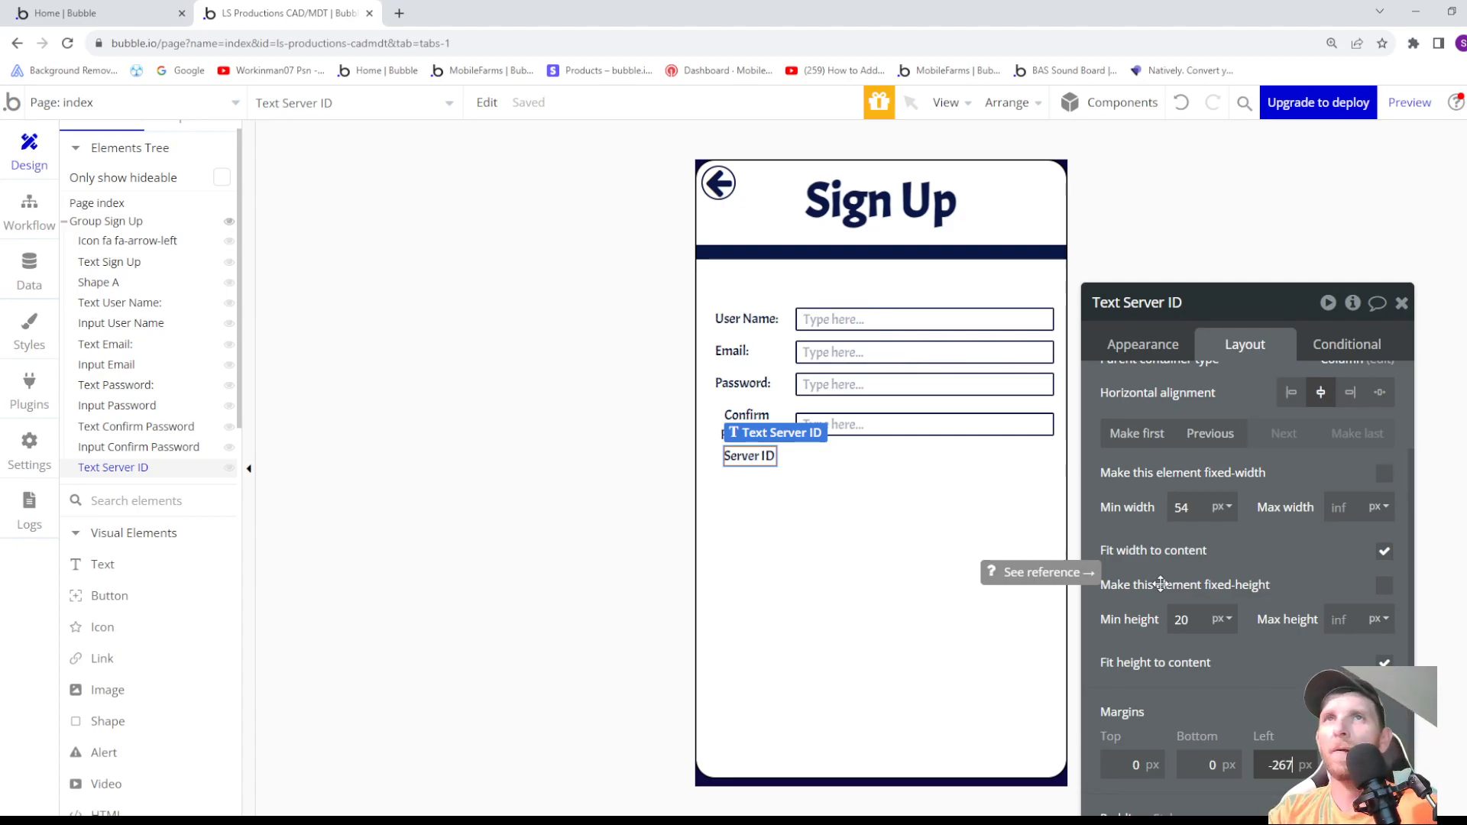
{"action": "key", "text": "Down"}
{"action": "key", "text": "Down"}
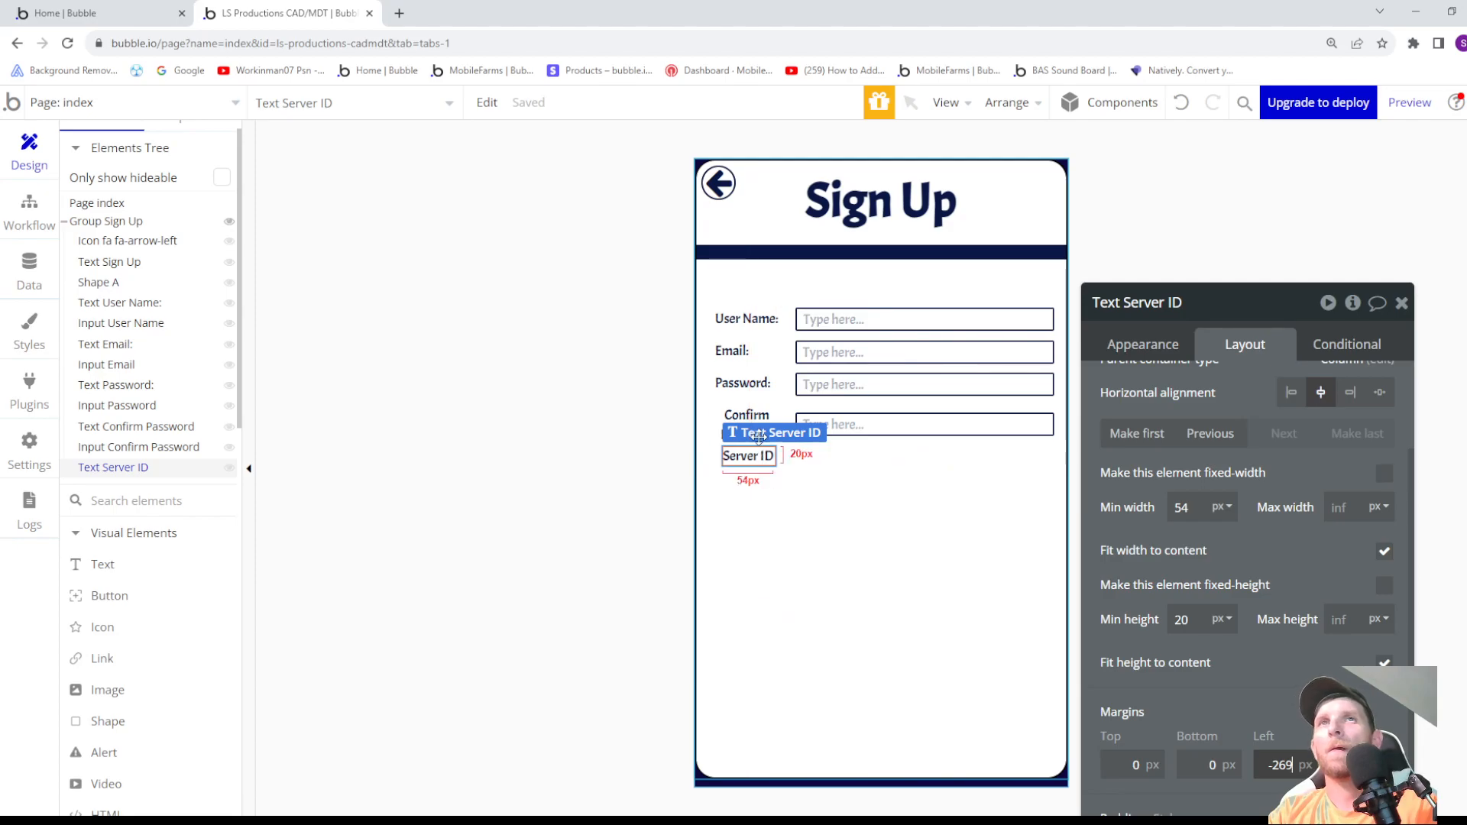
- Delete the Server ID label below the Confirm Password row in Group Sign Up
{"action": "left_click", "coordinate": [756, 457]}
{"action": "right_click", "coordinate": [756, 457]}
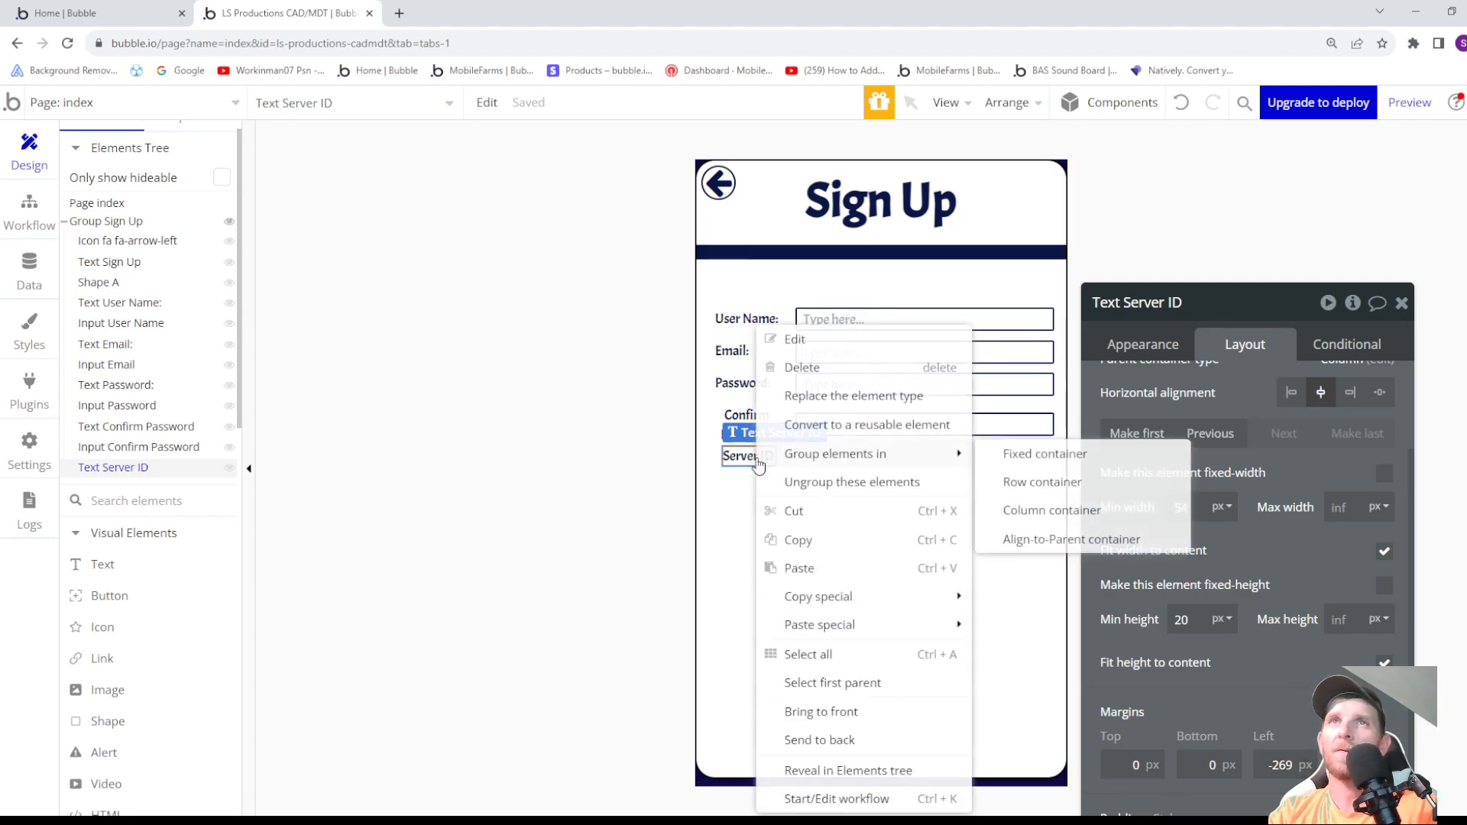
{"action": "left_click", "coordinate": [802, 367]}
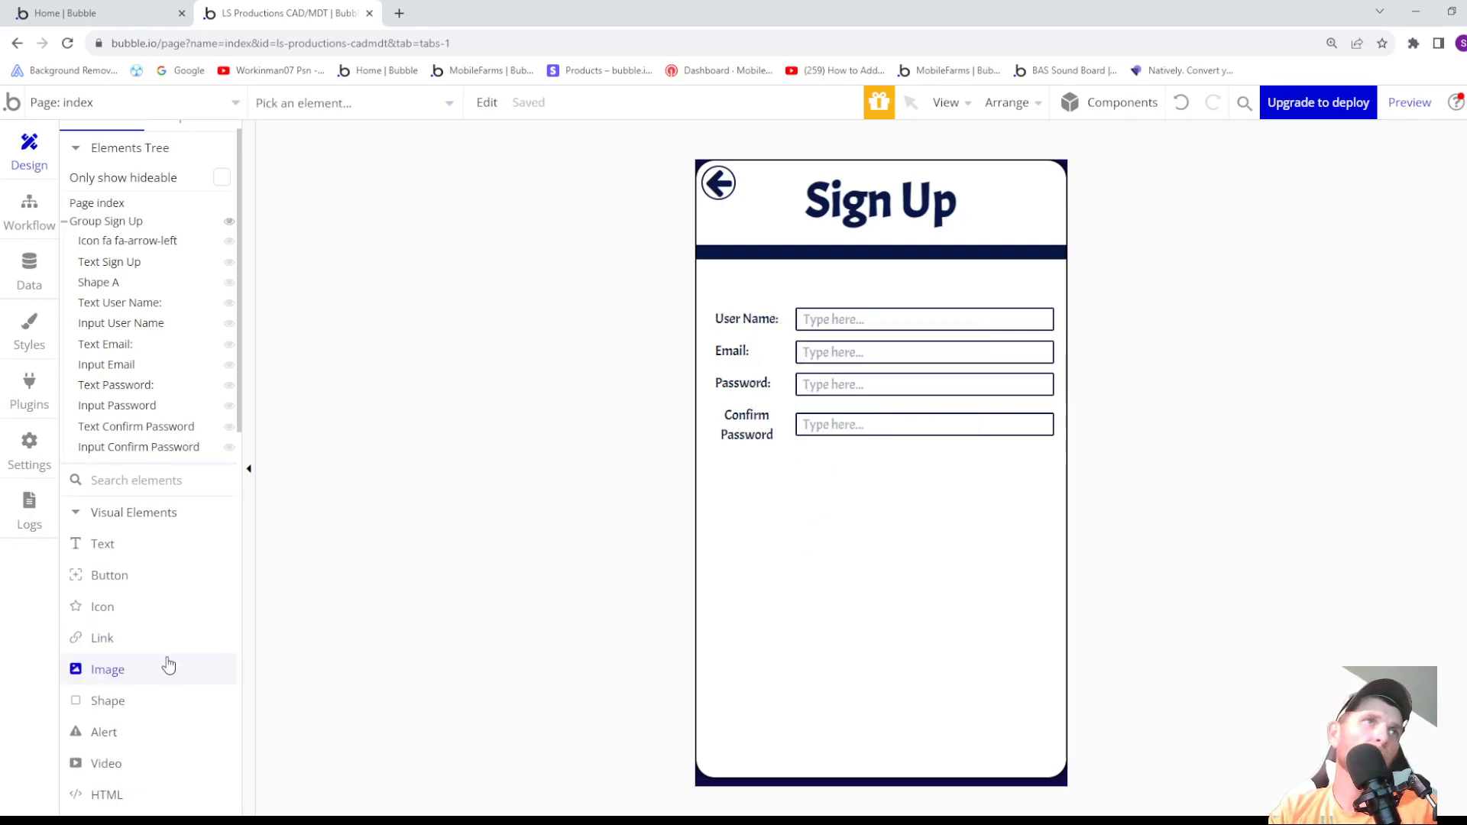
{"action": "scroll", "coordinate": [159, 634], "scroll_direction": "down", "scroll_amount": 4}
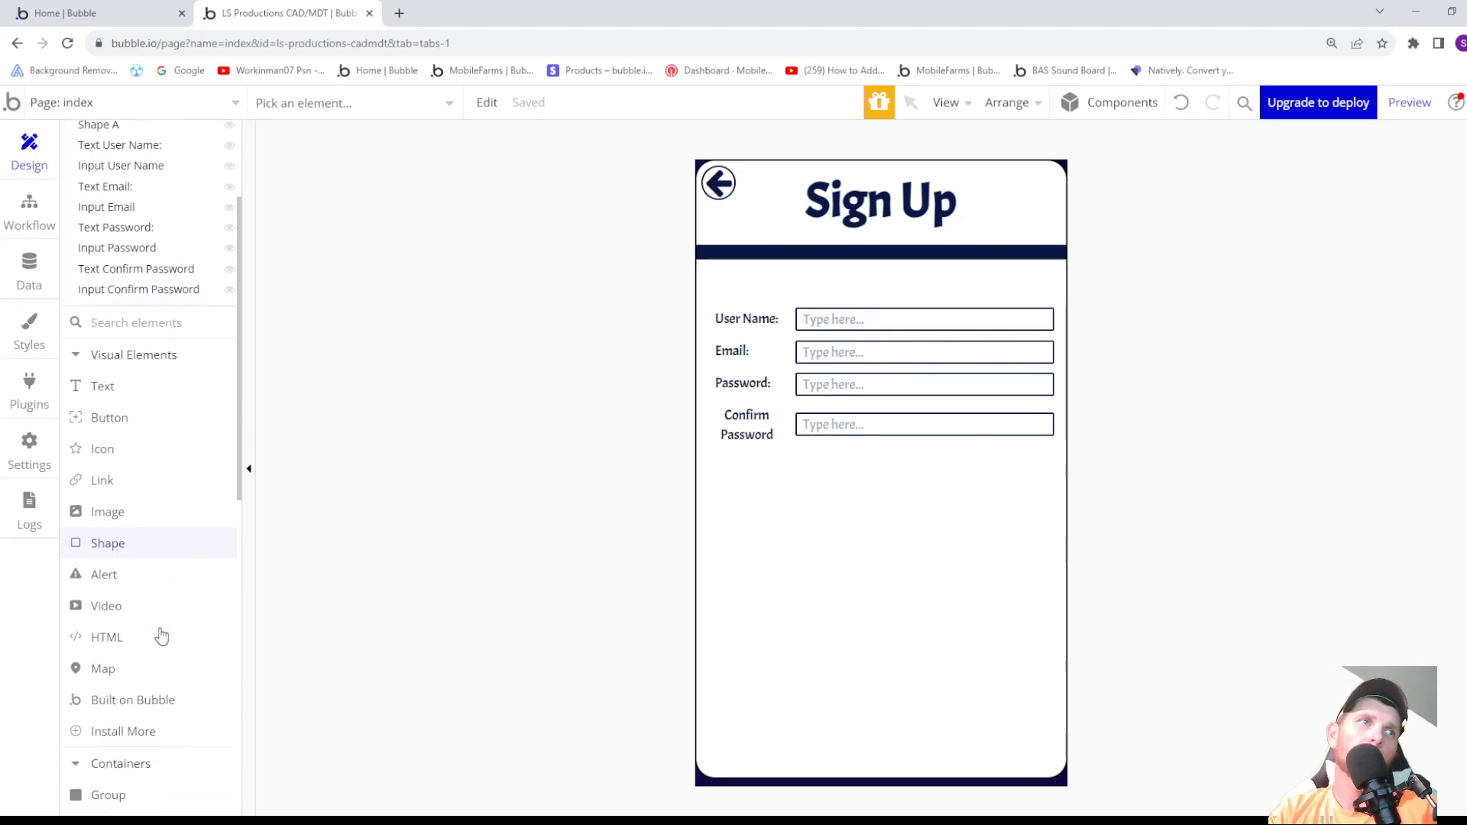
{"action": "scroll", "coordinate": [162, 642], "scroll_direction": "down", "scroll_amount": 2}
{"action": "scroll", "coordinate": [162, 642], "scroll_direction": "up", "scroll_amount": 6}
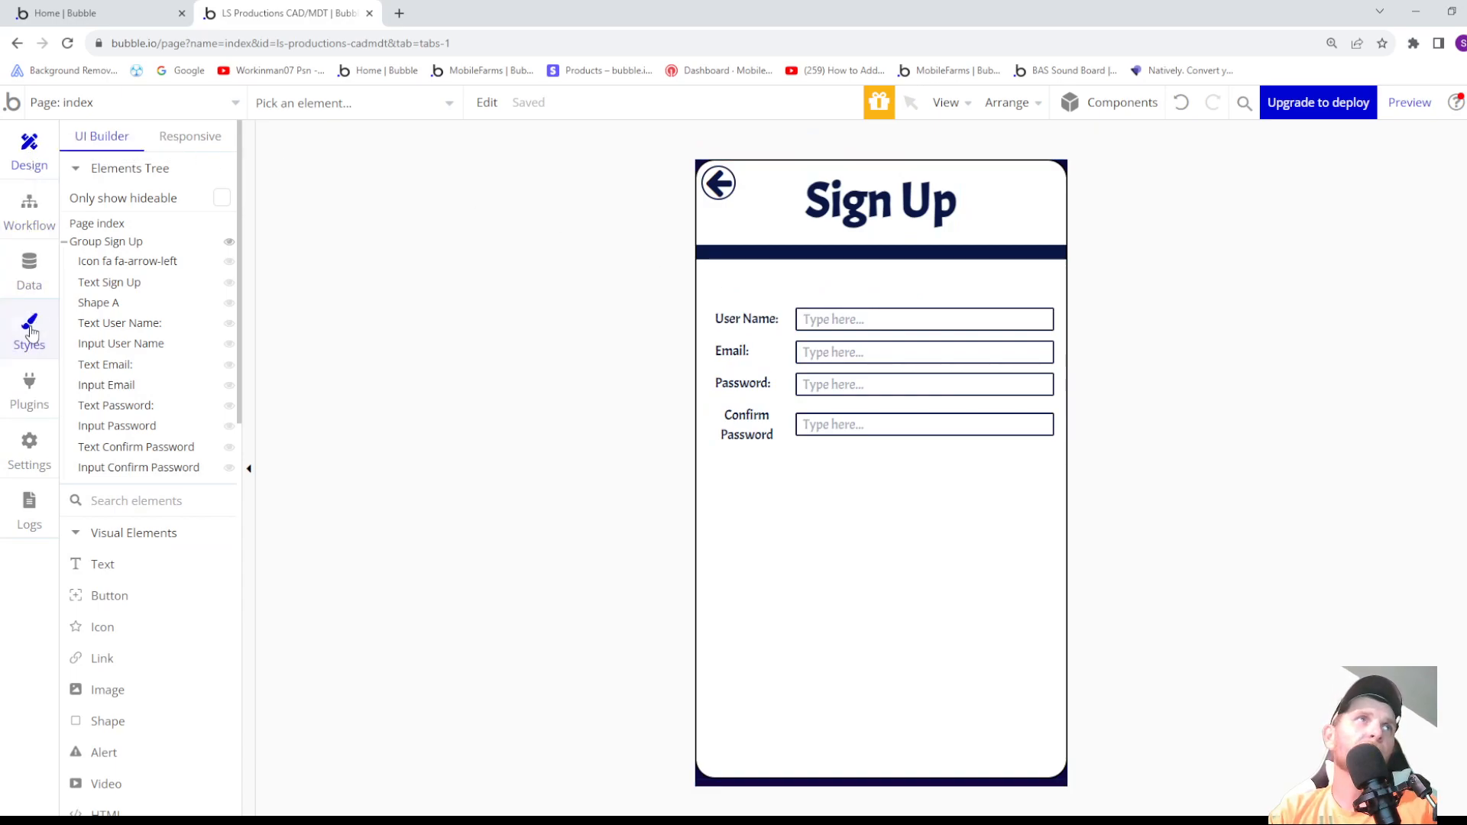
- Open the plugin installer for the app and install the Ionic Elements and API Connector plugins
{"action": "left_click", "coordinate": [29, 403]}
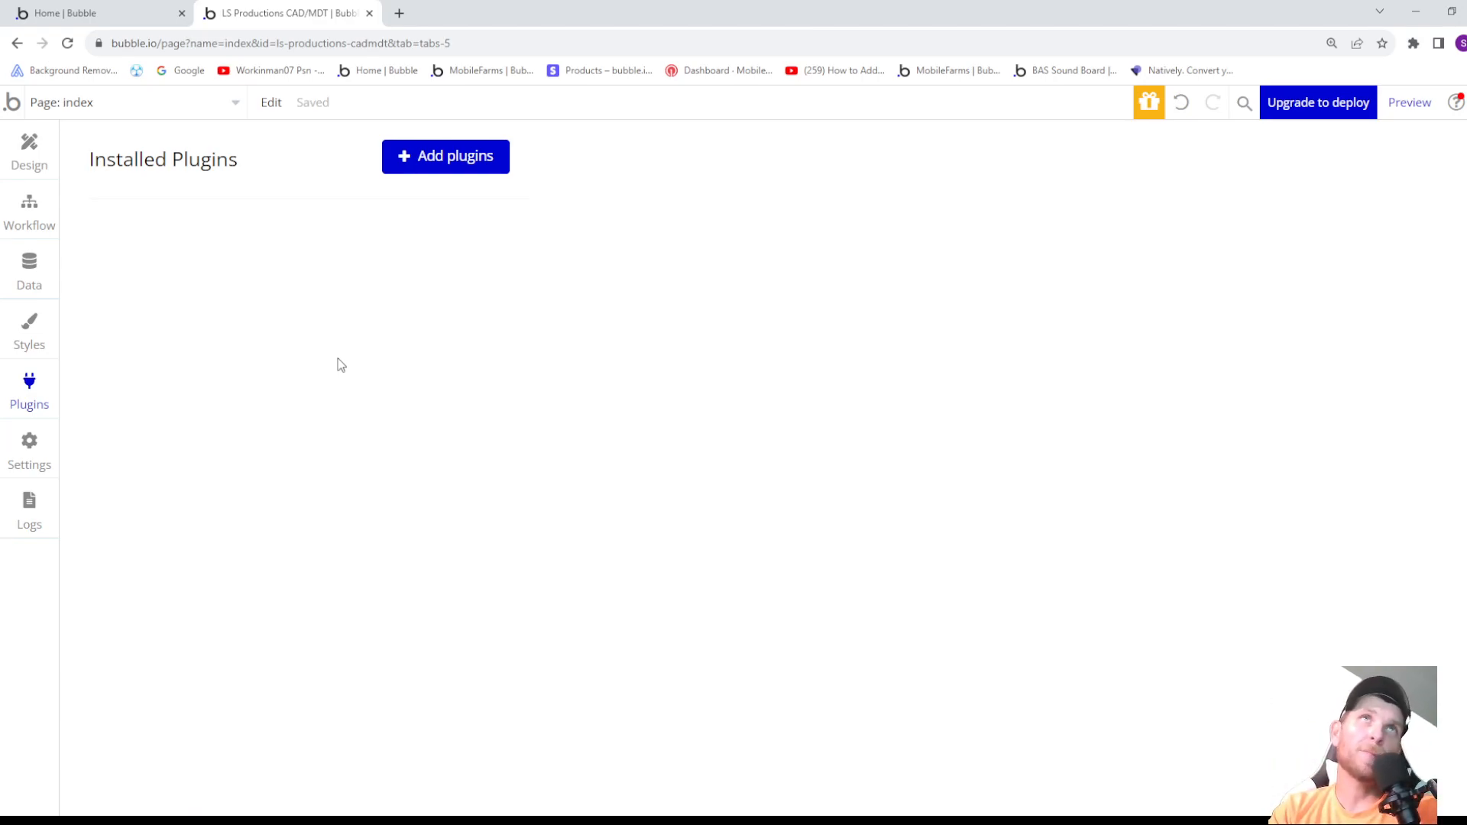
{"action": "left_click", "coordinate": [436, 158]}
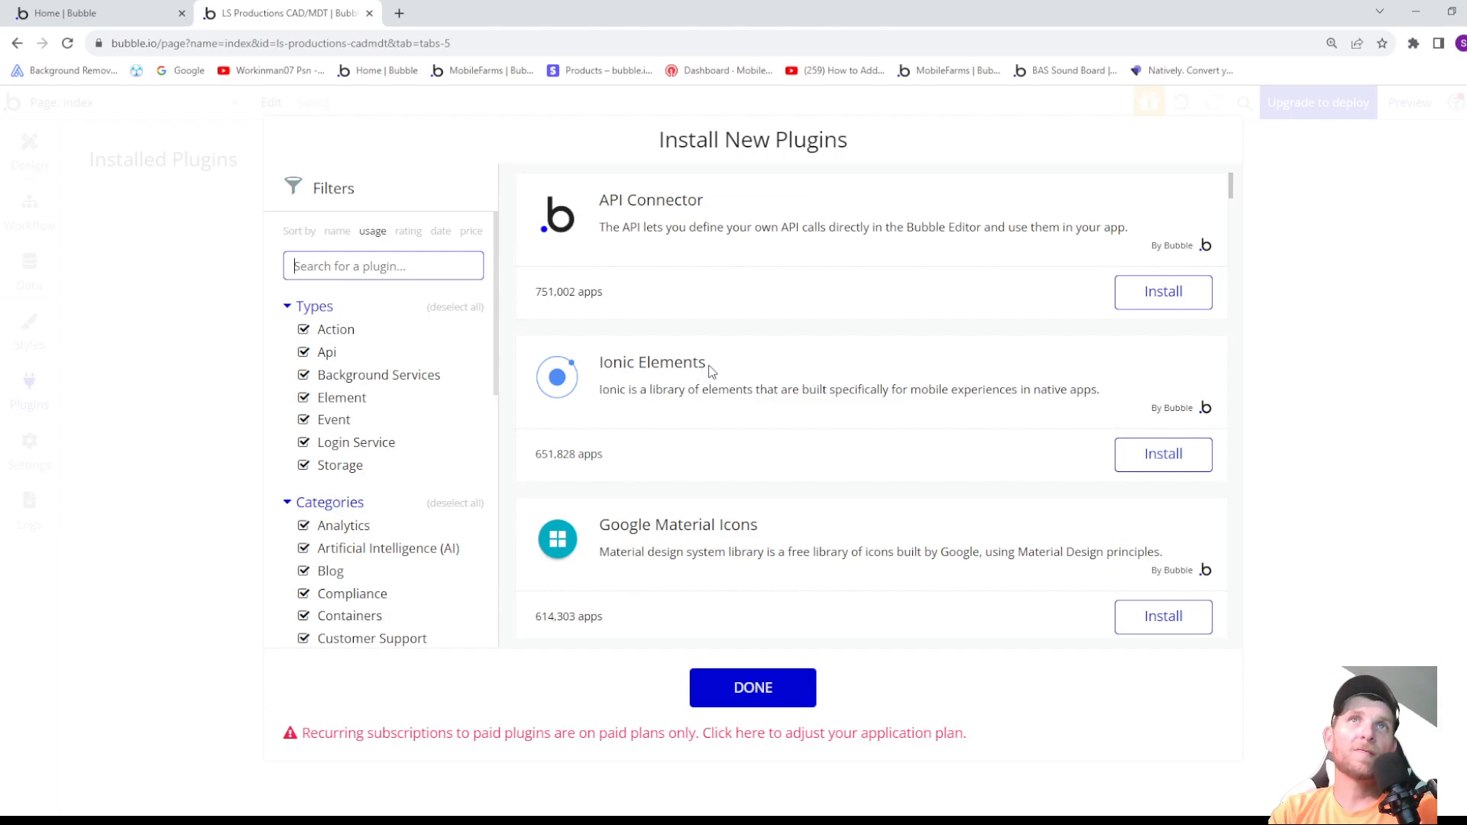
{"action": "left_click", "coordinate": [1155, 470]}
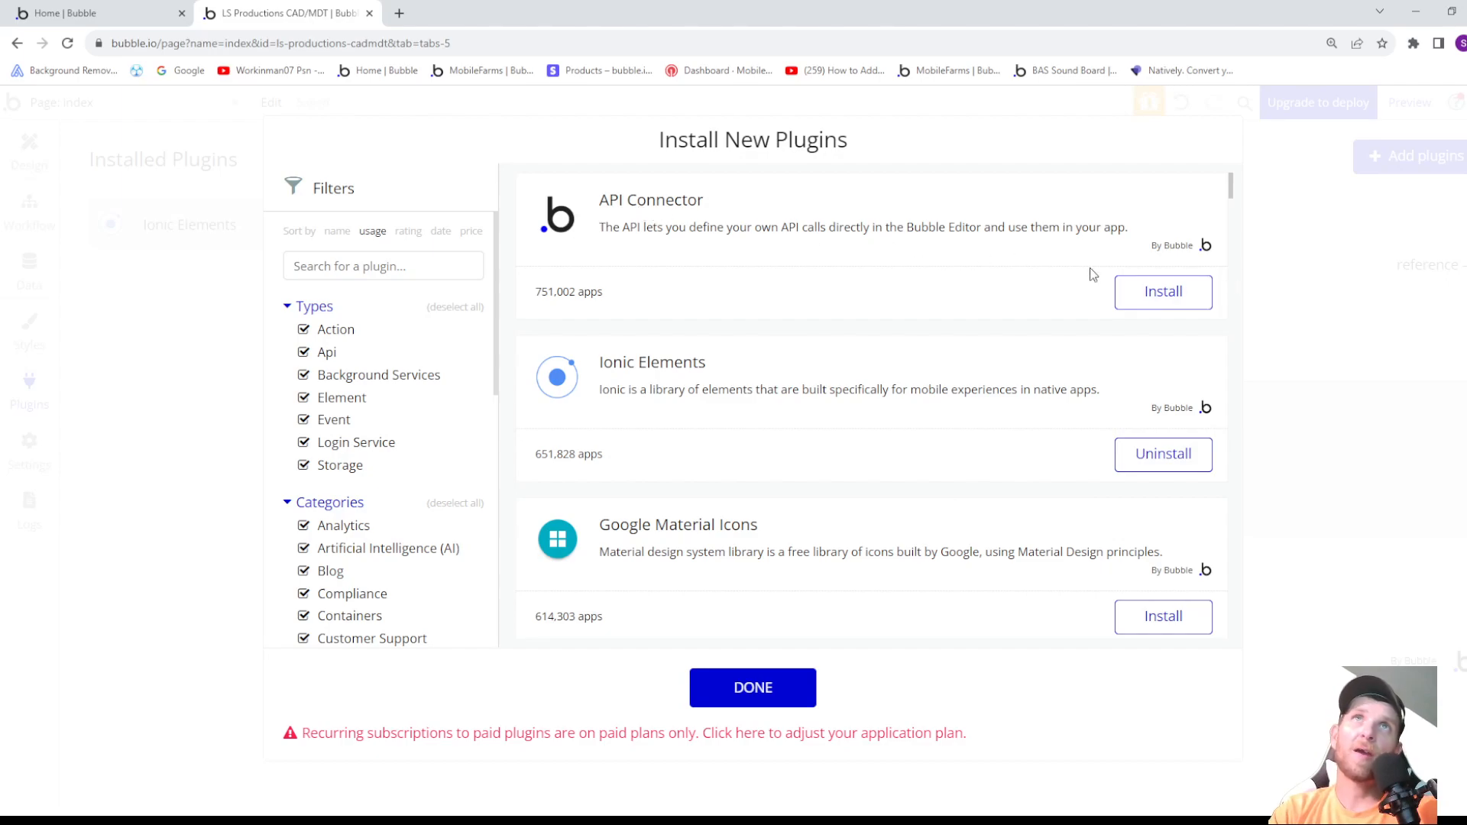
{"action": "left_click", "coordinate": [1148, 293]}
- Install the free Toolbox plugin and the Progress Bar plugin from the list of plugins sorted by usage
{"action": "scroll", "coordinate": [836, 278], "scroll_direction": "down", "scroll_amount": 1}
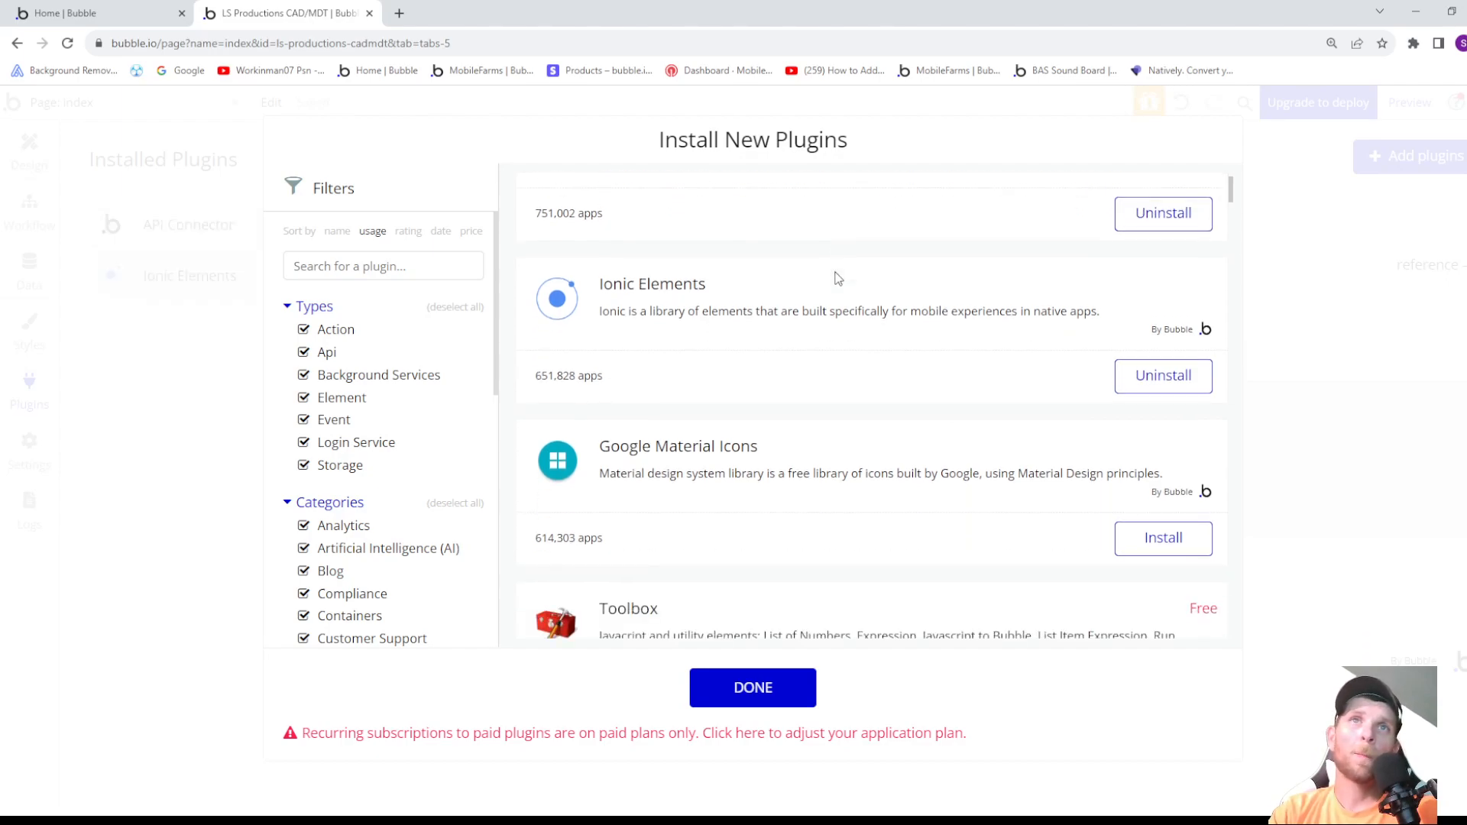
{"action": "scroll", "coordinate": [853, 276], "scroll_direction": "down", "scroll_amount": 3}
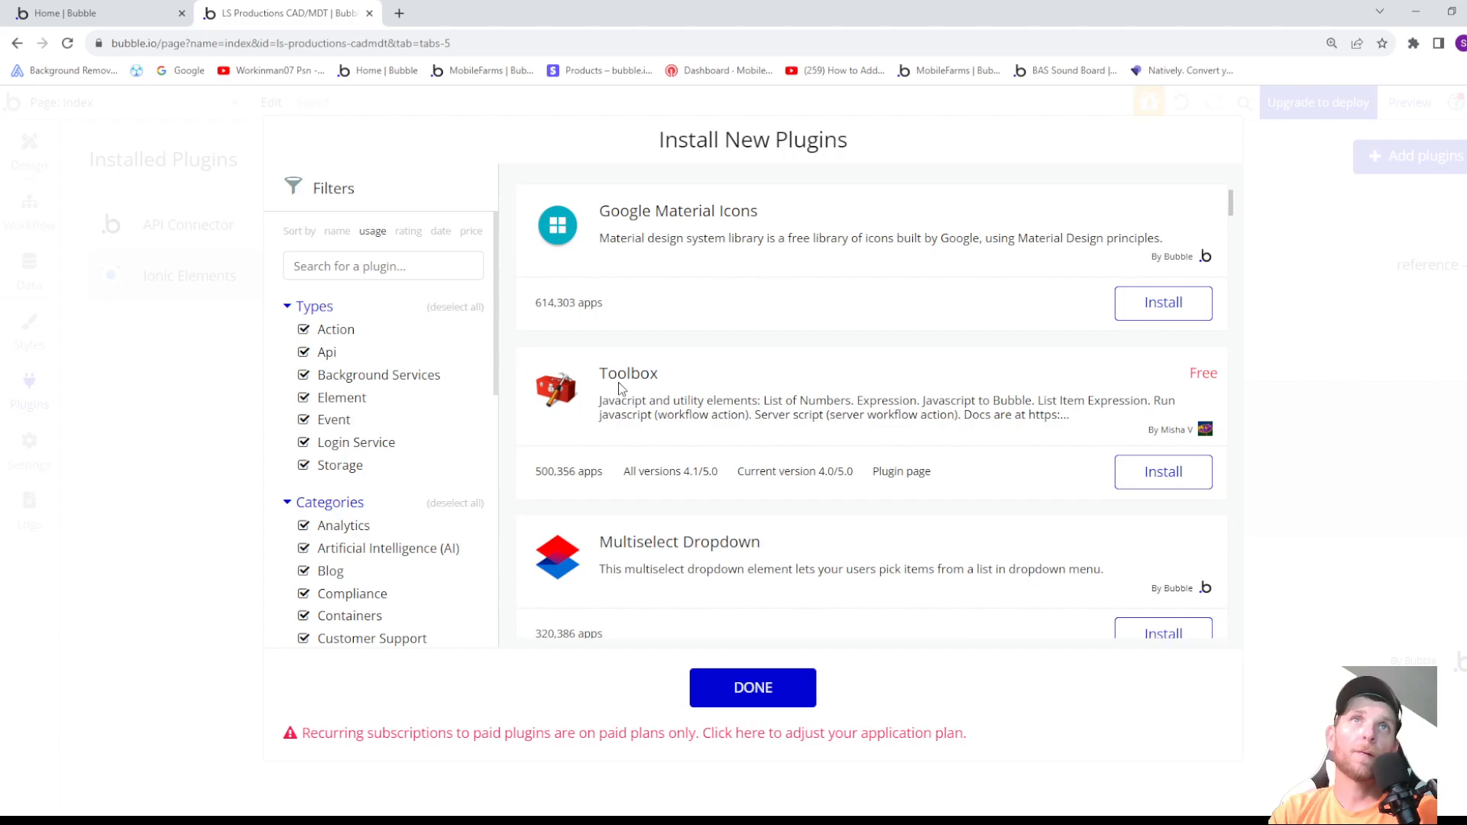
{"action": "left_click", "coordinate": [1165, 471]}
{"action": "scroll", "coordinate": [925, 331], "scroll_direction": "down", "scroll_amount": 1}
{"action": "scroll", "coordinate": [917, 329], "scroll_direction": "down", "scroll_amount": 1}
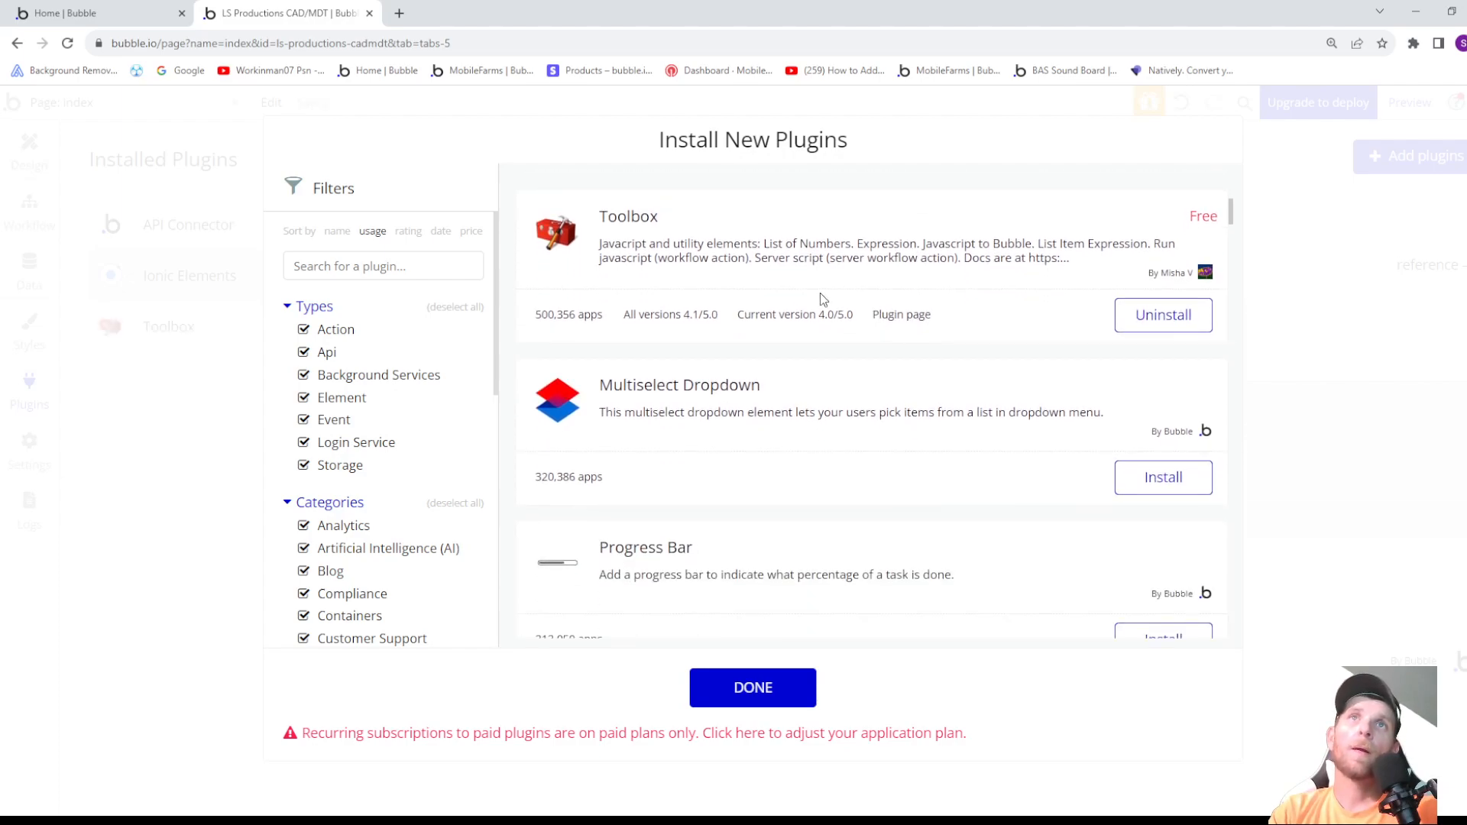
{"action": "scroll", "coordinate": [728, 308], "scroll_direction": "down", "scroll_amount": 1}
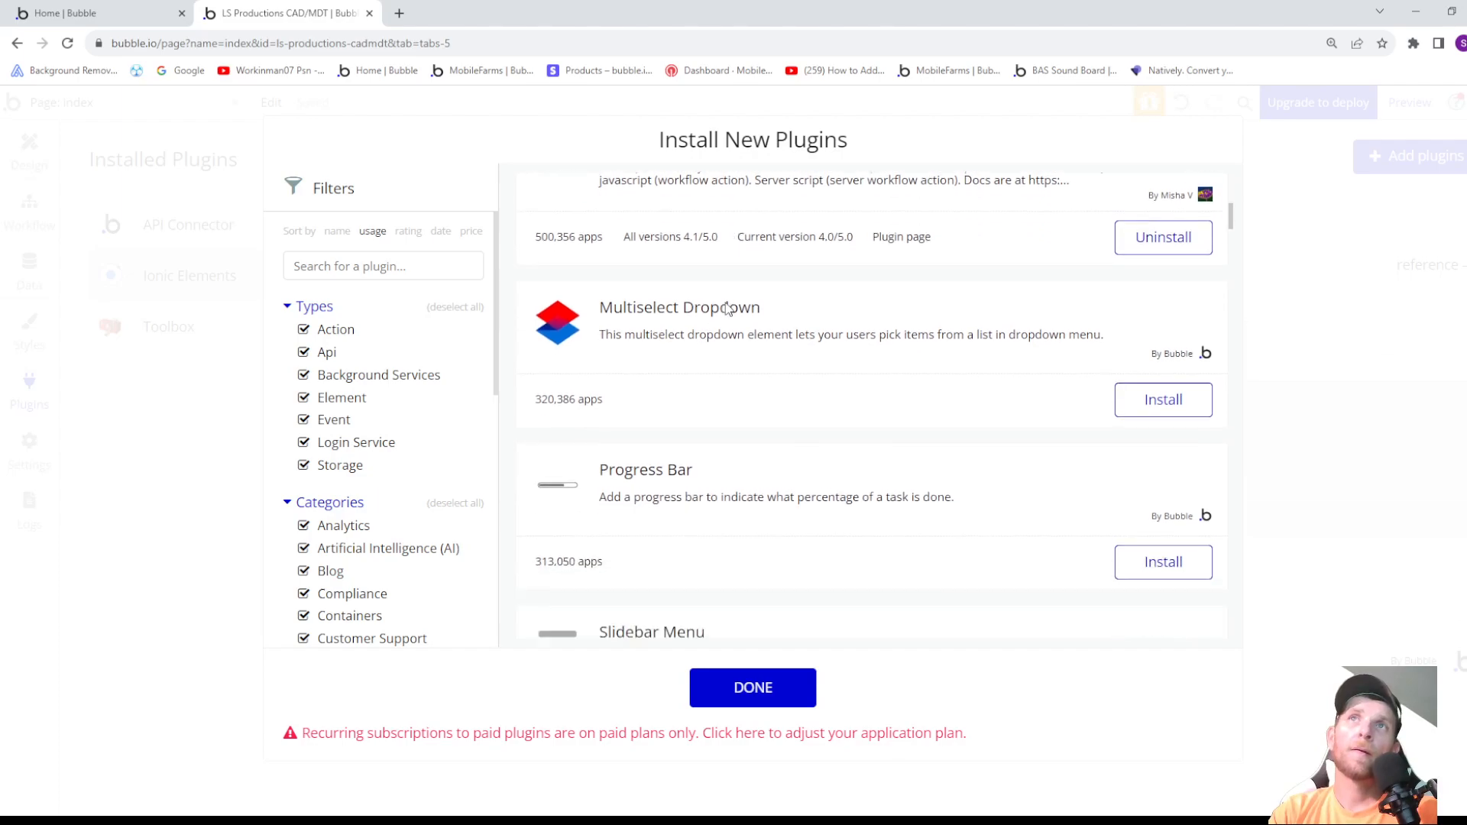
{"action": "scroll", "coordinate": [711, 316], "scroll_direction": "down", "scroll_amount": 1}
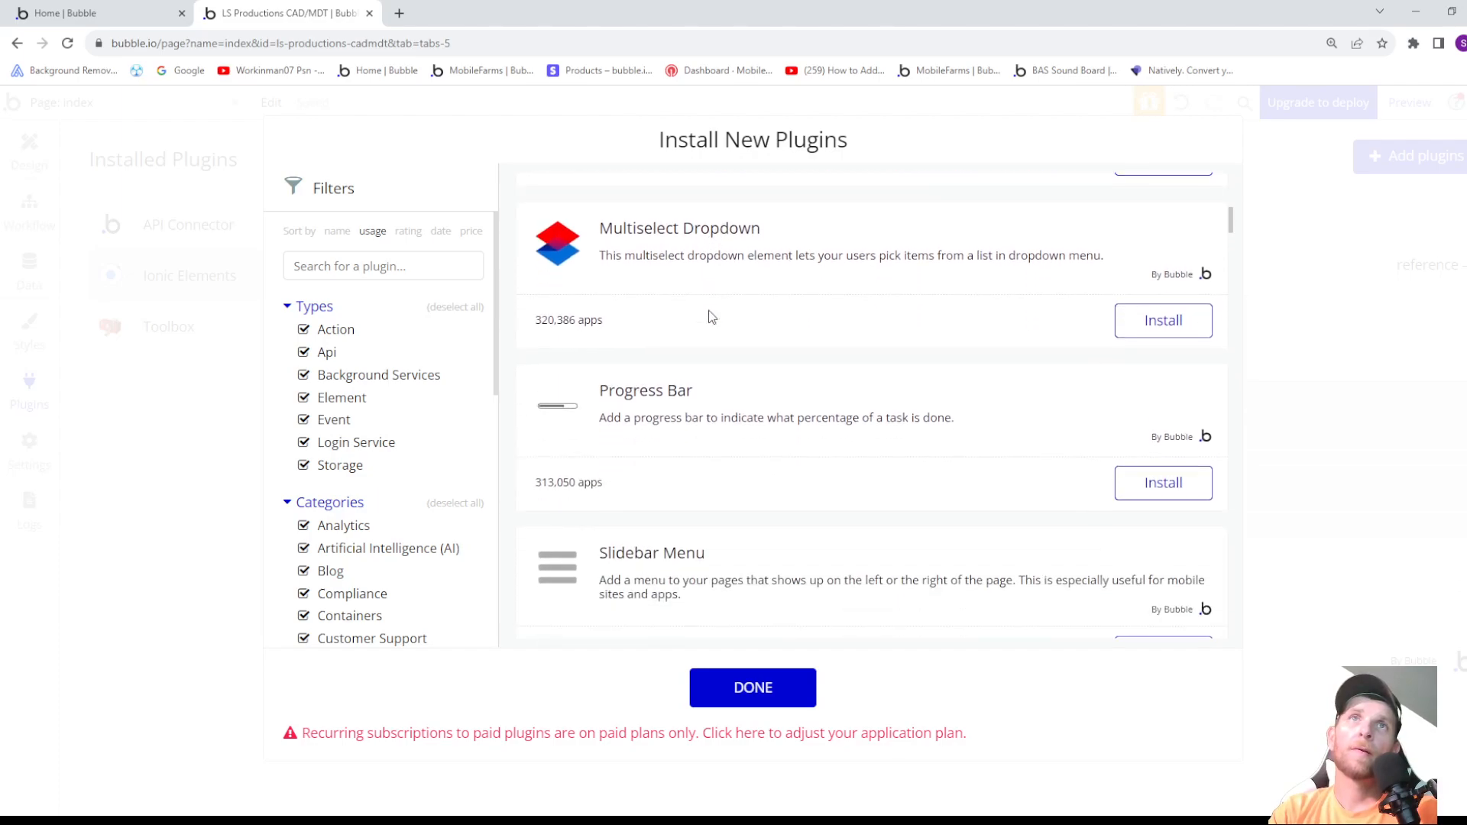
{"action": "scroll", "coordinate": [711, 316], "scroll_direction": "down", "scroll_amount": 2}
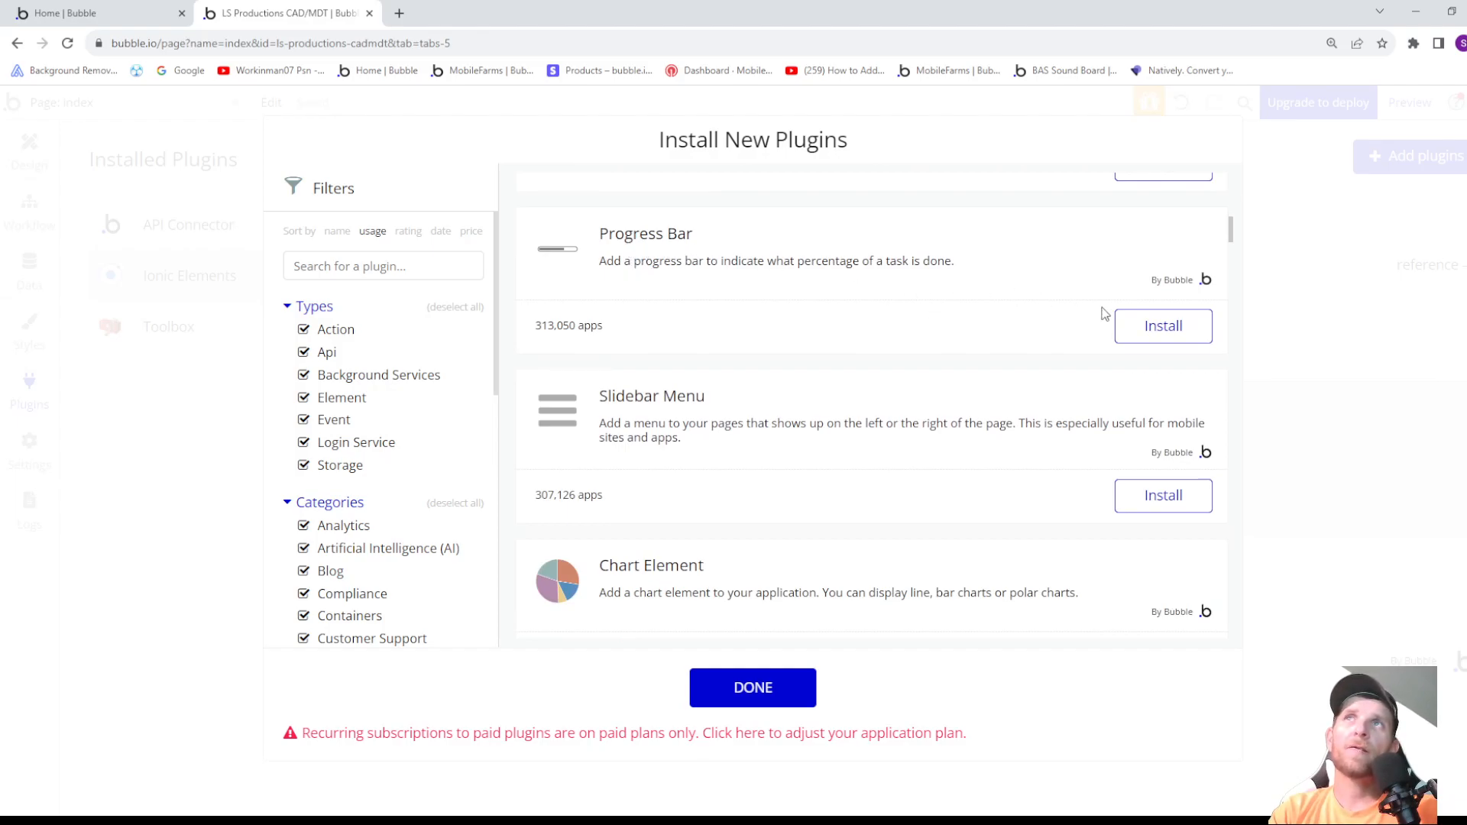
{"action": "left_click", "coordinate": [1127, 325]}
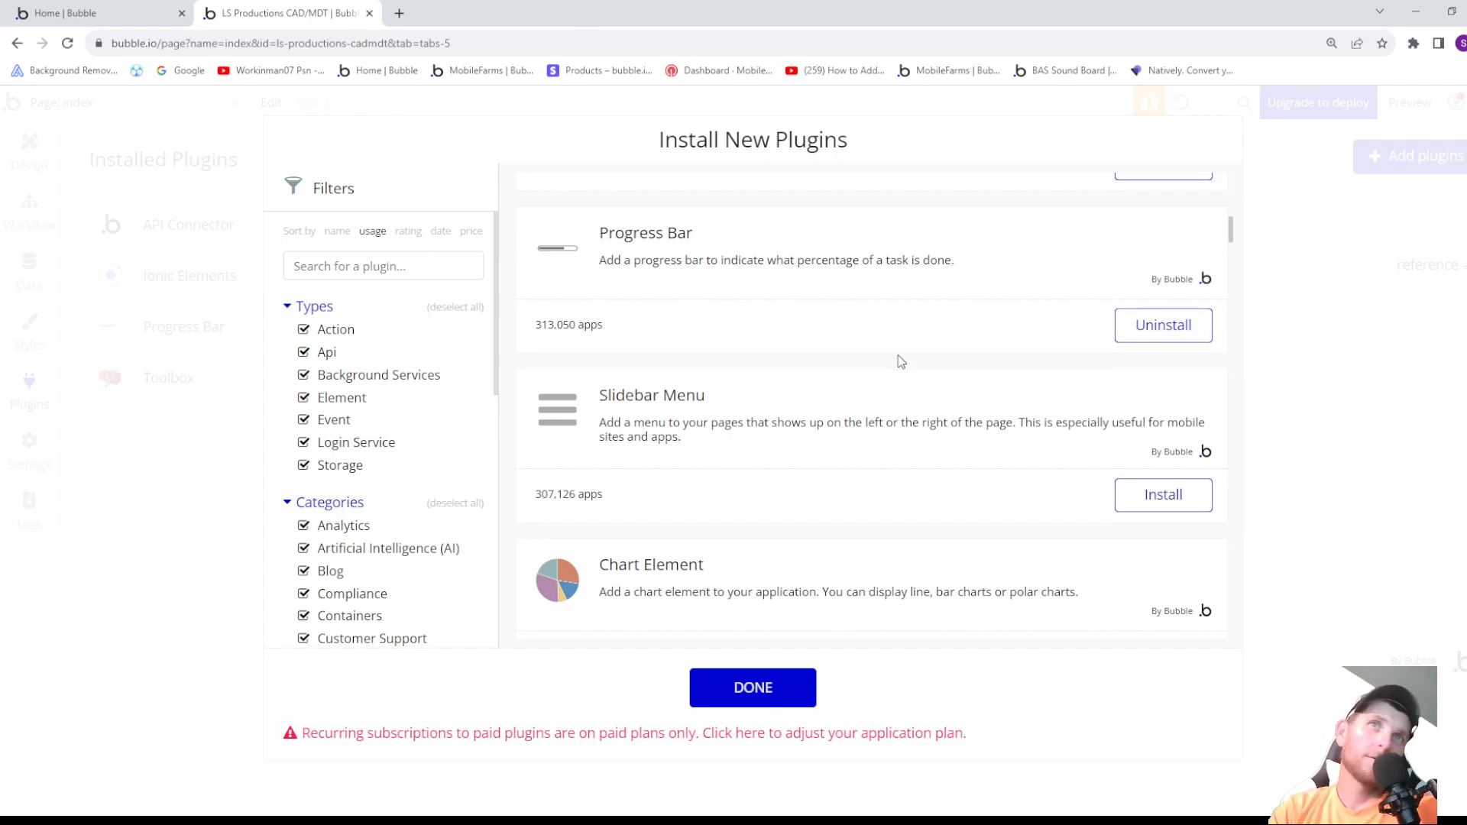
- Install the Stripe payment plugin from the list of plugins sorted by usage
{"action": "scroll", "coordinate": [897, 360], "scroll_direction": "down", "scroll_amount": 1}
{"action": "scroll", "coordinate": [900, 372], "scroll_direction": "down", "scroll_amount": 4}
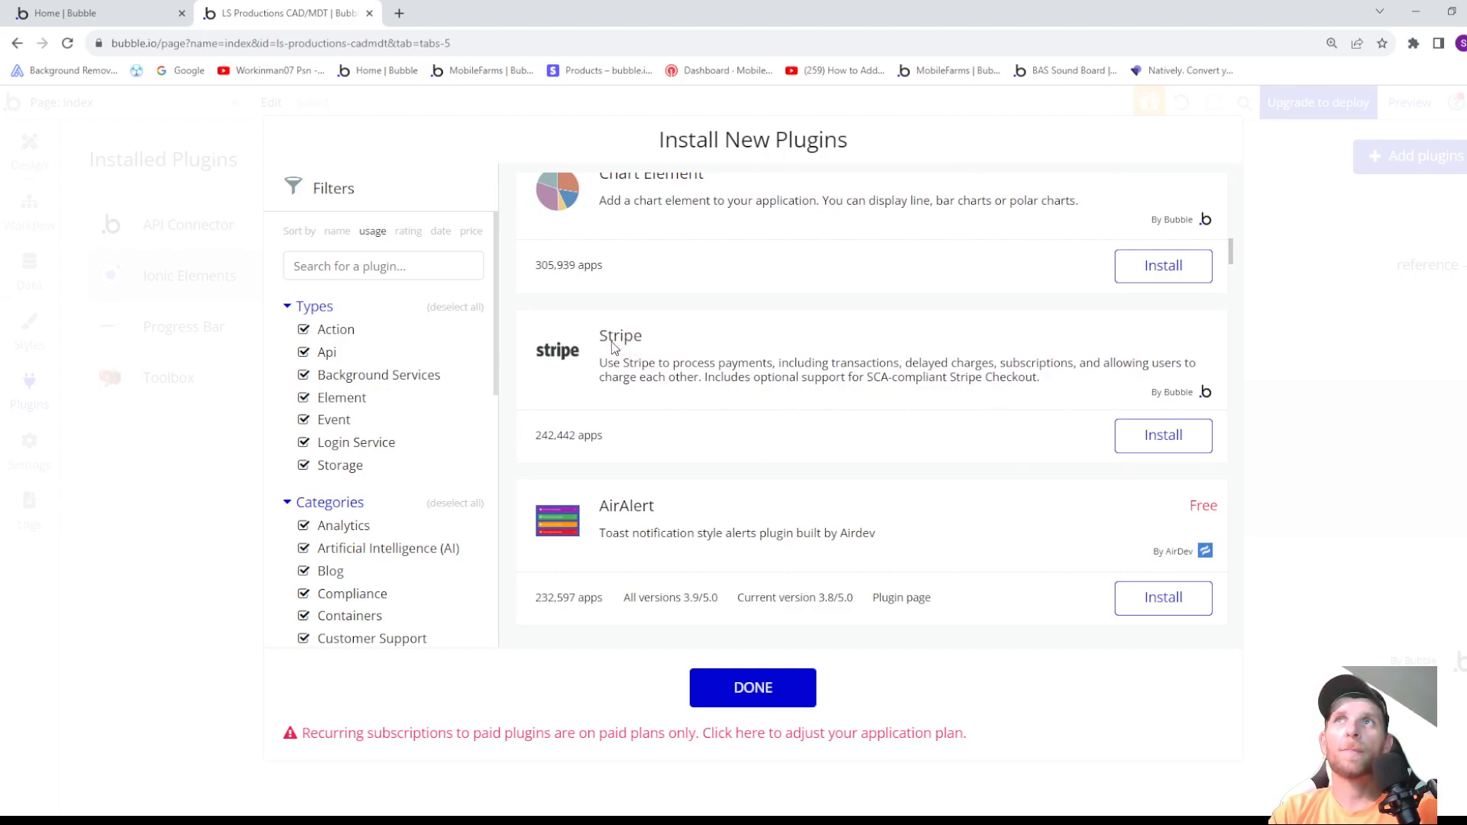
{"action": "left_click", "coordinate": [1155, 441]}
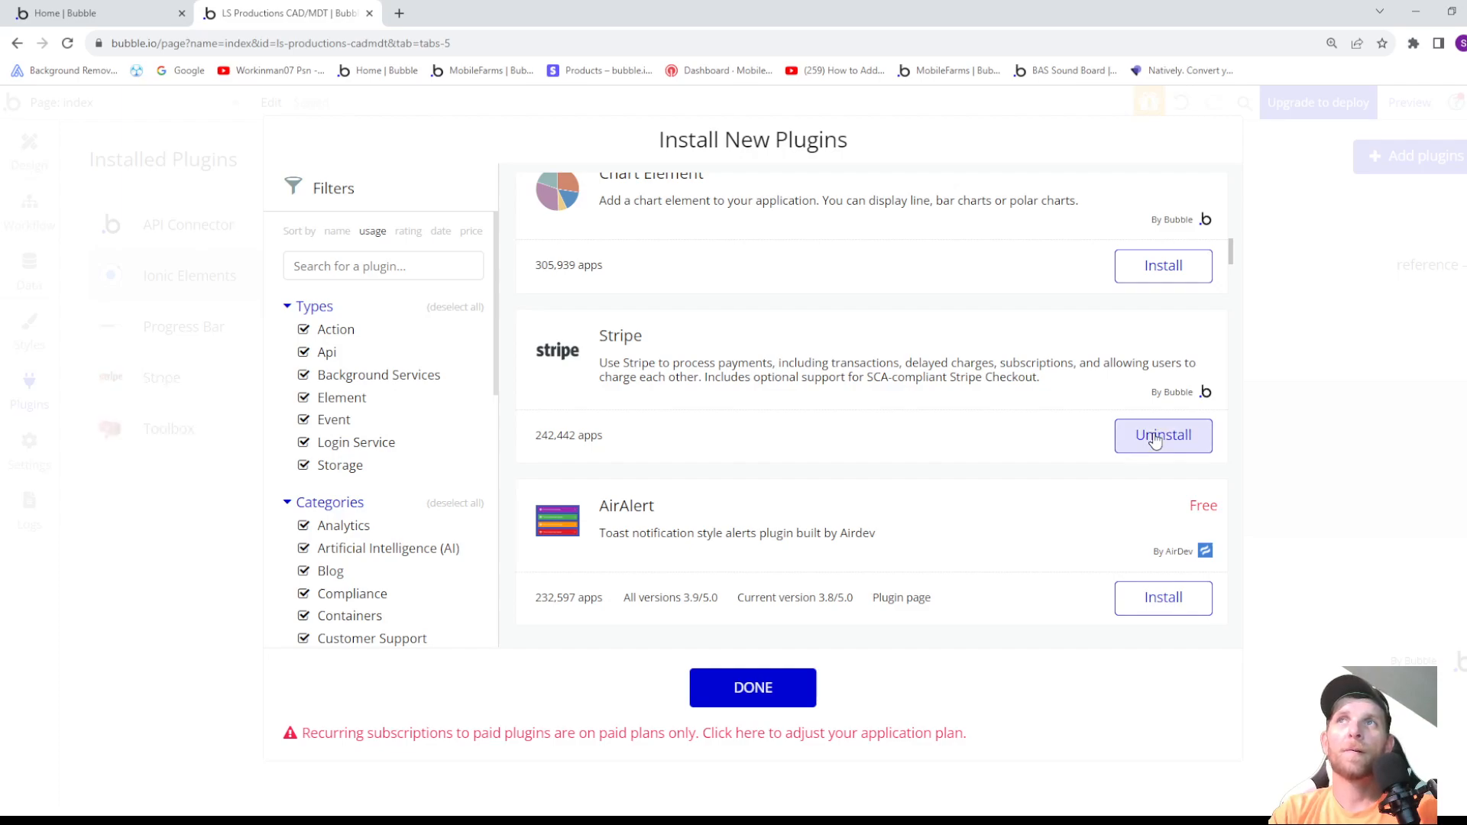
- Look through the plugins listed below Stripe for further ones to install
{"action": "scroll", "coordinate": [781, 359], "scroll_direction": "down", "scroll_amount": 3}
{"action": "scroll", "coordinate": [757, 385], "scroll_direction": "down", "scroll_amount": 5}
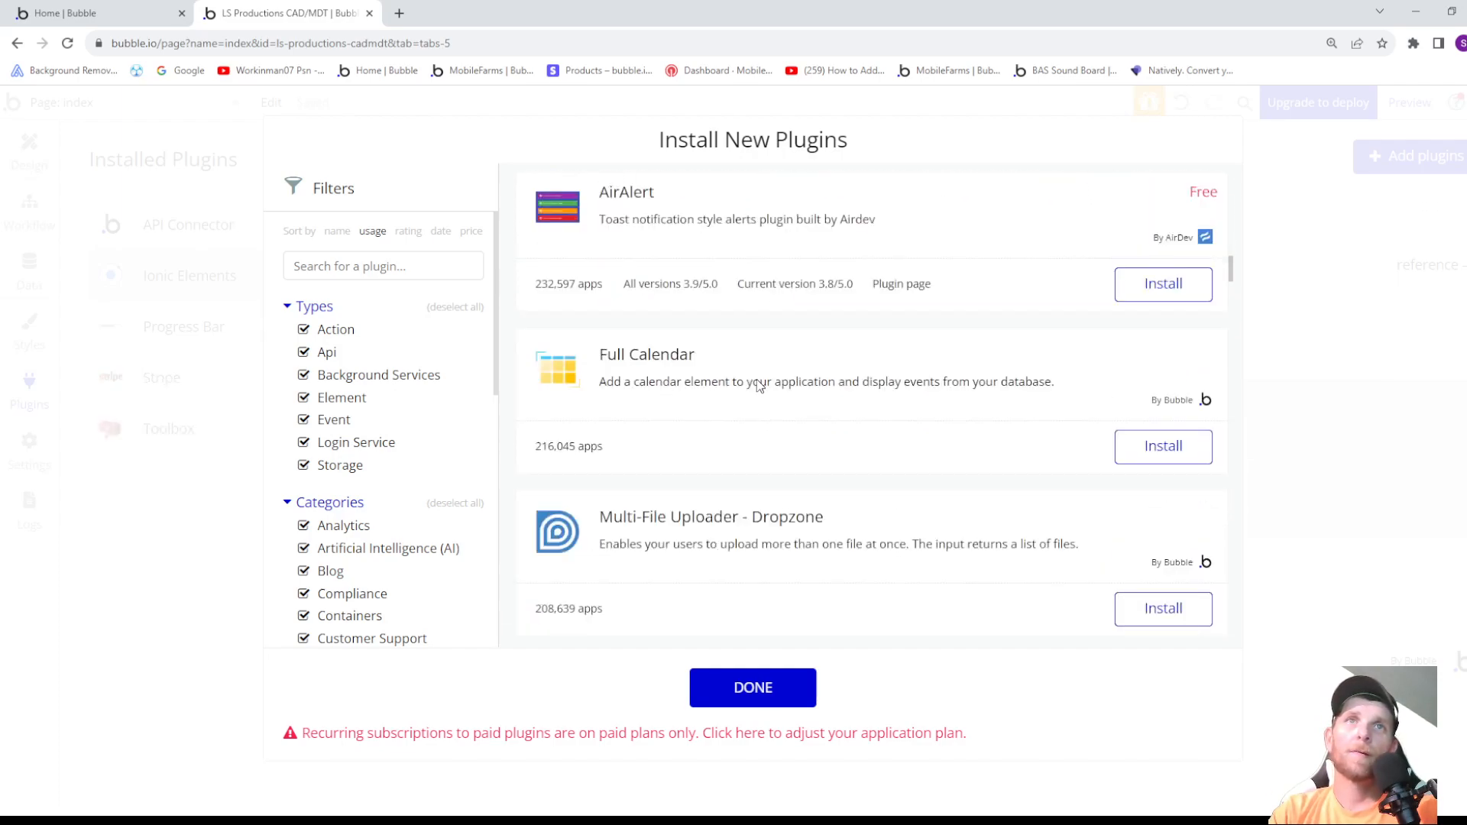
{"action": "scroll", "coordinate": [758, 385], "scroll_direction": "down", "scroll_amount": 2}
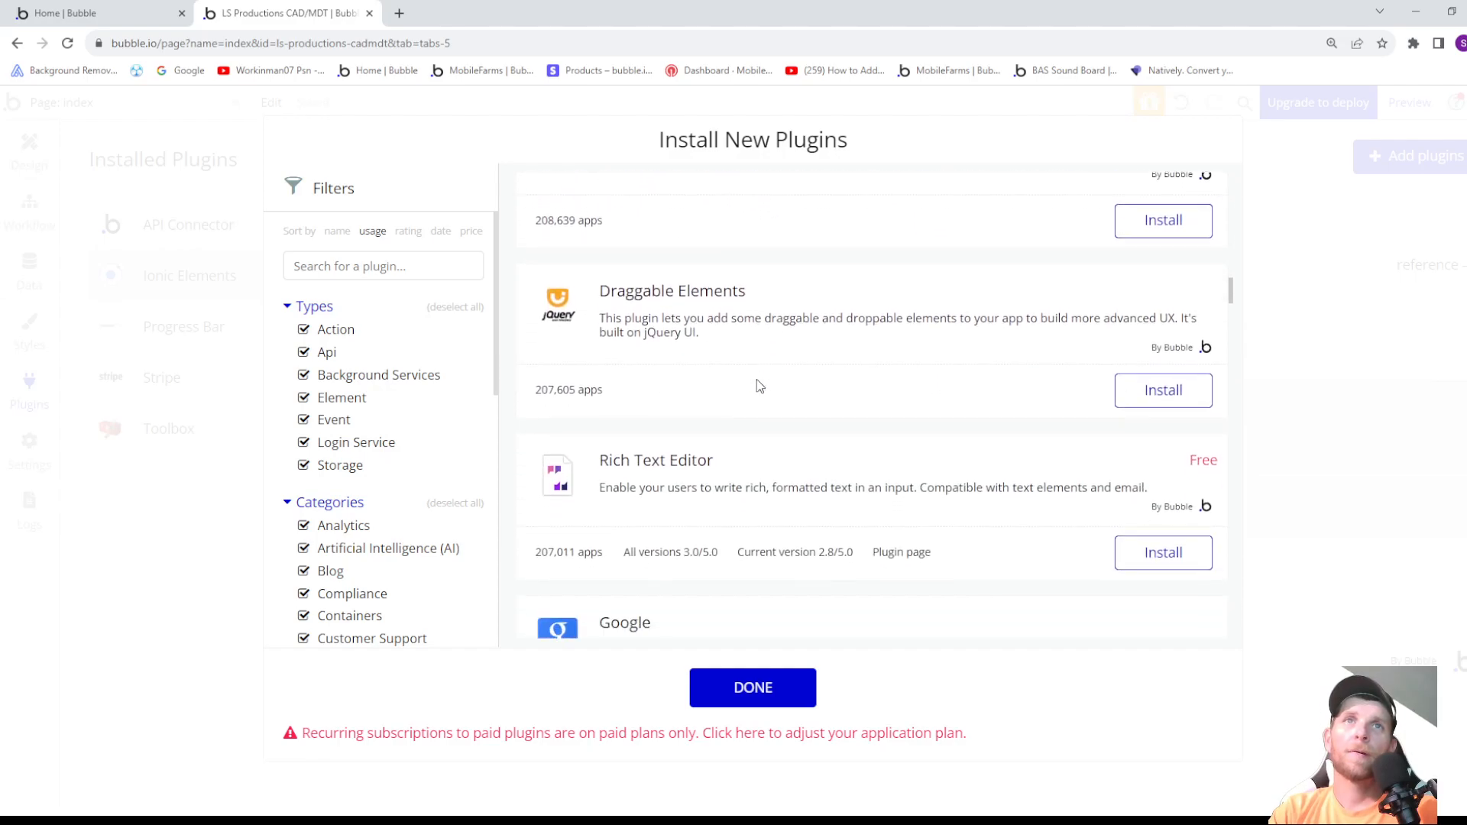
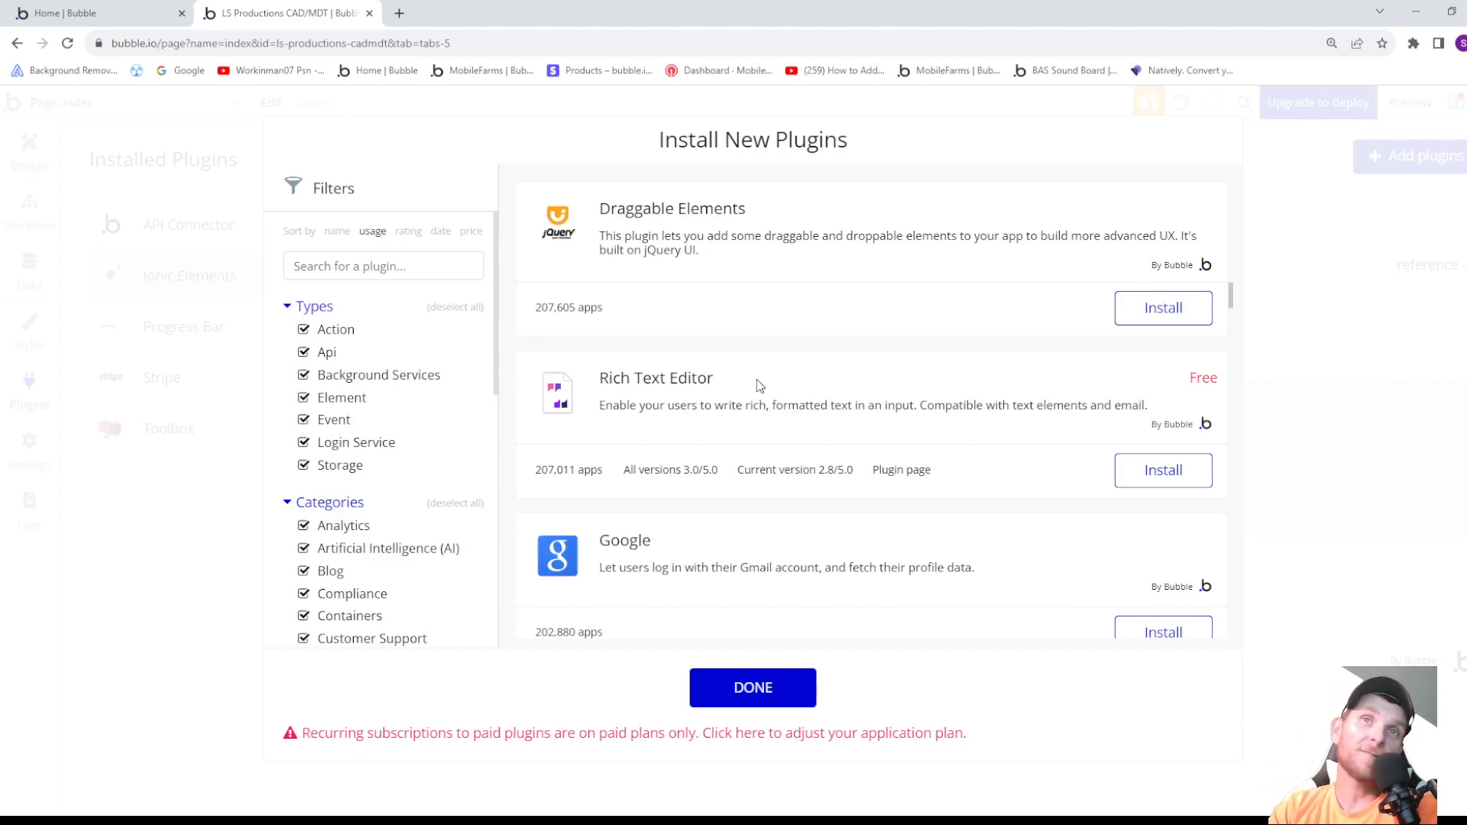
- Examine the plugins from Draggable Elements down to Air Date / Time Picker in the usage-sorted list for useful additions
{"action": "scroll", "coordinate": [841, 435], "scroll_direction": "down", "scroll_amount": 4}
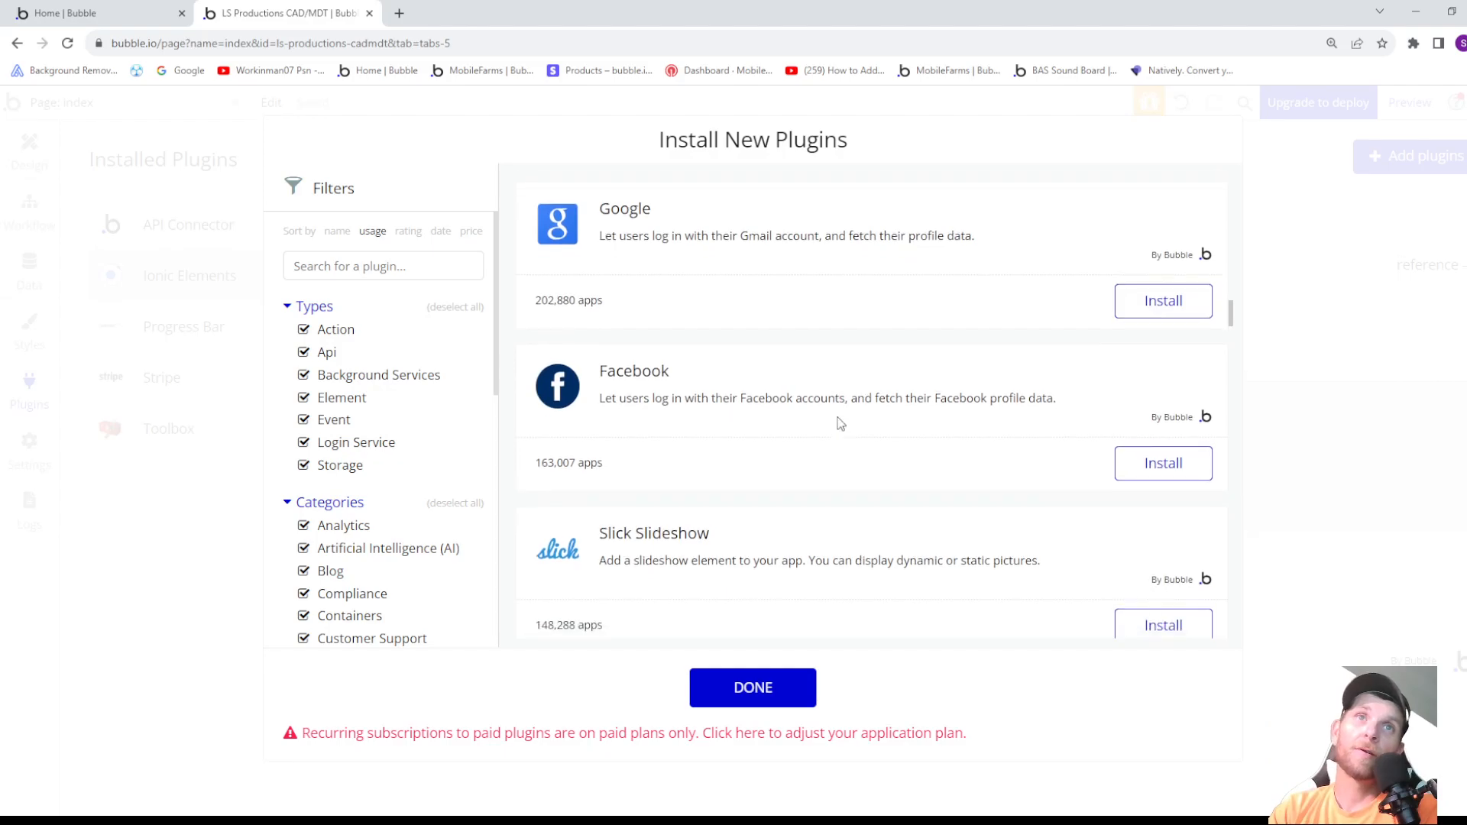
{"action": "scroll", "coordinate": [841, 422], "scroll_direction": "down", "scroll_amount": 2}
{"action": "scroll", "coordinate": [841, 425], "scroll_direction": "down", "scroll_amount": 4}
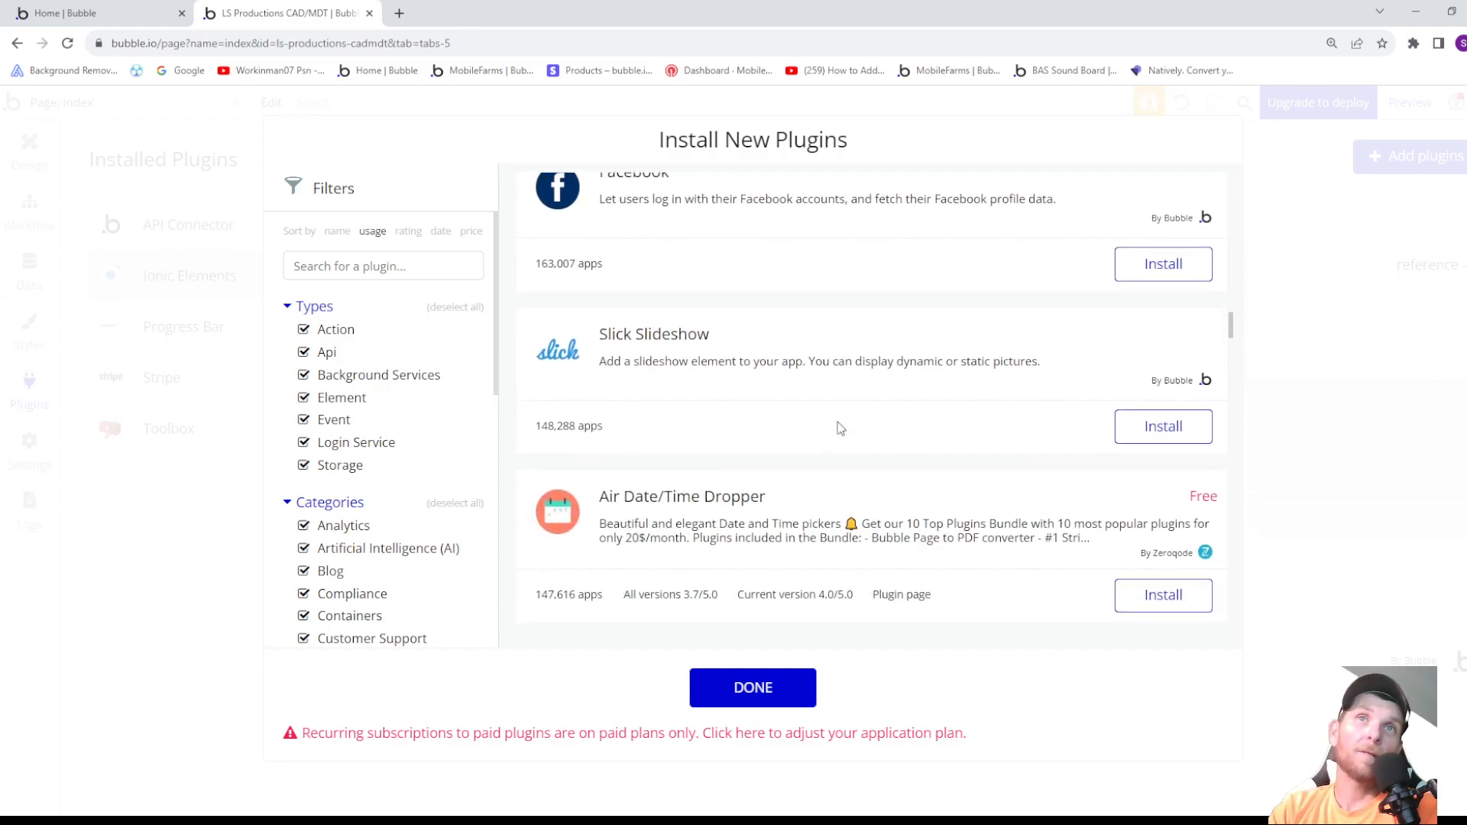
{"action": "scroll", "coordinate": [831, 443], "scroll_direction": "down", "scroll_amount": 5}
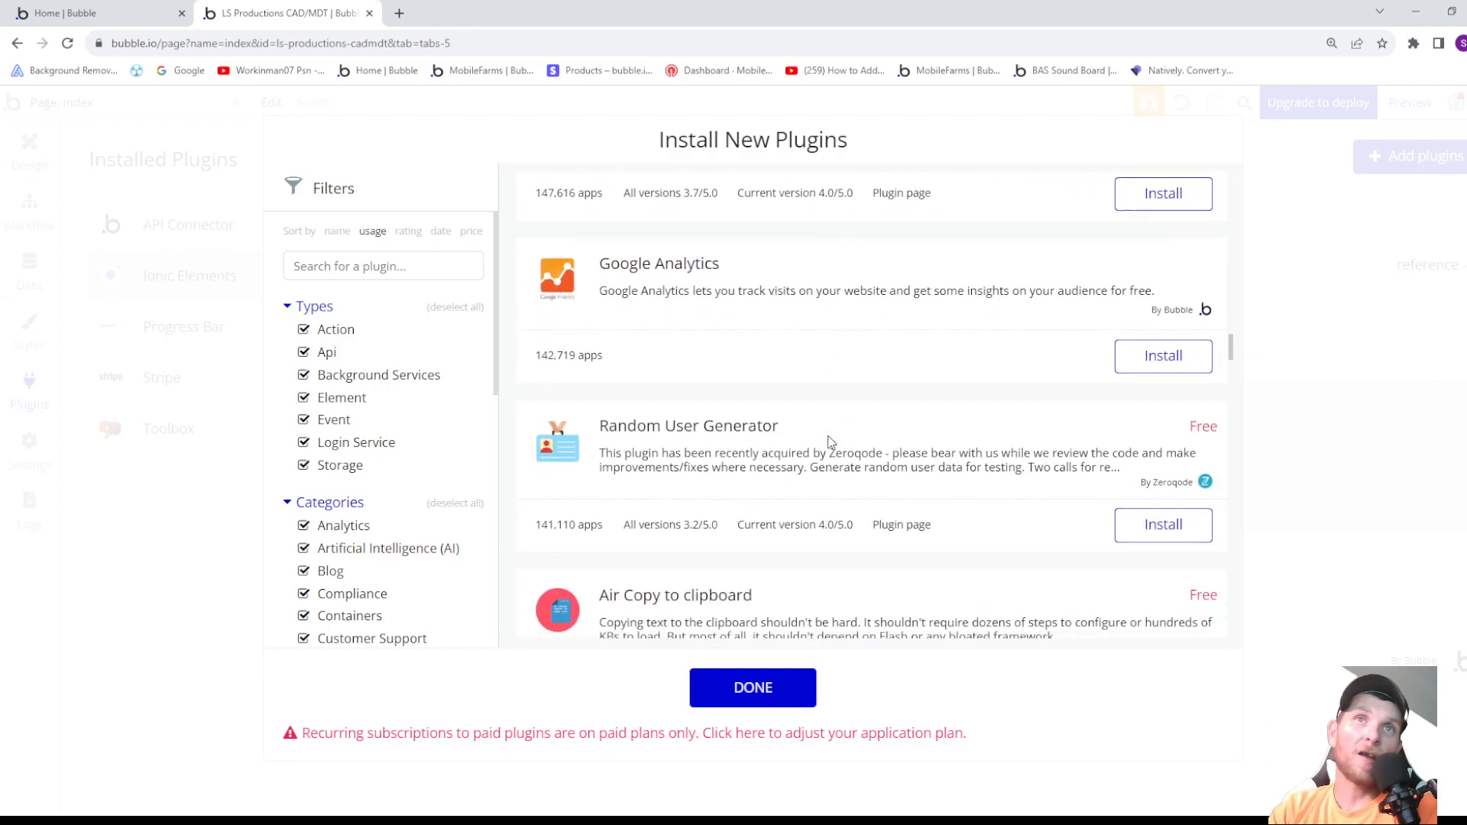
{"action": "scroll", "coordinate": [826, 449], "scroll_direction": "down", "scroll_amount": 1}
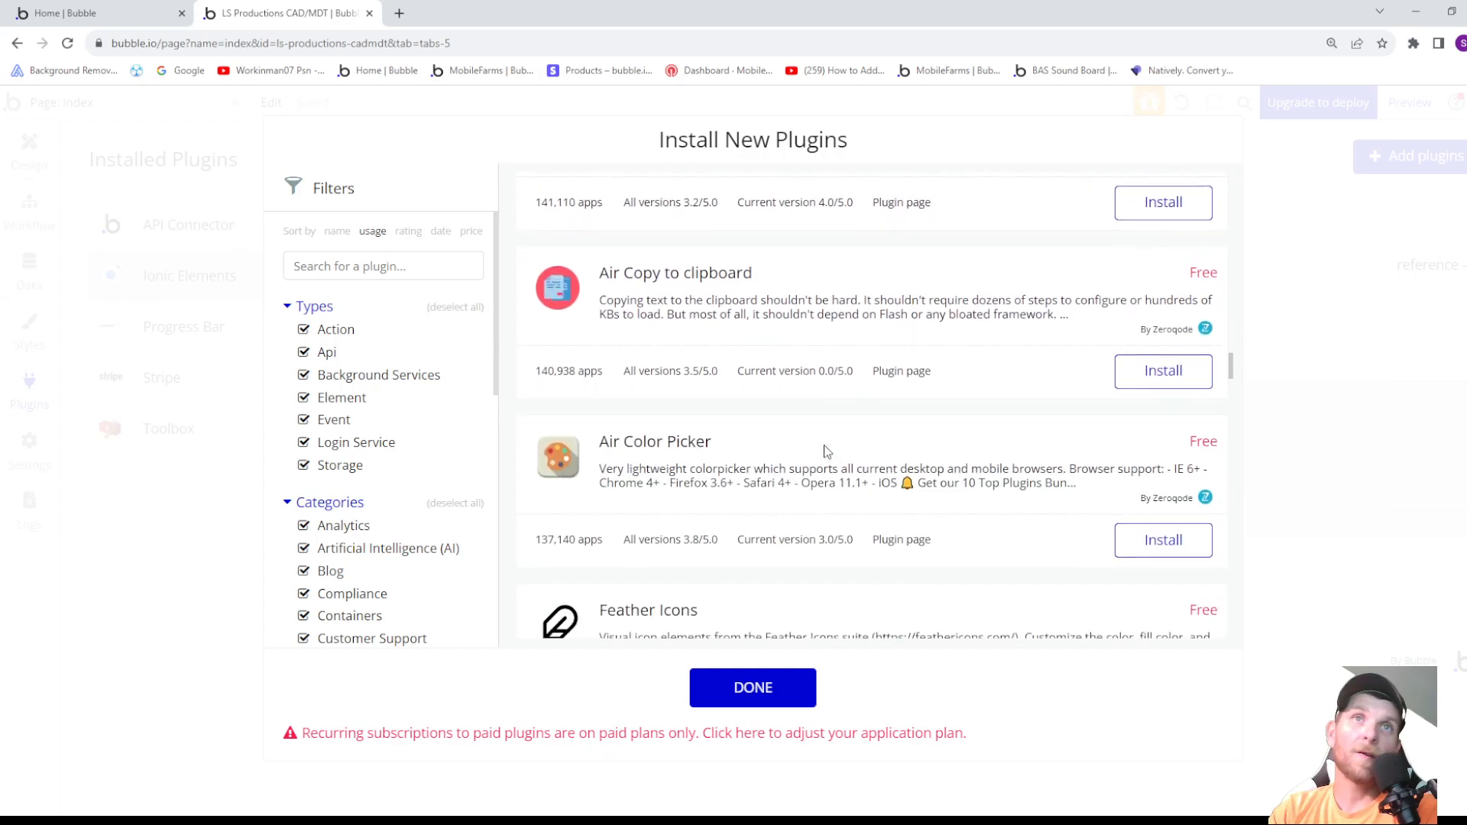
{"action": "scroll", "coordinate": [825, 450], "scroll_direction": "down", "scroll_amount": 2}
{"action": "scroll", "coordinate": [821, 466], "scroll_direction": "down", "scroll_amount": 5}
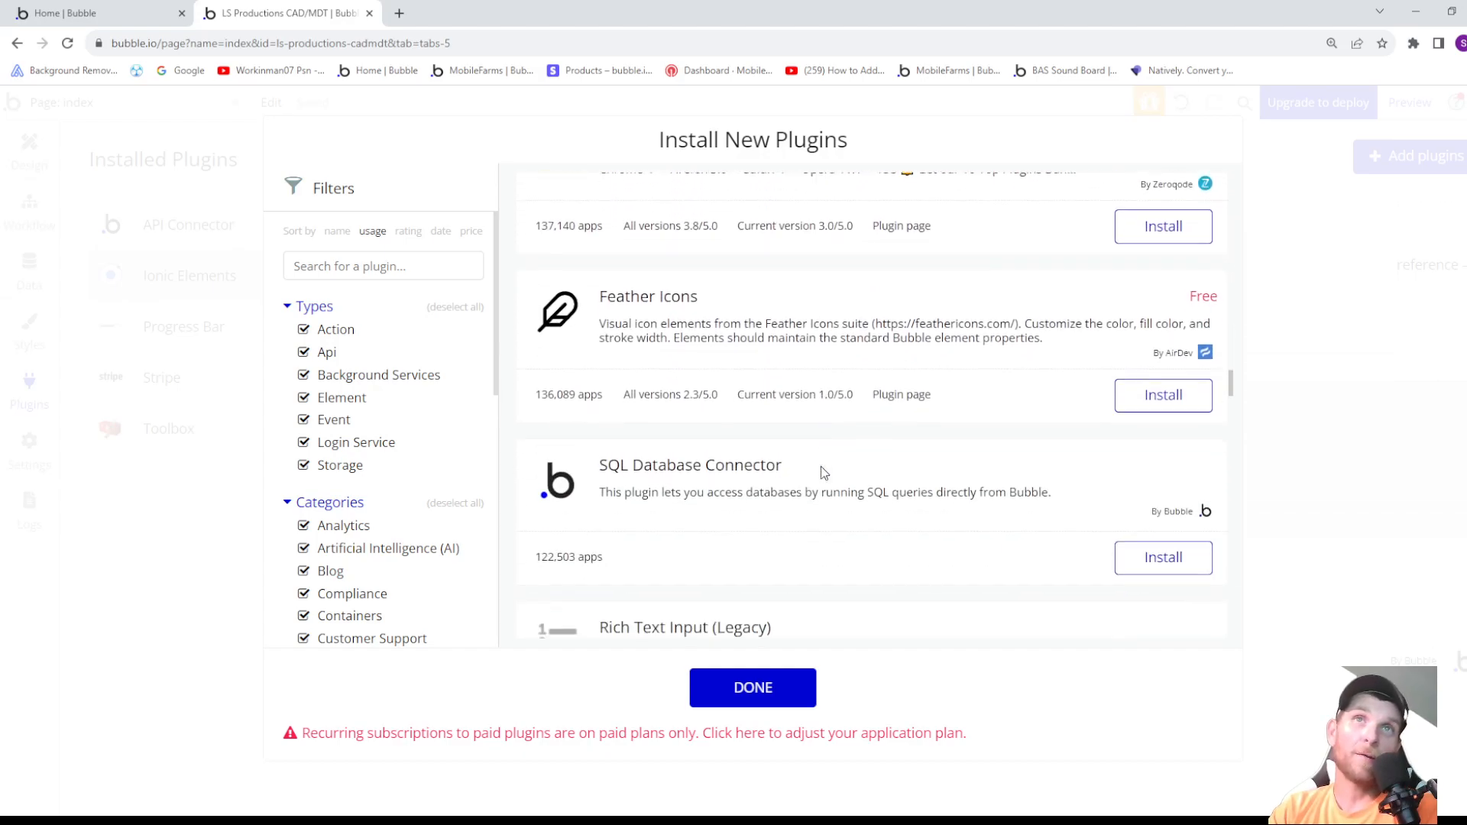
{"action": "scroll", "coordinate": [801, 488], "scroll_direction": "down", "scroll_amount": 1}
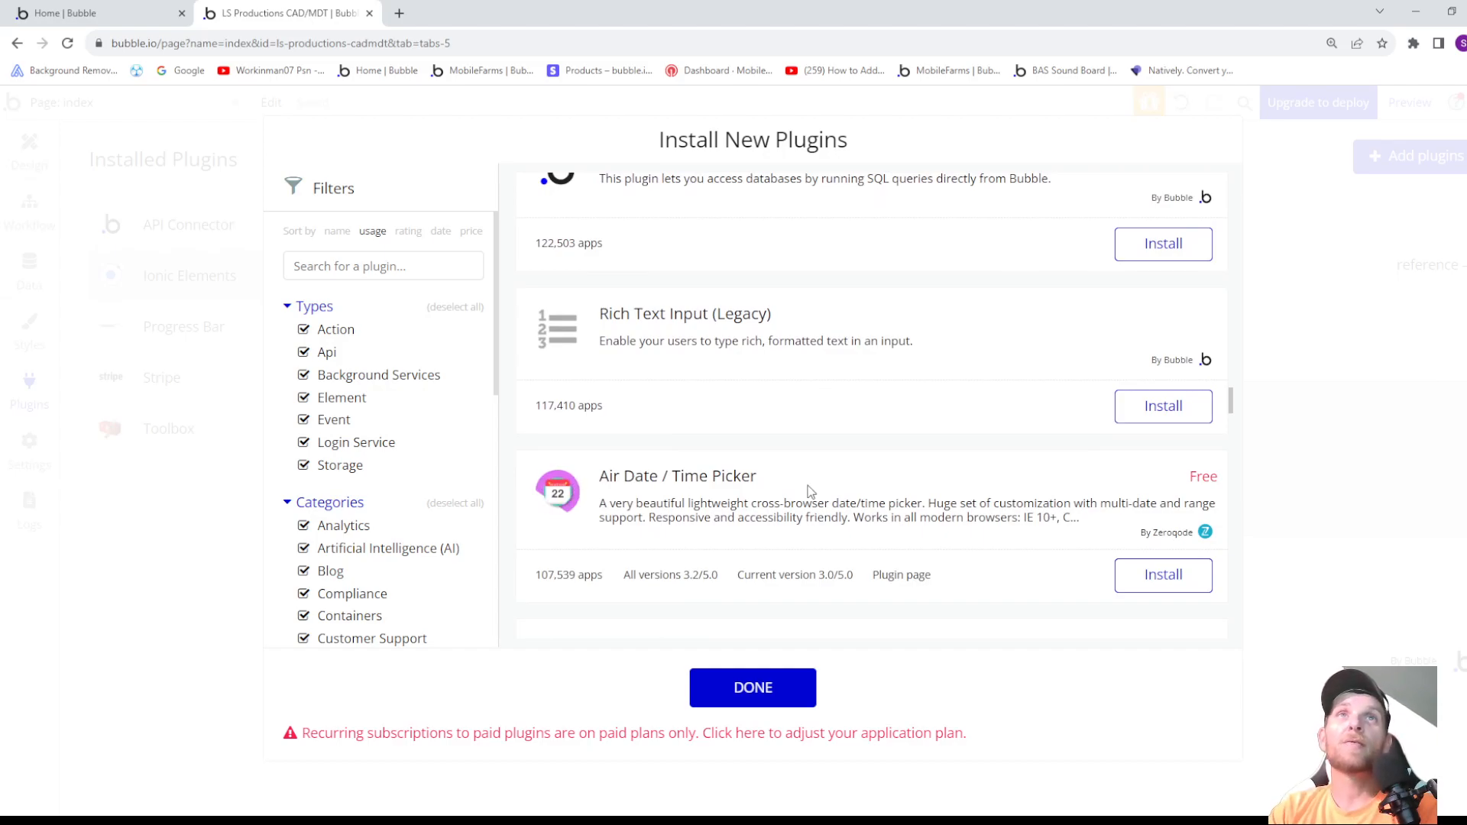
{"action": "scroll", "coordinate": [806, 490], "scroll_direction": "up", "scroll_amount": 1}
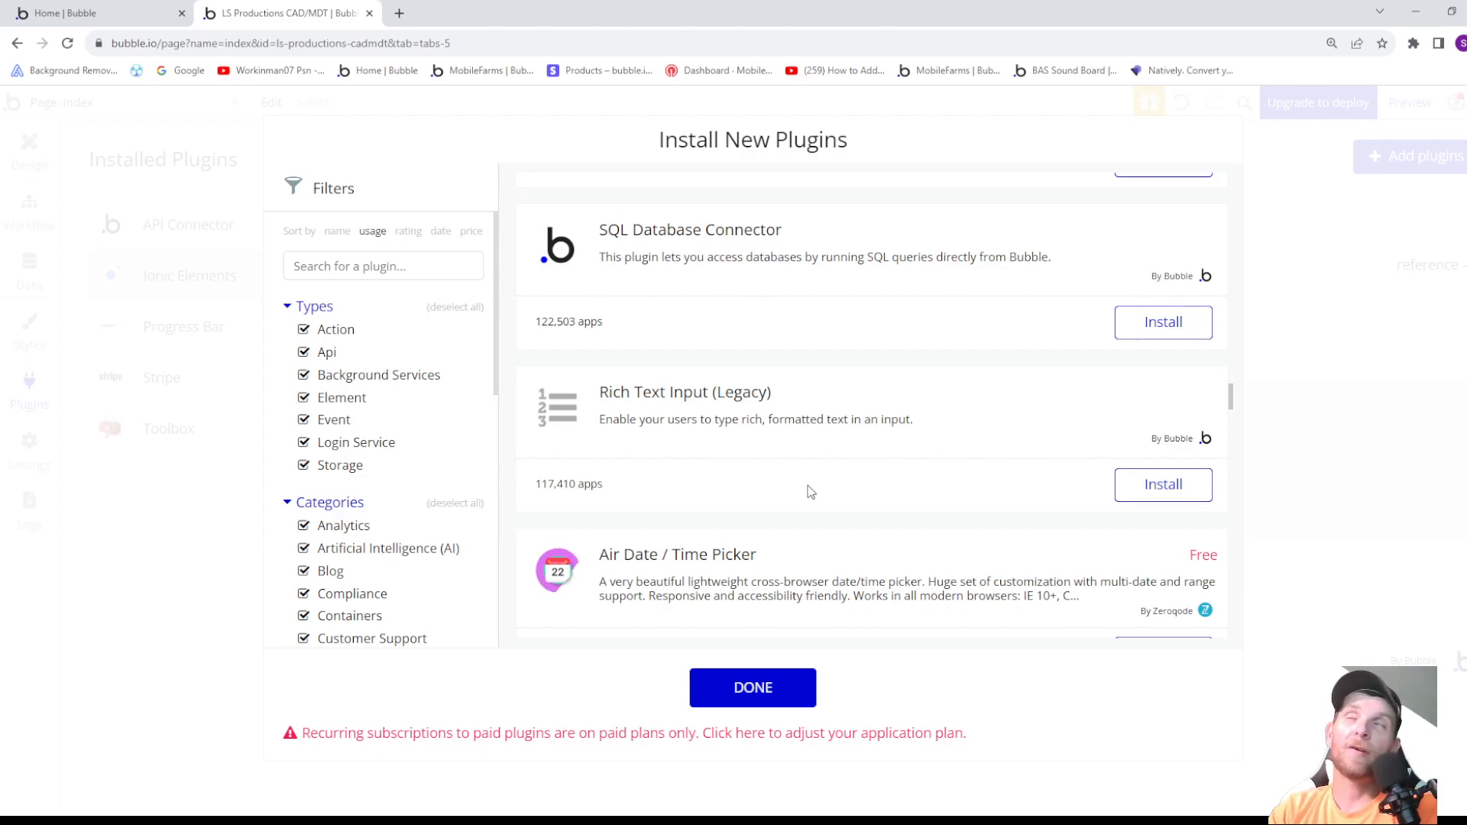
{"action": "scroll", "coordinate": [811, 491], "scroll_direction": "up", "scroll_amount": 1}
{"action": "scroll", "coordinate": [811, 492], "scroll_direction": "up", "scroll_amount": 1}
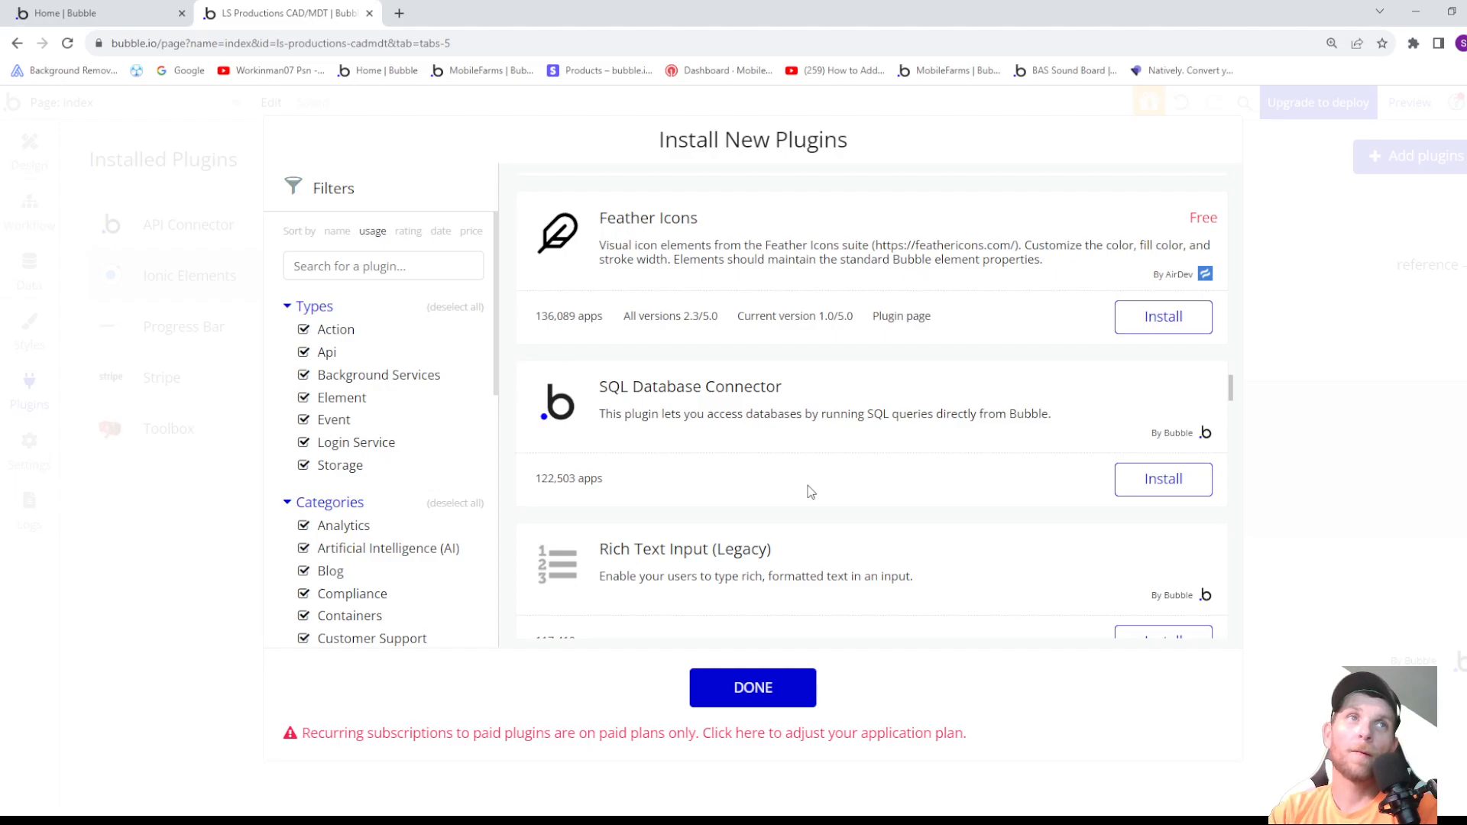
{"action": "scroll", "coordinate": [811, 491], "scroll_direction": "up", "scroll_amount": 10}
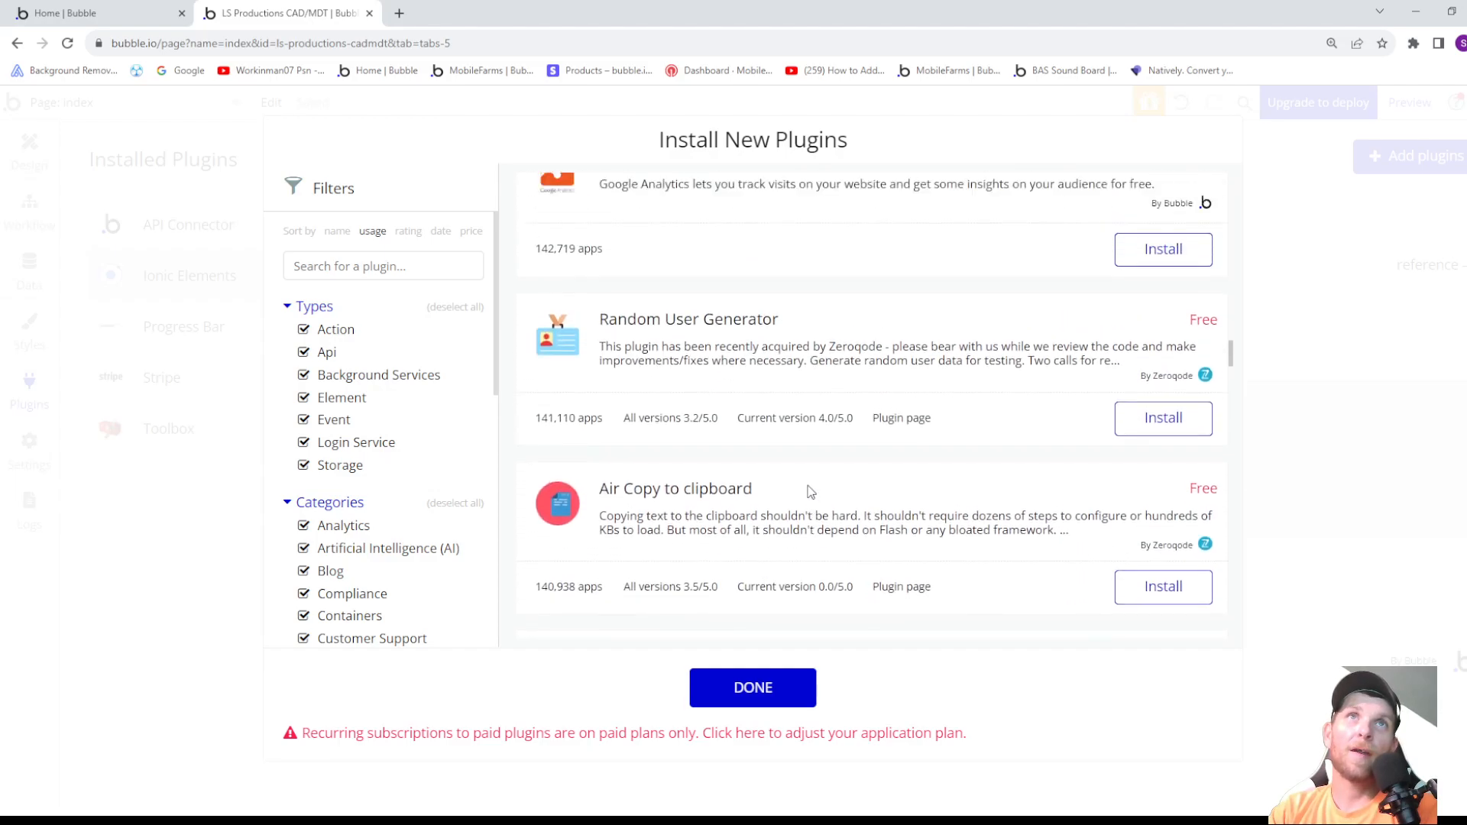
{"action": "scroll", "coordinate": [811, 492], "scroll_direction": "up", "scroll_amount": 10}
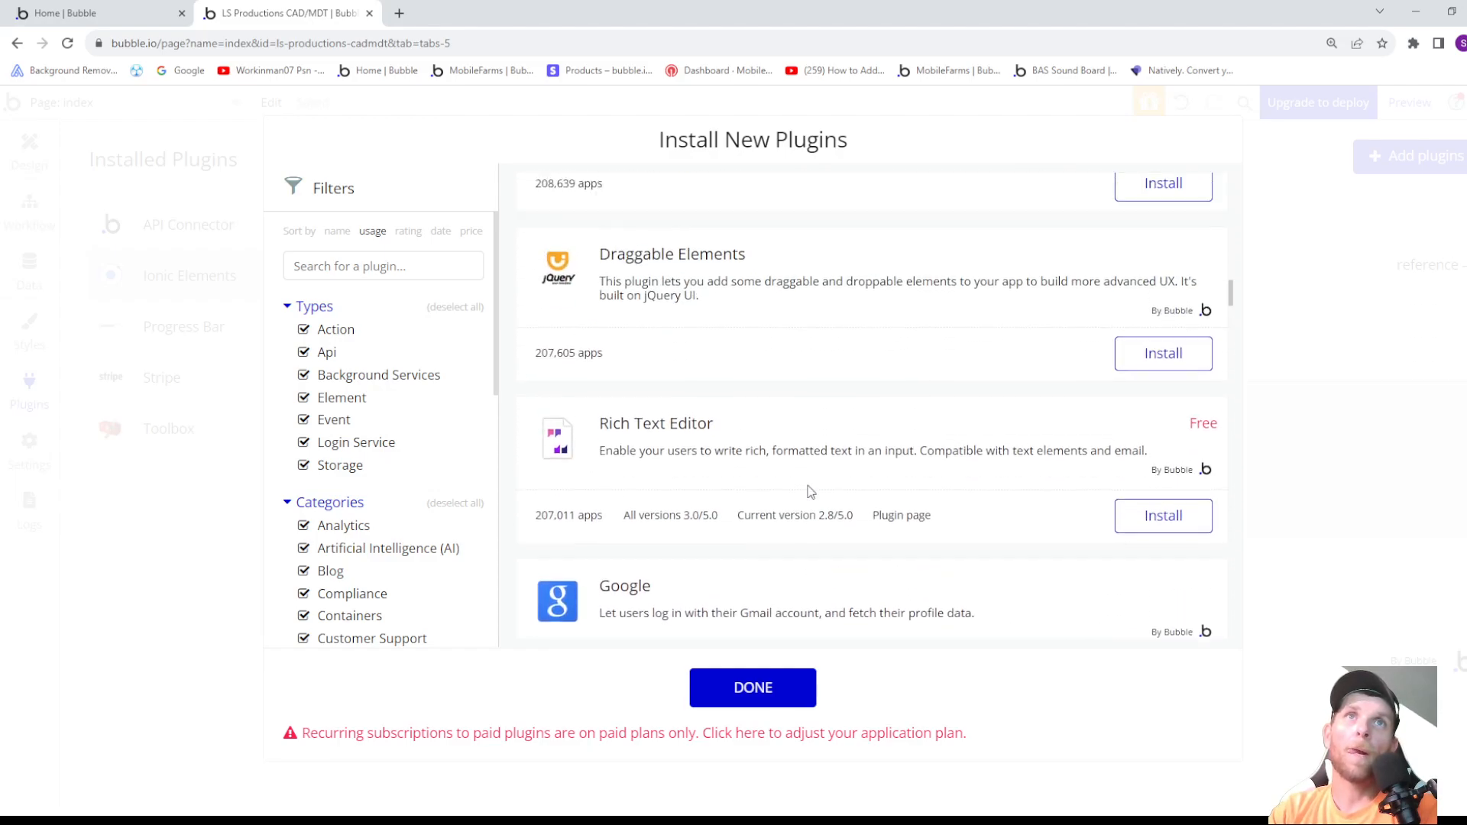
{"action": "scroll", "coordinate": [811, 491], "scroll_direction": "up", "scroll_amount": 10}
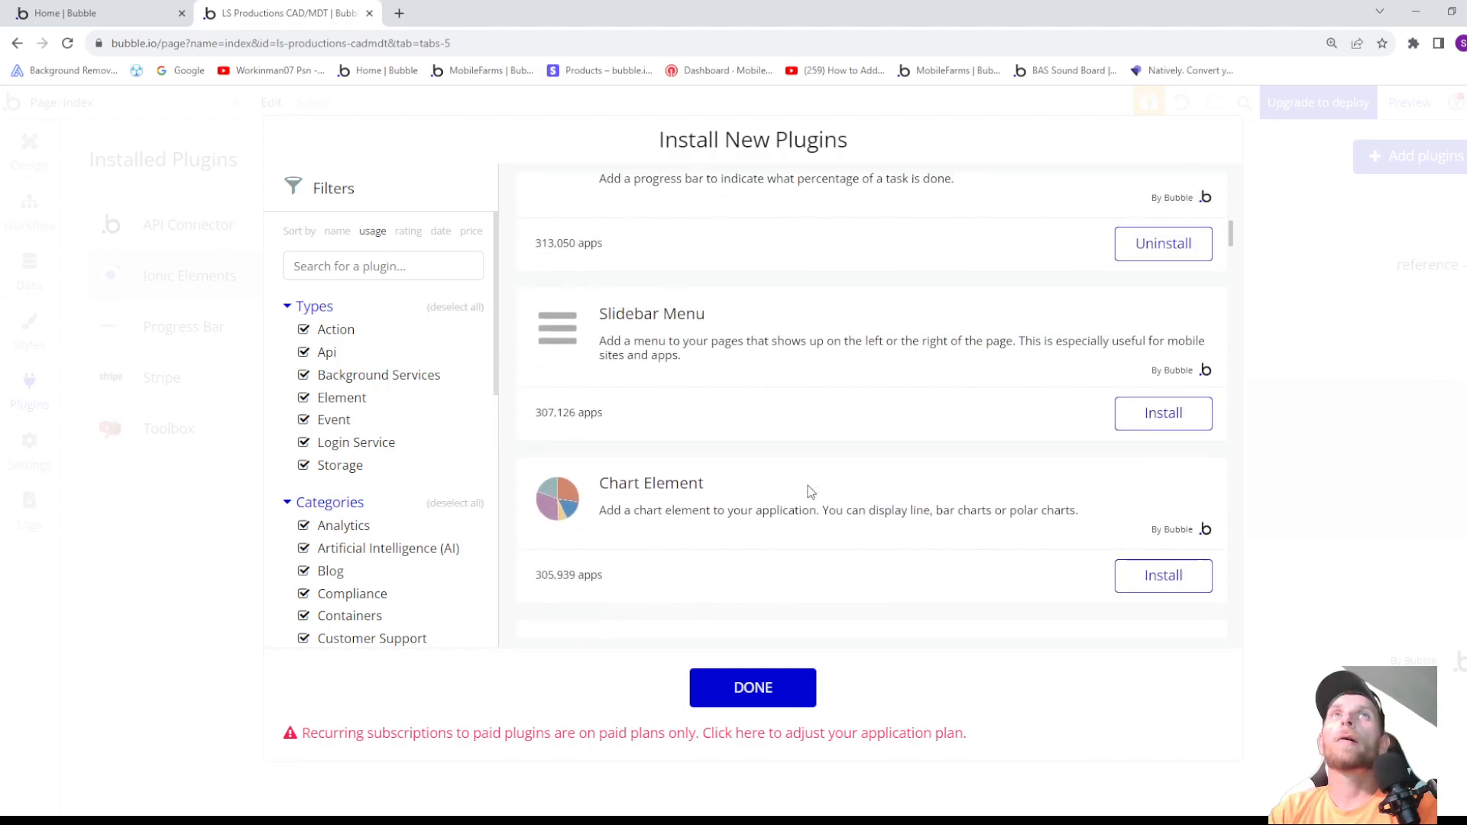
{"action": "scroll", "coordinate": [811, 491], "scroll_direction": "up", "scroll_amount": 5}
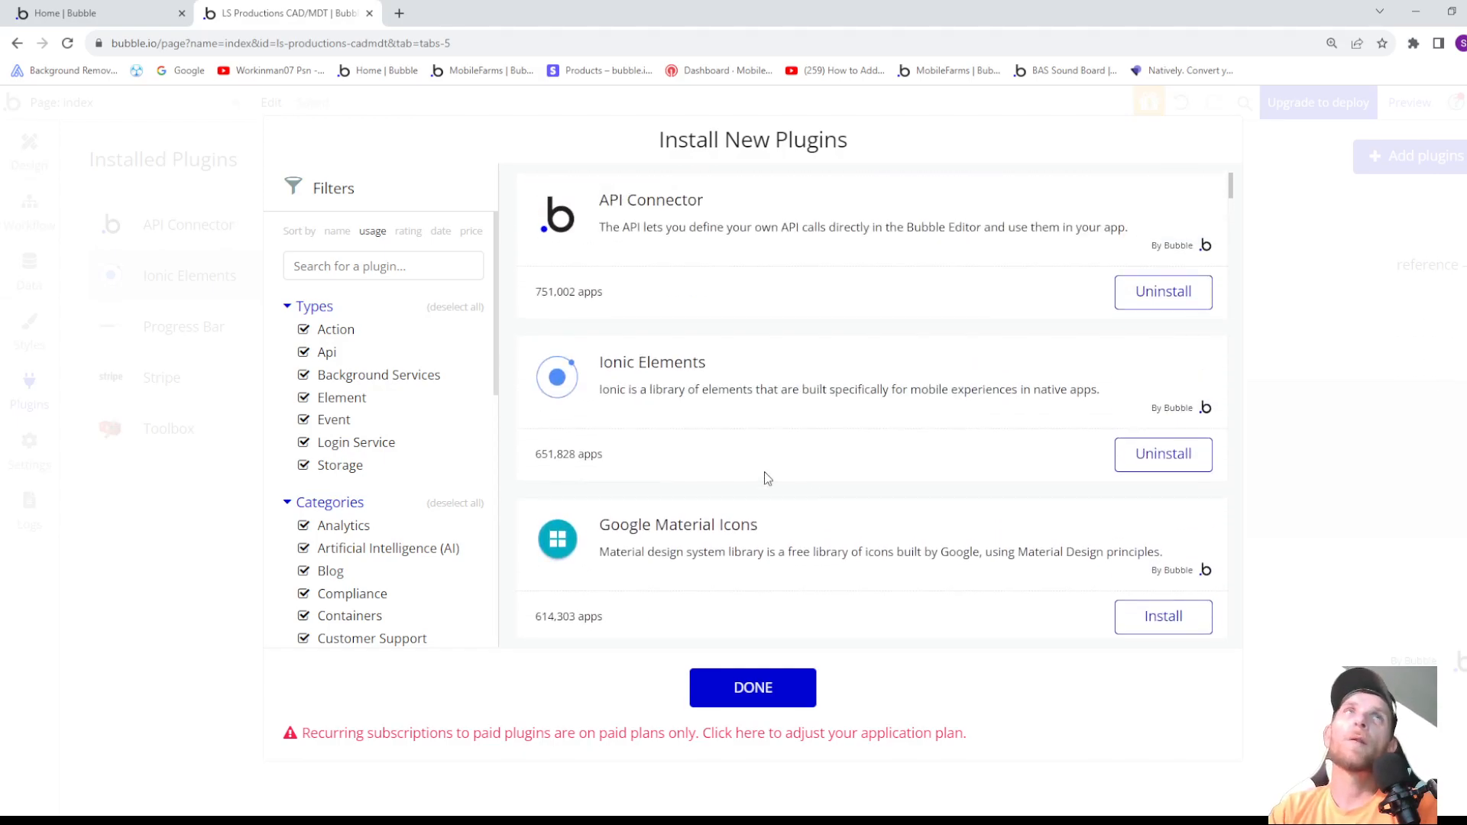
- Search the plugins for "Howl", install the free Howler.js music / audio player, and return to the page design
{"action": "left_click", "coordinate": [344, 267]}
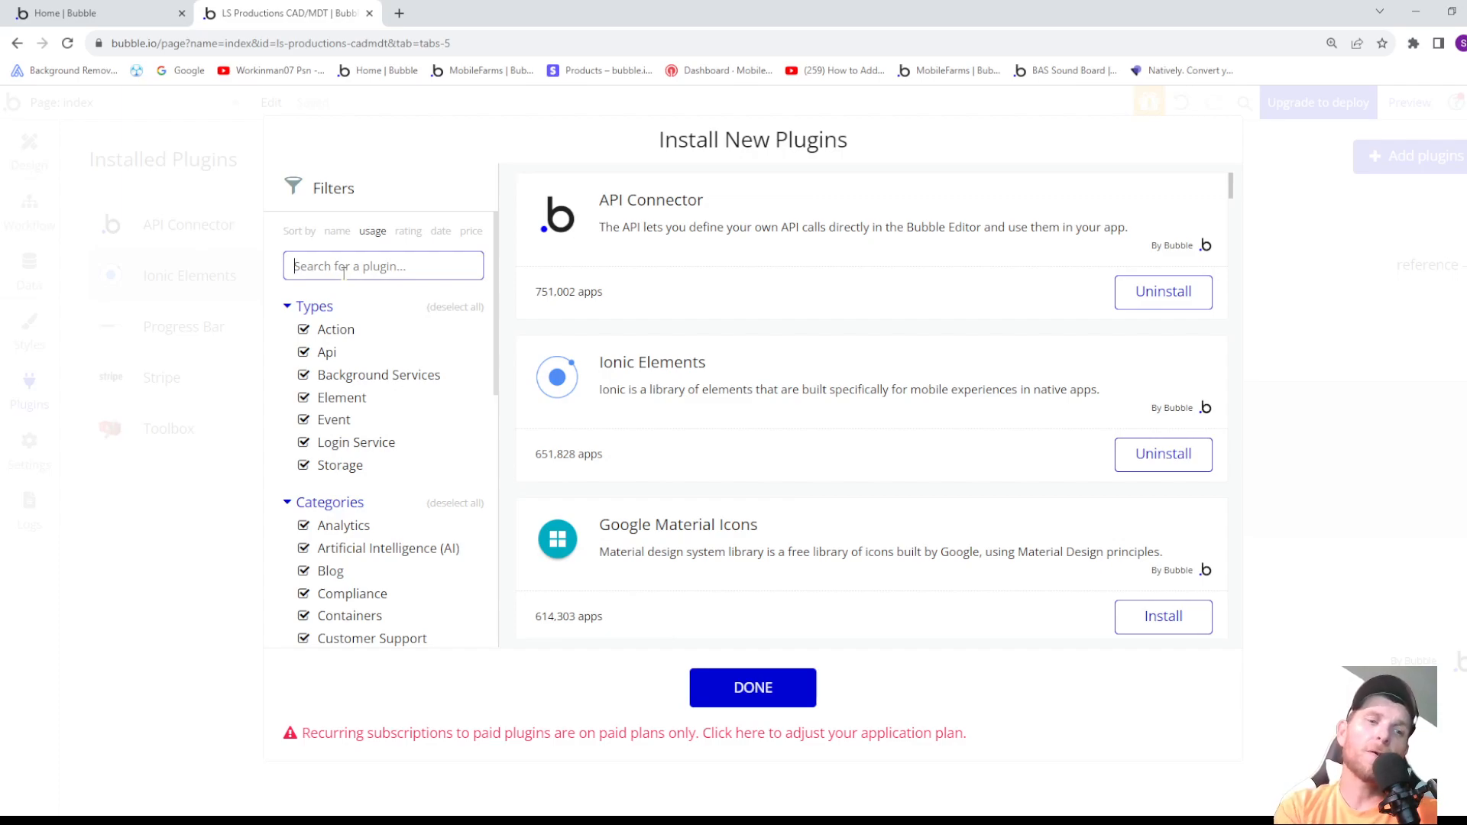
{"action": "type", "text": "Howl"}
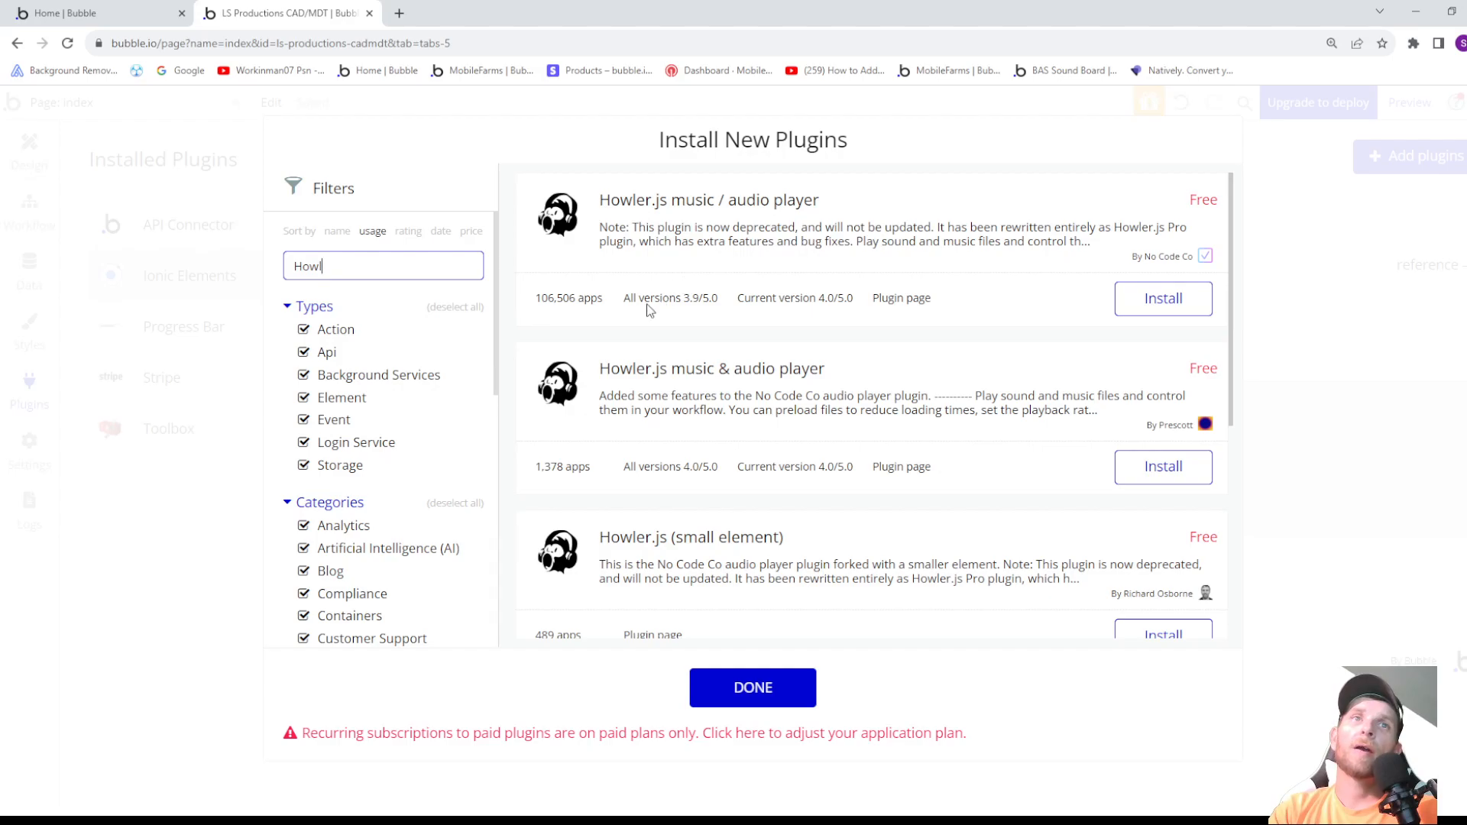
{"action": "left_click", "coordinate": [557, 306]}
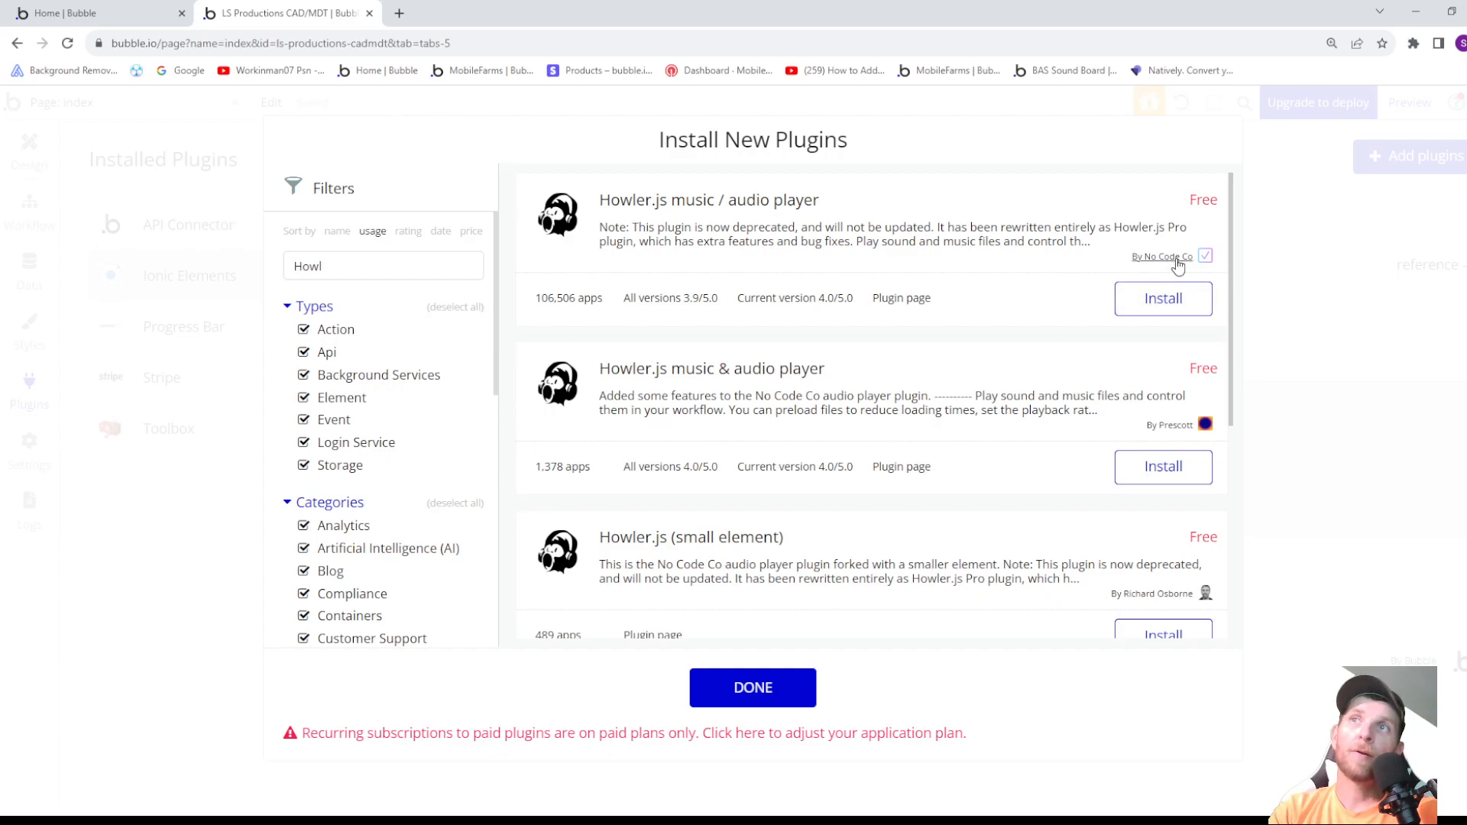
{"action": "left_click", "coordinate": [1160, 300]}
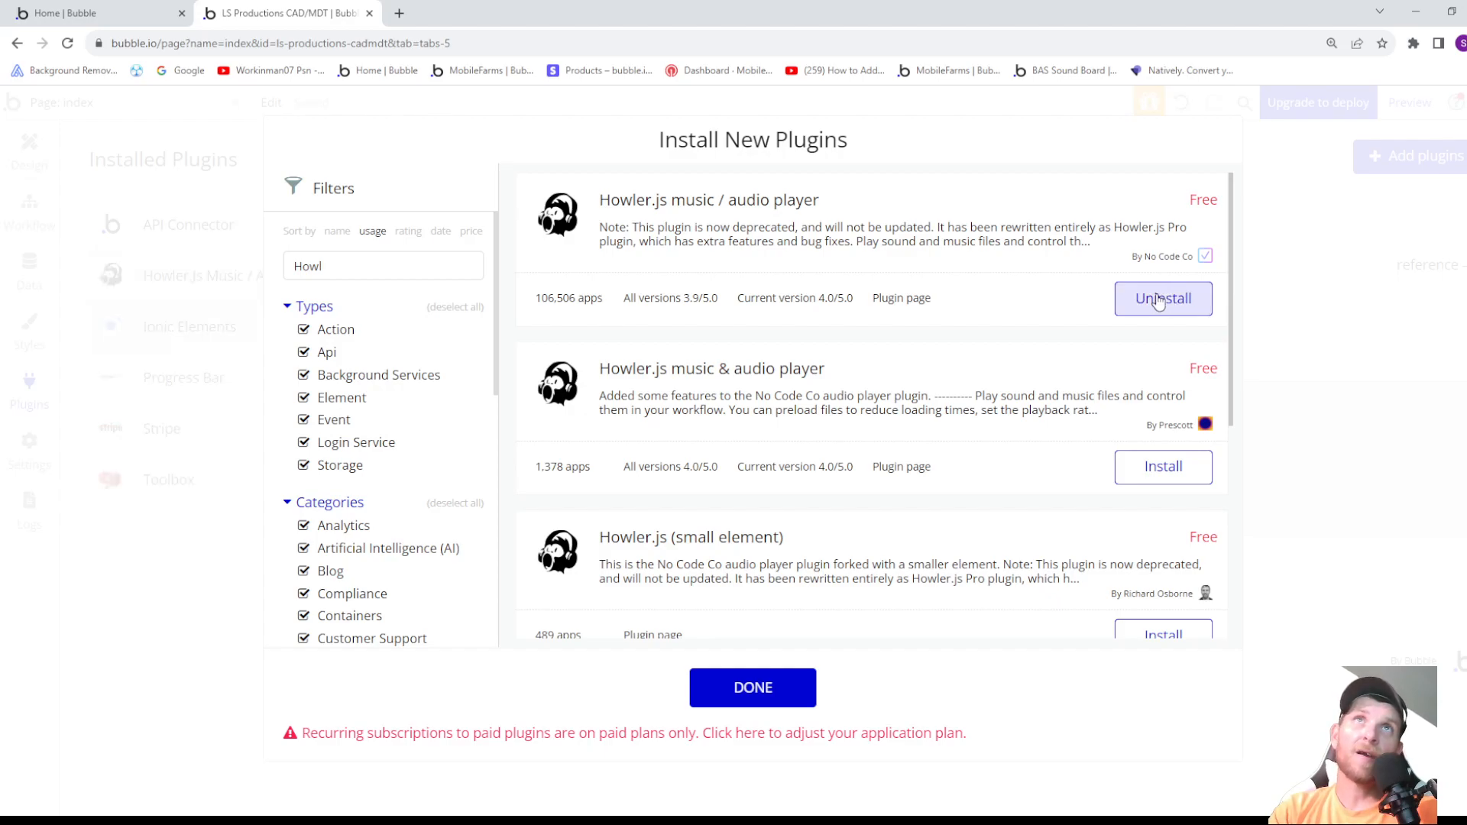
{"action": "left_click", "coordinate": [754, 690]}
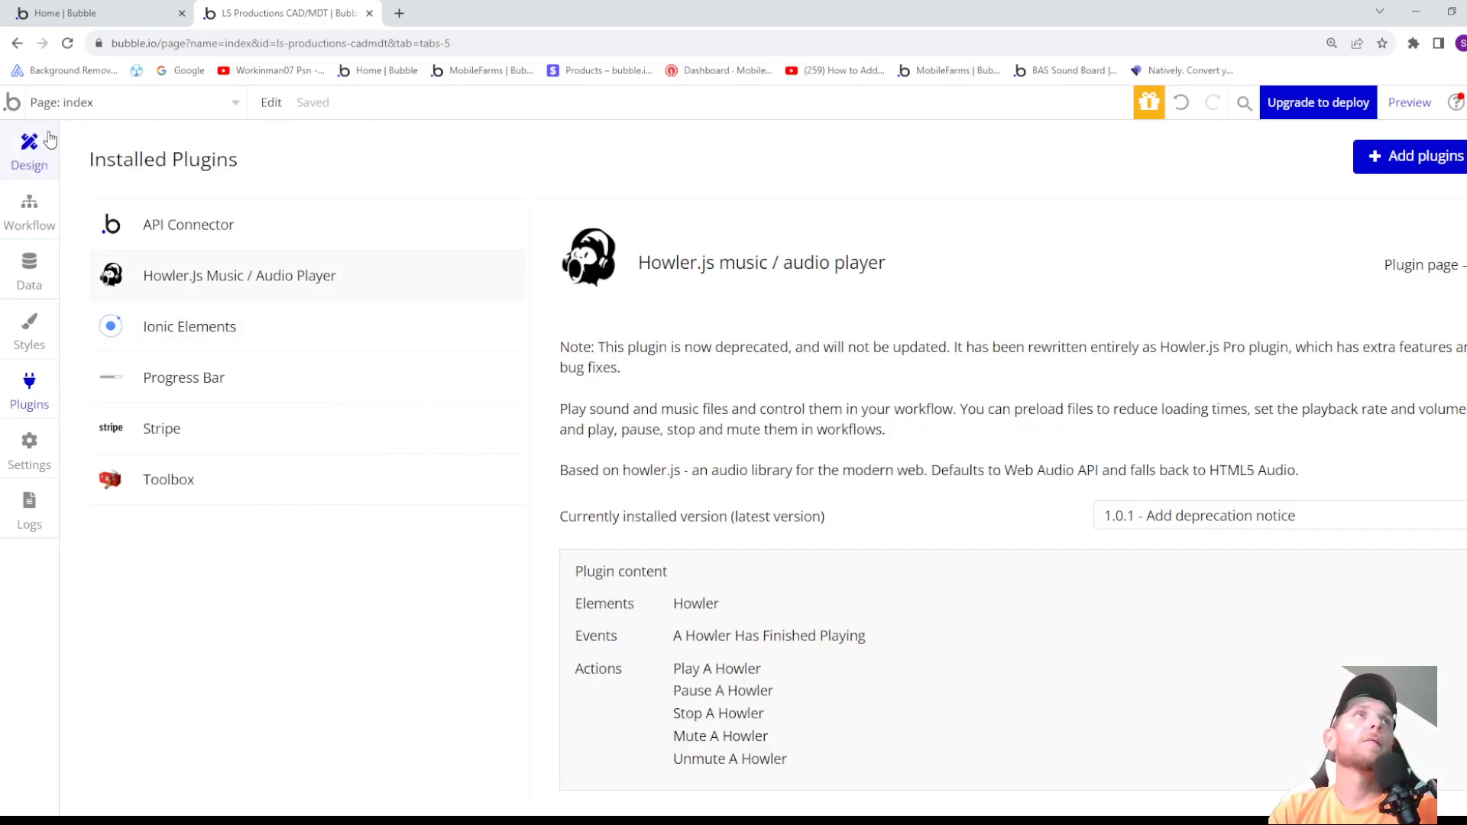
{"action": "left_click", "coordinate": [31, 149]}
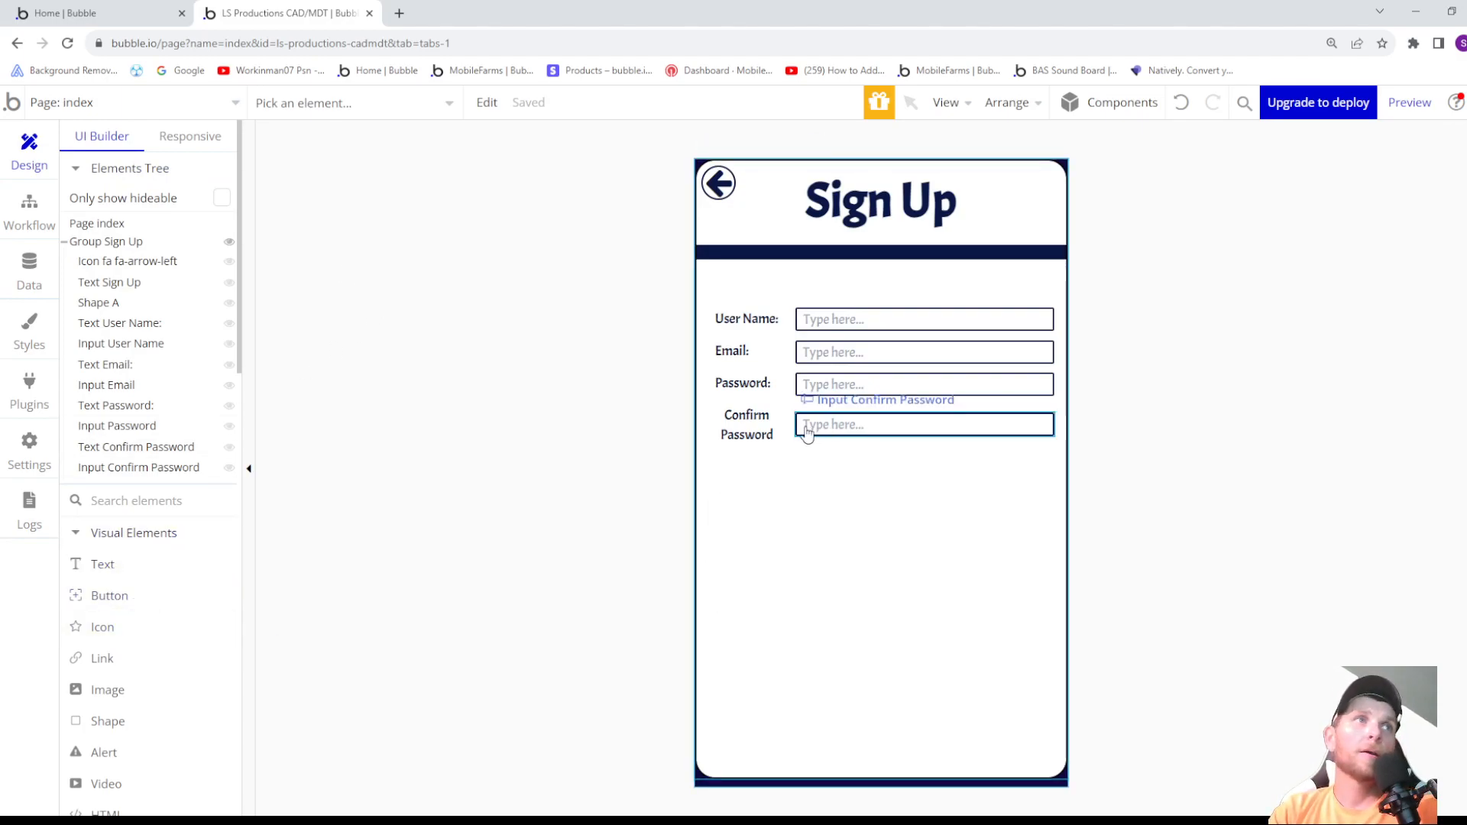
- Place an Ionic Icon element in the sign-up group just below the Confirm Password label
{"action": "scroll", "coordinate": [160, 353], "scroll_direction": "down", "scroll_amount": 2}
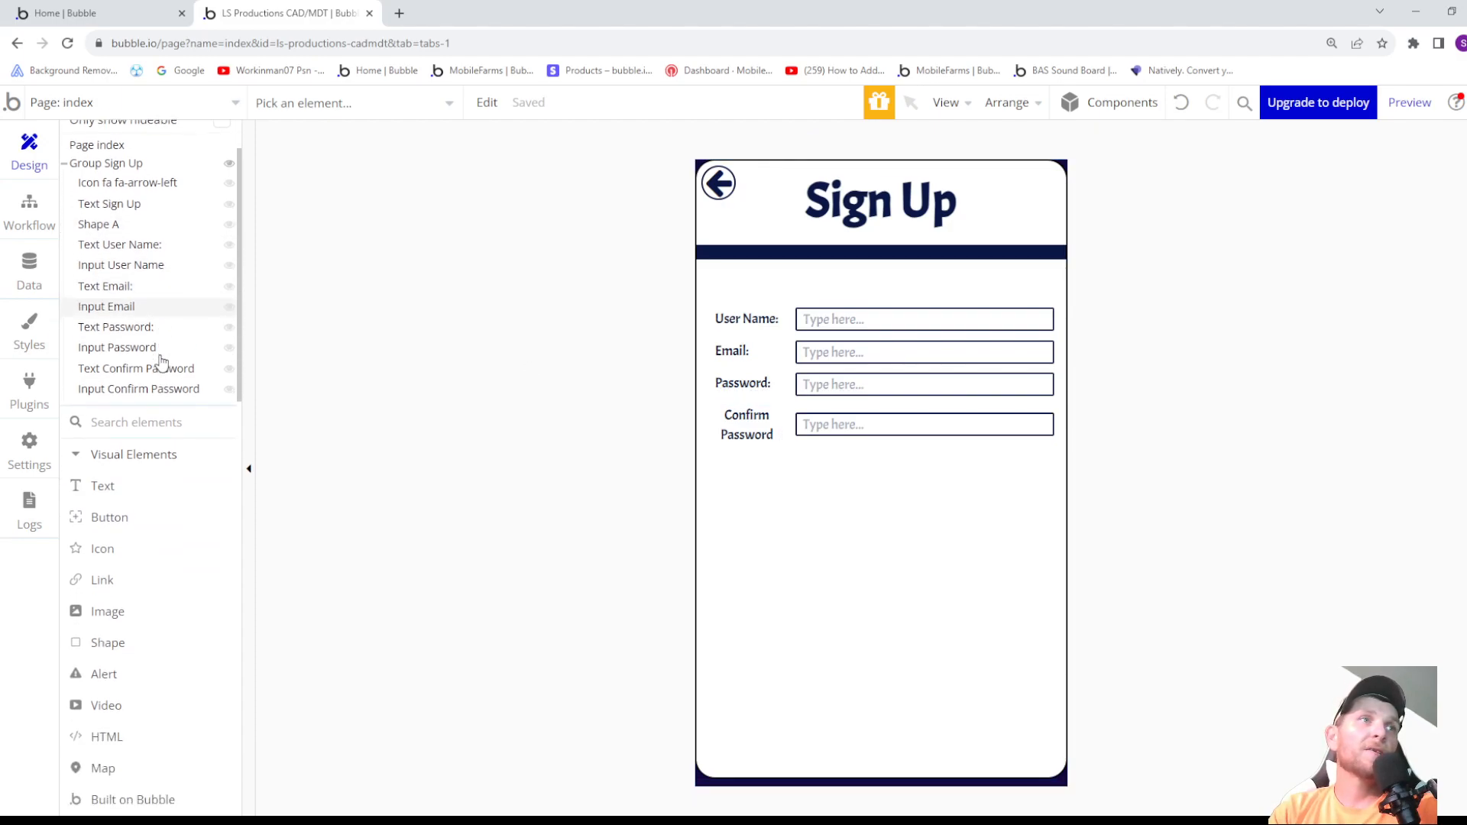
{"action": "scroll", "coordinate": [145, 376], "scroll_direction": "down", "scroll_amount": 3}
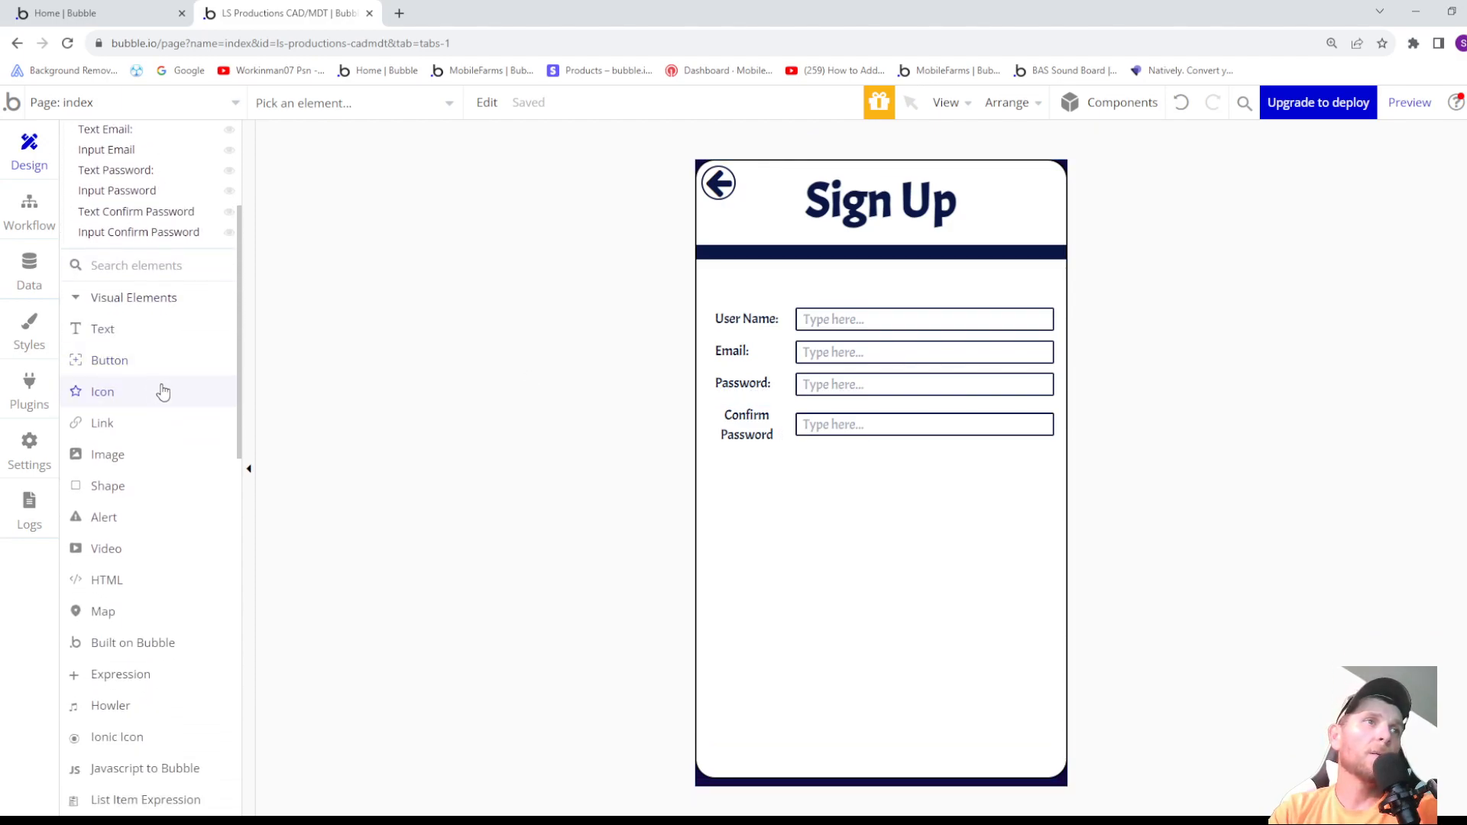
{"action": "scroll", "coordinate": [126, 425], "scroll_direction": "down", "scroll_amount": 2}
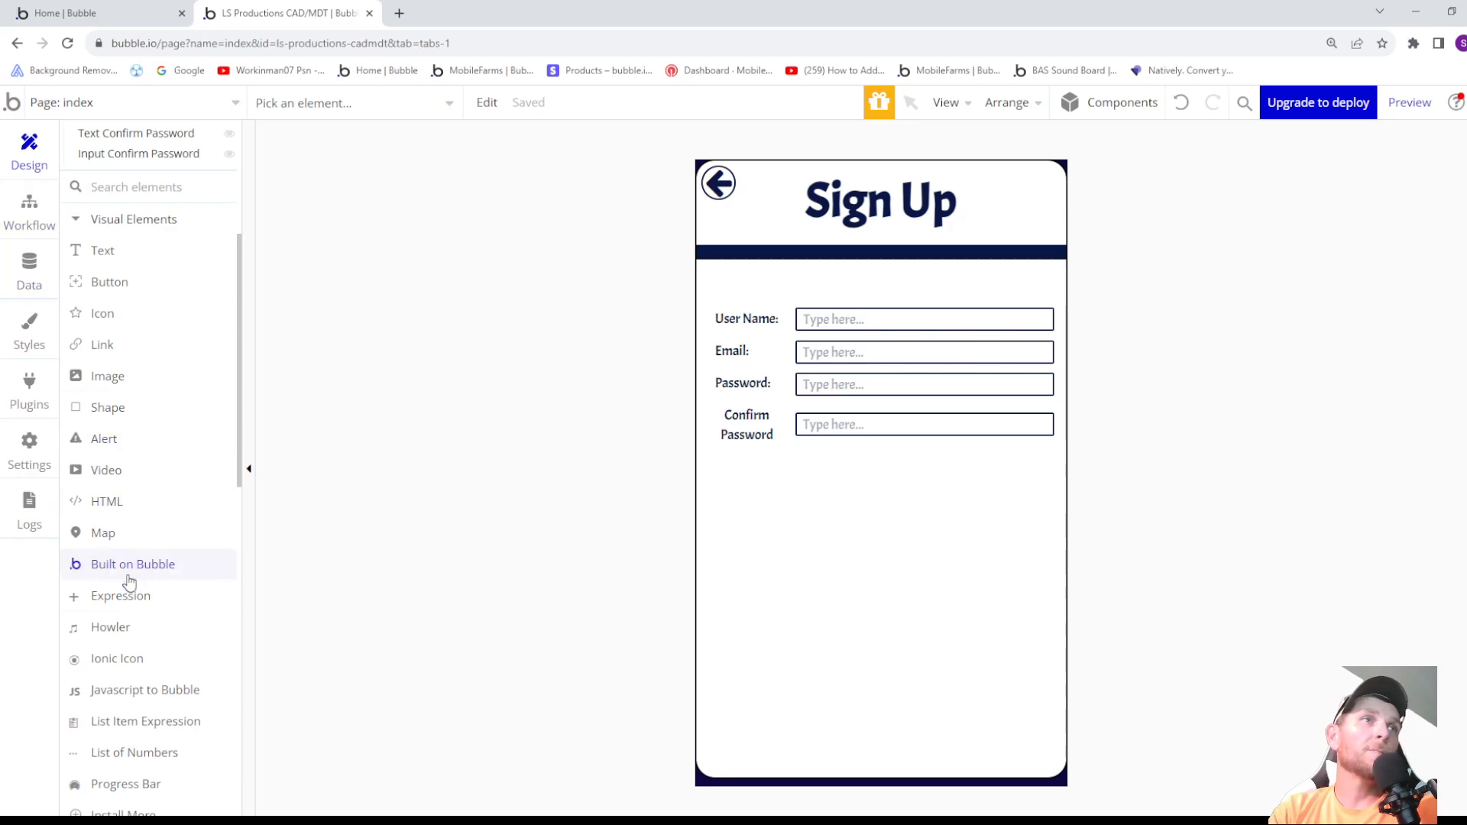
{"action": "scroll", "coordinate": [128, 659], "scroll_direction": "down", "scroll_amount": 1}
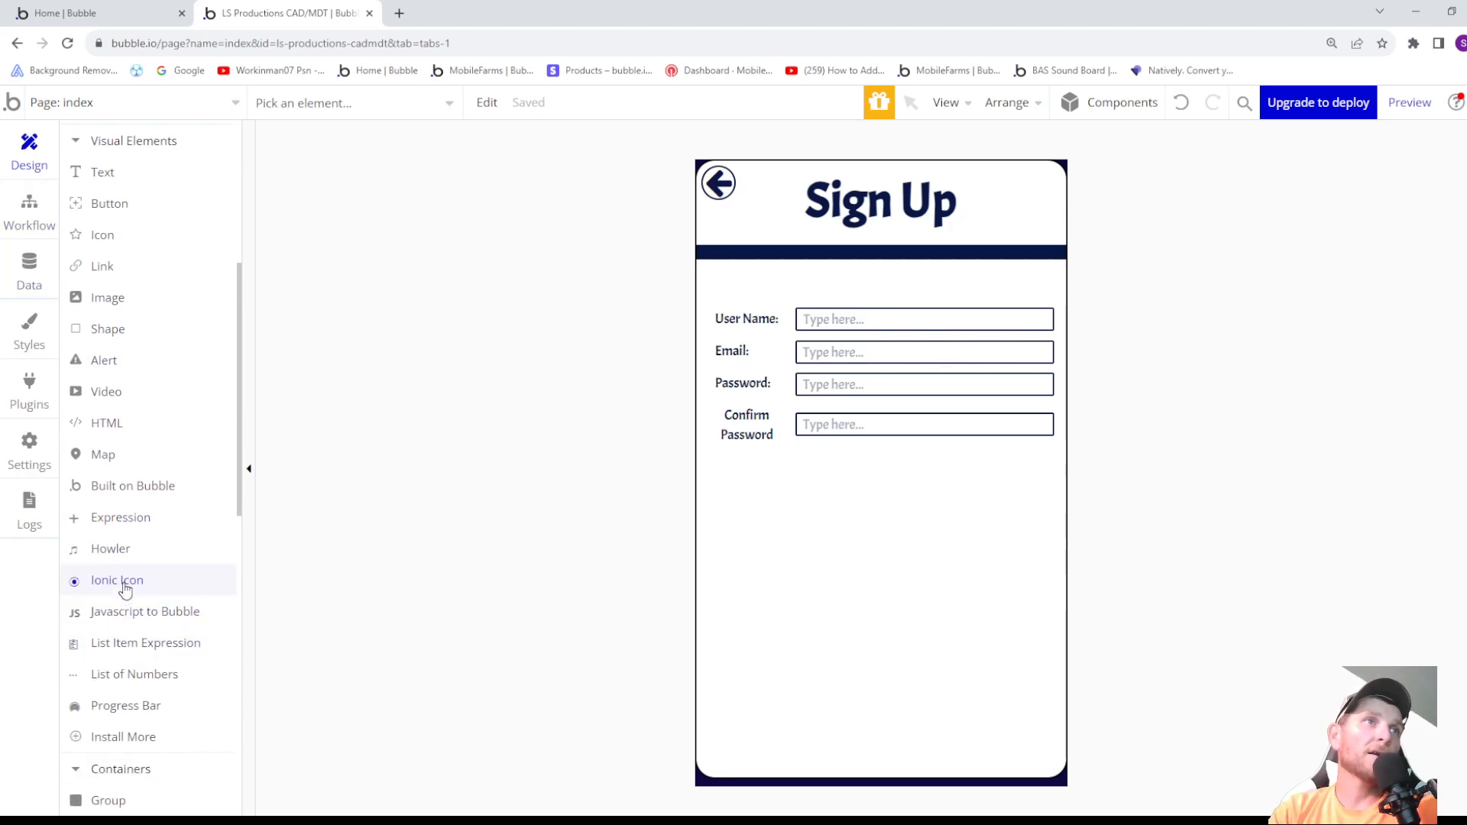
{"action": "left_click", "coordinate": [124, 588]}
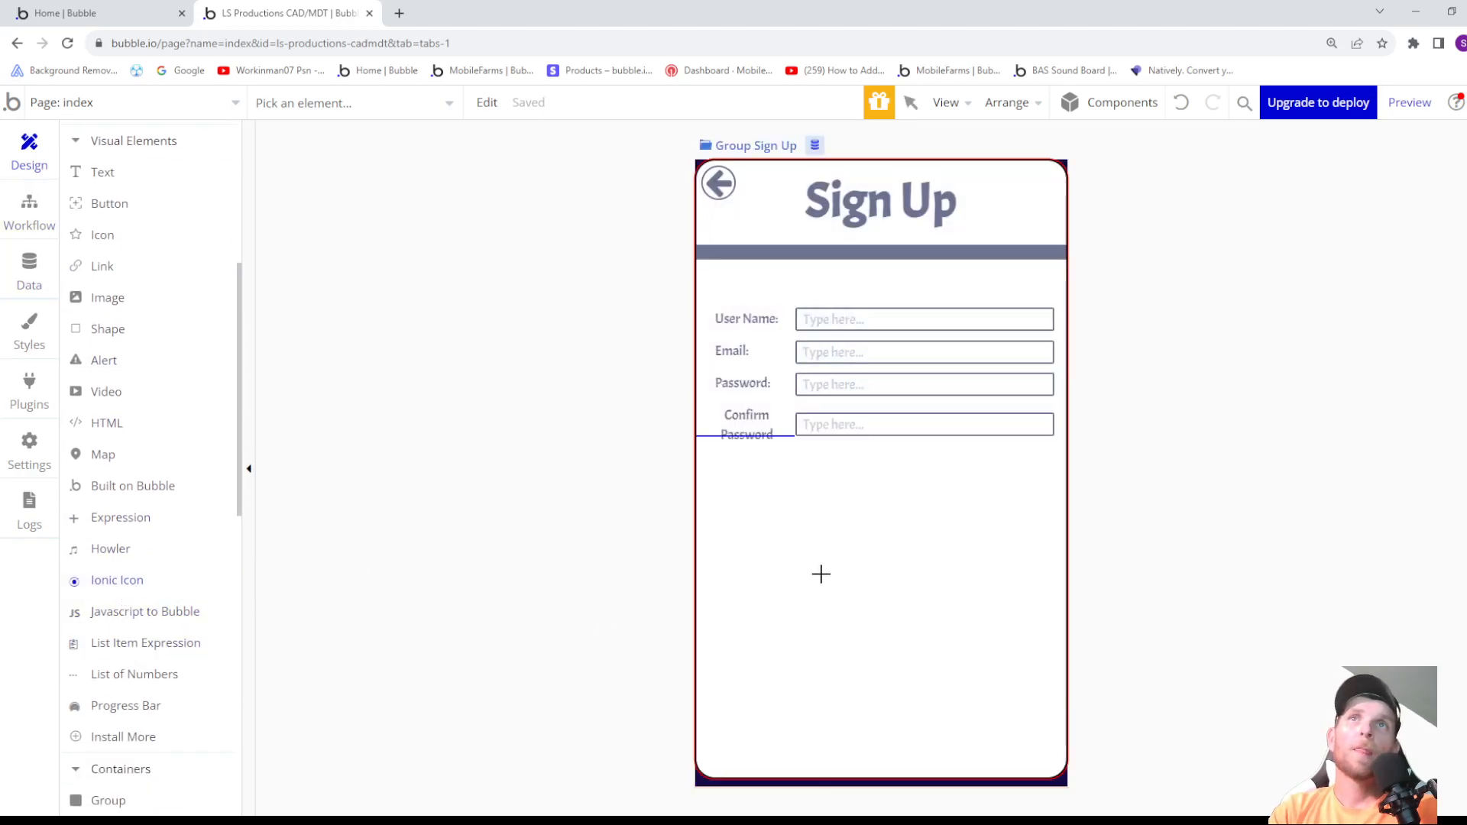
{"action": "scroll", "coordinate": [142, 280], "scroll_direction": "up", "scroll_amount": 5}
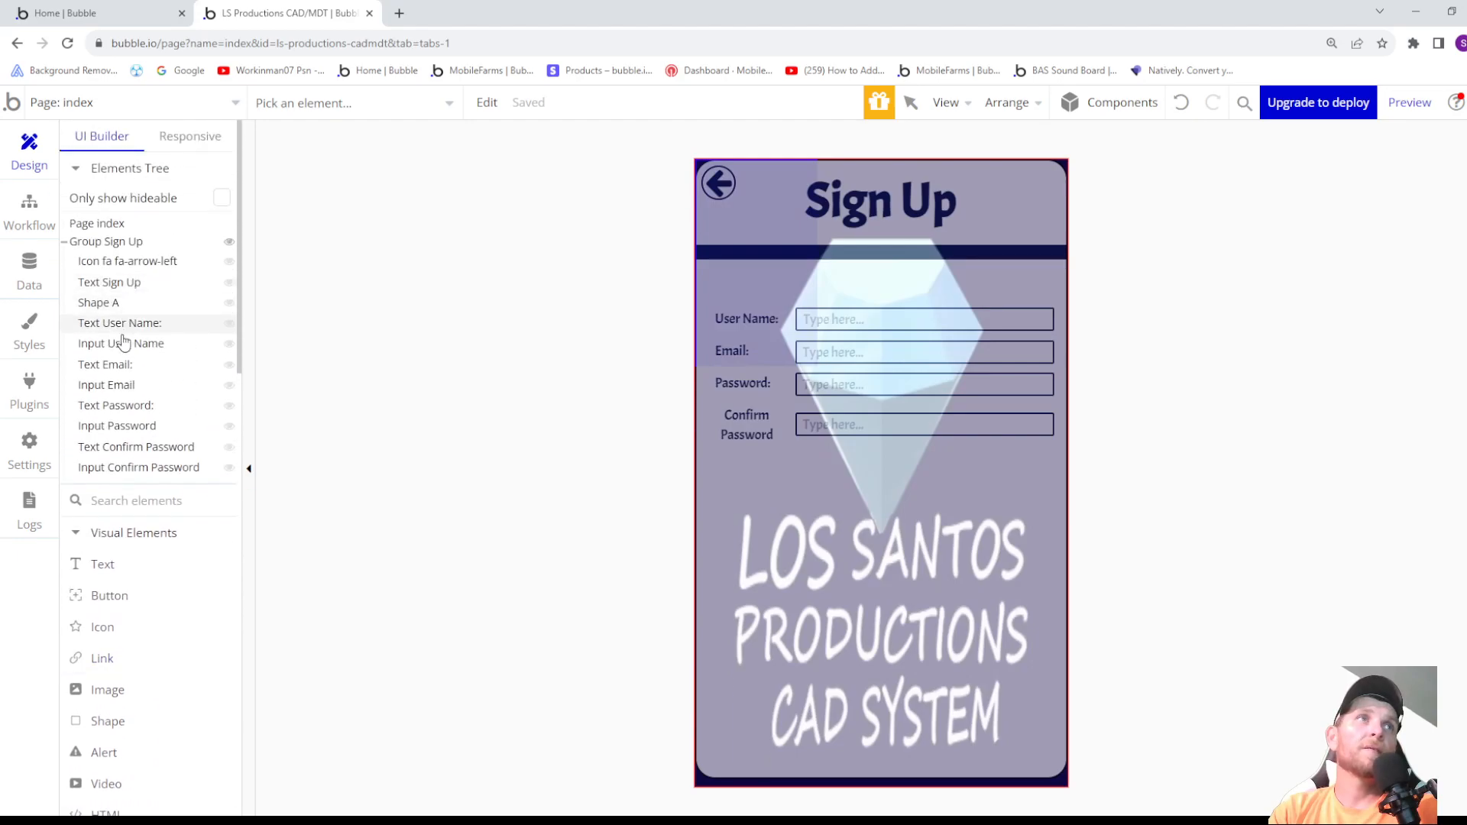
{"action": "left_click", "coordinate": [107, 241]}
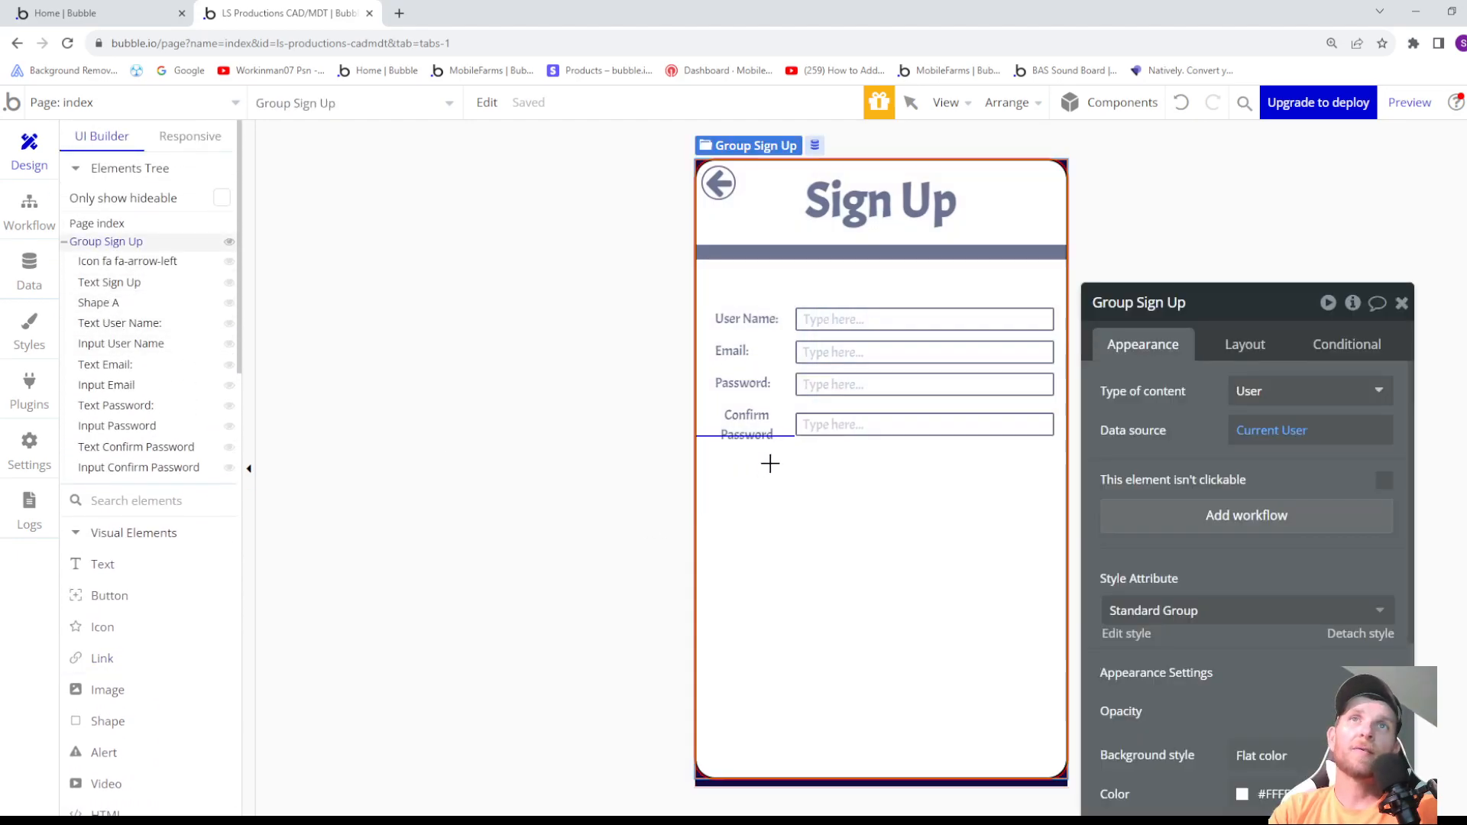
{"action": "left_click_drag", "start_coordinate": [794, 462], "coordinate": [883, 502]}
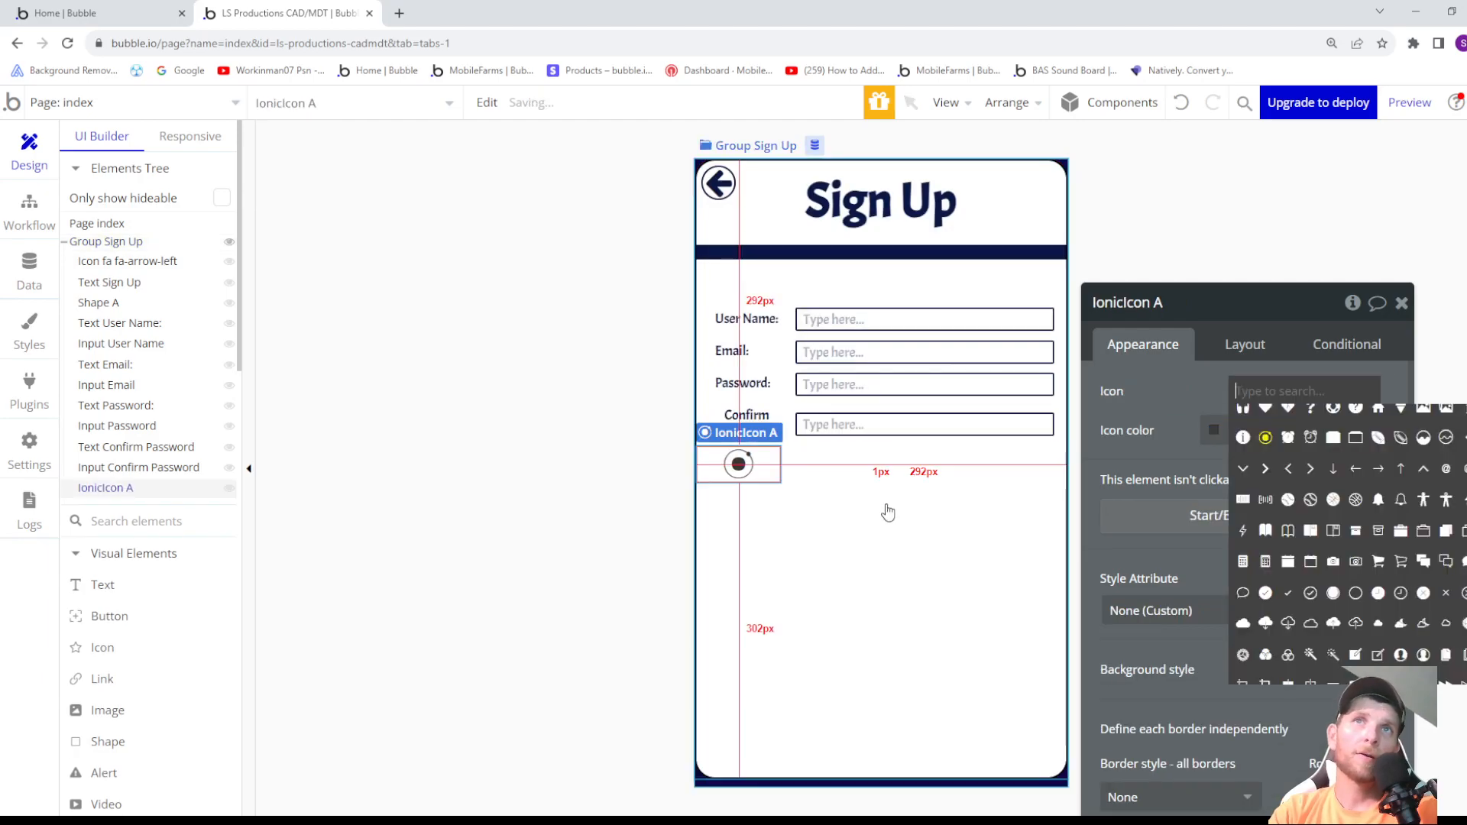
- Browse the available icon choices and delete the Ionic Icon from the sign-up group
{"action": "scroll", "coordinate": [1406, 577], "scroll_direction": "down", "scroll_amount": 5}
{"action": "scroll", "coordinate": [1402, 573], "scroll_direction": "down", "scroll_amount": 5}
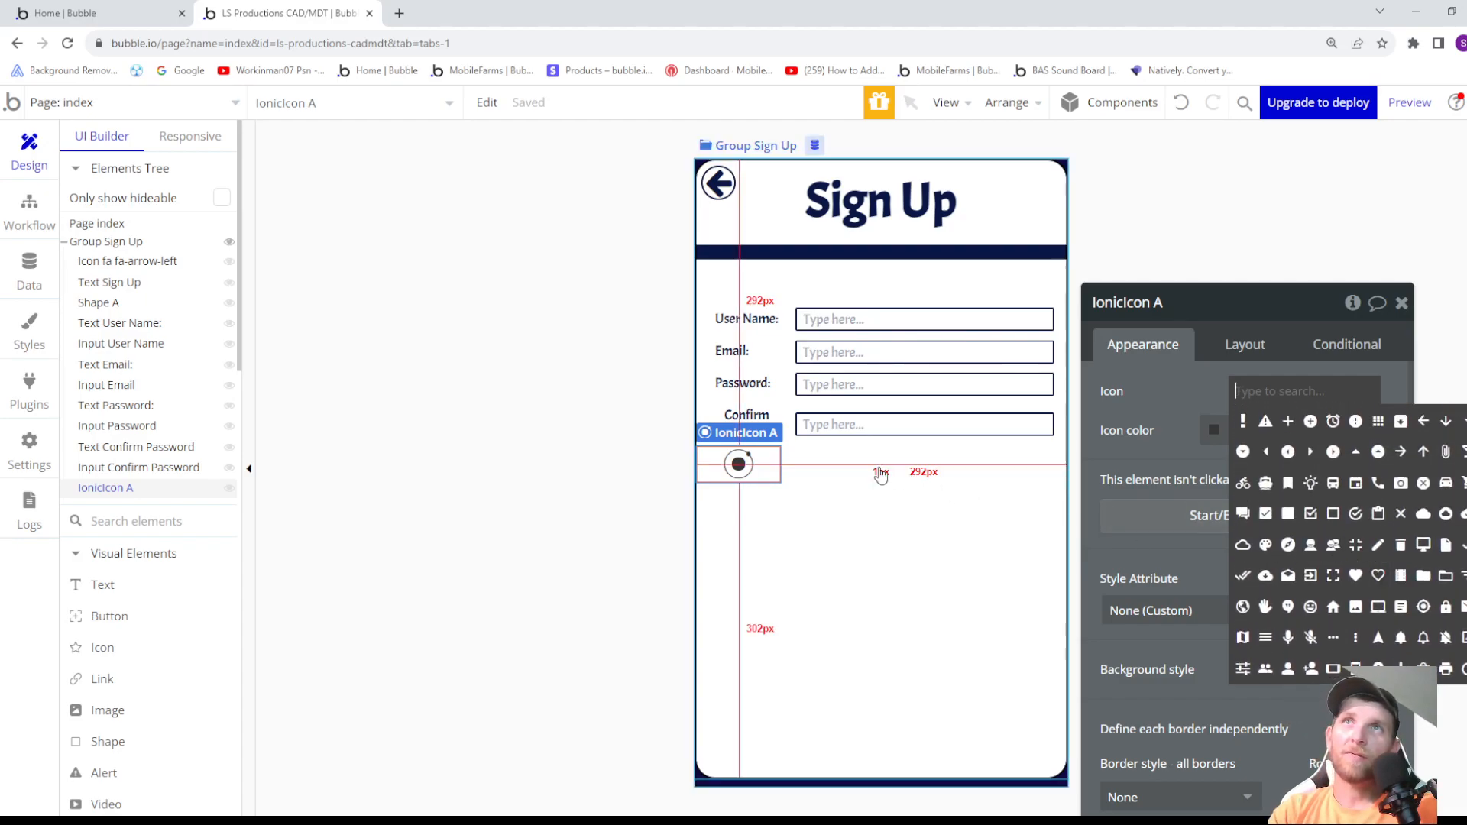
{"action": "left_click", "coordinate": [752, 473]}
{"action": "key", "text": "Delete"}
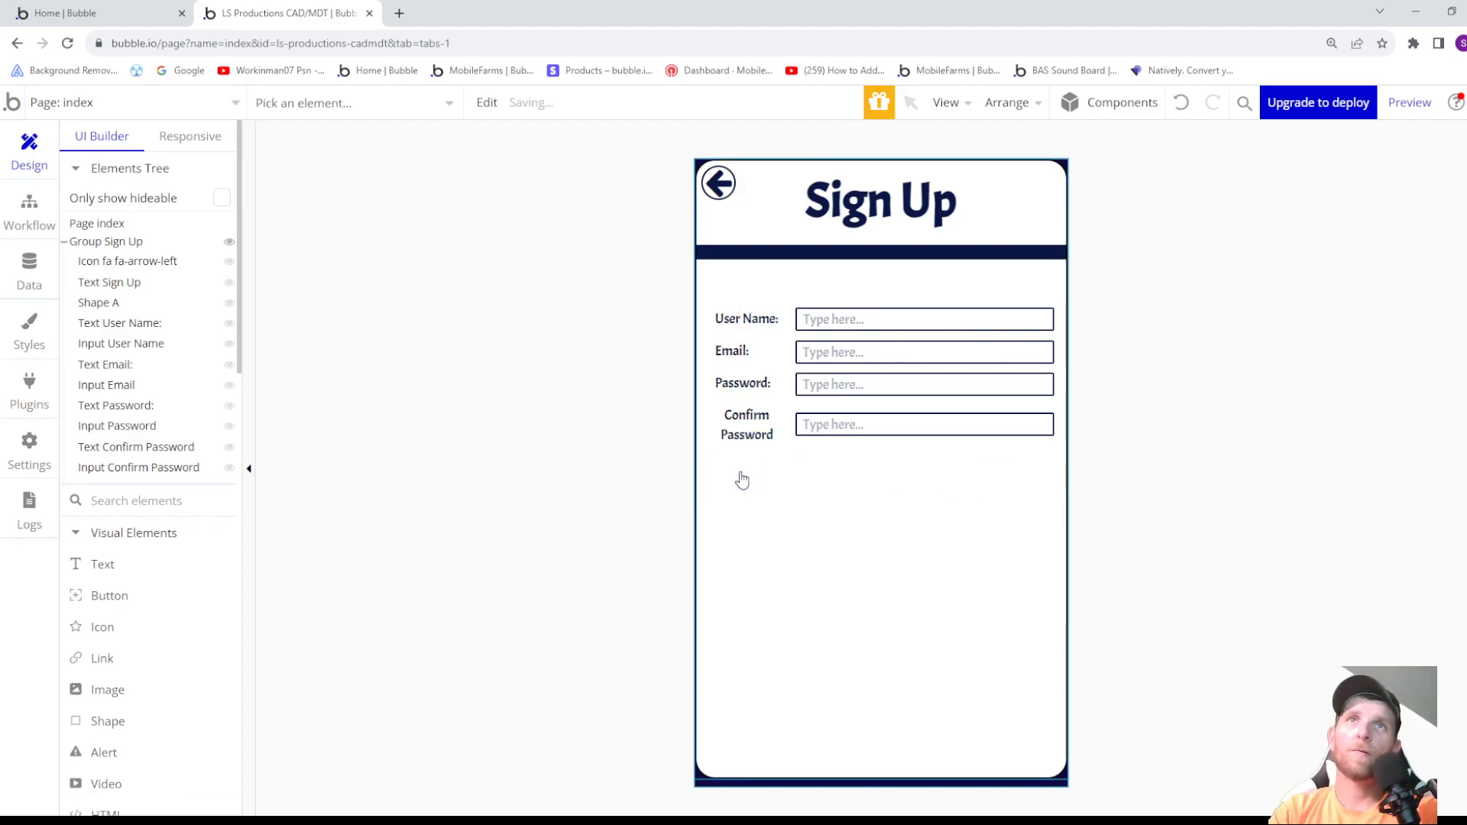
- Find the Ionic Toggle among the input form elements and choose it for placement
{"action": "scroll", "coordinate": [136, 490], "scroll_direction": "down", "scroll_amount": 2}
{"action": "scroll", "coordinate": [137, 490], "scroll_direction": "down", "scroll_amount": 3}
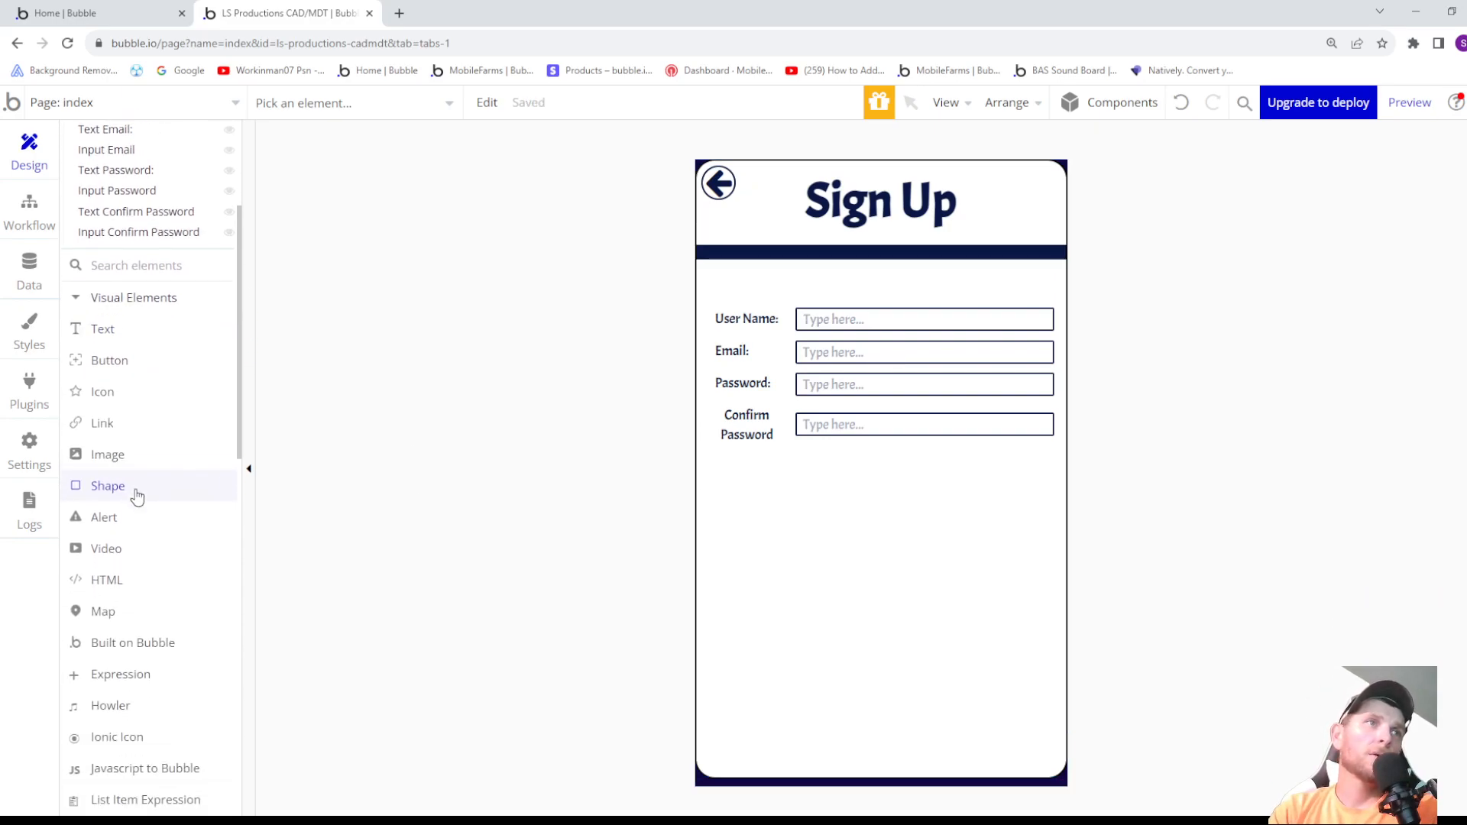
{"action": "scroll", "coordinate": [140, 506], "scroll_direction": "down", "scroll_amount": 7}
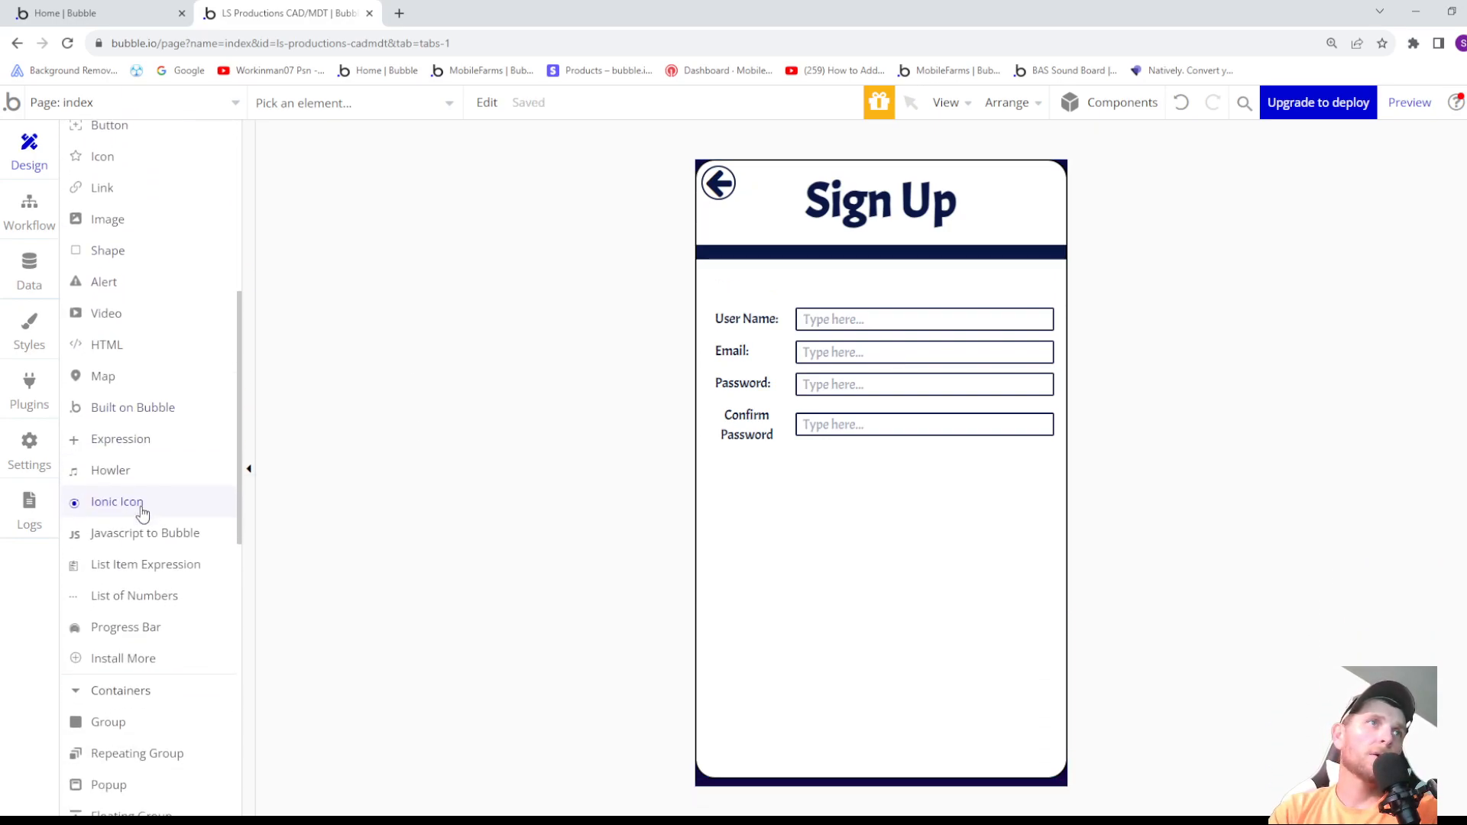
{"action": "scroll", "coordinate": [155, 547], "scroll_direction": "down", "scroll_amount": 4}
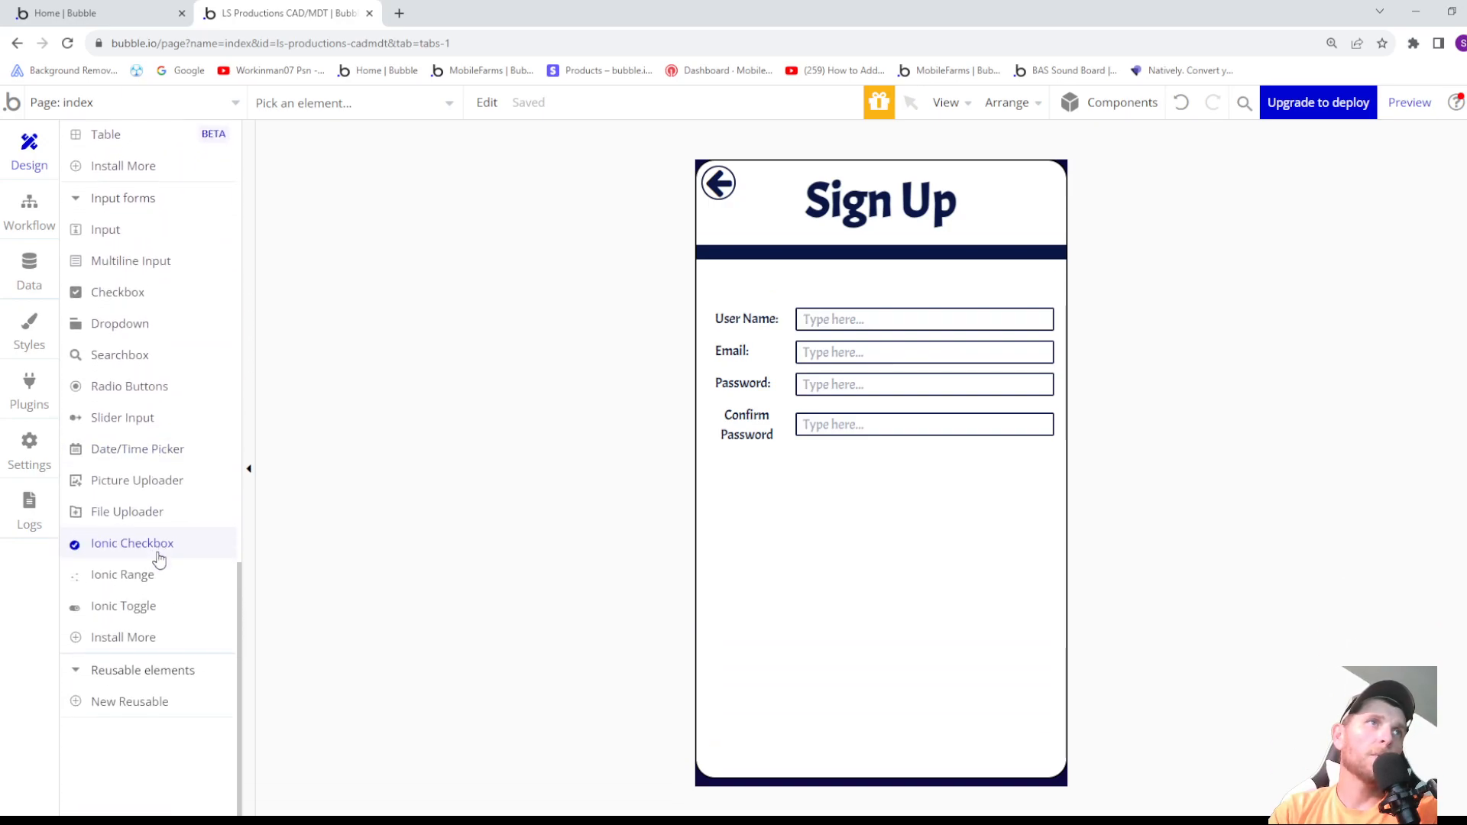
{"action": "scroll", "coordinate": [156, 560], "scroll_direction": "up", "scroll_amount": 1}
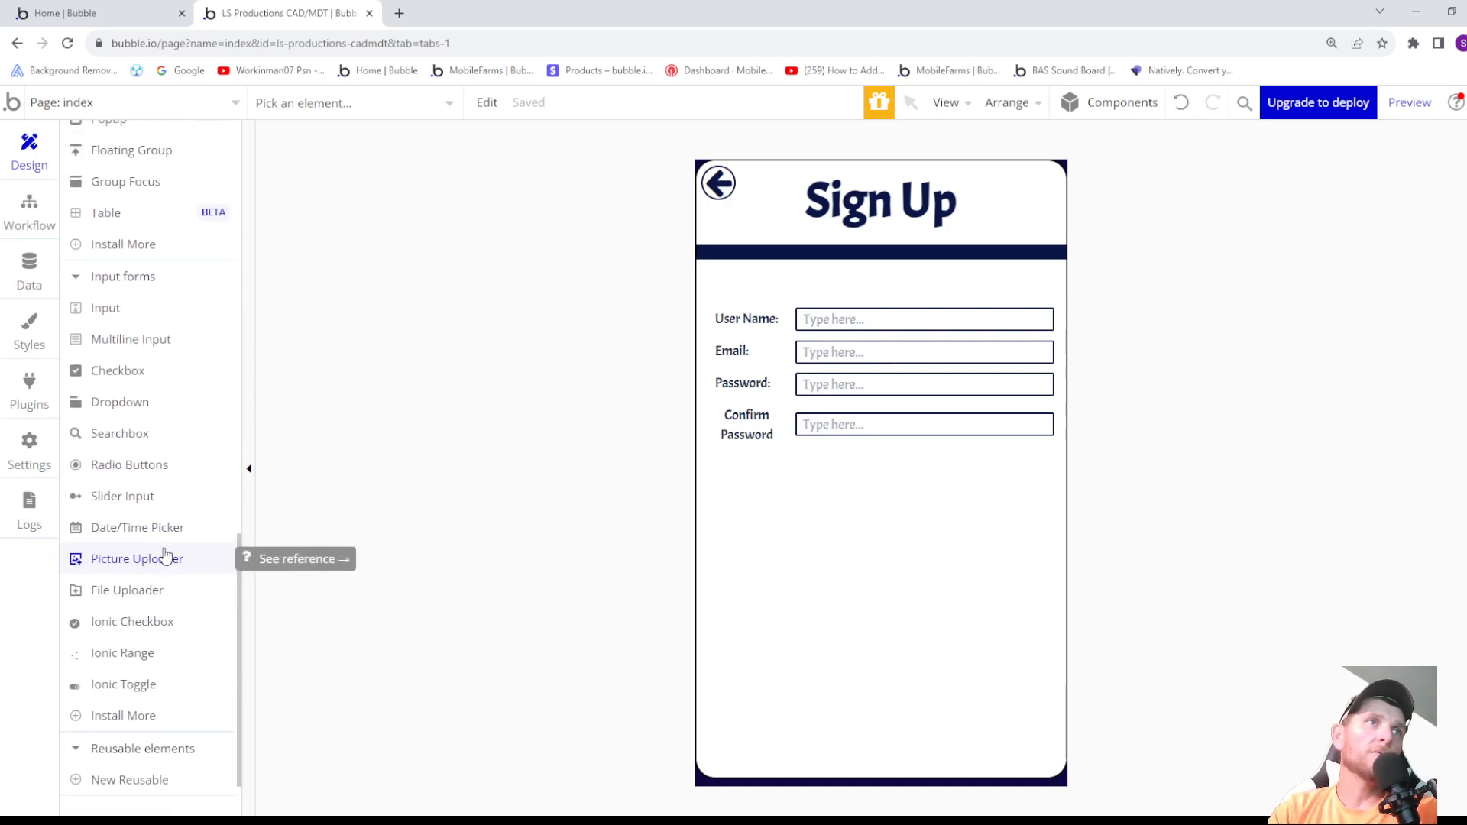
{"action": "left_click", "coordinate": [134, 686]}
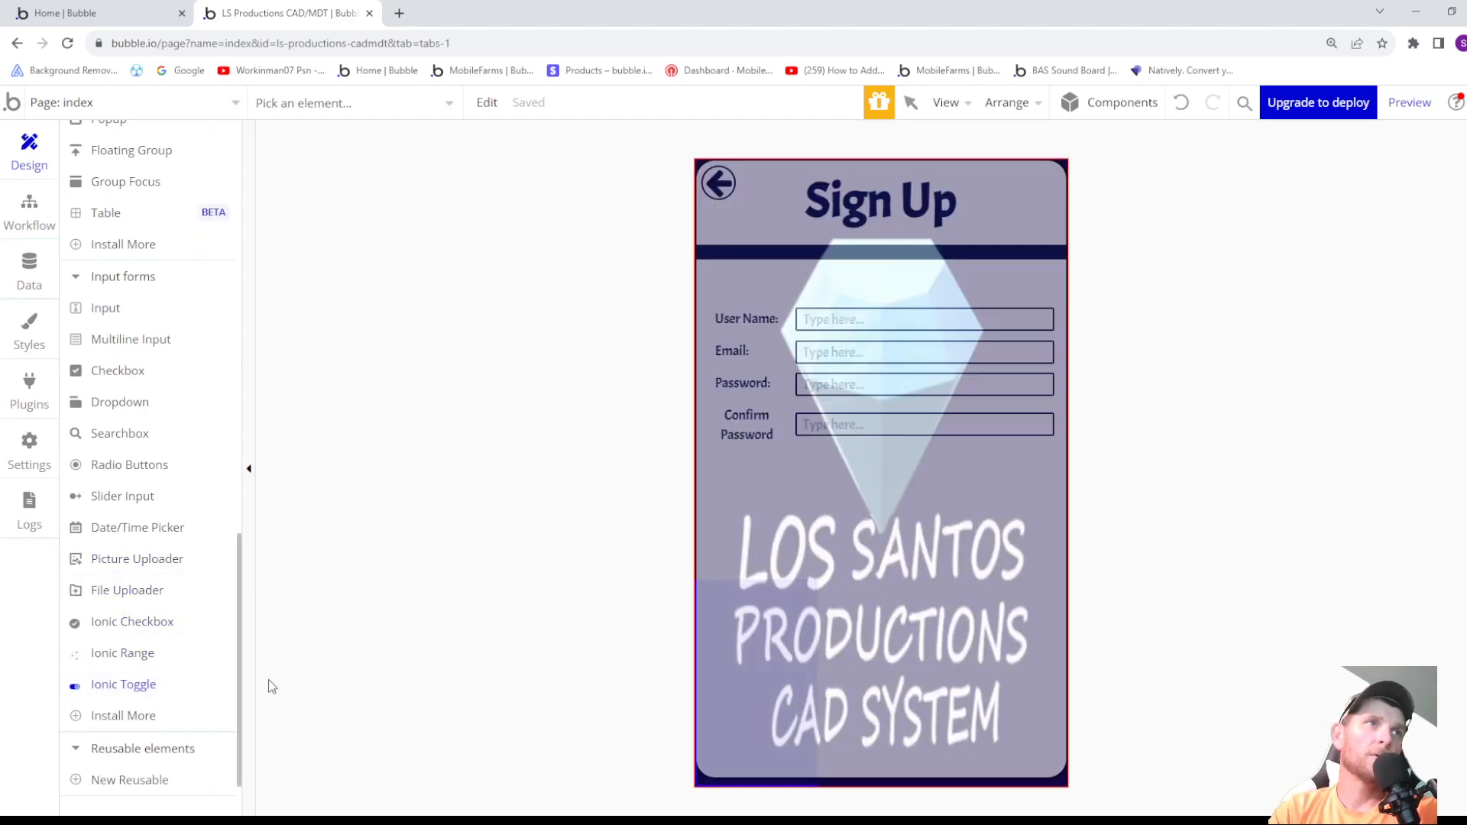
- Examine the element palette and the installed plugins for the elements available to the sign-up form
{"action": "scroll", "coordinate": [170, 331], "scroll_direction": "up", "scroll_amount": 1}
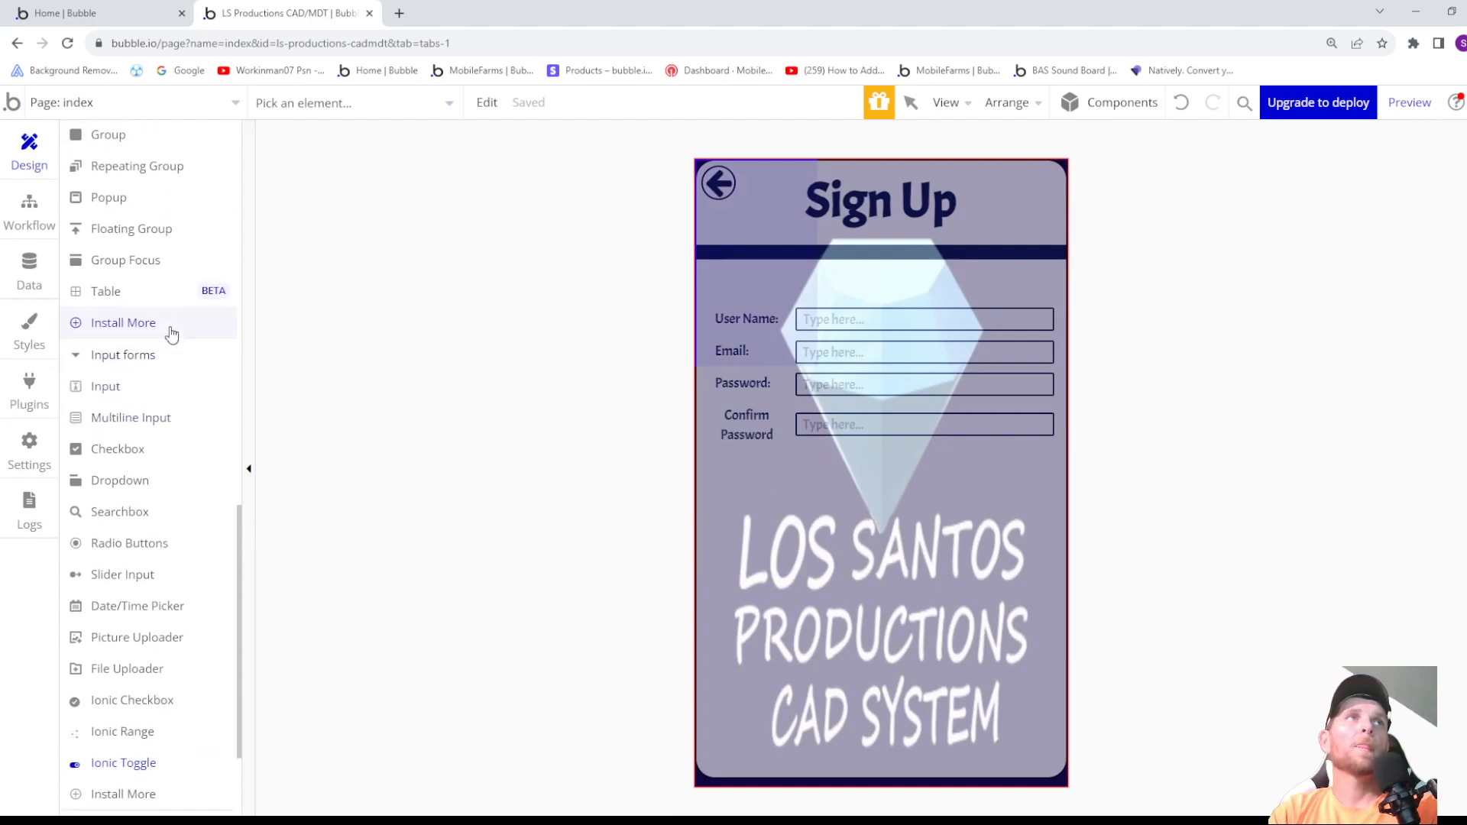
{"action": "scroll", "coordinate": [180, 428], "scroll_direction": "up", "scroll_amount": 2}
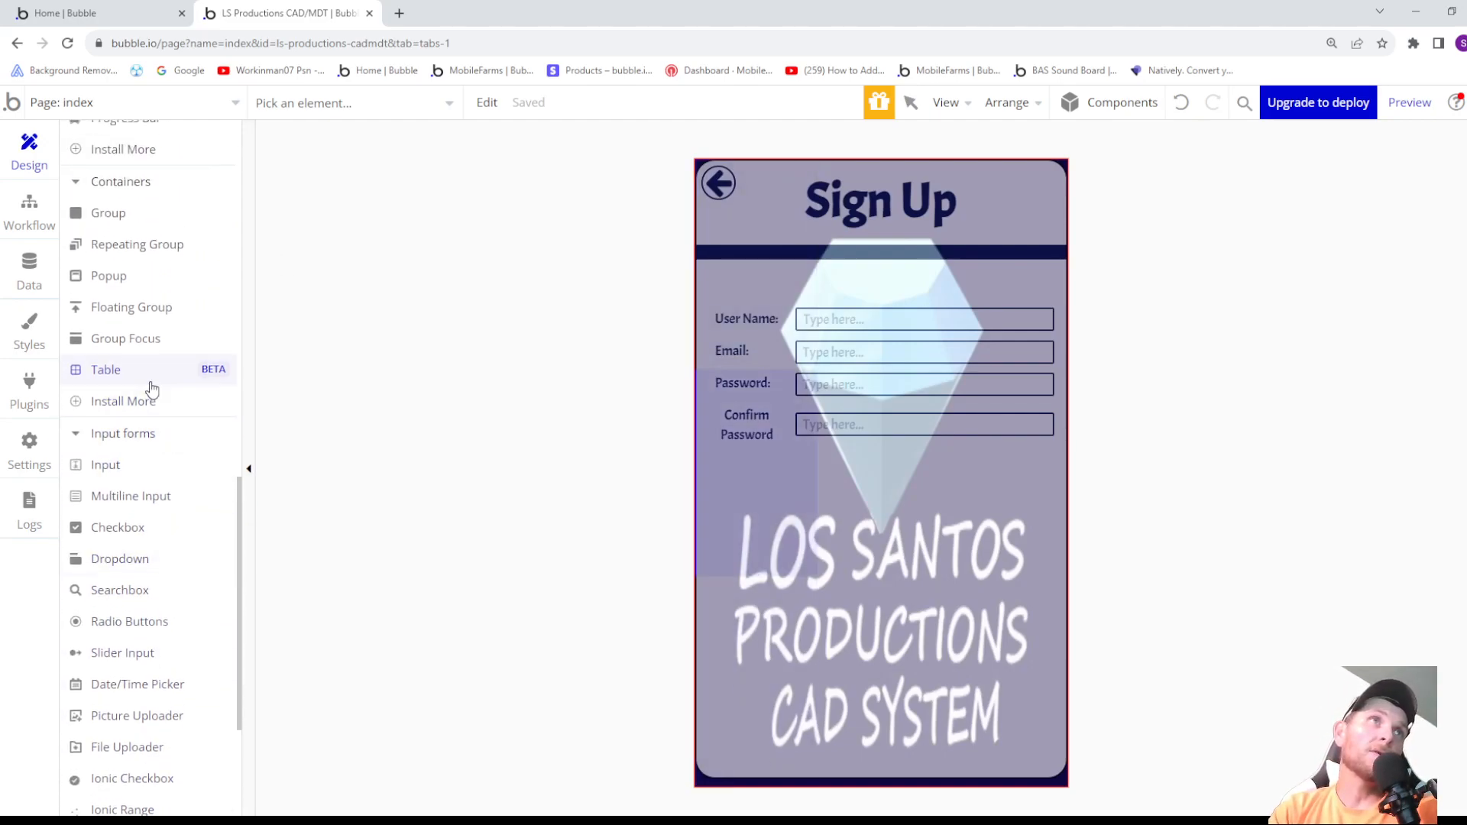
{"action": "scroll", "coordinate": [191, 321], "scroll_direction": "up", "scroll_amount": 2}
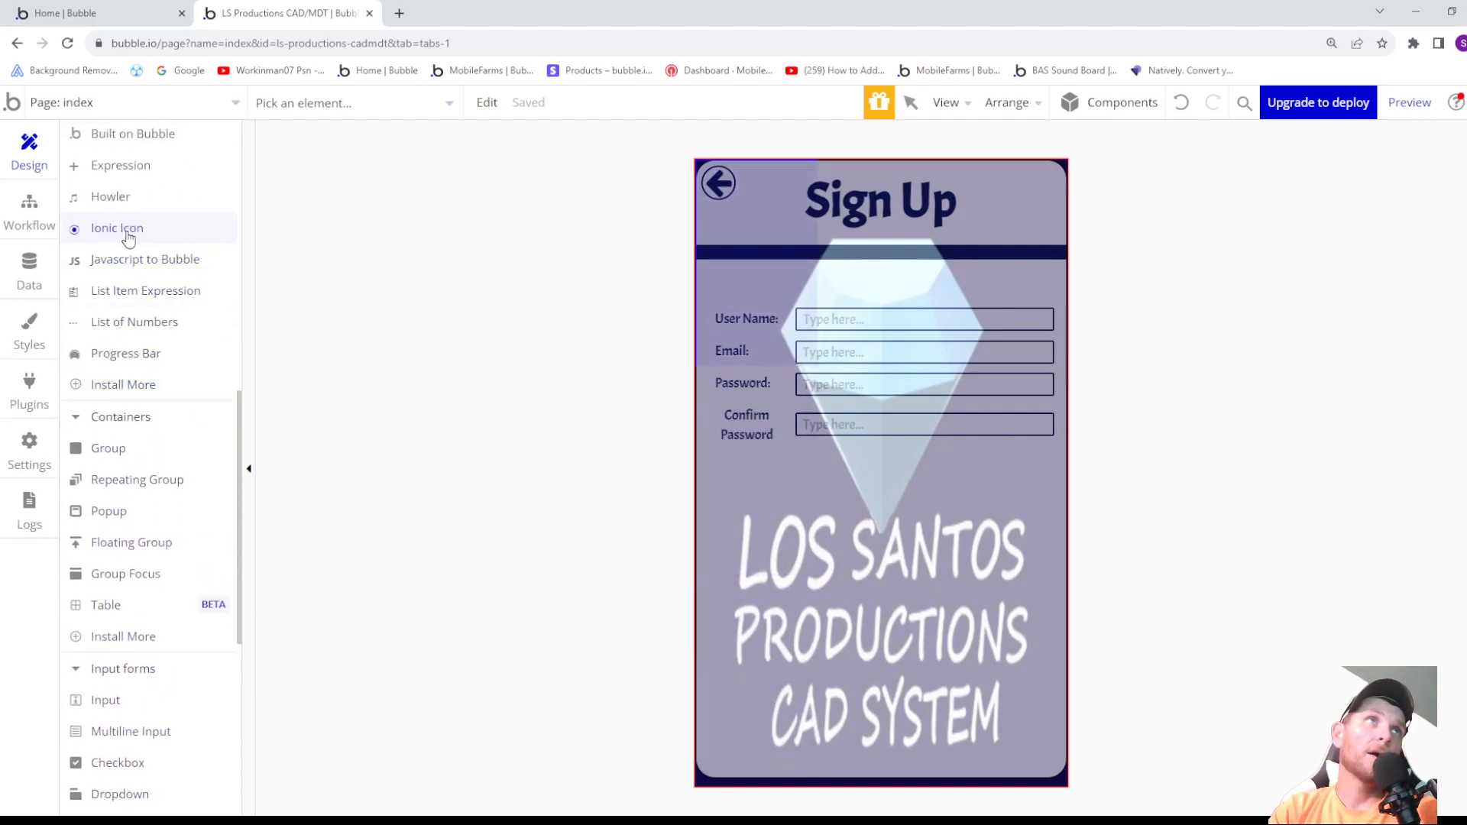
{"action": "scroll", "coordinate": [123, 241], "scroll_direction": "up", "scroll_amount": 3}
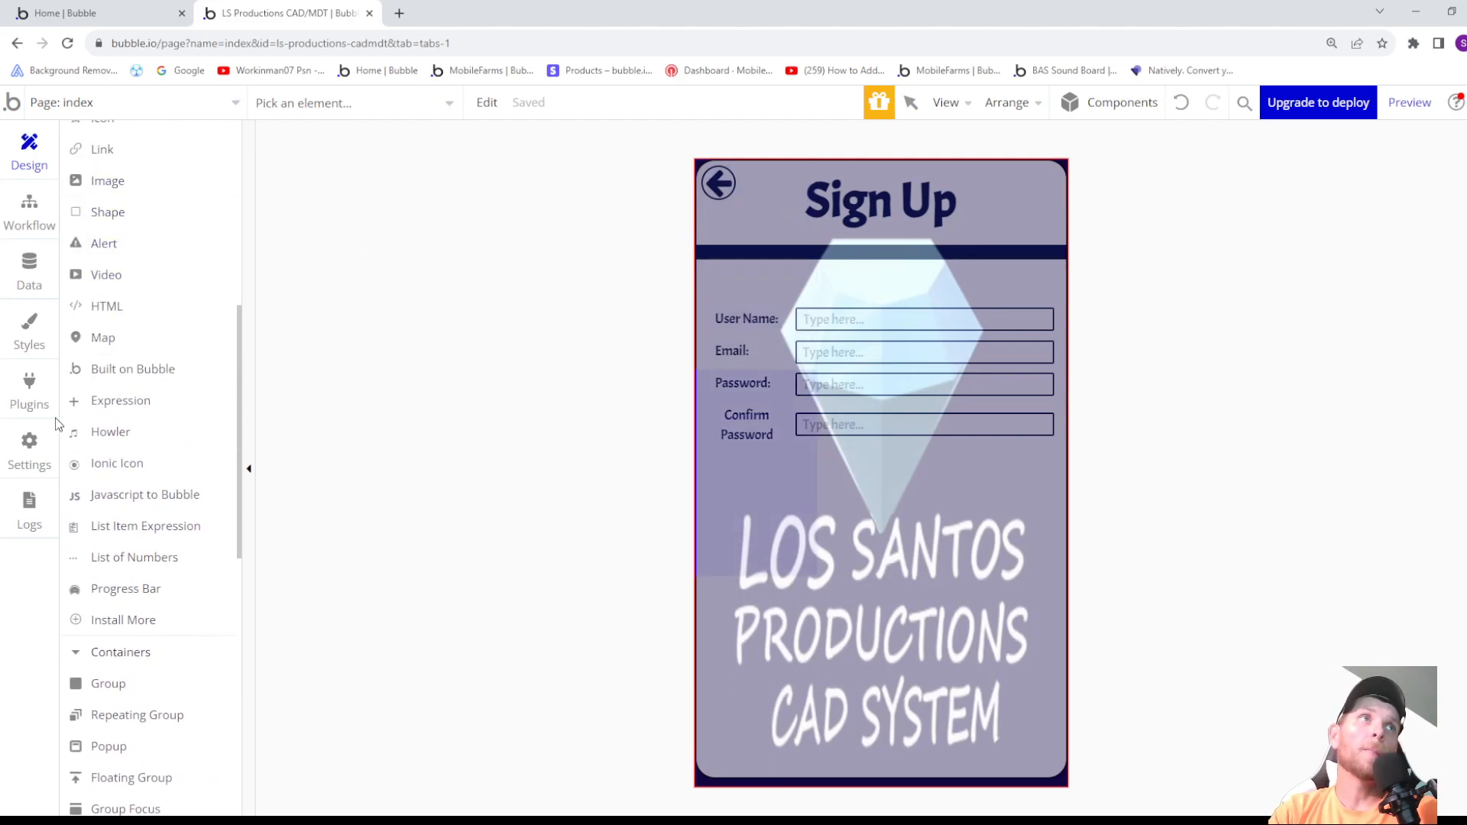
{"action": "left_click", "coordinate": [32, 400]}
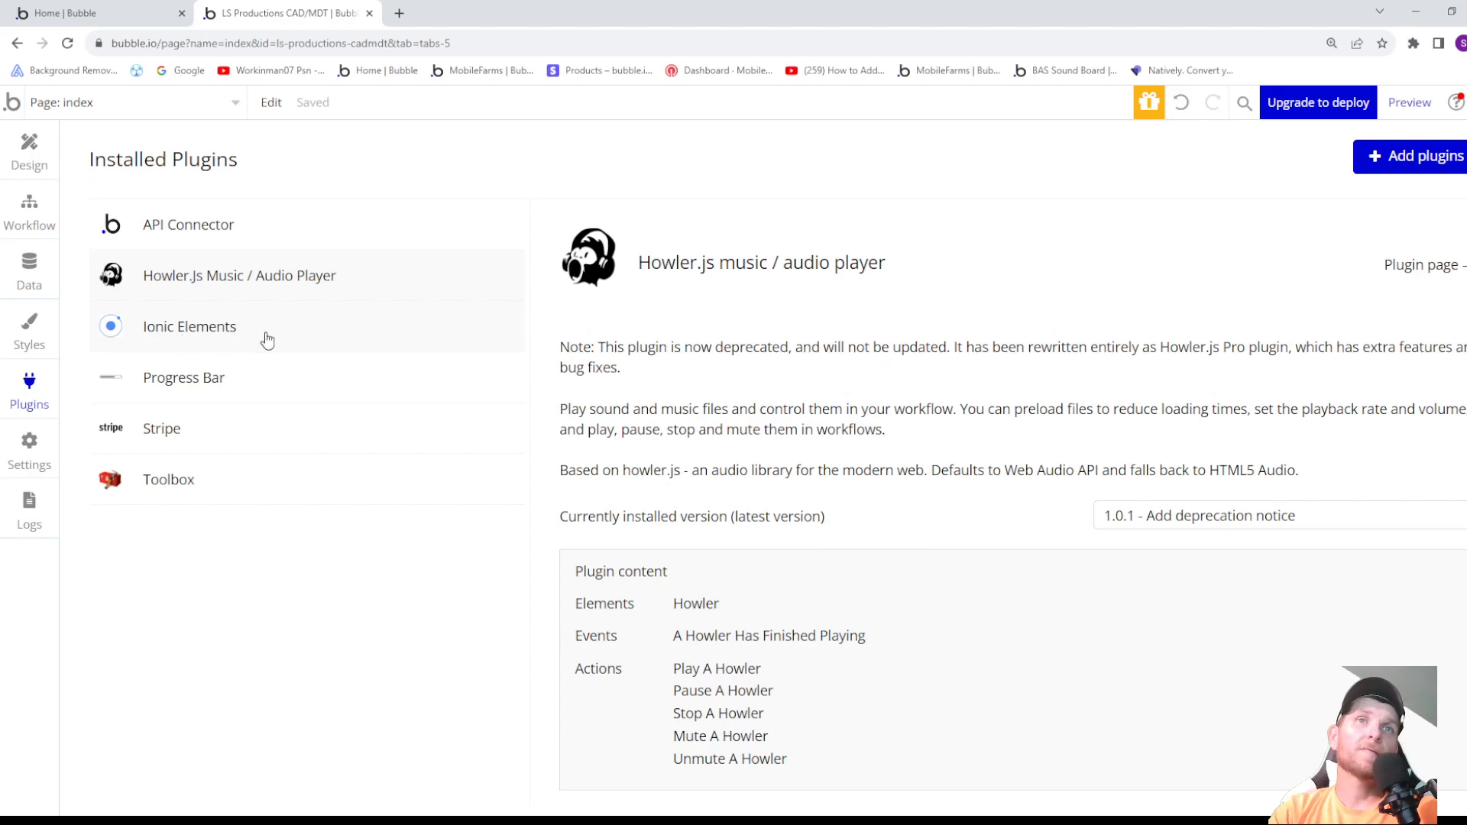
{"action": "left_click", "coordinate": [44, 157]}
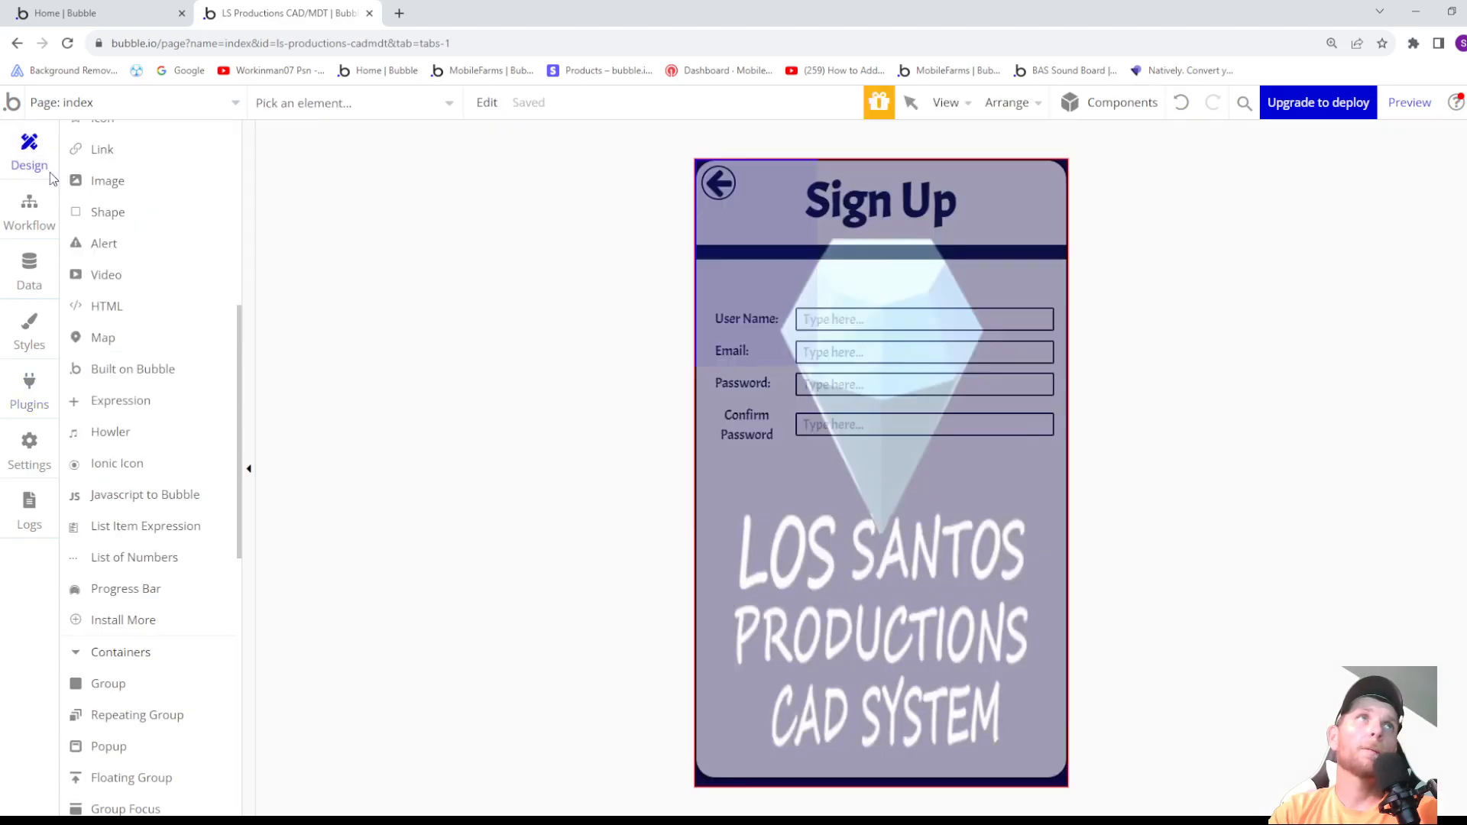
{"action": "scroll", "coordinate": [159, 207], "scroll_direction": "up", "scroll_amount": 1}
{"action": "scroll", "coordinate": [158, 237], "scroll_direction": "down", "scroll_amount": 7}
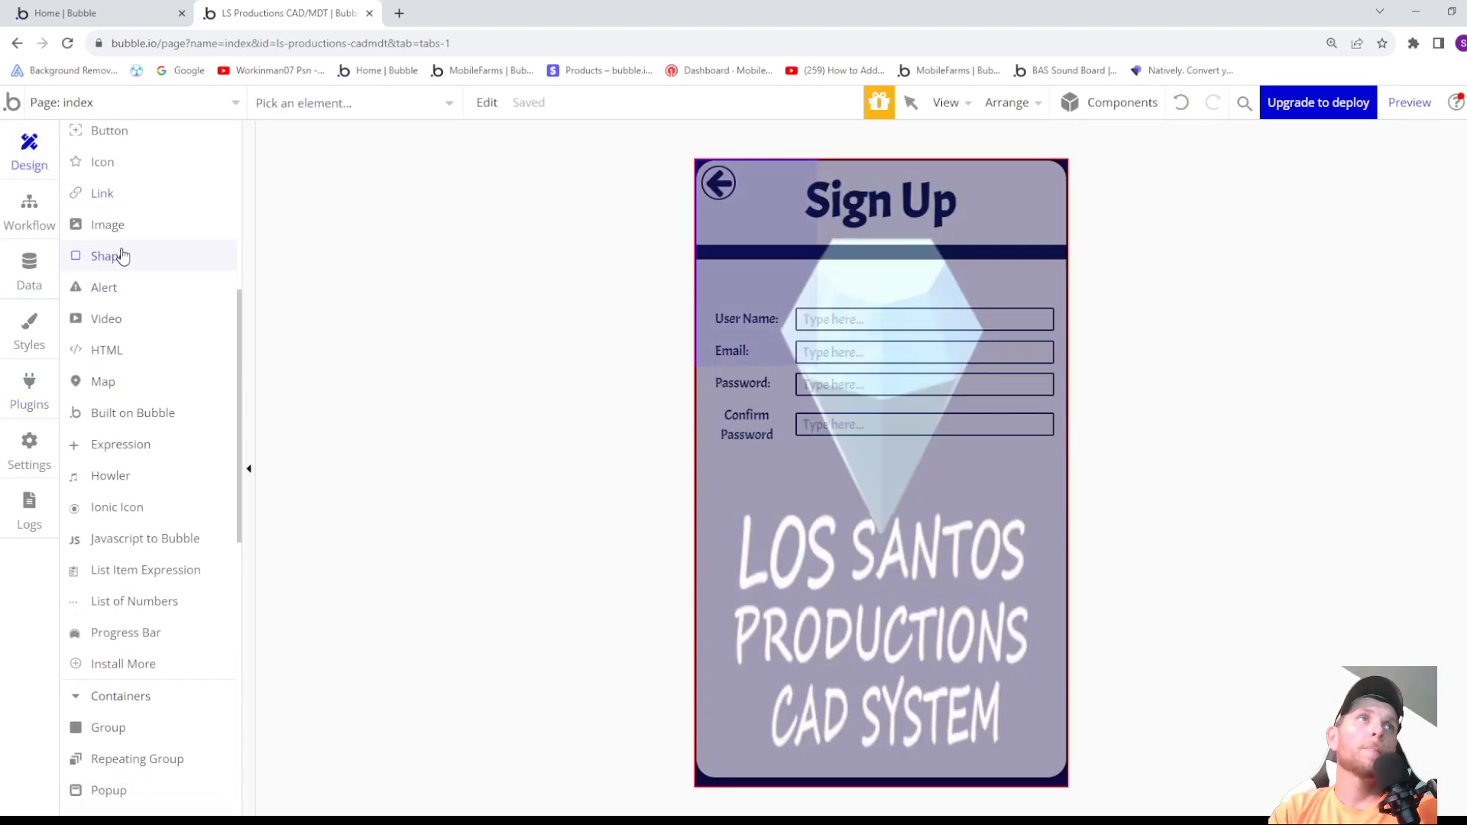
{"action": "scroll", "coordinate": [126, 535], "scroll_direction": "down", "scroll_amount": 3}
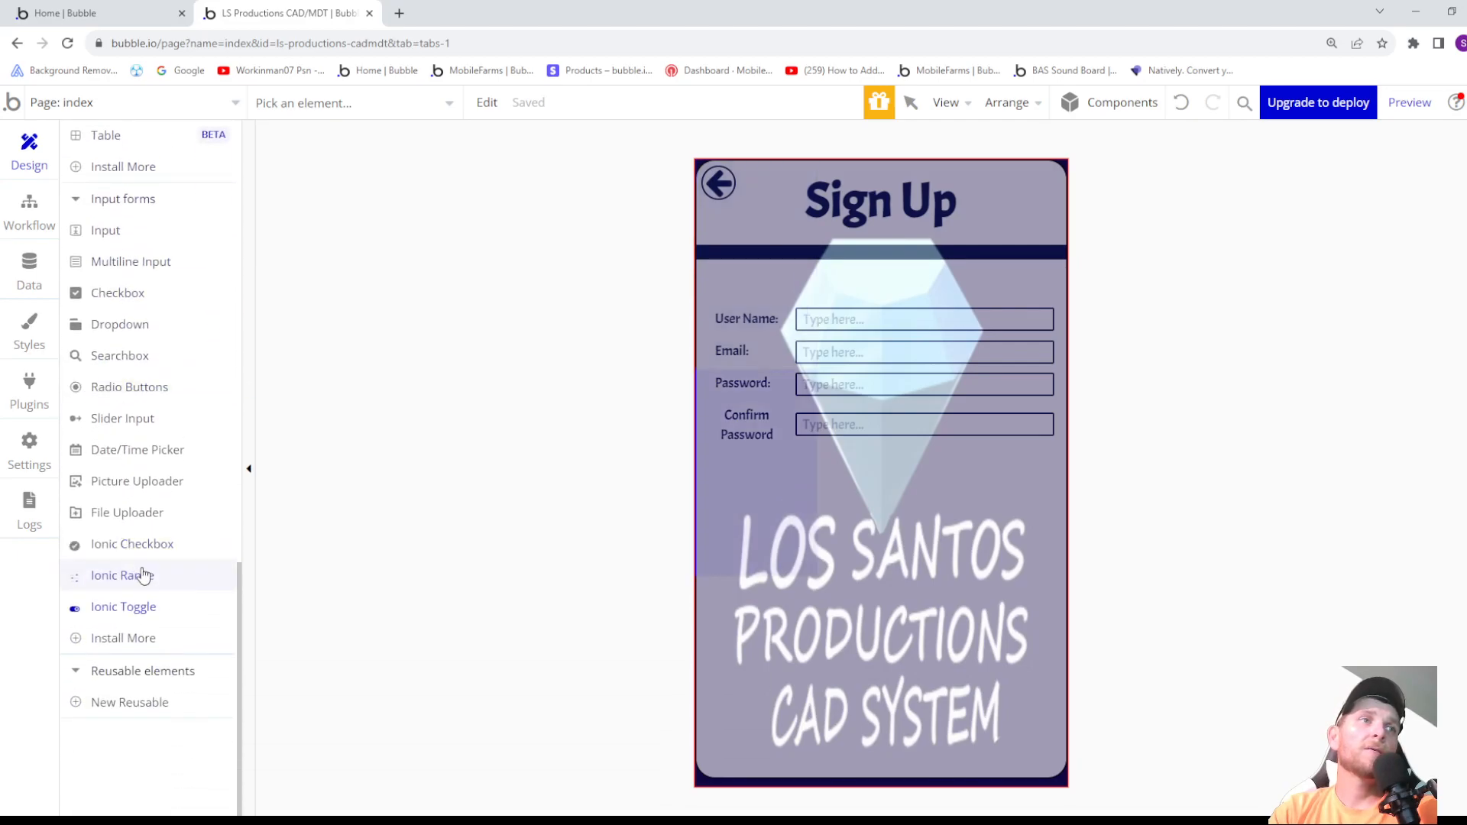
{"action": "scroll", "coordinate": [141, 389], "scroll_direction": "up", "scroll_amount": 15}
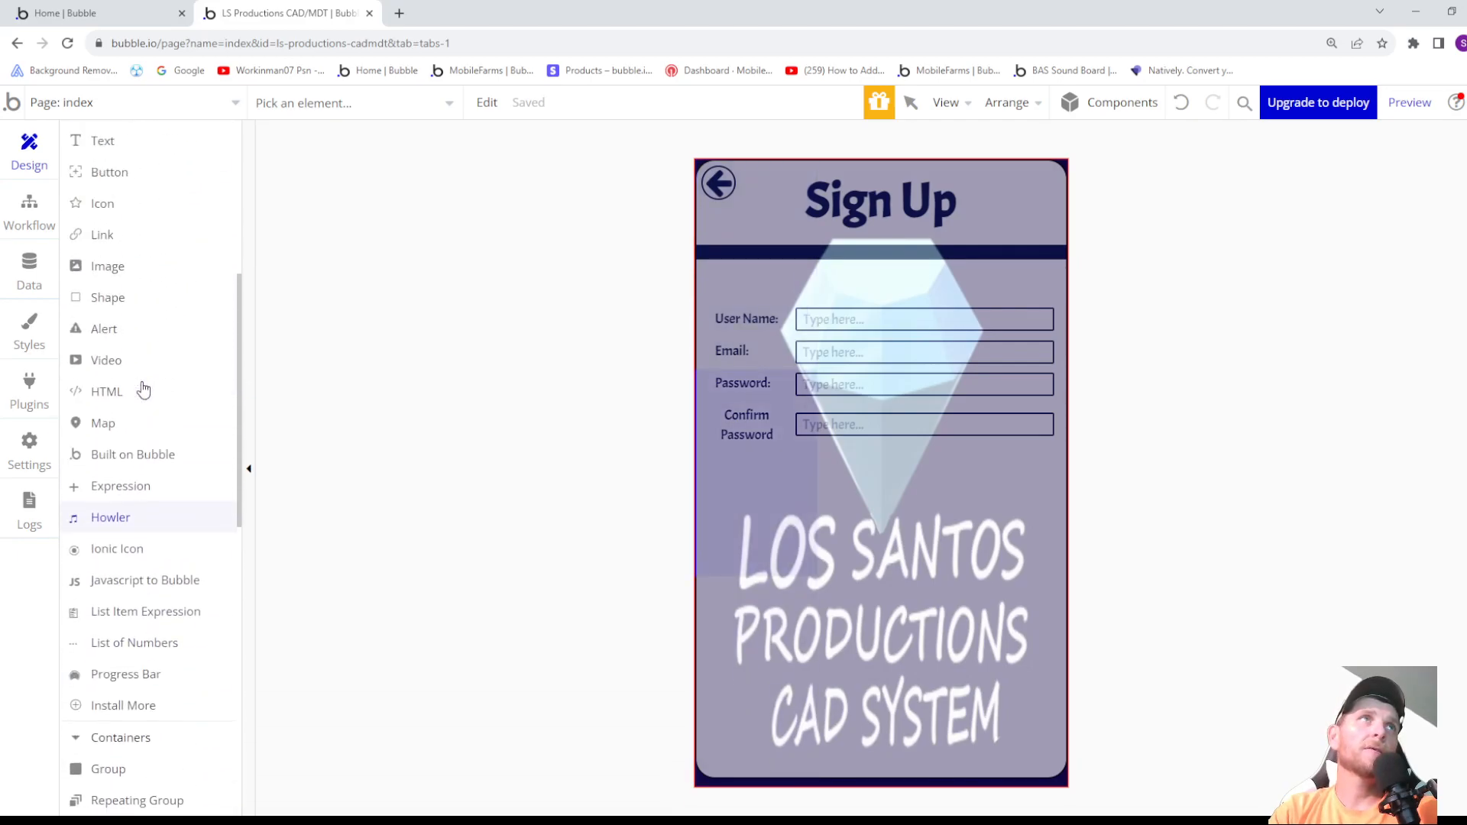
{"action": "scroll", "coordinate": [134, 331], "scroll_direction": "up", "scroll_amount": 2}
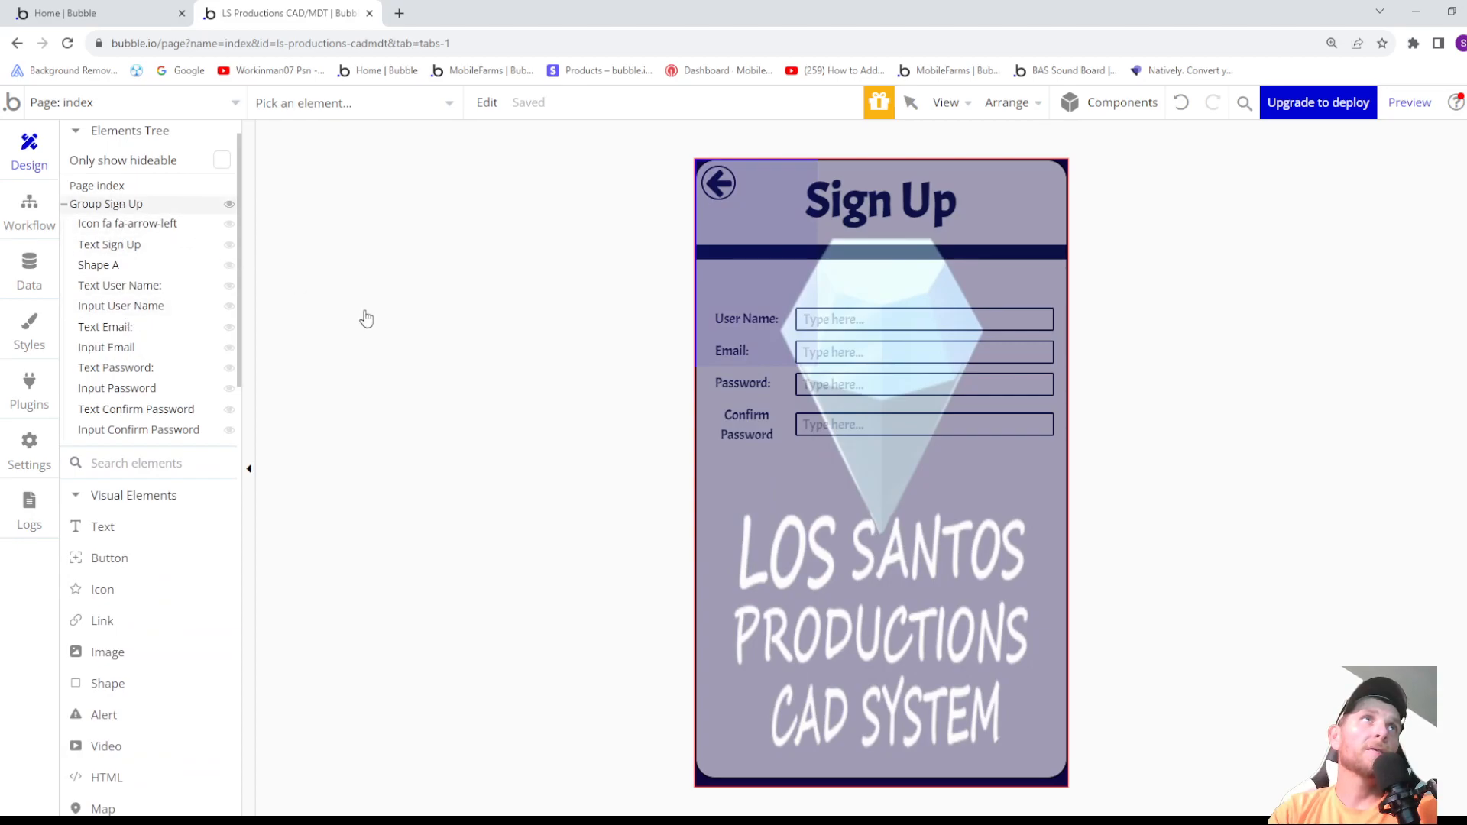
- Place the Ionic Toggle in the sign-up group and reorder it to come after the Confirm Password input
{"action": "left_click", "coordinate": [753, 447]}
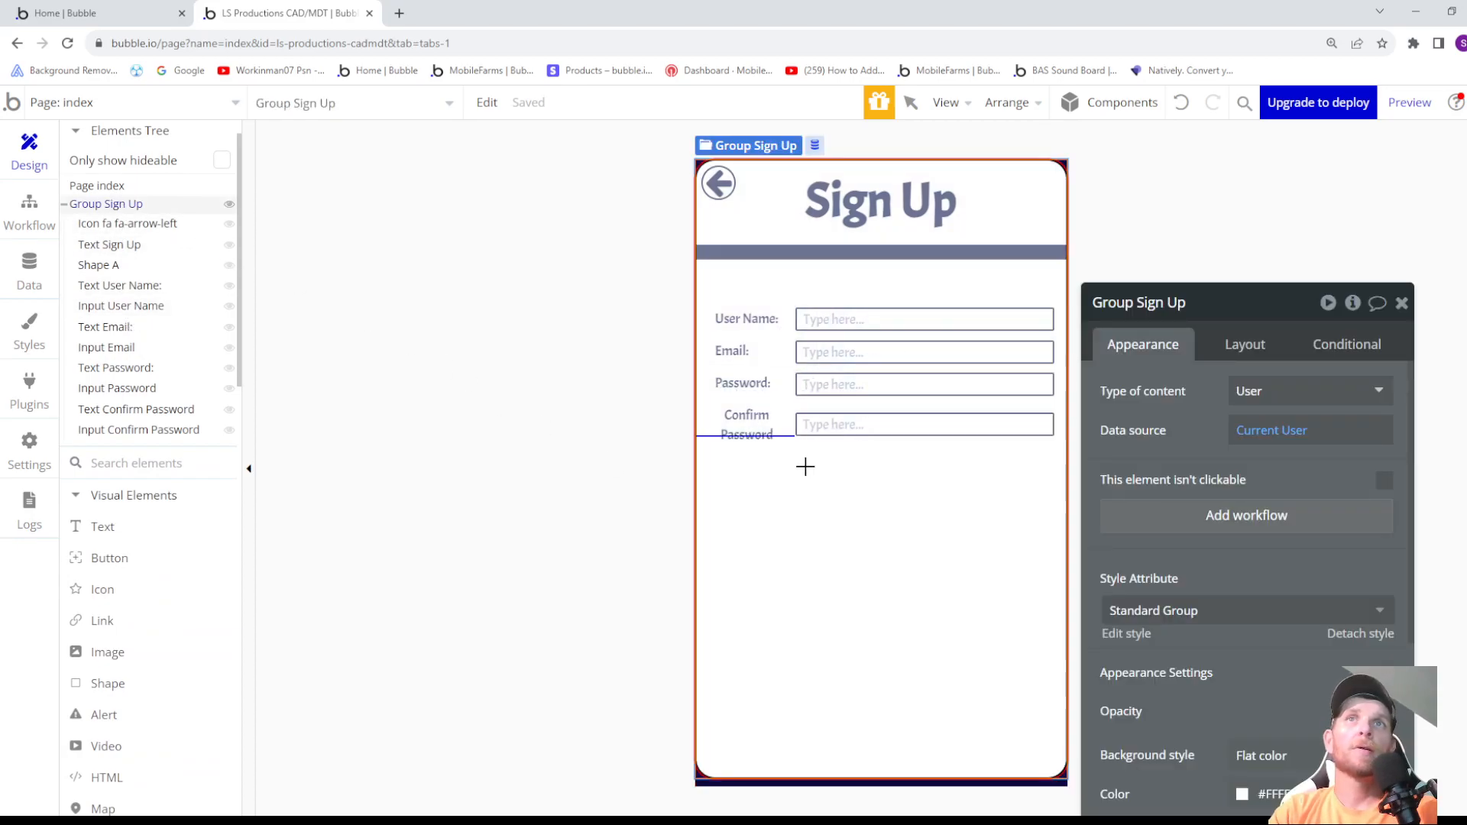
{"action": "mouse_move", "coordinate": [797, 458]}
{"action": "left_mouse_down"}
{"action": "mouse_move", "coordinate": [911, 495]}
{"action": "mouse_move", "coordinate": [908, 506]}
{"action": "left_mouse_up"}
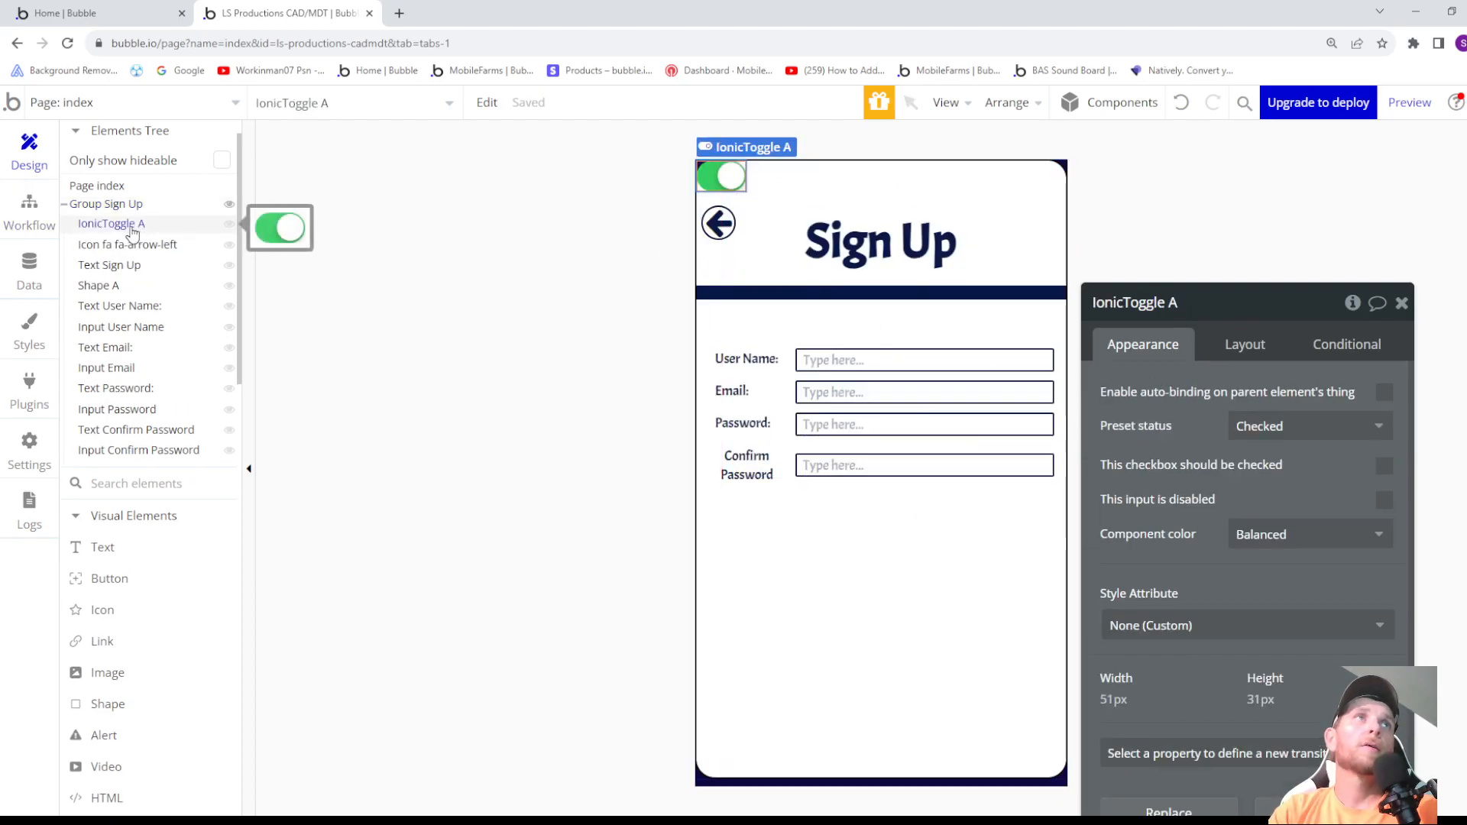
{"action": "left_click_drag", "start_coordinate": [131, 232], "coordinate": [150, 464]}
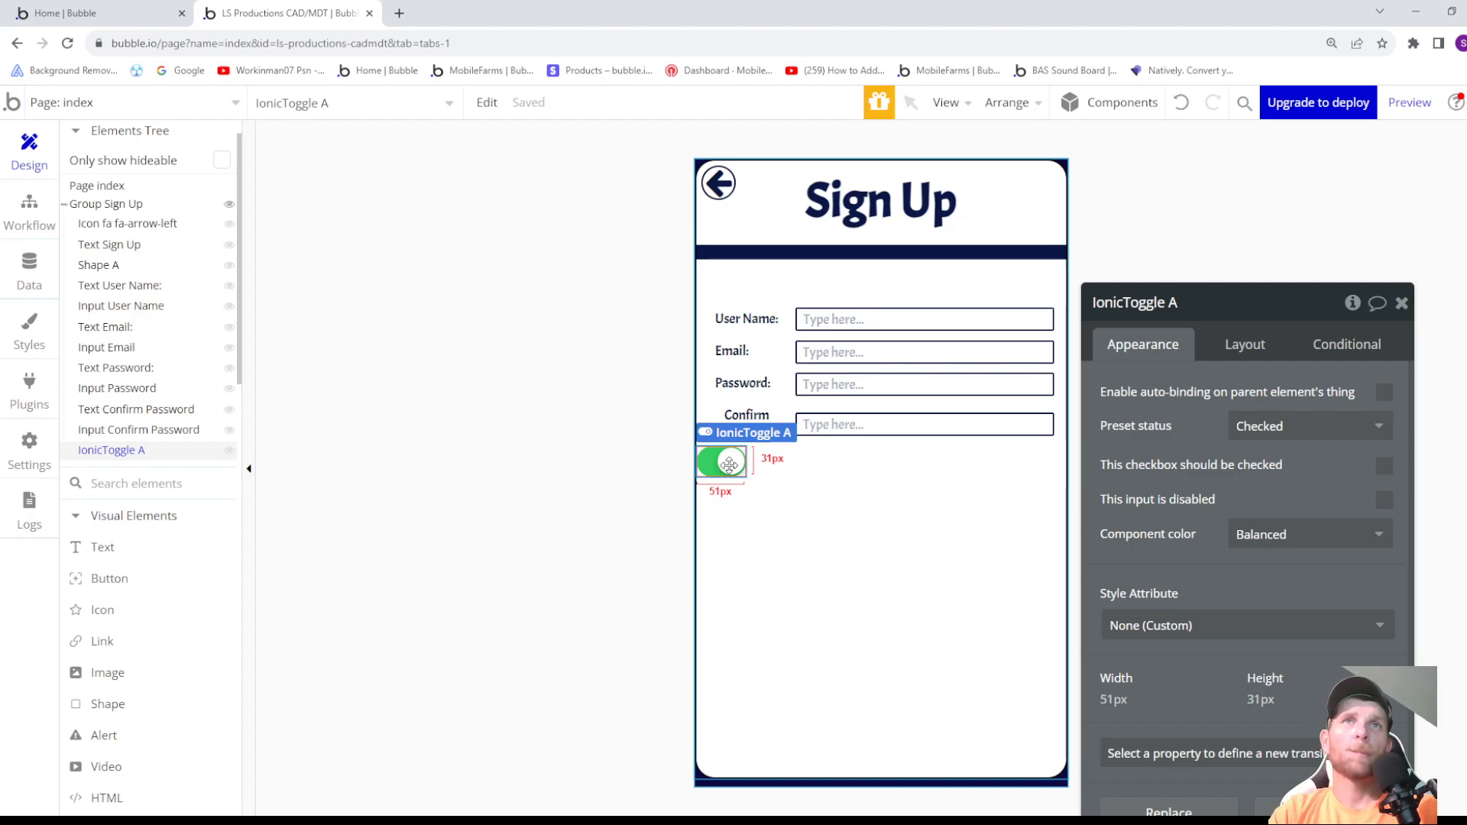
- Centre the Ionic Toggle horizontally in the sign-up group and rename it "IonicToggle Remember Me"
{"action": "left_click", "coordinate": [1248, 350]}
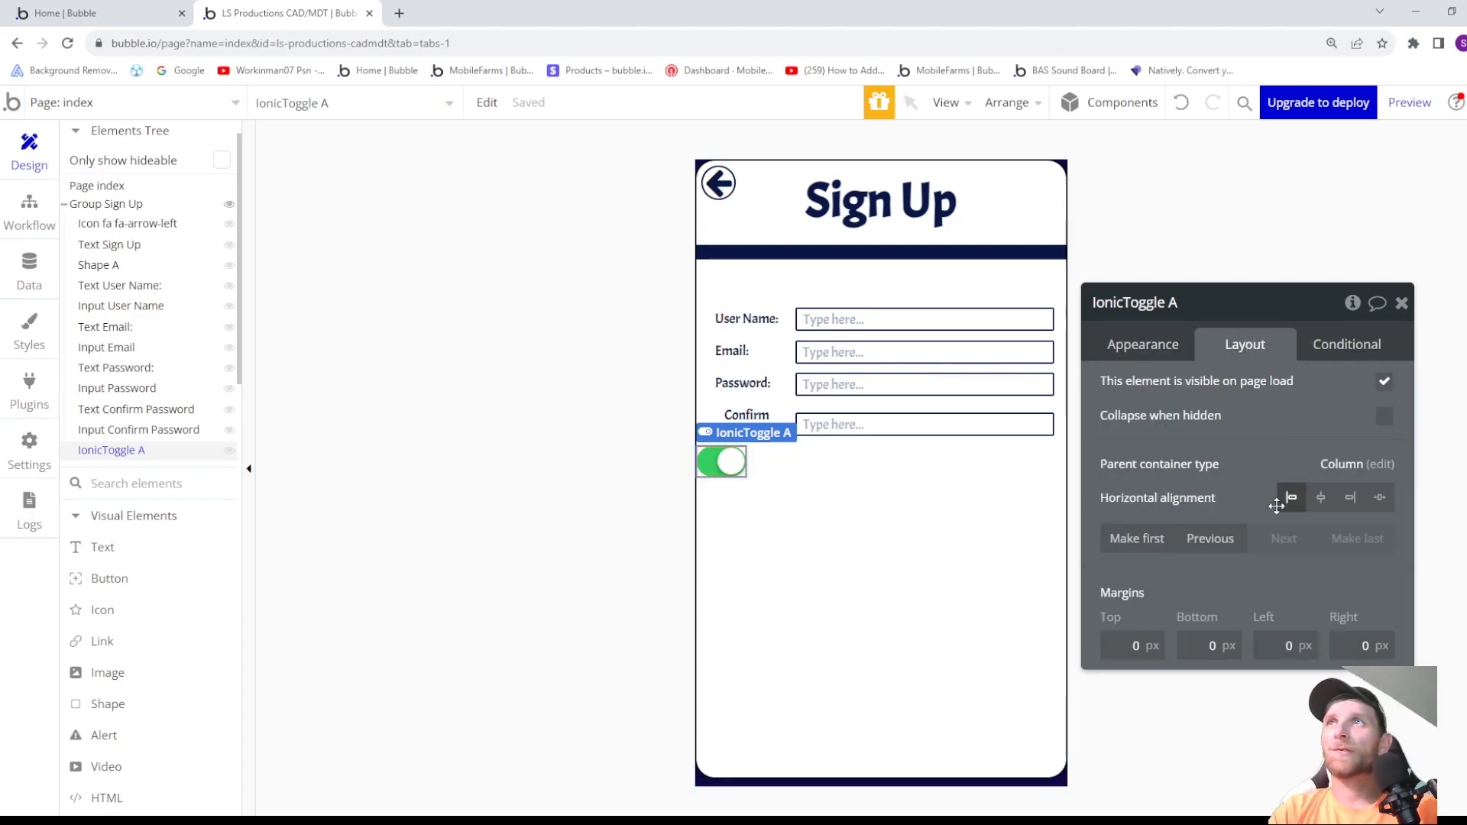
{"action": "left_click", "coordinate": [1321, 501]}
{"action": "left_click", "coordinate": [1183, 304]}
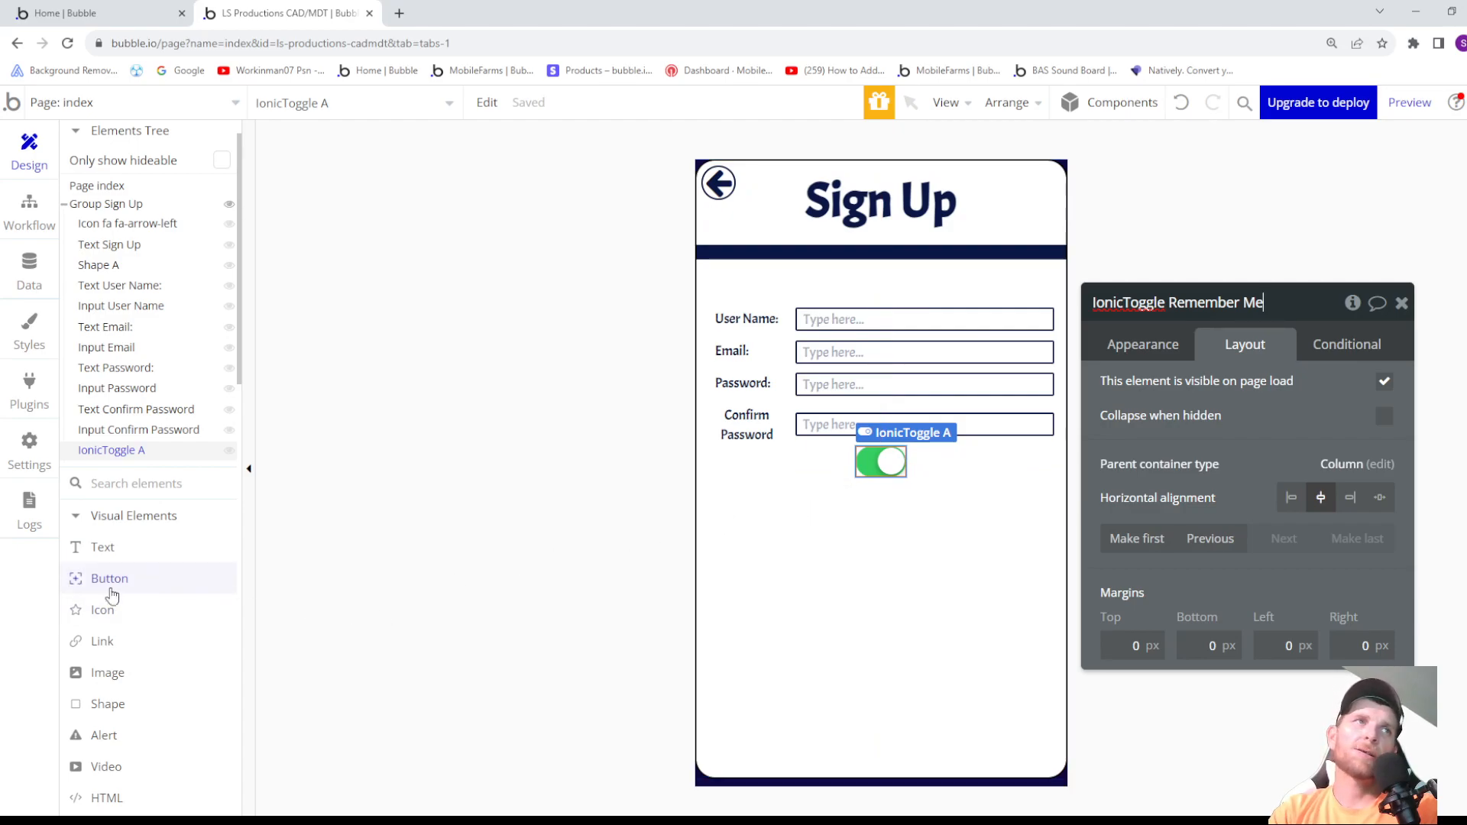
- Add a text element reading "Remember Me" to the sign-up group, just above the toggle
{"action": "left_click", "coordinate": [102, 551]}
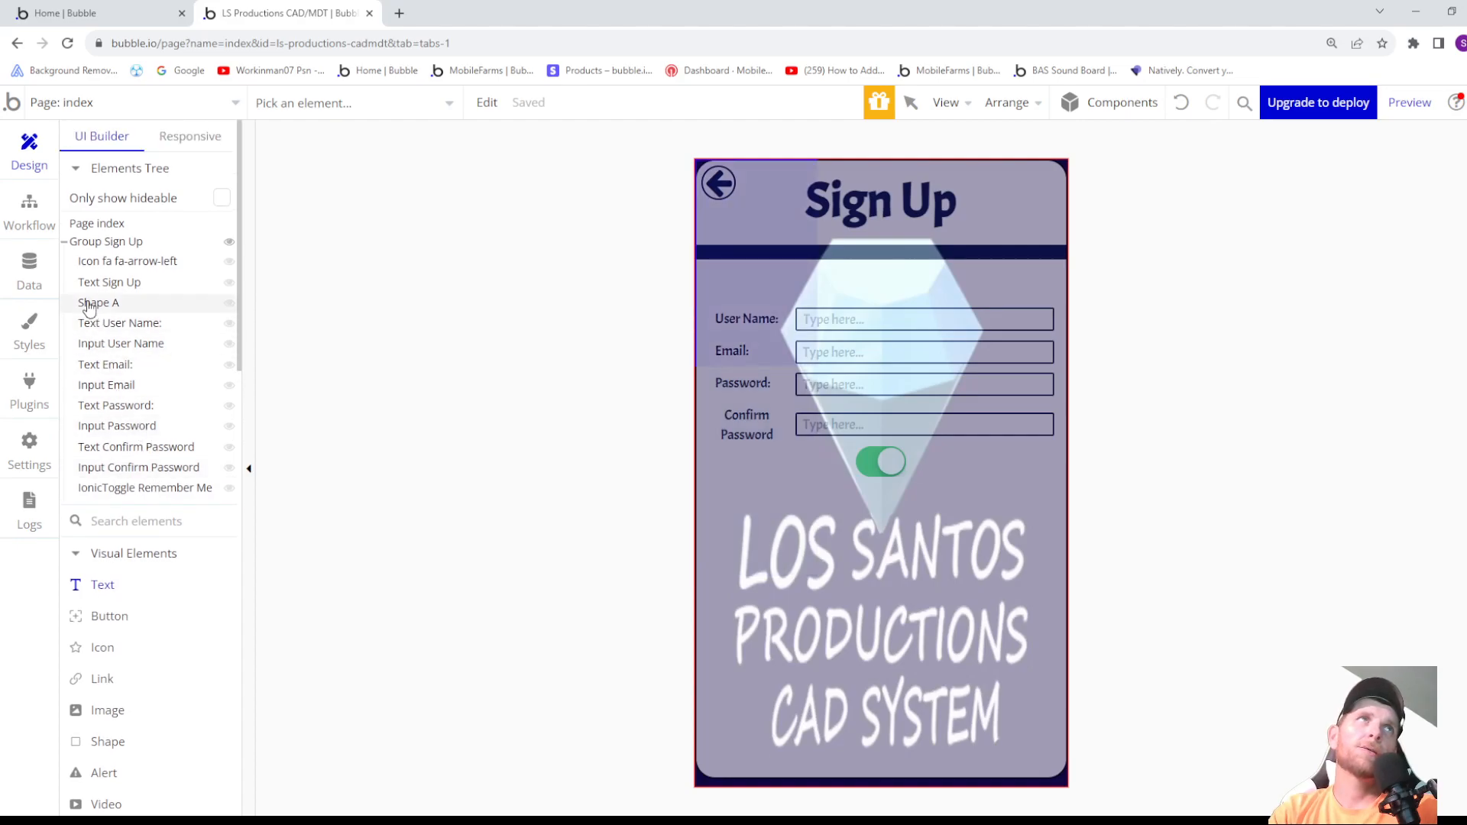
{"action": "left_click", "coordinate": [107, 241]}
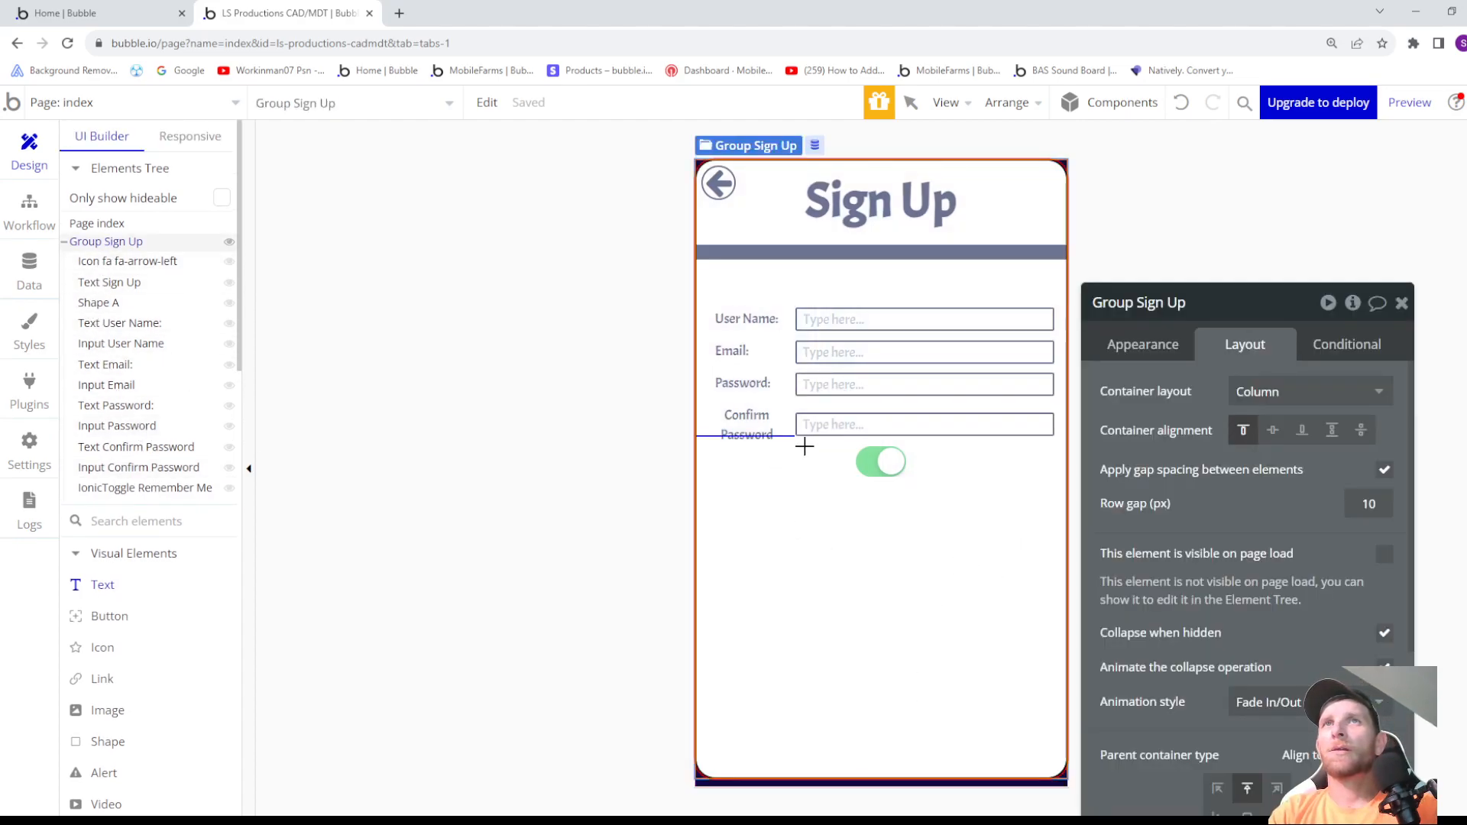
{"action": "left_click_drag", "start_coordinate": [802, 438], "coordinate": [908, 466]}
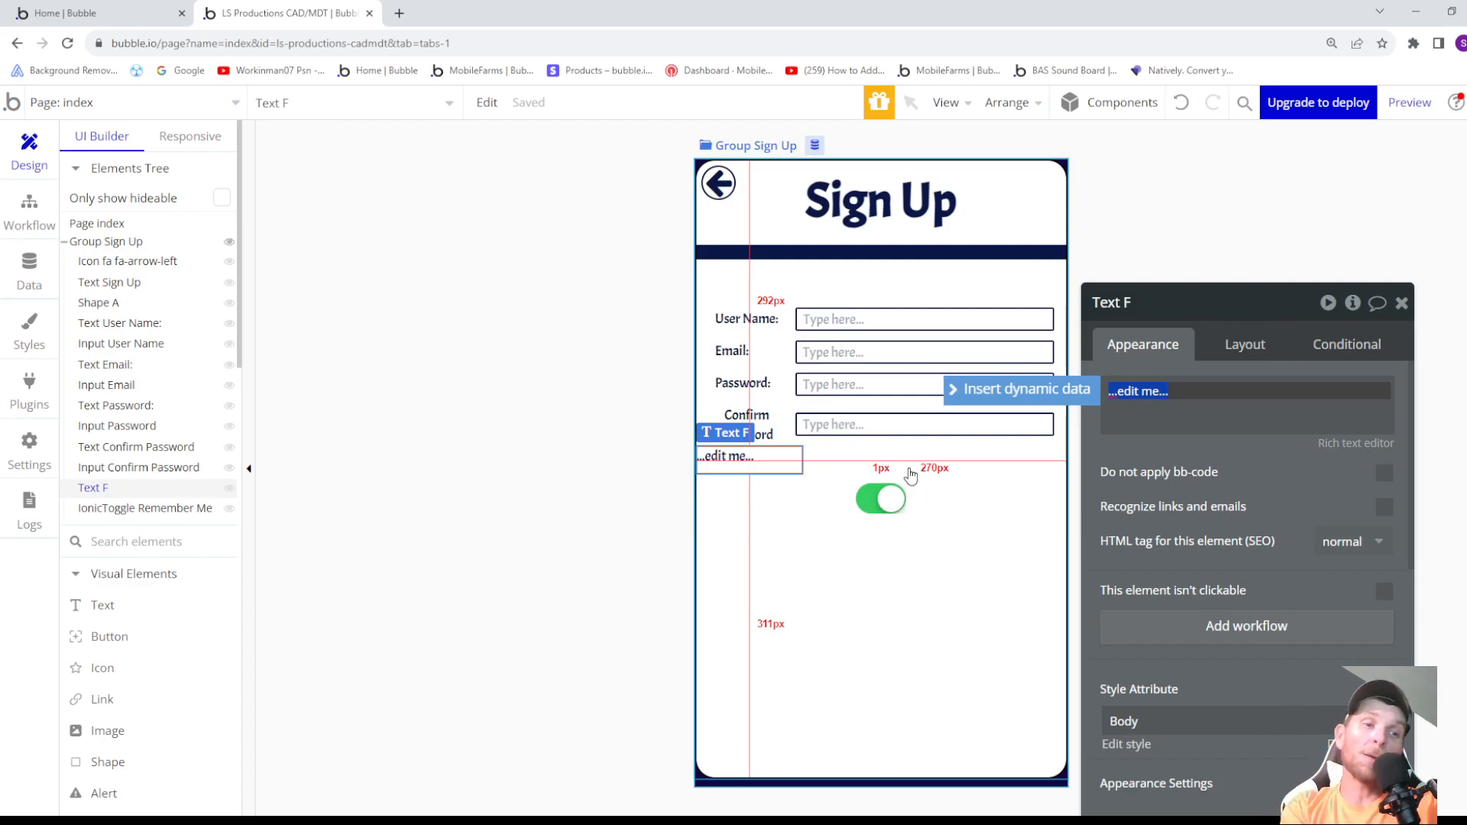
{"action": "type", "text": "Remember Me"}
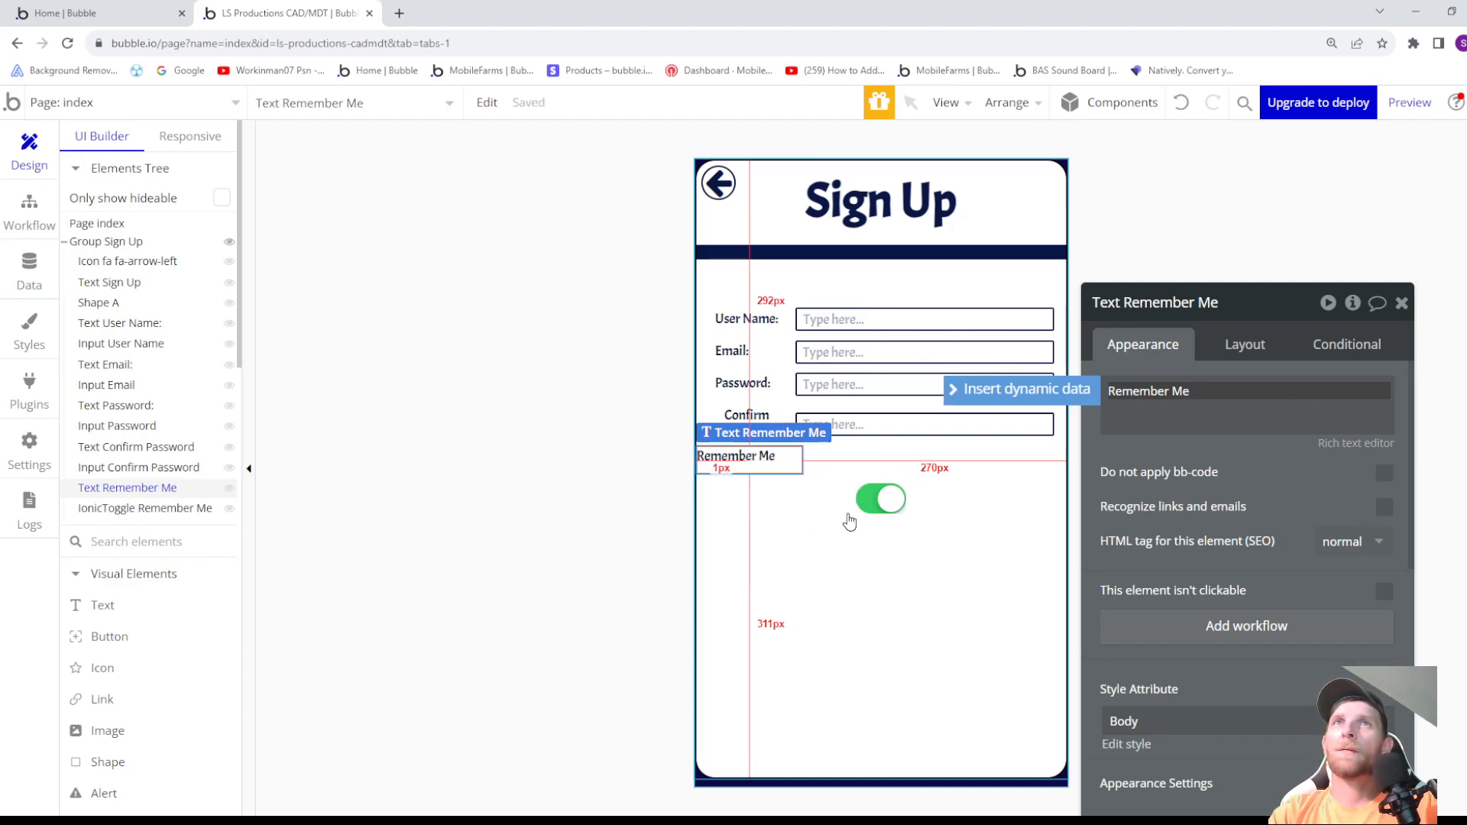
- Centre the Remember Me text horizontally, remove its fixed width, and fit its width to content with an 85 px minimum
{"action": "left_click", "coordinate": [1240, 345]}
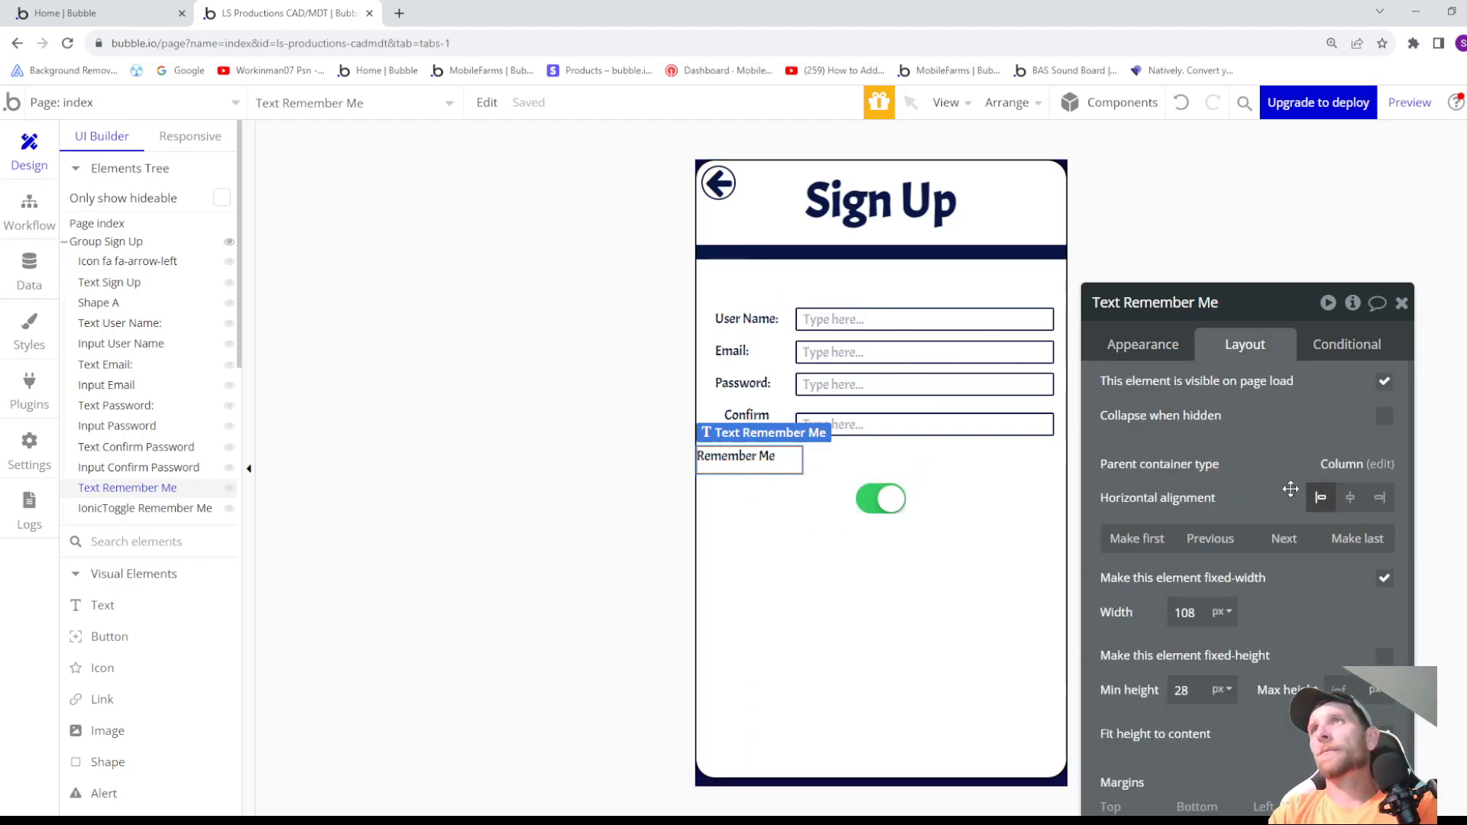
{"action": "left_click", "coordinate": [1351, 498]}
{"action": "left_click", "coordinate": [1204, 618]}
{"action": "key", "text": "Down"}
{"action": "key", "text": "Down"}
{"action": "key", "text": "Down"}
{"action": "key", "text": "Down"}
{"action": "key", "text": "Down"}
{"action": "key", "text": "Down"}
{"action": "key", "text": "Down"}
{"action": "key", "text": "Down"}
{"action": "key", "text": "Down"}
{"action": "key", "text": "Down"}
{"action": "key", "text": "Down"}
{"action": "key", "text": "Down"}
{"action": "key", "text": "Down"}
{"action": "key", "text": "Down"}
{"action": "key", "text": "Down"}
{"action": "key", "text": "Down"}
{"action": "key", "text": "Down"}
{"action": "key", "text": "Down"}
{"action": "key", "text": "Down"}
{"action": "key", "text": "Down"}
{"action": "key", "text": "Down"}
{"action": "key", "text": "Down"}
{"action": "key", "text": "Down"}
{"action": "left_click", "coordinate": [1385, 579]}
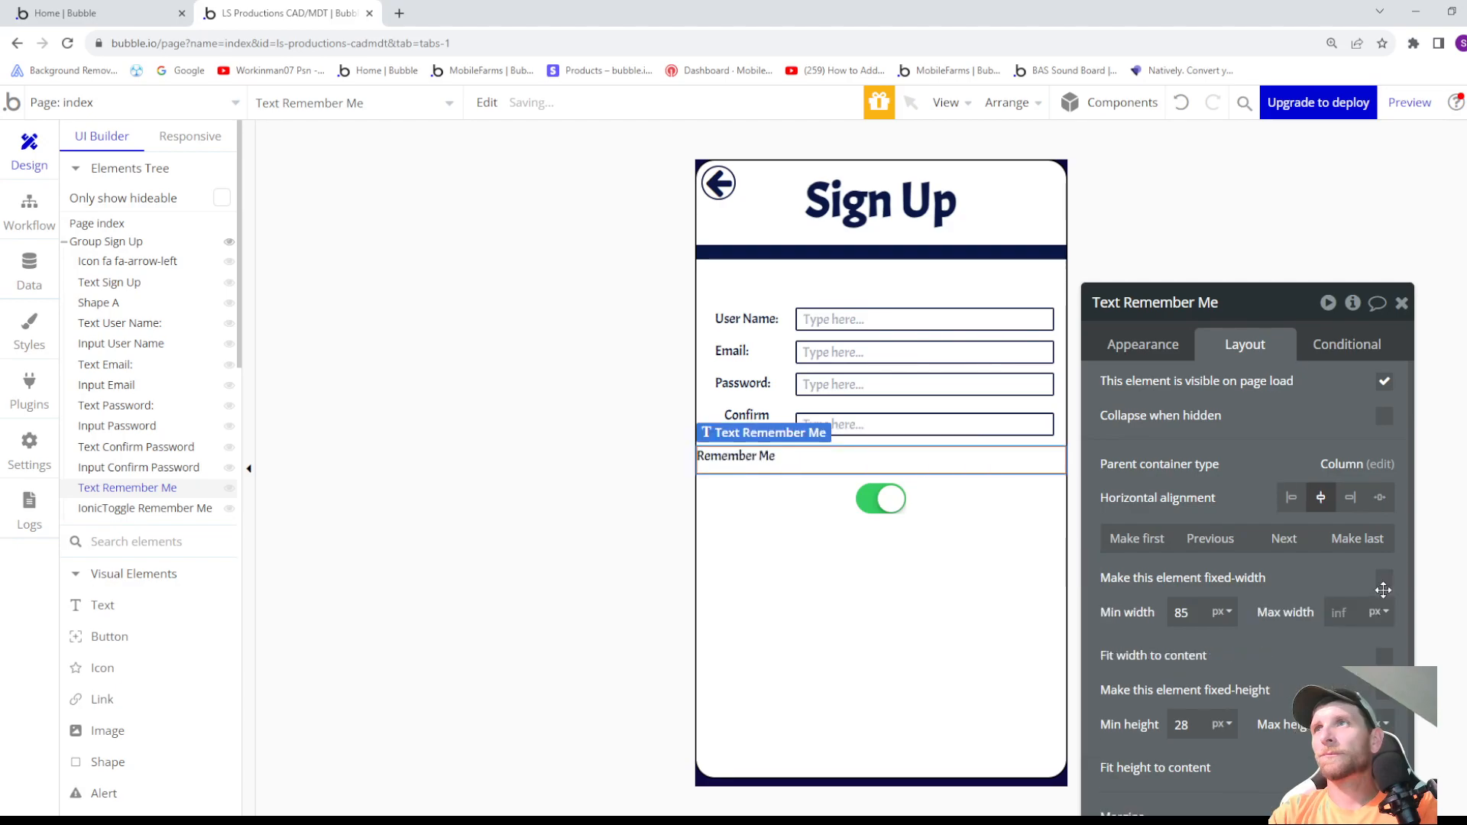
{"action": "left_click", "coordinate": [1384, 657]}
- Set the Remember Me text's minimum height to 20 px
{"action": "left_click", "coordinate": [1172, 725]}
{"action": "key", "text": "Down"}
{"action": "key", "text": "Down"}
{"action": "key", "text": "Down"}
{"action": "key", "text": "Down"}
{"action": "key", "text": "Down"}
{"action": "key", "text": "Down"}
{"action": "key", "text": "Down"}
{"action": "key", "text": "Down"}
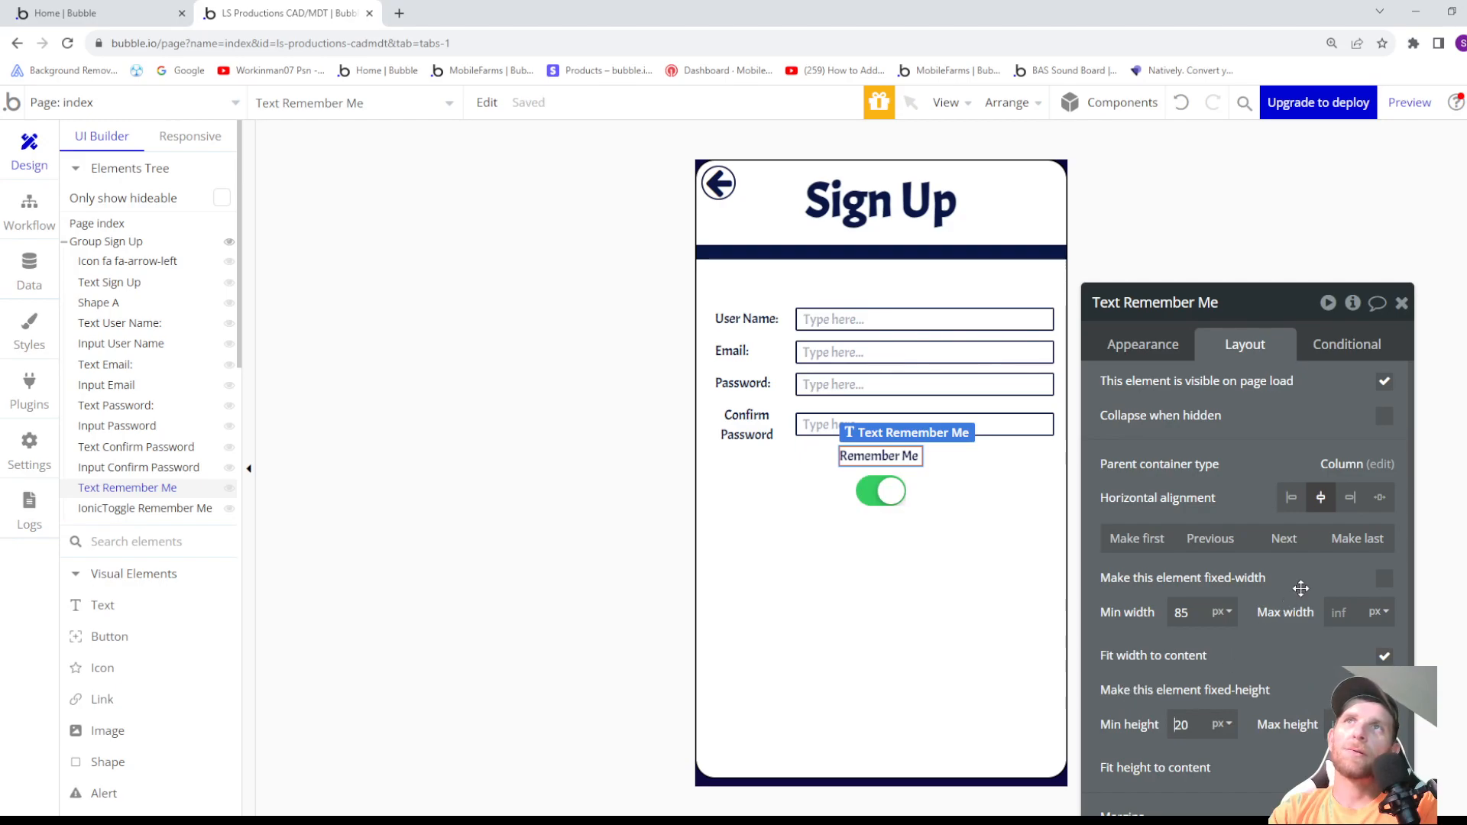
- Set the Remember Me text's left margin to -260 px to line it up with the field labels above
{"action": "scroll", "coordinate": [1297, 594], "scroll_direction": "down", "scroll_amount": 1}
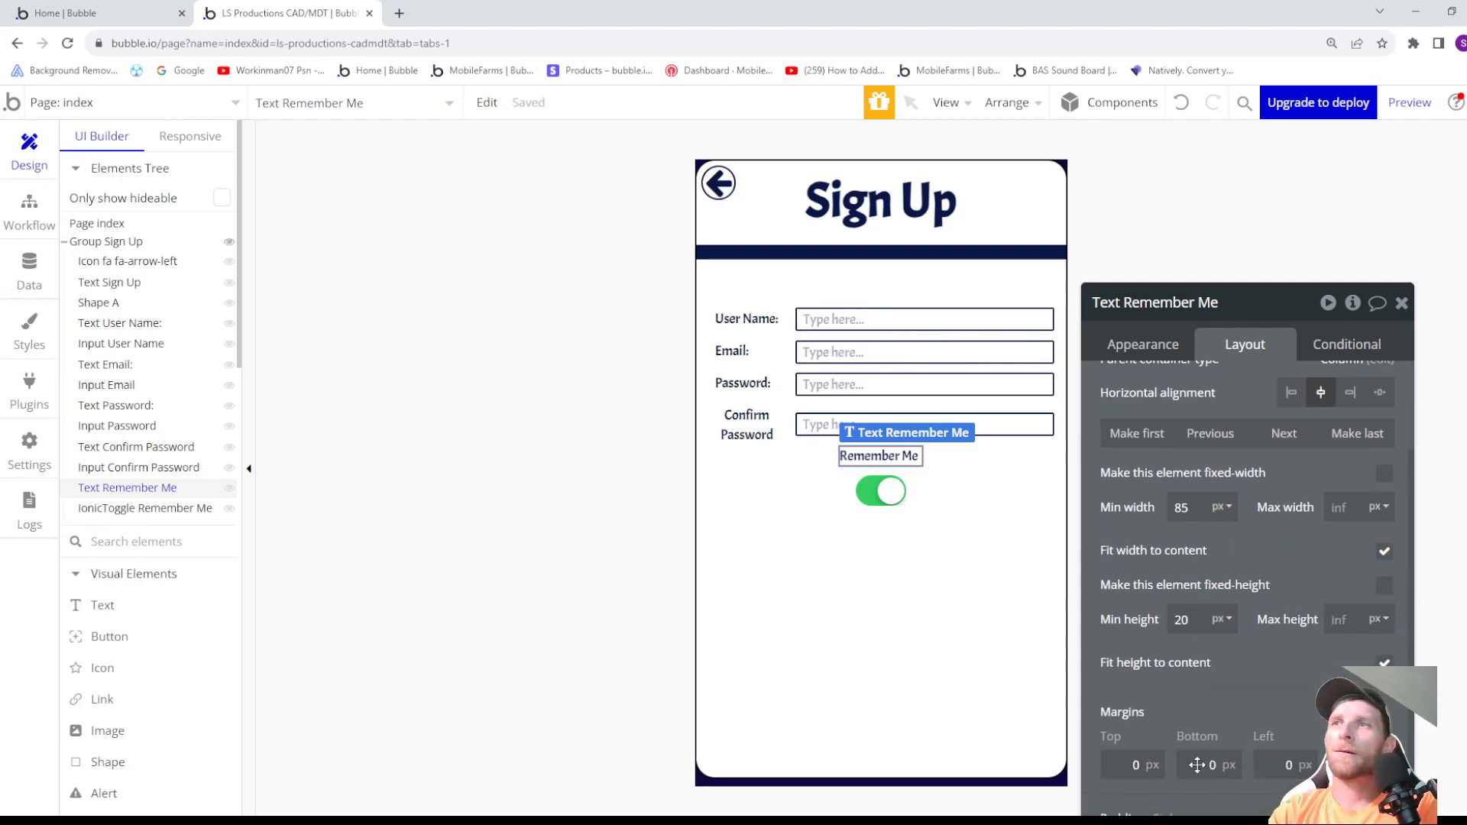
{"action": "left_click", "coordinate": [1284, 763]}
{"action": "type", "text": "-36"}
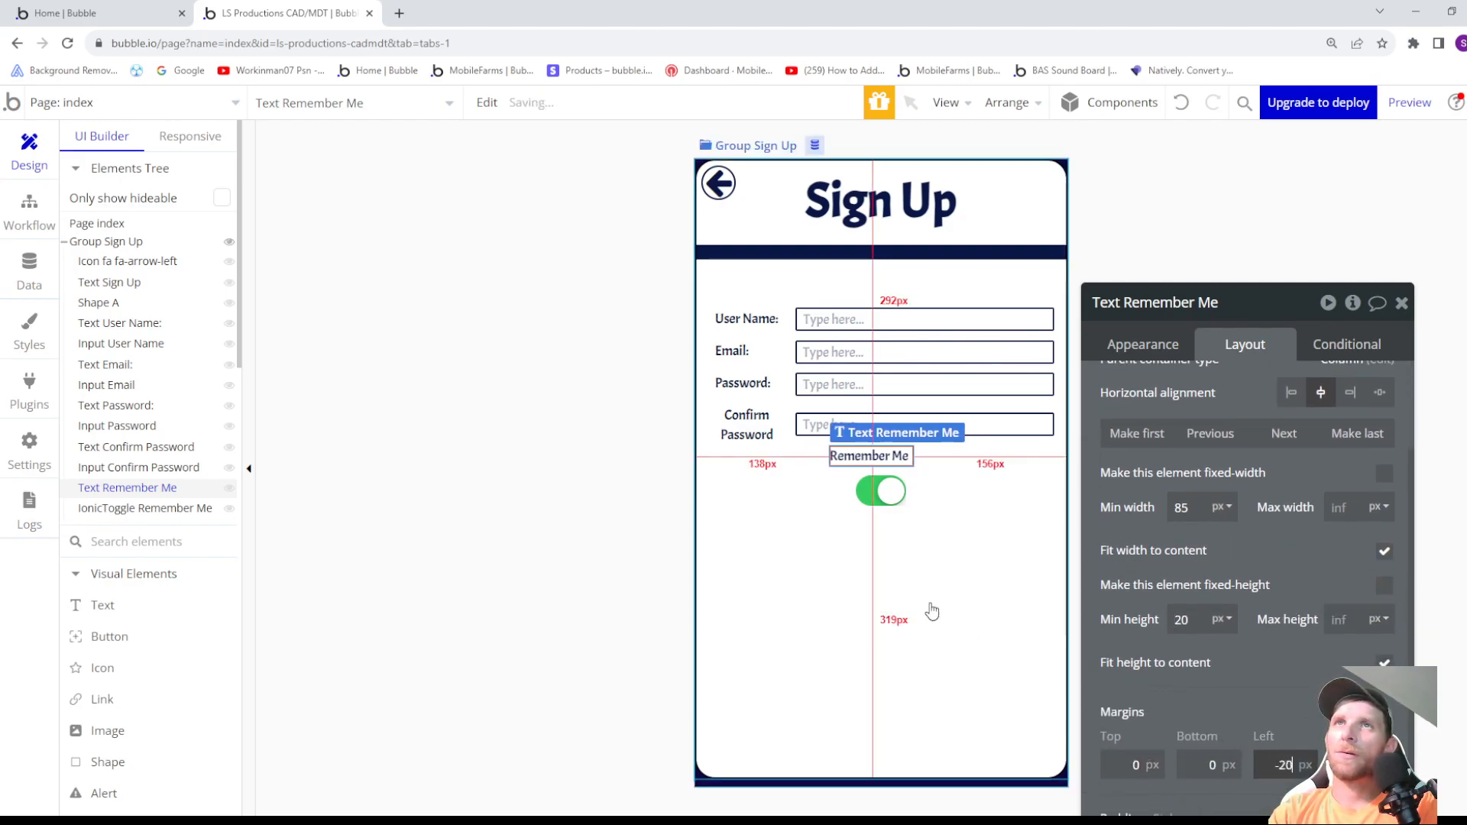
{"action": "key", "text": "BackSpace"}
{"action": "key", "text": "BackSpace"}
{"action": "type", "text": "96"}
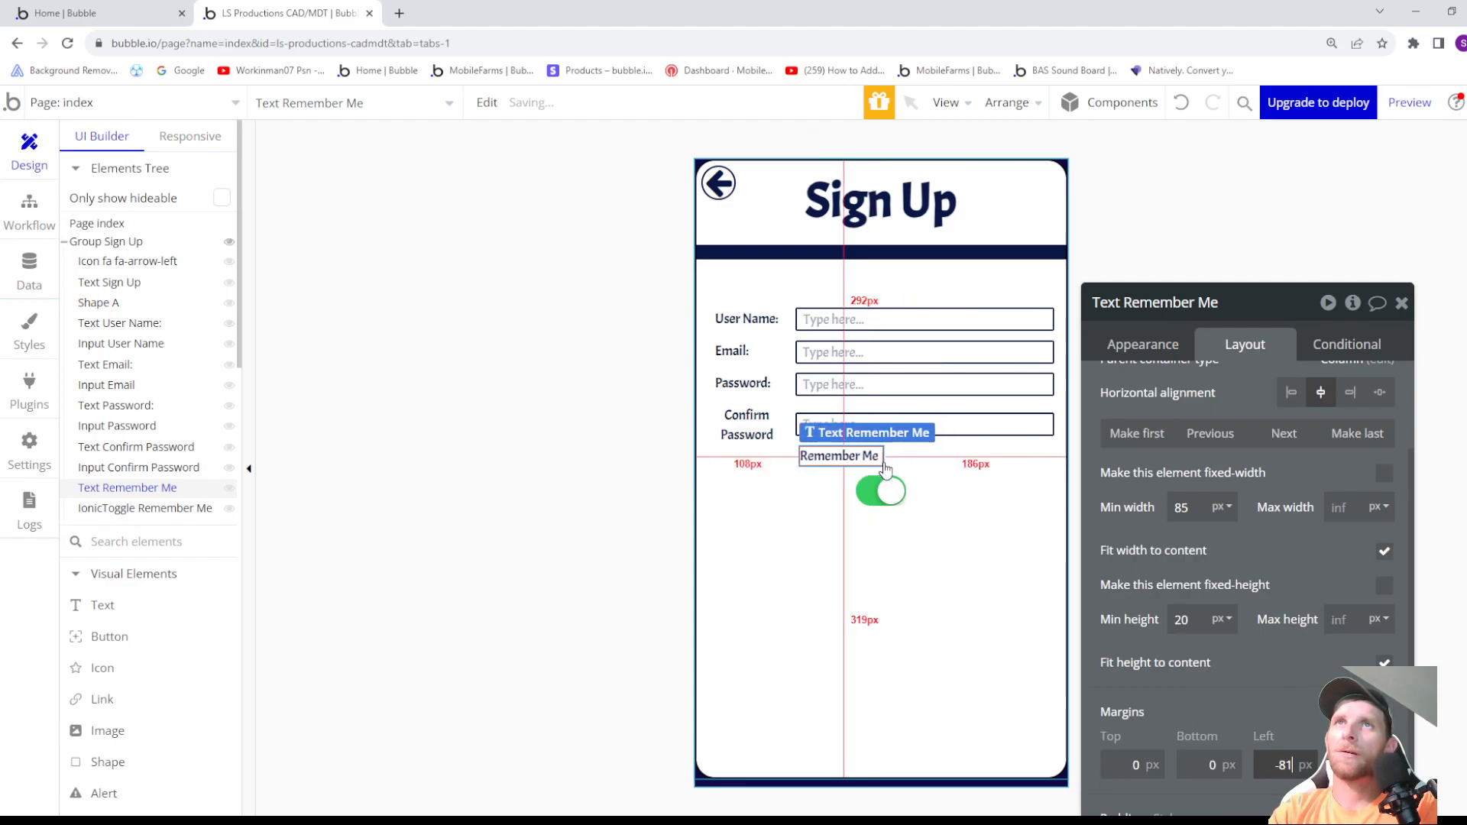
{"action": "key", "text": "Down"}
{"action": "key", "text": "Down"}
{"action": "key", "text": "Down"}
{"action": "key", "text": "Down"}
{"action": "key", "text": "Down"}
{"action": "key", "text": "Down"}
{"action": "key", "text": "Down"}
{"action": "key", "text": "Down"}
{"action": "key", "text": "Down"}
{"action": "key", "text": "Down"}
{"action": "key", "text": "Down"}
{"action": "key", "text": "Down"}
{"action": "key", "text": "Down"}
{"action": "key", "text": "Down"}
{"action": "key", "text": "Down"}
{"action": "key", "text": "Down"}
{"action": "key", "text": "Down"}
{"action": "key", "text": "Down"}
{"action": "key", "text": "Down"}
{"action": "key", "text": "Down"}
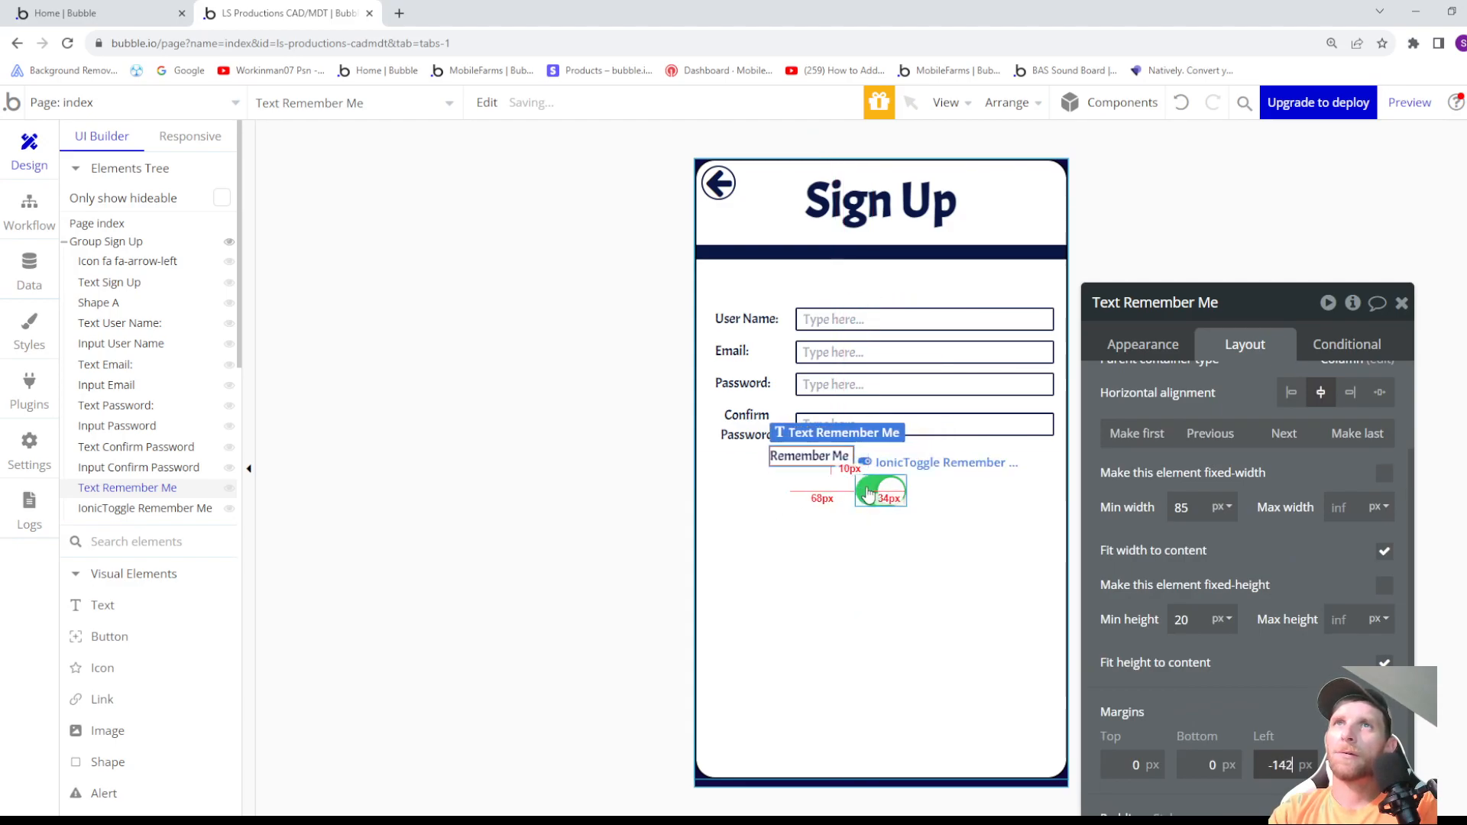
{"action": "key", "text": "Up"}
{"action": "key", "text": "Up"}
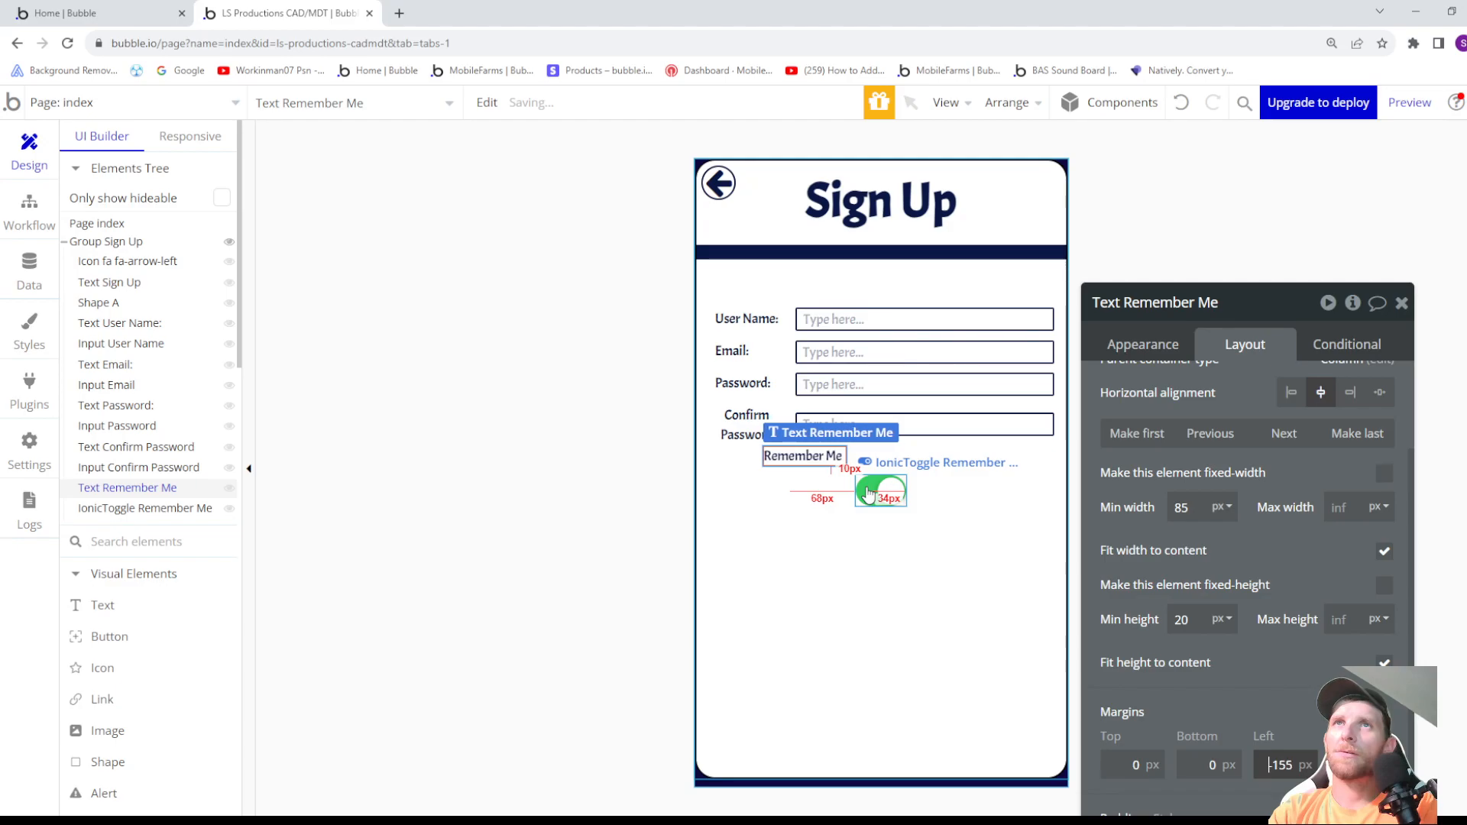
{"action": "key", "text": "Down"}
{"action": "key", "text": "Down"}
{"action": "key", "text": "Down"}
{"action": "key", "text": "Down"}
{"action": "key", "text": "Down"}
{"action": "key", "text": "Down"}
{"action": "key", "text": "Down"}
{"action": "key", "text": "Down"}
{"action": "key", "text": "Down"}
{"action": "key", "text": "Down"}
{"action": "key", "text": "Down"}
{"action": "key", "text": "Down"}
{"action": "key", "text": "Down"}
{"action": "key", "text": "Down"}
{"action": "key", "text": "Down"}
{"action": "key", "text": "Down"}
{"action": "key", "text": "Down"}
{"action": "key", "text": "Down"}
{"action": "key", "text": "Down"}
{"action": "key", "text": "Down"}
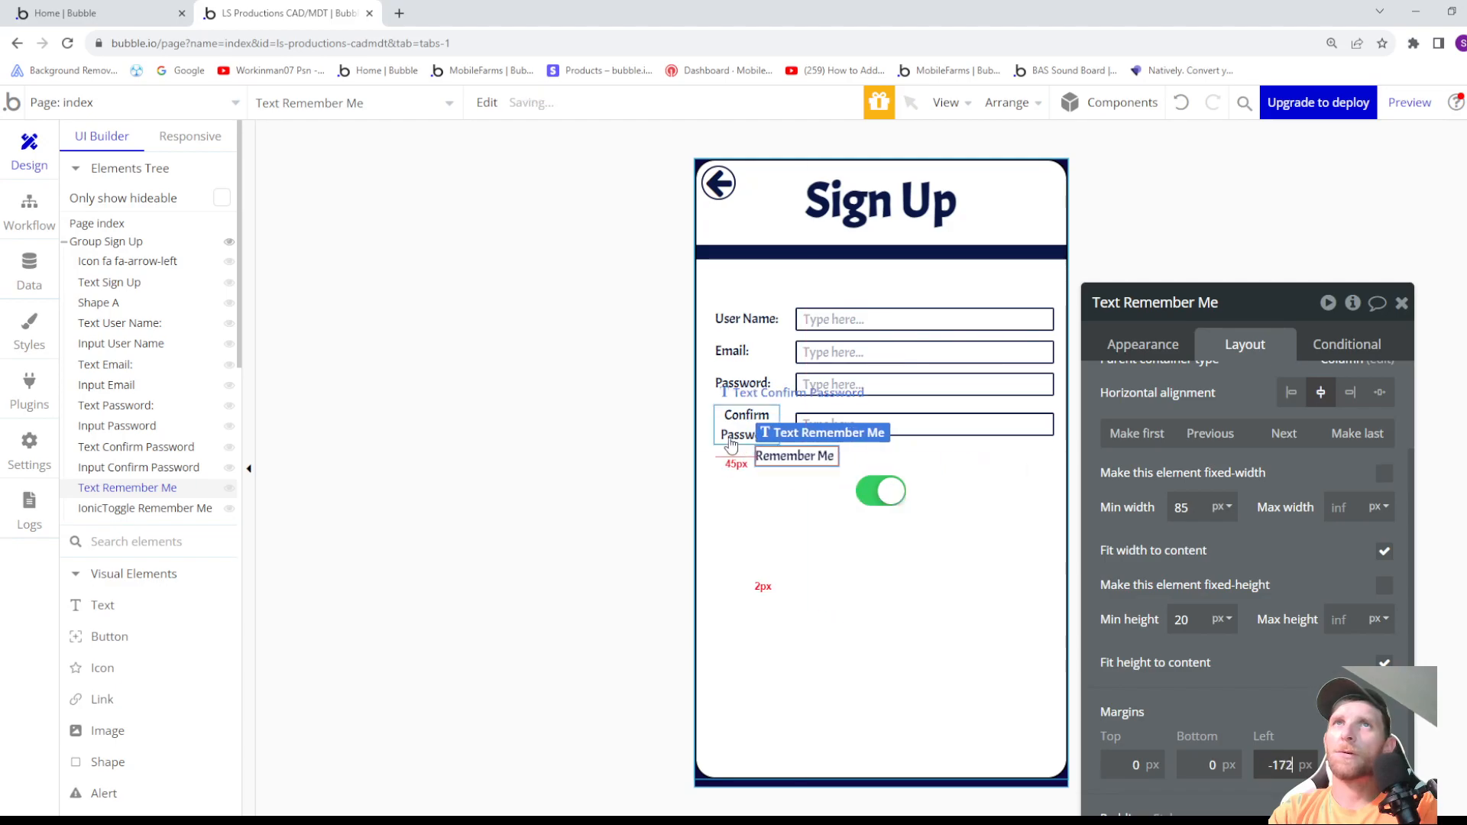
{"action": "key", "text": "Down"}
{"action": "key", "text": "Down"}
{"action": "key", "text": "Down"}
{"action": "key", "text": "Down"}
{"action": "key", "text": "Down"}
{"action": "key", "text": "Down"}
{"action": "key", "text": "Down"}
{"action": "key", "text": "Down"}
{"action": "key", "text": "Down"}
{"action": "key", "text": "Down"}
{"action": "key", "text": "Down"}
{"action": "key", "text": "Down"}
{"action": "key", "text": "Down"}
{"action": "key", "text": "Down"}
{"action": "key", "text": "Down"}
{"action": "key", "text": "Down"}
{"action": "key", "text": "Down"}
{"action": "key", "text": "Down"}
{"action": "key", "text": "Down"}
{"action": "key", "text": "Down"}
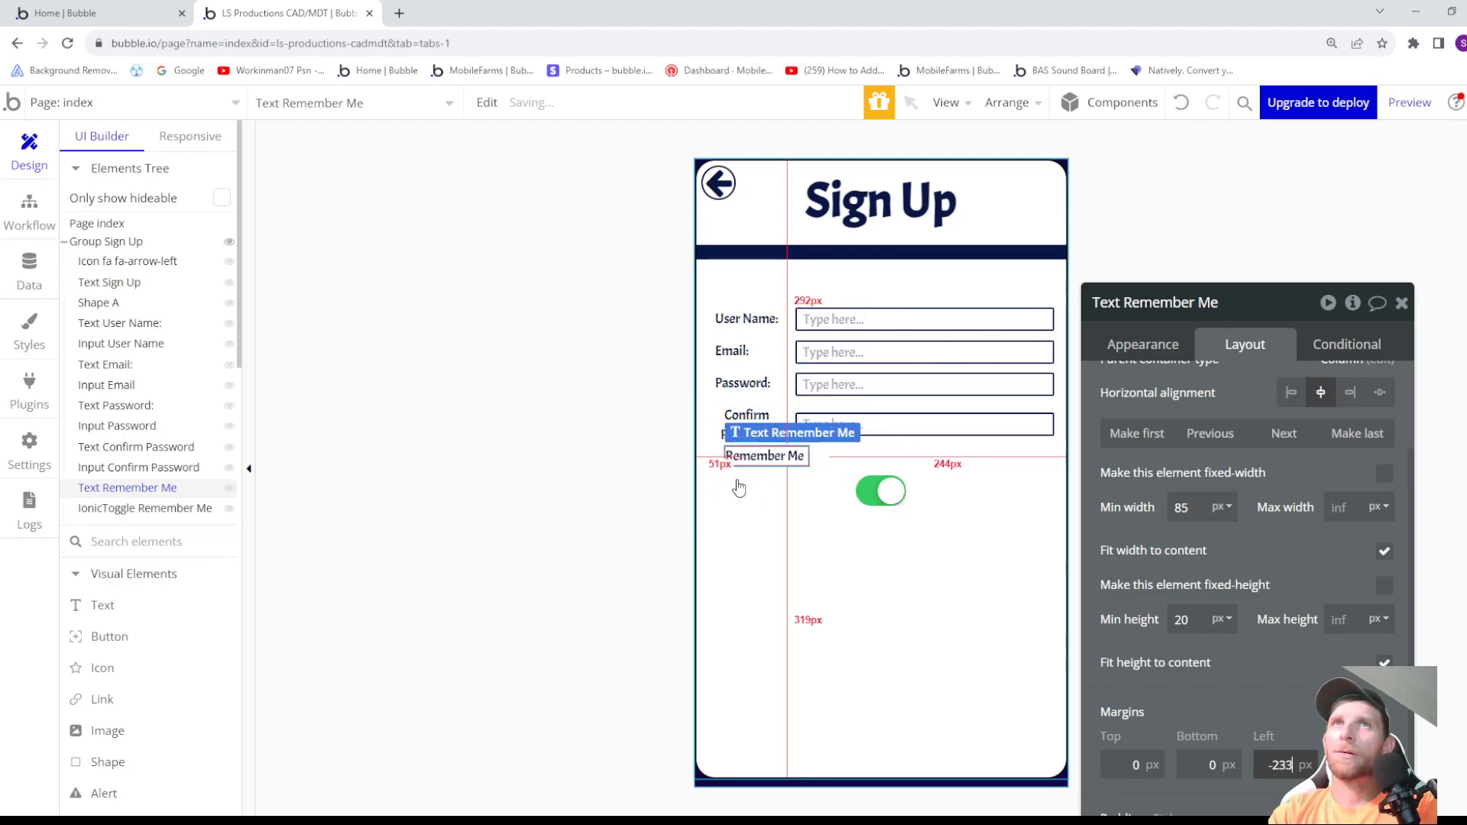
{"action": "key", "text": "Up"}
{"action": "key", "text": "Down"}
{"action": "key", "text": "Down"}
{"action": "key", "text": "Down"}
{"action": "key", "text": "Down"}
{"action": "key", "text": "Down"}
{"action": "key", "text": "Down"}
{"action": "key", "text": "Down"}
{"action": "key", "text": "Down"}
{"action": "key", "text": "Down"}
{"action": "key", "text": "Down"}
{"action": "key", "text": "Down"}
{"action": "key", "text": "Down"}
{"action": "key", "text": "Down"}
{"action": "key", "text": "Down"}
{"action": "key", "text": "Down"}
{"action": "key", "text": "Down"}
{"action": "key", "text": "Down"}
{"action": "key", "text": "Down"}
{"action": "key", "text": "Down"}
{"action": "key", "text": "Down"}
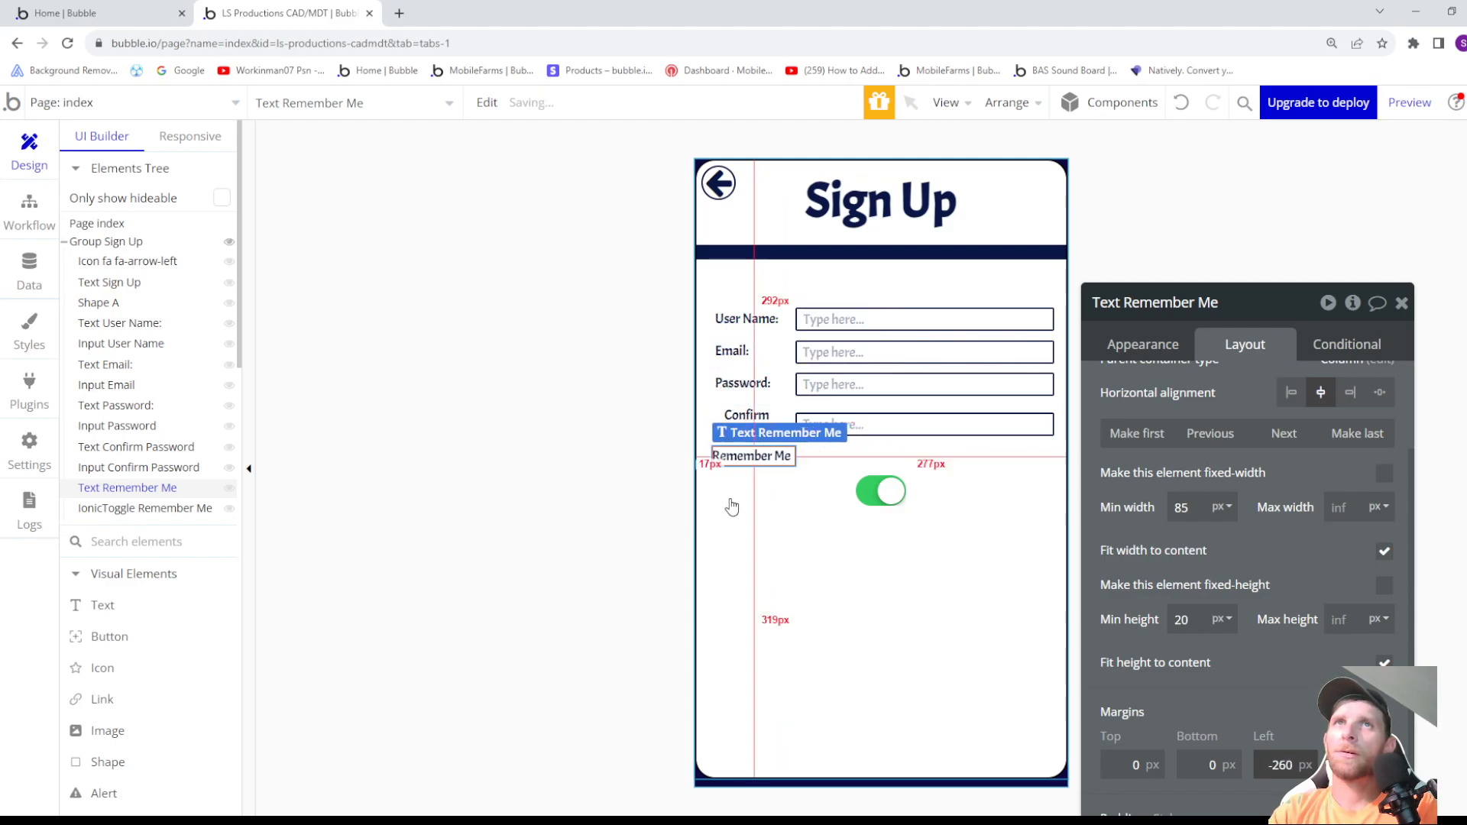
- Set the Remember Me text's left margin to -255 px to align it with the field labels above
{"action": "key", "text": "Up"}
{"action": "key", "text": "Up"}
{"action": "key", "text": "Up"}
{"action": "key", "text": "Up"}
{"action": "key", "text": "Up"}
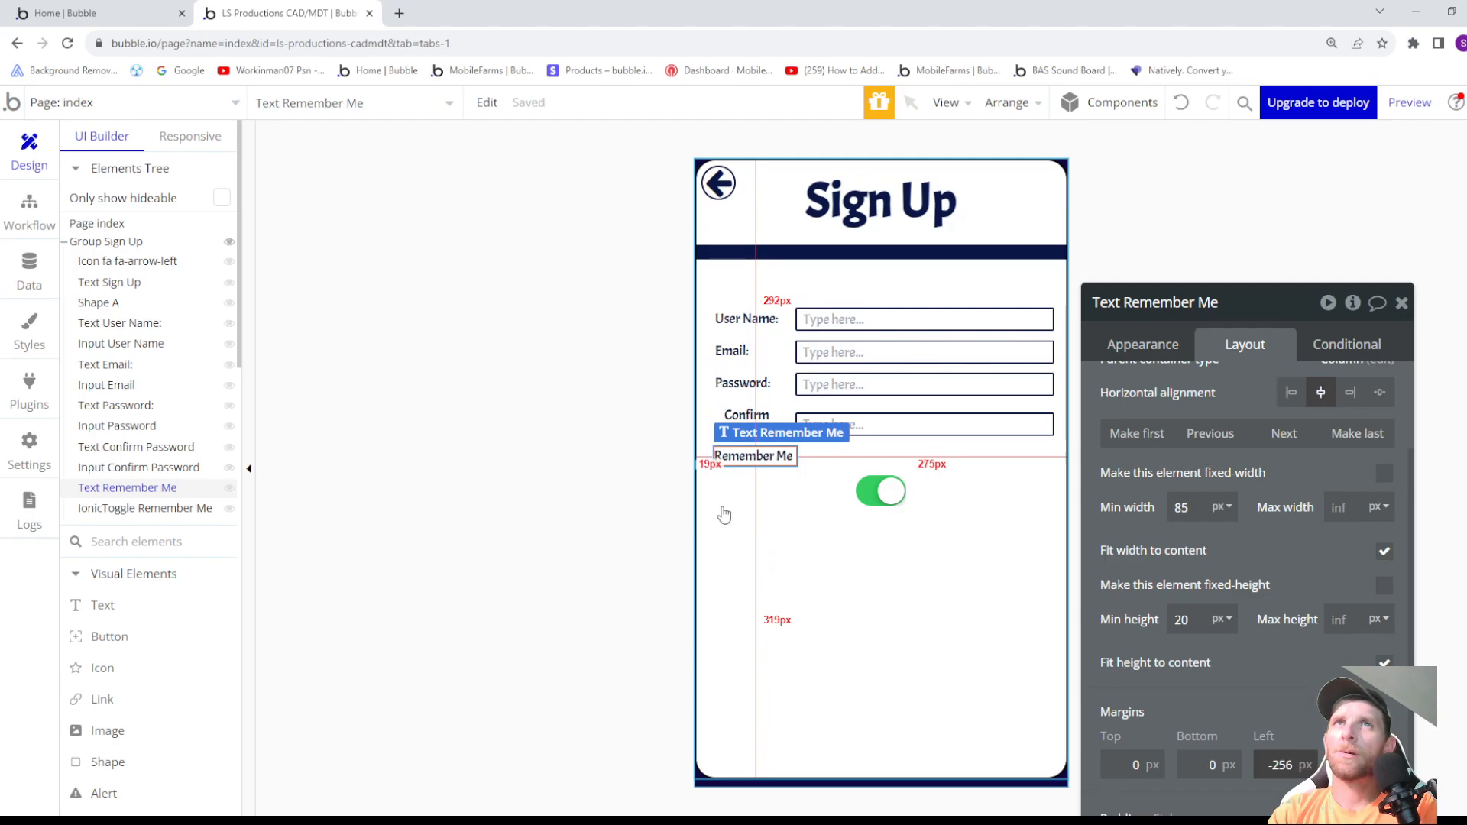
- Set the Confirm Password label's minimum width to 58 px and its left margin to -281 px
{"action": "left_click", "coordinate": [745, 423]}
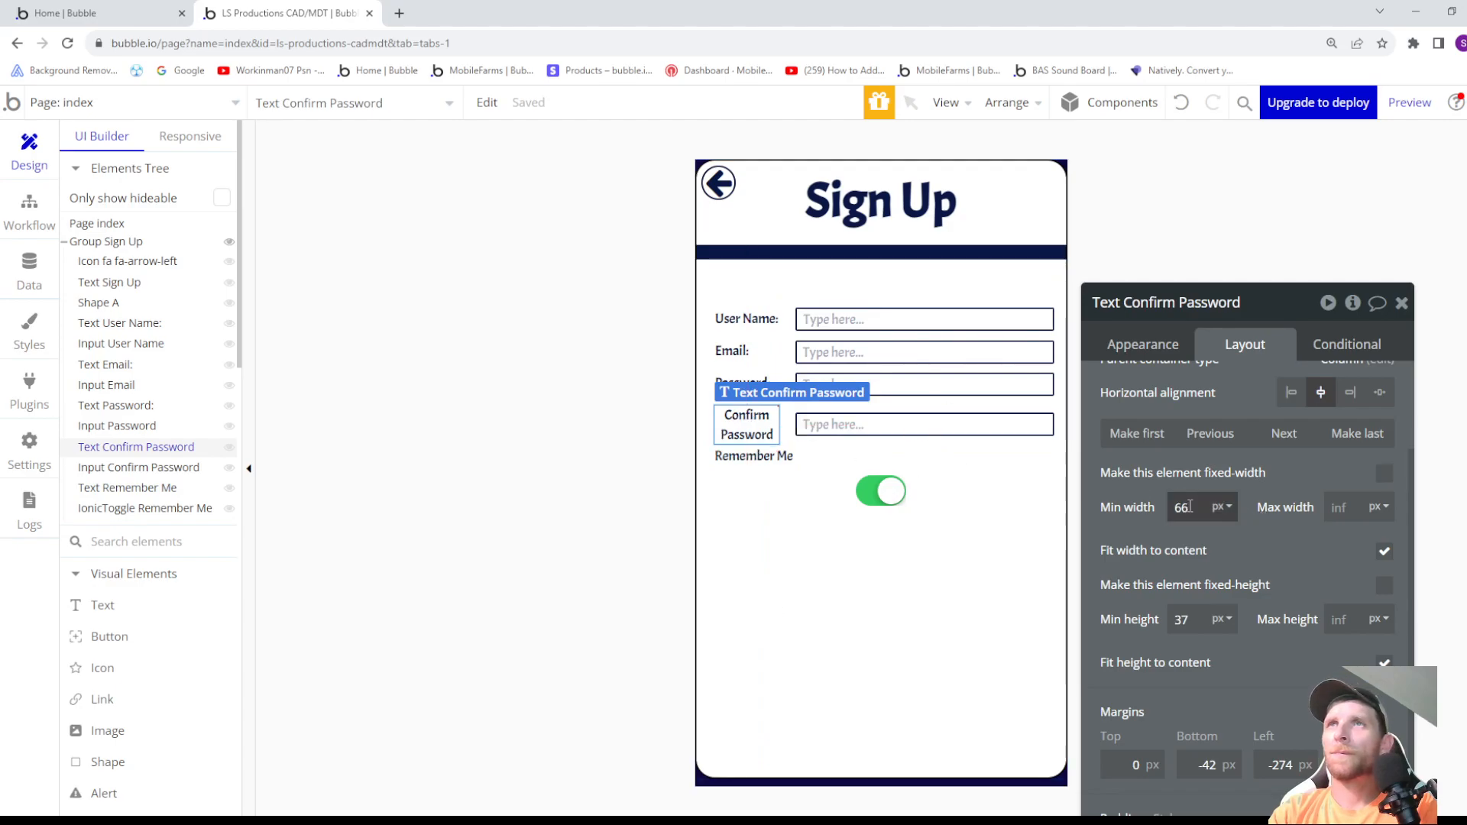
{"action": "left_click_drag", "start_coordinate": [1099, 506], "coordinate": [992, 498]}
{"action": "key", "text": "Down"}
{"action": "key", "text": "Up"}
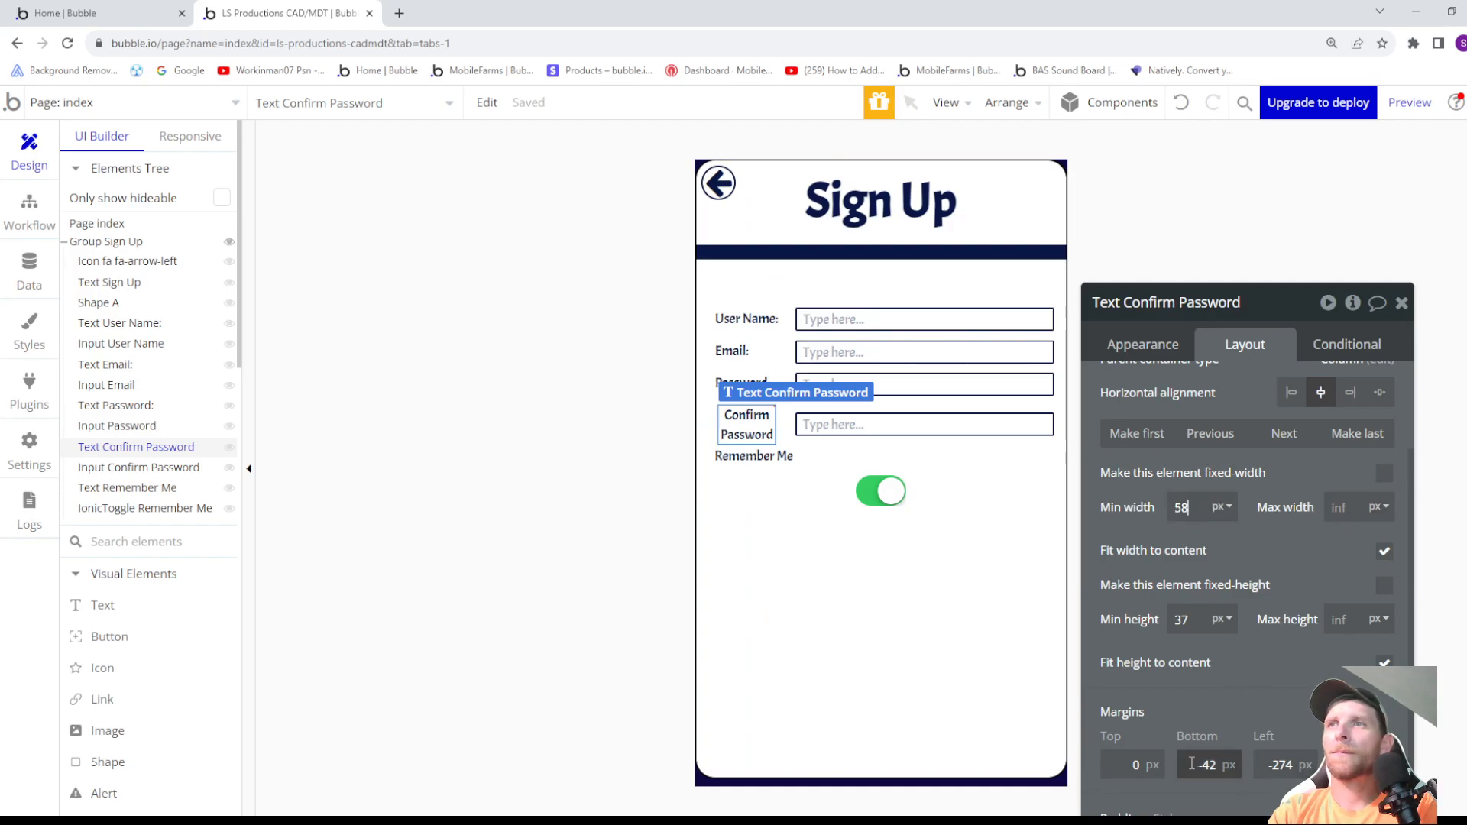
{"action": "key", "text": "Down"}
{"action": "key", "text": "Down"}
{"action": "key", "text": "Down"}
{"action": "key", "text": "Down"}
{"action": "key", "text": "Down"}
{"action": "key", "text": "Down"}
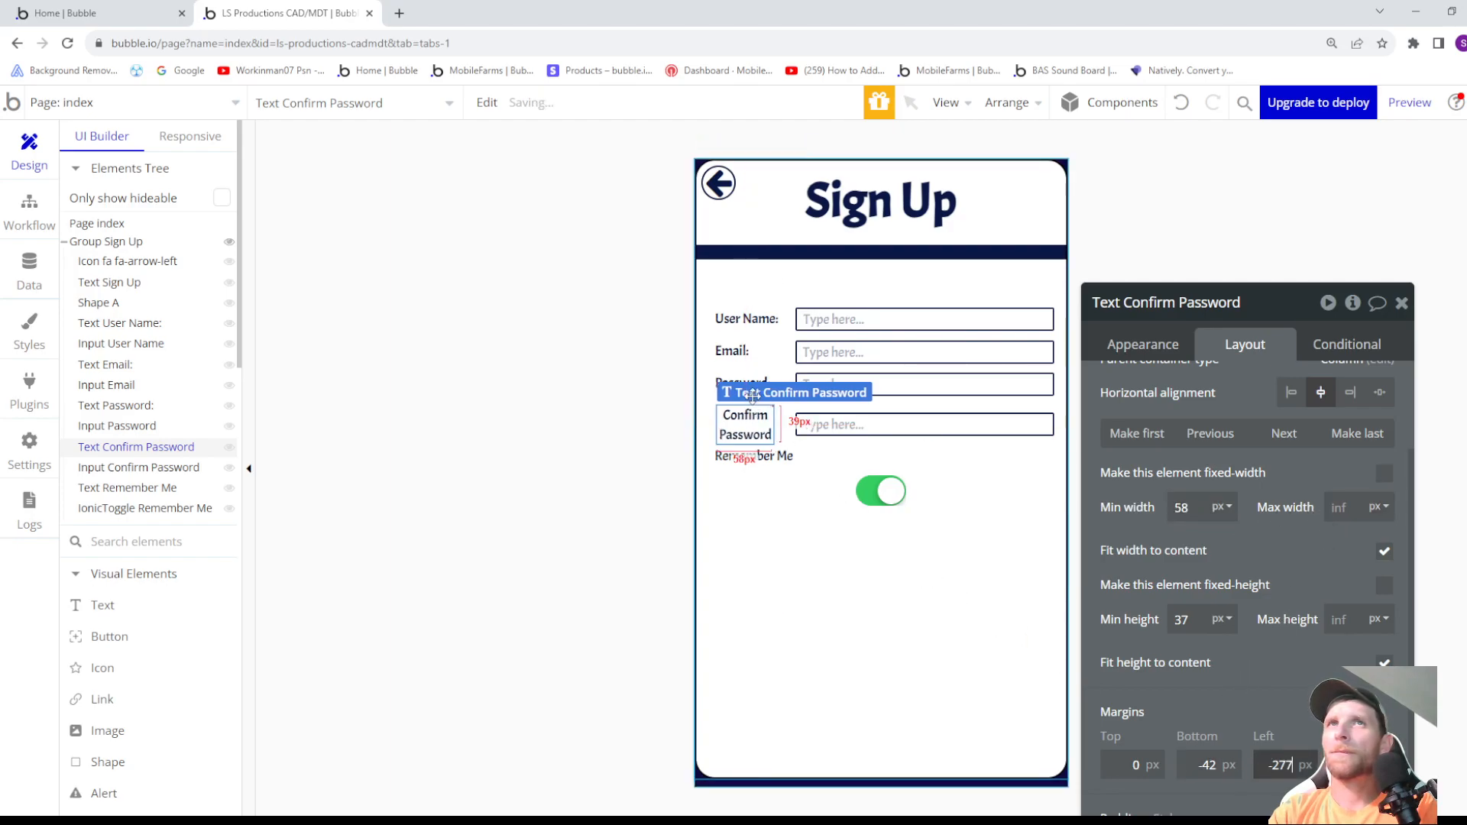
{"action": "key", "text": "Down"}
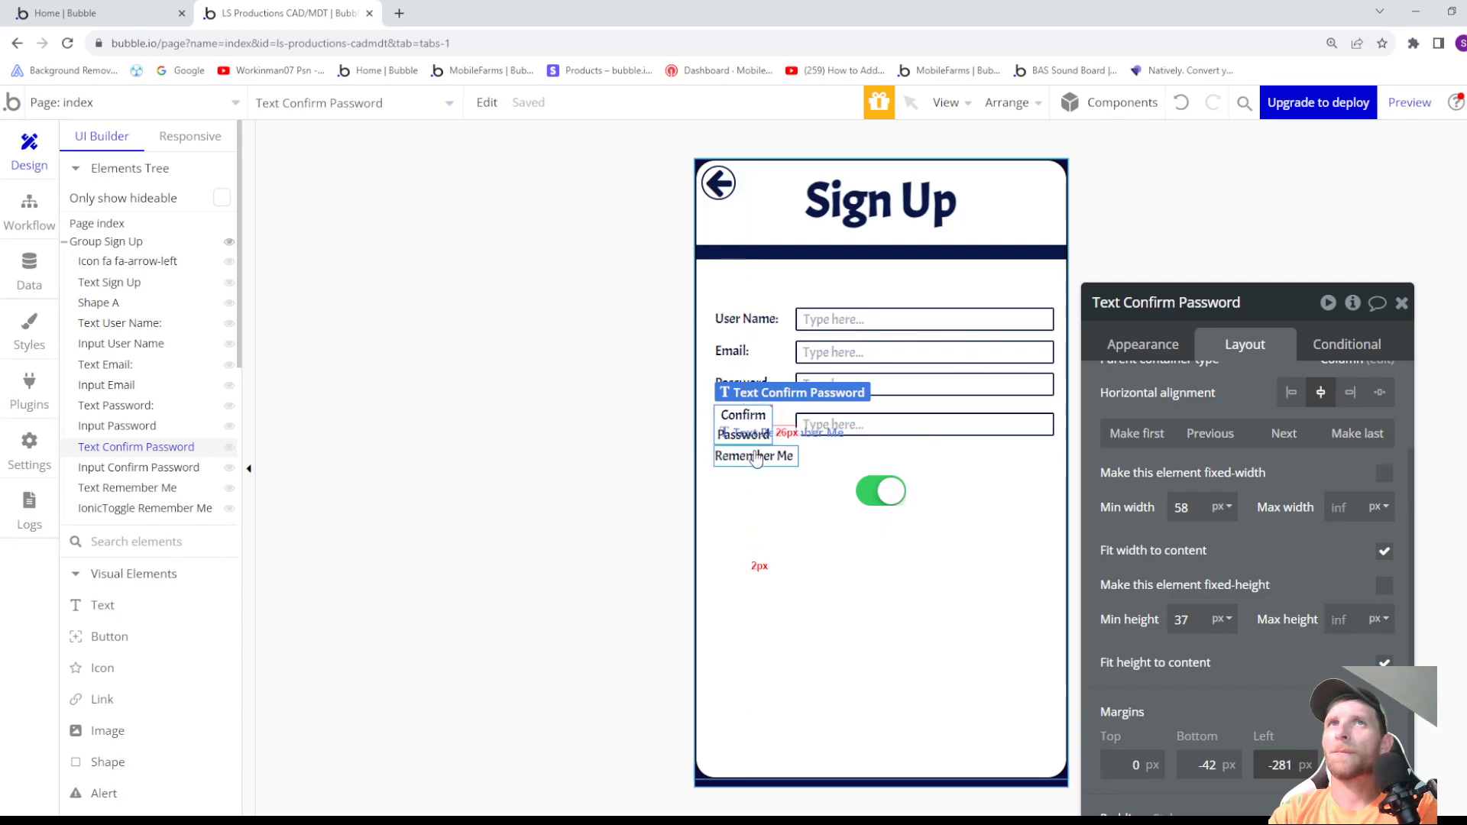
- Set the Remember Me text's top margin to 23 px to space it below the Confirm Password label
{"action": "left_click", "coordinate": [756, 457]}
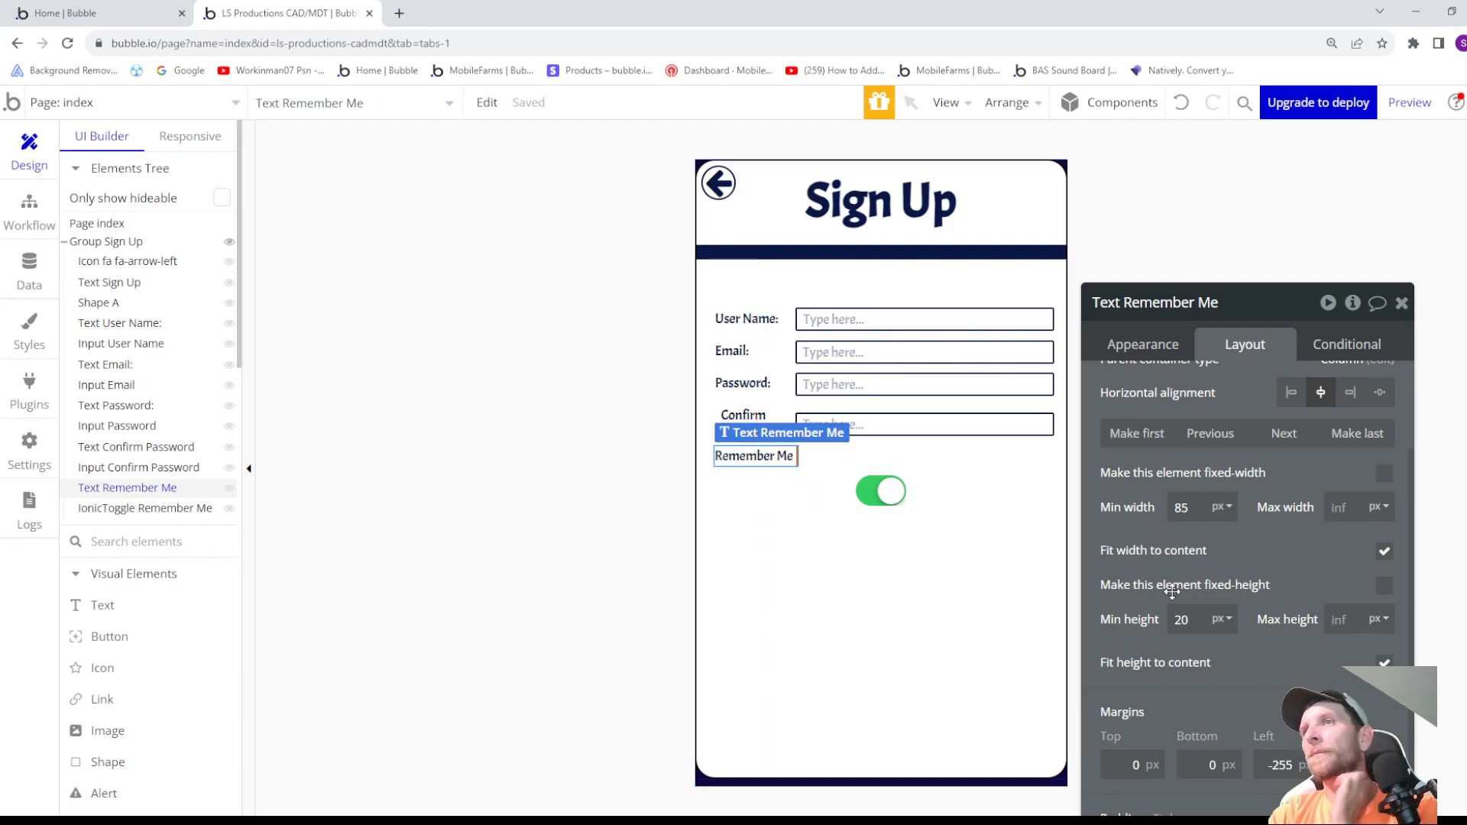
{"action": "left_click", "coordinate": [1139, 760]}
{"action": "type", "text": "11"}
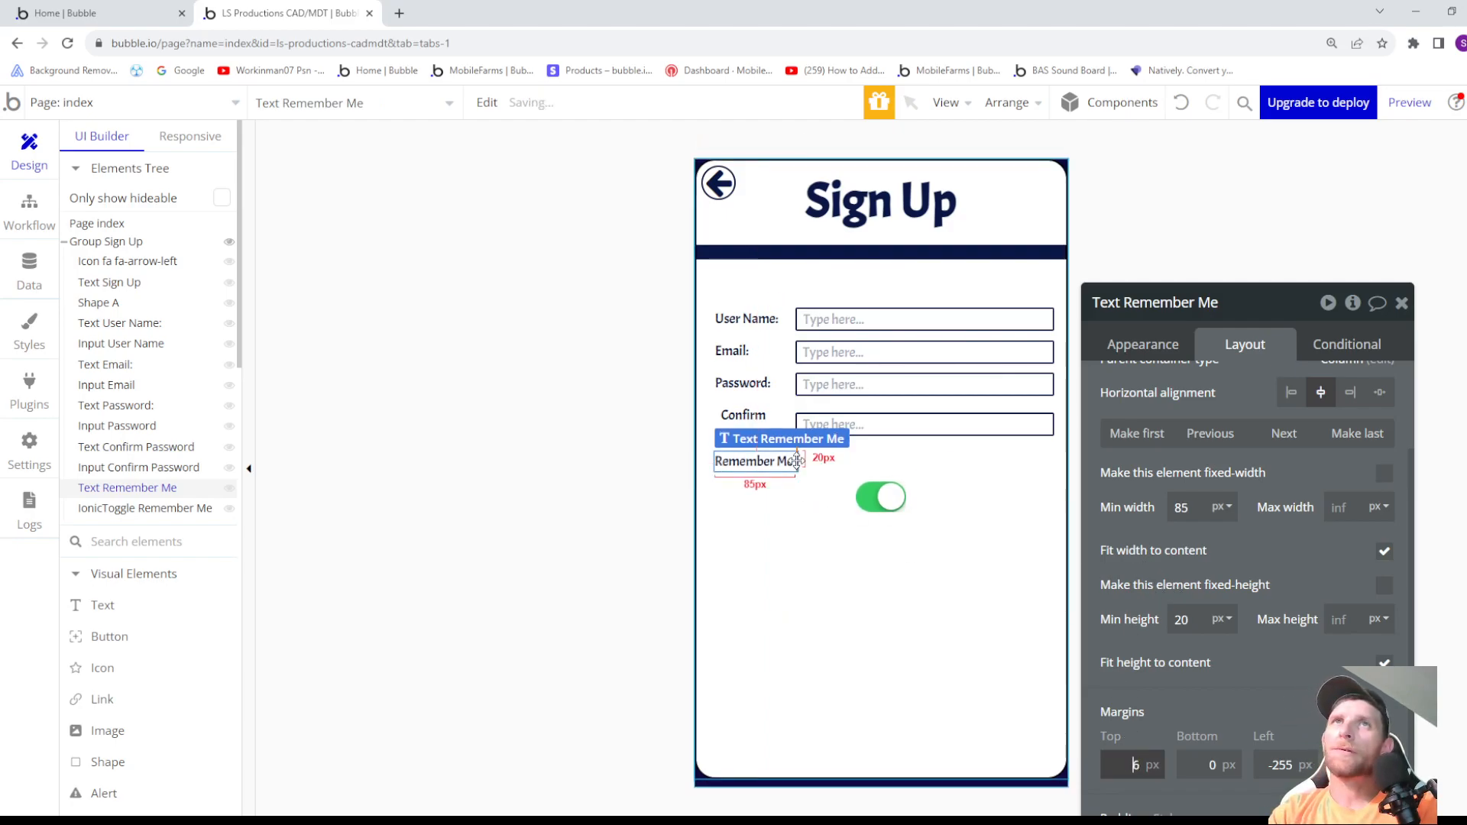
{"action": "key", "text": "Up"}
{"action": "key", "text": "Up"}
{"action": "key", "text": "Up"}
{"action": "key", "text": "Up"}
{"action": "key", "text": "Up"}
{"action": "key", "text": "Up"}
{"action": "key", "text": "Up"}
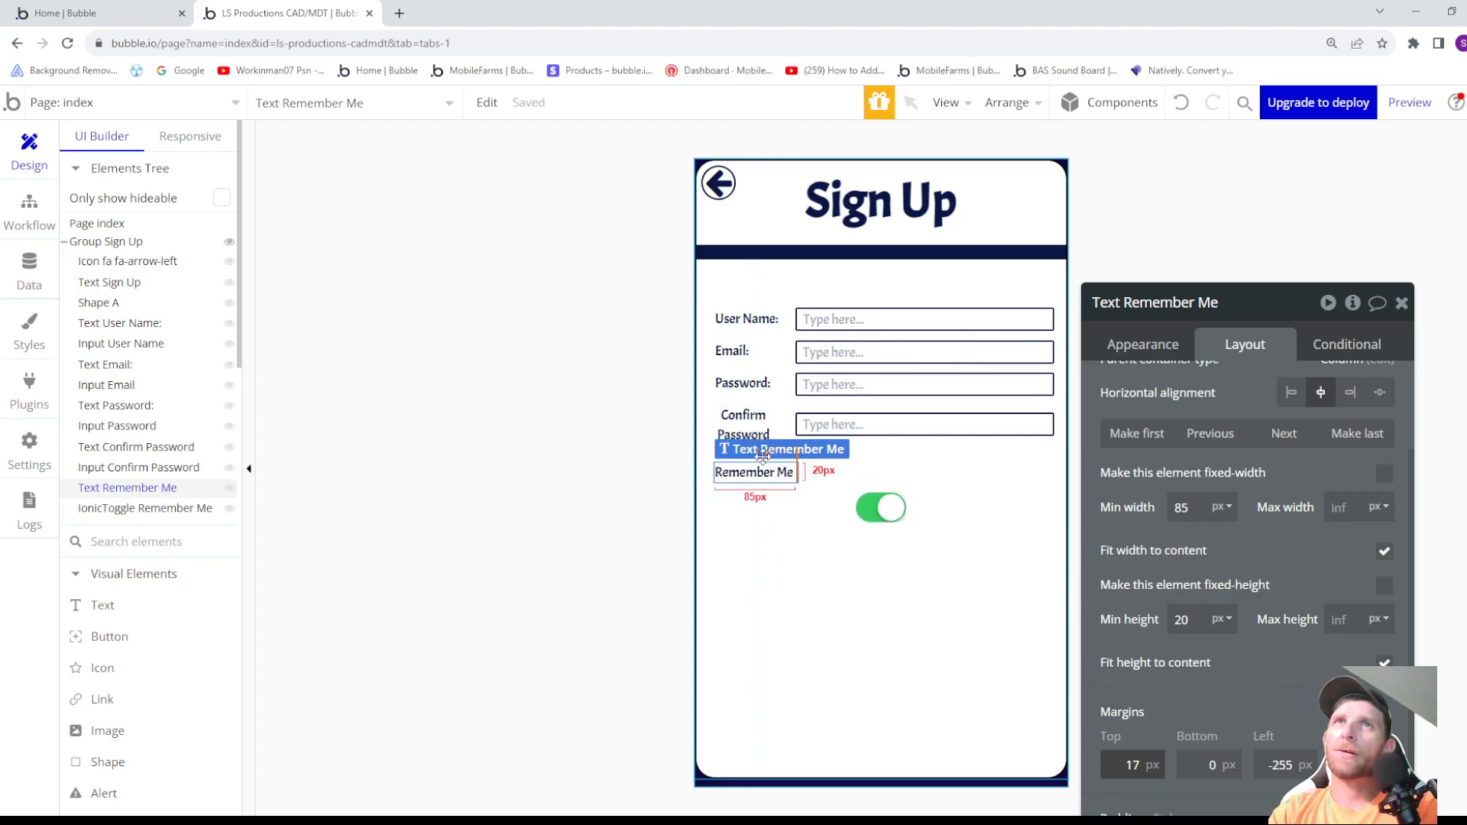
{"action": "key", "text": "Up"}
{"action": "key", "text": "Up"}
{"action": "key", "text": "Up"}
{"action": "key", "text": "Up"}
{"action": "key", "text": "Up"}
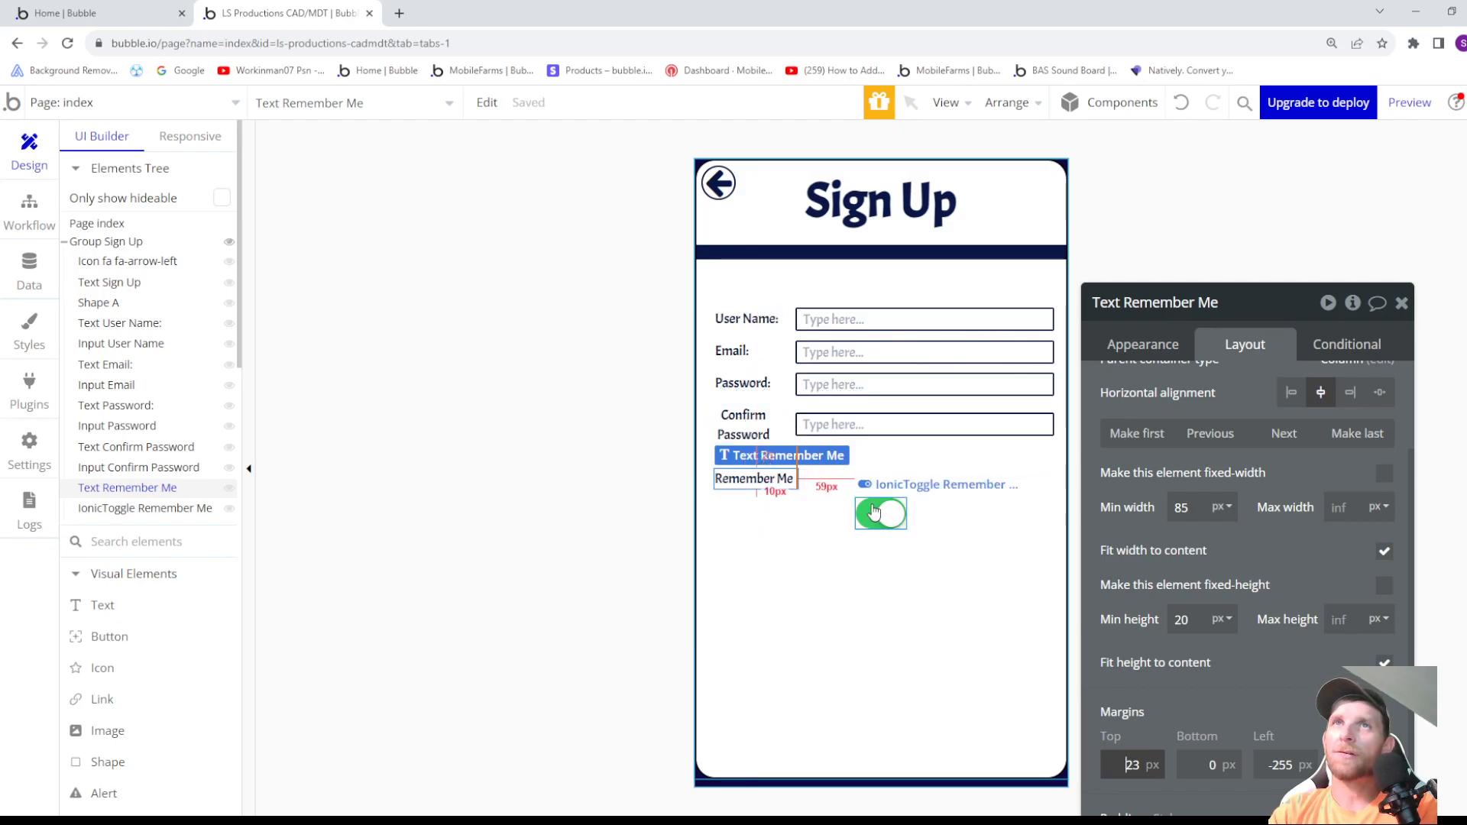
- Set the Remember Me text's bottom margin to -35 px so the toggle sits level with it
{"action": "left_click", "coordinate": [1202, 764]}
{"action": "type", "text": "-24"}
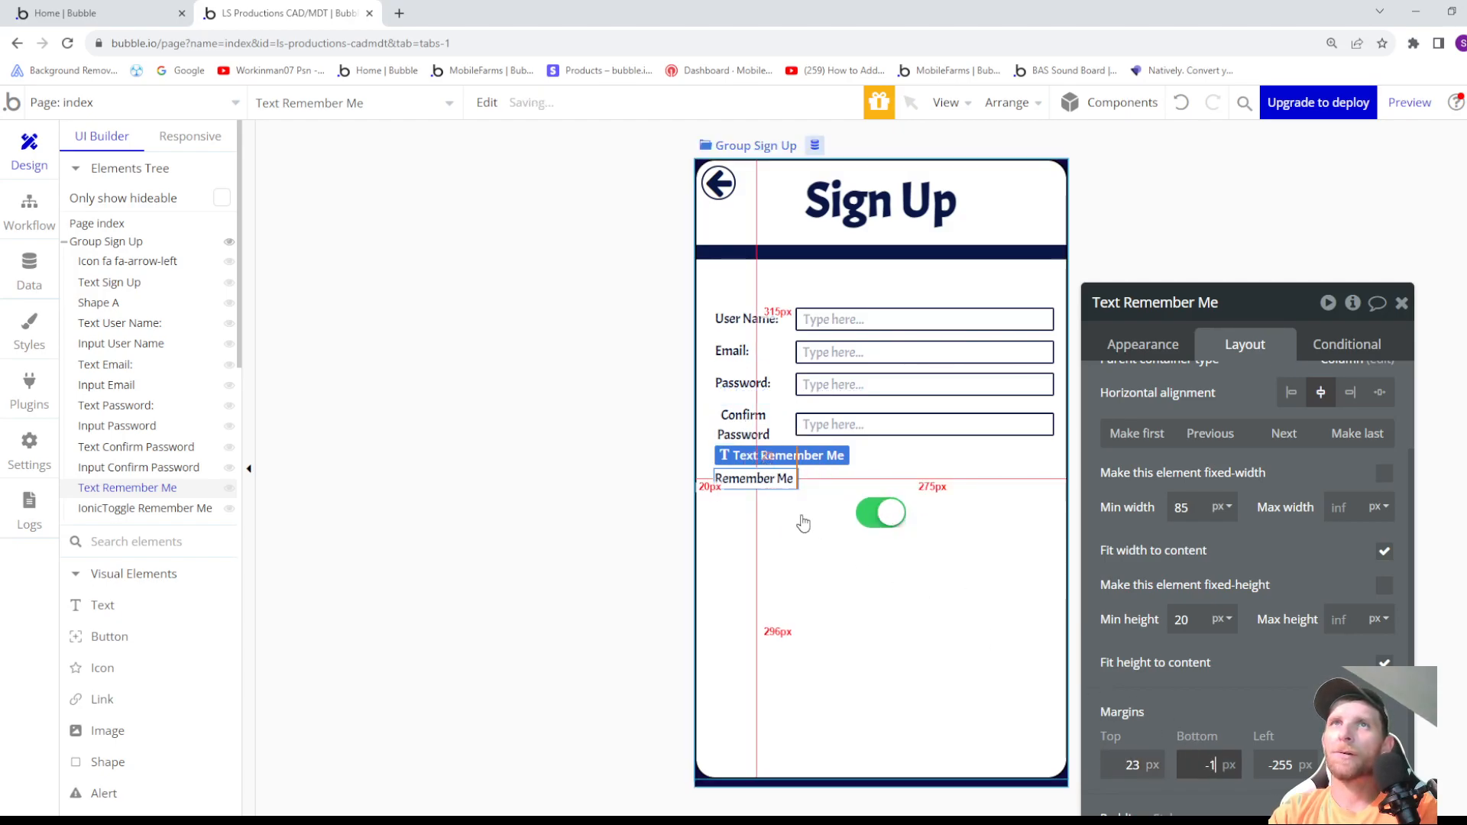
{"action": "key", "text": "Down"}
{"action": "key", "text": "Down"}
{"action": "key", "text": "Down"}
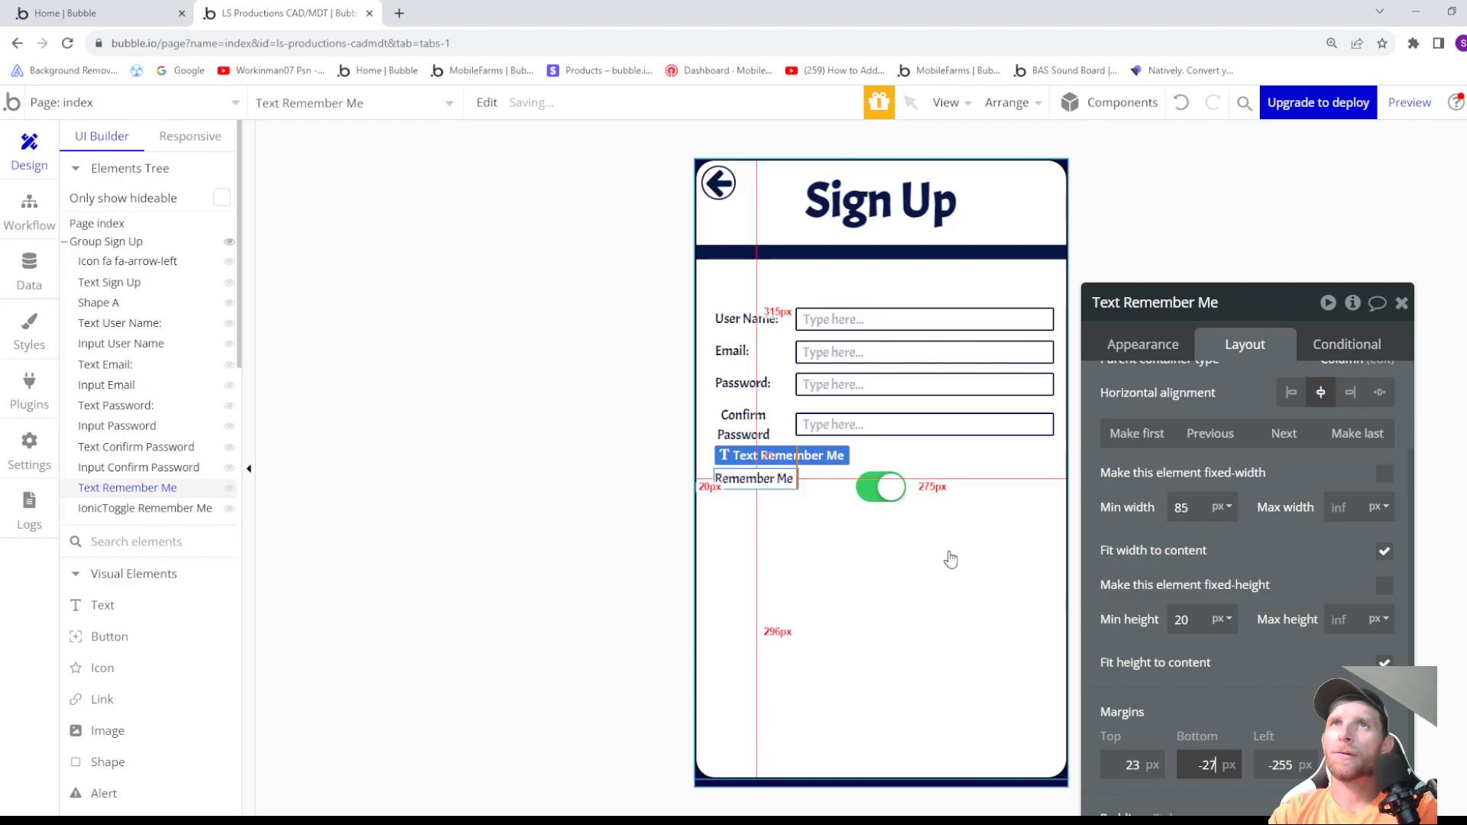
{"action": "key", "text": "Down"}
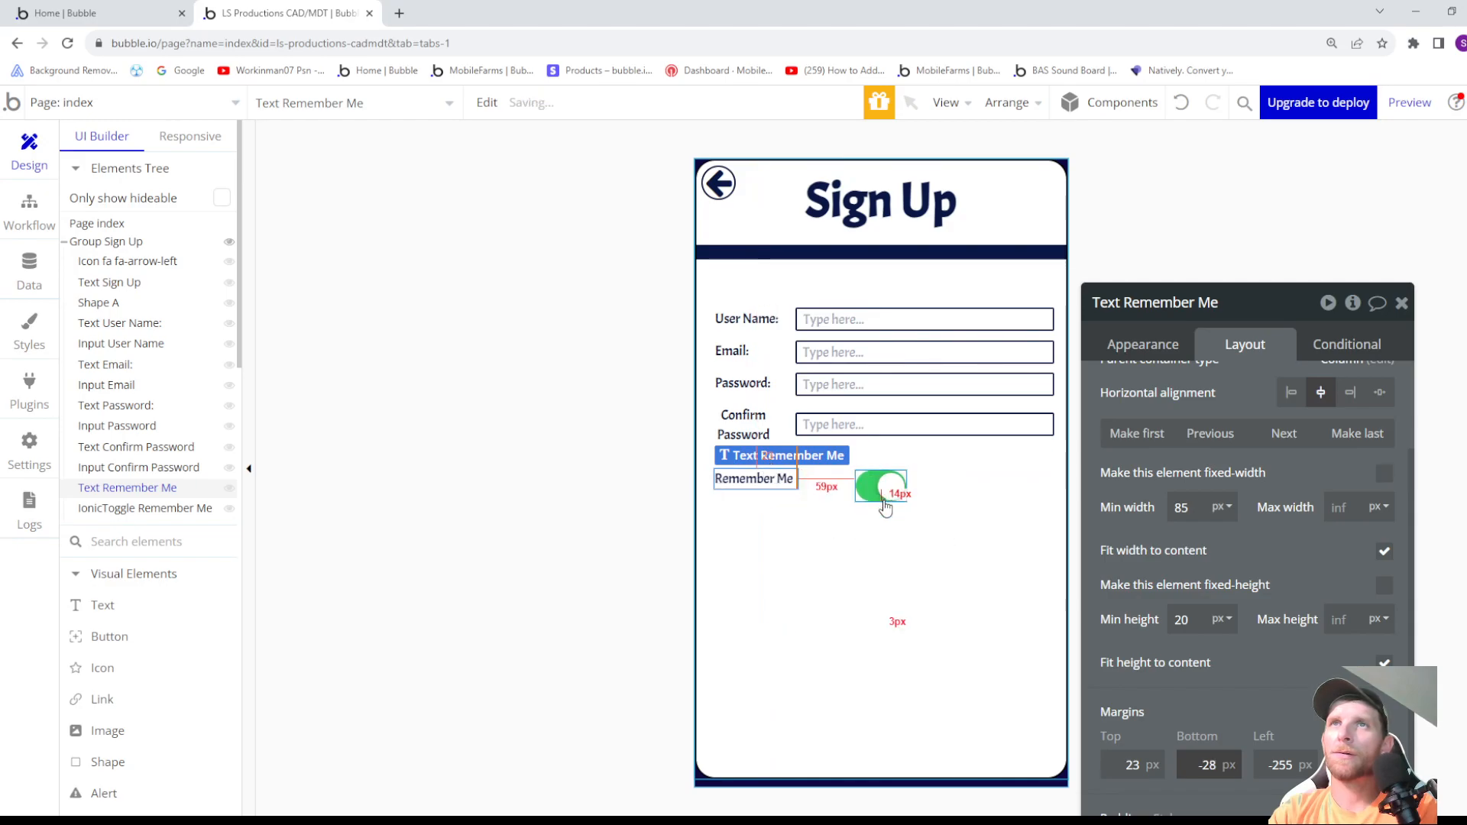
{"action": "key", "text": "Down"}
{"action": "key", "text": "Down"}
{"action": "key", "text": "Down"}
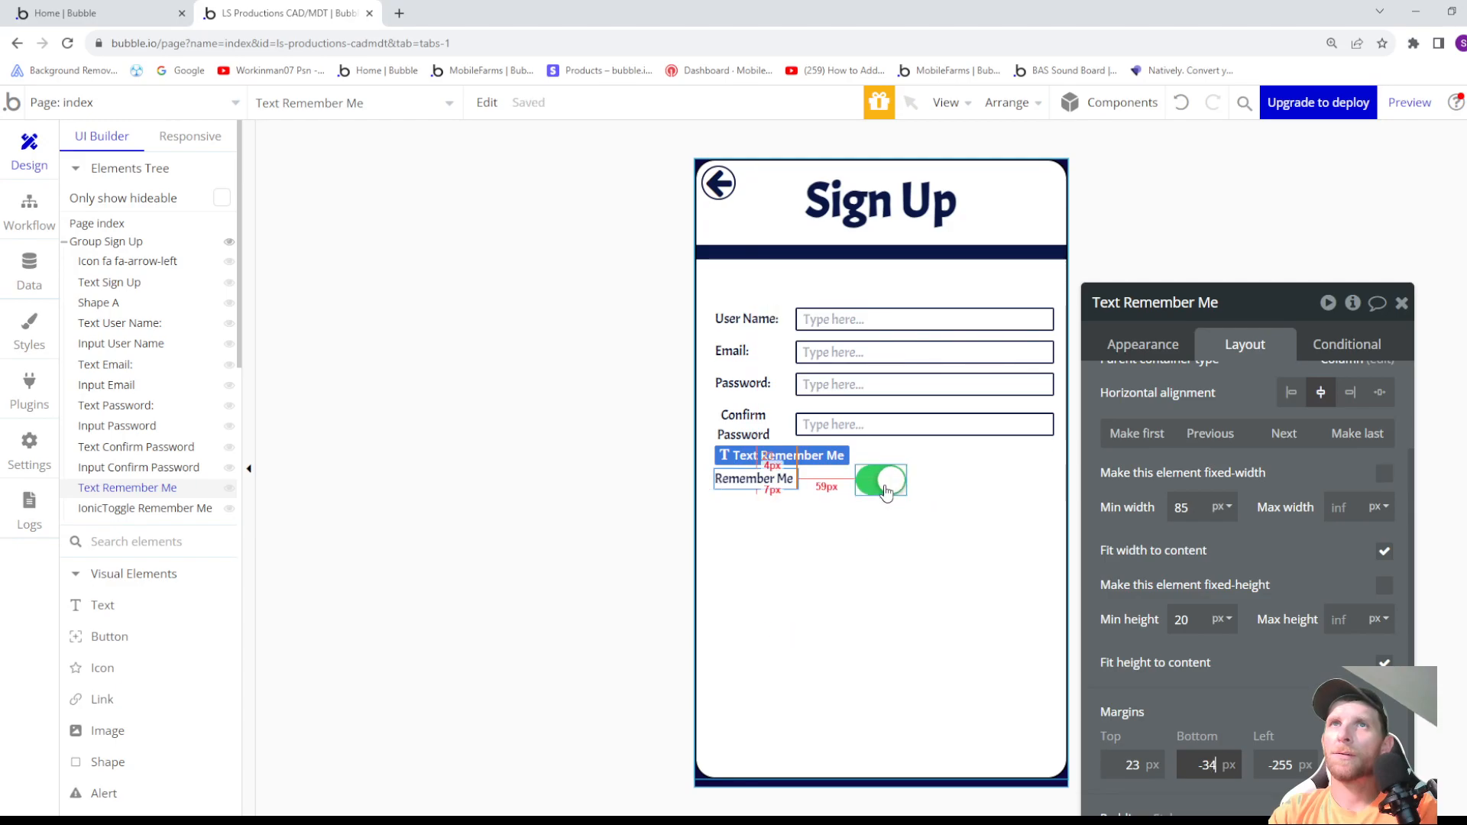
{"action": "key", "text": "Up"}
{"action": "key", "text": "Up"}
{"action": "key", "text": "Down"}
{"action": "key", "text": "Down"}
{"action": "key", "text": "Down"}
{"action": "key", "text": "Down"}
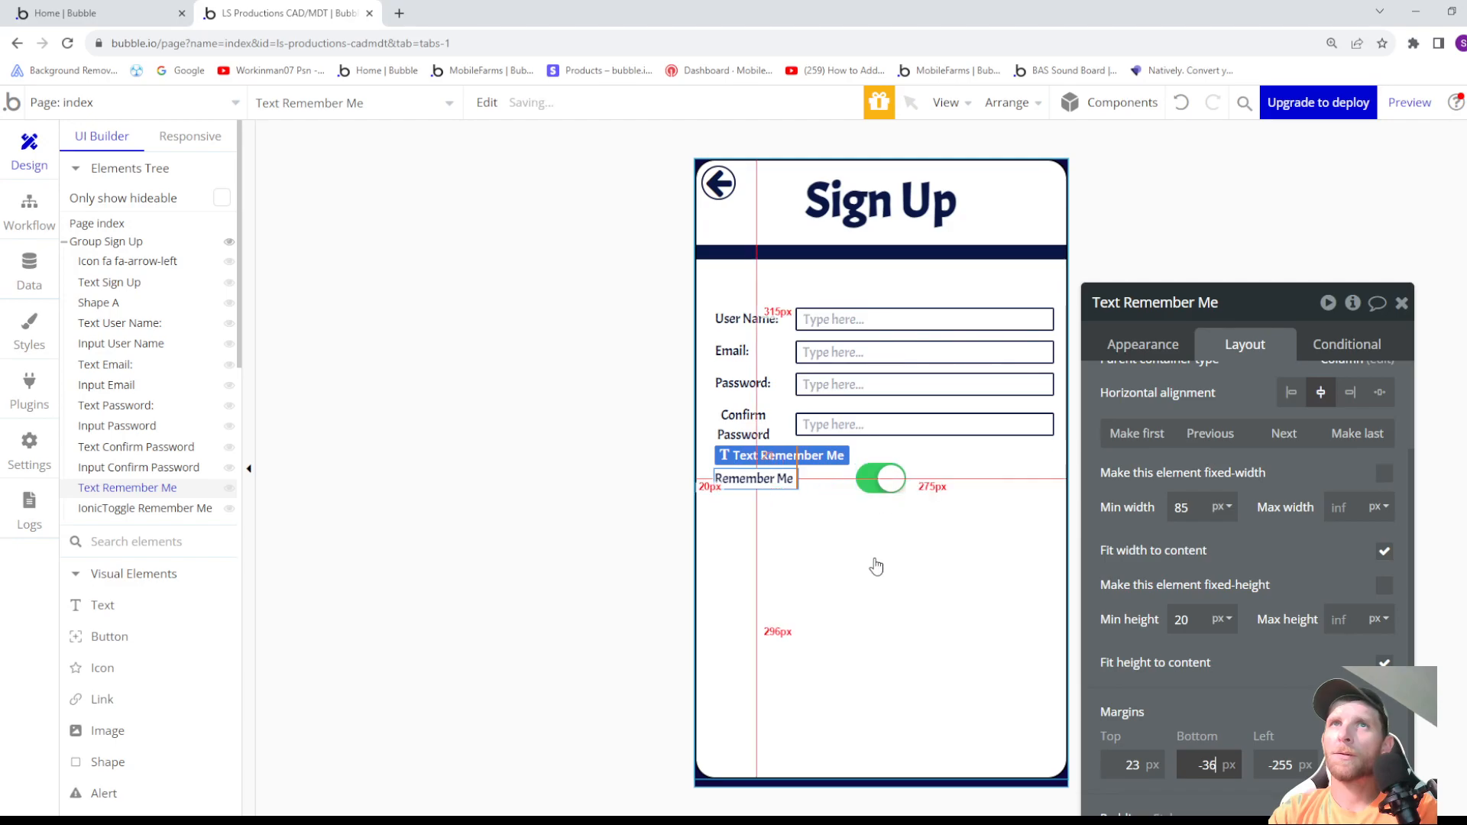
{"action": "key", "text": "Up"}
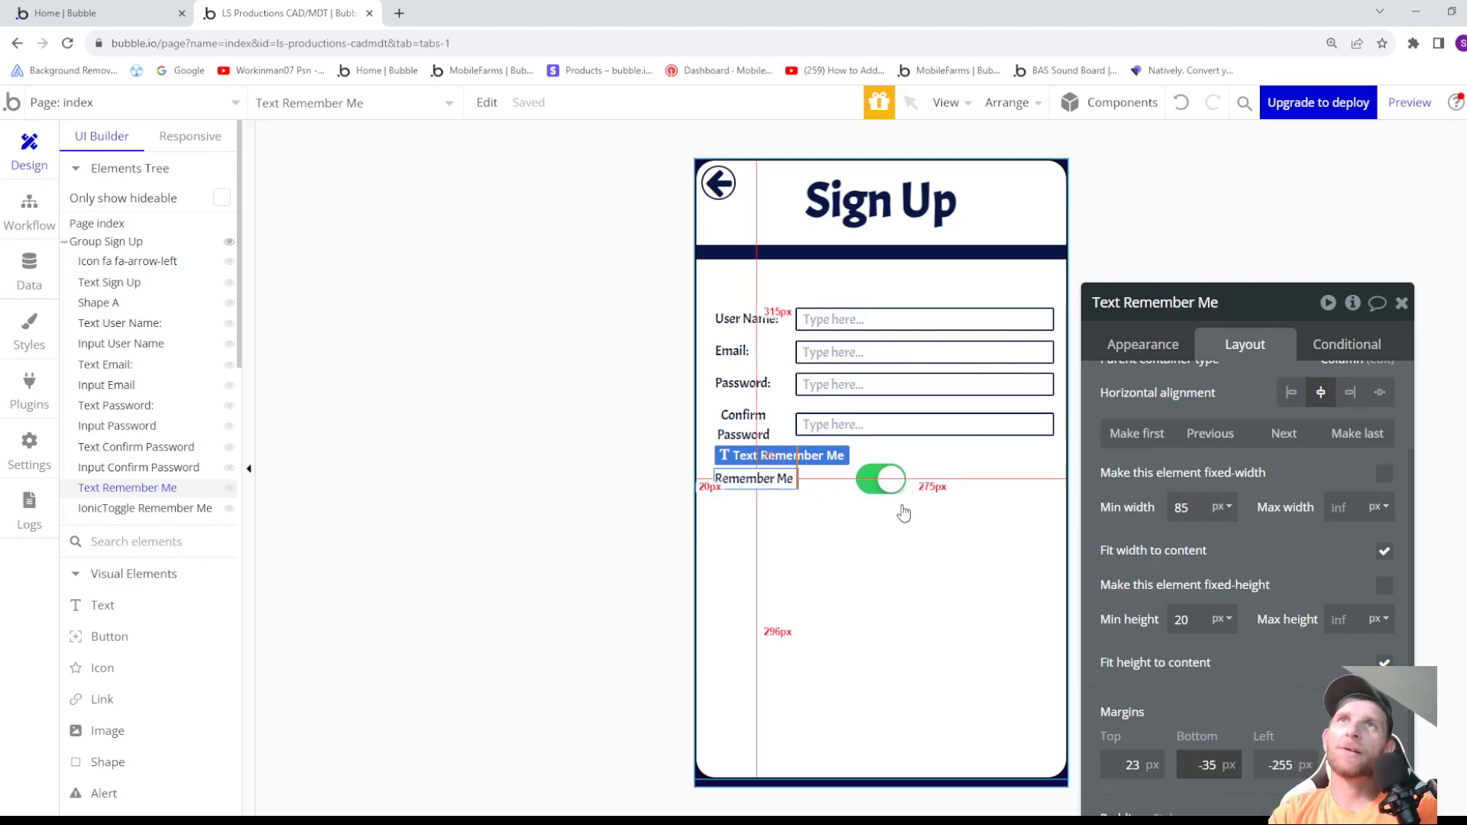
{"action": "left_click", "coordinate": [977, 529]}
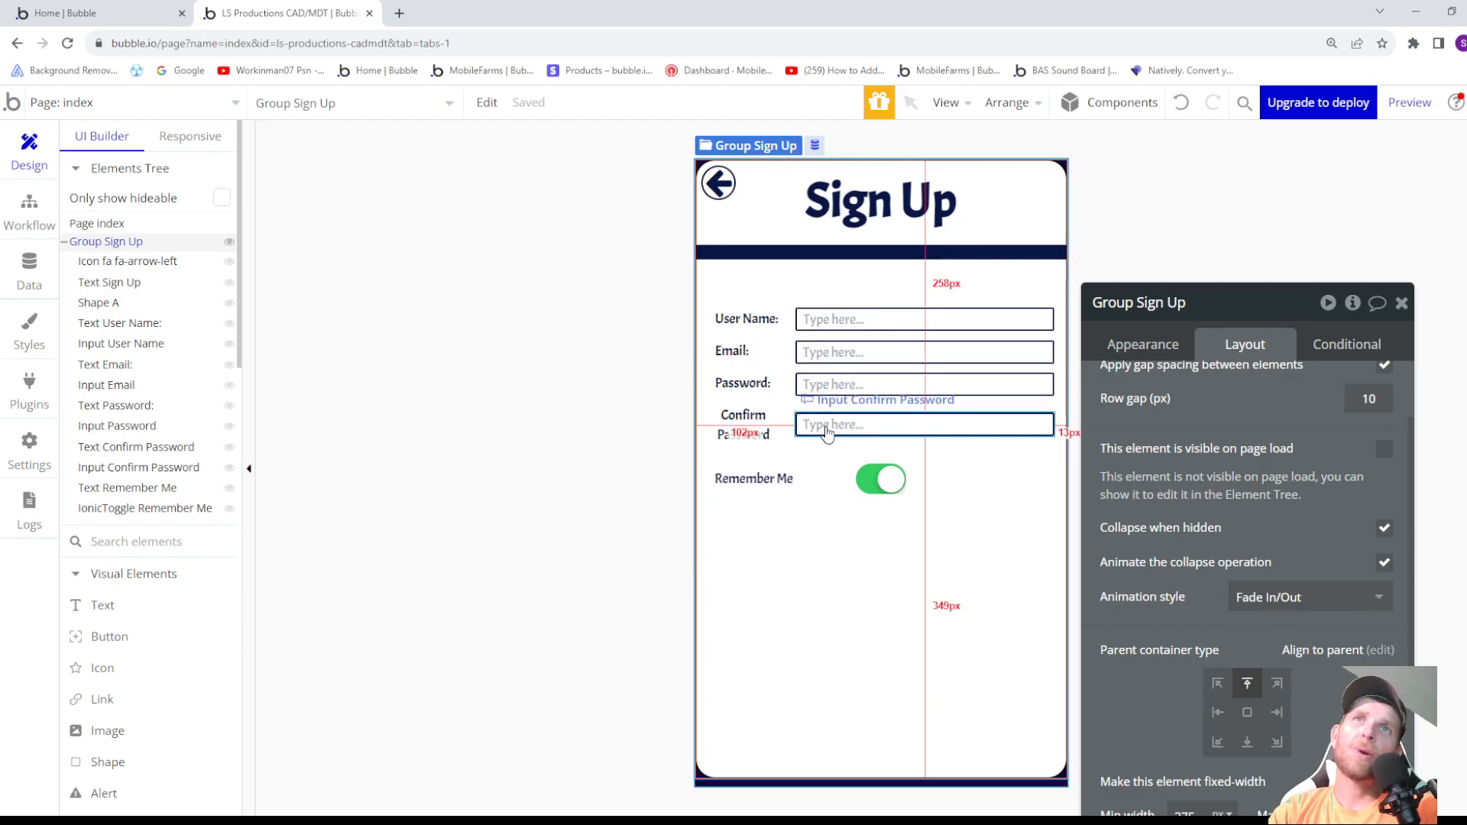
- Set the Remember Me toggle's preset status to Unchecked
{"action": "left_click", "coordinate": [891, 480]}
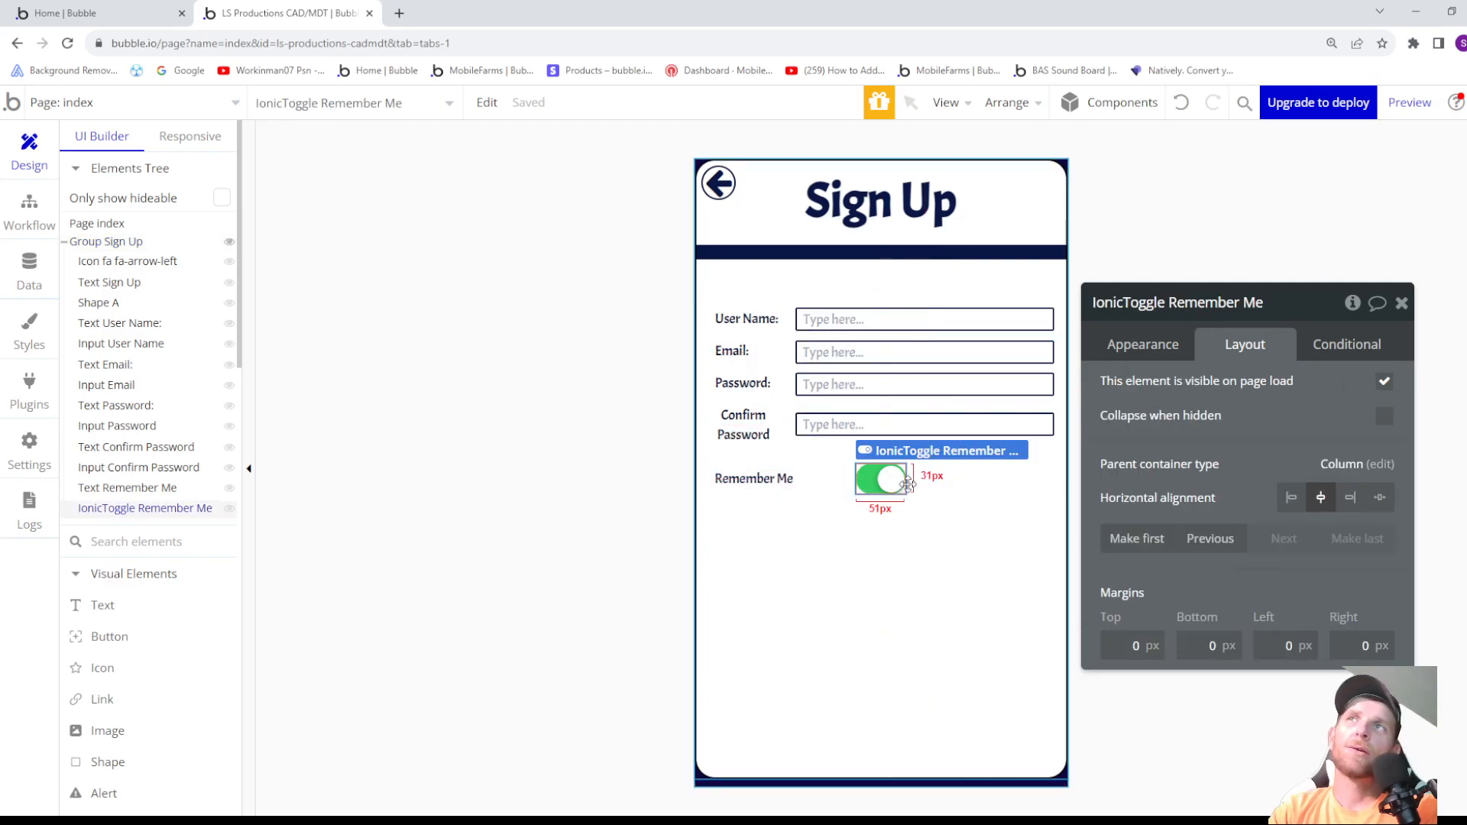
{"action": "left_click", "coordinate": [1140, 343]}
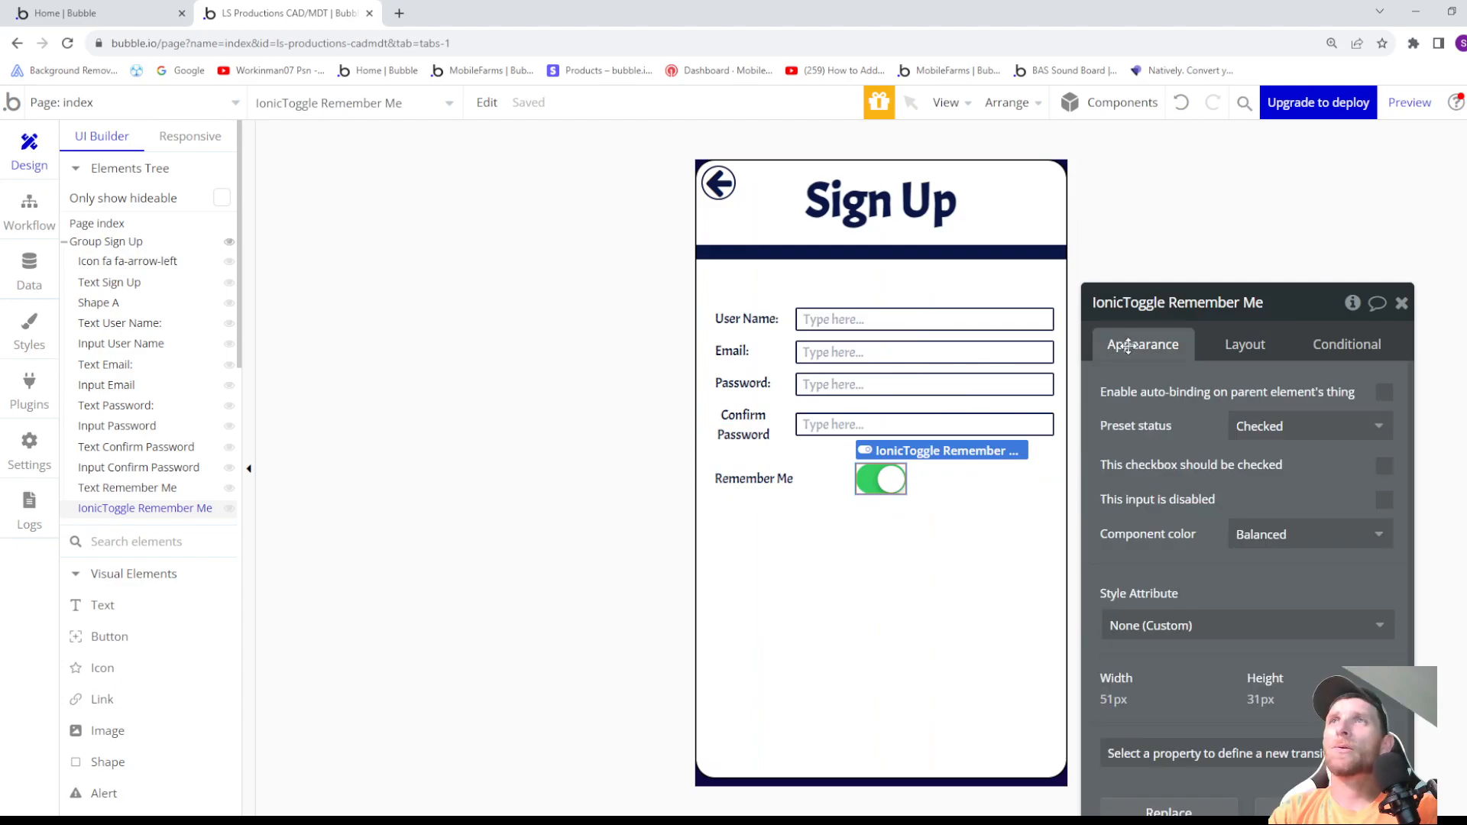
{"action": "left_click", "coordinate": [1250, 428]}
{"action": "left_click", "coordinate": [1257, 486]}
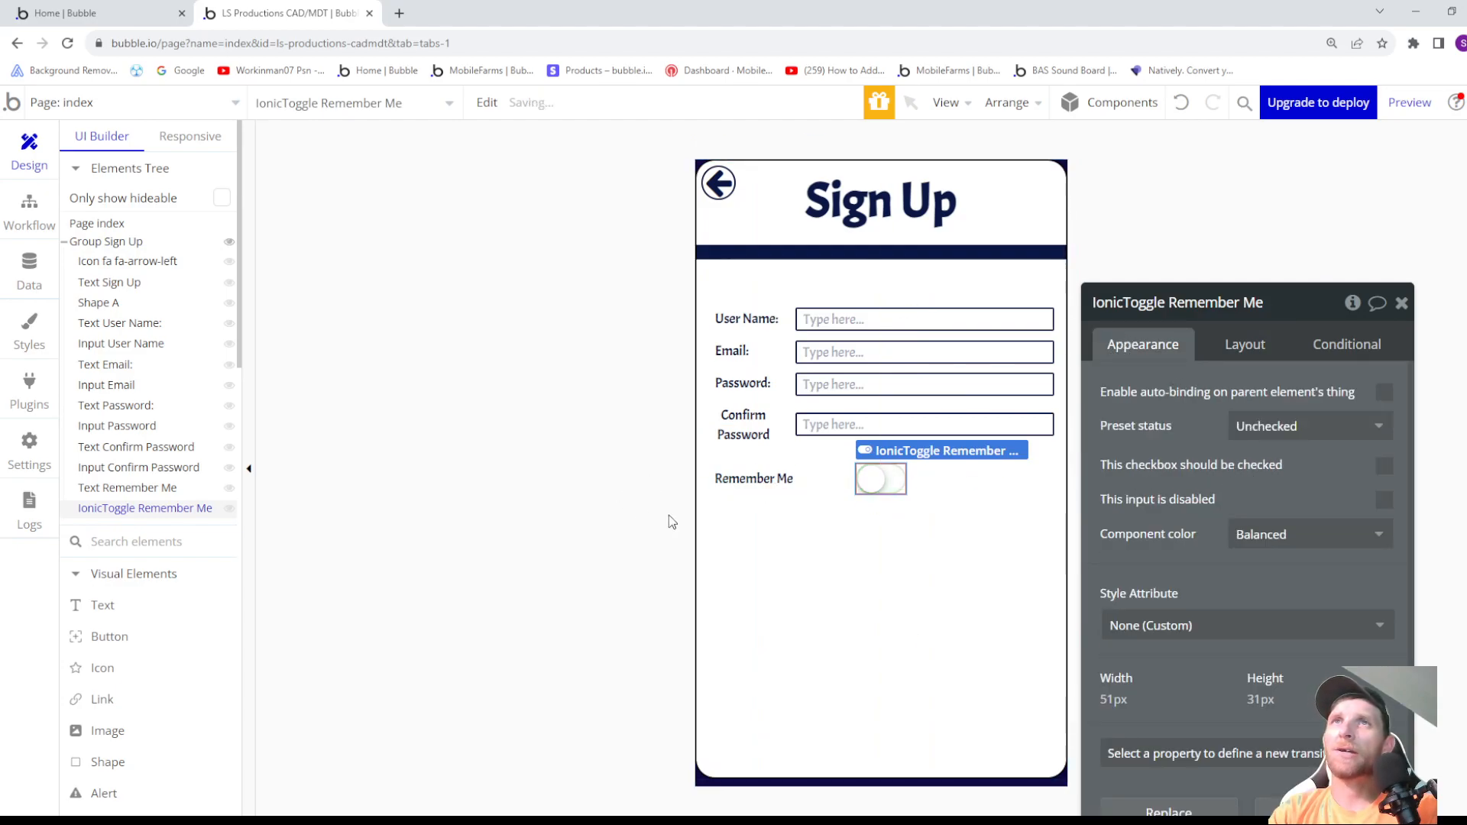
{"action": "left_click", "coordinate": [769, 542]}
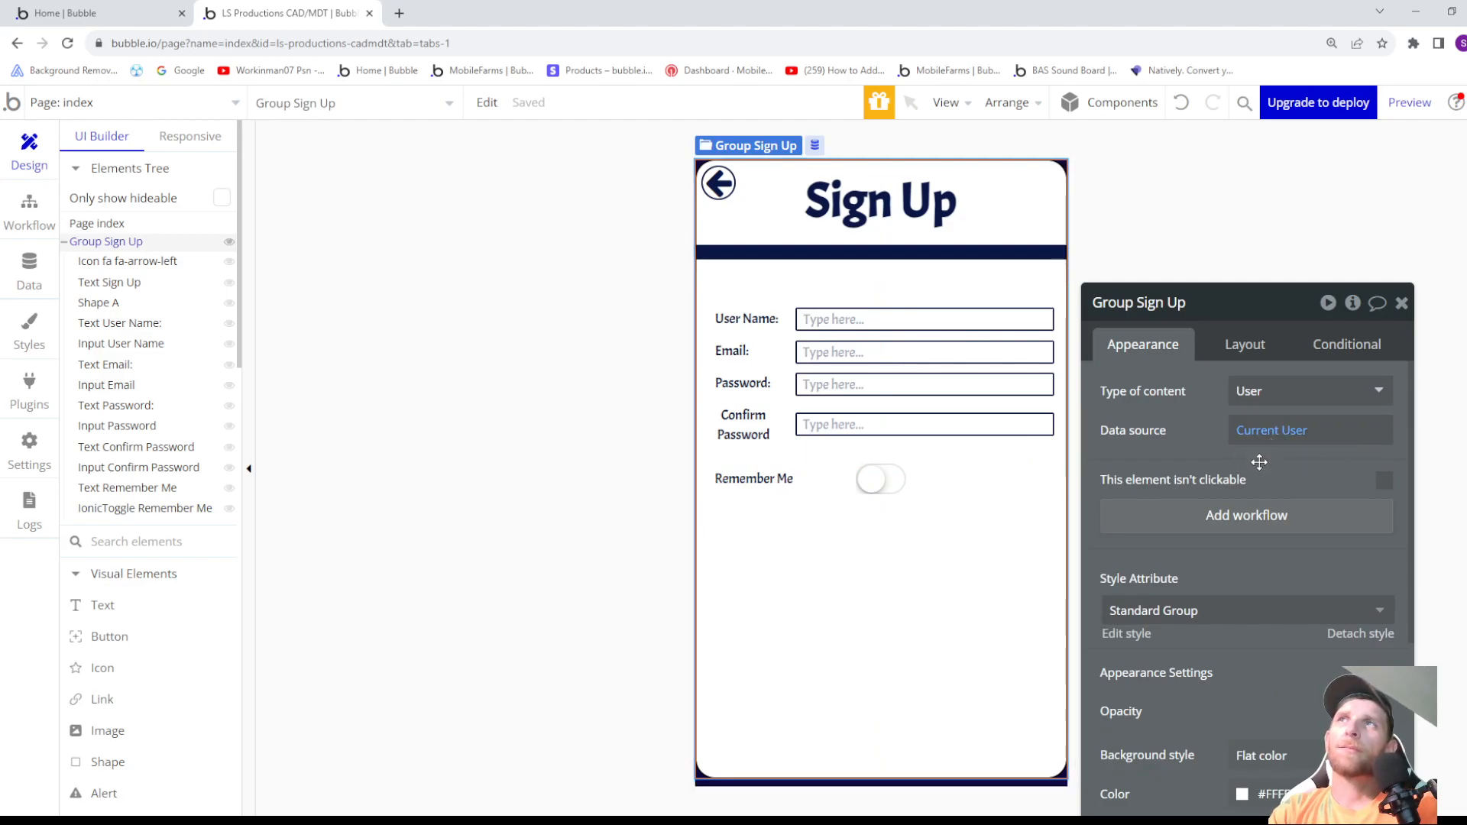
- Give the Remember Me toggle the Positive component color and set its preset status to Checked
{"action": "left_click", "coordinate": [894, 478]}
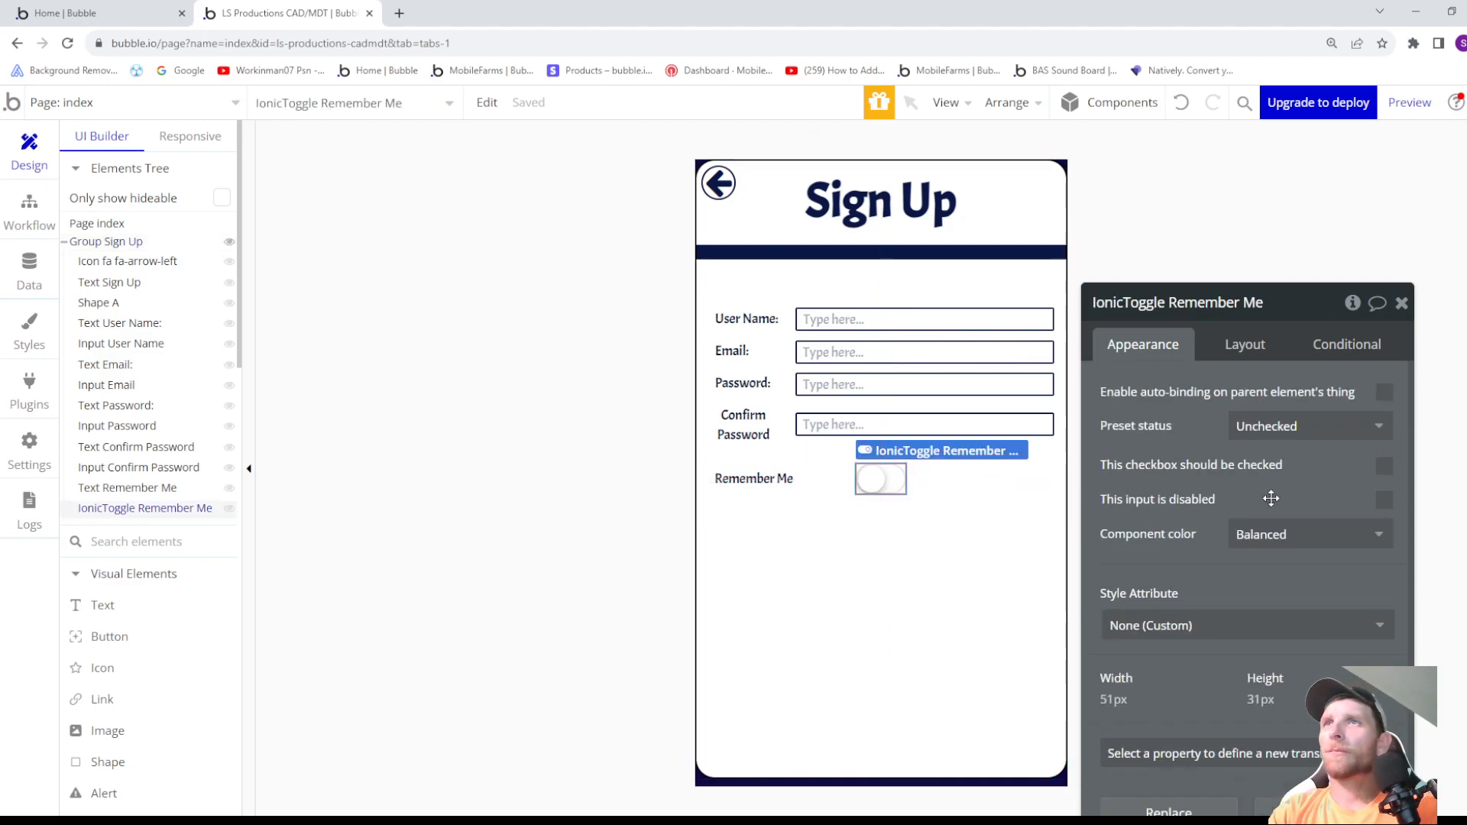
{"action": "left_click", "coordinate": [1276, 537]}
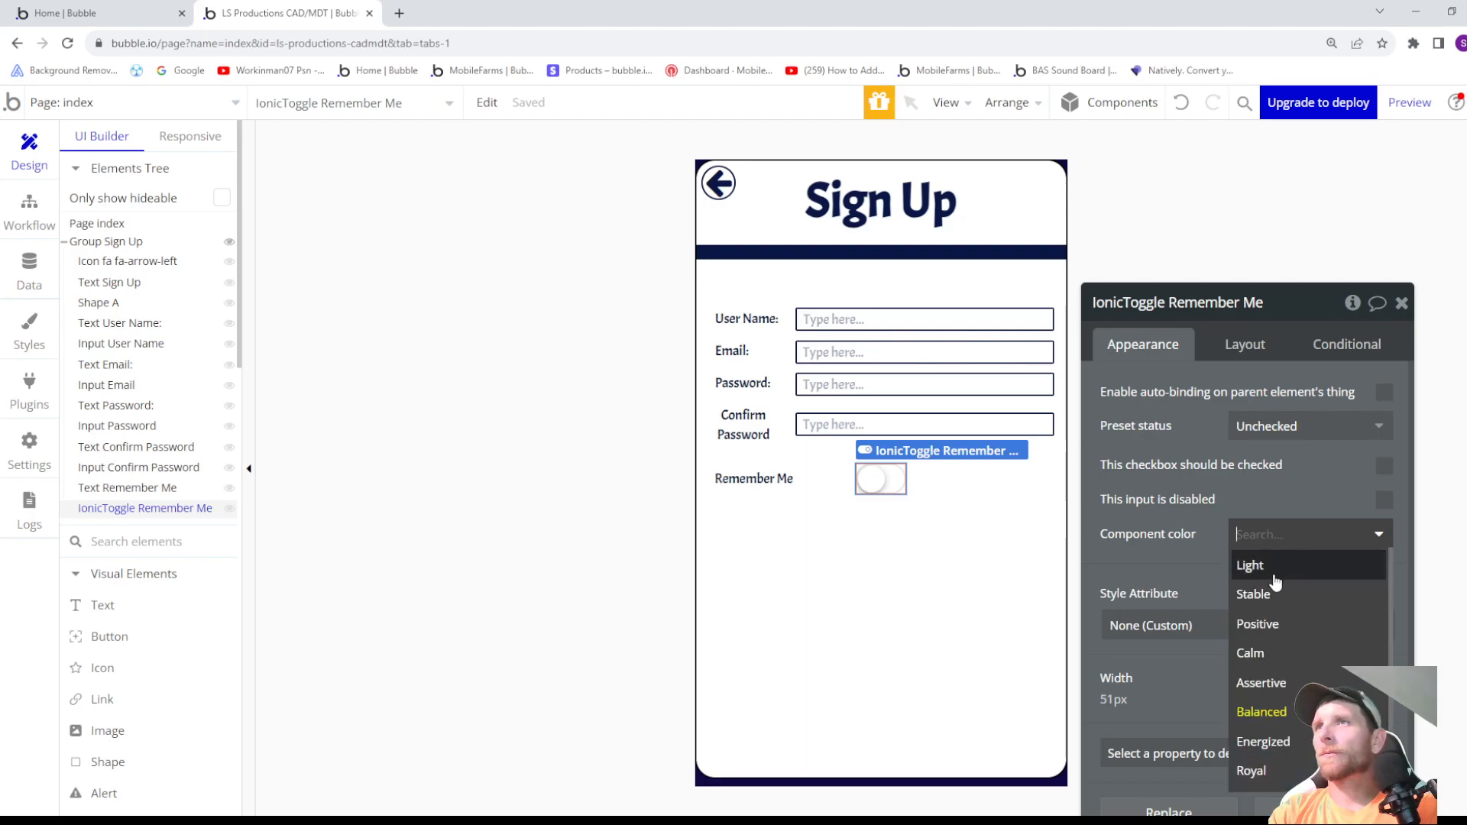
{"action": "left_click", "coordinate": [1279, 623]}
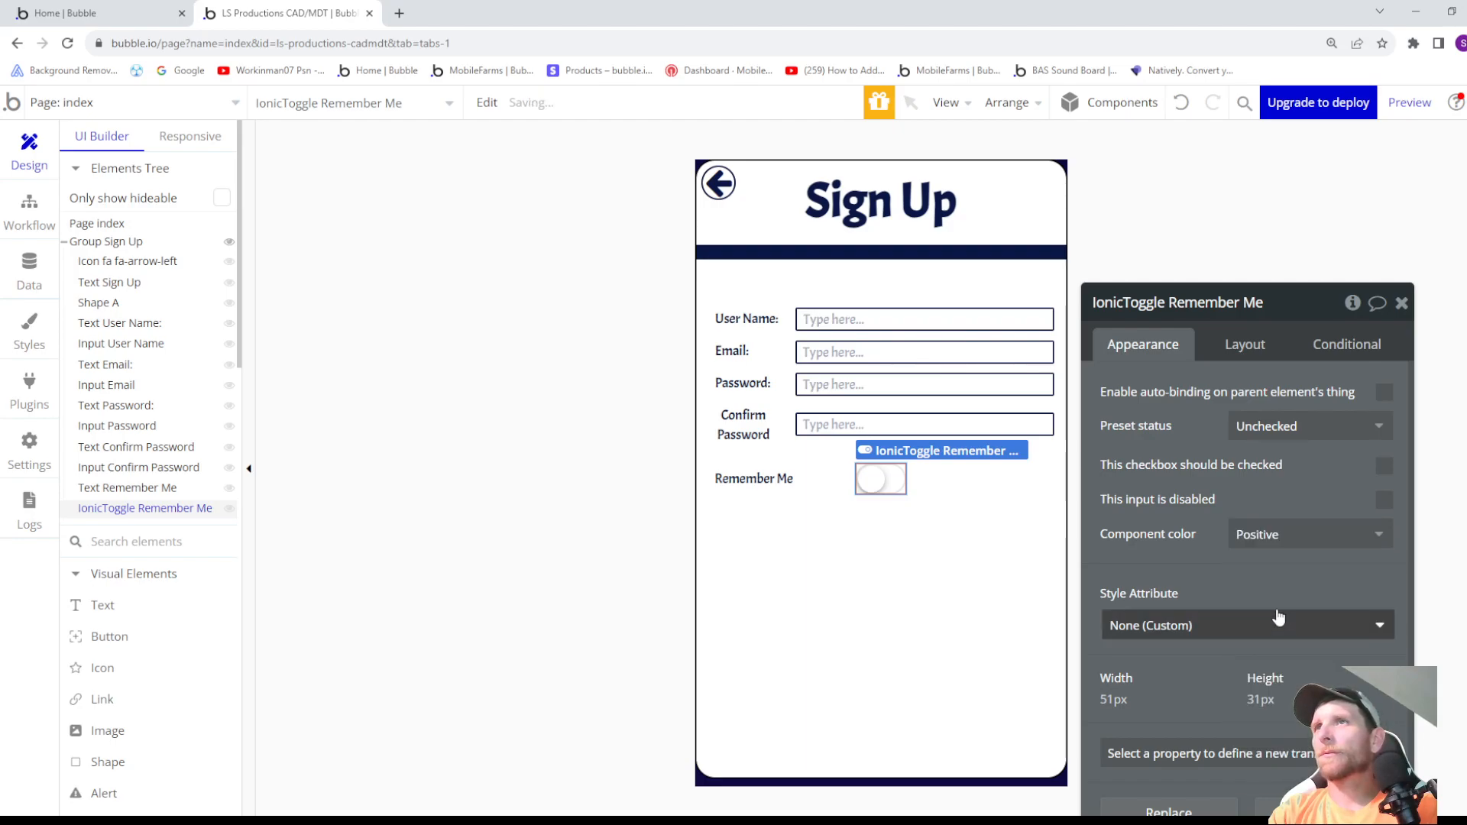
{"action": "left_click", "coordinate": [1300, 430]}
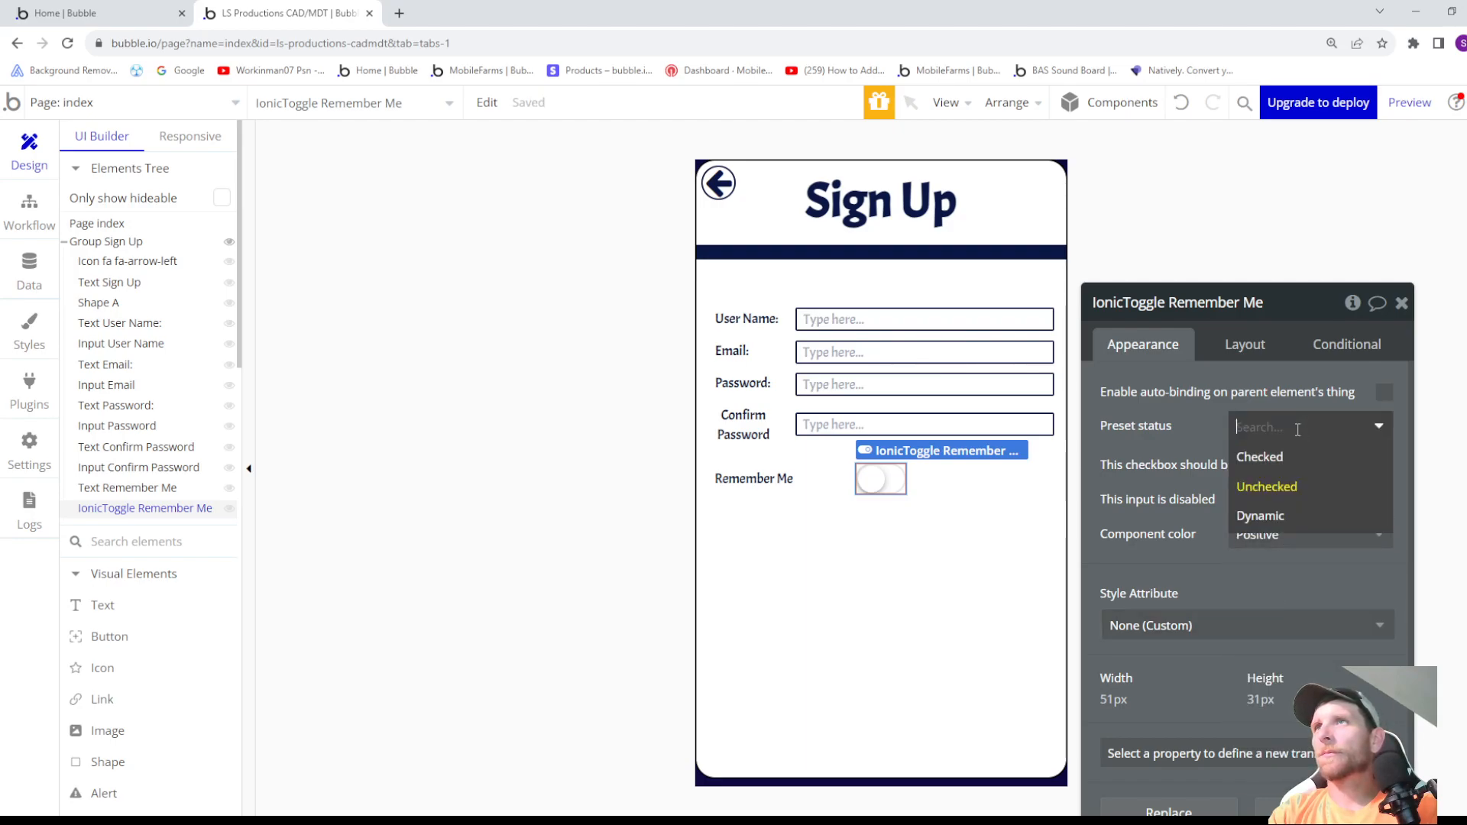
{"action": "left_click", "coordinate": [1281, 468]}
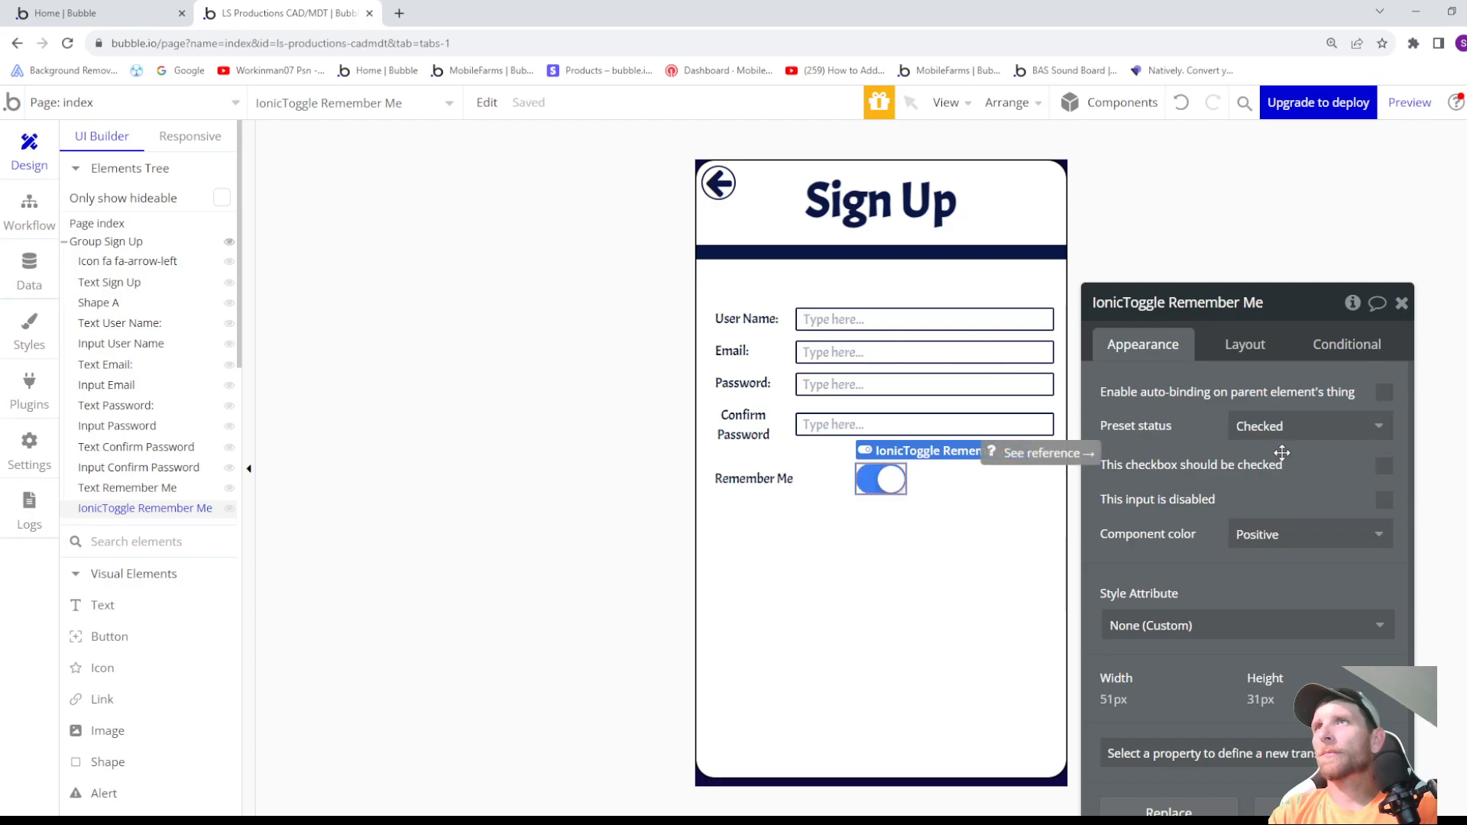
- Try the Energized, Royal, Stable, Positive, Calm and Assertive component colors on the Remember Me toggle, ending with Balanced
{"action": "left_click", "coordinate": [1277, 537]}
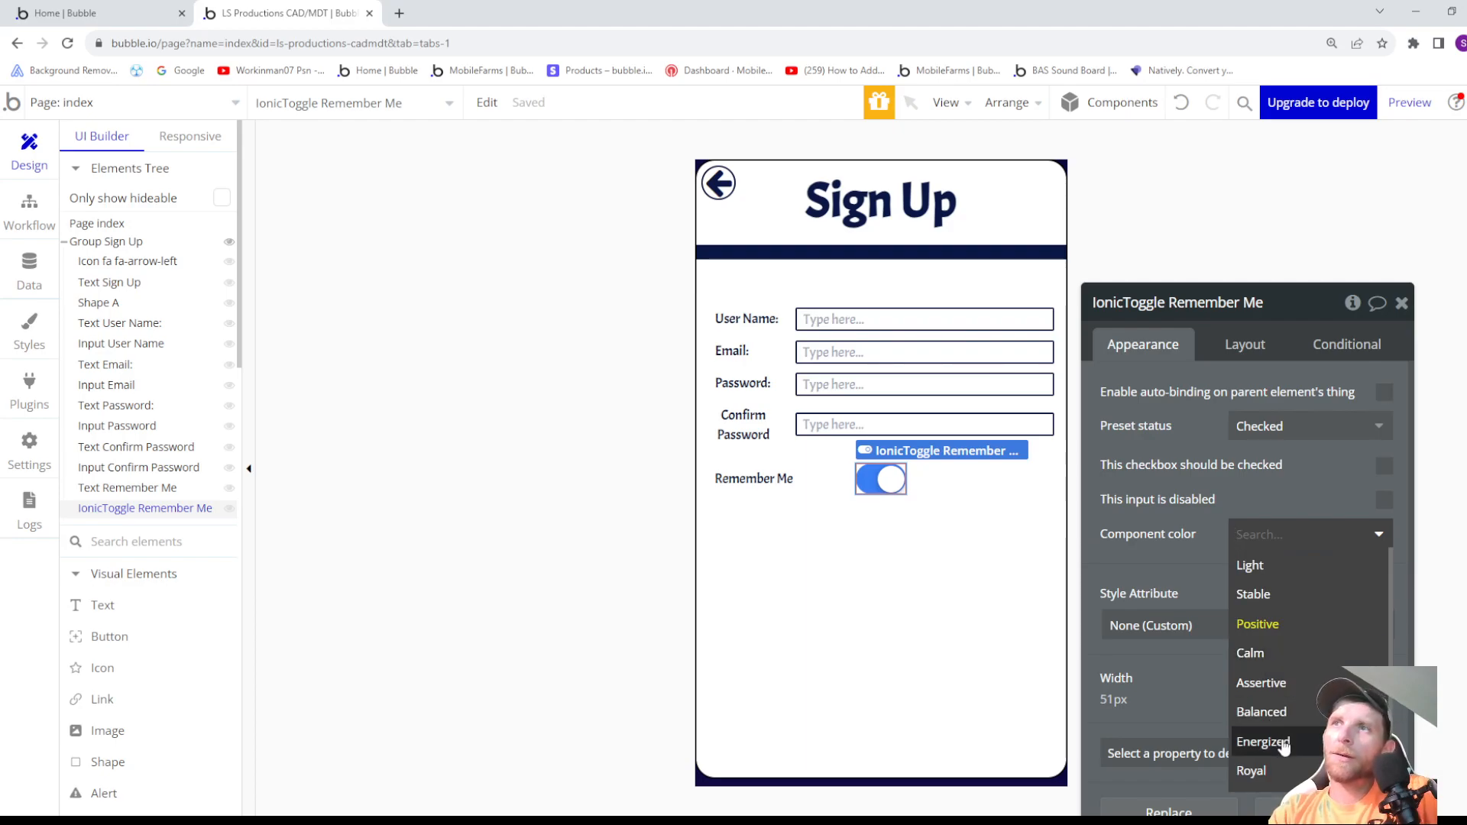
{"action": "left_click", "coordinate": [1284, 745]}
{"action": "left_click", "coordinate": [1292, 535]}
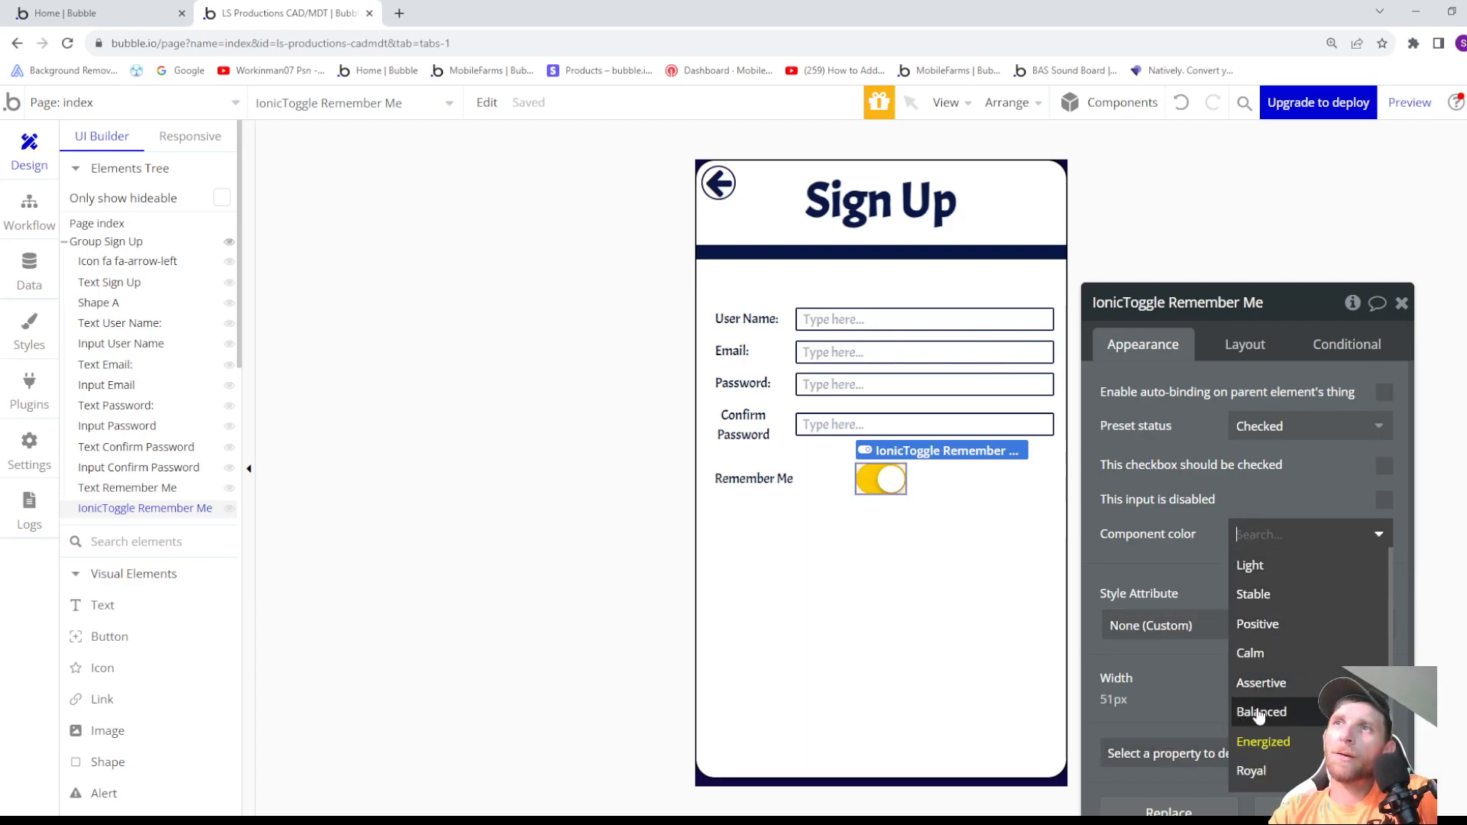
{"action": "left_click", "coordinate": [1258, 771]}
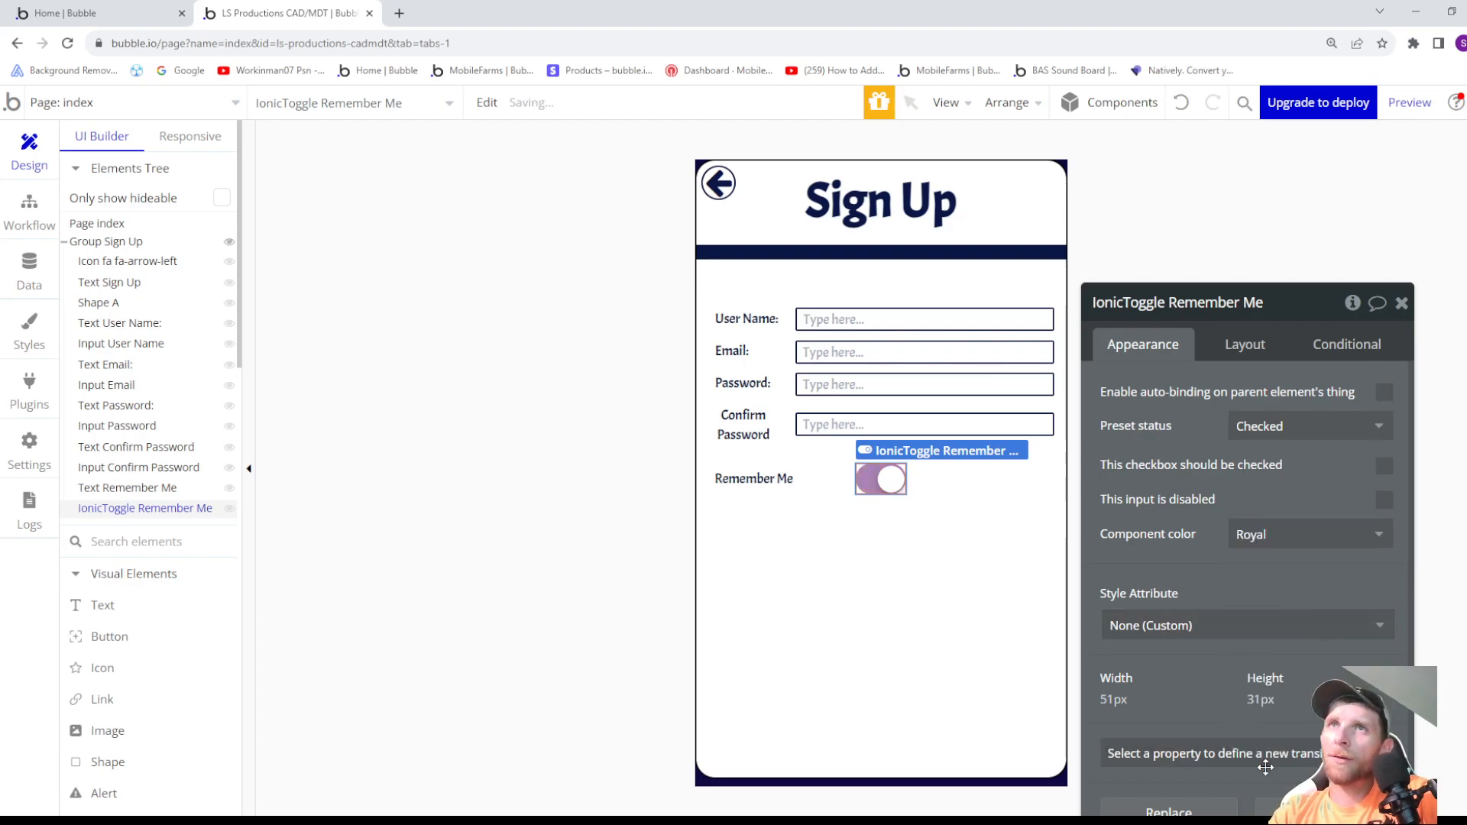
{"action": "left_click", "coordinate": [1290, 536]}
{"action": "left_click", "coordinate": [1266, 602]}
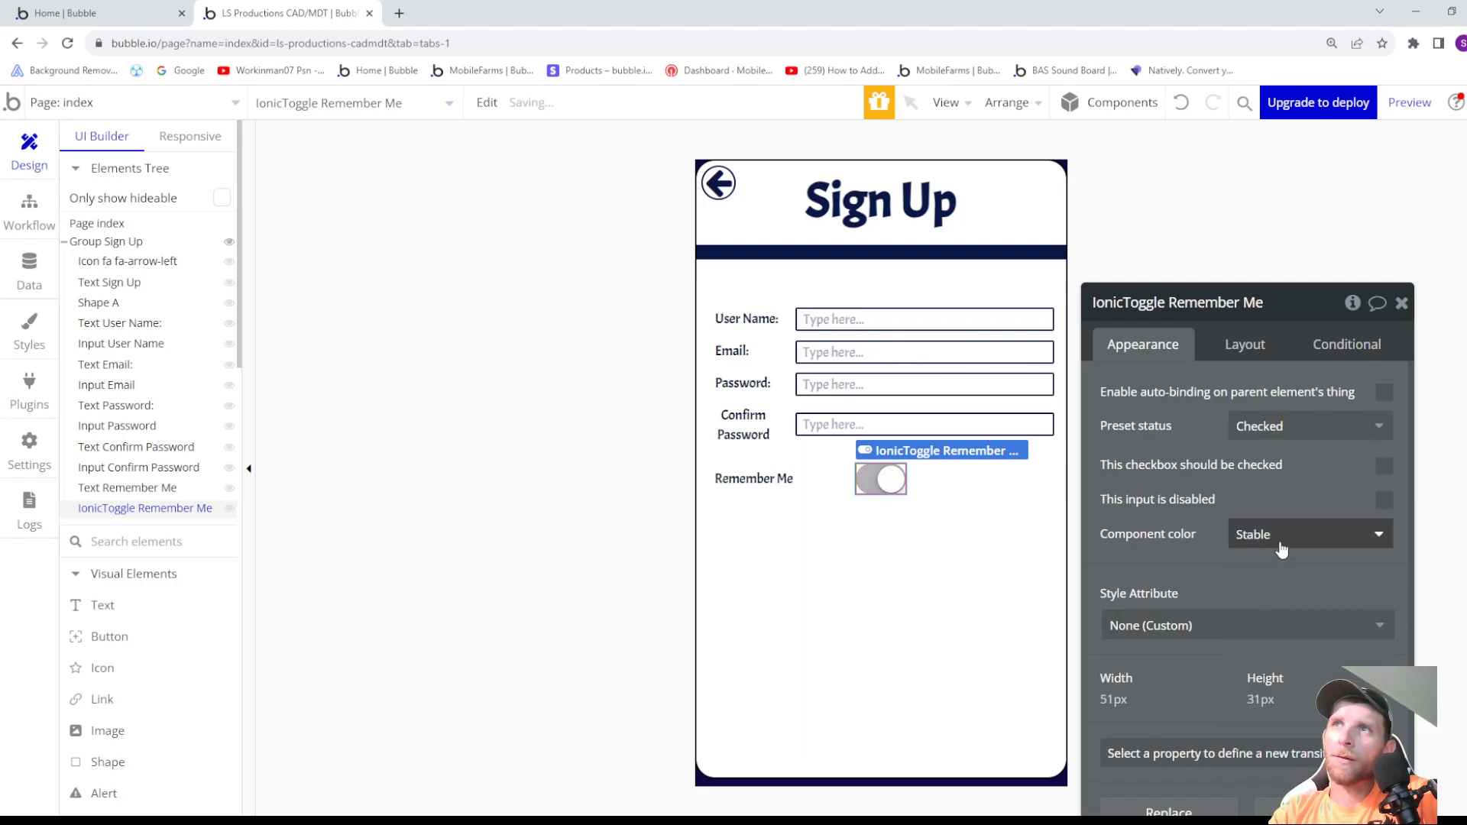
{"action": "left_click", "coordinate": [1280, 535]}
{"action": "left_click", "coordinate": [1265, 579]}
{"action": "left_click", "coordinate": [1278, 535]}
{"action": "left_click", "coordinate": [1258, 624]}
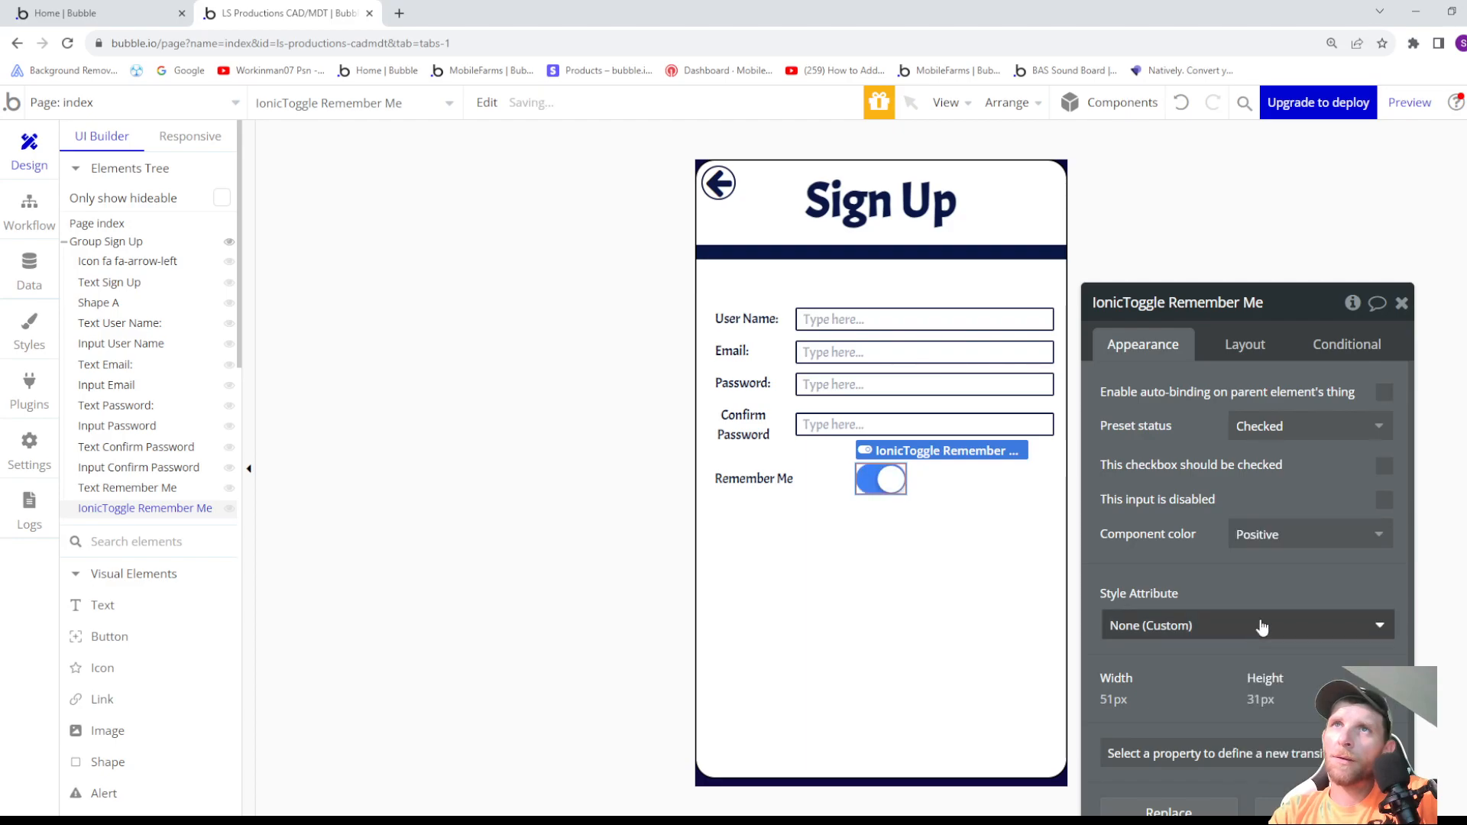
{"action": "left_click", "coordinate": [1257, 532]}
{"action": "left_click", "coordinate": [1250, 652]}
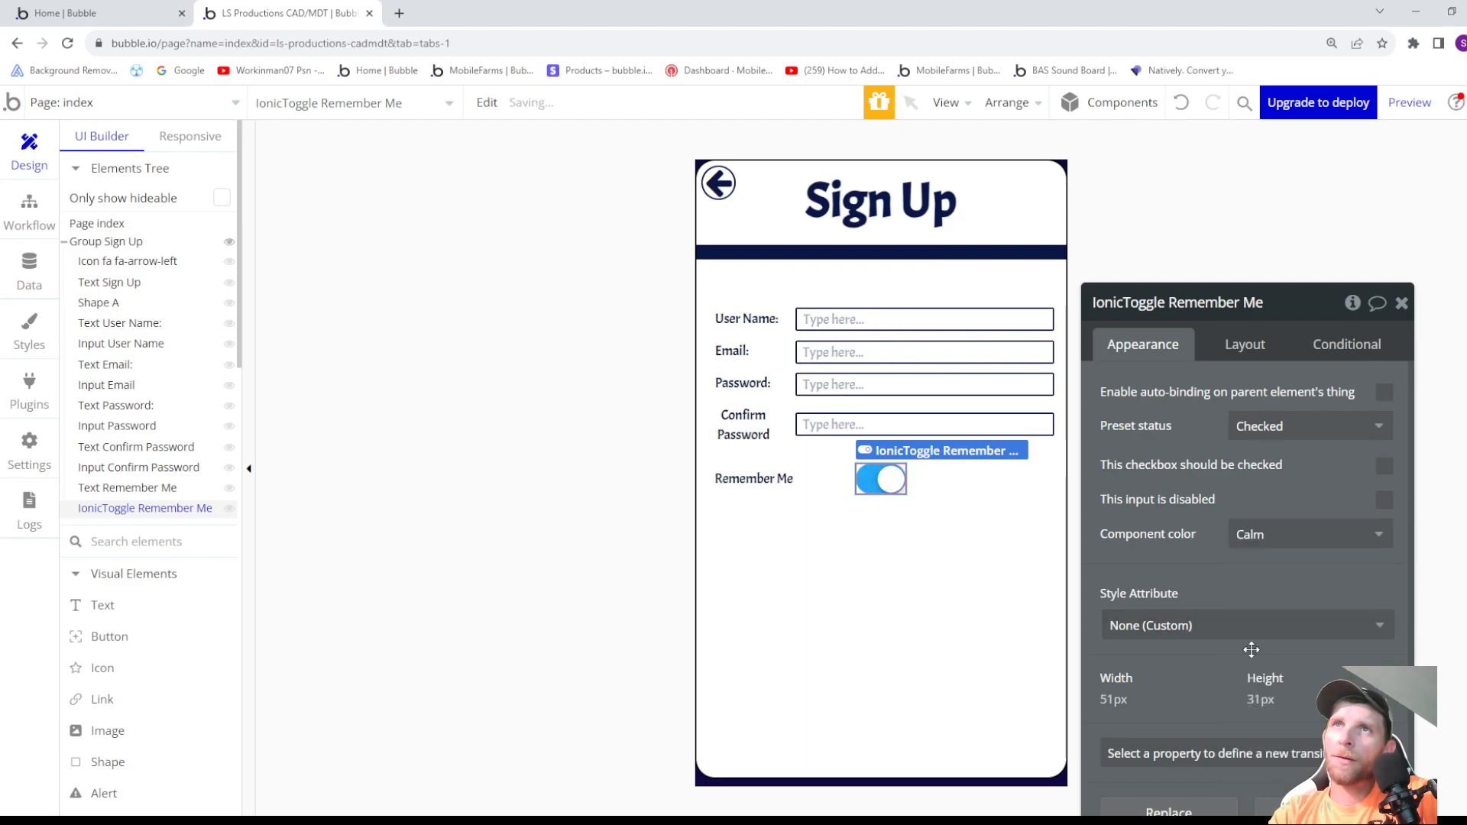
{"action": "left_click", "coordinate": [1277, 544]}
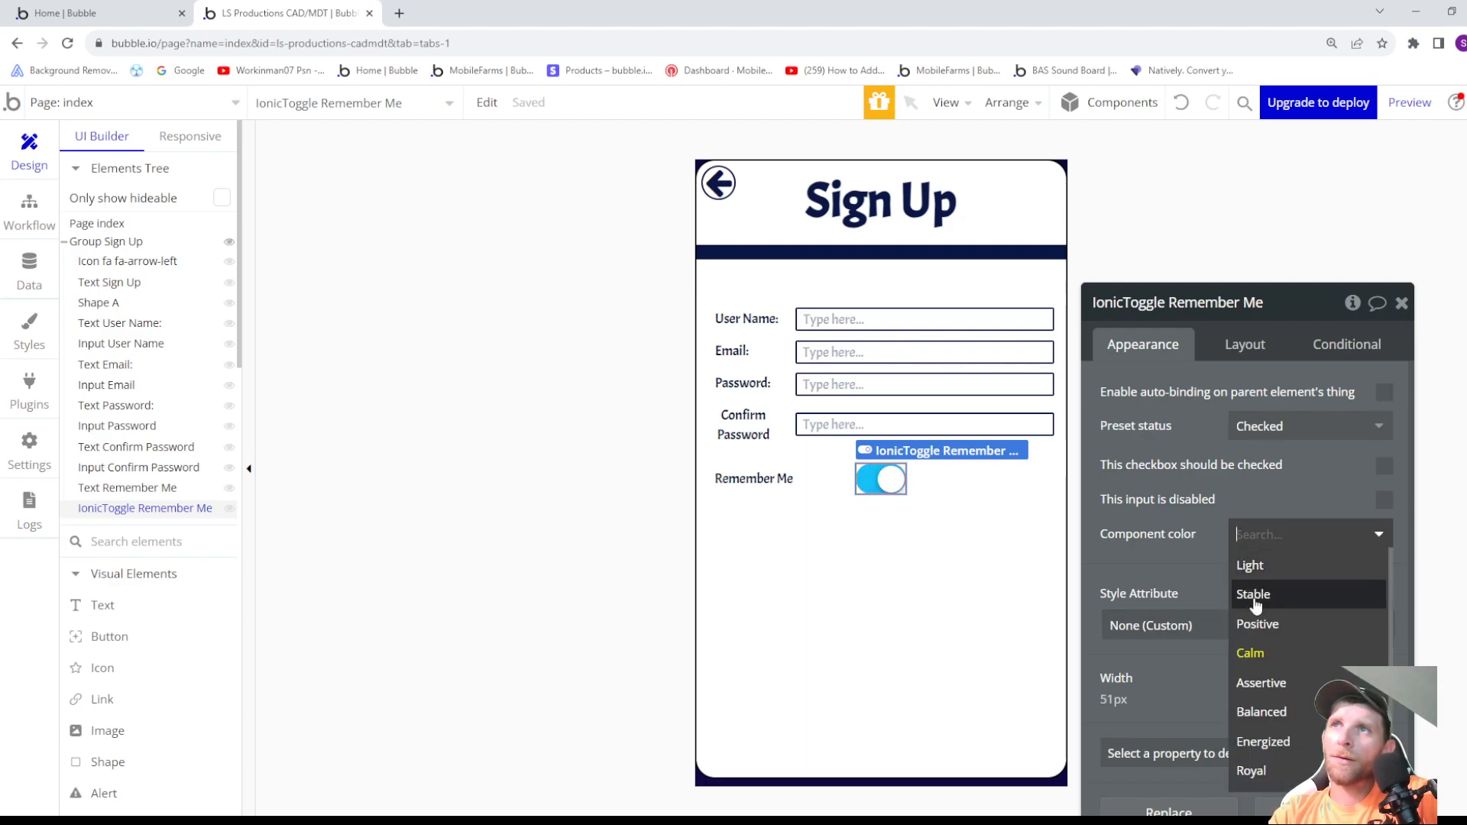
{"action": "left_click", "coordinate": [1254, 683]}
{"action": "left_click", "coordinate": [1277, 553]}
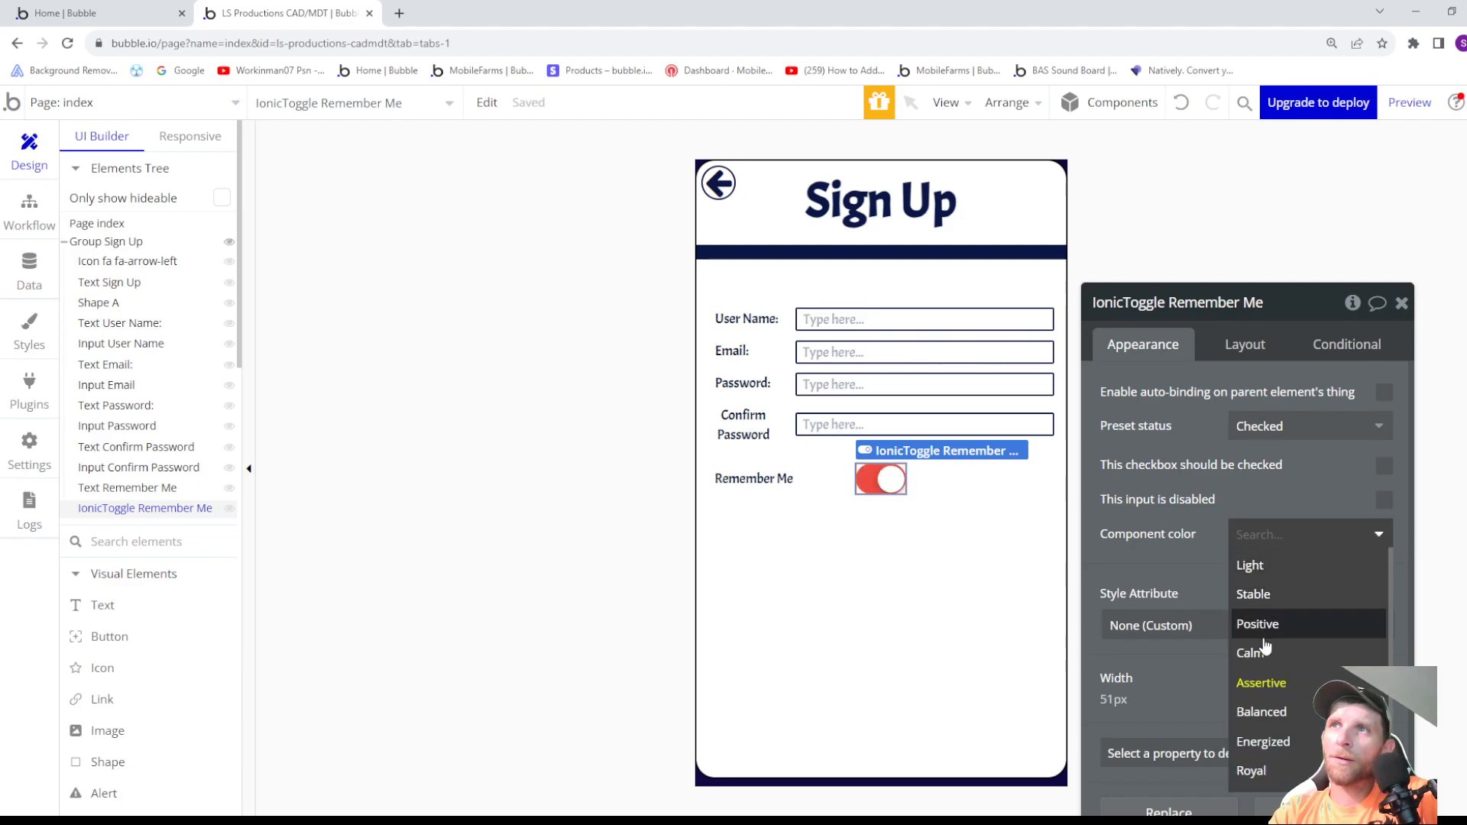
{"action": "left_click", "coordinate": [1253, 709]}
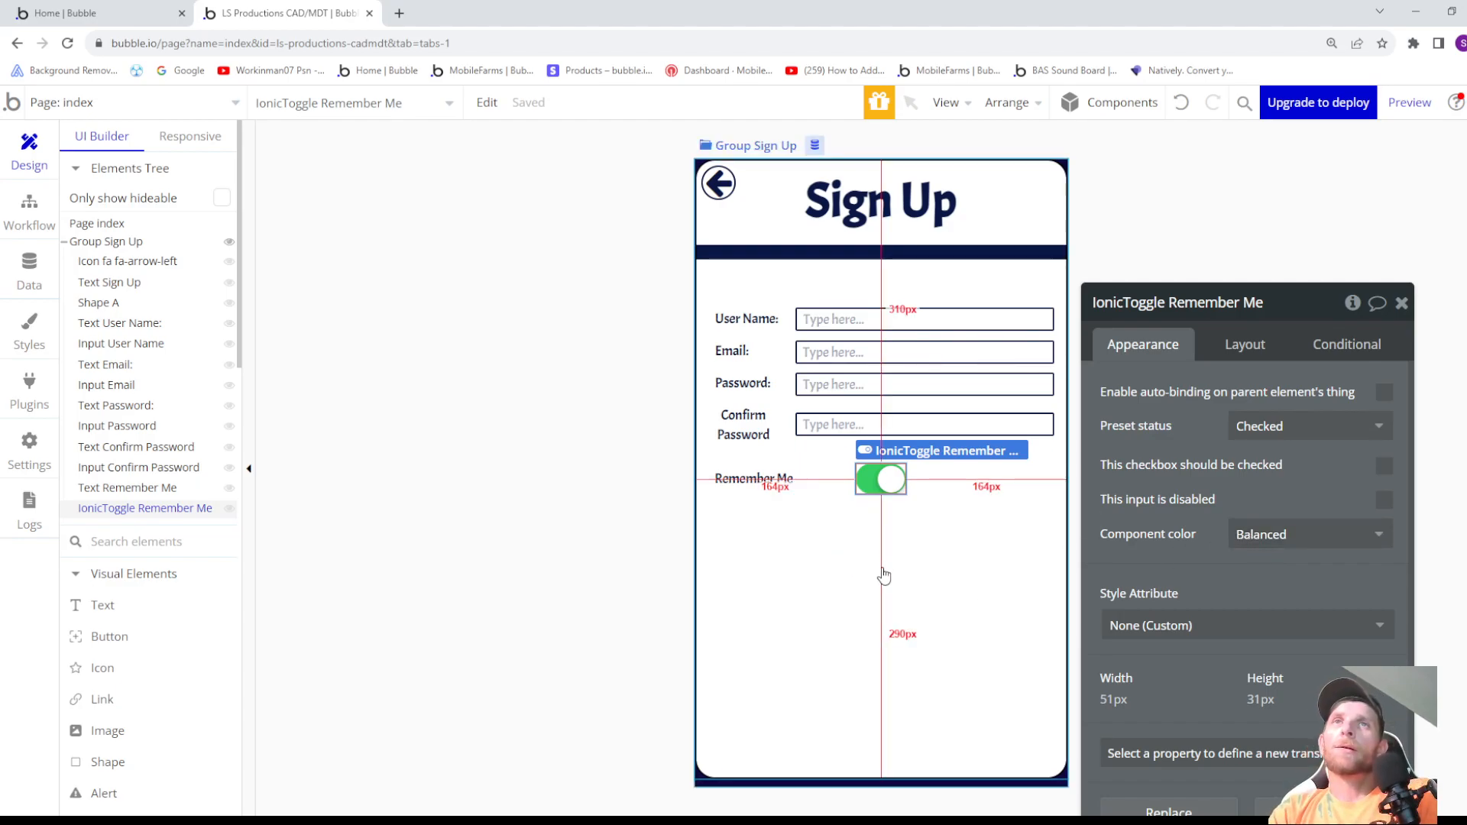
- Set the Remember Me toggle's preset status to Unchecked
{"action": "left_click", "coordinate": [1276, 426]}
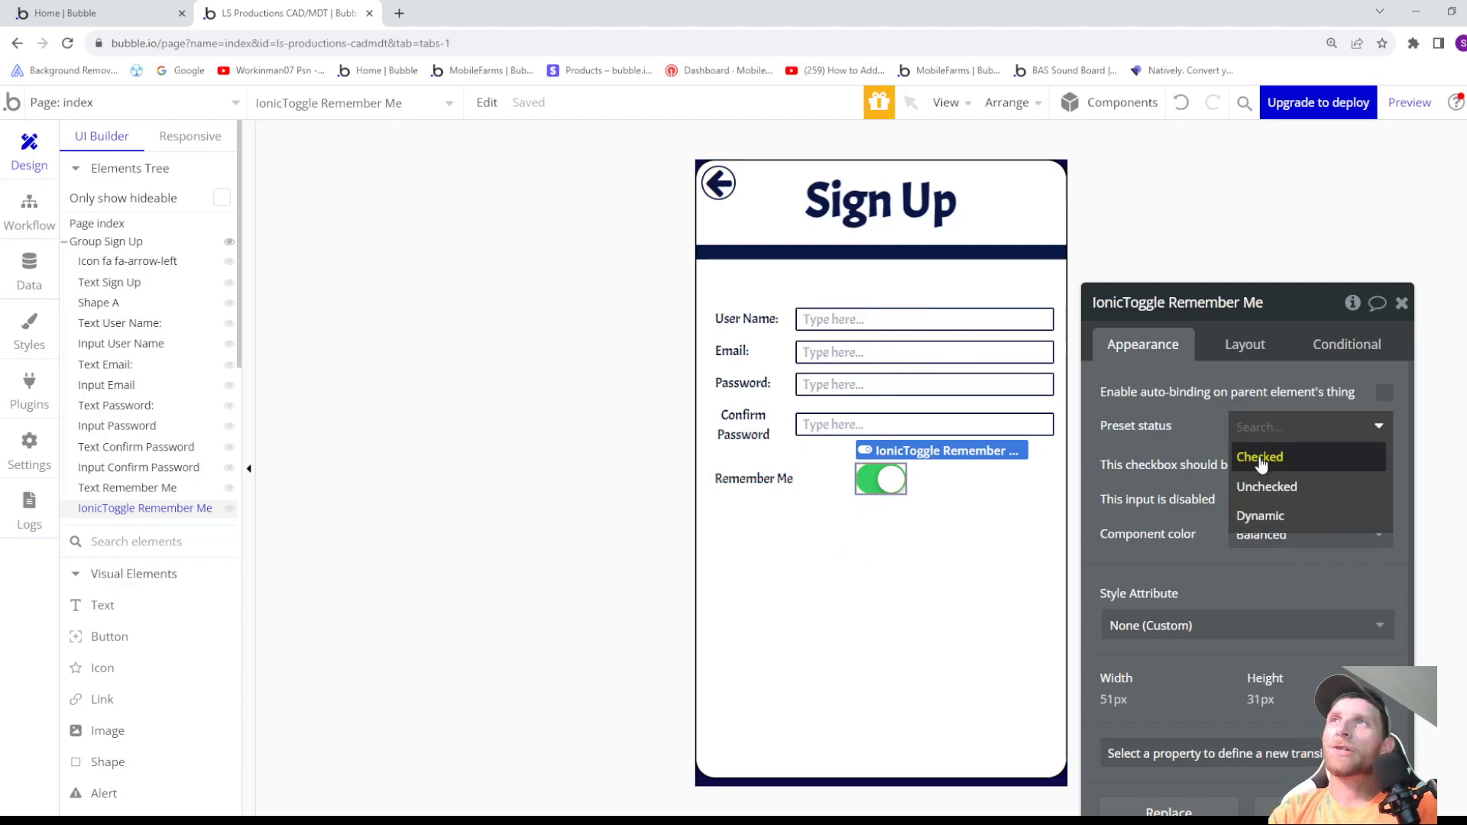
{"action": "left_click", "coordinate": [1260, 487]}
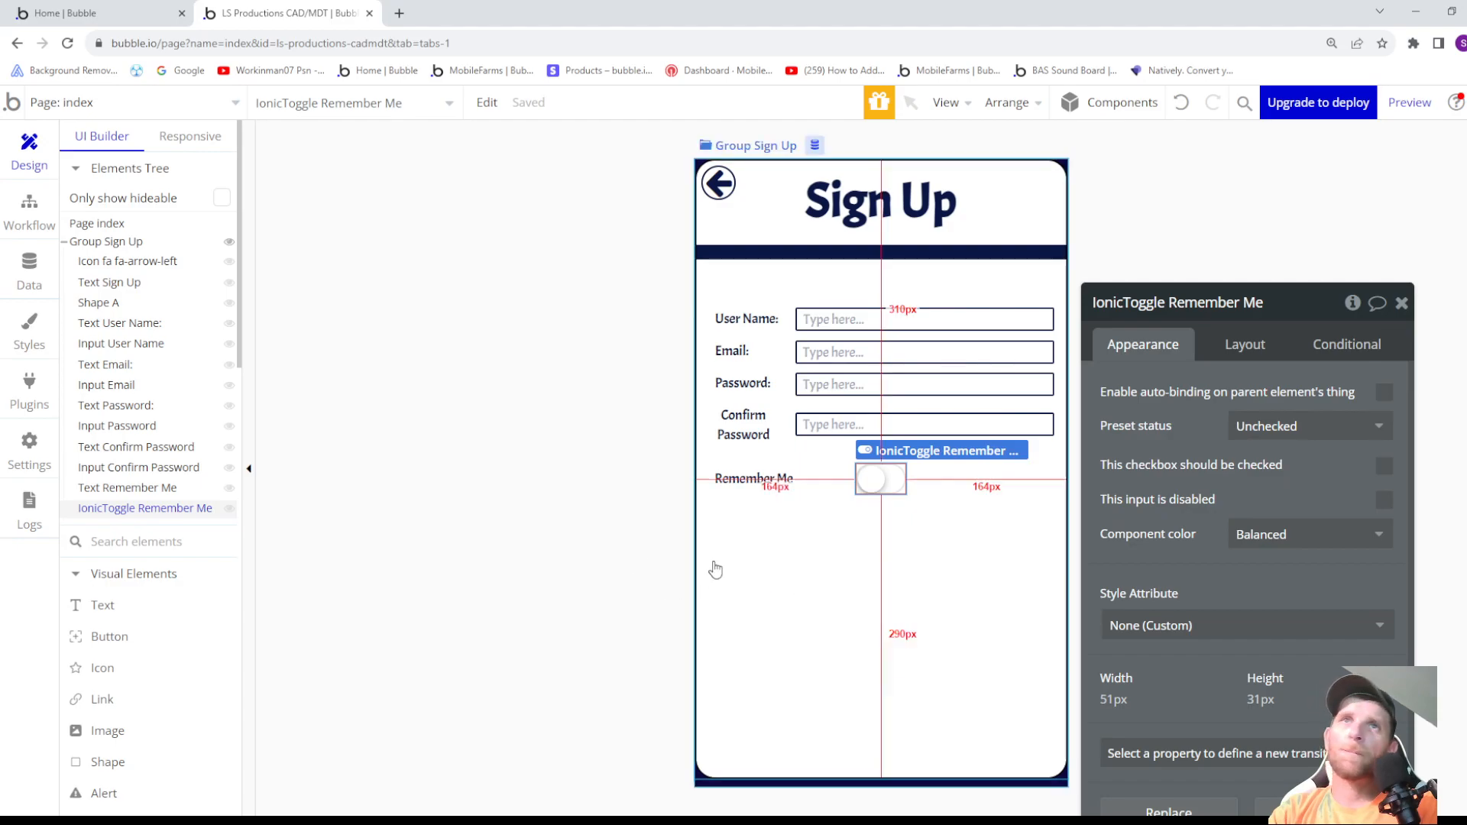
- Mark the Remember Me, Confirm Password, Password, User Name and Email text labels as not clickable
{"action": "left_click", "coordinate": [745, 480]}
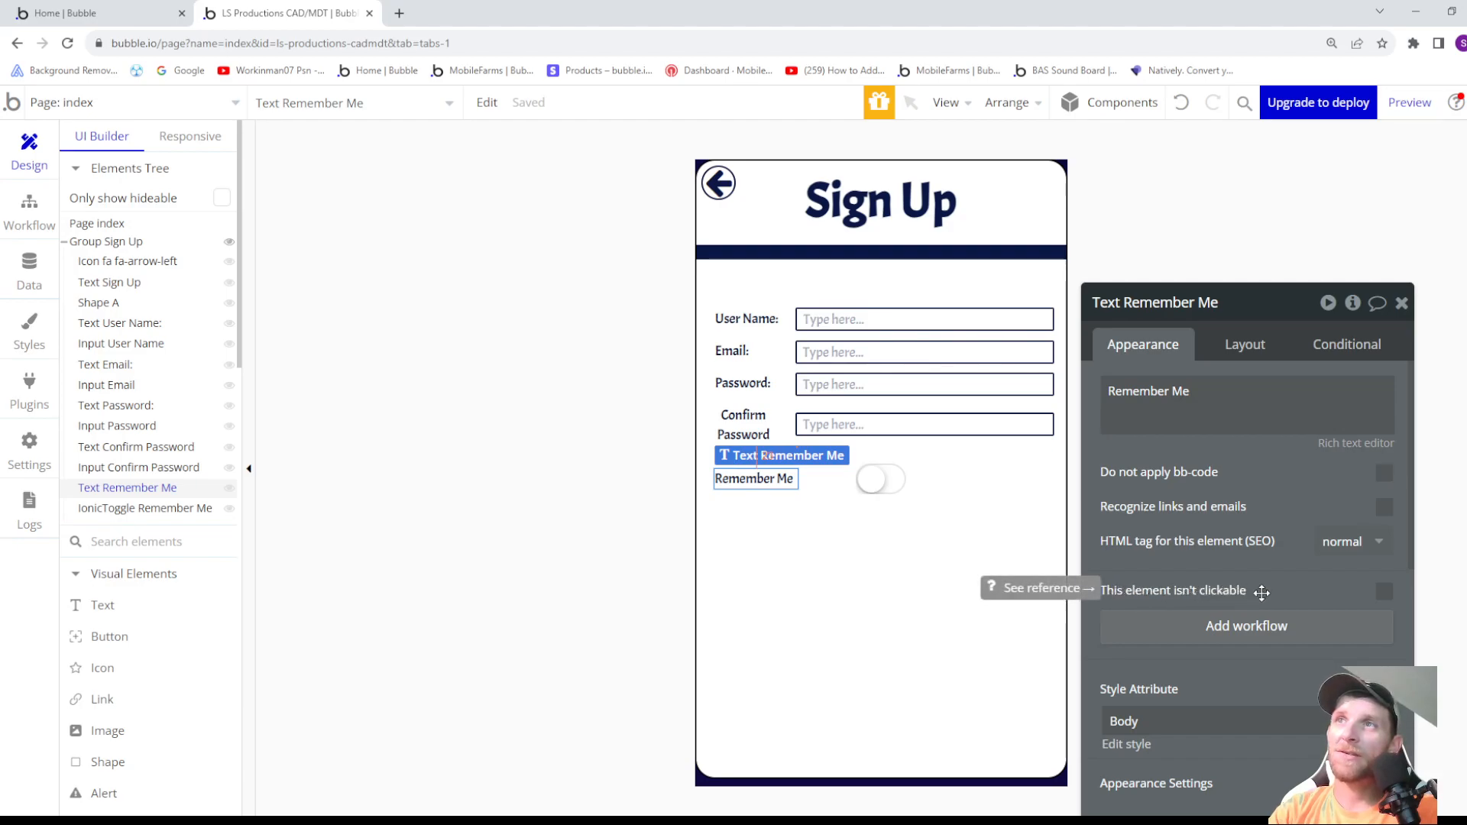
{"action": "left_click", "coordinate": [1384, 592]}
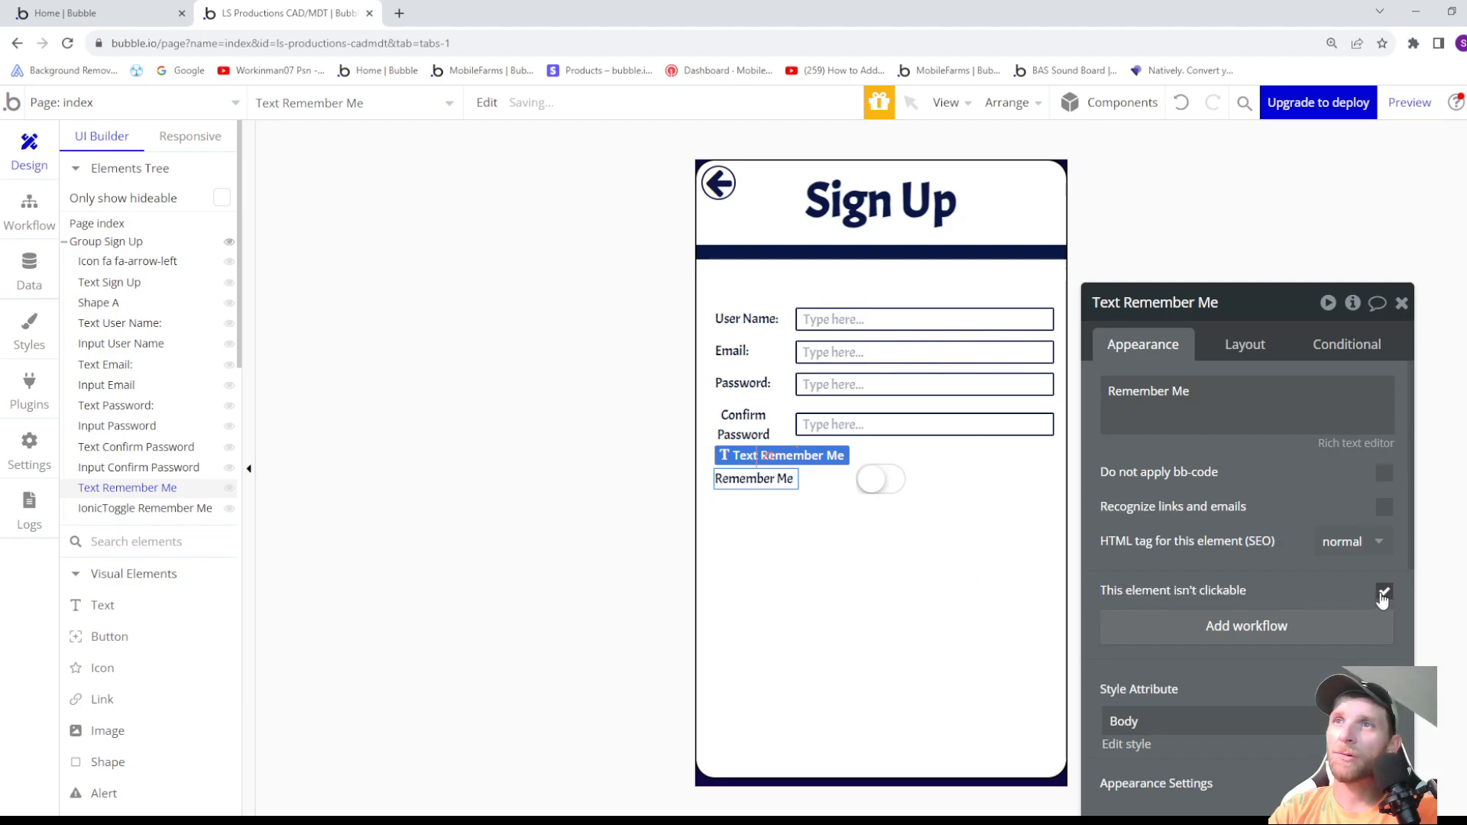
{"action": "left_click", "coordinate": [748, 432]}
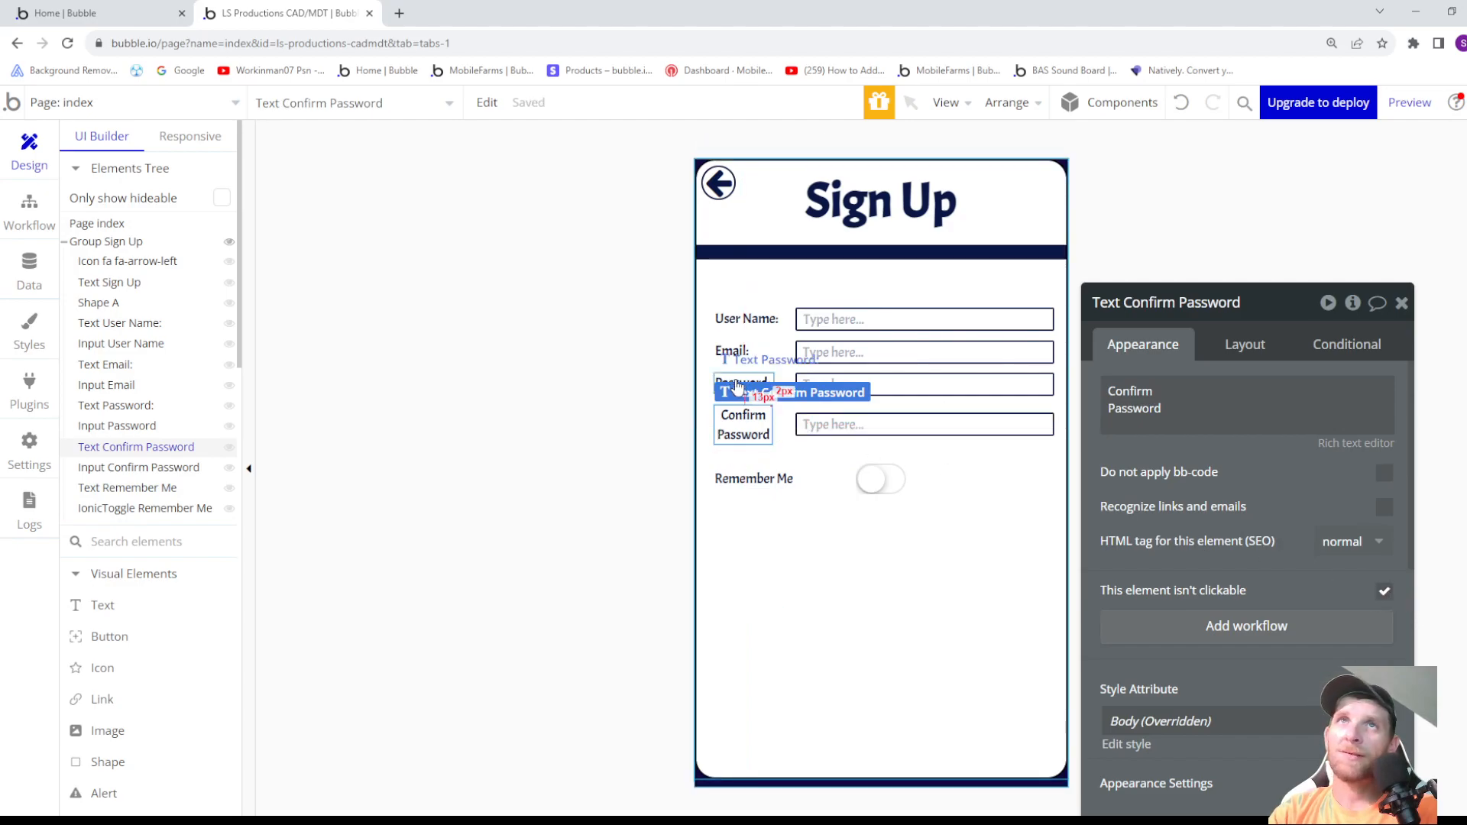
{"action": "left_click", "coordinate": [738, 388]}
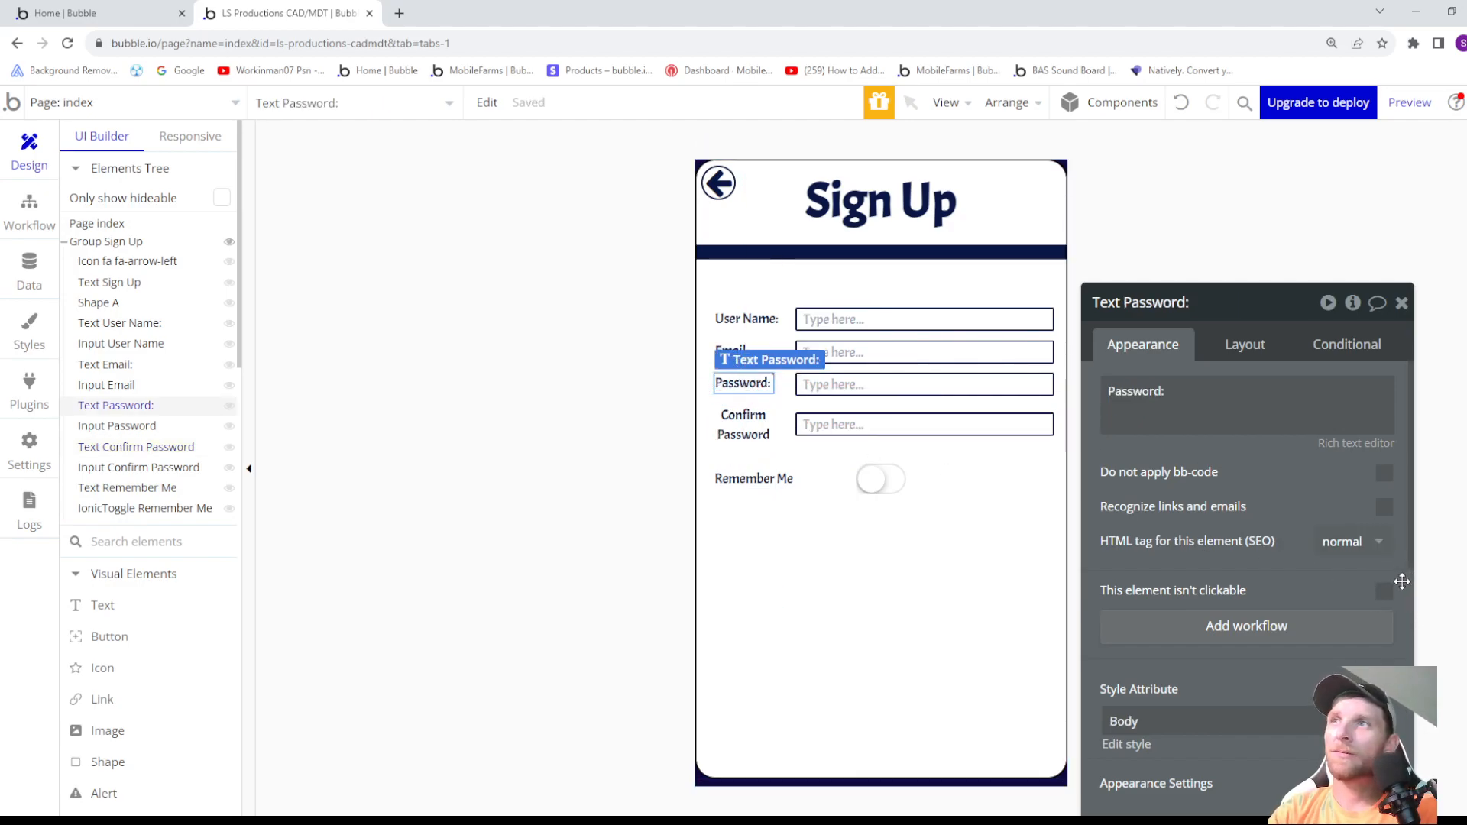
{"action": "left_click", "coordinate": [747, 318]}
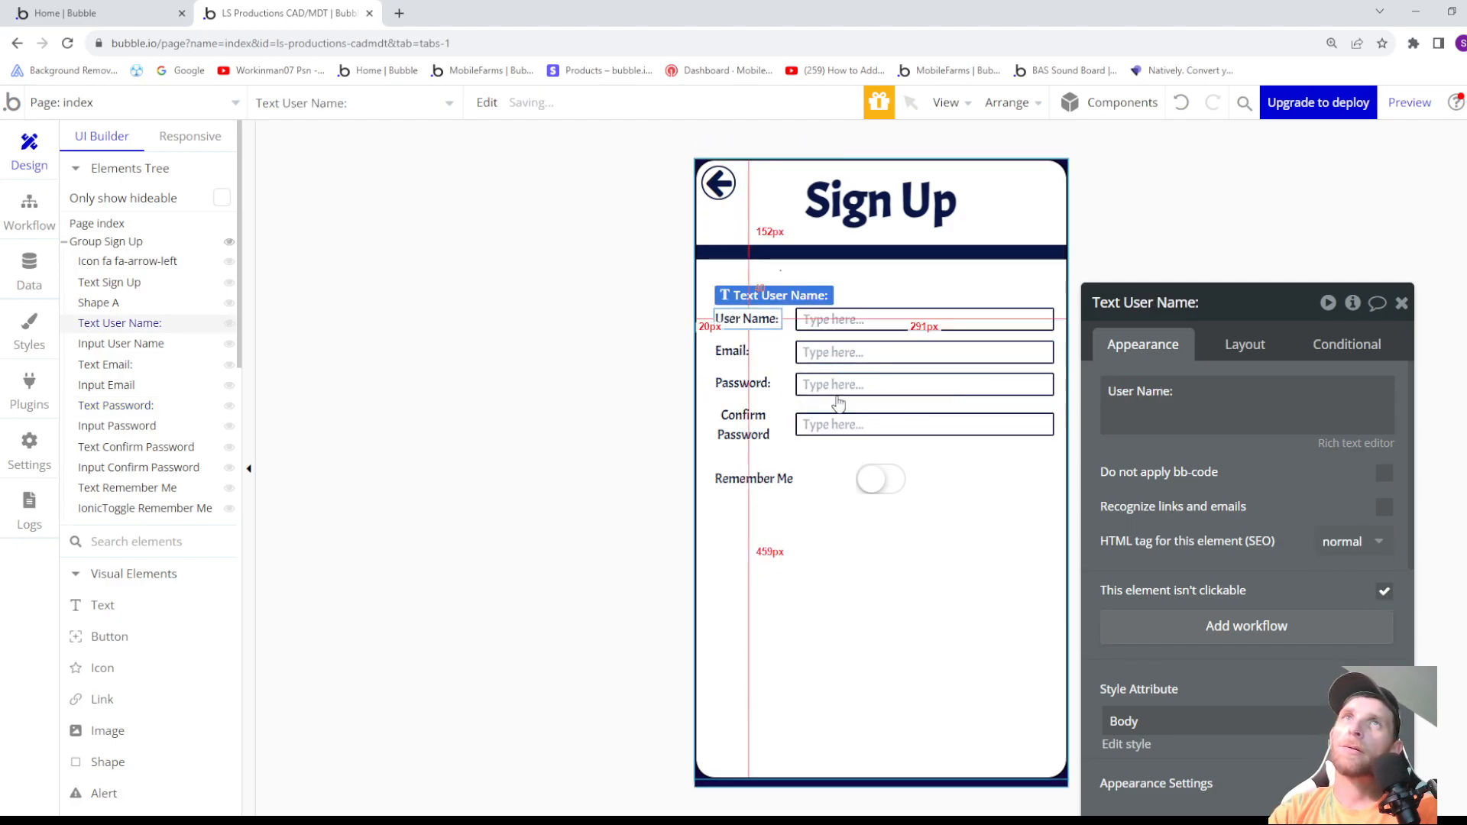
{"action": "left_click", "coordinate": [735, 352]}
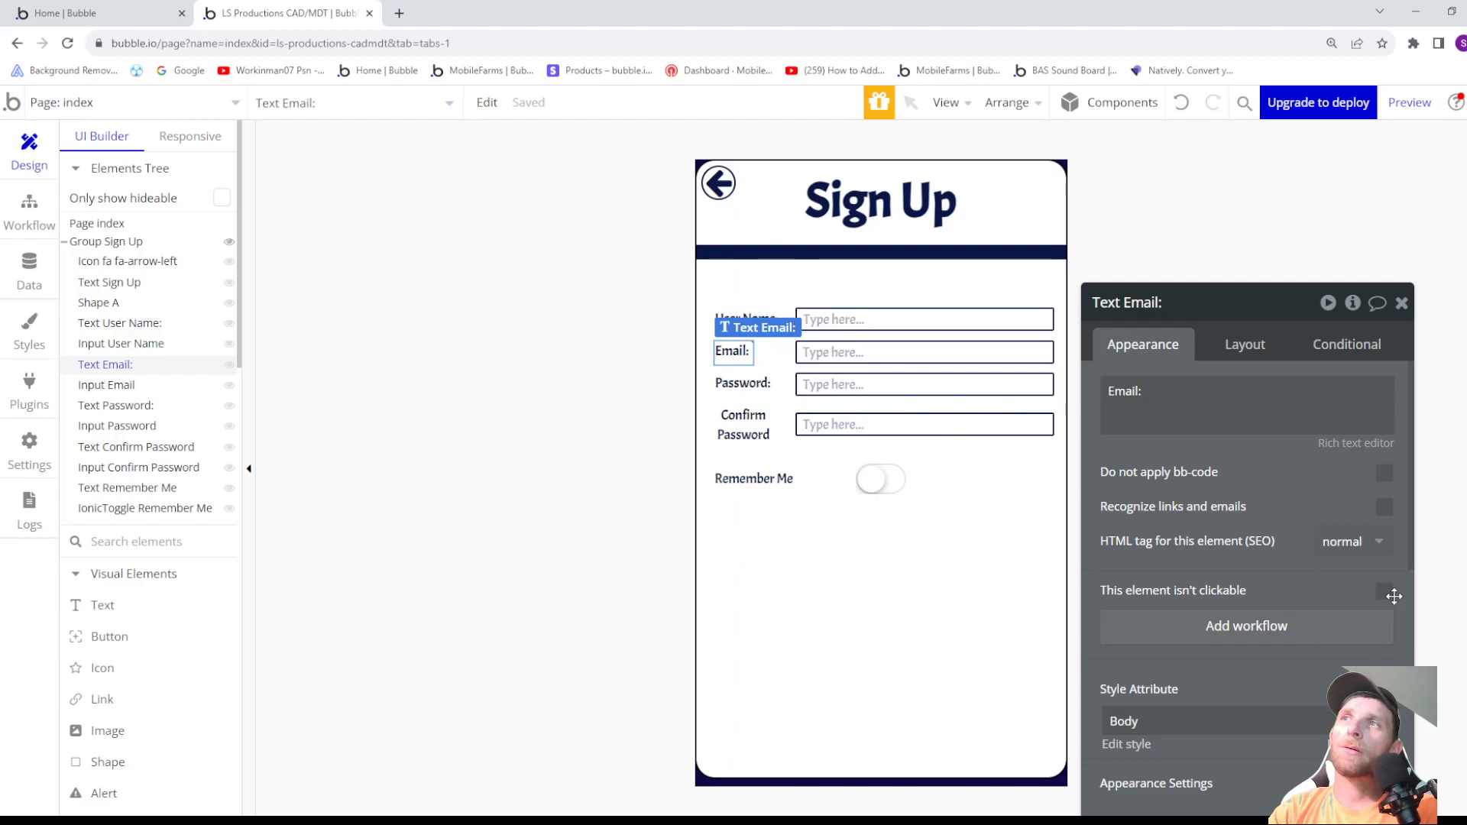
{"action": "left_click", "coordinate": [1384, 593]}
{"action": "scroll", "coordinate": [1184, 549], "scroll_direction": "down", "scroll_amount": 3}
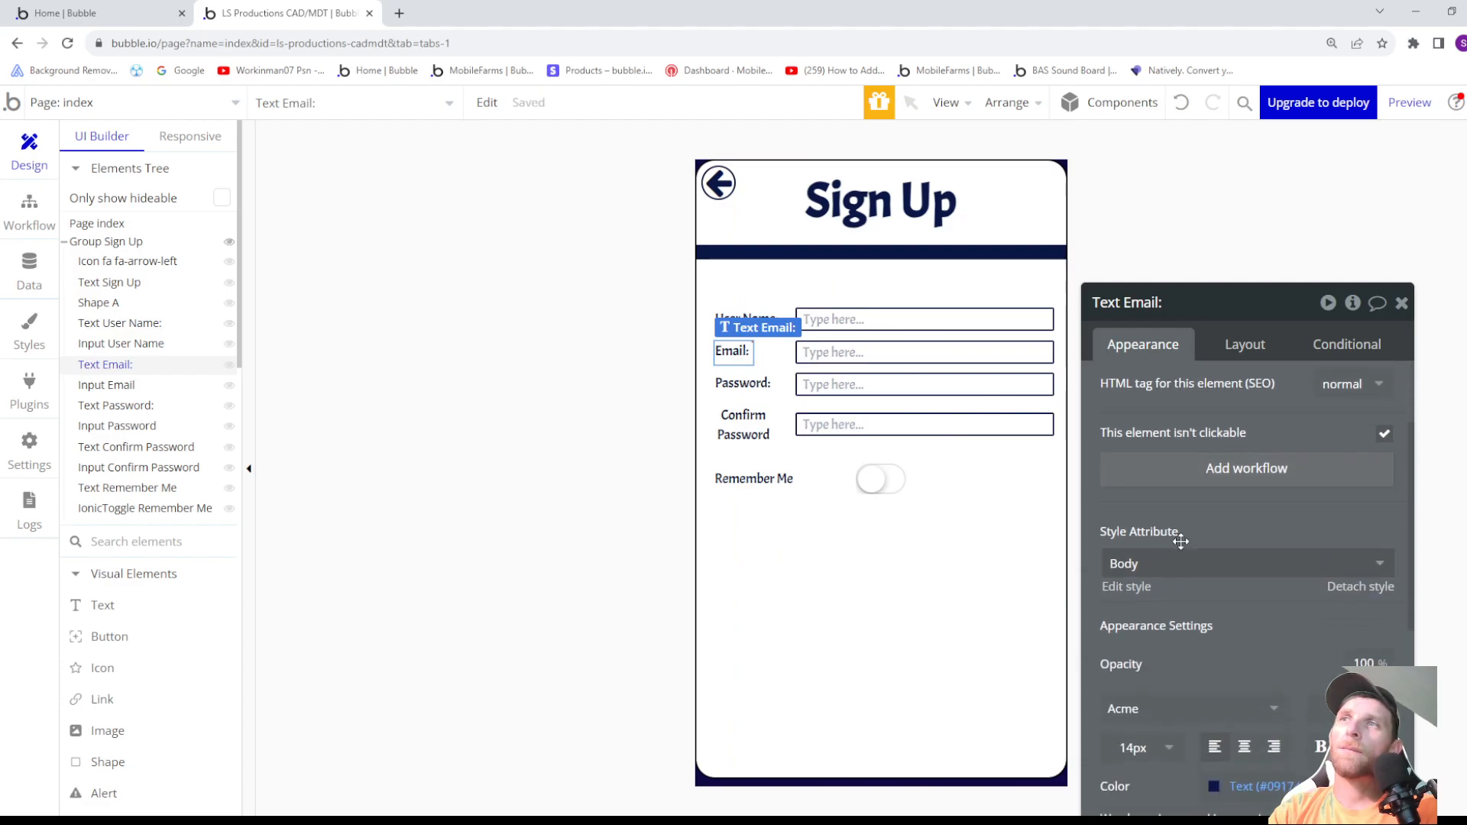
{"action": "scroll", "coordinate": [1182, 548], "scroll_direction": "down", "scroll_amount": 4}
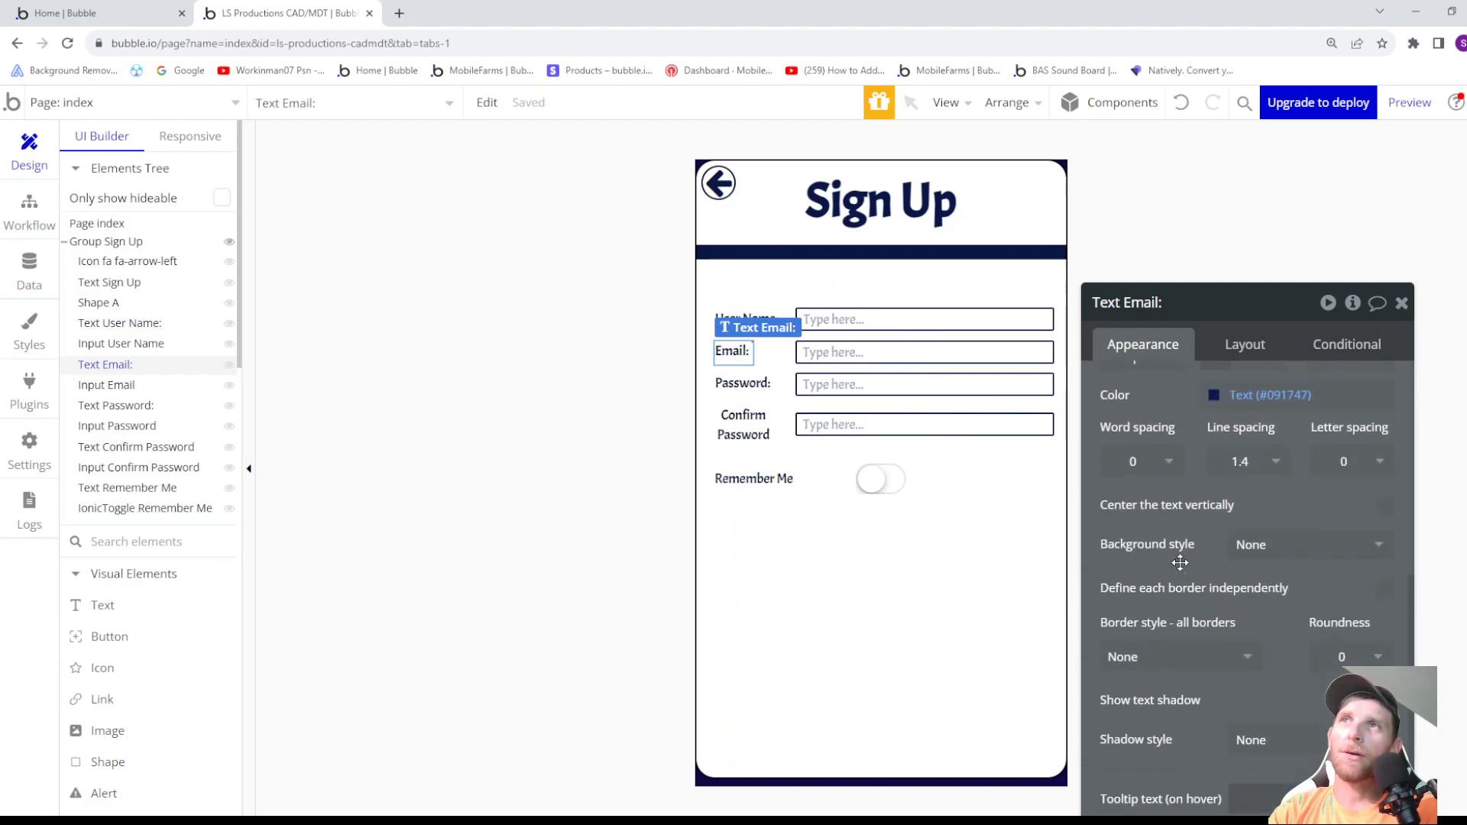
{"action": "scroll", "coordinate": [1181, 564], "scroll_direction": "up", "scroll_amount": 1}
{"action": "scroll", "coordinate": [1181, 563], "scroll_direction": "up", "scroll_amount": 1}
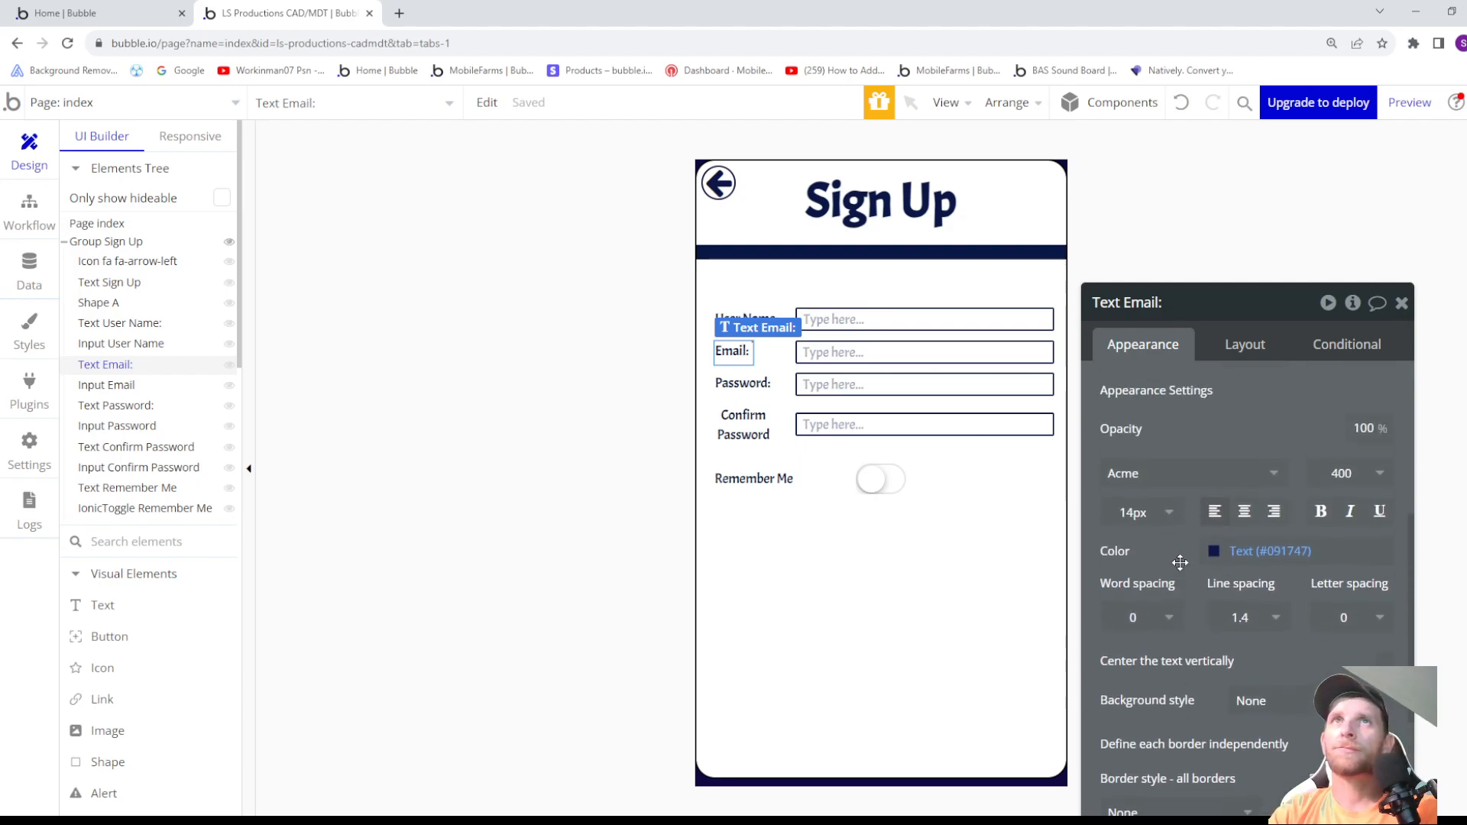
{"action": "scroll", "coordinate": [1181, 563], "scroll_direction": "up", "scroll_amount": 5}
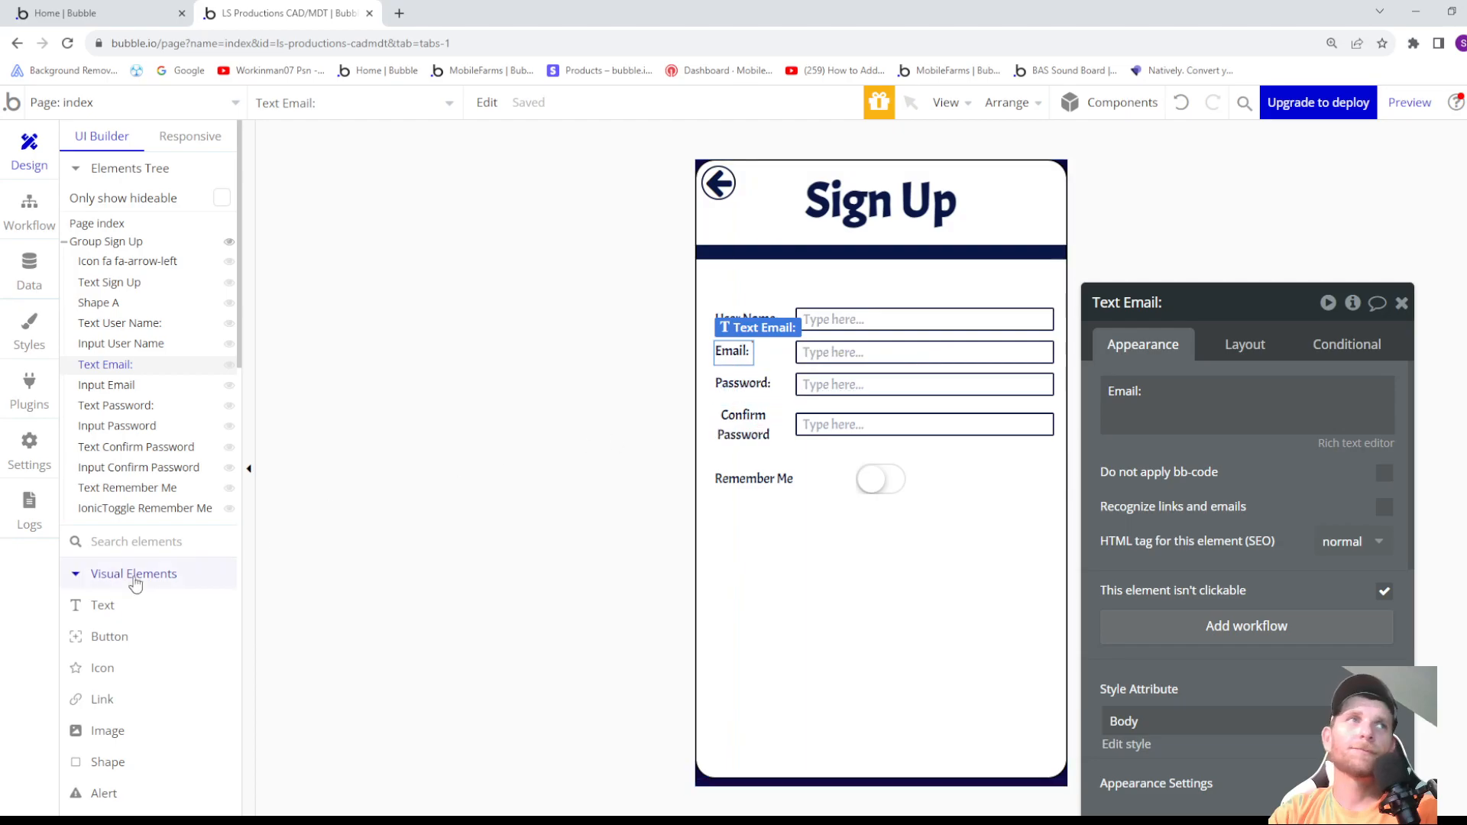
- Add a button about 149 px wide and 45 px high below Remember Me in Group Sign Up, labelled "Sign Up"
{"action": "left_click", "coordinate": [126, 636]}
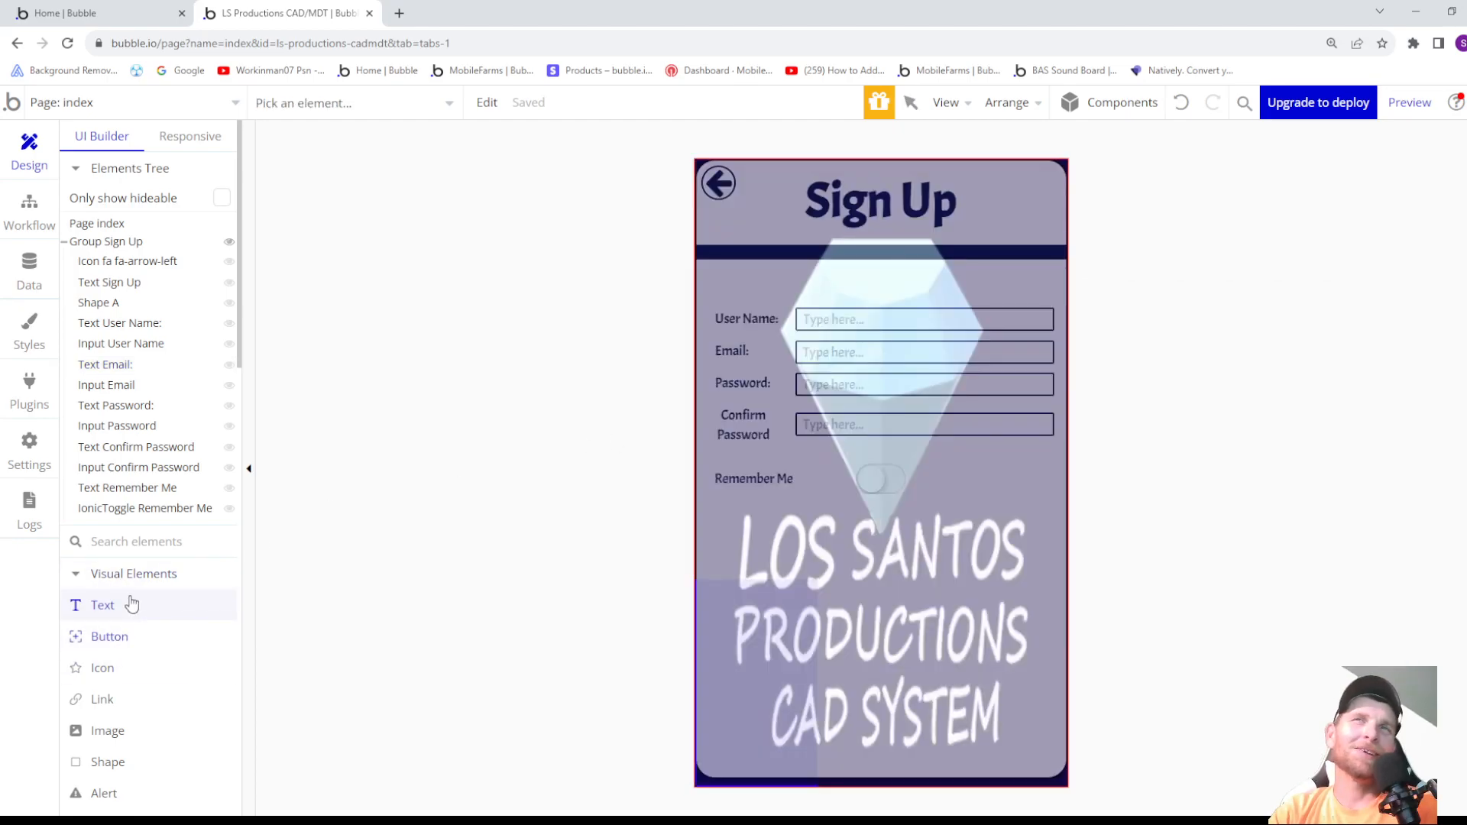
{"action": "left_click", "coordinate": [116, 243]}
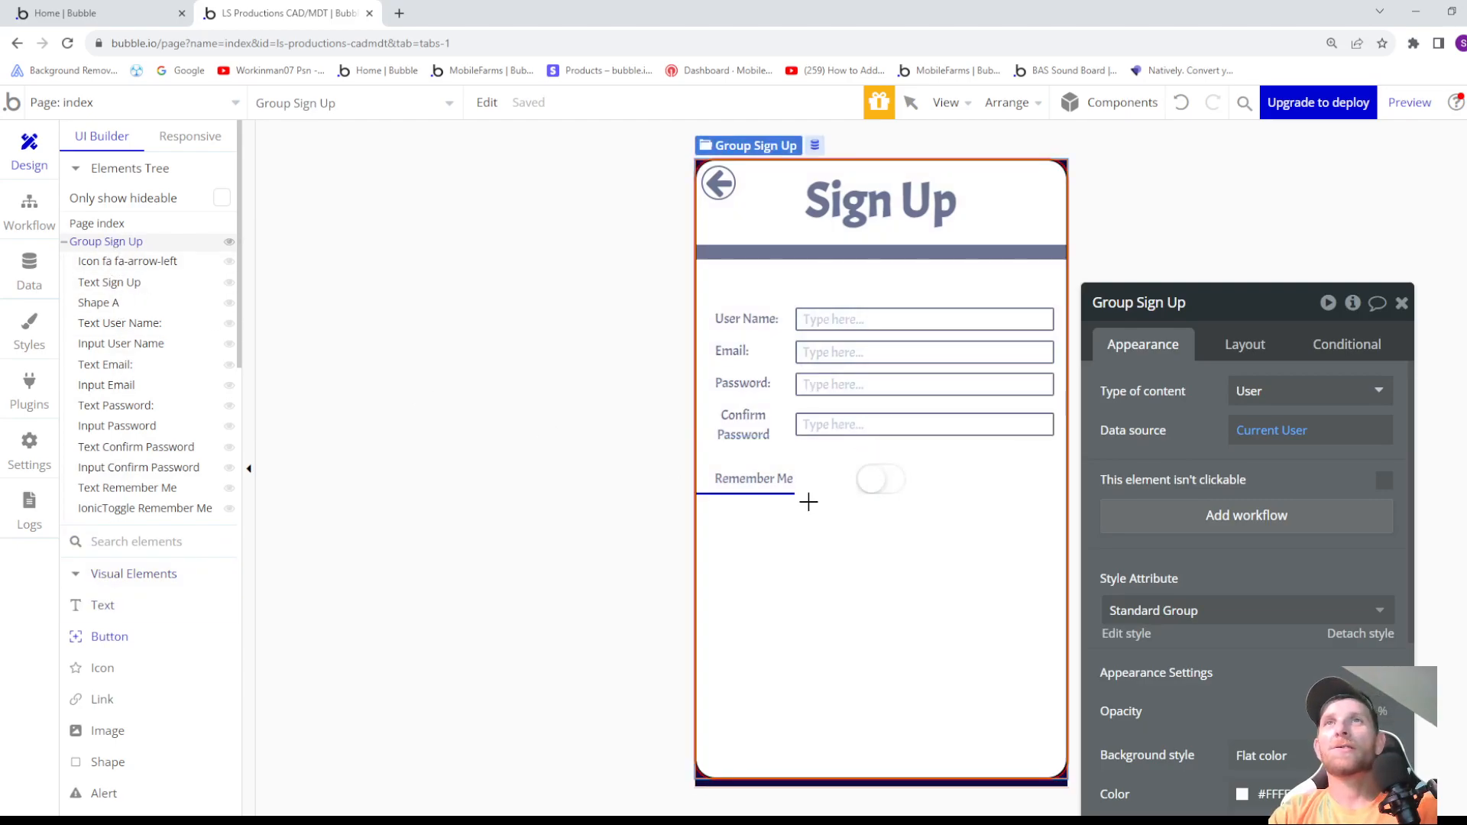
{"action": "left_click_drag", "start_coordinate": [798, 514], "coordinate": [943, 572]}
{"action": "left_click", "coordinate": [1186, 394]}
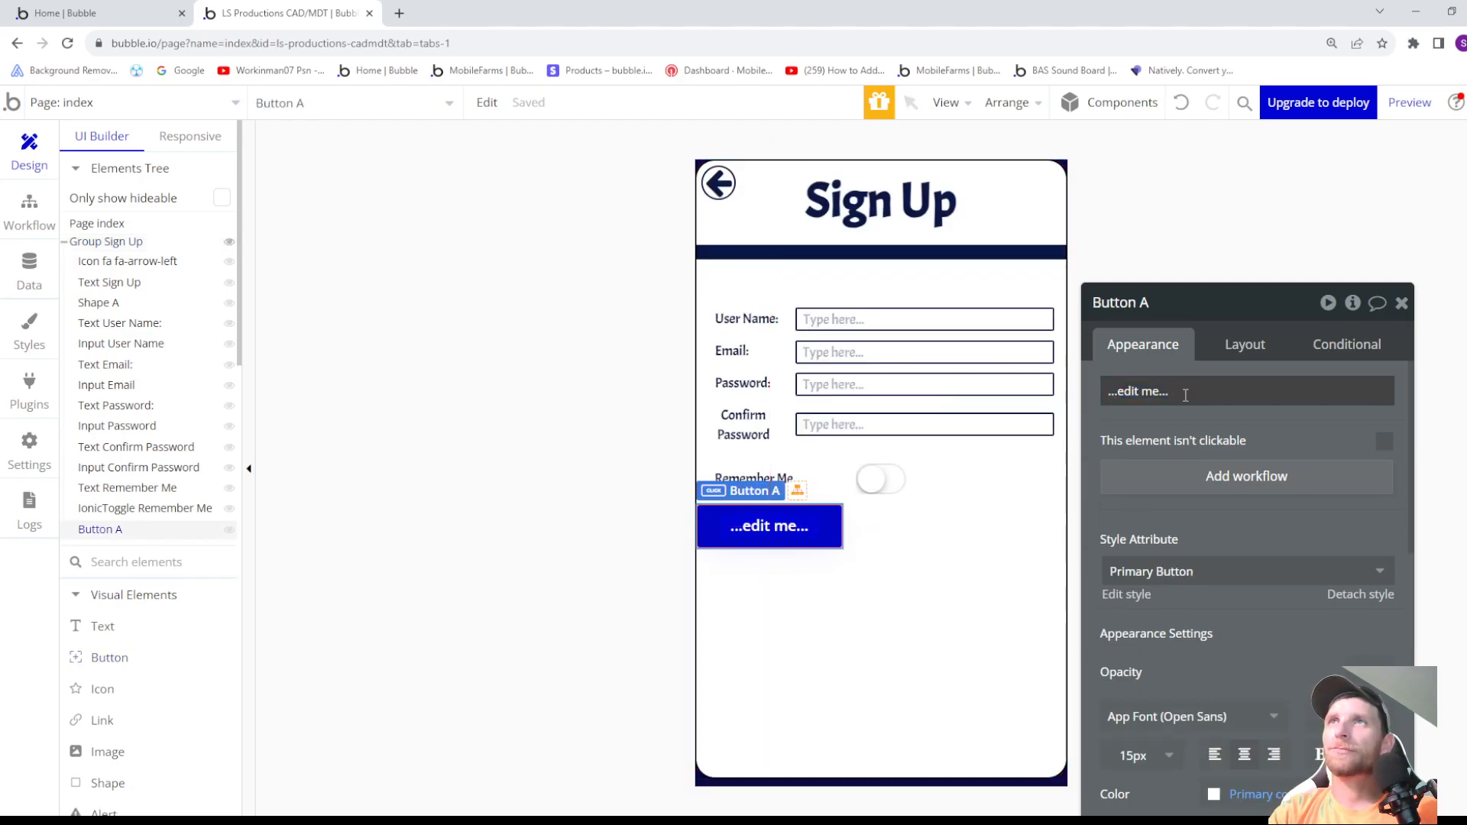
{"action": "left_click", "coordinate": [1186, 395]}
{"action": "type", "text": "S"}
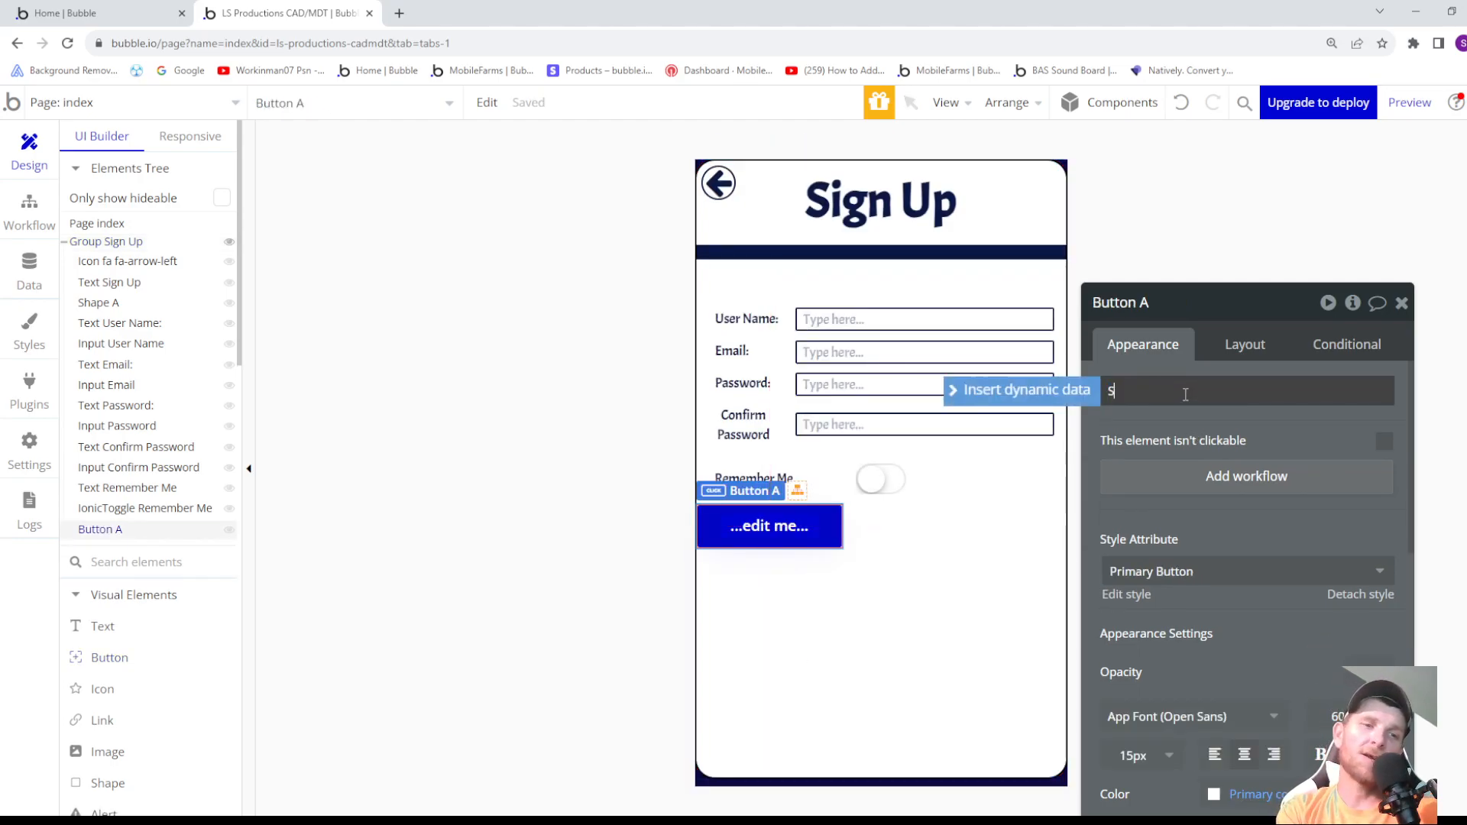
{"action": "type", "text": "ign Up"}
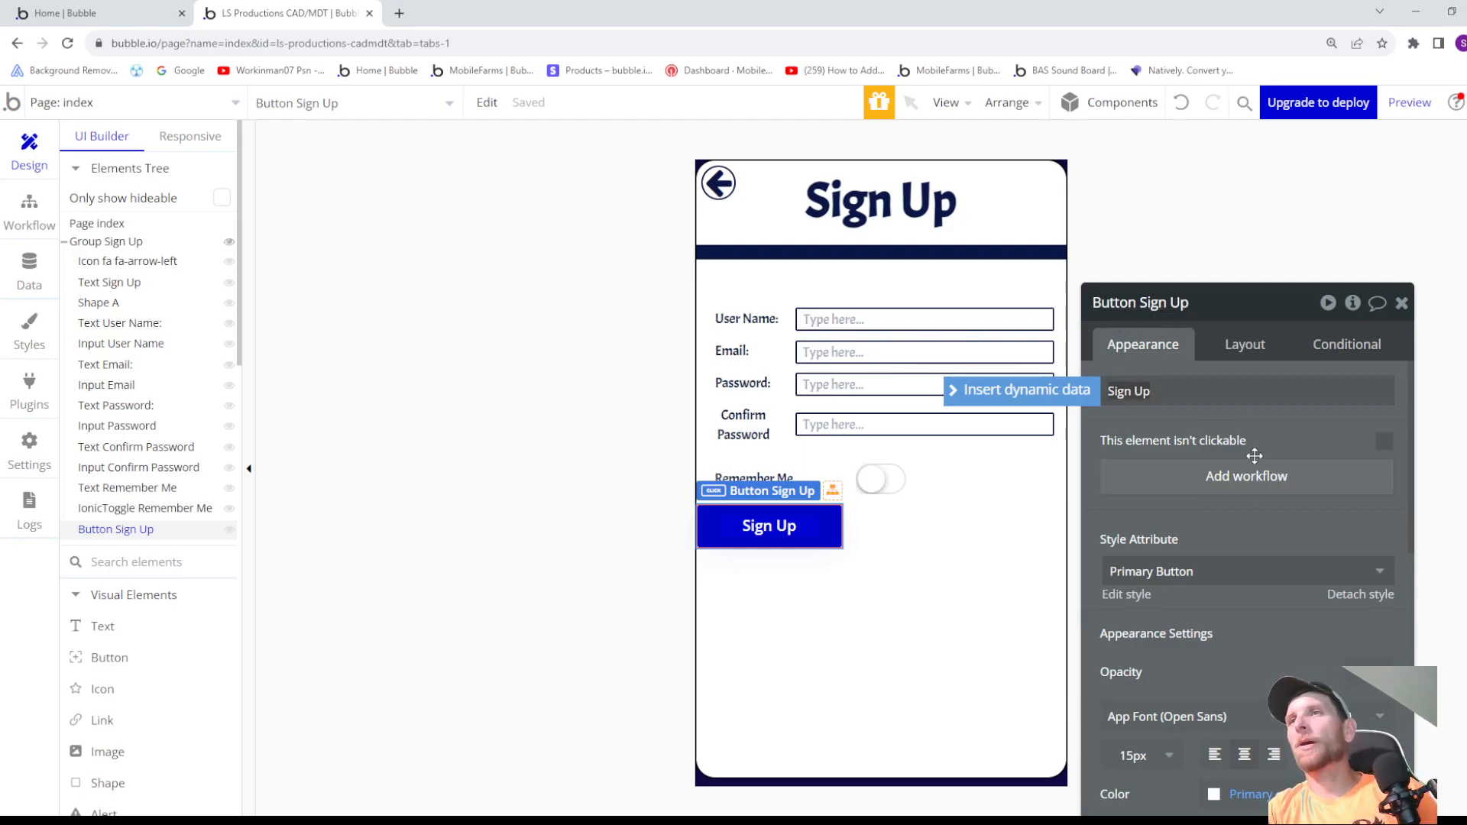
- Open the Sign Up button's Primary Button style for editing and change its font to Acme
{"action": "scroll", "coordinate": [1151, 678], "scroll_direction": "down", "scroll_amount": 5}
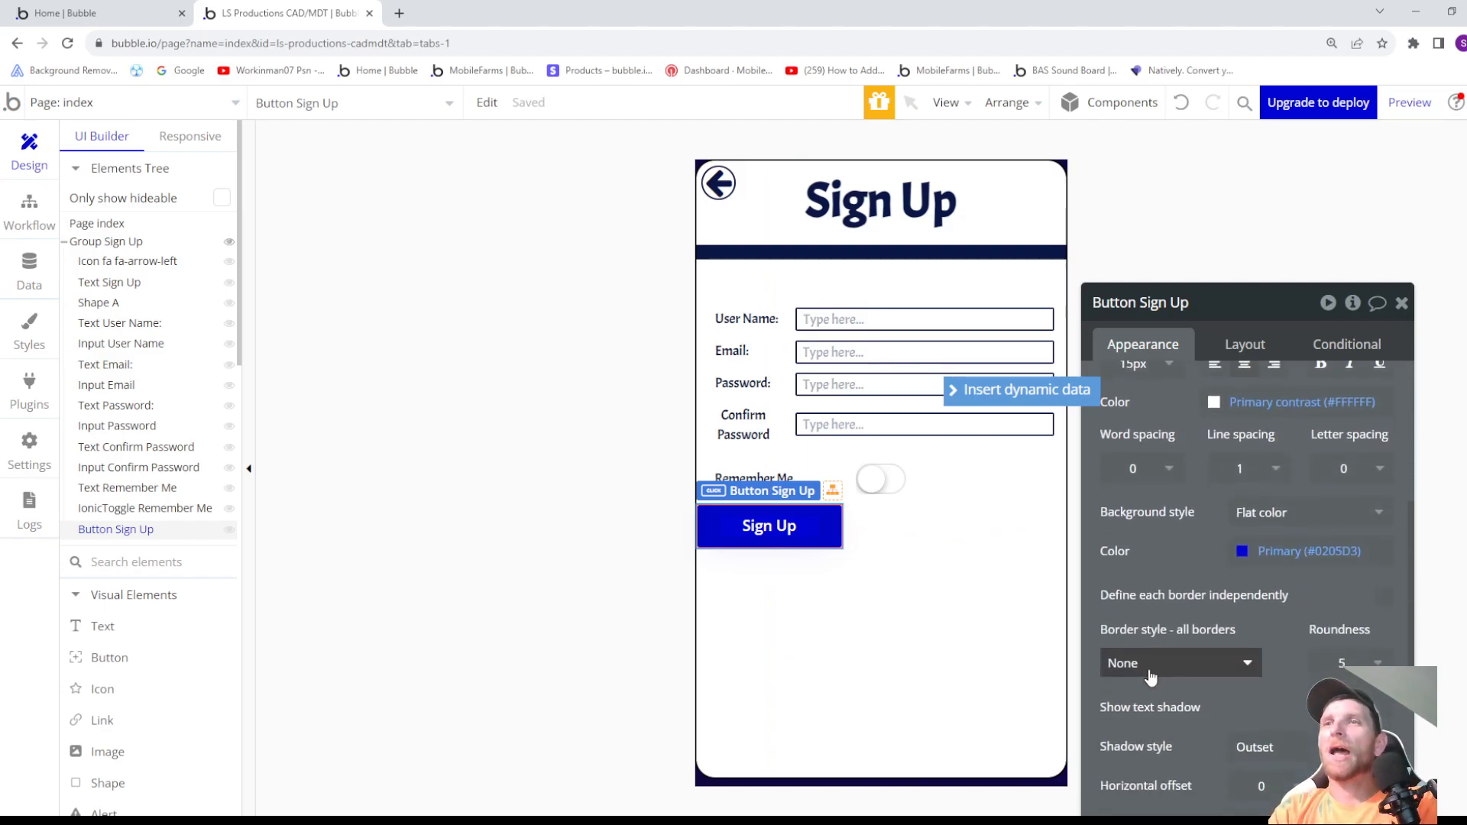
{"action": "scroll", "coordinate": [1151, 678], "scroll_direction": "up", "scroll_amount": 5}
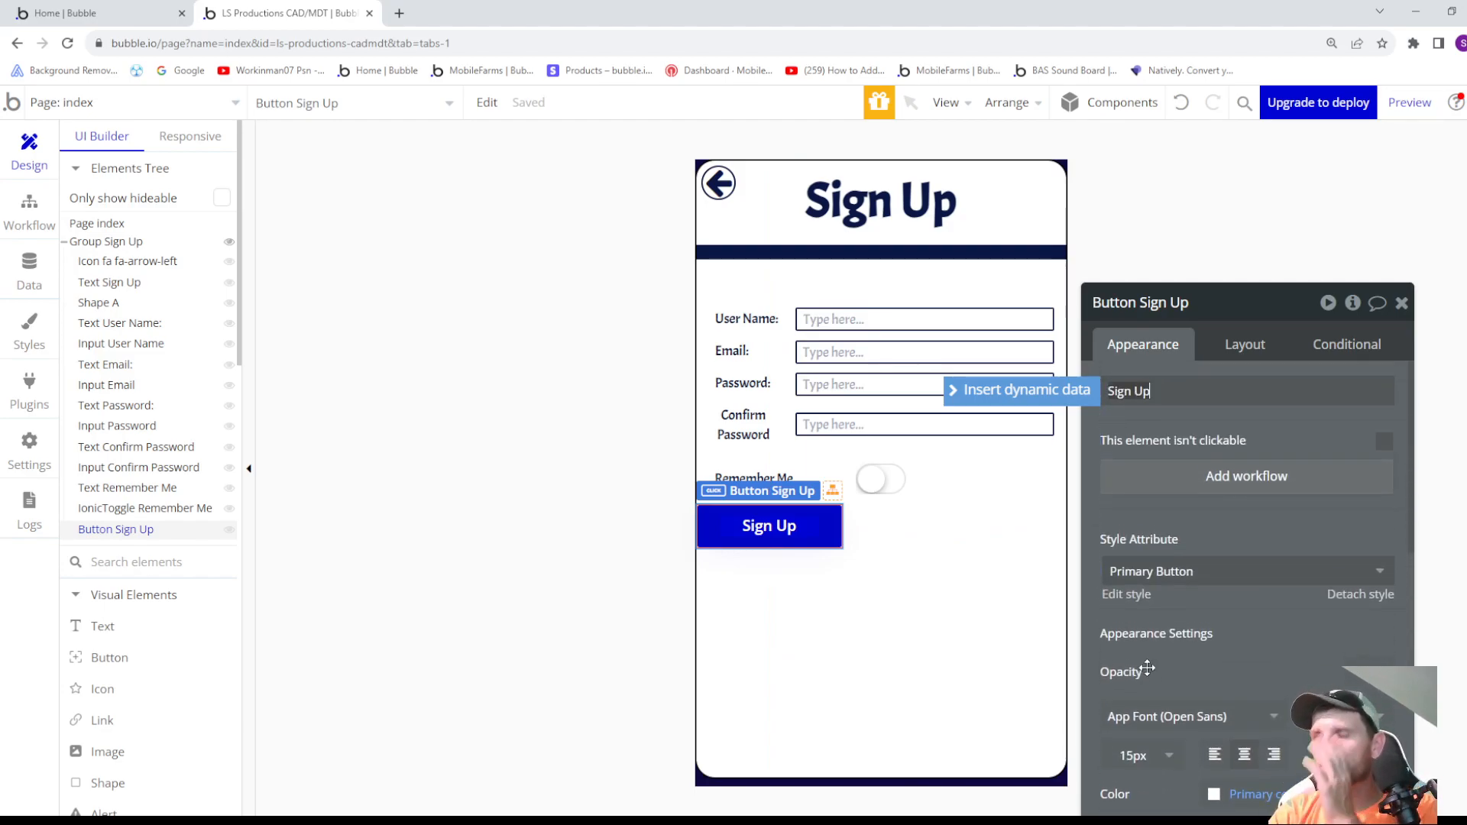
{"action": "scroll", "coordinate": [1144, 688], "scroll_direction": "down", "scroll_amount": 1}
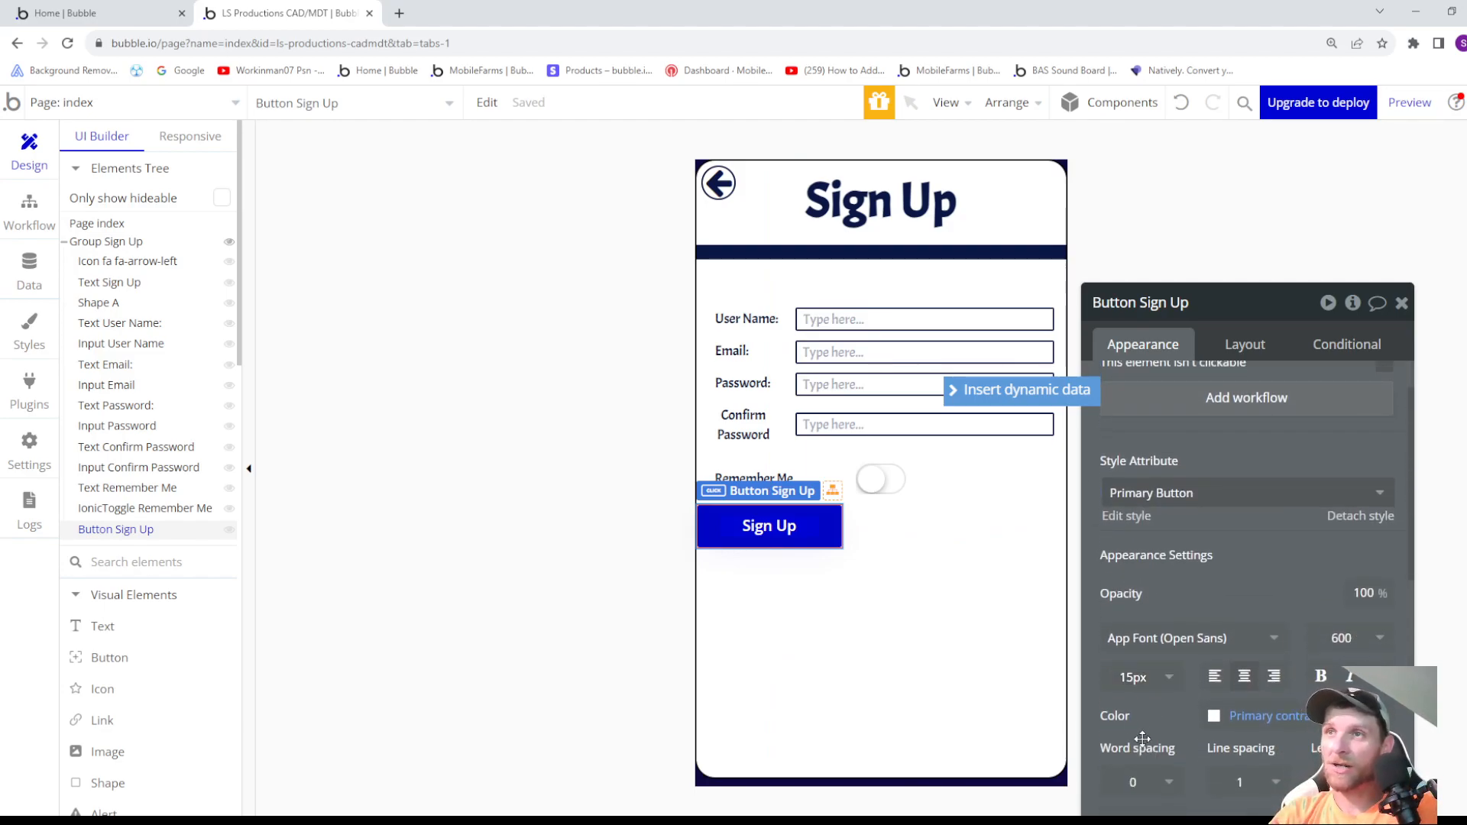
{"action": "left_click", "coordinate": [1130, 517]}
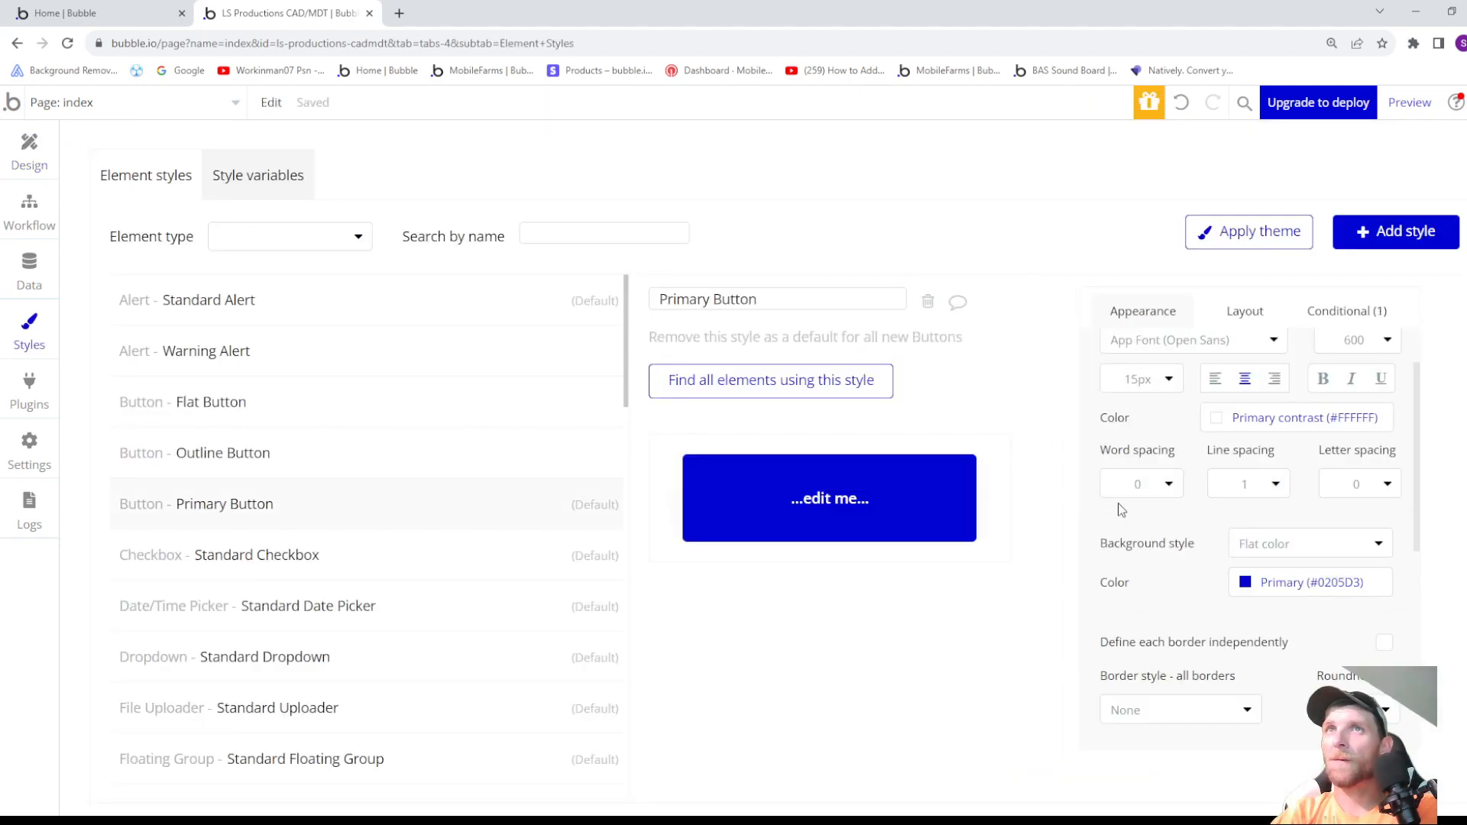
{"action": "left_click", "coordinate": [1158, 345]}
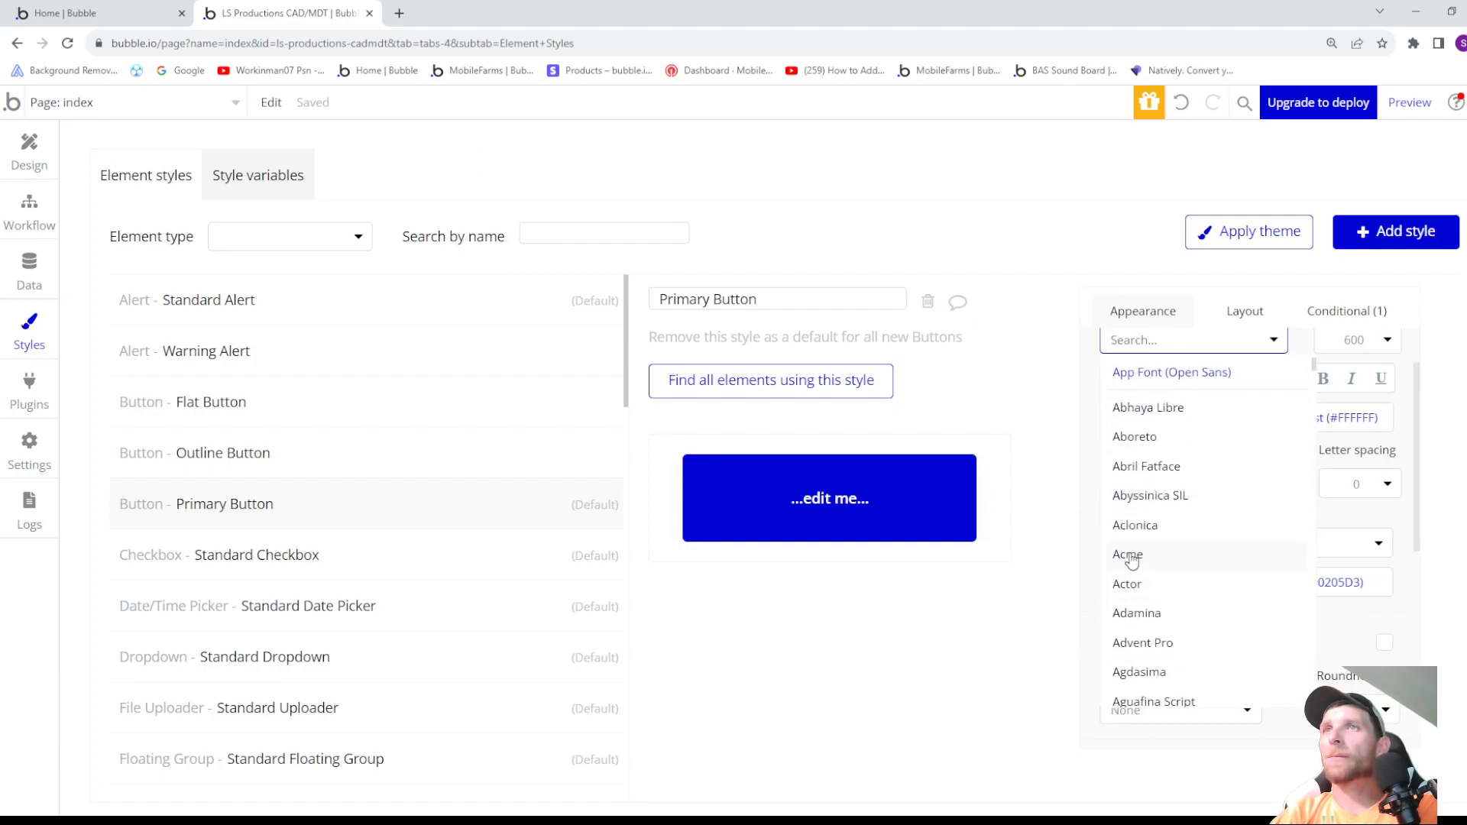
{"action": "left_click", "coordinate": [1130, 556]}
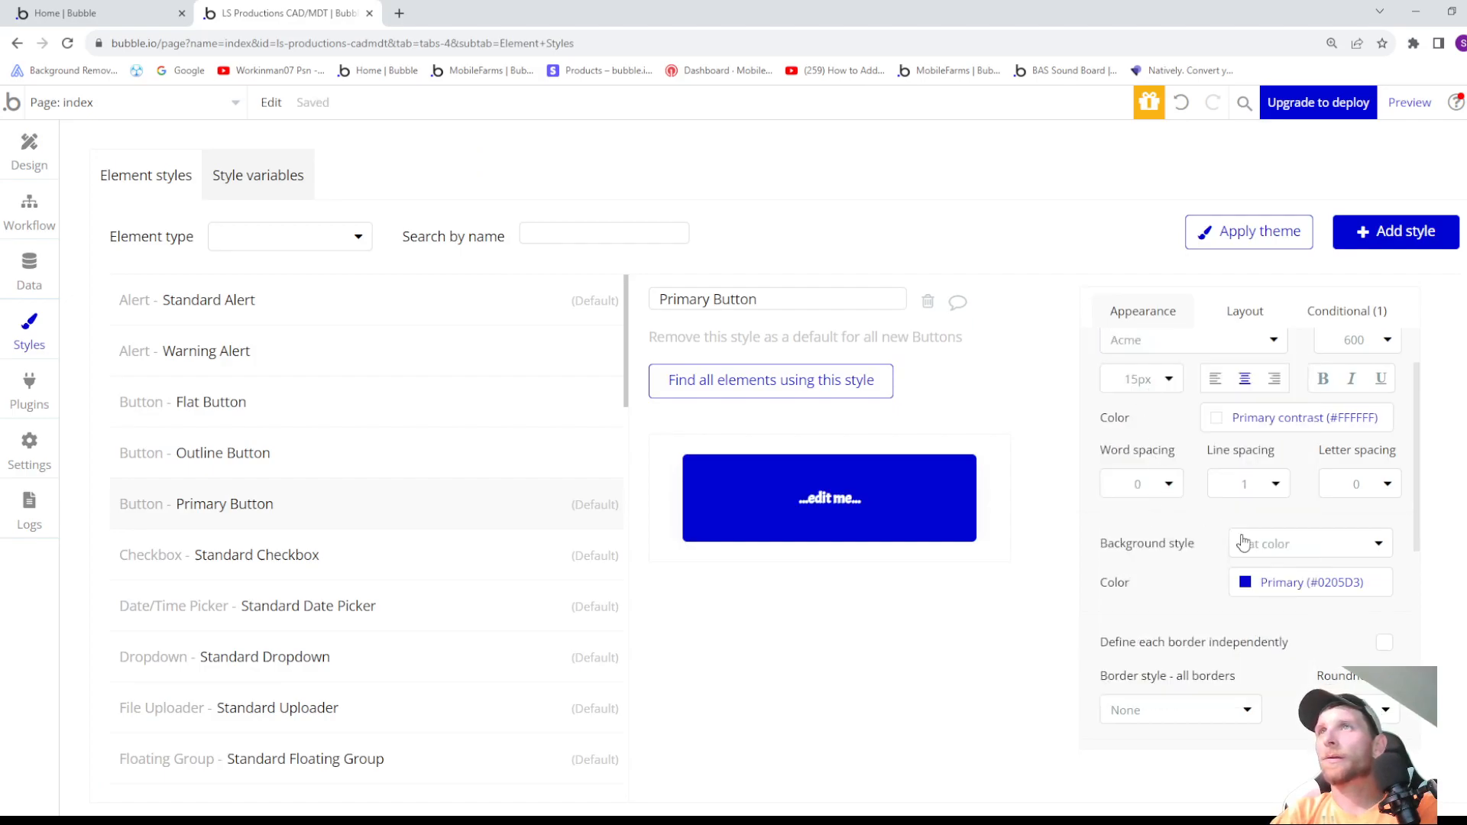
- Set the Primary Button style's background color to the Text (#091747) color variable
{"action": "scroll", "coordinate": [1247, 592], "scroll_direction": "down", "scroll_amount": 1}
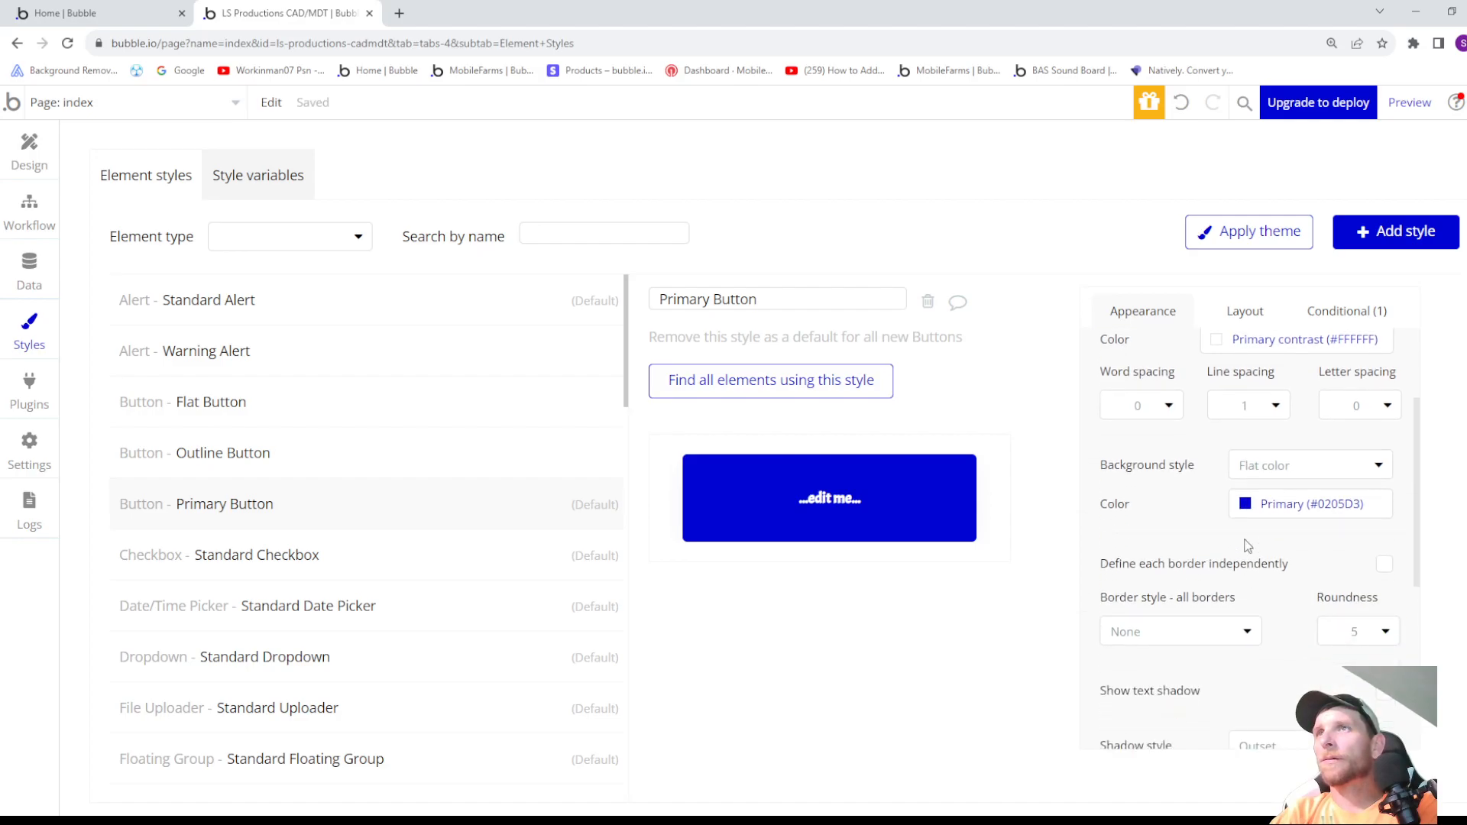
{"action": "left_click", "coordinate": [1247, 505]}
{"action": "left_click", "coordinate": [1295, 765]}
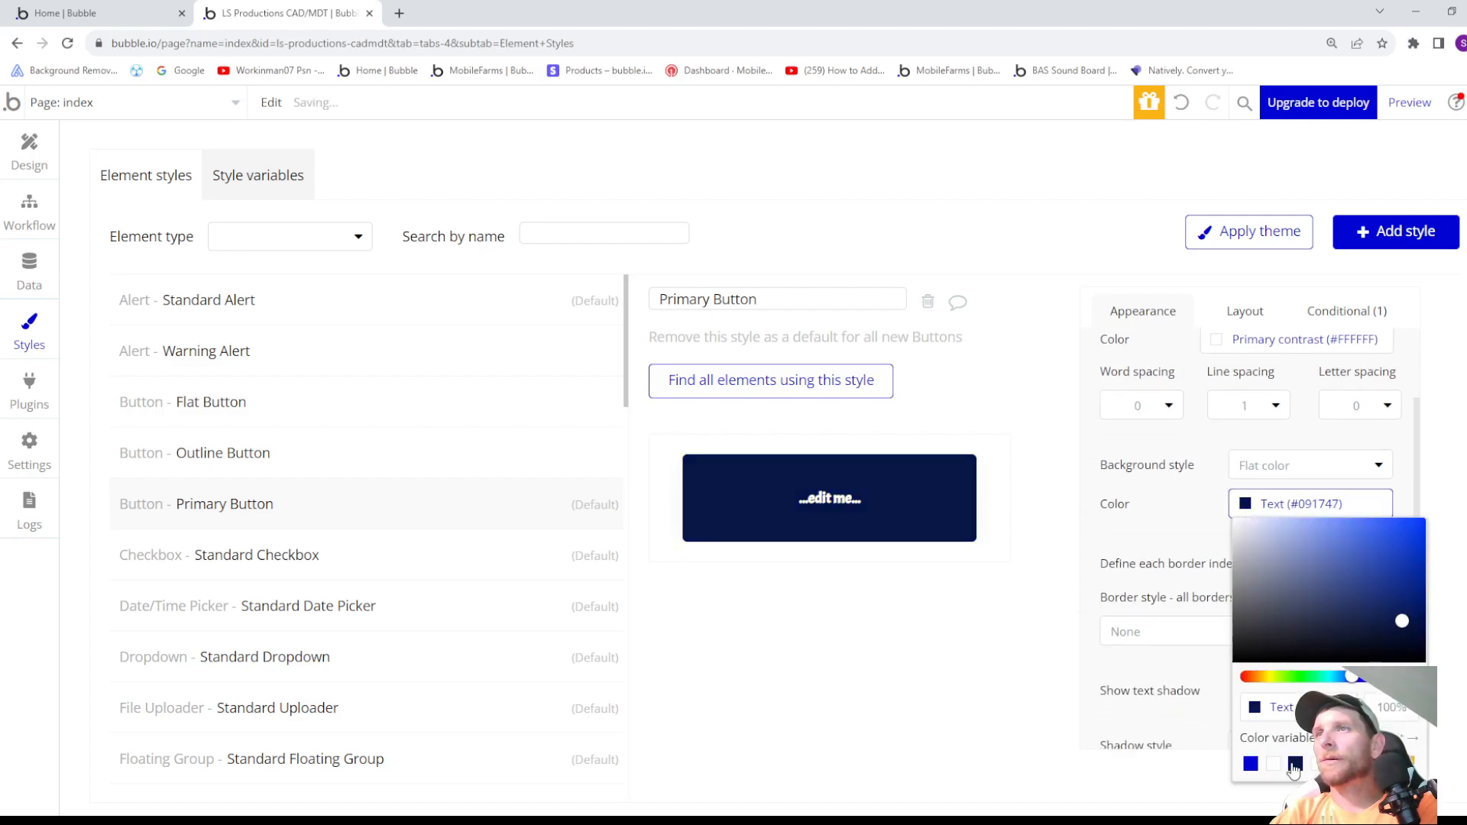
{"action": "left_click", "coordinate": [1156, 670]}
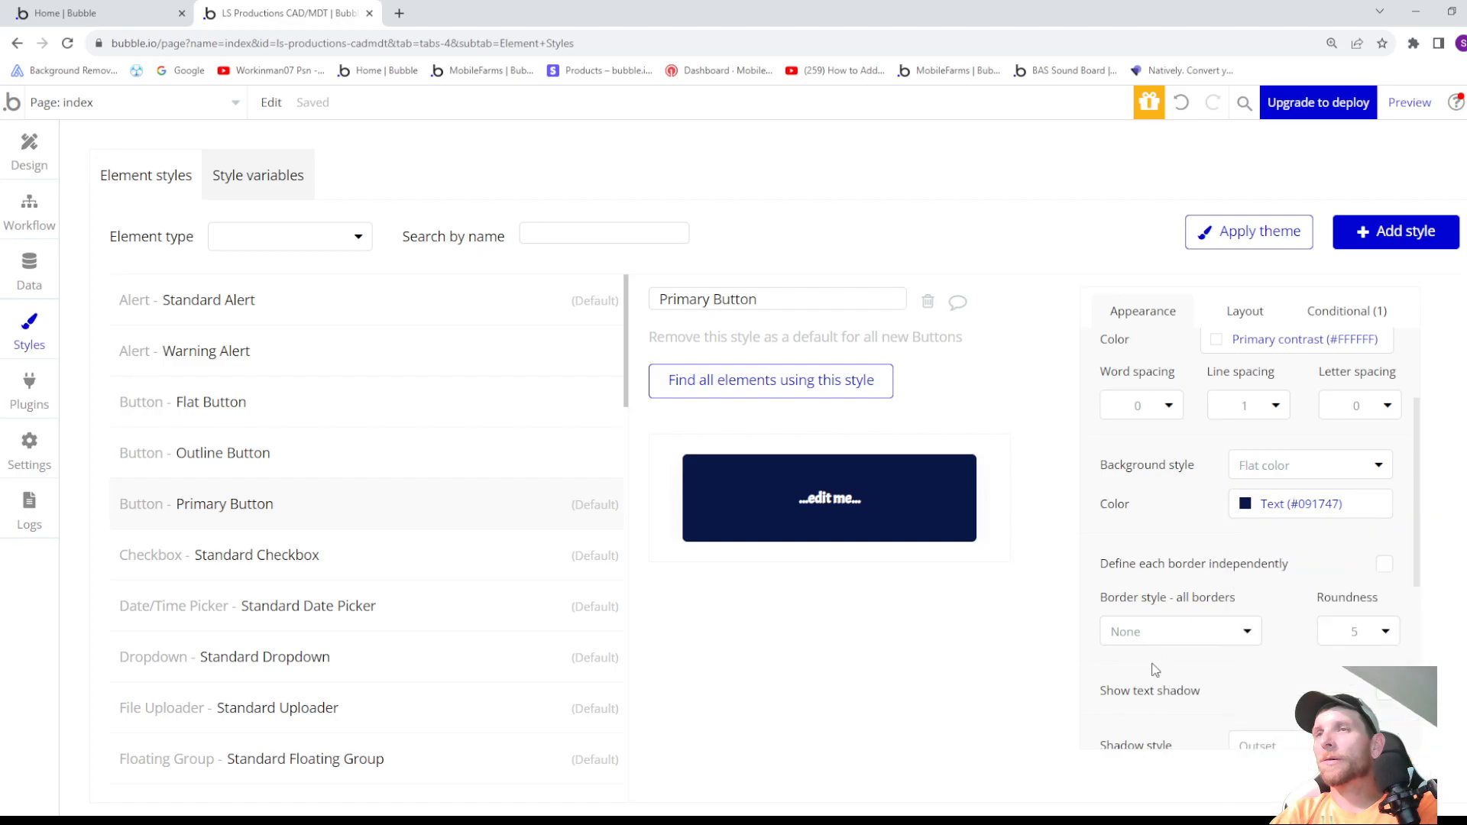
{"action": "scroll", "coordinate": [1192, 659], "scroll_direction": "down", "scroll_amount": 3}
{"action": "scroll", "coordinate": [1199, 668], "scroll_direction": "down", "scroll_amount": 2}
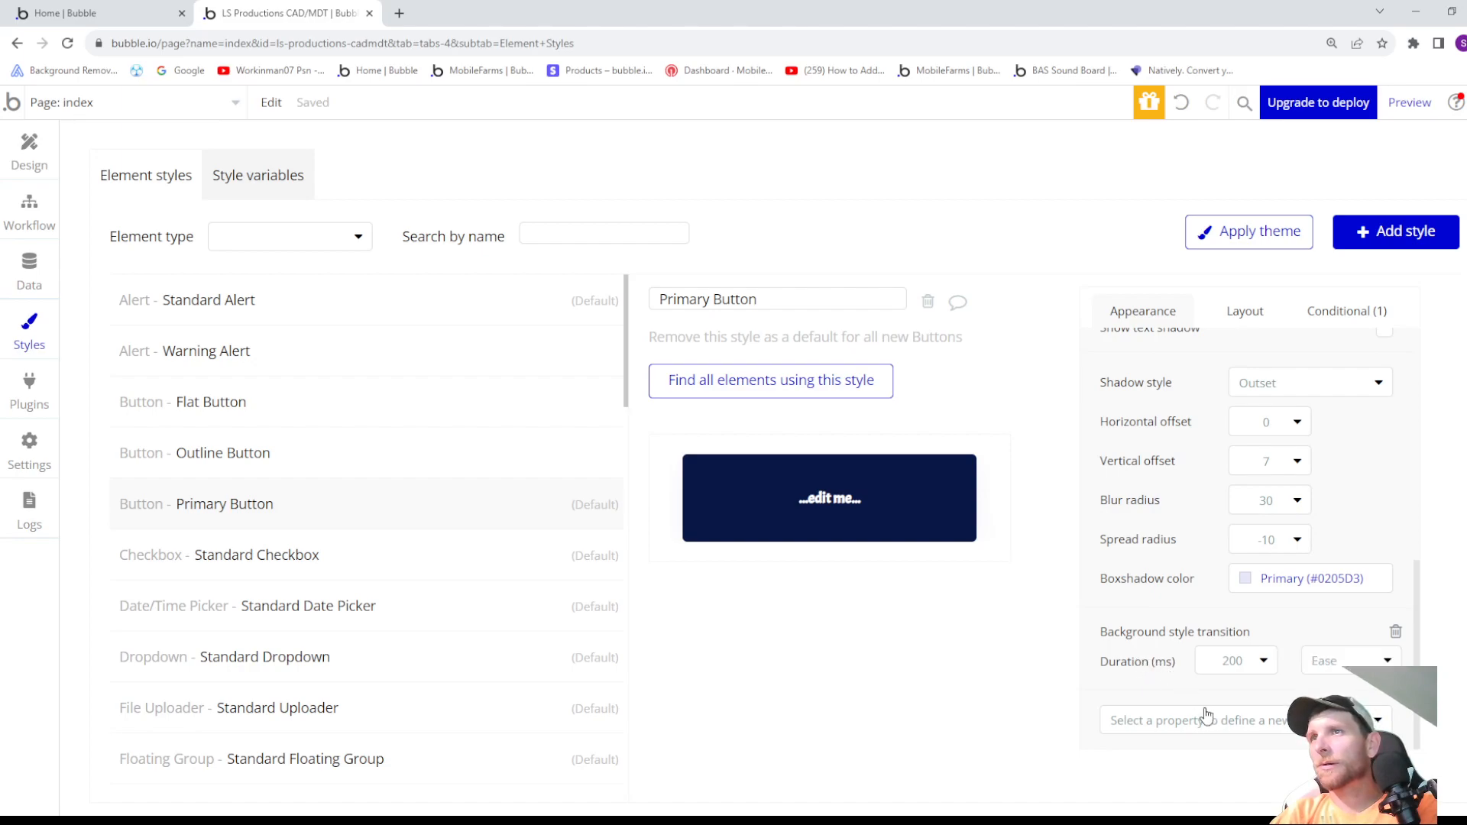
{"action": "scroll", "coordinate": [1205, 711], "scroll_direction": "up", "scroll_amount": 3}
- Set the Primary Button style's top, bottom, left and right padding to 0
{"action": "left_click", "coordinate": [1249, 316]}
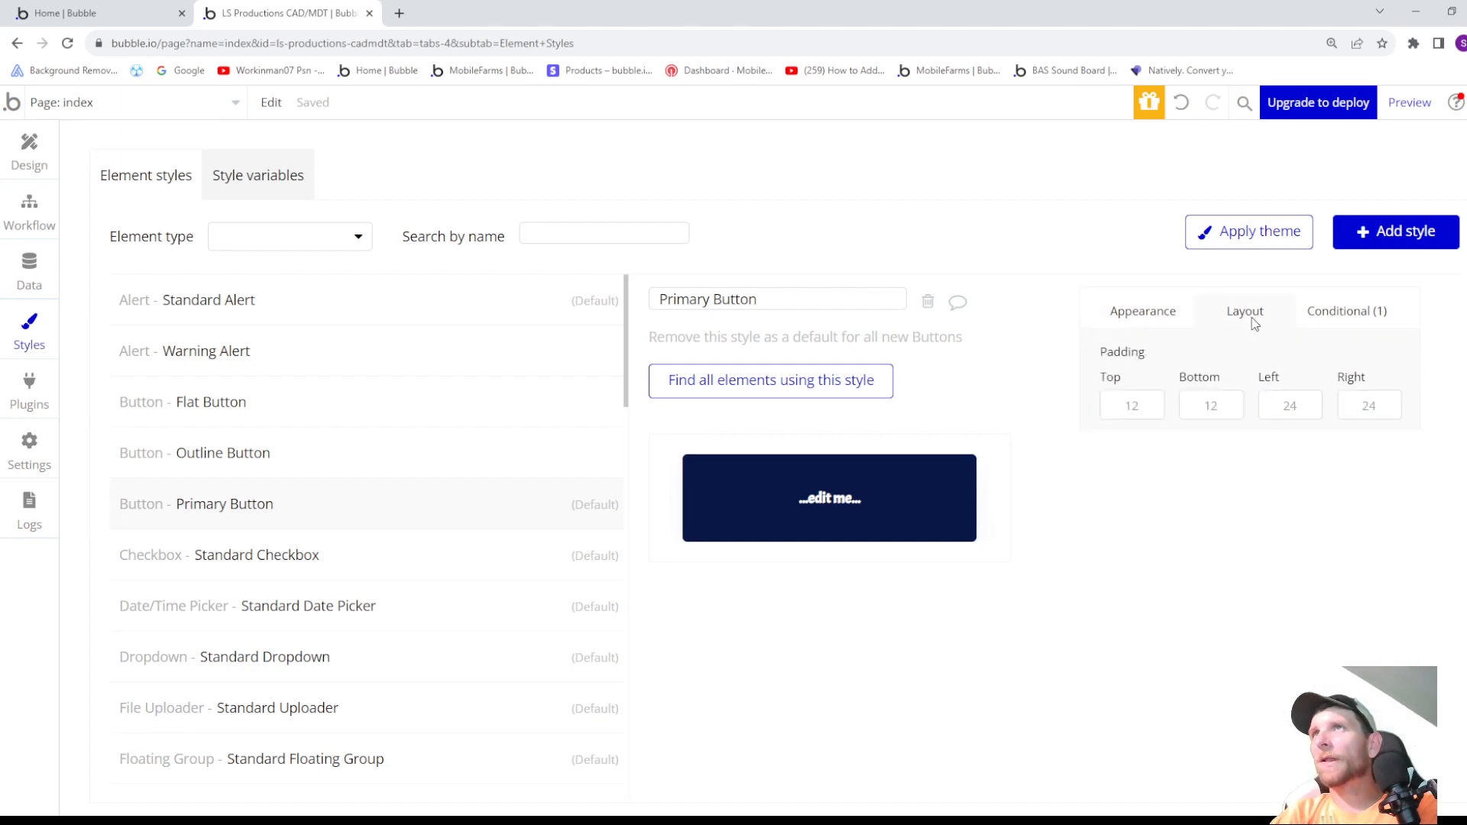
{"action": "left_click_drag", "start_coordinate": [1150, 399], "coordinate": [1098, 407]}
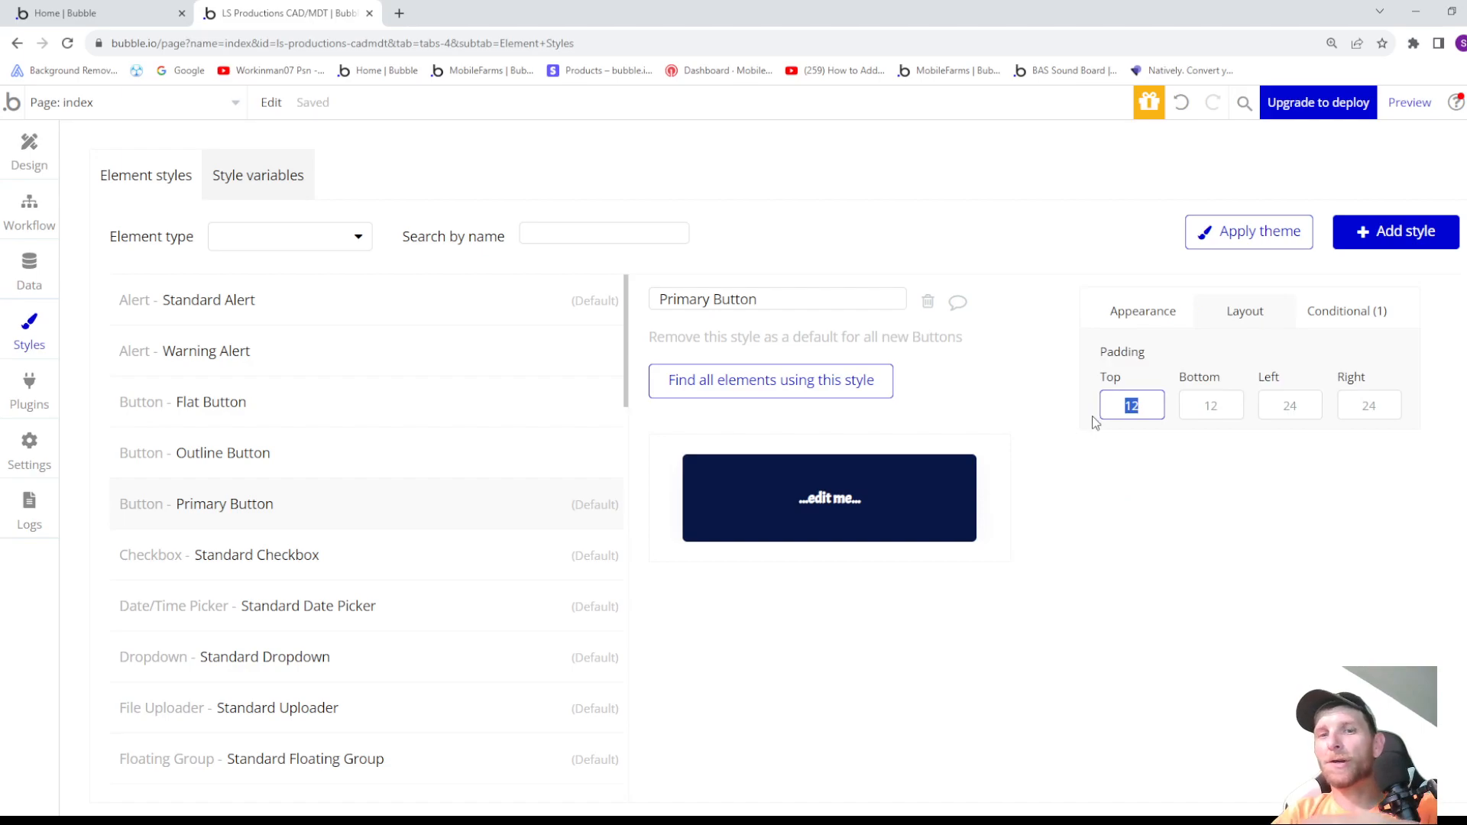
{"action": "type", "text": "0"}
{"action": "left_click", "coordinate": [1225, 407]}
{"action": "type", "text": "0"}
{"action": "double_click", "coordinate": [1272, 409]}
{"action": "type", "text": "0"}
{"action": "double_click", "coordinate": [1342, 413]}
{"action": "type", "text": "0"}
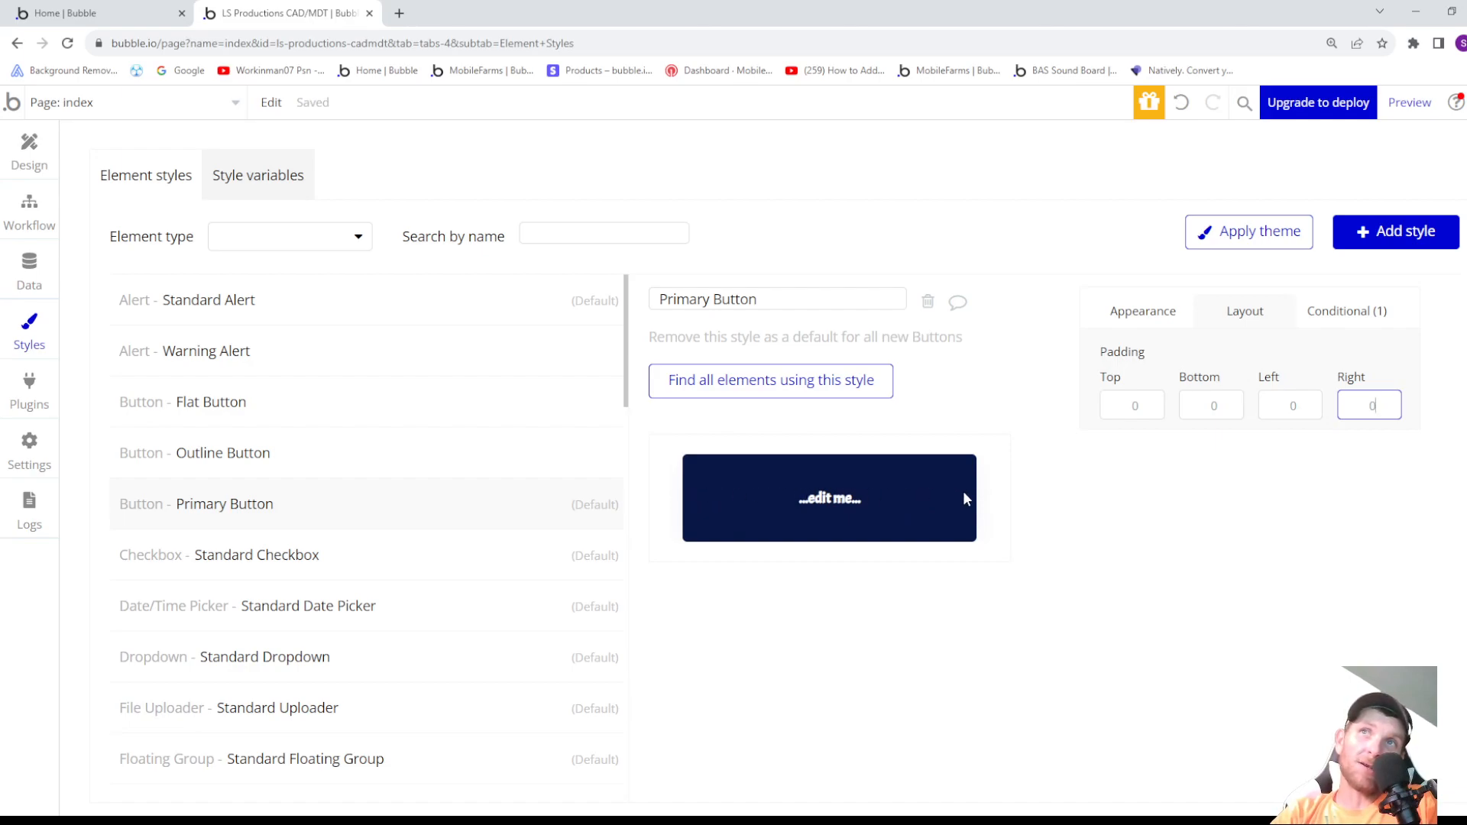
- Set the Primary Button style's left and right padding to 2 and return to the page design
{"action": "left_click", "coordinate": [1301, 401]}
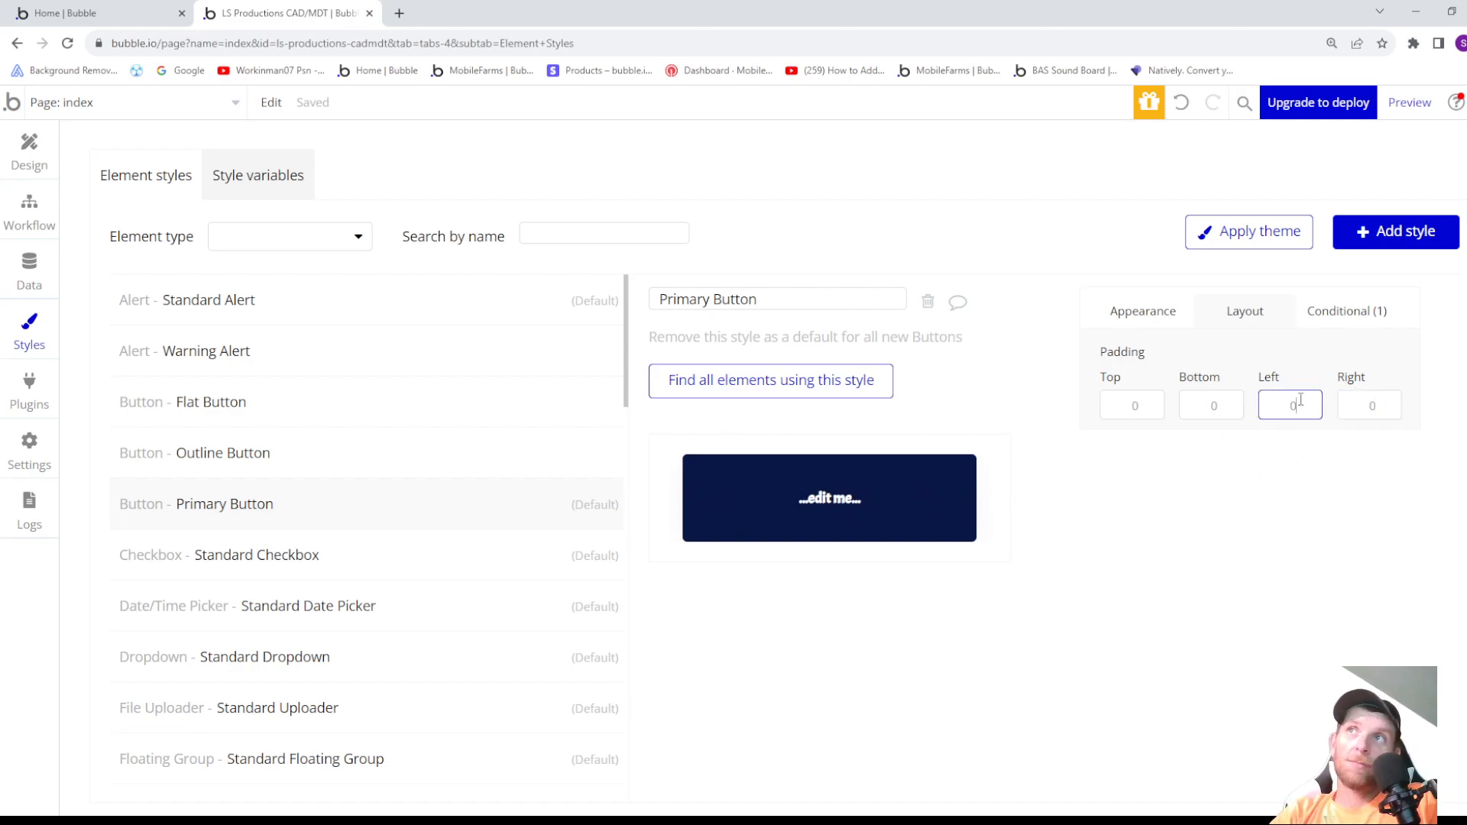
{"action": "left_click", "coordinate": [1364, 407]}
{"action": "type", "text": "2"}
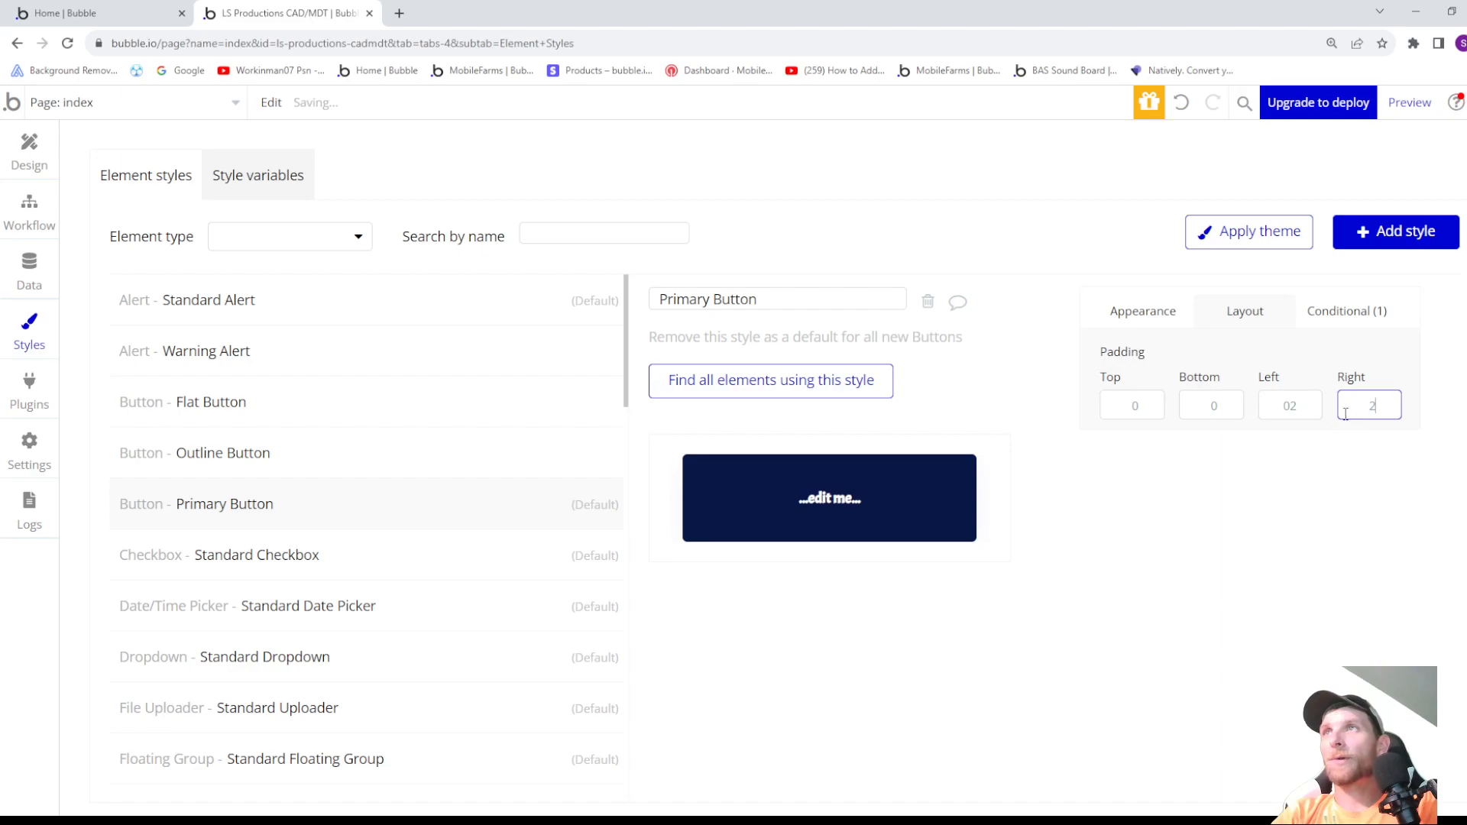
{"action": "left_click", "coordinate": [1294, 404]}
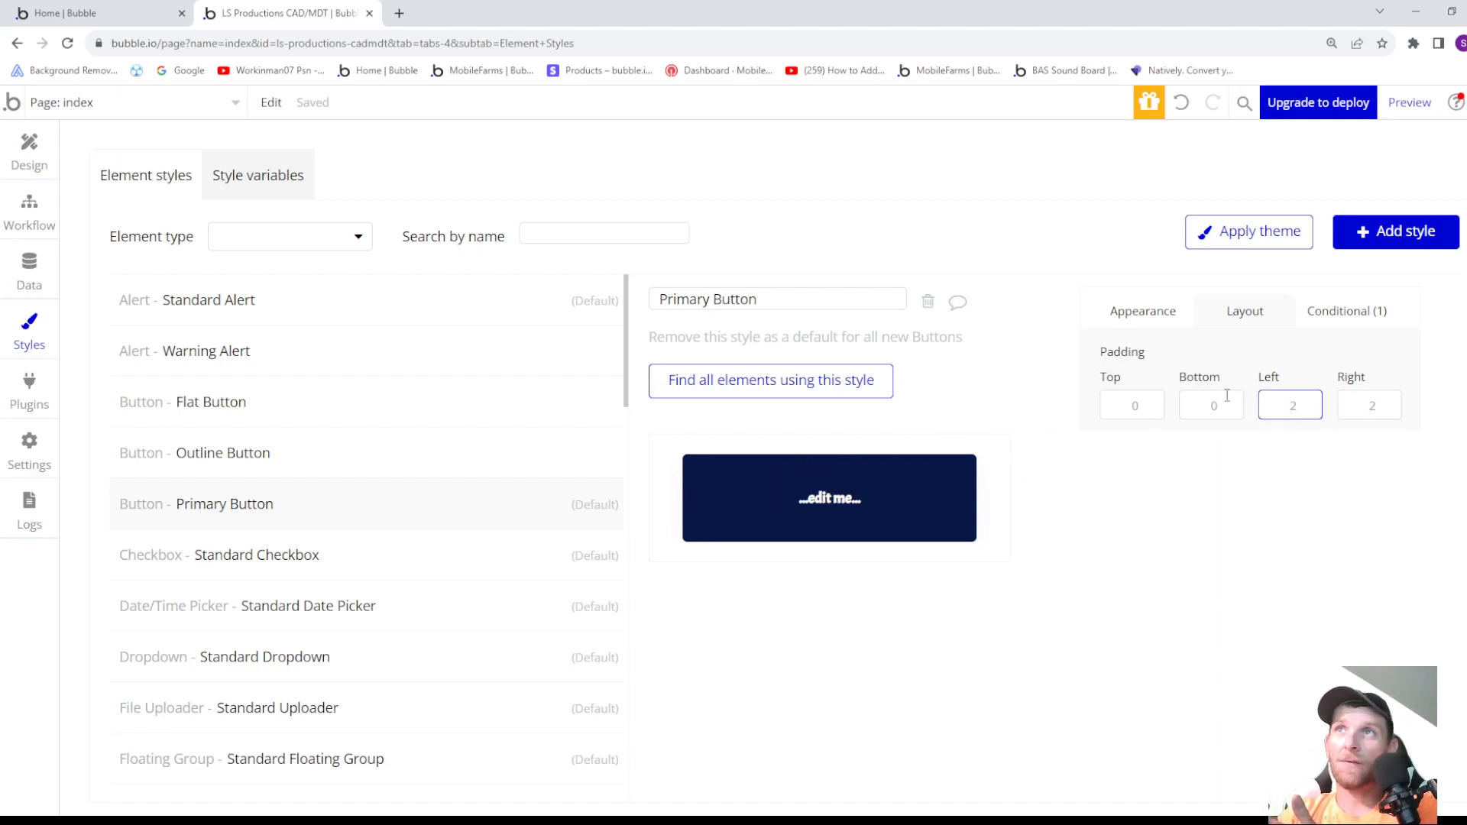
{"action": "left_click", "coordinate": [1141, 407]}
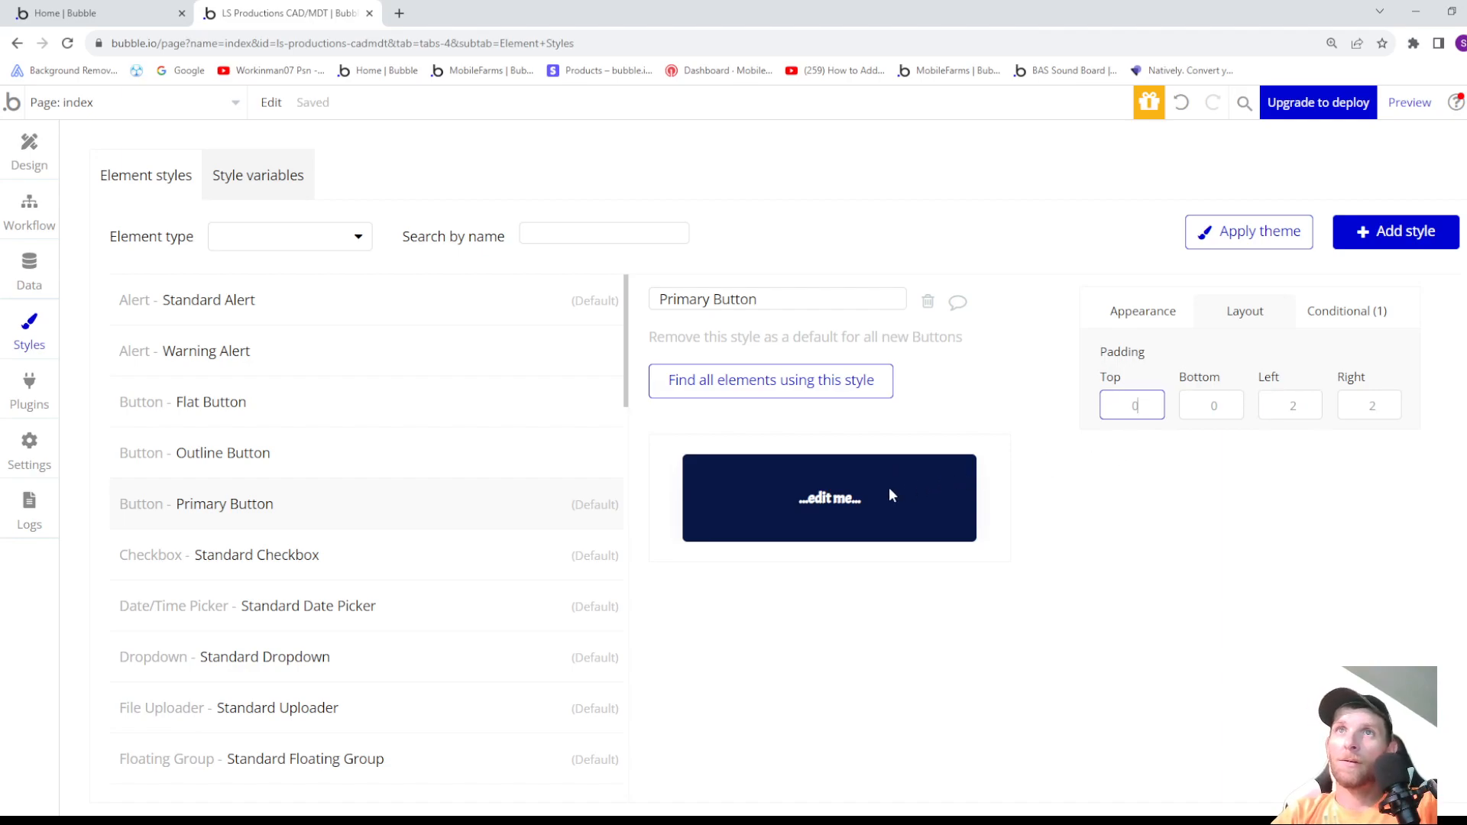
{"action": "left_click", "coordinate": [29, 153]}
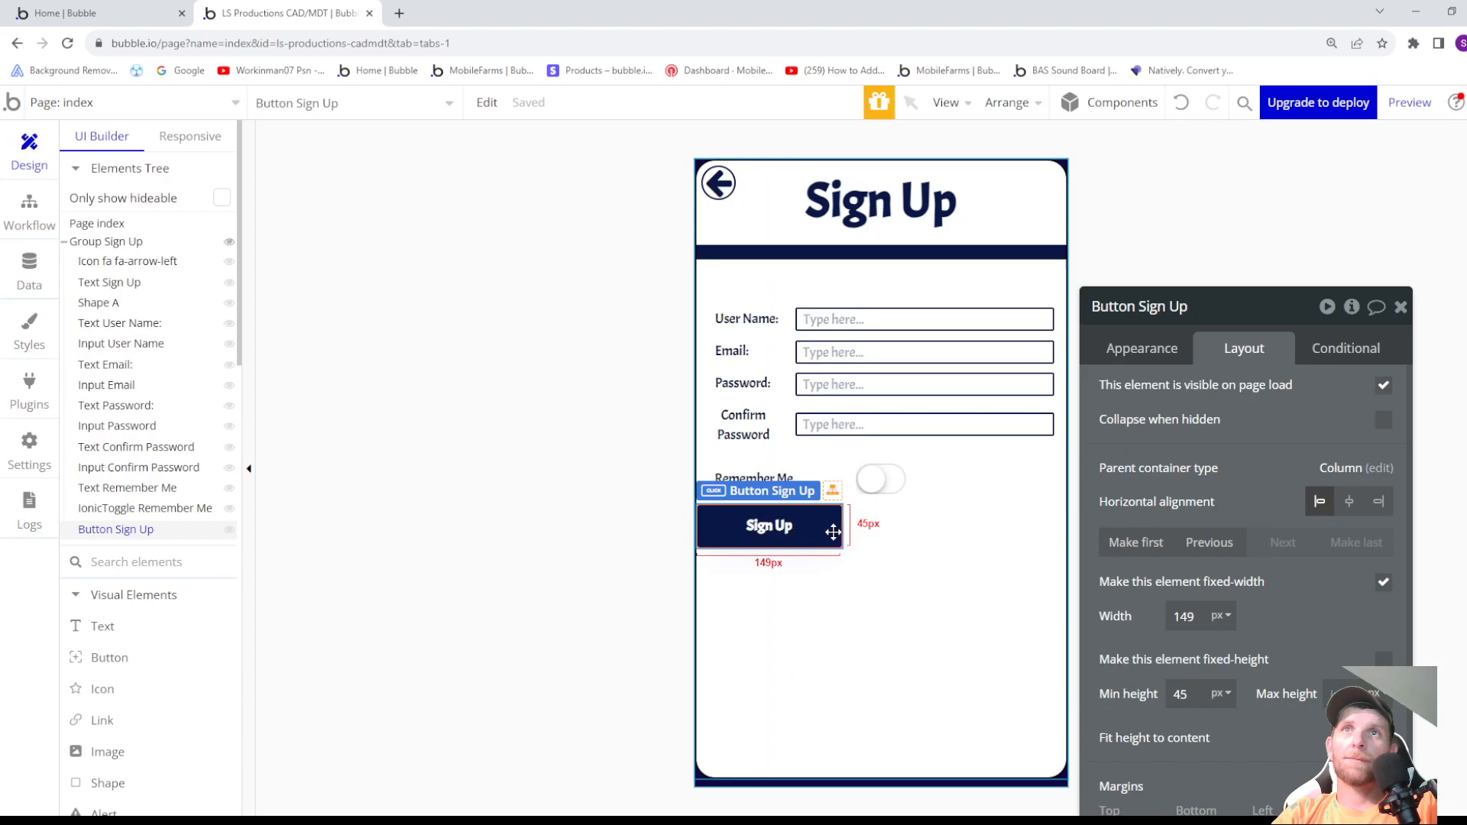
- Center the Sign Up button horizontally in its group and set its top margin to 30 px
{"action": "left_click", "coordinate": [1350, 503]}
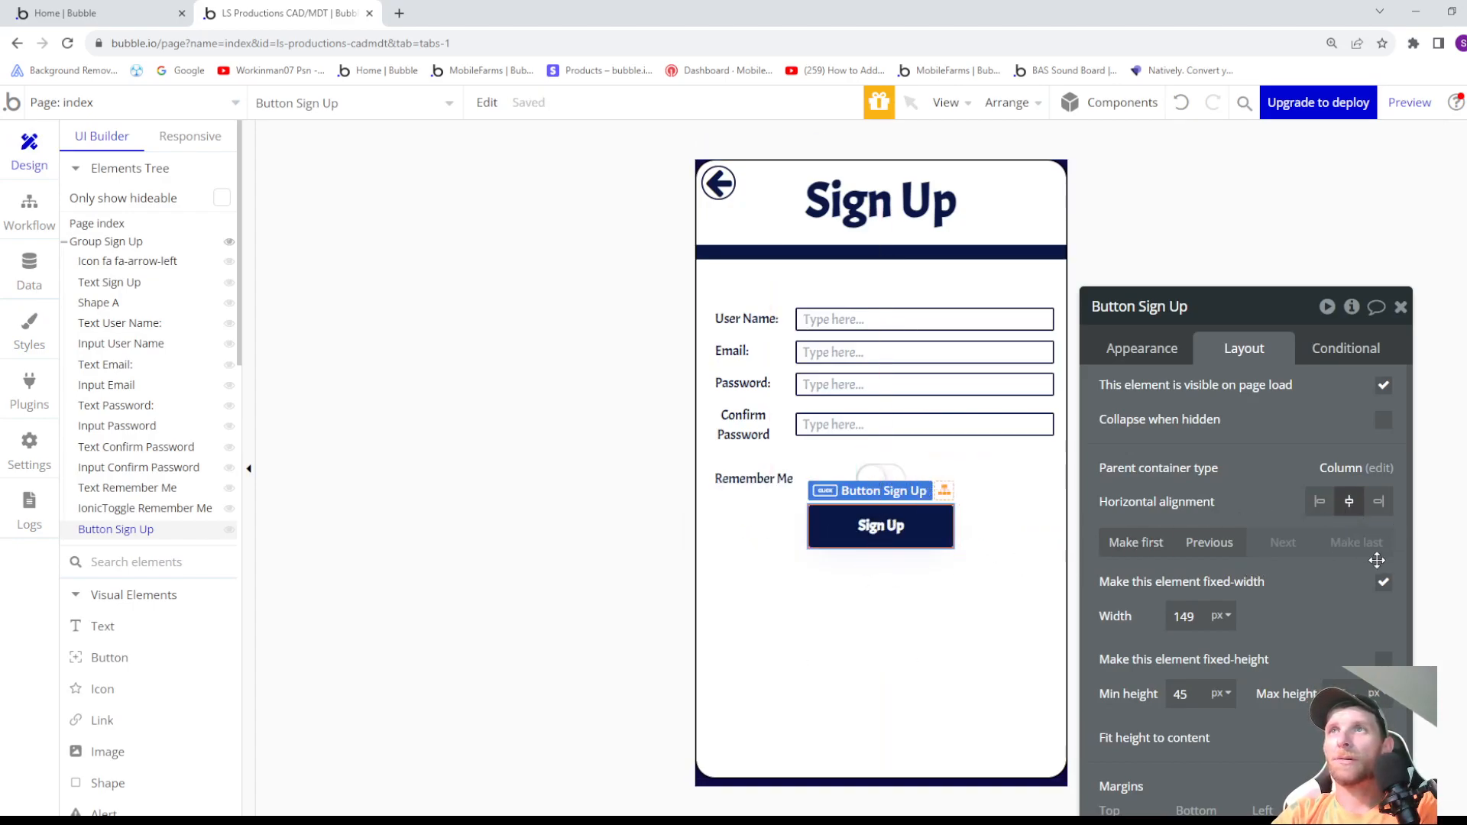
{"action": "scroll", "coordinate": [1224, 642], "scroll_direction": "down", "scroll_amount": 1}
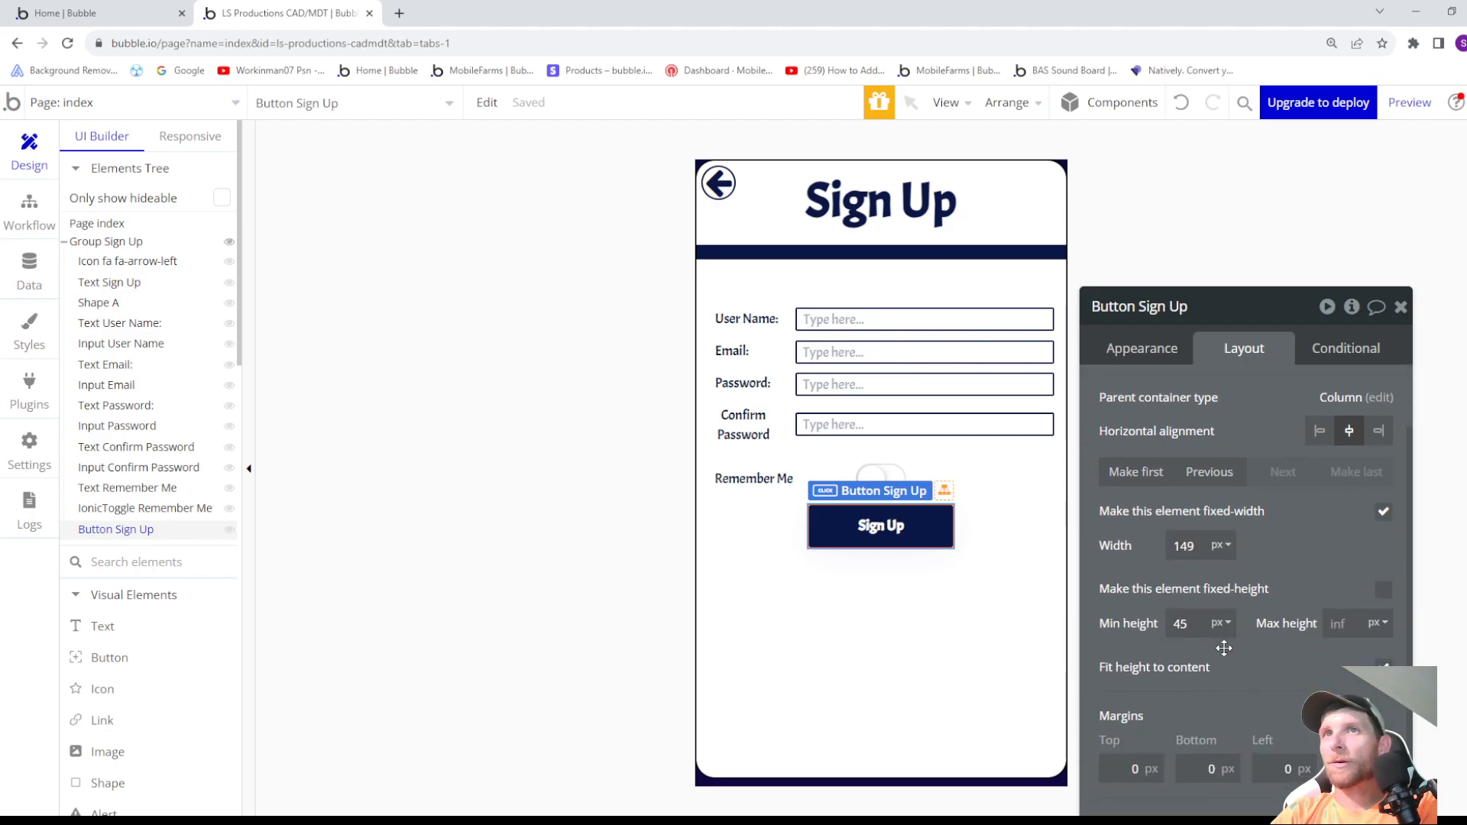
{"action": "left_click", "coordinate": [1131, 769]}
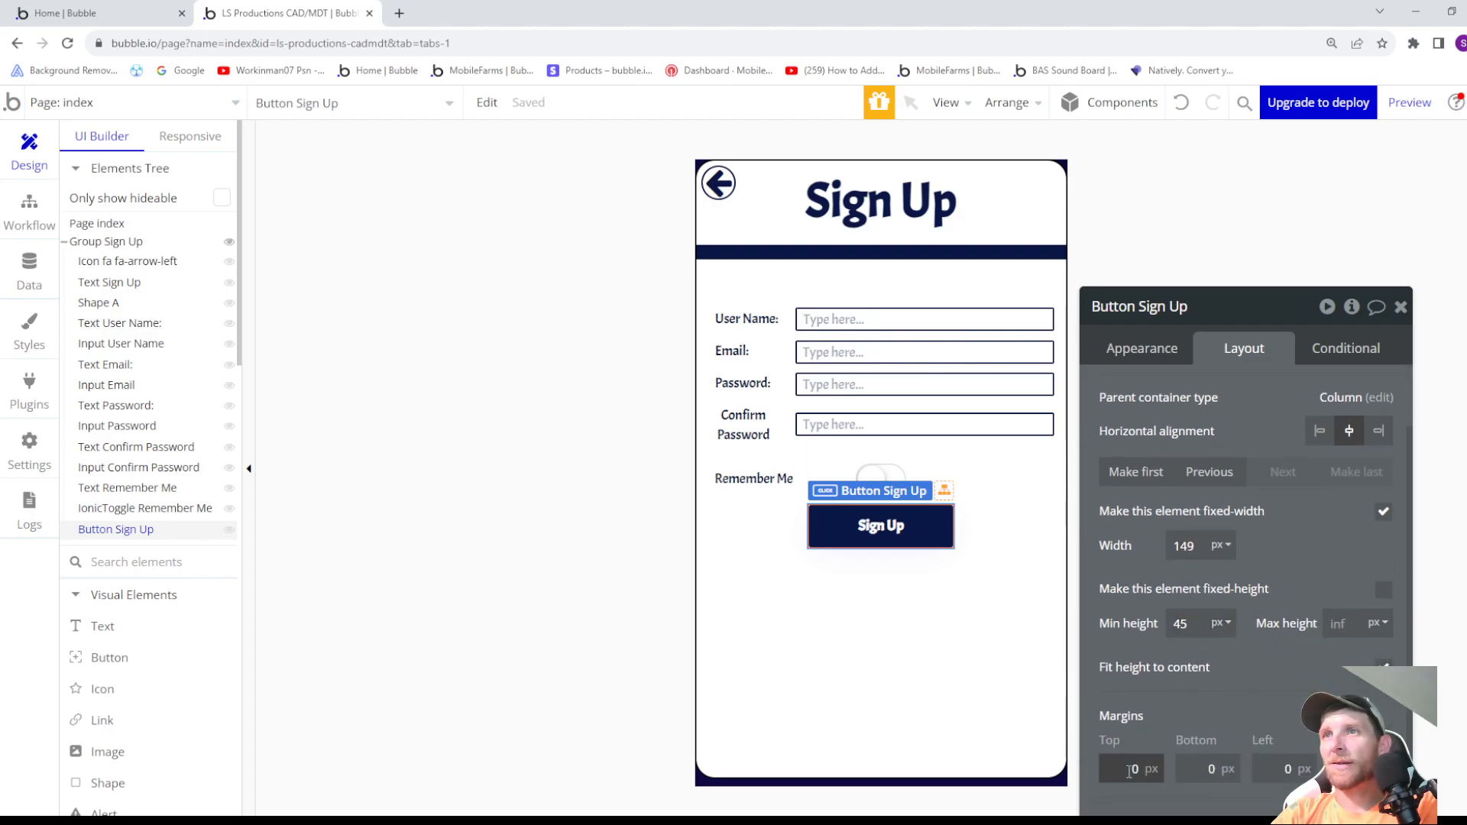
{"action": "type", "text": "12"}
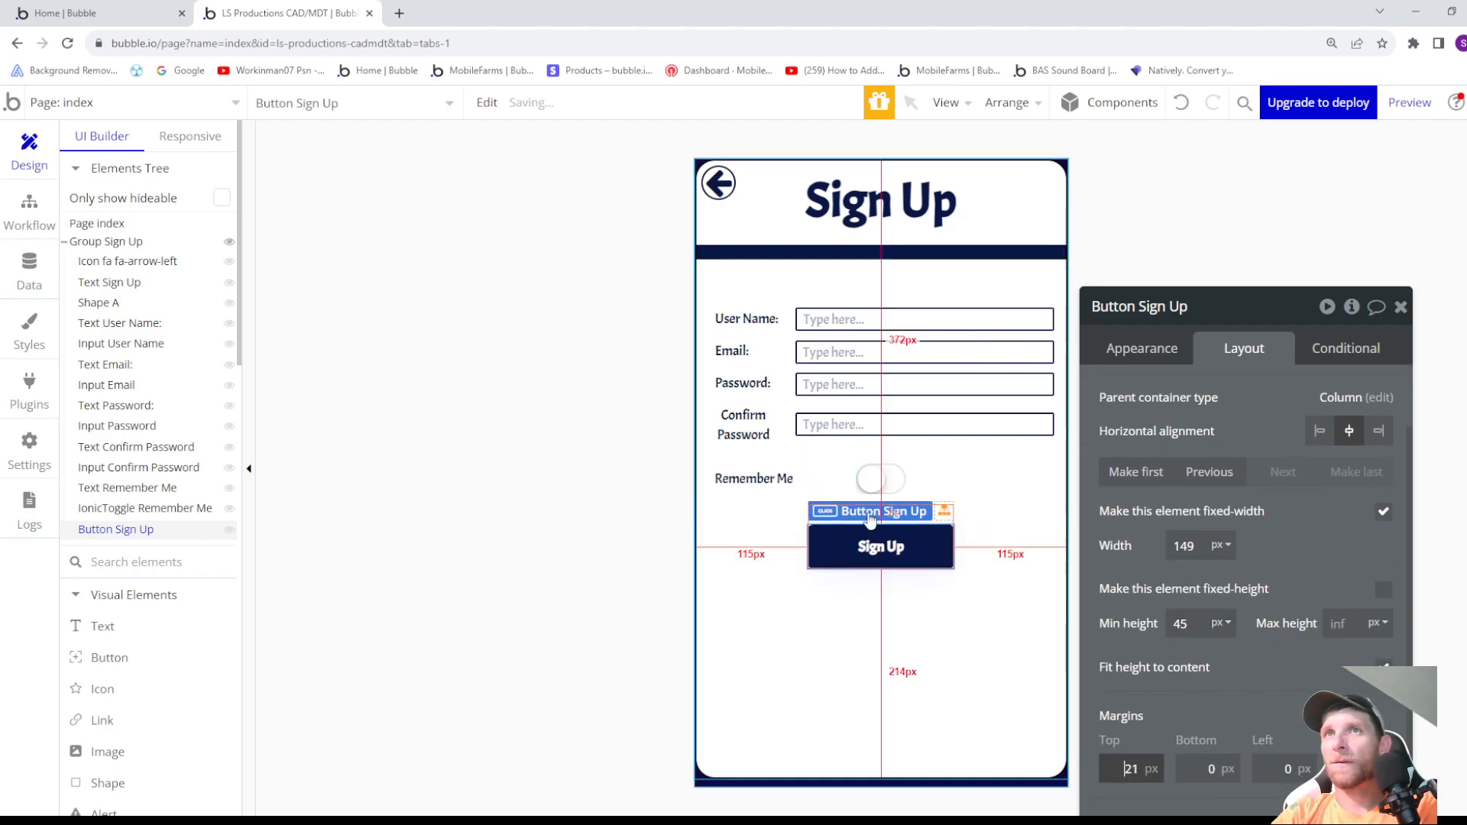
{"action": "key", "text": "Up"}
{"action": "key", "text": "Up"}
{"action": "key", "text": "Up"}
{"action": "key", "text": "Up"}
{"action": "key", "text": "Up"}
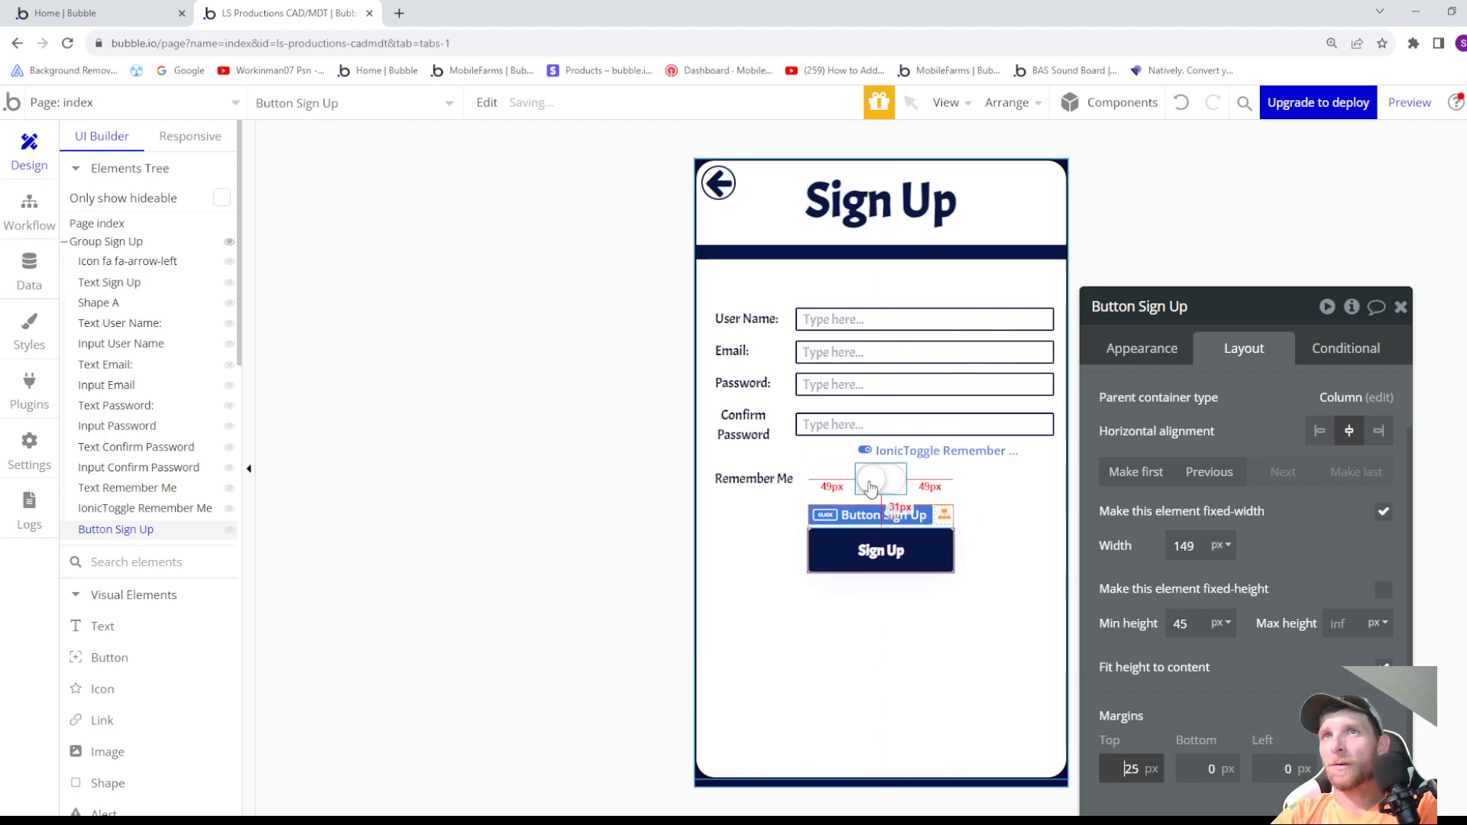
{"action": "key", "text": "Up"}
{"action": "key", "text": "Up"}
{"action": "key", "text": "Up"}
{"action": "key", "text": "Up"}
{"action": "key", "text": "Up"}
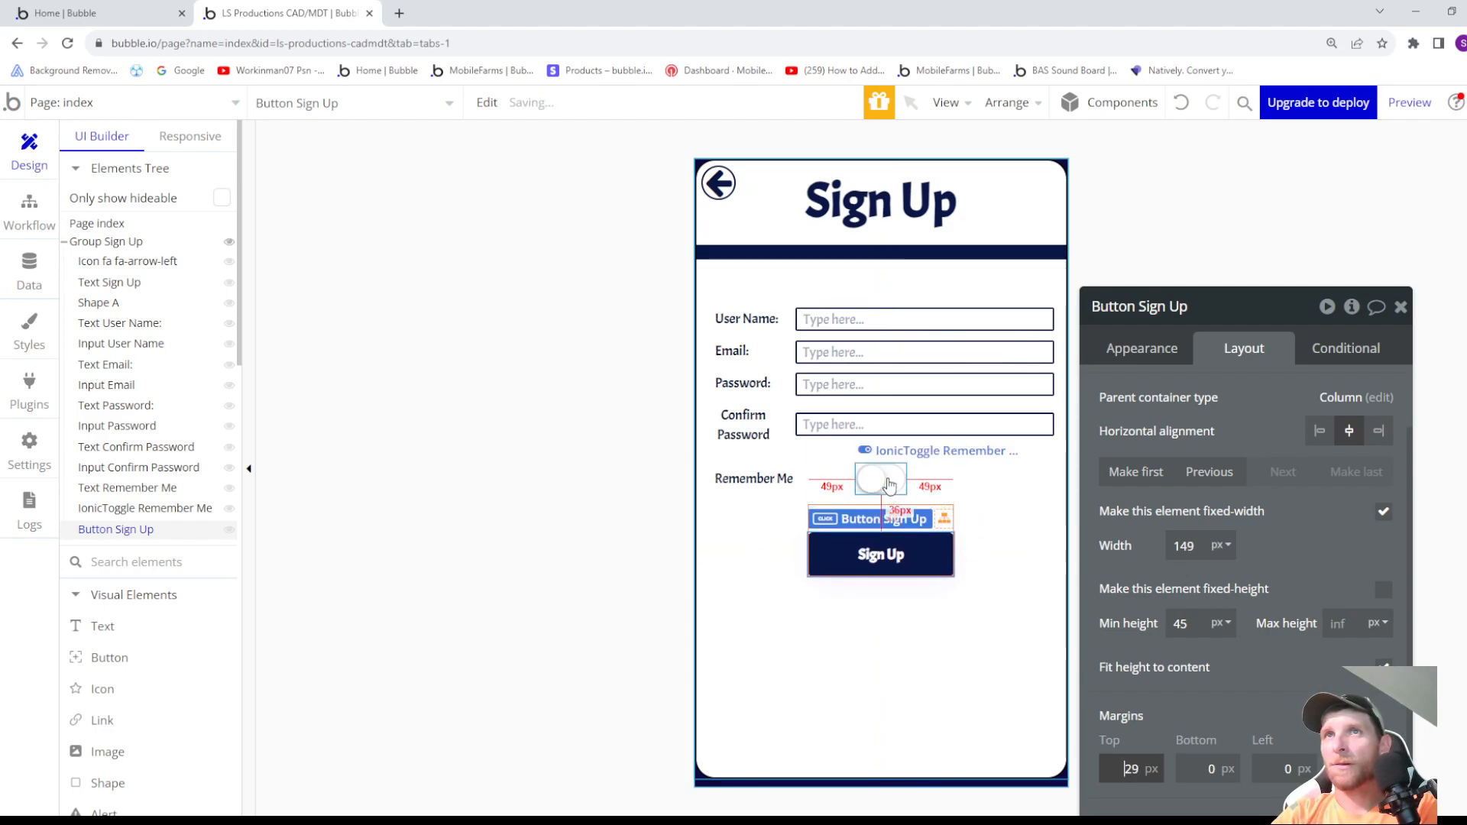
{"action": "key", "text": "Down"}
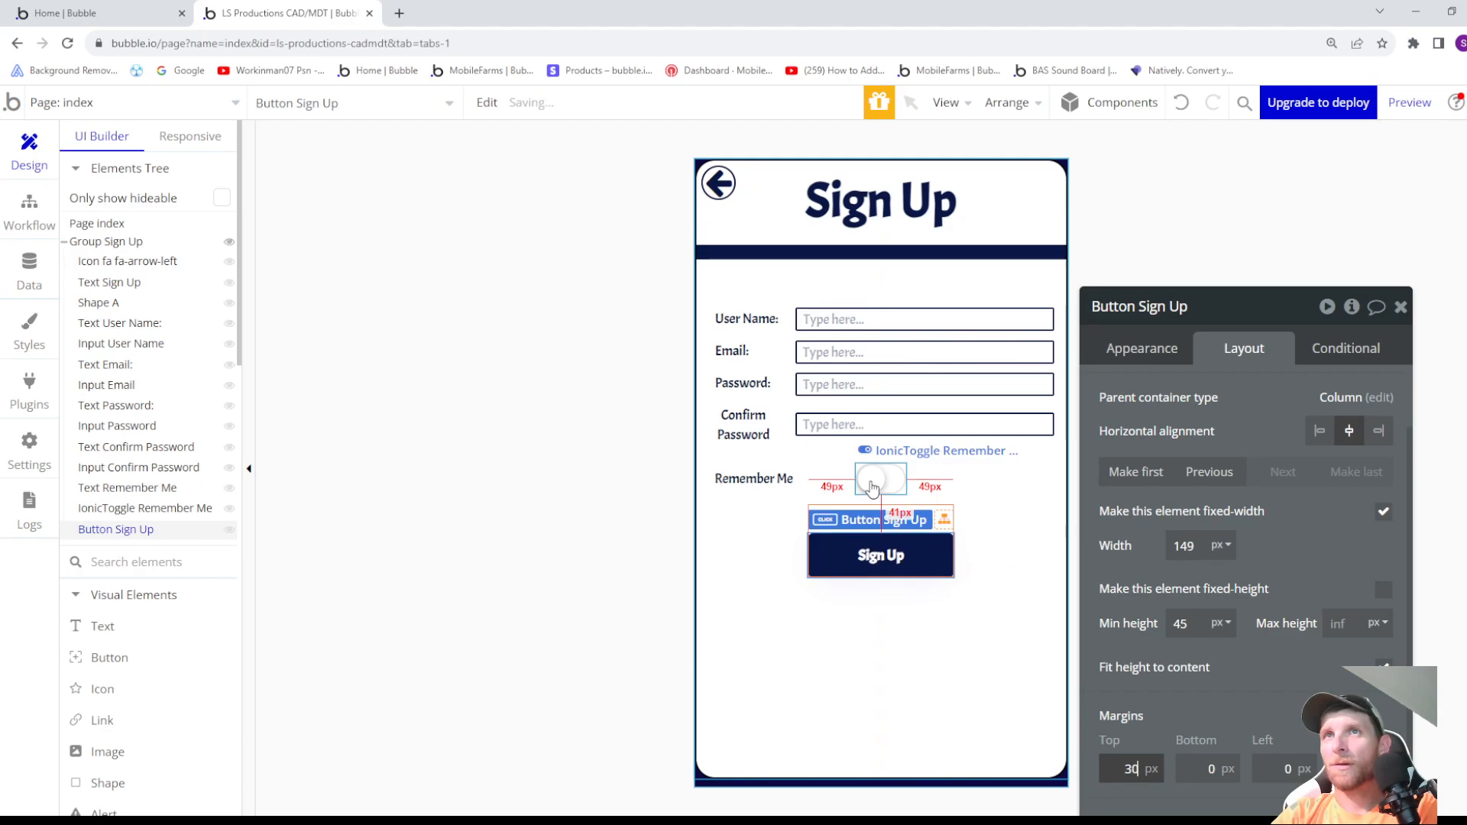
{"action": "left_click", "coordinate": [992, 589]}
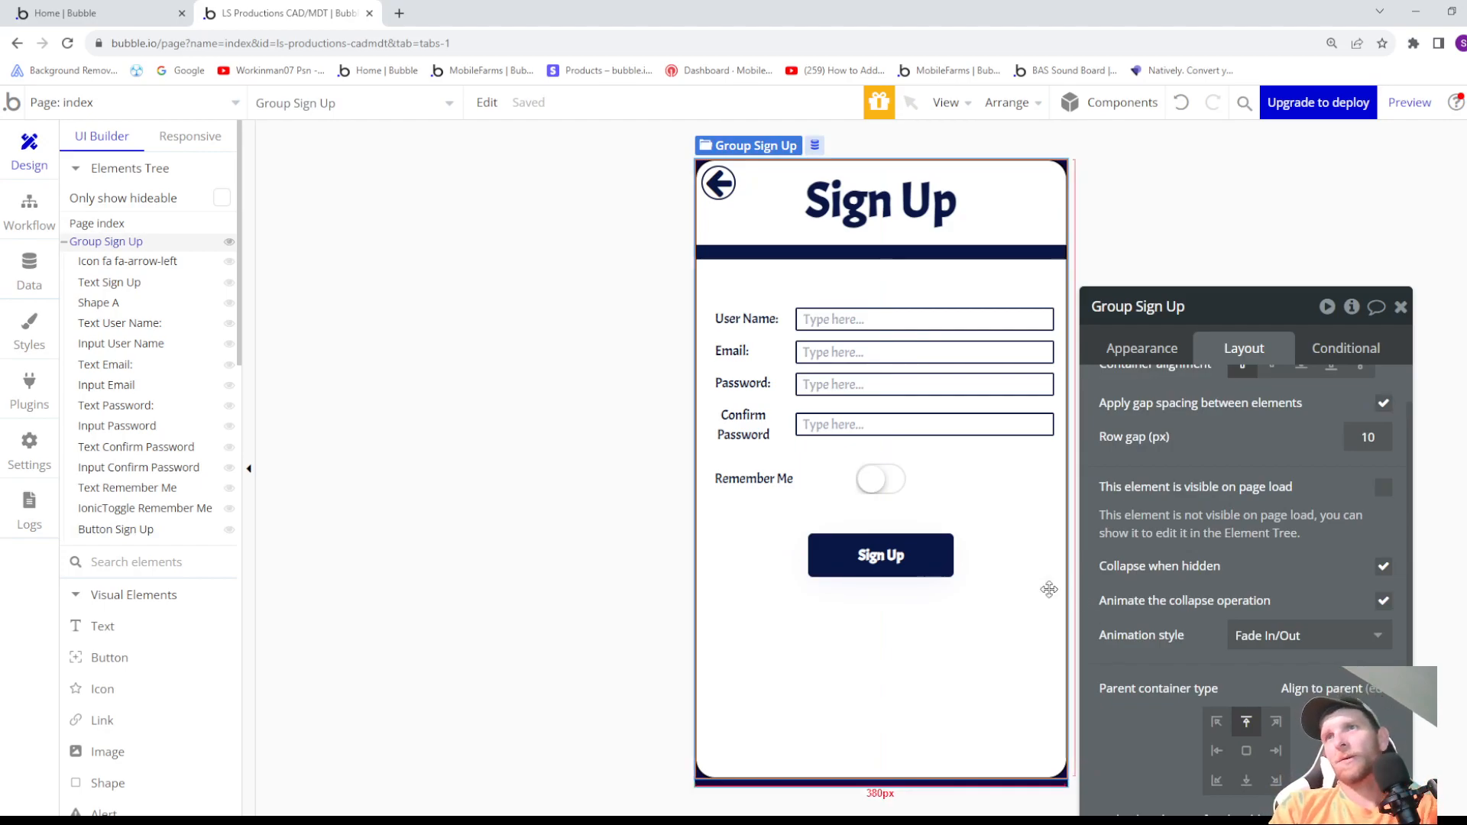
- Increase the Sign Up button's top margin to 40 px
{"action": "left_click", "coordinate": [876, 569]}
{"action": "left_click", "coordinate": [1136, 775]}
{"action": "key", "text": "Up"}
{"action": "key", "text": "Up"}
{"action": "key", "text": "Up"}
{"action": "key", "text": "Up"}
{"action": "key", "text": "Up"}
{"action": "key", "text": "Up"}
{"action": "key", "text": "Up"}
{"action": "key", "text": "Up"}
{"action": "key", "text": "Up"}
{"action": "key", "text": "Up"}
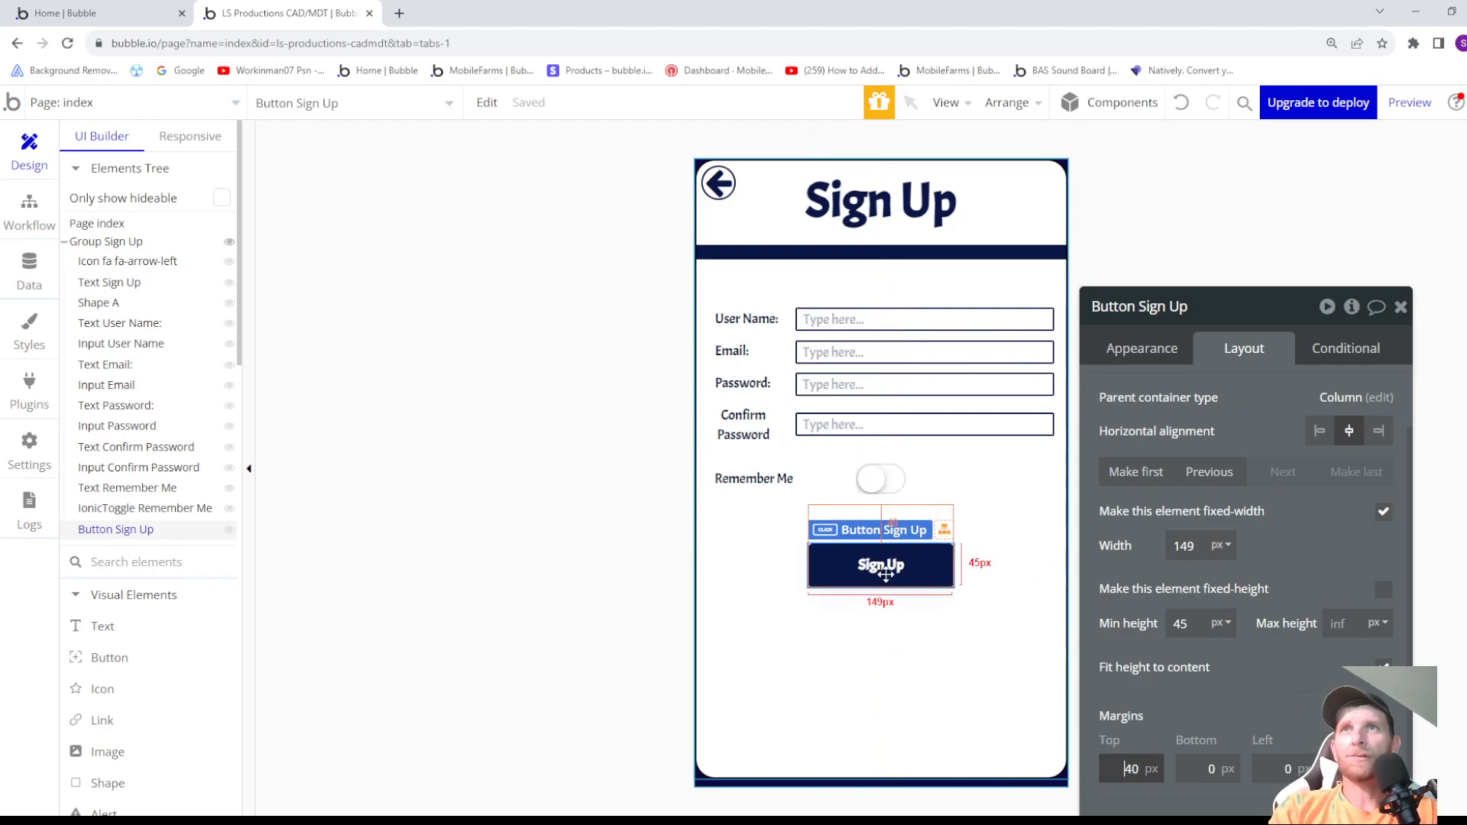
- Rename the button to "Button Sign Up Remember Me", hide it on page load and make it collapse when hidden
{"action": "left_click", "coordinate": [1198, 313]}
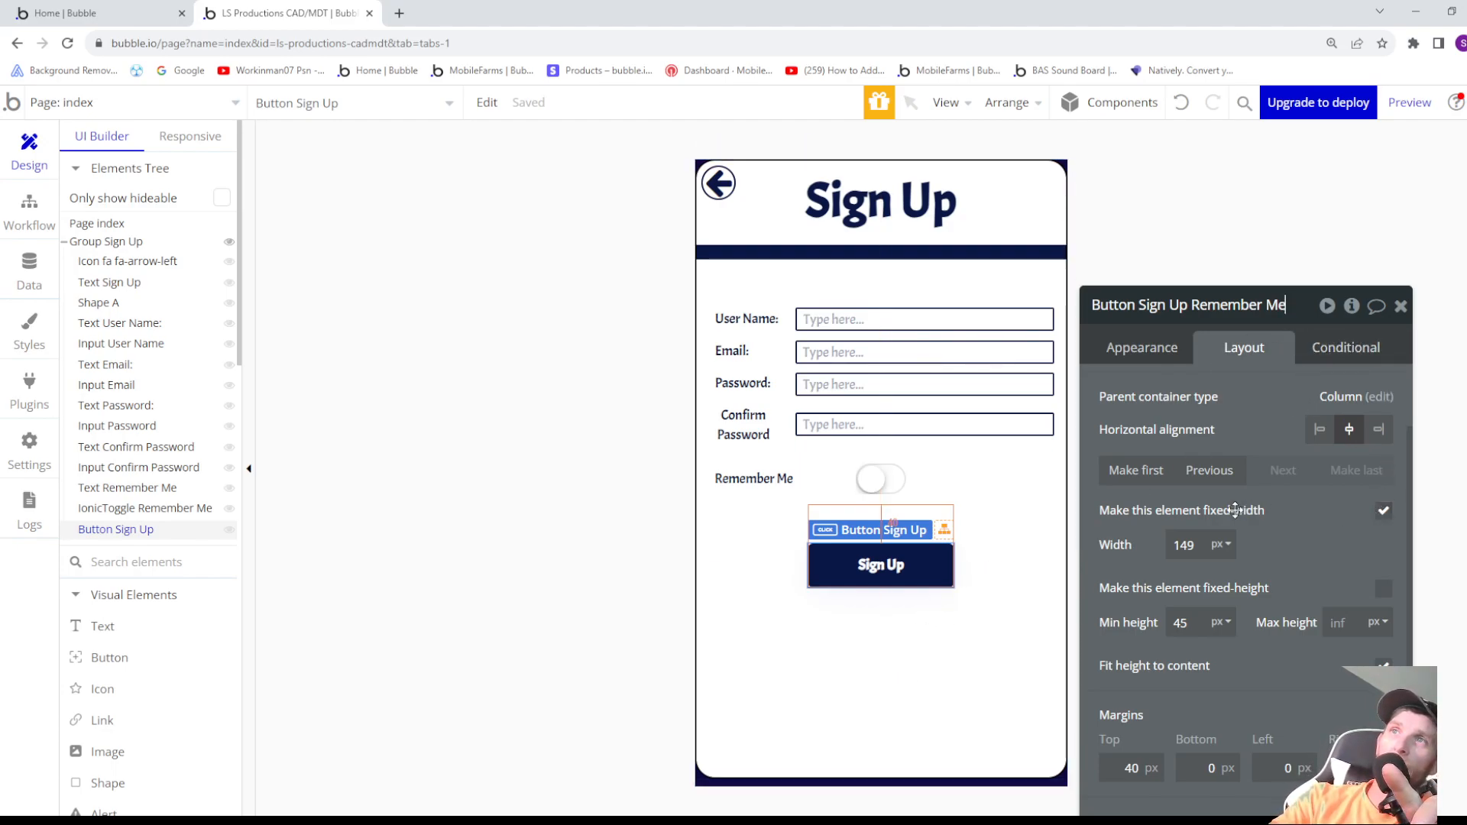
{"action": "scroll", "coordinate": [1204, 412], "scroll_direction": "up", "scroll_amount": 2}
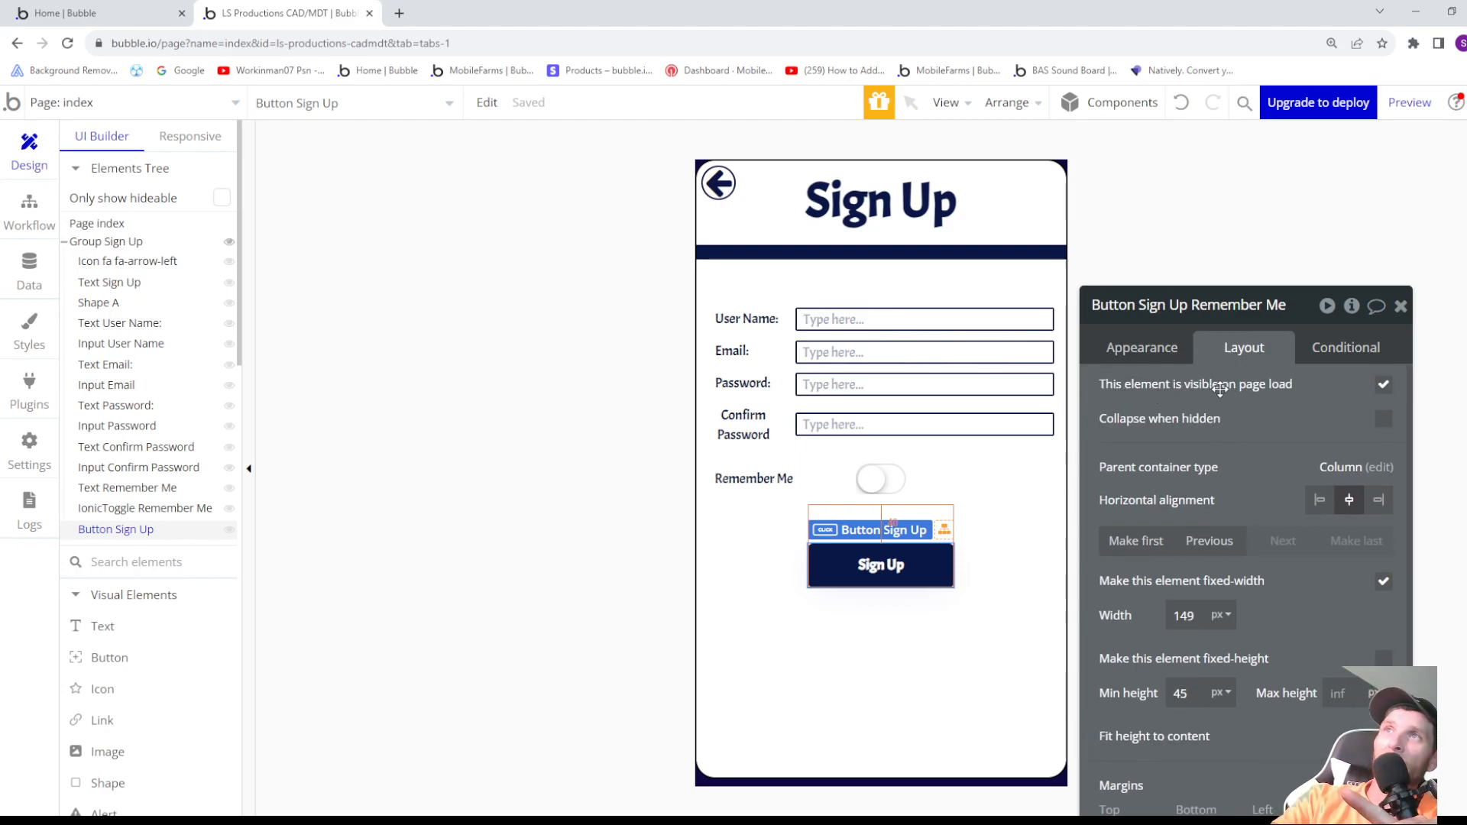
{"action": "left_click", "coordinate": [1384, 386]}
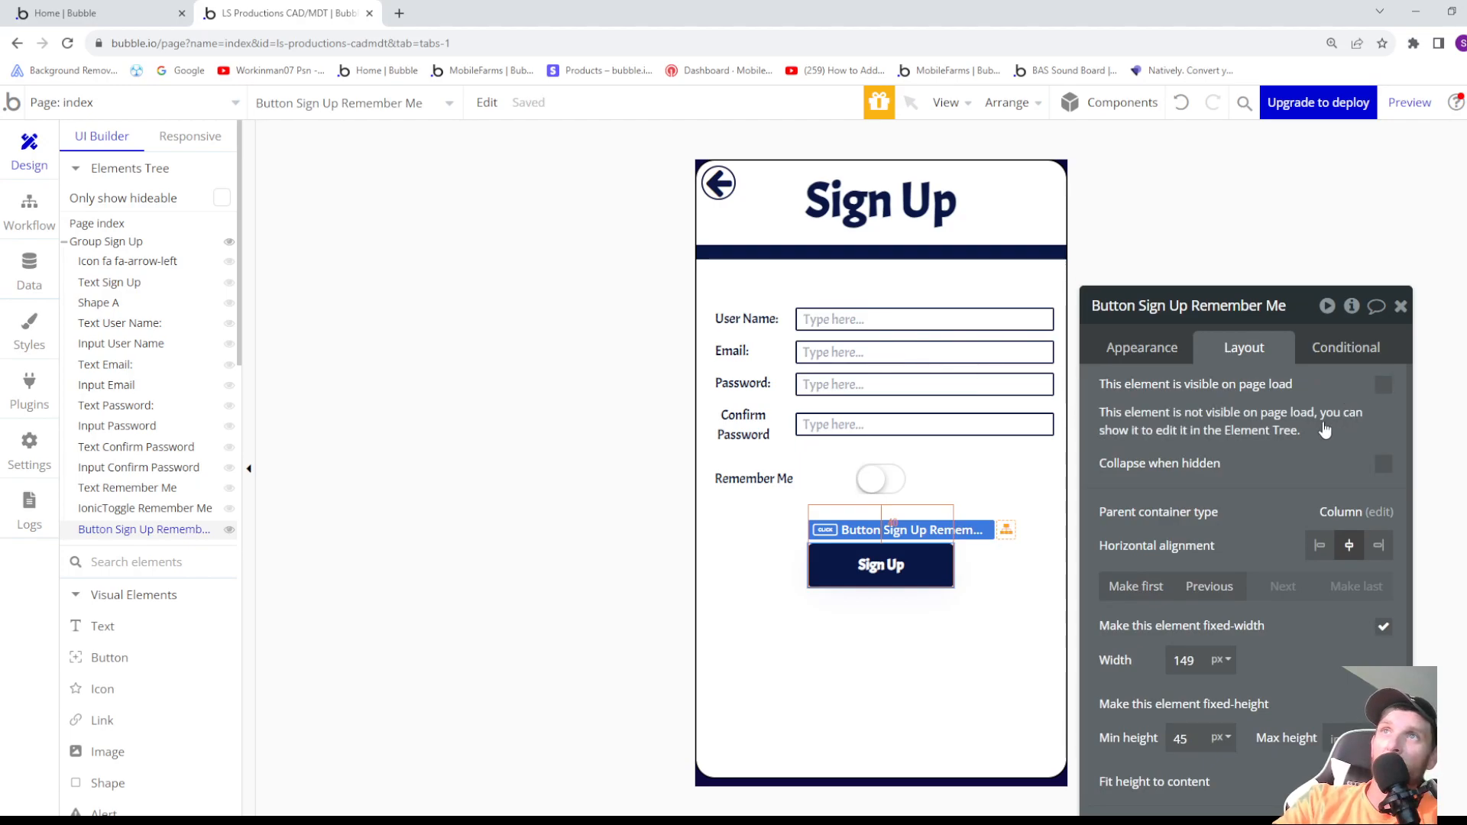
{"action": "left_click", "coordinate": [1386, 471]}
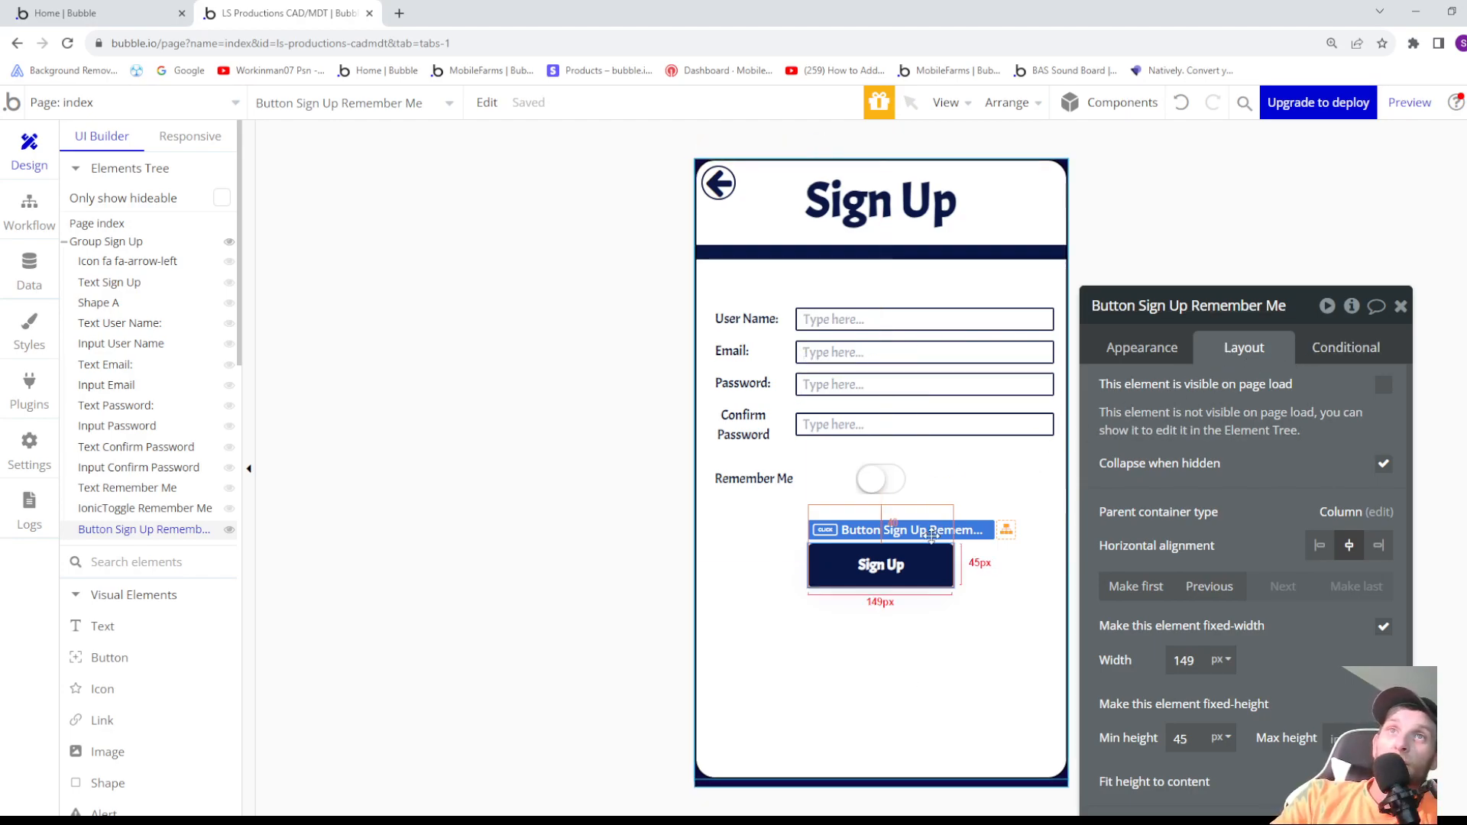
- Make Group Sign Up visible on page load and check the page in a preview
{"action": "left_click", "coordinate": [1397, 120]}
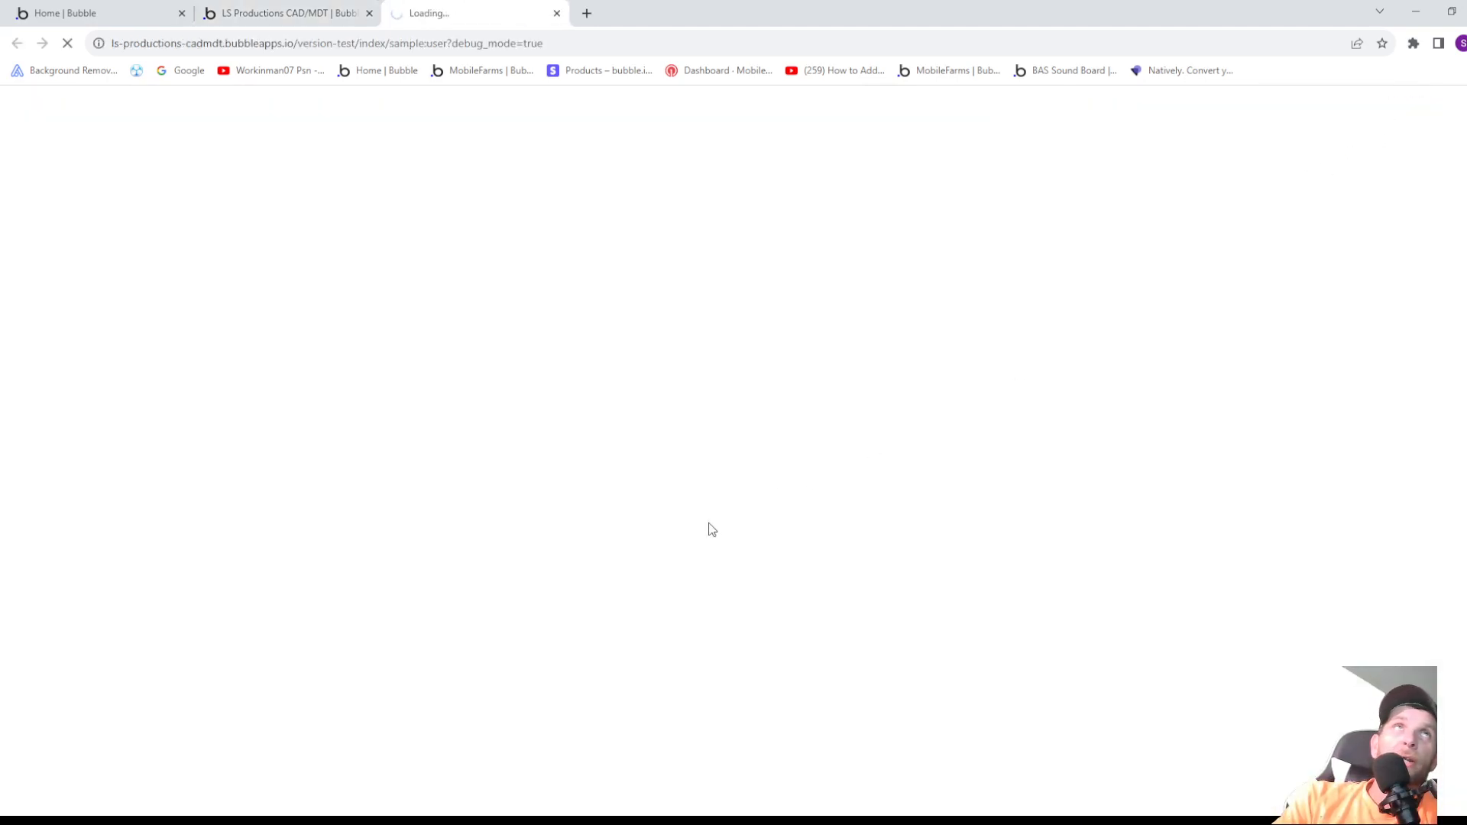
{"action": "left_click", "coordinate": [557, 13]}
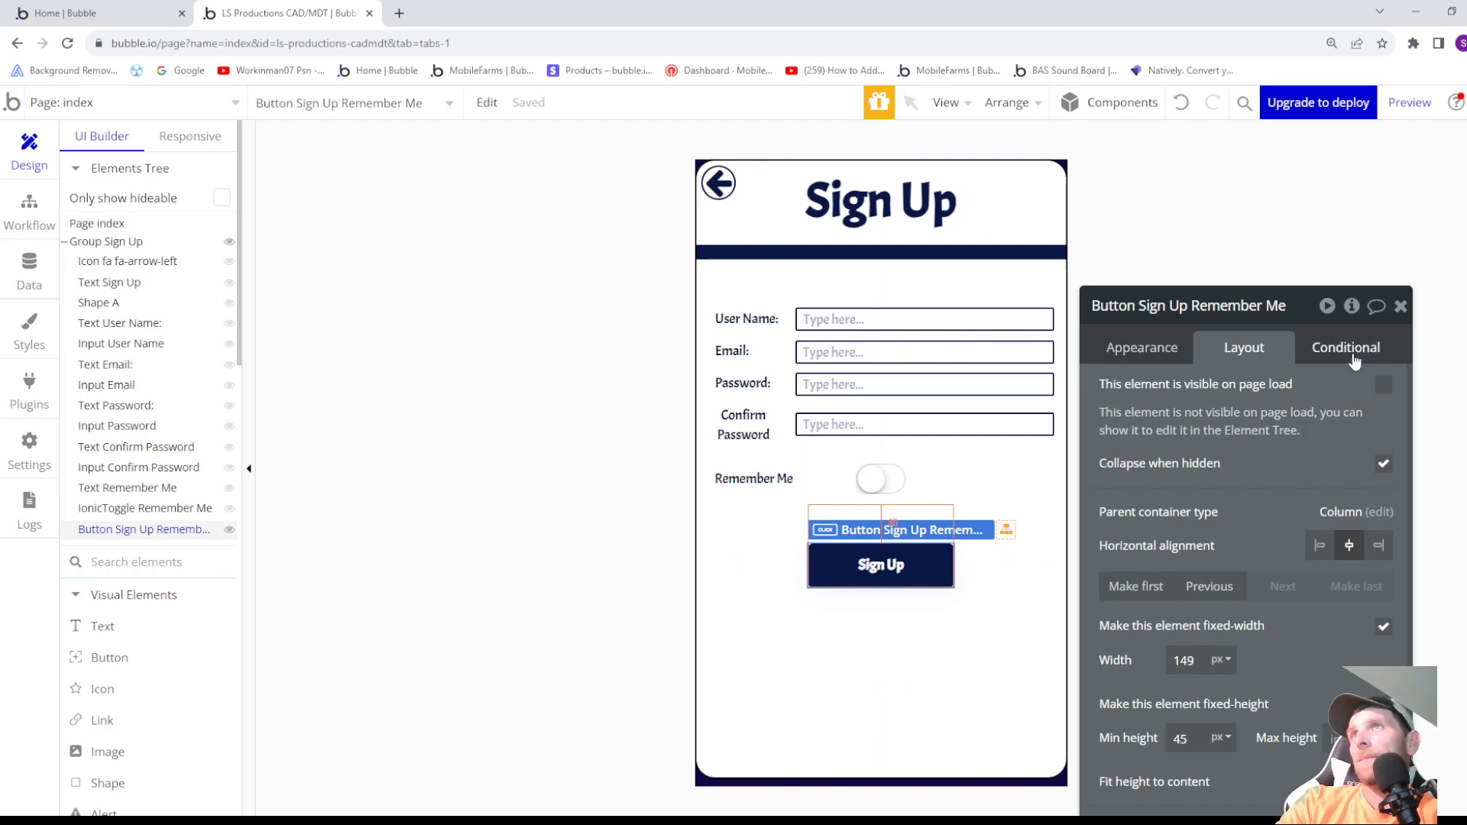
{"action": "left_click", "coordinate": [1022, 664]}
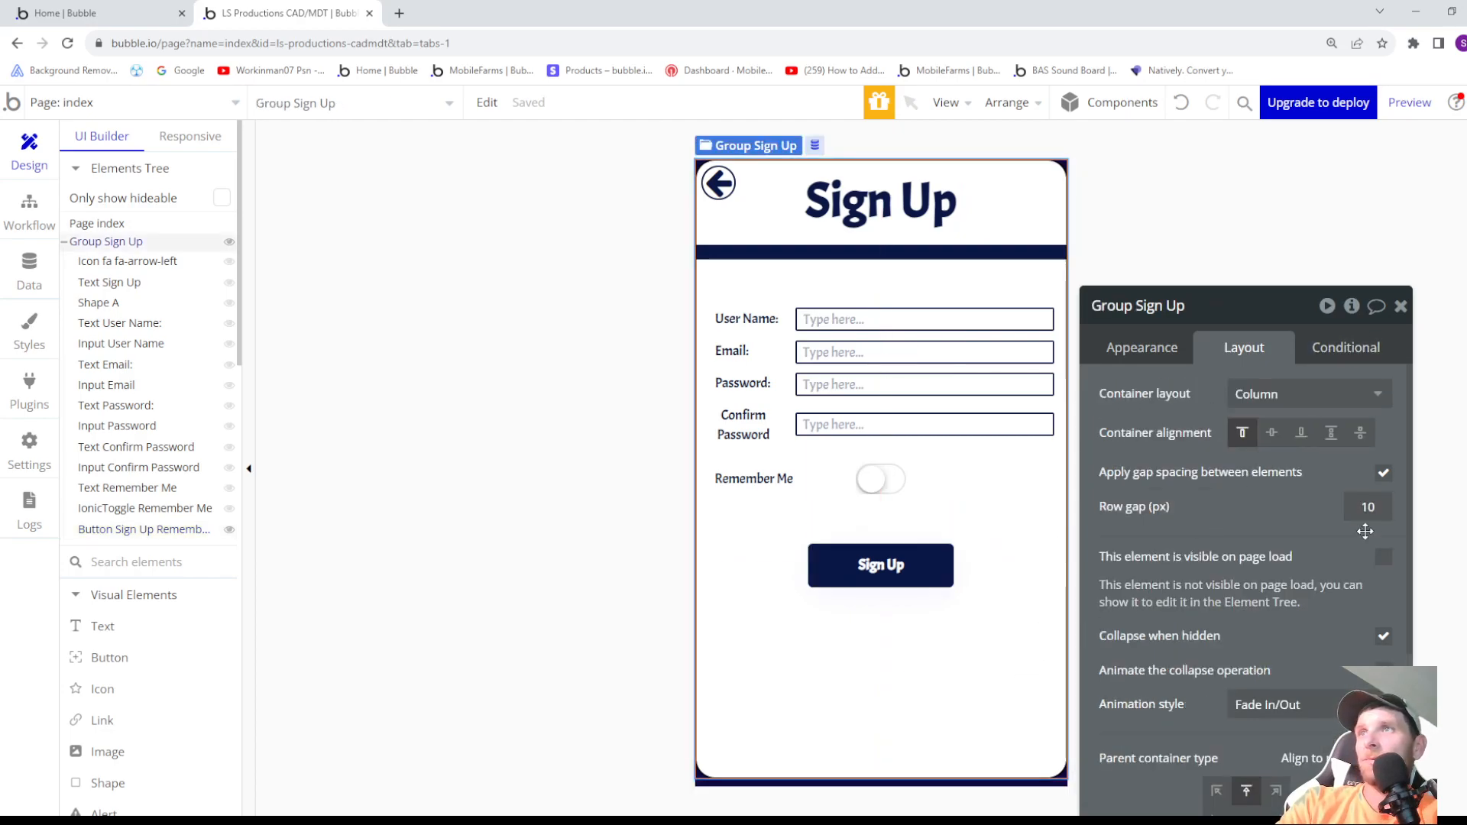
{"action": "left_click", "coordinate": [1383, 557]}
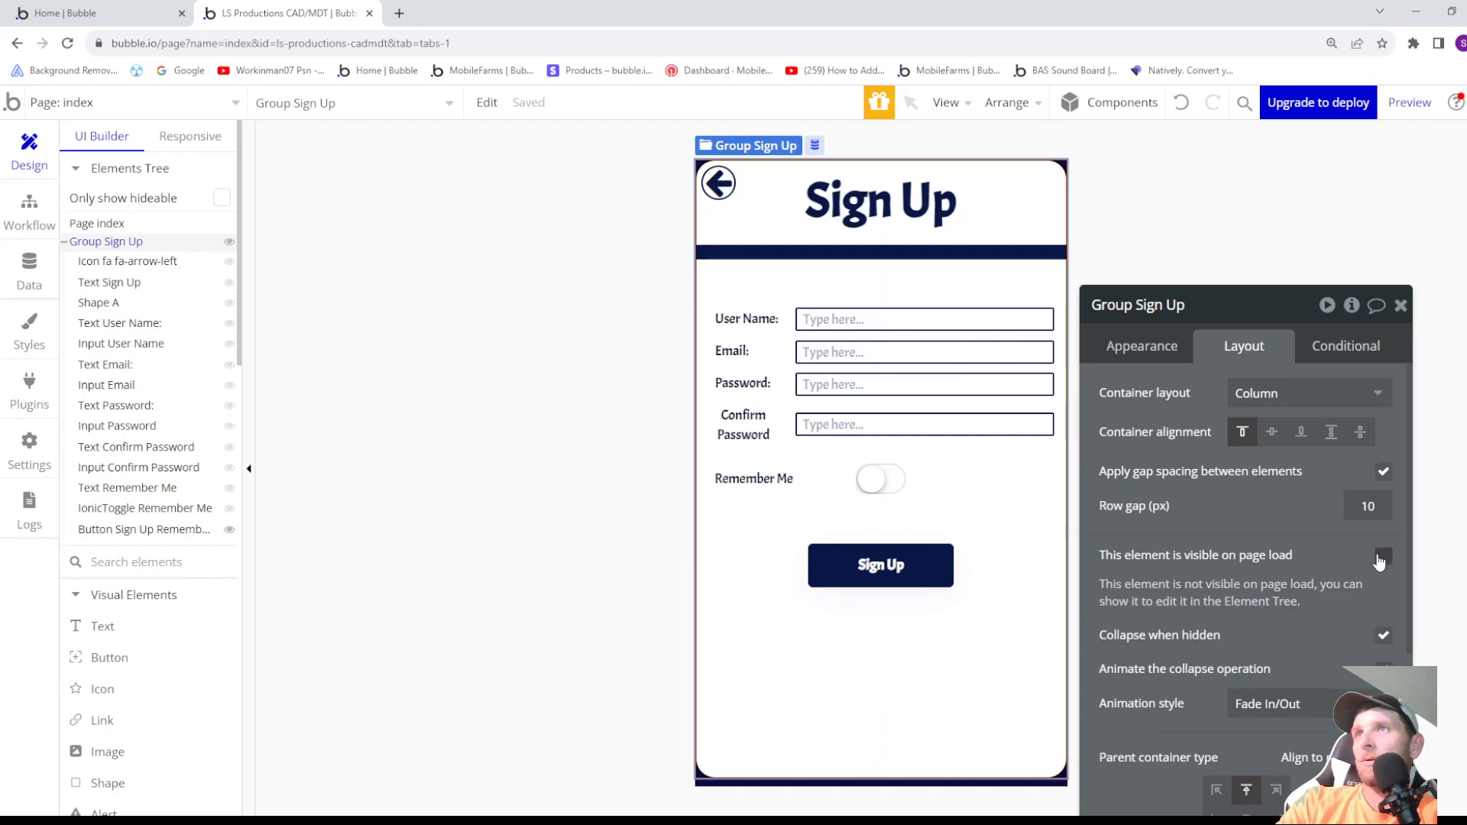
{"action": "left_click", "coordinate": [1410, 104]}
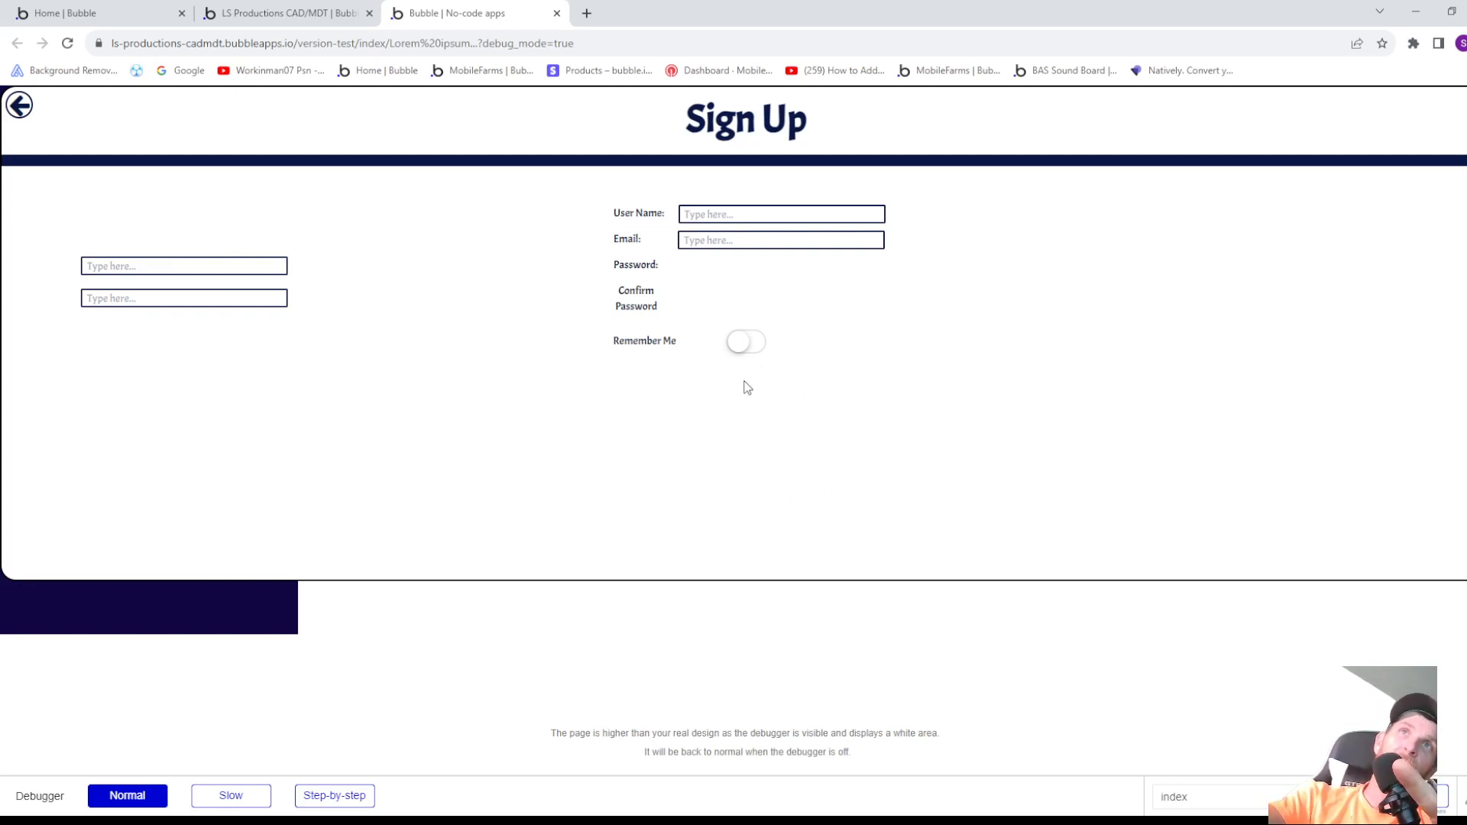
{"action": "left_click", "coordinate": [555, 14]}
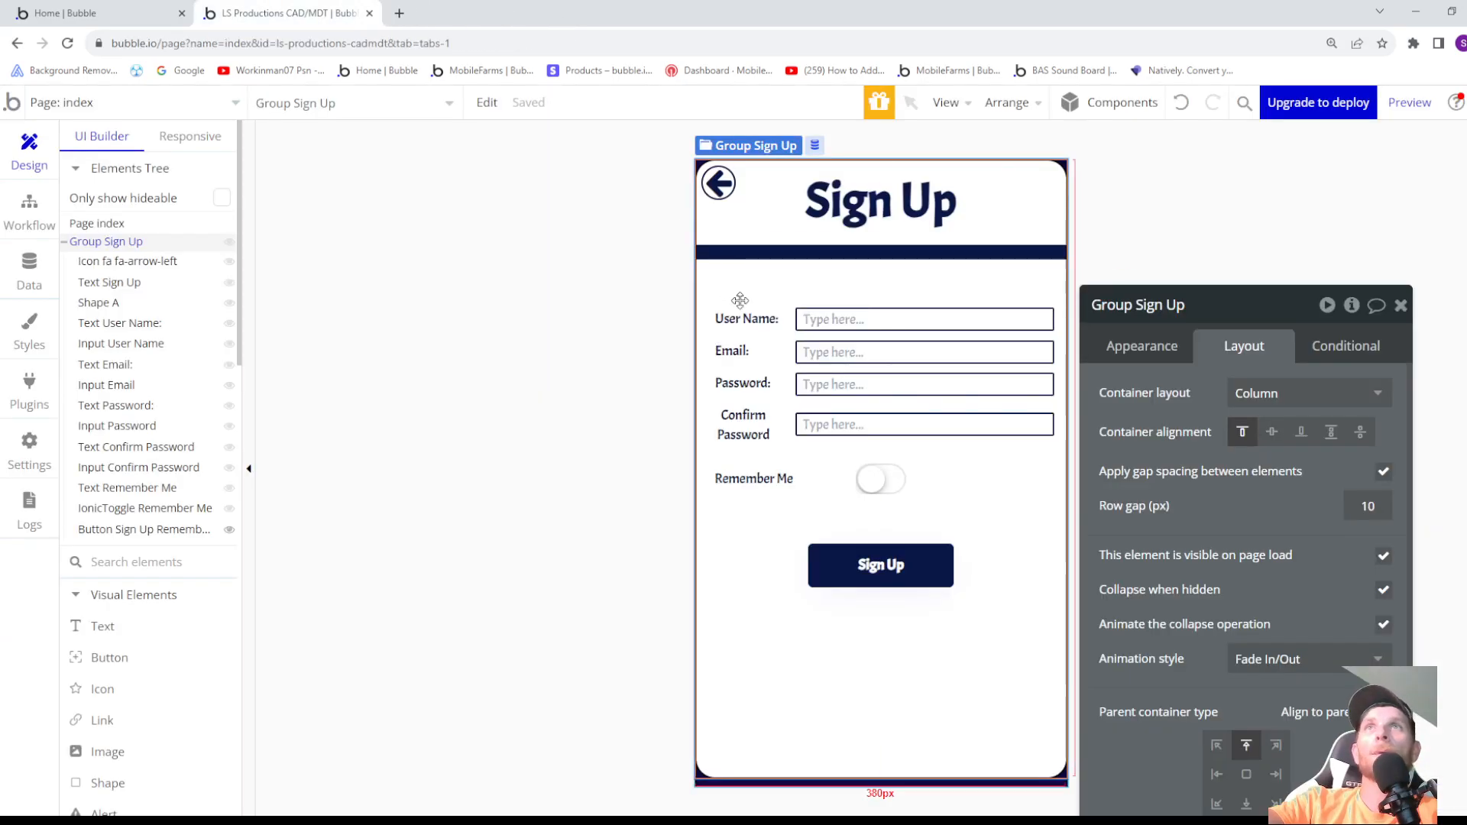
- Center the Password and Confirm Password inputs horizontally within the sign-up group
{"action": "left_click", "coordinate": [822, 384]}
{"action": "left_click", "coordinate": [1349, 502]}
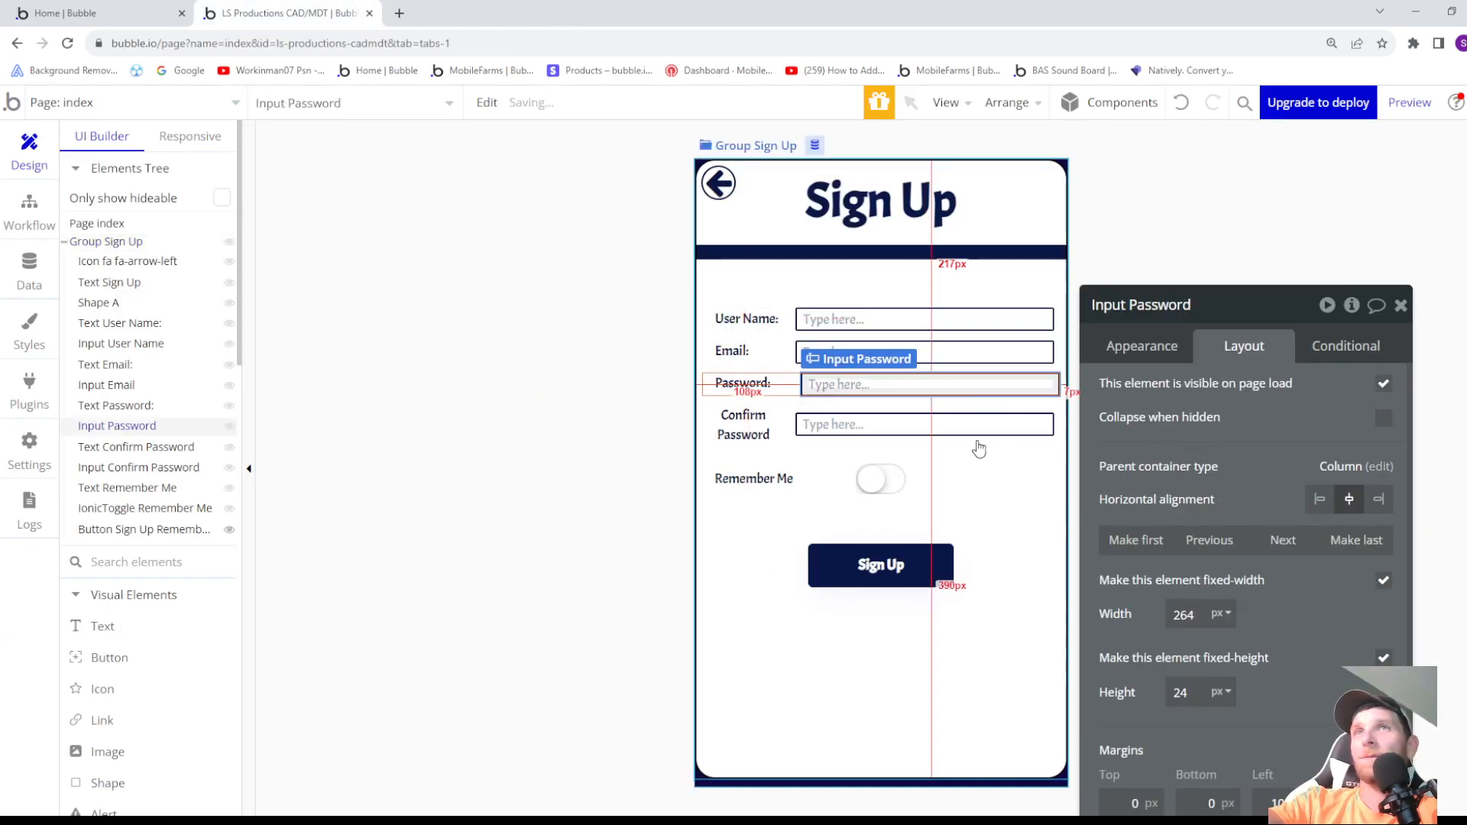
{"action": "left_click", "coordinate": [948, 432]}
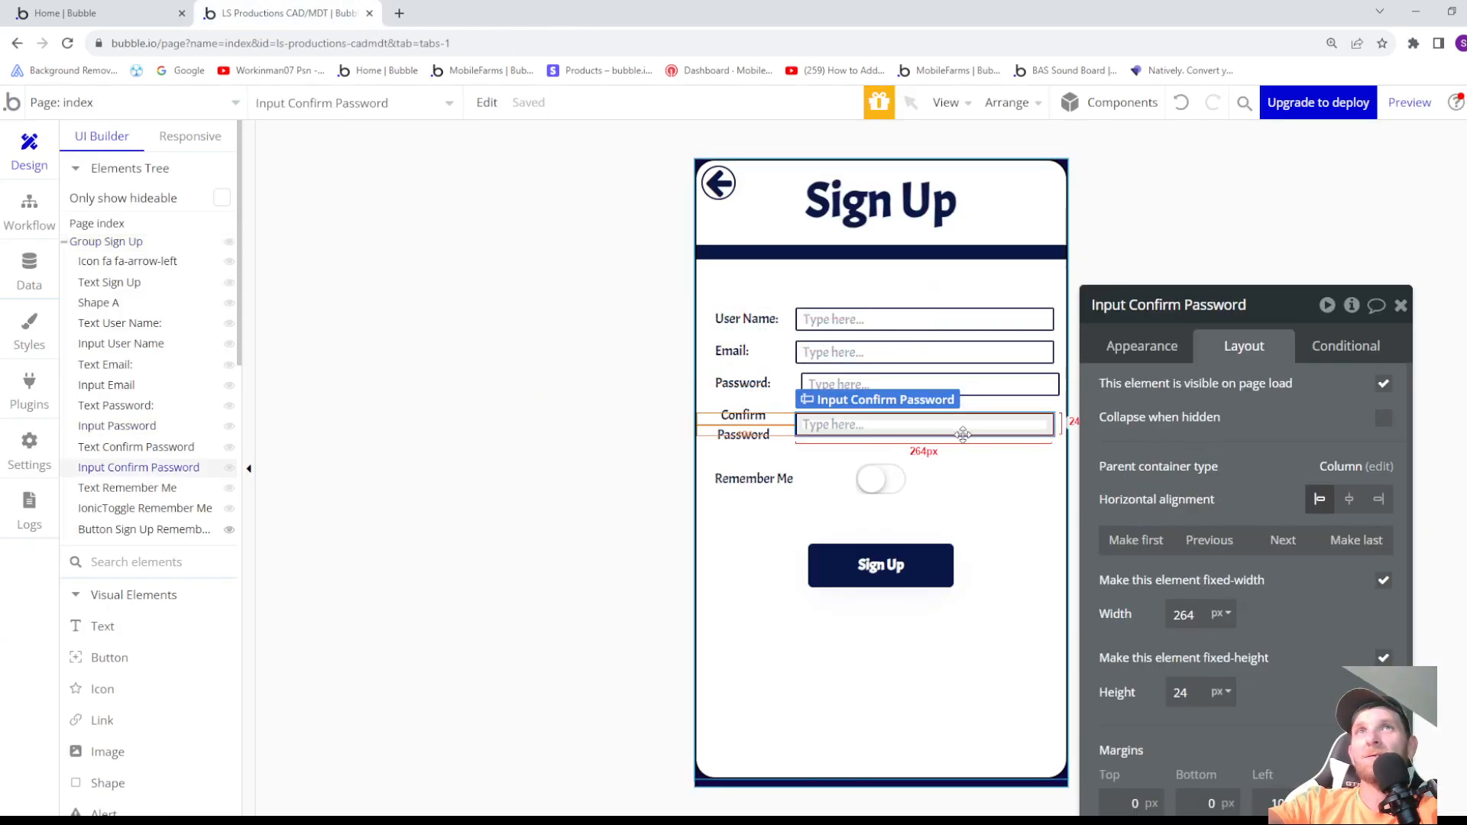
{"action": "left_click", "coordinate": [1349, 501]}
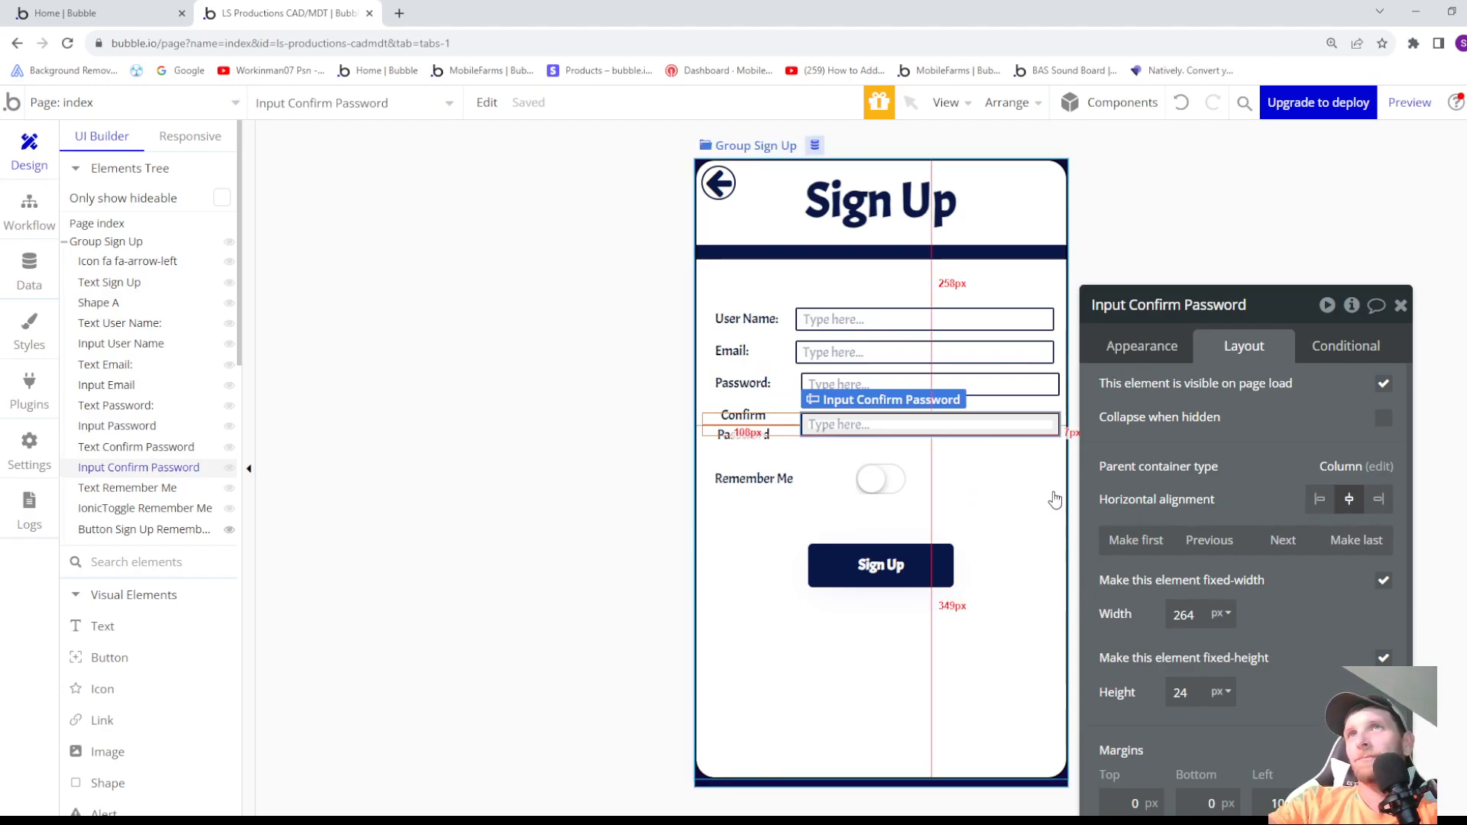
- Set the Confirm Password input's left margin to 90 px so it lines up with the inputs above
{"action": "scroll", "coordinate": [1166, 717], "scroll_direction": "down", "scroll_amount": 1}
{"action": "left_click", "coordinate": [1269, 766]}
{"action": "key", "text": "Up"}
{"action": "key", "text": "Up"}
{"action": "key", "text": "Down"}
{"action": "key", "text": "Down"}
{"action": "key", "text": "Down"}
{"action": "key", "text": "Down"}
{"action": "key", "text": "Down"}
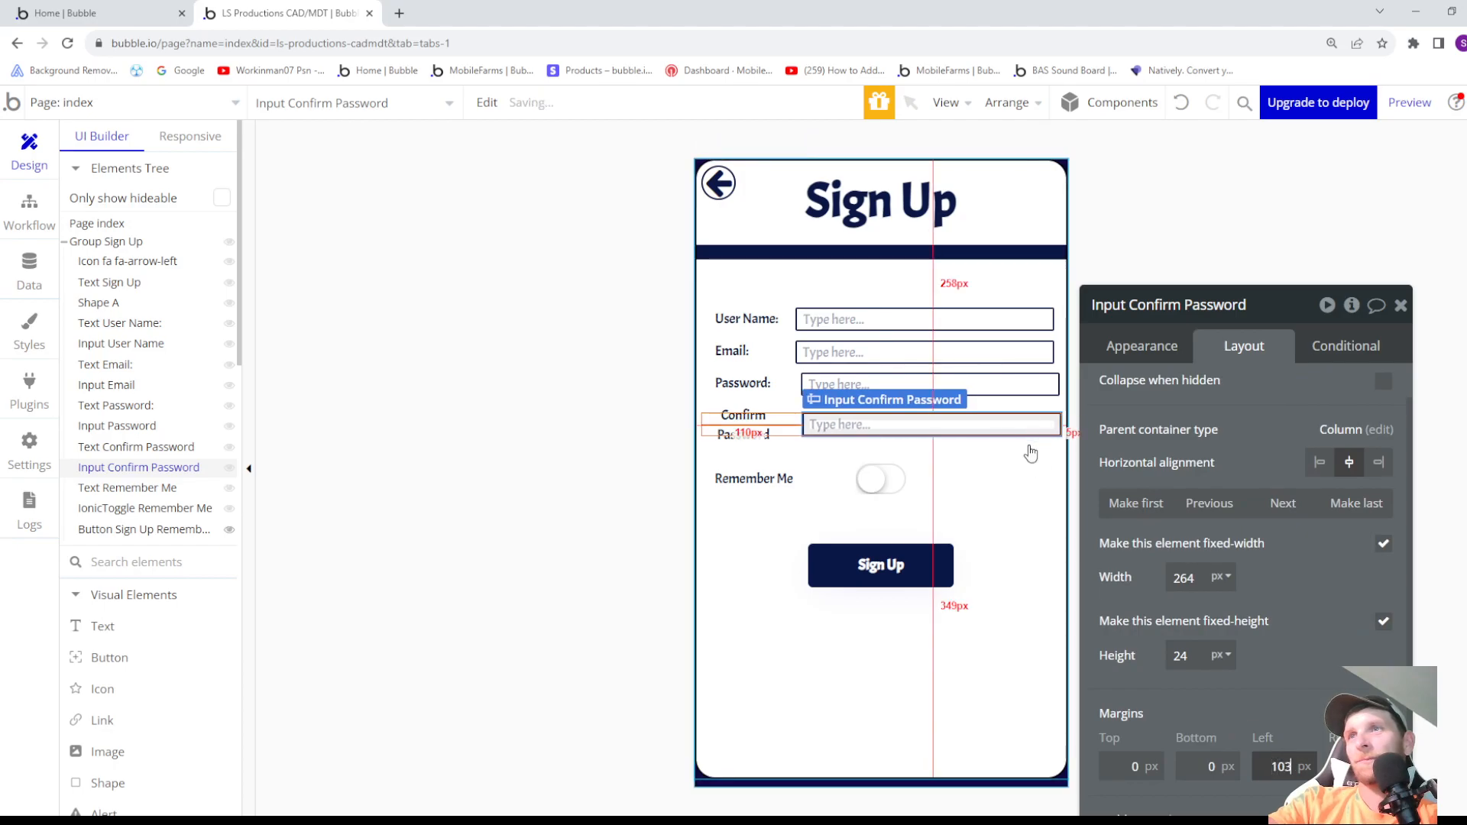
{"action": "key", "text": "Down"}
{"action": "key", "text": "Down"}
{"action": "key", "text": "Down"}
{"action": "key", "text": "Down"}
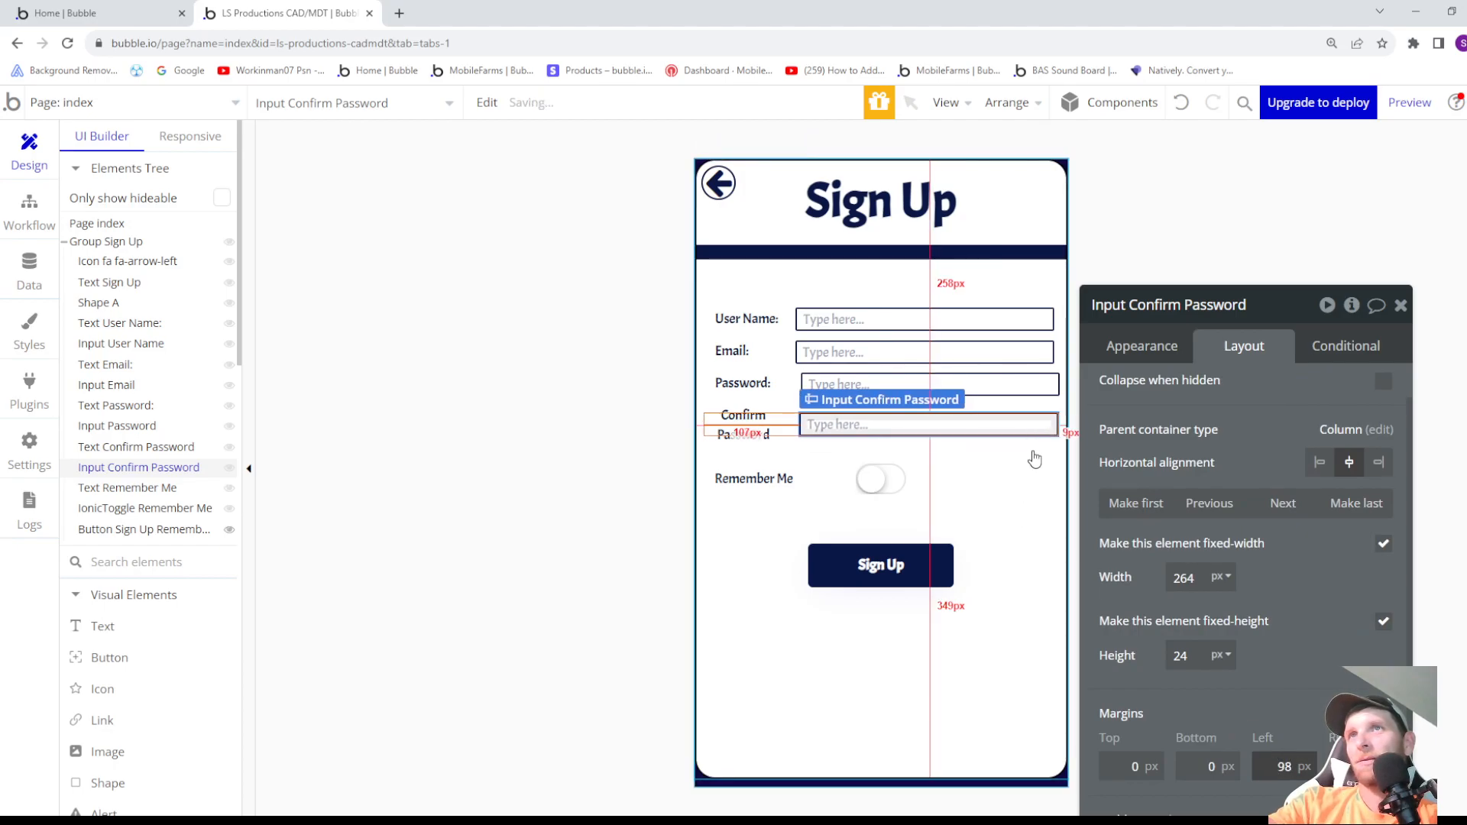
{"action": "key", "text": "Down"}
{"action": "key", "text": "Down"}
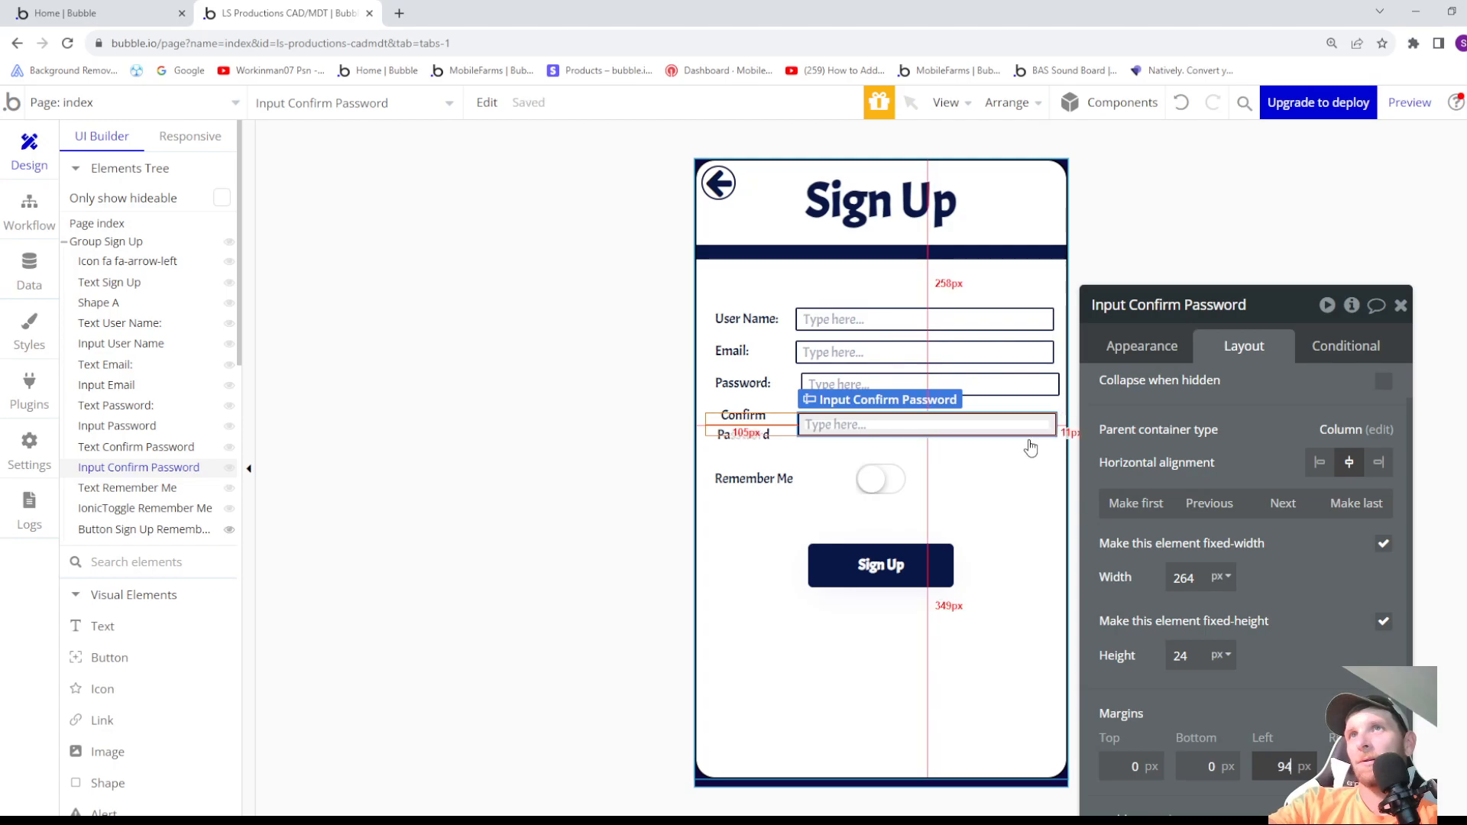
{"action": "key", "text": "Down"}
{"action": "key", "text": "Down"}
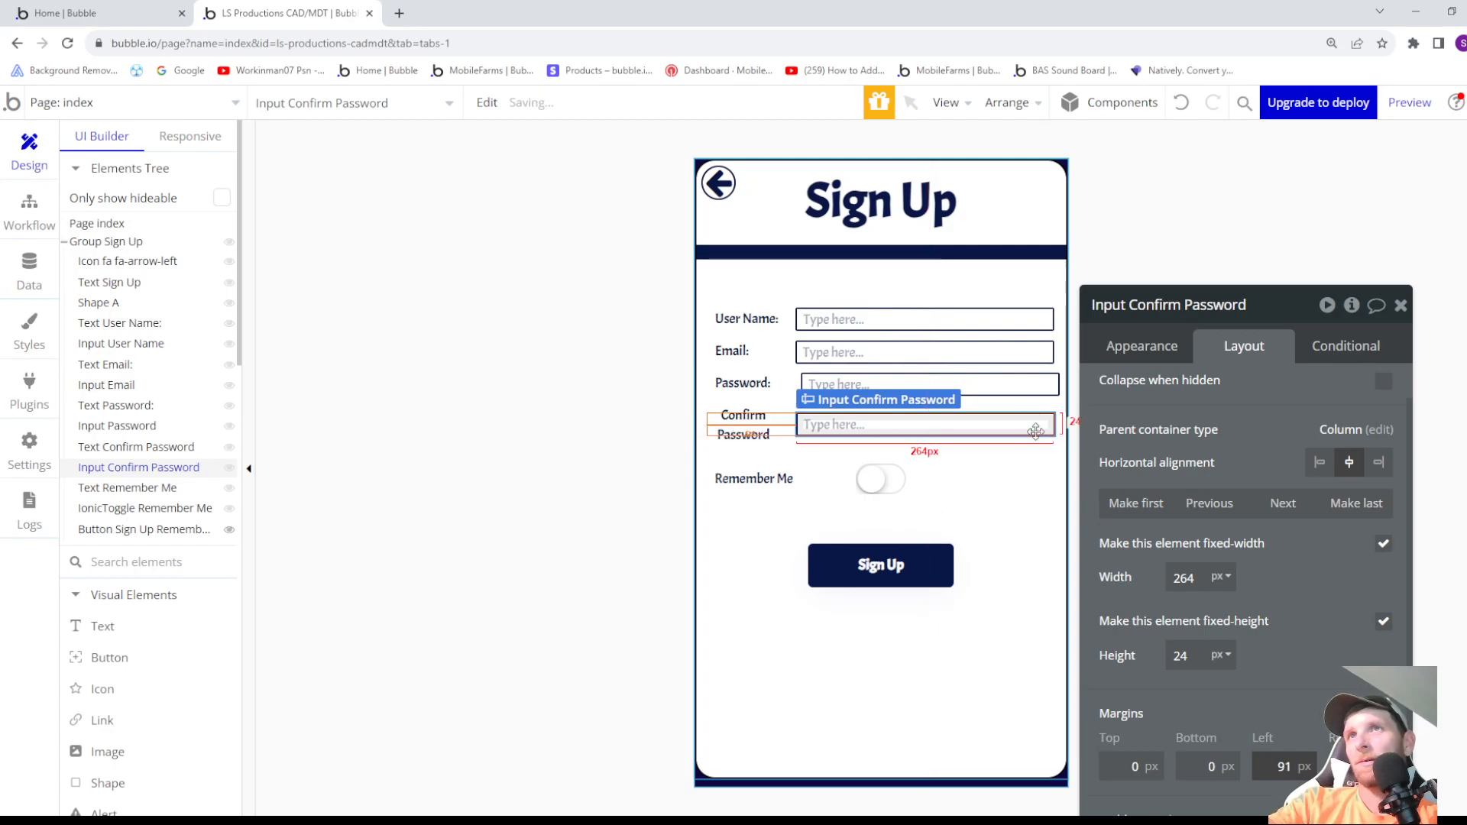
- Compare the neighbouring inputs' left margins and set the Password input's left margin to 90 px
{"action": "left_click", "coordinate": [1033, 376]}
{"action": "left_click", "coordinate": [1028, 353]}
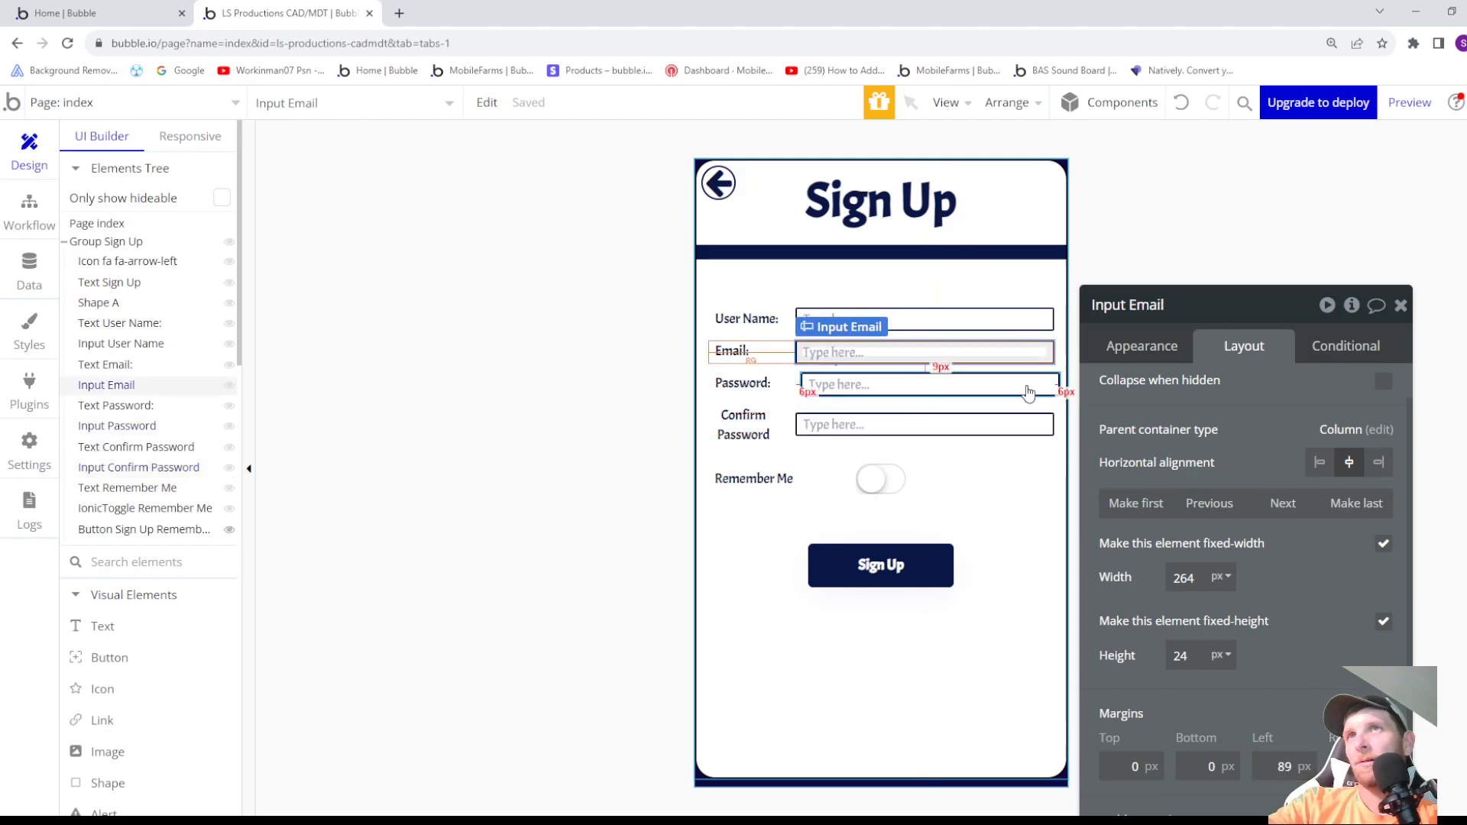
{"action": "left_click", "coordinate": [1054, 383]}
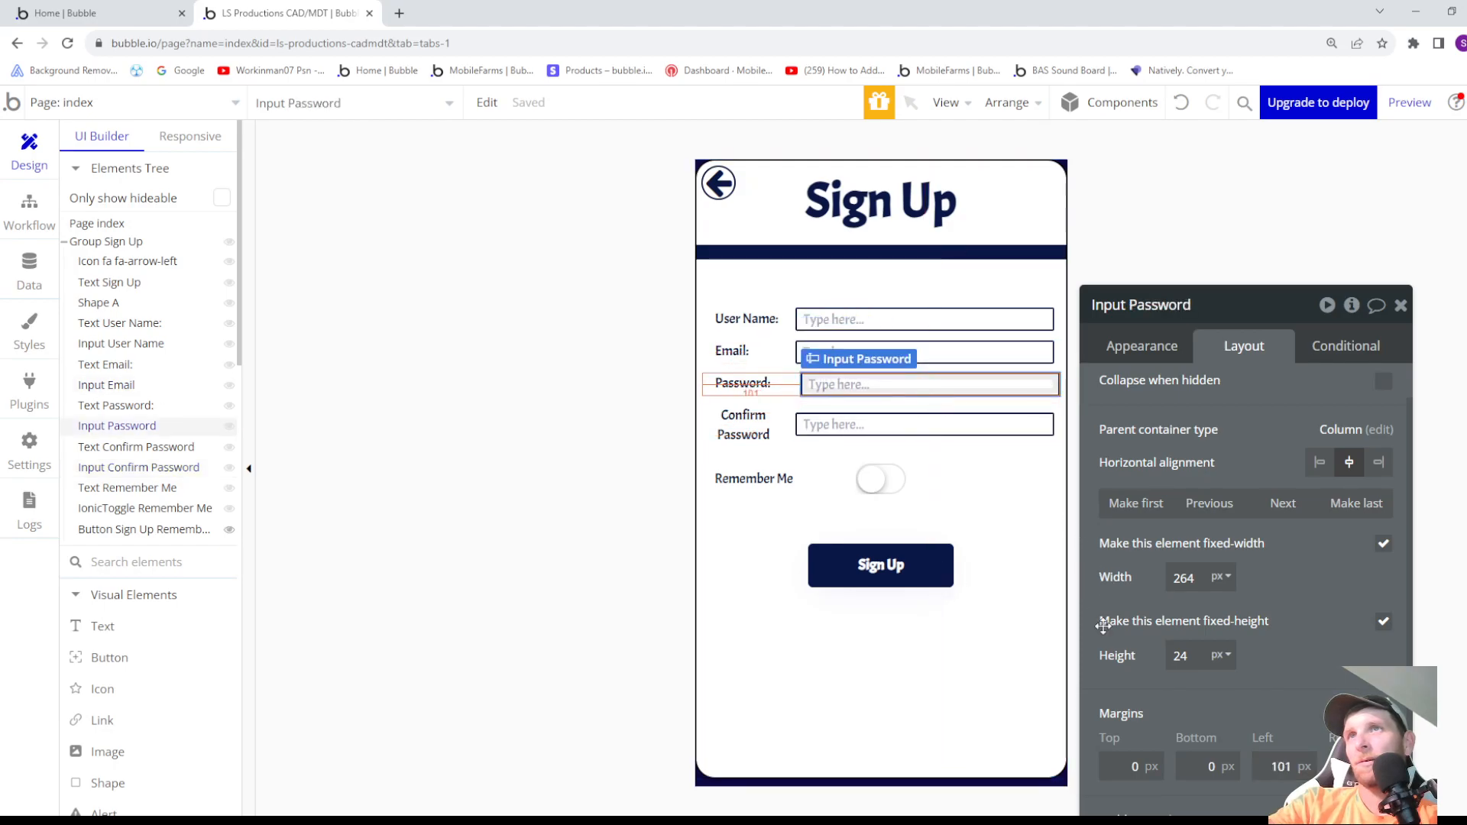
{"action": "left_click", "coordinate": [1004, 420]}
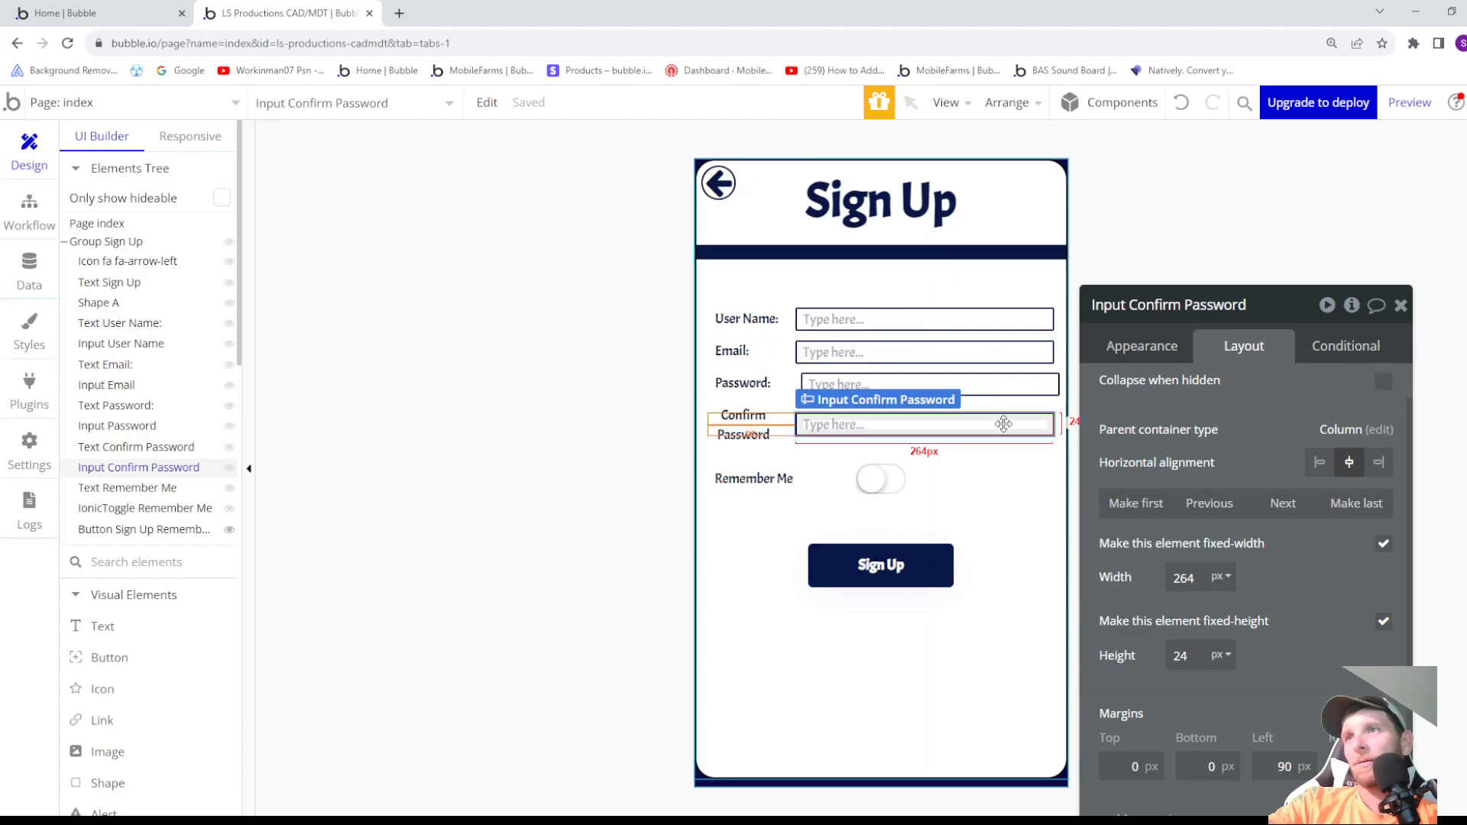
{"action": "left_click", "coordinate": [1017, 386]}
{"action": "left_click", "coordinate": [1281, 761]}
{"action": "key", "text": "BackSpace"}
{"action": "key", "text": "BackSpace"}
{"action": "key", "text": "BackSpace"}
{"action": "type", "text": "91"}
{"action": "key", "text": "BackSpace"}
{"action": "type", "text": "0"}
{"action": "left_click", "coordinate": [1025, 468]}
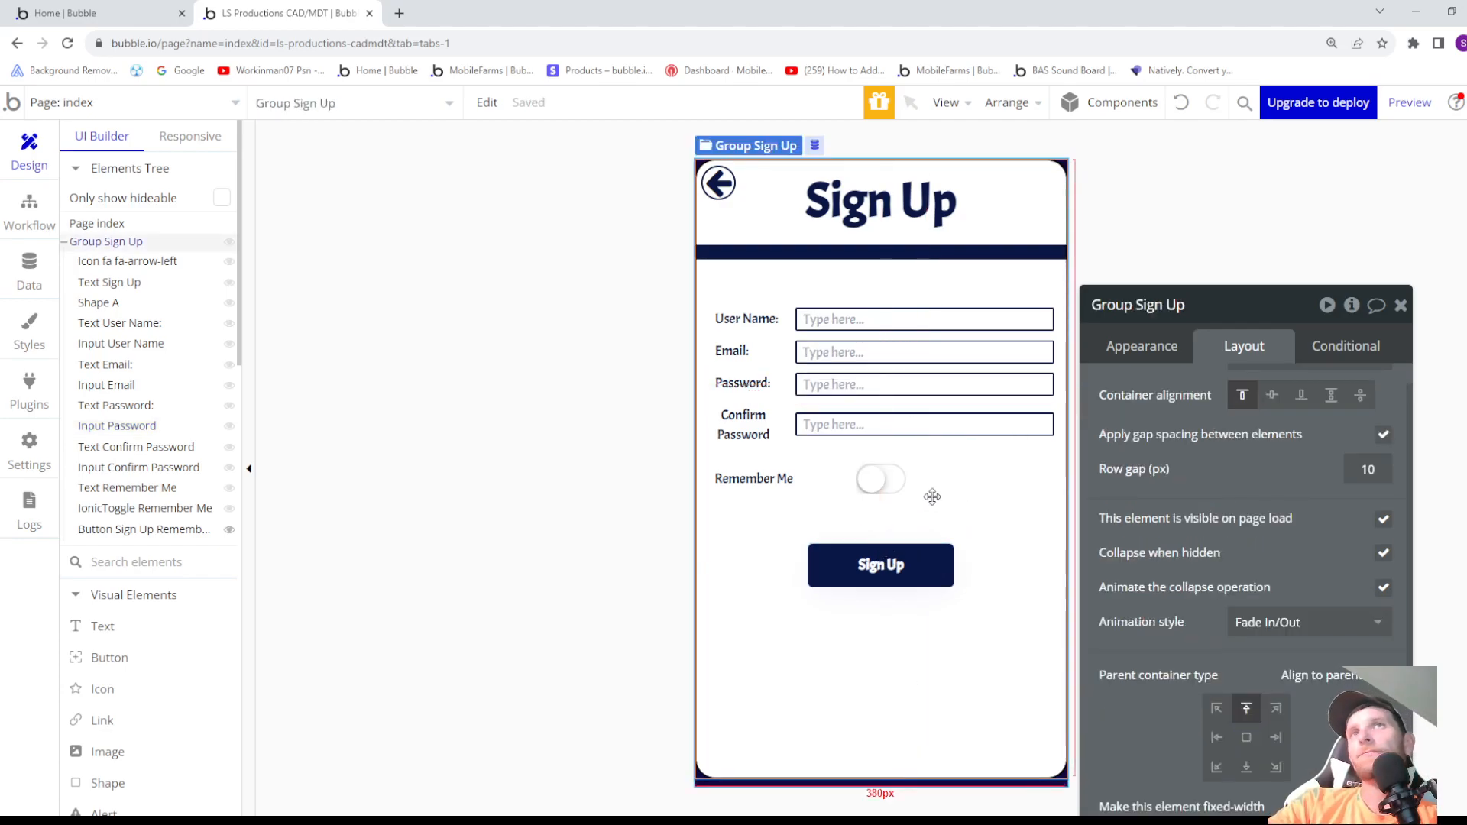
- Add a condition to the Sign Up button that makes it visible when IonicToggle Remember Me is checked
{"action": "left_click", "coordinate": [864, 555]}
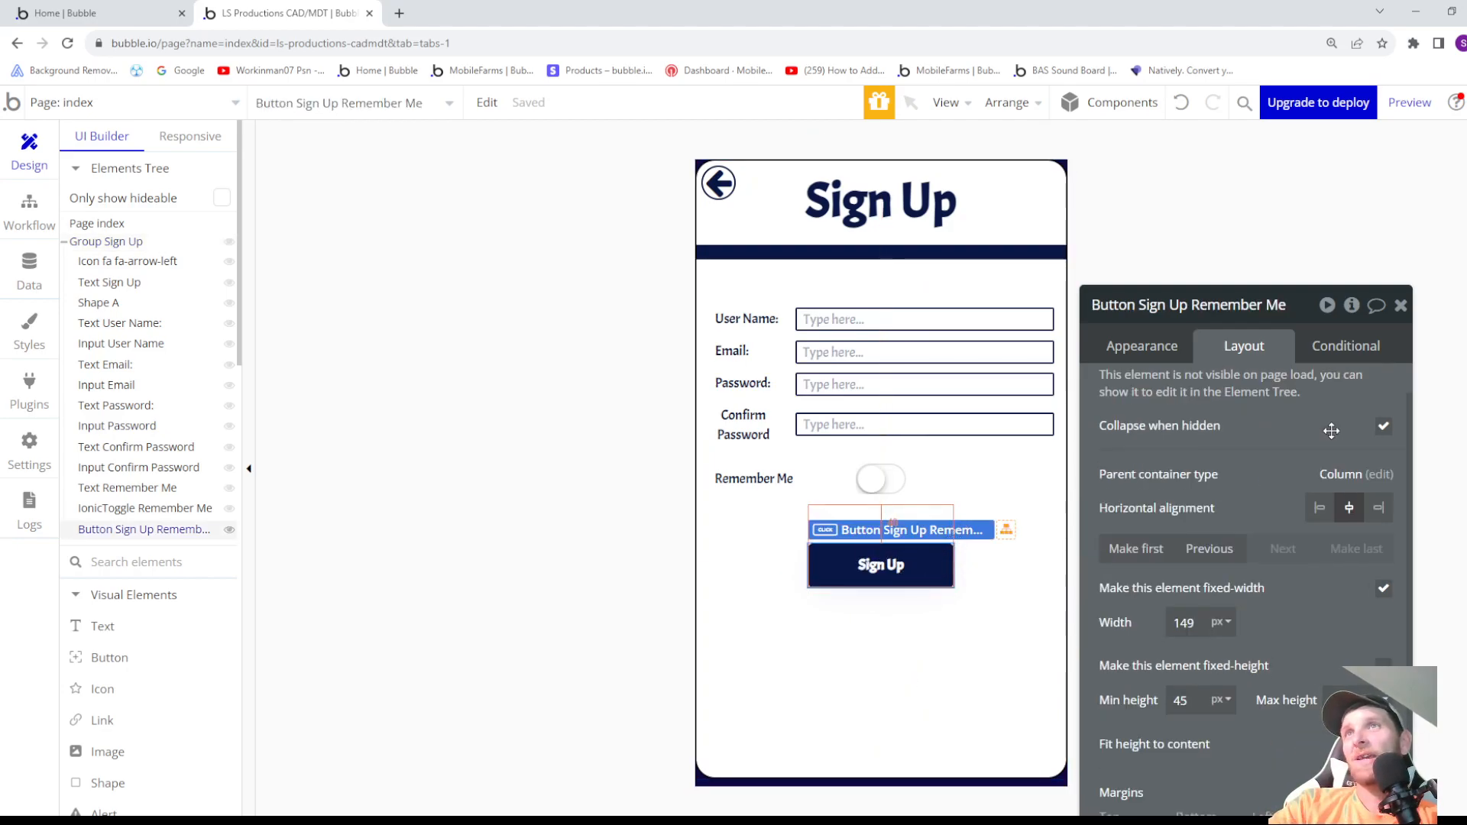
{"action": "scroll", "coordinate": [1330, 432], "scroll_direction": "up", "scroll_amount": 1}
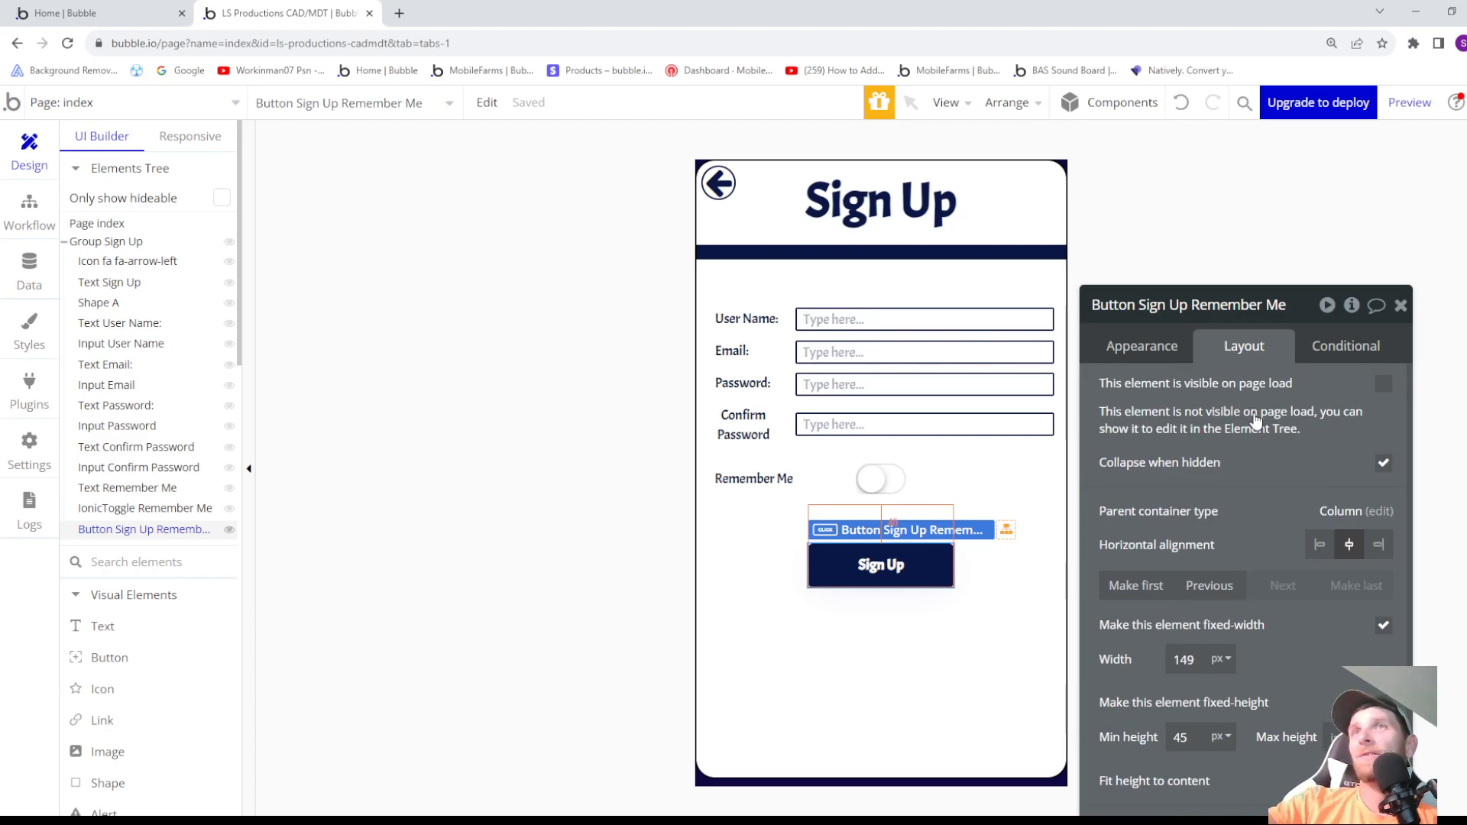
{"action": "left_click", "coordinate": [1354, 350]}
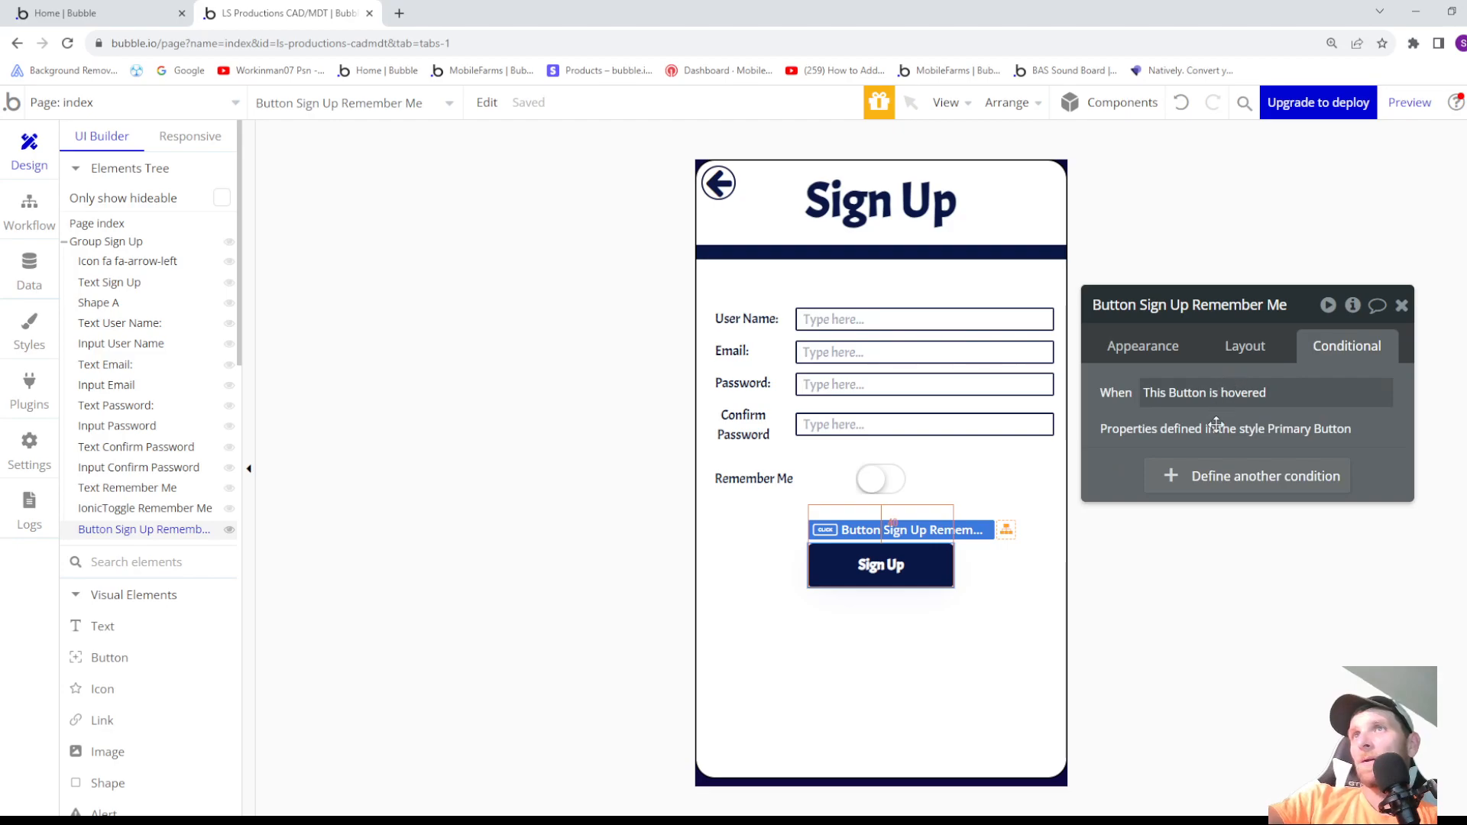
{"action": "left_click", "coordinate": [1225, 478]}
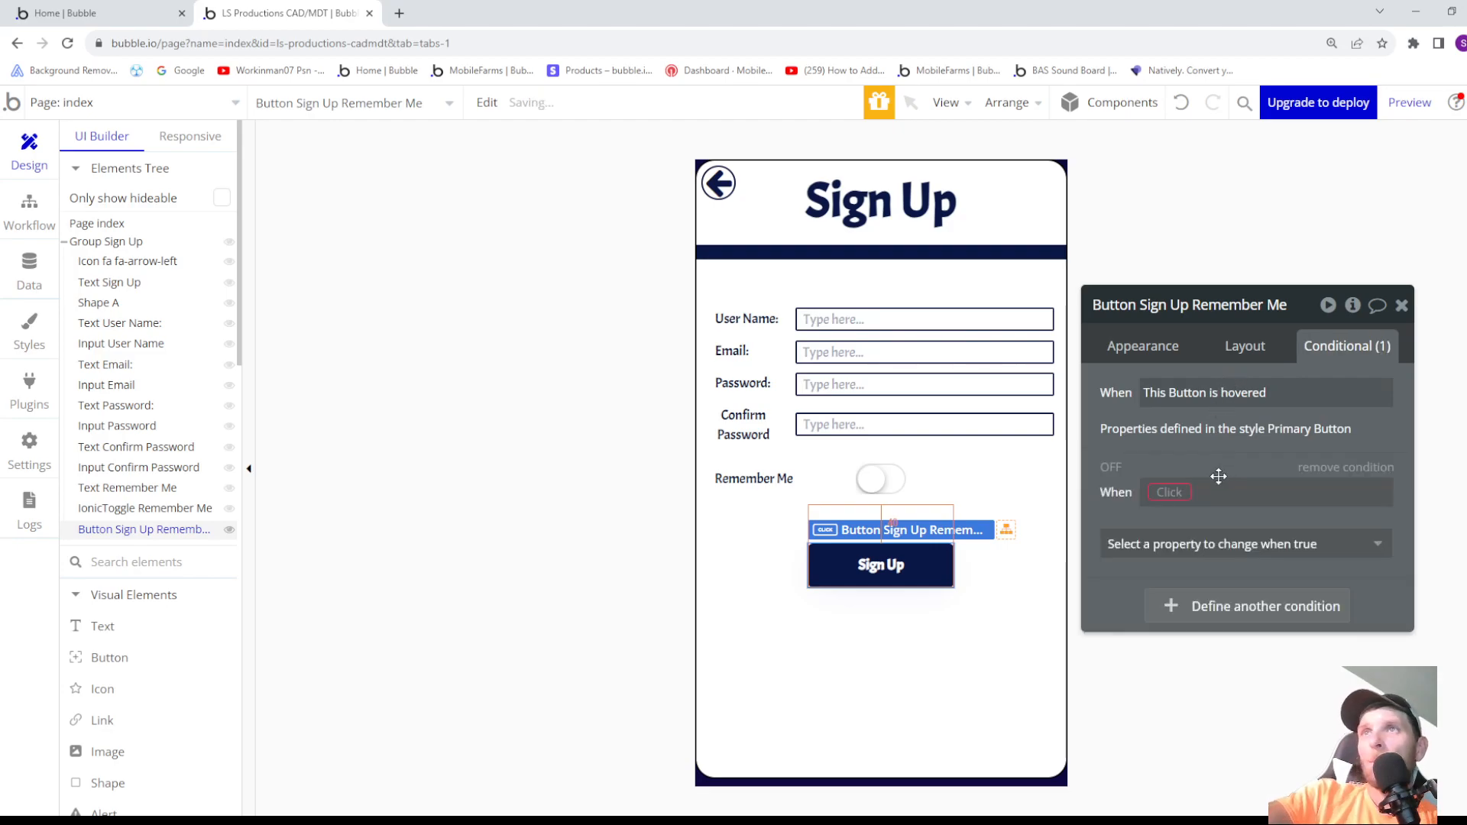
{"action": "left_click", "coordinate": [1164, 490]}
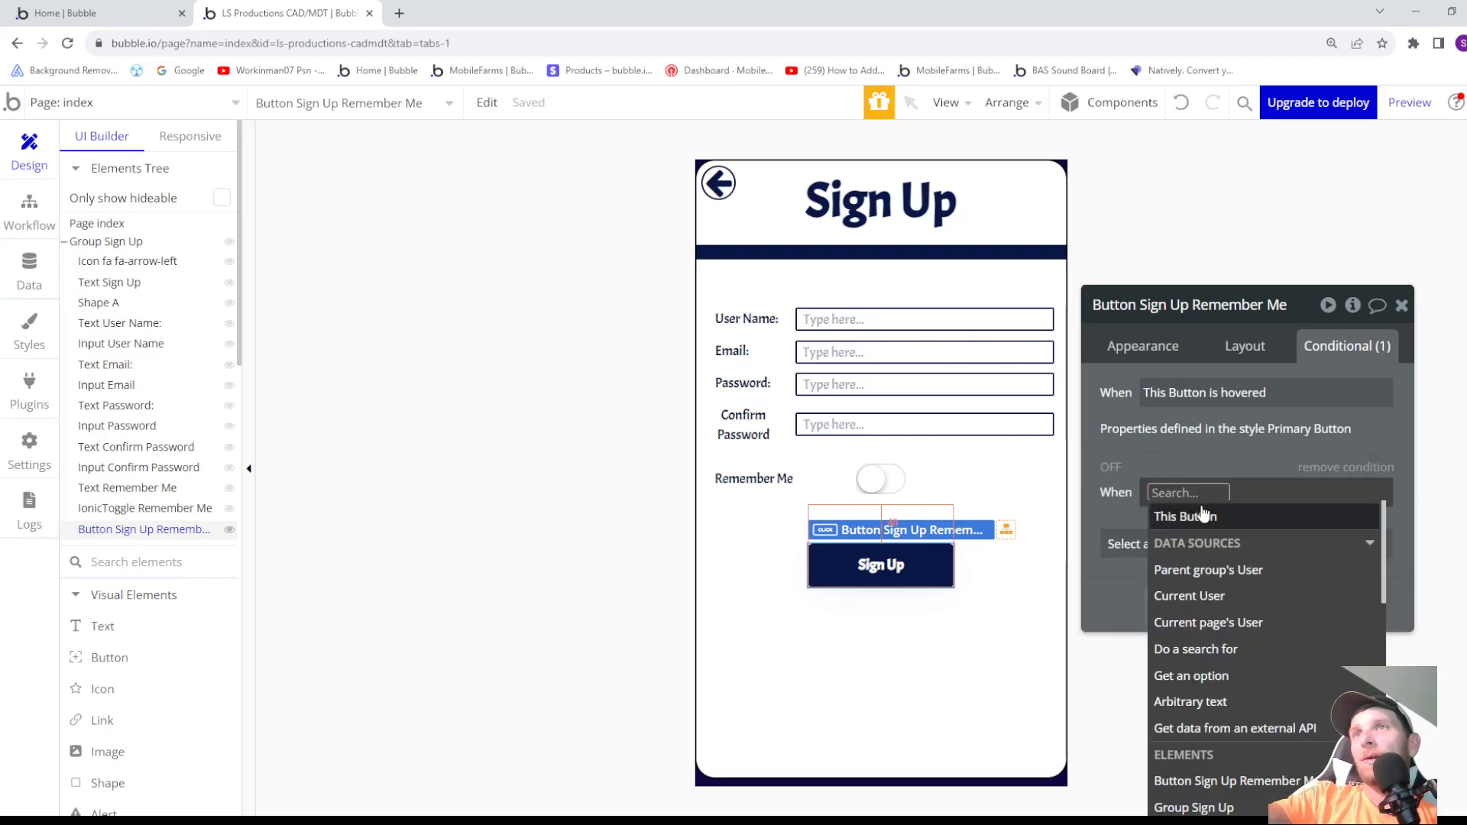
{"action": "scroll", "coordinate": [1215, 535], "scroll_direction": "down", "scroll_amount": 3}
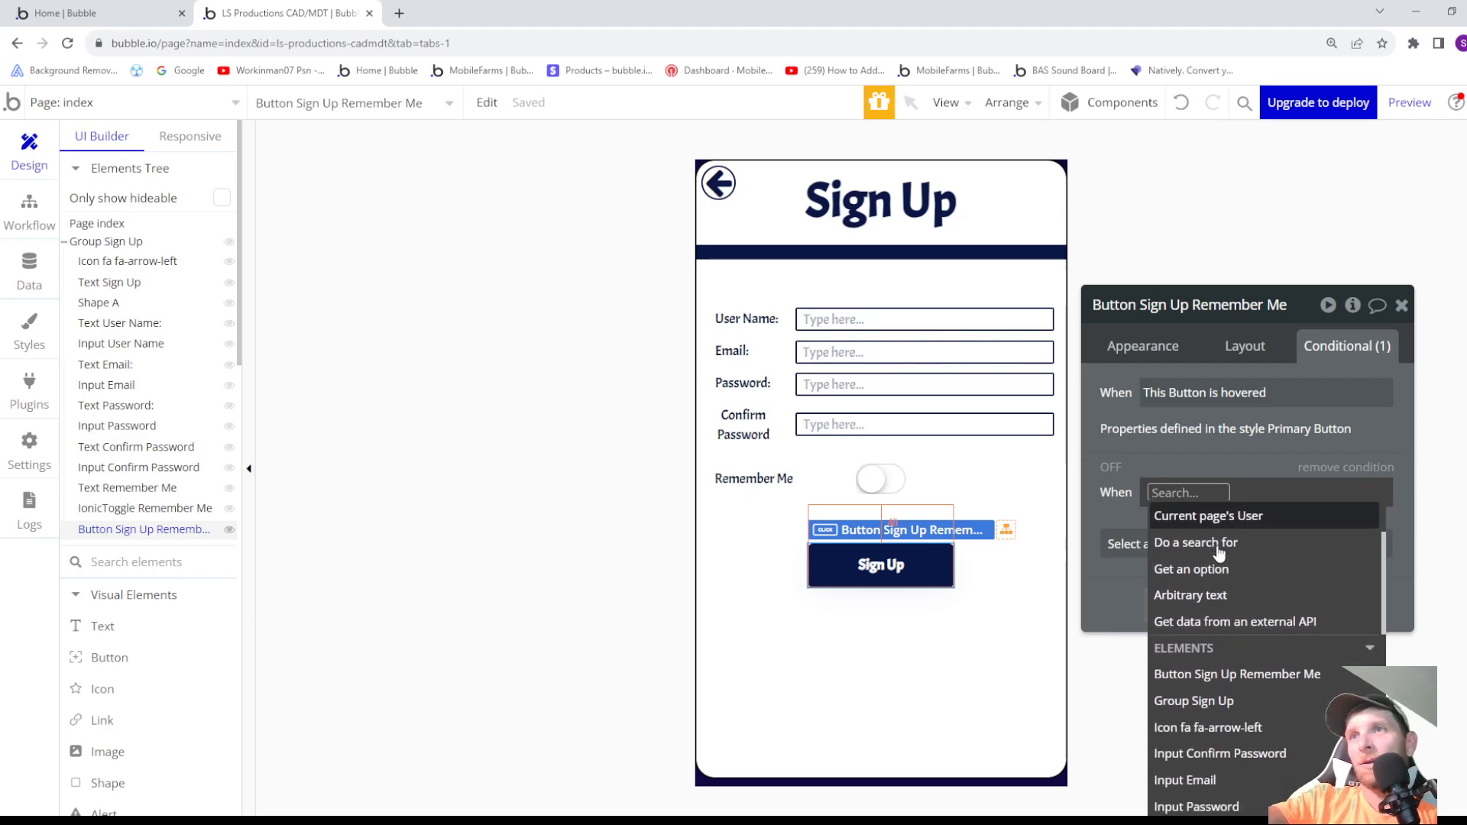
{"action": "scroll", "coordinate": [1214, 676], "scroll_direction": "down", "scroll_amount": 1}
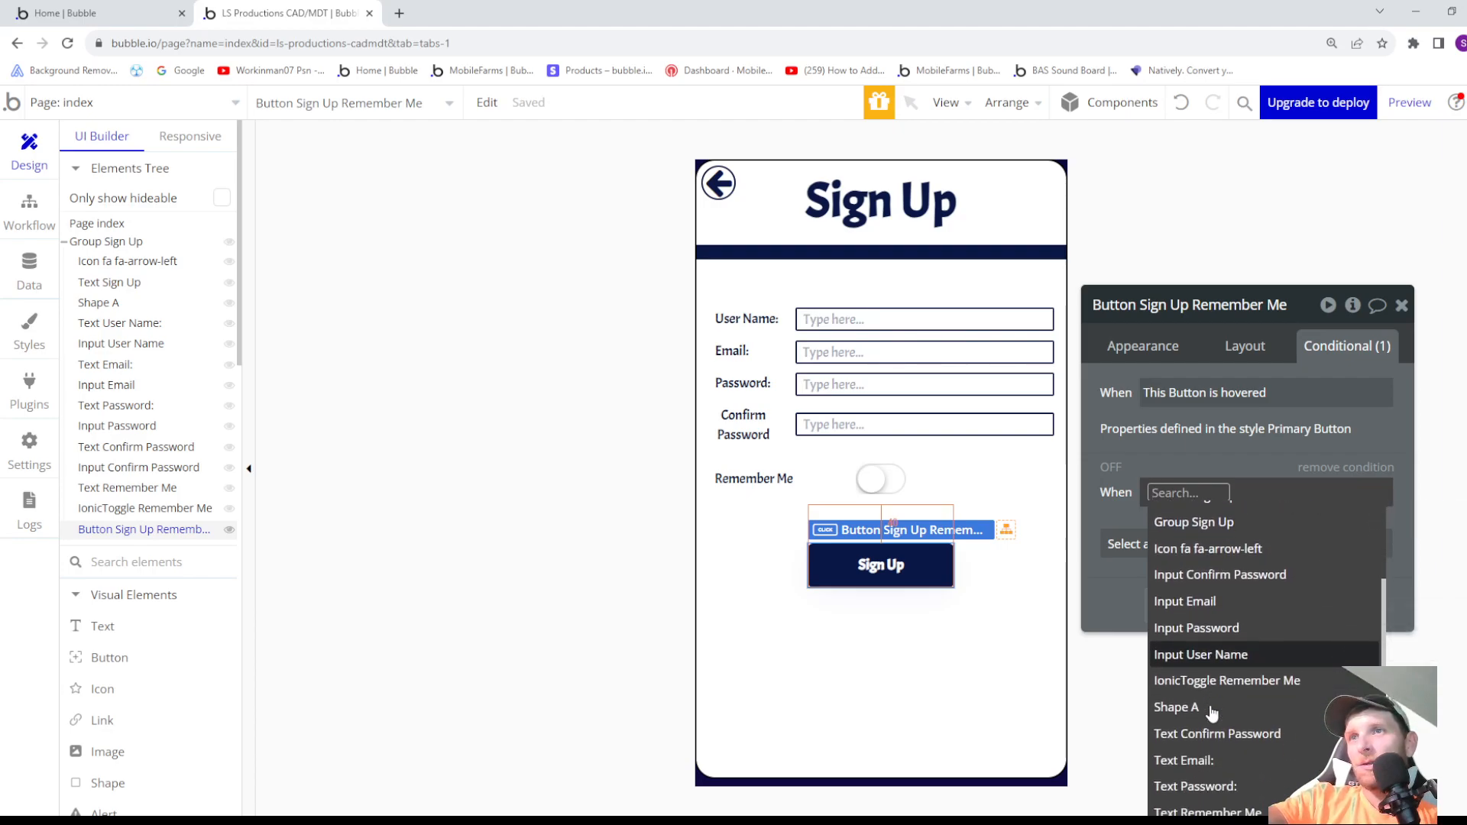
{"action": "left_click", "coordinate": [1206, 655]}
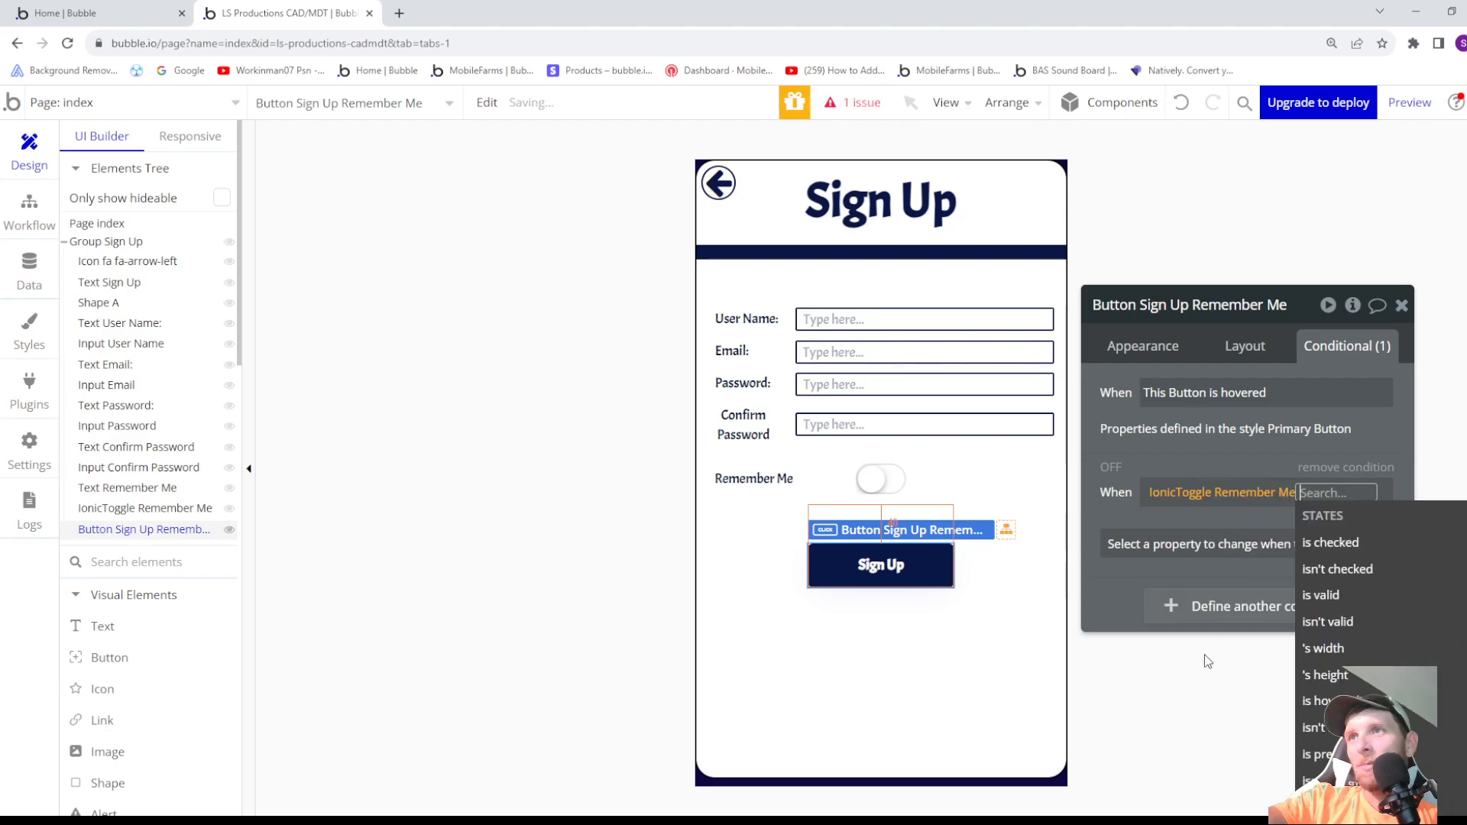
{"action": "left_click", "coordinate": [1348, 549]}
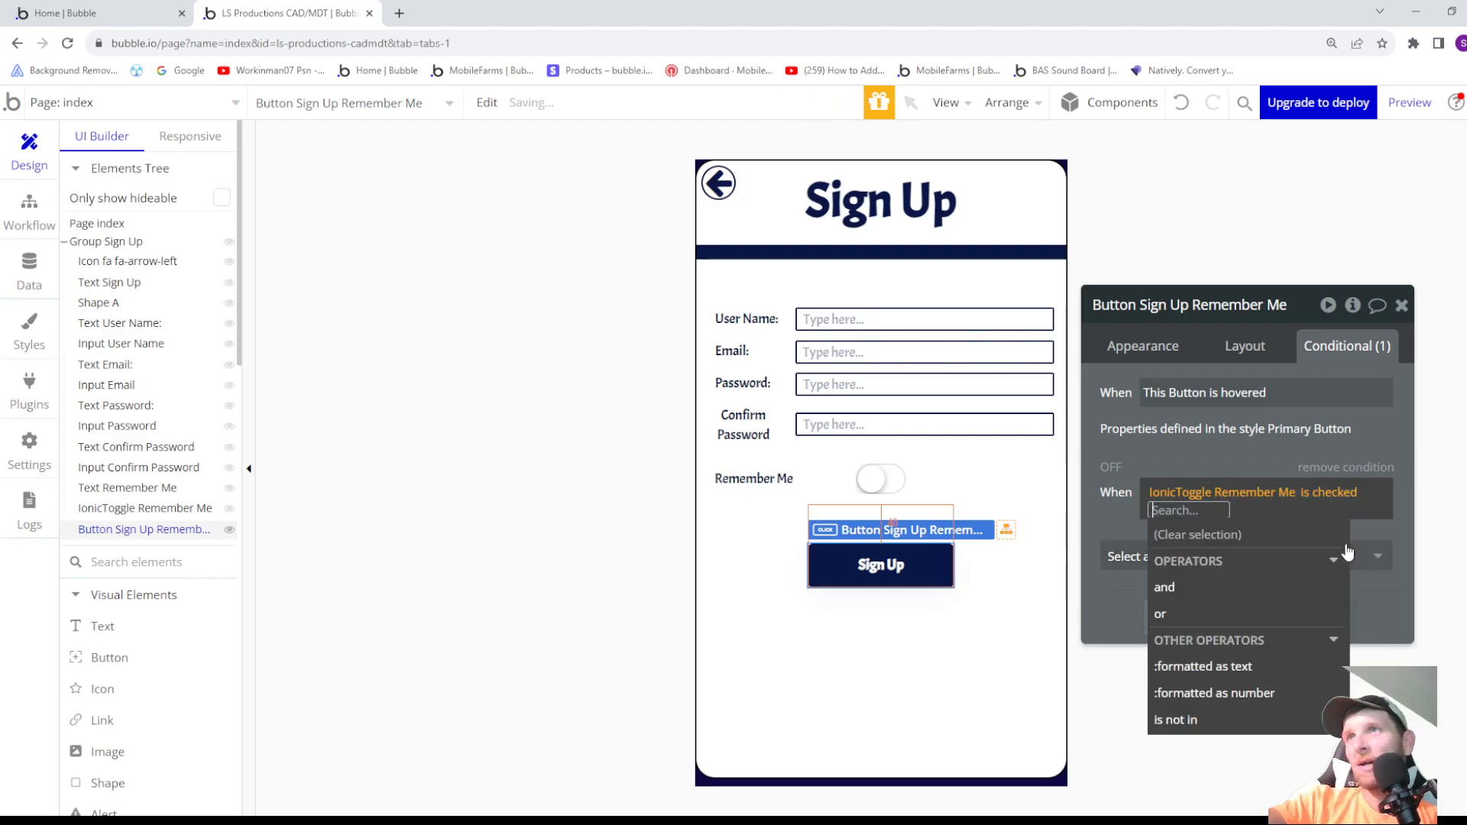
{"action": "left_click", "coordinate": [1136, 552]}
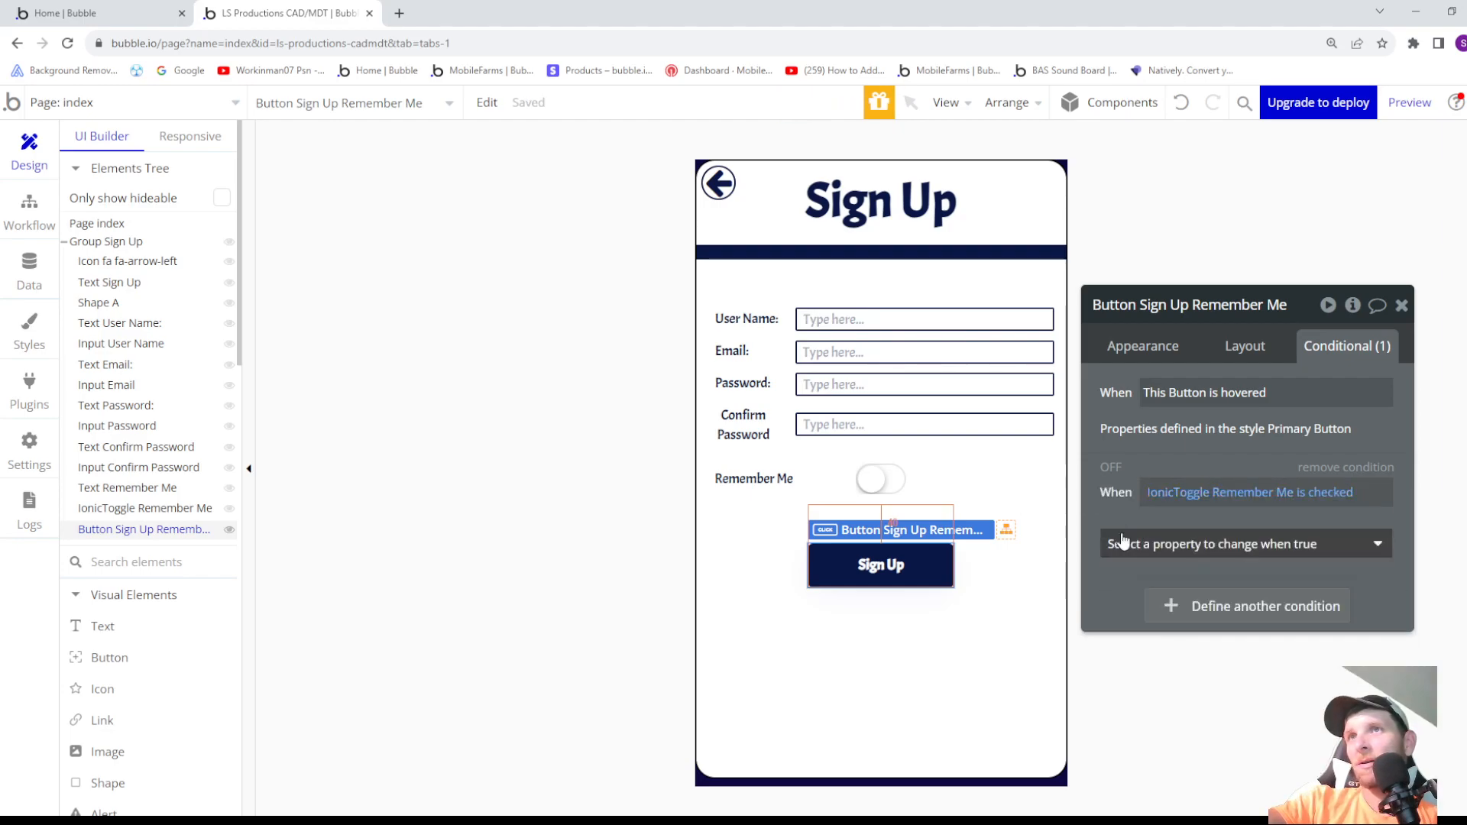
{"action": "left_click", "coordinate": [1146, 550]}
{"action": "left_click", "coordinate": [1170, 607]}
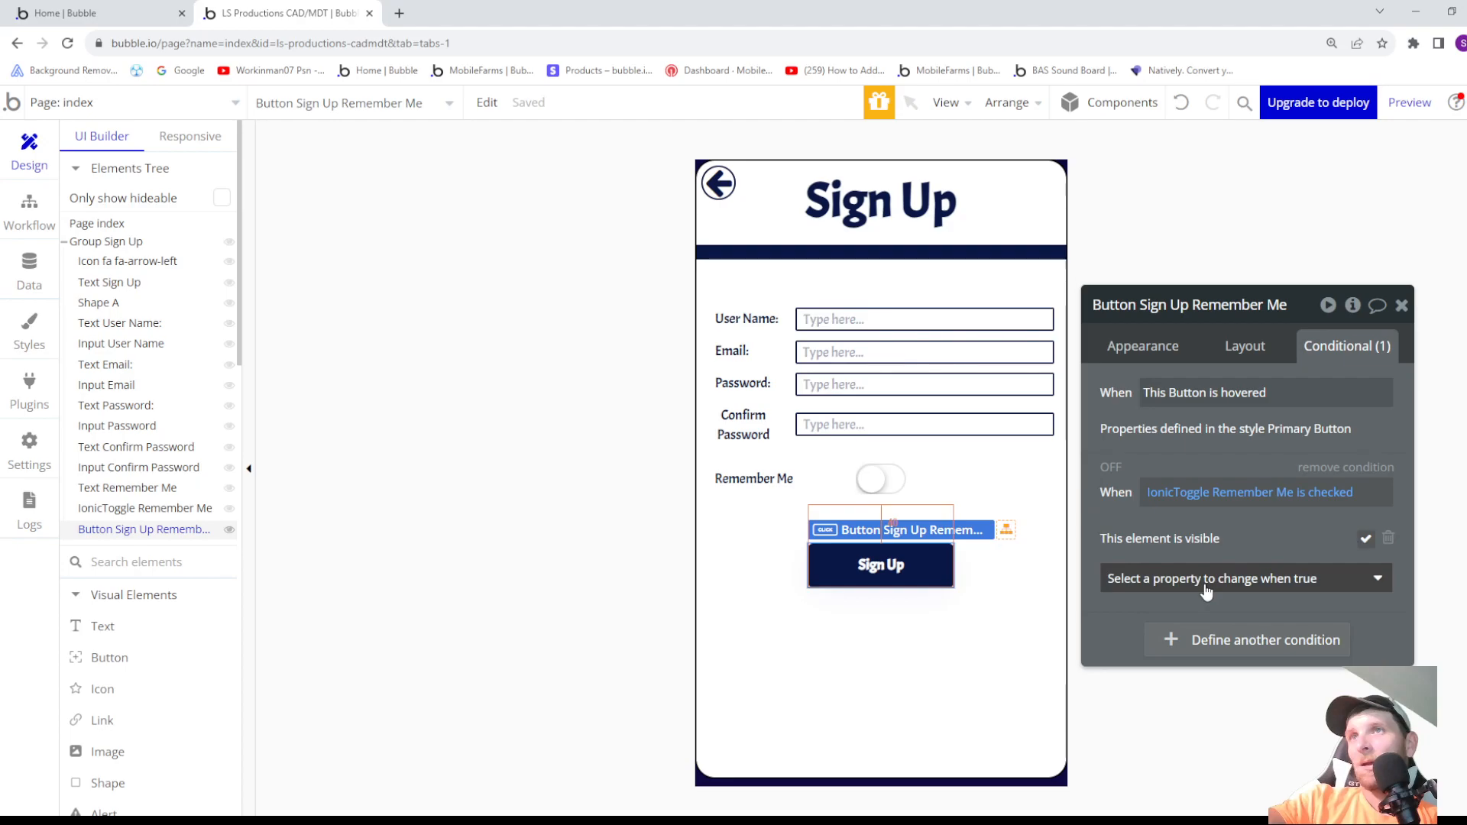
- Add a second condition to the Sign Up button that hides it when IonicToggle Remember Me isn't checked
{"action": "left_click", "coordinate": [1203, 640]}
{"action": "left_click", "coordinate": [1184, 648]}
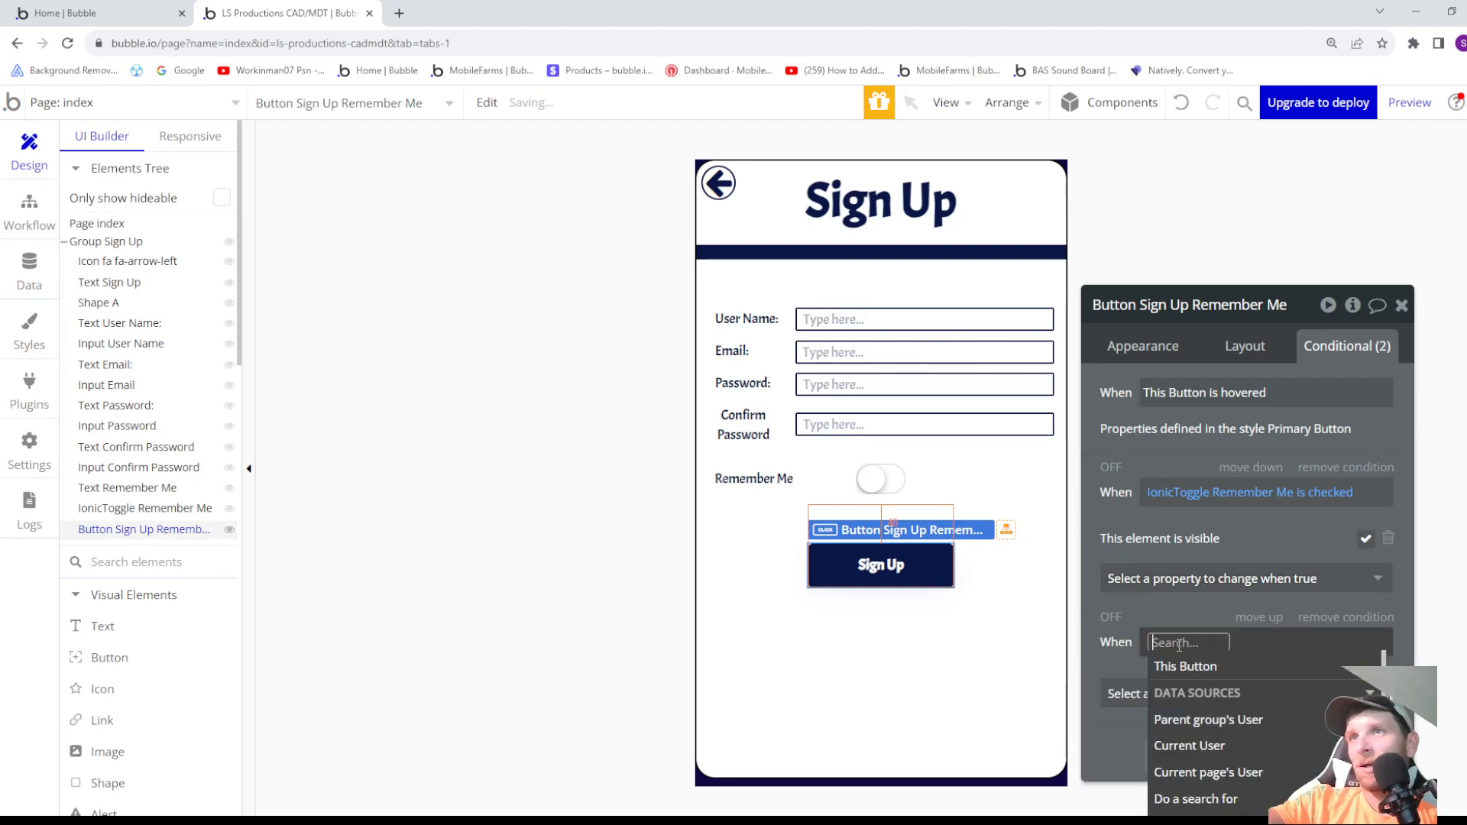
{"action": "scroll", "coordinate": [1215, 682], "scroll_direction": "down", "scroll_amount": 5}
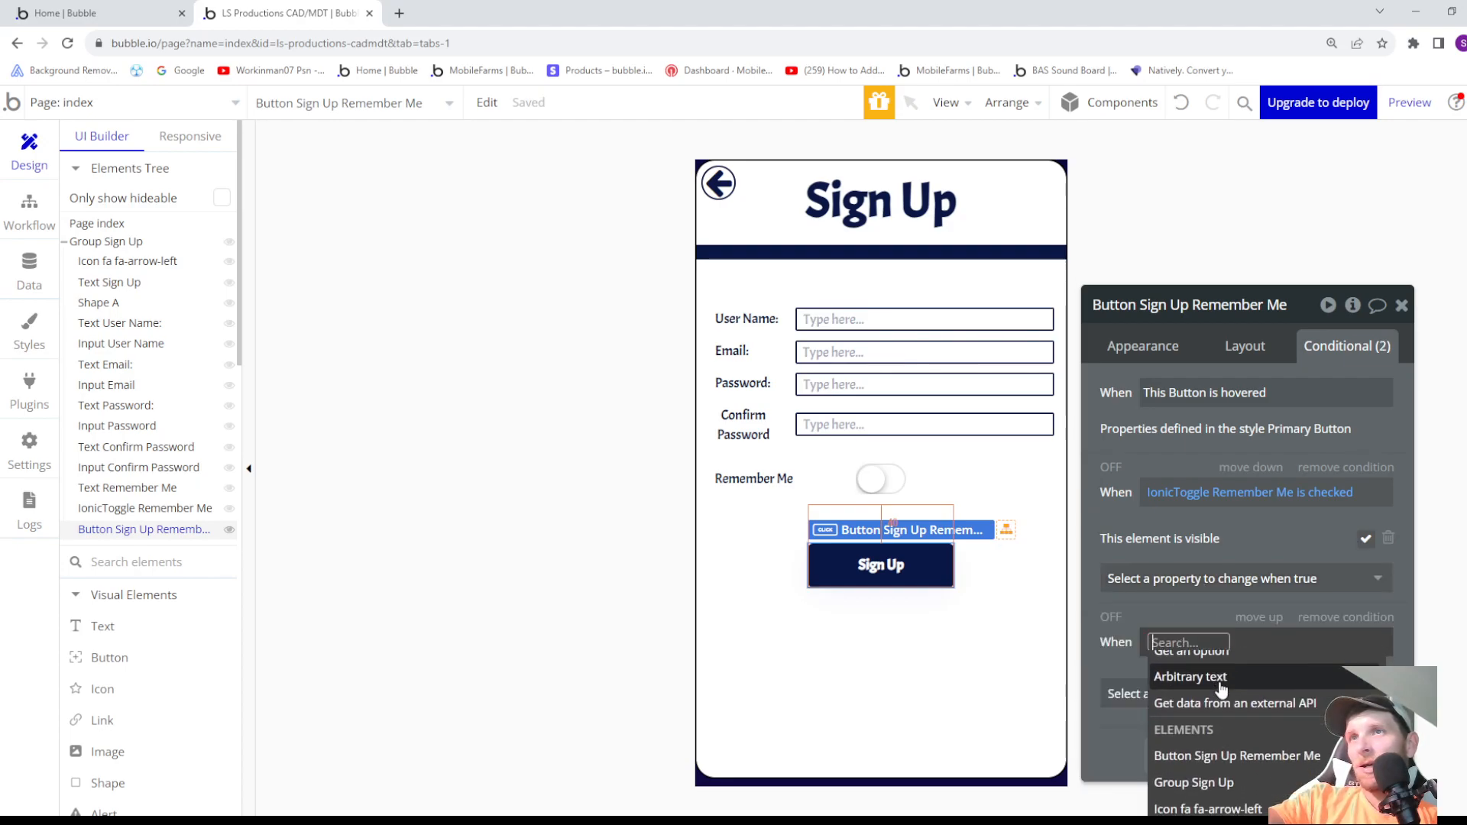
{"action": "scroll", "coordinate": [1241, 721], "scroll_direction": "down", "scroll_amount": 1}
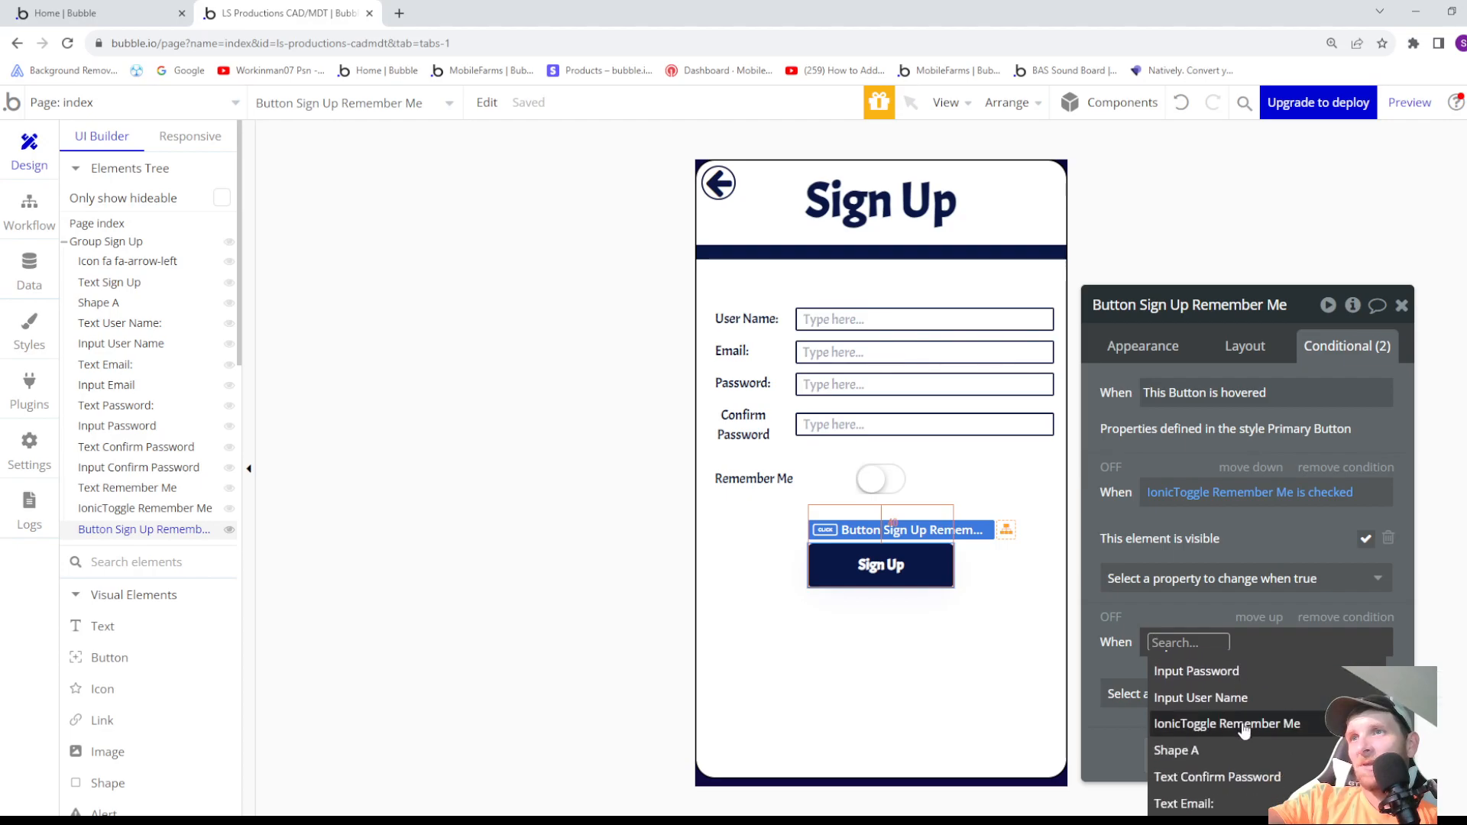
{"action": "left_click", "coordinate": [1240, 722]}
{"action": "left_click", "coordinate": [1322, 721]}
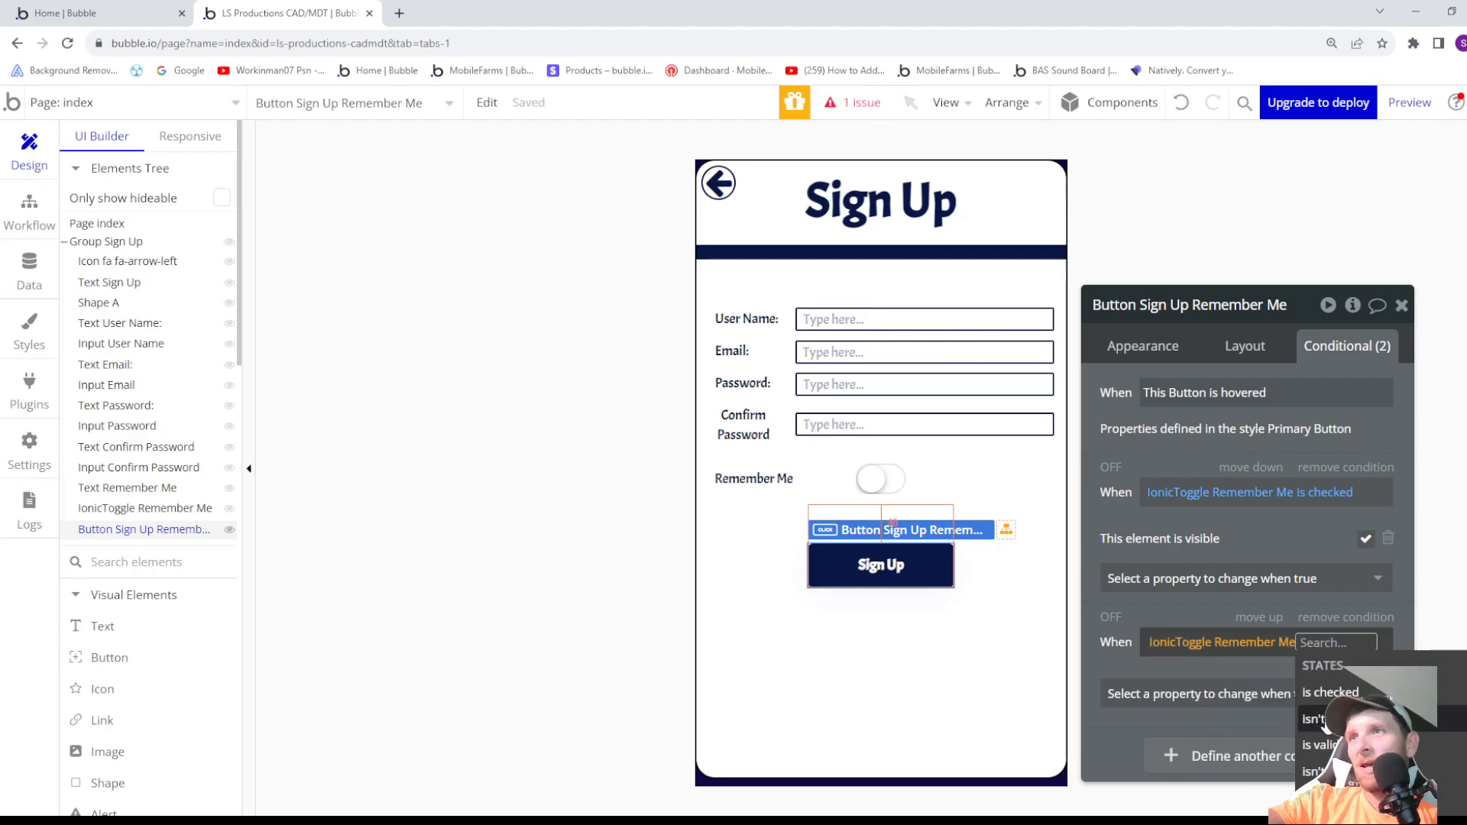
{"action": "left_click", "coordinate": [1128, 676]}
{"action": "left_click", "coordinate": [1130, 689]}
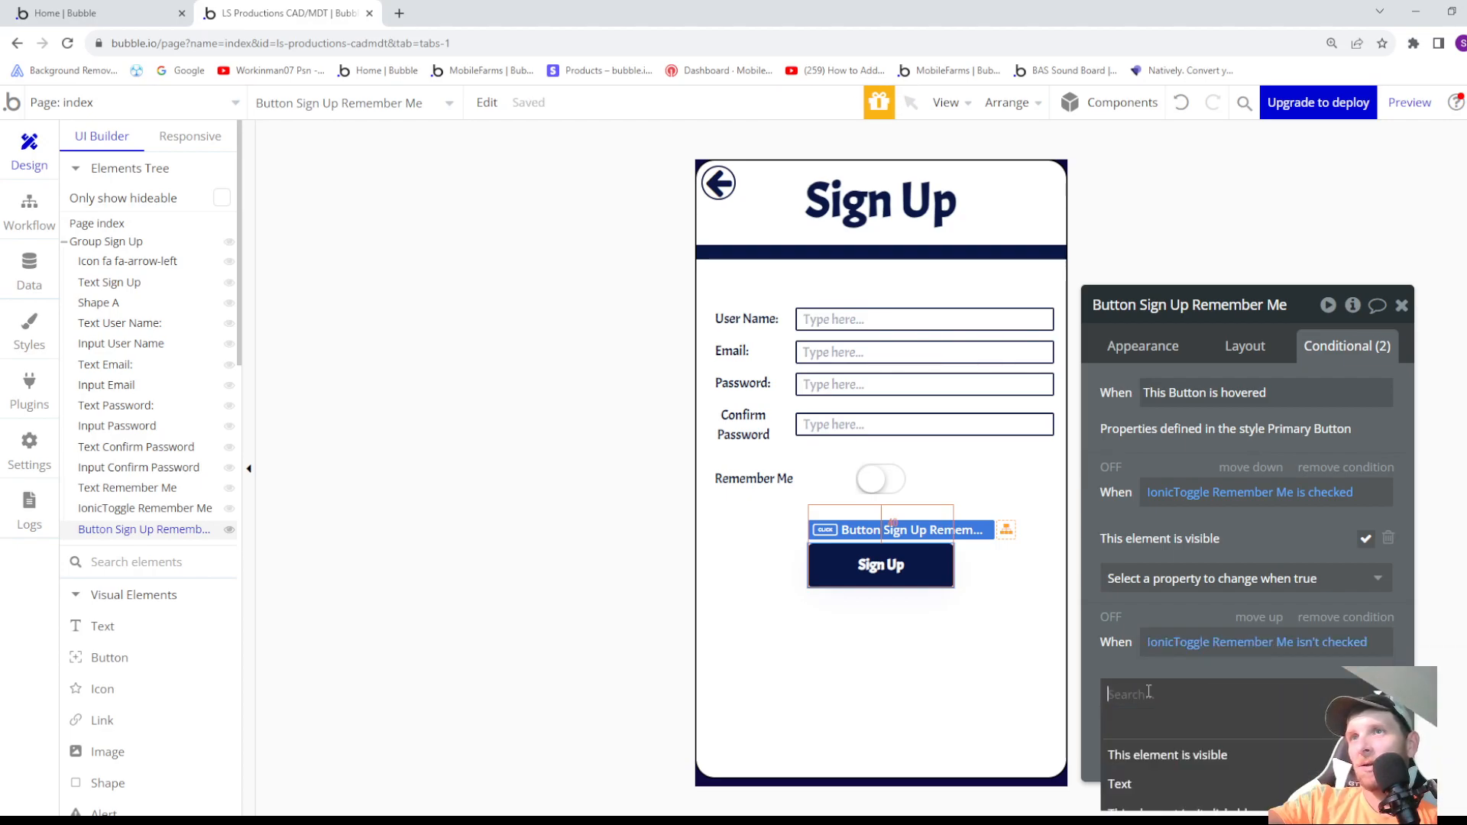
{"action": "left_click", "coordinate": [1173, 750]}
{"action": "left_click", "coordinate": [1366, 690]}
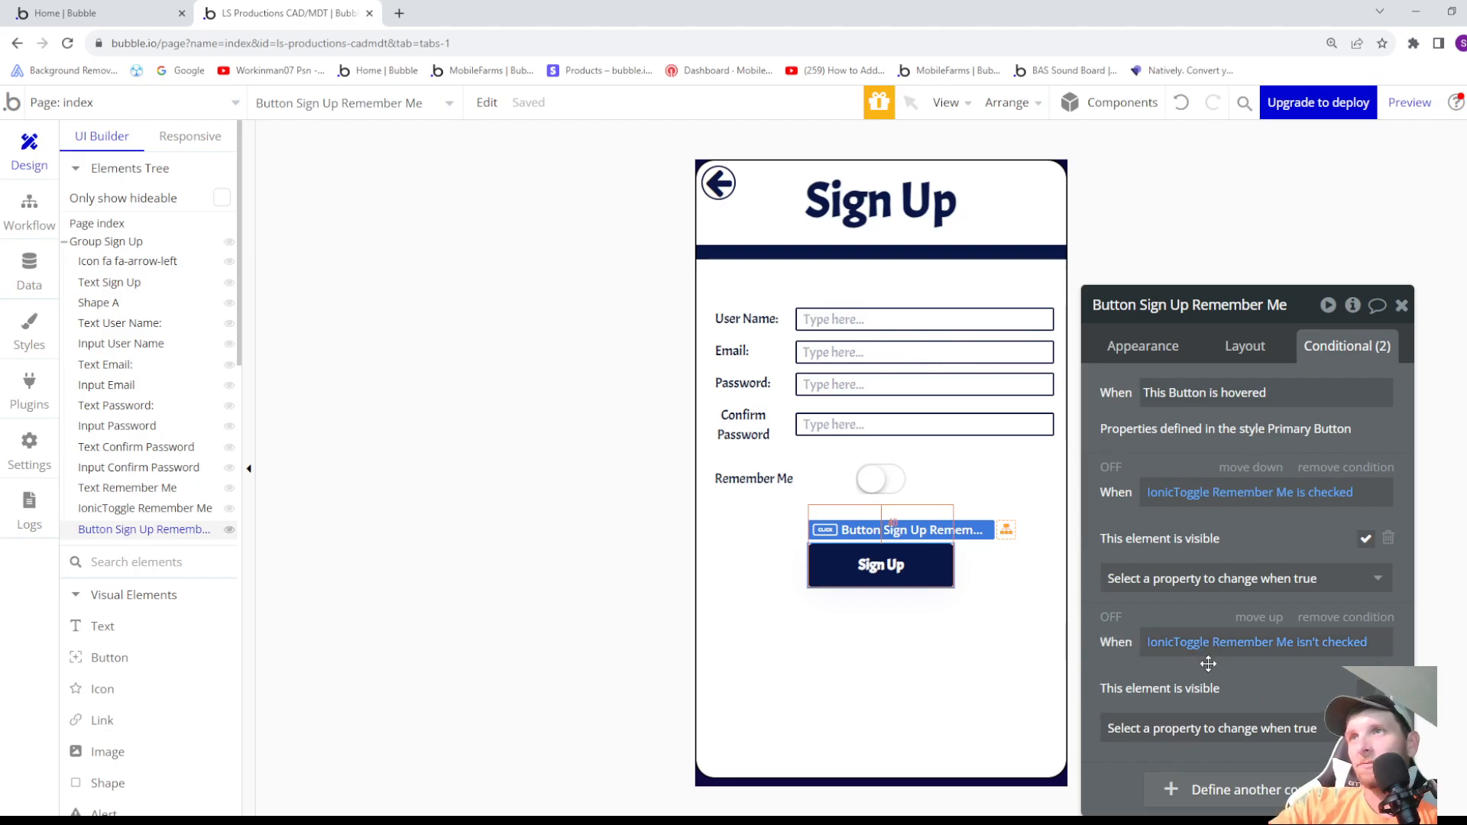
- Preview the page and switch Remember Me on and off several times to test the Sign Up button's visibility
{"action": "left_click", "coordinate": [1111, 467]}
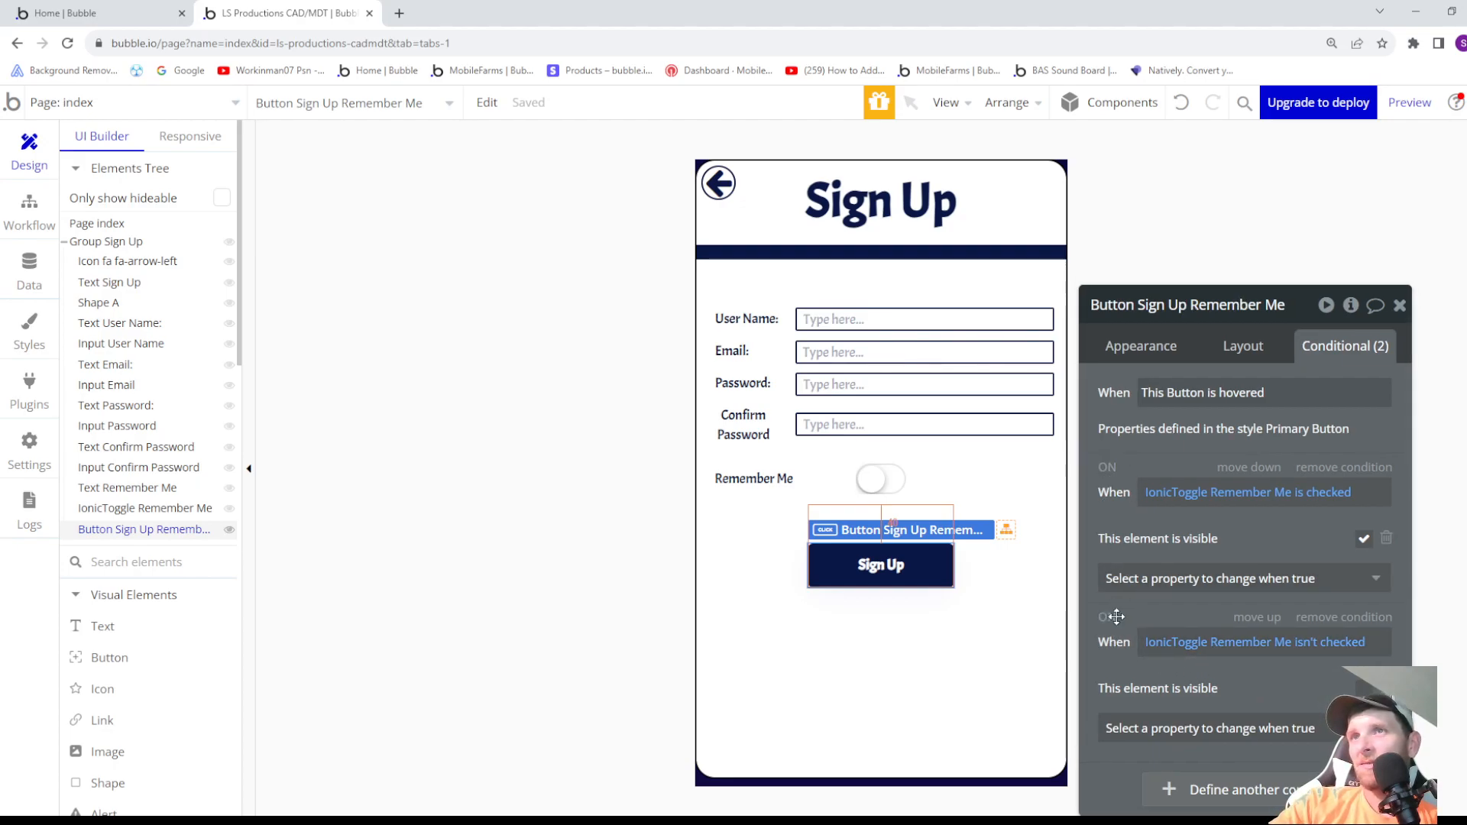
{"action": "left_click", "coordinate": [1108, 467]}
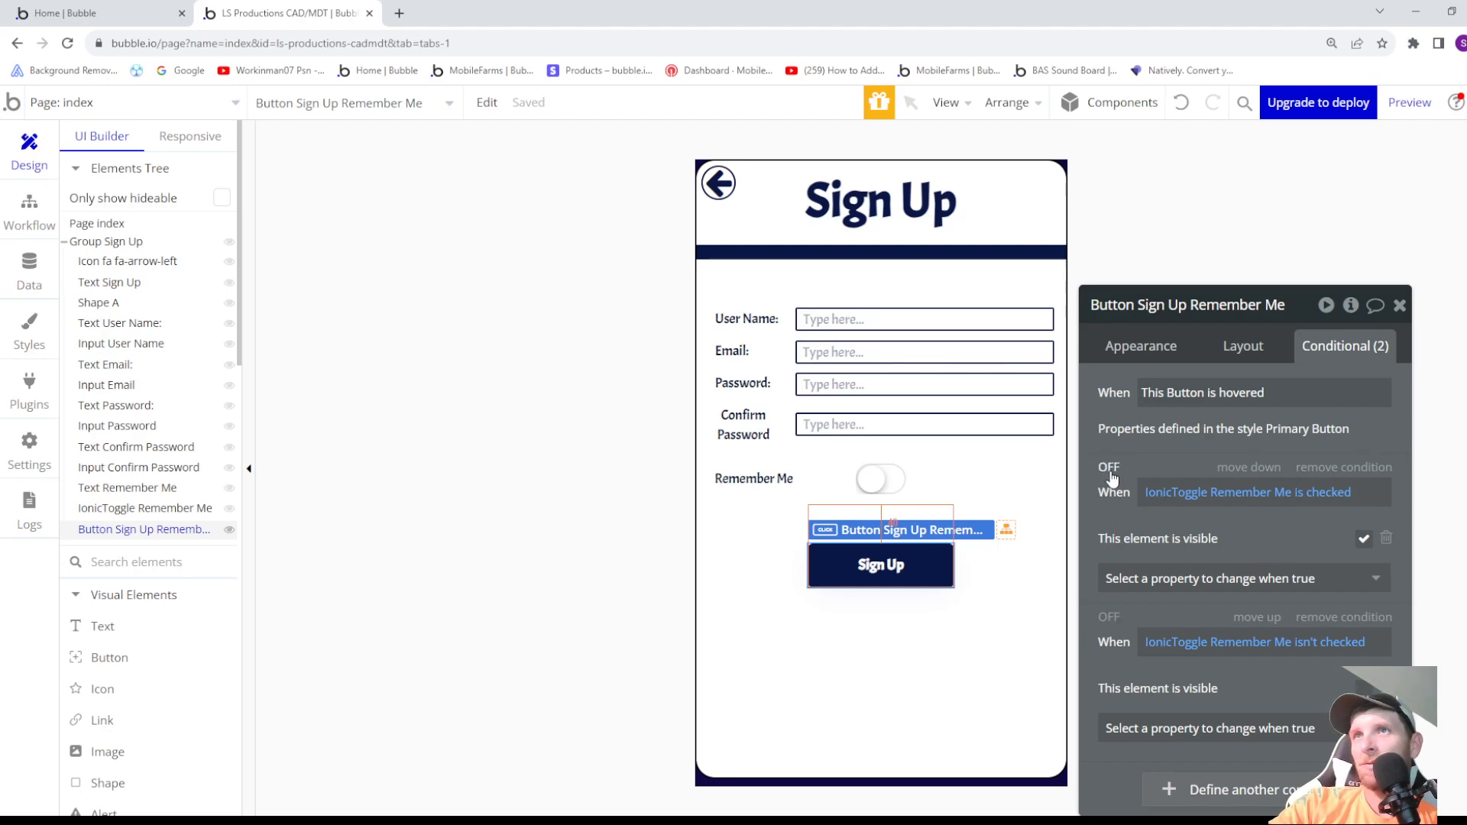
{"action": "left_click", "coordinate": [1414, 108]}
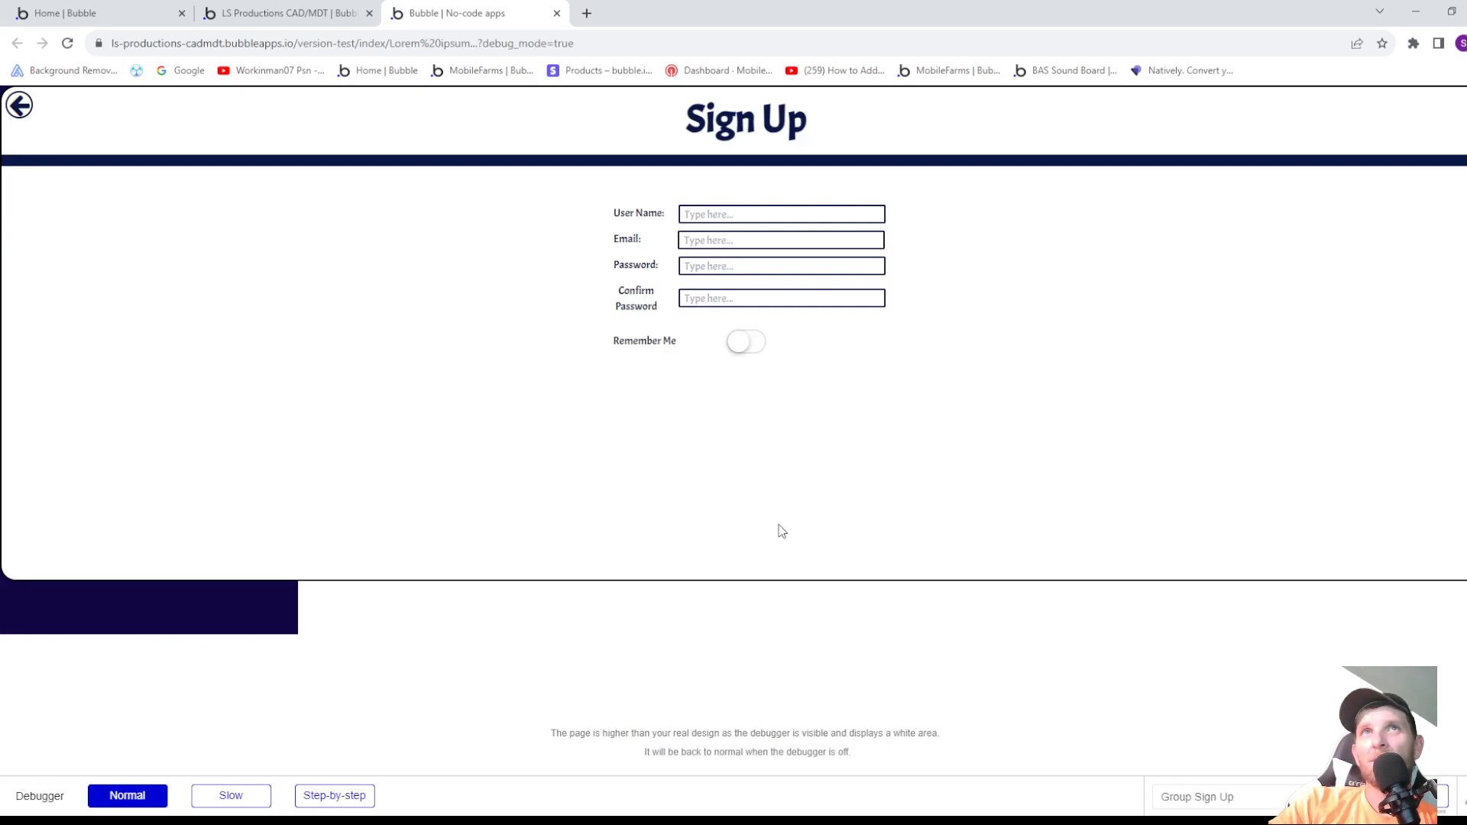
{"action": "left_click", "coordinate": [748, 350]}
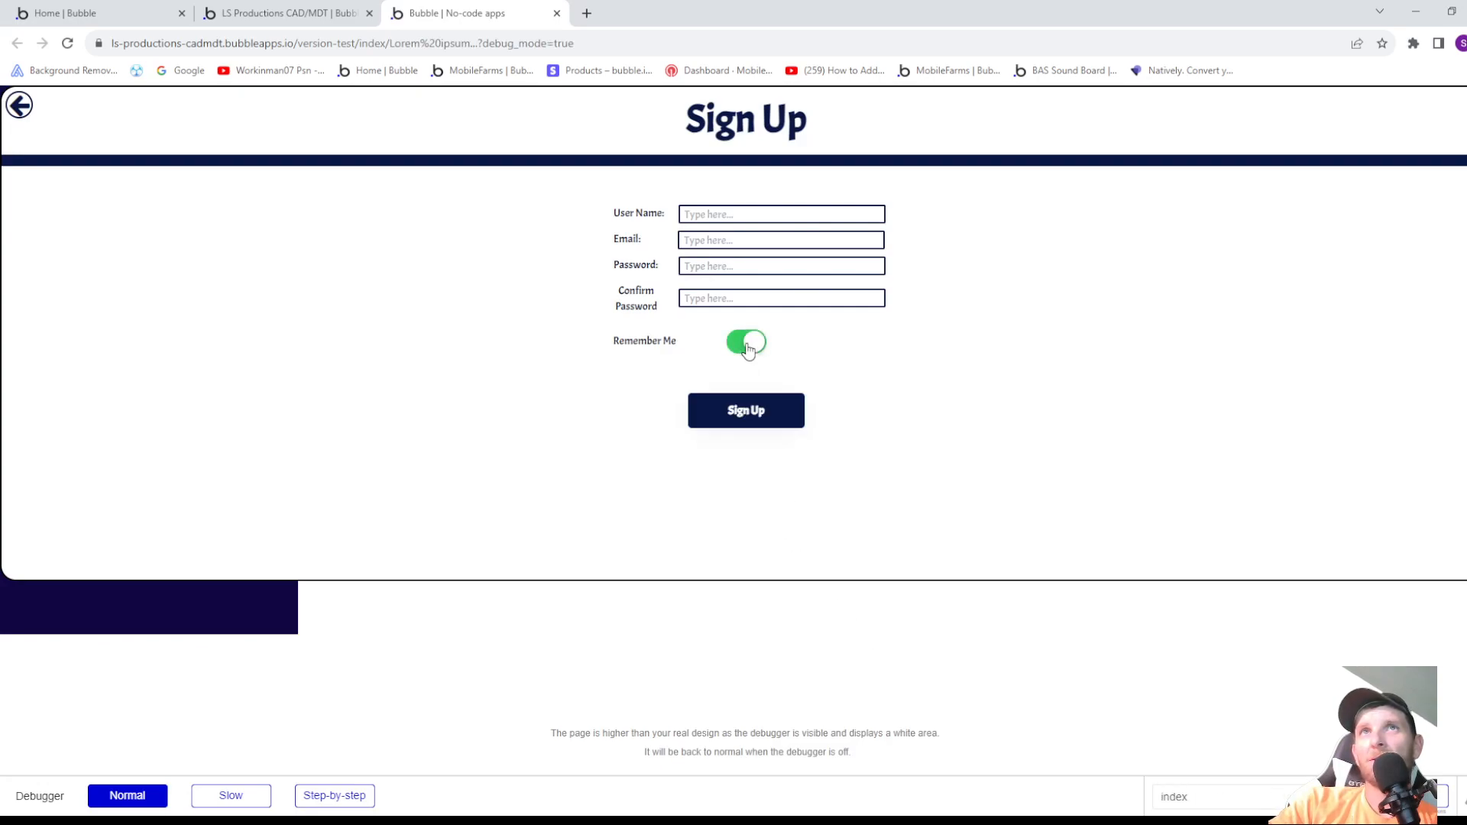
{"action": "left_click", "coordinate": [748, 350]}
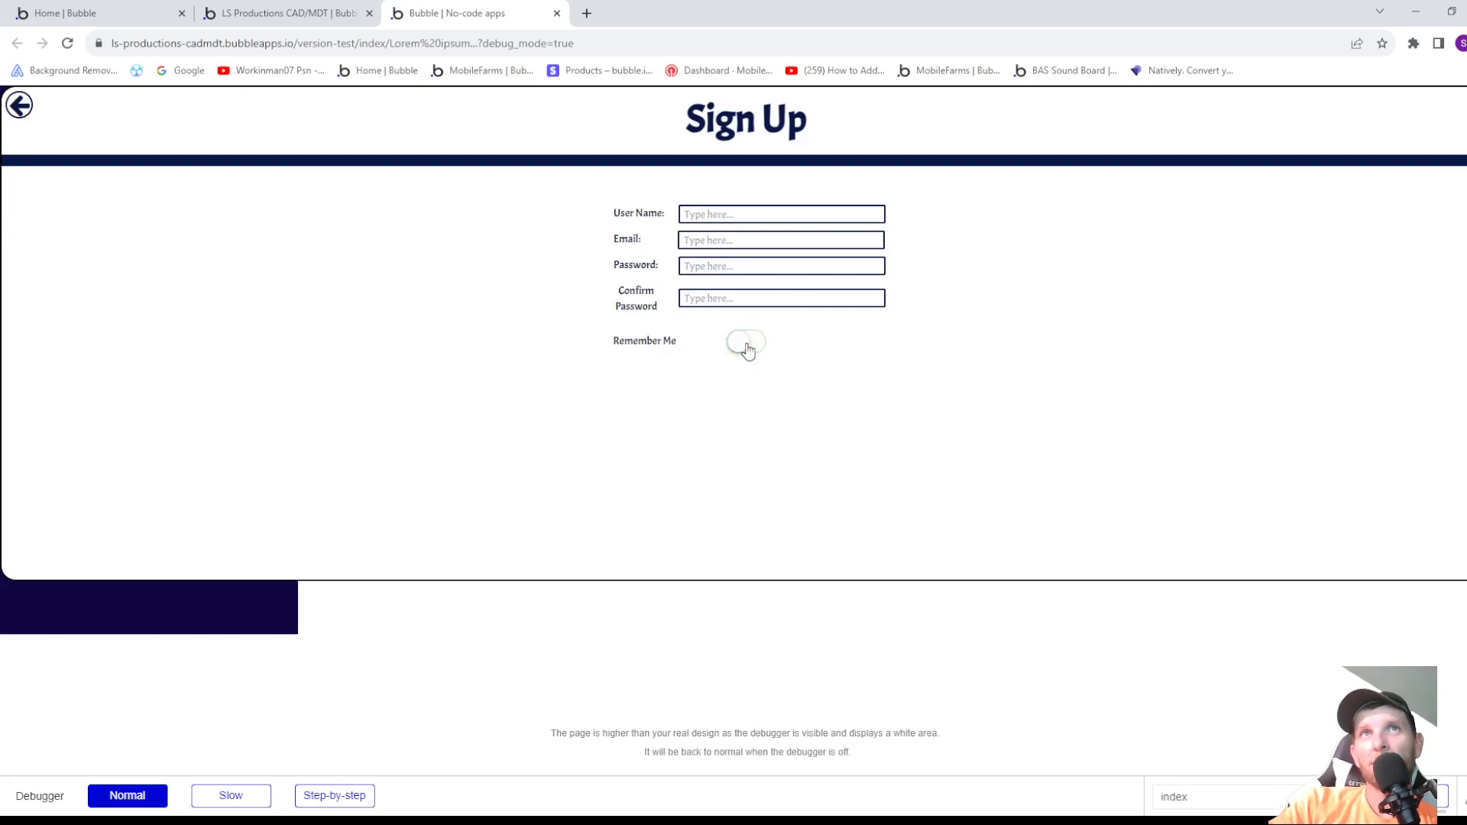
{"action": "left_click", "coordinate": [747, 350]}
{"action": "left_click", "coordinate": [748, 349]}
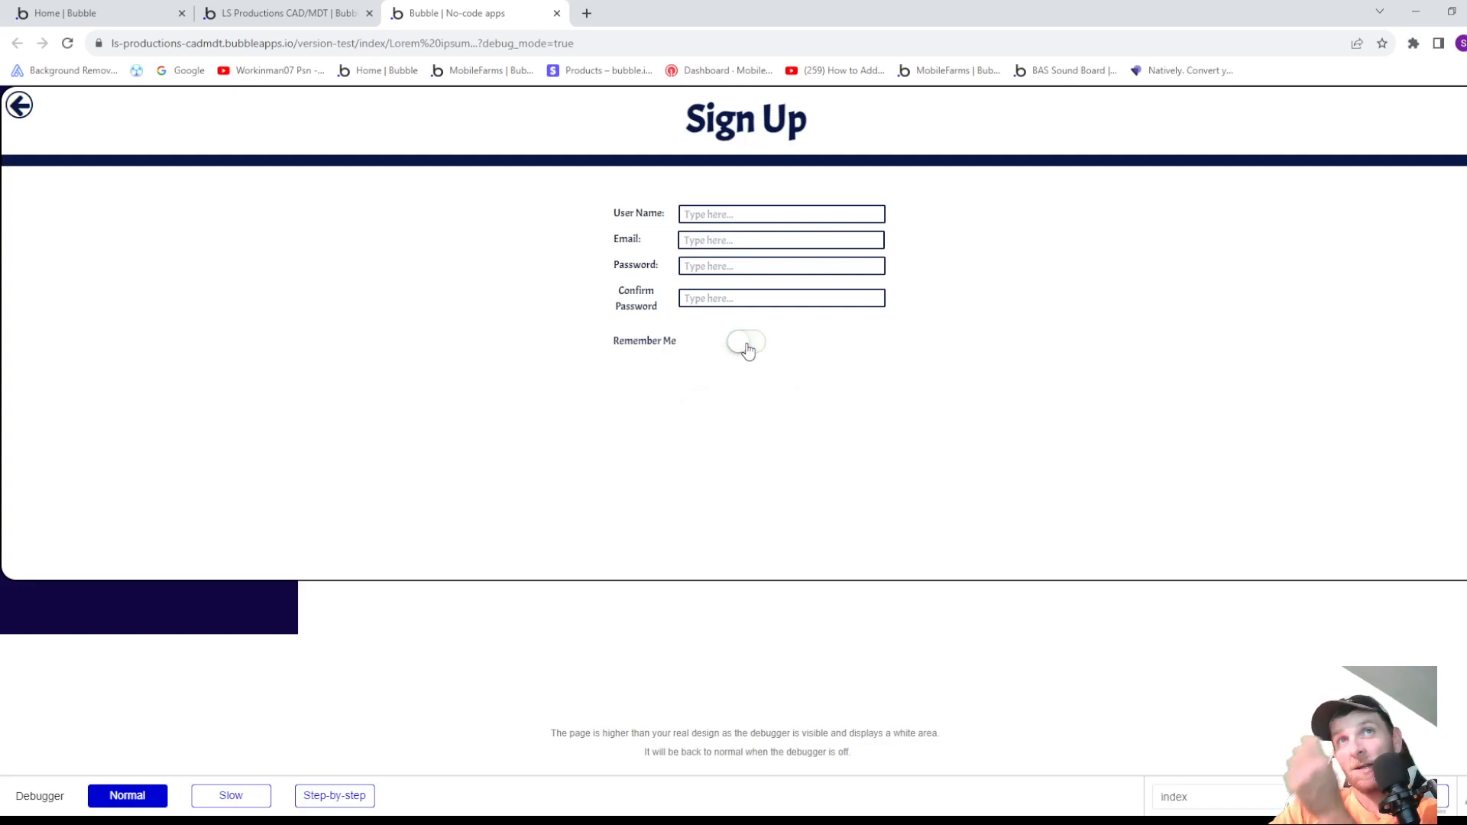
{"action": "left_click", "coordinate": [748, 349]}
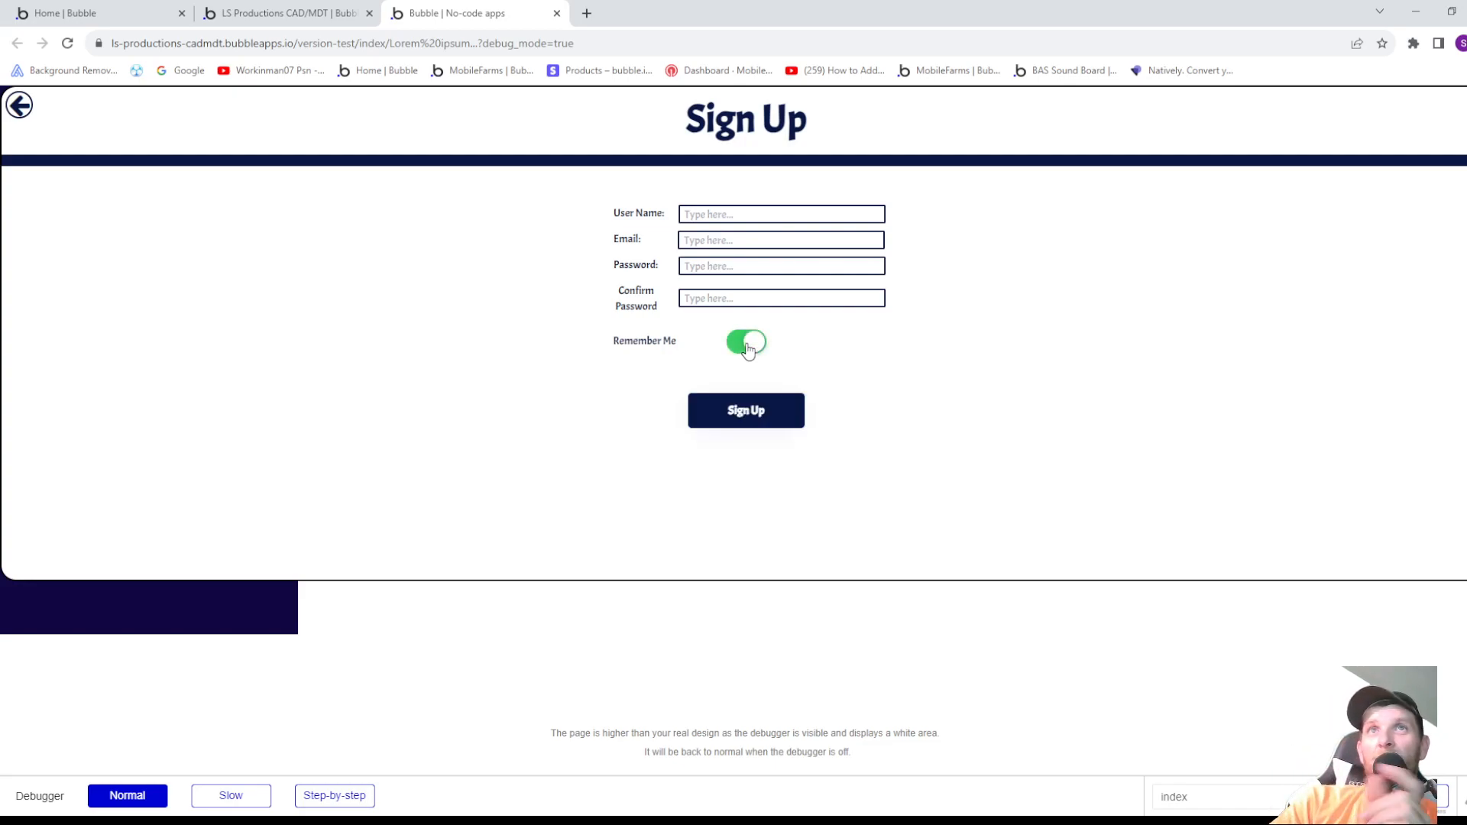
{"action": "left_click", "coordinate": [747, 349]}
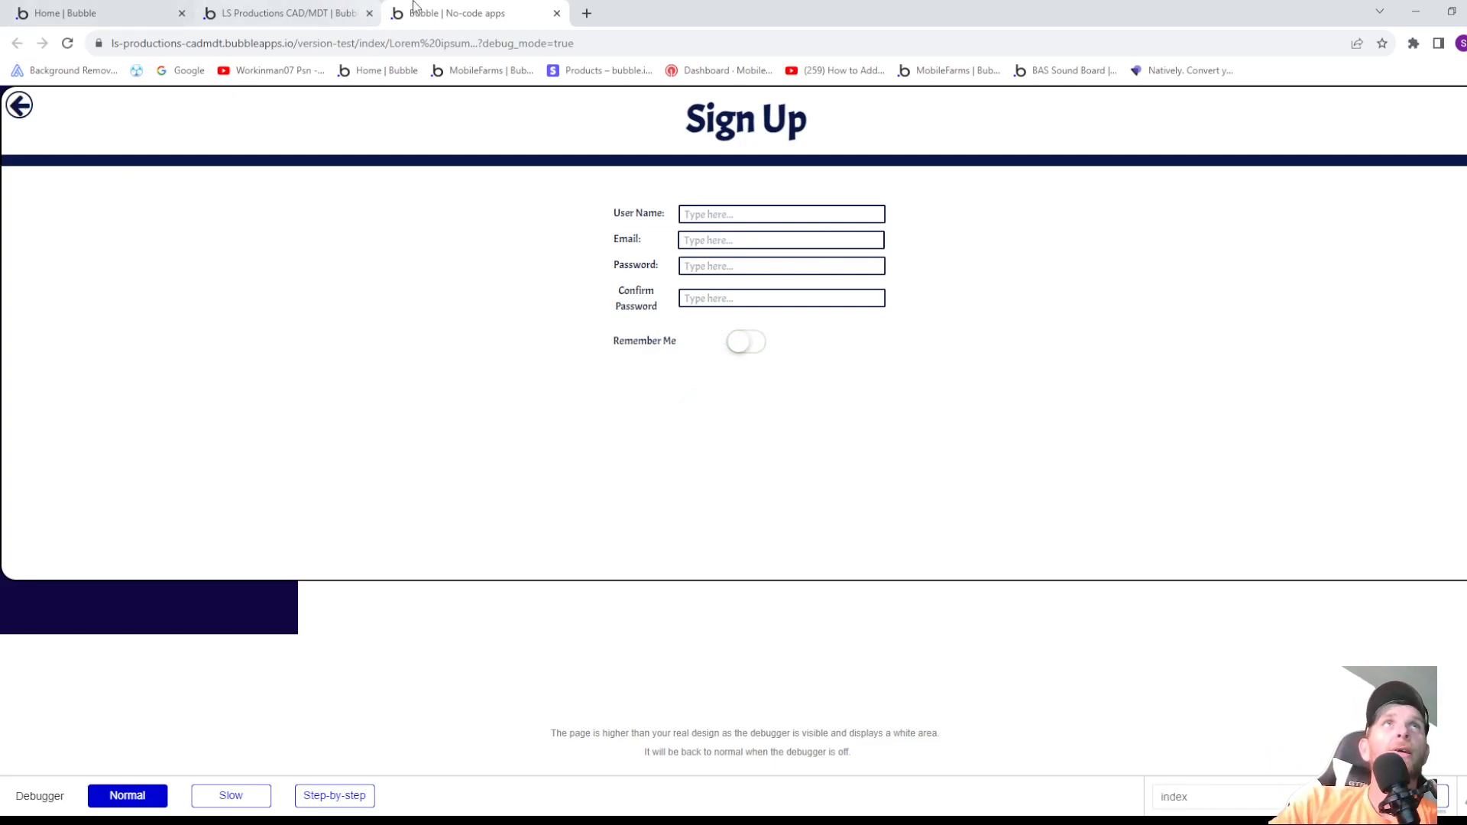
{"action": "left_click", "coordinate": [557, 13]}
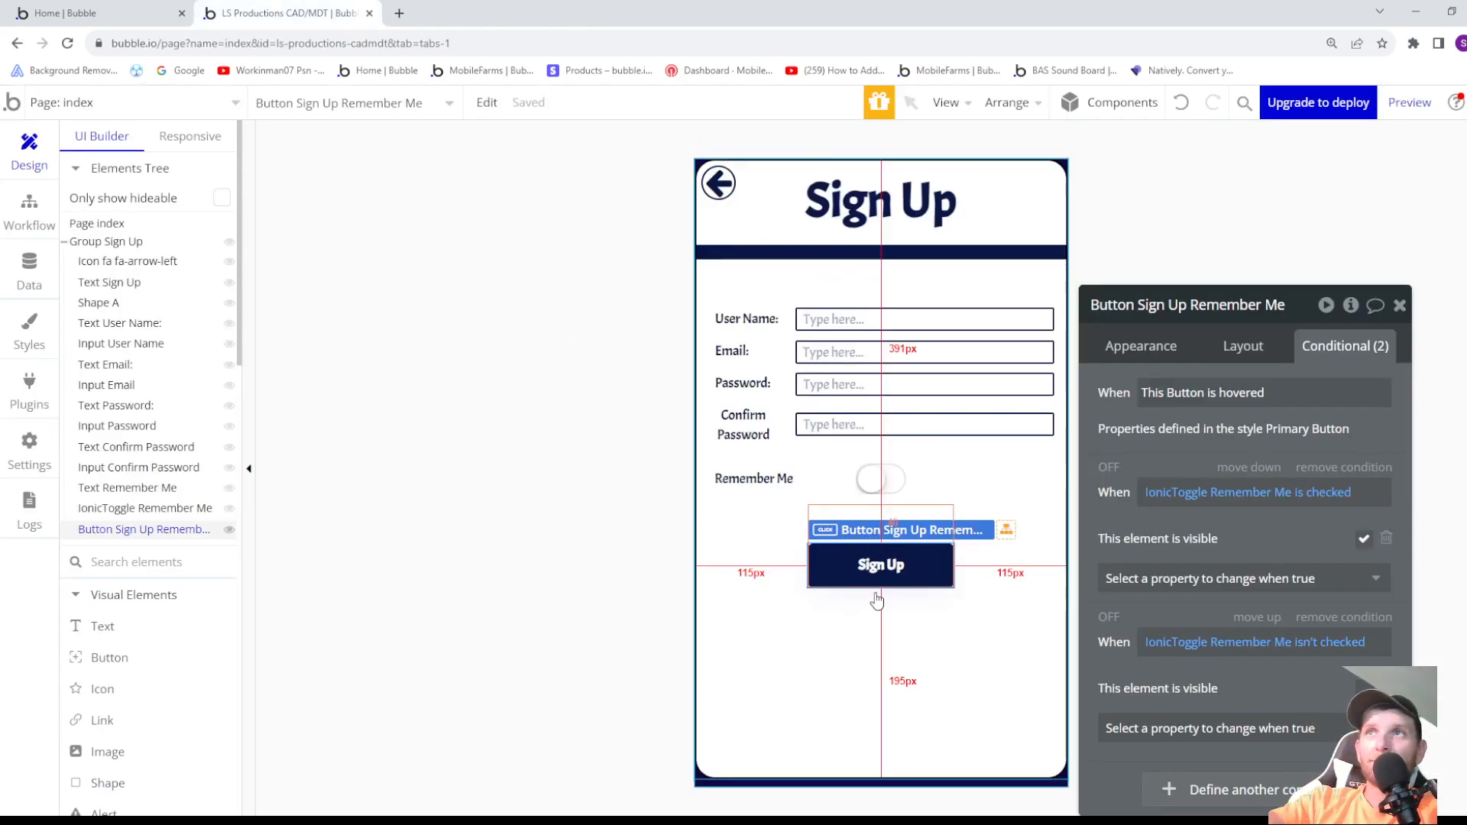
- Create a workflow for when Button Sign Up Remember Me is clicked, and look through the account actions without adding one
{"action": "left_click", "coordinate": [1139, 353]}
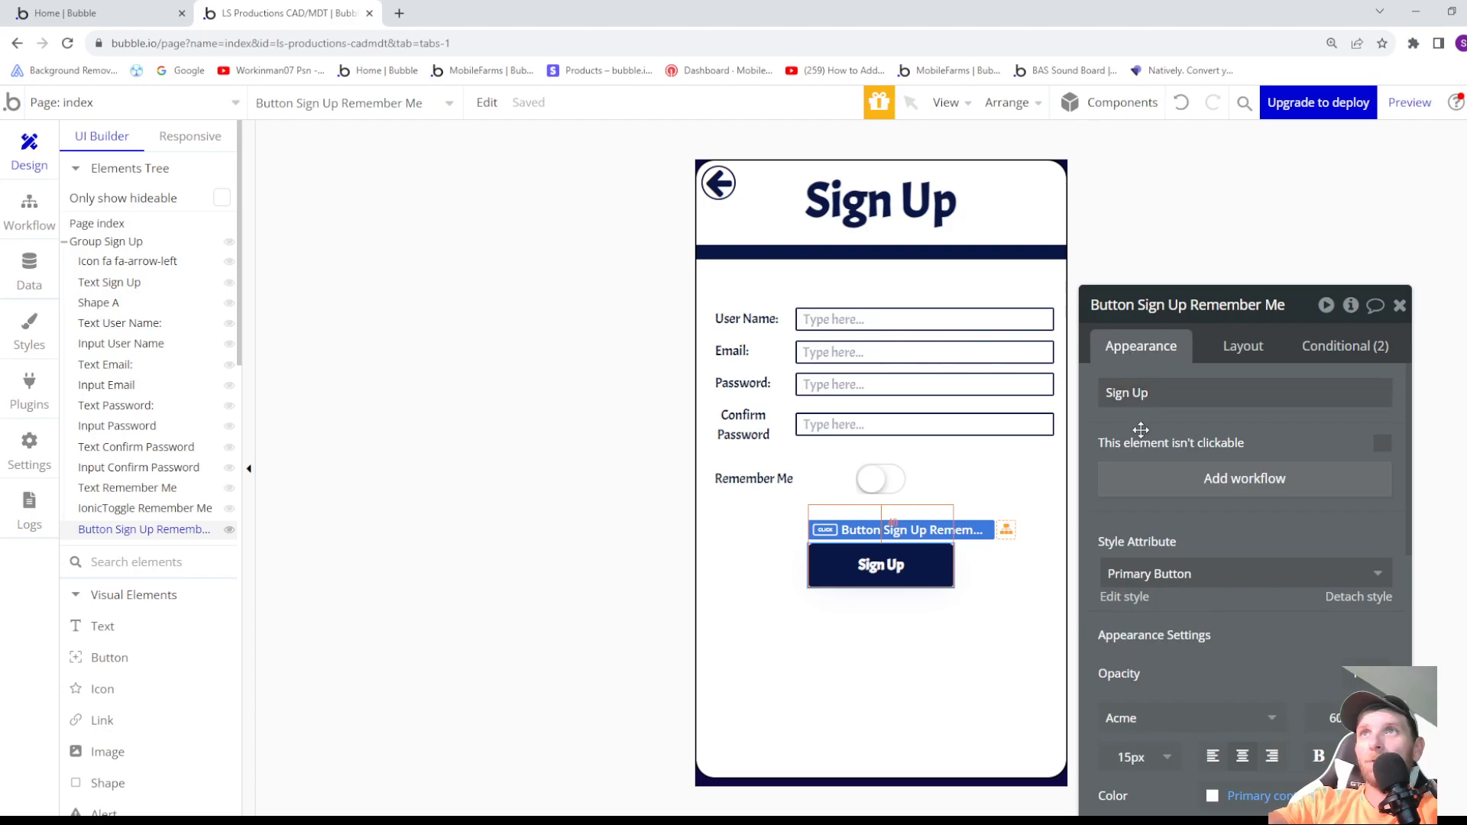
{"action": "left_click", "coordinate": [1164, 481]}
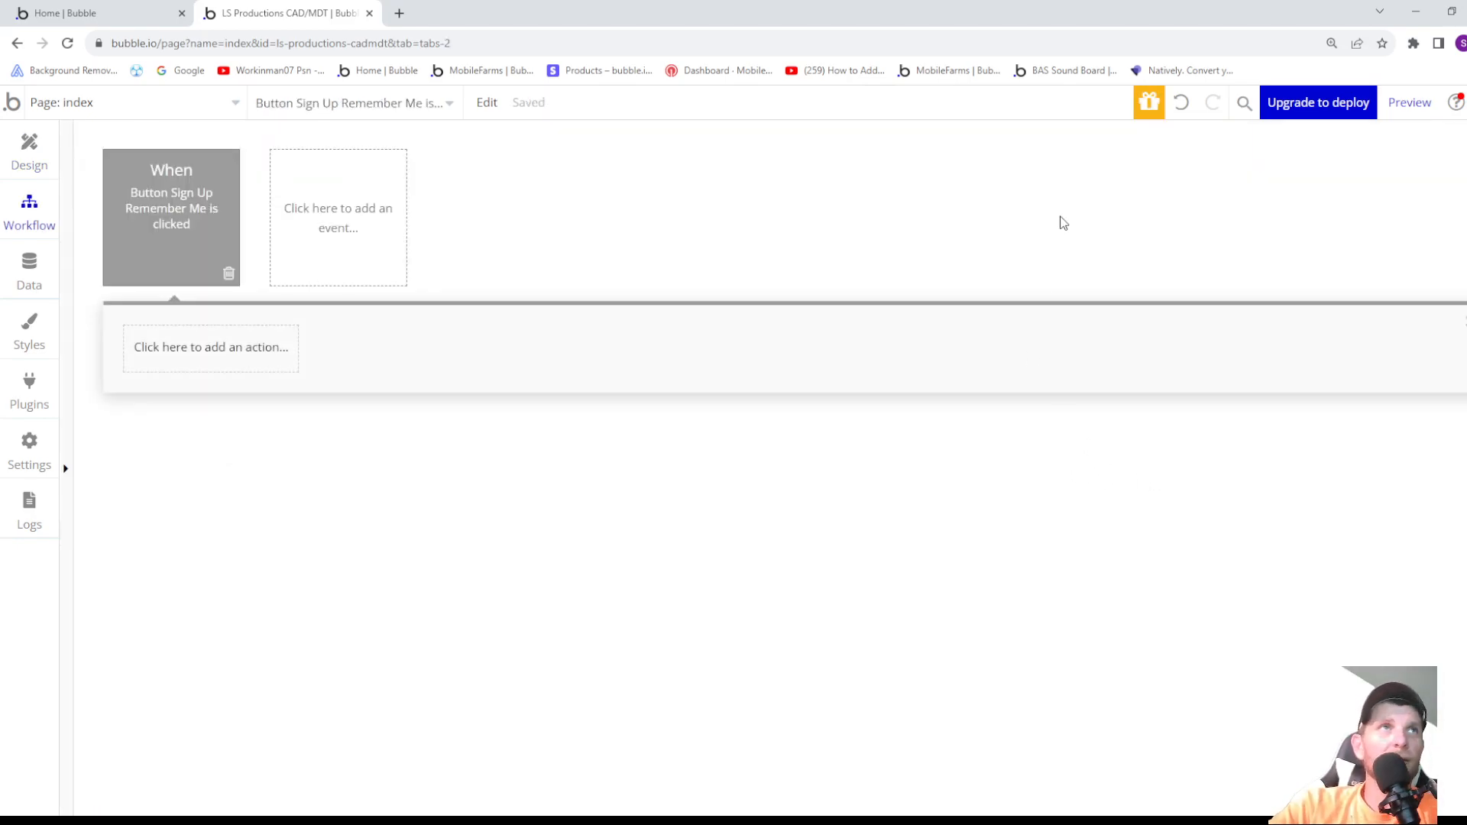
{"action": "left_click", "coordinate": [239, 368]}
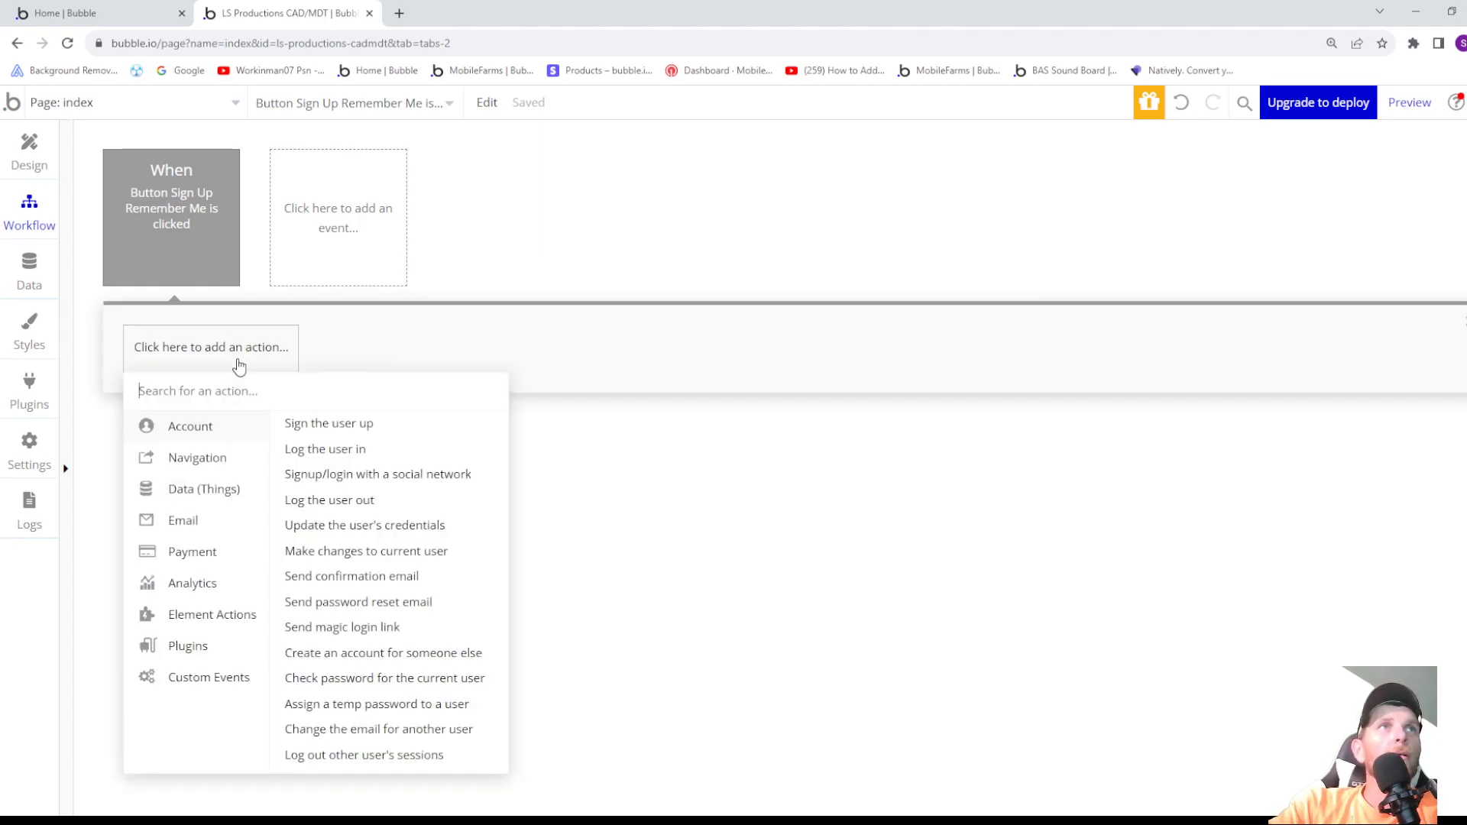
{"action": "left_click", "coordinate": [524, 345]}
- Return to the page design, collapse Group Sign Up in the elements tree and hide it on the canvas
{"action": "left_click", "coordinate": [51, 159]}
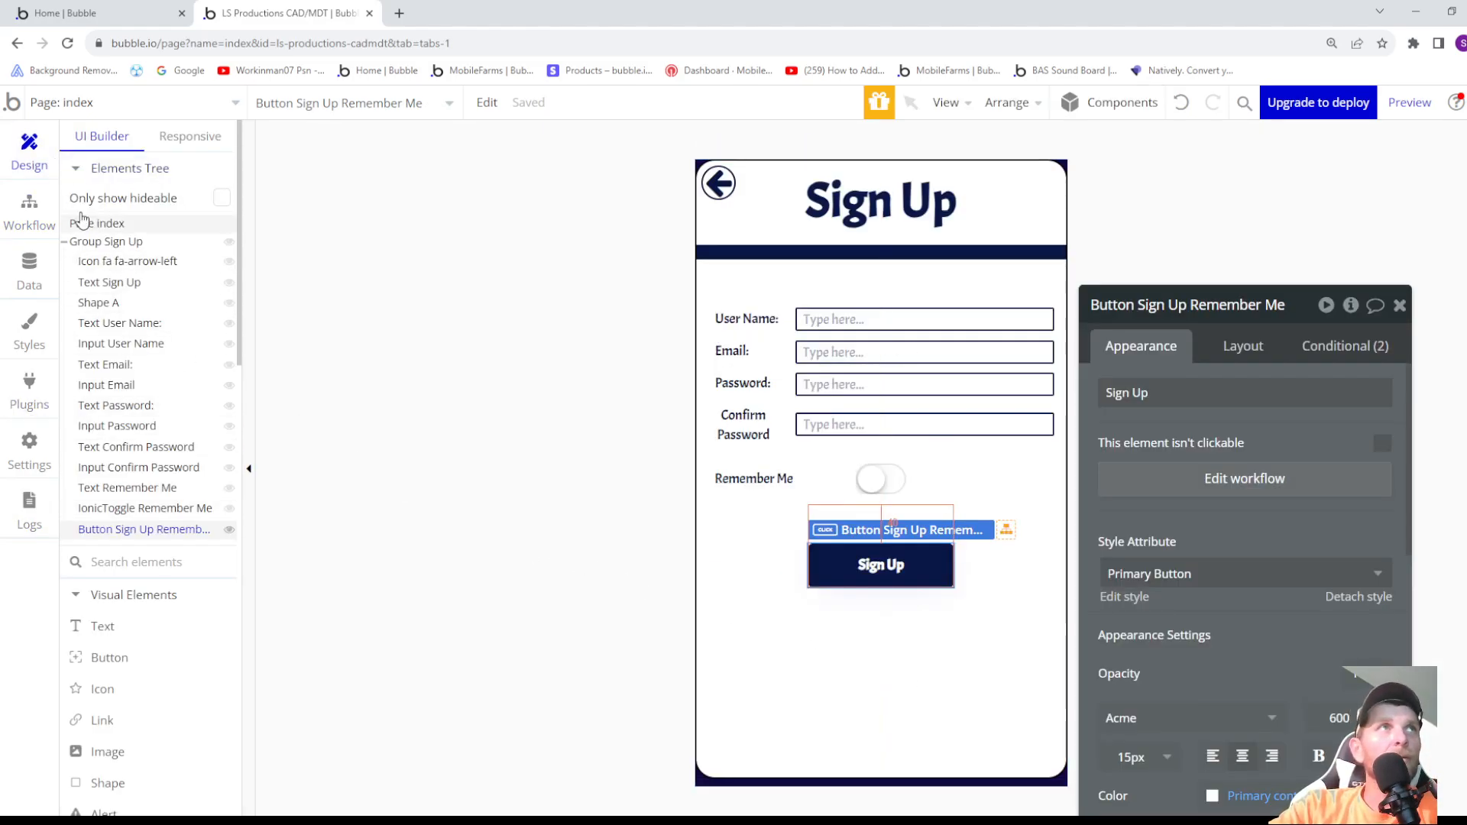
{"action": "left_click", "coordinate": [65, 242]}
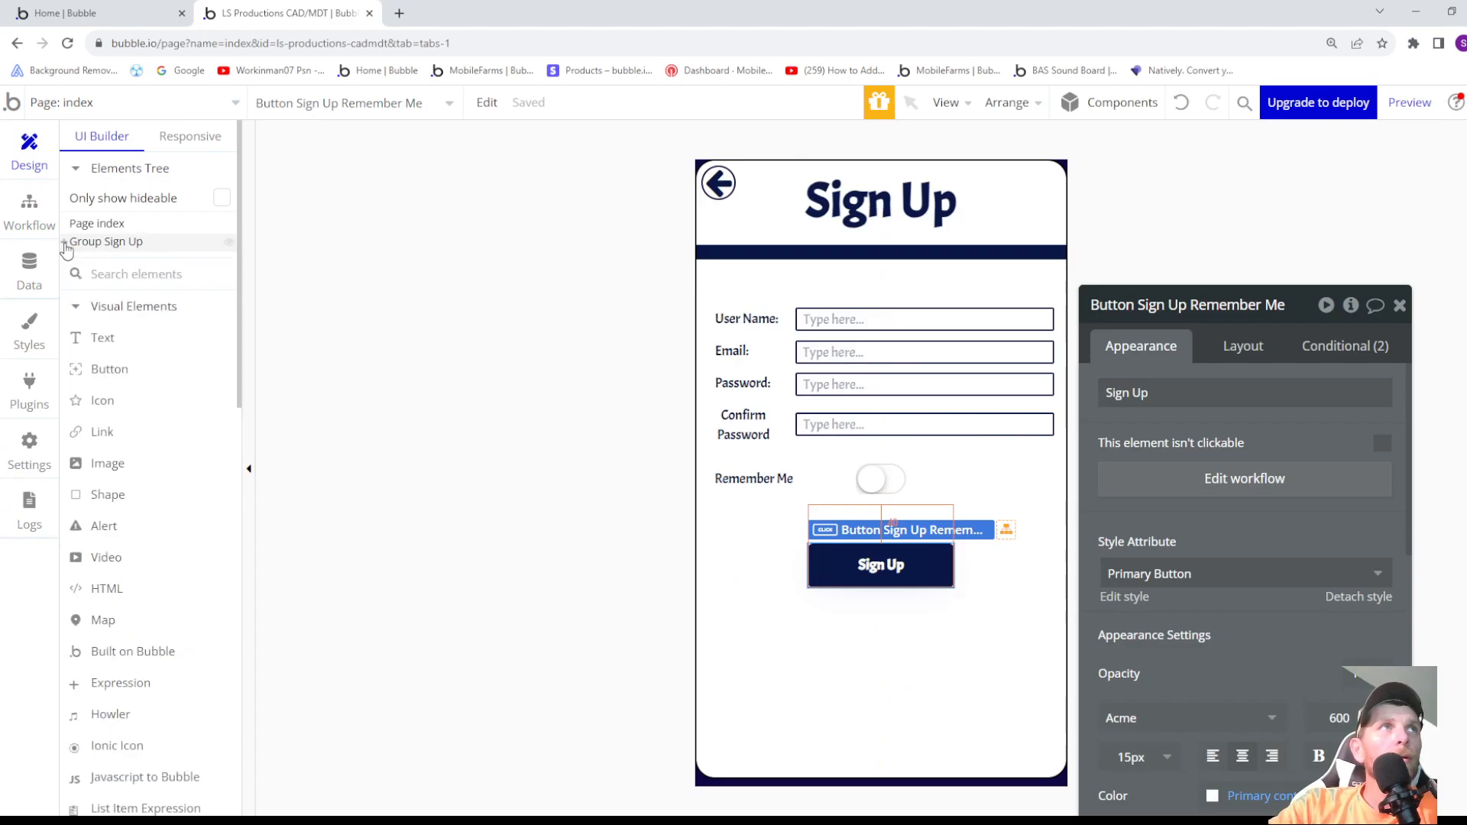
{"action": "left_click", "coordinate": [227, 248]}
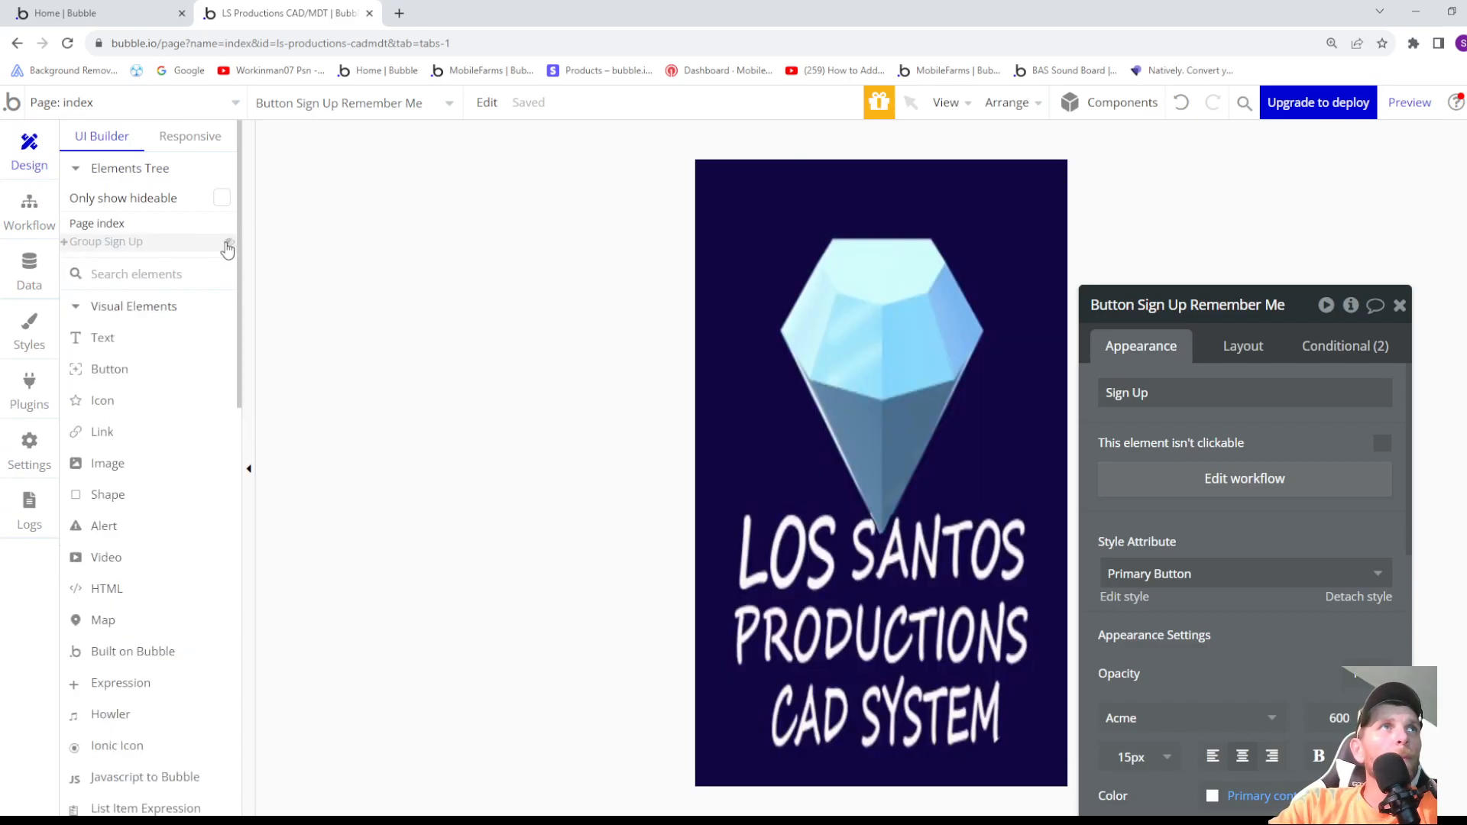
{"action": "scroll", "coordinate": [220, 321], "scroll_direction": "down", "scroll_amount": 3}
{"action": "scroll", "coordinate": [220, 330], "scroll_direction": "up", "scroll_amount": 3}
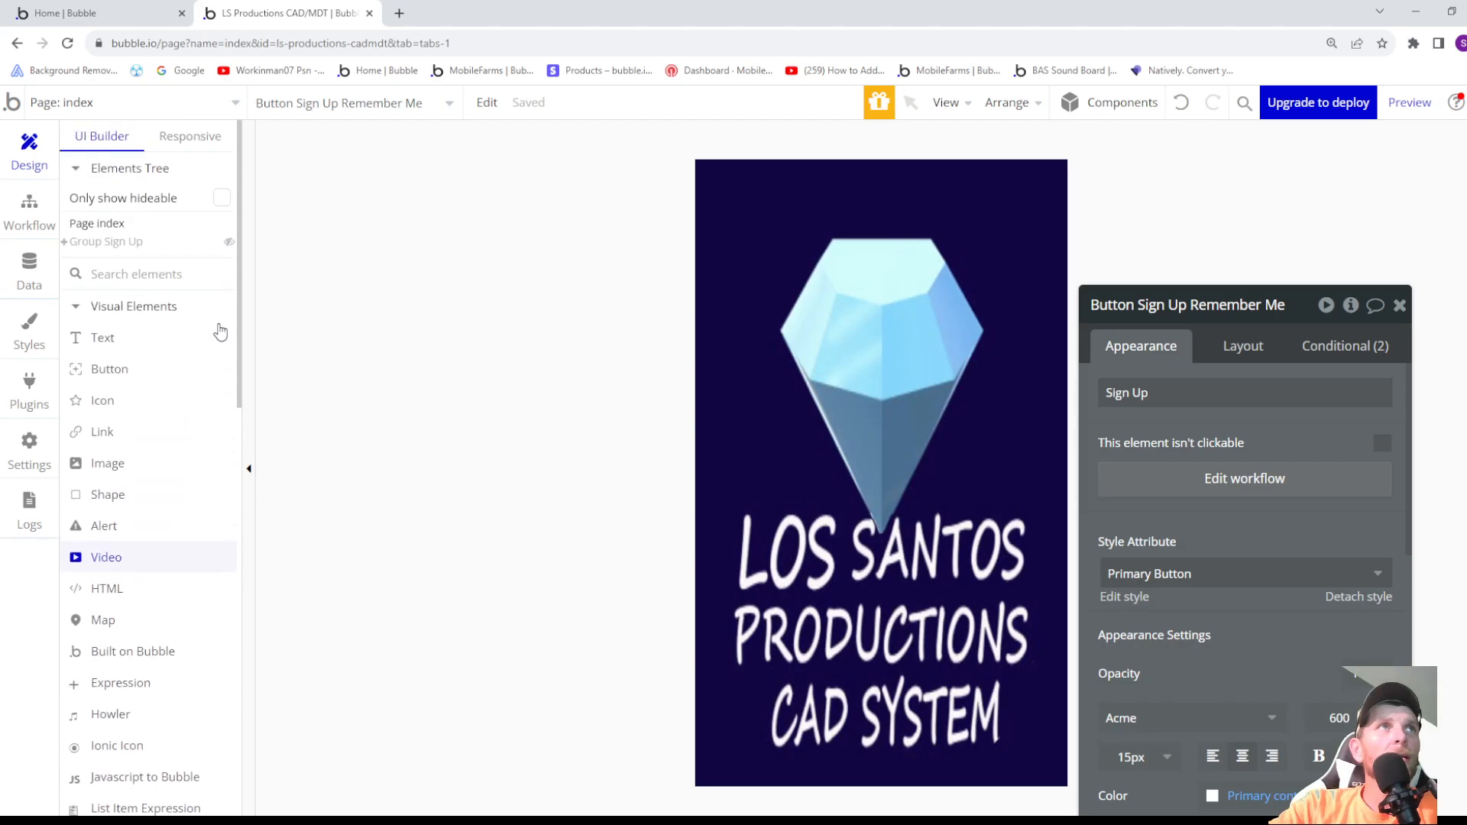
{"action": "mouse_move", "coordinate": [113, 252]}
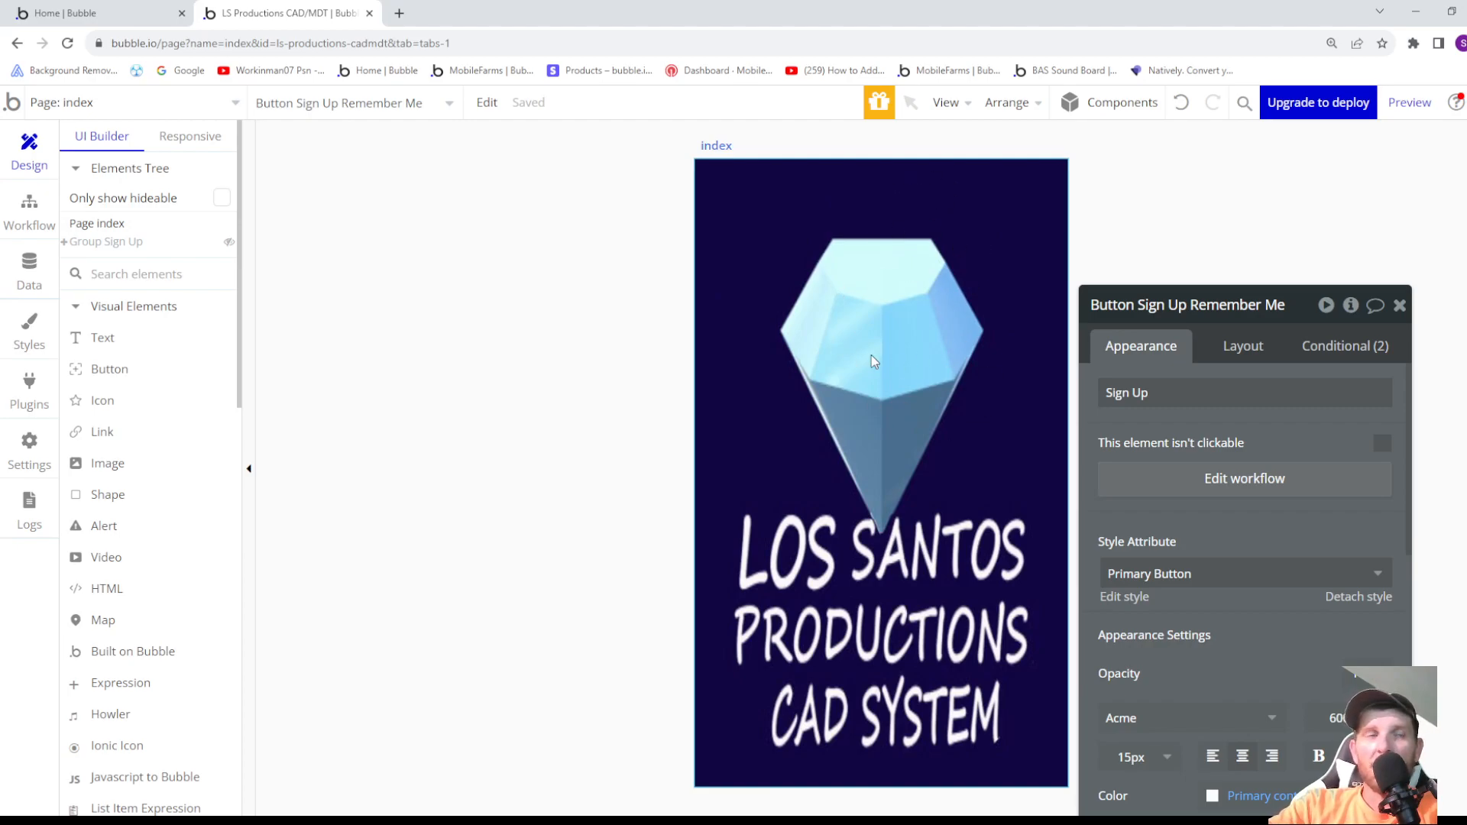
{"action": "scroll", "coordinate": [146, 451], "scroll_direction": "down", "scroll_amount": 1}
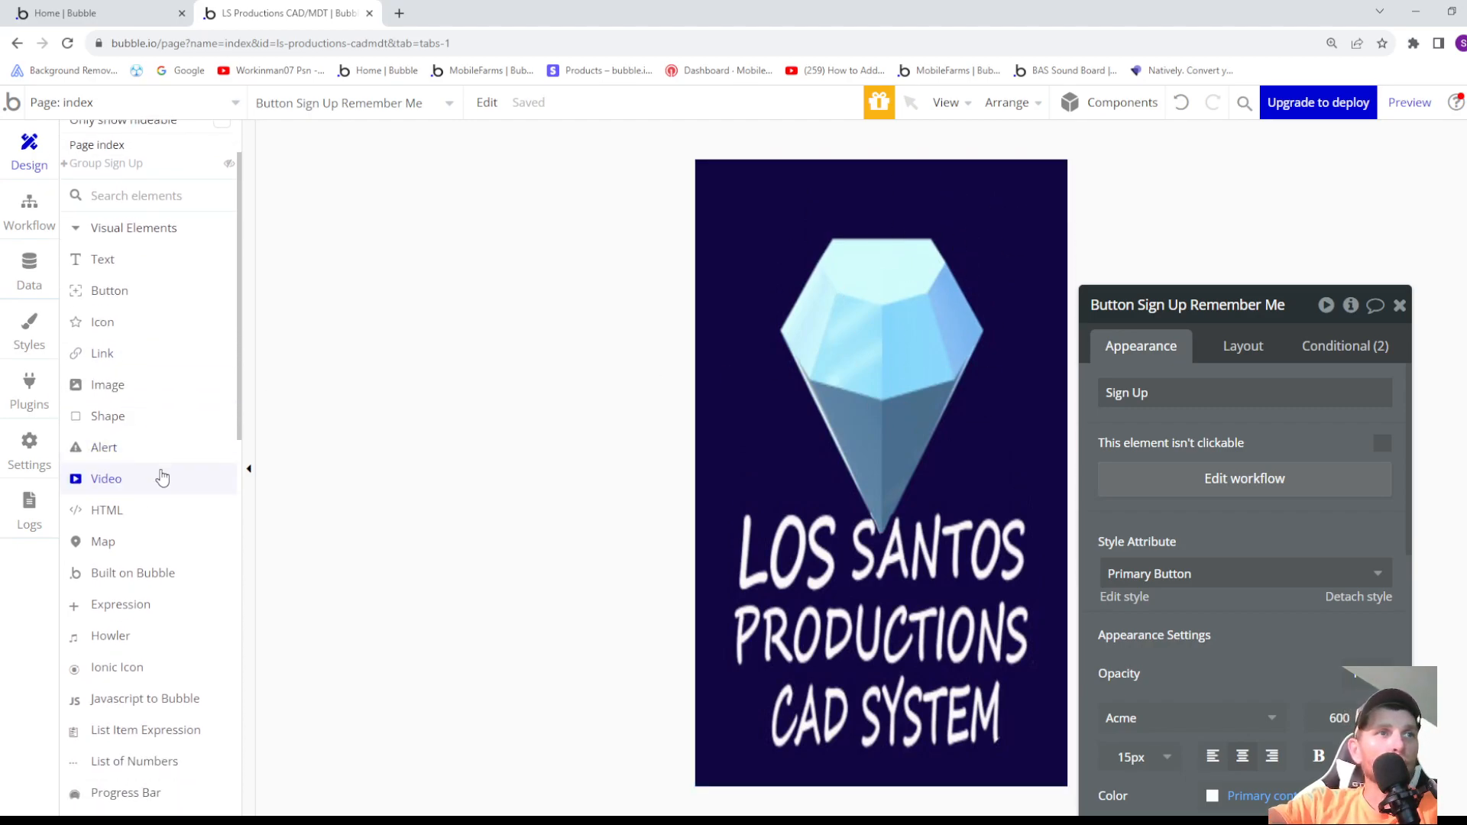
- Add a Howler element near the top of the index page and rename it Howler Button Sound
{"action": "left_click", "coordinate": [129, 644]}
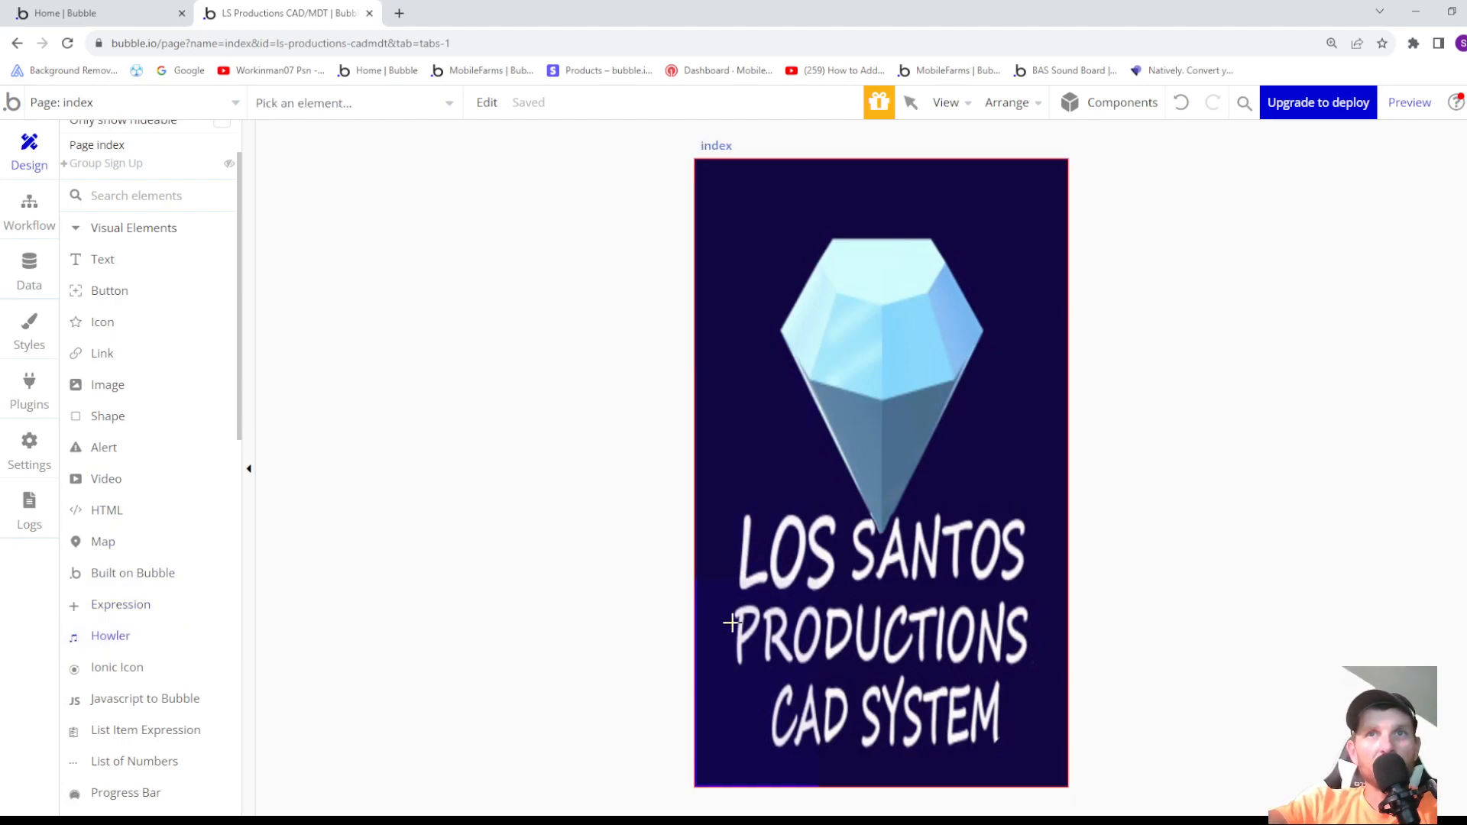
{"action": "mouse_move", "coordinate": [720, 182]}
{"action": "left_mouse_down"}
{"action": "mouse_move", "coordinate": [891, 190]}
{"action": "mouse_move", "coordinate": [927, 224]}
{"action": "left_mouse_up"}
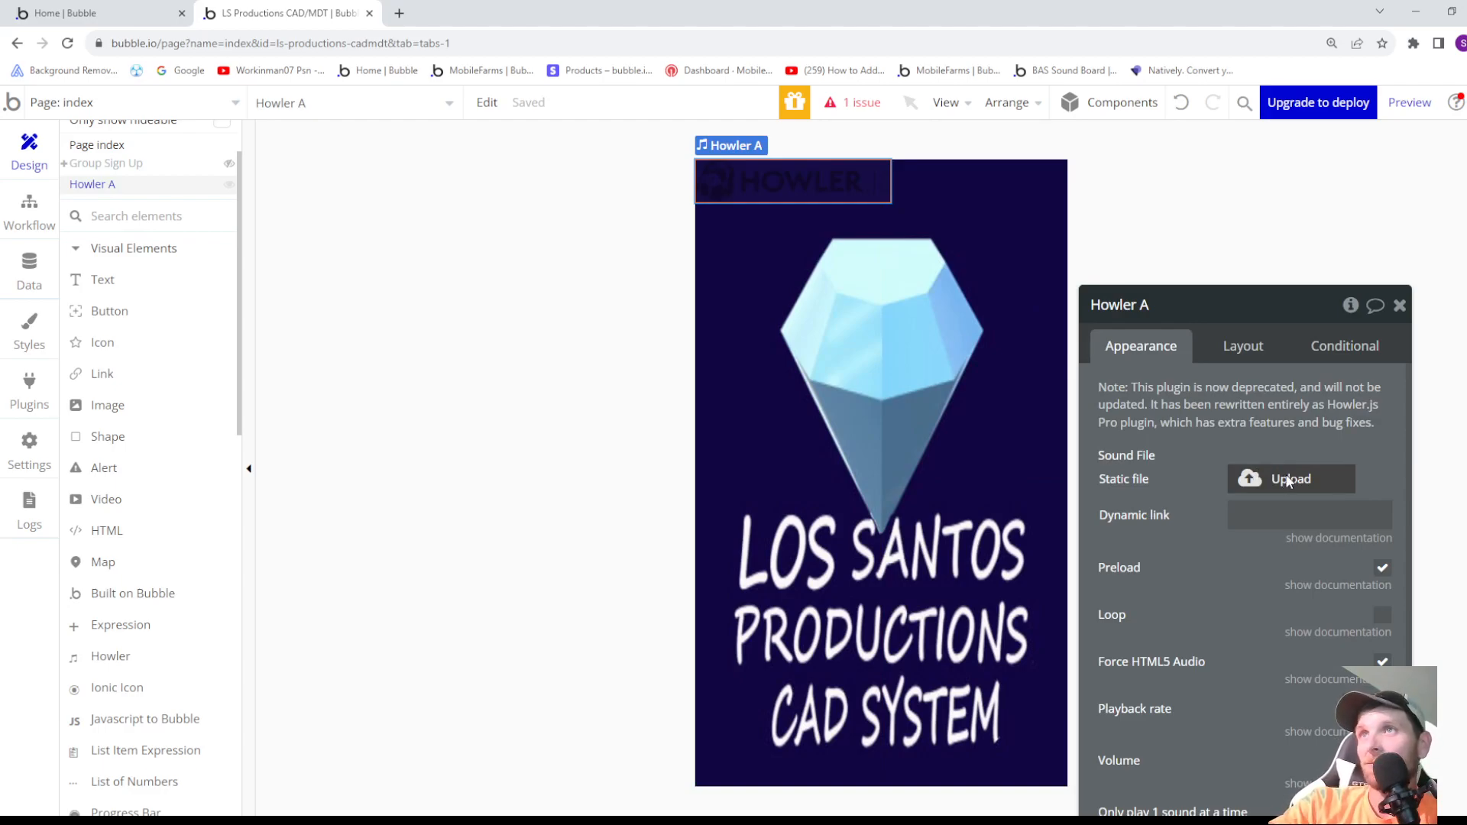
{"action": "left_click_drag", "start_coordinate": [1167, 309], "coordinate": [1167, 306]}
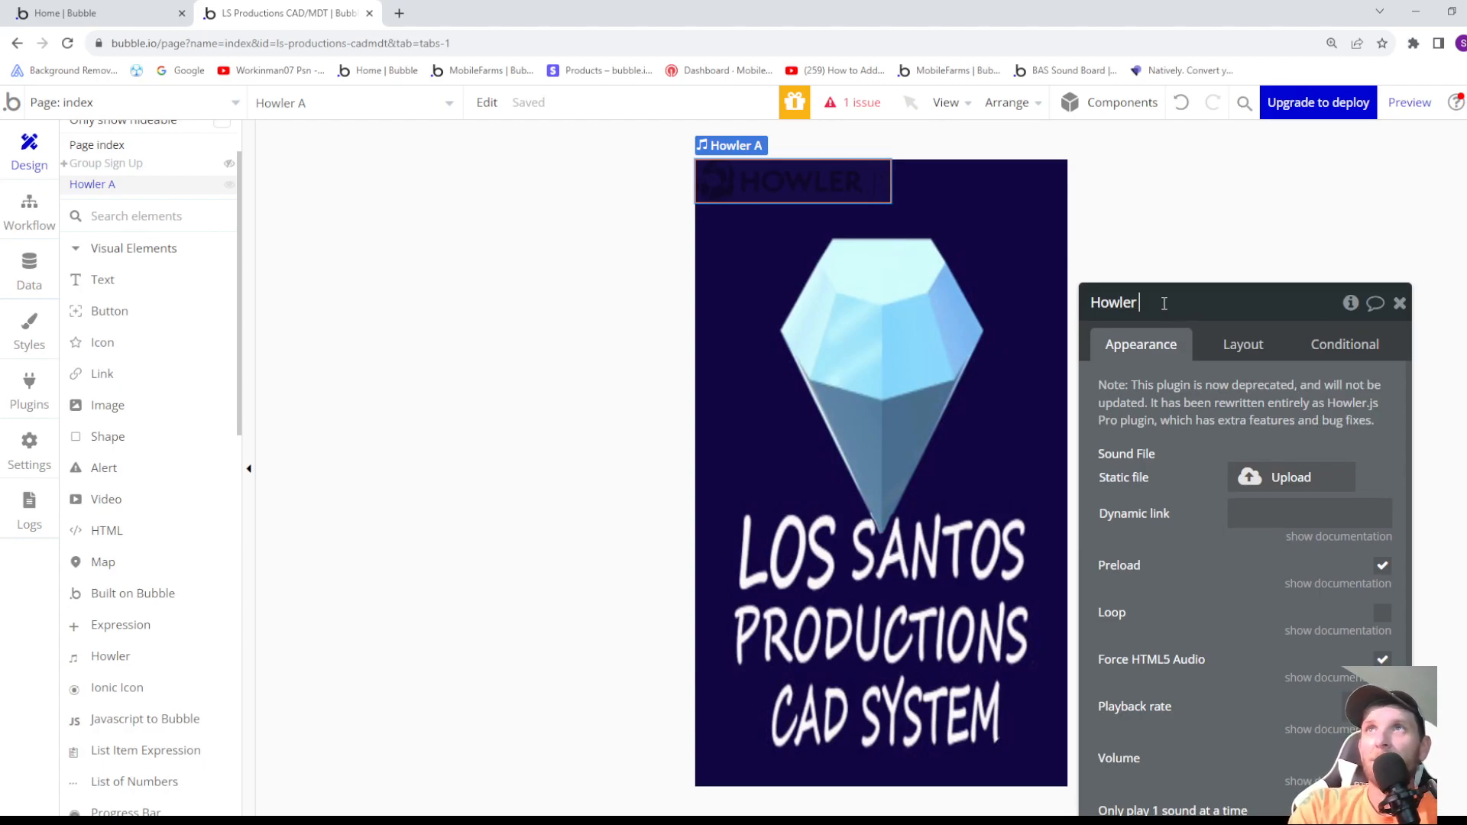
{"action": "type", "text": "ton Sound"}
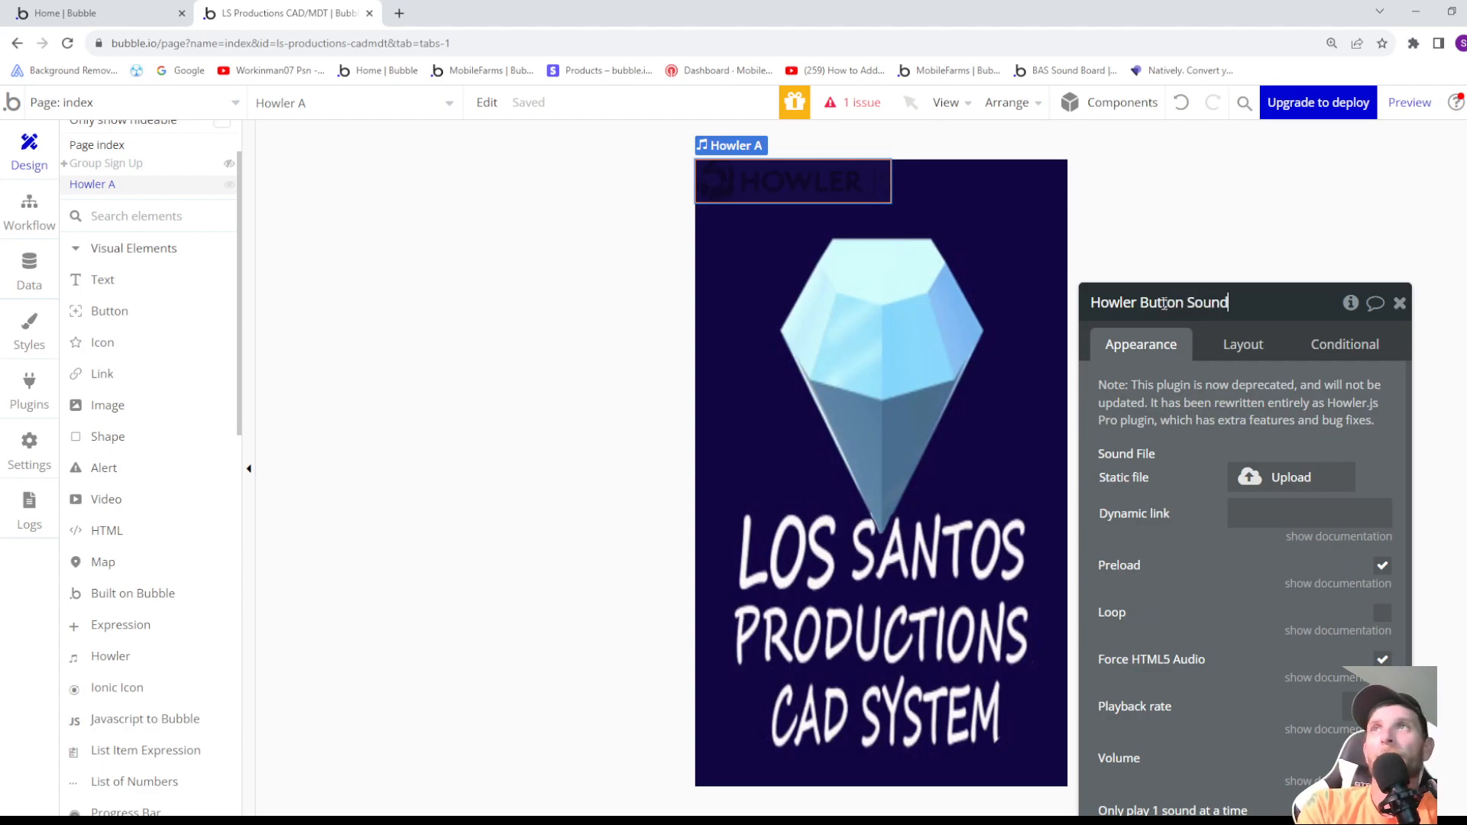
{"action": "key", "text": "Return"}
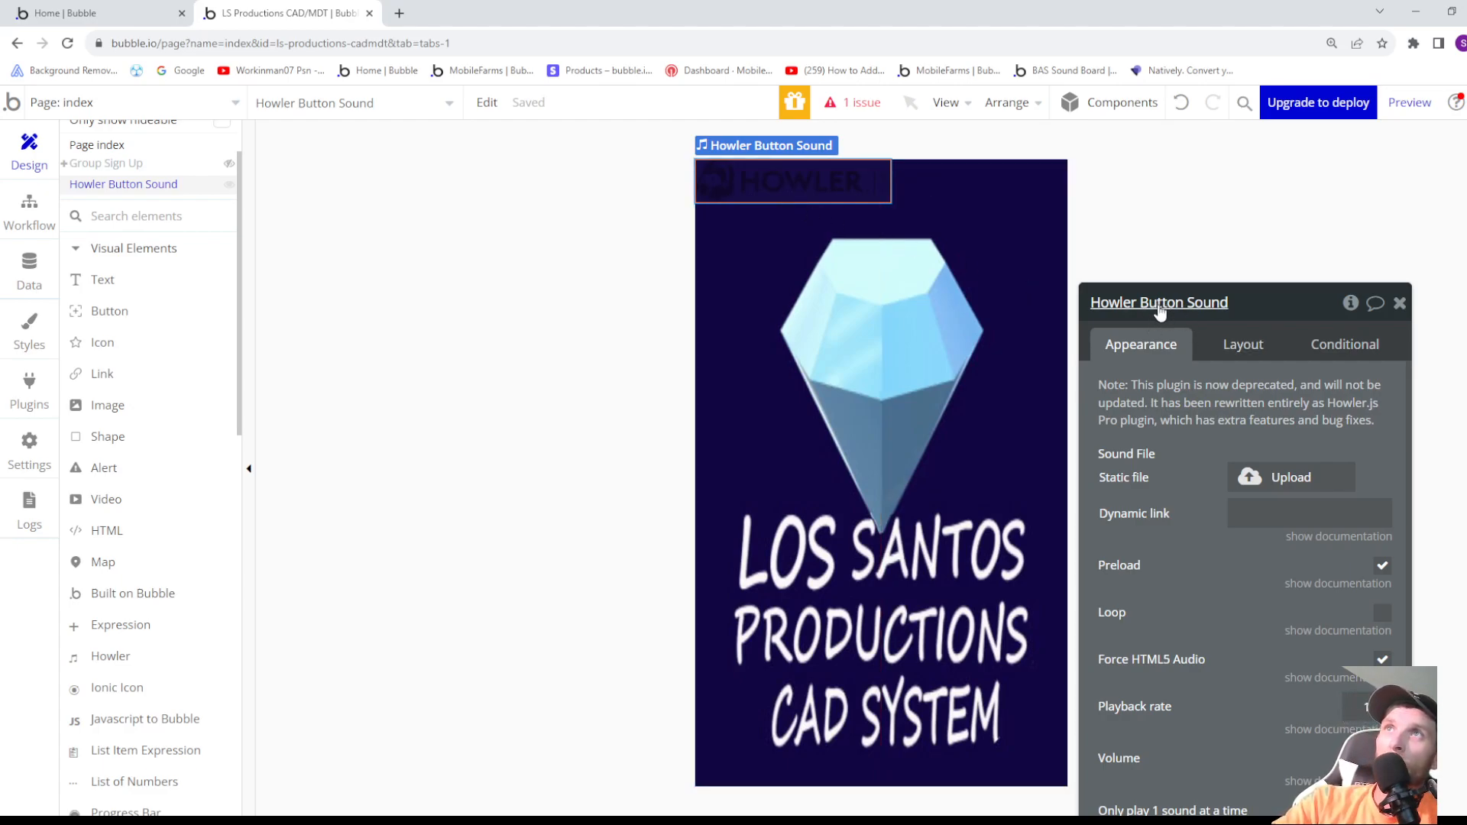
- Upload notification-for-game-scenes-132473.mp3 as the static sound file of Howler Button Sound and look over its playback settings
{"action": "left_click", "coordinate": [1297, 478]}
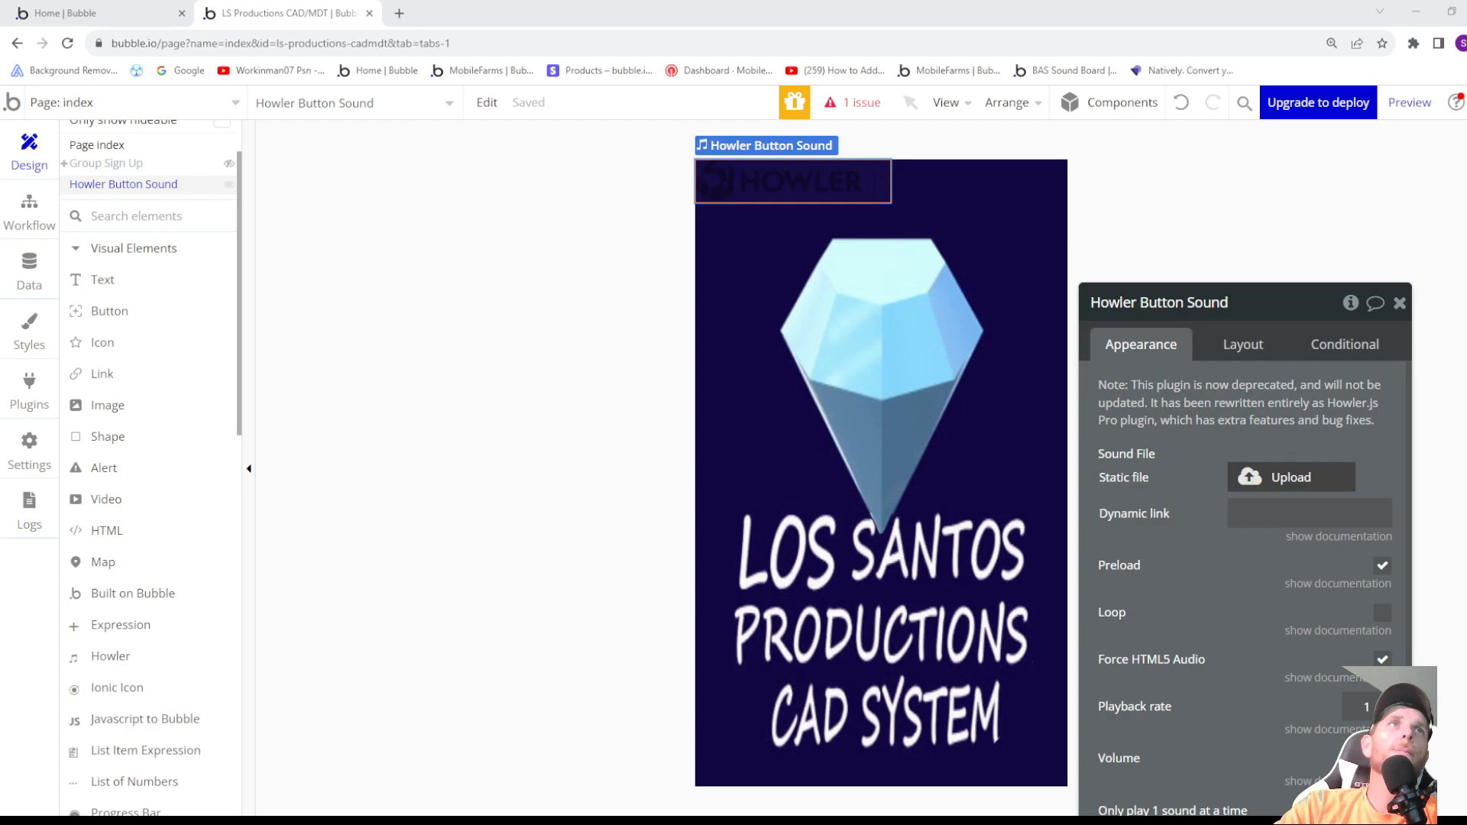
{"action": "double_click", "coordinate": [351, 275]}
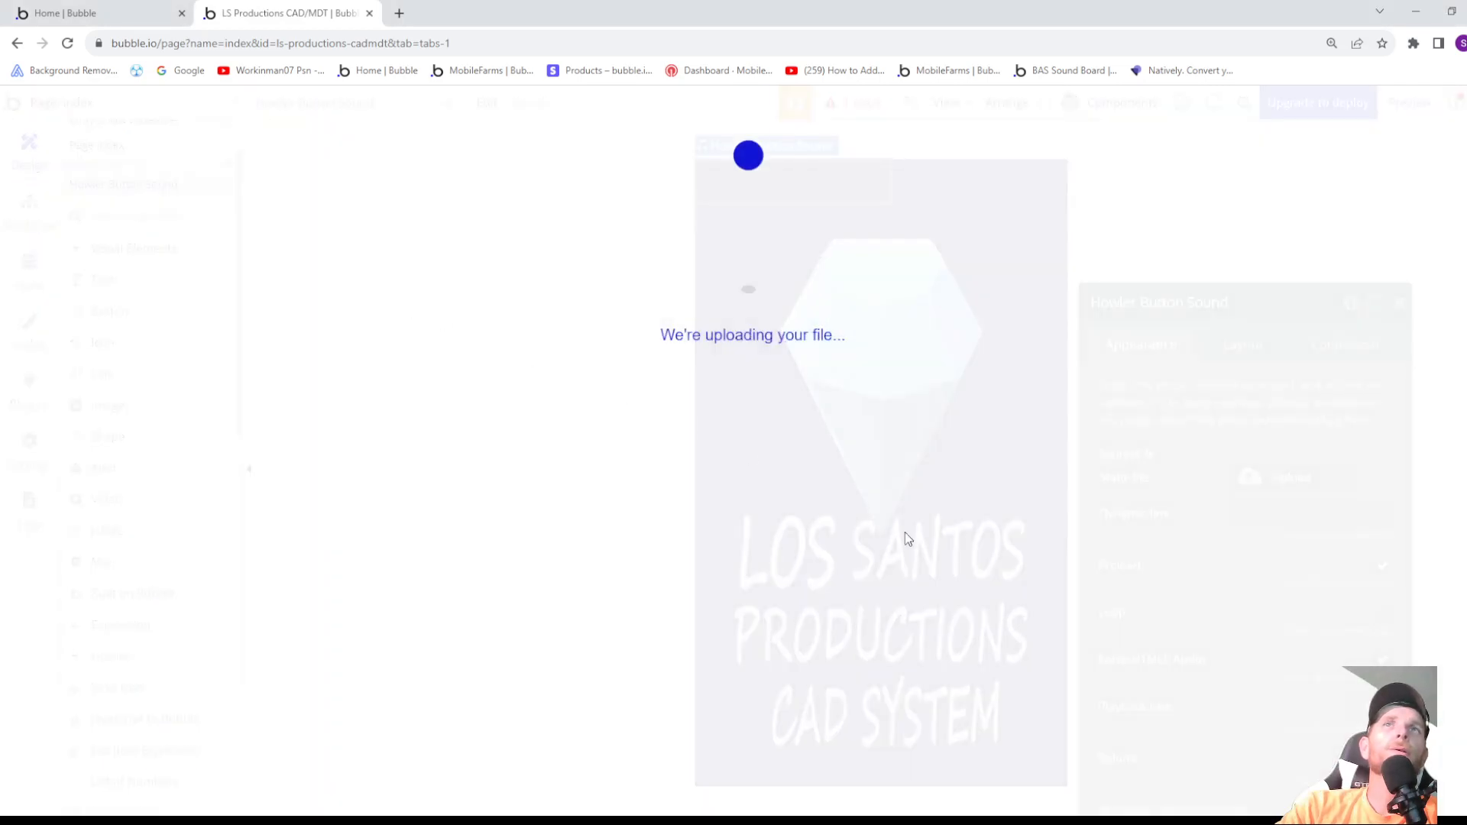
{"action": "scroll", "coordinate": [1220, 545], "scroll_direction": "down", "scroll_amount": 3}
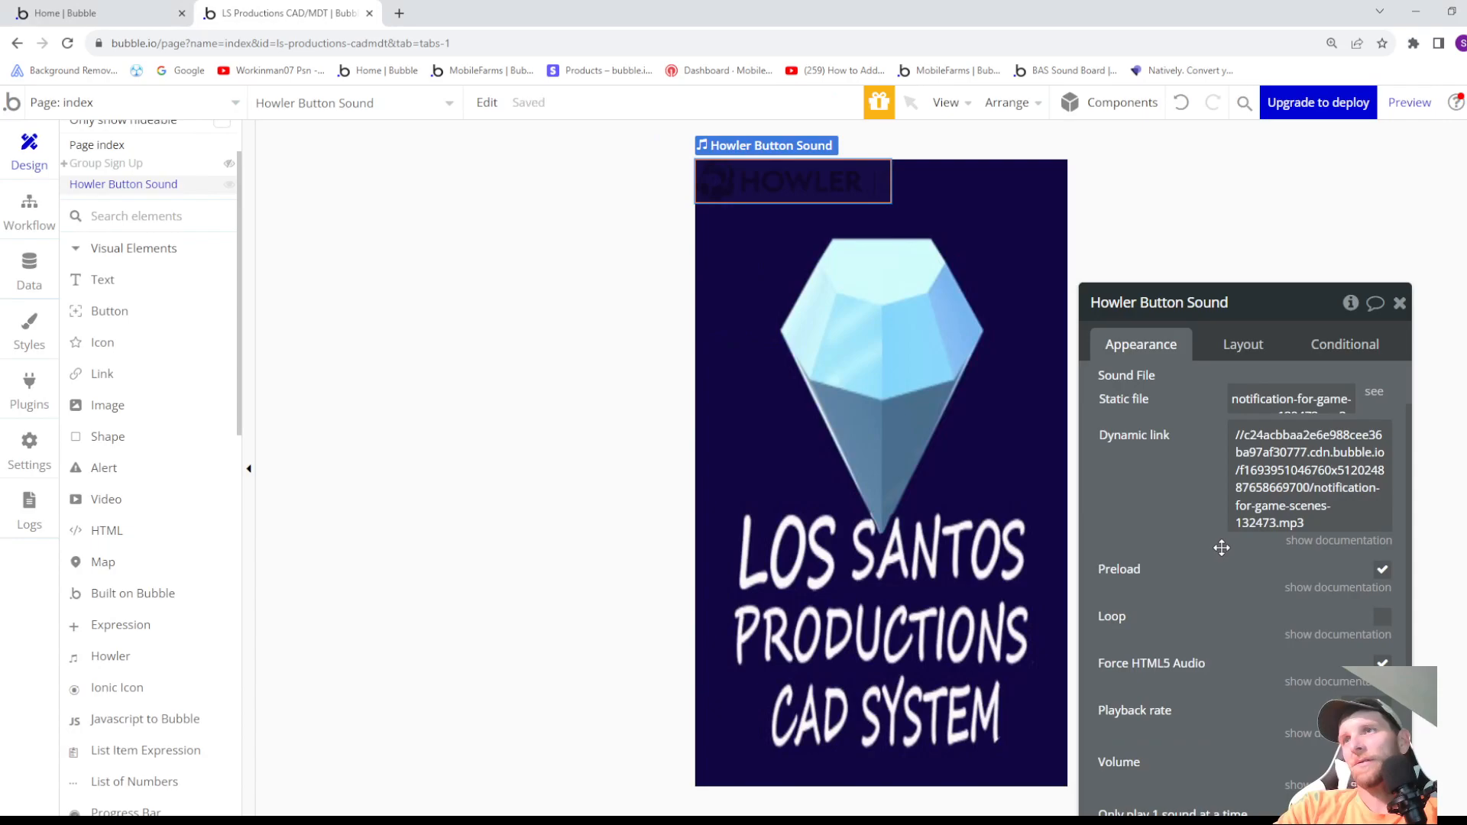
{"action": "scroll", "coordinate": [1219, 569], "scroll_direction": "down", "scroll_amount": 2}
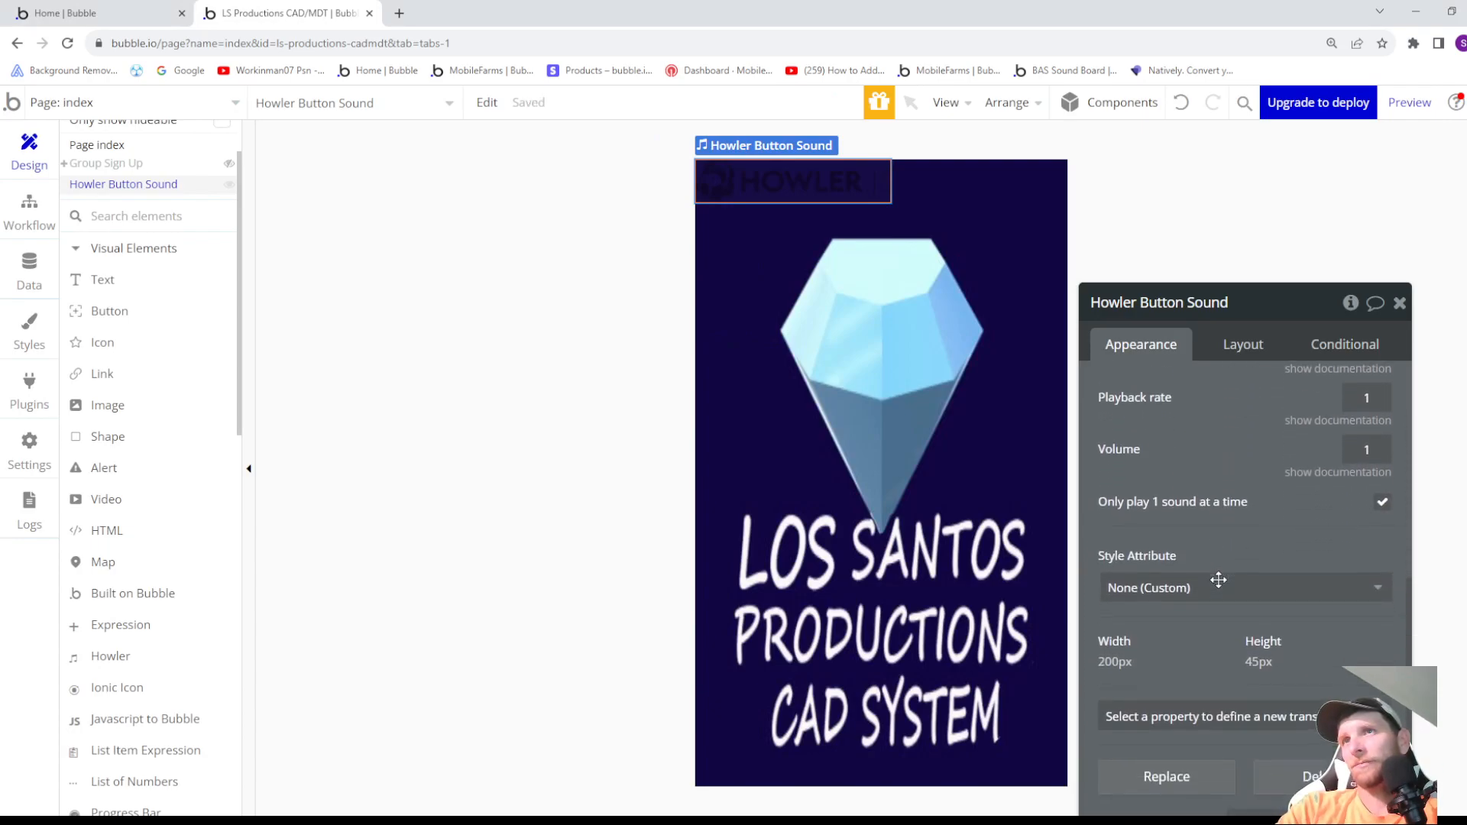
- Align Howler Button Sound to the bottom-right corner of its parent container
{"action": "scroll", "coordinate": [1222, 581], "scroll_direction": "up", "scroll_amount": 5}
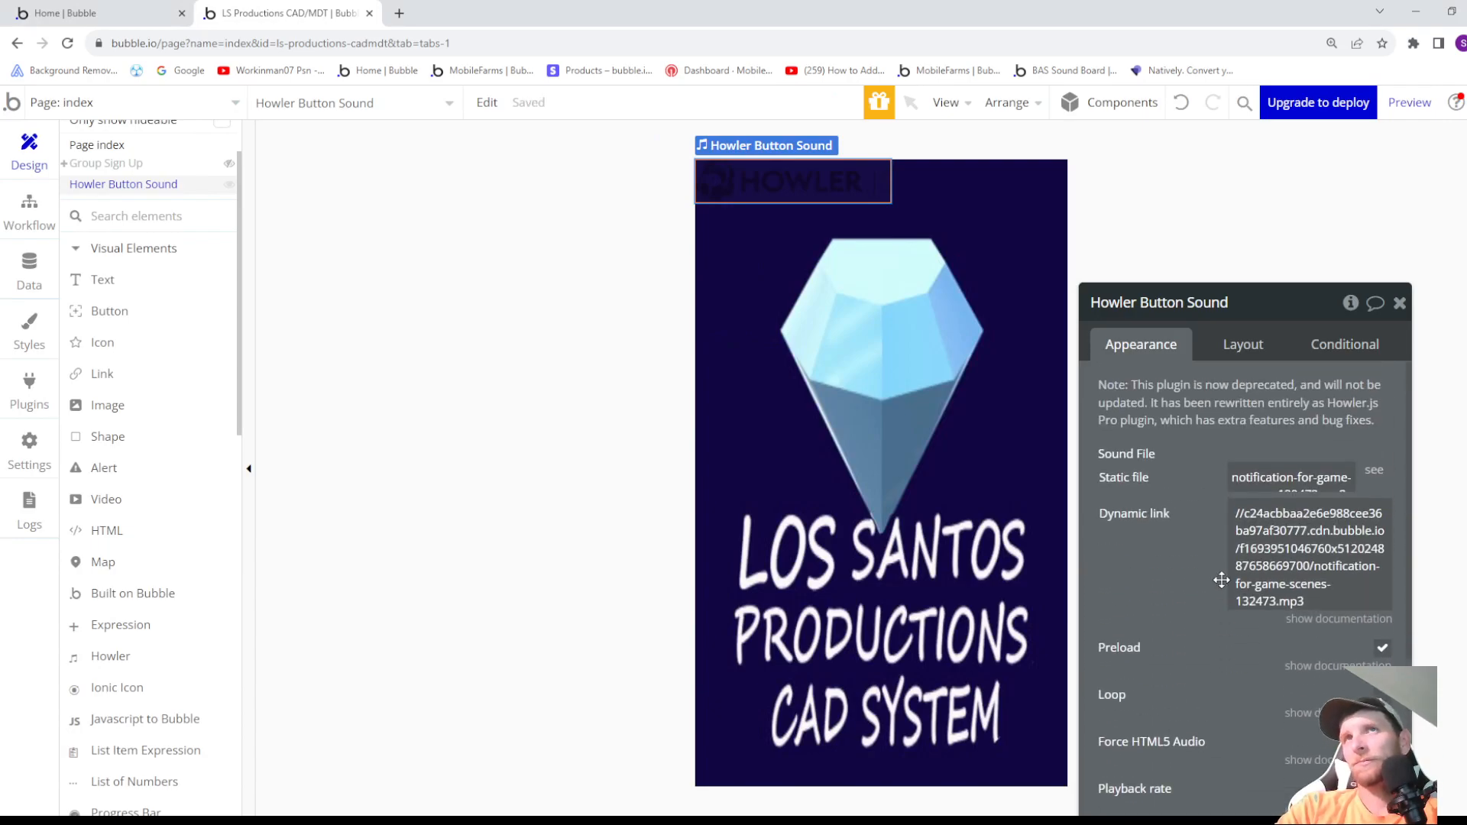
{"action": "left_click", "coordinate": [1229, 346]}
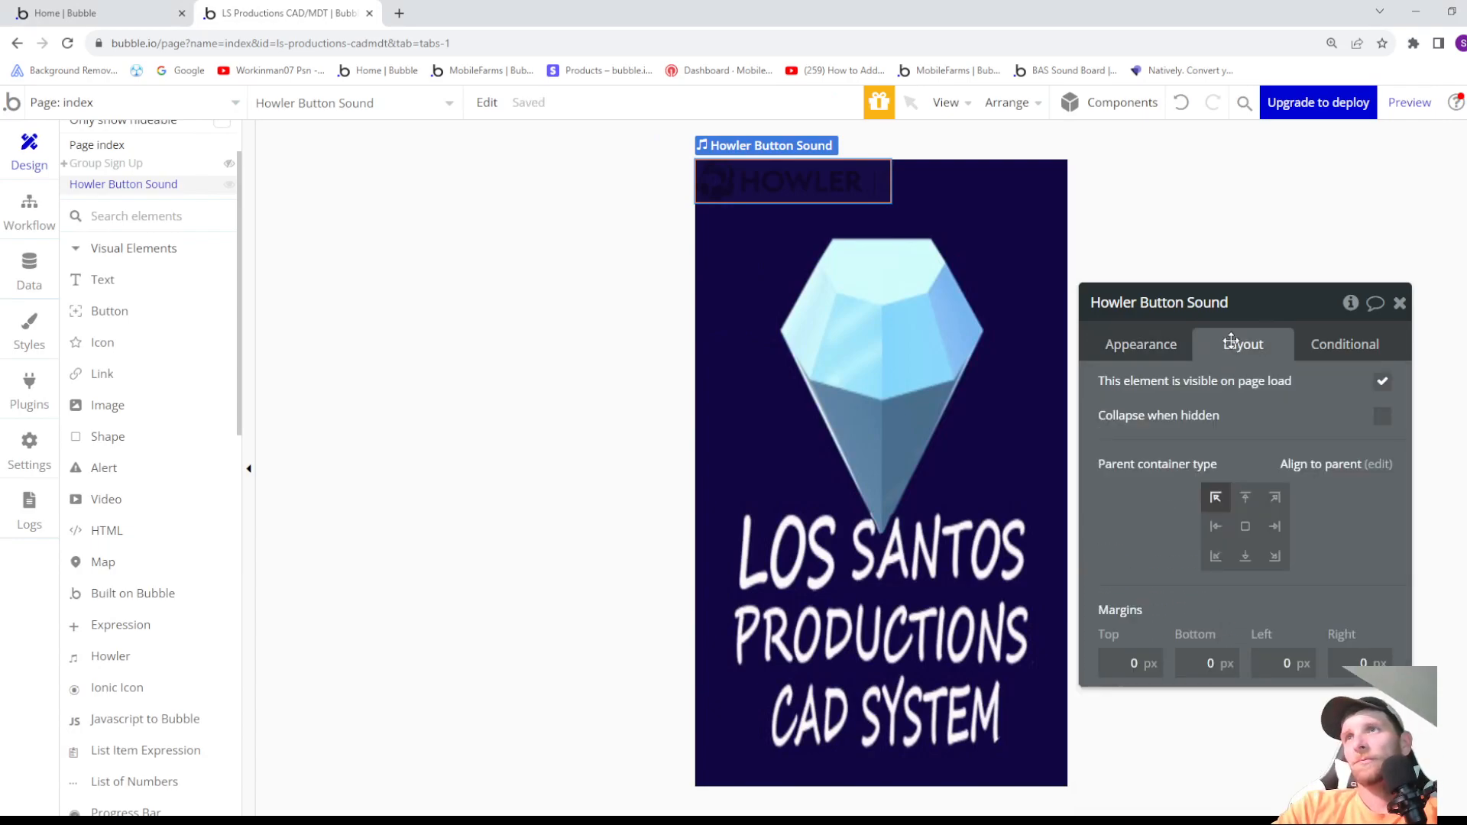
{"action": "left_click", "coordinate": [1275, 557]}
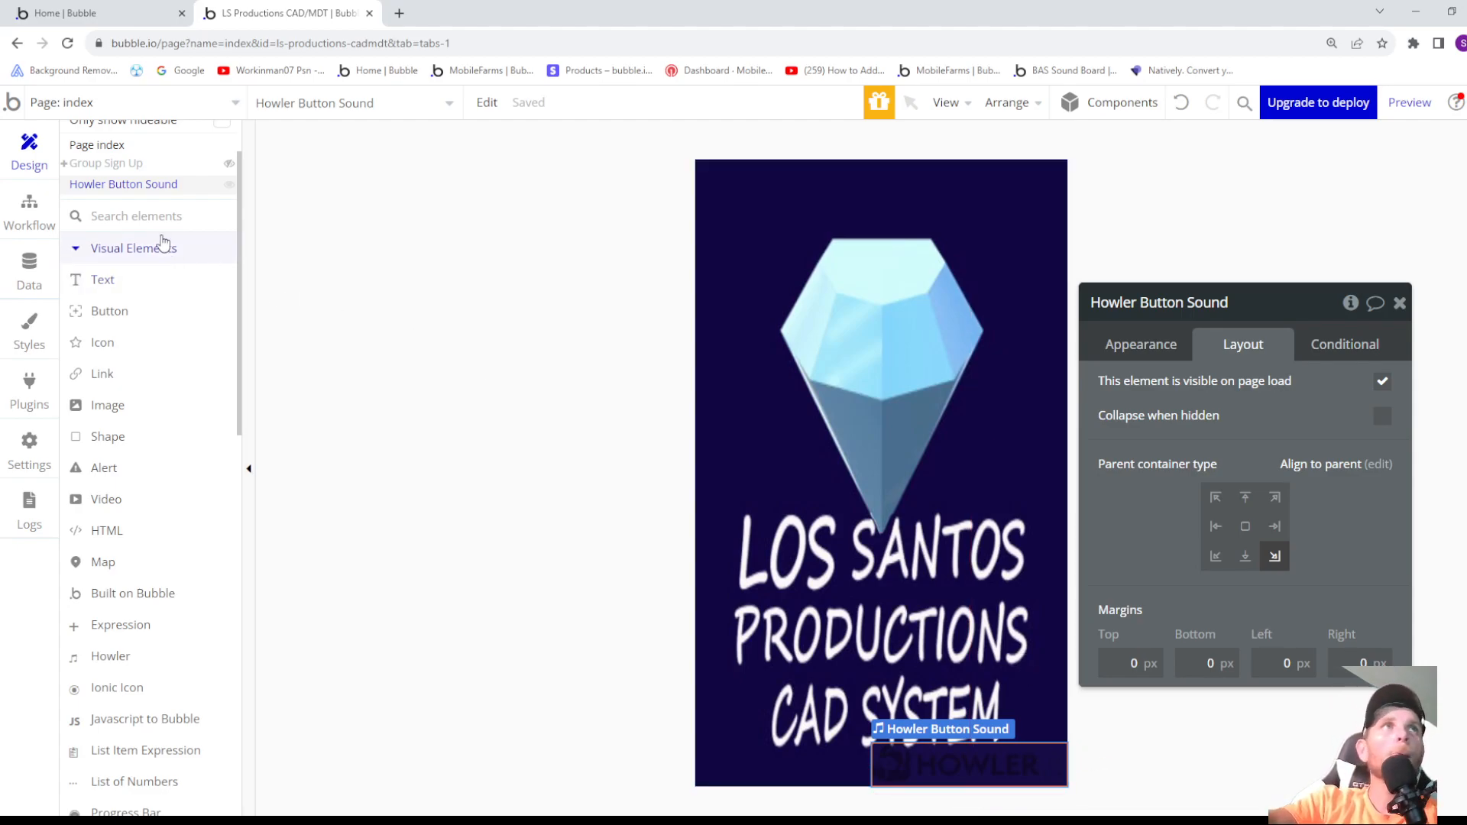
- Show Group Sign Up on the canvas again and open the workflow of Button Sign Up Remember Me
{"action": "left_click", "coordinate": [109, 169]}
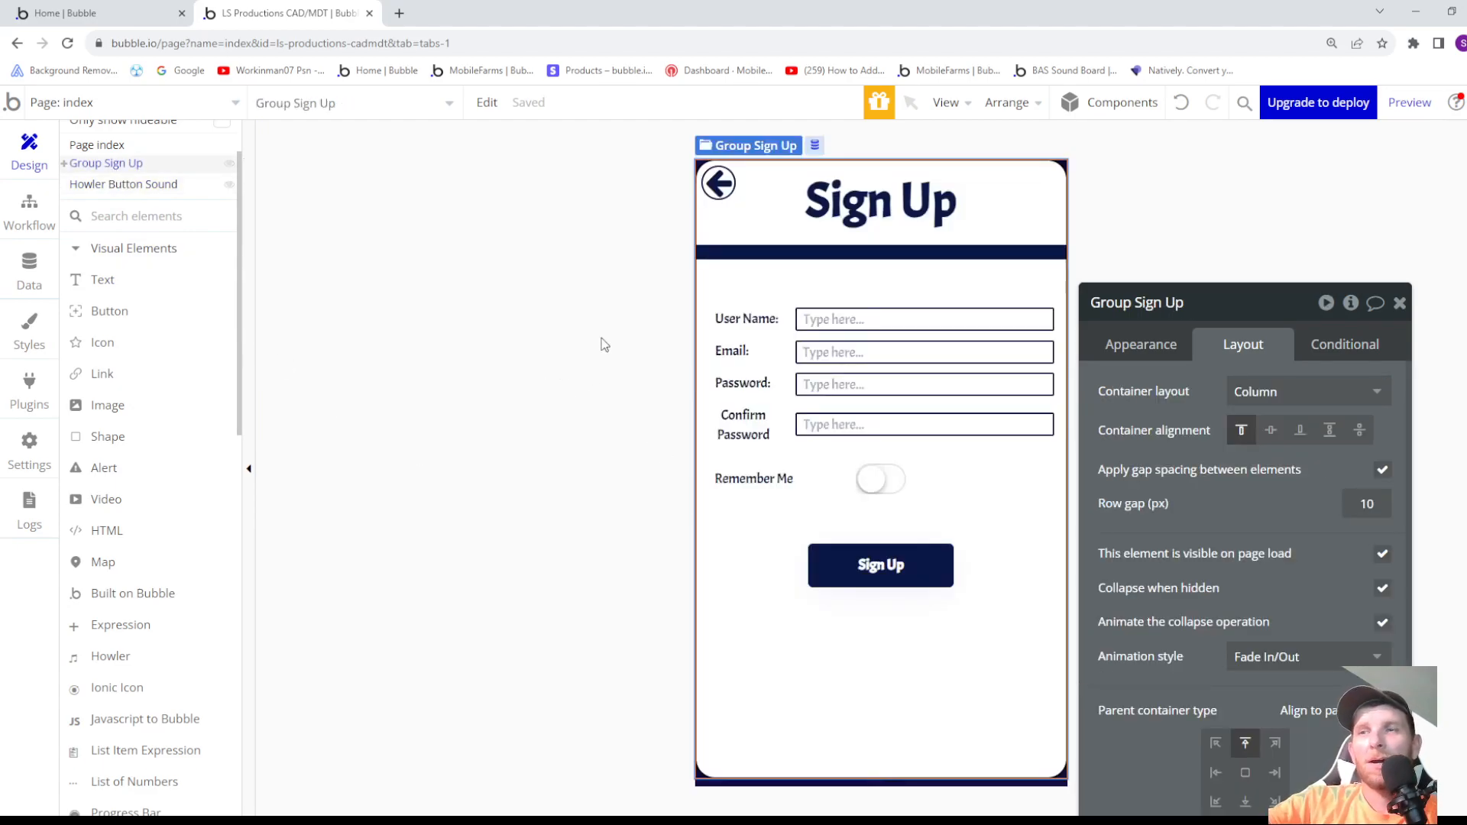
{"action": "left_click_drag", "start_coordinate": [815, 556], "coordinate": [842, 579]}
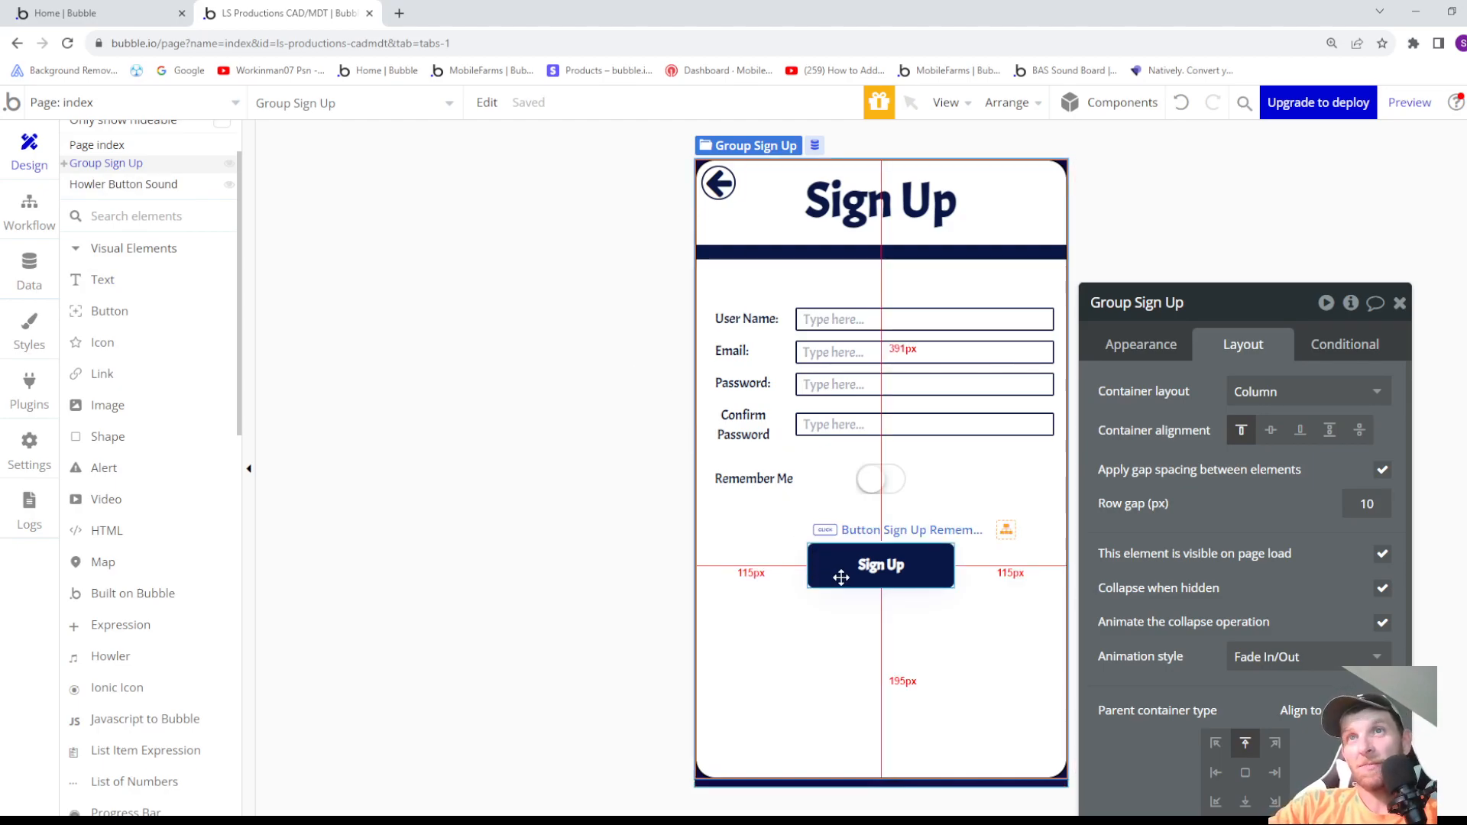
{"action": "left_click", "coordinate": [842, 578]}
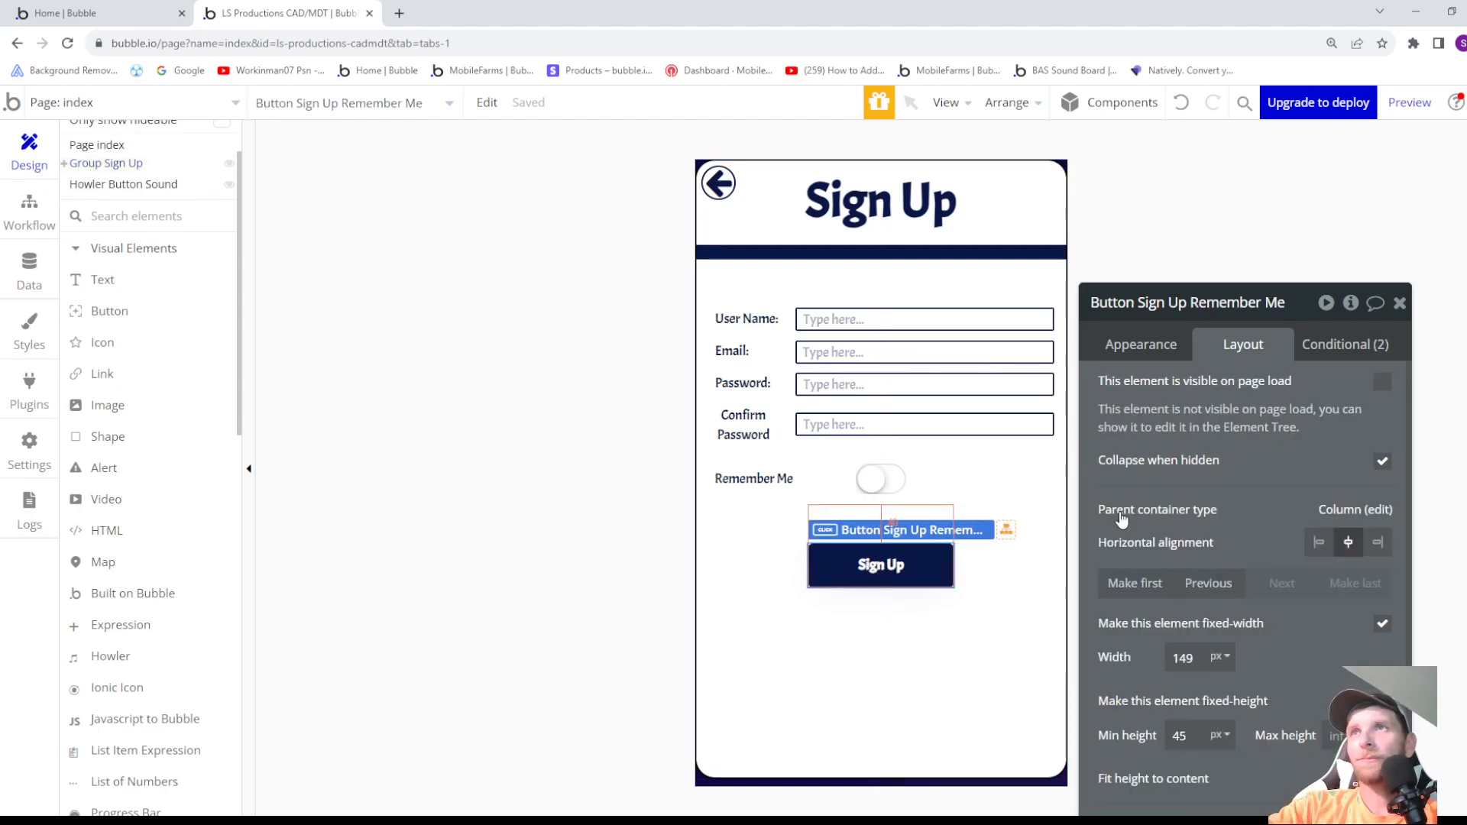
{"action": "left_click", "coordinate": [1143, 345]}
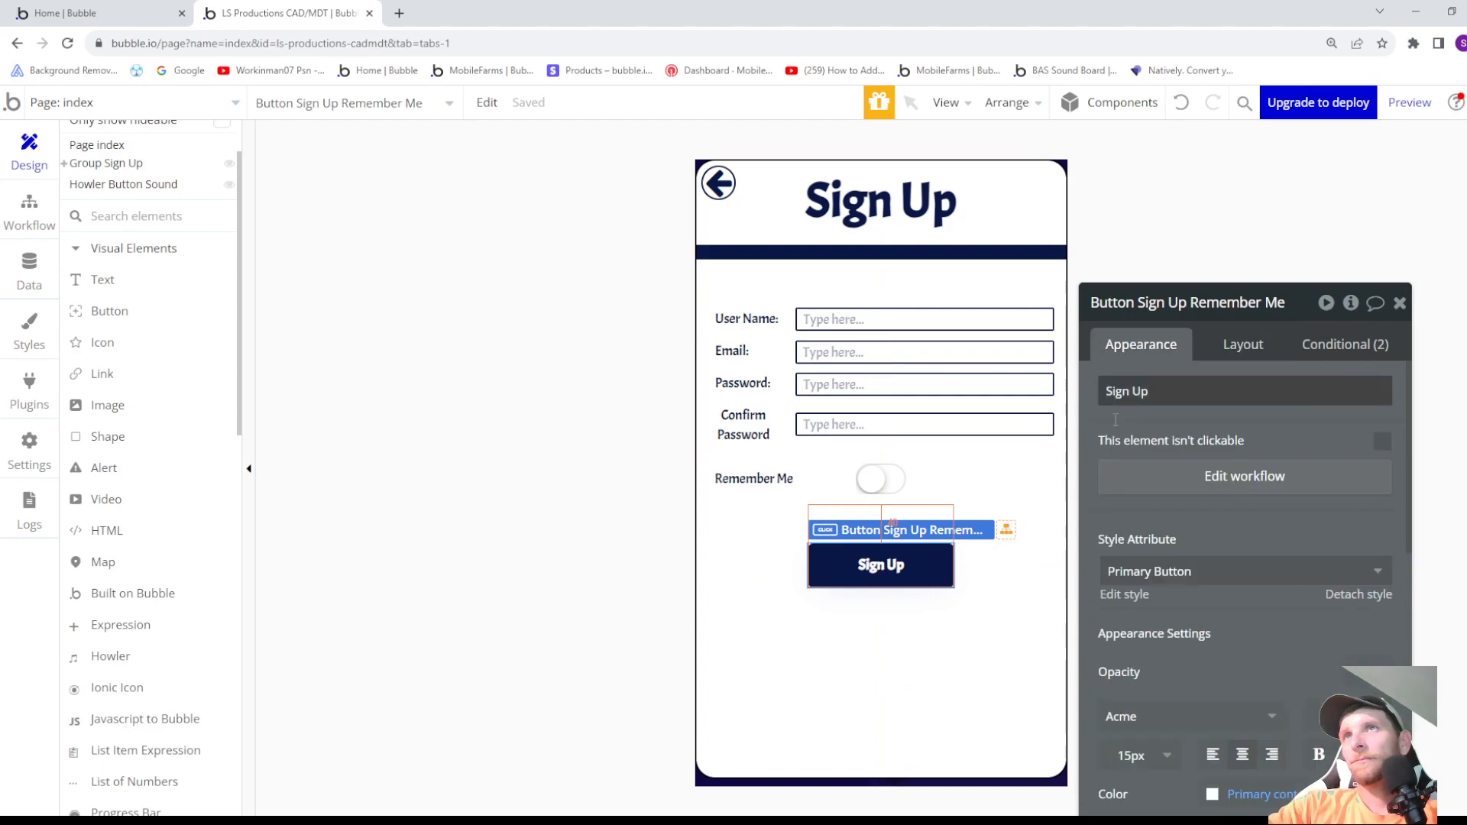
{"action": "left_click", "coordinate": [1197, 488]}
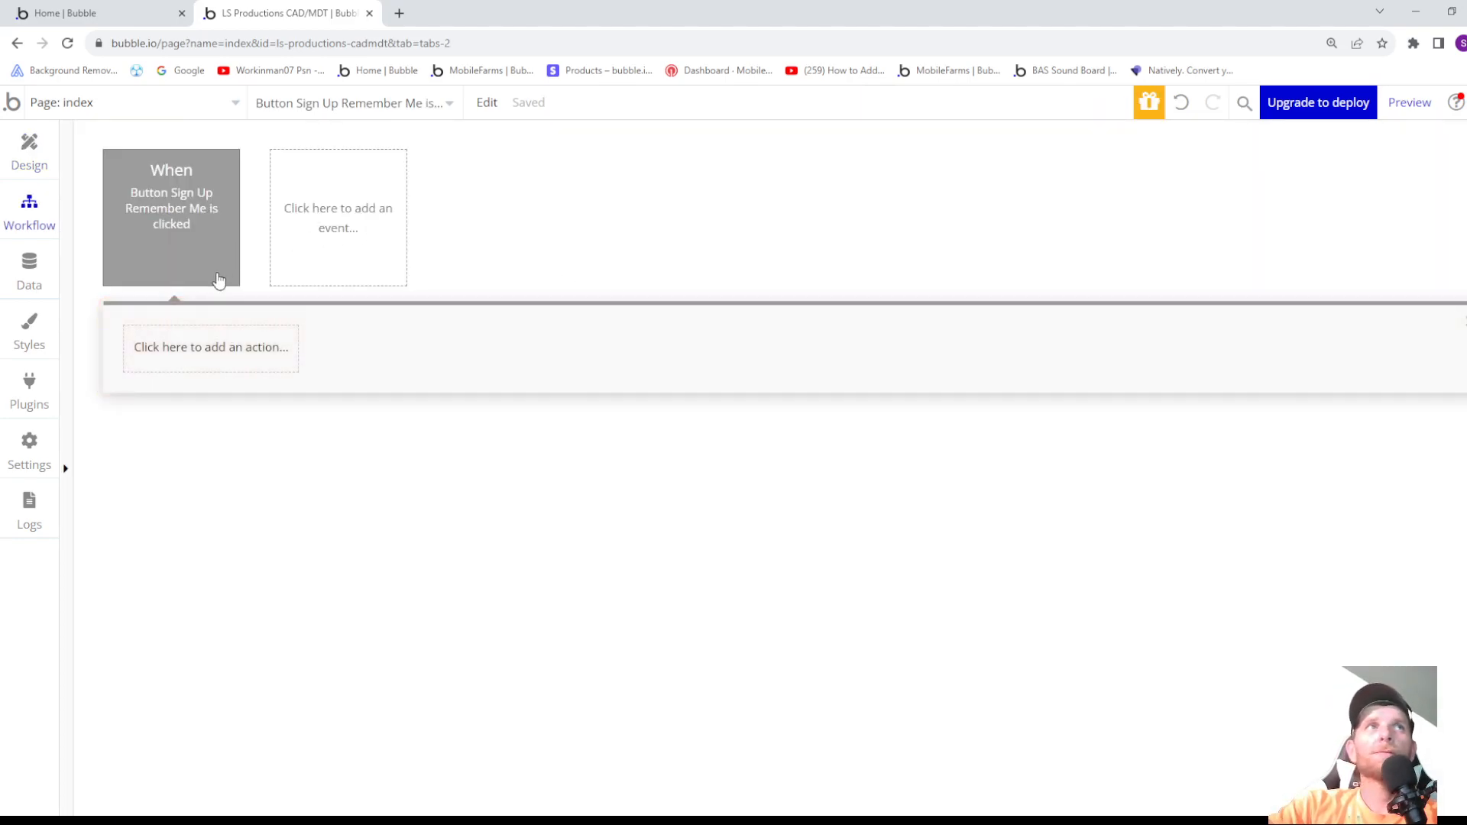
- Add a Play a Howler element action to the Sign Up button's workflow, with Howler Button Sound as its element
{"action": "left_click", "coordinate": [208, 346]}
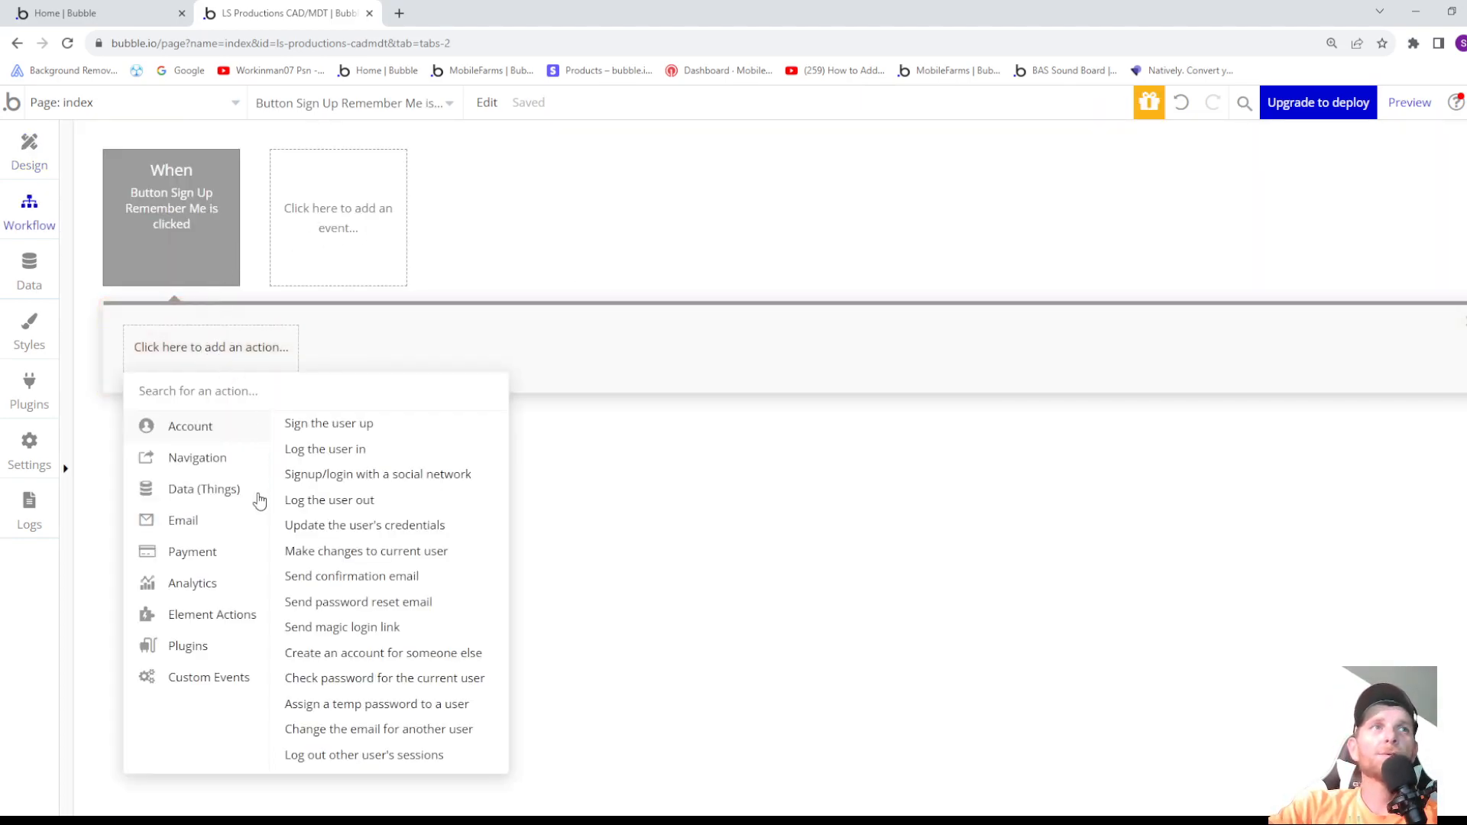
{"action": "mouse_move", "coordinate": [198, 628]}
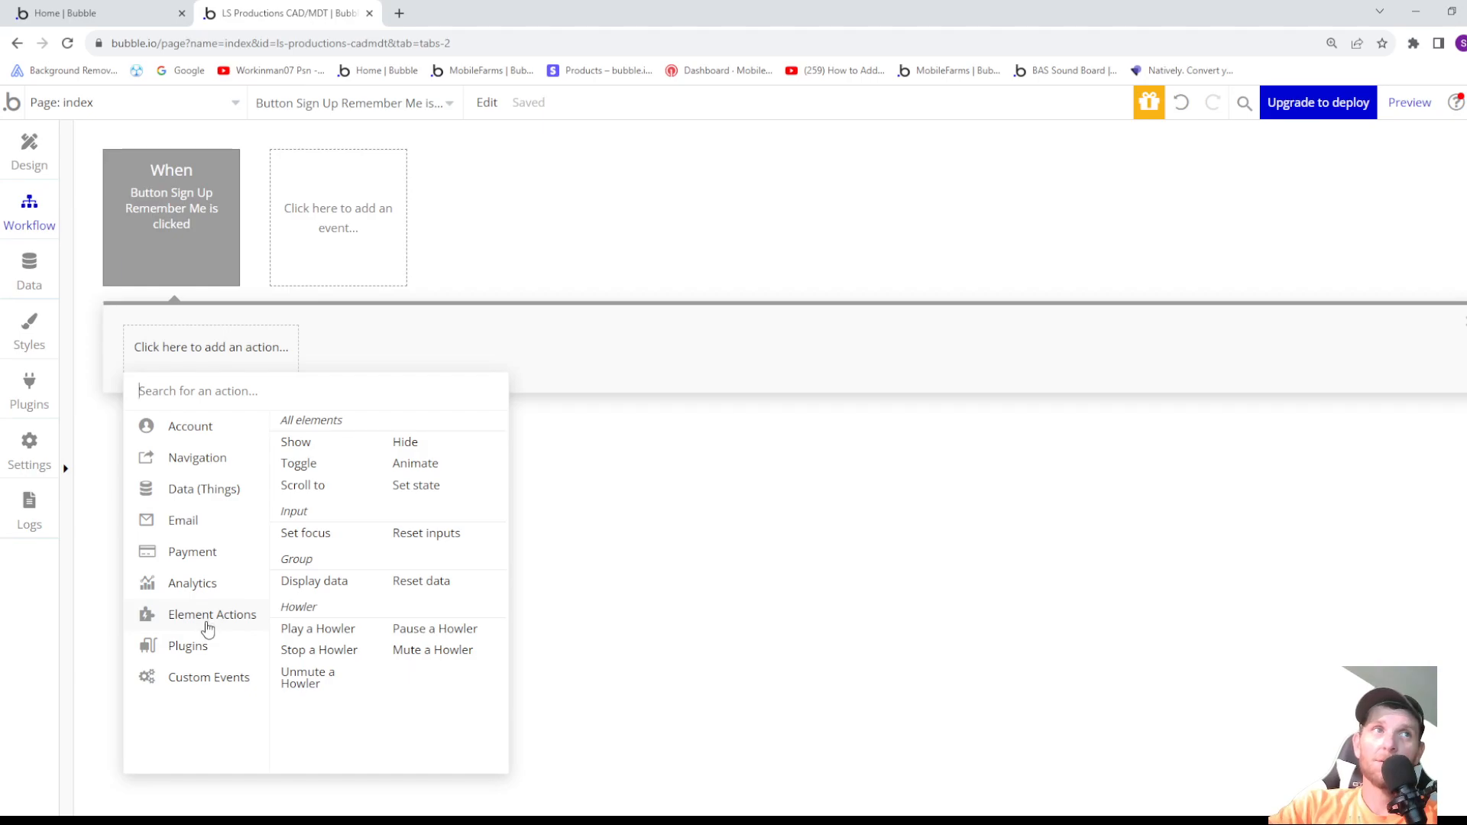
{"action": "left_click", "coordinate": [316, 637]}
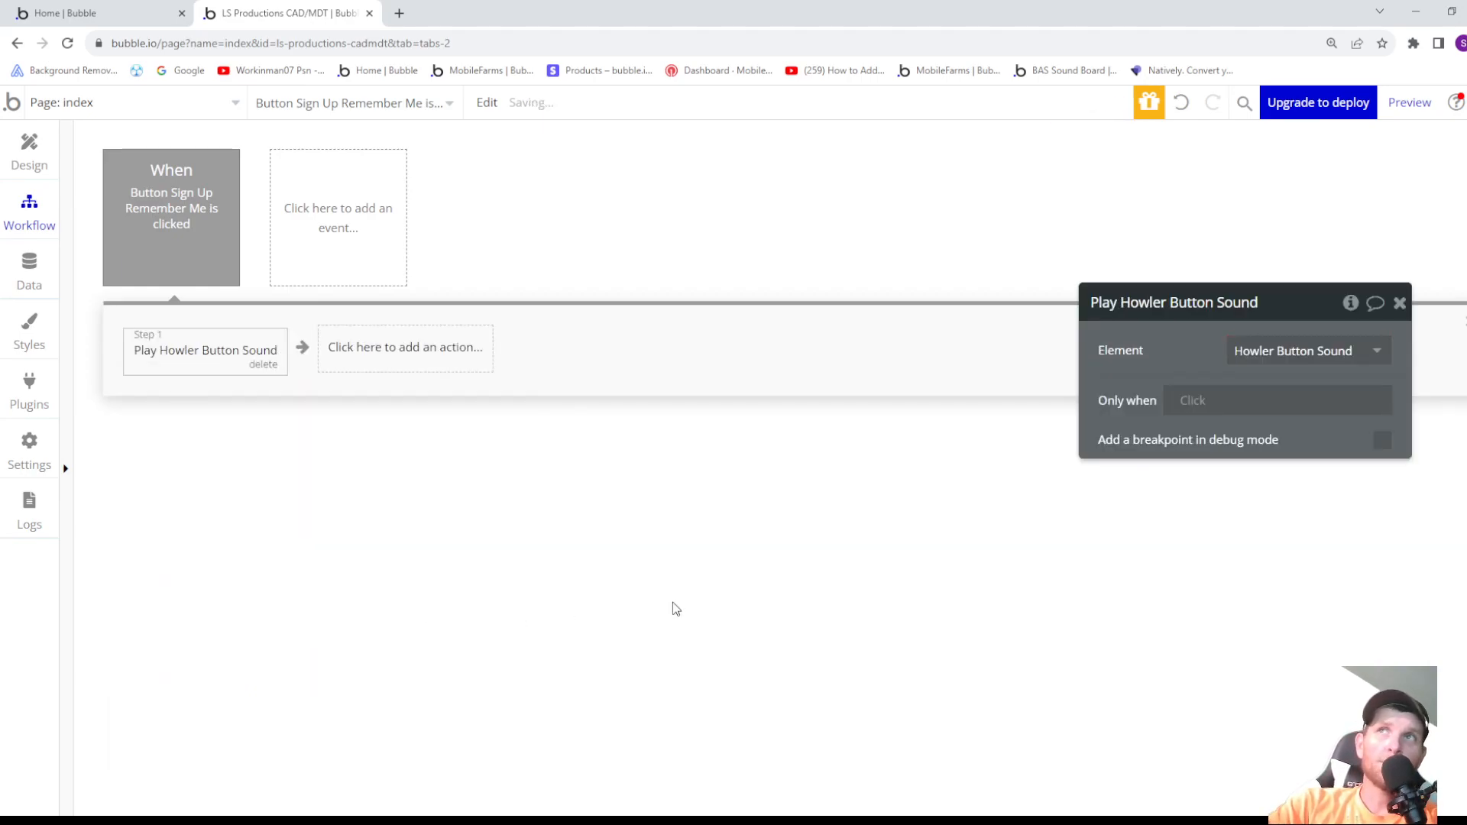
{"action": "left_click", "coordinate": [1280, 353]}
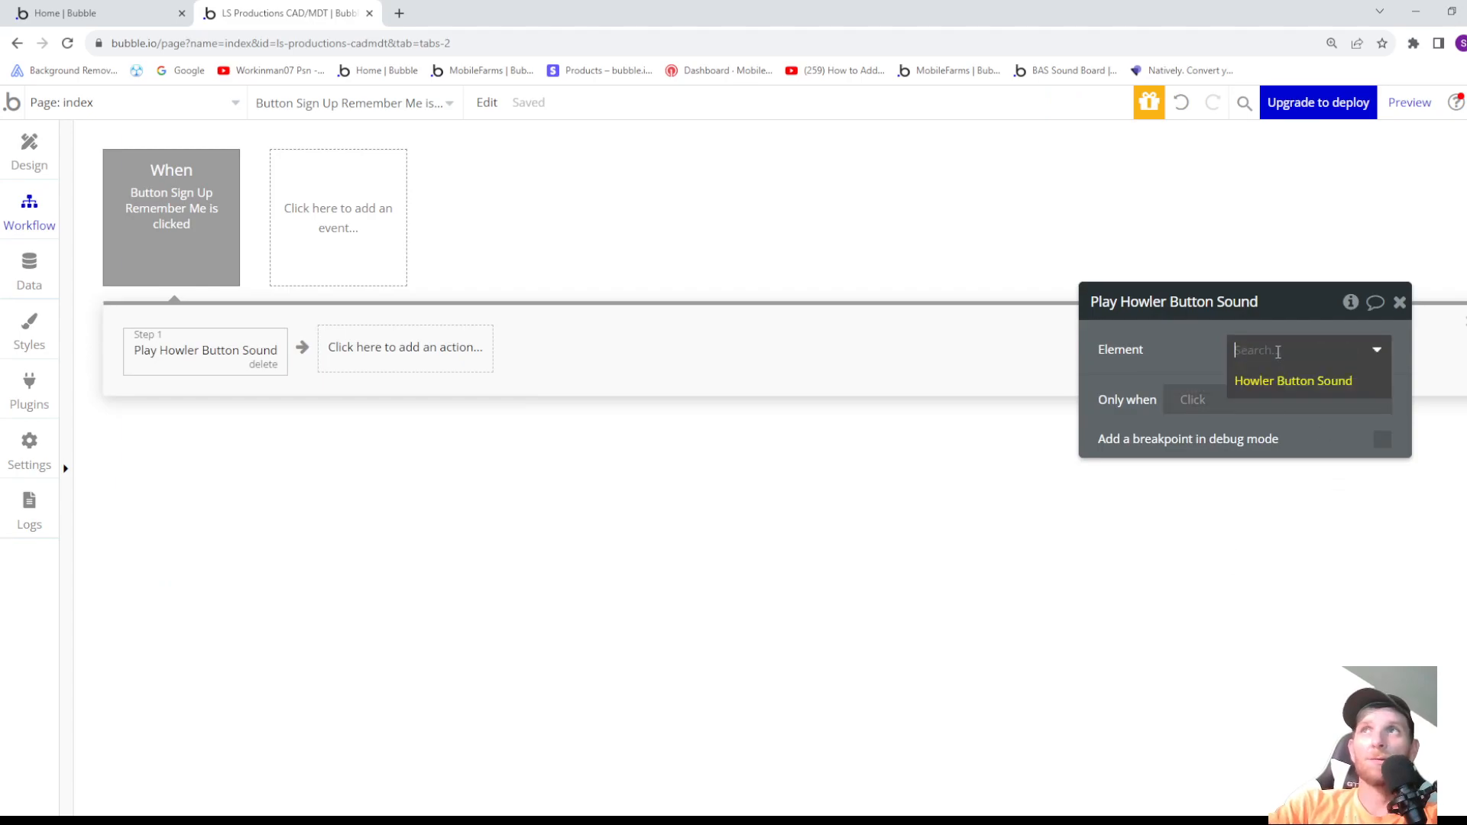
{"action": "left_click", "coordinate": [1327, 395]}
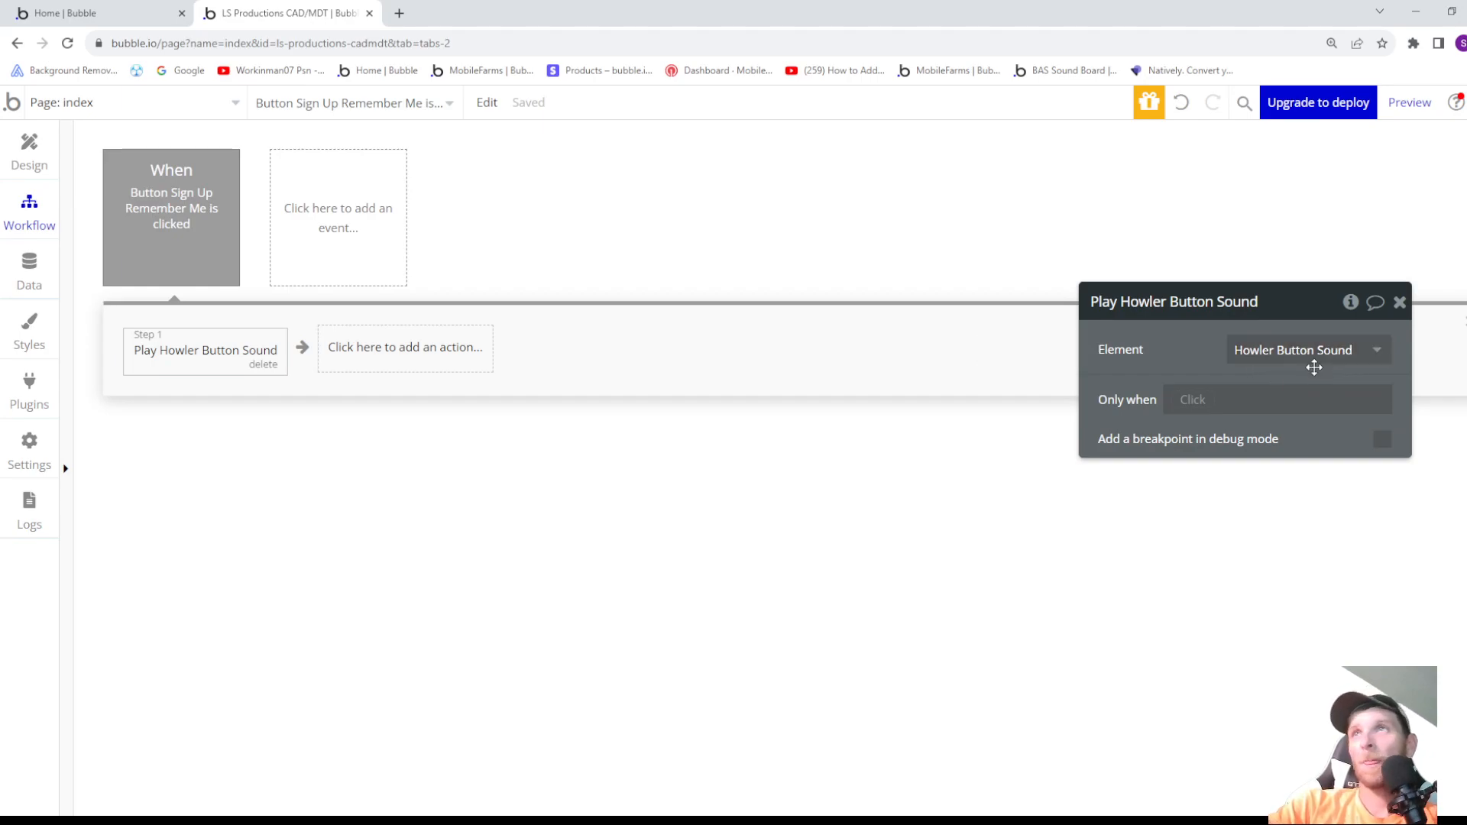
{"action": "left_click", "coordinate": [1196, 400]}
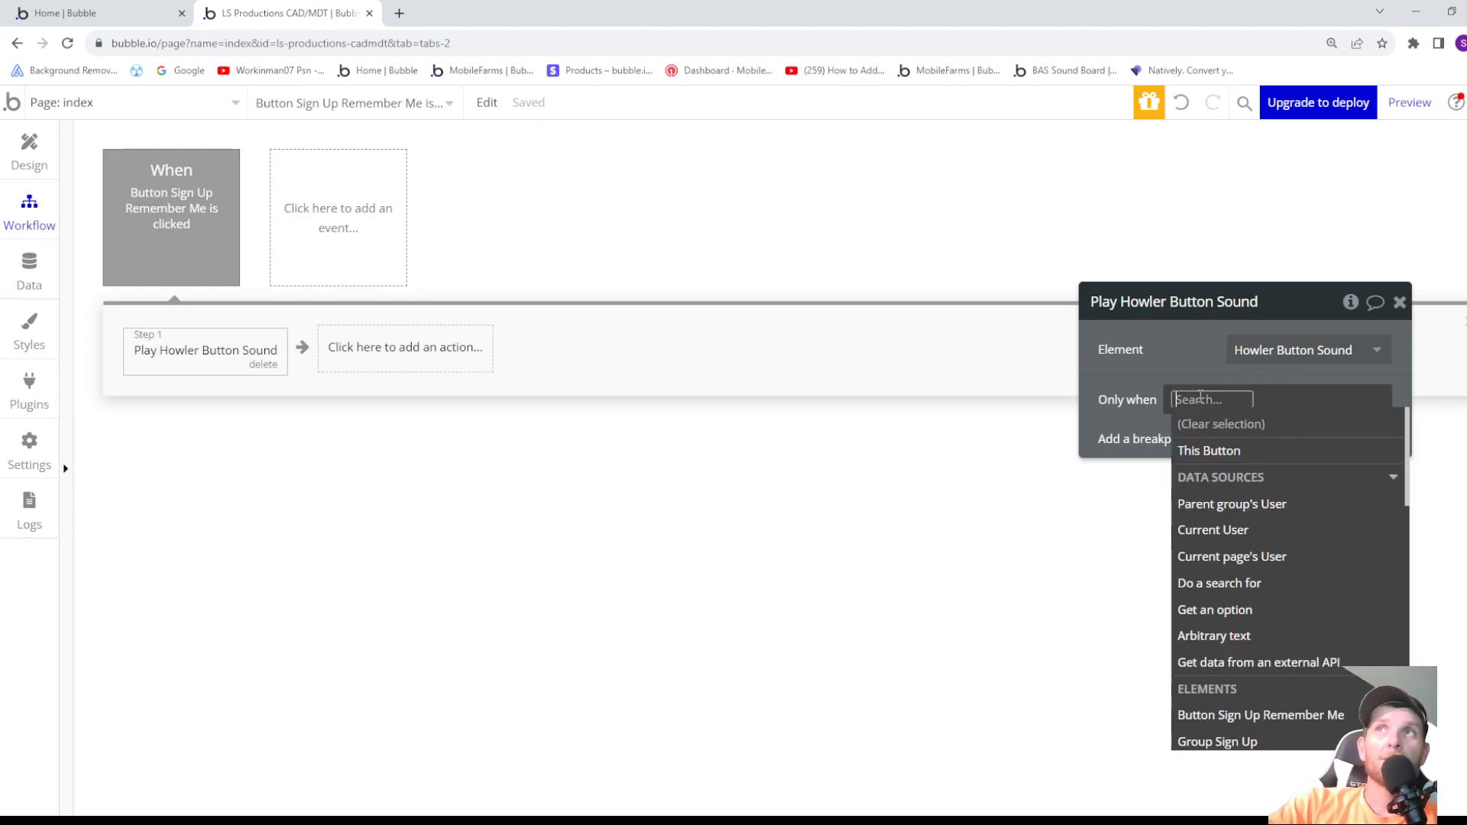
{"action": "left_click", "coordinate": [1203, 535]}
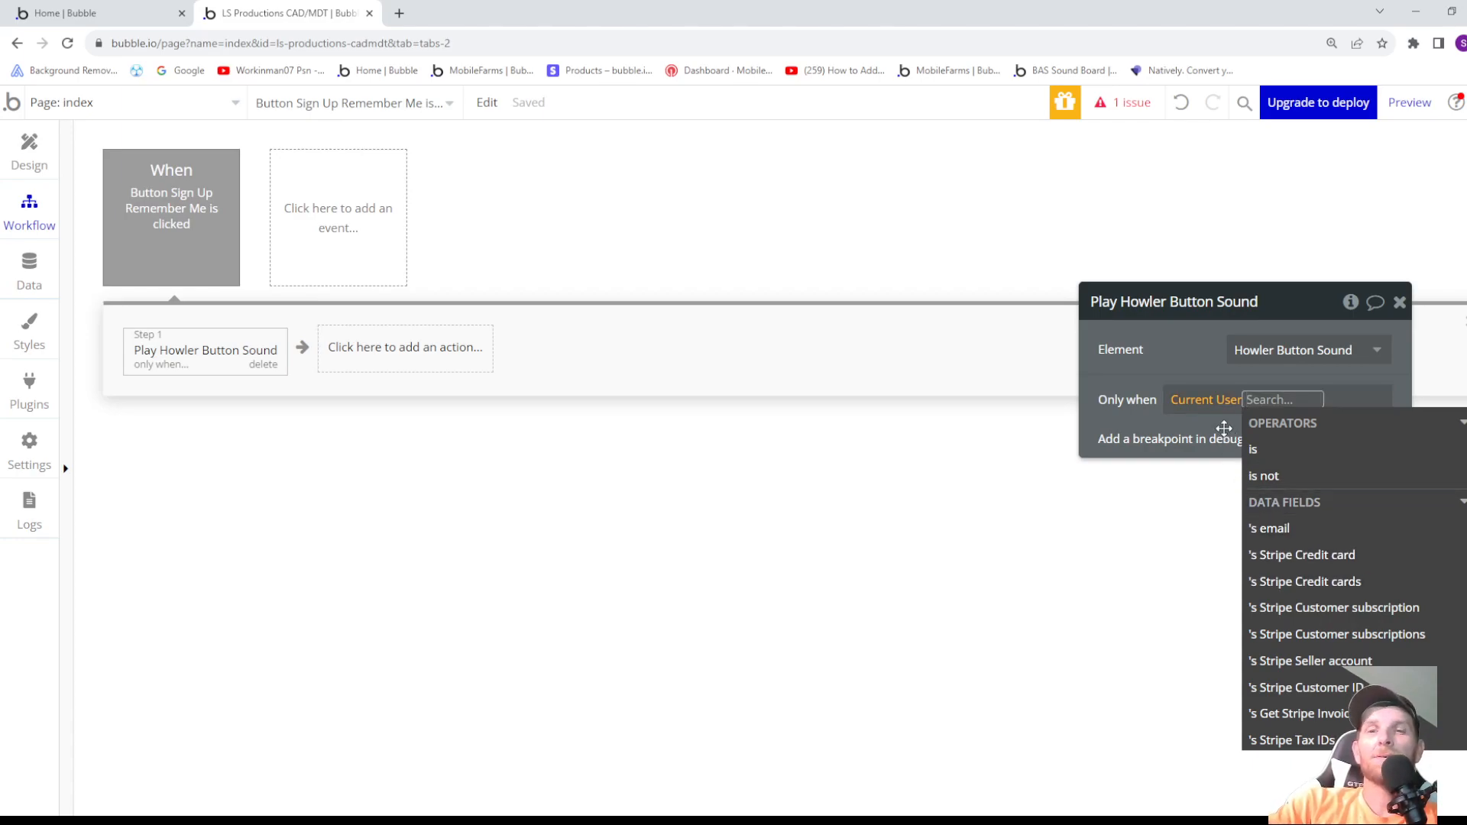
{"action": "left_click", "coordinate": [1214, 401]}
{"action": "left_click", "coordinate": [1202, 424]}
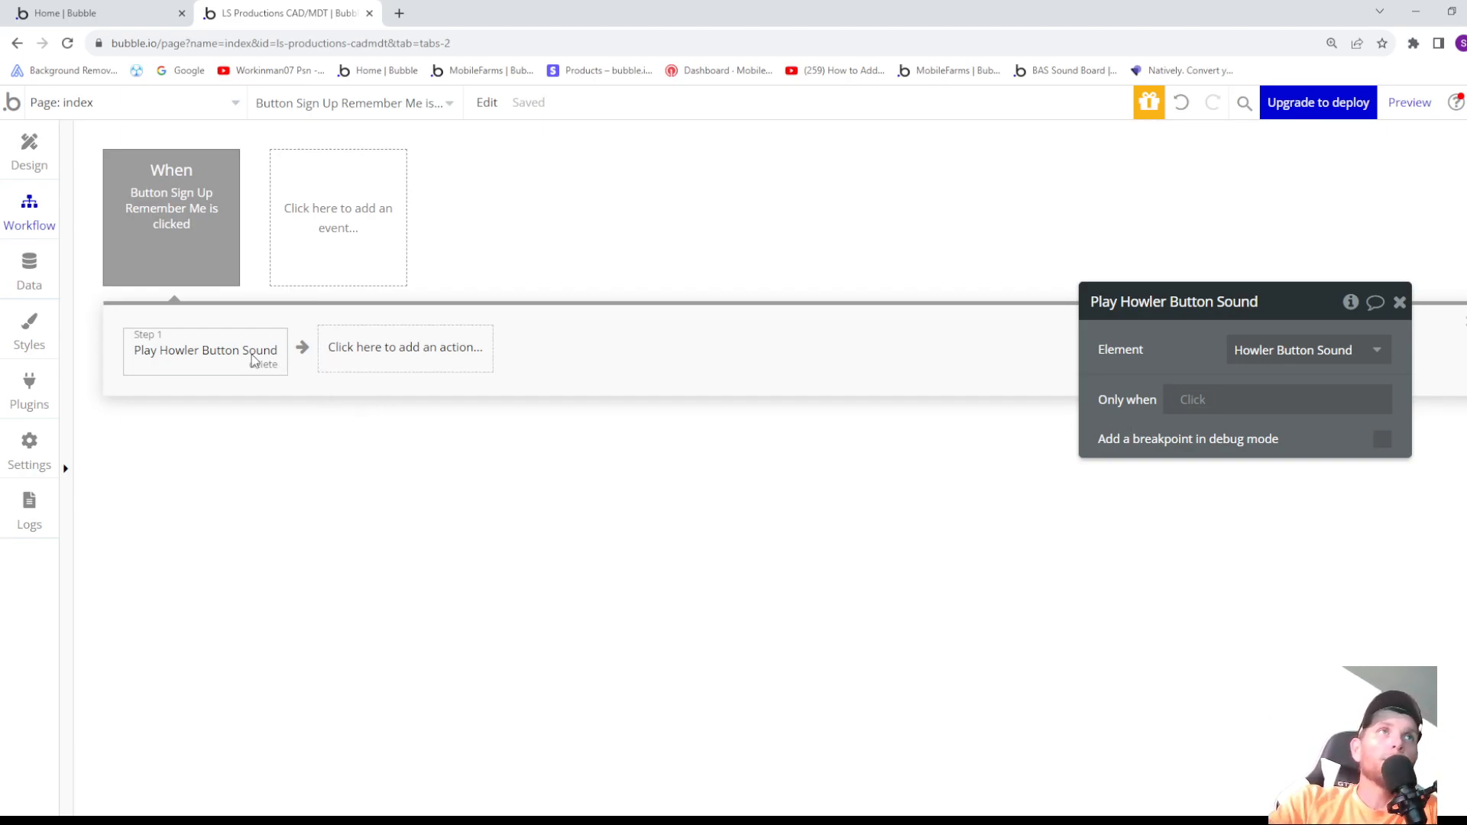
- Add the account action Sign the user up as the workflow's second step
{"action": "left_click", "coordinate": [397, 350]}
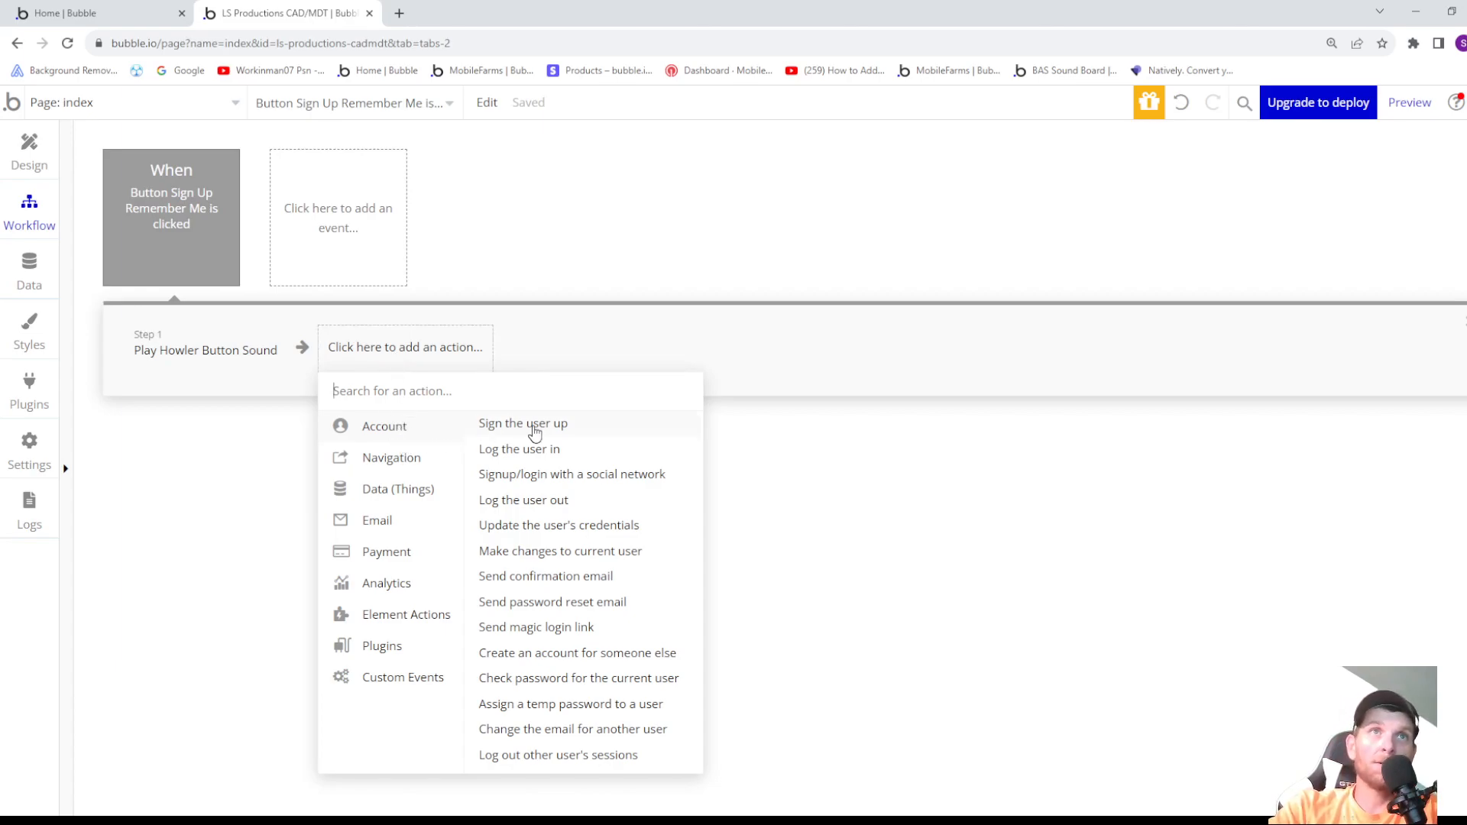
{"action": "mouse_move", "coordinate": [535, 433]}
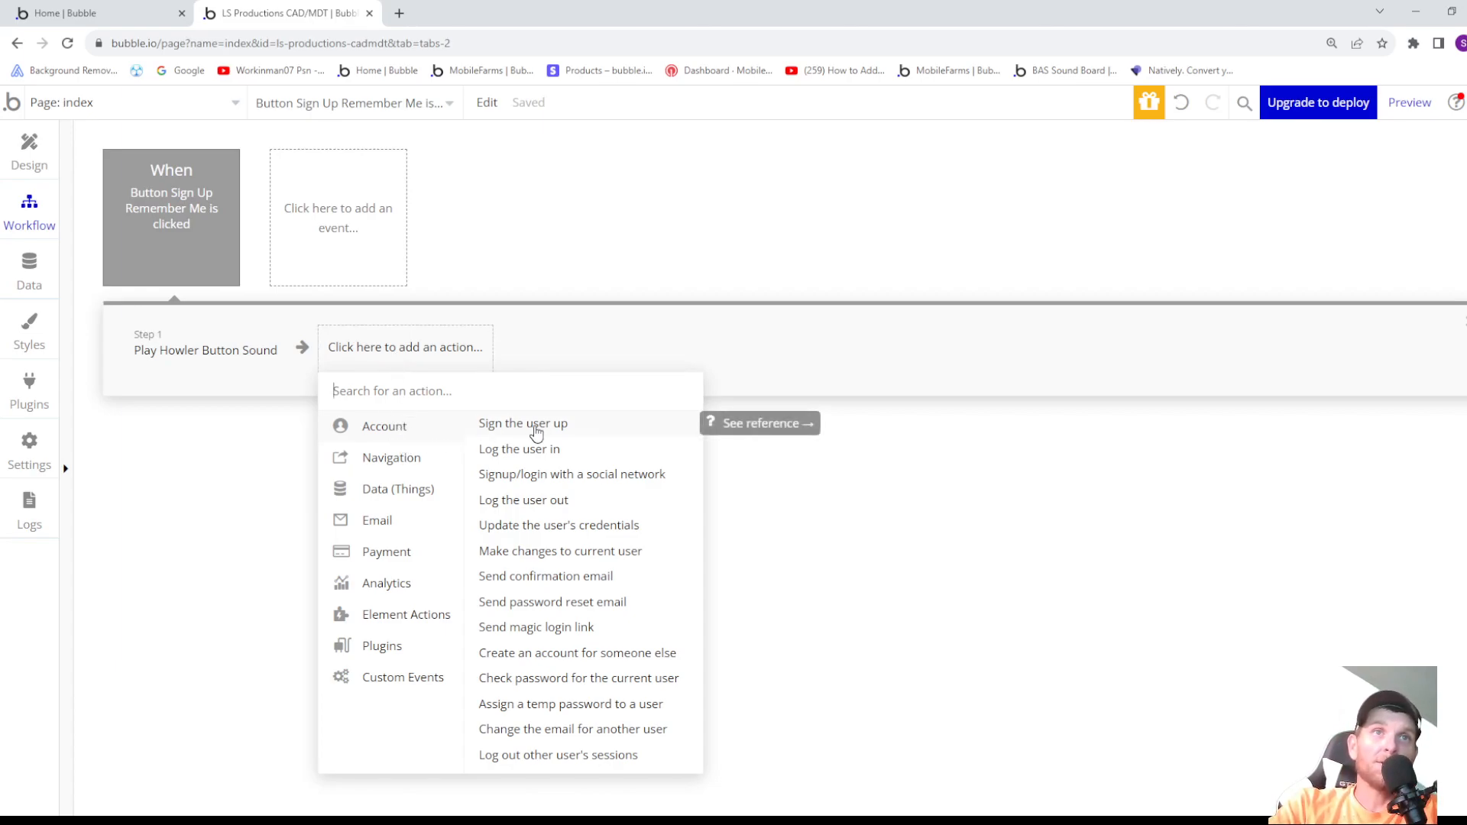
{"action": "left_click", "coordinate": [535, 433]}
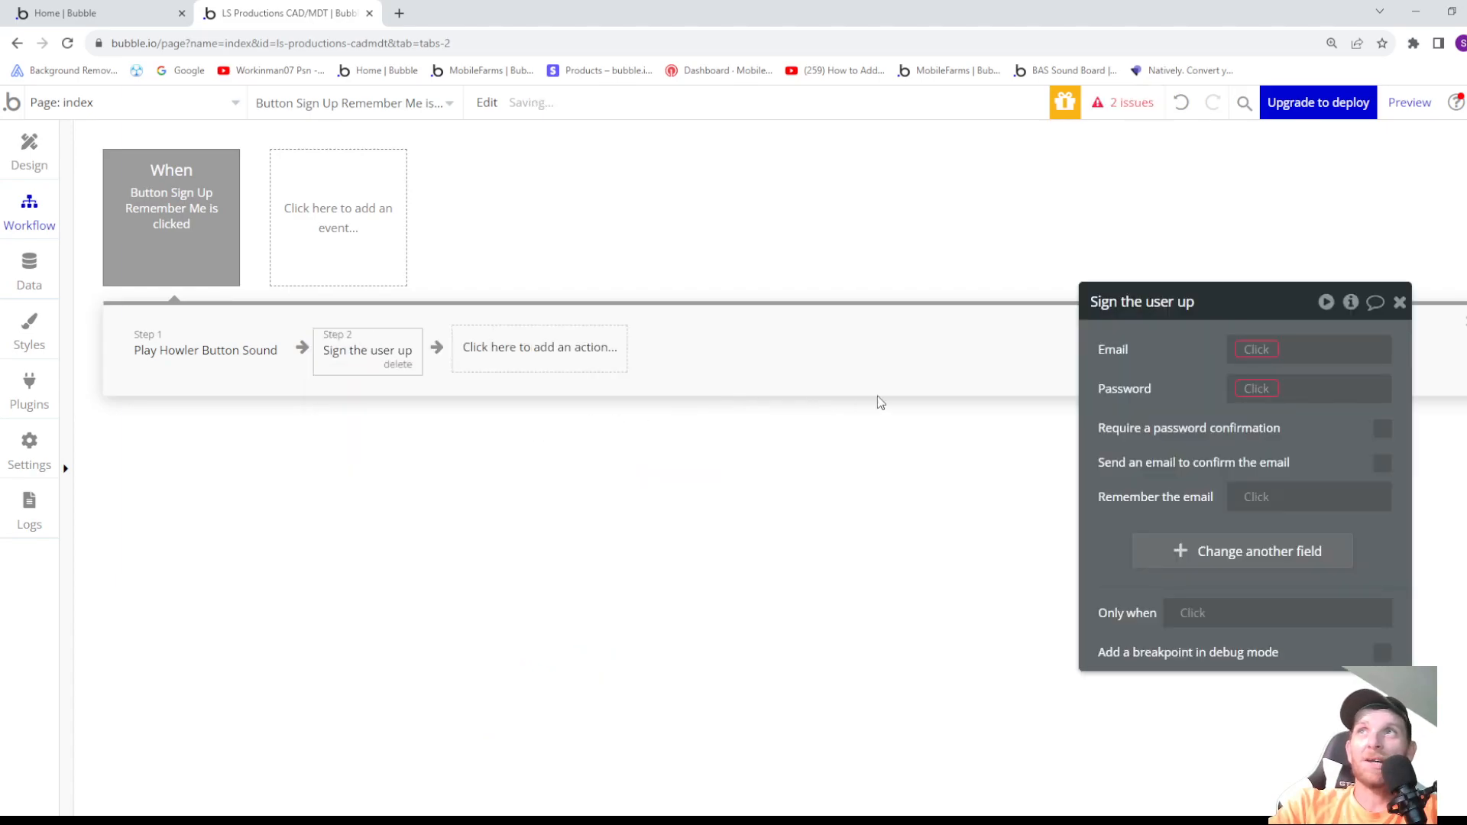
- Set the Email of the Sign the user up action to Input Email's value
{"action": "left_click", "coordinate": [1243, 349]}
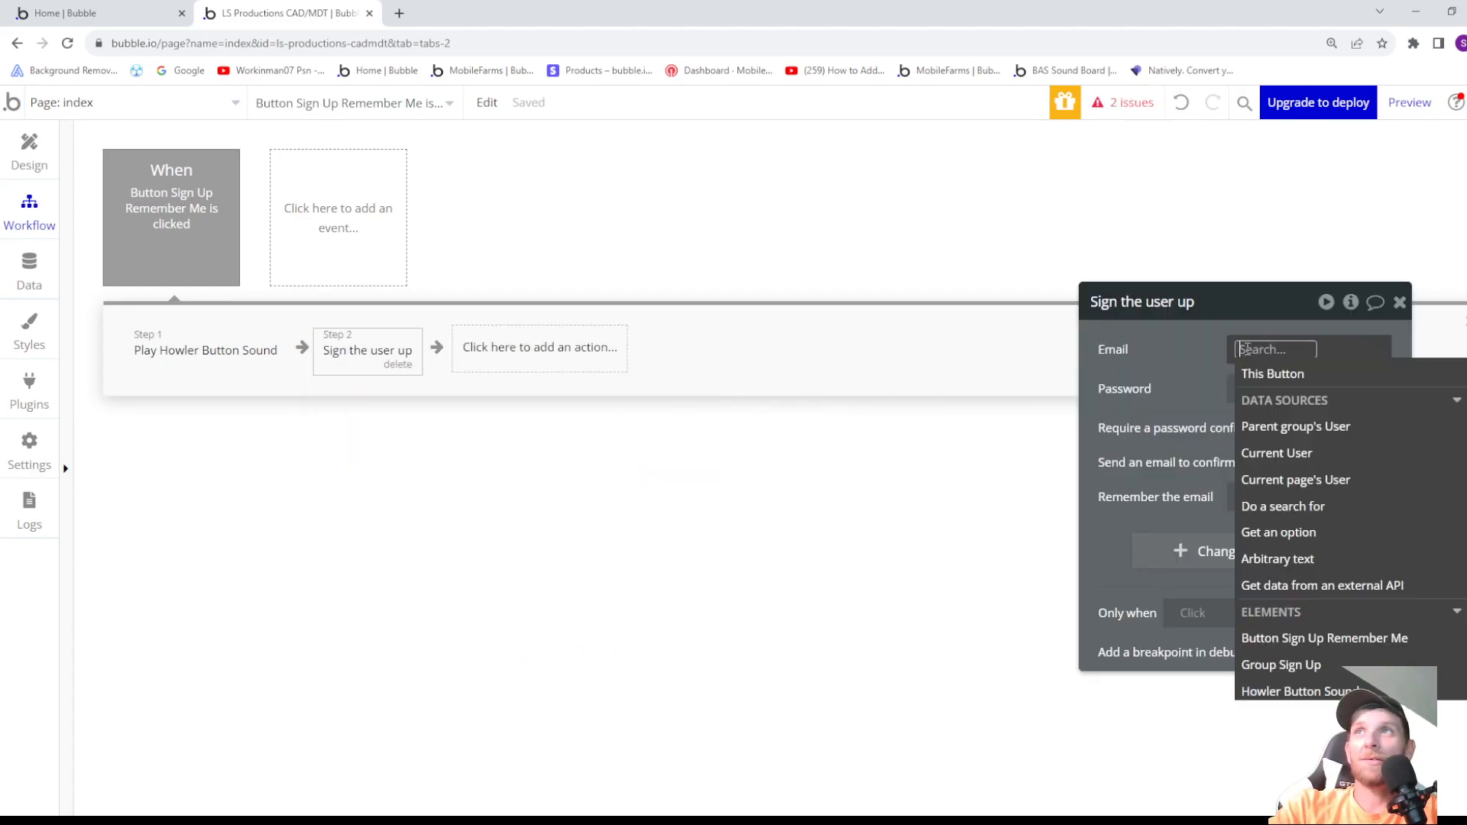
{"action": "scroll", "coordinate": [1352, 508], "scroll_direction": "down", "scroll_amount": 1}
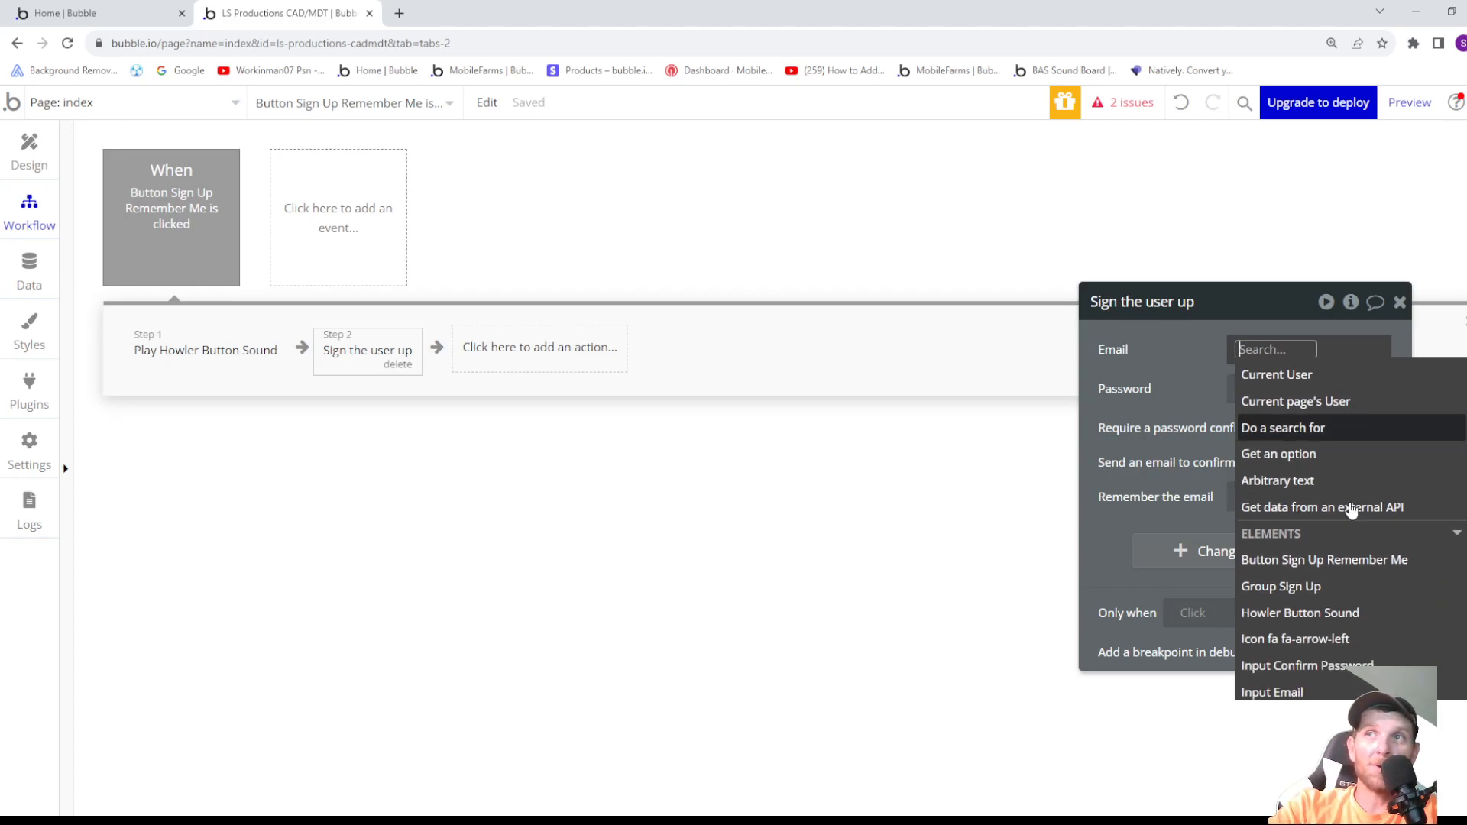
{"action": "scroll", "coordinate": [1345, 512], "scroll_direction": "down", "scroll_amount": 1}
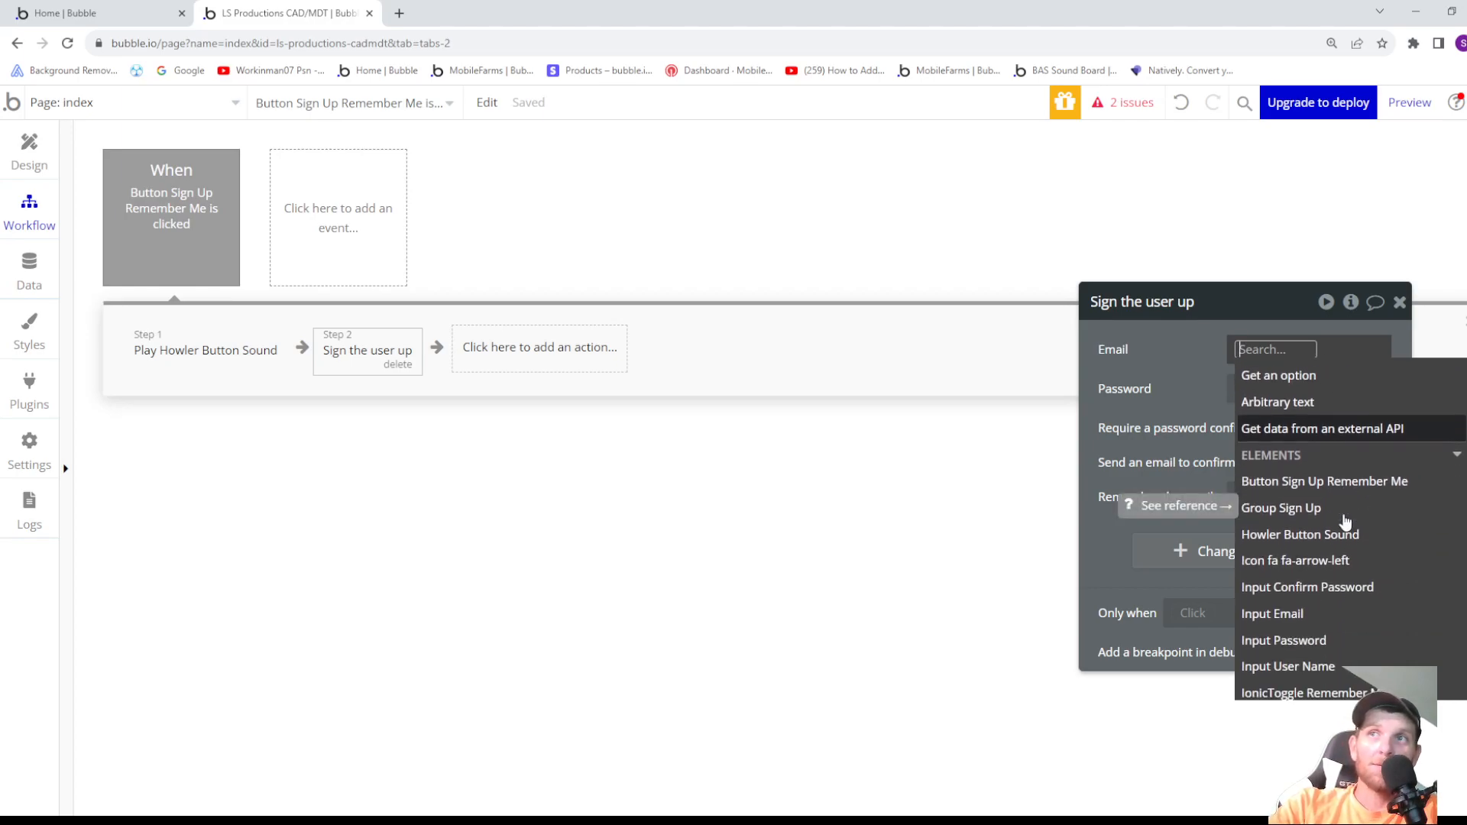
{"action": "left_click", "coordinate": [1303, 620]}
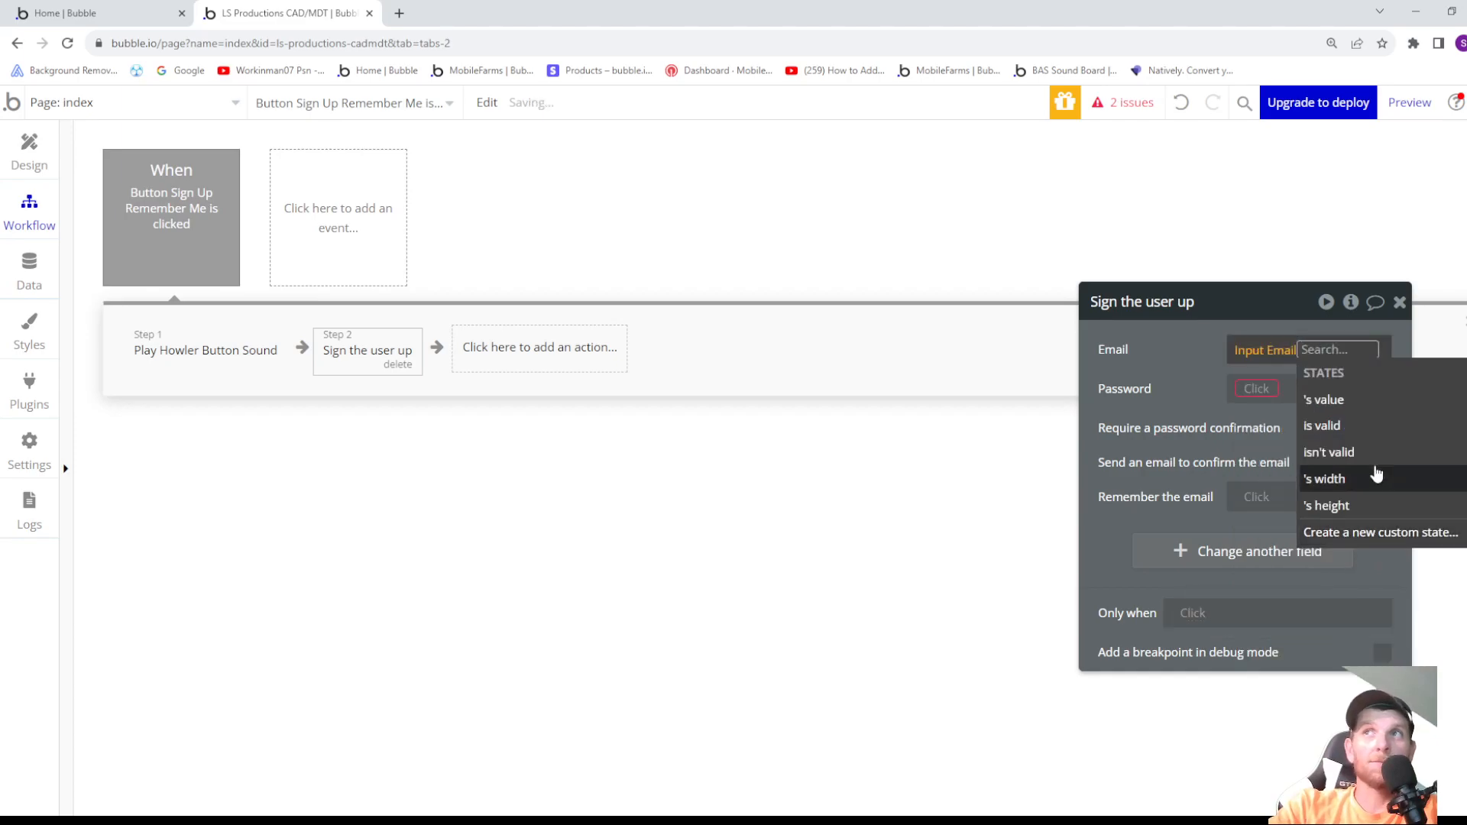
{"action": "left_click", "coordinate": [1350, 402]}
{"action": "left_click", "coordinate": [1185, 368]}
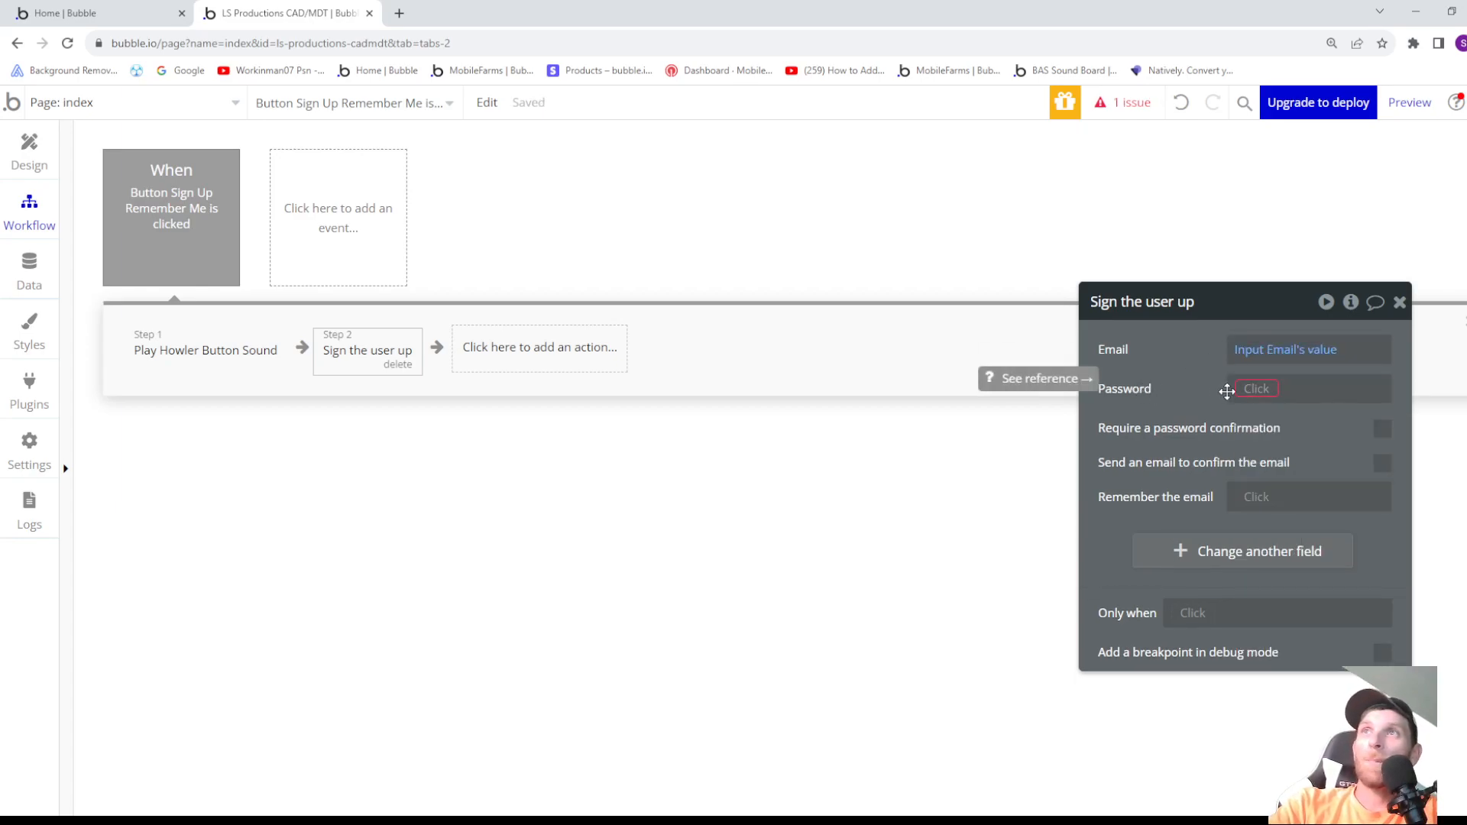
- Set the Password of the Sign the user up action to Input Password's value
{"action": "left_click", "coordinate": [1253, 390]}
{"action": "scroll", "coordinate": [1315, 522], "scroll_direction": "down", "scroll_amount": 2}
{"action": "scroll", "coordinate": [1315, 522], "scroll_direction": "down", "scroll_amount": 1}
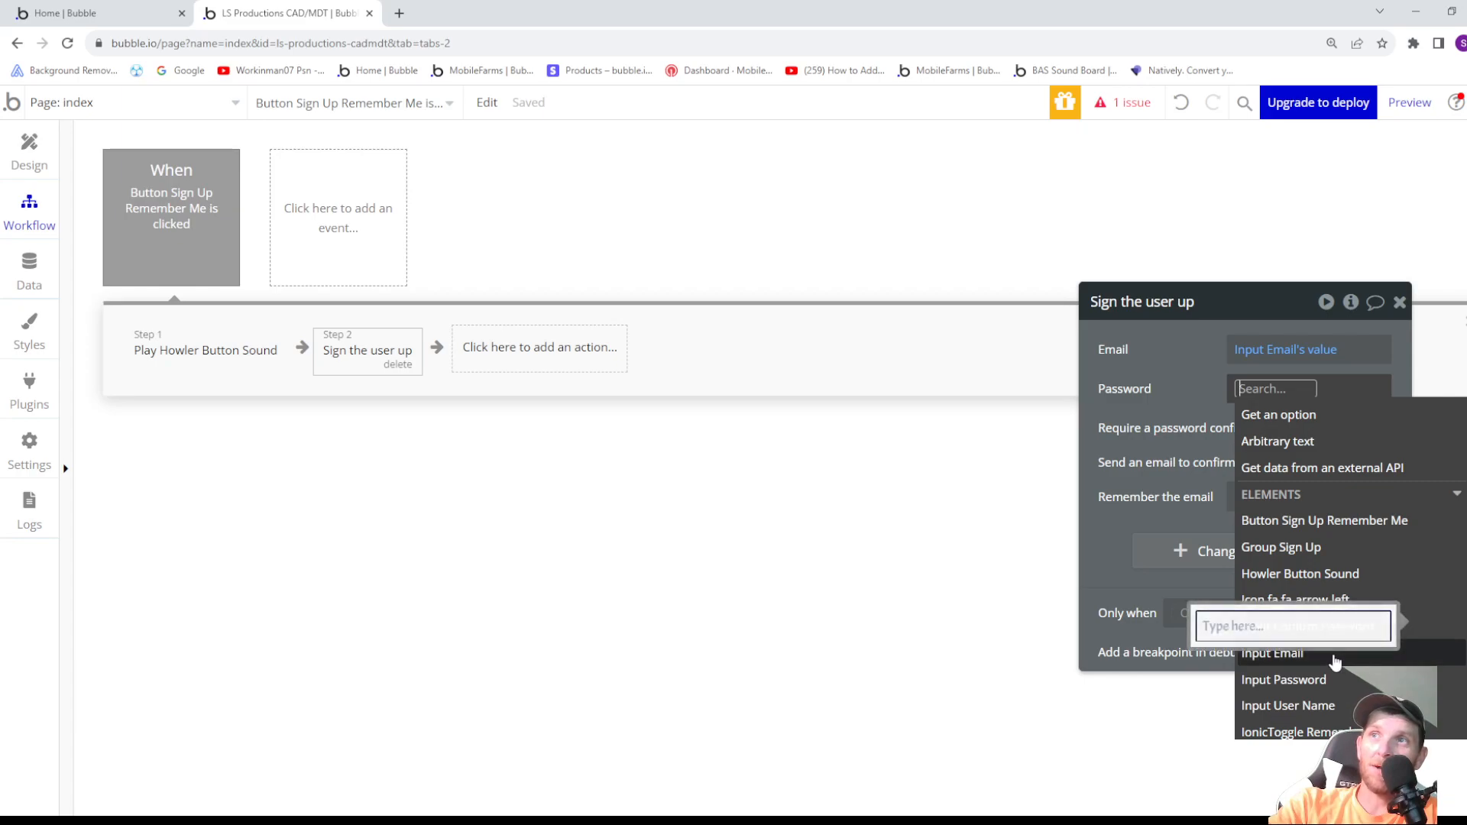
{"action": "left_click", "coordinate": [1321, 683]}
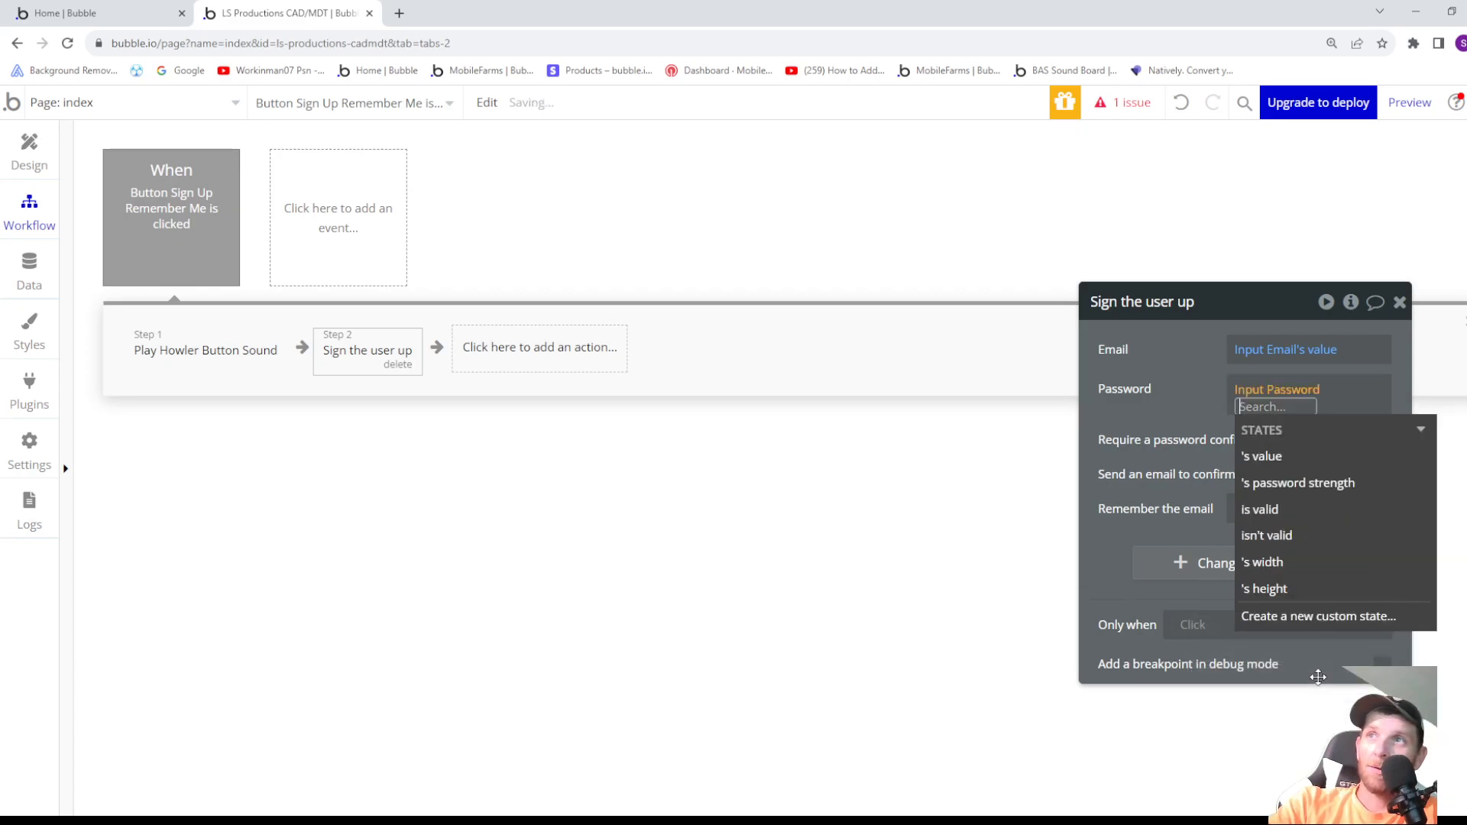
{"action": "left_click", "coordinate": [1310, 460]}
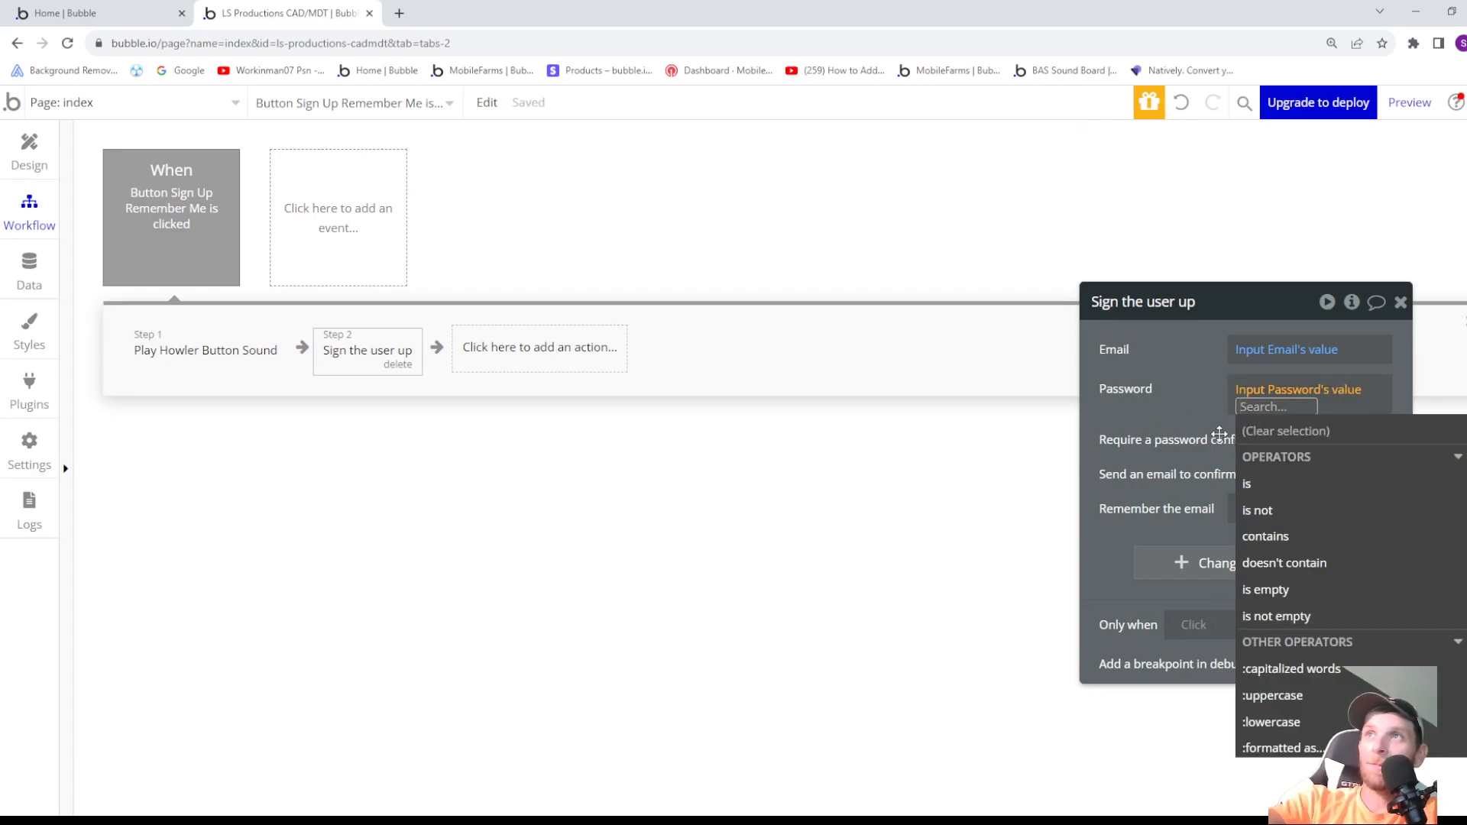
{"action": "left_click", "coordinate": [1213, 430]}
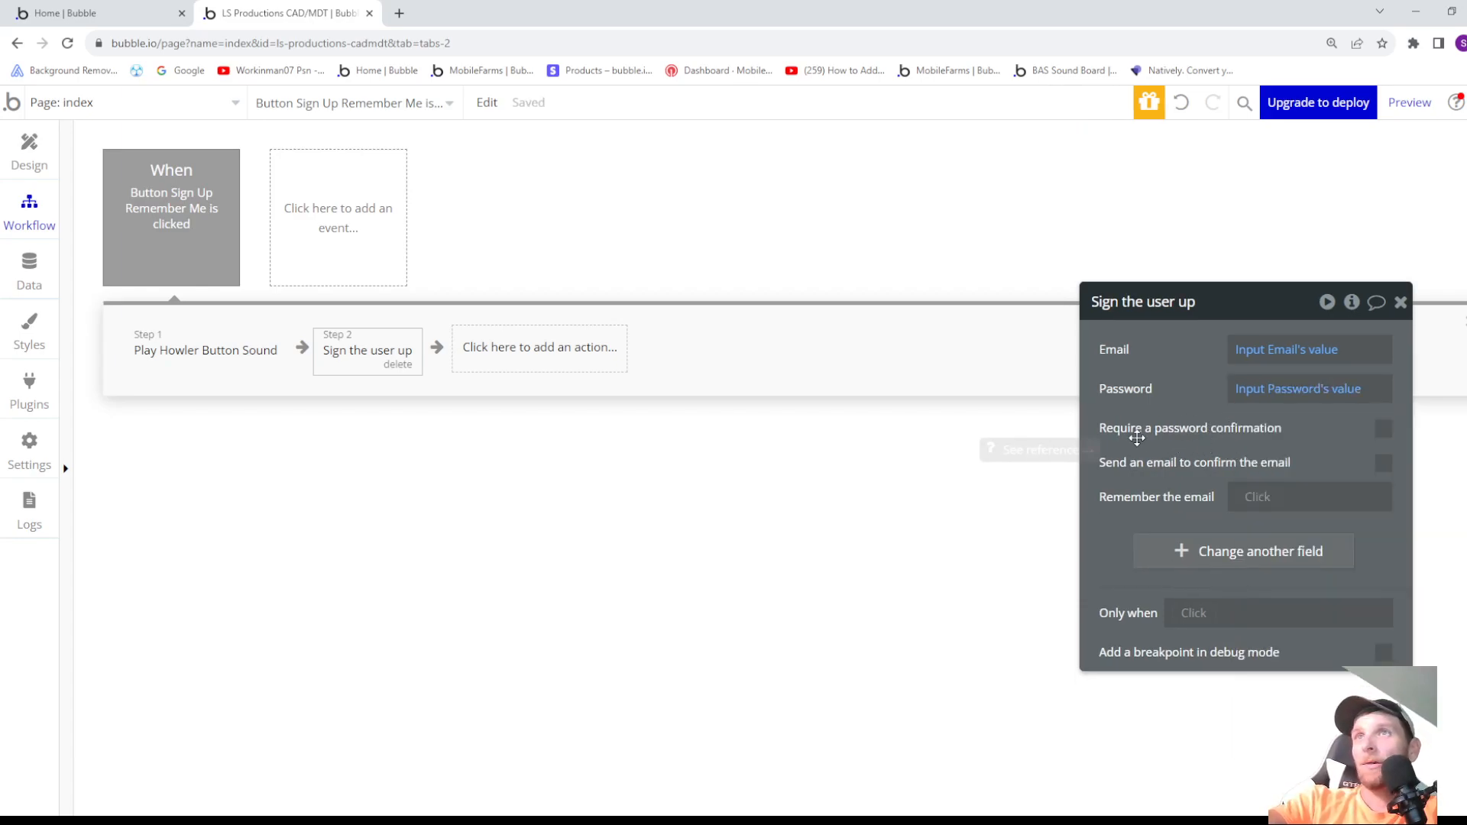
- Require a password confirmation in the Sign the user up action, with Input Confirm Password's value as the Confirmation
{"action": "left_click", "coordinate": [1383, 429]}
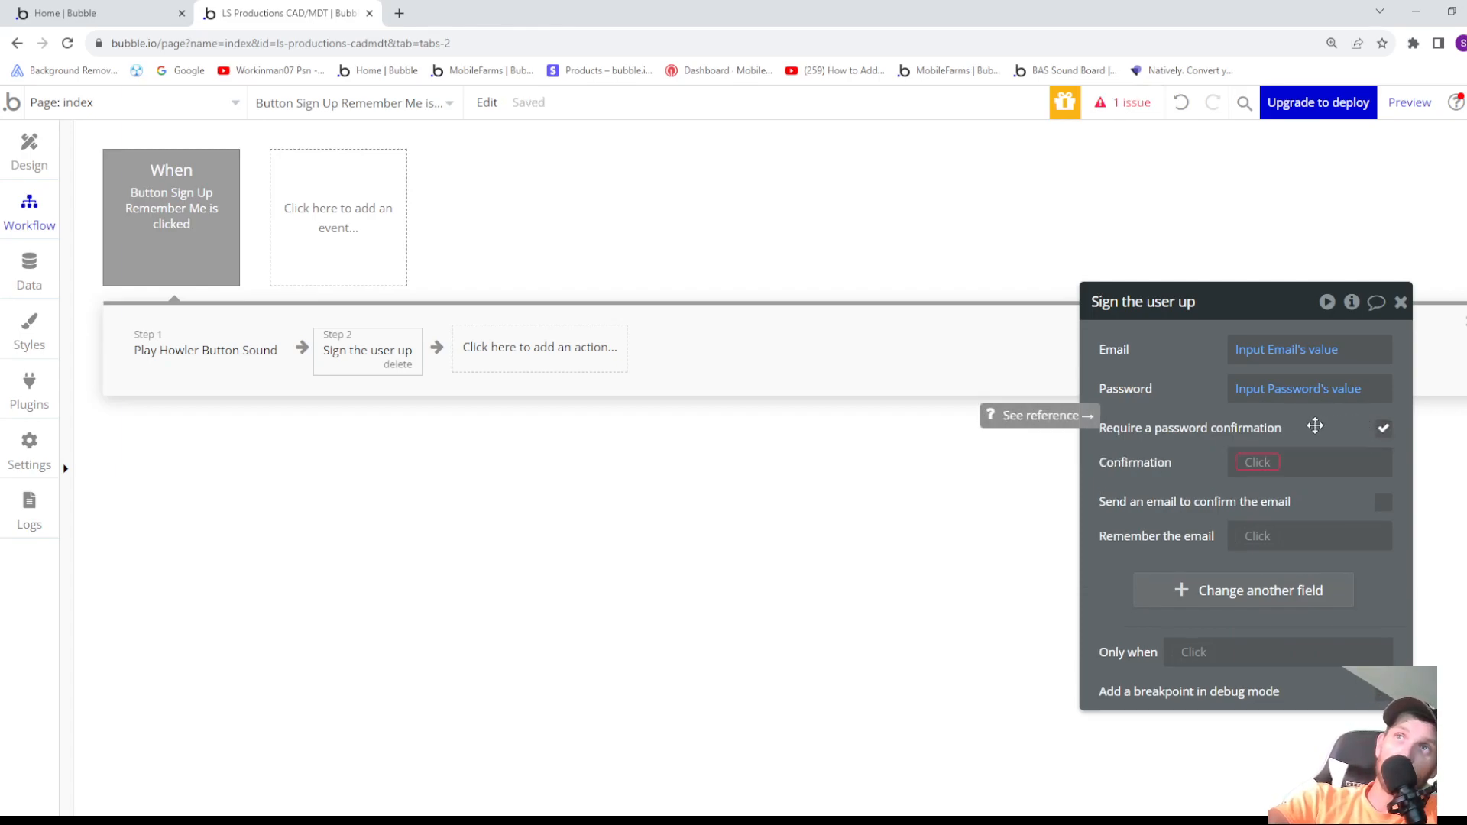
{"action": "left_click", "coordinate": [1268, 462]}
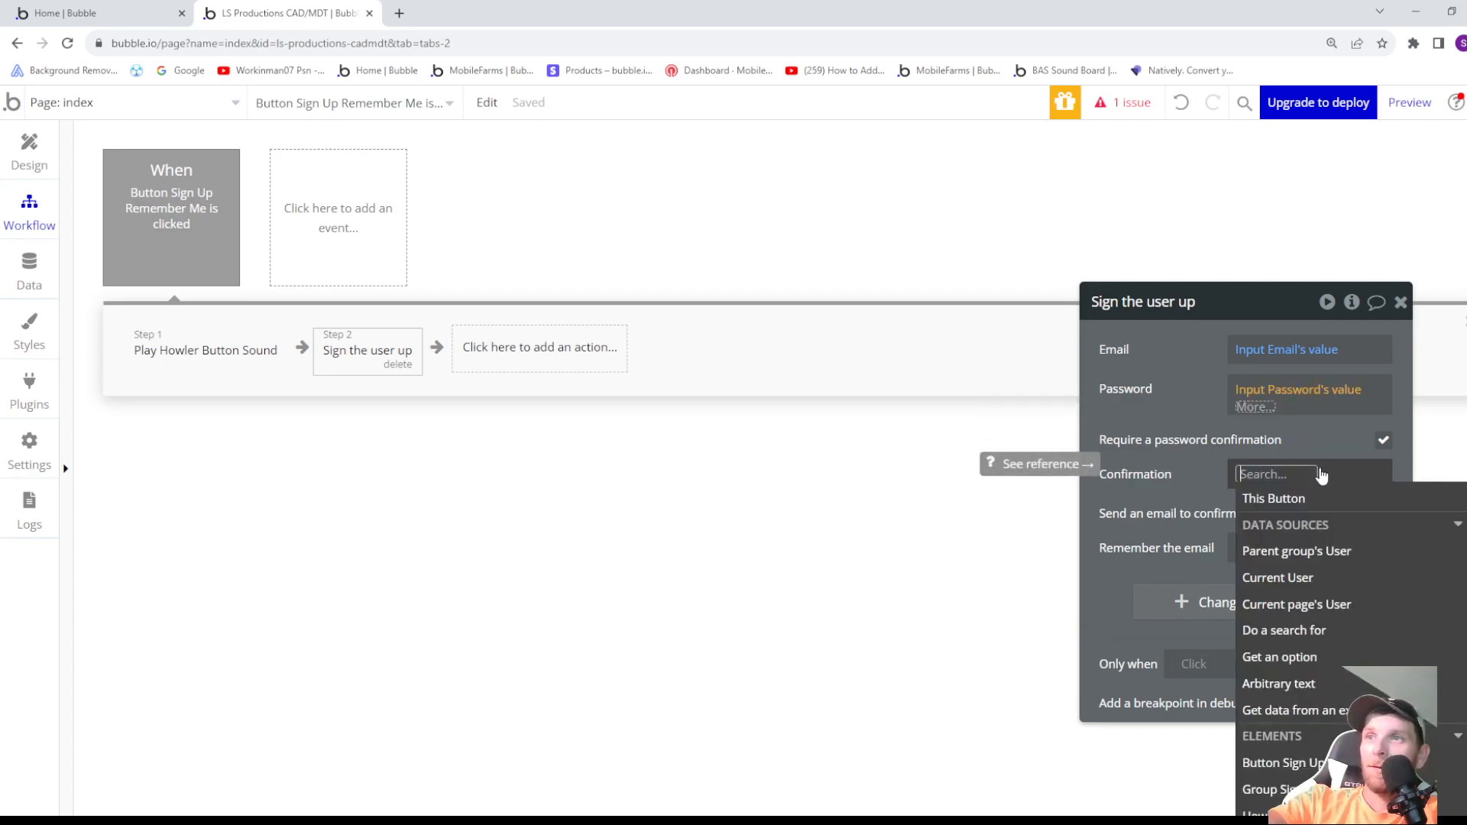
{"action": "scroll", "coordinate": [1329, 551], "scroll_direction": "down", "scroll_amount": 5}
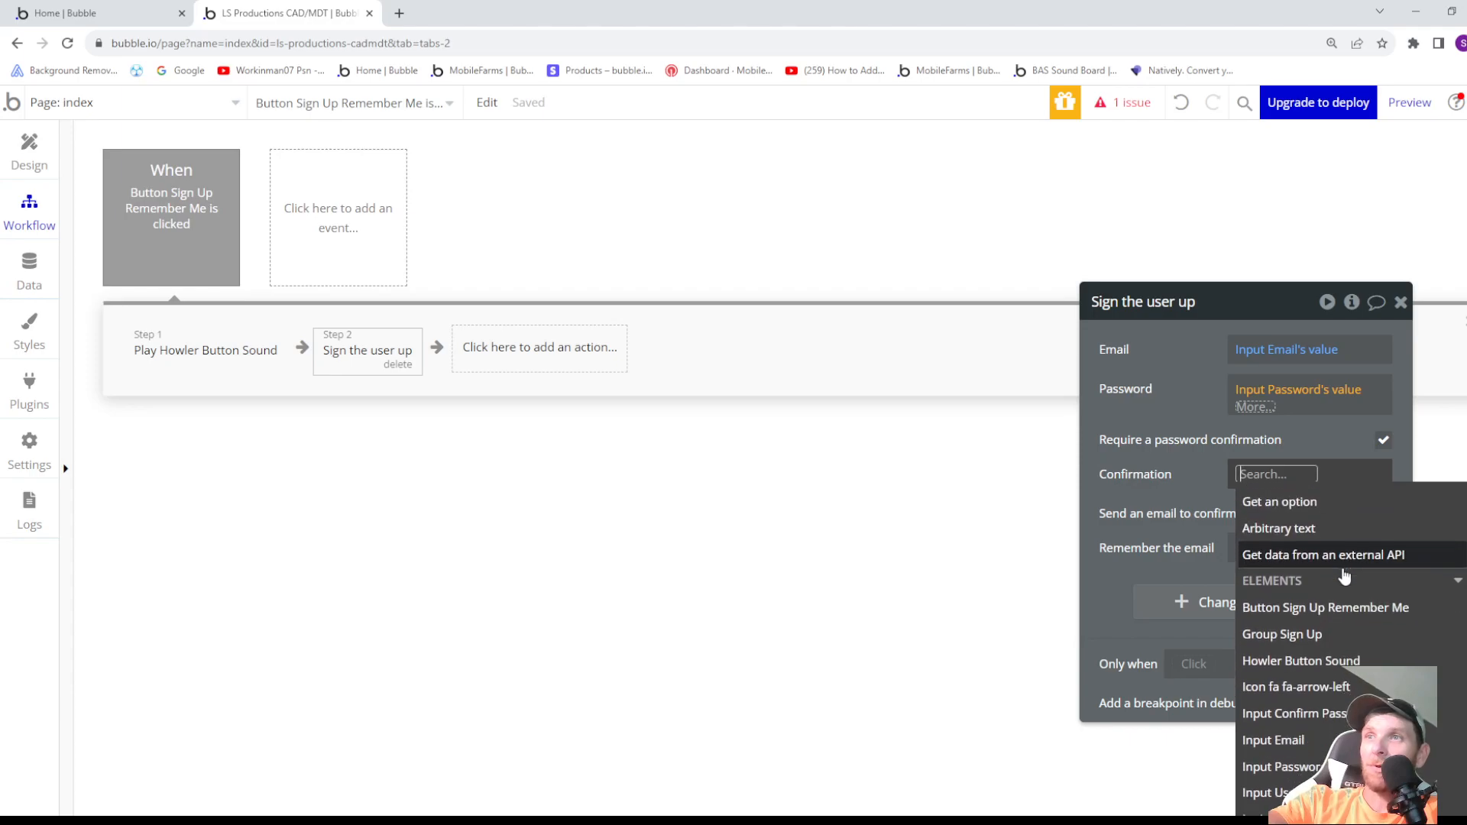
{"action": "left_click", "coordinate": [1325, 640]}
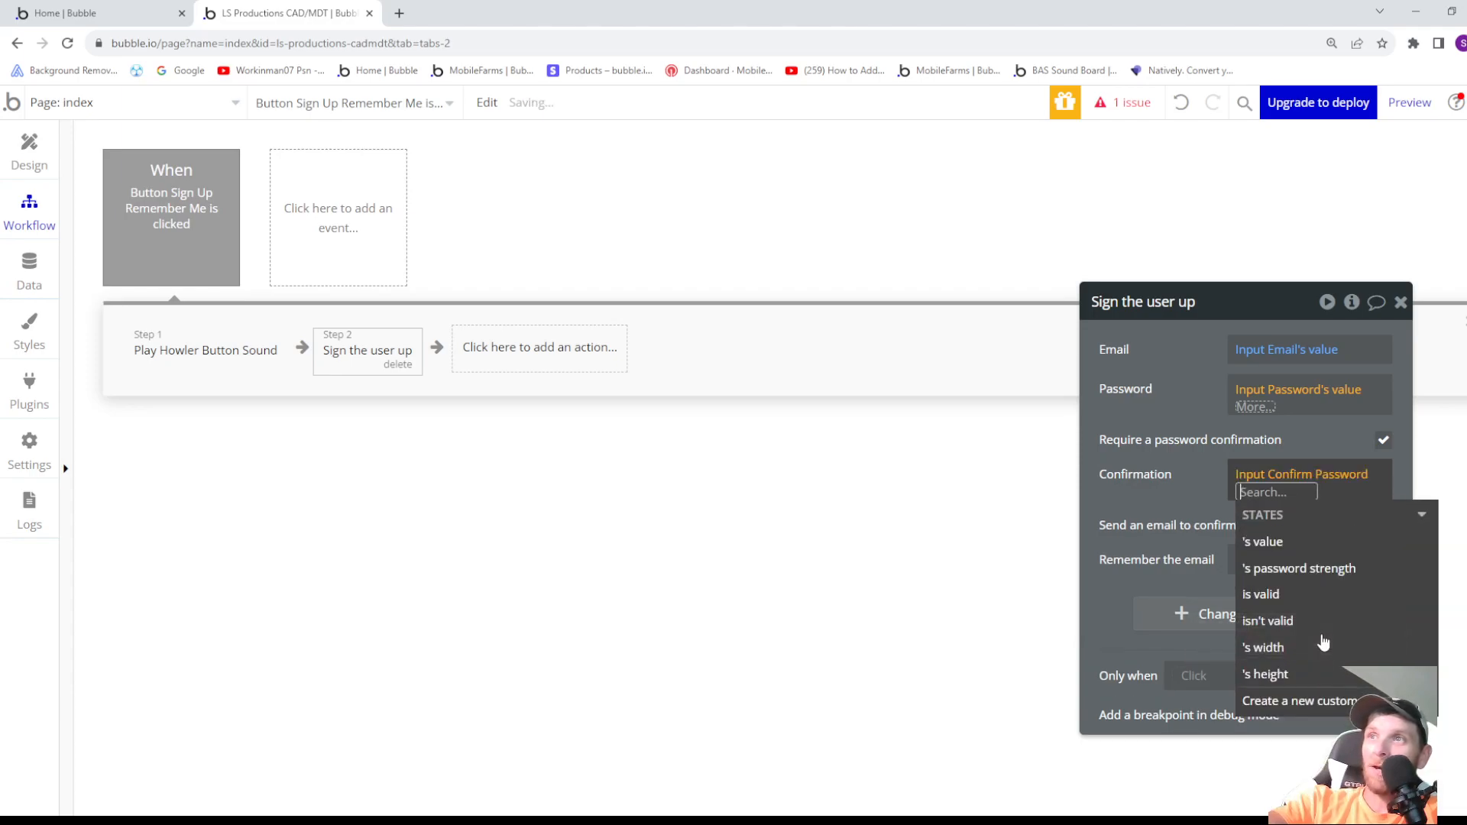
{"action": "left_click", "coordinate": [1205, 486]}
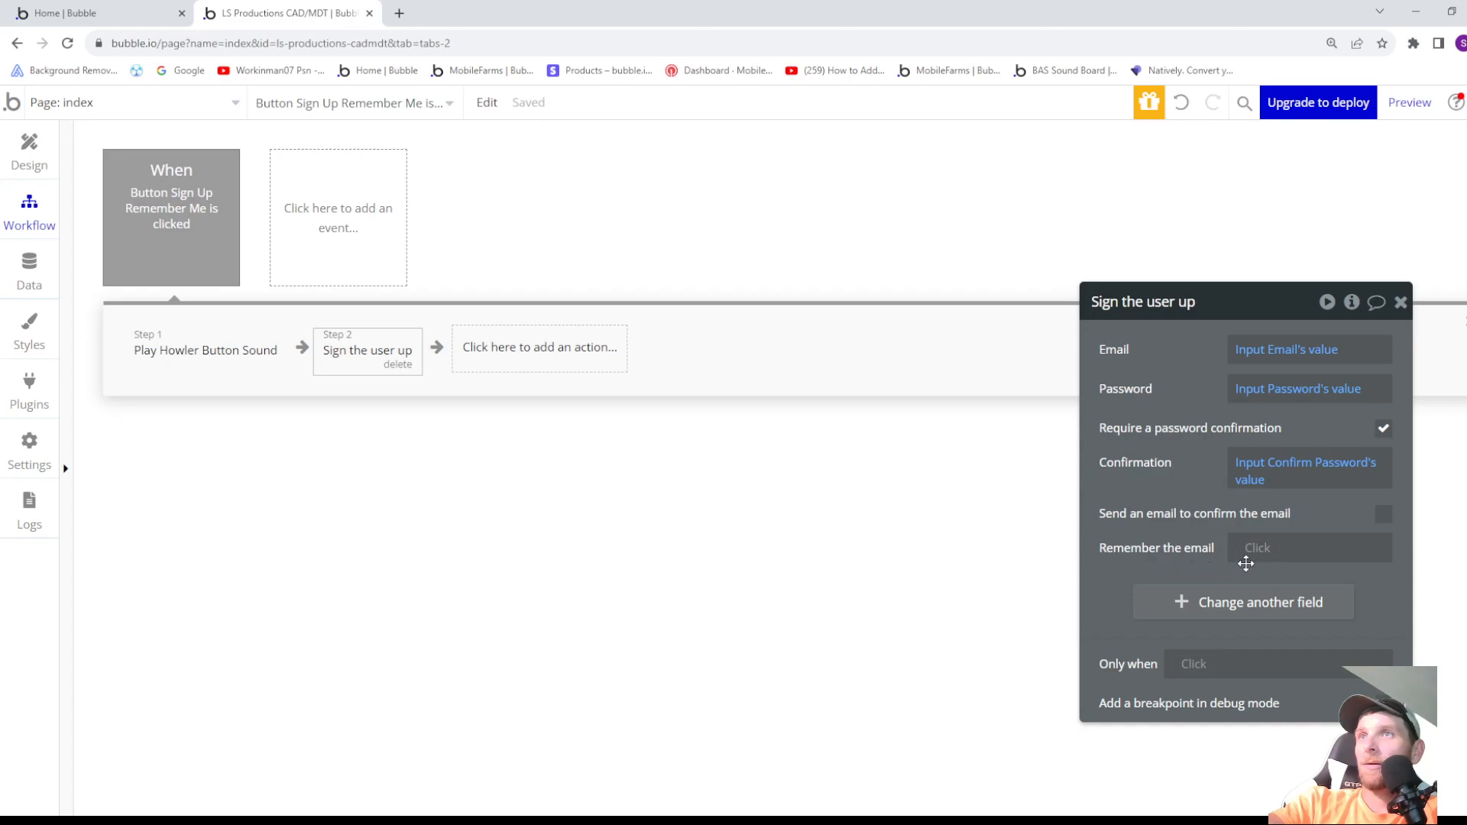
- Set Remember the email to "yes" in the Sign the user up action
{"action": "mouse_move", "coordinate": [1258, 557]}
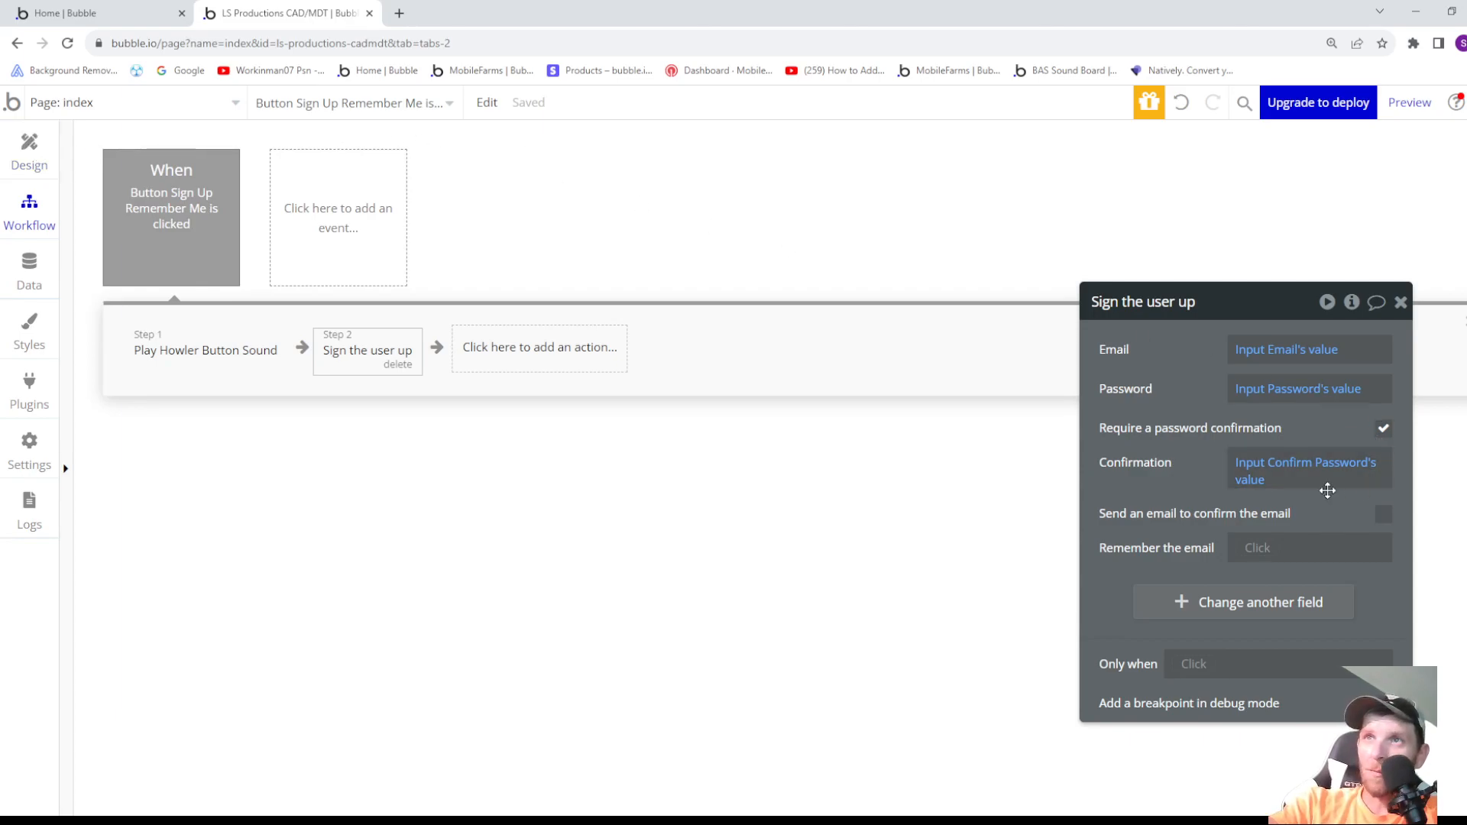
{"action": "left_click", "coordinate": [1295, 549]}
{"action": "left_click", "coordinate": [1260, 652]}
{"action": "left_click", "coordinate": [1169, 559]}
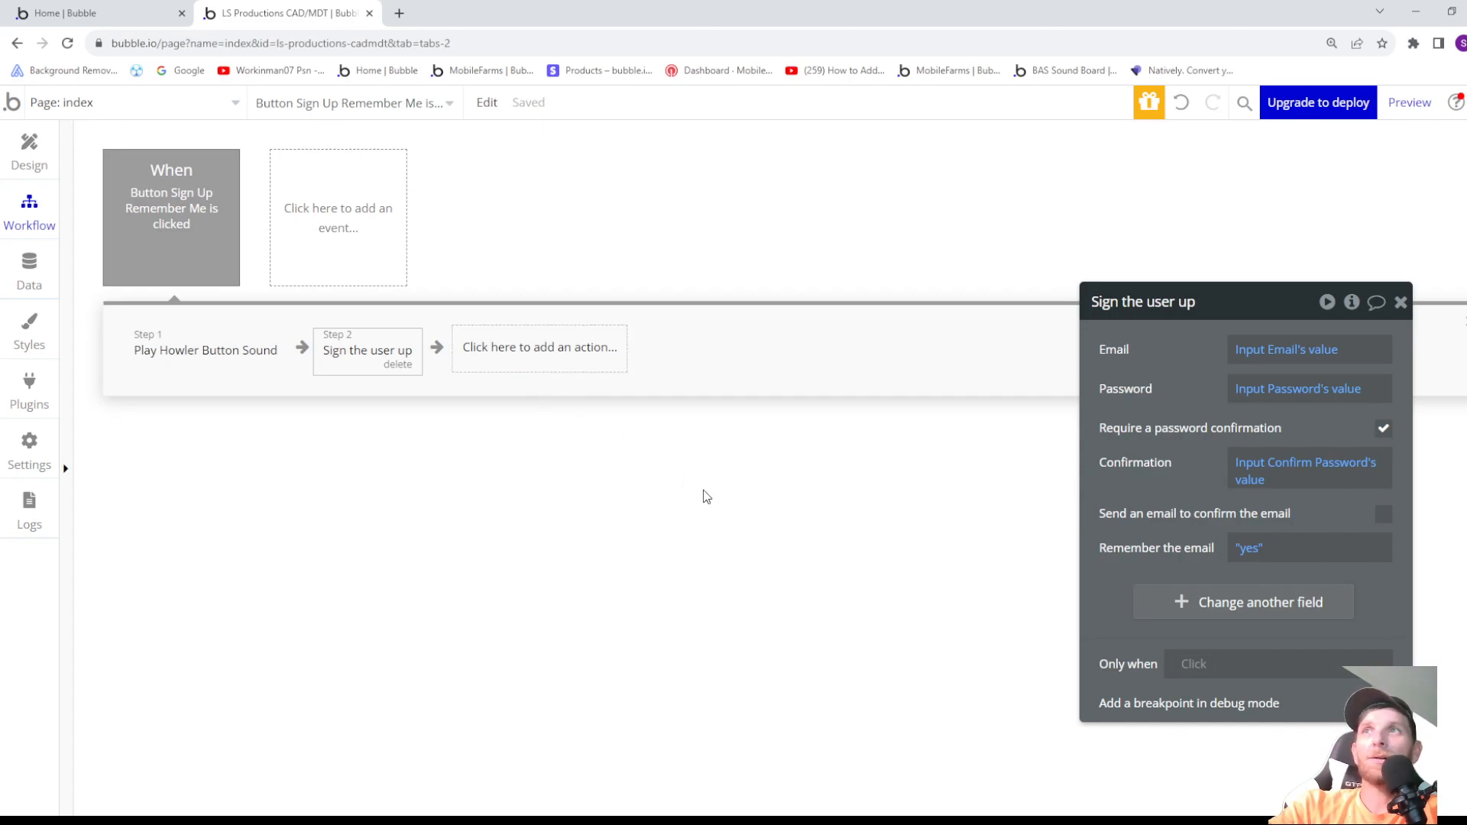
- Add the account action Log the user in as the third step of the Sign Up button's workflow
{"action": "left_click", "coordinate": [527, 358]}
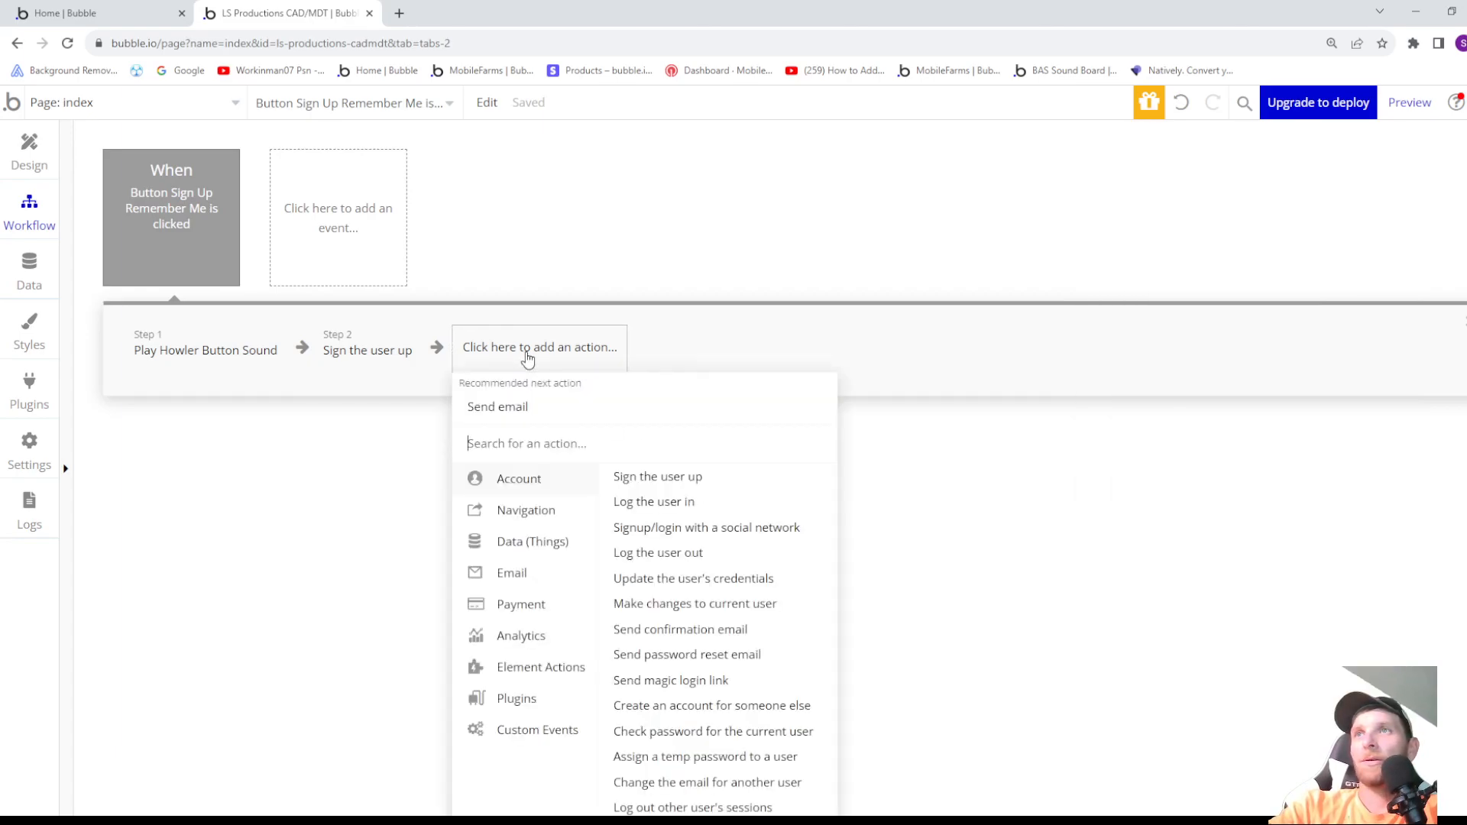
{"action": "mouse_move", "coordinate": [530, 477]}
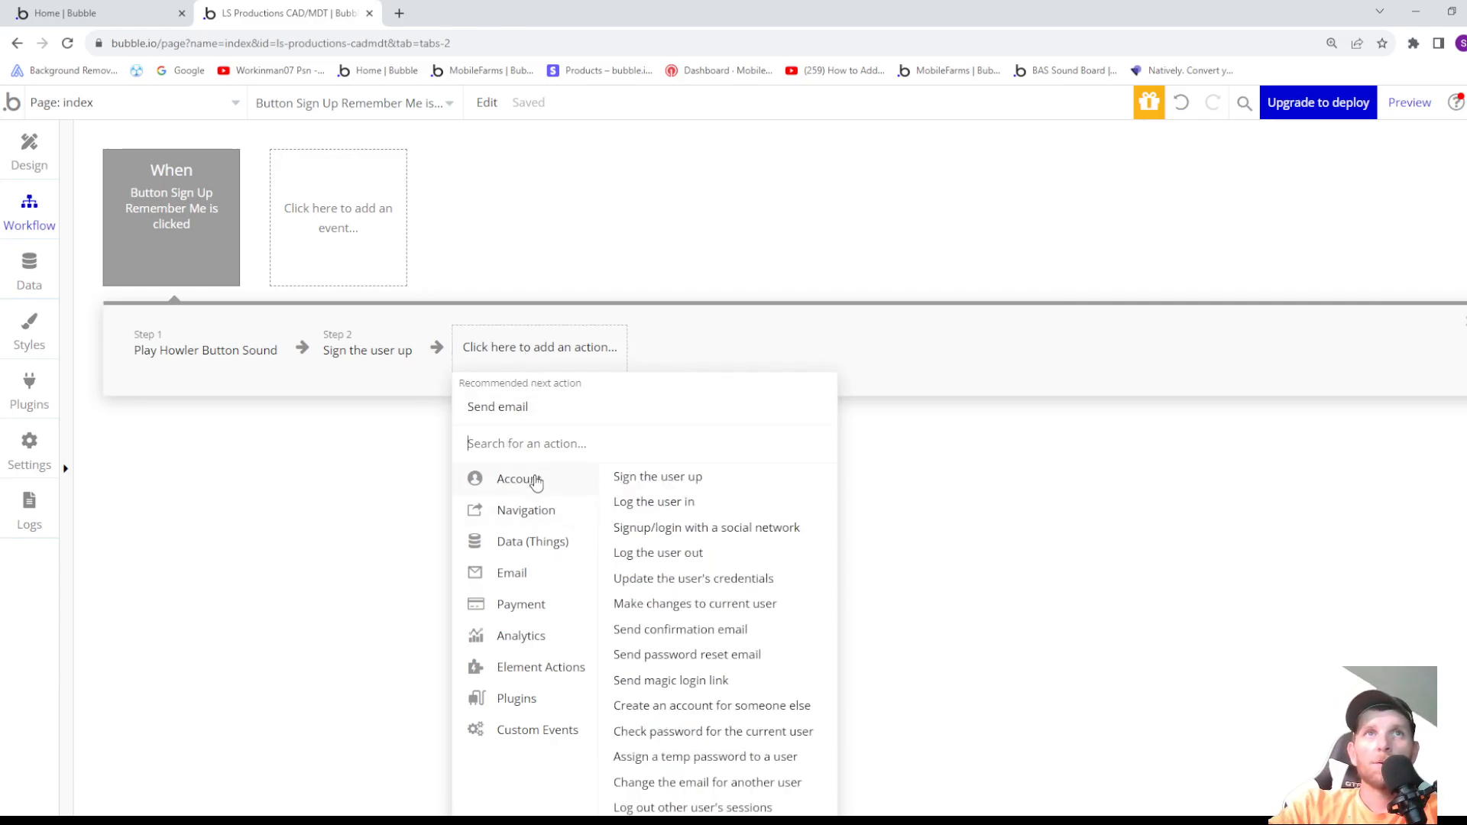
{"action": "left_click", "coordinate": [653, 507]}
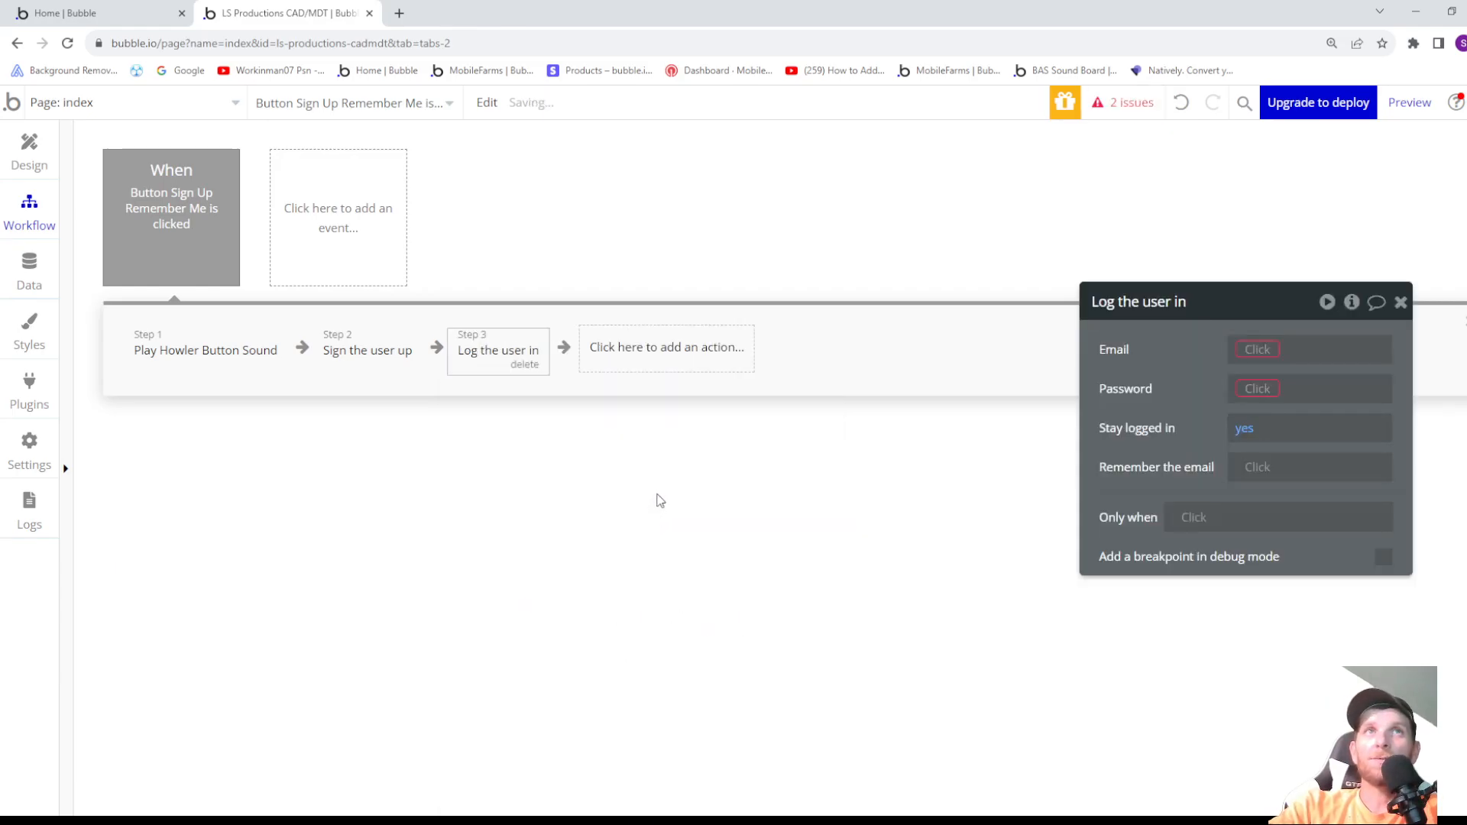
- Set the Email of the Log the user in action to Input Email's value
{"action": "left_click", "coordinate": [1257, 356]}
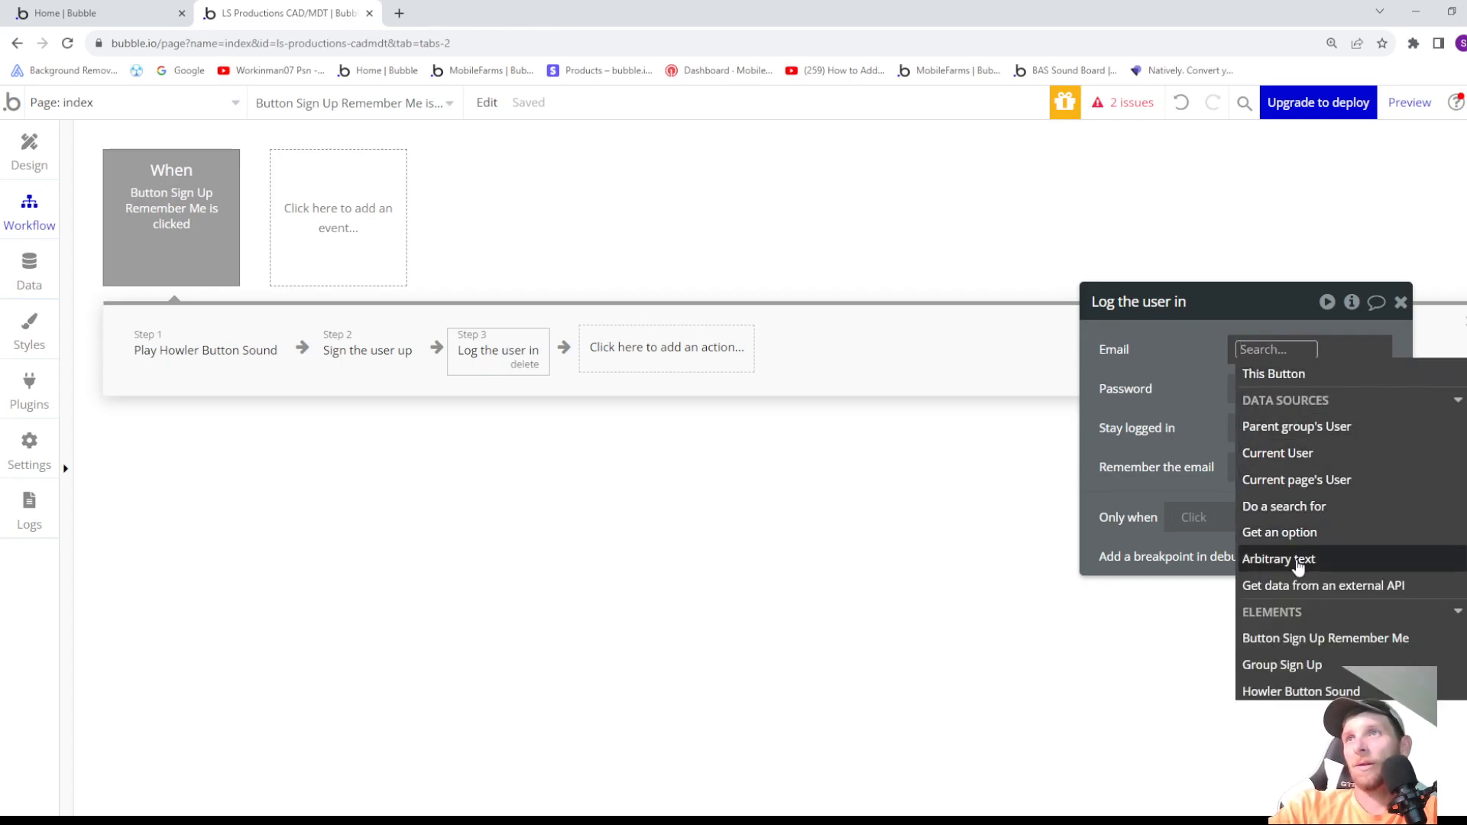
{"action": "scroll", "coordinate": [1299, 575], "scroll_direction": "down", "scroll_amount": 3}
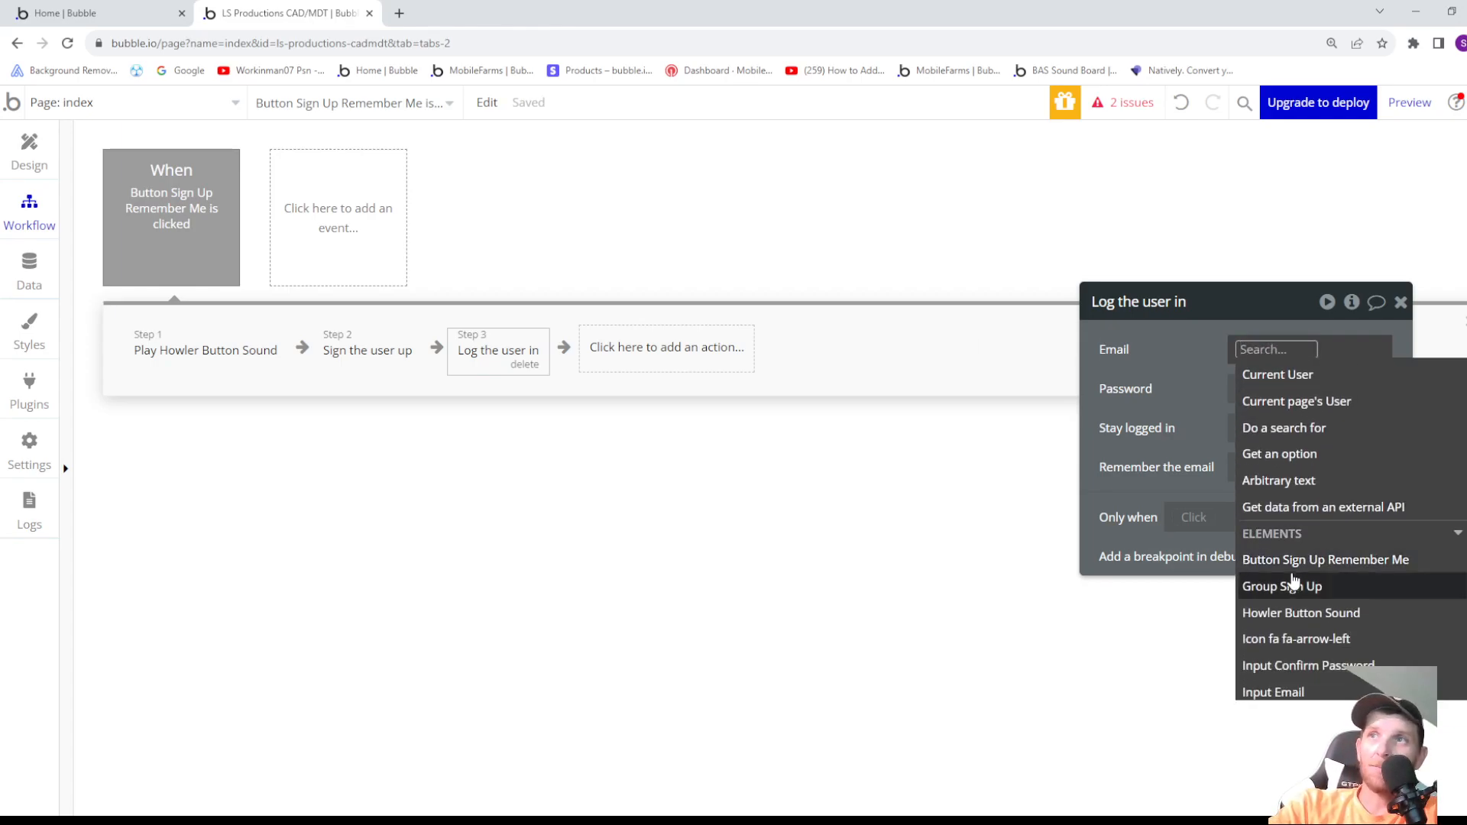
{"action": "left_click", "coordinate": [1292, 614]}
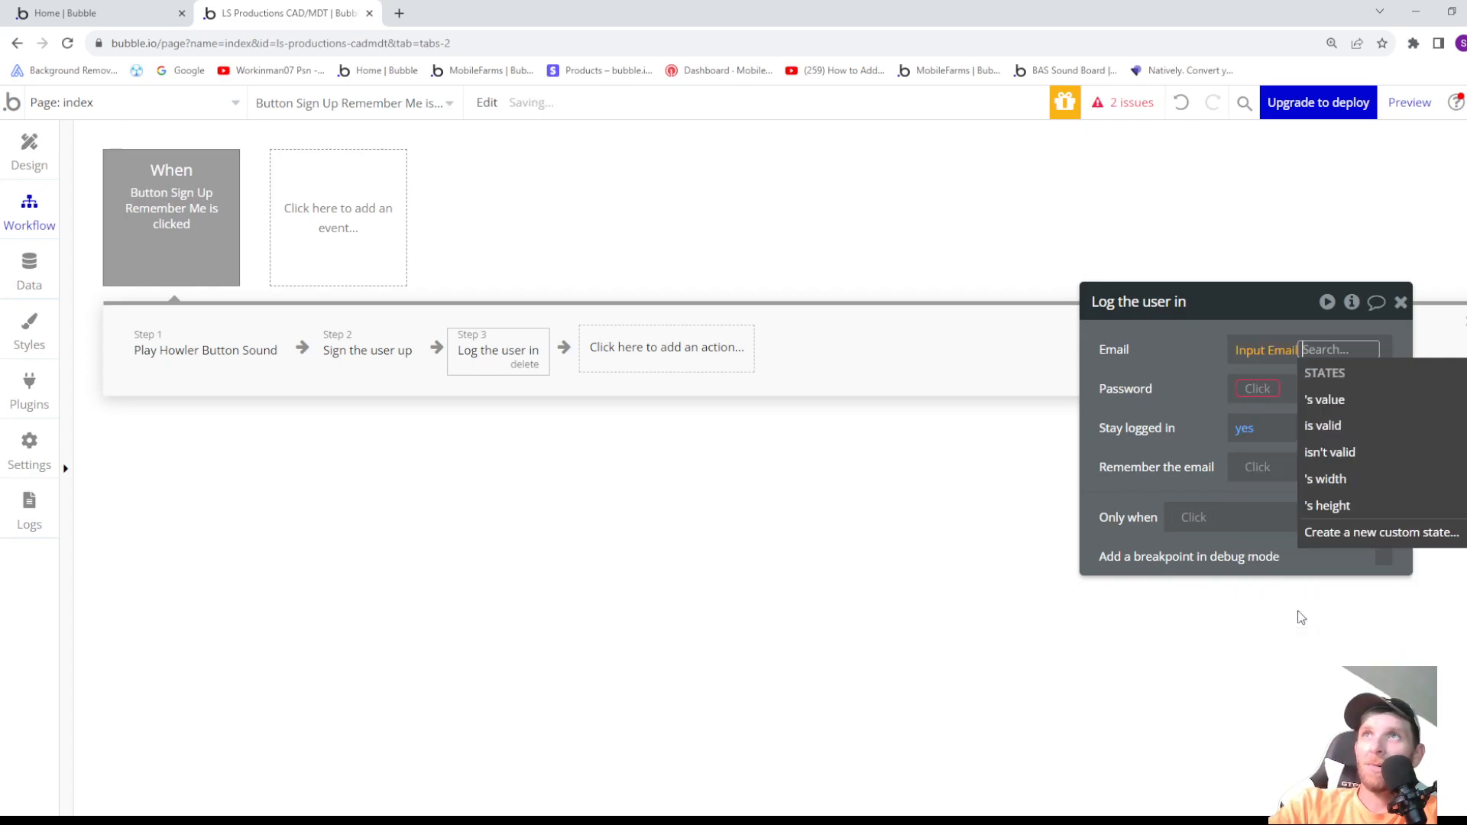
{"action": "left_click", "coordinate": [1328, 400]}
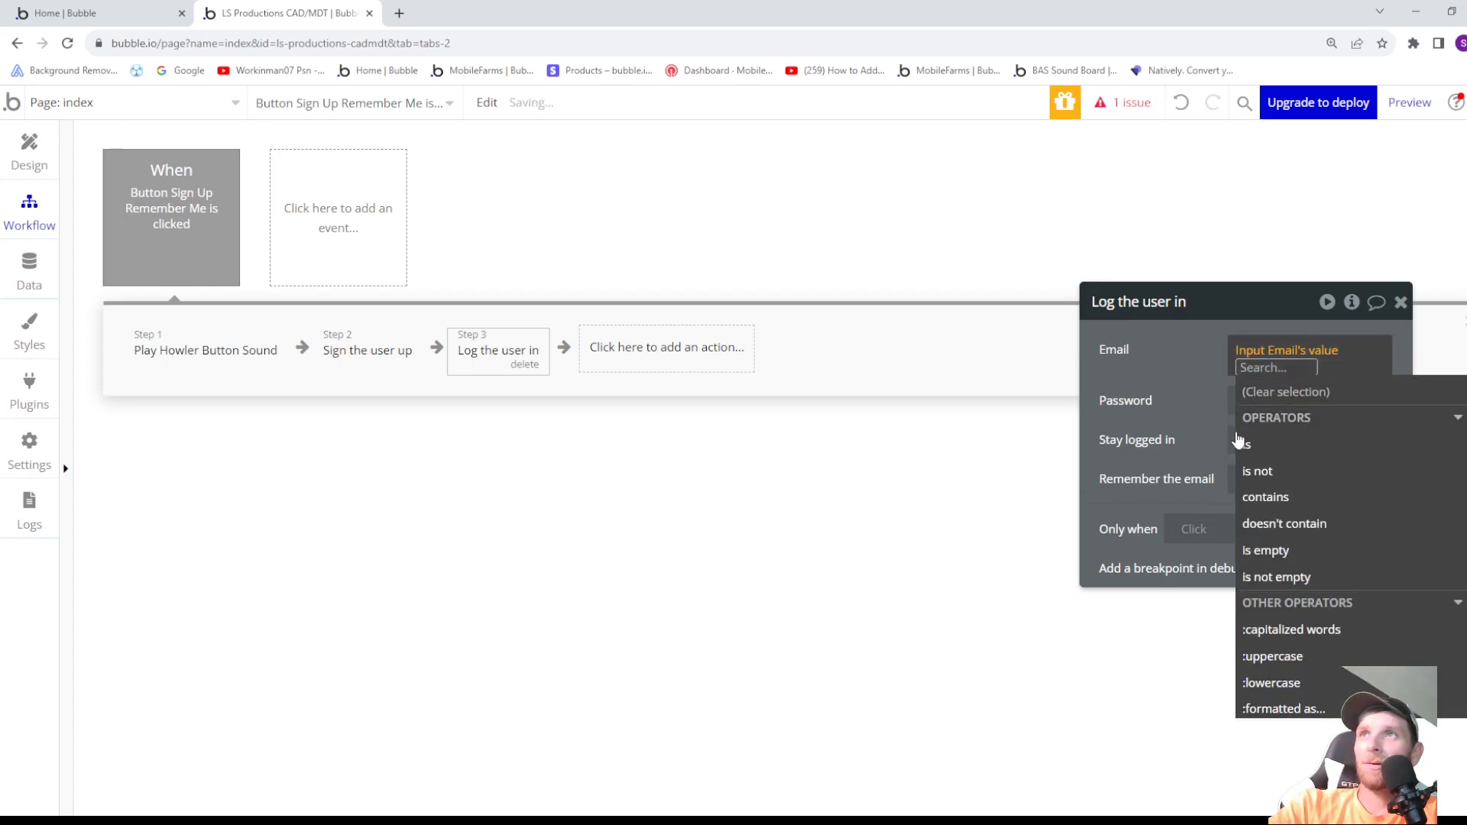
{"action": "left_click", "coordinate": [1199, 393]}
- Set the Password of the Log the user in action to Input Password's value
{"action": "left_click", "coordinate": [1257, 388]}
{"action": "scroll", "coordinate": [1303, 589], "scroll_direction": "down", "scroll_amount": 5}
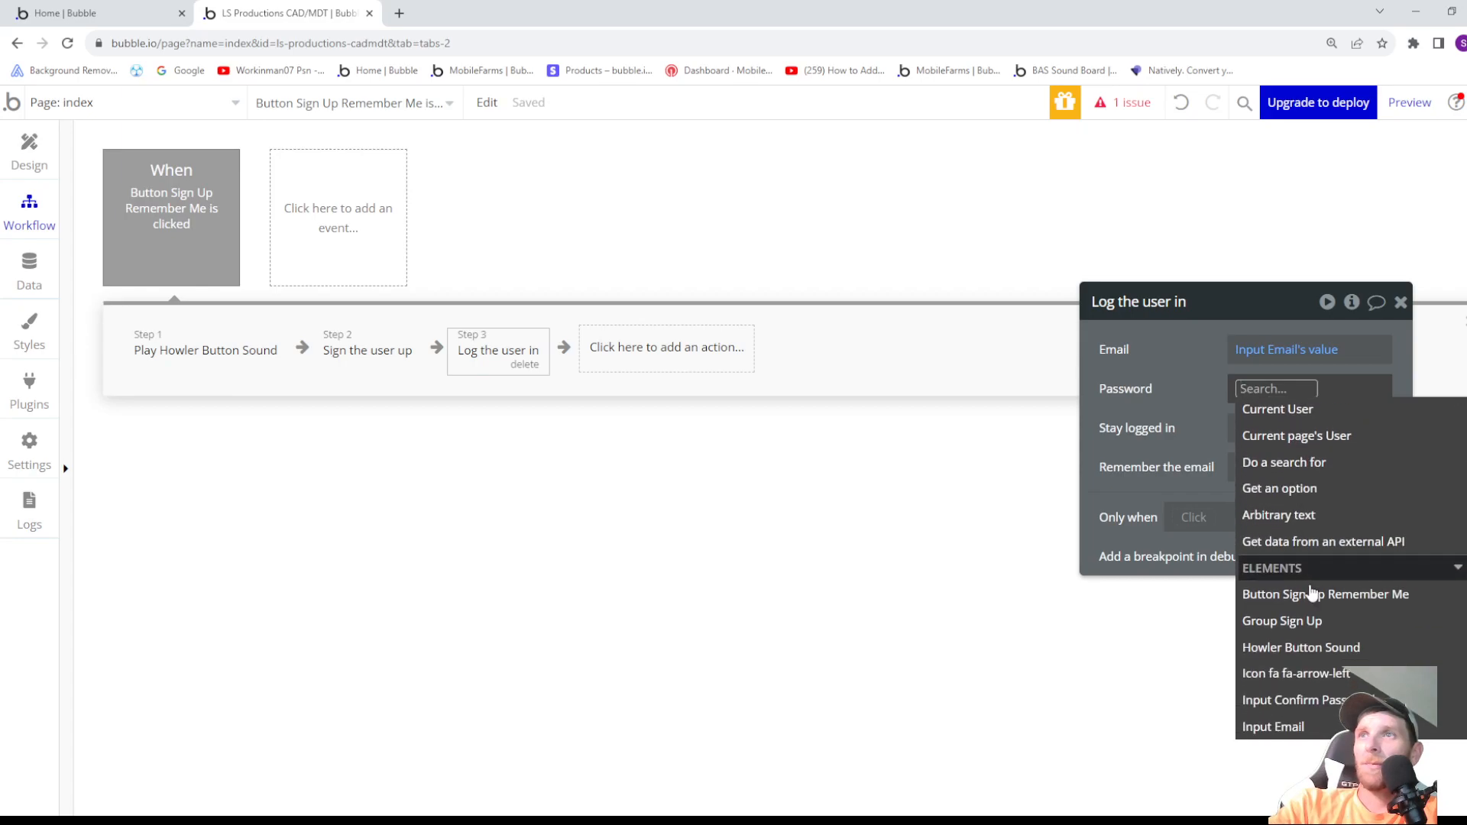
{"action": "left_click", "coordinate": [1303, 602]}
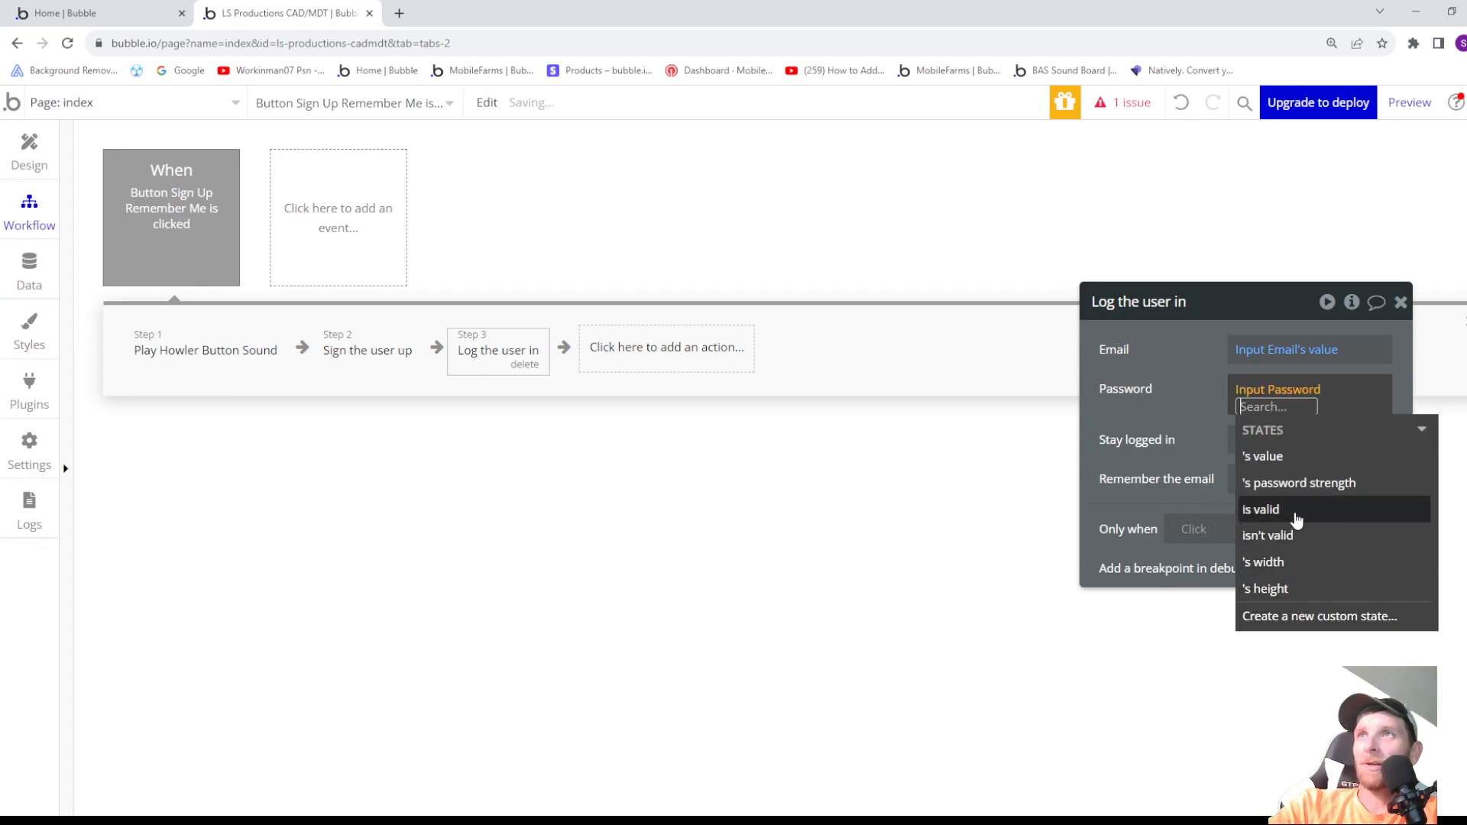
{"action": "left_click", "coordinate": [1293, 463]}
{"action": "left_click", "coordinate": [1202, 443]}
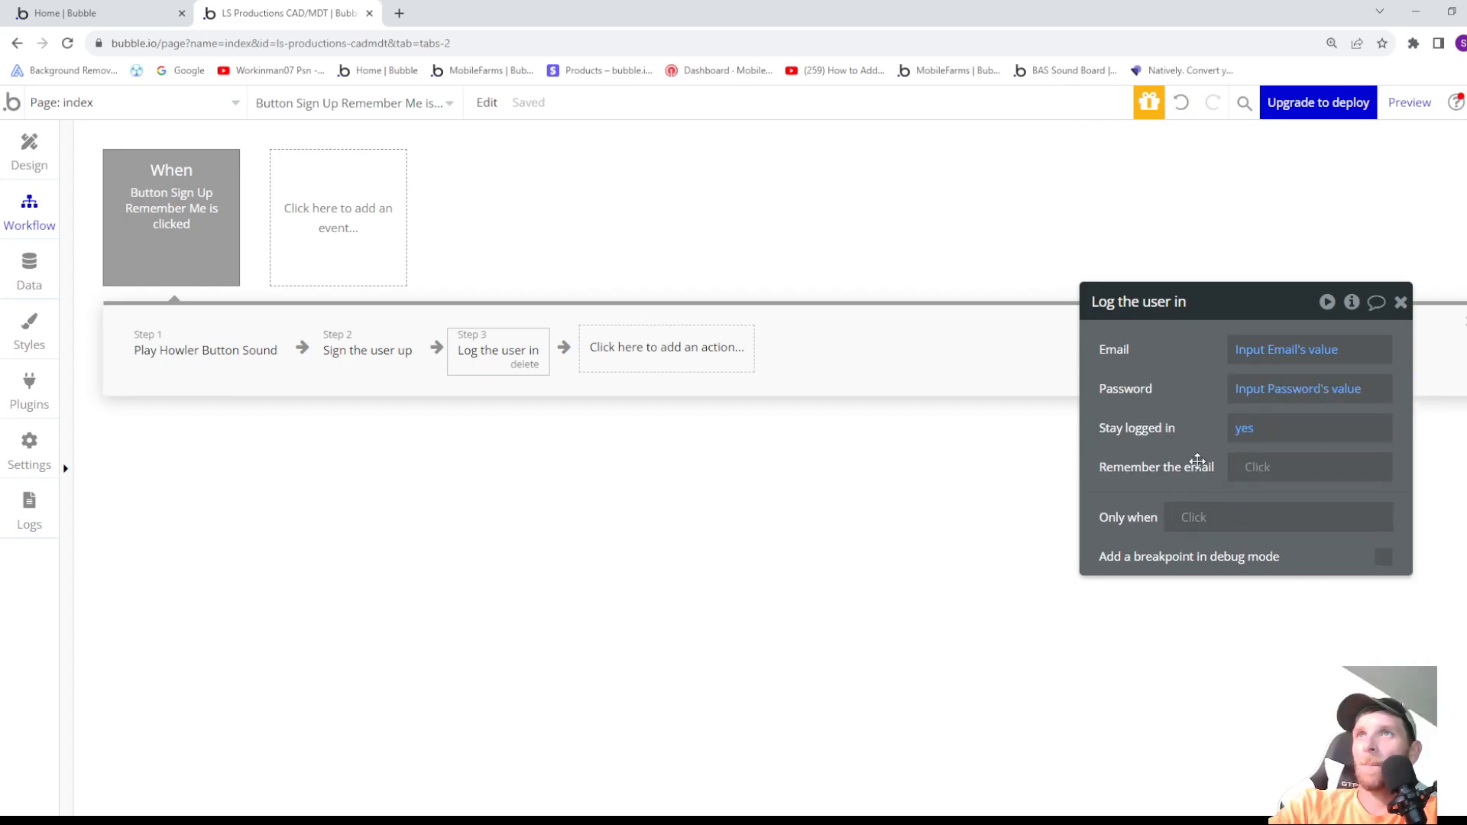
- Set Remember the email to "yes" in the Log the user in action
{"action": "left_click", "coordinate": [1254, 468]}
{"action": "left_click", "coordinate": [1254, 572]}
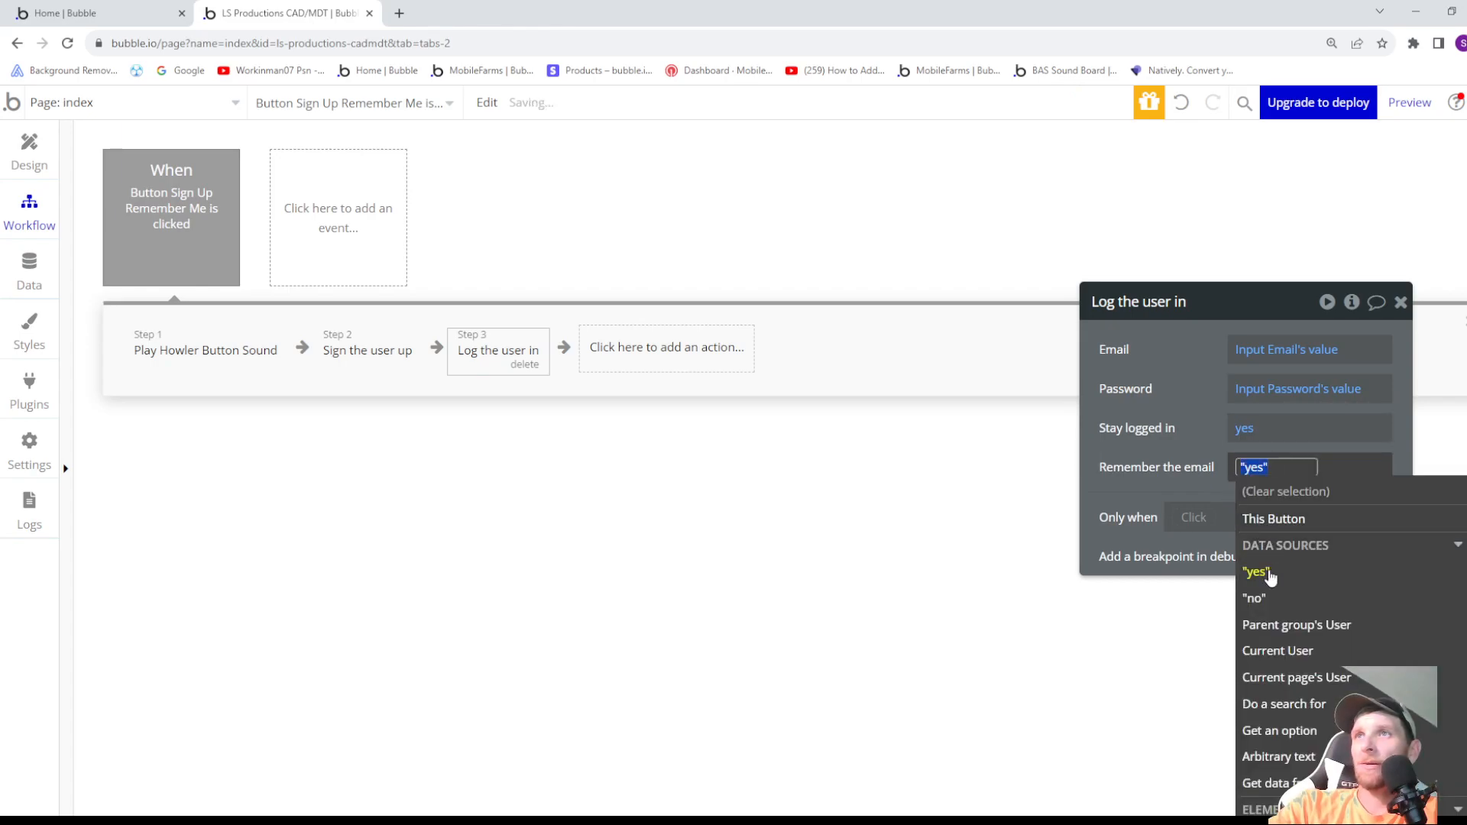
{"action": "left_click", "coordinate": [1156, 492]}
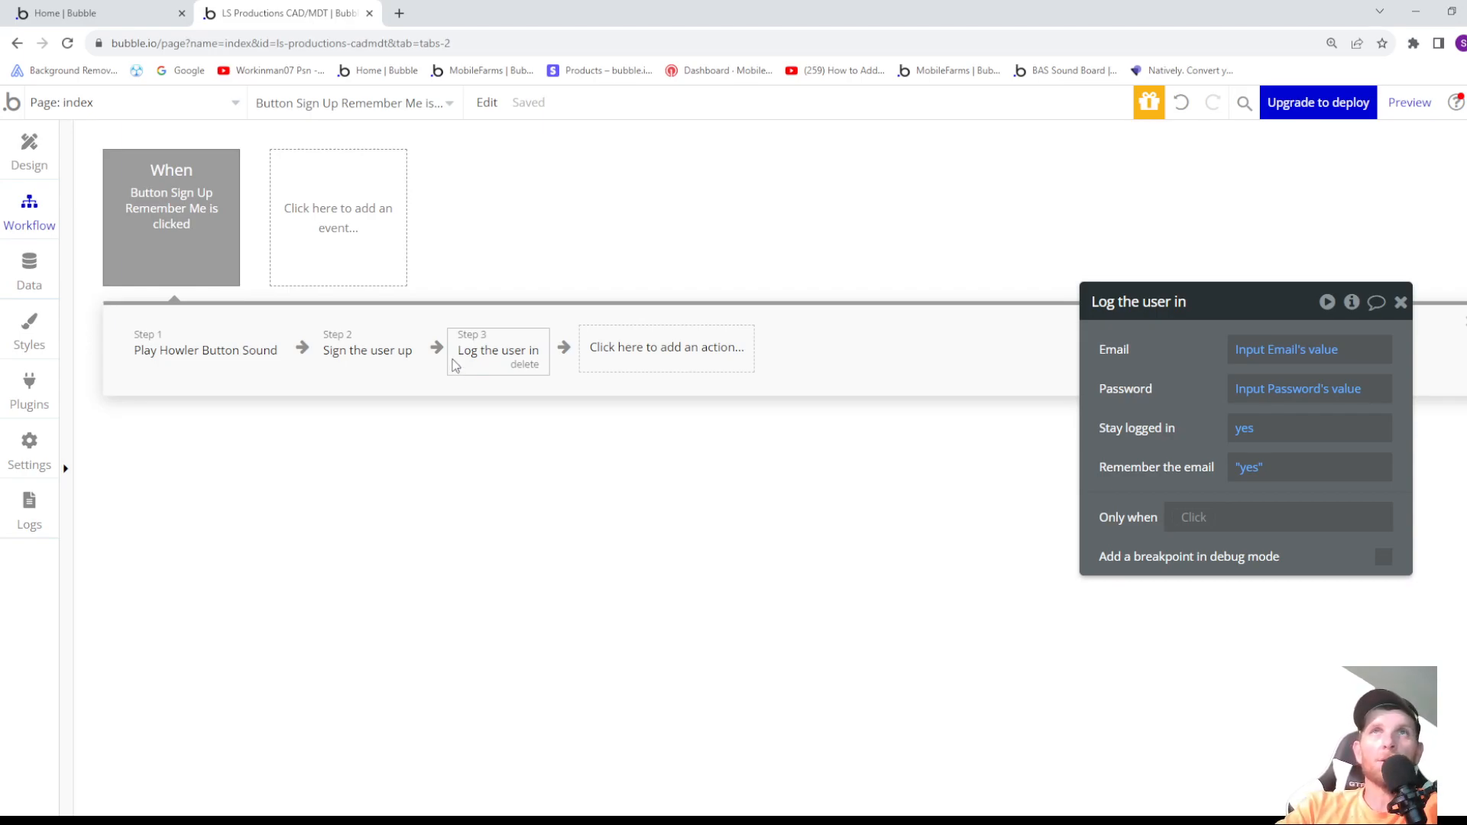
{"action": "left_click", "coordinate": [609, 357]}
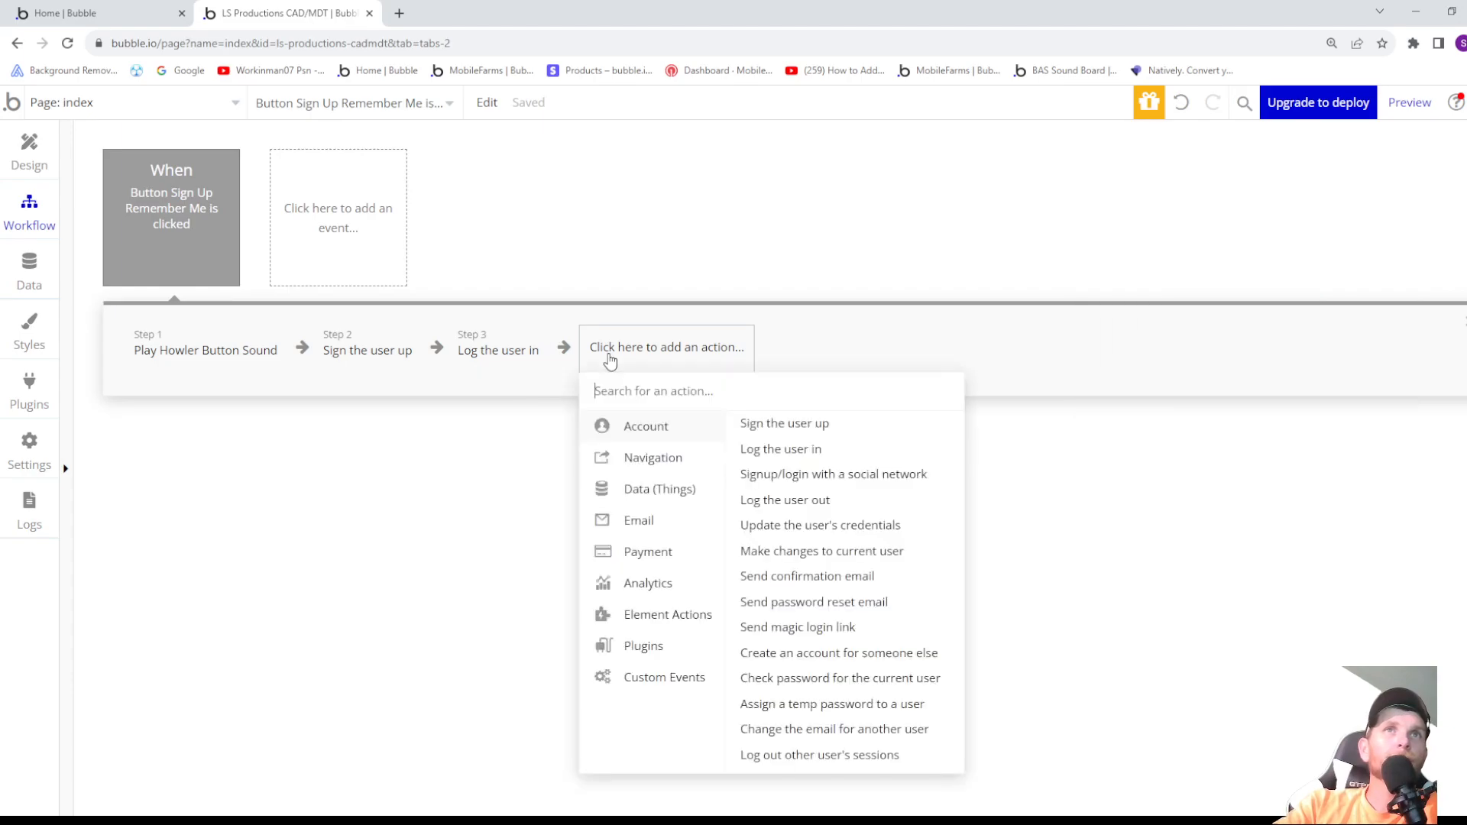
{"action": "left_click", "coordinate": [466, 428]}
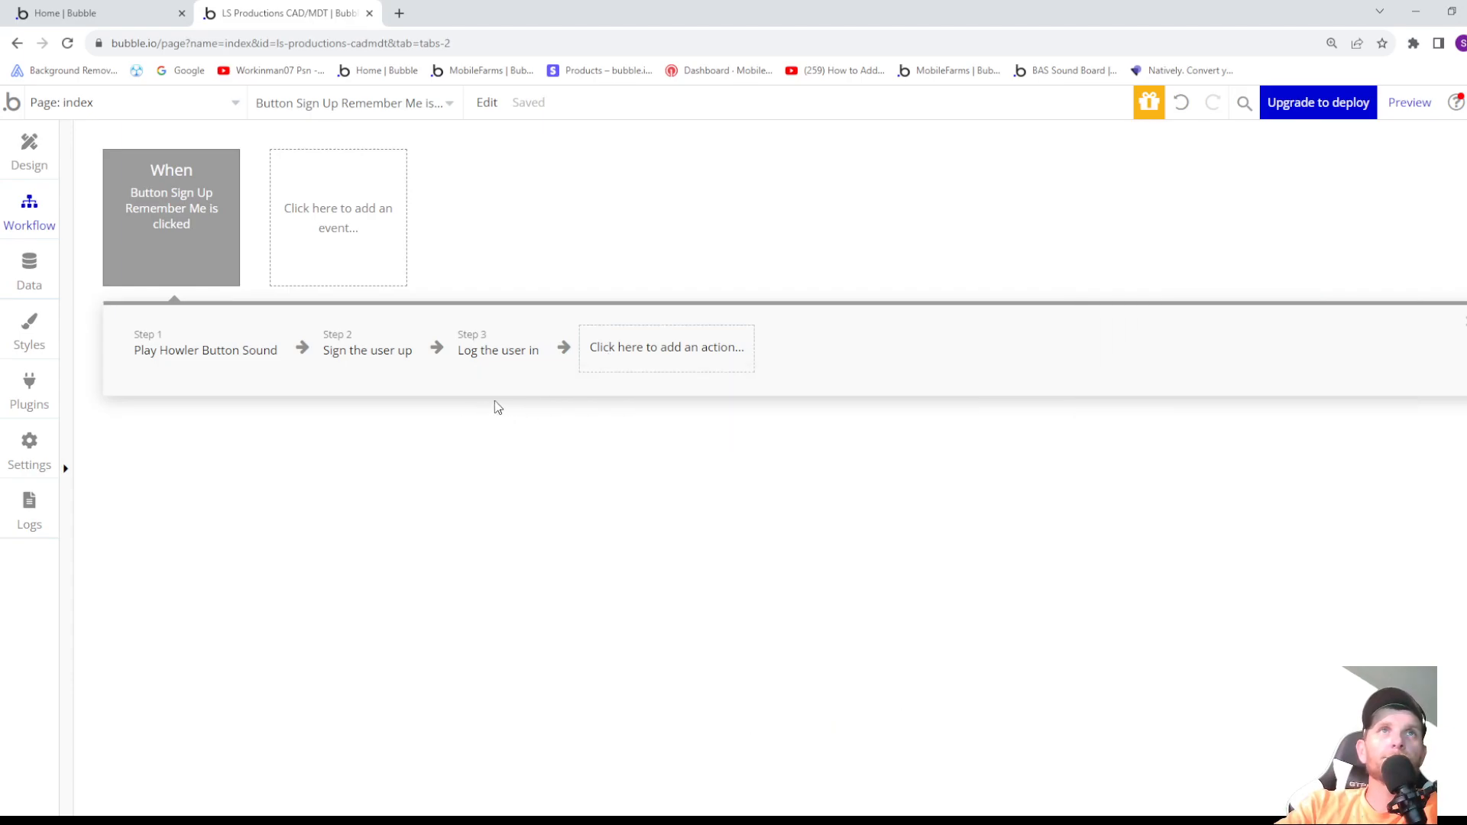
- Go back to the page design and create a workflow for the back arrow icon in the Sign Up header
{"action": "left_click", "coordinate": [30, 145]}
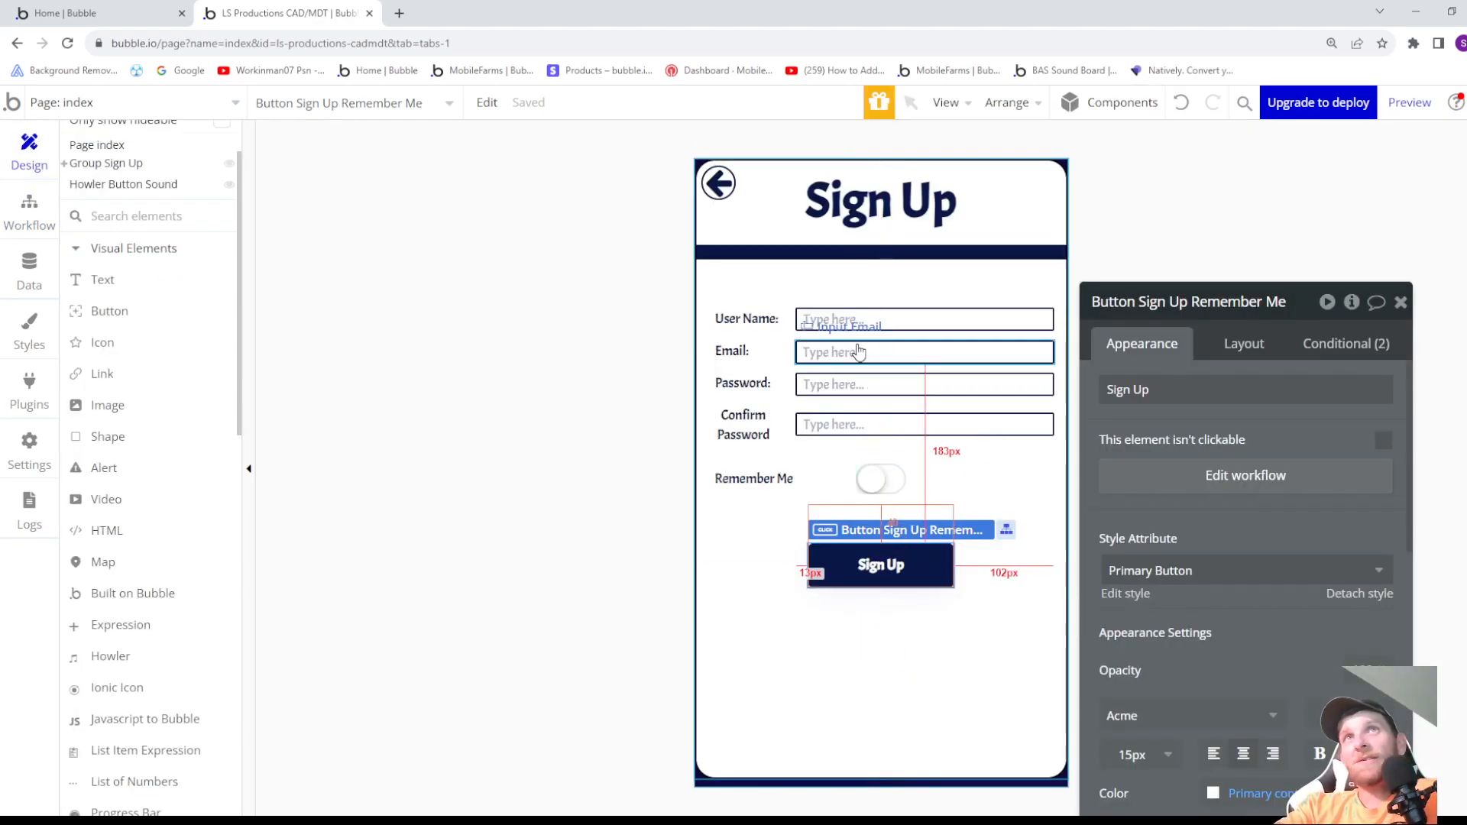
{"action": "left_click", "coordinate": [719, 184]}
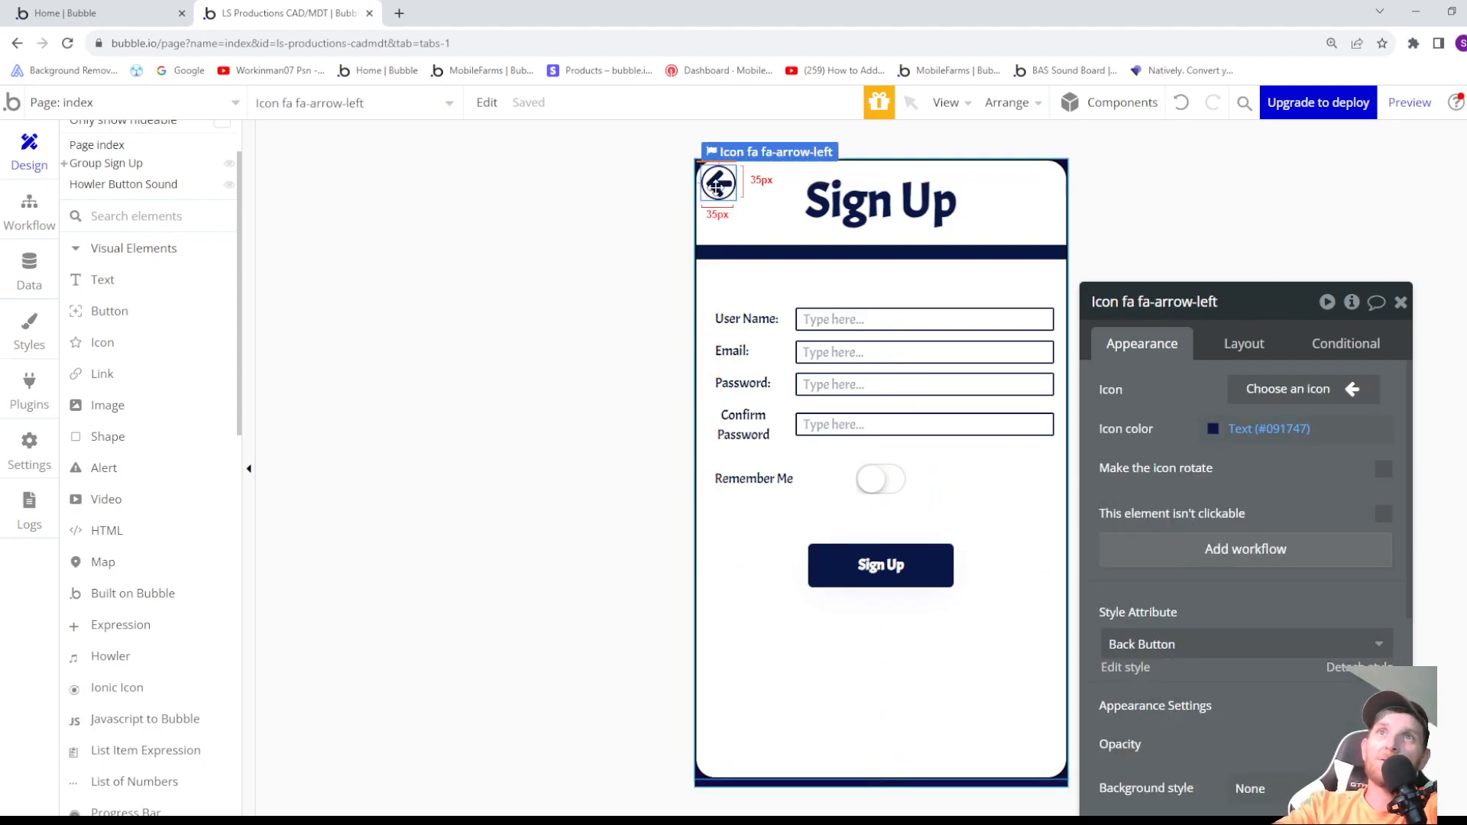
{"action": "left_click", "coordinate": [1271, 550]}
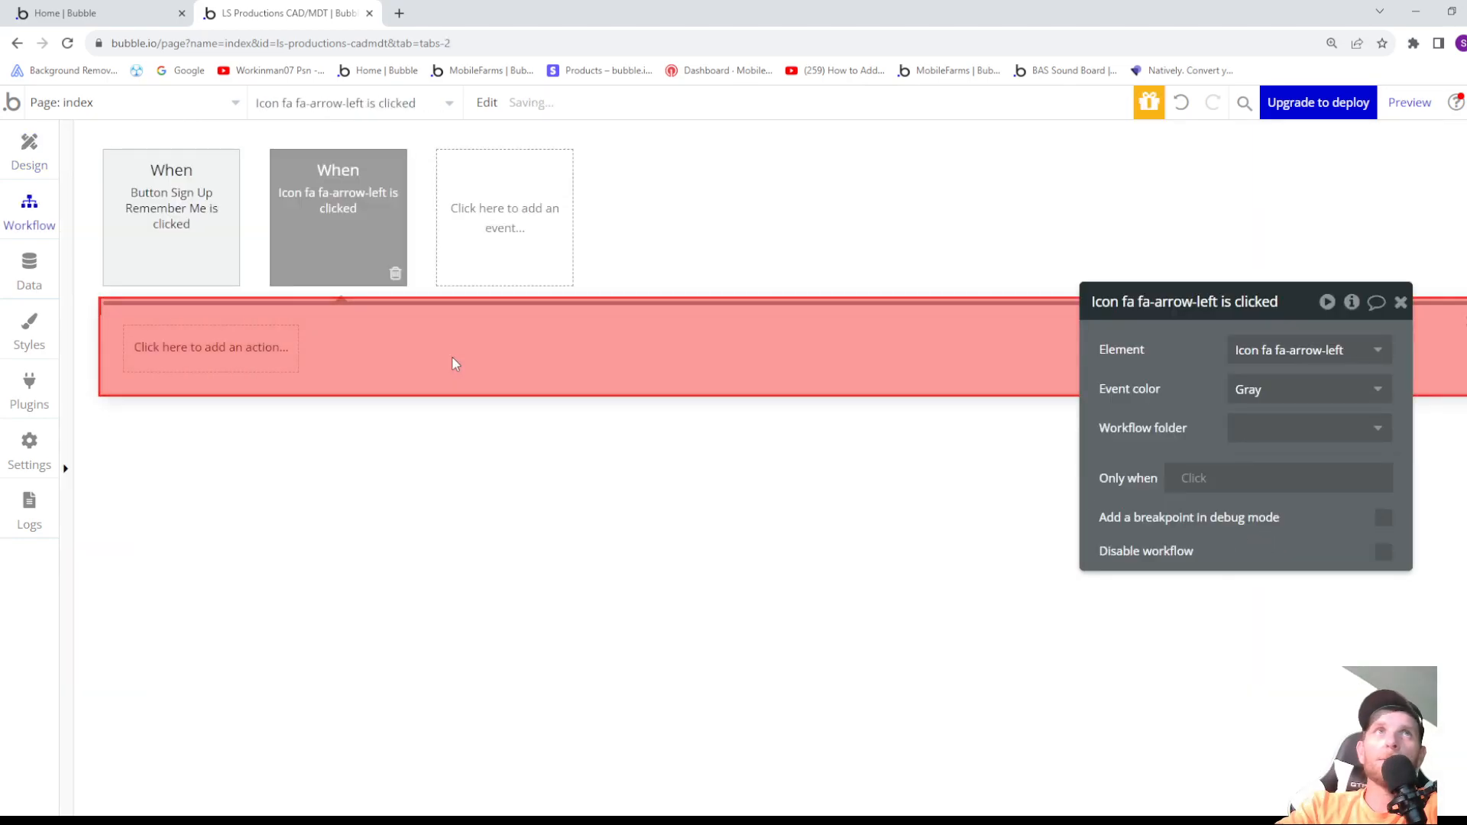
- Add a Play a Howler element action for Howler Button Sound to the back arrow icon's workflow
{"action": "left_click", "coordinate": [272, 347]}
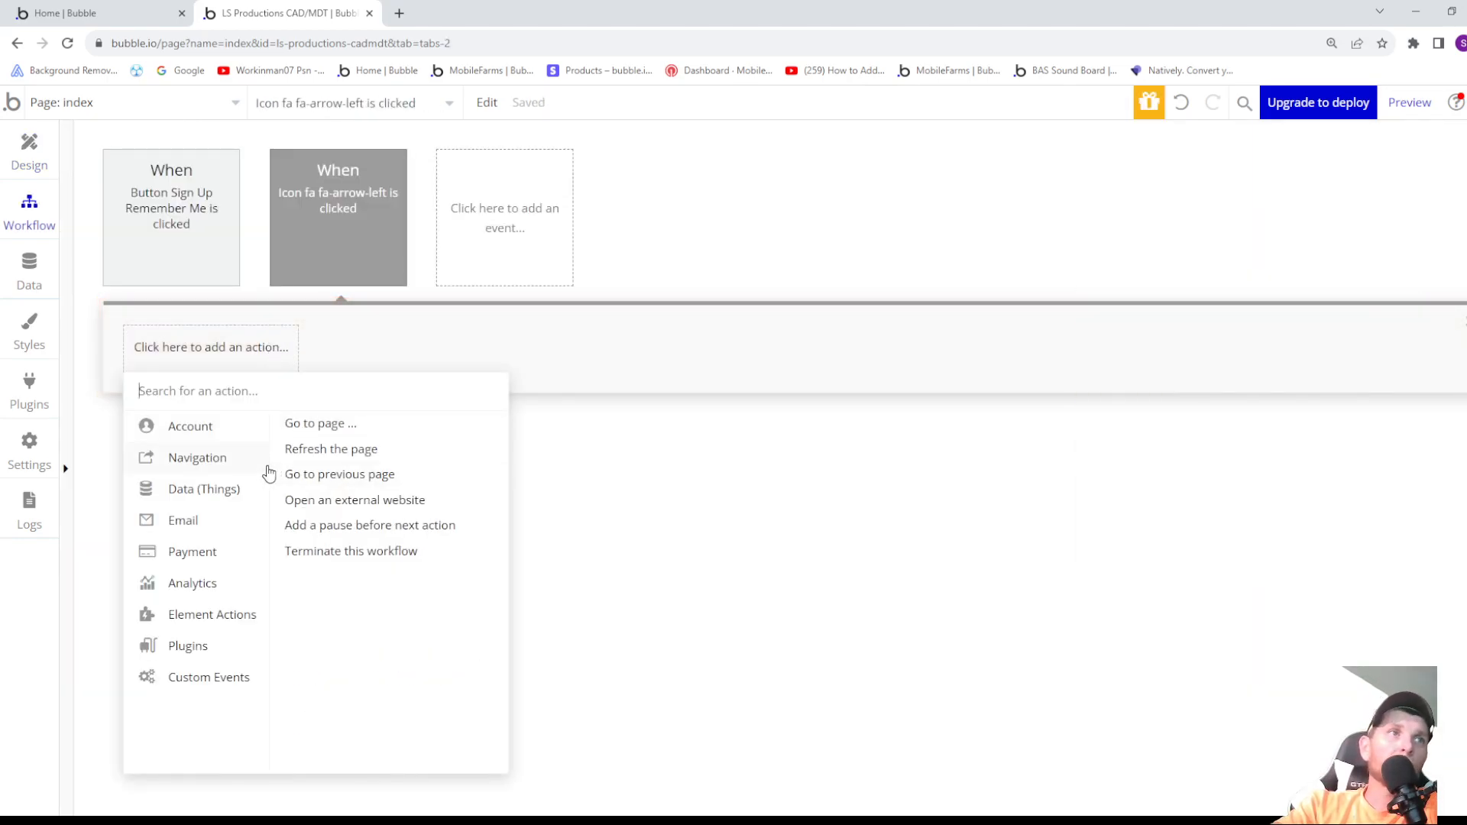
{"action": "mouse_move", "coordinate": [204, 589]}
{"action": "mouse_move", "coordinate": [206, 621]}
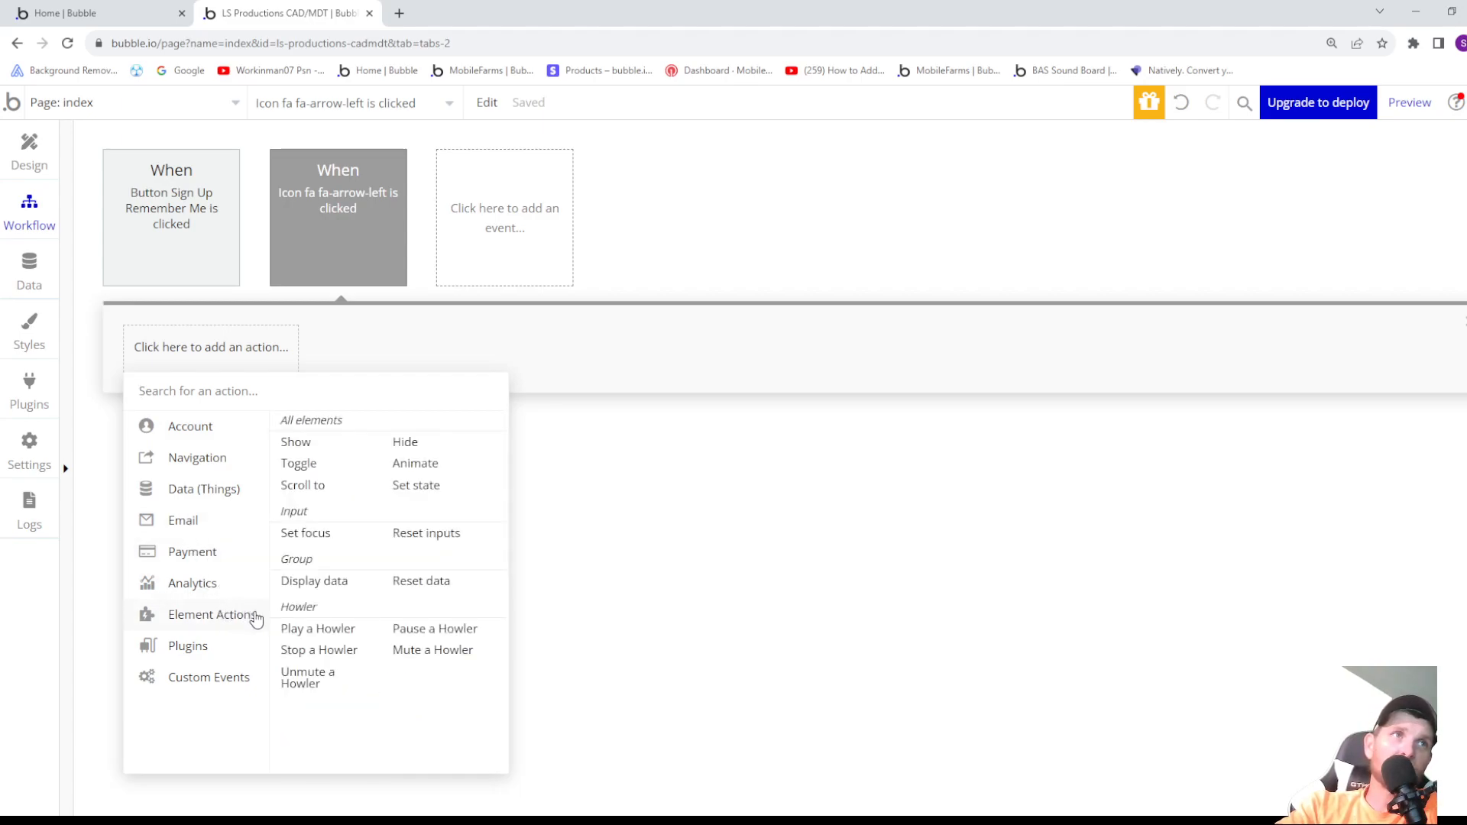
{"action": "left_click", "coordinate": [309, 632]}
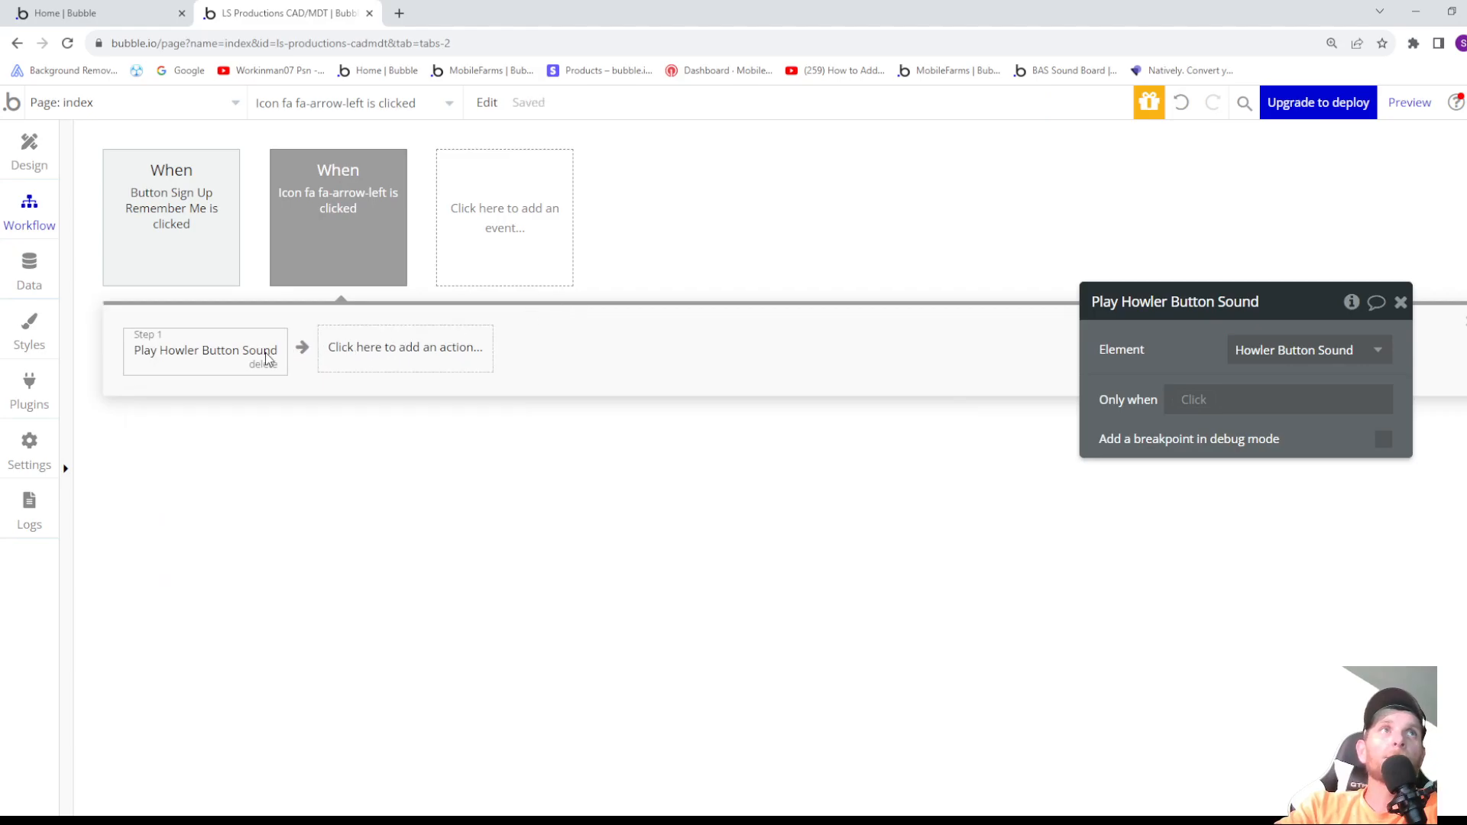
- Add a Hide element action as the arrow workflow's second step, with Group Sign Up as its element
{"action": "left_click", "coordinate": [403, 351]}
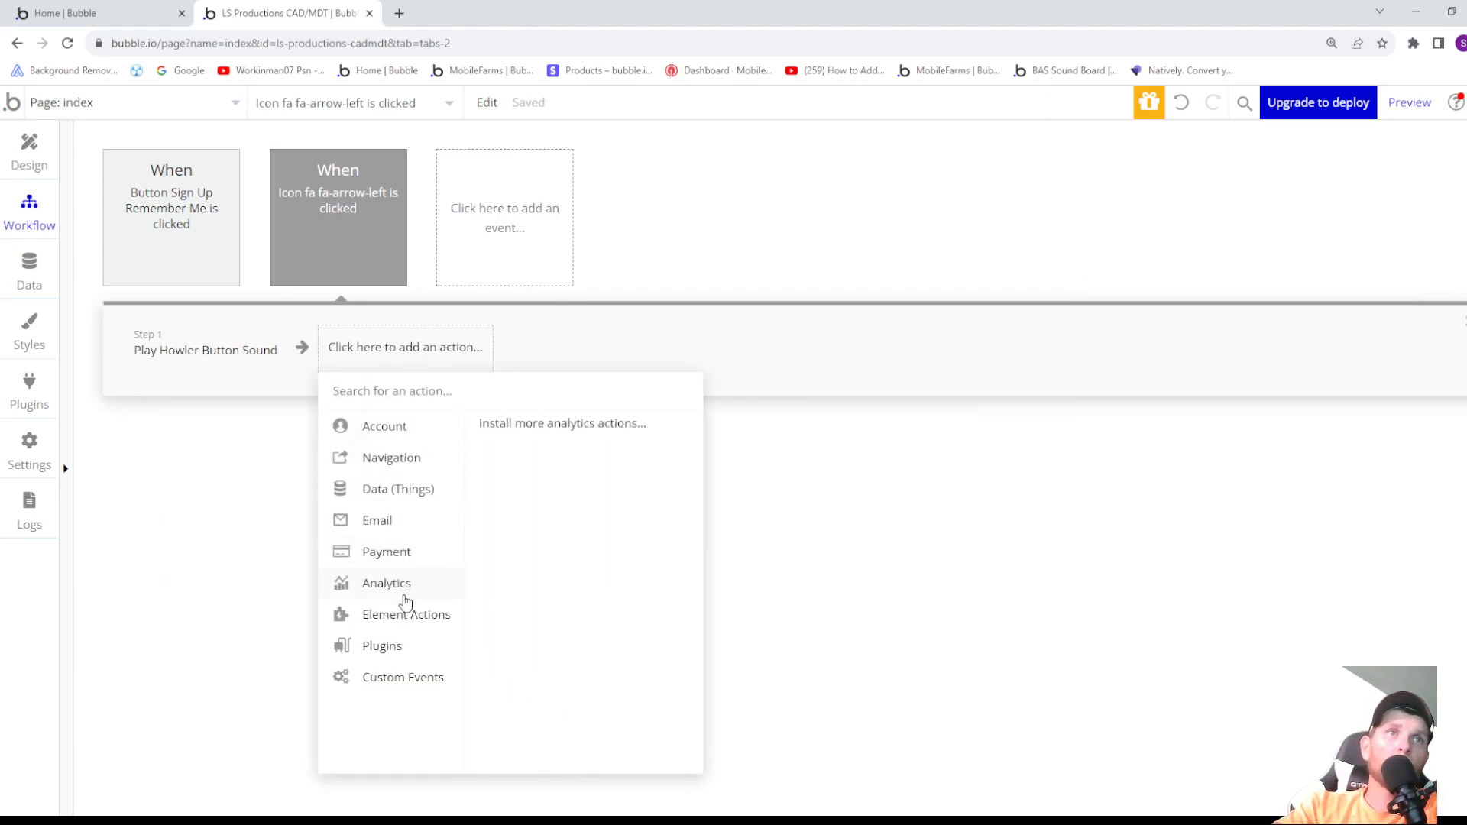
{"action": "mouse_move", "coordinate": [407, 614]}
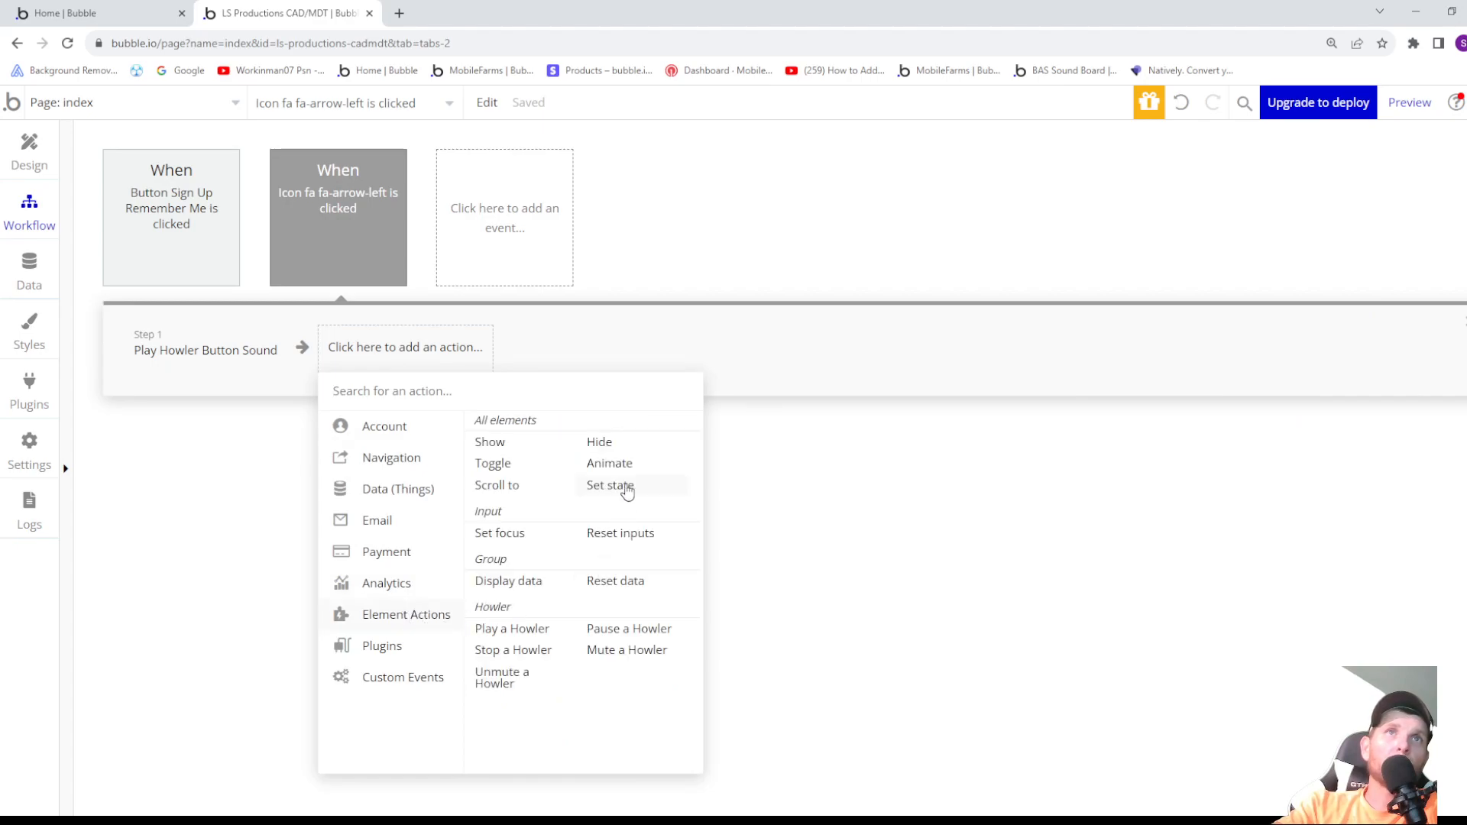
{"action": "left_click", "coordinate": [600, 443]}
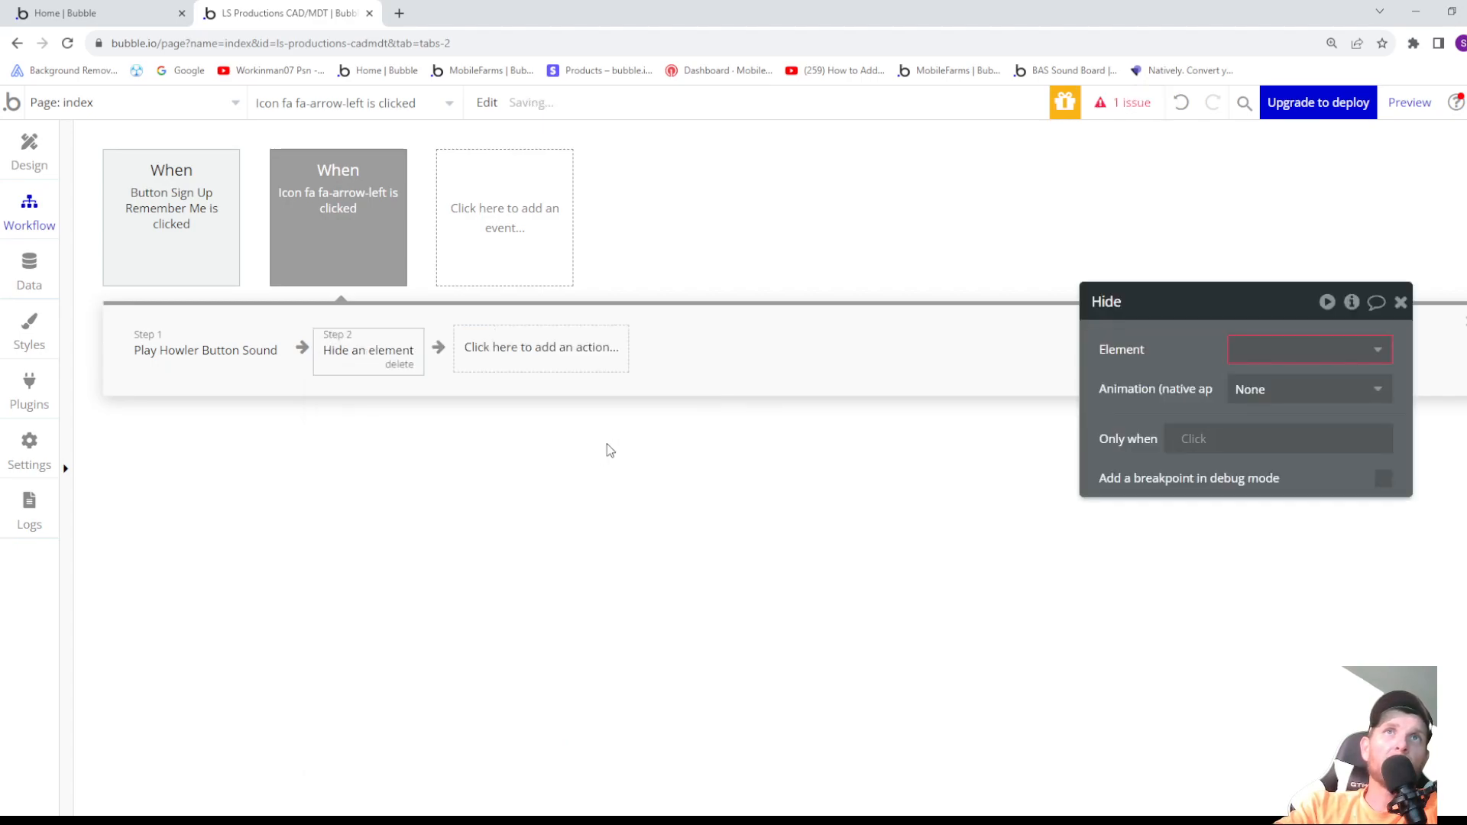
{"action": "left_click", "coordinate": [1238, 347]}
{"action": "left_click", "coordinate": [1245, 380]}
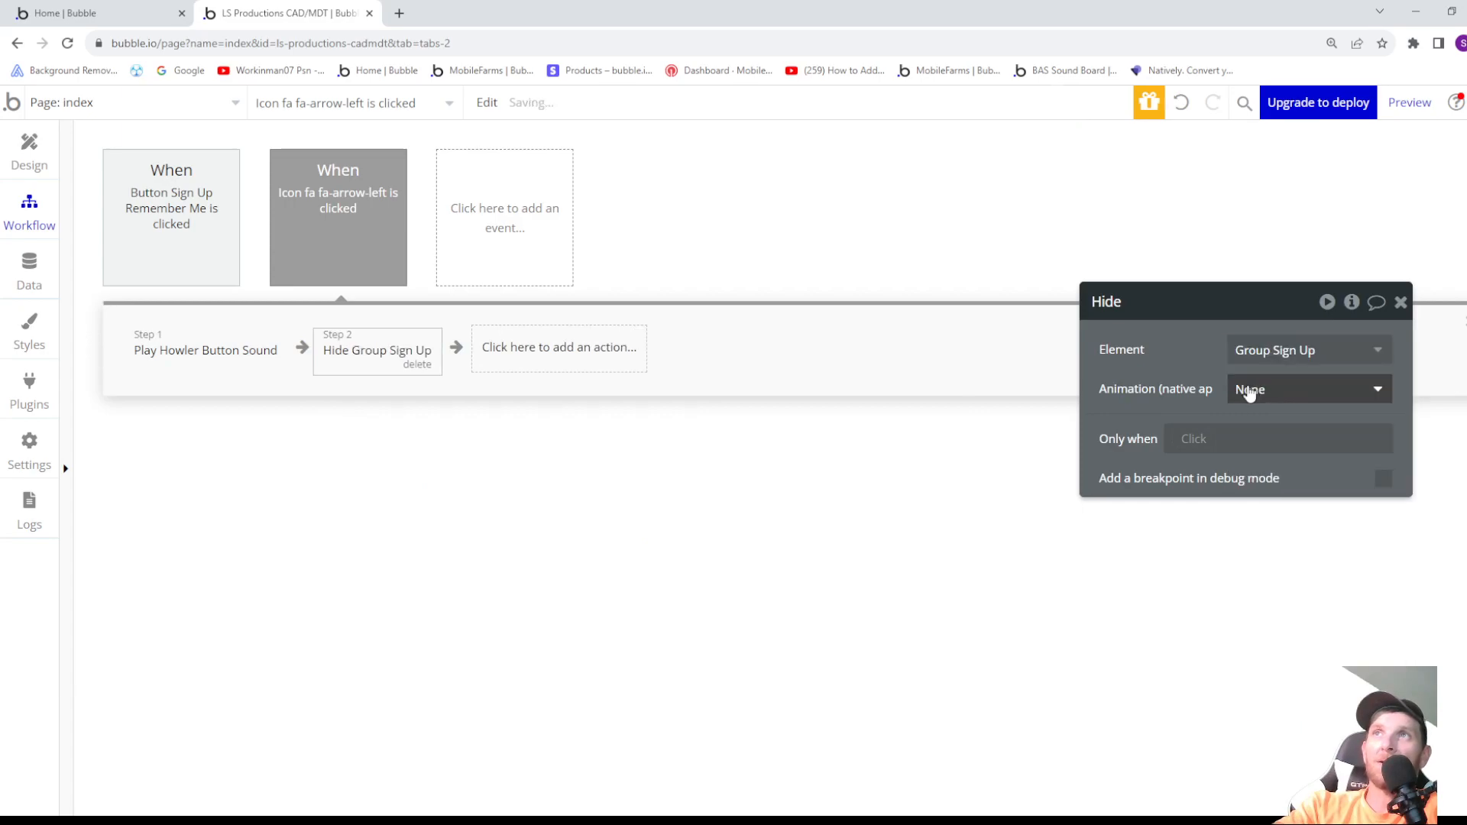
- Give the Hide Group Sign Up action a Flip animation with the direction Down
{"action": "left_click", "coordinate": [1249, 392]}
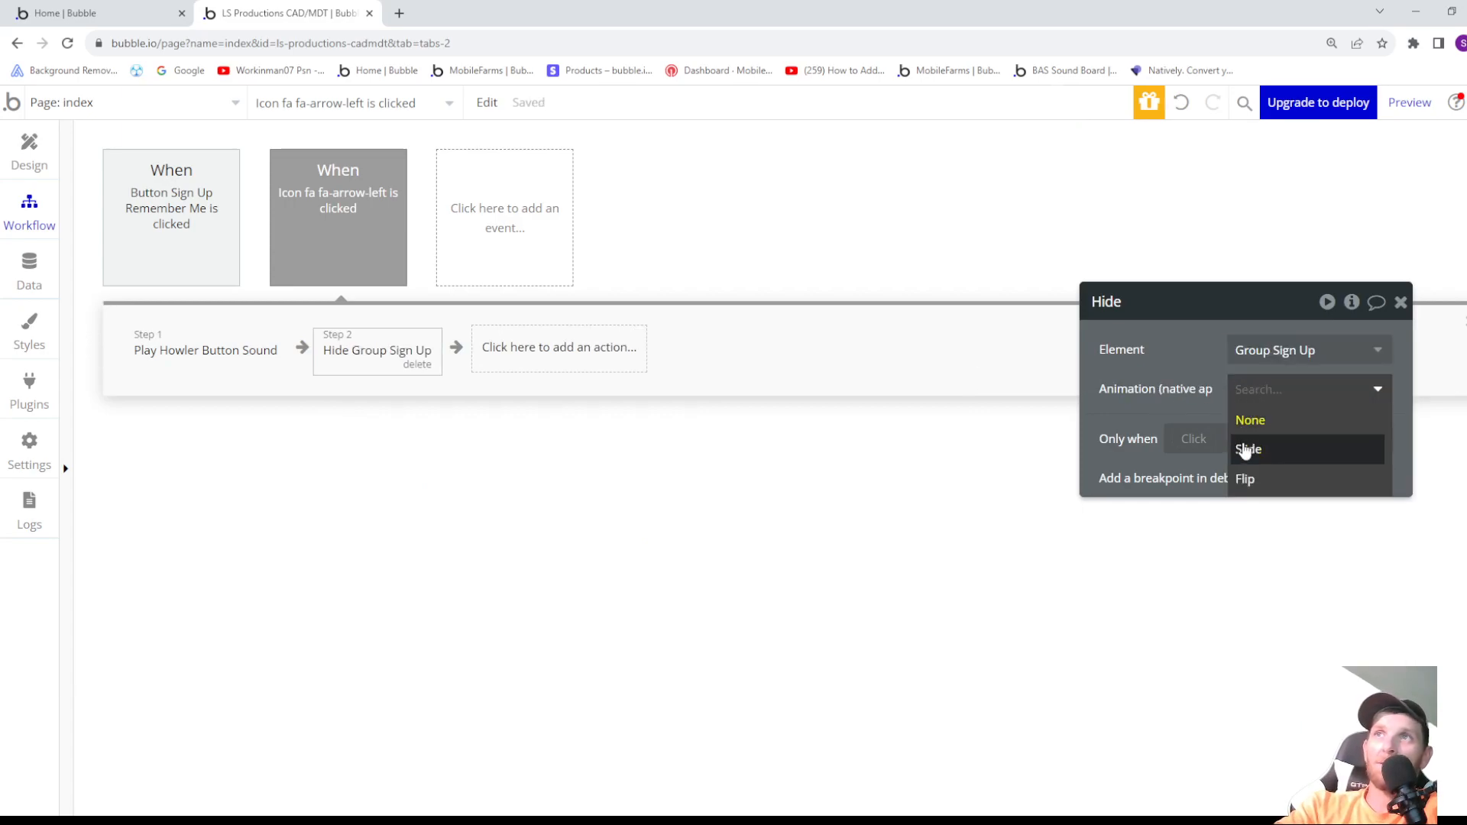
{"action": "left_click", "coordinate": [1249, 479]}
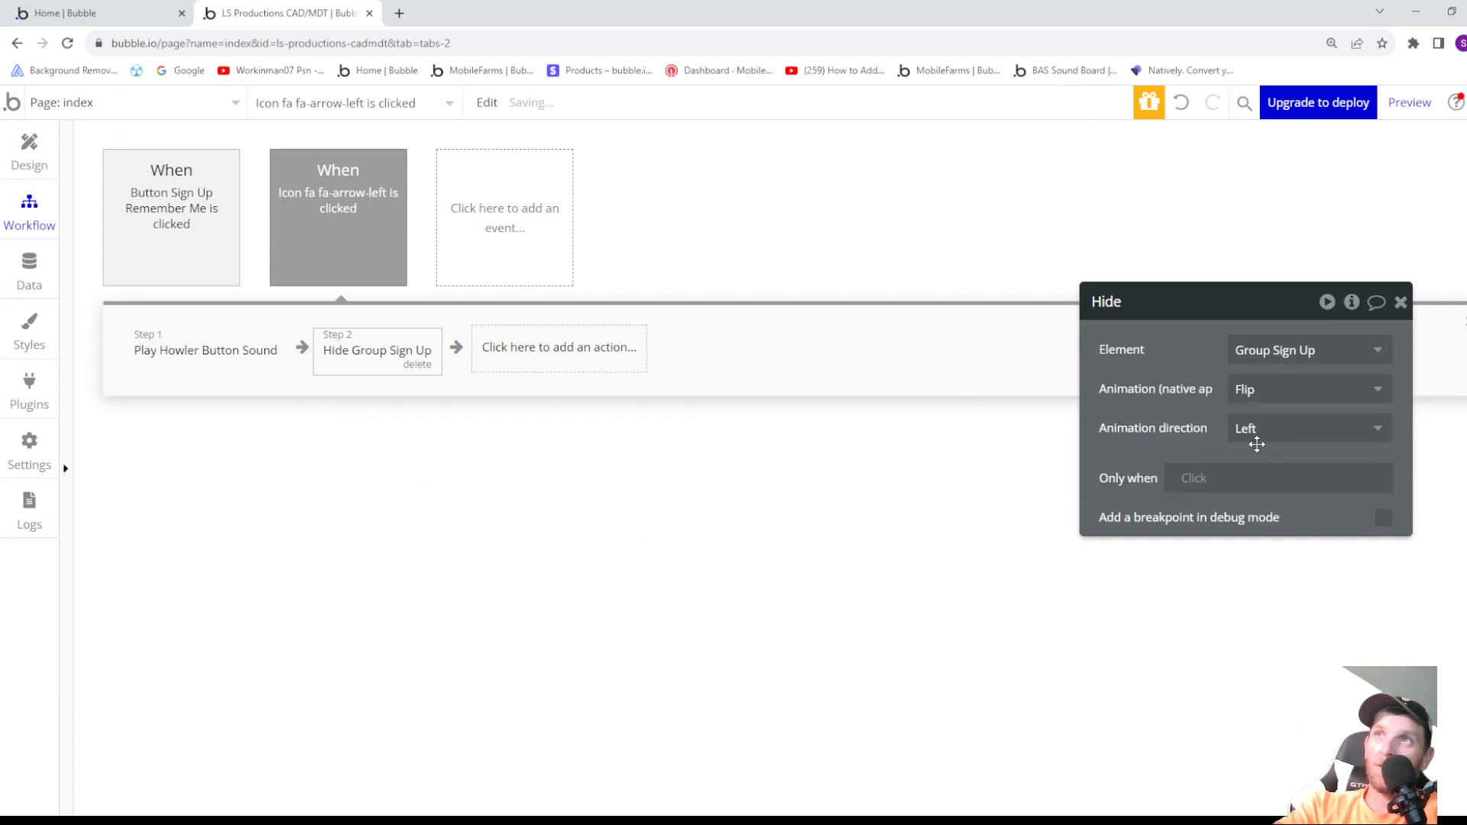
{"action": "left_click", "coordinate": [1255, 430]}
{"action": "left_click", "coordinate": [1254, 548]}
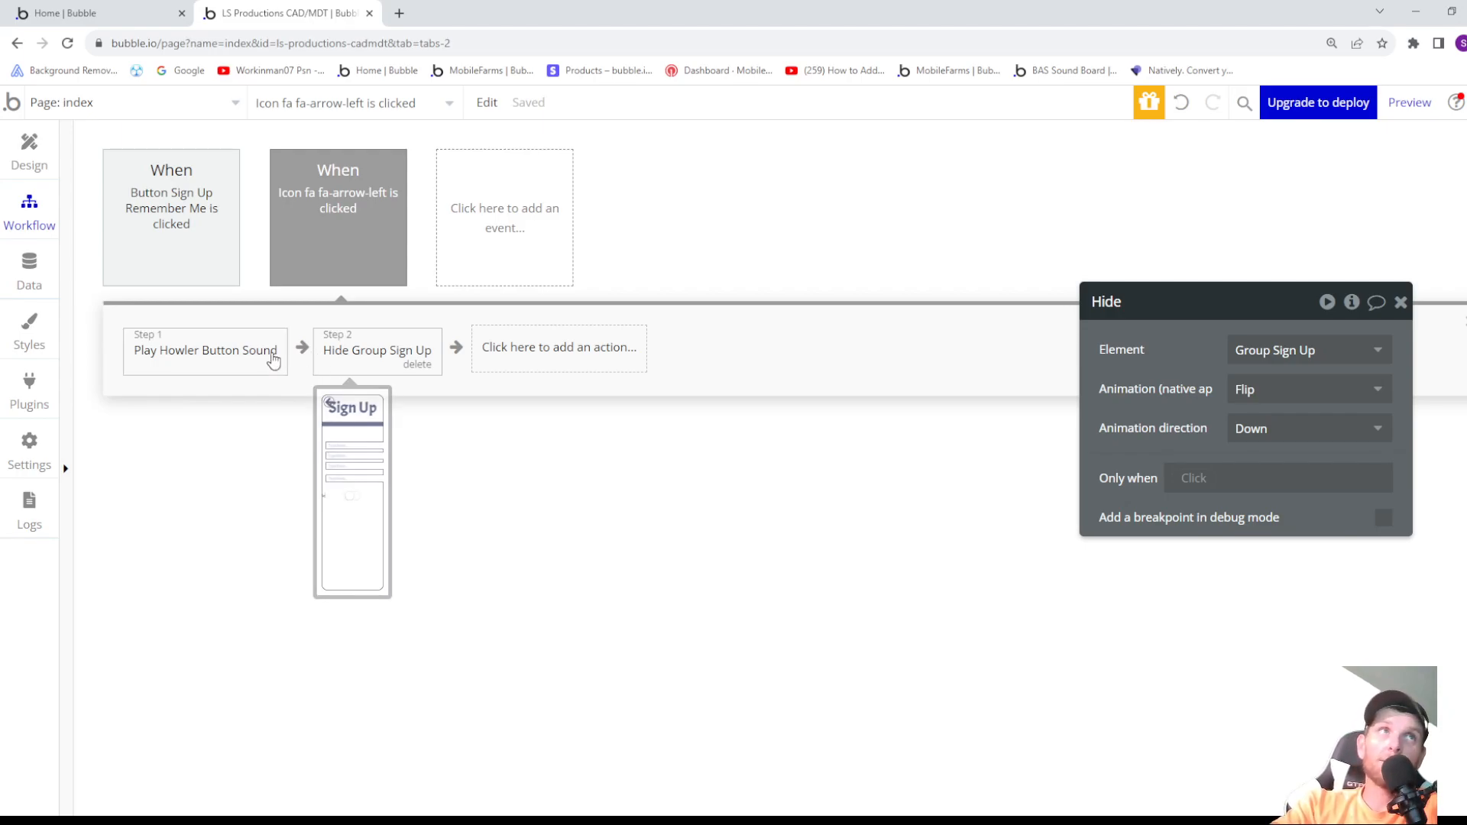
- Return to the page design and open the app's data section
{"action": "left_click", "coordinate": [30, 159]}
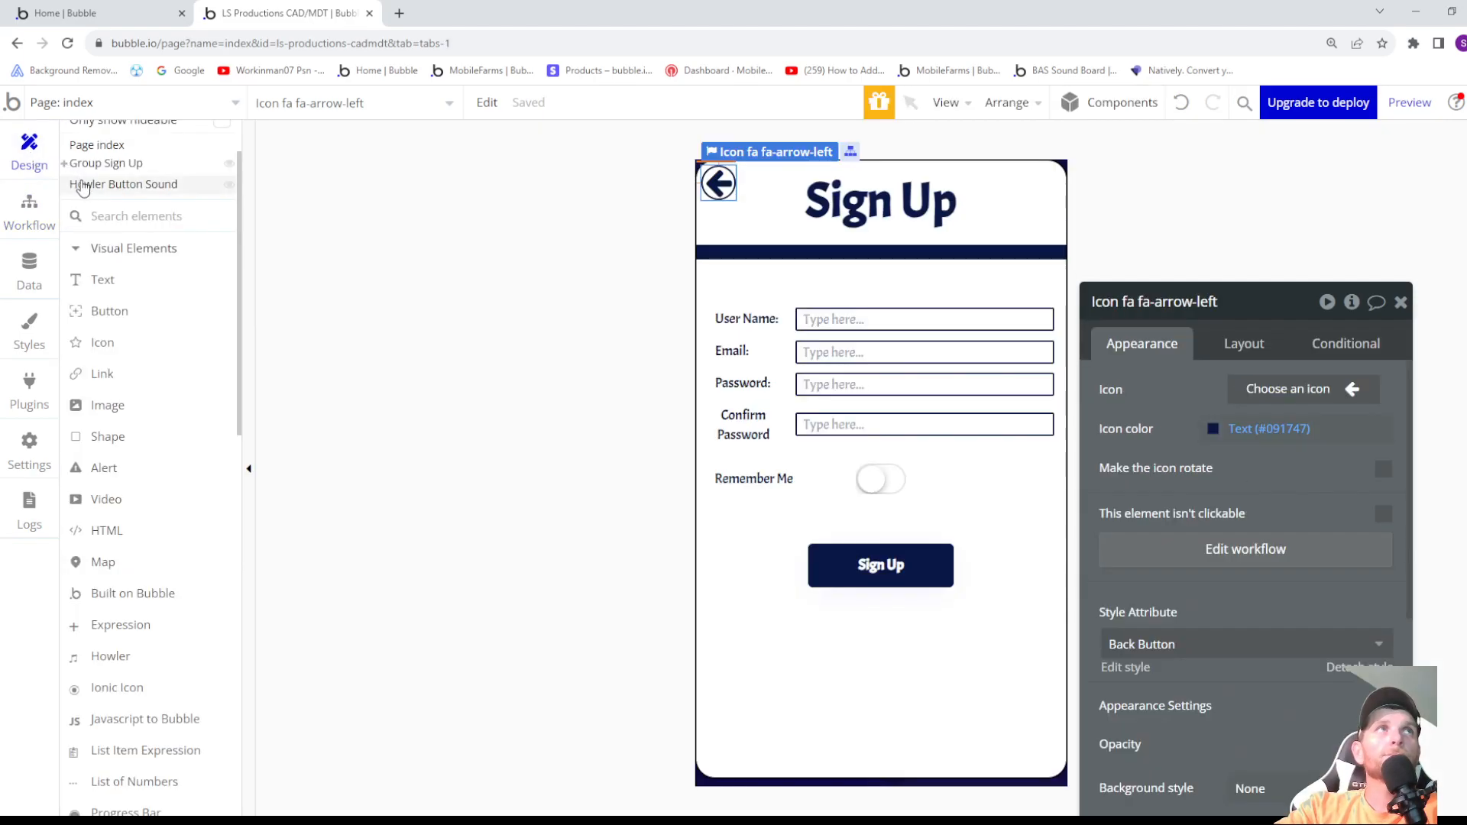
{"action": "left_click", "coordinate": [29, 271]}
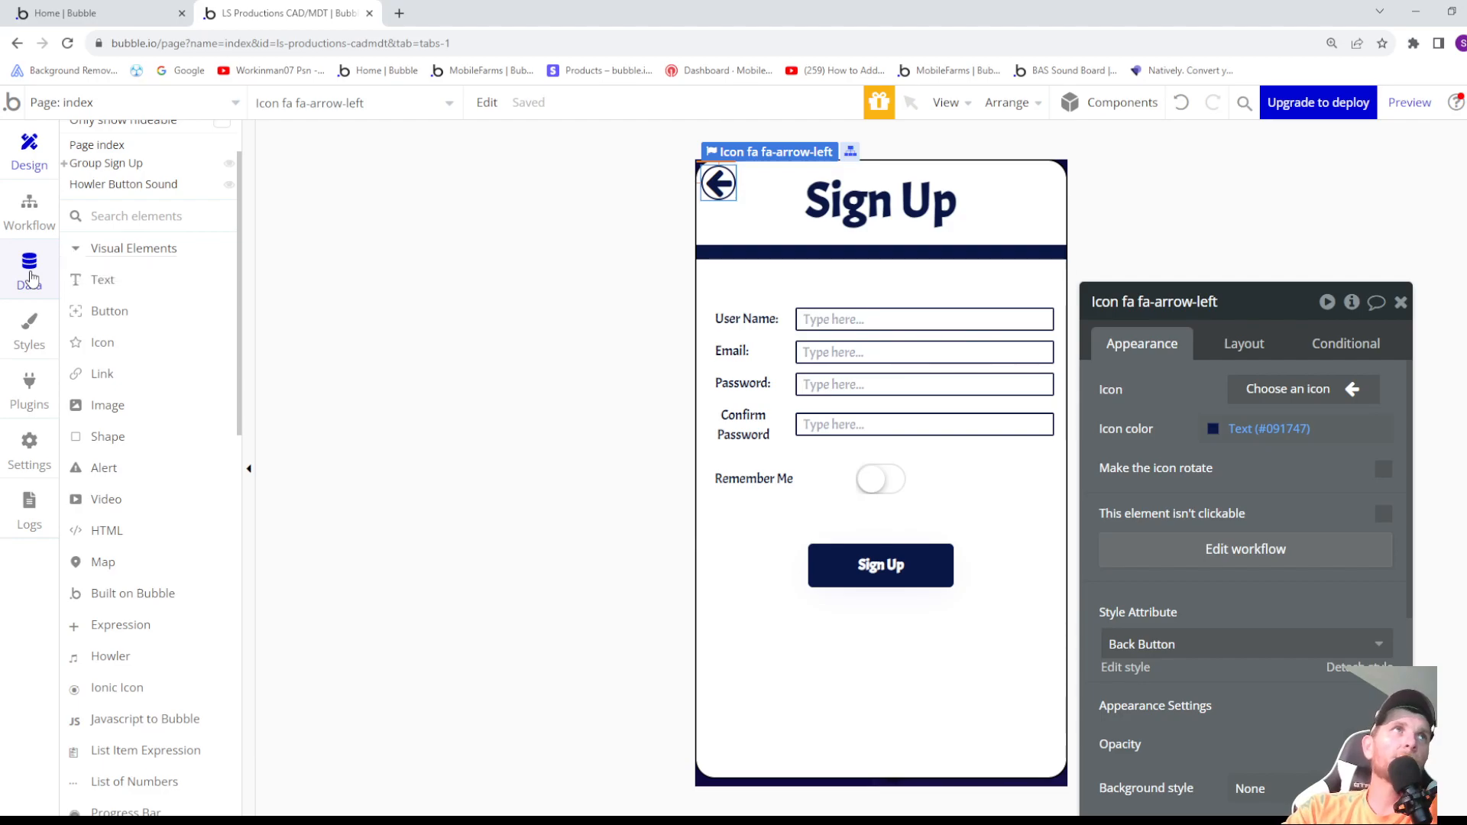
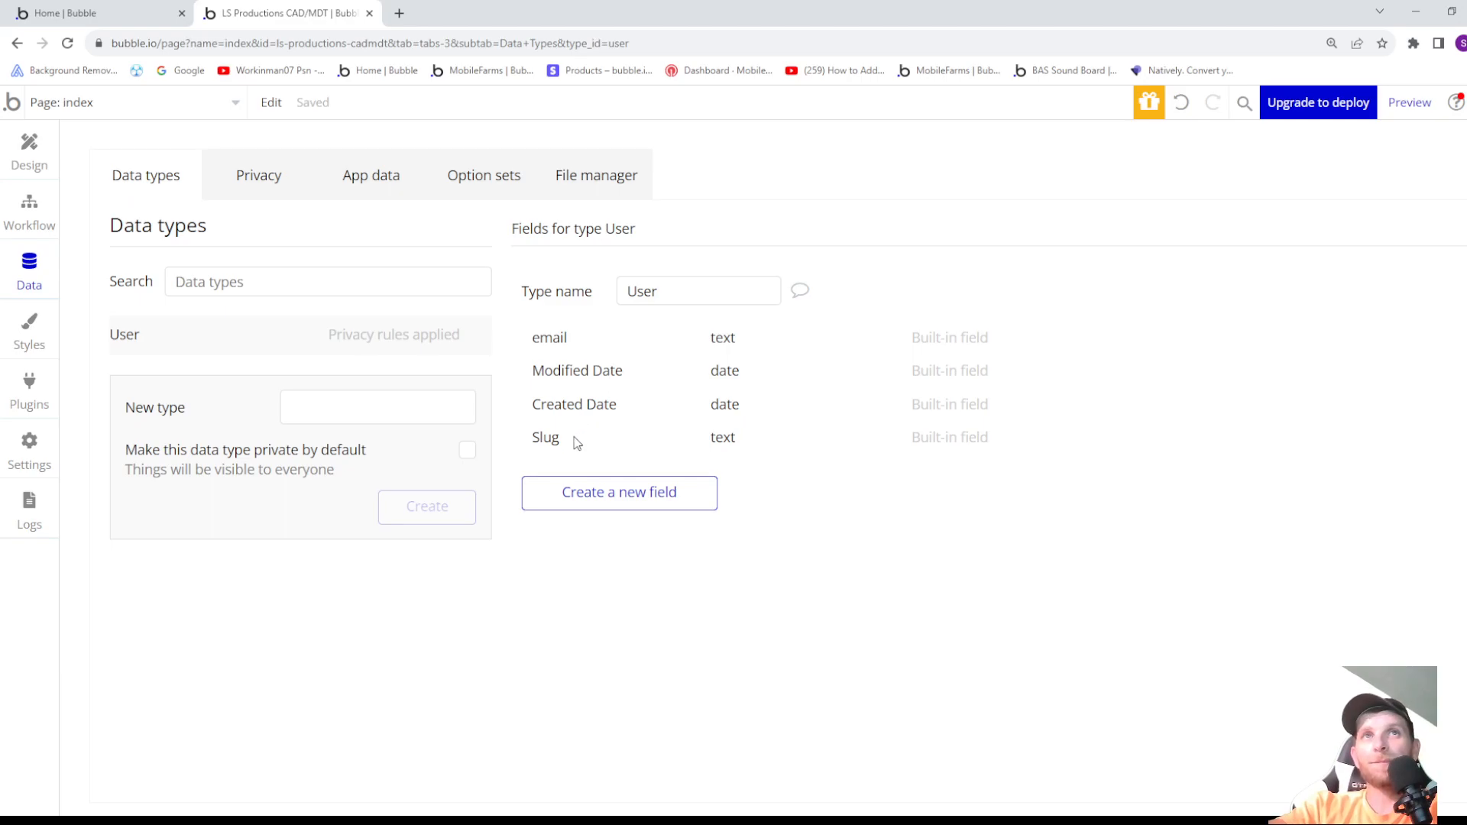
- Add a yes / no field named Button Sound to the User data type and set its default to yes
{"action": "left_click", "coordinate": [608, 498]}
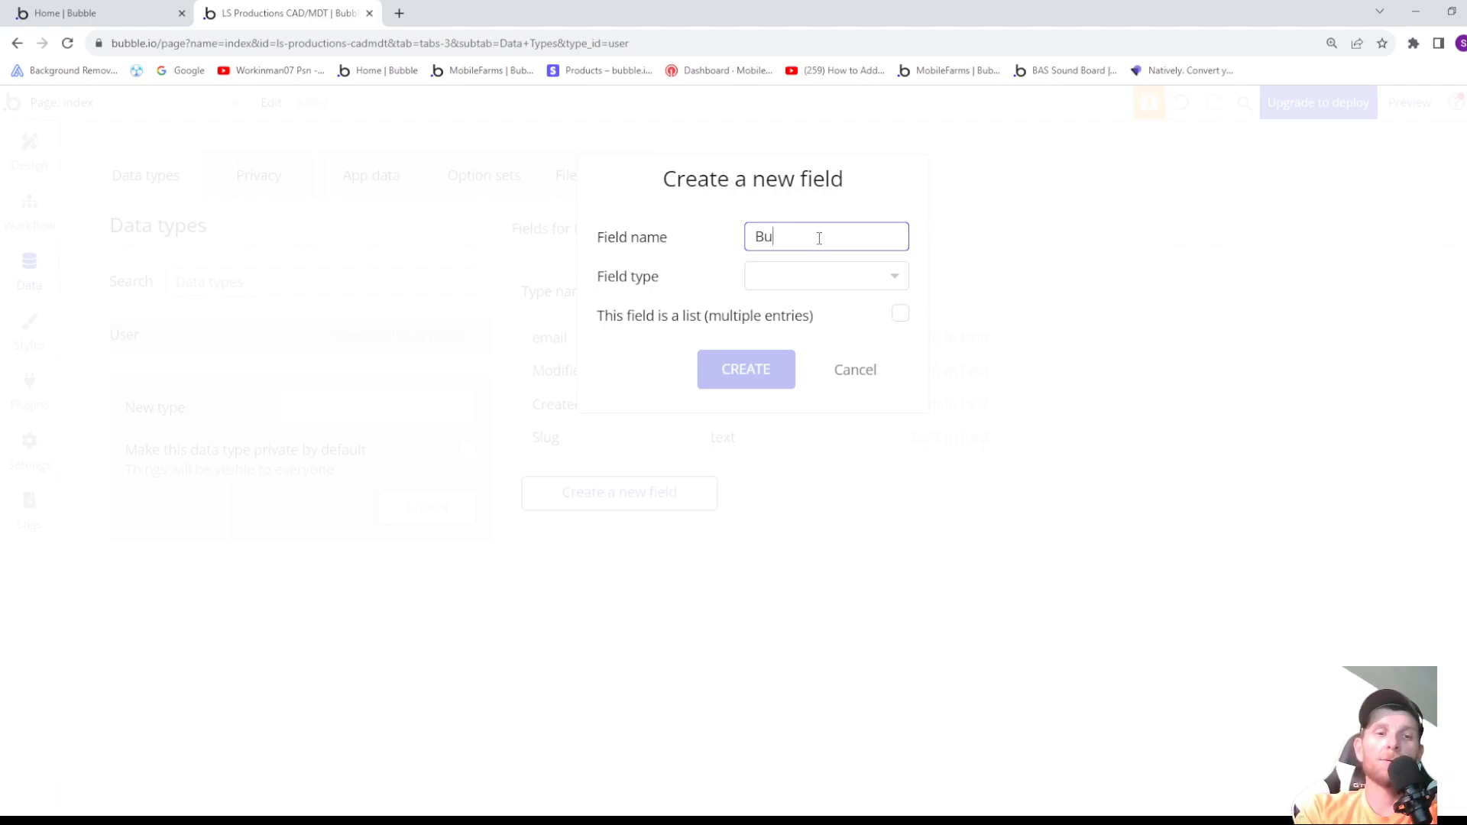
{"action": "type", "text": "Sou"}
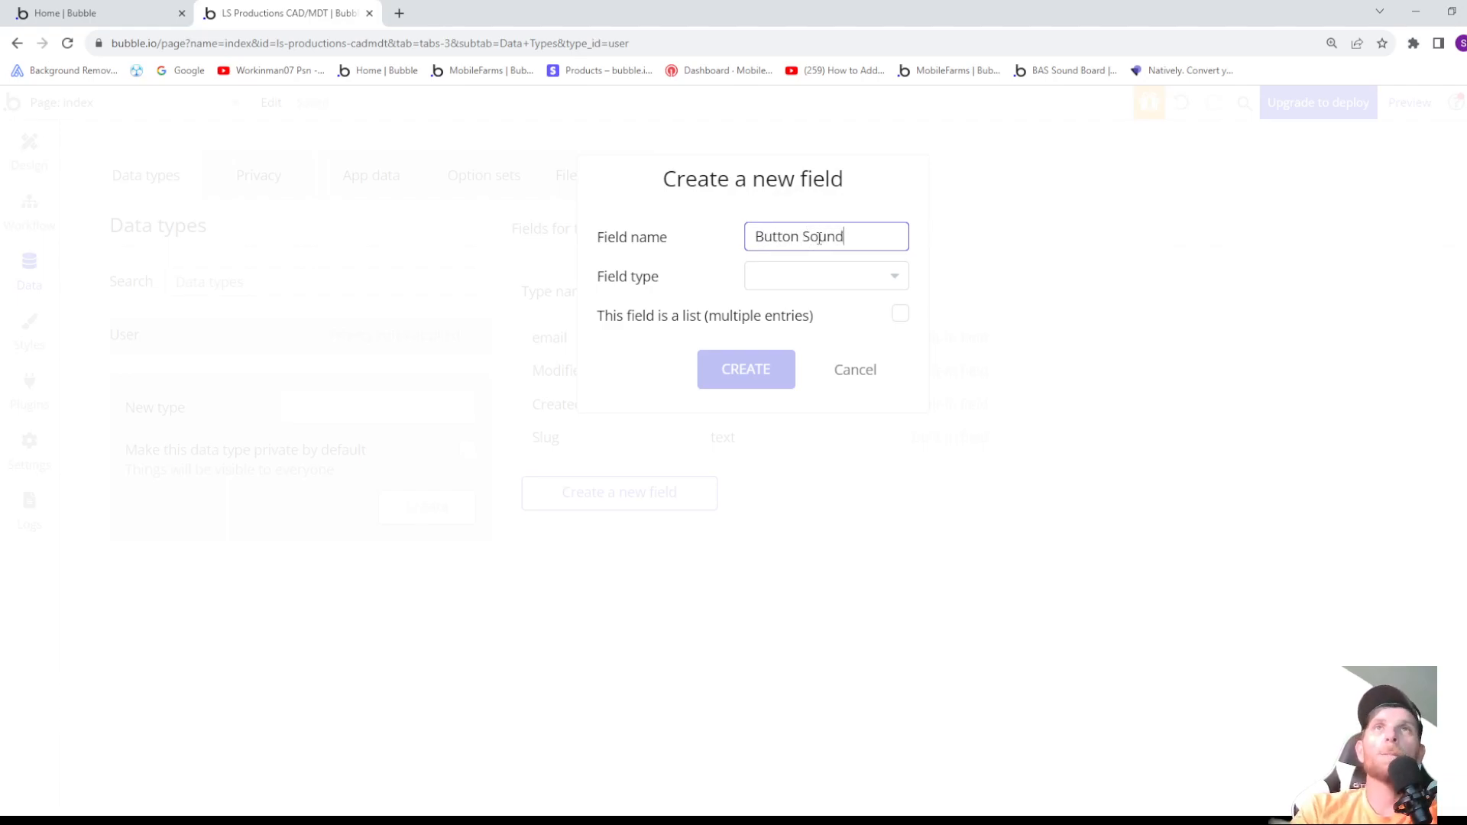
{"action": "type", "text": "nd"}
{"action": "left_click", "coordinate": [824, 276]}
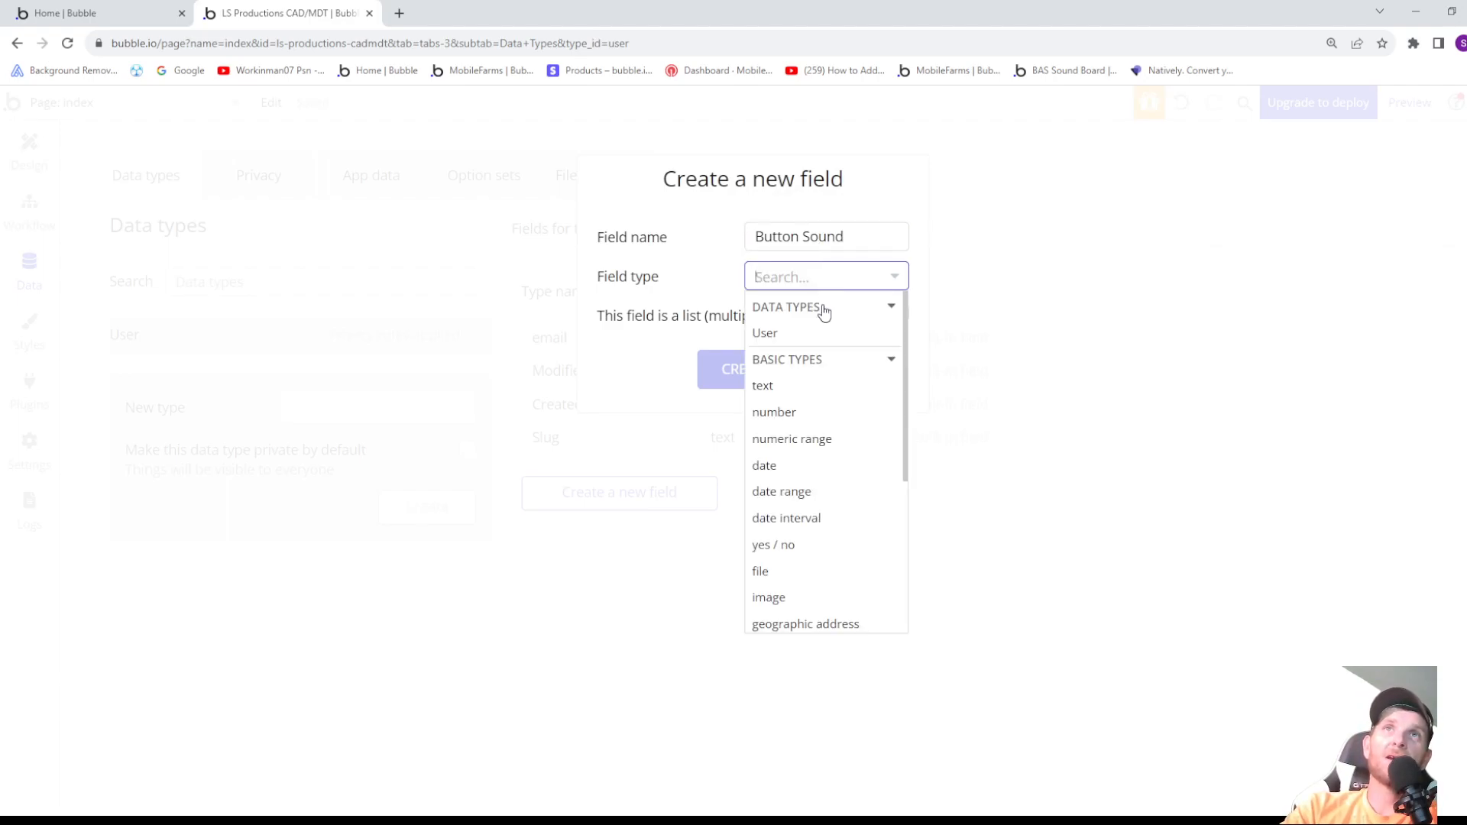
{"action": "left_click", "coordinate": [787, 546]}
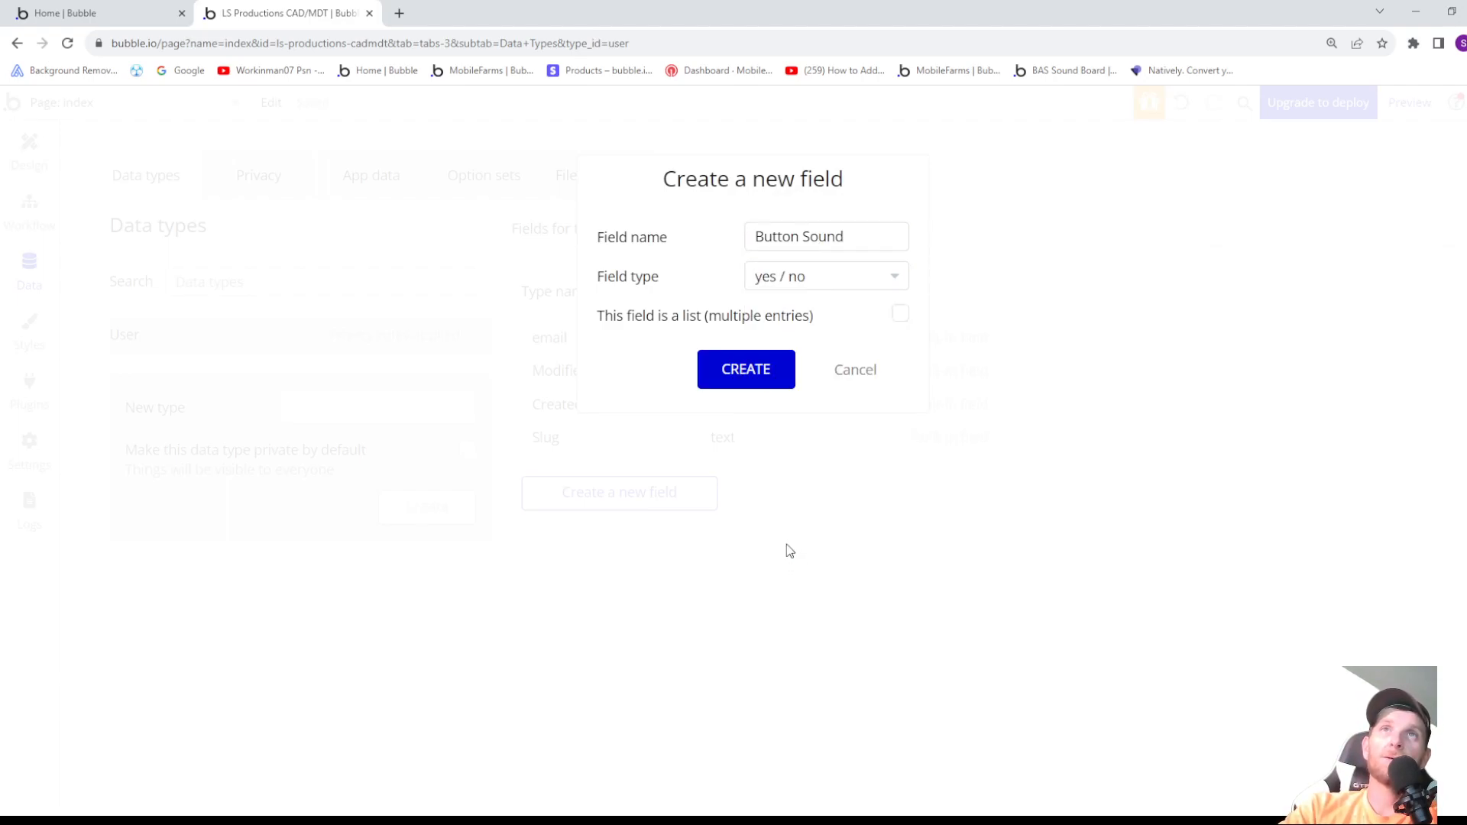
{"action": "left_click", "coordinate": [760, 378]}
{"action": "left_click", "coordinate": [1014, 350]}
{"action": "left_click", "coordinate": [989, 371]}
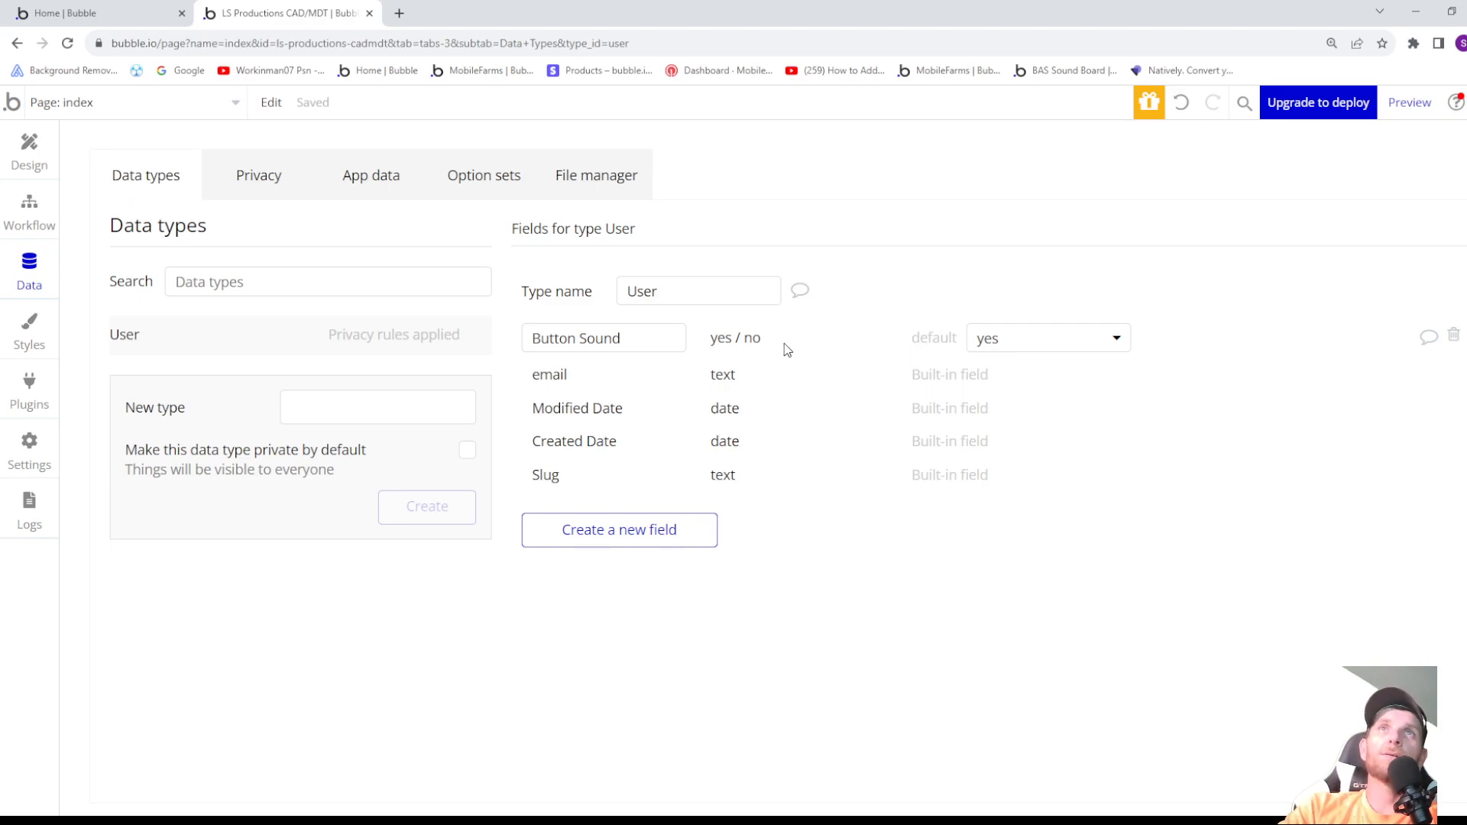
- Make the arrow workflow's Play Howler Button Sound action run only when Current User's Button Sound is "yes"
{"action": "left_click", "coordinate": [28, 207]}
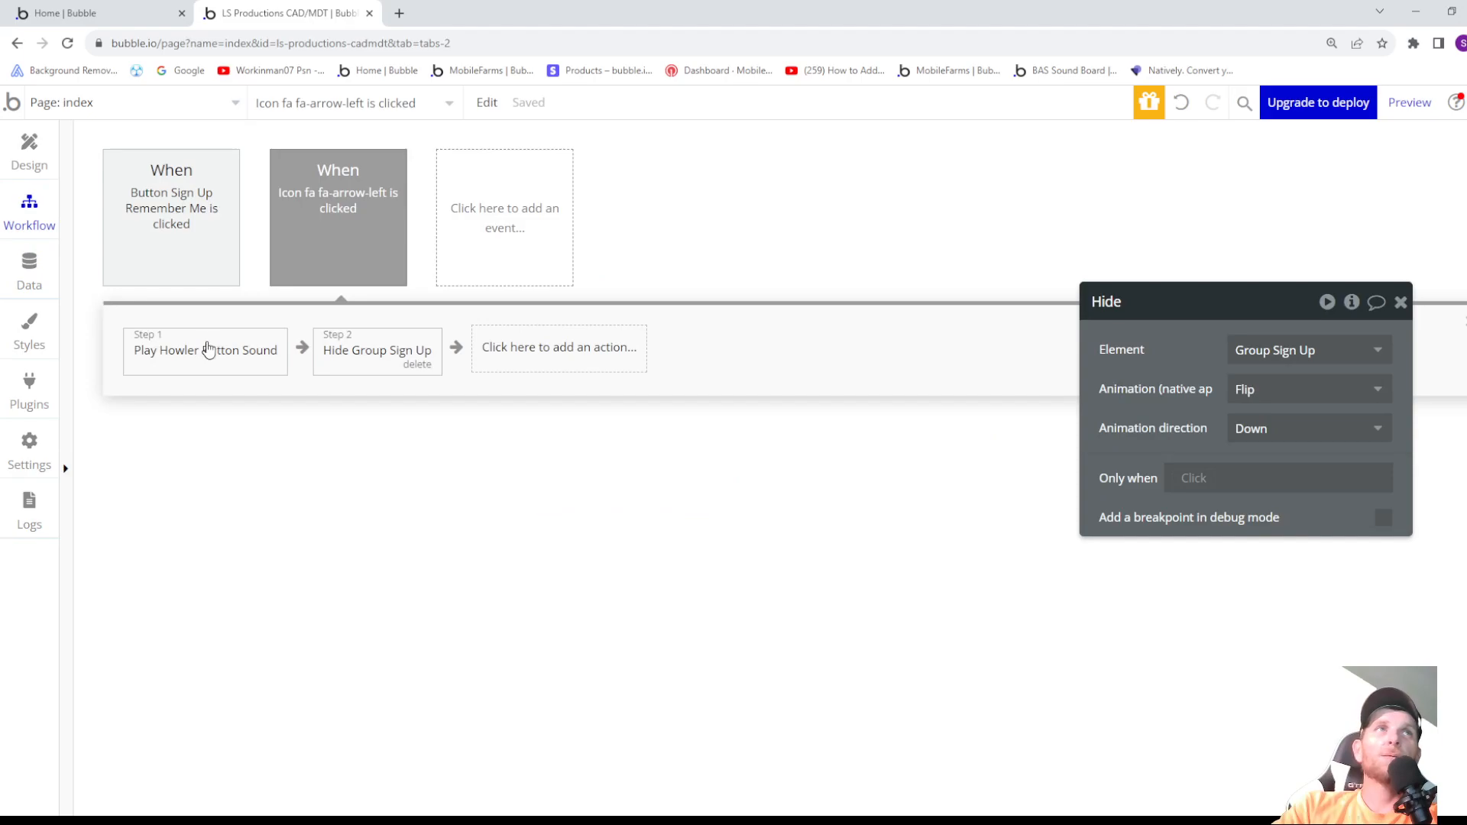
{"action": "left_click", "coordinate": [208, 352]}
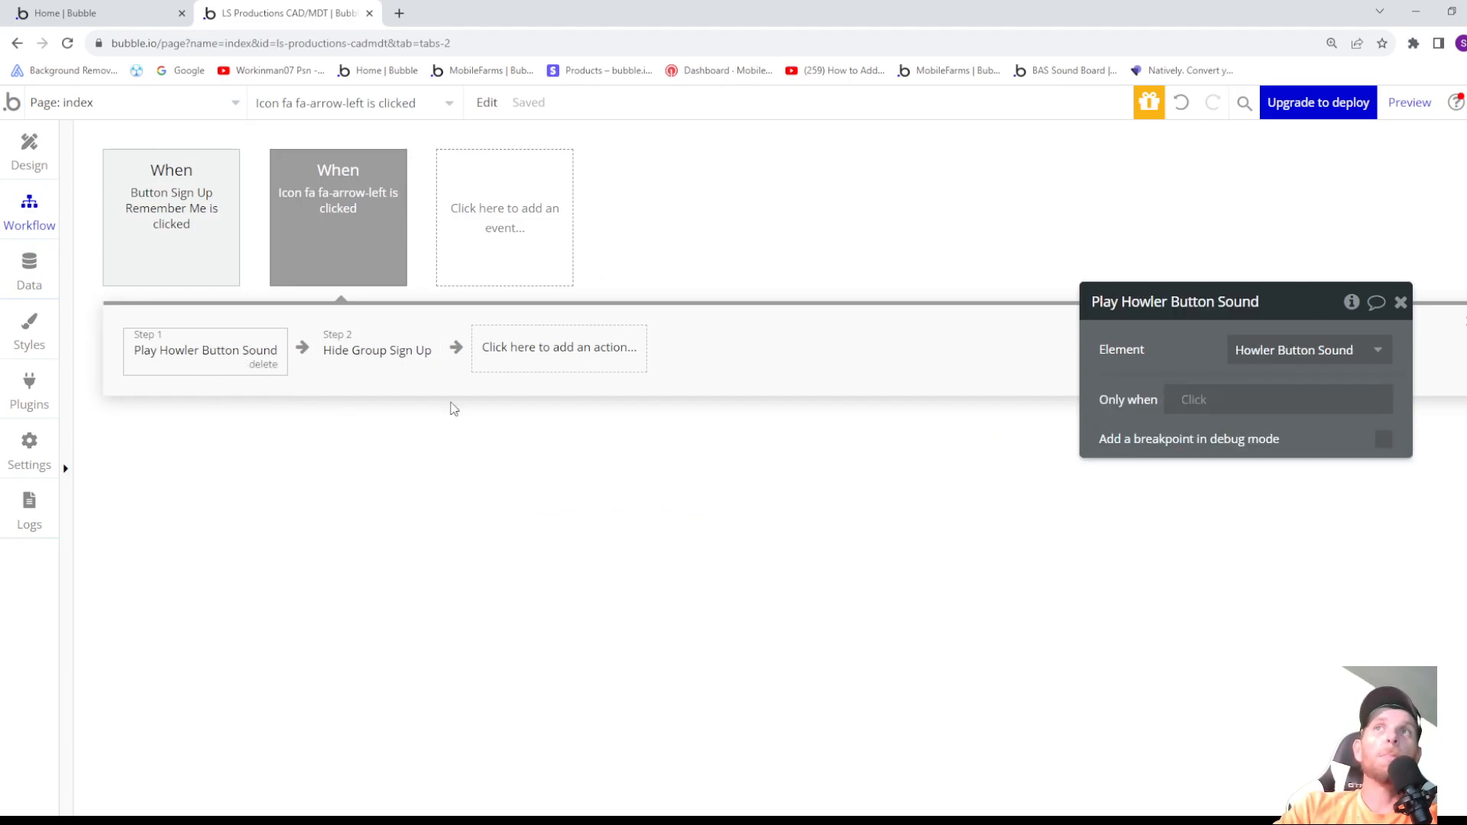
{"action": "left_click", "coordinate": [1199, 398]}
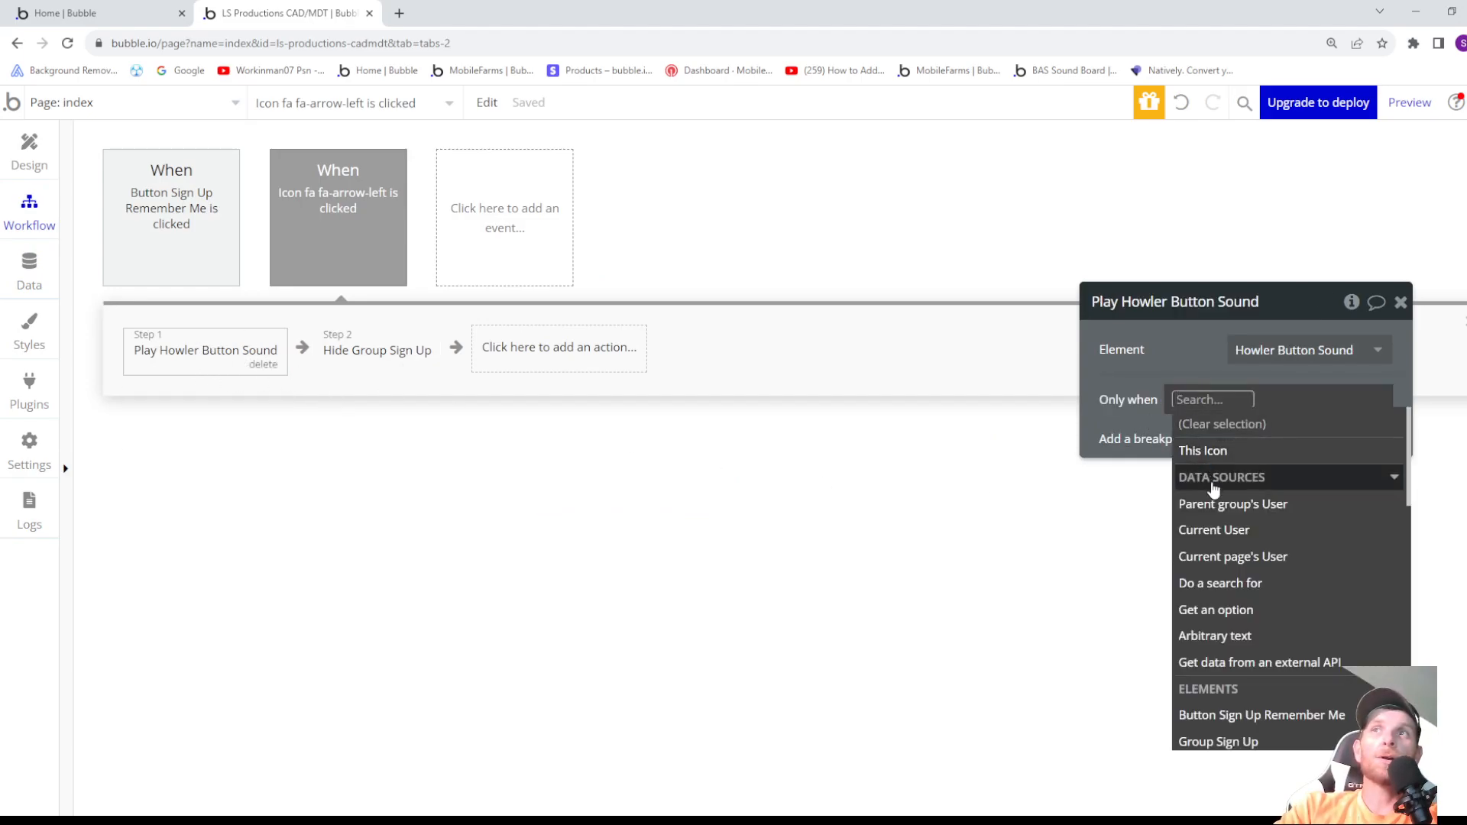
{"action": "left_click", "coordinate": [1223, 531]}
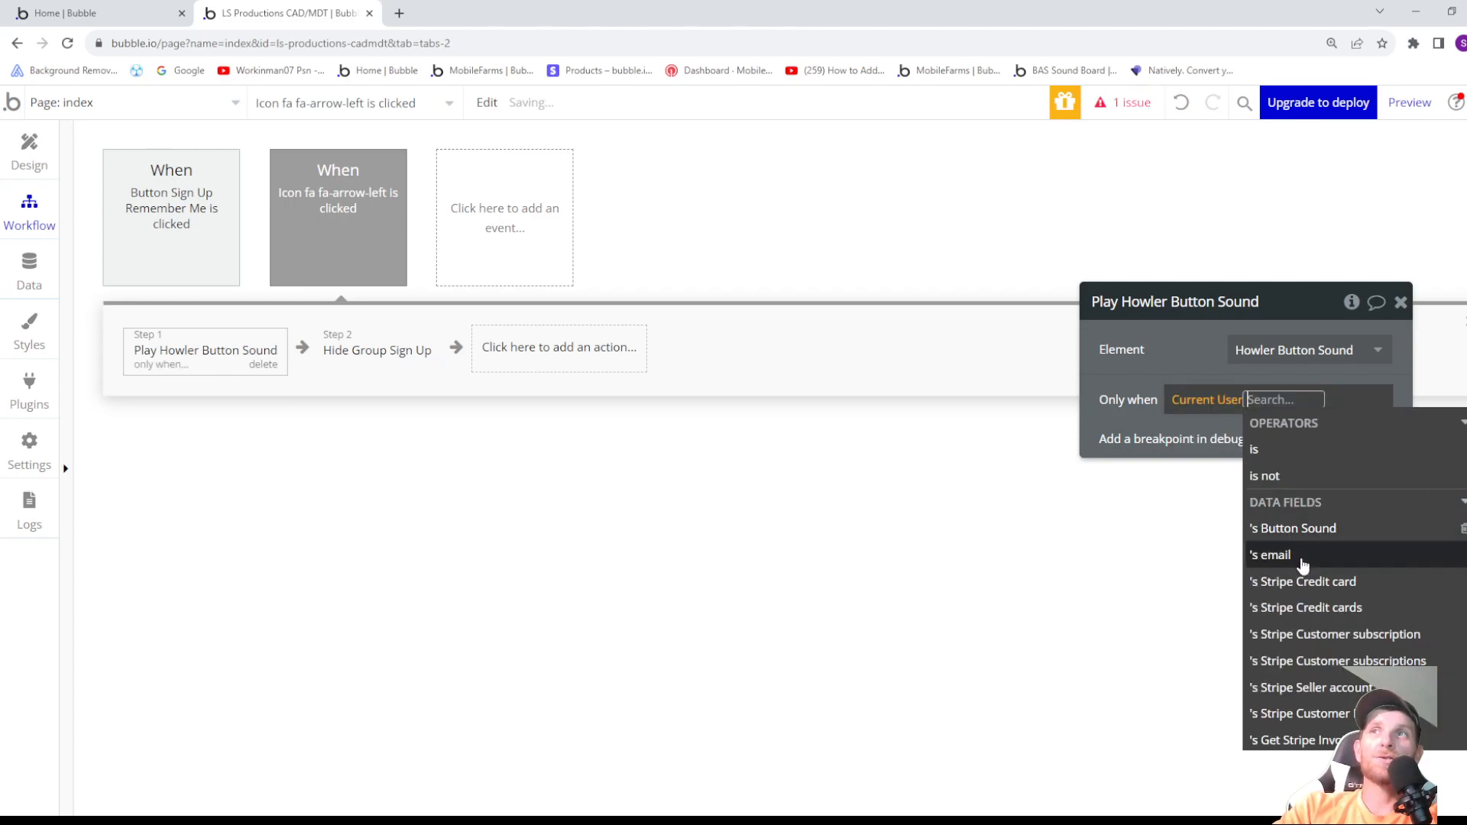
{"action": "left_click", "coordinate": [1301, 532]}
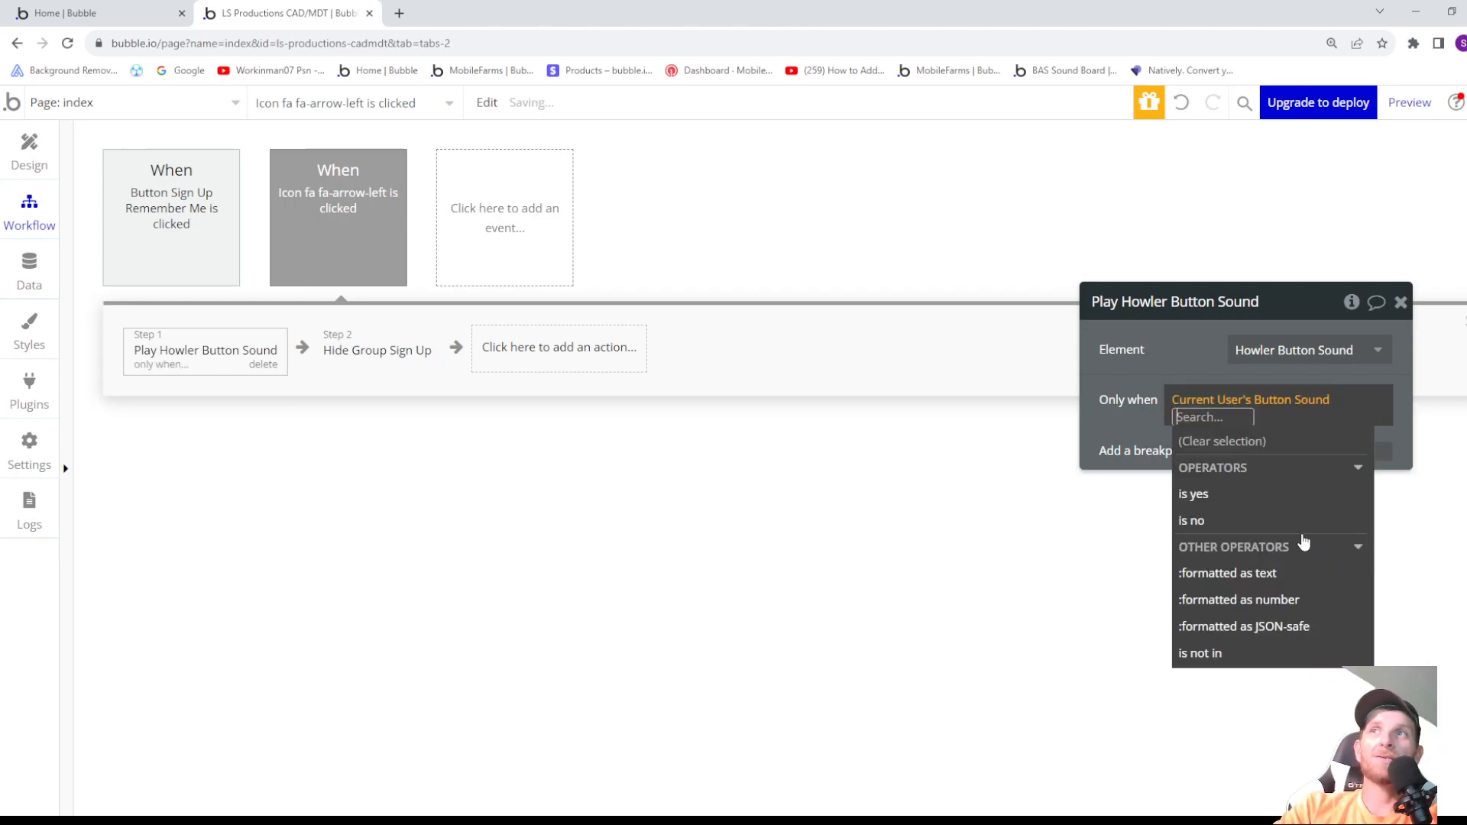
{"action": "left_click", "coordinate": [1227, 497]}
{"action": "left_click", "coordinate": [1144, 433]}
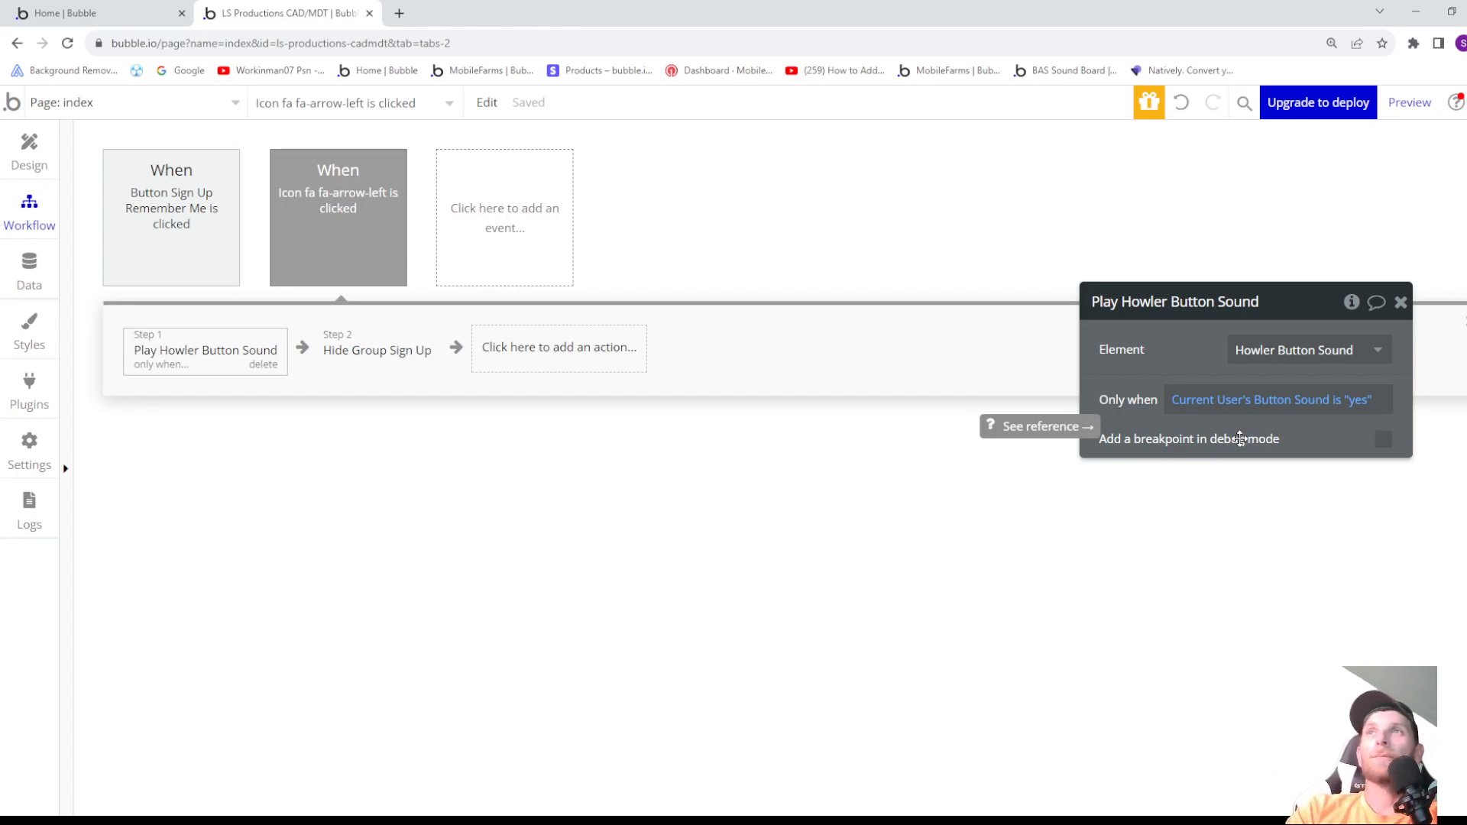
- Restrict the Sign Up button workflow's Play Howler Button Sound action to when Current User's Button Sound is "yes"
{"action": "left_click", "coordinate": [185, 224]}
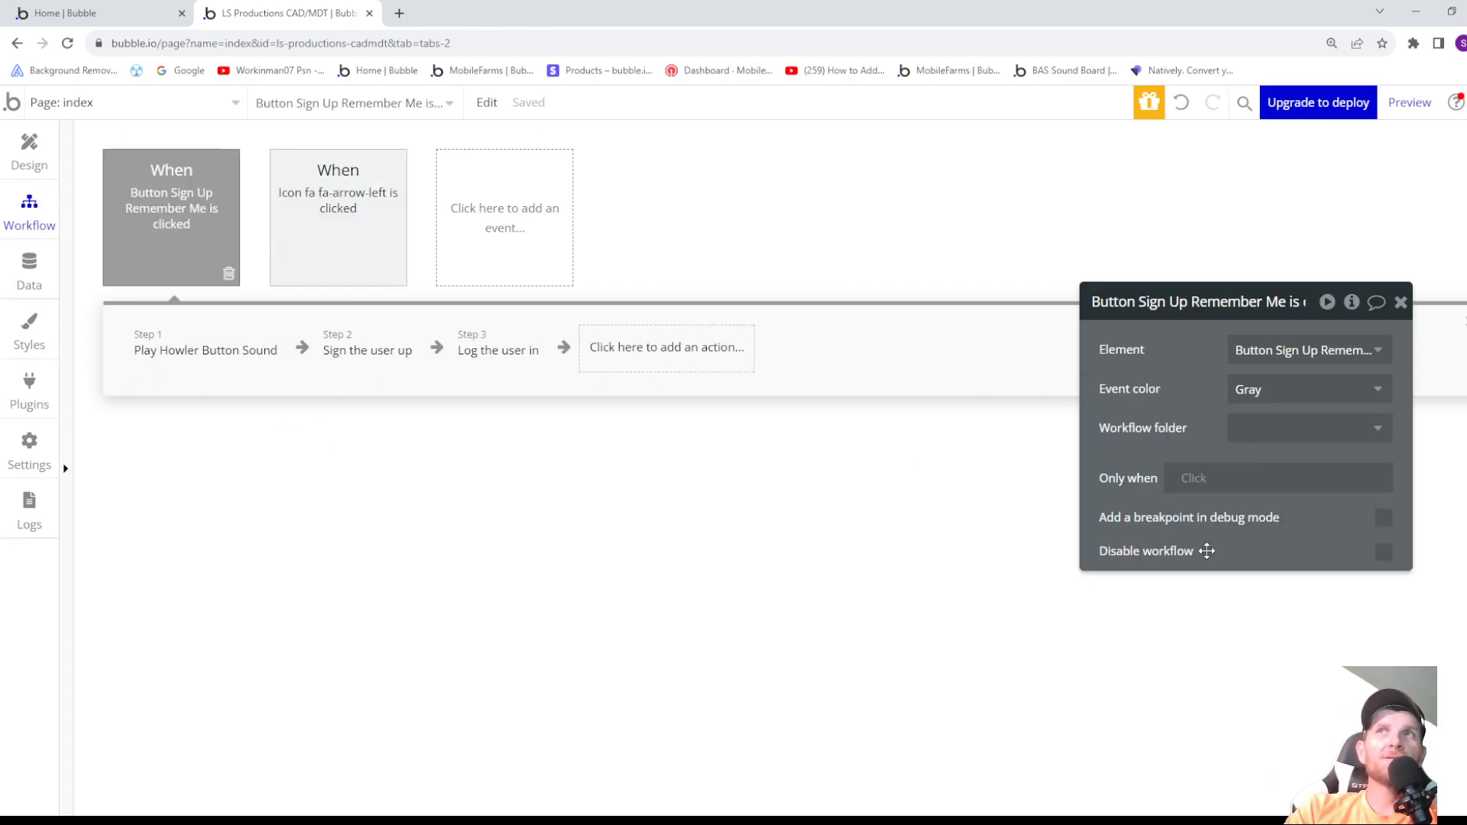
{"action": "left_click", "coordinate": [226, 361]}
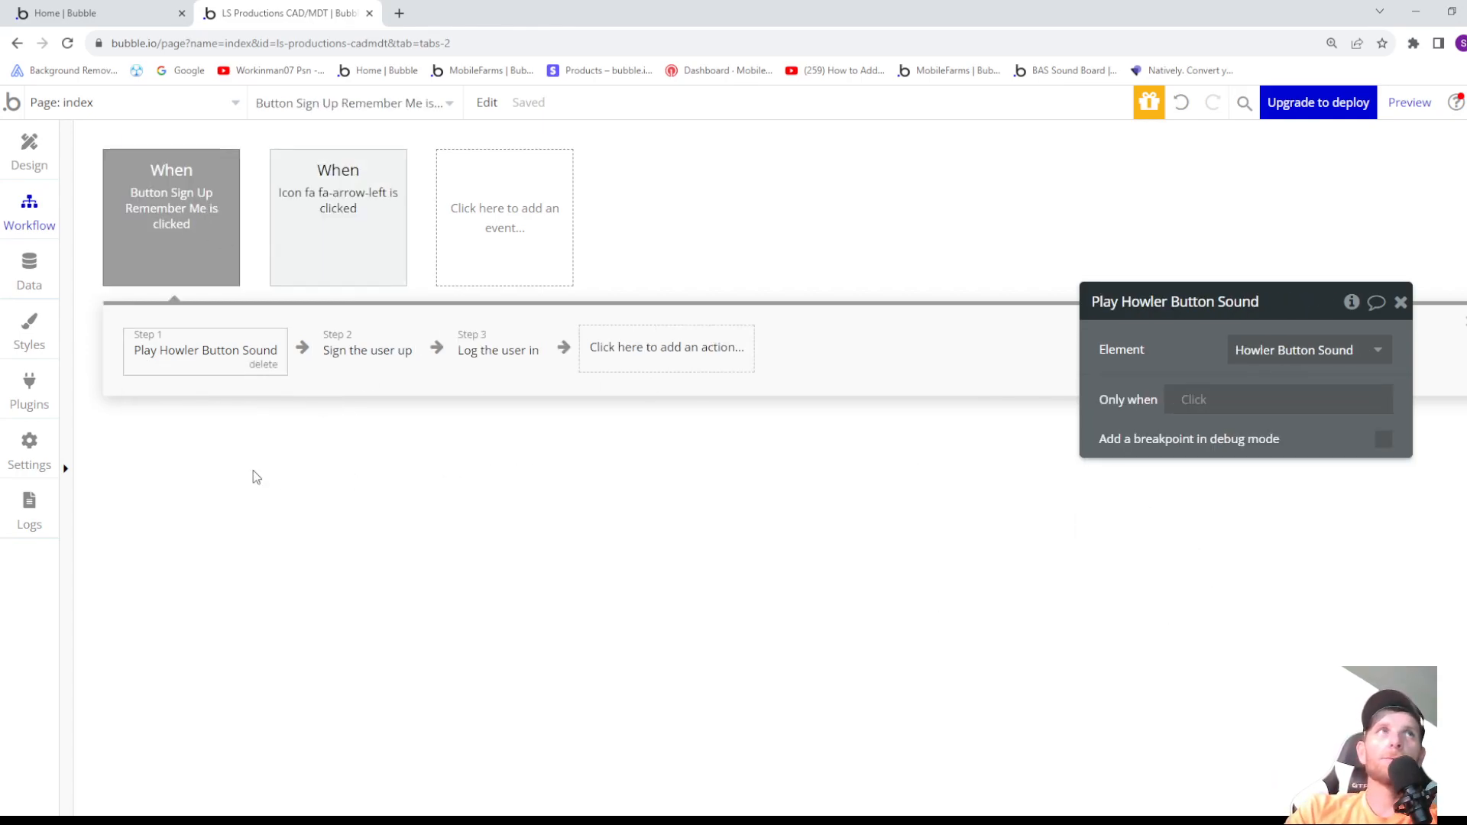
{"action": "left_click", "coordinate": [203, 363]}
{"action": "left_click", "coordinate": [204, 363]}
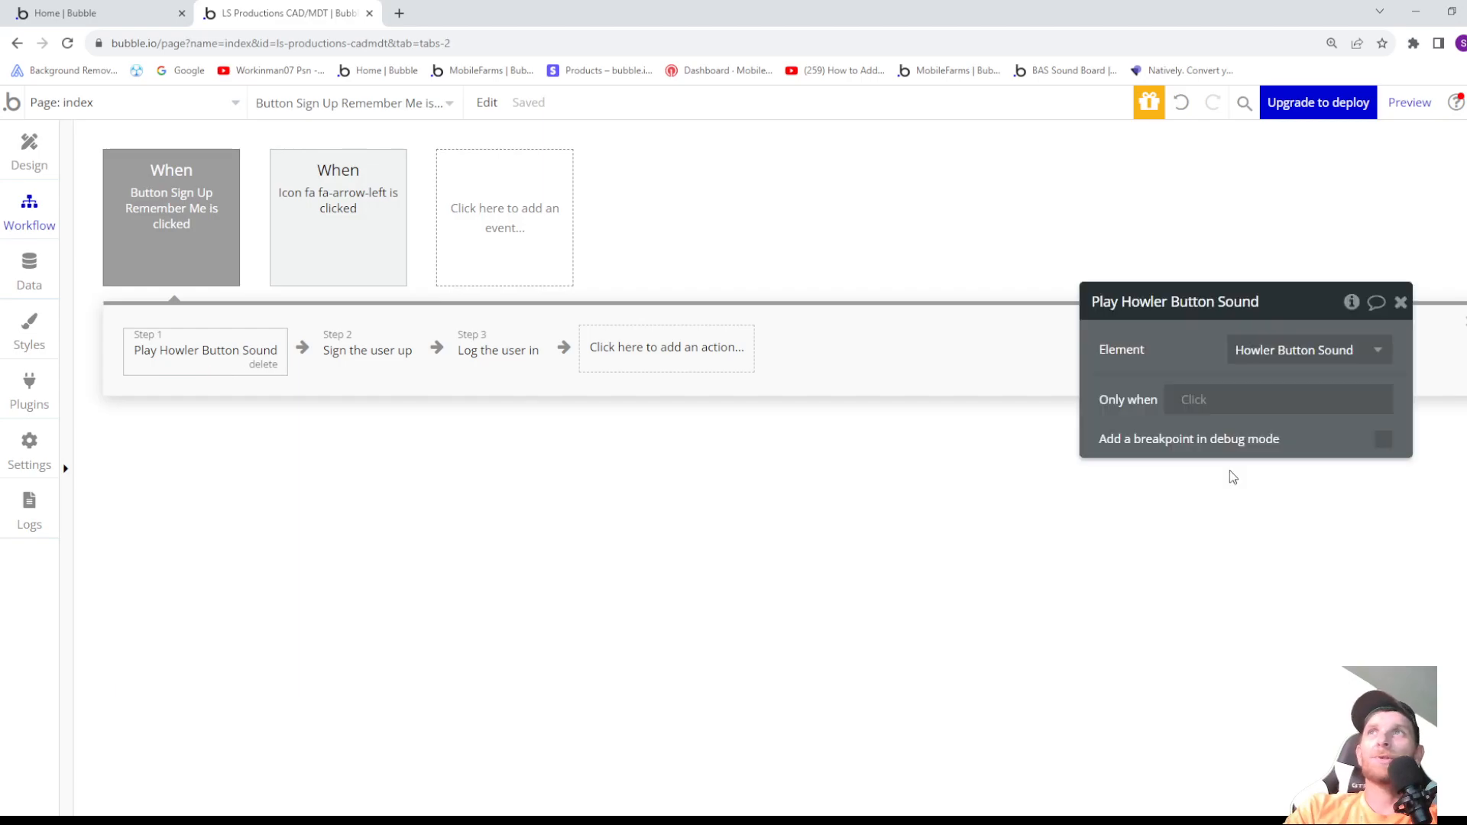
{"action": "left_click", "coordinate": [1195, 405]}
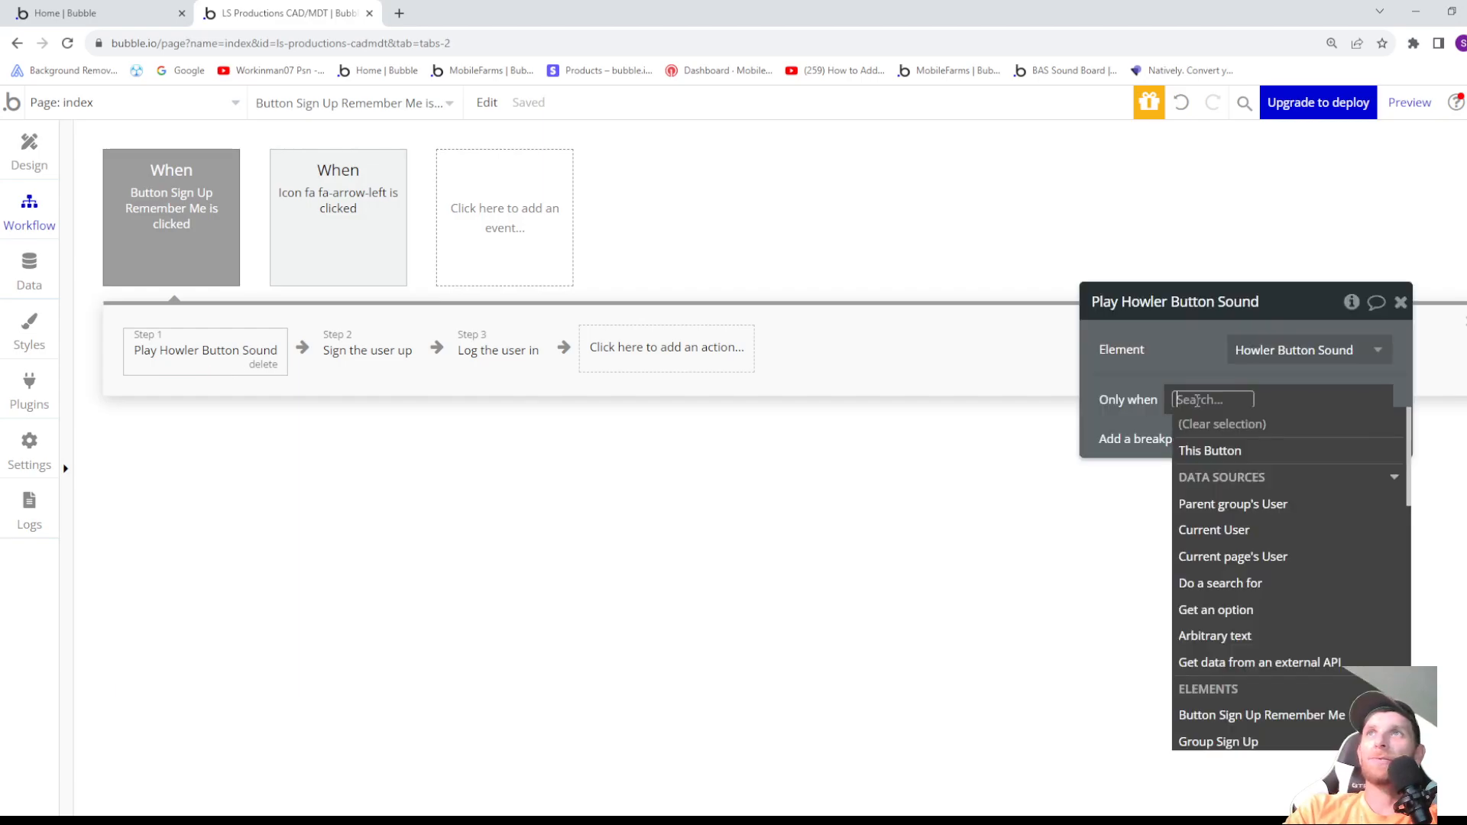
{"action": "left_click", "coordinate": [1239, 530]}
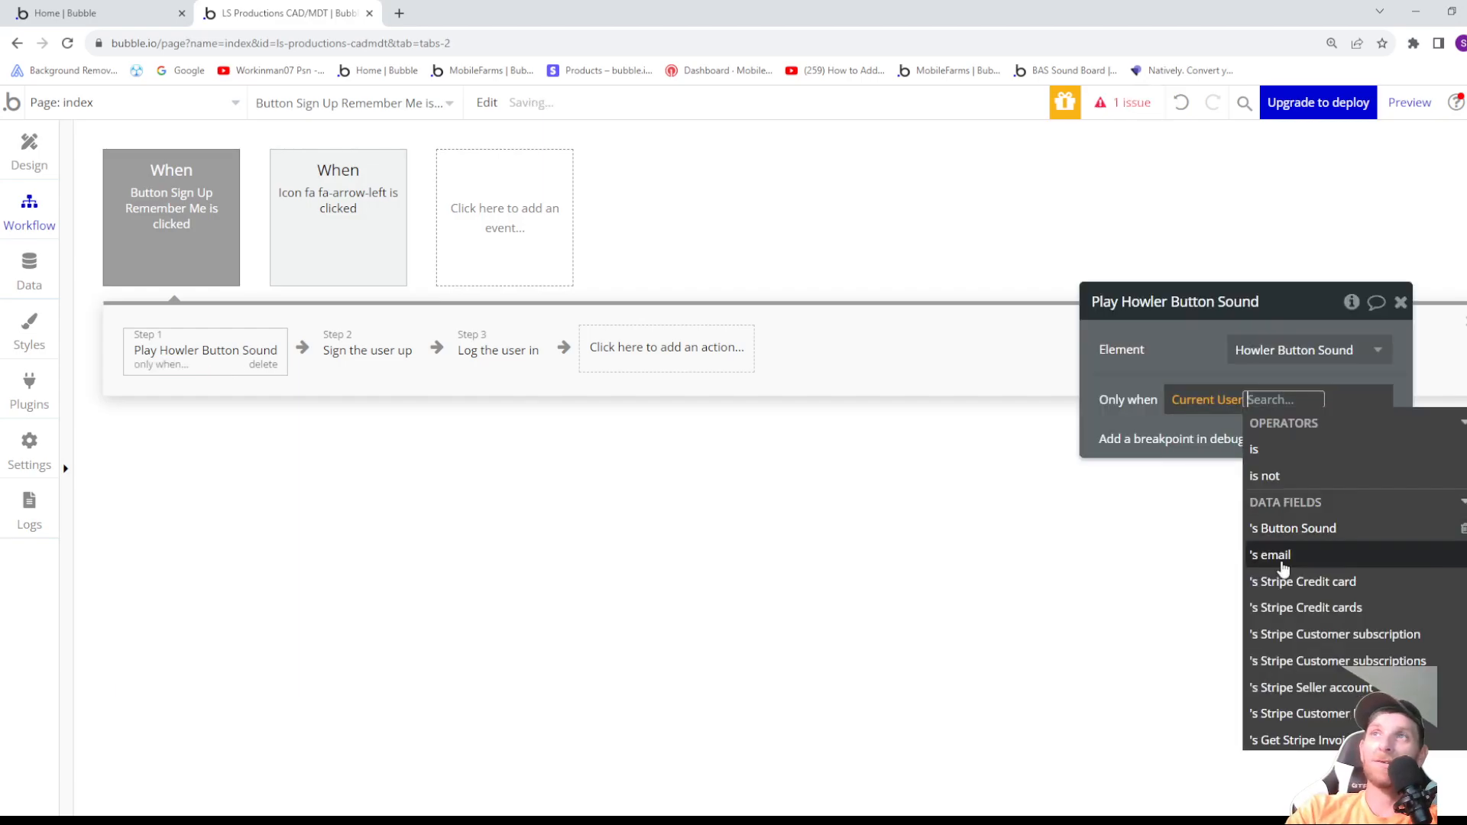
{"action": "left_click", "coordinate": [1276, 537]}
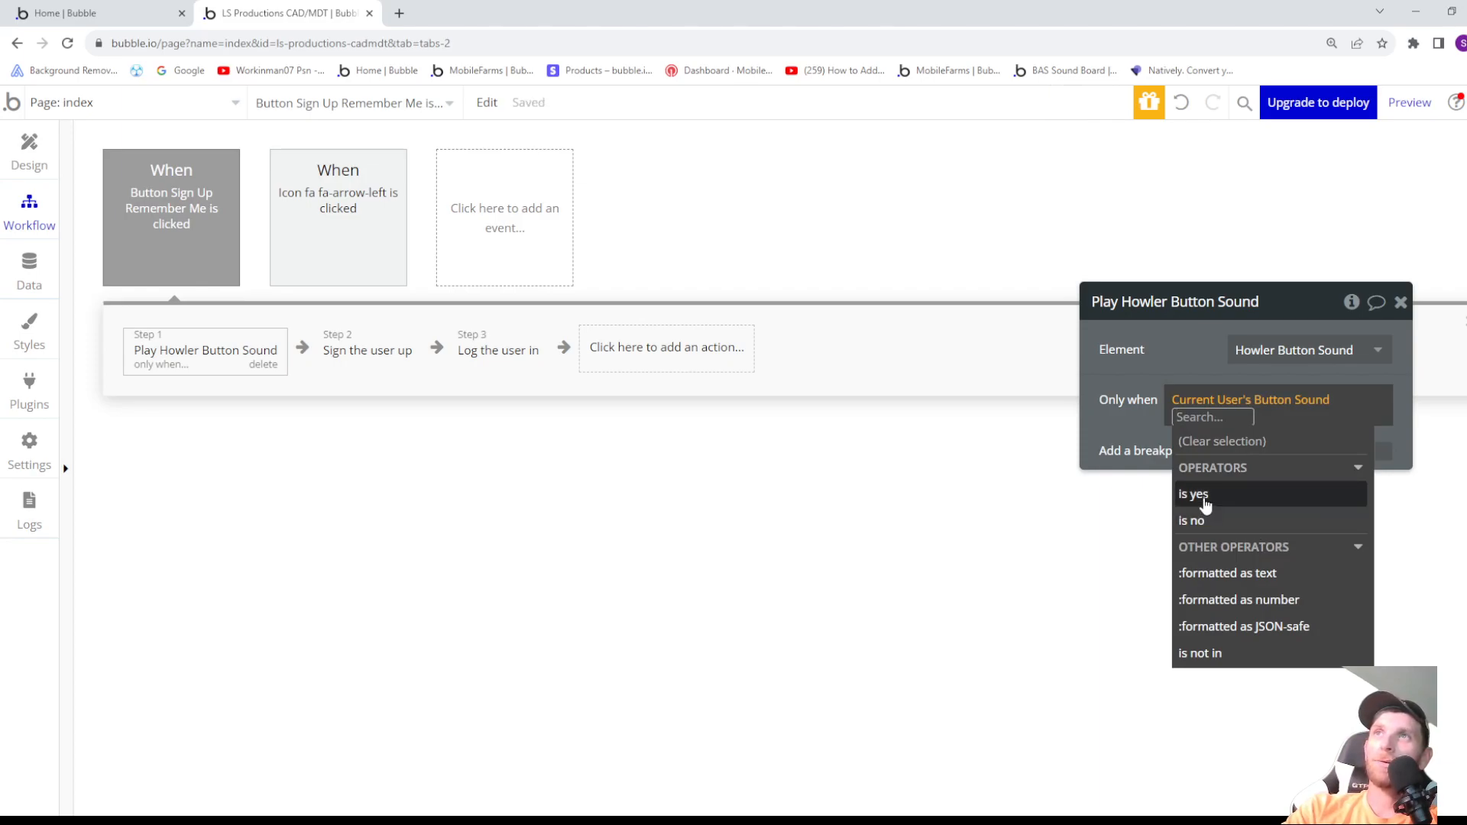
{"action": "left_click", "coordinate": [1207, 495]}
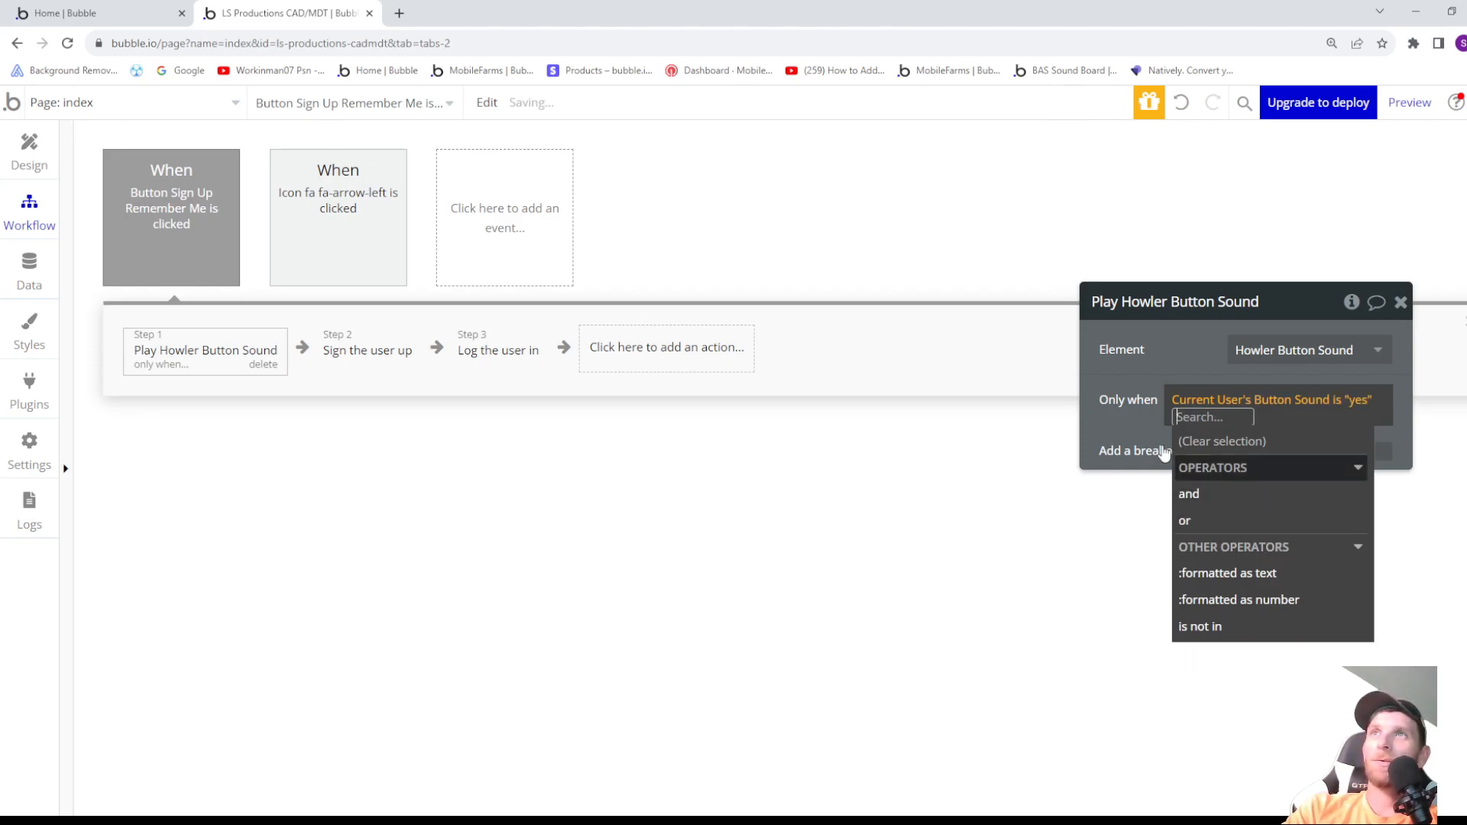
{"action": "left_click", "coordinate": [1106, 420]}
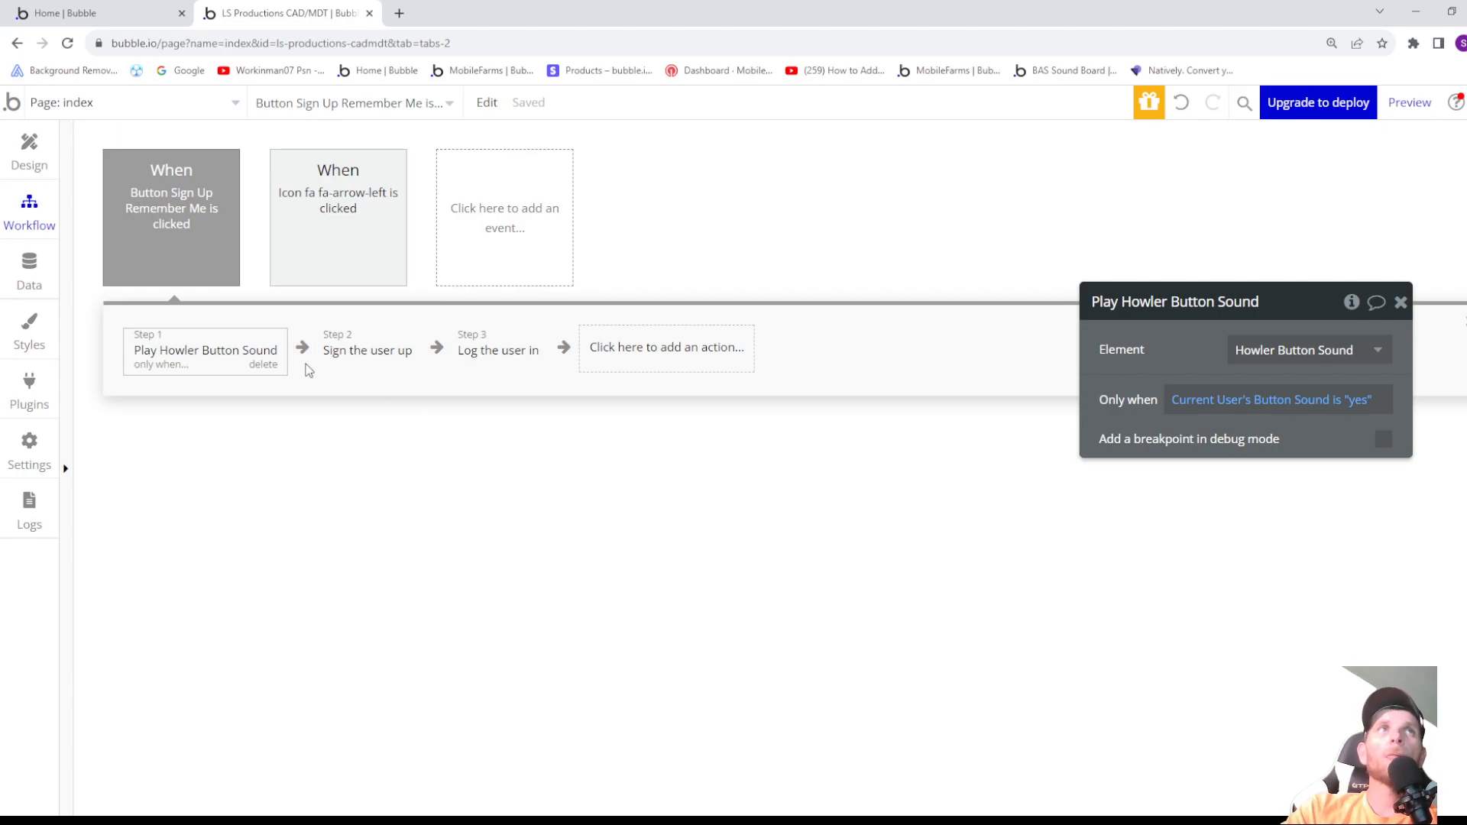
- Rename the back arrow icon in the page design as Icon Back Sign Up
{"action": "left_click", "coordinate": [39, 164]}
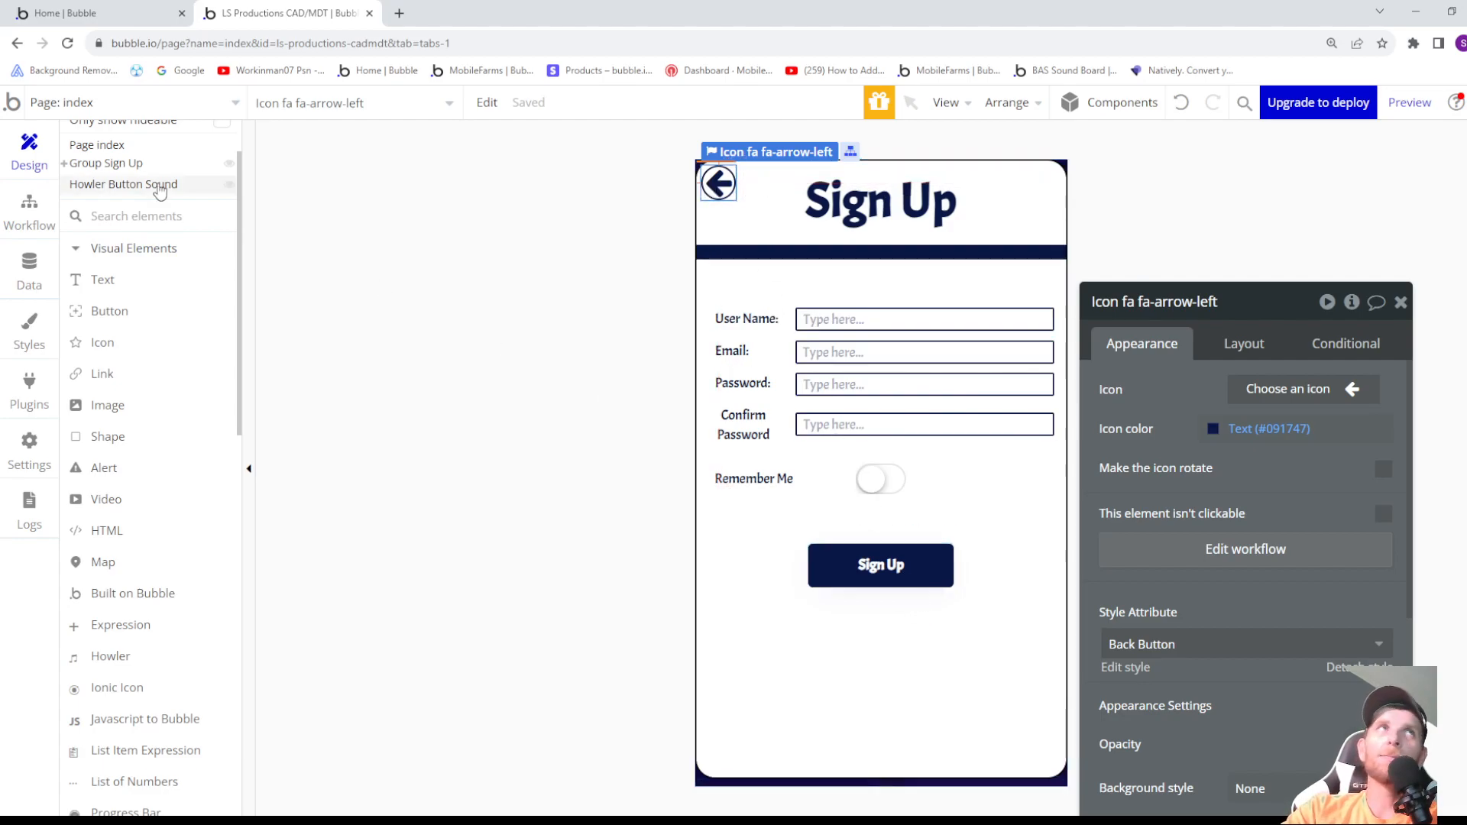
{"action": "left_click", "coordinate": [27, 218]}
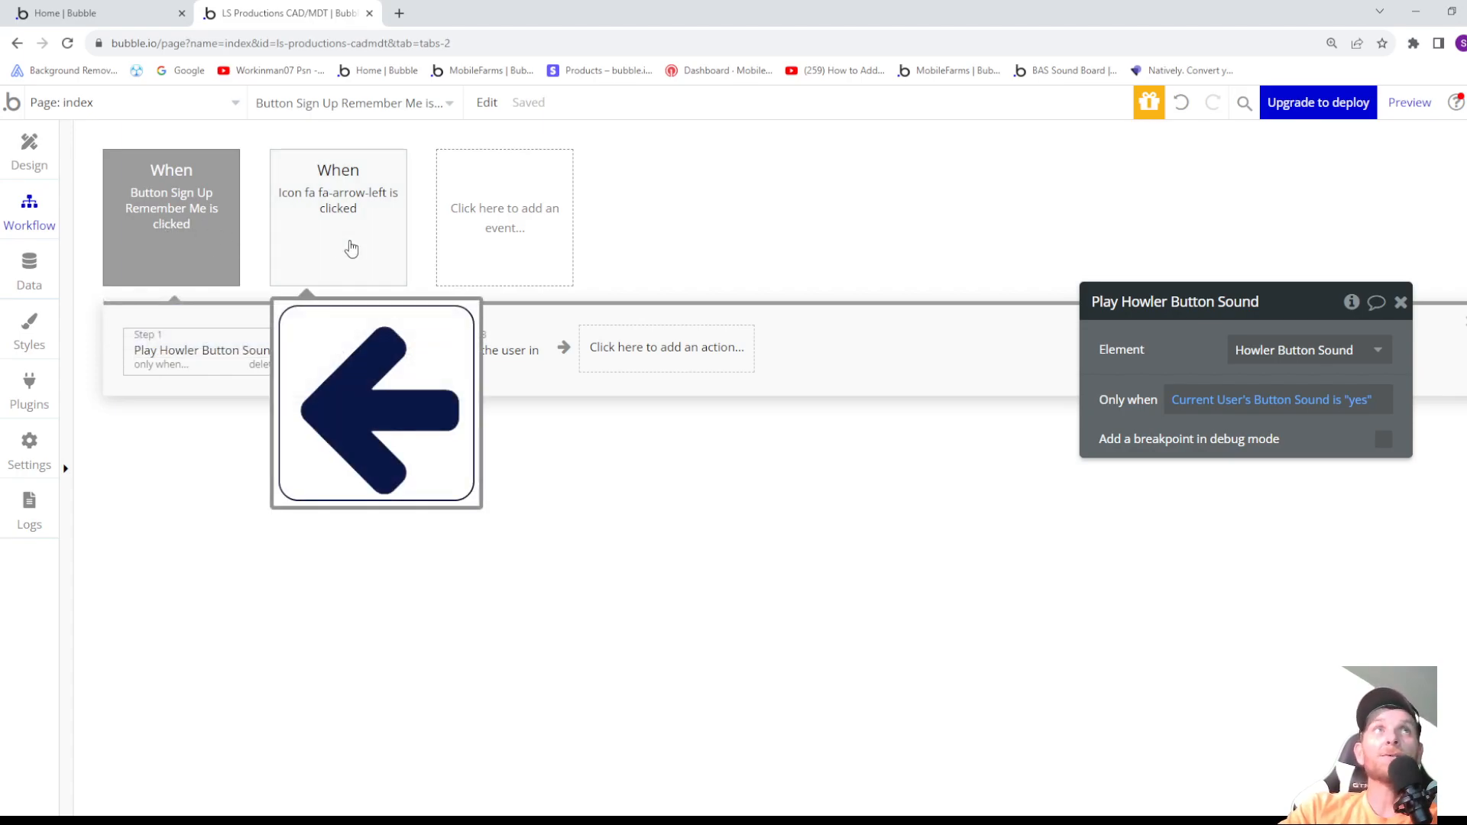
{"action": "left_click", "coordinate": [27, 157]}
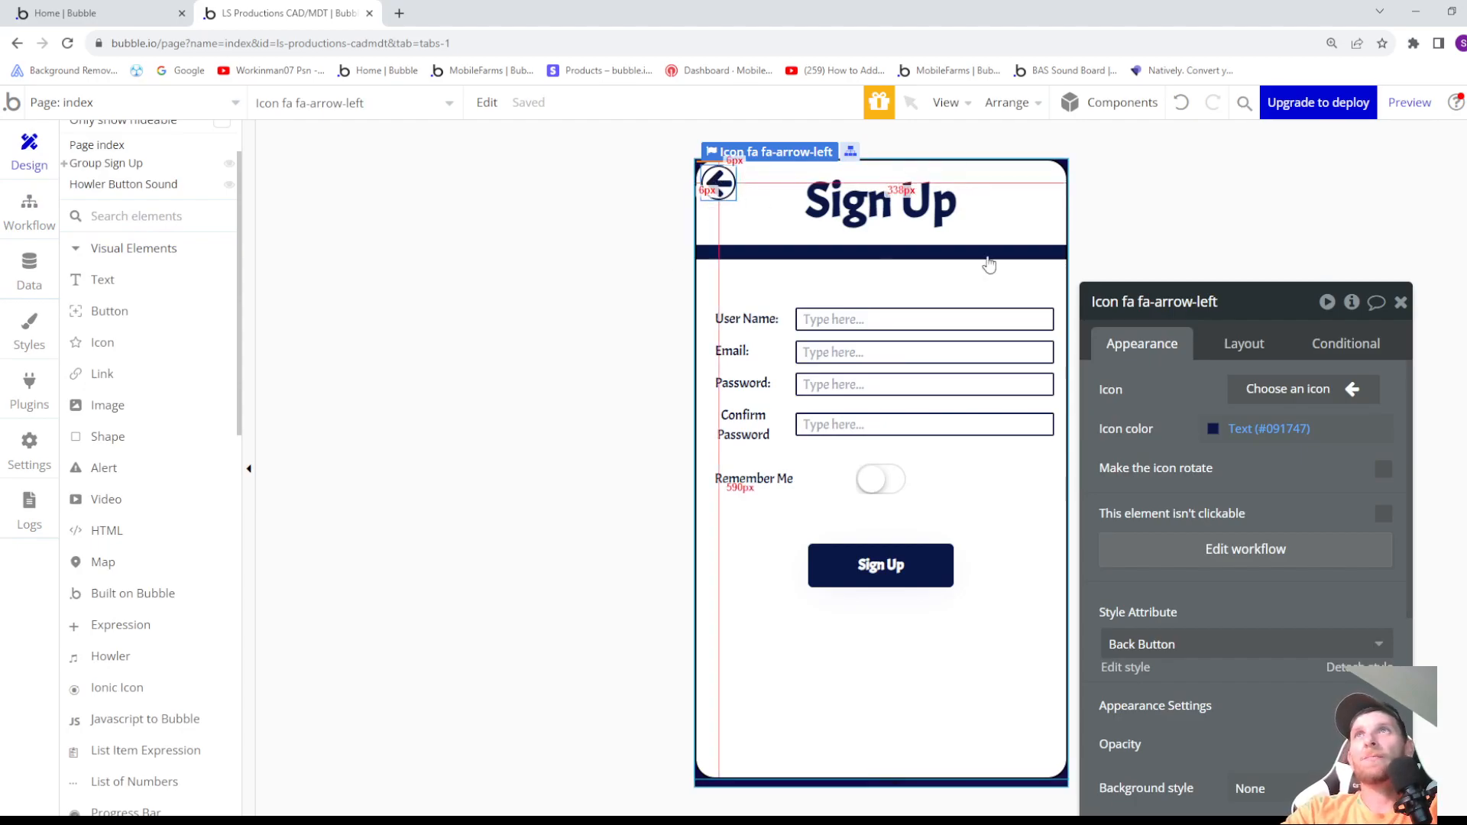
{"action": "left_click", "coordinate": [1223, 299]}
{"action": "left_click_drag", "start_coordinate": [1213, 299], "coordinate": [1133, 296]}
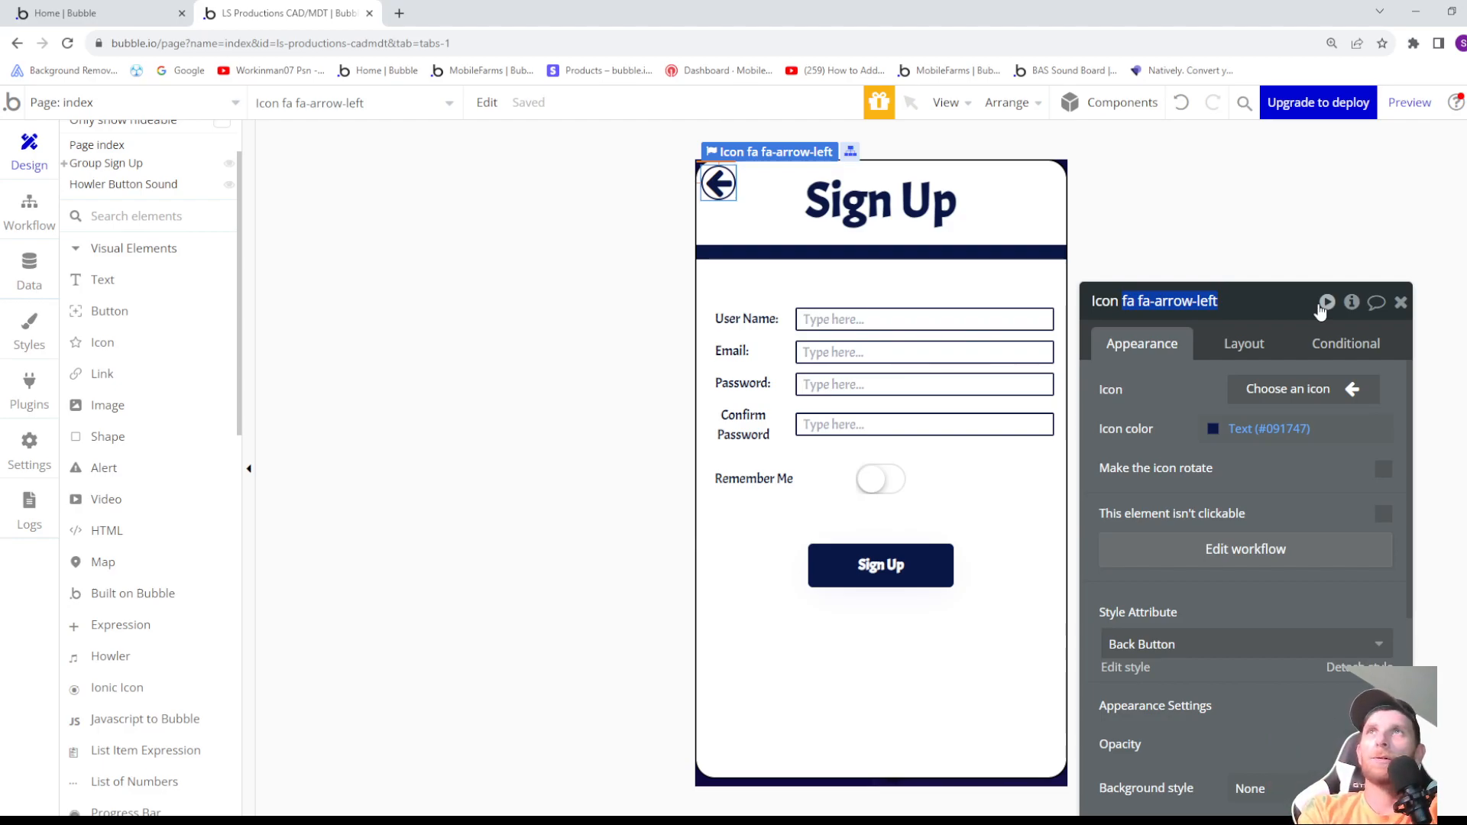
{"action": "type", "text": "Back Sign Up"}
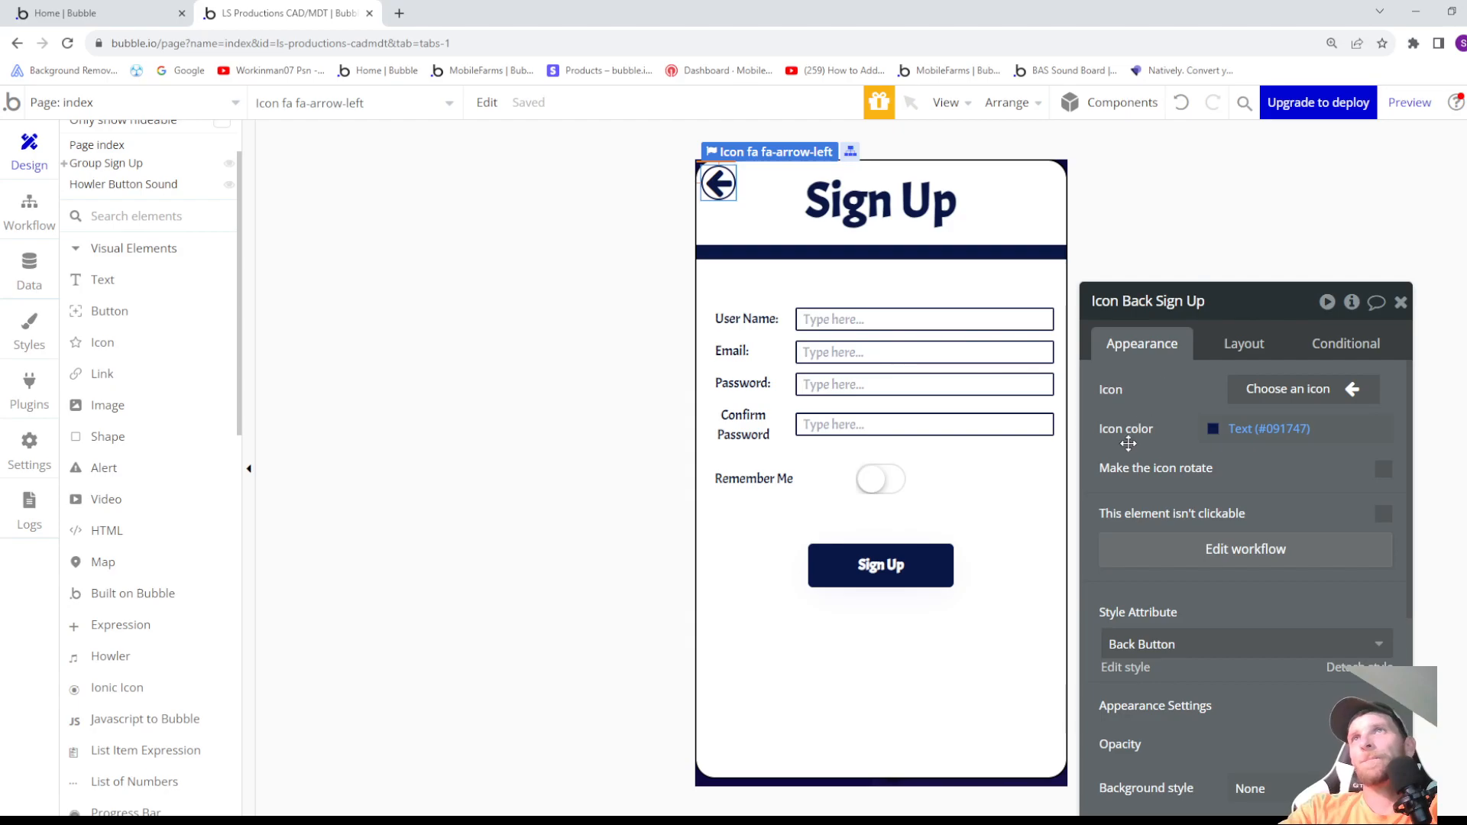
{"action": "left_click", "coordinate": [1017, 613]}
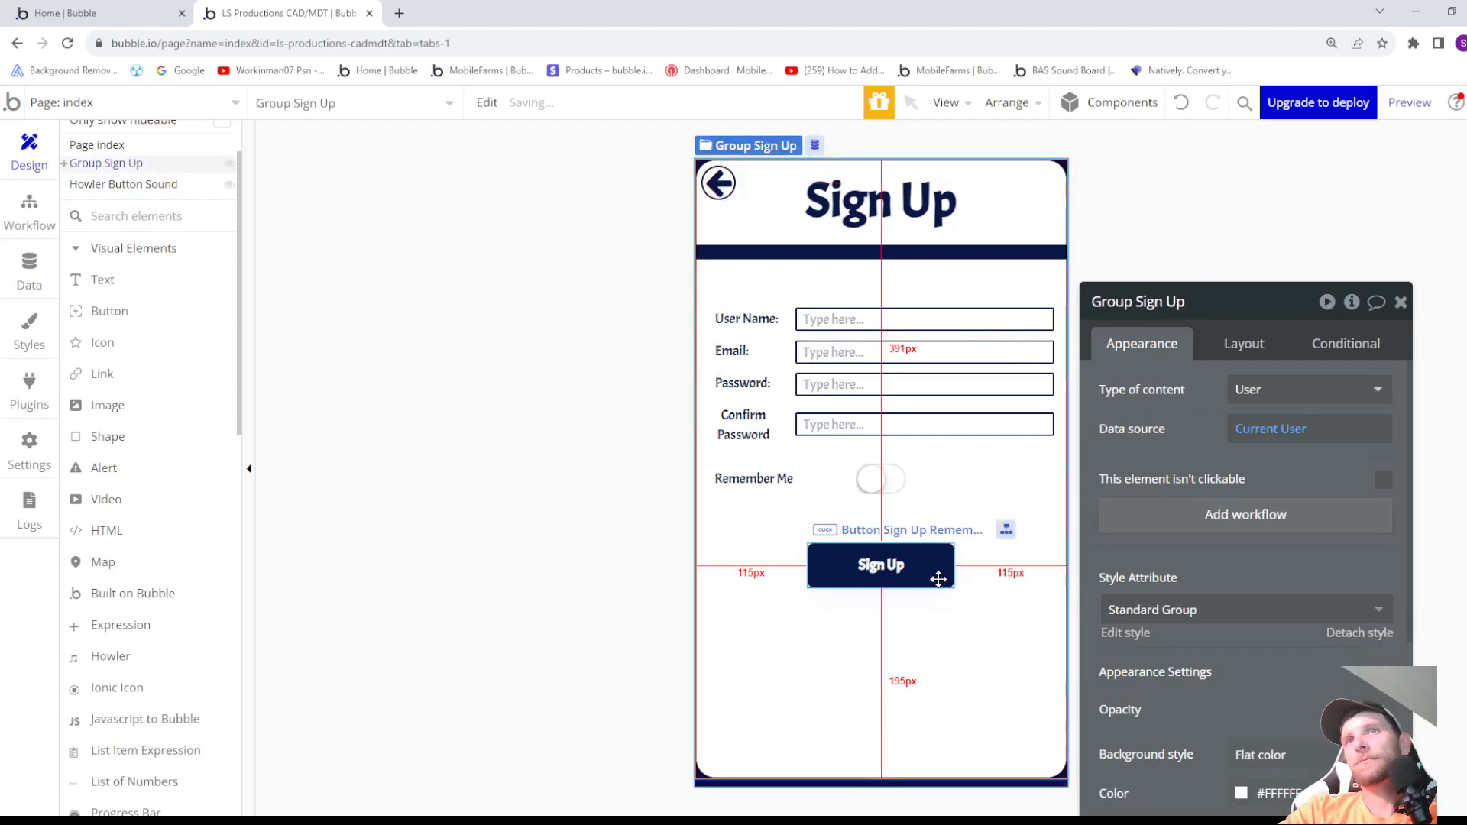
- Review the Sign Up button's workflow, and copy the button together with its workflows from the page design
{"action": "left_click", "coordinate": [936, 575]}
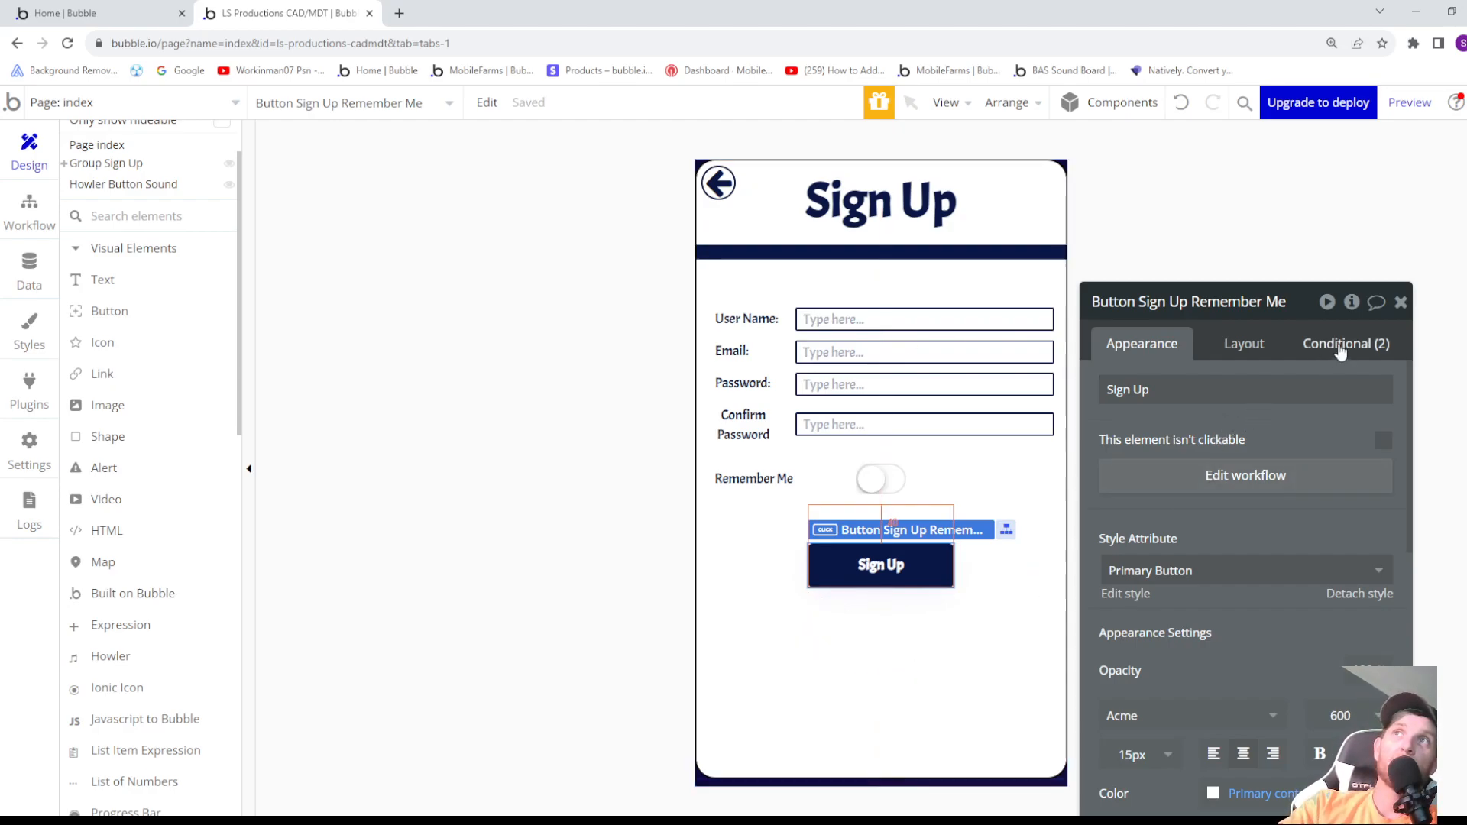
{"action": "left_click", "coordinate": [55, 222]}
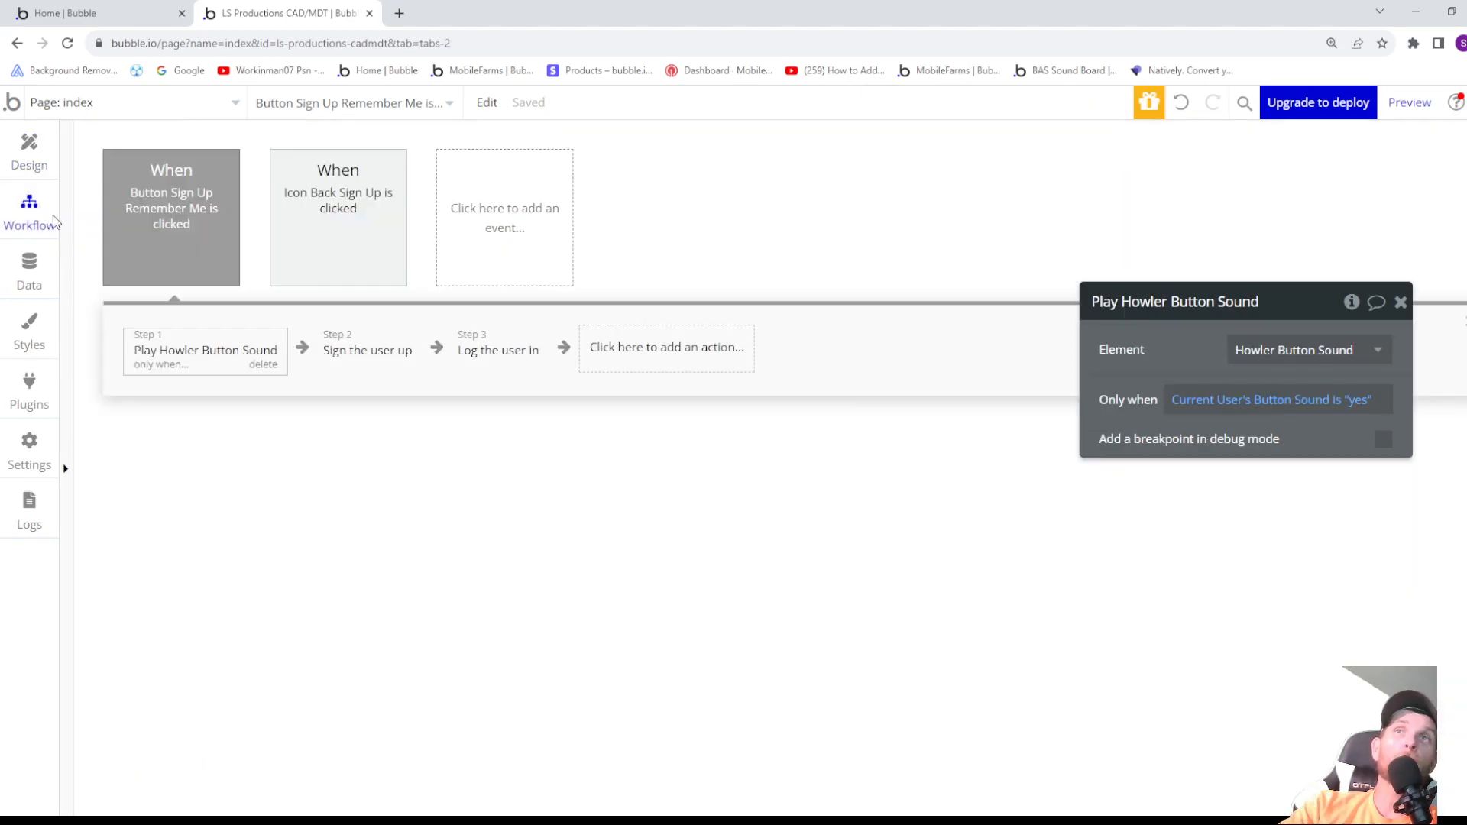
{"action": "left_click", "coordinate": [183, 242]}
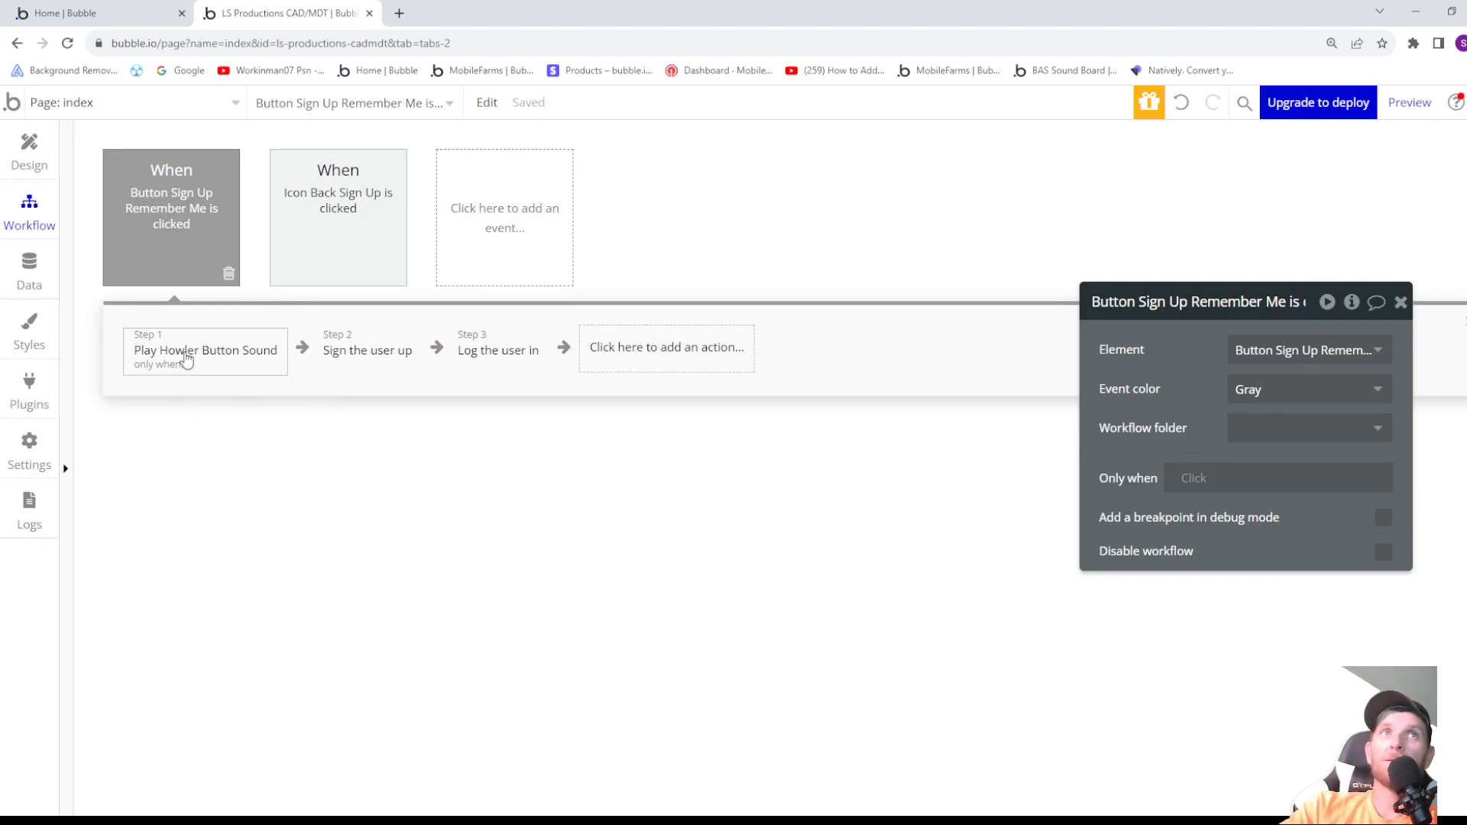
{"action": "left_click", "coordinate": [30, 151]}
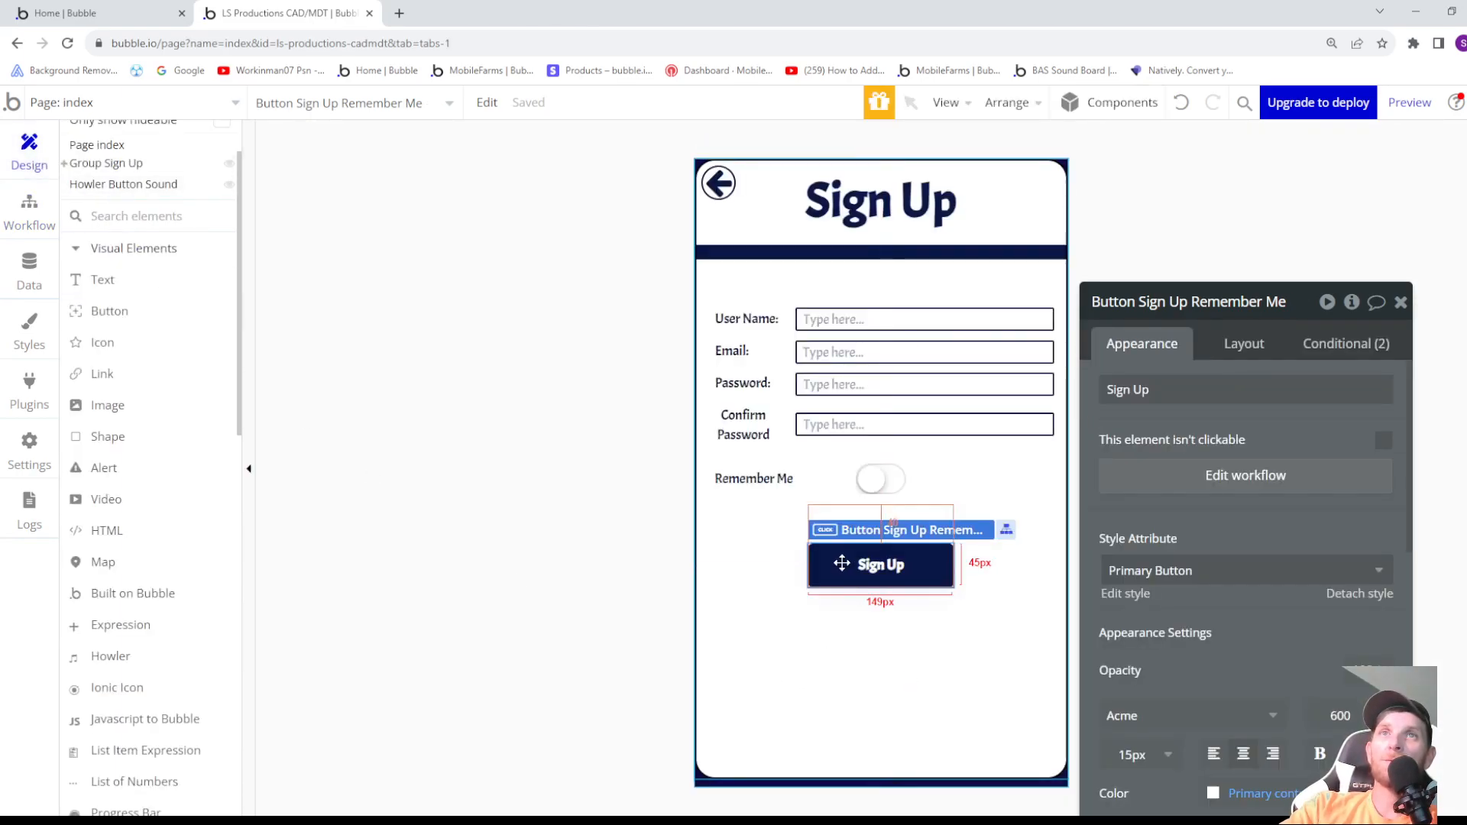
{"action": "right_click", "coordinate": [842, 566]}
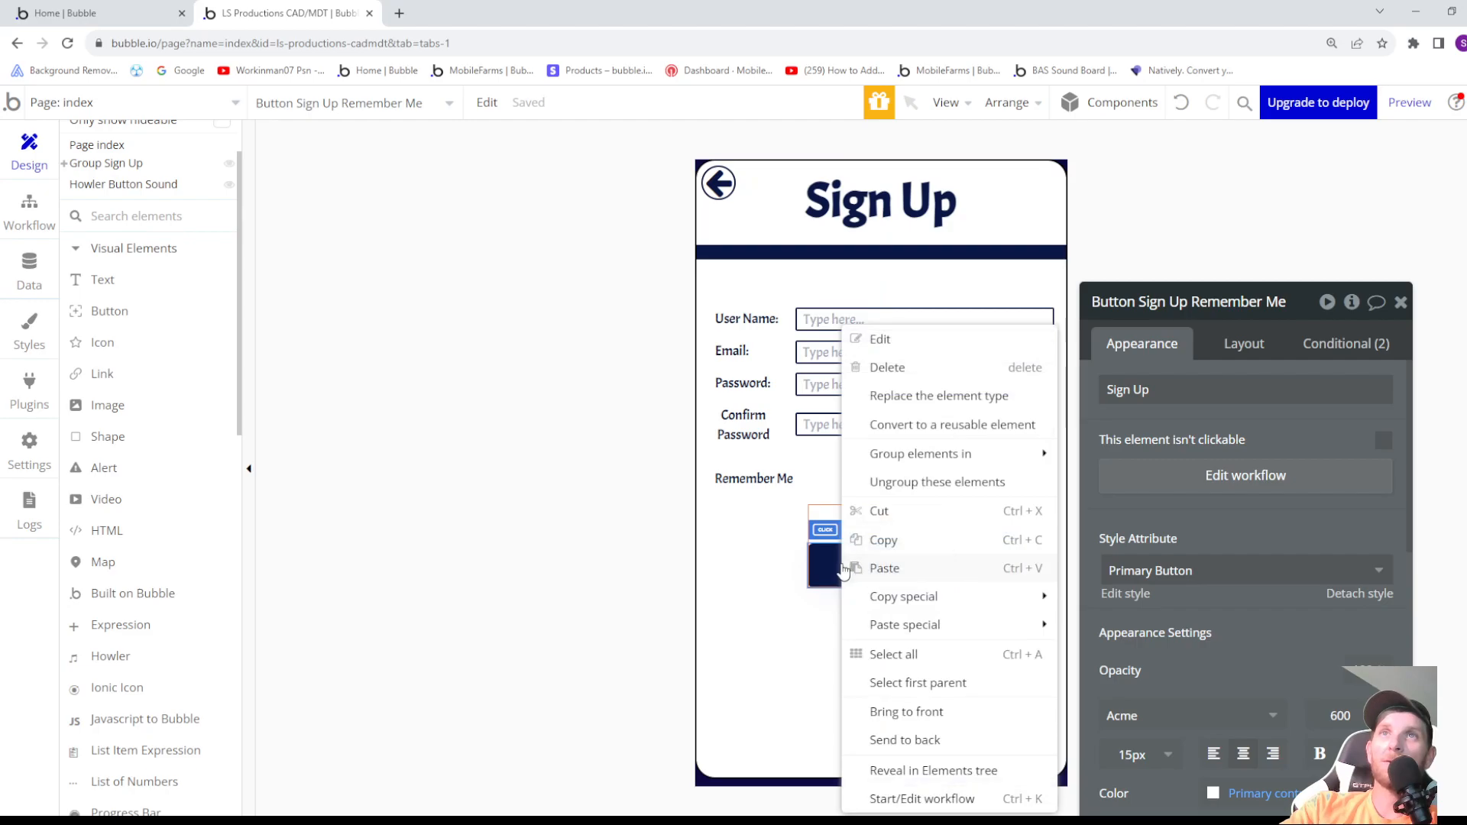
{"action": "mouse_move", "coordinate": [890, 596]}
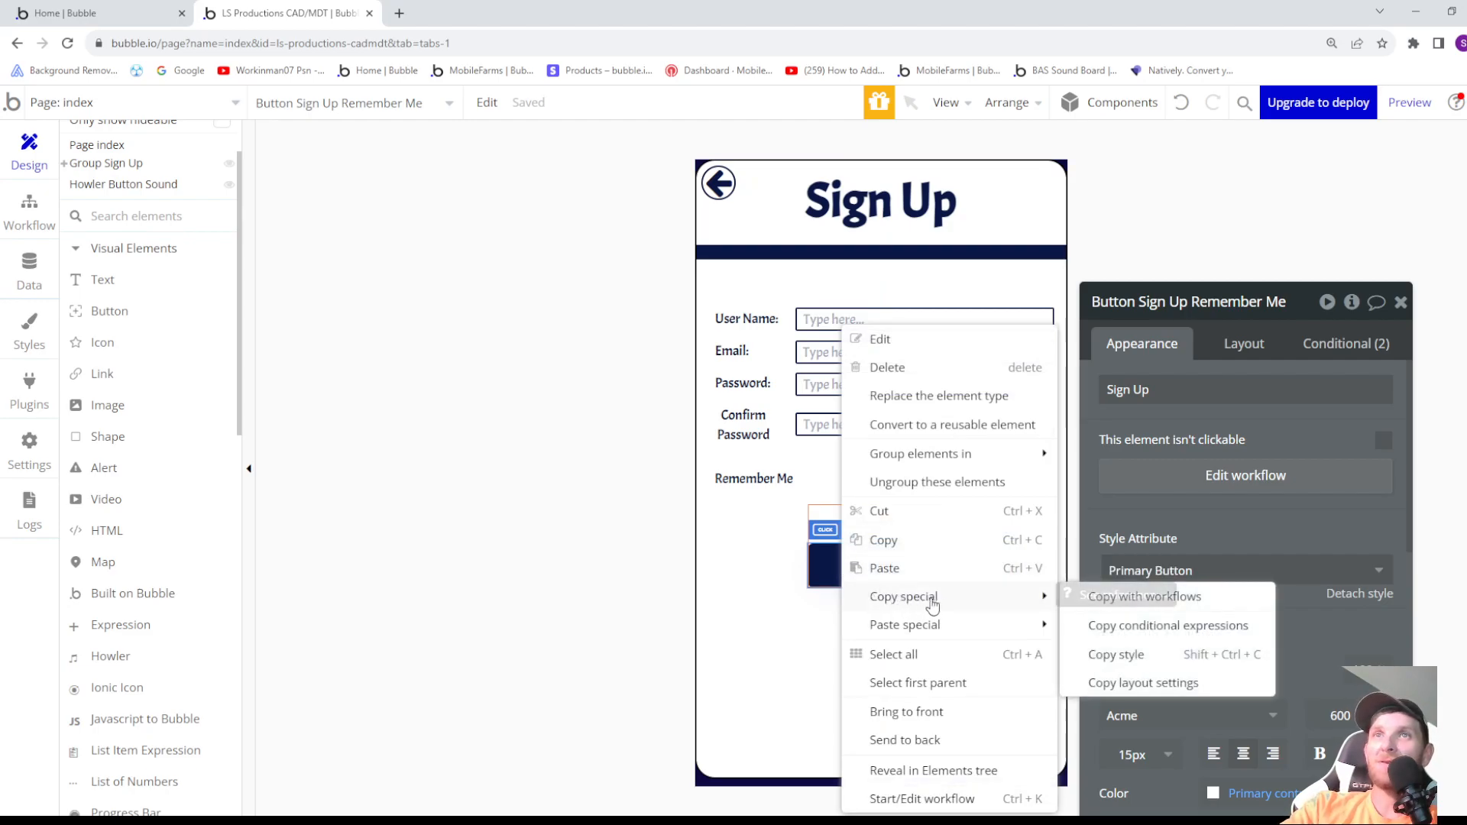
{"action": "left_click", "coordinate": [1189, 598]}
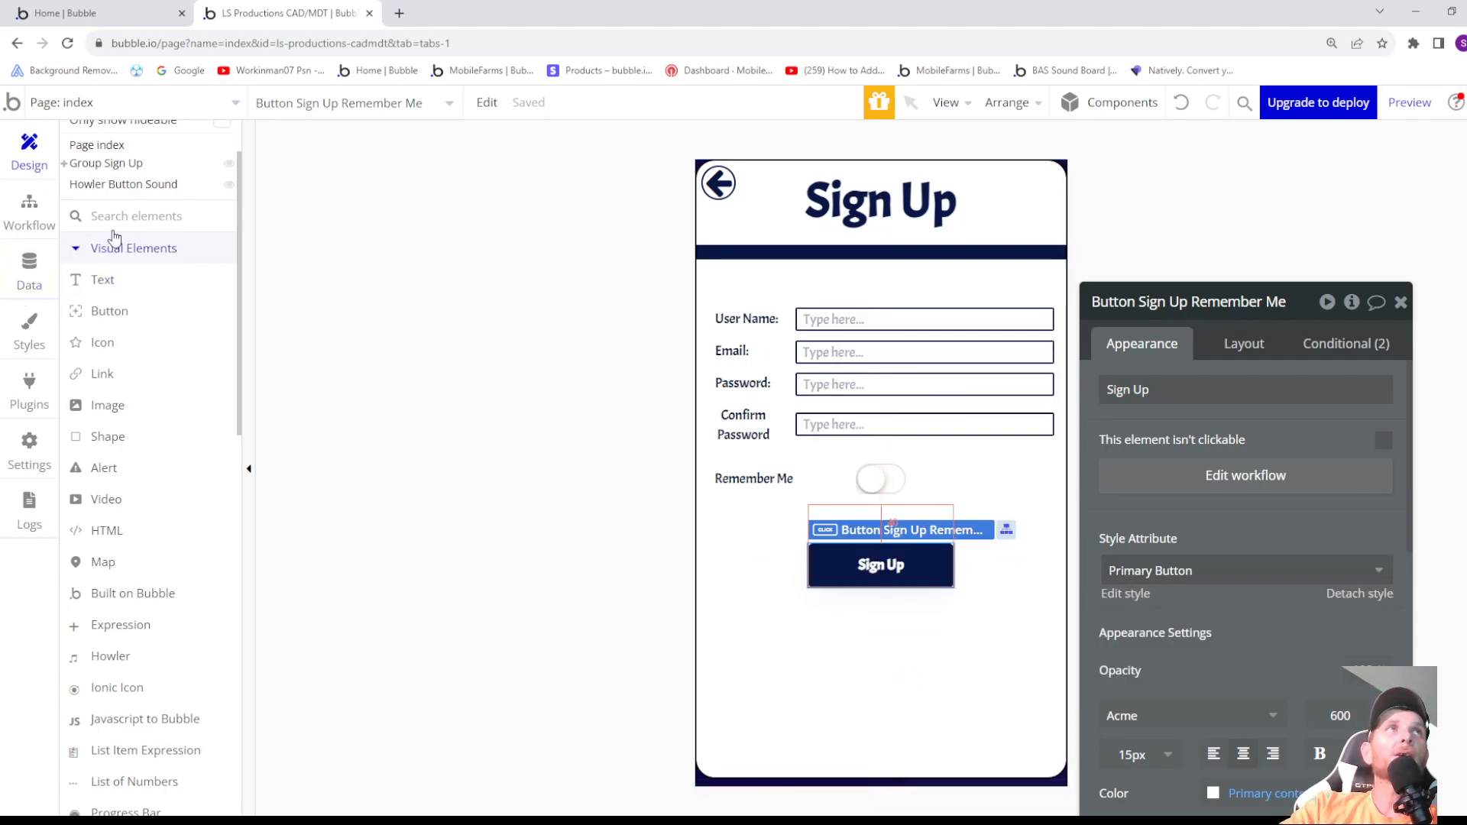
- Paste the copied Sign Up button together with its workflows into Group Sign Up
{"action": "left_click", "coordinate": [94, 165]}
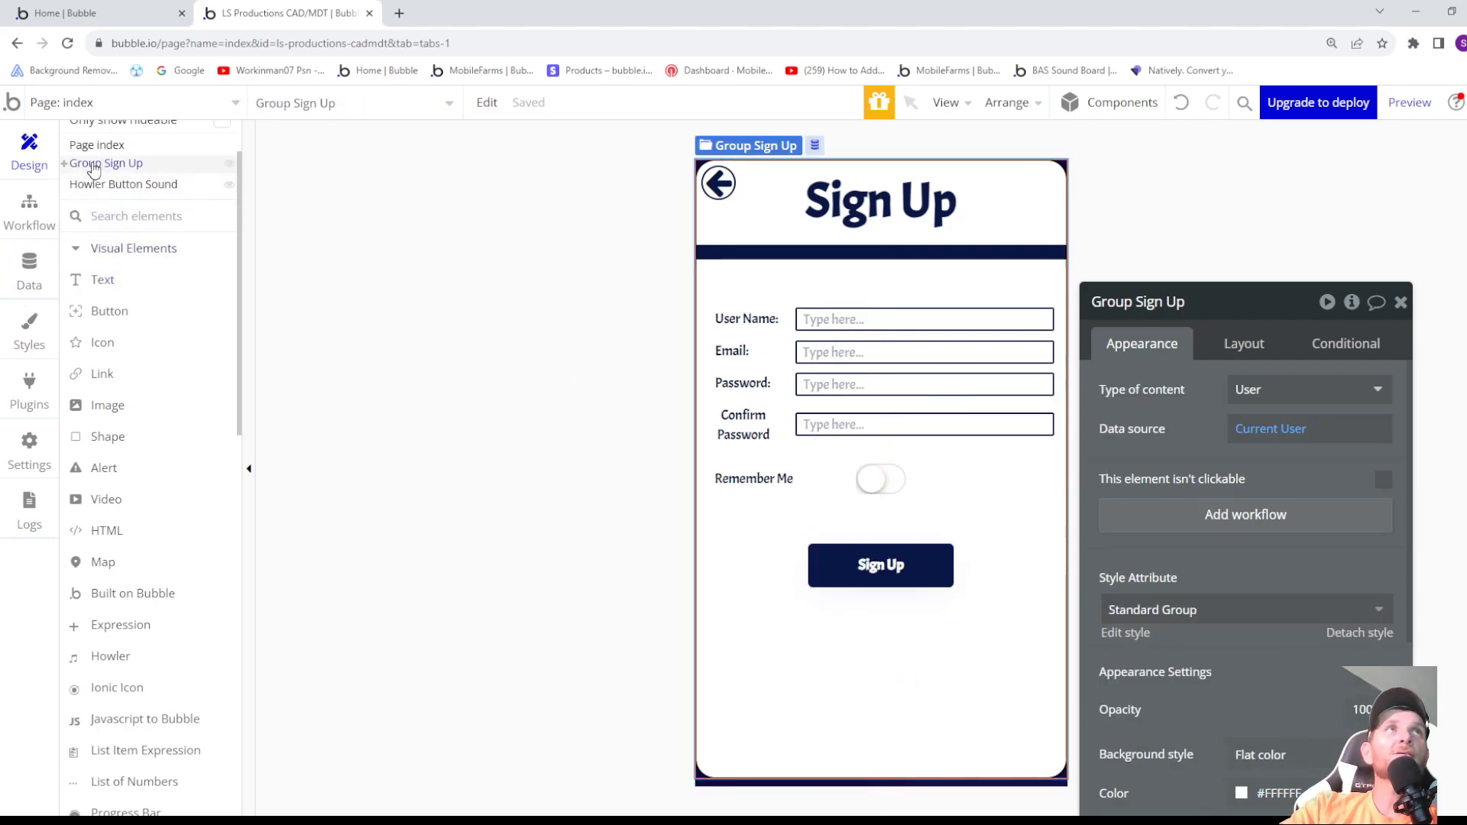
{"action": "right_click", "coordinate": [823, 618]}
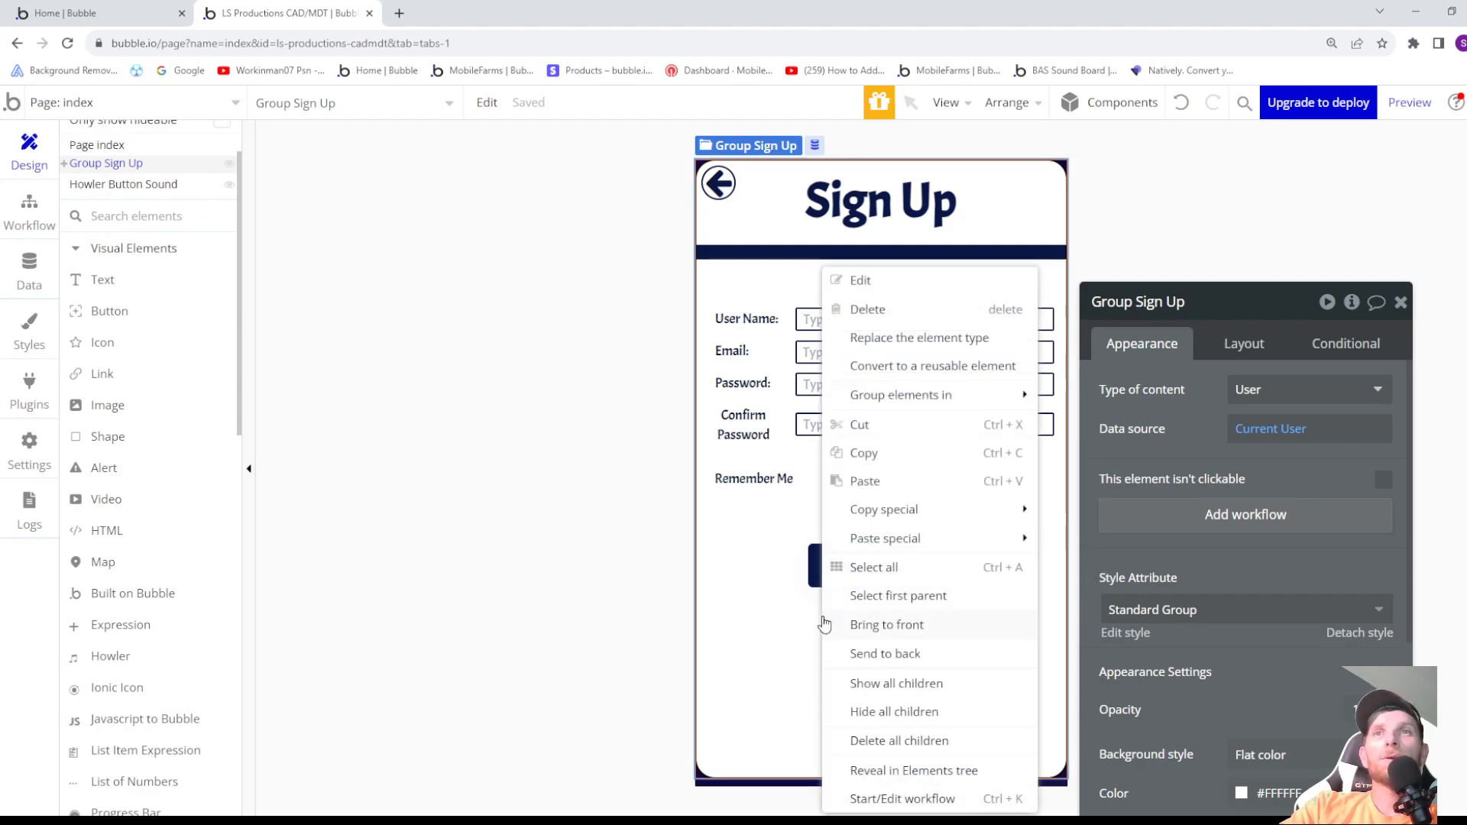
{"action": "mouse_move", "coordinate": [879, 546]}
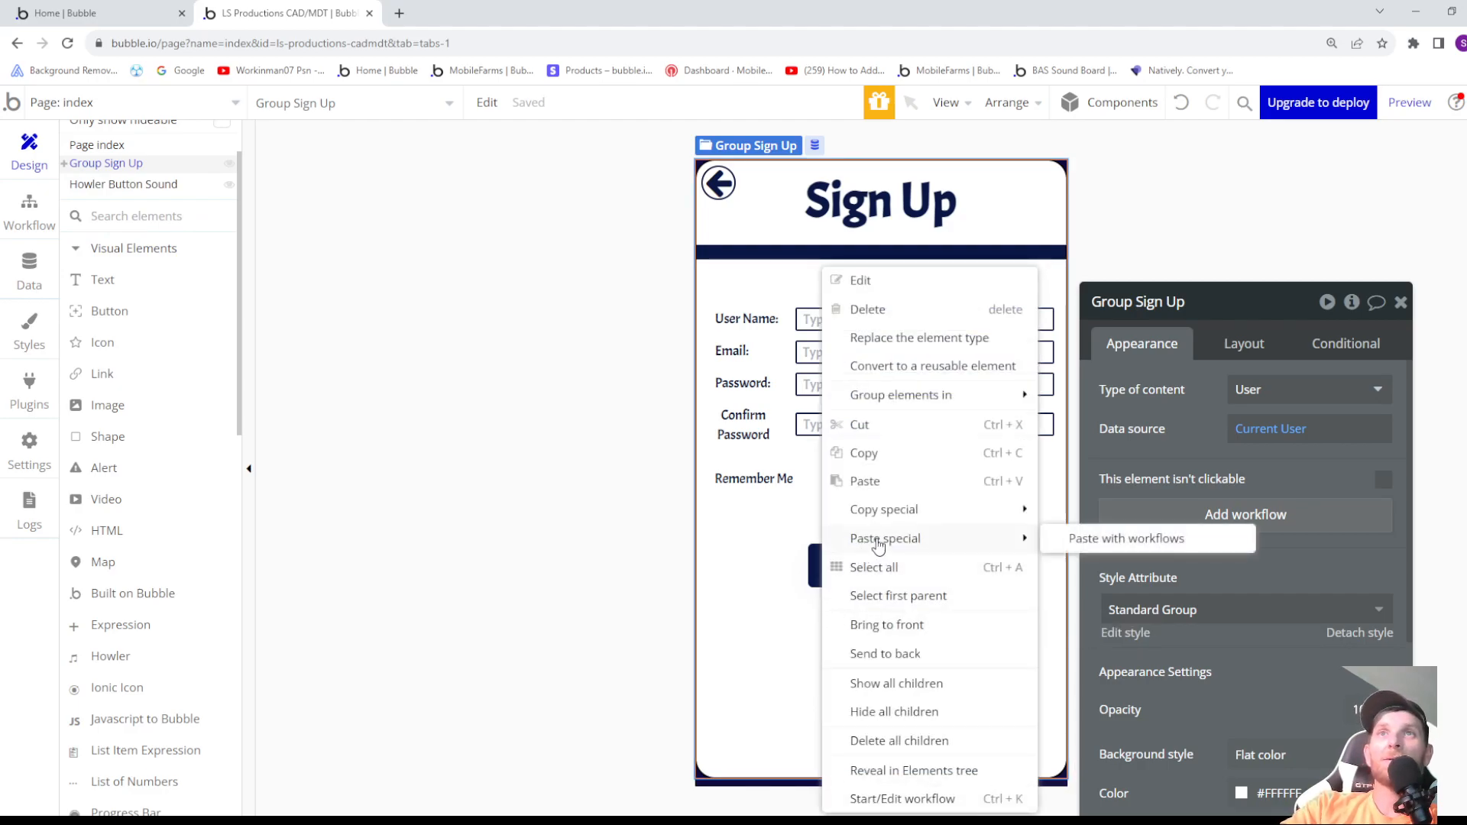
{"action": "left_click", "coordinate": [1097, 540]}
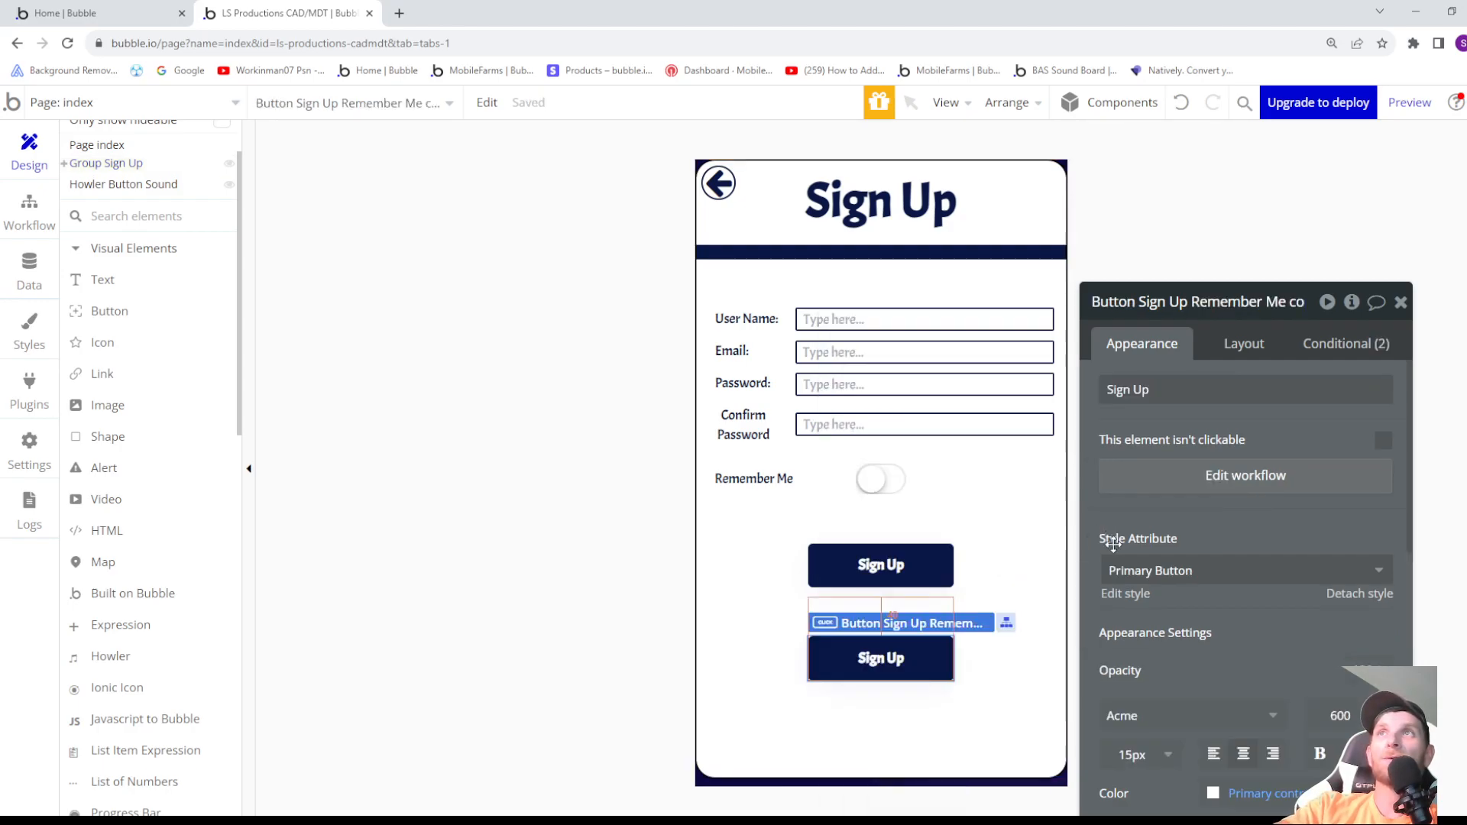
- Rename the duplicated Sign Up button as Button Sign Up Dont Remember Me
{"action": "left_click", "coordinate": [1190, 300]}
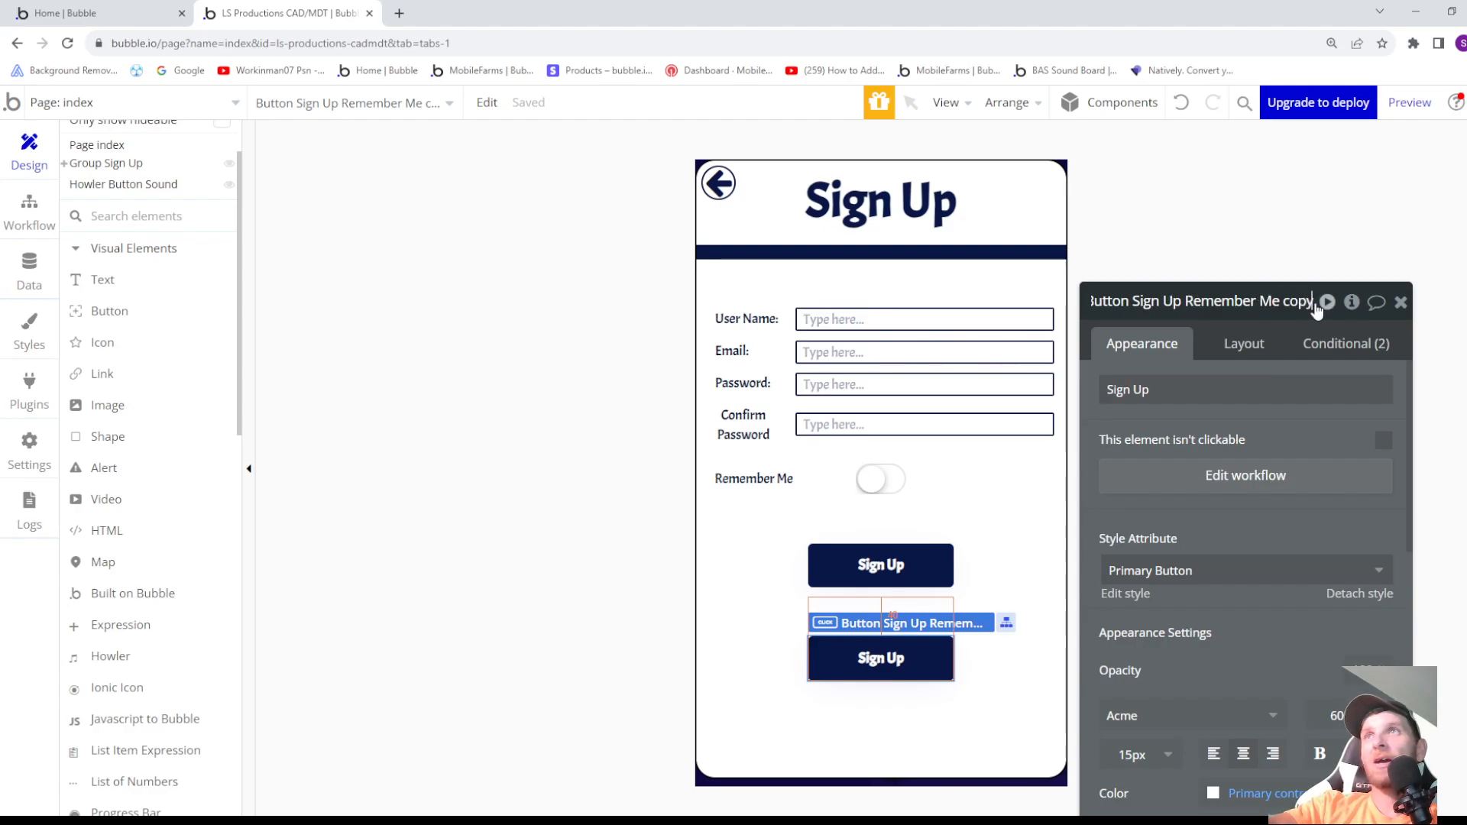
{"action": "key", "text": "BackSpace"}
{"action": "key", "text": "BackSpace"}
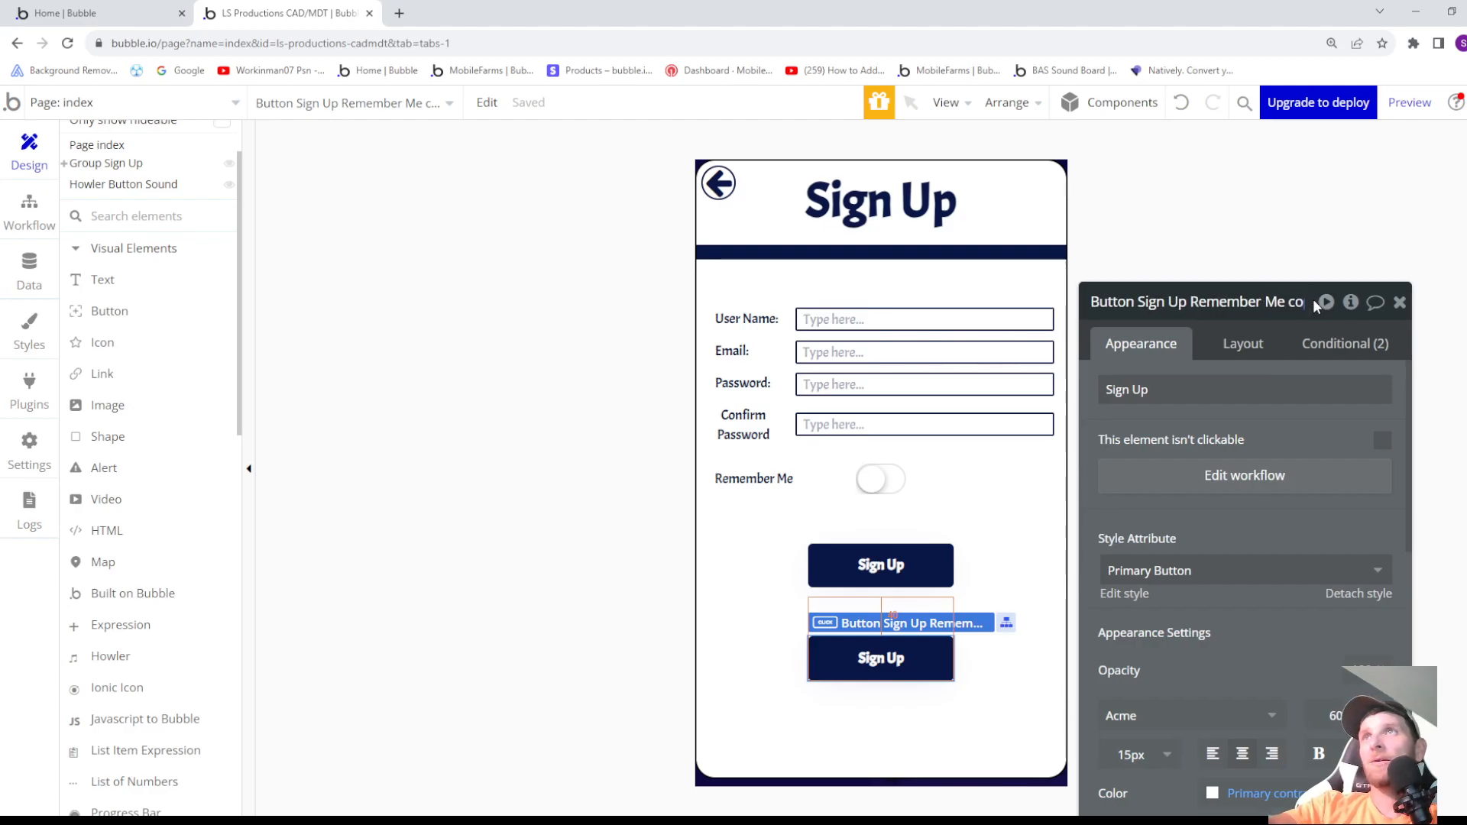
{"action": "type", "text": "py"}
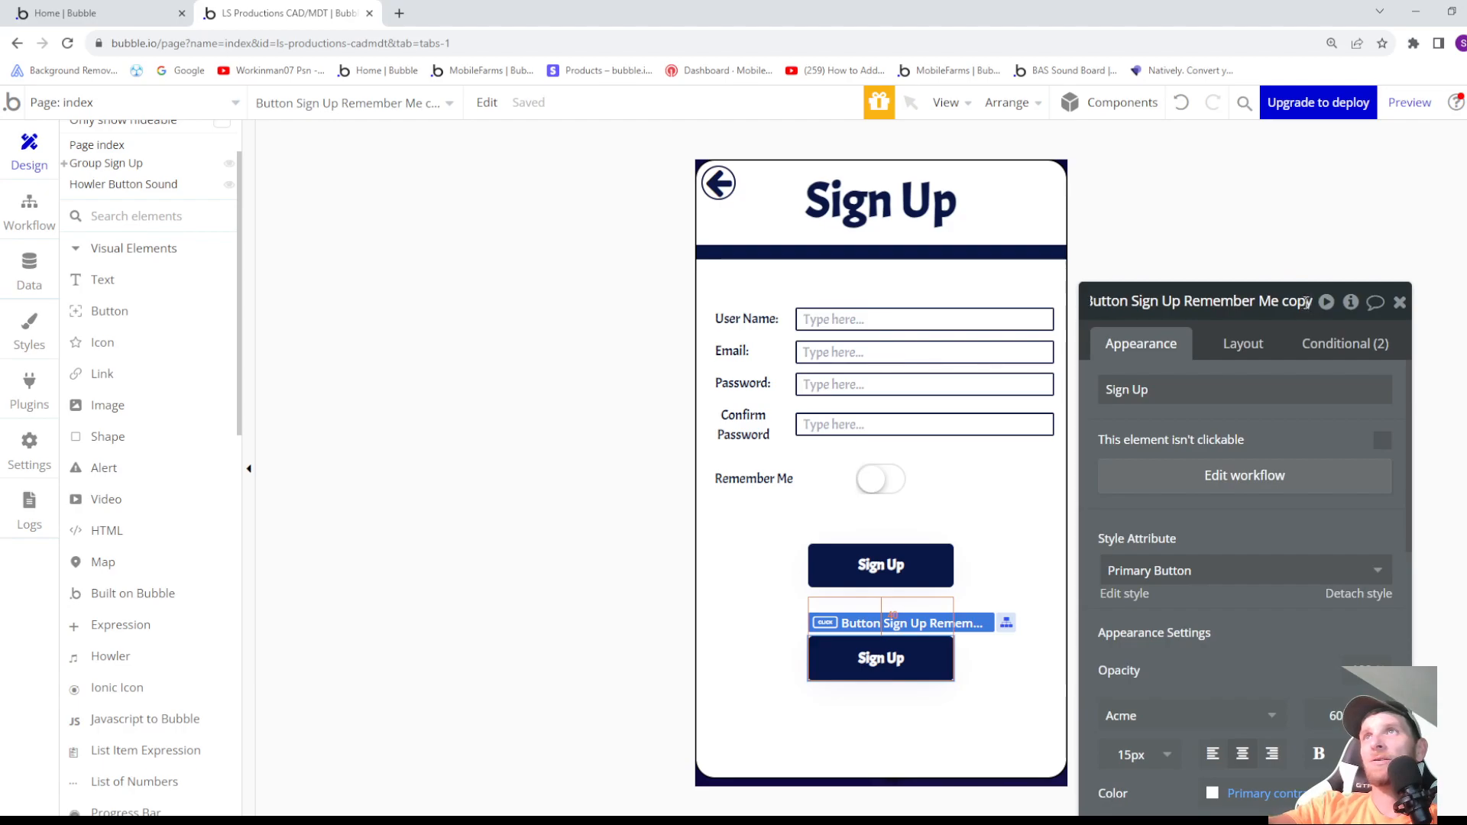
{"action": "key", "text": "BackSpace"}
{"action": "key", "text": "BackSpace"}
{"action": "key", "text": "BackSpace"}
{"action": "key", "text": "BackSpace"}
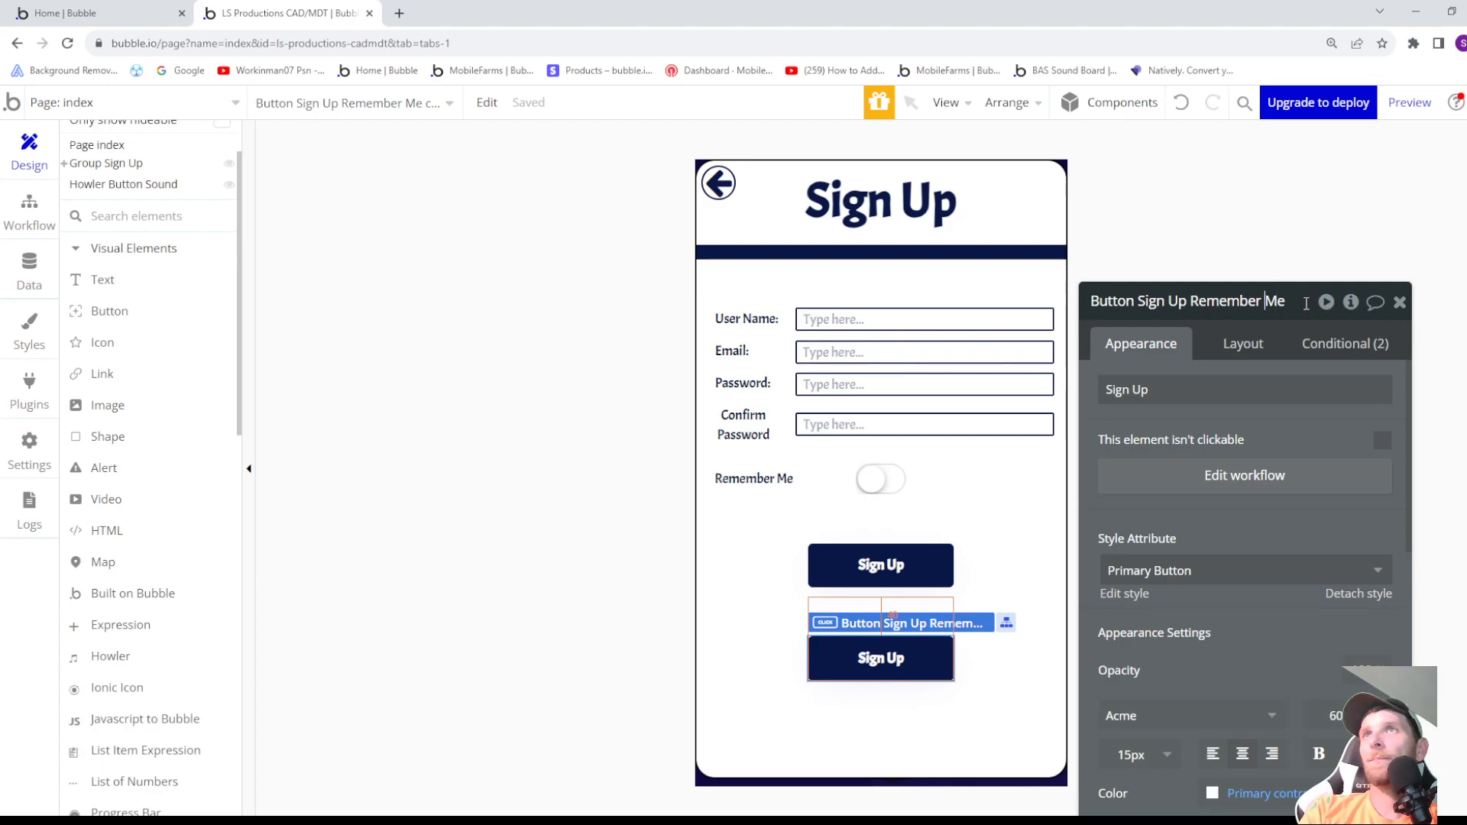
{"action": "type", "text": "Dont"}
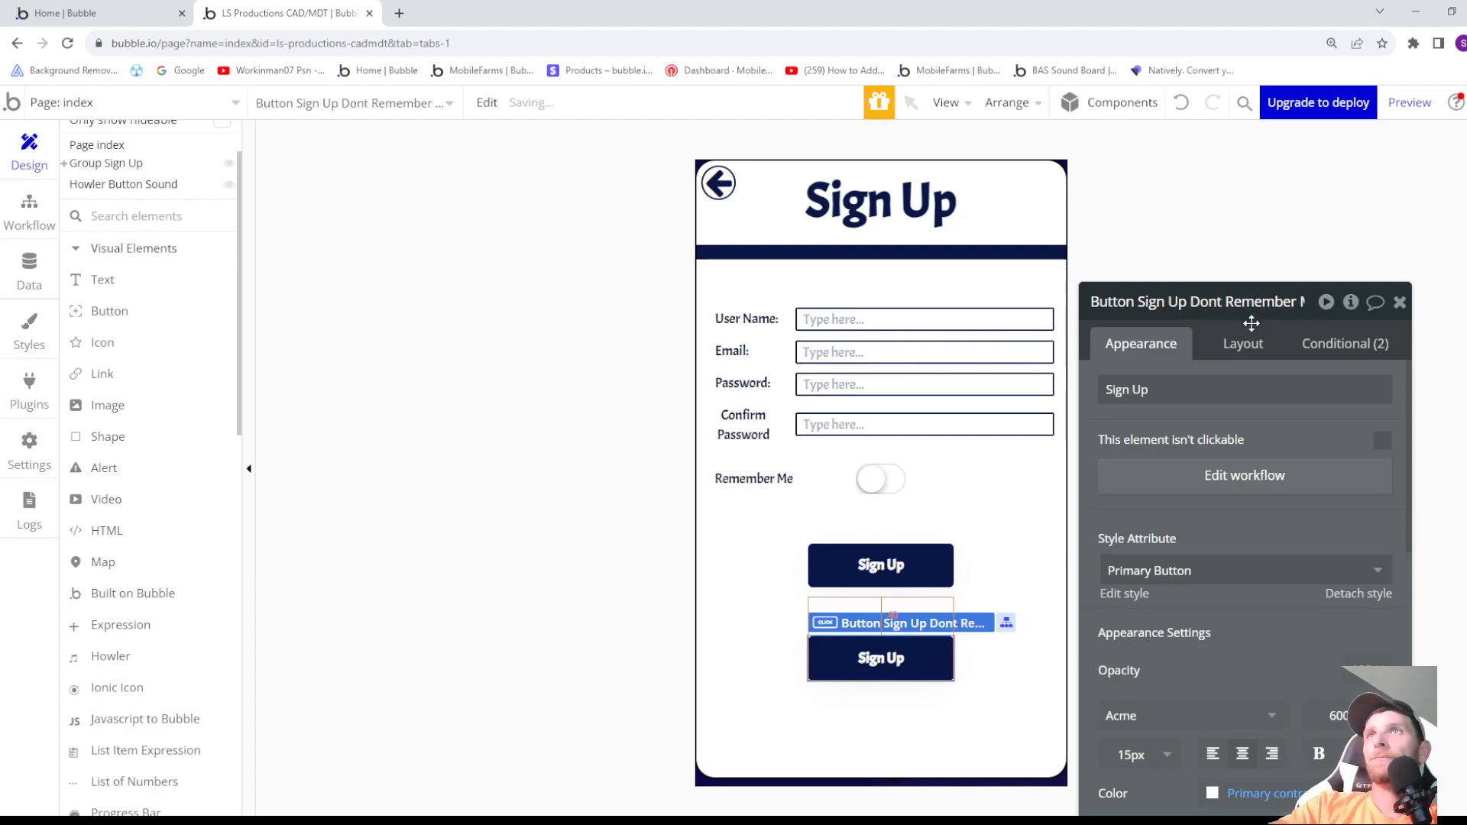
- Reverse the duplicate's conditions: visible when IonicToggle Remember Me isn't checked, hidden when it is checked, with the isn't checked condition first
{"action": "left_click", "coordinate": [1331, 345]}
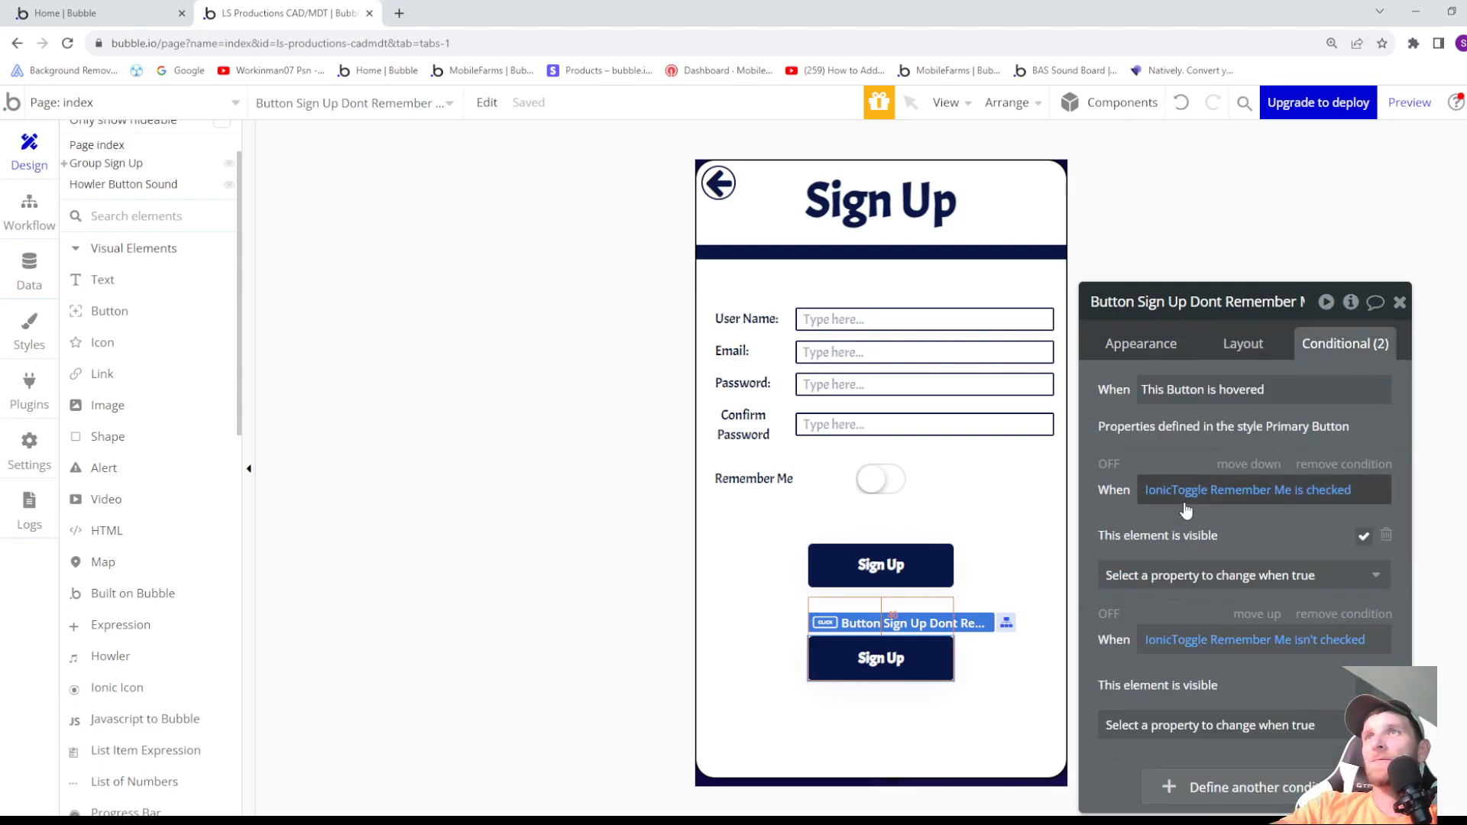
{"action": "left_click", "coordinate": [1363, 535]}
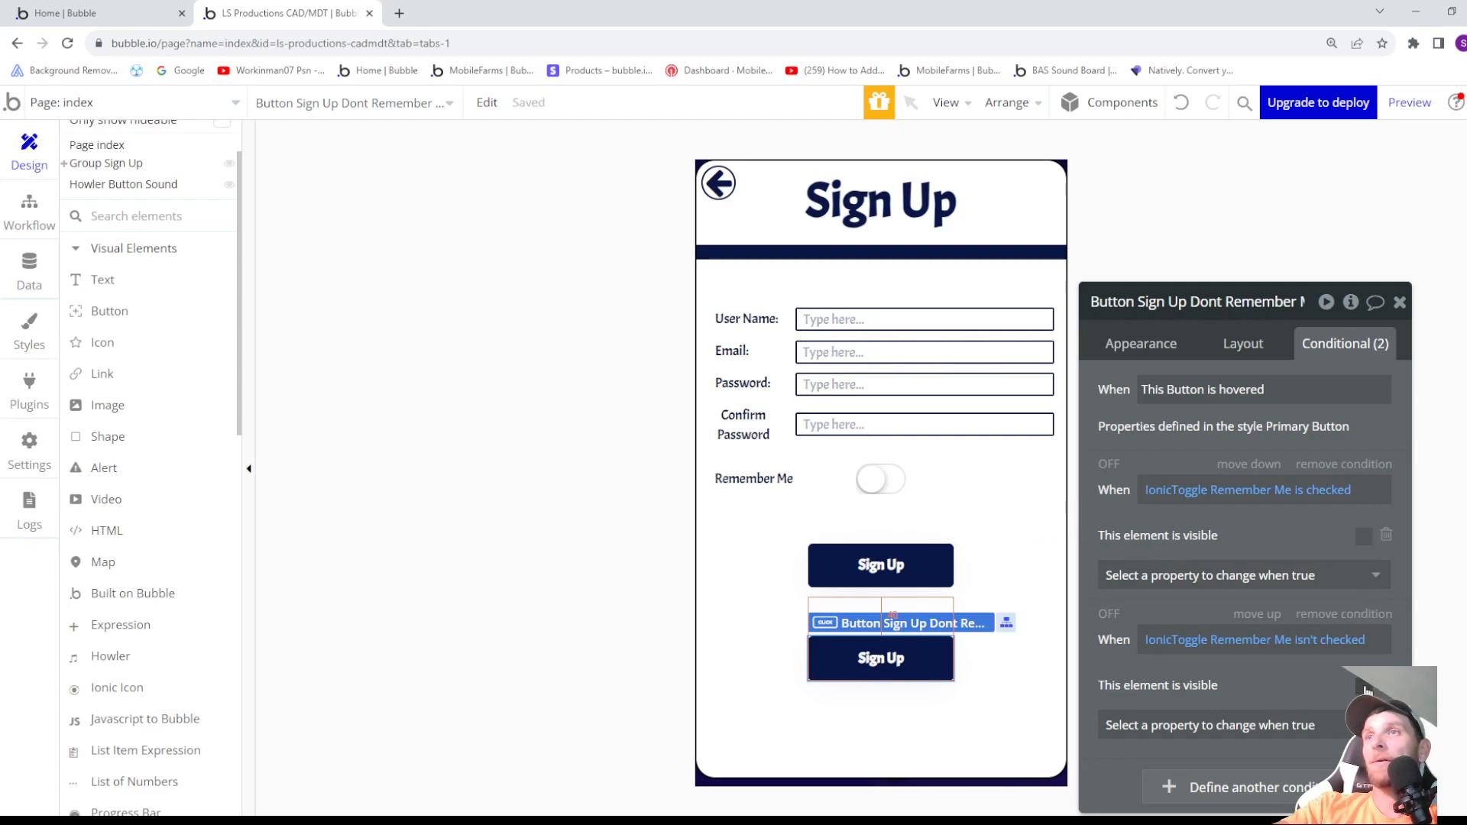
{"action": "left_click", "coordinate": [1258, 614]}
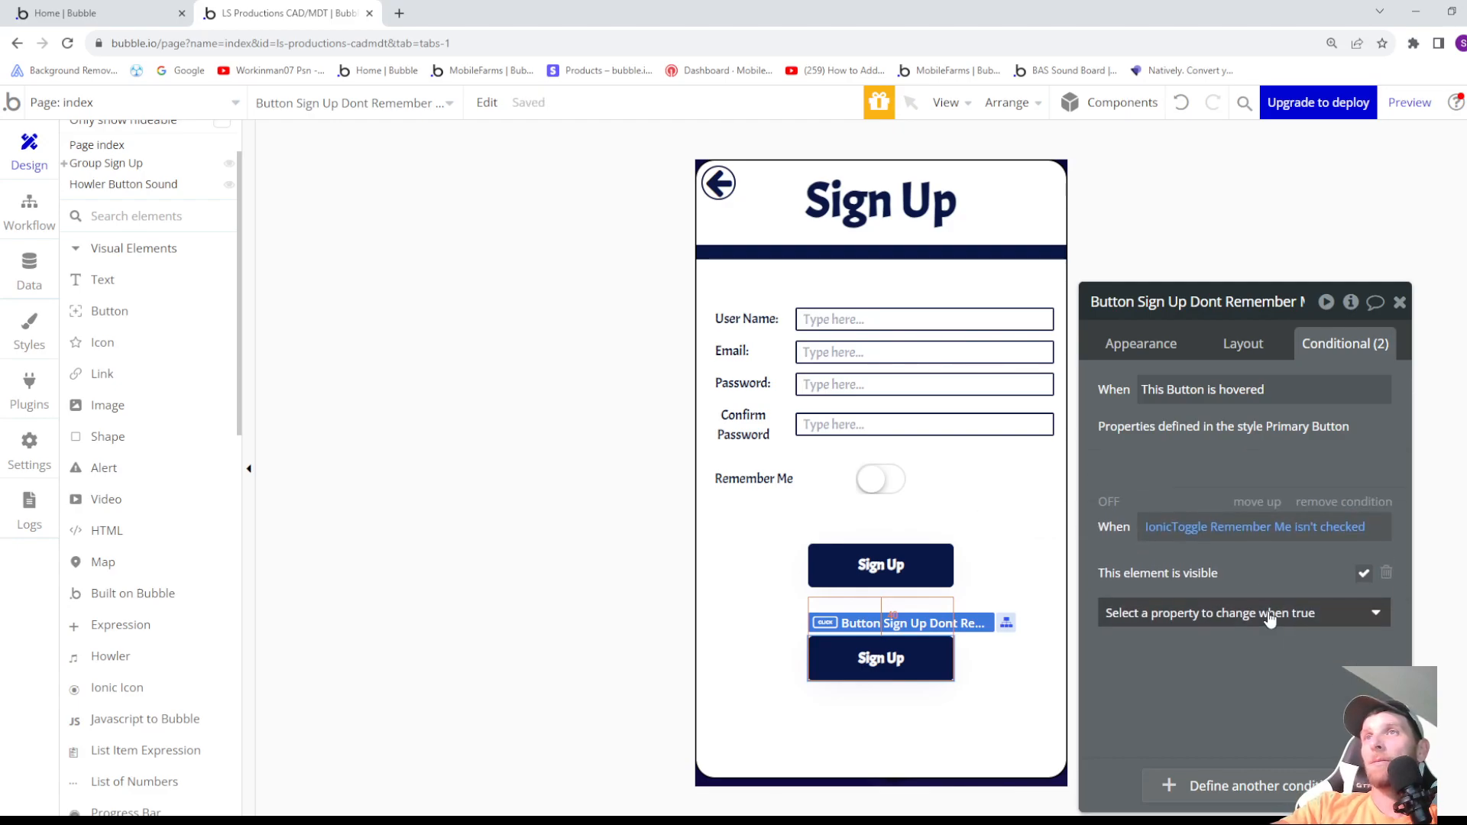
{"action": "mouse_move", "coordinate": [1188, 498]}
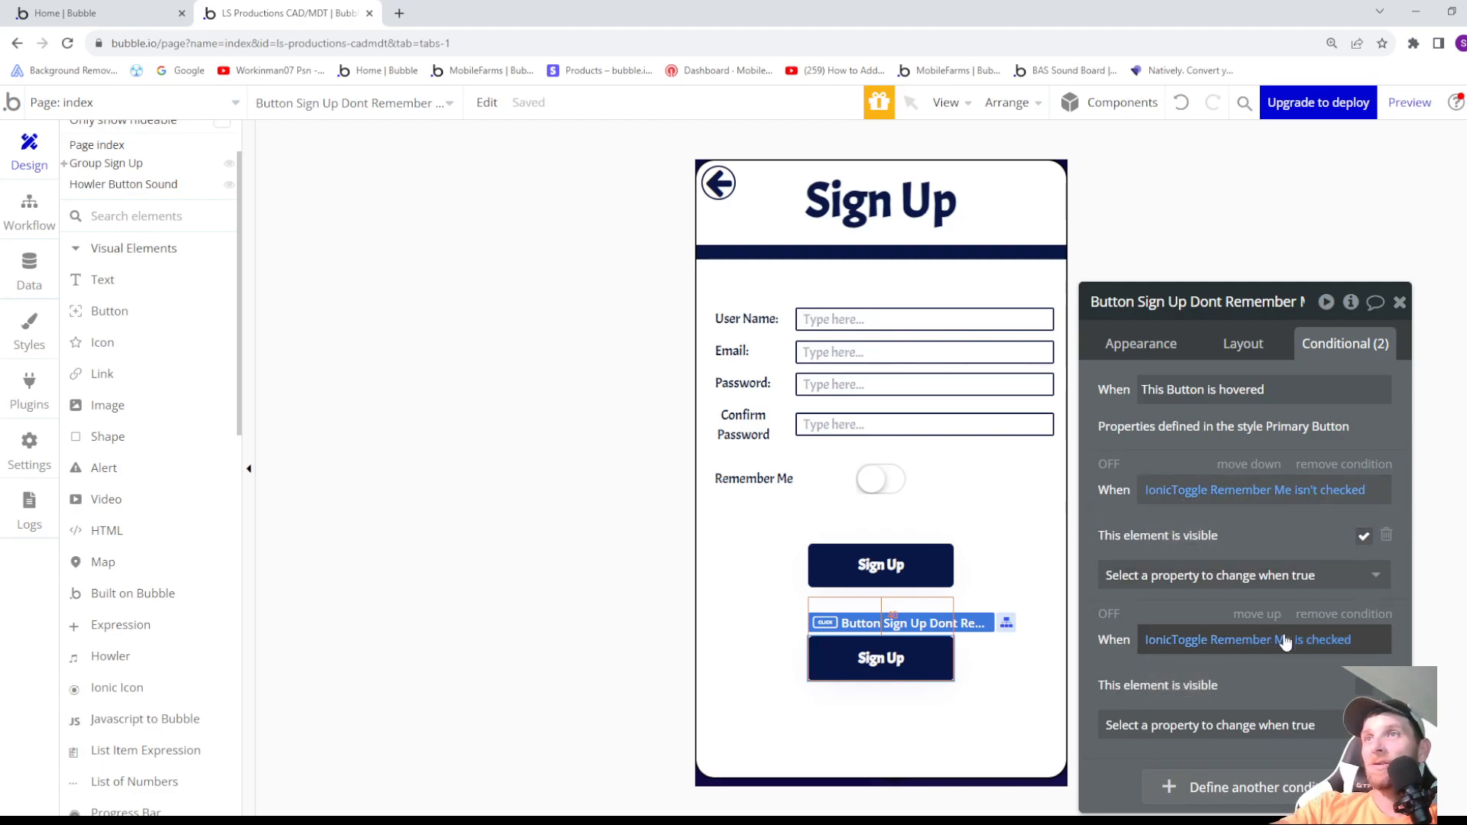
- In the Dont Remember Me button's workflow, set Remember the email to "no" for the Sign the user up action
{"action": "left_click", "coordinate": [1143, 354]}
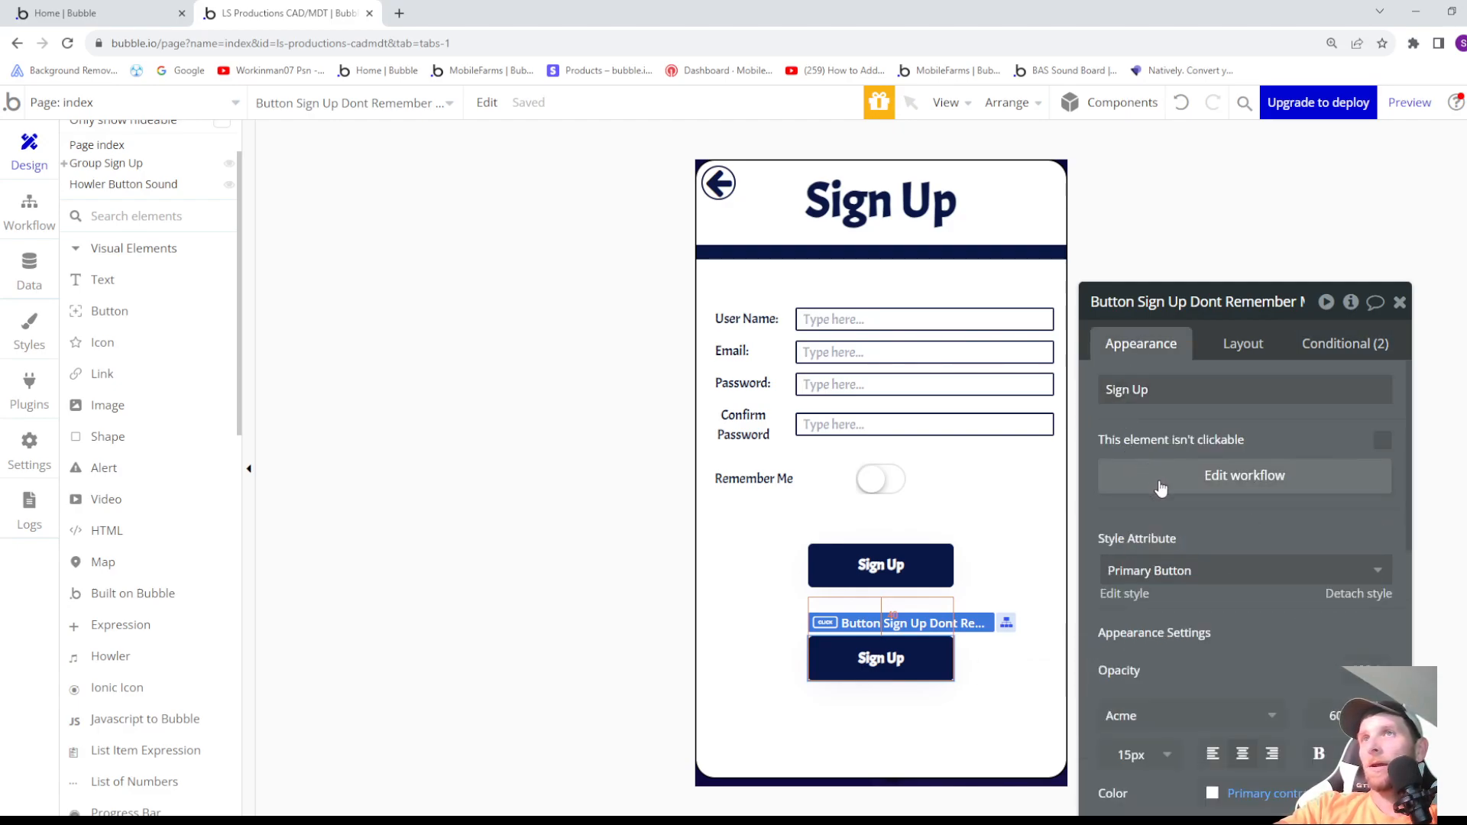
{"action": "scroll", "coordinate": [1169, 485], "scroll_direction": "down", "scroll_amount": 2}
{"action": "scroll", "coordinate": [1171, 491], "scroll_direction": "up", "scroll_amount": 2}
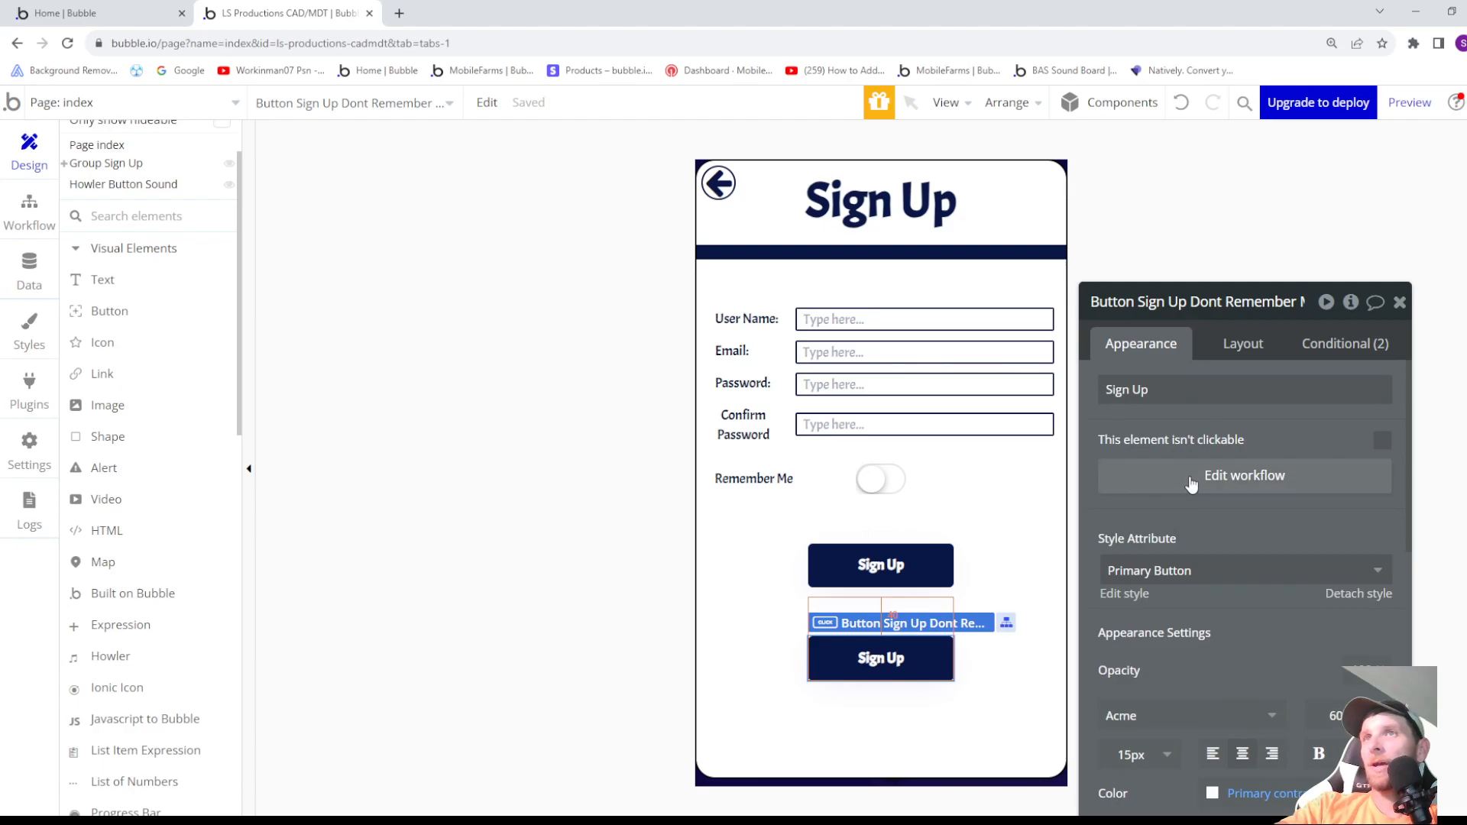
{"action": "left_click", "coordinate": [1192, 483]}
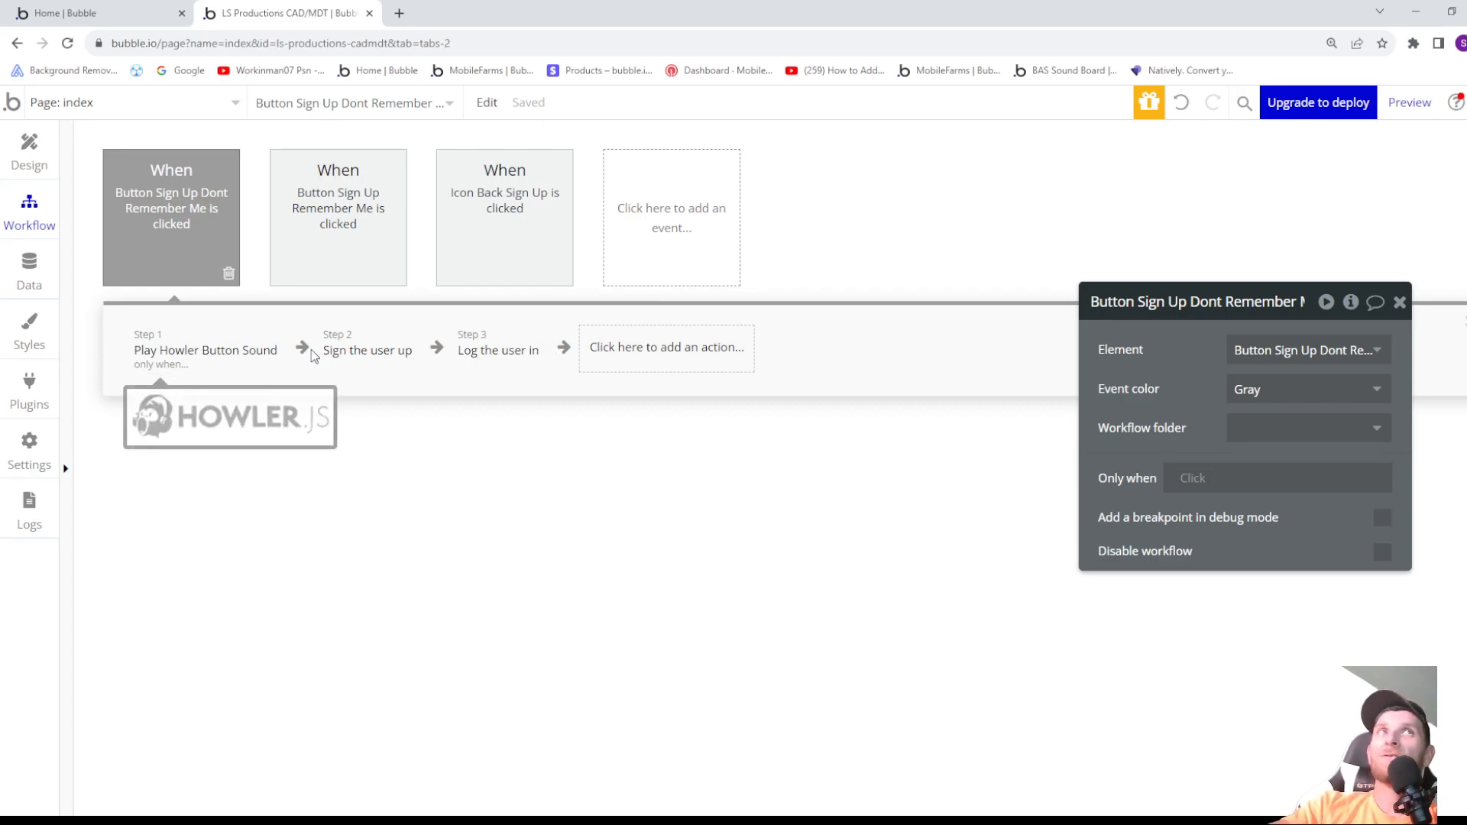
{"action": "left_click", "coordinate": [260, 350]}
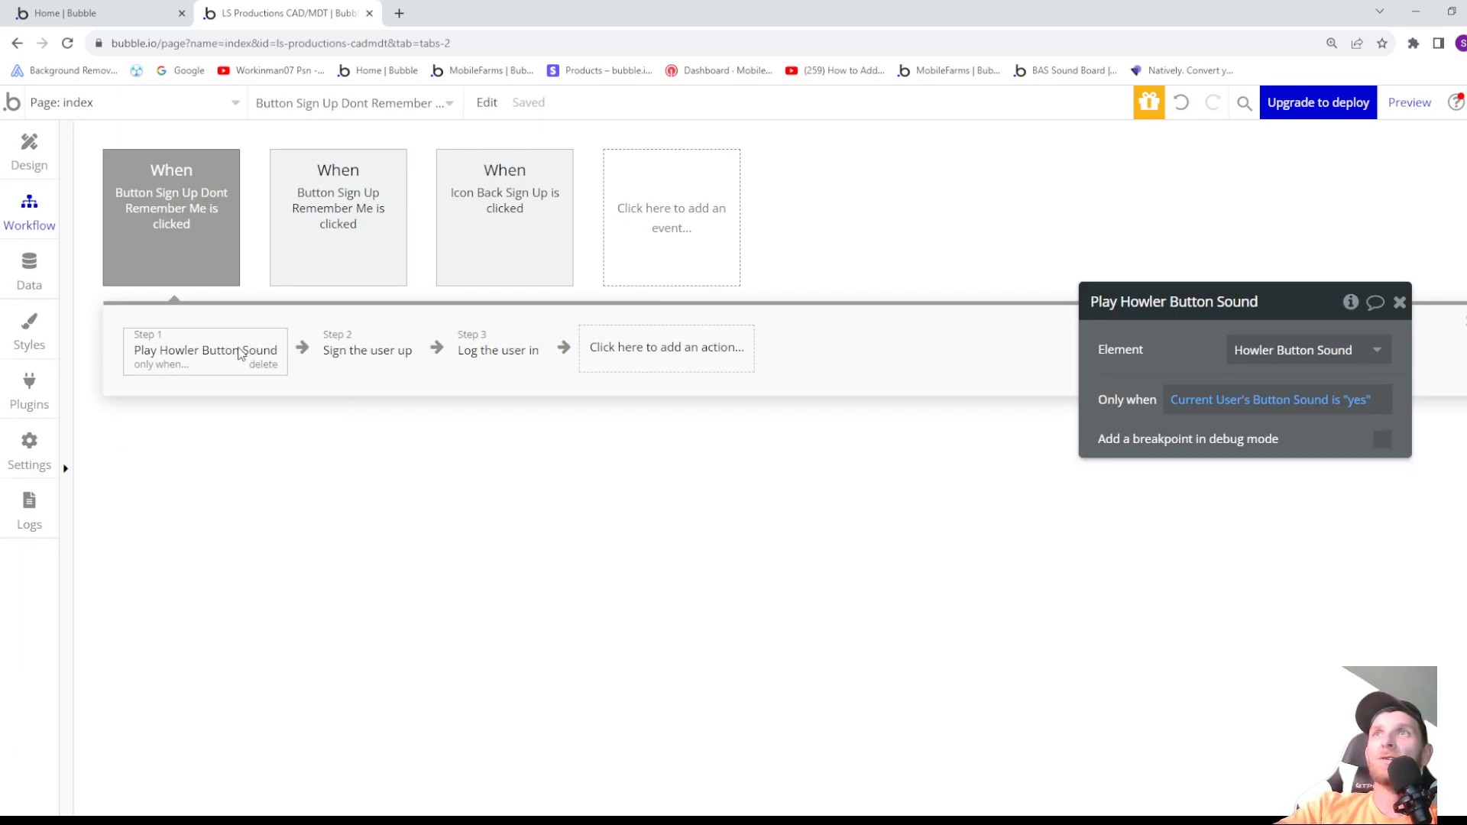
{"action": "left_click", "coordinate": [348, 350]}
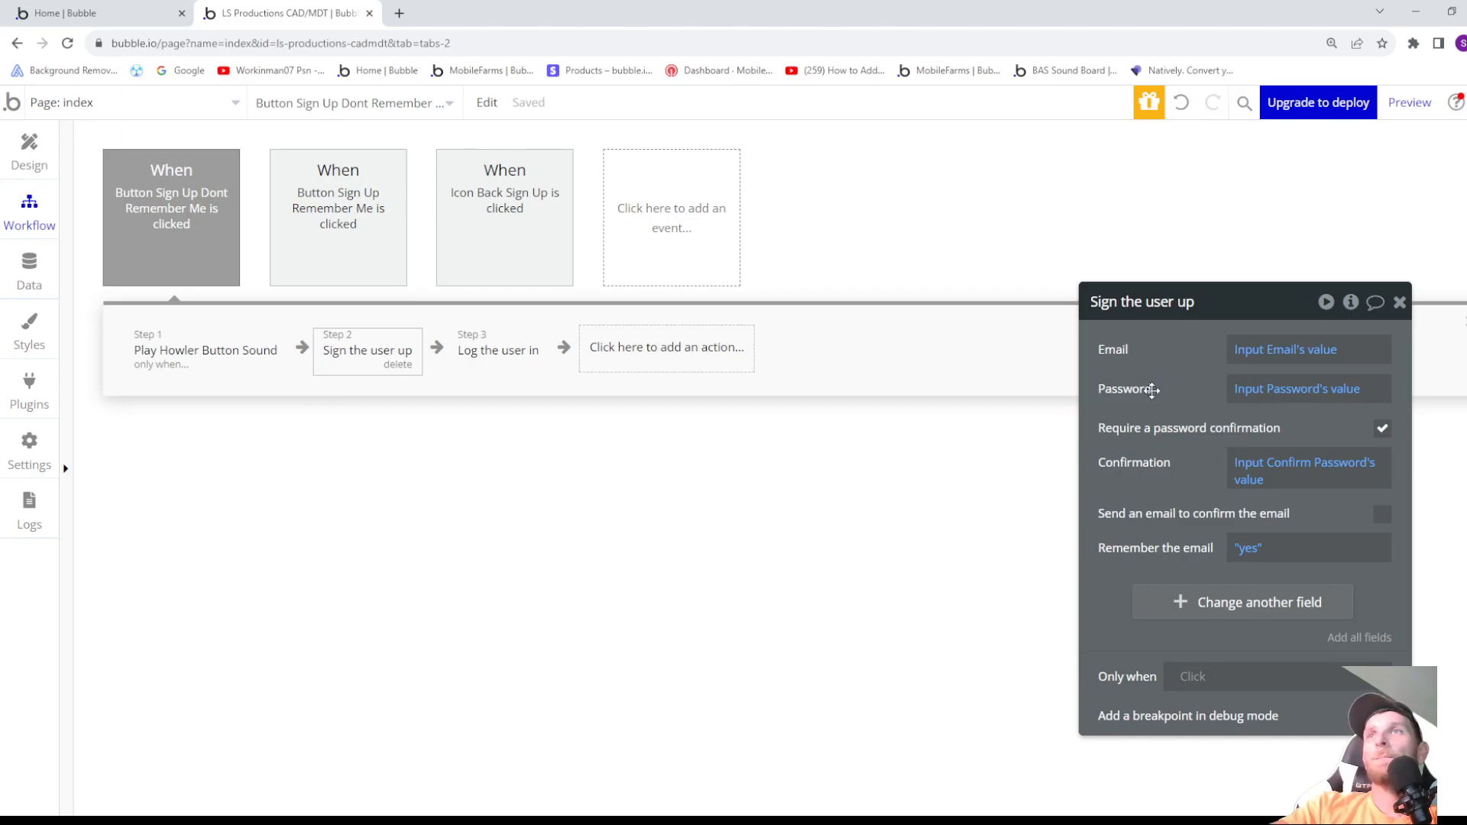
{"action": "left_click", "coordinate": [1250, 552]}
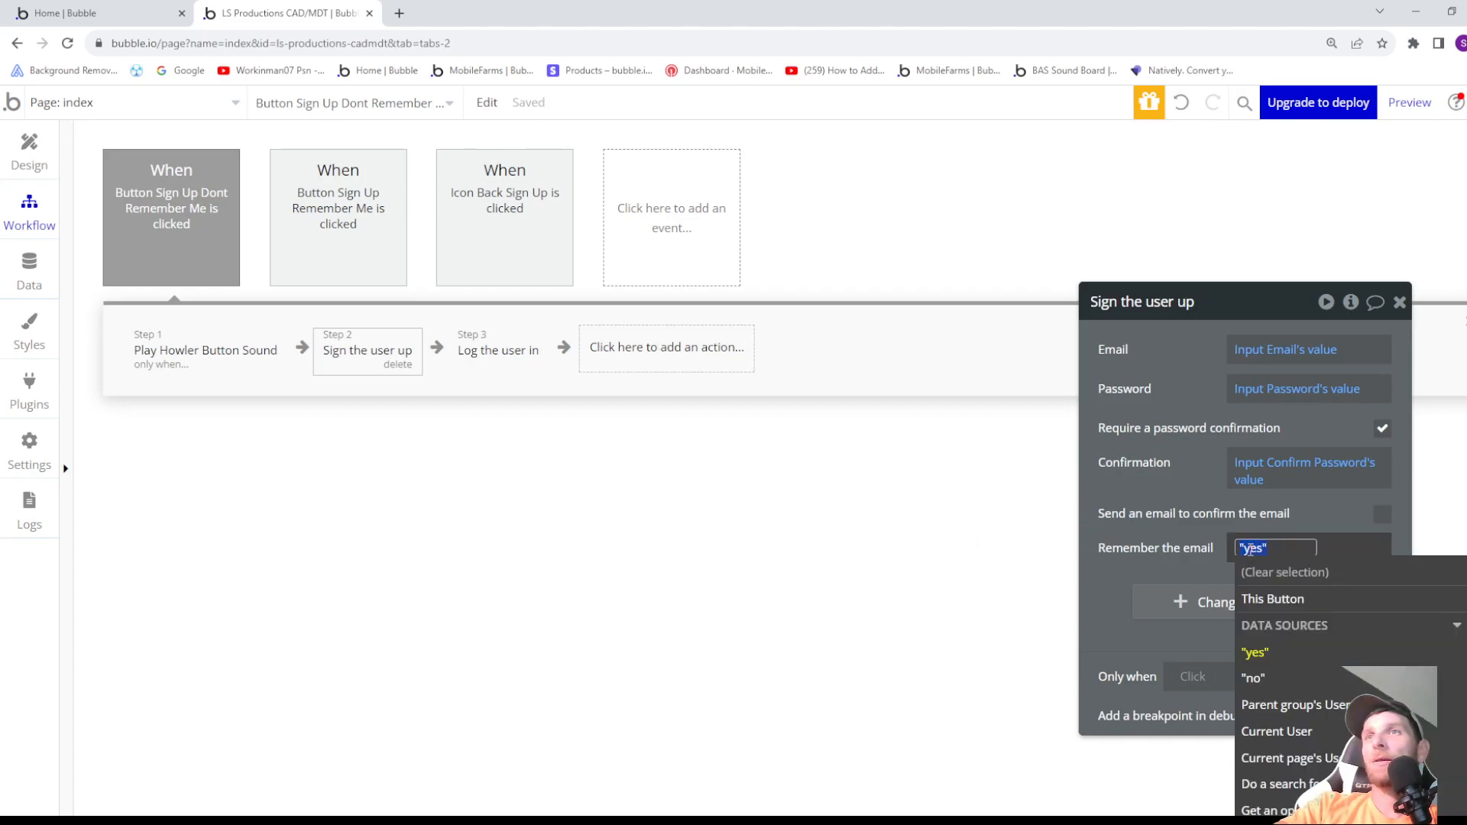
{"action": "left_click", "coordinate": [1256, 680]}
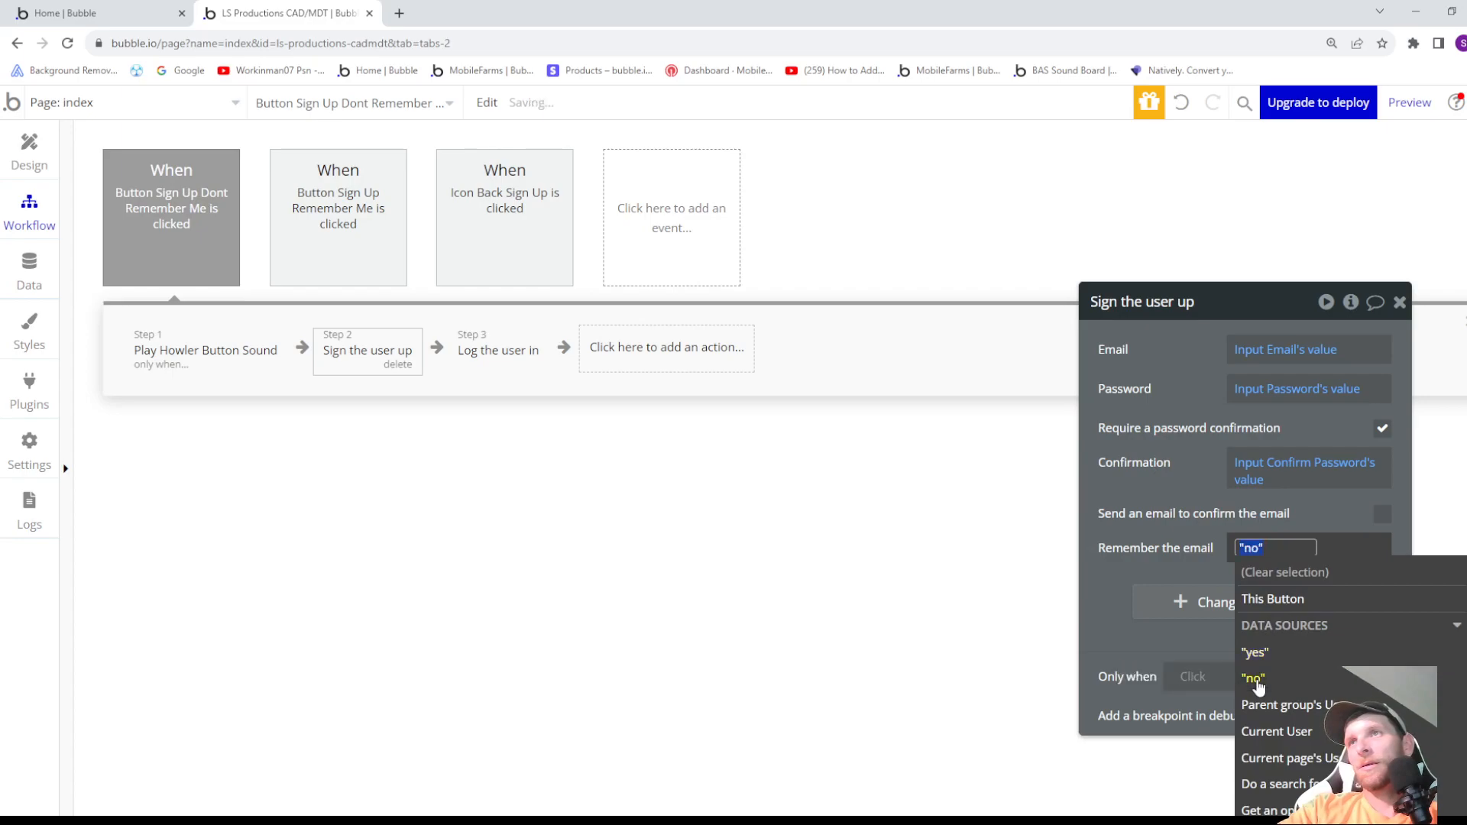
- Set Remember the email to "no" for the same workflow's Log the user in action, and recheck the preceding actions
{"action": "left_click", "coordinate": [498, 358]}
{"action": "left_click", "coordinate": [1251, 469]}
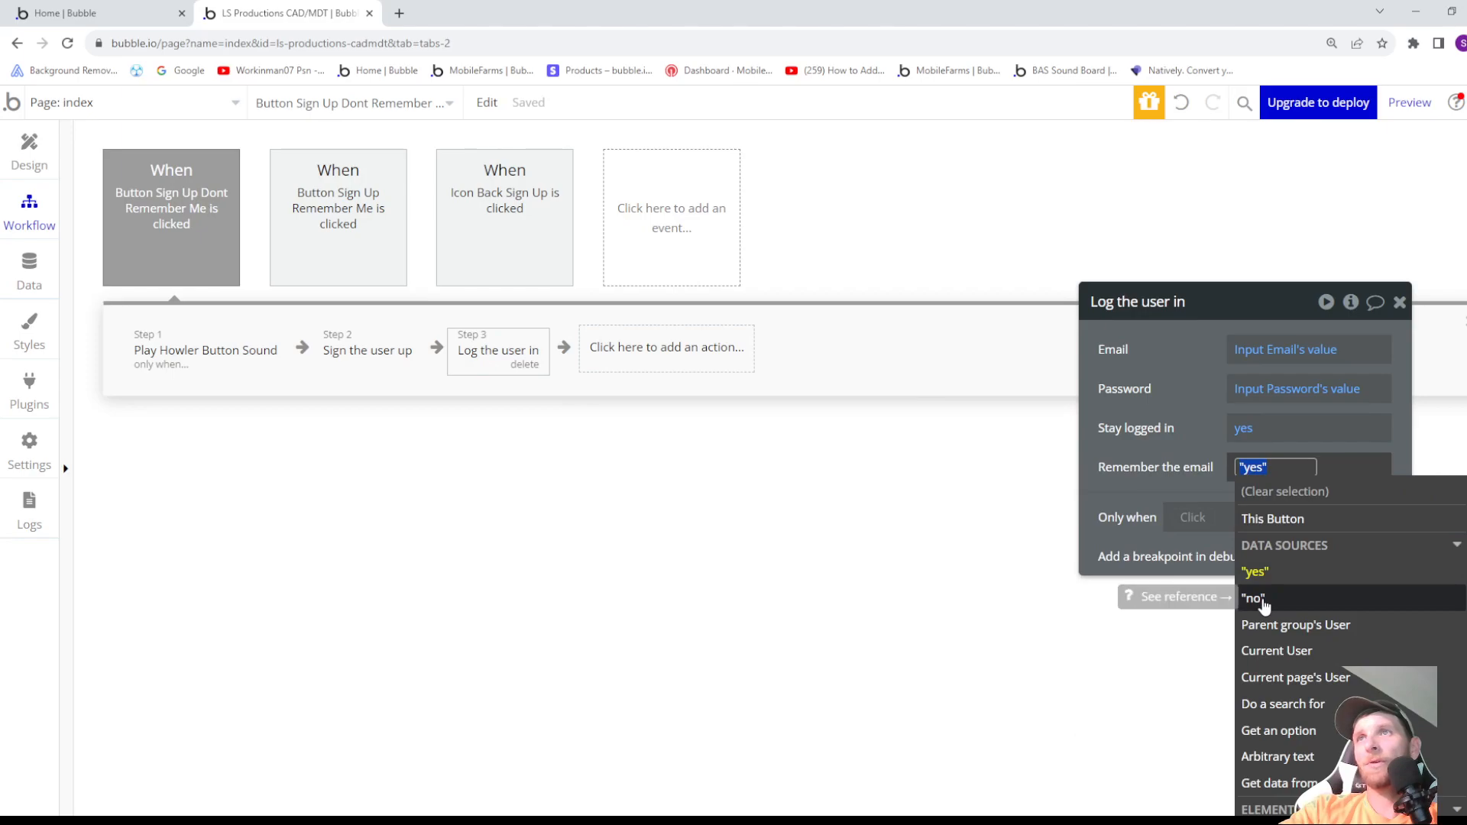
{"action": "left_click", "coordinate": [1263, 603]}
{"action": "left_click", "coordinate": [1129, 487]}
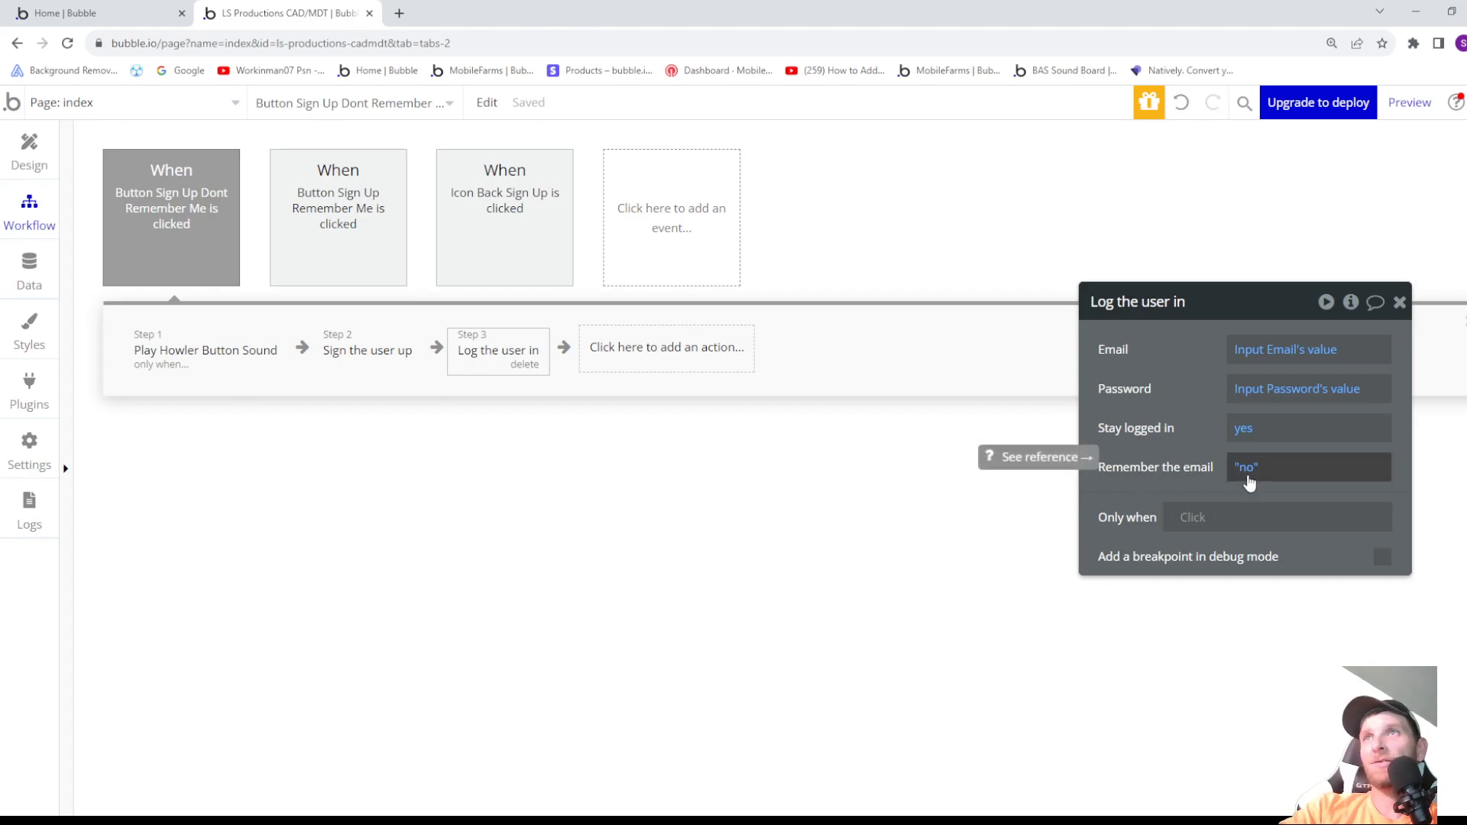
{"action": "left_click", "coordinate": [374, 360]}
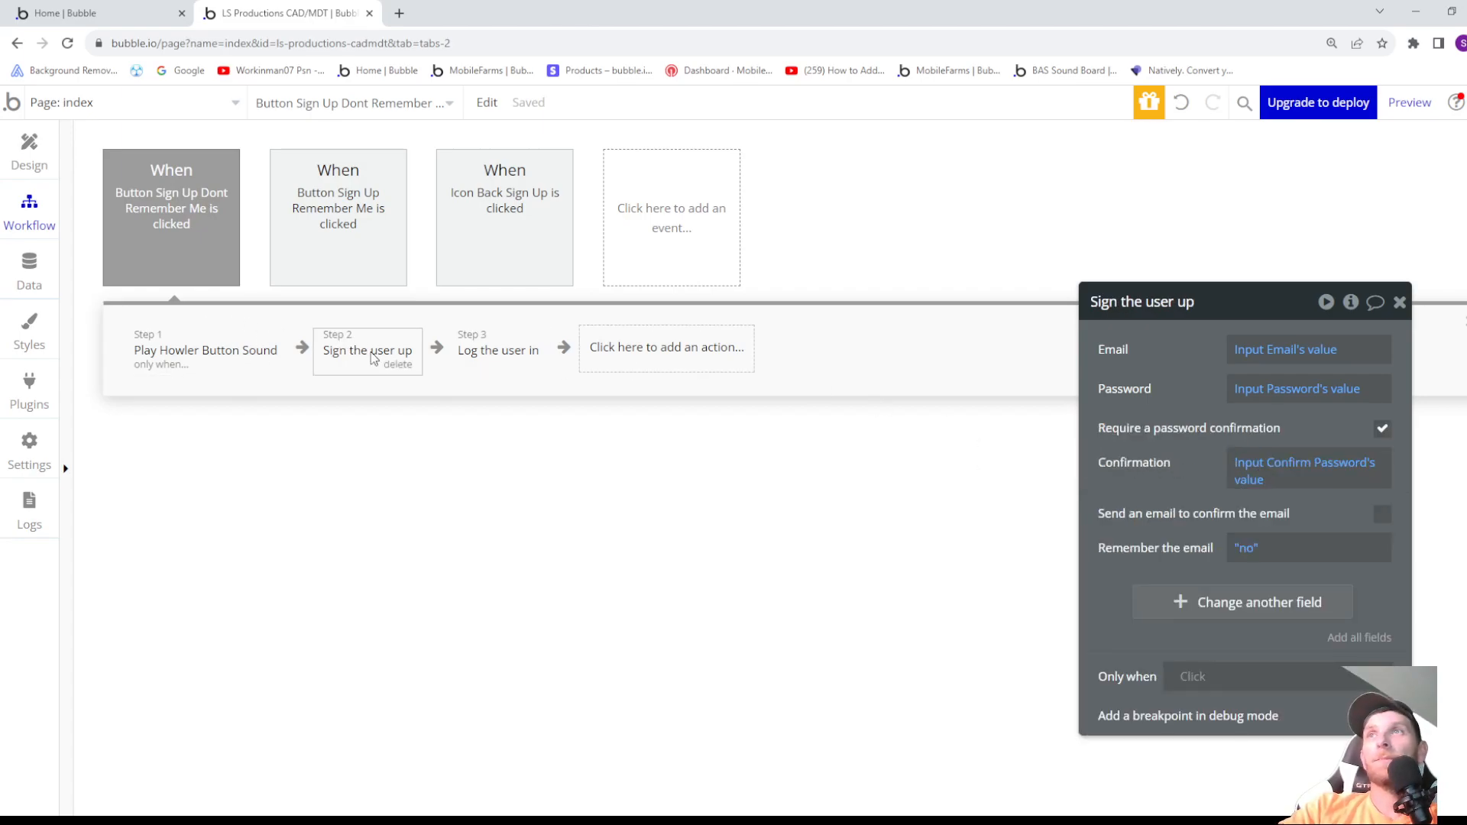
{"action": "left_click", "coordinate": [218, 363]}
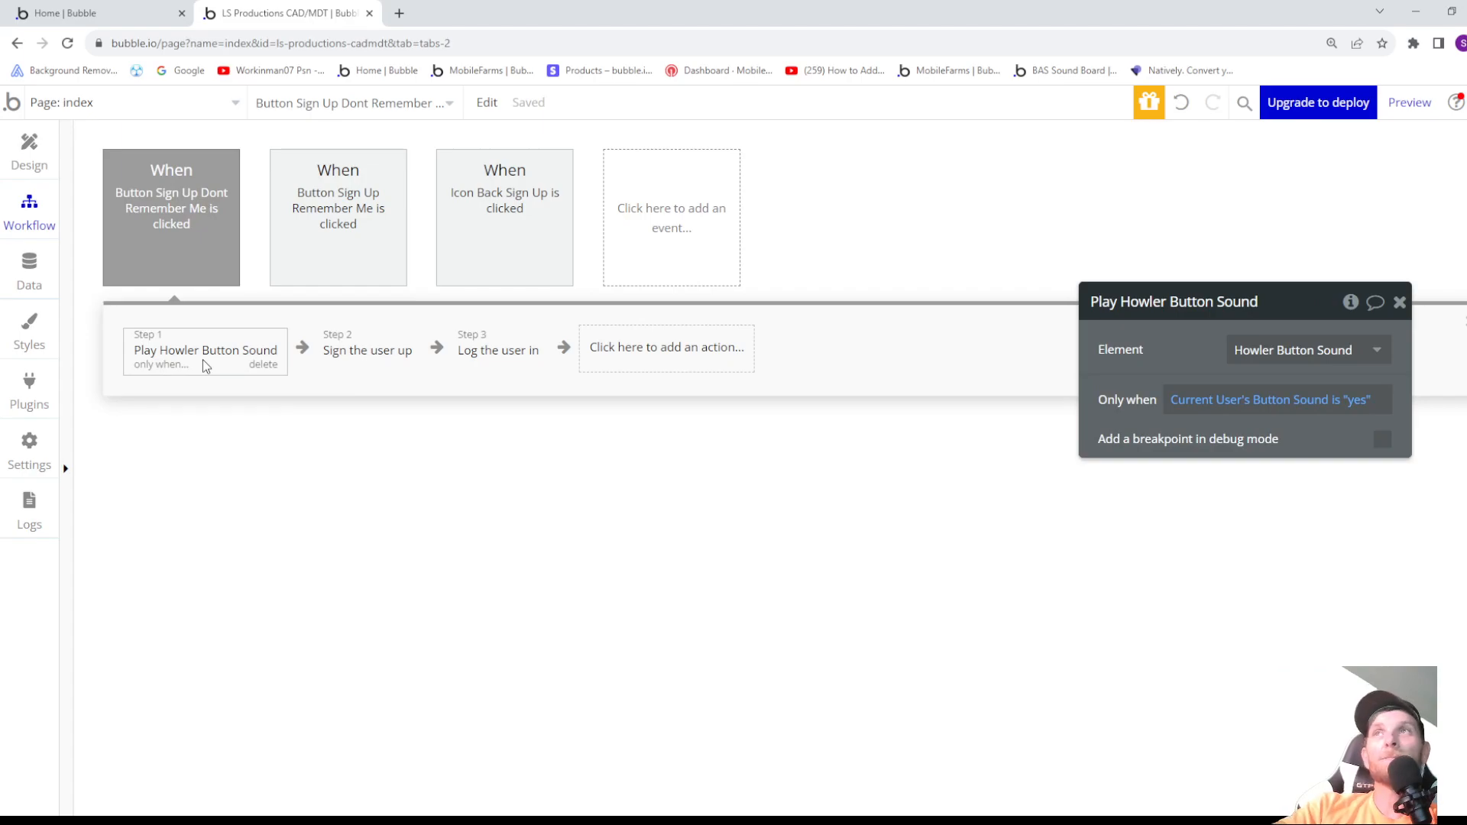
{"action": "mouse_move", "coordinate": [183, 237]}
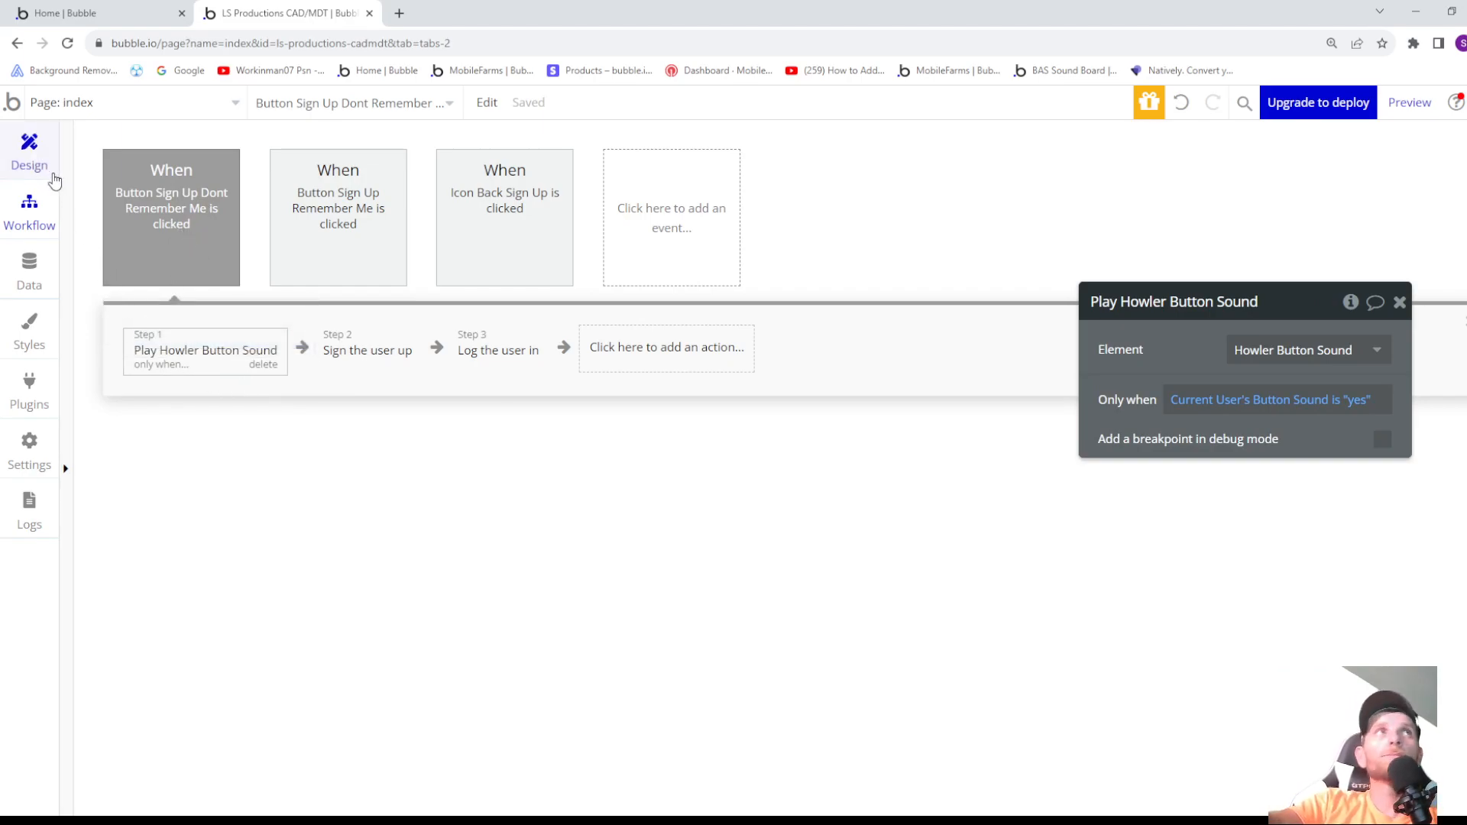
- Preview the page, test the Remember Me toggle repeatedly and the back arrow, and close the preview
{"action": "left_click", "coordinate": [36, 157]}
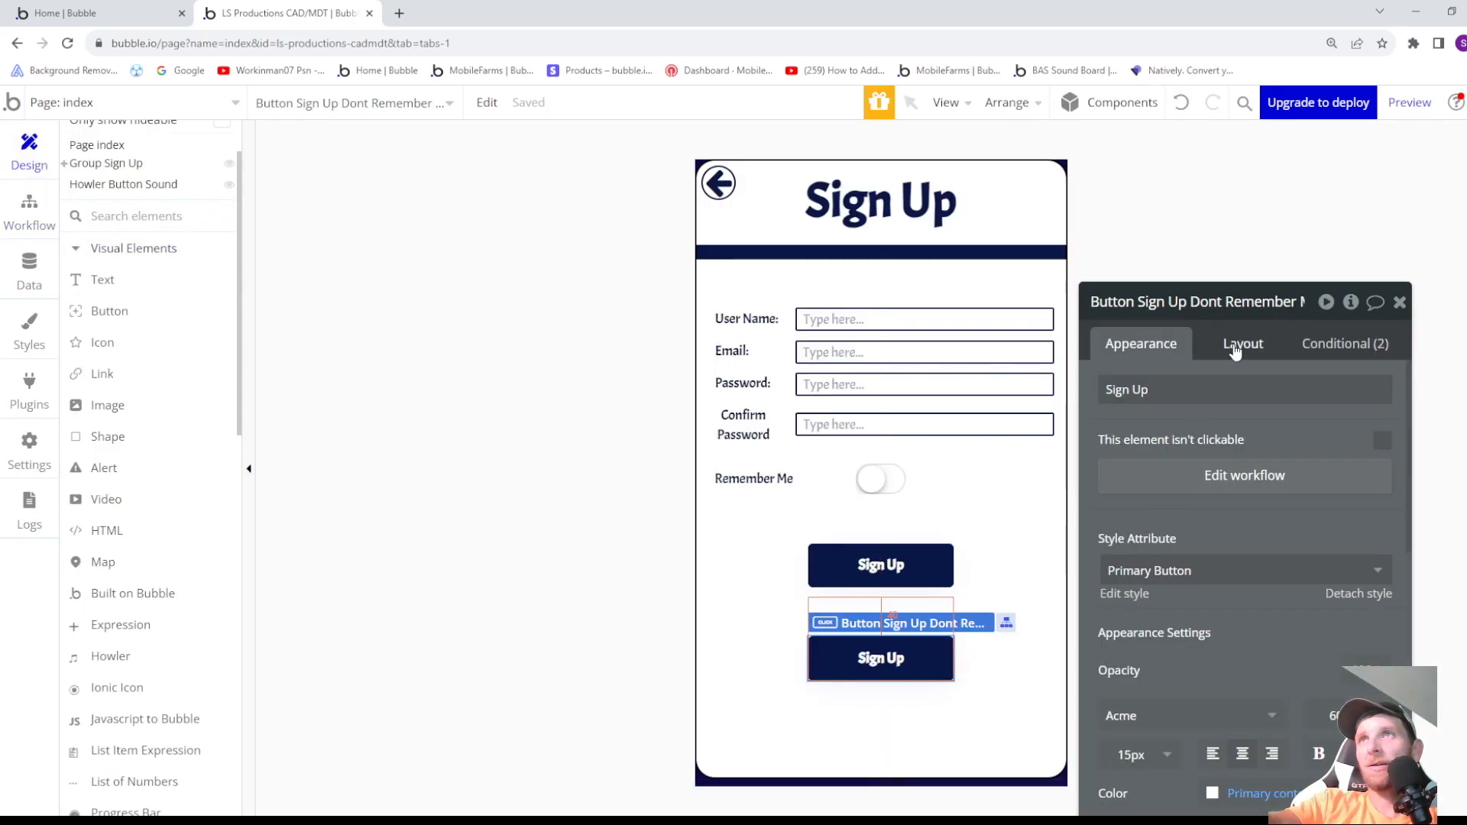
{"action": "left_click", "coordinate": [1410, 102]}
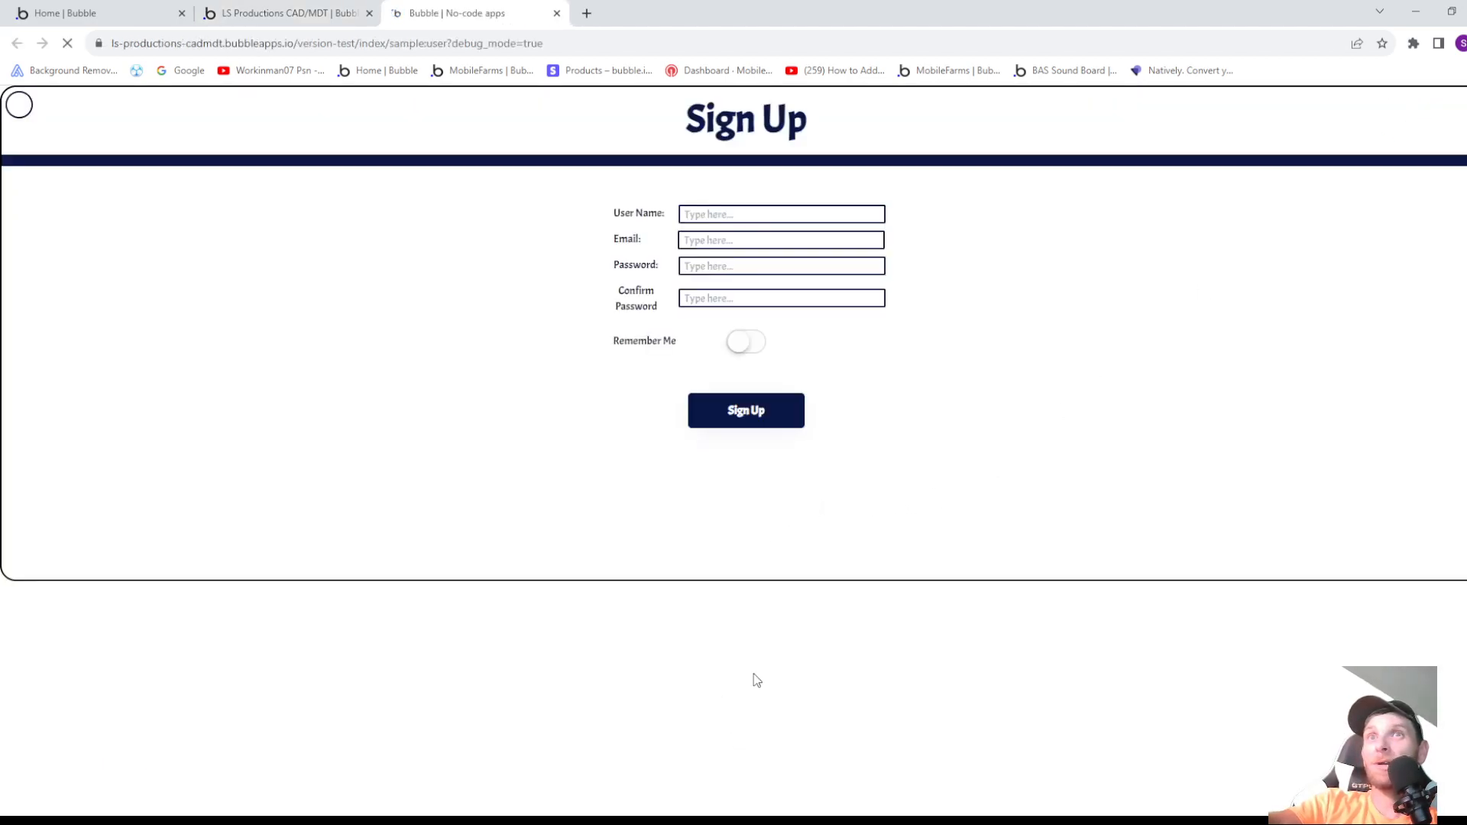
{"action": "left_click", "coordinate": [746, 349]}
{"action": "left_click", "coordinate": [745, 349]}
{"action": "left_click", "coordinate": [744, 349]}
{"action": "left_click", "coordinate": [744, 349]}
{"action": "left_click", "coordinate": [20, 107]}
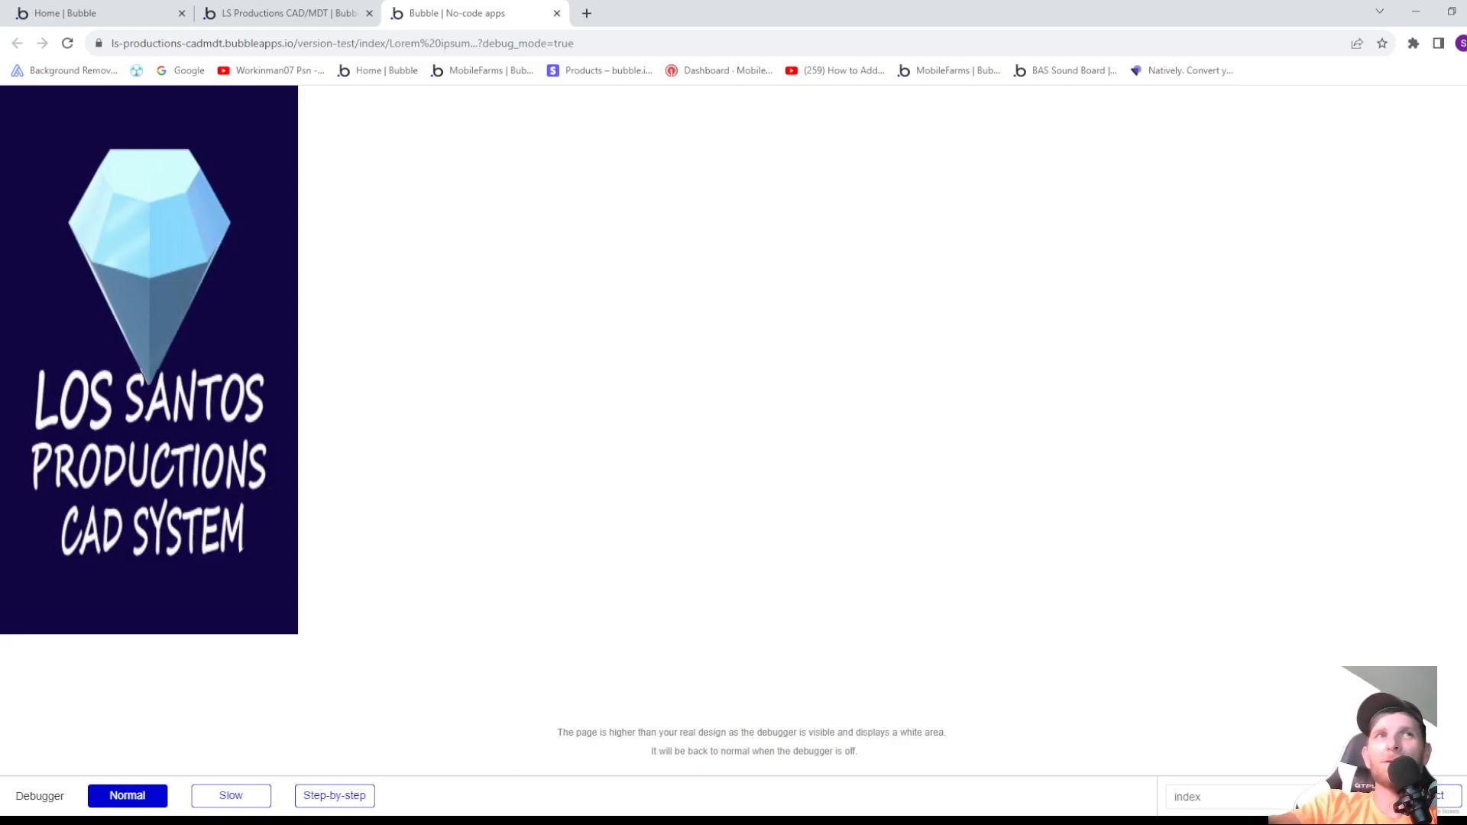
{"action": "left_click", "coordinate": [557, 13]}
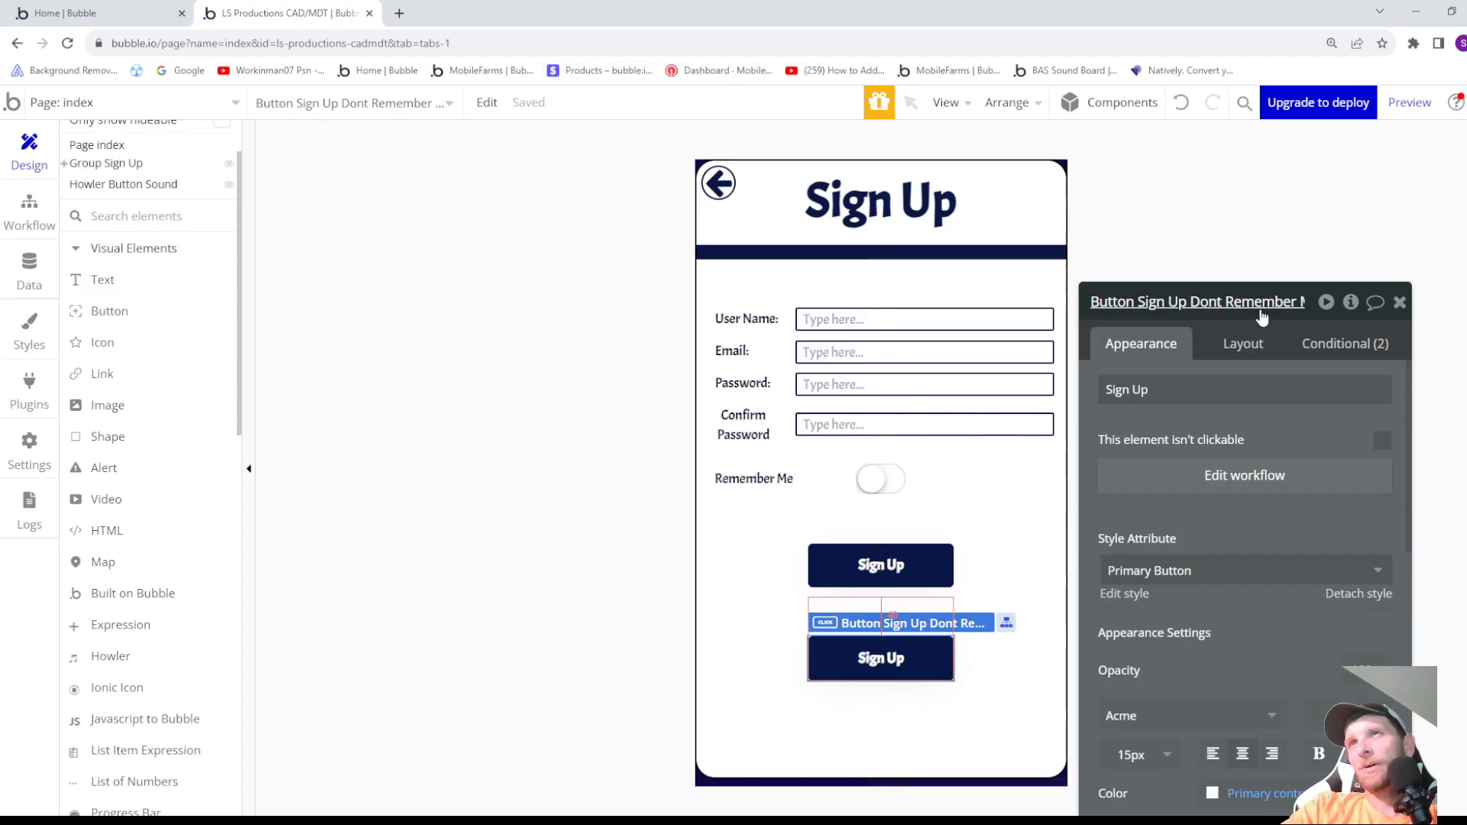
- Check the Dont Remember Me button's visibility conditions and layout settings
{"action": "left_click", "coordinate": [1344, 345]}
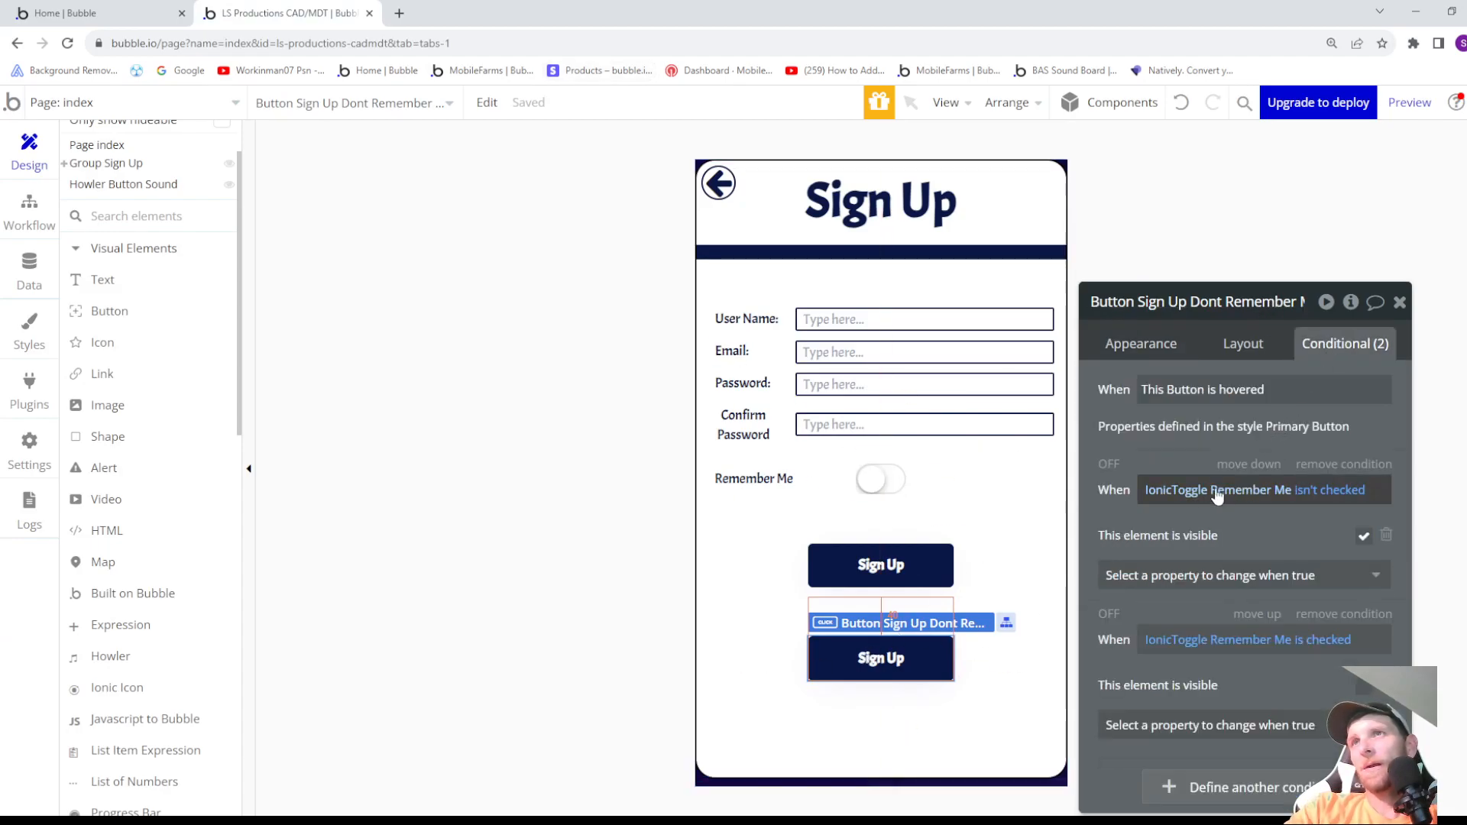
{"action": "left_click", "coordinate": [1237, 351]}
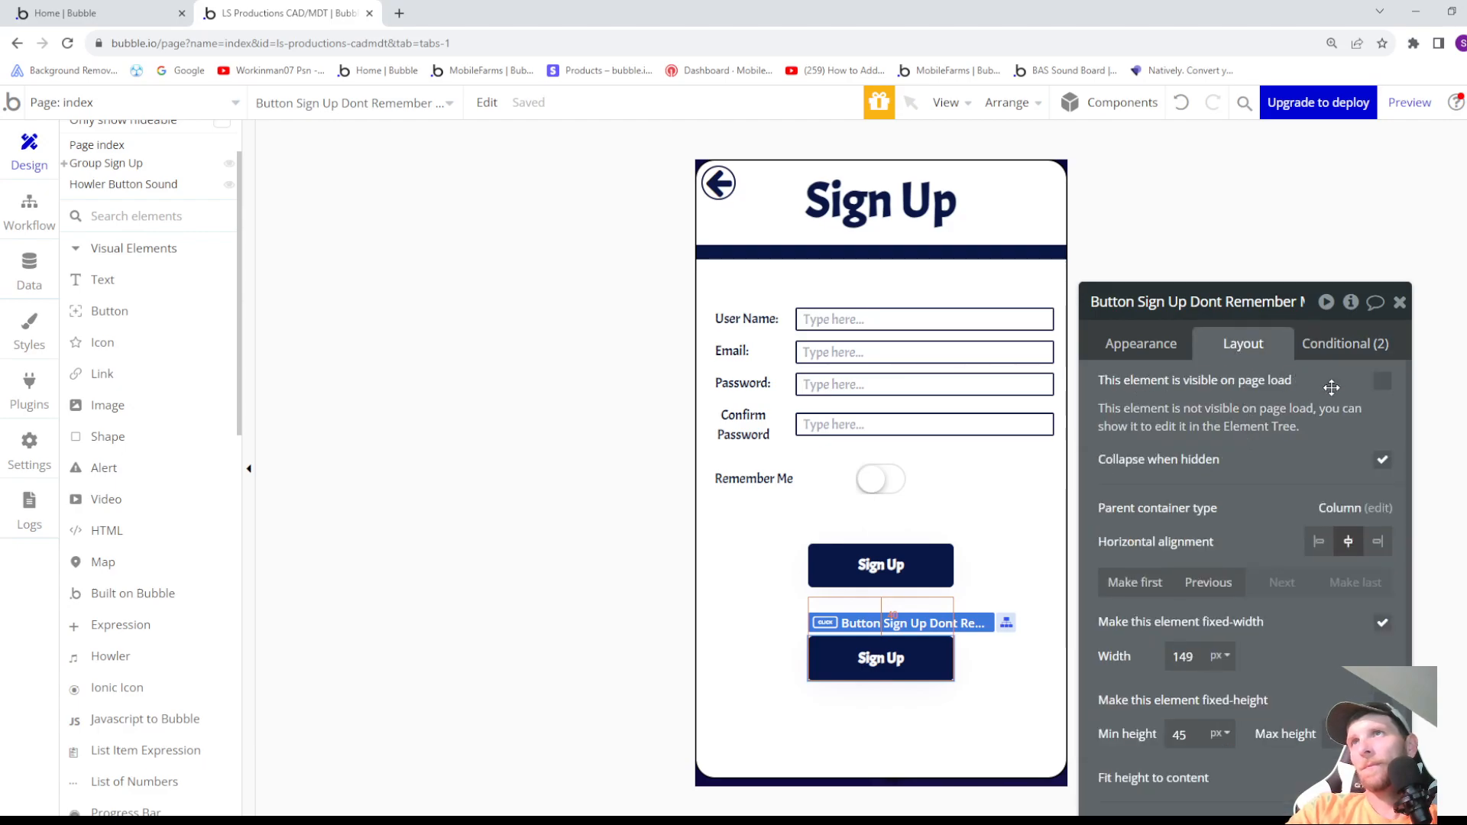
{"action": "left_click", "coordinate": [1350, 340]}
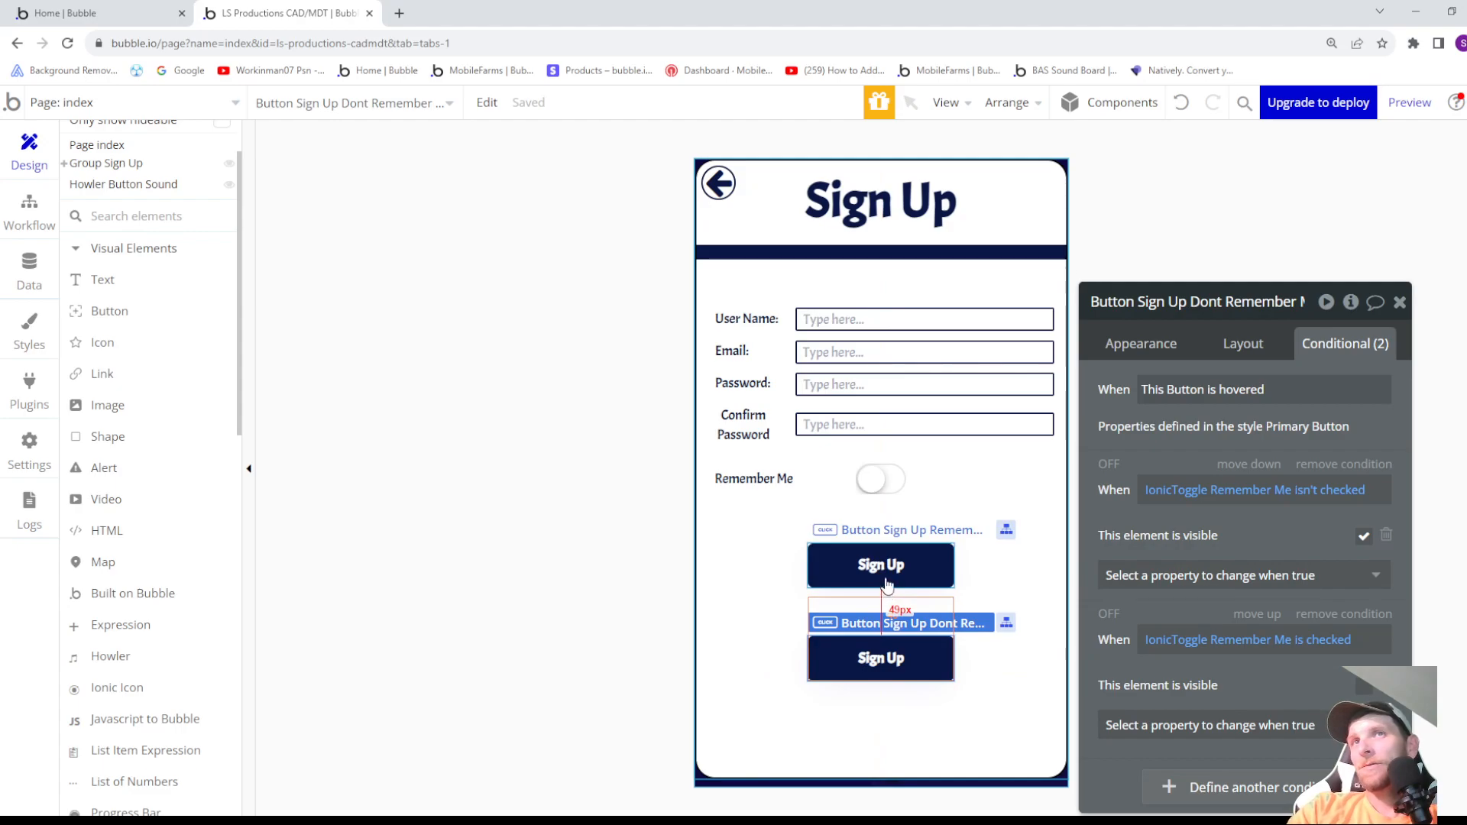
- Place a text element between the two Sign Up buttons and preview the page
{"action": "scroll", "coordinate": [133, 424], "scroll_direction": "up", "scroll_amount": 2}
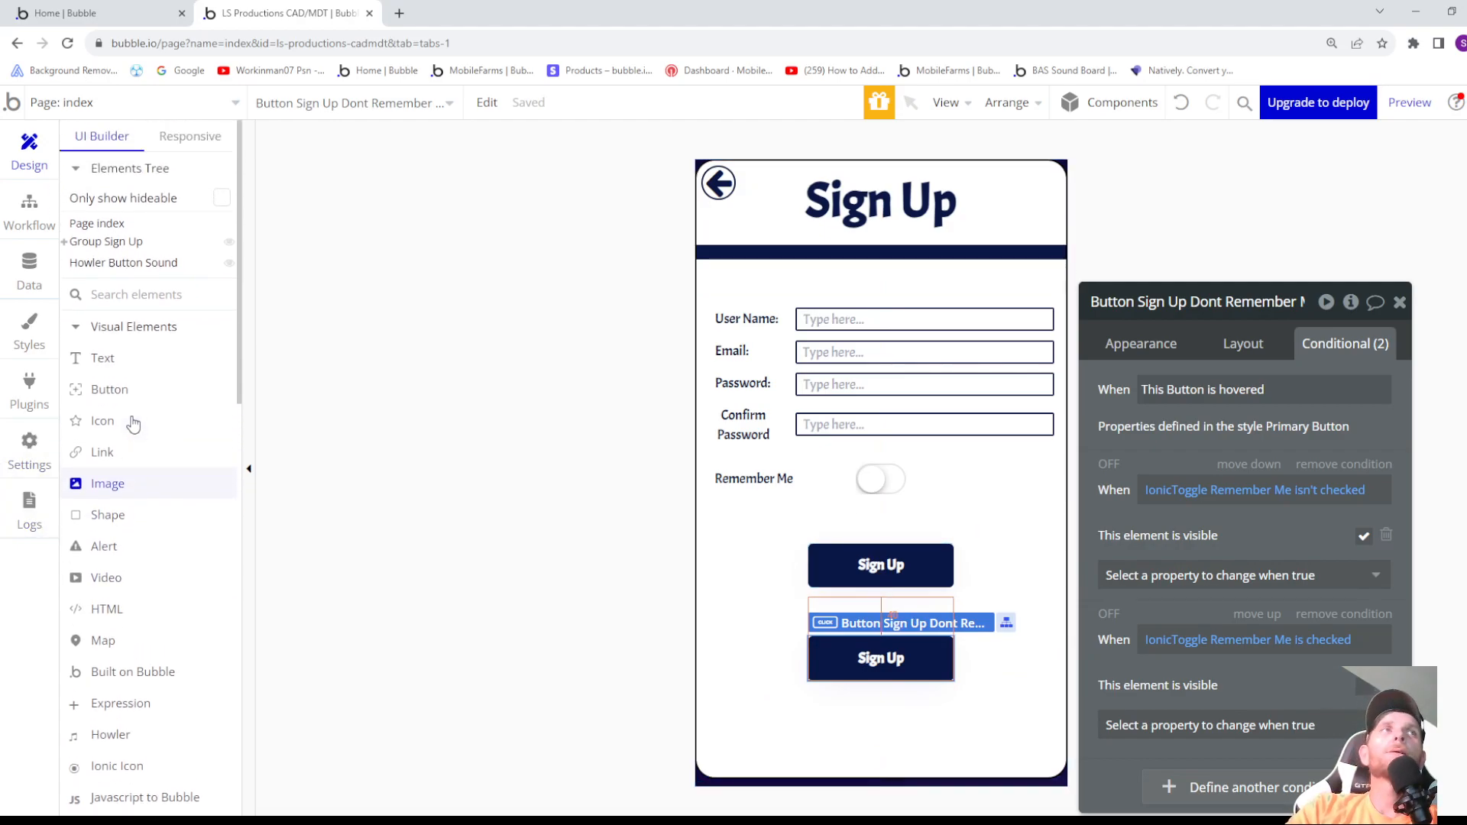
{"action": "left_click", "coordinate": [114, 363]}
{"action": "mouse_move", "coordinate": [760, 592]}
{"action": "left_mouse_down"}
{"action": "mouse_move", "coordinate": [1009, 600]}
{"action": "mouse_move", "coordinate": [979, 629]}
{"action": "left_mouse_up"}
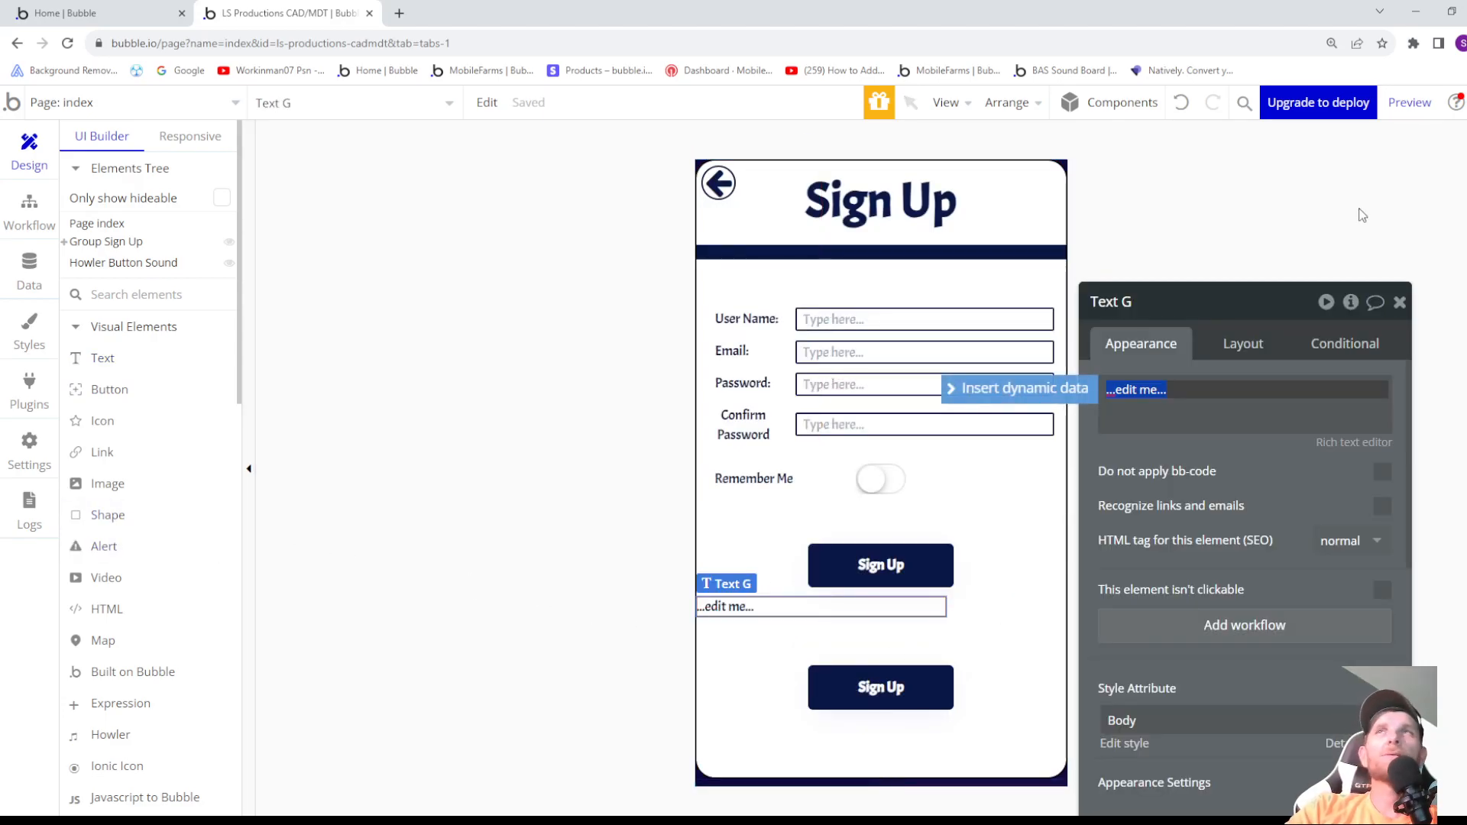
{"action": "left_click", "coordinate": [1408, 107]}
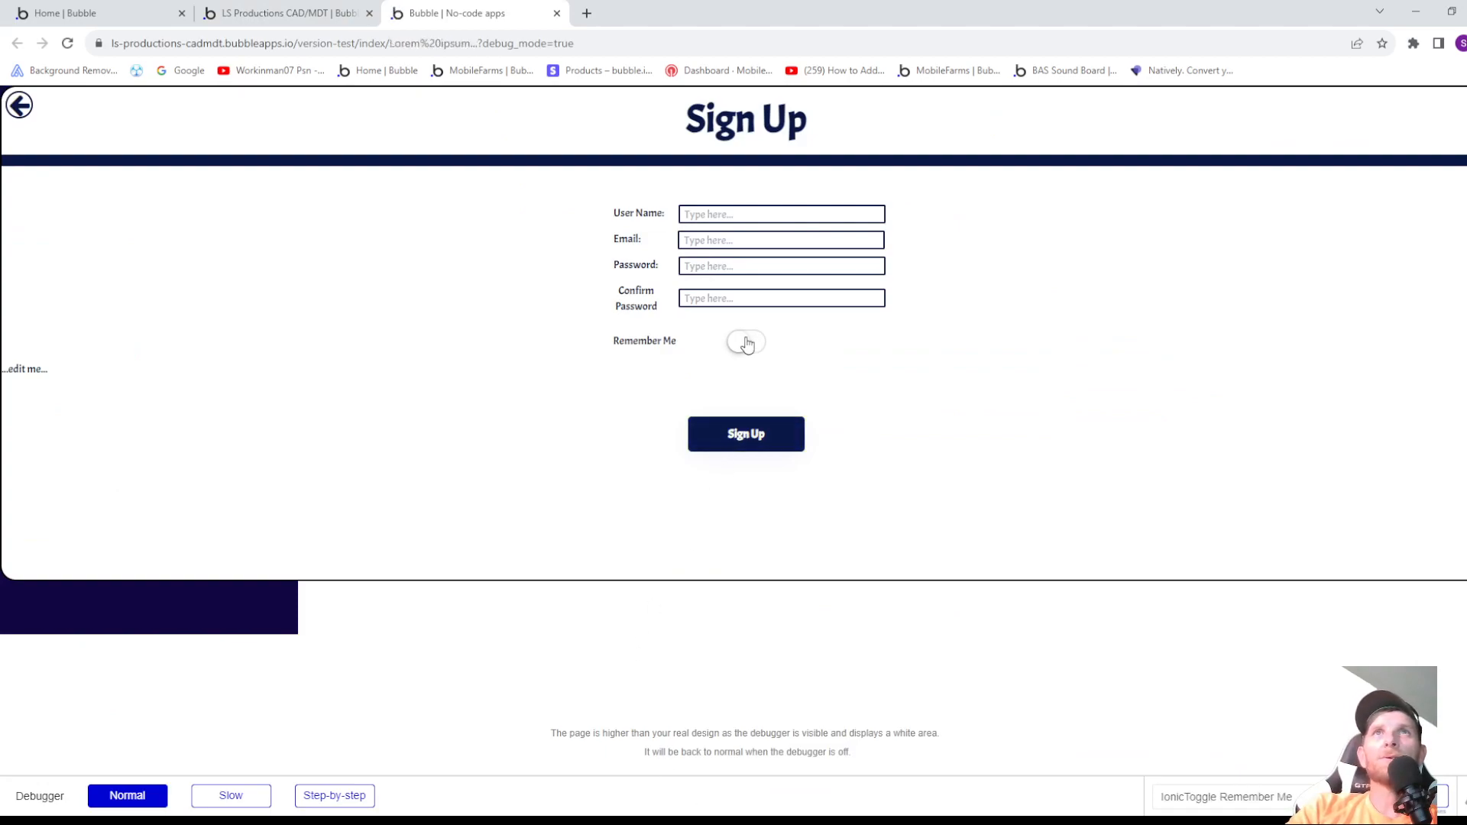
- Switch the Remember Me toggle on and off repeatedly to compare the Sign Up button positions, and close the preview
{"action": "left_click", "coordinate": [746, 346]}
{"action": "left_click", "coordinate": [746, 346]}
{"action": "left_click", "coordinate": [747, 345]}
{"action": "left_click", "coordinate": [748, 346]}
{"action": "left_click", "coordinate": [748, 346]}
{"action": "left_click", "coordinate": [747, 346]}
{"action": "left_click", "coordinate": [747, 346]}
{"action": "left_click", "coordinate": [748, 346]}
{"action": "left_click", "coordinate": [748, 346]}
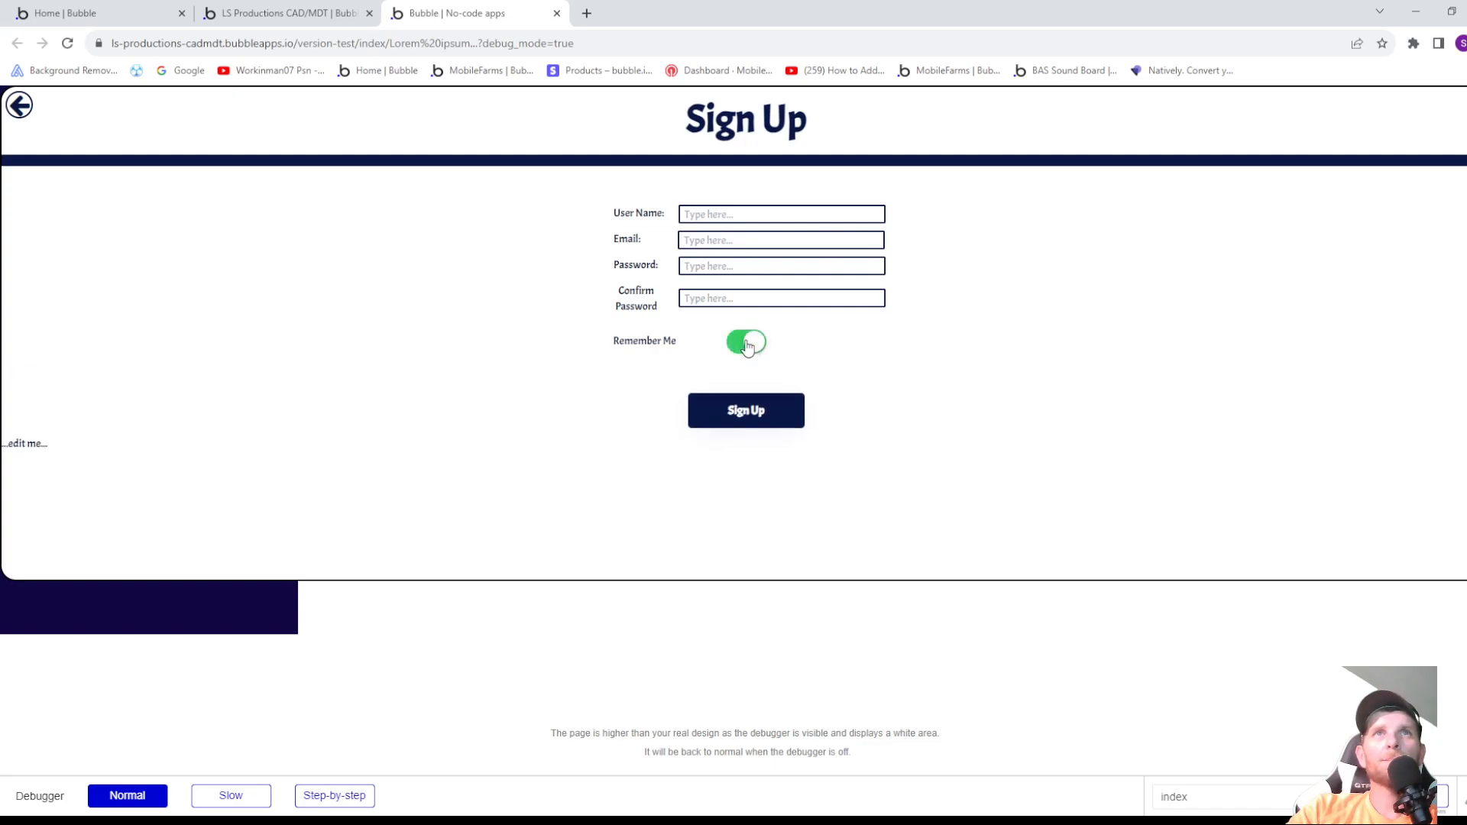
{"action": "left_click", "coordinate": [747, 346]}
{"action": "left_click", "coordinate": [747, 346]}
{"action": "left_click", "coordinate": [747, 347]}
{"action": "left_click", "coordinate": [748, 346]}
{"action": "left_click", "coordinate": [556, 13]}
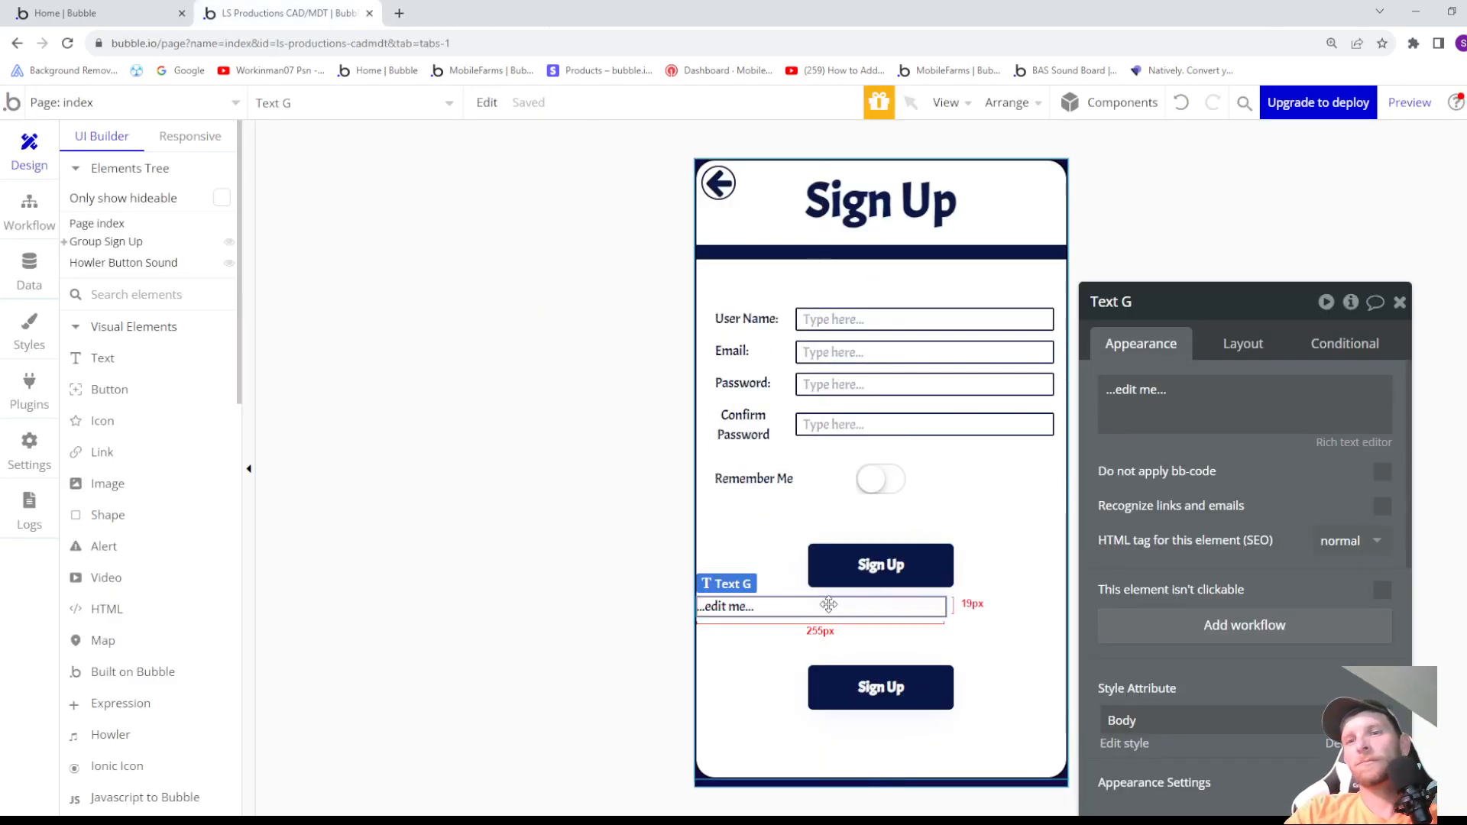
- Delete the placeholder text between the two Sign Up buttons and check the Dont Remember Me button's layout settings
{"action": "key", "text": "Delete"}
{"action": "left_click", "coordinate": [828, 662]}
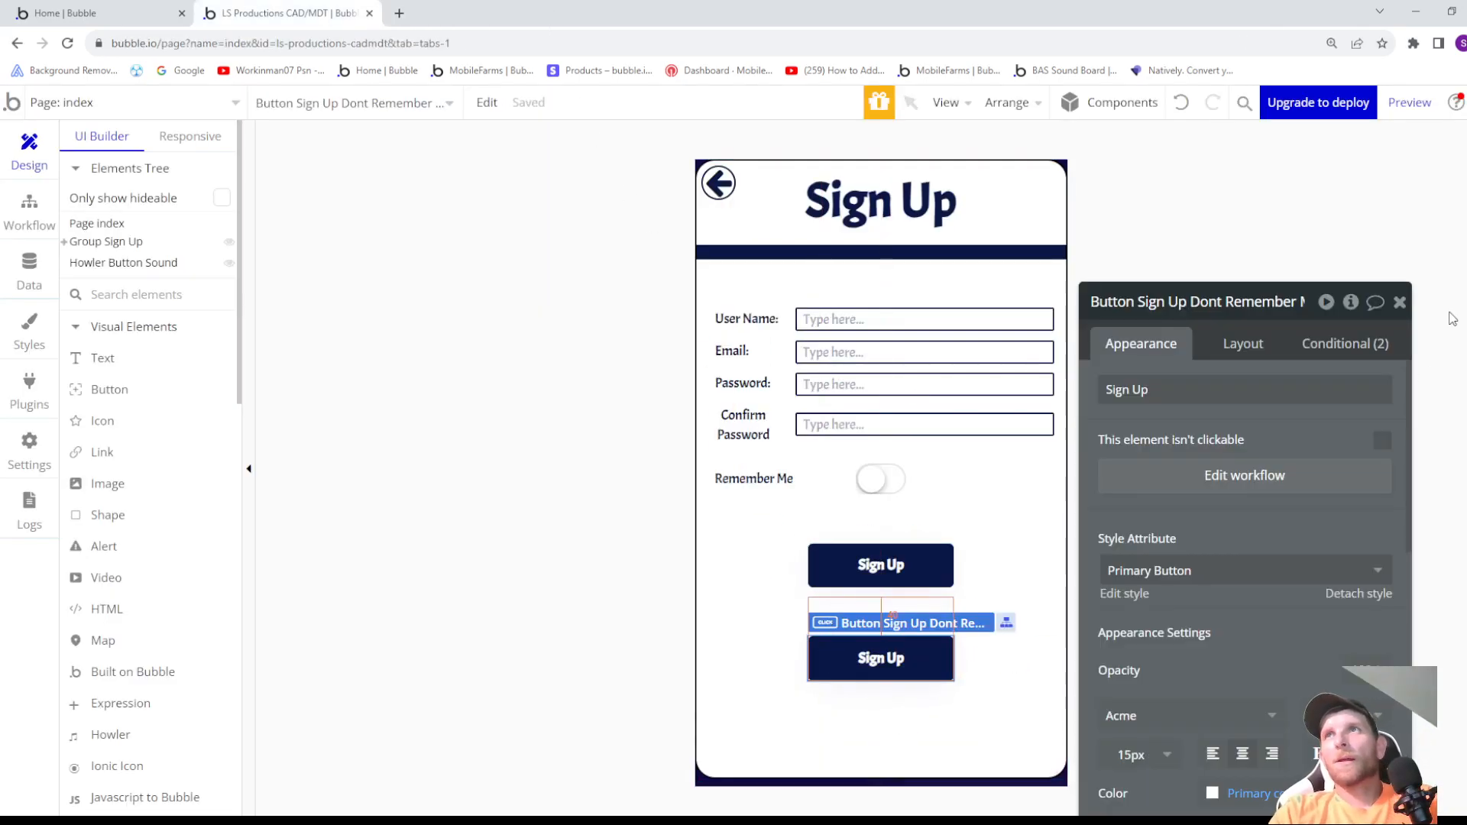
{"action": "left_click", "coordinate": [1232, 345]}
{"action": "scroll", "coordinate": [1113, 489], "scroll_direction": "down", "scroll_amount": 2}
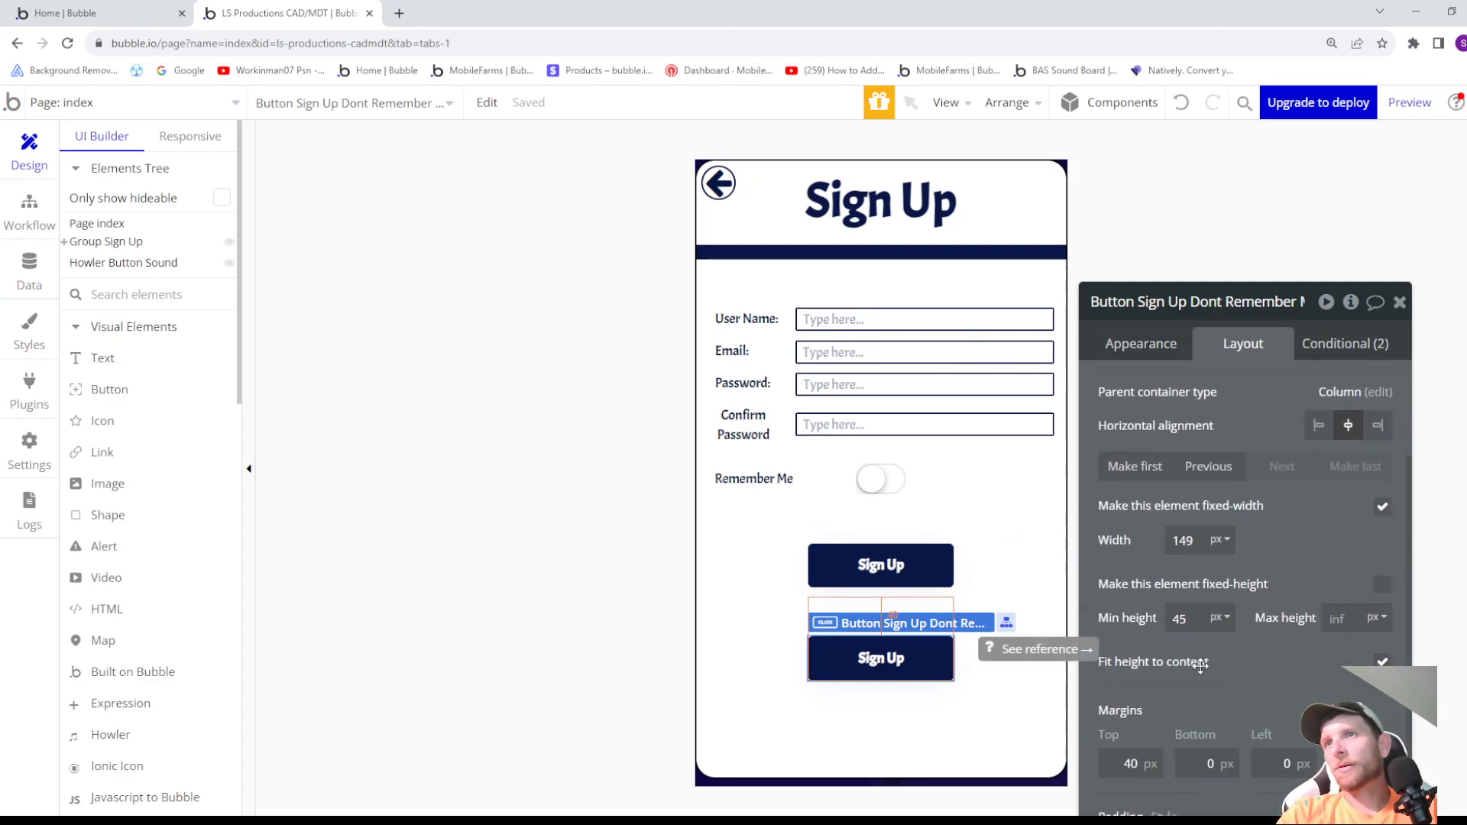
- Set the Remember Me Sign Up button's bottom margin to -94 px so the two Sign Up buttons overlap
{"action": "left_click", "coordinate": [901, 563]}
{"action": "left_click", "coordinate": [1203, 764]}
{"action": "type", "text": "-1"}
{"action": "key", "text": "BackSpace"}
{"action": "type", "text": "50"}
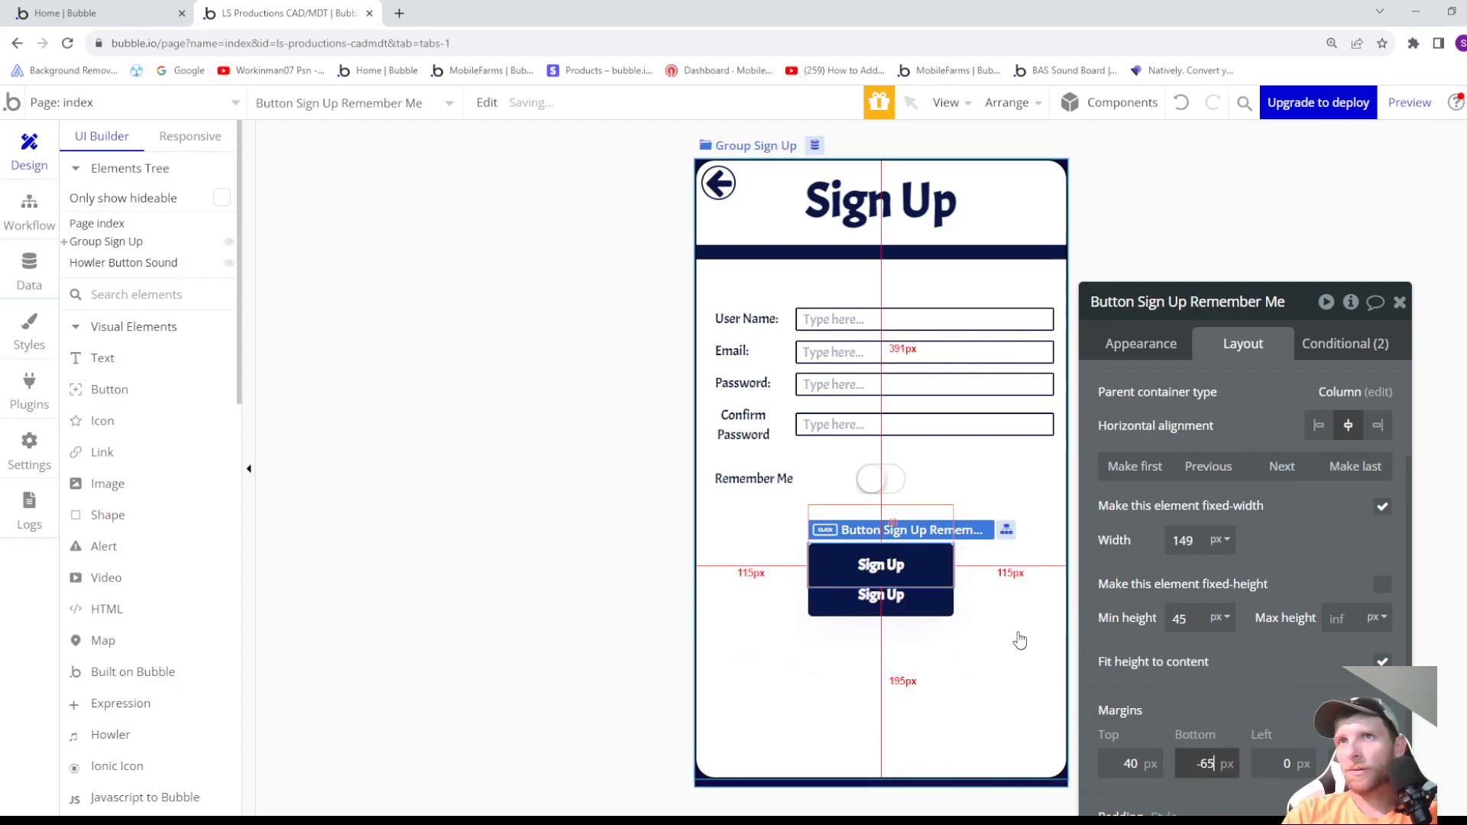
{"action": "key", "text": "BackSpace"}
{"action": "key", "text": "BackSpace"}
{"action": "type", "text": "94"}
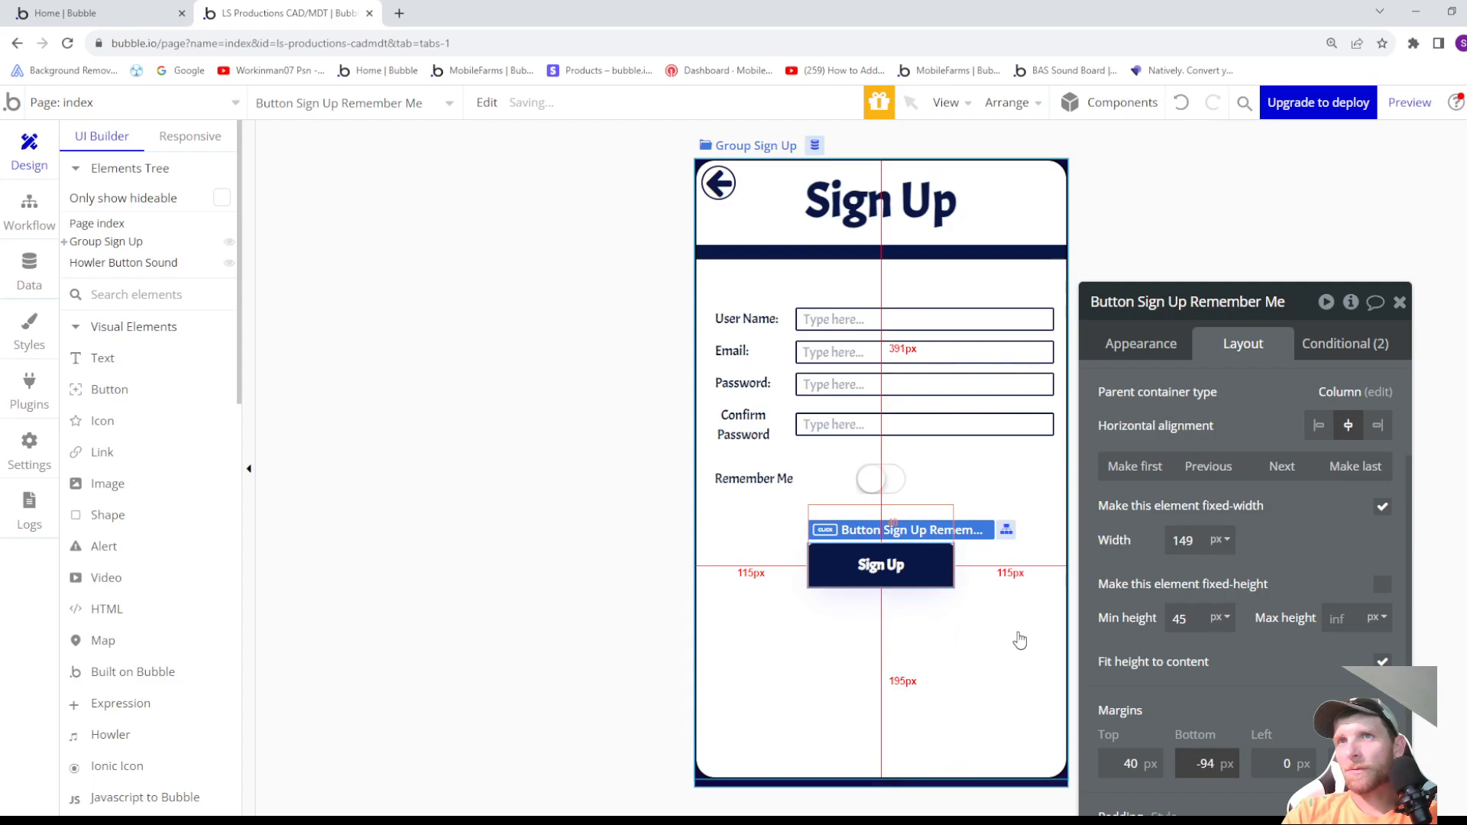
{"action": "left_click", "coordinate": [949, 605]}
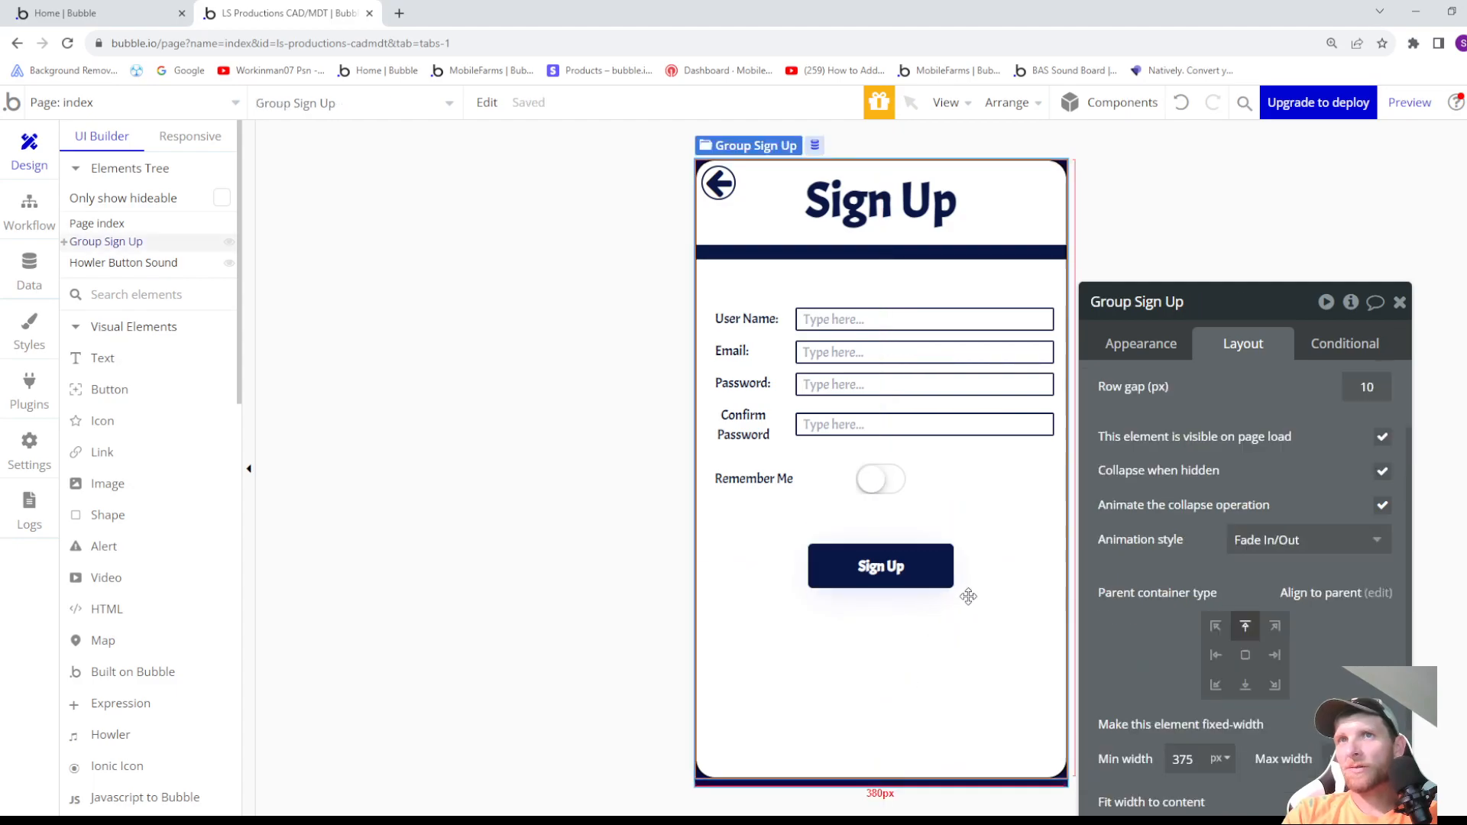
- Preview the page, test the Remember Me toggle and the back arrow against the overlapping Sign Up buttons, and close the preview
{"action": "left_click", "coordinate": [1410, 102]}
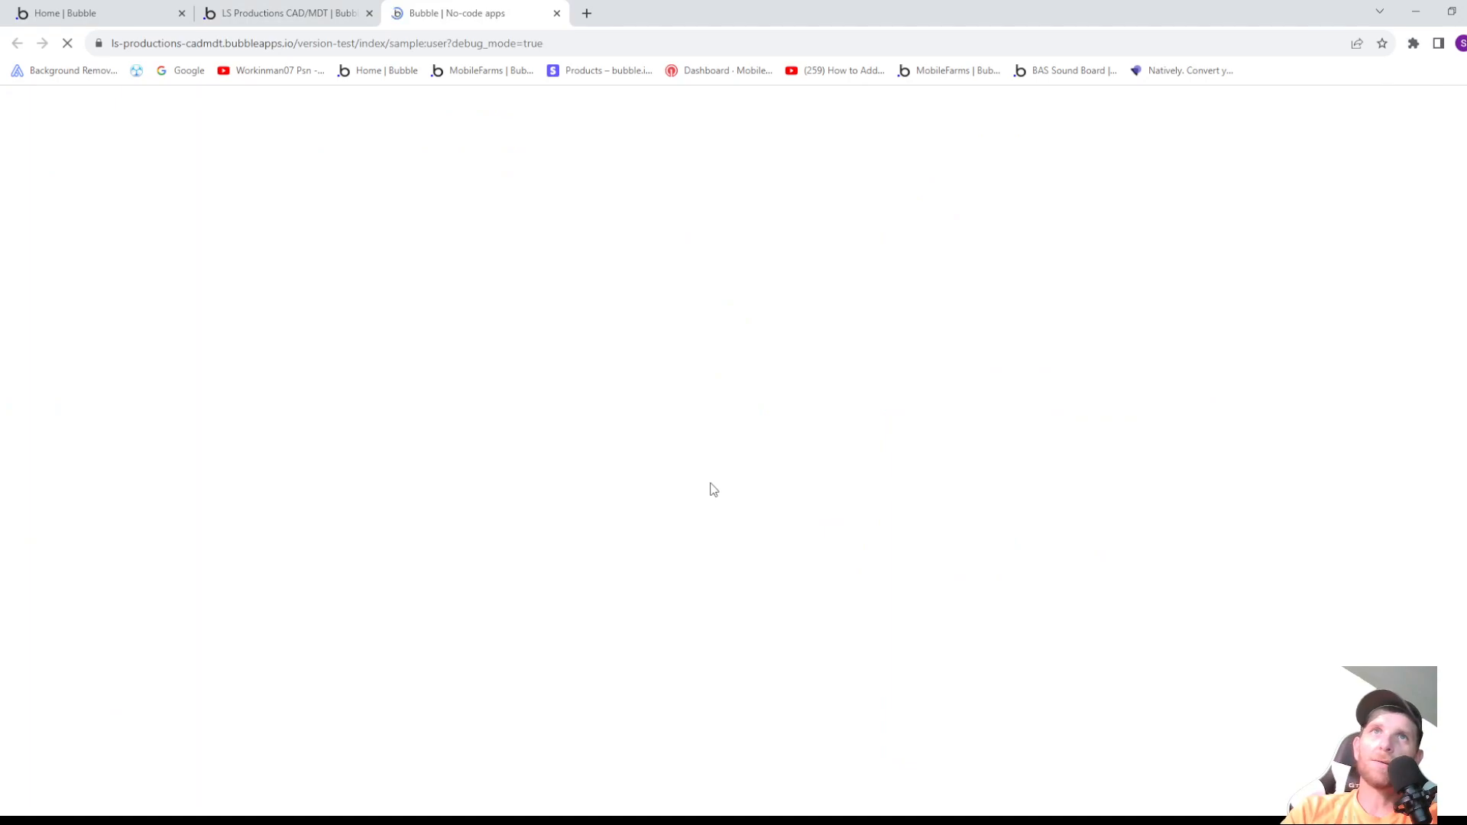
{"action": "left_click", "coordinate": [747, 344]}
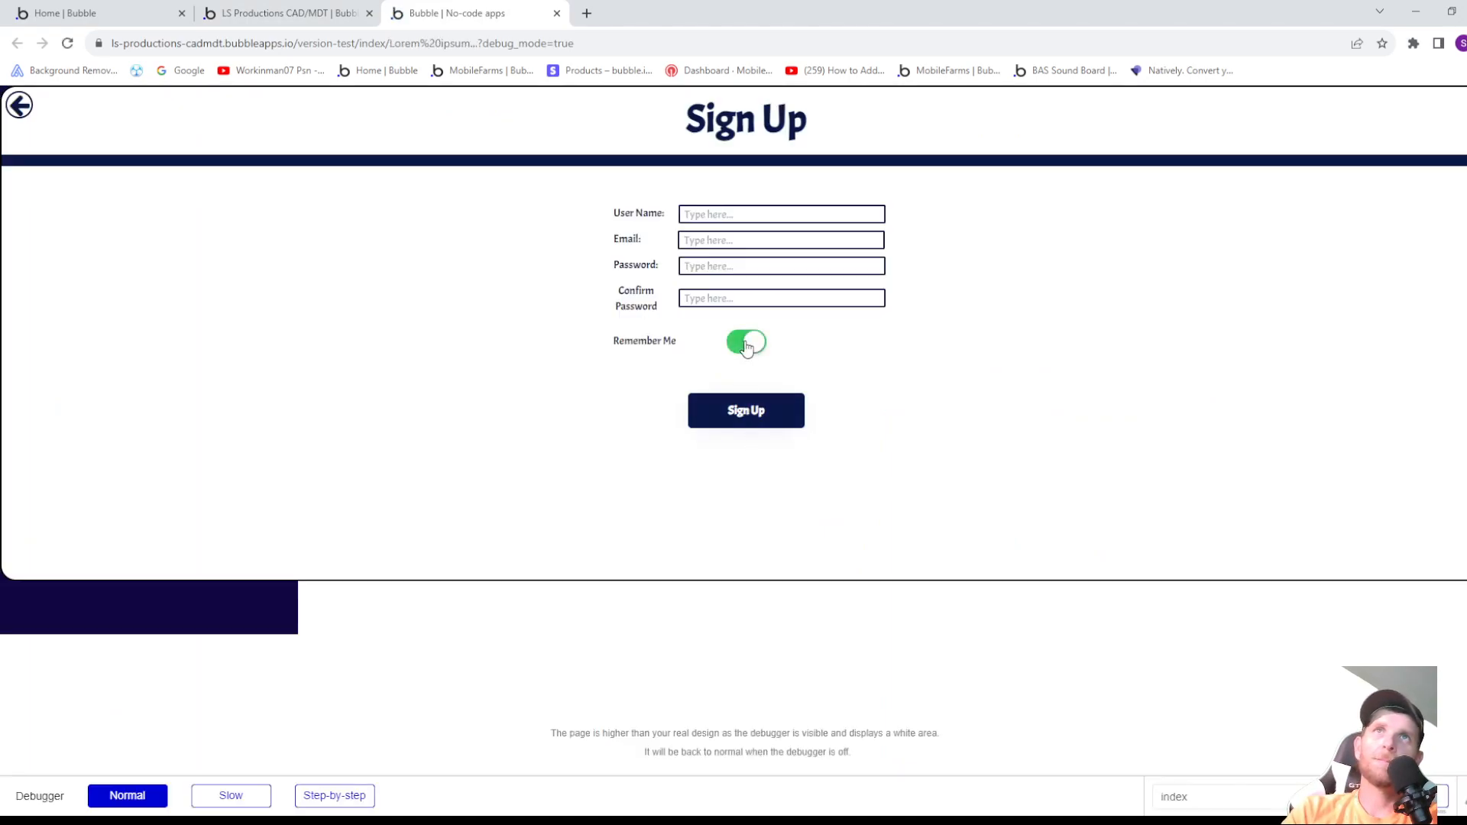
{"action": "left_click", "coordinate": [748, 346]}
{"action": "left_click", "coordinate": [748, 346]}
{"action": "left_click", "coordinate": [747, 346]}
{"action": "left_click", "coordinate": [746, 346]}
{"action": "left_click", "coordinate": [747, 347]}
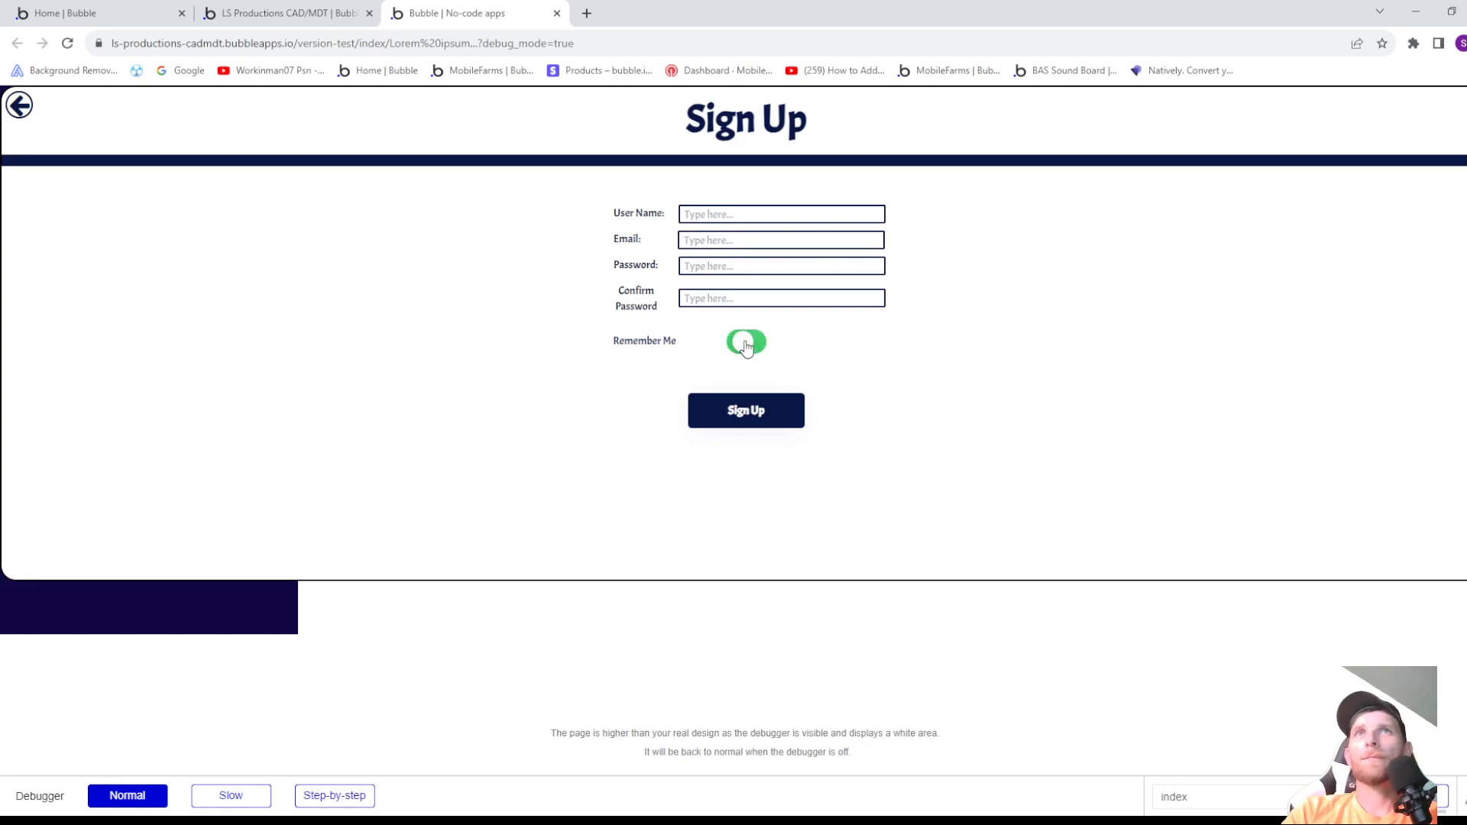
{"action": "left_click", "coordinate": [25, 114]}
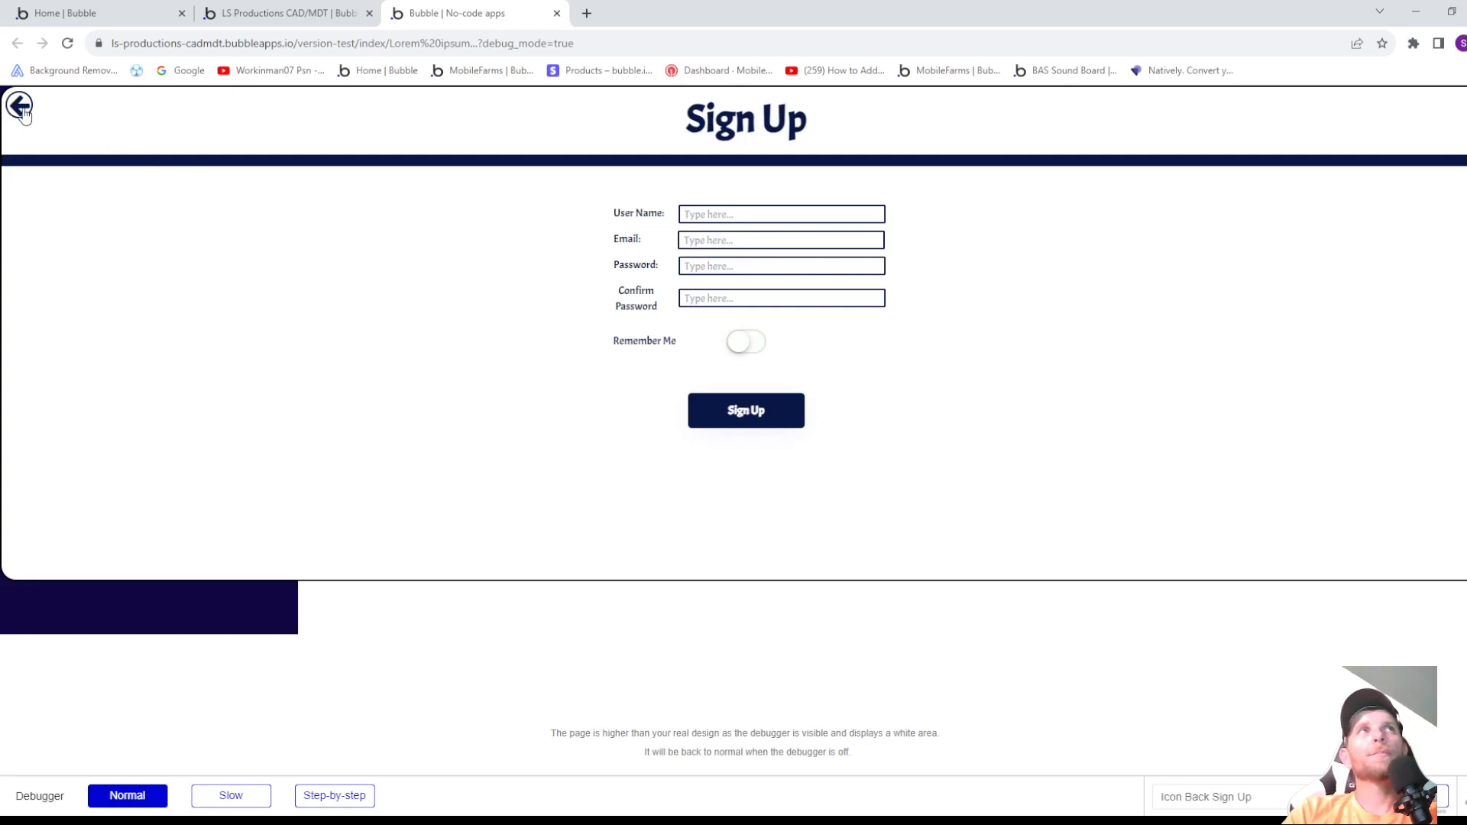
{"action": "left_click", "coordinate": [743, 344]}
{"action": "left_click", "coordinate": [743, 344]}
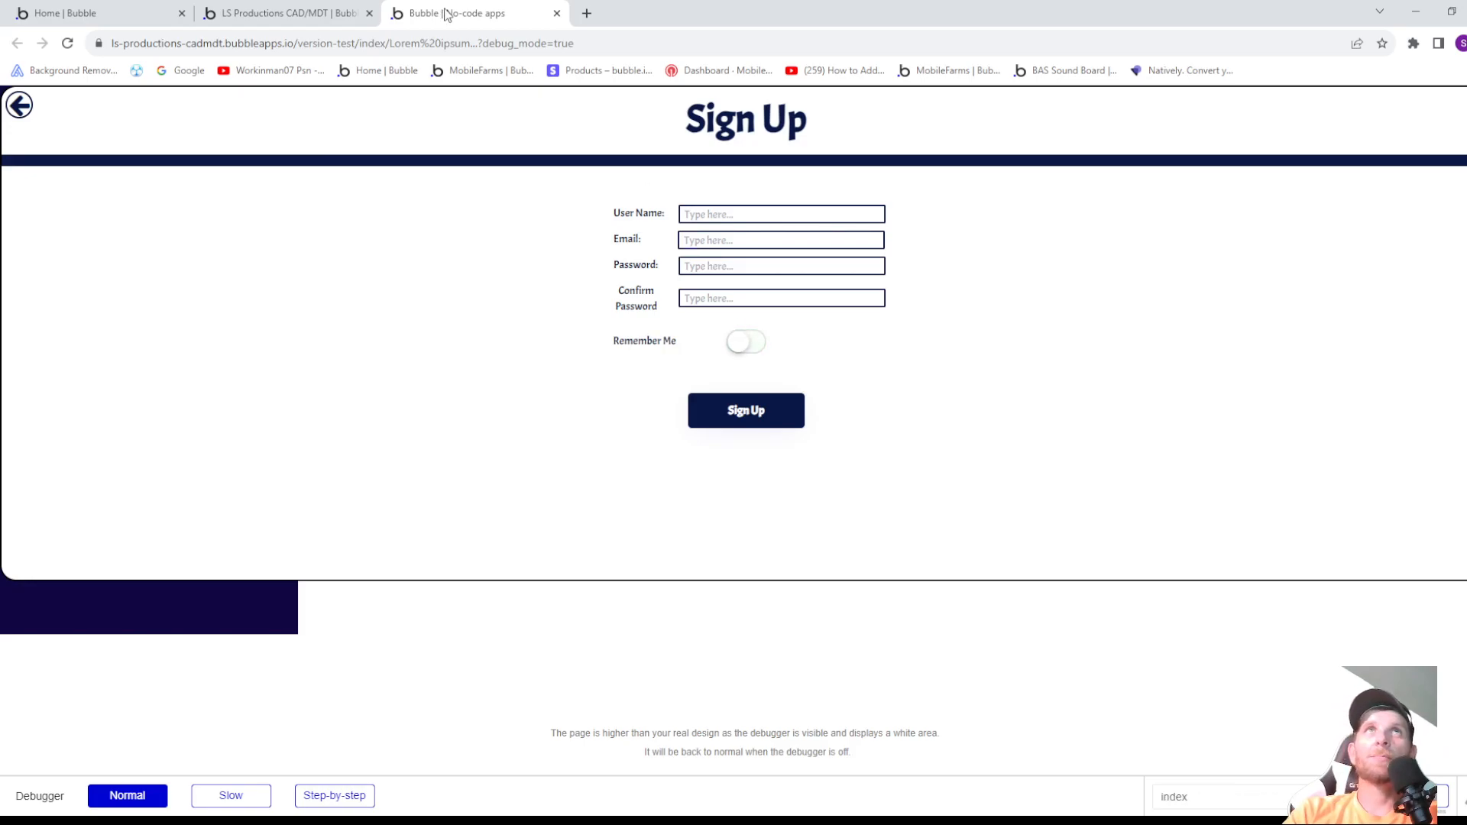
{"action": "left_click", "coordinate": [557, 13]}
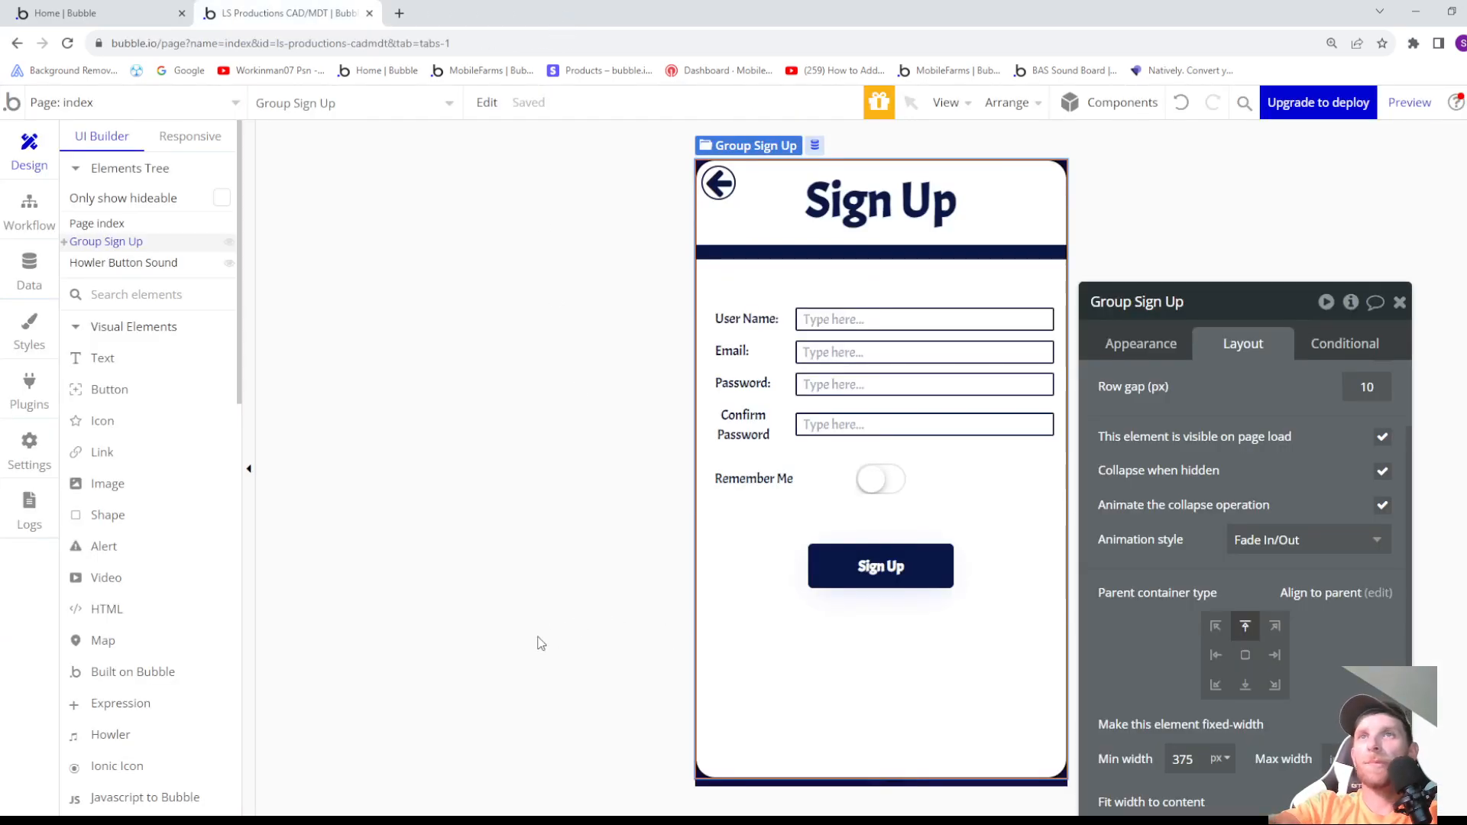
- Create a new data type named Civilian in the app's database
{"action": "left_click_drag", "start_coordinate": [1253, 318], "coordinate": [1292, 208]}
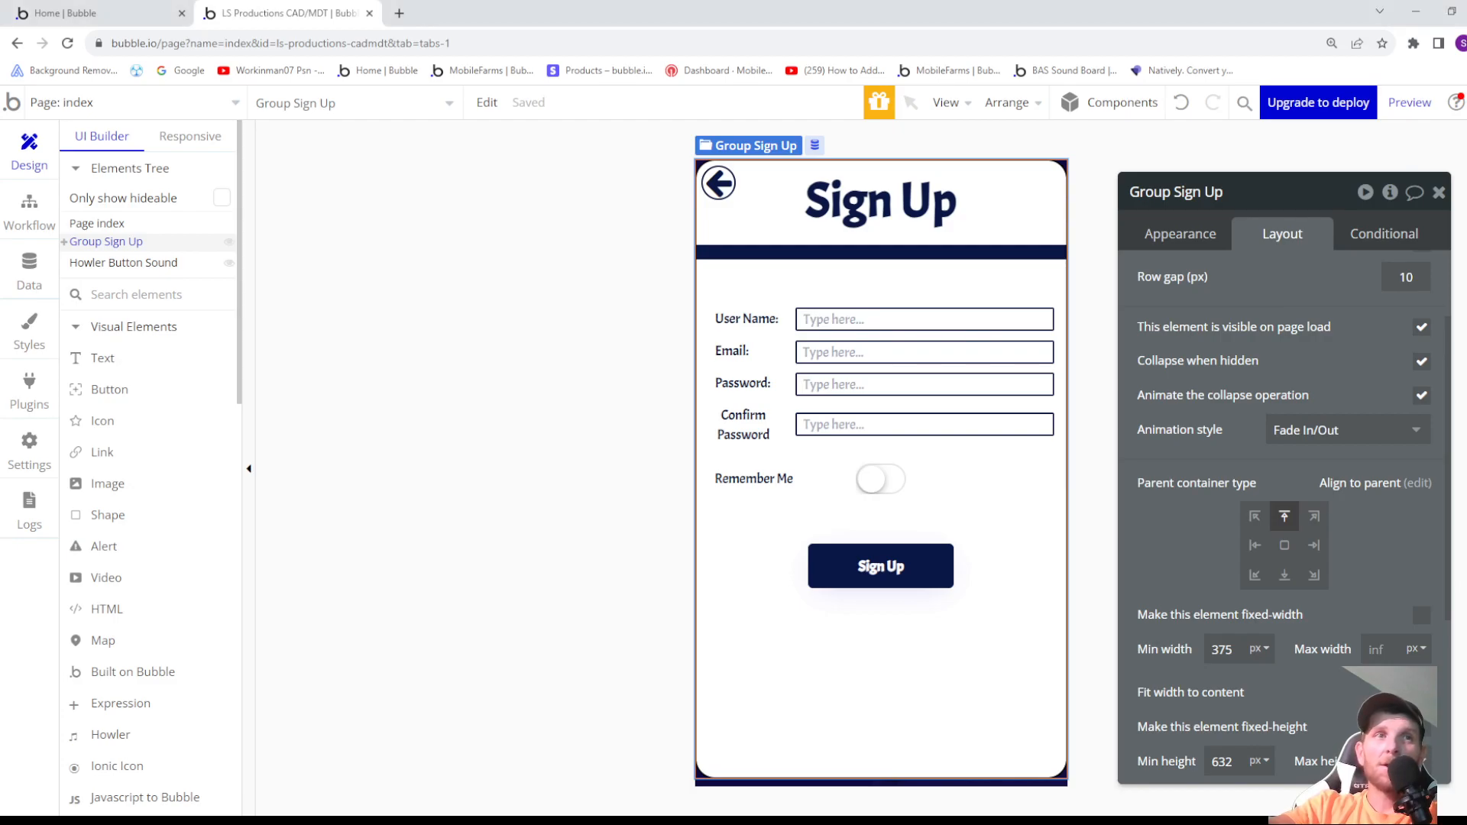
{"action": "left_click", "coordinate": [11, 266]}
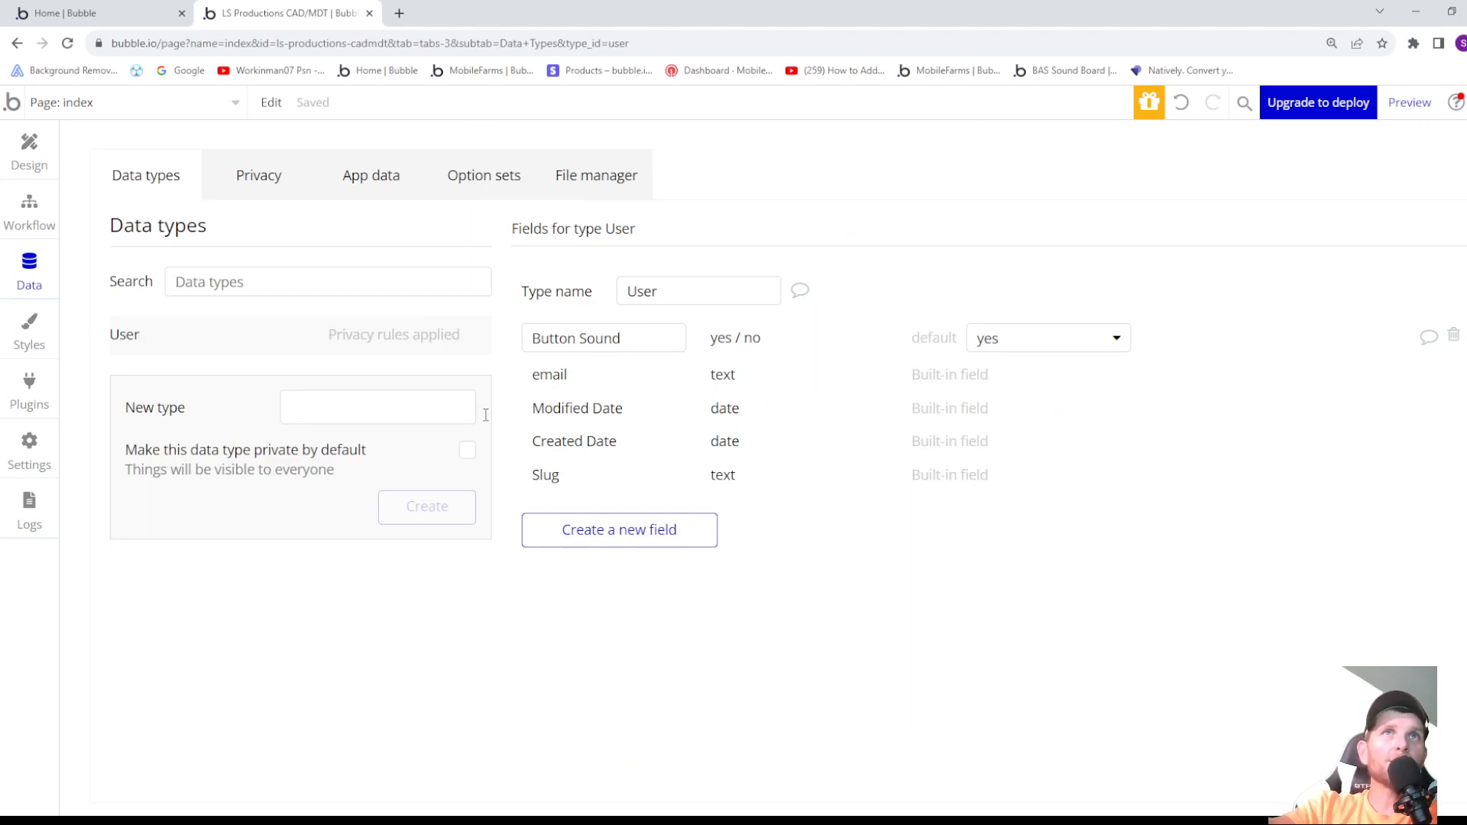
{"action": "left_click", "coordinate": [398, 405]}
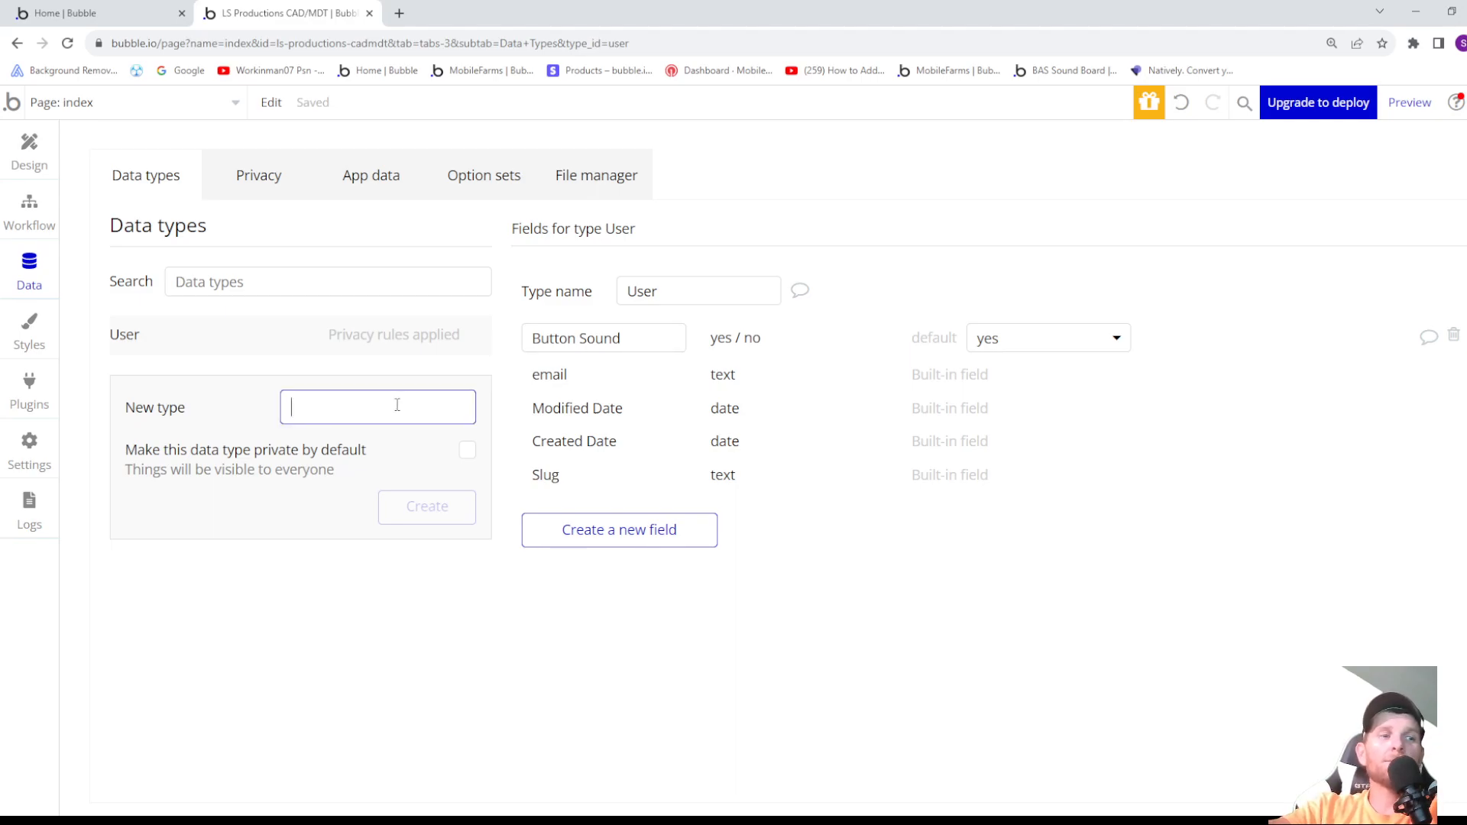
{"action": "type", "text": "Civ"}
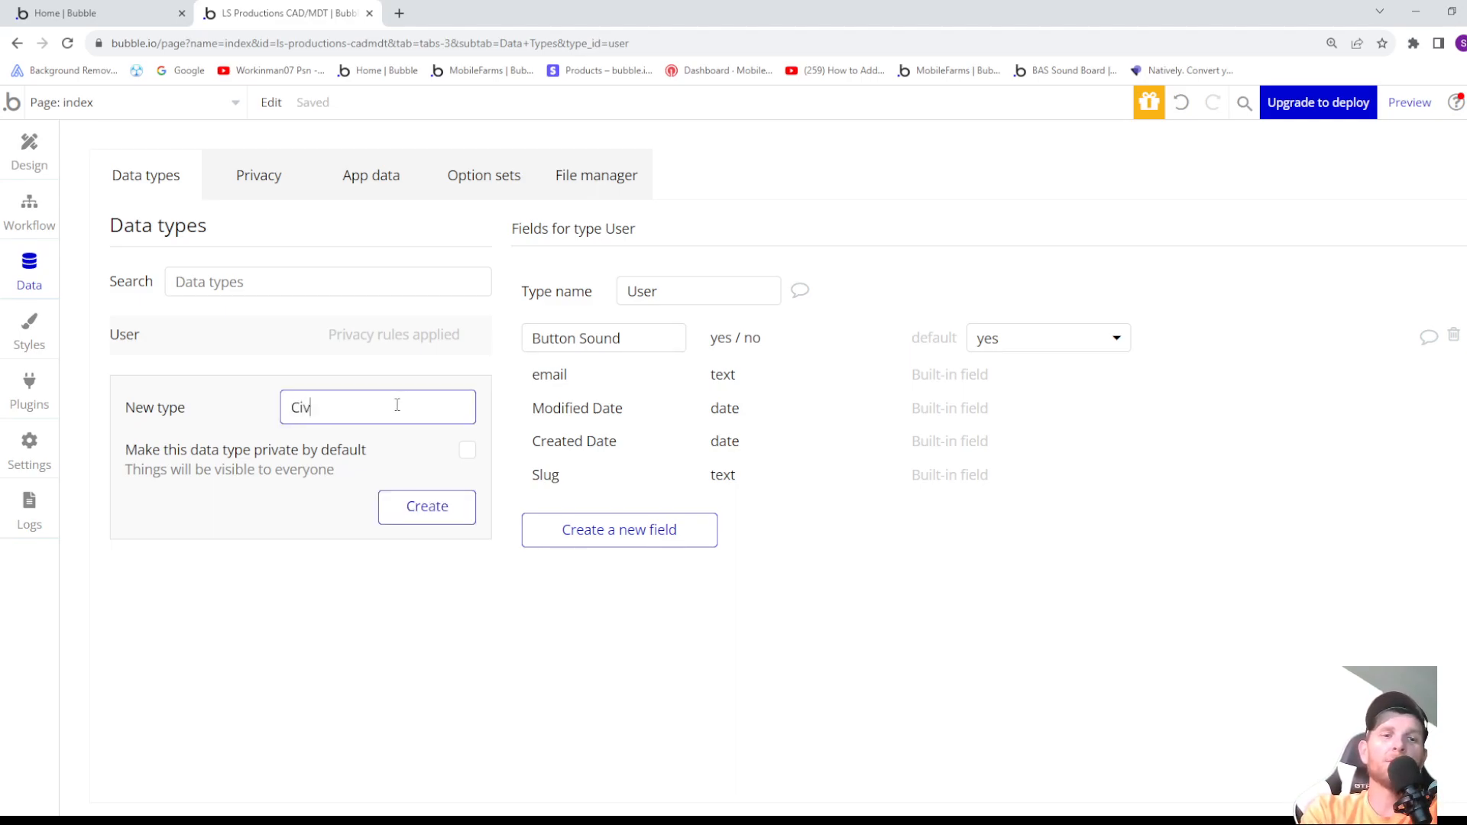
{"action": "type", "text": "illisan"}
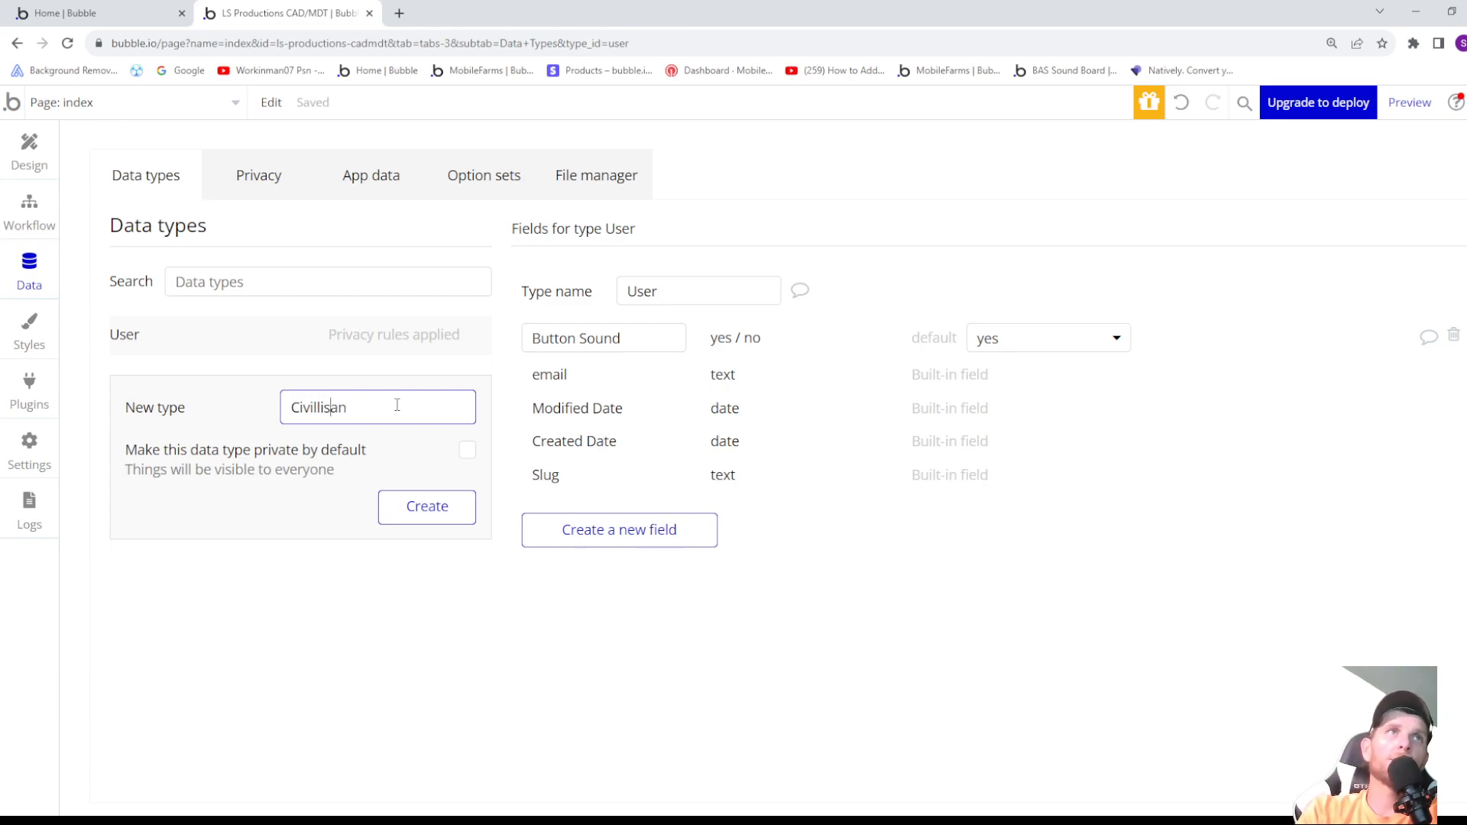
{"action": "key", "text": "BackSpace"}
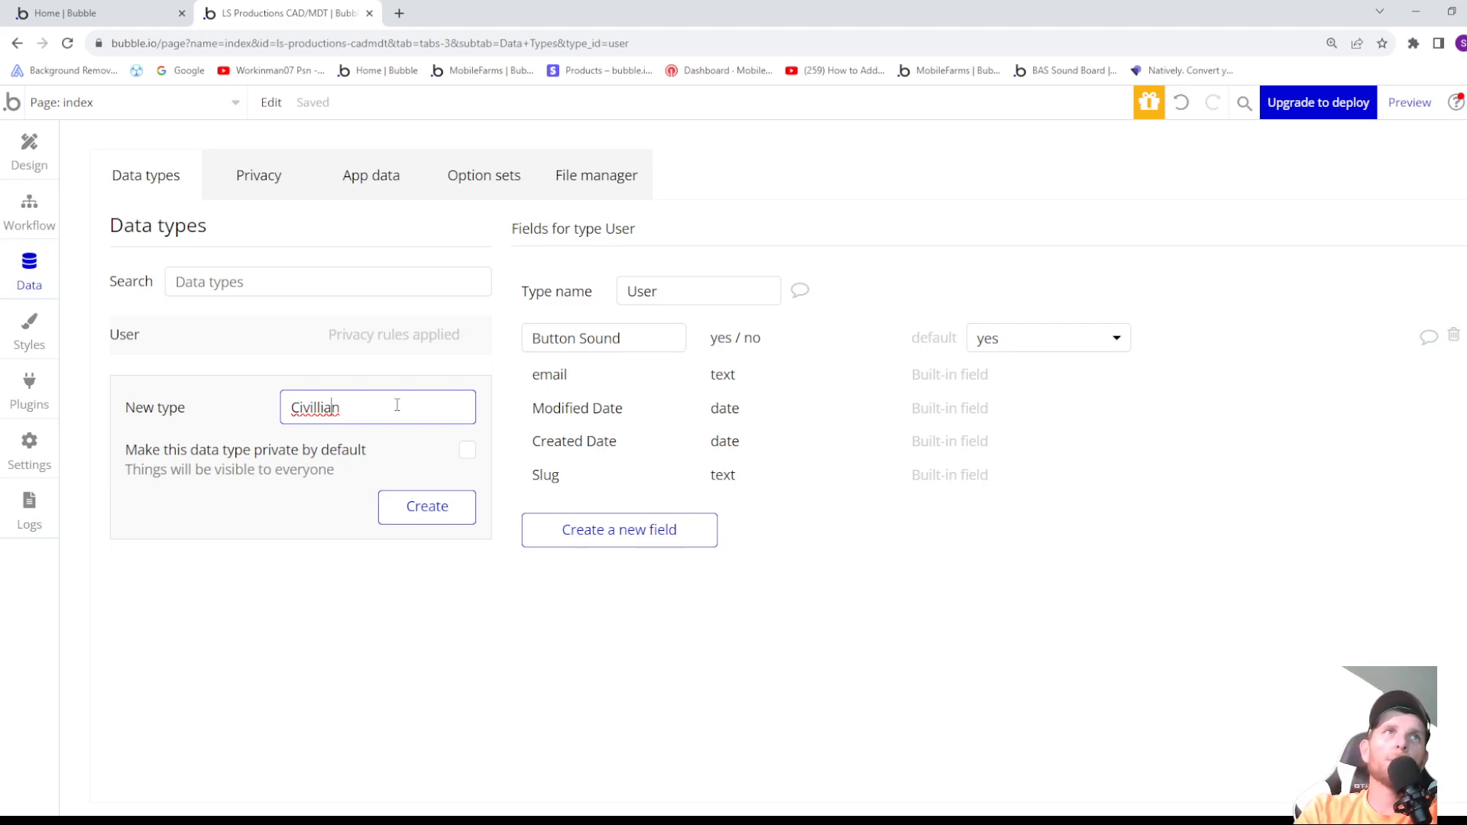
{"action": "key", "text": "BackSpace"}
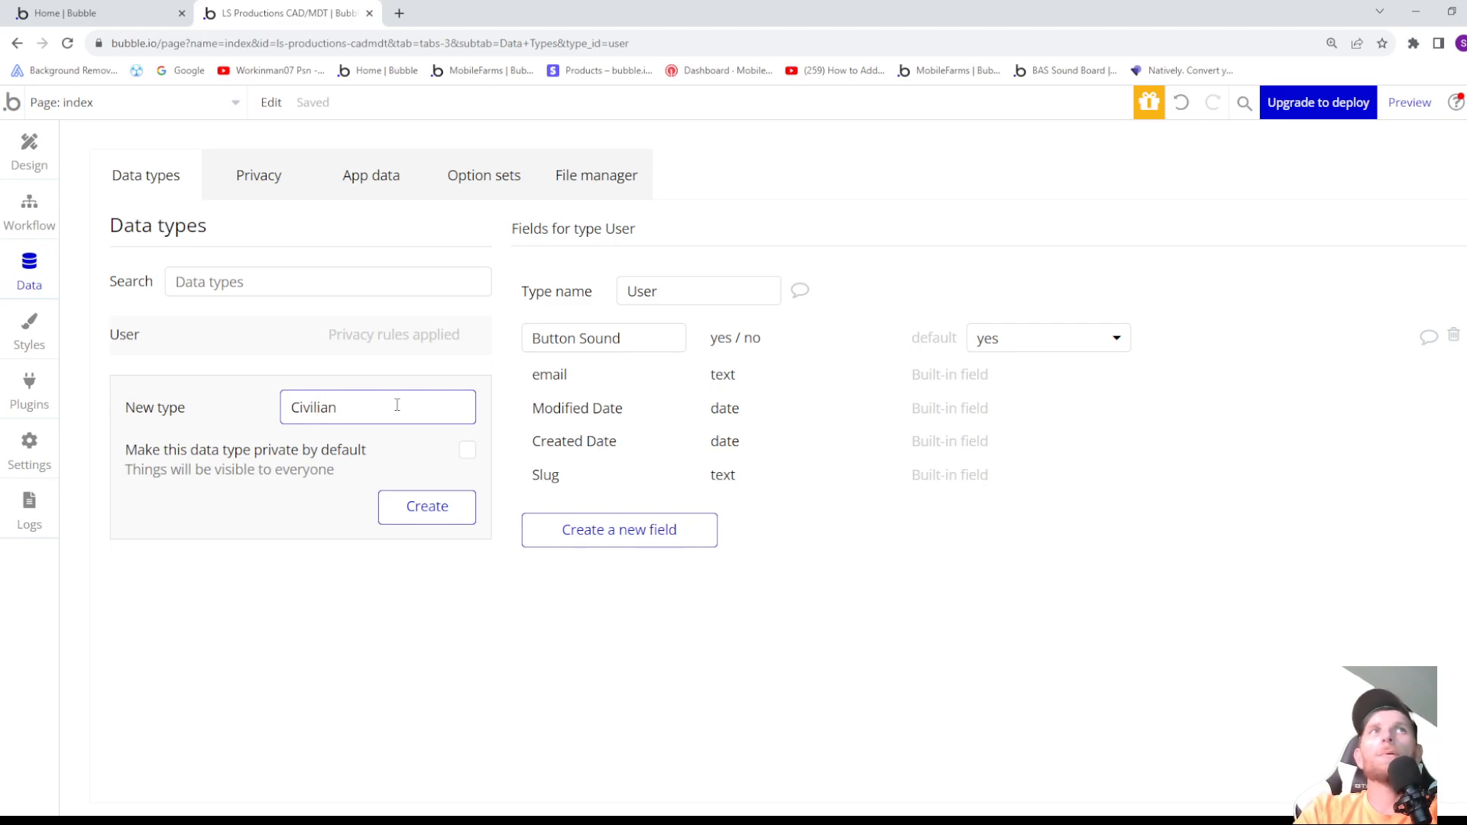
{"action": "left_click", "coordinate": [426, 507]}
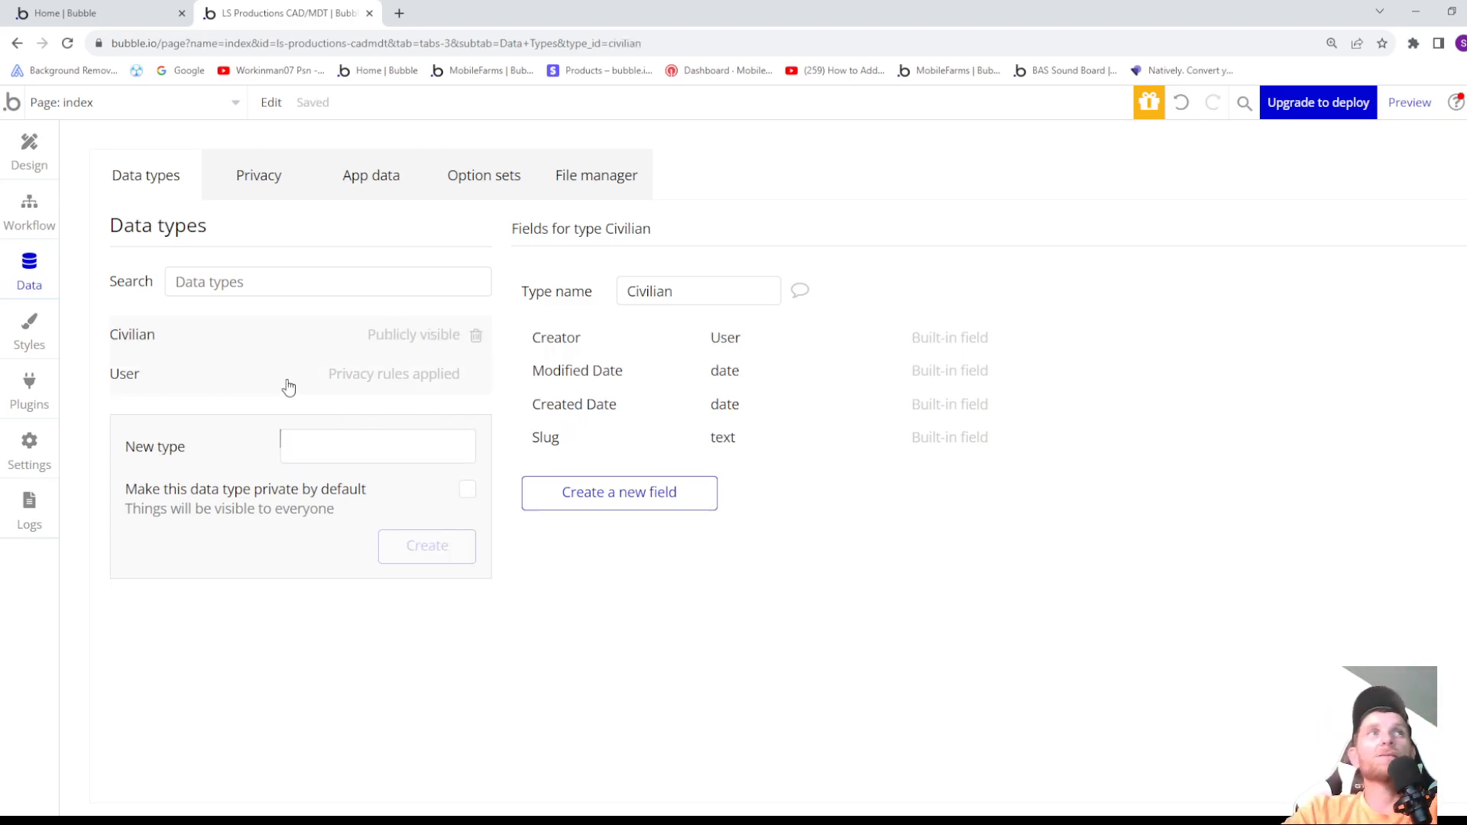
- Add a field named Civilian with the field type Civilian to the User data type
{"action": "left_click", "coordinate": [203, 374]}
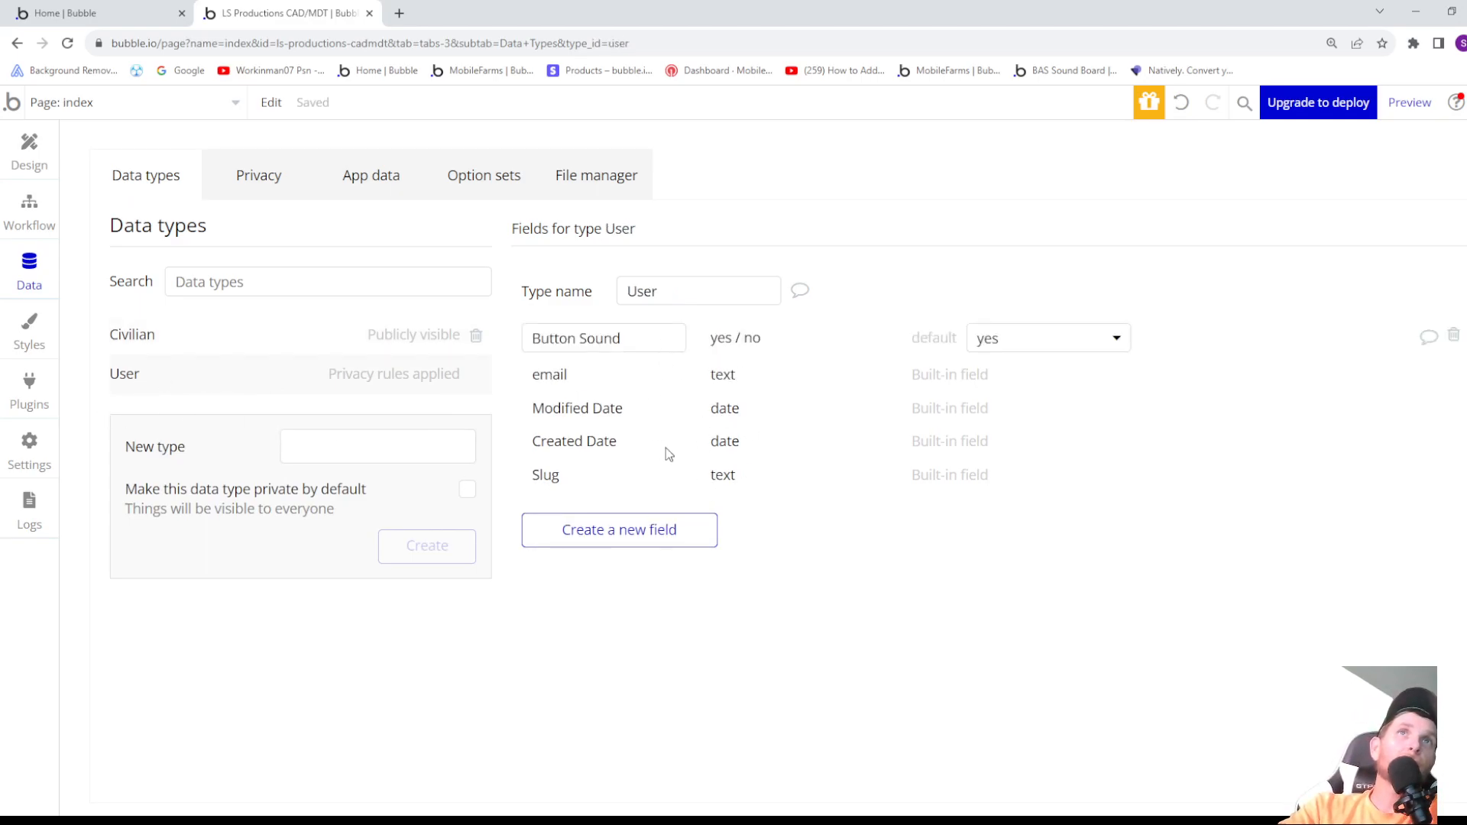
{"action": "left_click", "coordinate": [655, 526]}
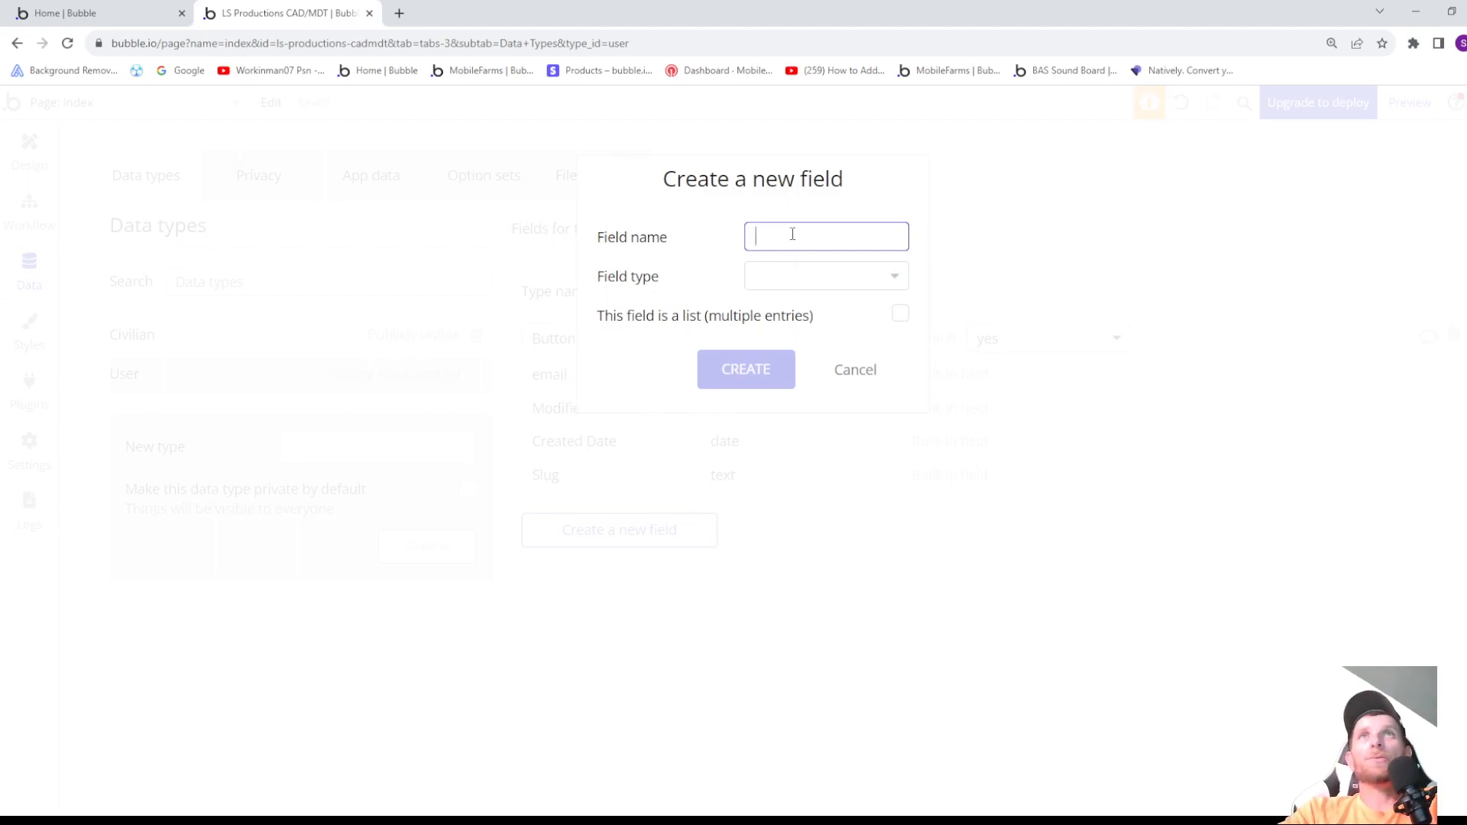
{"action": "type", "text": "Civilian"}
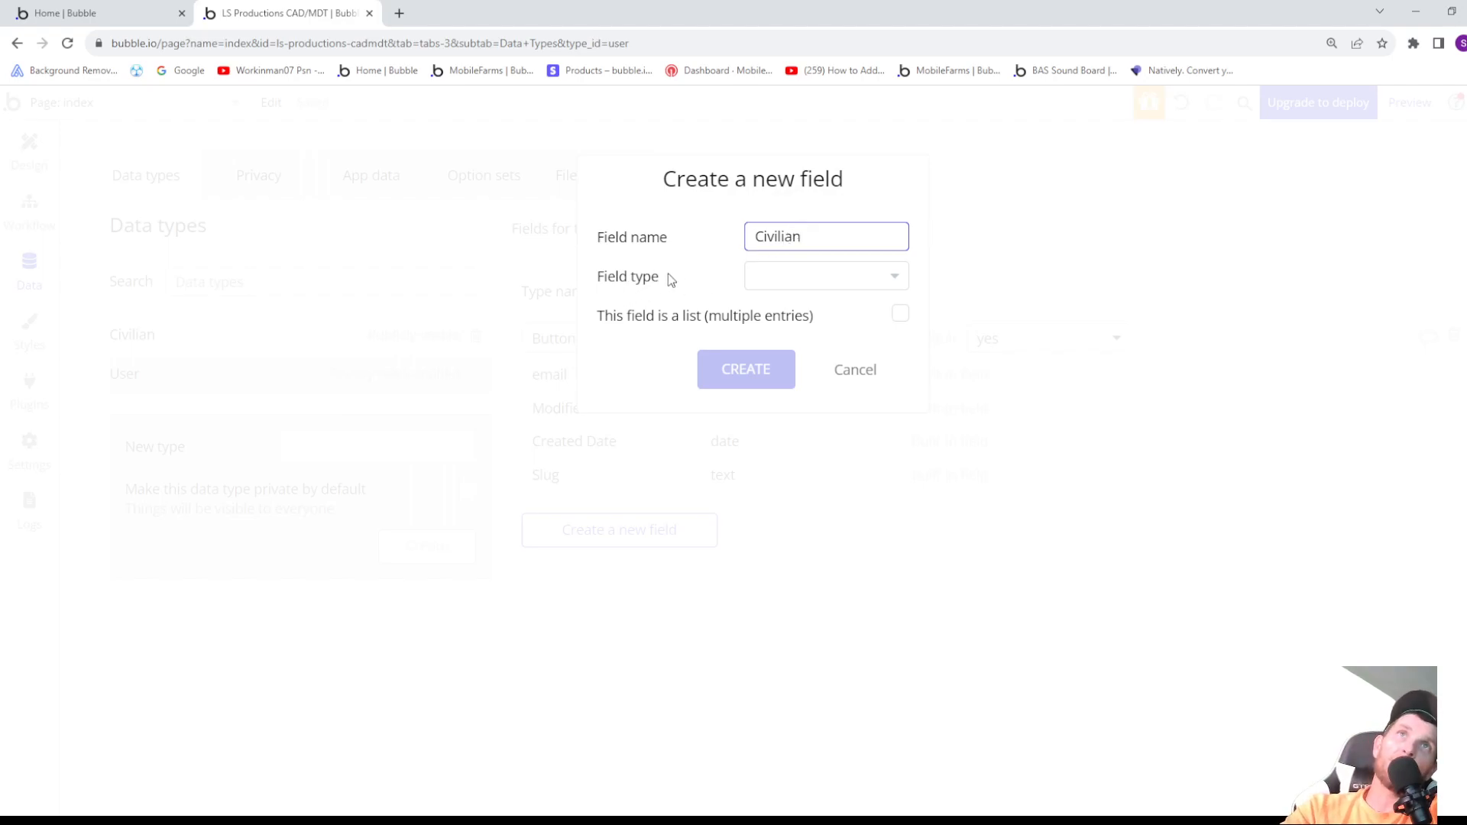
{"action": "left_click", "coordinate": [768, 276]}
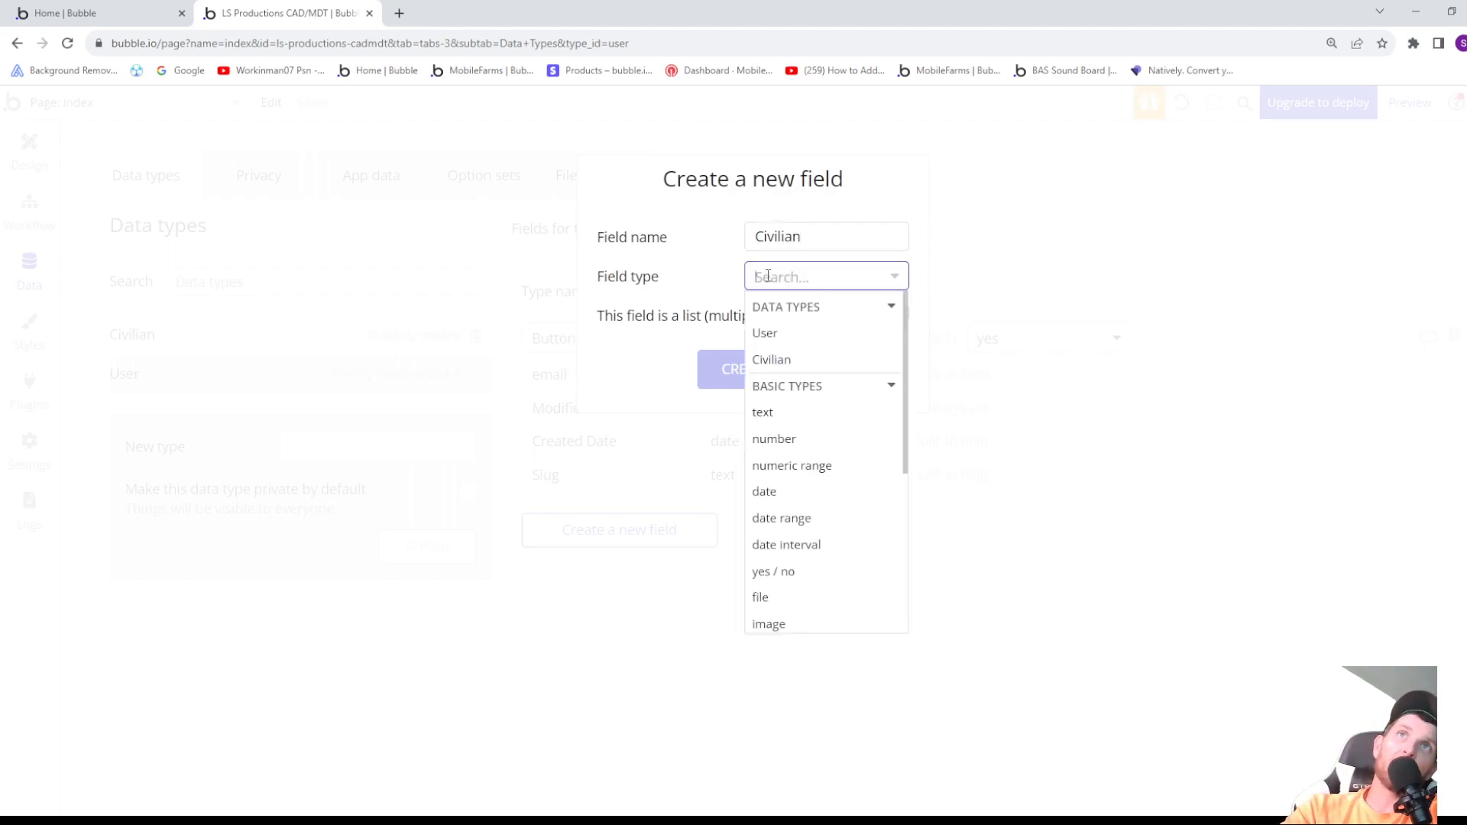
{"action": "left_click", "coordinate": [784, 360]}
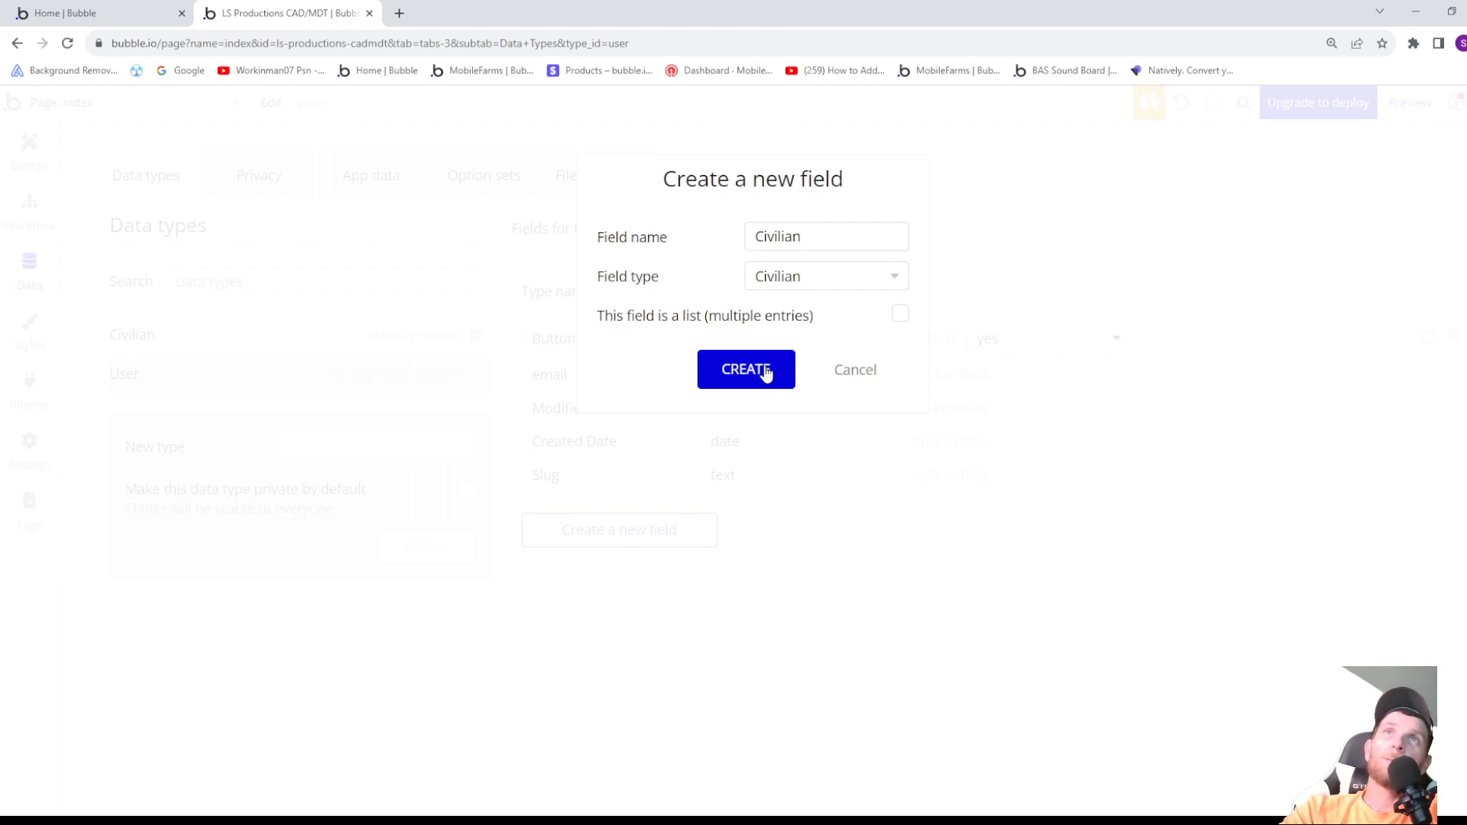
{"action": "left_click", "coordinate": [763, 369]}
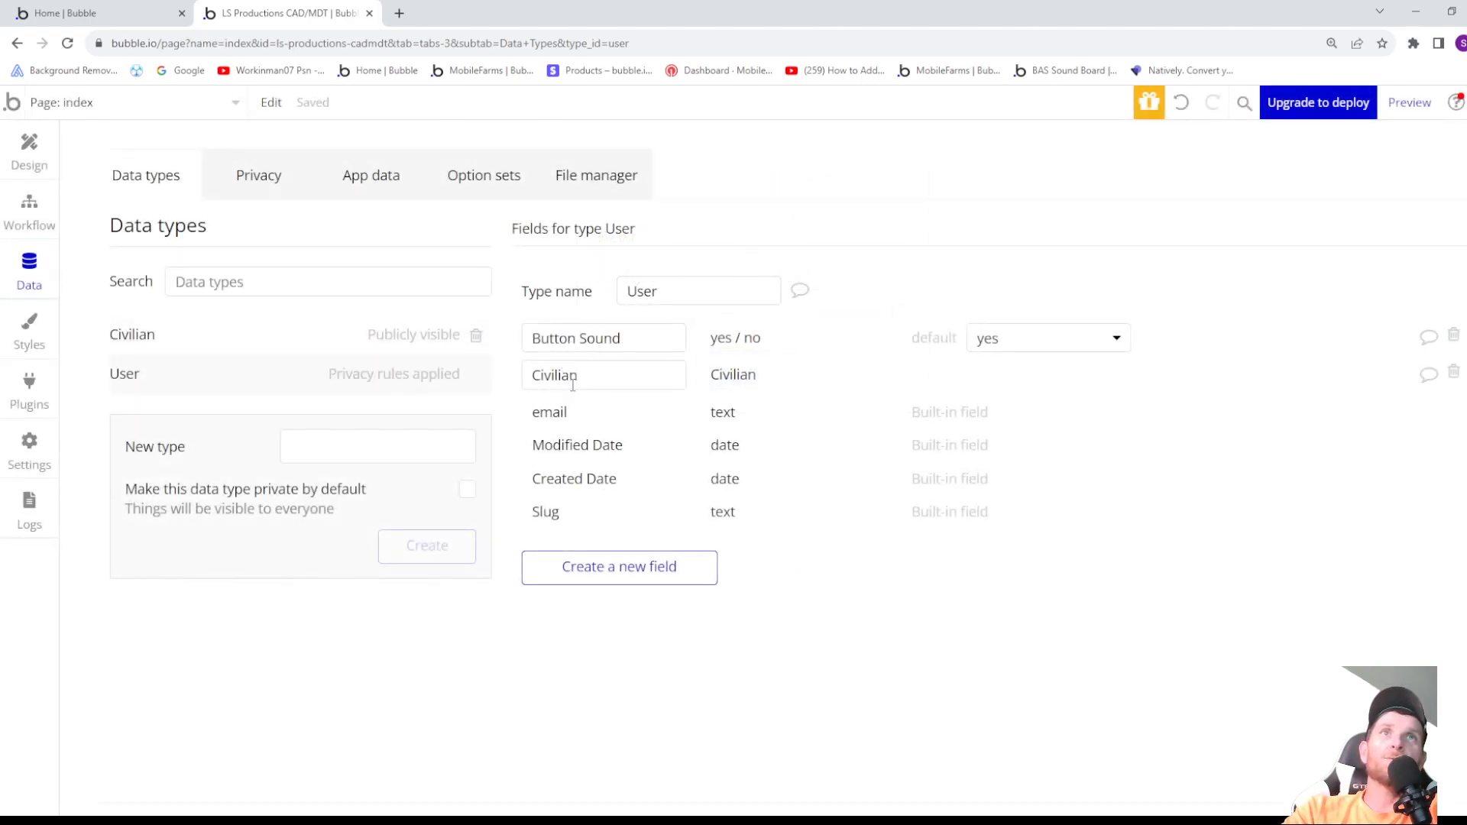
- Add a text field called Name to the Civilian data type
{"action": "left_click", "coordinate": [152, 343]}
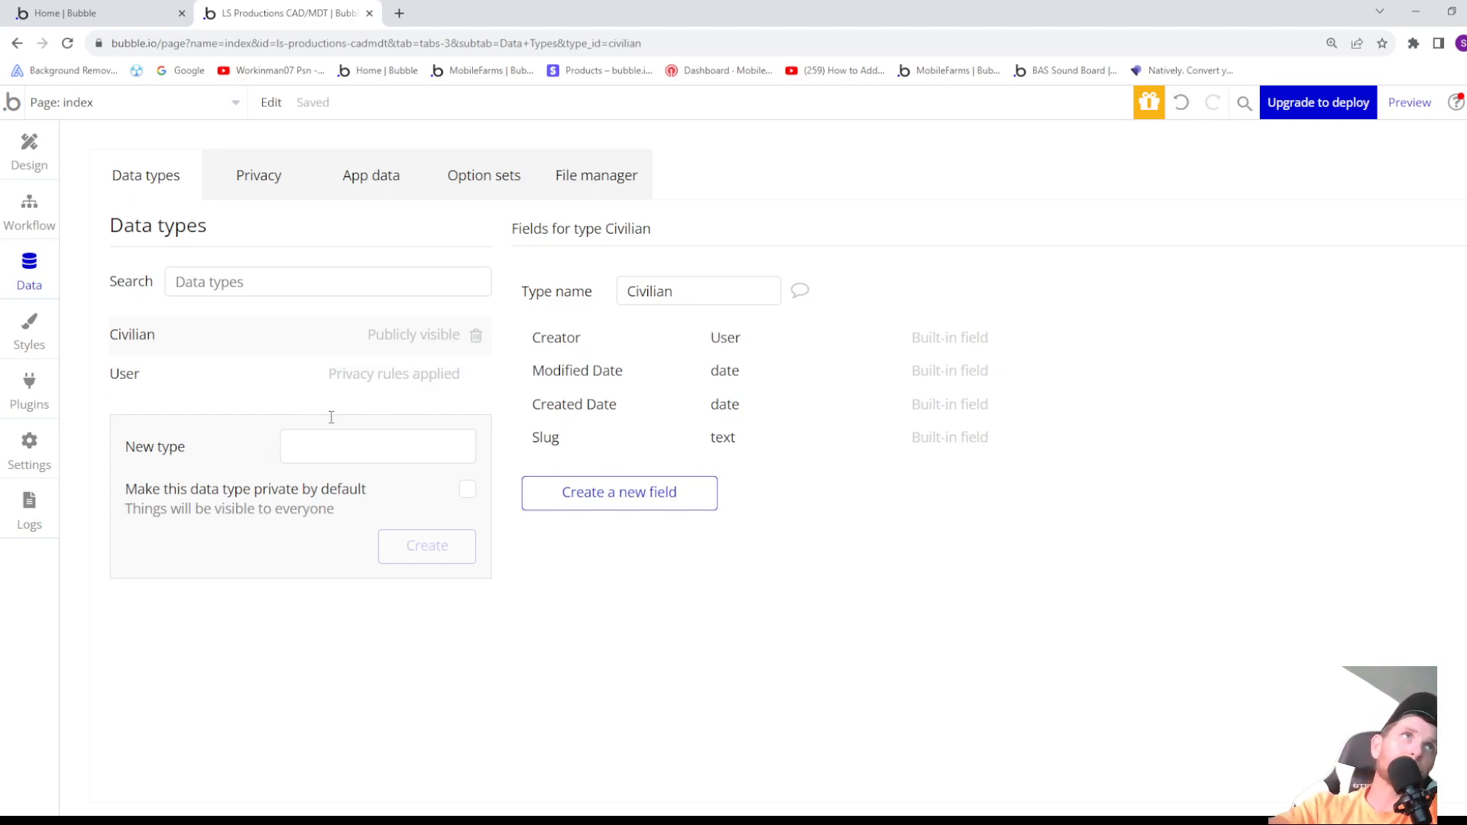
{"action": "left_click", "coordinate": [595, 498]}
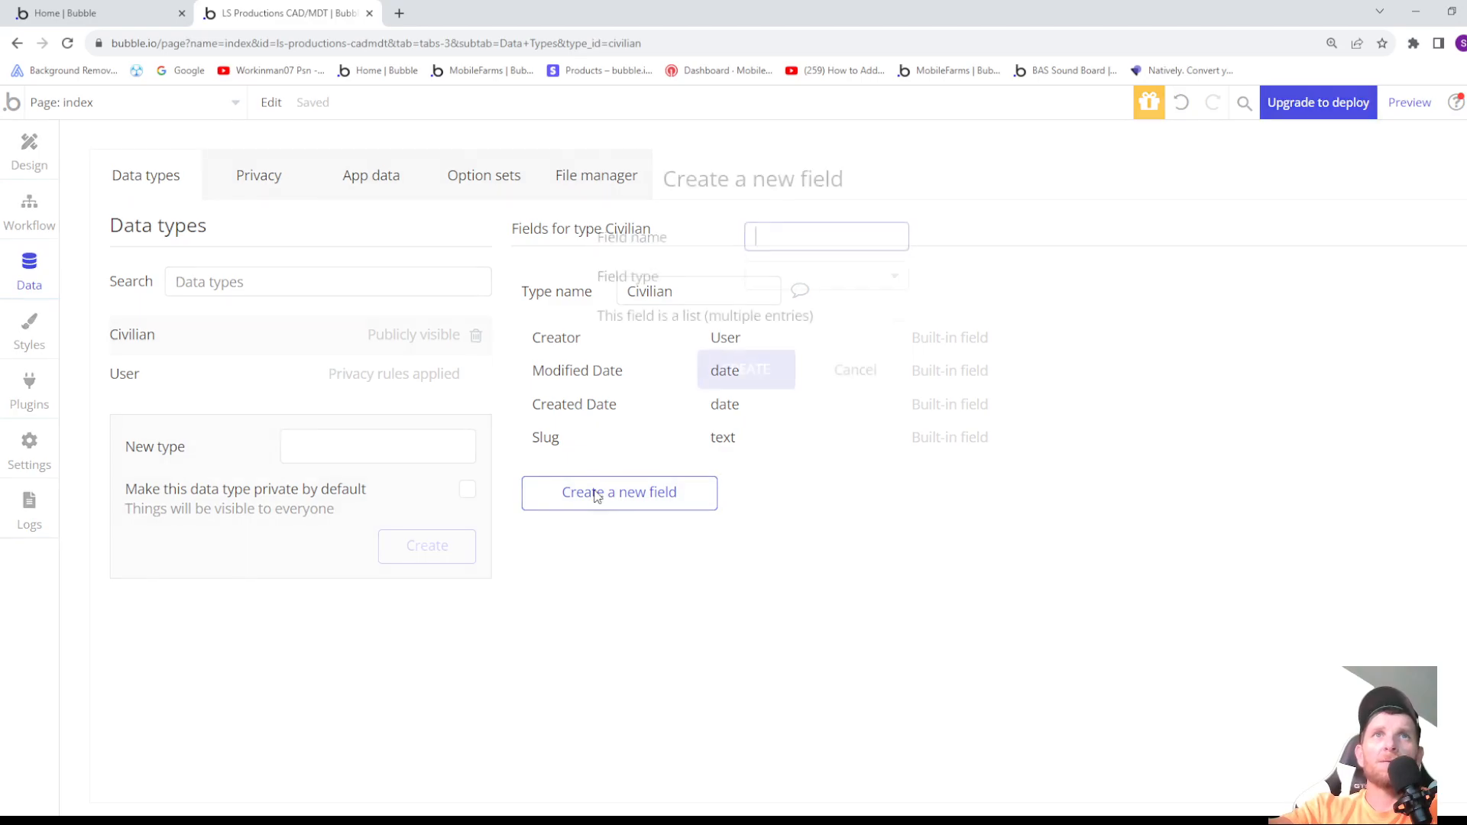
{"action": "type", "text": "Name"}
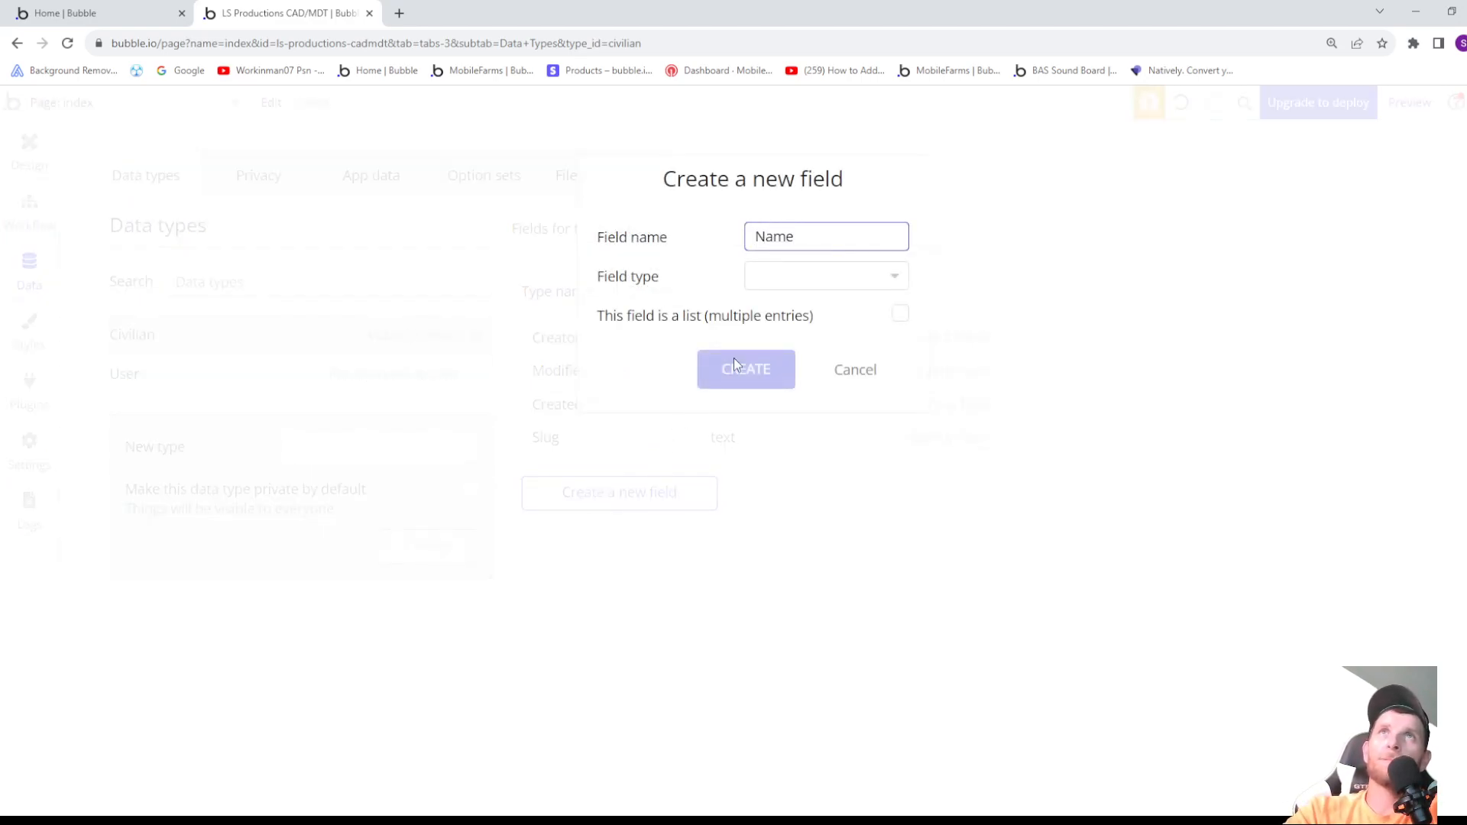
{"action": "left_click", "coordinate": [787, 289]}
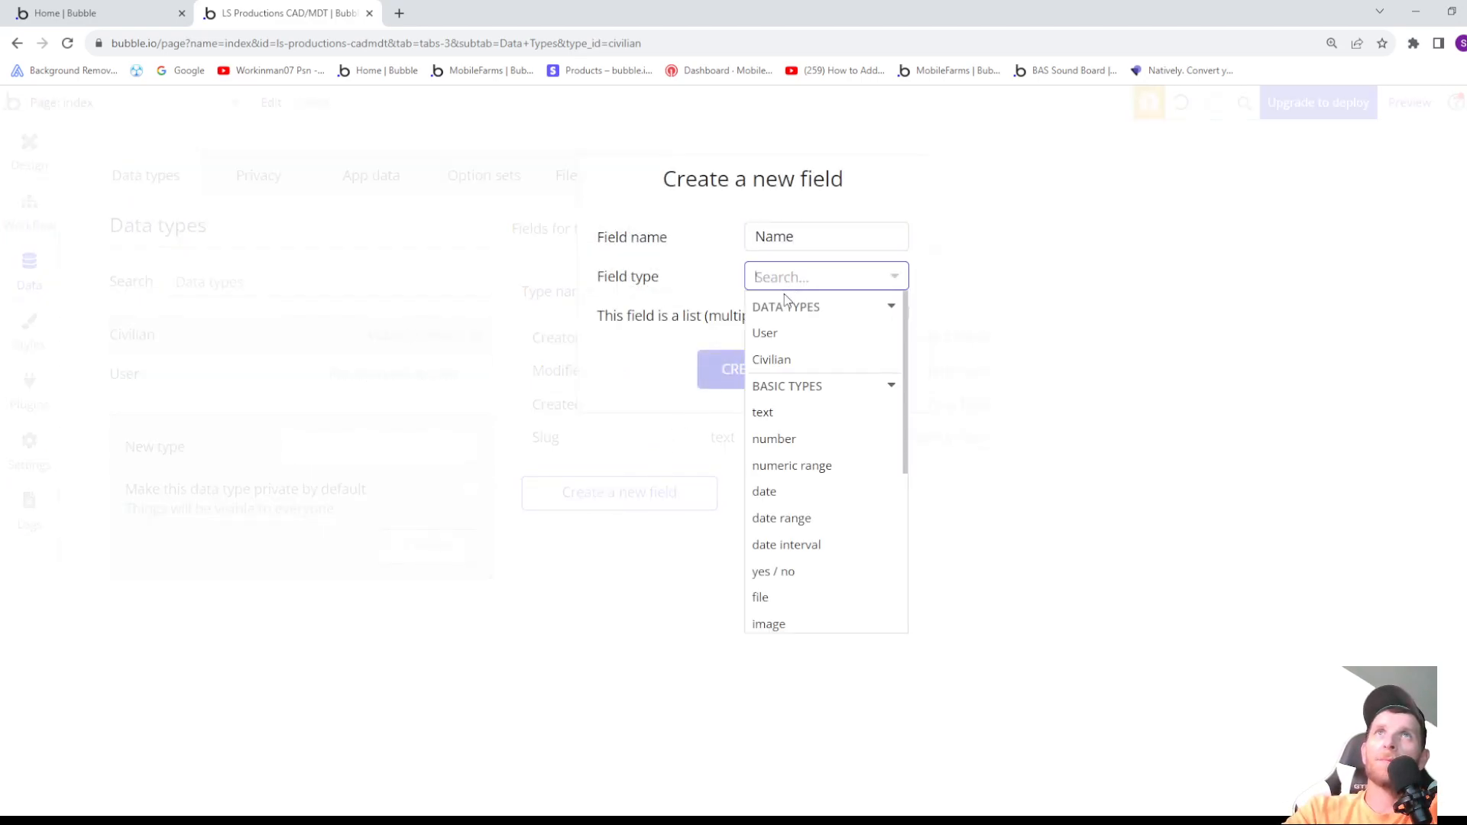
{"action": "left_click", "coordinate": [788, 412]}
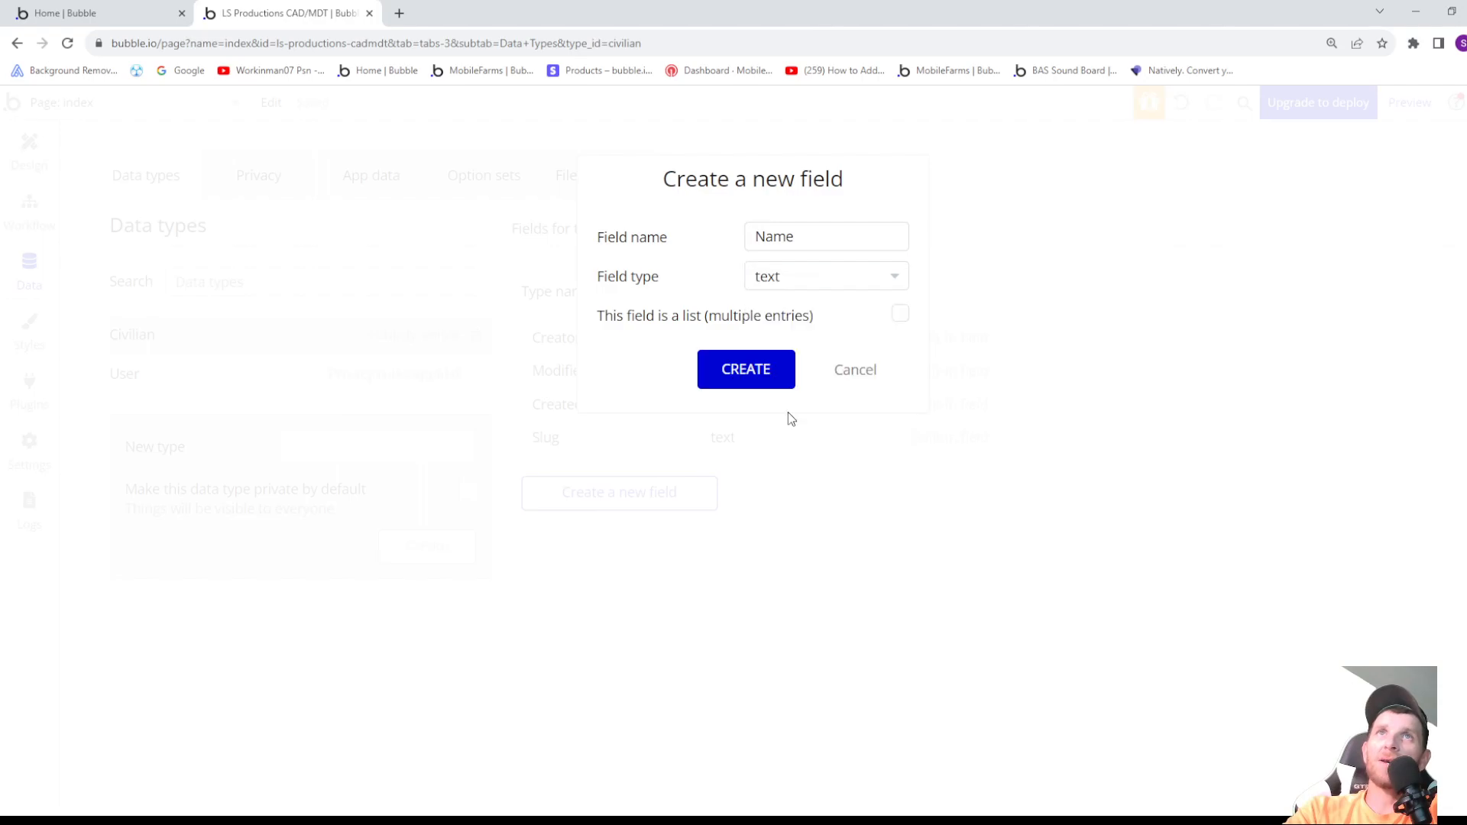
{"action": "left_click", "coordinate": [752, 377]}
- Add a field named DOB with the field type date to the Civilian data type
{"action": "left_click", "coordinate": [601, 527]}
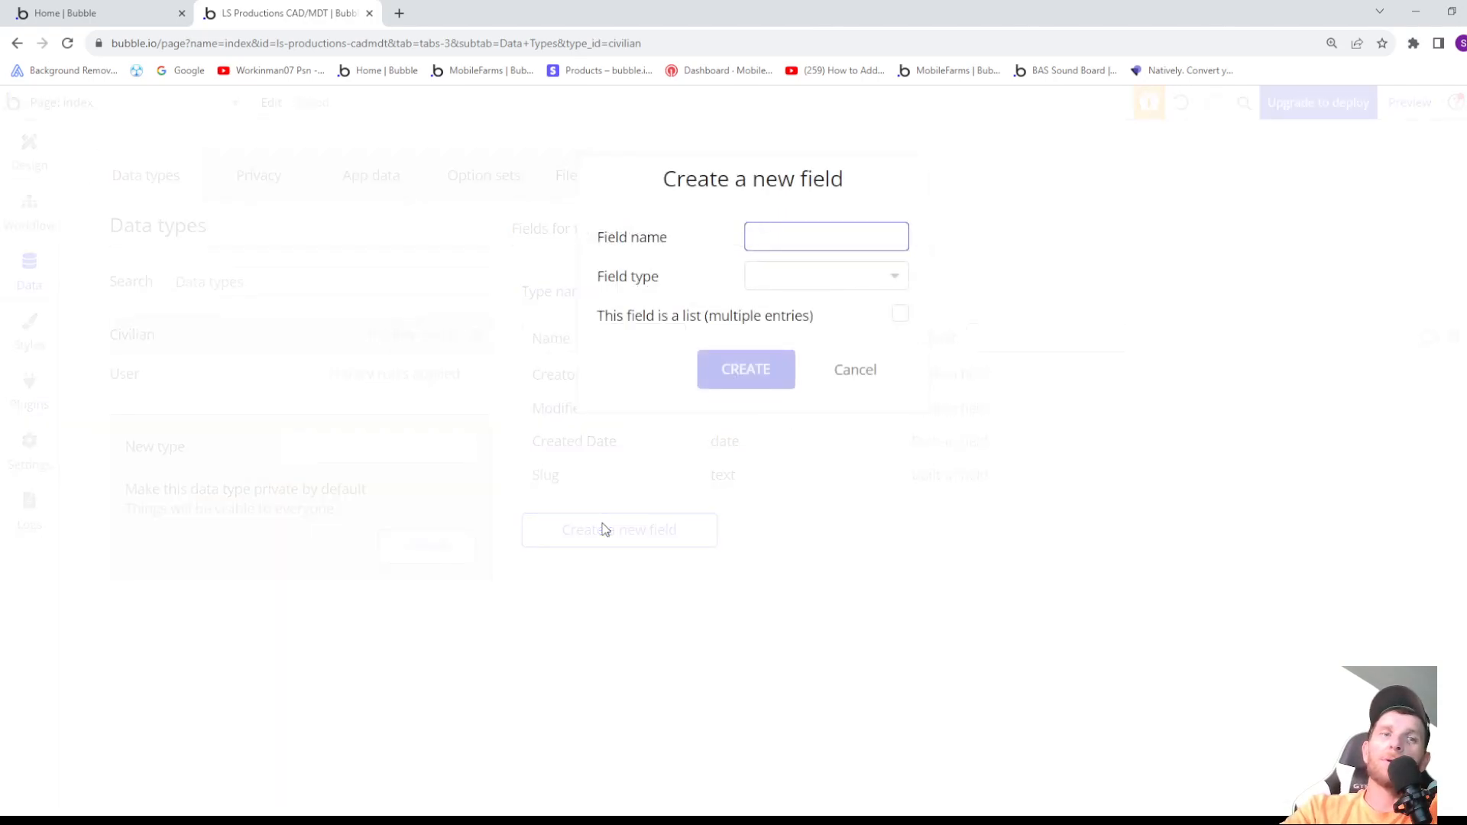
{"action": "type", "text": "DOB"}
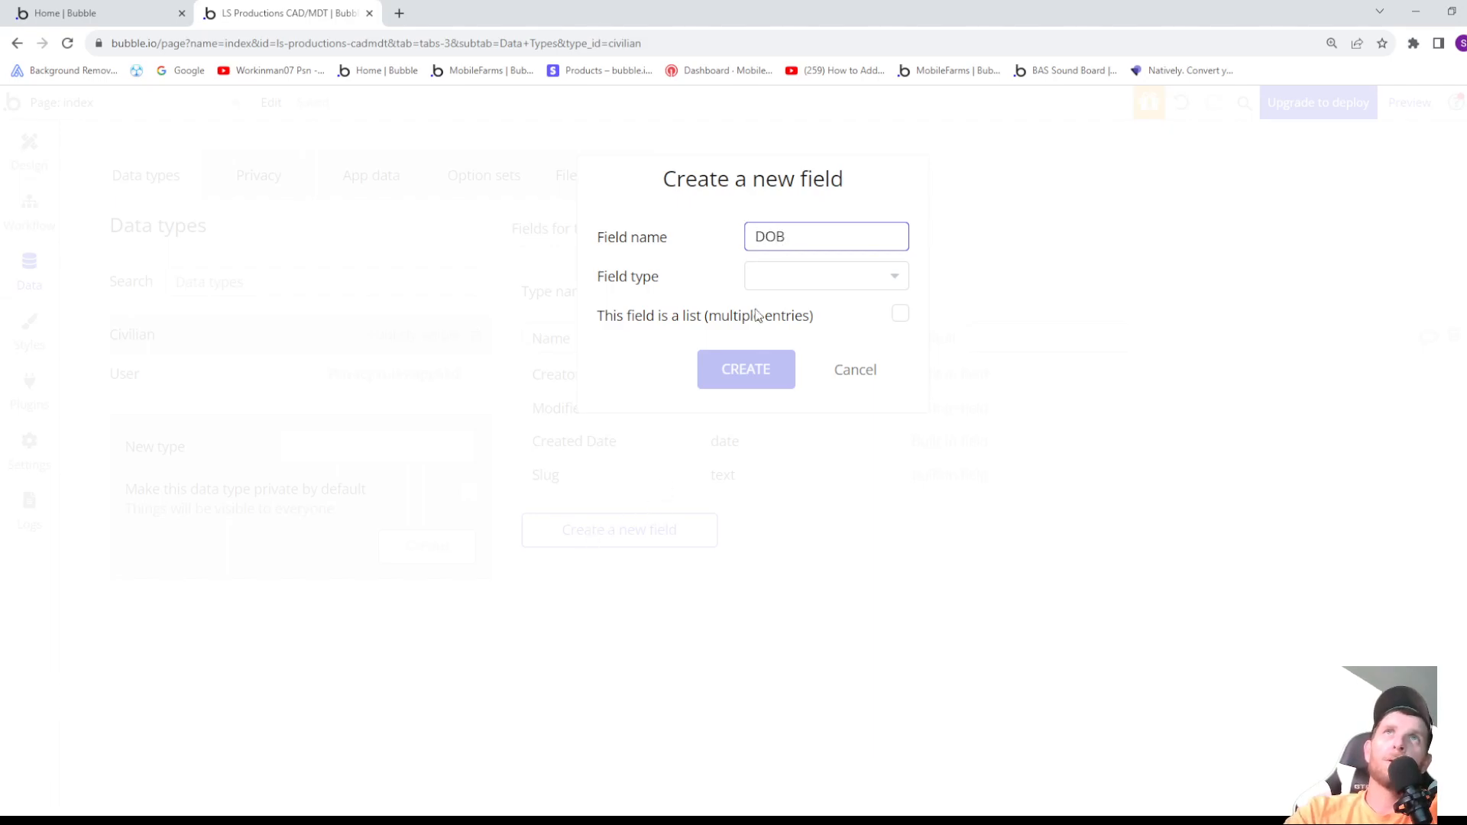
{"action": "left_click", "coordinate": [799, 276]}
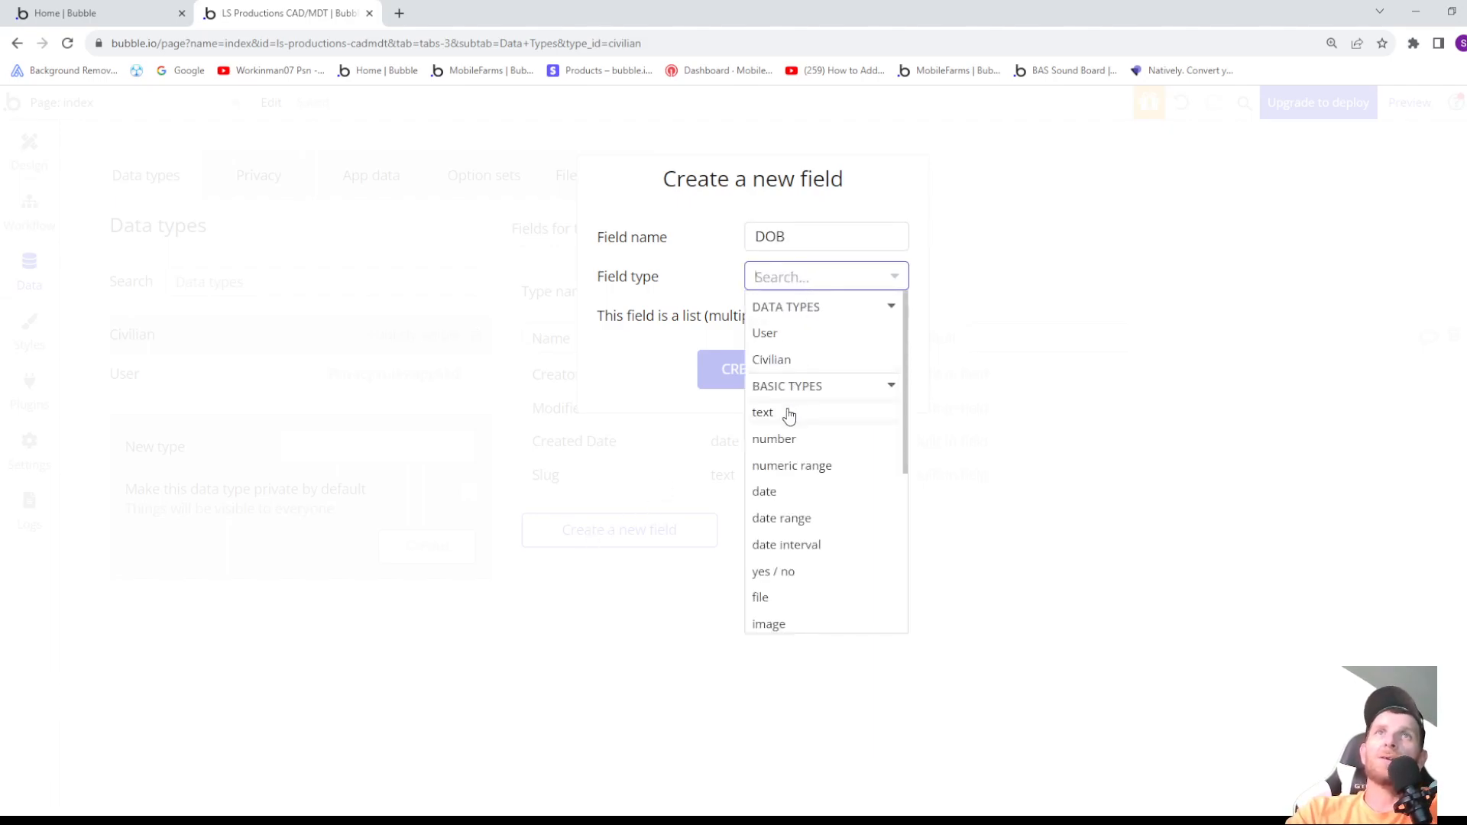
{"action": "left_click", "coordinate": [772, 493]}
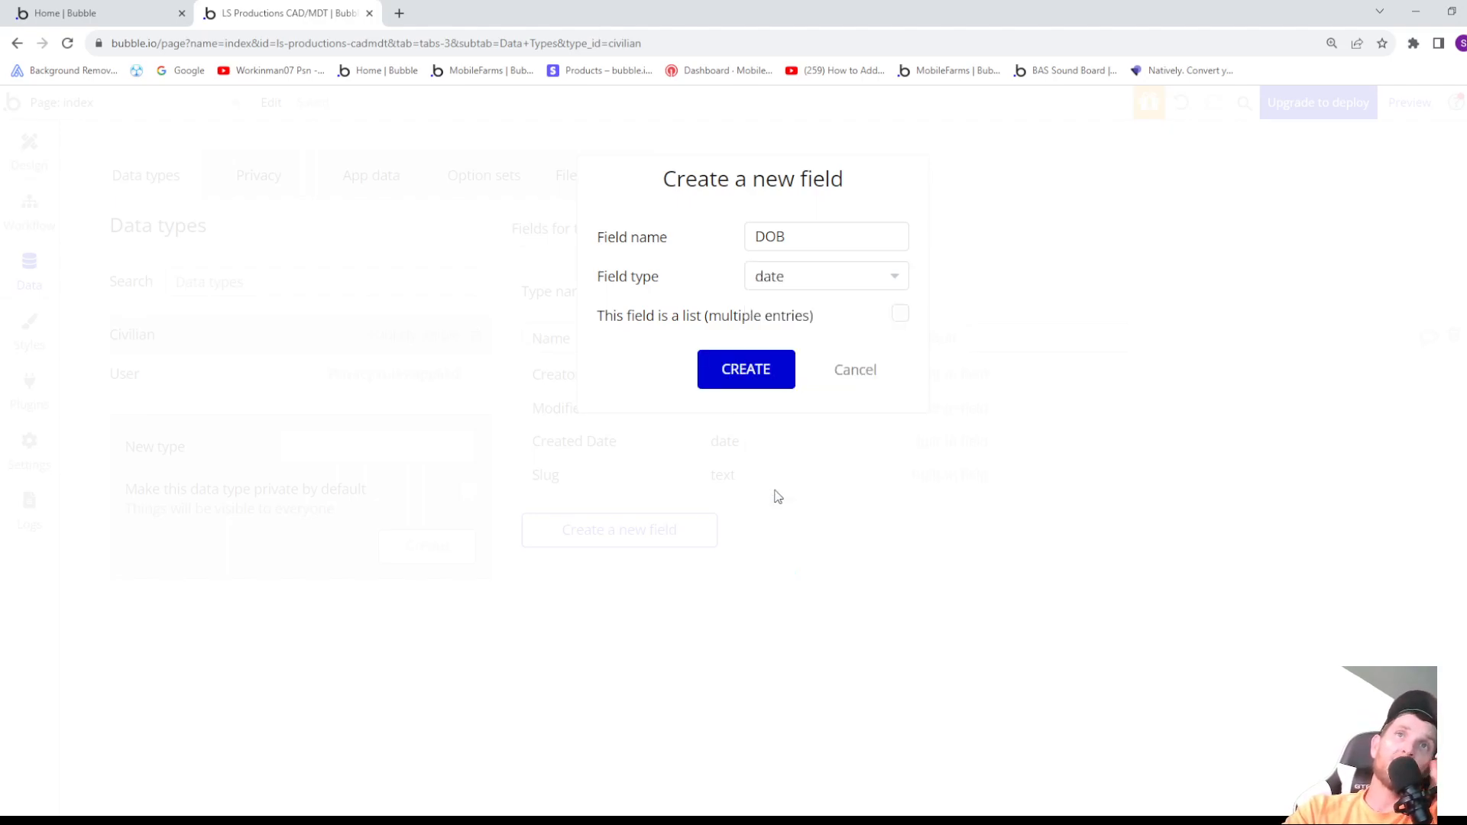
{"action": "left_click", "coordinate": [750, 369]}
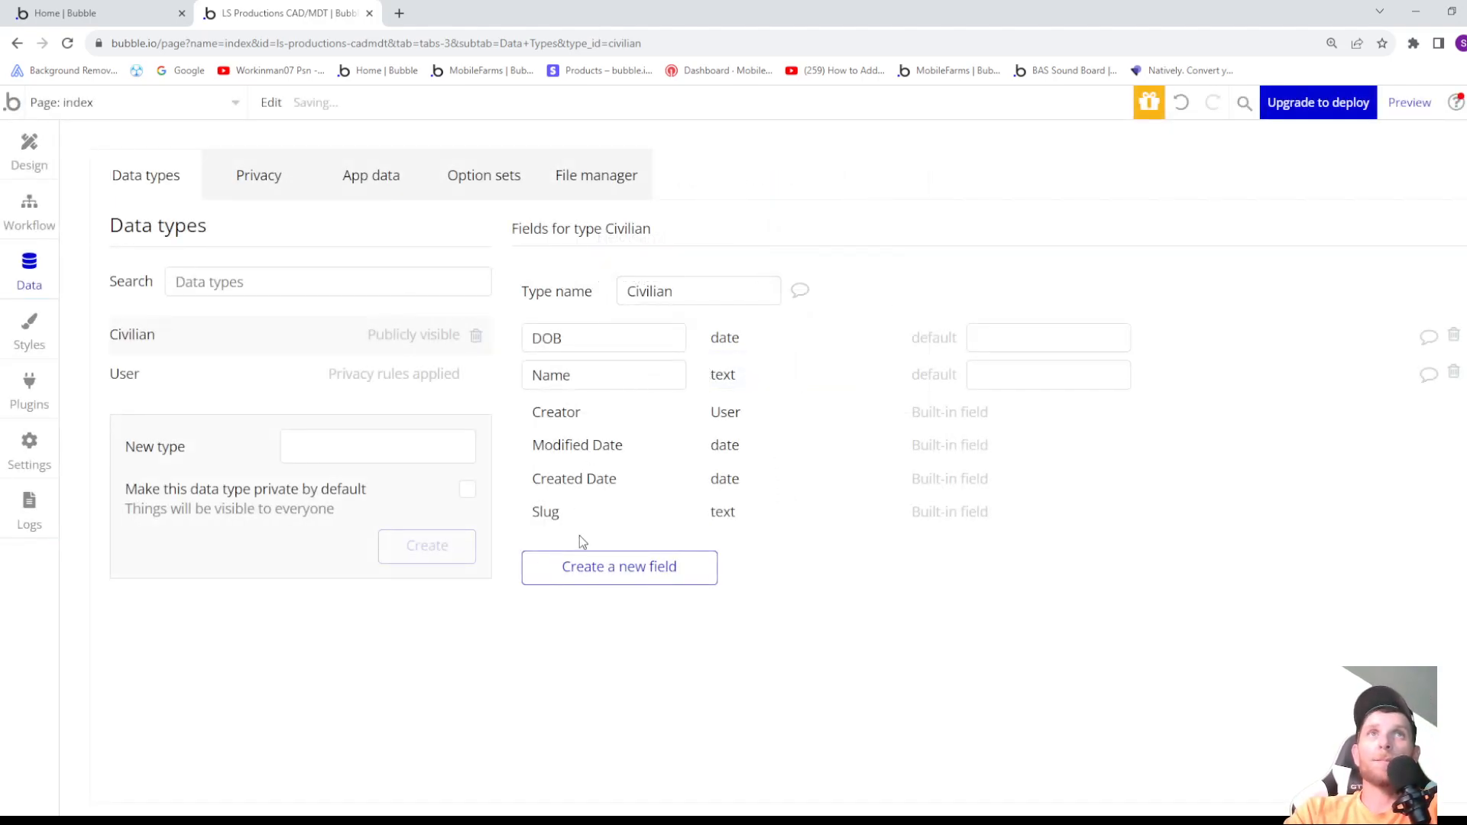
- Add a field named Weight with the field type number to the Civilian data type
{"action": "left_click", "coordinate": [614, 573]}
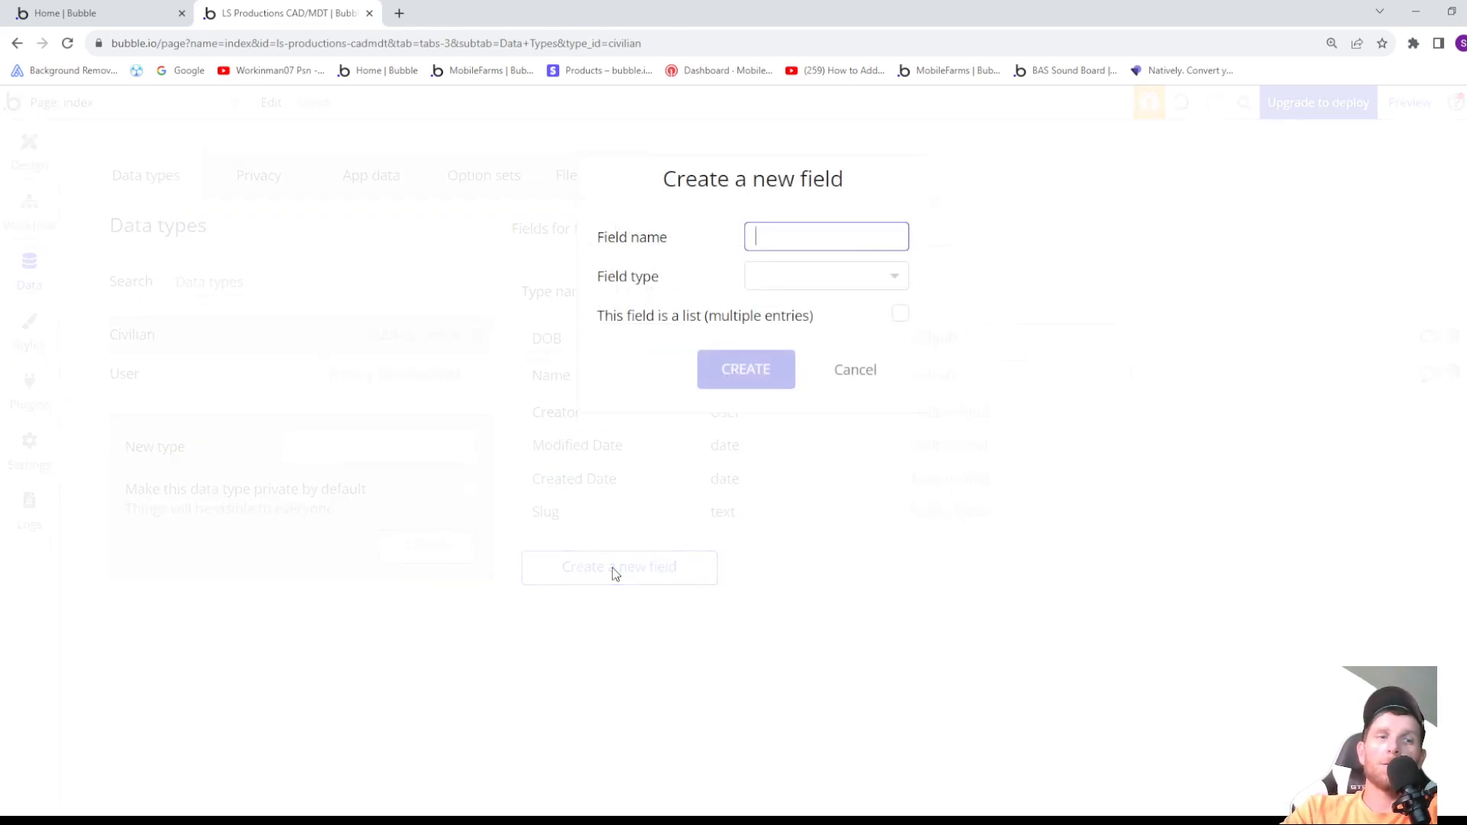
{"action": "type", "text": "Weight"}
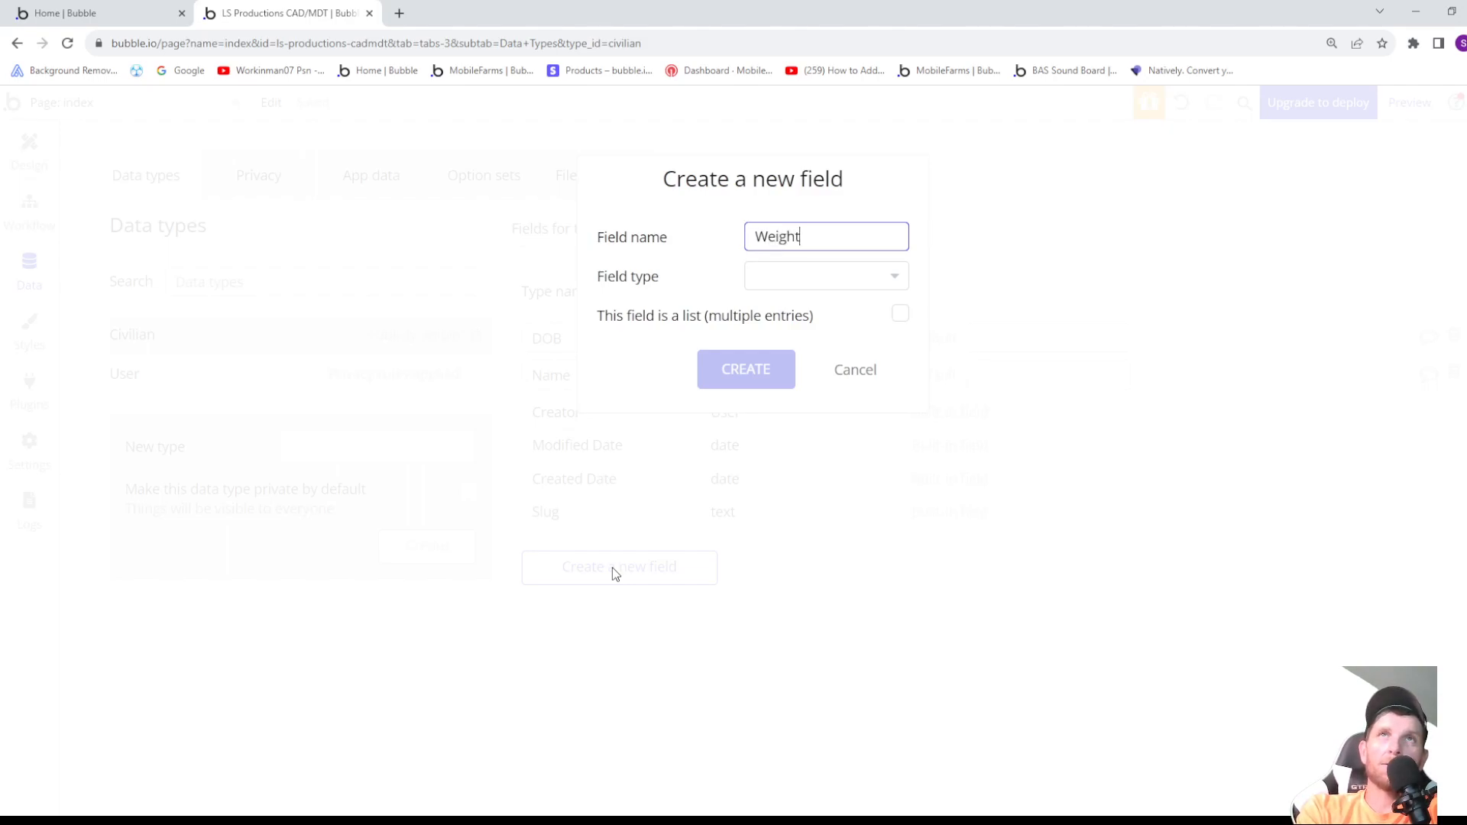
{"action": "left_click", "coordinate": [758, 286]}
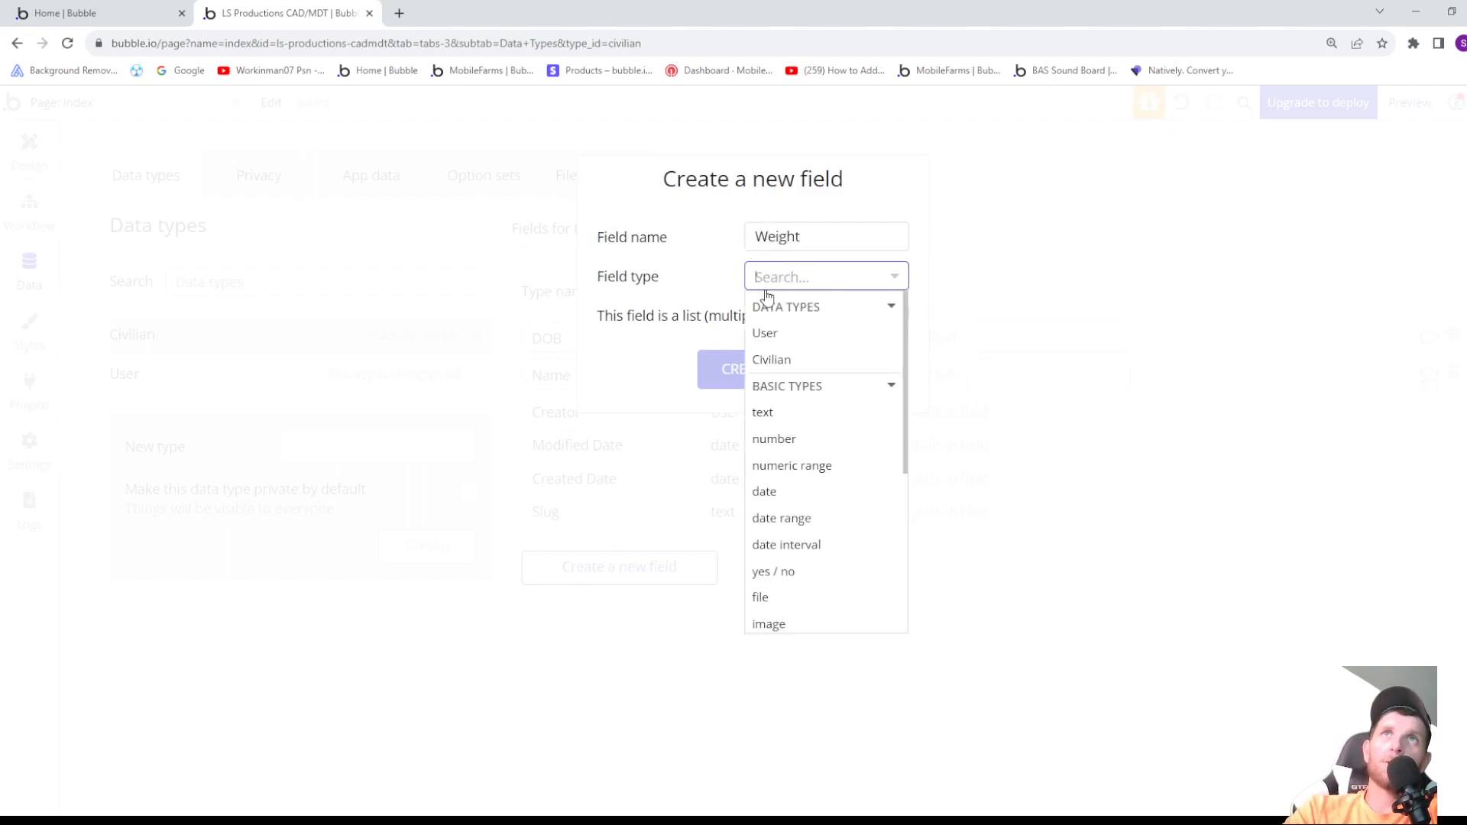
{"action": "left_click", "coordinate": [779, 440]}
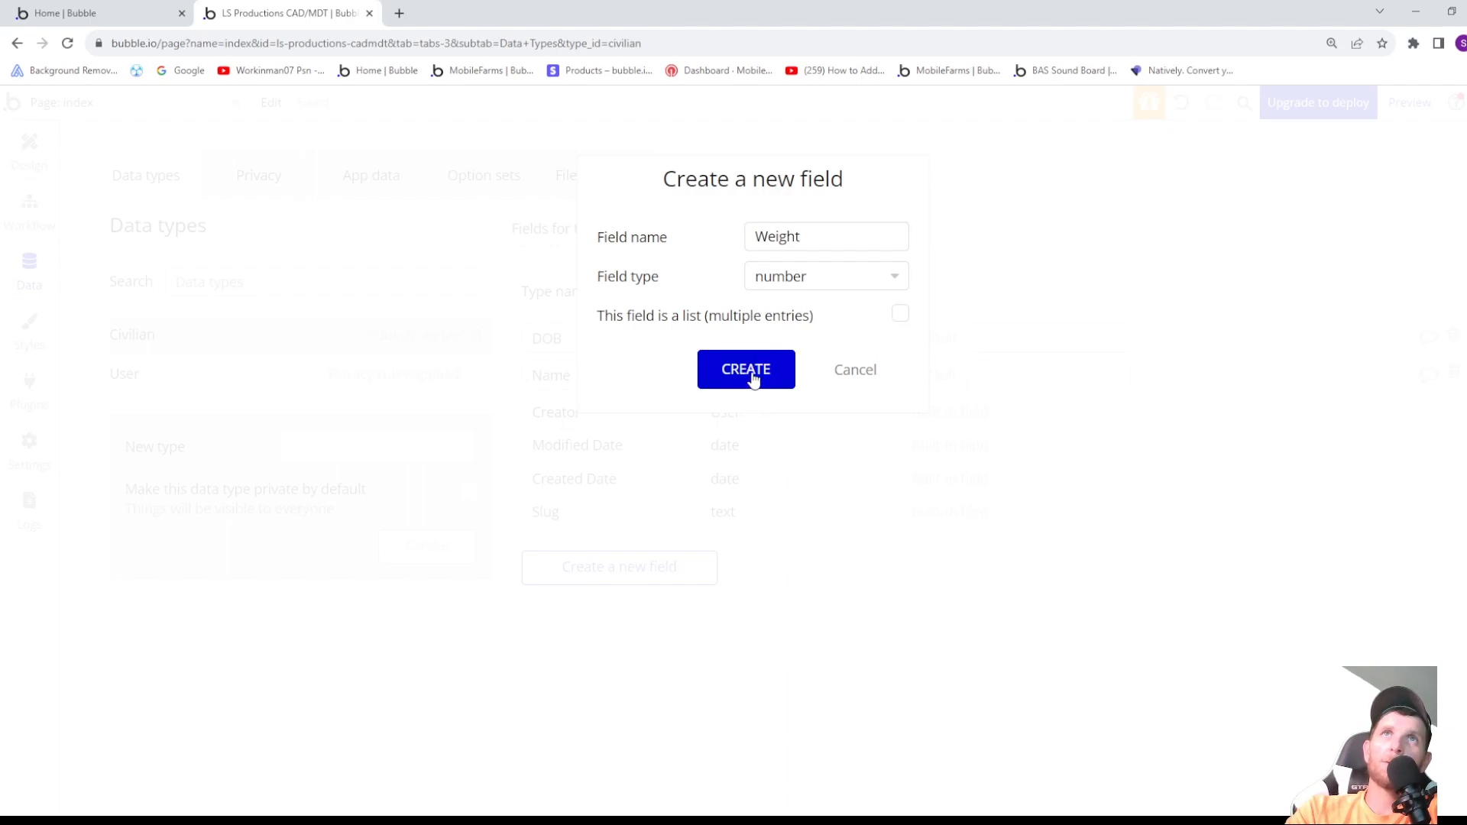
{"action": "left_click", "coordinate": [752, 376]}
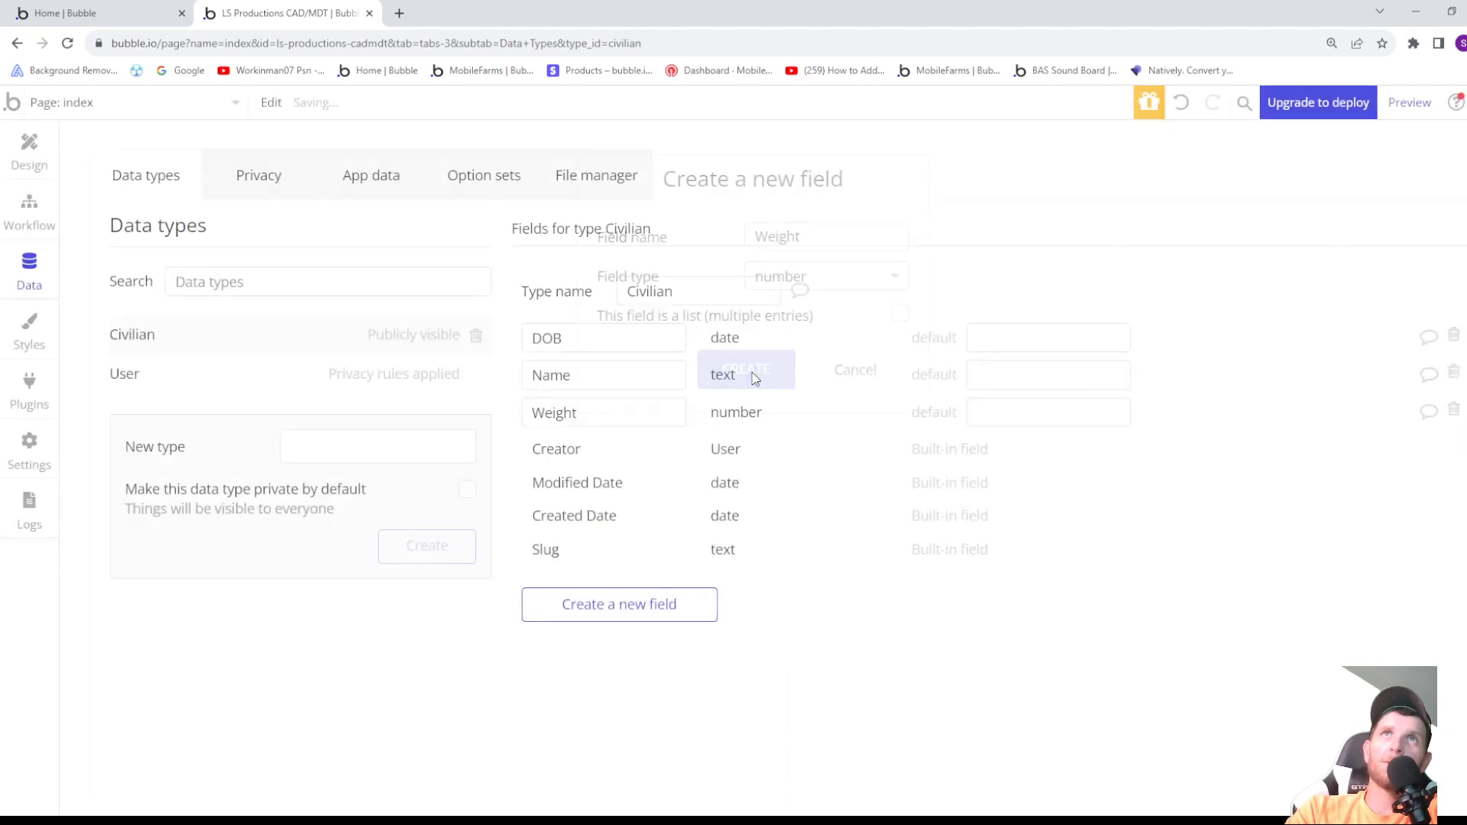
- Add a field named Height with the field type number to the Civilian data type
{"action": "left_click", "coordinate": [633, 611]}
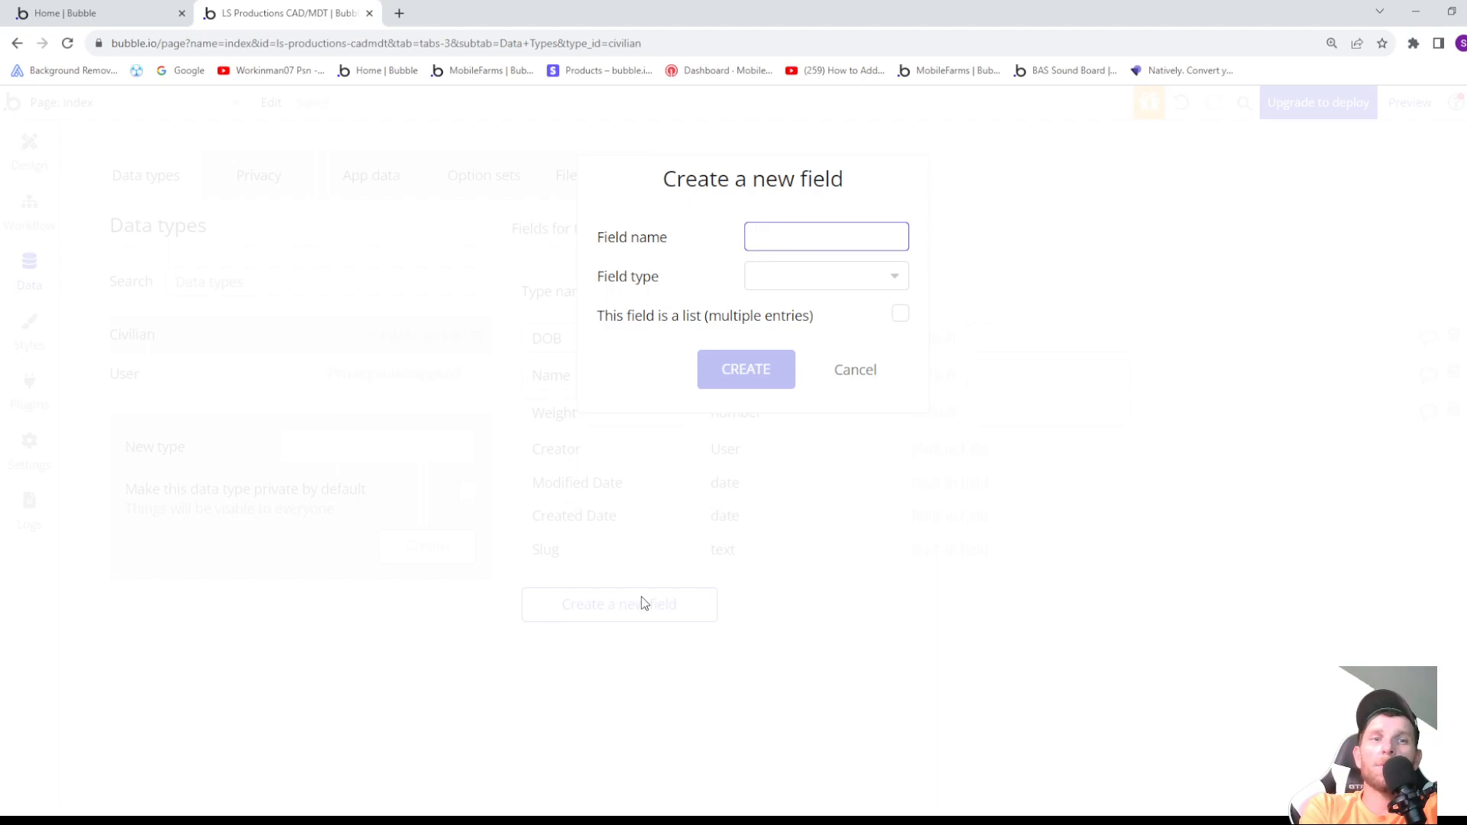
{"action": "type", "text": "Height"}
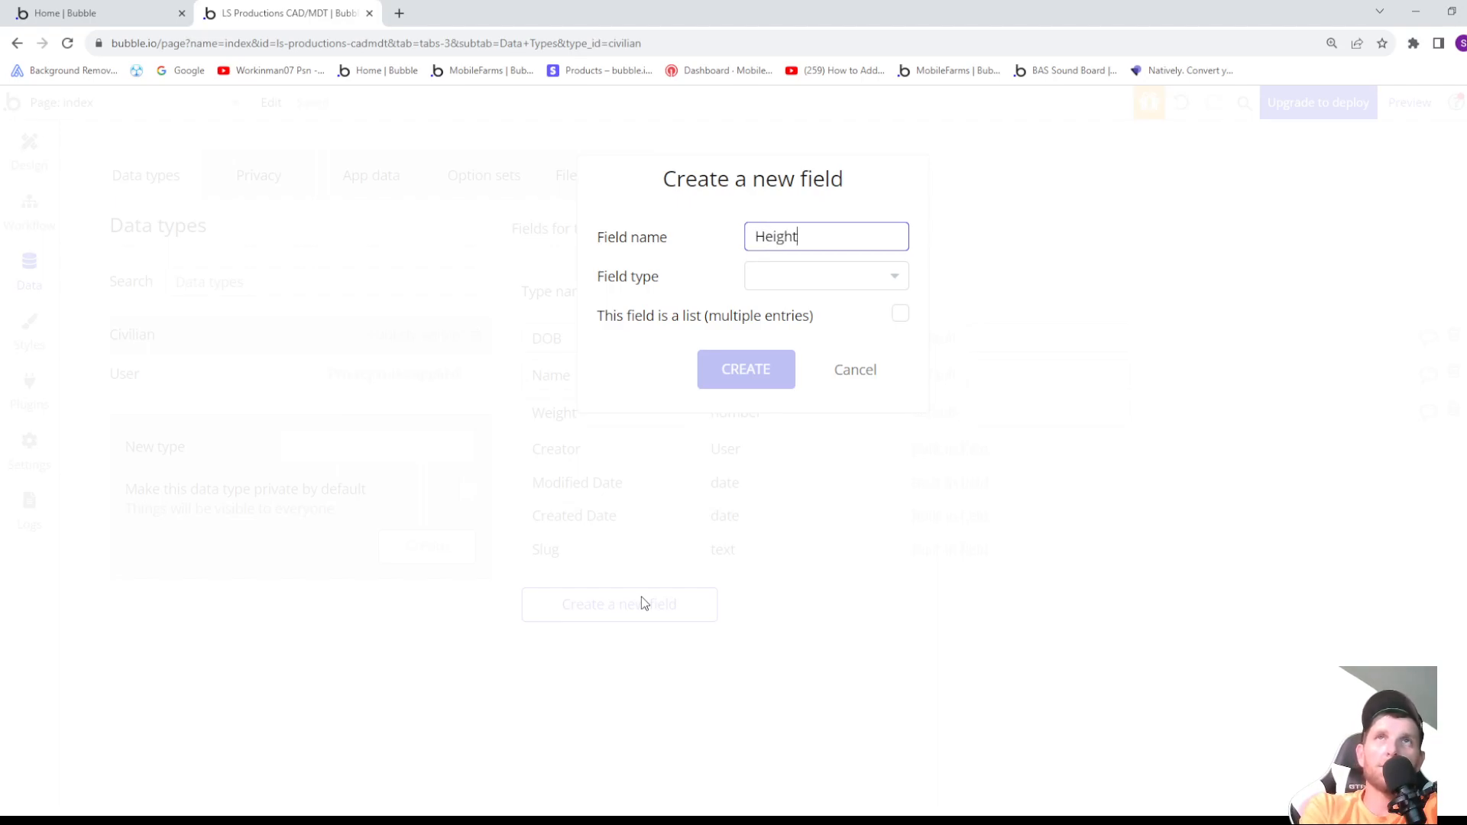
{"action": "left_click", "coordinate": [777, 283]}
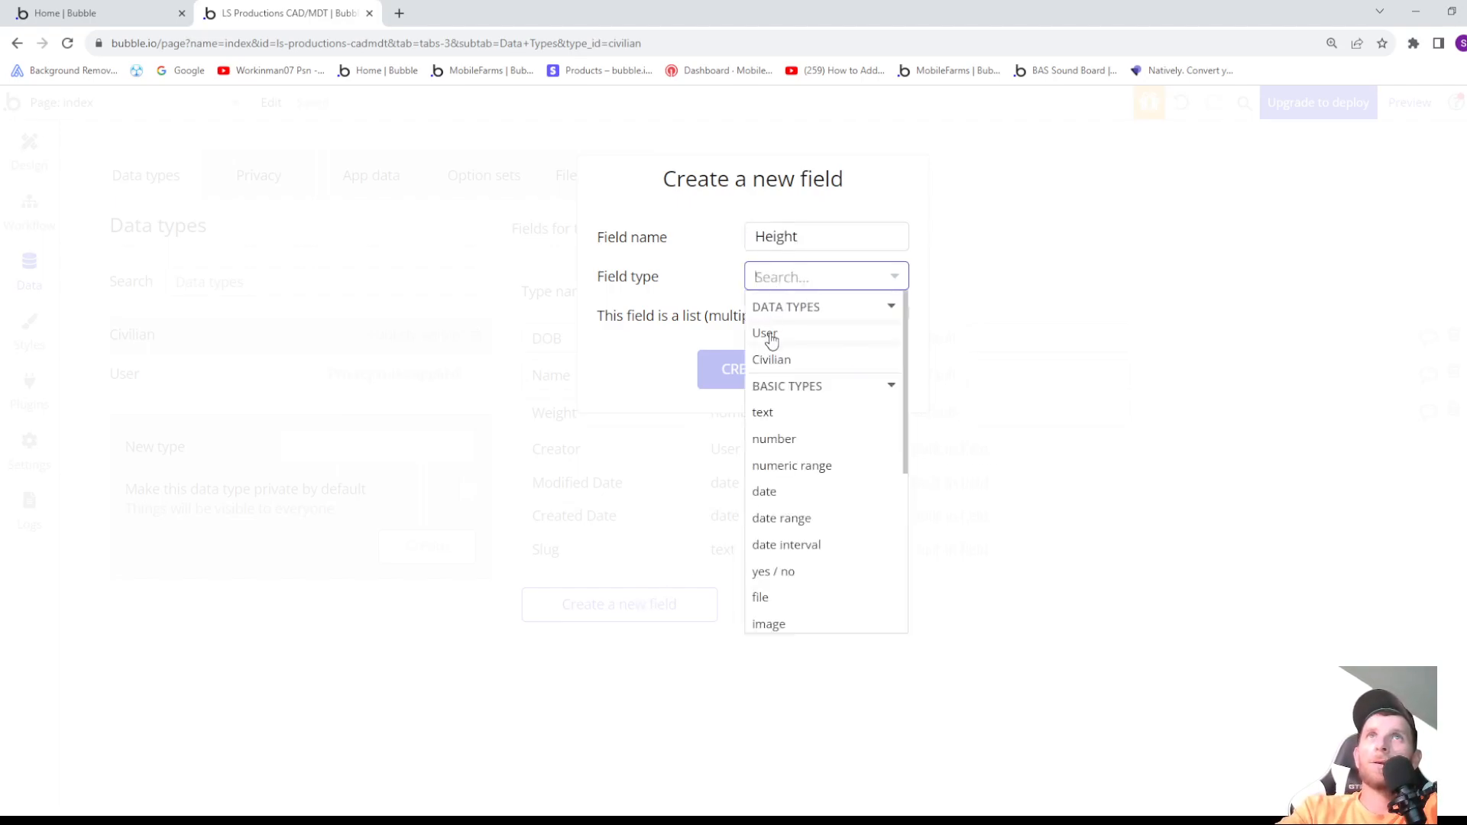
{"action": "left_click", "coordinate": [778, 440]}
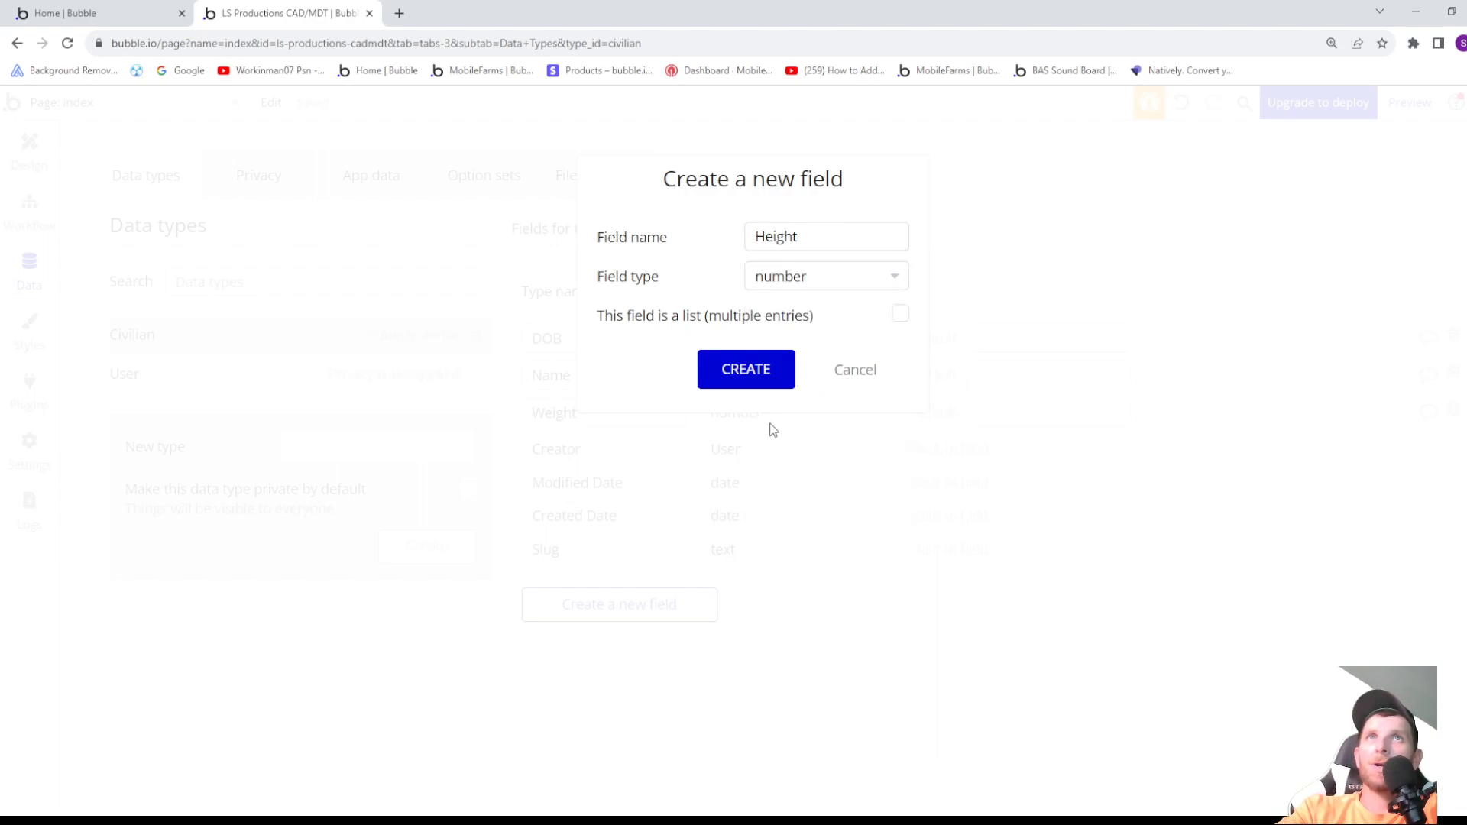
{"action": "left_click", "coordinate": [759, 377]}
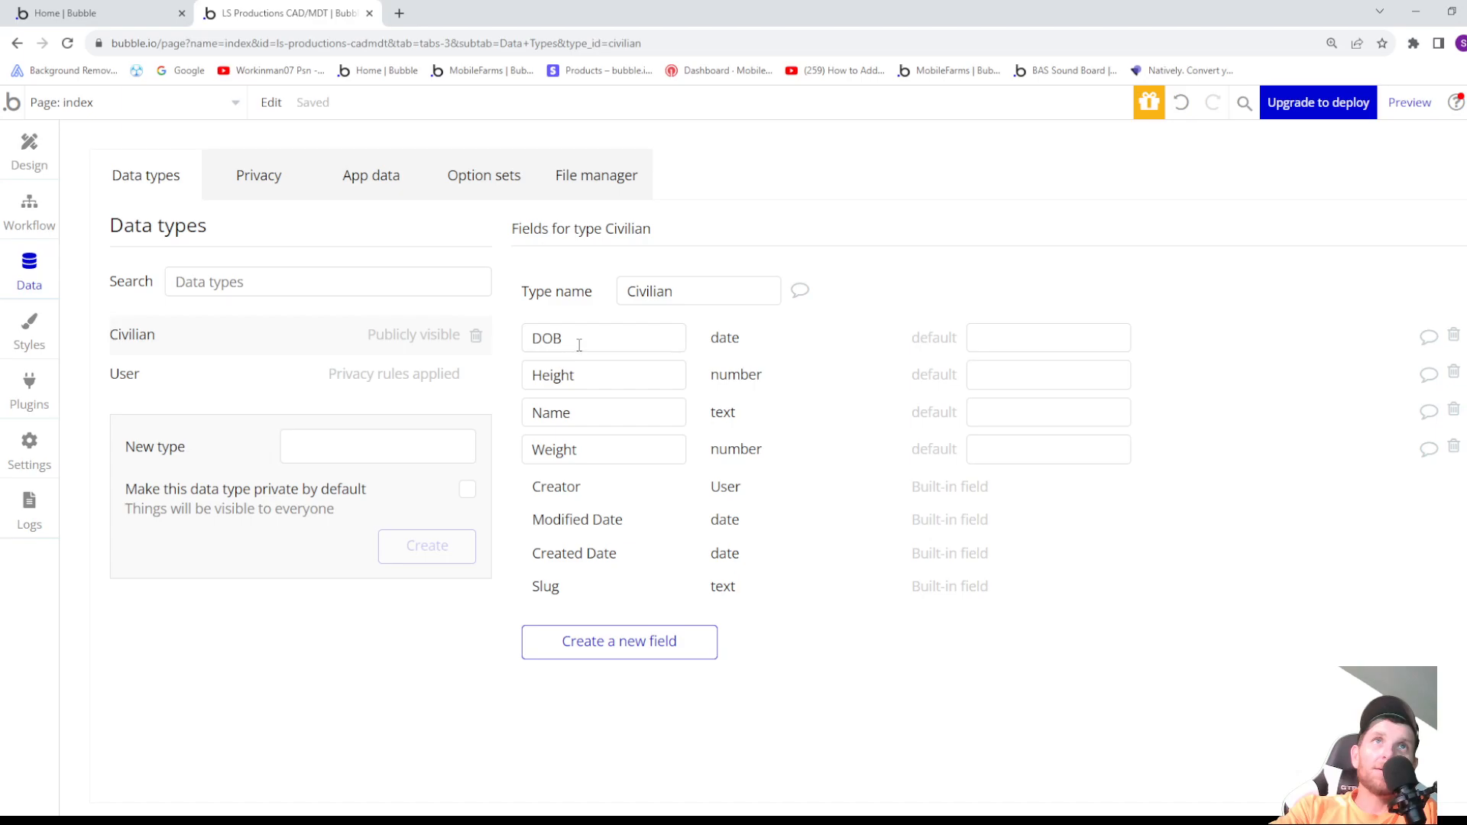
- Add a field named Address with the field type text to the Civilian data type
{"action": "left_click", "coordinate": [659, 646]}
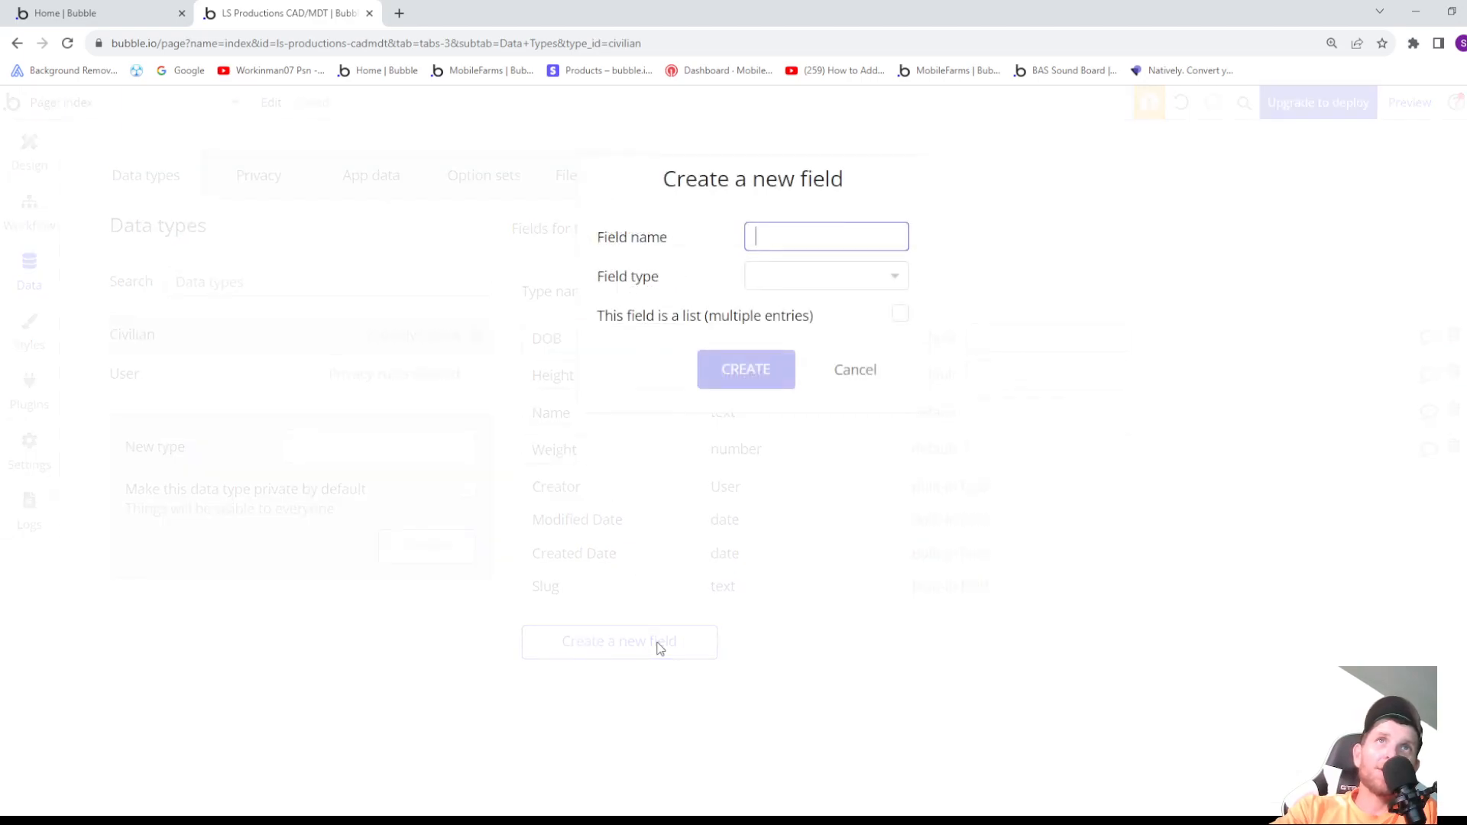
{"action": "type", "text": "Address"}
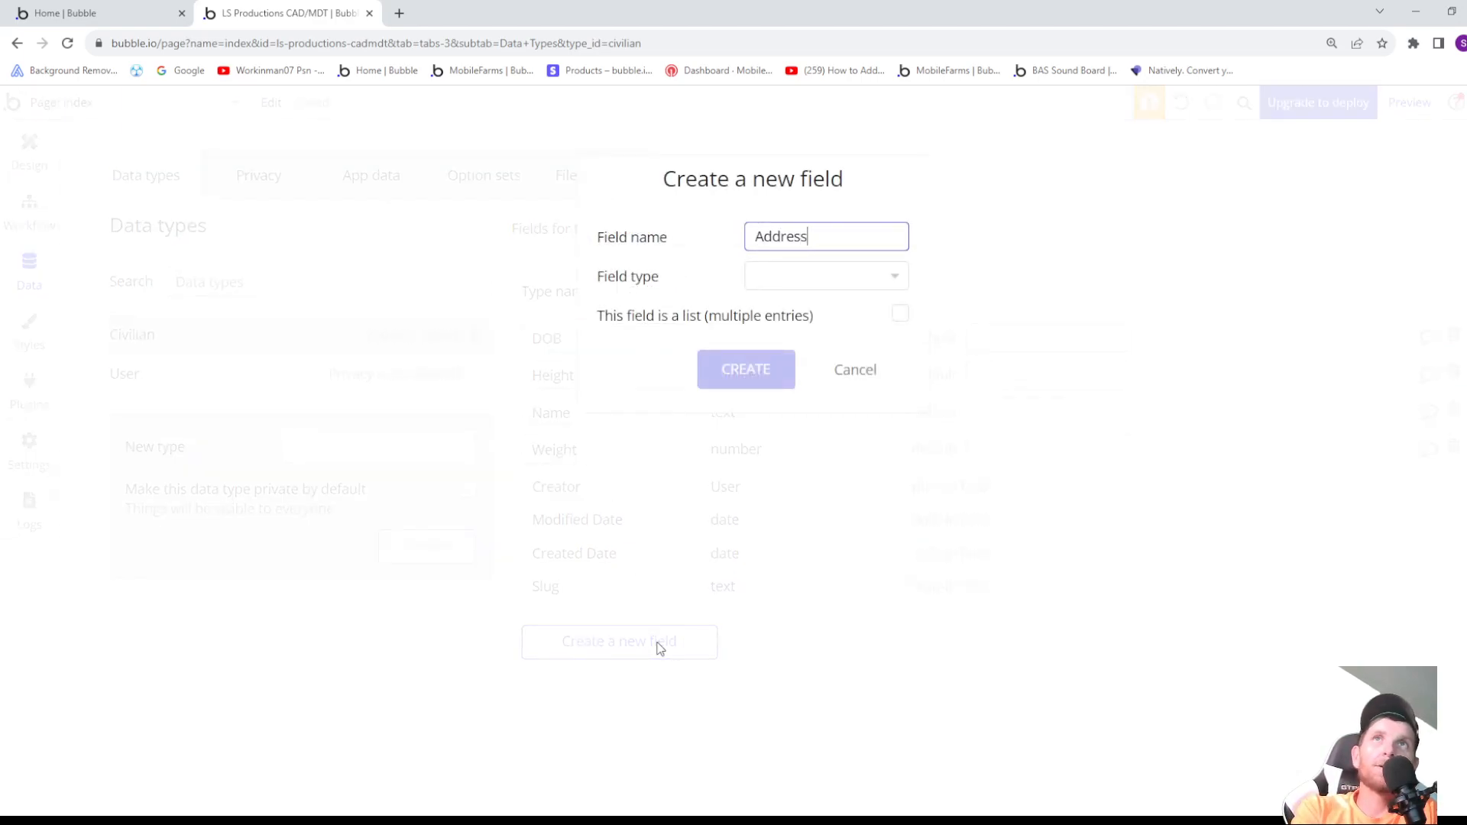
{"action": "left_click", "coordinate": [811, 284]}
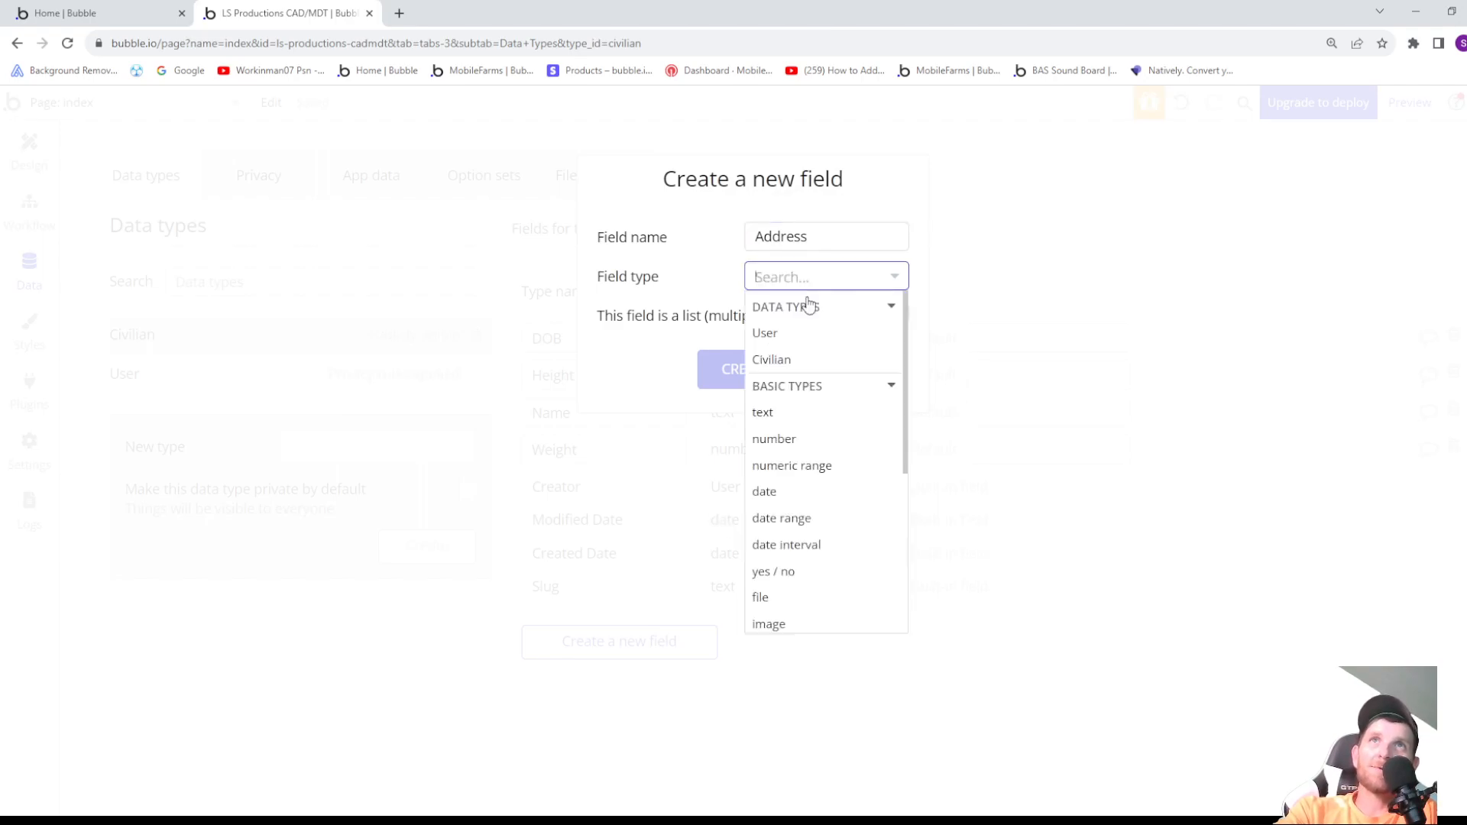
{"action": "left_click", "coordinate": [779, 413]}
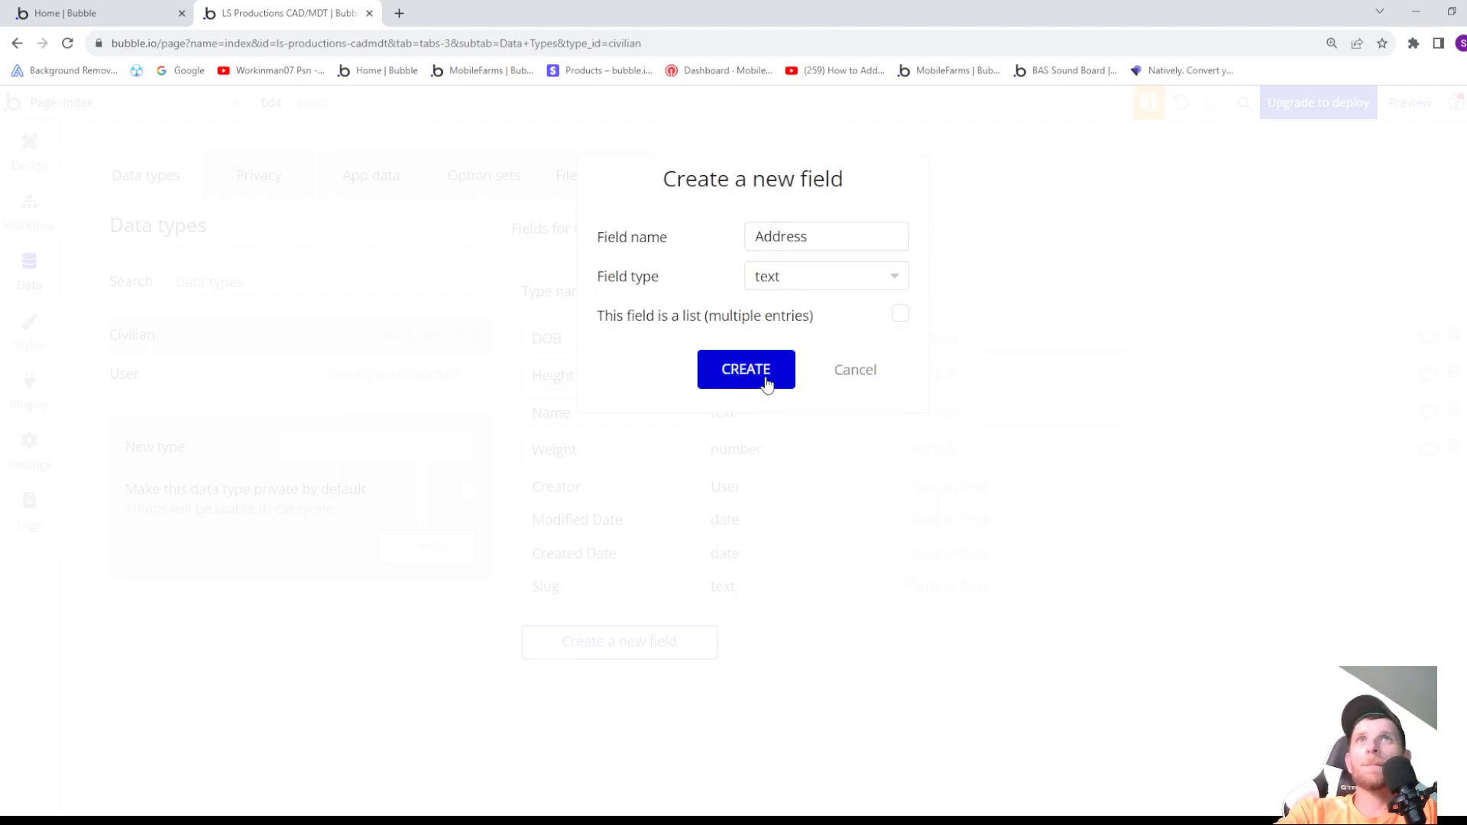
{"action": "left_click", "coordinate": [766, 378]}
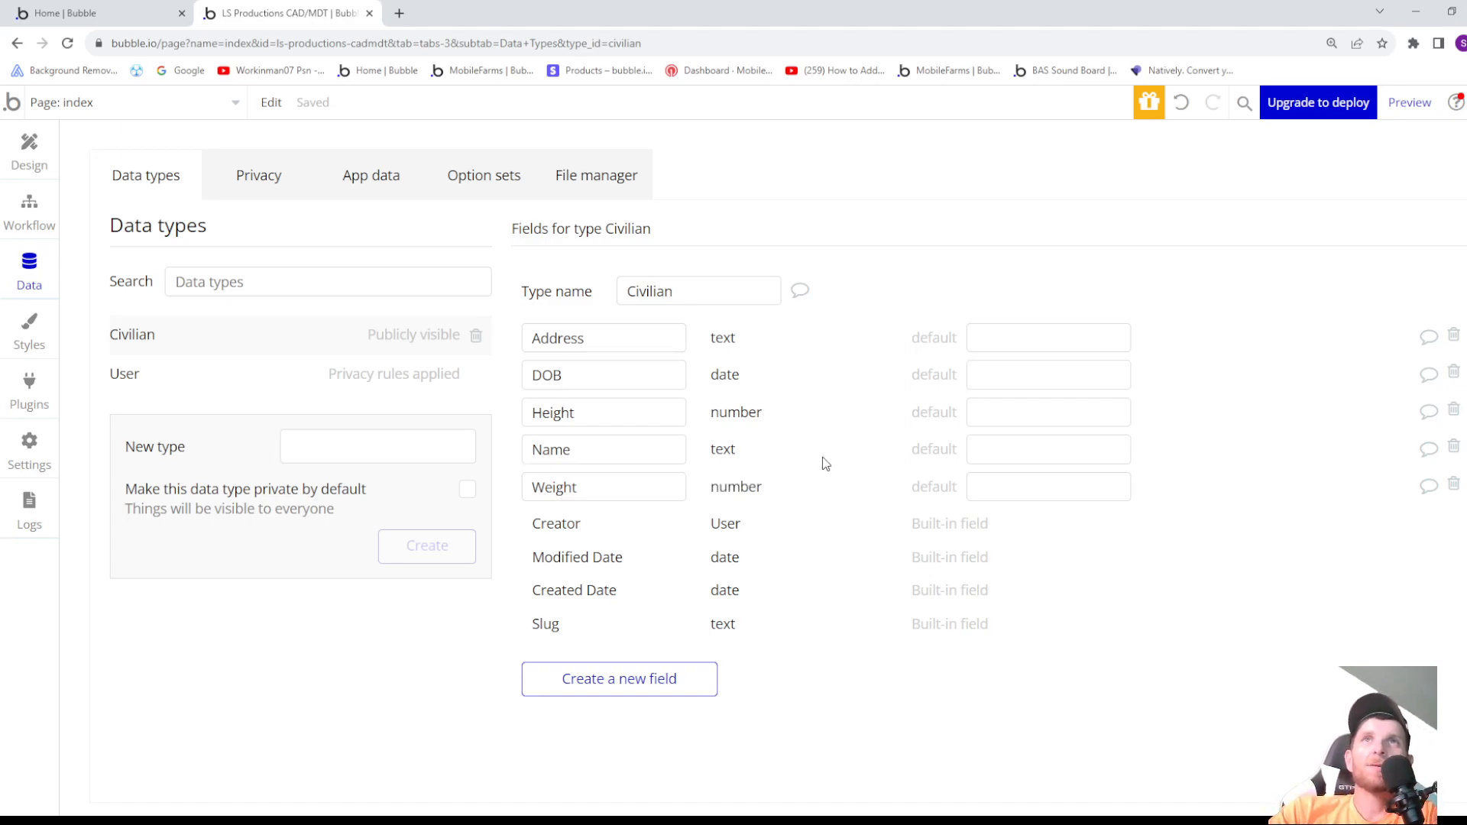
- Add a field named Bio with the field type text to the Civilian data type
{"action": "left_click", "coordinate": [609, 688]}
{"action": "type", "text": "Bio"}
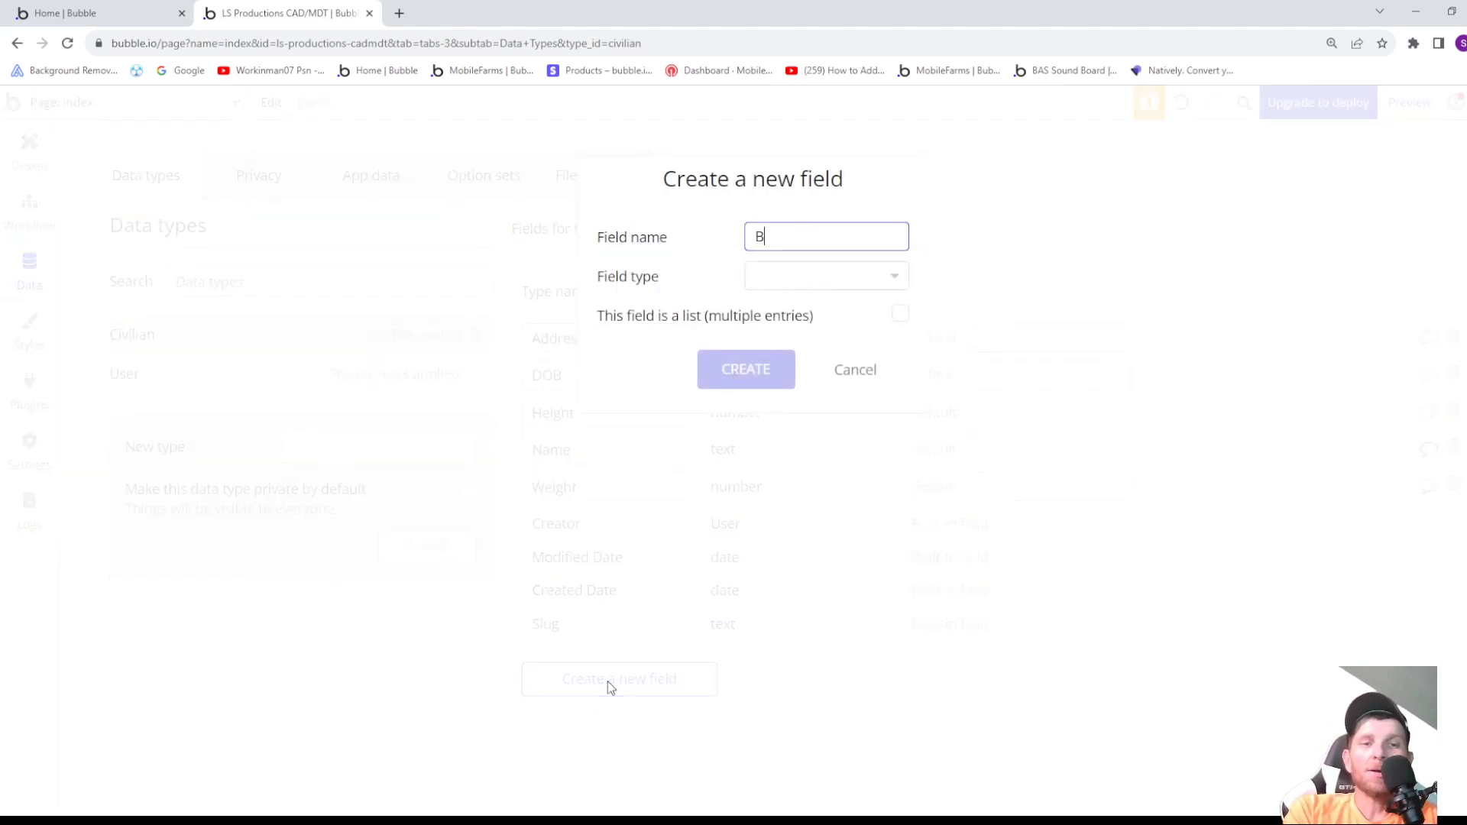
{"action": "left_click", "coordinate": [773, 277]}
{"action": "left_click", "coordinate": [793, 413]}
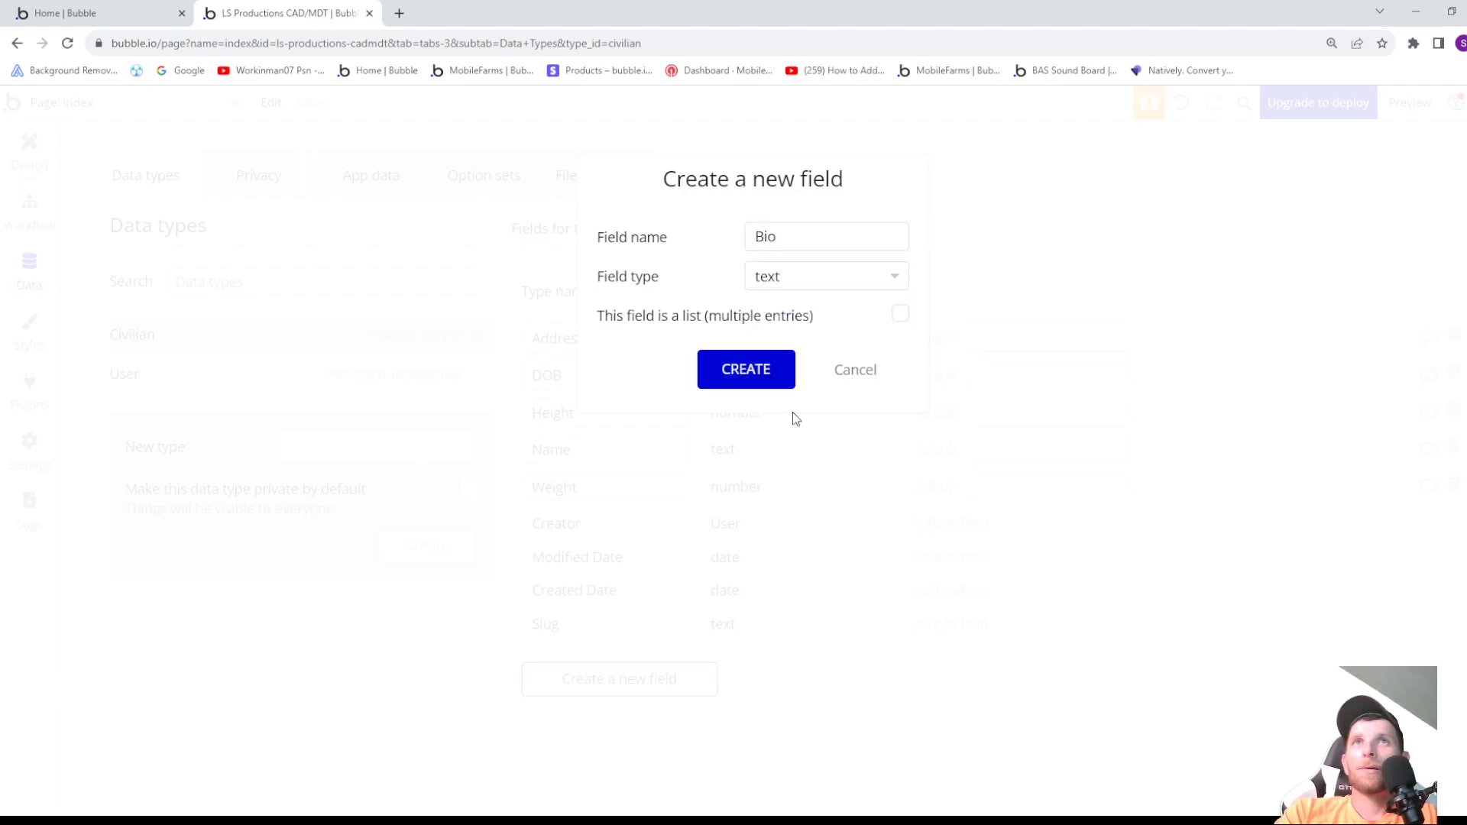
{"action": "left_click", "coordinate": [749, 372]}
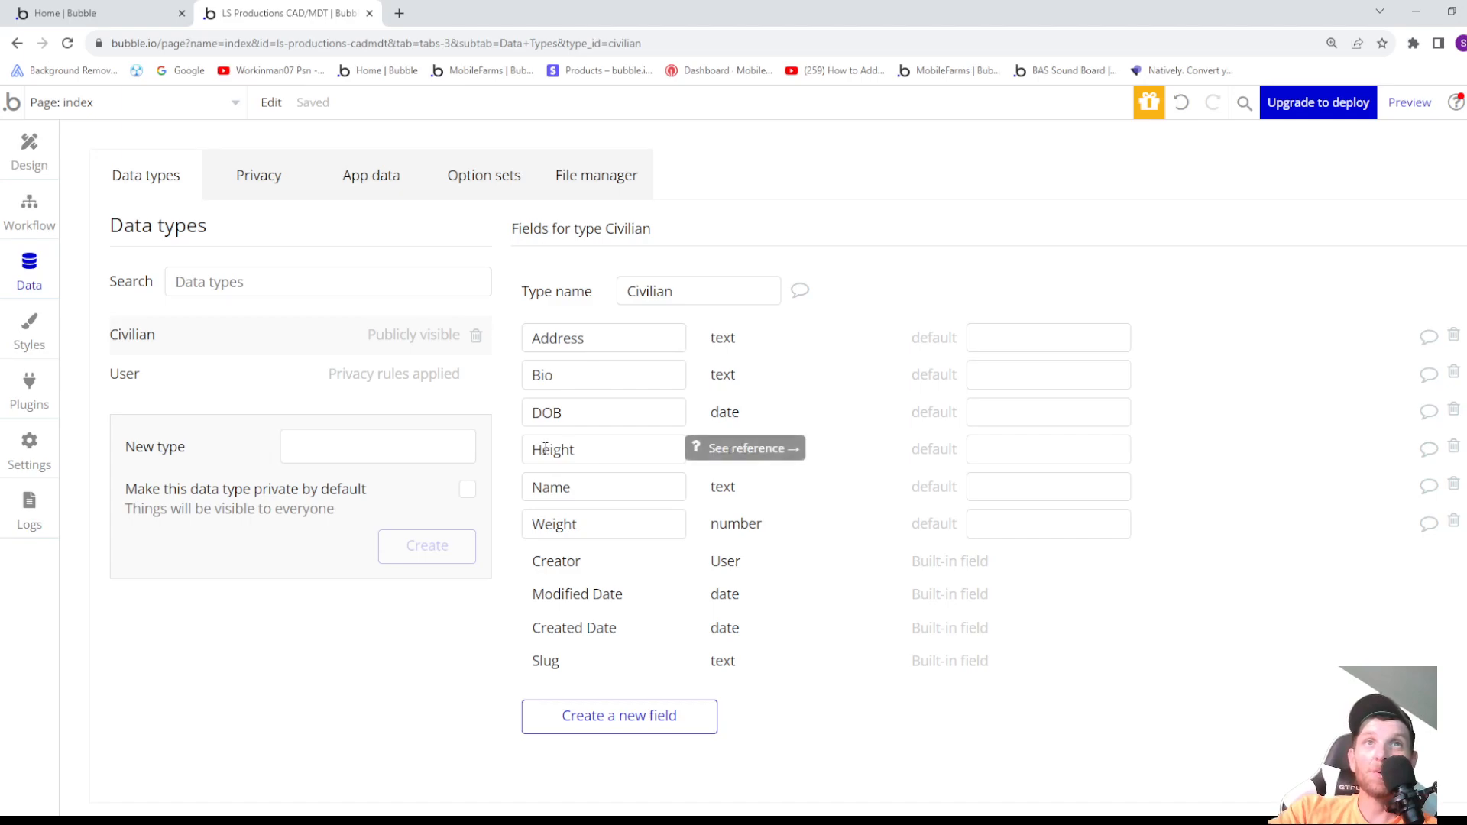
- Review the fields of the User and Civilian data types, and create a new data type named Vehicles
{"action": "left_click", "coordinate": [202, 367]}
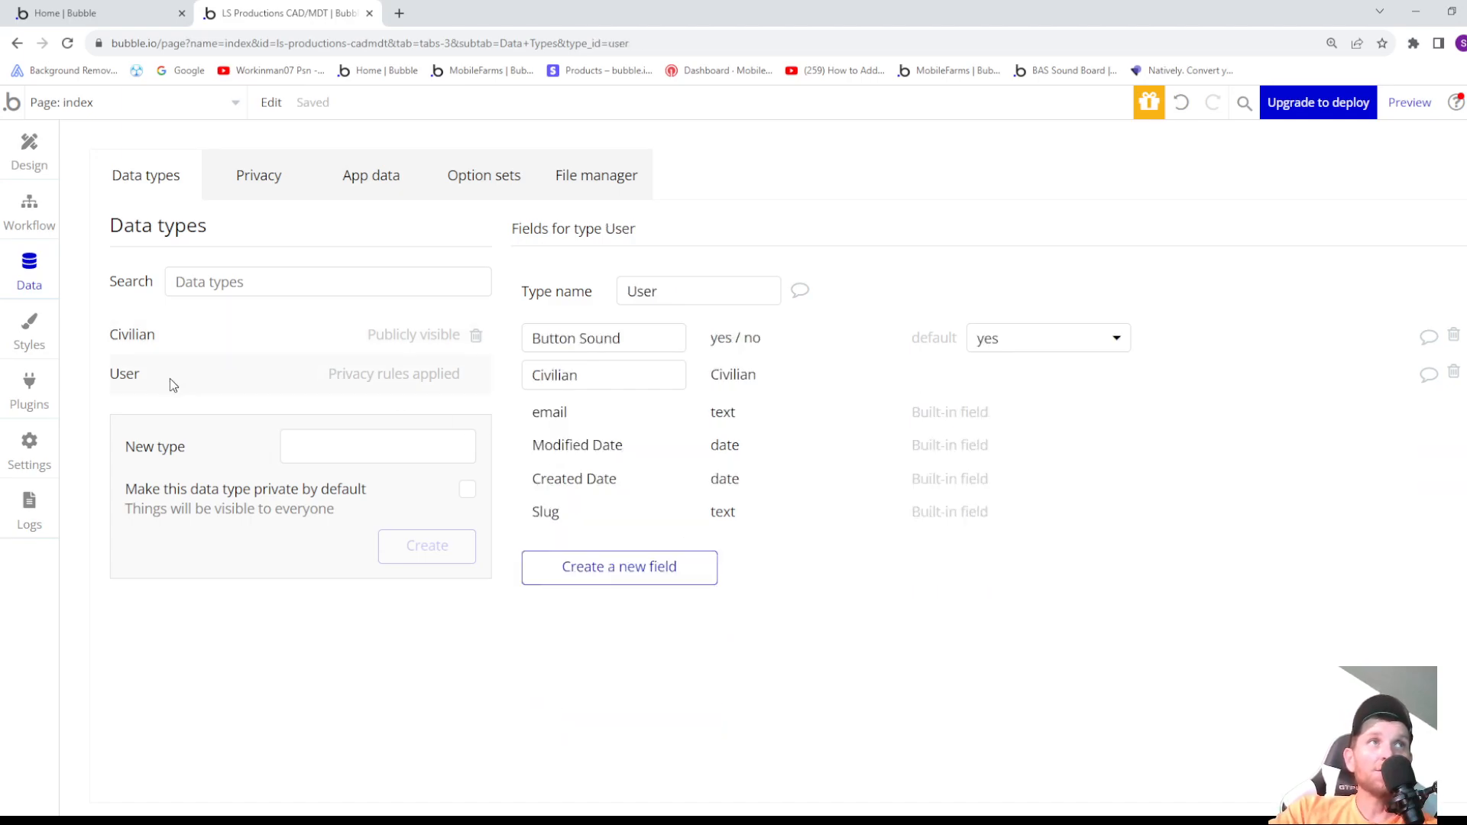
{"action": "left_click", "coordinate": [269, 342]}
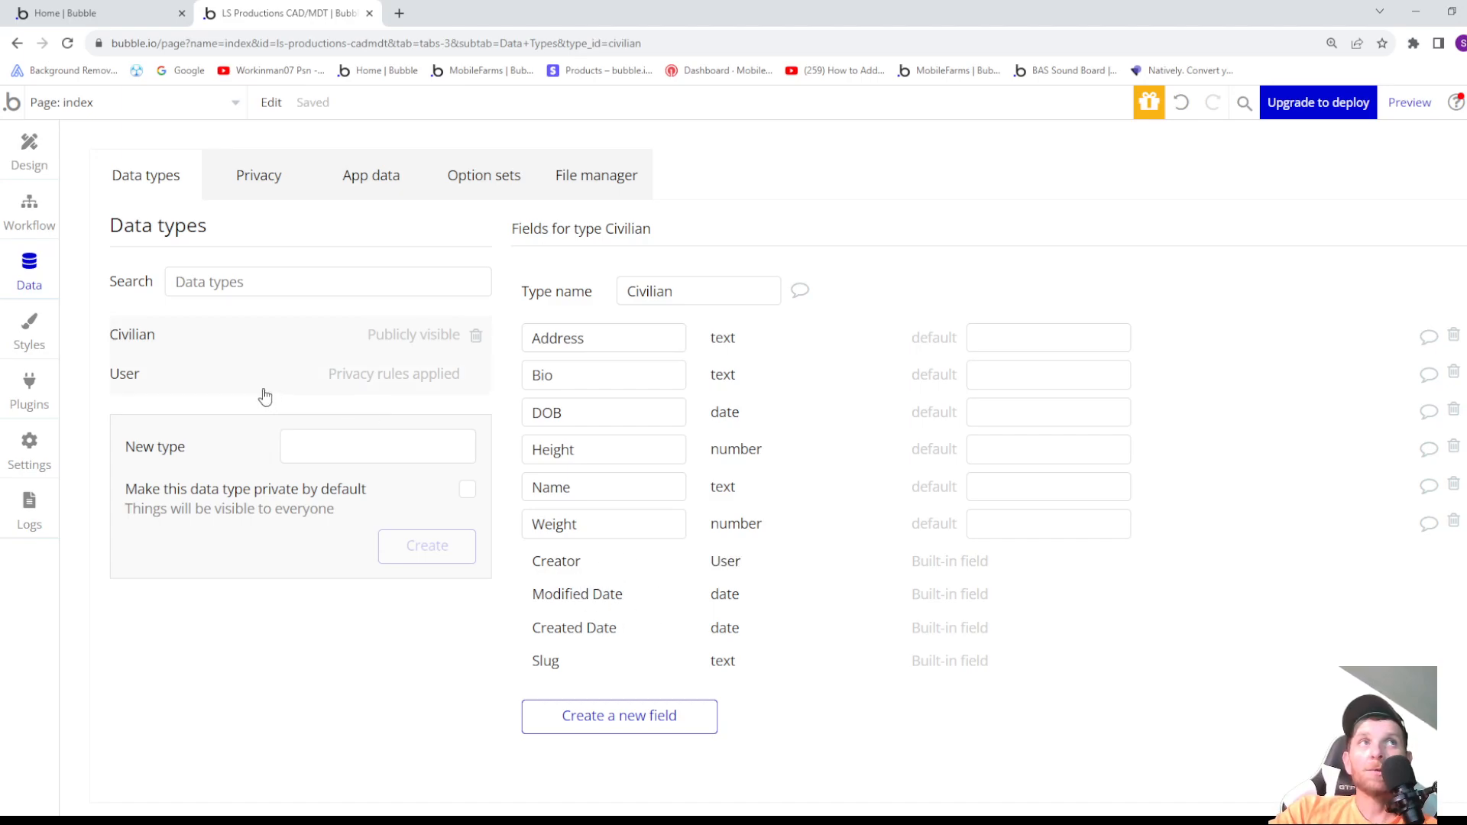
{"action": "left_click", "coordinate": [324, 446]}
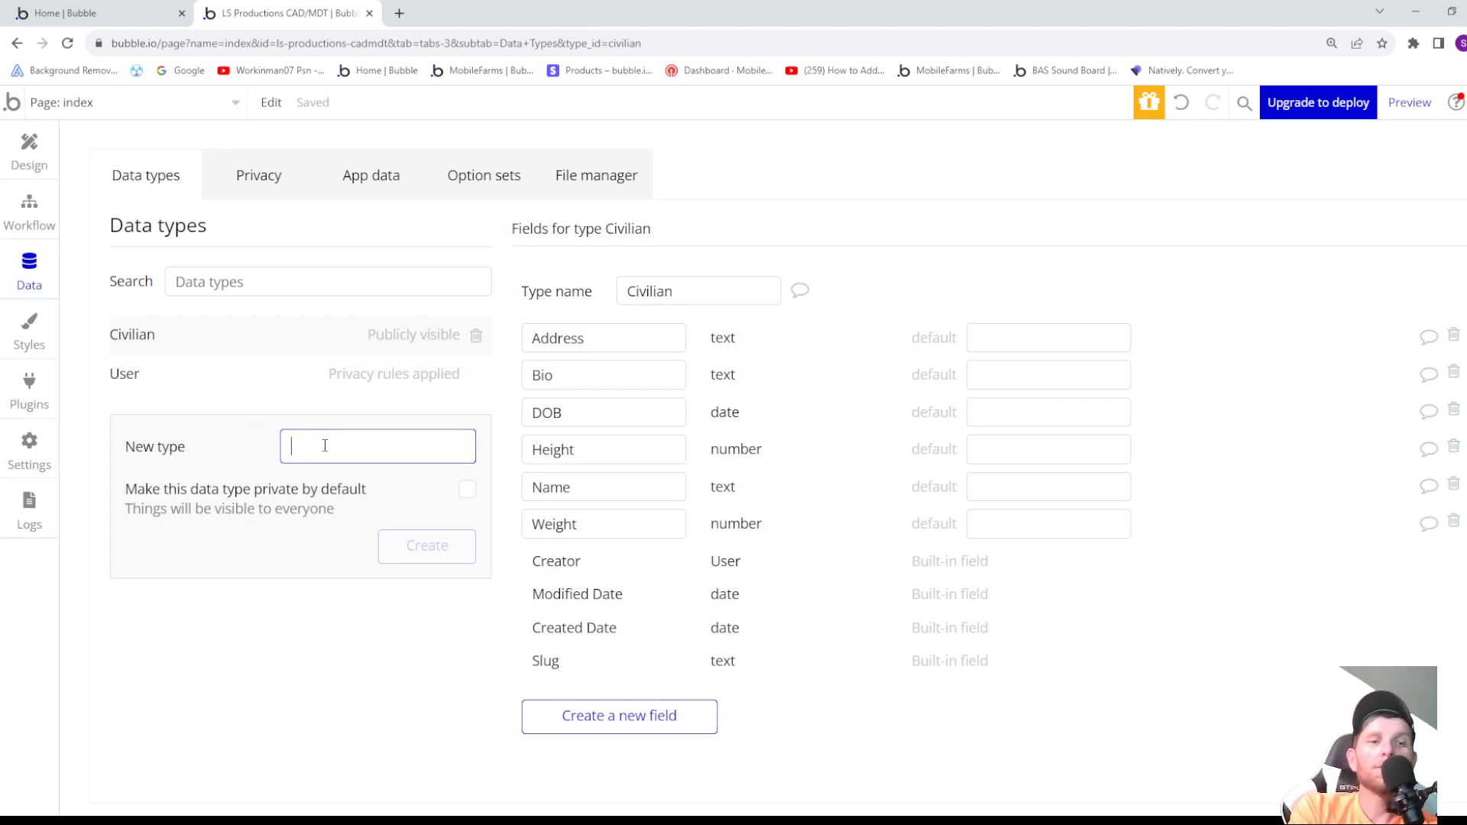
{"action": "type", "text": "Ve"}
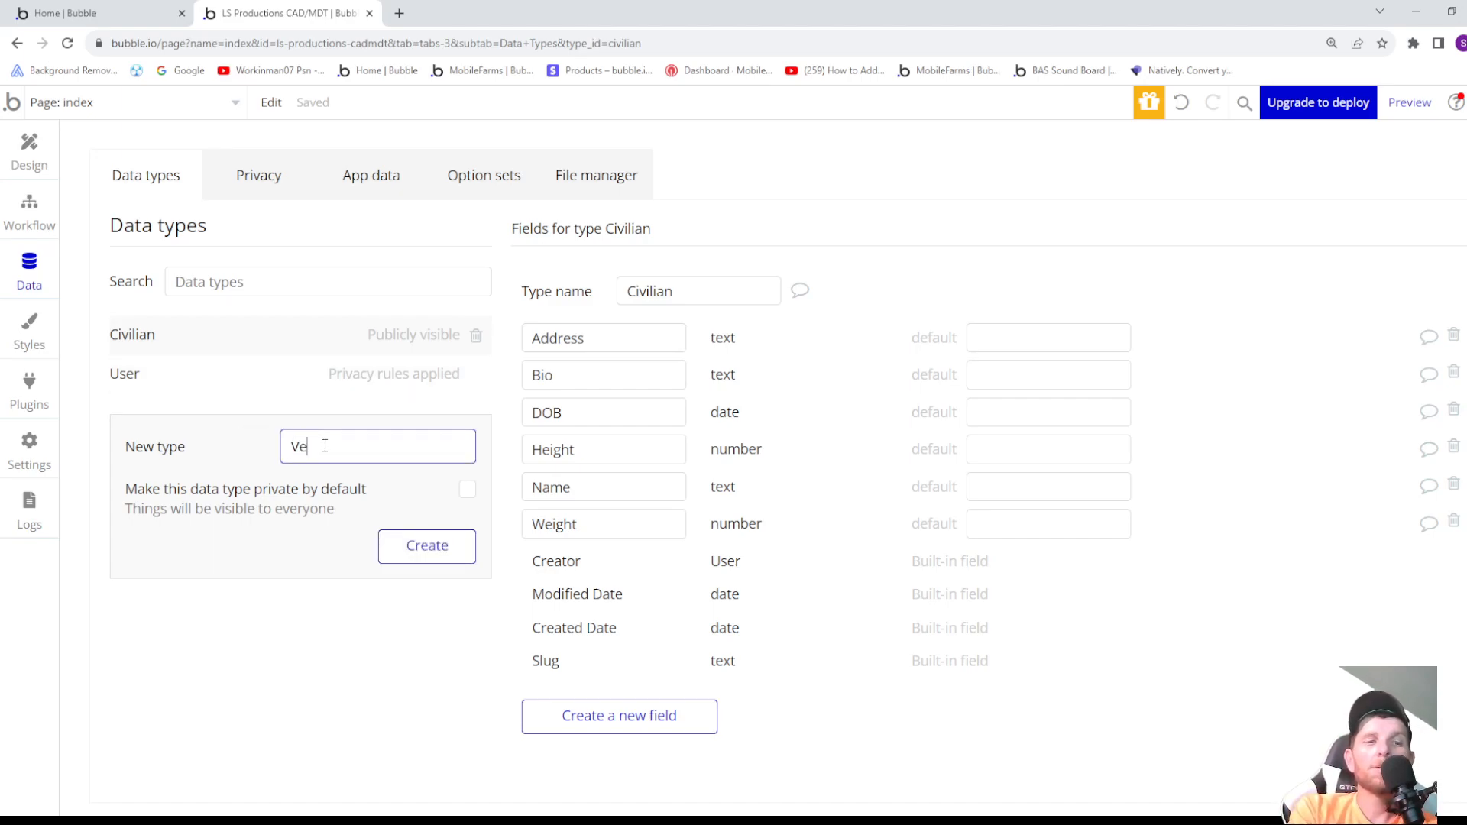
{"action": "type", "text": "hicles"}
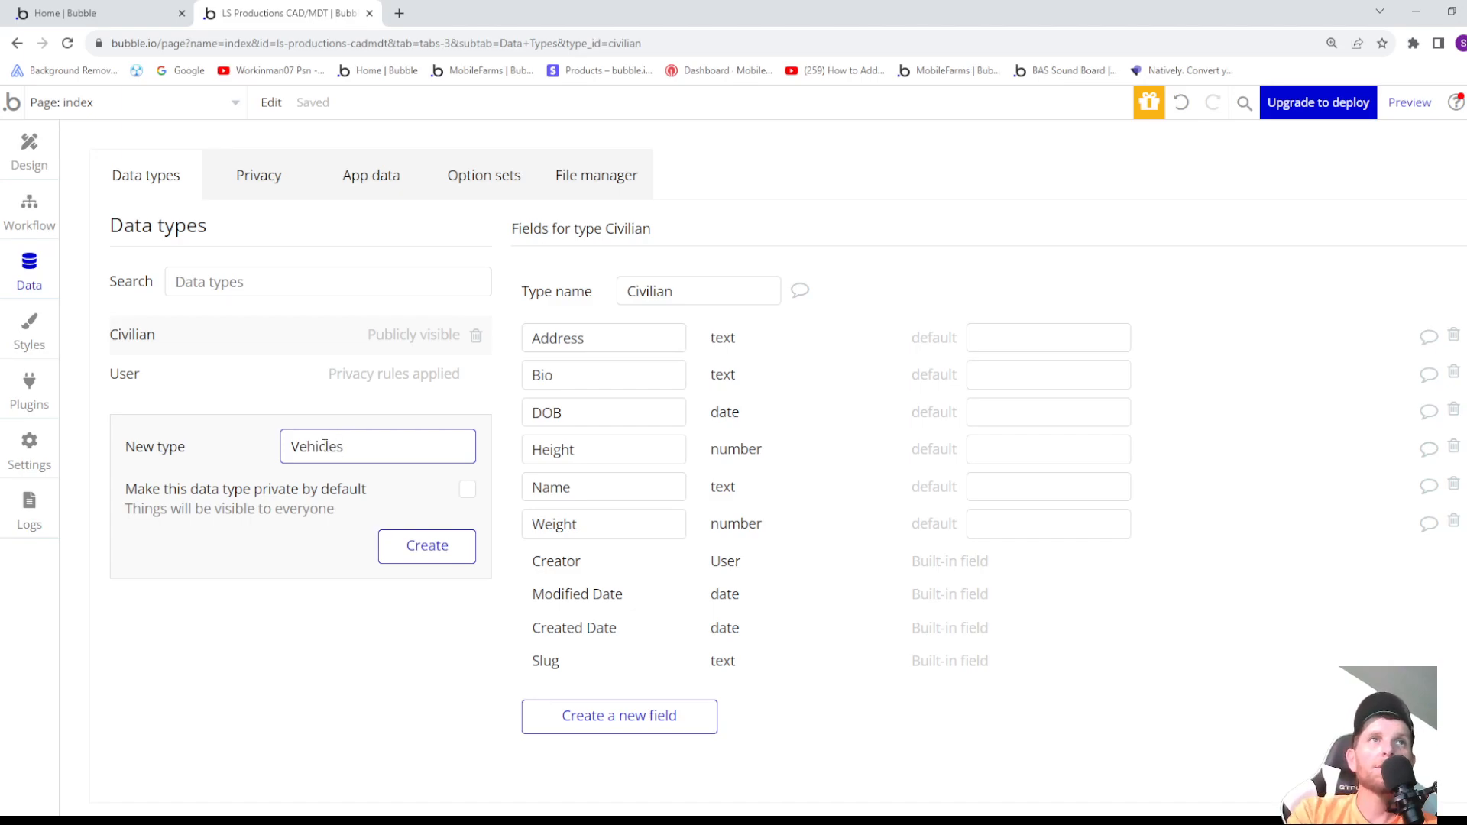
{"action": "key", "text": "Return"}
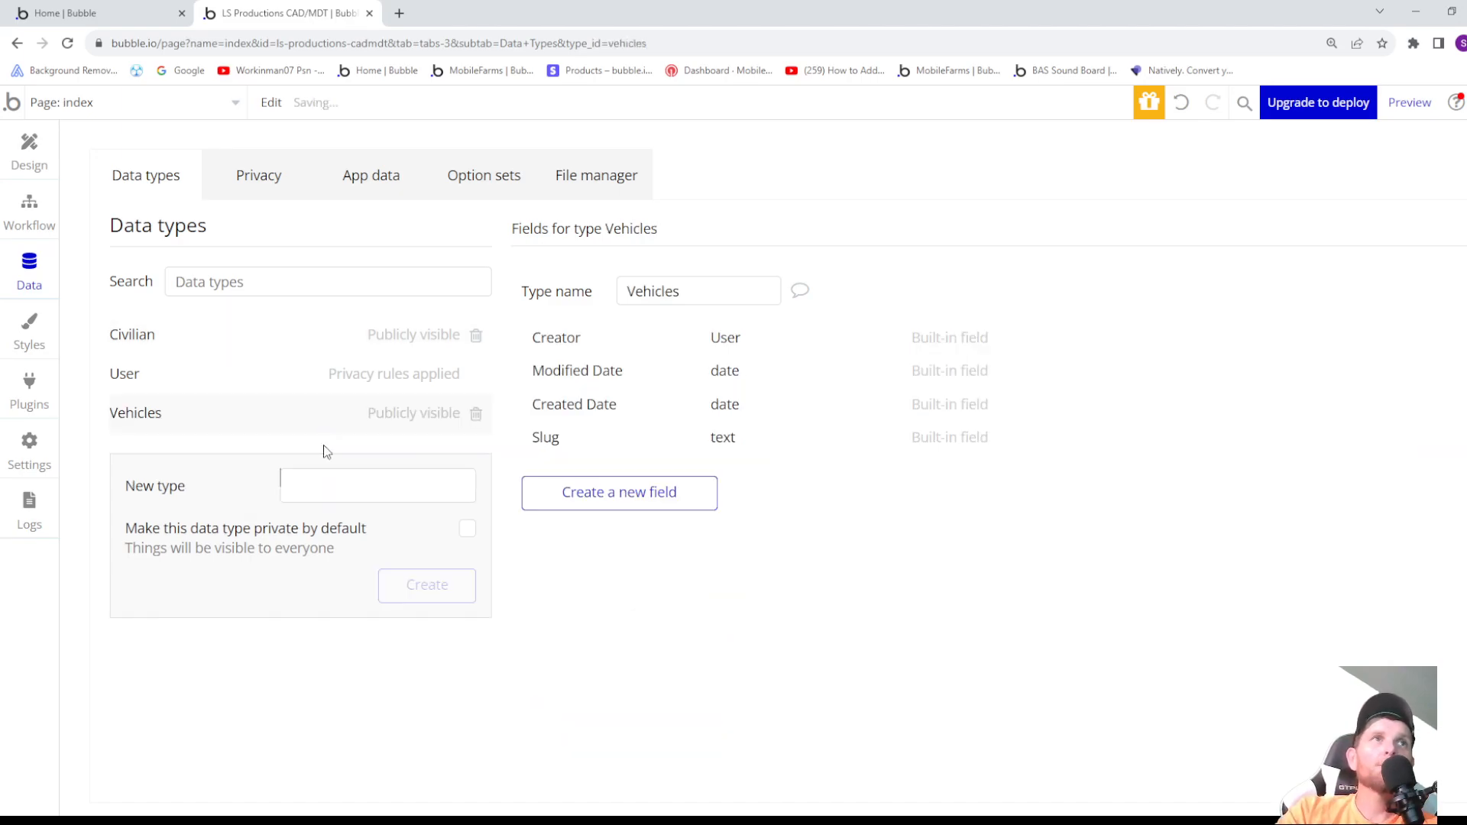
- Create a new data type named Jobs in the app's database
{"action": "left_click", "coordinate": [330, 487]}
{"action": "type", "text": "I"}
{"action": "type", "text": "ob"}
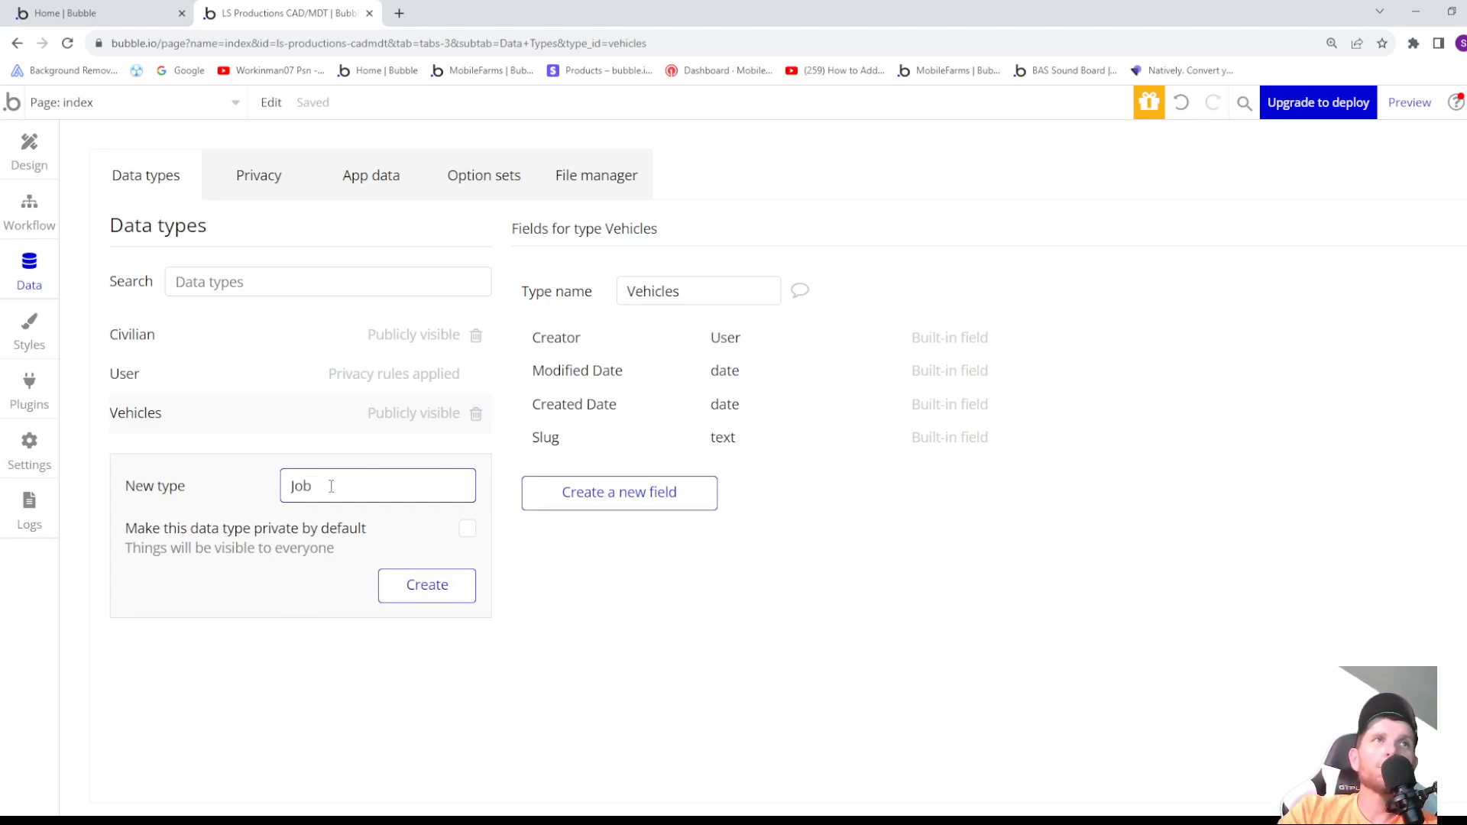
{"action": "type", "text": "s"}
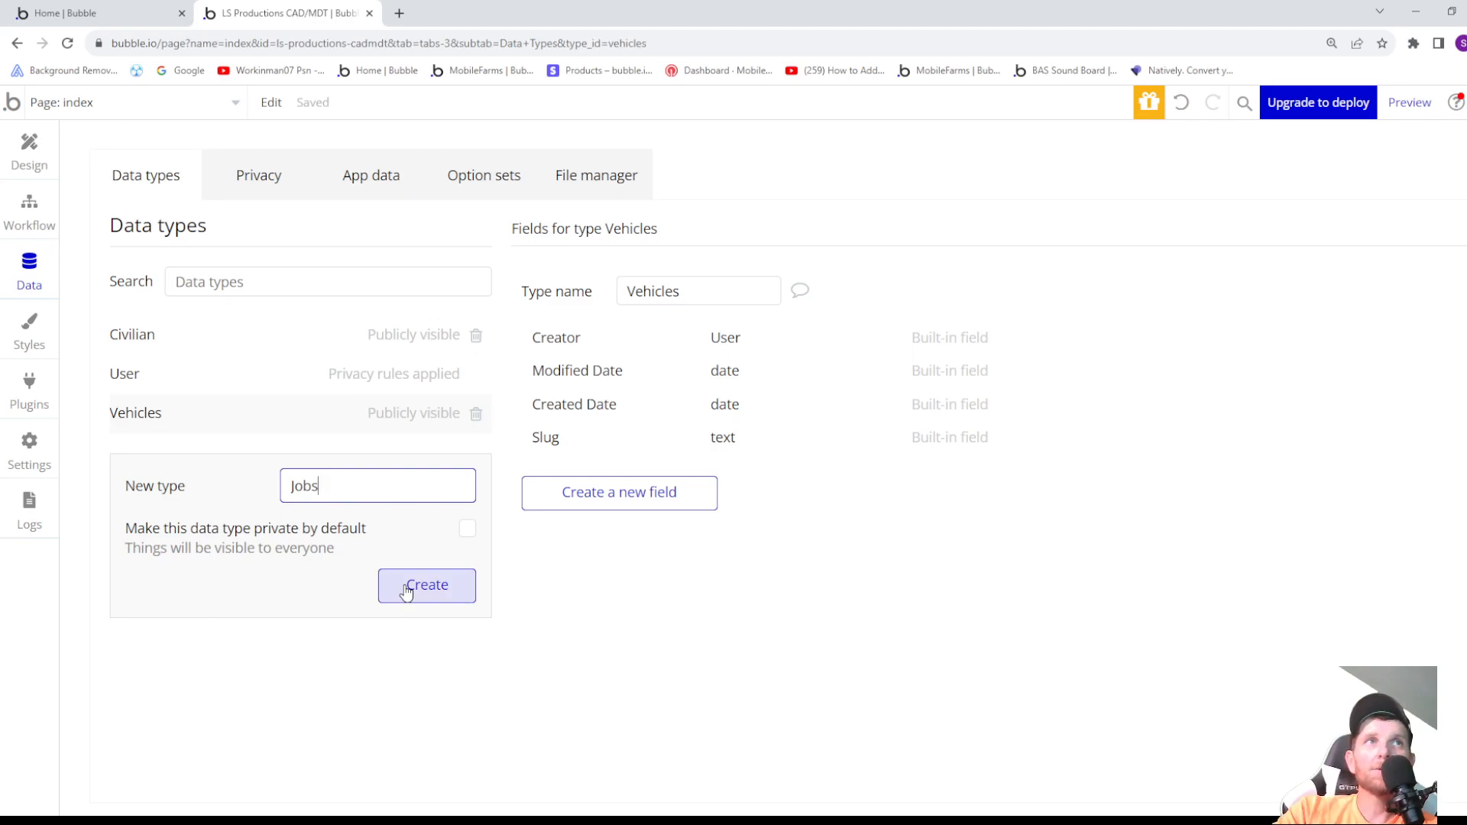
{"action": "left_click", "coordinate": [406, 590]}
- Create a new data type named Addresses in the app's database
{"action": "left_click", "coordinate": [387, 526]}
{"action": "type", "text": "Ad"}
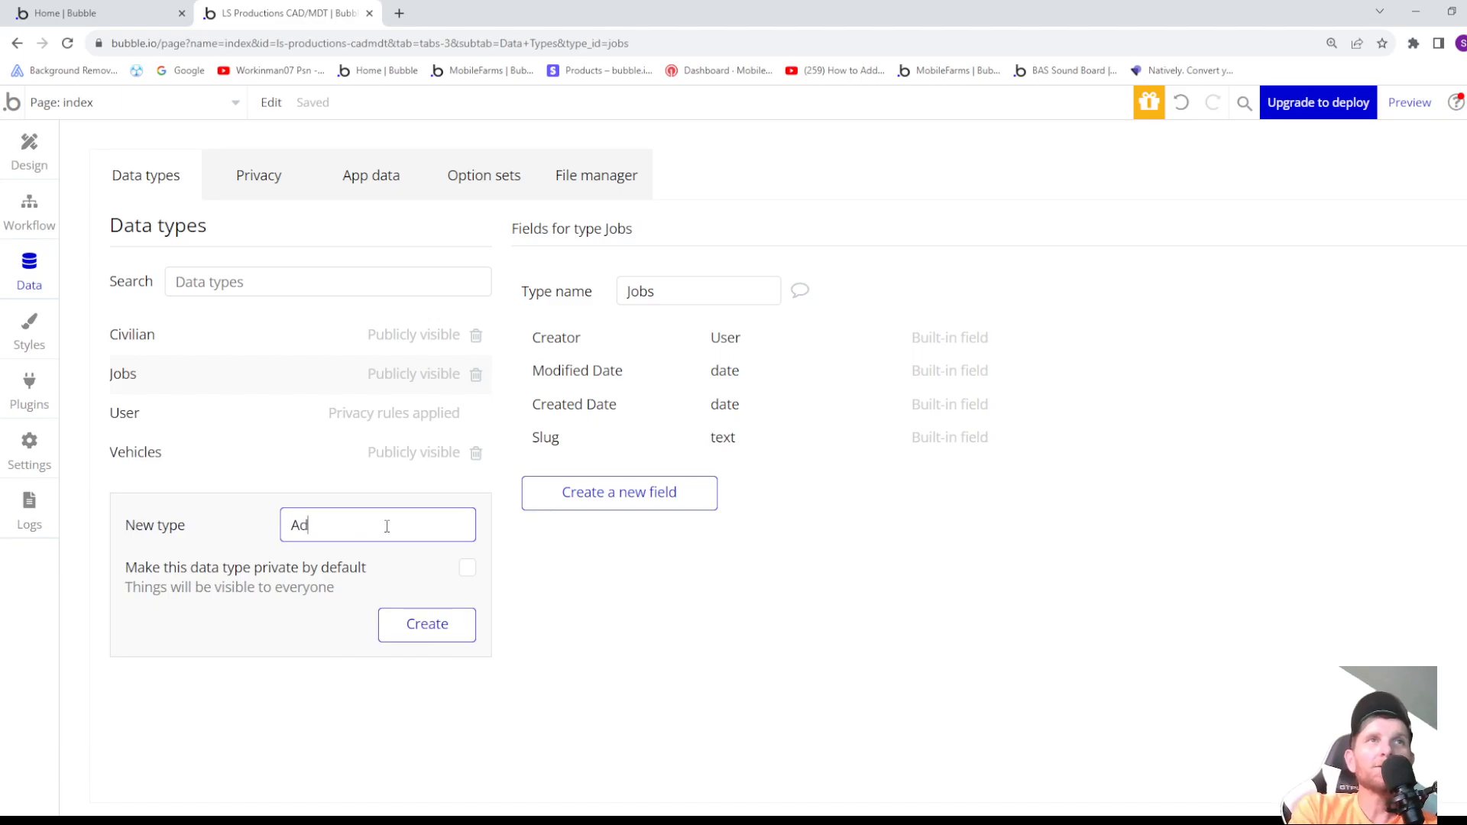
{"action": "type", "text": "dress"}
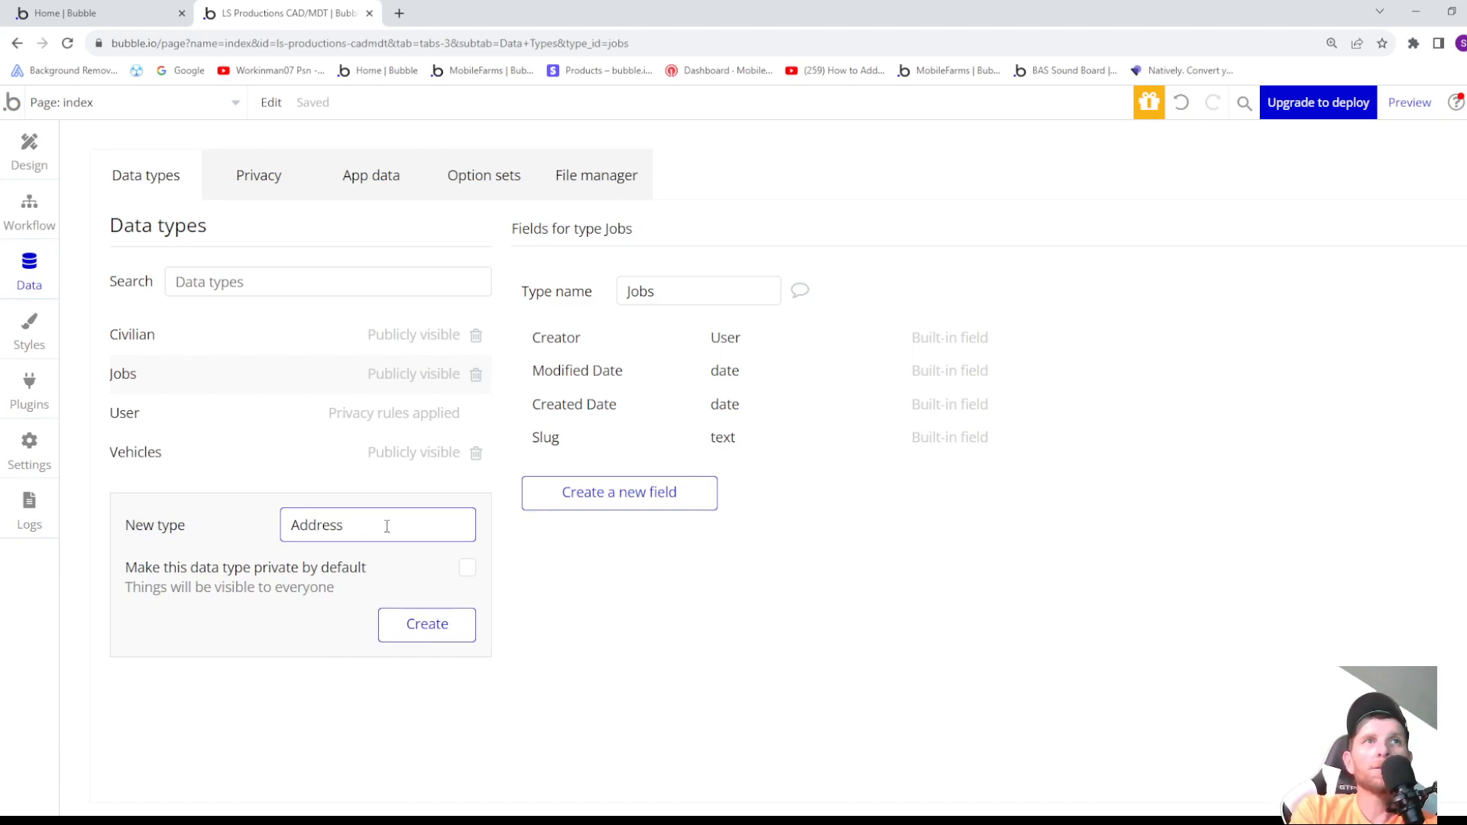
{"action": "type", "text": "es"}
{"action": "key", "text": "Return"}
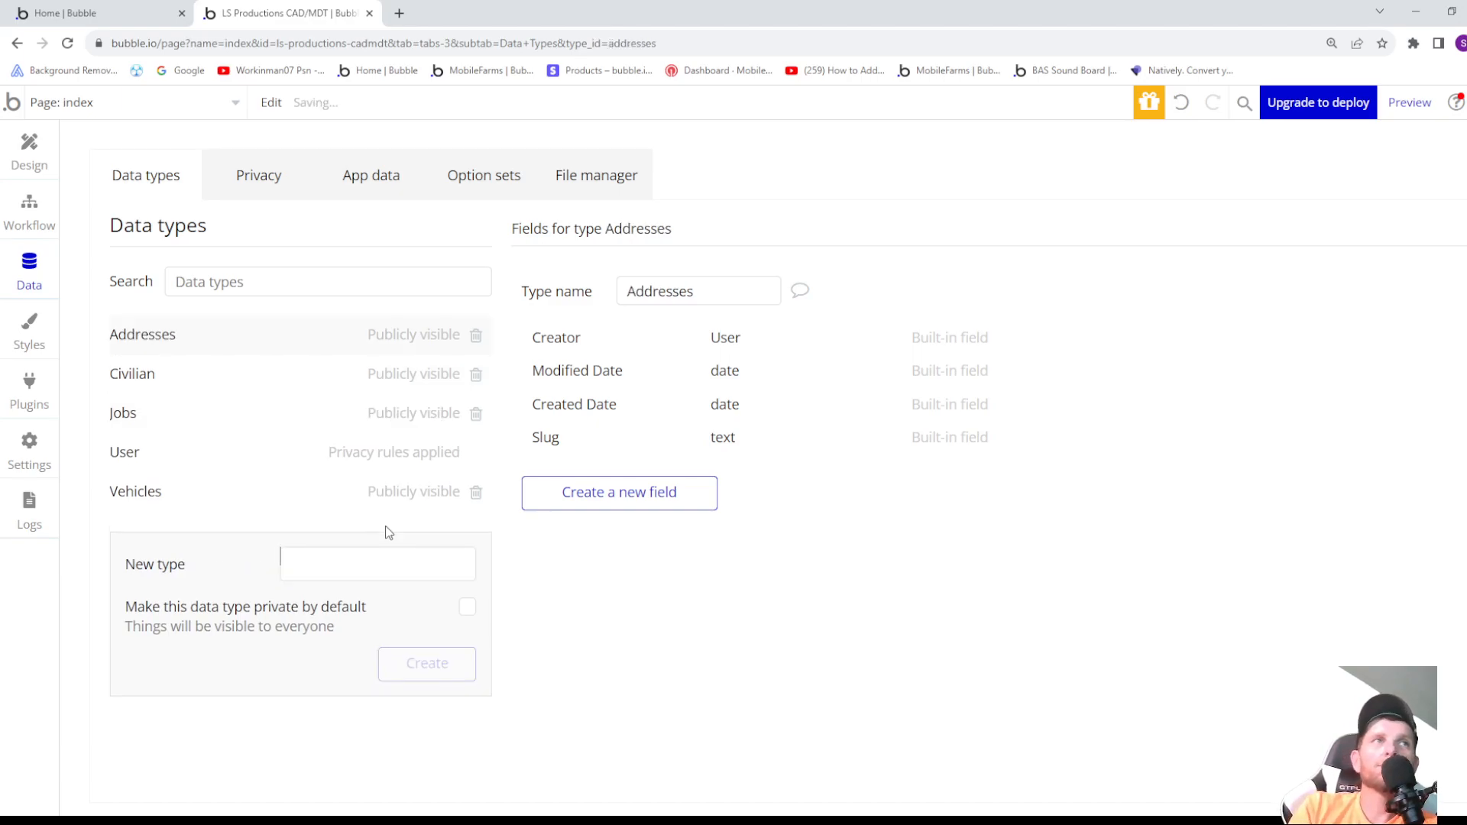
- Create a new data type named Guns in the app's database
{"action": "left_click", "coordinate": [337, 572]}
{"action": "type", "text": "Guns"}
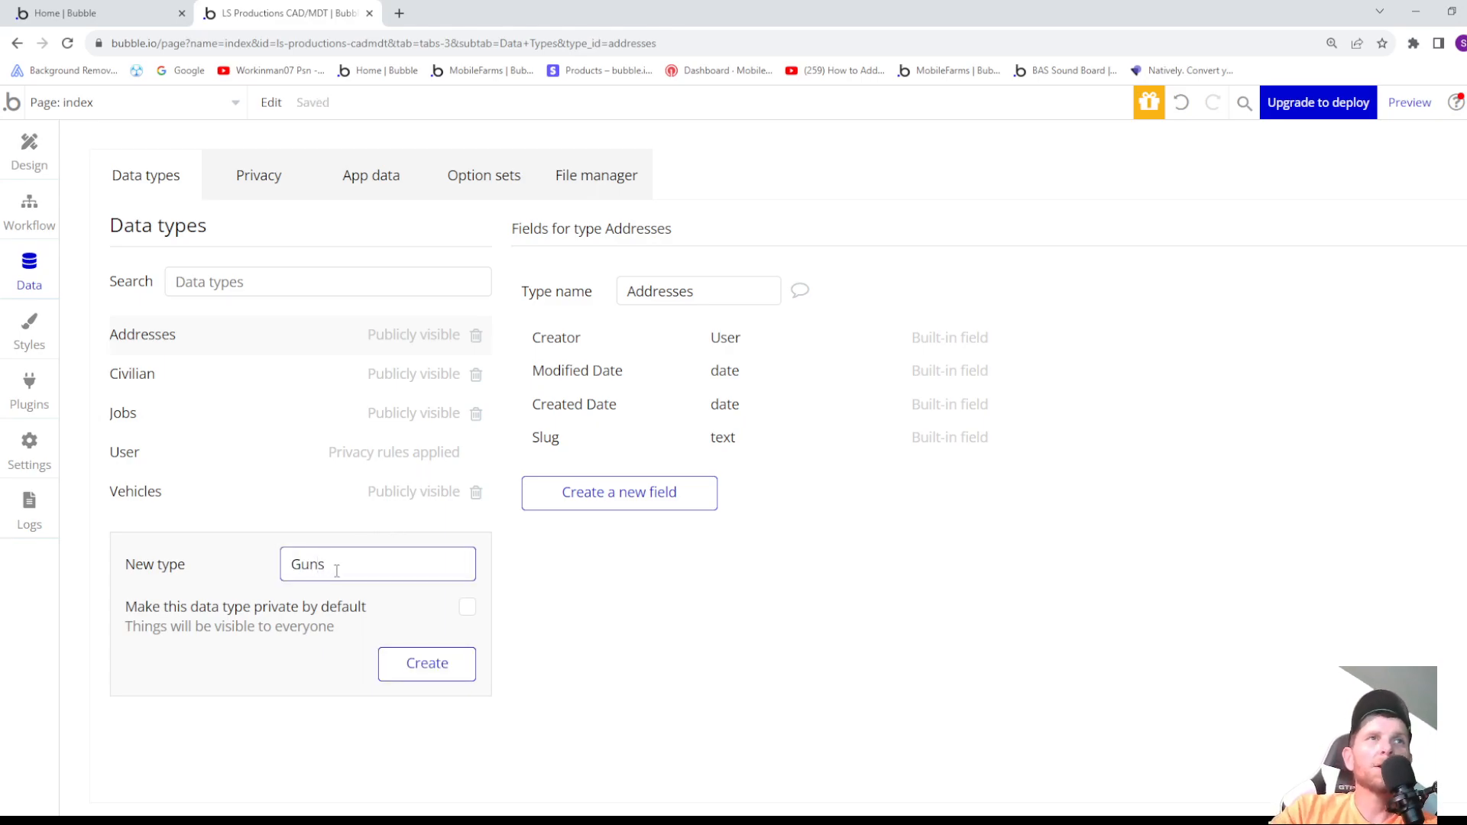
{"action": "left_click", "coordinate": [425, 665]}
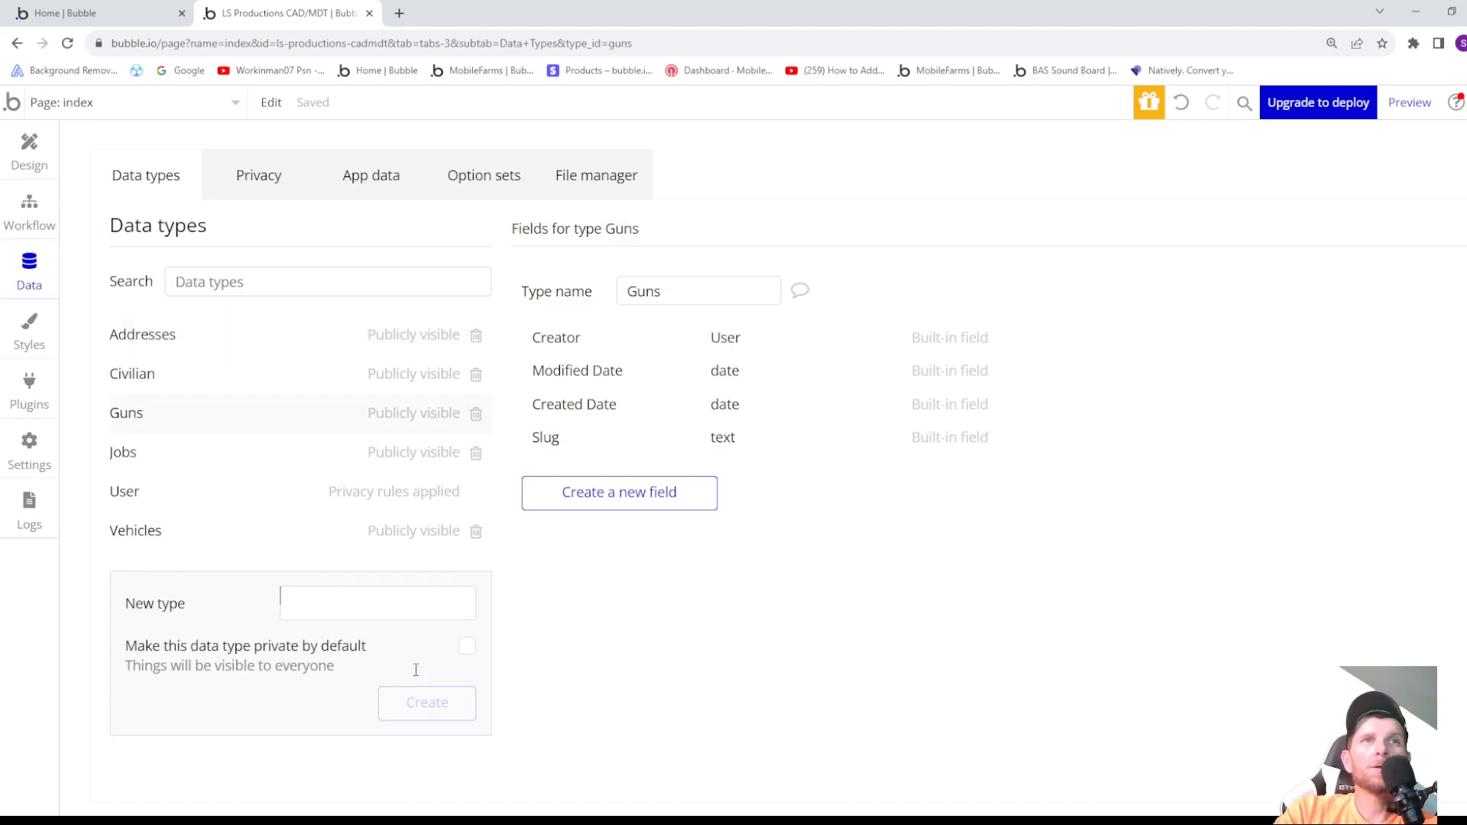
- Add a field named Guns with the field type Guns to the Civilian data type
{"action": "left_click", "coordinate": [172, 373]}
{"action": "left_click", "coordinate": [603, 715]}
{"action": "type", "text": "Guns"}
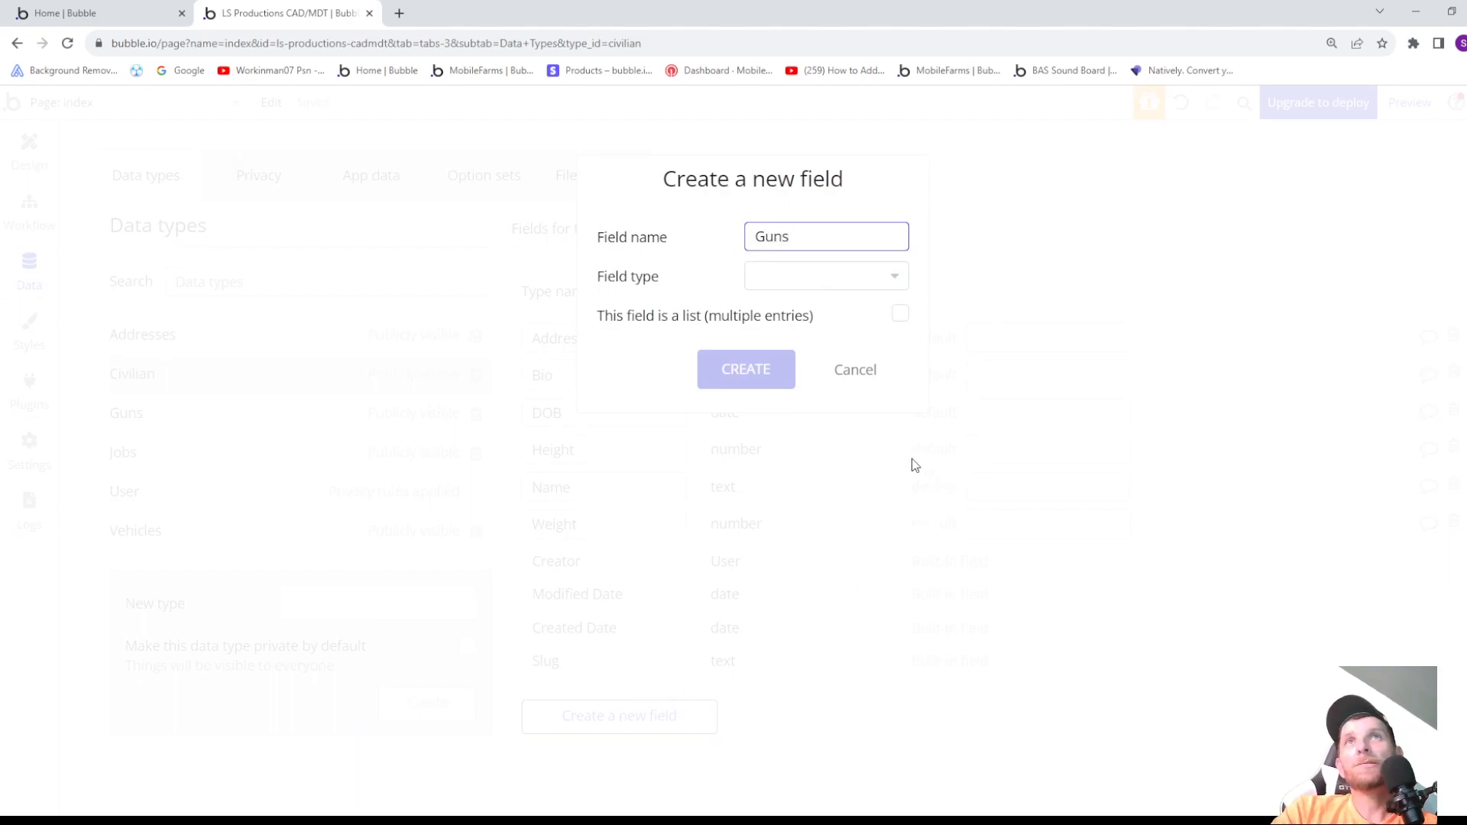
{"action": "left_click", "coordinate": [797, 276]}
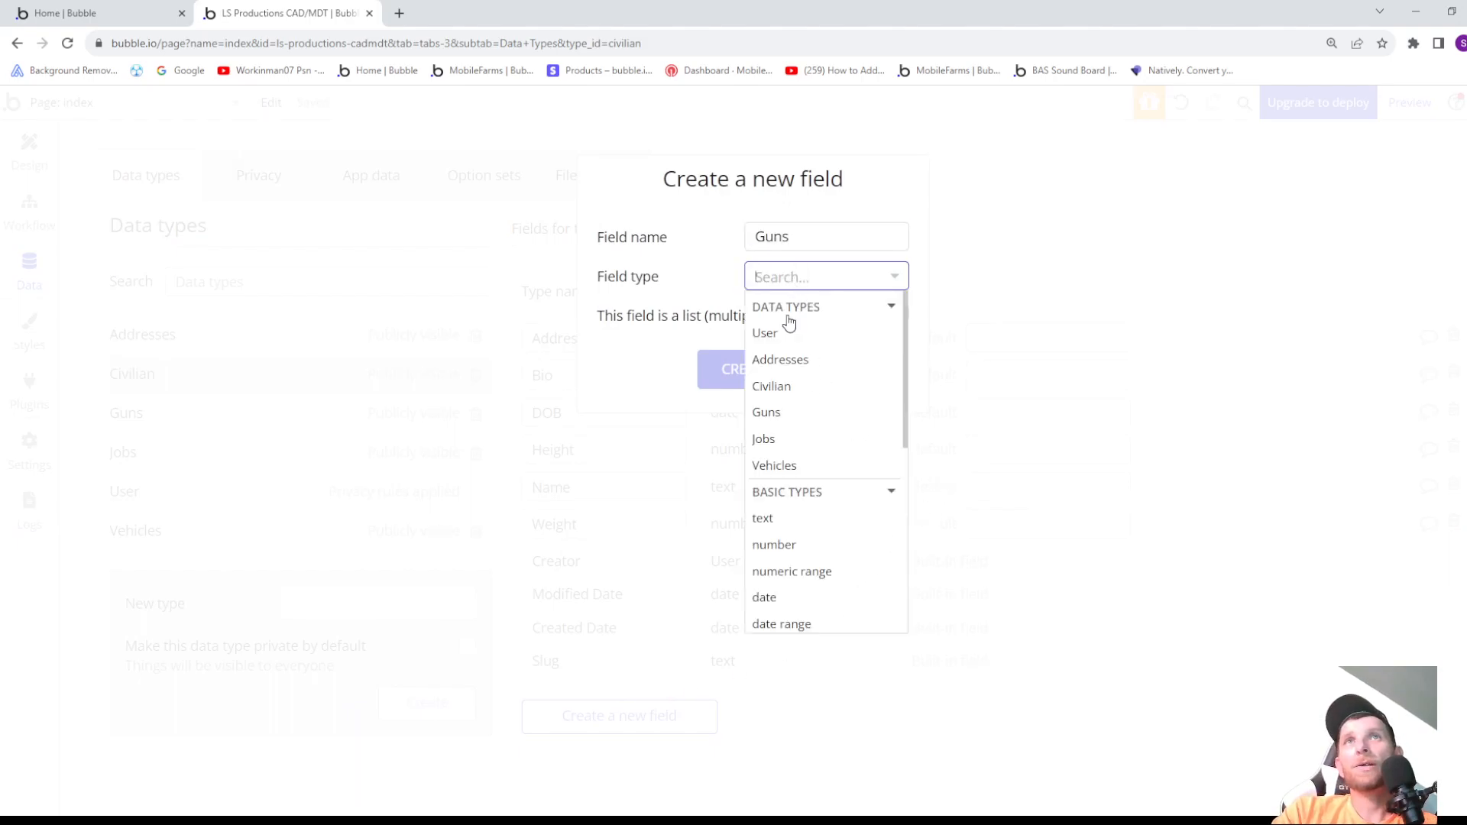
{"action": "left_click", "coordinate": [772, 420]}
{"action": "left_click", "coordinate": [755, 370]}
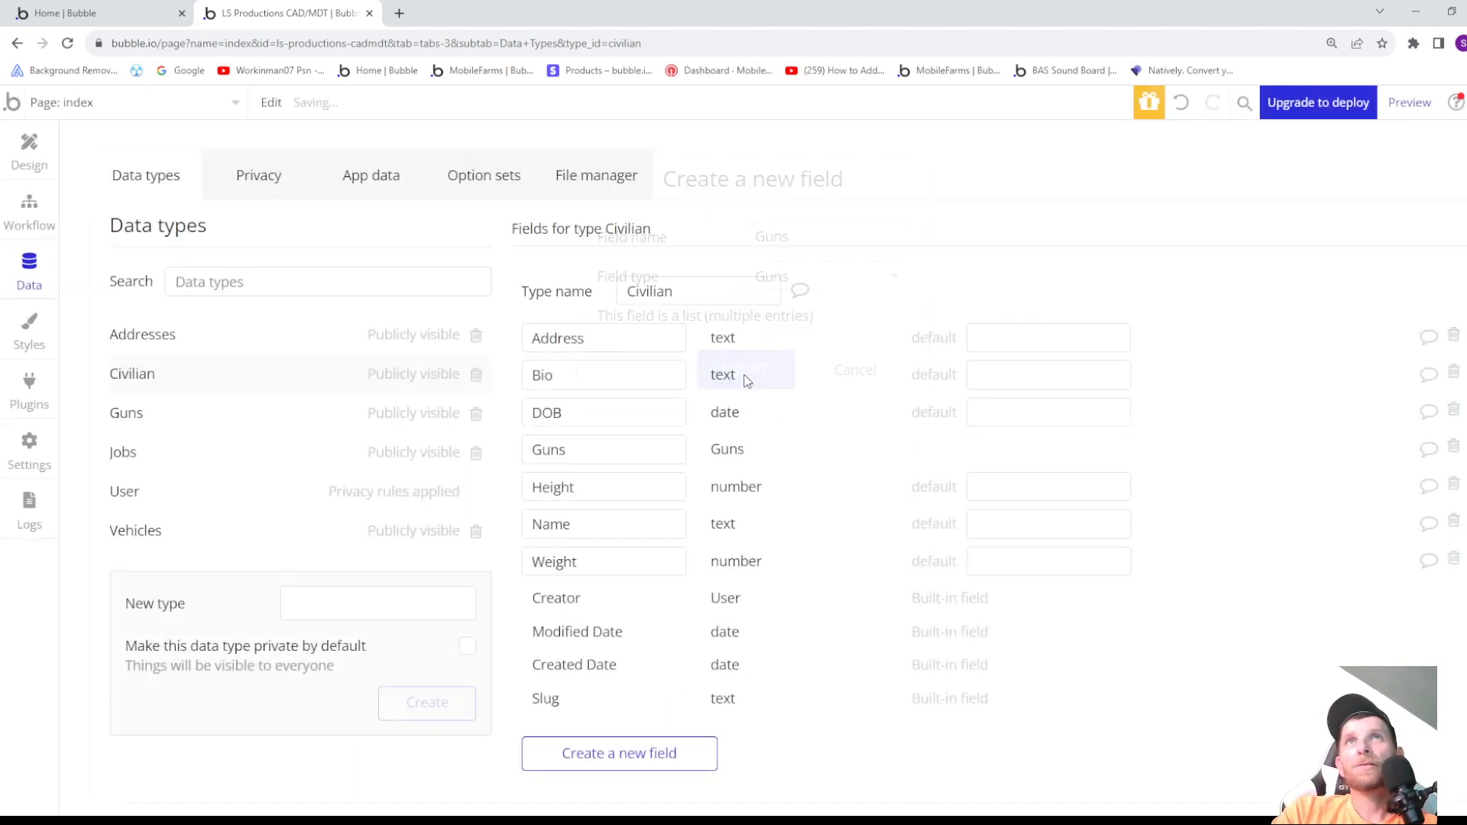
- Add a field named Job with the field type Jobs to the Civilian data type
{"action": "left_click", "coordinate": [625, 755]}
{"action": "type", "text": "Job"}
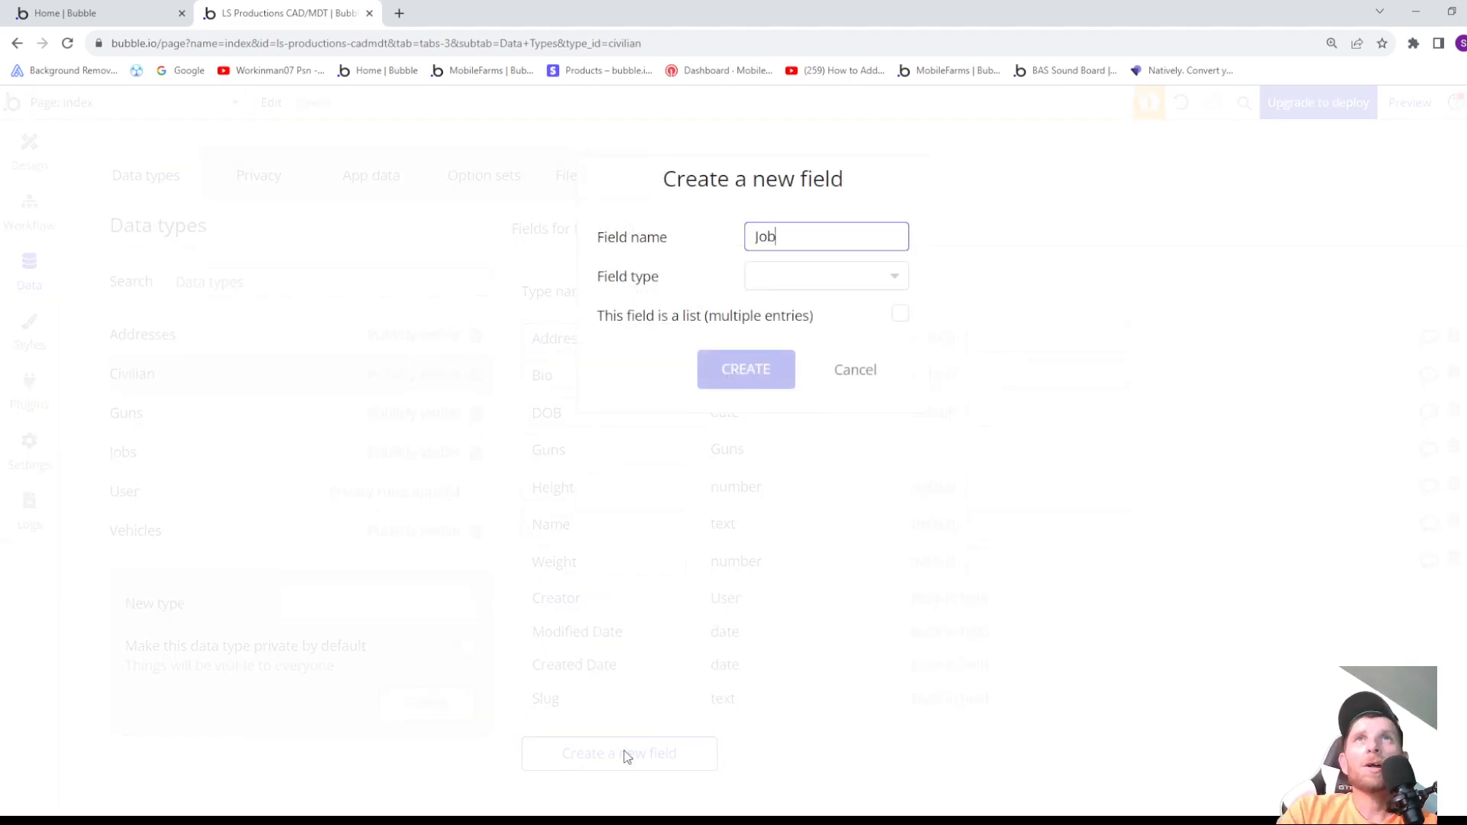
{"action": "left_click", "coordinate": [793, 279]}
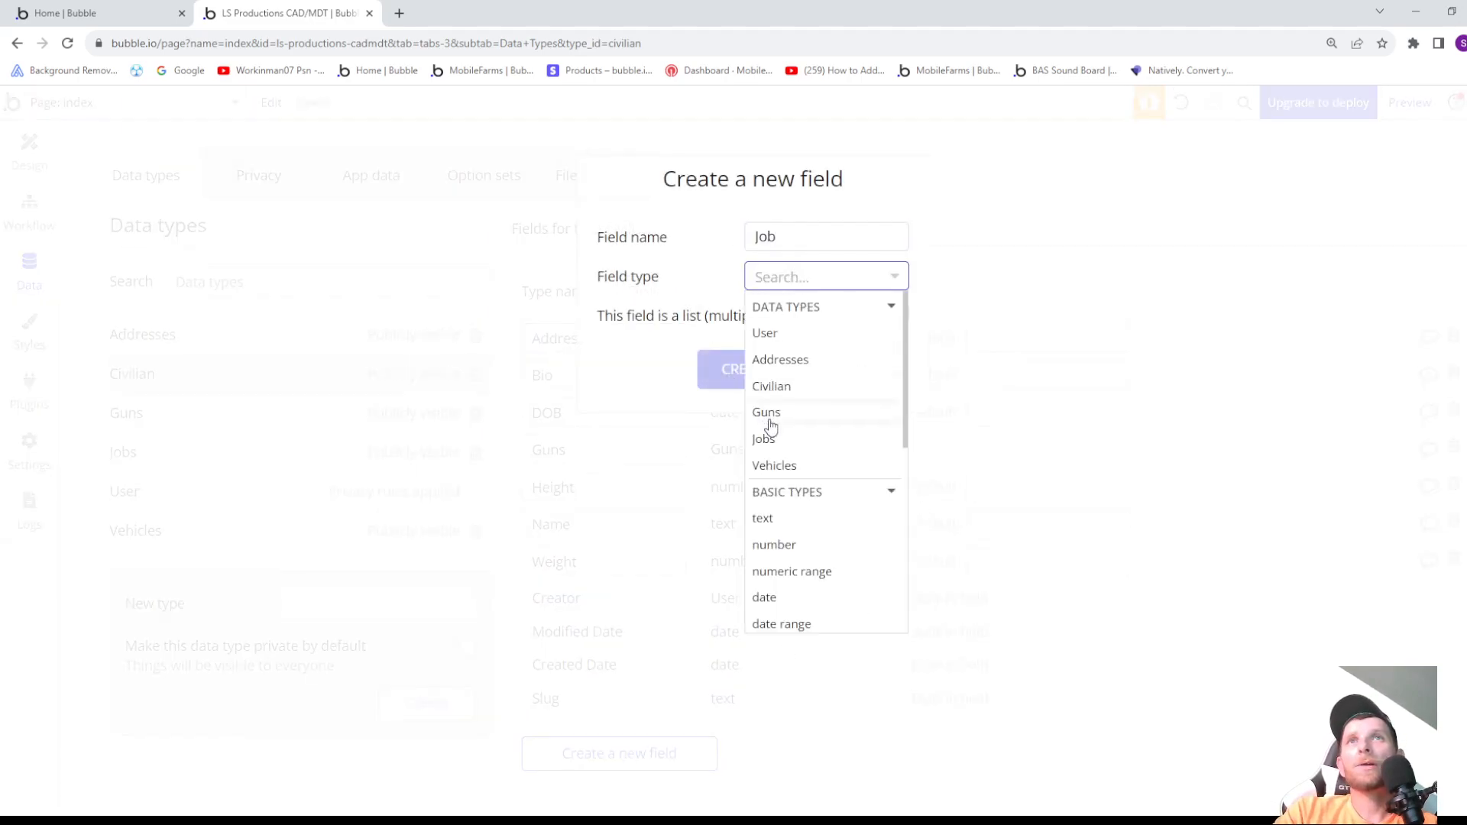
{"action": "left_click", "coordinate": [769, 440]}
{"action": "left_click", "coordinate": [754, 369]}
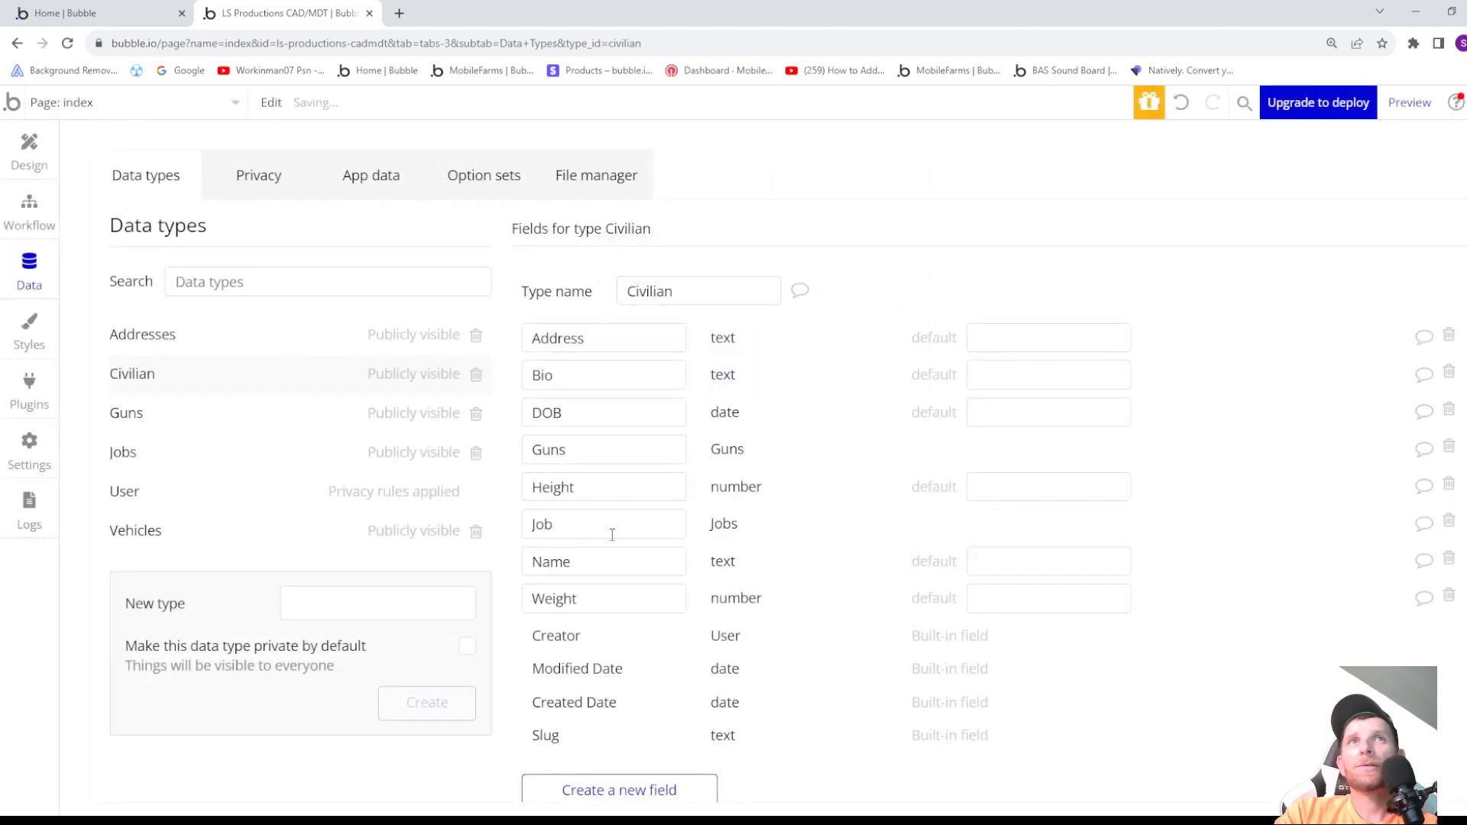
- Add a field named Address with the field type Addresses to the Civilian data type
{"action": "scroll", "coordinate": [598, 751], "scroll_direction": "down", "scroll_amount": 1}
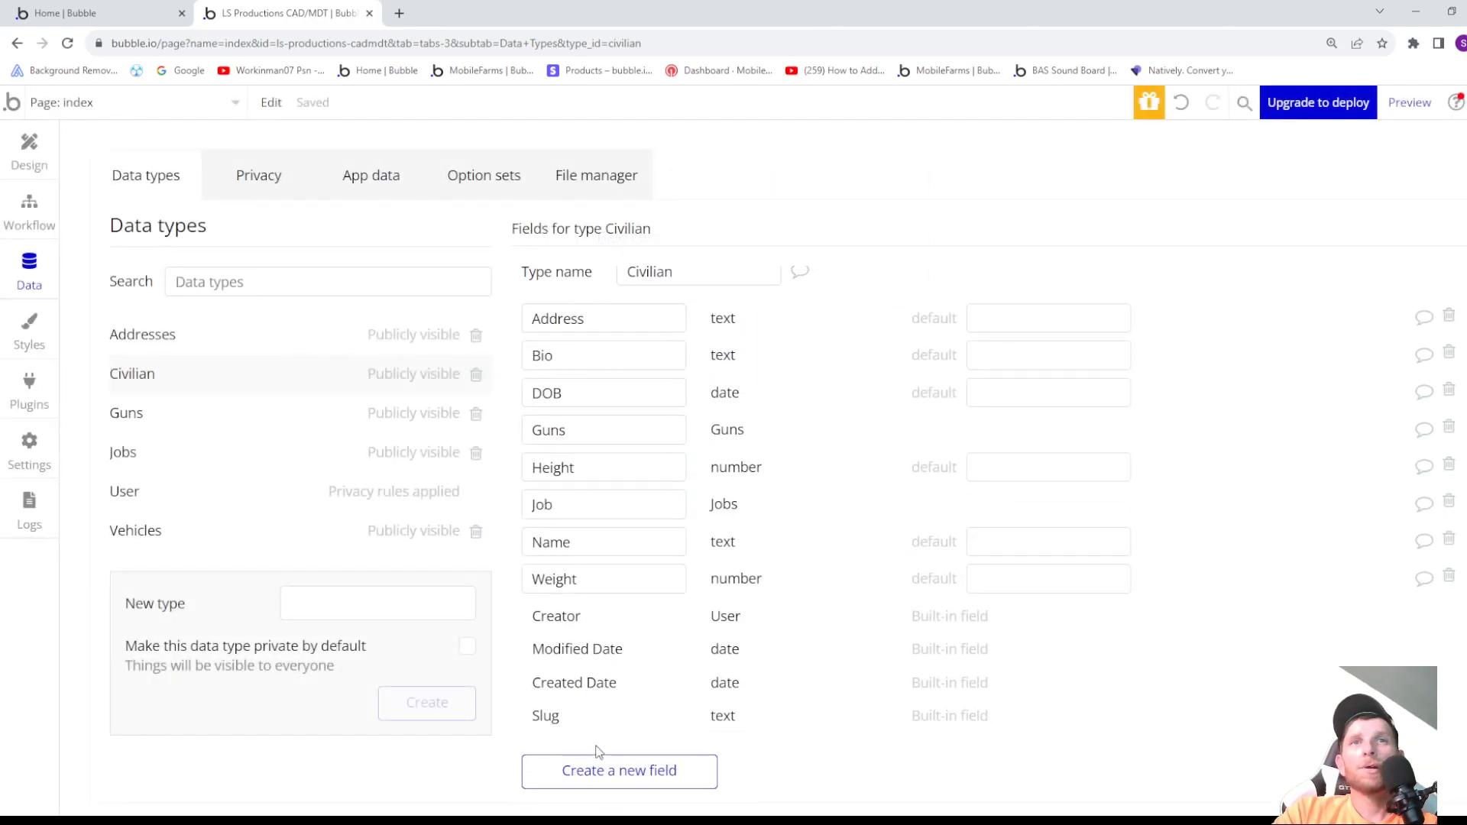
{"action": "left_click", "coordinate": [604, 772]}
{"action": "type", "text": "Address"}
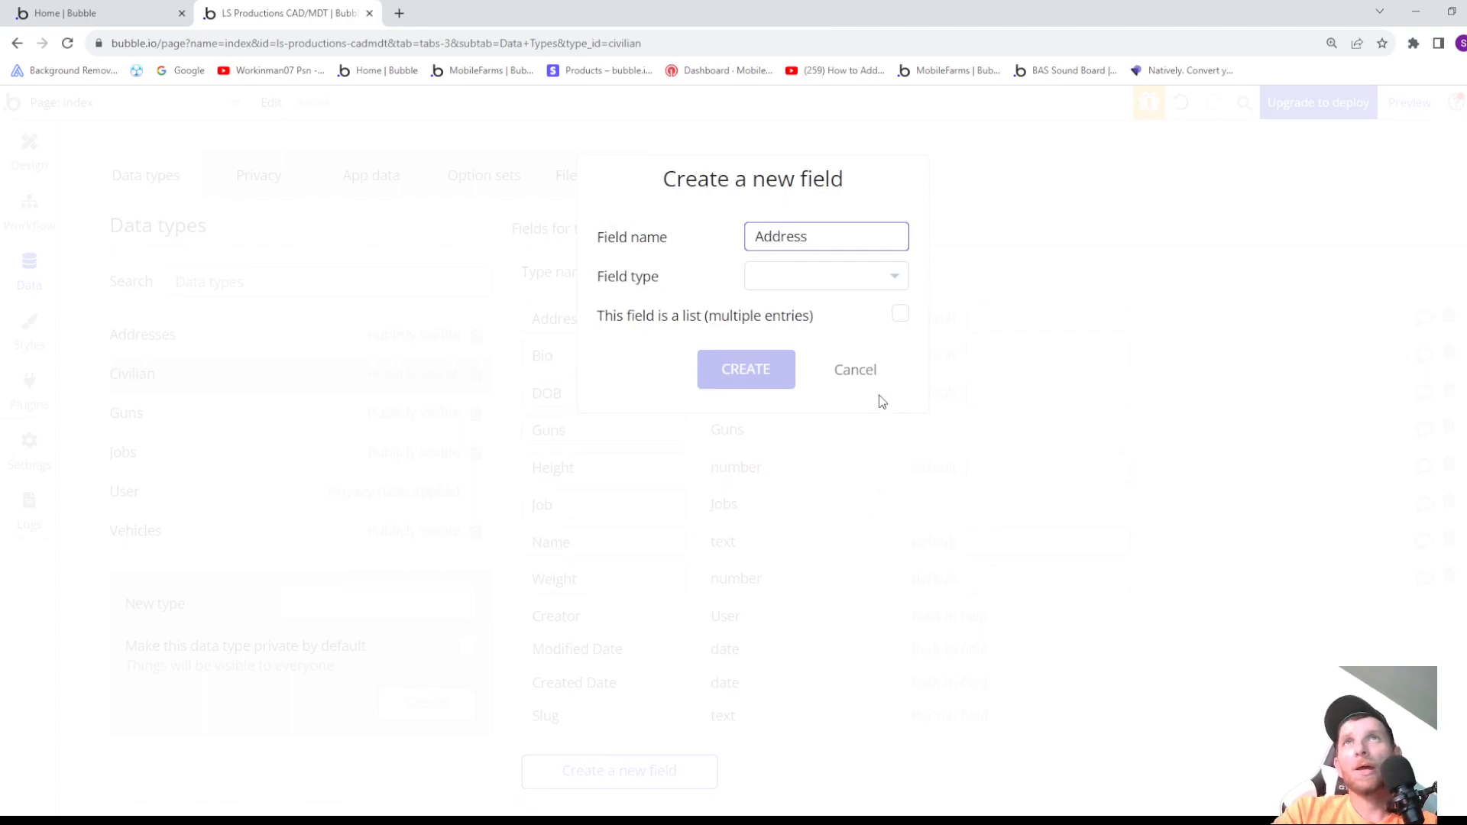
{"action": "left_click", "coordinate": [799, 276]}
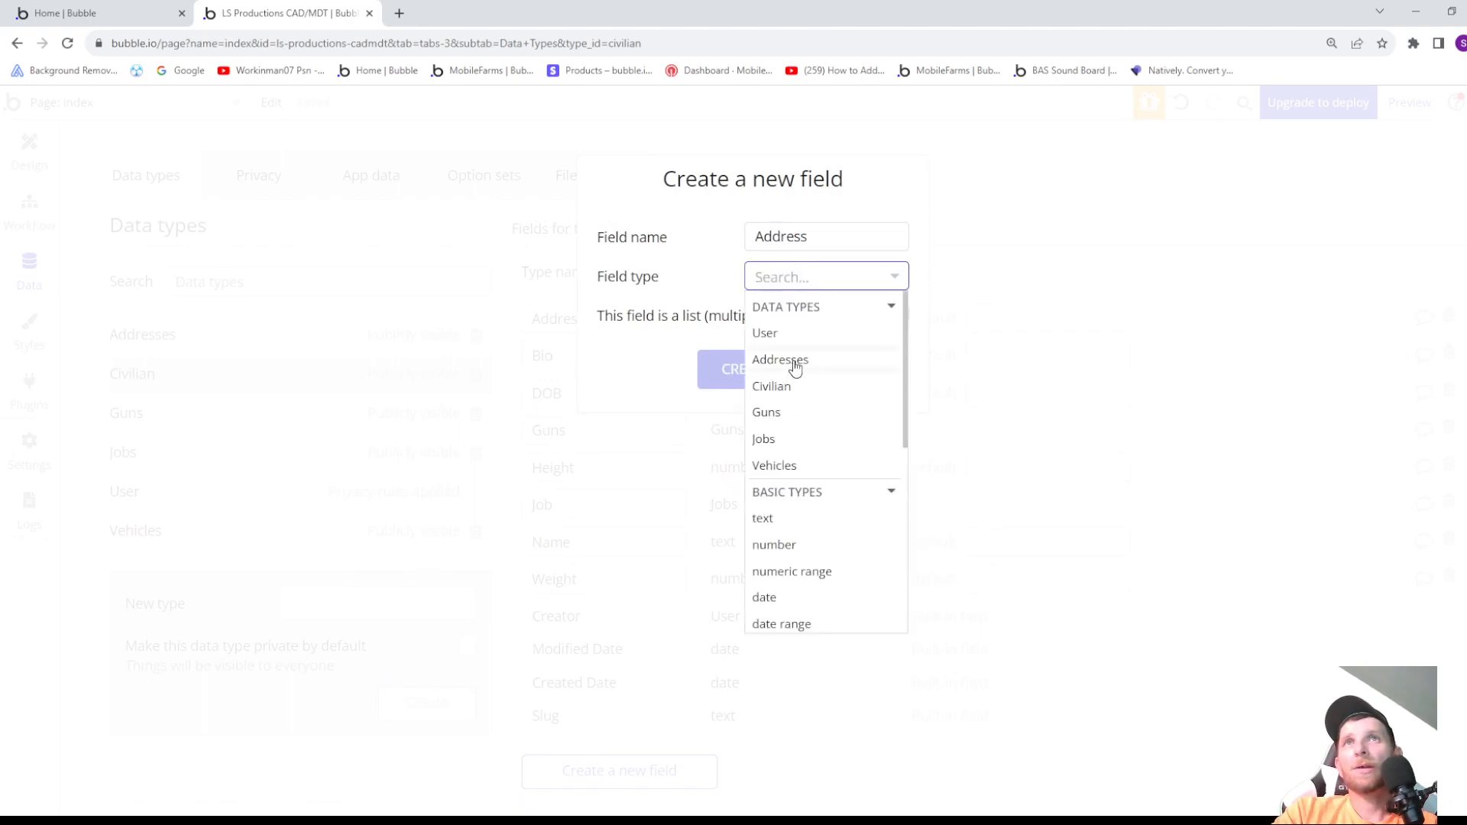
{"action": "left_click", "coordinate": [796, 367]}
{"action": "left_click", "coordinate": [771, 370]}
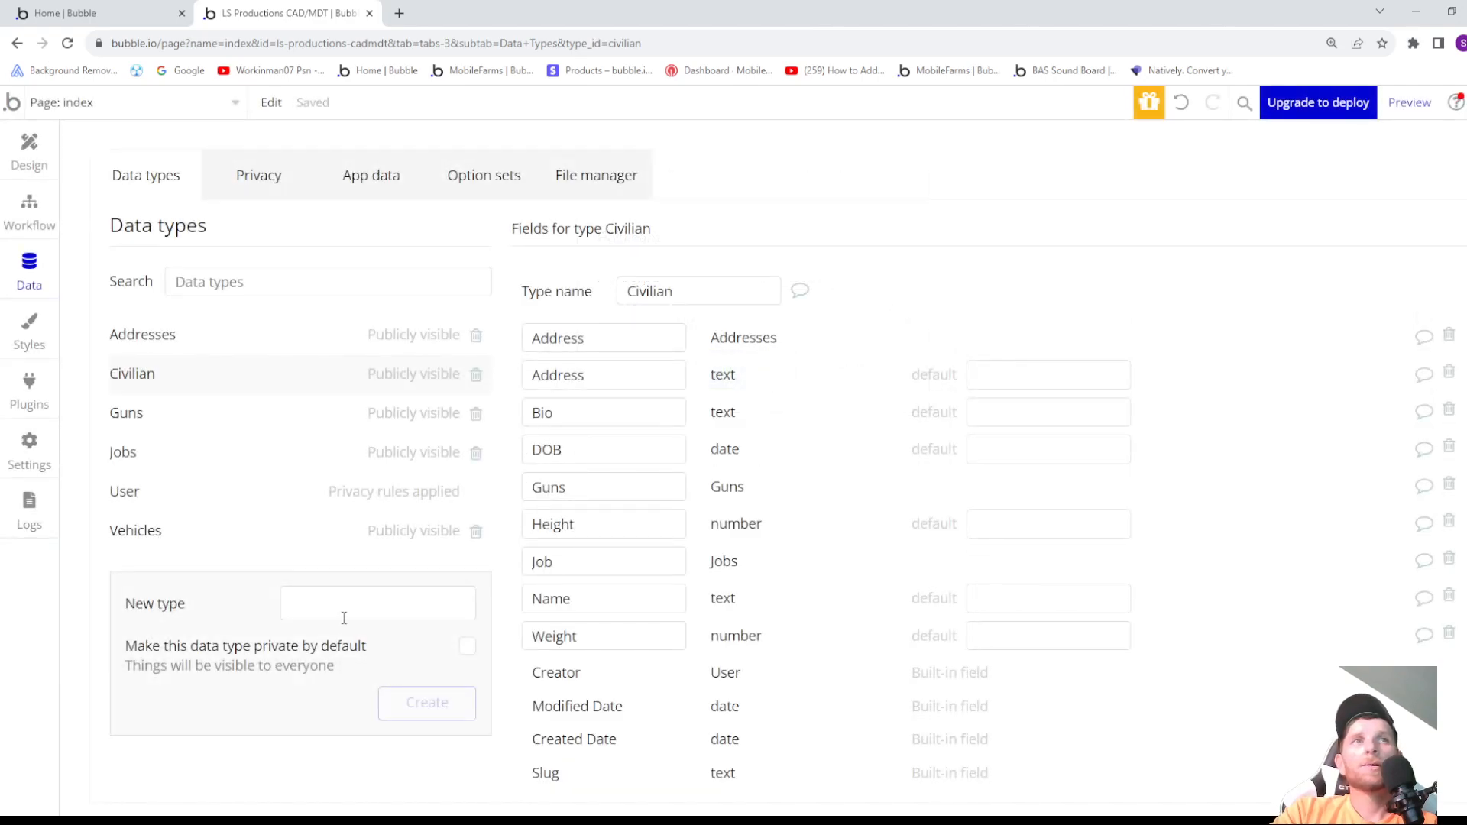
- Add a field named Vehicles with the field type Vehicles to the Civilian data type
{"action": "scroll", "coordinate": [612, 672], "scroll_direction": "down", "scroll_amount": 1}
{"action": "left_click", "coordinate": [639, 773]}
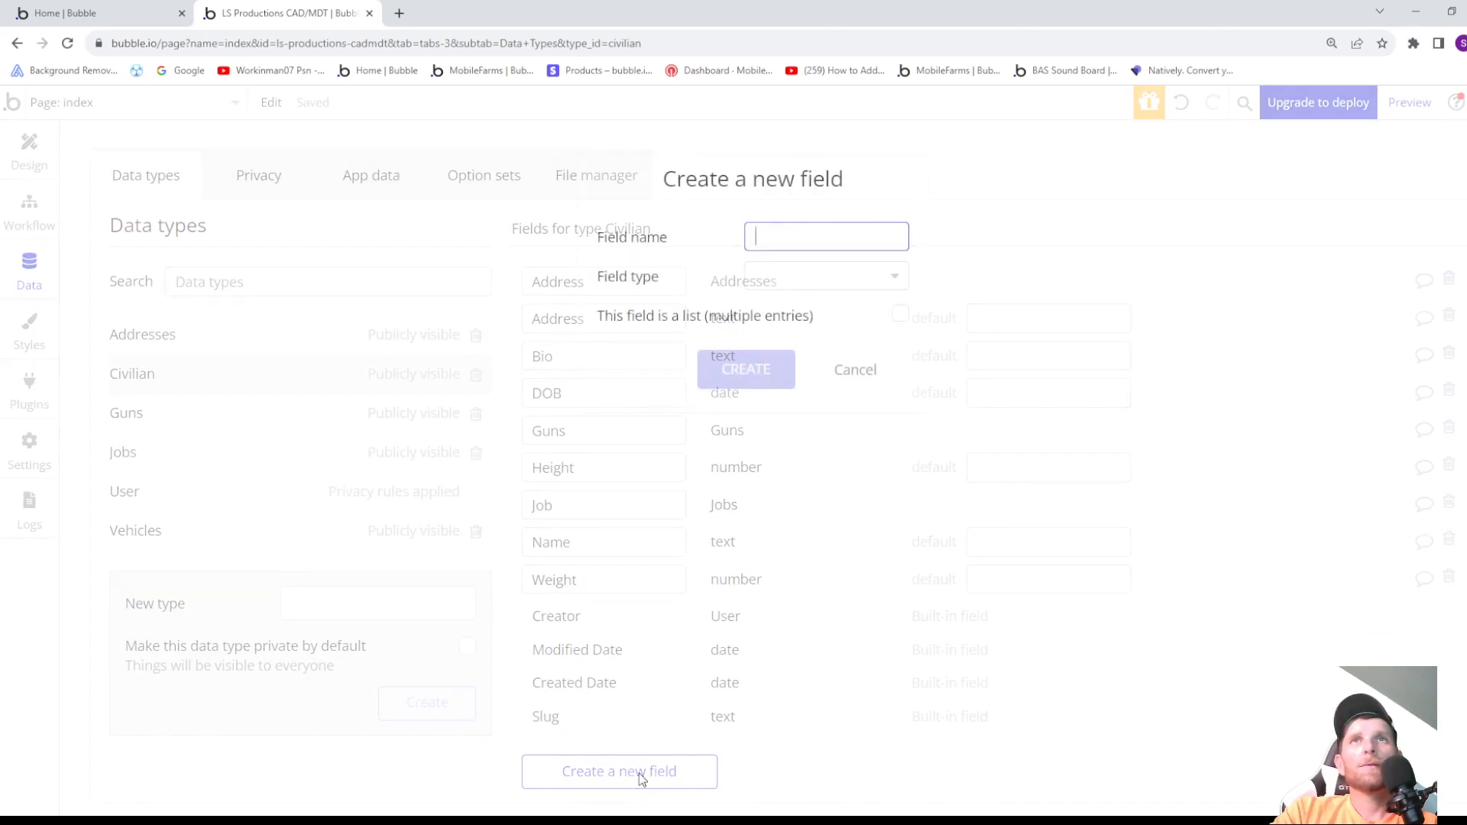
{"action": "type", "text": "Ve"}
{"action": "type", "text": "hic"}
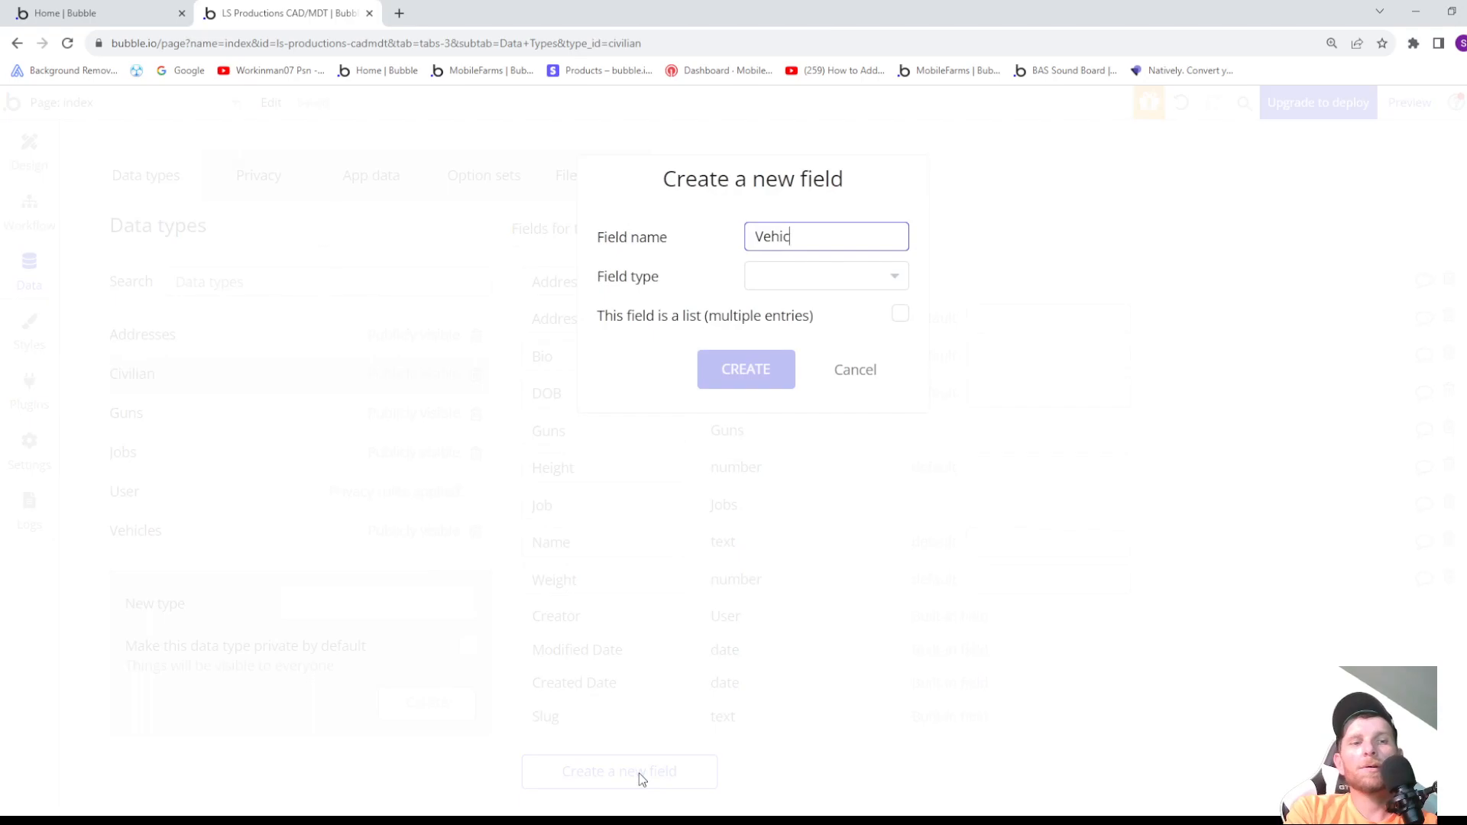
{"action": "type", "text": "les"}
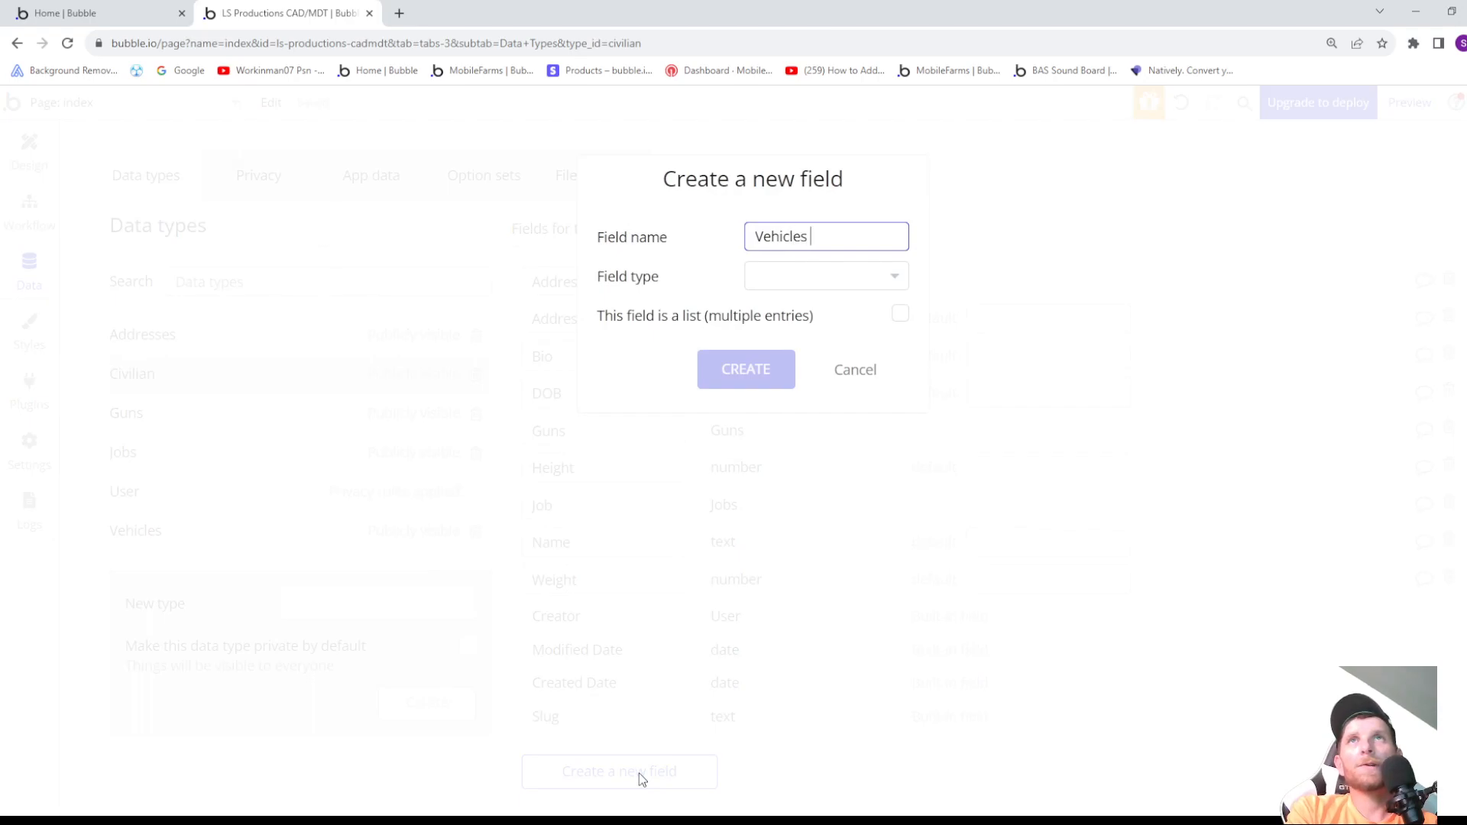
{"action": "key", "text": "BackSpace"}
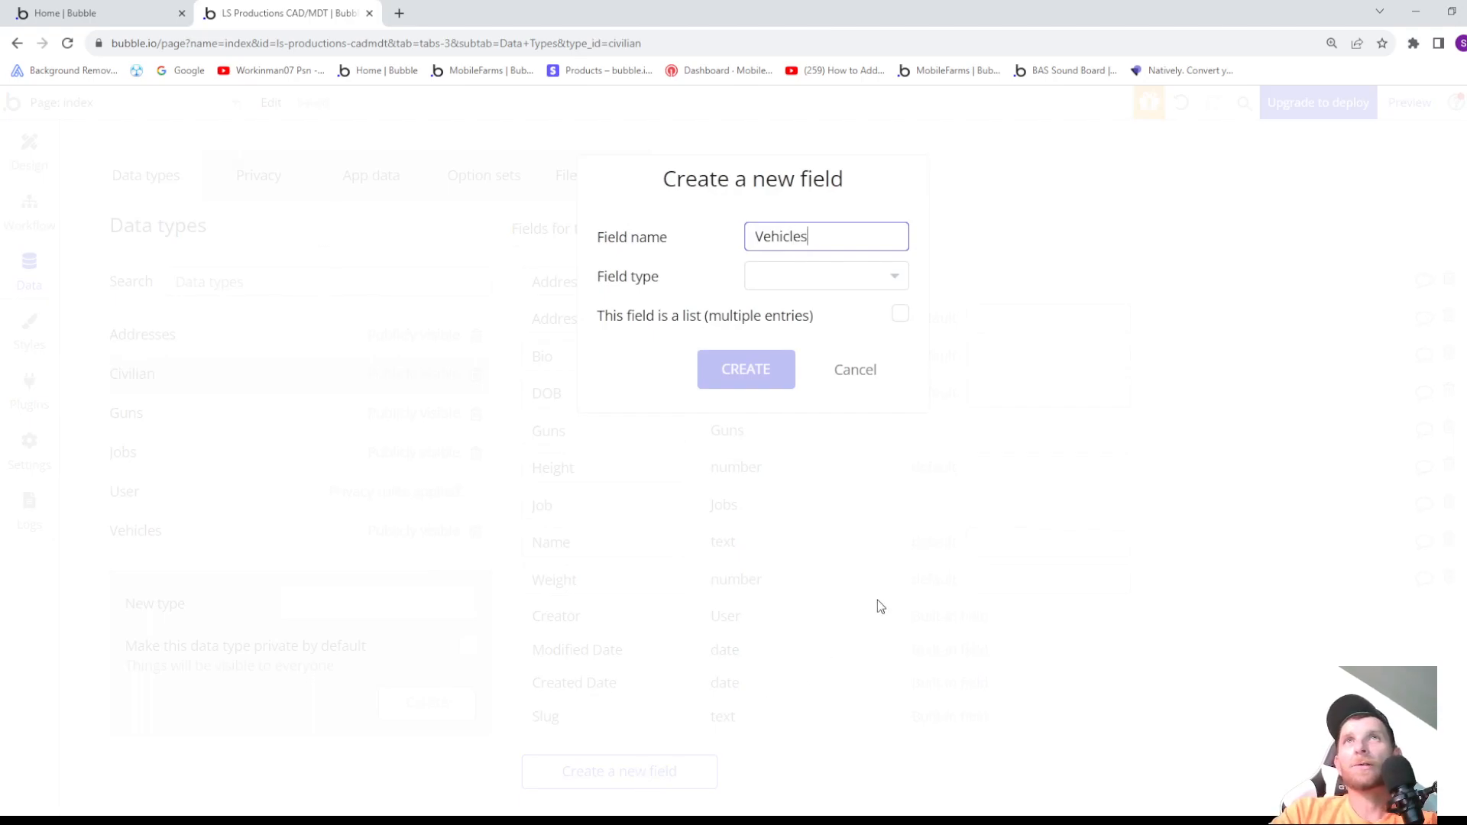
{"action": "left_click", "coordinate": [846, 285]}
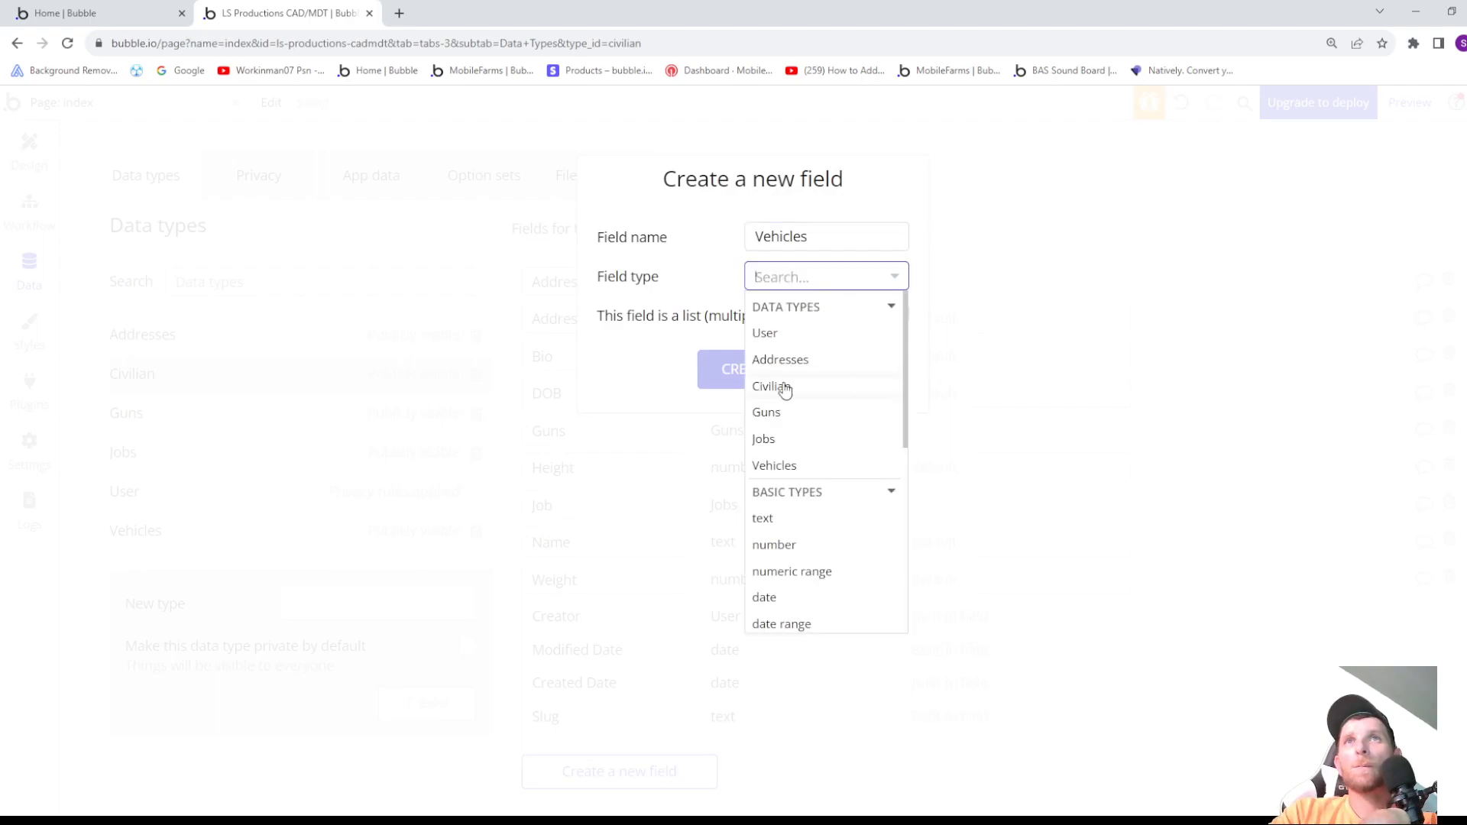
{"action": "left_click", "coordinate": [764, 466]}
{"action": "left_click", "coordinate": [726, 380]}
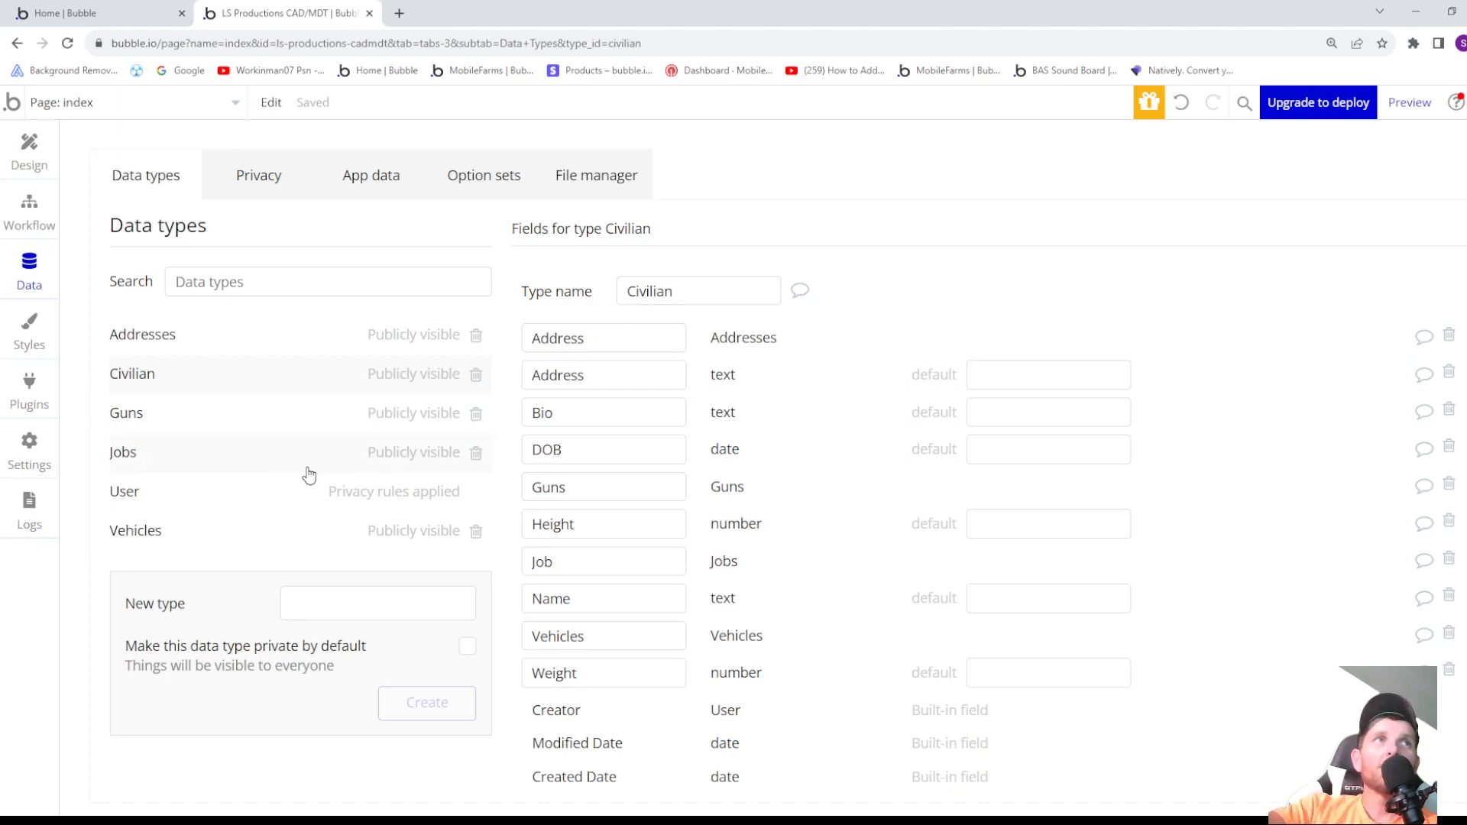
- Check the User data type's fields, and add a field named Cash with the field type number to the Civilian data type
{"action": "left_click", "coordinate": [153, 495]}
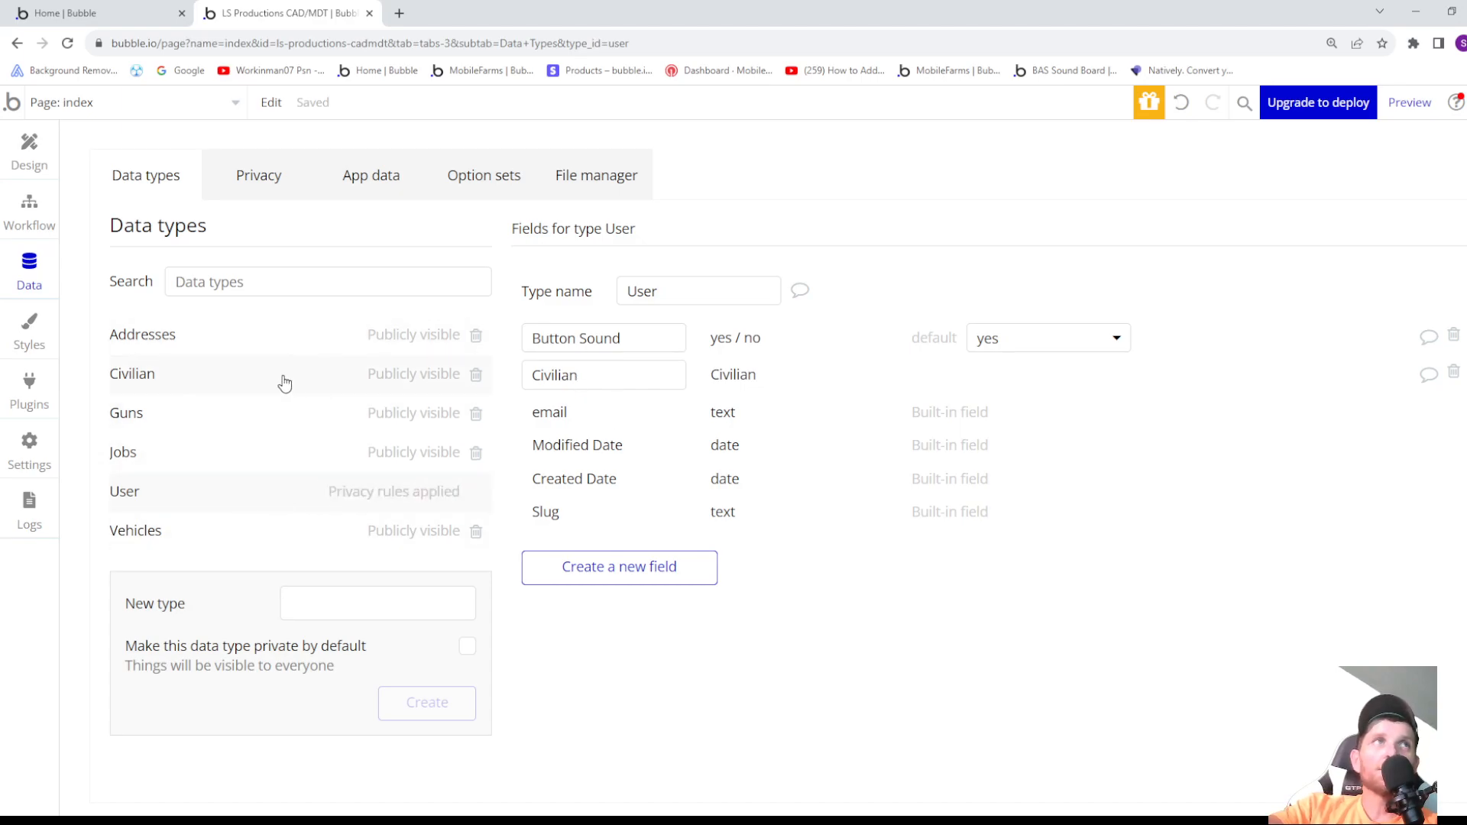
{"action": "left_click", "coordinate": [219, 375]}
{"action": "scroll", "coordinate": [649, 685], "scroll_direction": "down", "scroll_amount": 2}
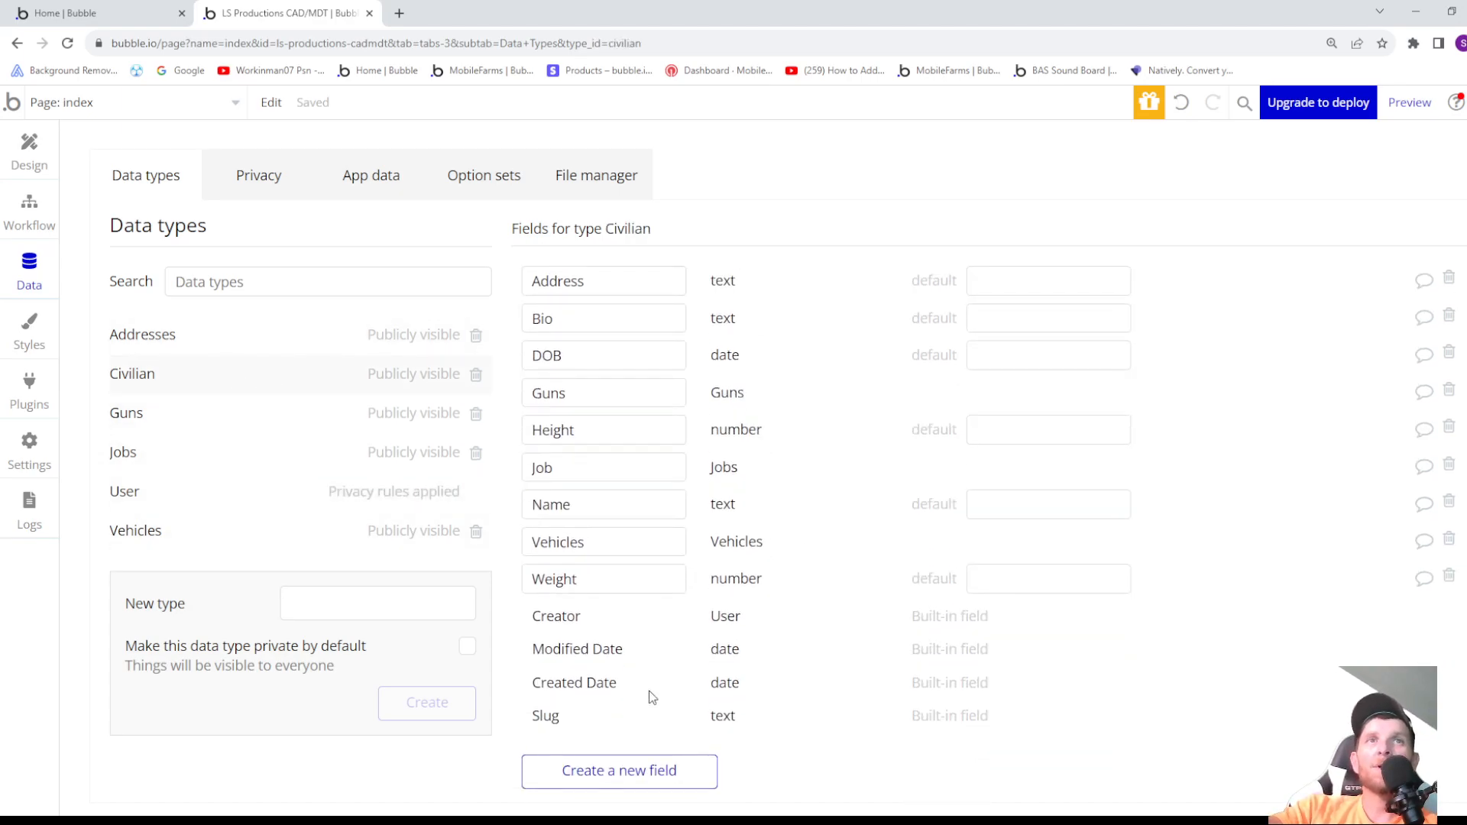
{"action": "left_click", "coordinate": [640, 772]}
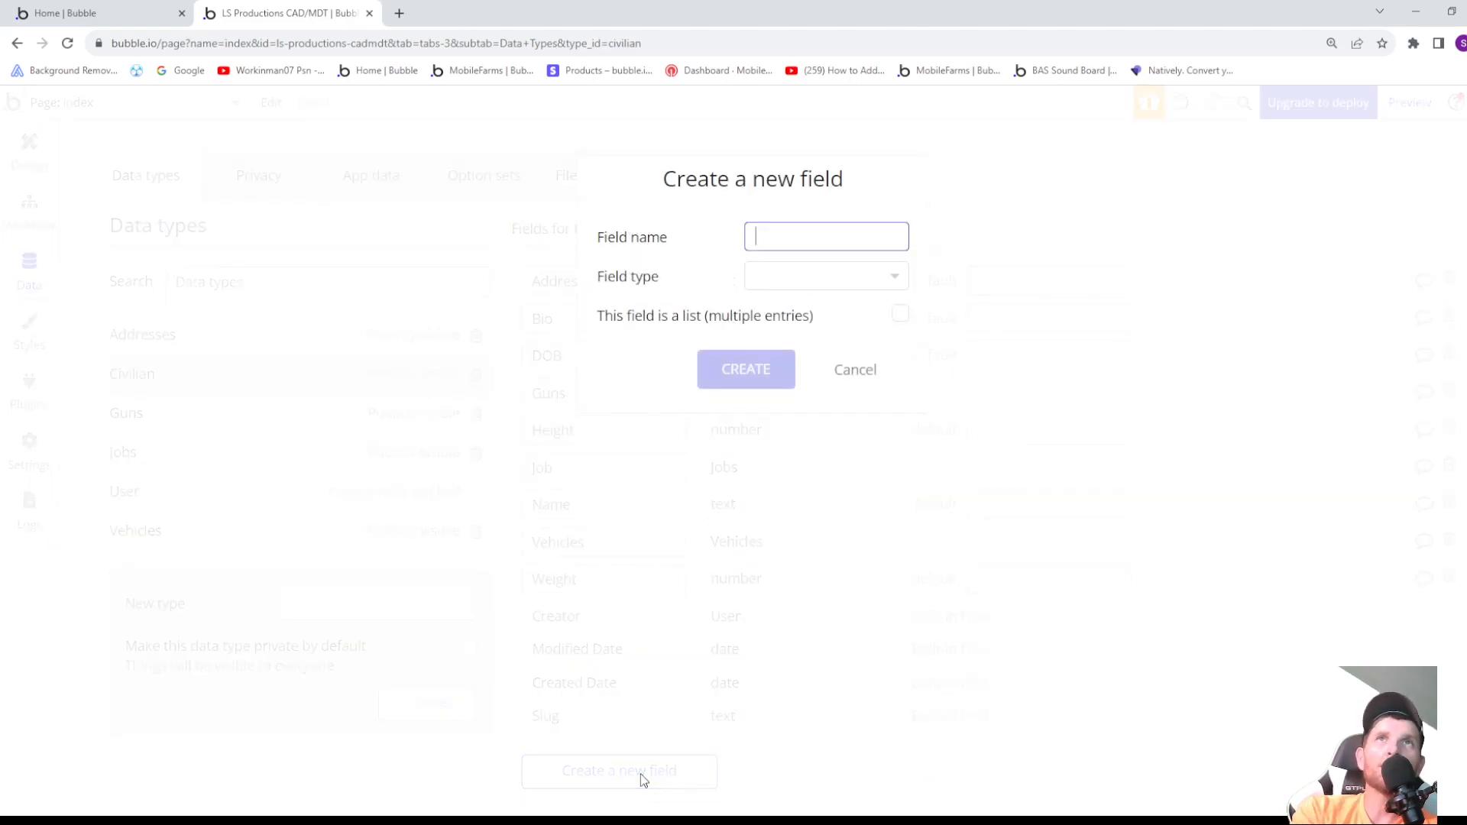
{"action": "type", "text": "Cash"}
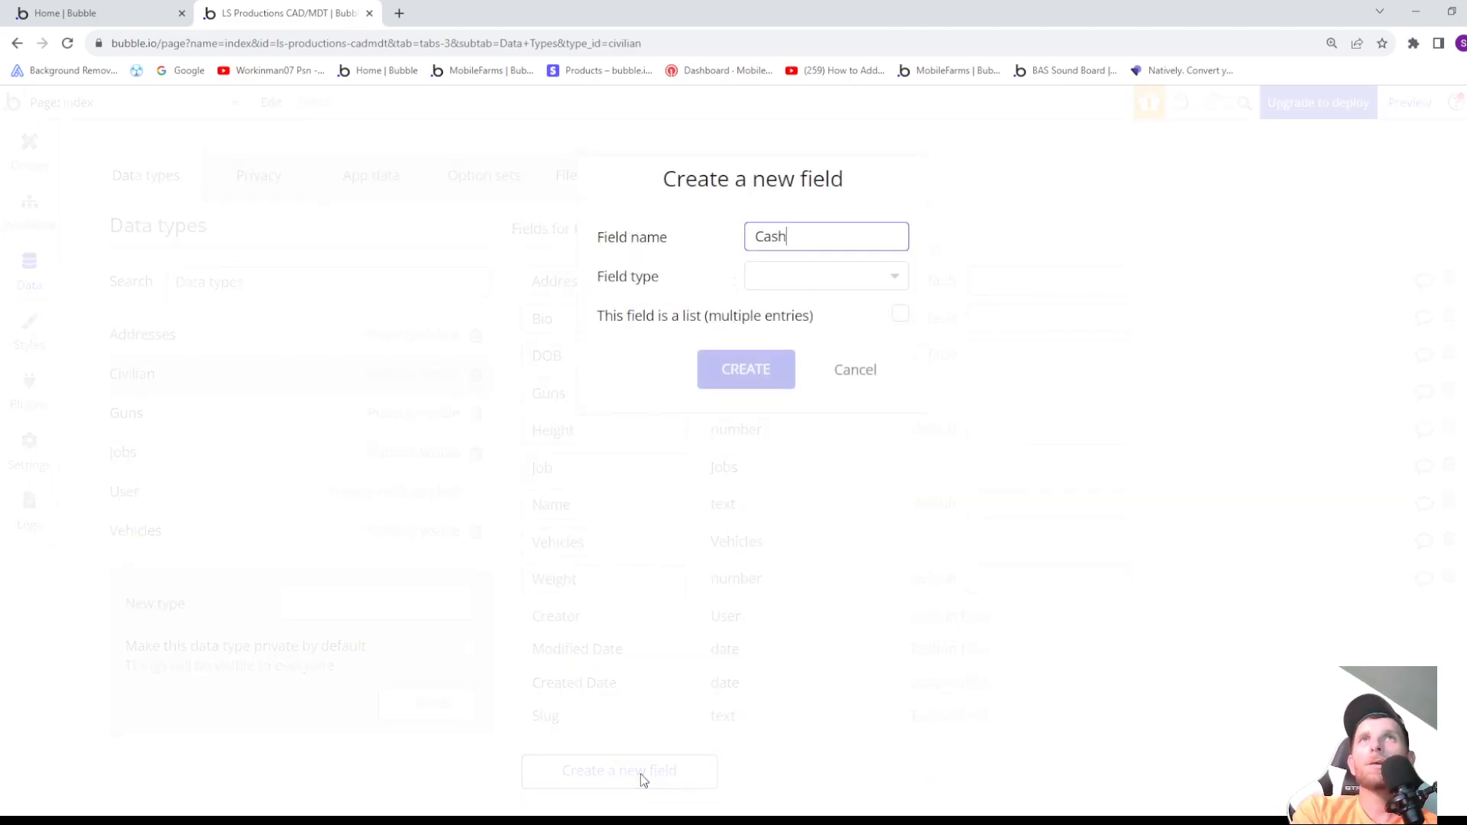
{"action": "left_click", "coordinate": [812, 277]}
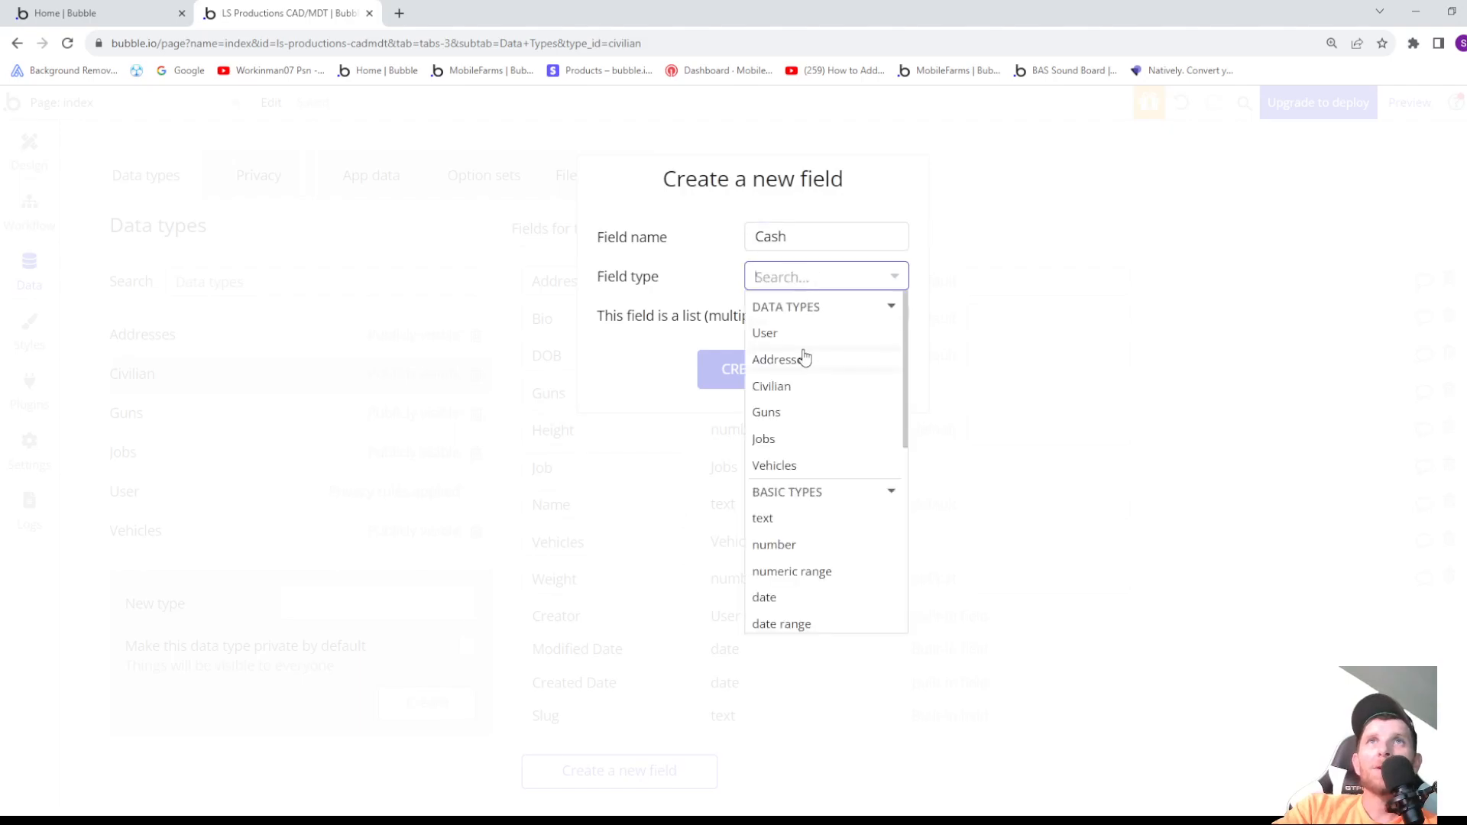
{"action": "left_click", "coordinate": [787, 546]}
{"action": "left_click", "coordinate": [726, 367]}
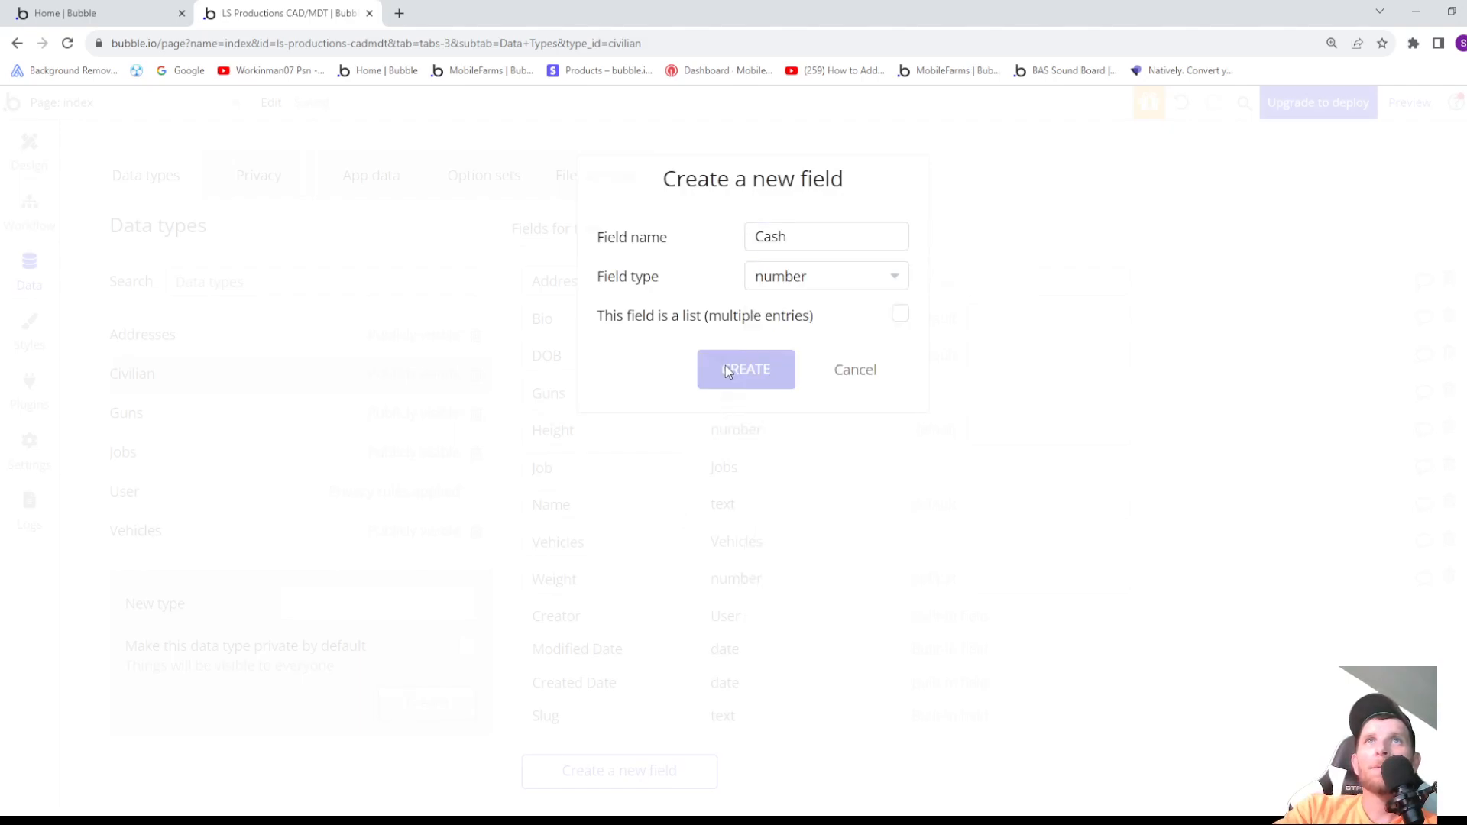
- Add a field named Bank Account with the field type number to the Civilian data type, and review its field list
{"action": "scroll", "coordinate": [638, 426], "scroll_direction": "down", "scroll_amount": 2}
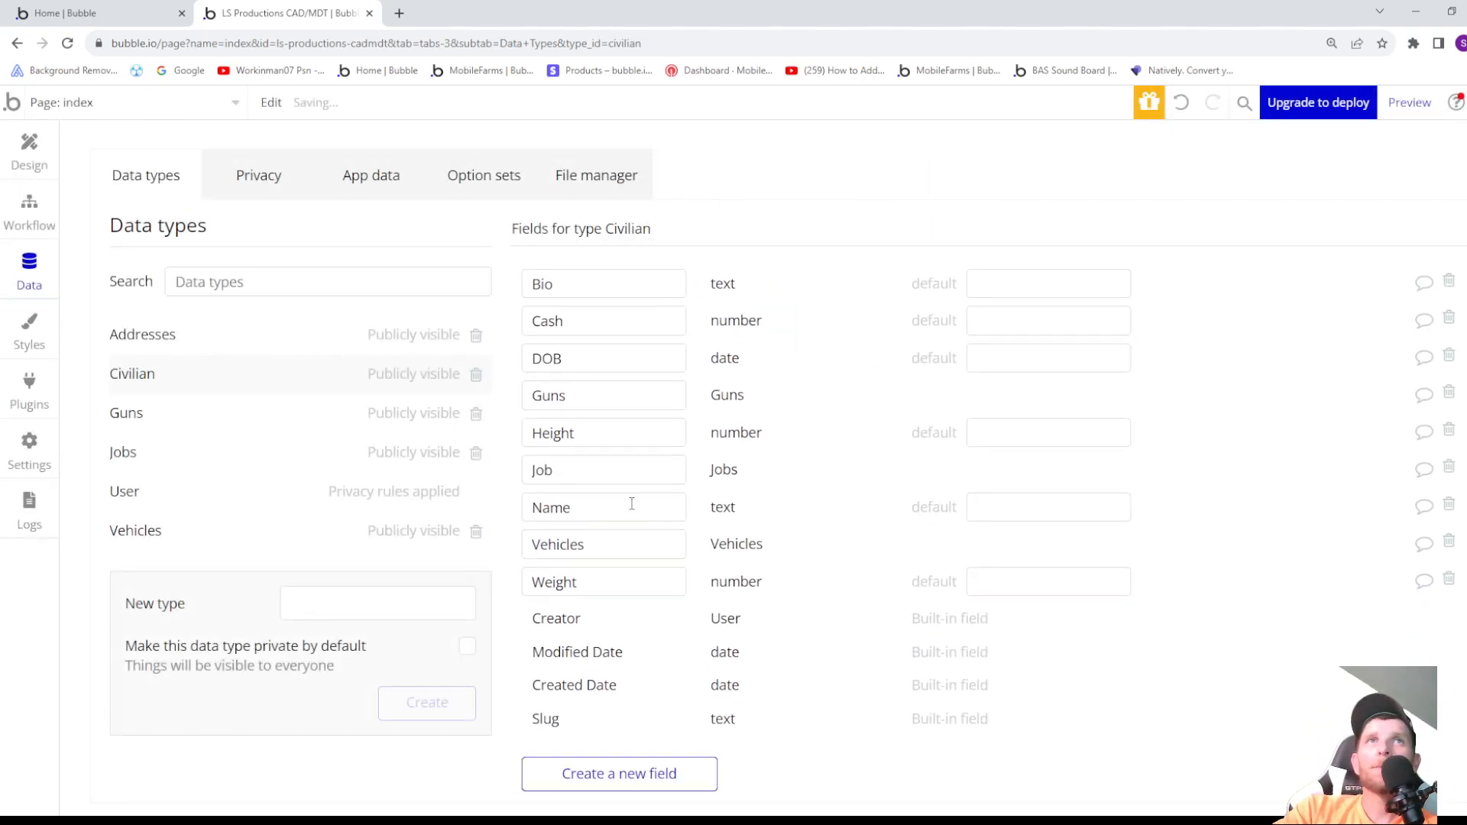
{"action": "left_click", "coordinate": [653, 771]}
{"action": "type", "text": "Bank"}
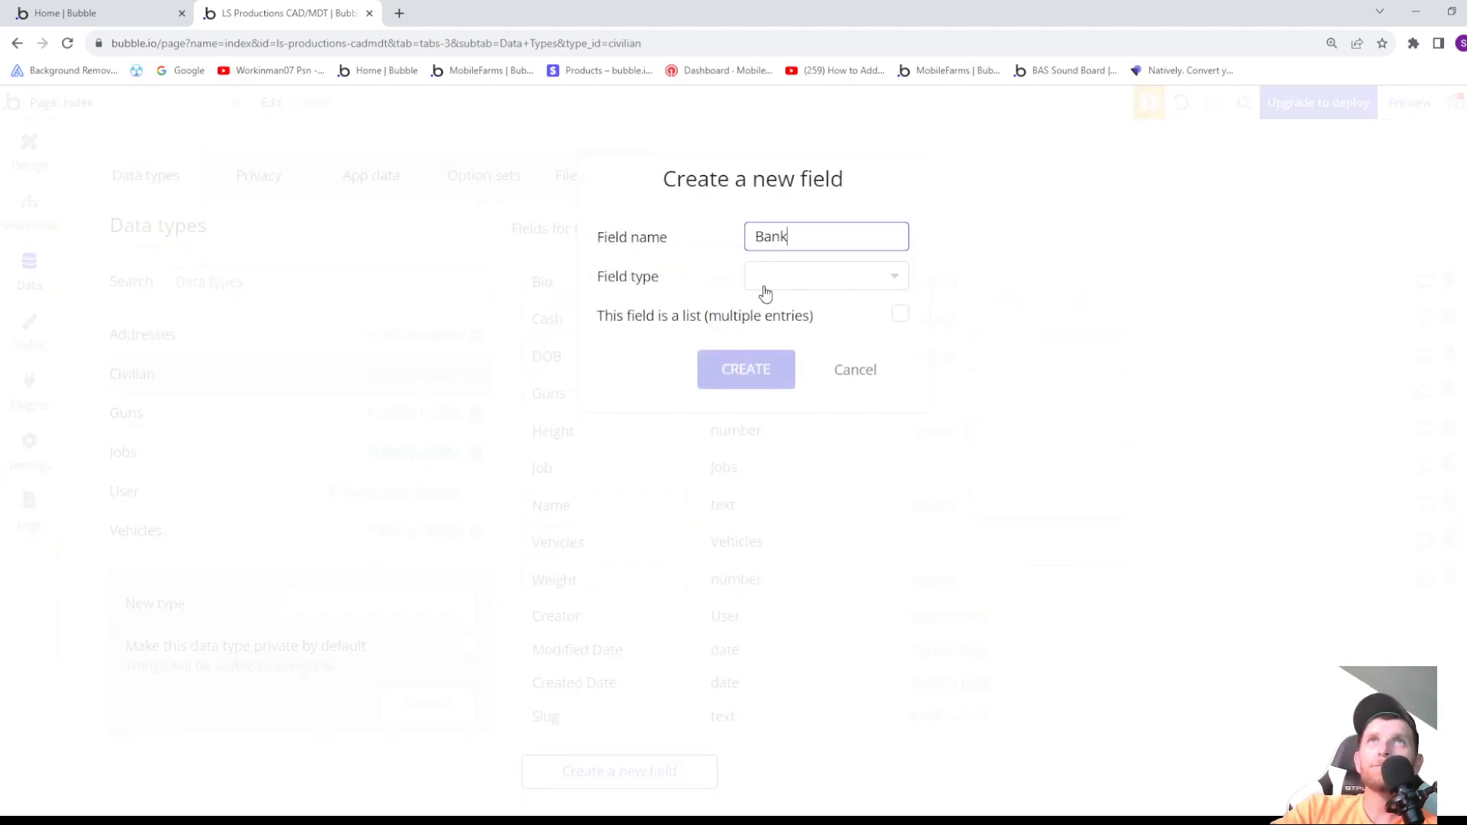
{"action": "type", "text": " Account"}
{"action": "left_click", "coordinate": [804, 292]}
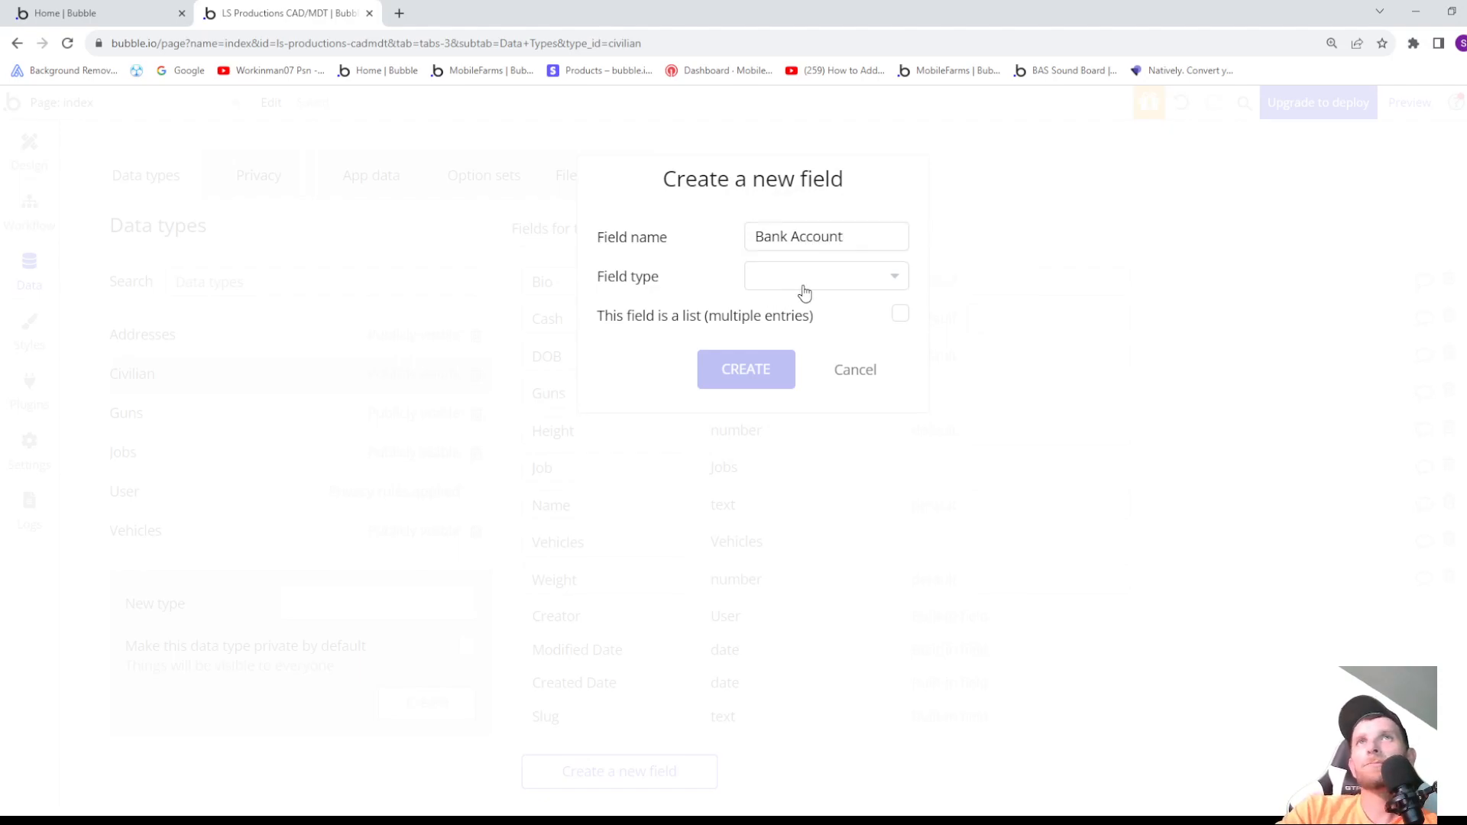
{"action": "left_click", "coordinate": [784, 546]}
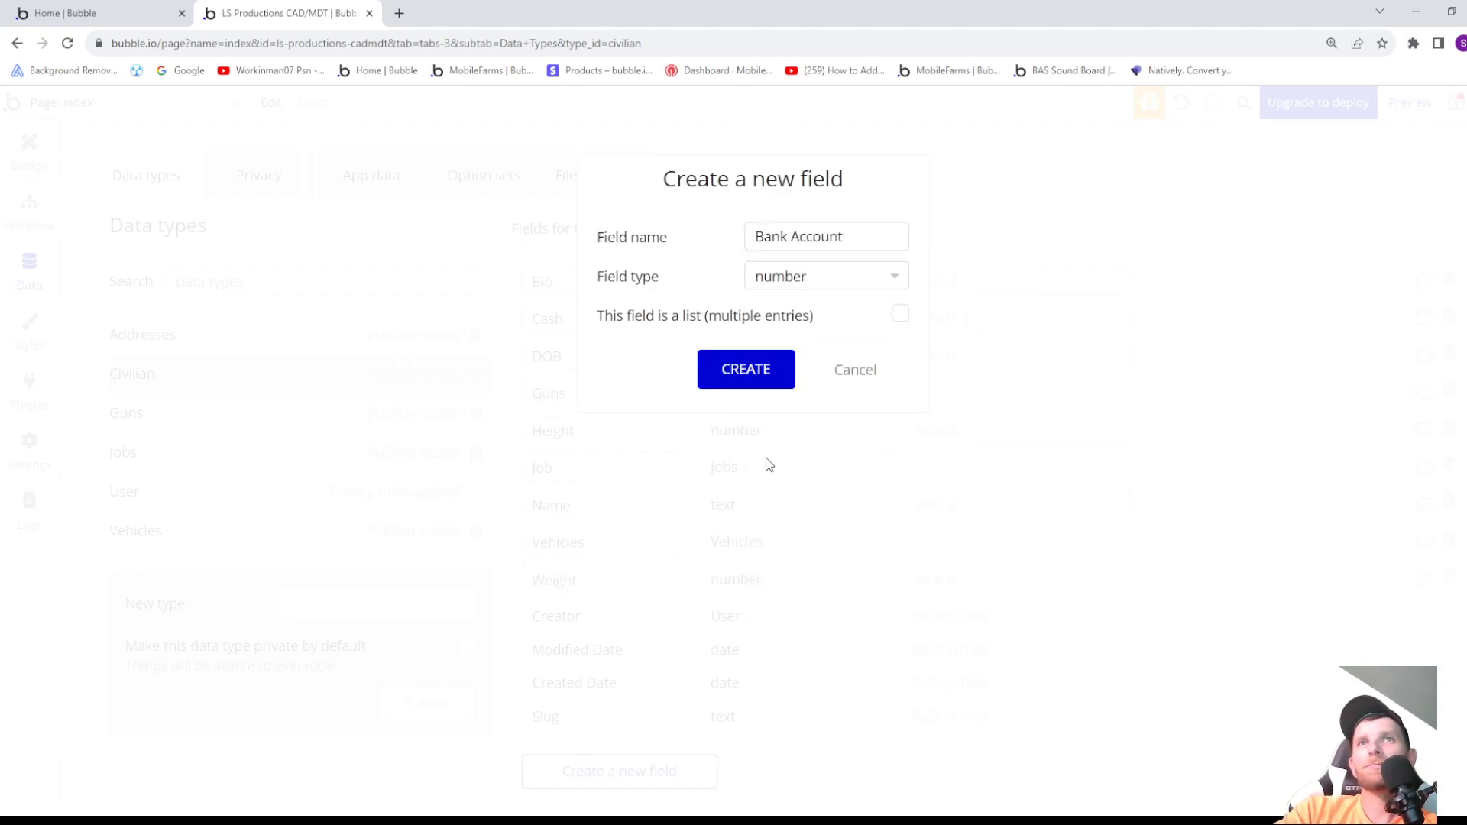
{"action": "left_click", "coordinate": [754, 381]}
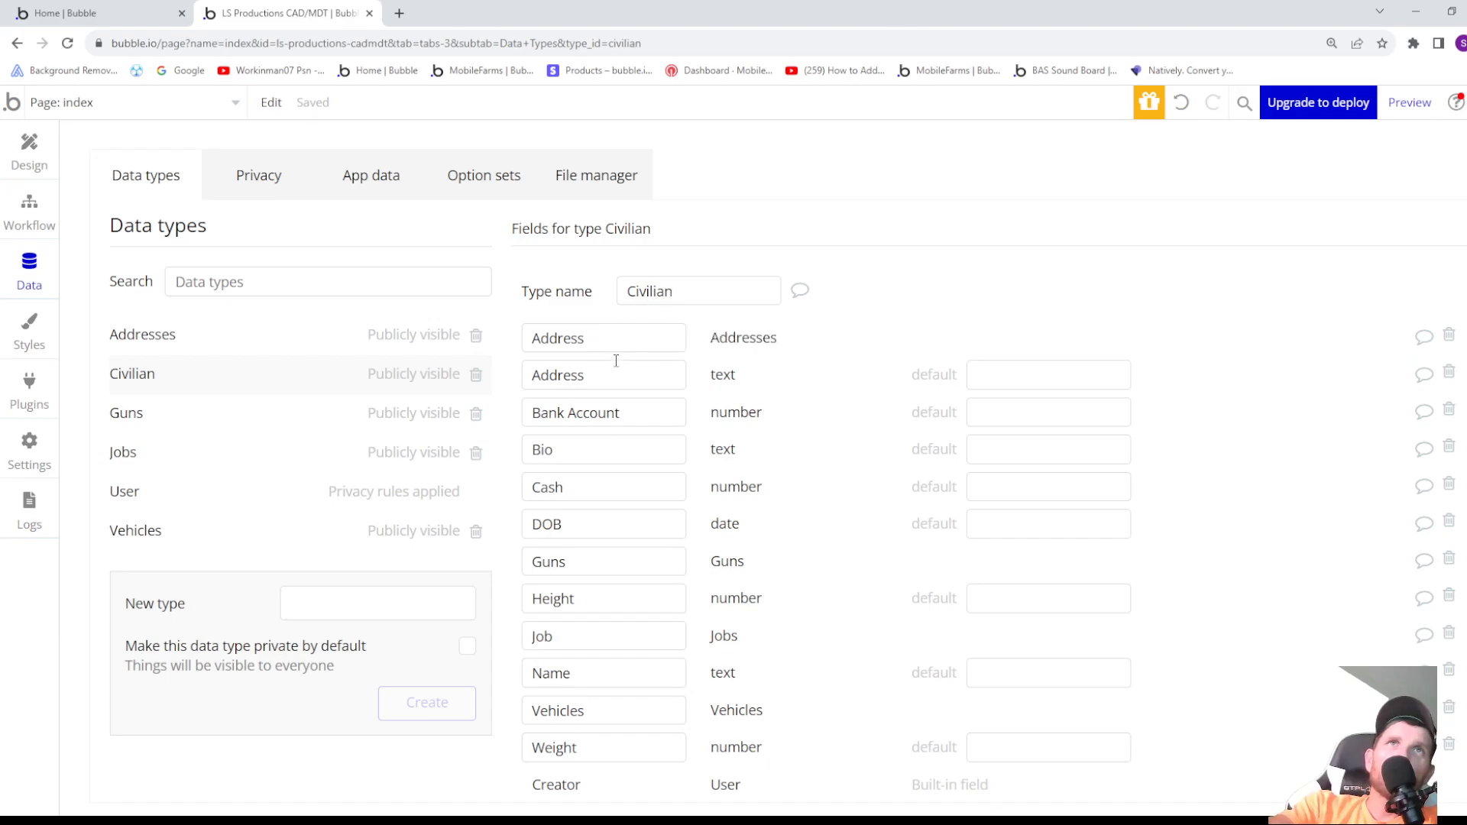
{"action": "scroll", "coordinate": [616, 459], "scroll_direction": "down", "scroll_amount": 1}
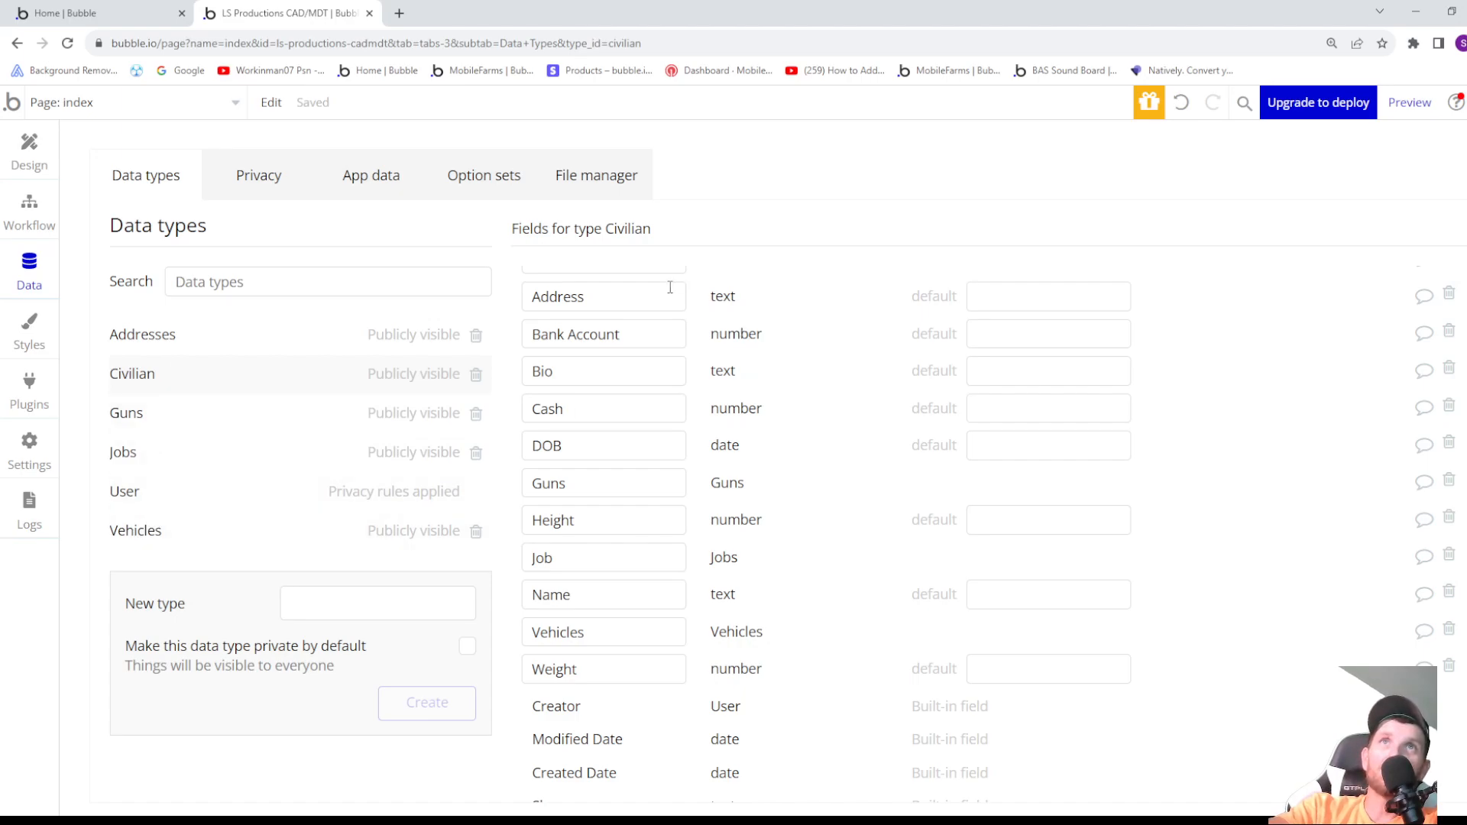
{"action": "scroll", "coordinate": [694, 340], "scroll_direction": "up", "scroll_amount": 1}
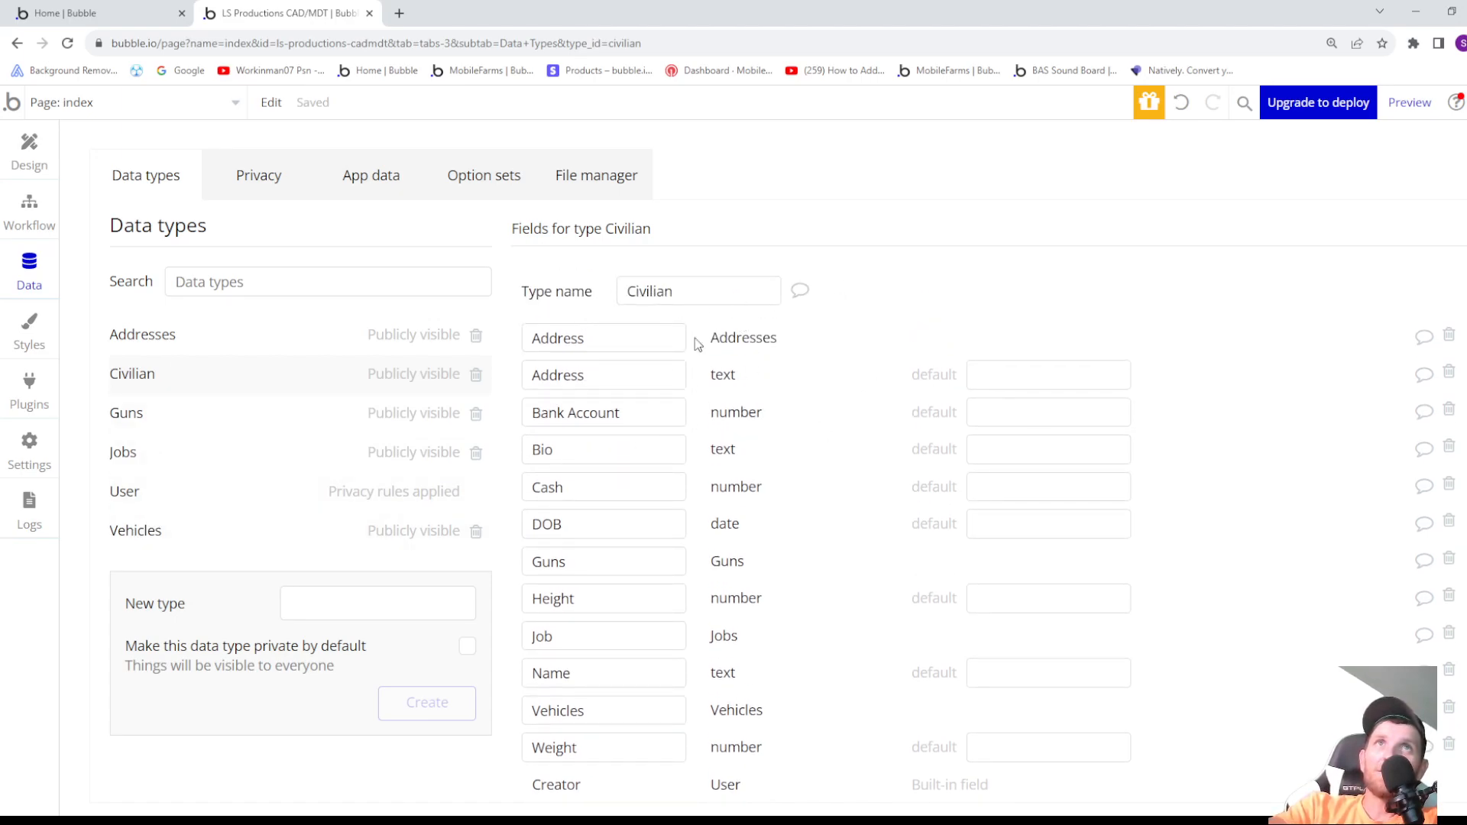